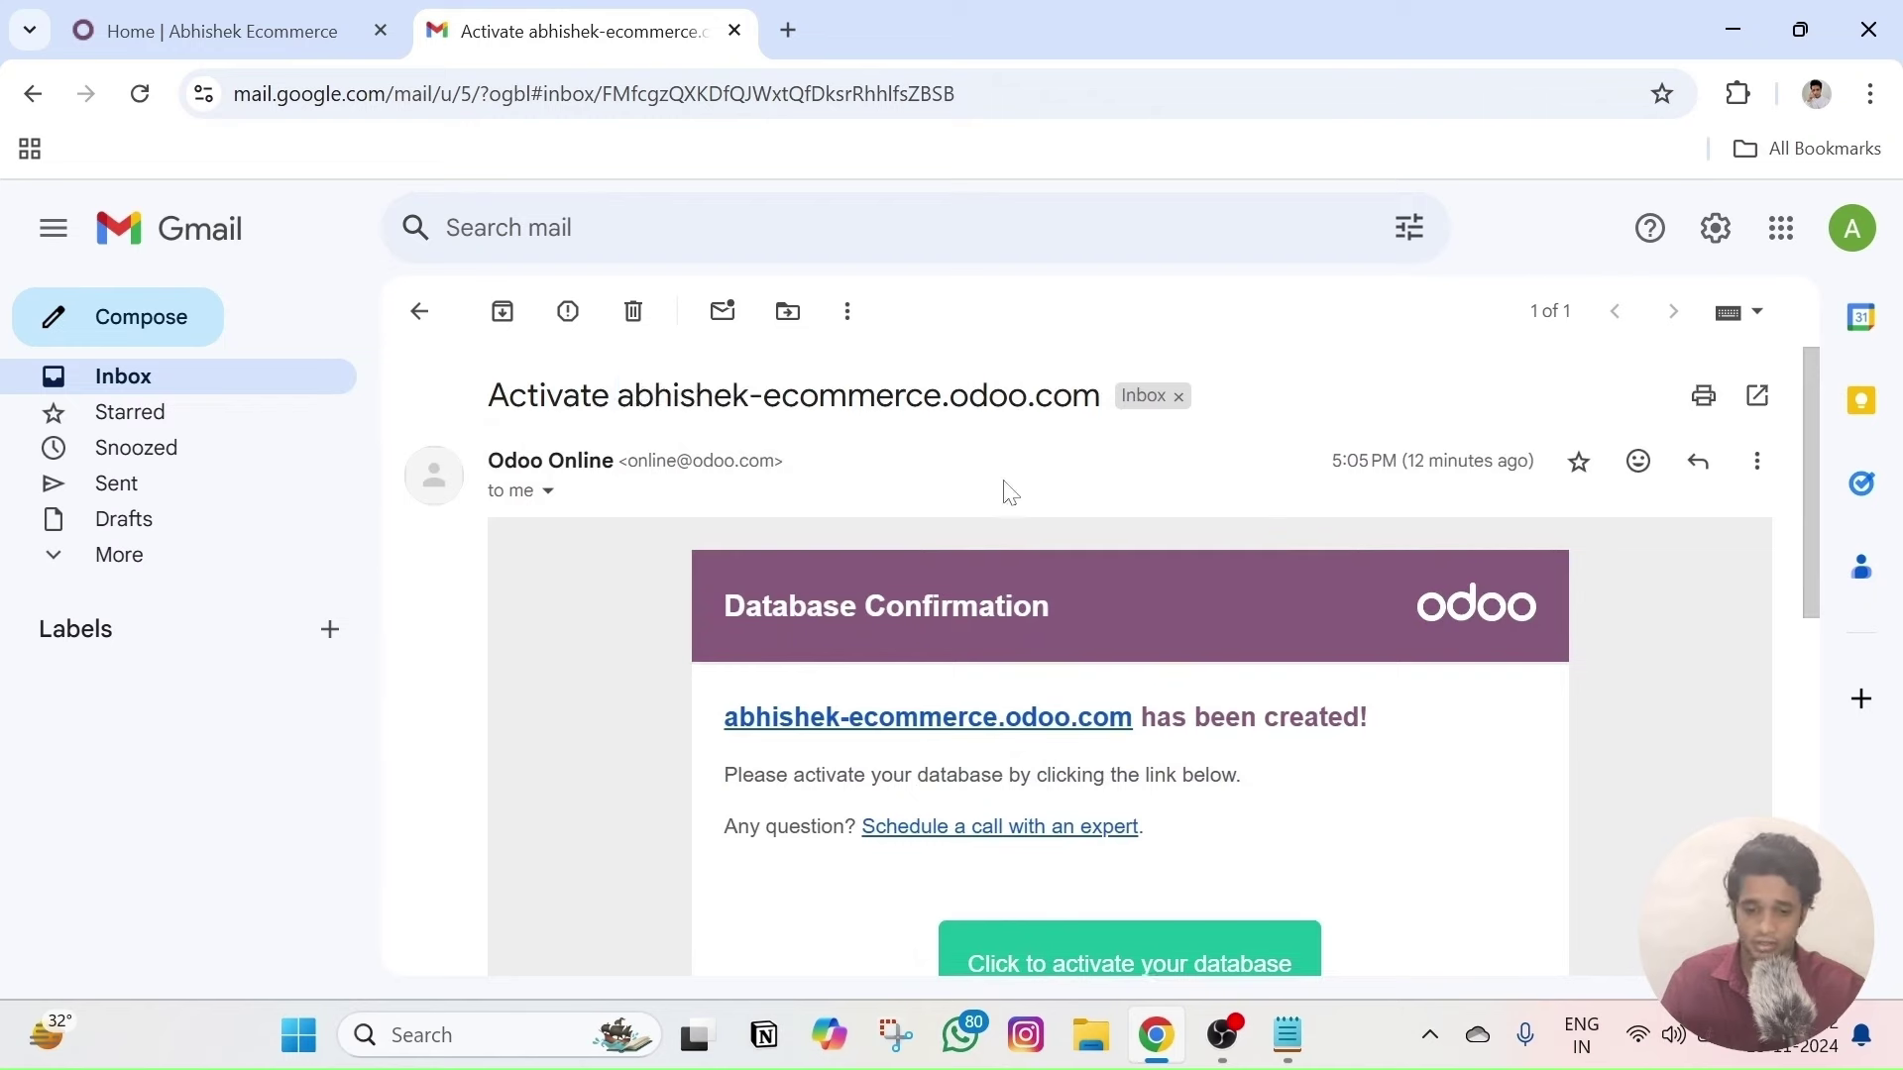
- Open the activation link from the email, enter and confirm a new database password, and activate
{"action": "scroll", "coordinate": [1125, 820], "scroll_direction": "down", "scroll_amount": 2}
{"action": "left_click", "coordinate": [1125, 822]}
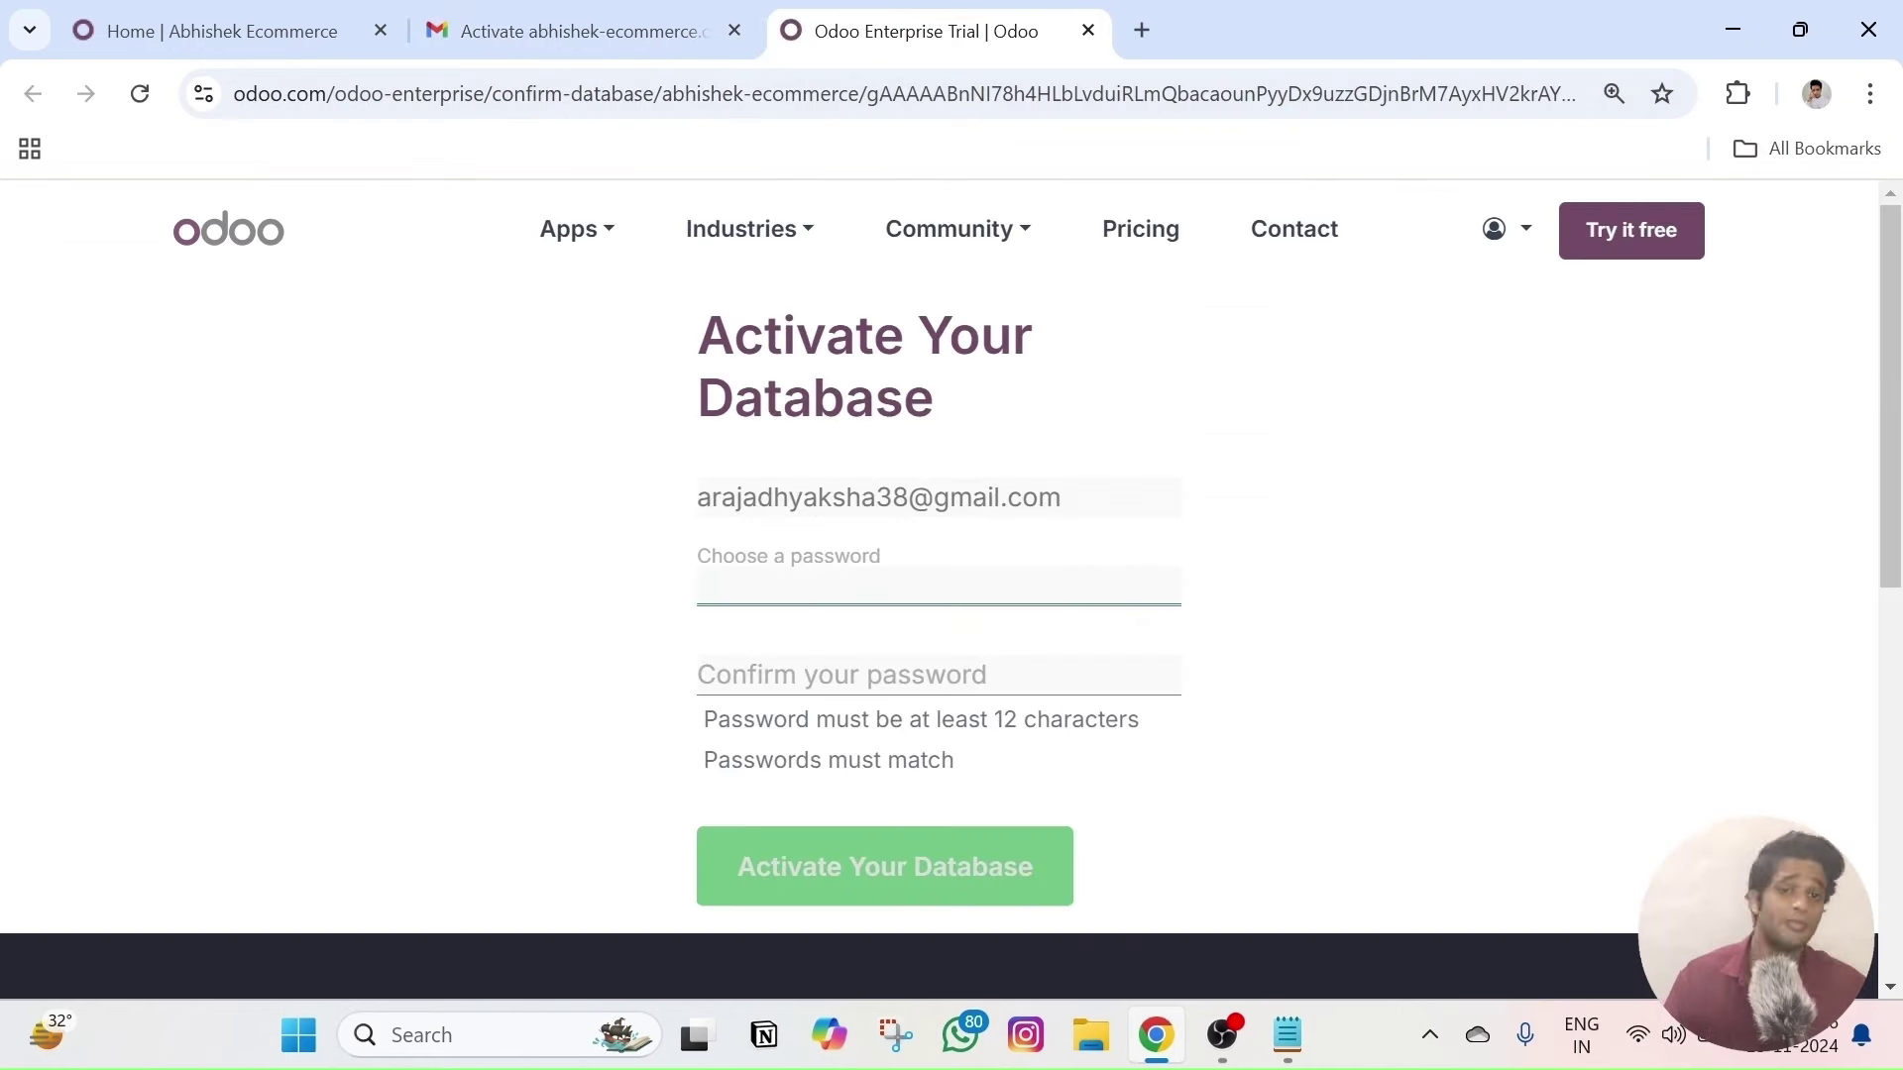
{"action": "type", "text": "•••"}
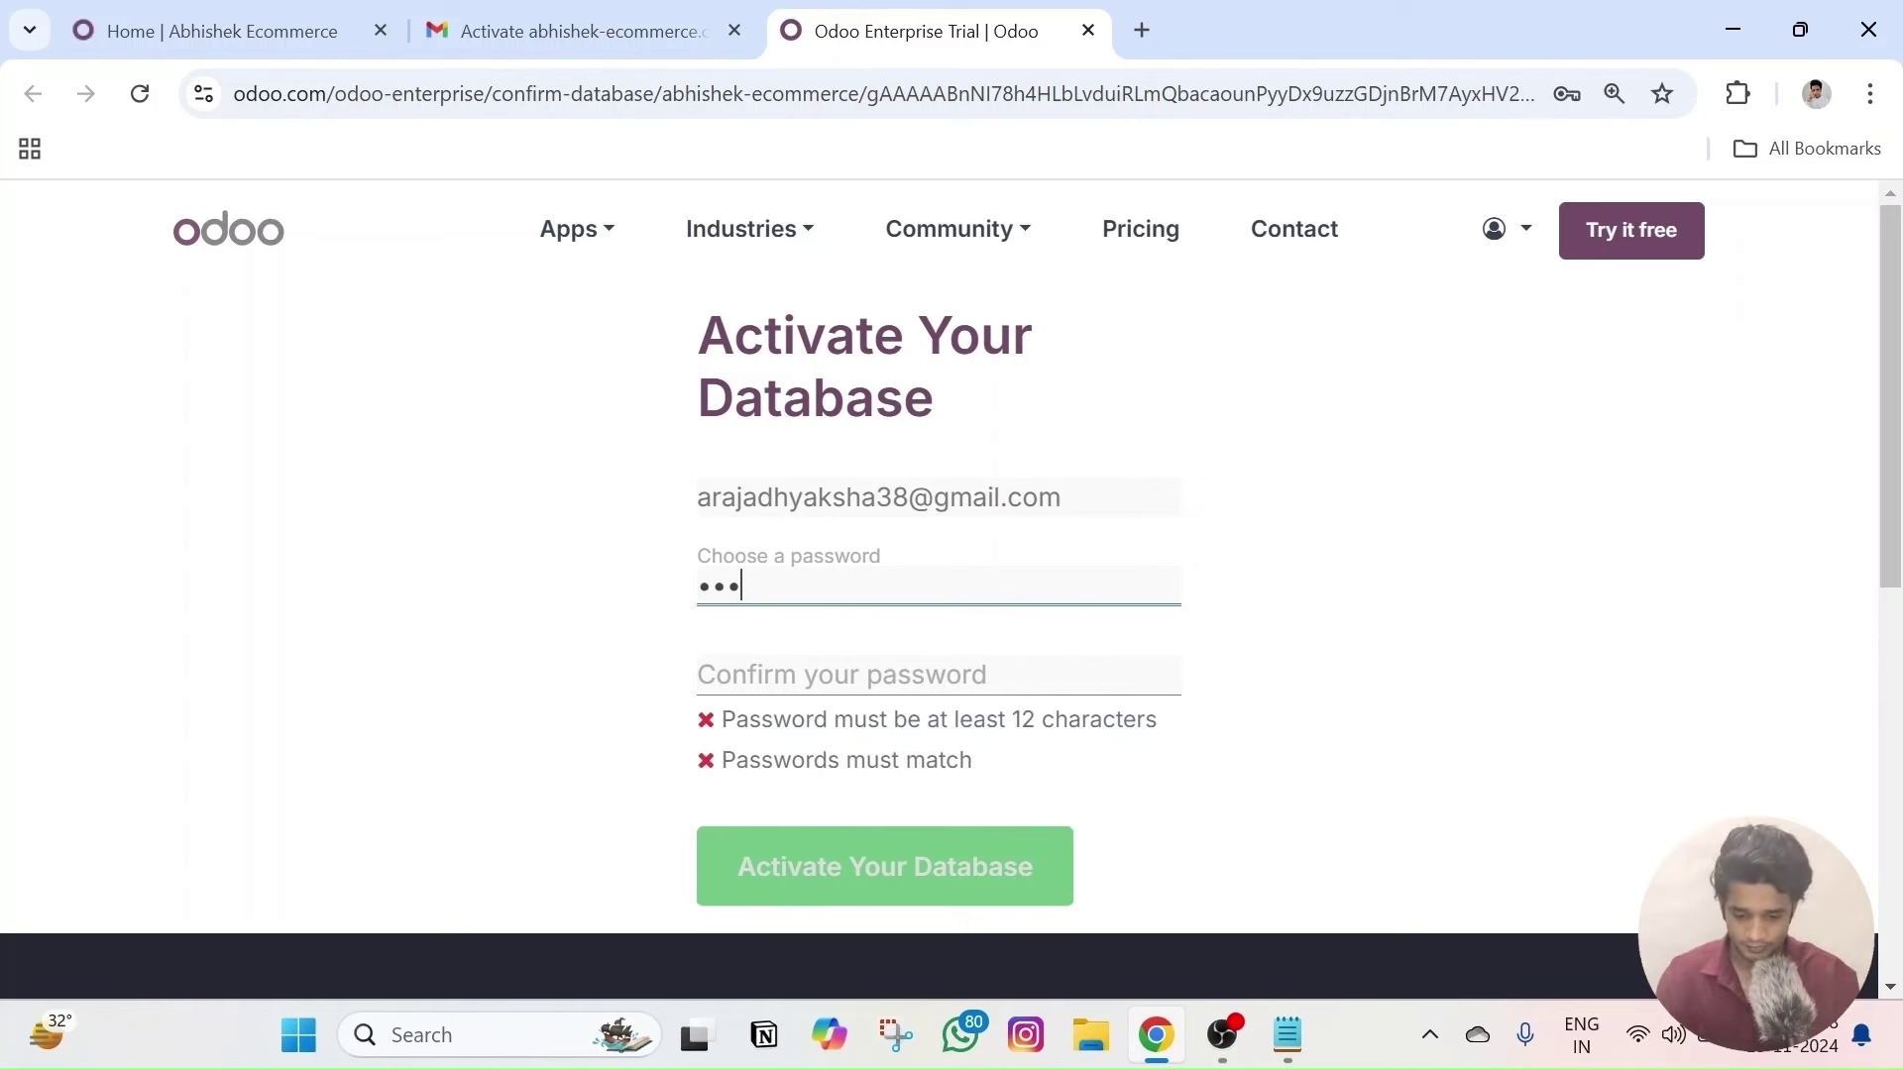
{"action": "type", "text": "•••••••••••"}
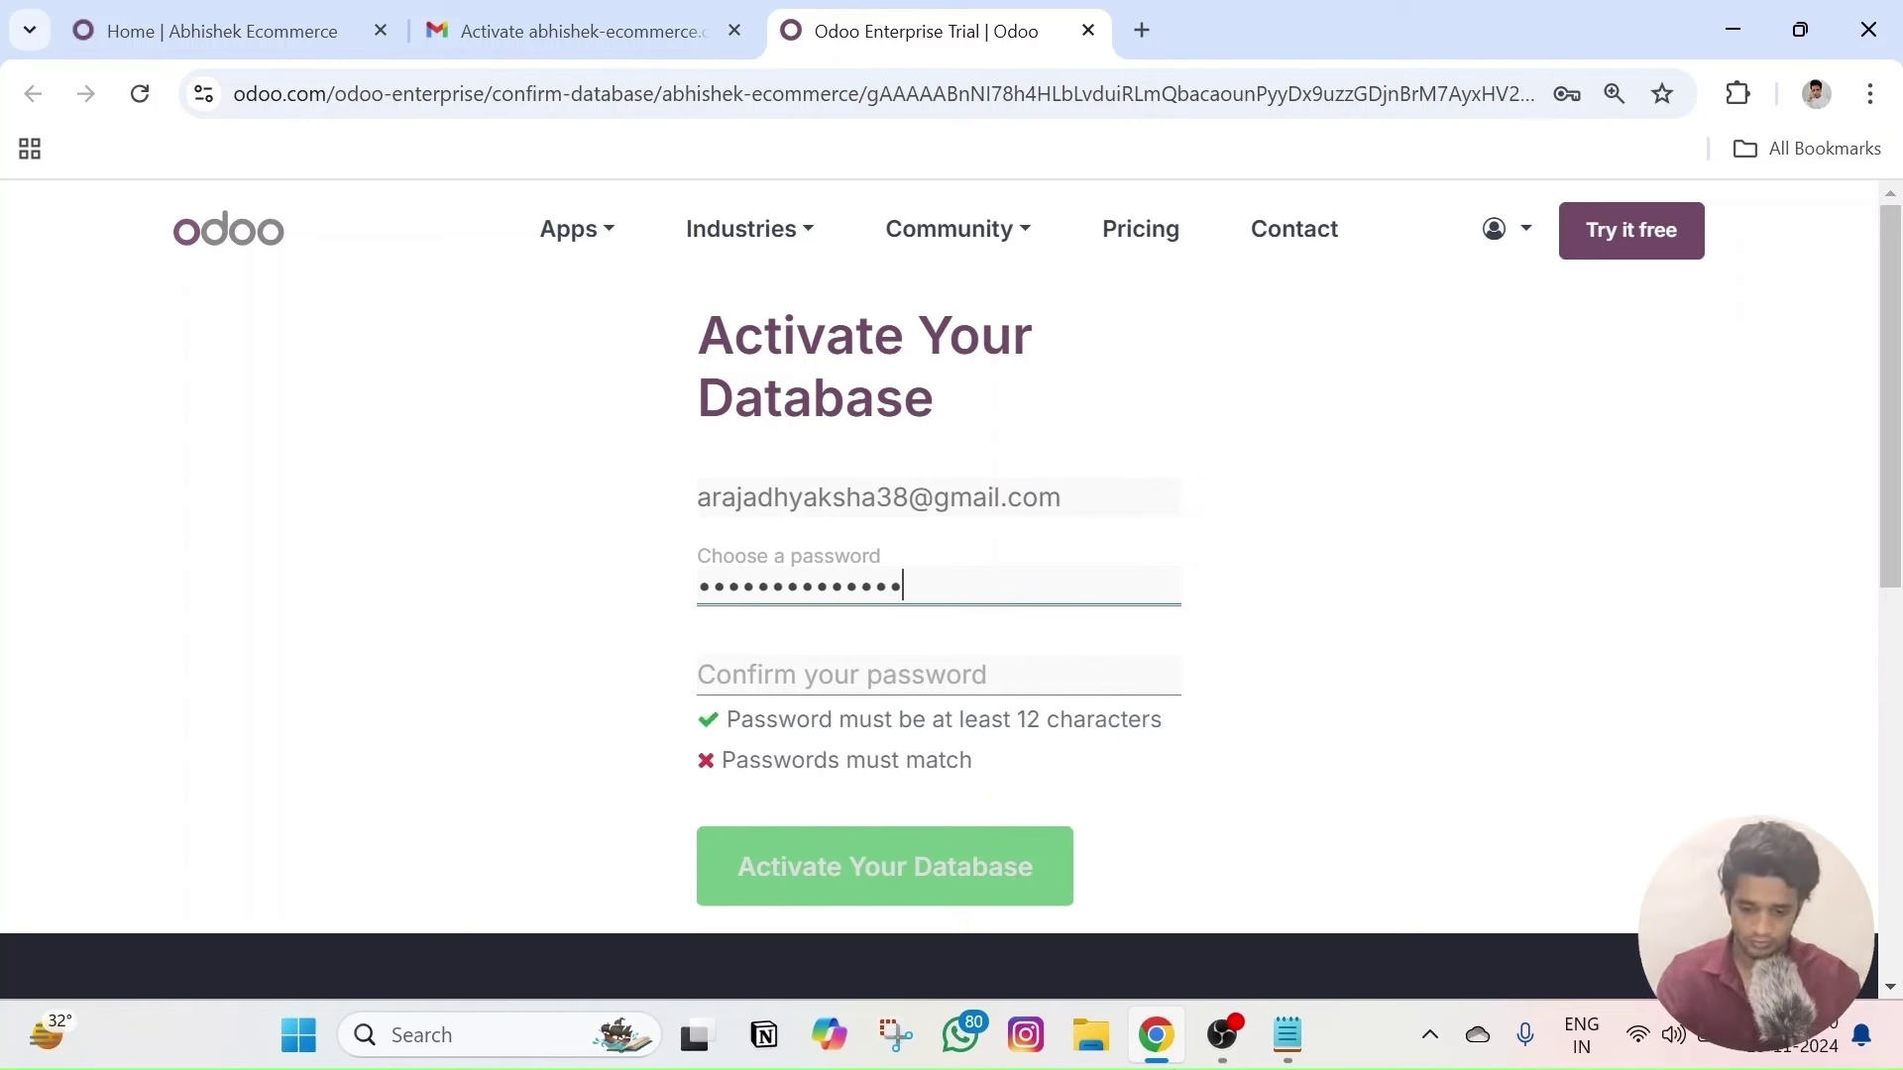
{"action": "key", "text": "Tab"}
{"action": "type", "text": "••••••••"}
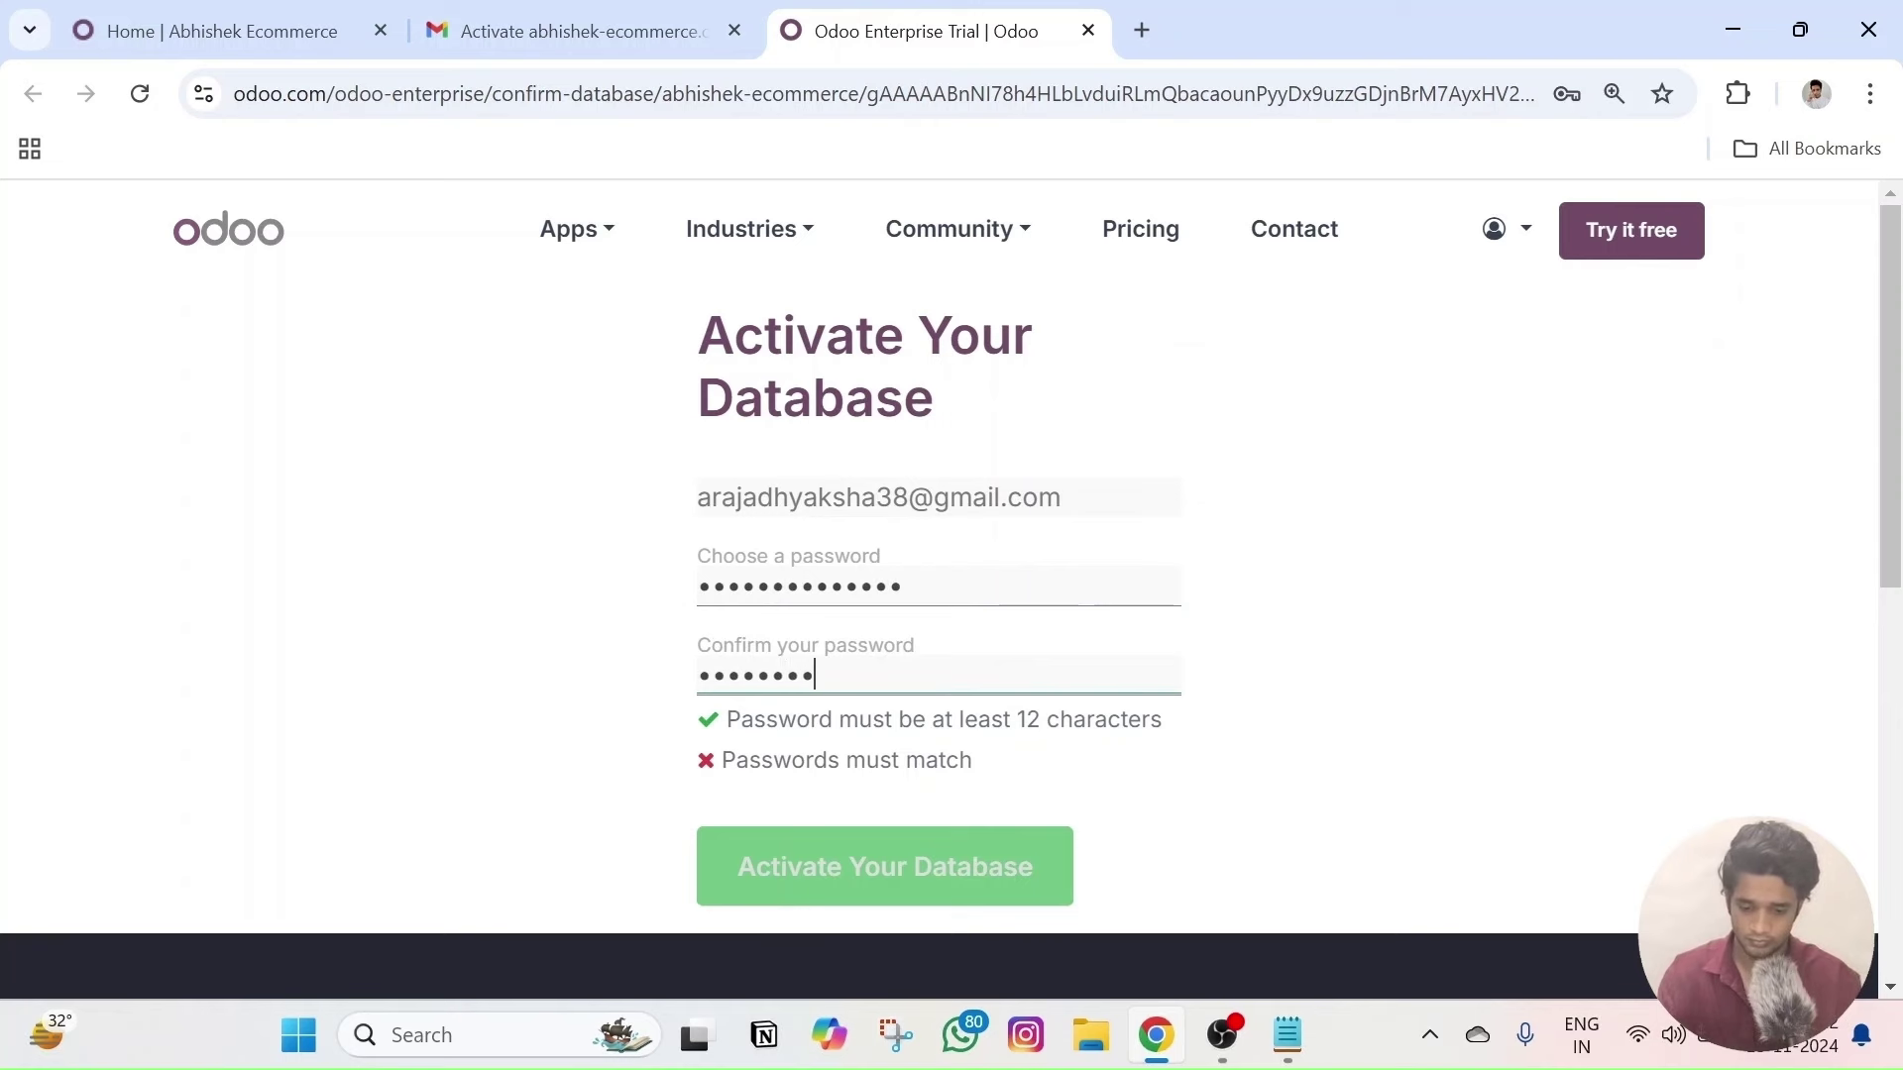
{"action": "type", "text": "••••••"}
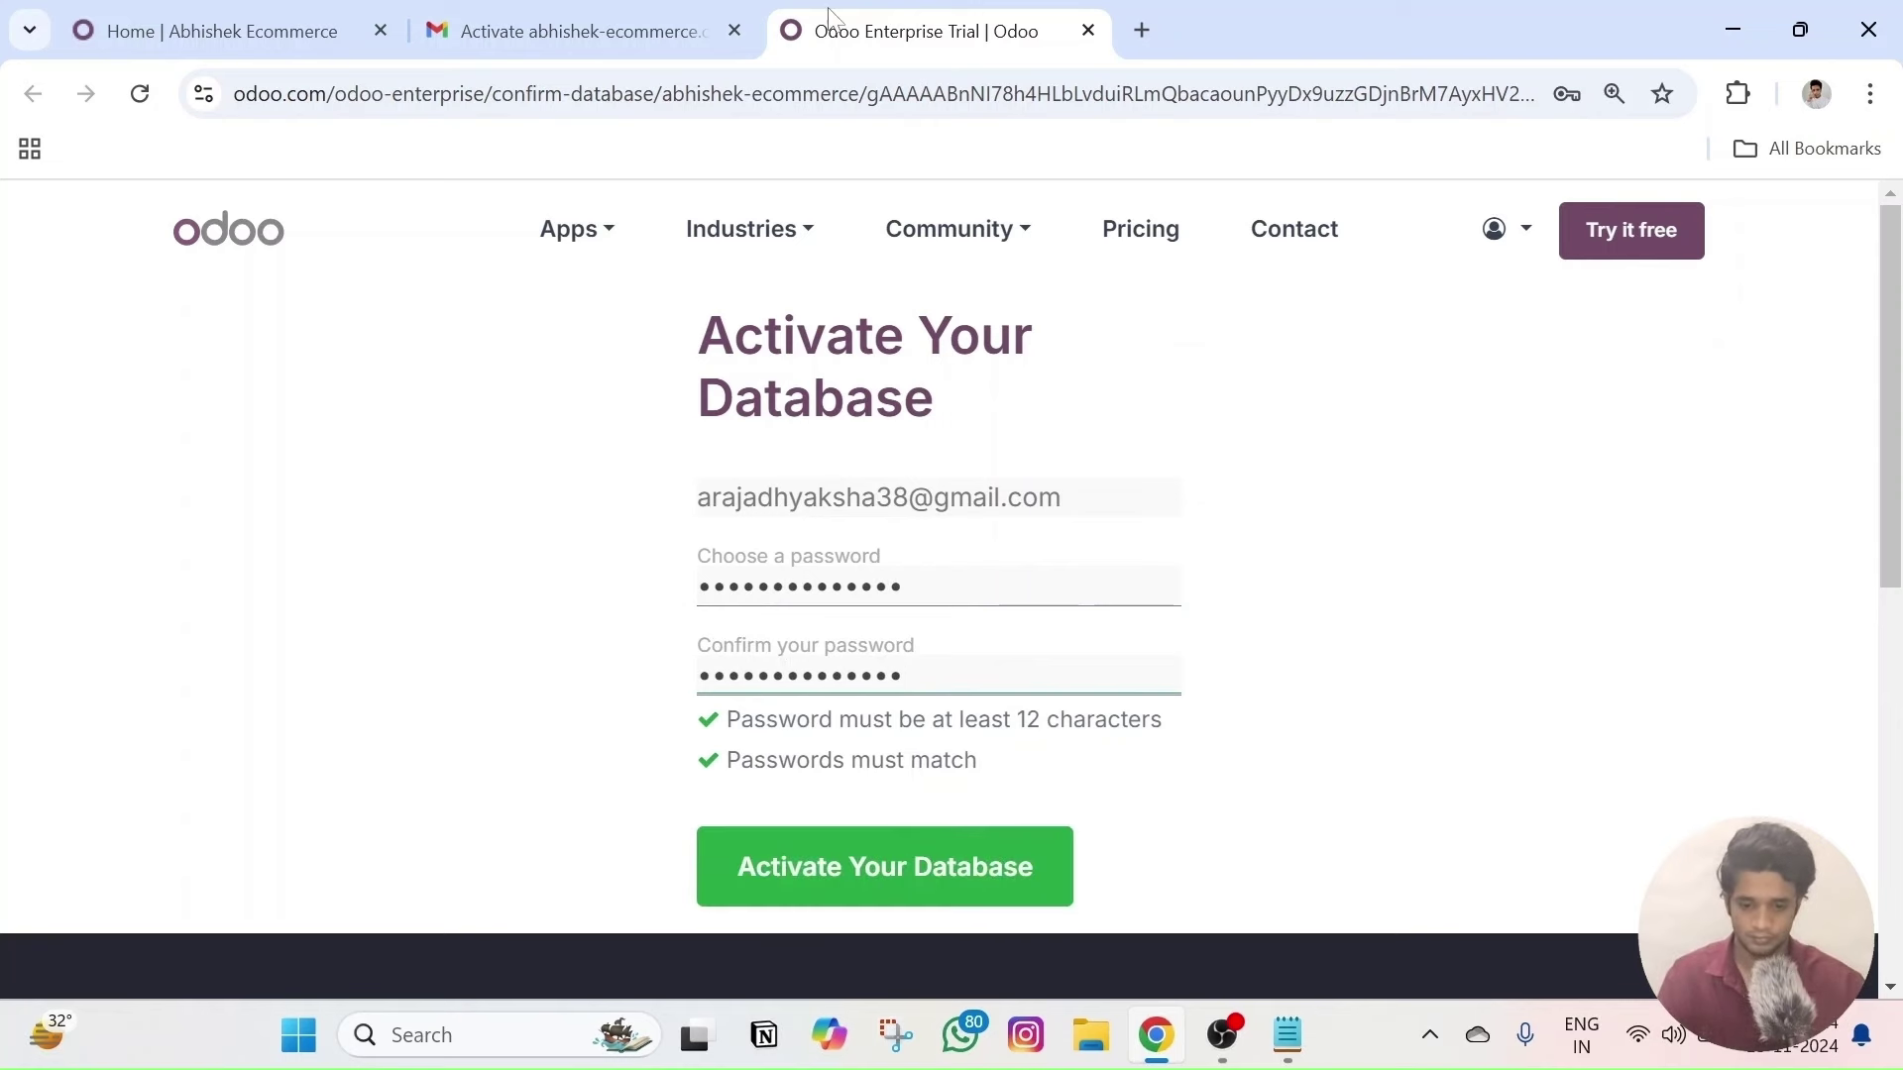
{"action": "left_click", "coordinate": [832, 871]}
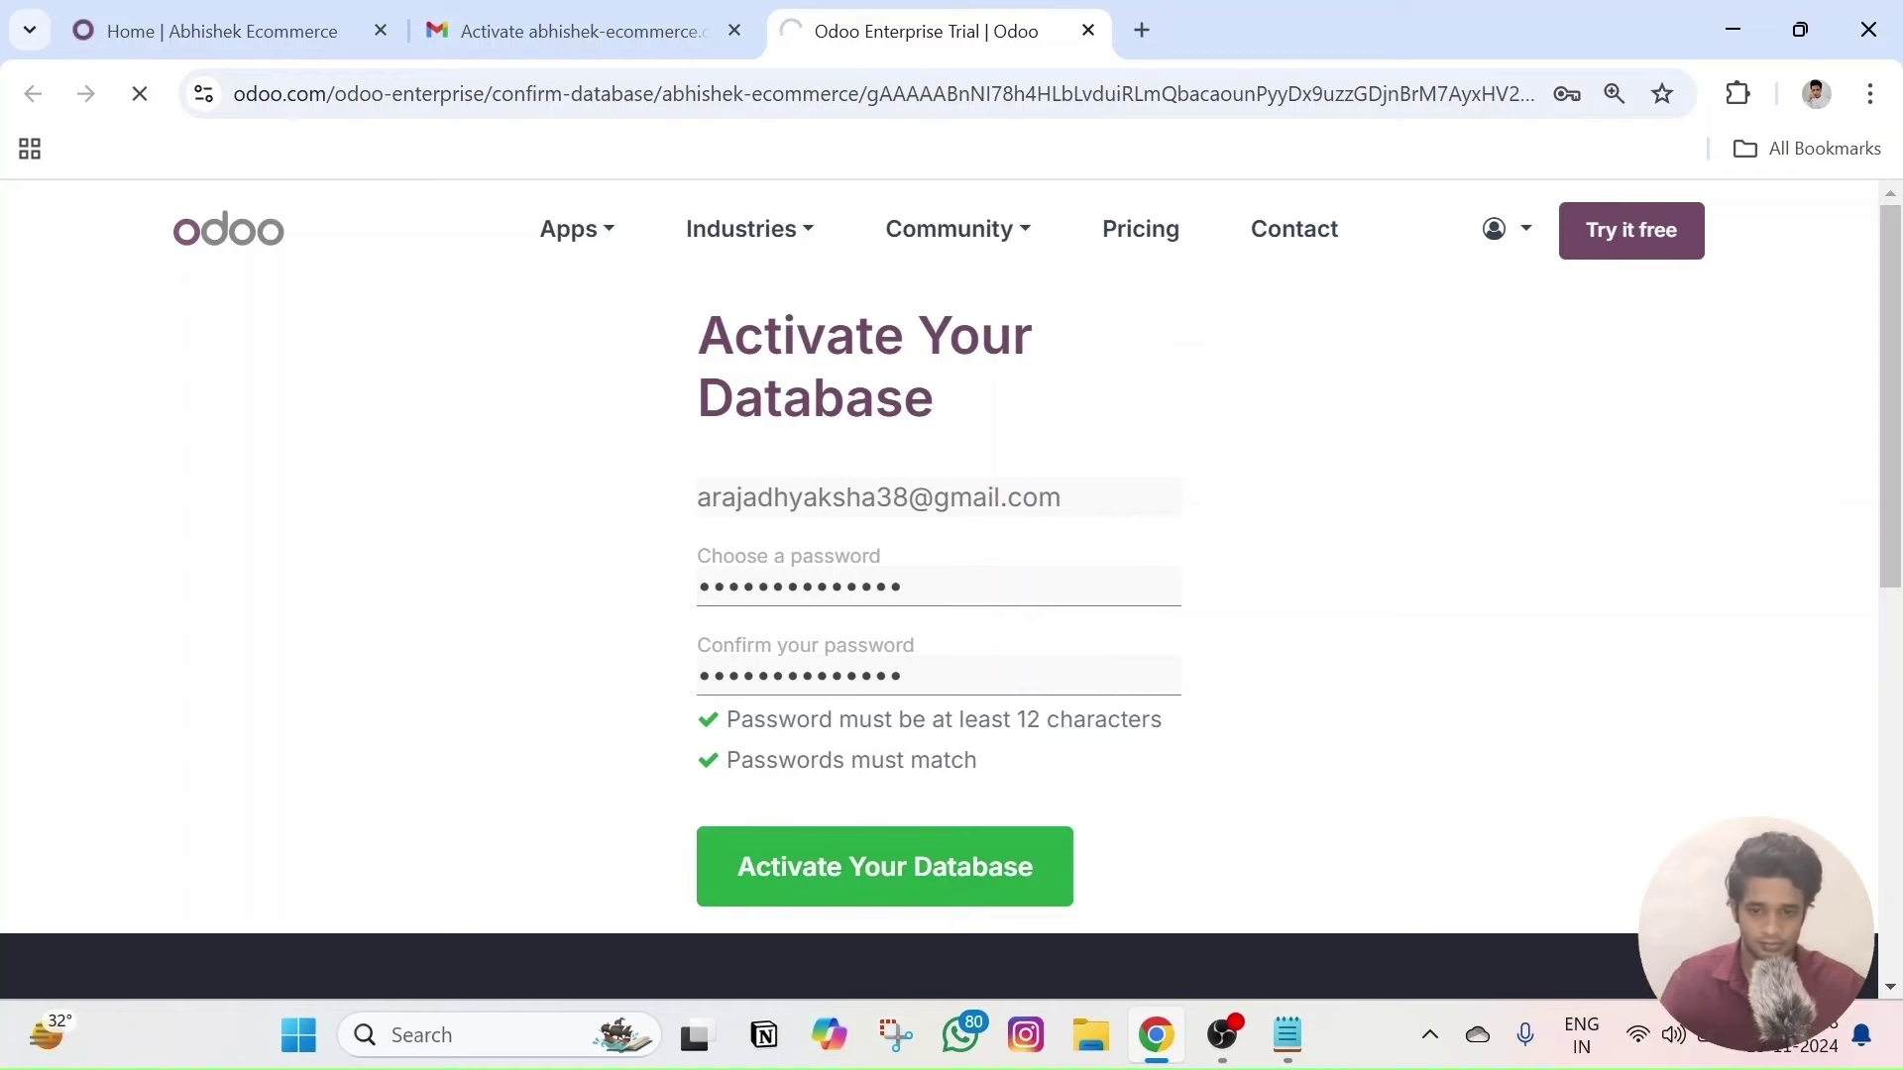
- Switch between the website and activation tabs, ending on the activation setup page
{"action": "left_click", "coordinate": [228, 31]}
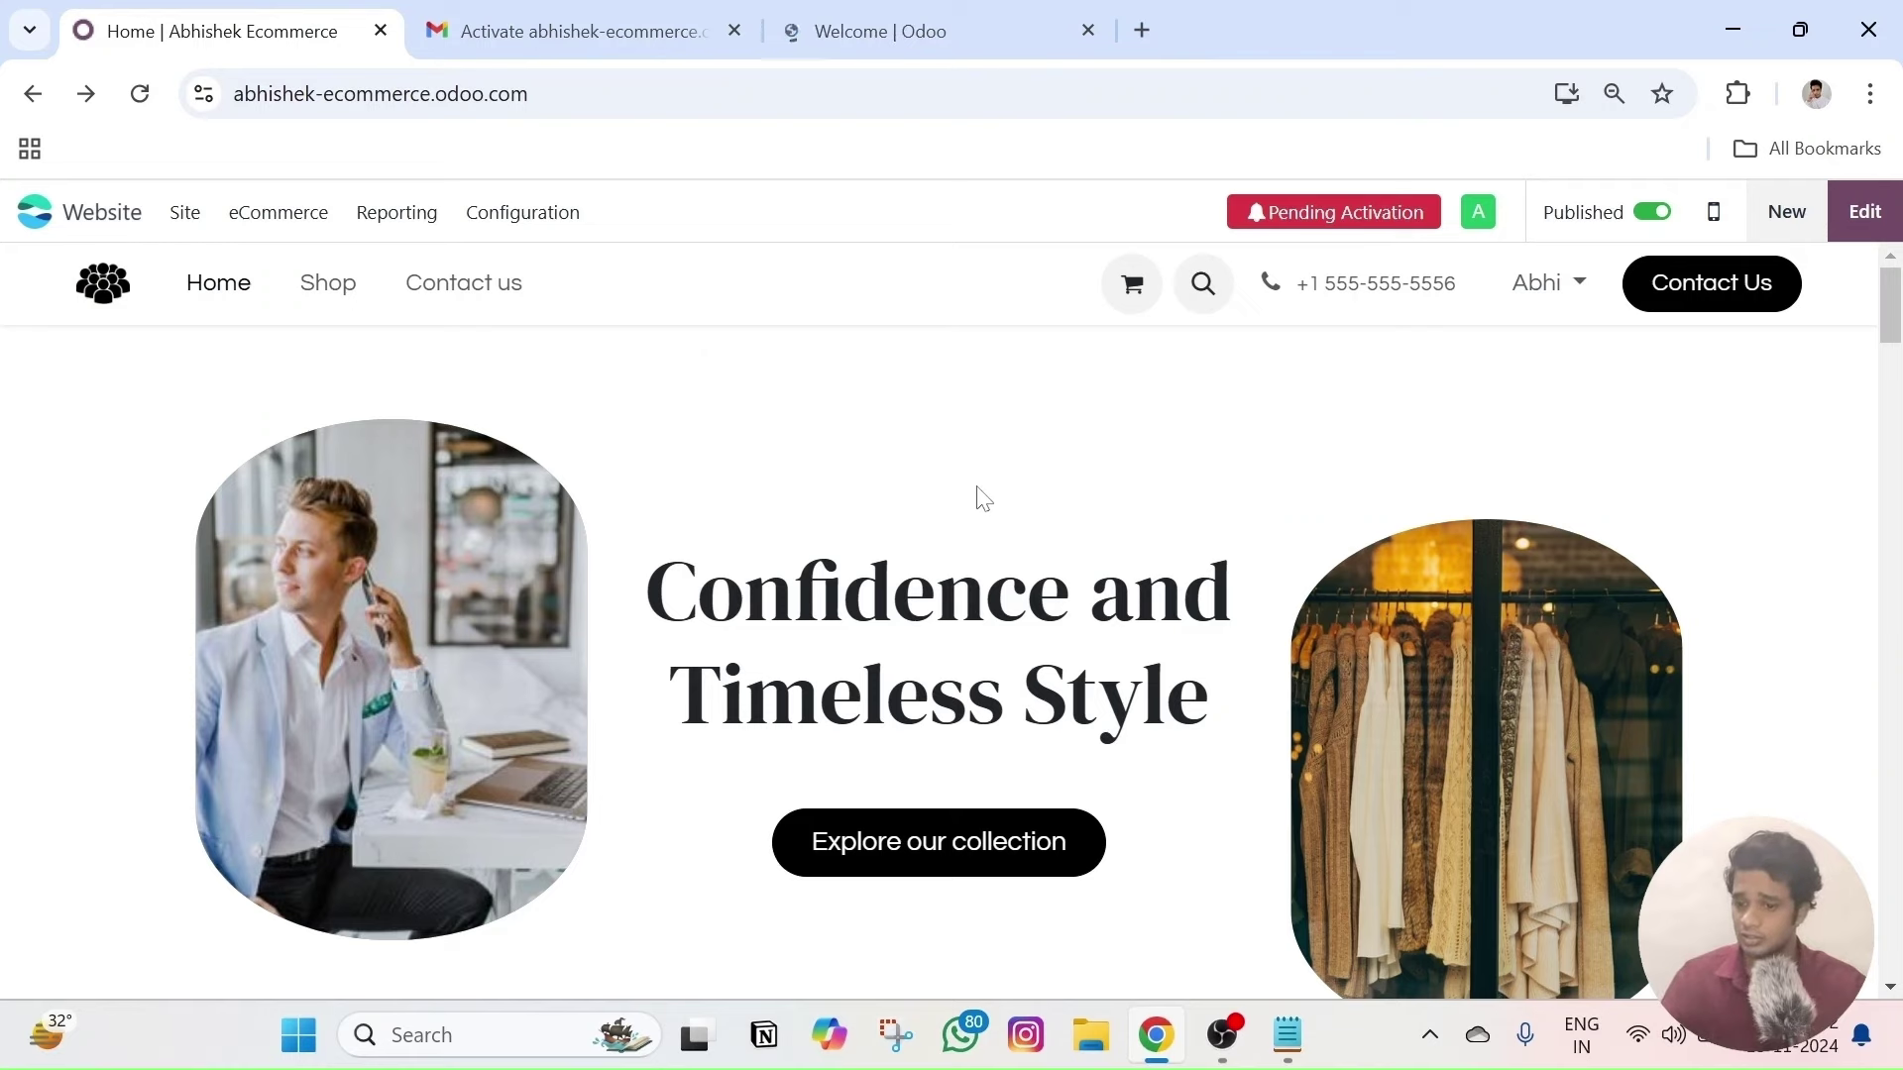
{"action": "left_click", "coordinate": [793, 30]}
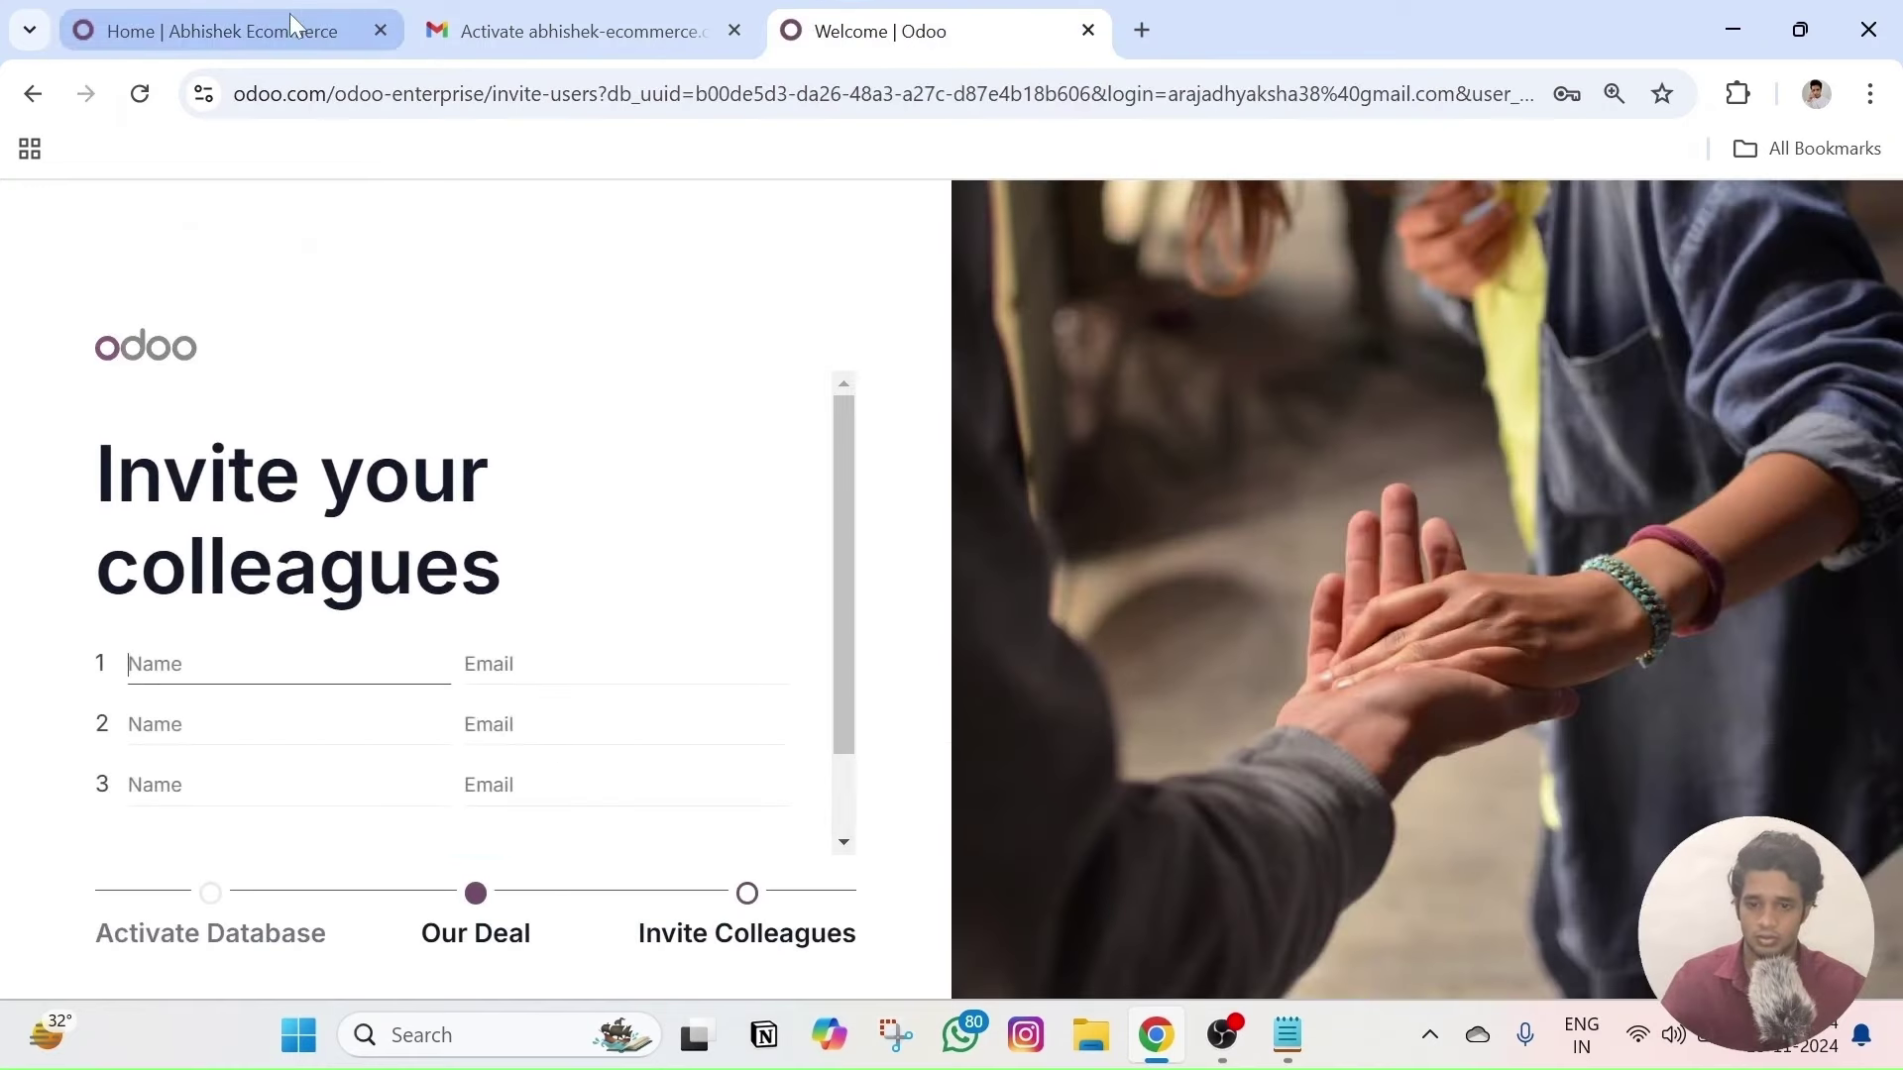
{"action": "left_click", "coordinate": [296, 9]}
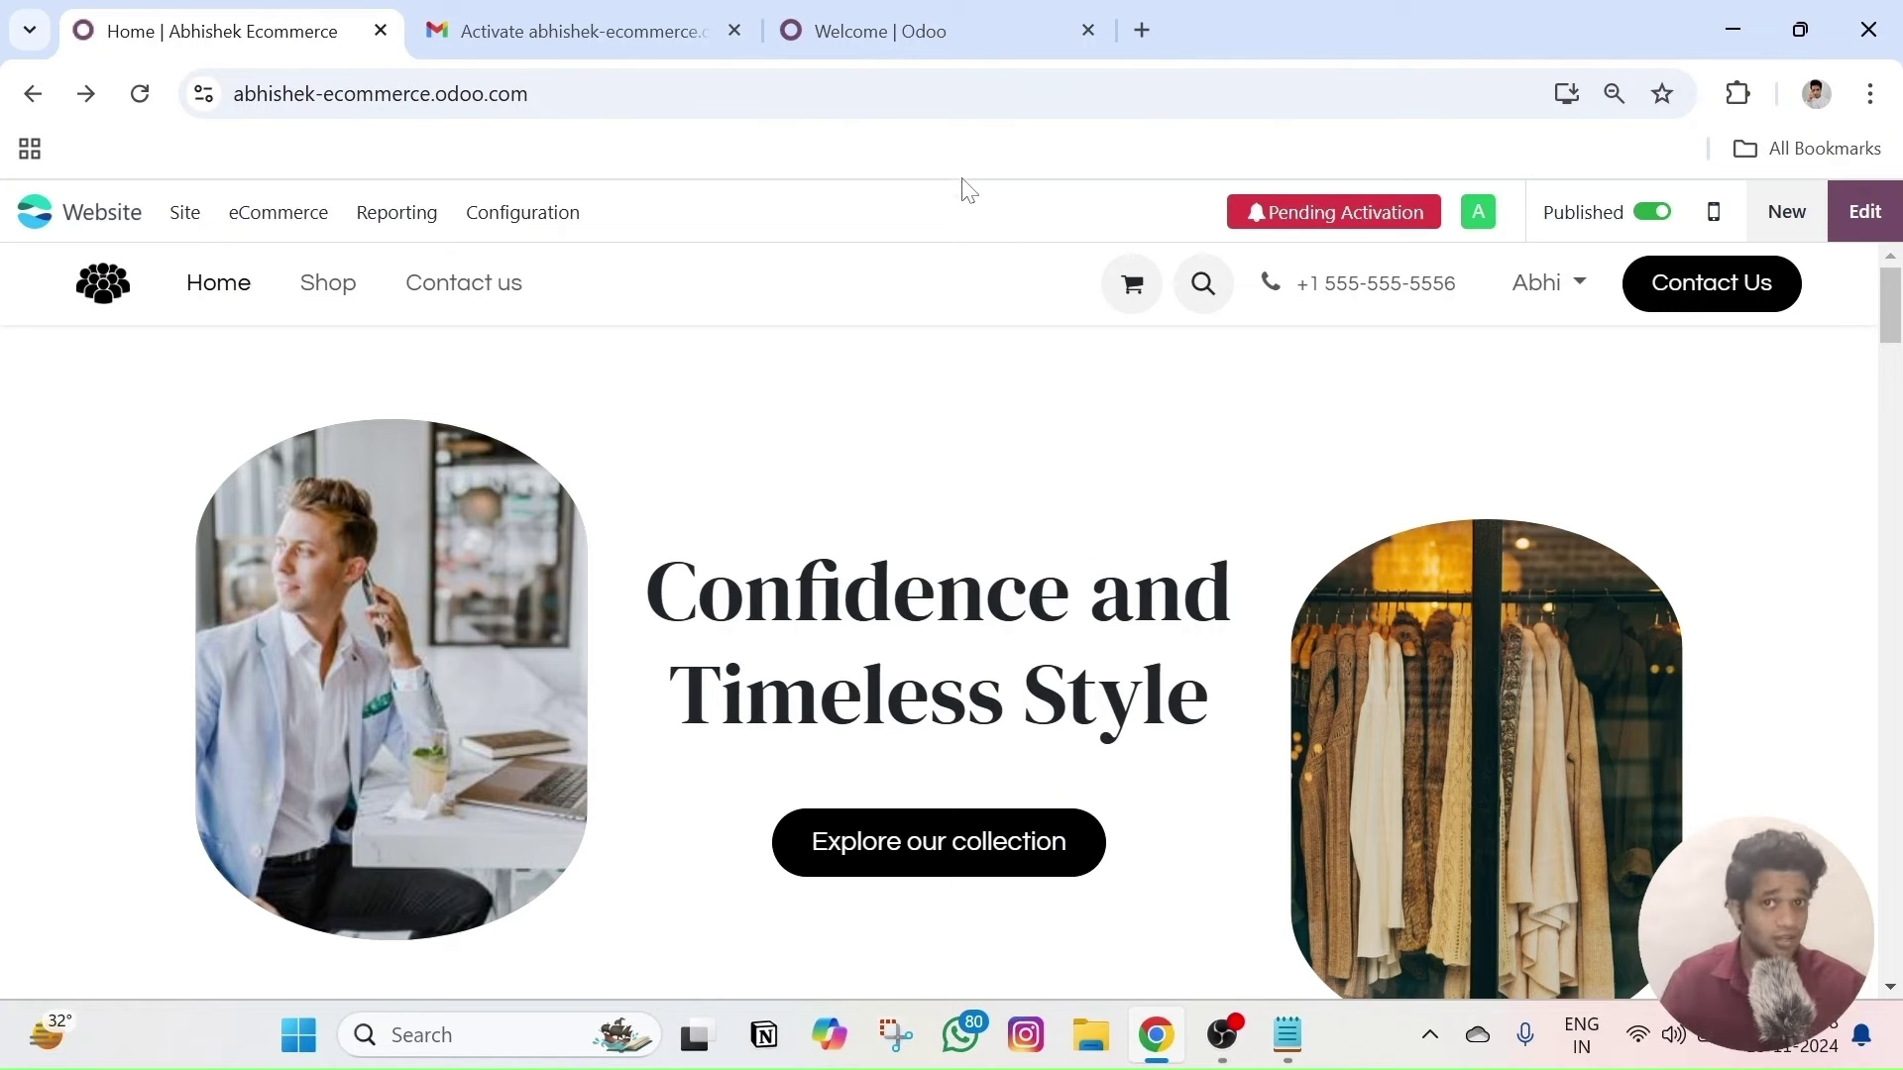
{"action": "left_click", "coordinate": [868, 21]}
- Skip inviting colleagues and go to abhishek-ecommerce.odoo.com
{"action": "scroll", "coordinate": [734, 635], "scroll_direction": "down", "scroll_amount": 1}
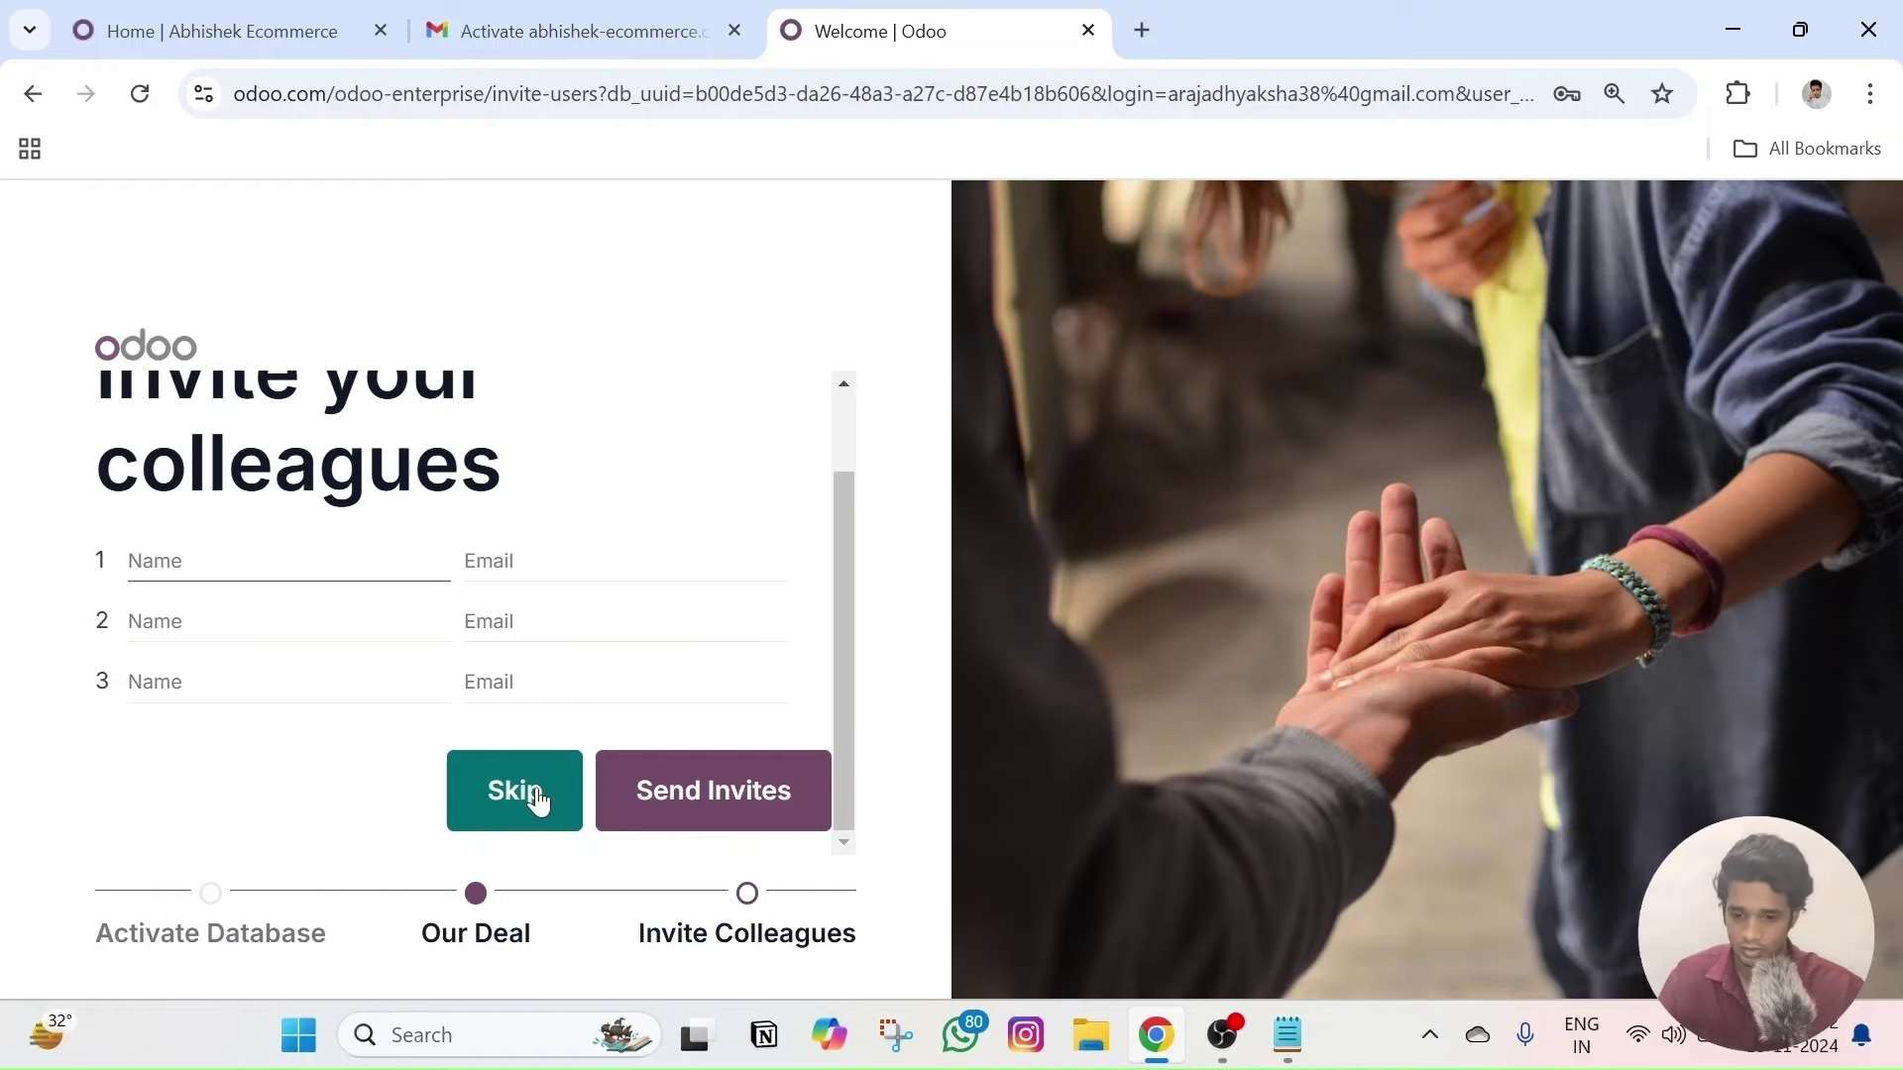
{"action": "left_click", "coordinate": [532, 799]}
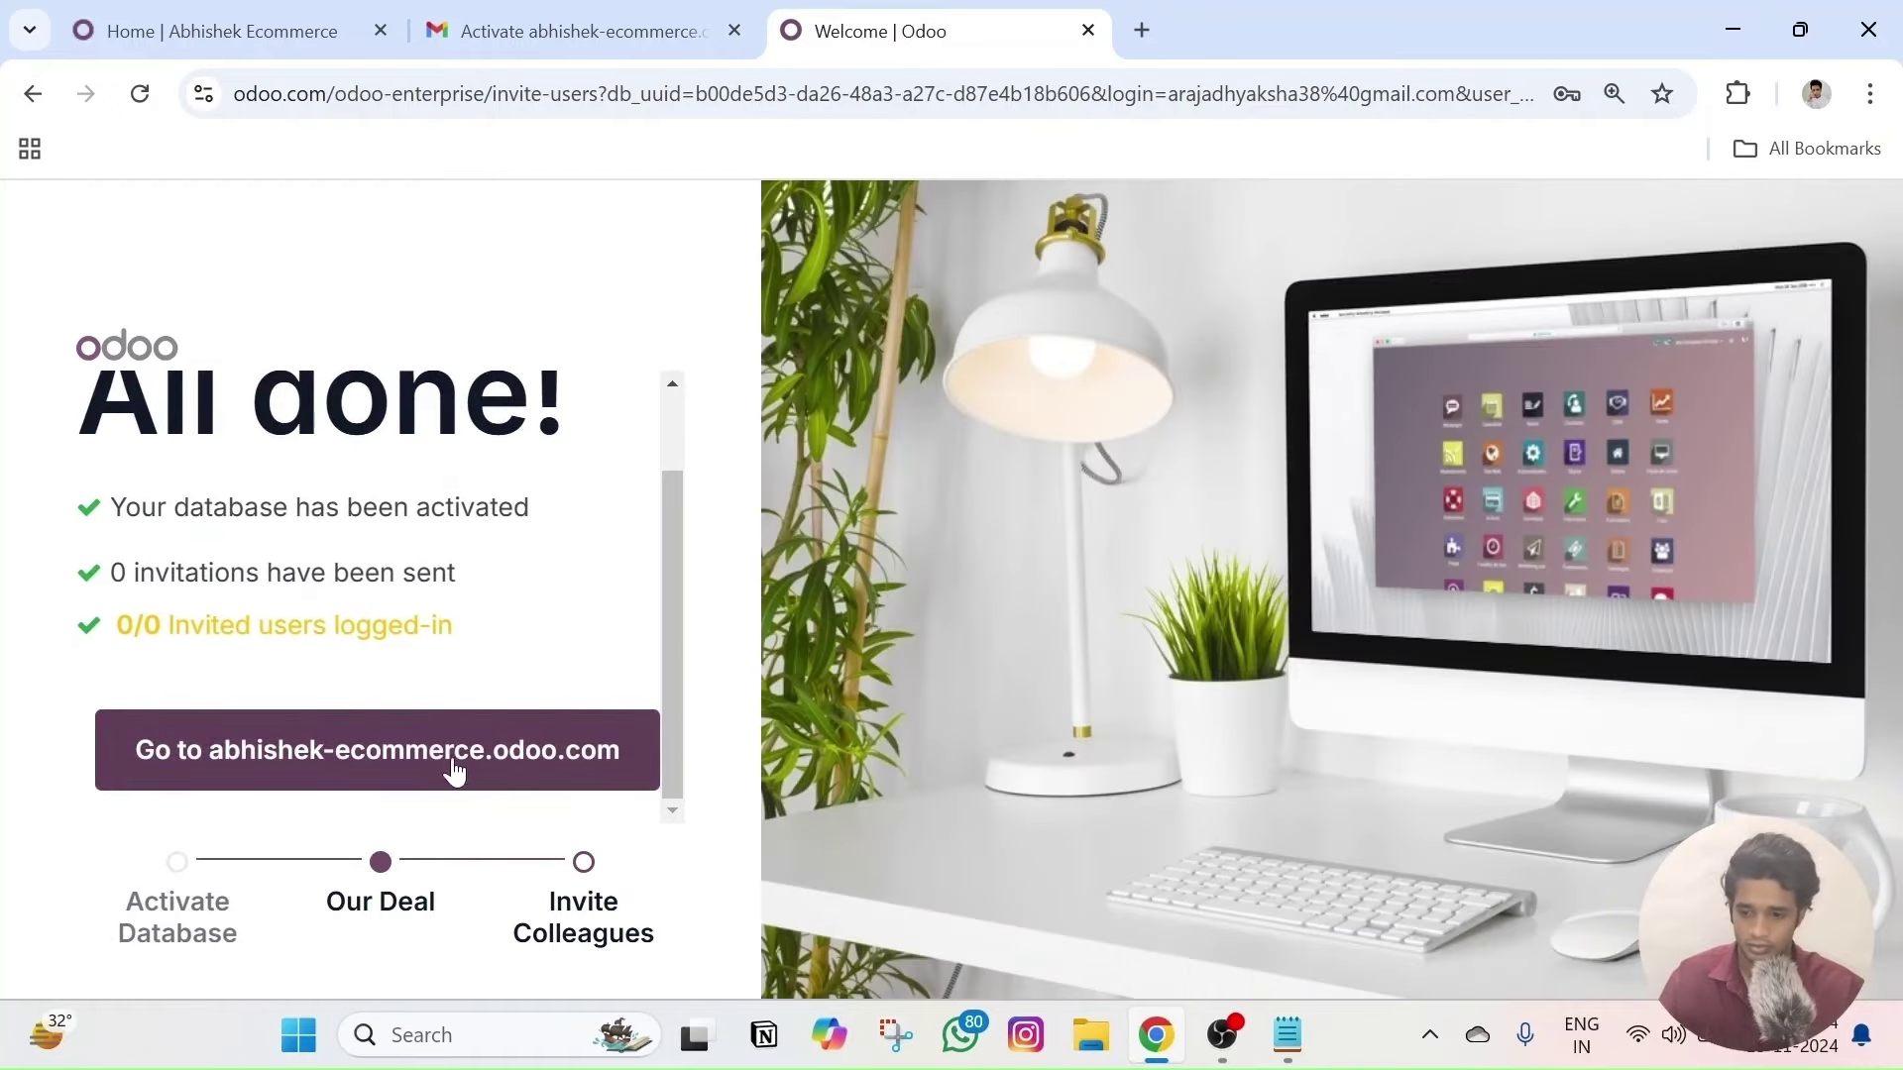
{"action": "scroll", "coordinate": [501, 702], "scroll_direction": "up", "scroll_amount": 1}
{"action": "scroll", "coordinate": [486, 822], "scroll_direction": "down", "scroll_amount": 1}
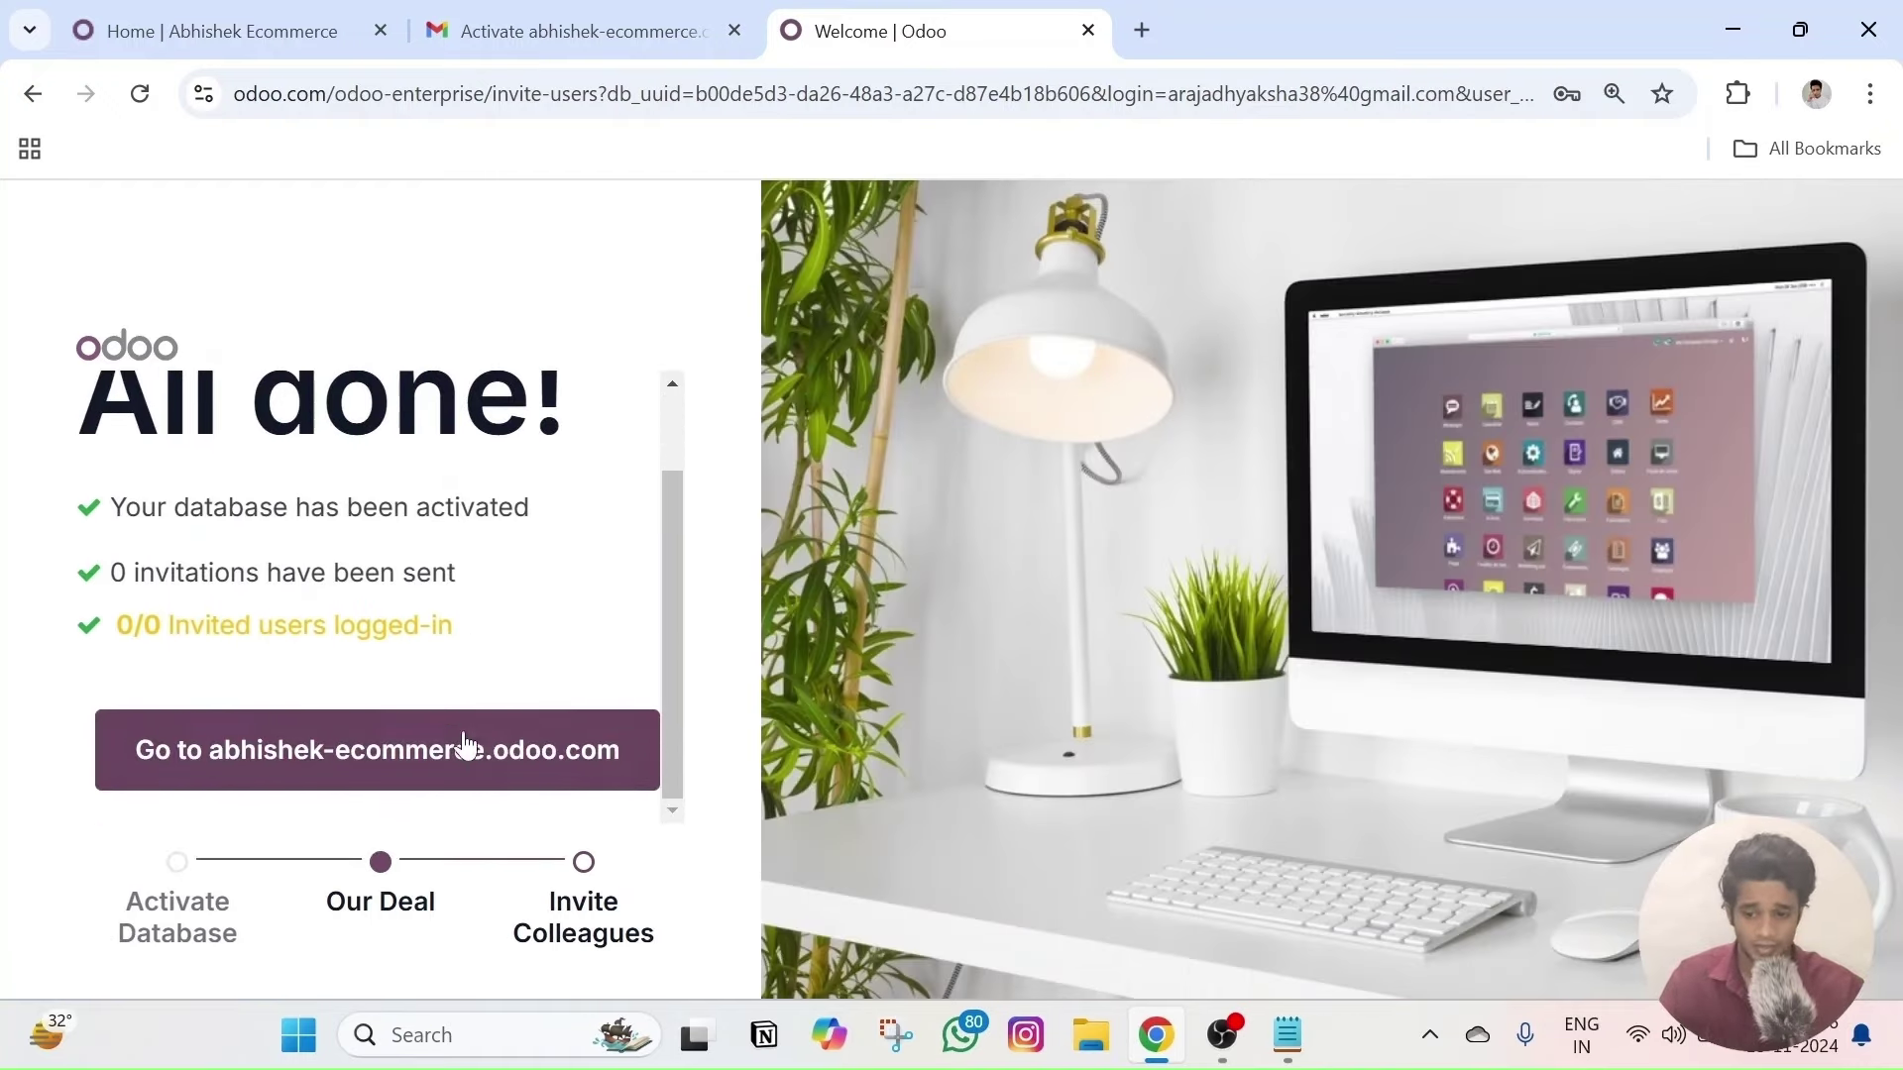
{"action": "left_click", "coordinate": [347, 765]}
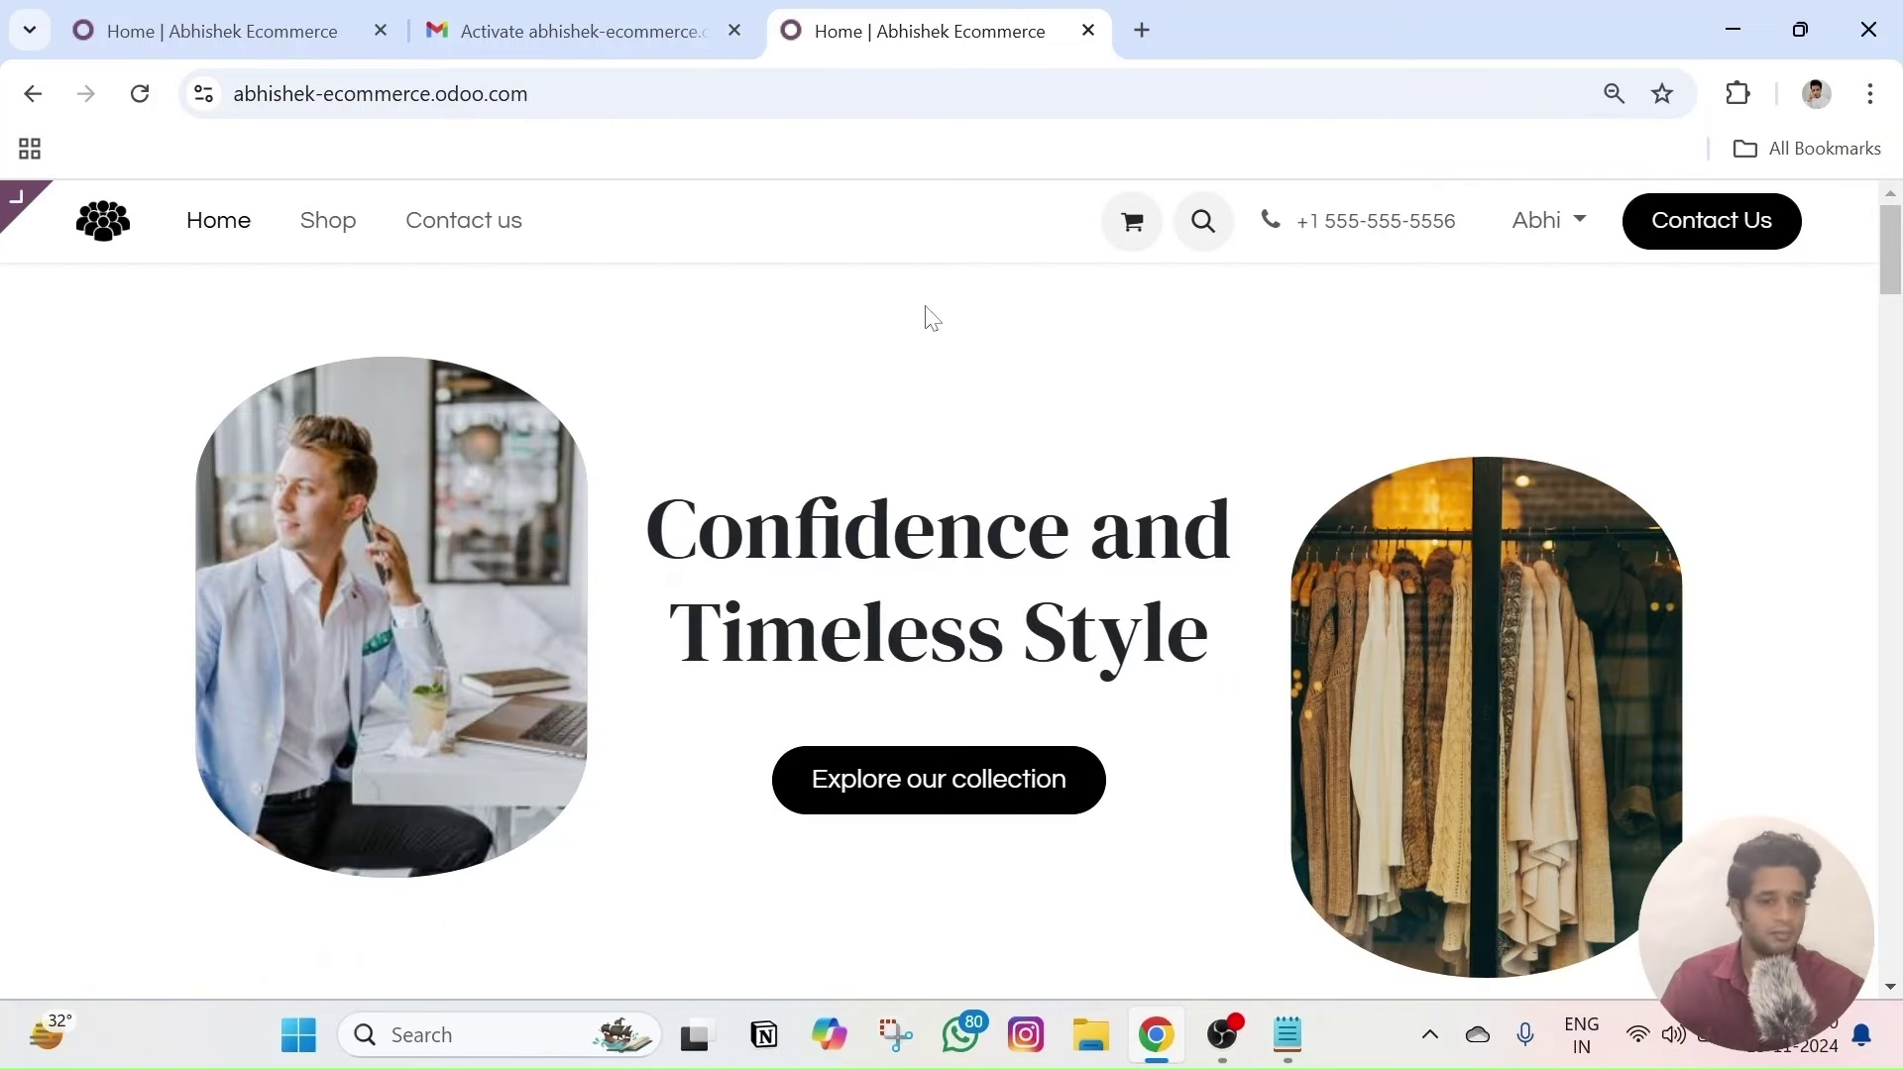
- Close the Gmail and duplicate Home tabs and open the homepage in the Website app backend
{"action": "mouse_move", "coordinate": [30, 204]}
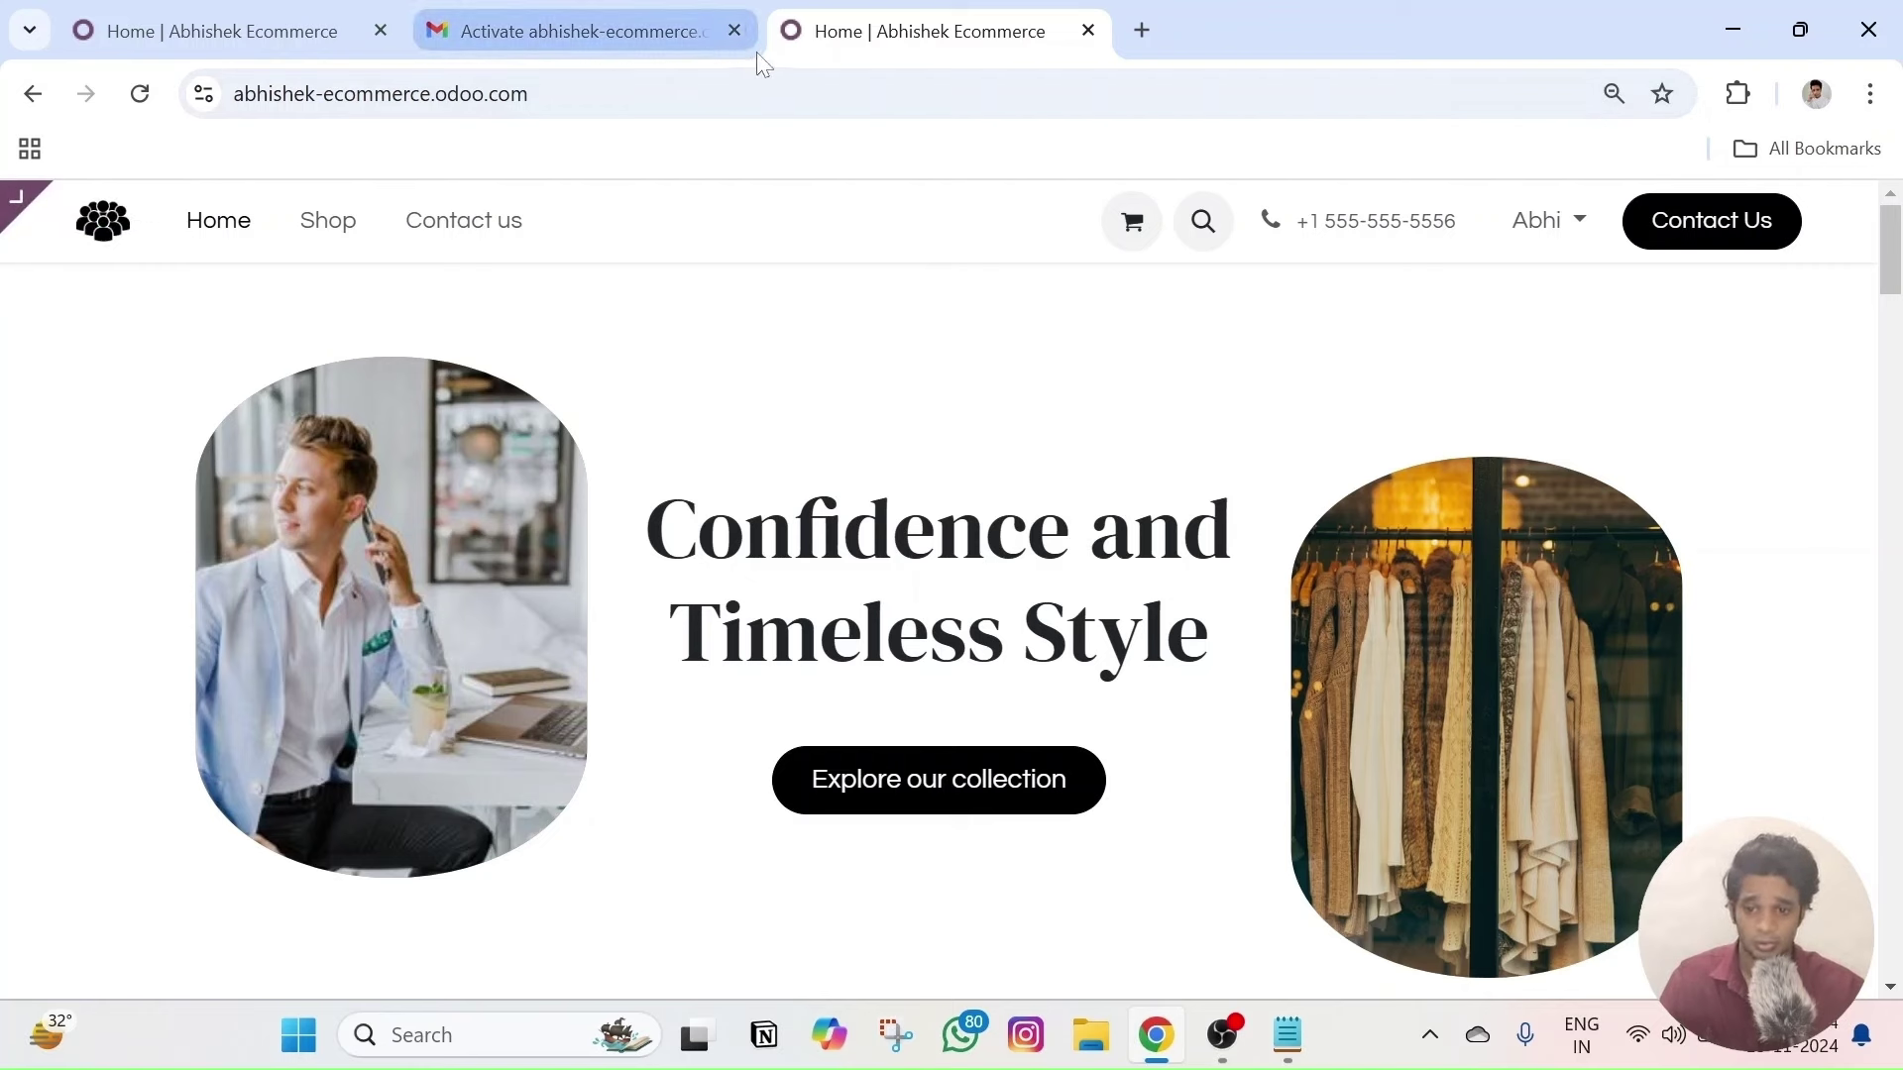
{"action": "left_click", "coordinate": [733, 30]}
{"action": "left_click", "coordinate": [381, 31]}
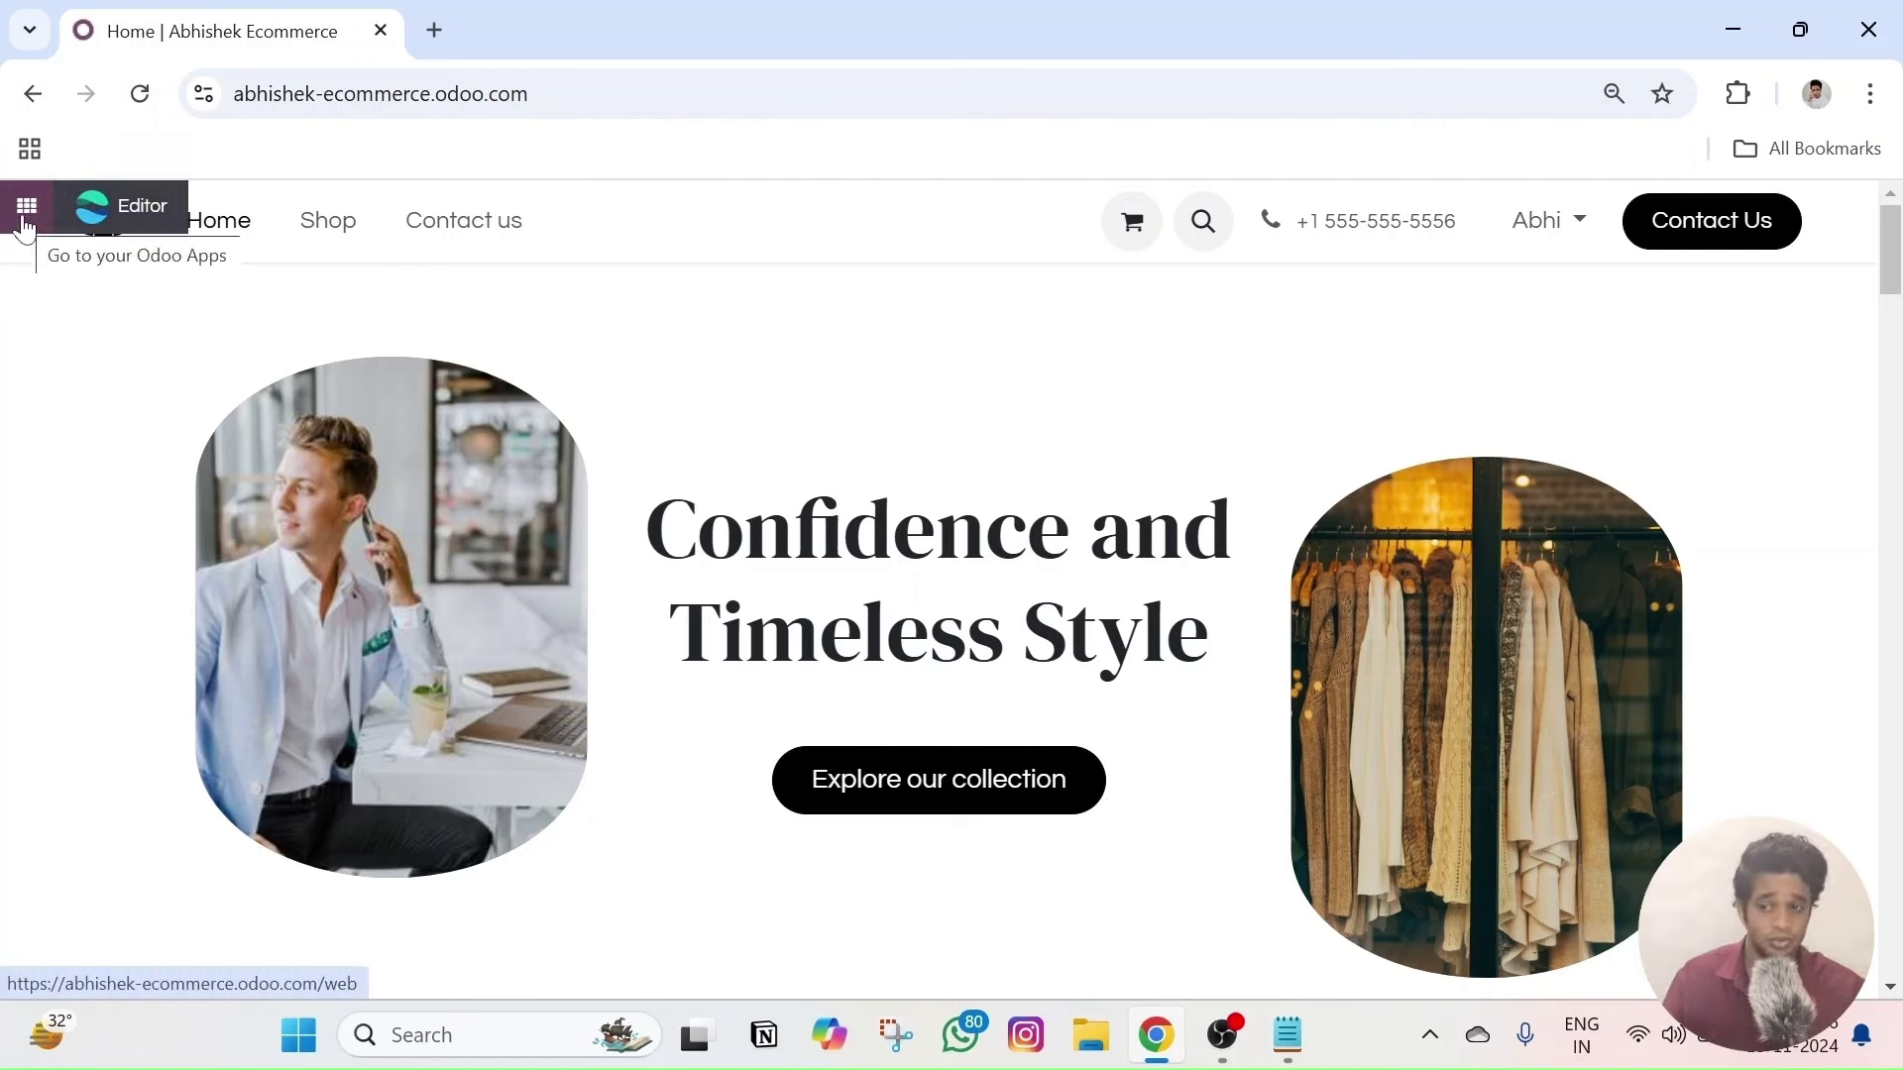
{"action": "left_click", "coordinate": [26, 208]}
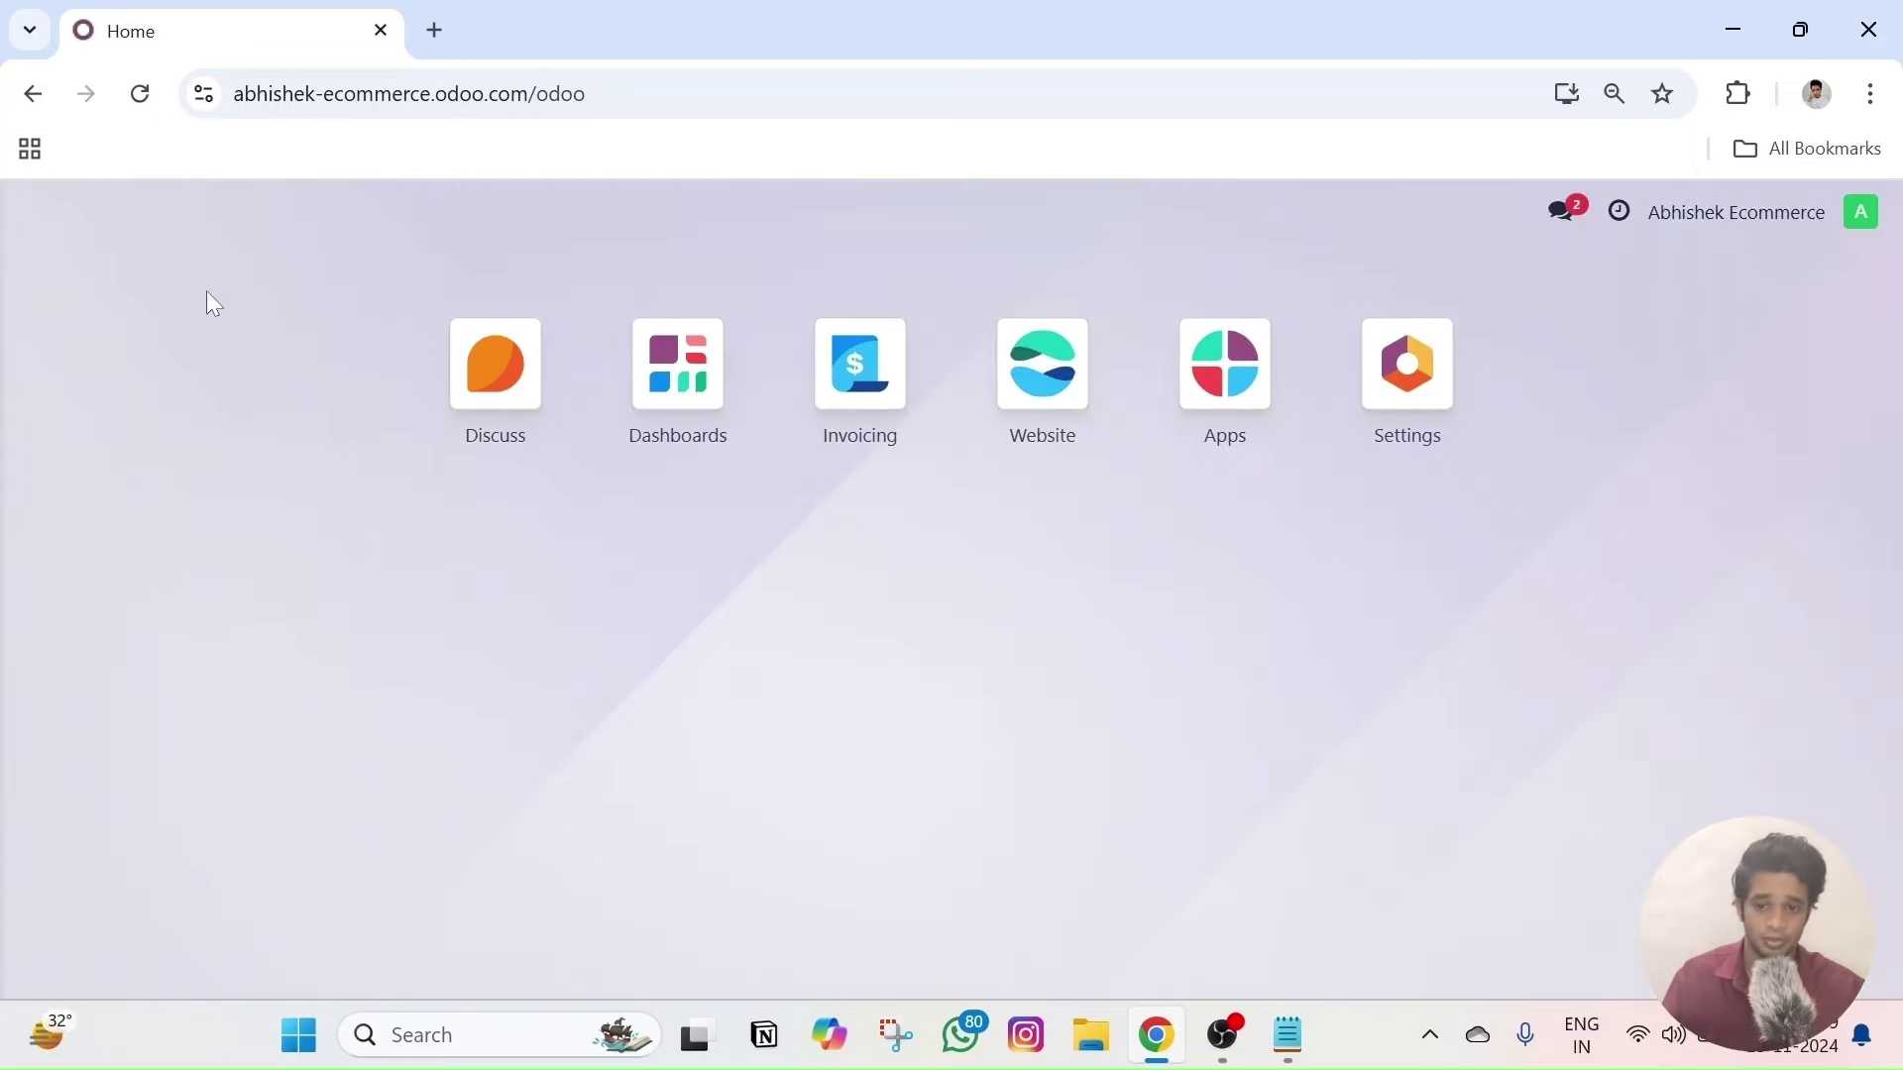
{"action": "left_click", "coordinate": [33, 93]}
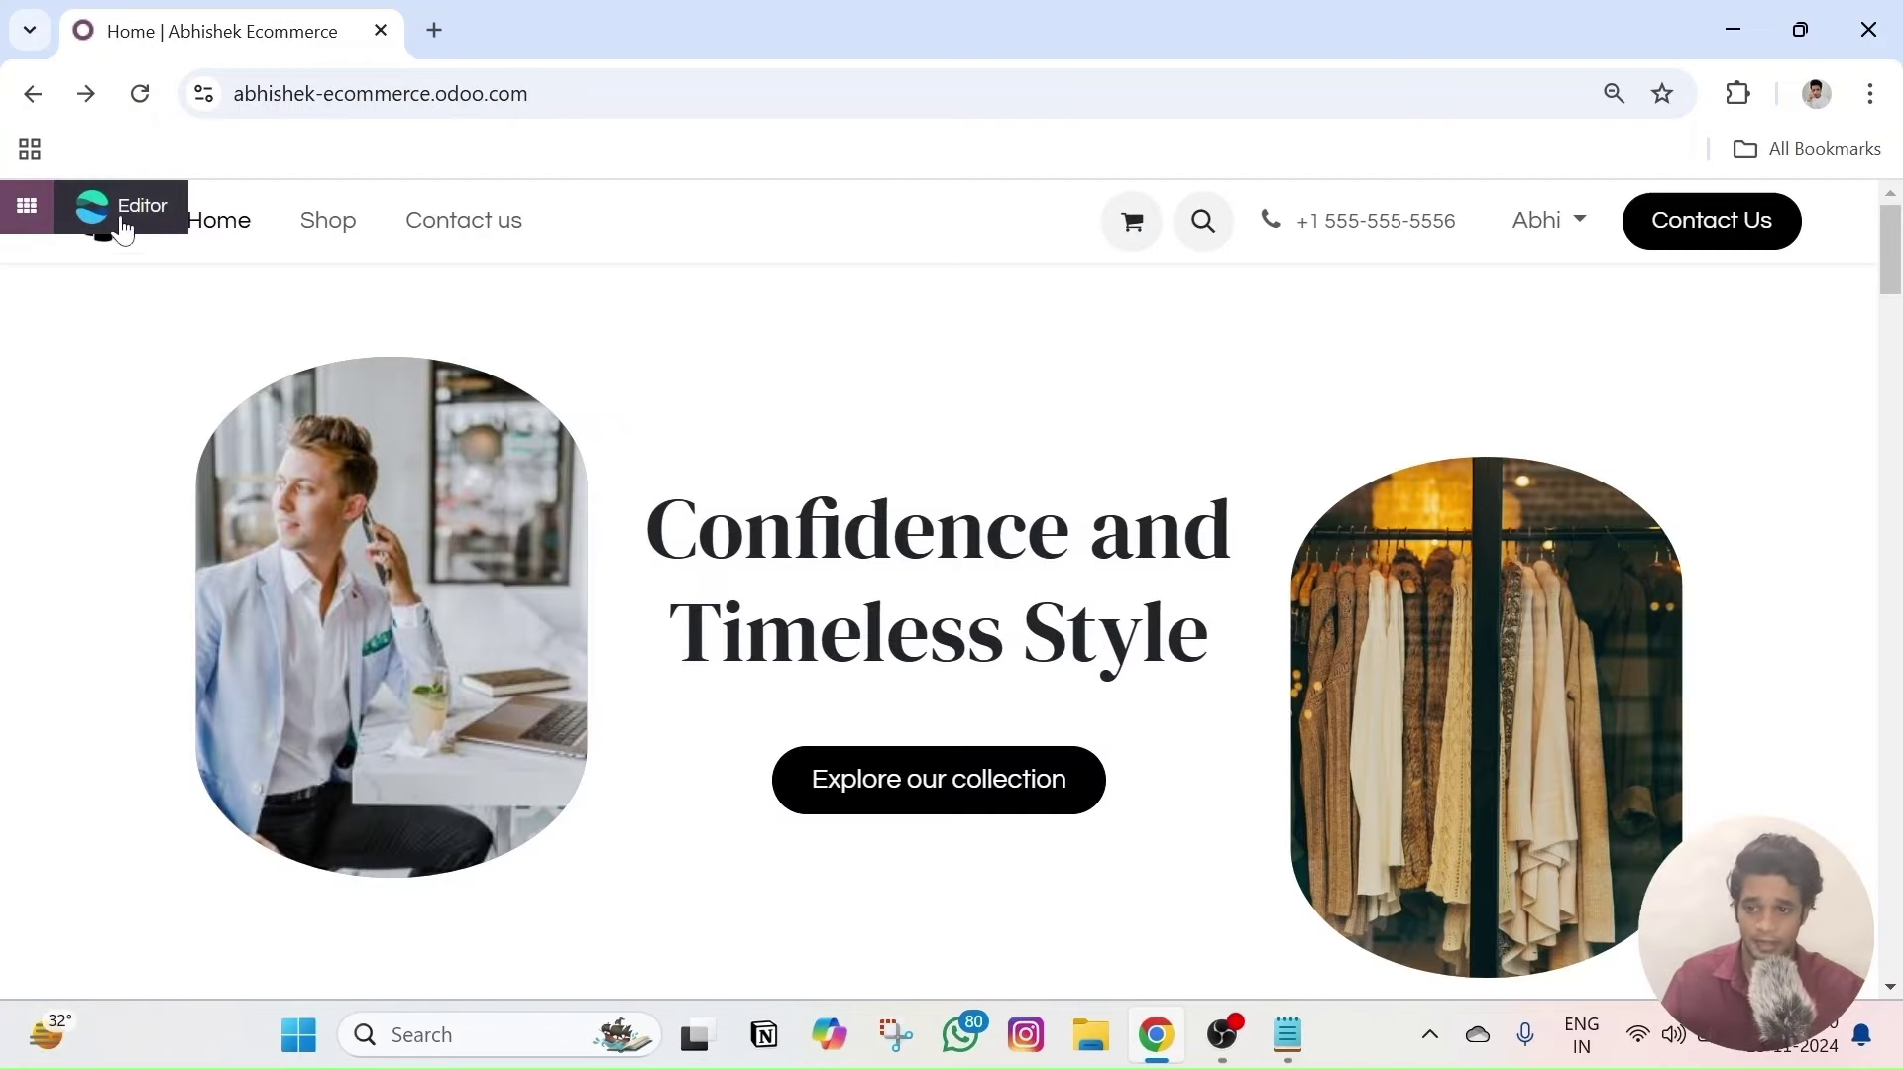
{"action": "left_click", "coordinate": [127, 210]}
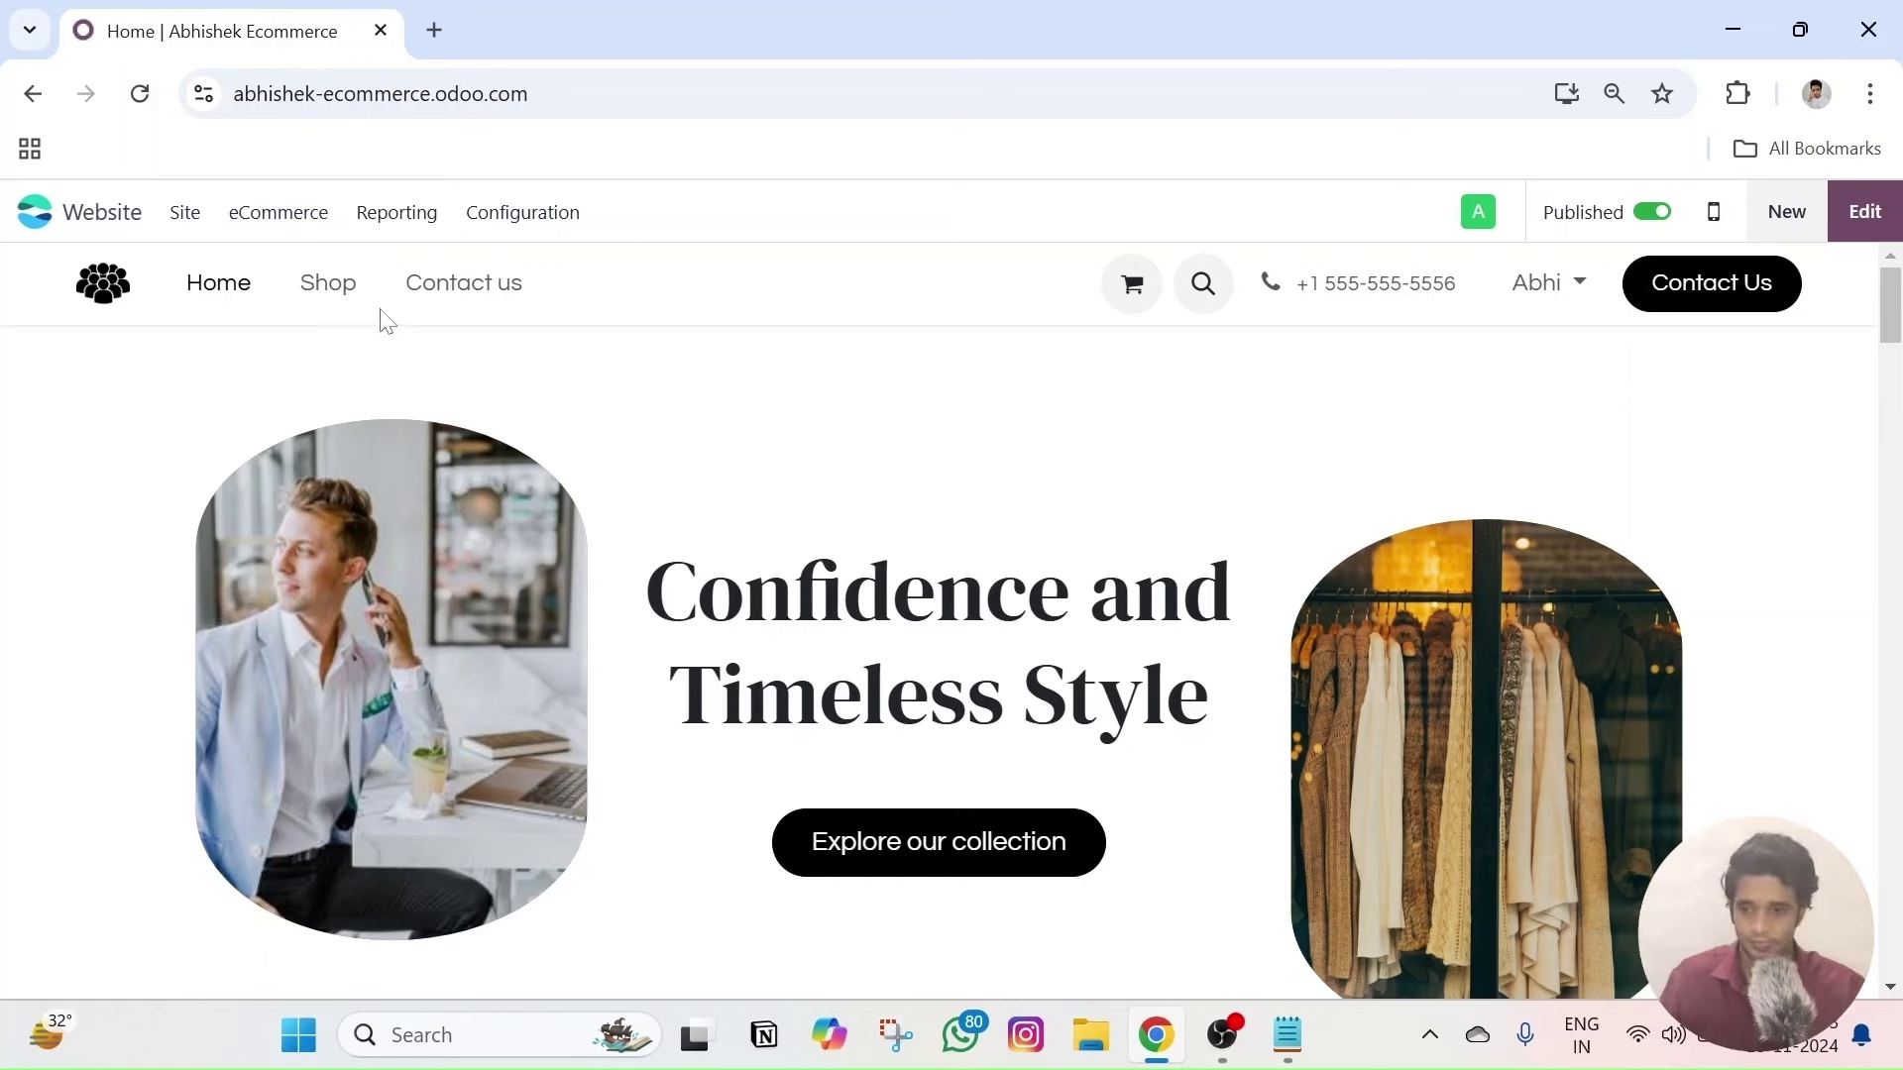
- Open eCommerce Categories and start a new category, cancelling the category image selection
{"action": "left_click", "coordinate": [291, 220]}
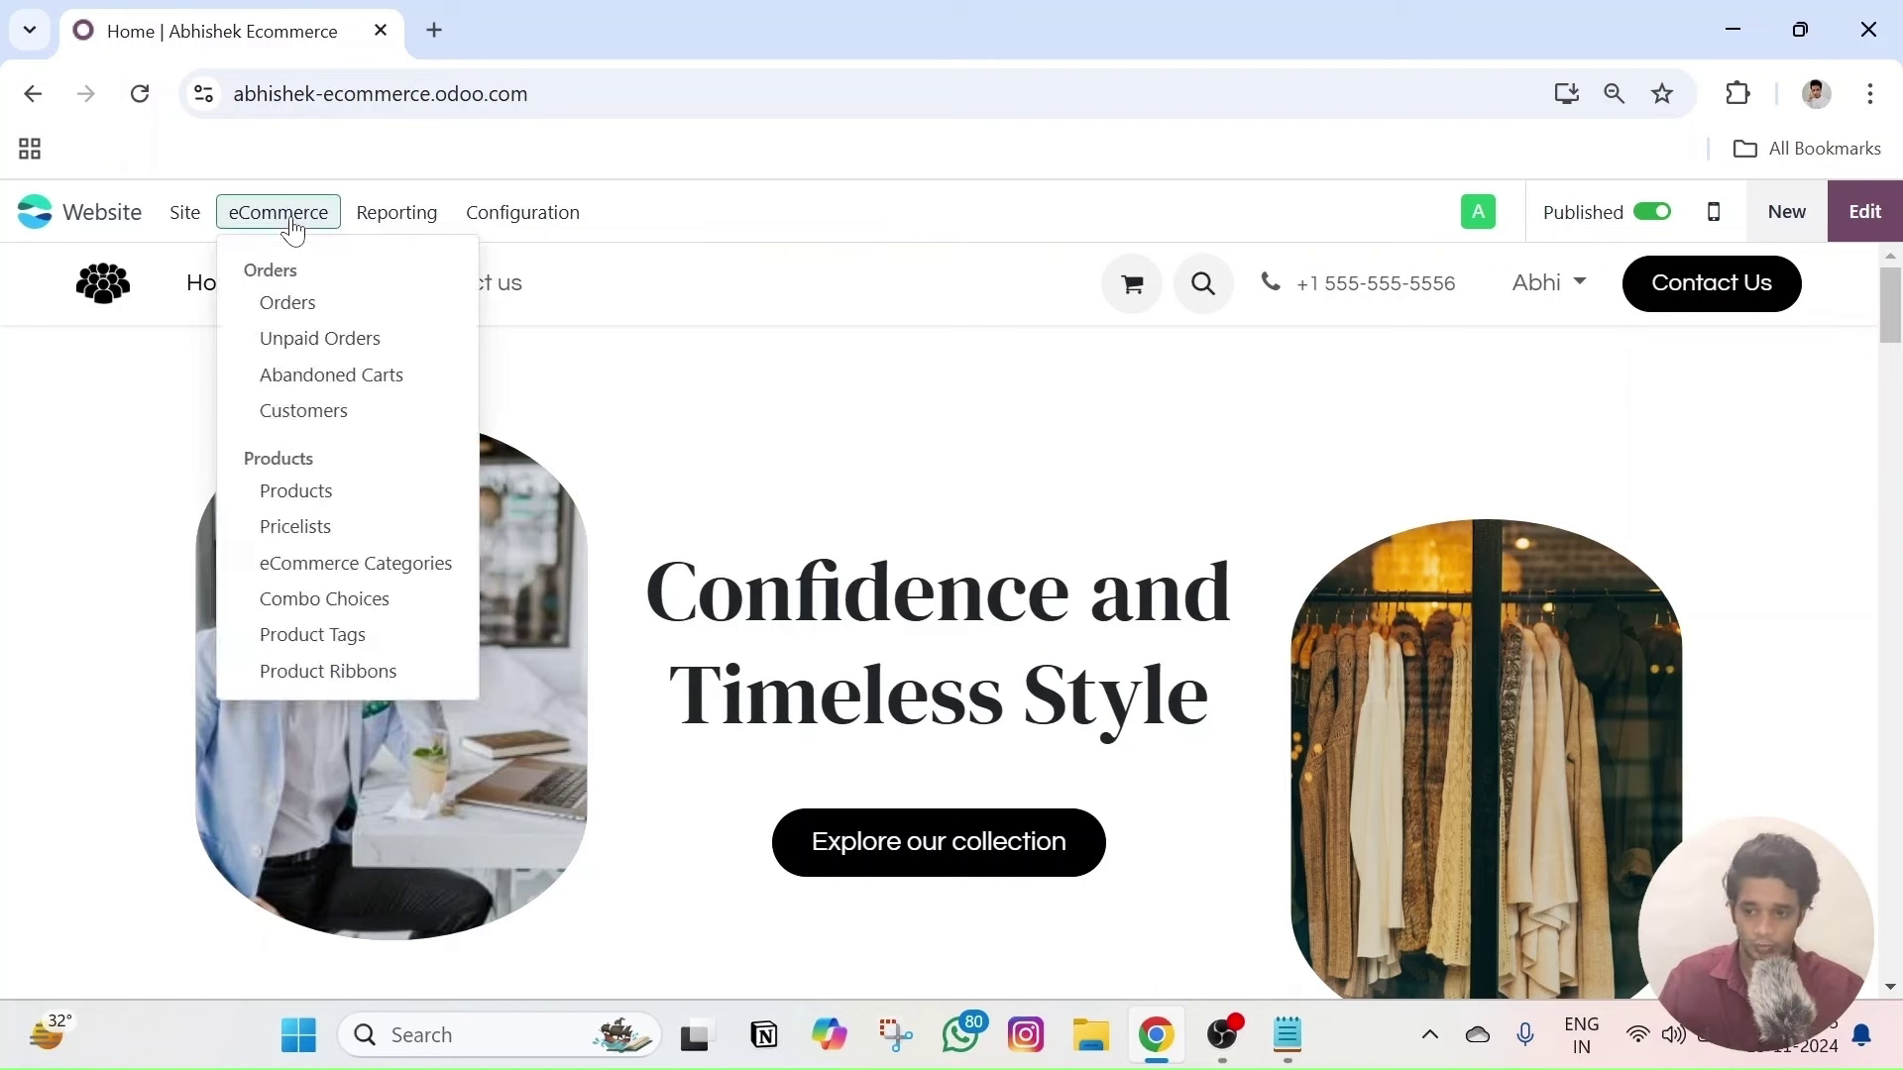
{"action": "left_click", "coordinate": [348, 576]}
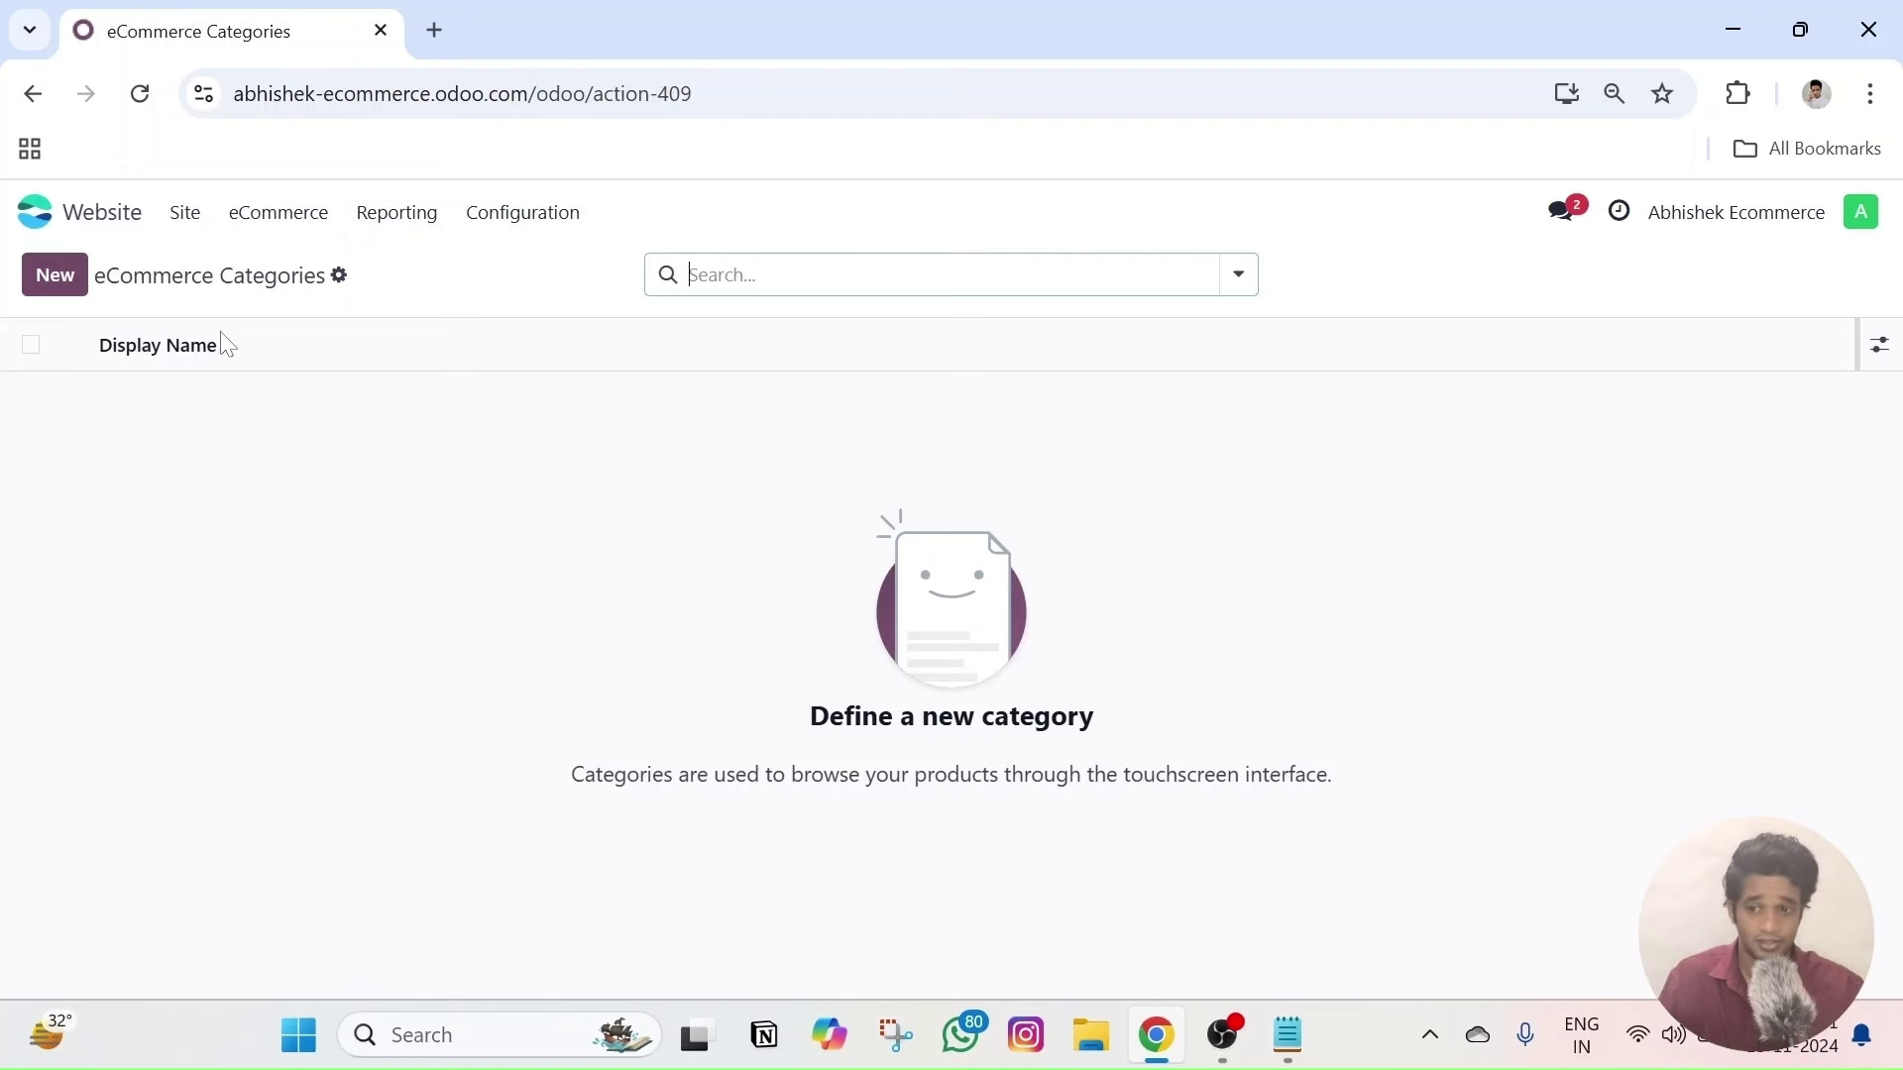
{"action": "triple_click", "coordinate": [149, 280]}
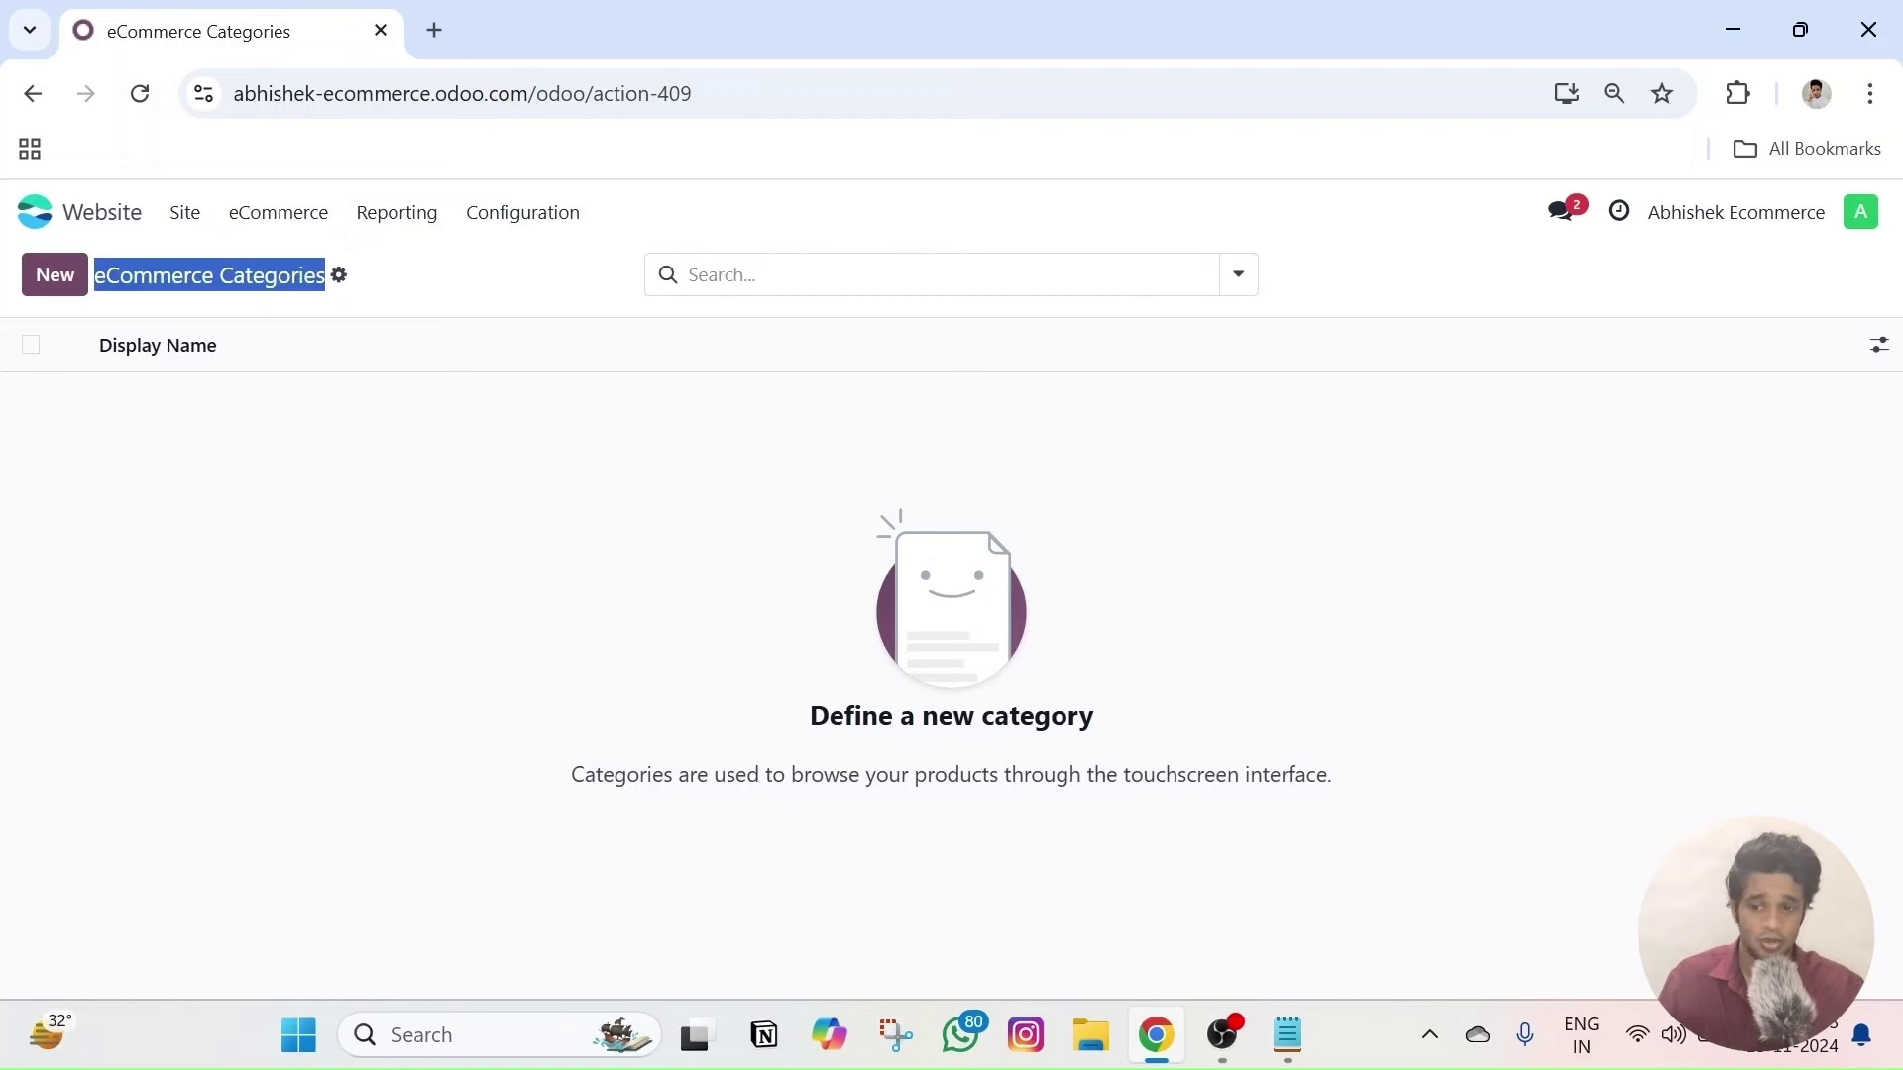
{"action": "left_click", "coordinate": [56, 281]}
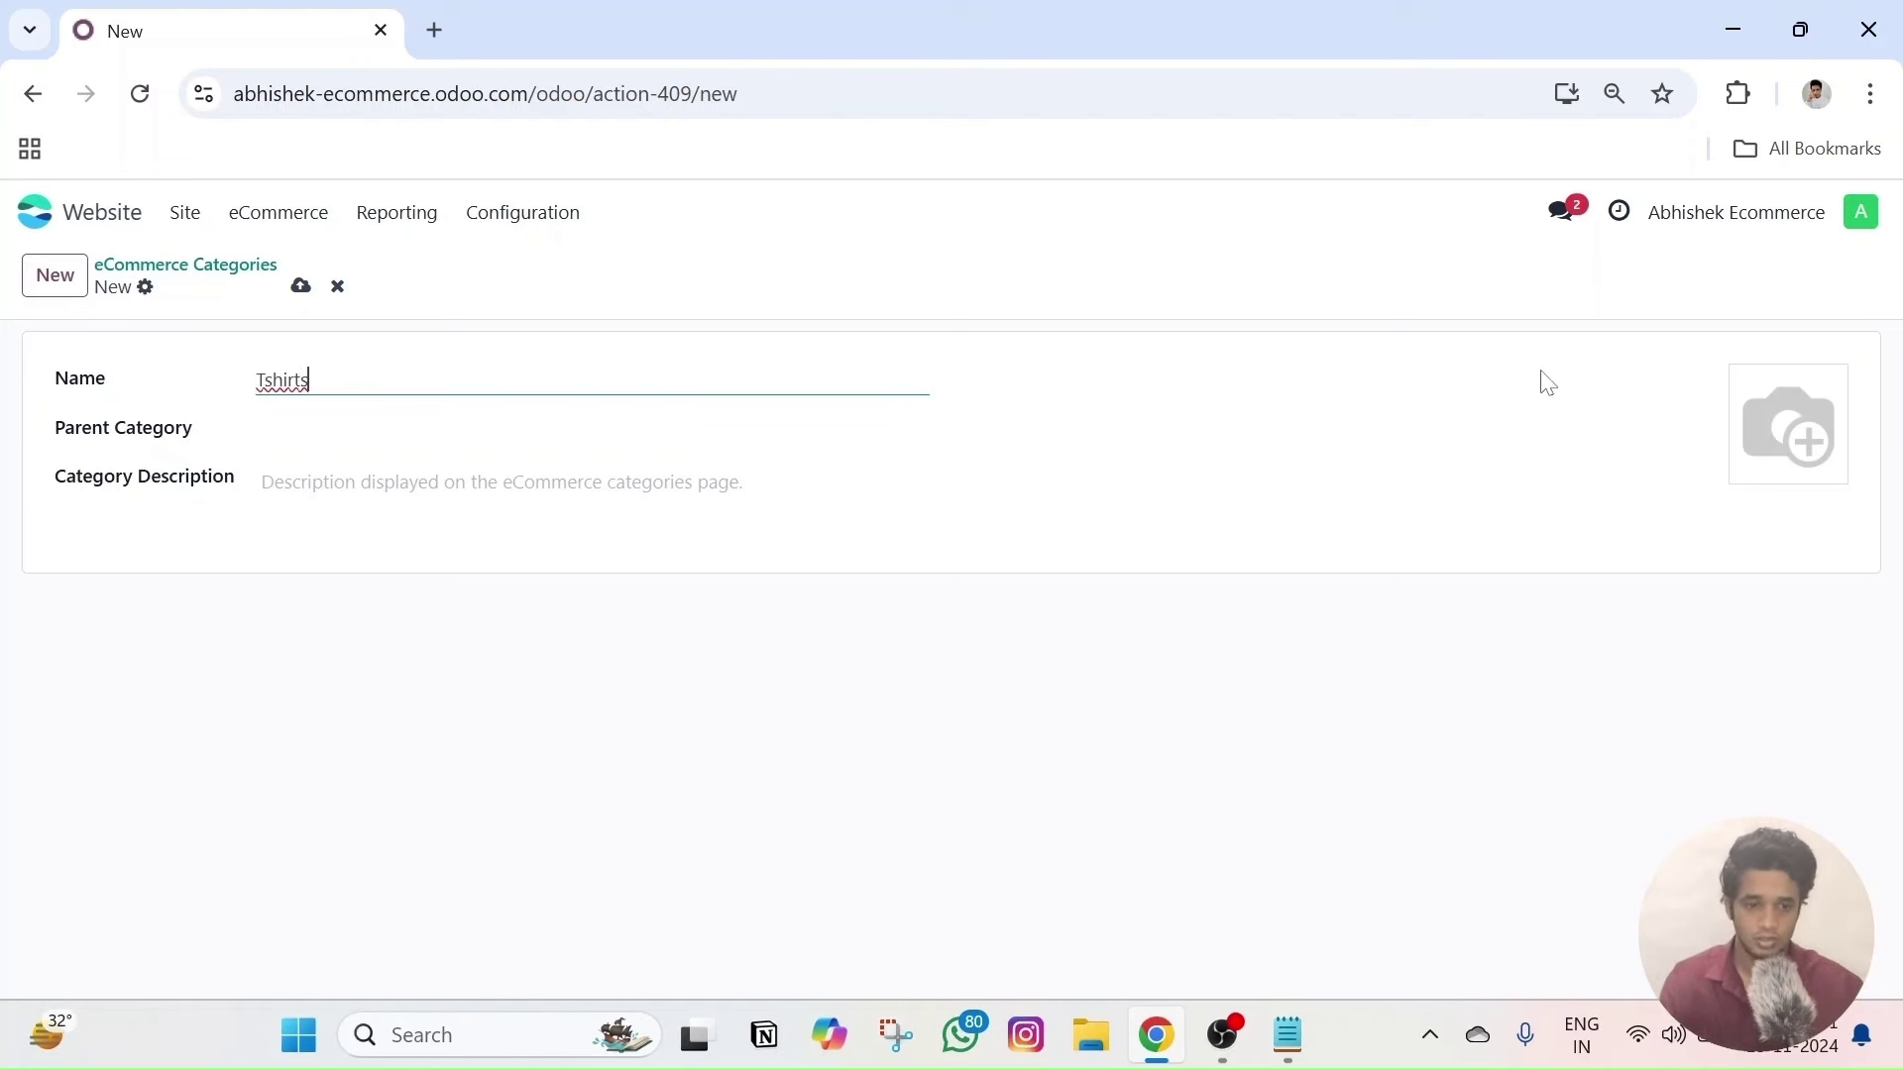
{"action": "mouse_move", "coordinate": [1826, 452]}
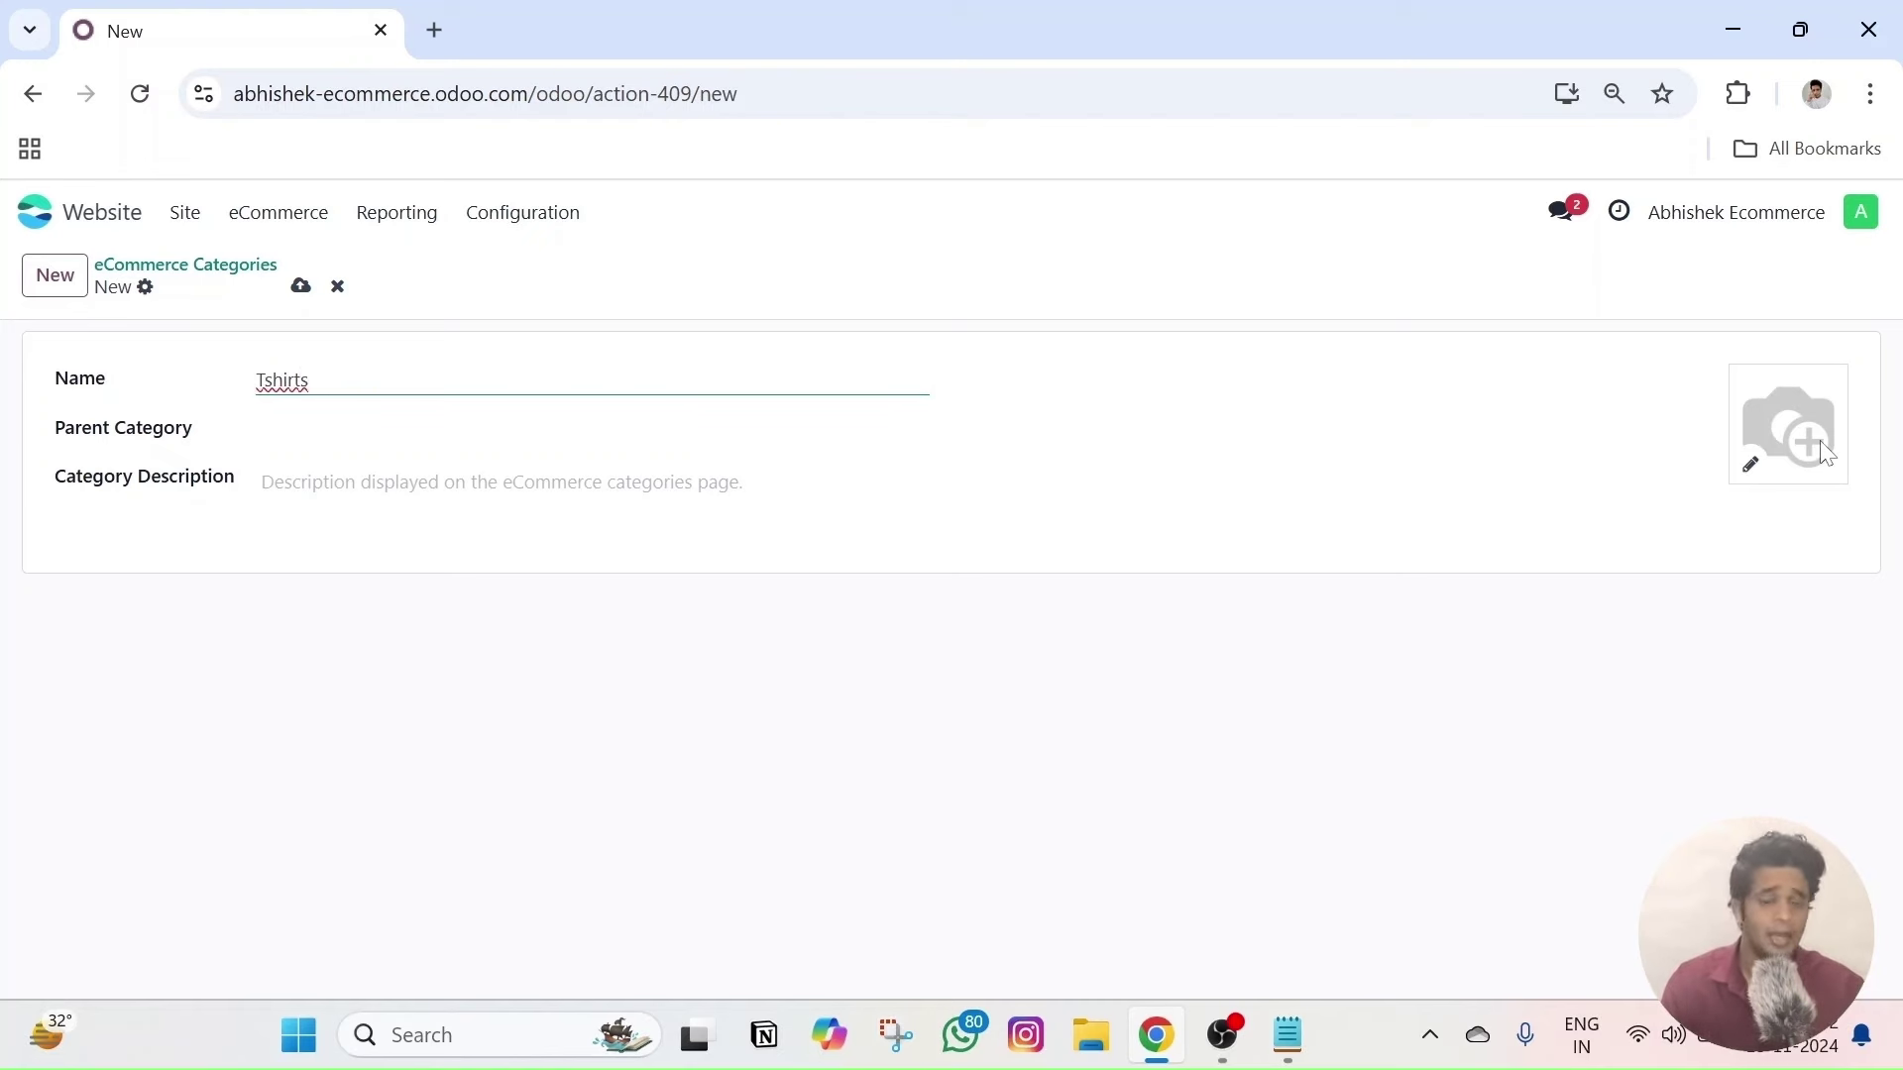
{"action": "left_click", "coordinate": [1751, 466]}
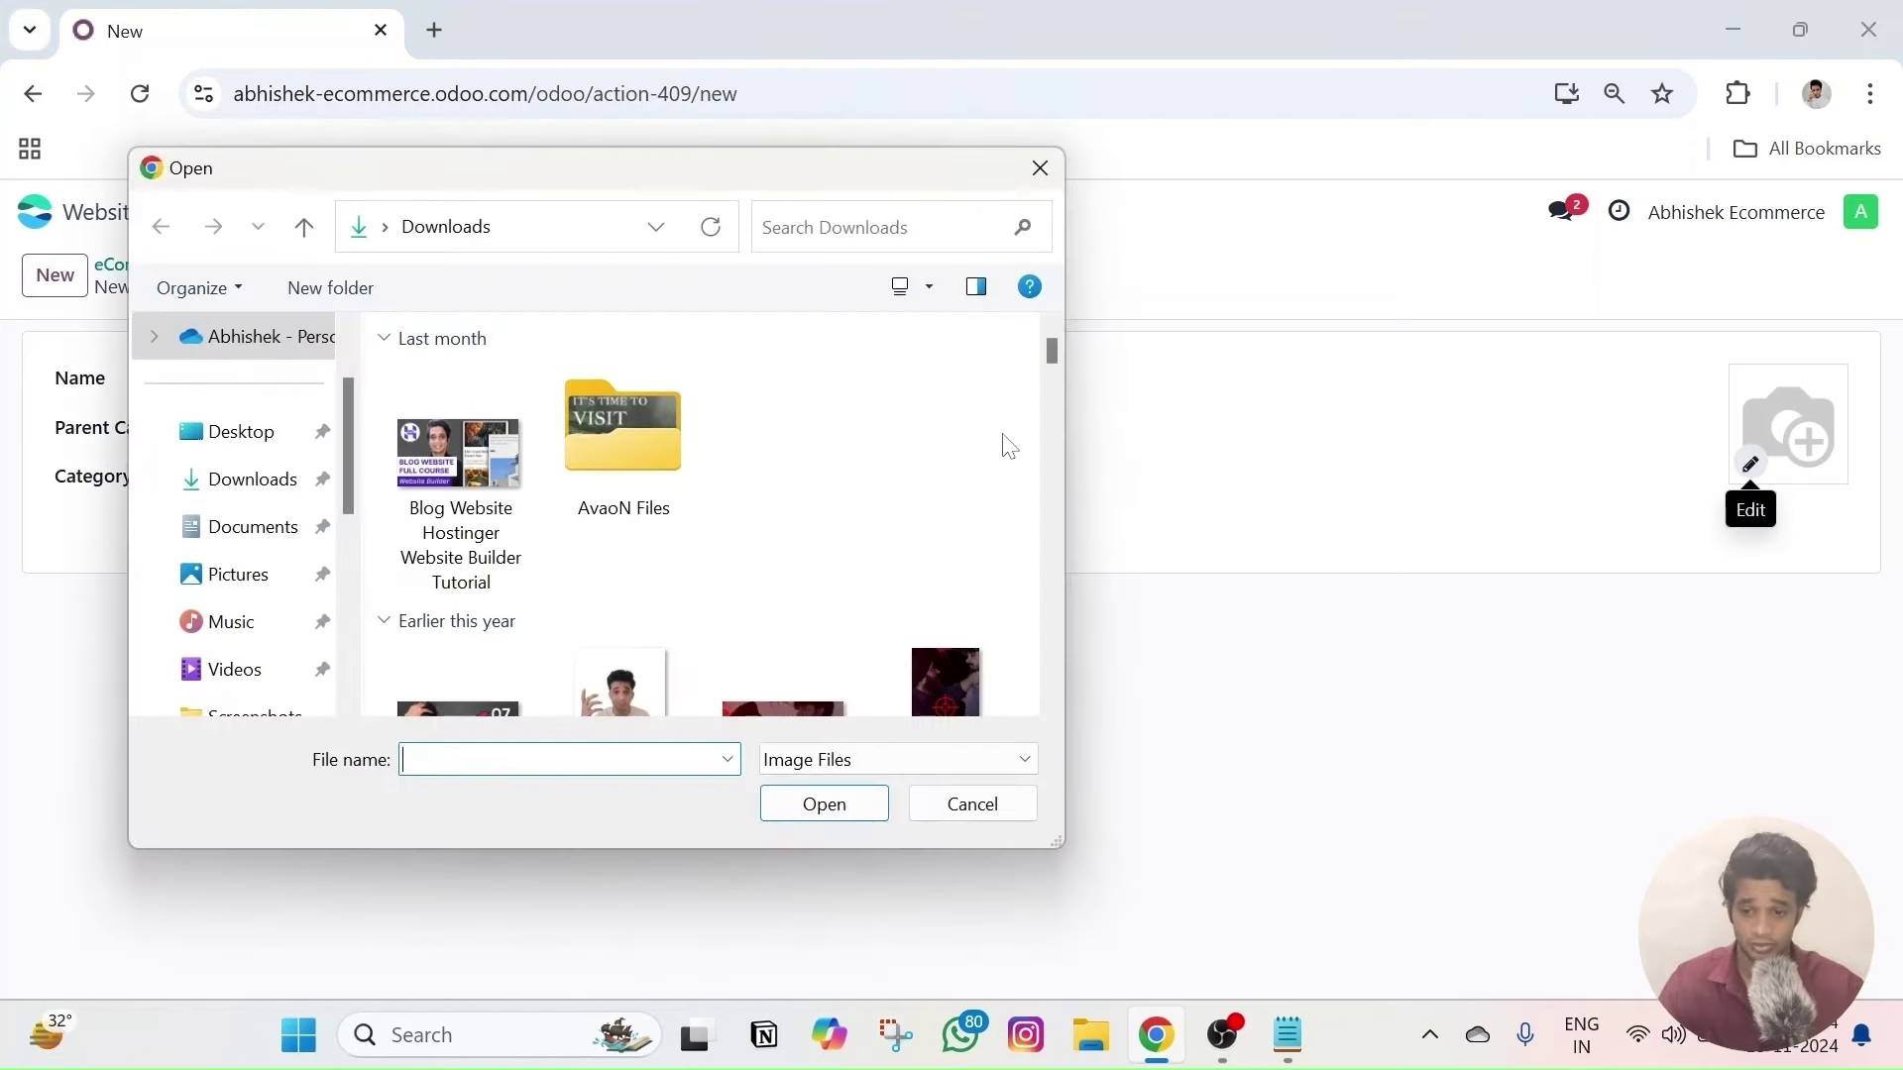
{"action": "left_click", "coordinate": [1040, 171]}
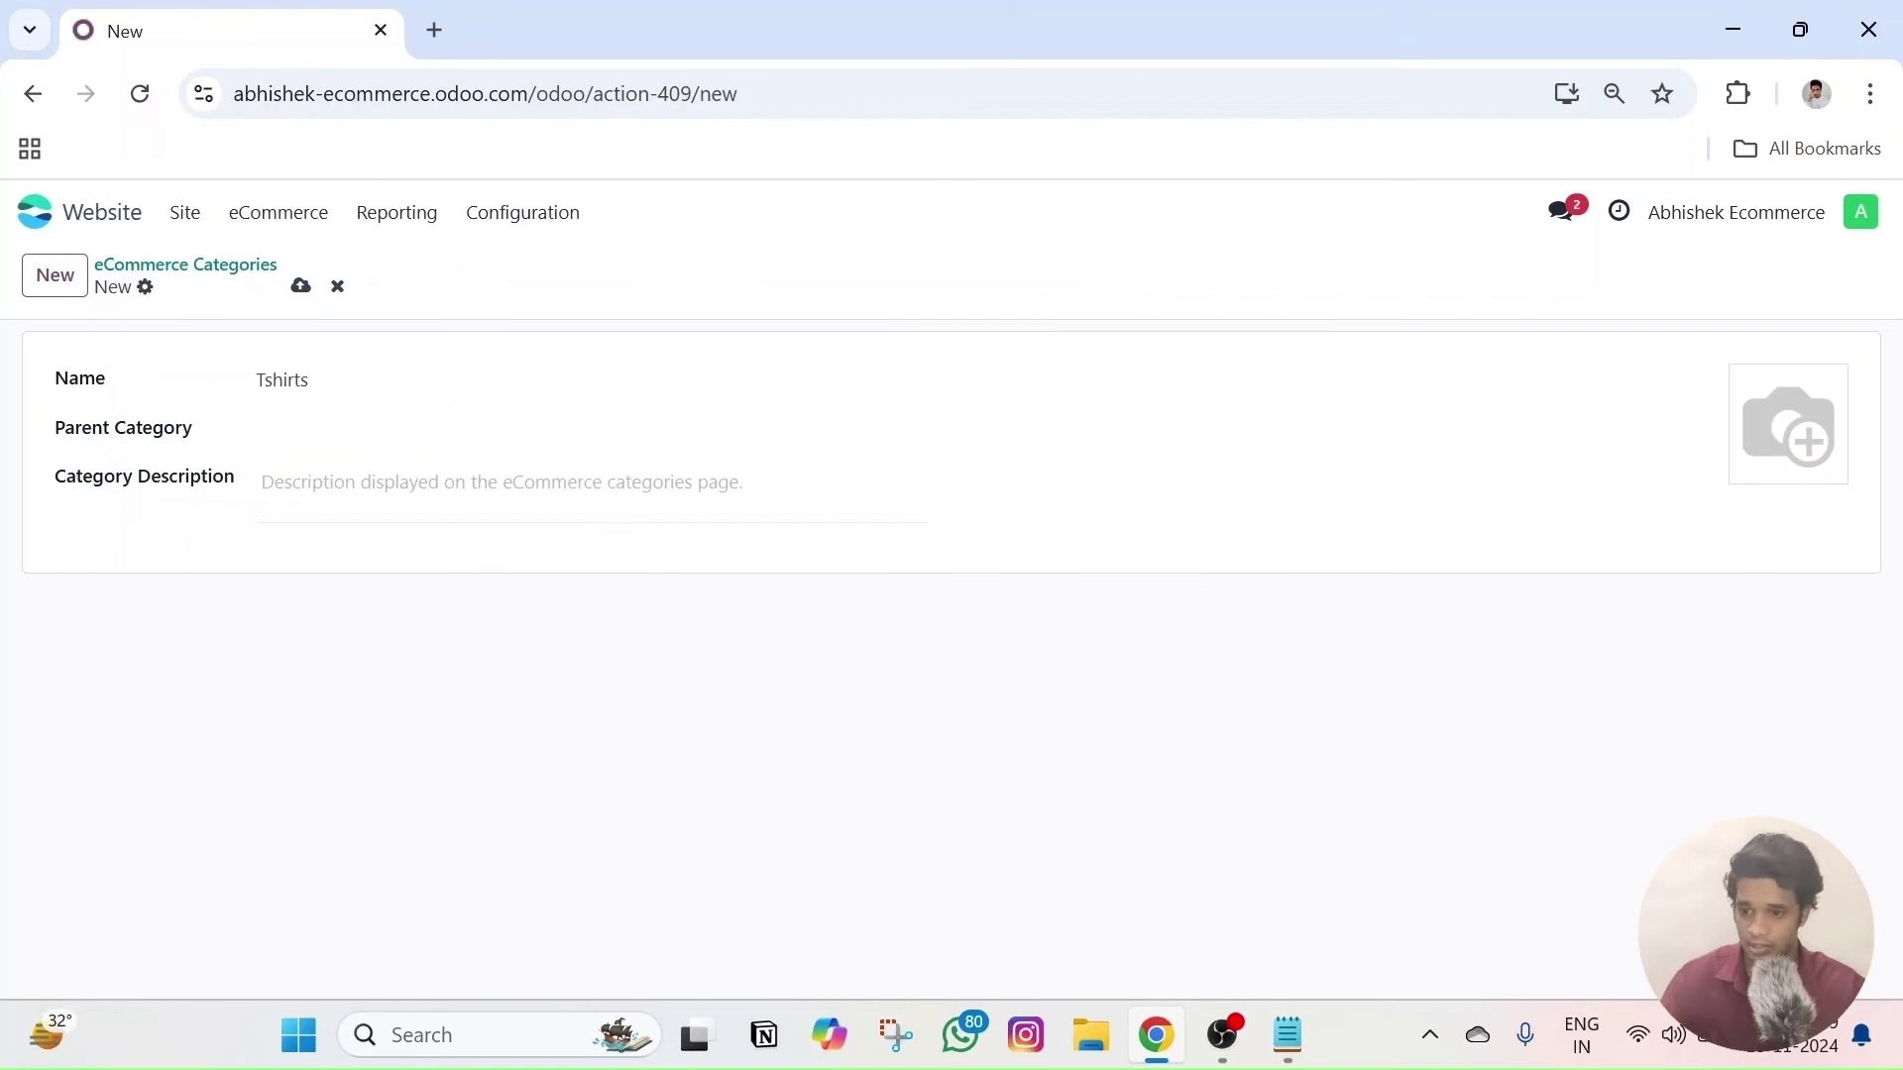
- Leave the new category's parent category empty
{"action": "left_click", "coordinate": [290, 429]}
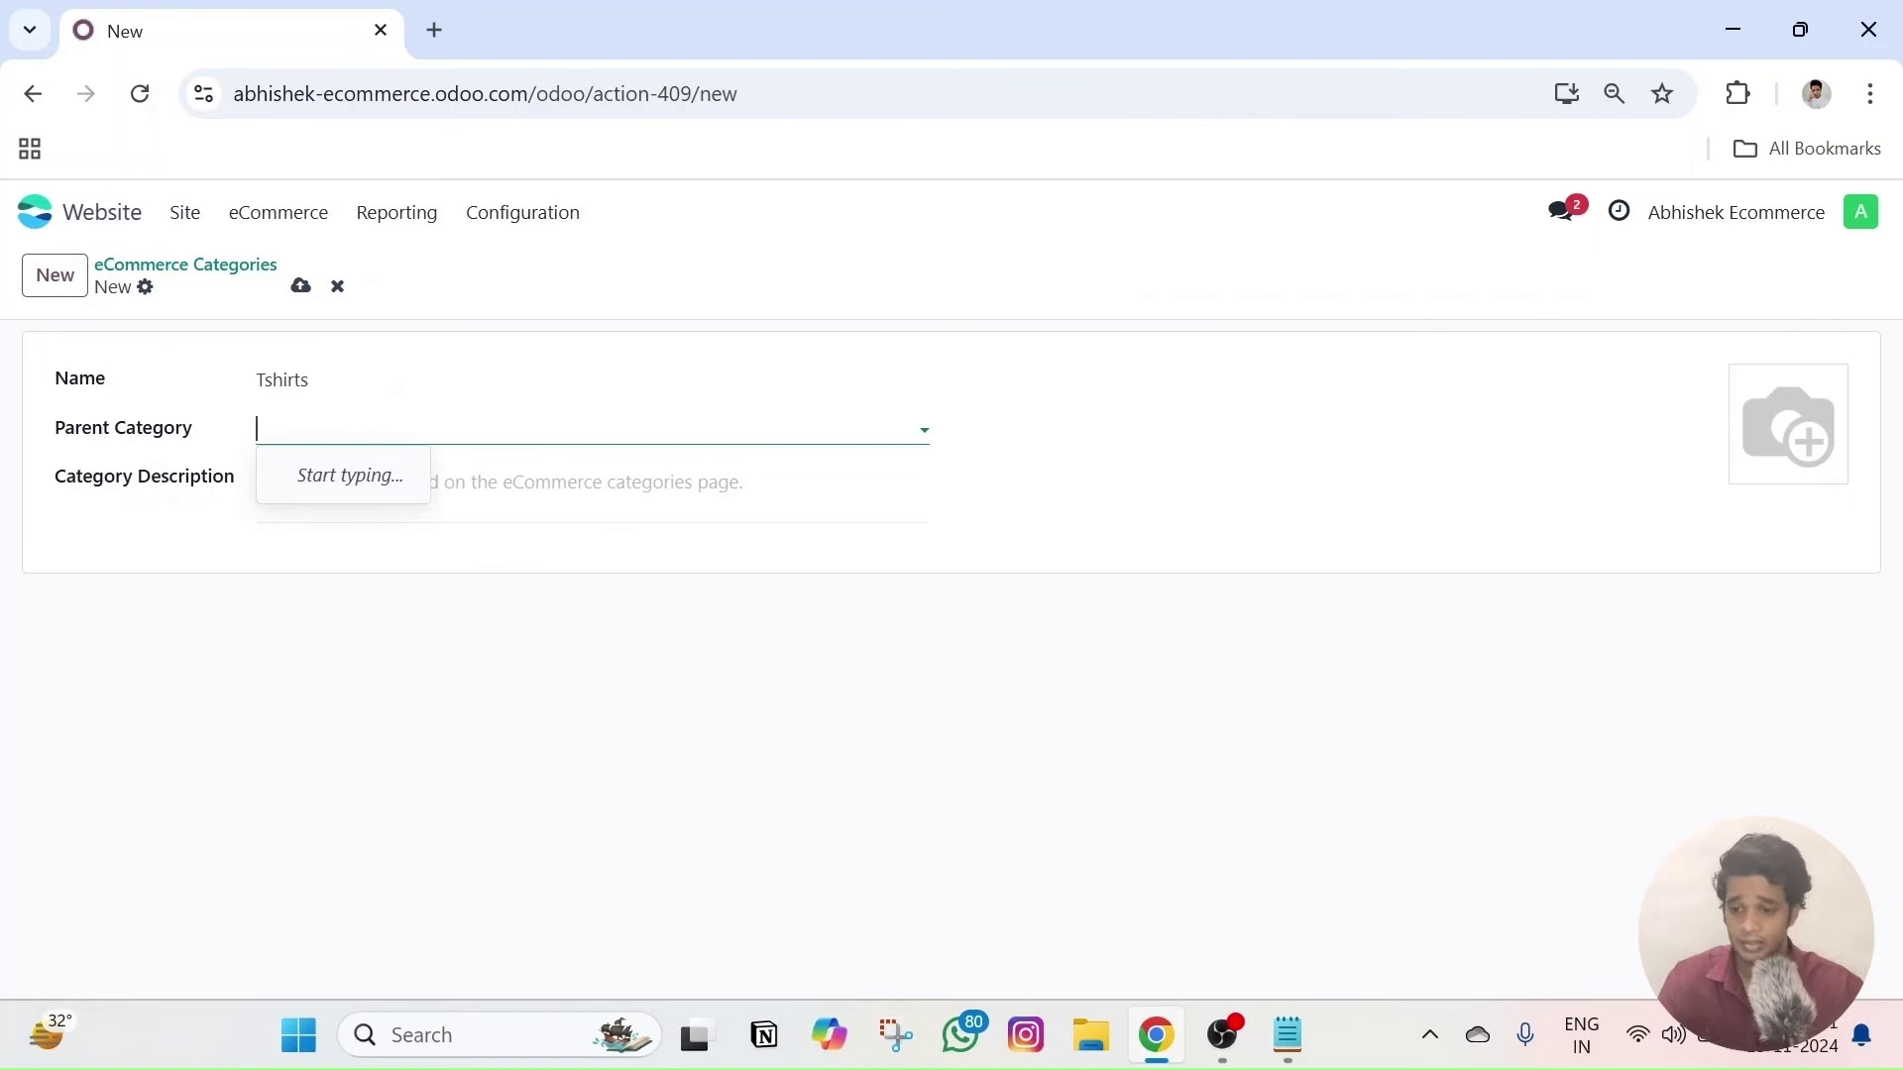
{"action": "left_click", "coordinate": [512, 586]}
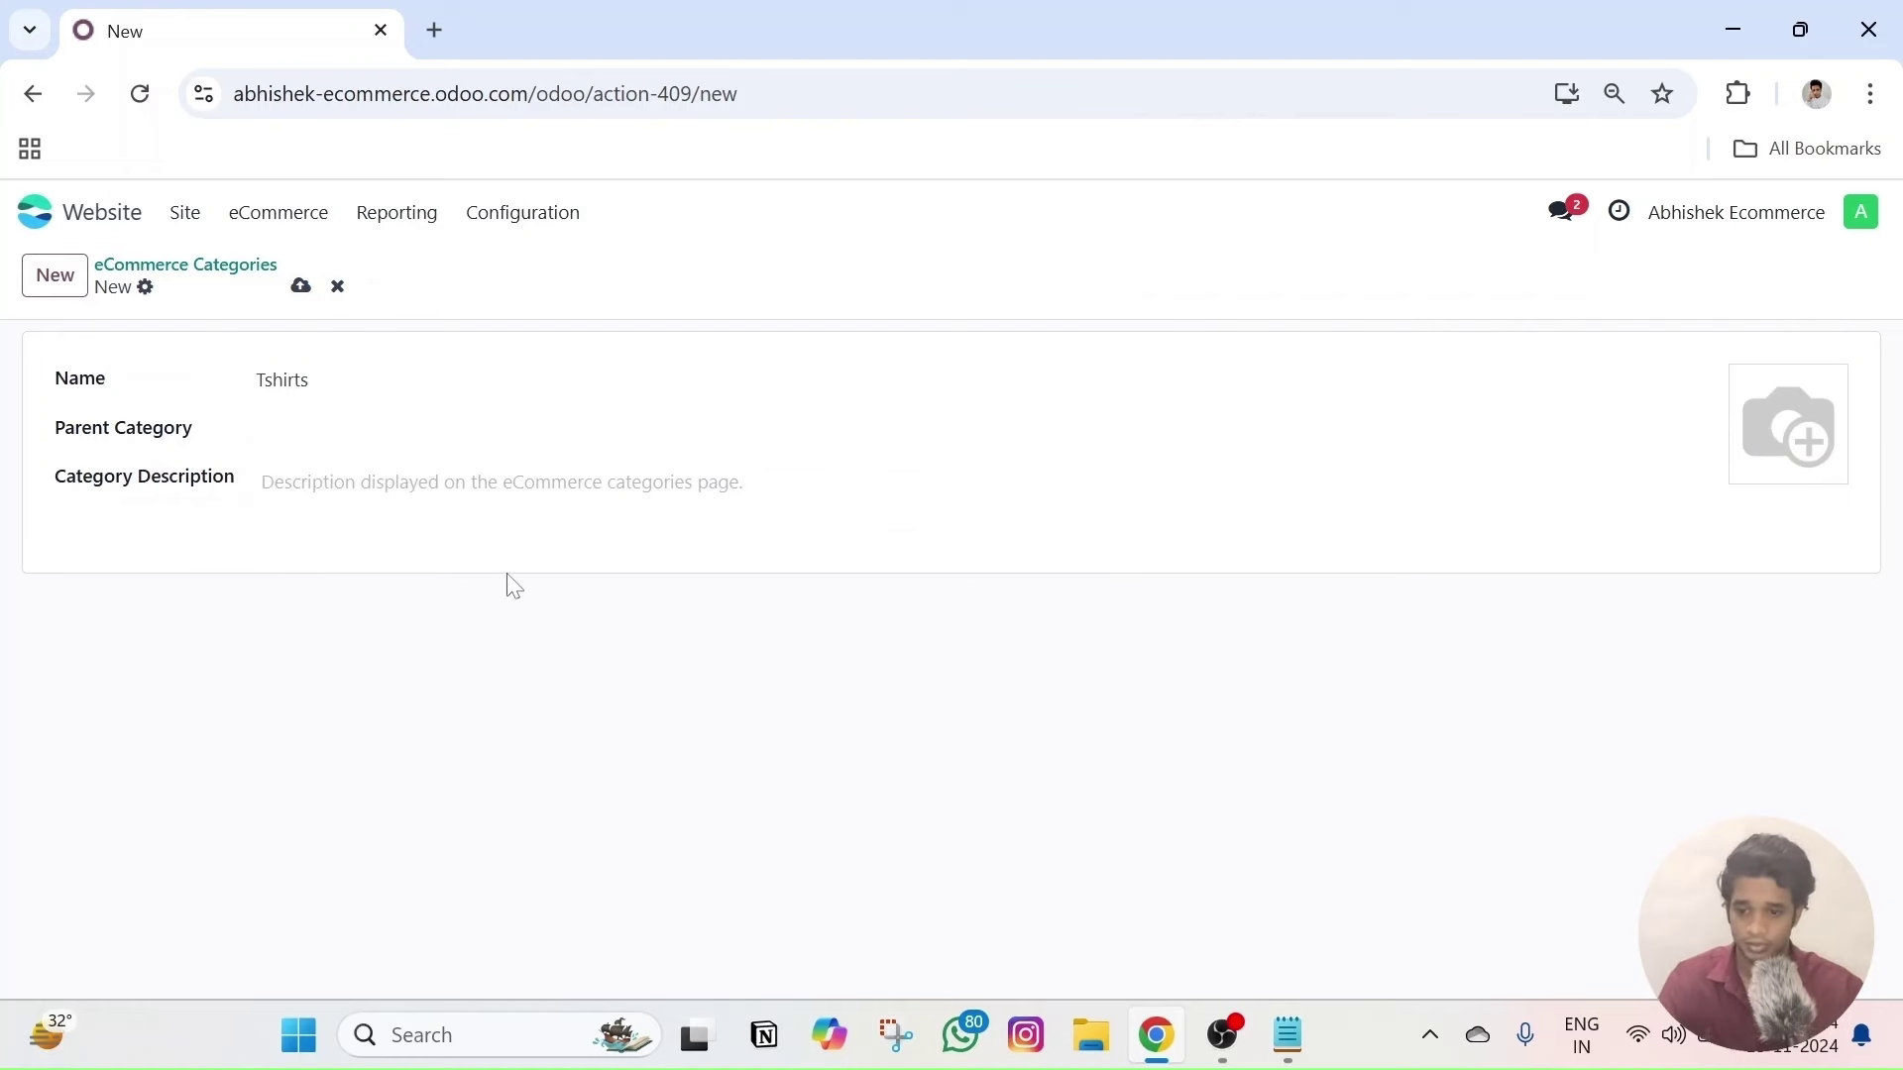
{"action": "left_click", "coordinate": [590, 421]}
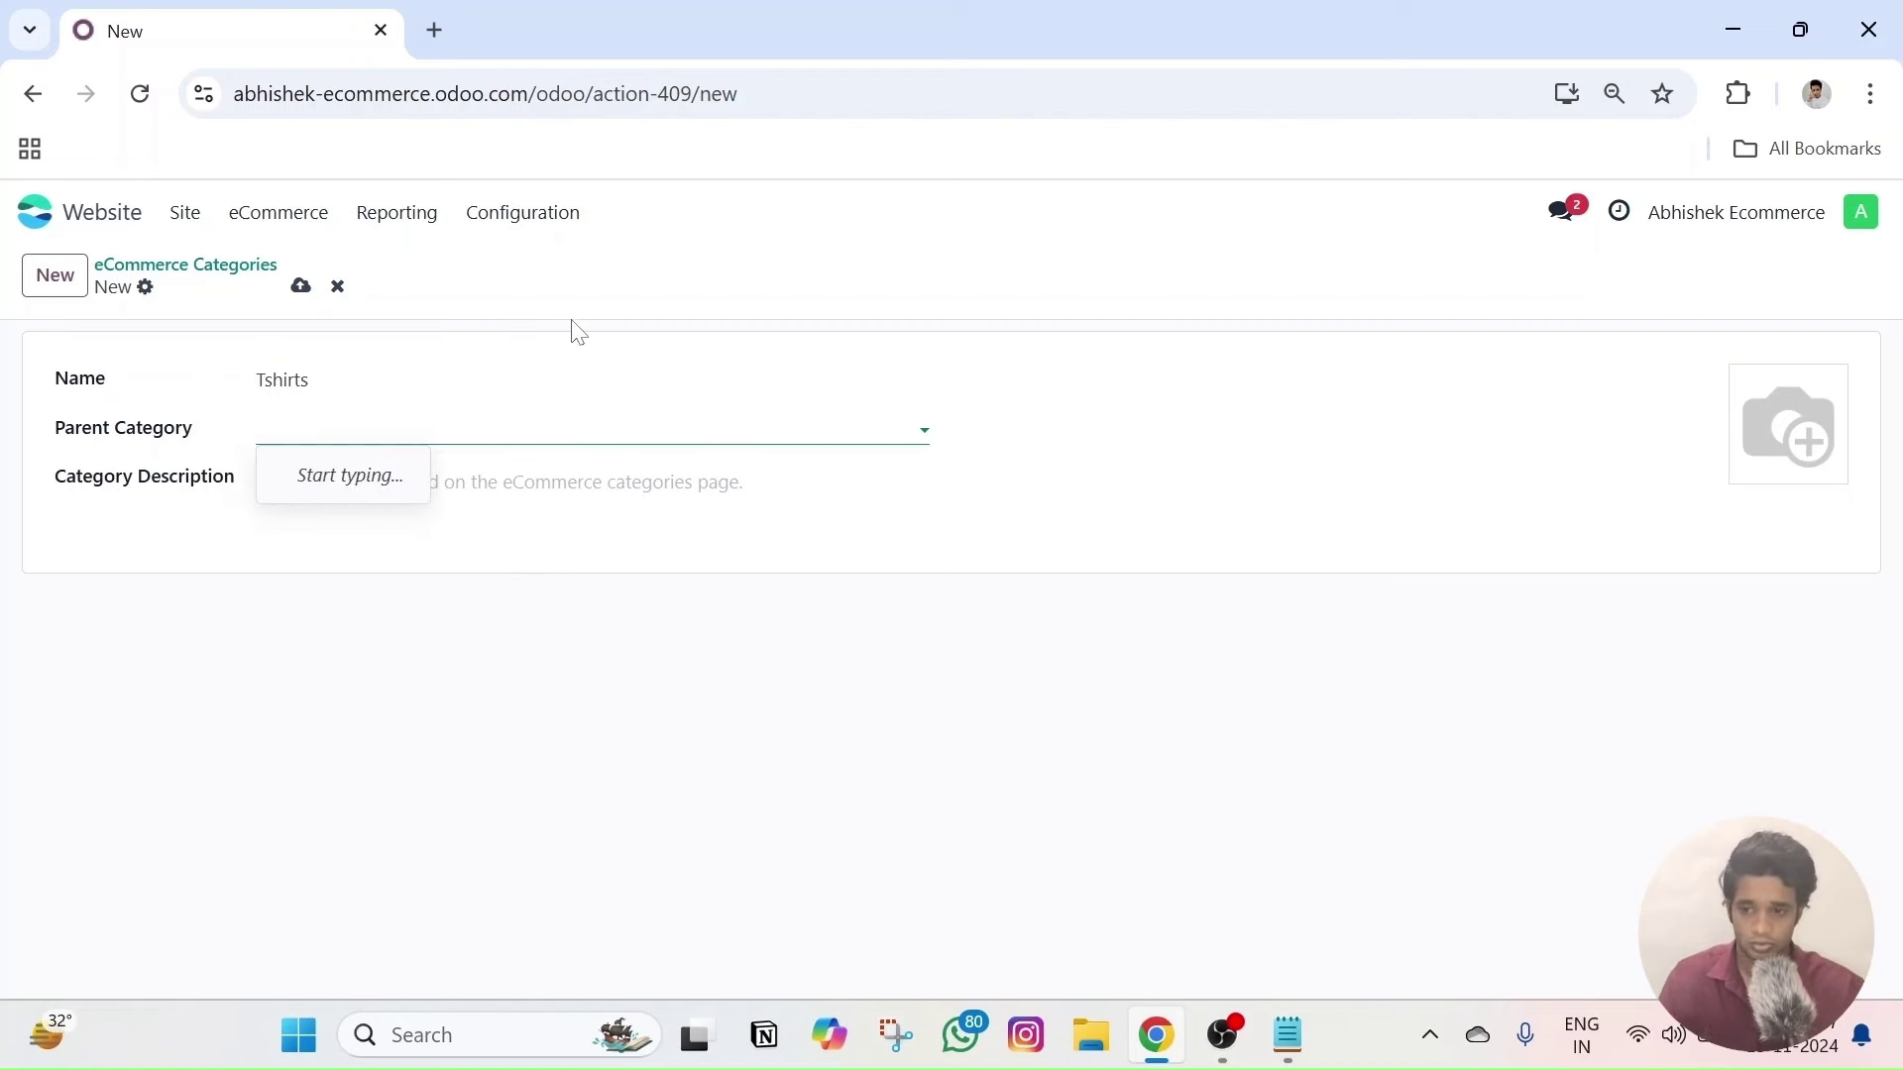
{"action": "left_click", "coordinate": [637, 304]}
- Erase the typed 'Best Tshirts' text so the description is blank, and save Tshirts
{"action": "left_click", "coordinate": [263, 481]}
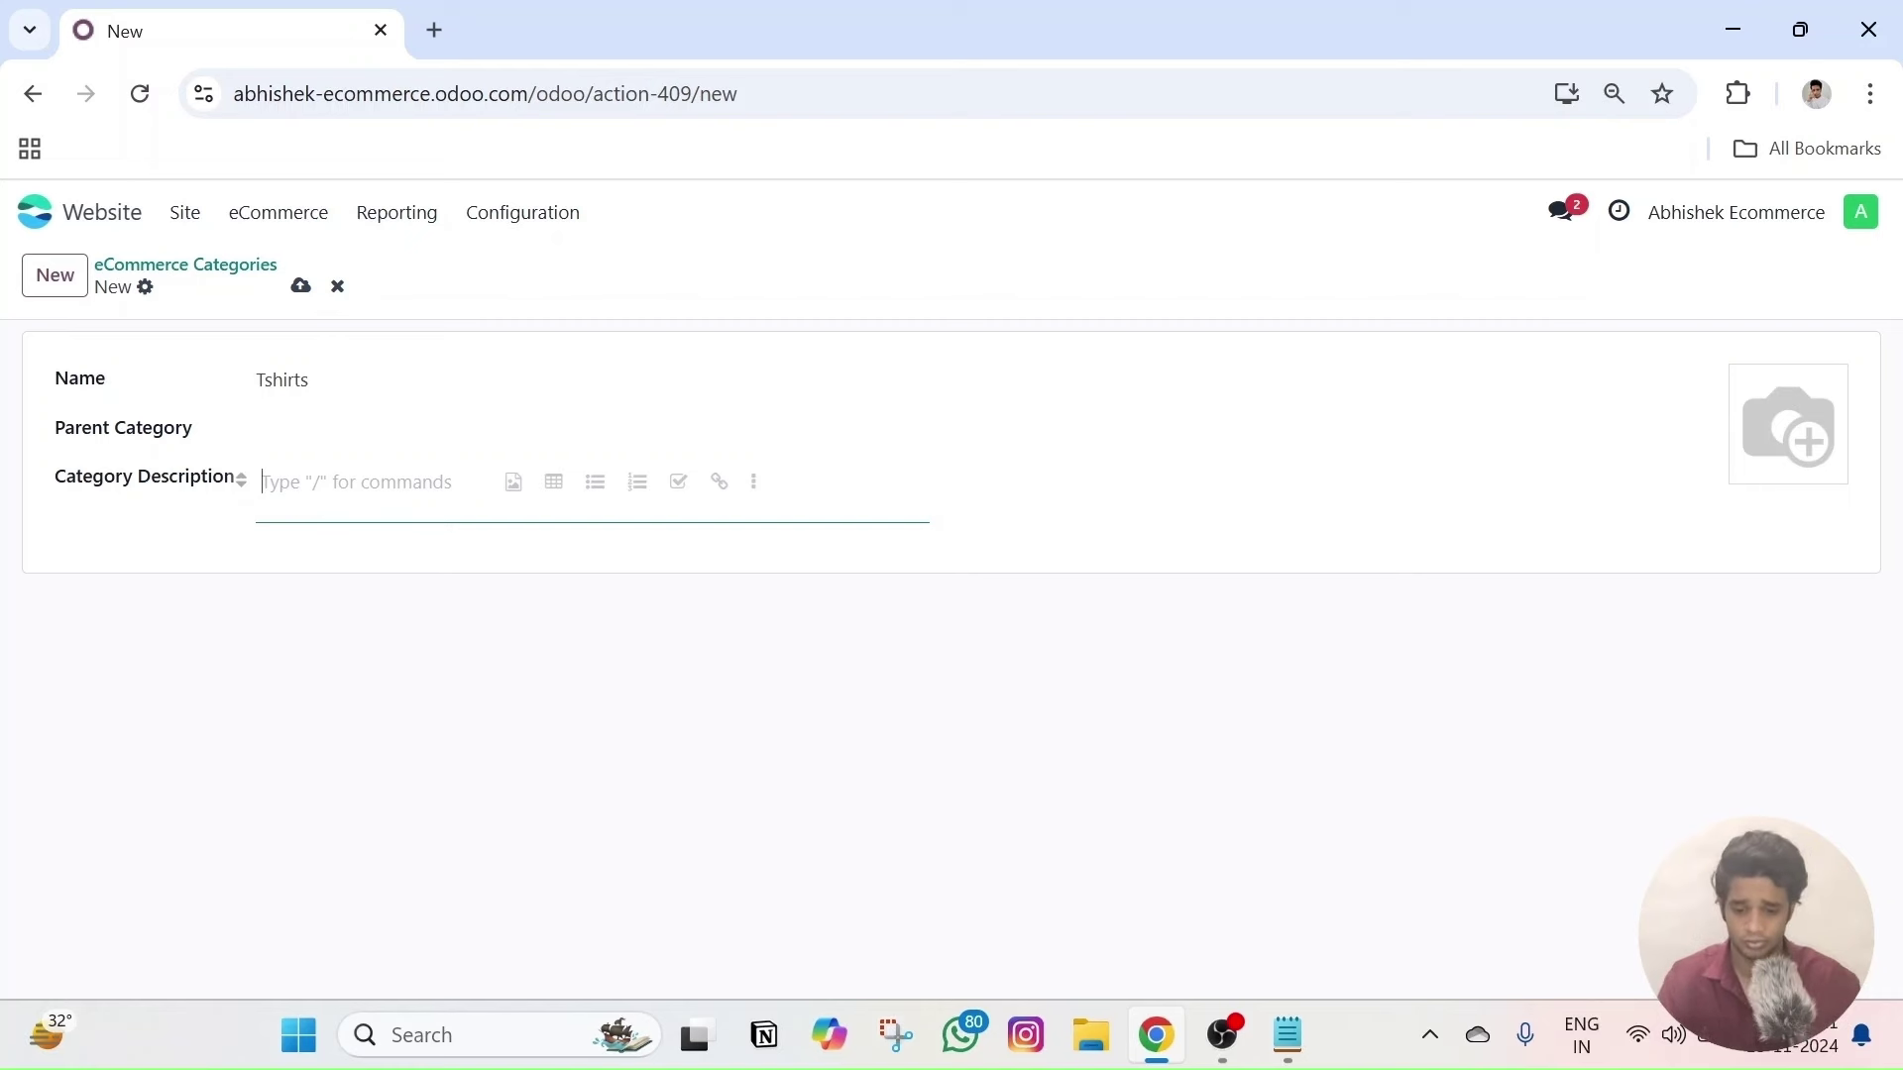
{"action": "type", "text": "Co"}
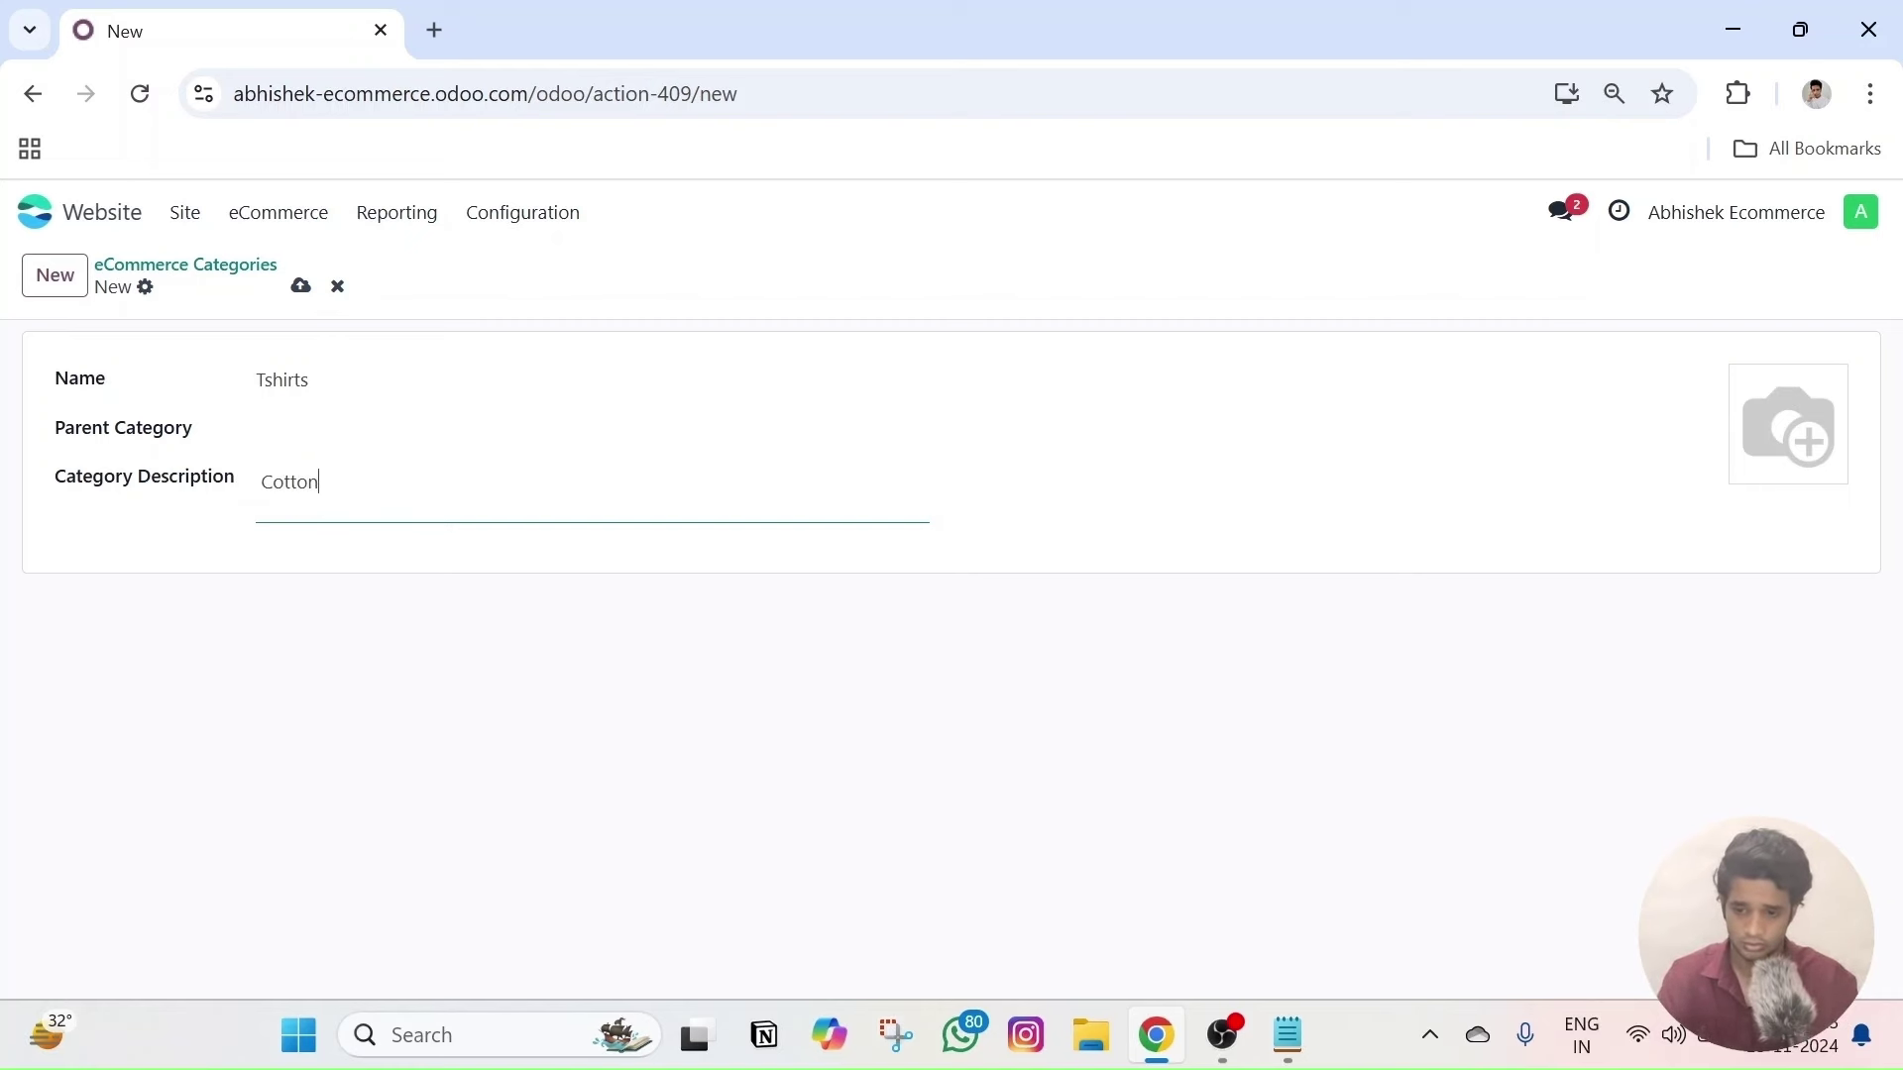
{"action": "type", "text": "tton"}
{"action": "key", "text": "BackSpace"}
{"action": "key", "text": "BackSpace"}
{"action": "key", "text": "BackSpace"}
{"action": "key", "text": "BackSpace"}
{"action": "key", "text": "BackSpace"}
{"action": "key", "text": "BackSpace"}
{"action": "type", "text": "Best"}
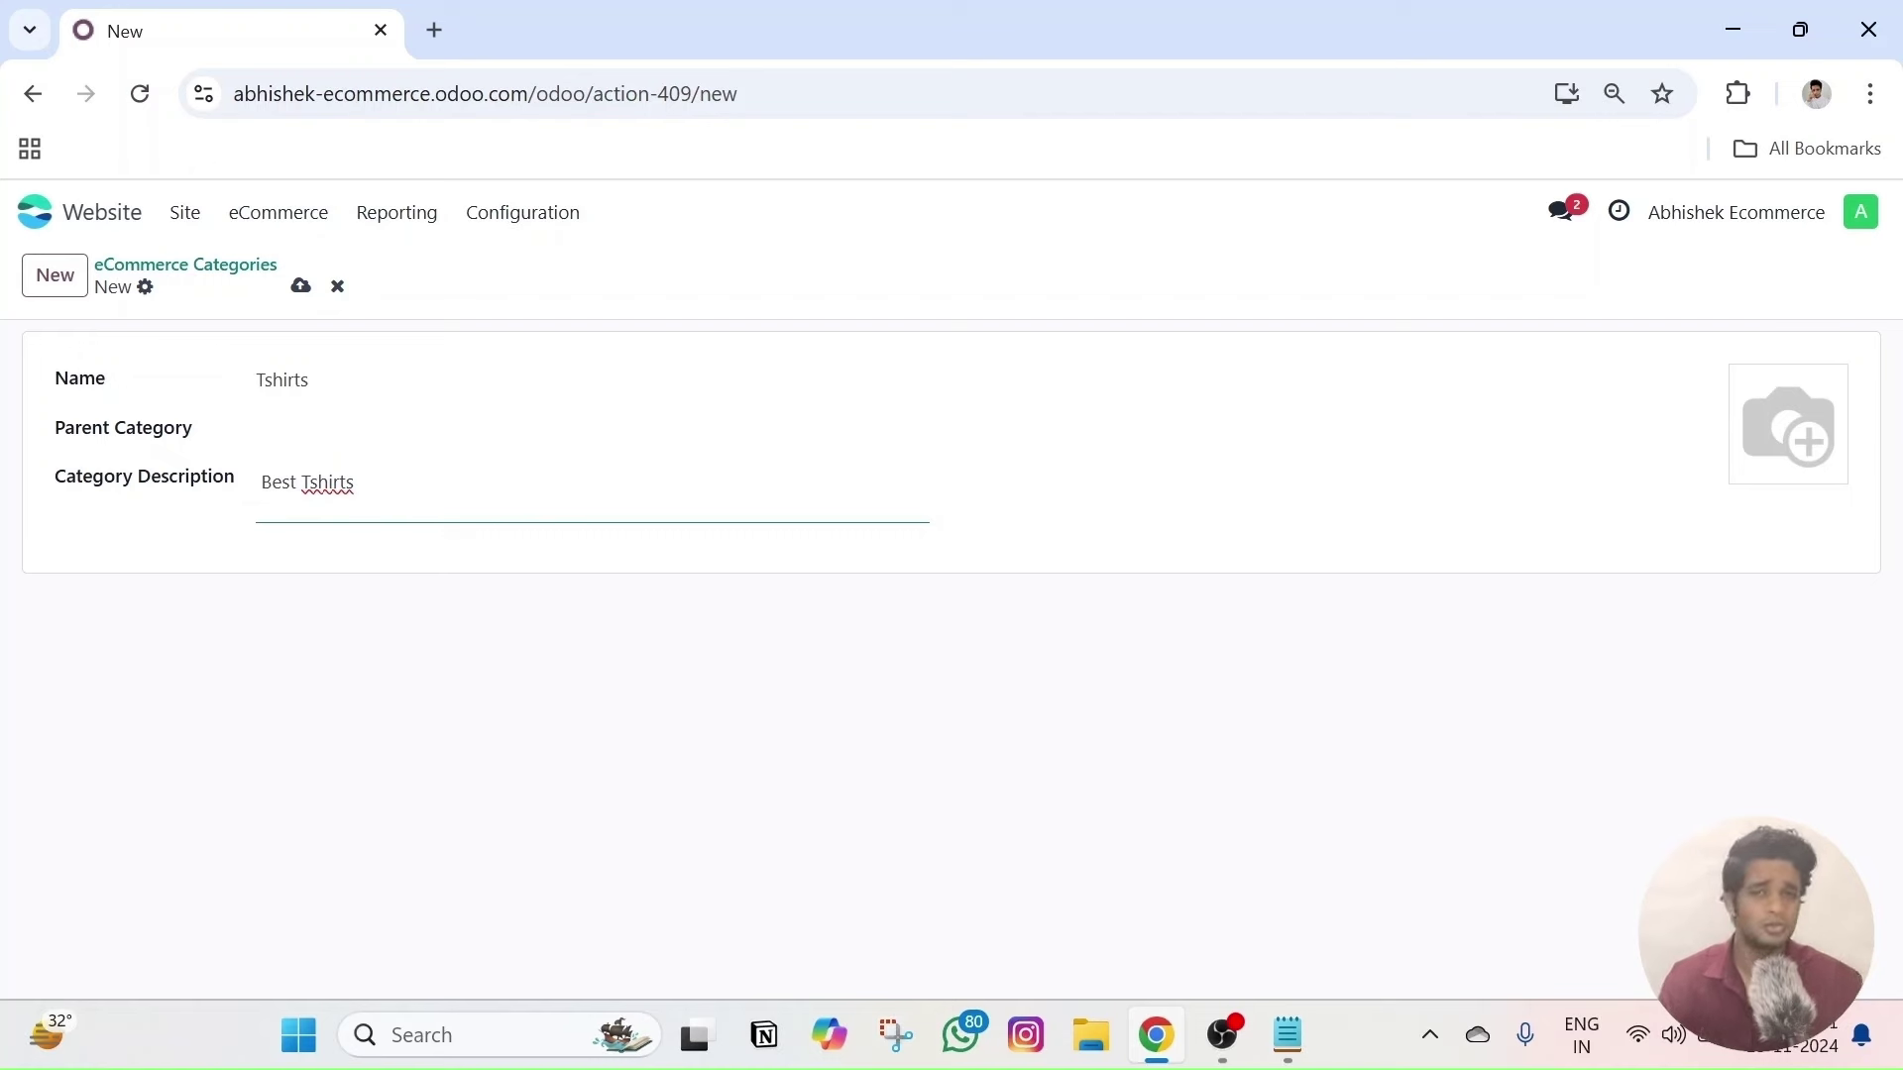
{"action": "key", "text": "ctrl+shift+Left"}
{"action": "key", "text": "ctrl+shift+Left"}
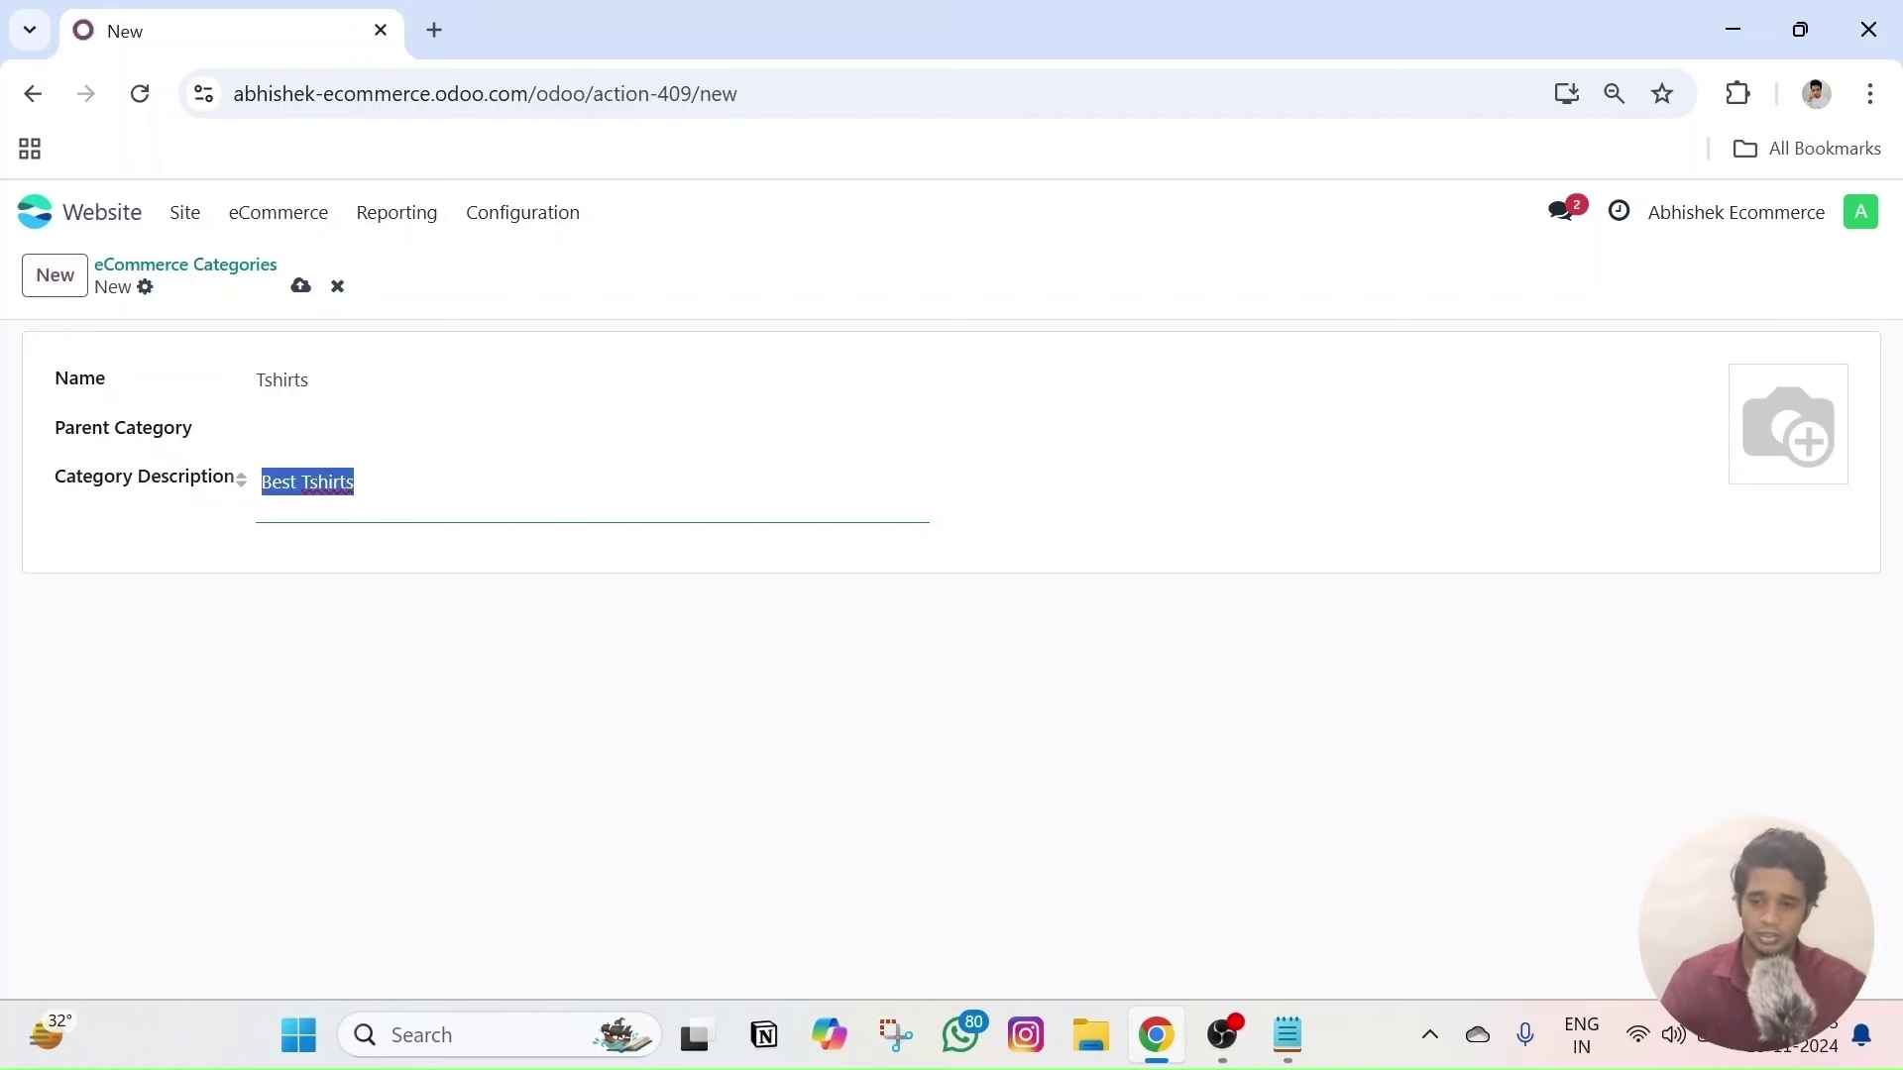
{"action": "key", "text": "BackSpace"}
{"action": "left_click", "coordinate": [323, 667]}
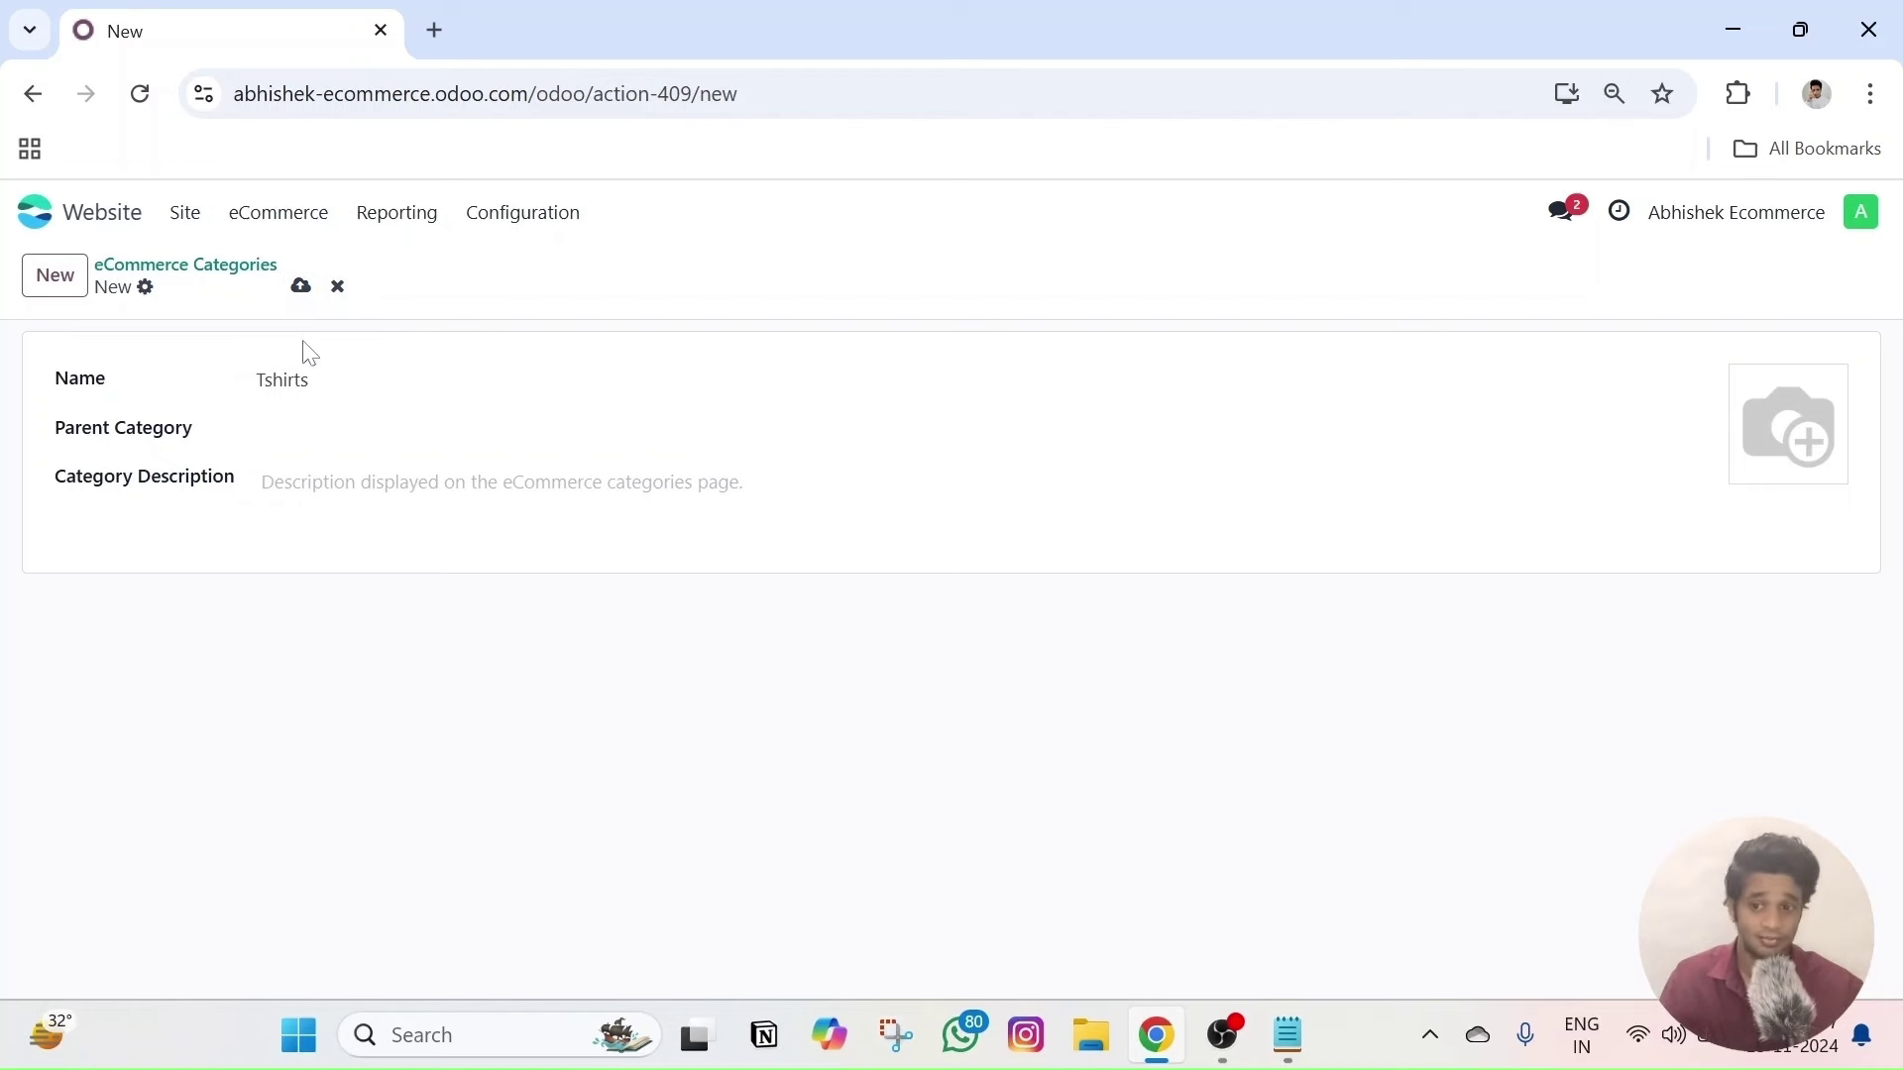
{"action": "left_click", "coordinate": [301, 287]}
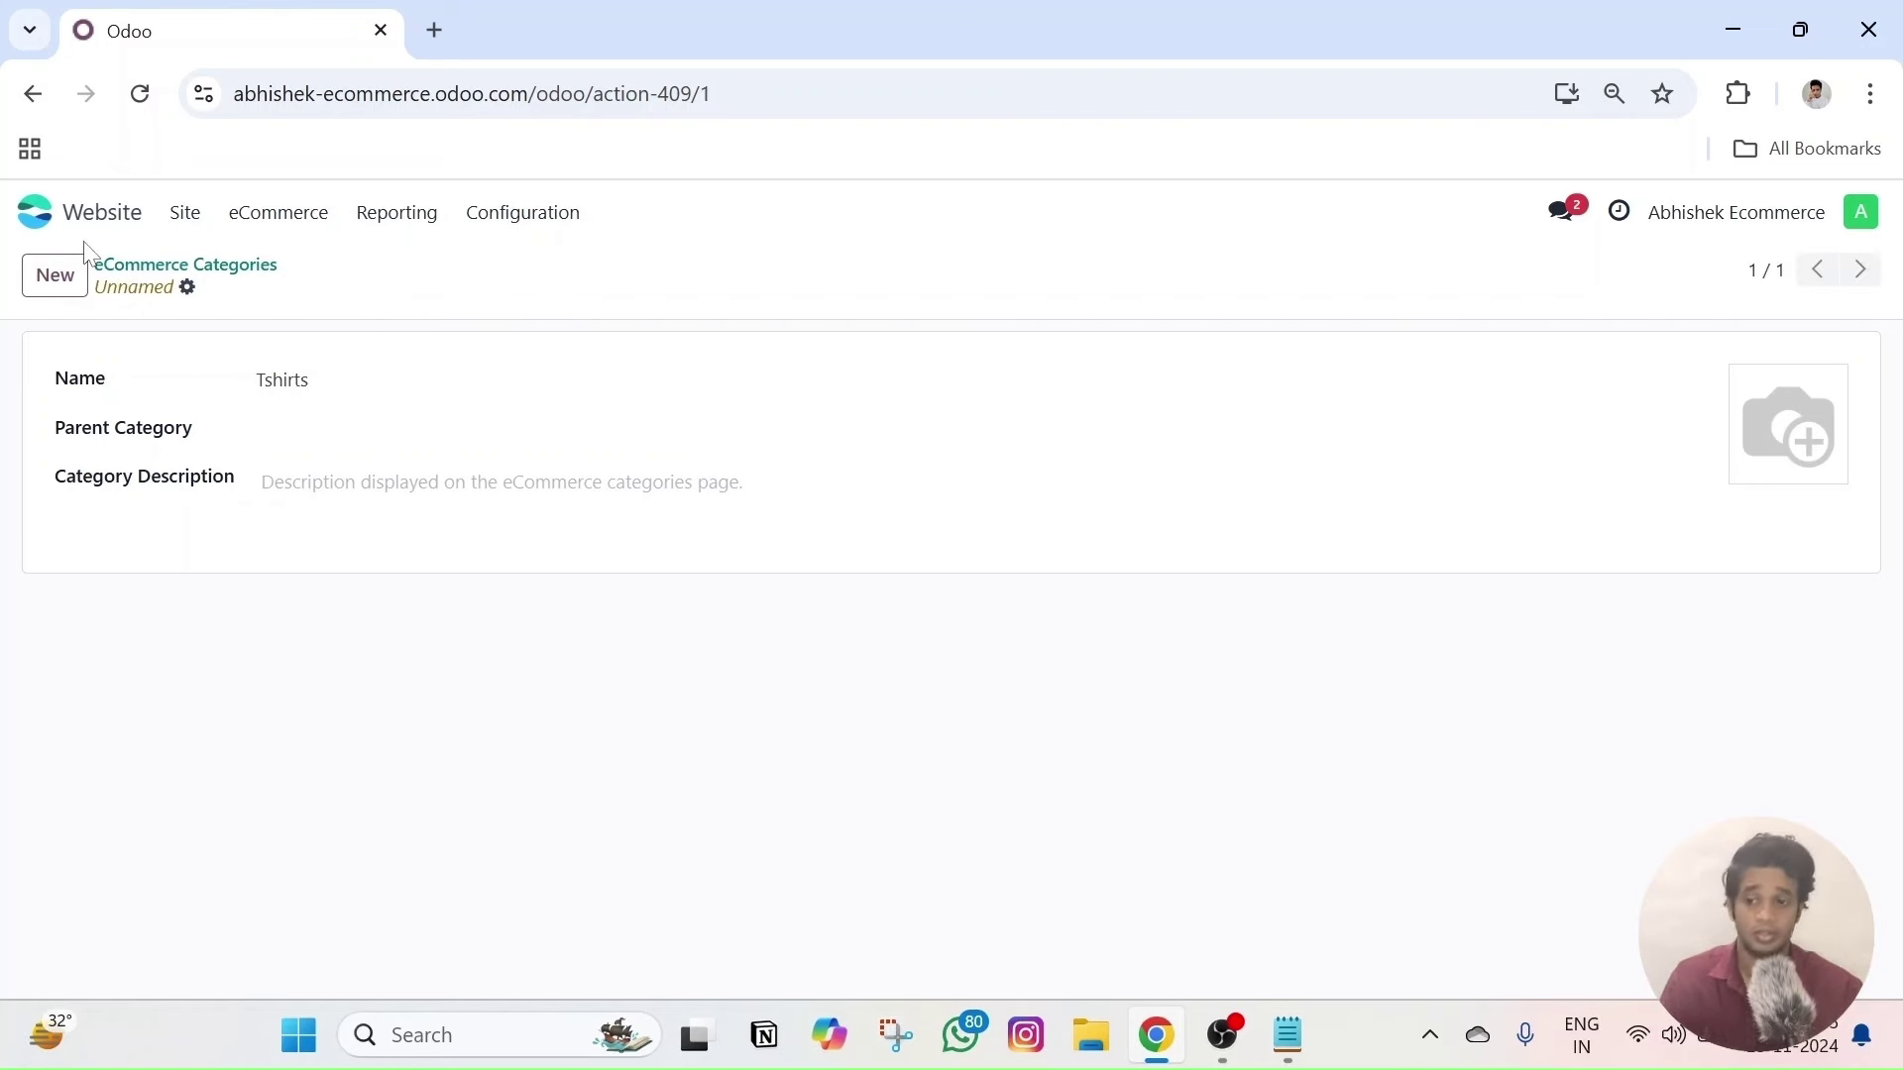
- Create and save a 'Shirts' category with no parent category
{"action": "left_click", "coordinate": [275, 216]}
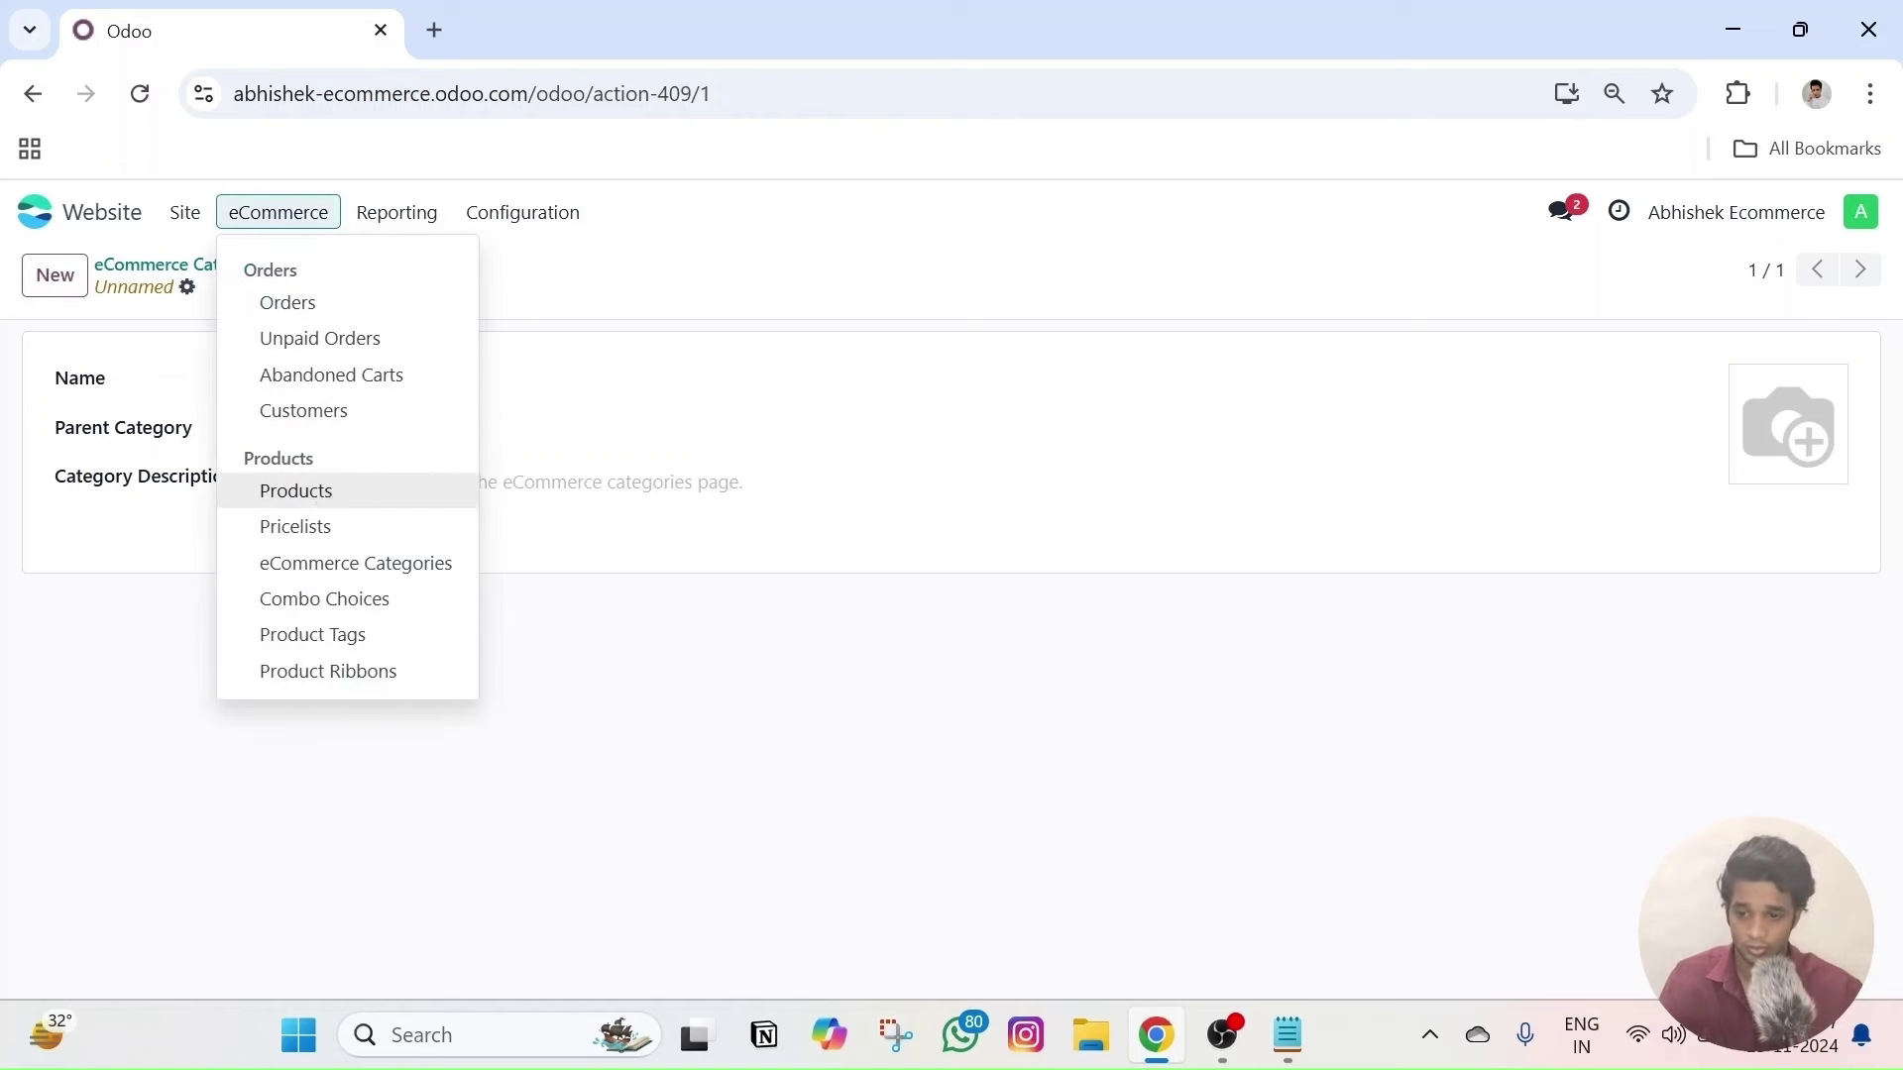
{"action": "left_click", "coordinate": [313, 565]}
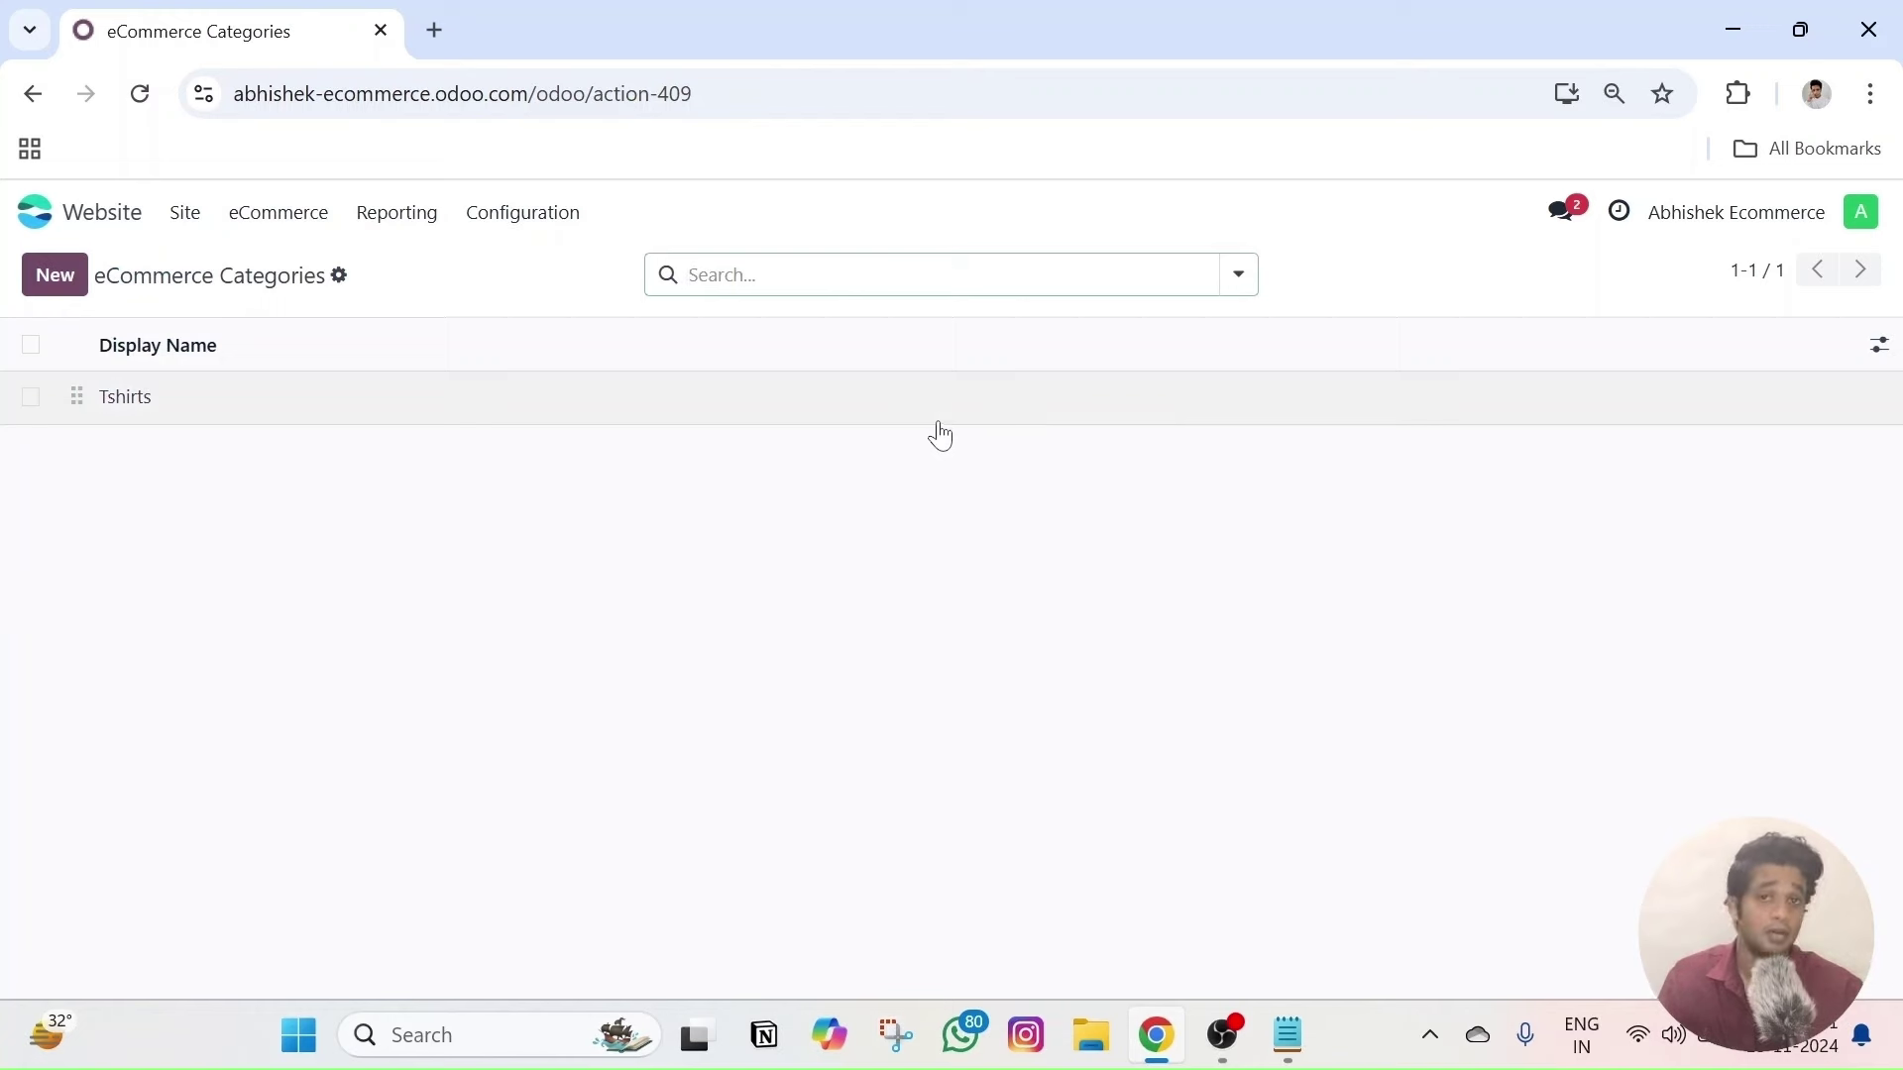
{"action": "left_click", "coordinate": [52, 283]}
{"action": "left_click", "coordinate": [327, 429]}
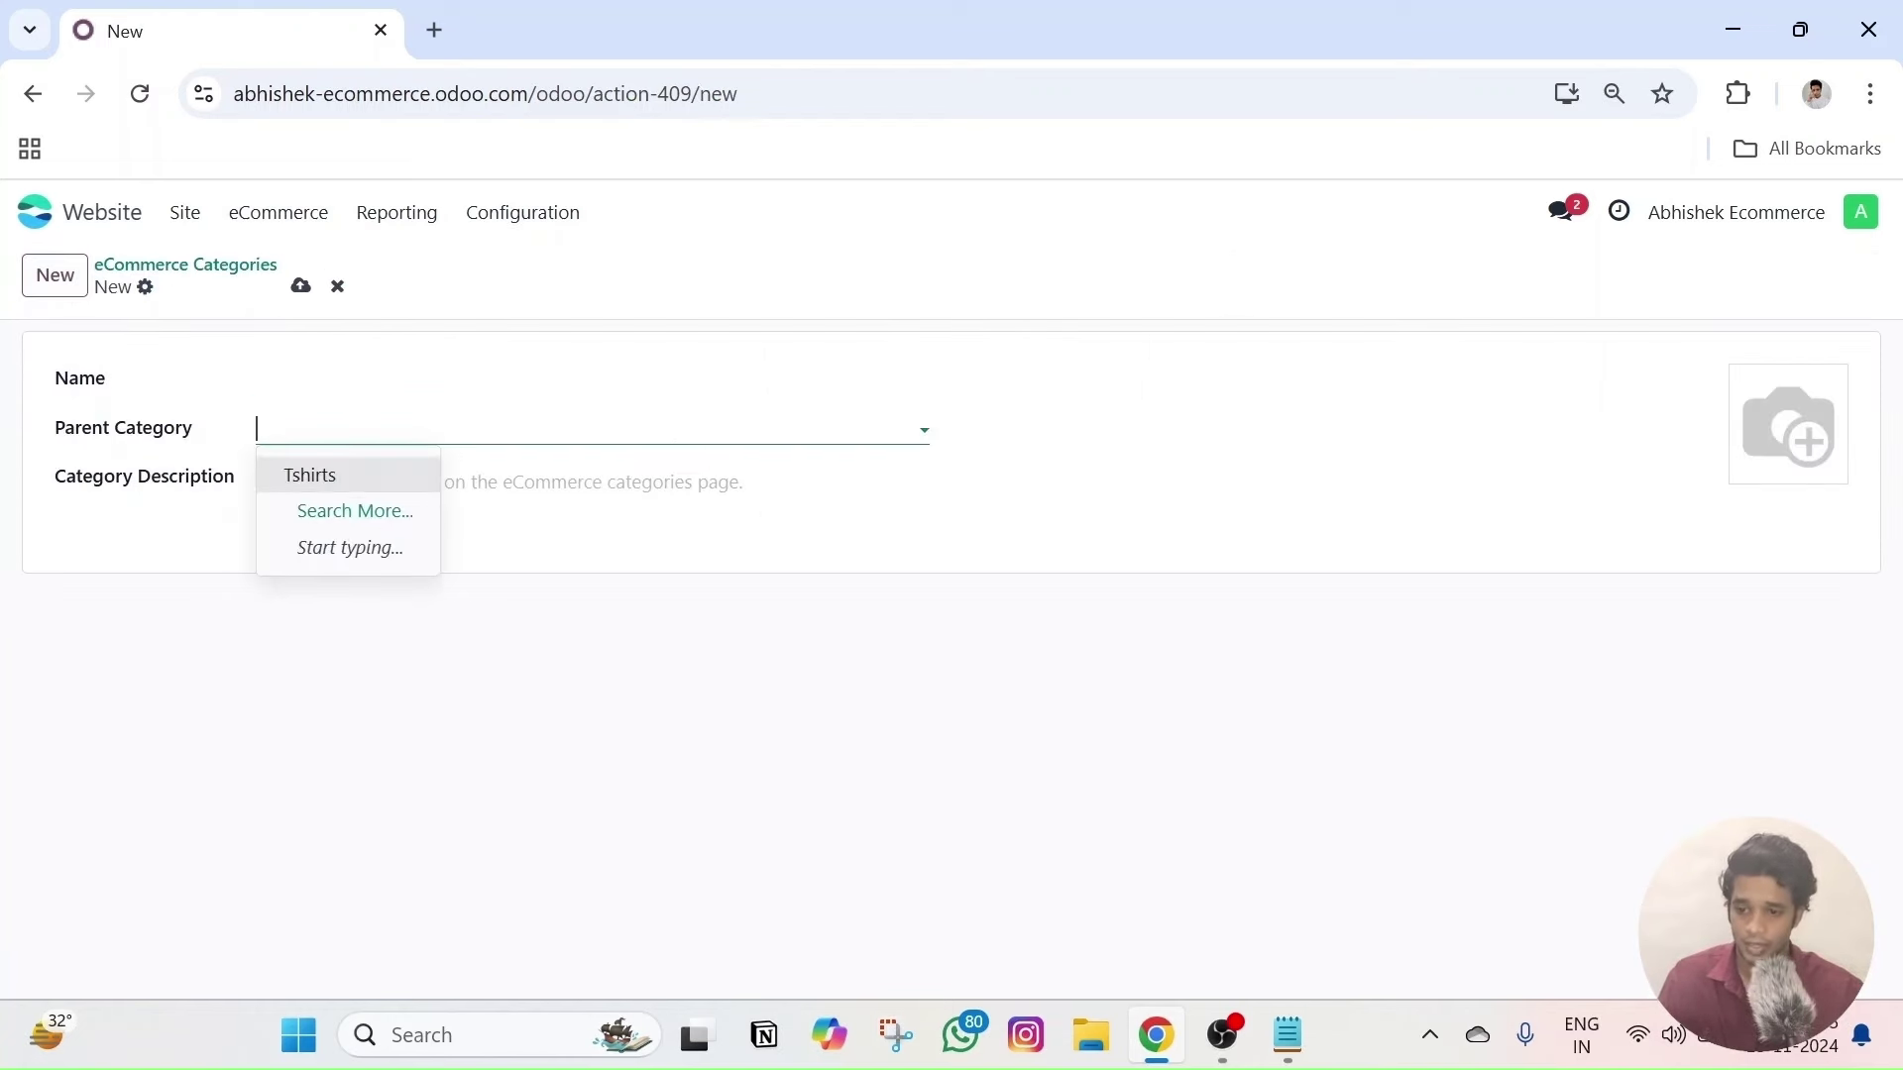
{"action": "left_click", "coordinate": [315, 472]}
{"action": "left_click", "coordinate": [396, 379]}
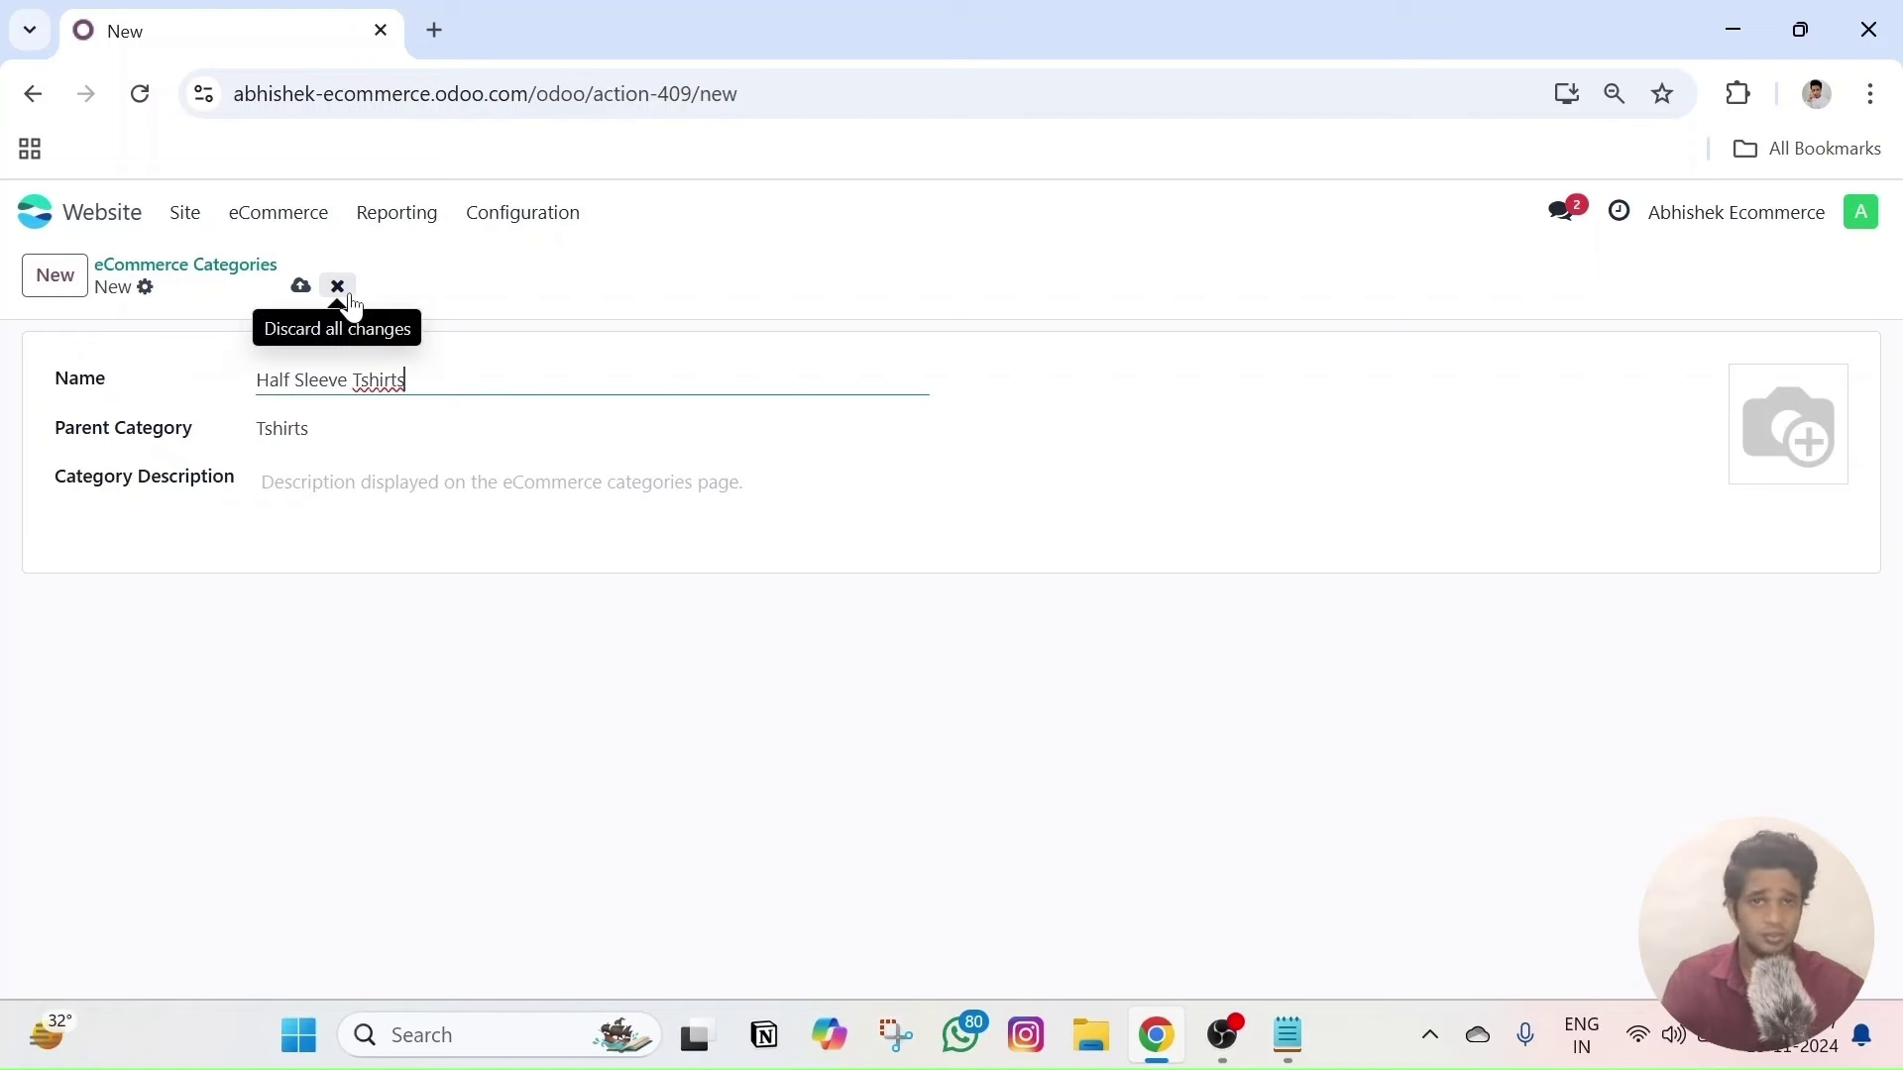
{"action": "left_click_drag", "start_coordinate": [256, 429], "coordinate": [294, 428]}
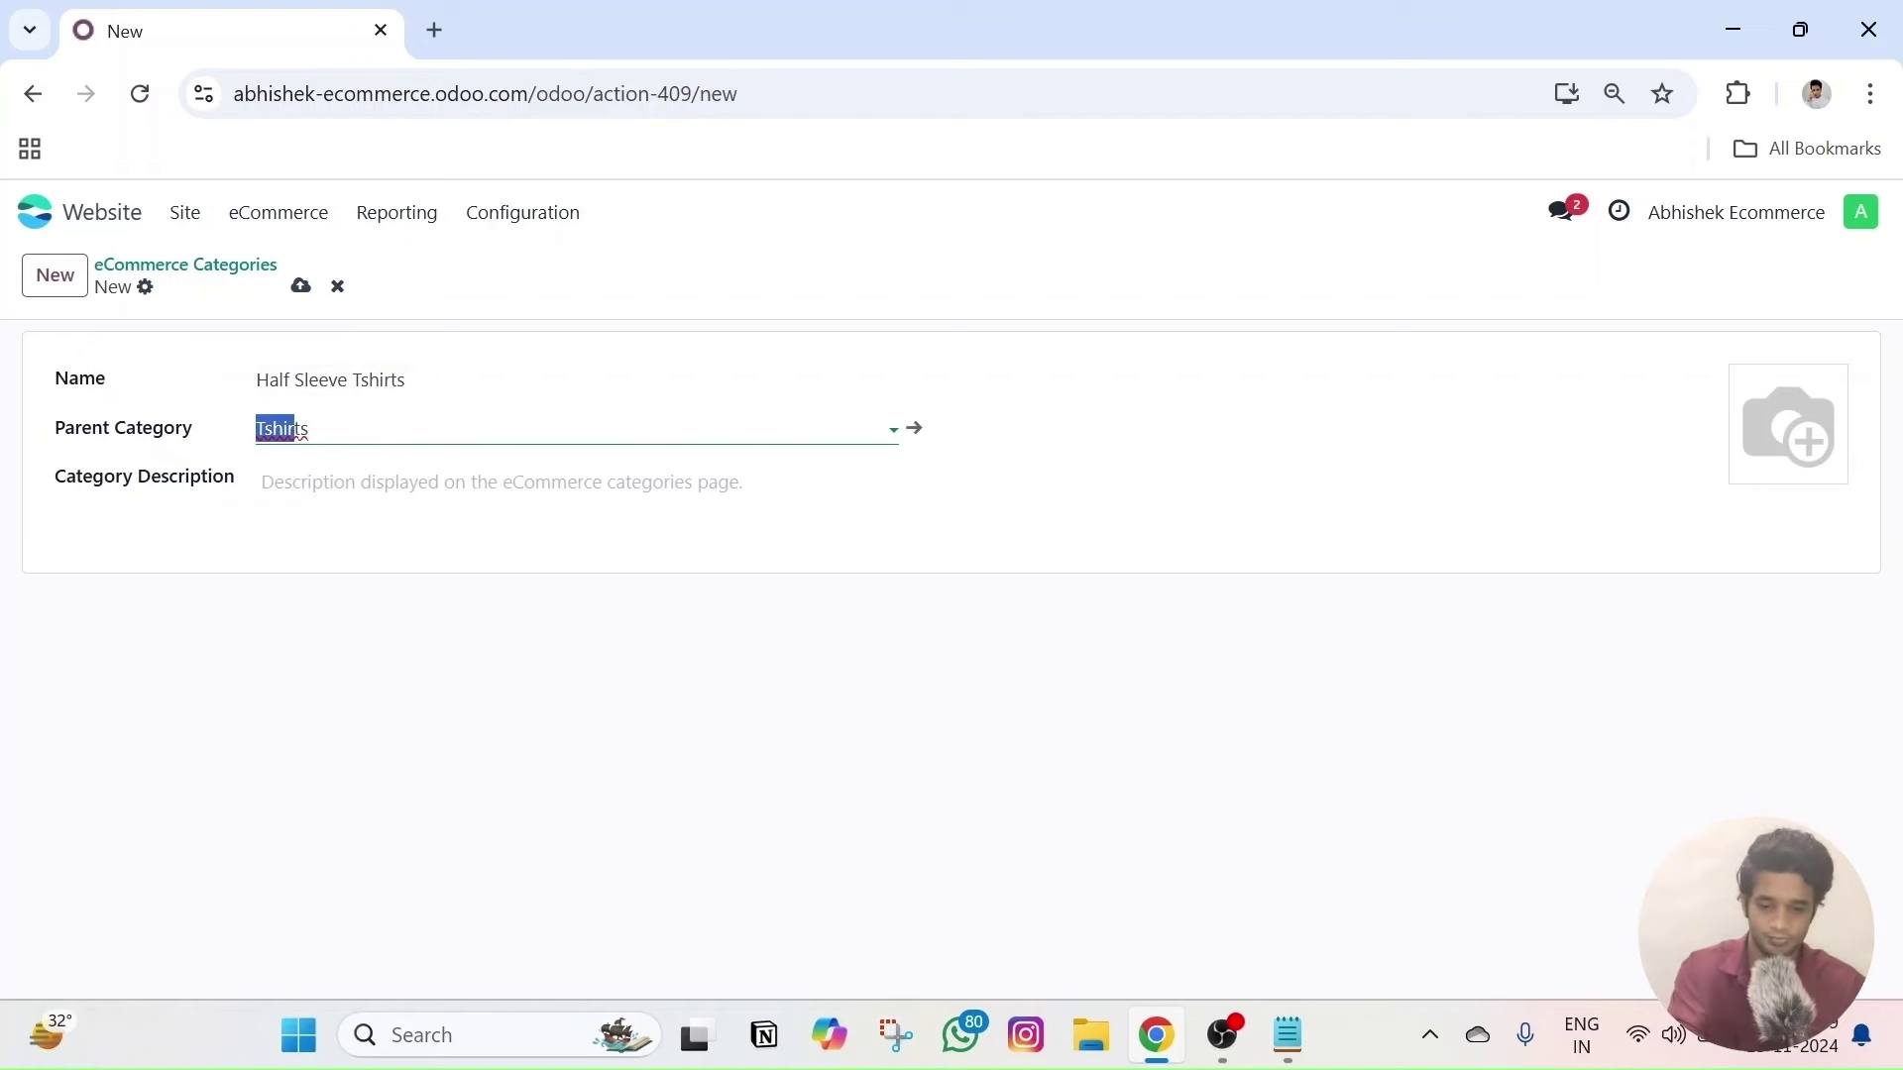
{"action": "key", "text": "BackSpace"}
{"action": "left_click_drag", "start_coordinate": [406, 380], "coordinate": [256, 379]}
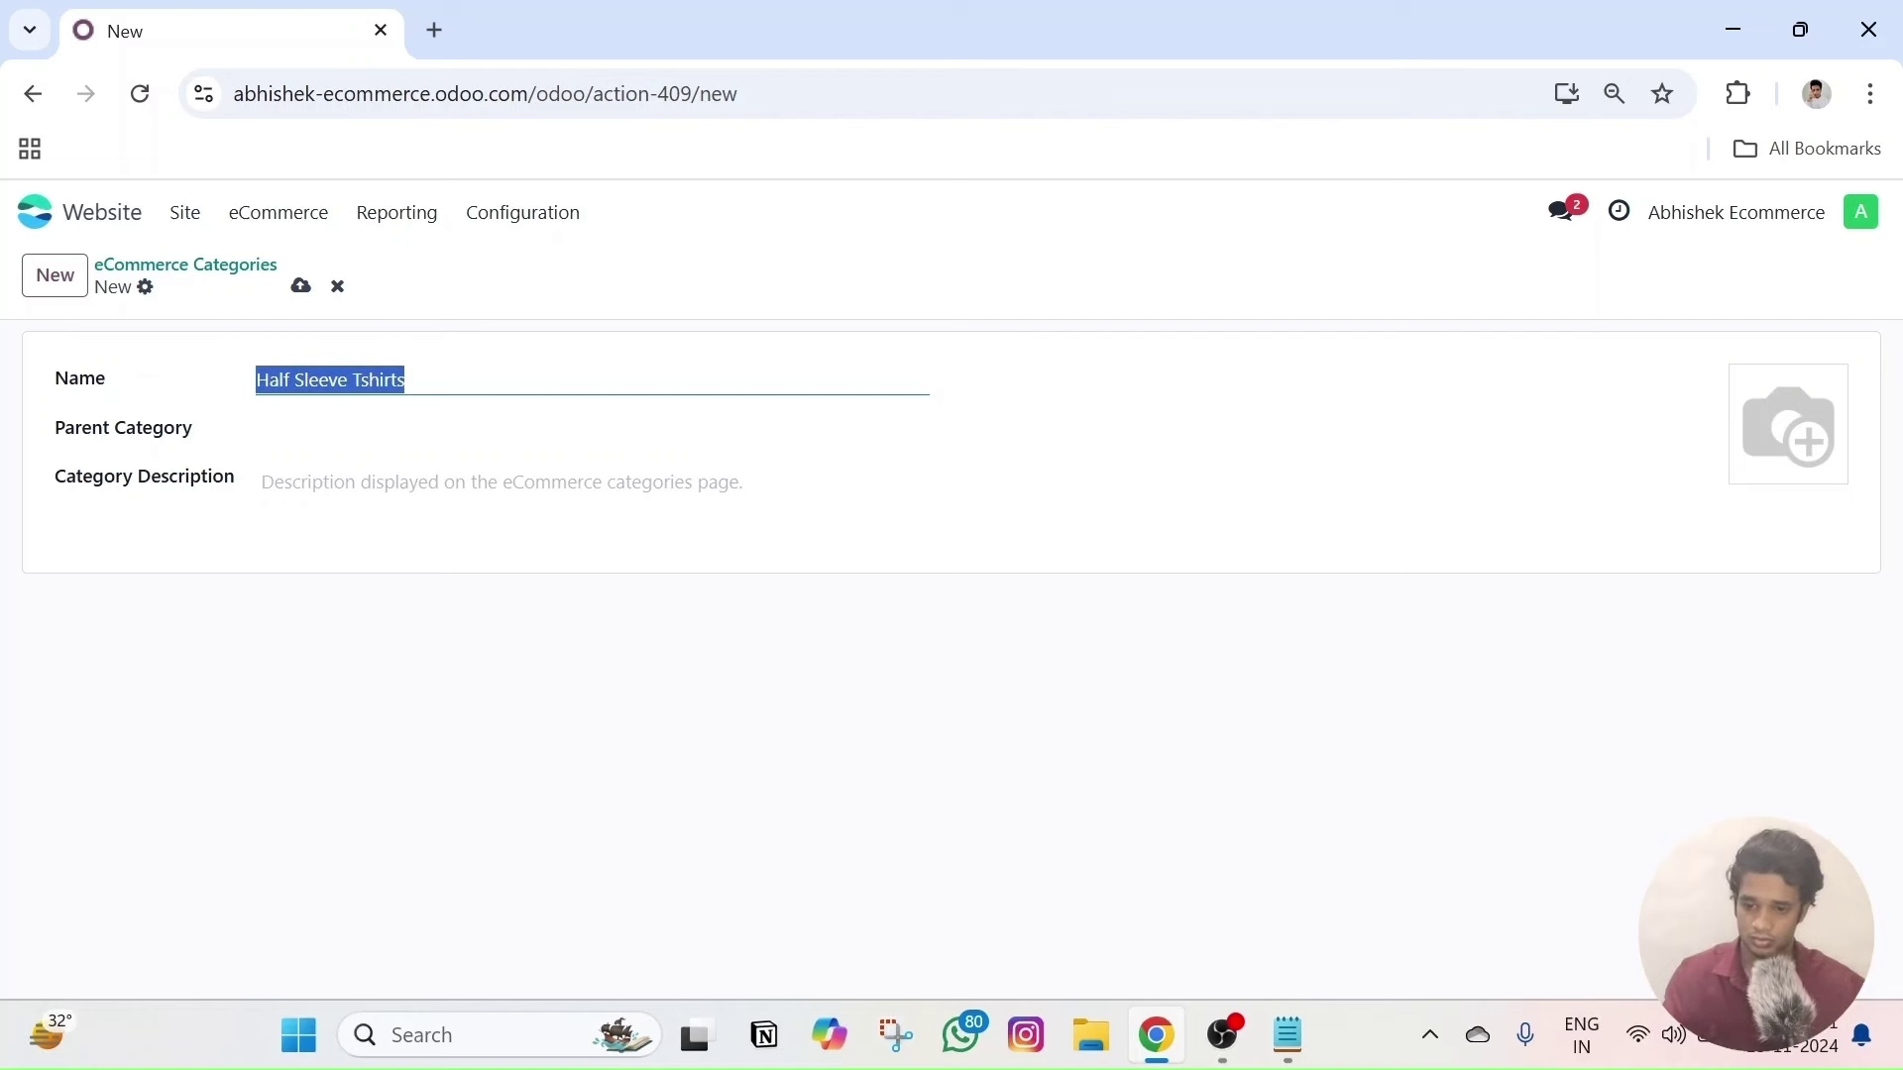
{"action": "type", "text": "Sh"}
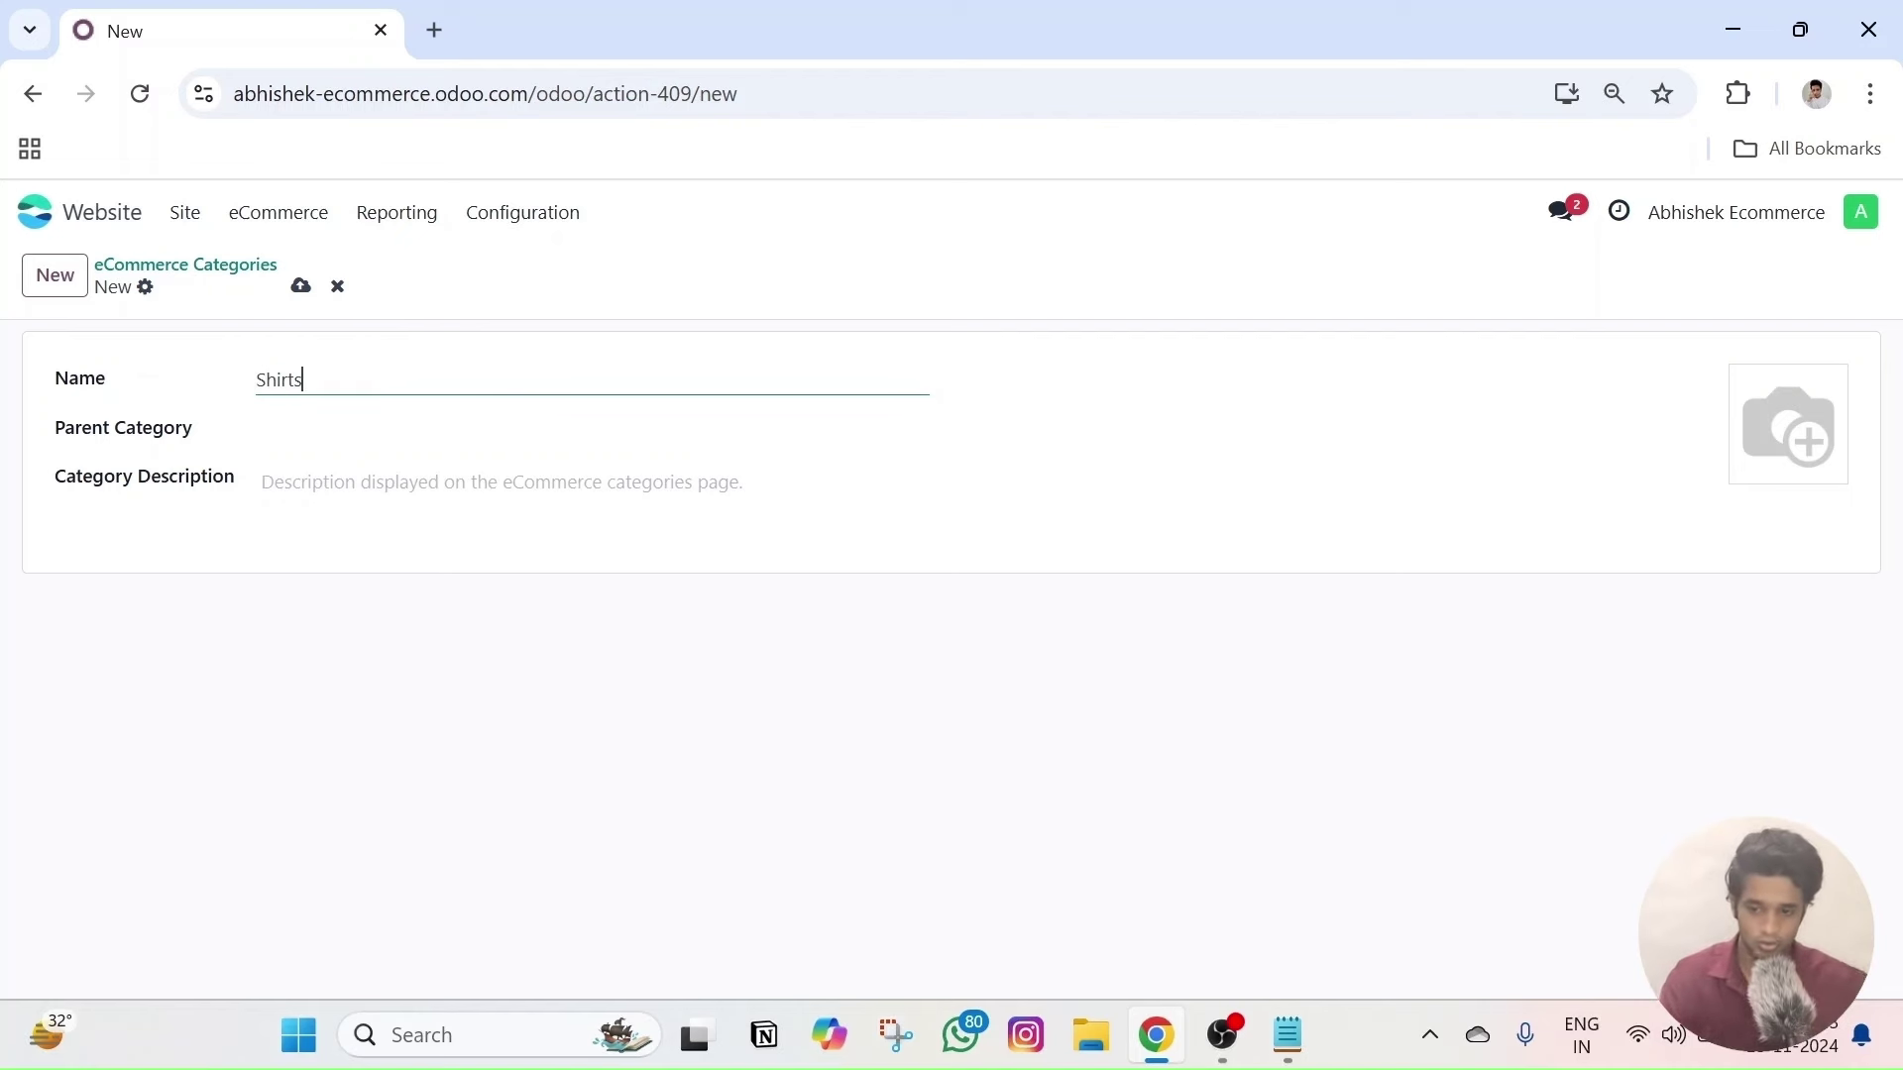
{"action": "left_click", "coordinate": [300, 287]}
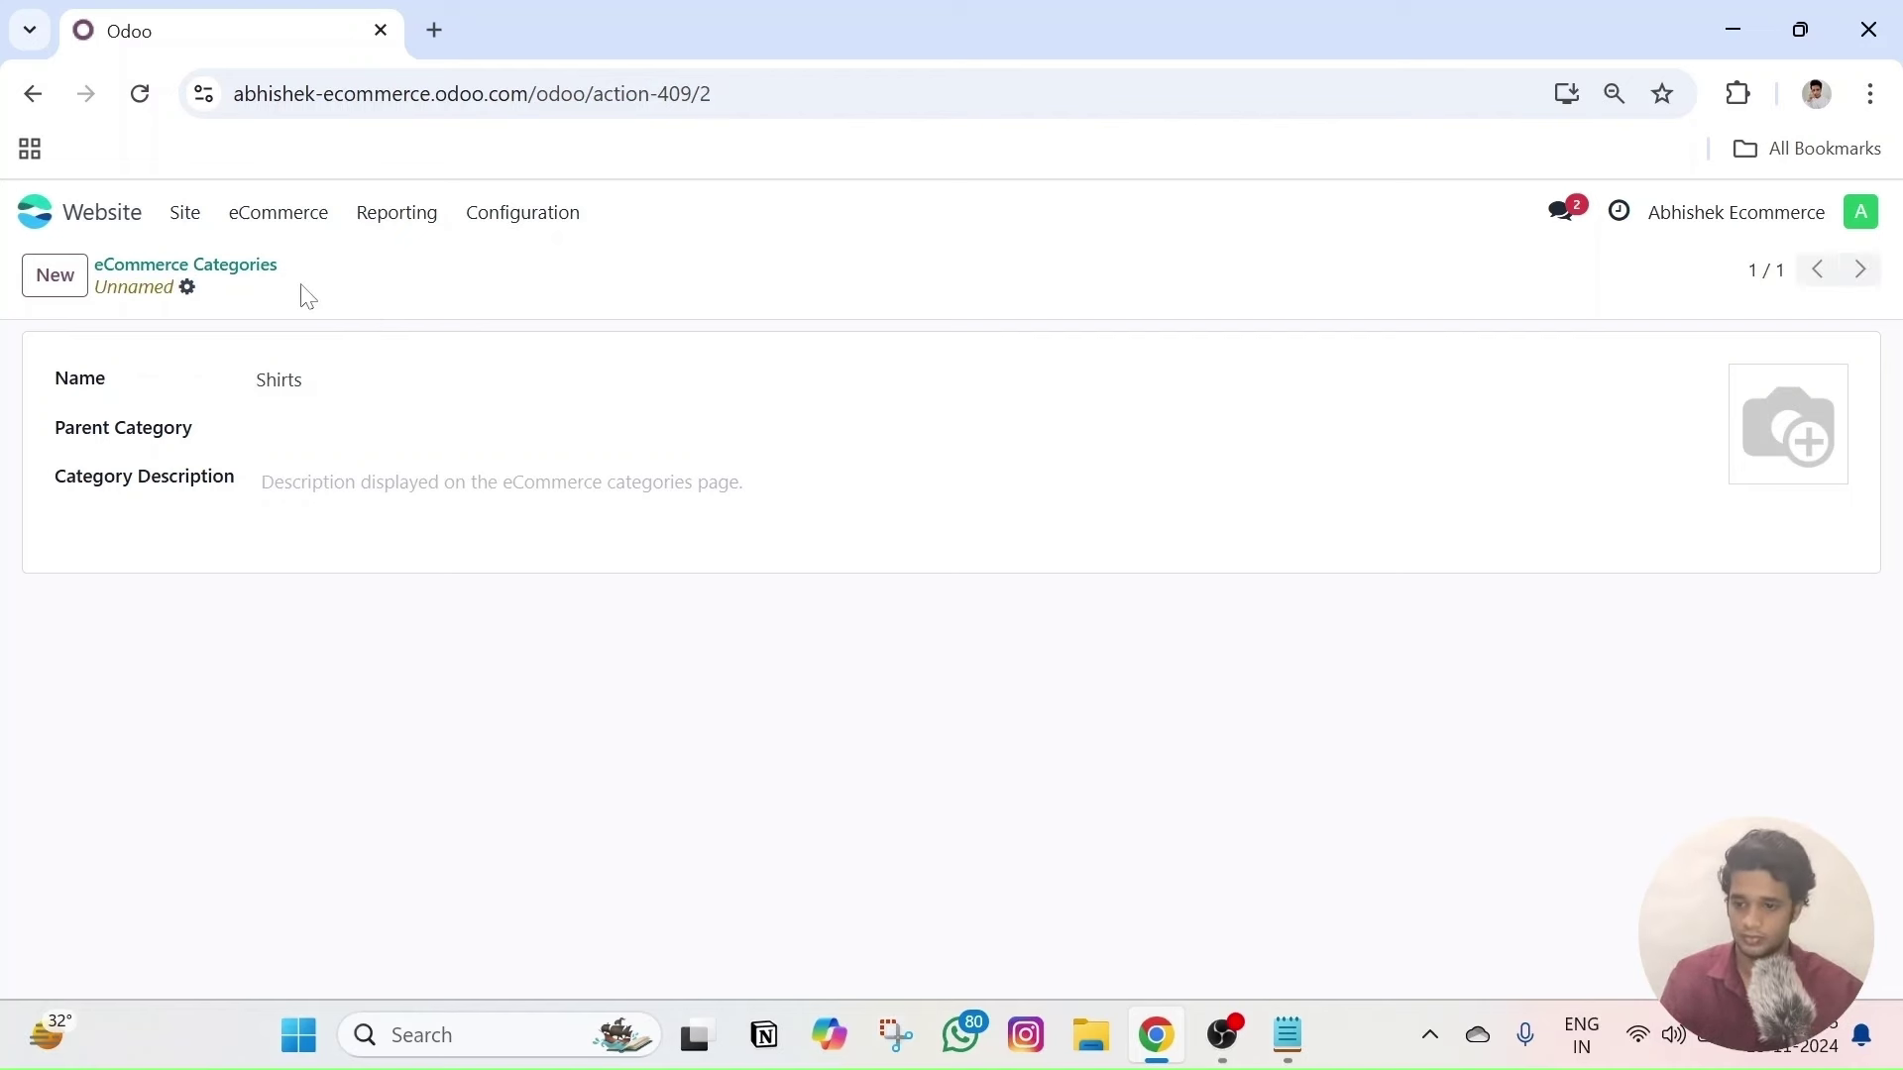
- Create and save a 'Shoes' category, then return to the categories list
{"action": "left_click", "coordinate": [55, 275]}
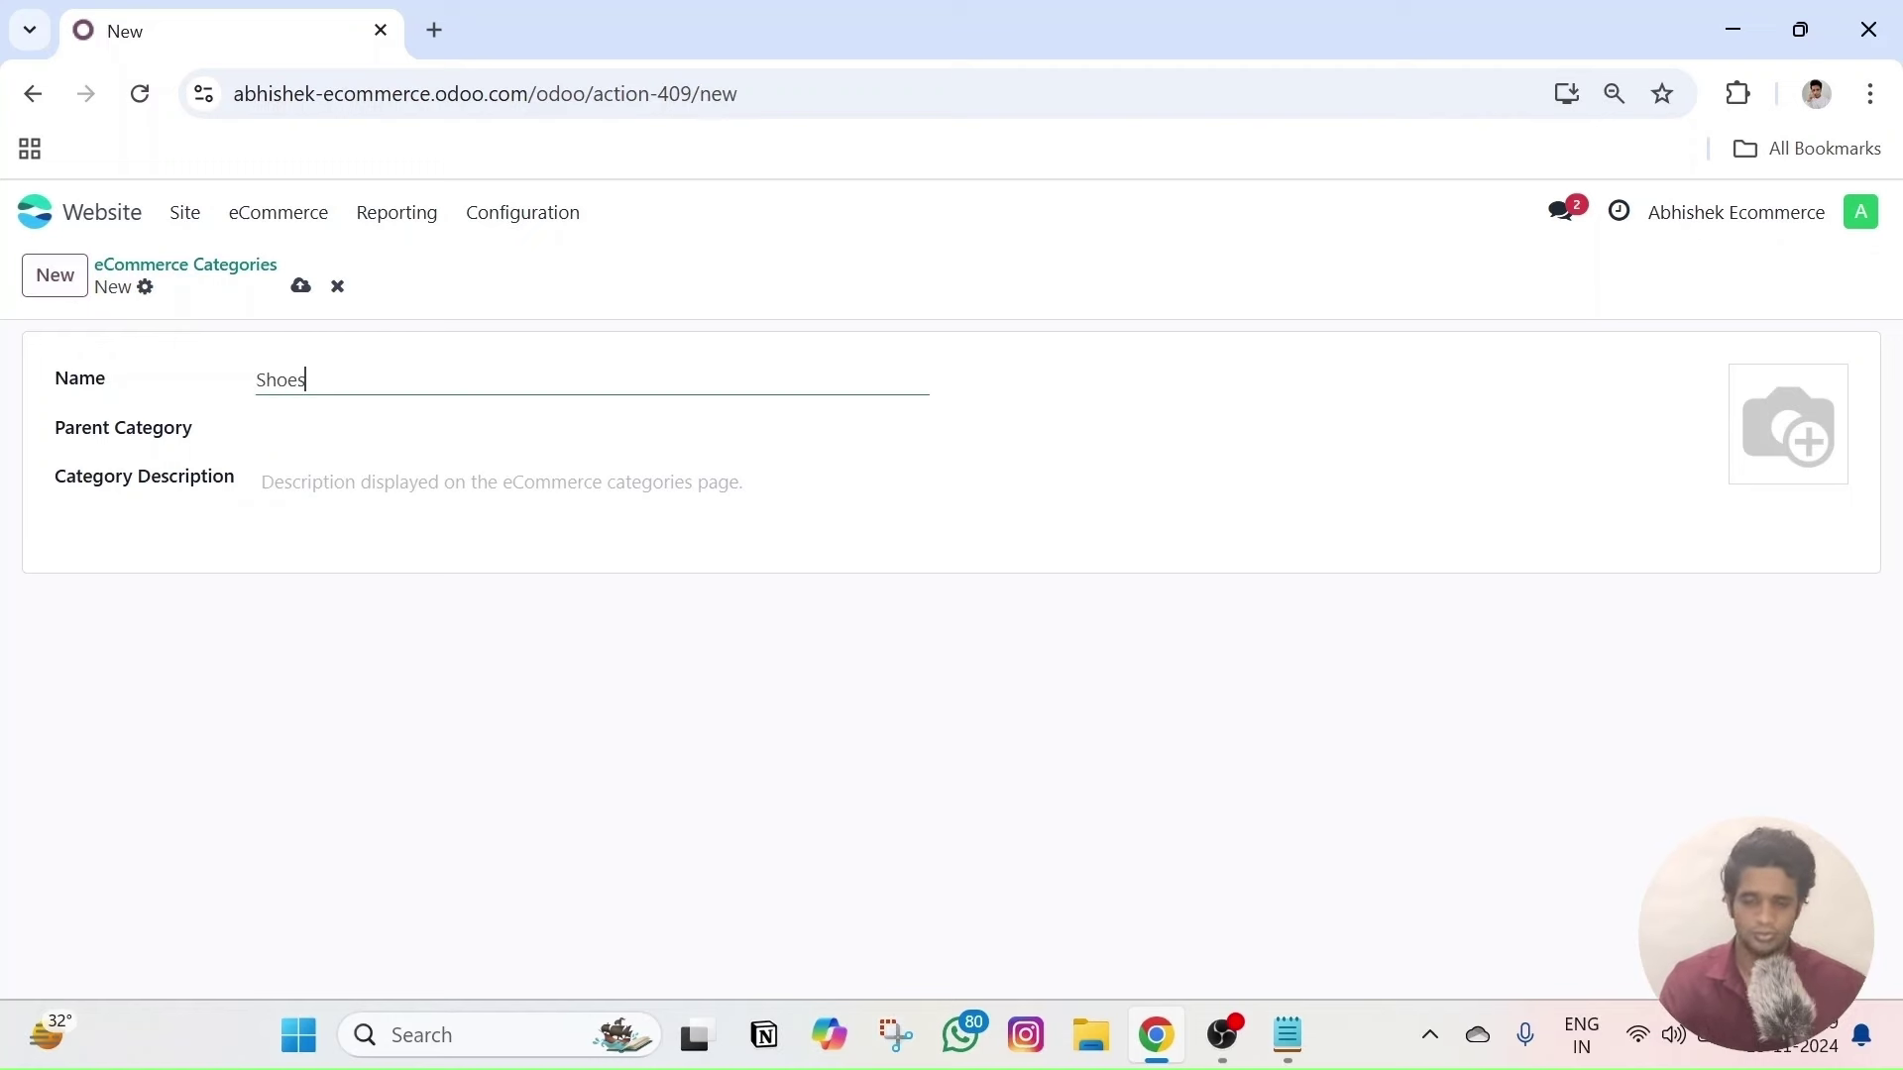
{"action": "left_click", "coordinate": [300, 288]}
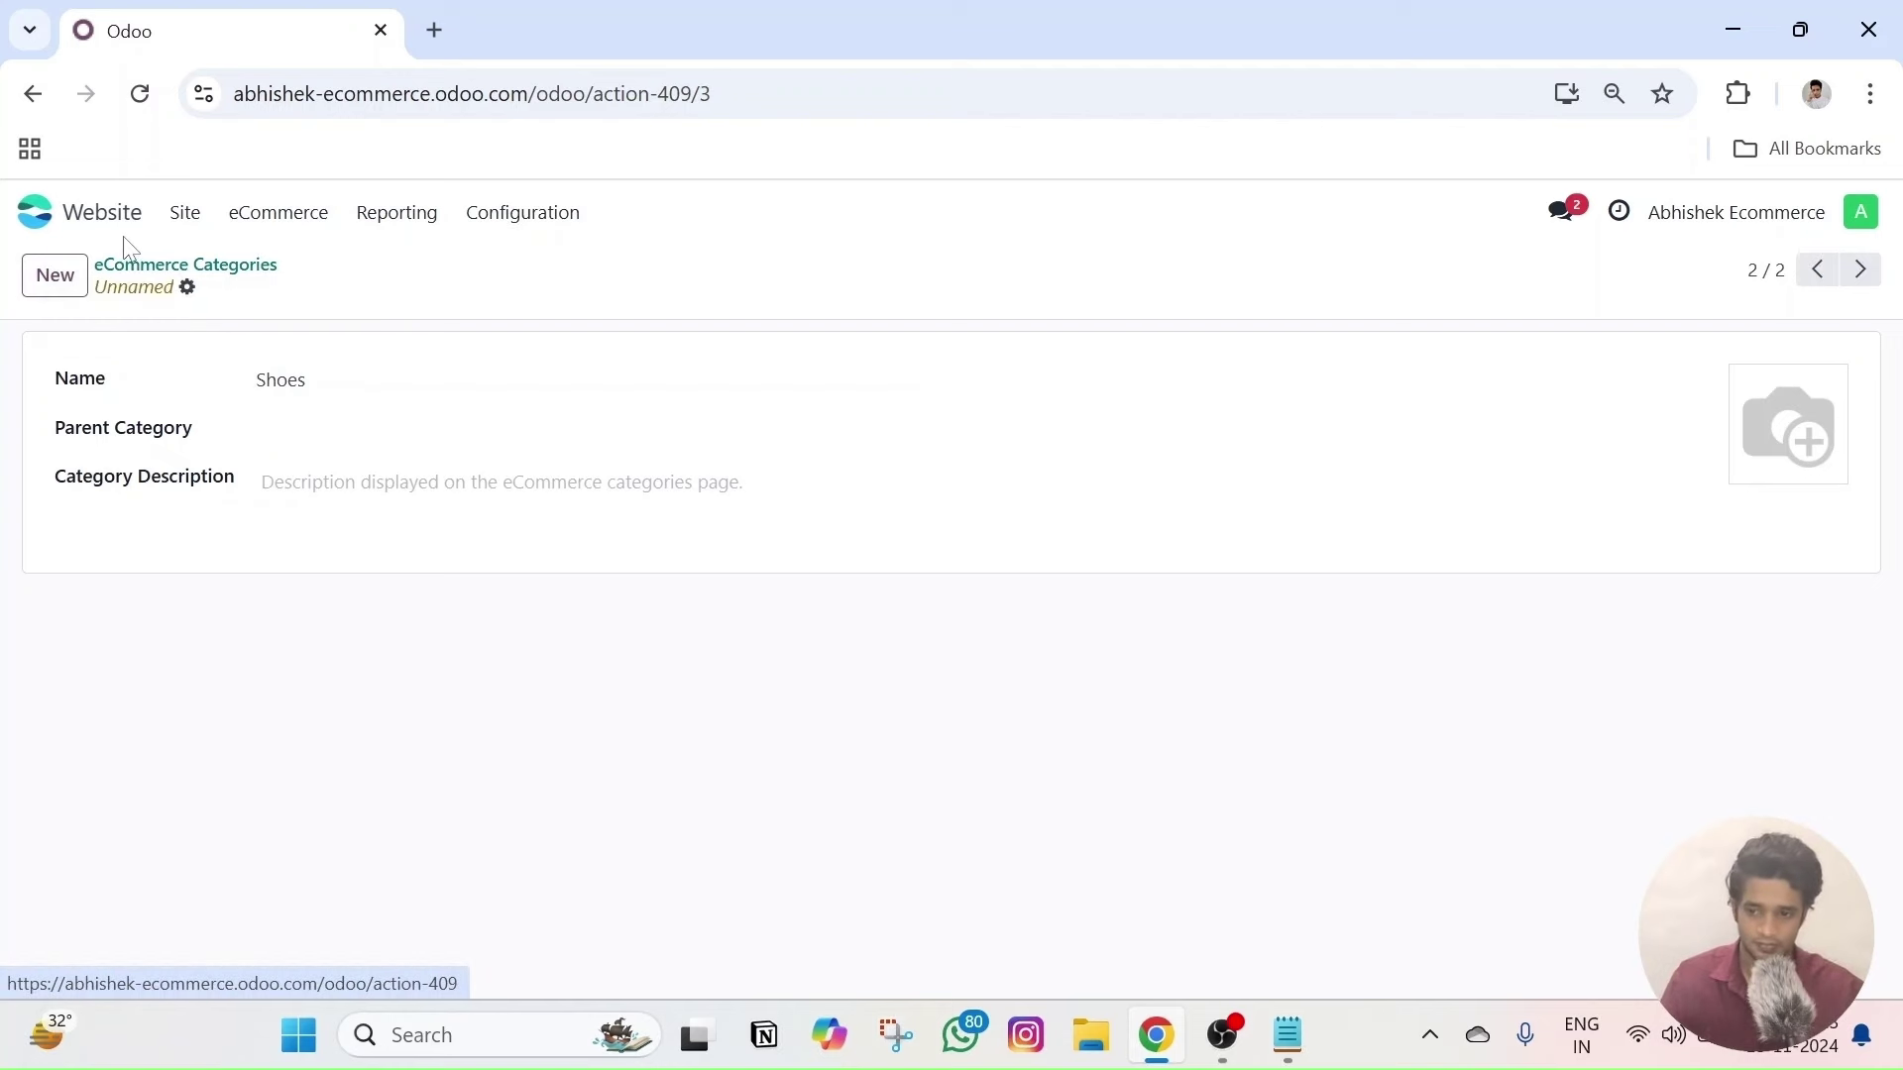
{"action": "left_click", "coordinate": [179, 265]}
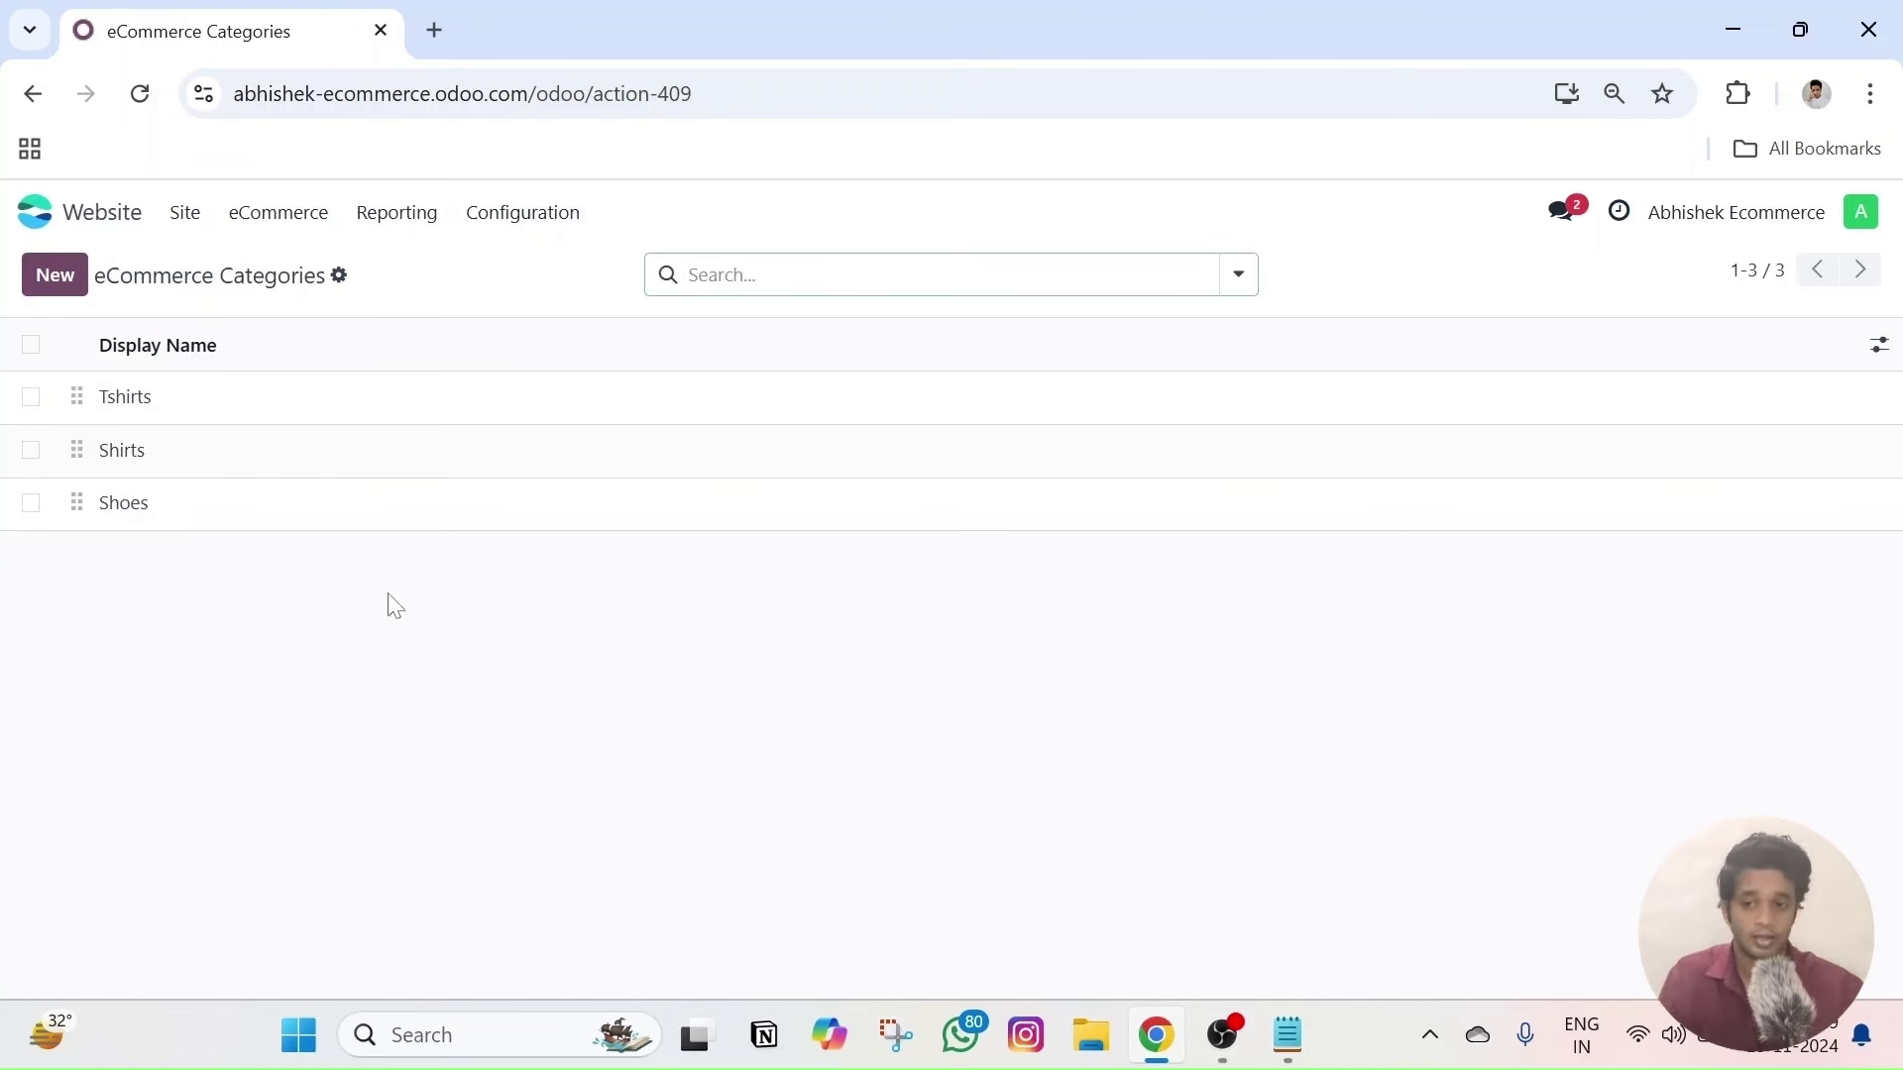
- From eCommerce > Products, create a new product and name it 'Cotton Shirt'
{"action": "left_click", "coordinate": [297, 225]}
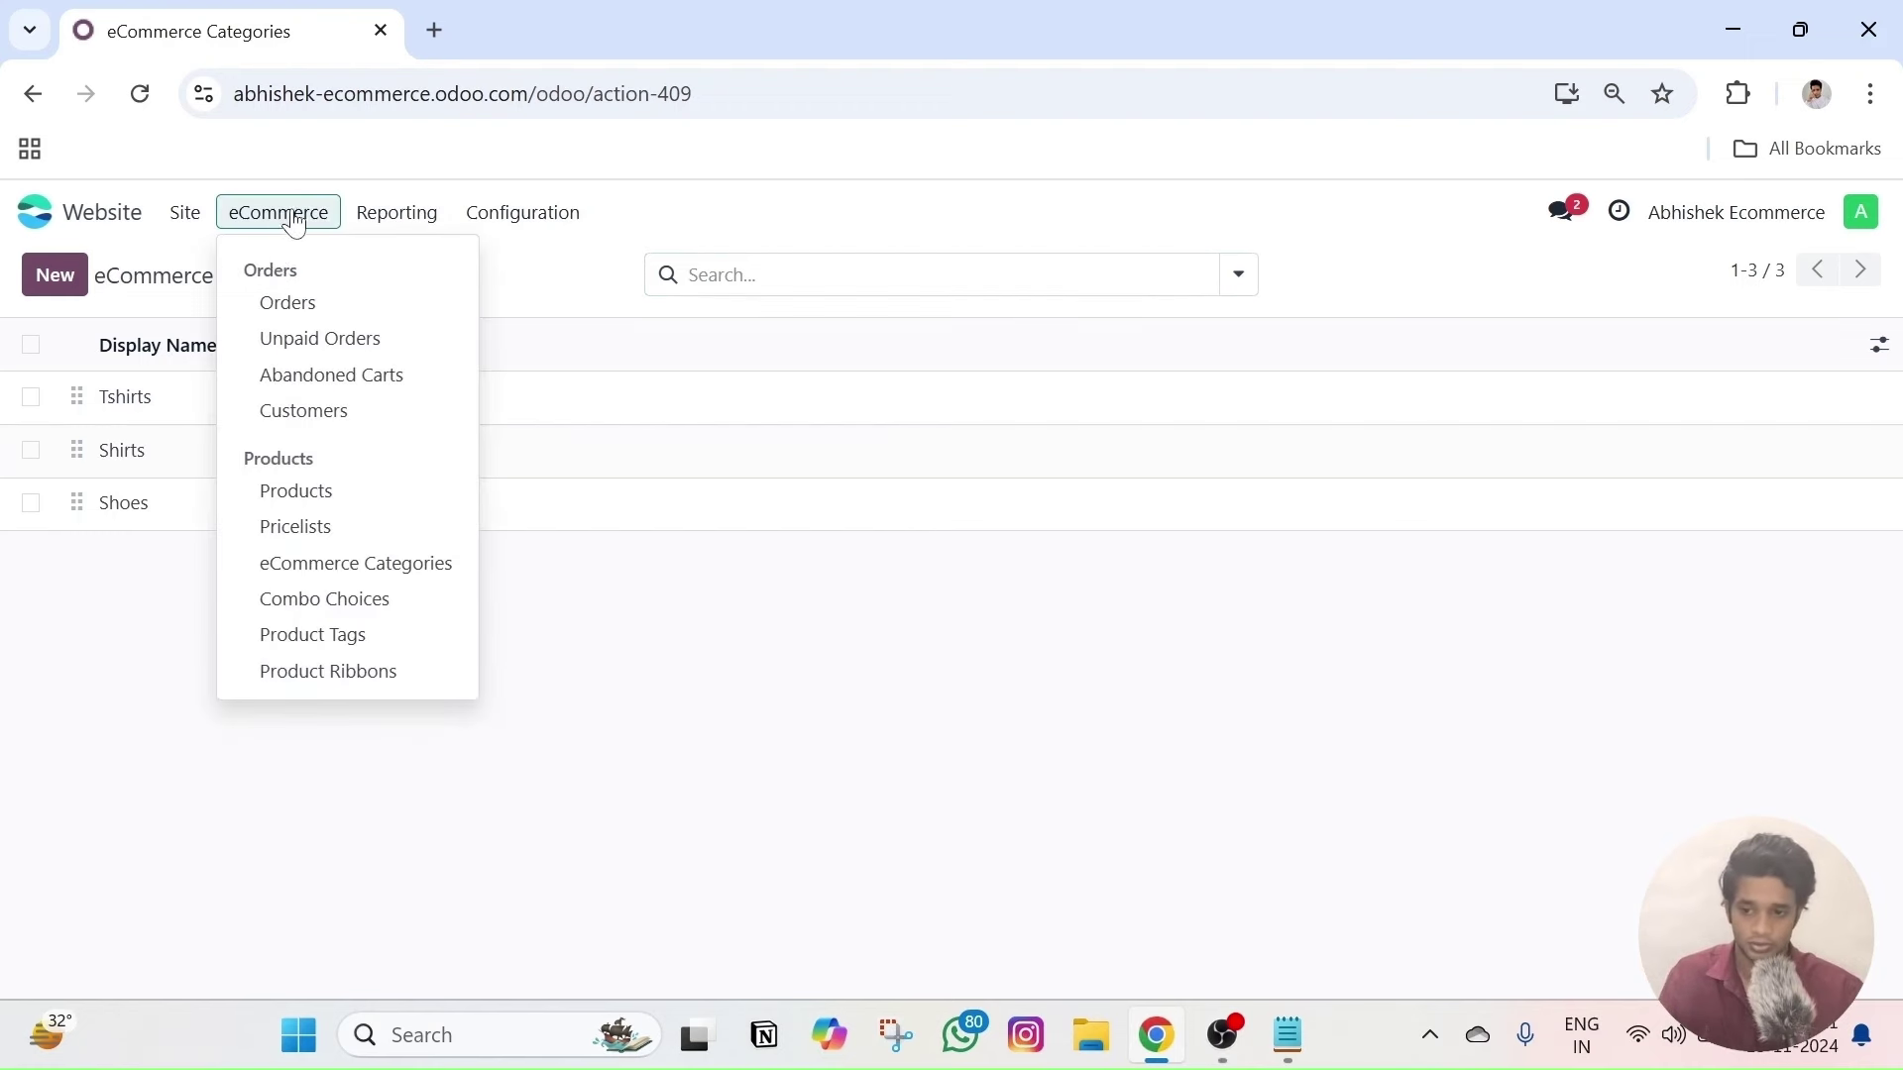
{"action": "left_click", "coordinate": [298, 491]}
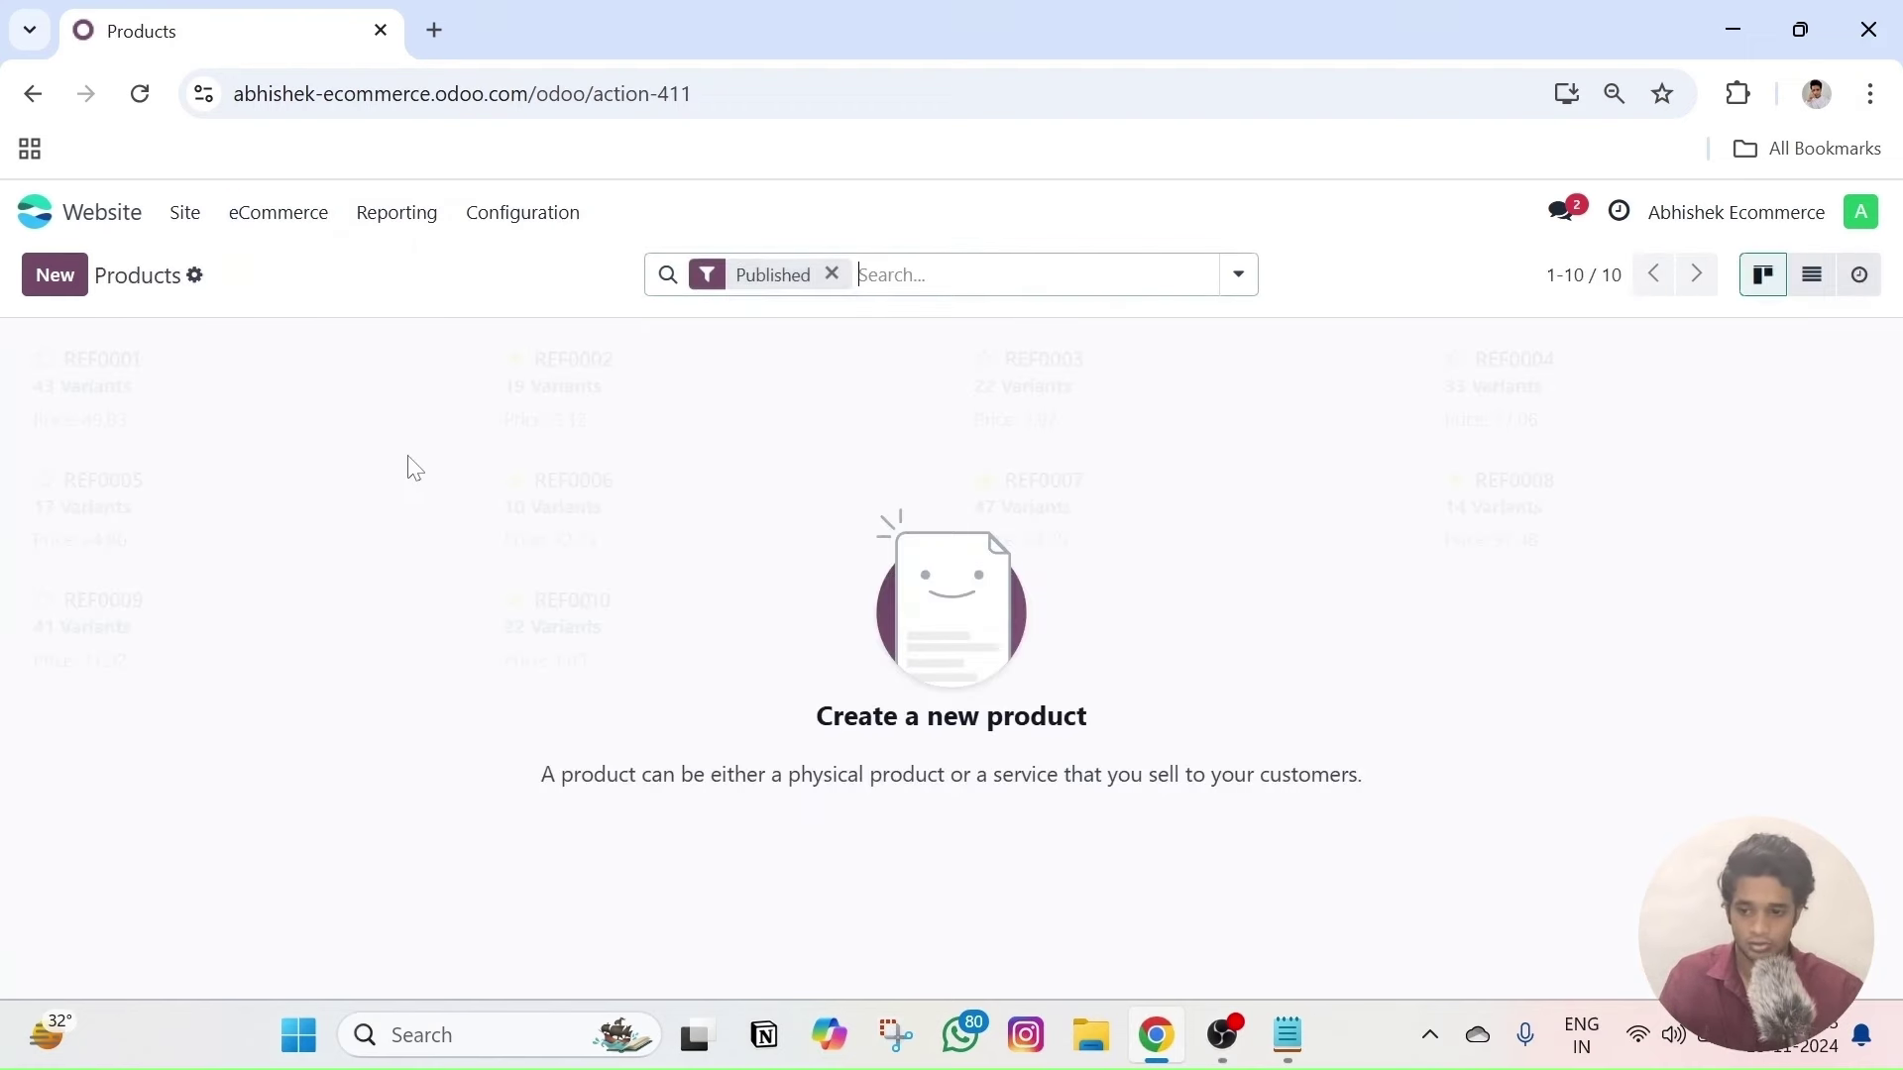
{"action": "left_click", "coordinate": [58, 282]}
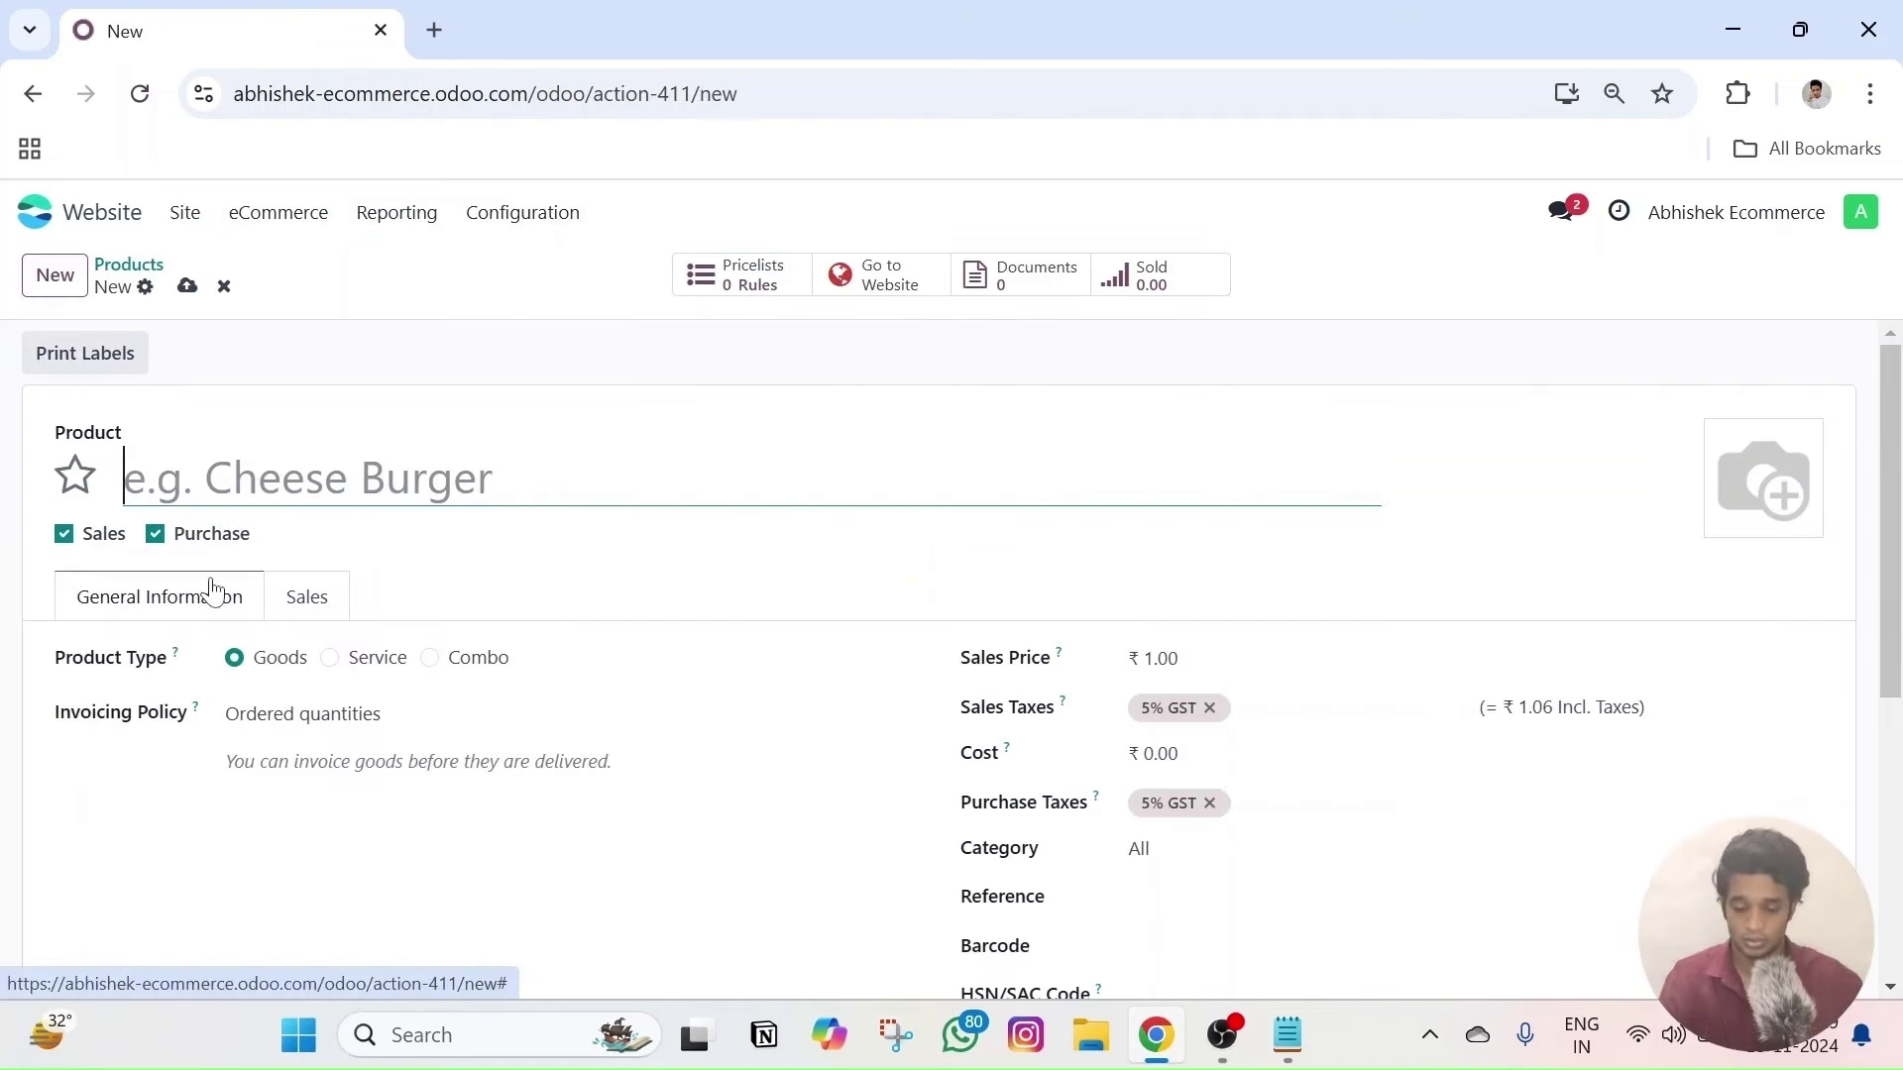
{"action": "type", "text": "Shi"}
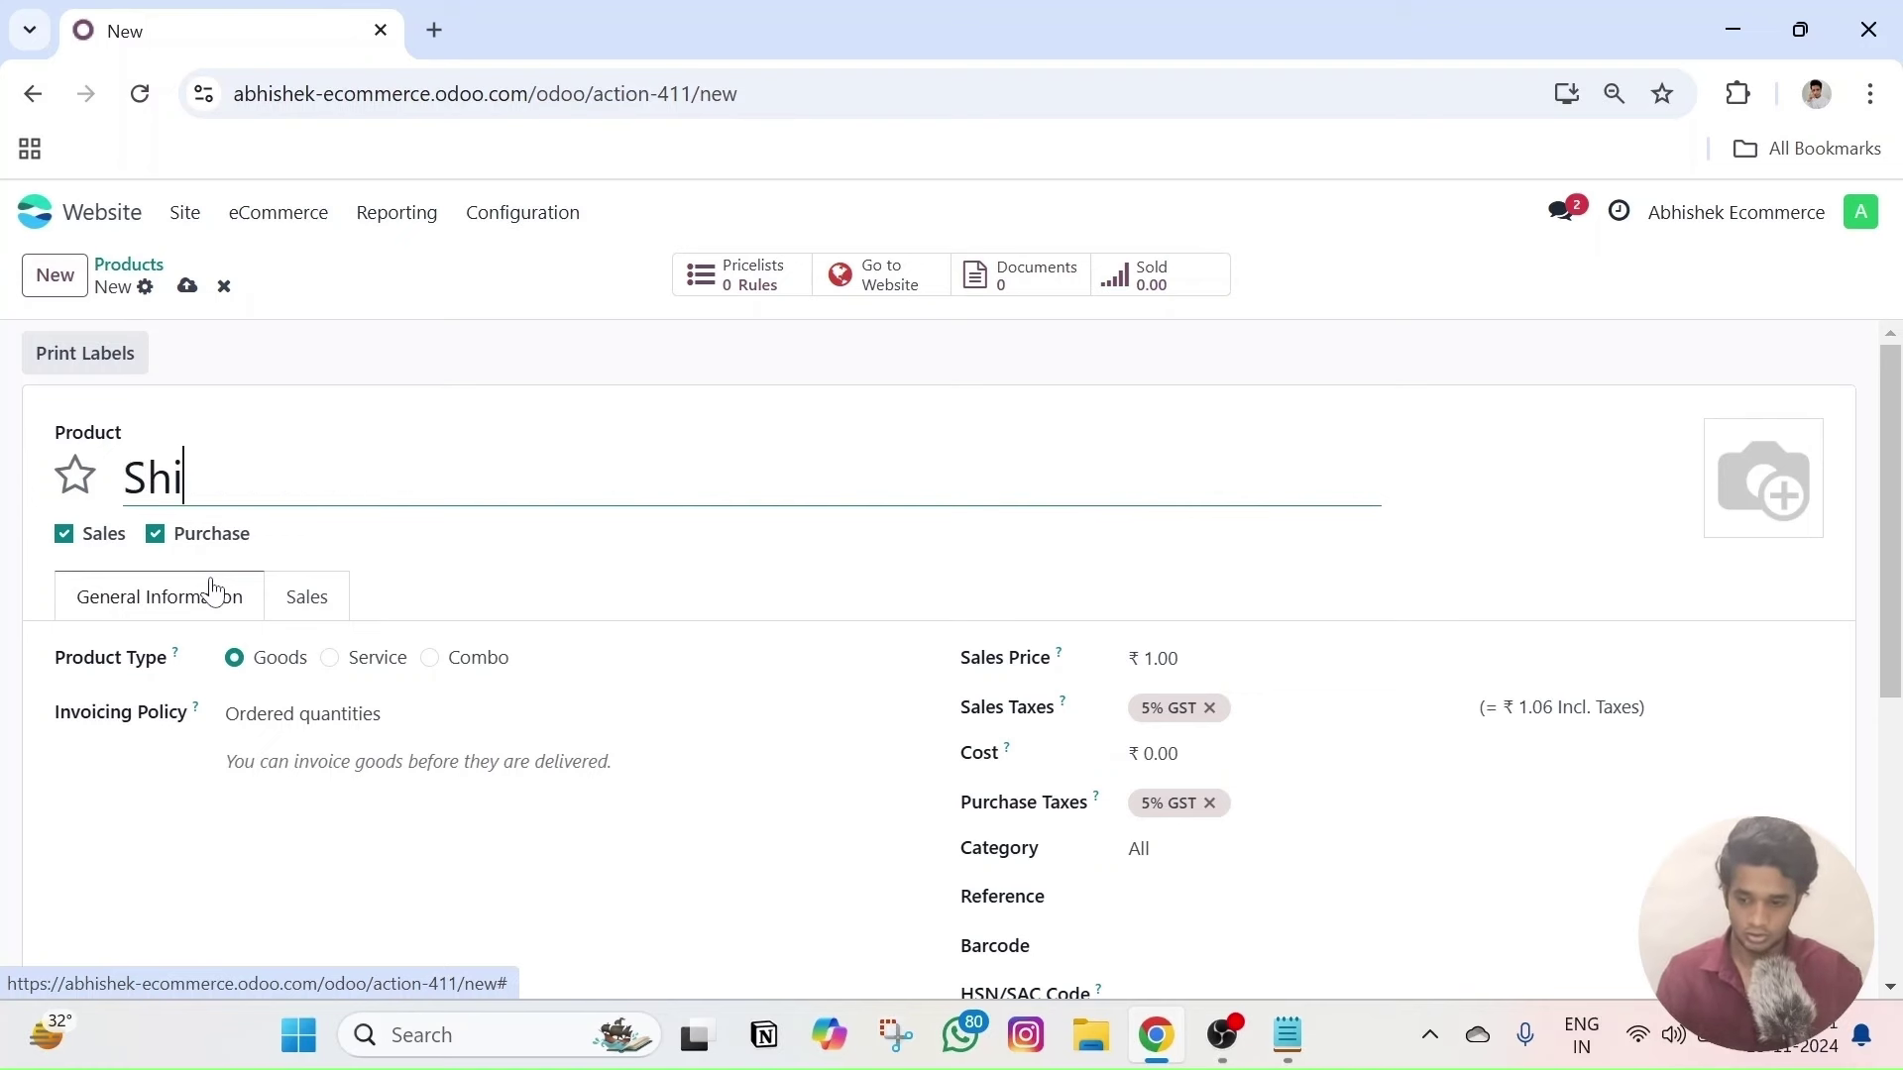
{"action": "key", "text": "BackSpace"}
{"action": "key", "text": "BackSpace"}
{"action": "key", "text": "BackSpace"}
{"action": "type", "text": "Cotton Short"}
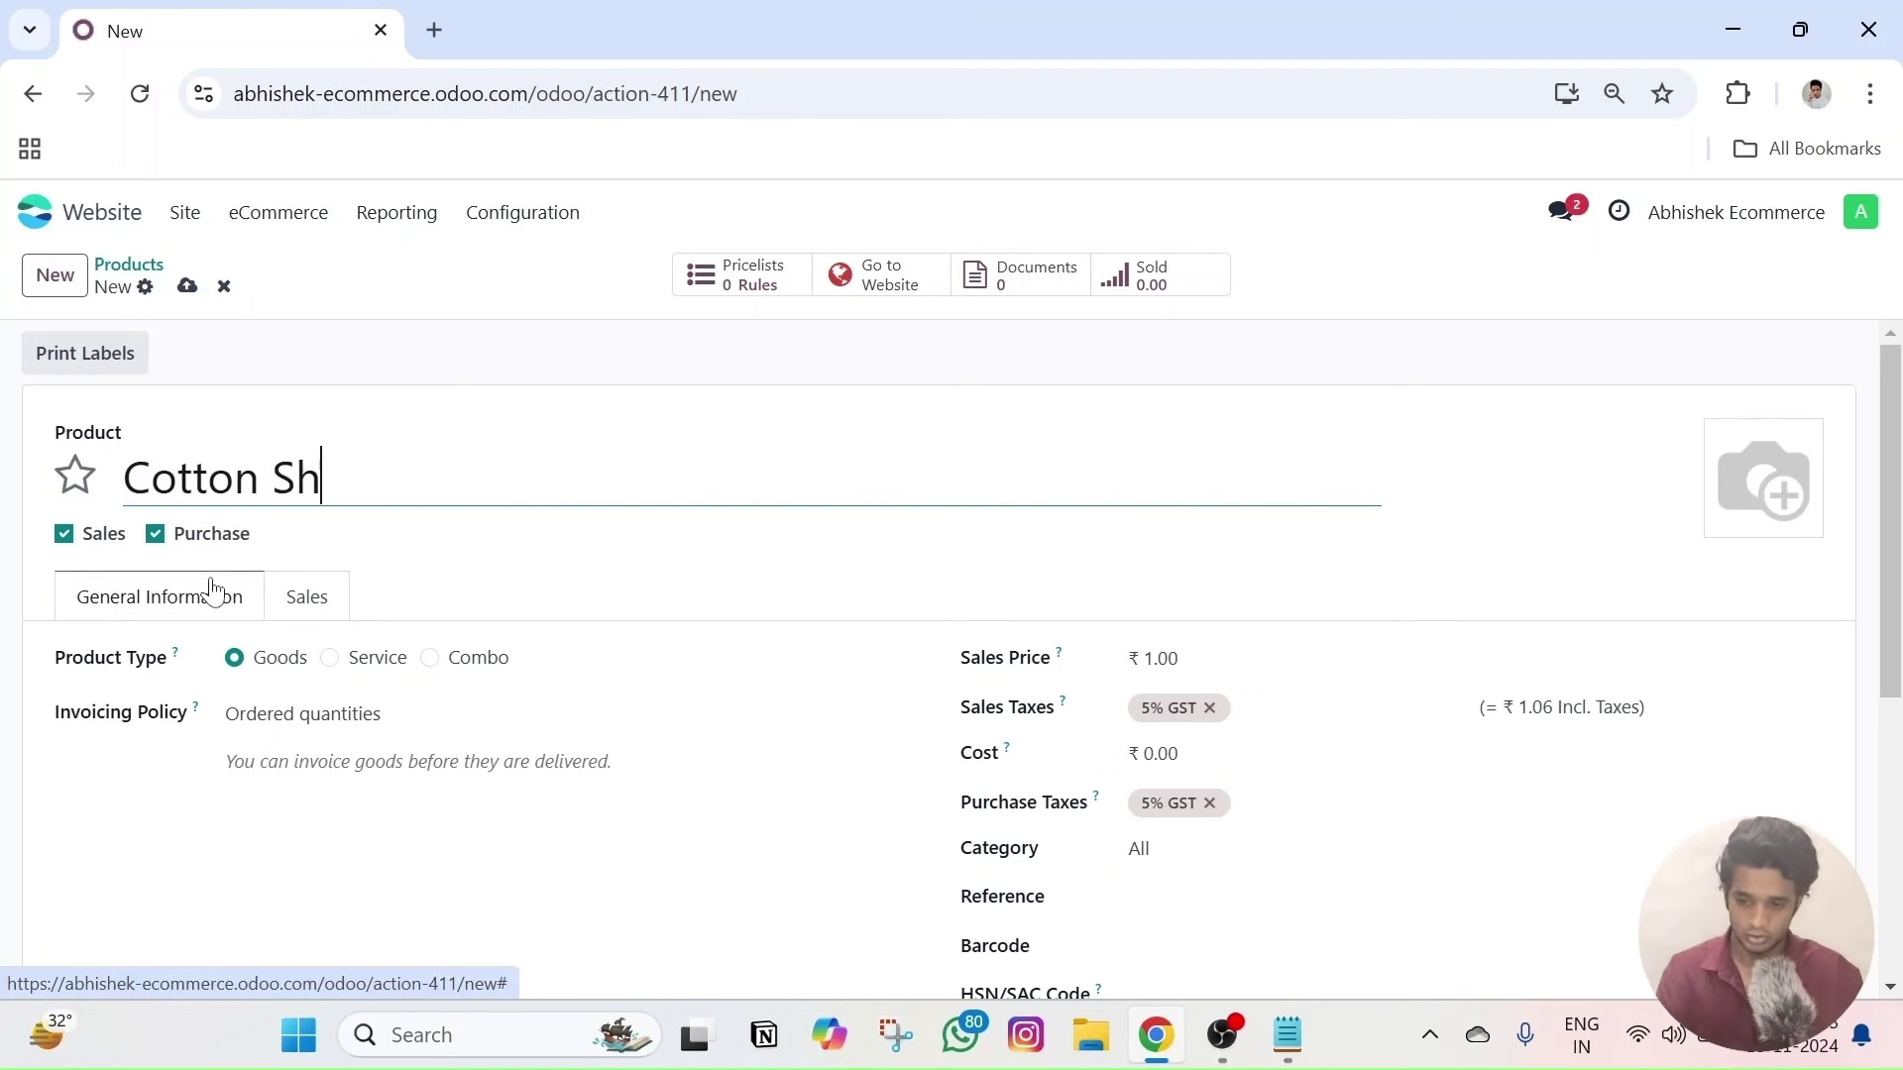
{"action": "key", "text": "BackSpace"}
{"action": "key", "text": "BackSpace"}
{"action": "key", "text": "BackSpace"}
{"action": "key", "text": "BackSpace"}
{"action": "type", "text": "hirt"}
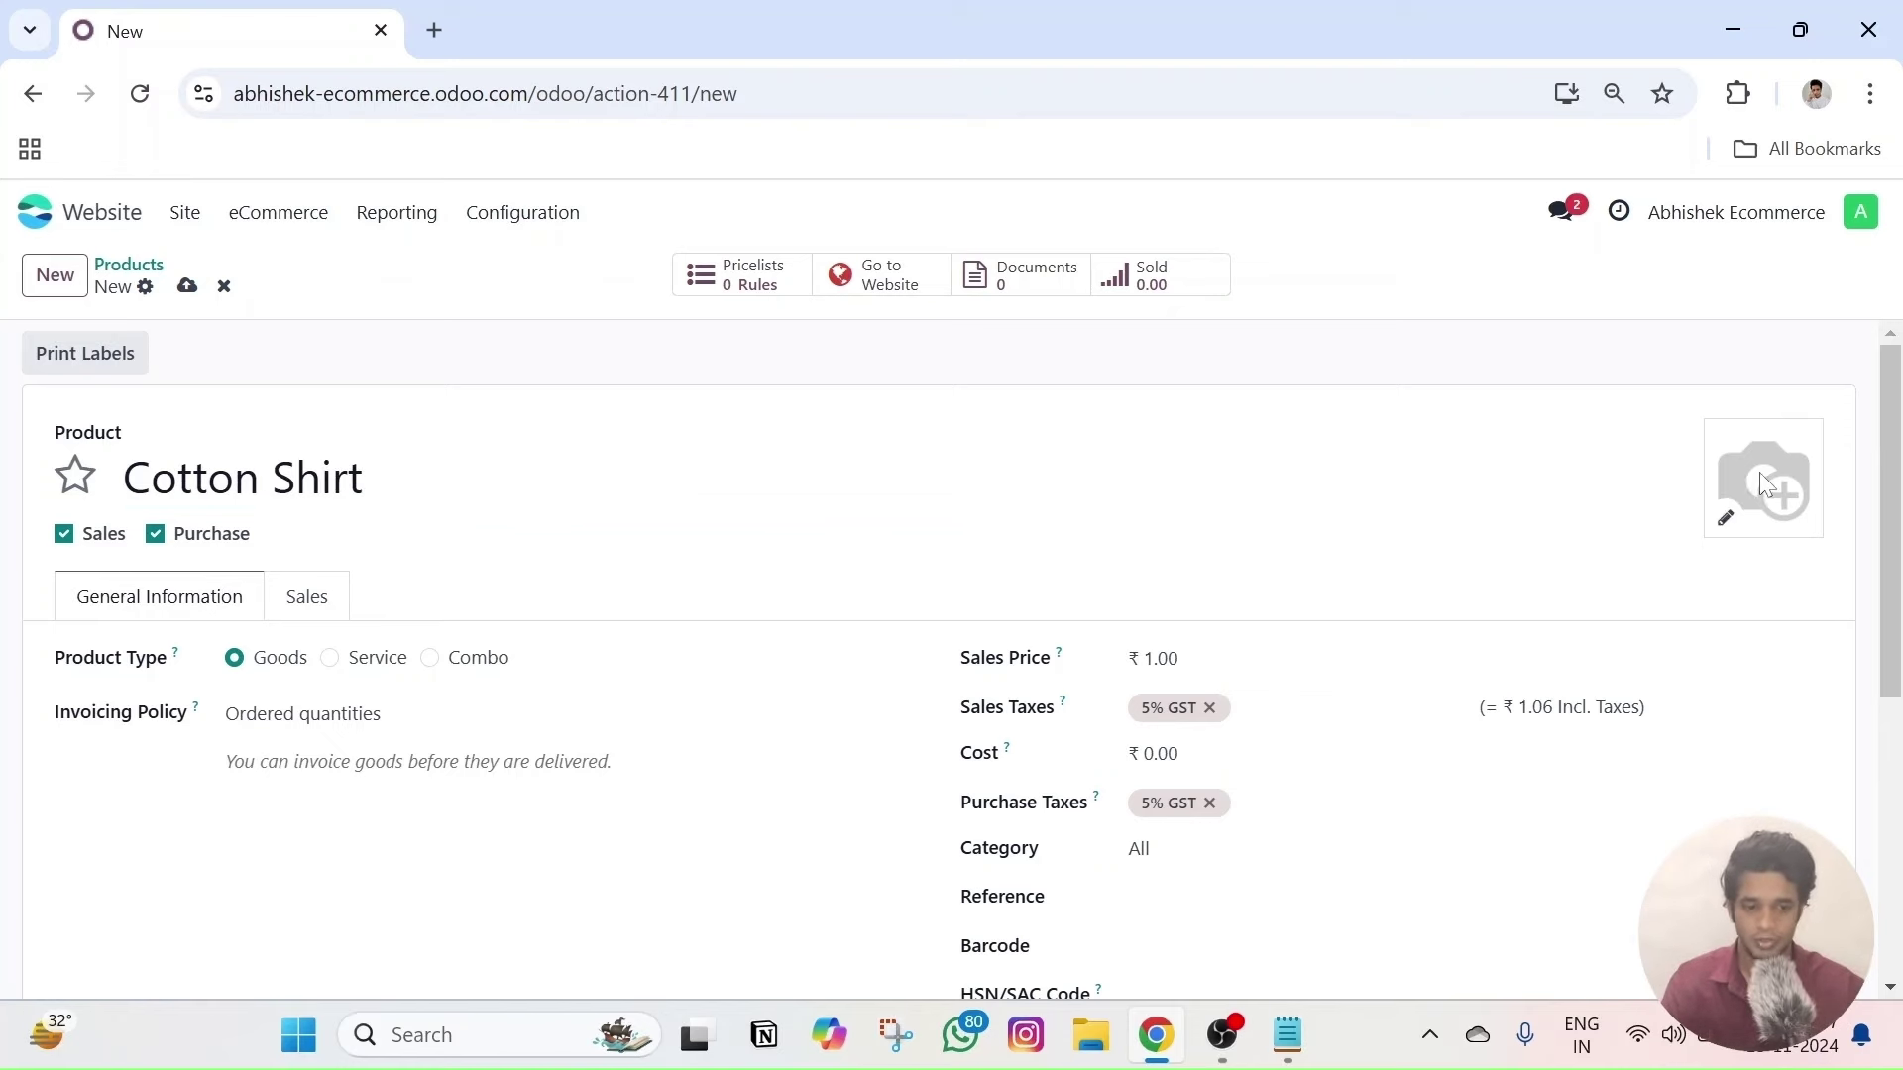
- Upload 'tee pic 3' from Downloads > Odoo Ecommerce > Black Tshirt as the product image
{"action": "left_click", "coordinate": [1726, 517]}
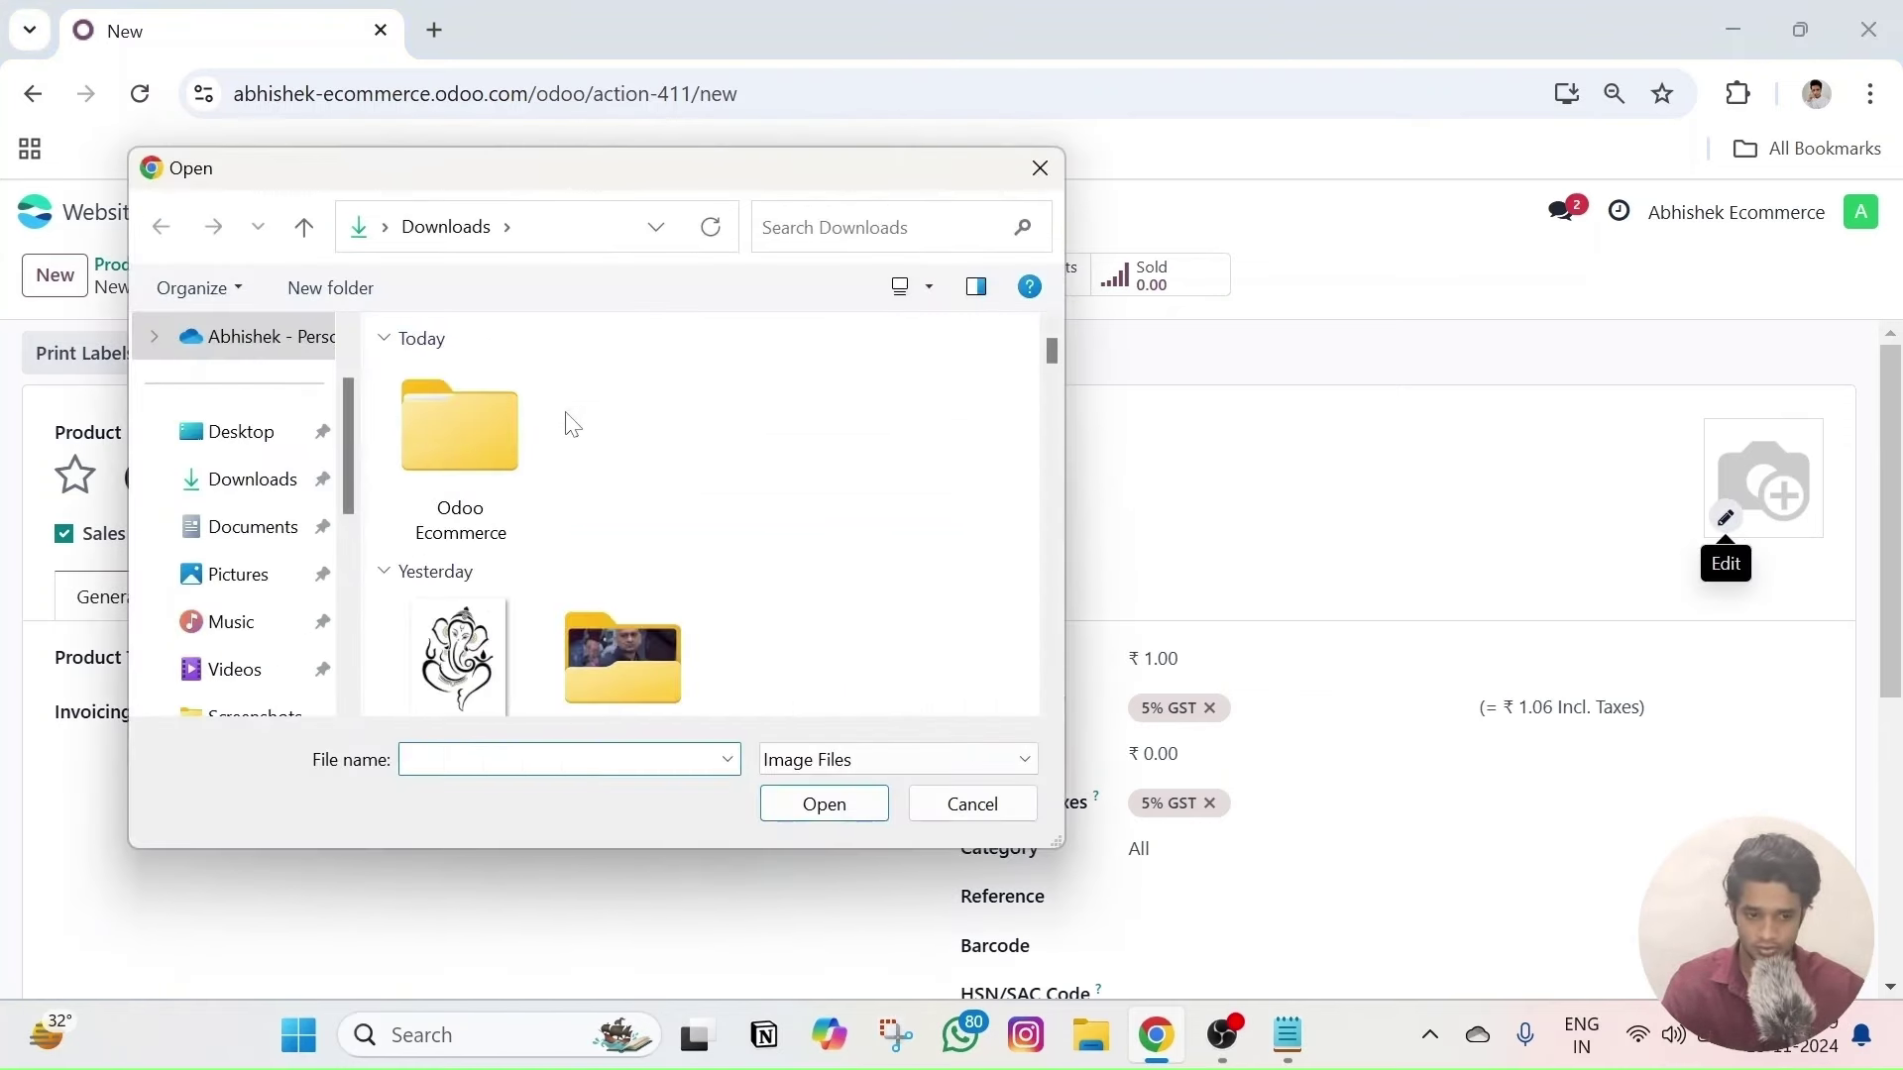
{"action": "double_click", "coordinate": [466, 433]}
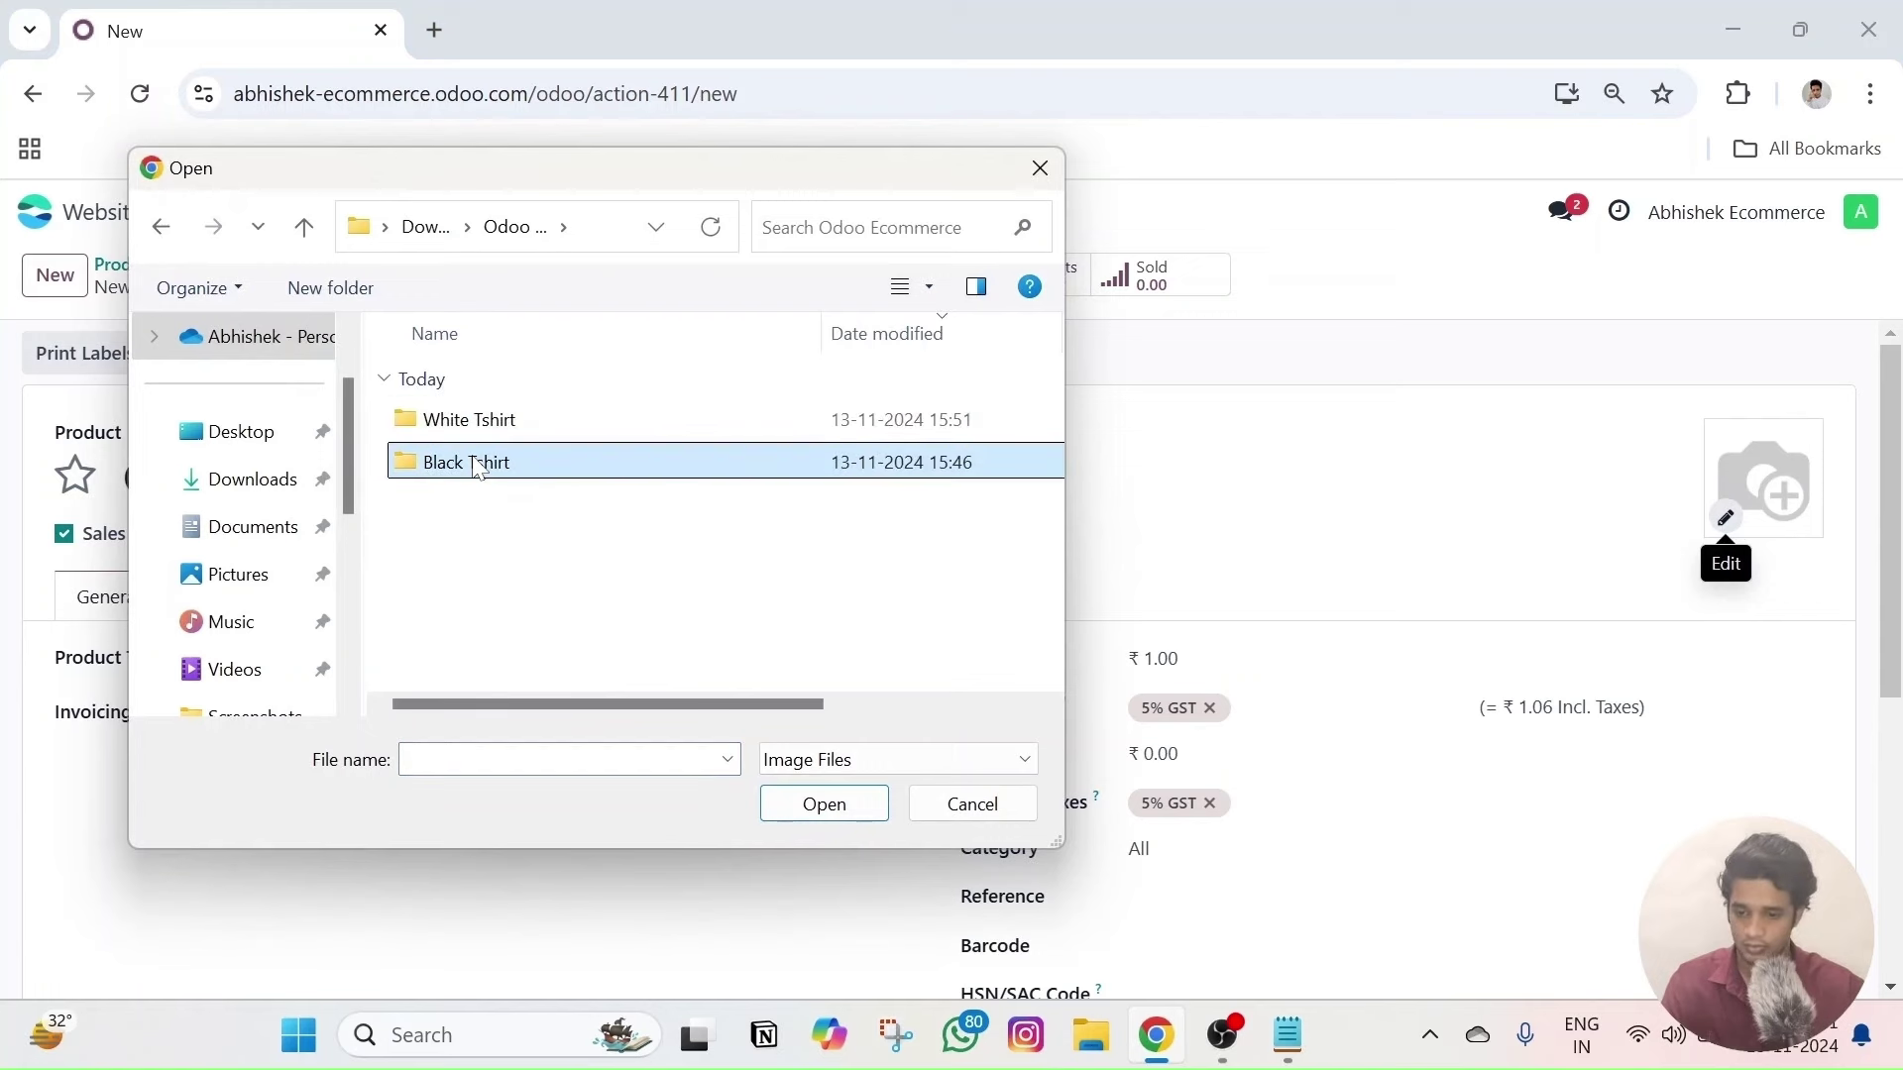
{"action": "double_click", "coordinate": [476, 464]}
{"action": "left_click", "coordinate": [483, 424]}
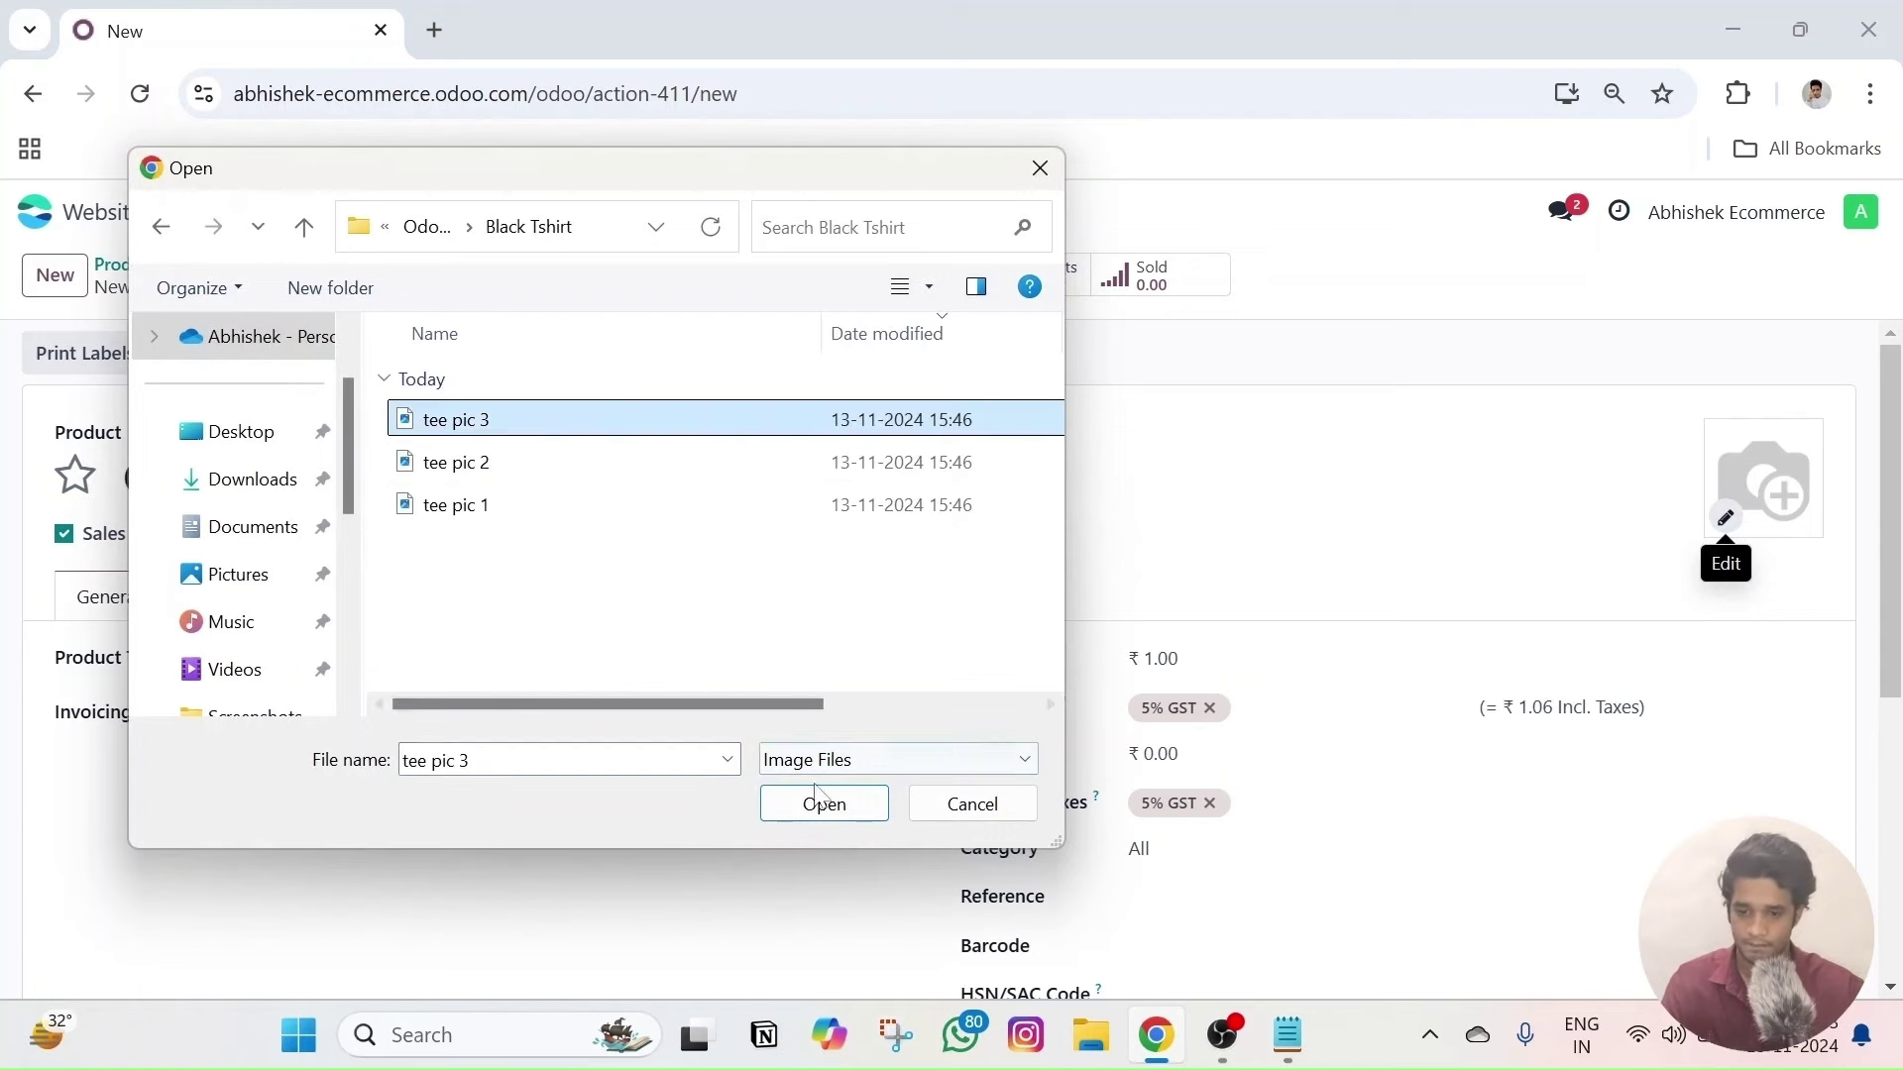
{"action": "left_click", "coordinate": [824, 803]}
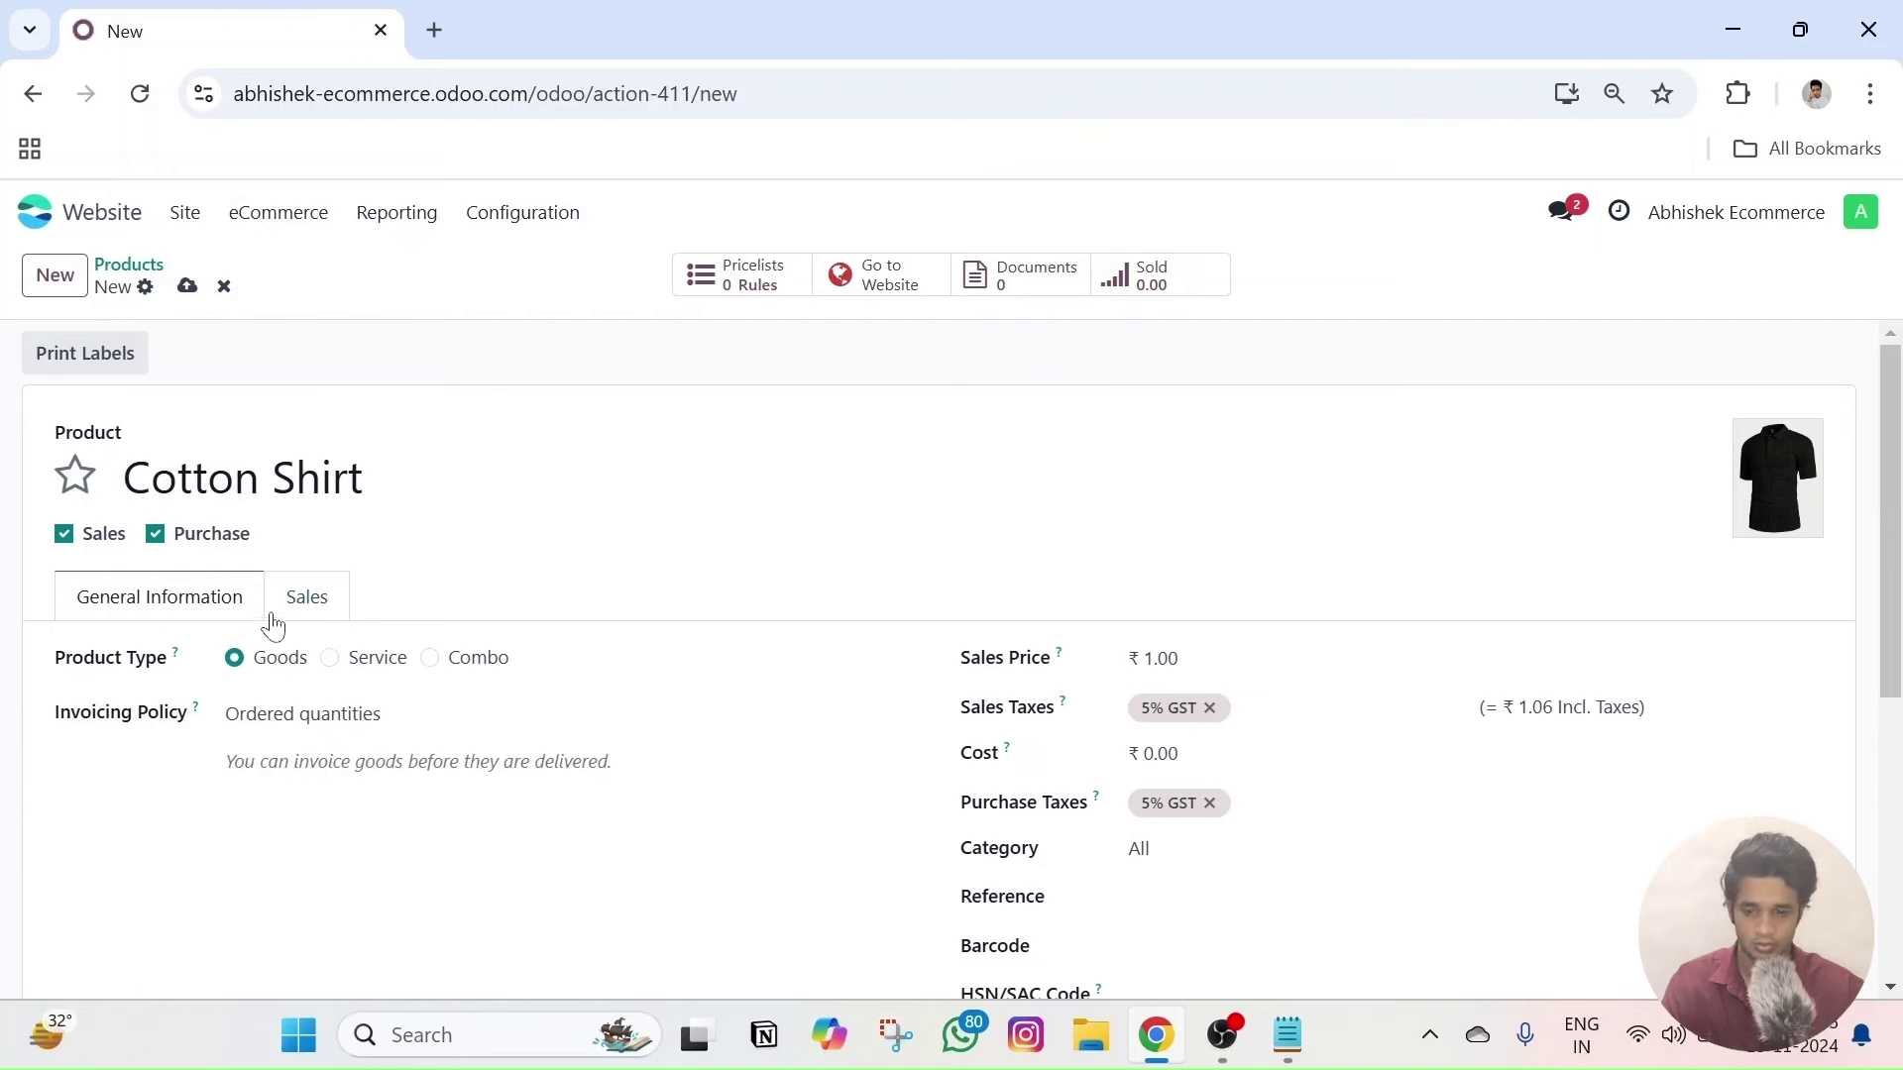
- Remove the 5% GST taxes, set sales price ₹699 and a new cost, and save the product
{"action": "scroll", "coordinate": [377, 525], "scroll_direction": "down", "scroll_amount": 1}
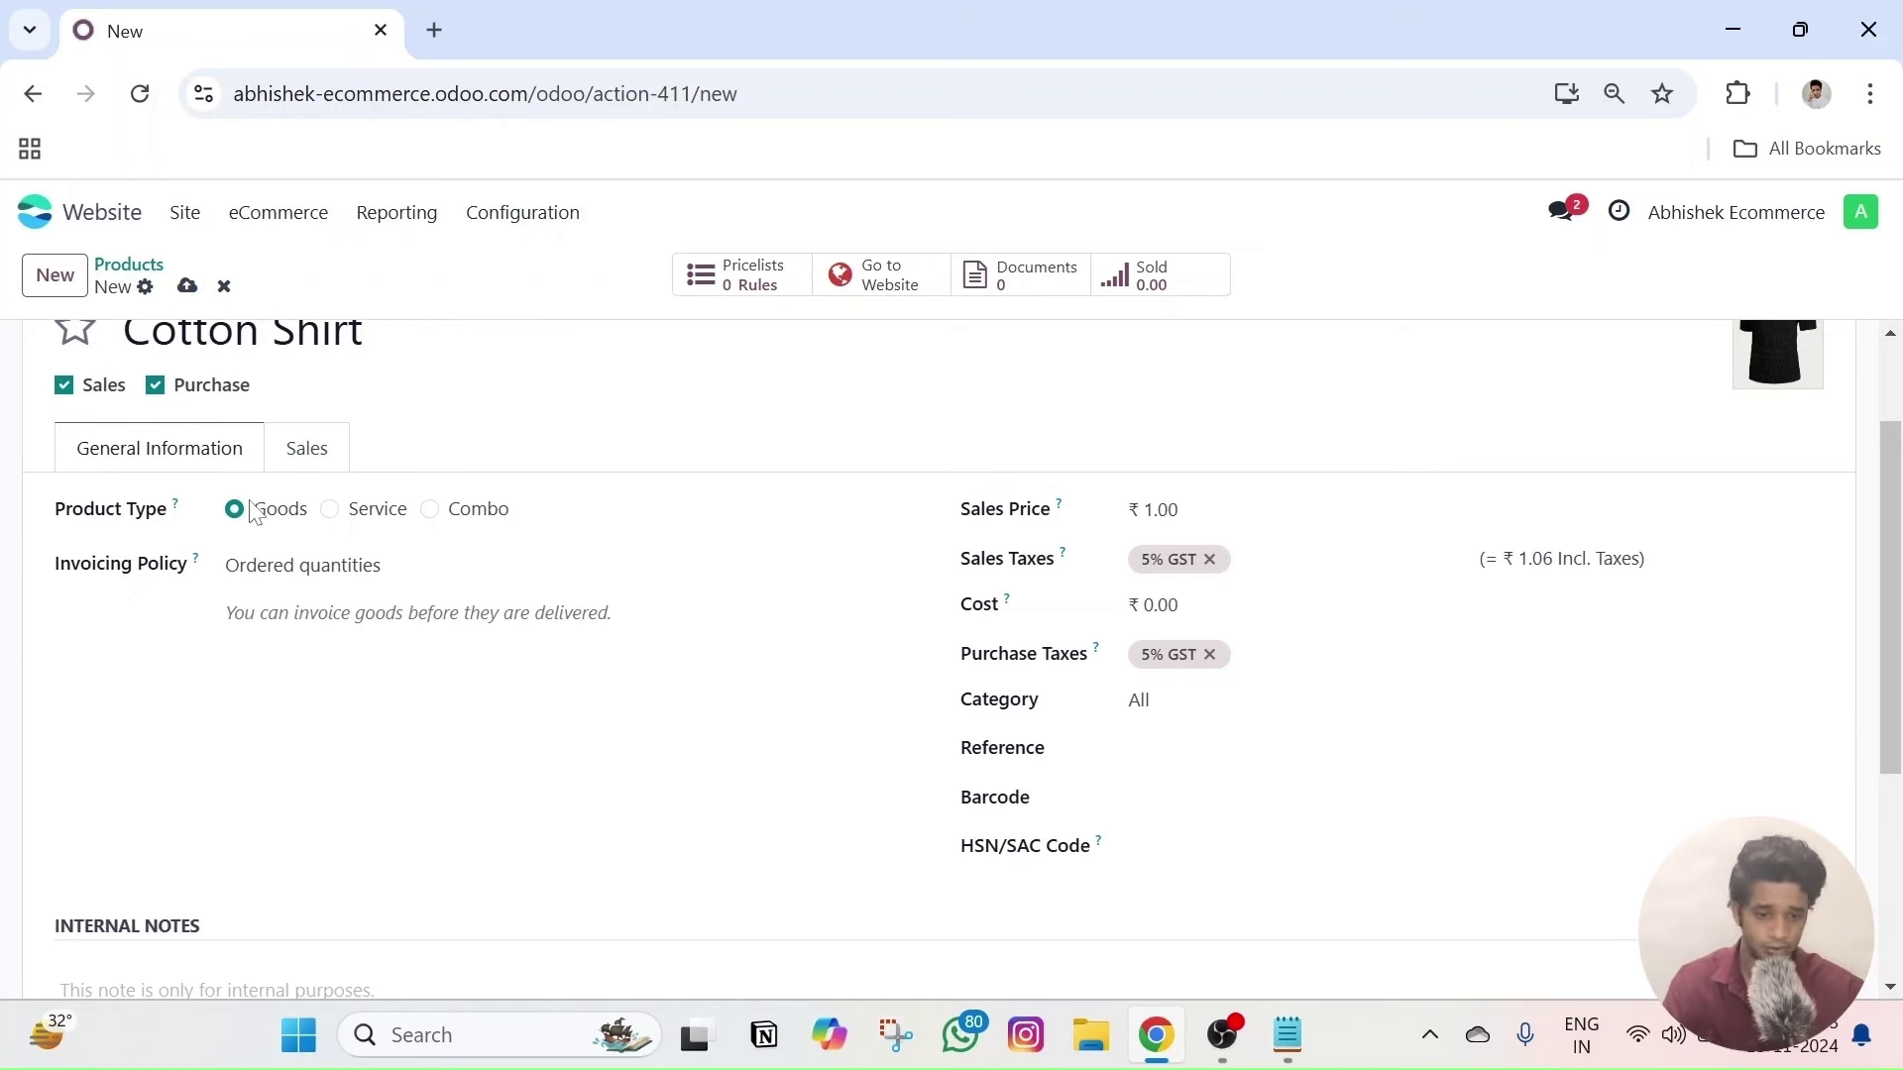
{"action": "scroll", "coordinate": [253, 510], "scroll_direction": "up", "scroll_amount": 1}
{"action": "scroll", "coordinate": [253, 510], "scroll_direction": "down", "scroll_amount": 1}
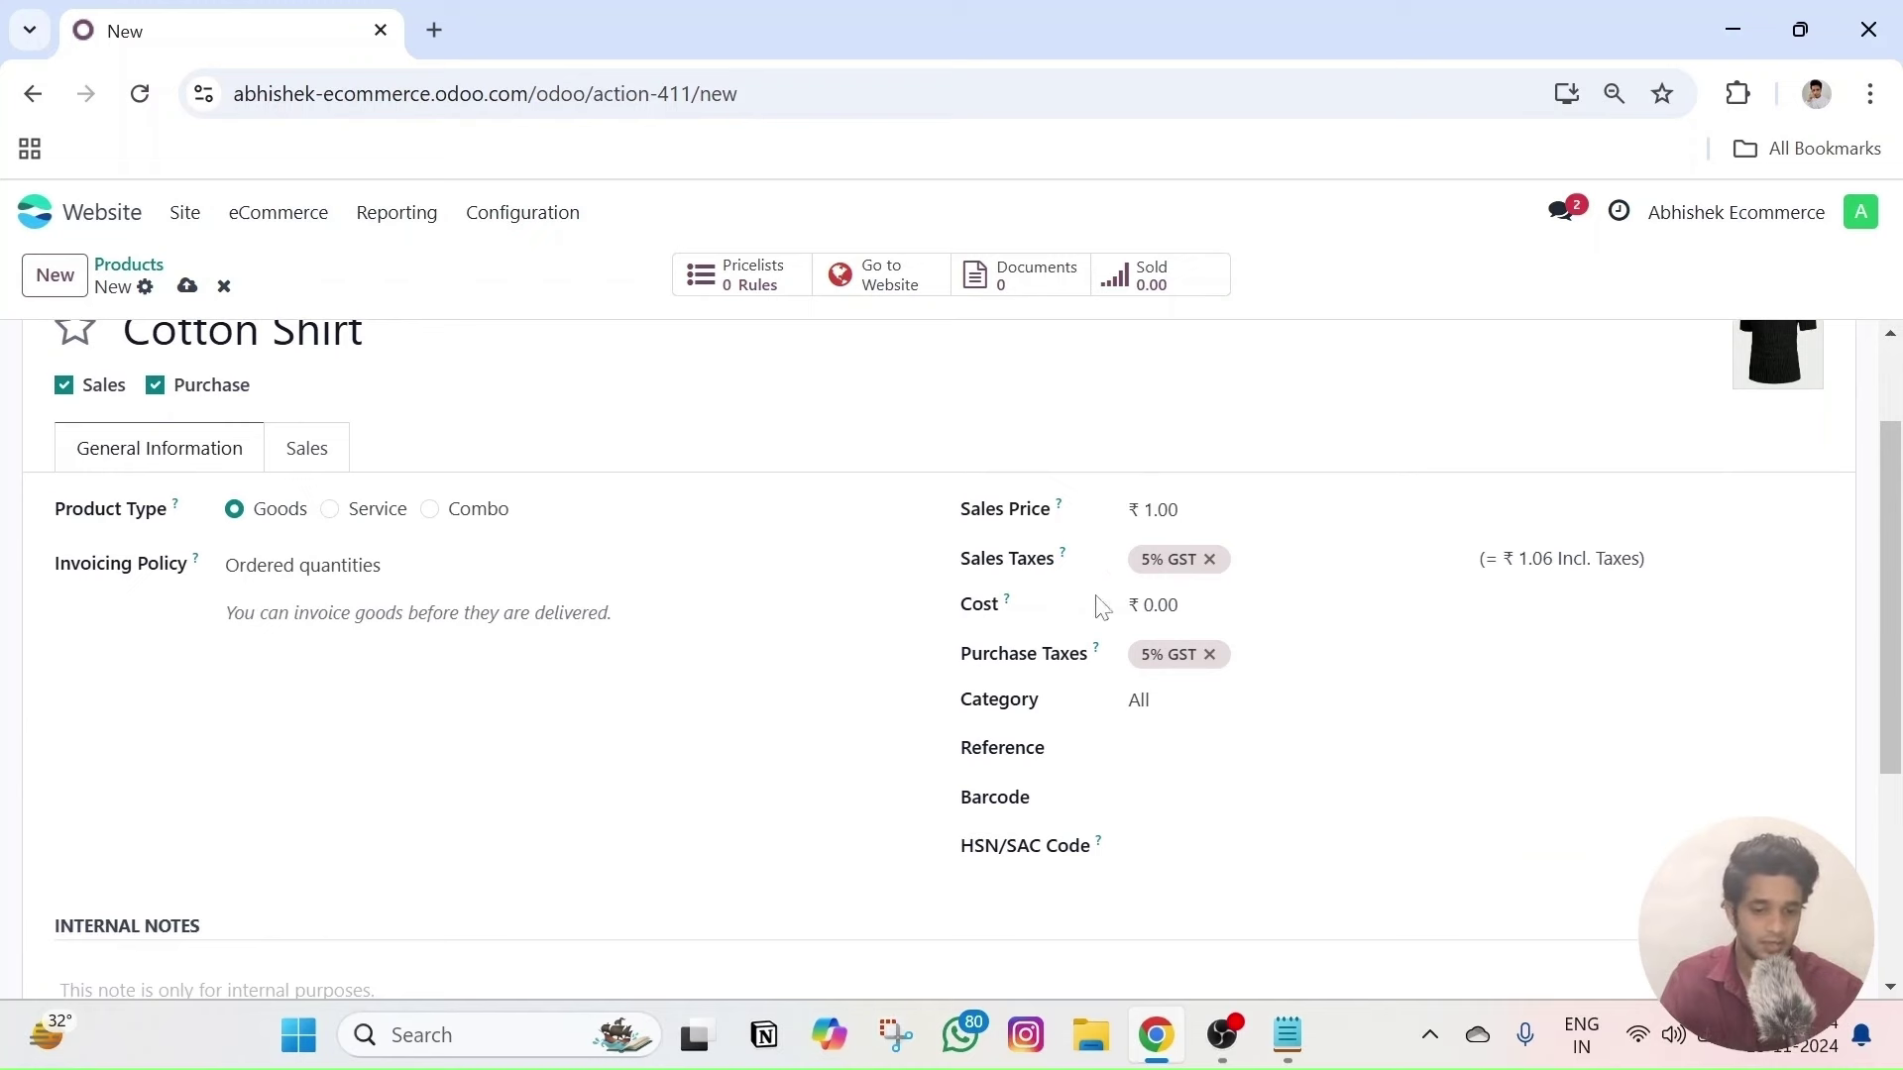
{"action": "left_click", "coordinate": [1210, 559]}
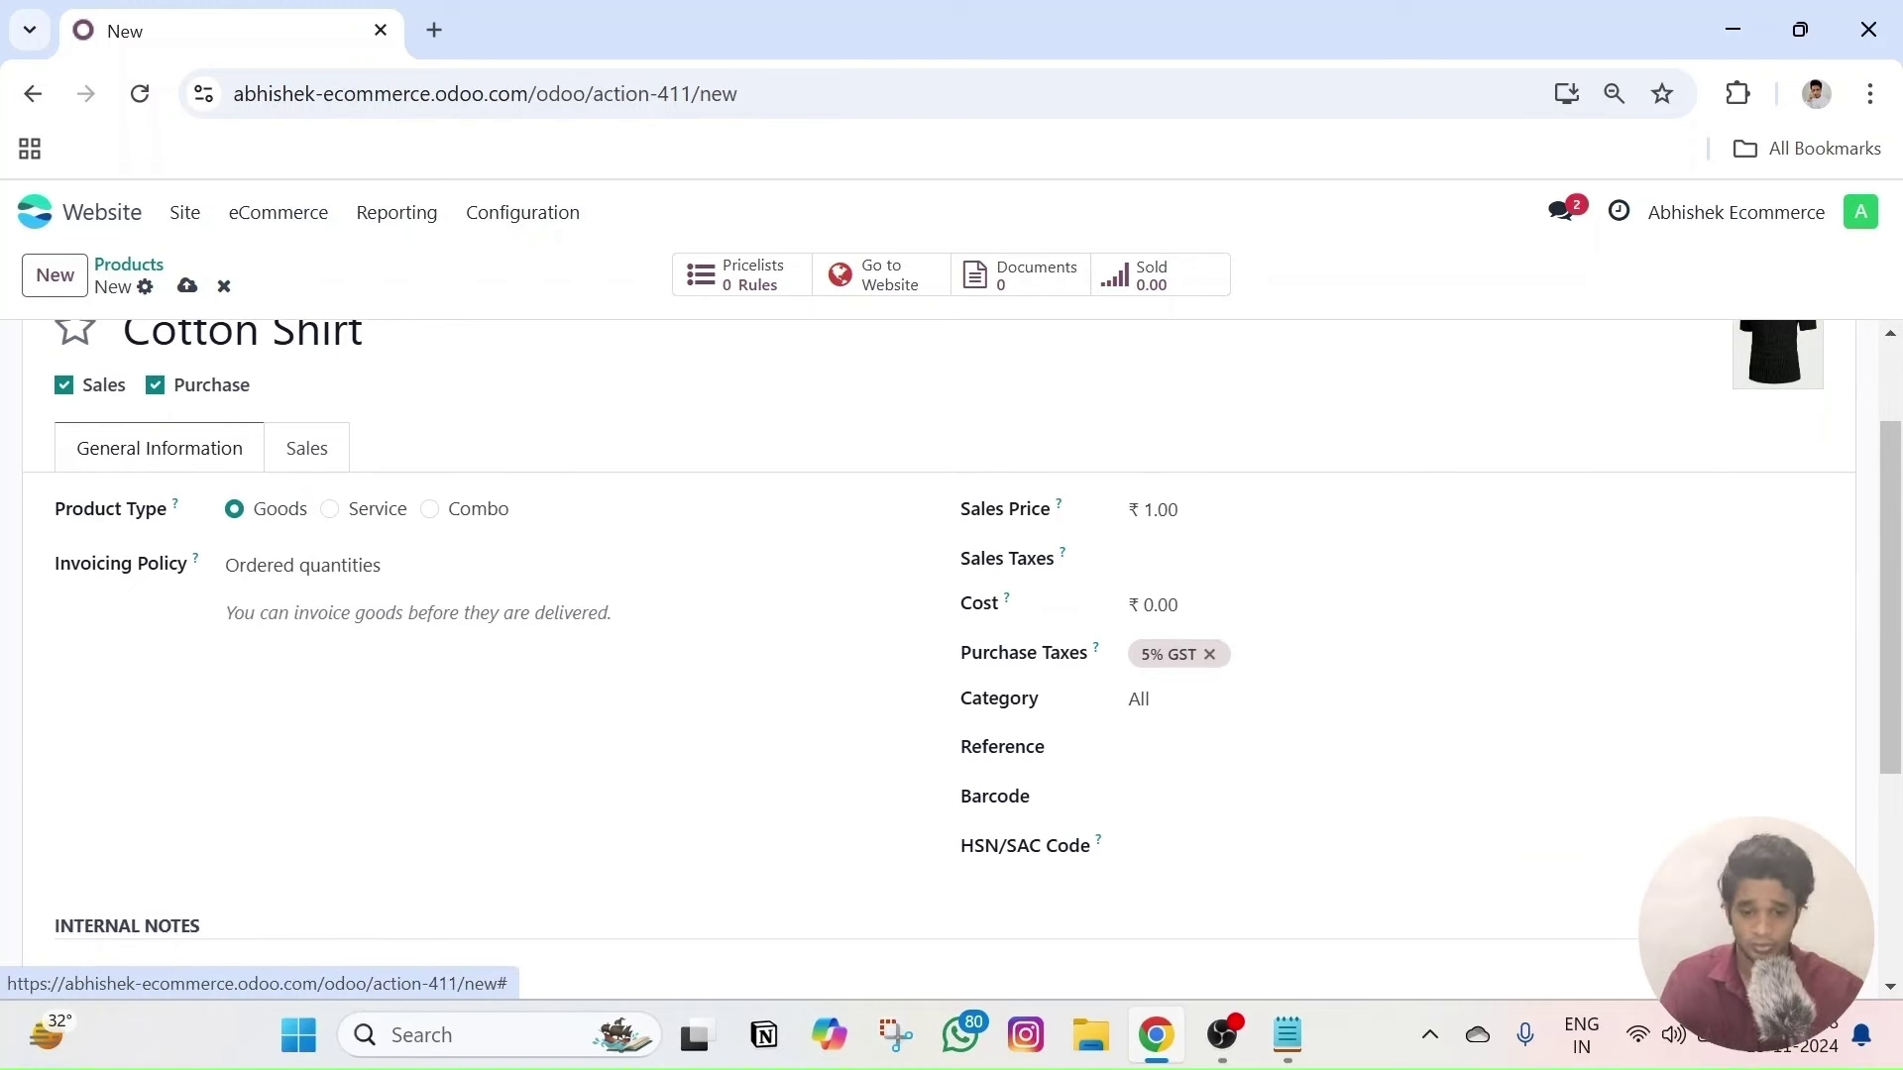
{"action": "left_click", "coordinate": [1209, 654]}
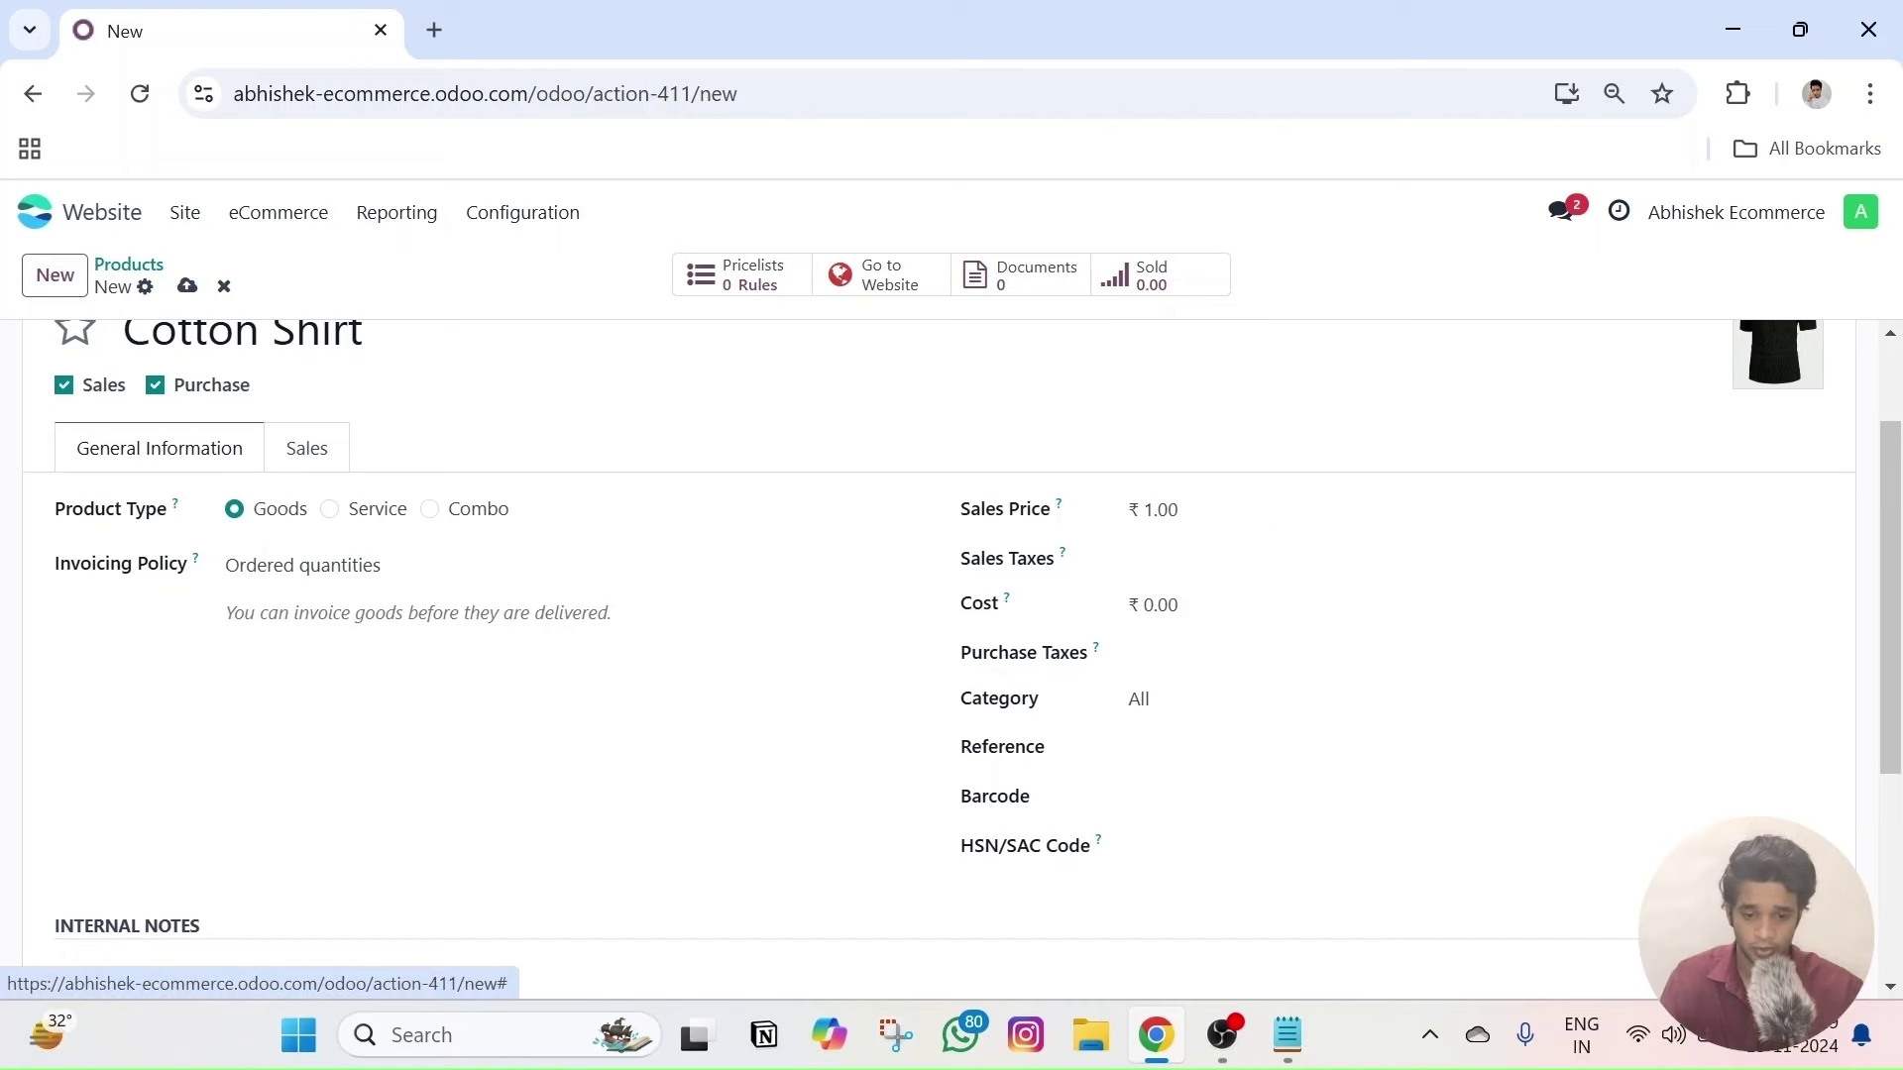
{"action": "left_click", "coordinate": [1159, 605]}
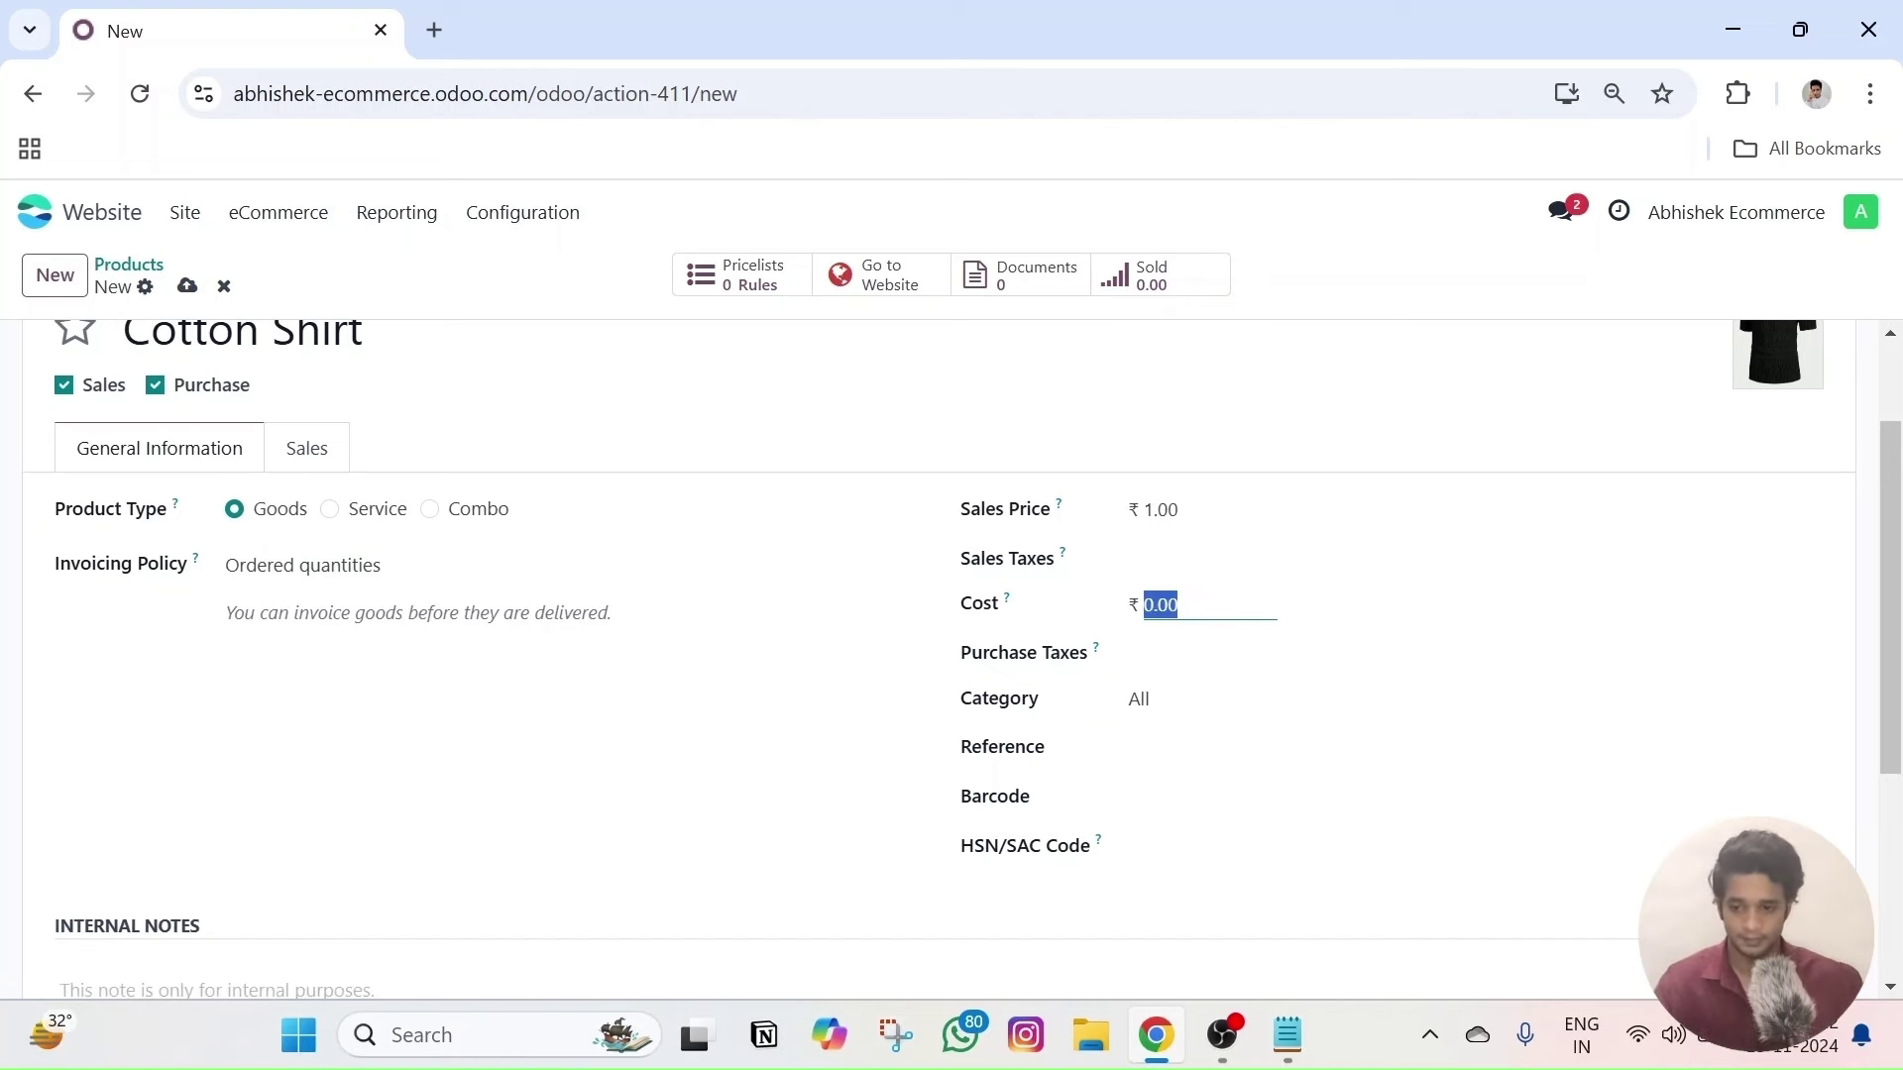
{"action": "type", "text": "1000"}
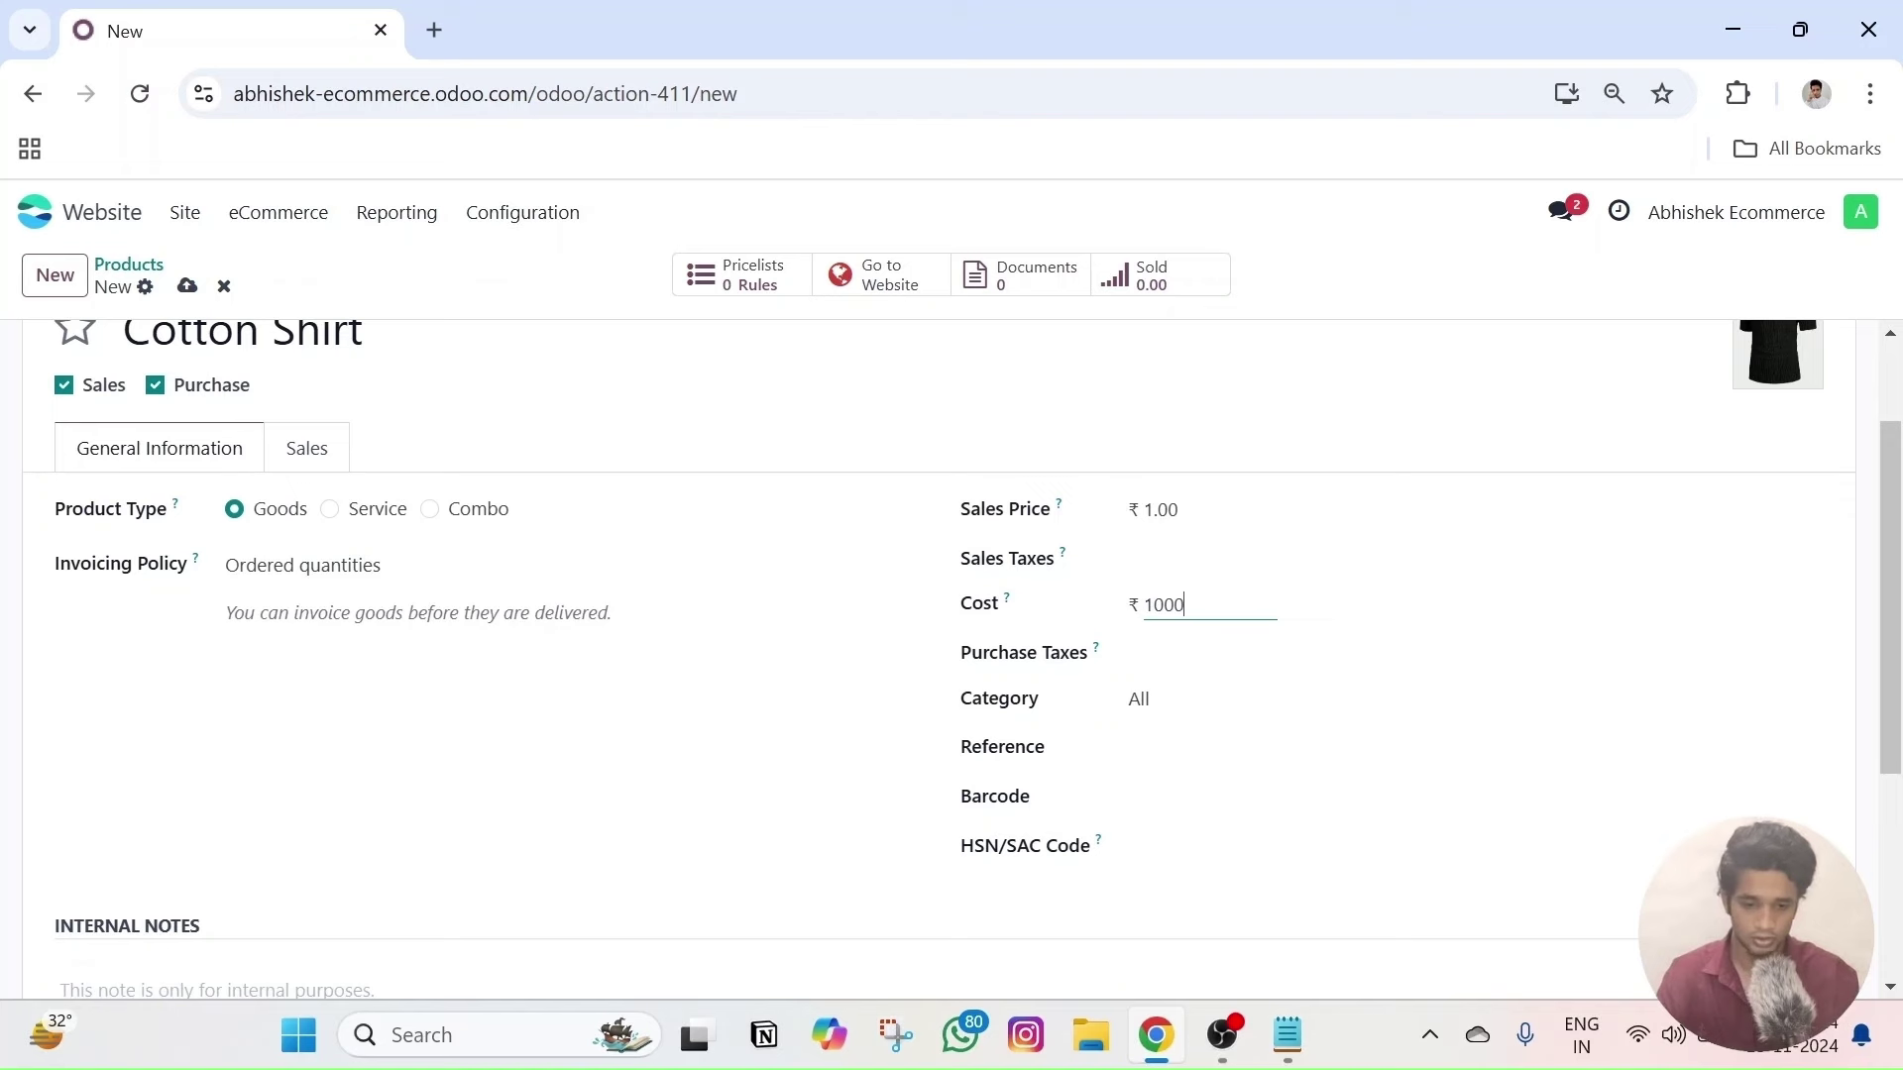
{"action": "left_click", "coordinate": [1161, 510]}
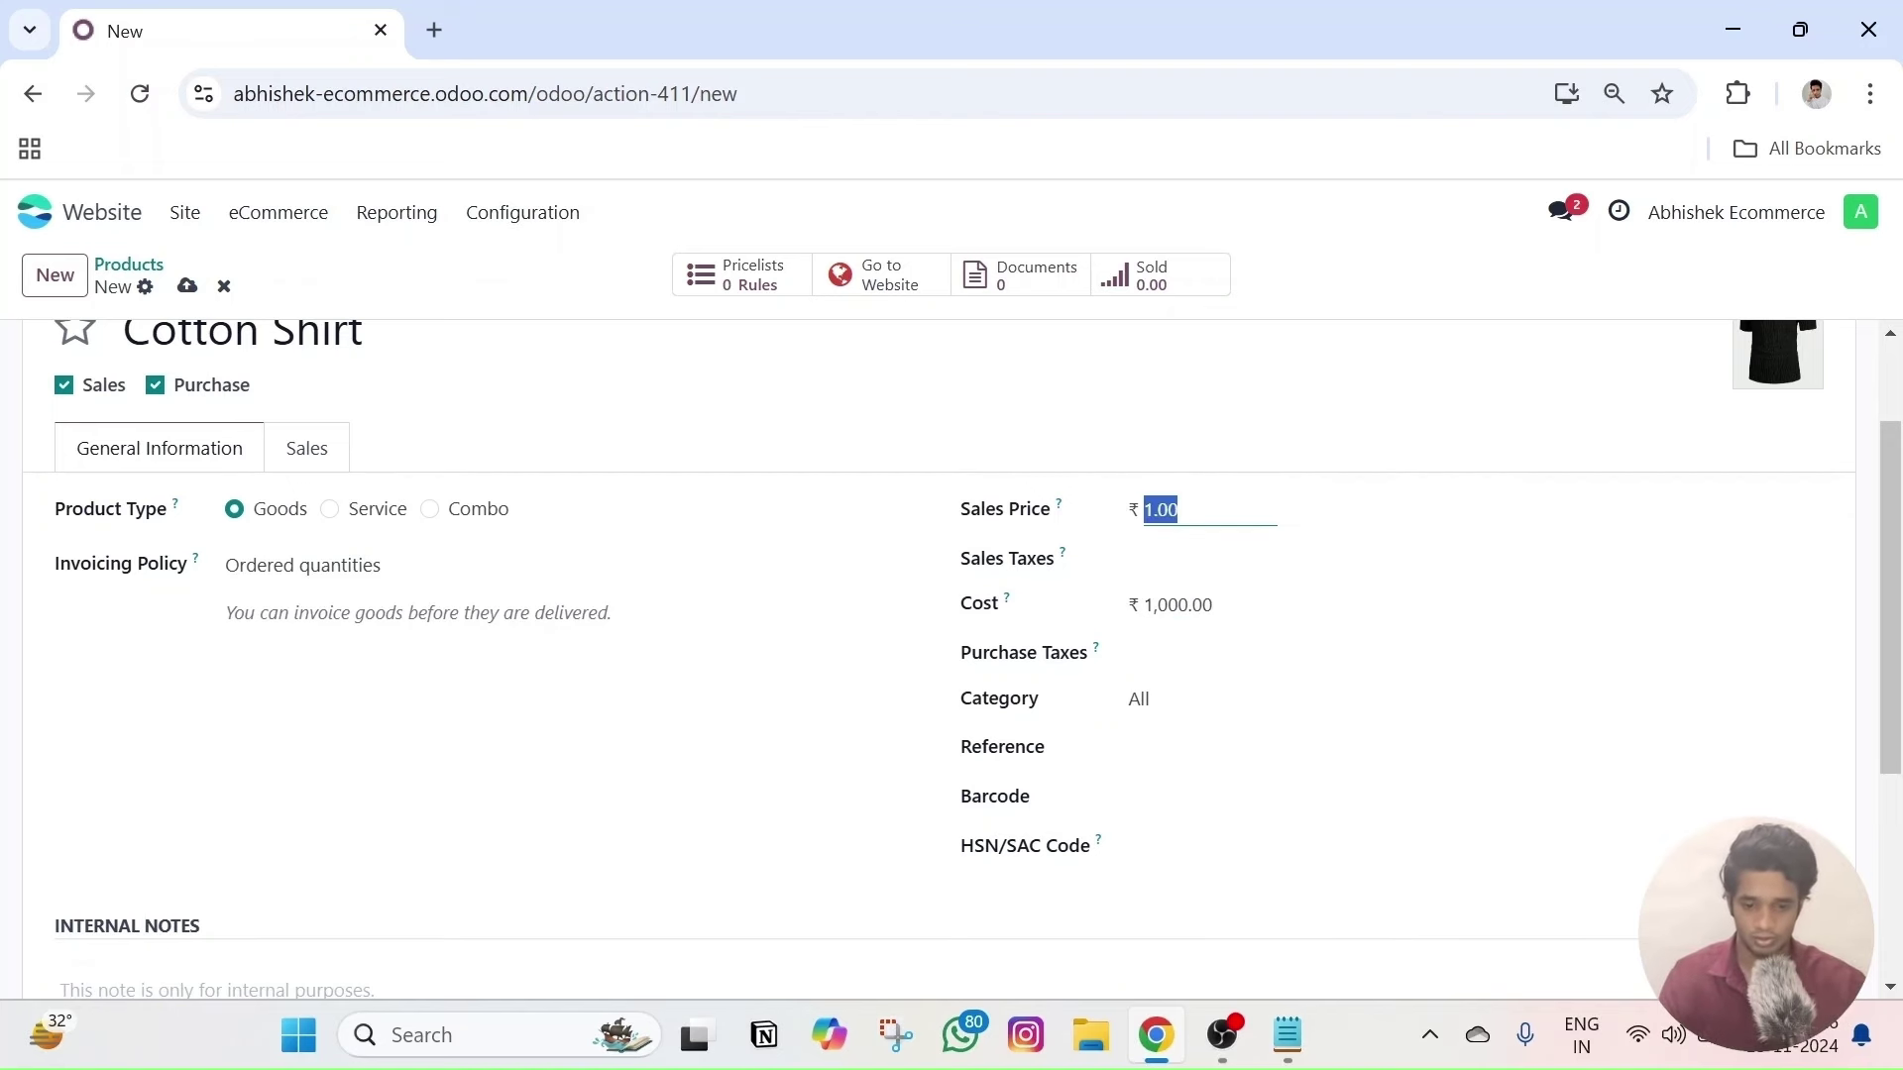
{"action": "type", "text": "699"}
{"action": "left_click", "coordinate": [877, 603]}
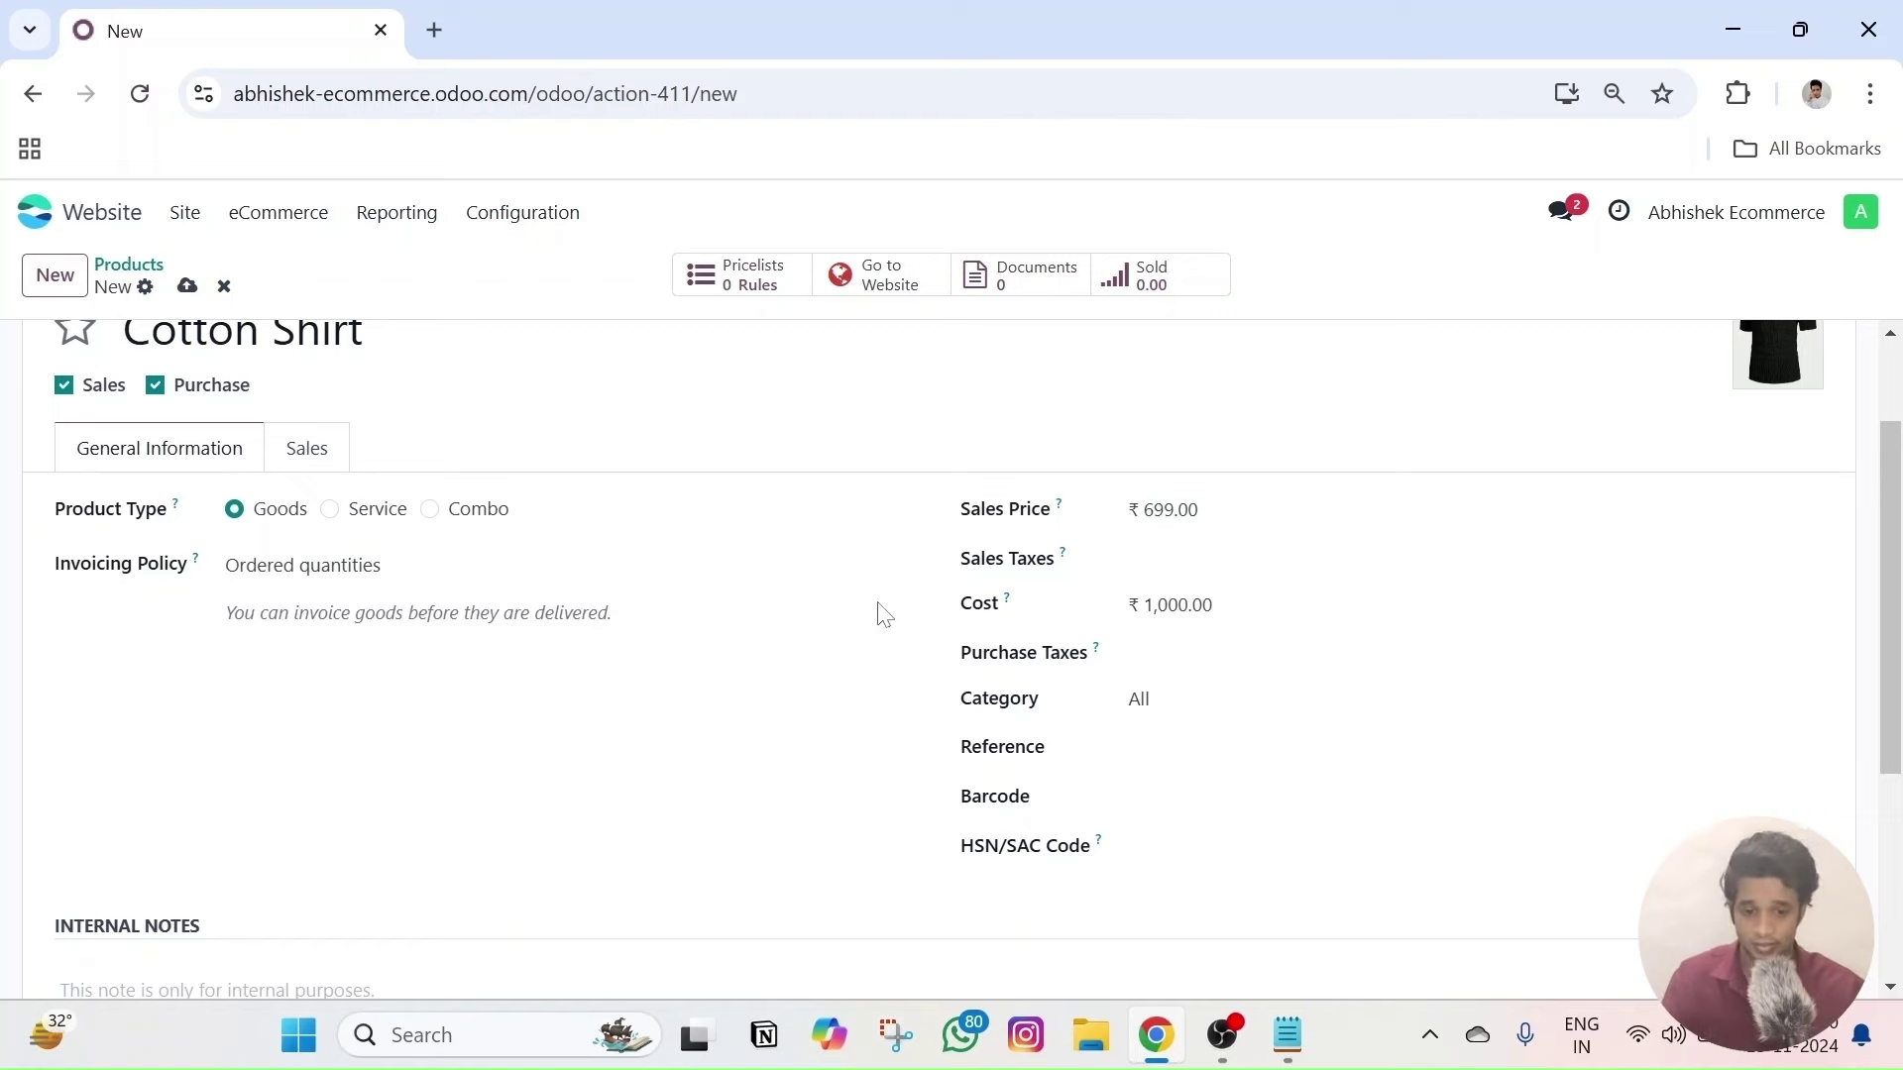
{"action": "key", "text": "alt+s"}
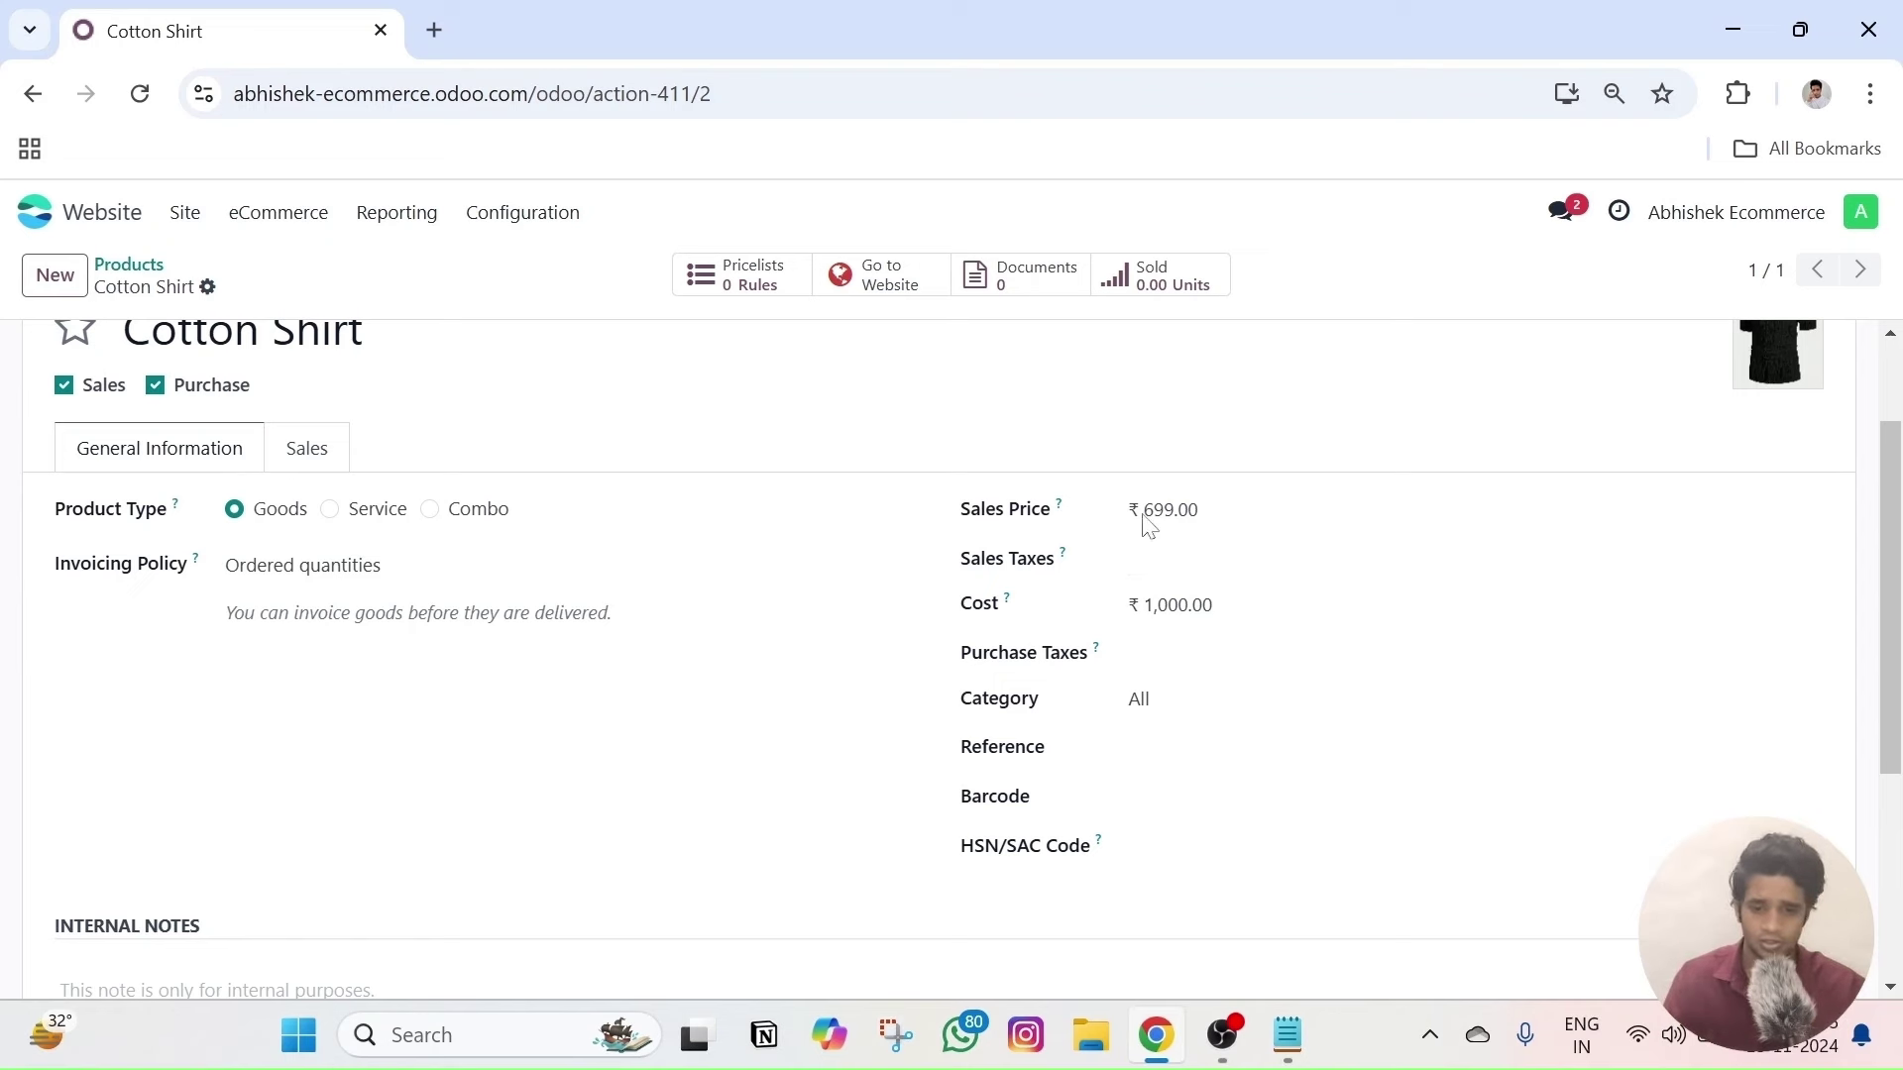
- Check the sales tax options without choosing any, then show the Sales tab
{"action": "left_click", "coordinate": [1215, 561]}
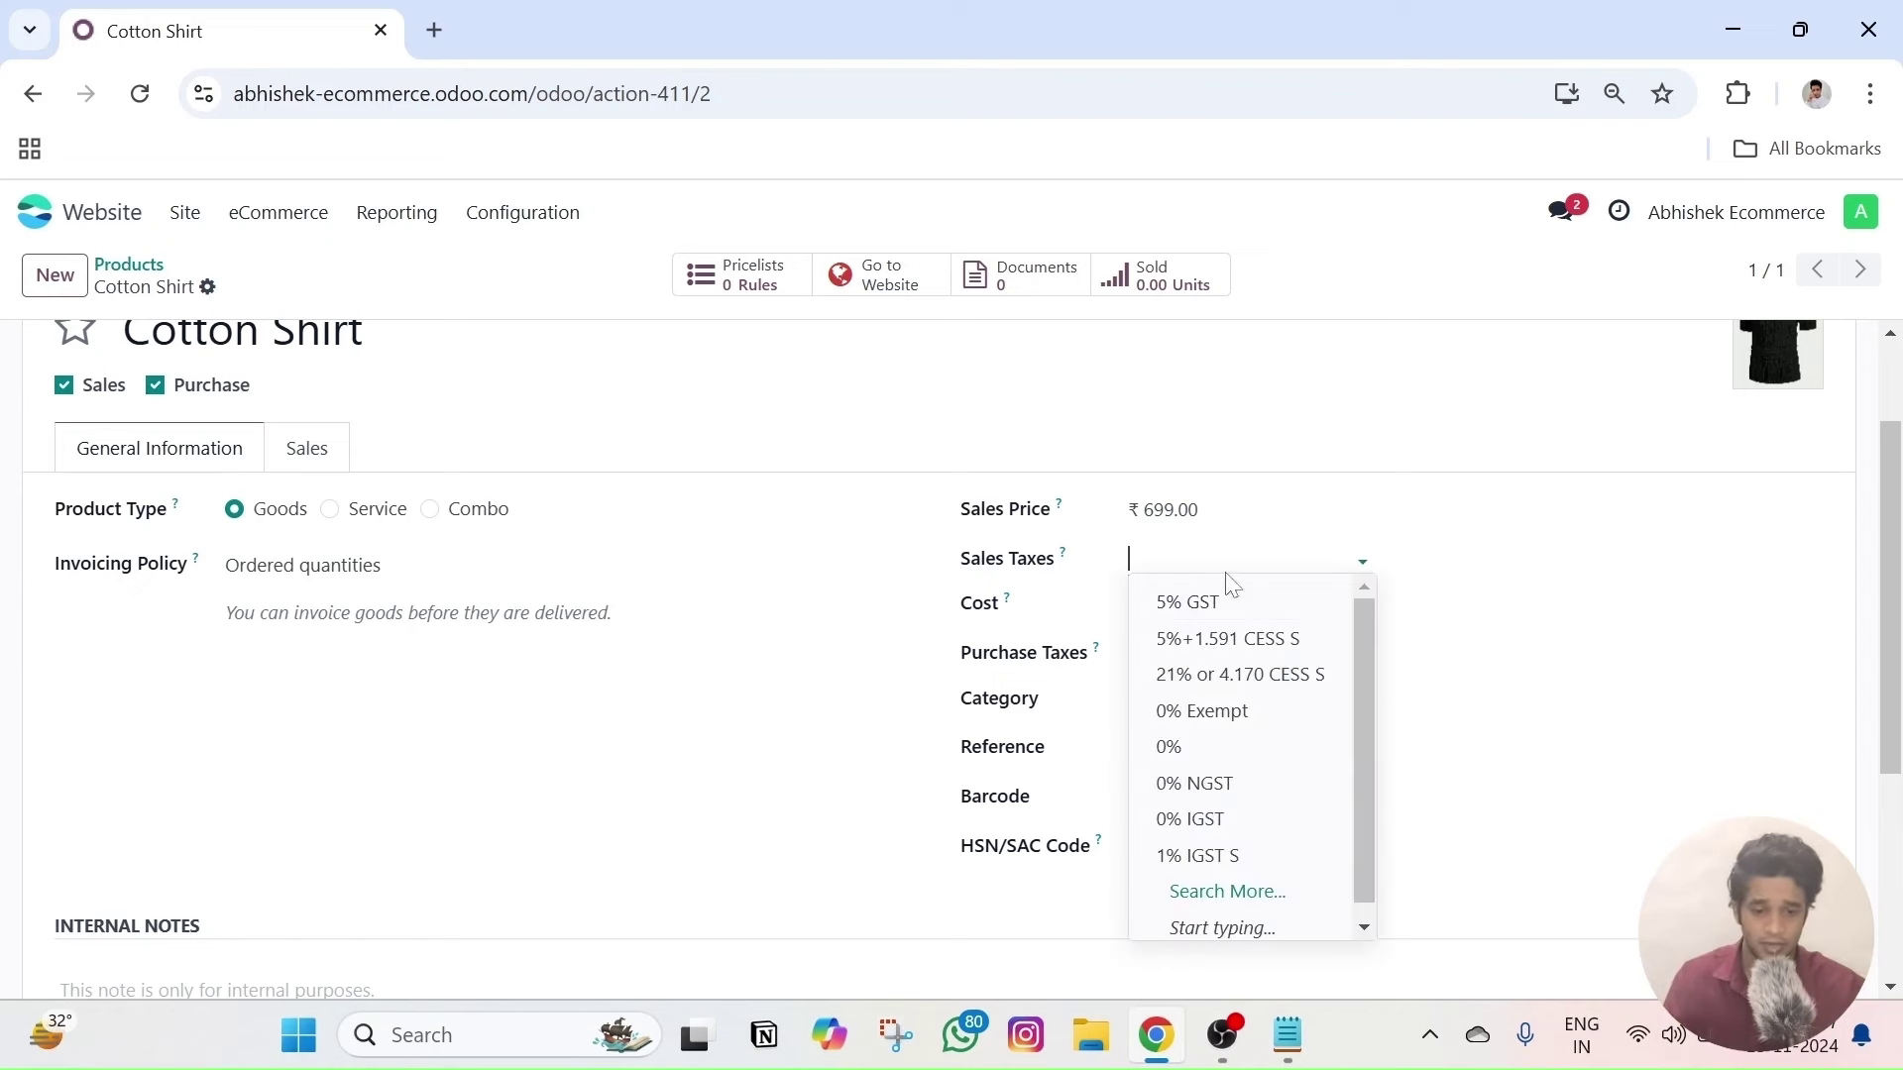
{"action": "left_click", "coordinate": [1322, 527]}
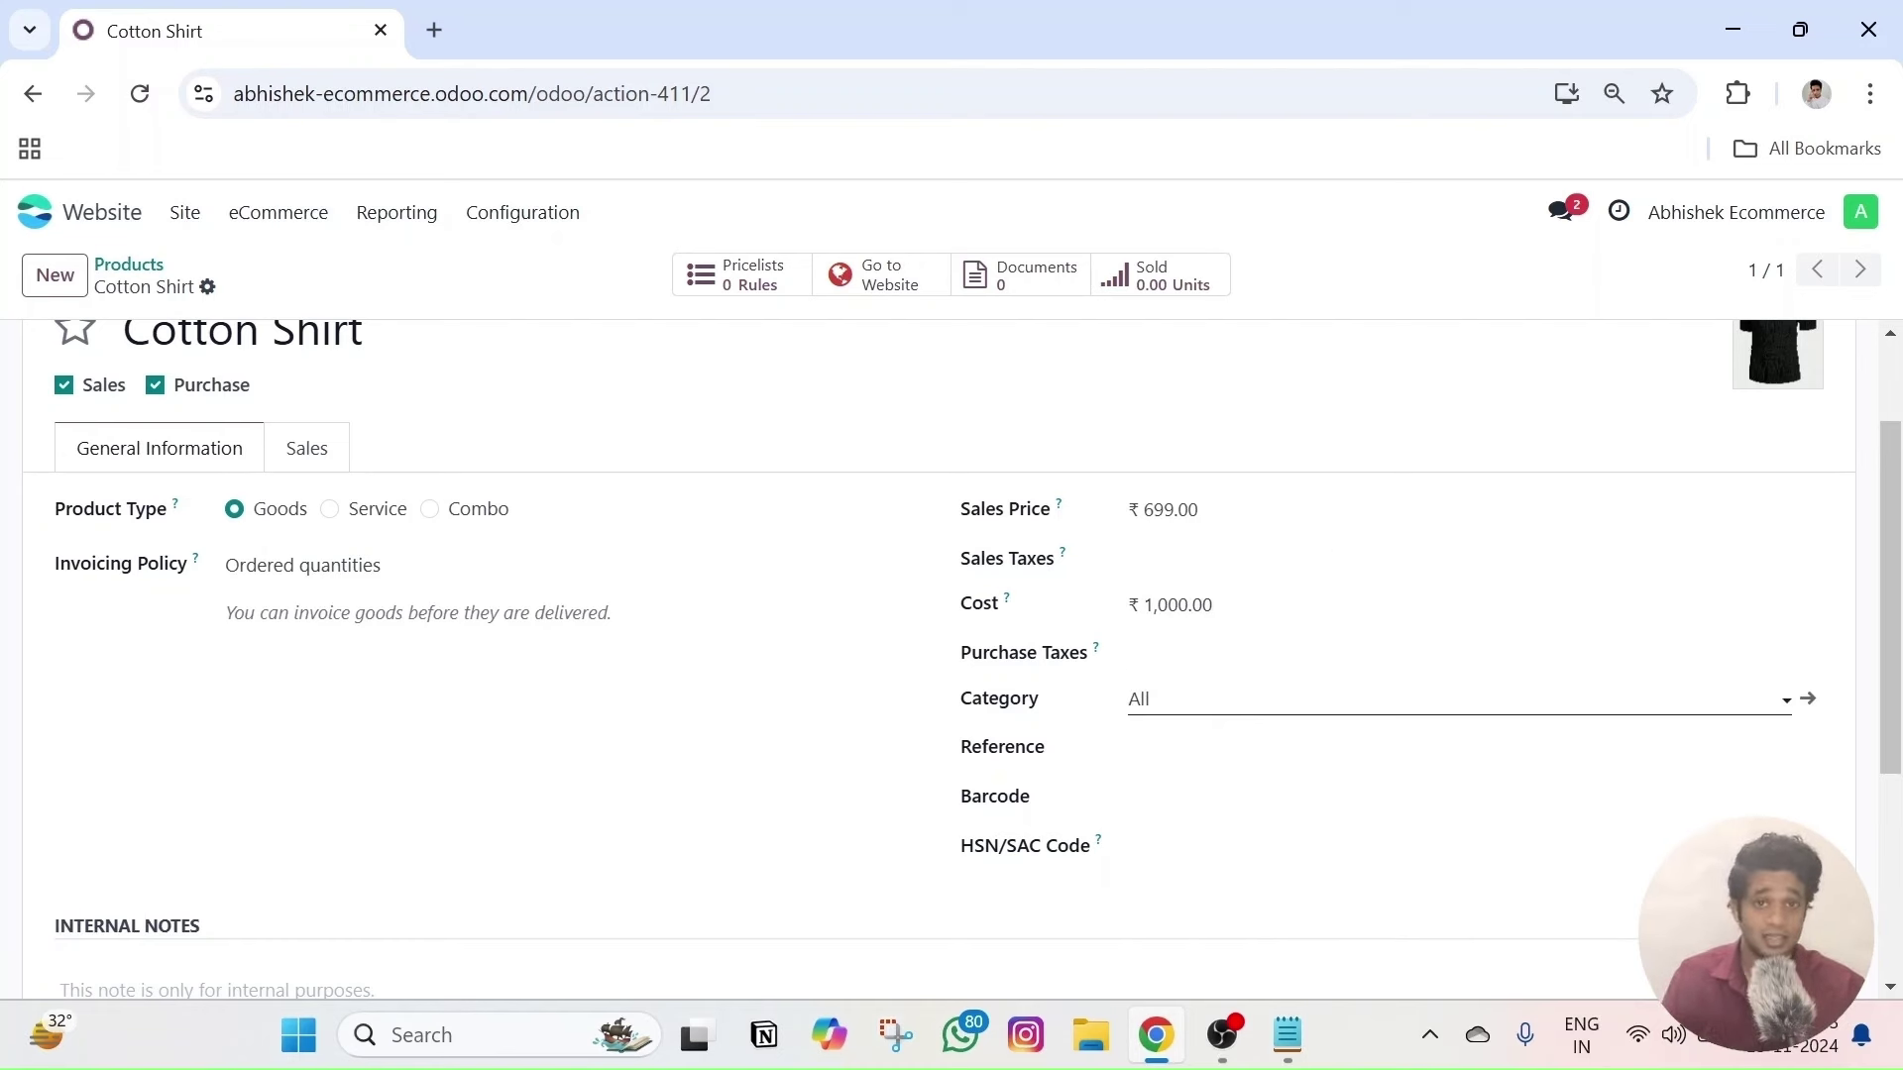
{"action": "left_click", "coordinate": [310, 450]}
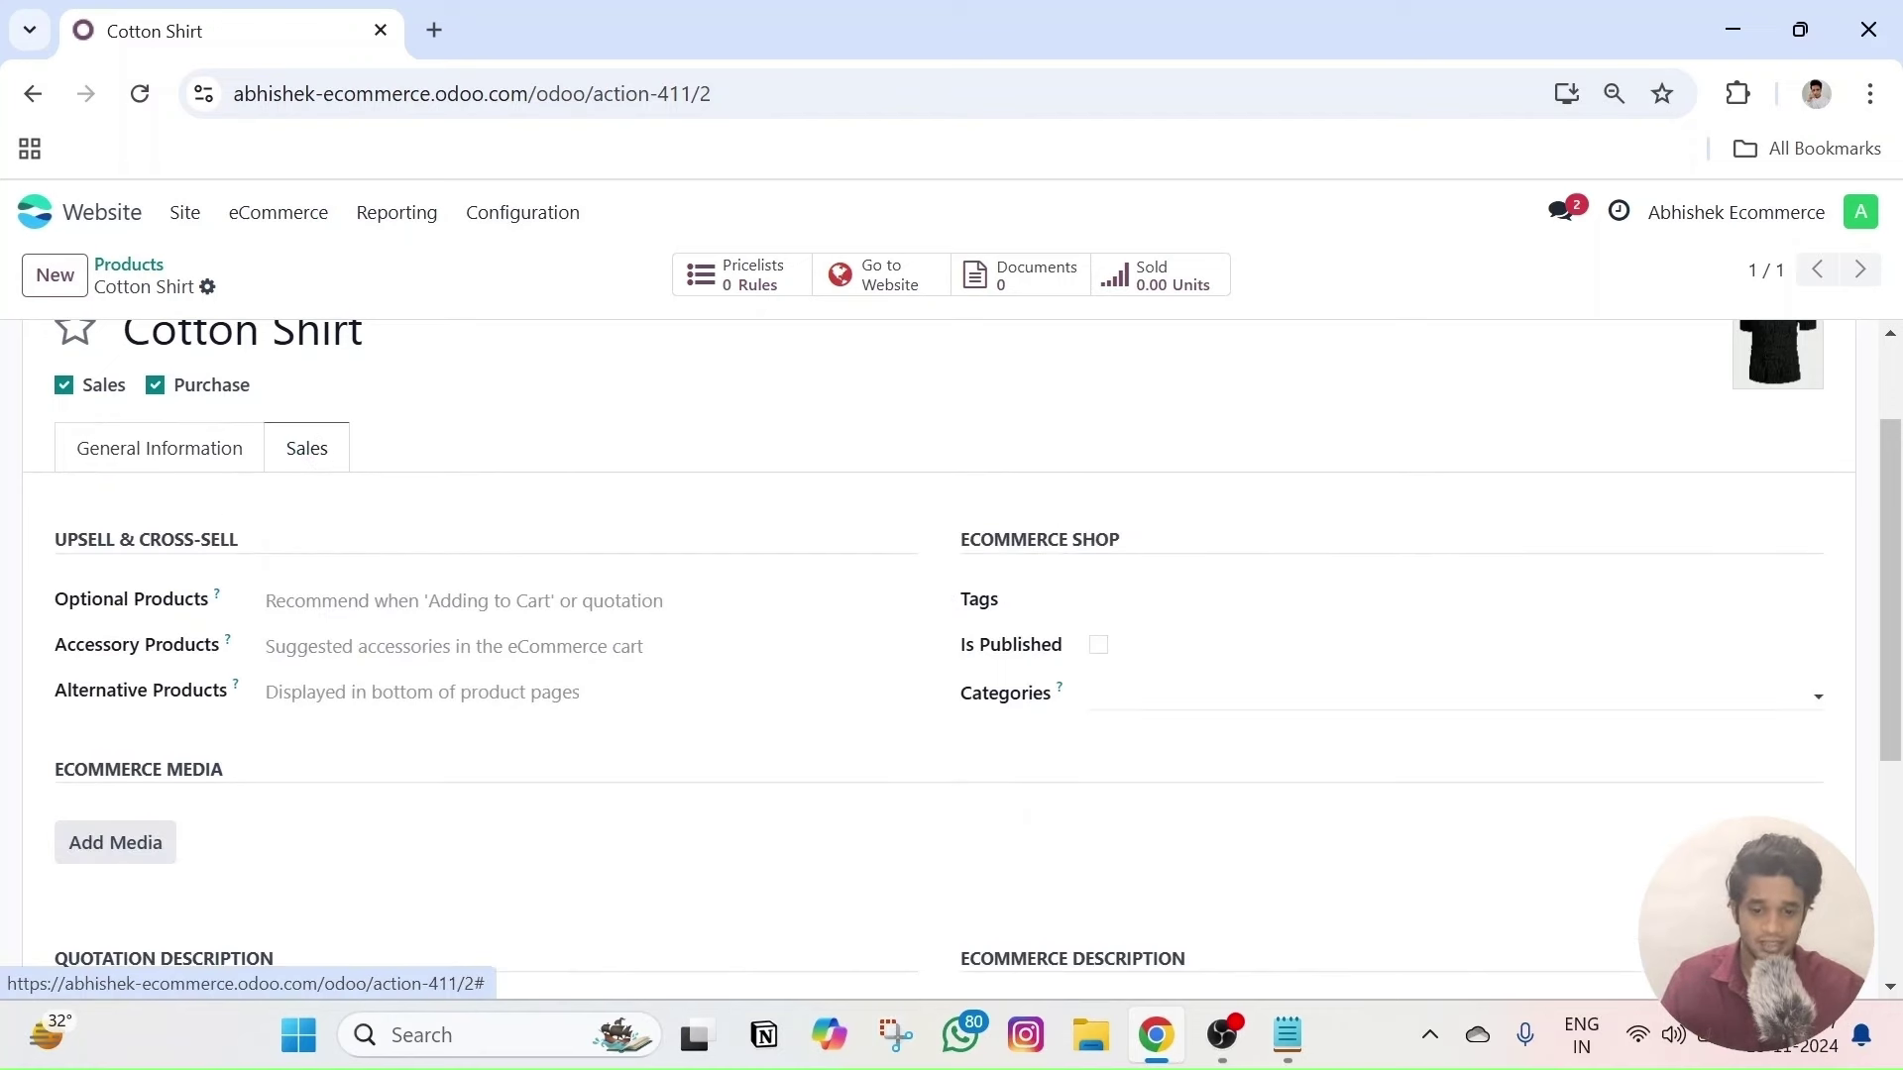
- Assign Cotton Shirt to the Shirts eCommerce category and save the product
{"action": "left_click", "coordinate": [1140, 695]}
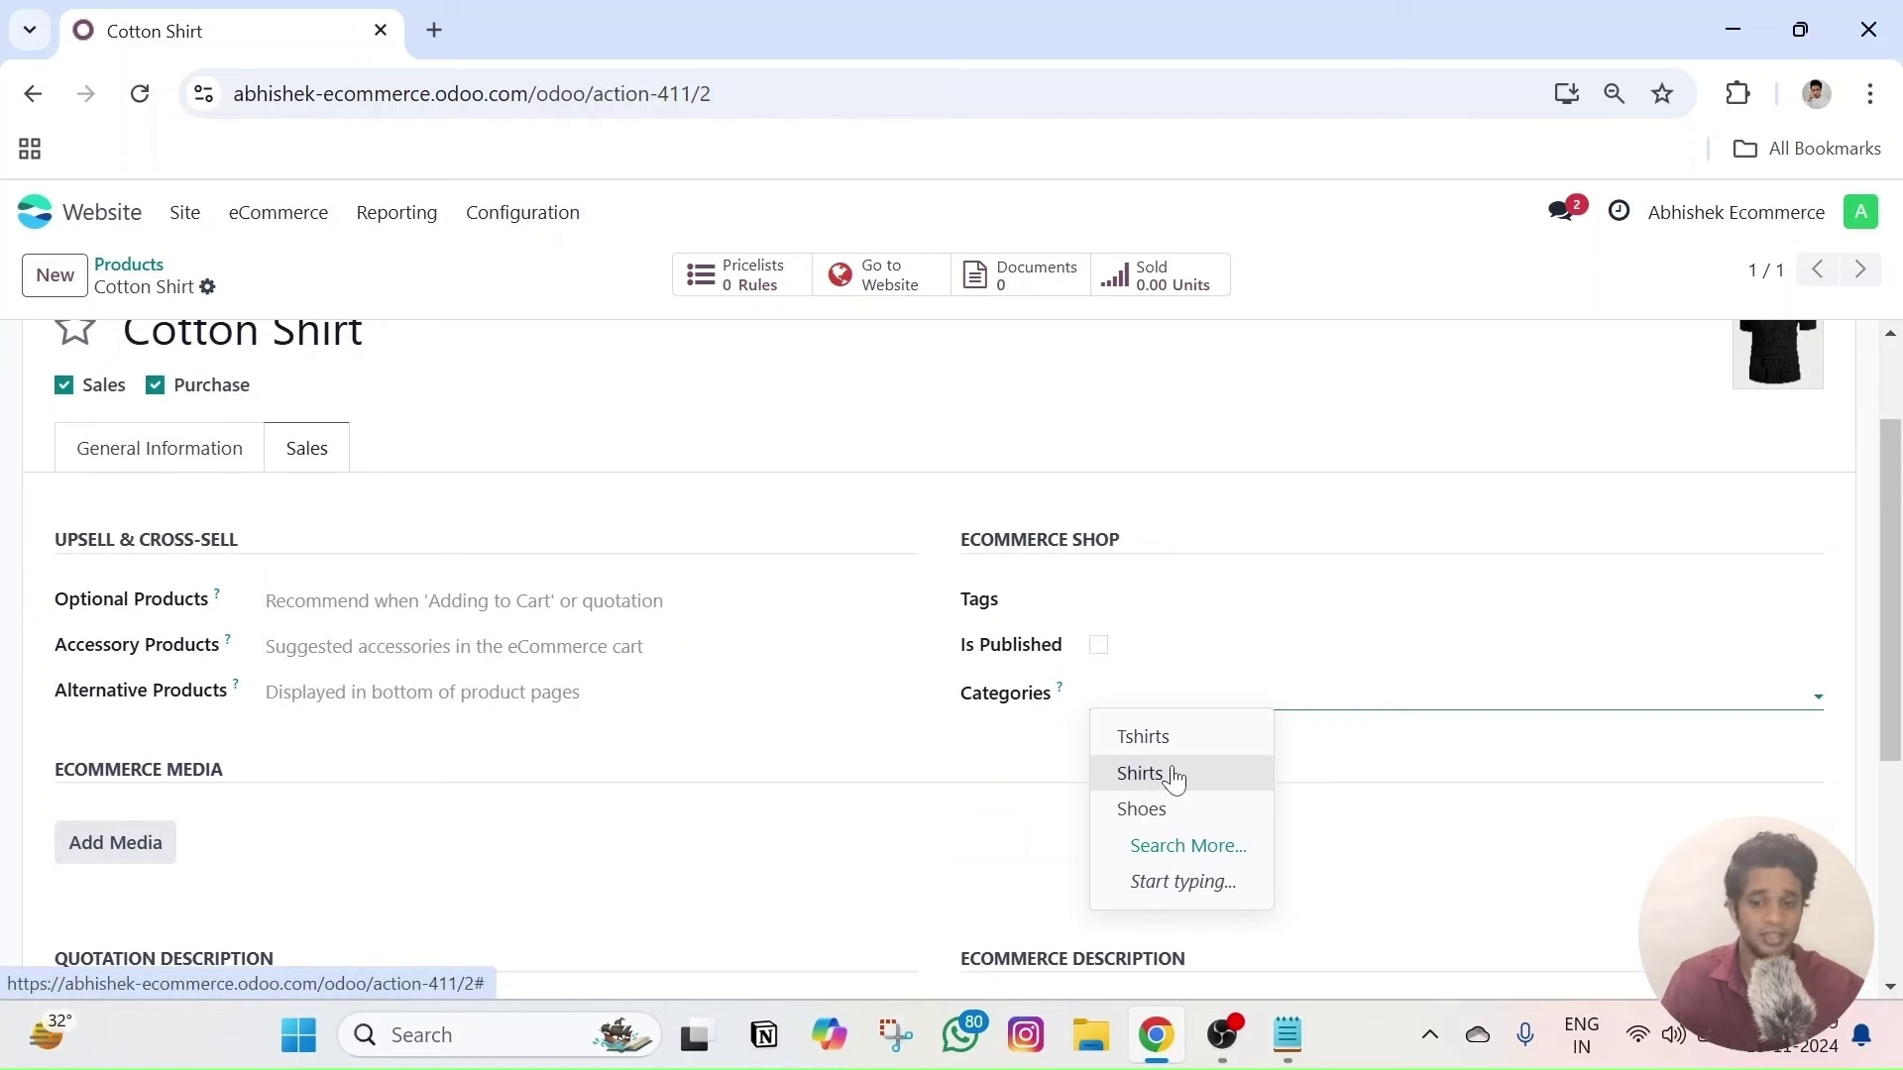
{"action": "left_click", "coordinate": [1142, 779]}
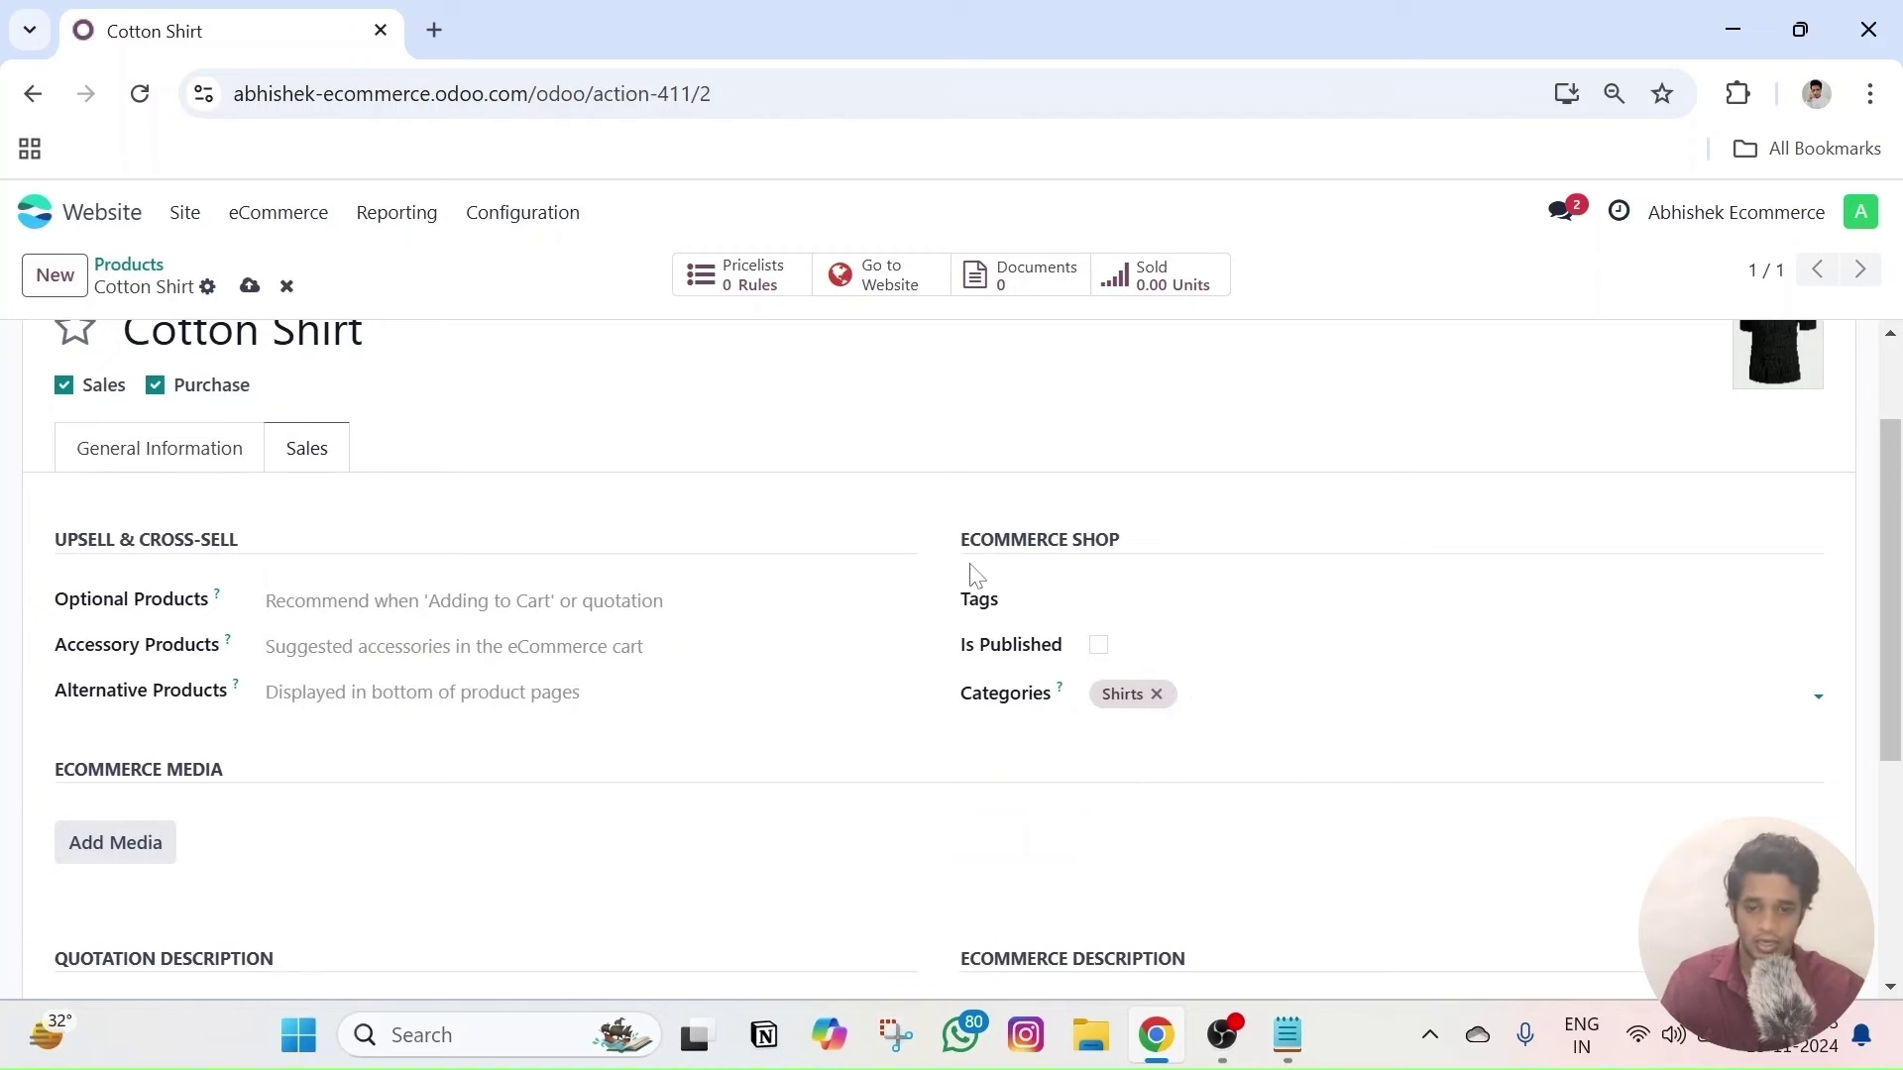
{"action": "scroll", "coordinate": [942, 581], "scroll_direction": "down", "scroll_amount": 4}
{"action": "scroll", "coordinate": [931, 623], "scroll_direction": "up", "scroll_amount": 5}
{"action": "scroll", "coordinate": [931, 625], "scroll_direction": "down", "scroll_amount": 4}
{"action": "scroll", "coordinate": [931, 624], "scroll_direction": "up", "scroll_amount": 4}
{"action": "scroll", "coordinate": [880, 616], "scroll_direction": "down", "scroll_amount": 5}
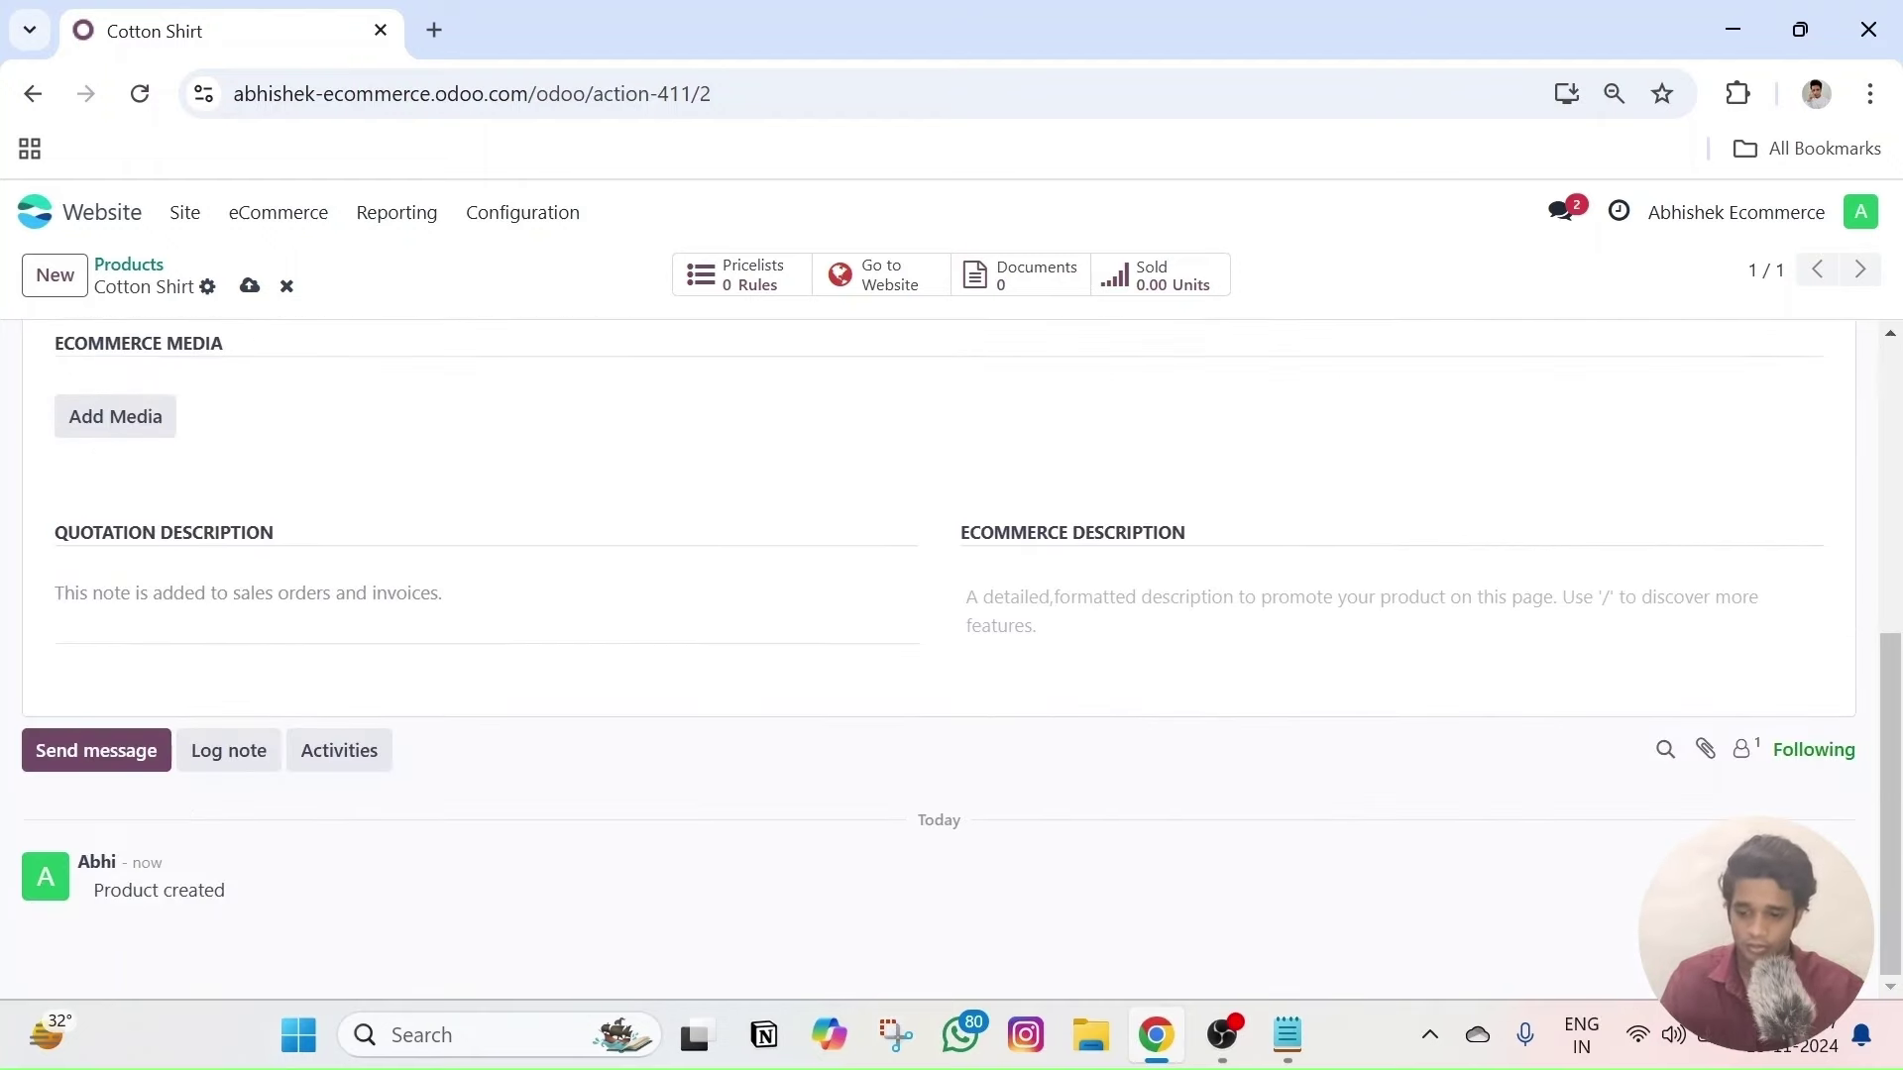
{"action": "scroll", "coordinate": [885, 616], "scroll_direction": "up", "scroll_amount": 5}
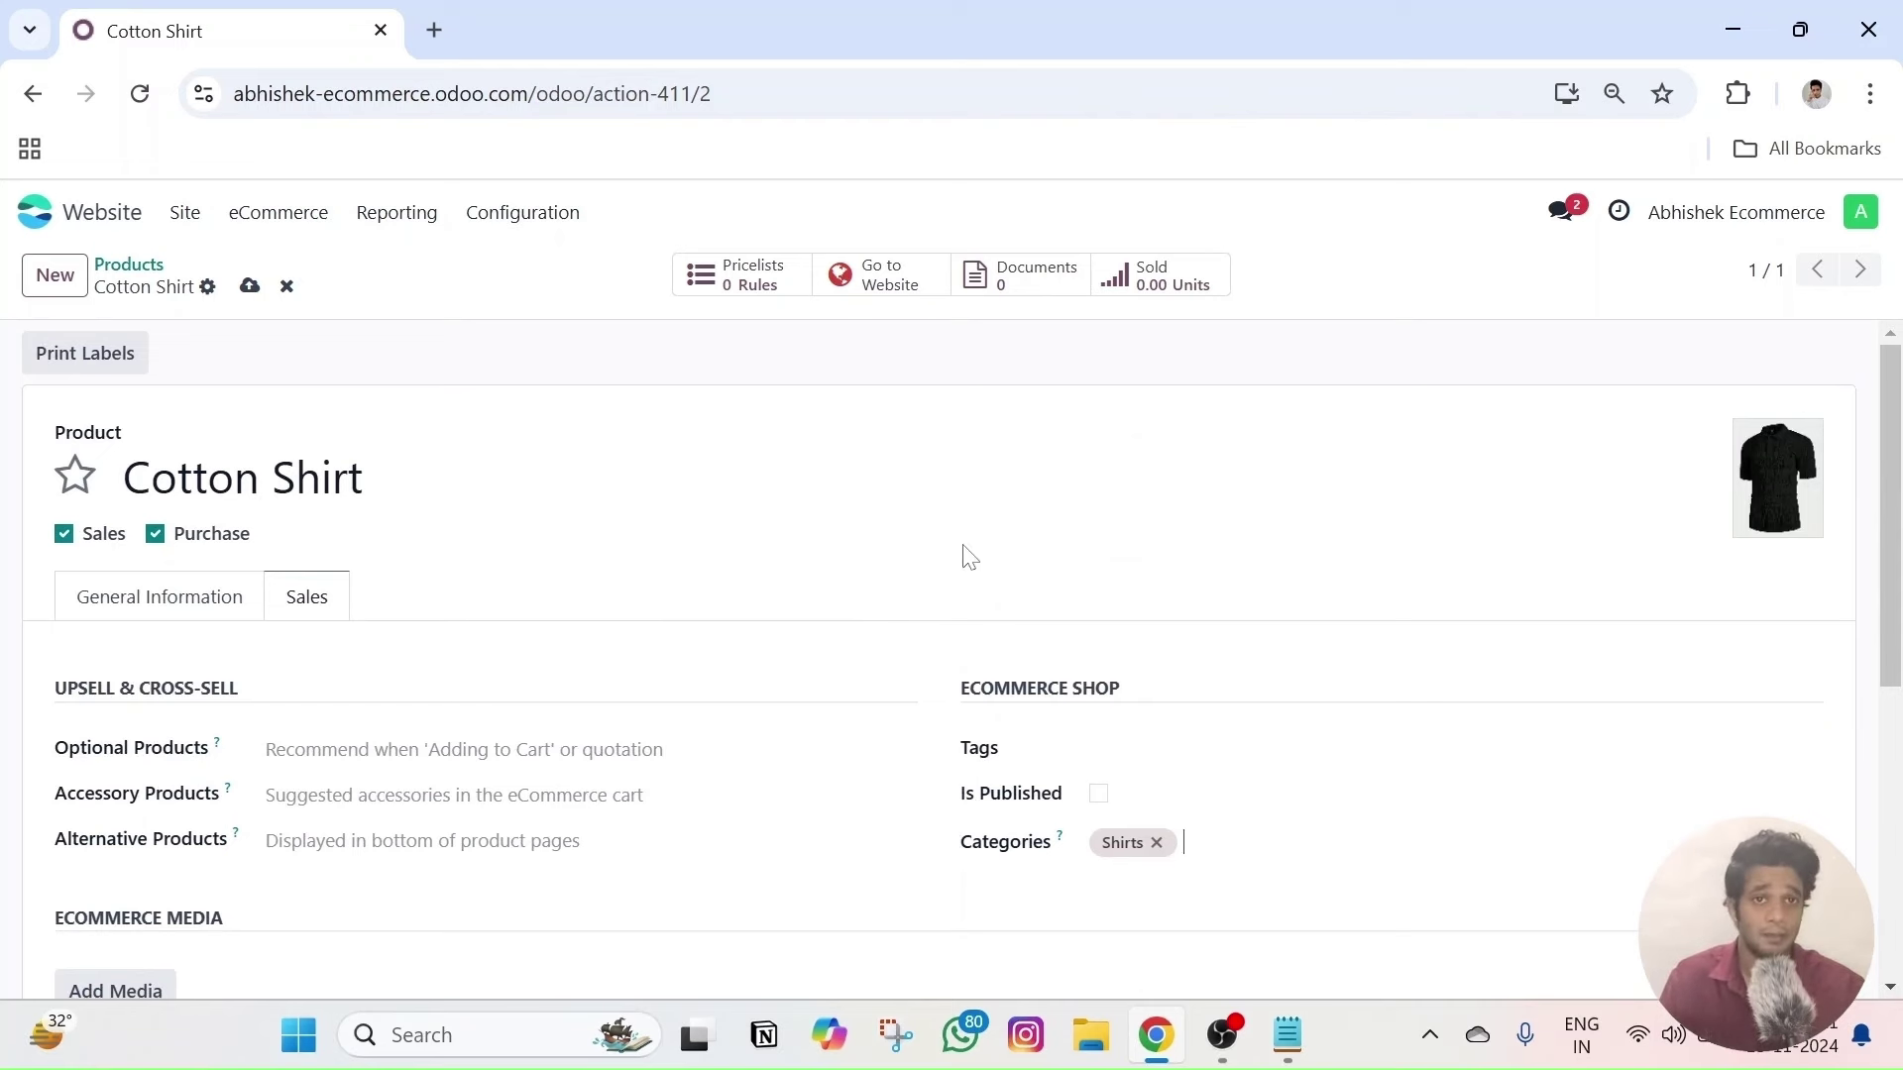
{"action": "left_click", "coordinate": [247, 298]}
{"action": "left_click", "coordinate": [265, 214]}
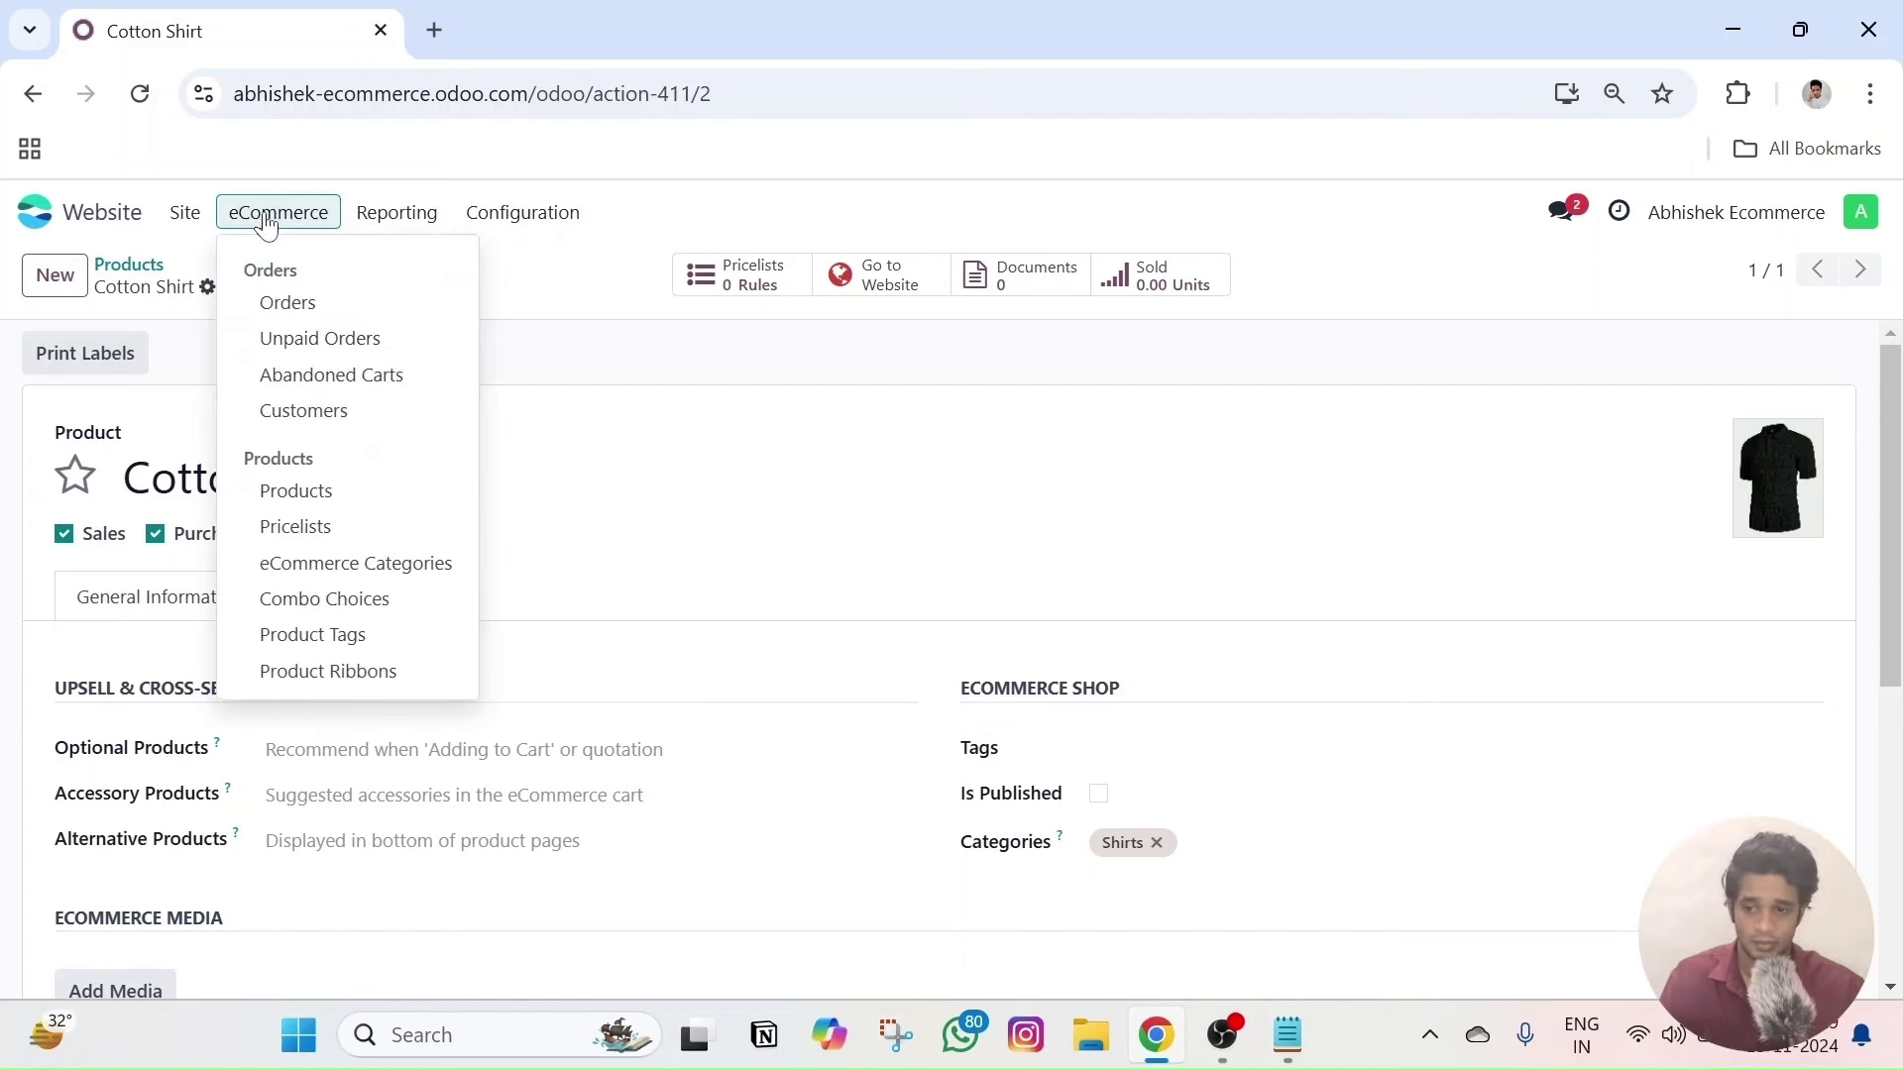
- Clear the Published filter, publish Cotton Shirt from its shop page, then return to Products
{"action": "left_click", "coordinate": [290, 495]}
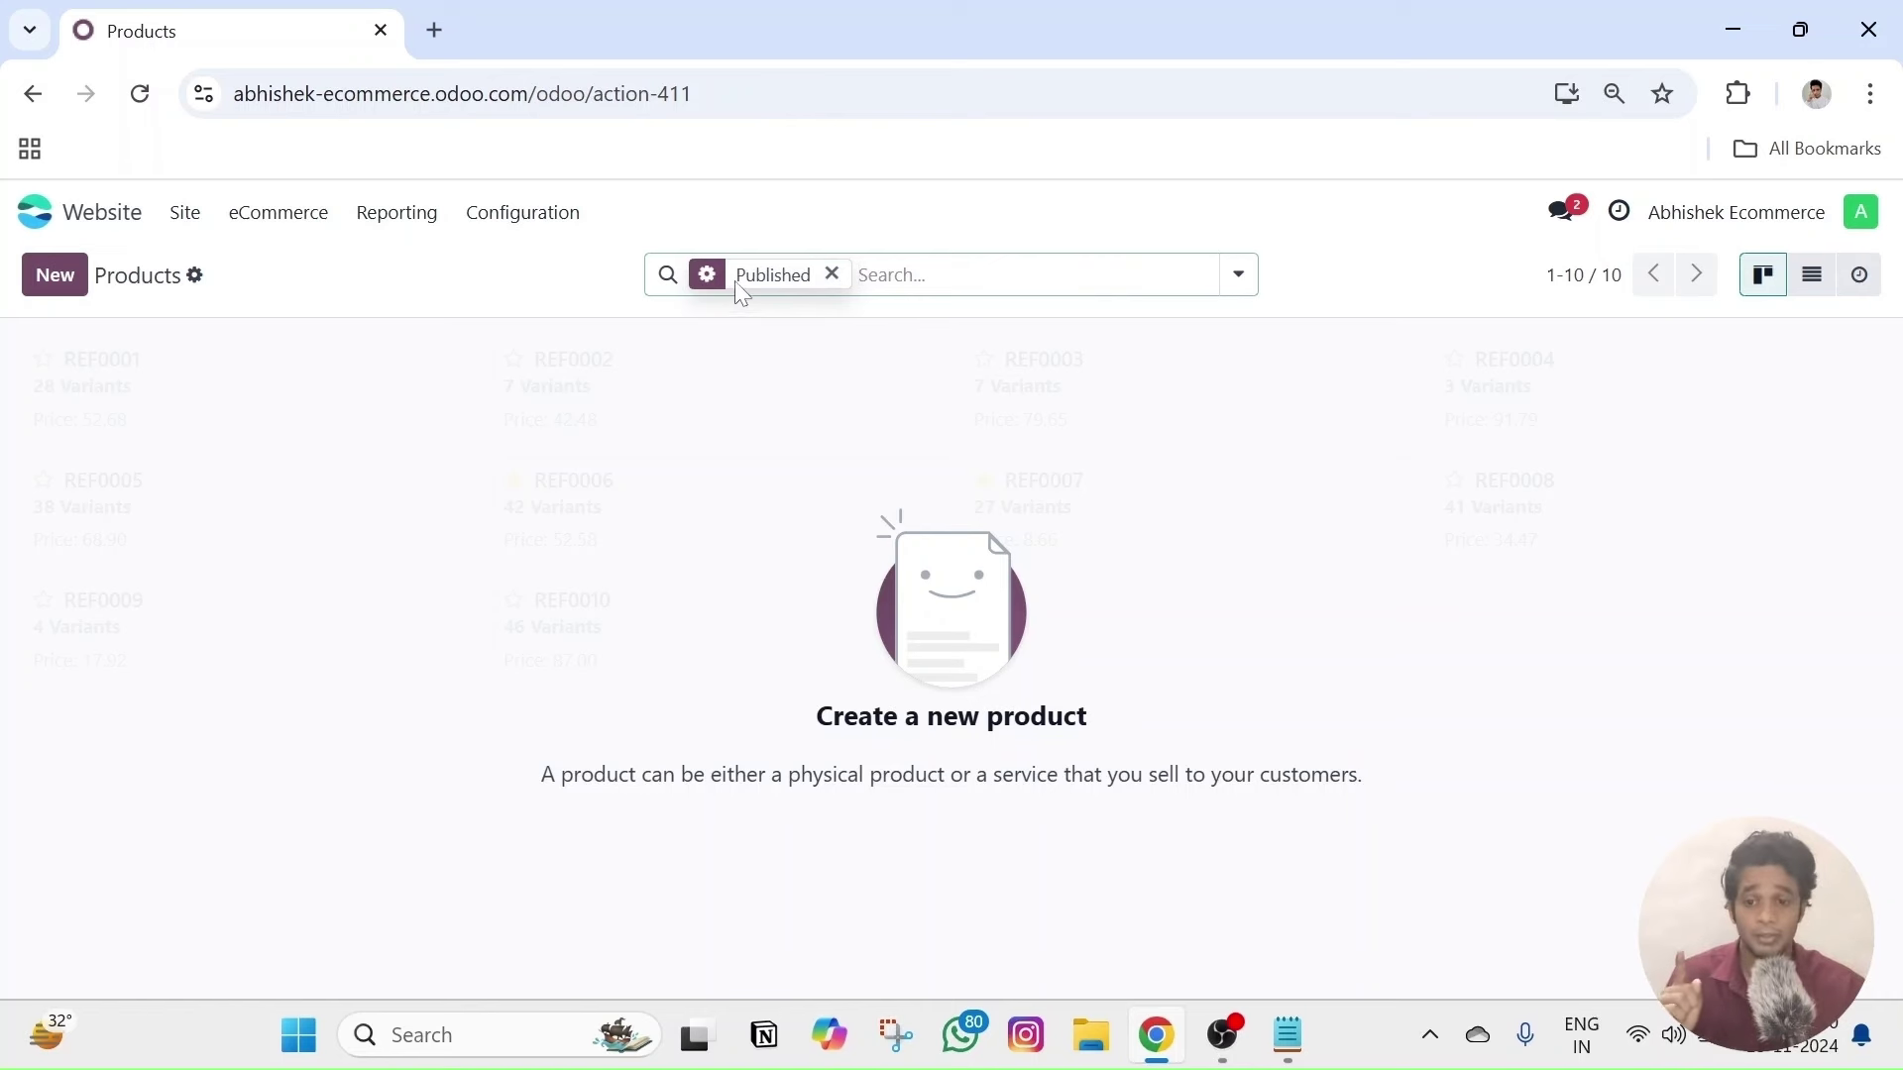
{"action": "left_click", "coordinate": [833, 274]}
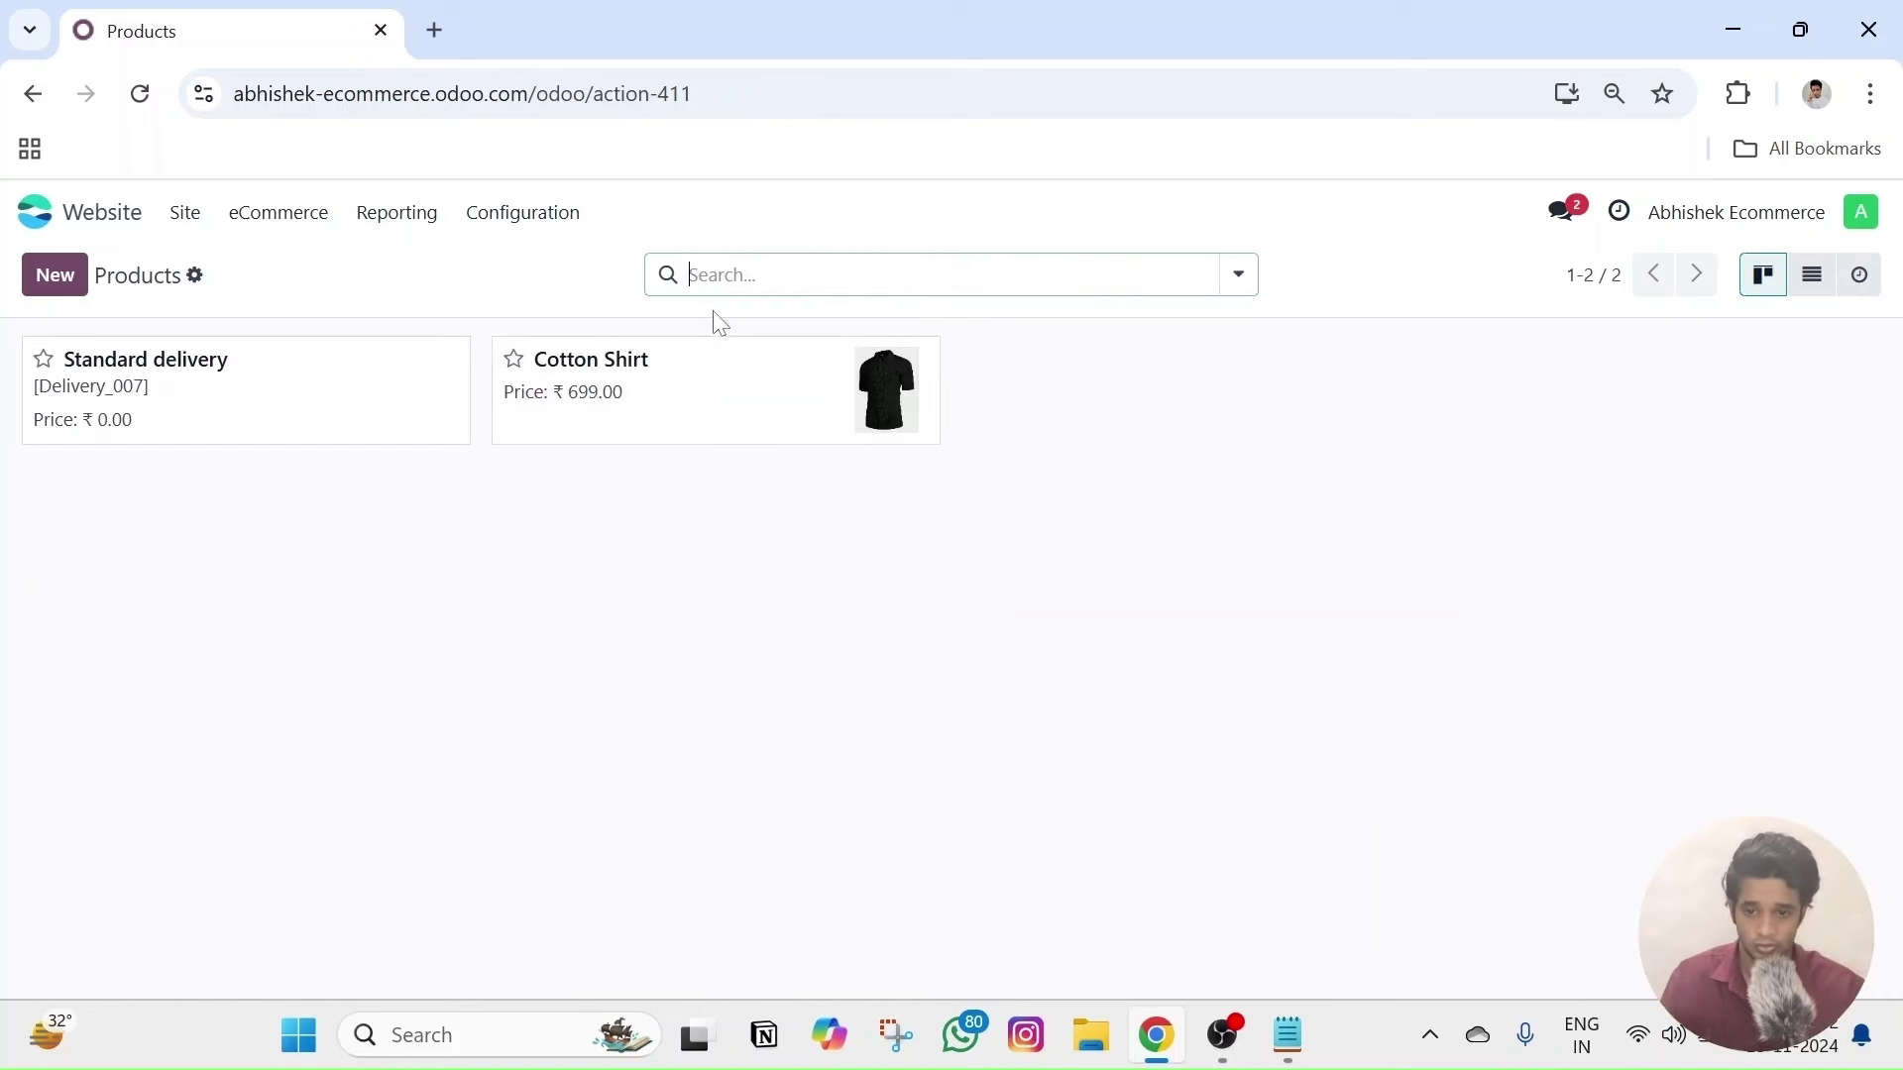
{"action": "left_click", "coordinate": [601, 406]}
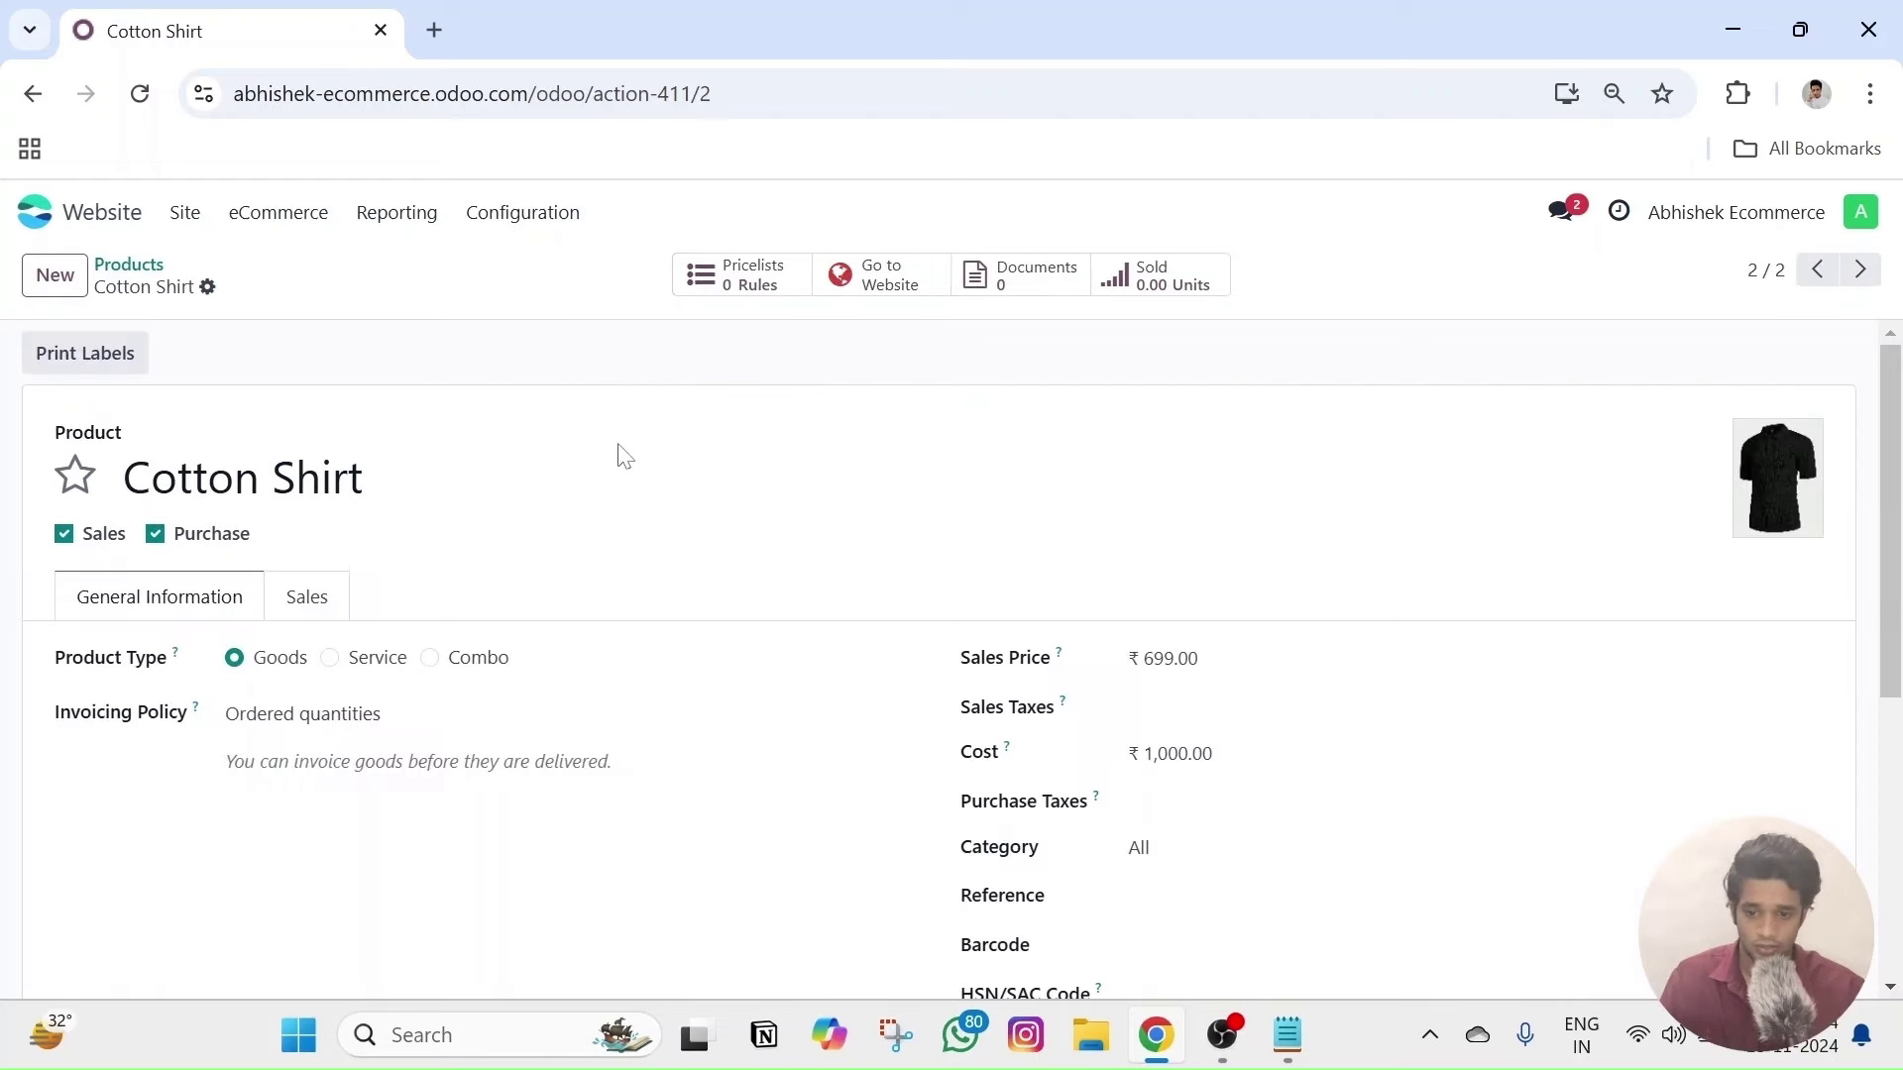
{"action": "left_click", "coordinate": [906, 282]}
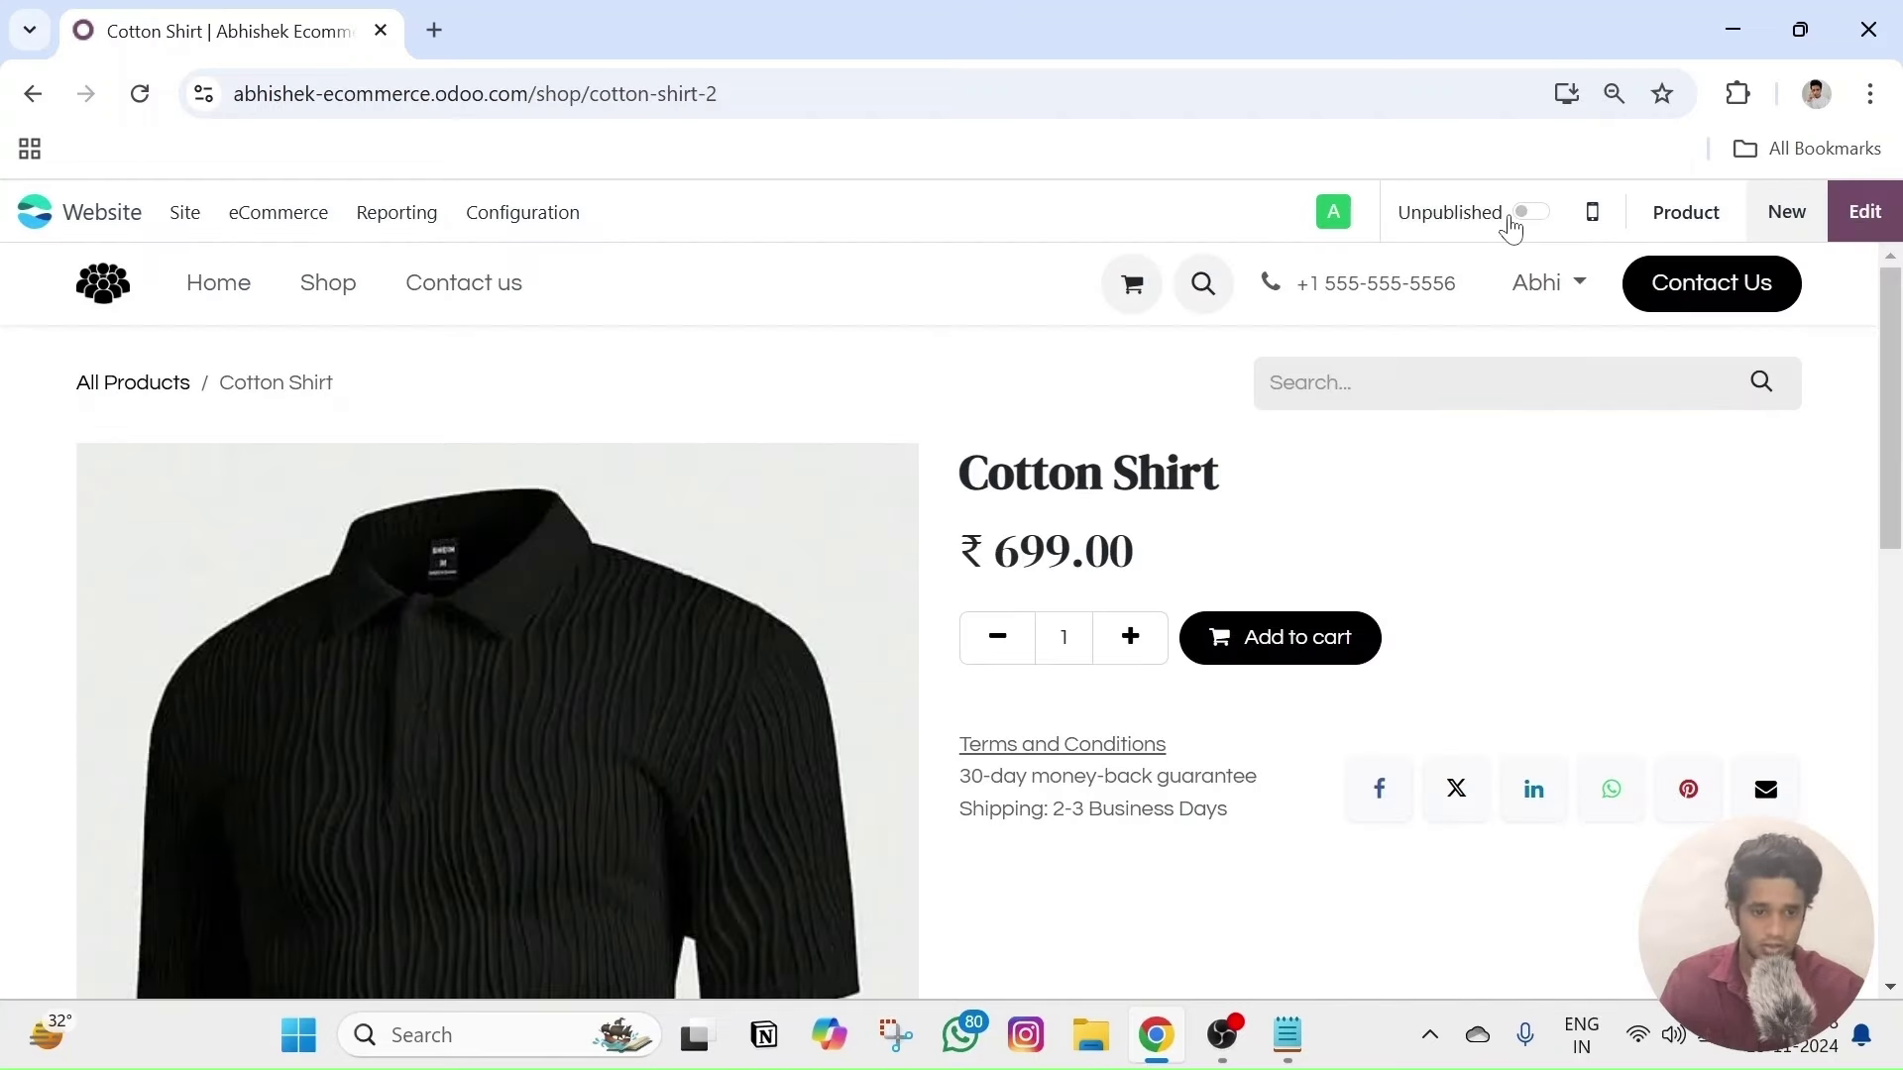
{"action": "left_click", "coordinate": [1523, 220]}
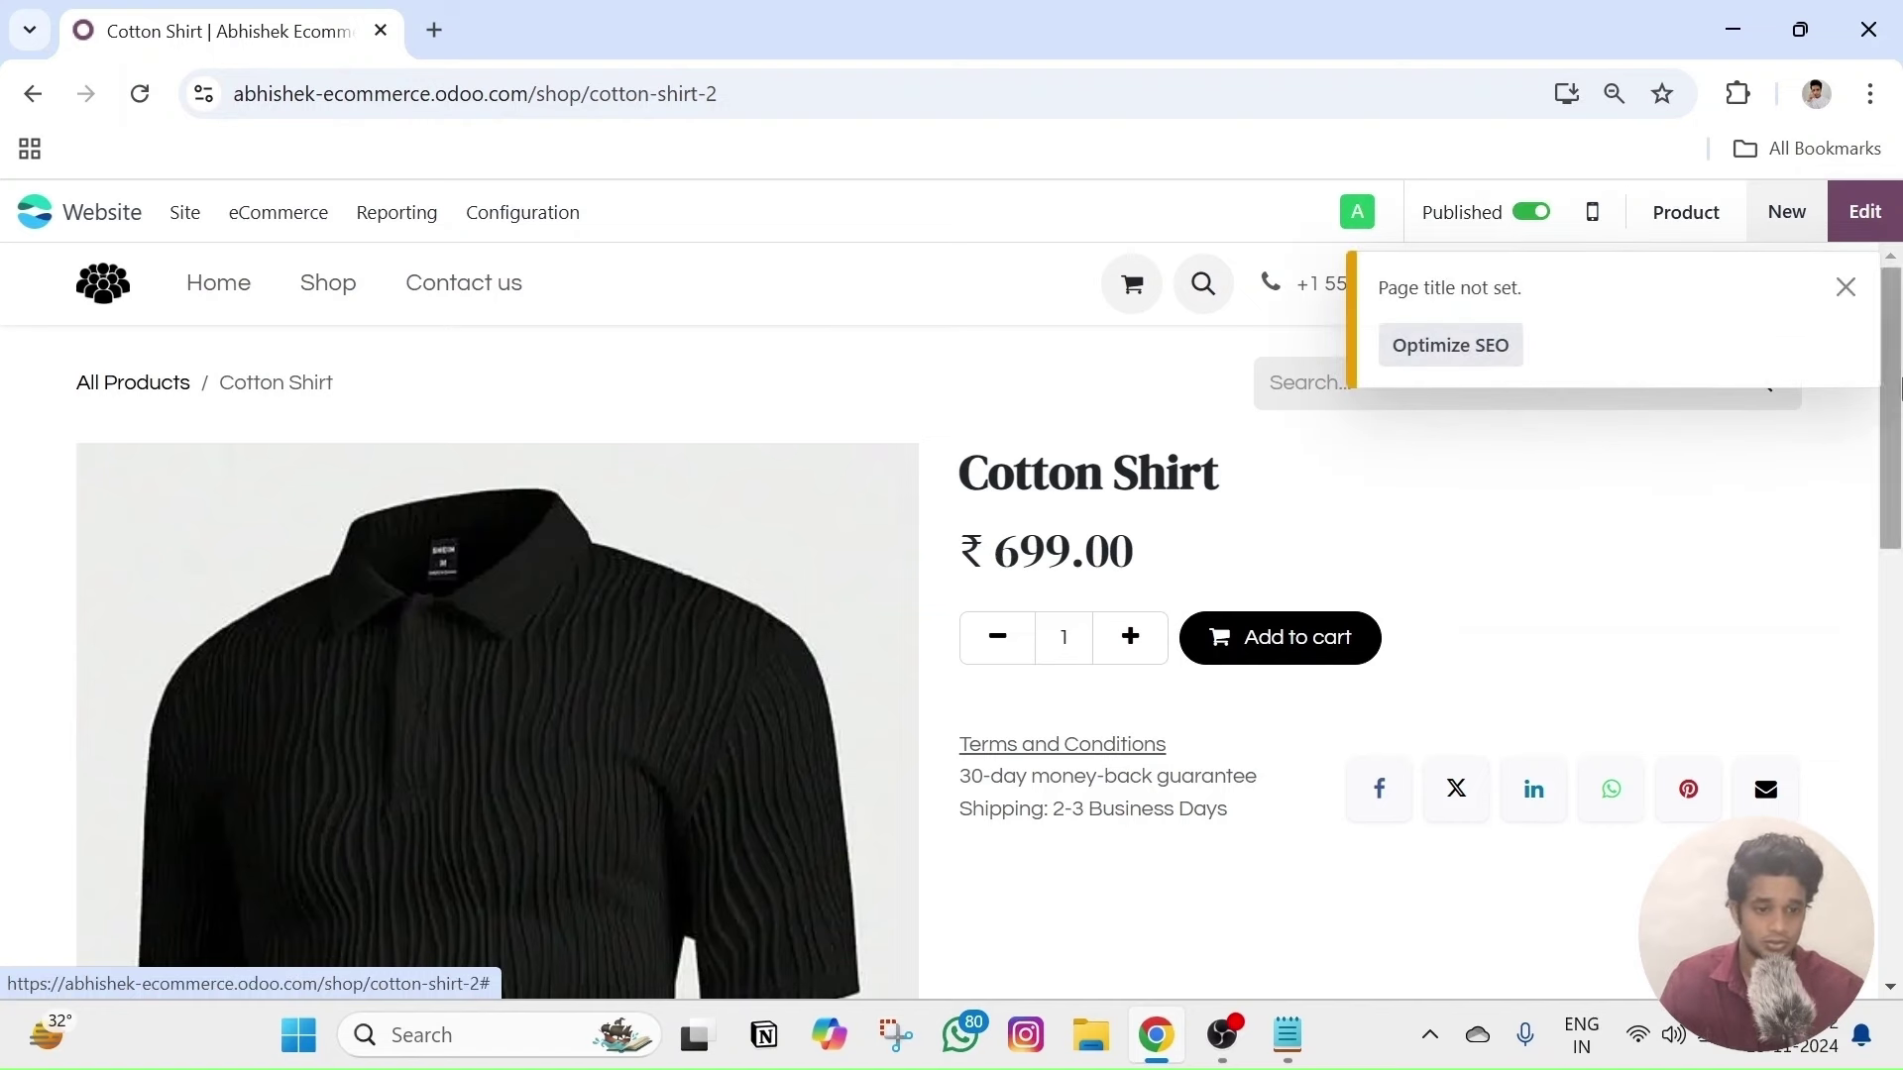
{"action": "left_click", "coordinate": [1841, 284]}
{"action": "left_click", "coordinate": [327, 222]}
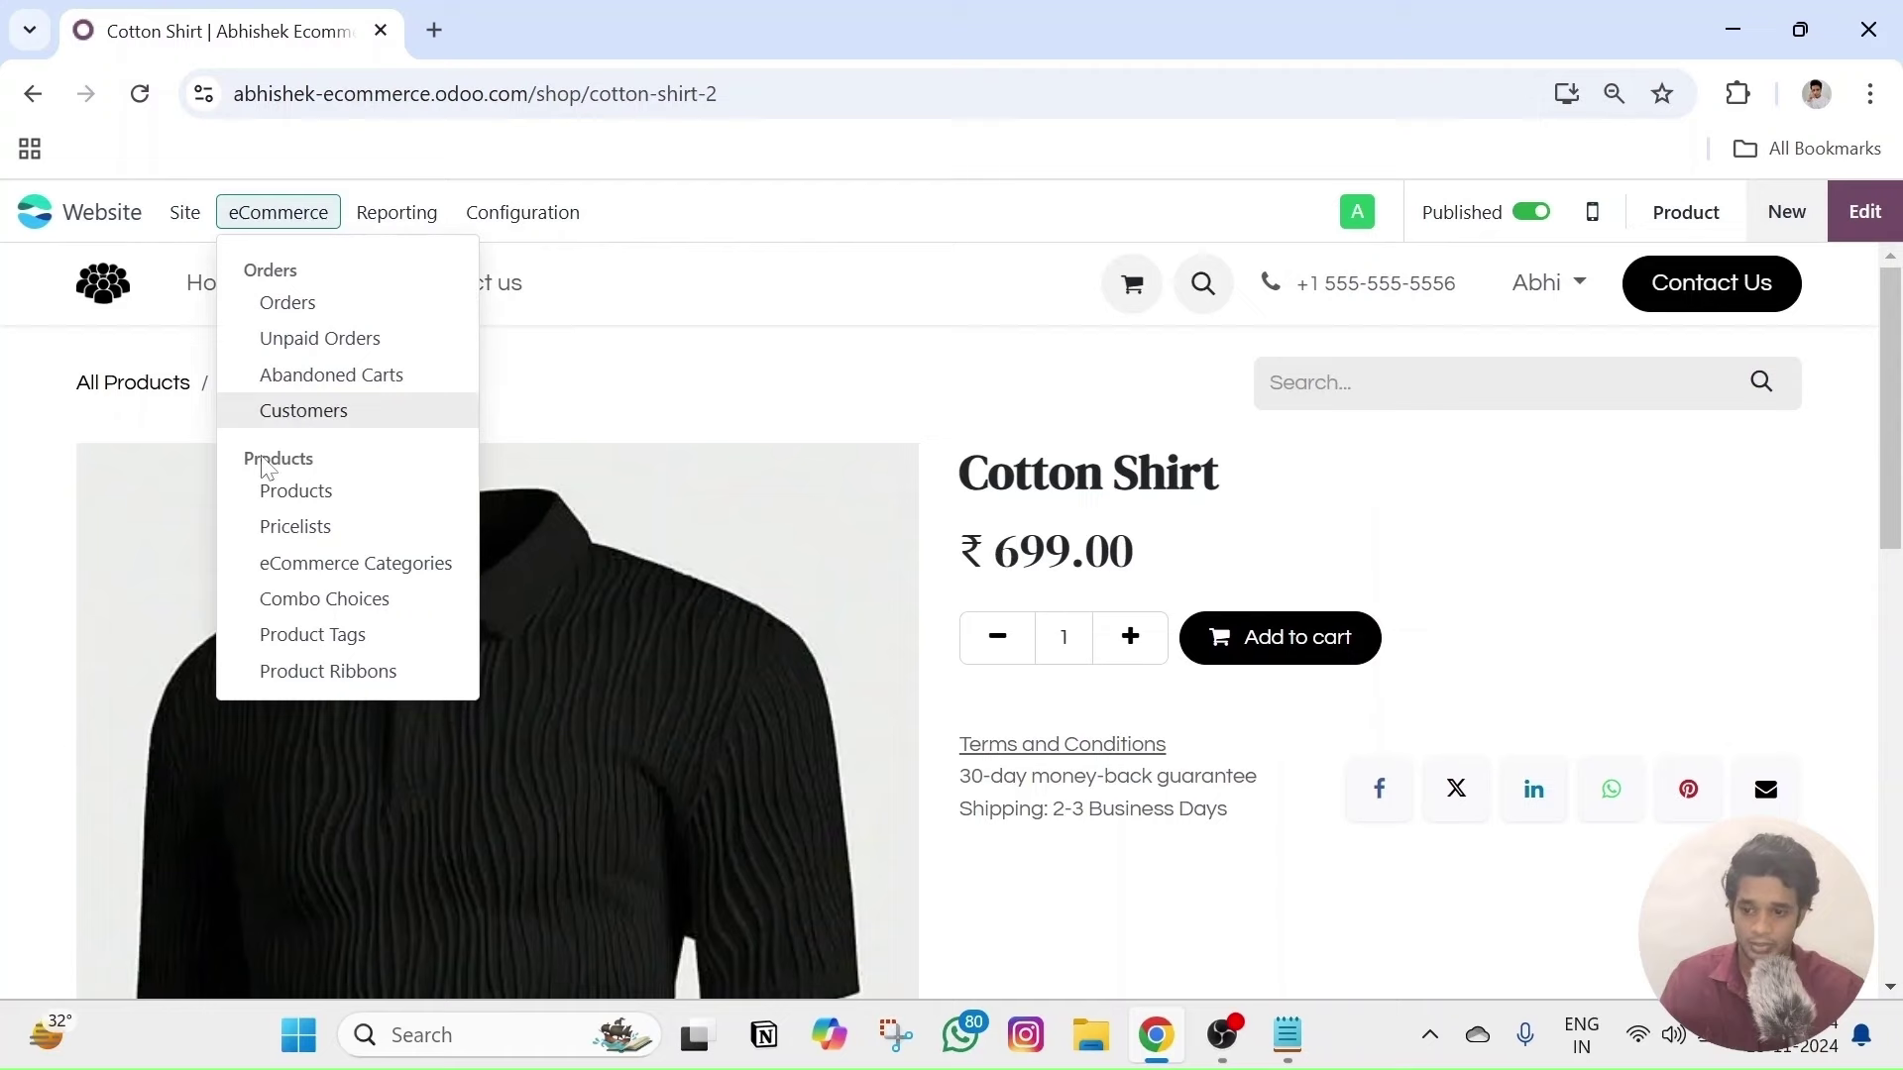
{"action": "left_click", "coordinate": [317, 489]}
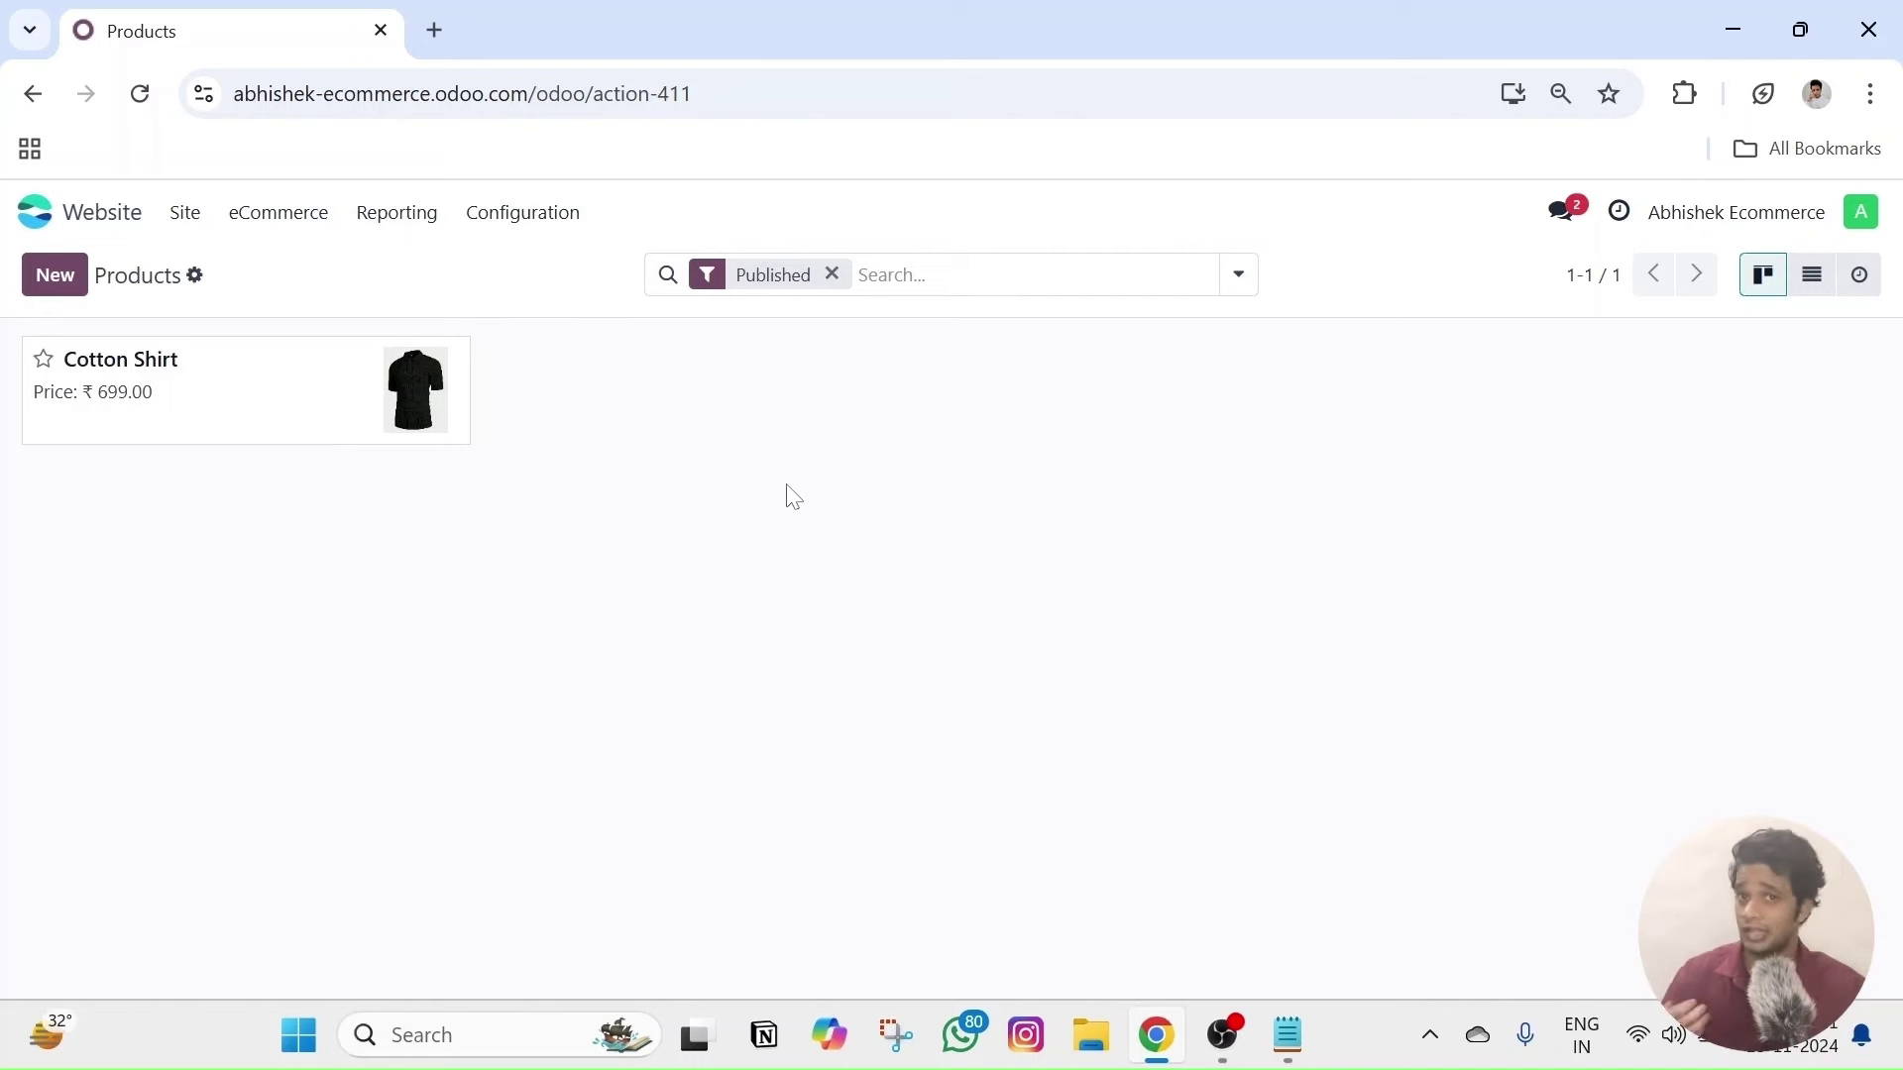
- Search the Website settings for 'variant', tick Product Variants, and save
{"action": "left_click", "coordinate": [319, 224]}
{"action": "left_click", "coordinate": [542, 220]}
{"action": "left_click", "coordinate": [543, 220]}
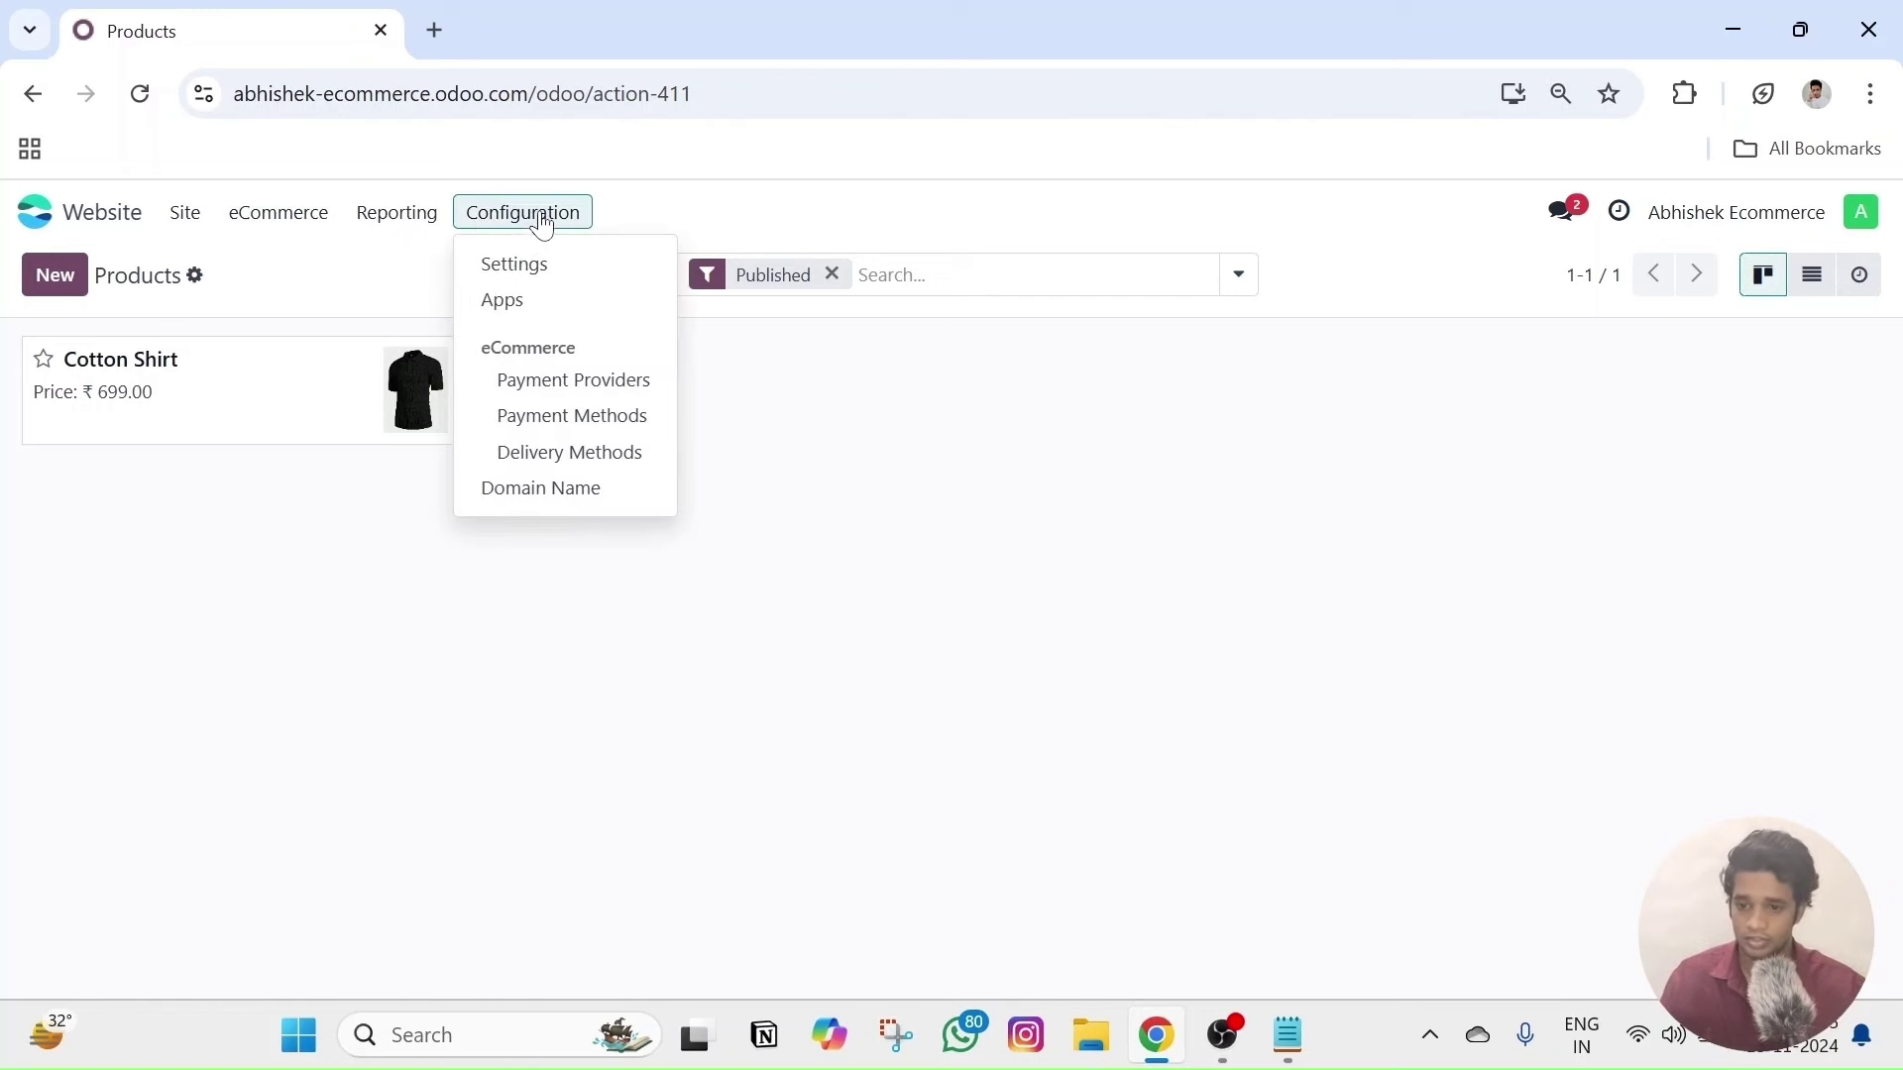
{"action": "left_click", "coordinate": [519, 273]}
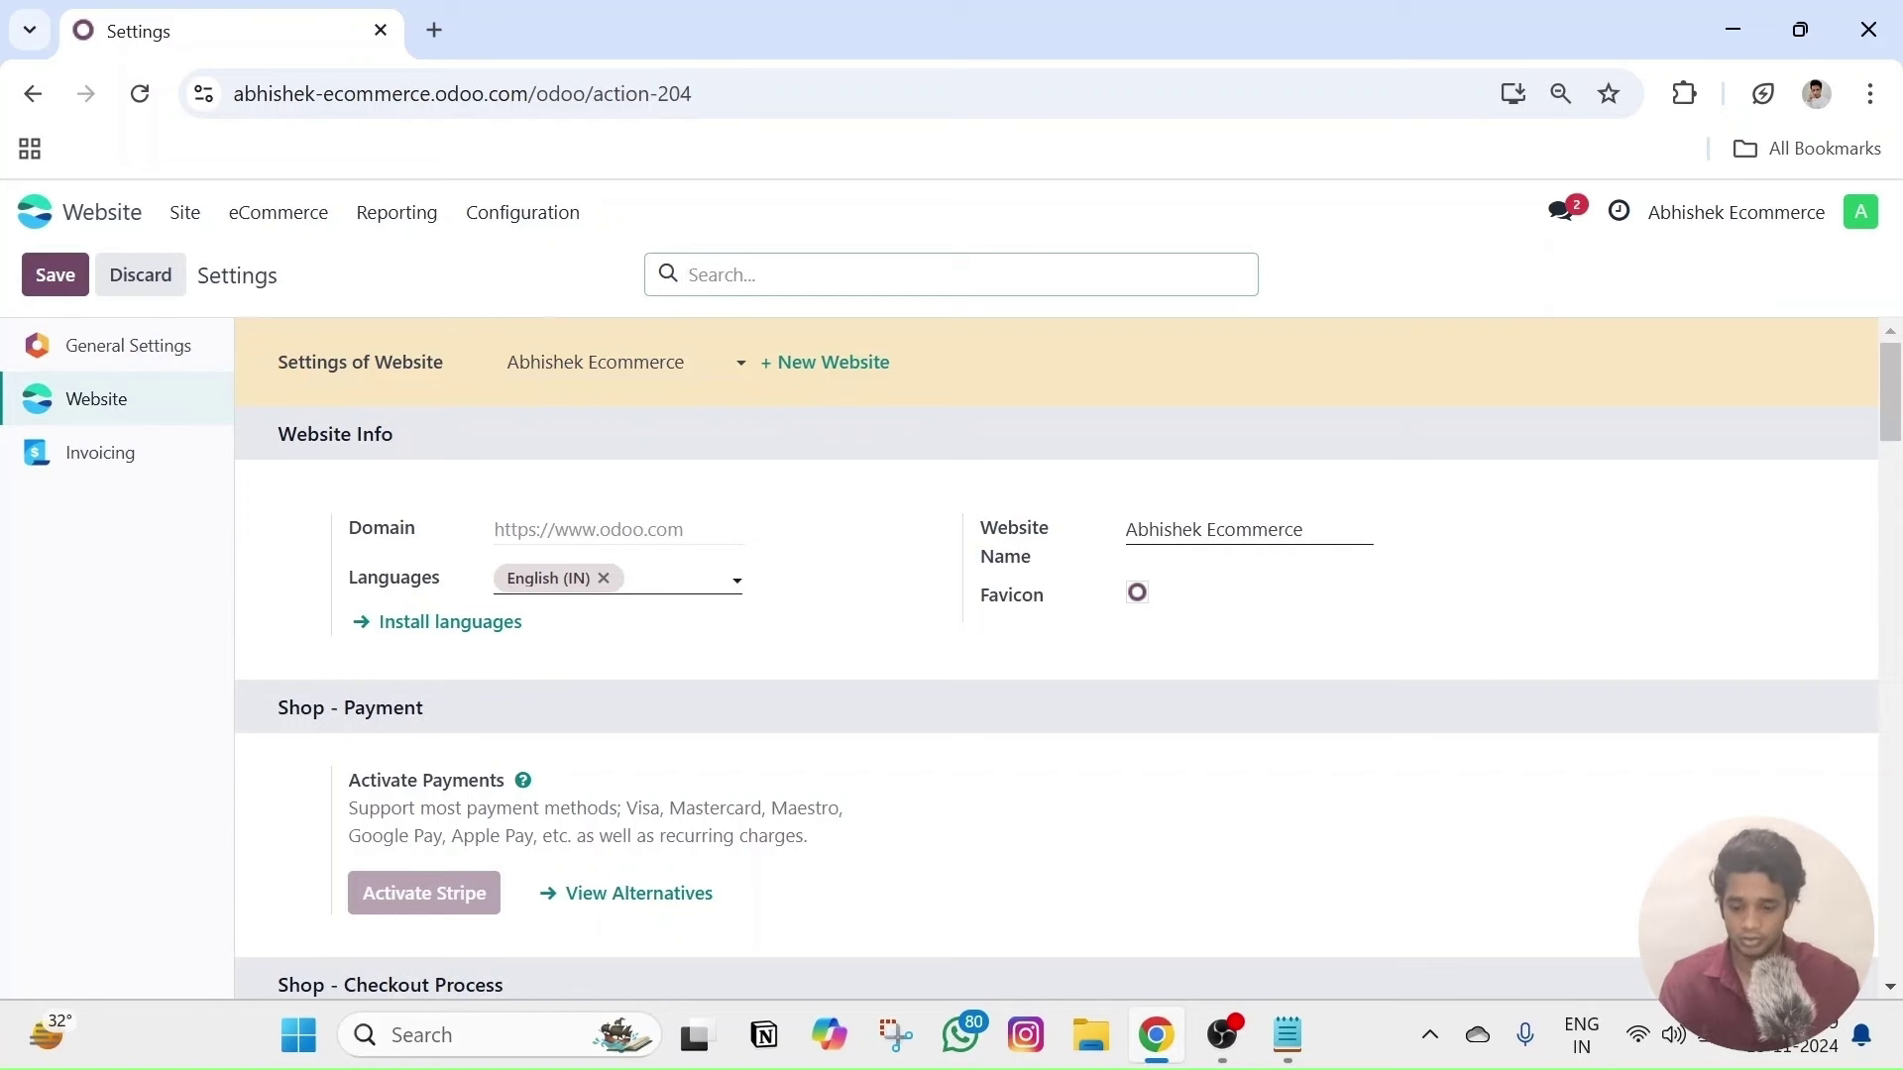
{"action": "type", "text": "variant"}
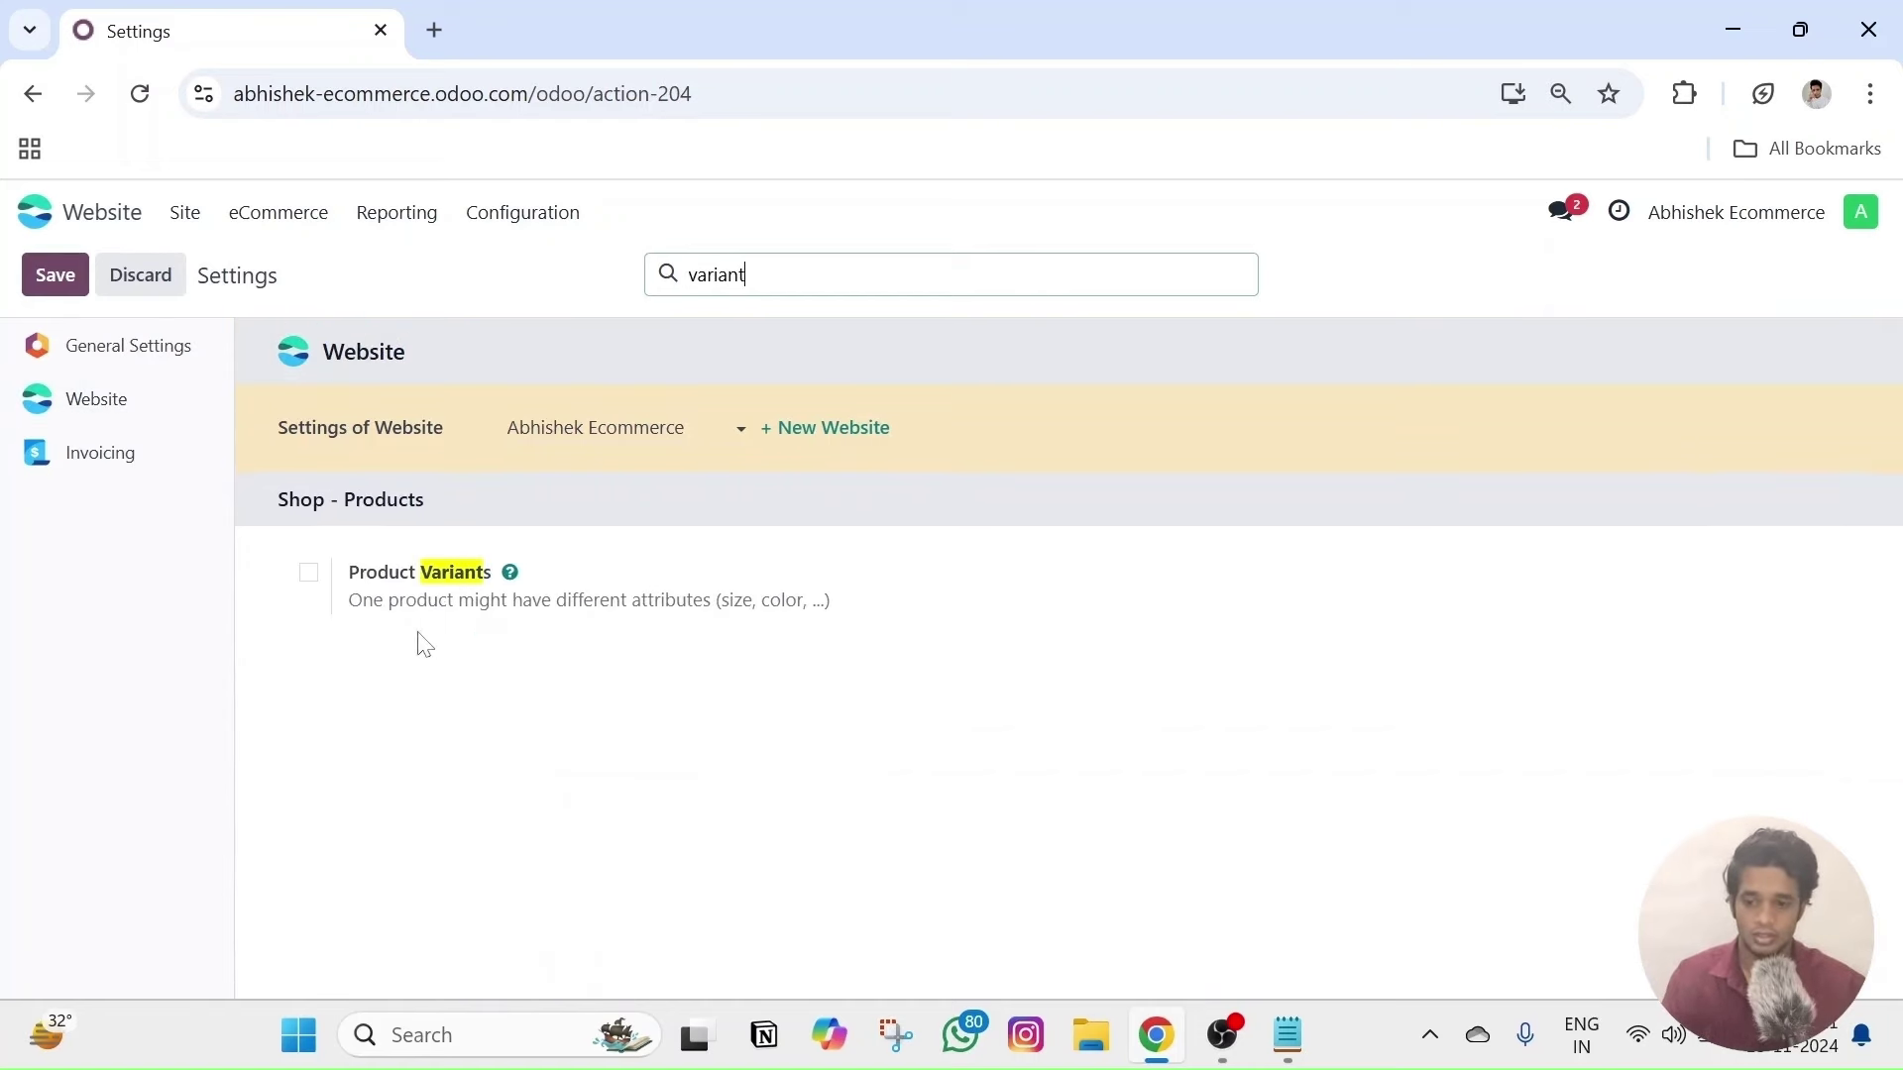
{"action": "left_click", "coordinate": [308, 575]}
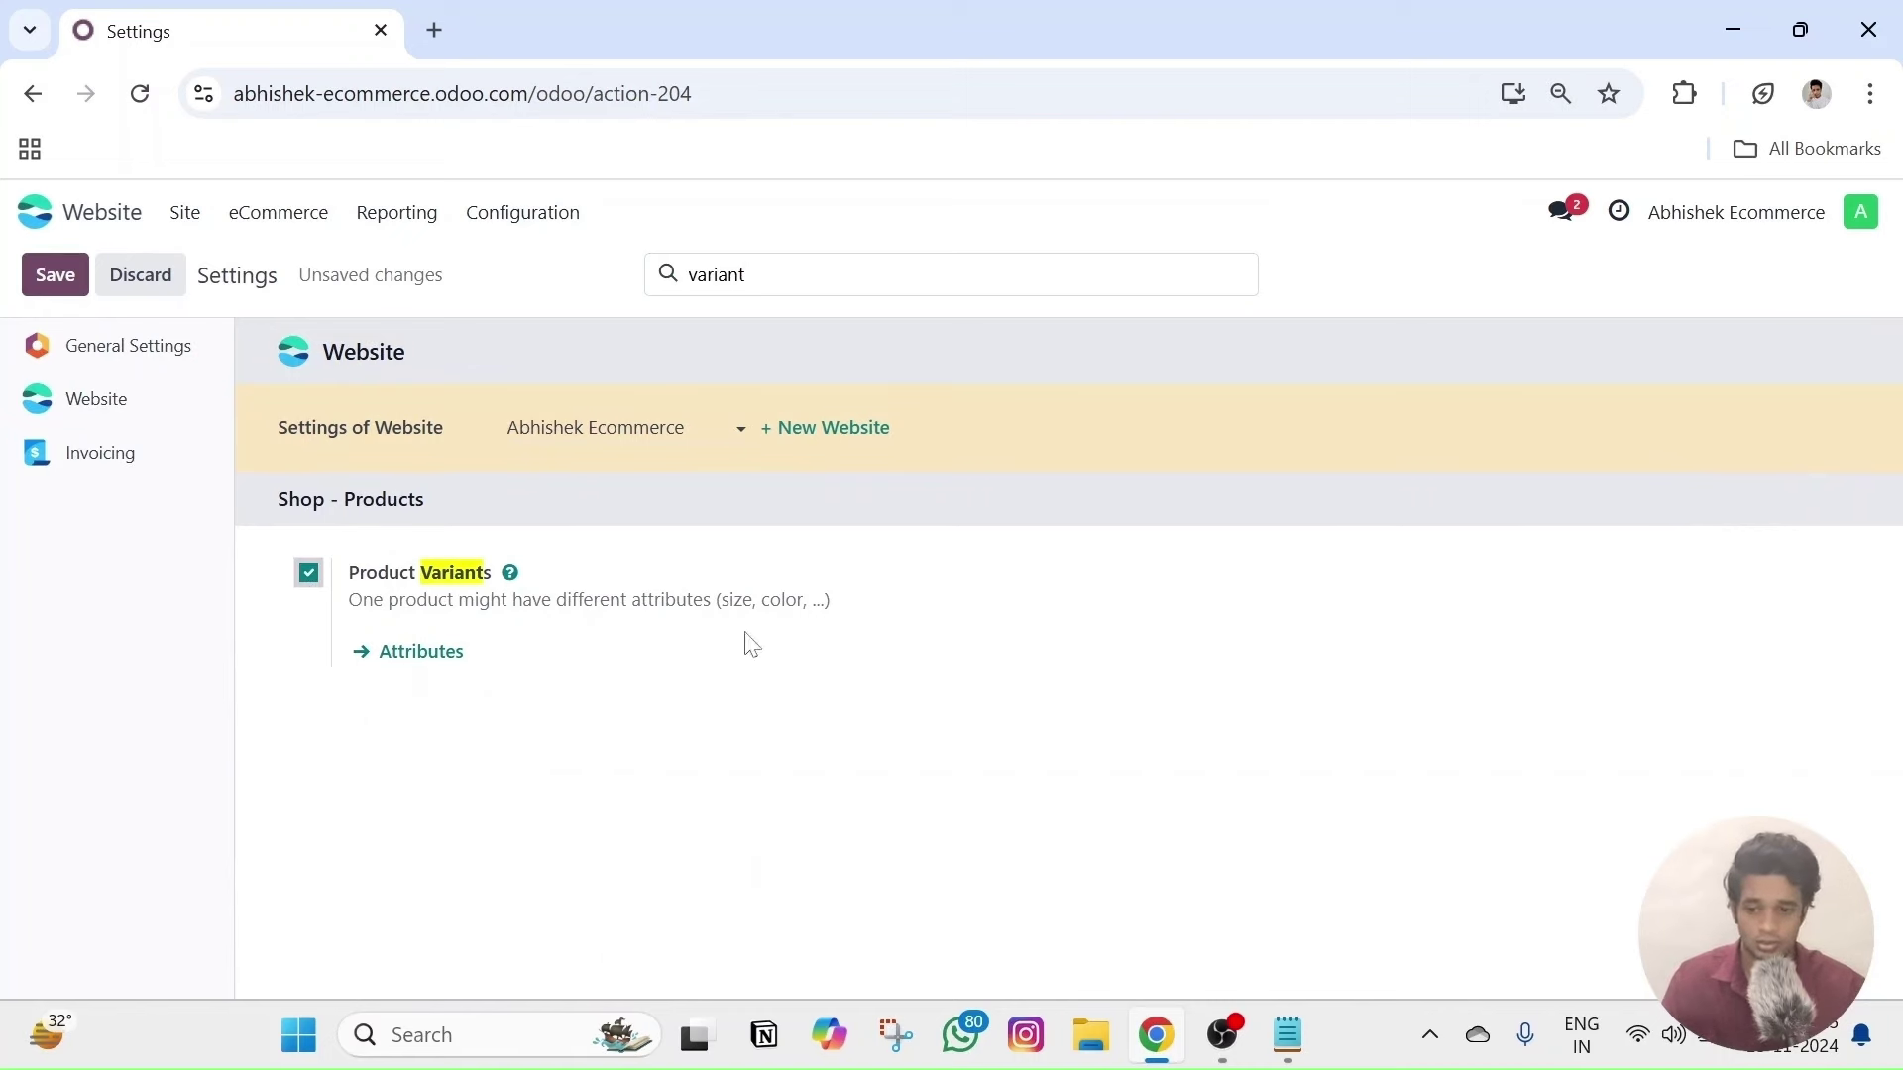
{"action": "left_click", "coordinate": [51, 278]}
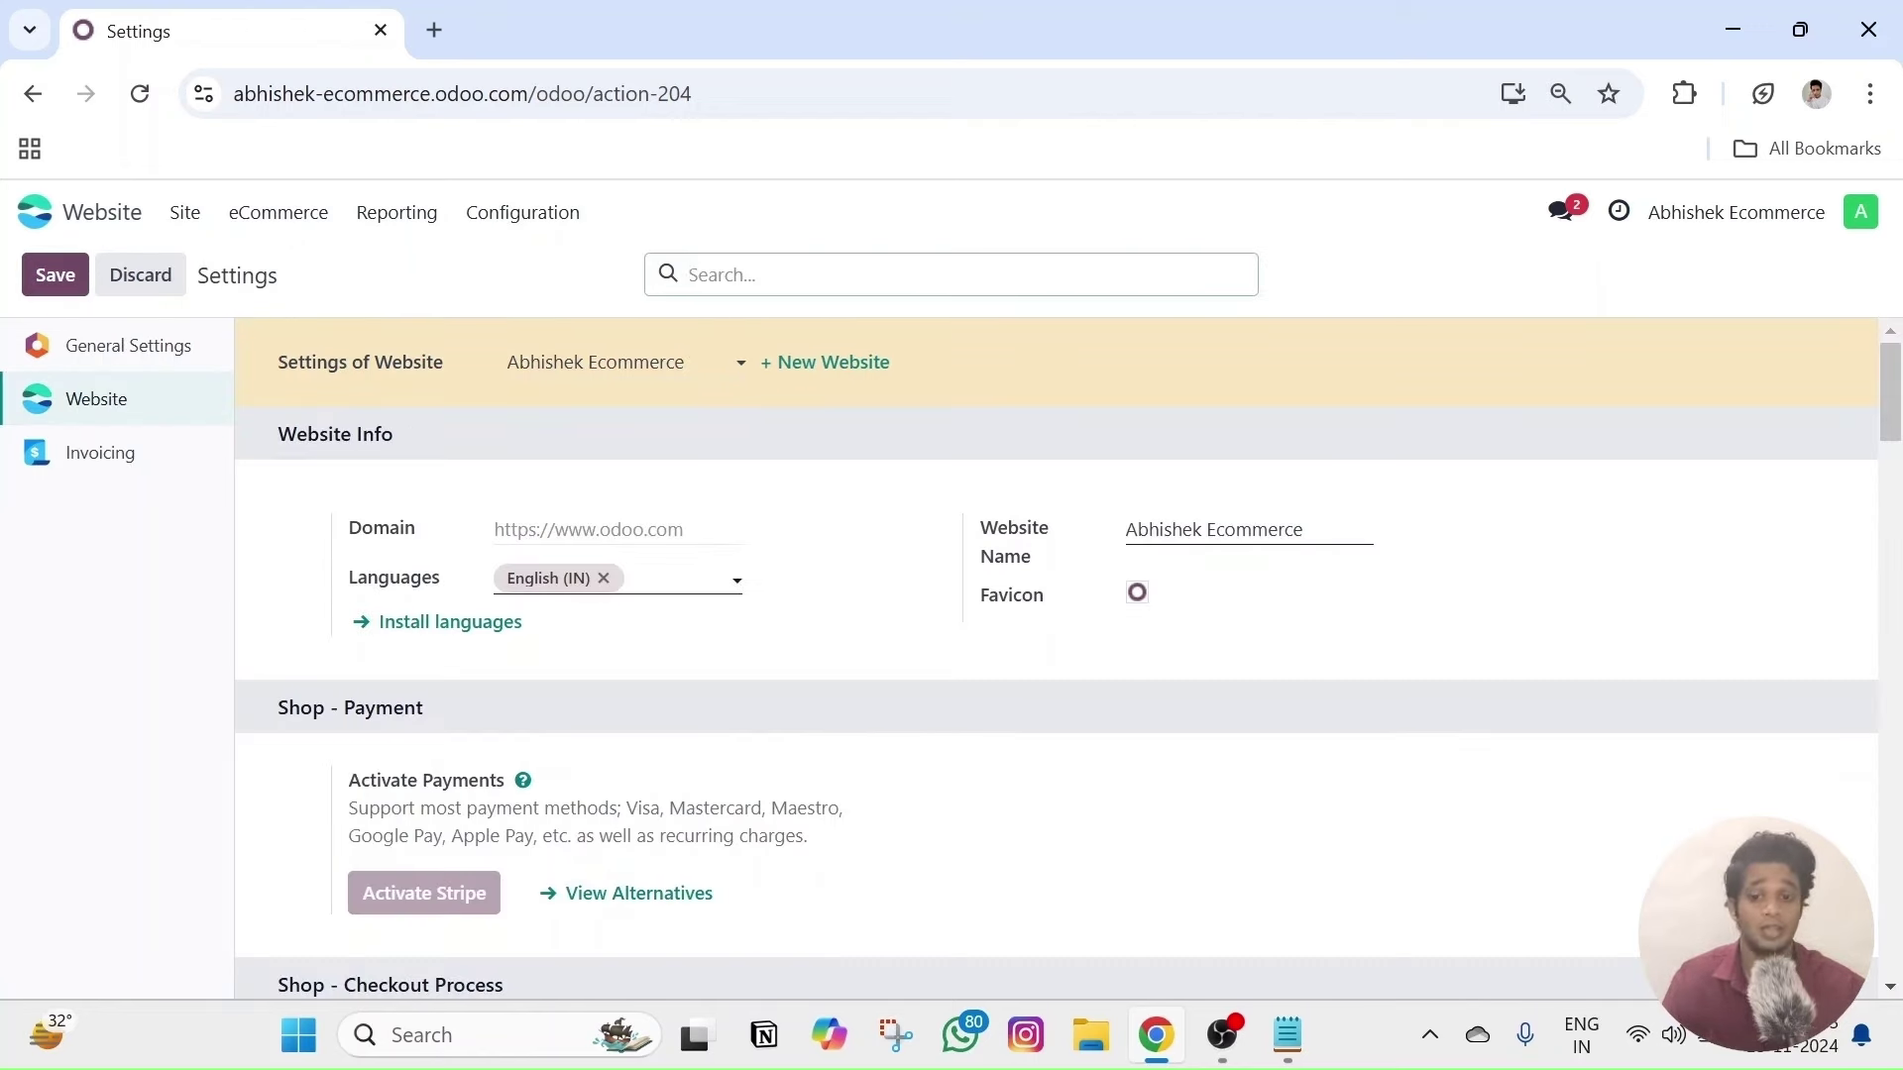
{"action": "type", "text": "variant"}
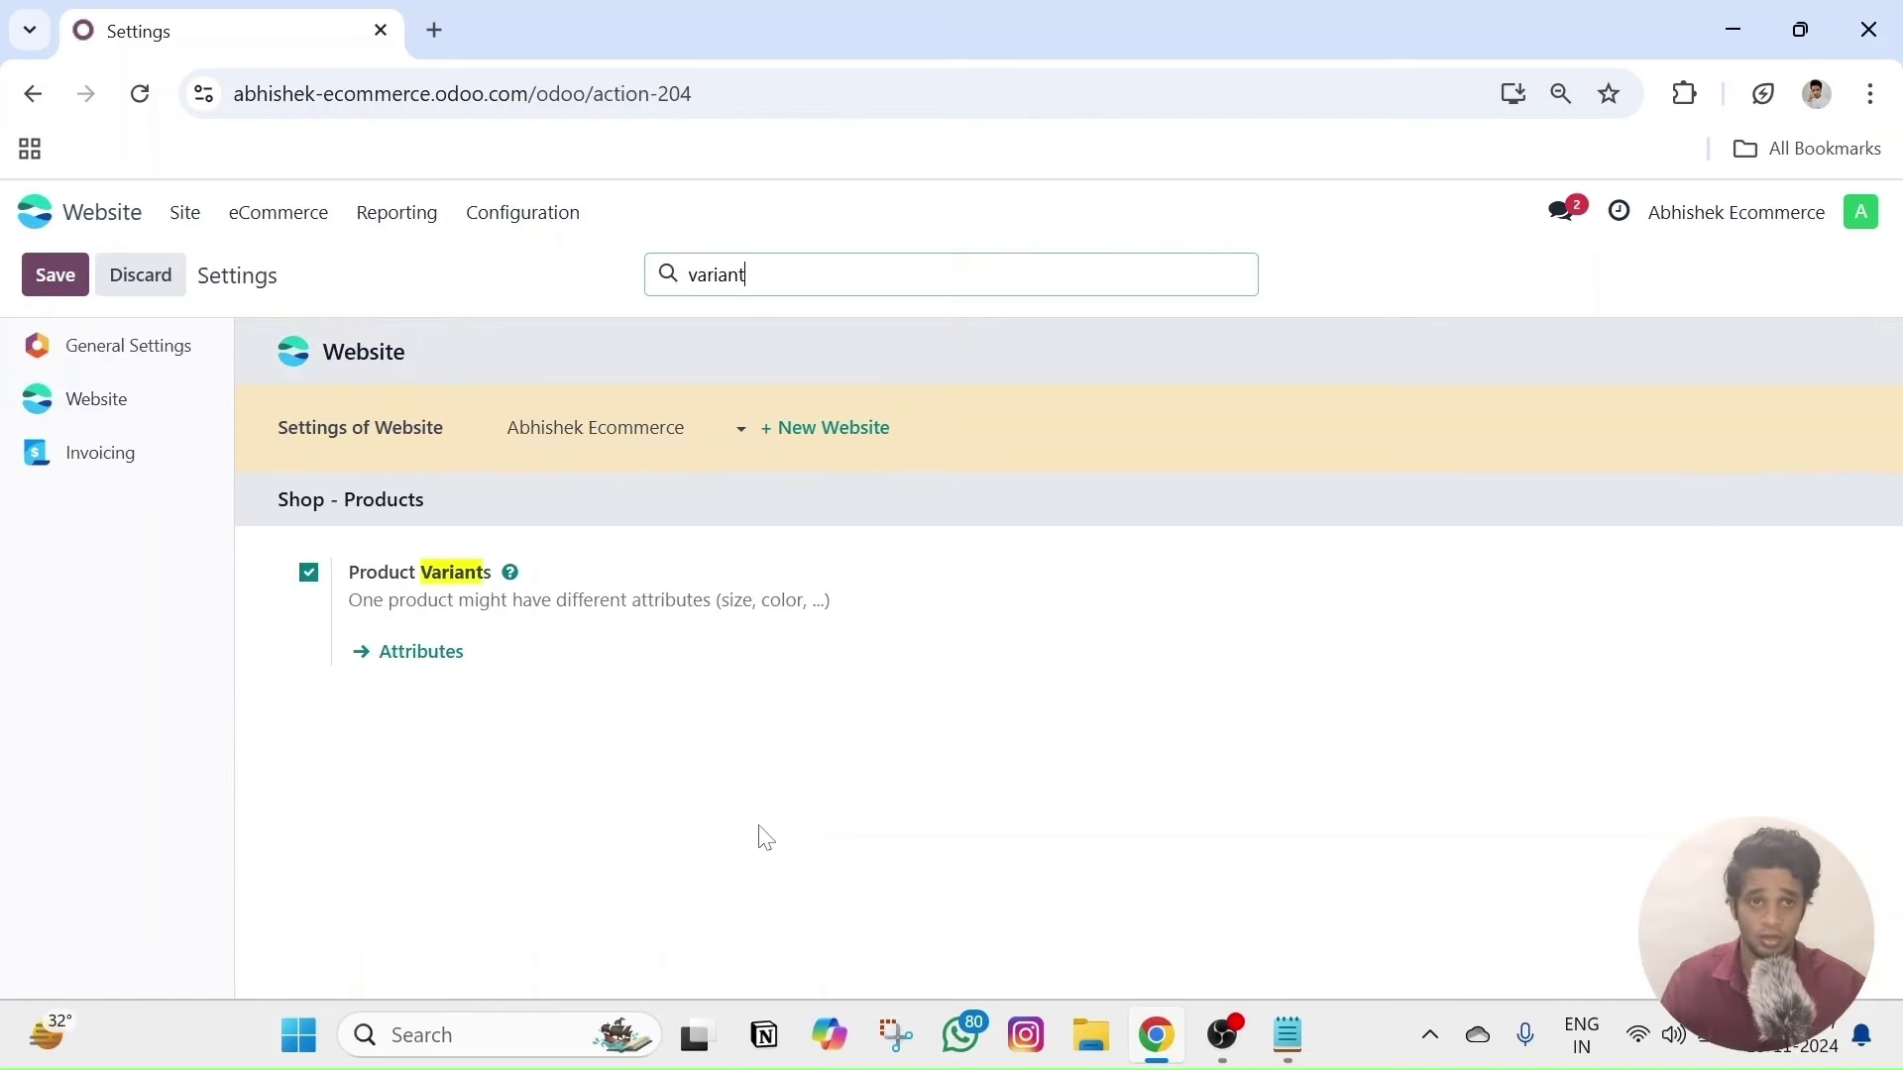
{"action": "left_click", "coordinate": [303, 230]}
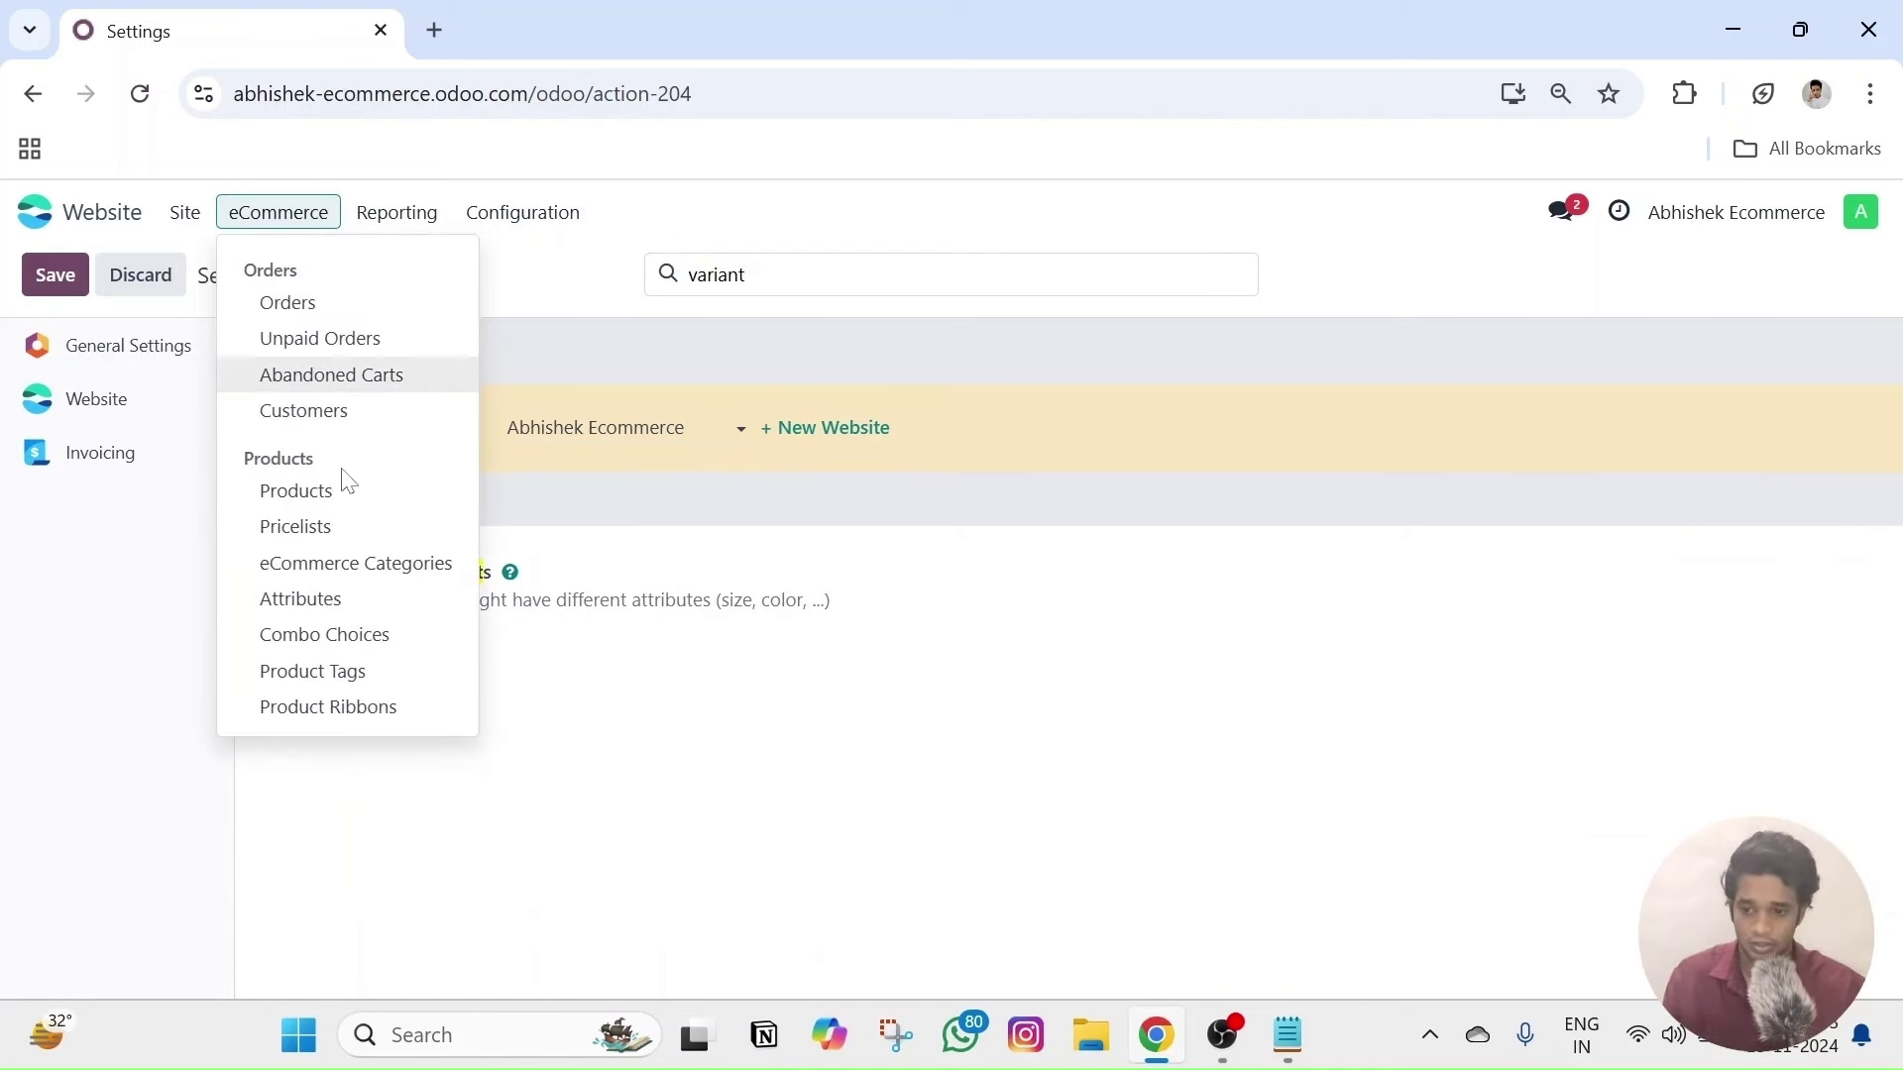
- Open the Cotton Shirt product on its Attributes & Variants tab
{"action": "left_click", "coordinate": [337, 506]}
{"action": "left_click", "coordinate": [301, 396]}
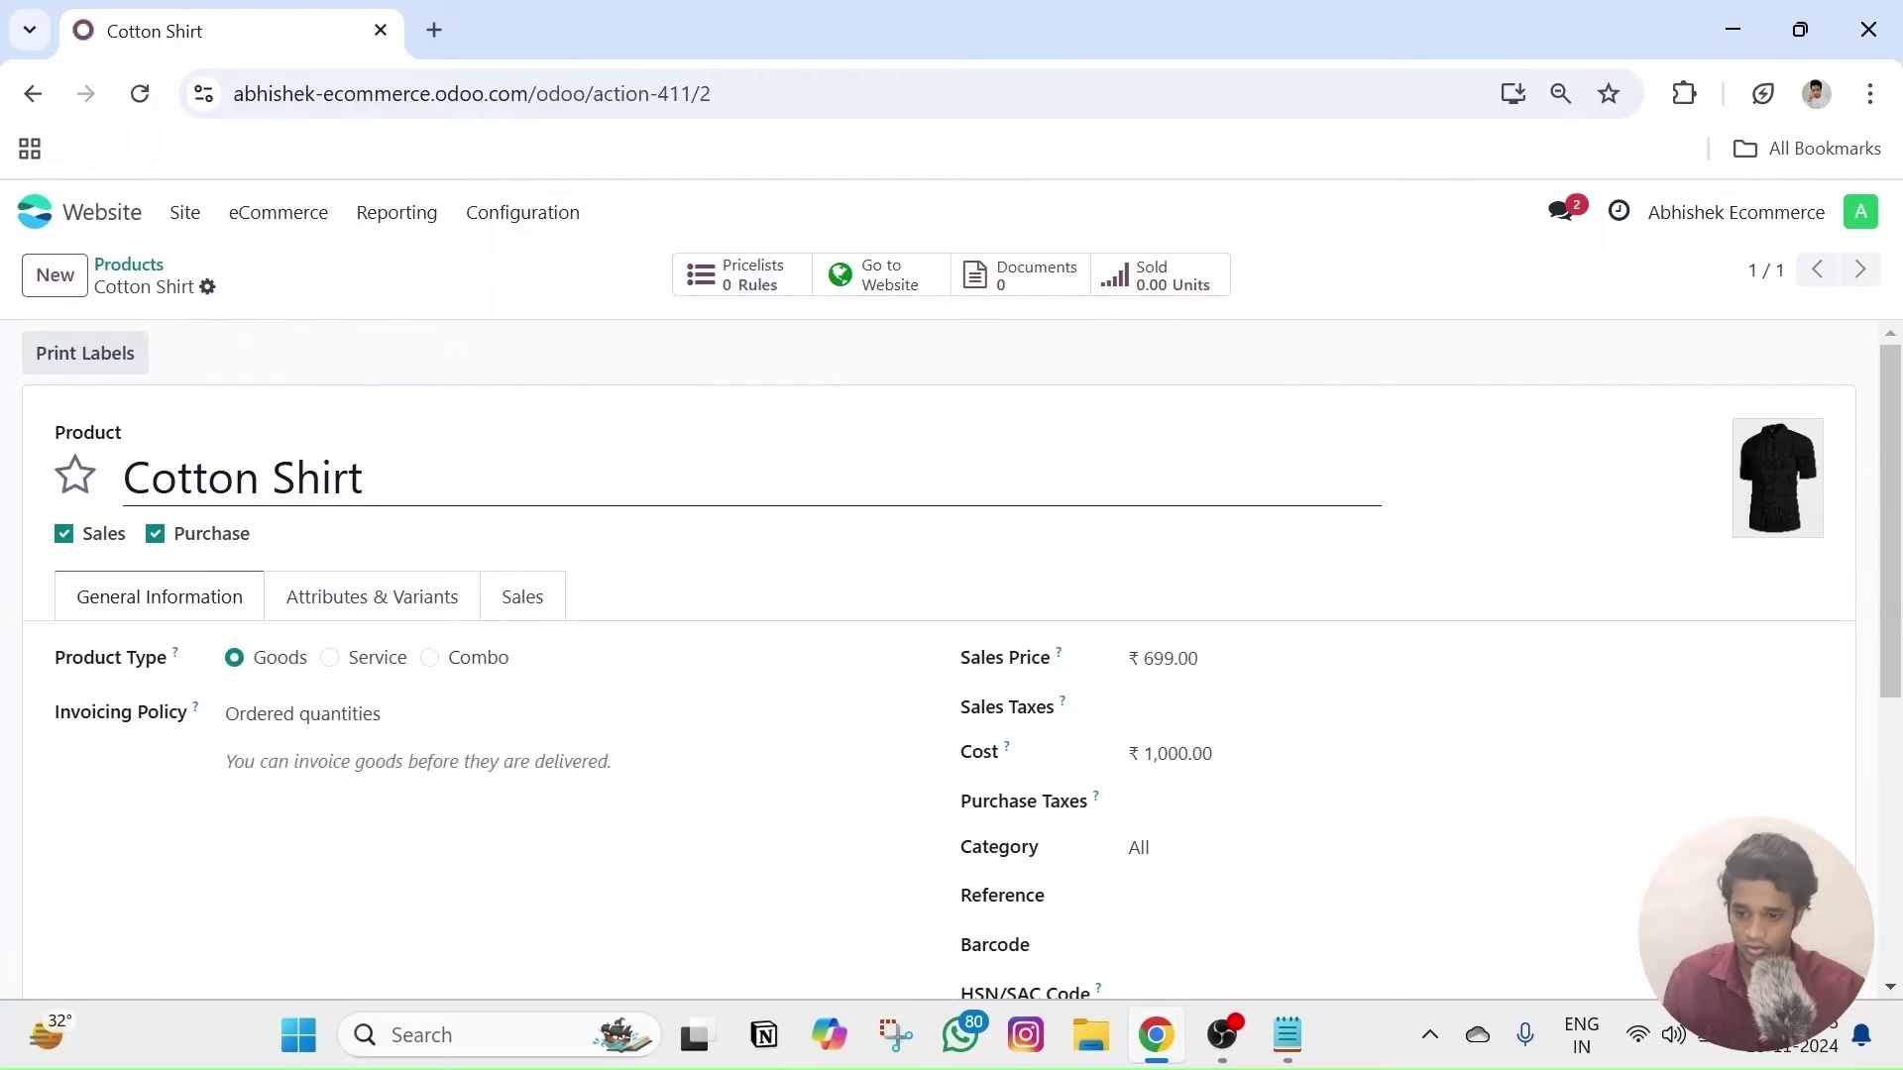
{"action": "scroll", "coordinate": [192, 461], "scroll_direction": "down", "scroll_amount": 1}
{"action": "left_click", "coordinate": [519, 454]}
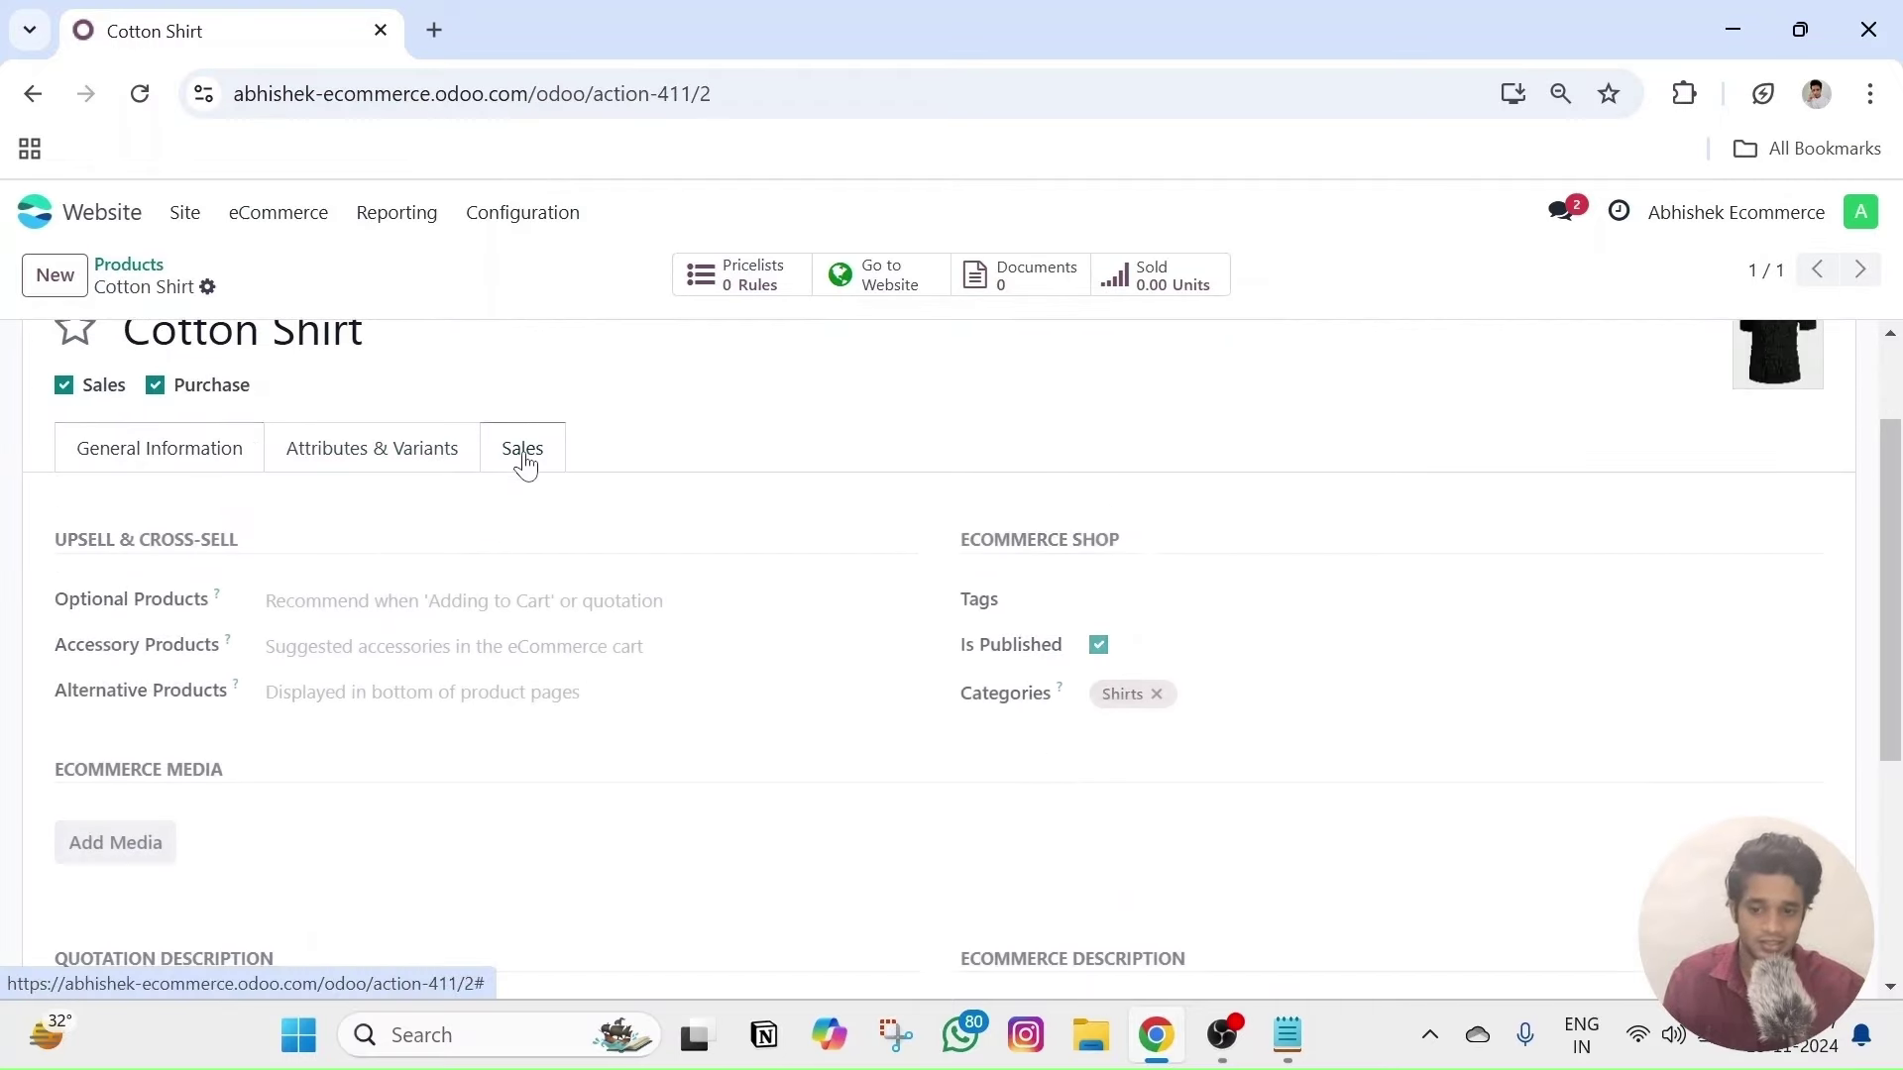
{"action": "left_click", "coordinate": [248, 455]}
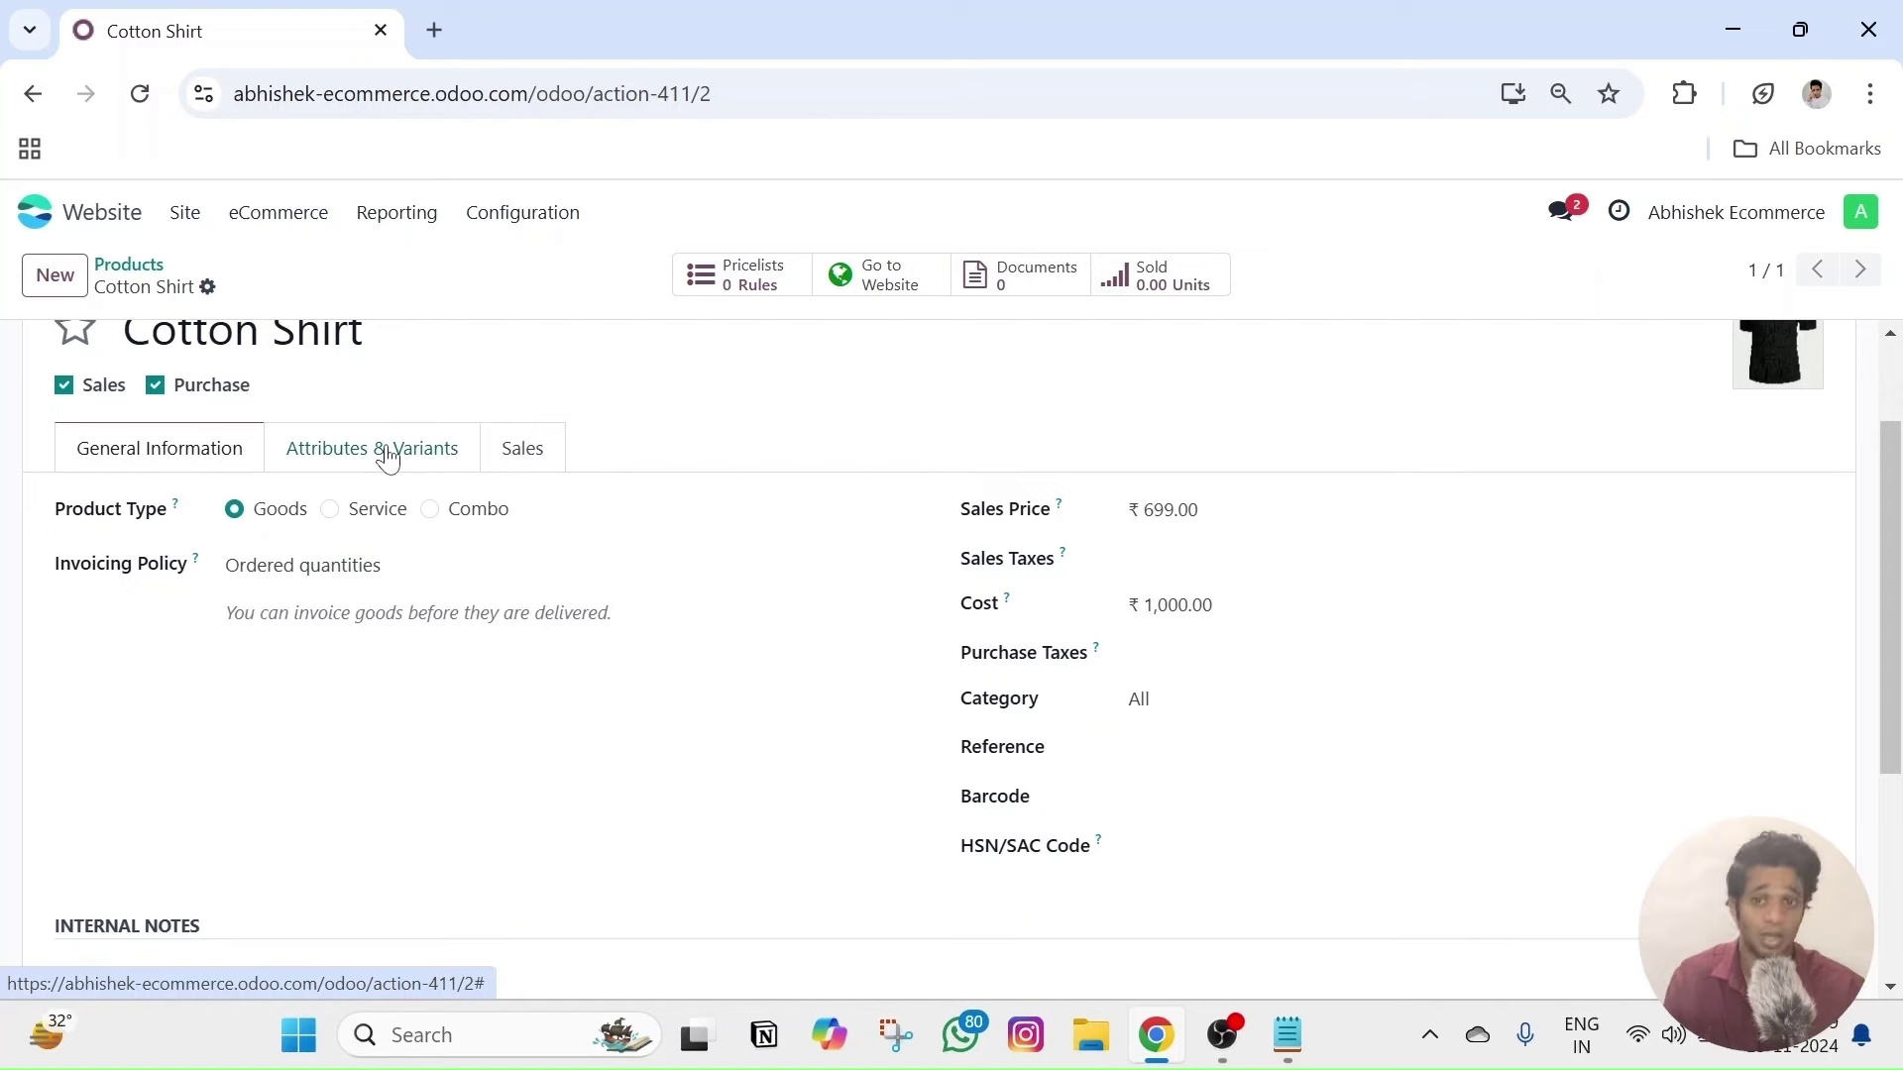
{"action": "left_click", "coordinate": [357, 460]}
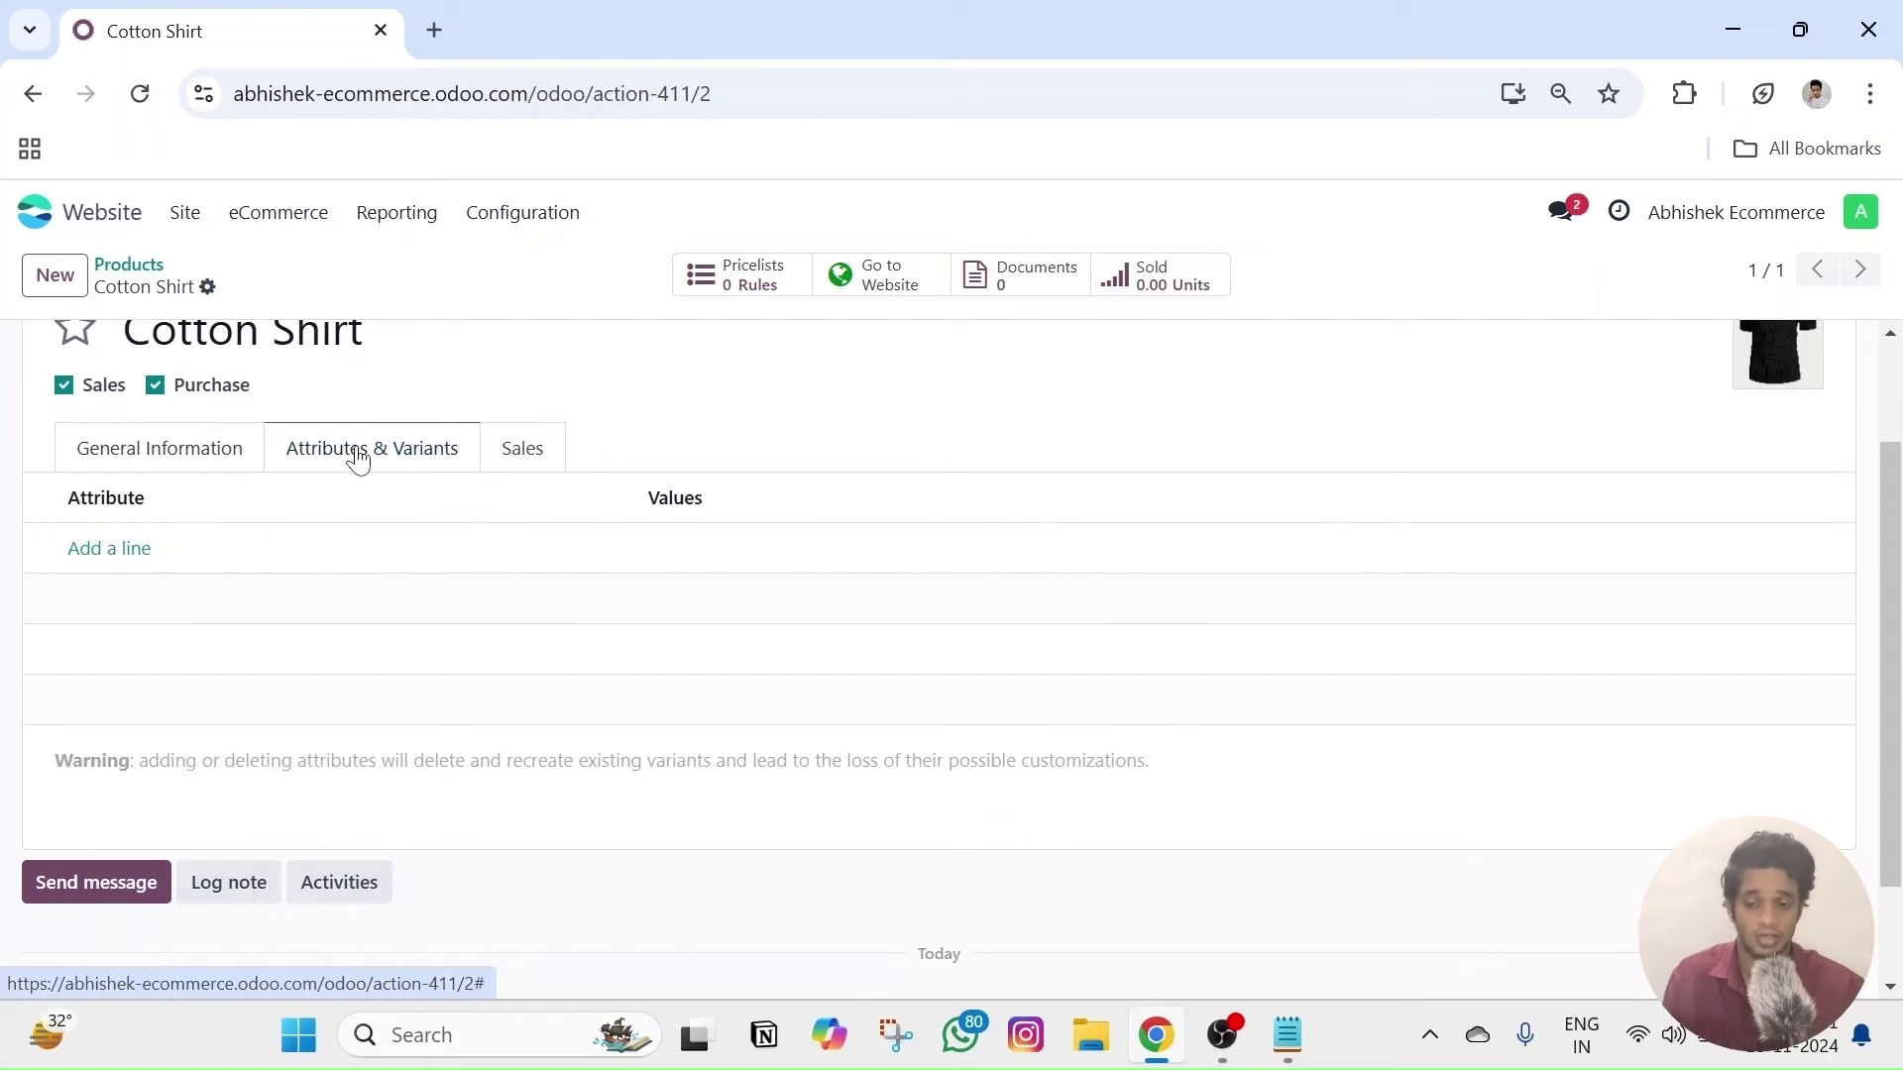
{"action": "scroll", "coordinate": [1496, 630], "scroll_direction": "up", "scroll_amount": 2}
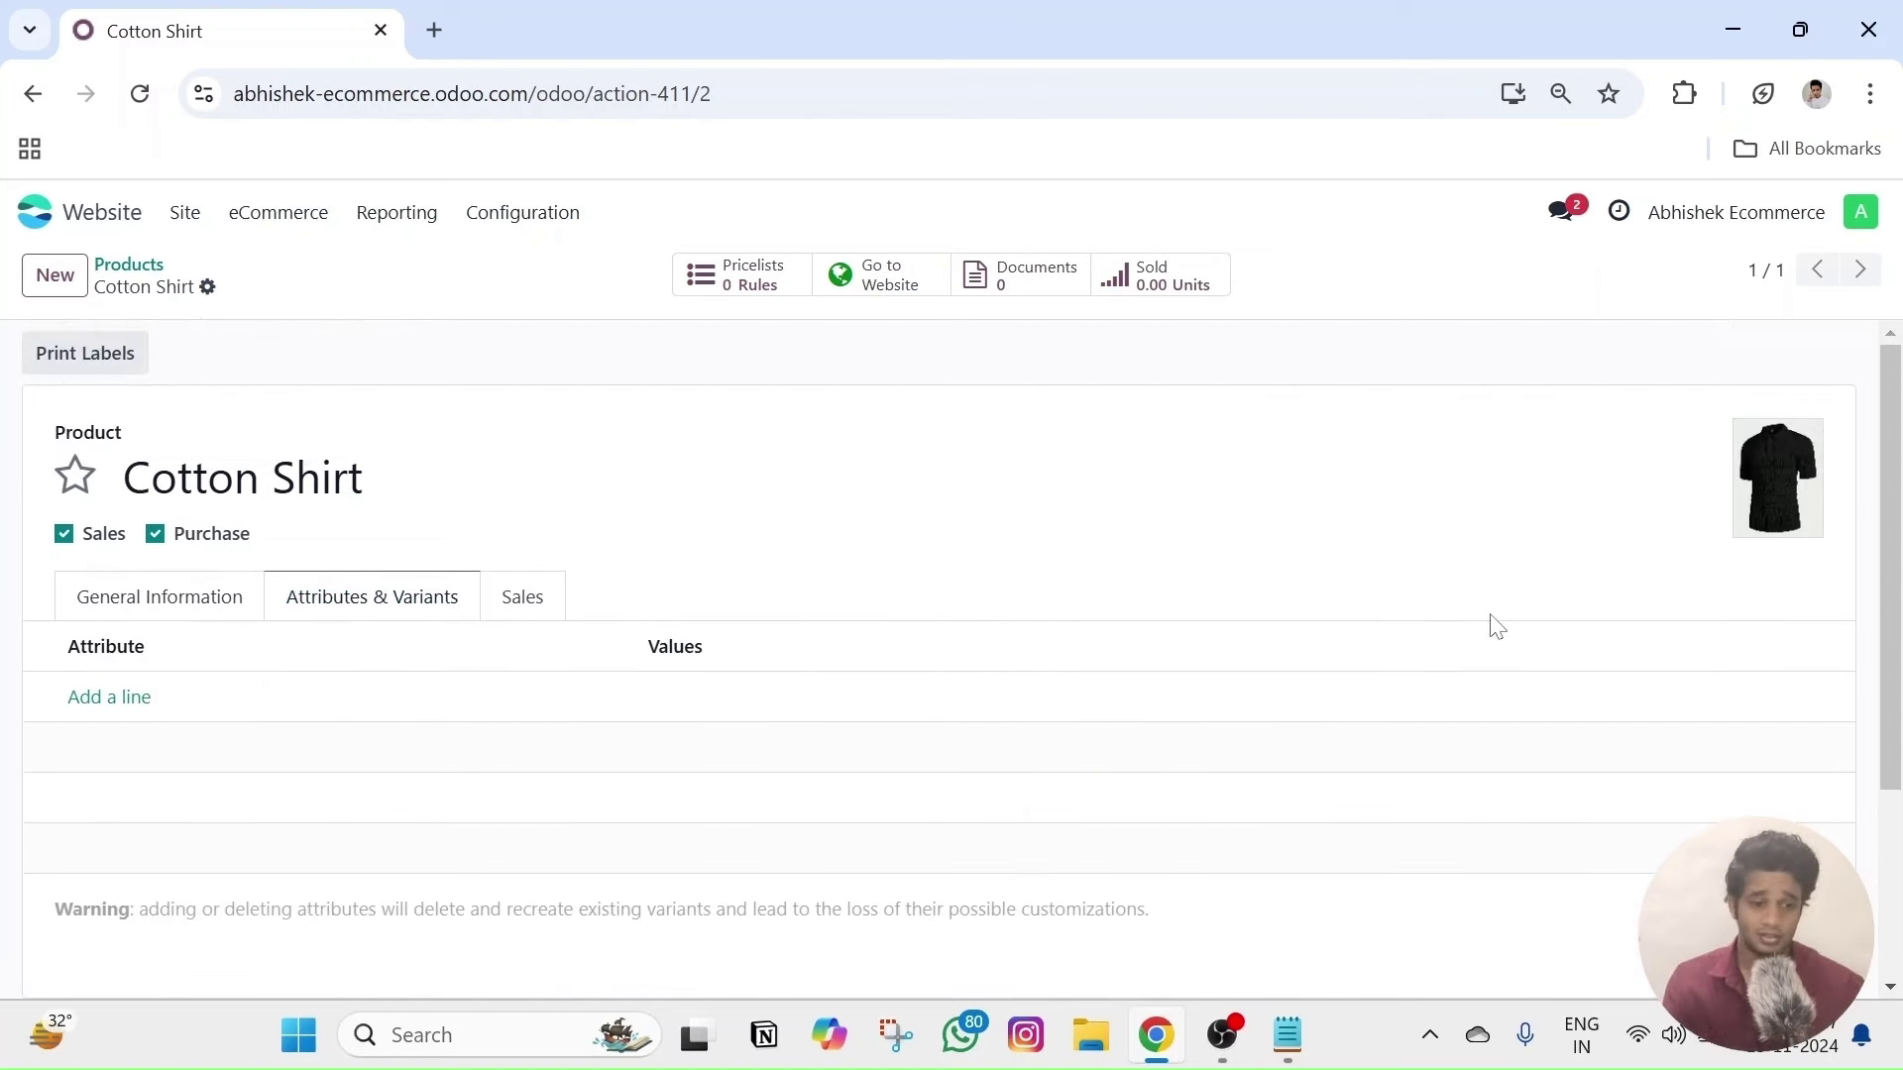
{"action": "scroll", "coordinate": [1496, 627], "scroll_direction": "down", "scroll_amount": 3}
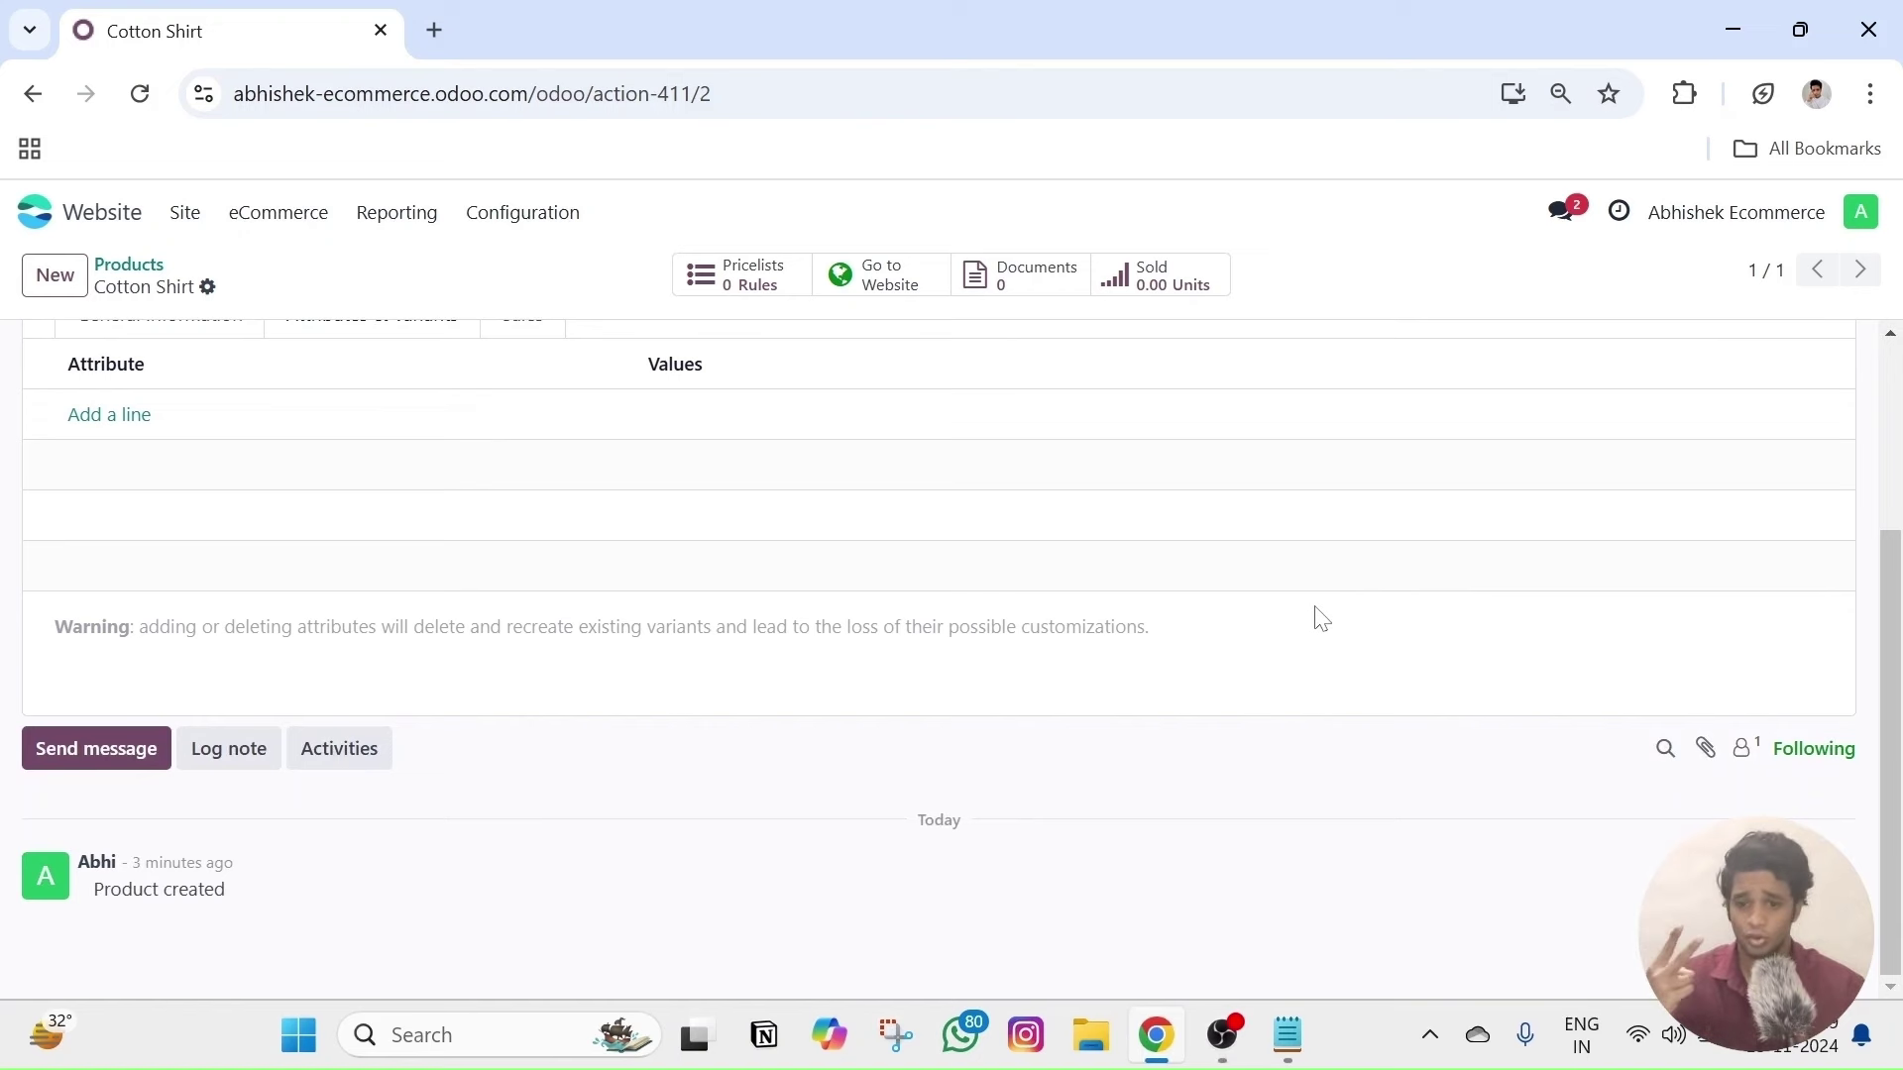
{"action": "scroll", "coordinate": [1317, 619], "scroll_direction": "up", "scroll_amount": 2}
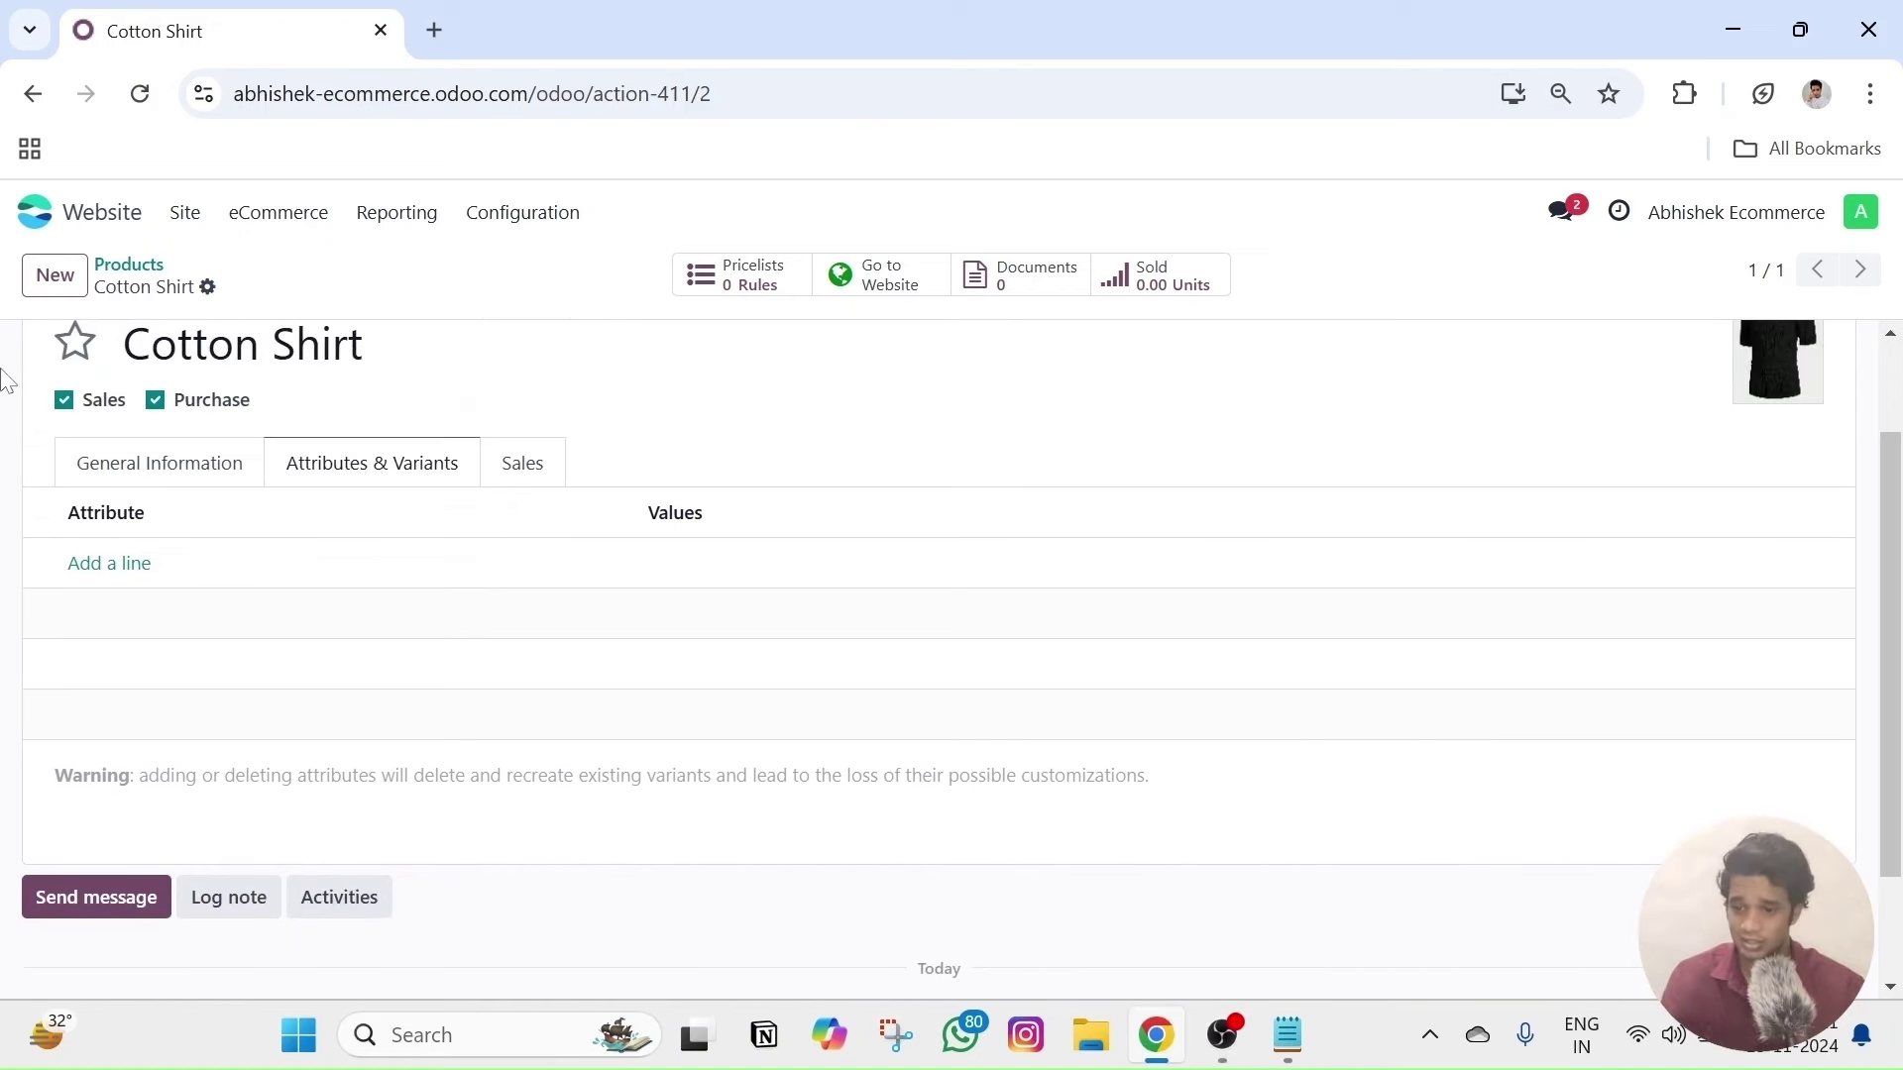
- Add attribute lines for the existing size and Color attributes
{"action": "left_click", "coordinate": [128, 565]}
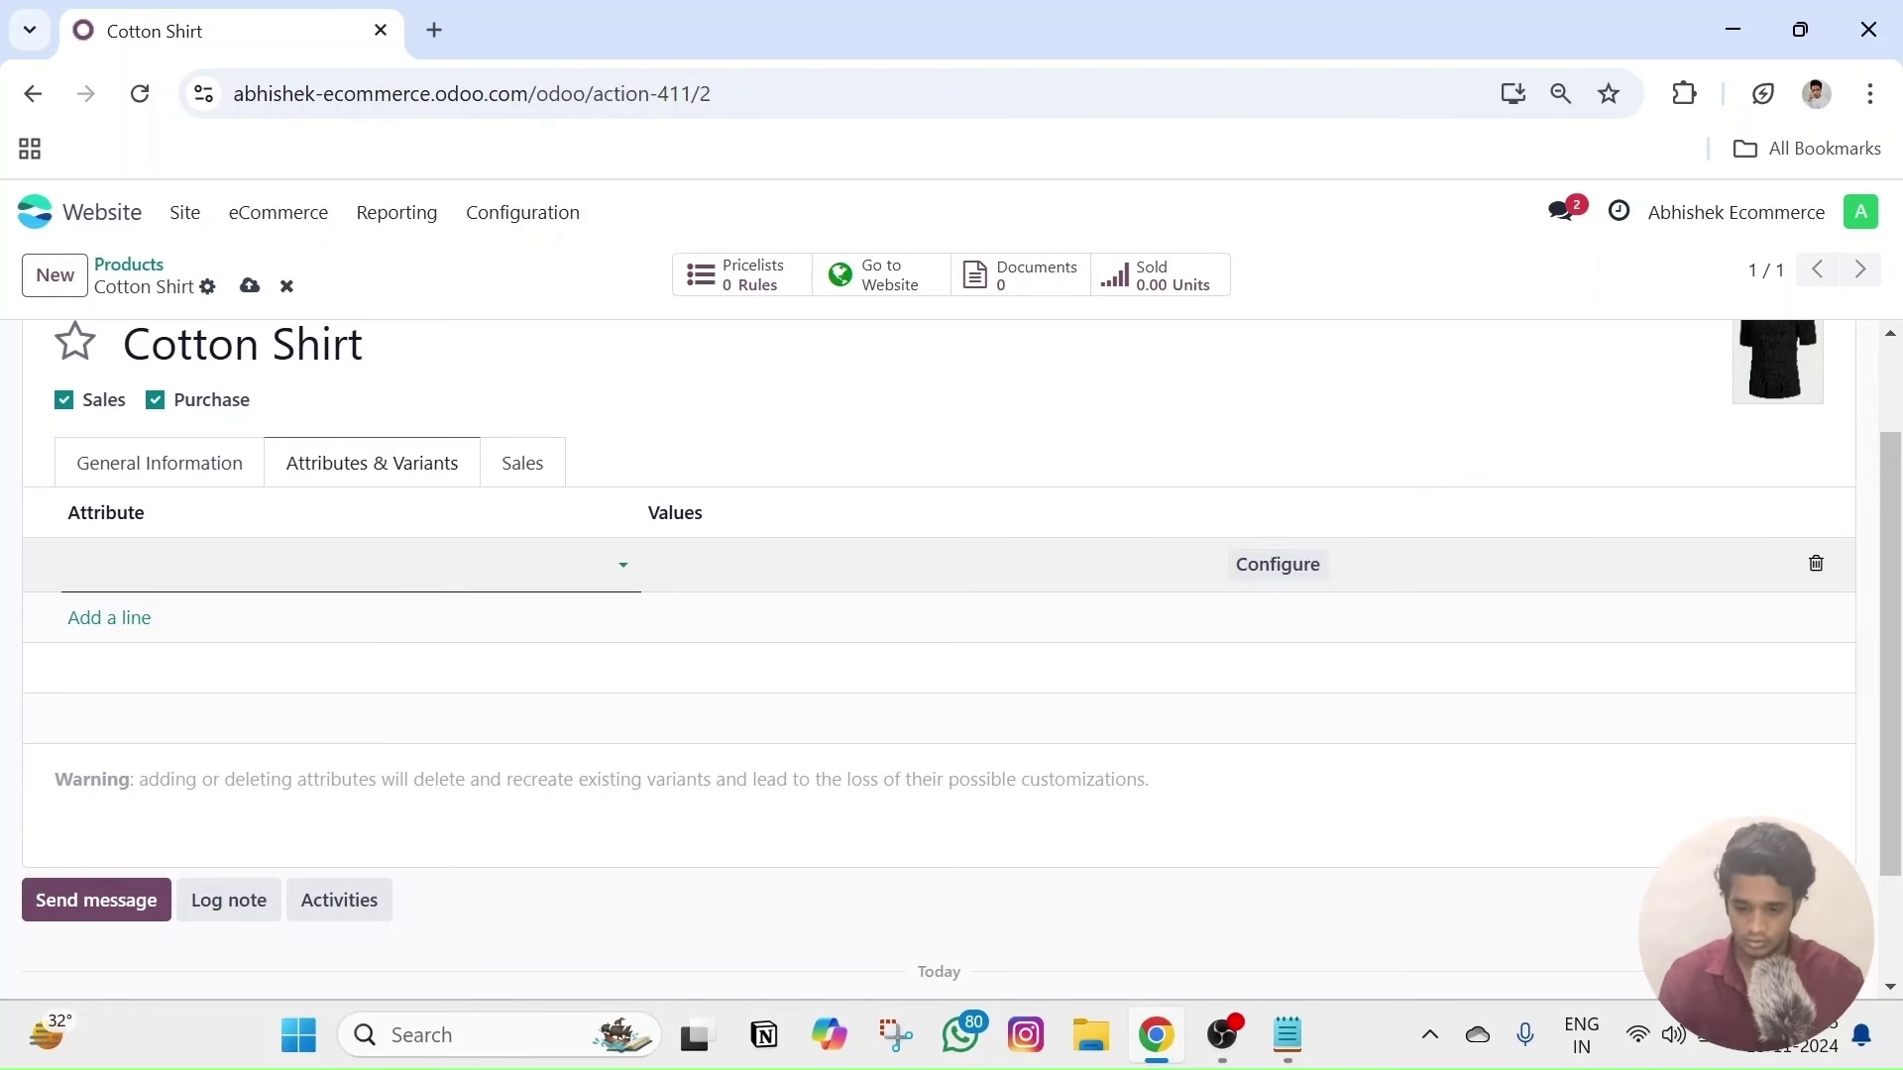
{"action": "type", "text": "Size"}
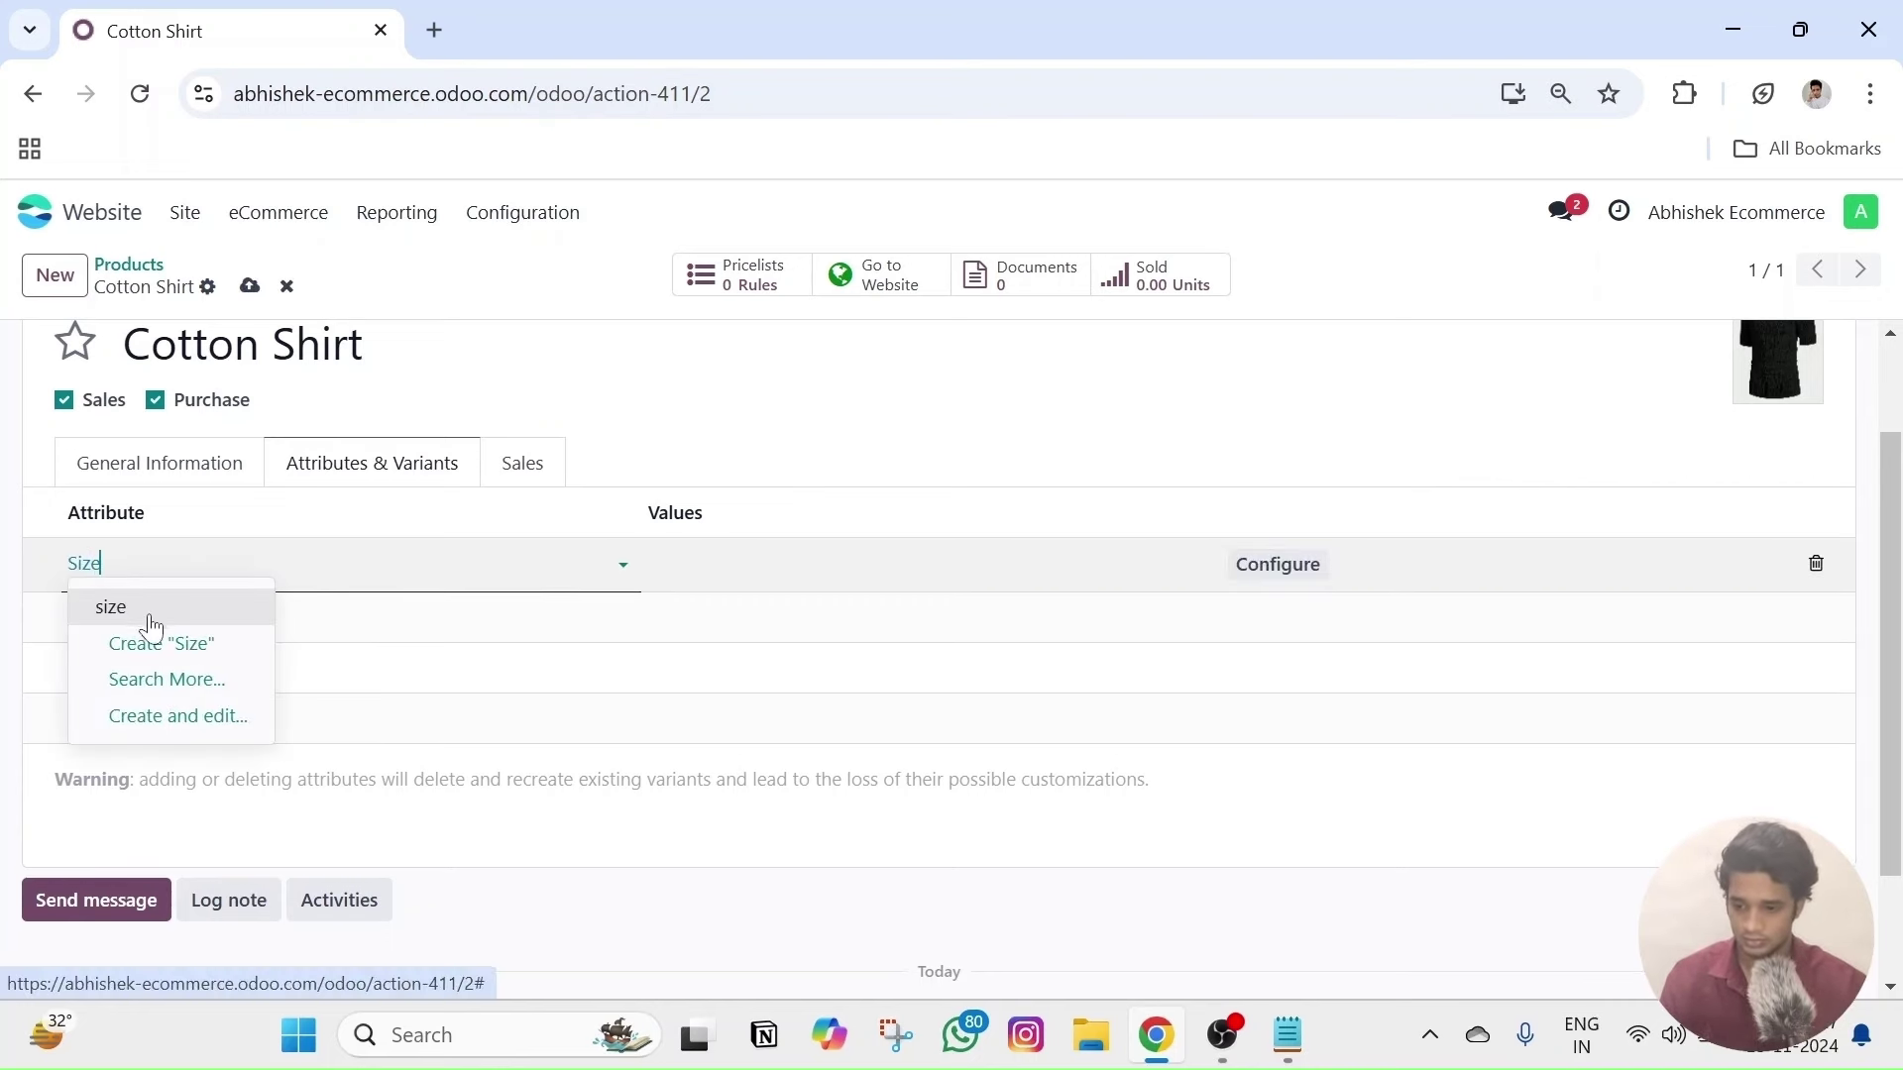
{"action": "left_click", "coordinate": [167, 605]}
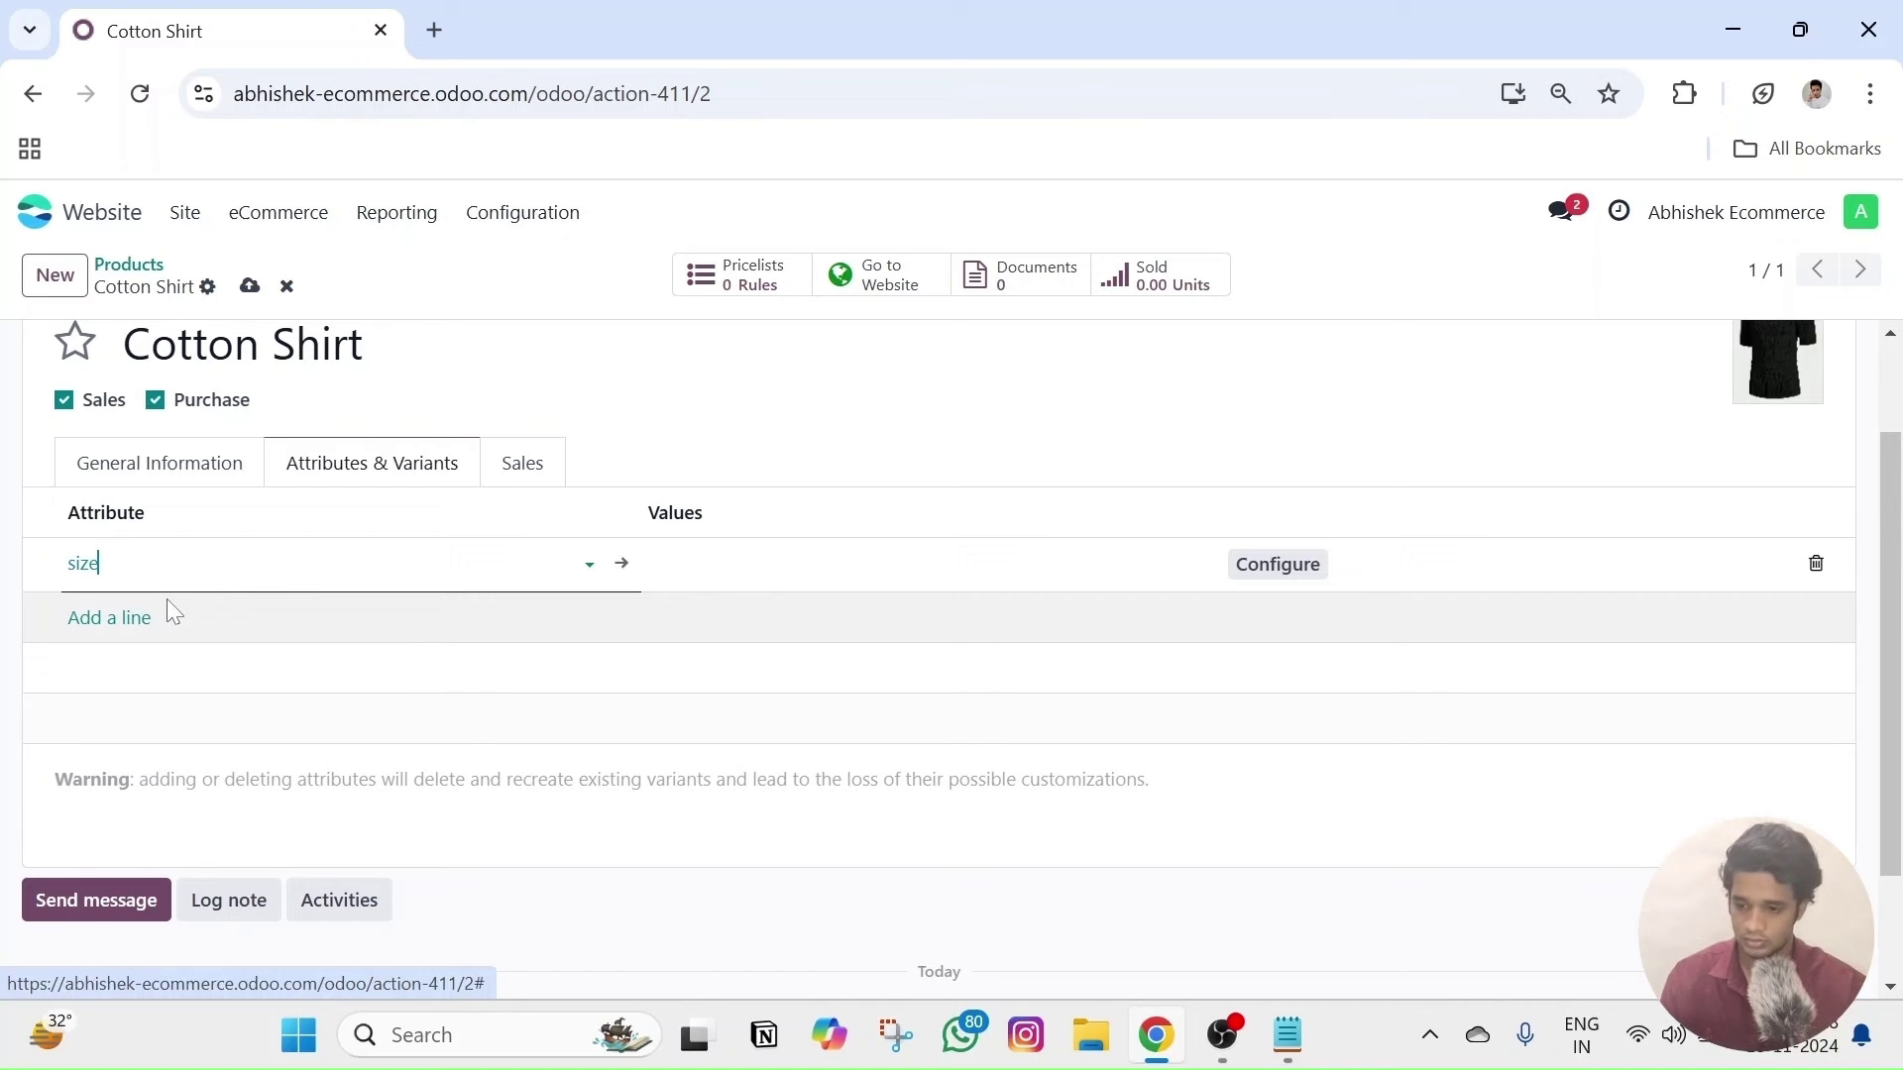
{"action": "left_click", "coordinate": [111, 619]}
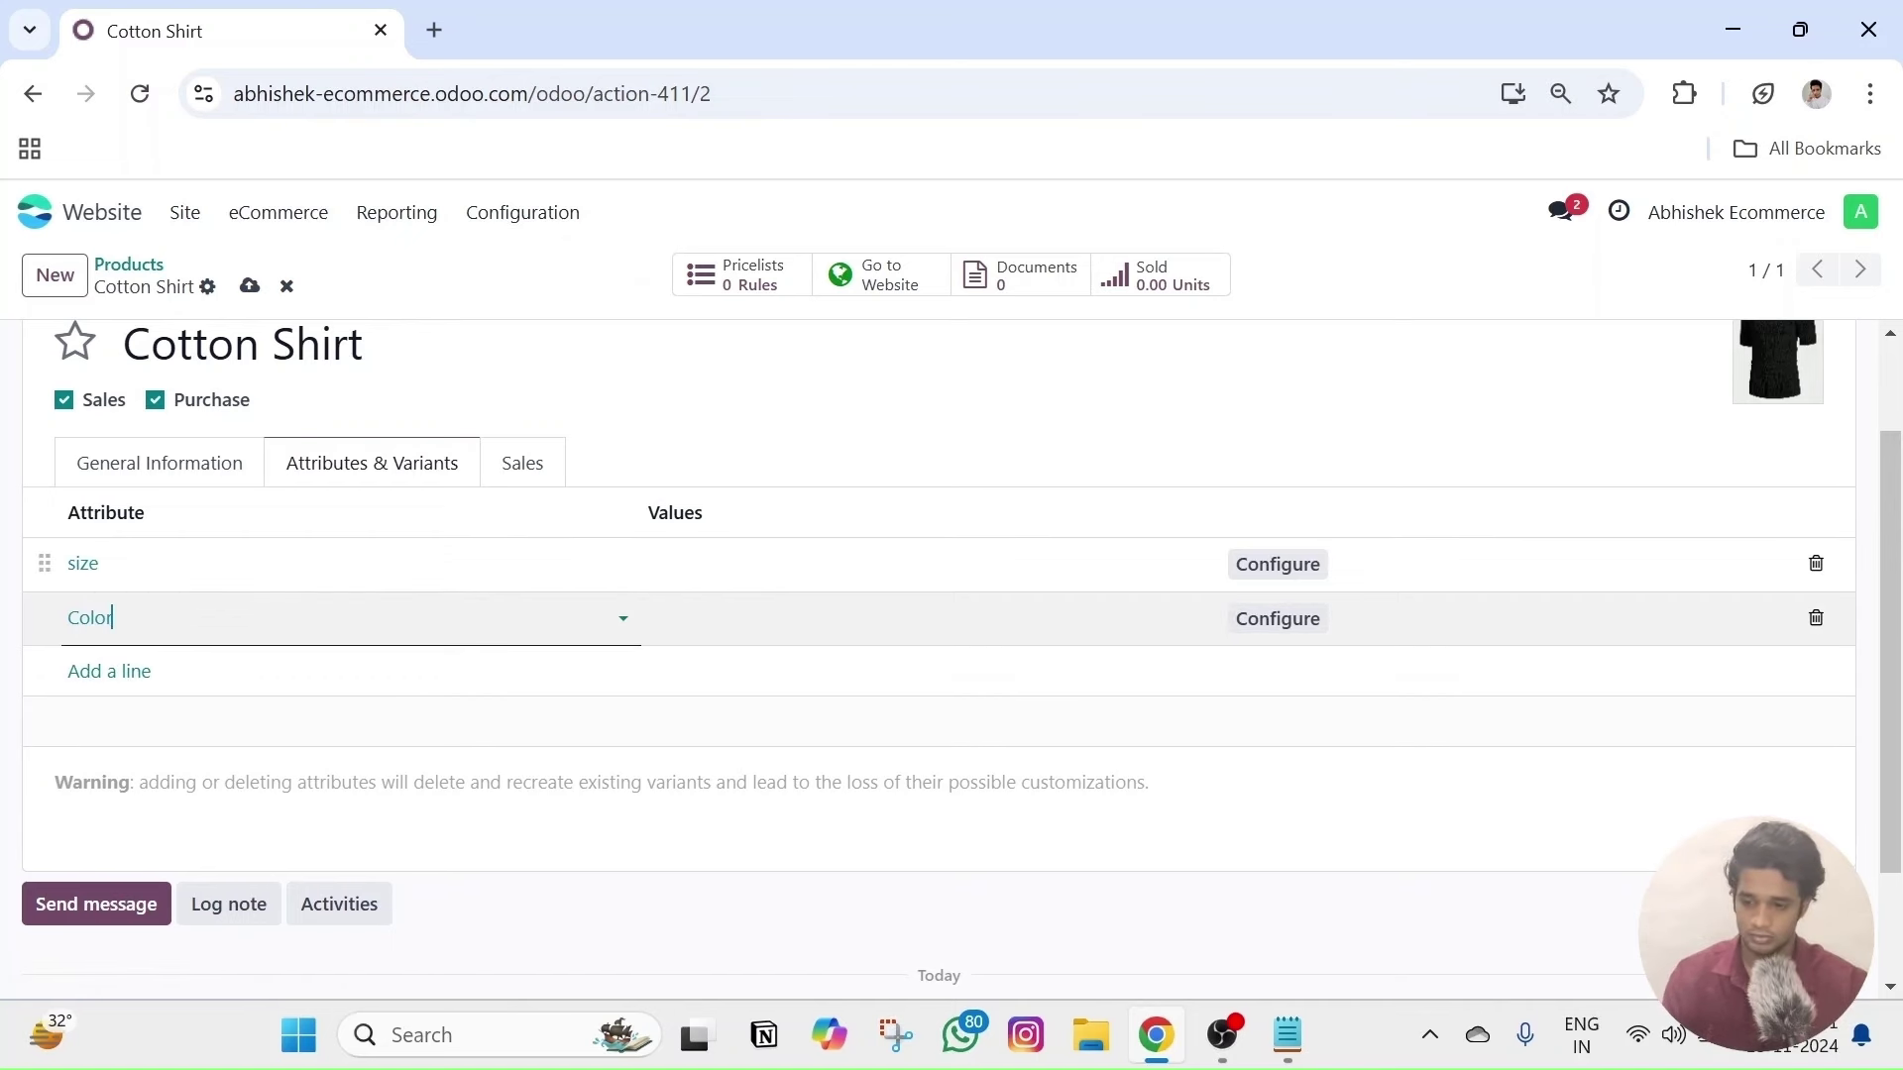
{"action": "type", "text": "Color"}
{"action": "left_click", "coordinate": [129, 656]}
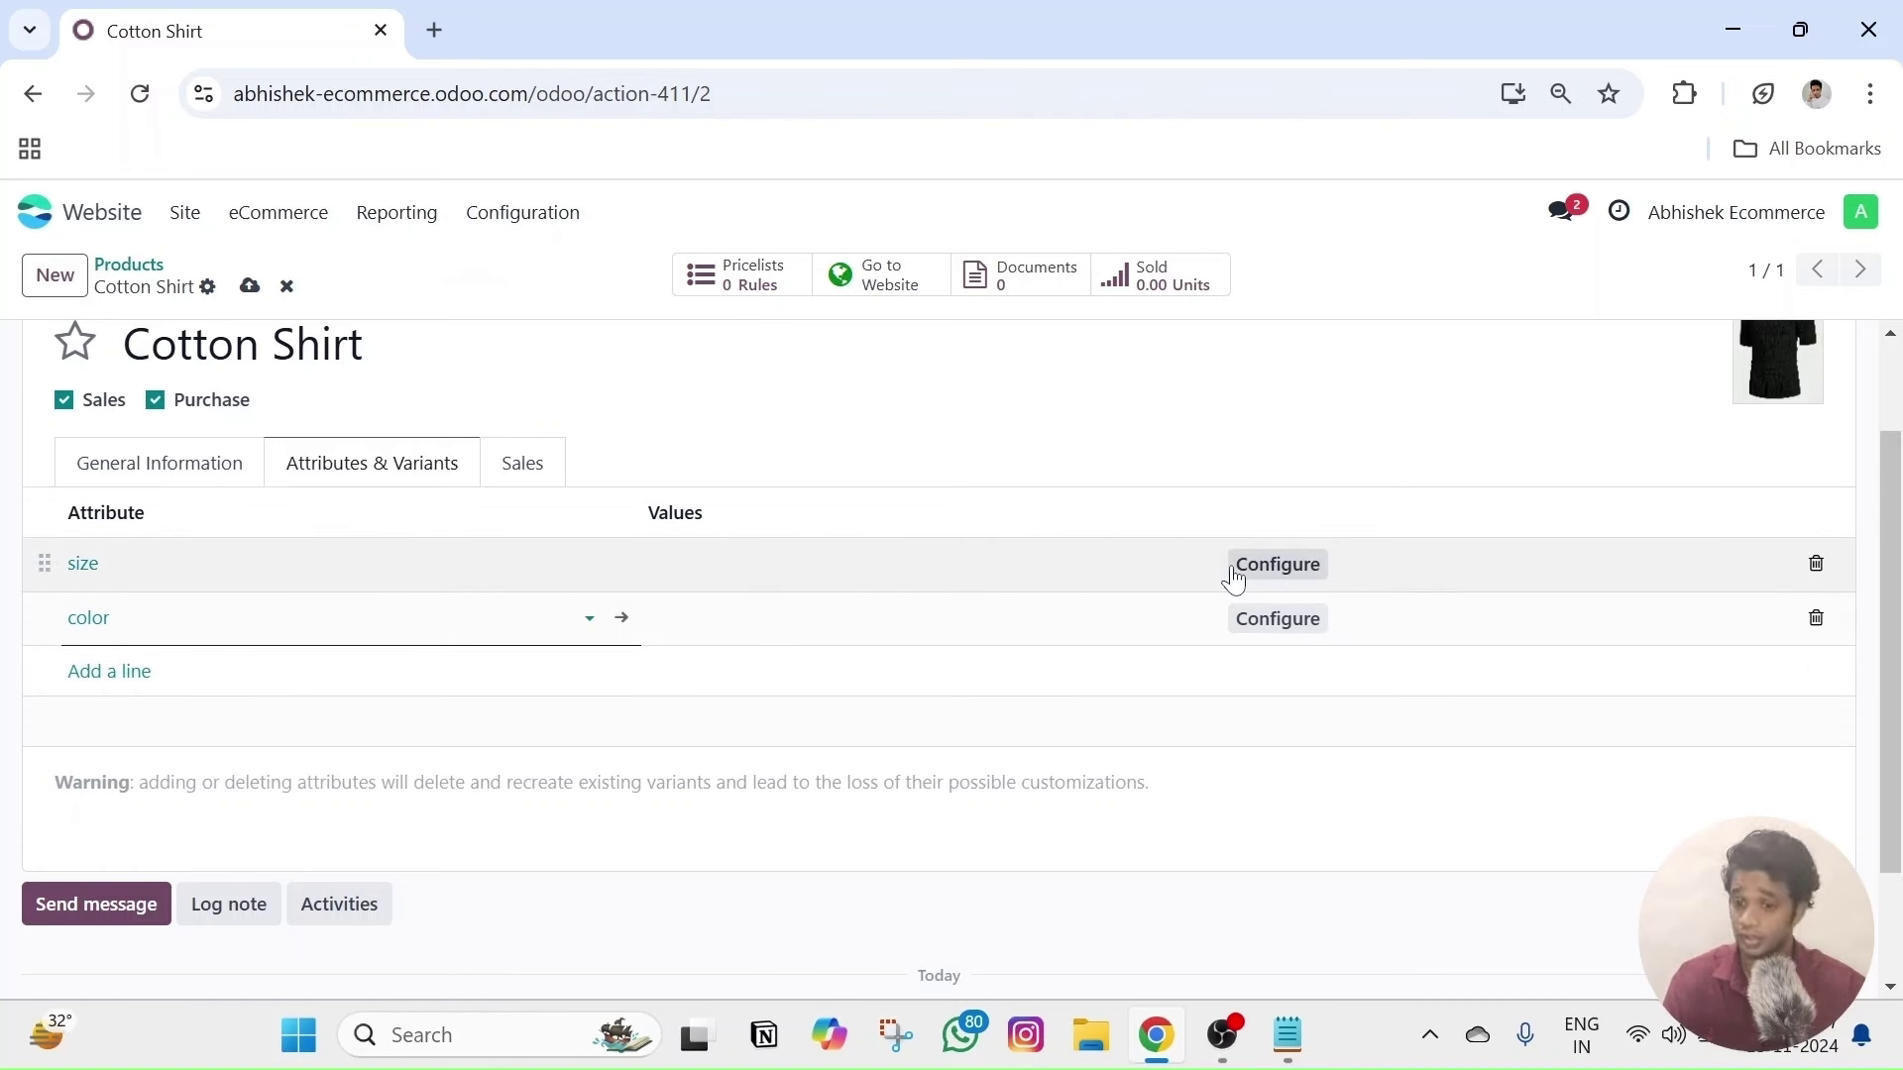
- Give the size line the values Small, Medium, Large and Extra Large
{"action": "left_click", "coordinate": [691, 577]}
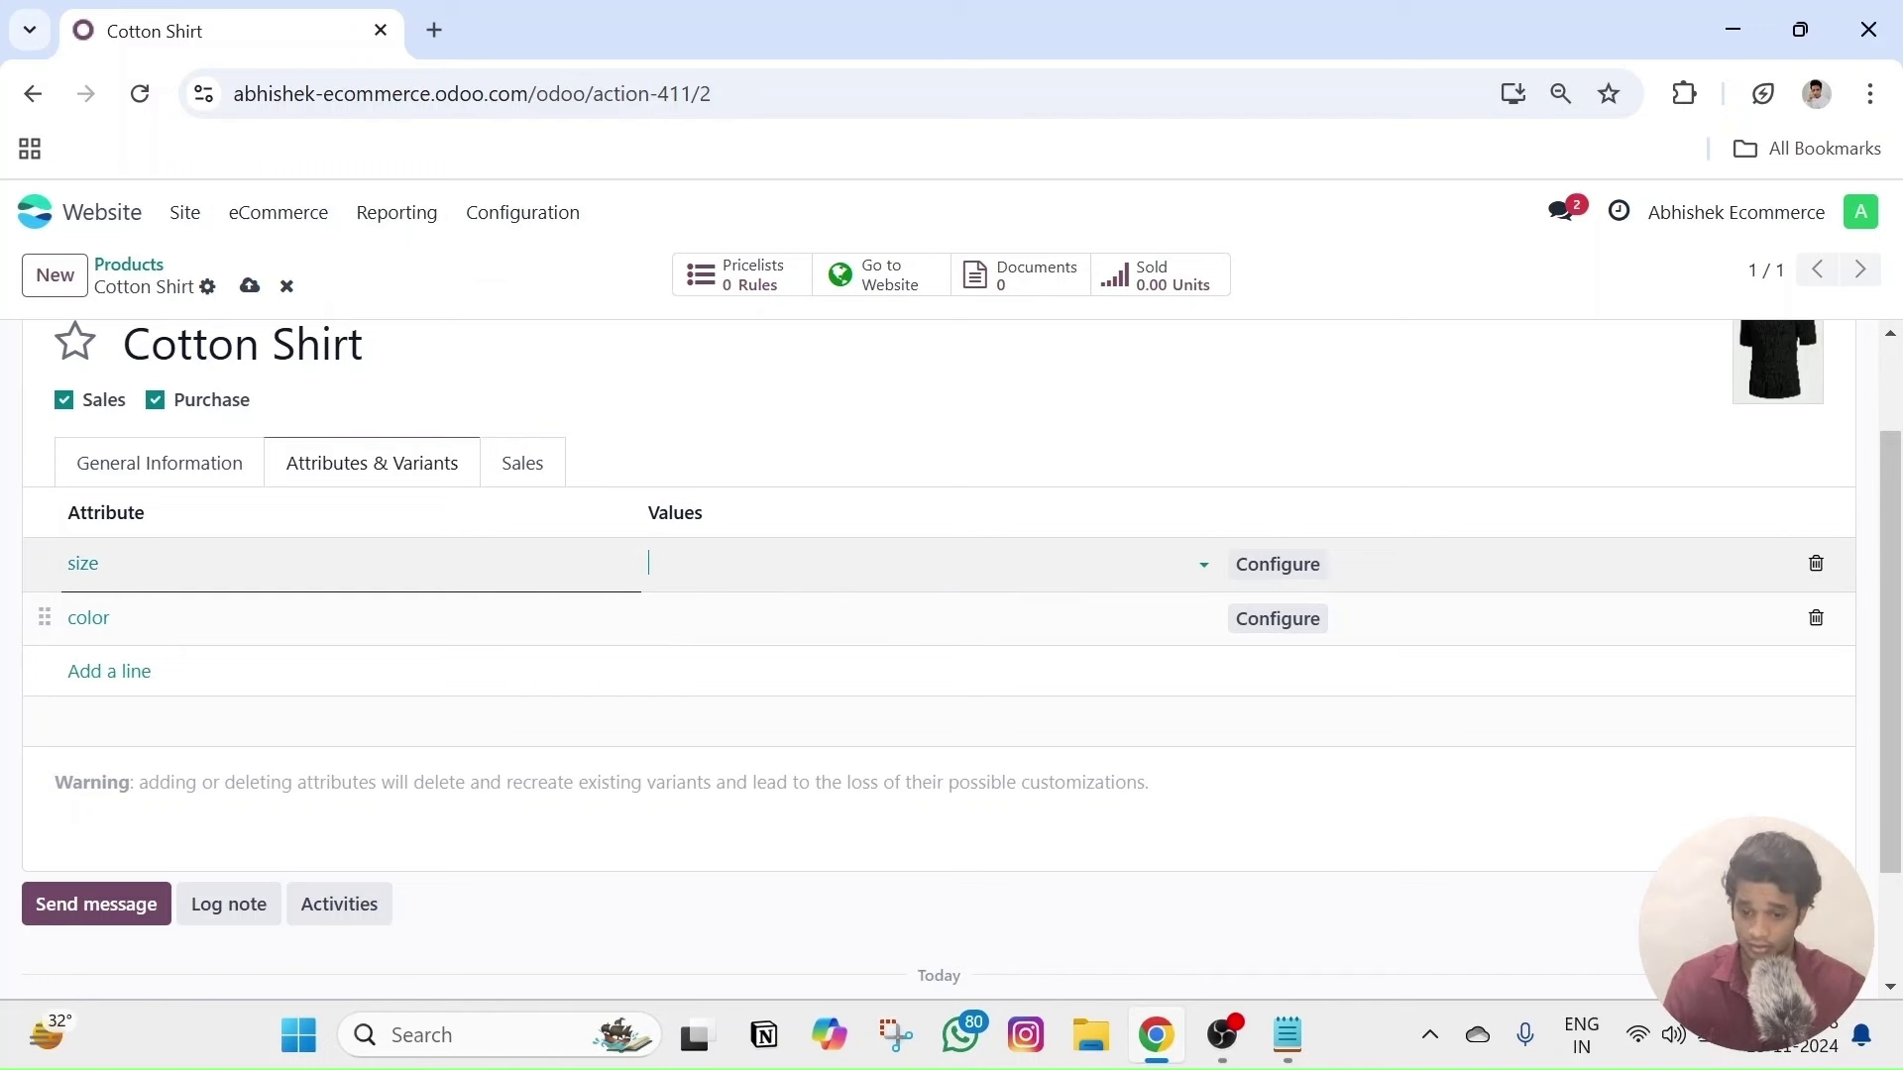
{"action": "left_click", "coordinate": [730, 453]}
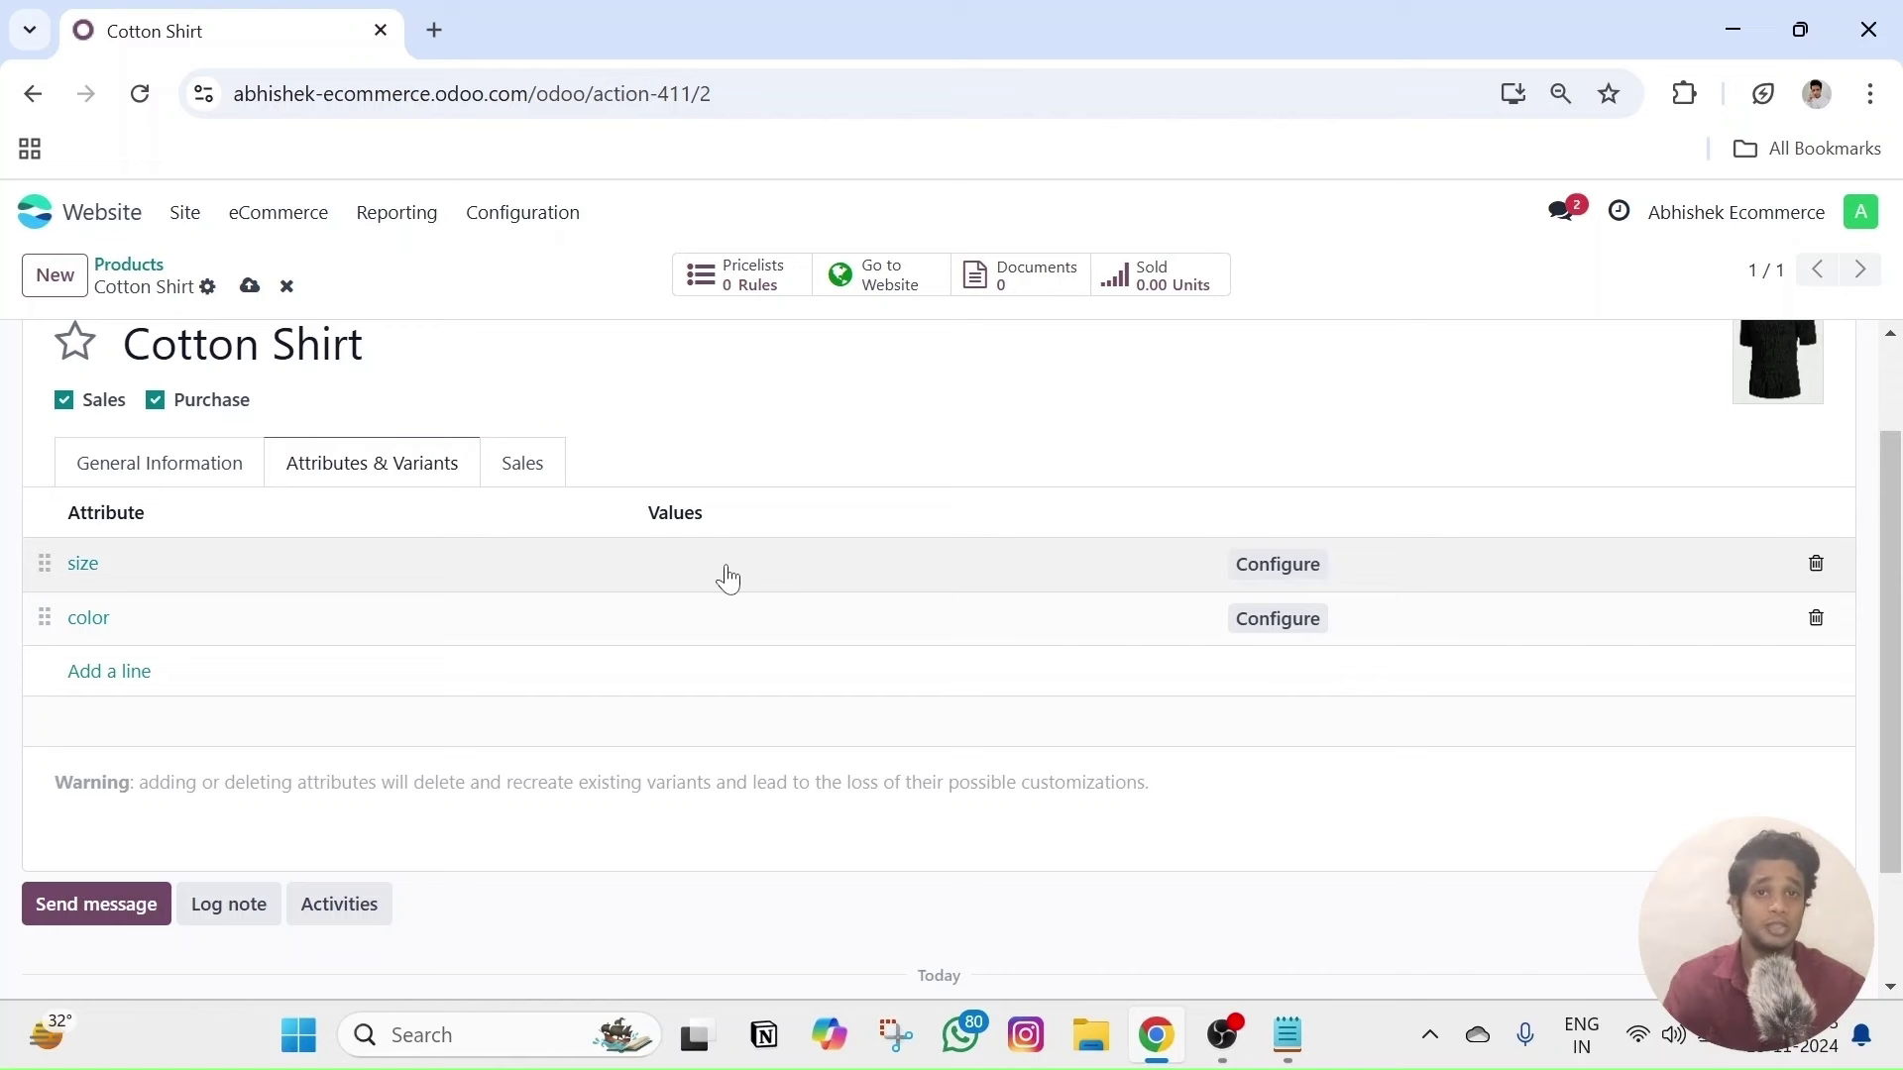
{"action": "left_click", "coordinate": [674, 560]}
{"action": "type", "text": "S"}
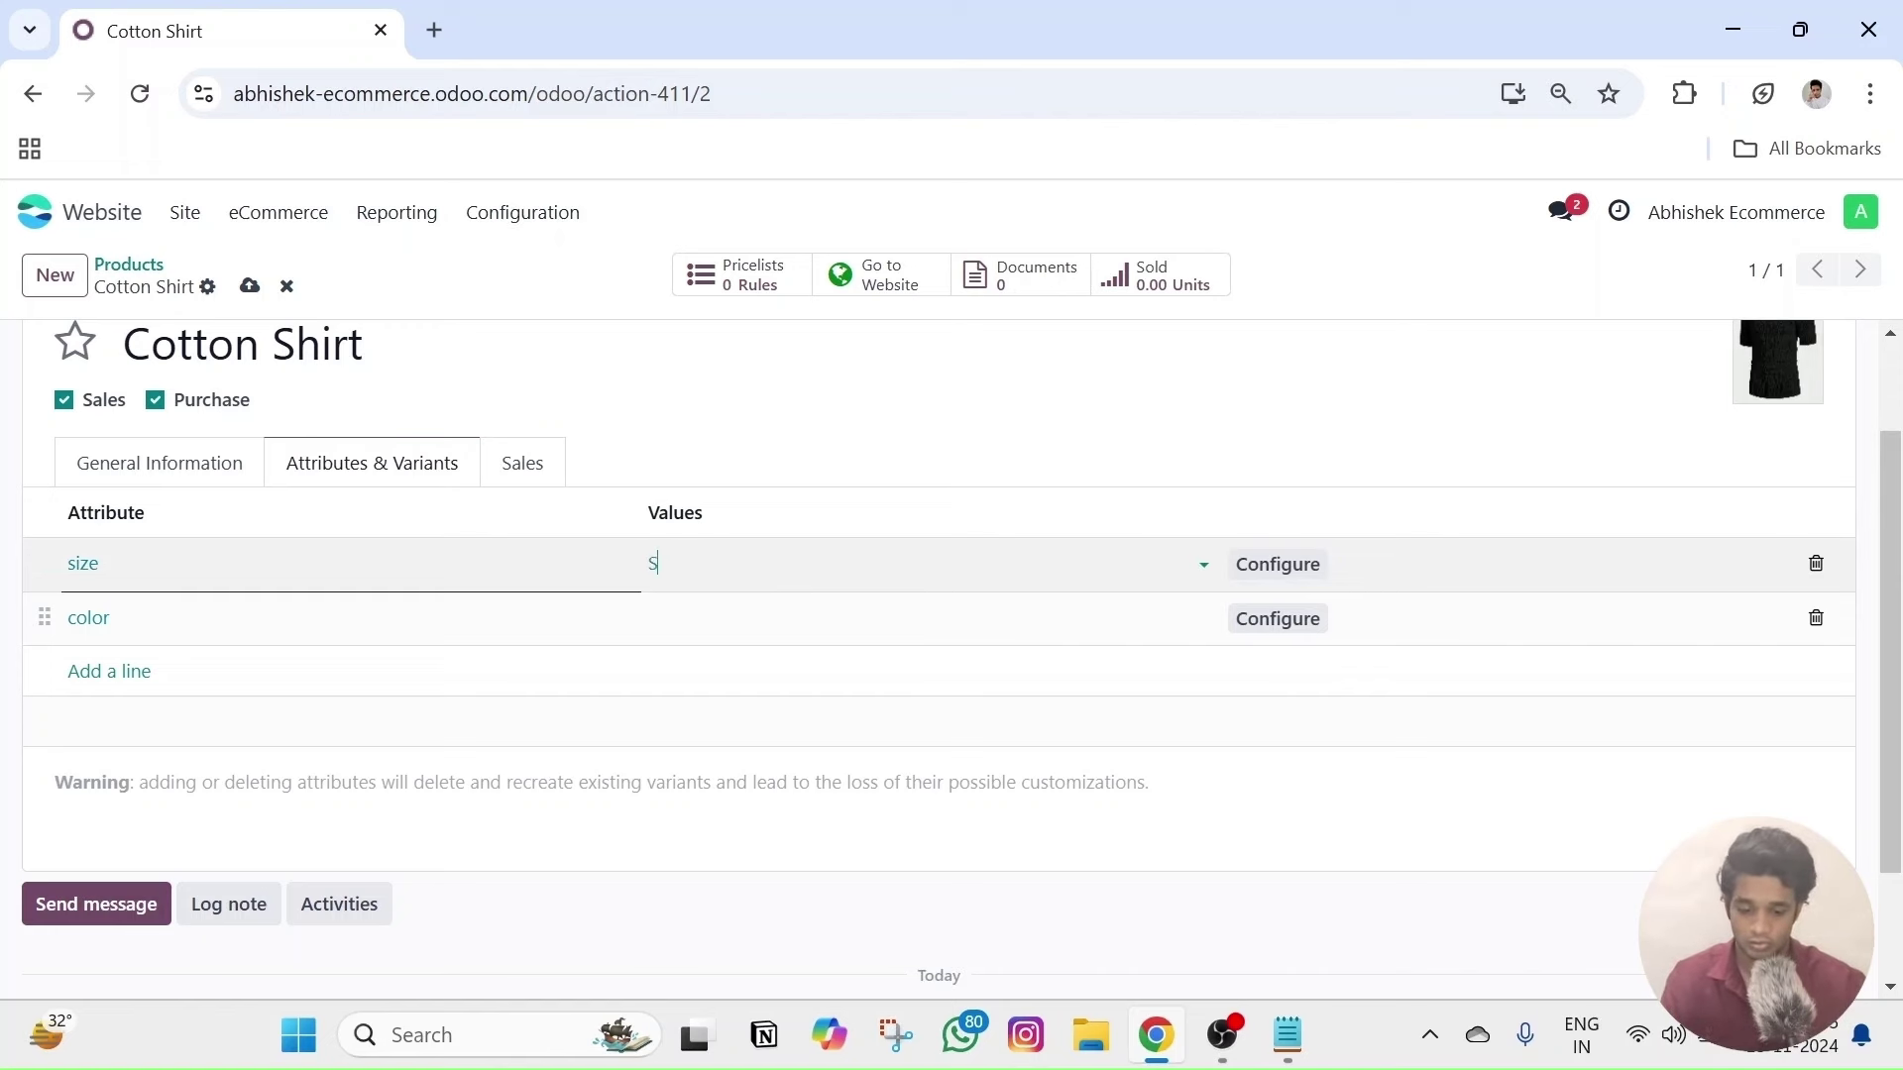
{"action": "type", "text": "makk"}
{"action": "type", "text": "ll"}
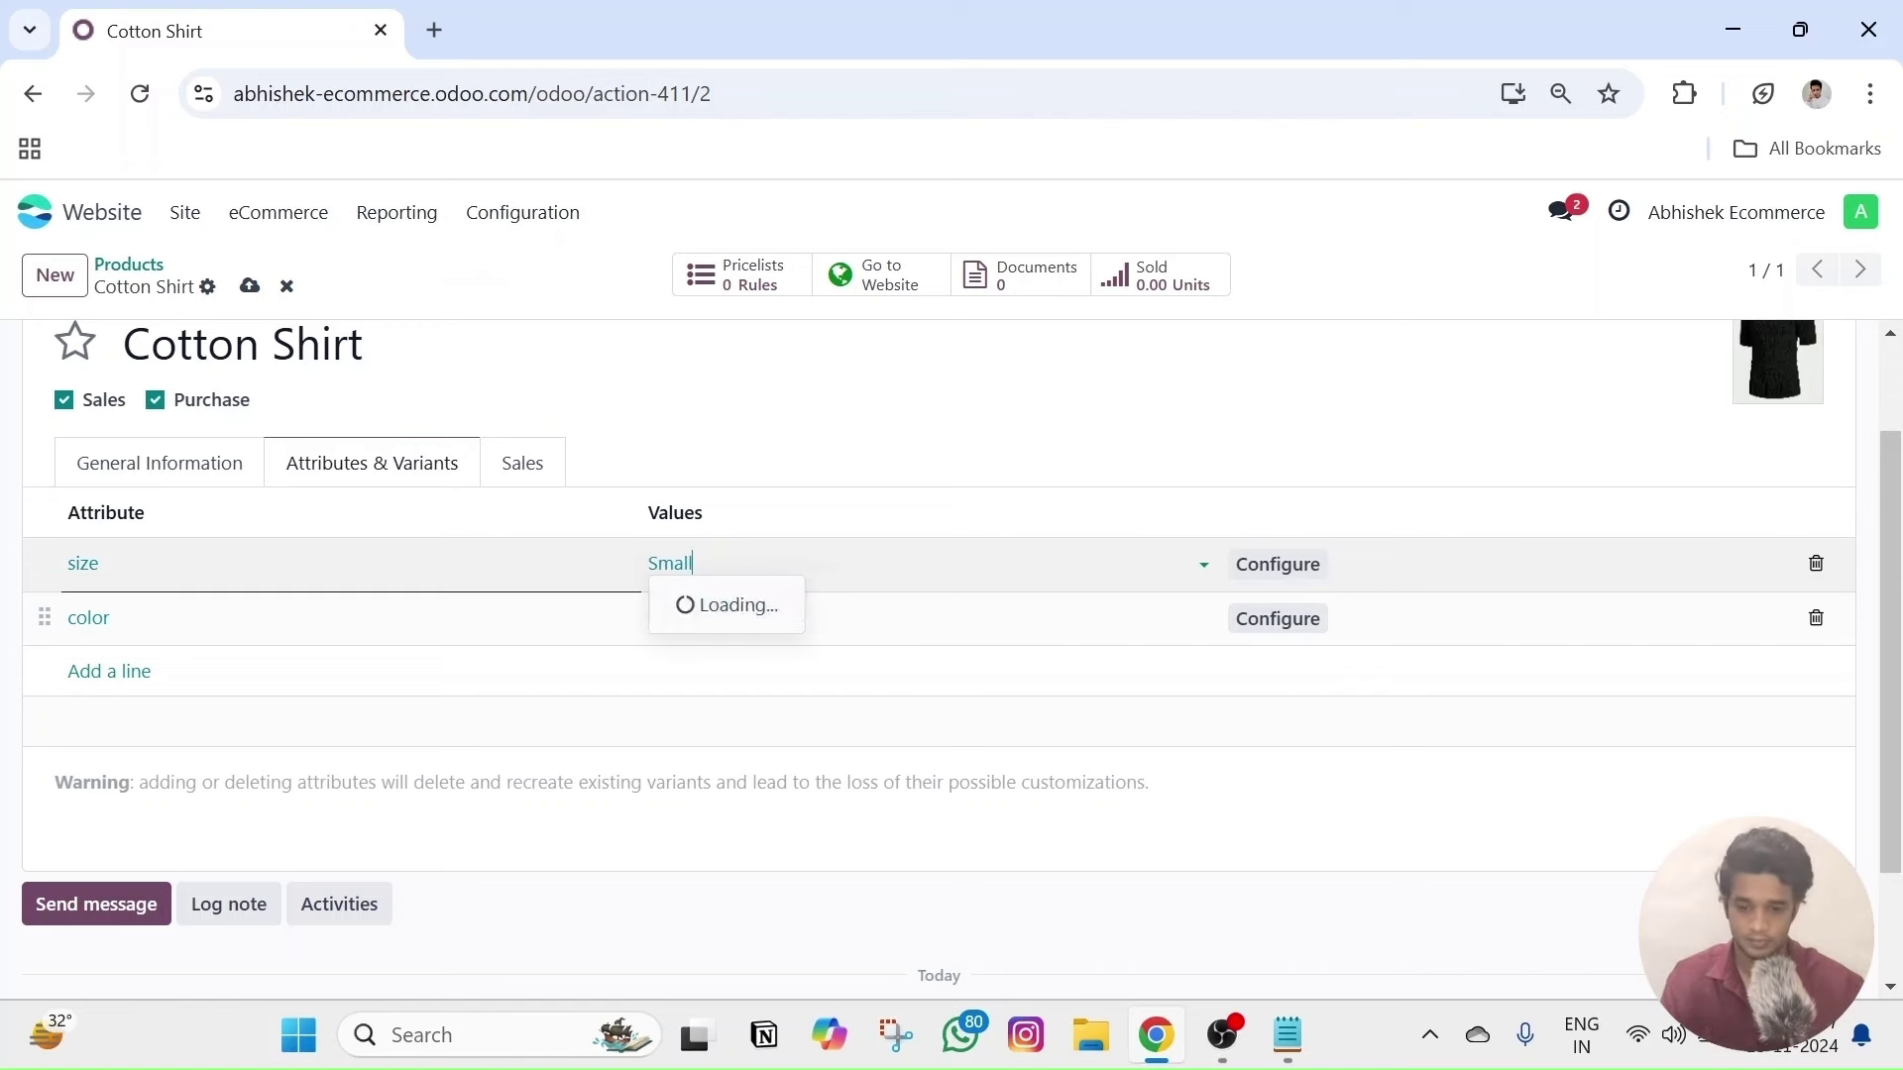
{"action": "left_click", "coordinate": [738, 603]}
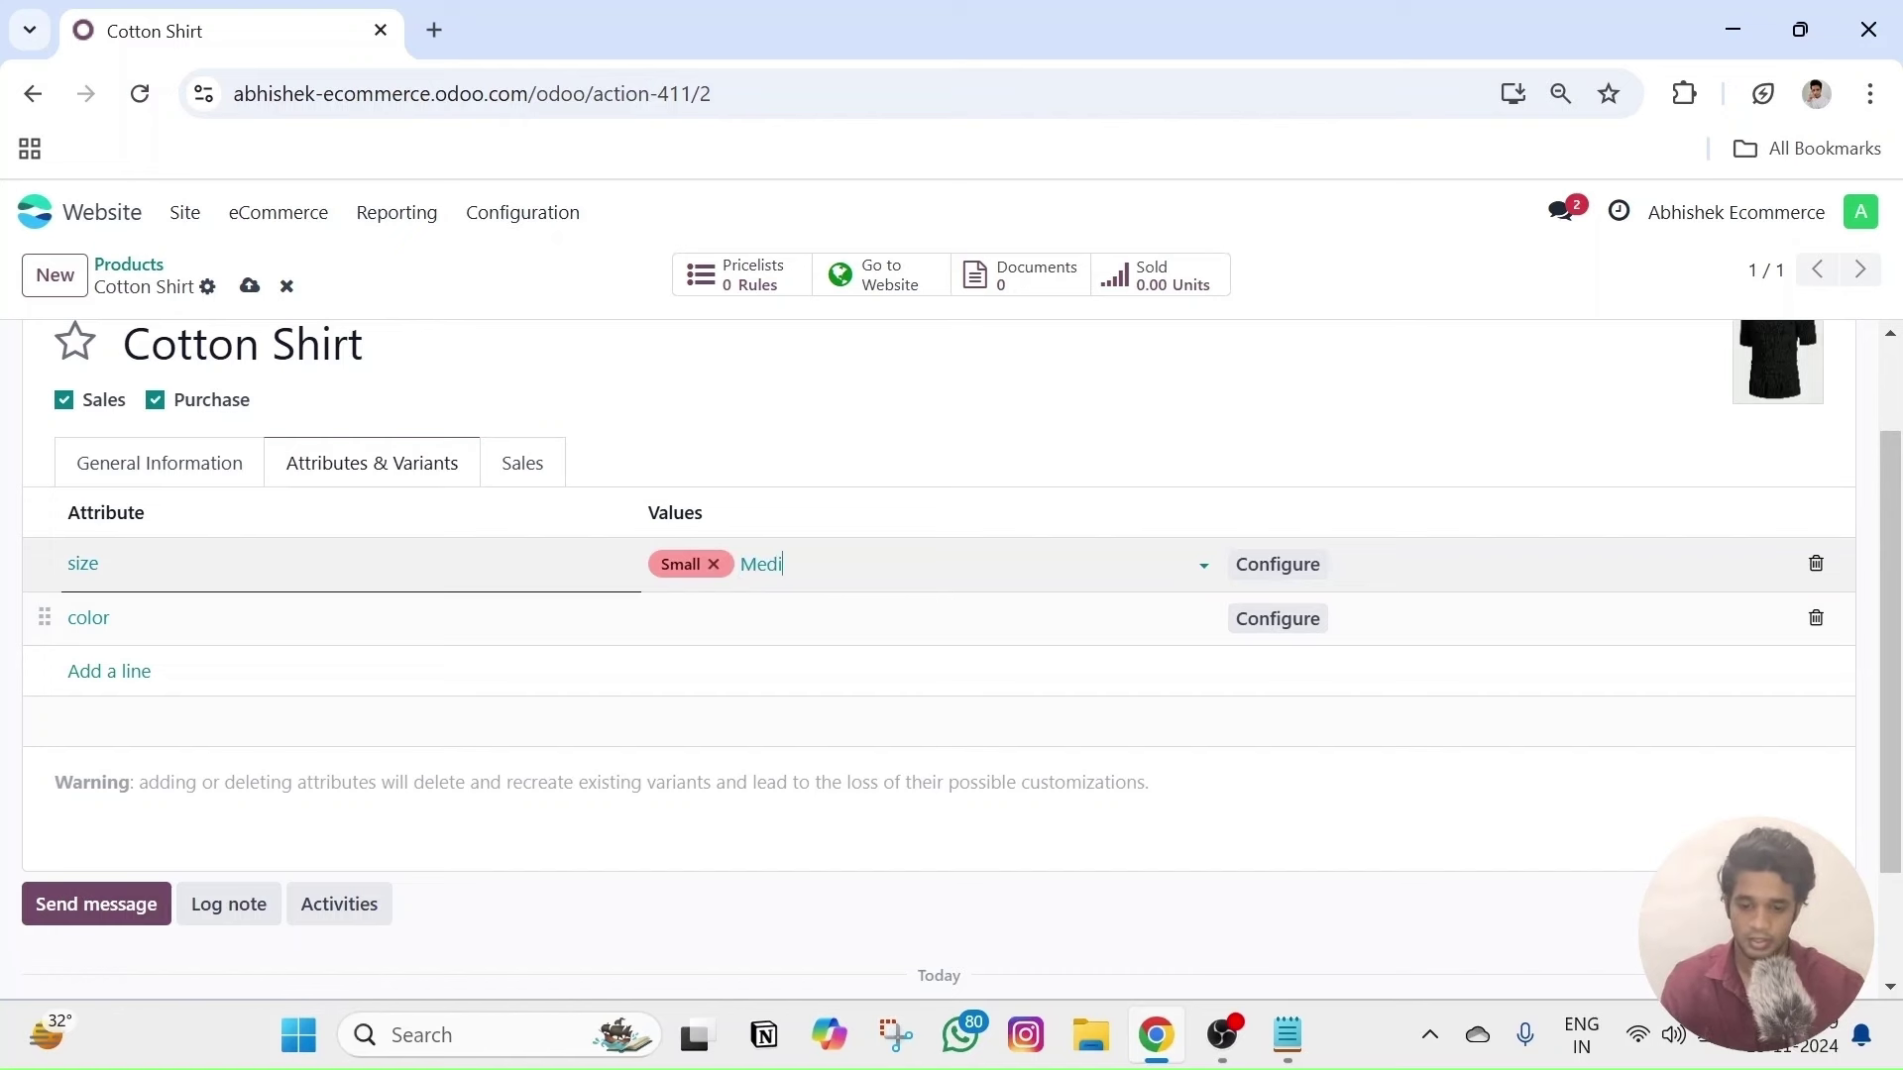
{"action": "type", "text": "Medium"}
{"action": "left_click", "coordinate": [851, 607]}
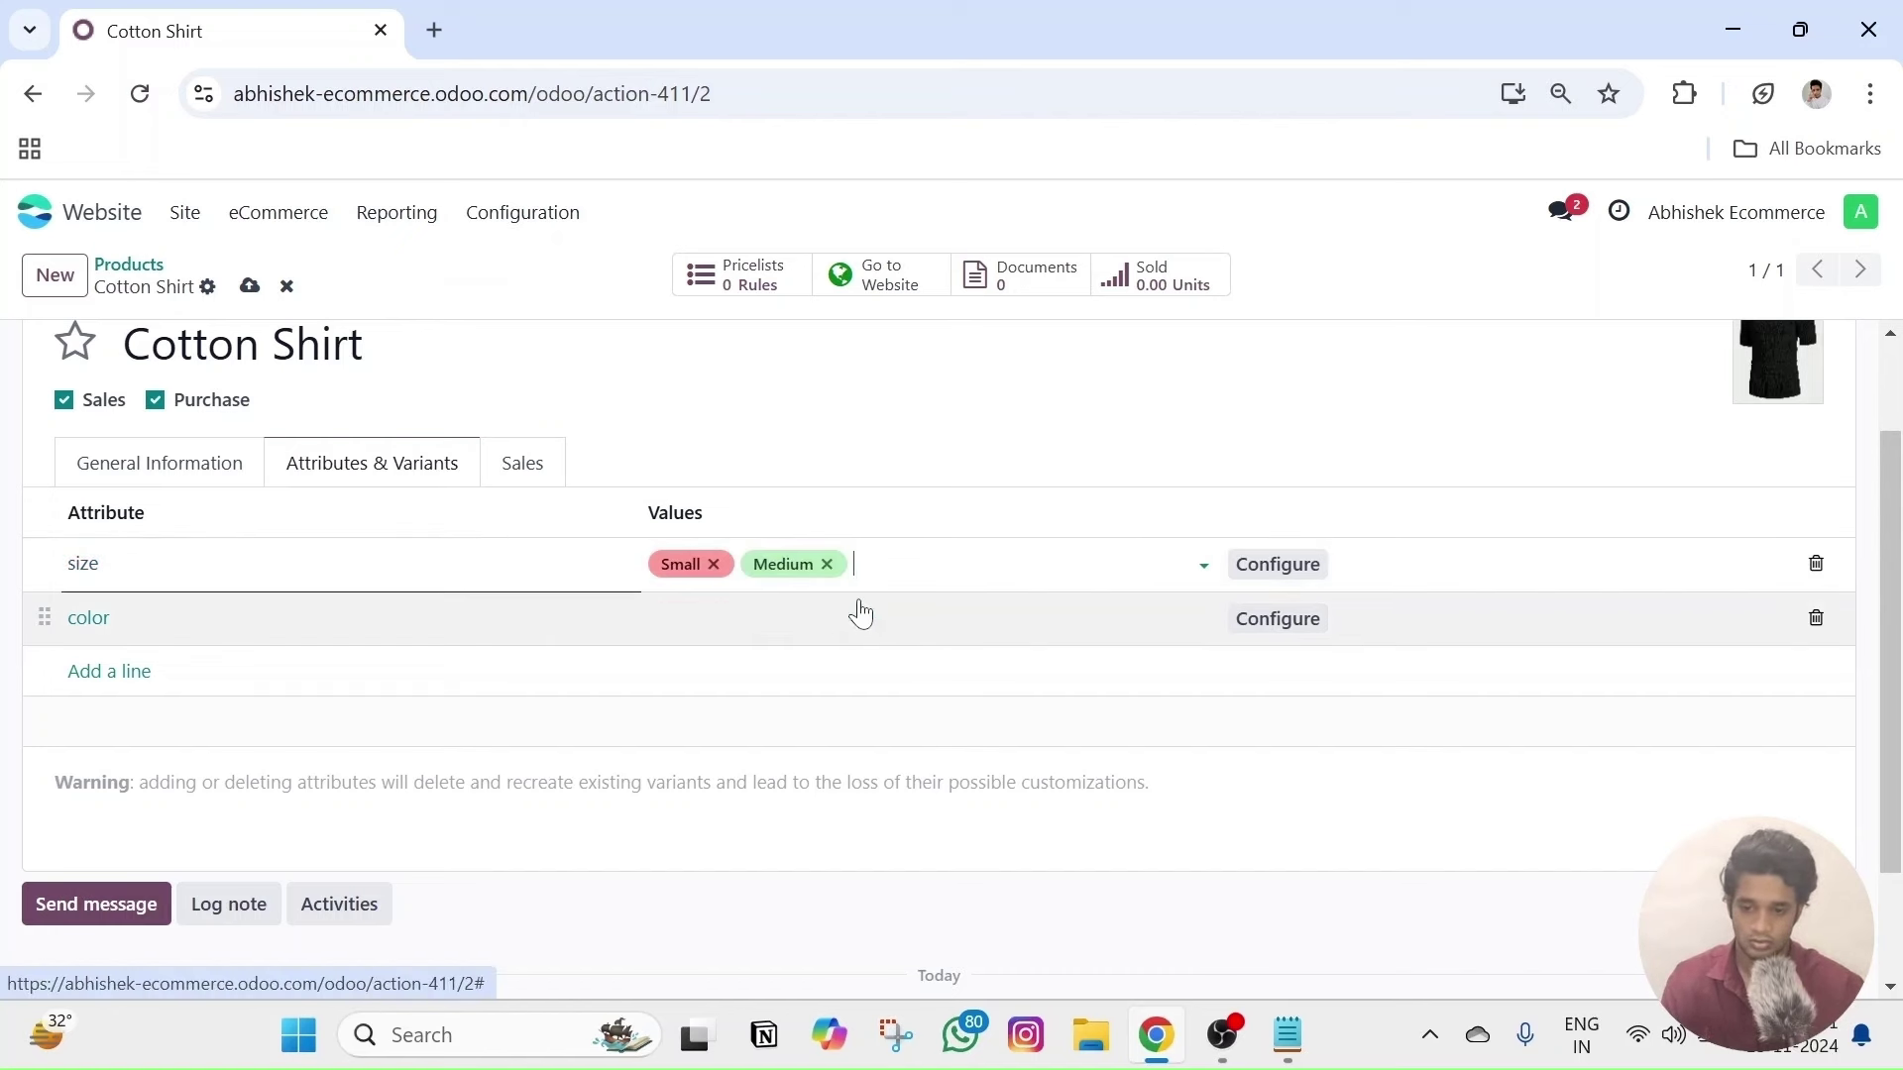
{"action": "type", "text": "Large"}
{"action": "left_click", "coordinate": [861, 607]}
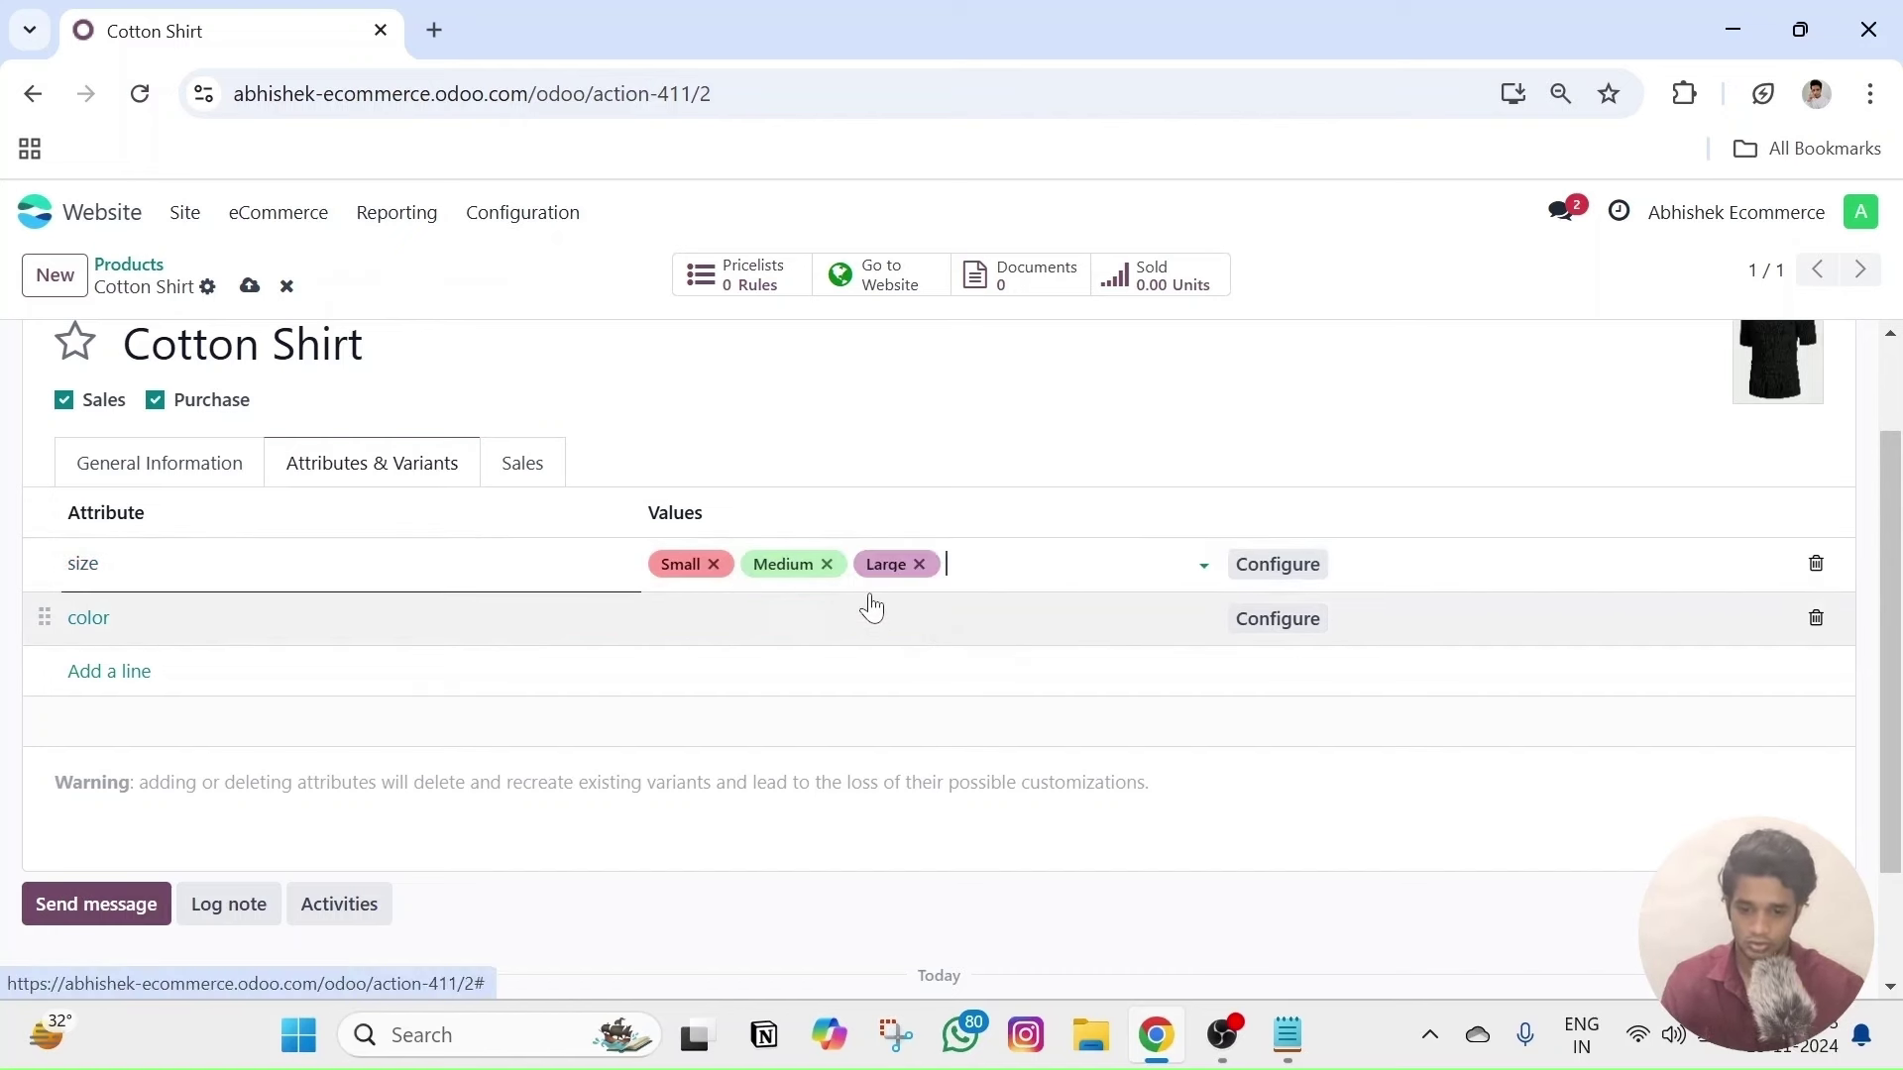
{"action": "type", "text": "Extra L"}
{"action": "key", "text": "BackSpace"}
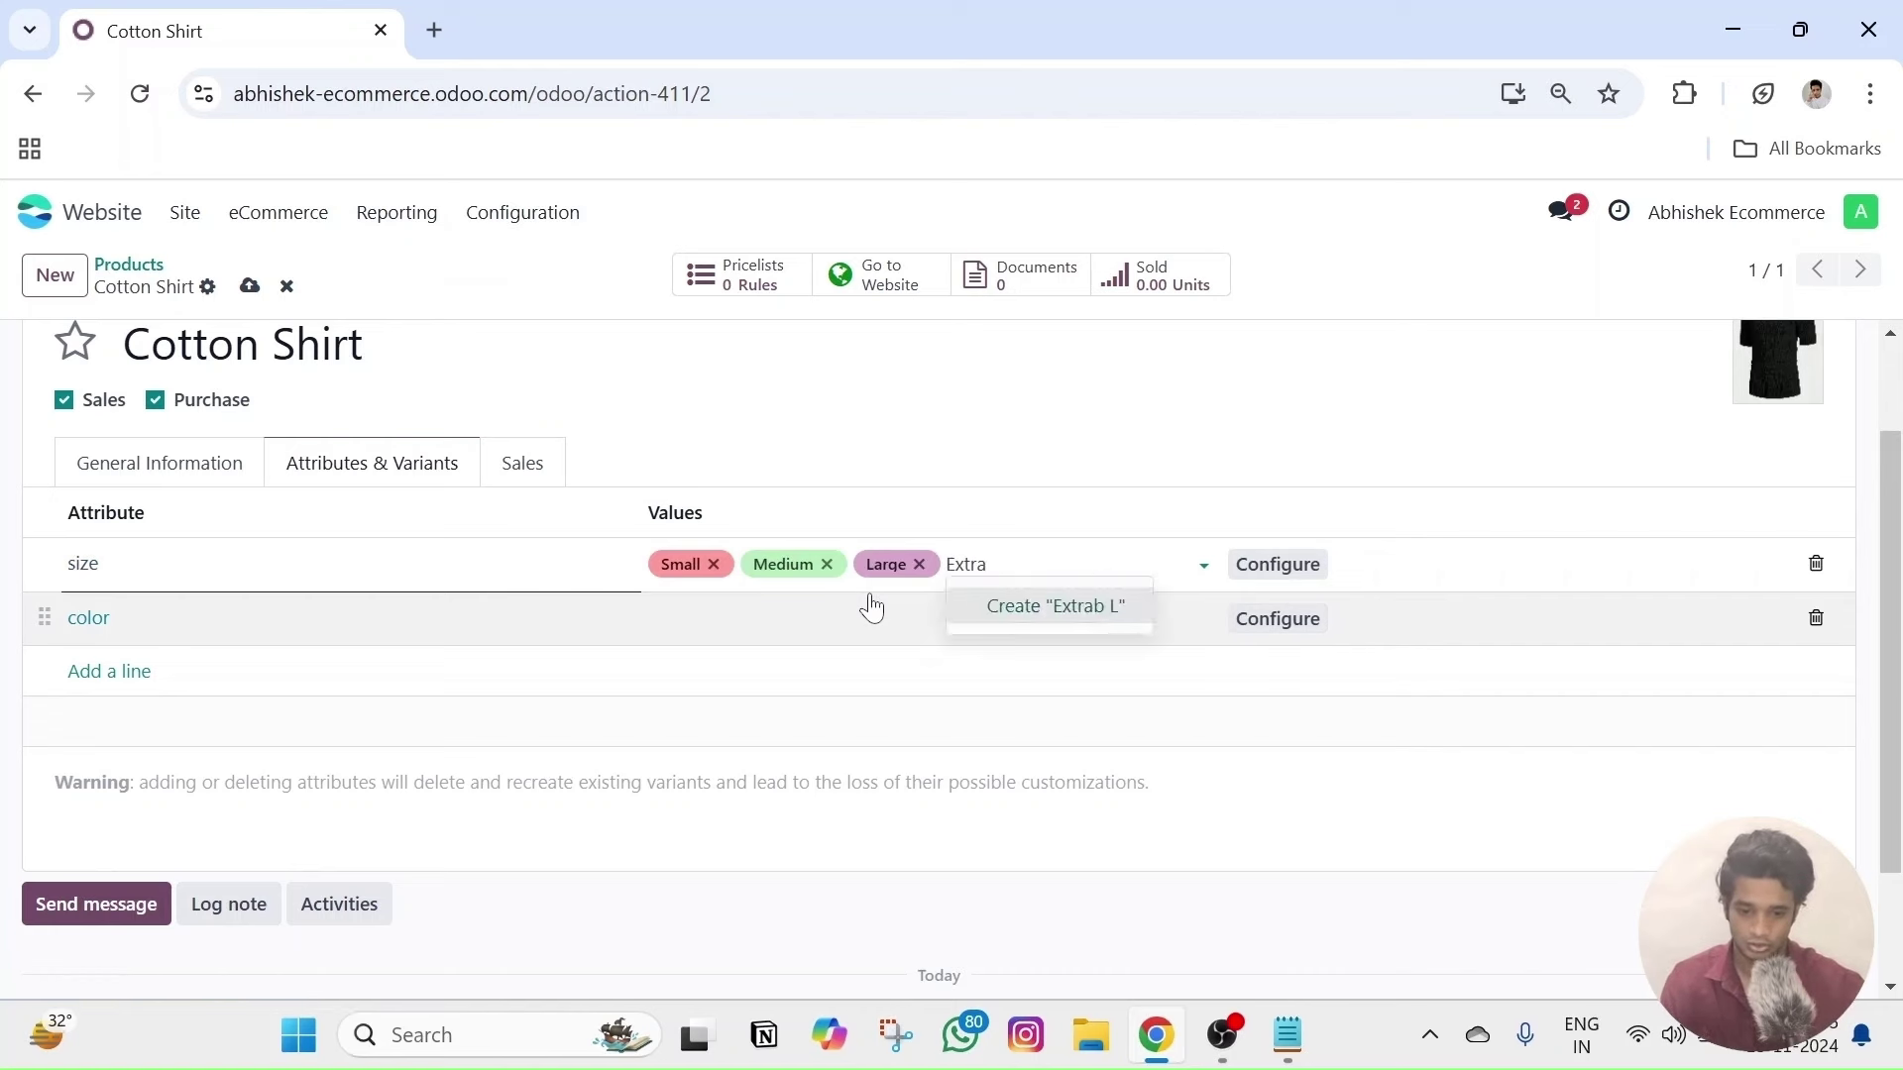
{"action": "type", "text": "Large"}
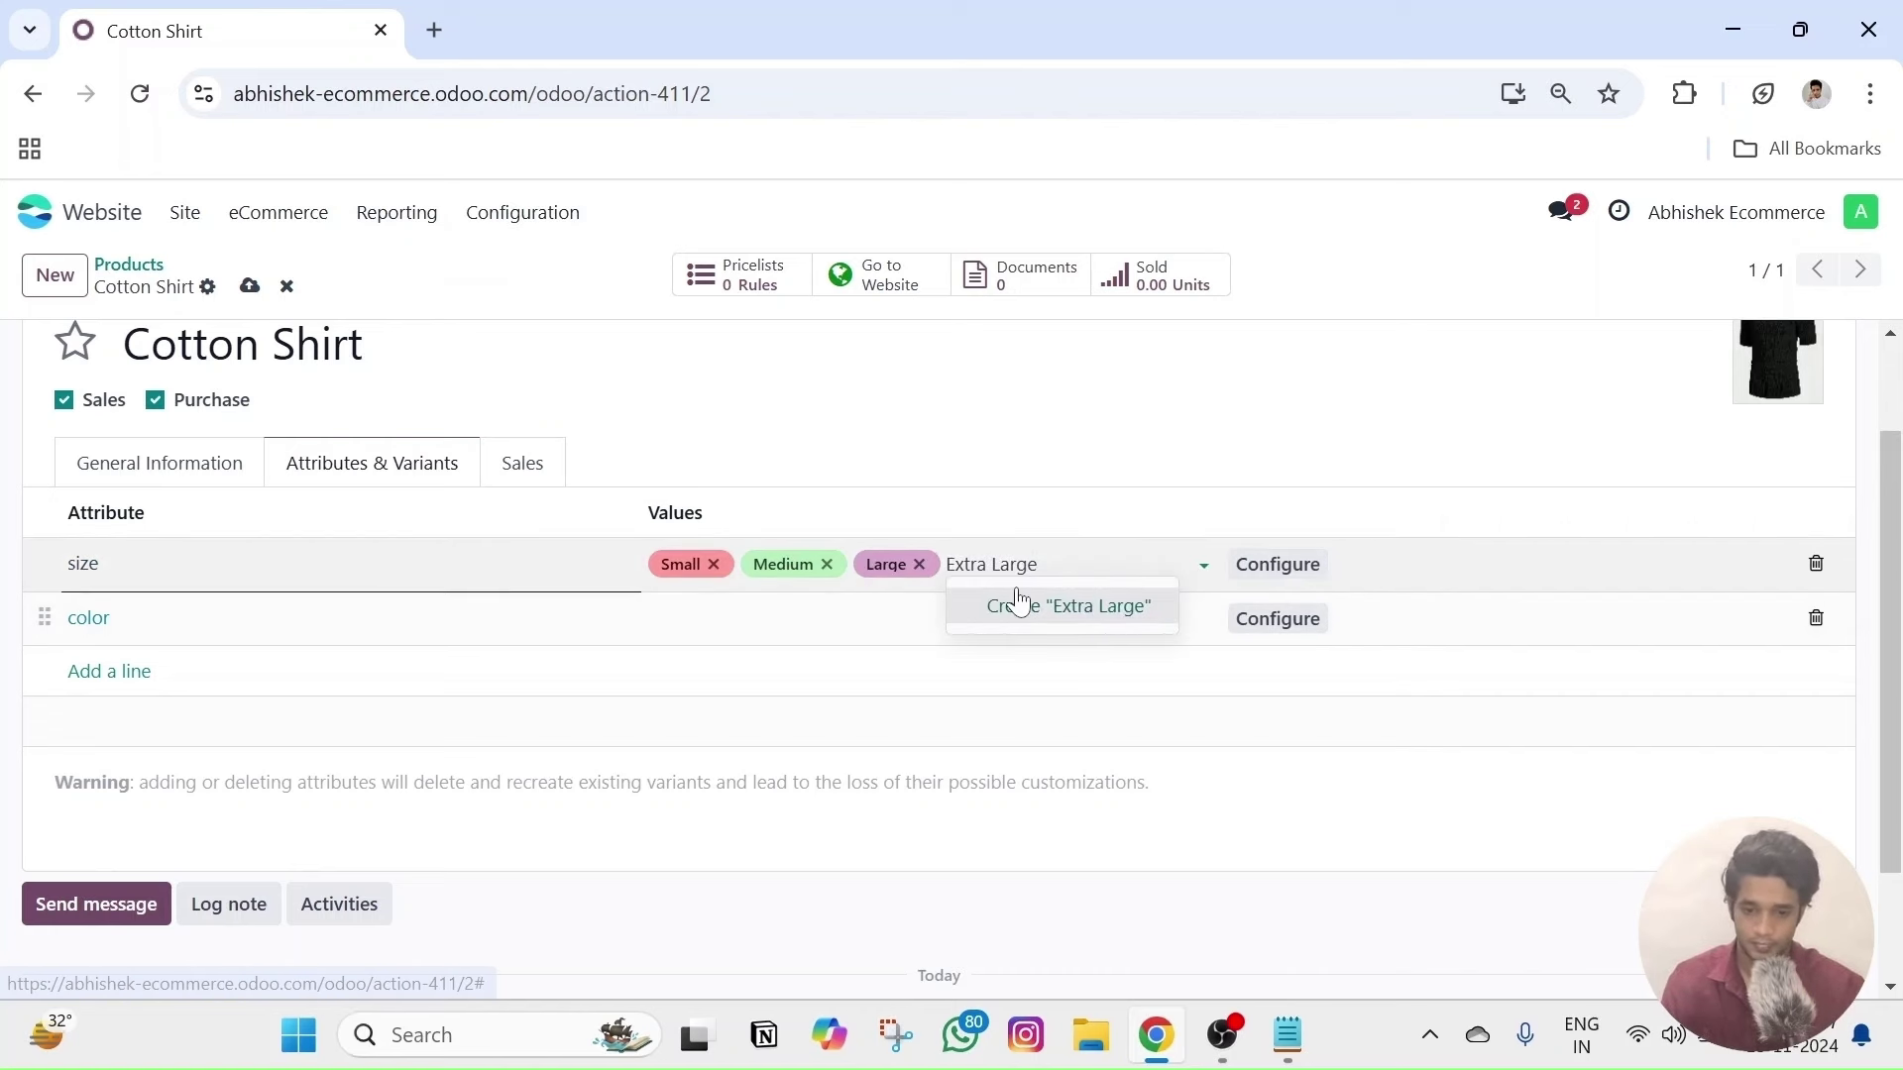
{"action": "left_click", "coordinate": [1011, 605]}
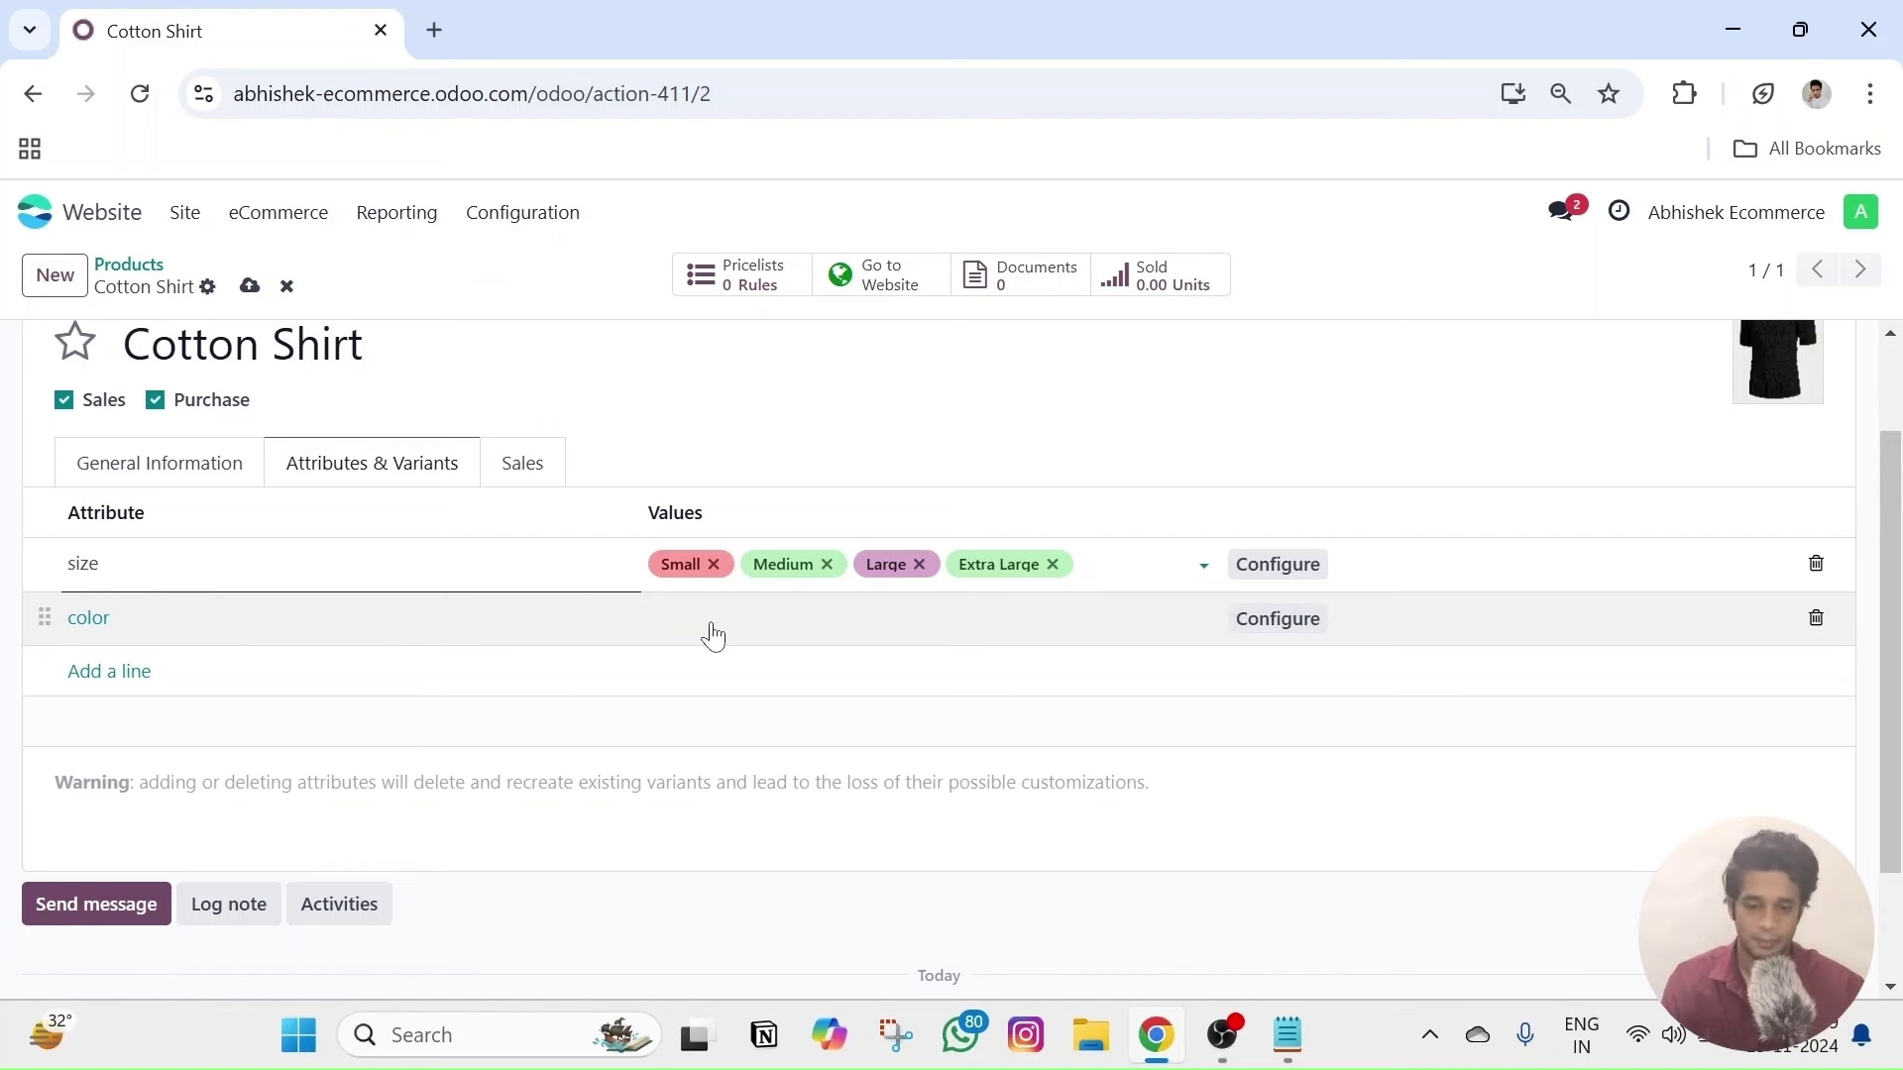
- Give the color line Black and White values and save the product
{"action": "left_click", "coordinate": [705, 622]}
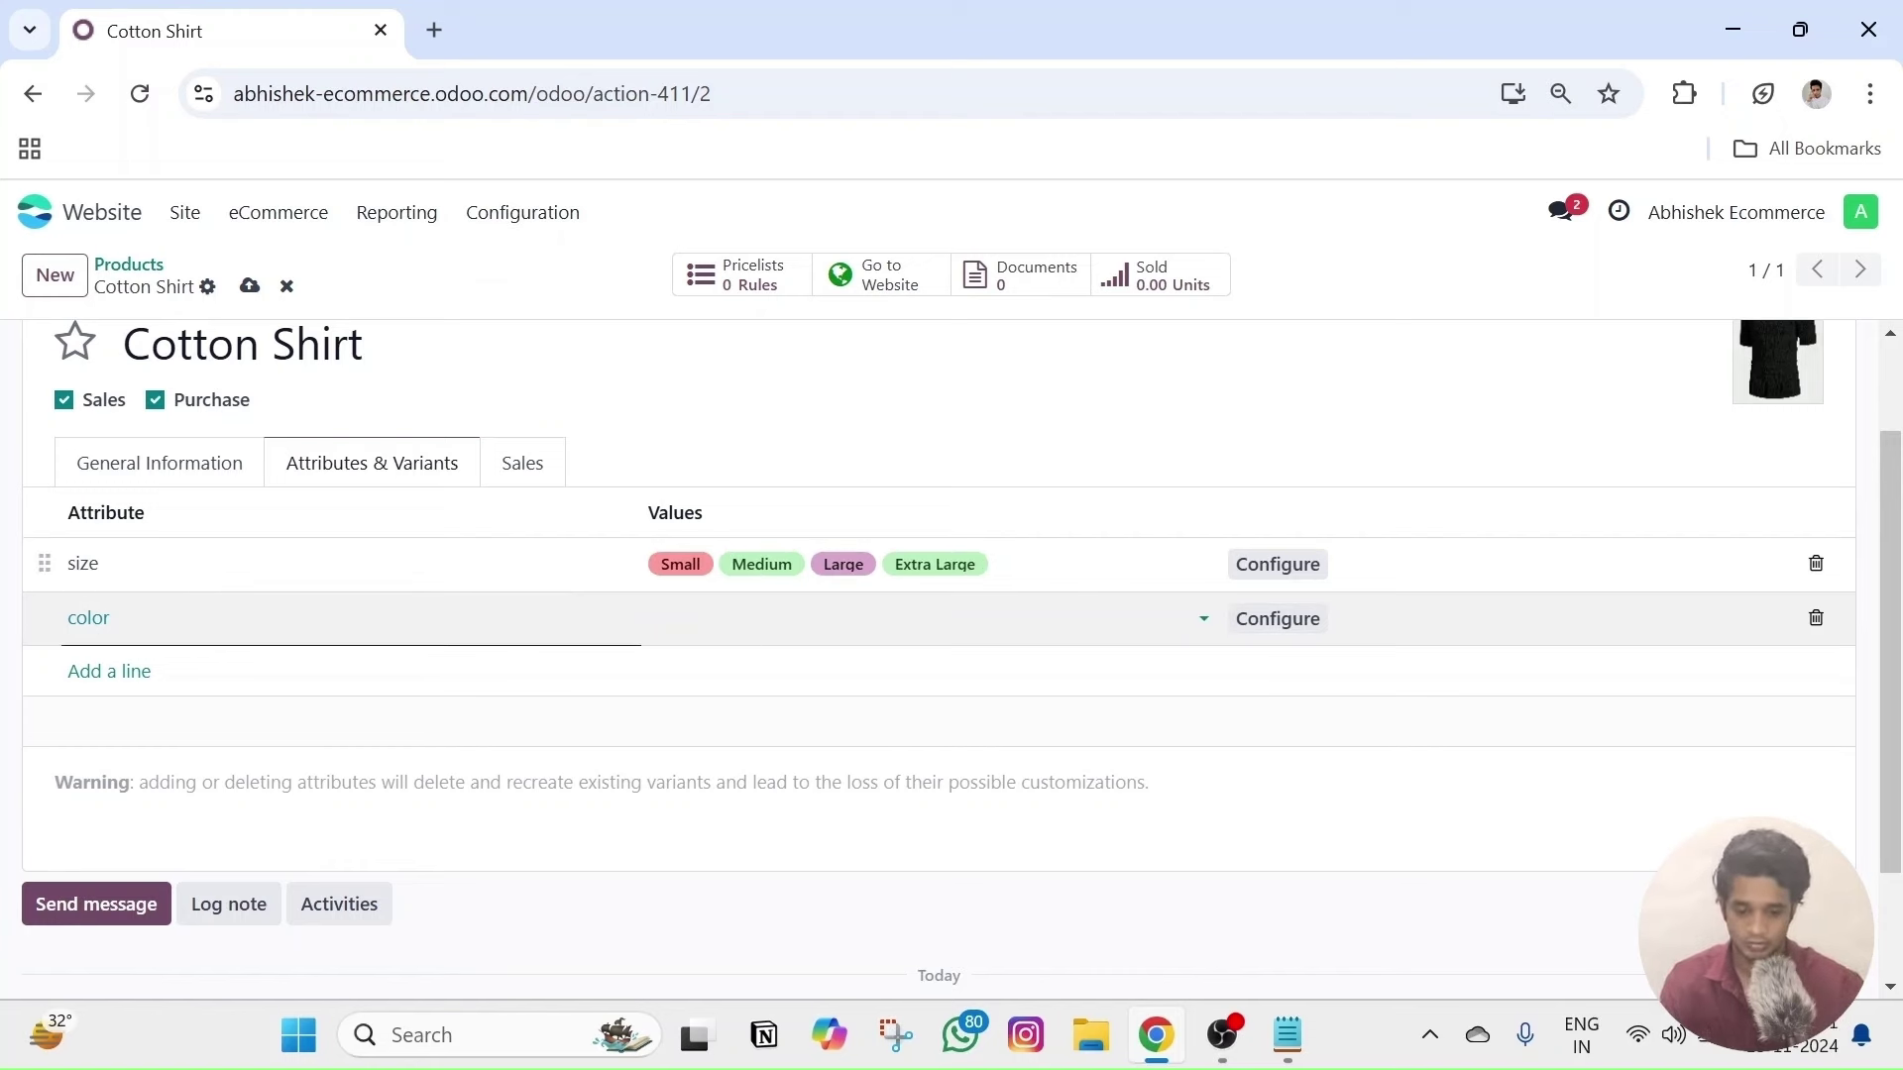
{"action": "type", "text": "Black"}
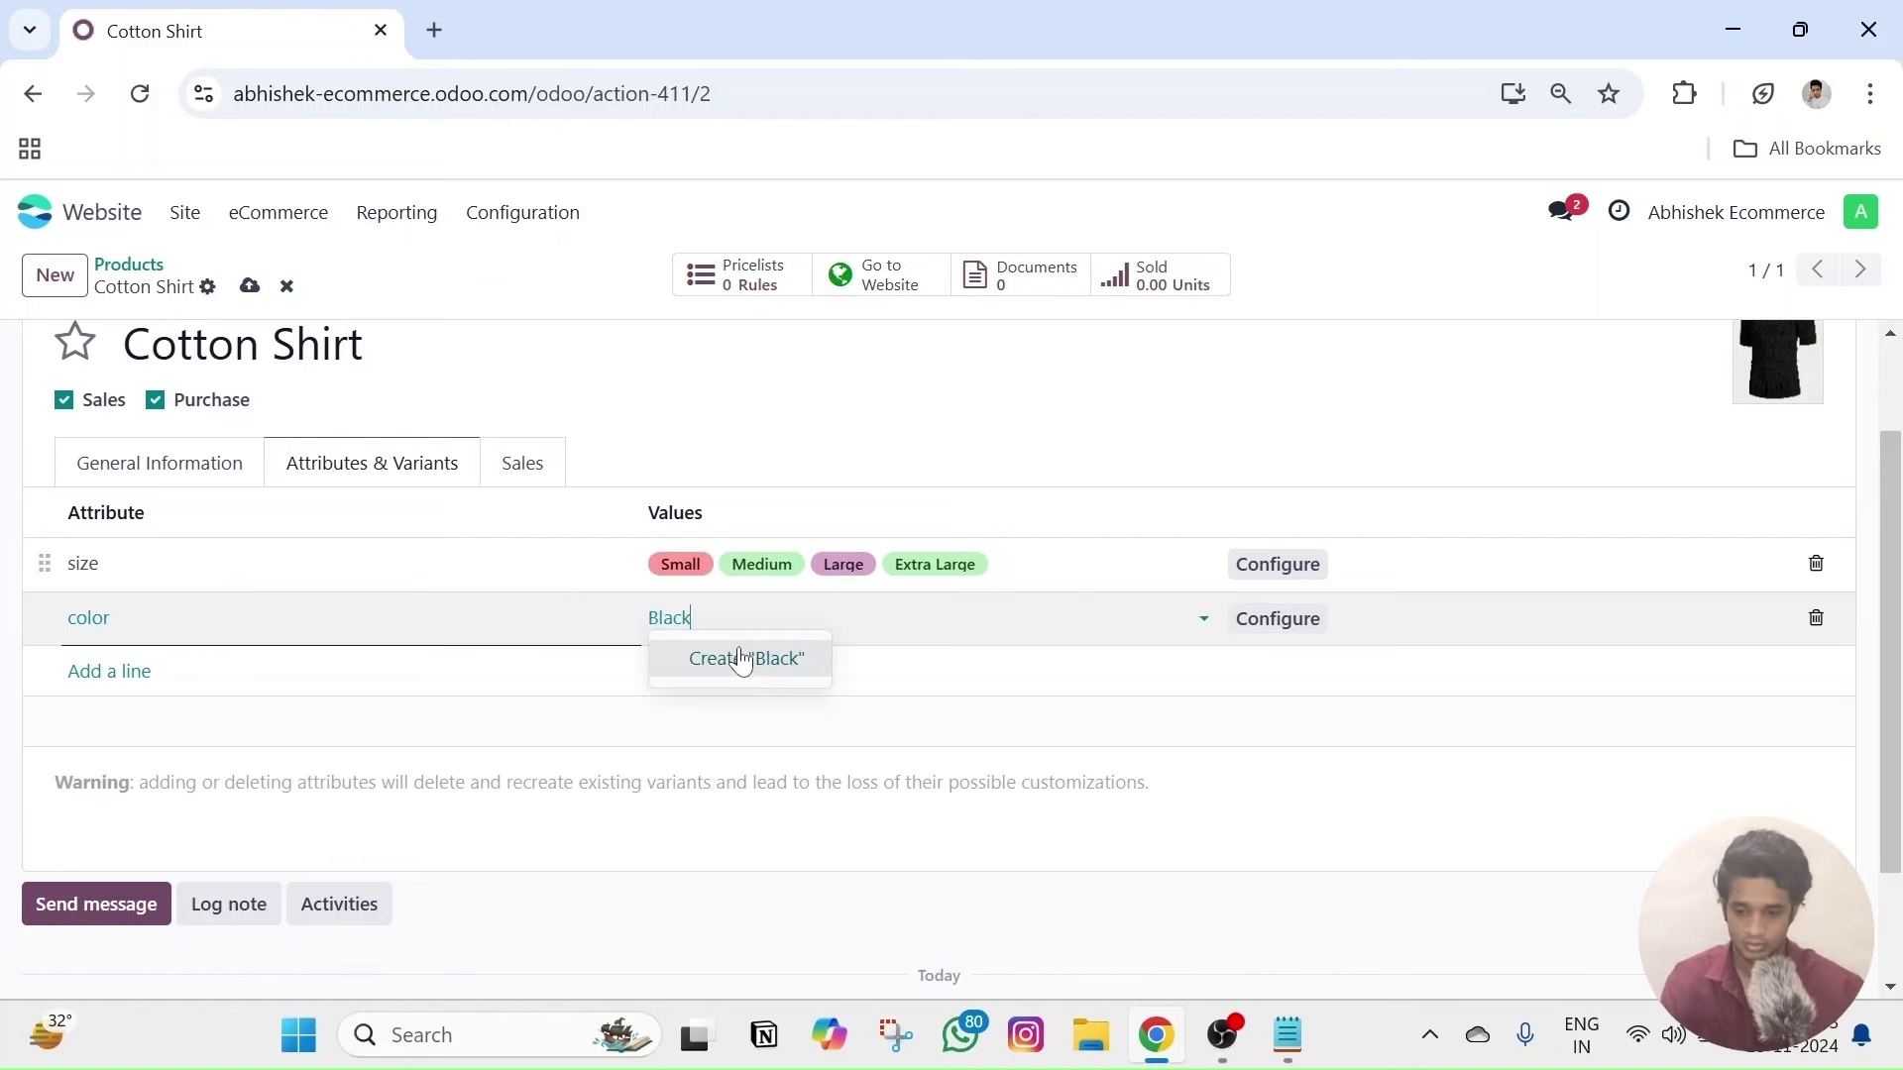
{"action": "left_click", "coordinate": [739, 658]}
{"action": "type", "text": "White"}
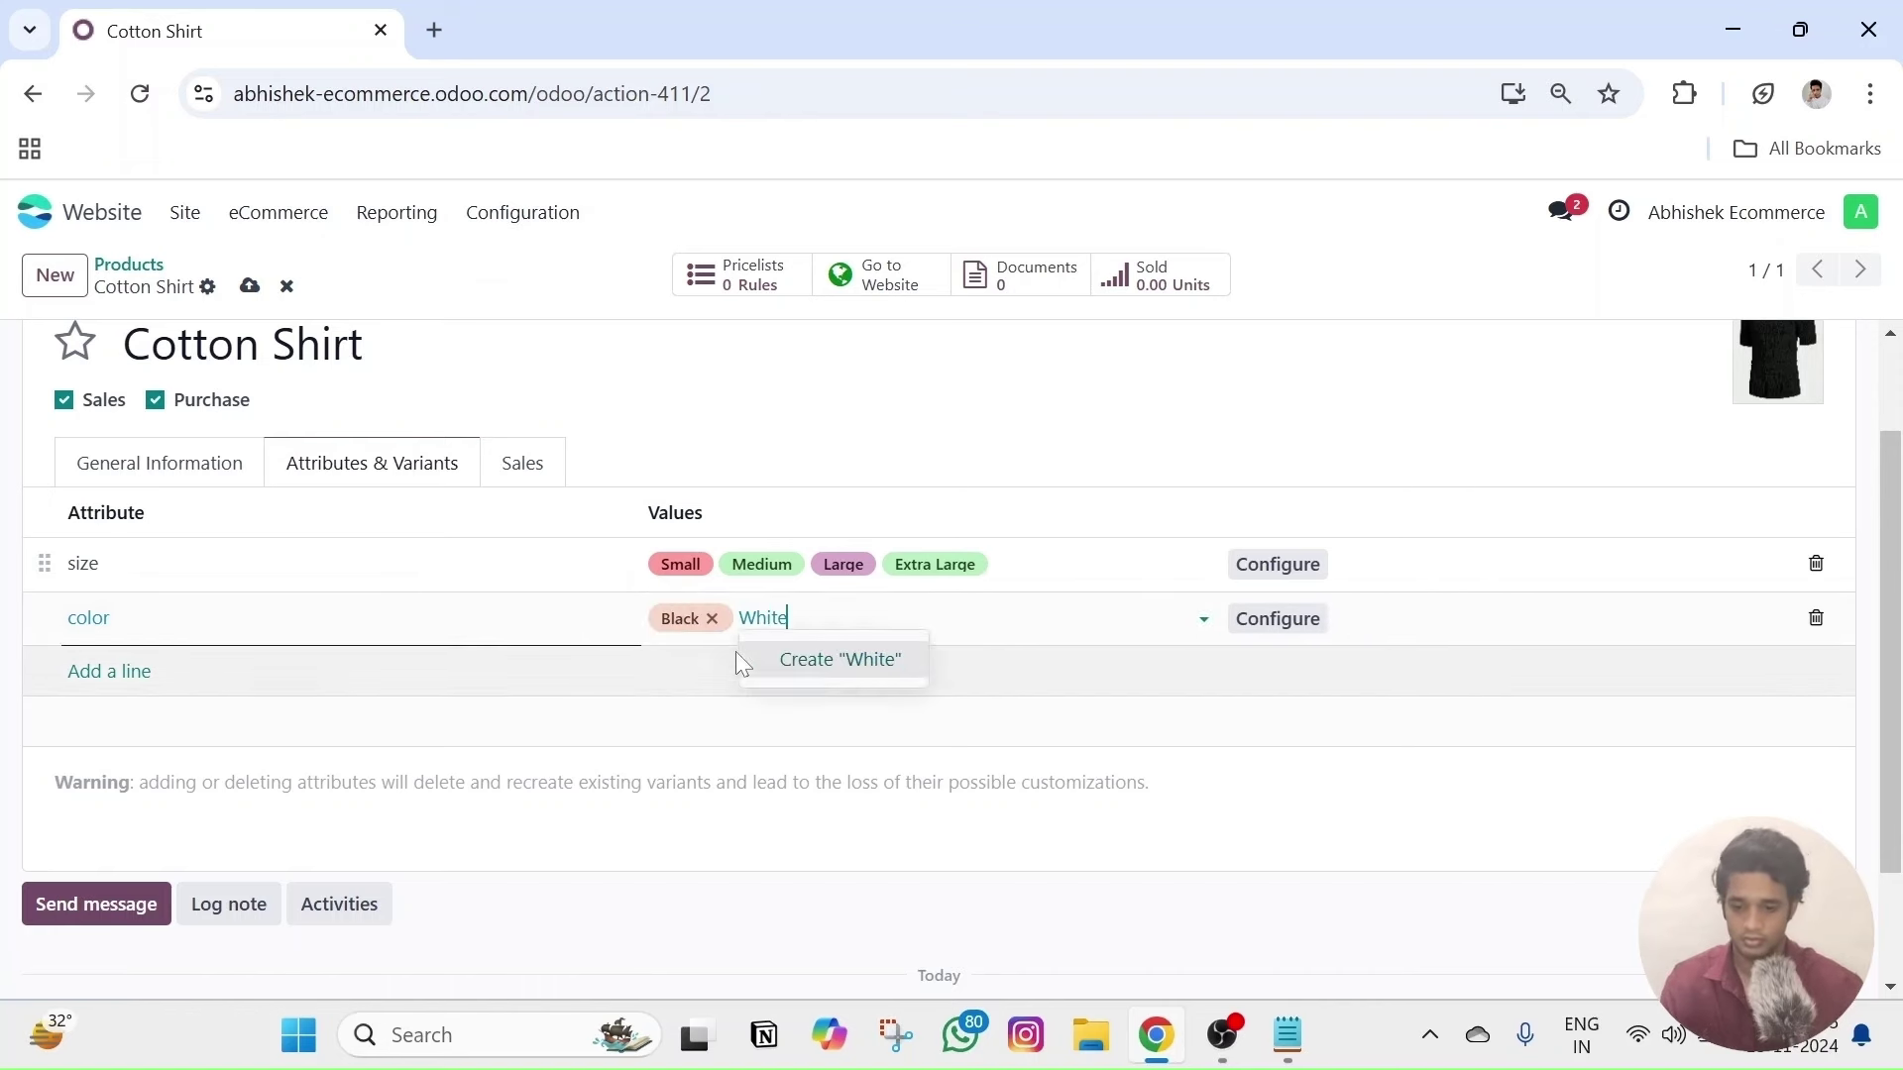
{"action": "left_click", "coordinate": [829, 658]}
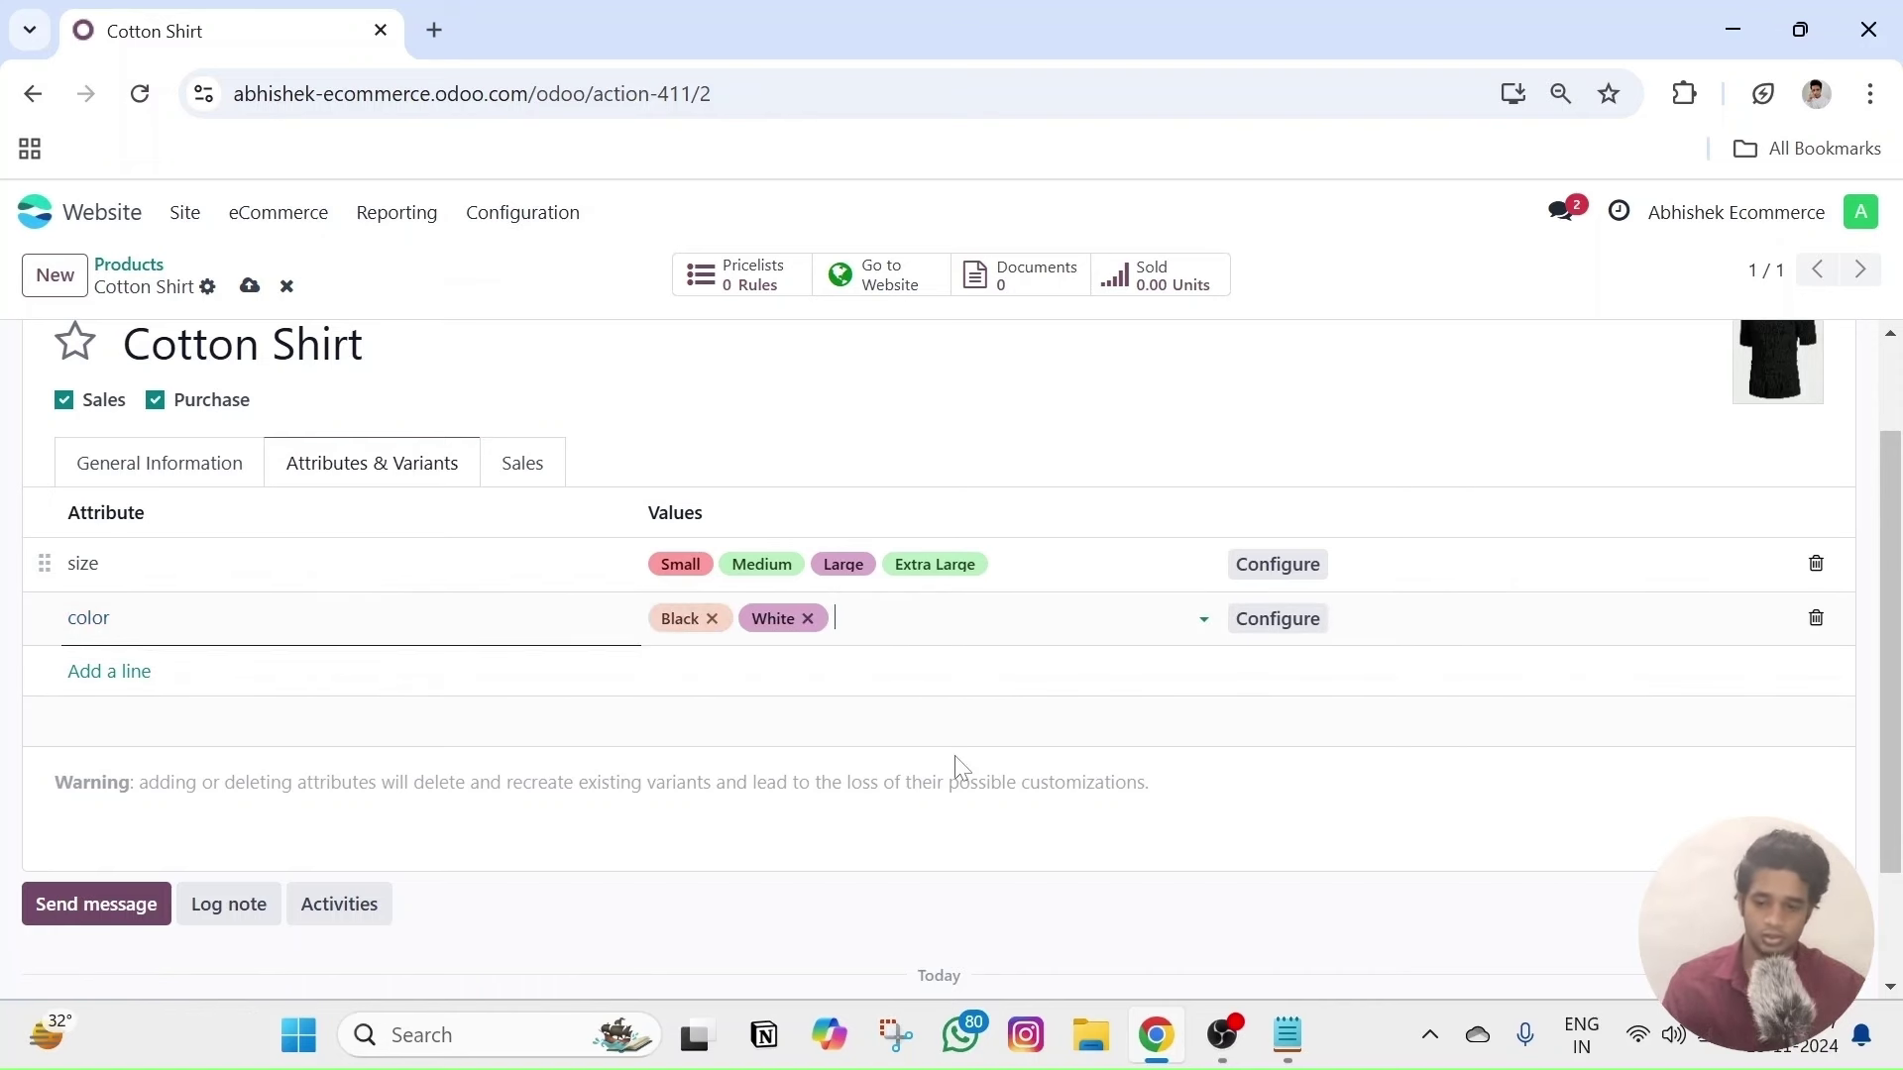
{"action": "key", "text": "ctrl+s"}
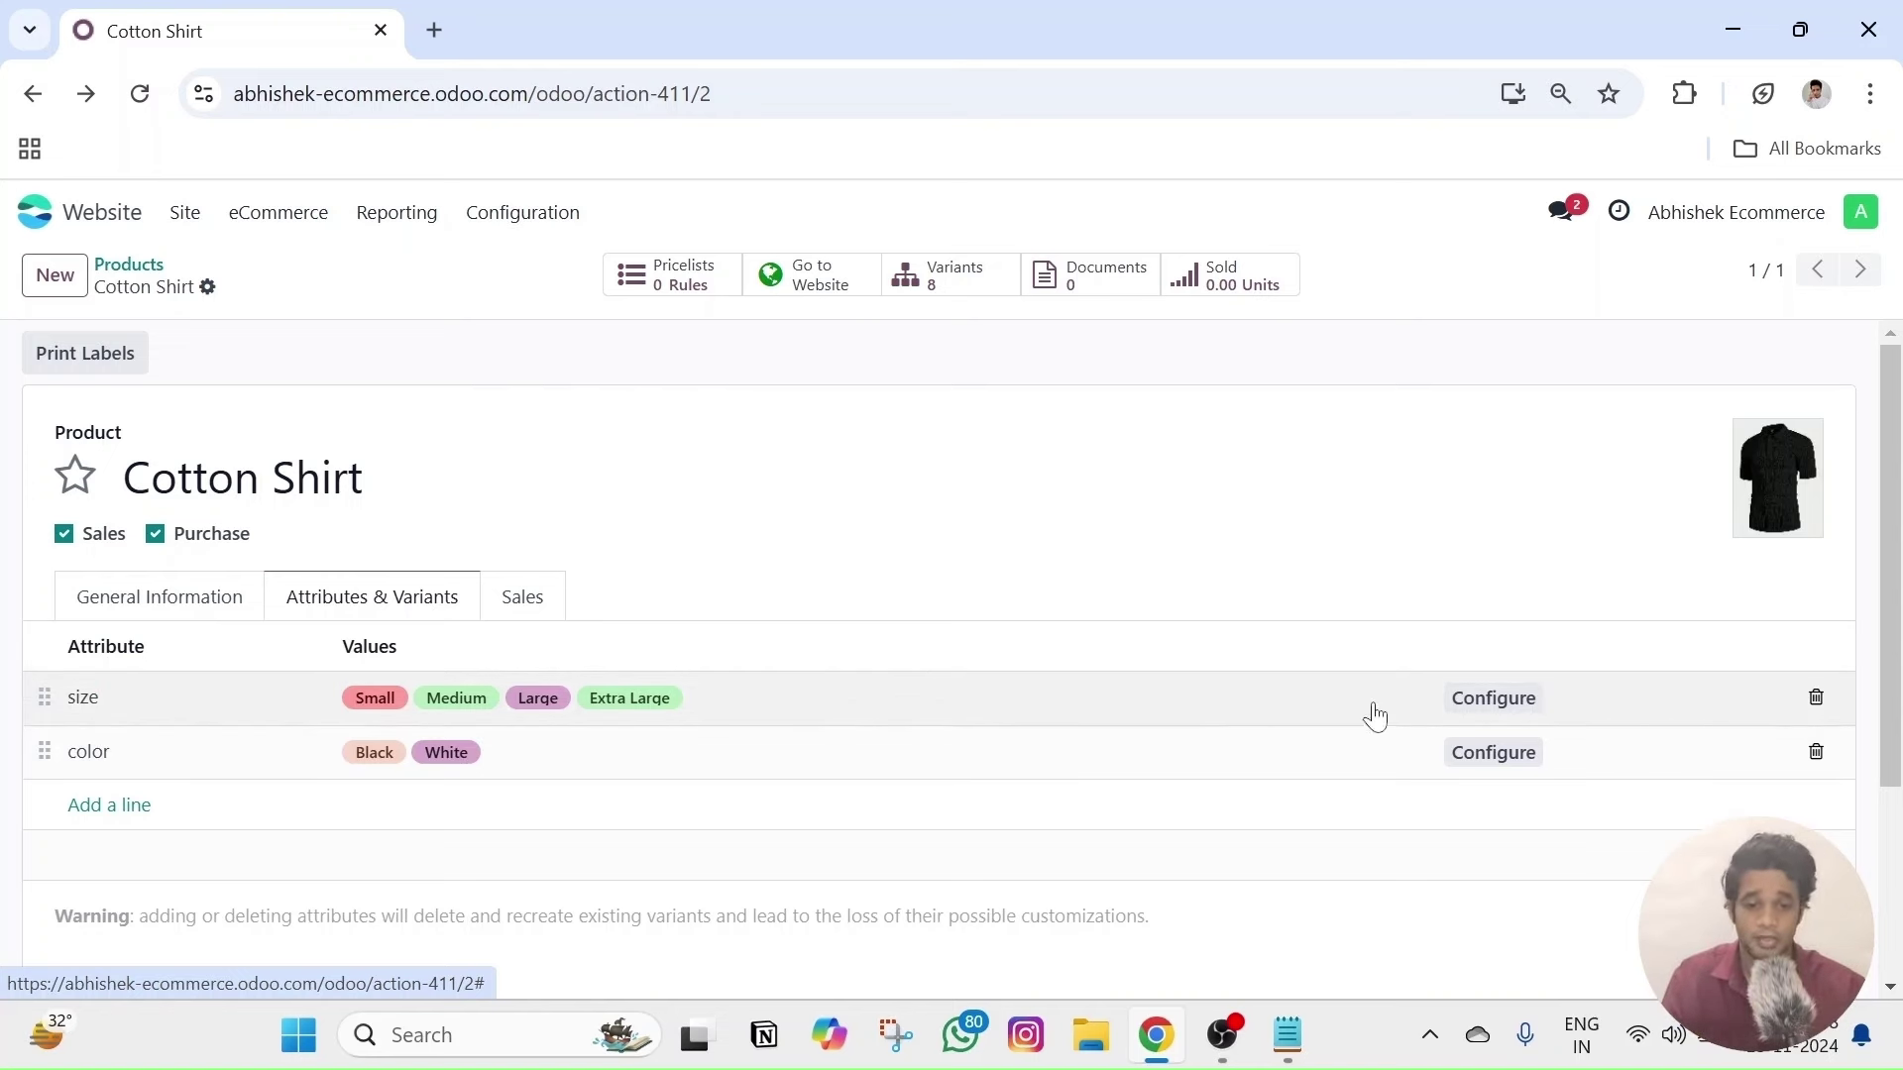
- Open the size attribute and set Small's default extra price to 100.00
{"action": "left_click", "coordinate": [81, 712]}
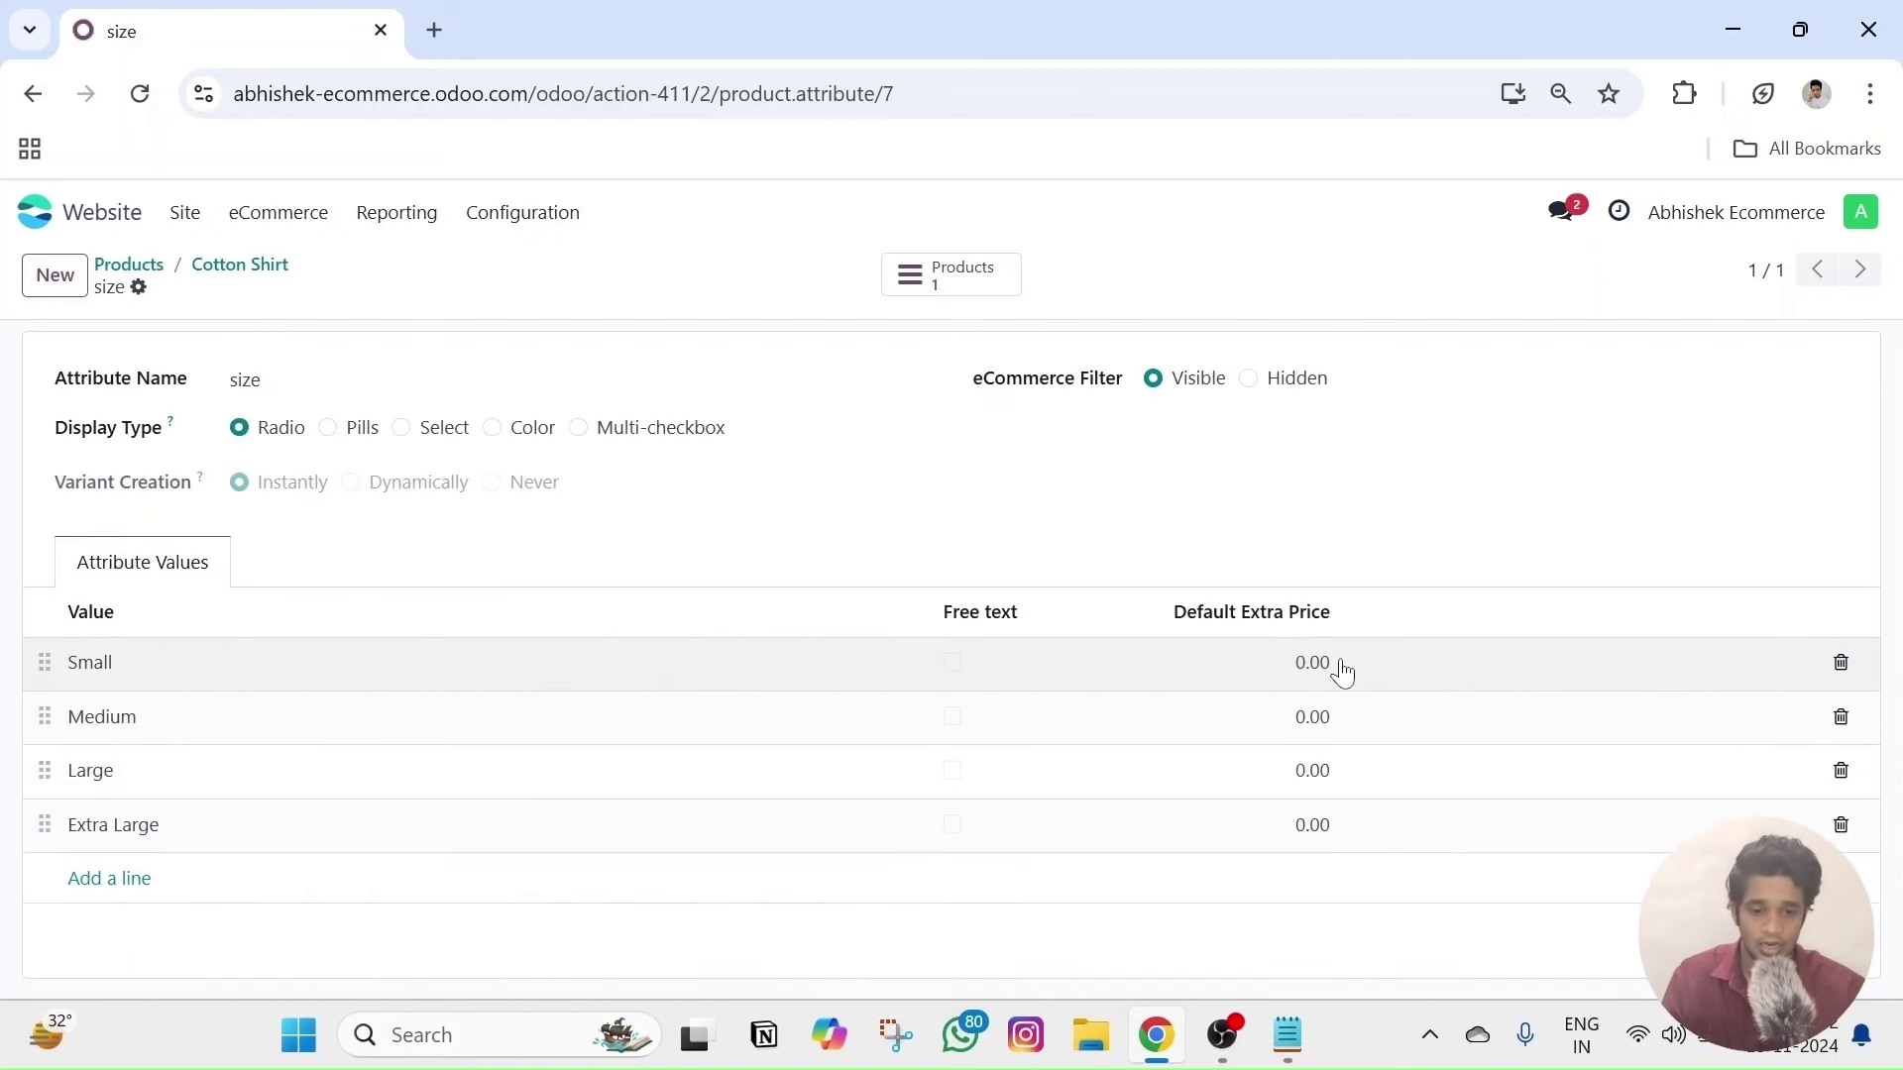
{"action": "left_click", "coordinate": [1328, 663]}
{"action": "left_click", "coordinate": [1366, 501]}
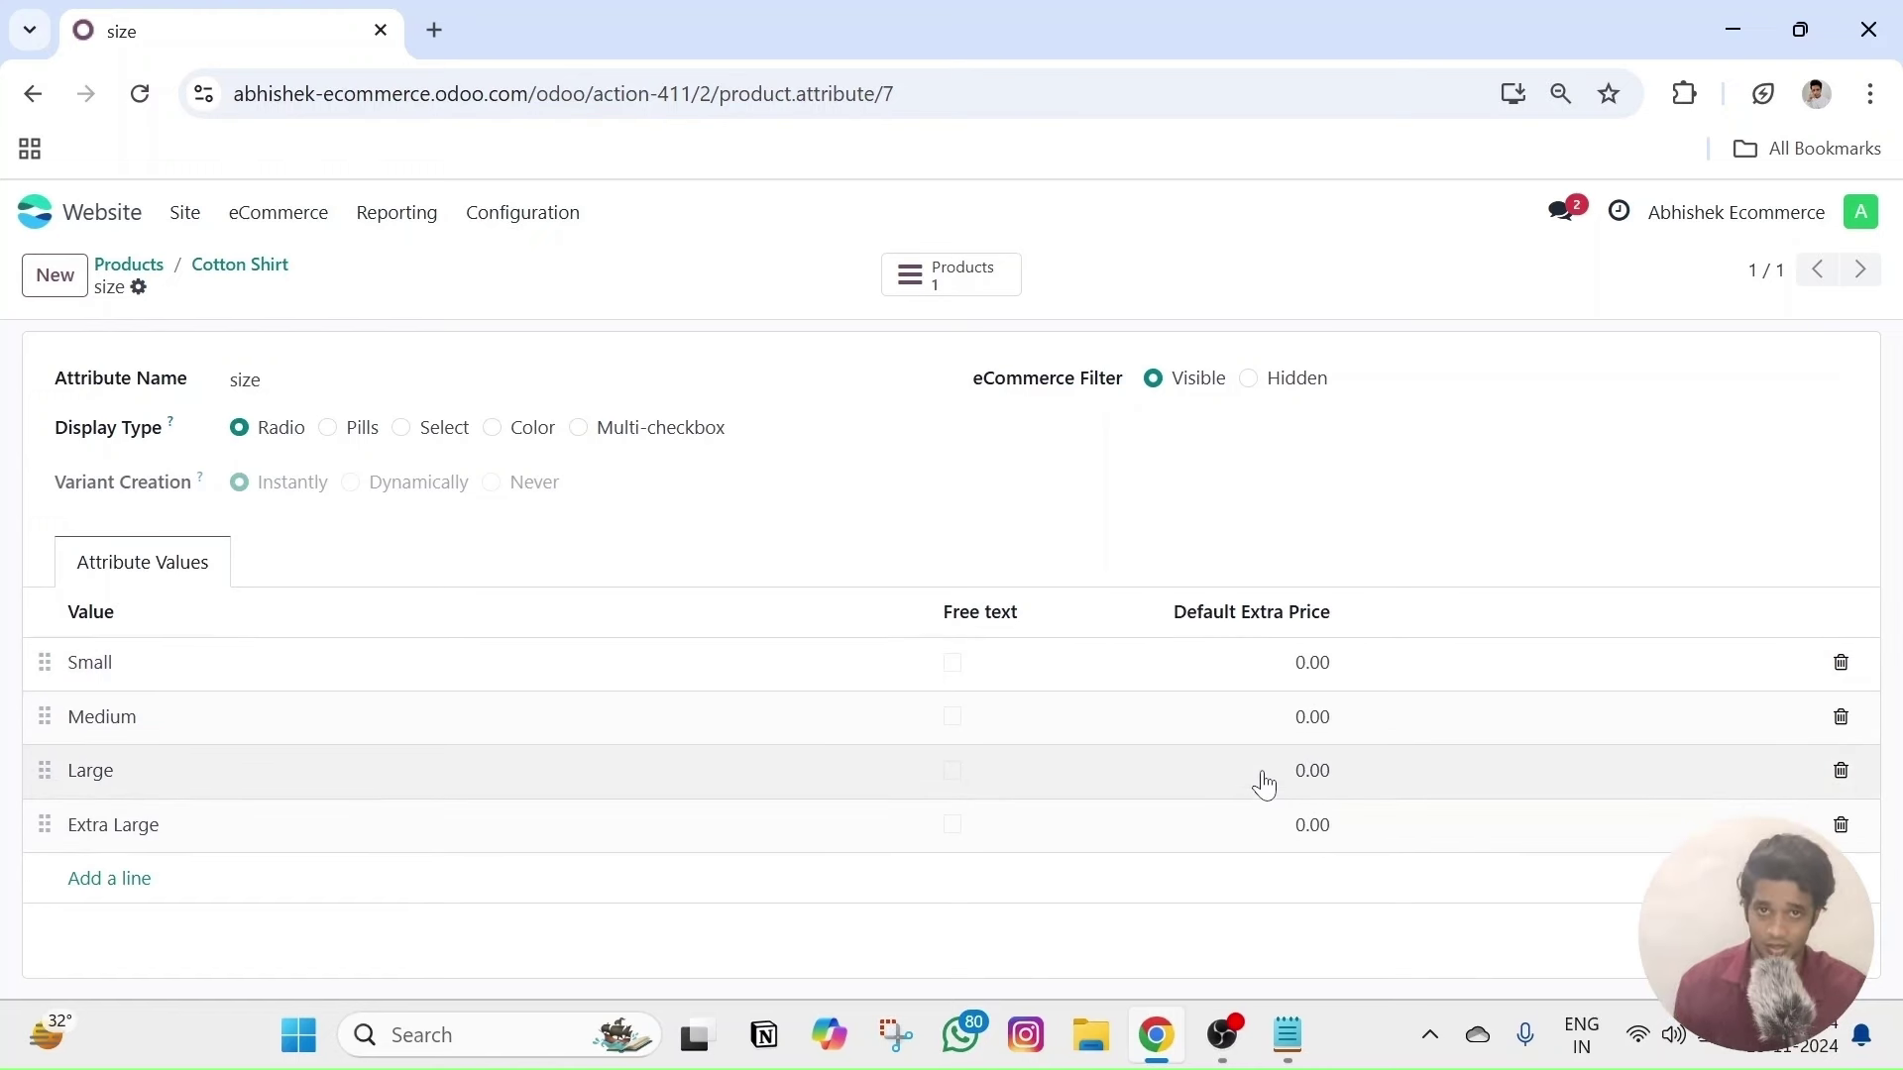
{"action": "left_click", "coordinate": [1314, 674]}
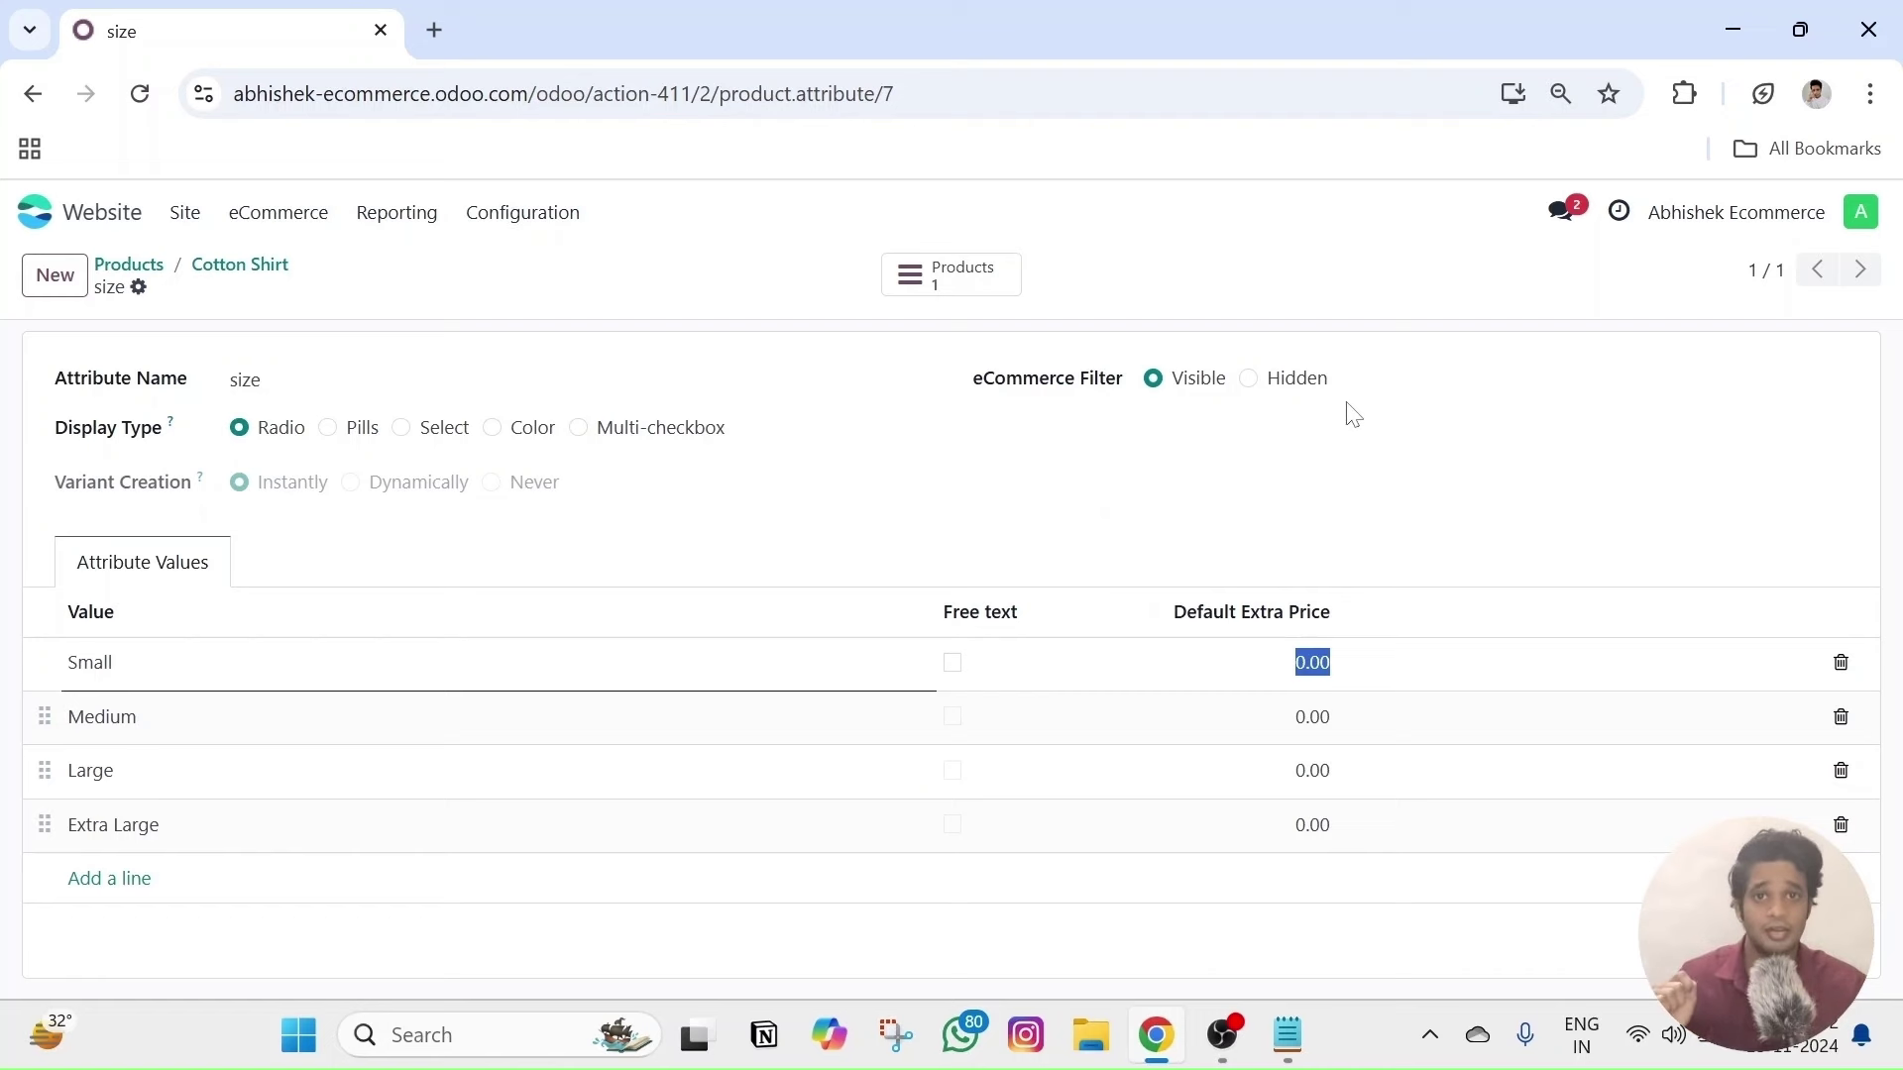
{"action": "type", "text": "1"}
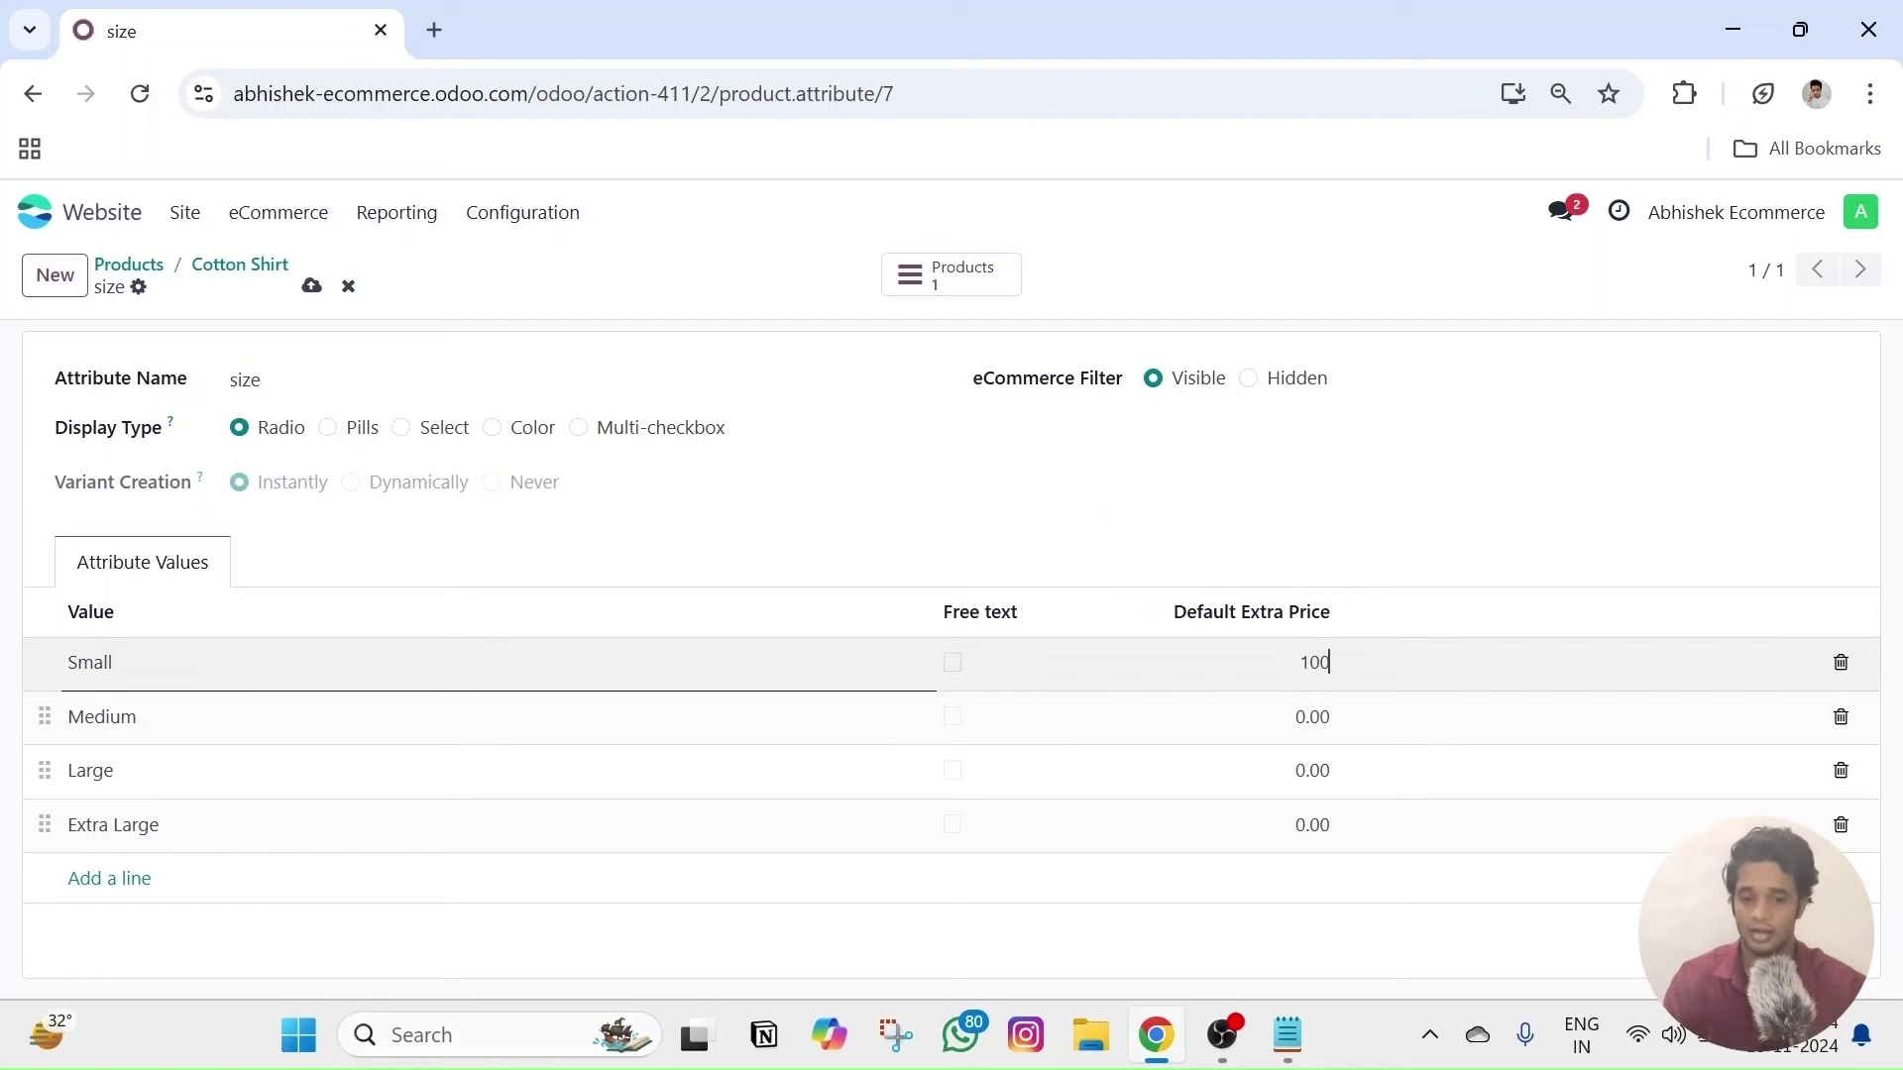
{"action": "left_click", "coordinate": [1336, 556]}
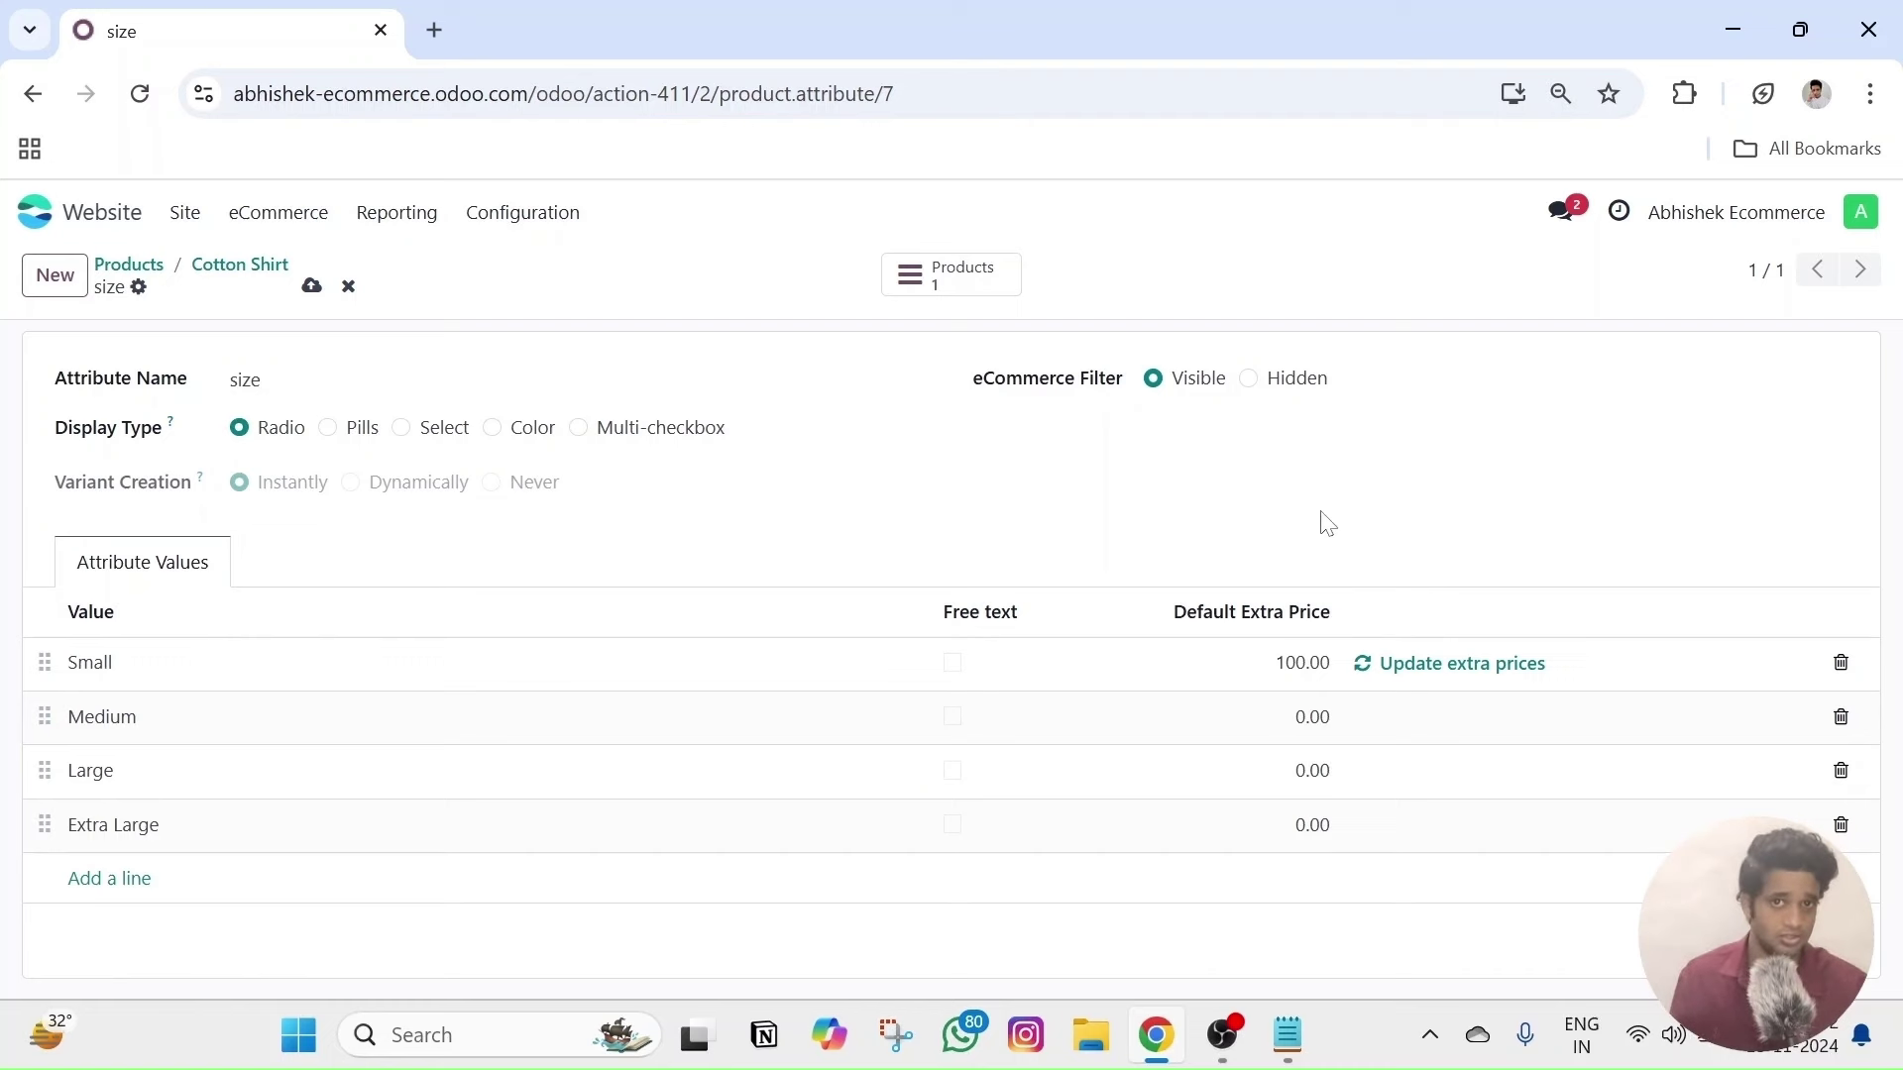
- Reset Small's default extra price to 0.00 and save the size attribute
{"action": "left_click", "coordinate": [1285, 672]}
{"action": "key", "text": "BackSpace"}
{"action": "type", "text": "0"}
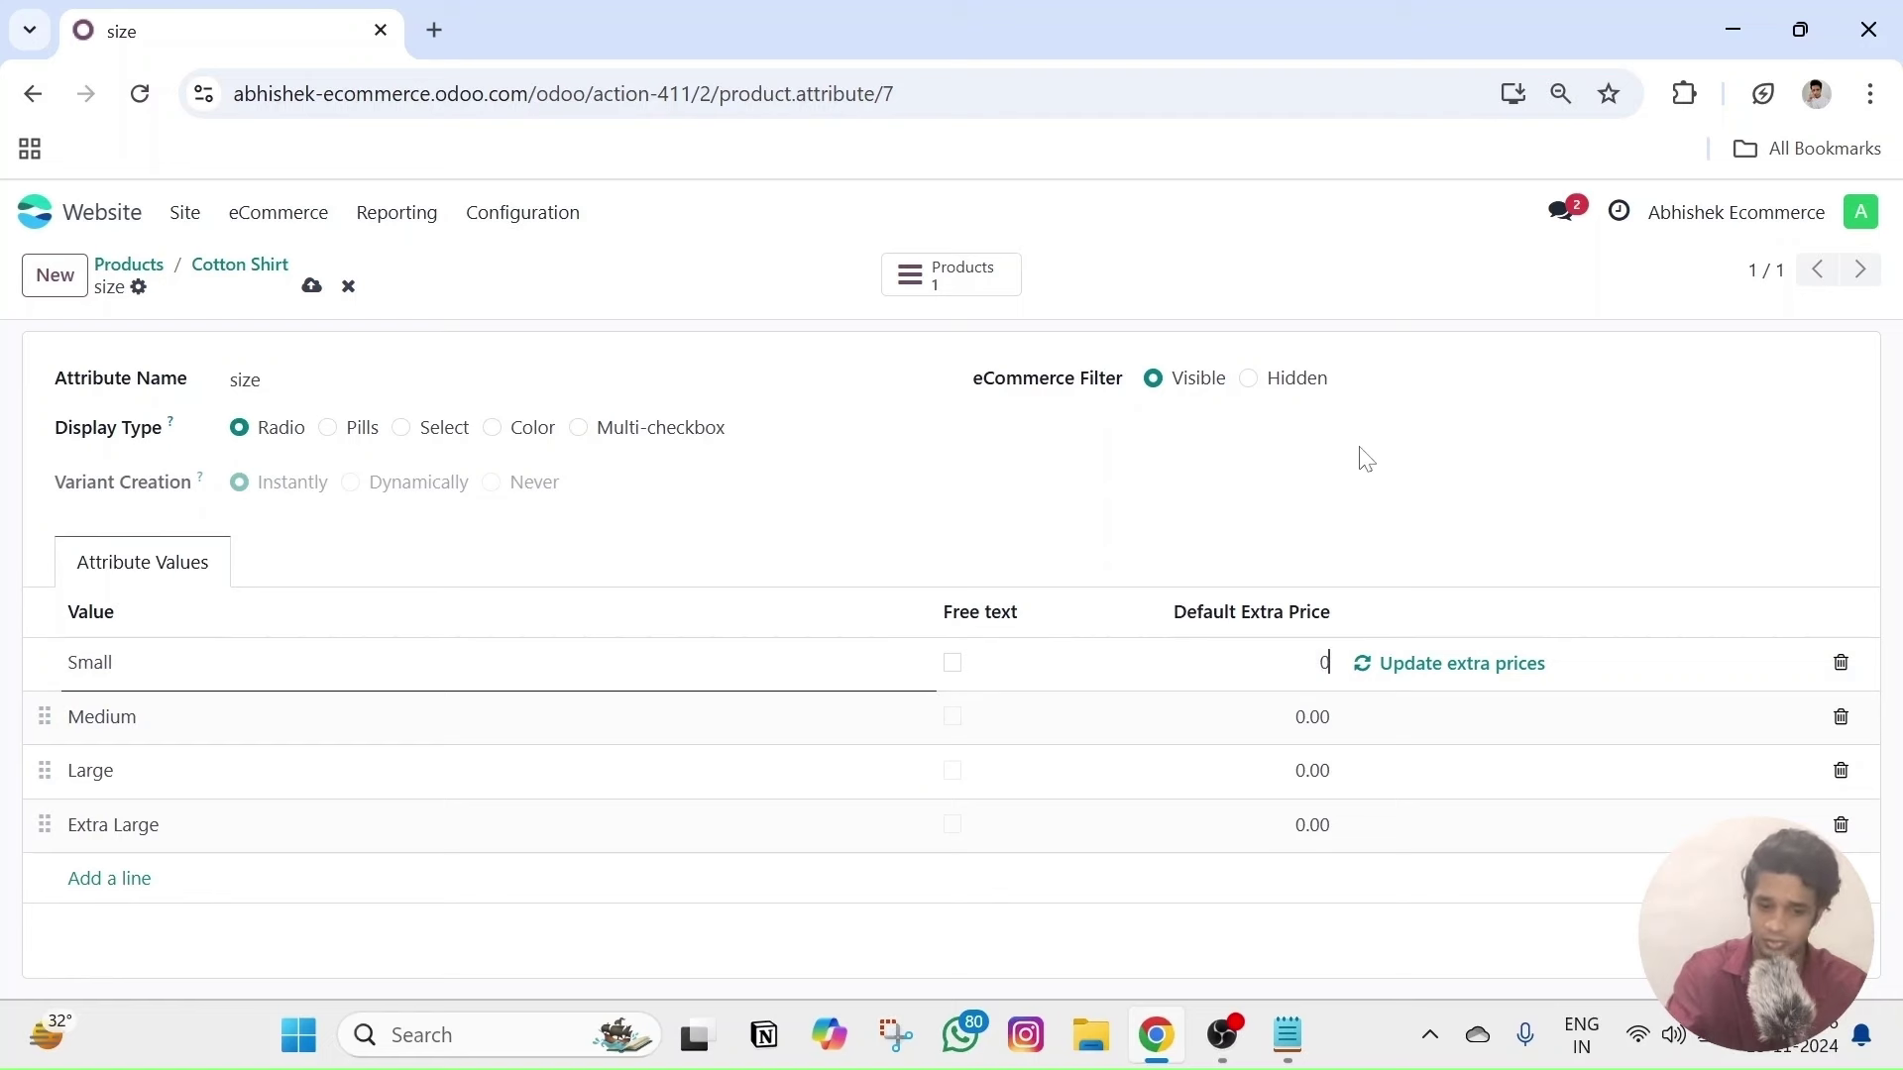
{"action": "left_click", "coordinate": [1418, 472]}
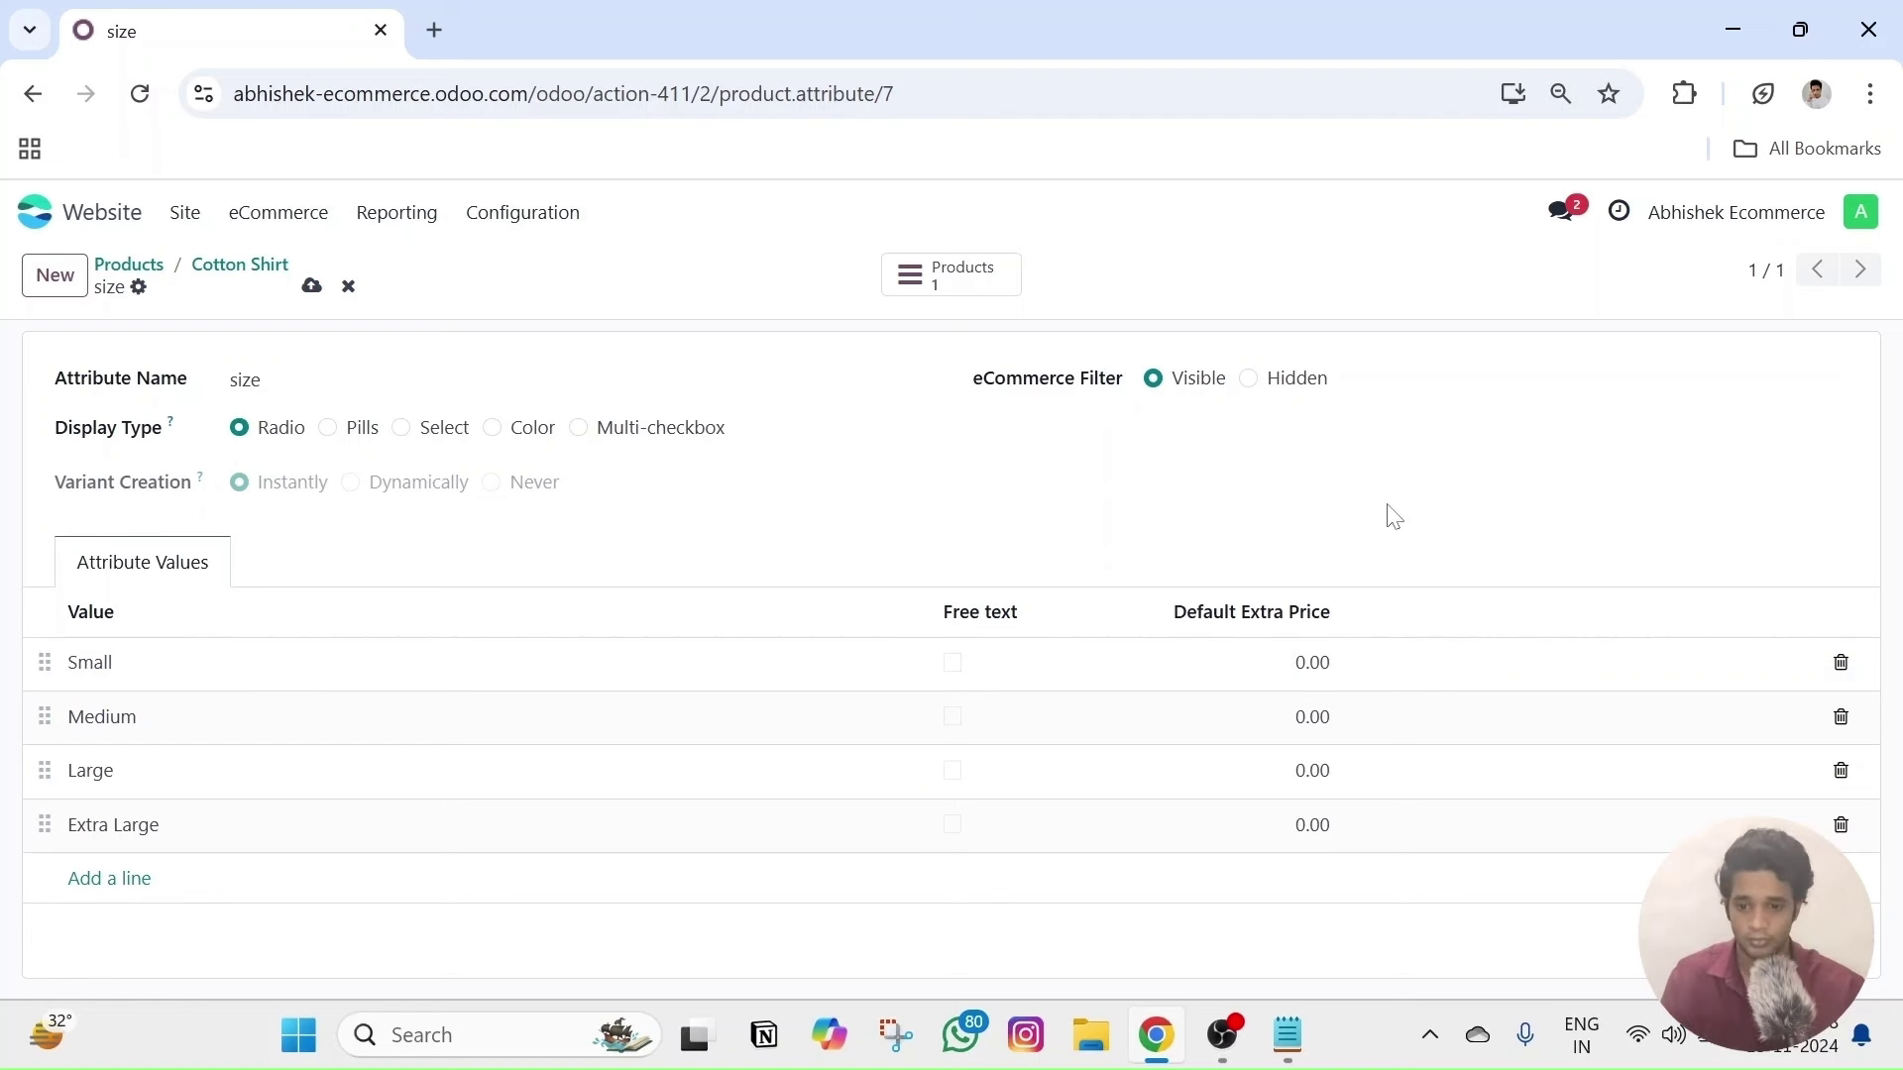
{"action": "key", "text": "alt+s"}
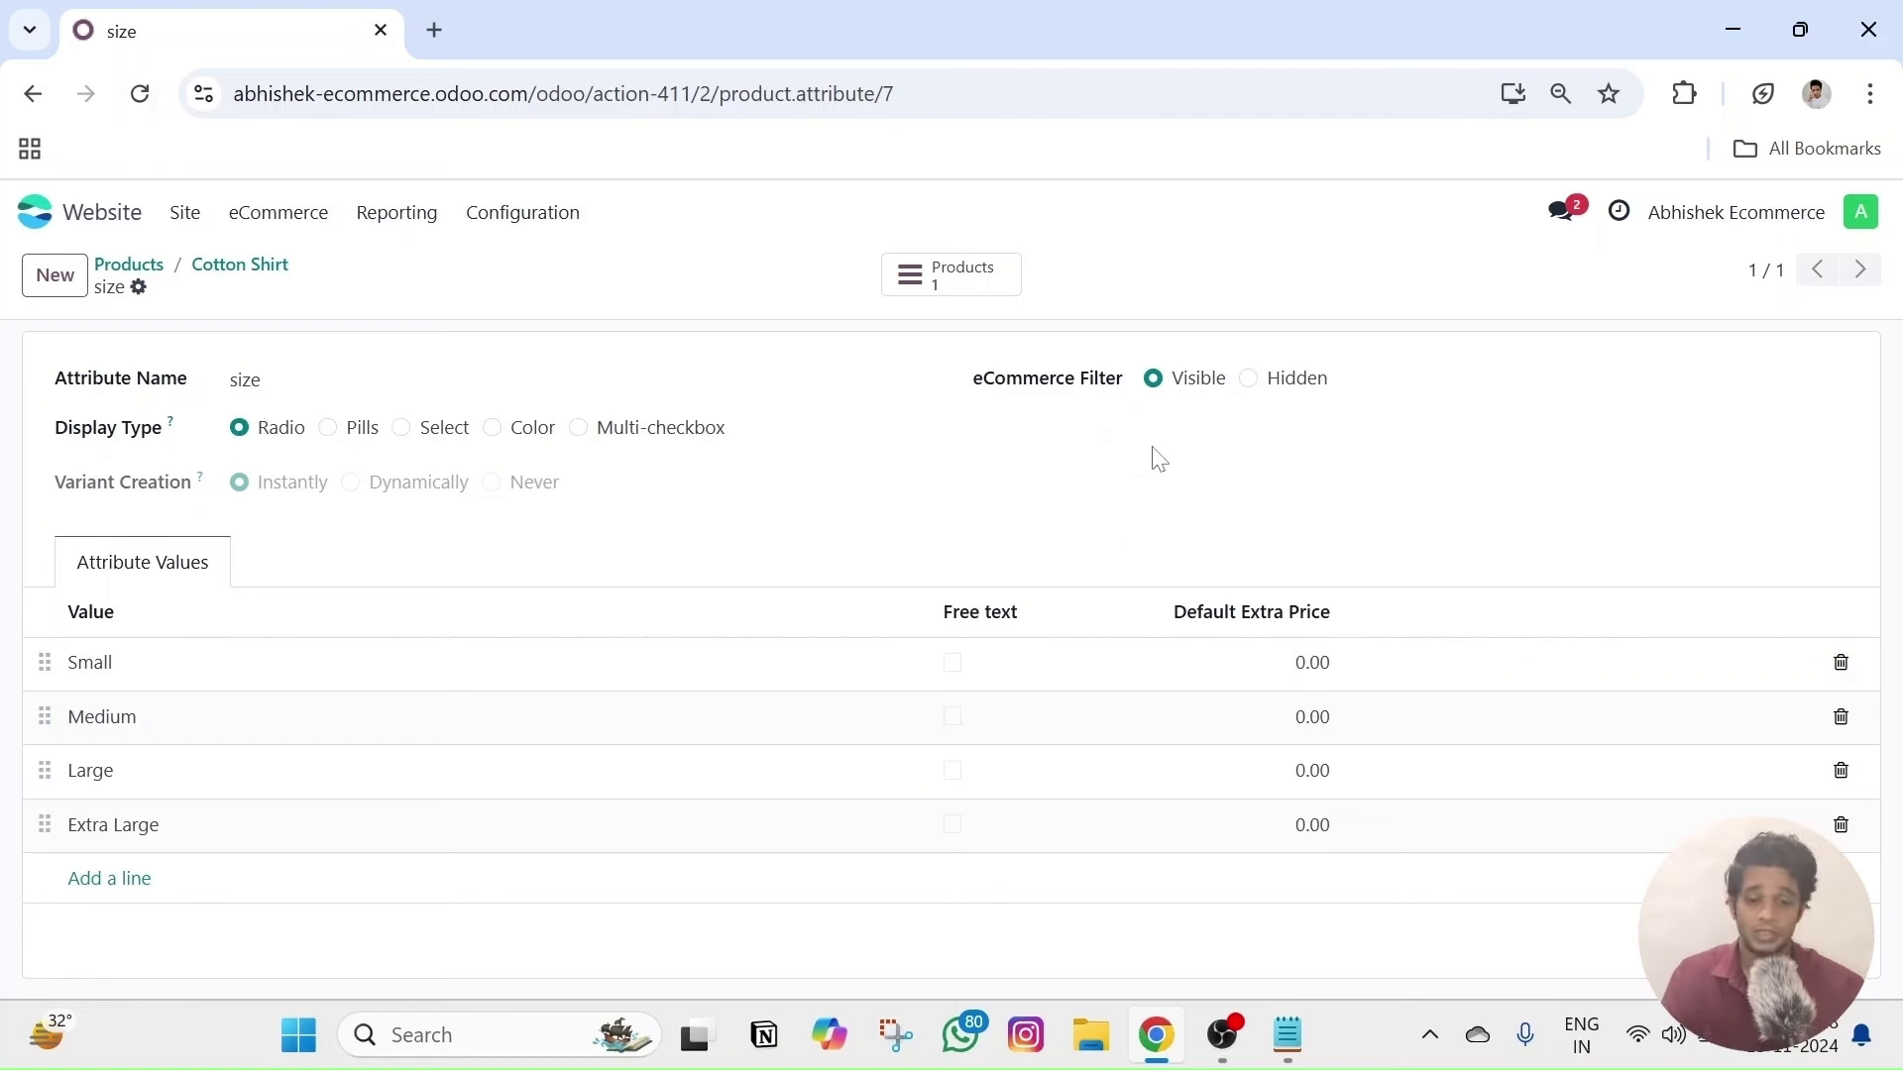
- Toggle the size filter's shop visibility off and back on, keep the name, and save
{"action": "left_click", "coordinate": [1247, 378]}
{"action": "left_click", "coordinate": [1152, 379]}
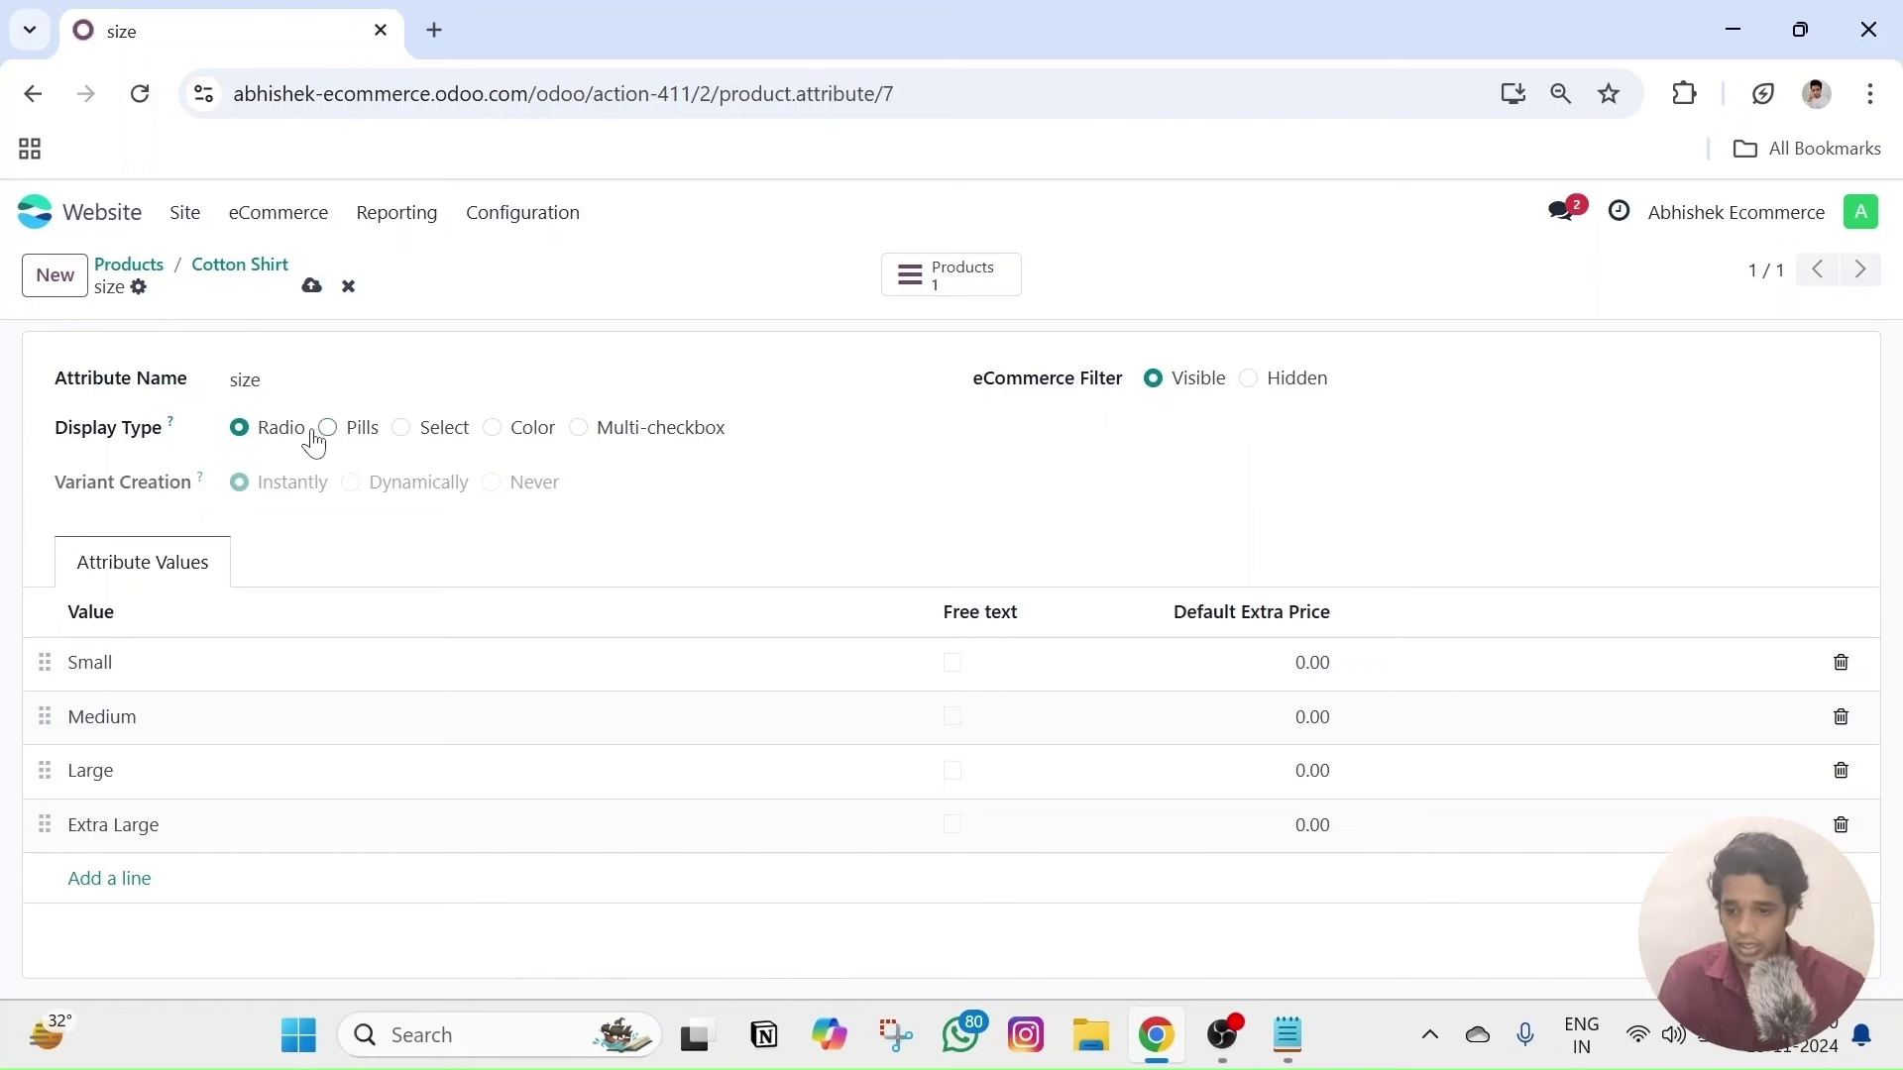
{"action": "double_click", "coordinate": [245, 379]}
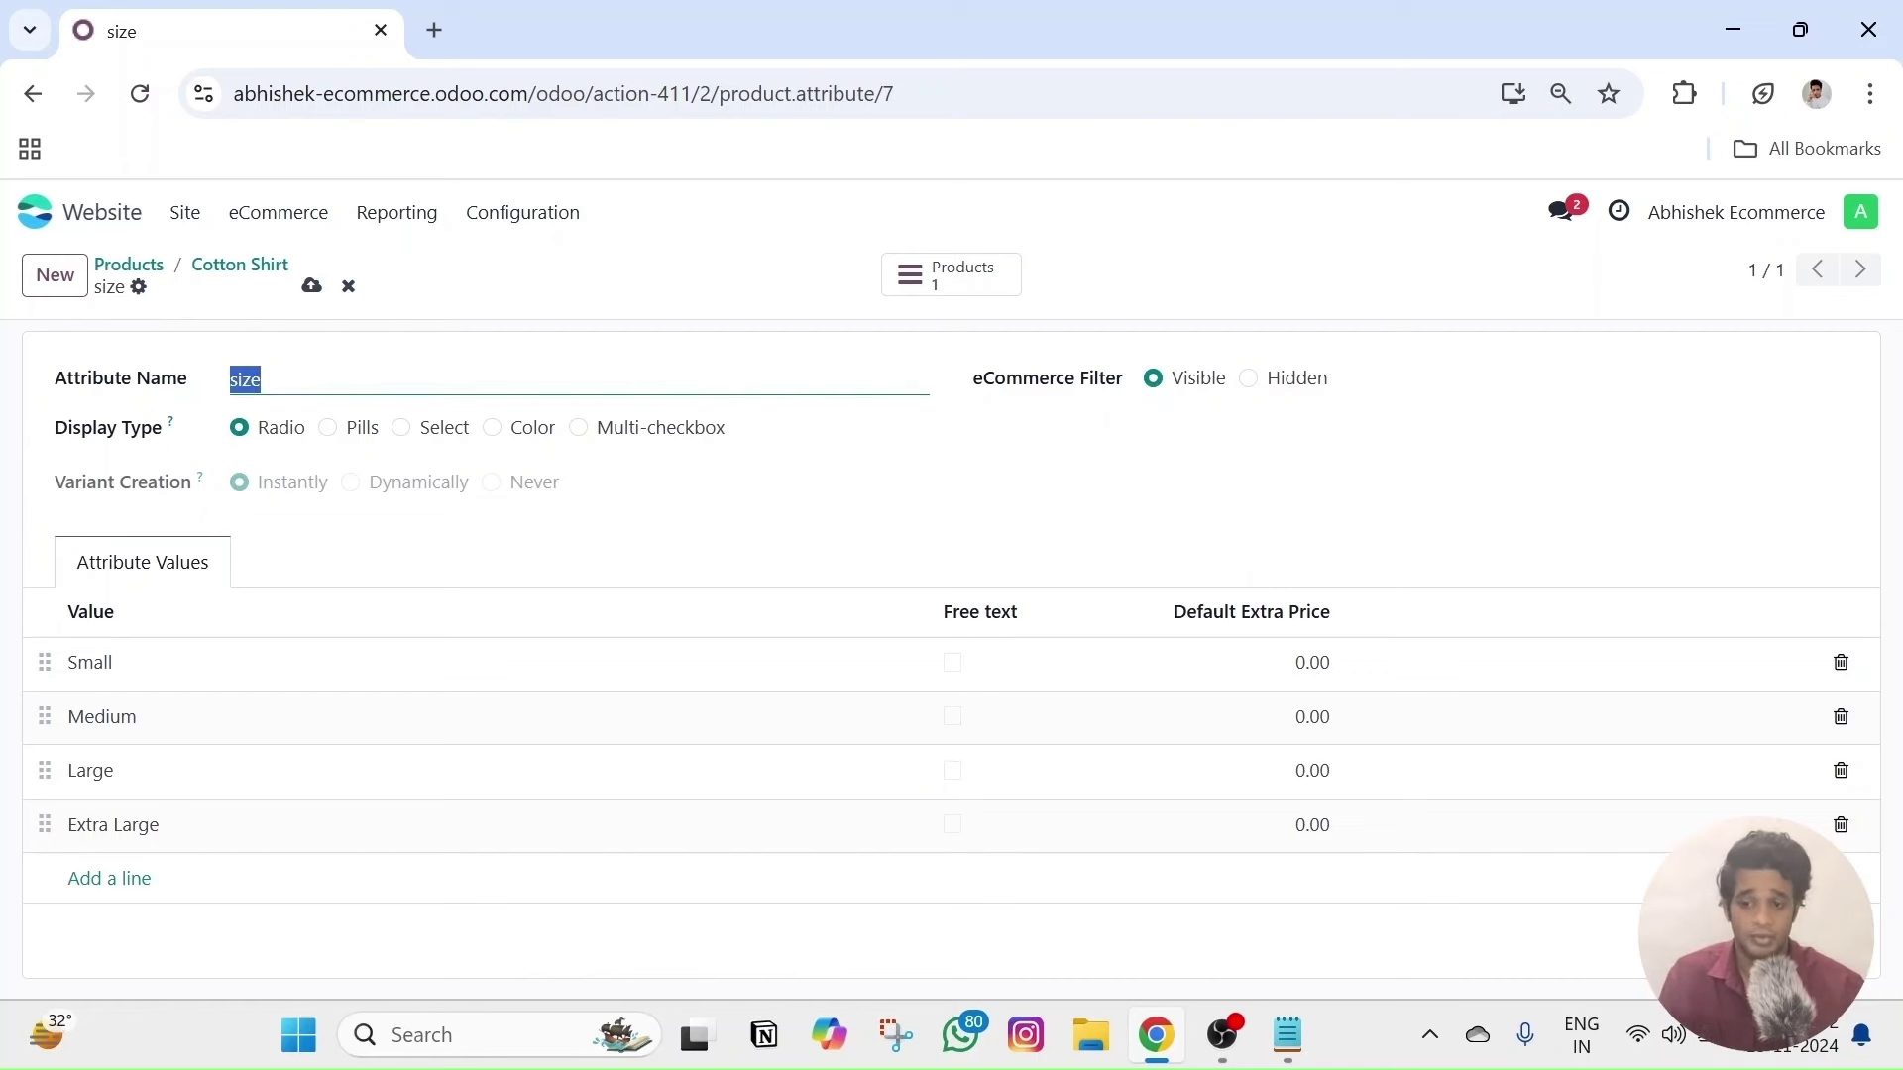
{"action": "left_click", "coordinate": [375, 361]}
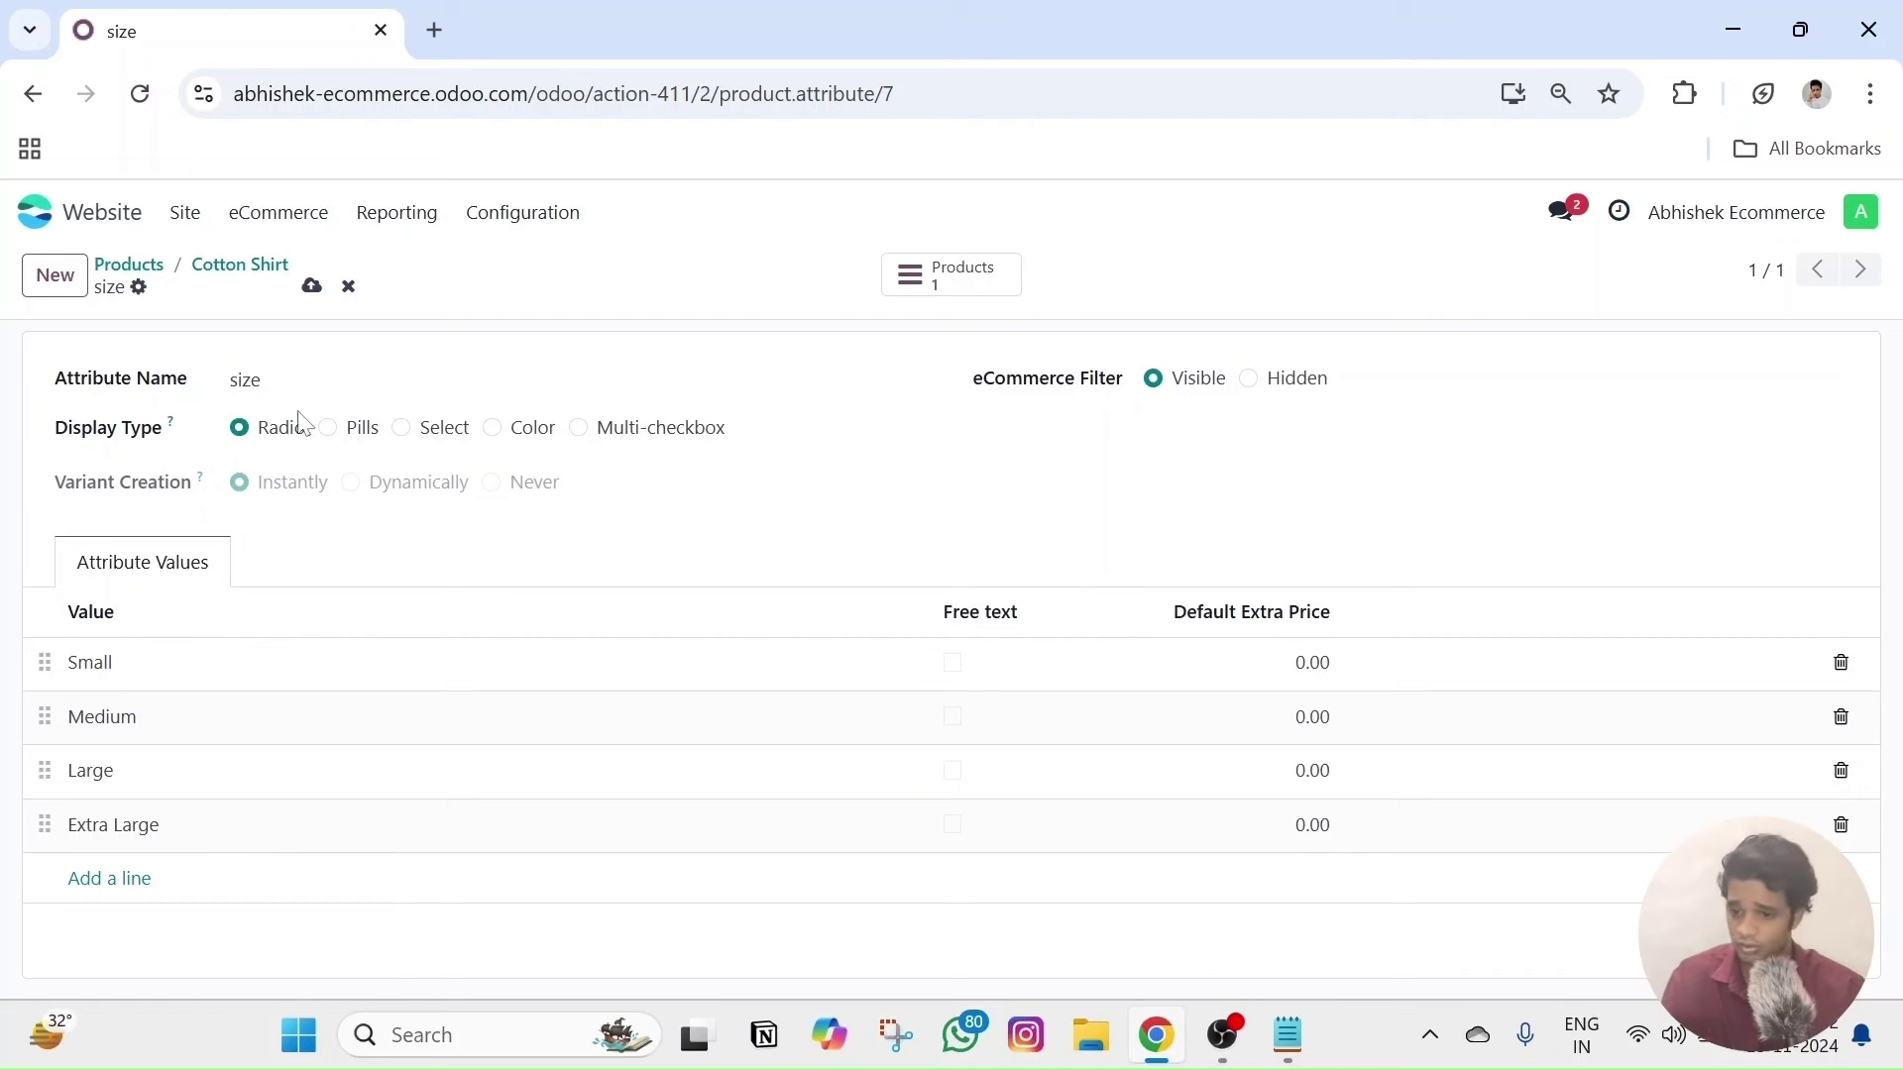
{"action": "left_click", "coordinate": [311, 288]}
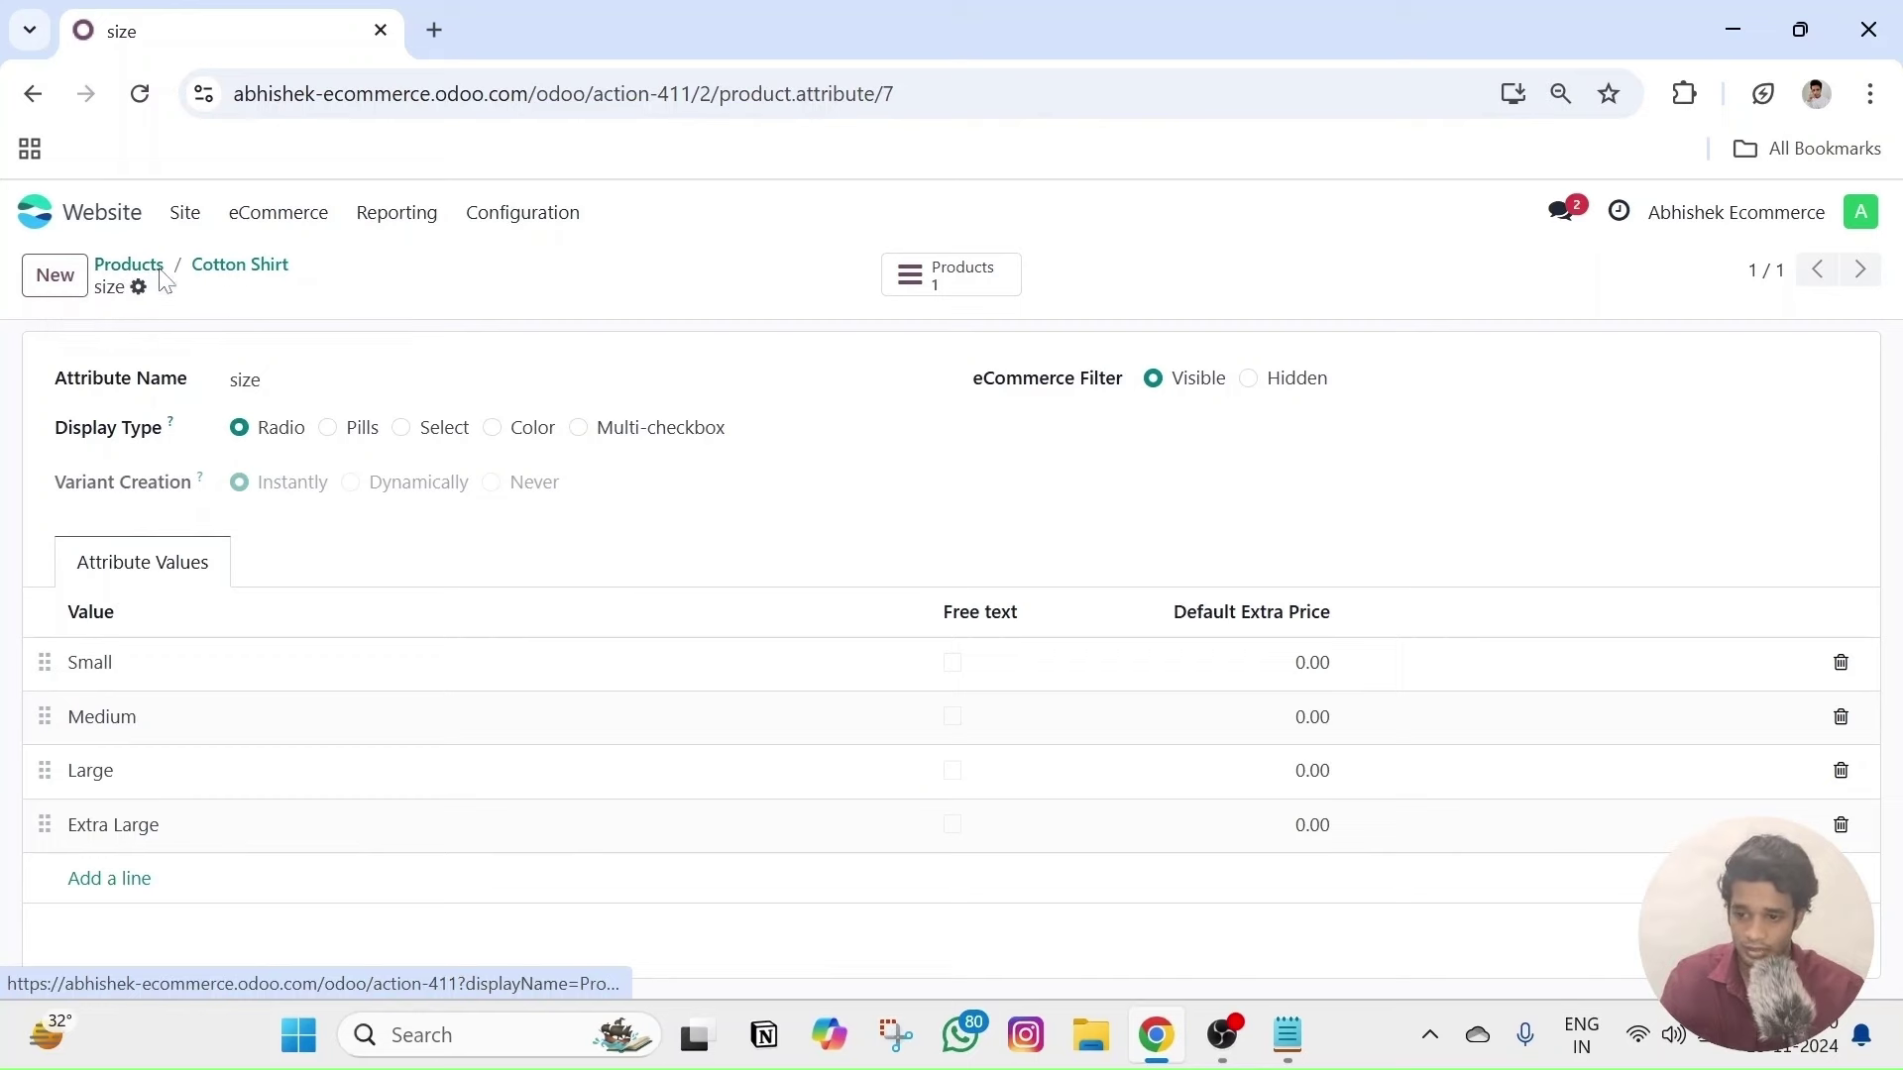
- From the eCommerce Attributes list, open the color attribute form with Black and White values
{"action": "left_click", "coordinate": [281, 212]}
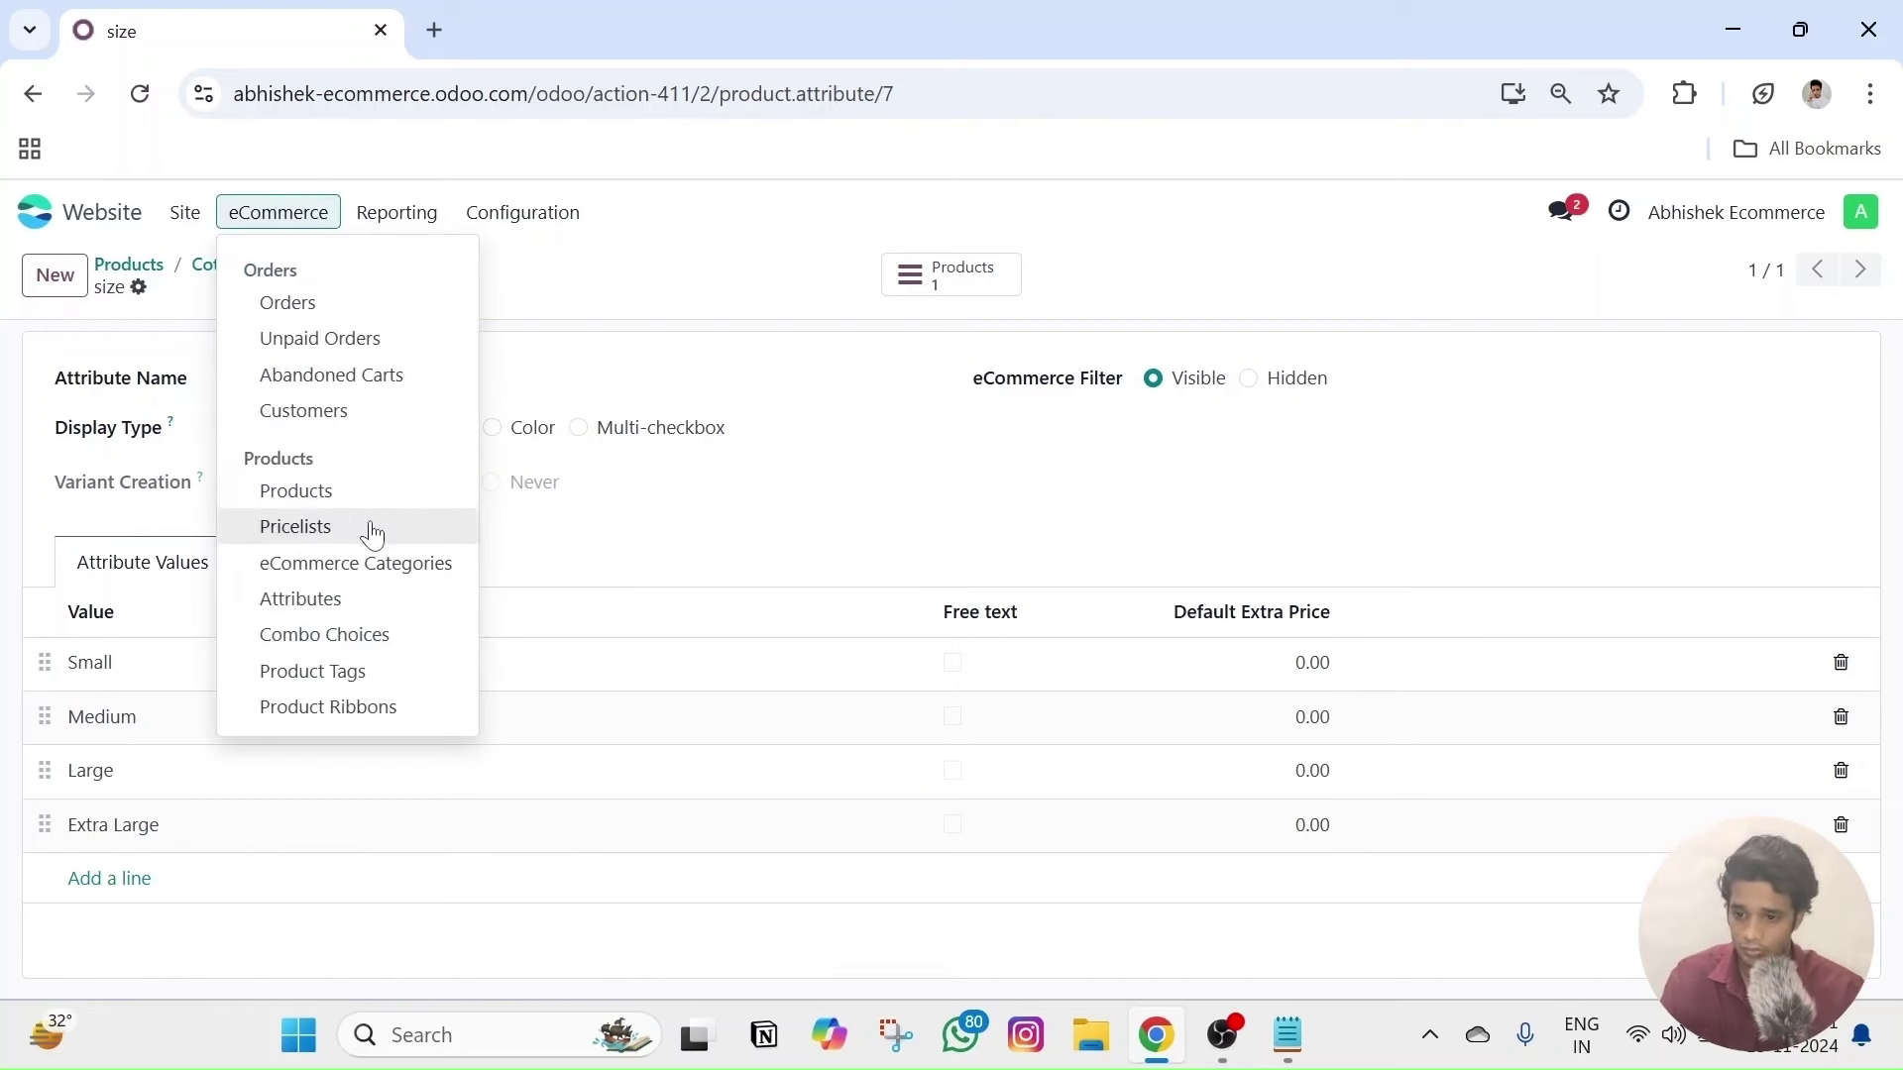
{"action": "left_click", "coordinate": [327, 599]}
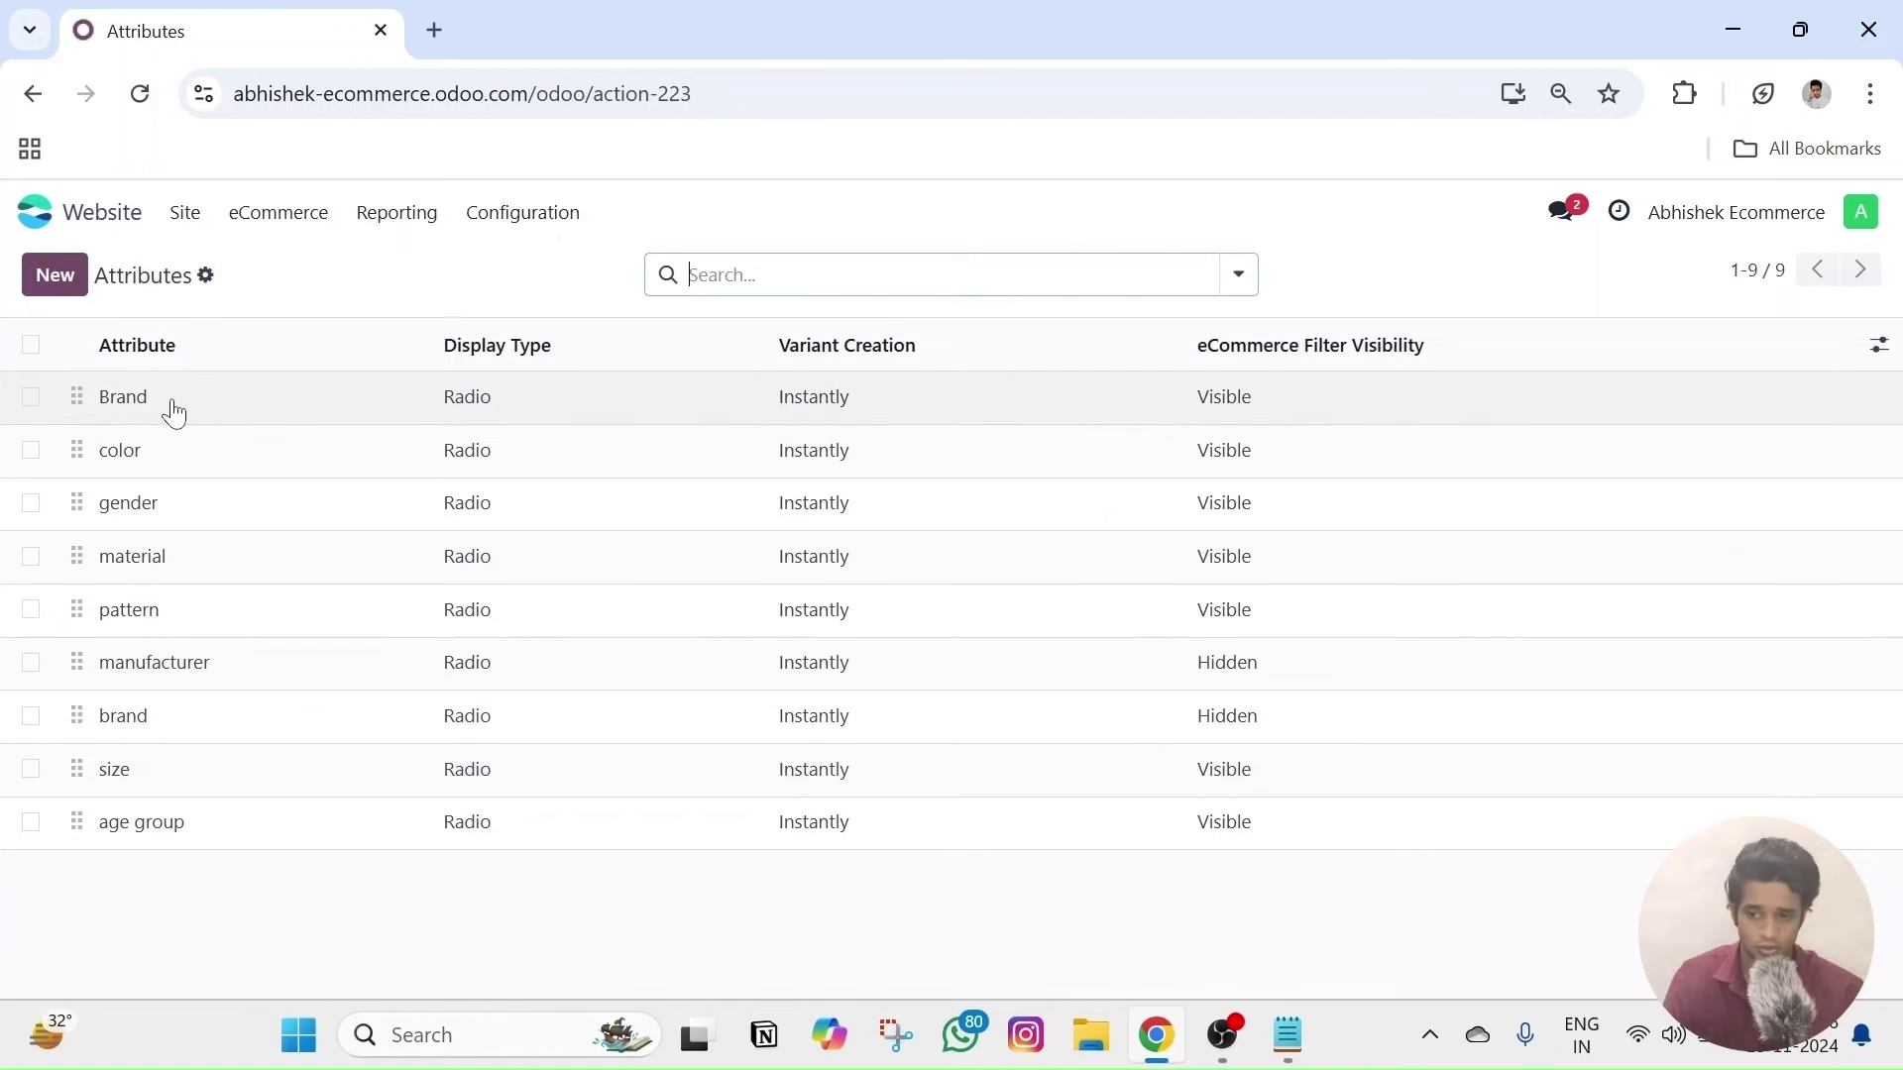
{"action": "left_click", "coordinate": [30, 398]}
{"action": "left_click", "coordinate": [1012, 288]}
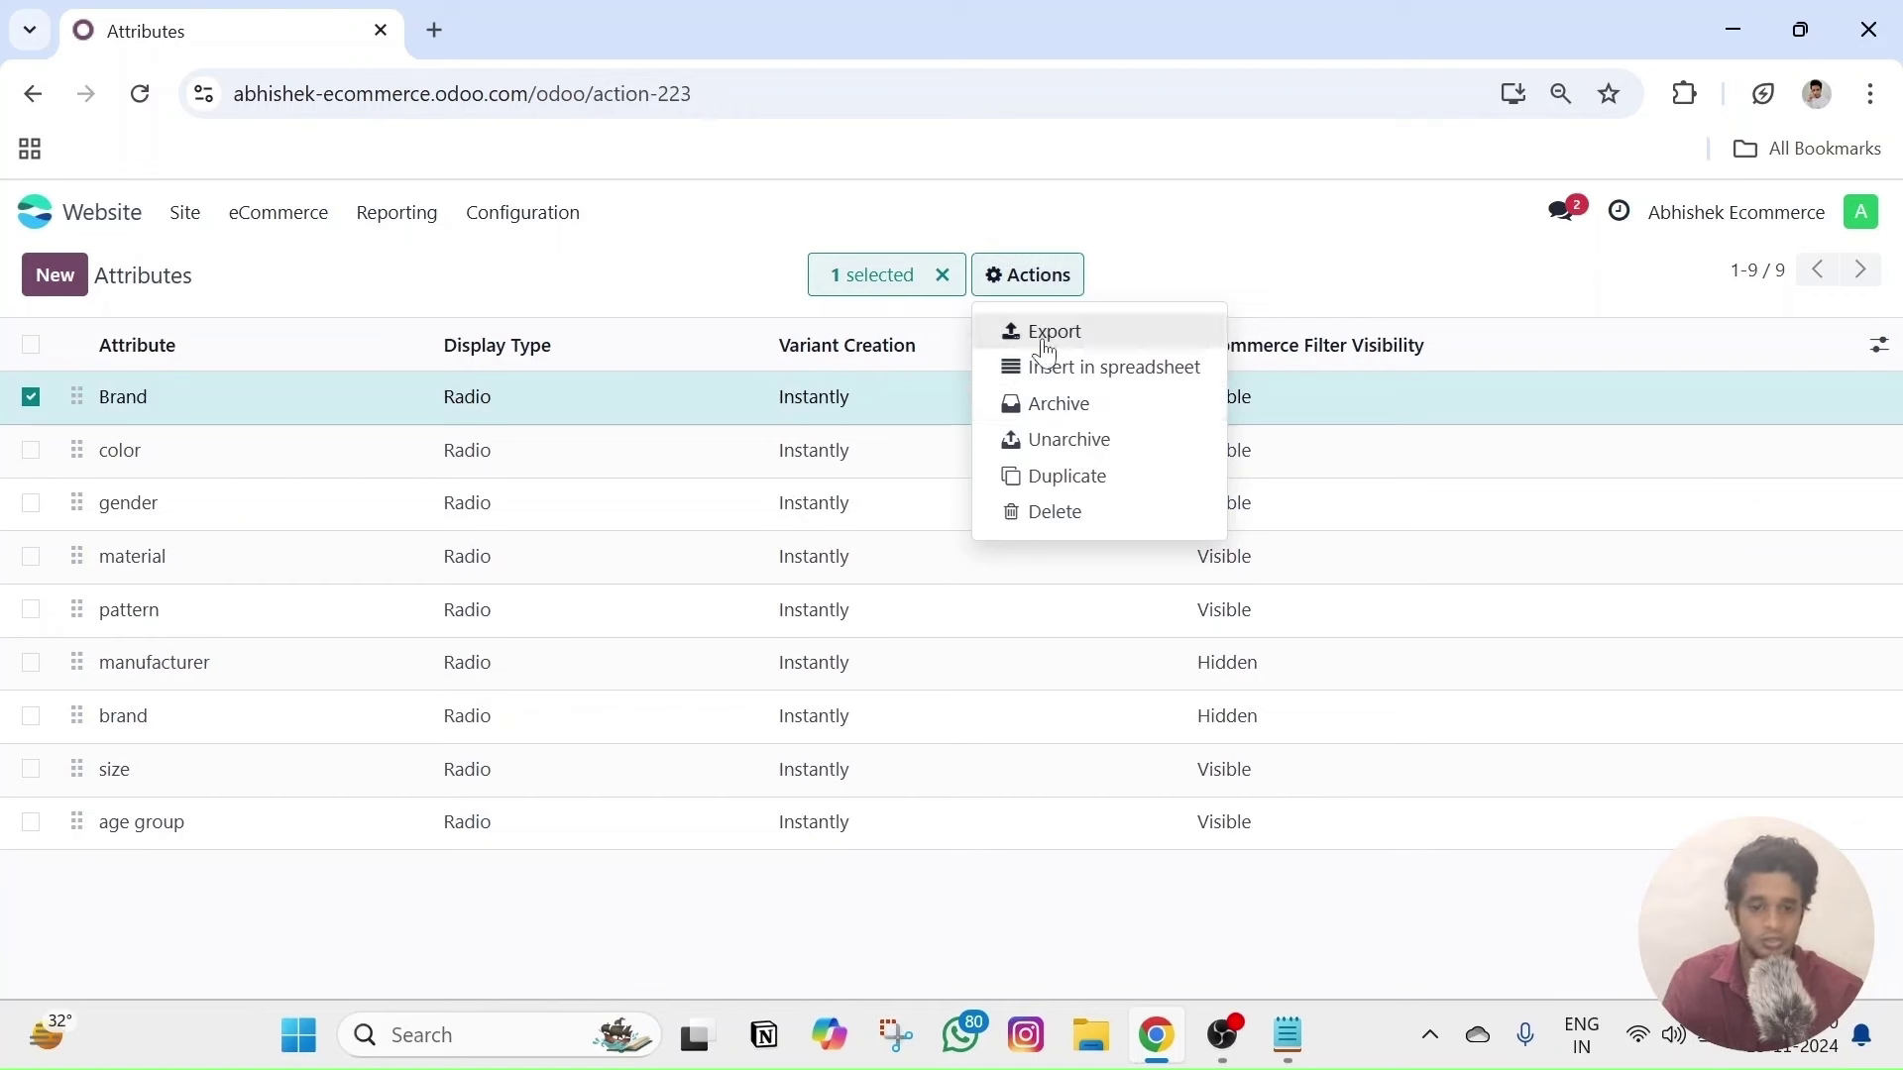
{"action": "left_click", "coordinate": [1281, 289]}
{"action": "left_click", "coordinate": [30, 397]}
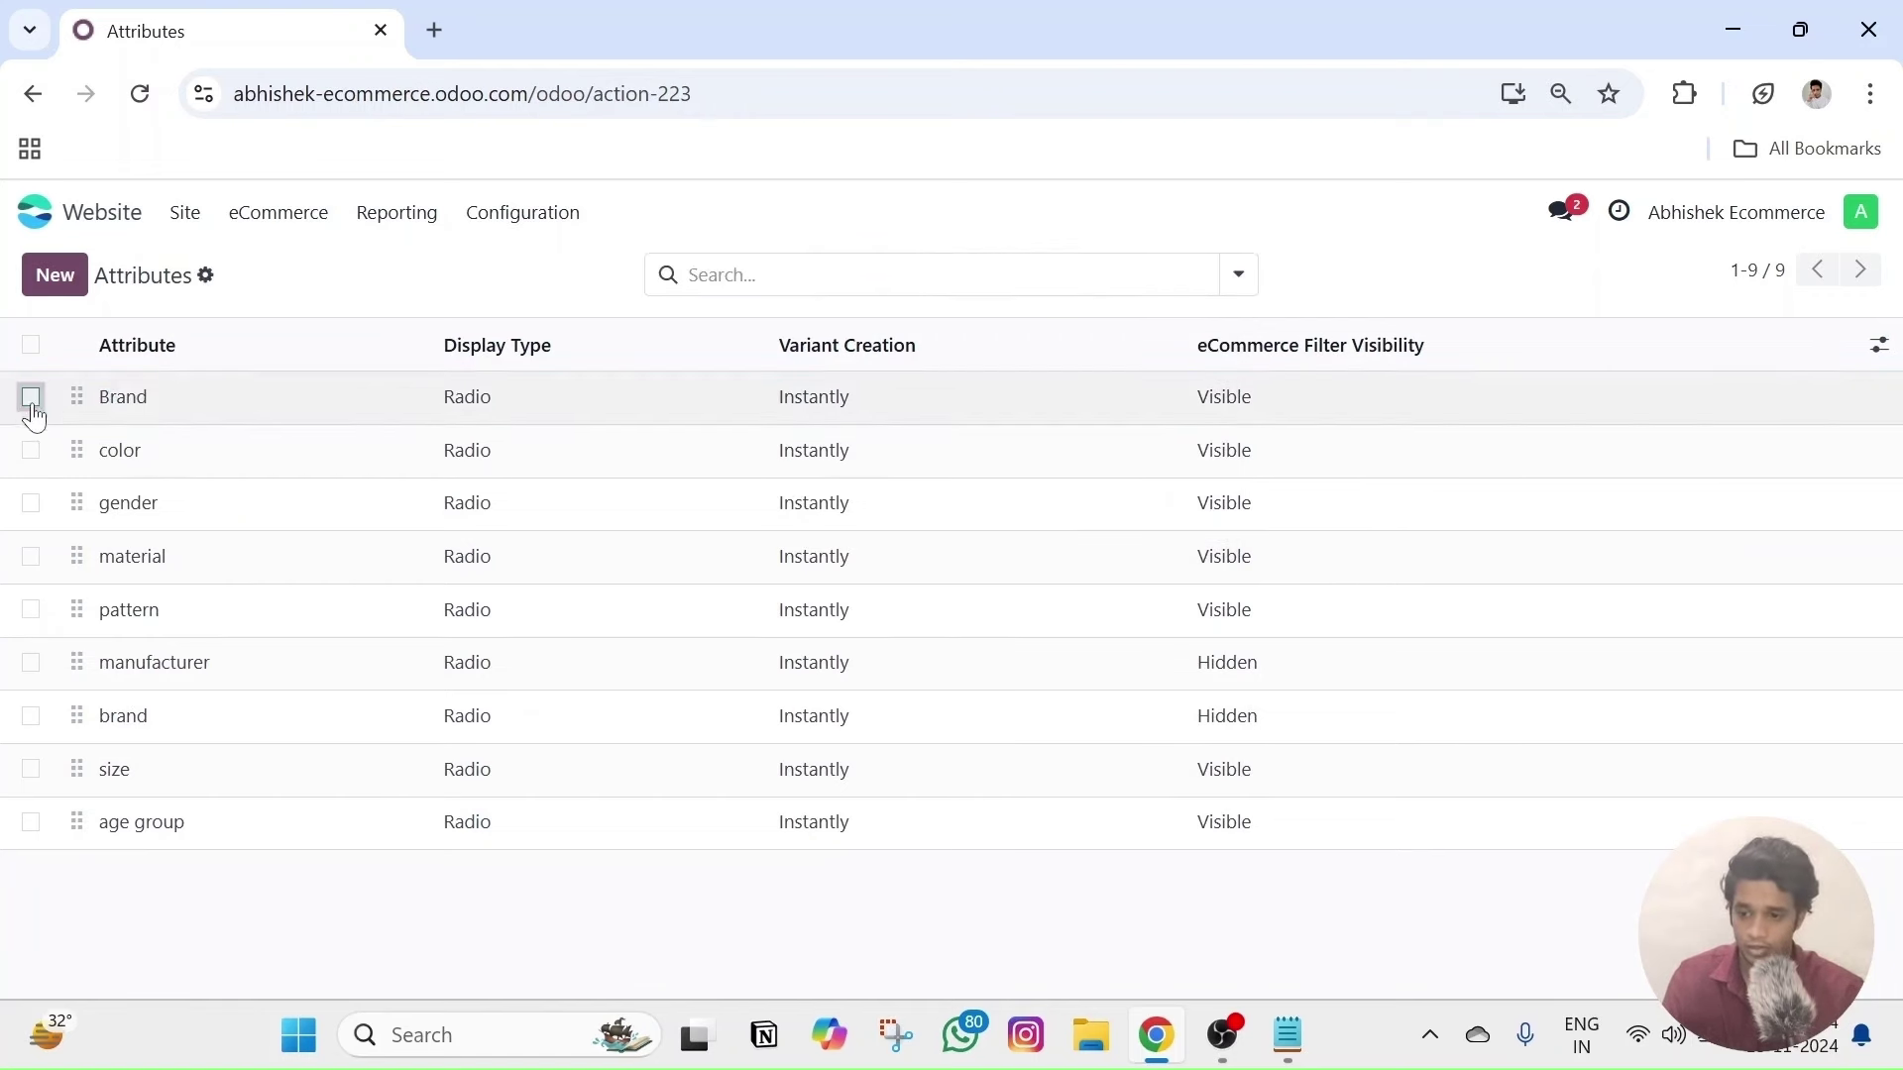
{"action": "left_click", "coordinate": [30, 771]}
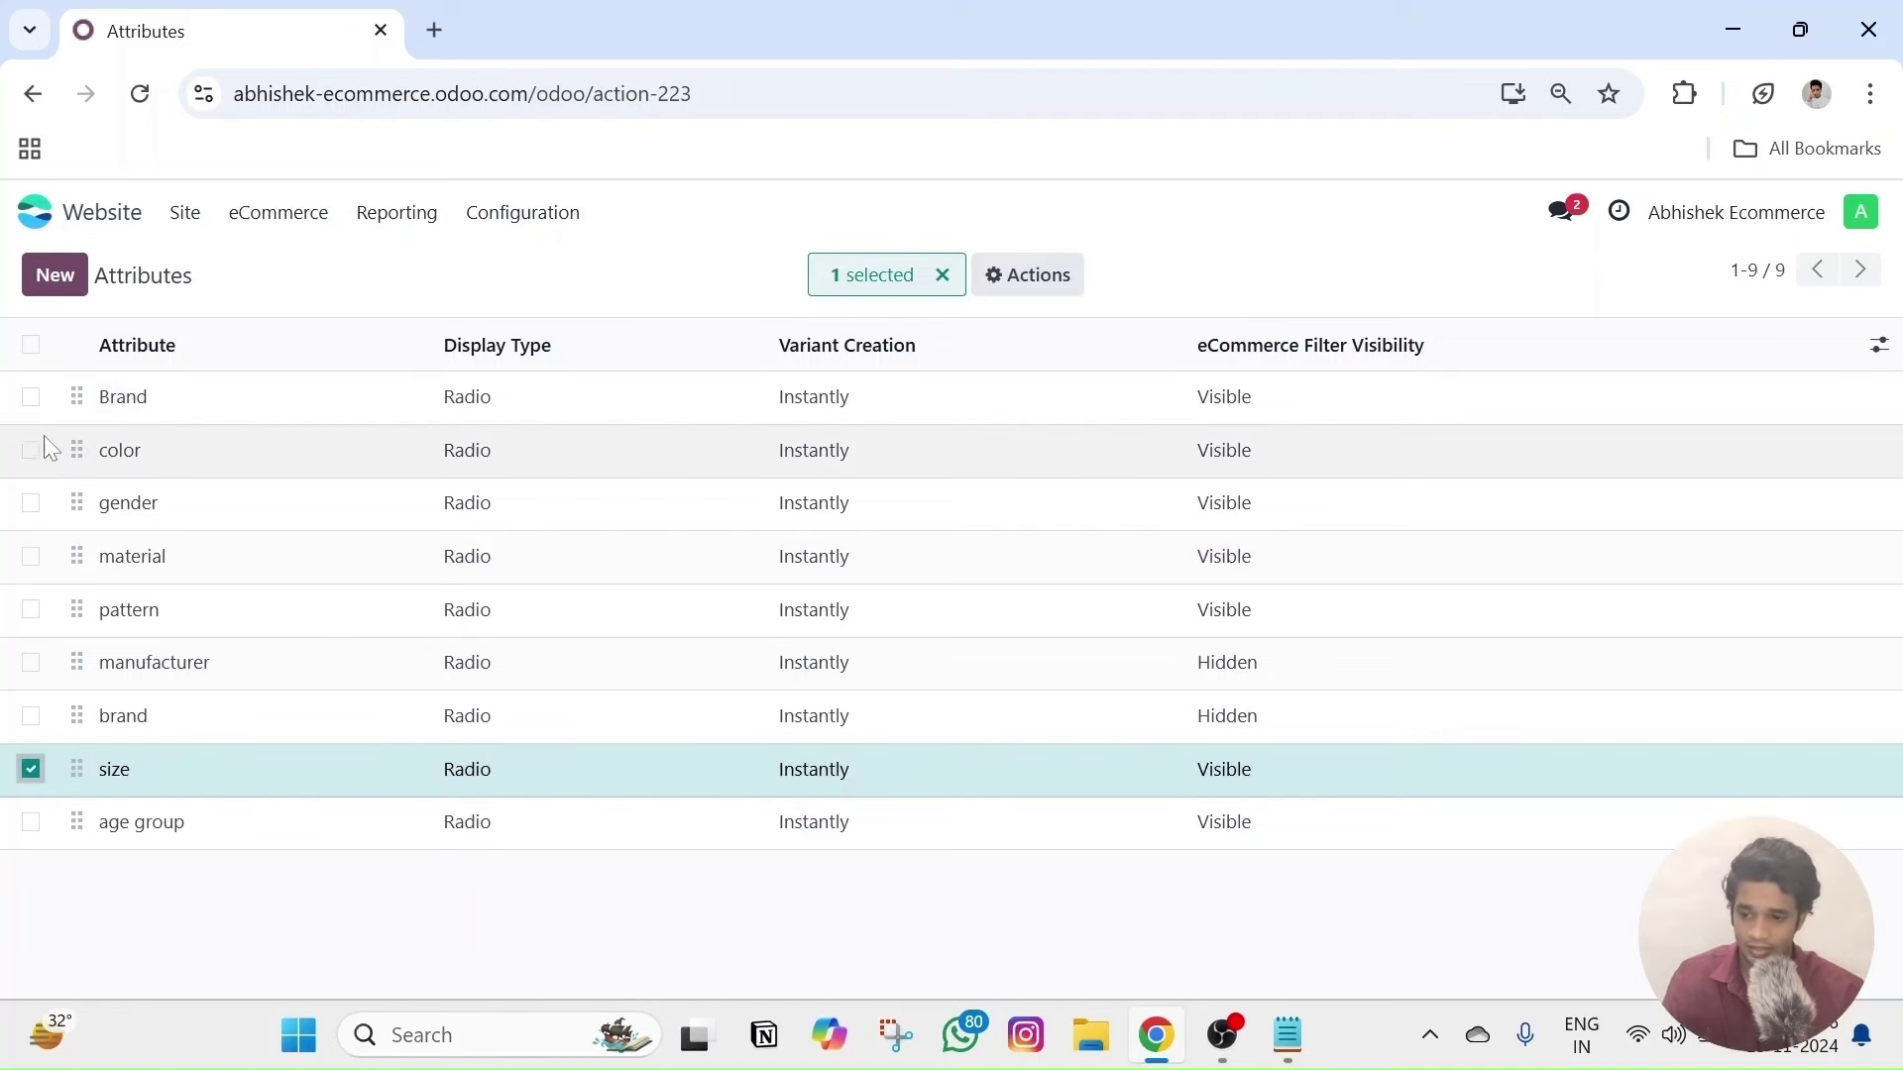
{"action": "left_click", "coordinate": [30, 450]}
{"action": "left_click", "coordinate": [31, 770]}
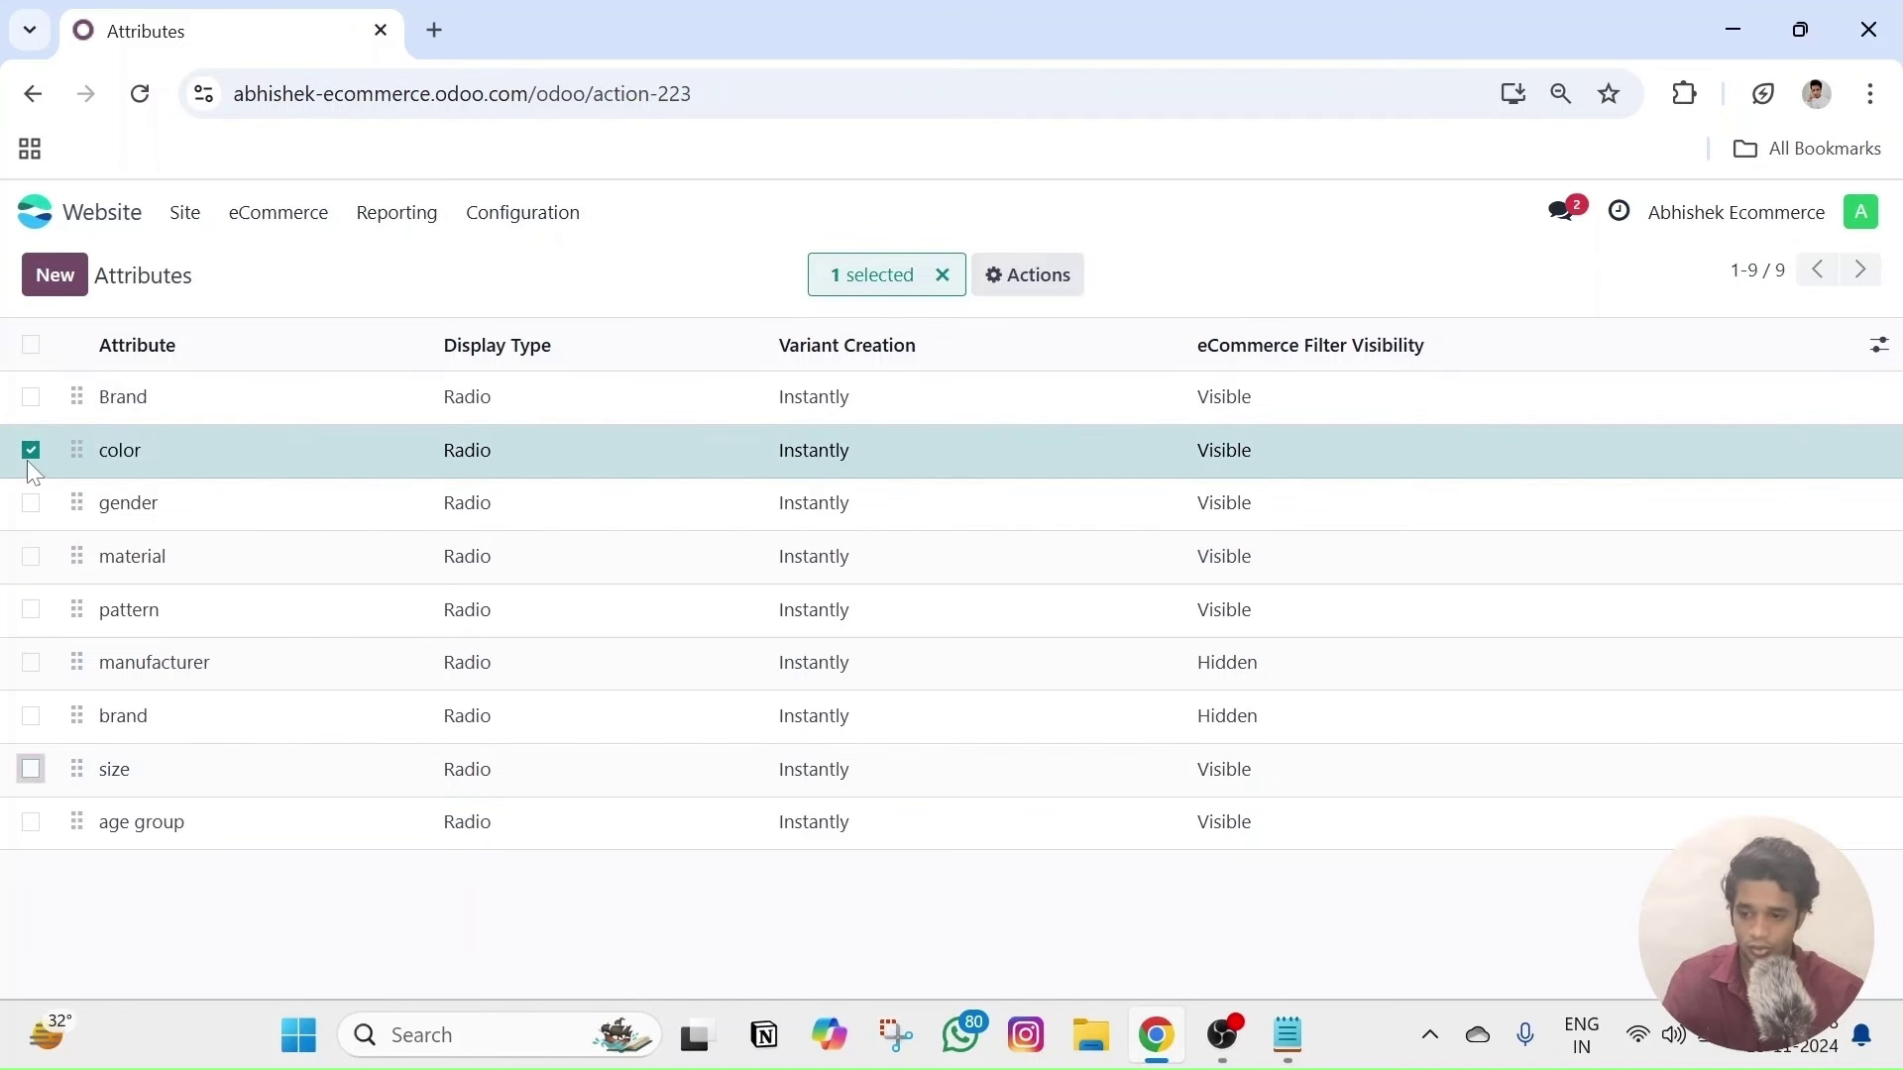
{"action": "left_click", "coordinate": [30, 450]}
{"action": "left_click", "coordinate": [137, 454]}
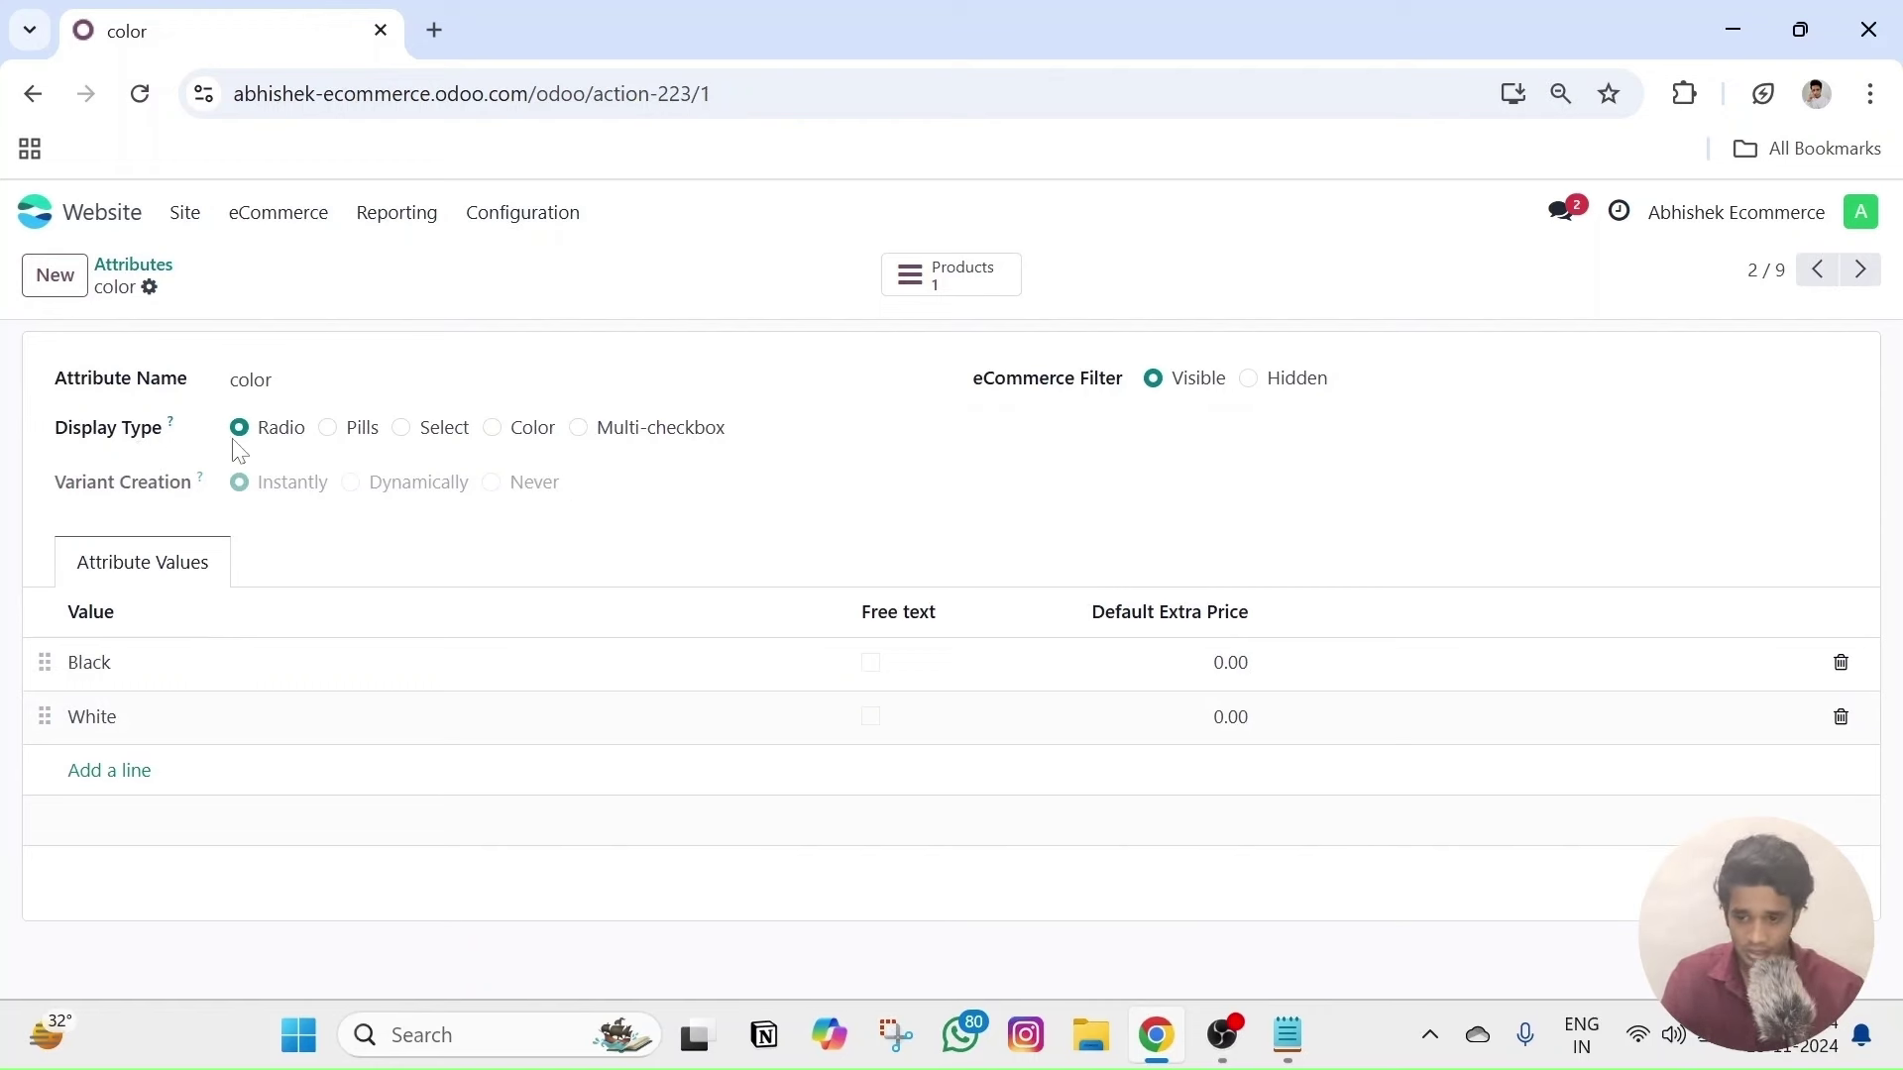
- Set the color attribute's Display Type to Color and Black's swatch to #000000
{"action": "left_click", "coordinate": [492, 429]}
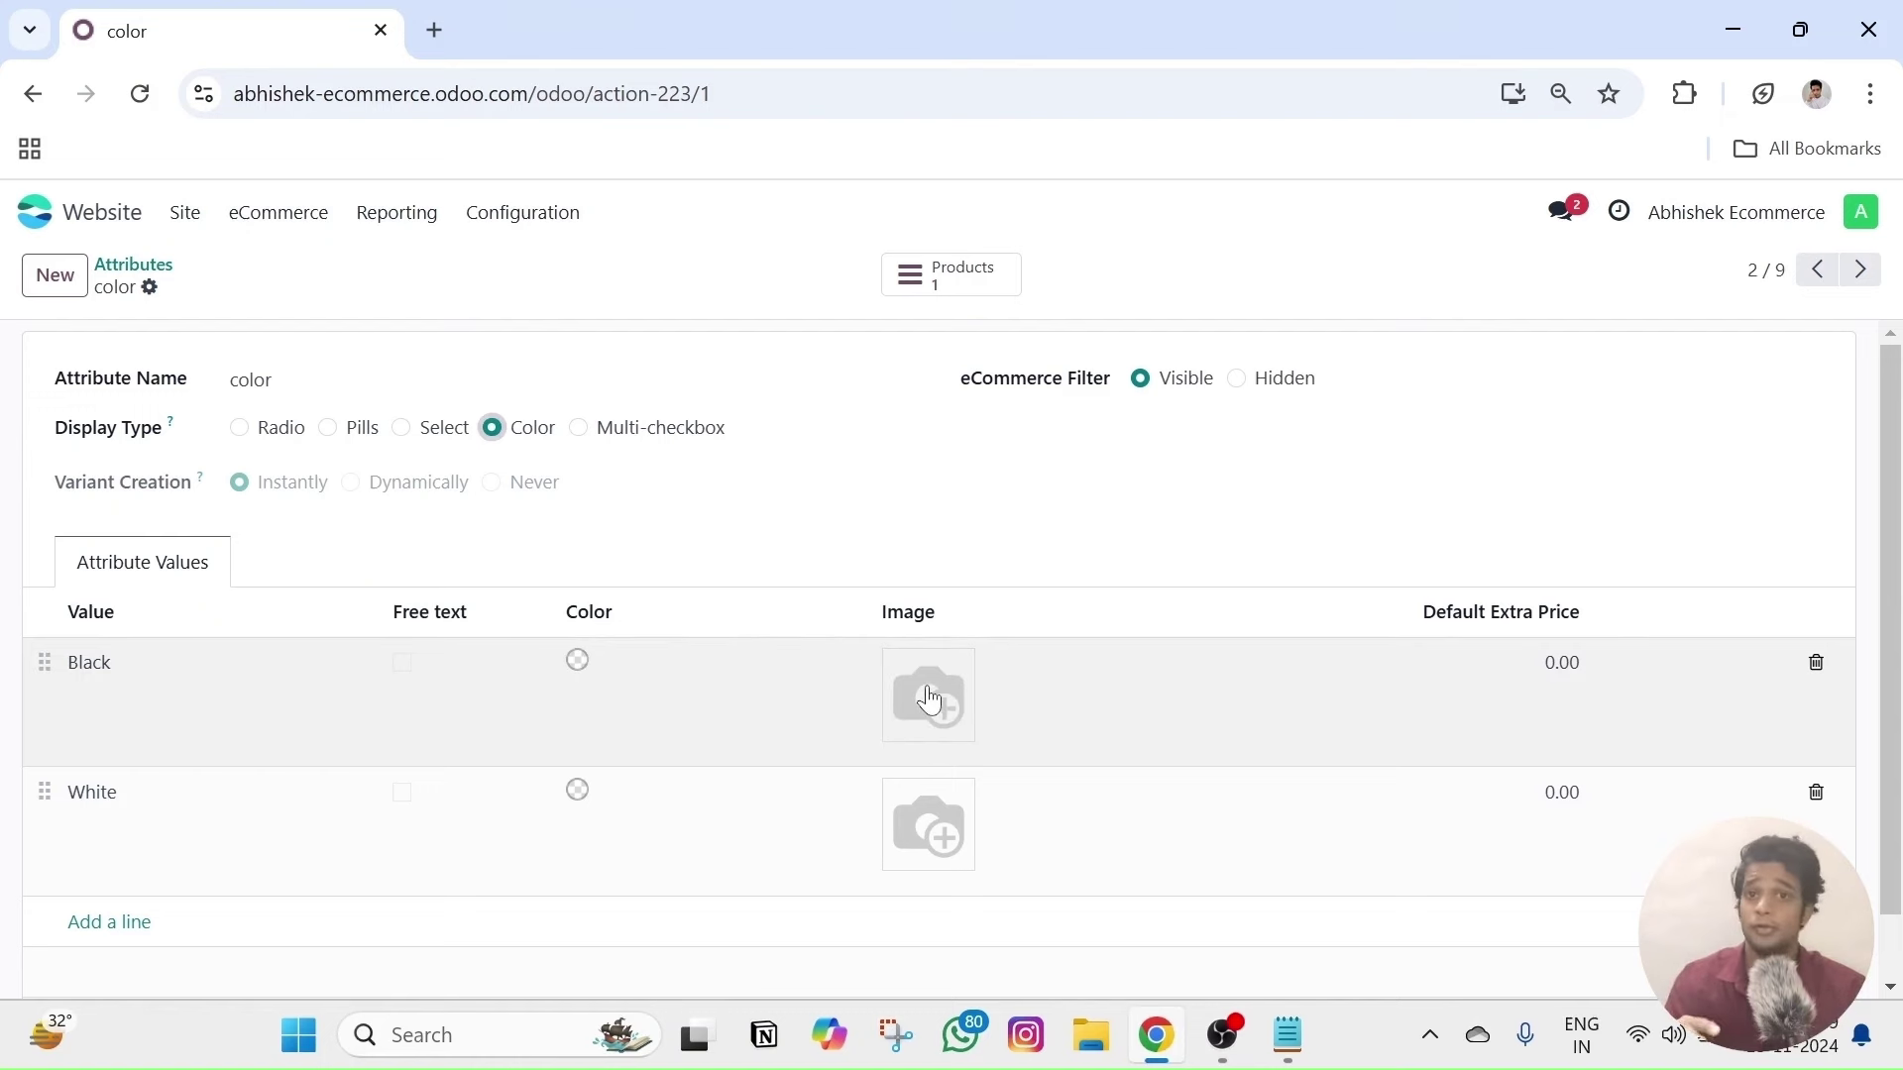
{"action": "left_click", "coordinate": [578, 666]}
{"action": "left_click", "coordinate": [474, 666]}
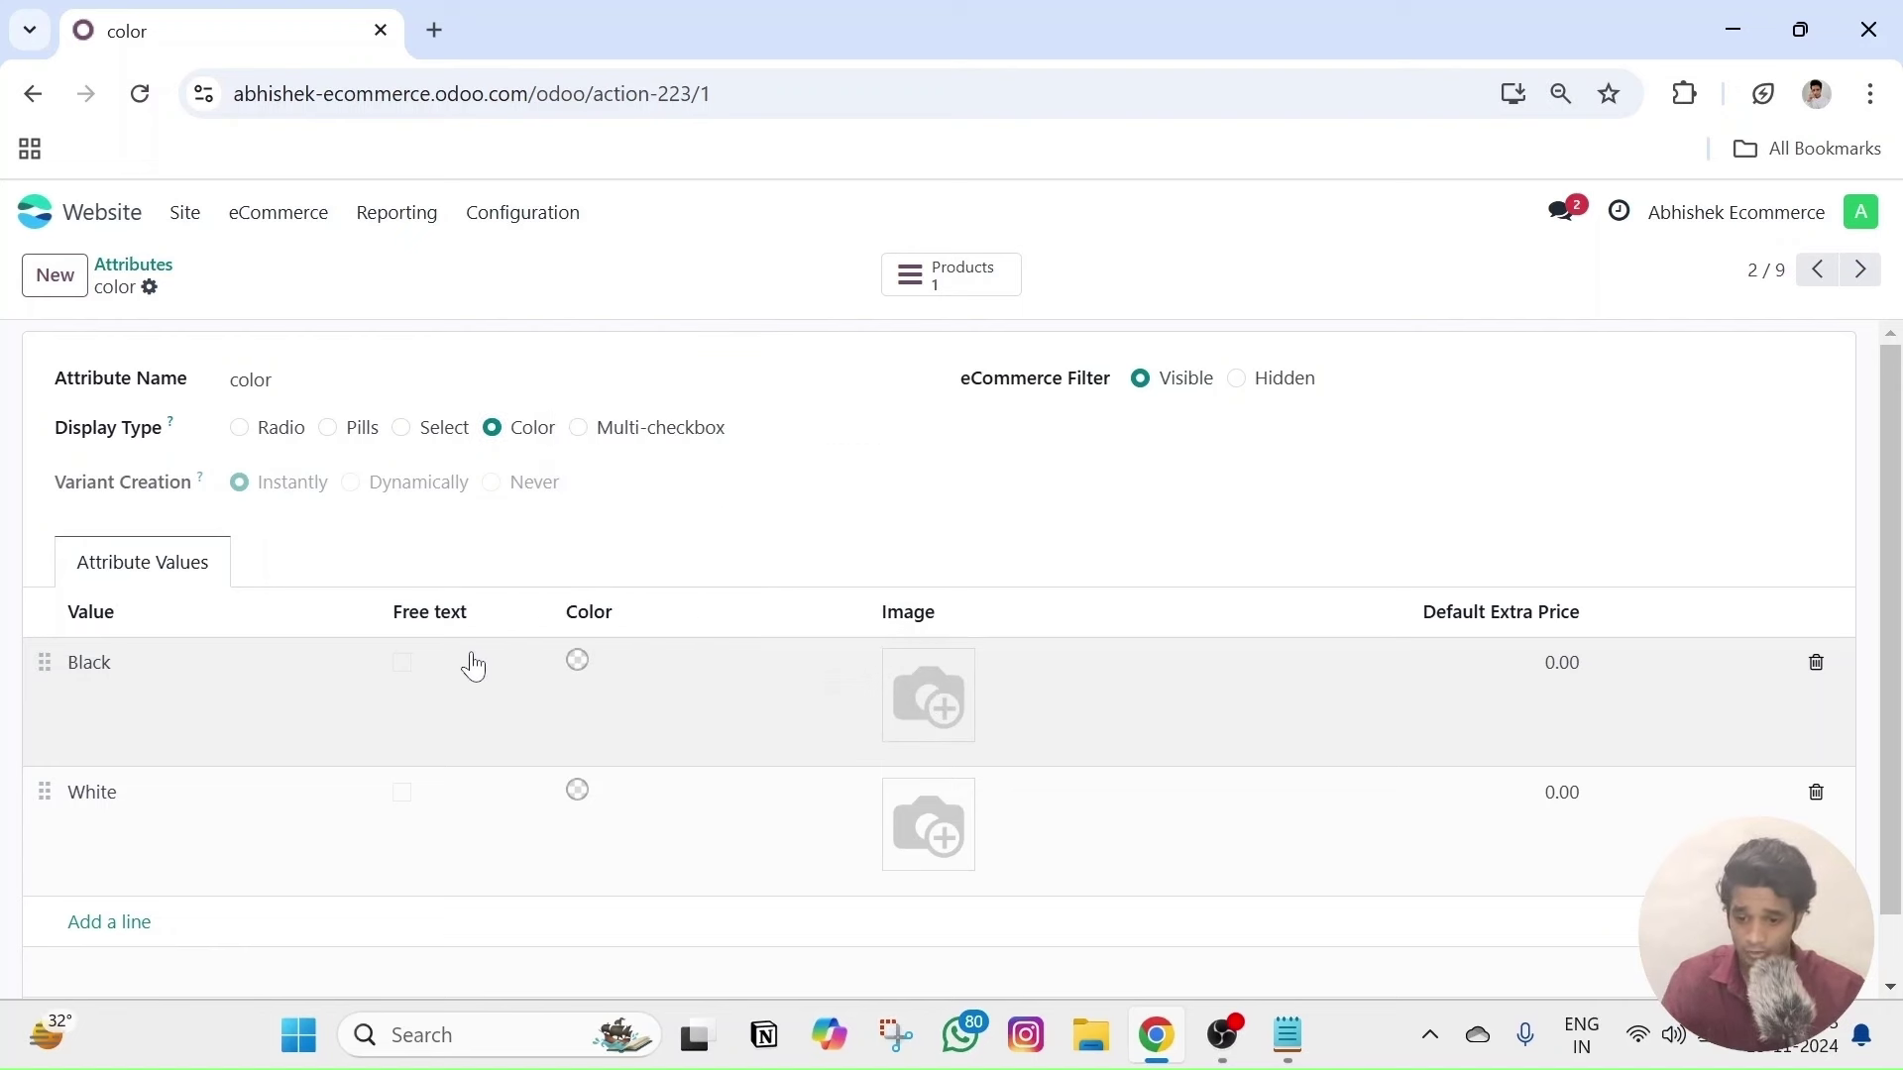
{"action": "left_click", "coordinate": [474, 666]}
{"action": "left_click", "coordinate": [578, 661]}
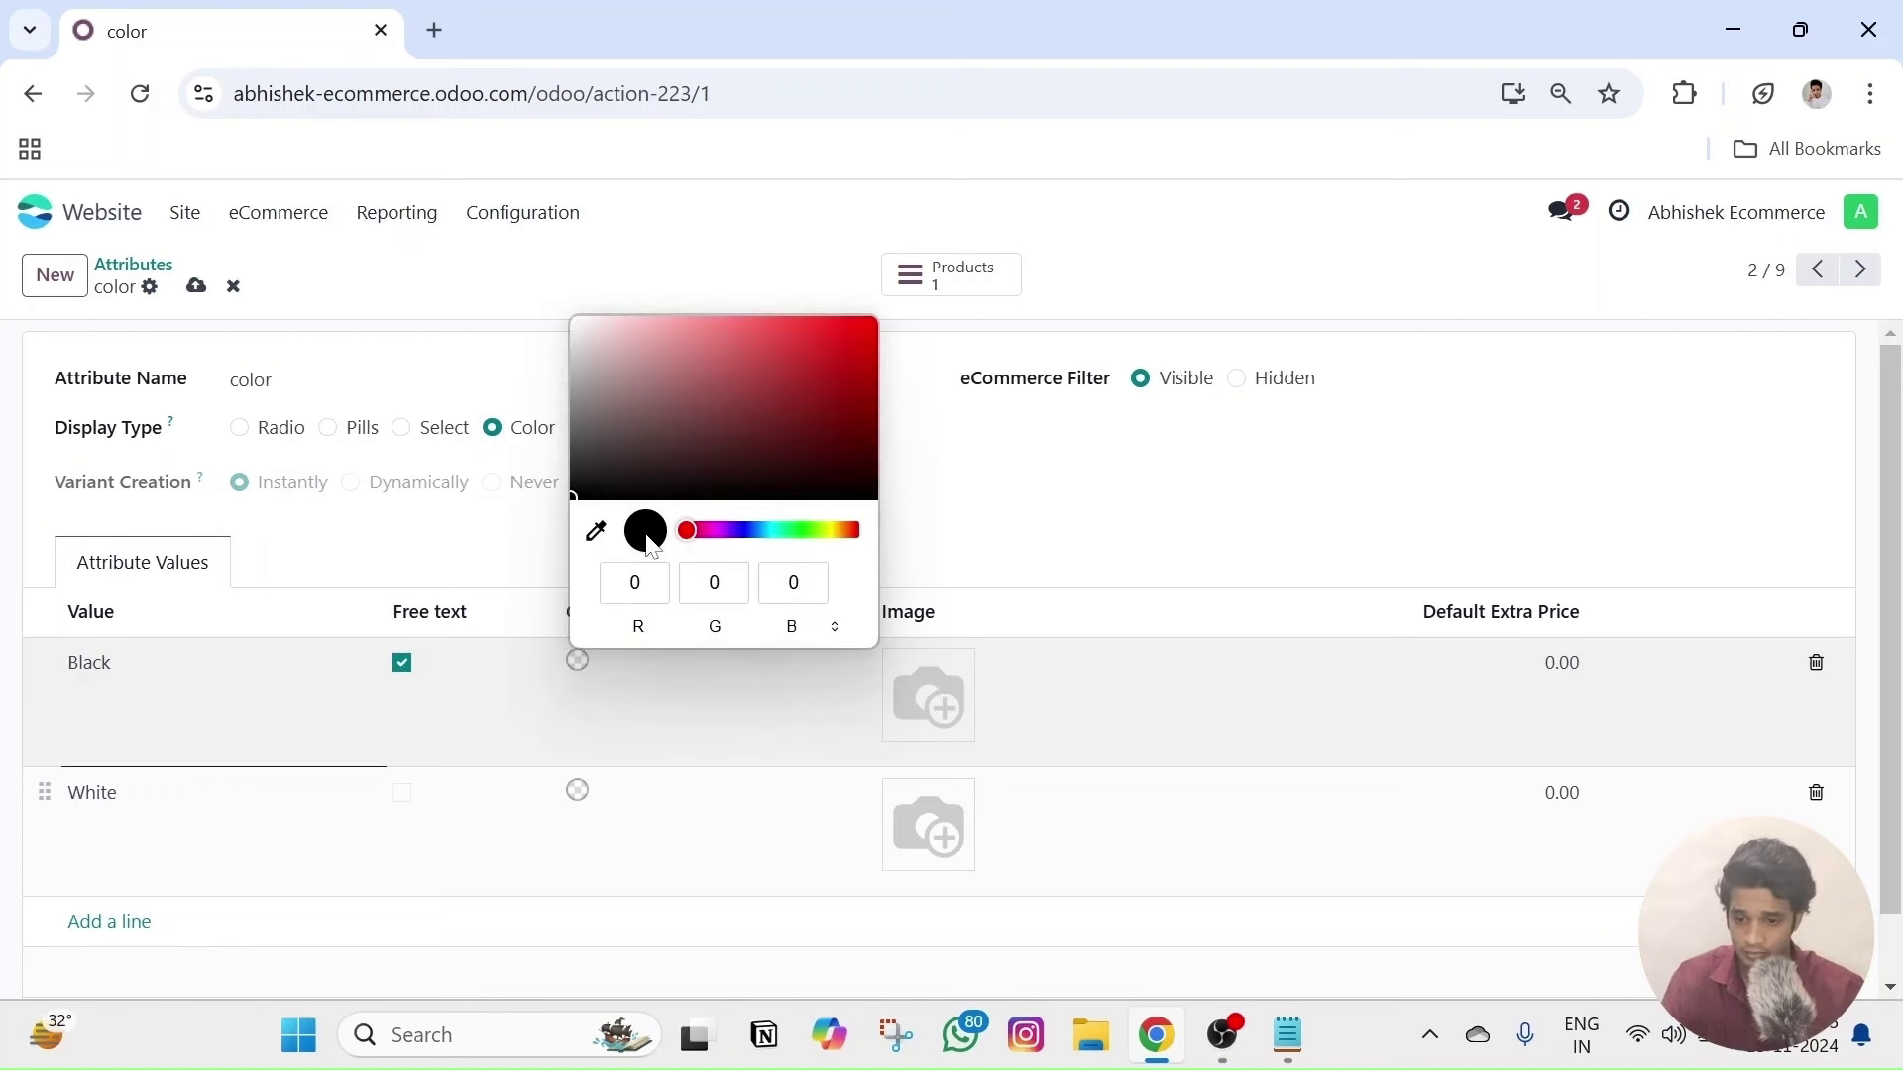
{"action": "left_click", "coordinate": [404, 664]}
{"action": "left_click", "coordinate": [578, 661]}
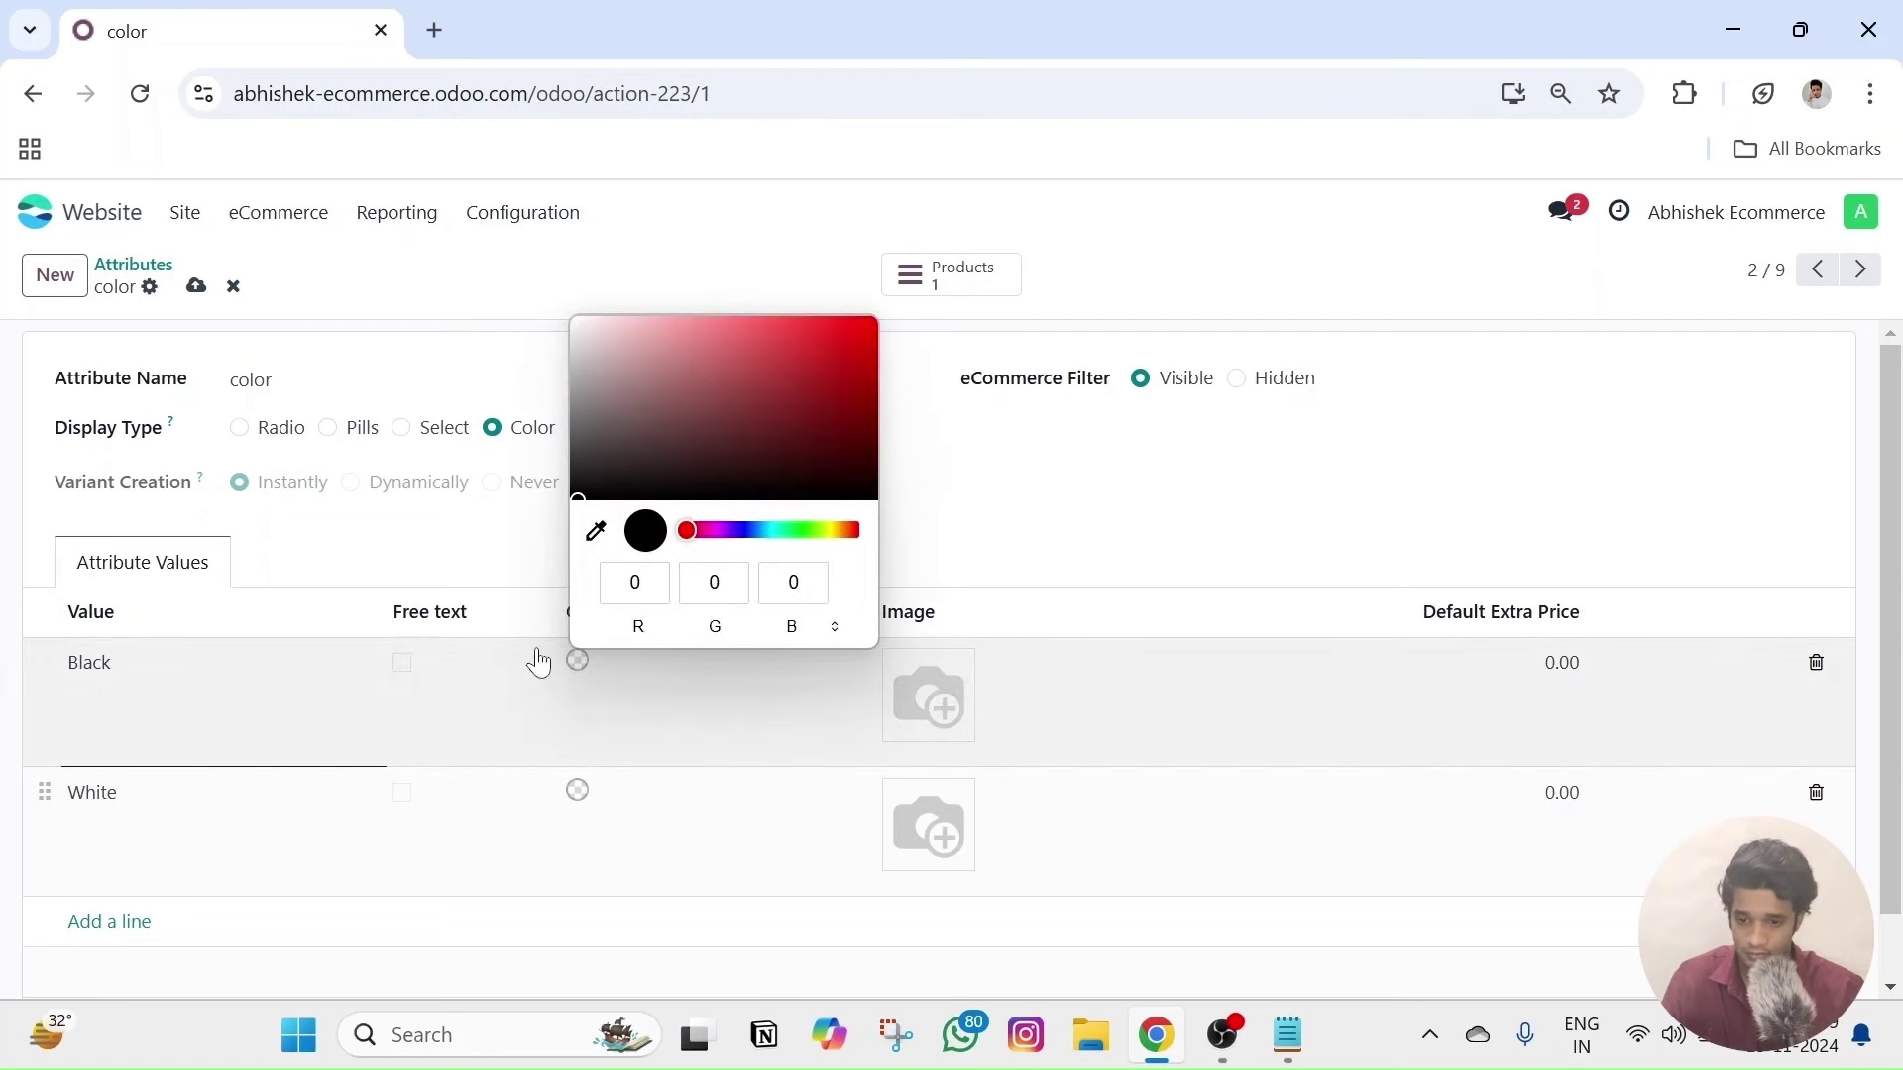
{"action": "left_click", "coordinate": [522, 552]}
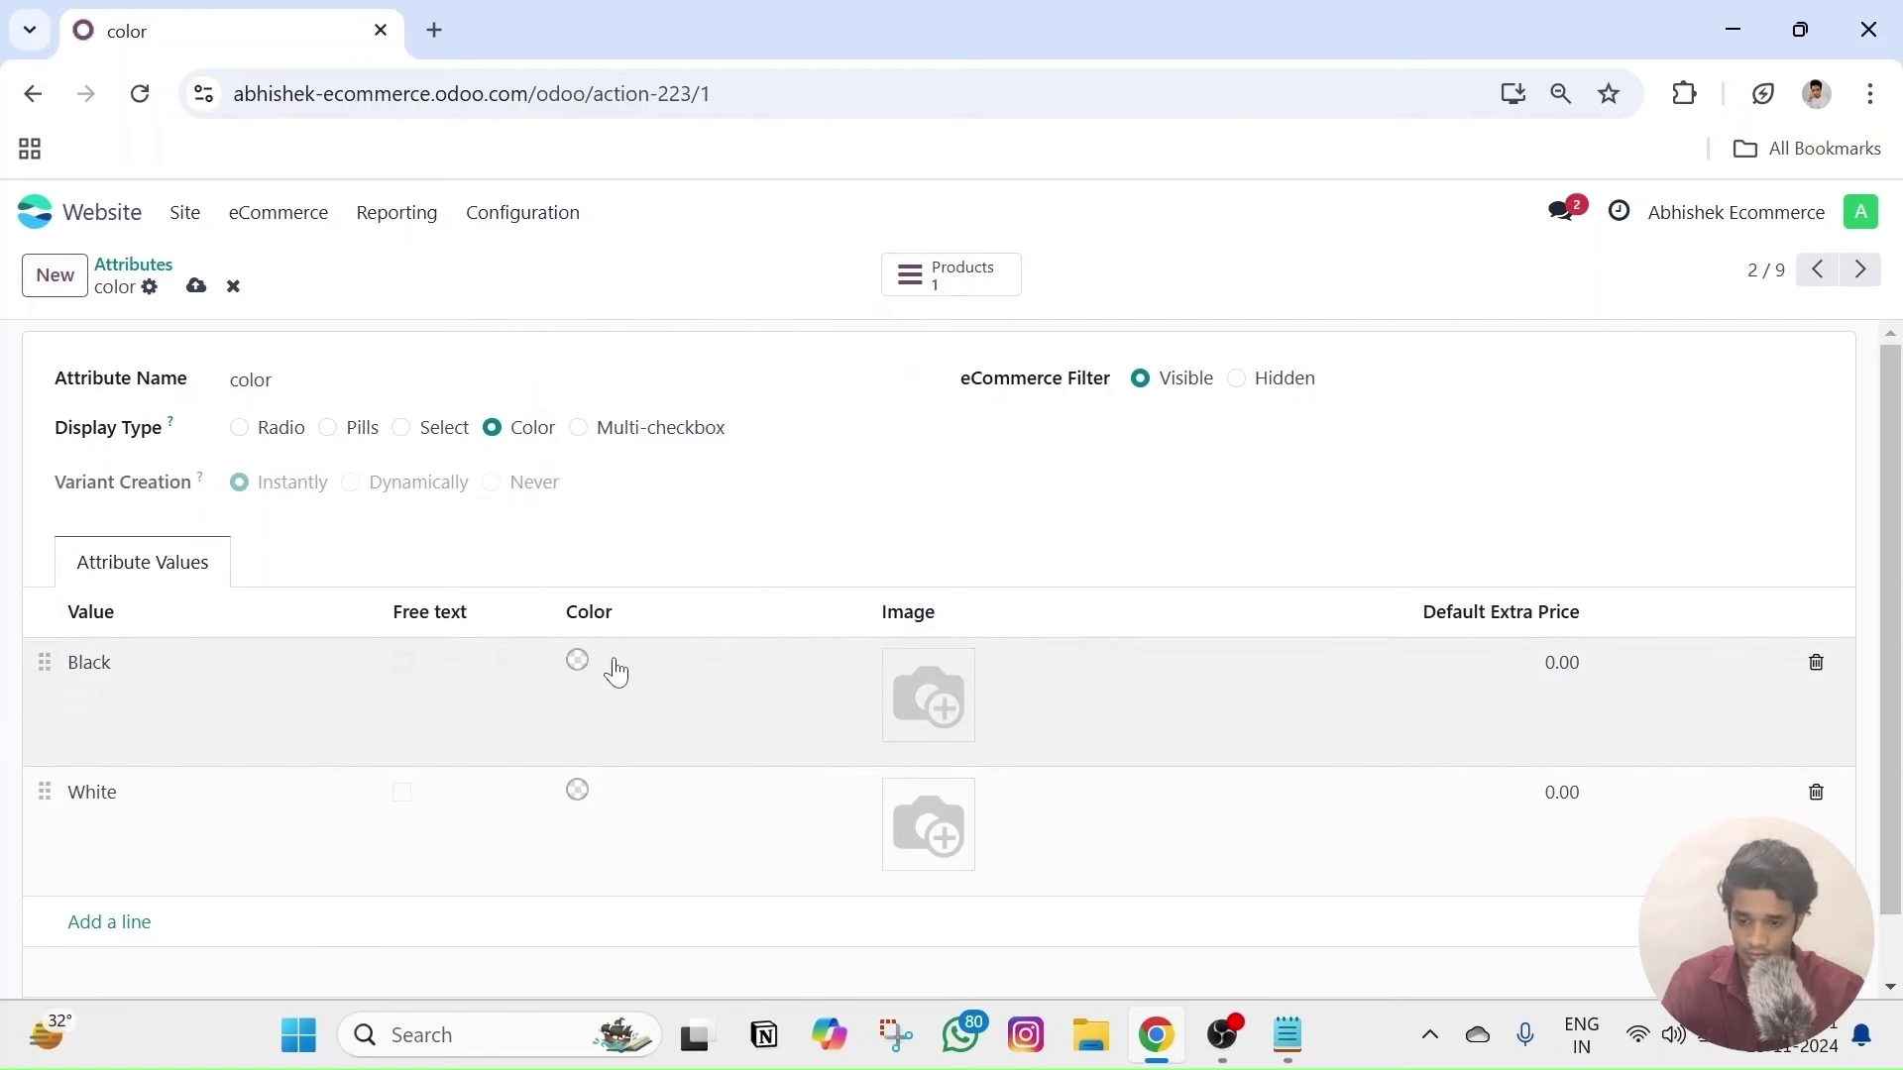
{"action": "left_click", "coordinate": [585, 661]}
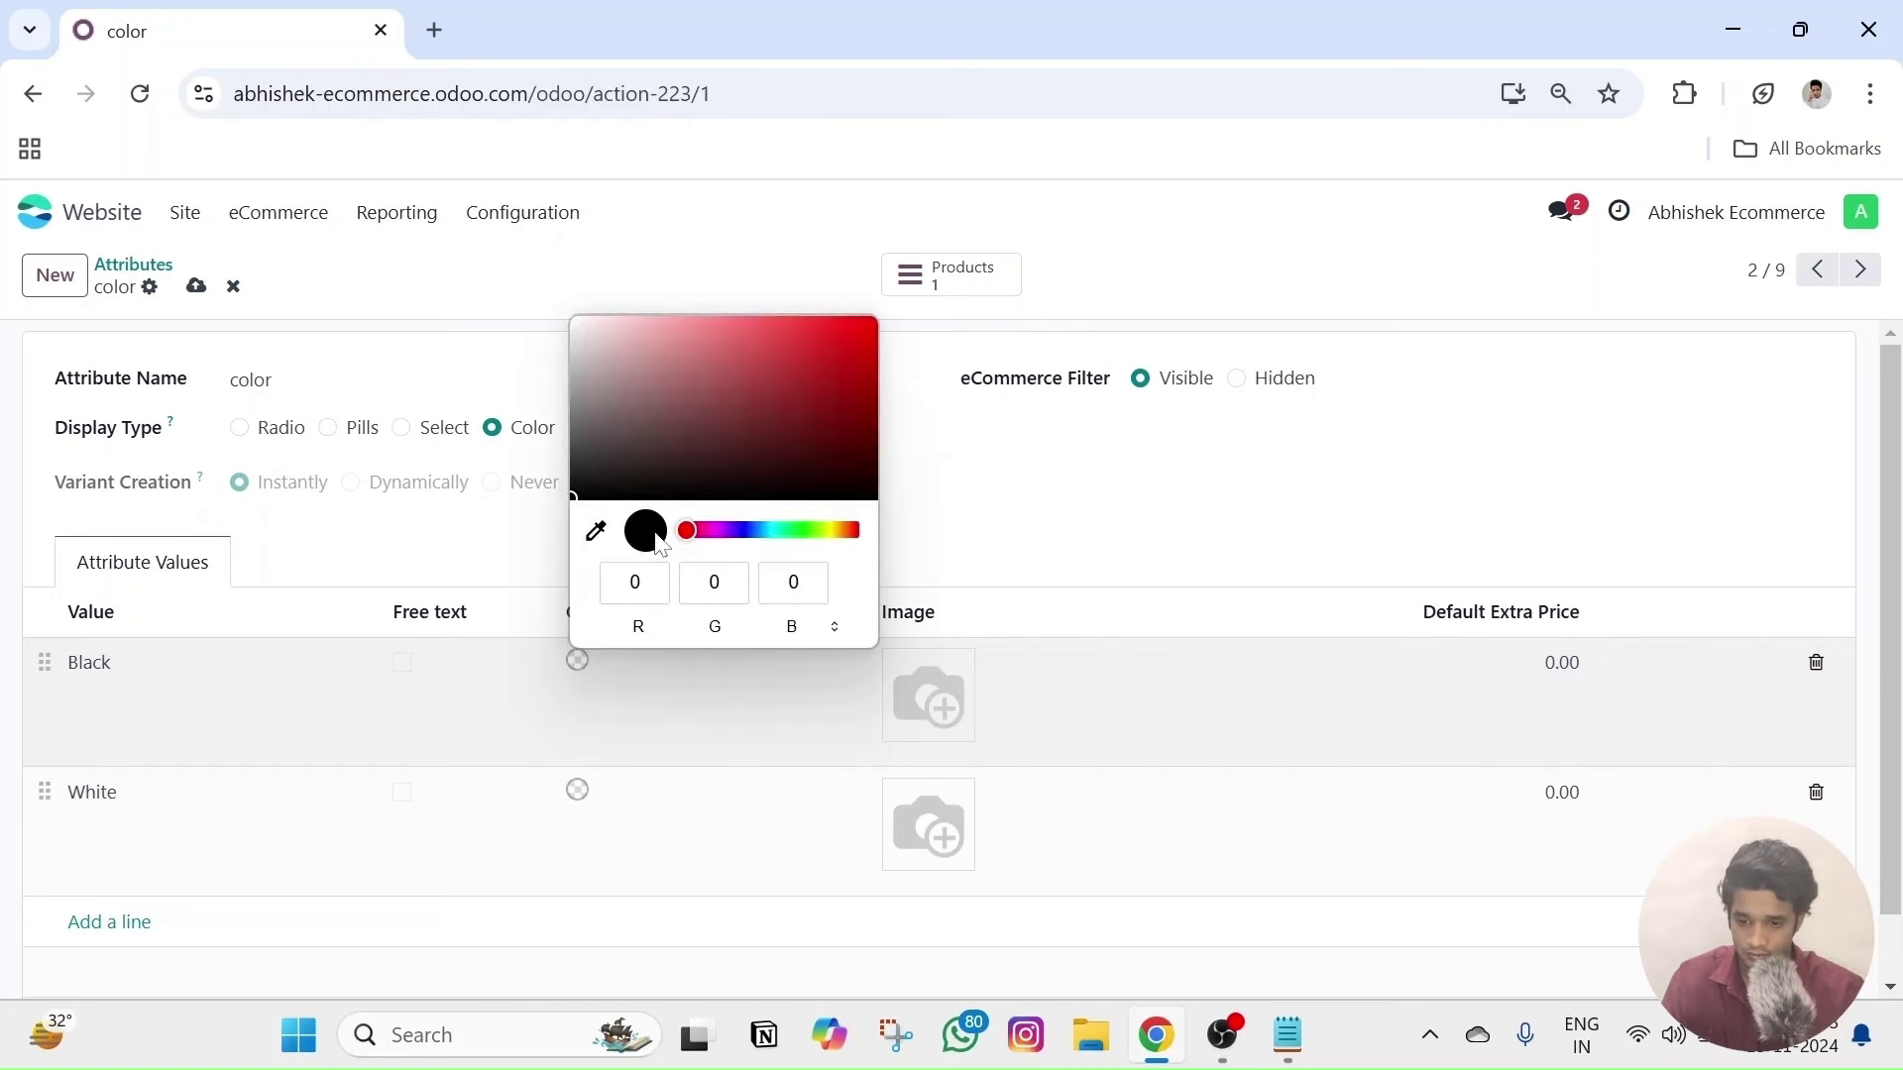
{"action": "left_click", "coordinate": [750, 531]}
{"action": "left_click", "coordinate": [778, 333]}
{"action": "left_click", "coordinate": [526, 556]}
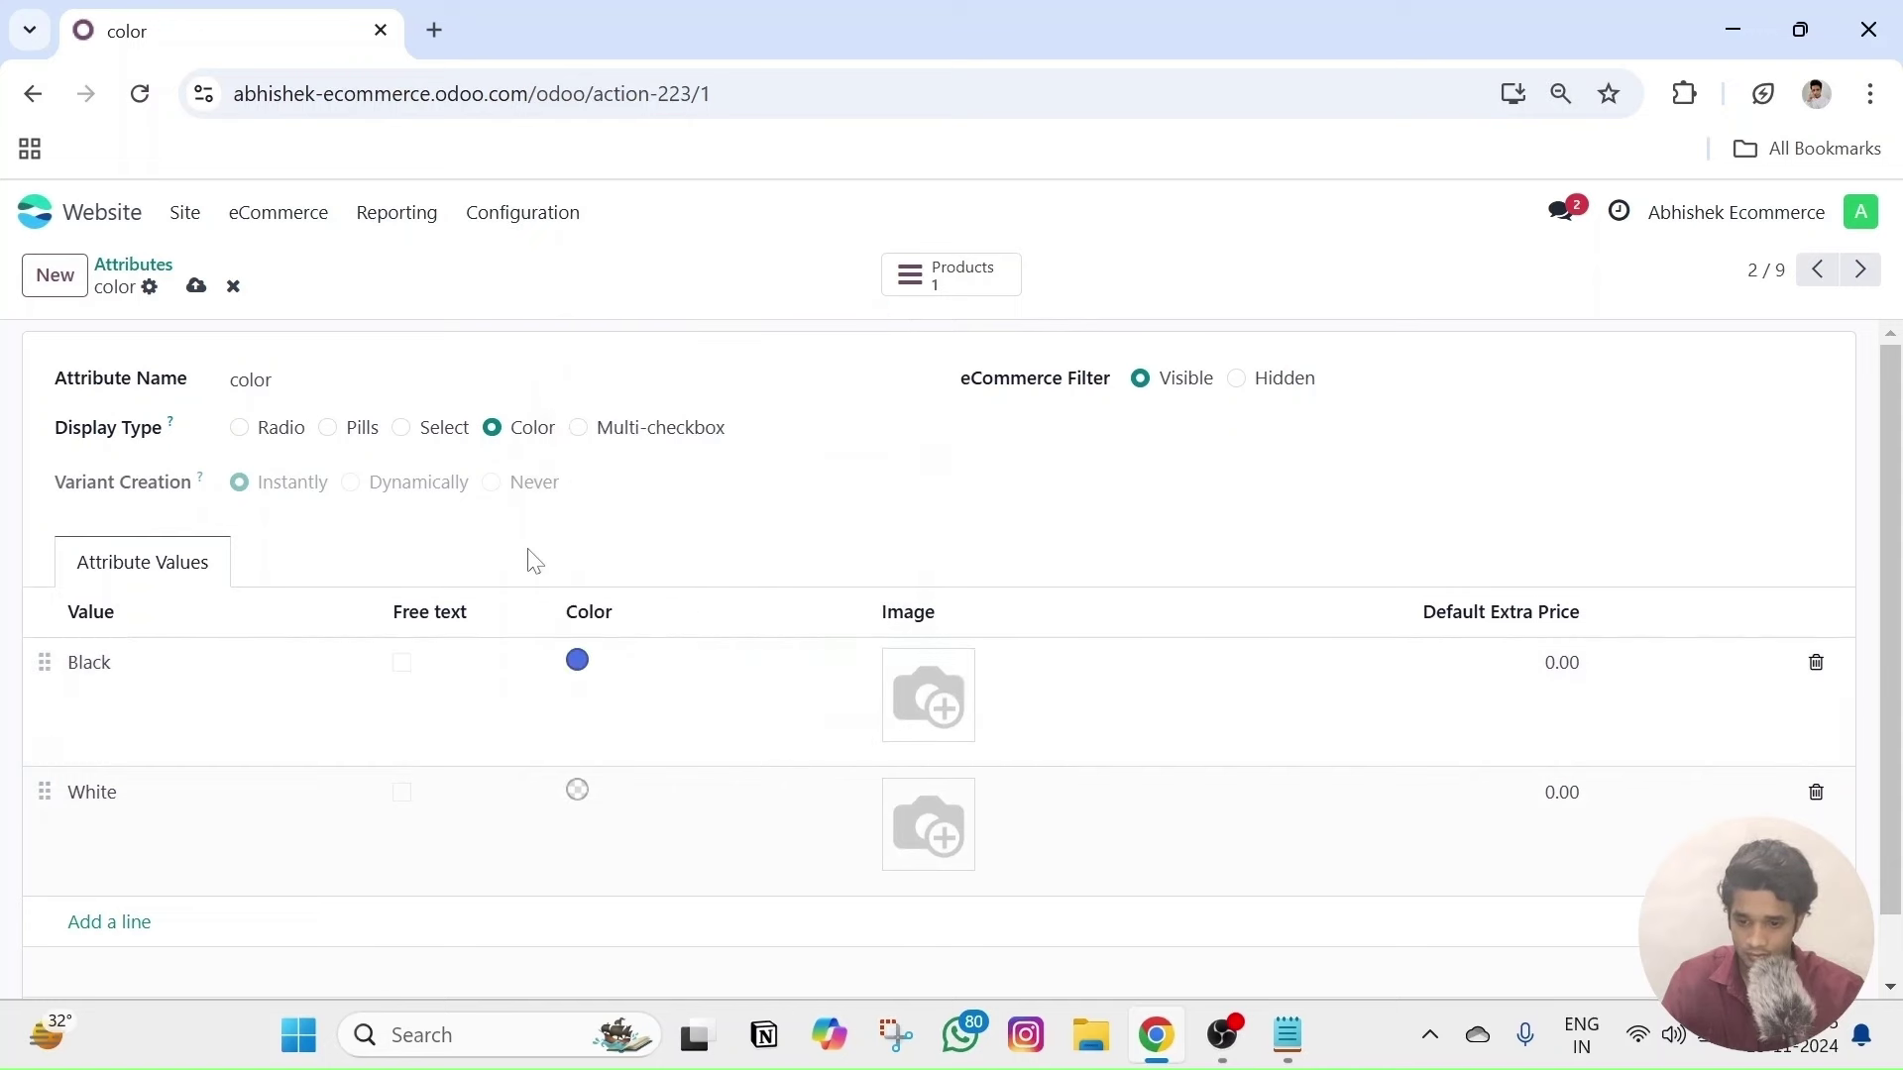
{"action": "left_click", "coordinate": [576, 660]}
{"action": "left_click", "coordinate": [595, 498]}
{"action": "left_click", "coordinate": [459, 577]}
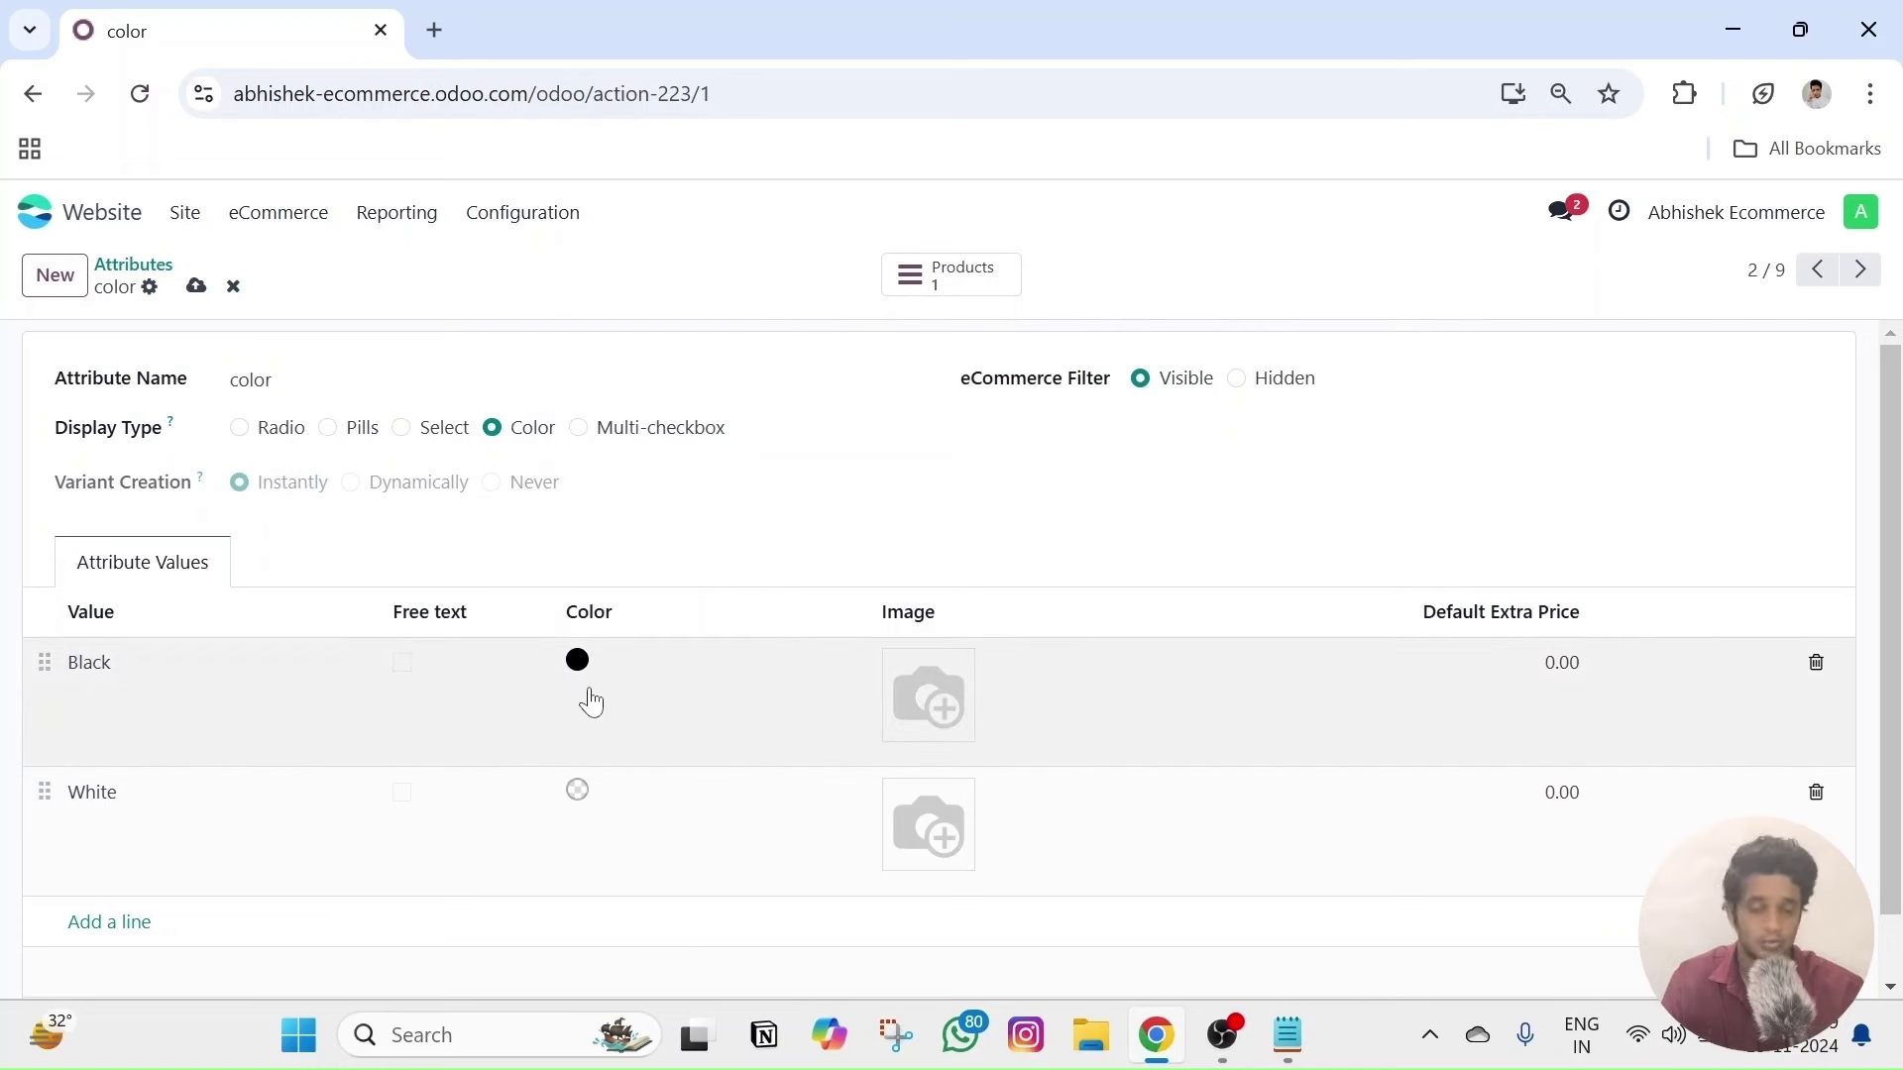
- Set White's swatch to #FFFFFF and save the color attribute
{"action": "left_click", "coordinate": [579, 793]}
{"action": "left_click", "coordinate": [582, 470]}
{"action": "left_click", "coordinate": [571, 449]}
{"action": "left_click", "coordinate": [470, 573]}
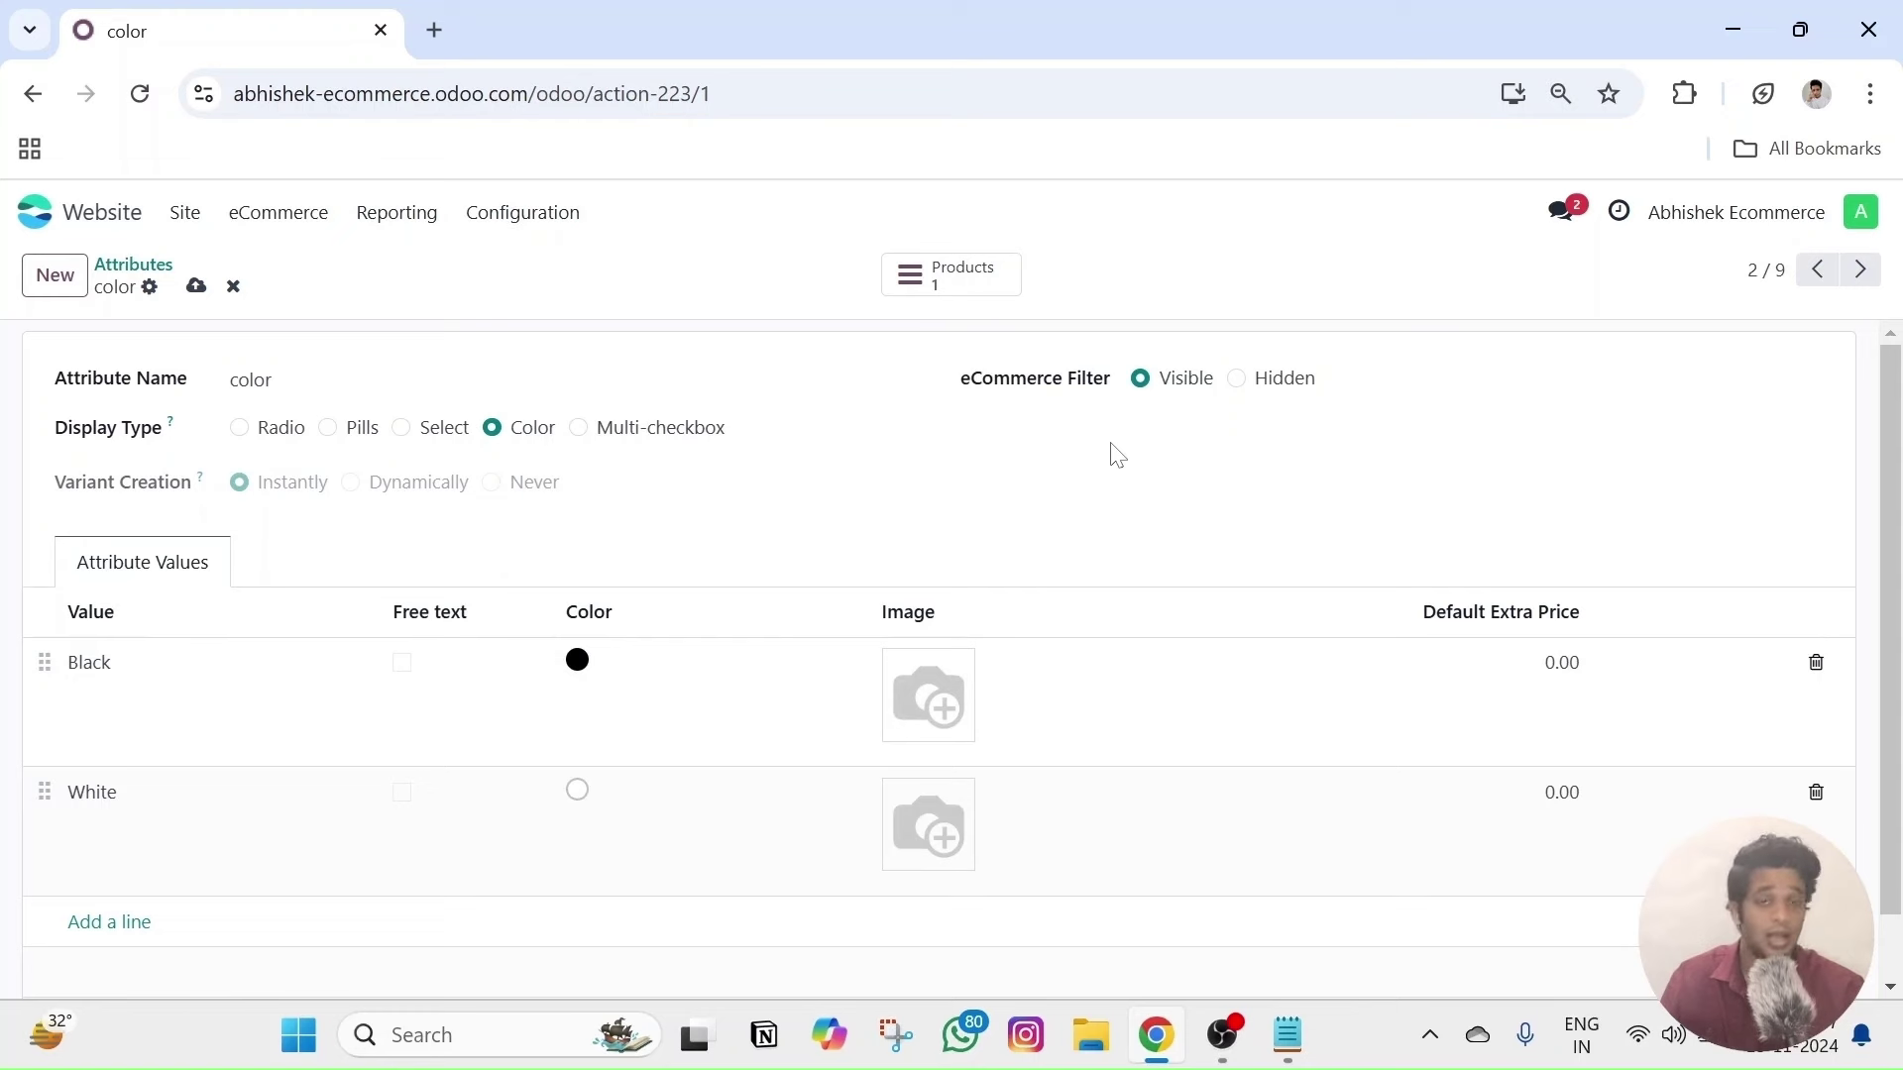
{"action": "left_click", "coordinate": [196, 286]}
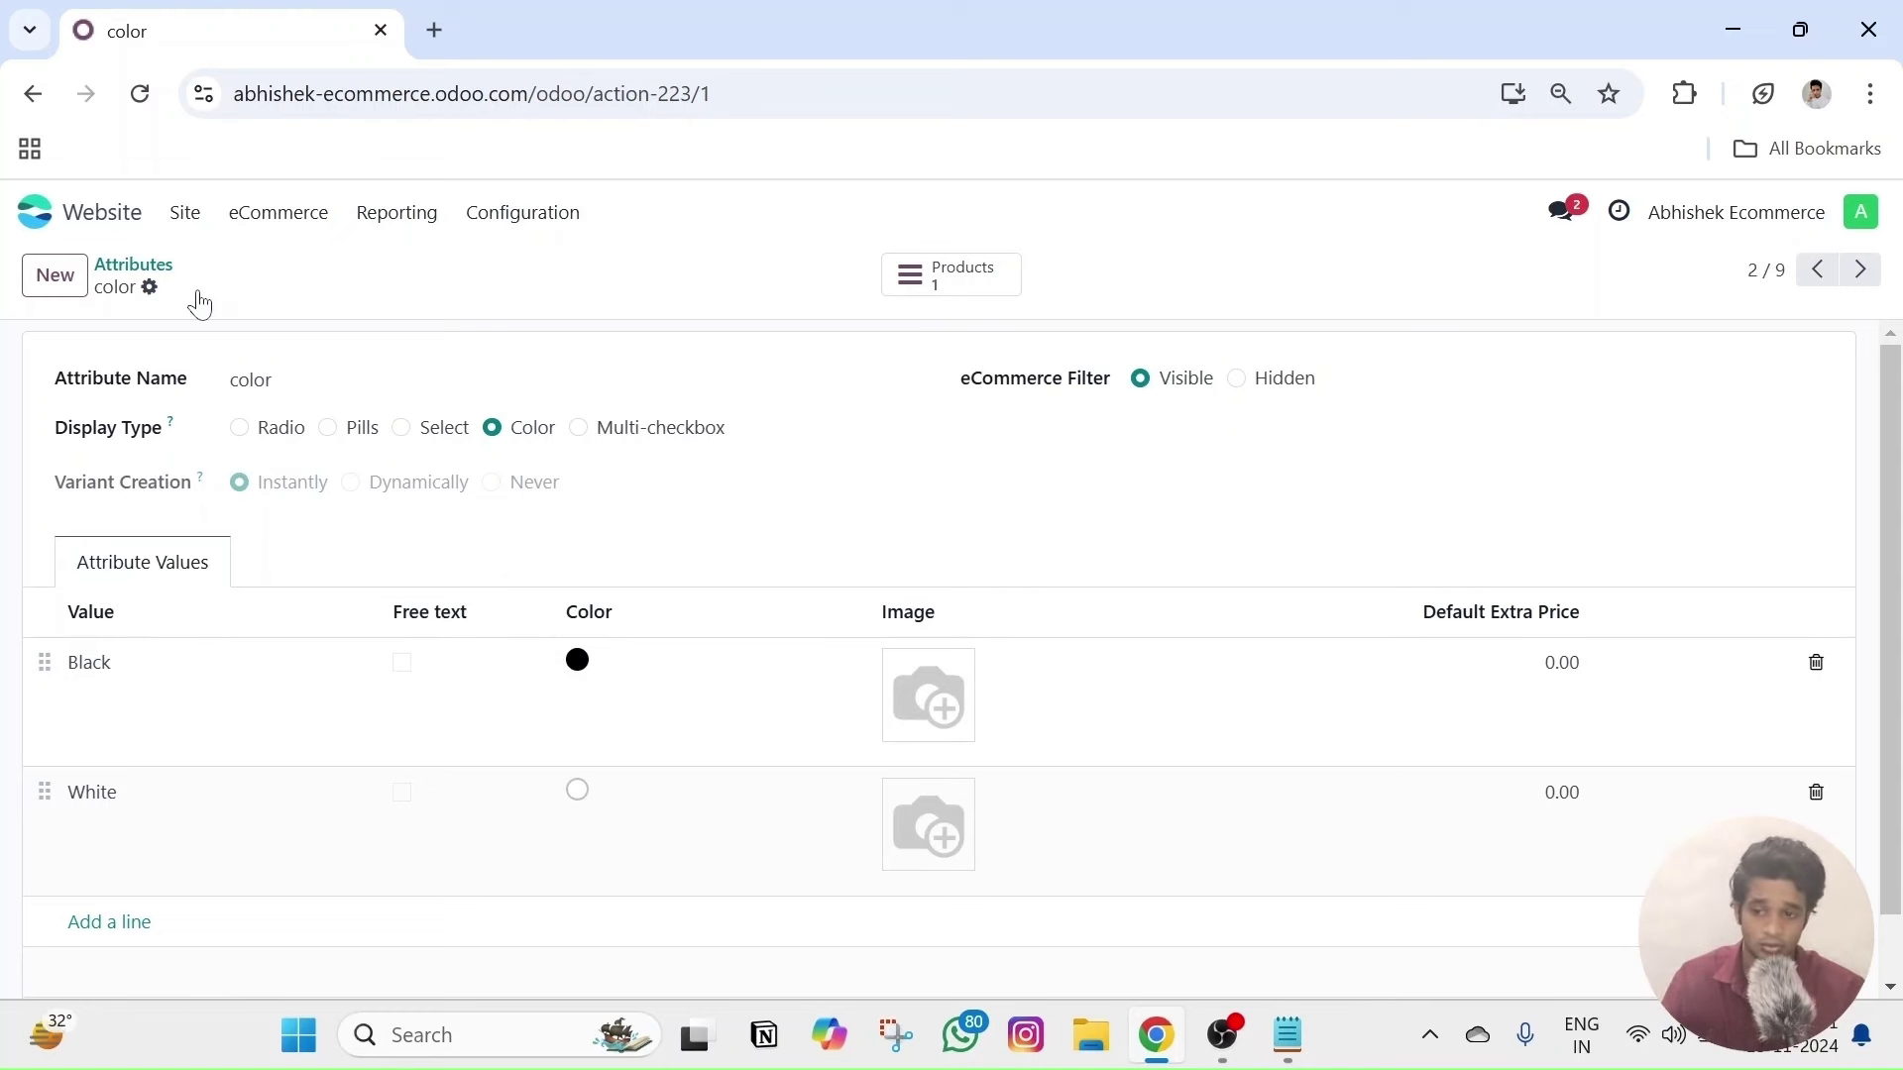
- Reopen the Cotton Shirt product from eCommerce > Products
{"action": "left_click", "coordinate": [262, 213]}
{"action": "left_click", "coordinate": [295, 491]}
{"action": "left_click", "coordinate": [184, 414]}
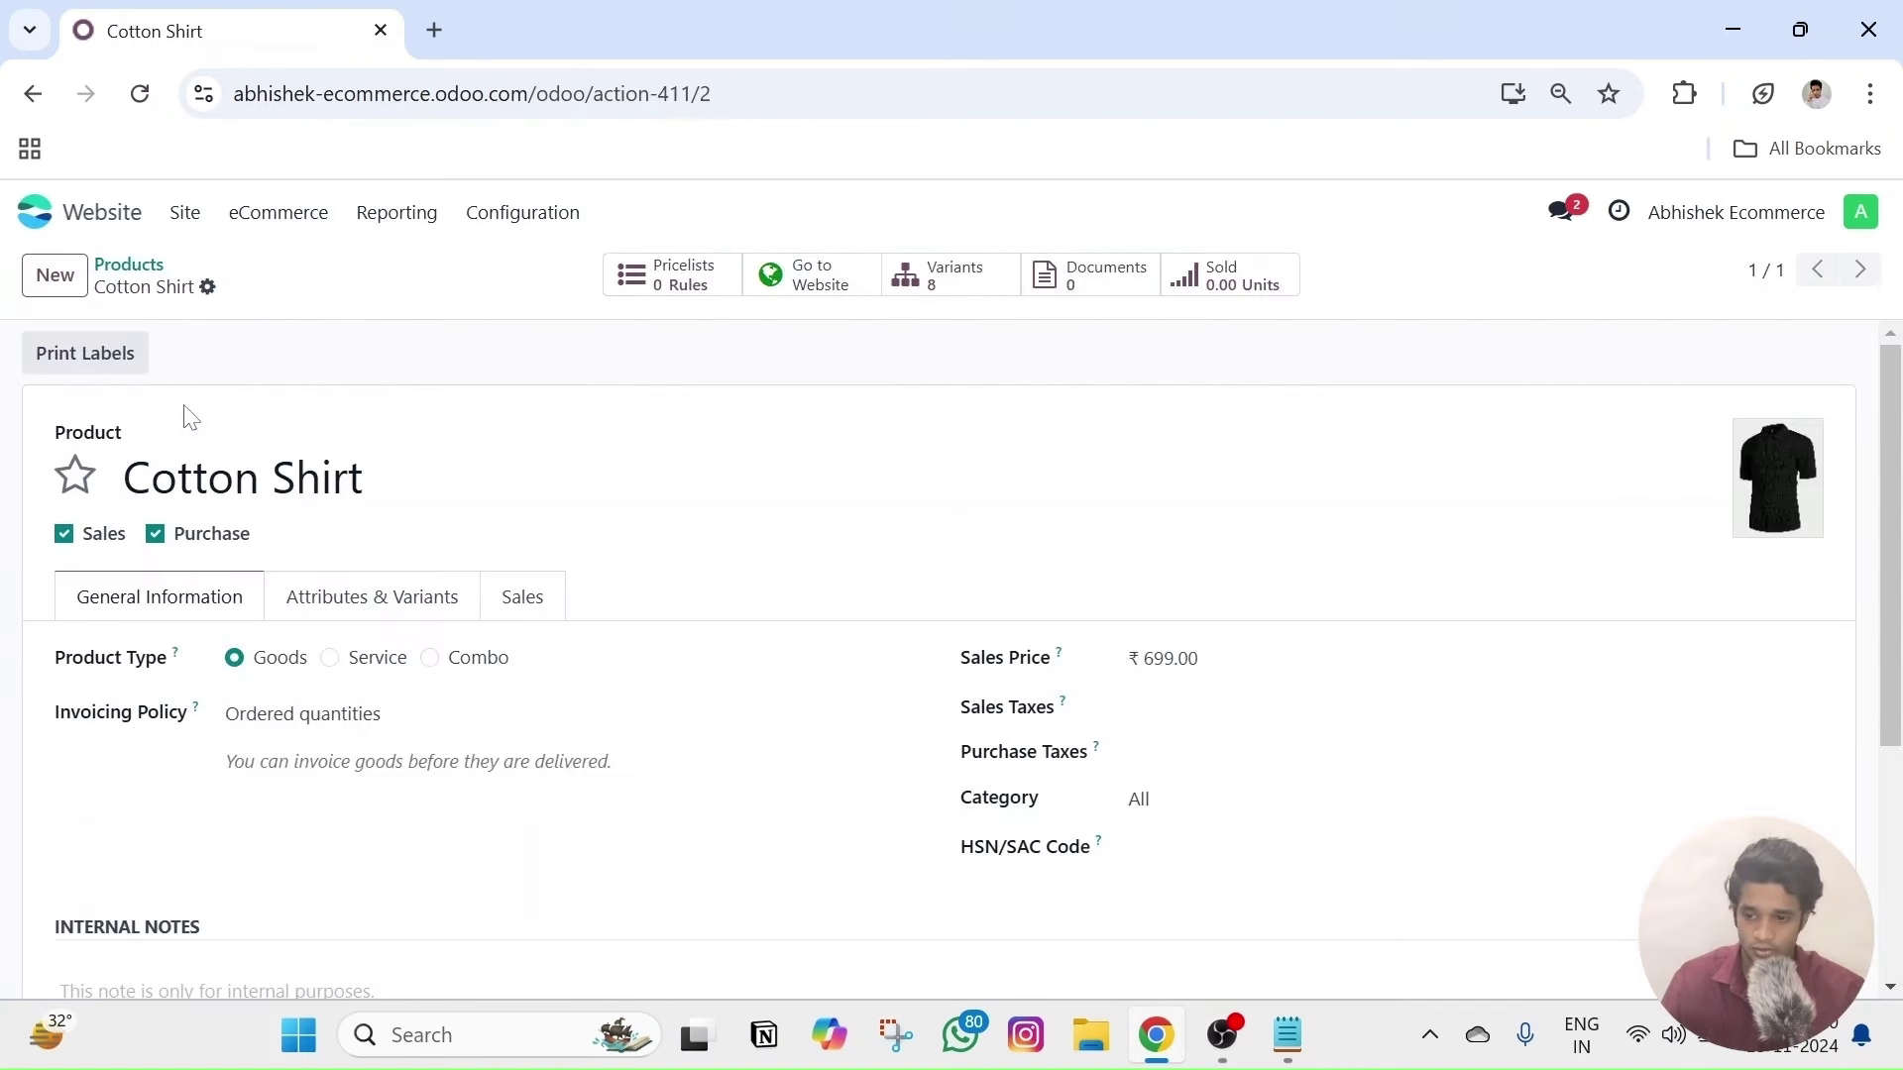
- Open the Cotton Shirt shop page via Go to Website
{"action": "right_click", "coordinate": [815, 287]}
{"action": "key", "text": "Escape"}
{"action": "left_click", "coordinate": [810, 282]}
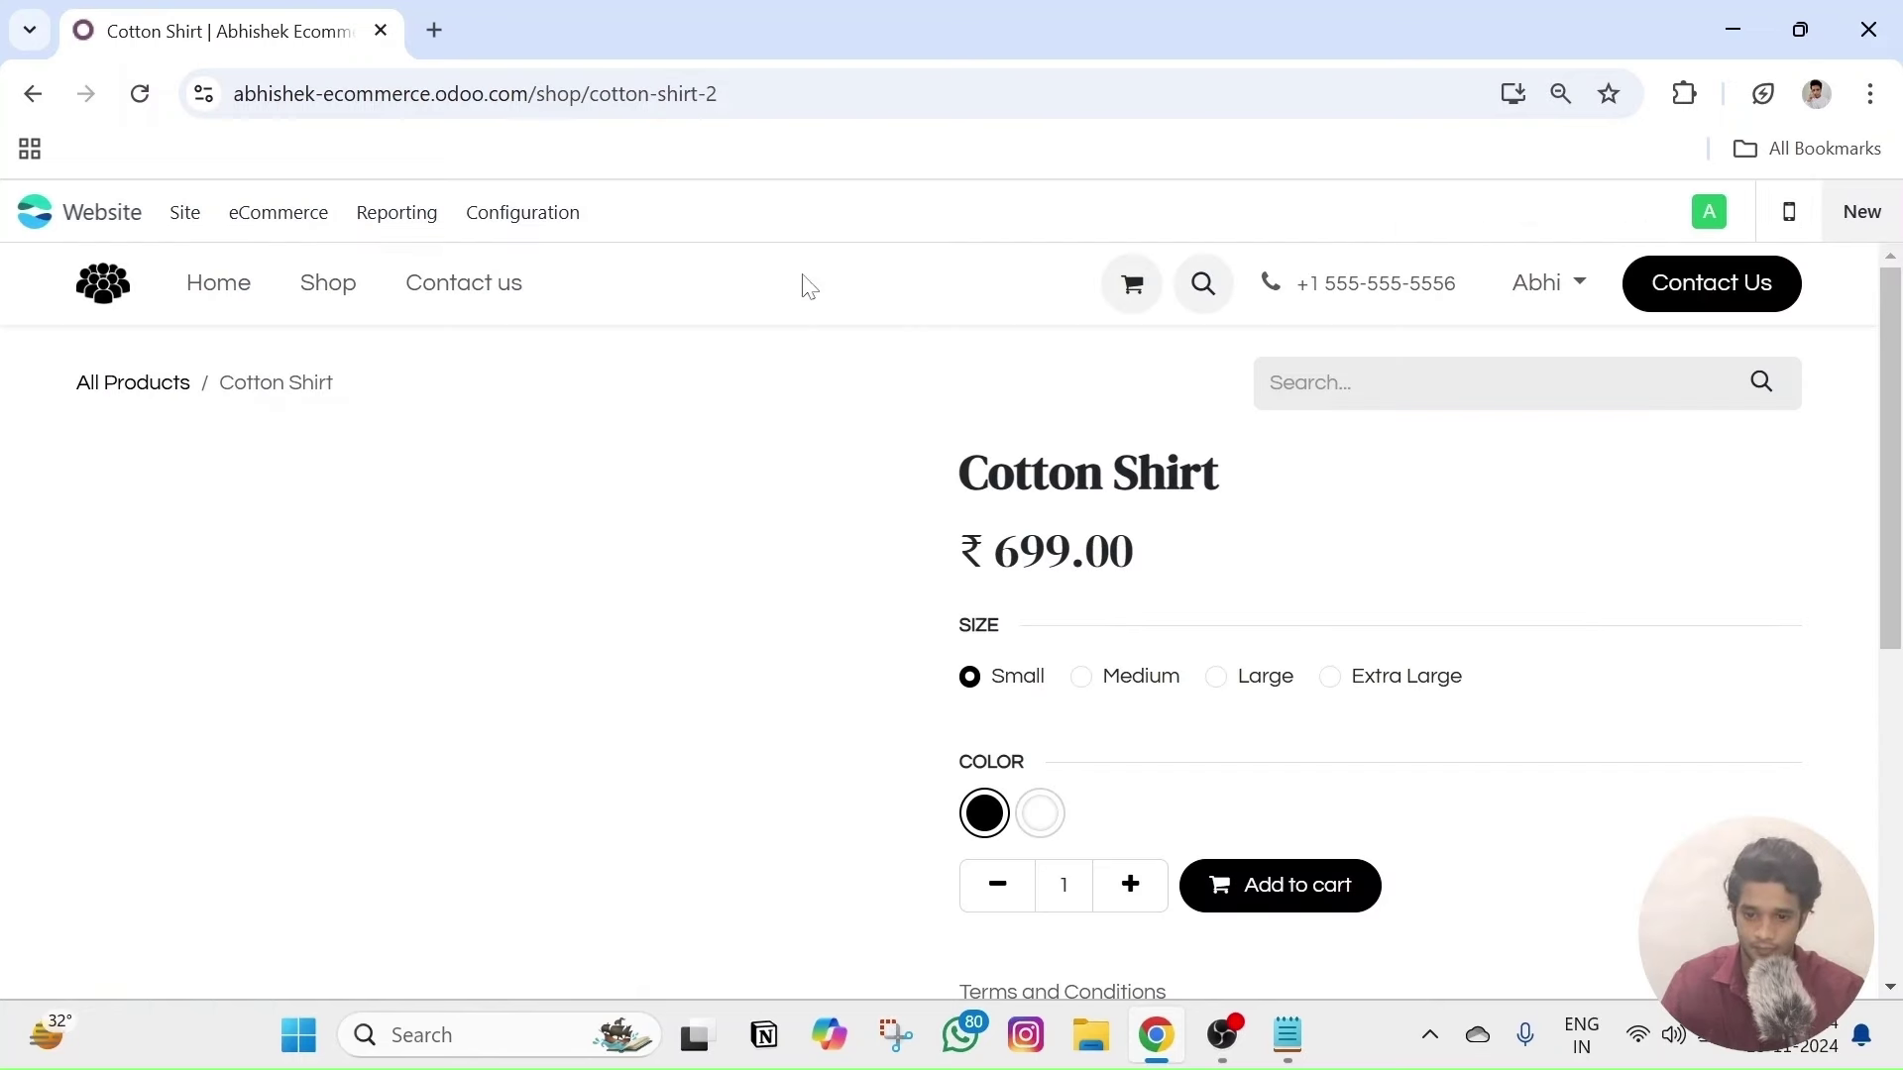
{"action": "scroll", "coordinate": [1223, 480], "scroll_direction": "down", "scroll_amount": 2}
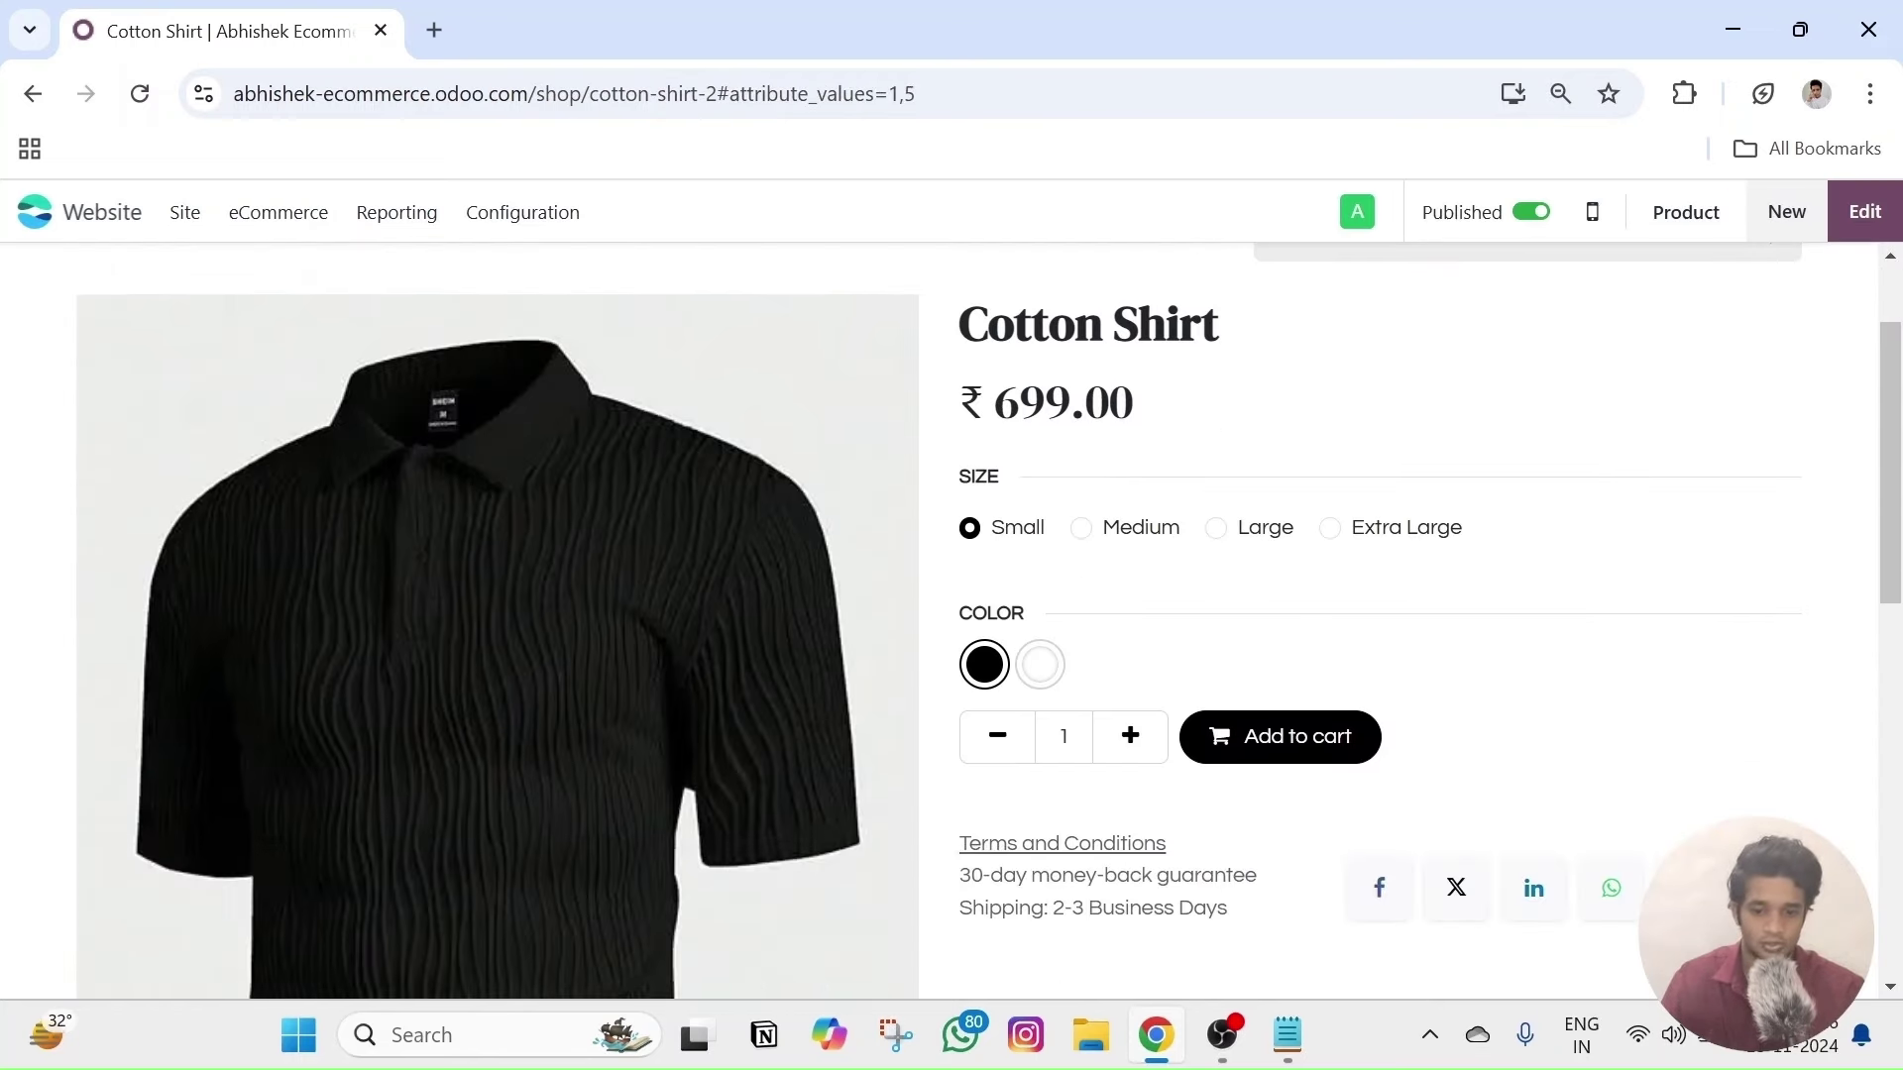
- Try the Medium, Extra Large and Small sizes and White/Black swatches, then head to eCommerce > Products
{"action": "left_click", "coordinate": [1081, 529]}
{"action": "left_click", "coordinate": [1351, 540]}
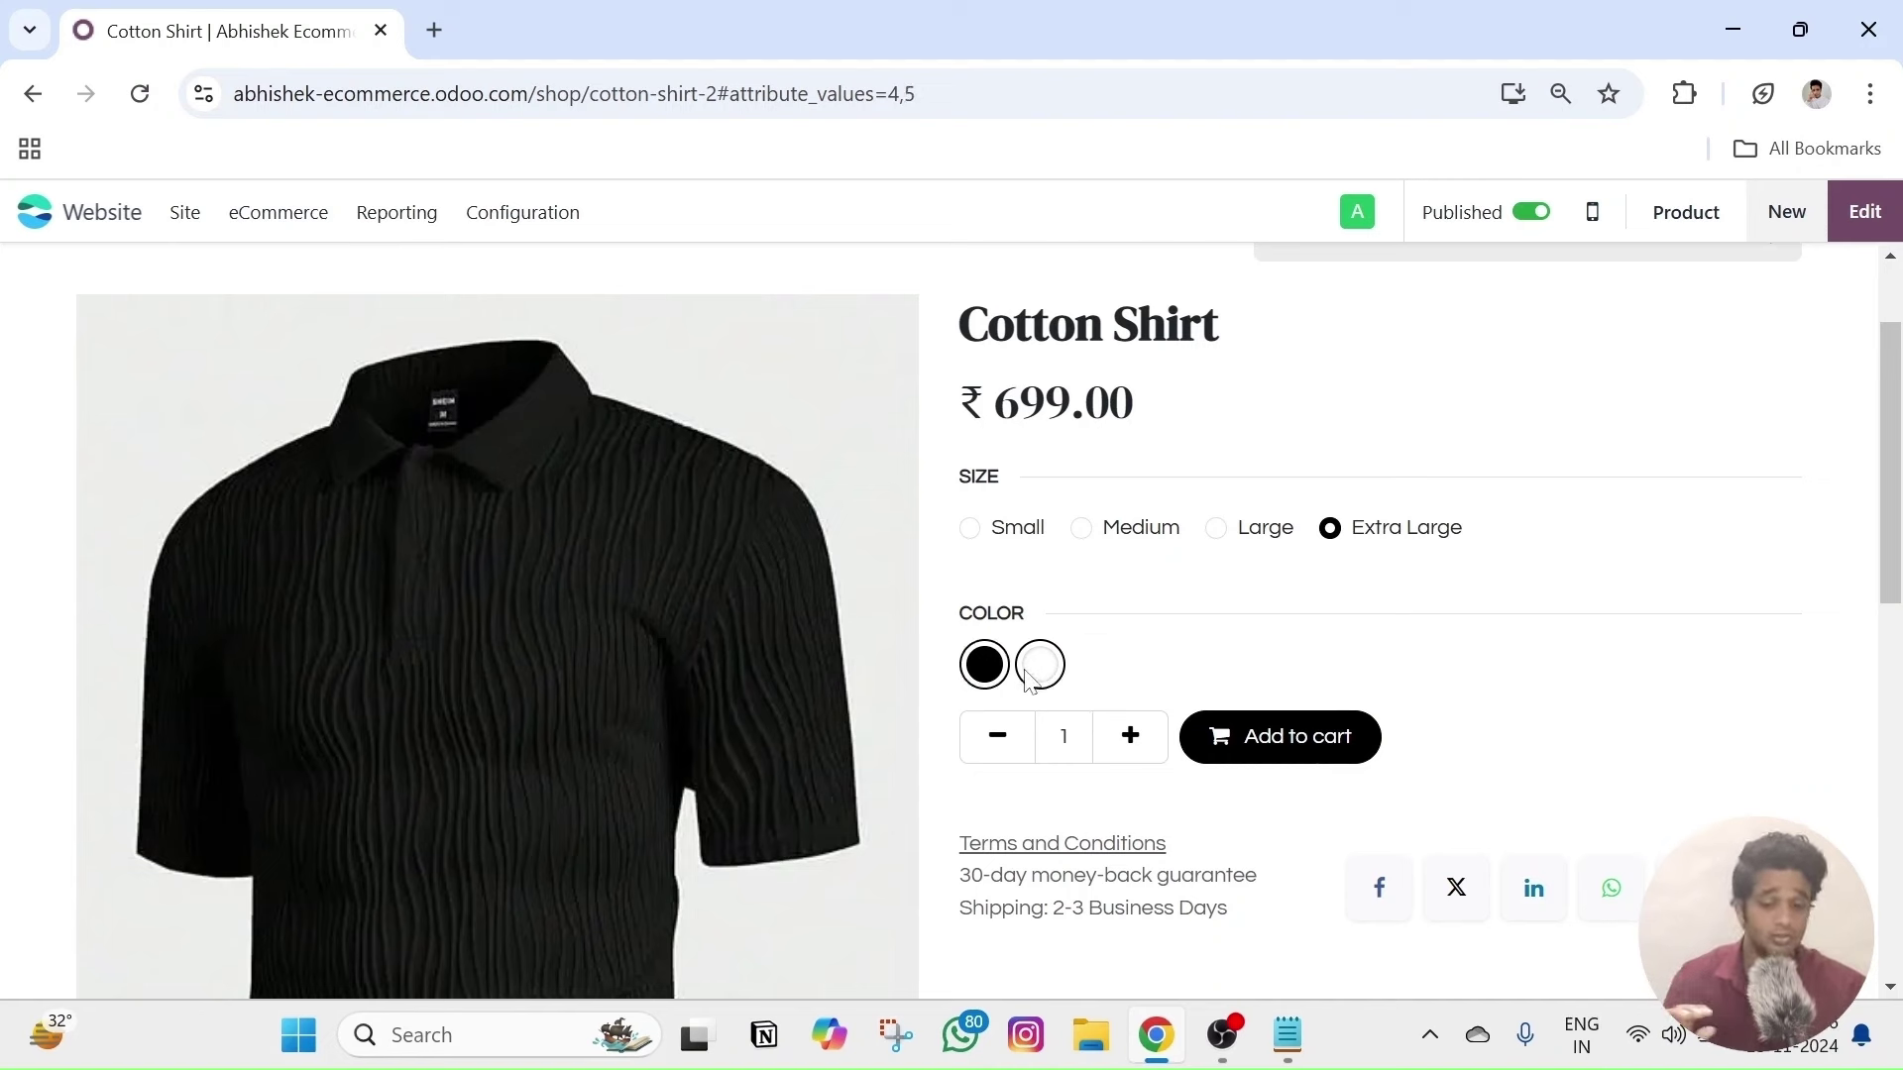
{"action": "left_click", "coordinate": [978, 676]}
{"action": "left_click", "coordinate": [1042, 670]}
{"action": "left_click", "coordinate": [984, 670]}
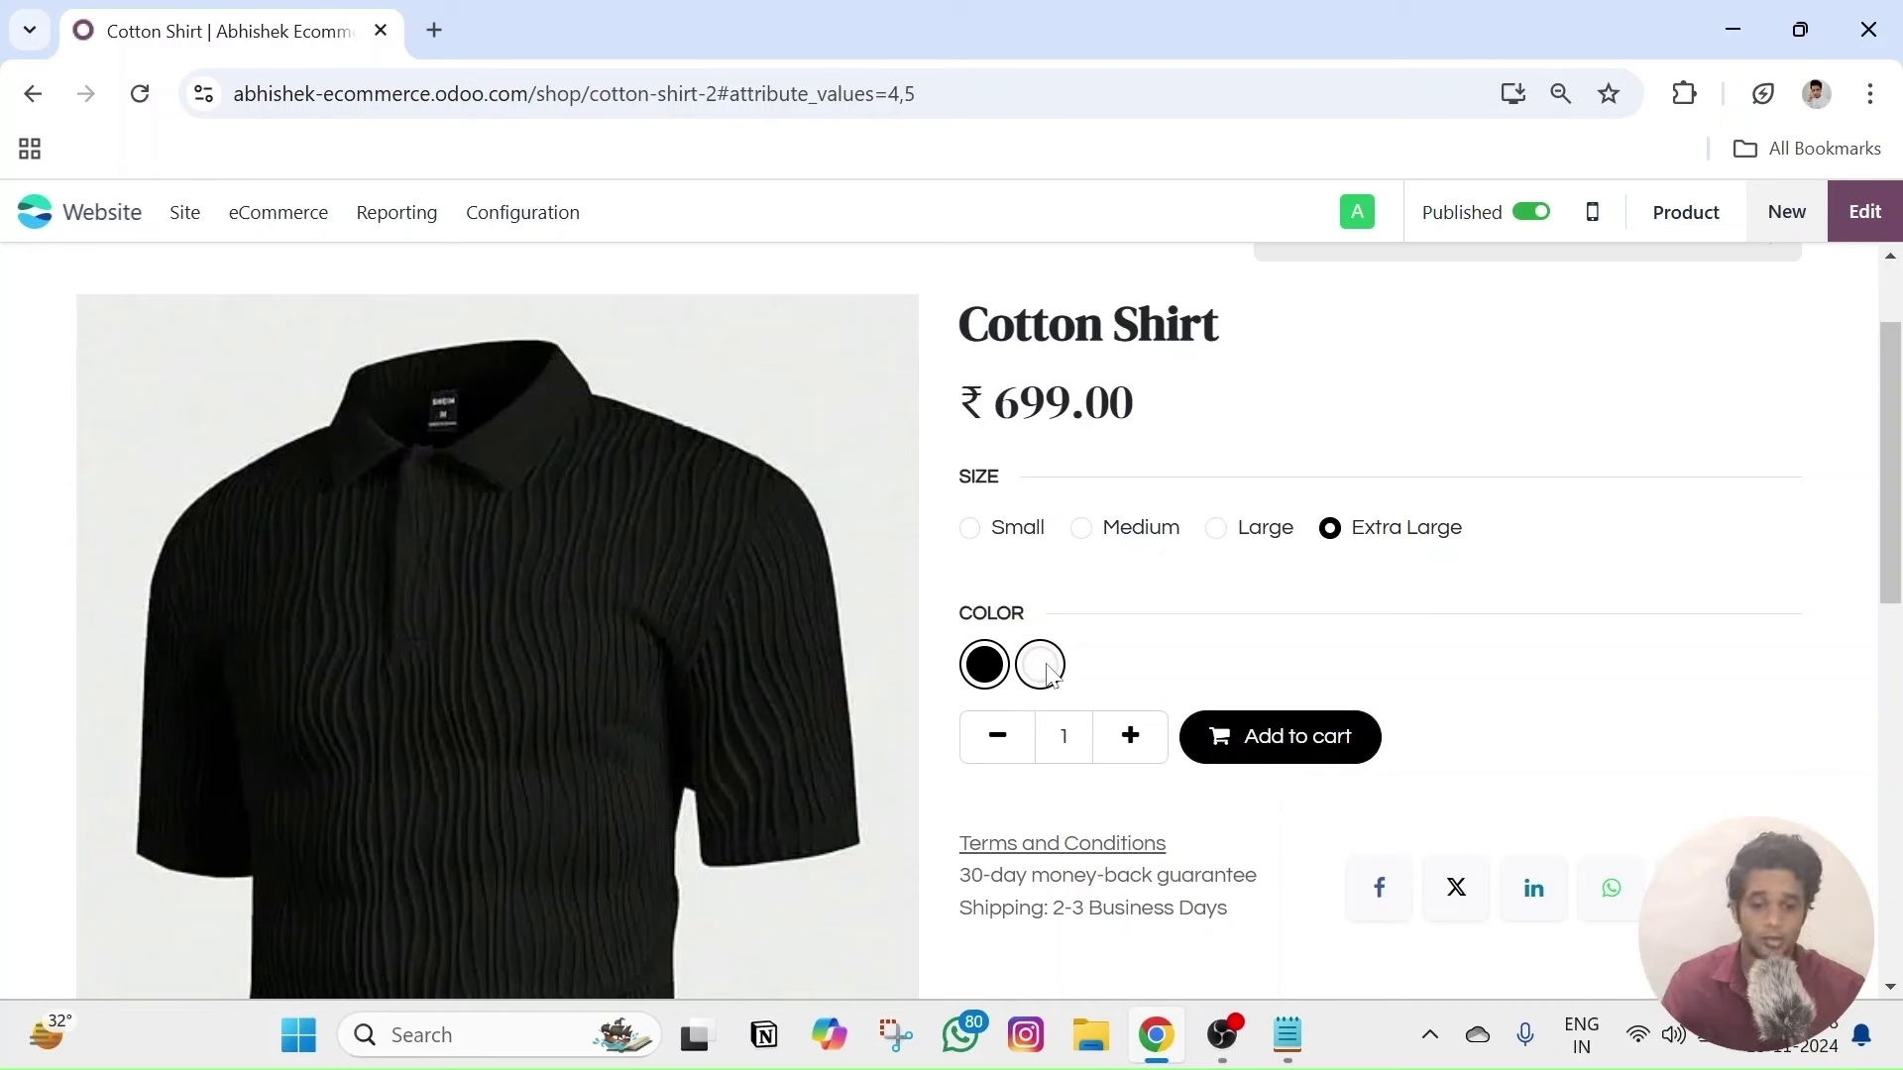
{"action": "left_click", "coordinate": [1040, 666]}
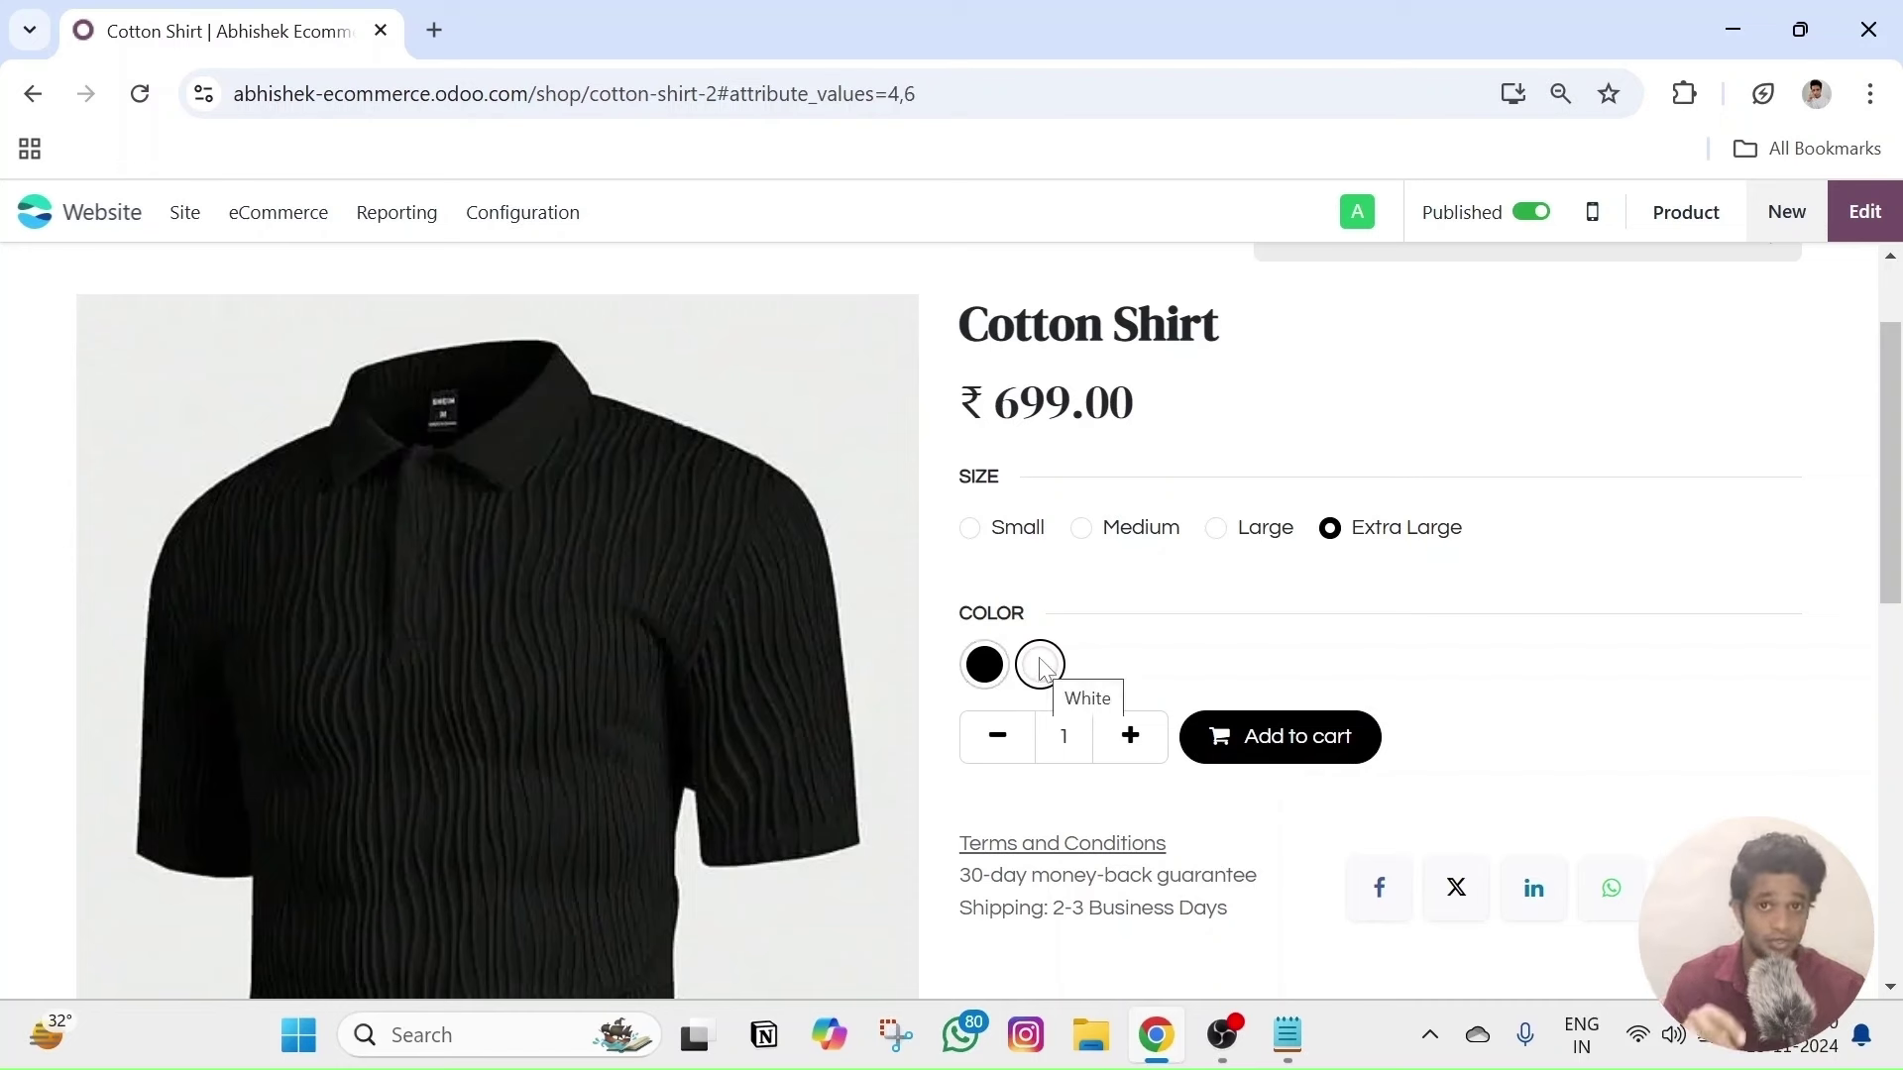
{"action": "left_click", "coordinate": [984, 668]}
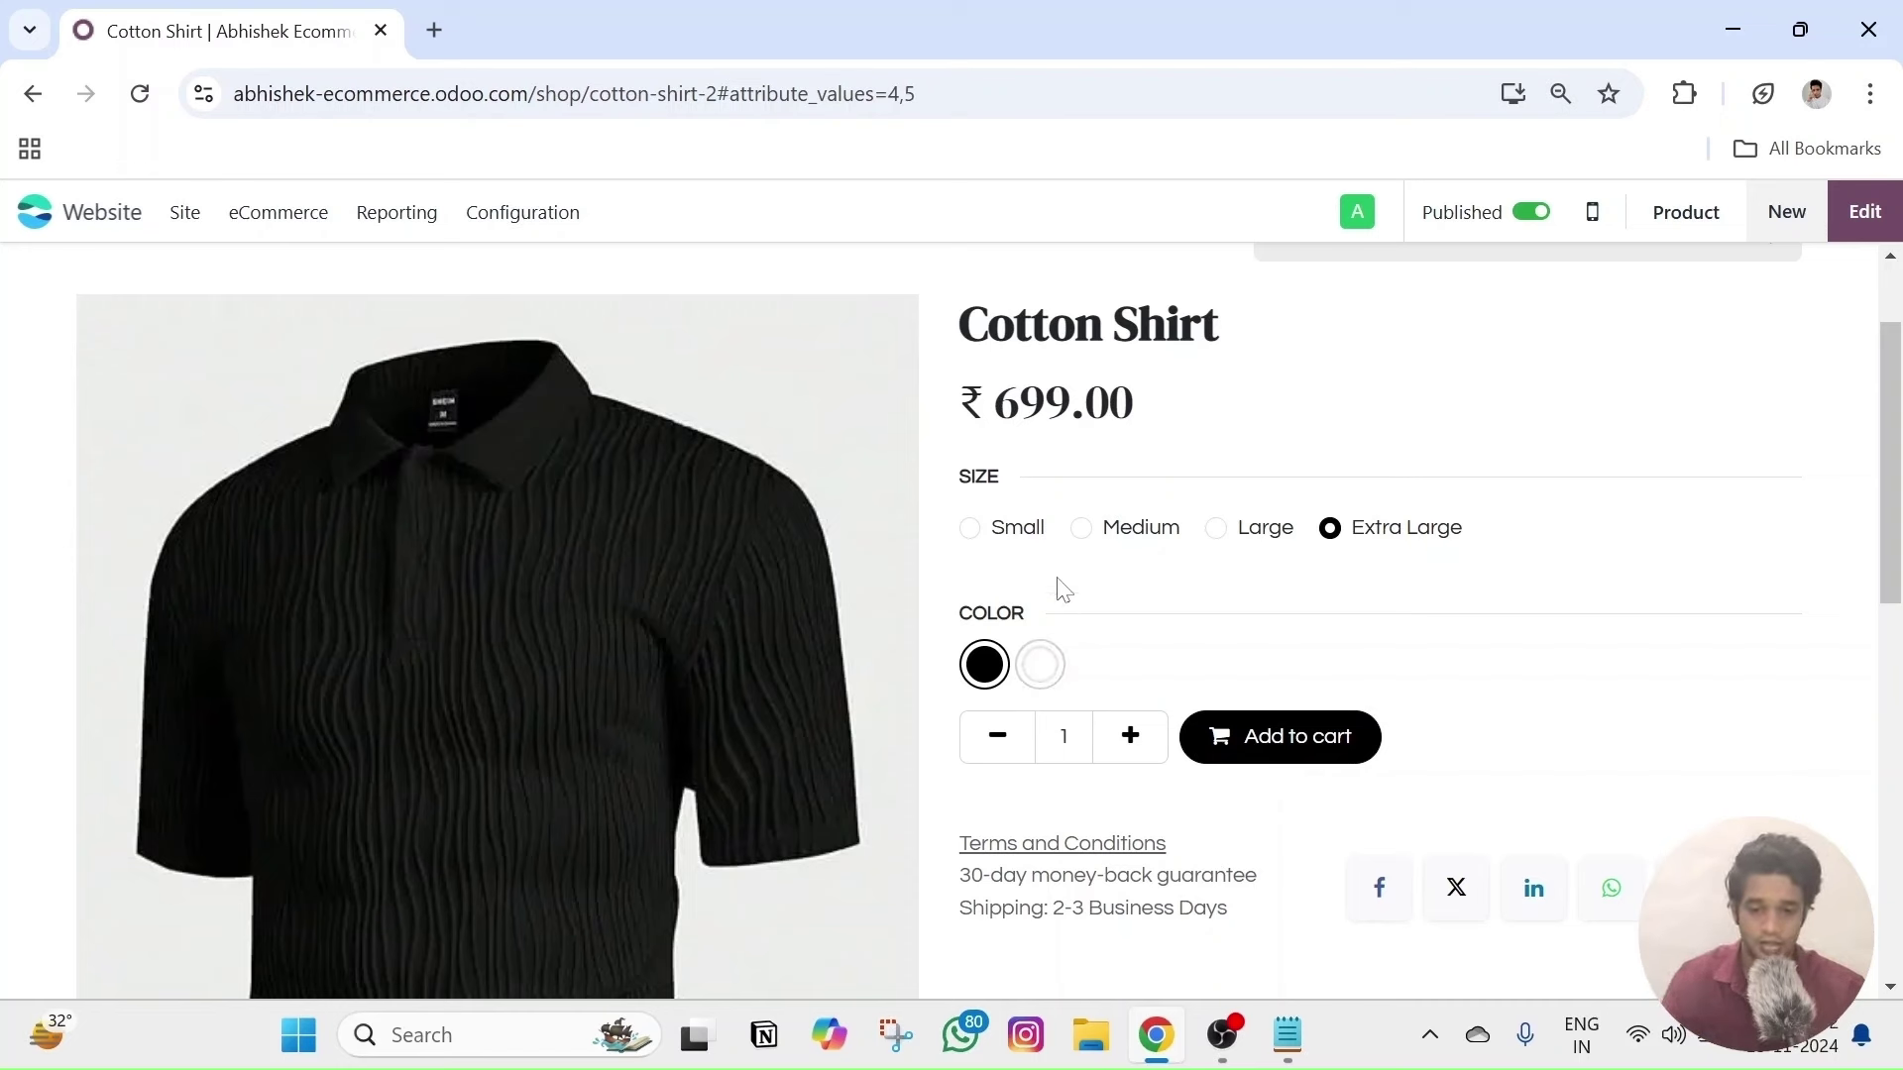
{"action": "left_click", "coordinate": [972, 531]}
{"action": "left_click", "coordinate": [1081, 528]}
{"action": "key", "text": "alt+Left"}
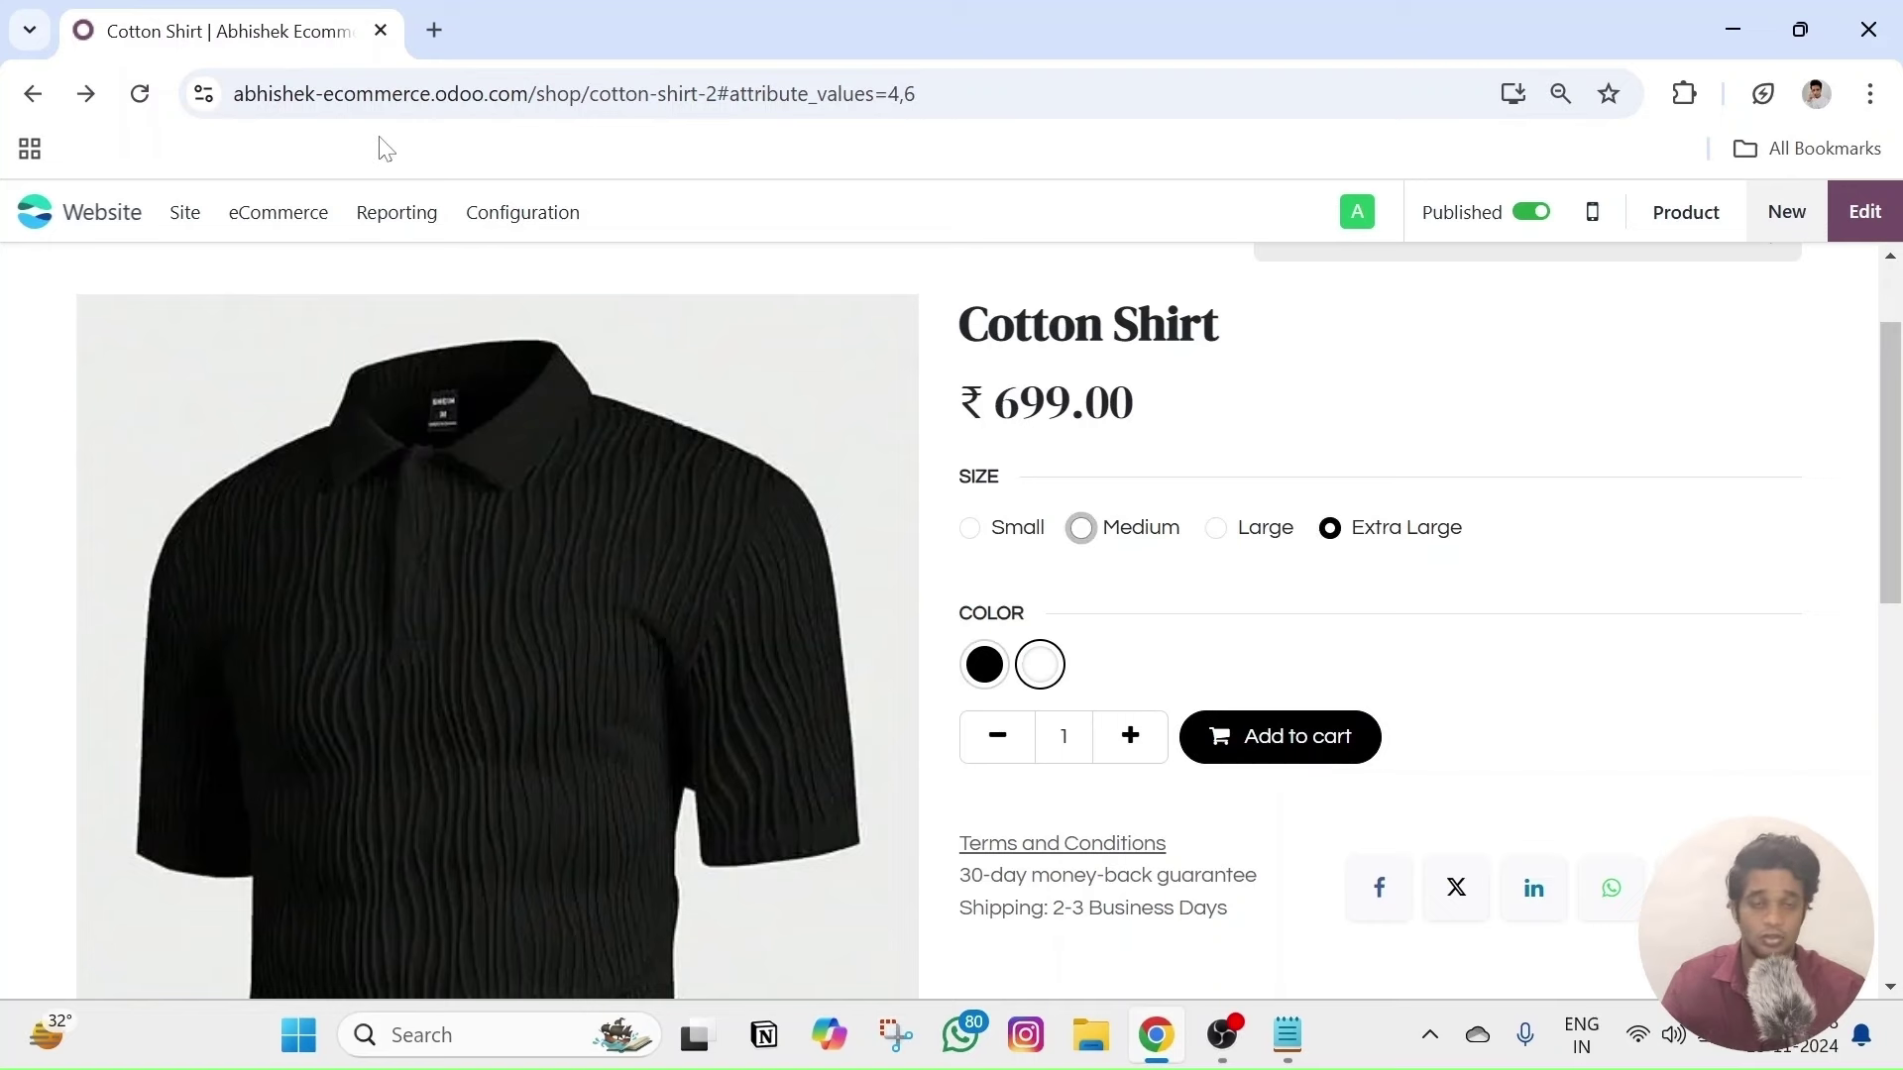
{"action": "left_click", "coordinate": [306, 220]}
{"action": "left_click", "coordinate": [317, 490]}
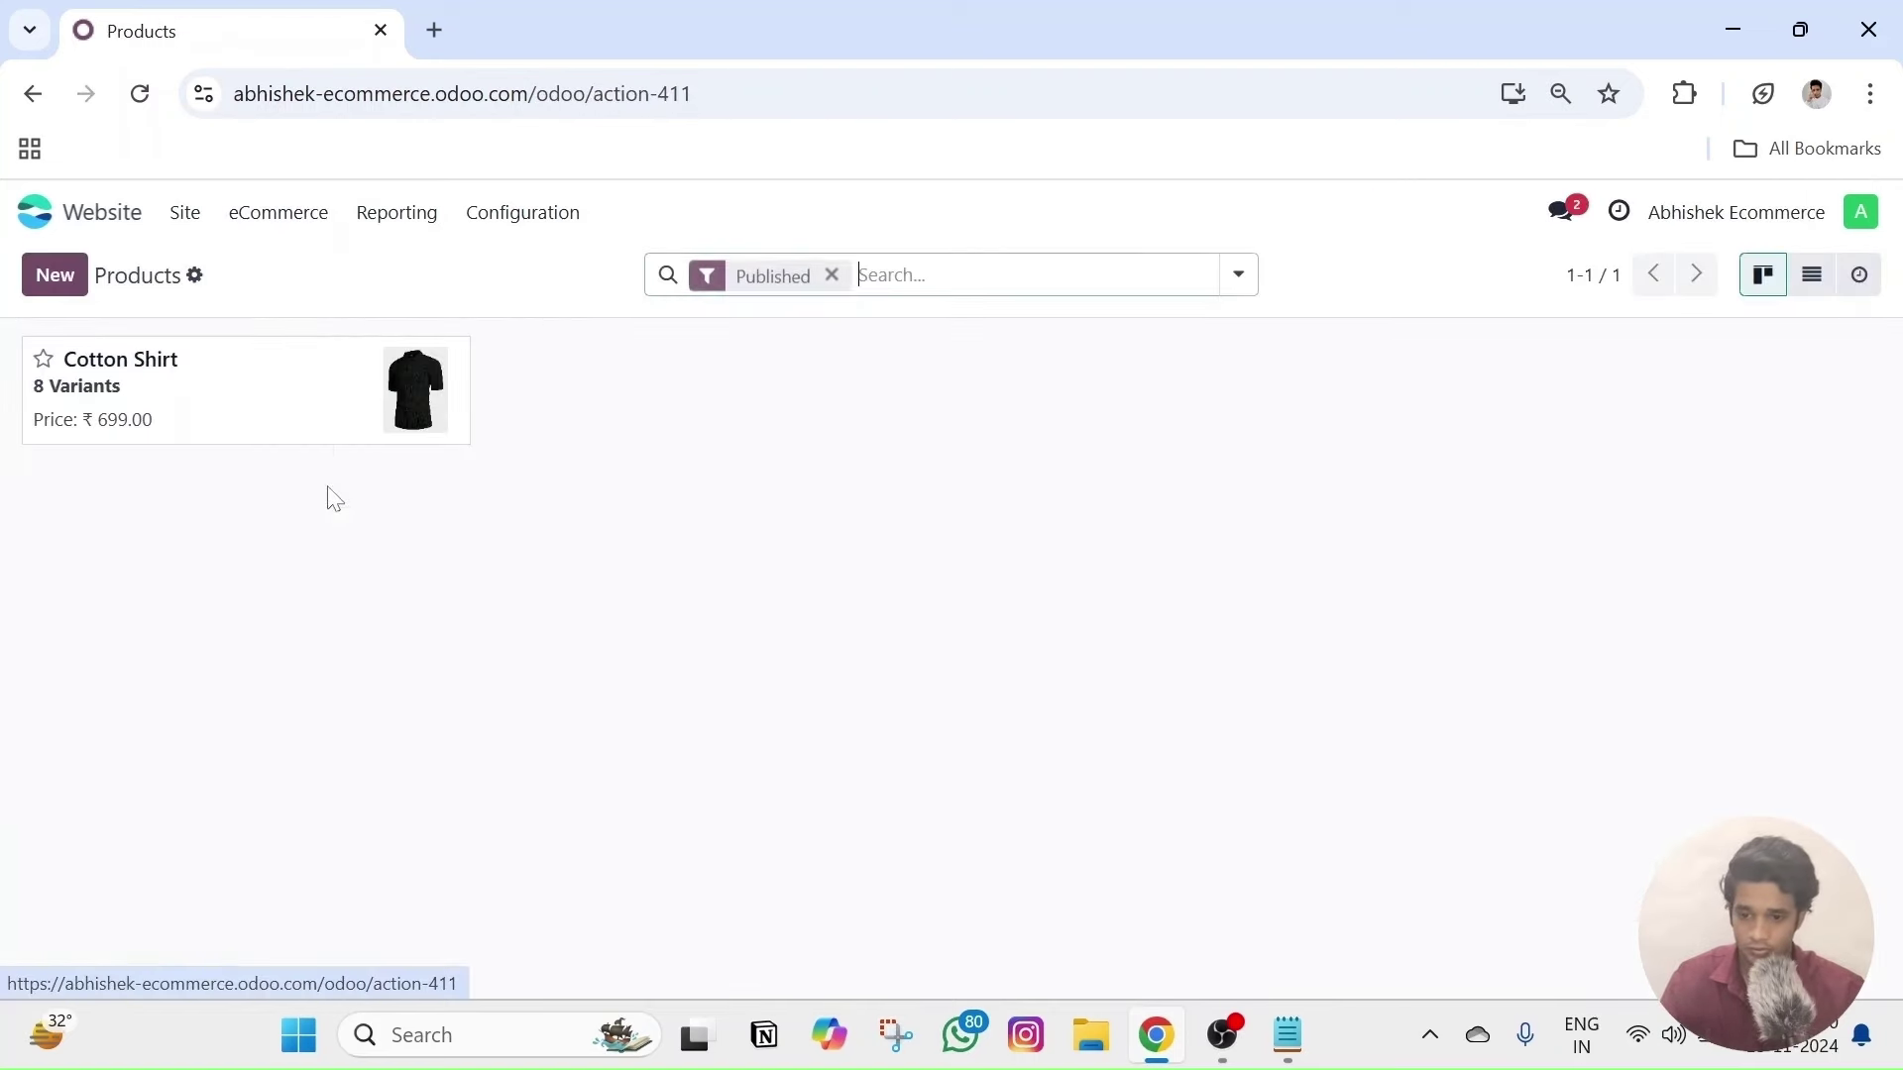
{"action": "left_click", "coordinate": [304, 416]}
{"action": "left_click", "coordinate": [364, 597]}
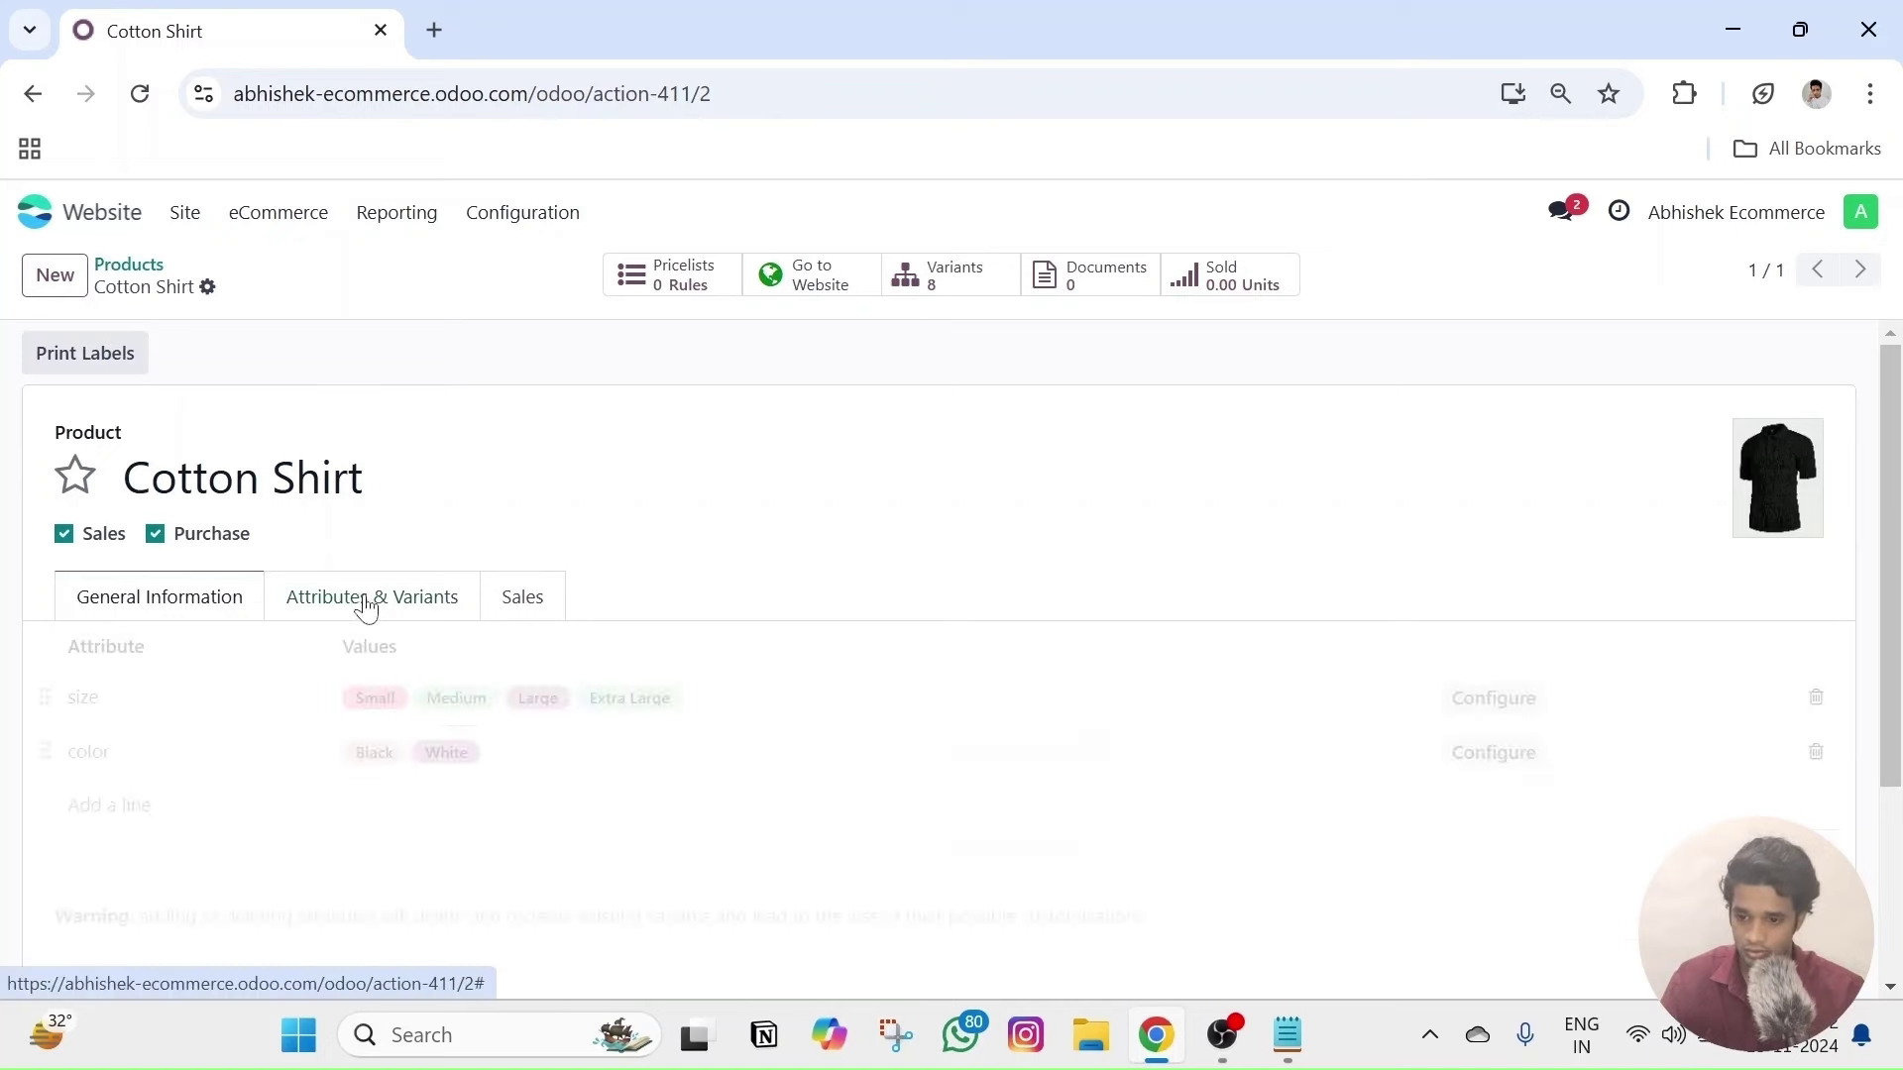
{"action": "scroll", "coordinate": [384, 551], "scroll_direction": "down", "scroll_amount": 3}
{"action": "left_click", "coordinate": [105, 472]}
{"action": "left_click", "coordinate": [99, 468]}
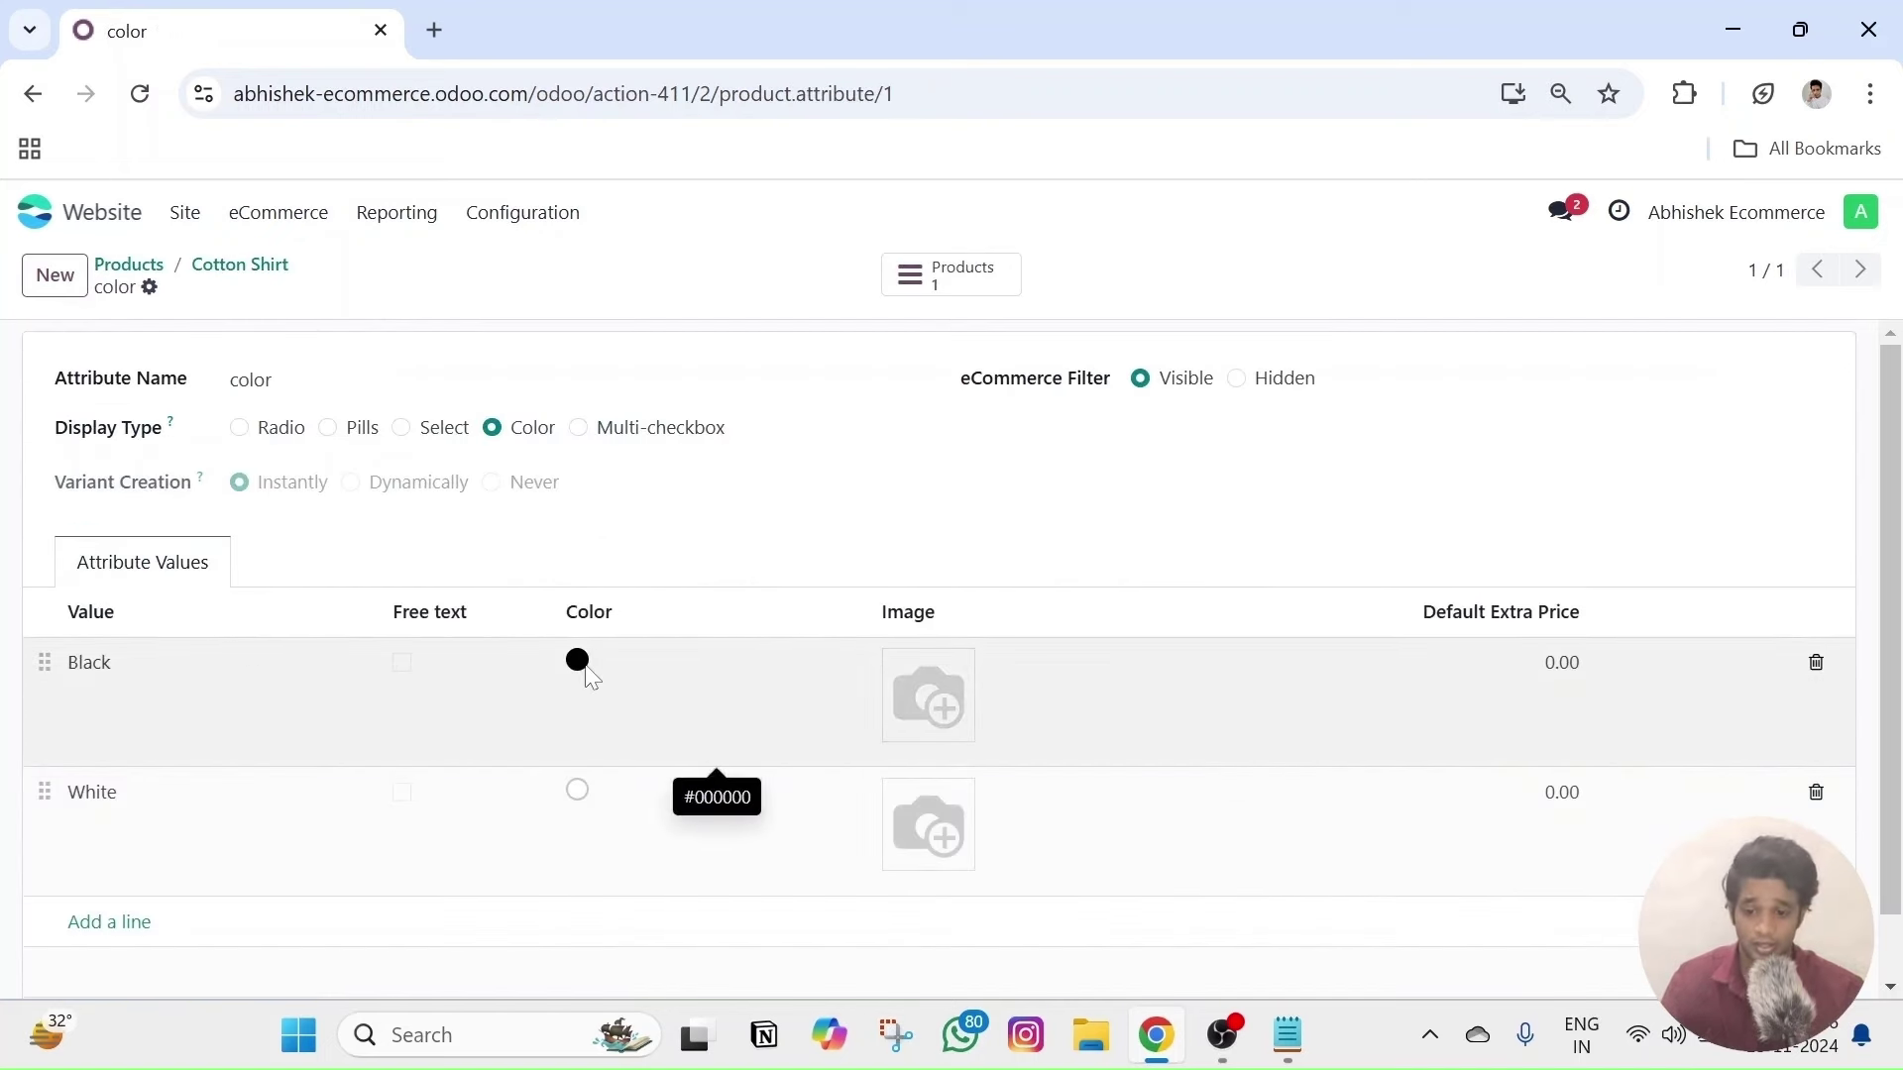
{"action": "left_click", "coordinate": [599, 666]}
{"action": "left_click", "coordinate": [1070, 580]}
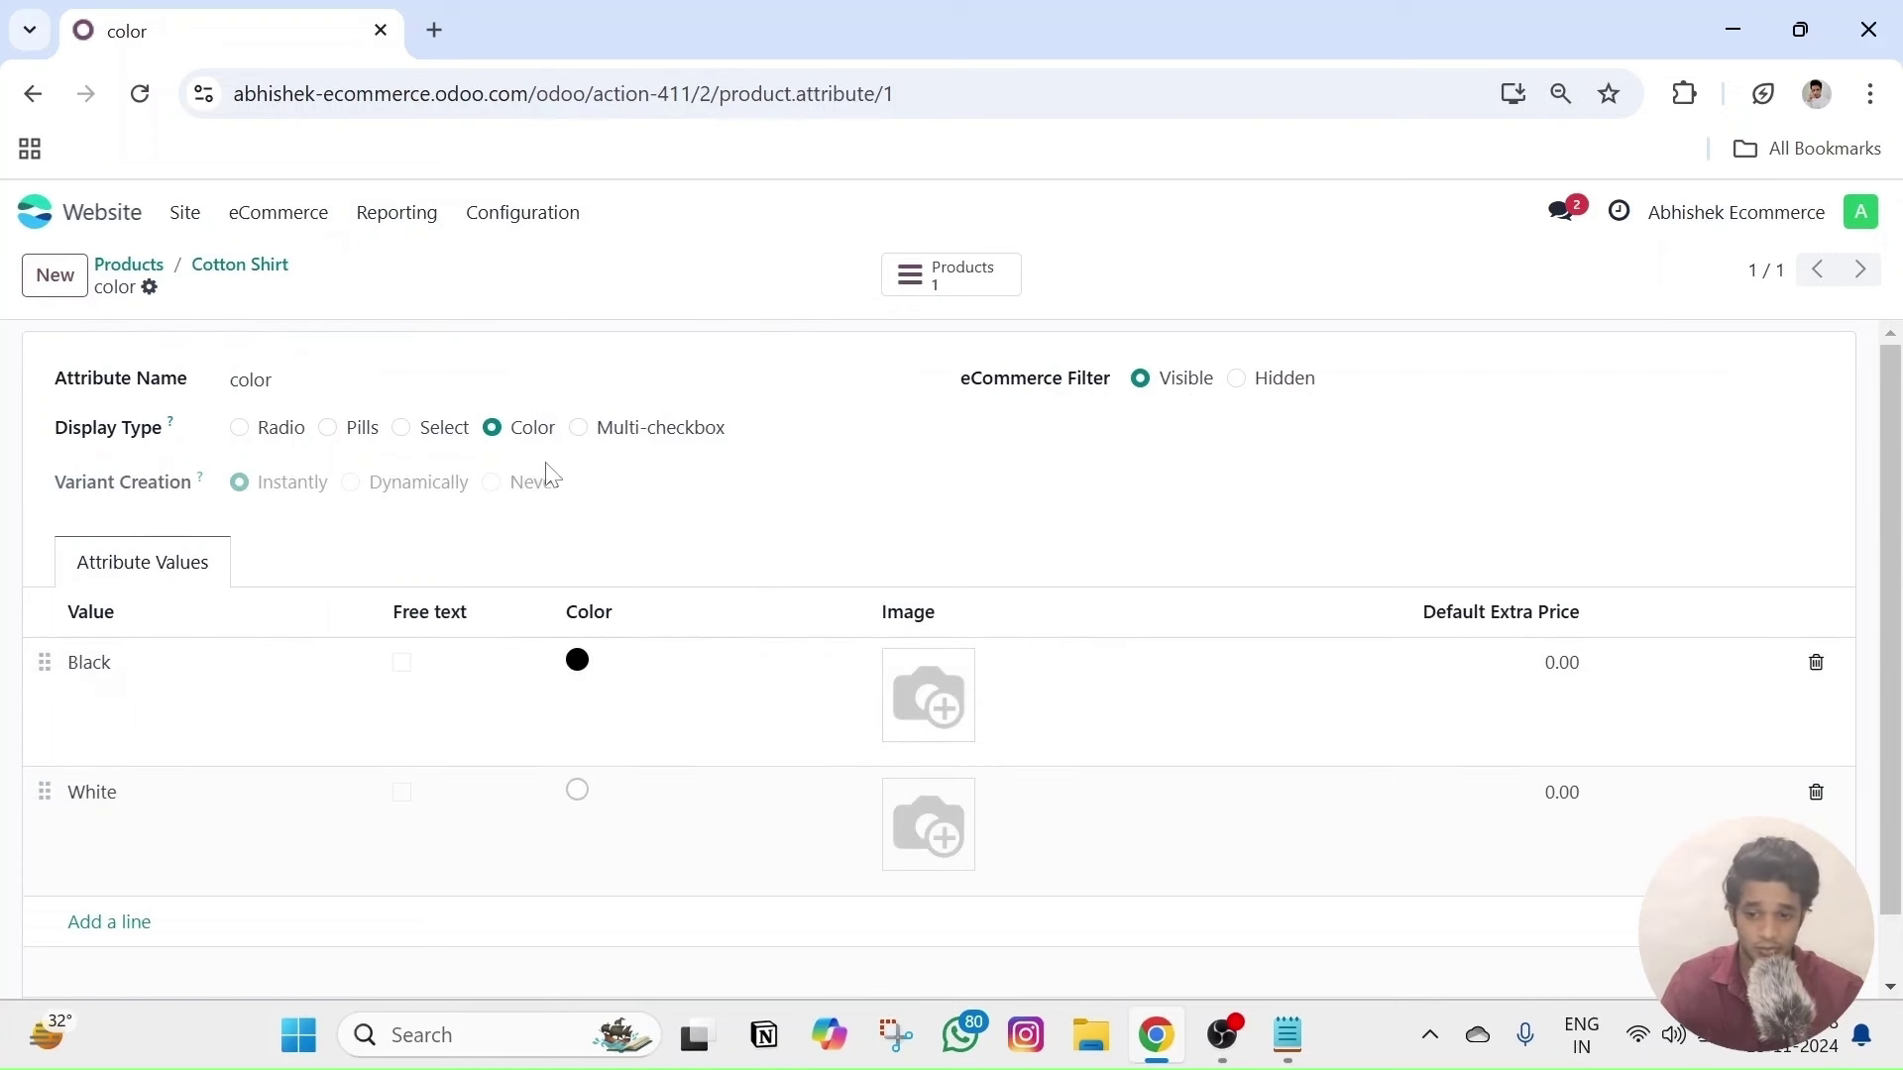
{"action": "left_click", "coordinate": [401, 427]}
{"action": "left_click", "coordinate": [492, 428]}
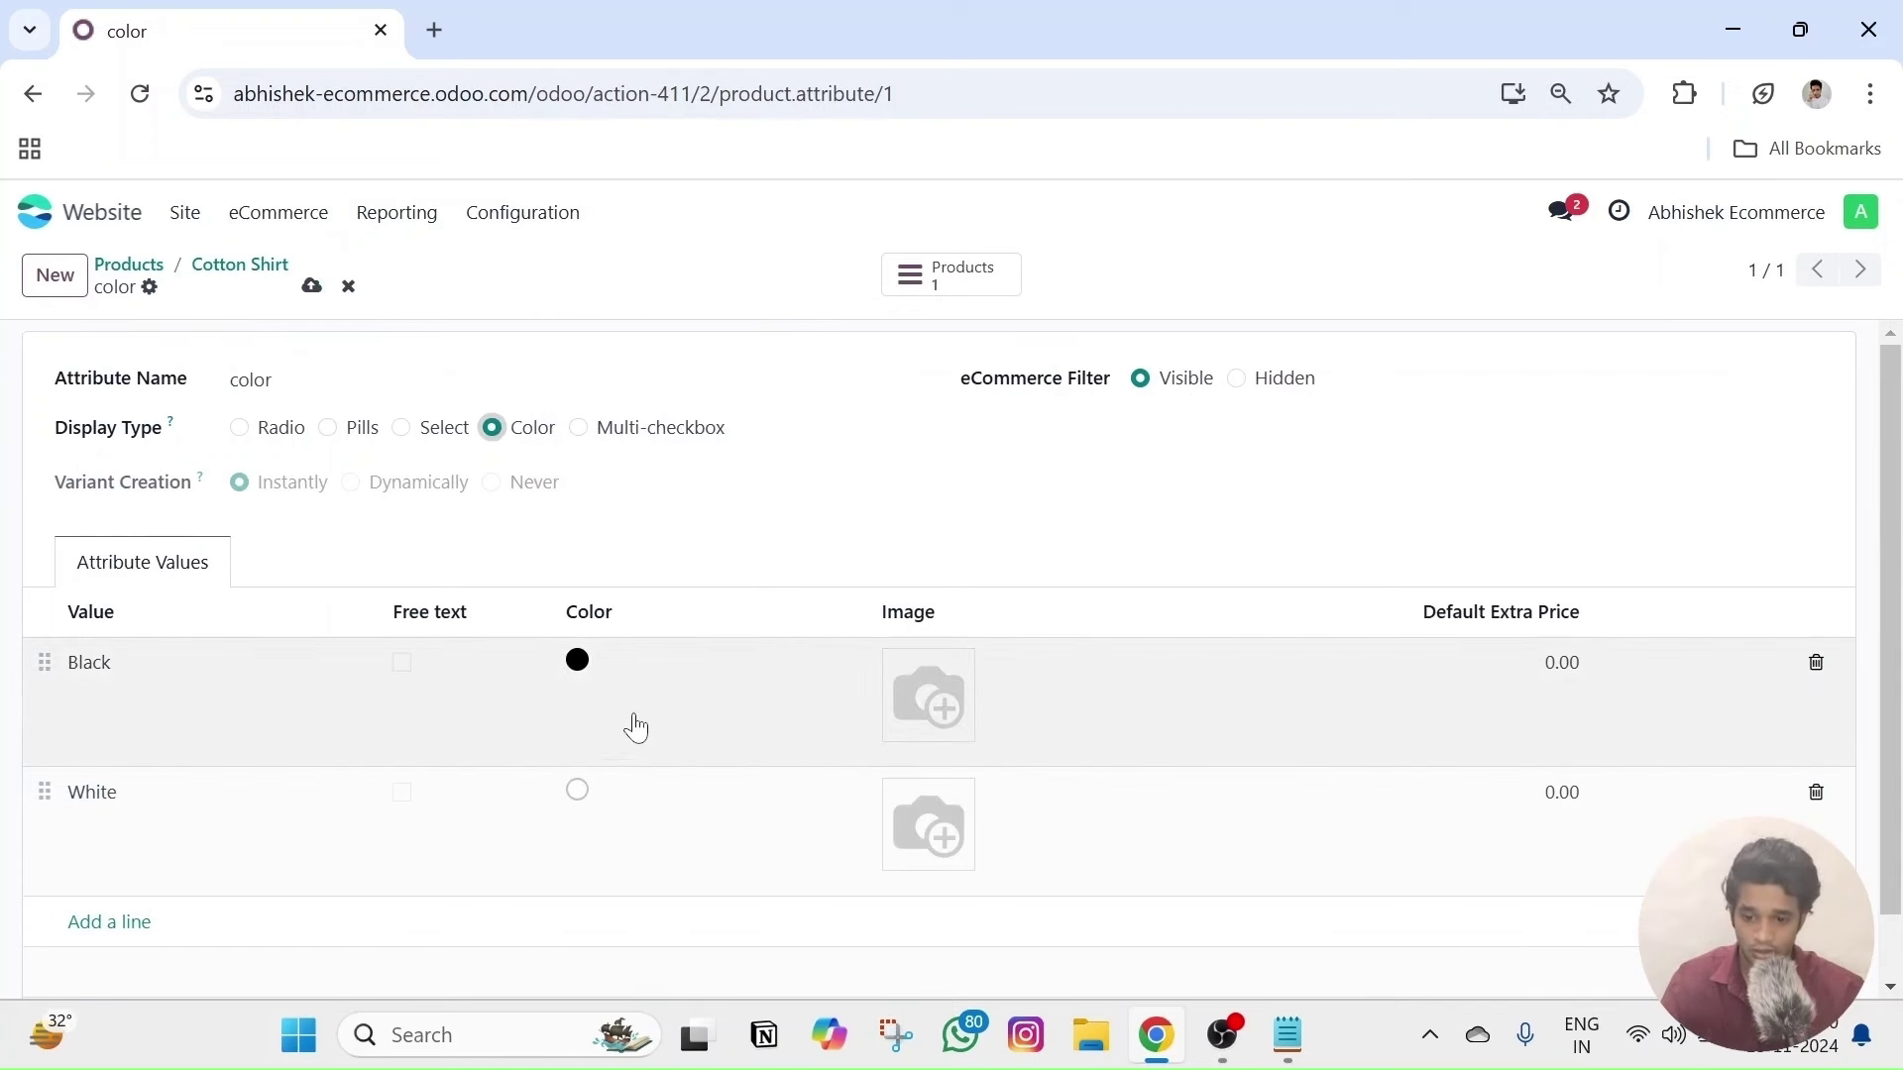
{"action": "left_click", "coordinate": [581, 670]}
{"action": "left_click", "coordinate": [961, 514]}
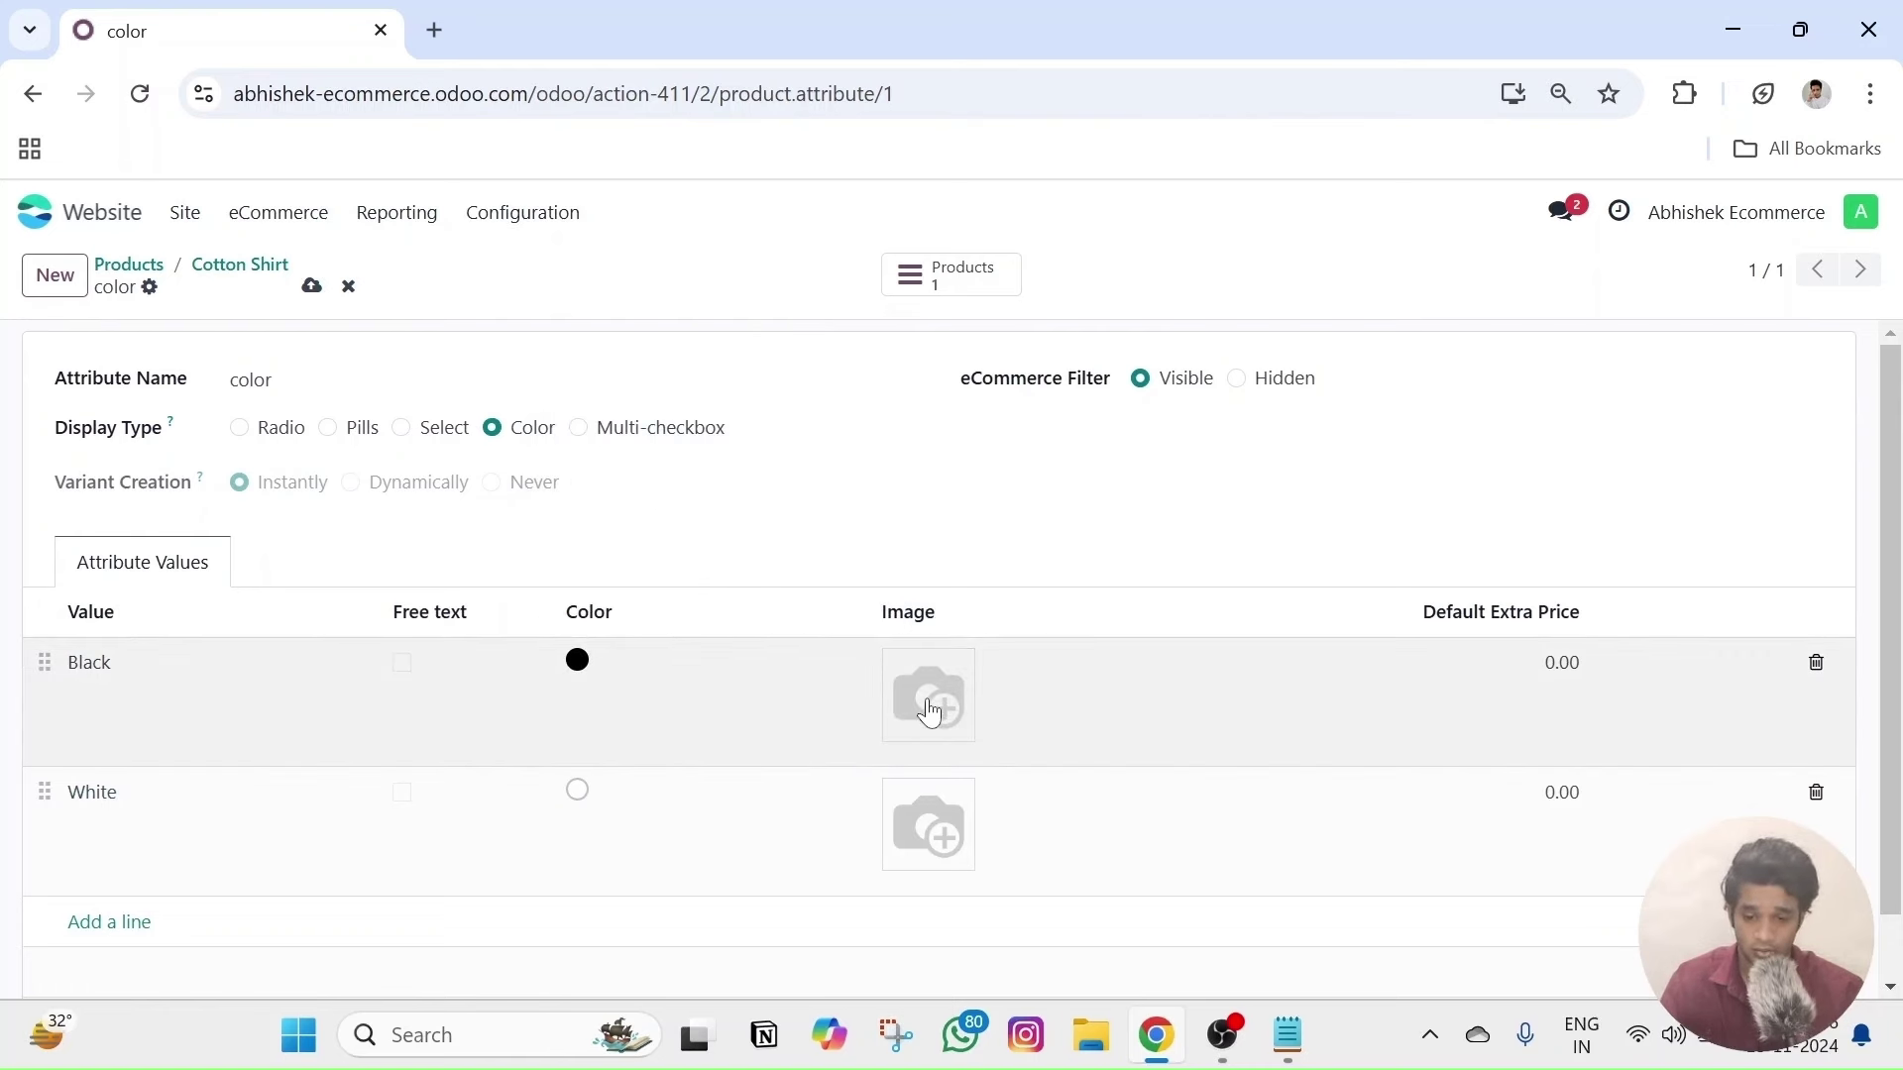
- Set the Black value's image to 'tee pic 1' from the Black Tshirt folder
{"action": "left_click", "coordinate": [904, 723]}
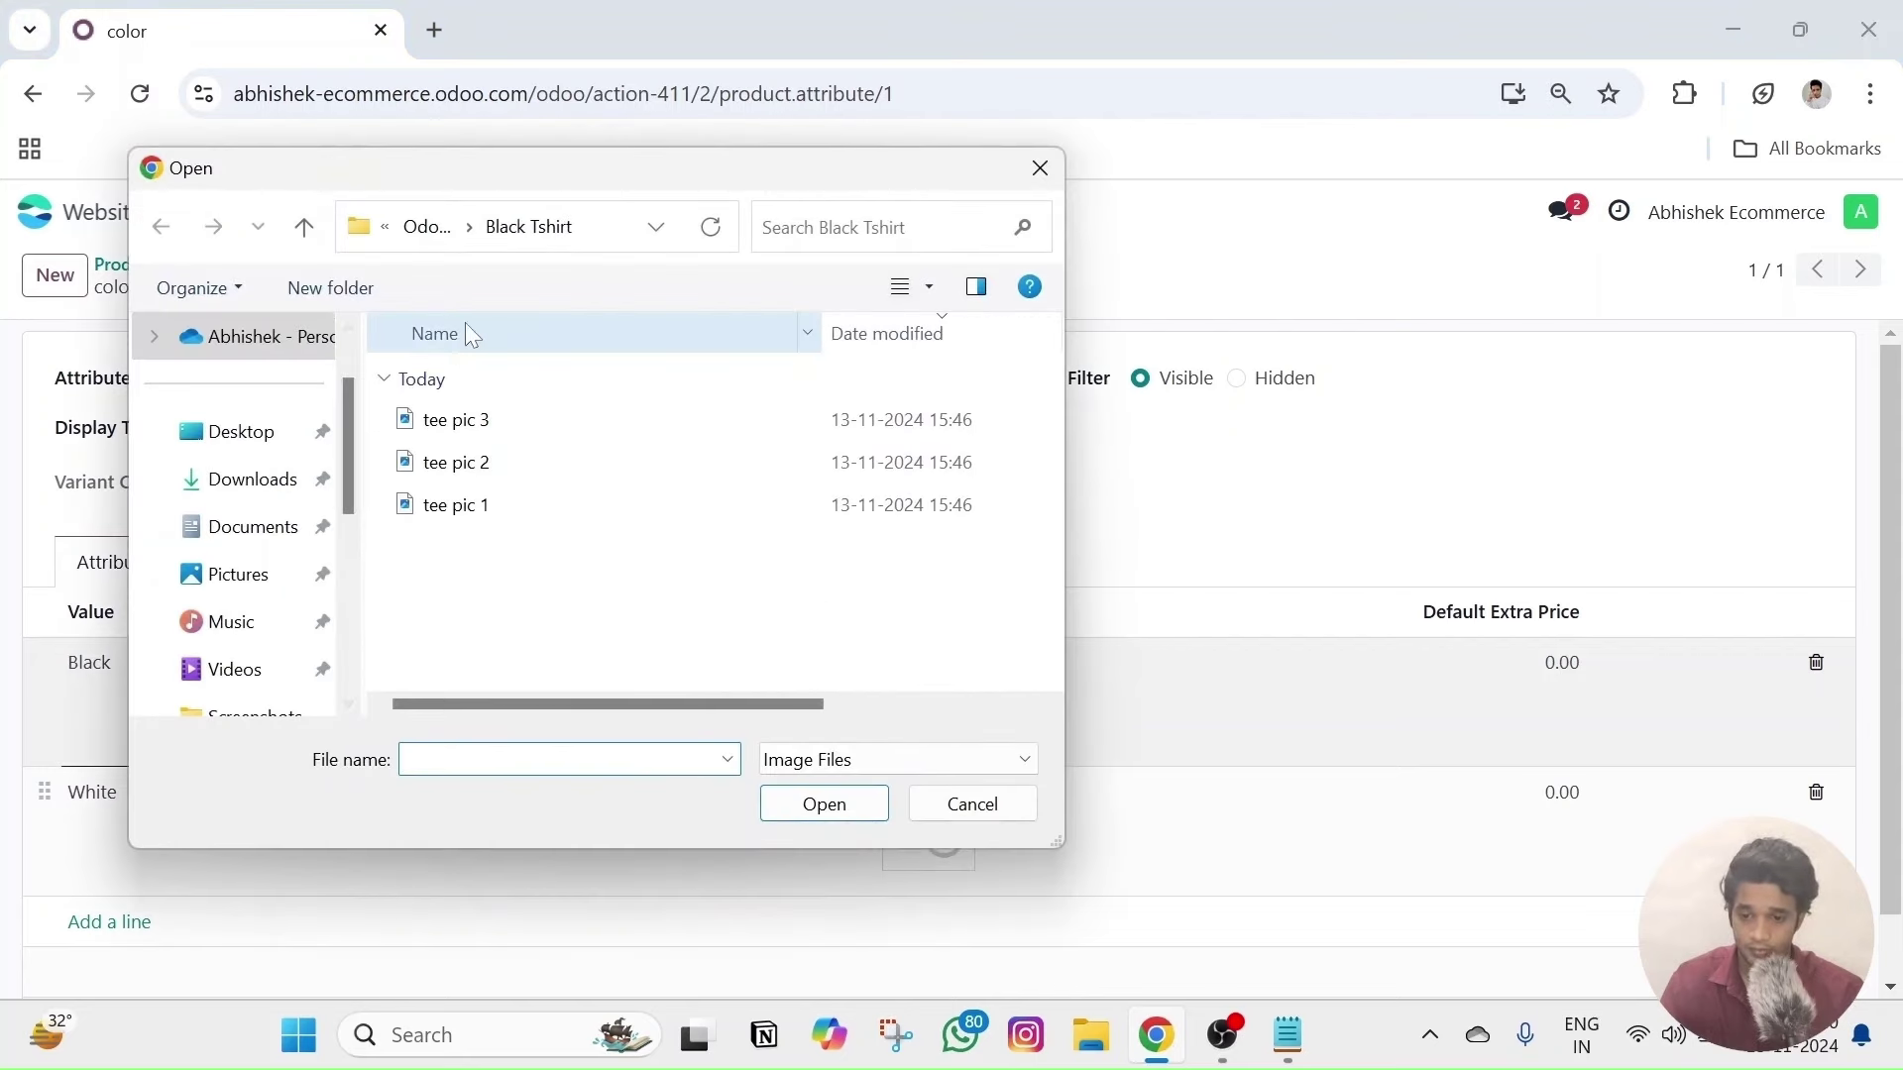
{"action": "left_click", "coordinate": [420, 234]}
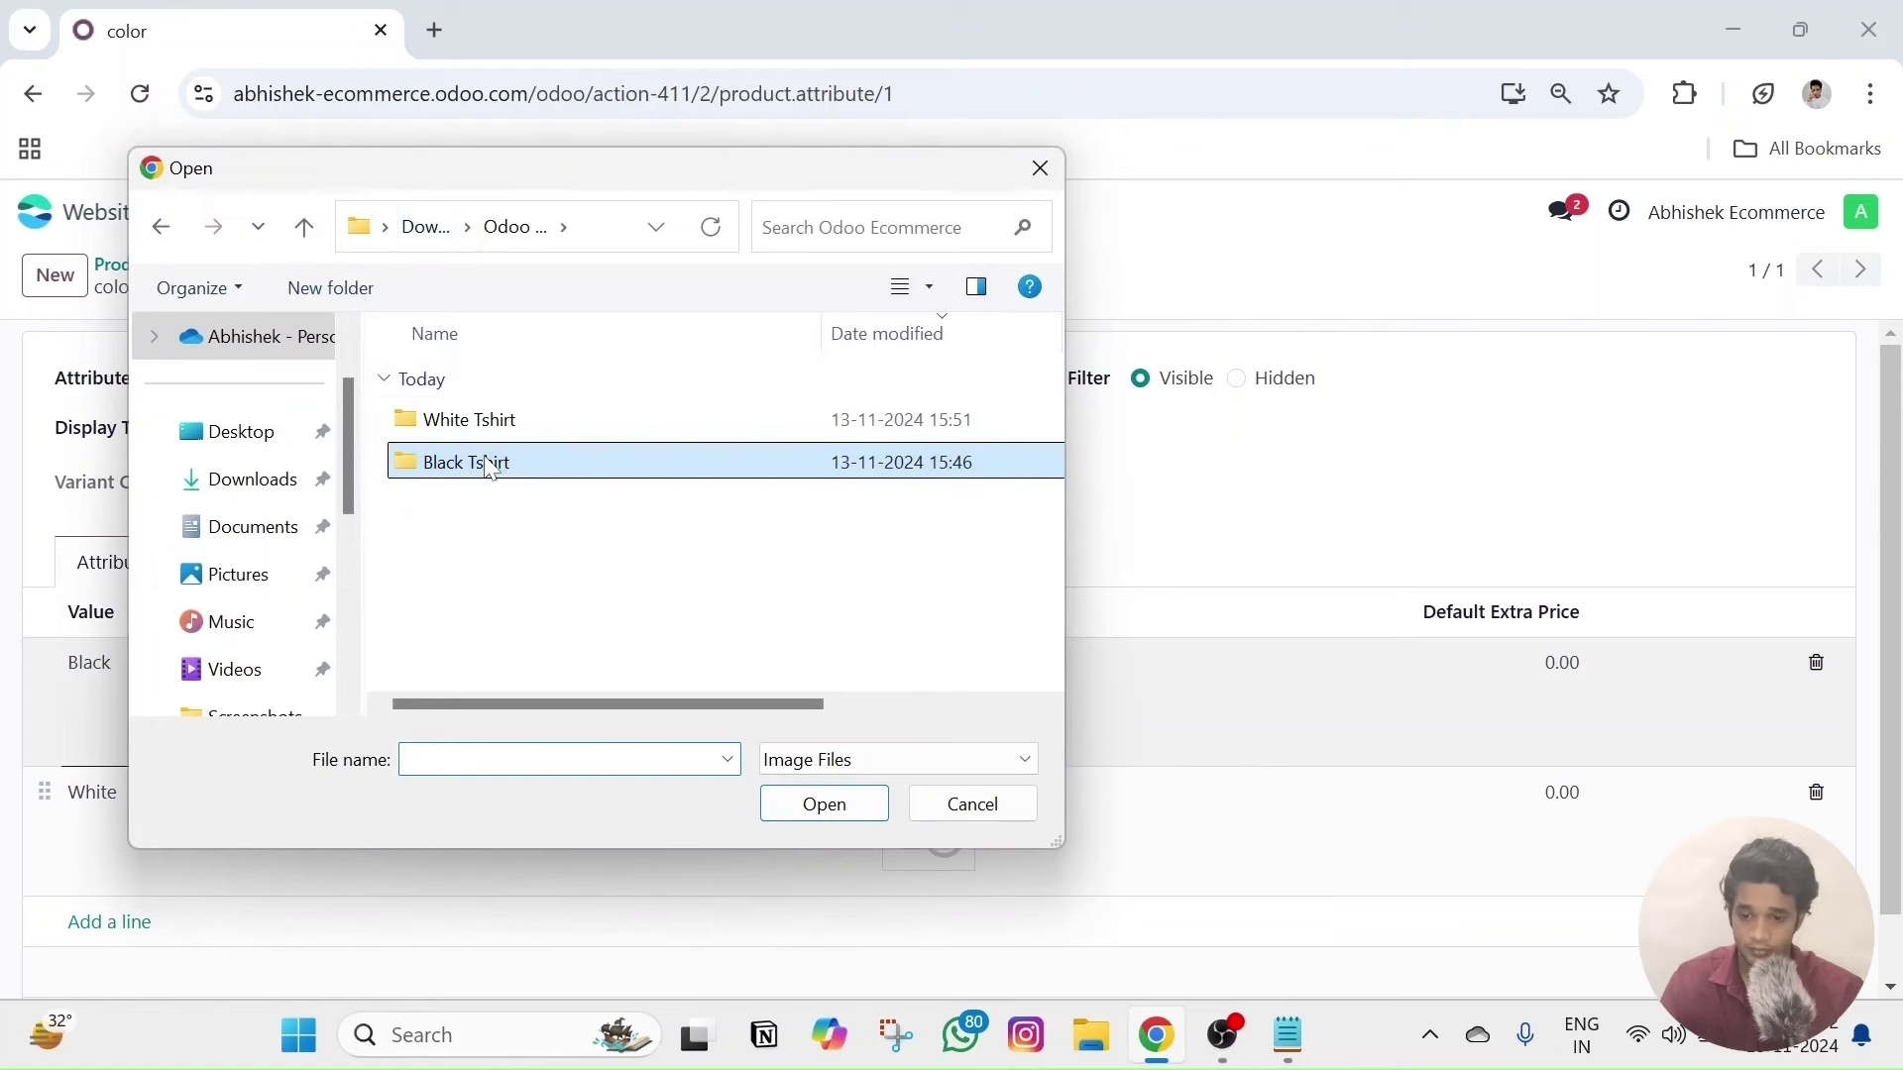
{"action": "double_click", "coordinate": [514, 464]}
{"action": "left_click", "coordinate": [514, 464]}
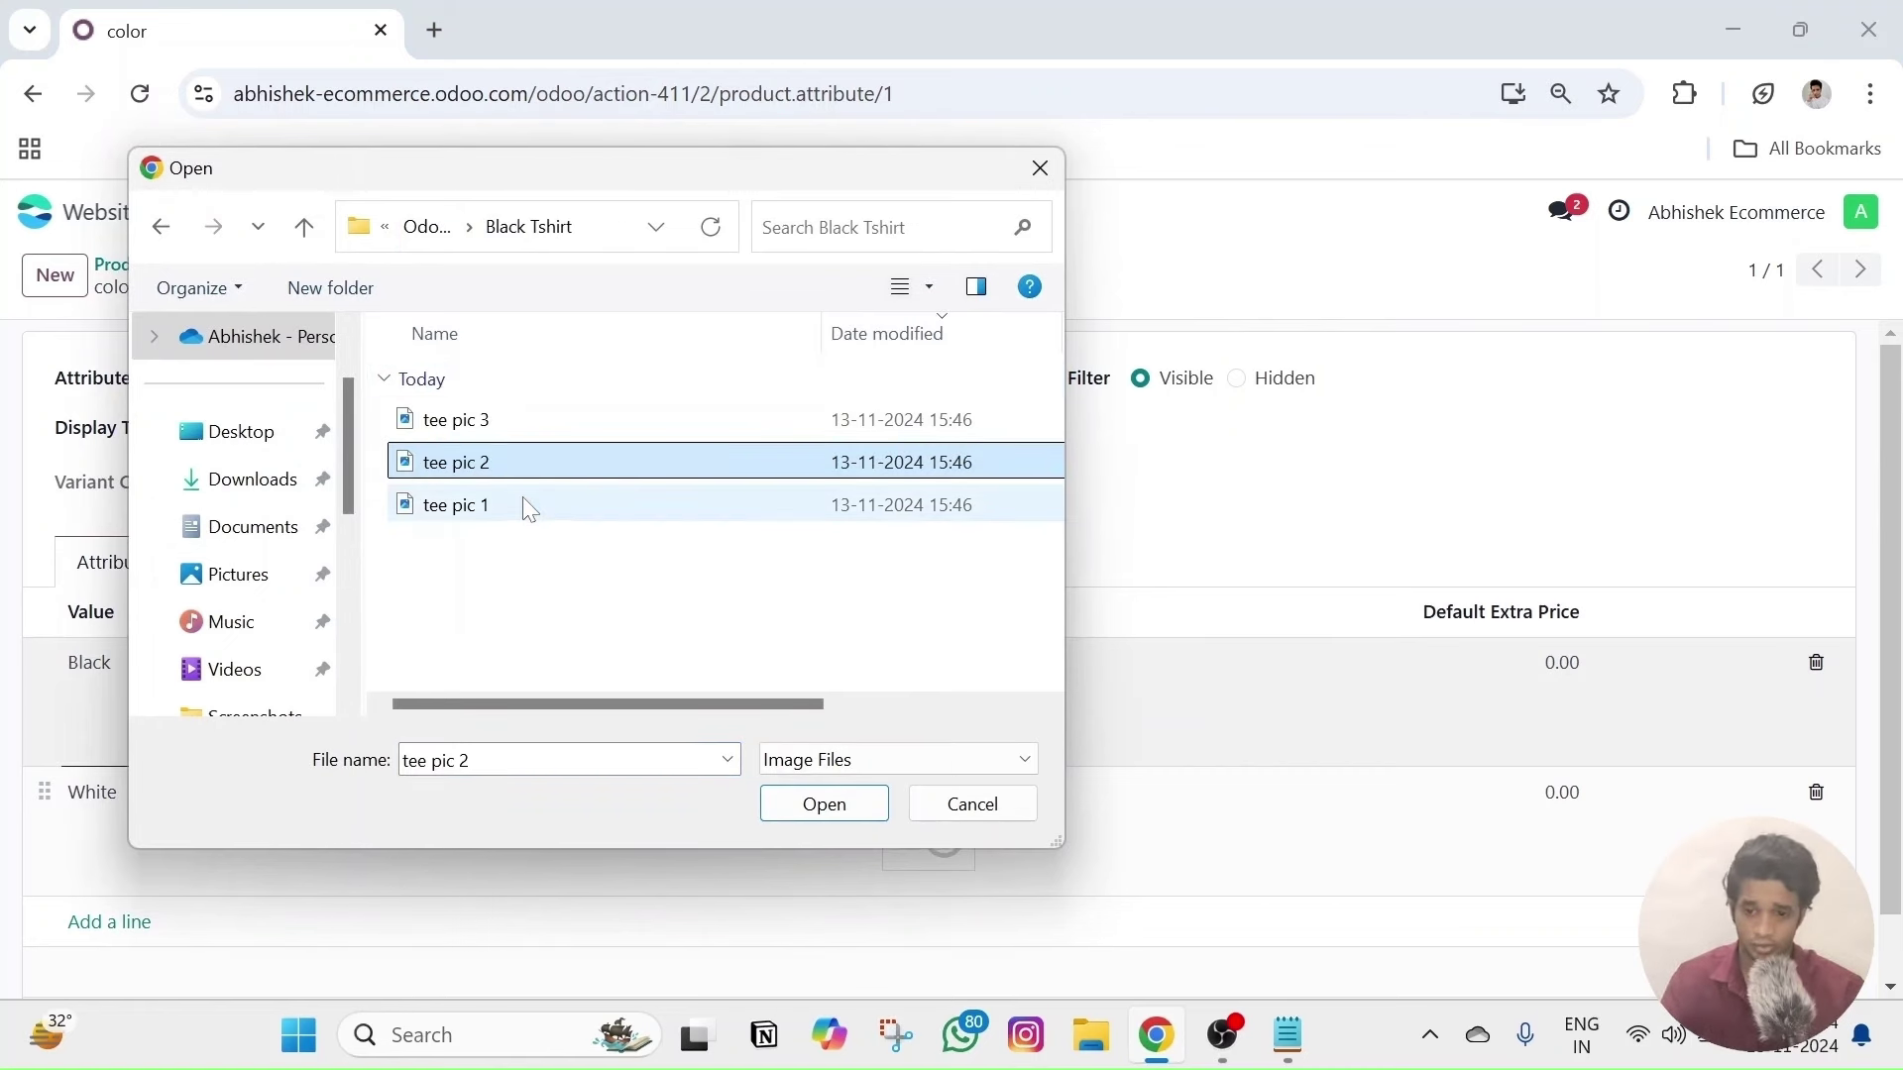
{"action": "left_click", "coordinate": [534, 508]}
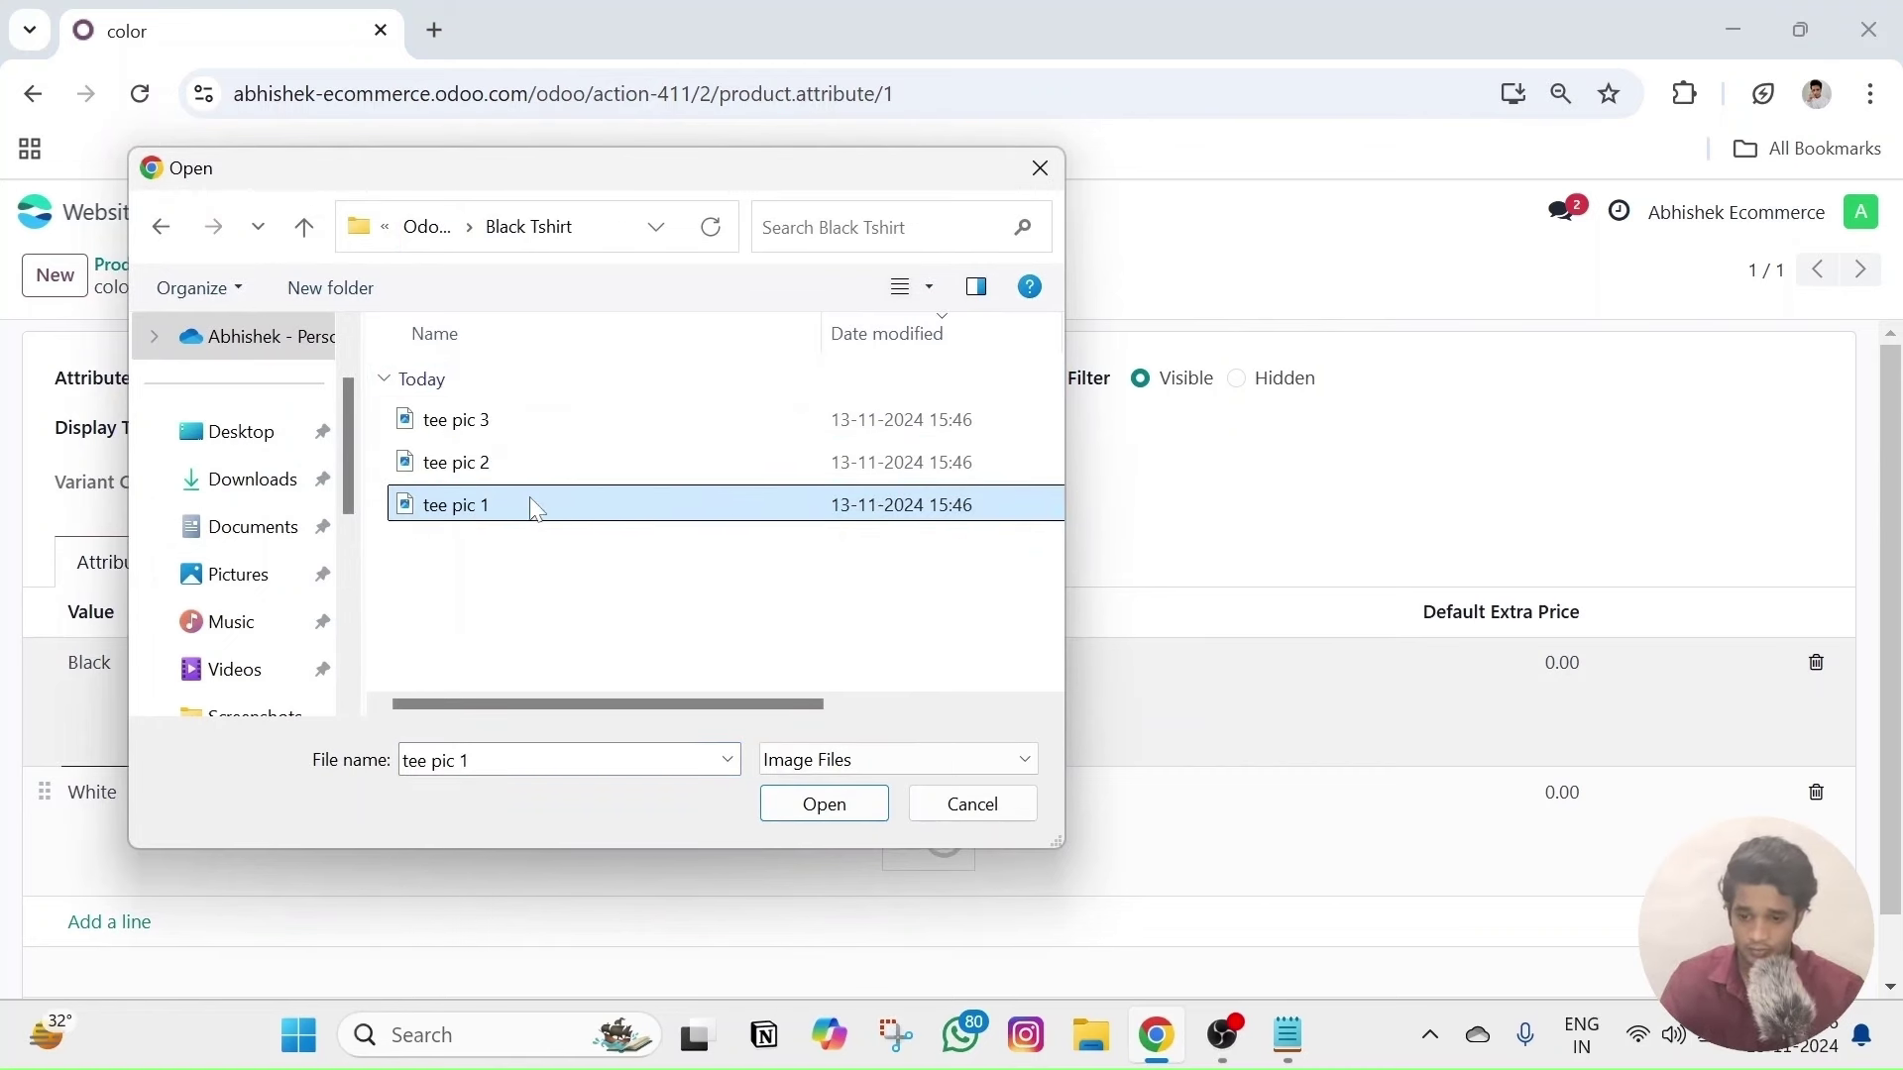
{"action": "left_click", "coordinate": [824, 804]}
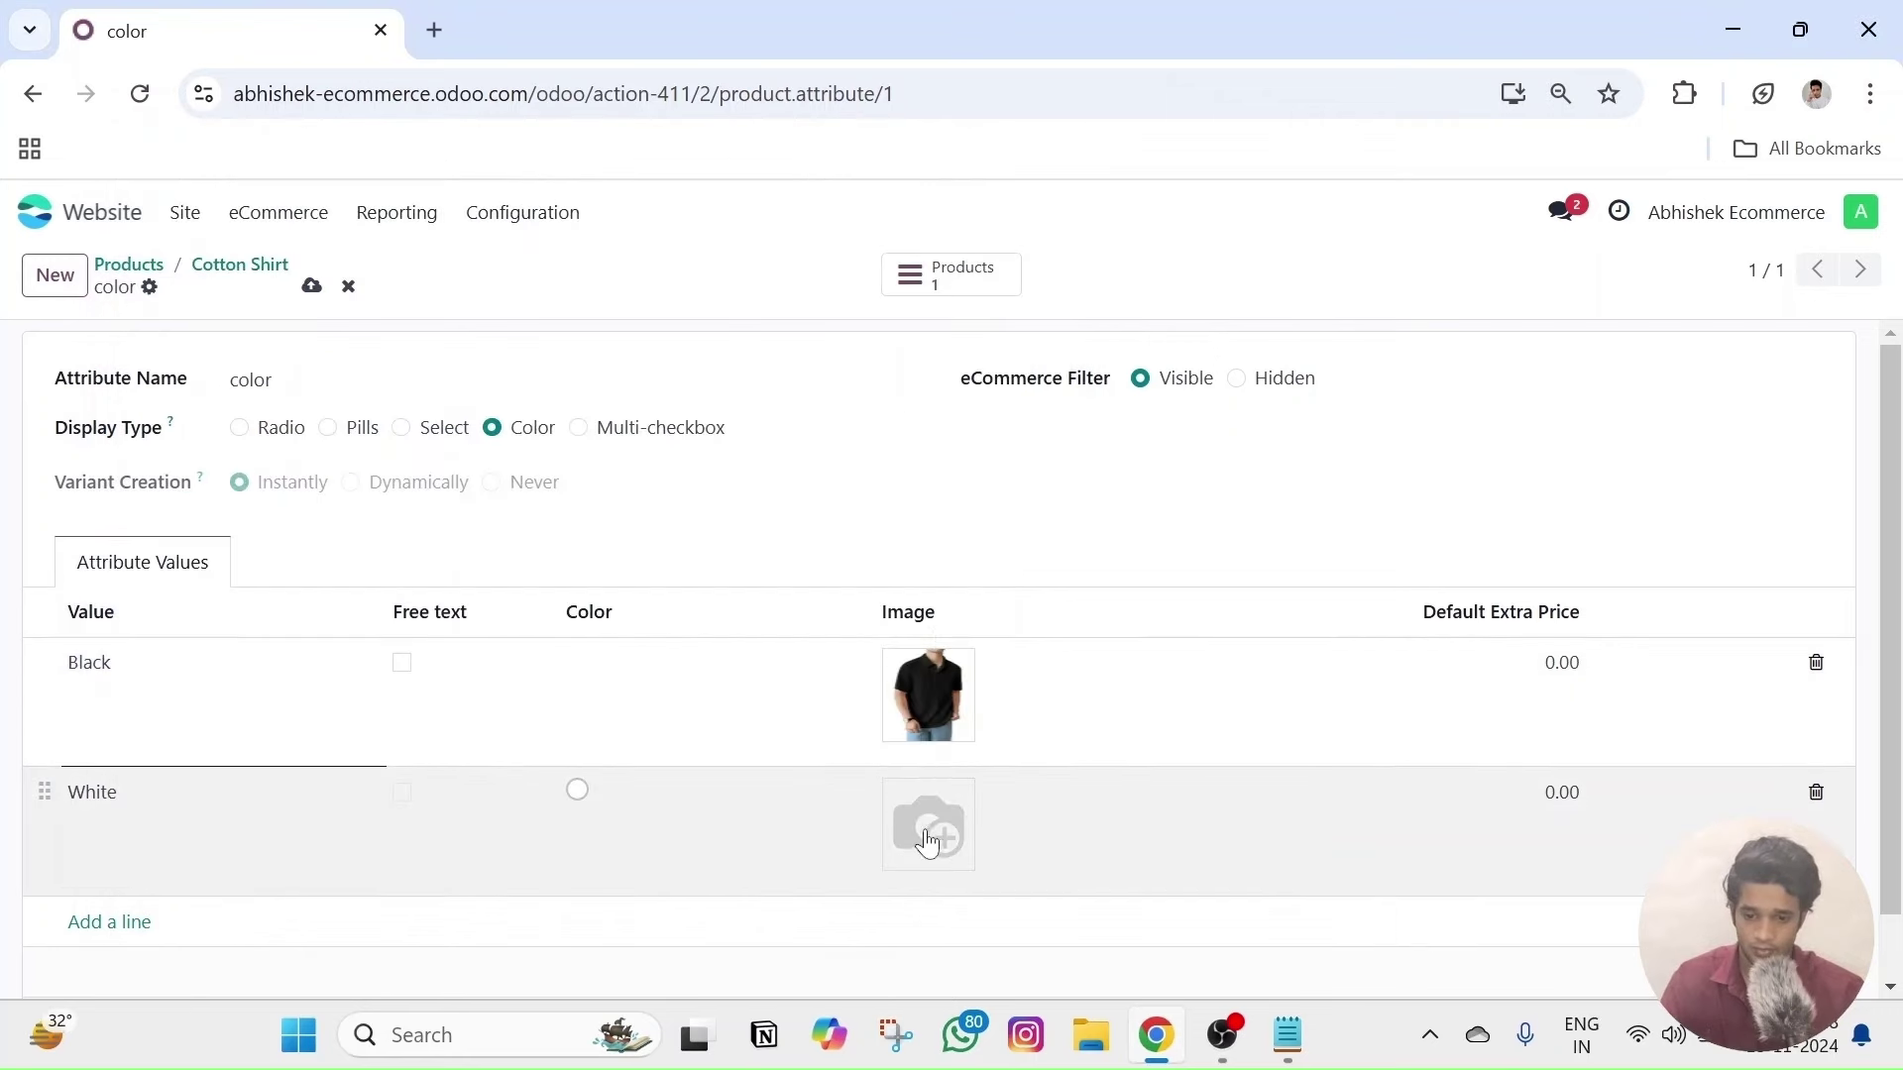
- Set the White value's image to 'white tee 1' from the White Tshirt folder and save
{"action": "left_click", "coordinate": [944, 841]}
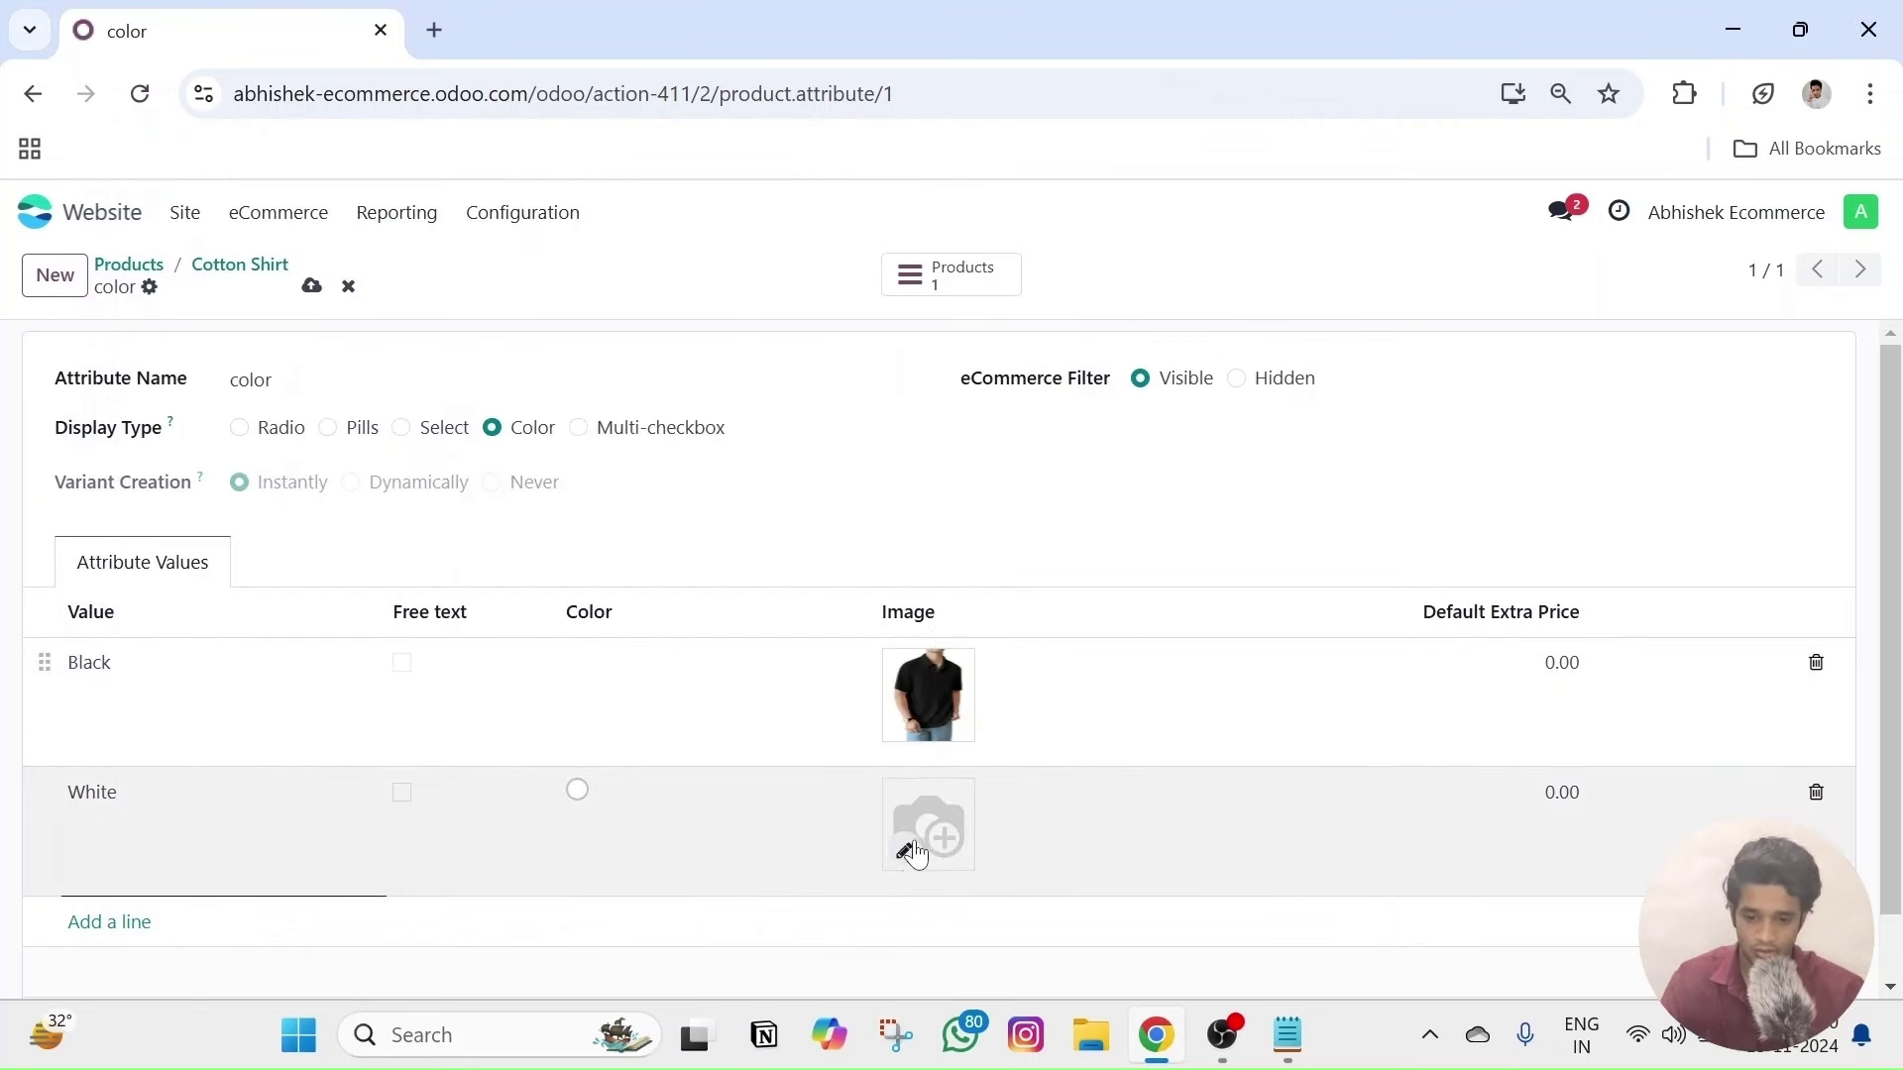
{"action": "left_click", "coordinate": [906, 853]}
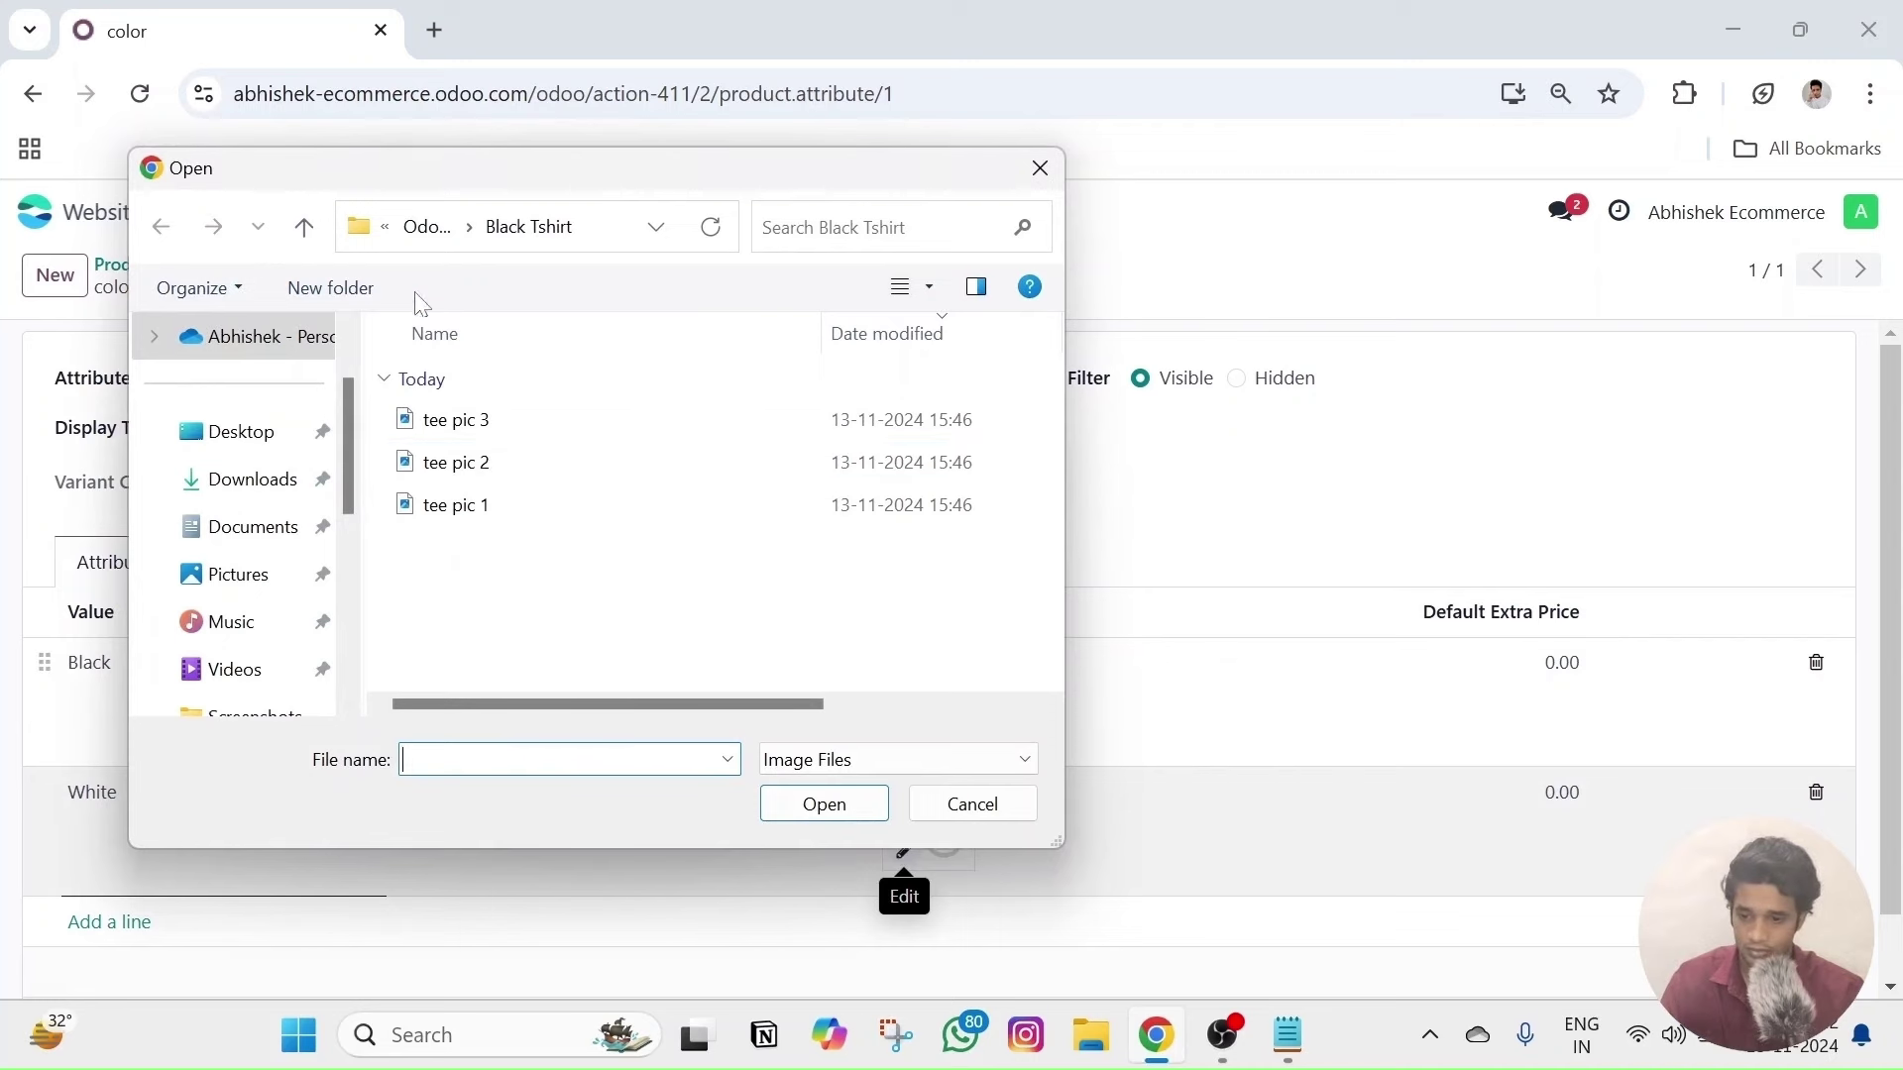
{"action": "left_click", "coordinate": [436, 247]}
{"action": "double_click", "coordinate": [530, 424]}
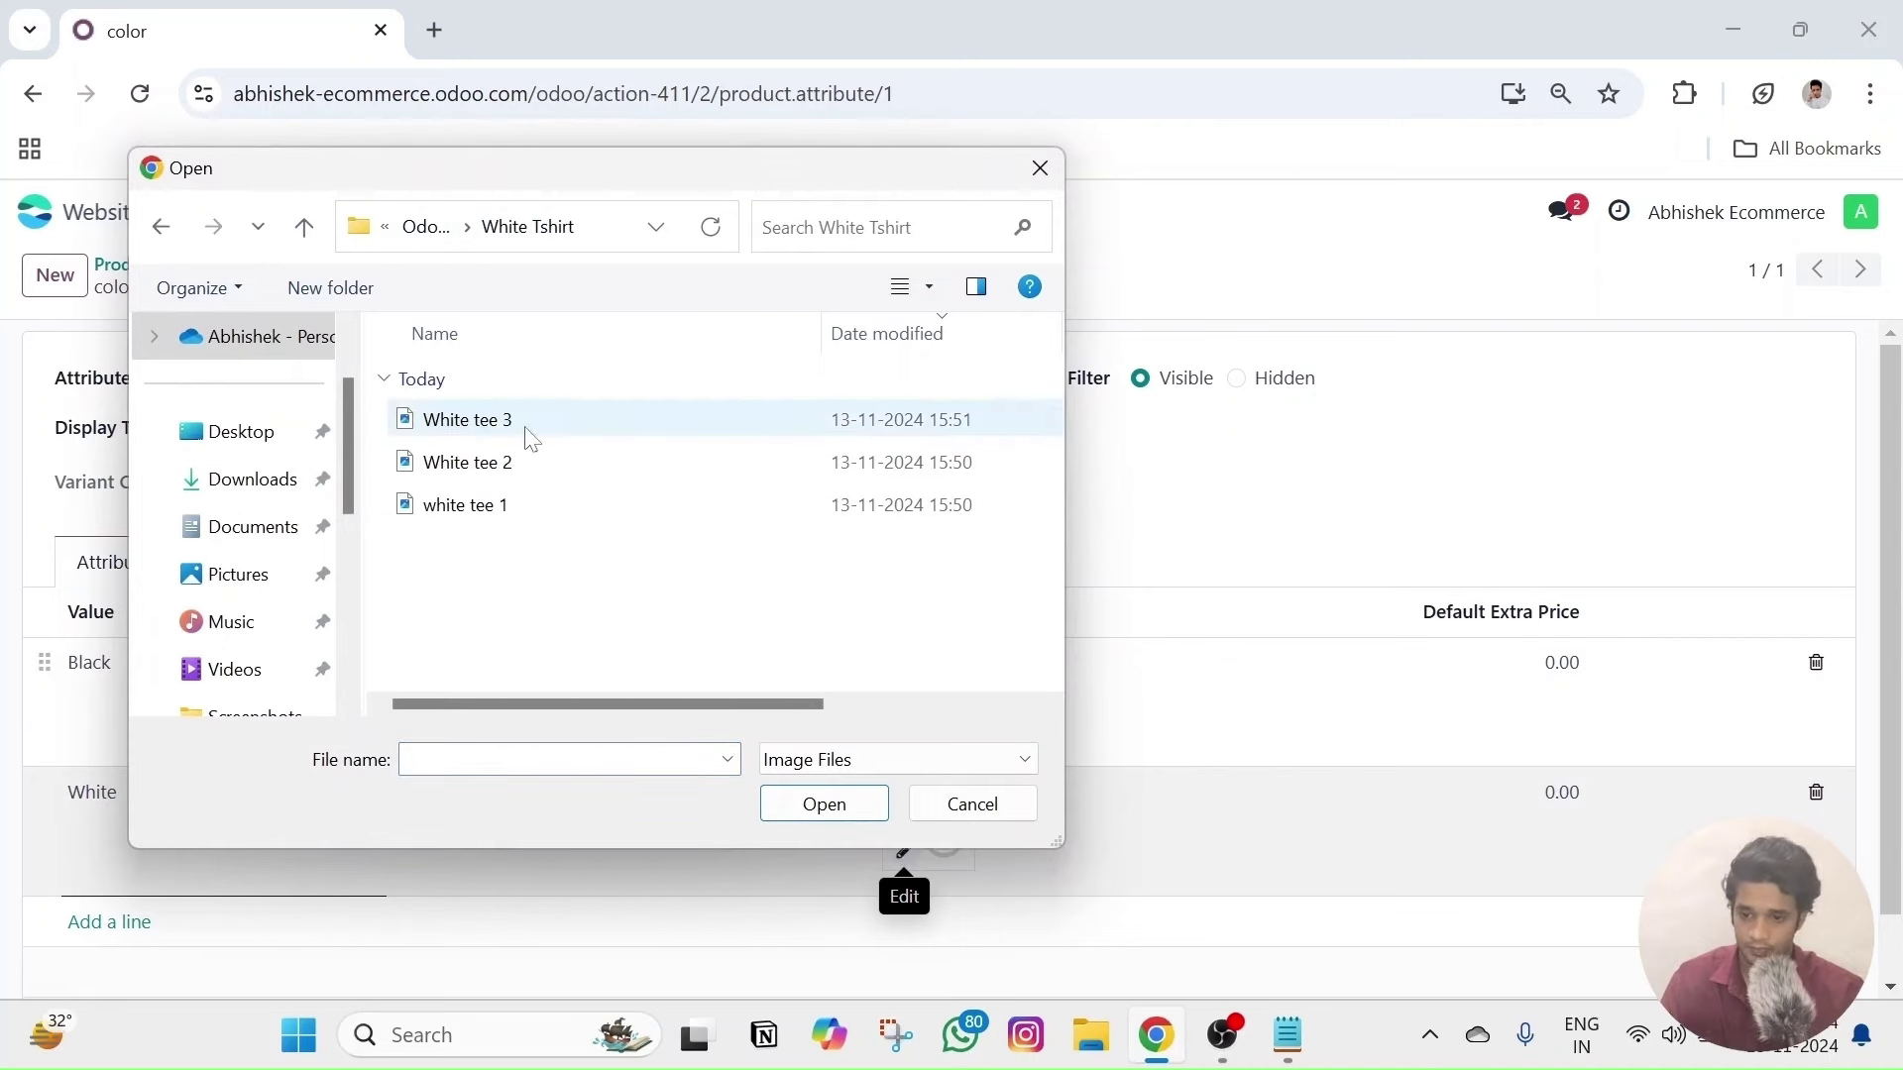
{"action": "left_click", "coordinate": [505, 505]}
{"action": "left_click", "coordinate": [876, 801]}
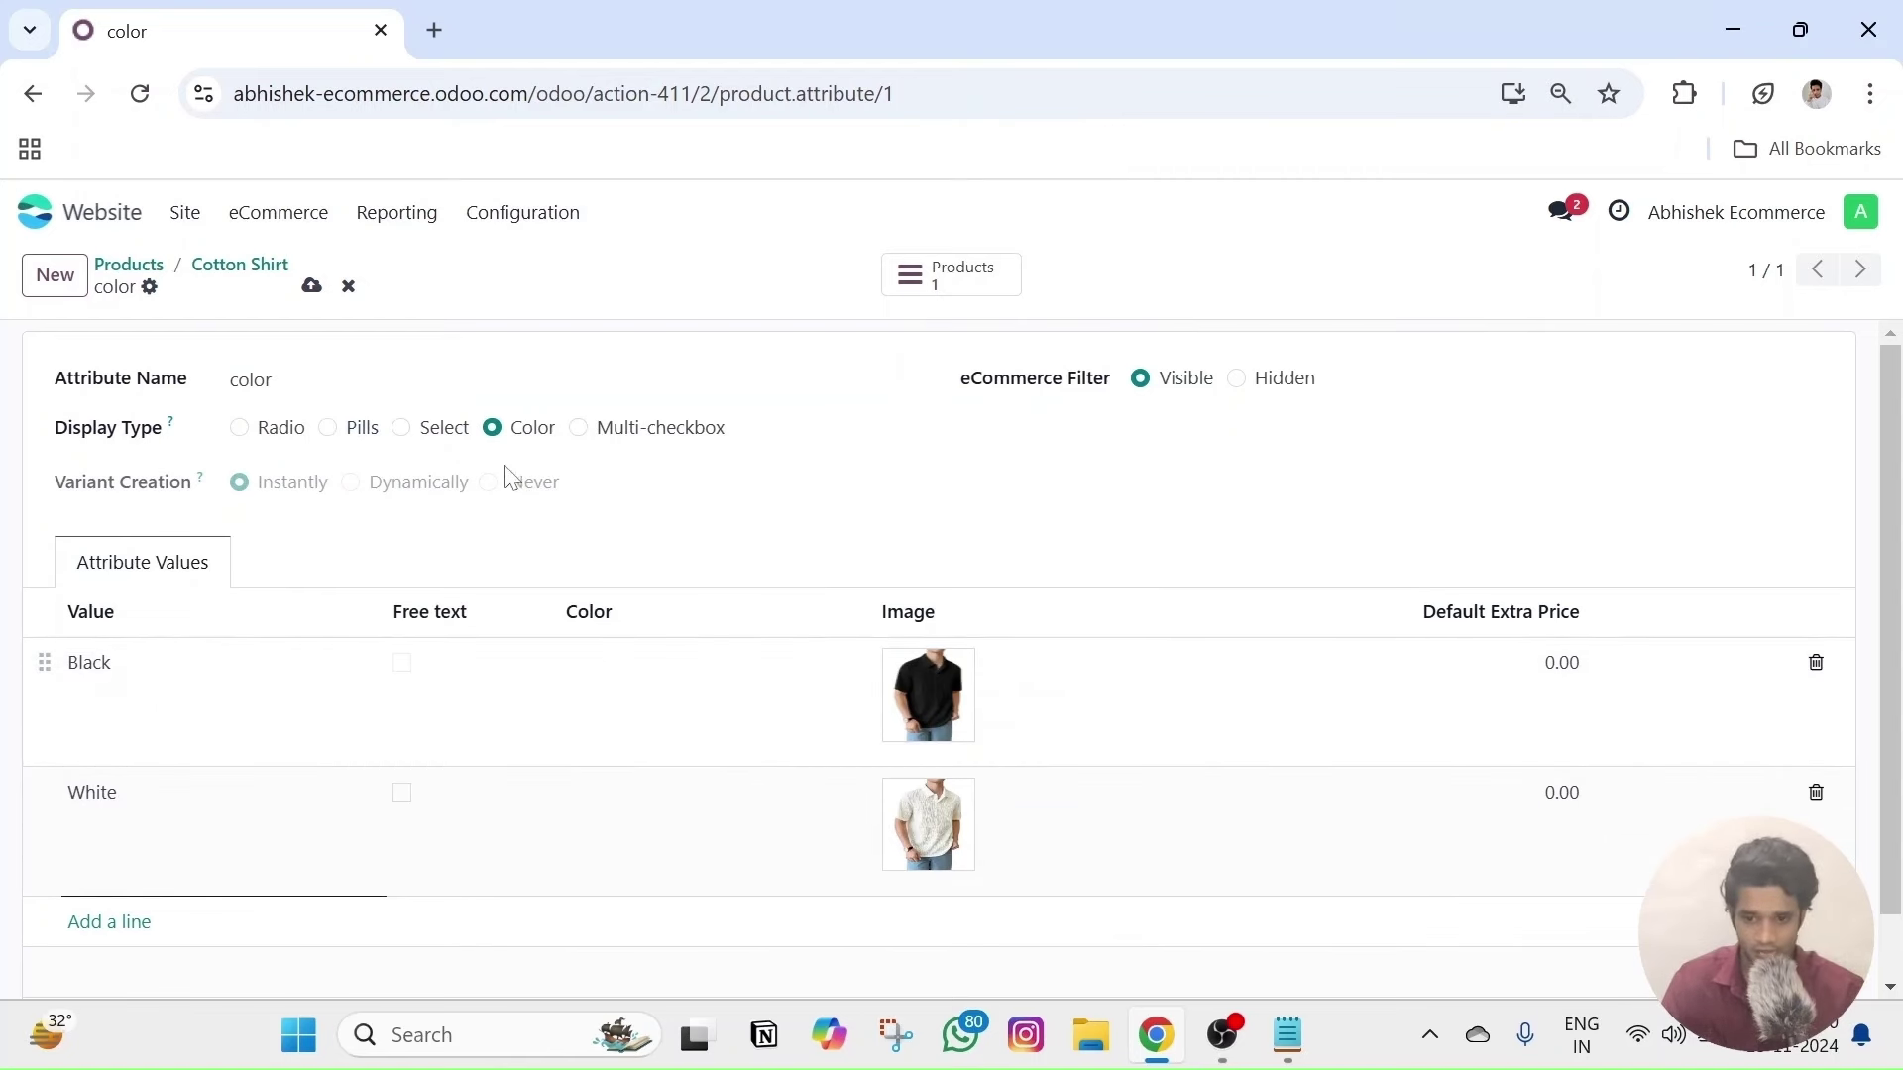
{"action": "left_click", "coordinate": [312, 285]}
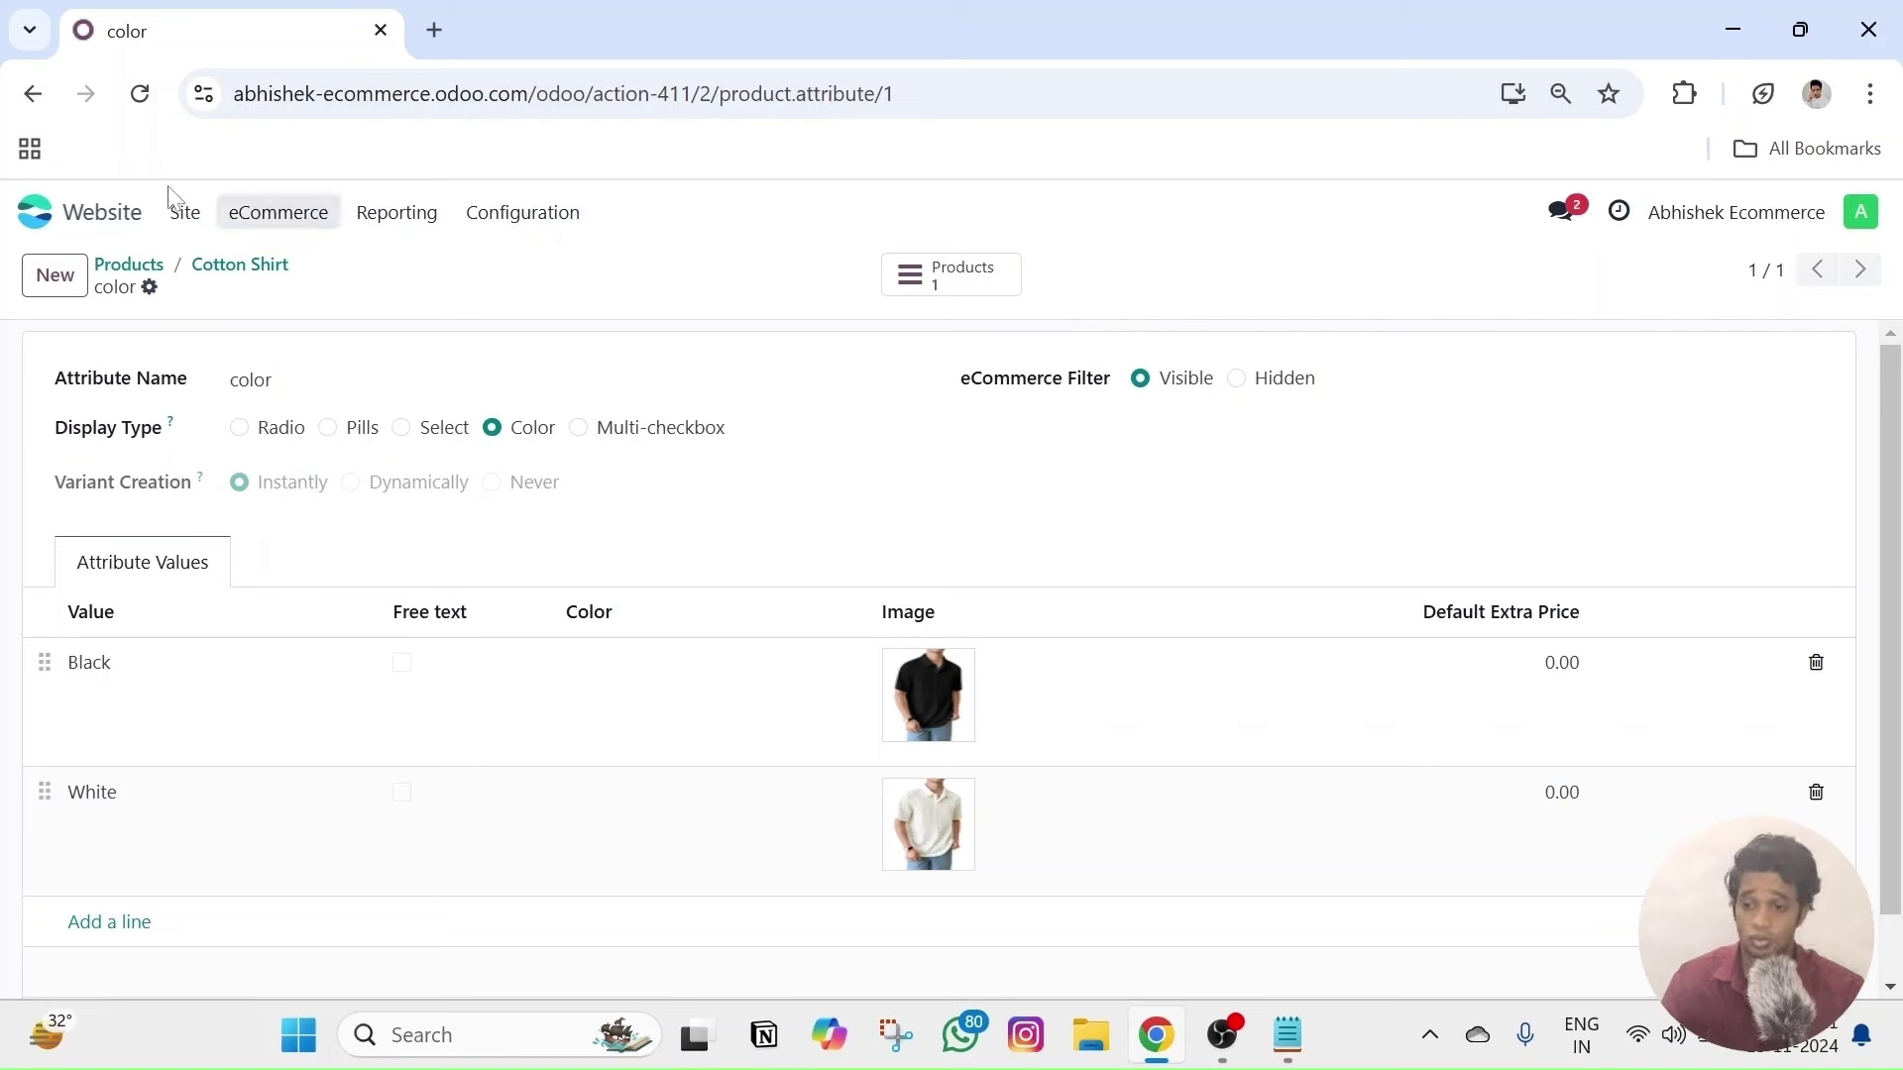
- Open Cotton Shirt from the products list and view it on the live website
{"action": "left_click", "coordinate": [296, 223]}
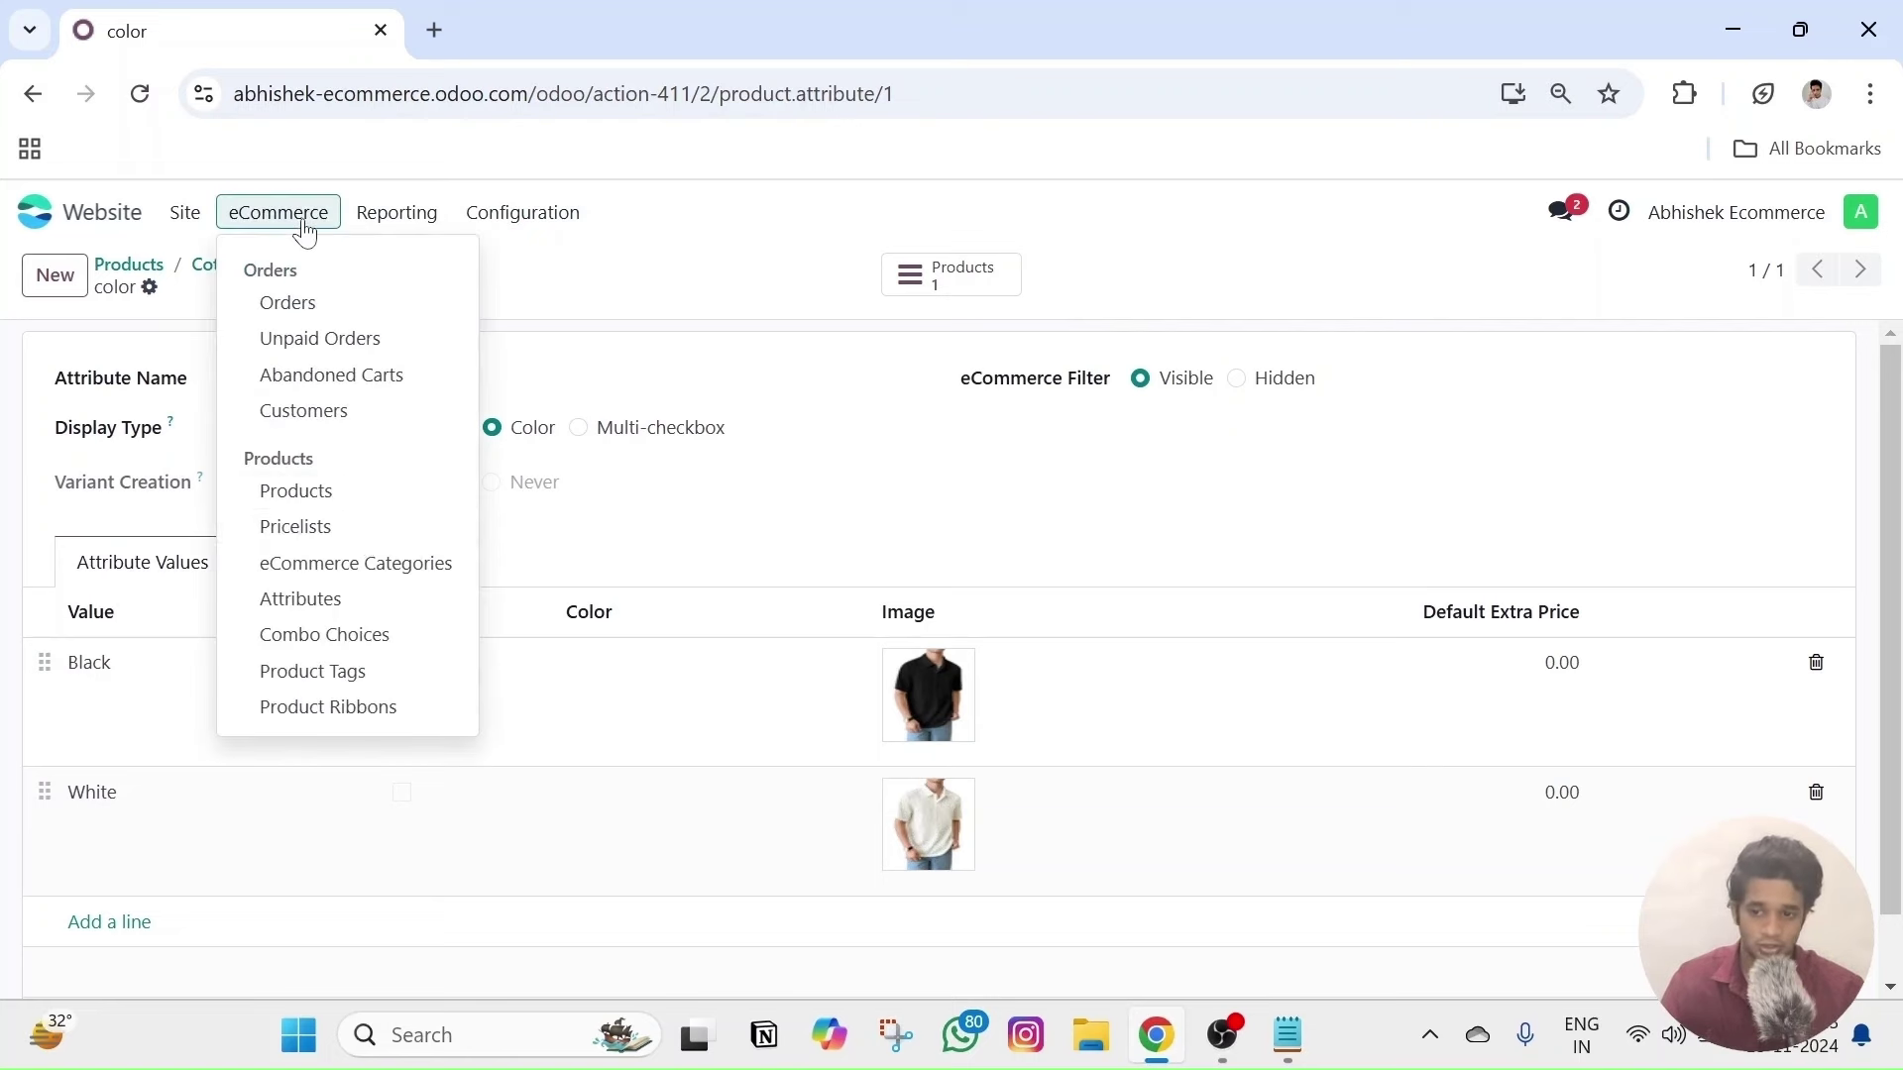
{"action": "left_click", "coordinate": [352, 495]}
{"action": "left_click", "coordinate": [311, 390]}
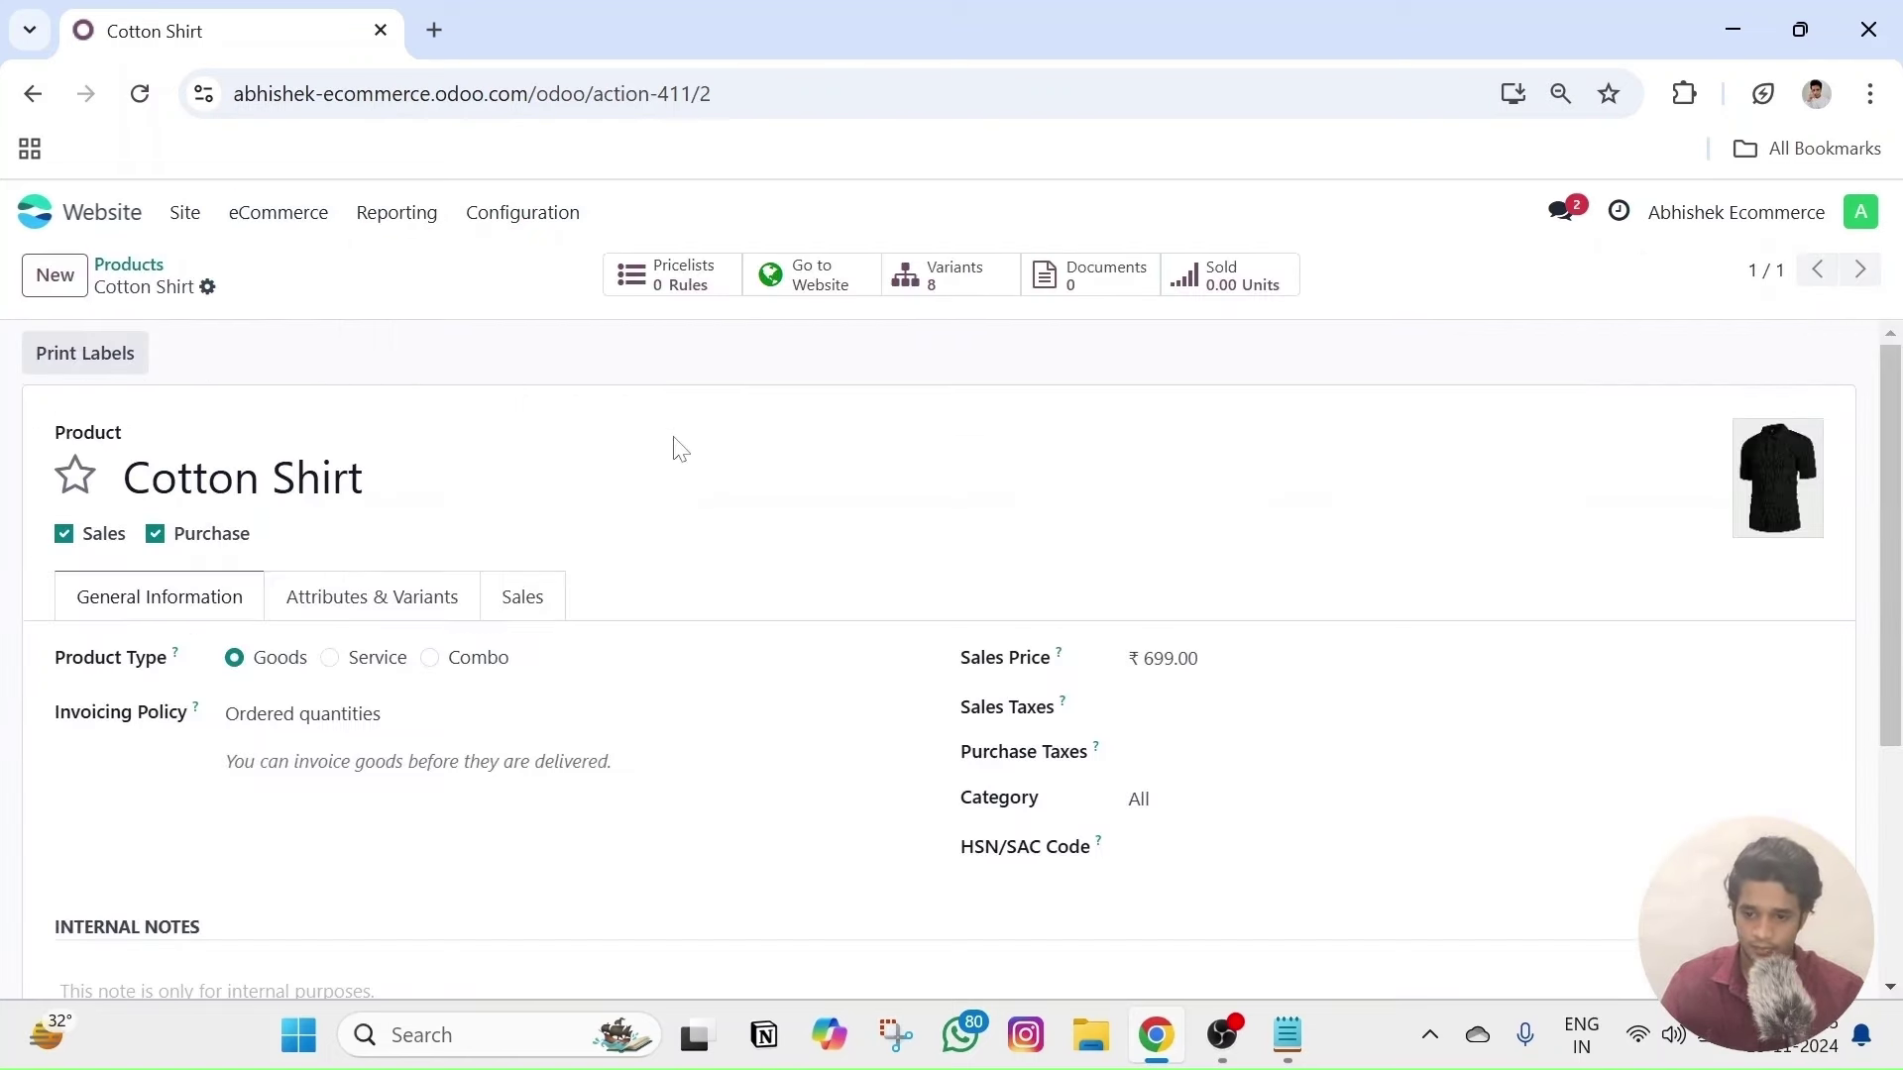
{"action": "left_click", "coordinate": [793, 276]}
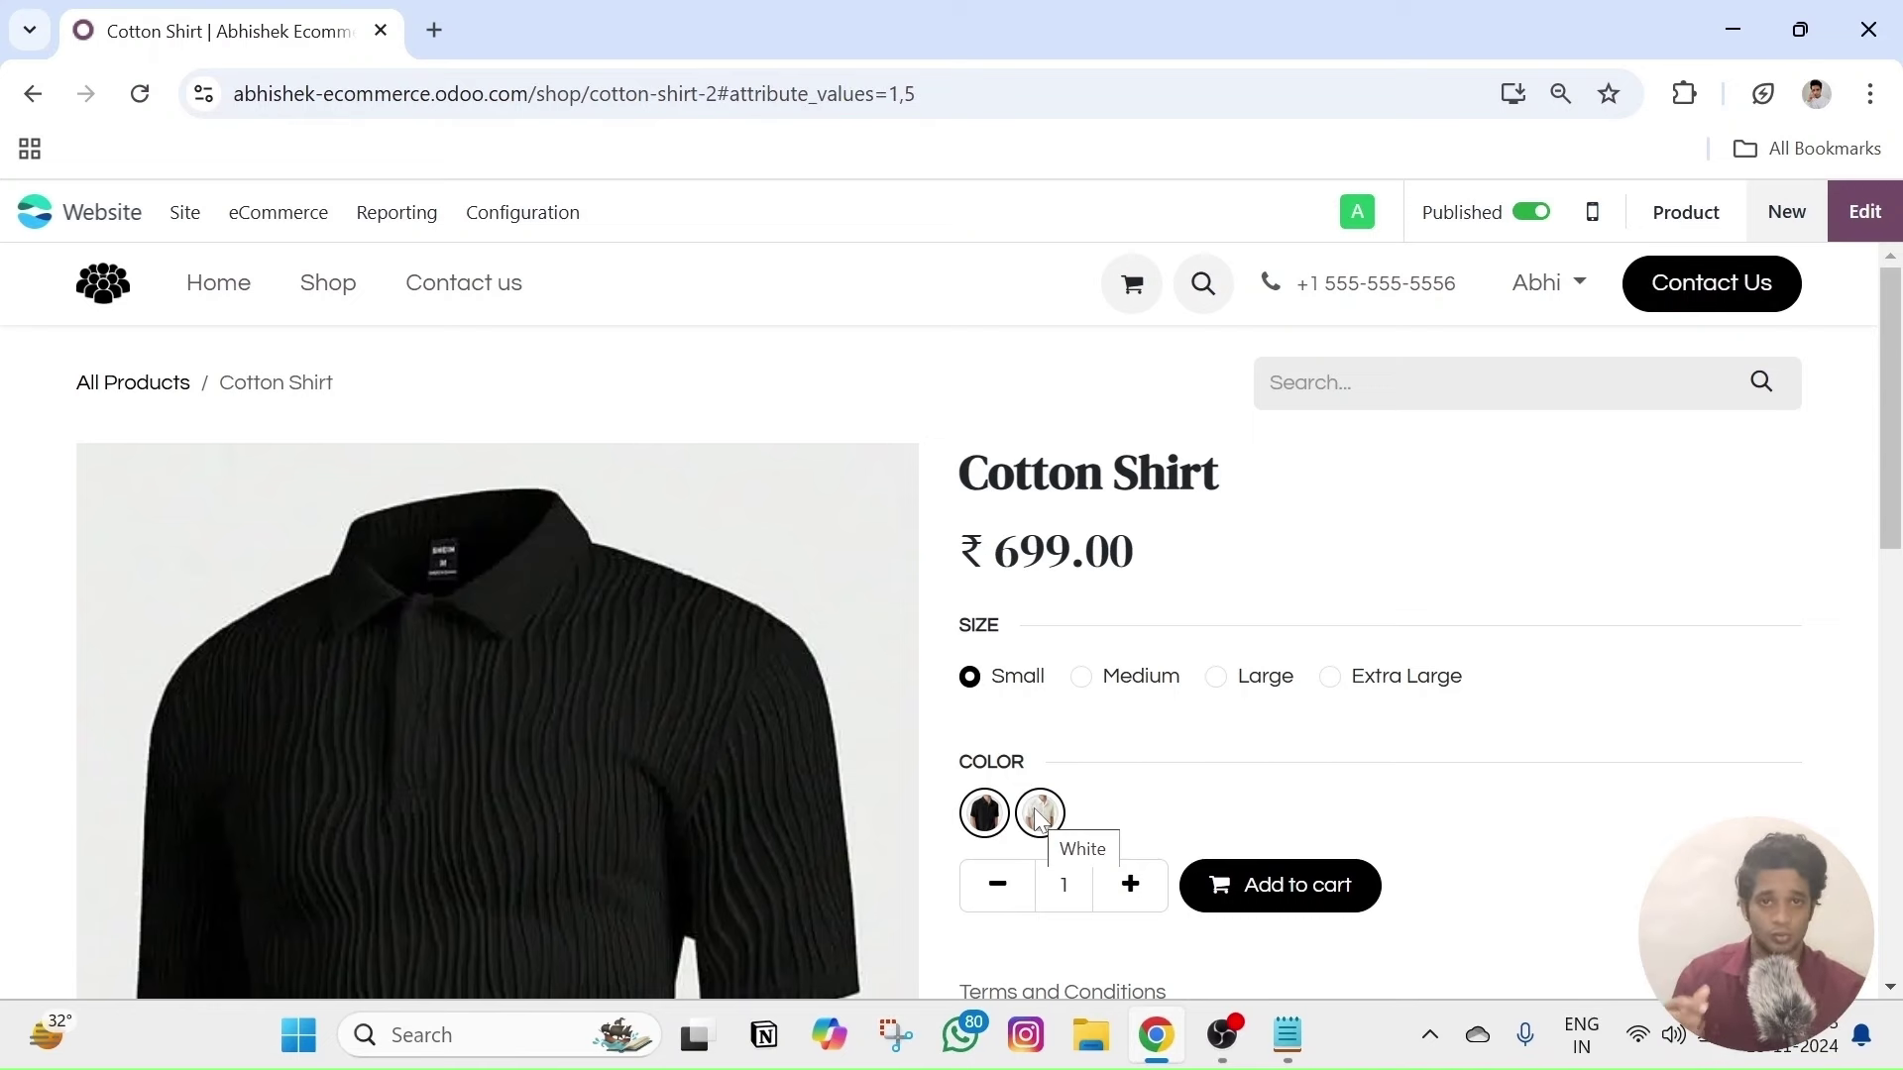
{"action": "scroll", "coordinate": [1110, 763], "scroll_direction": "down", "scroll_amount": 1}
- Switch between the White and Black photo swatches, then return to the products list
{"action": "left_click", "coordinate": [1041, 666]}
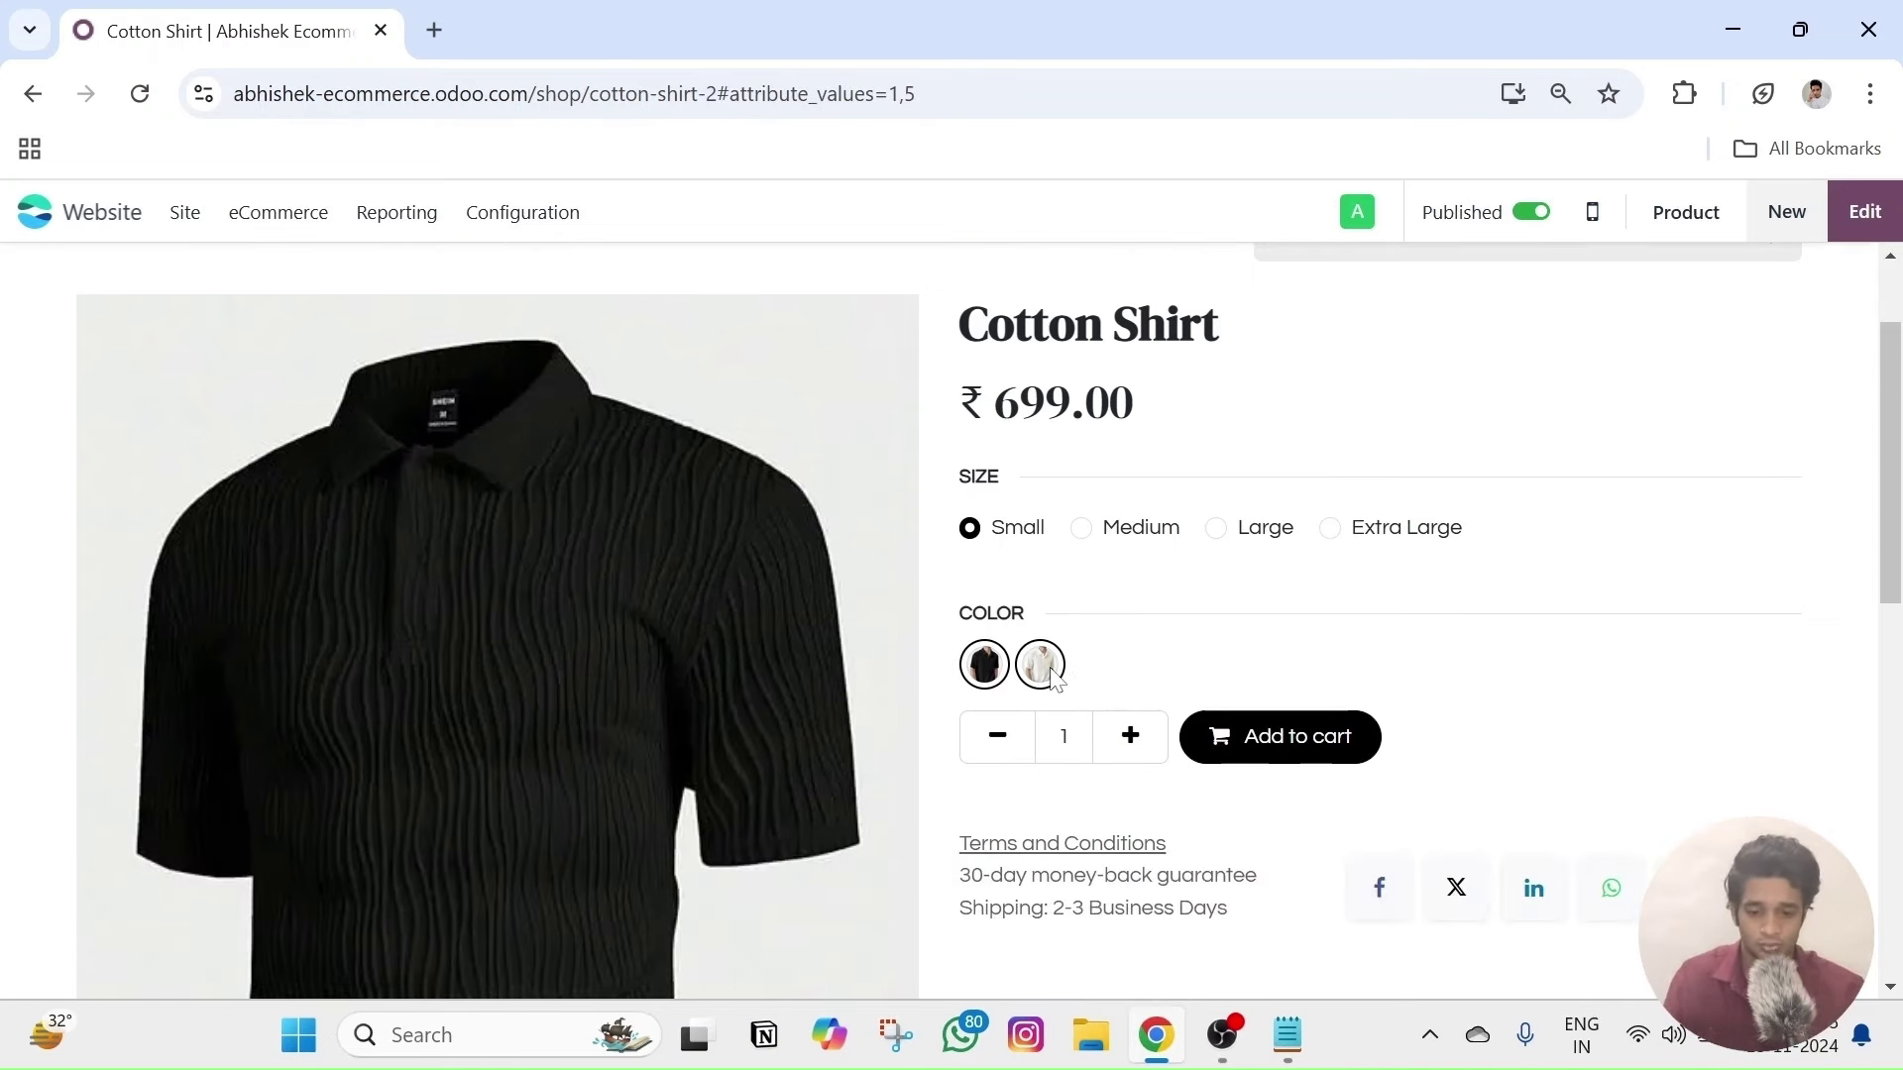
{"action": "left_click", "coordinate": [1035, 673]}
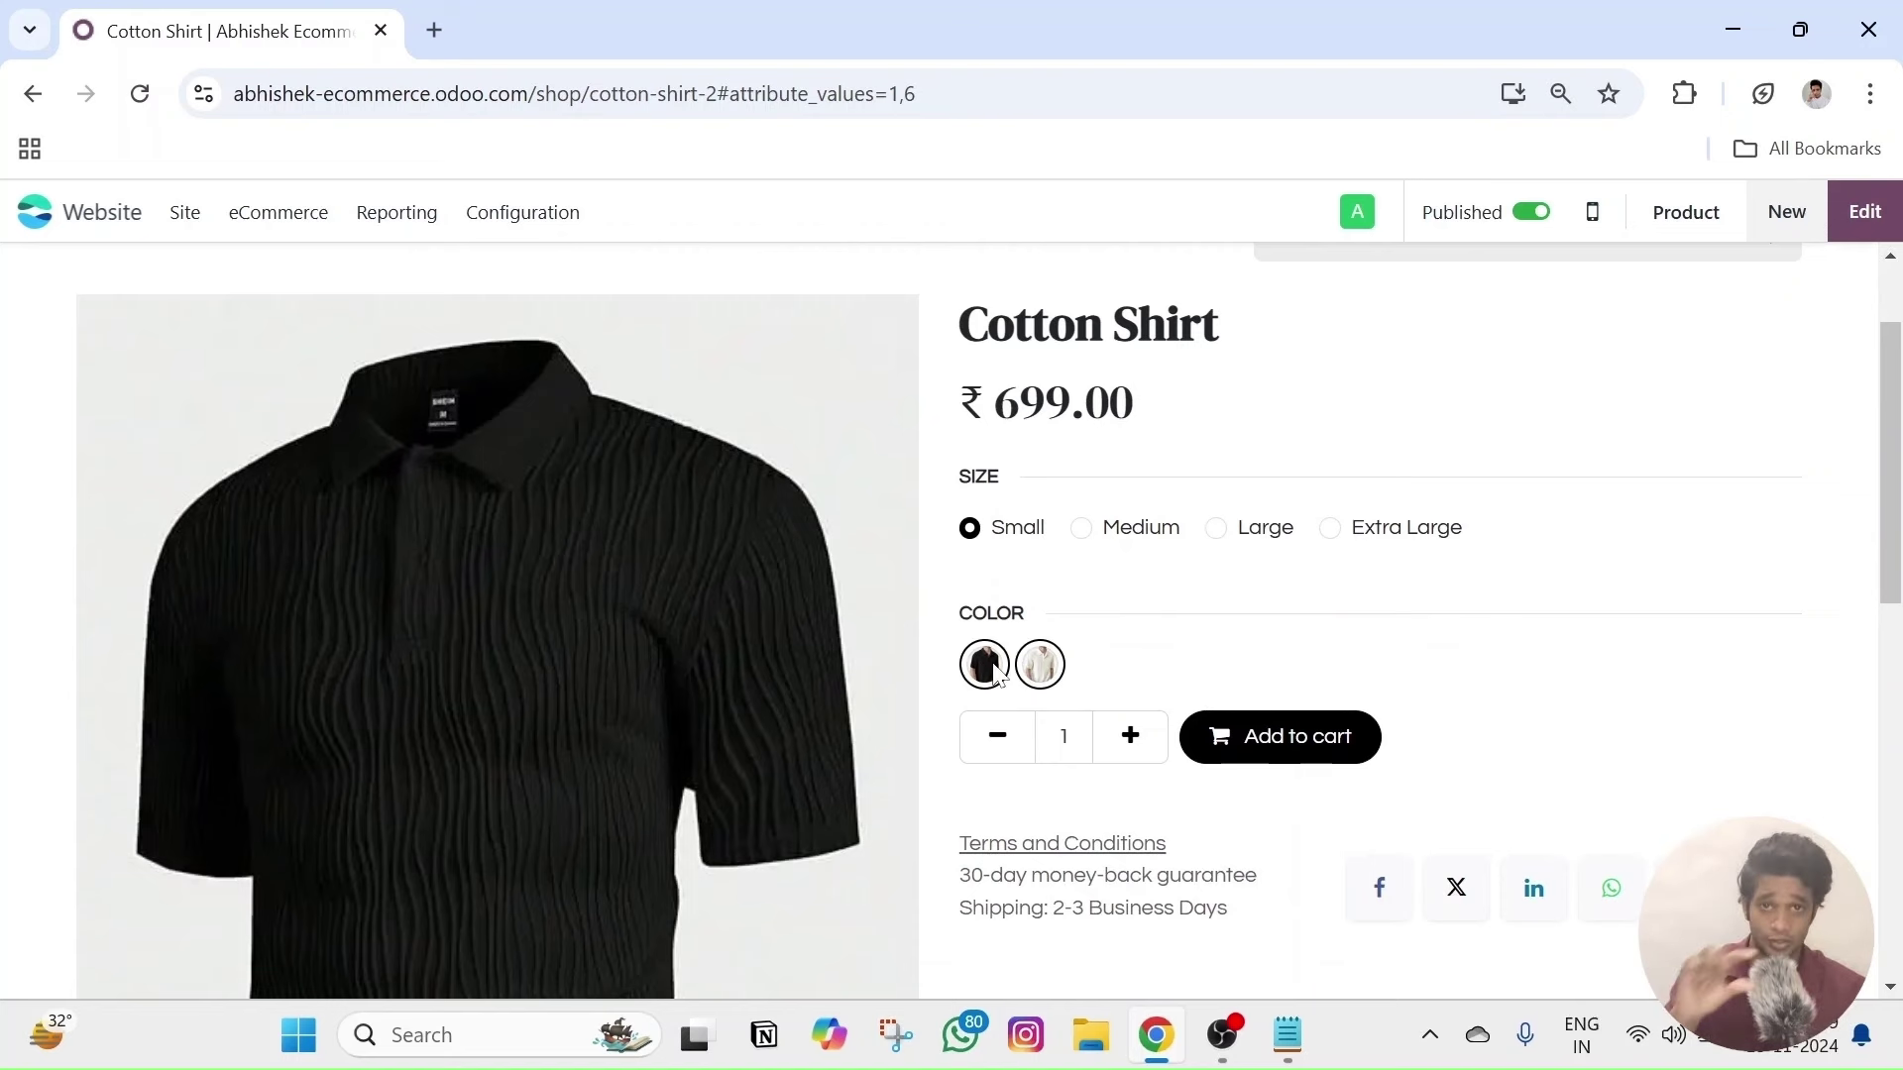
{"action": "left_click", "coordinate": [1056, 669]}
{"action": "scroll", "coordinate": [439, 374], "scroll_direction": "up", "scroll_amount": 2}
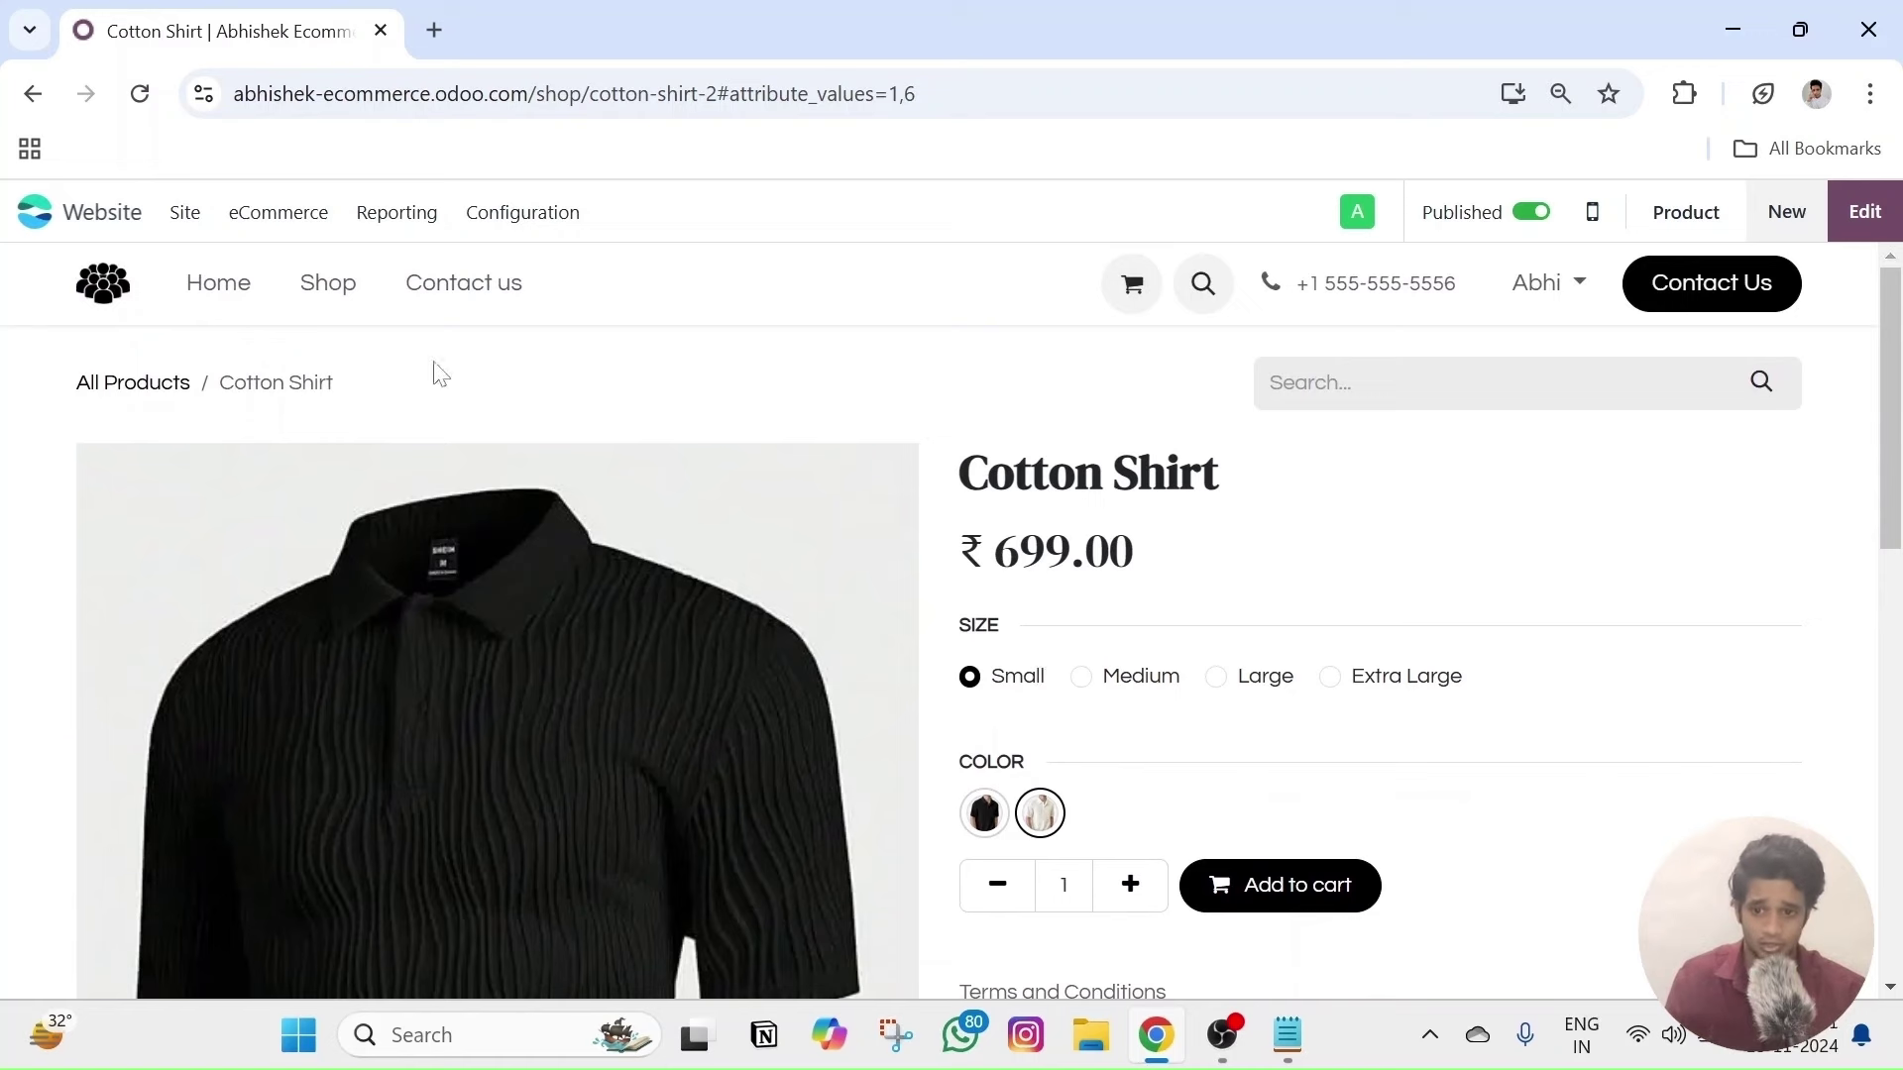
{"action": "scroll", "coordinate": [849, 460], "scroll_direction": "down", "scroll_amount": 3}
{"action": "left_click", "coordinate": [984, 515]}
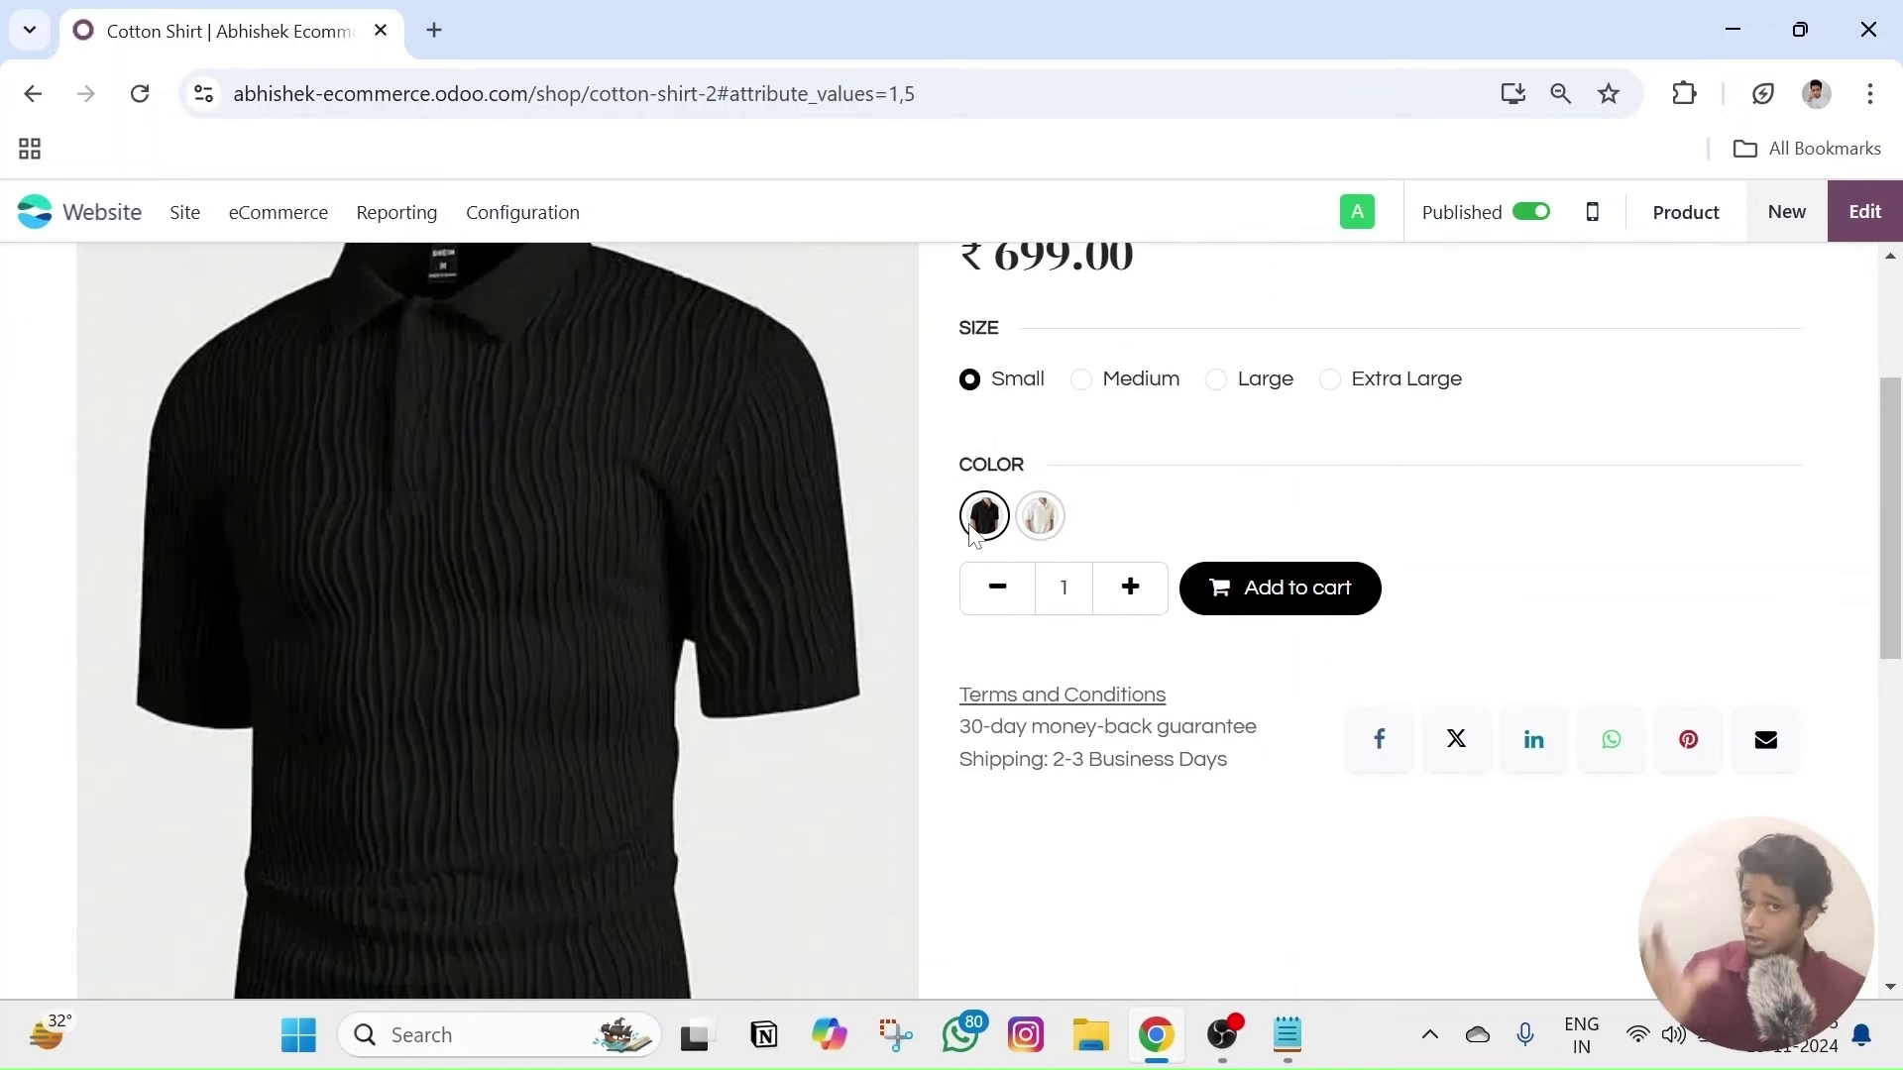
{"action": "scroll", "coordinate": [523, 475], "scroll_direction": "up", "scroll_amount": 3}
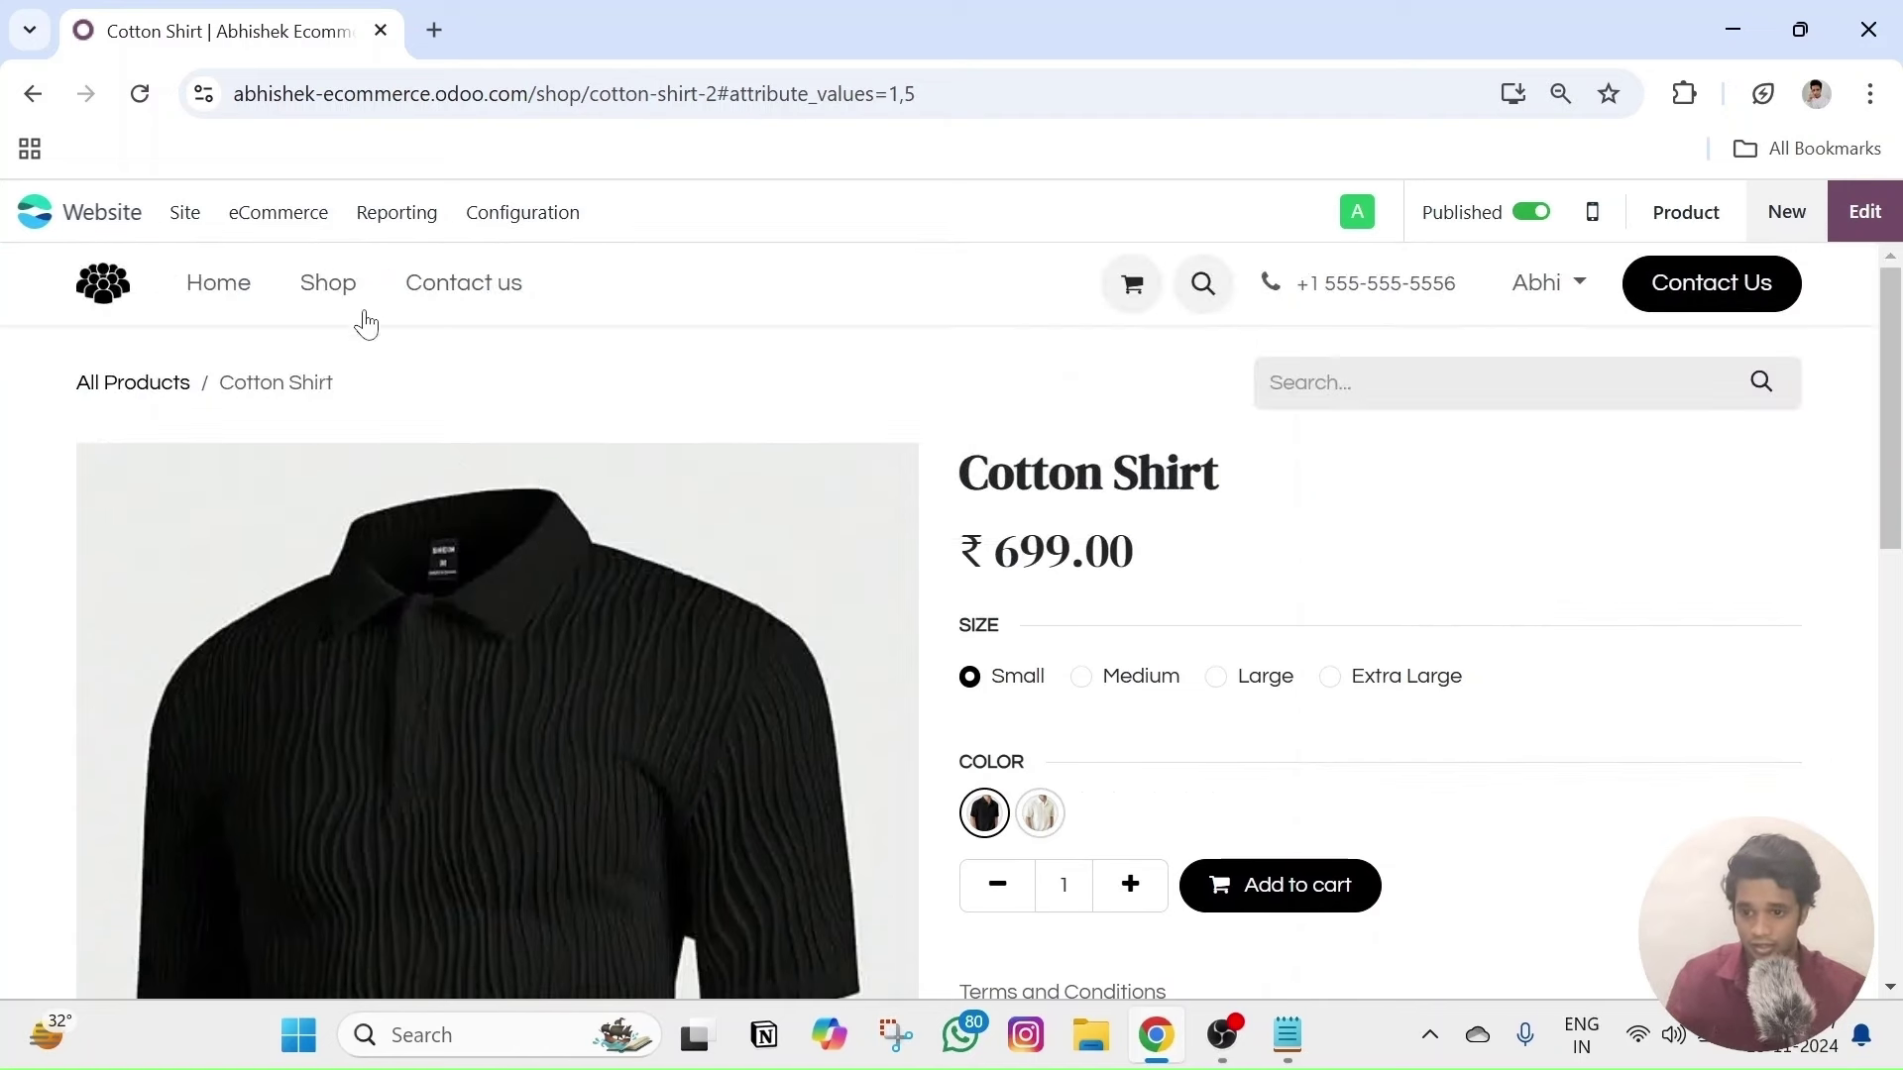
{"action": "left_click", "coordinate": [273, 220]}
{"action": "left_click", "coordinate": [296, 492]}
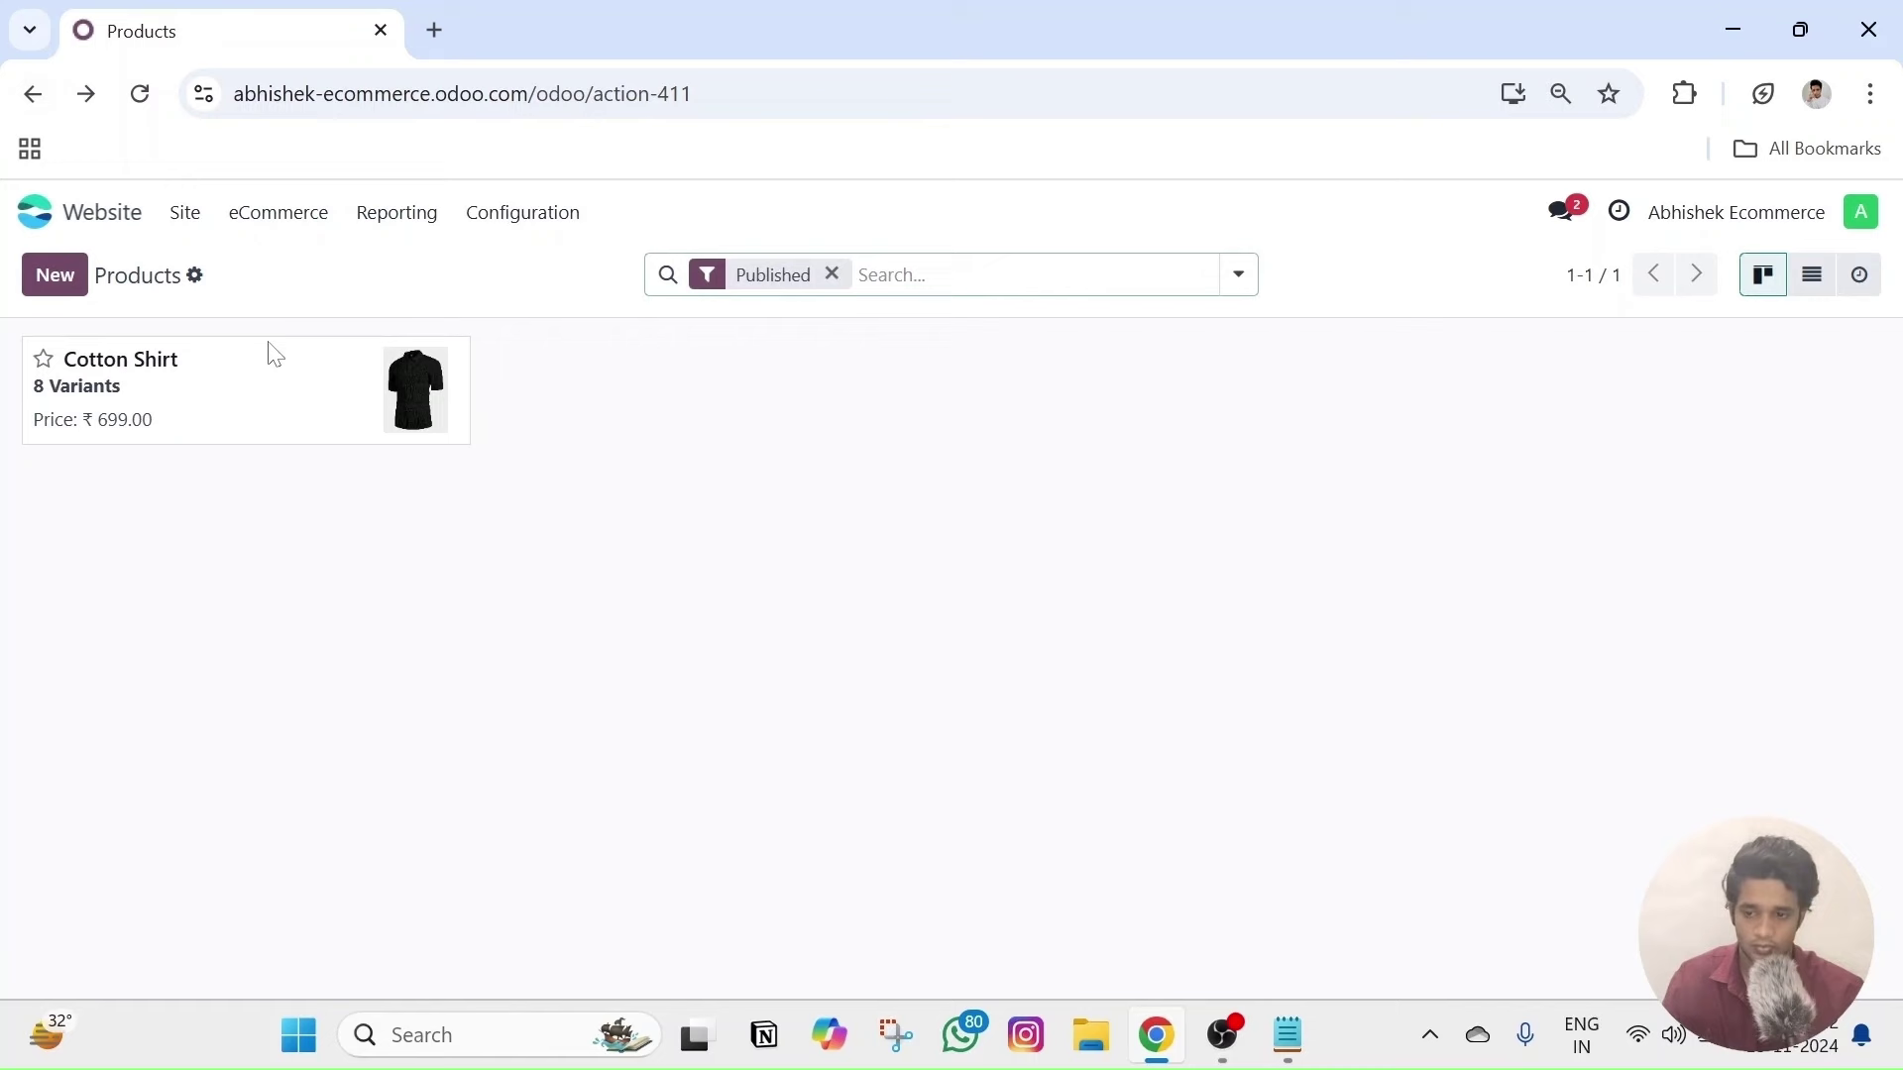
- Open Cotton Shirt's Variants list and its first variant, Small, Black
{"action": "left_click", "coordinate": [263, 416]}
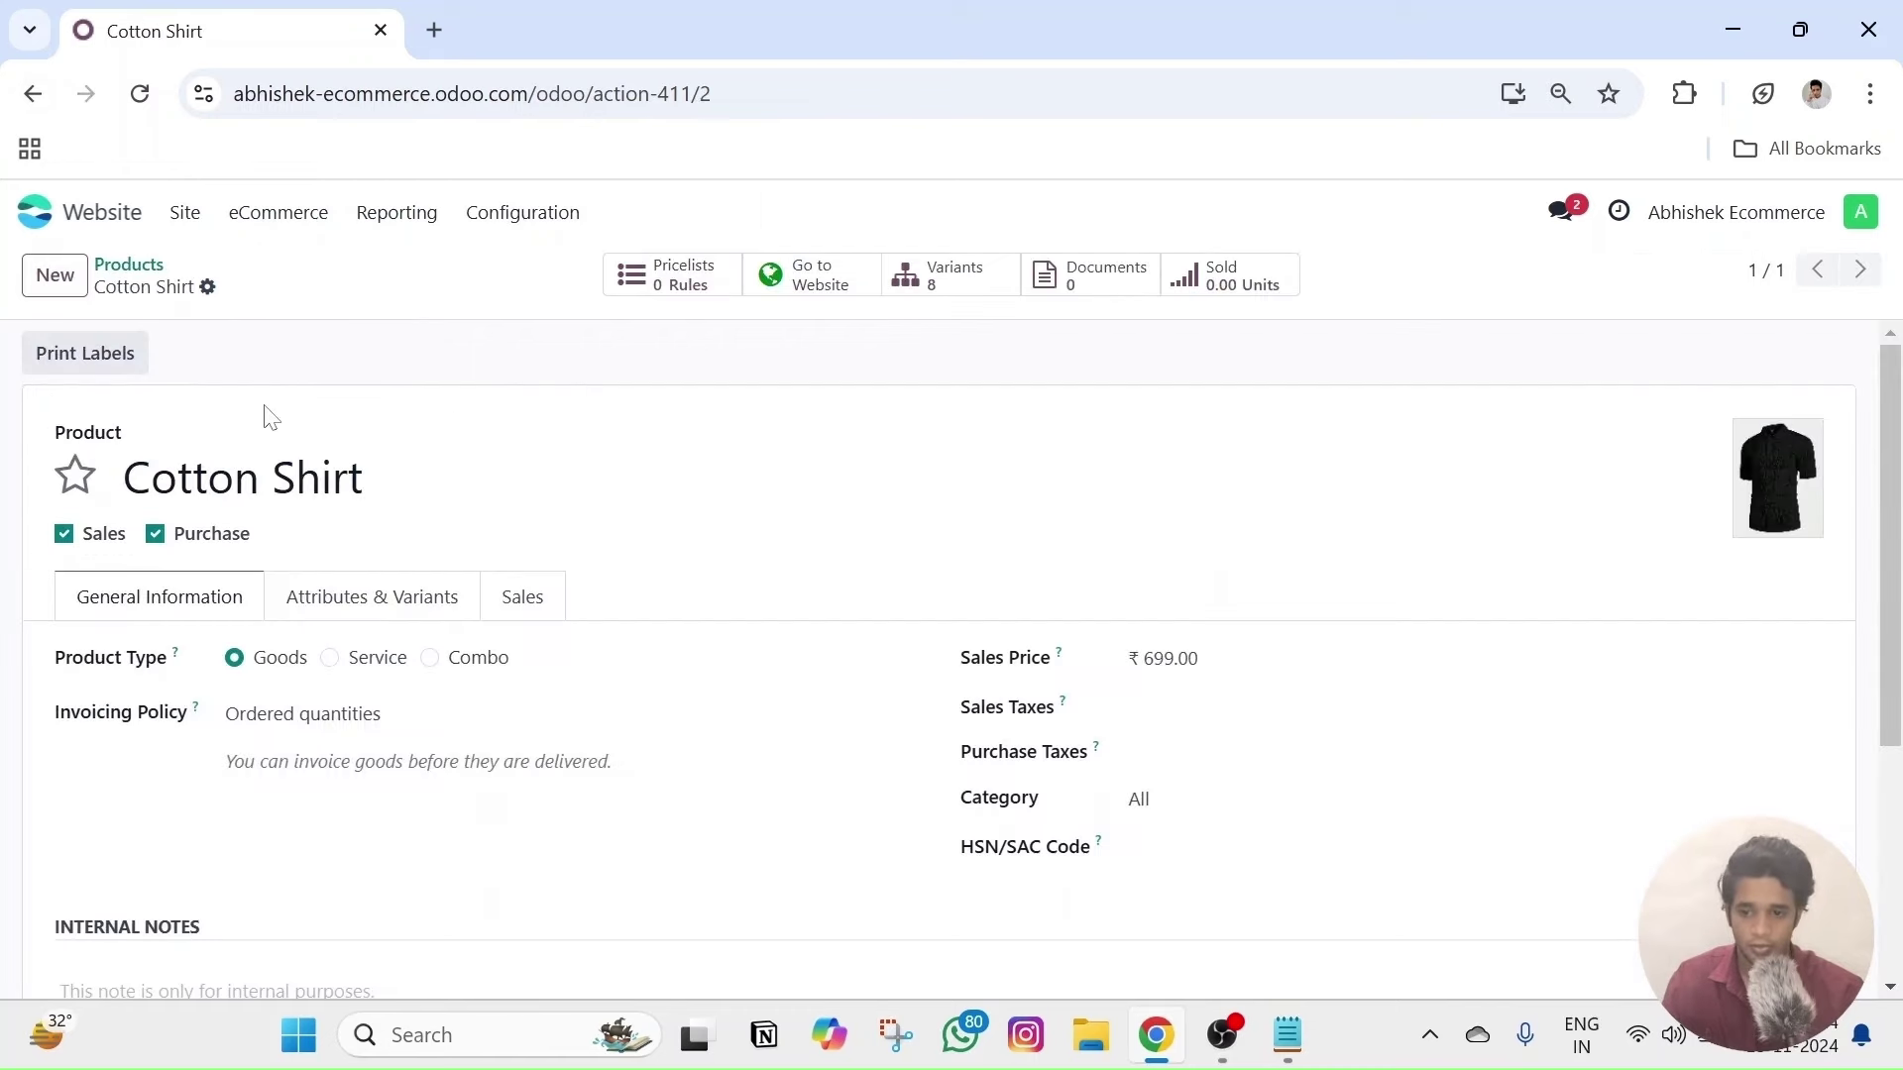
{"action": "left_click", "coordinate": [936, 295]}
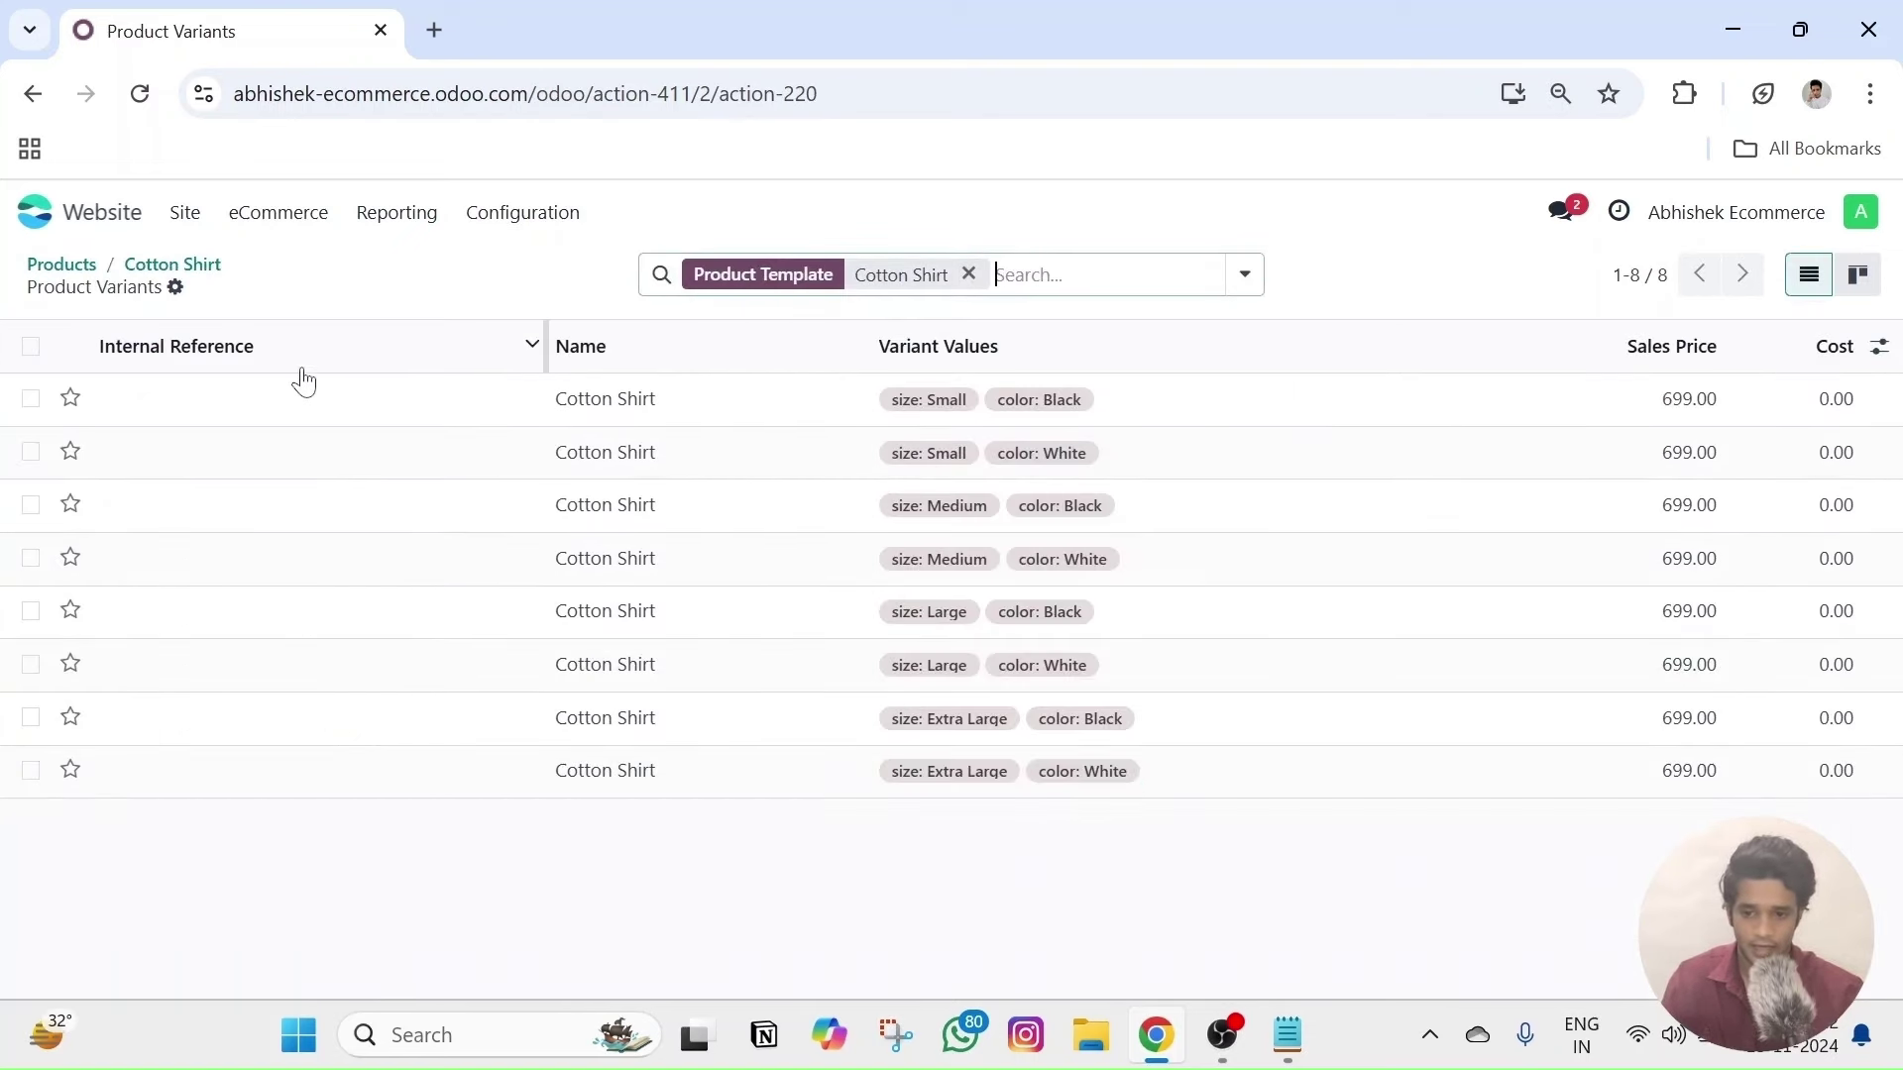
{"action": "left_click", "coordinate": [195, 412]}
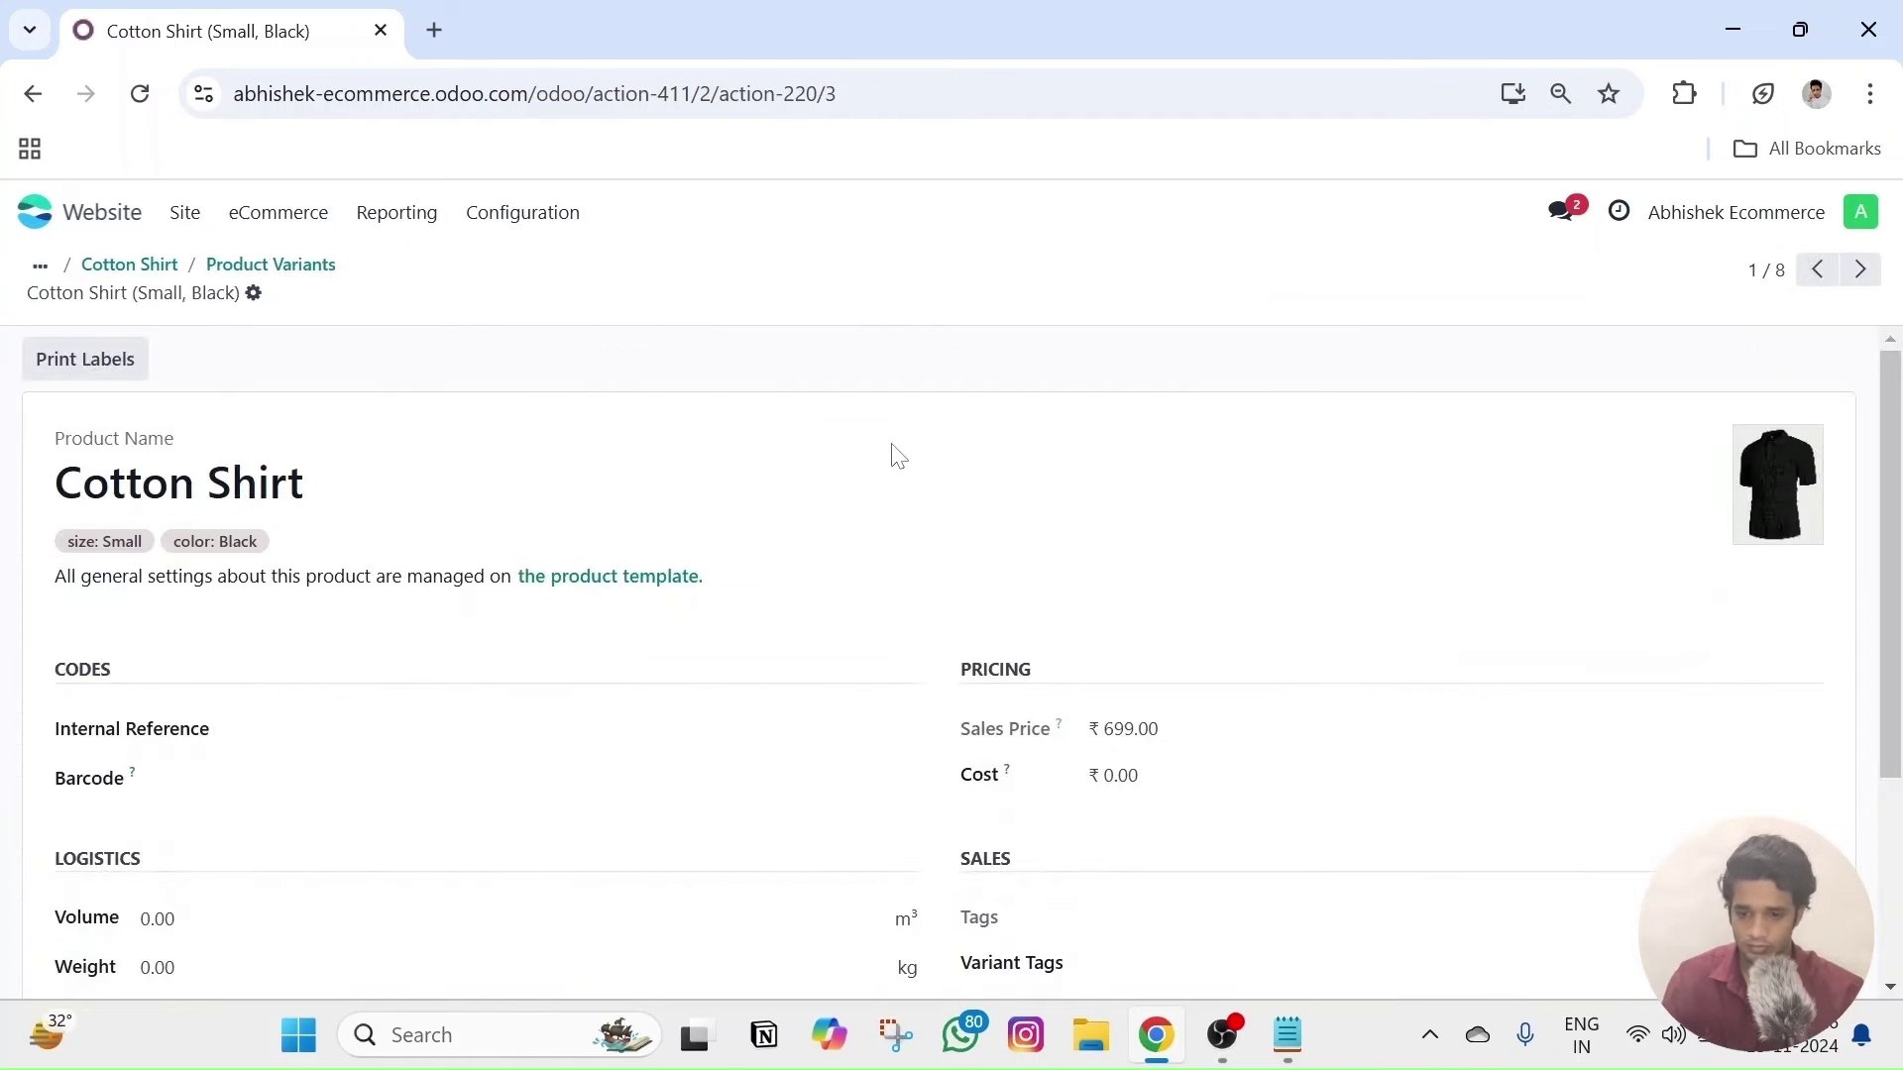
{"action": "mouse_move", "coordinate": [1781, 508]}
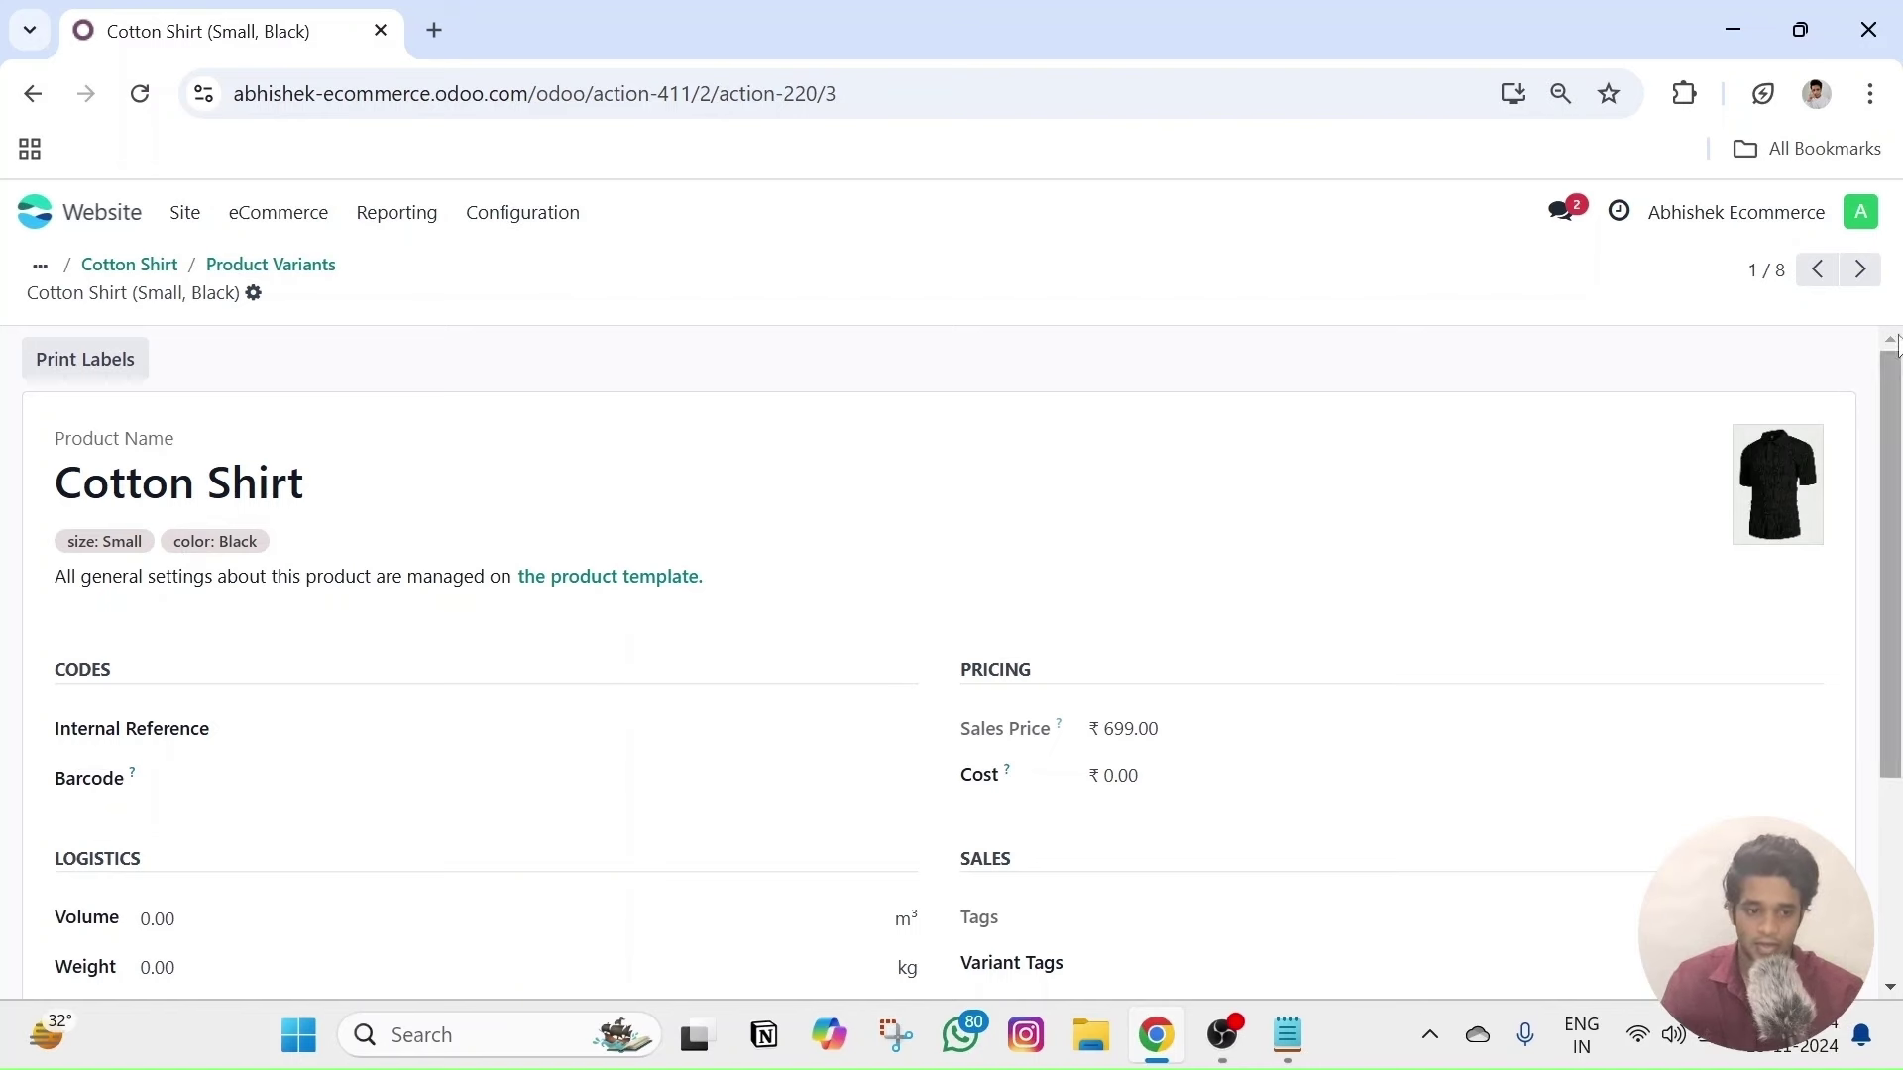
- Replace the Small, White variant's black photo with the 'white tee 1' image
{"action": "left_click", "coordinate": [1863, 288]}
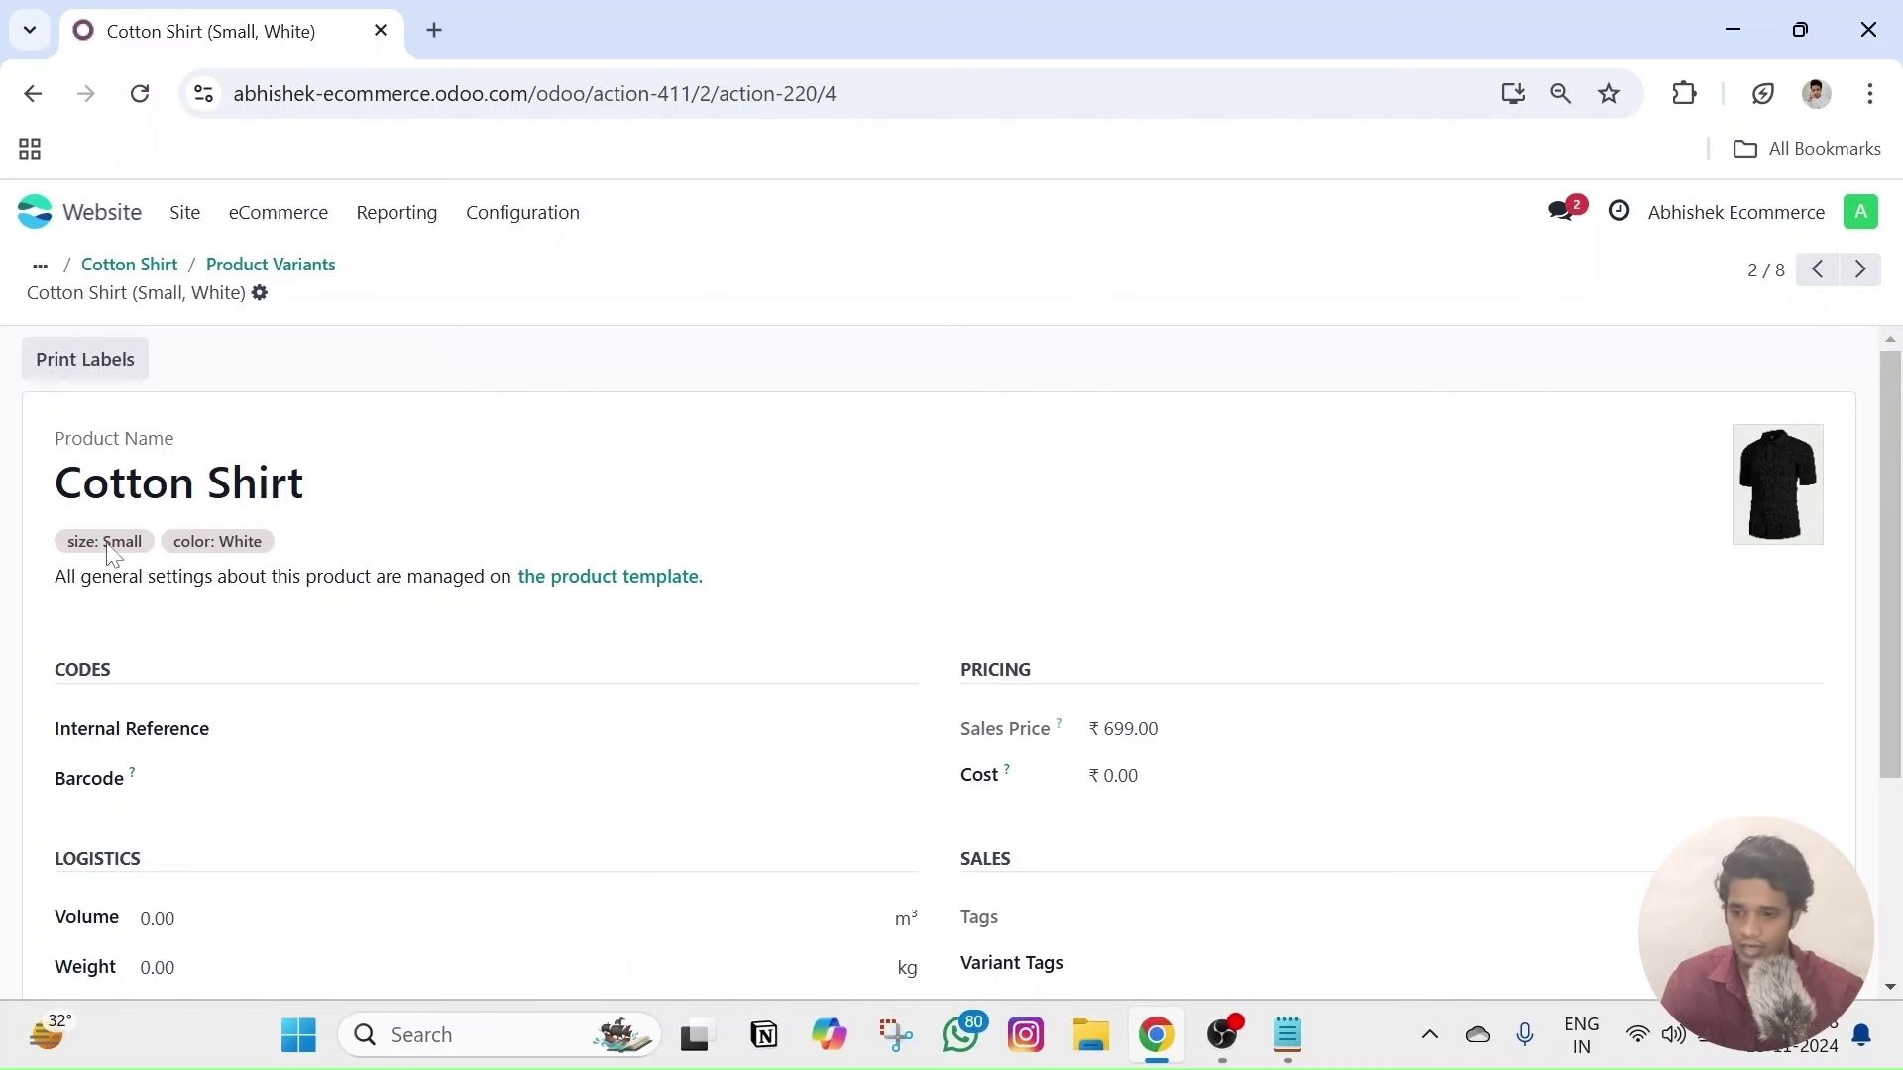
{"action": "left_click", "coordinate": [1799, 523]}
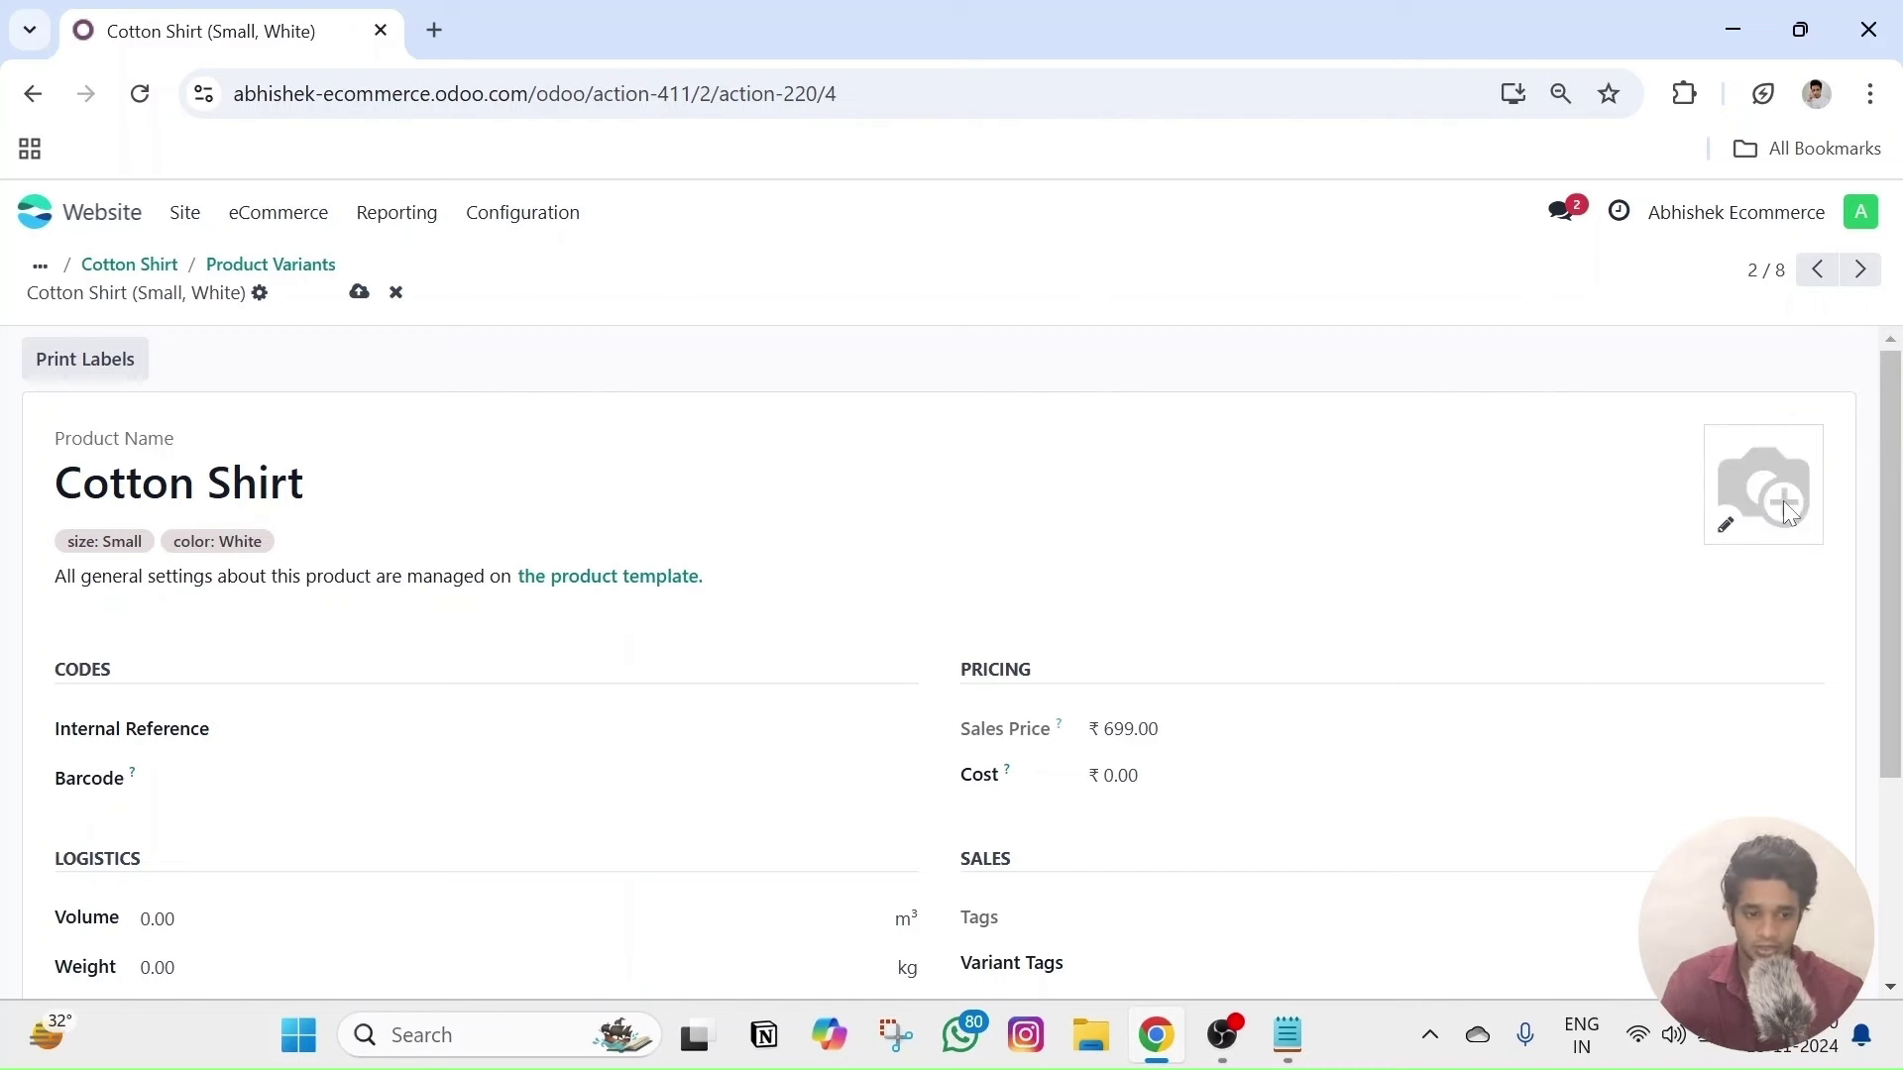
{"action": "left_click", "coordinate": [1725, 524]}
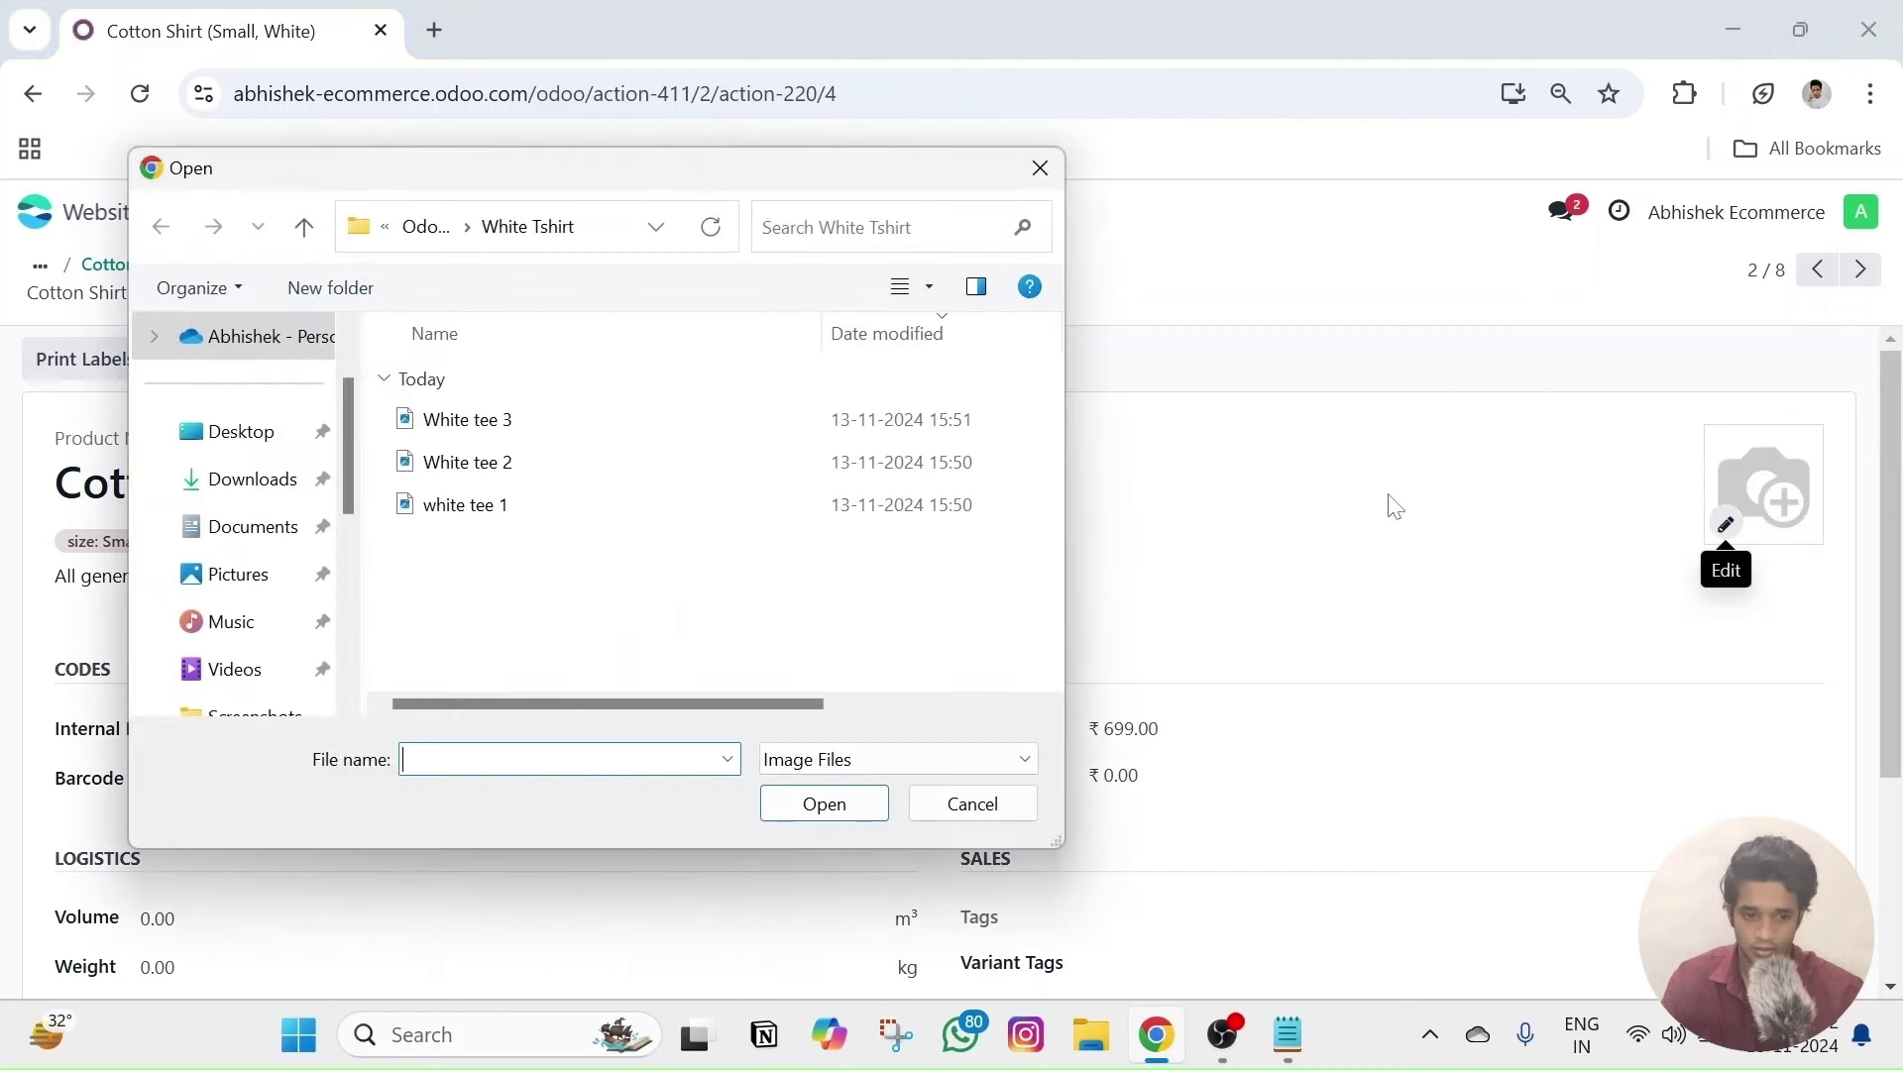
{"action": "left_click", "coordinate": [486, 507]}
{"action": "left_click", "coordinate": [798, 803]}
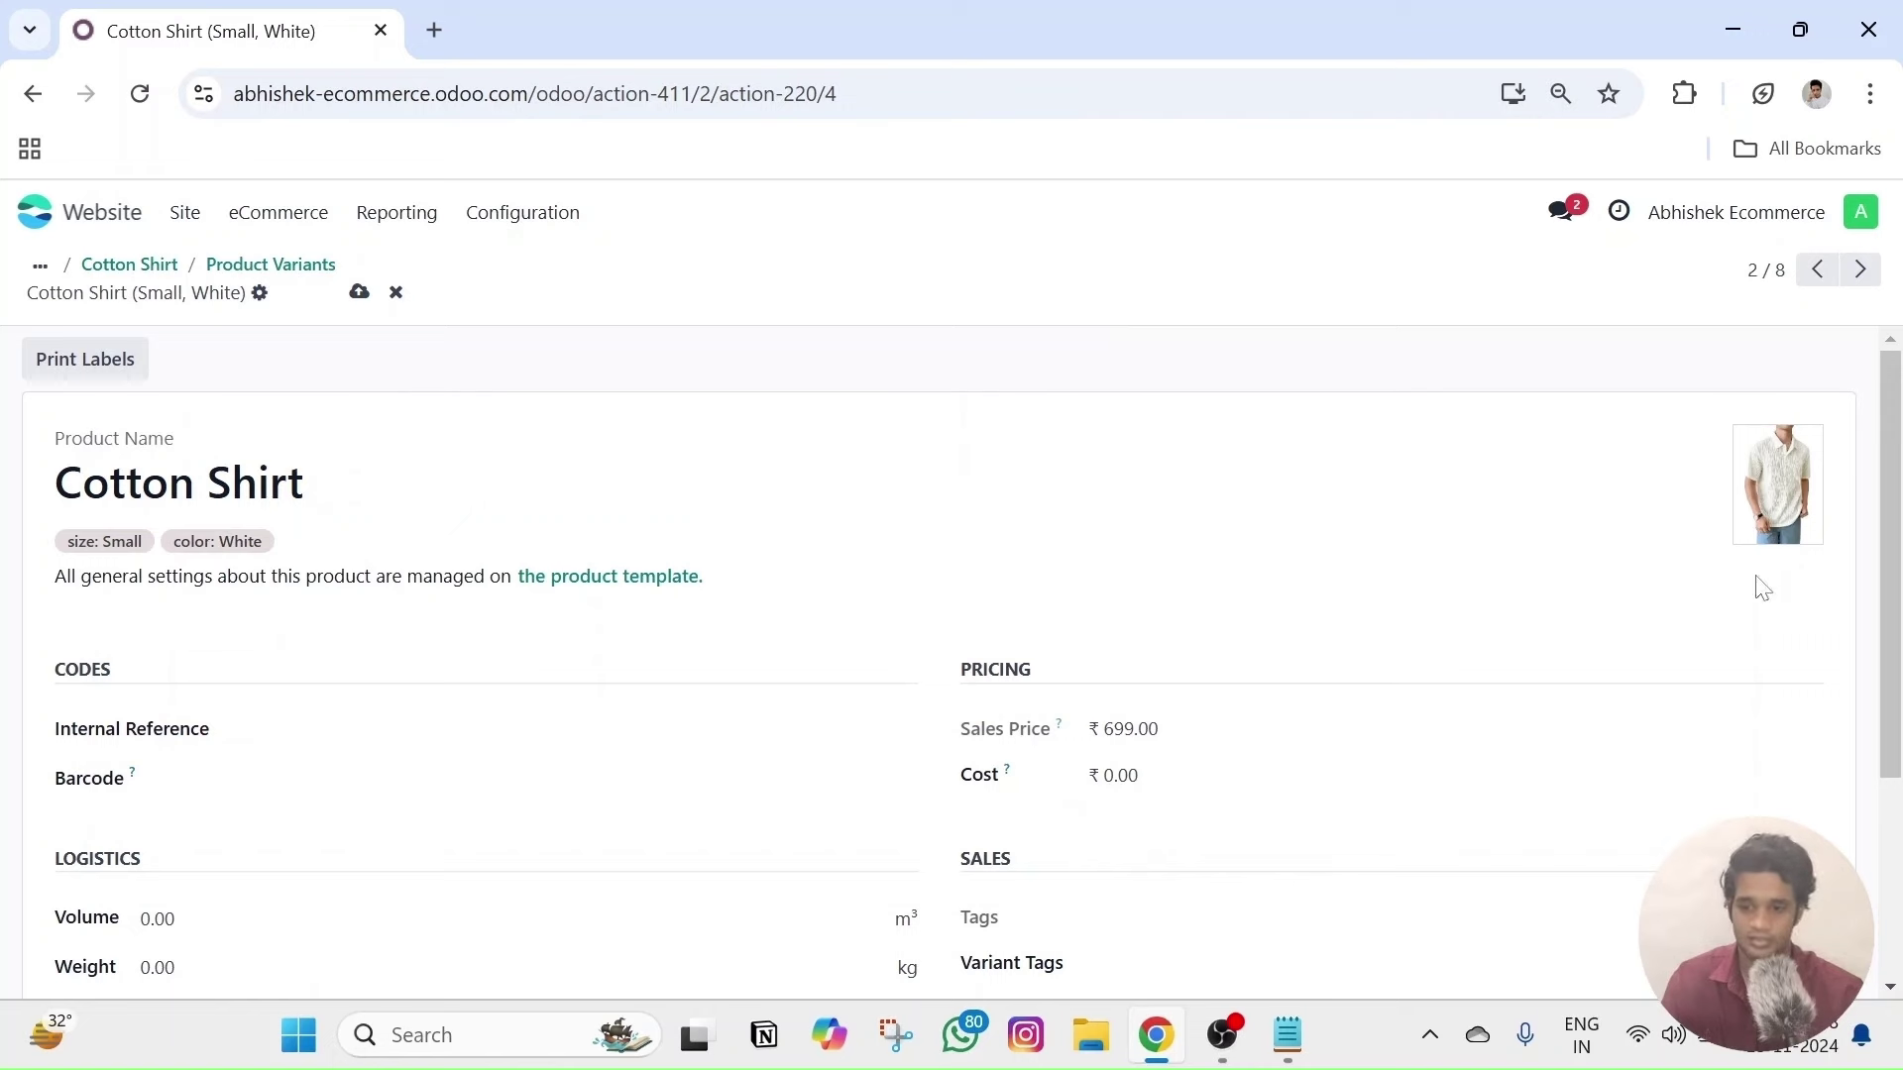
- Give the Medium, White variant the 'white tee 1' photo
{"action": "left_click", "coordinate": [1860, 275]}
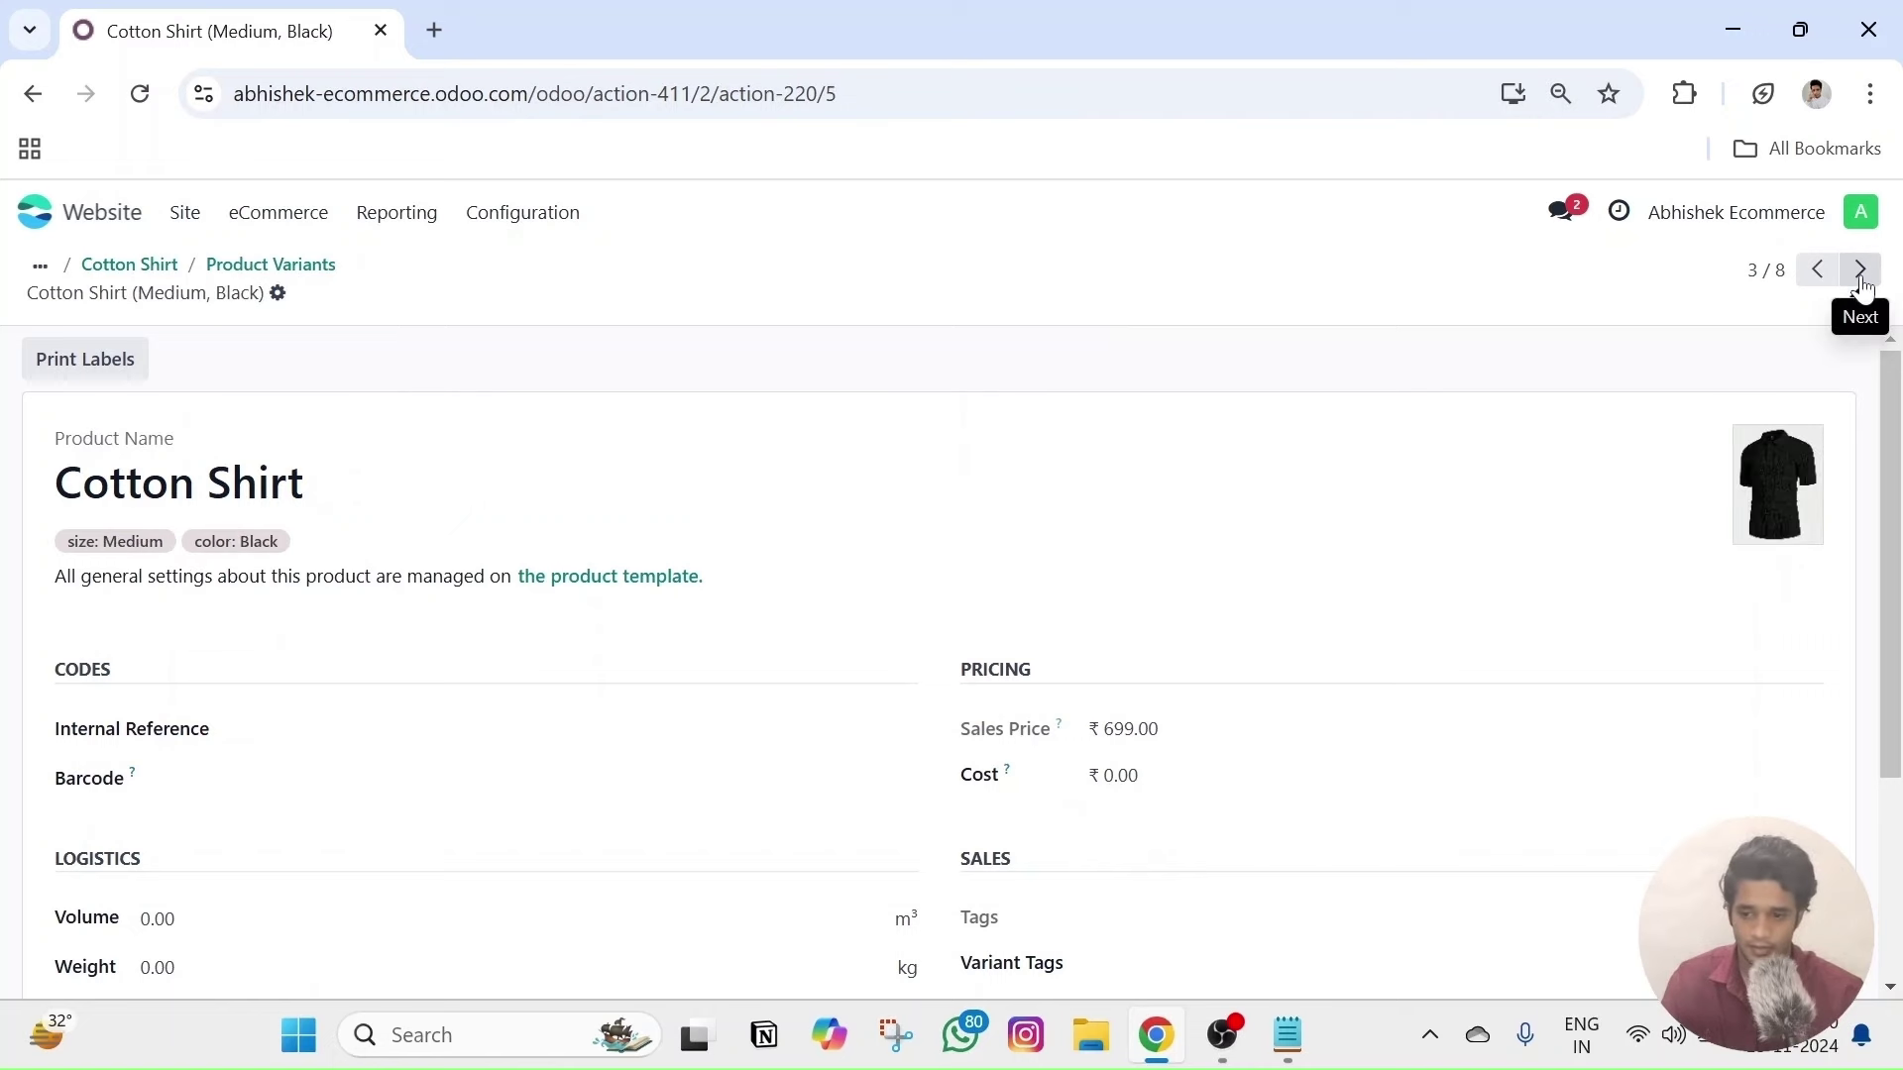
{"action": "left_click", "coordinate": [1861, 282]}
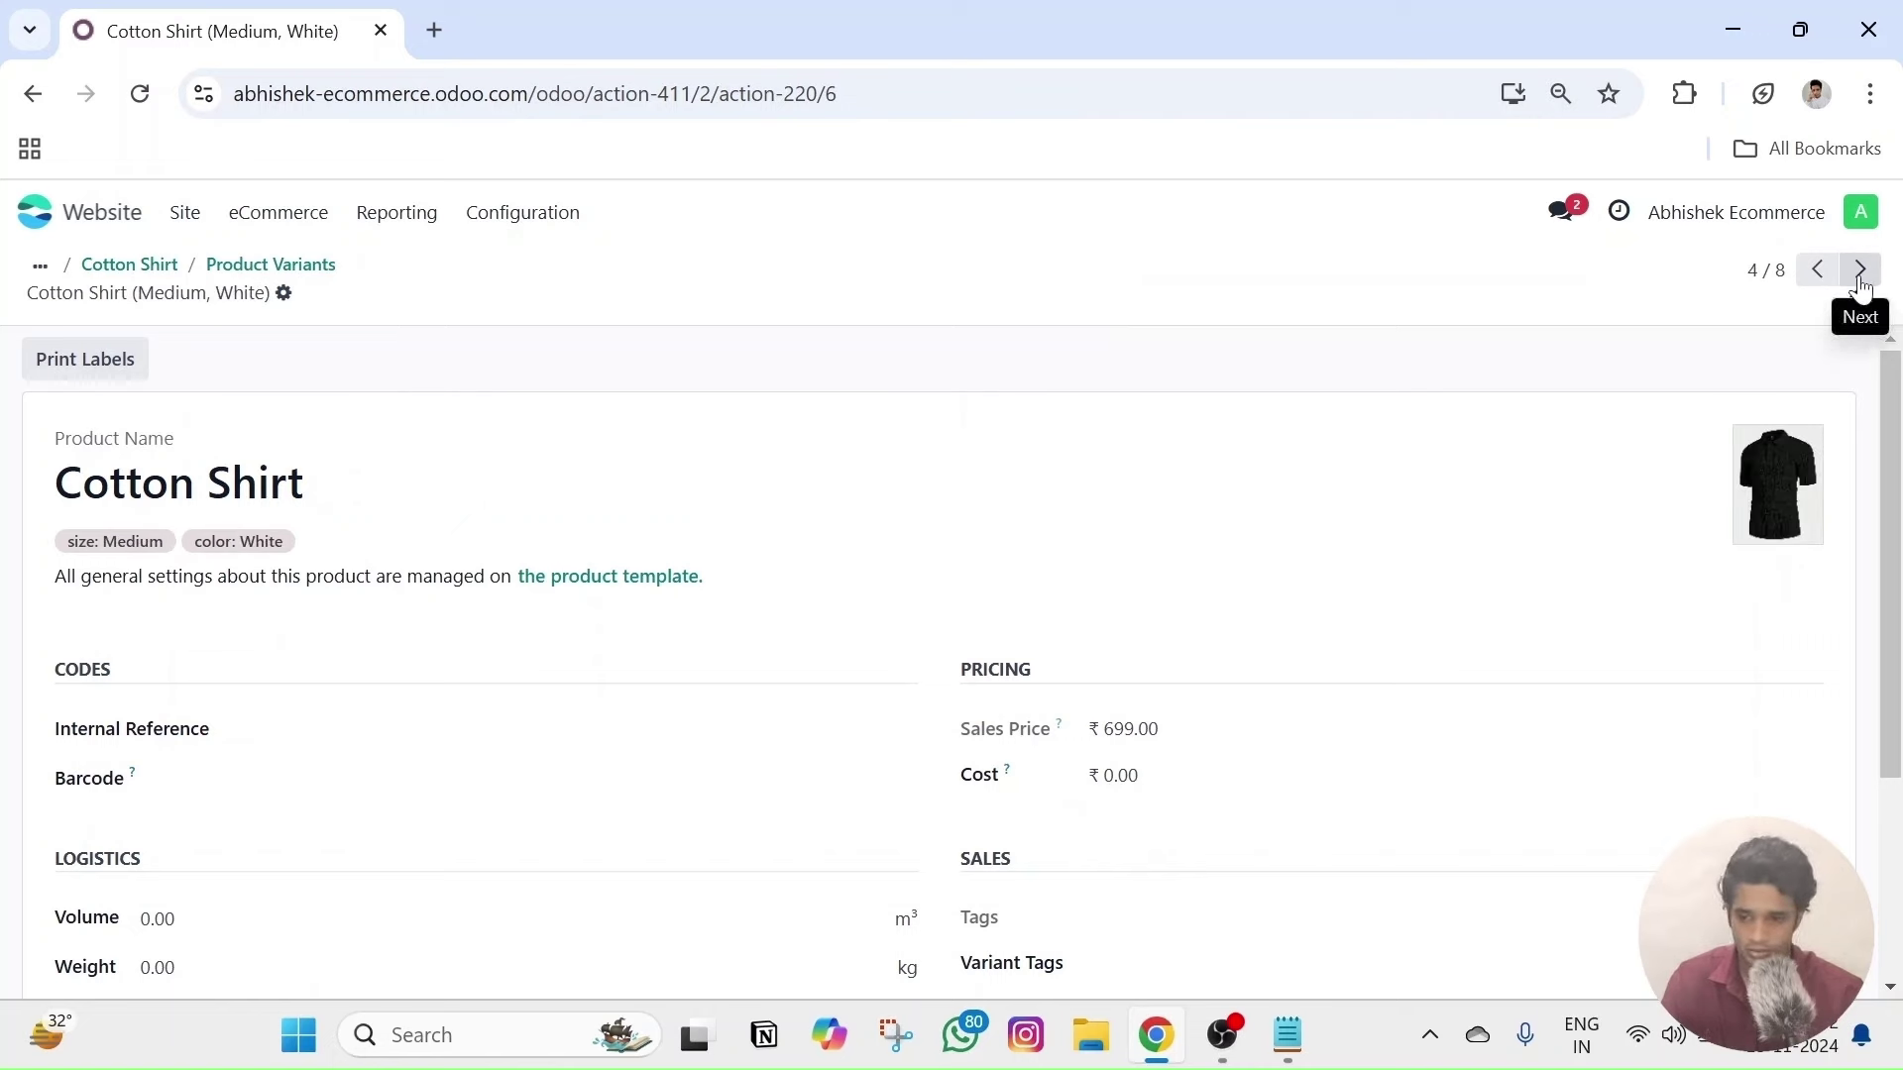
{"action": "left_click", "coordinate": [1755, 525]}
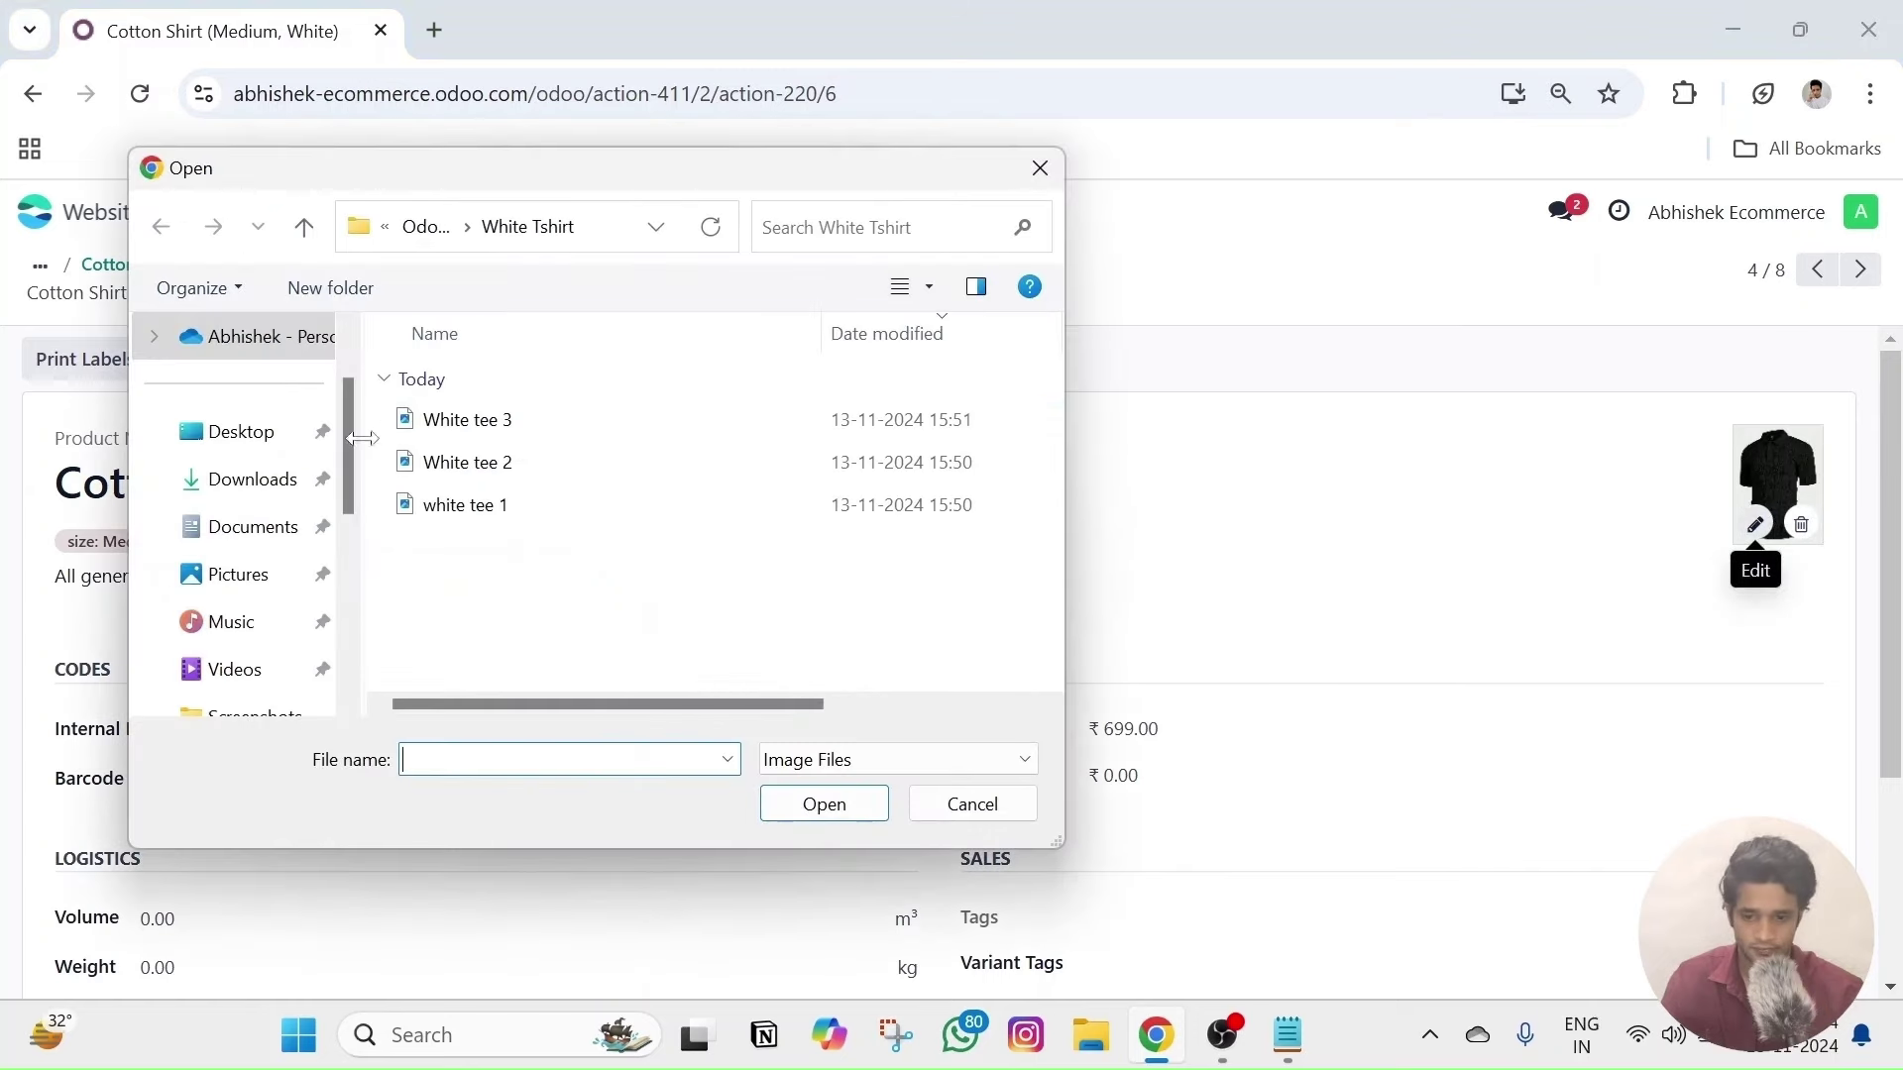
{"action": "left_click", "coordinate": [495, 504]}
{"action": "left_click", "coordinate": [821, 806]}
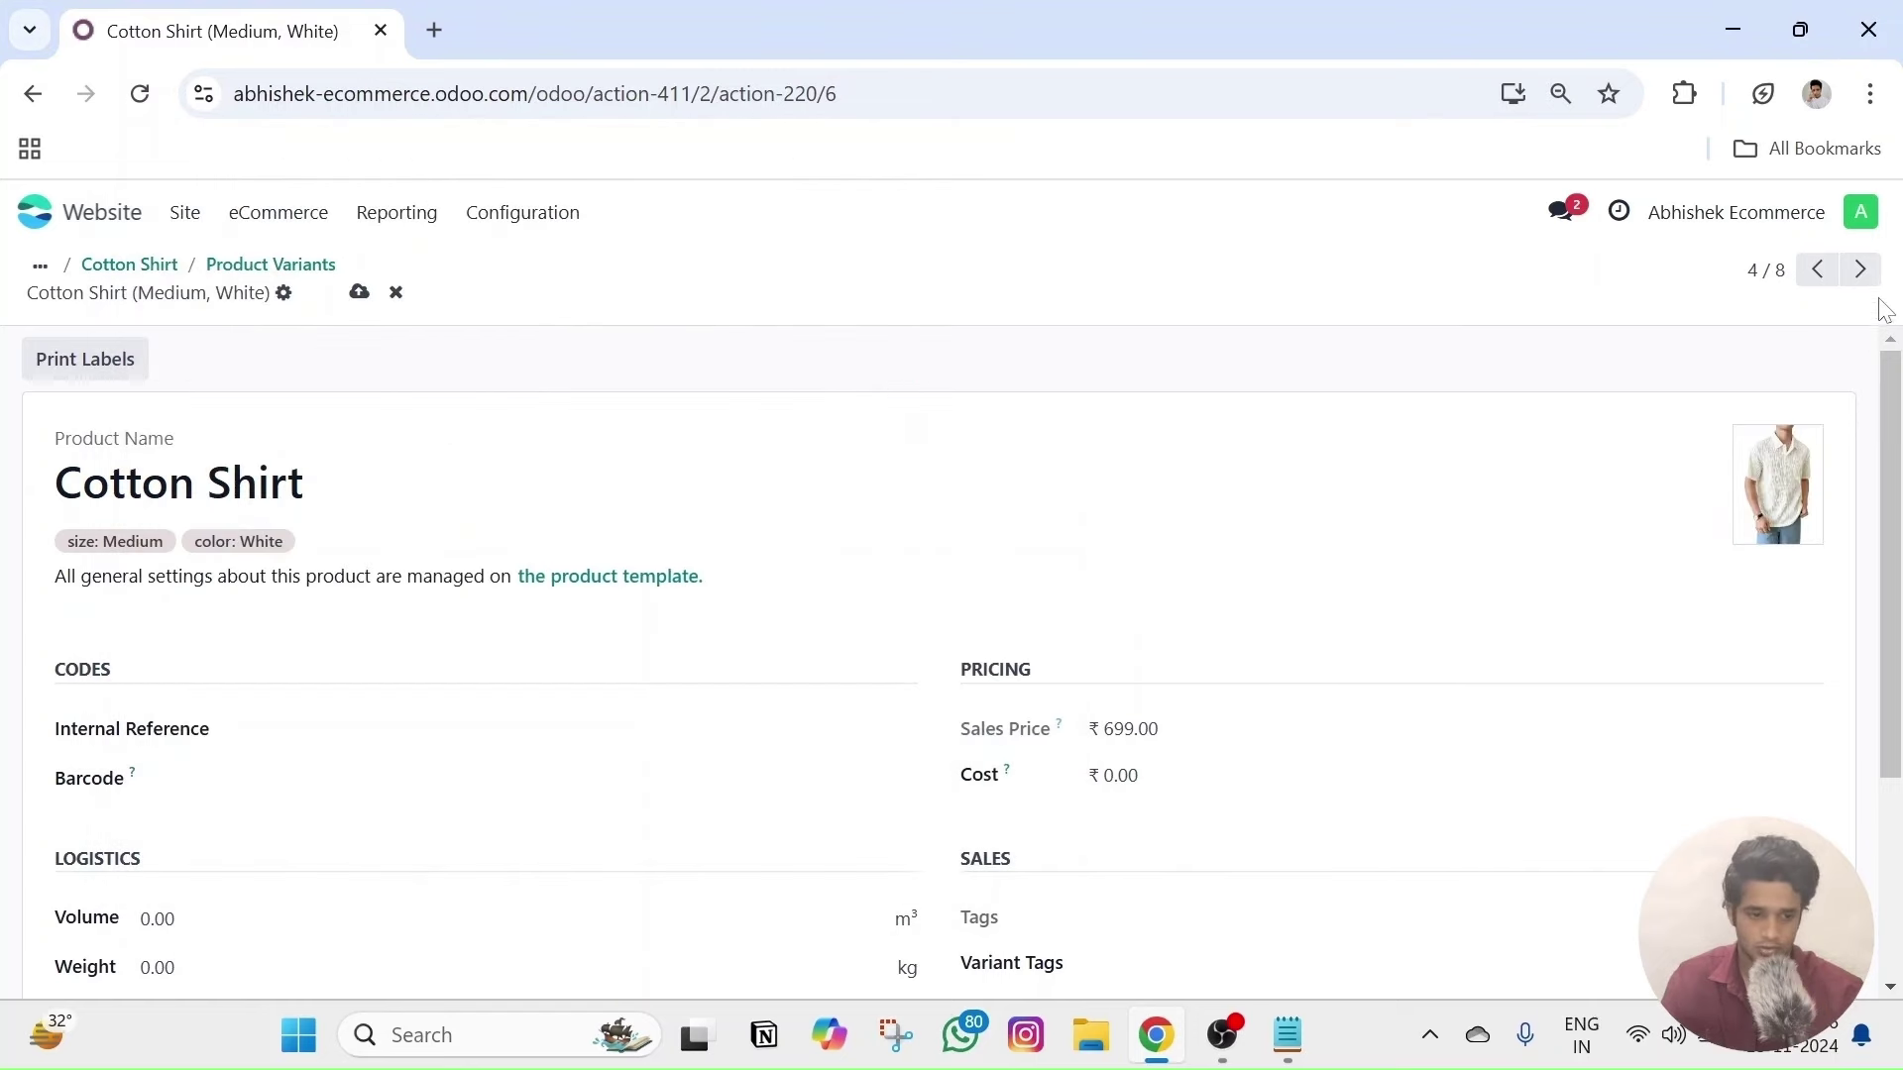
- Give the Large, White variant the 'white tee 1' photo
{"action": "left_click", "coordinate": [1862, 271]}
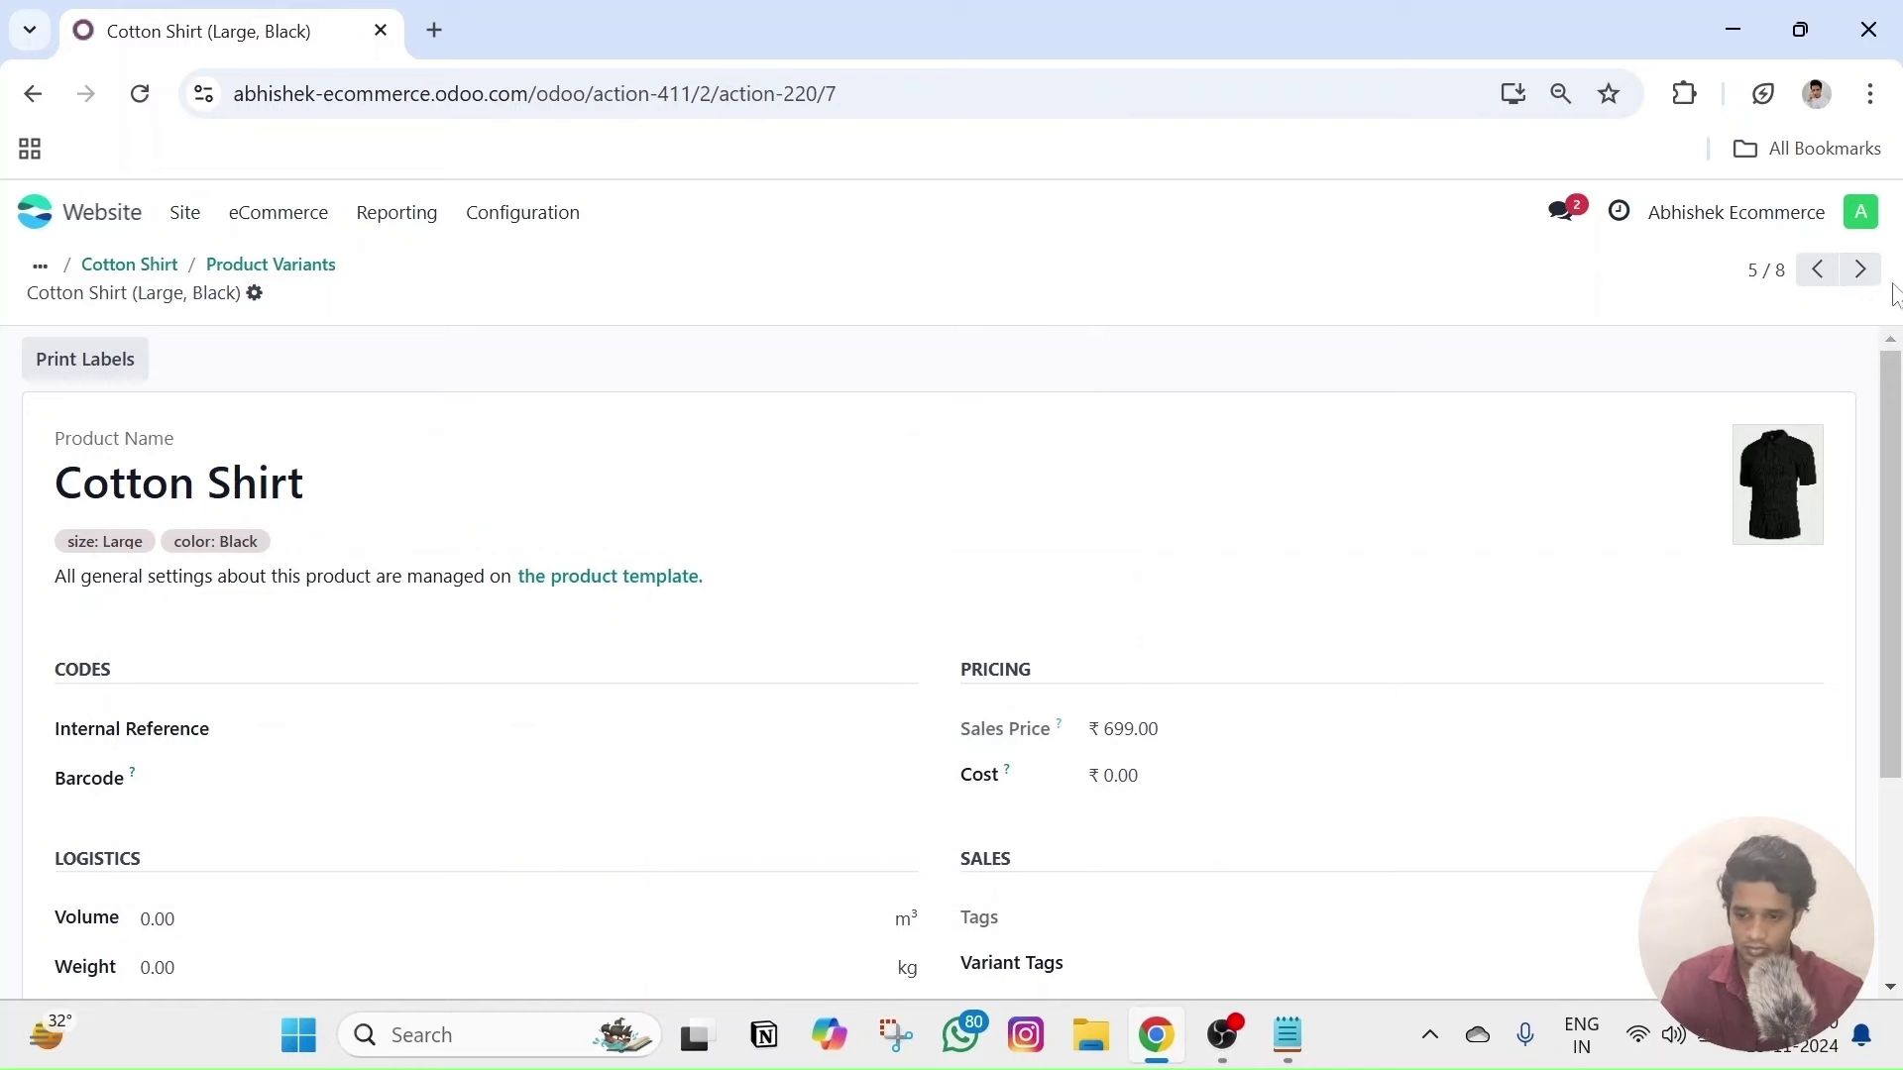
{"action": "left_click", "coordinate": [1861, 270]}
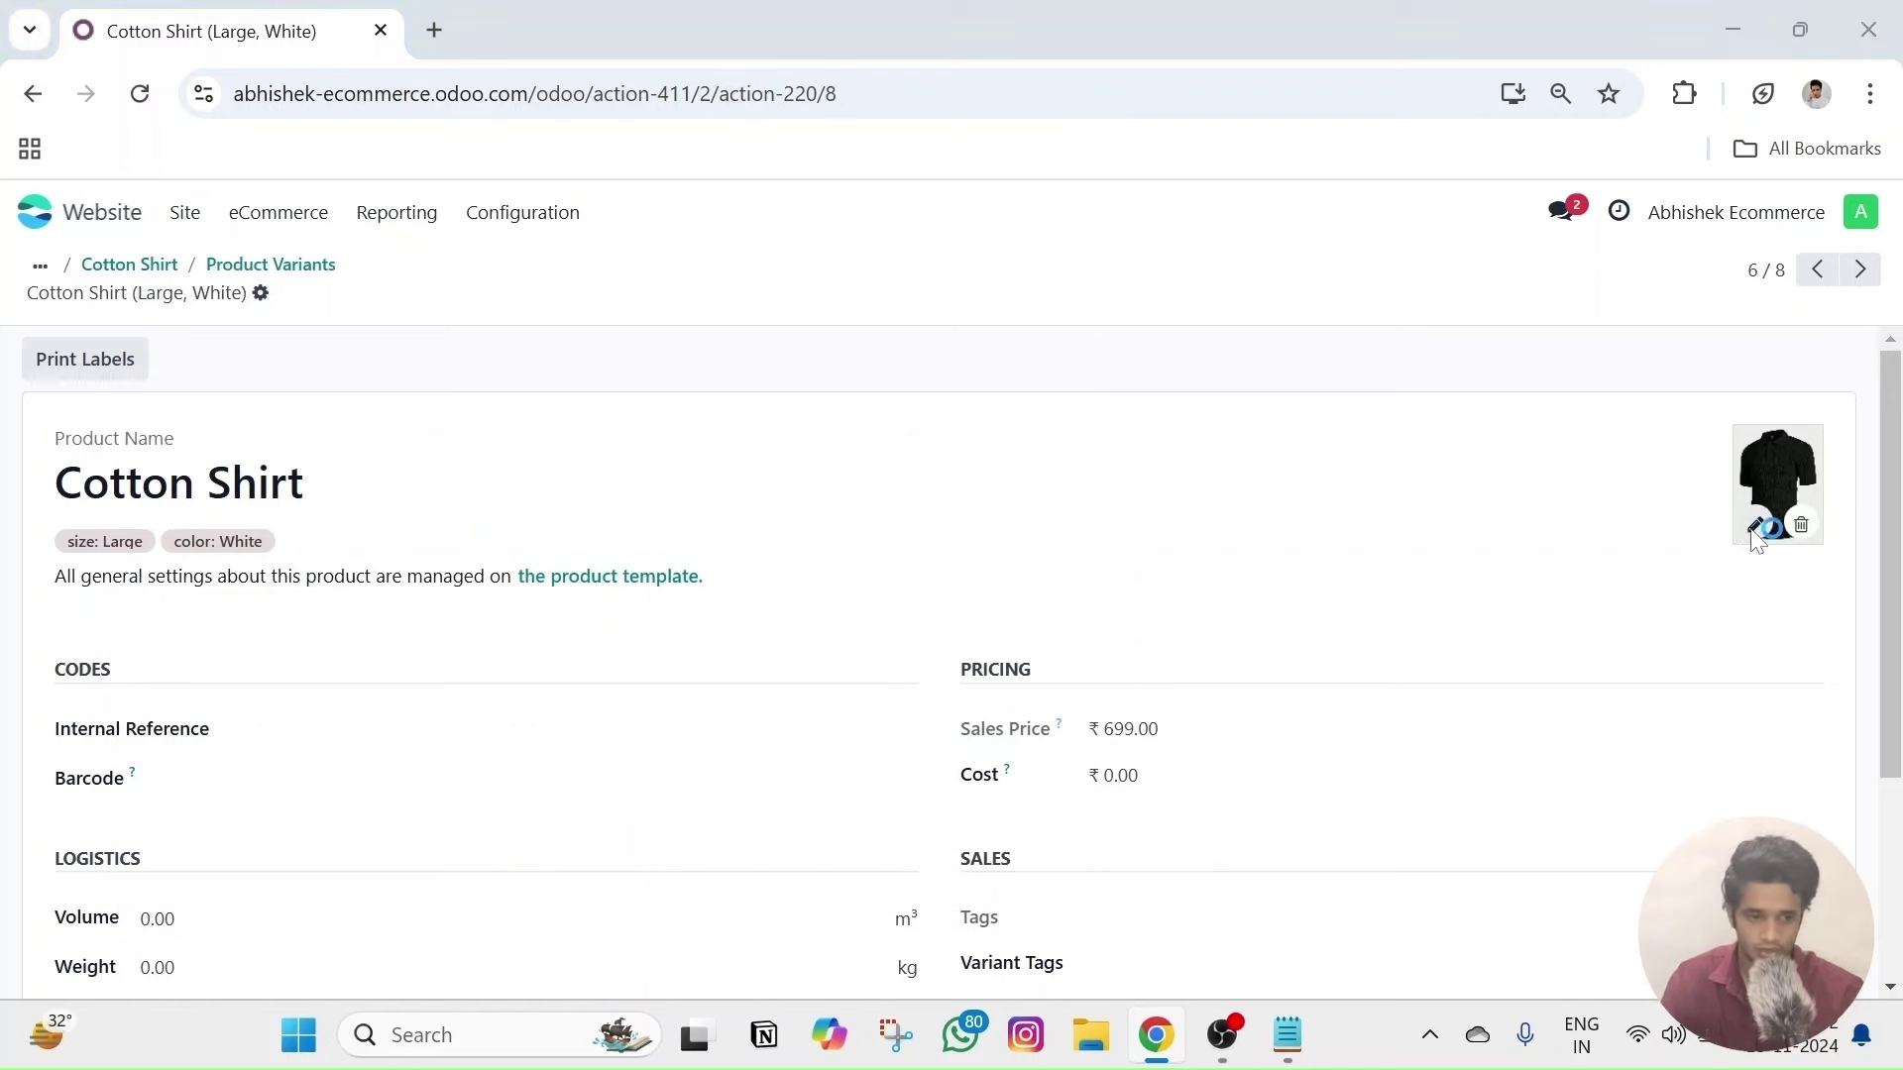
{"action": "left_click", "coordinate": [1755, 525]}
{"action": "left_click", "coordinate": [464, 504]}
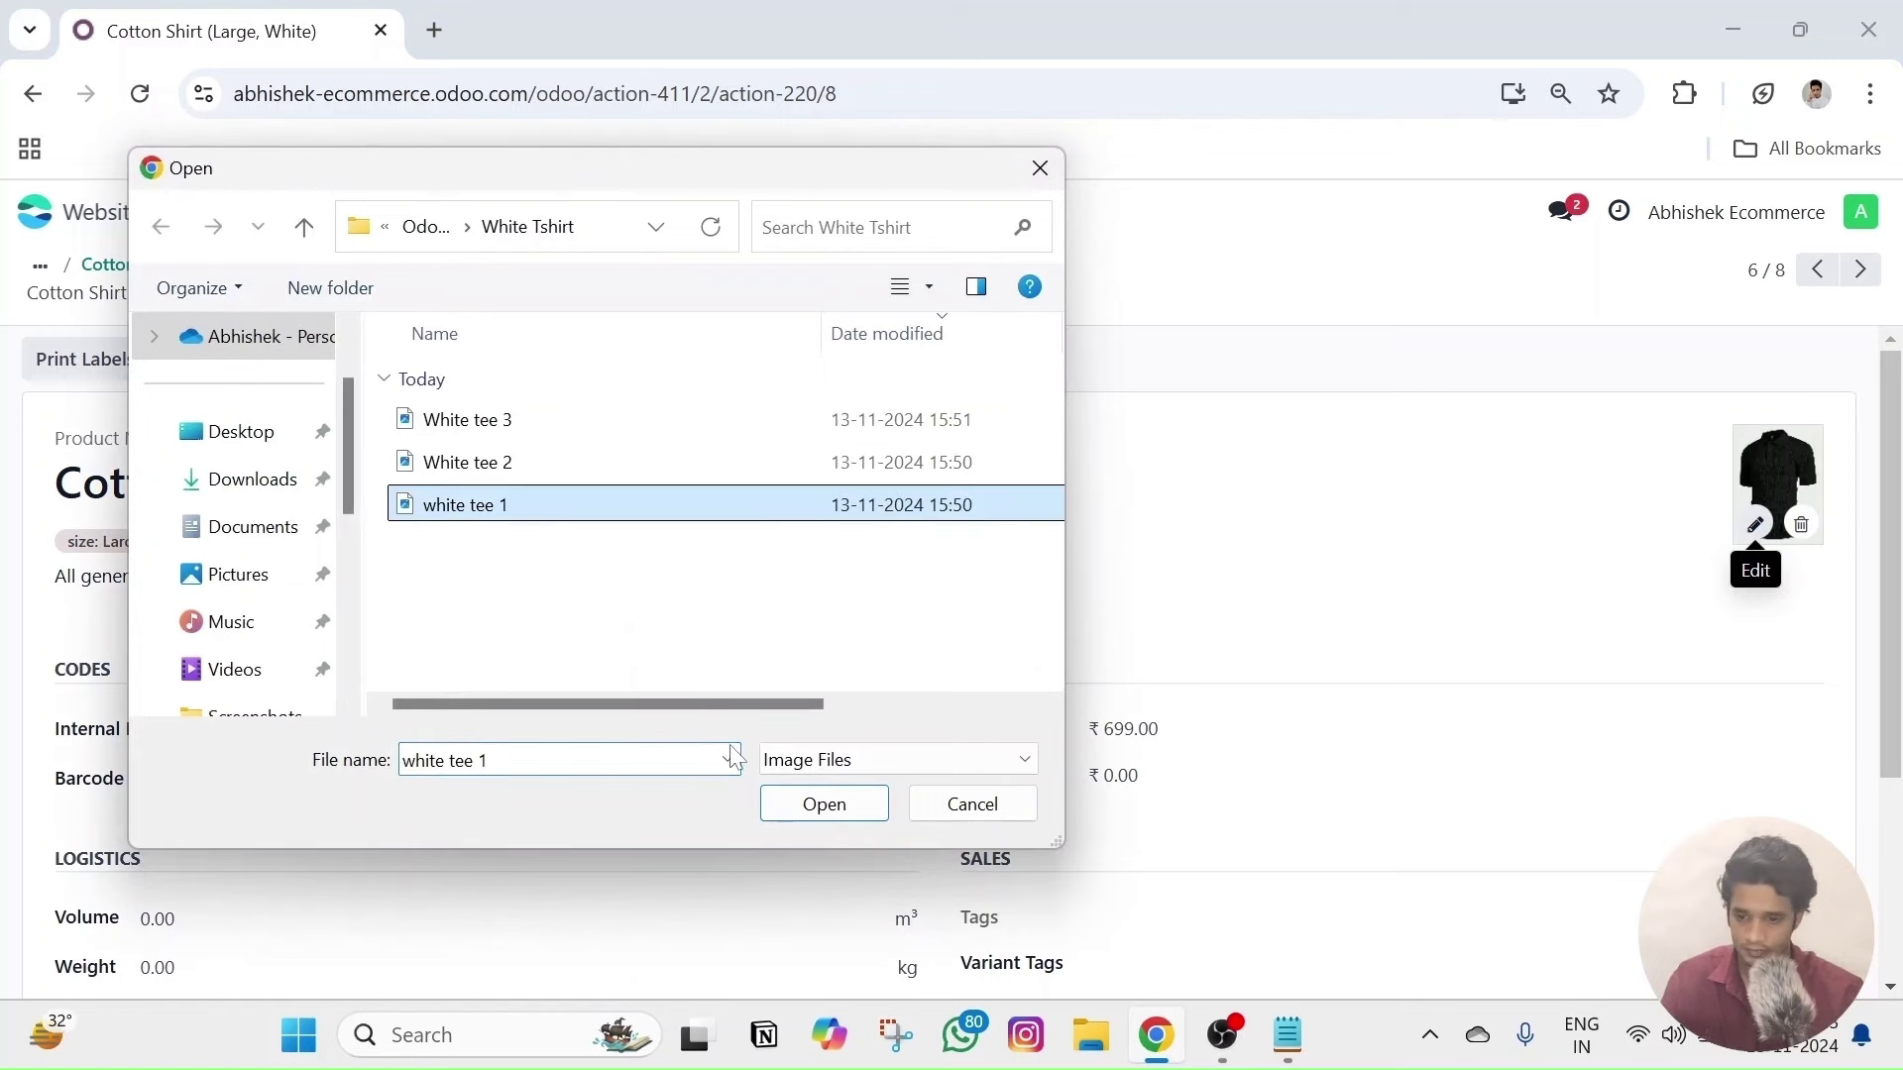
{"action": "left_click", "coordinate": [790, 808]}
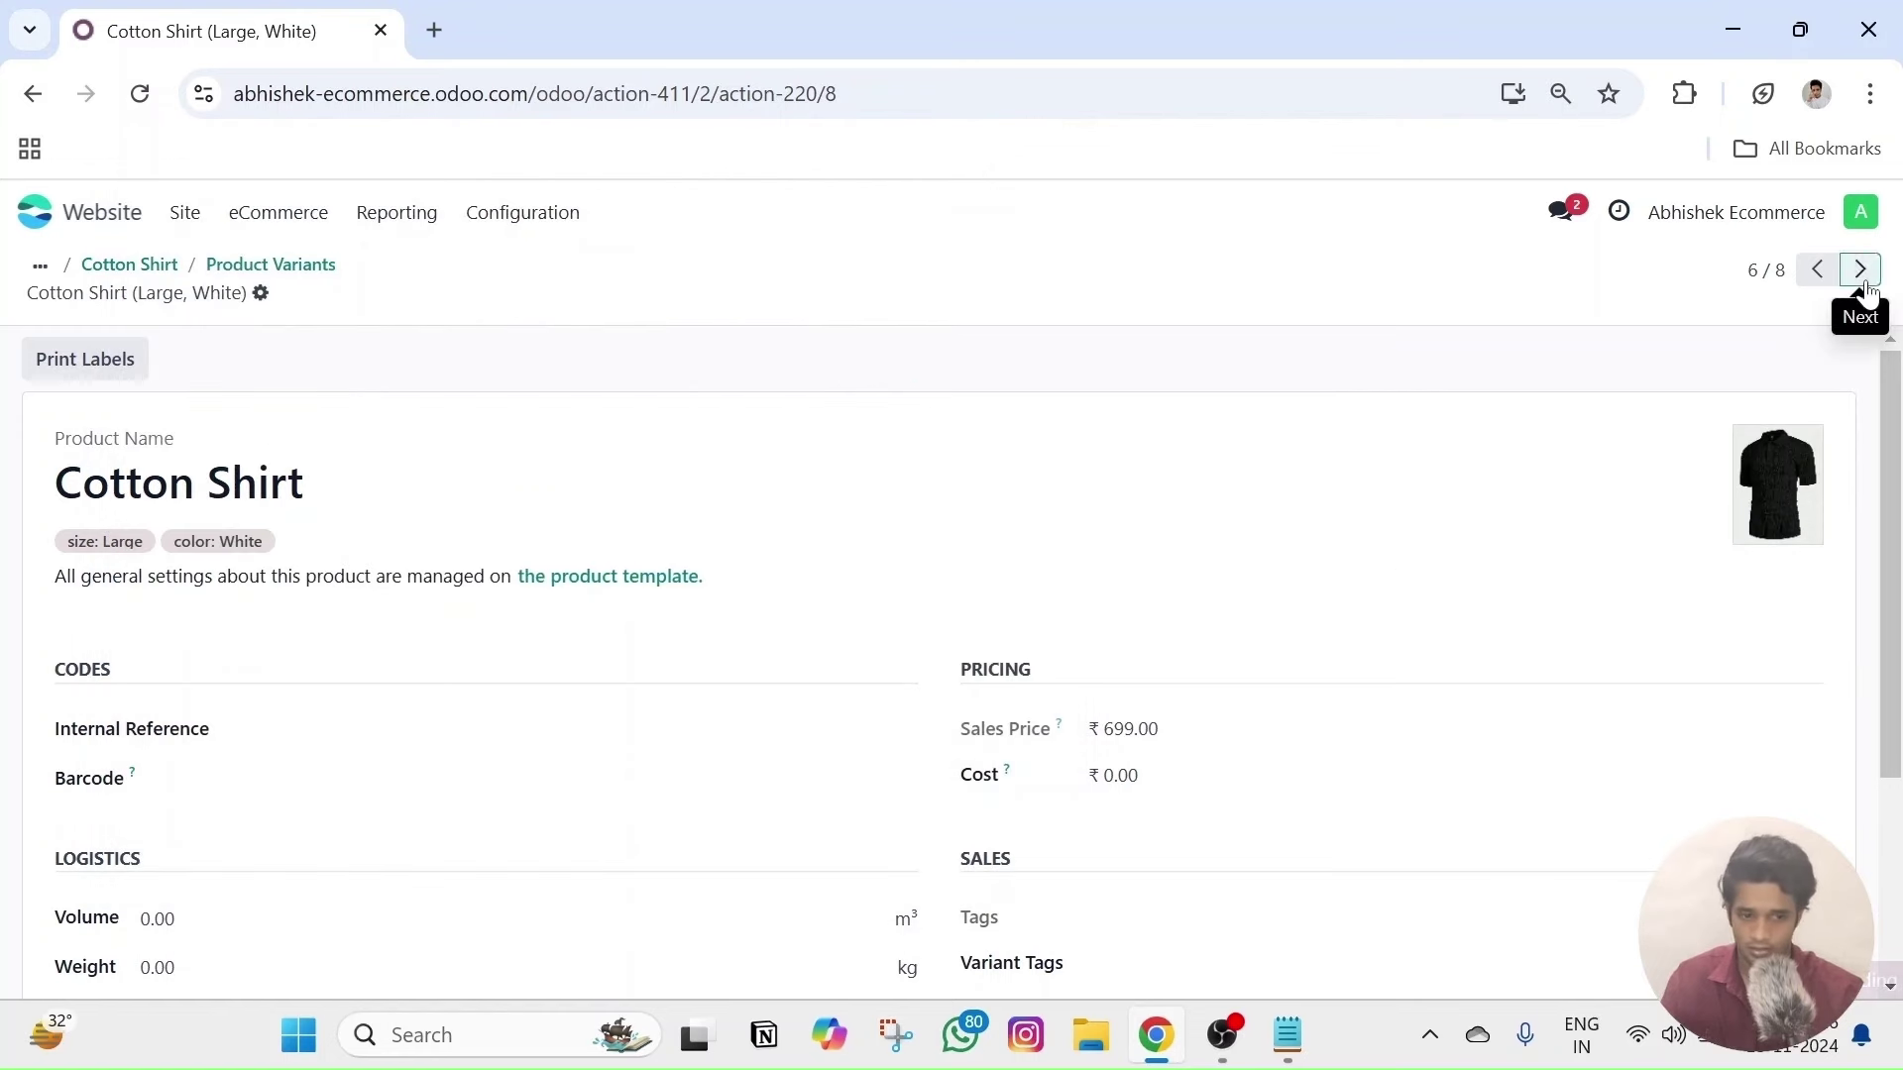
- Give the Extra Large, White variant the 'white tee 1' photo
{"action": "left_click", "coordinate": [1862, 278]}
{"action": "mouse_move", "coordinate": [1819, 478]}
{"action": "left_click", "coordinate": [1861, 270]}
{"action": "left_click", "coordinate": [586, 505]}
{"action": "left_click", "coordinate": [799, 811]}
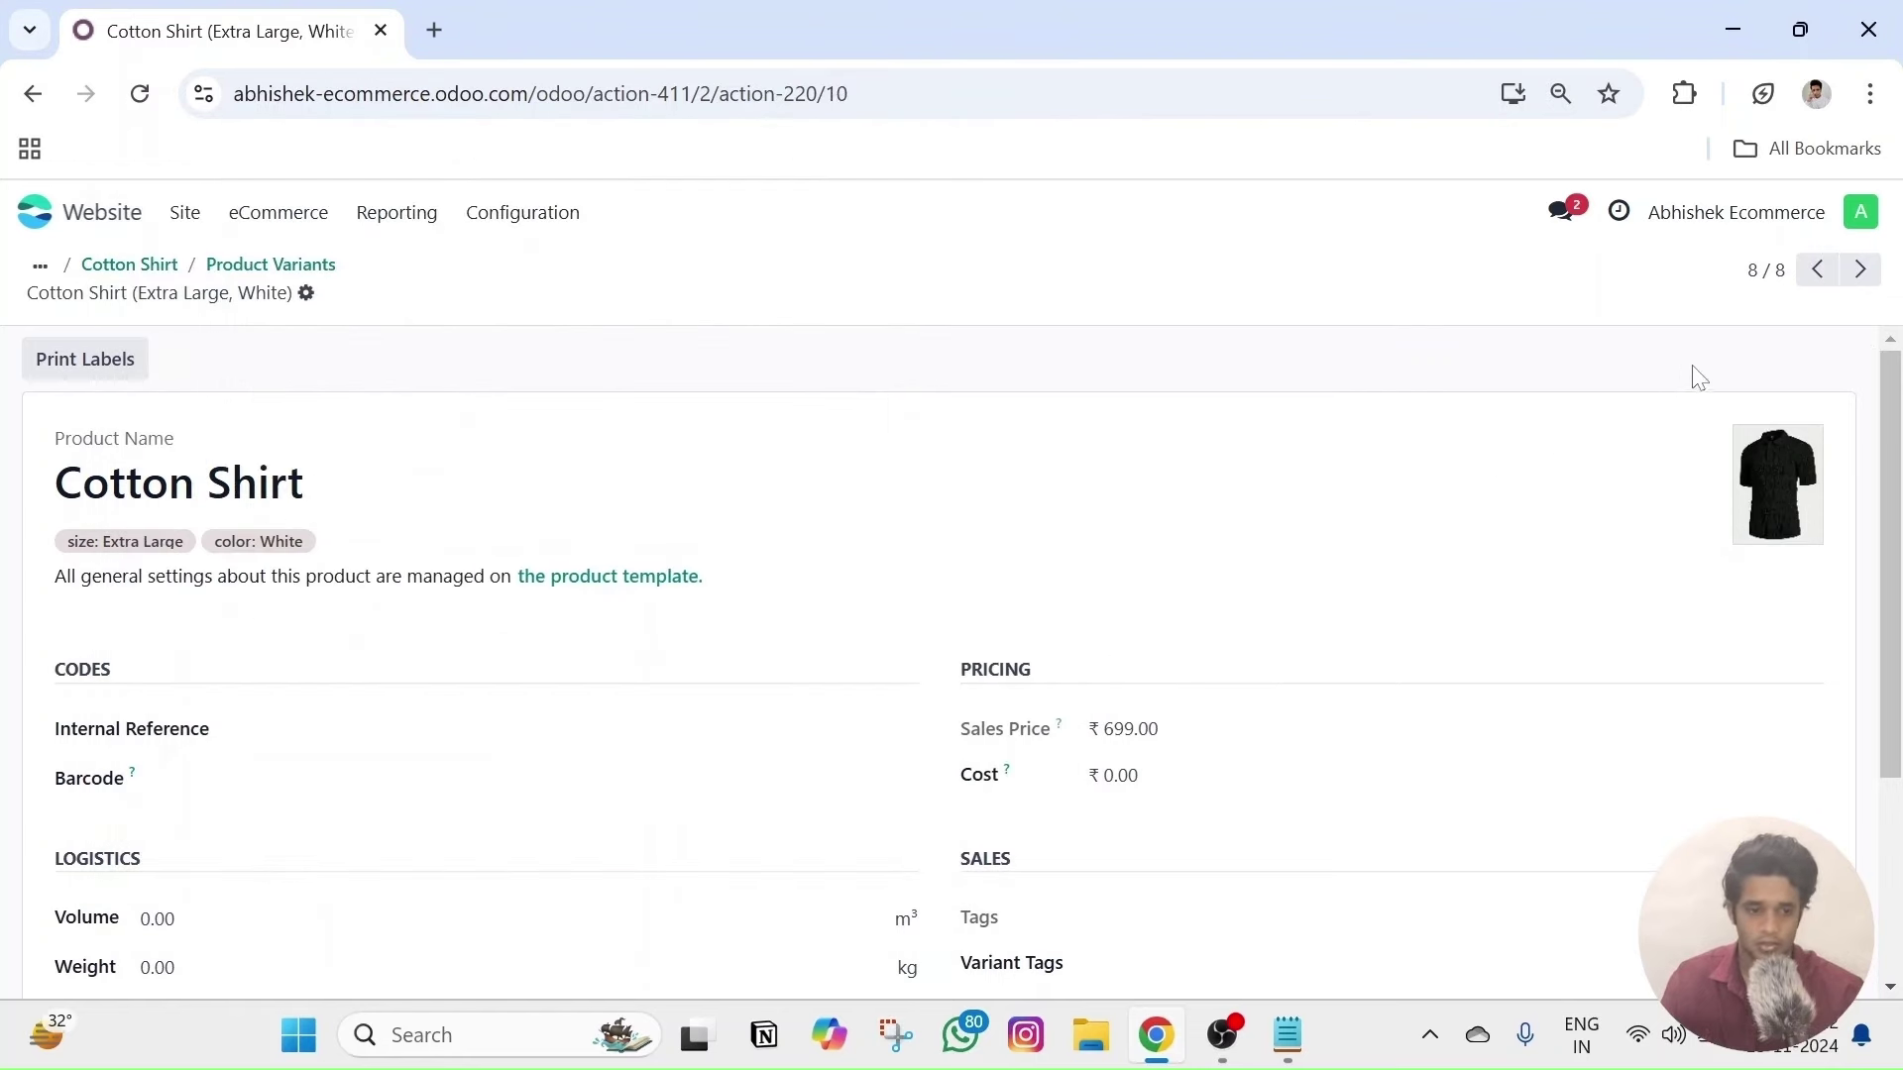
- Step back and forth through the variants to check each one's photo
{"action": "left_click", "coordinate": [1820, 271]}
{"action": "left_click", "coordinate": [1820, 270]}
{"action": "left_click", "coordinate": [1861, 271]}
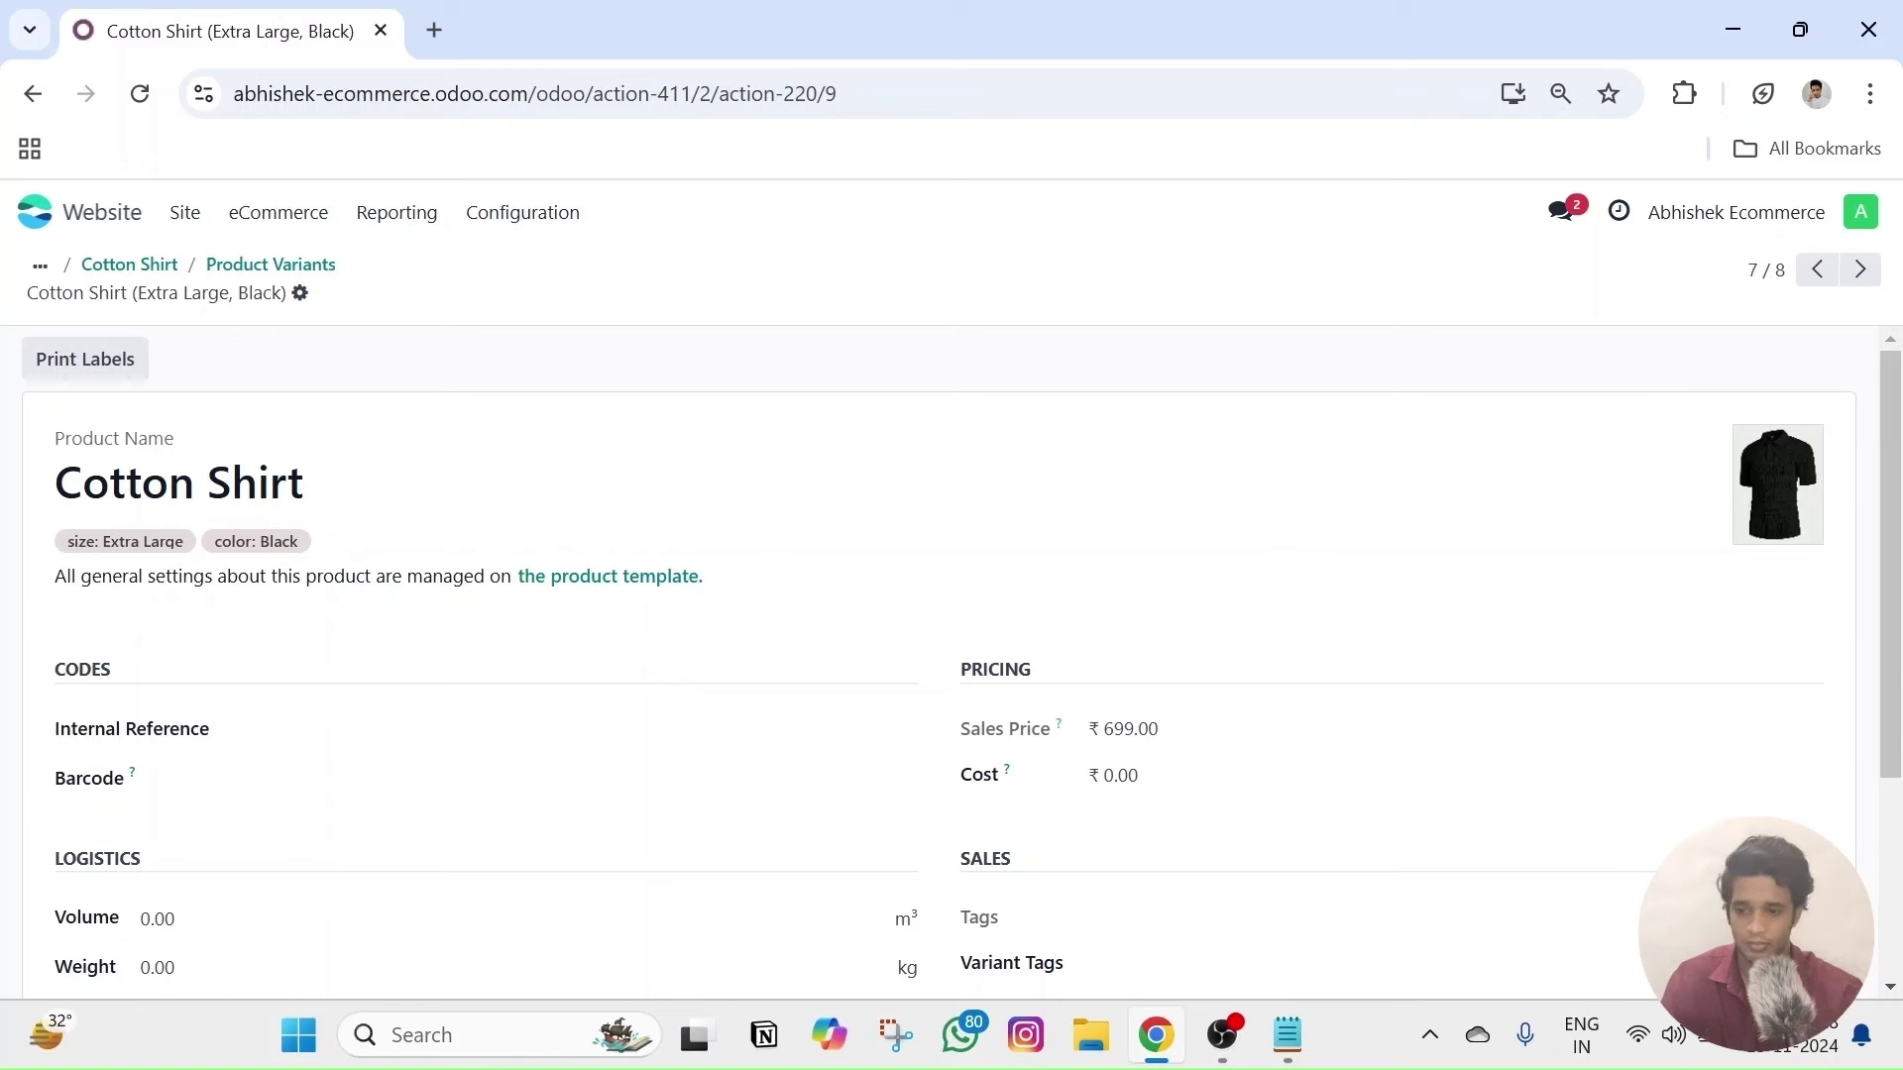
{"action": "left_click_drag", "start_coordinate": [55, 482], "coordinate": [303, 483]}
{"action": "left_click", "coordinate": [480, 494]}
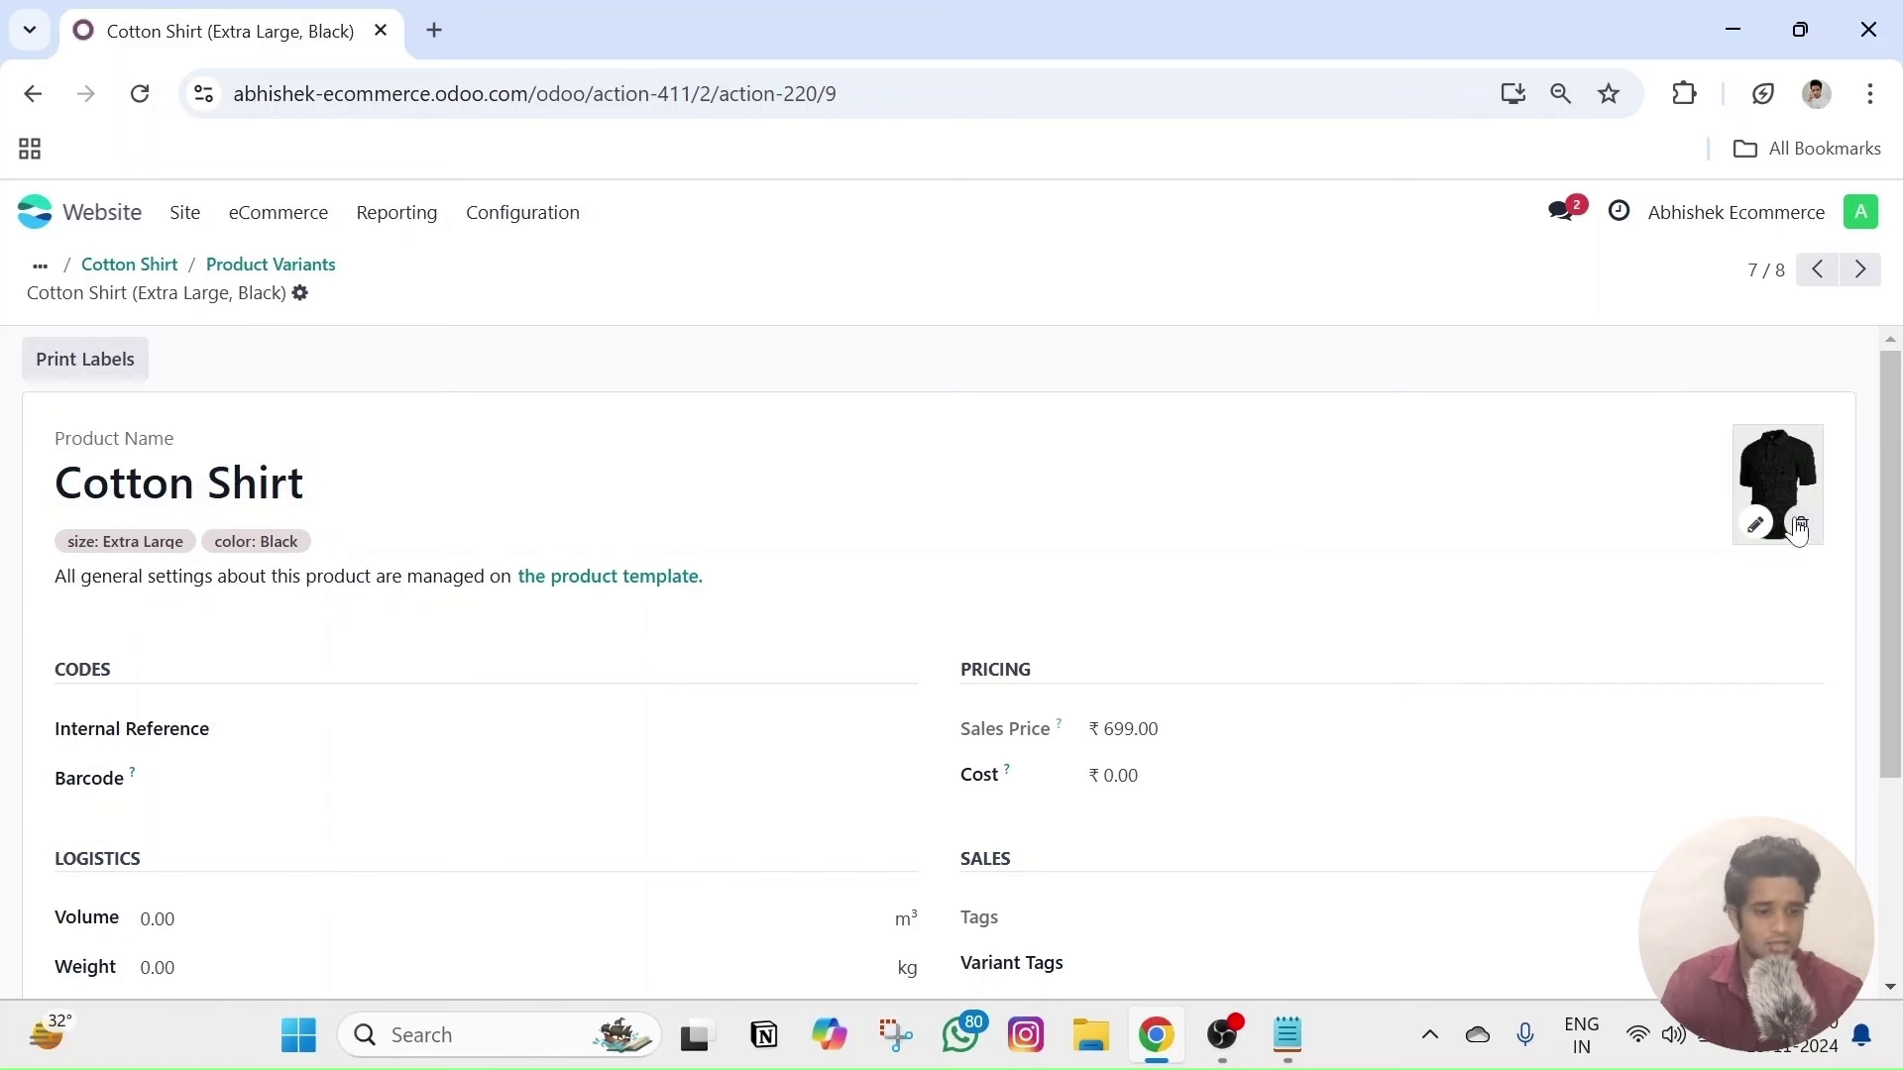
{"action": "left_click", "coordinate": [1859, 270]}
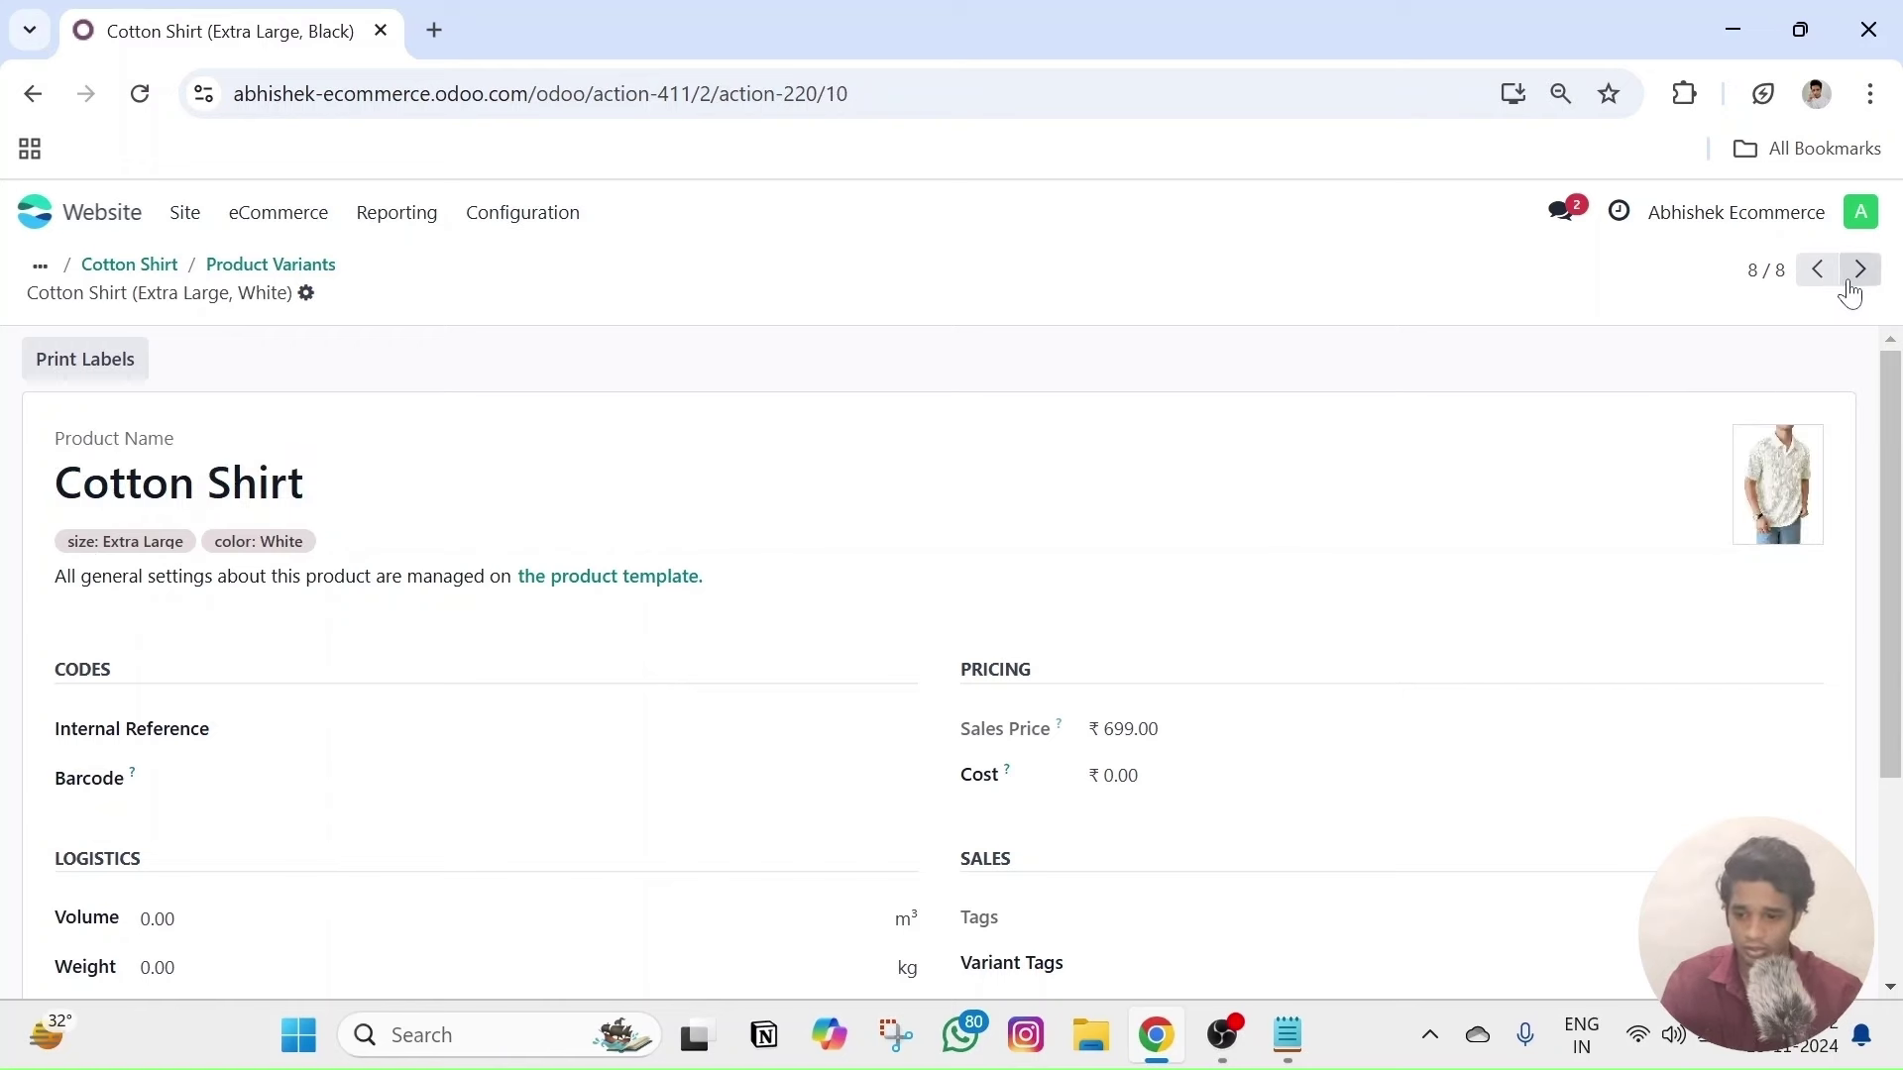
{"action": "left_click", "coordinate": [1814, 282]}
{"action": "left_click", "coordinate": [1814, 283]}
{"action": "left_click", "coordinate": [1815, 282]}
{"action": "left_click", "coordinate": [1814, 282]}
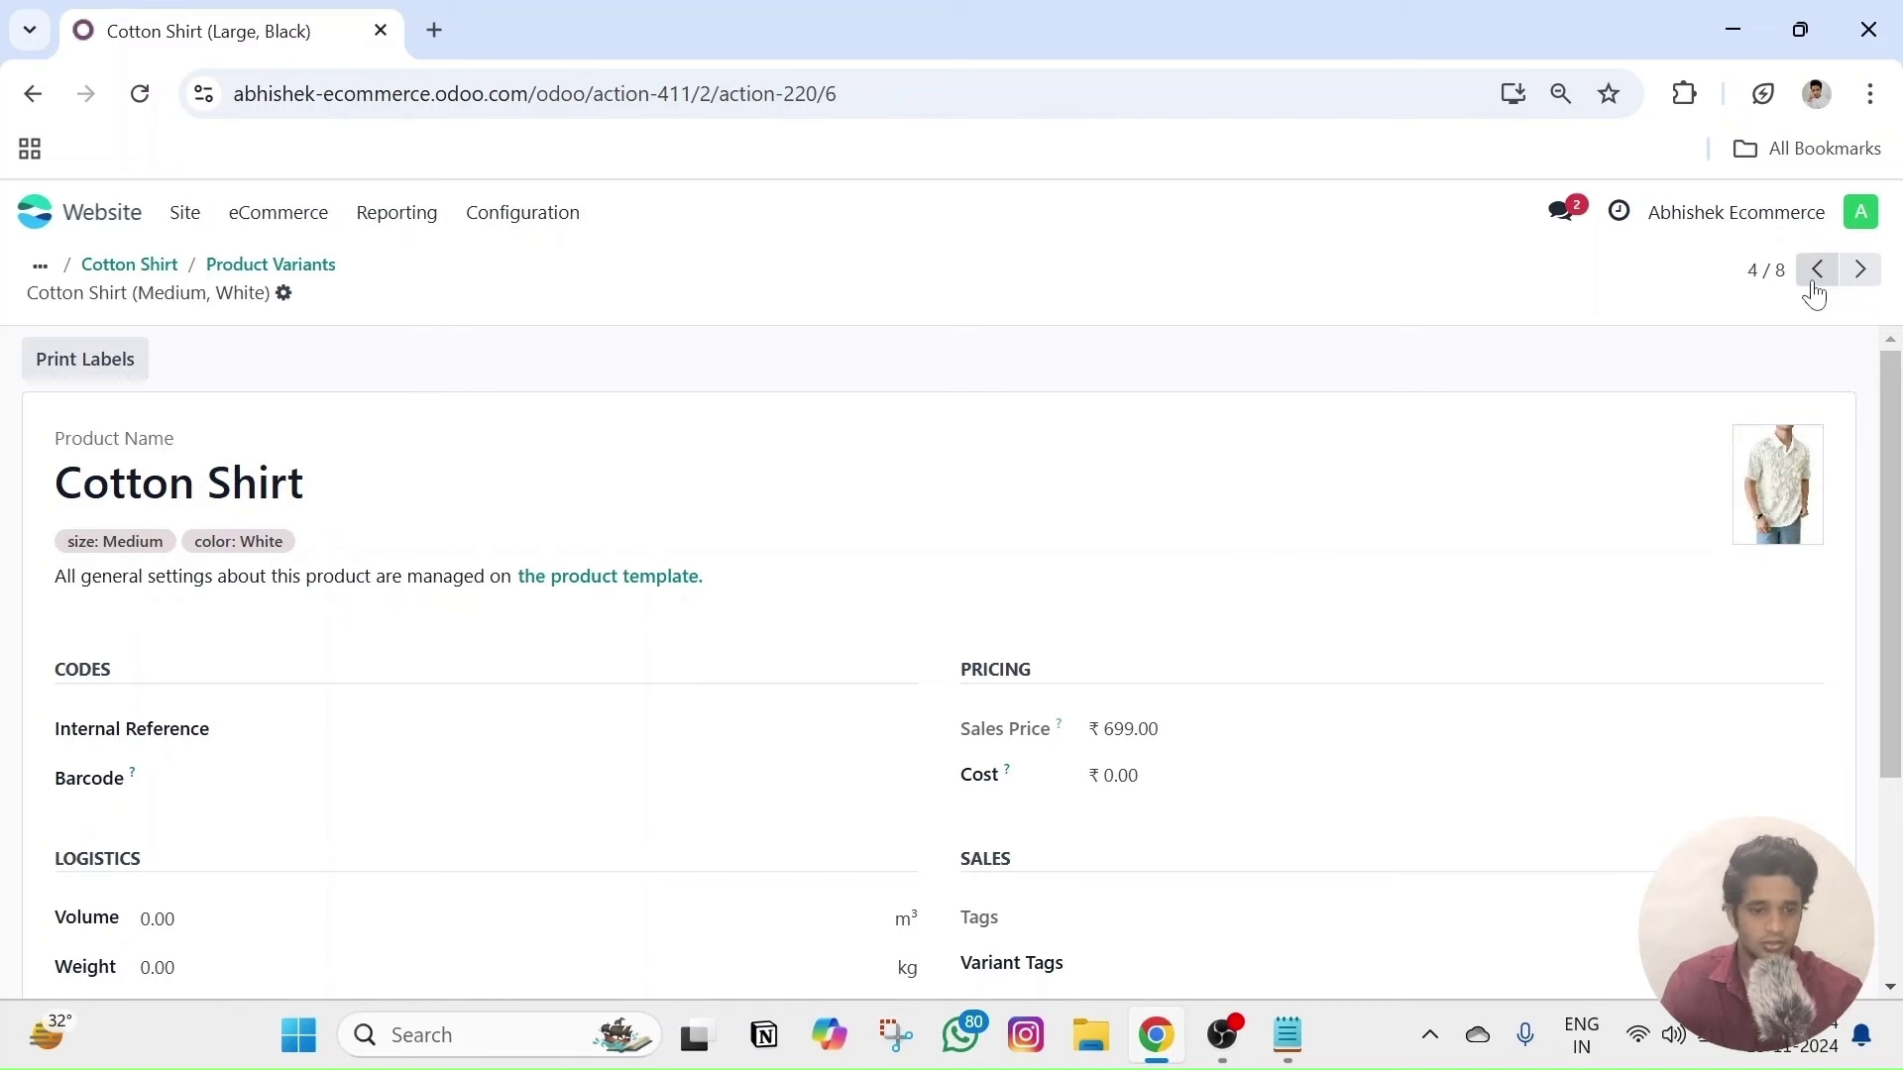
{"action": "left_click", "coordinate": [1815, 283]}
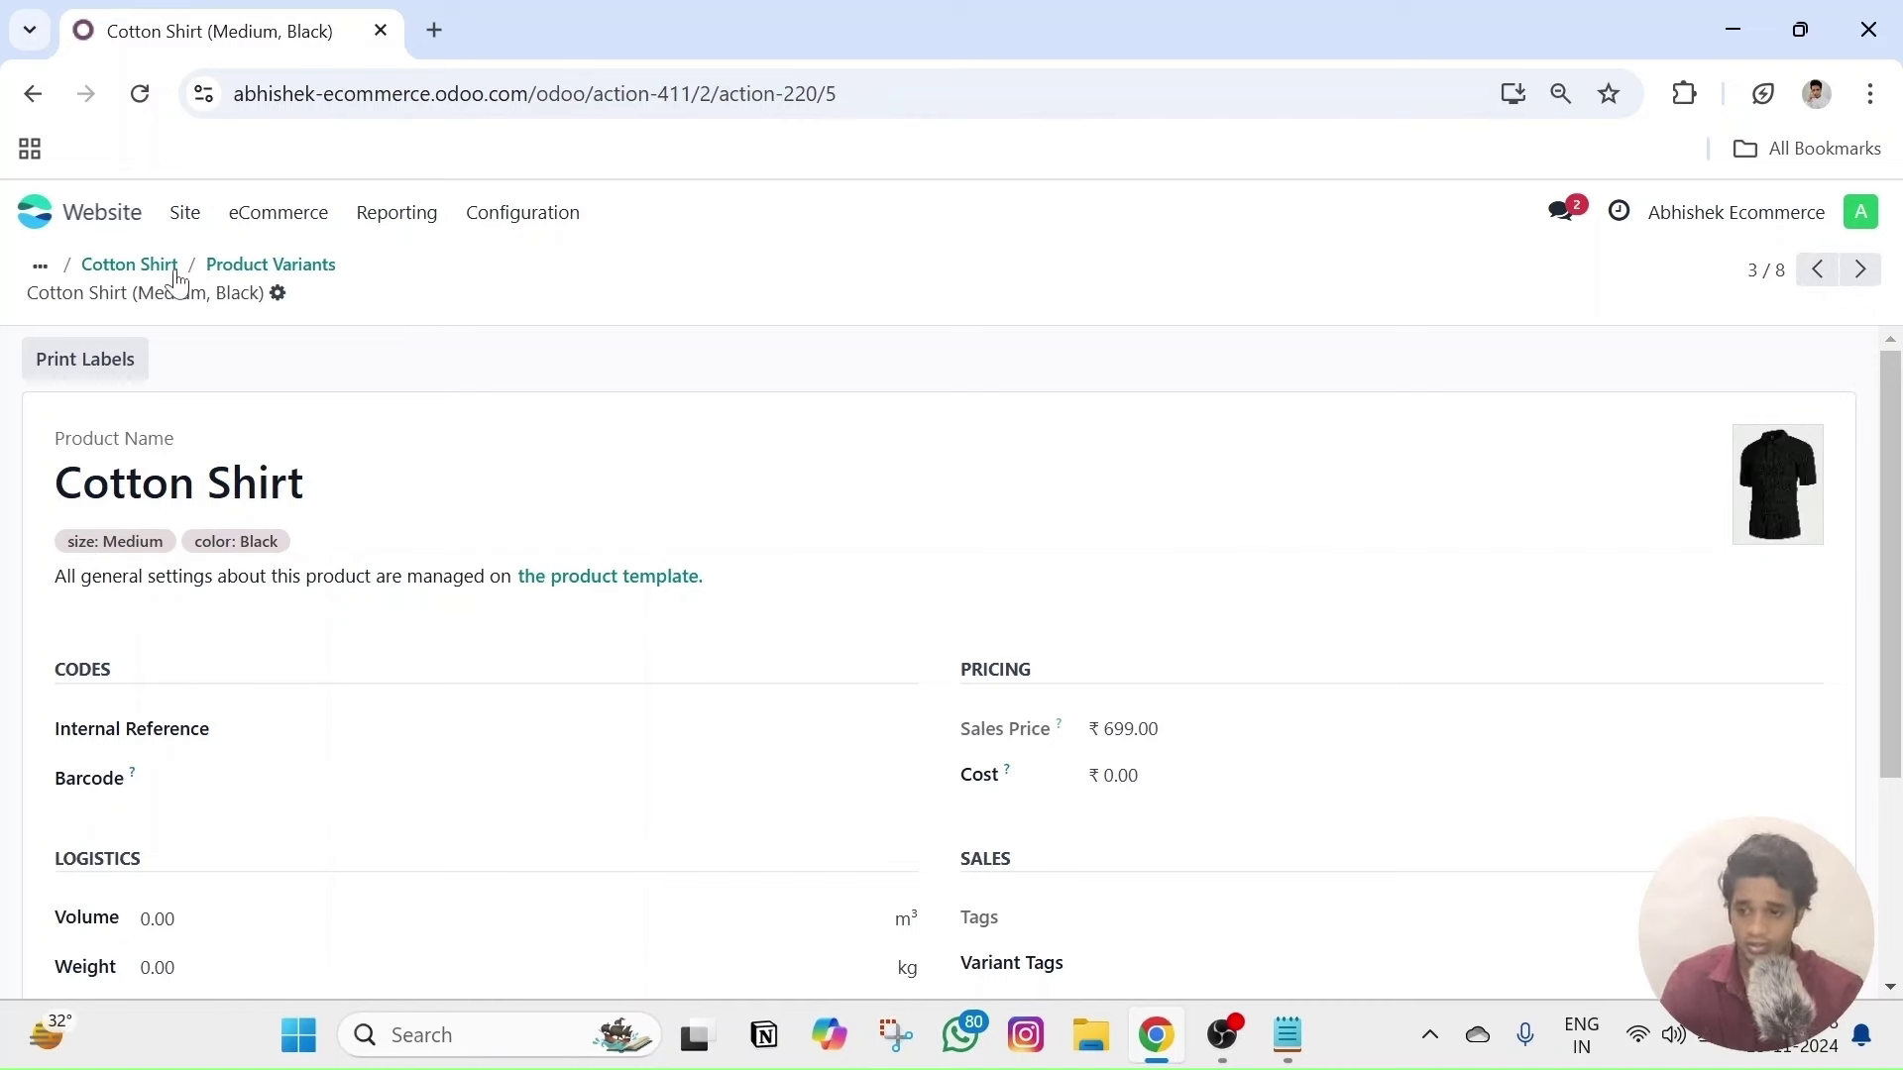
{"action": "left_click", "coordinate": [253, 228]}
- Open the Cotton Shirt's website page and switch between the white and black colours
{"action": "left_click", "coordinate": [318, 490]}
{"action": "left_click", "coordinate": [264, 395]}
{"action": "left_click", "coordinate": [807, 283]}
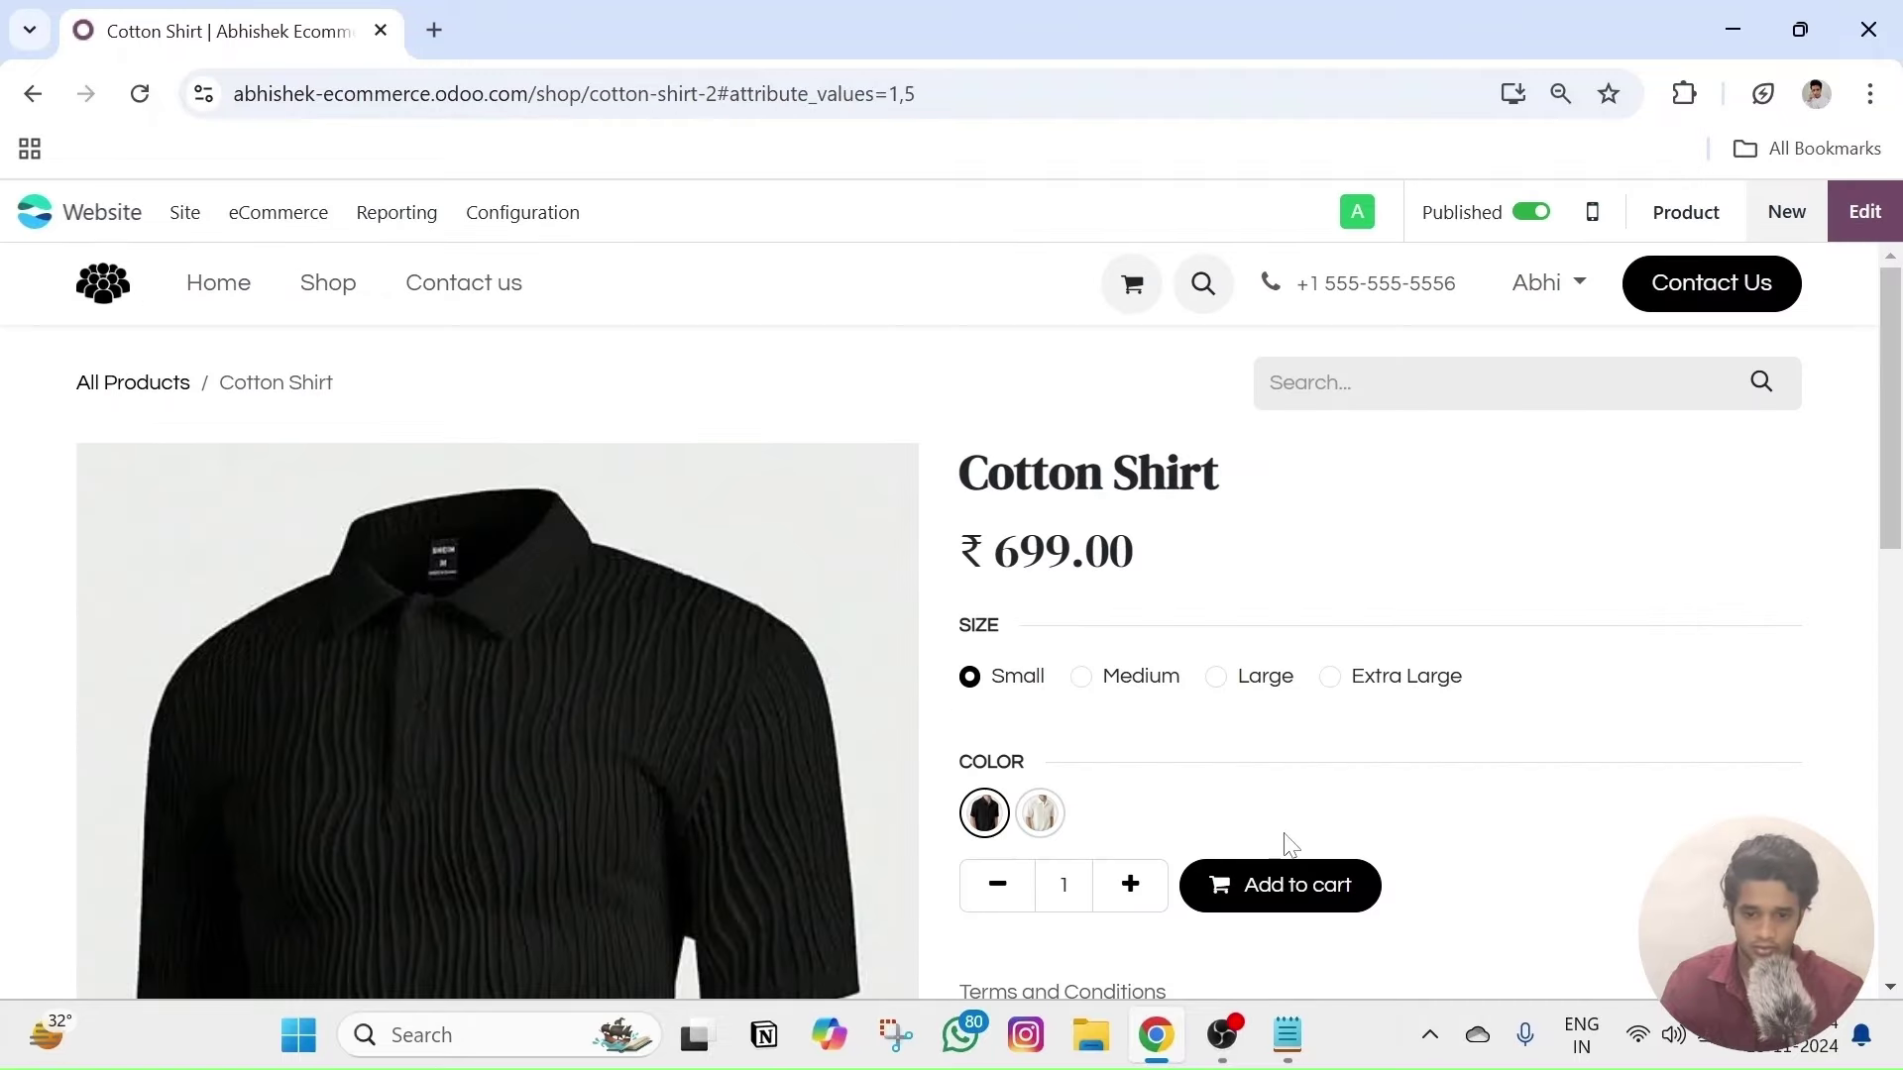
{"action": "scroll", "coordinate": [1289, 844], "scroll_direction": "down", "scroll_amount": 3}
{"action": "left_click", "coordinate": [1037, 514]}
{"action": "scroll", "coordinate": [1020, 539], "scroll_direction": "up", "scroll_amount": 3}
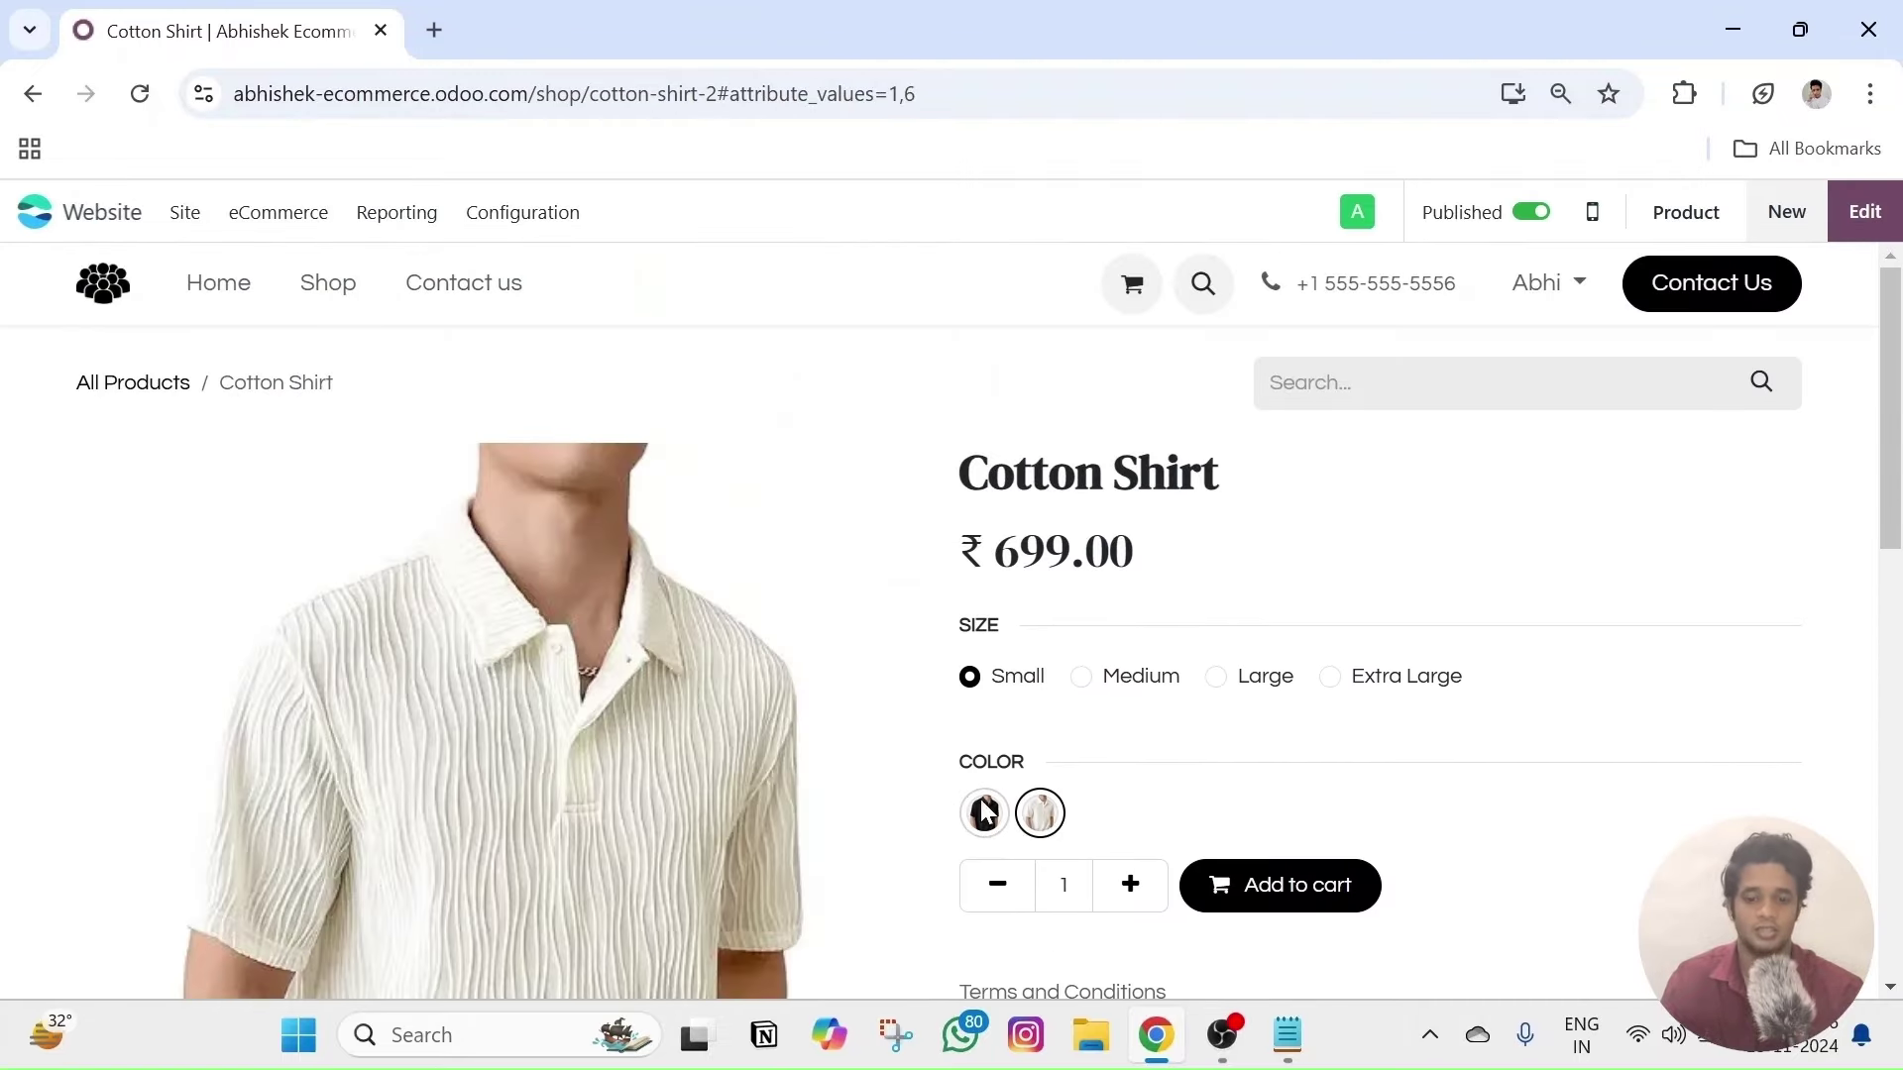
{"action": "left_click", "coordinate": [986, 813]}
{"action": "left_click", "coordinate": [1039, 813]}
{"action": "scroll", "coordinate": [1095, 694], "scroll_direction": "down", "scroll_amount": 2}
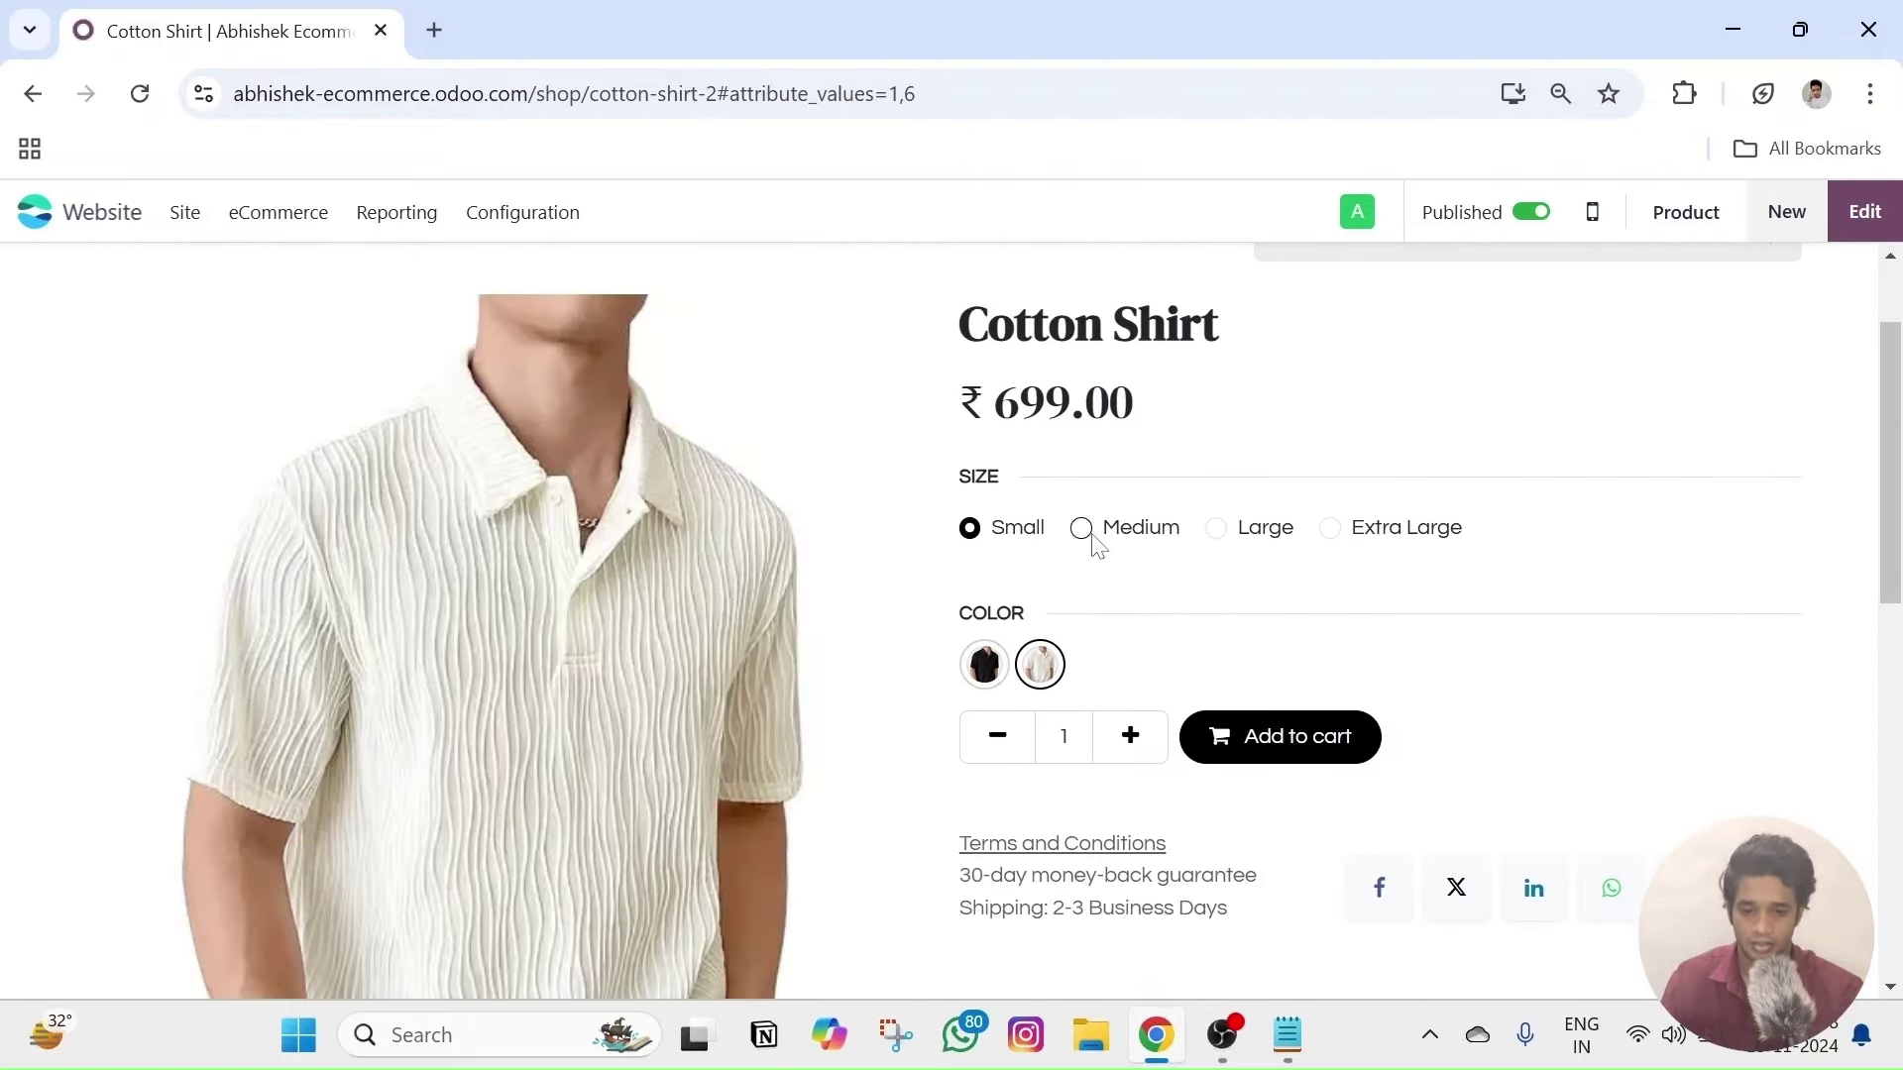
- Select the Medium, Large, Extra Large and Small sizes in turn
{"action": "left_click", "coordinate": [1090, 540]}
{"action": "left_click", "coordinate": [1262, 542]}
{"action": "left_click", "coordinate": [1329, 540]}
{"action": "left_click", "coordinate": [969, 529]}
- Toggle the black and white swatches to confirm each colour shows its own shirt photo
{"action": "left_click", "coordinate": [984, 664]}
{"action": "left_click", "coordinate": [1039, 664]}
{"action": "left_click", "coordinate": [984, 664]}
{"action": "left_click", "coordinate": [1036, 670]}
{"action": "left_click", "coordinate": [984, 664]}
{"action": "left_click", "coordinate": [1040, 666]}
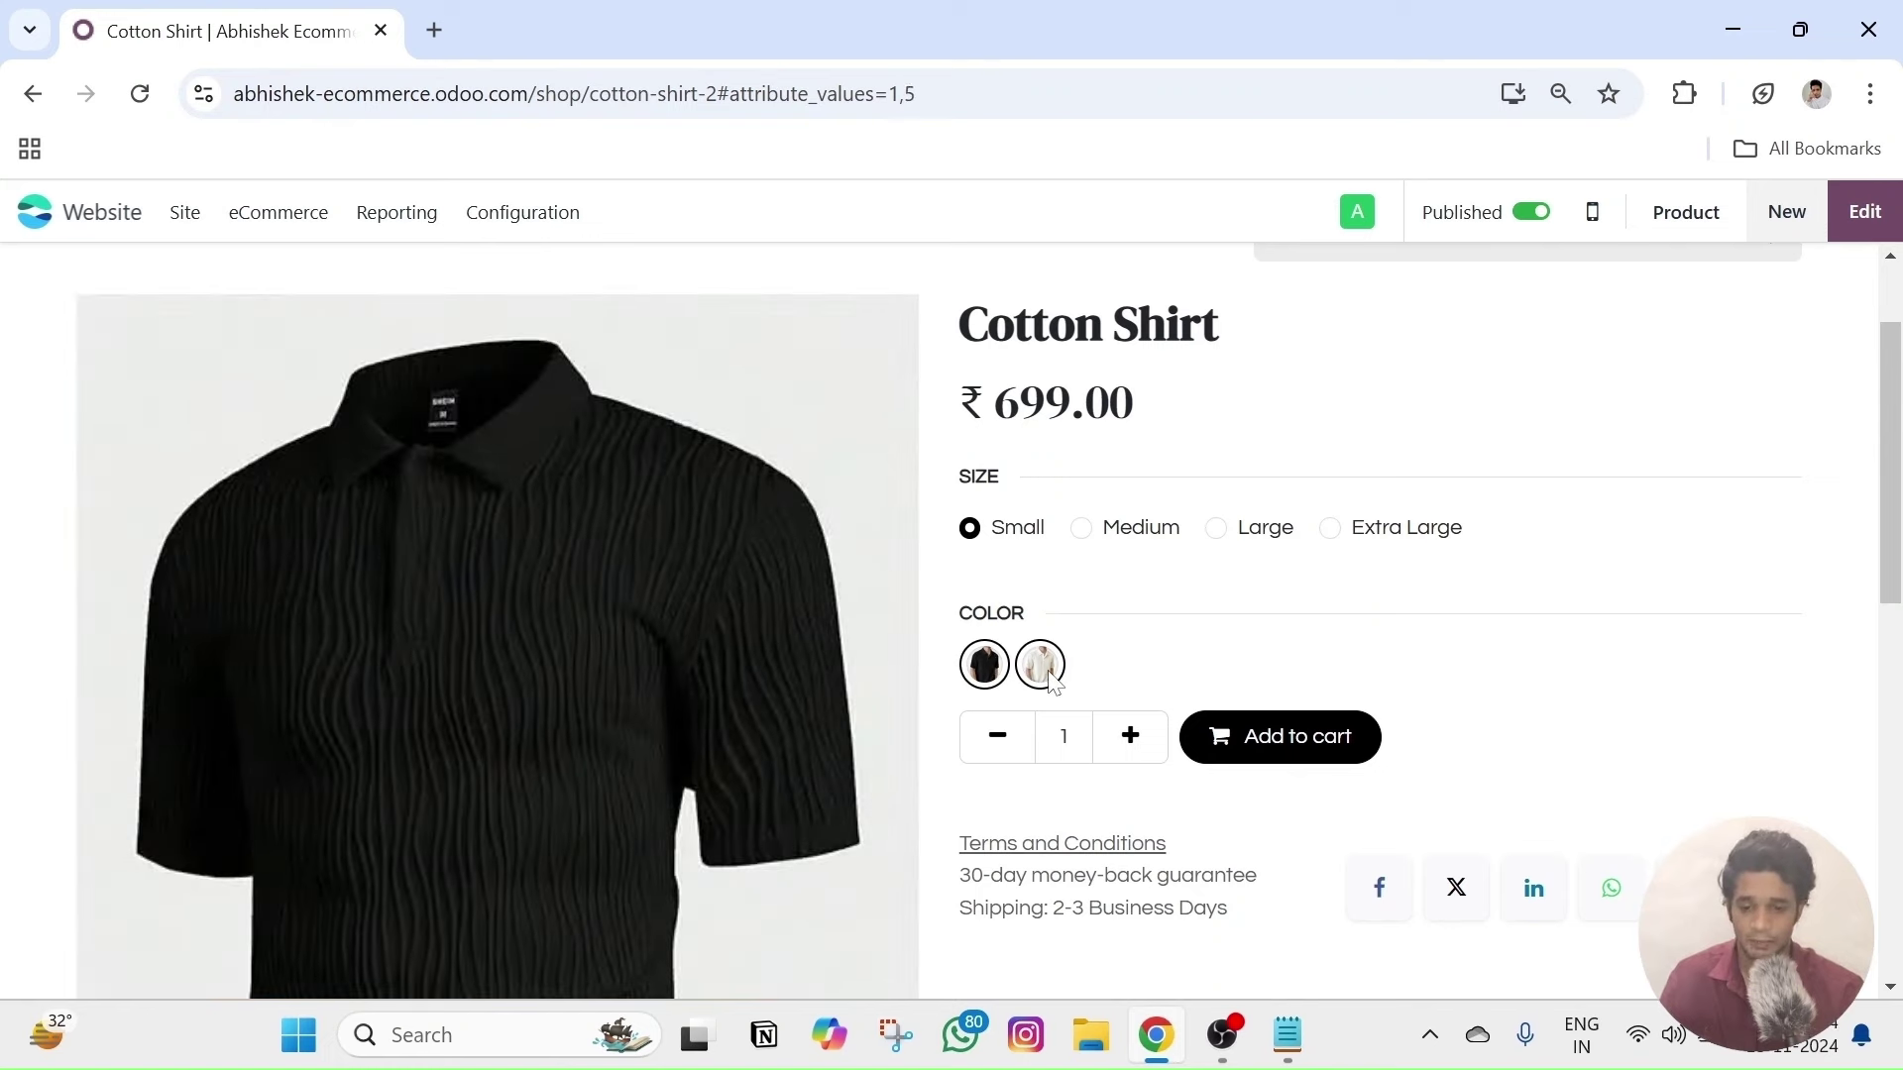
{"action": "scroll", "coordinate": [1219, 638], "scroll_direction": "up", "scroll_amount": 1}
{"action": "scroll", "coordinate": [925, 615], "scroll_direction": "down", "scroll_amount": 1}
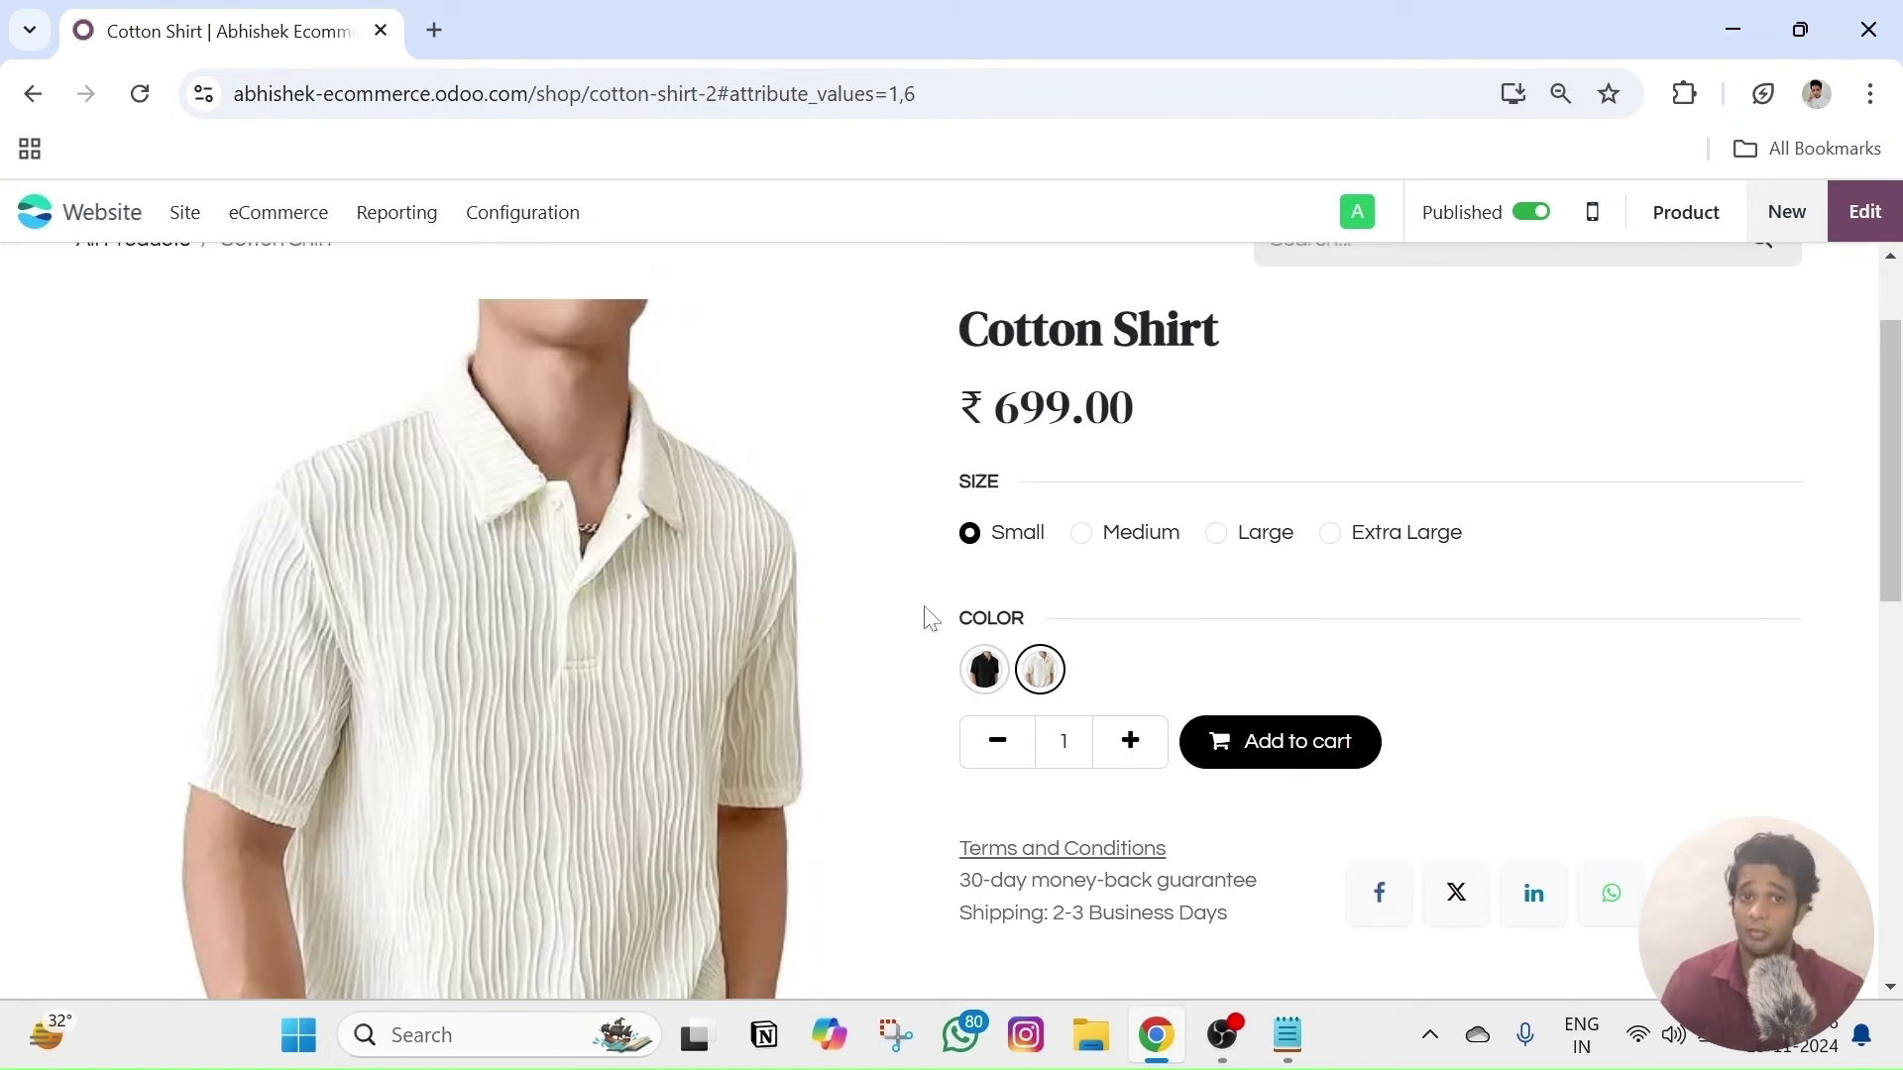
{"action": "scroll", "coordinate": [411, 650], "scroll_direction": "down", "scroll_amount": 3}
{"action": "scroll", "coordinate": [408, 640], "scroll_direction": "up", "scroll_amount": 2}
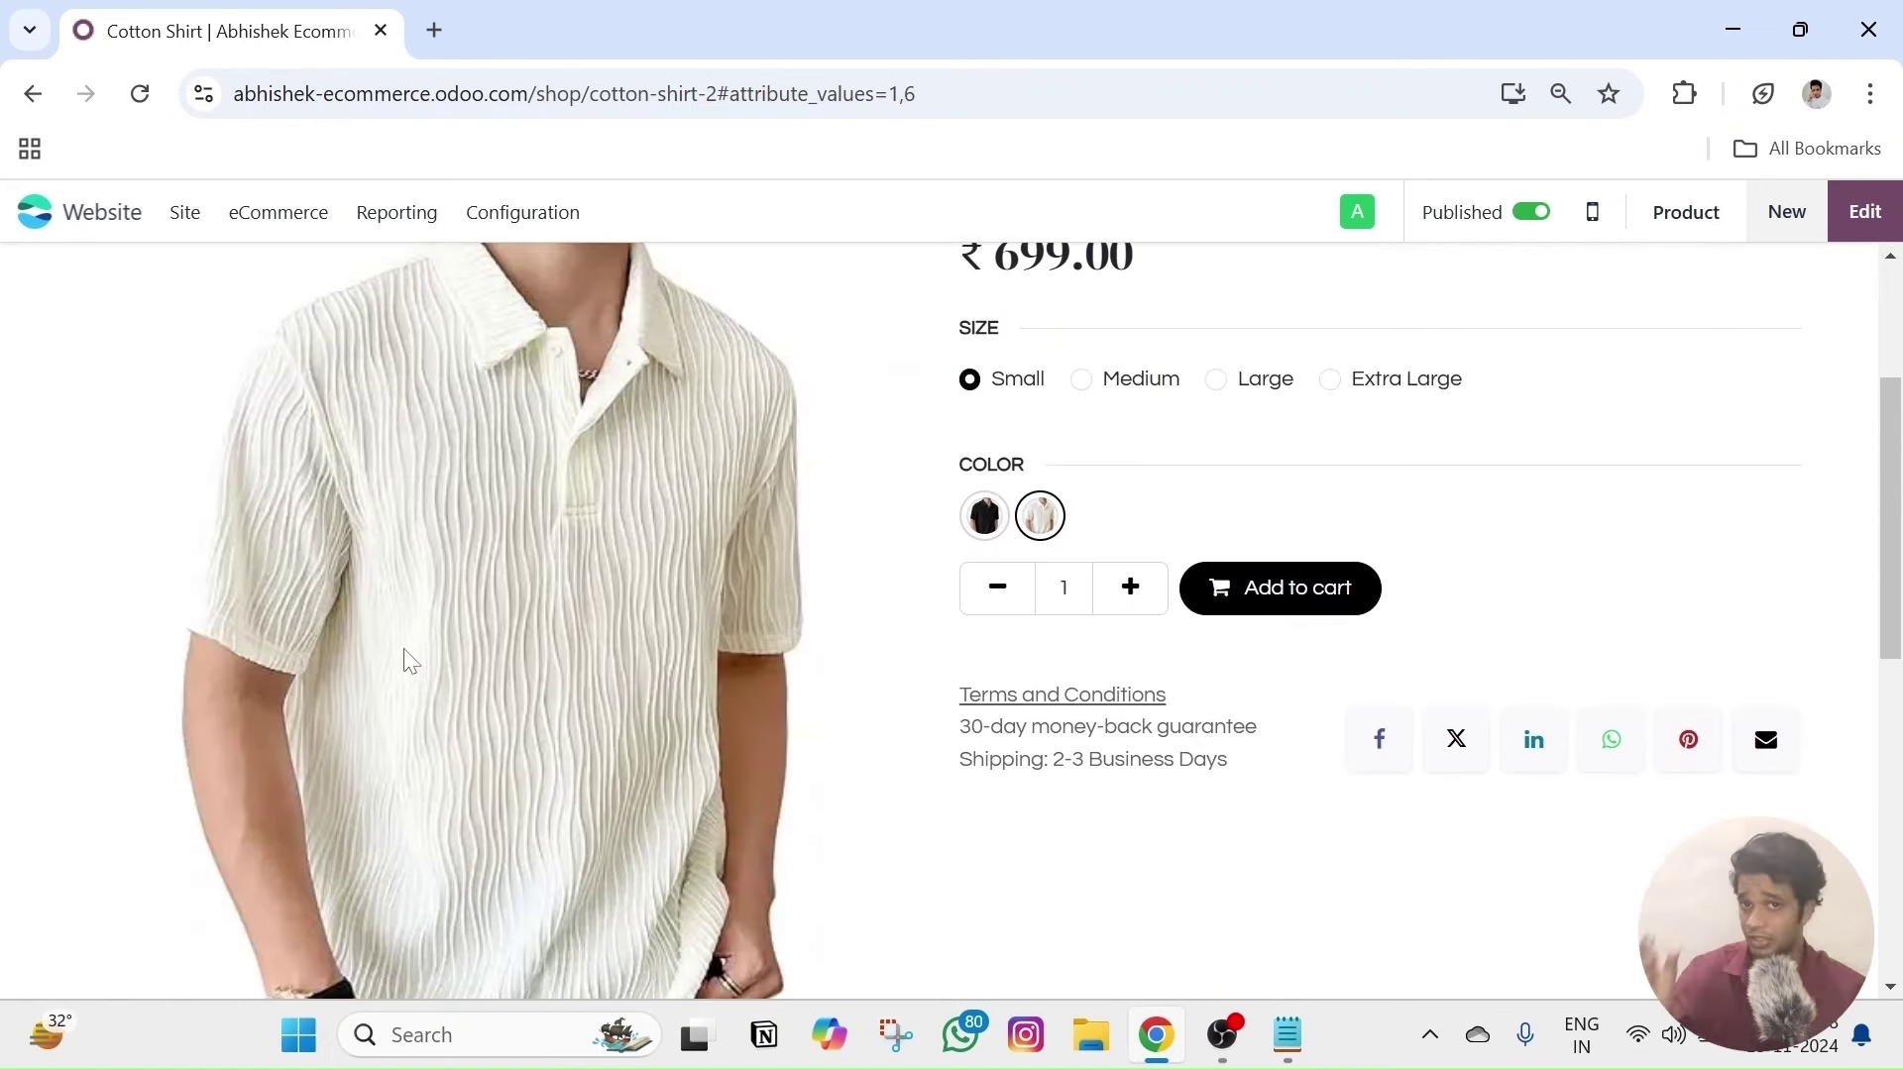
{"action": "scroll", "coordinate": [1289, 631], "scroll_direction": "up", "scroll_amount": 3}
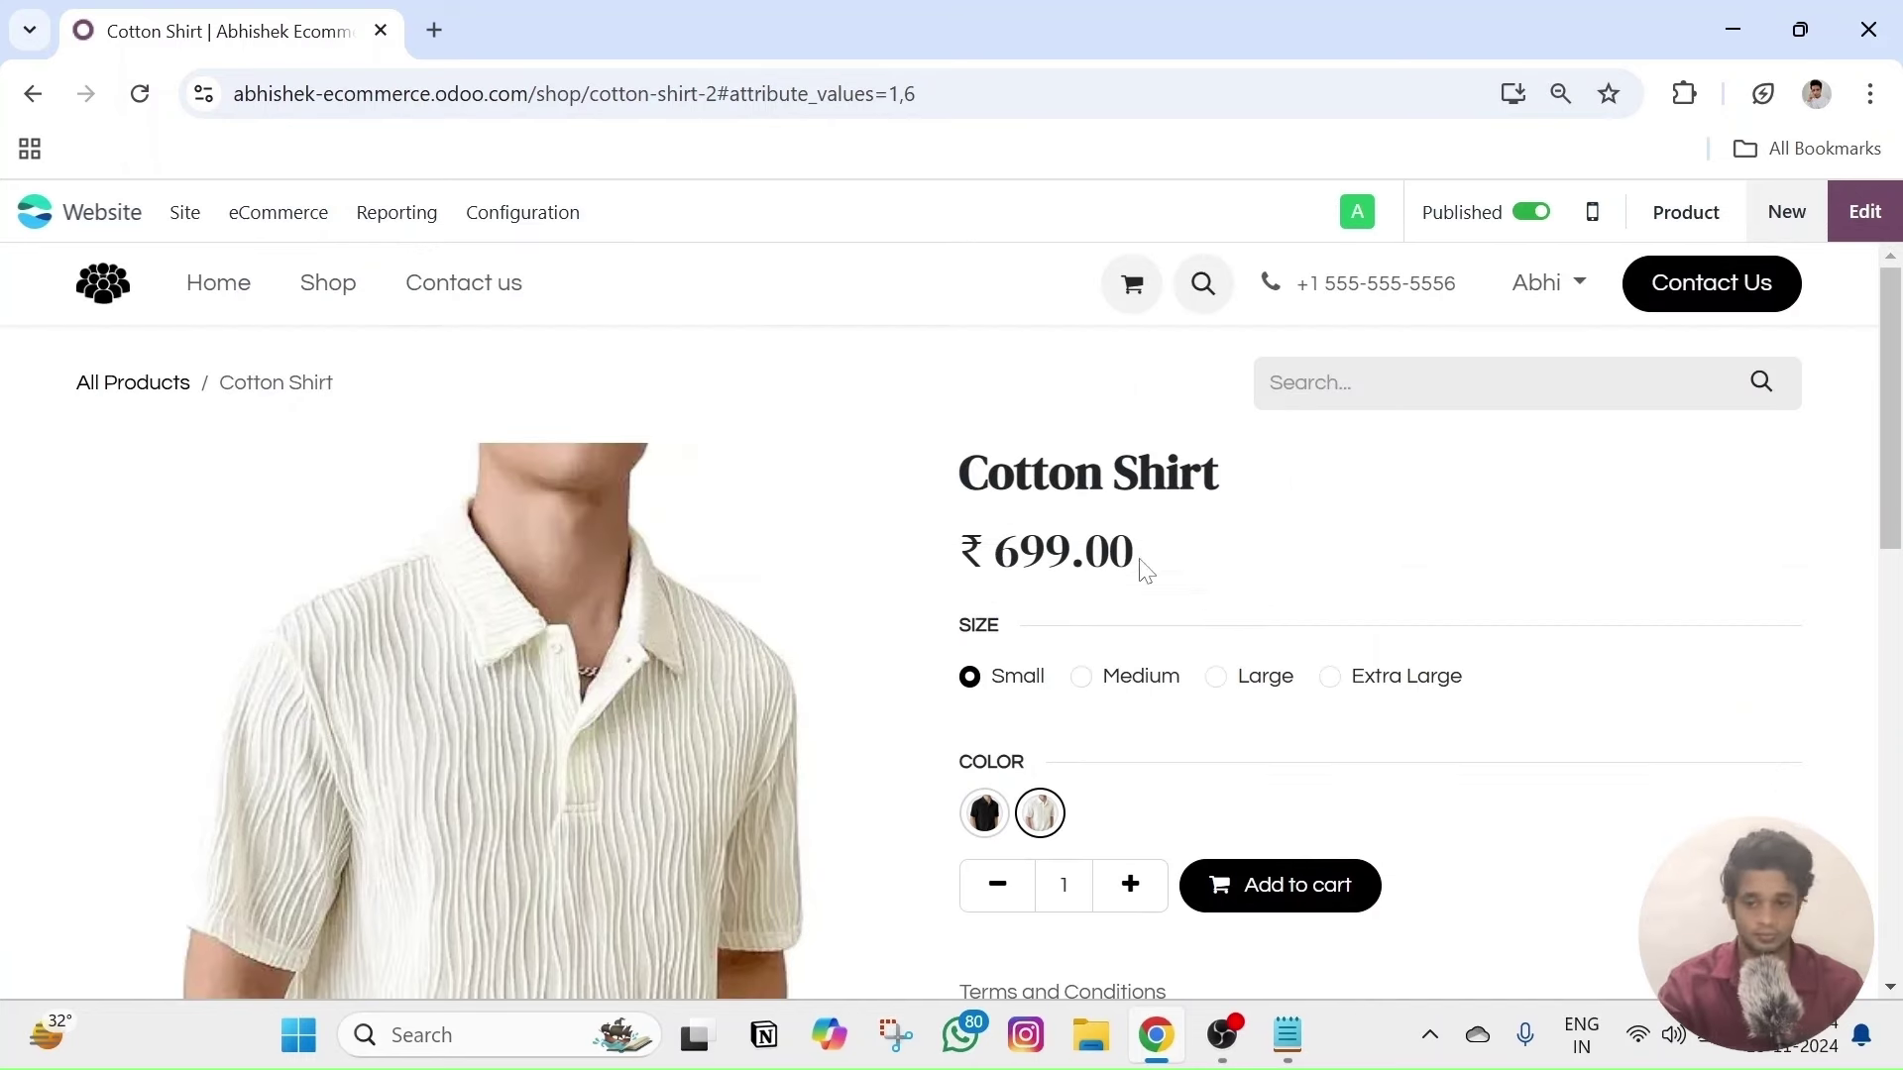
{"action": "scroll", "coordinate": [107, 582], "scroll_direction": "down", "scroll_amount": 4}
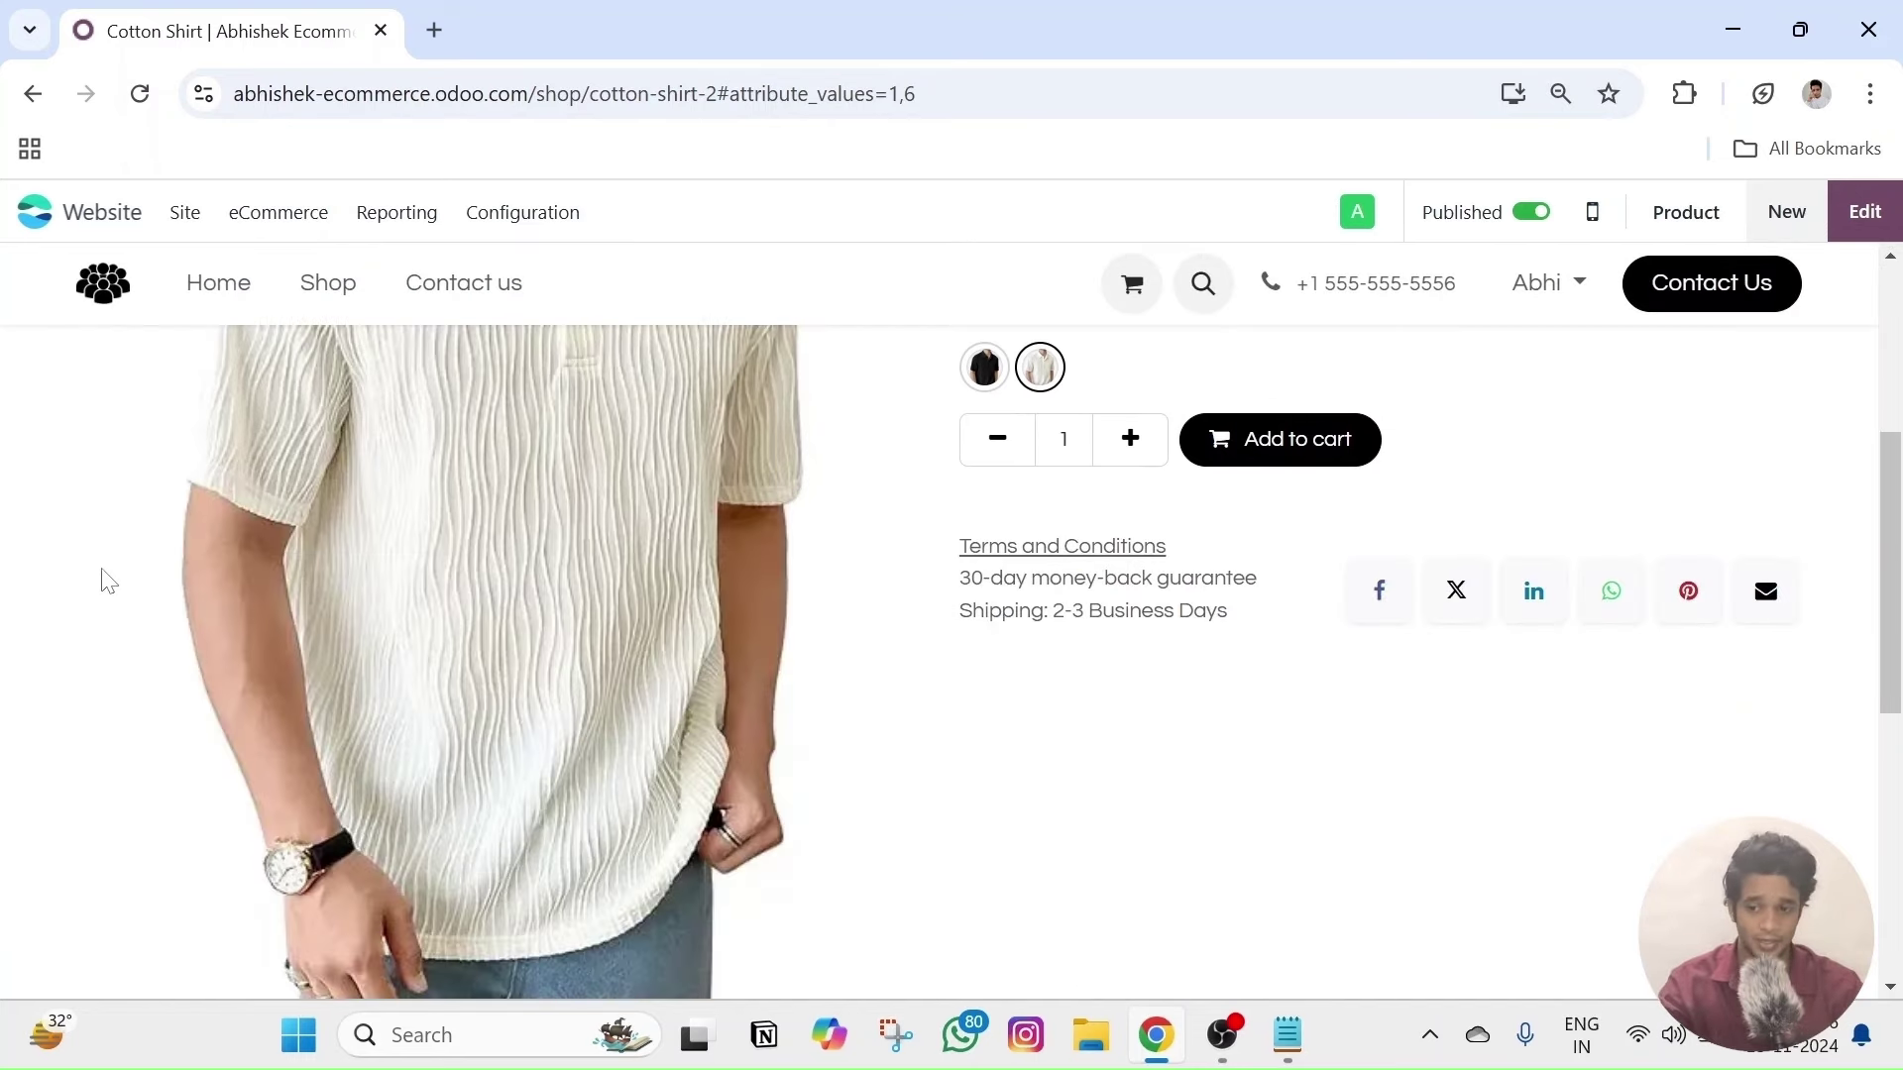
{"action": "scroll", "coordinate": [94, 632], "scroll_direction": "up", "scroll_amount": 4}
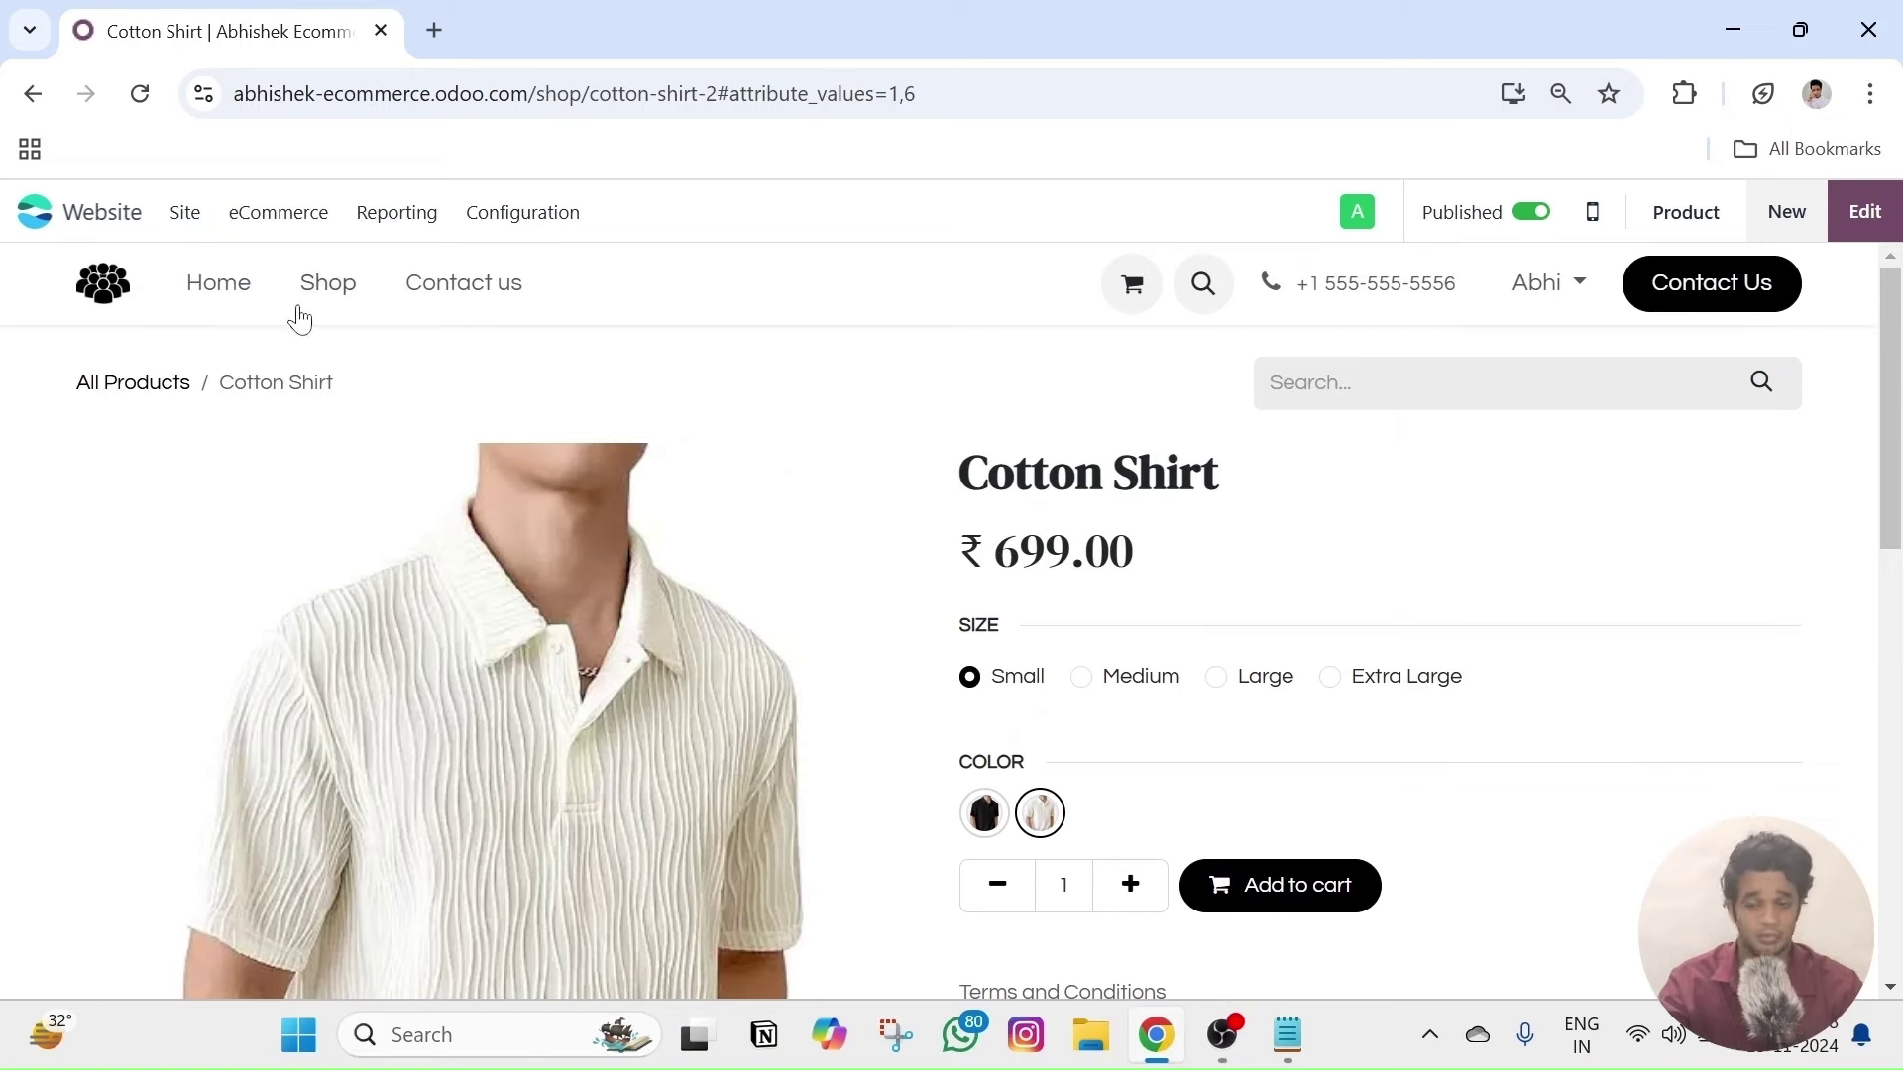
- Open the Small, Black variant of the Cotton Shirt from eCommerce Products
{"action": "left_click", "coordinate": [300, 222]}
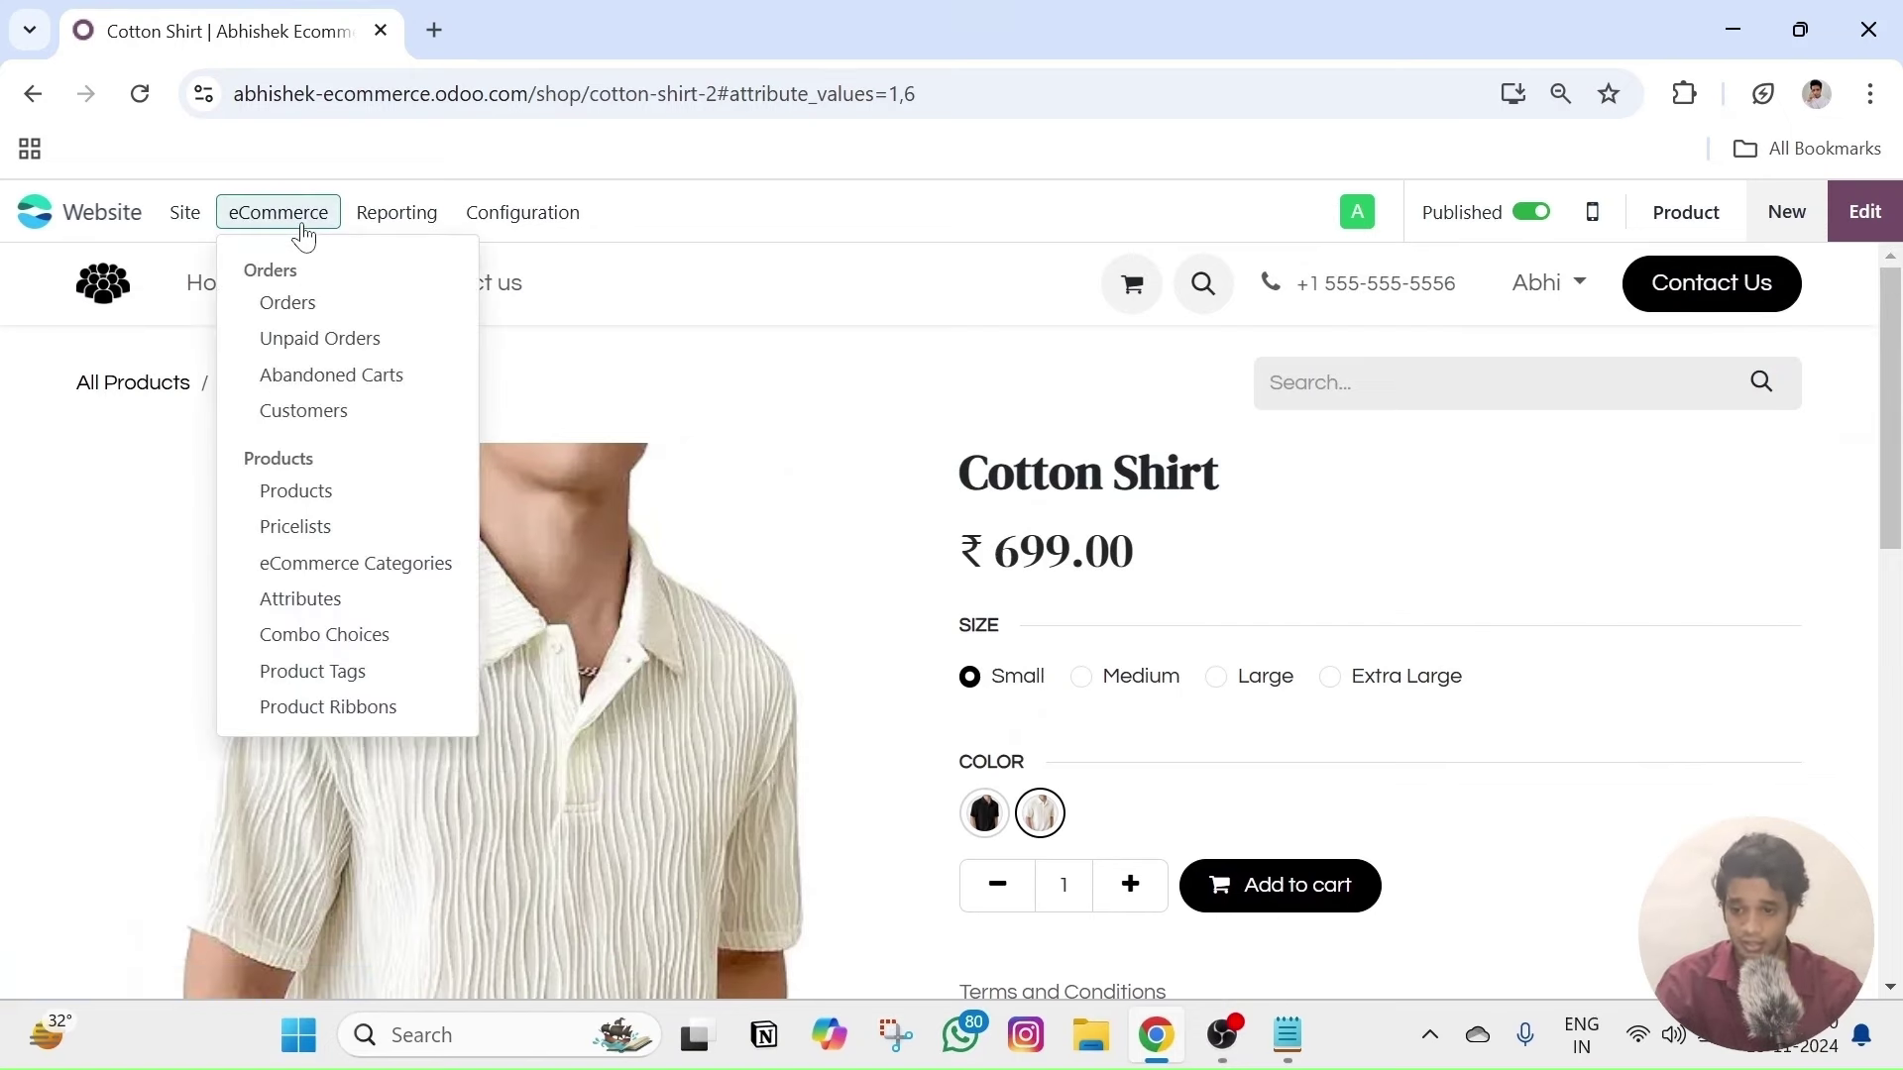
{"action": "left_click", "coordinate": [320, 496]}
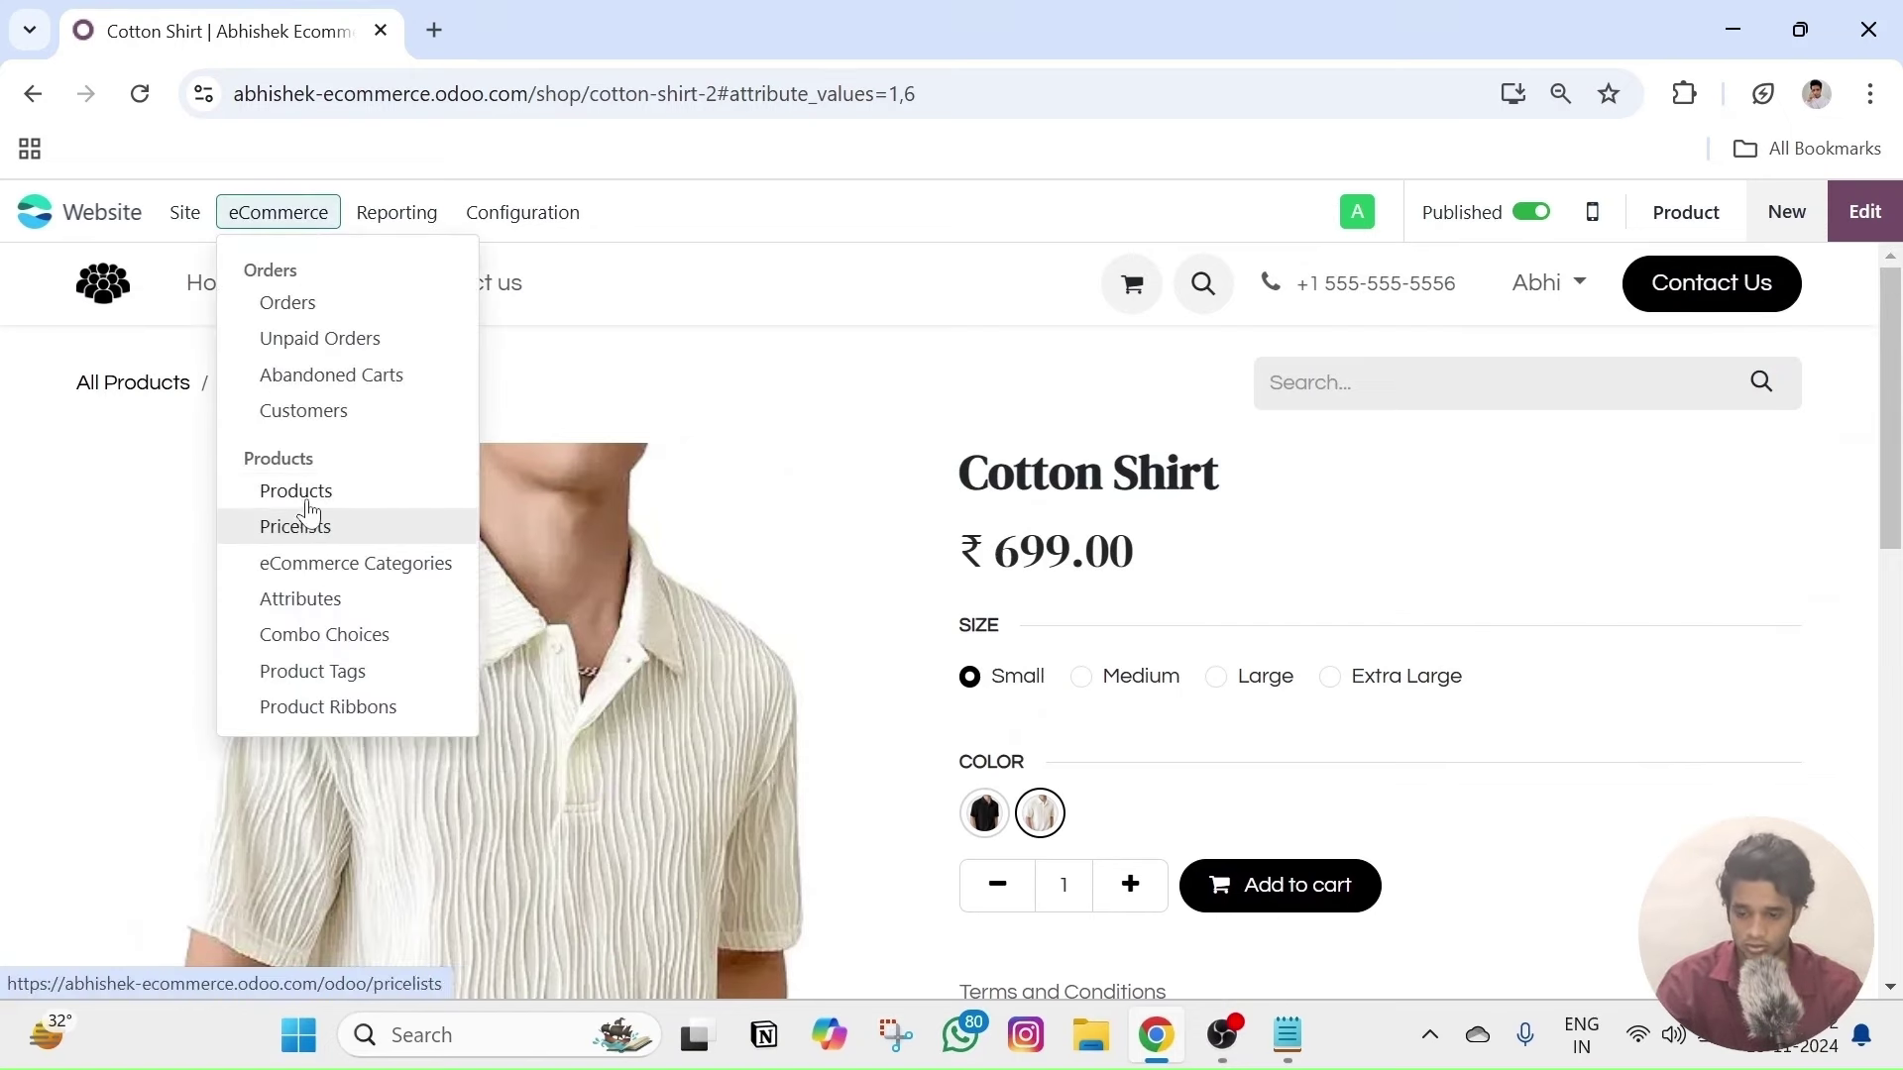
{"action": "left_click", "coordinate": [255, 434]}
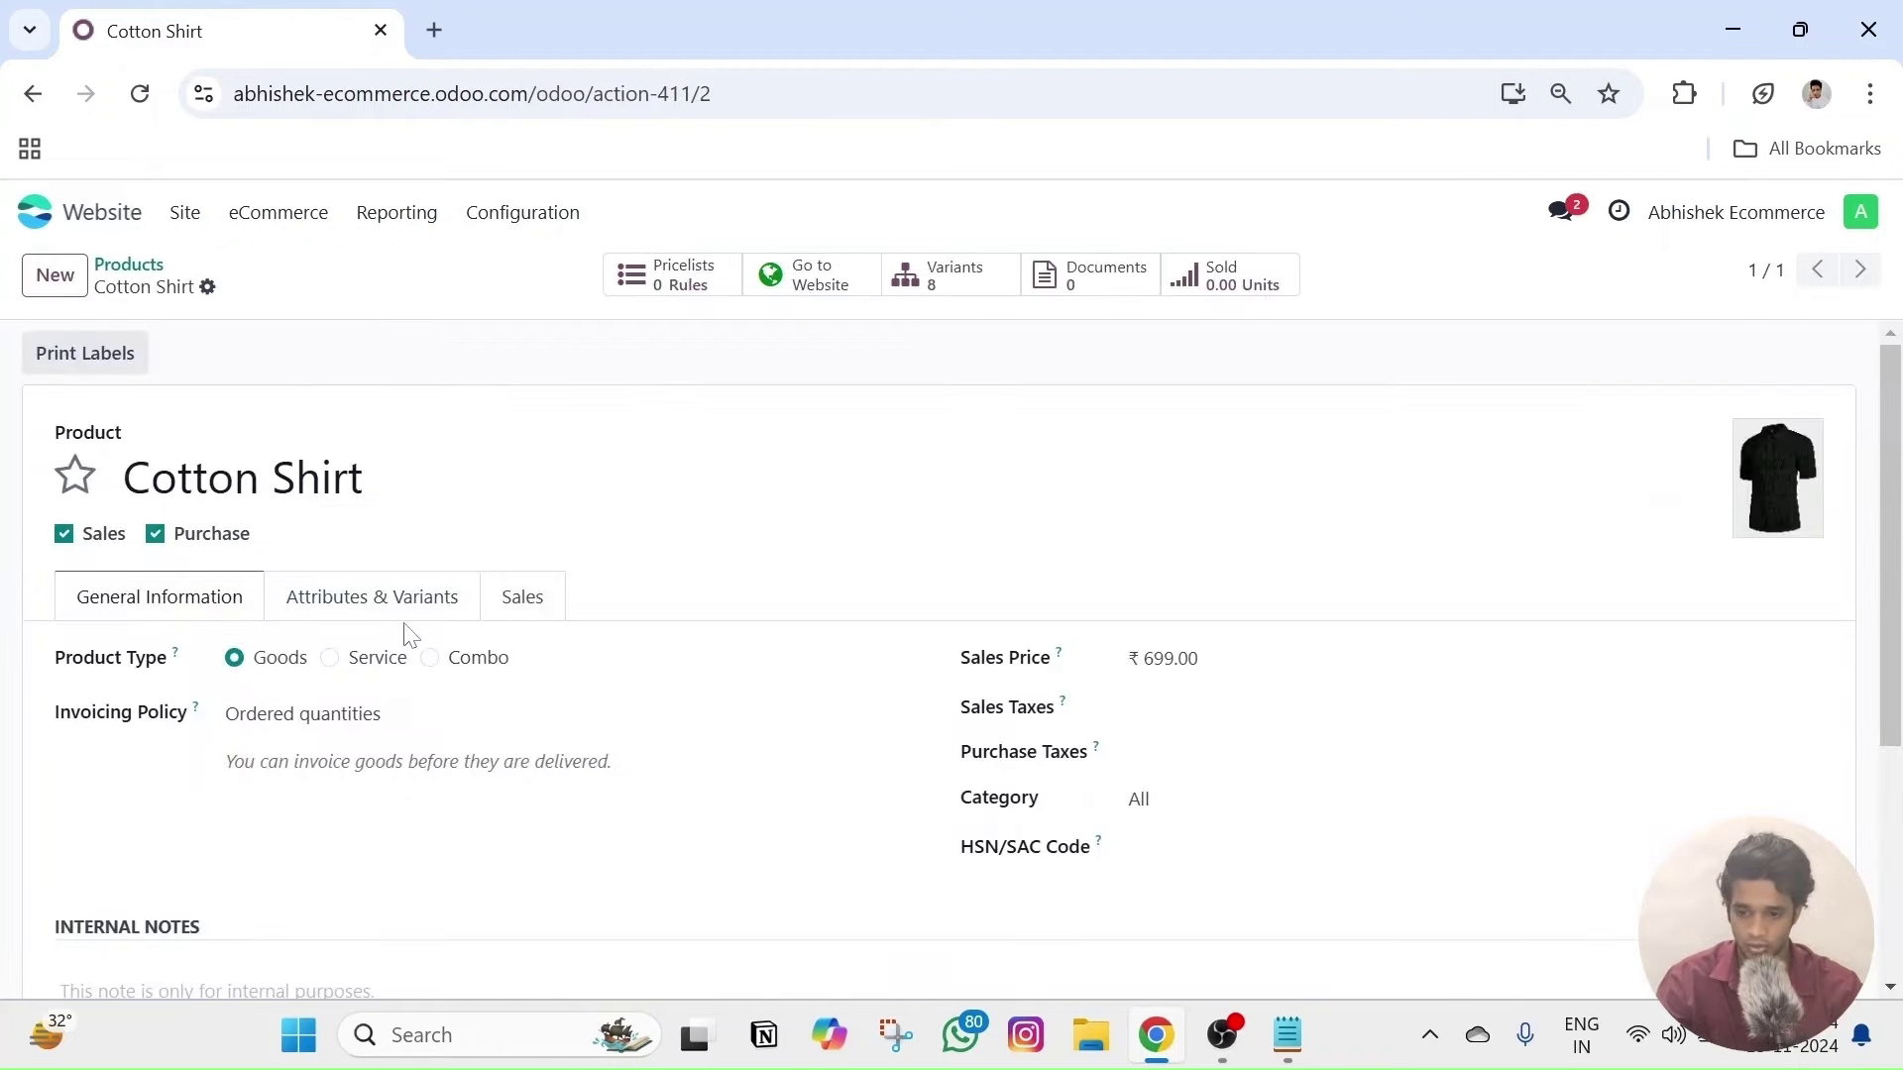
{"action": "left_click", "coordinate": [949, 280]}
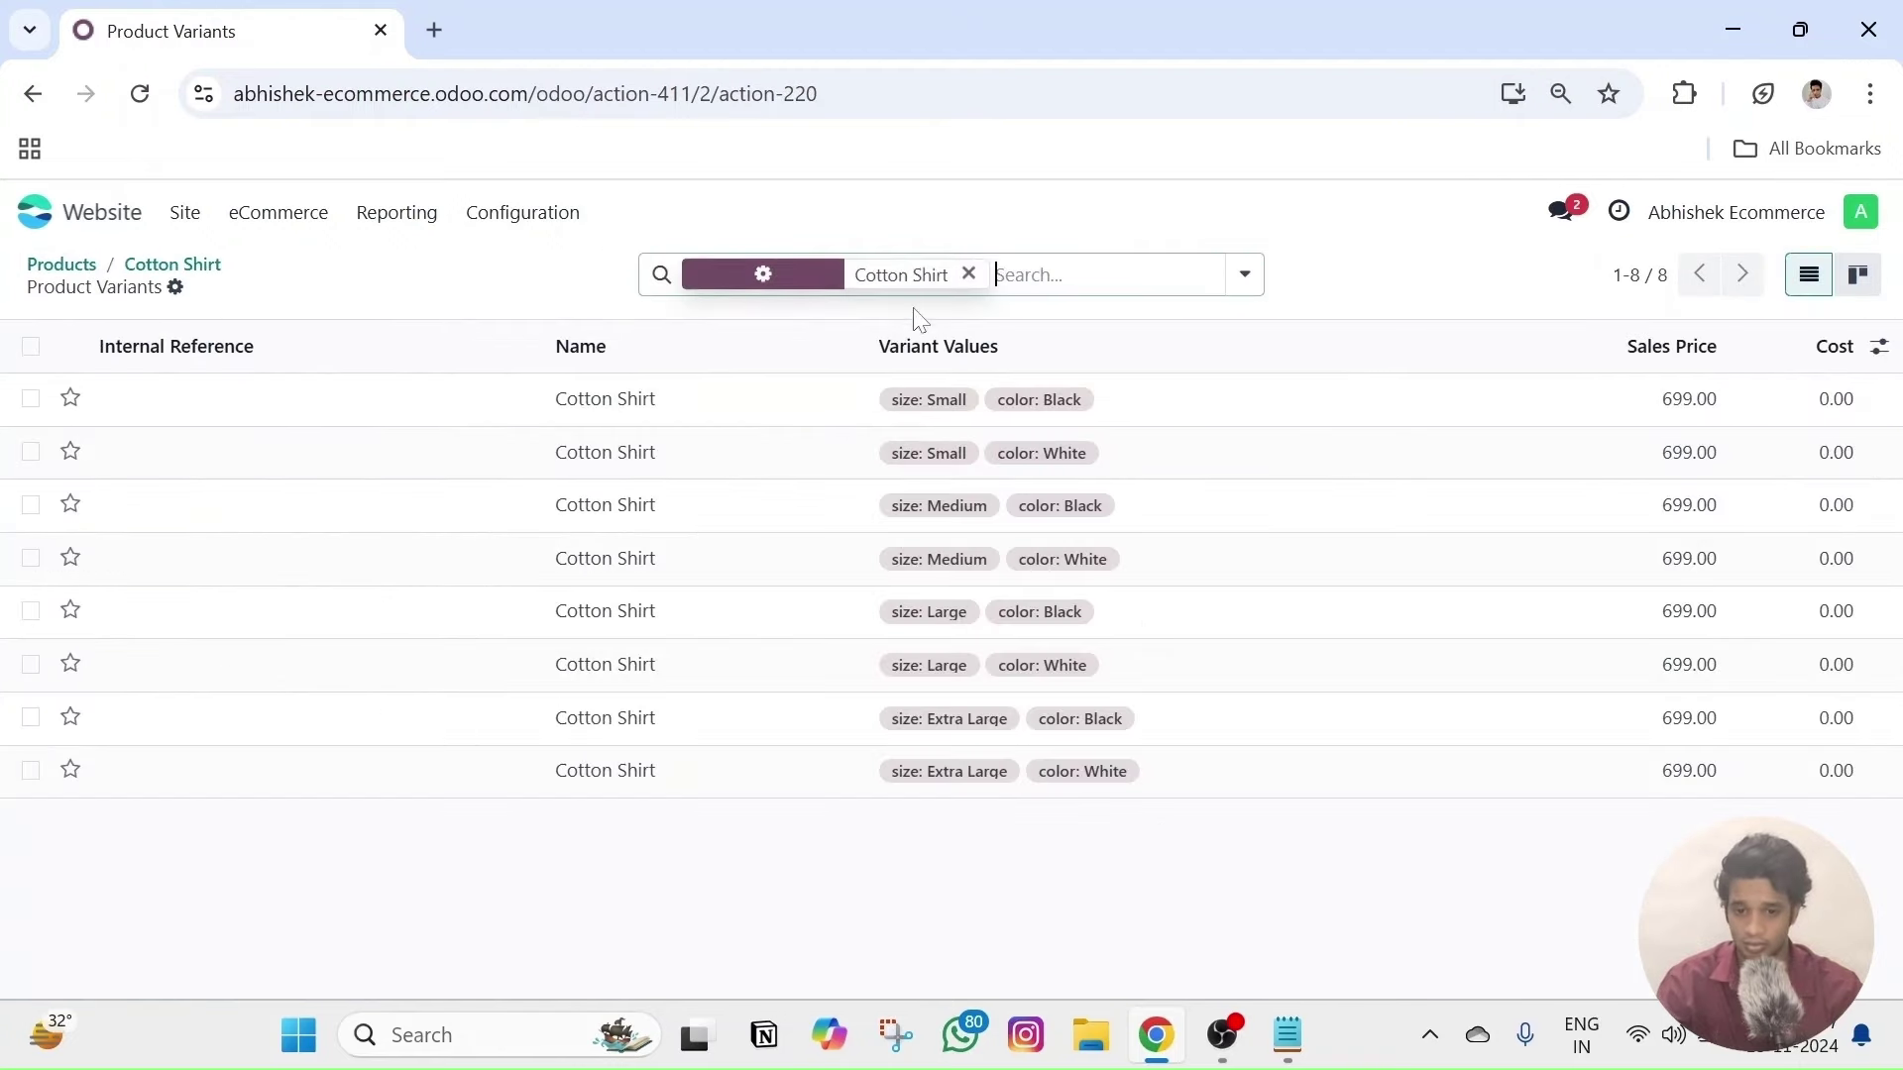
{"action": "left_click", "coordinate": [173, 414]}
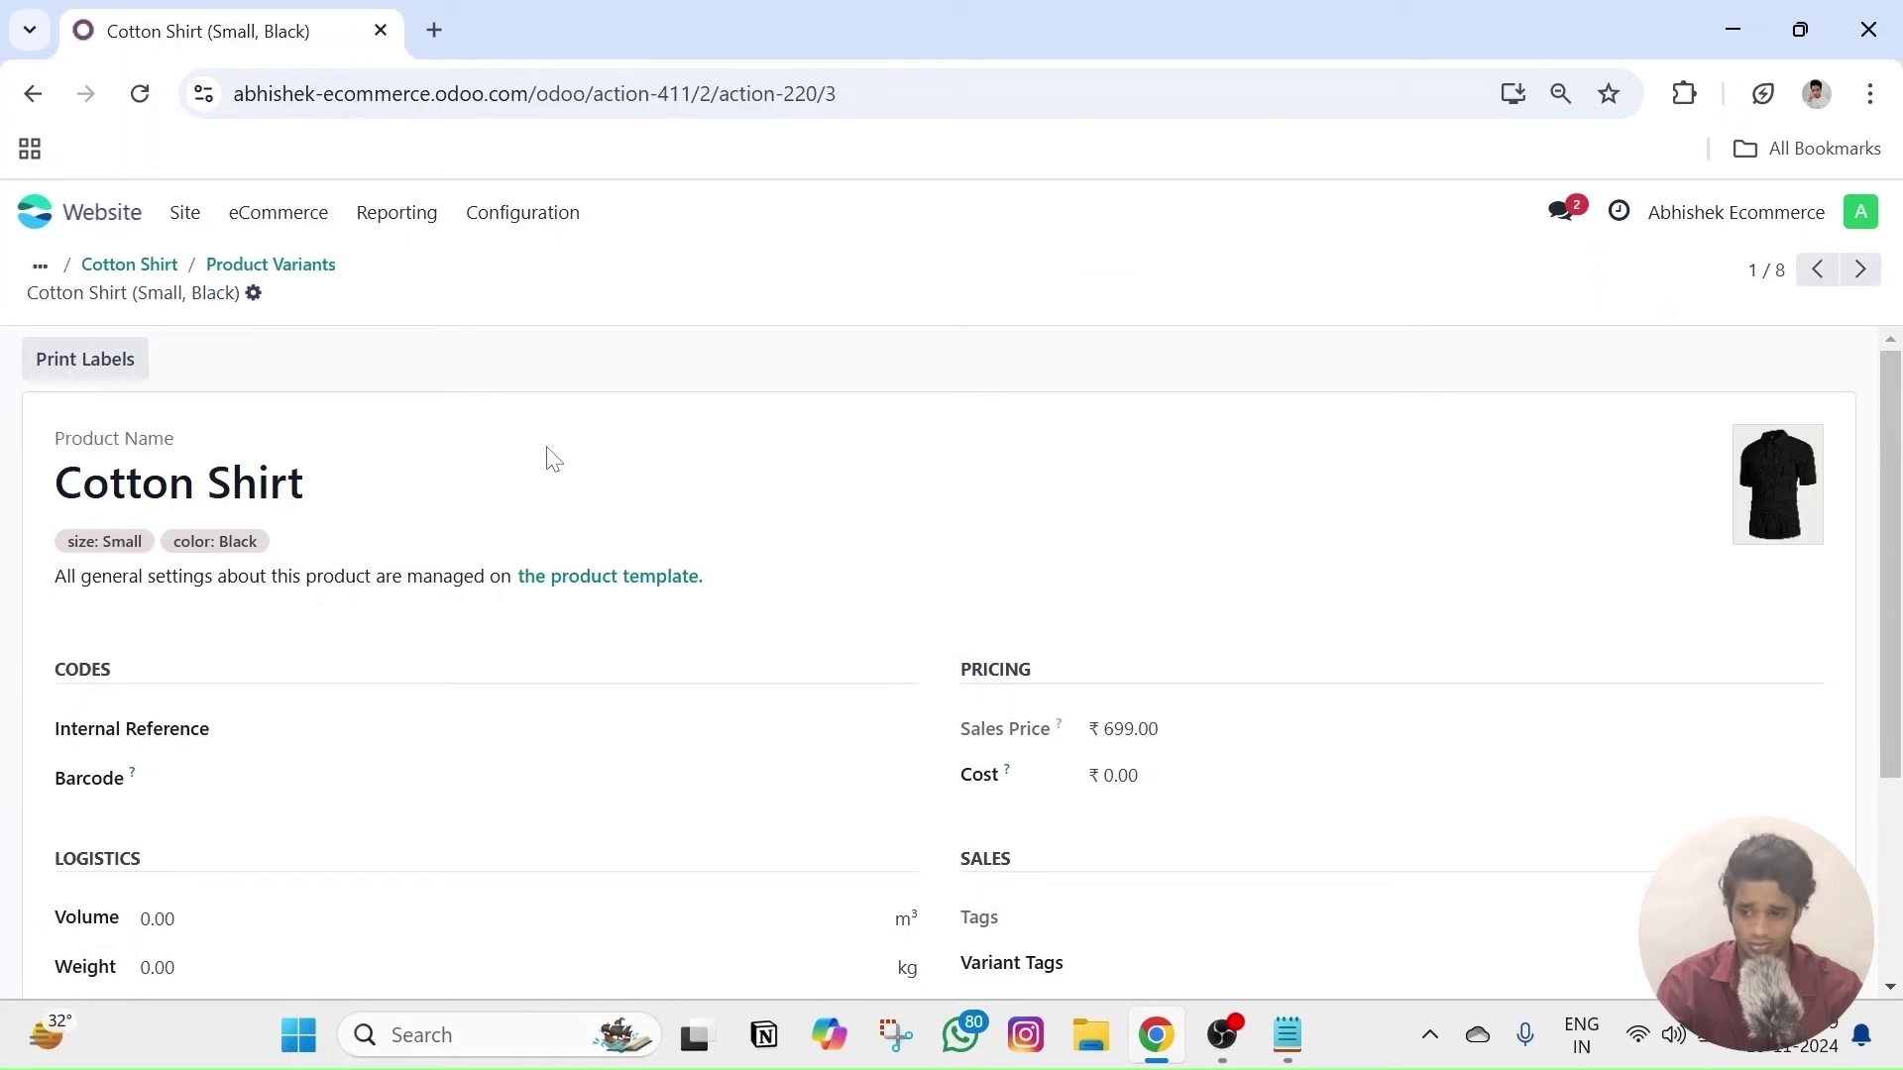
{"action": "scroll", "coordinate": [1140, 535], "scroll_direction": "down", "scroll_amount": 1}
{"action": "scroll", "coordinate": [1079, 532], "scroll_direction": "up", "scroll_amount": 1}
{"action": "scroll", "coordinate": [1079, 532], "scroll_direction": "down", "scroll_amount": 3}
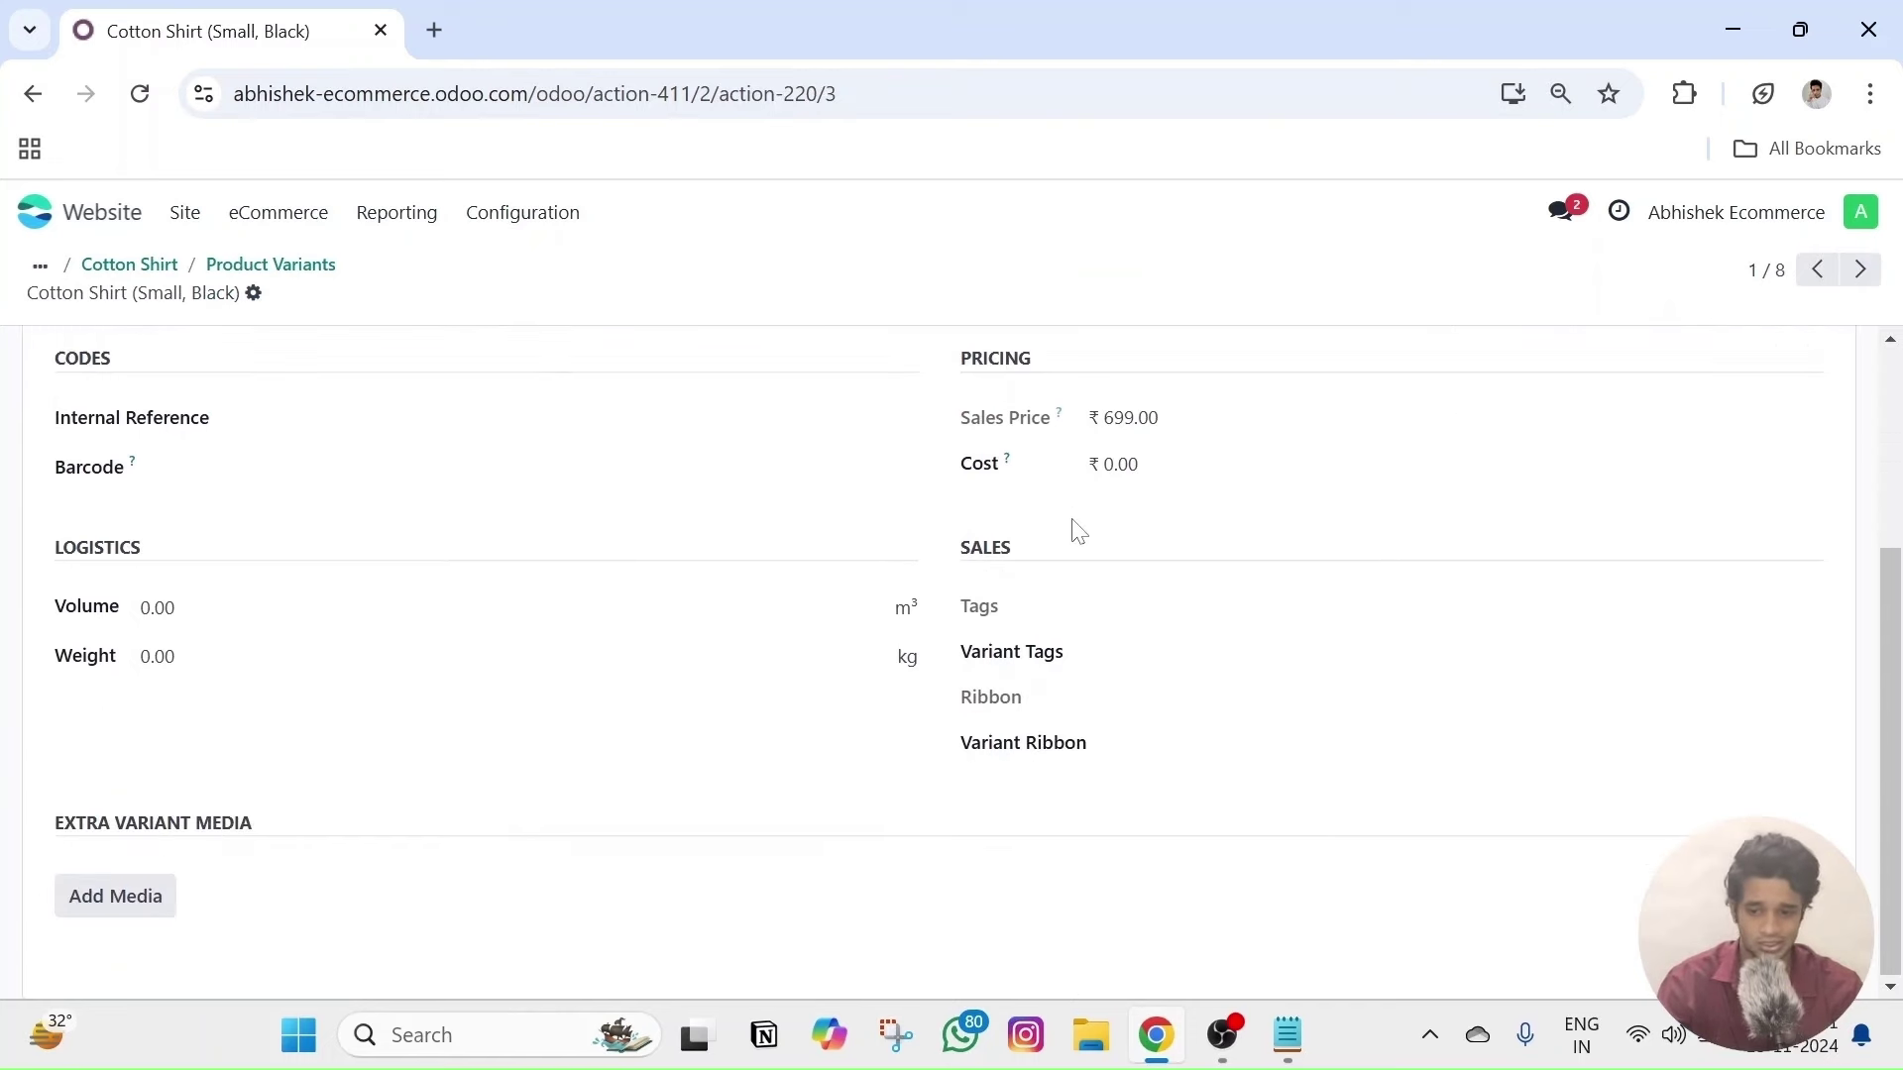
- Upload tee pic 1, 2 and 3 from the Black Tshirt folder as extra variant media
{"action": "left_click", "coordinate": [115, 904]}
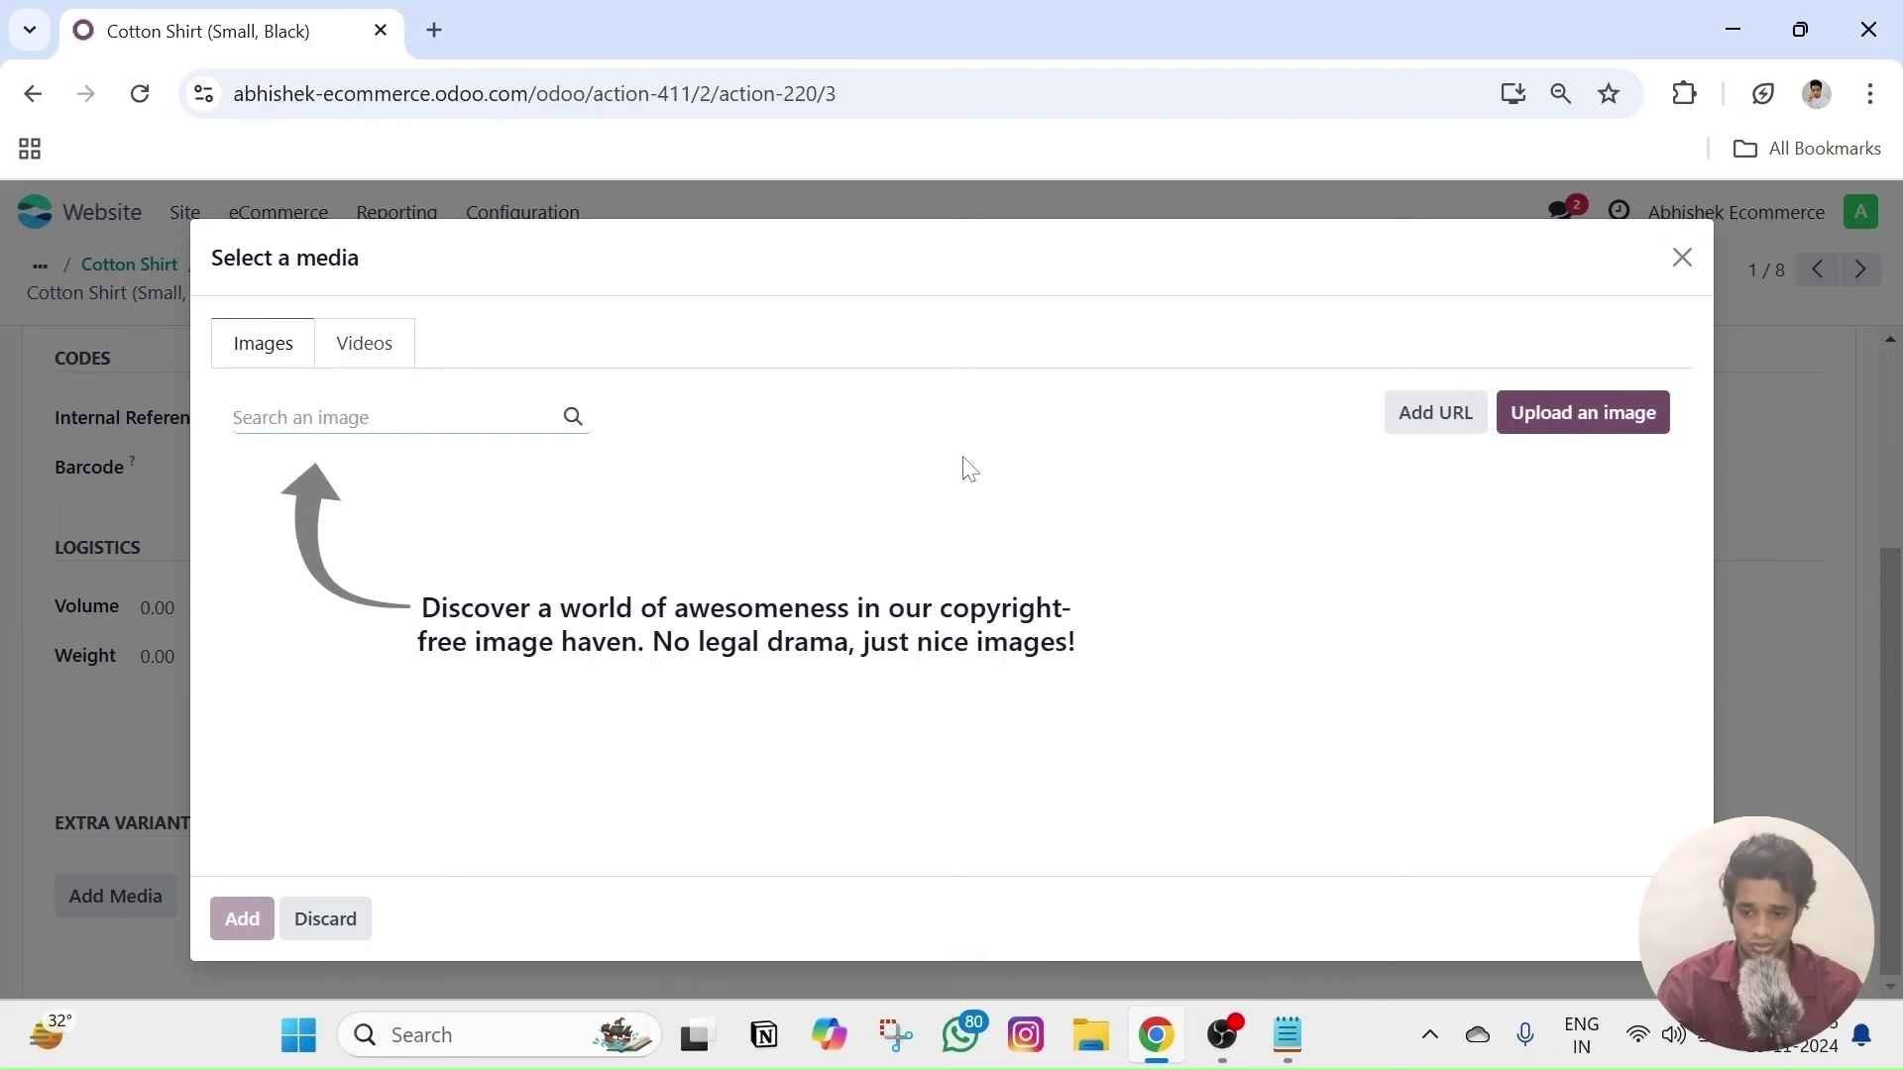
{"action": "left_click", "coordinate": [1563, 425]}
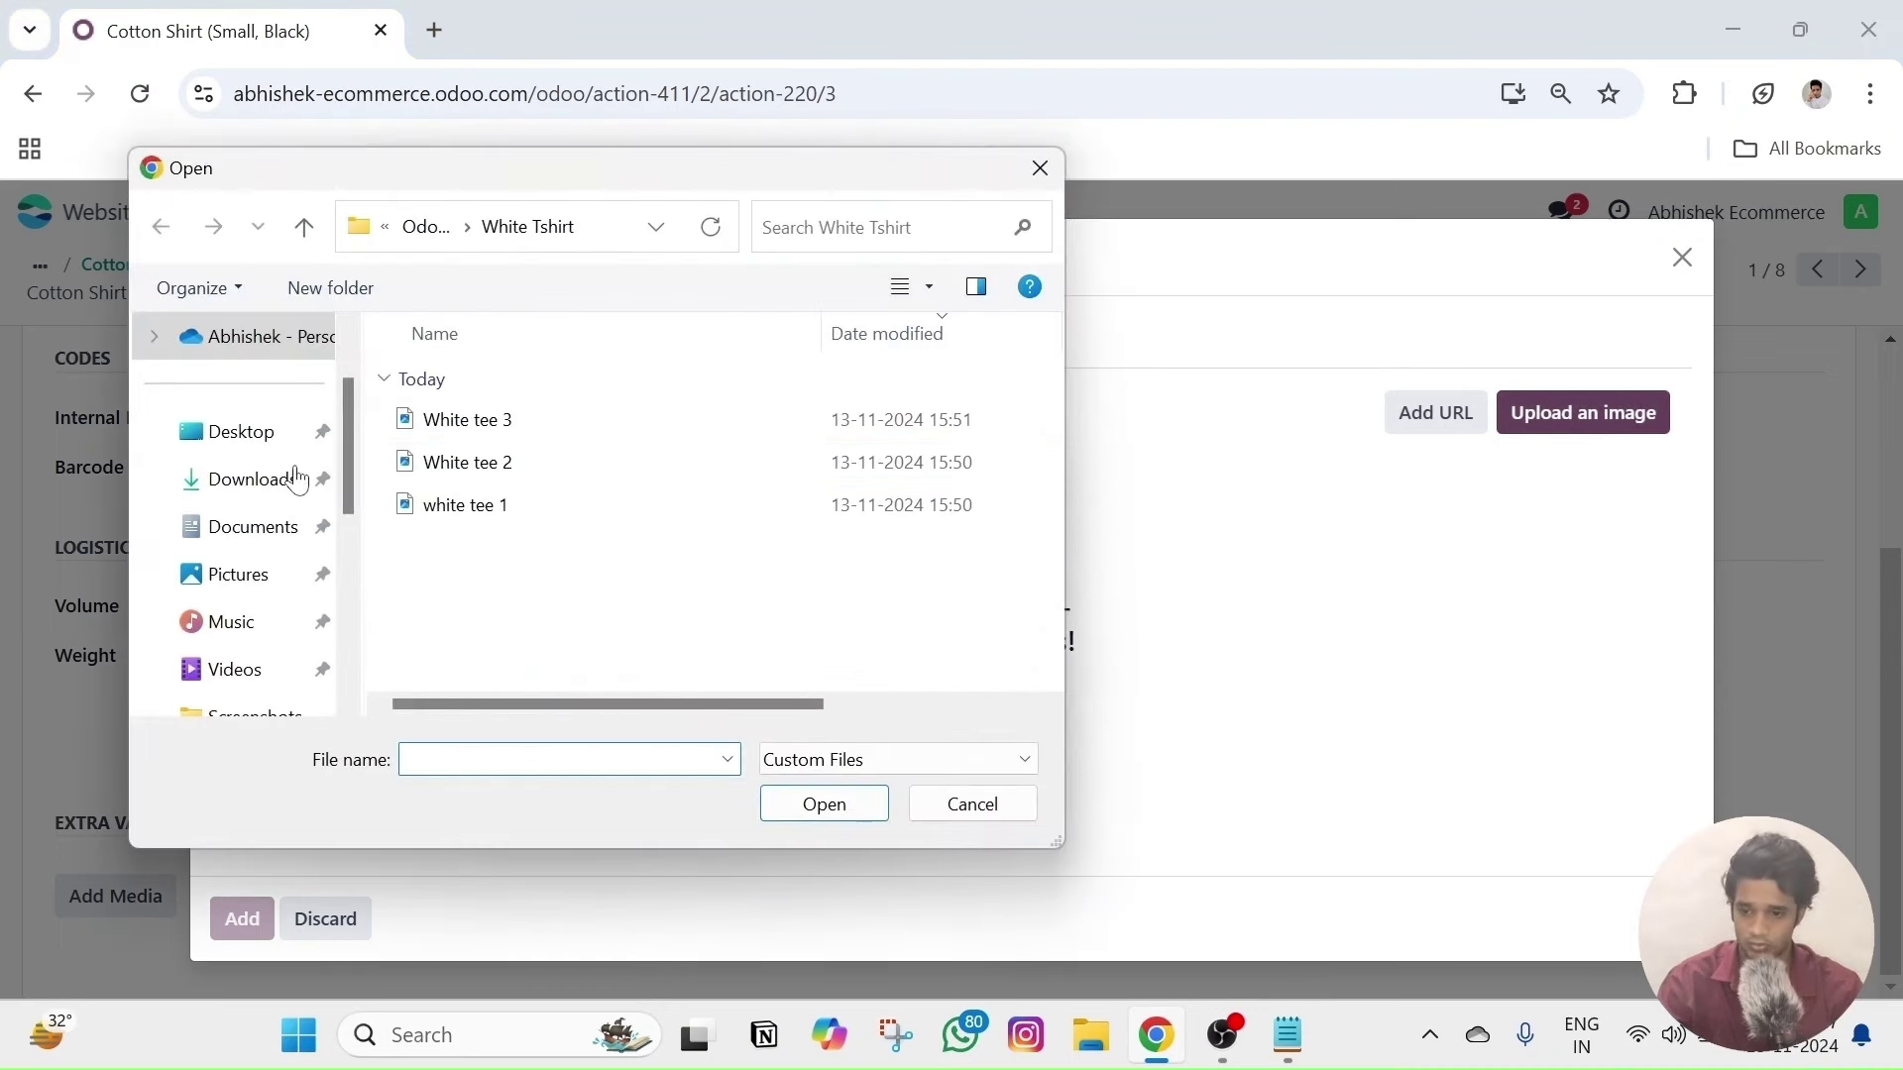
{"action": "left_click", "coordinate": [427, 226]}
{"action": "double_click", "coordinate": [509, 462]}
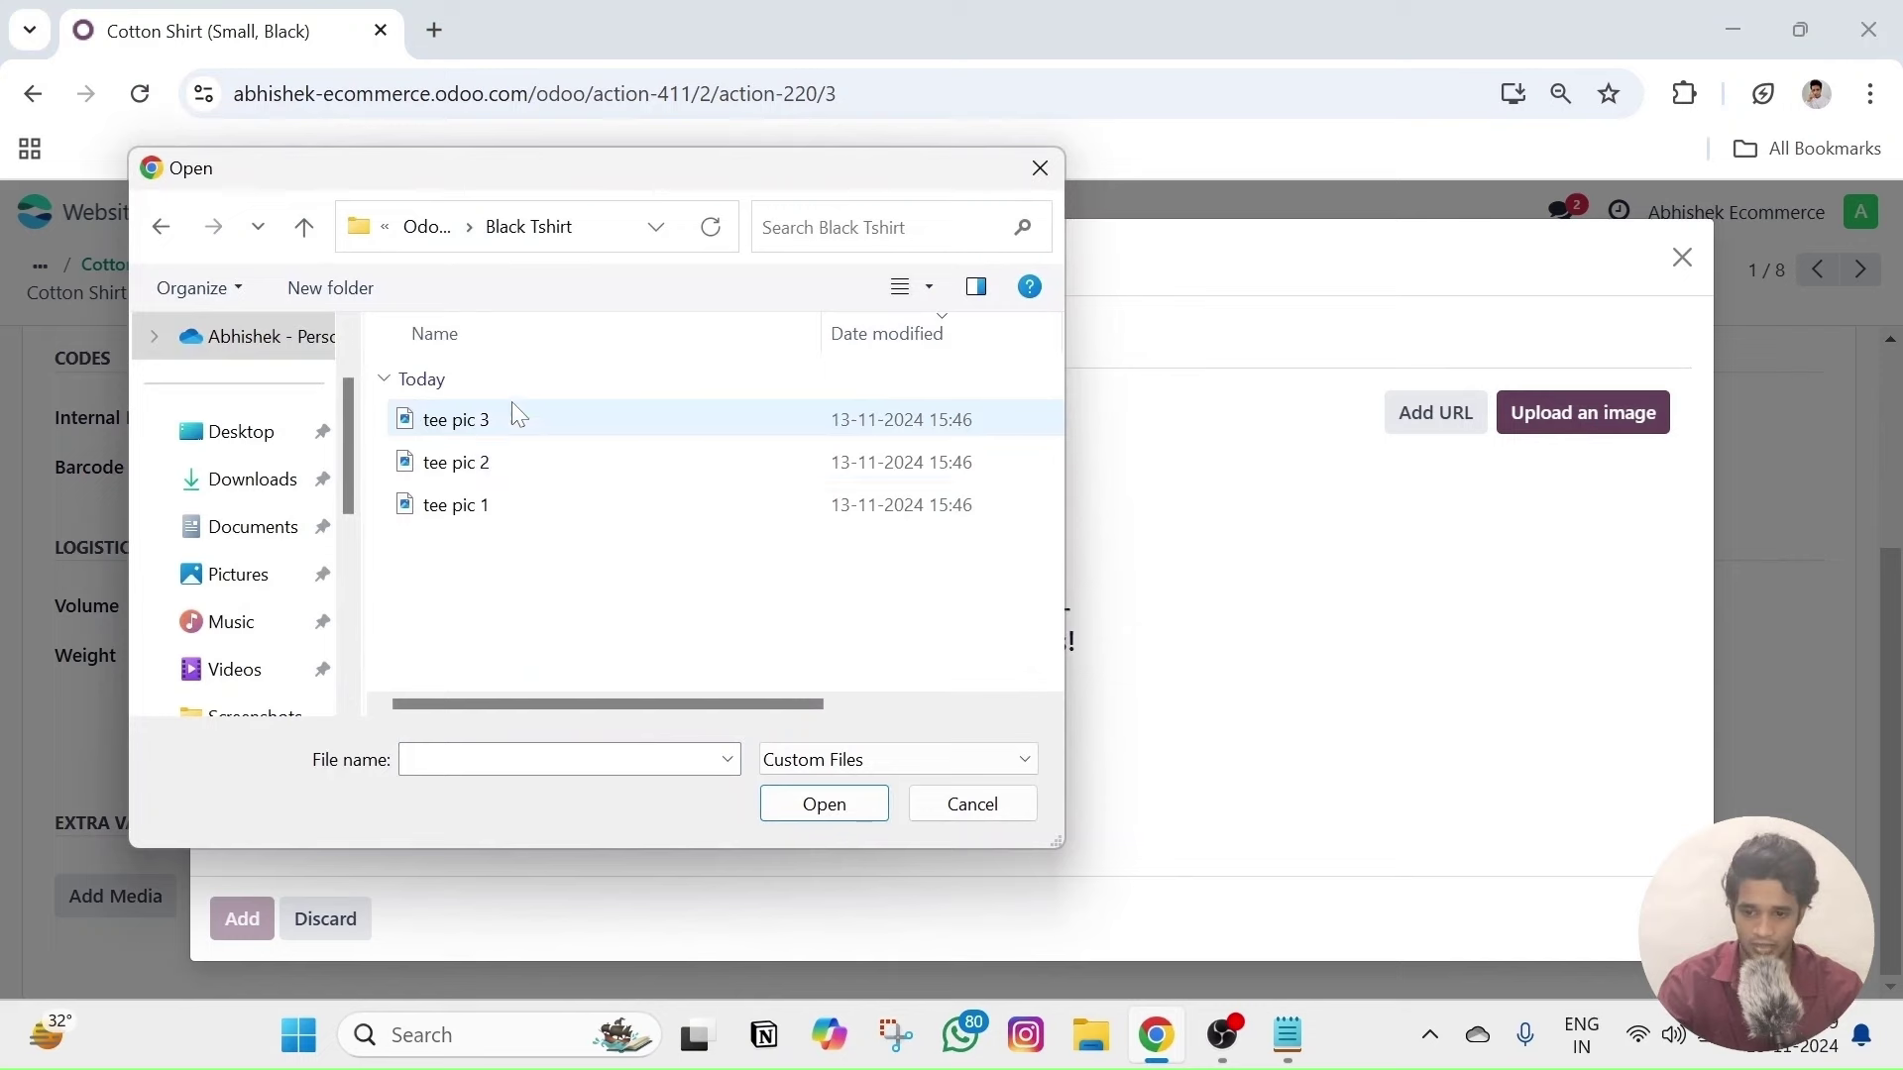
{"action": "left_click", "coordinate": [515, 437]}
{"action": "left_click", "coordinate": [514, 462], "text": "ctrl"}
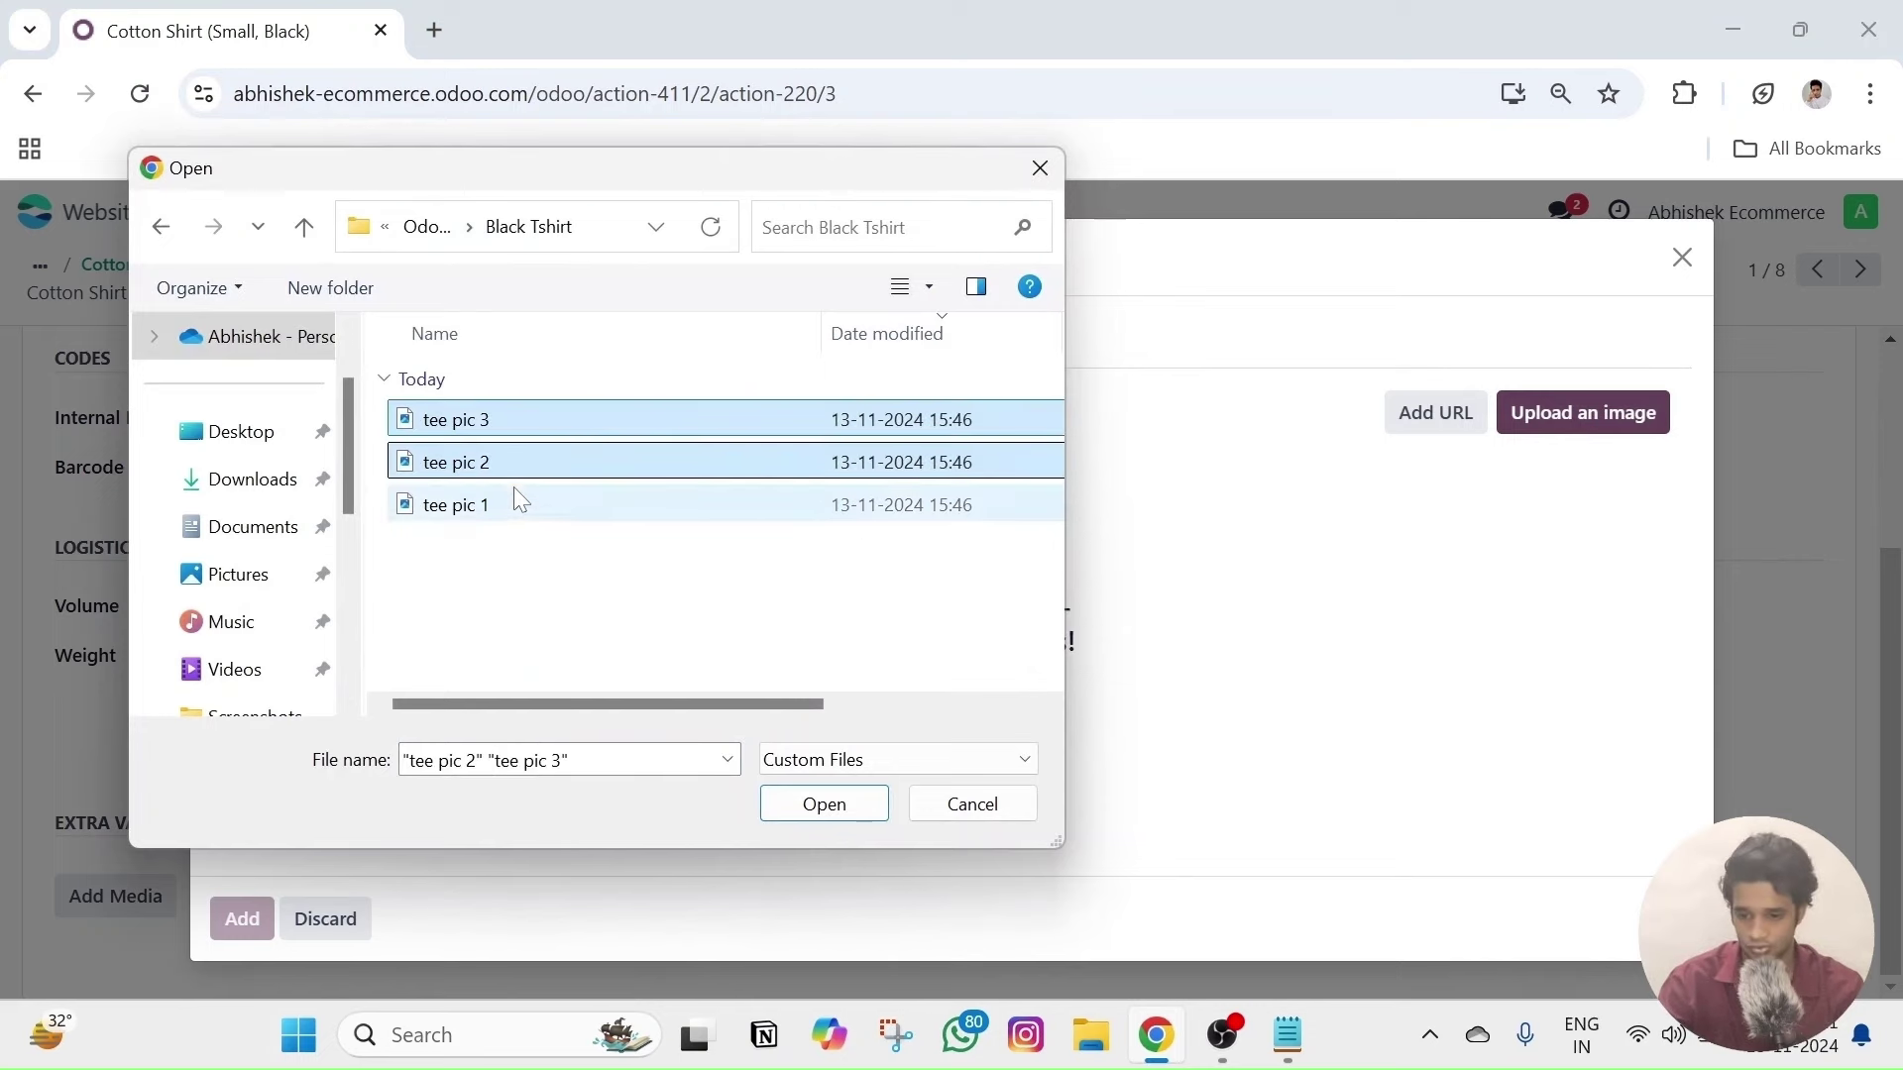
{"action": "left_click", "coordinate": [515, 500], "text": "ctrl"}
{"action": "left_click", "coordinate": [824, 805]}
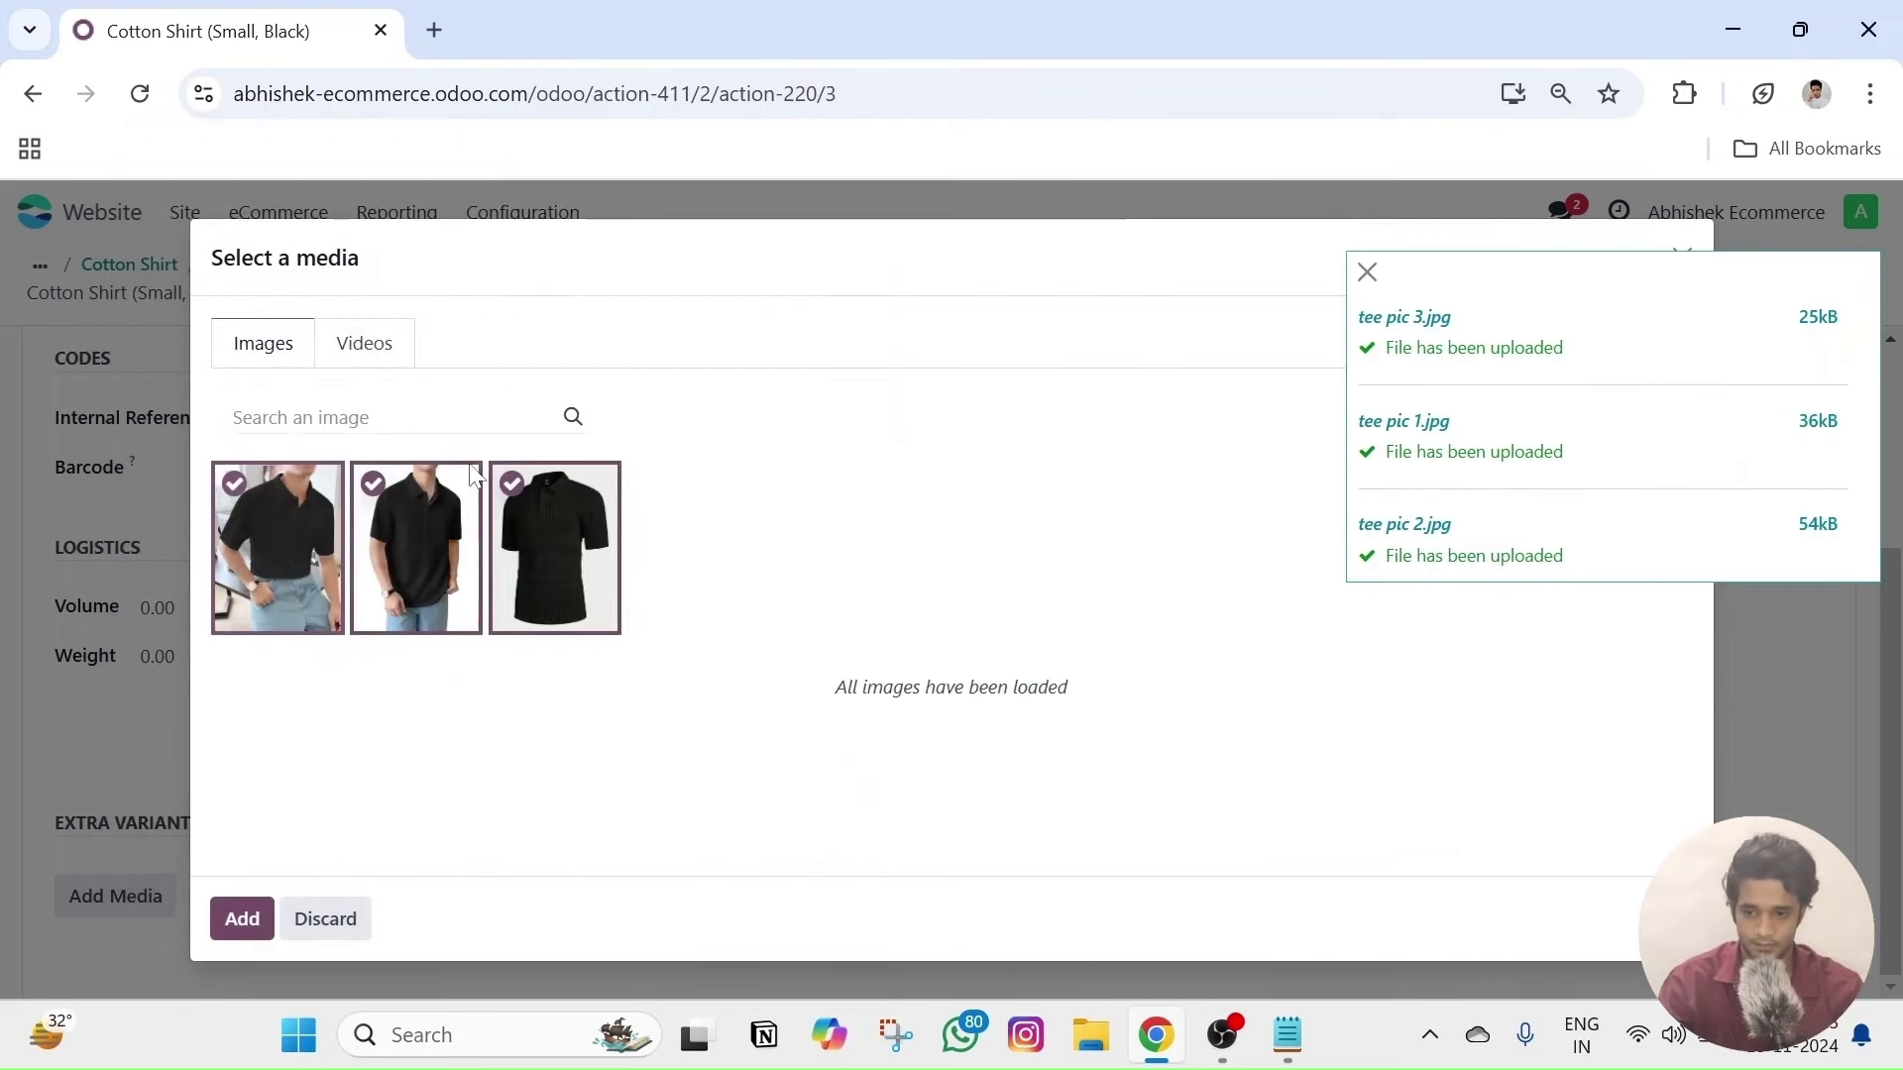
{"action": "left_click", "coordinate": [242, 918]}
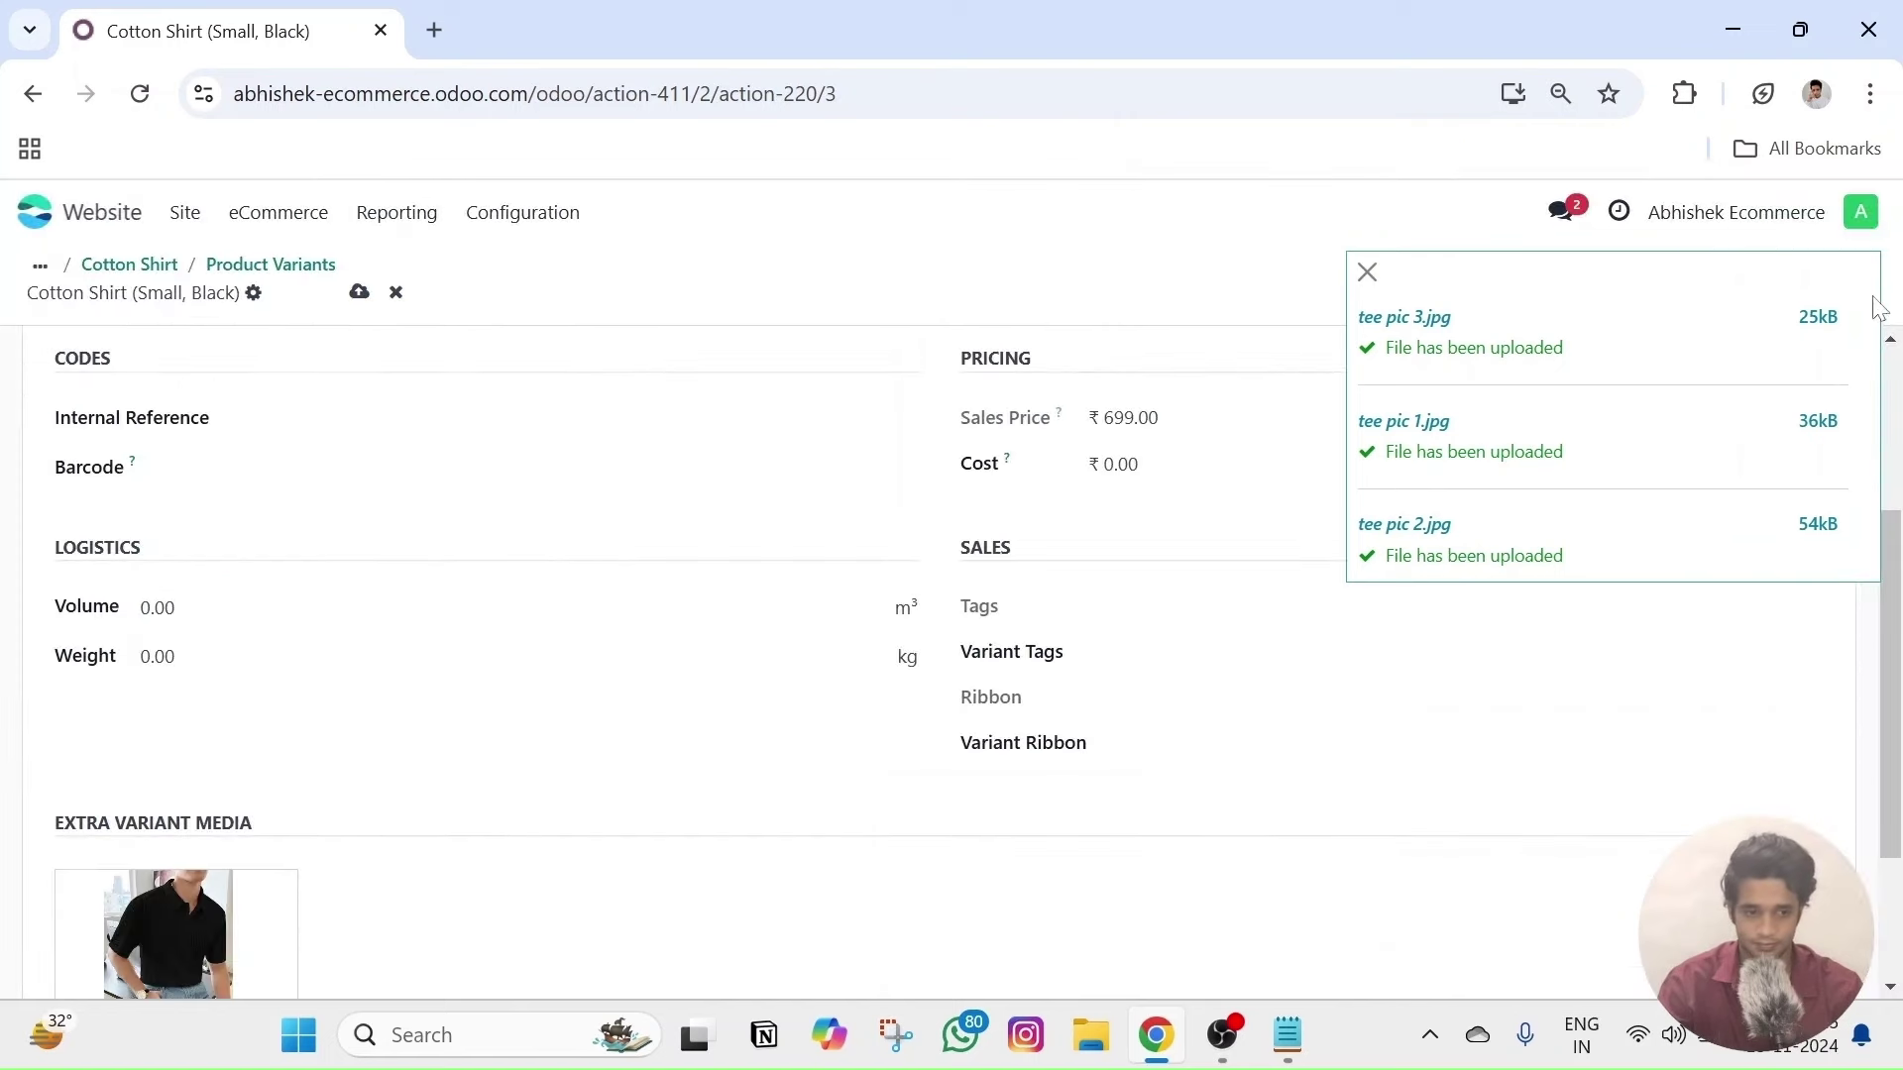
- Advance to the Small, White variant record
{"action": "scroll", "coordinate": [932, 723], "scroll_direction": "down", "scroll_amount": 3}
{"action": "scroll", "coordinate": [901, 715], "scroll_direction": "up", "scroll_amount": 5}
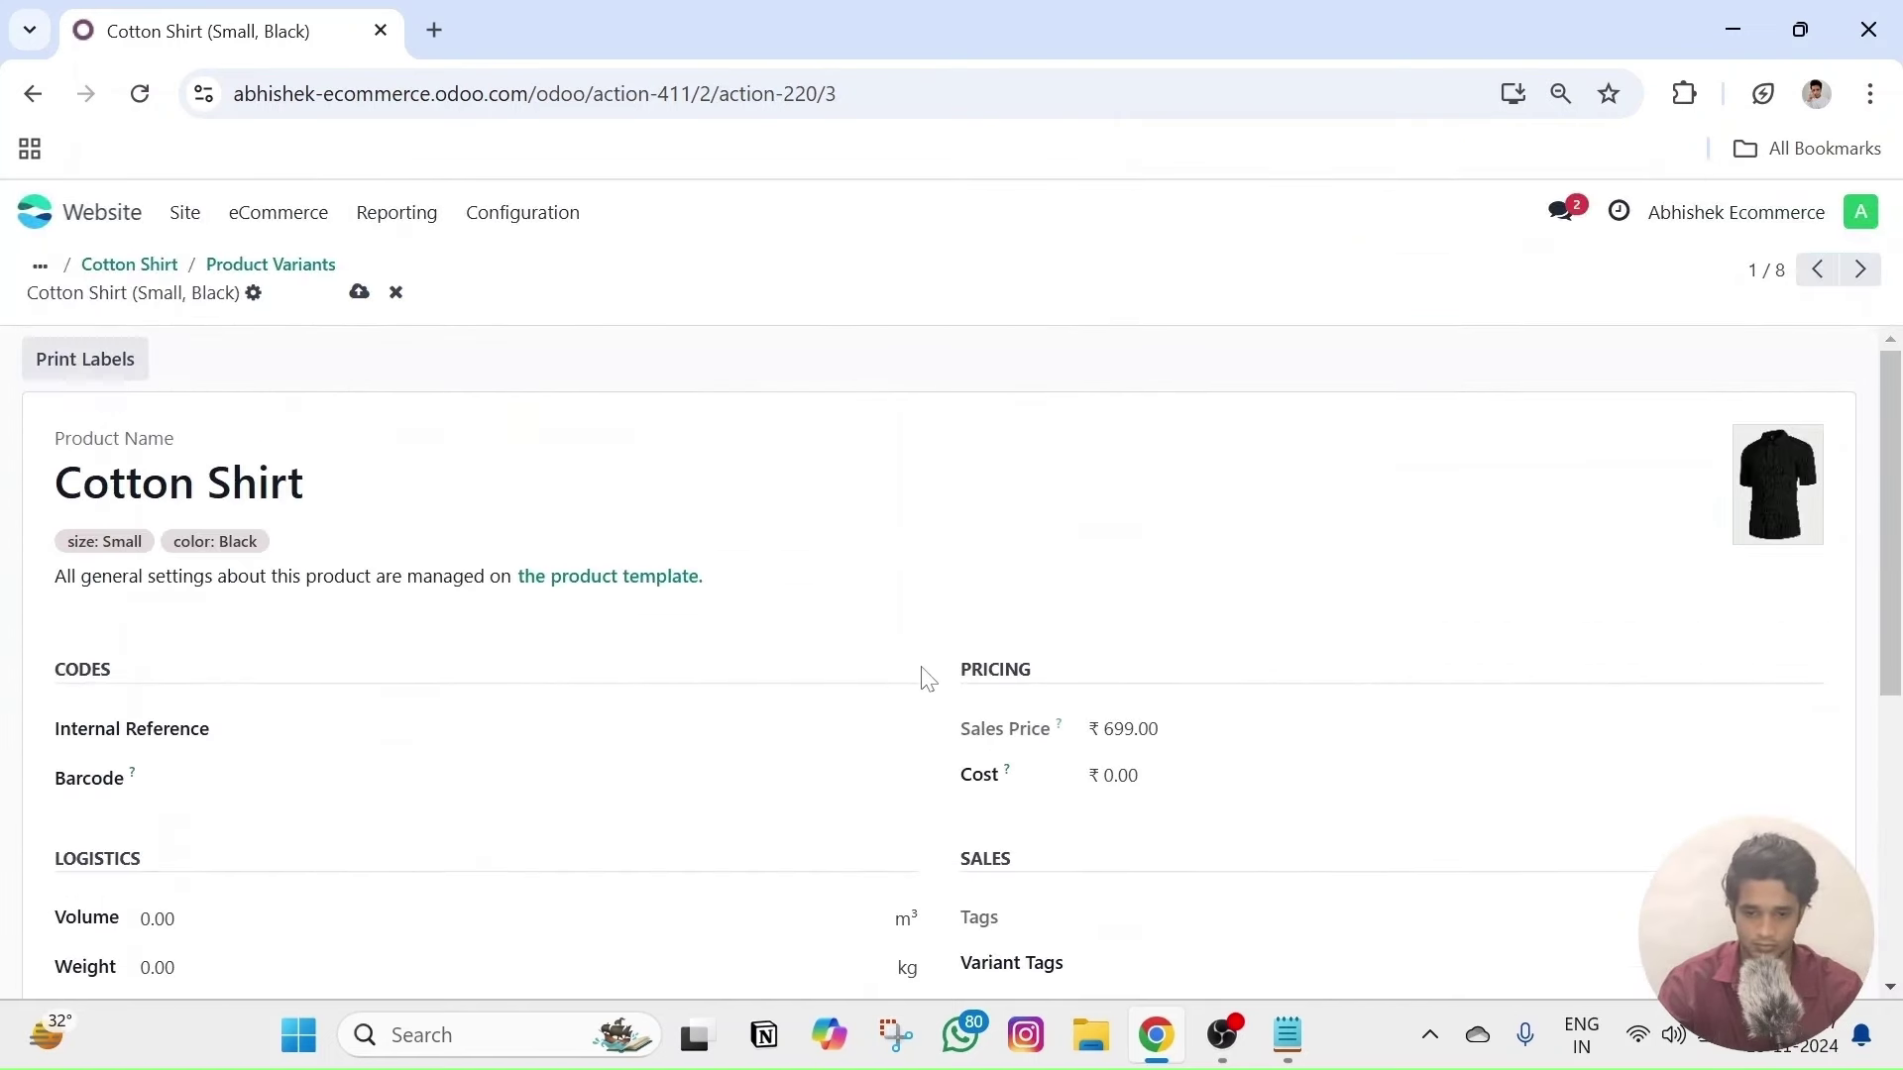
{"action": "left_click", "coordinate": [1861, 269]}
- Upload three photos from the White Tshirt folder and attach them as extra media to the current variant
{"action": "scroll", "coordinate": [535, 753], "scroll_direction": "down", "scroll_amount": 3}
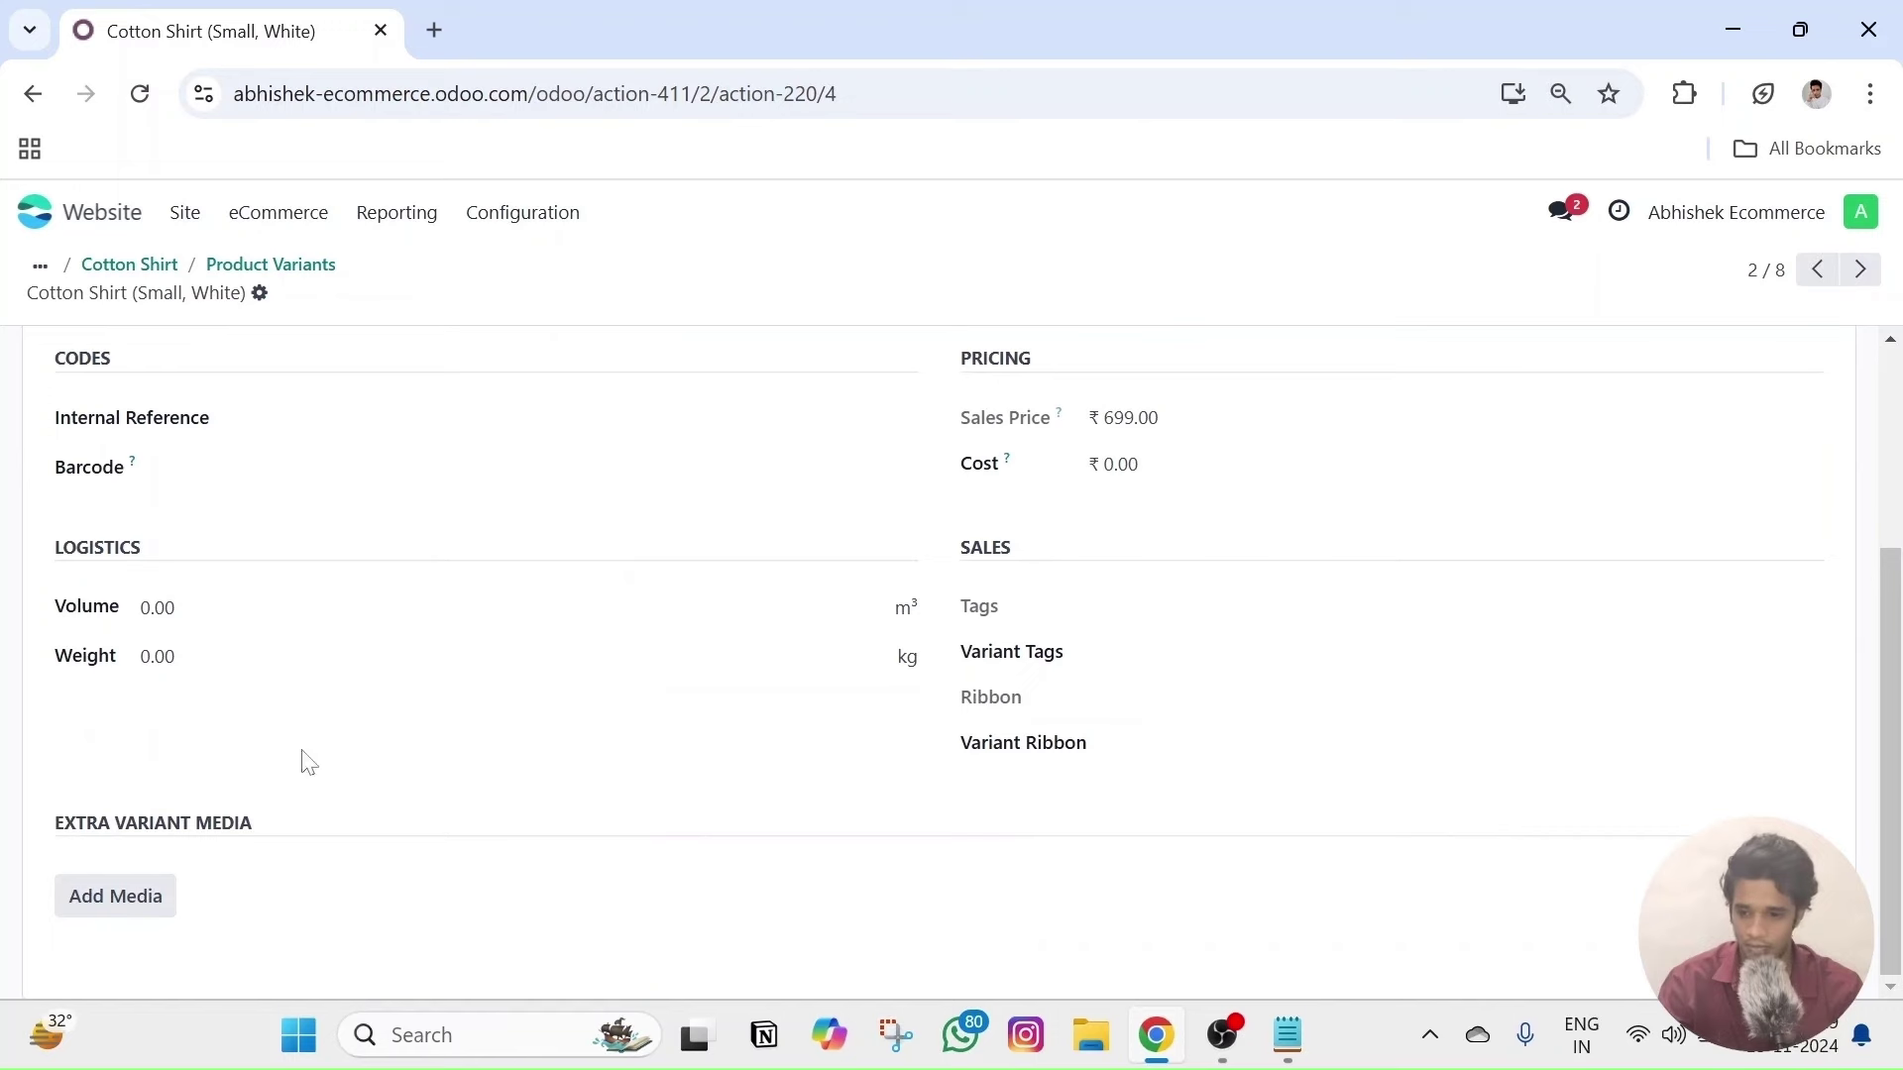
{"action": "left_click", "coordinate": [73, 909]}
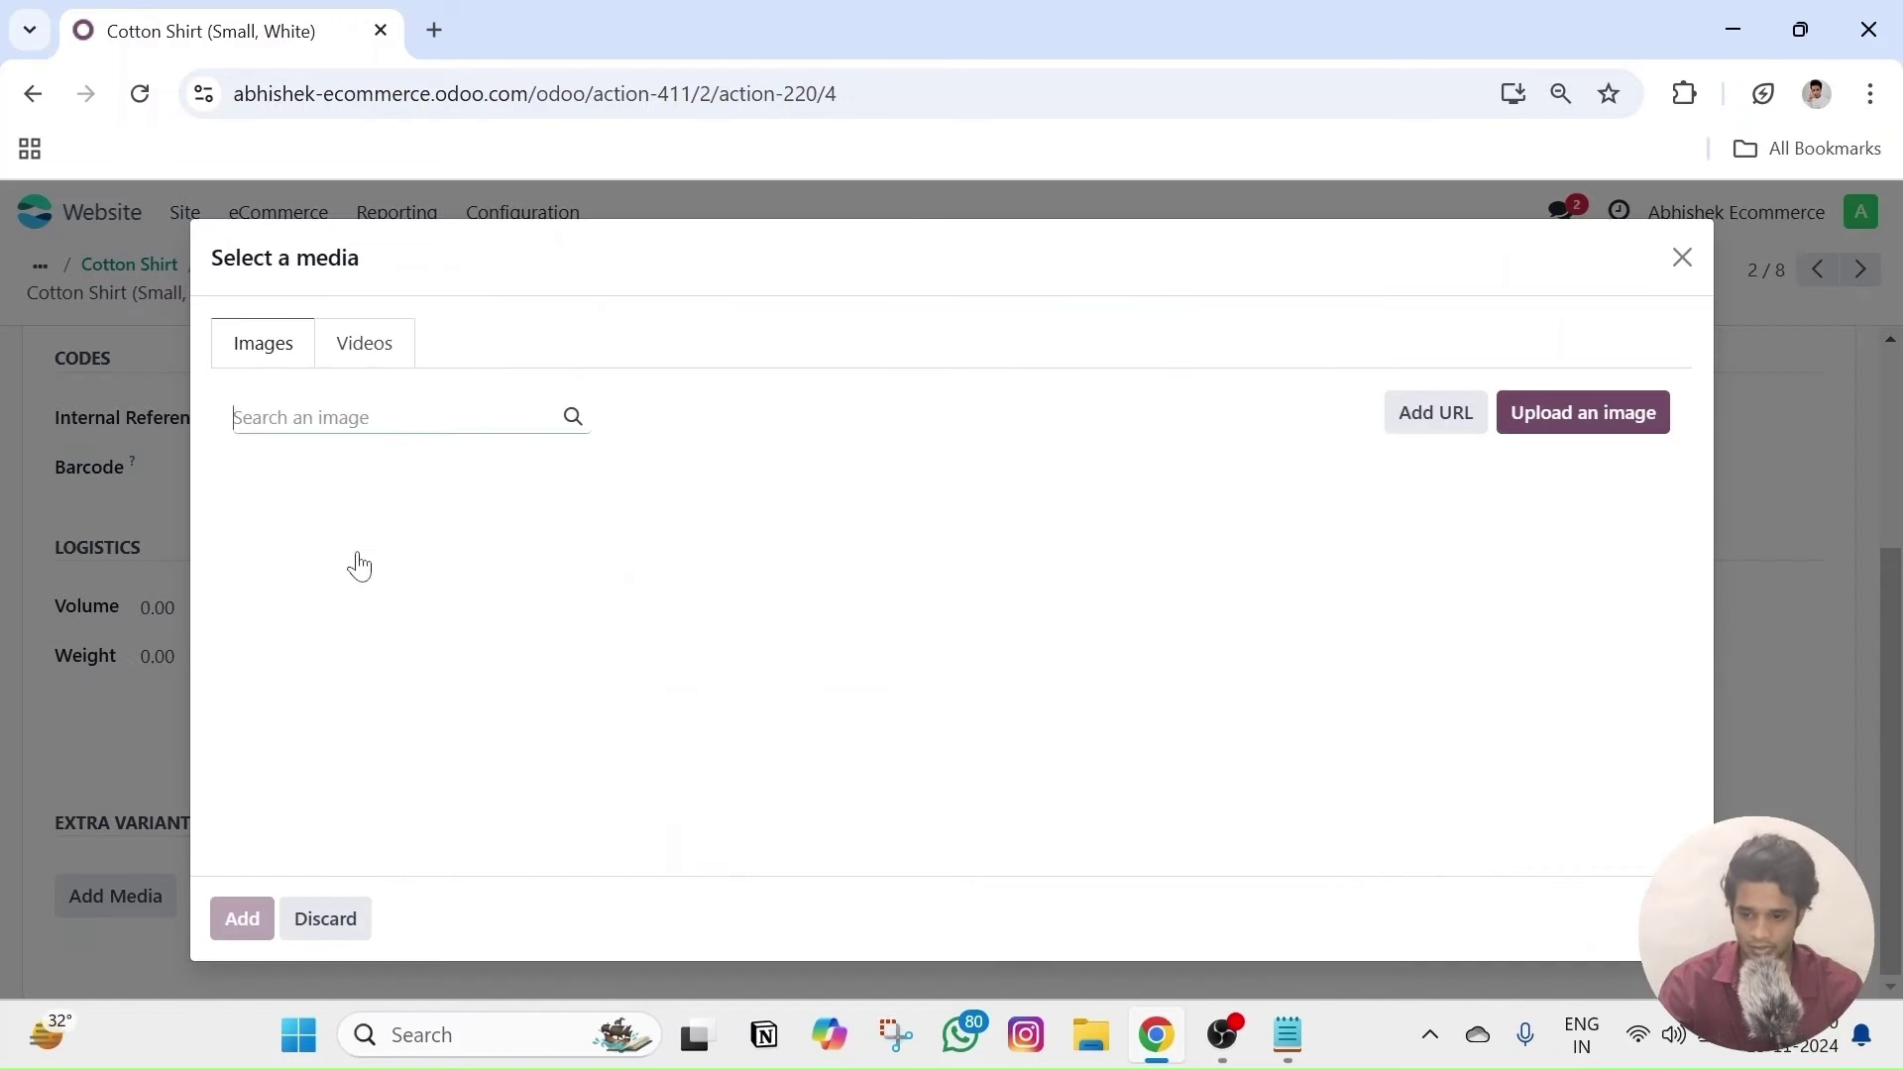
{"action": "left_click", "coordinate": [1622, 424]}
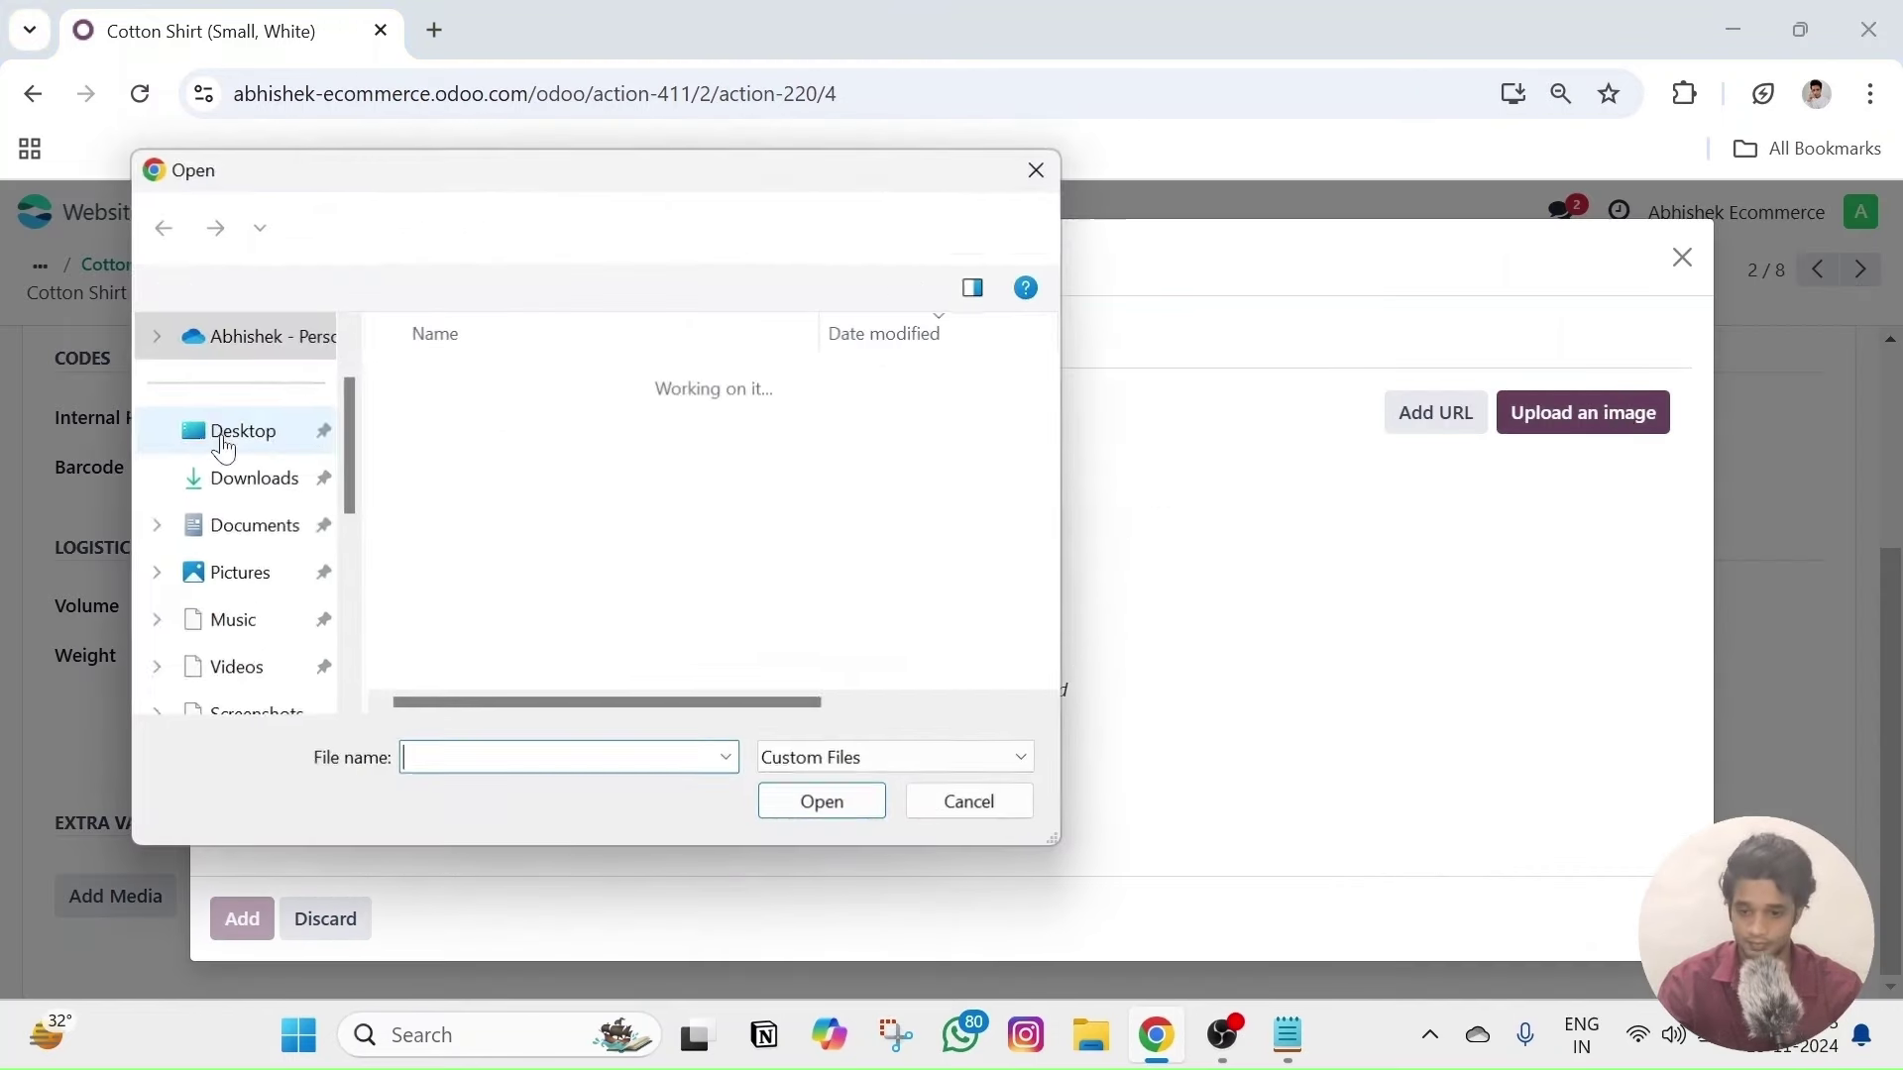
{"action": "left_click", "coordinate": [426, 226]}
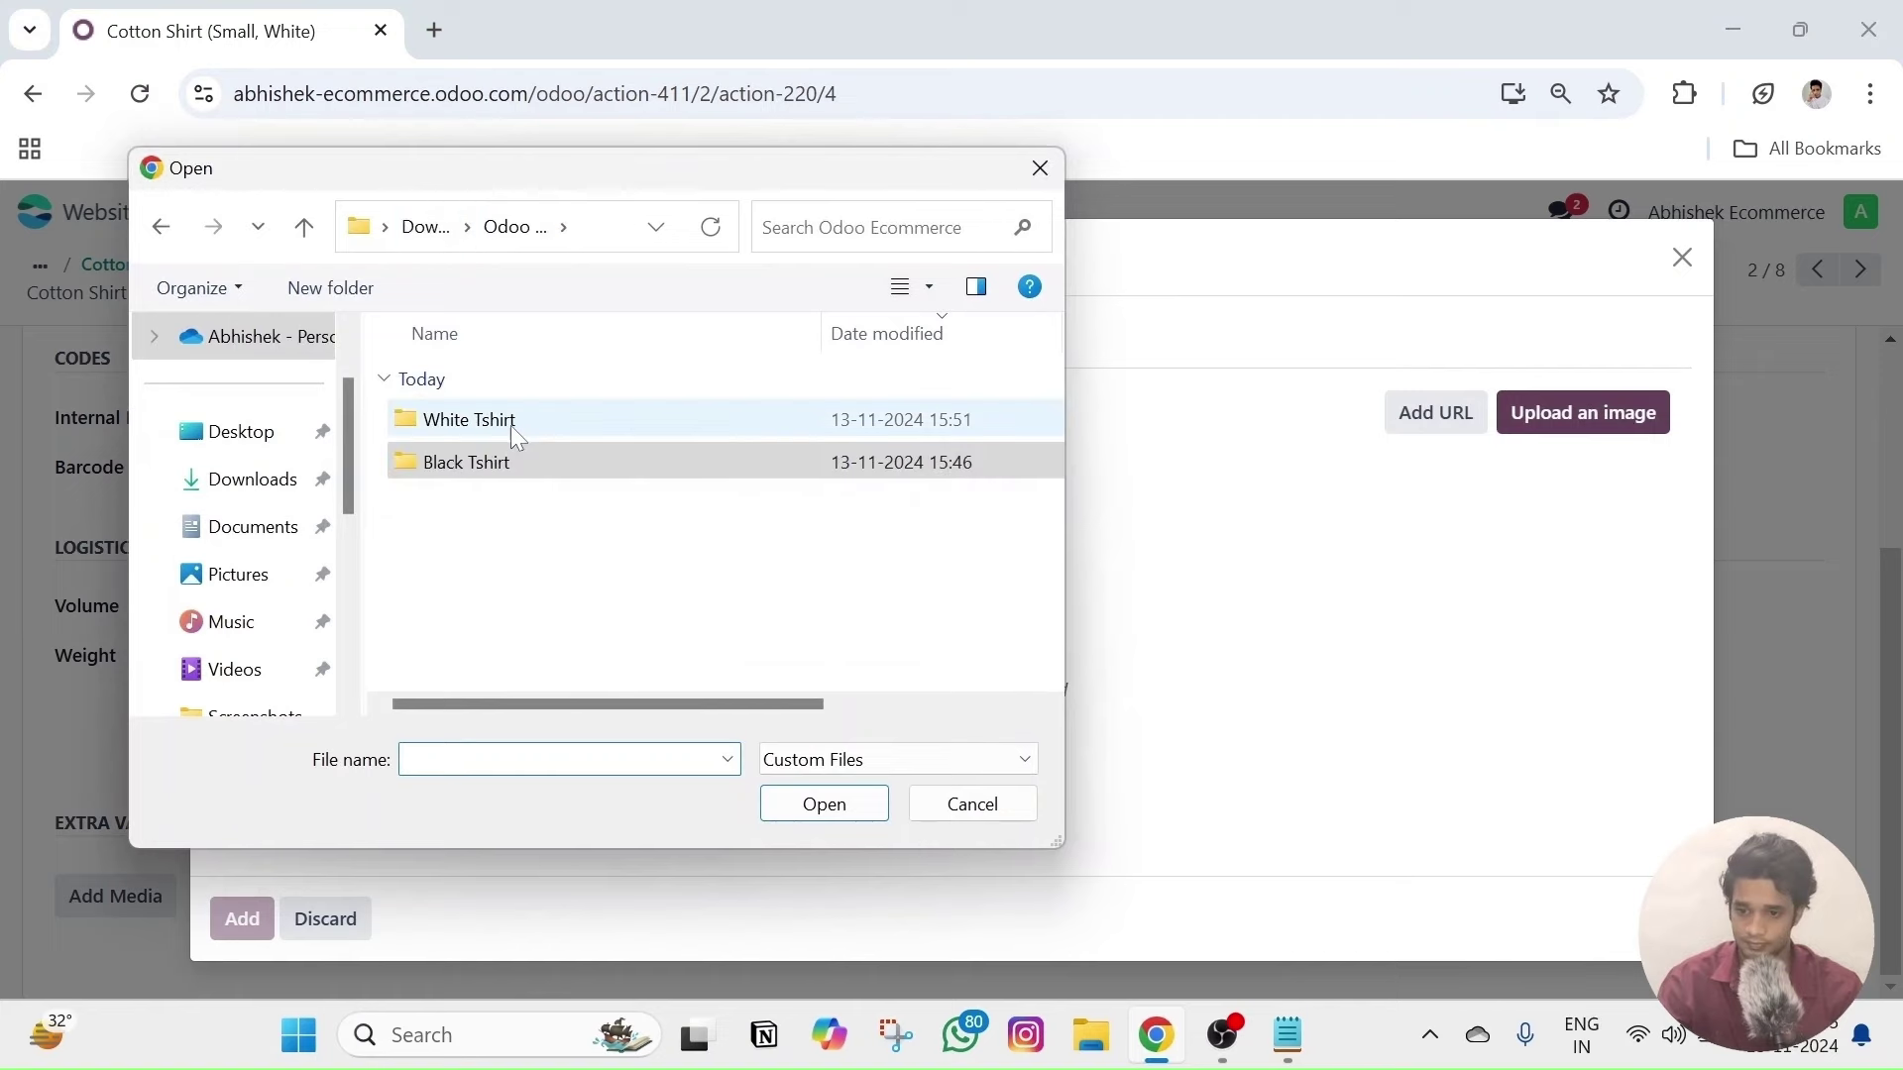
{"action": "double_click", "coordinate": [476, 416]}
{"action": "left_click", "coordinate": [468, 420]}
{"action": "left_click", "coordinate": [466, 505], "text": "shift"}
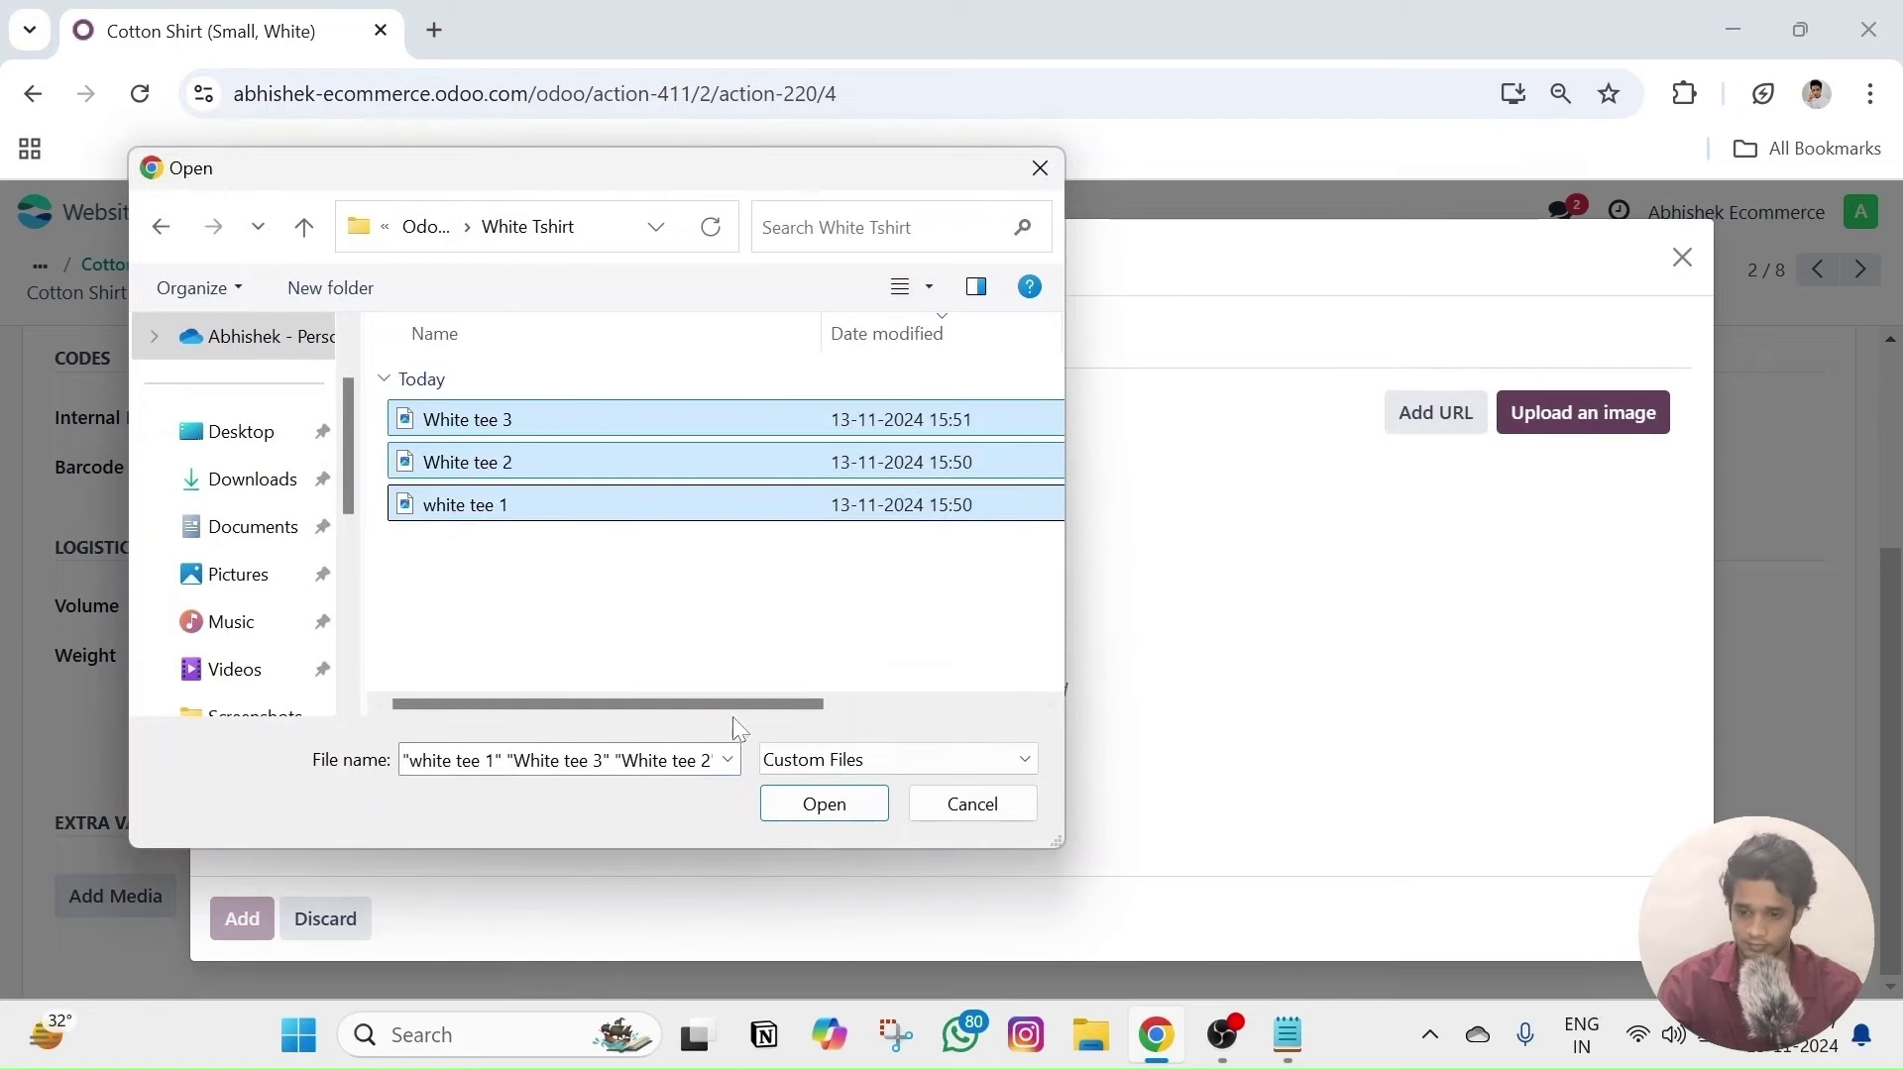
{"action": "left_click", "coordinate": [793, 804]}
{"action": "left_click", "coordinate": [265, 941]}
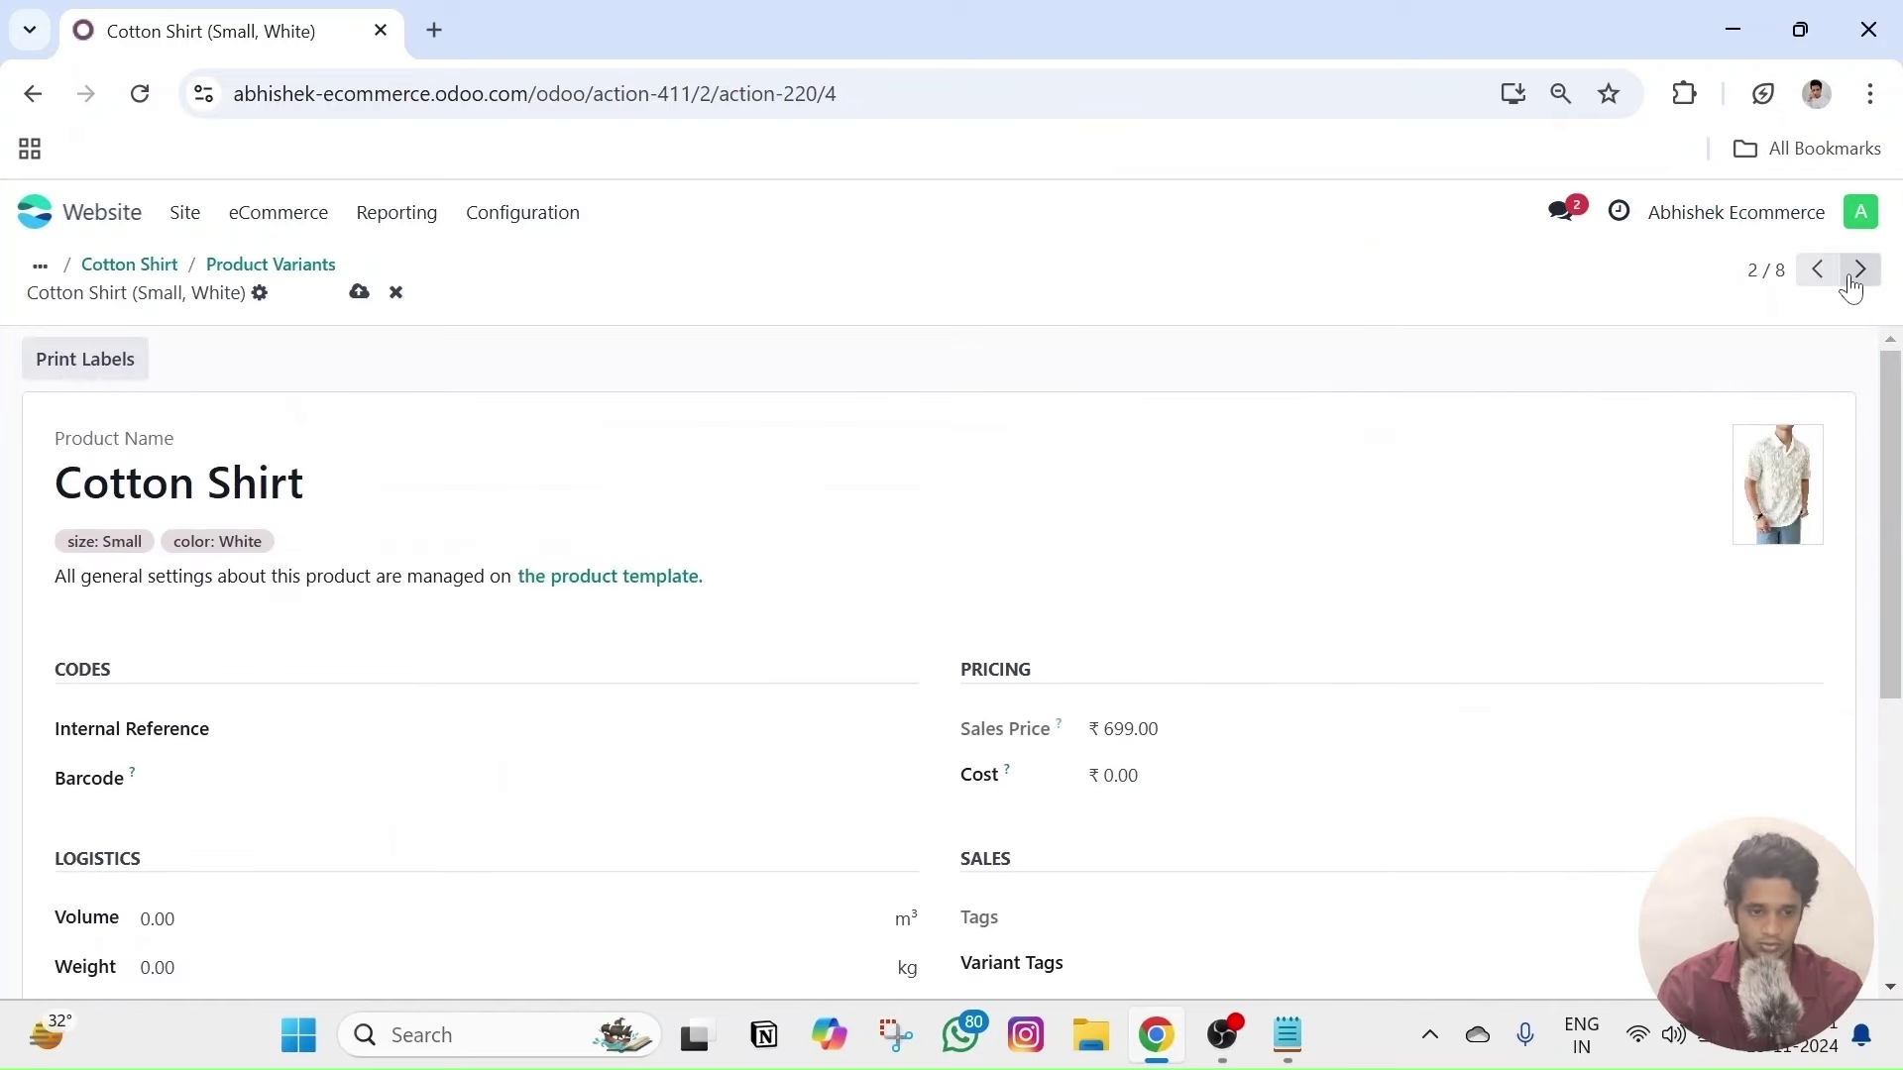
- Attach three black shirt photos as extra media to the Medium, Black variant
{"action": "left_click", "coordinate": [1858, 272]}
{"action": "scroll", "coordinate": [919, 656], "scroll_direction": "down", "scroll_amount": 3}
{"action": "left_click", "coordinate": [140, 894]}
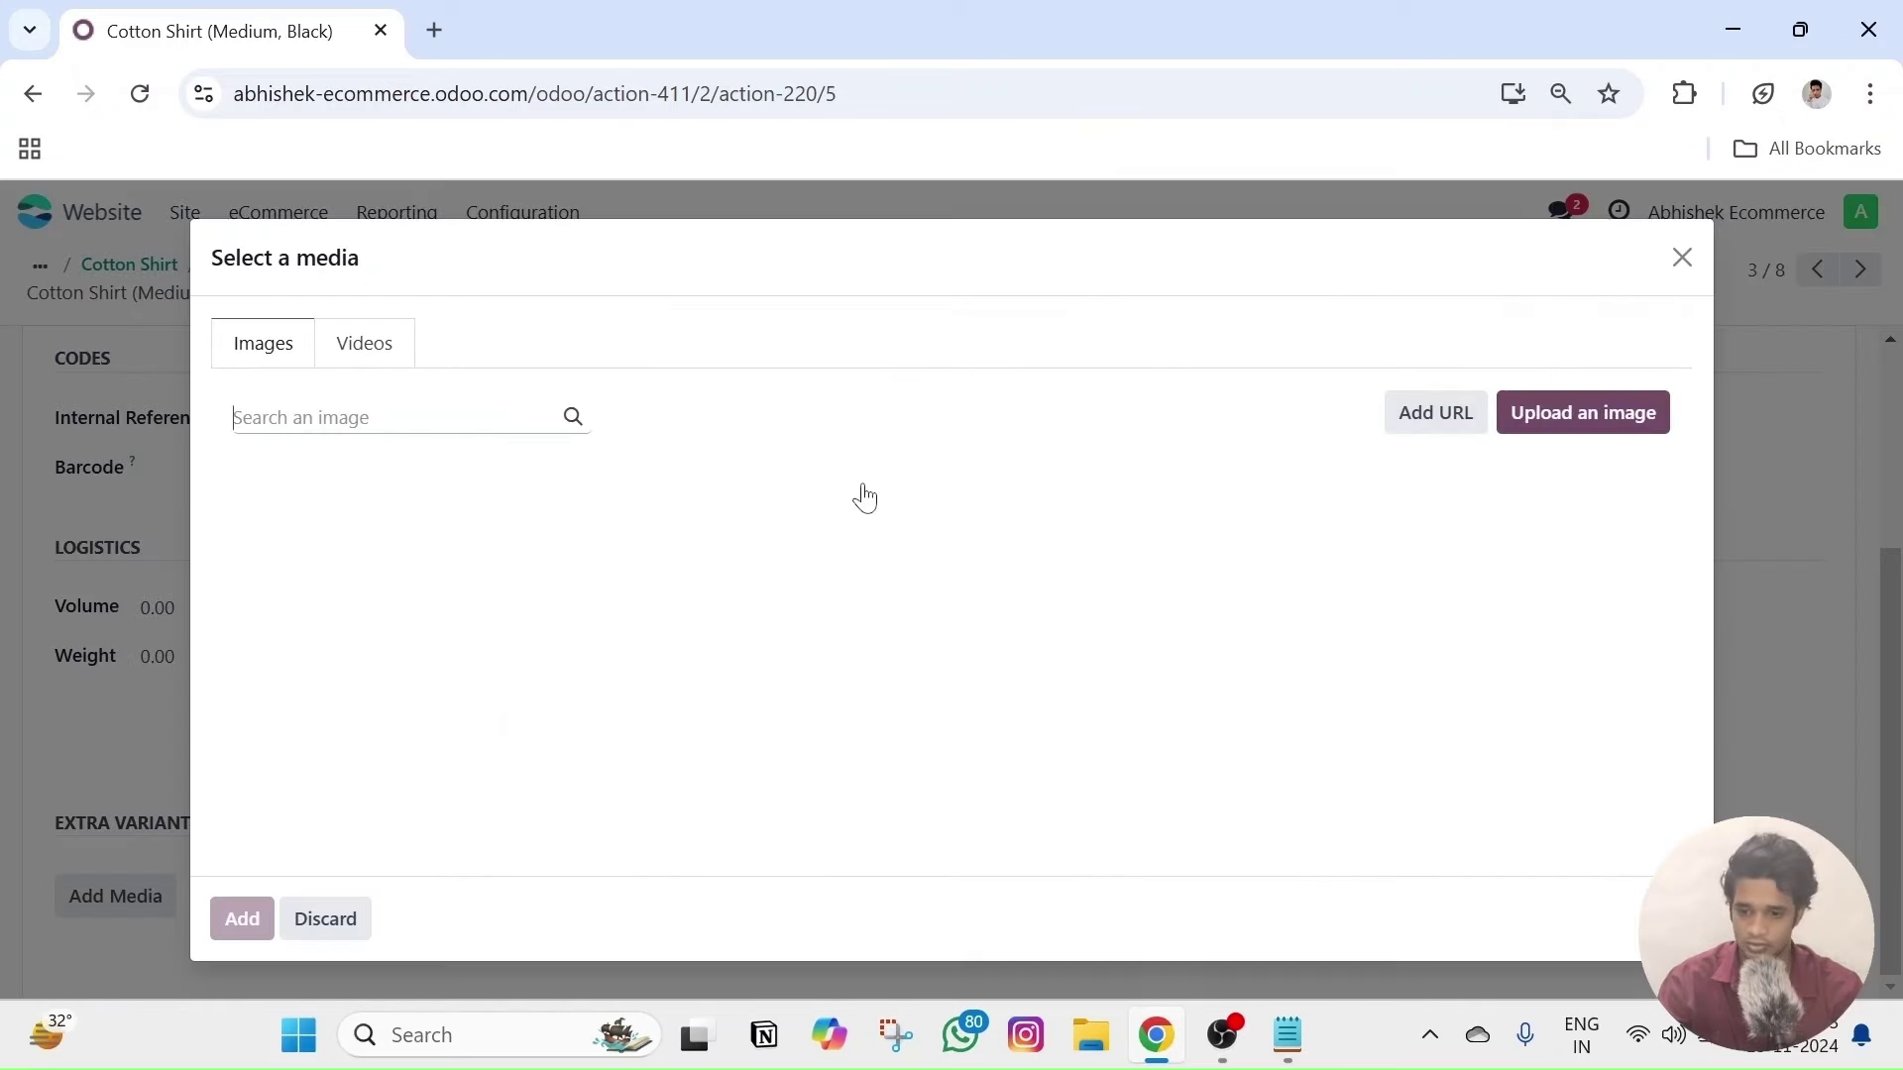
{"action": "left_click", "coordinate": [731, 563]}
{"action": "left_click", "coordinate": [1031, 570]}
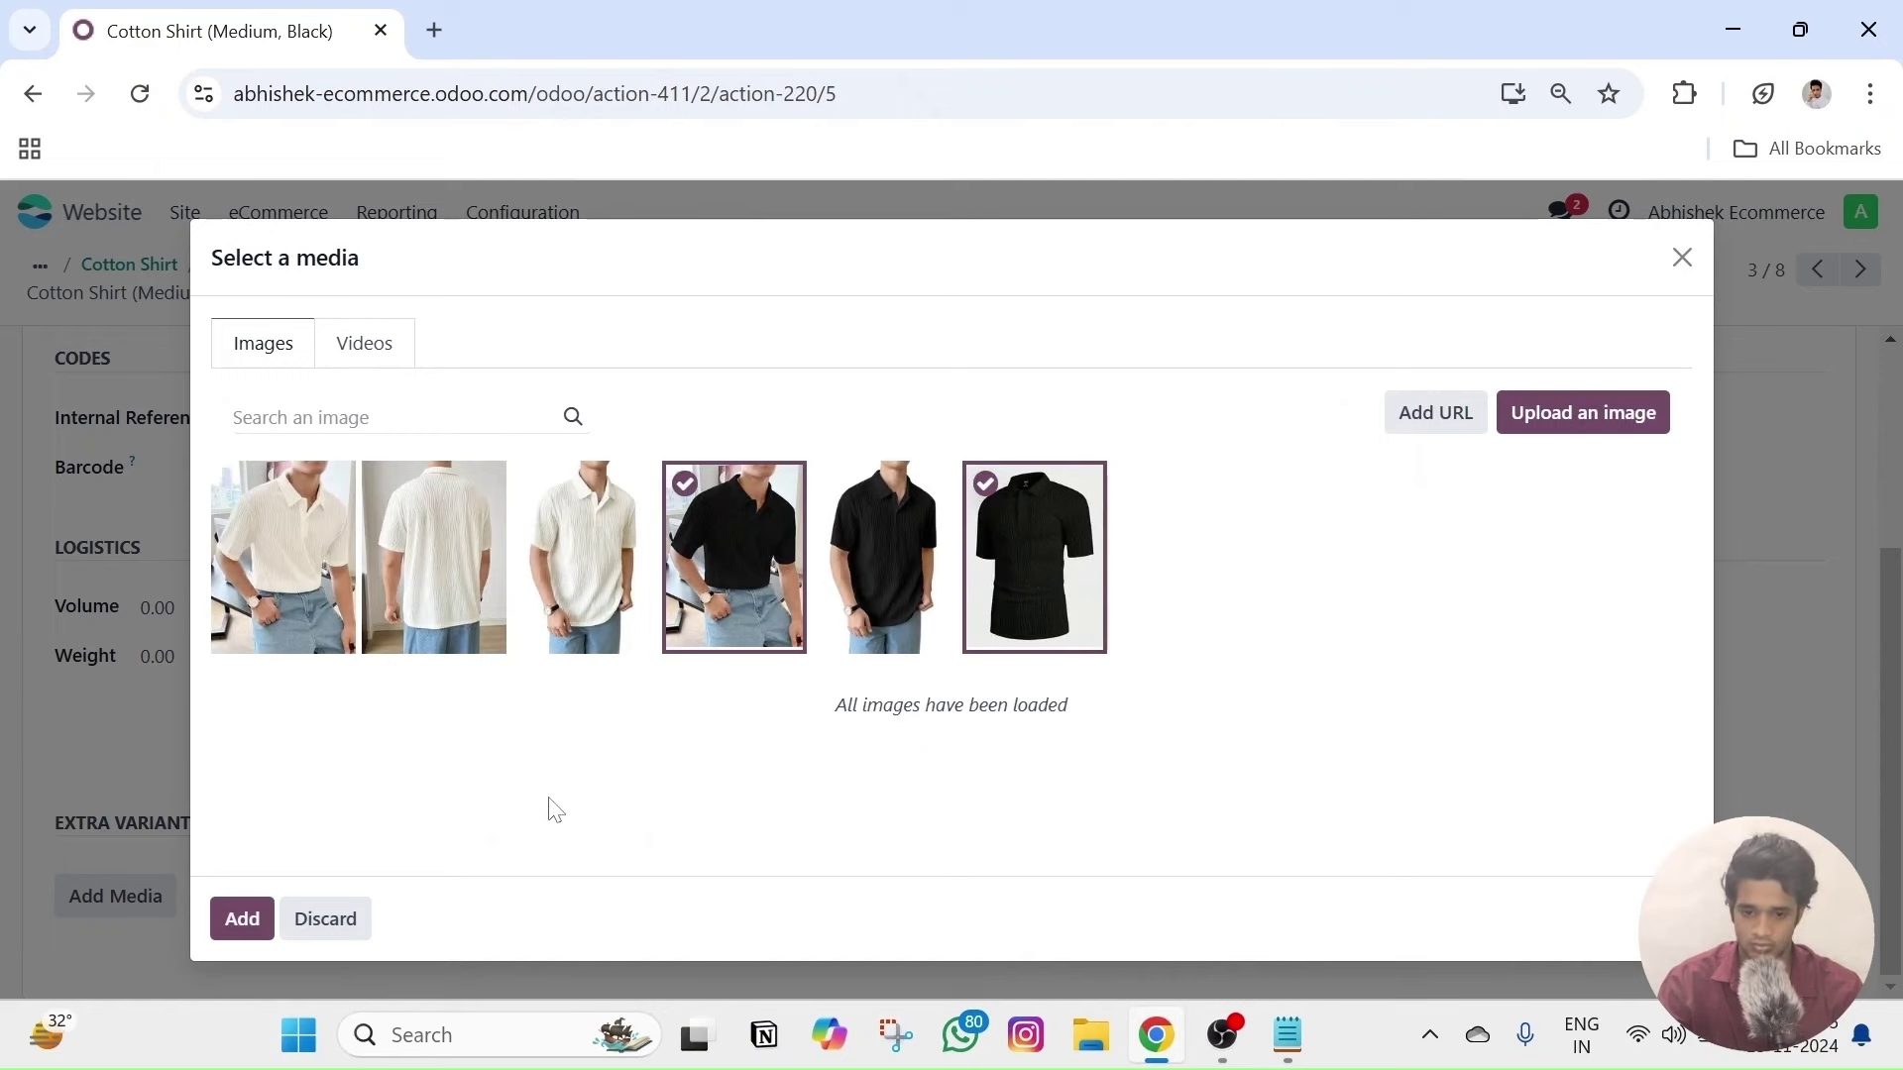
{"action": "left_click", "coordinate": [884, 595]}
{"action": "left_click", "coordinate": [226, 920]}
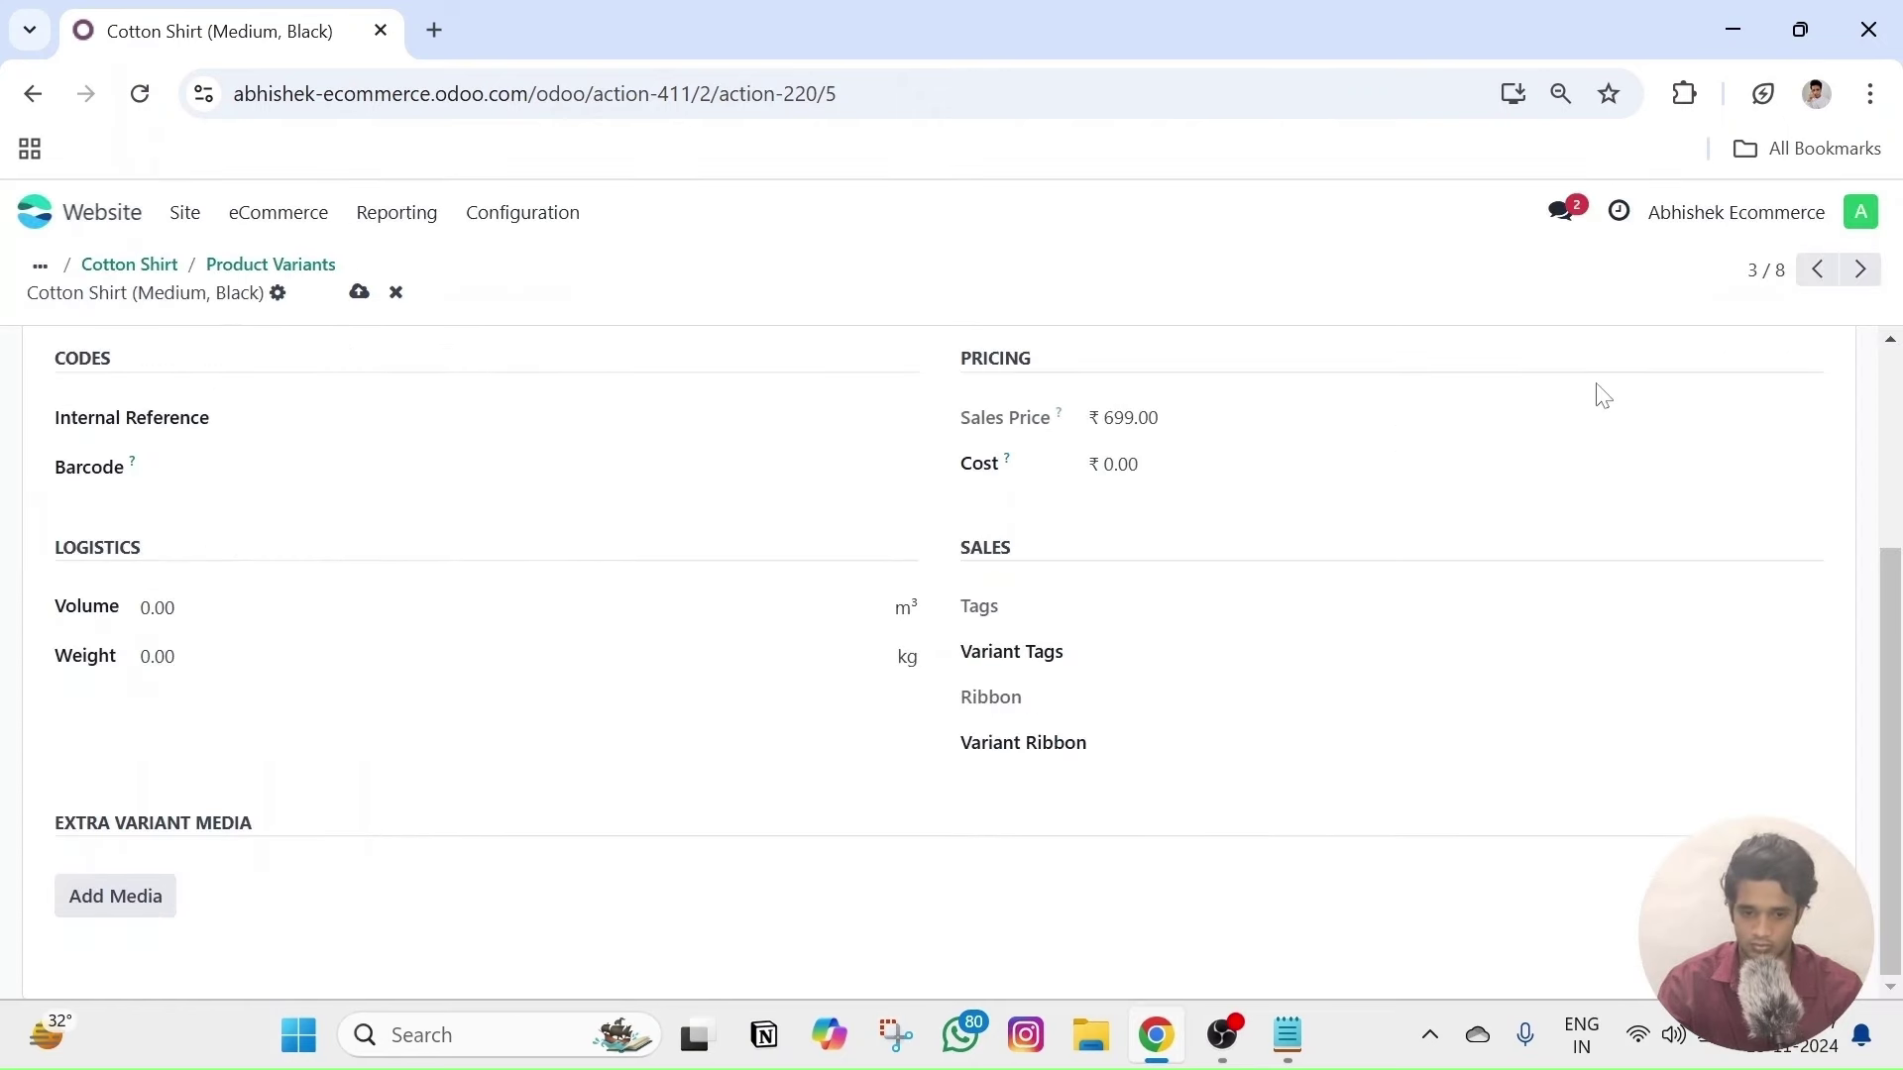
- Attach three white shirt photos as extra media to the Medium, White variant
{"action": "left_click", "coordinate": [1860, 271]}
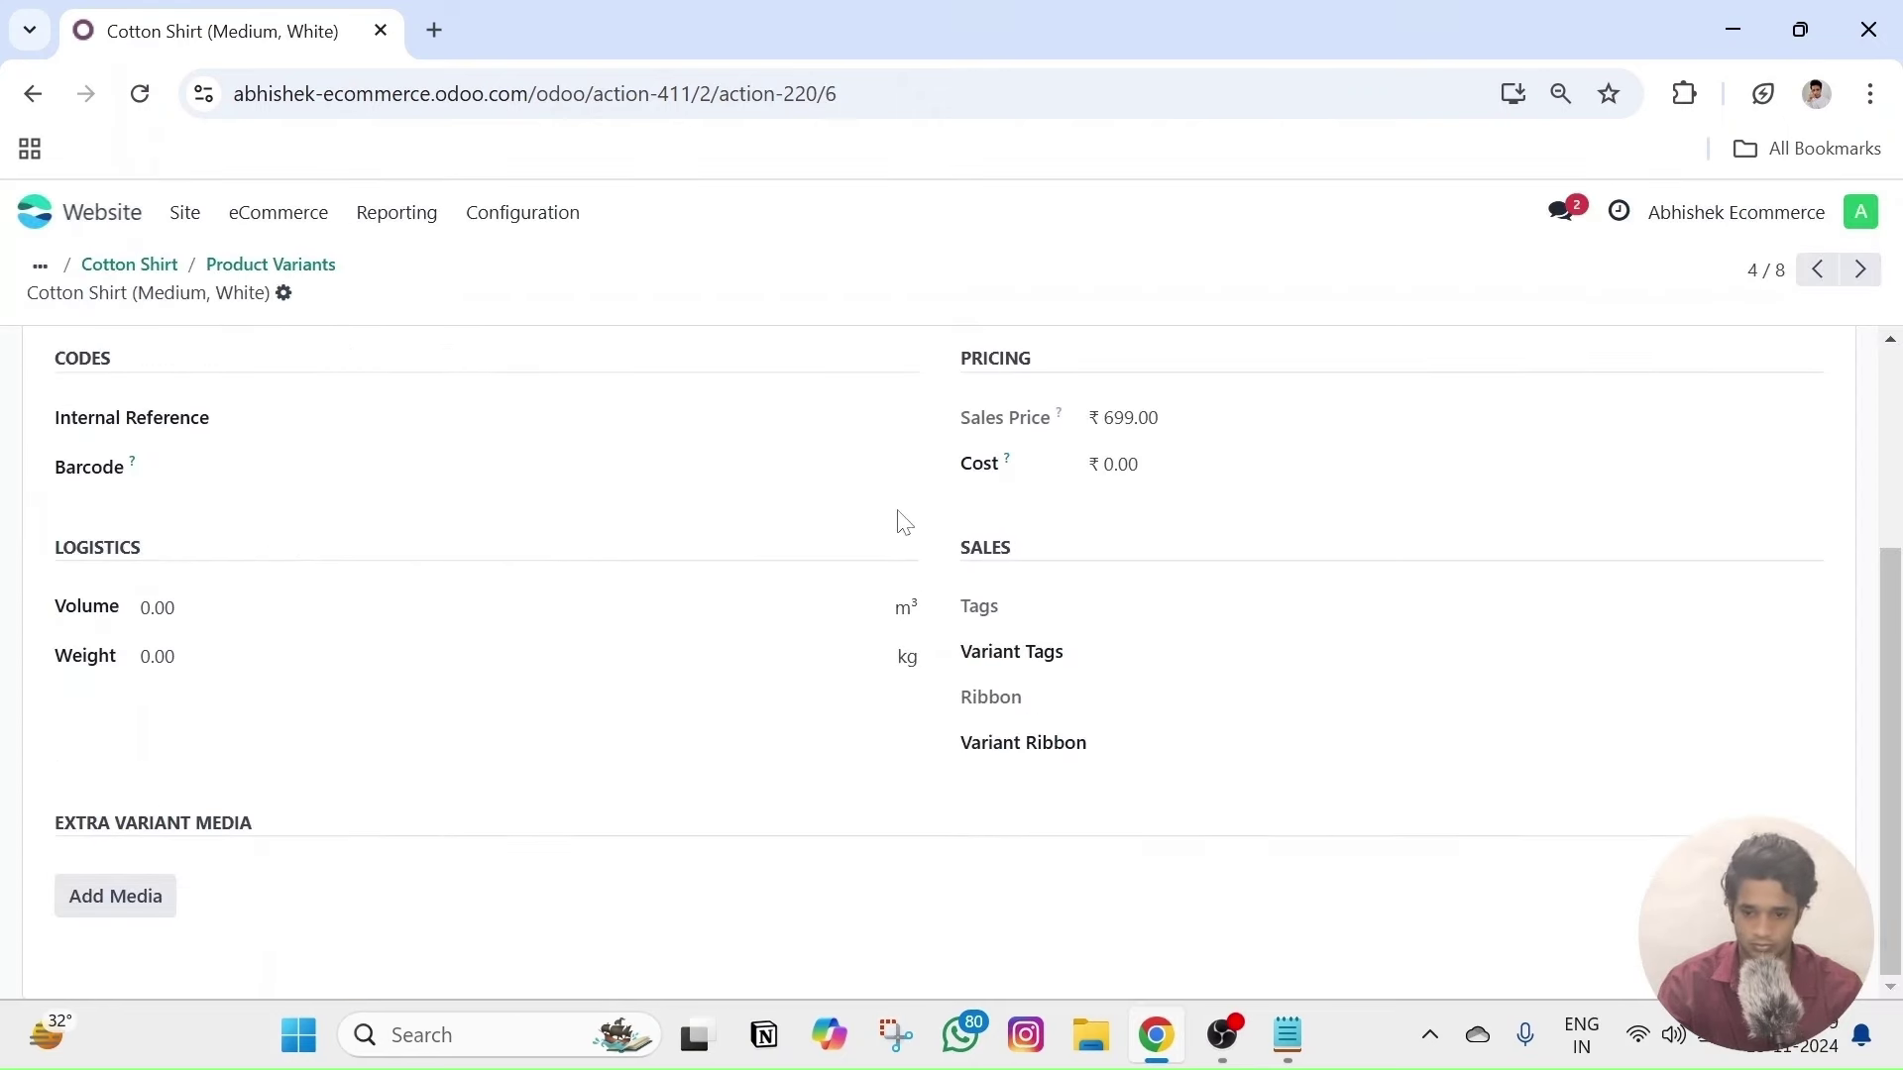
{"action": "left_click", "coordinate": [94, 904]}
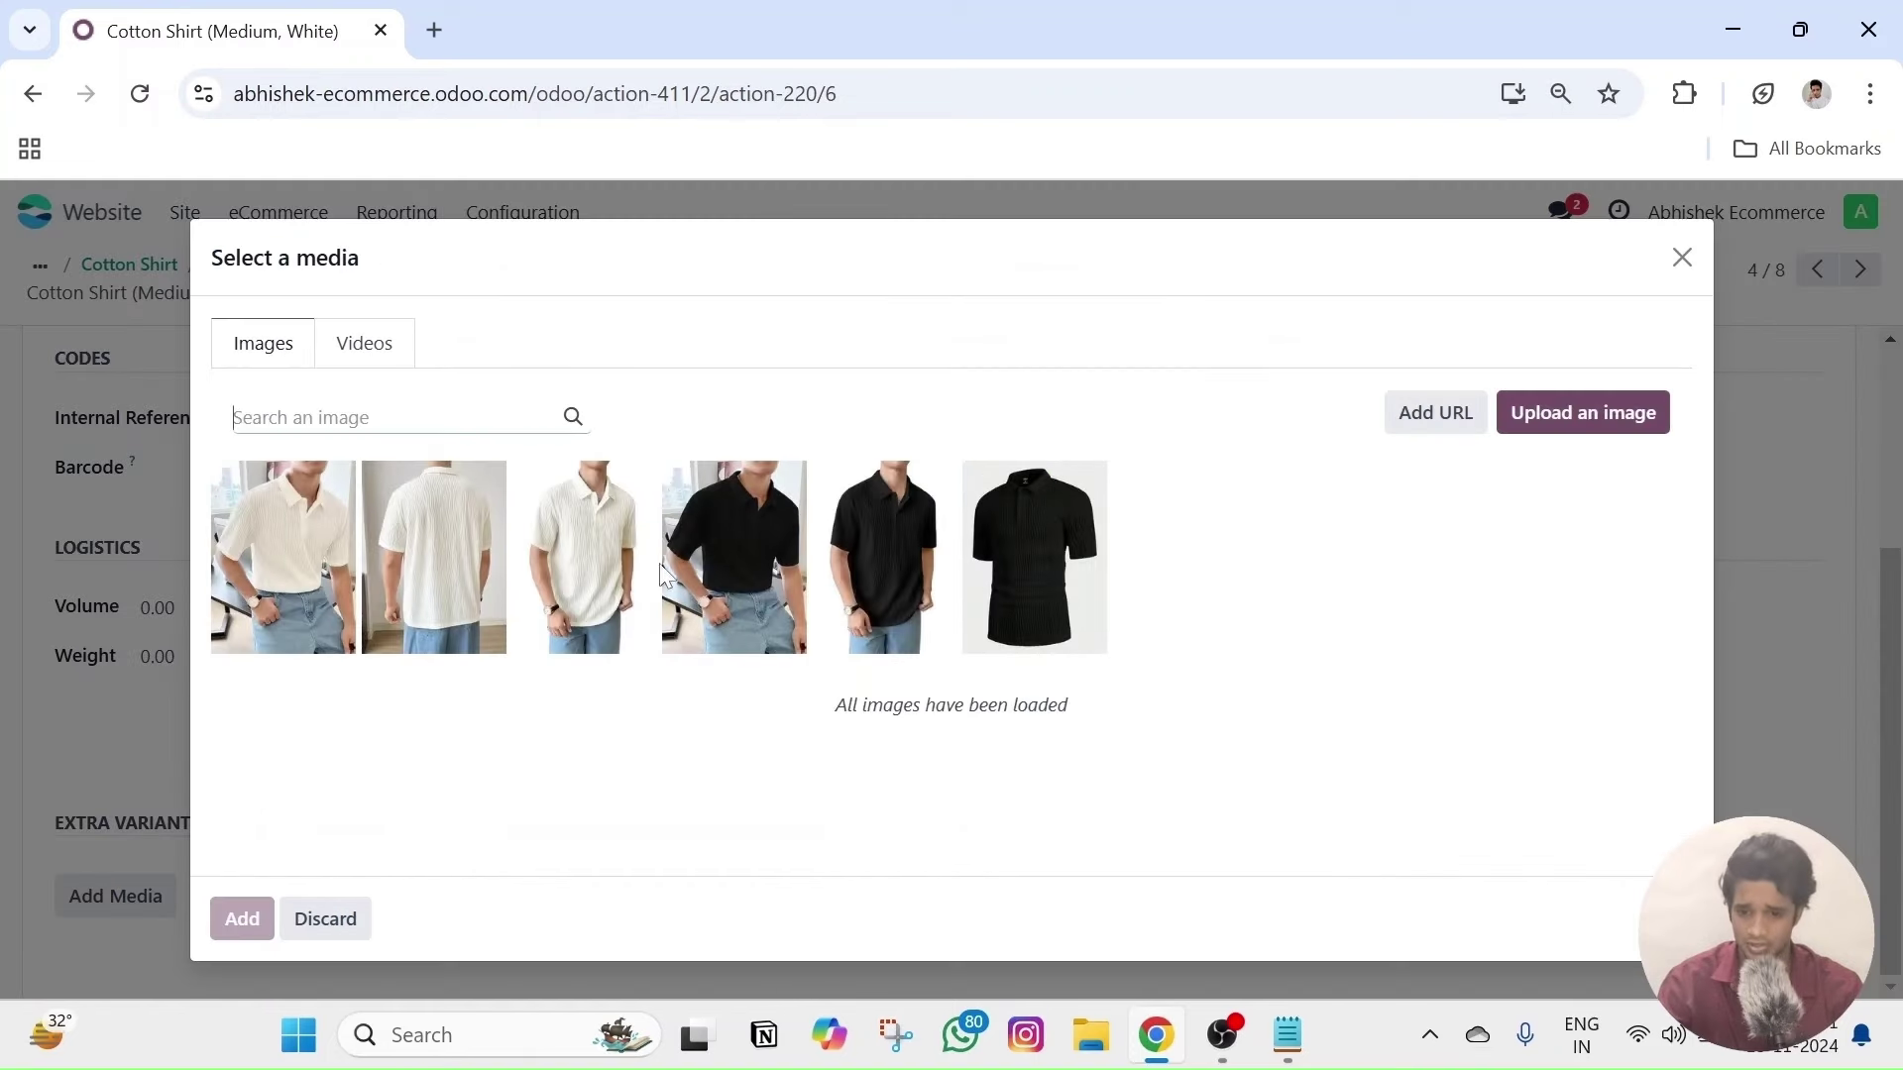
{"action": "left_click", "coordinate": [342, 580]}
{"action": "left_click", "coordinate": [436, 574]}
{"action": "left_click", "coordinate": [575, 570]}
{"action": "left_click", "coordinate": [242, 919]}
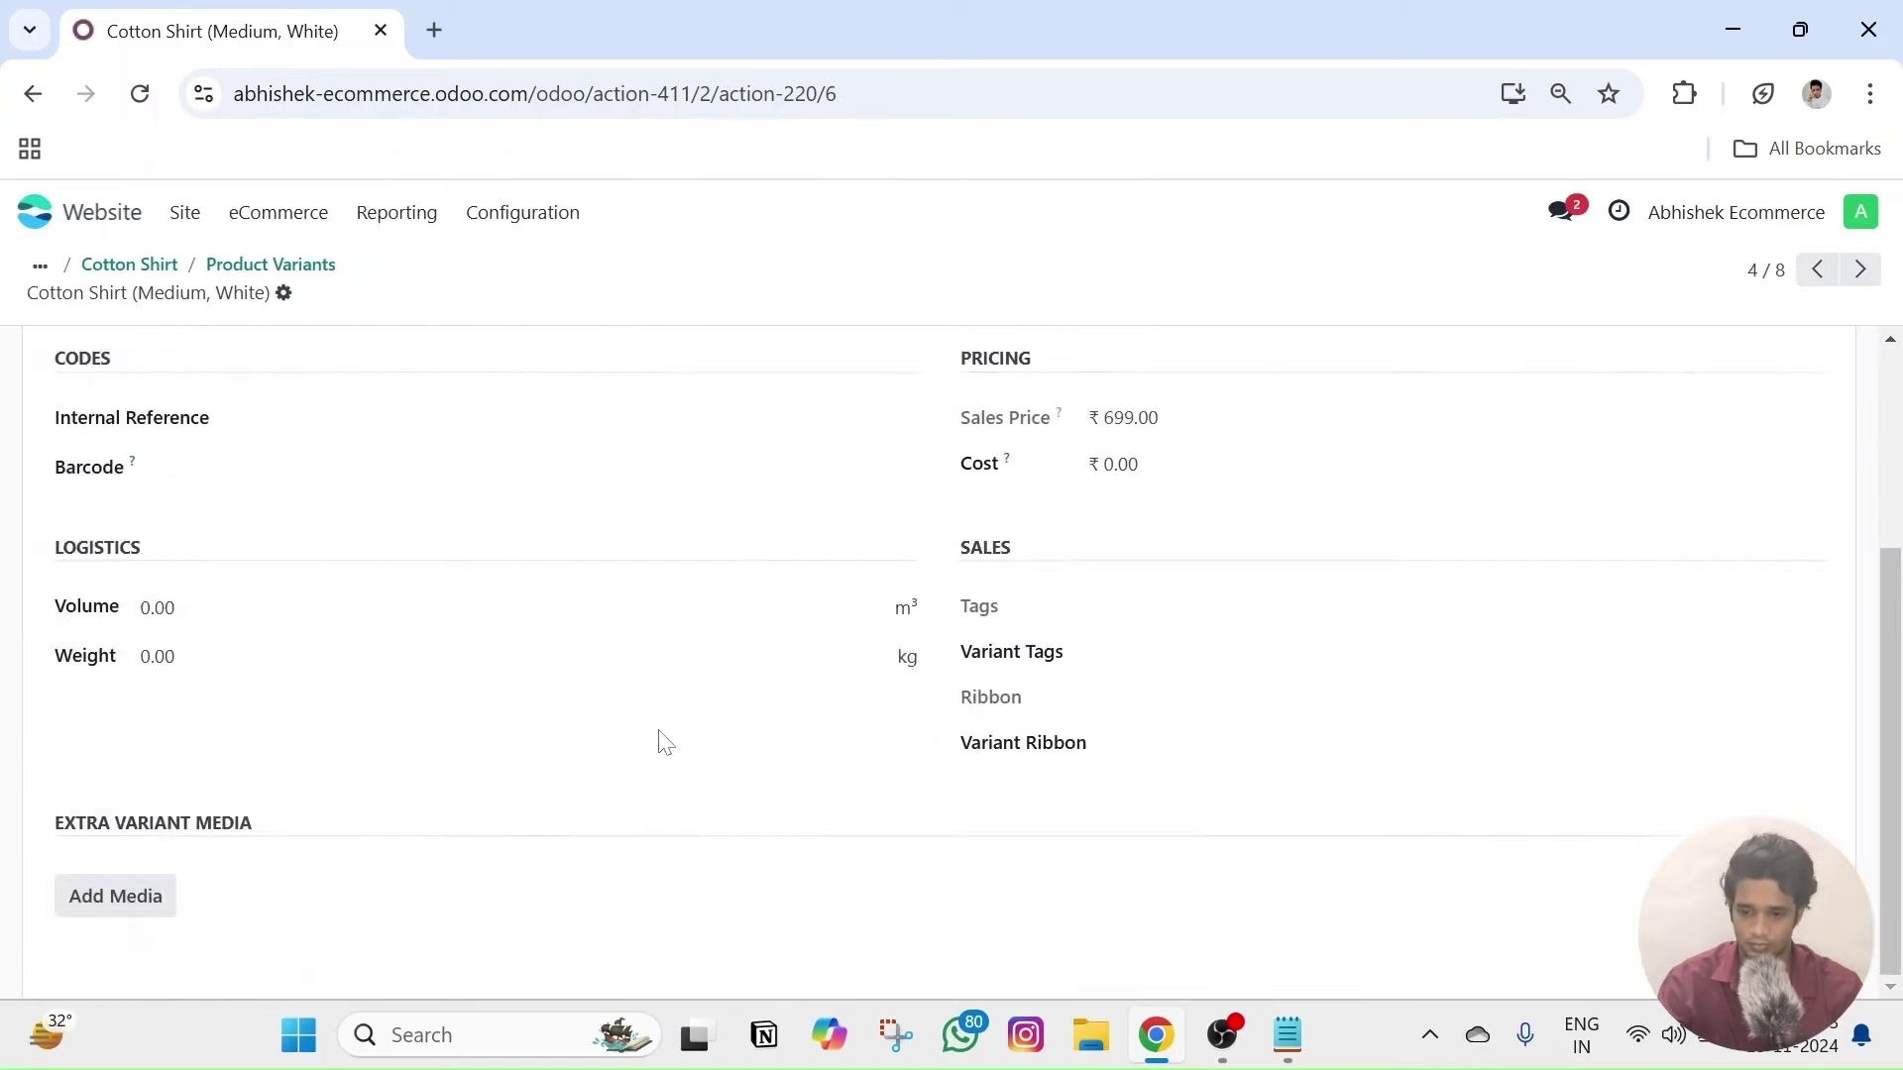
- On the Large, Black variant, attach three white shirt photos as extra media
{"action": "scroll", "coordinate": [1725, 437], "scroll_direction": "up", "scroll_amount": 3}
{"action": "left_click", "coordinate": [1860, 270]}
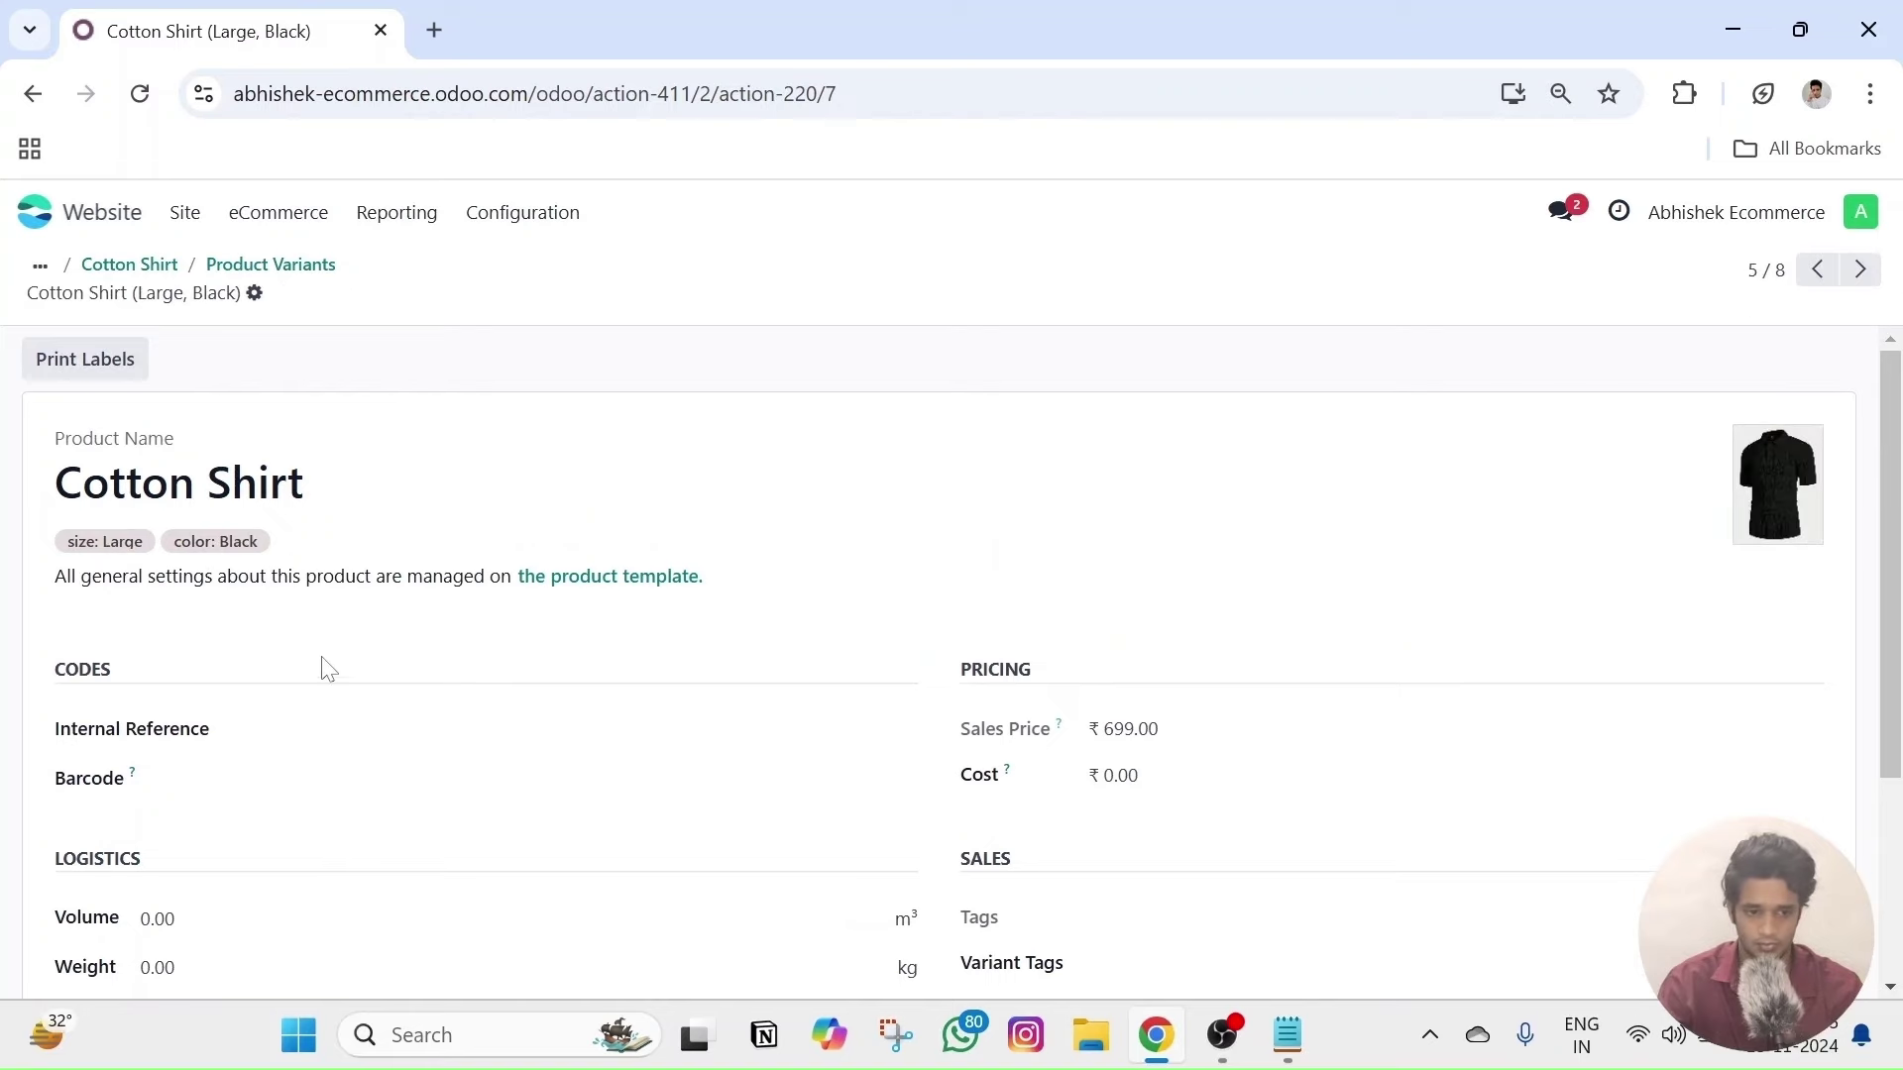
{"action": "scroll", "coordinate": [340, 659], "scroll_direction": "down", "scroll_amount": 3}
{"action": "left_click", "coordinate": [102, 895]}
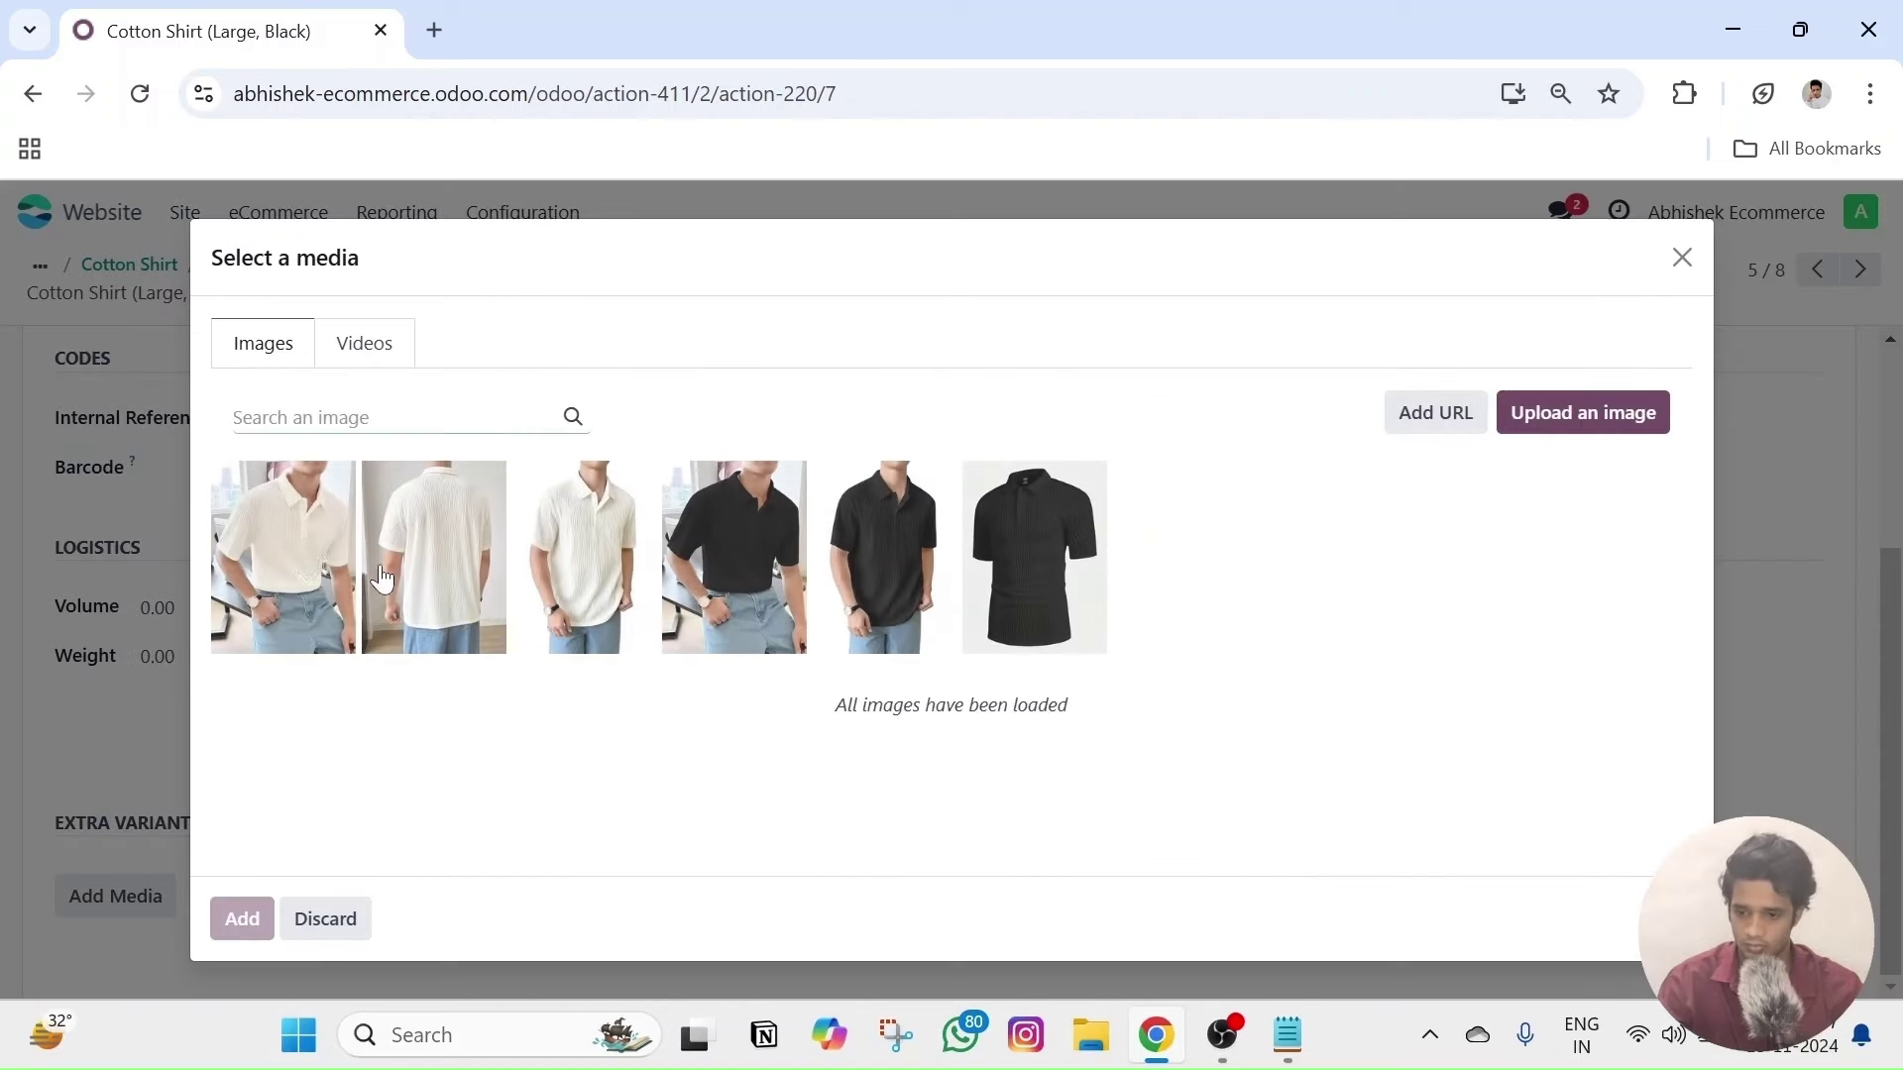
{"action": "left_click", "coordinate": [287, 564]}
{"action": "left_click", "coordinate": [437, 565]}
{"action": "left_click", "coordinate": [570, 580]}
{"action": "left_click", "coordinate": [242, 919]}
- Add three black shirt photos to Large, Black and delete the three mistakenly added white photos
{"action": "scroll", "coordinate": [479, 687], "scroll_direction": "down", "scroll_amount": 5}
{"action": "scroll", "coordinate": [473, 698], "scroll_direction": "up", "scroll_amount": 5}
{"action": "scroll", "coordinate": [473, 698], "scroll_direction": "down", "scroll_amount": 5}
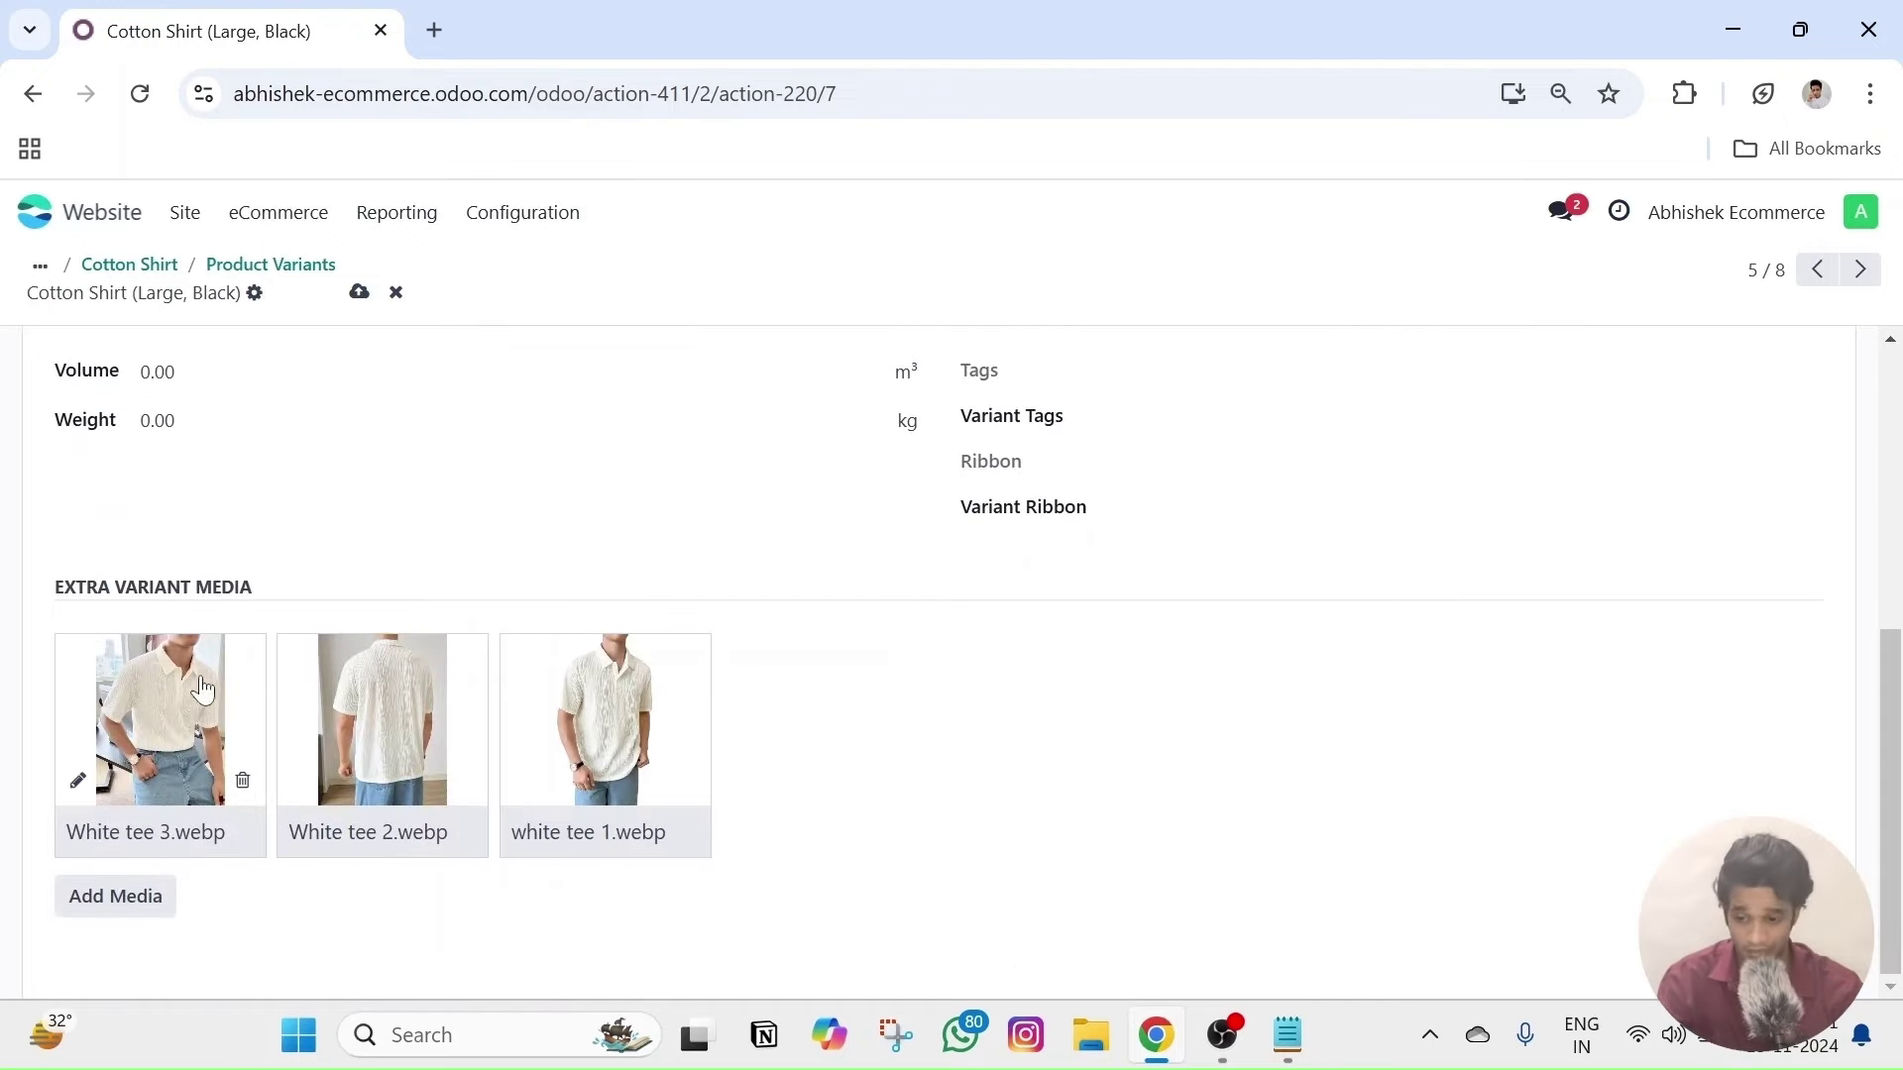
{"action": "left_click", "coordinate": [149, 897]}
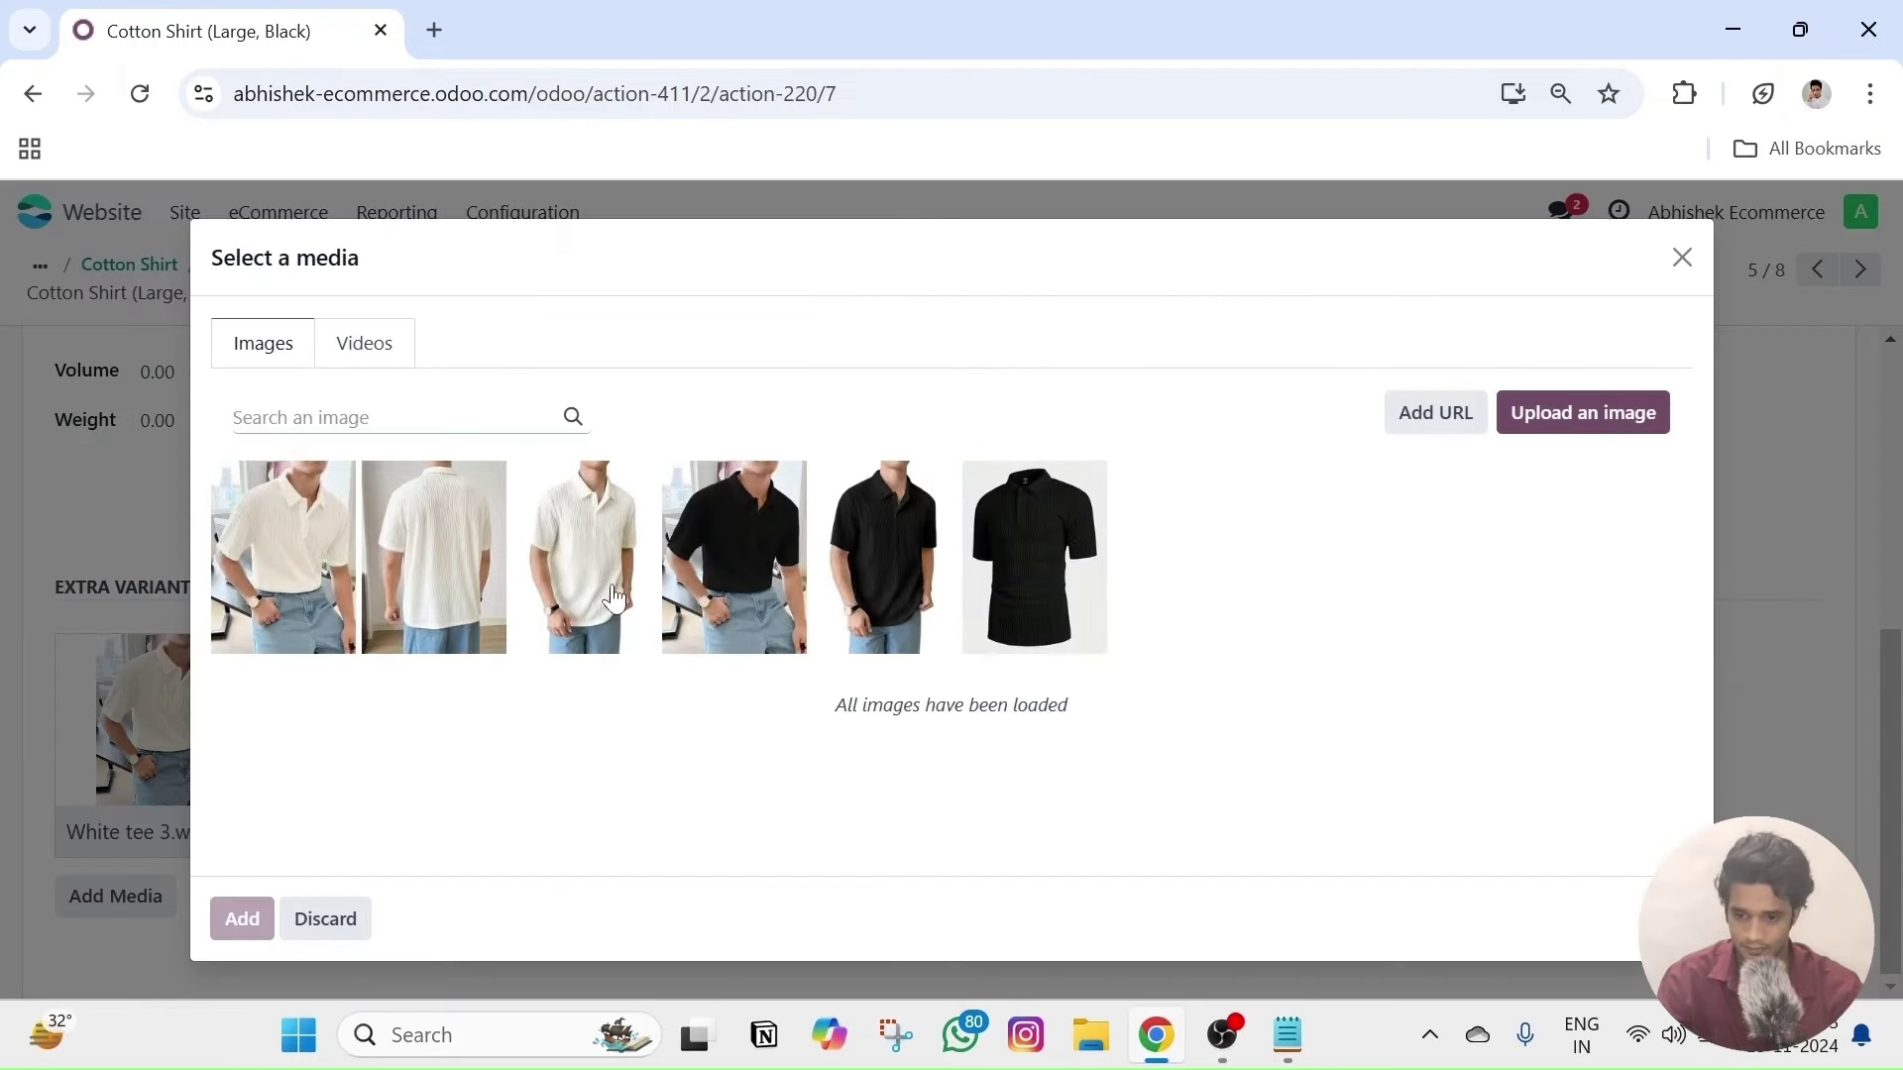
{"action": "left_click", "coordinate": [713, 565]}
{"action": "left_click", "coordinate": [897, 585]}
{"action": "left_click", "coordinate": [1006, 584]}
{"action": "left_click", "coordinate": [242, 919]}
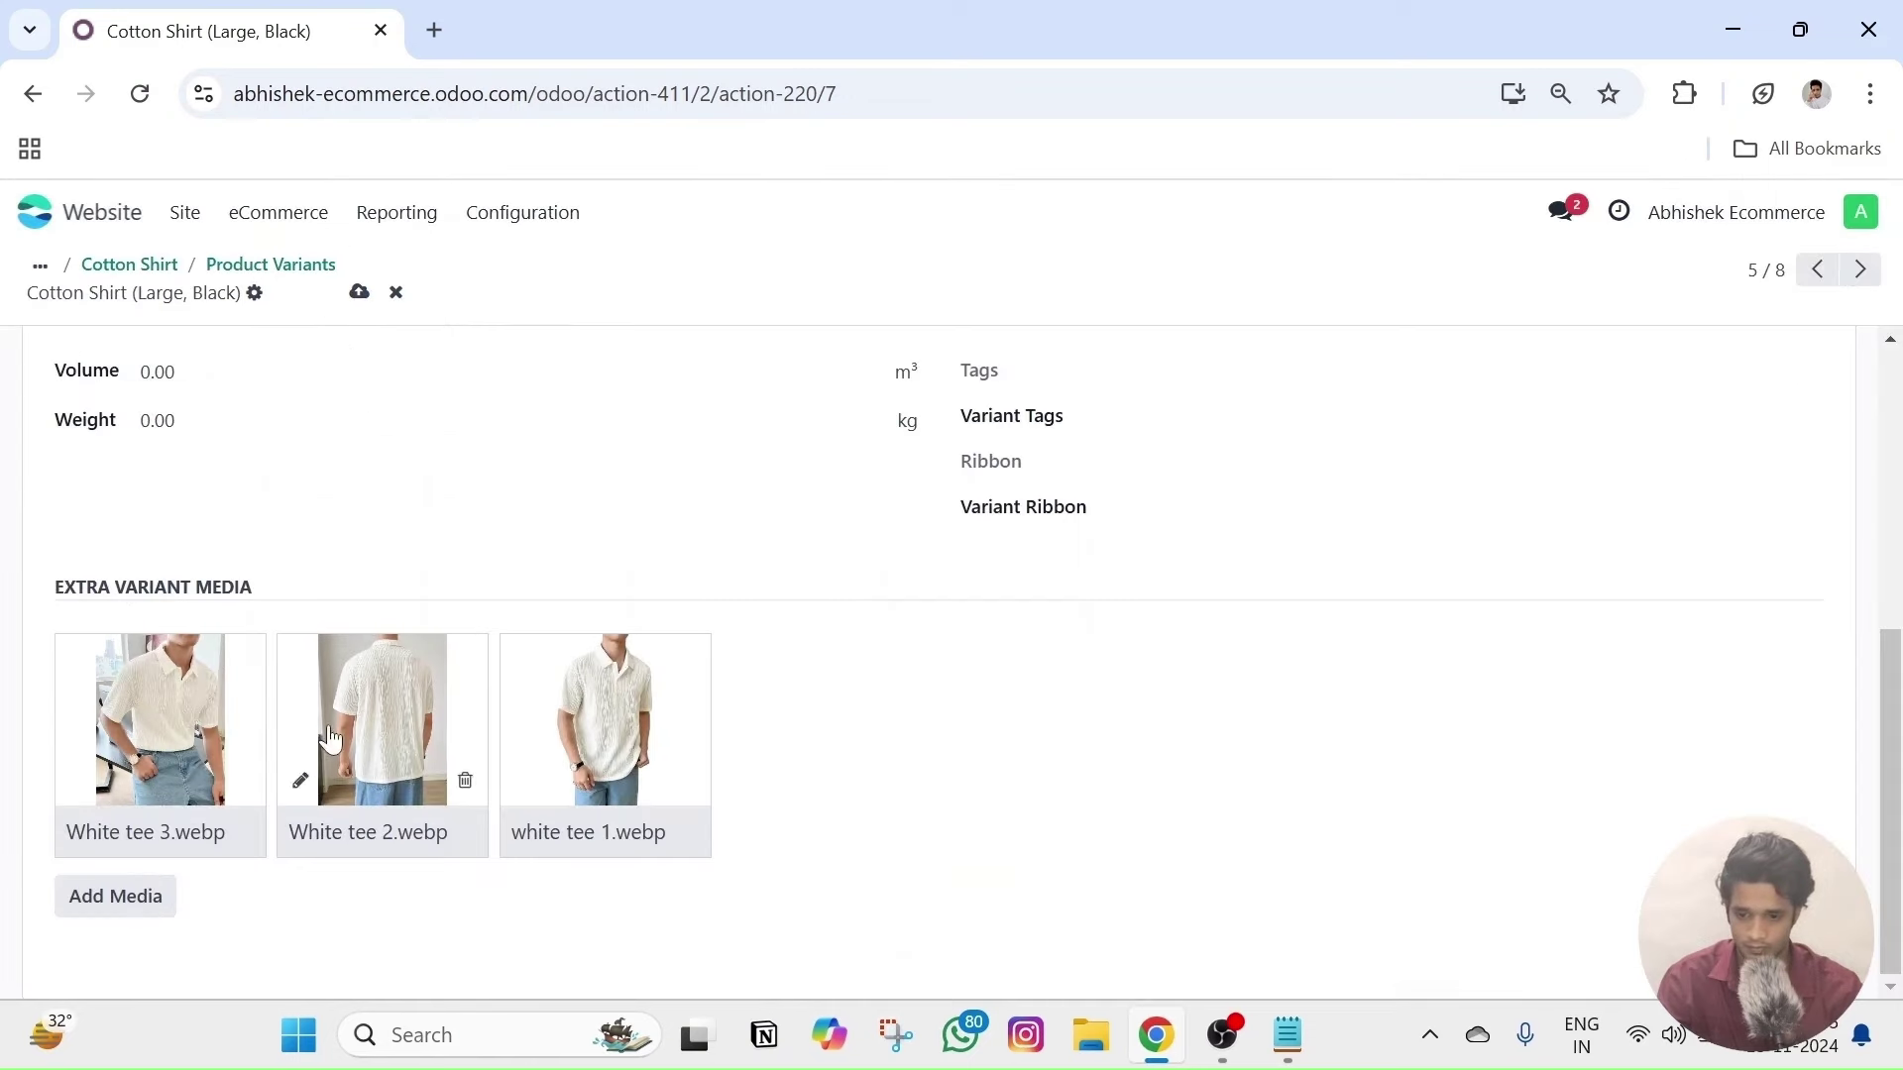
{"action": "left_click", "coordinate": [242, 780]}
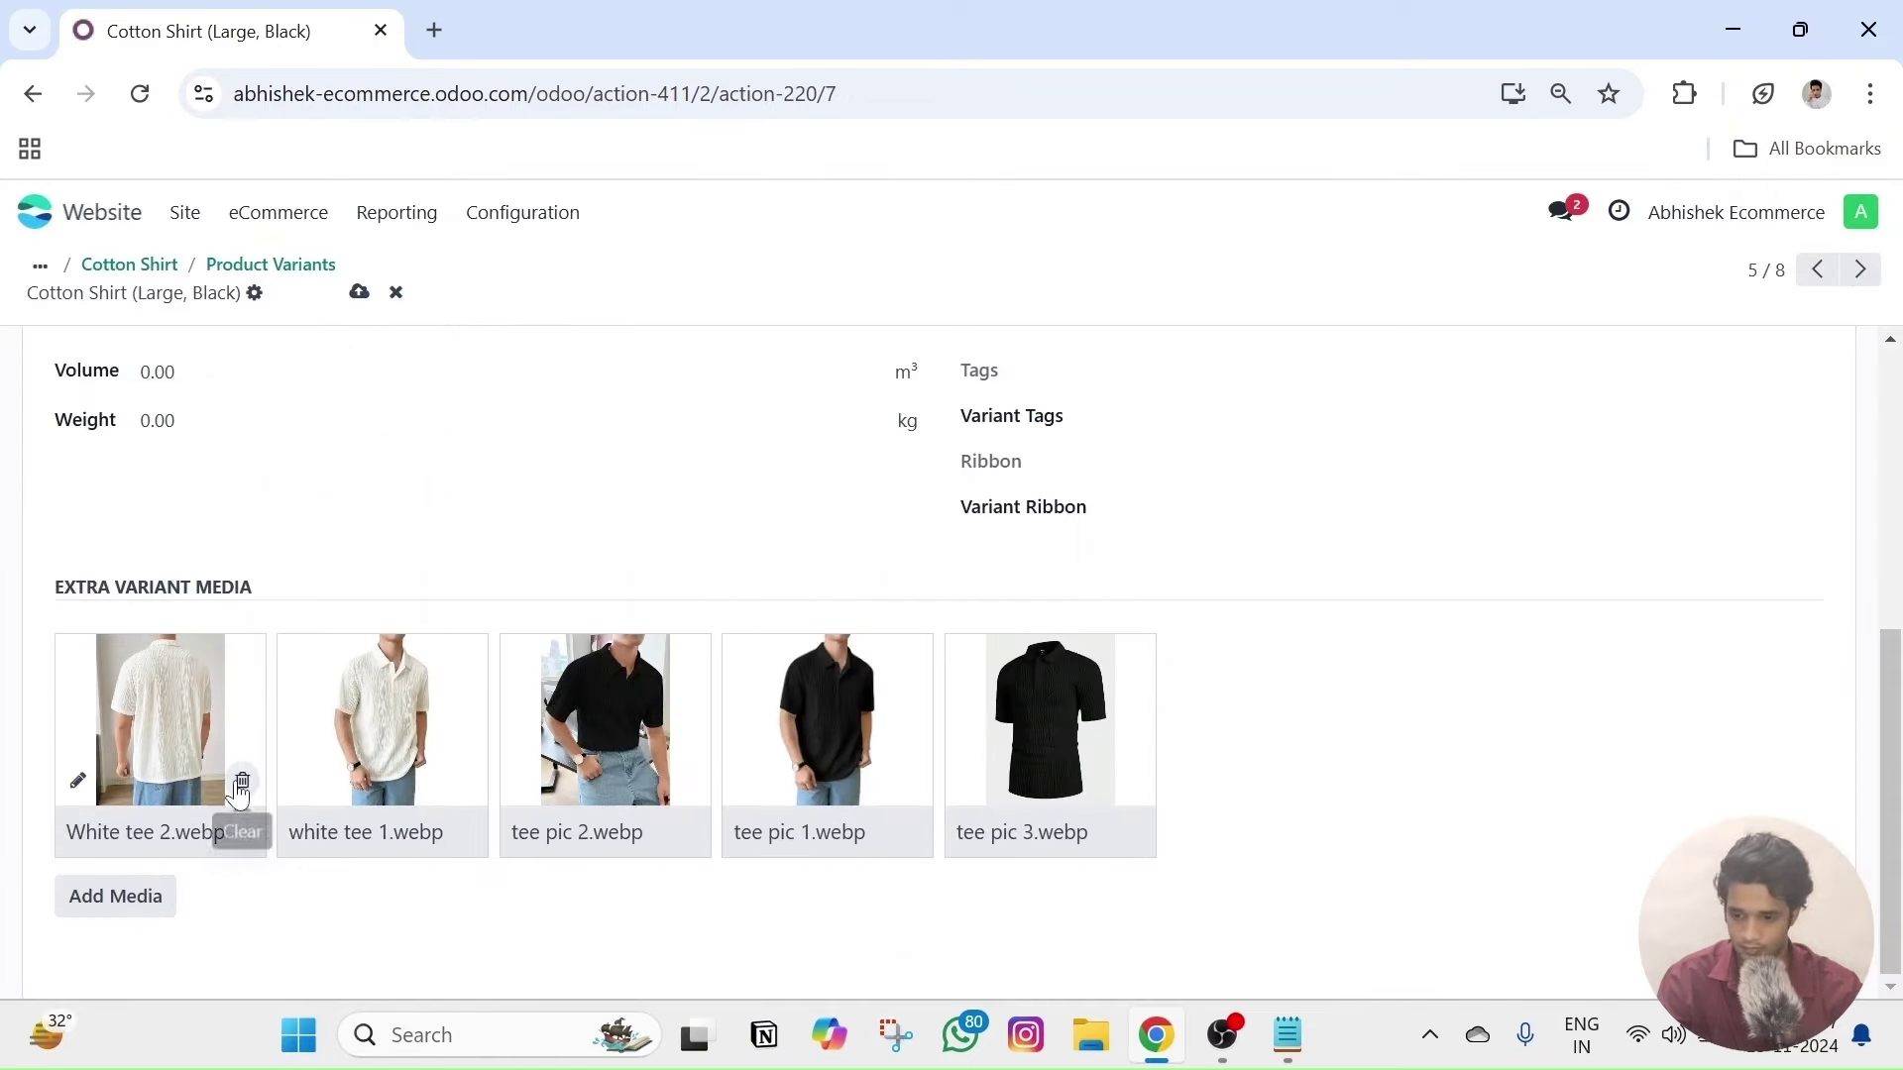
{"action": "left_click", "coordinate": [241, 780]}
{"action": "left_click", "coordinate": [242, 780]}
- Attach three white shirt photos, including the back view, to the Large, White variant
{"action": "scroll", "coordinate": [1447, 469], "scroll_direction": "up", "scroll_amount": 5}
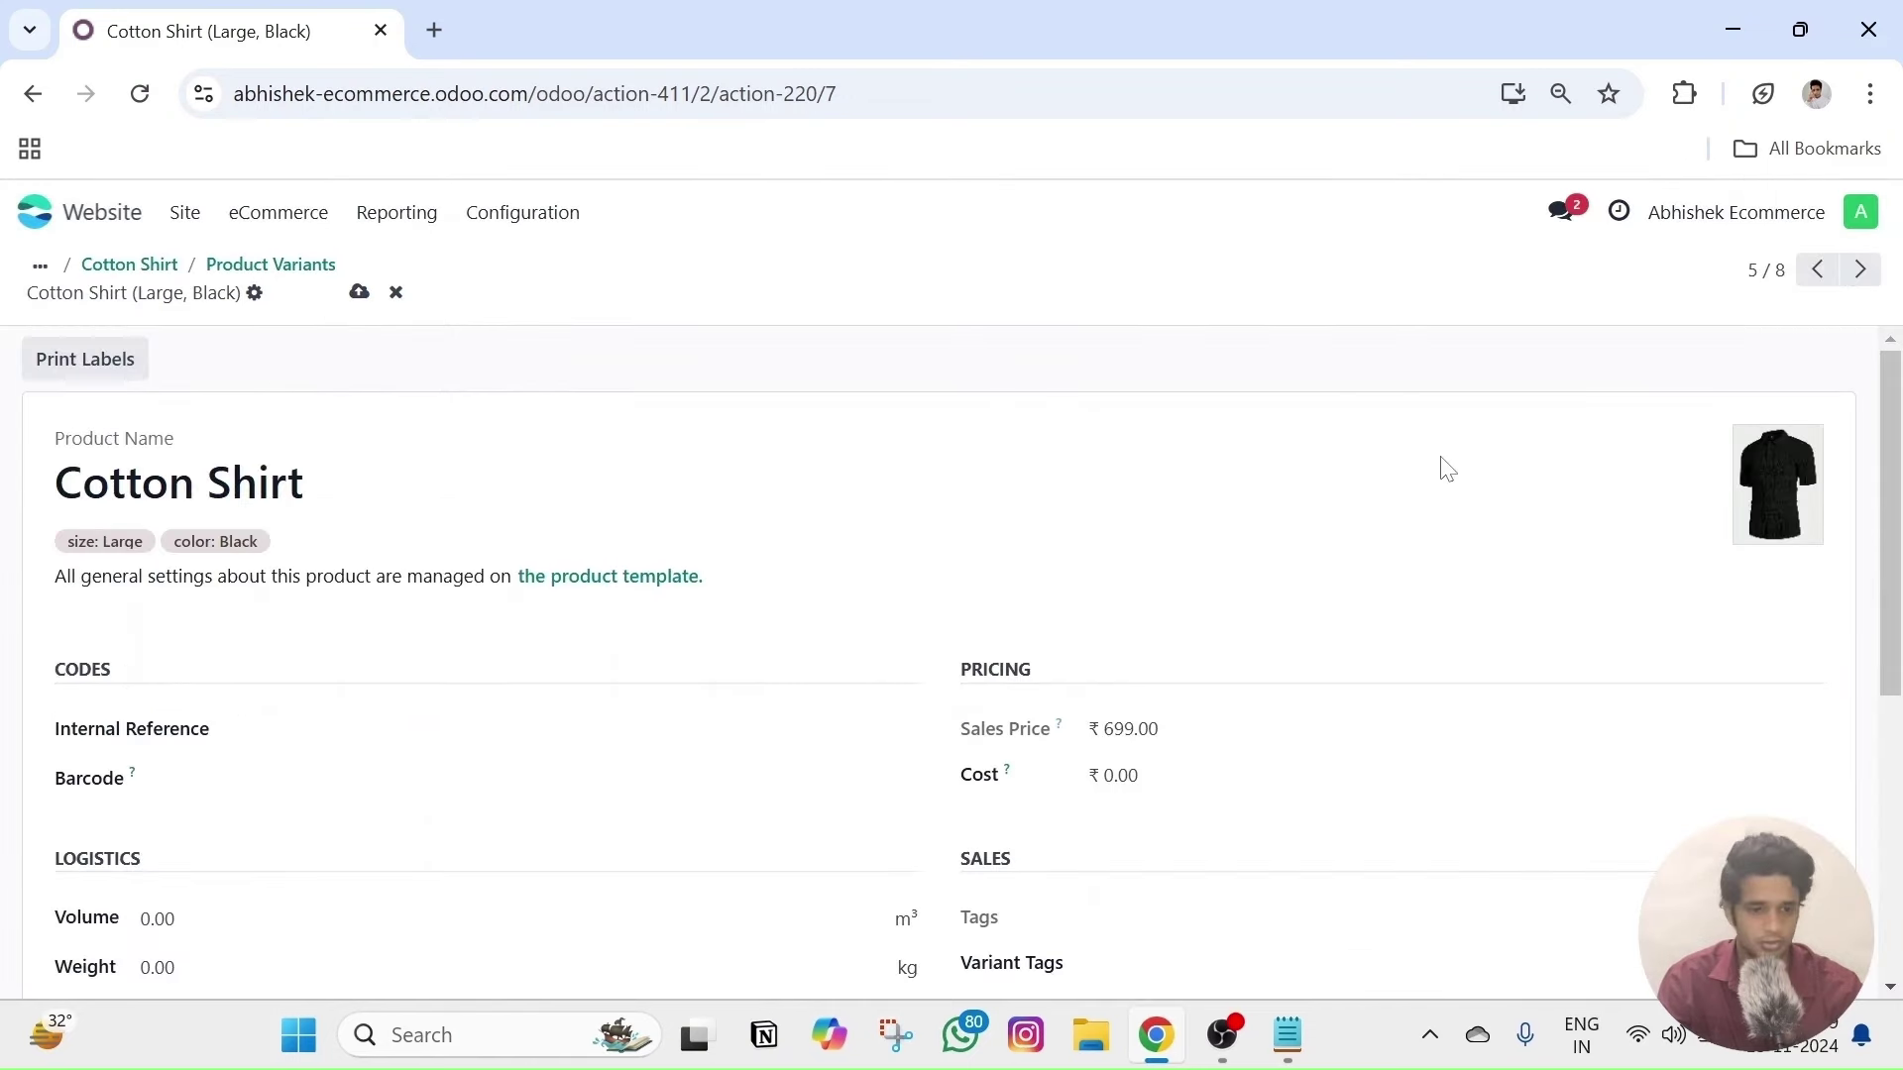
{"action": "left_click", "coordinate": [1876, 271]}
{"action": "scroll", "coordinate": [739, 604], "scroll_direction": "down", "scroll_amount": 3}
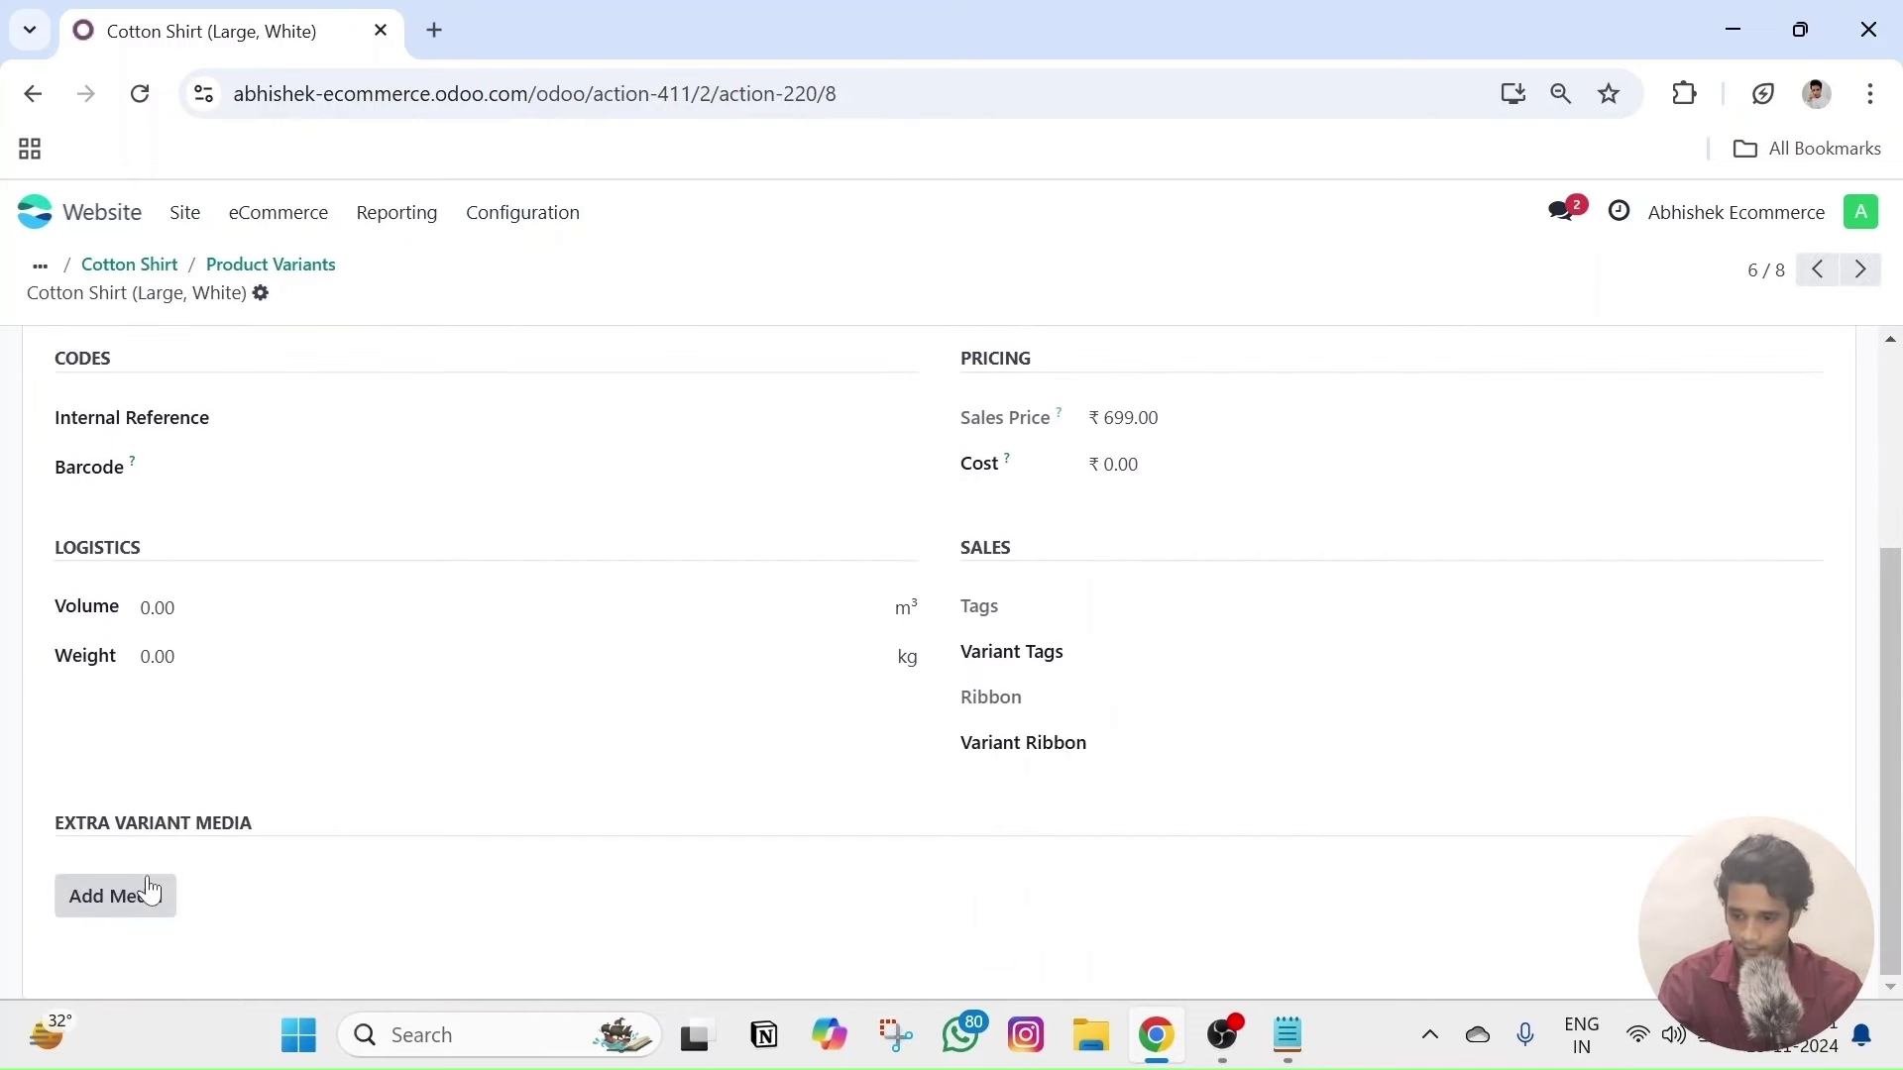
{"action": "left_click", "coordinate": [149, 890]}
{"action": "left_click", "coordinate": [426, 553]}
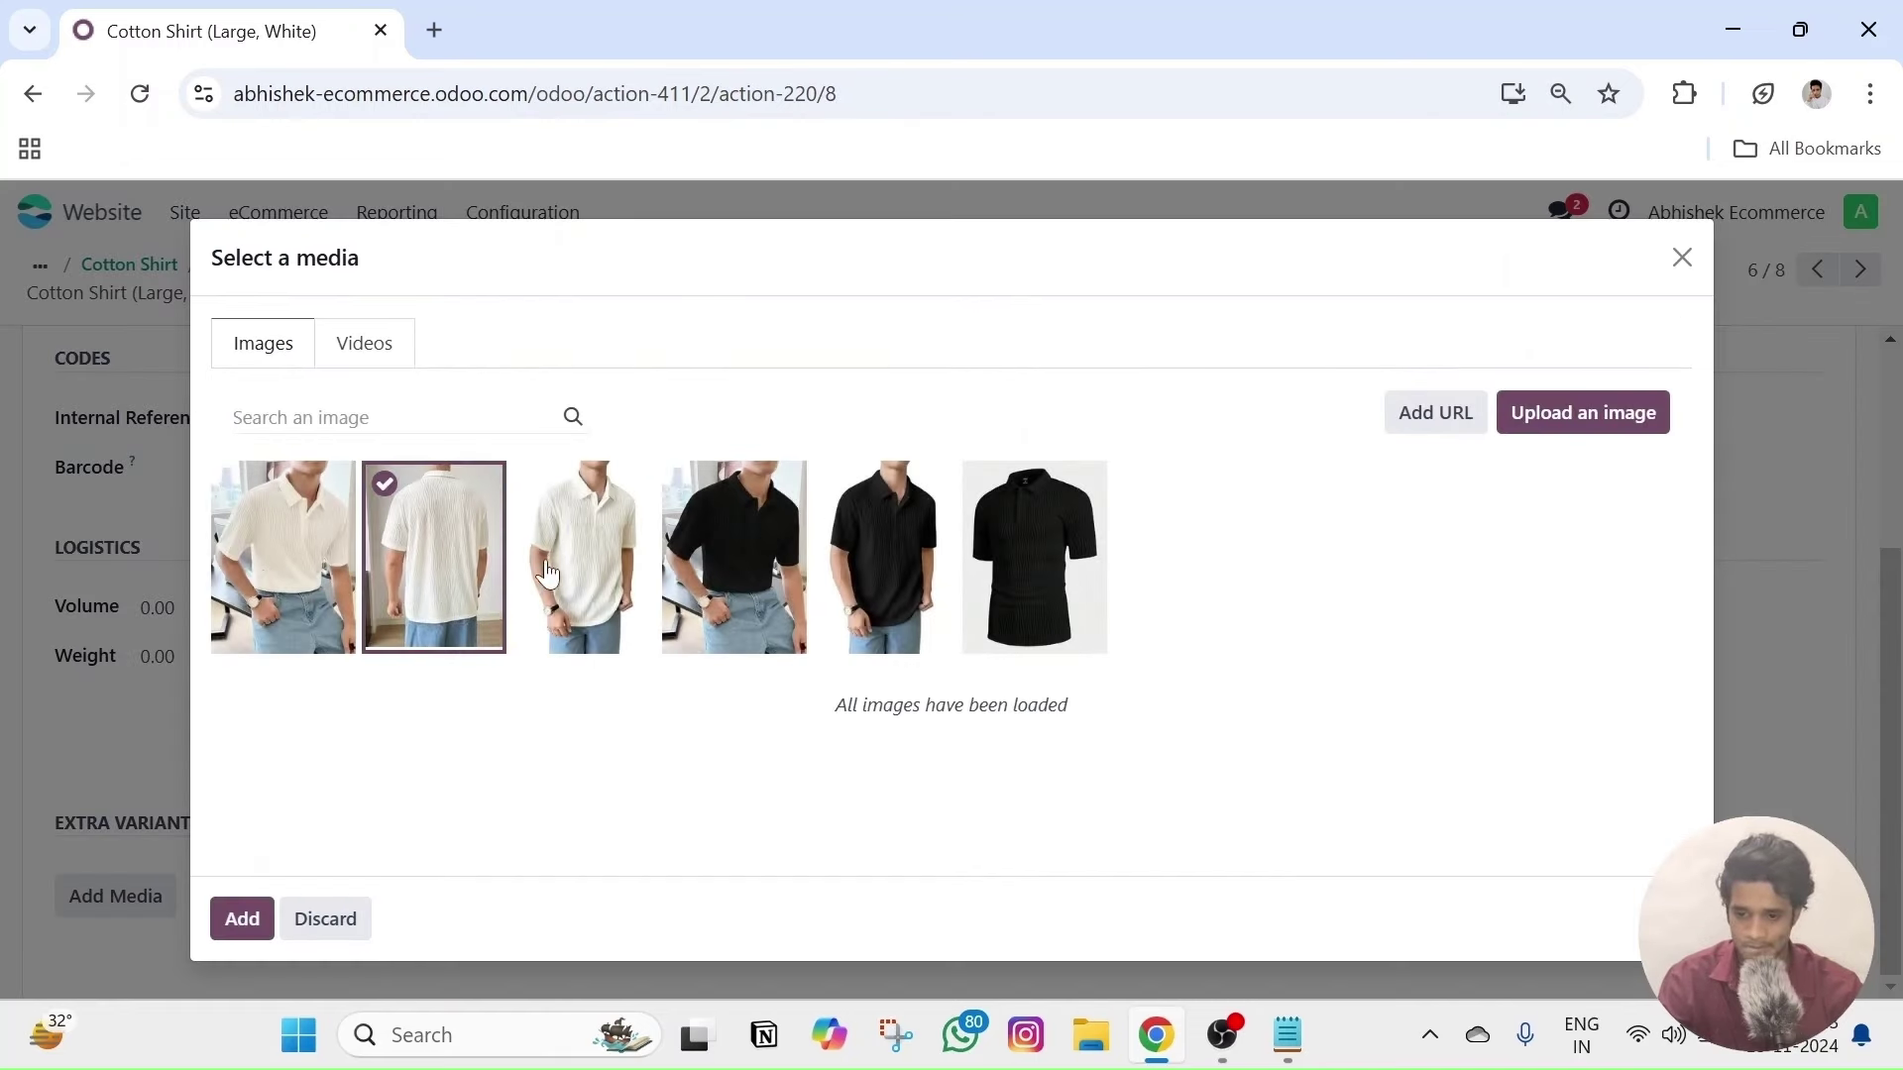
{"action": "left_click", "coordinate": [548, 573]}
{"action": "left_click", "coordinate": [282, 585]}
{"action": "left_click", "coordinate": [242, 919]}
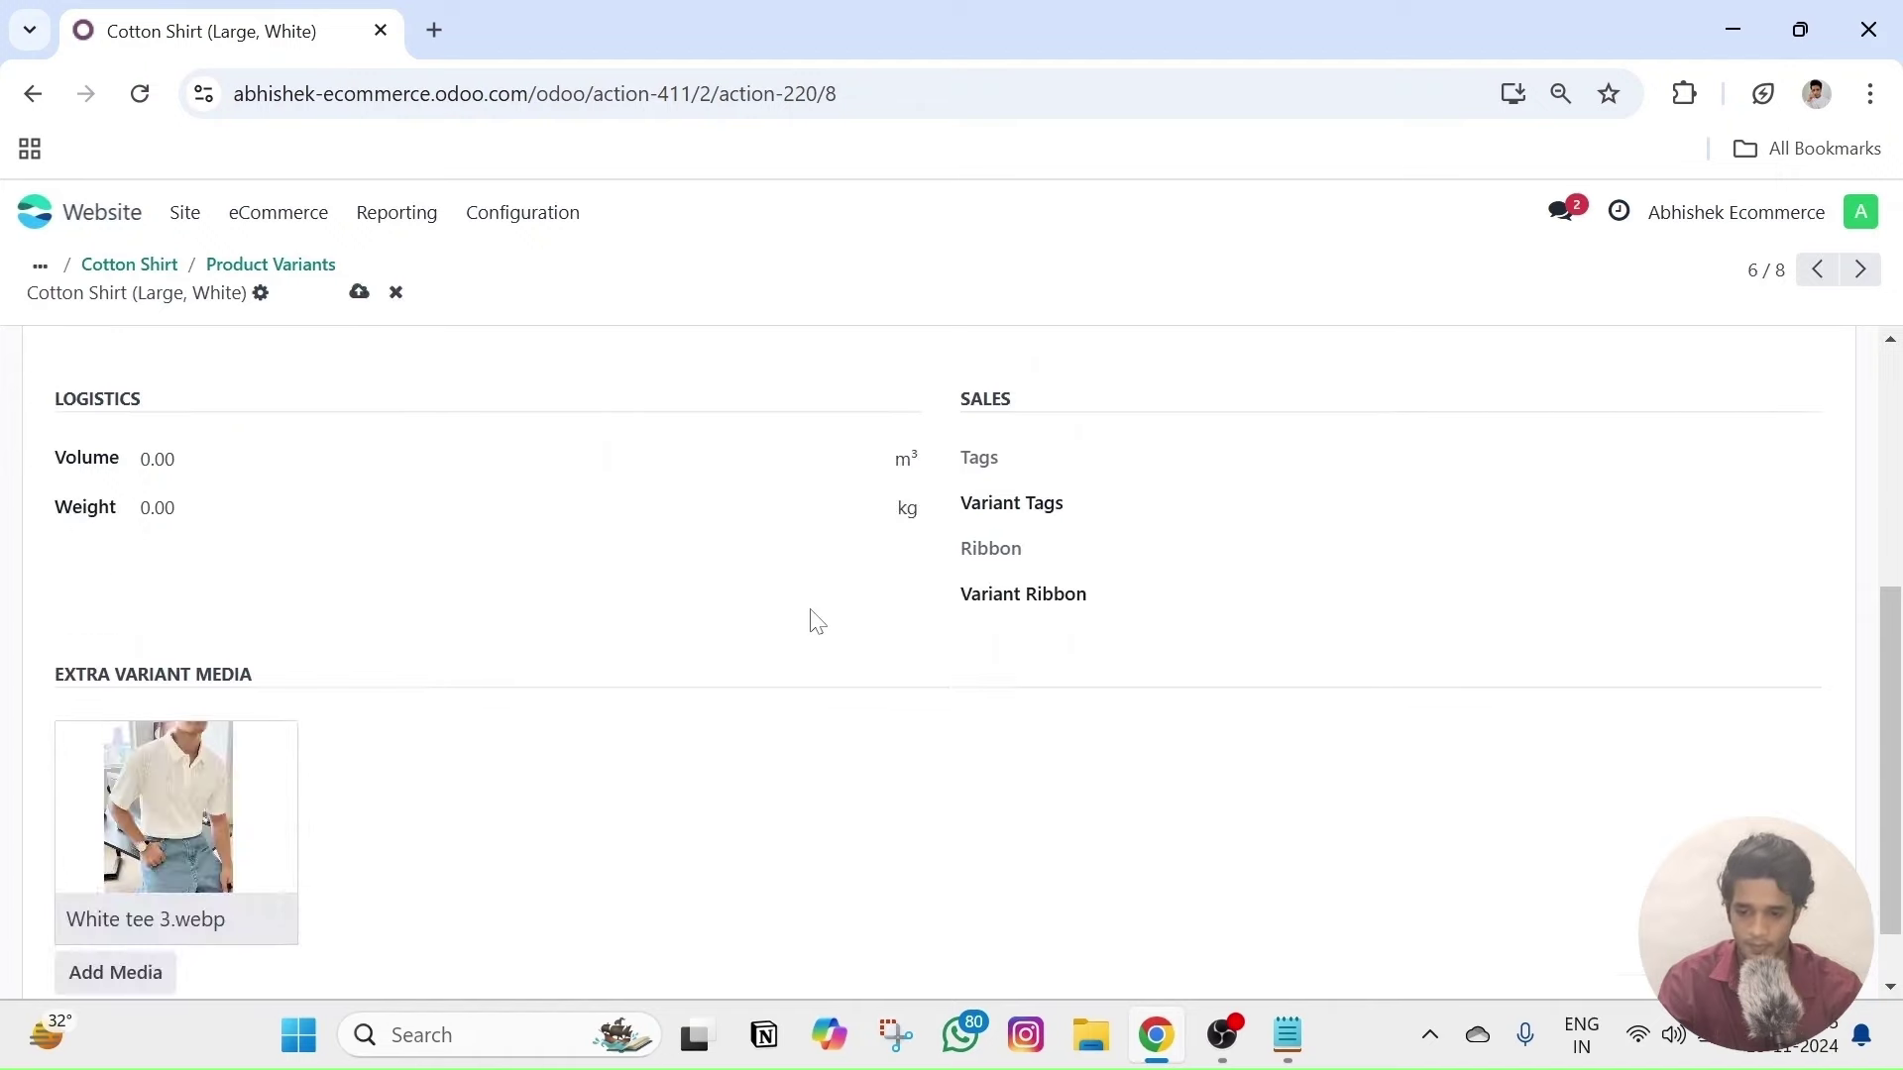
- Attach three black shirt photos as extra media to the Extra Large, Black variant
{"action": "scroll", "coordinate": [817, 621], "scroll_direction": "up", "scroll_amount": 5}
{"action": "left_click", "coordinate": [1860, 270]}
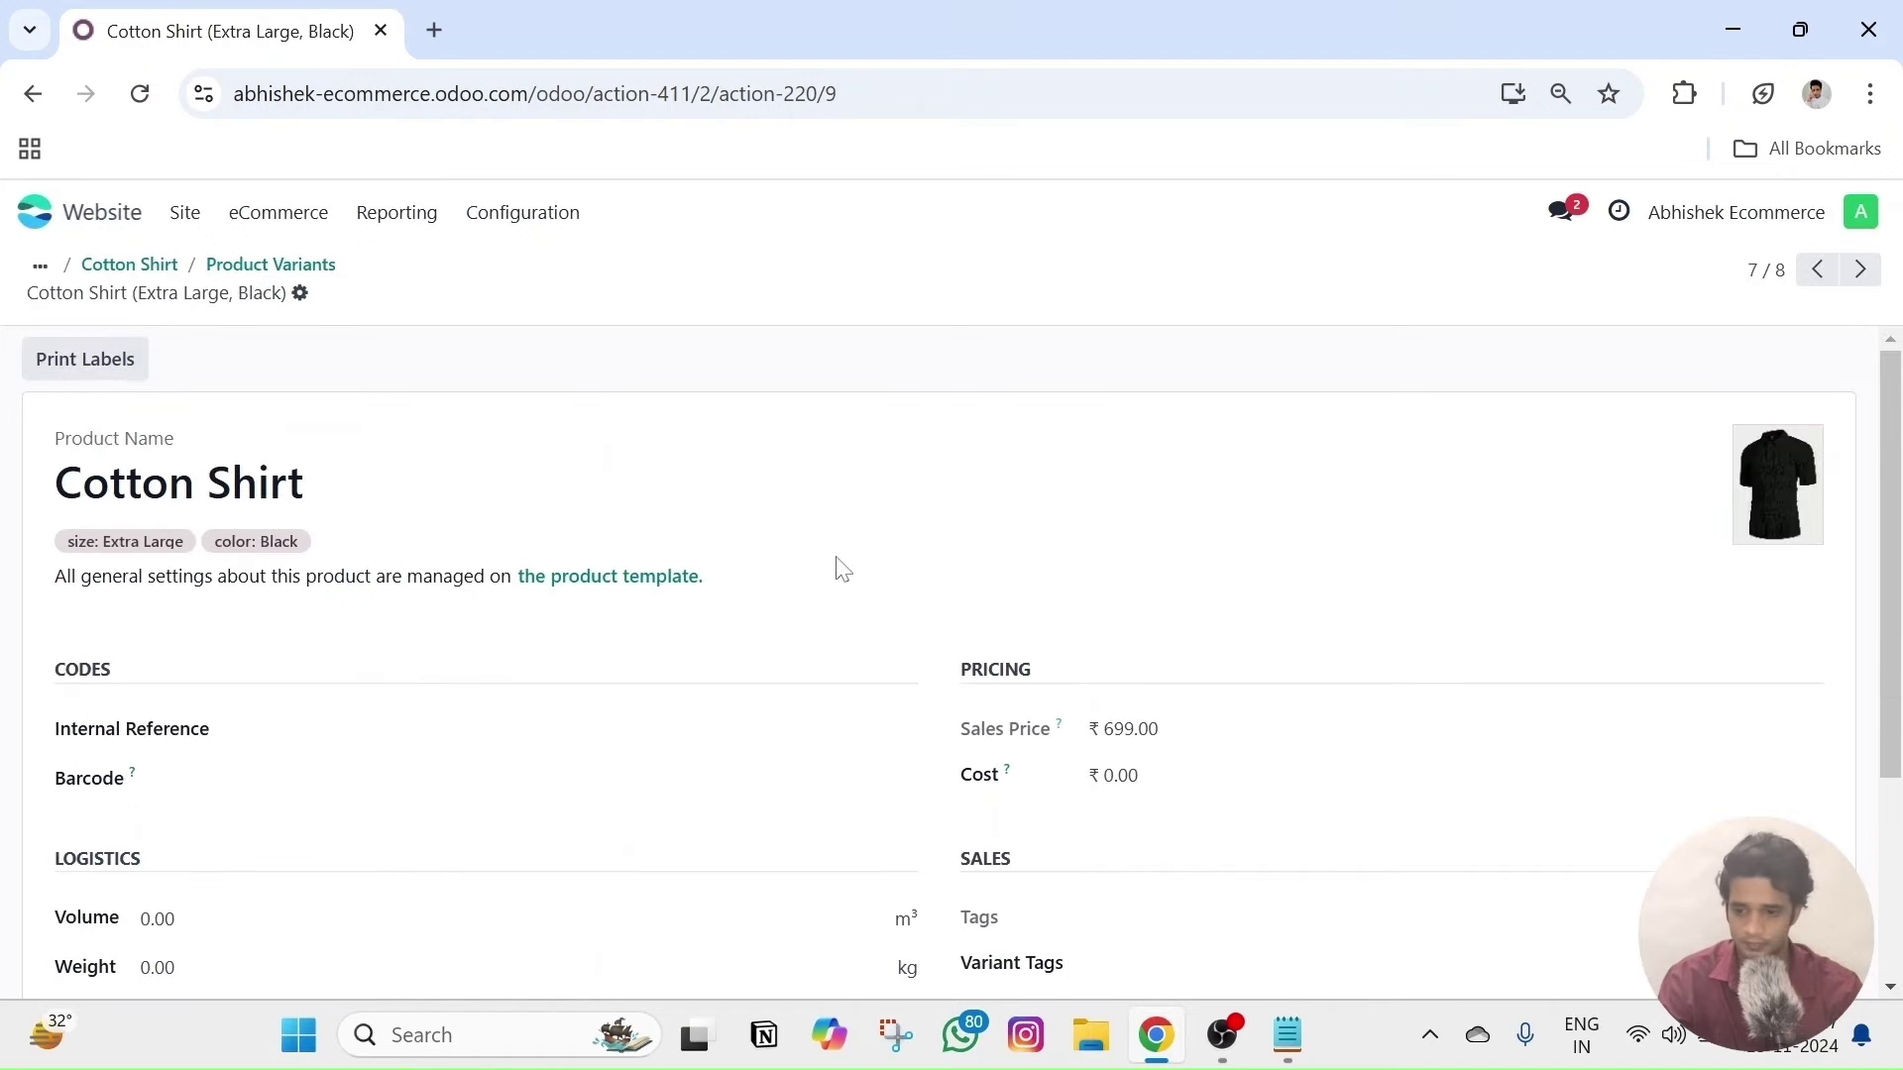
{"action": "scroll", "coordinate": [842, 569], "scroll_direction": "down", "scroll_amount": 3}
{"action": "left_click", "coordinate": [123, 897]}
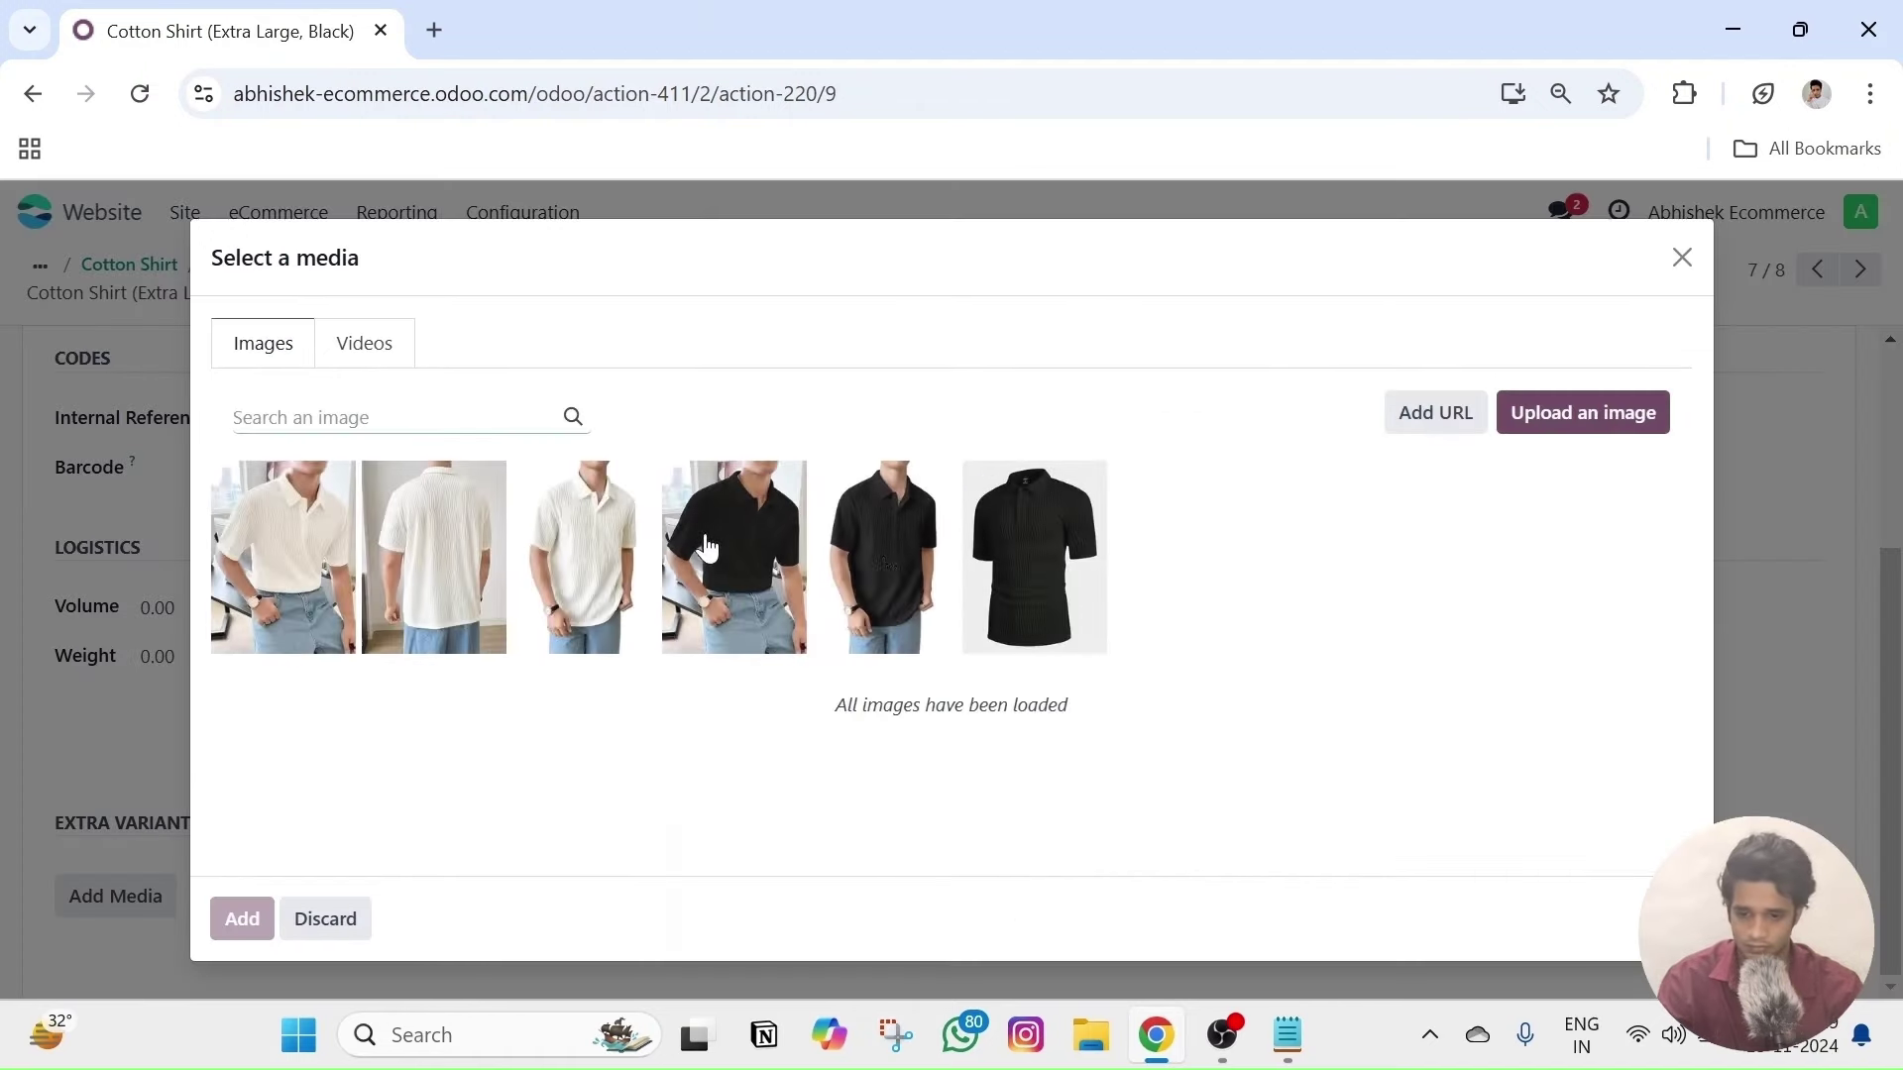
{"action": "left_click", "coordinate": [862, 607]}
{"action": "left_click", "coordinate": [1030, 555]}
{"action": "left_click", "coordinate": [729, 580]}
{"action": "left_click", "coordinate": [242, 919]}
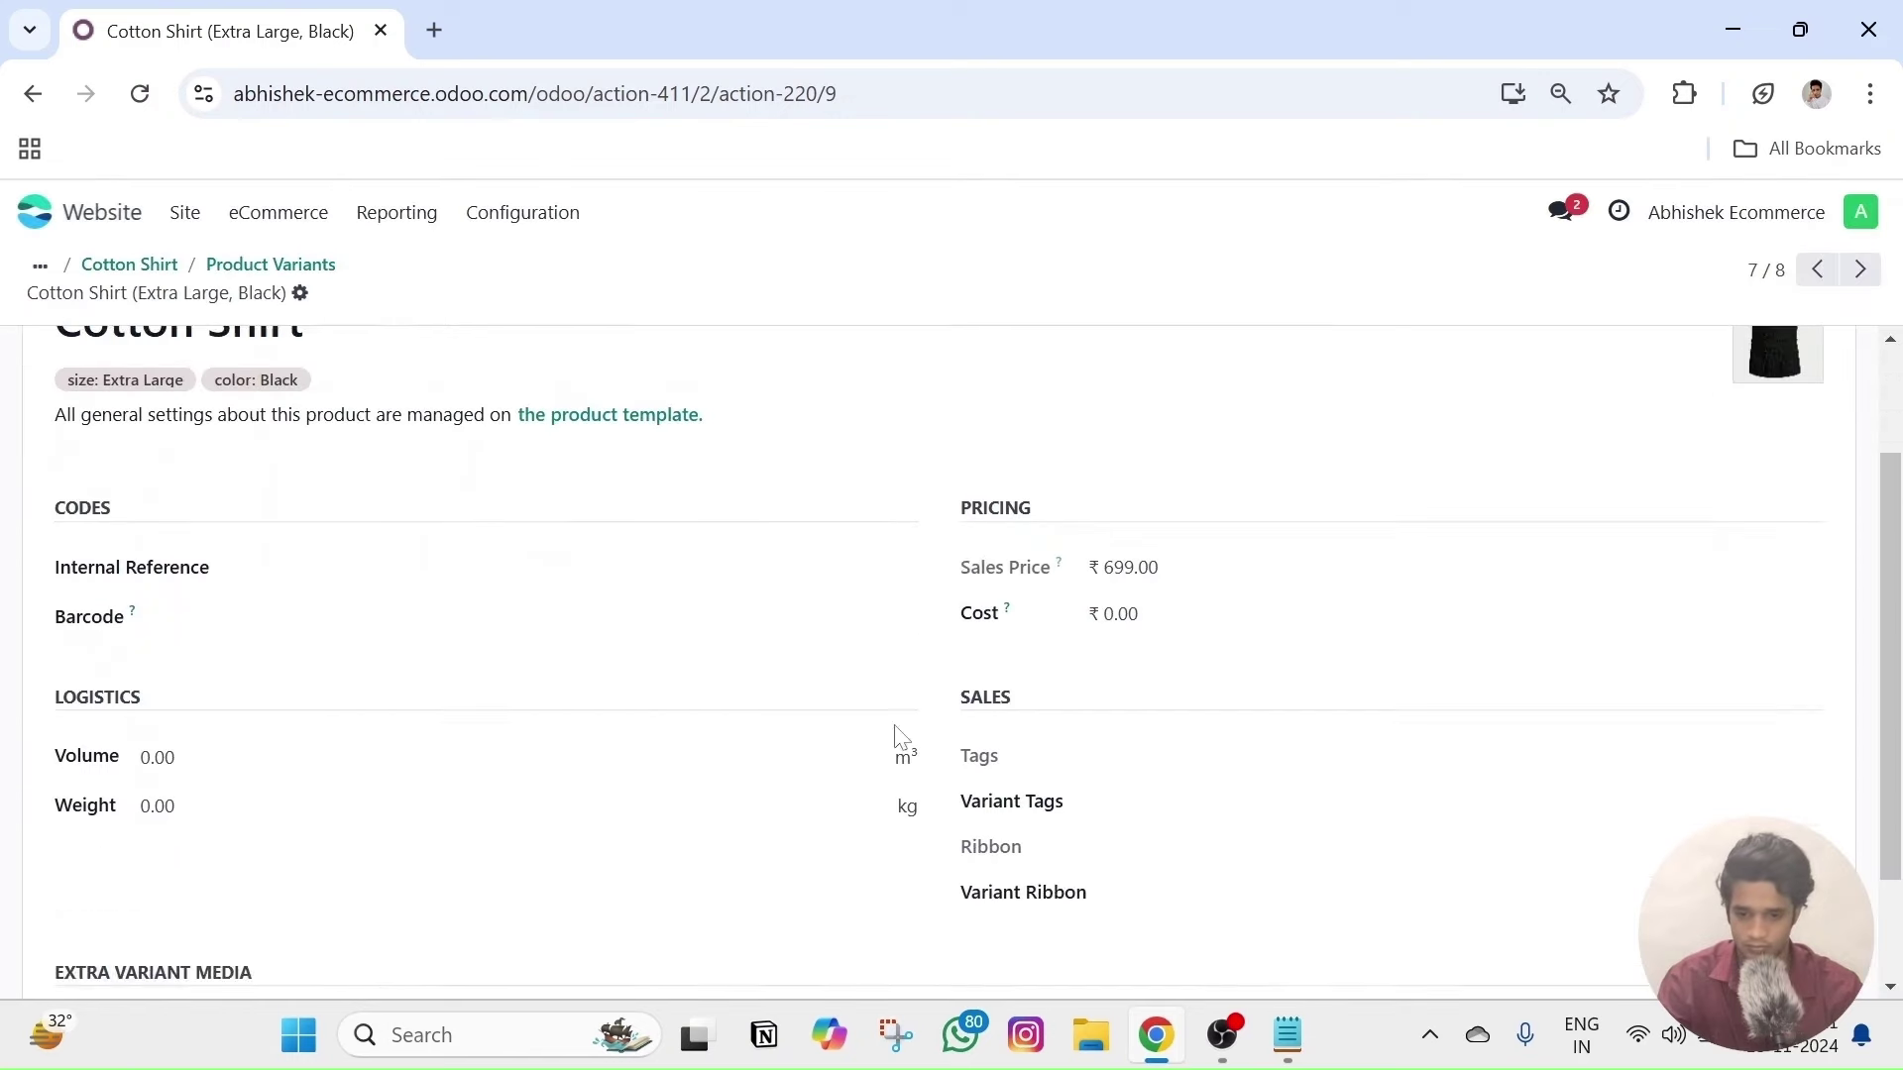
- Attach three white shirt photos as extra media to the Extra Large, White variant
{"action": "scroll", "coordinate": [900, 738], "scroll_direction": "up", "scroll_amount": 2}
{"action": "left_click", "coordinate": [1860, 270]}
{"action": "scroll", "coordinate": [594, 654], "scroll_direction": "down", "scroll_amount": 3}
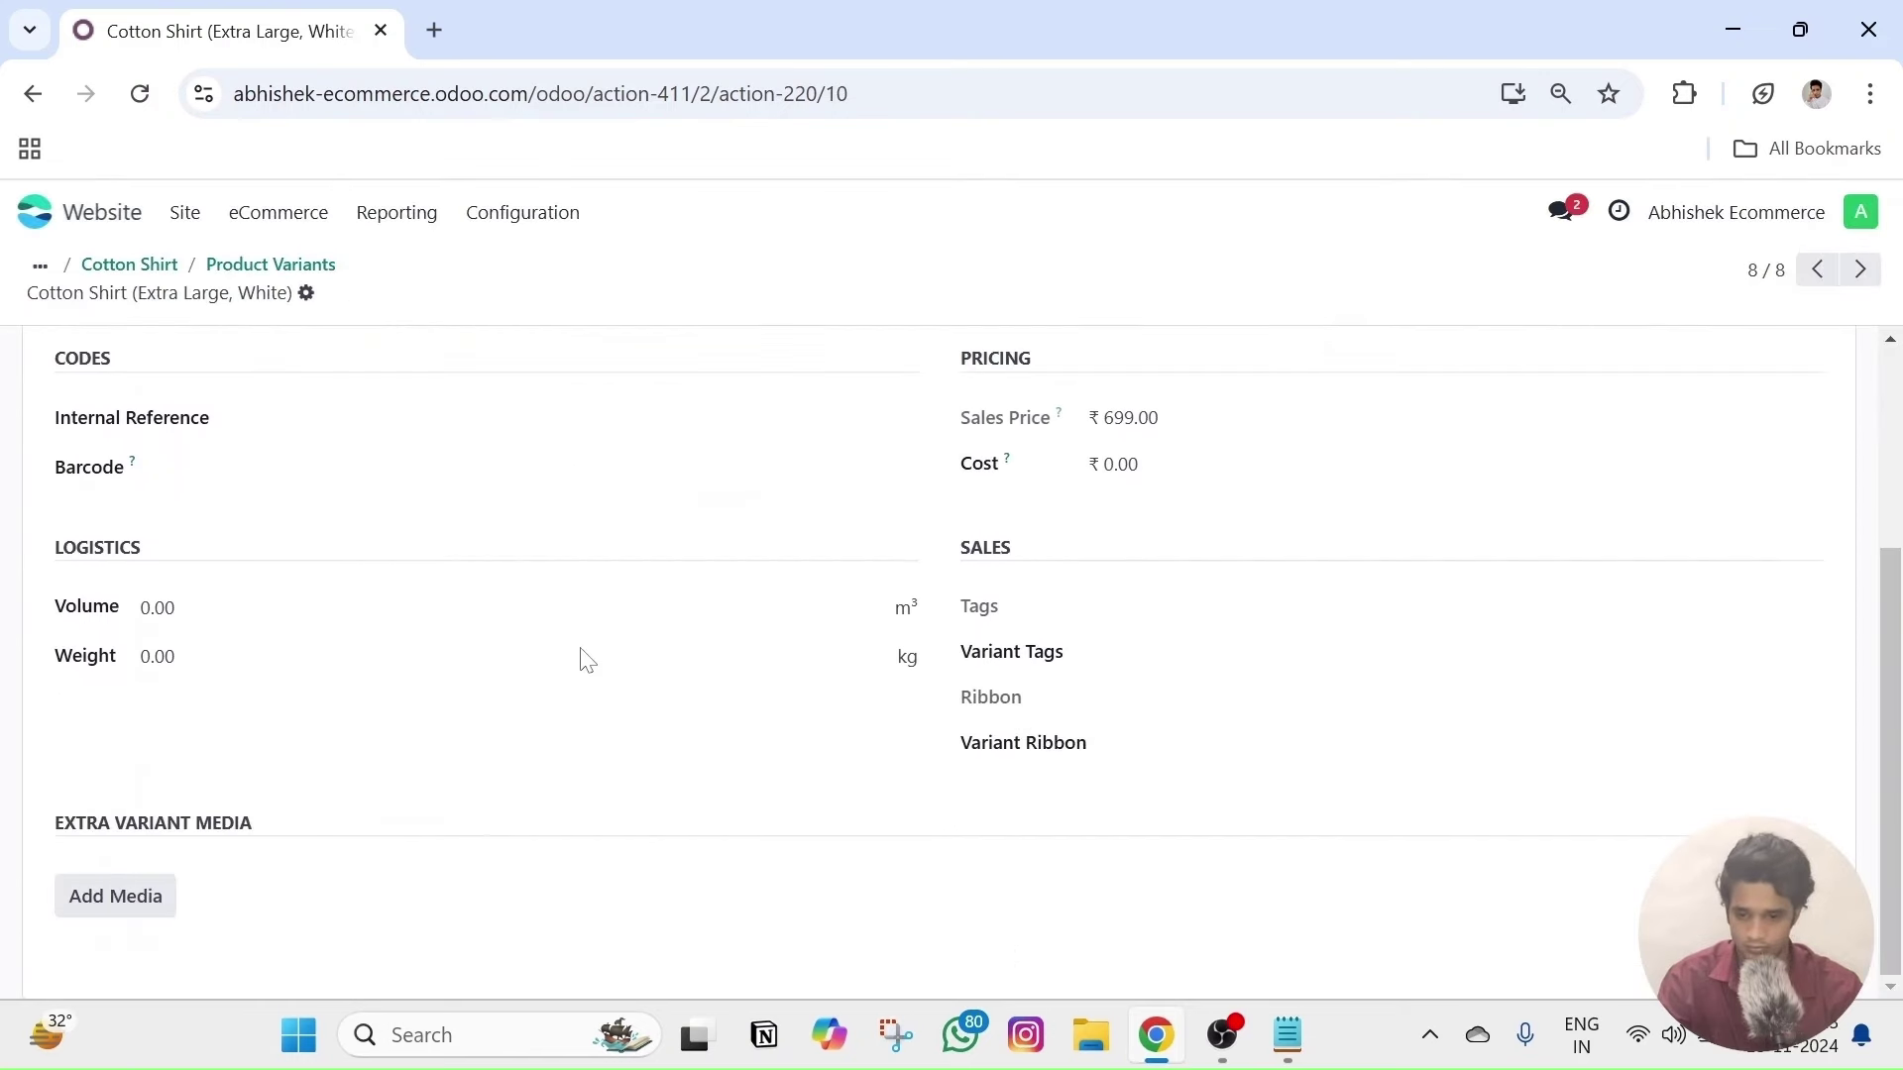
{"action": "left_click", "coordinate": [169, 901]}
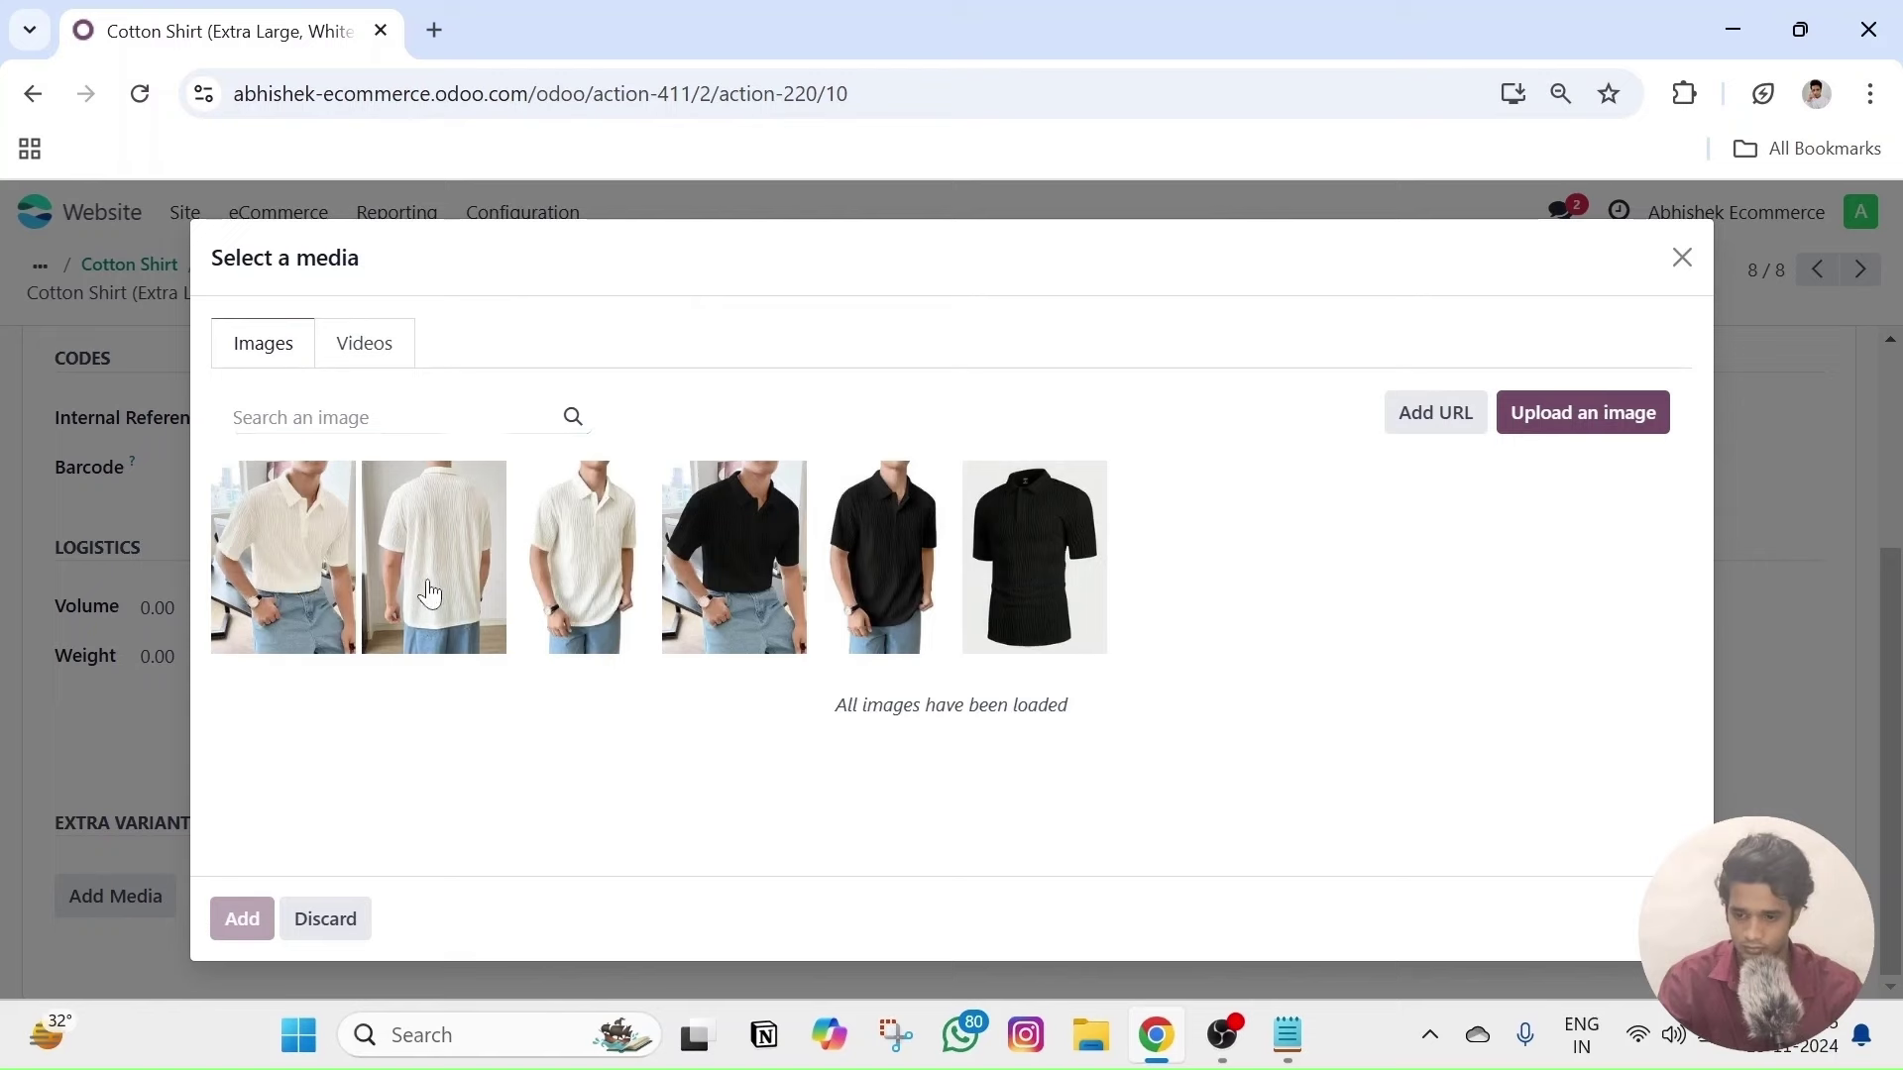
{"action": "left_click", "coordinate": [424, 595]}
{"action": "left_click", "coordinate": [552, 592]}
{"action": "left_click", "coordinate": [308, 614]}
{"action": "left_click", "coordinate": [242, 919]}
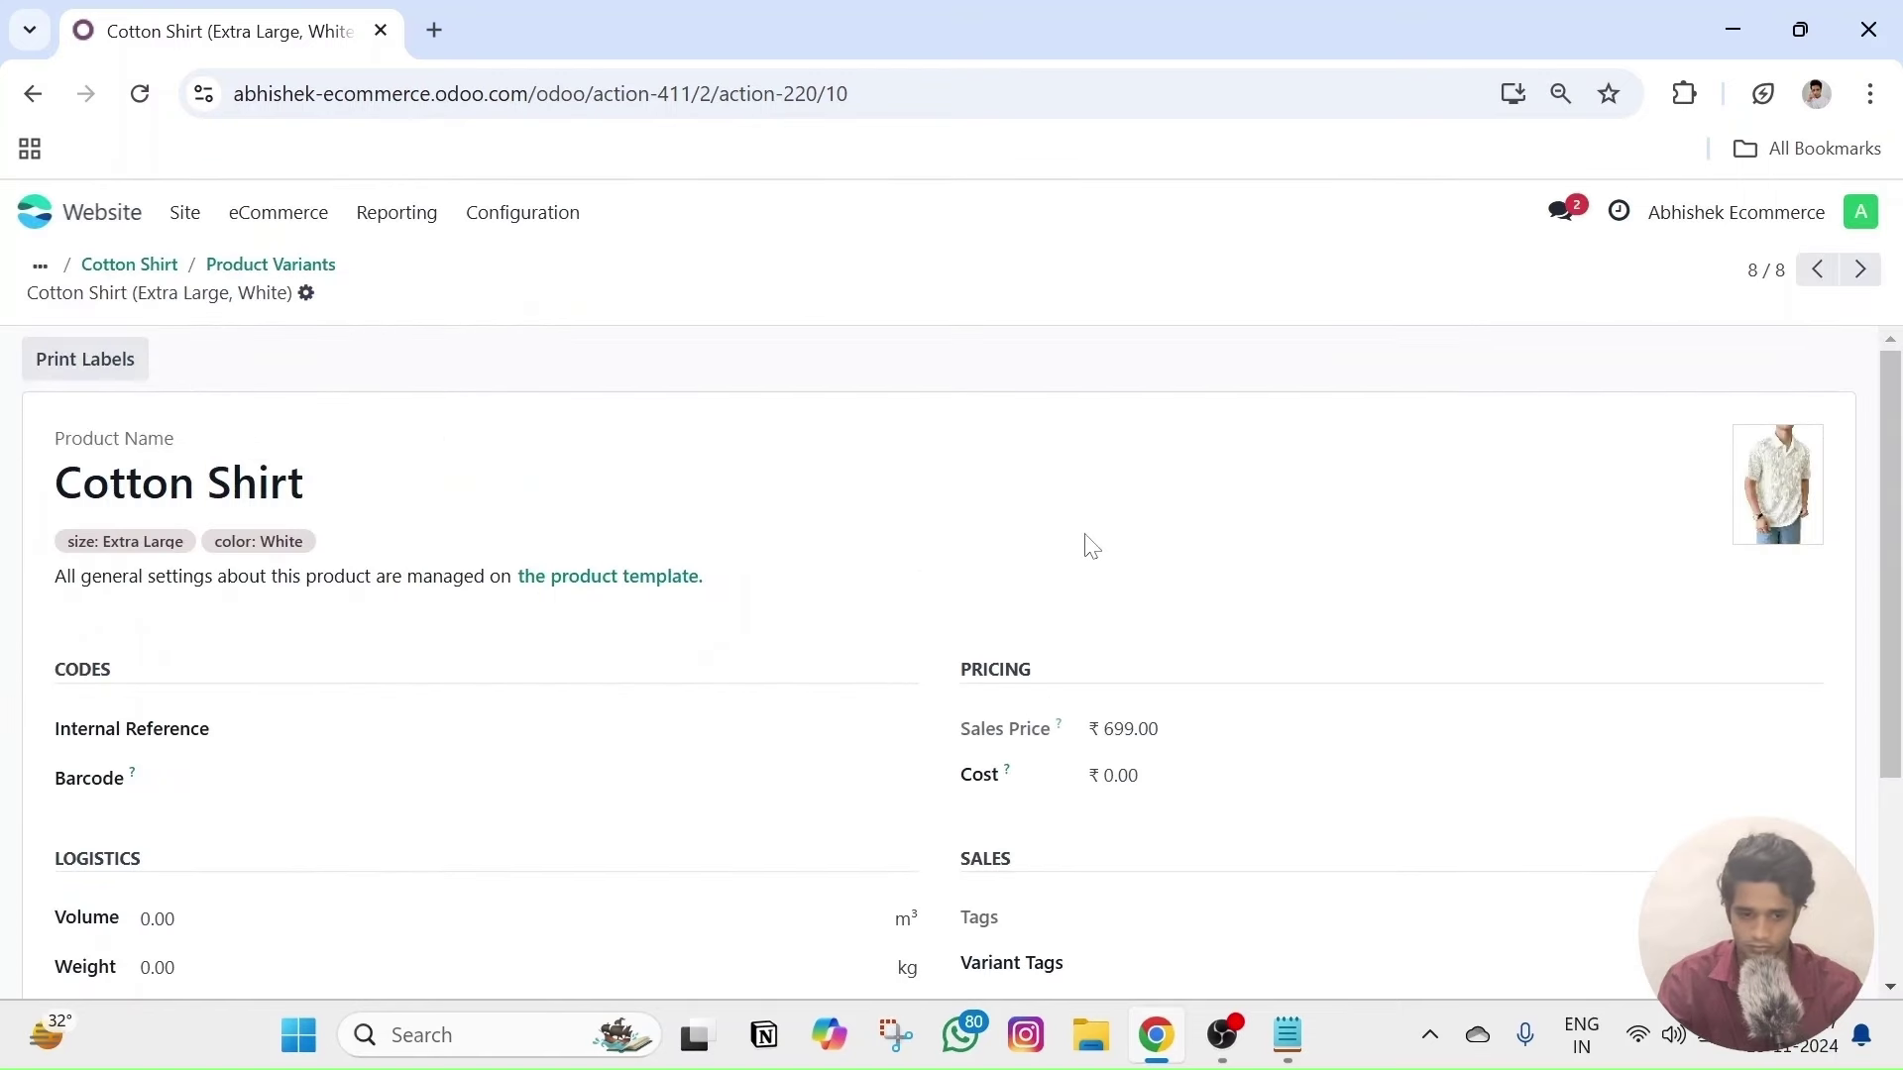
{"action": "scroll", "coordinate": [1080, 545], "scroll_direction": "down", "scroll_amount": 10}
{"action": "scroll", "coordinate": [1065, 547], "scroll_direction": "up", "scroll_amount": 10}
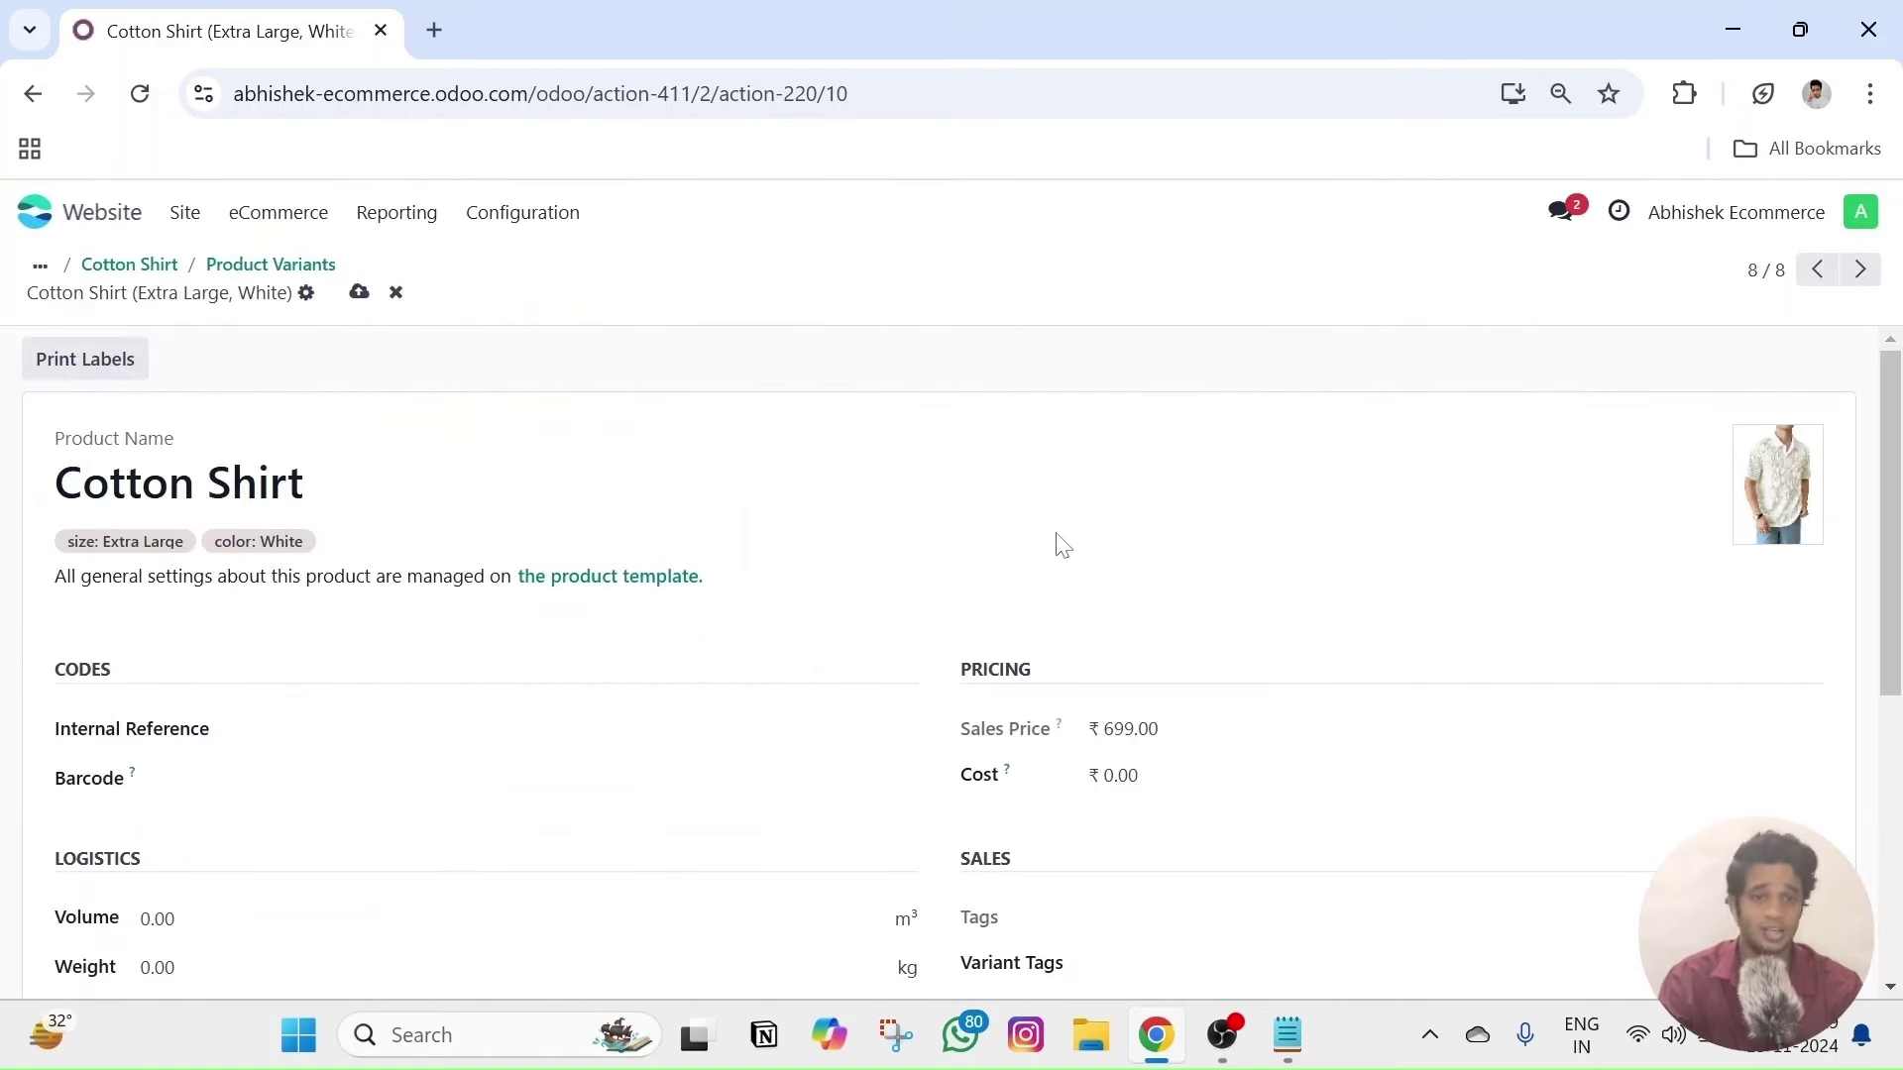
- Save the variant, then open Cotton Shirt from eCommerce products and view it on the website
{"action": "left_click", "coordinate": [358, 295]}
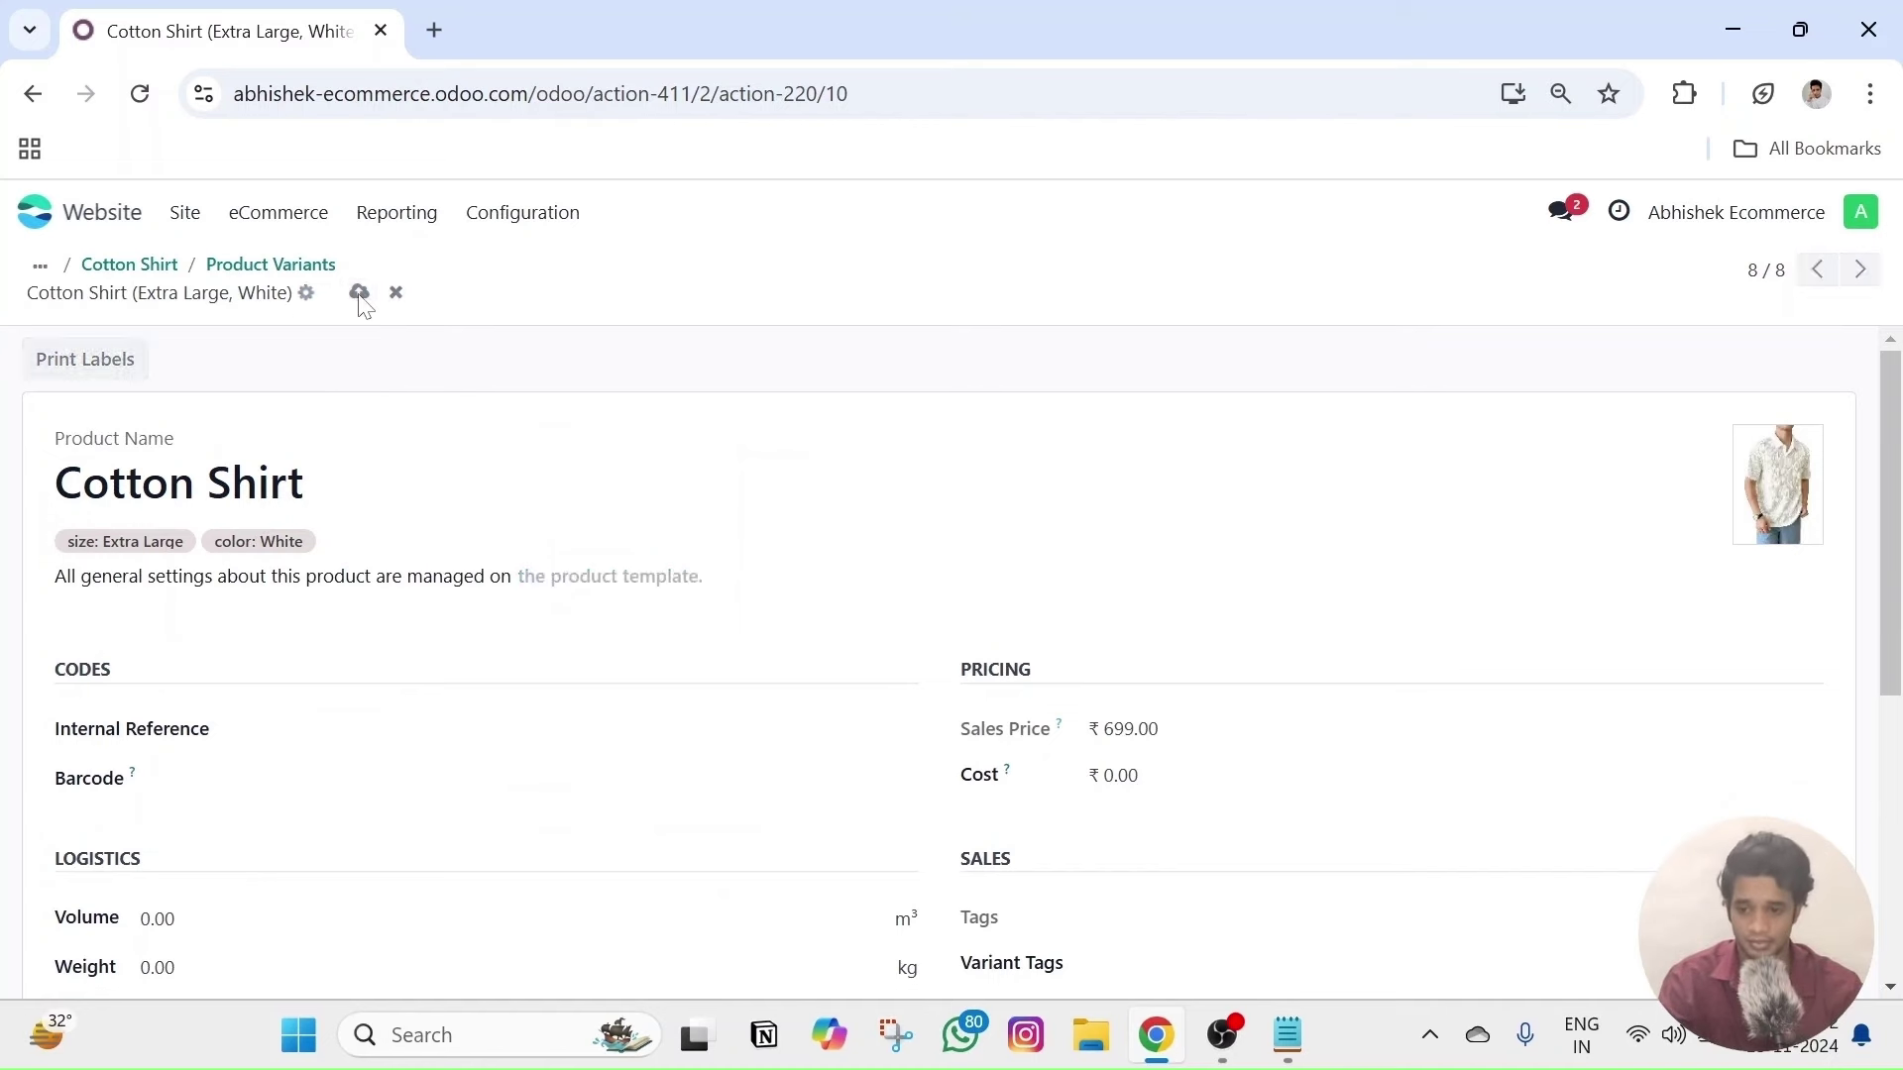
{"action": "left_click", "coordinate": [267, 227]}
{"action": "left_click", "coordinate": [278, 493]}
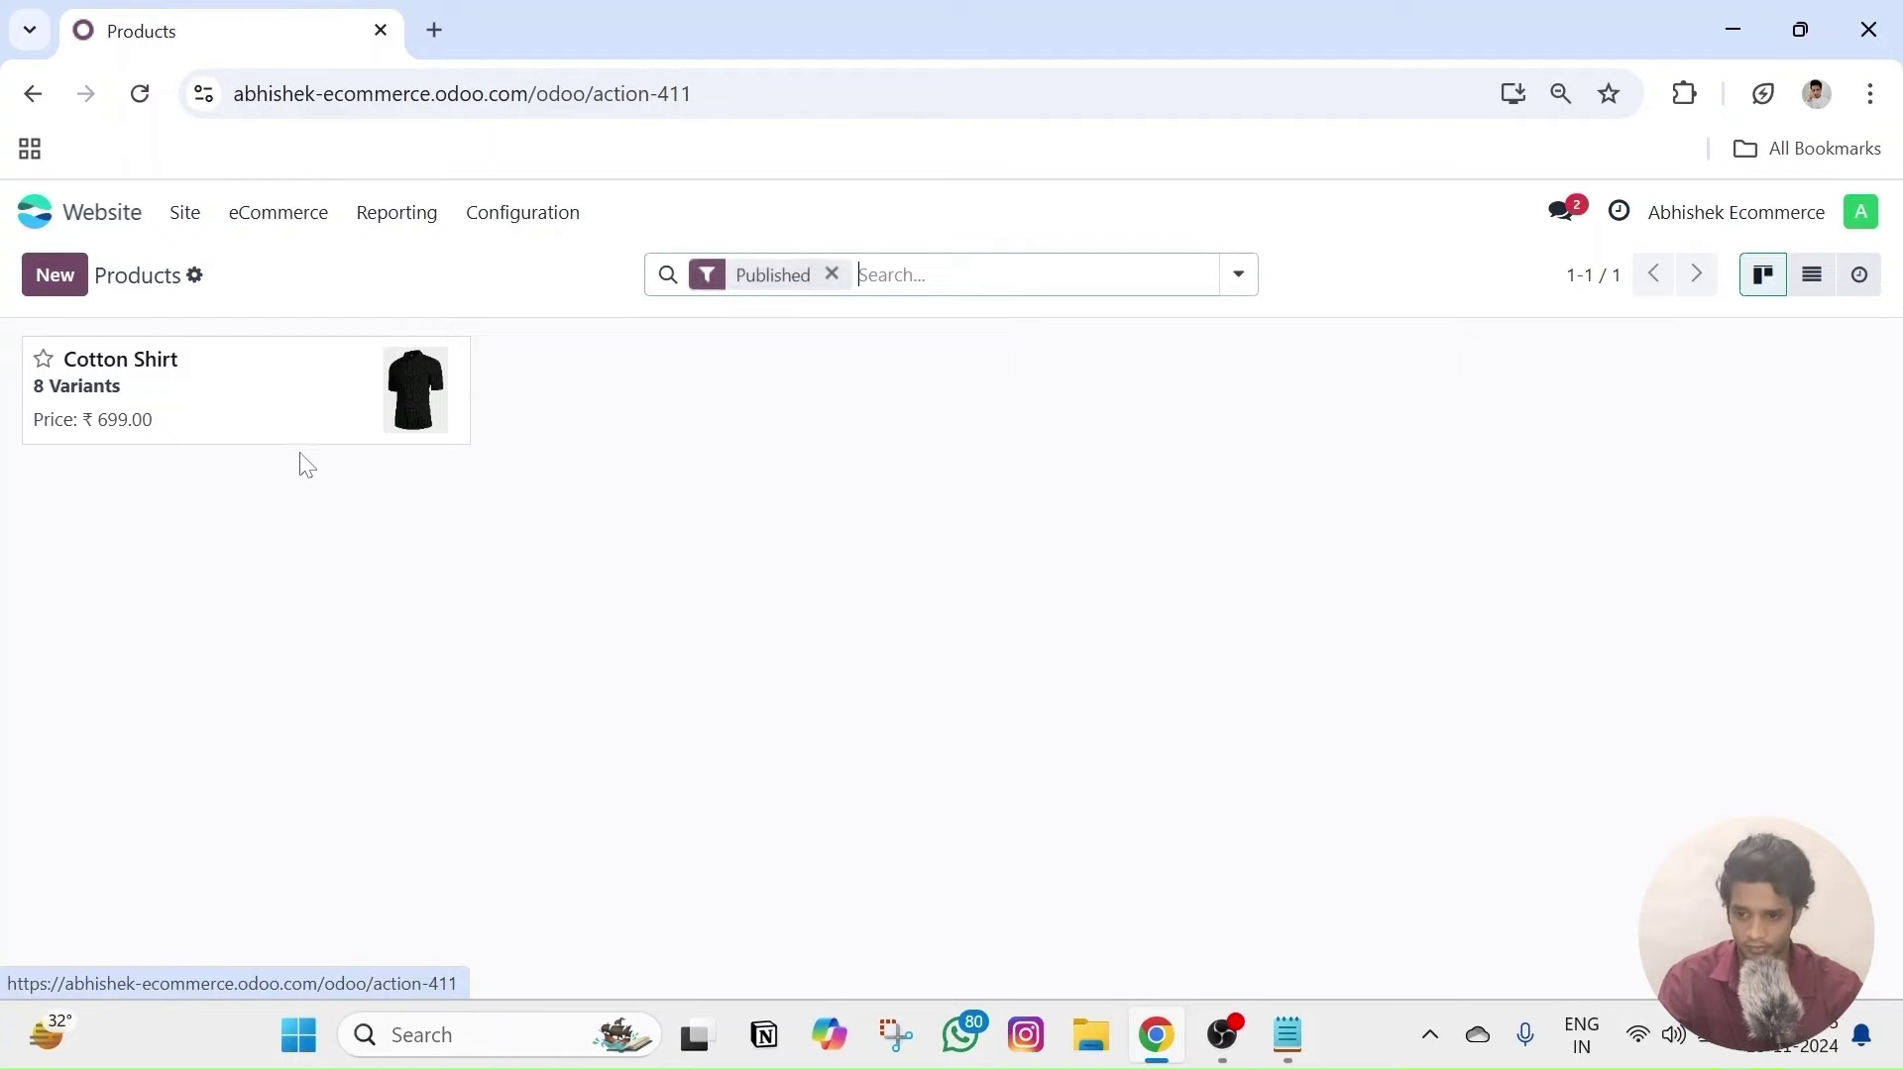
{"action": "left_click", "coordinate": [310, 407]}
{"action": "left_click", "coordinate": [808, 282]}
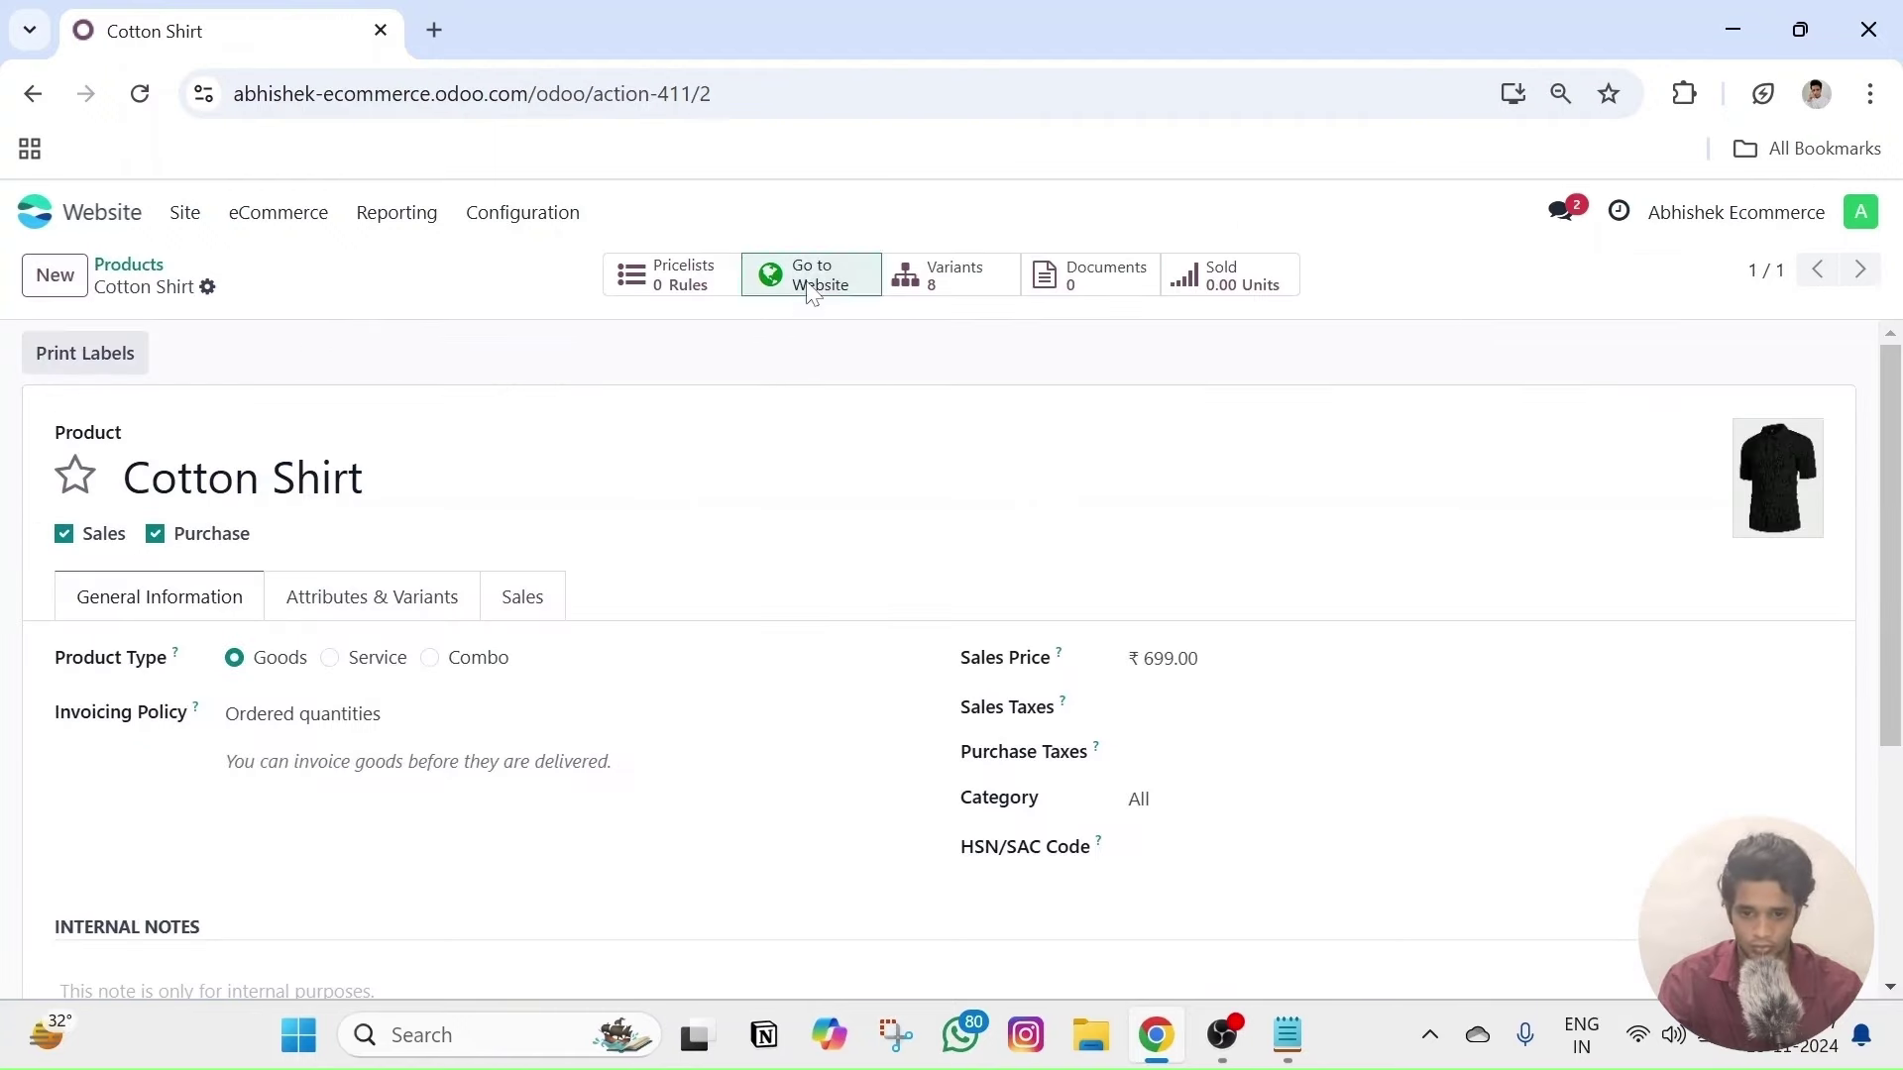
{"action": "scroll", "coordinate": [893, 667], "scroll_direction": "down", "scroll_amount": 5}
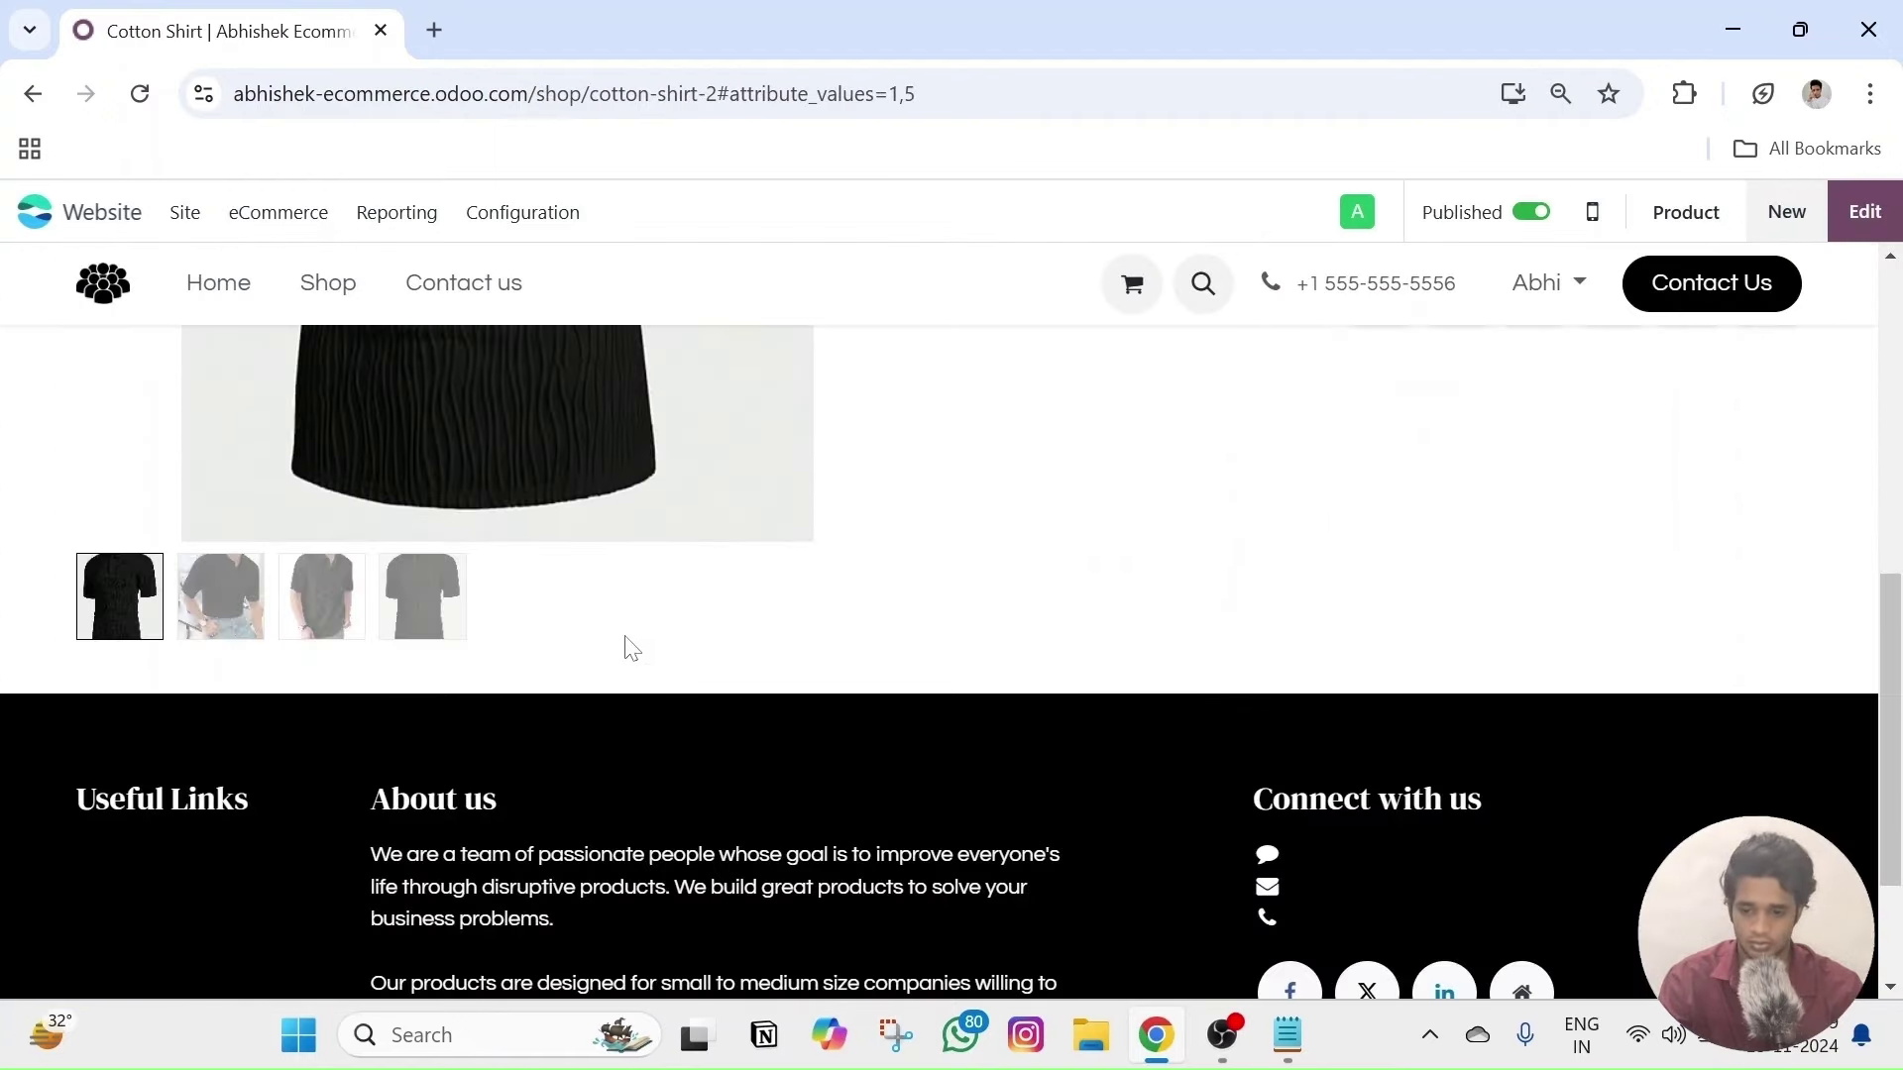
- Show the fourth photo in the black shirt's gallery
{"action": "left_click", "coordinate": [416, 619]}
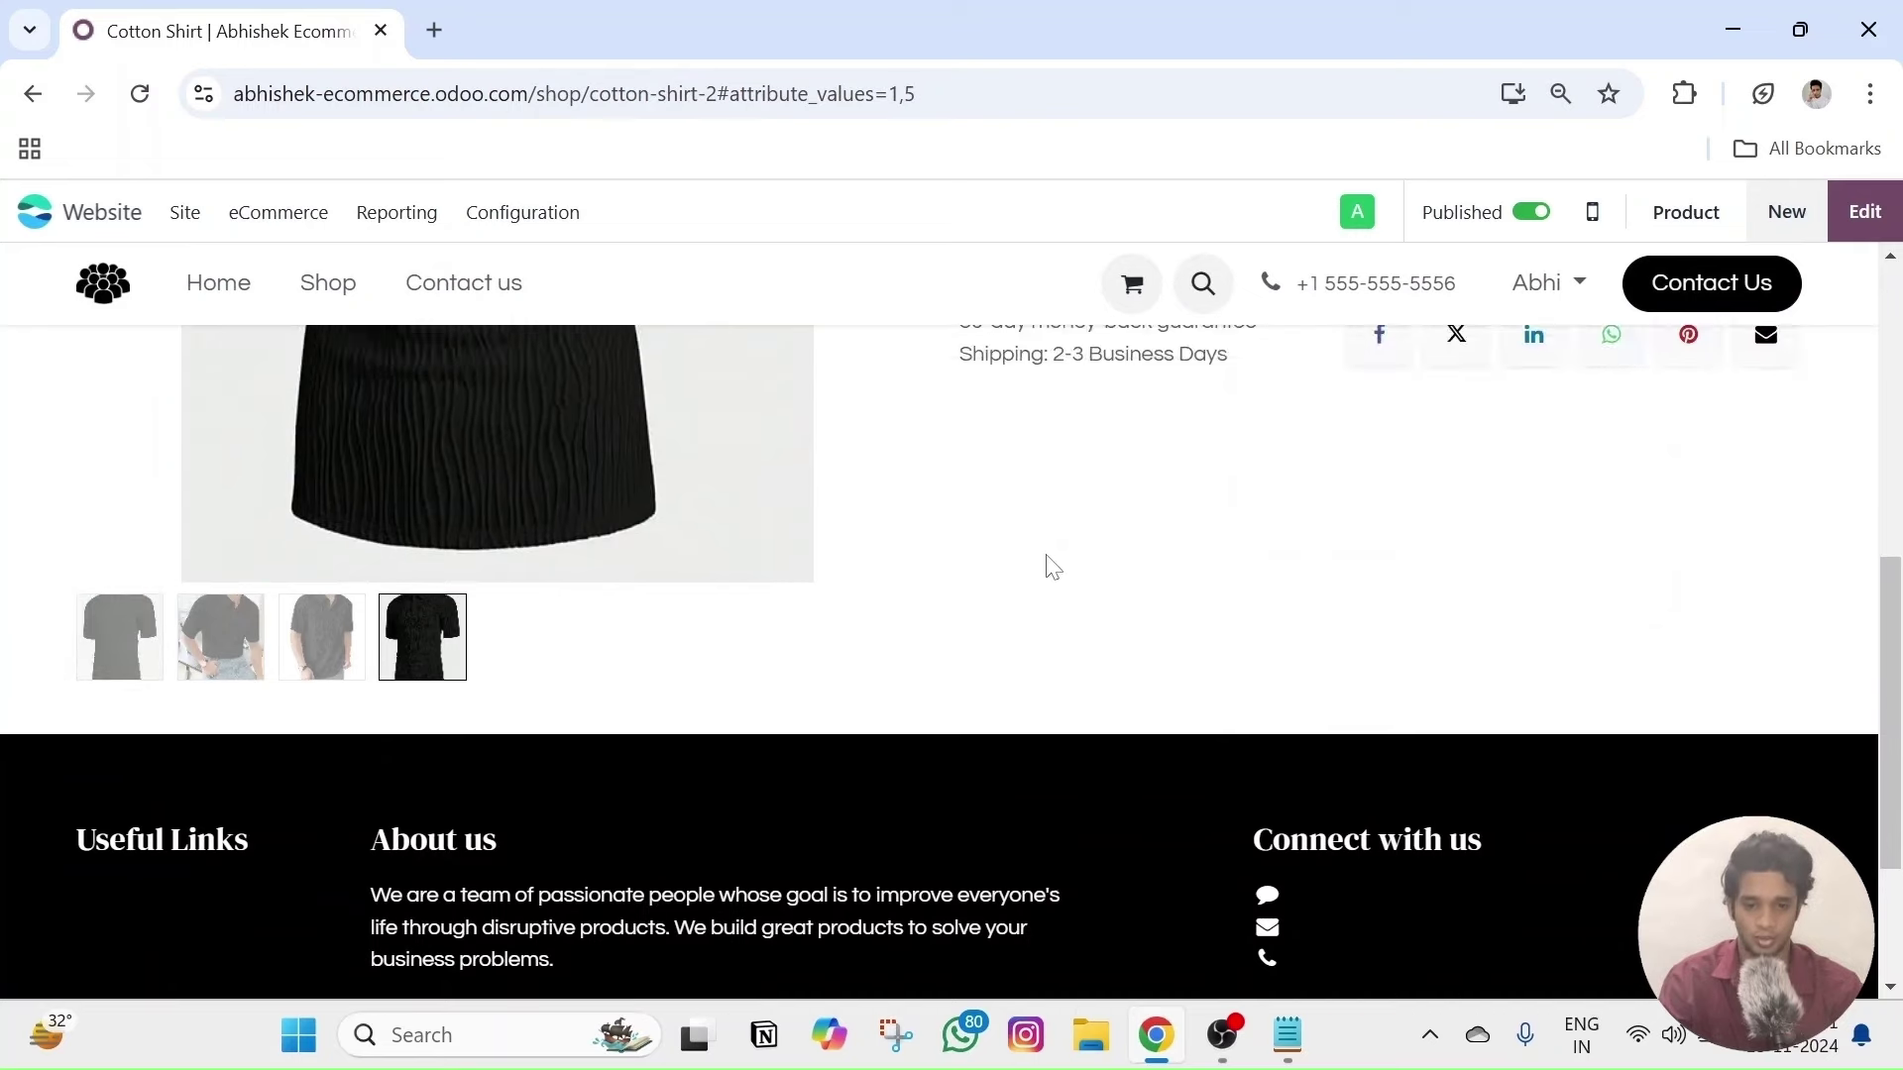
{"action": "scroll", "coordinate": [1052, 563], "scroll_direction": "up", "scroll_amount": 4}
{"action": "scroll", "coordinate": [459, 680], "scroll_direction": "down", "scroll_amount": 3}
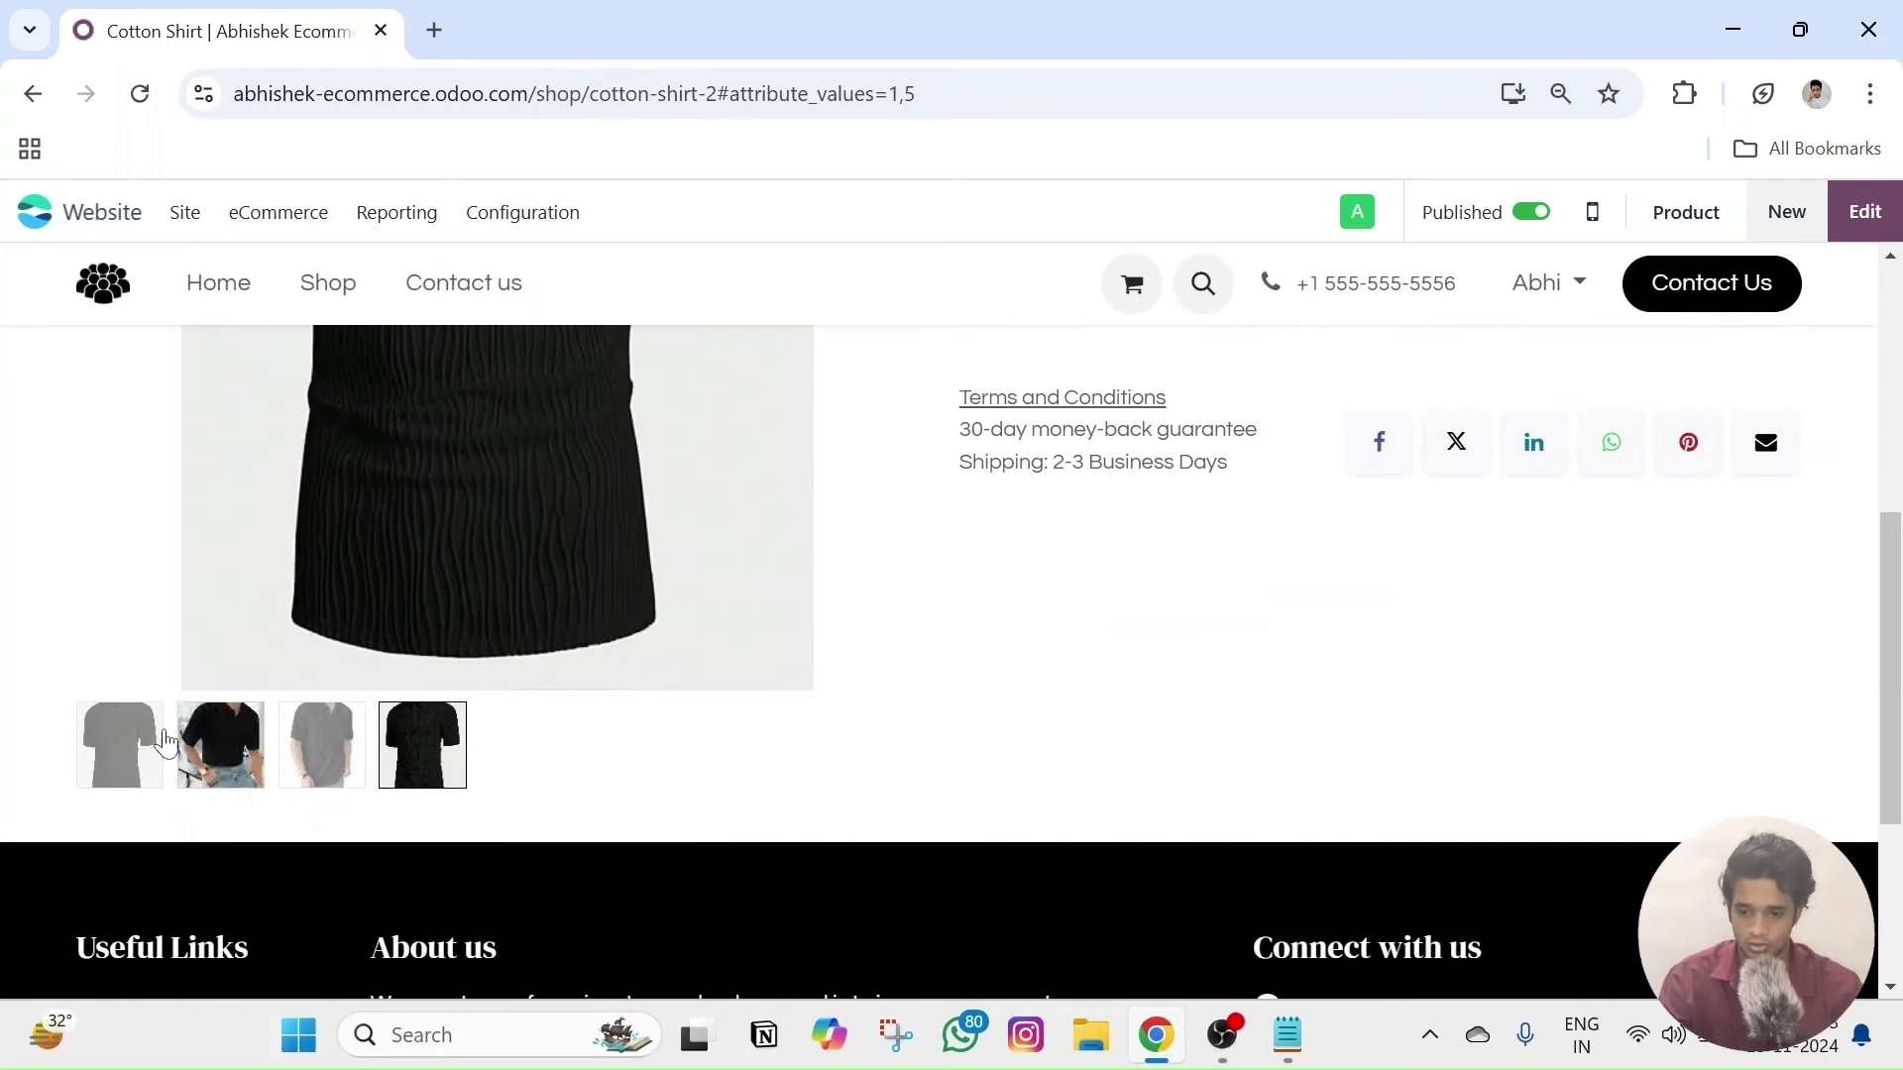
{"action": "scroll", "coordinate": [1062, 650], "scroll_direction": "up", "scroll_amount": 6}
- Switch the product to White and browse its three gallery thumbnails
{"action": "left_click", "coordinate": [1039, 812]}
{"action": "scroll", "coordinate": [595, 694], "scroll_direction": "down", "scroll_amount": 5}
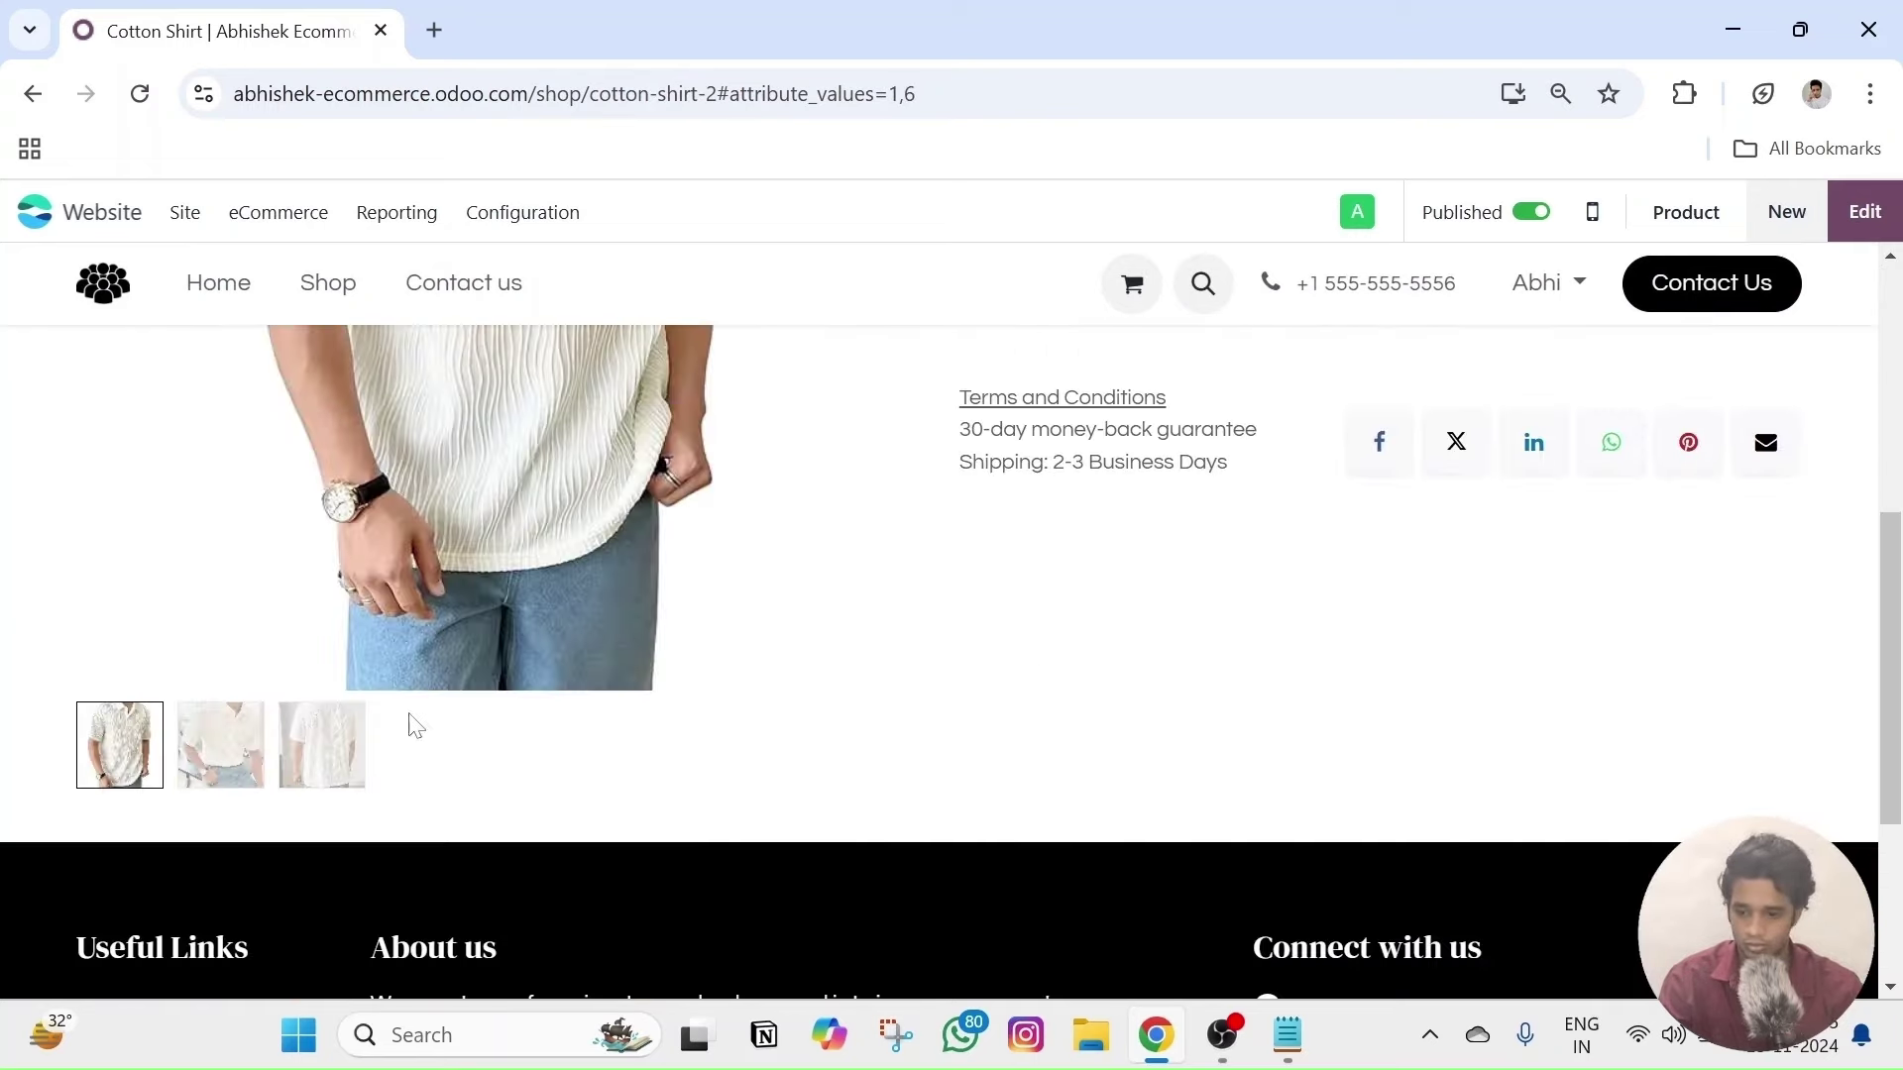
{"action": "left_click", "coordinate": [231, 753]}
{"action": "left_click", "coordinate": [327, 748]}
{"action": "left_click", "coordinate": [226, 749]}
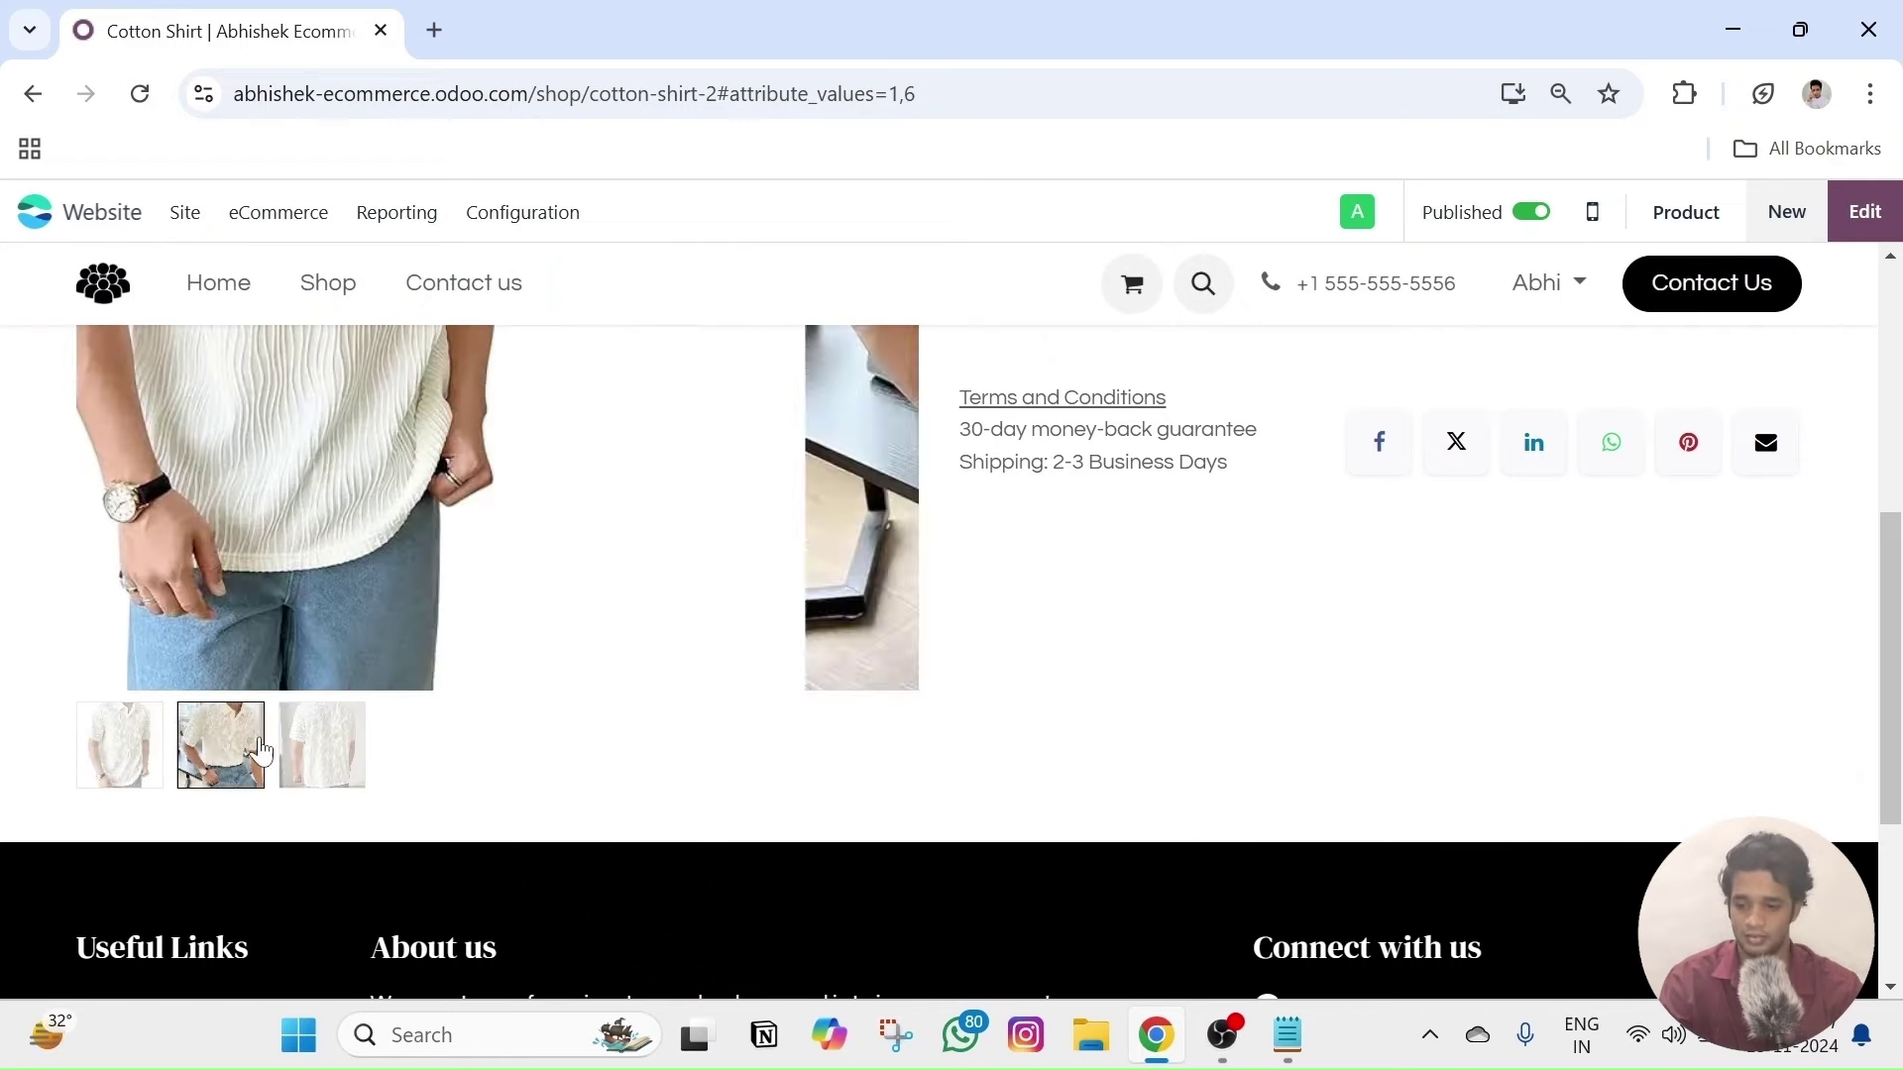
{"action": "left_click", "coordinate": [340, 750]}
{"action": "left_click", "coordinate": [213, 751]}
{"action": "left_click", "coordinate": [119, 748]}
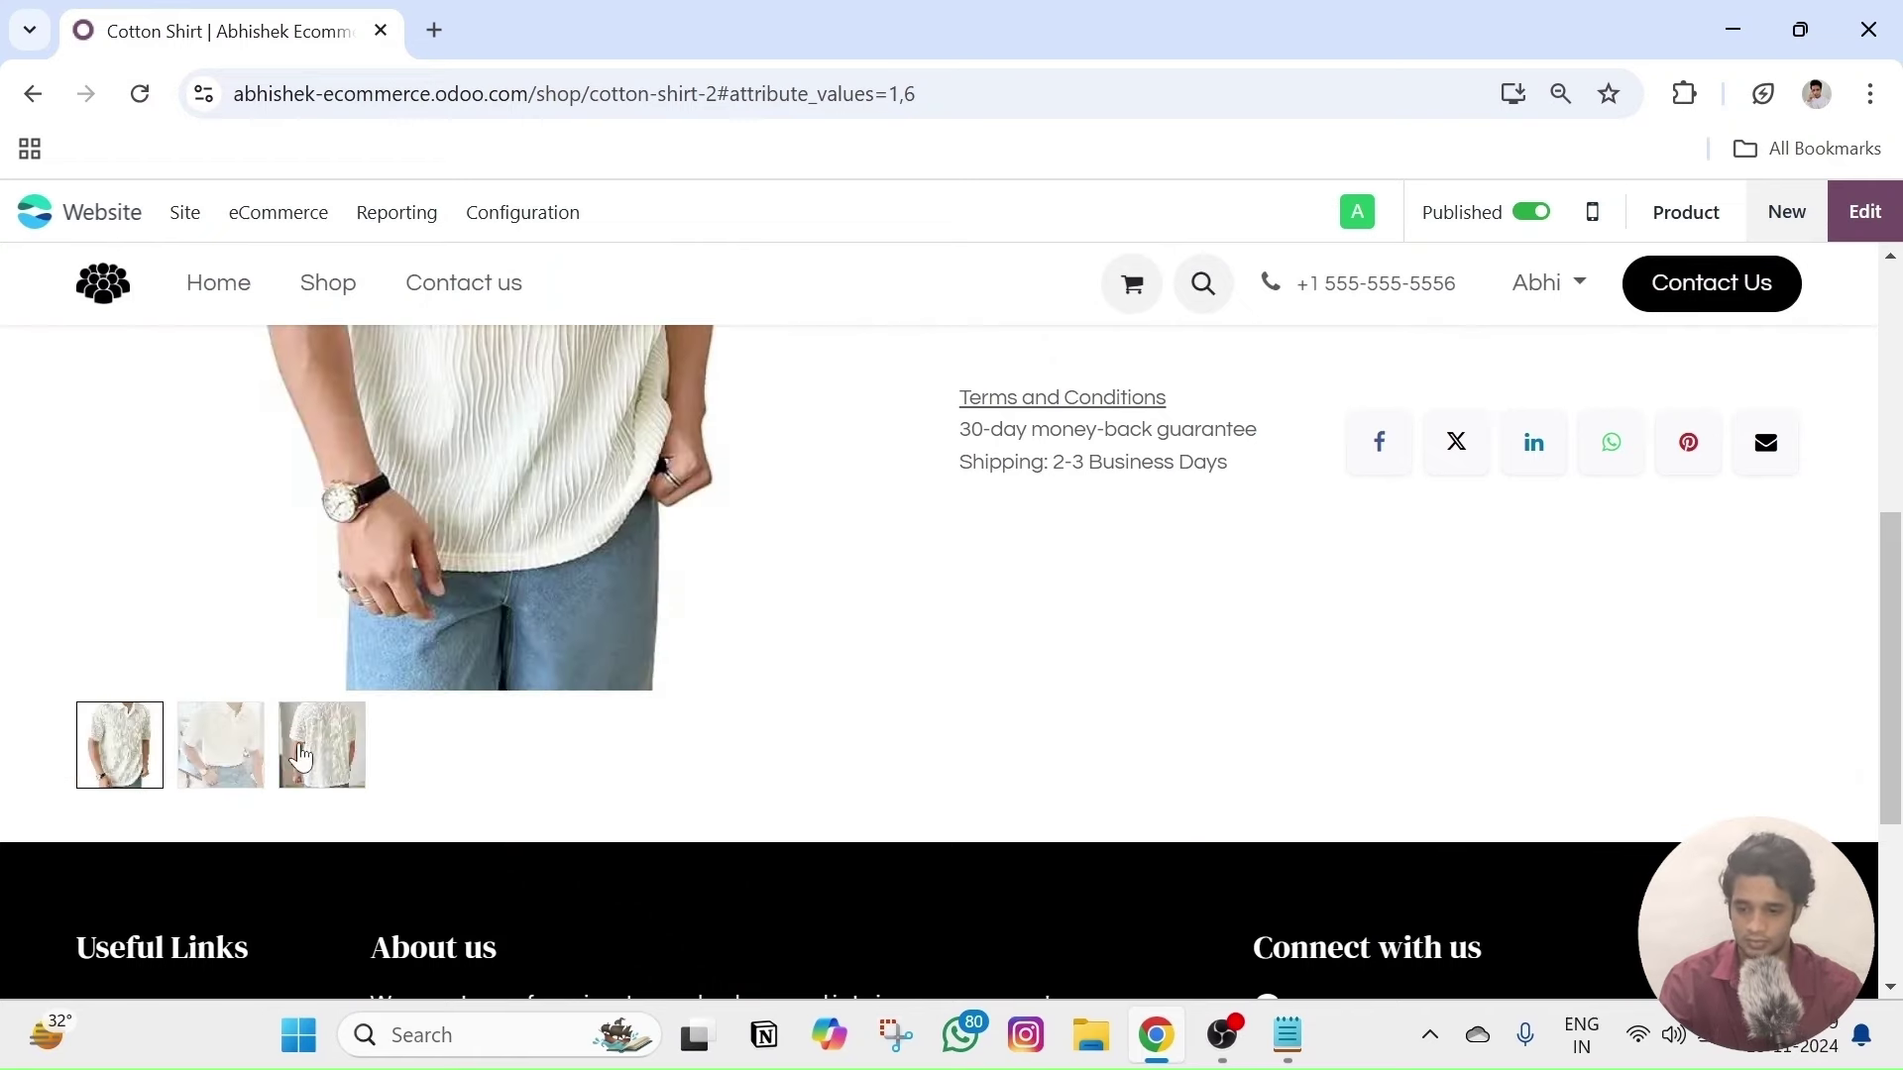
{"action": "left_click", "coordinate": [307, 753]}
- Step through the white shirt's back and front views with arrow keys, then return to the Shop listing
{"action": "scroll", "coordinate": [1090, 673], "scroll_direction": "up", "scroll_amount": 6}
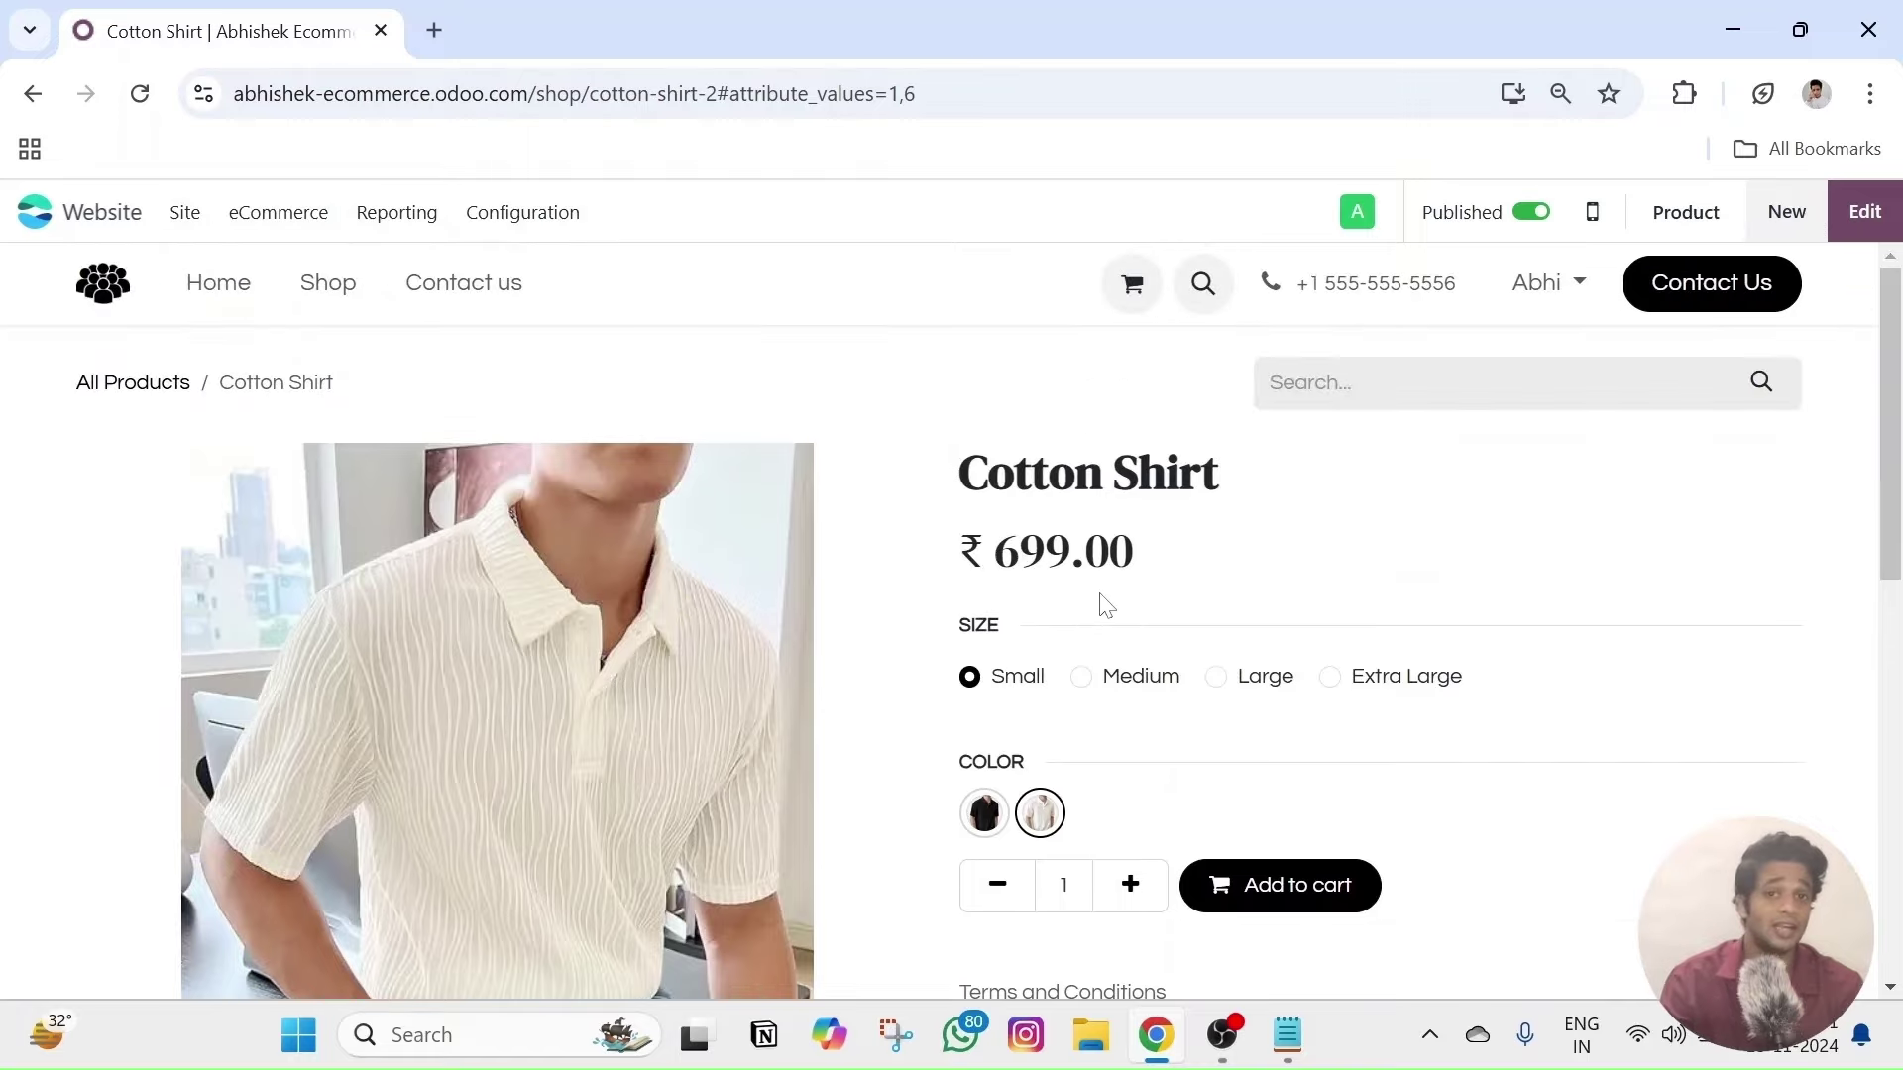
{"action": "scroll", "coordinate": [1107, 606], "scroll_direction": "down", "scroll_amount": 6}
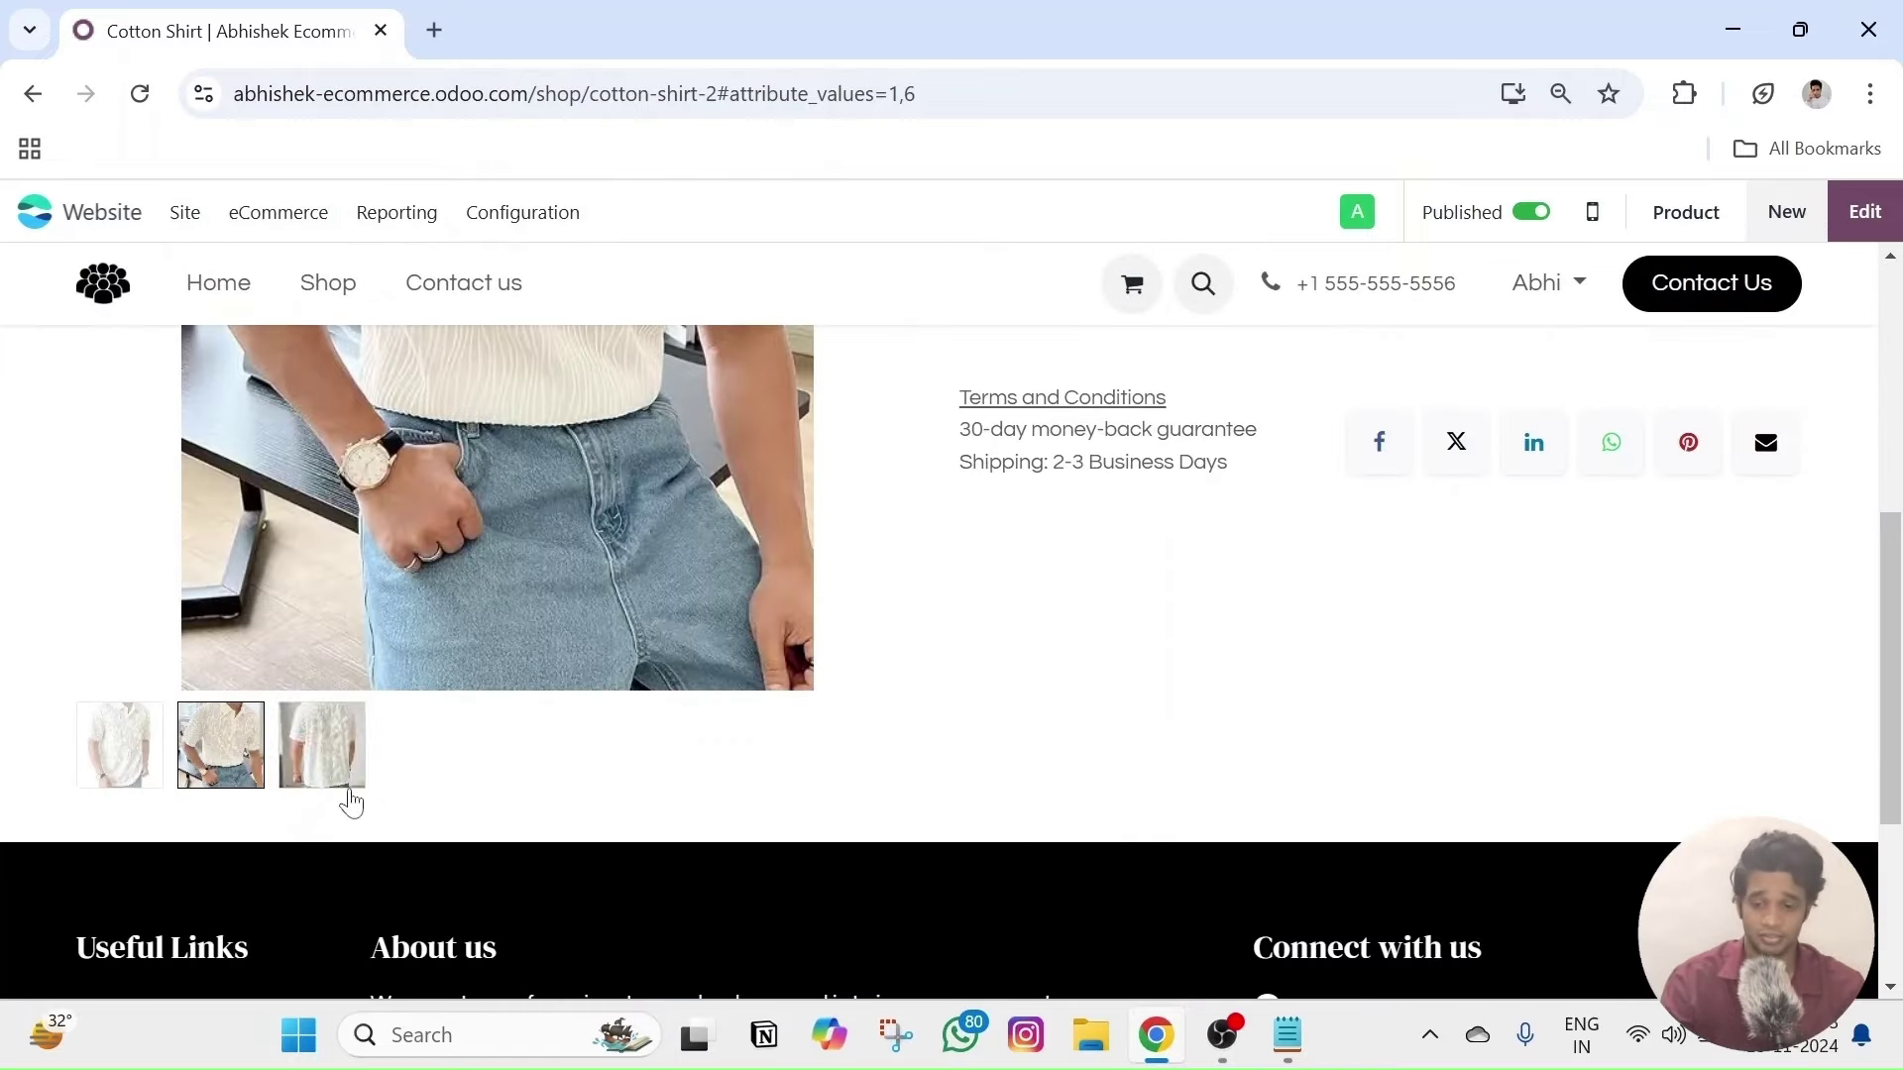
{"action": "left_click", "coordinate": [149, 753]}
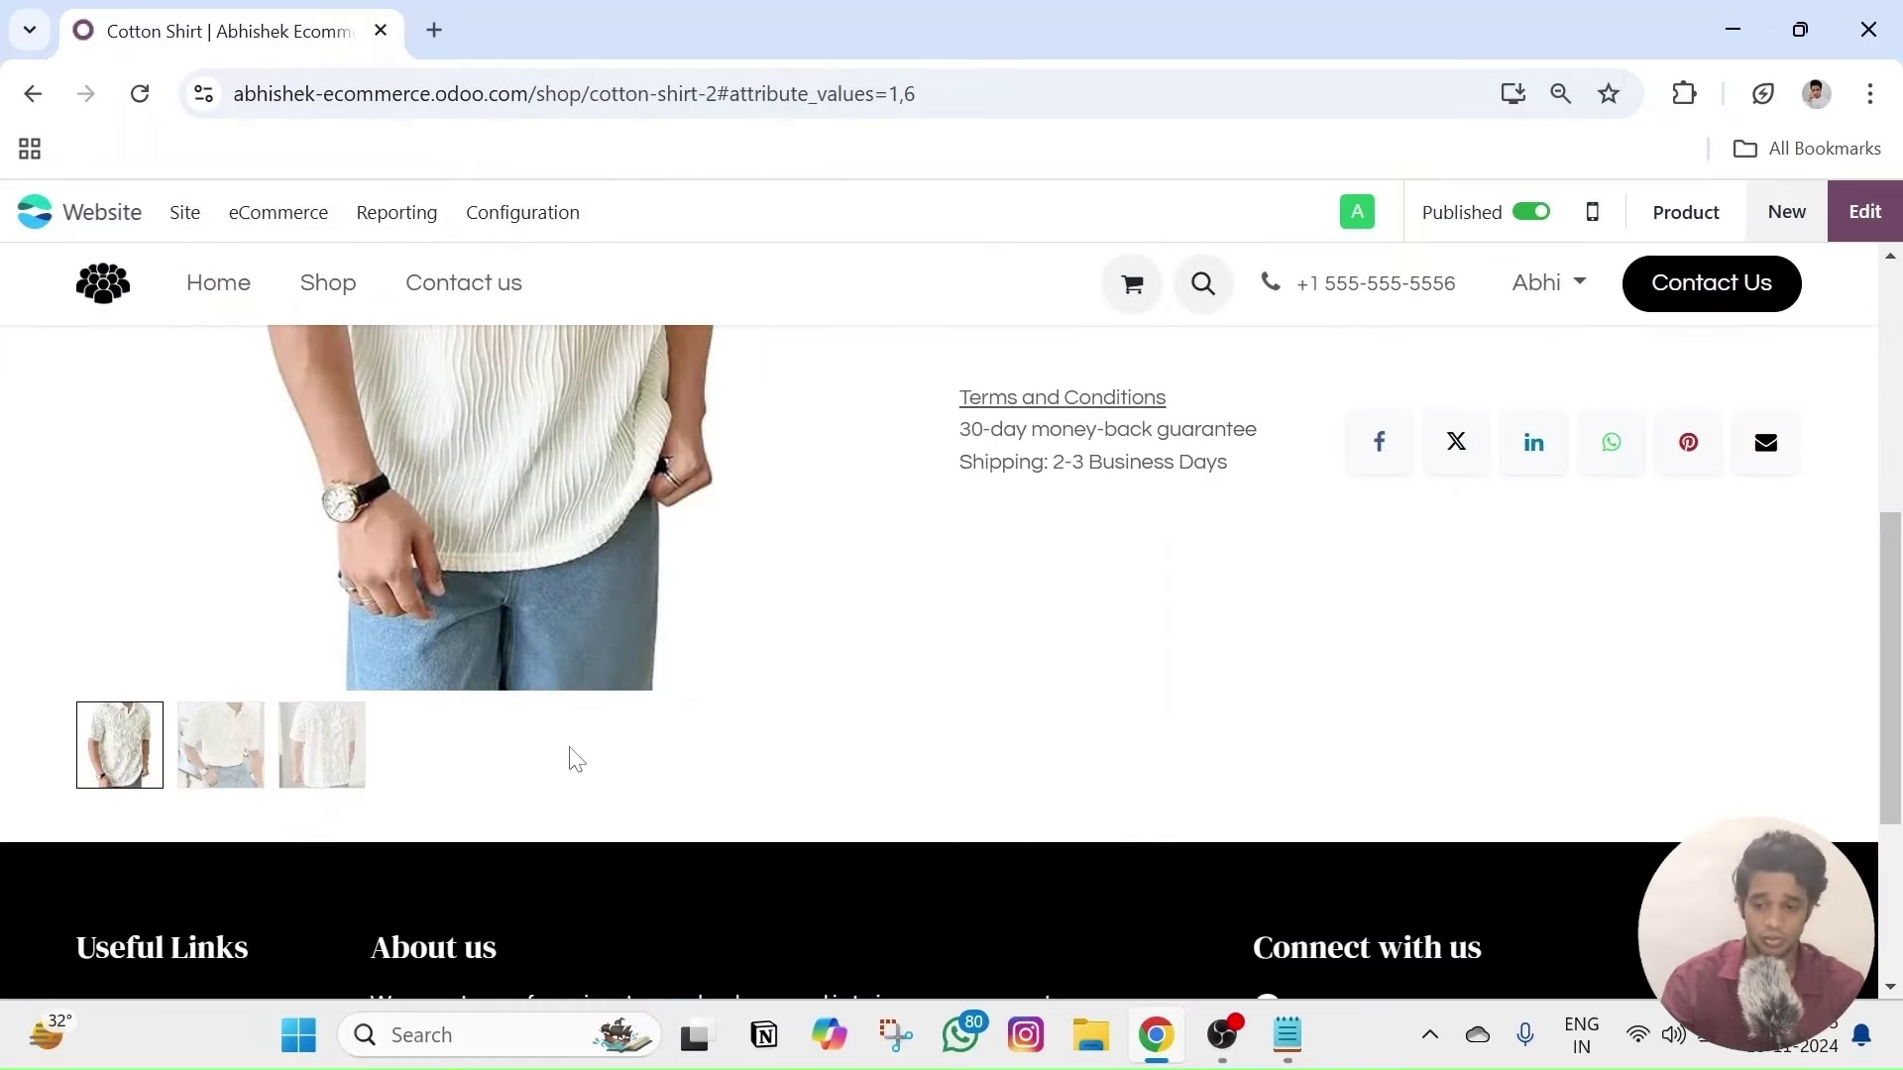
{"action": "key", "text": "Left"}
{"action": "key", "text": "Left"}
{"action": "scroll", "coordinate": [1027, 637], "scroll_direction": "up", "scroll_amount": 6}
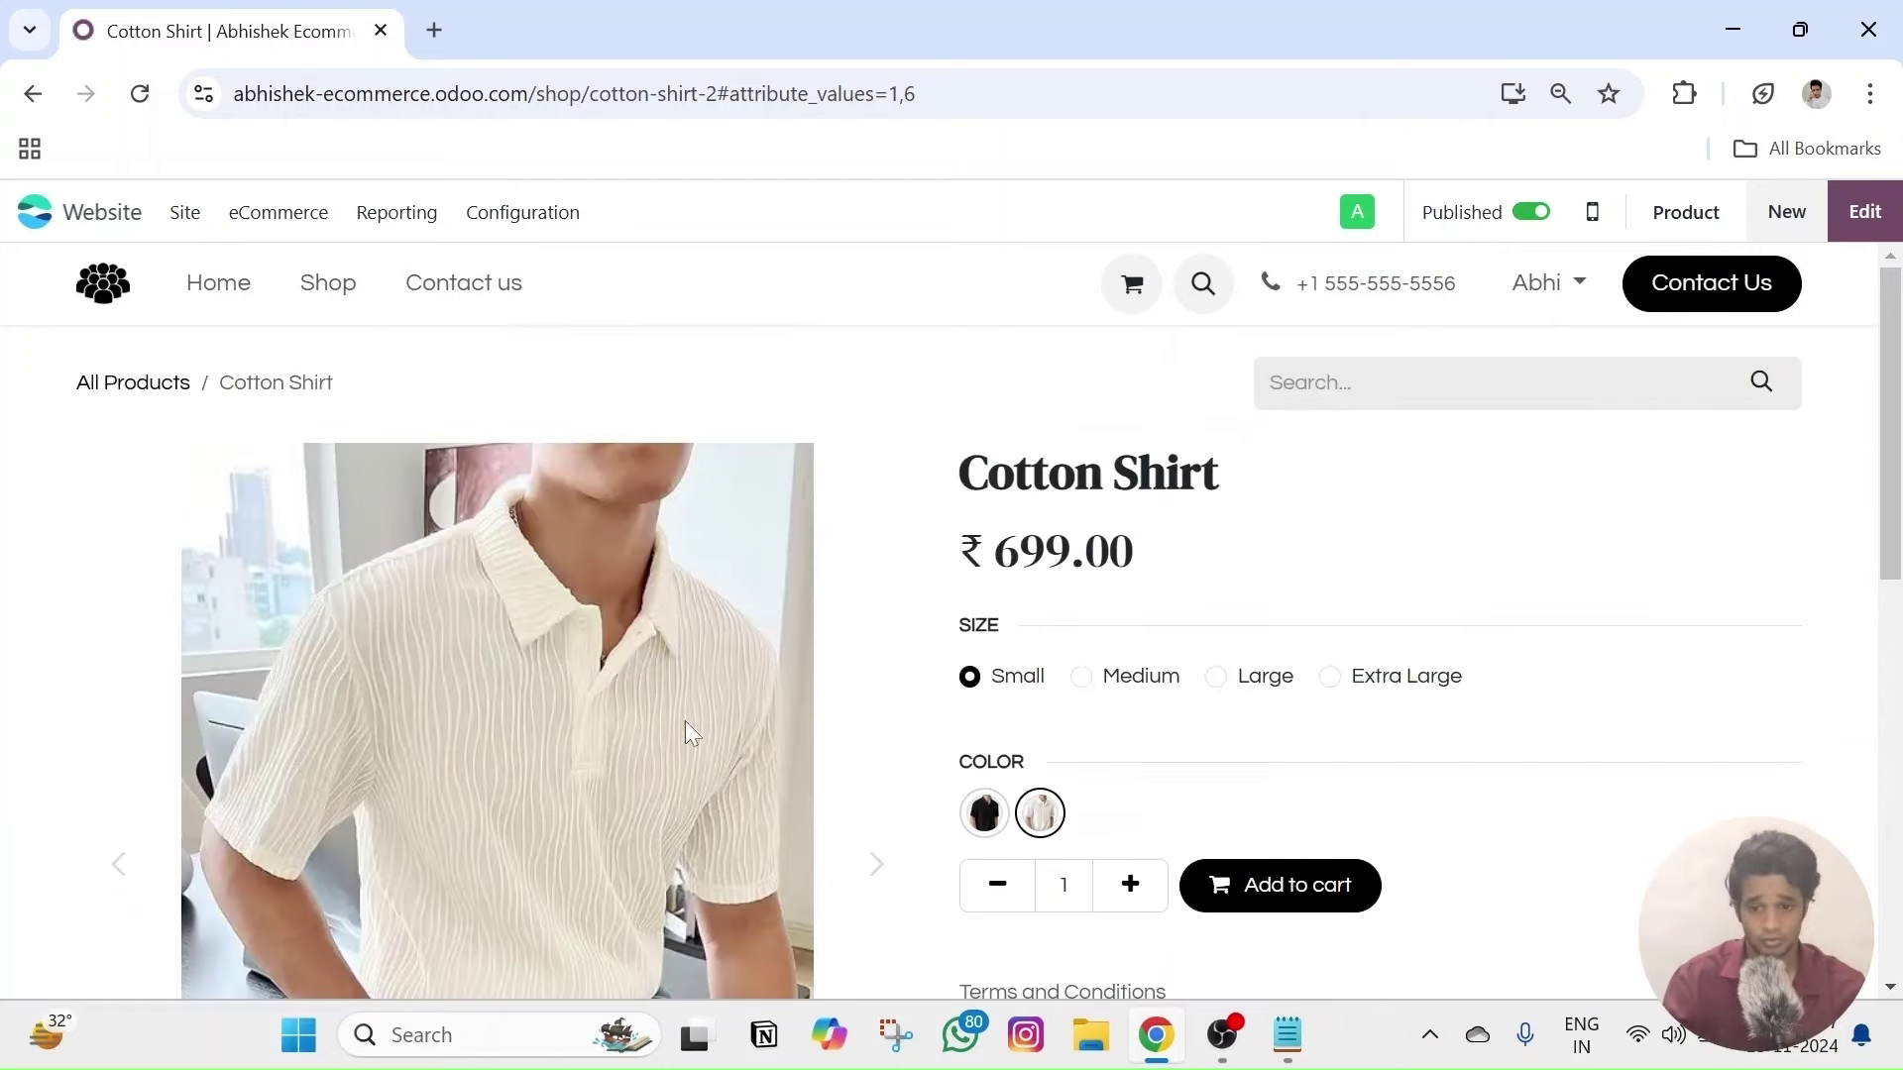
{"action": "scroll", "coordinate": [525, 540], "scroll_direction": "down", "scroll_amount": 6}
{"action": "scroll", "coordinate": [1057, 527], "scroll_direction": "up", "scroll_amount": 6}
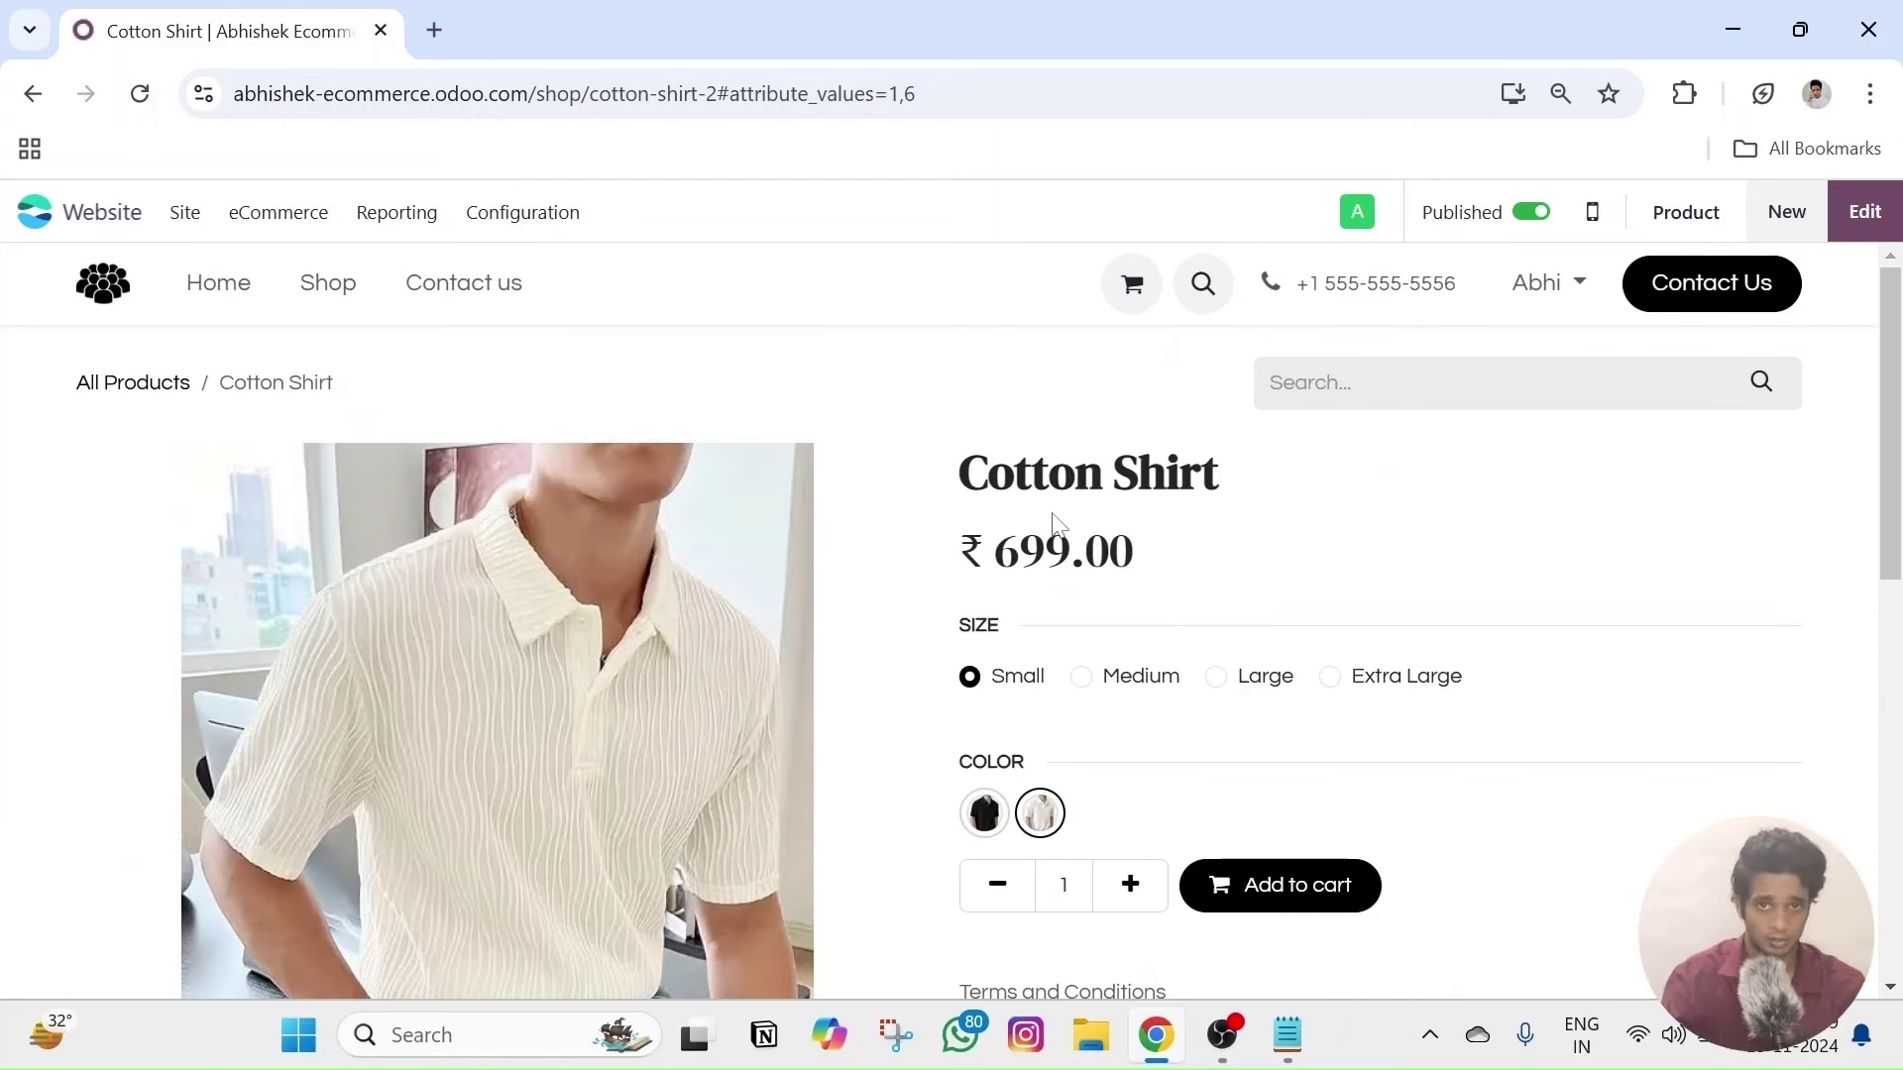
{"action": "key", "text": "Left"}
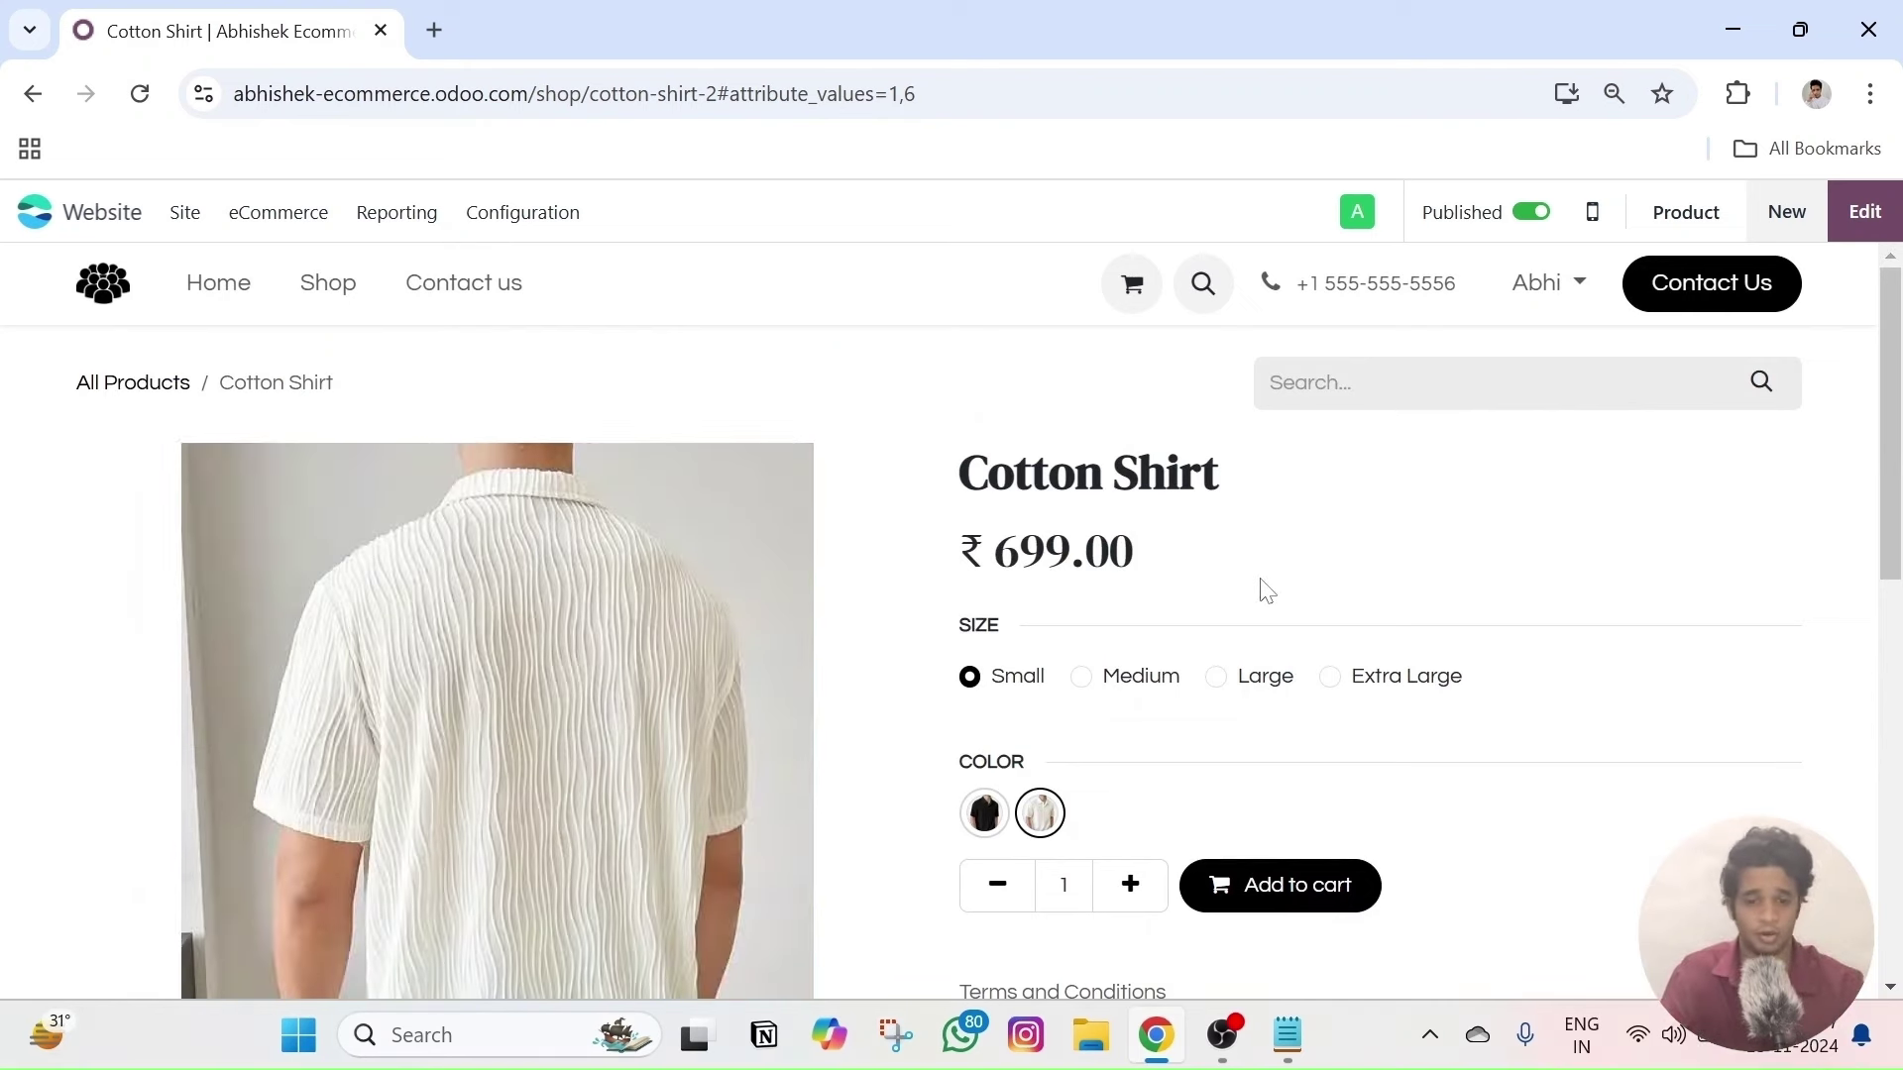
{"action": "key", "text": "Right"}
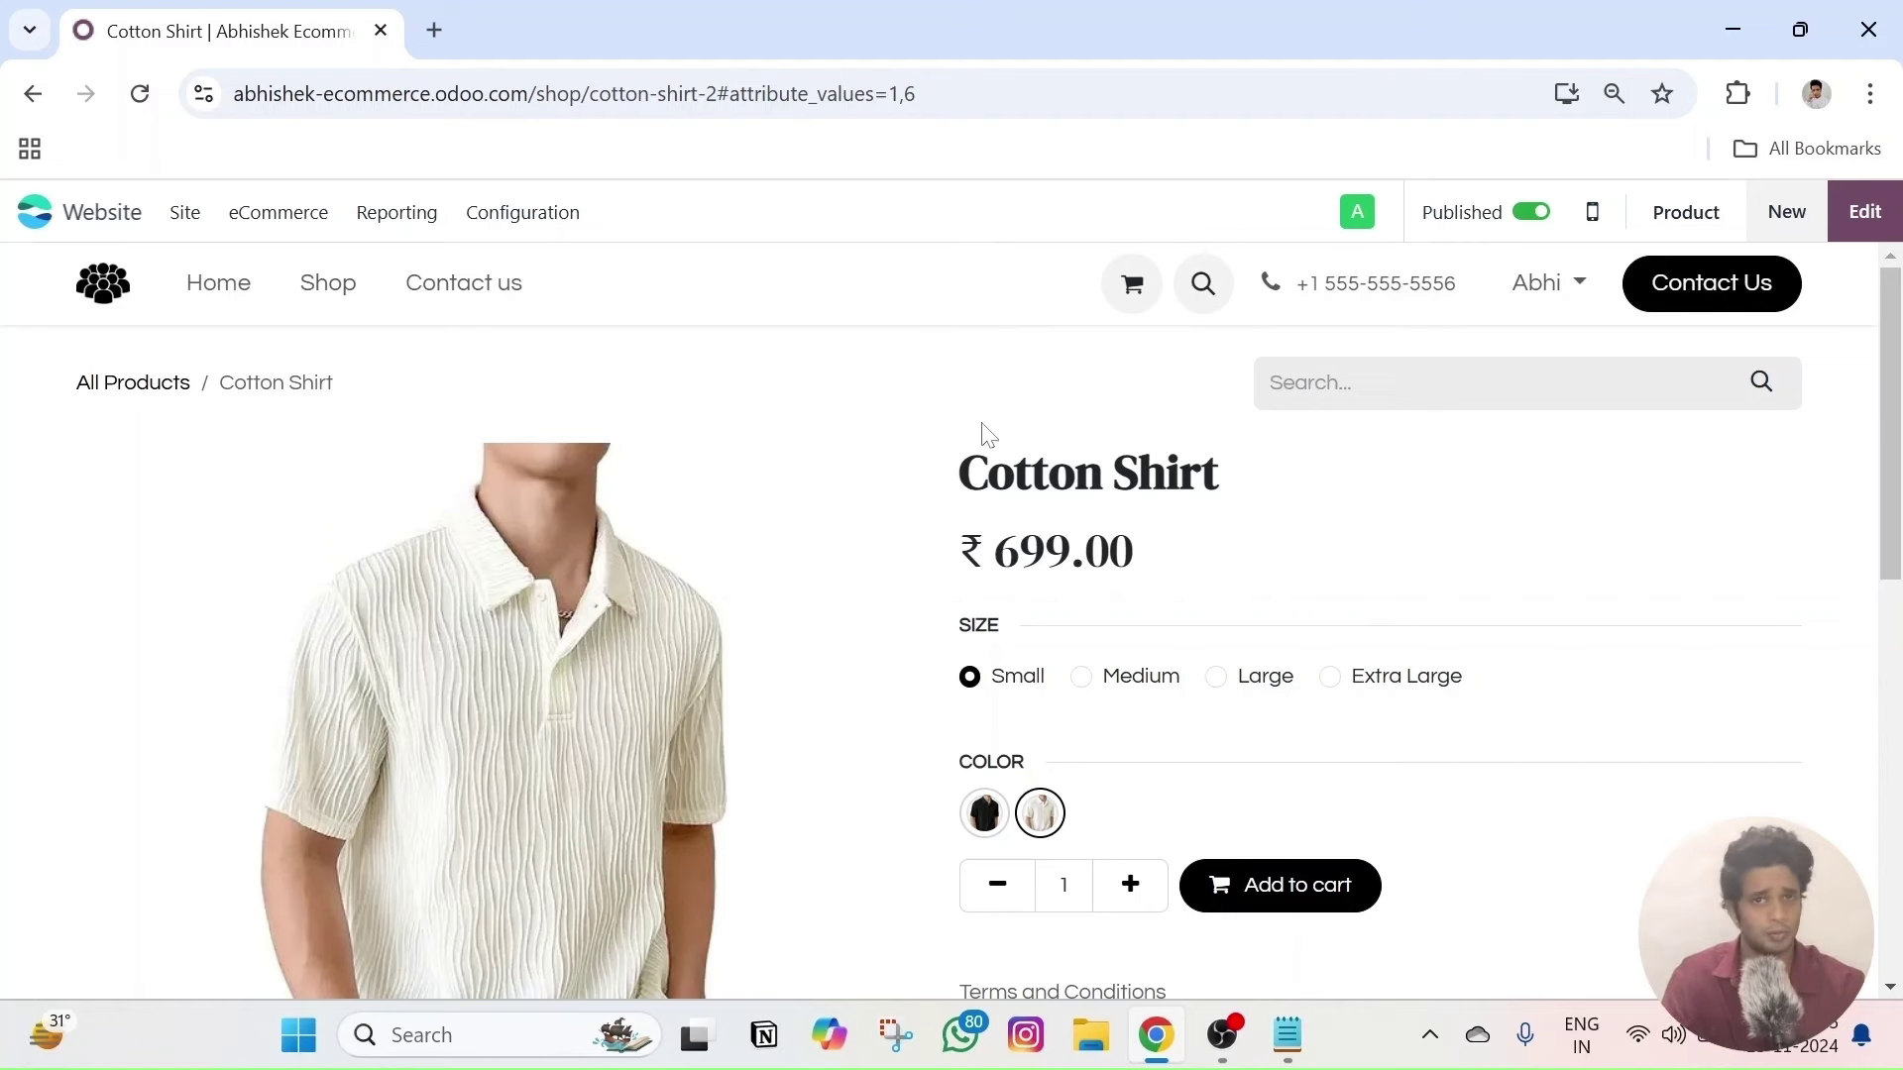
{"action": "scroll", "coordinate": [1172, 667], "scroll_direction": "down", "scroll_amount": 3}
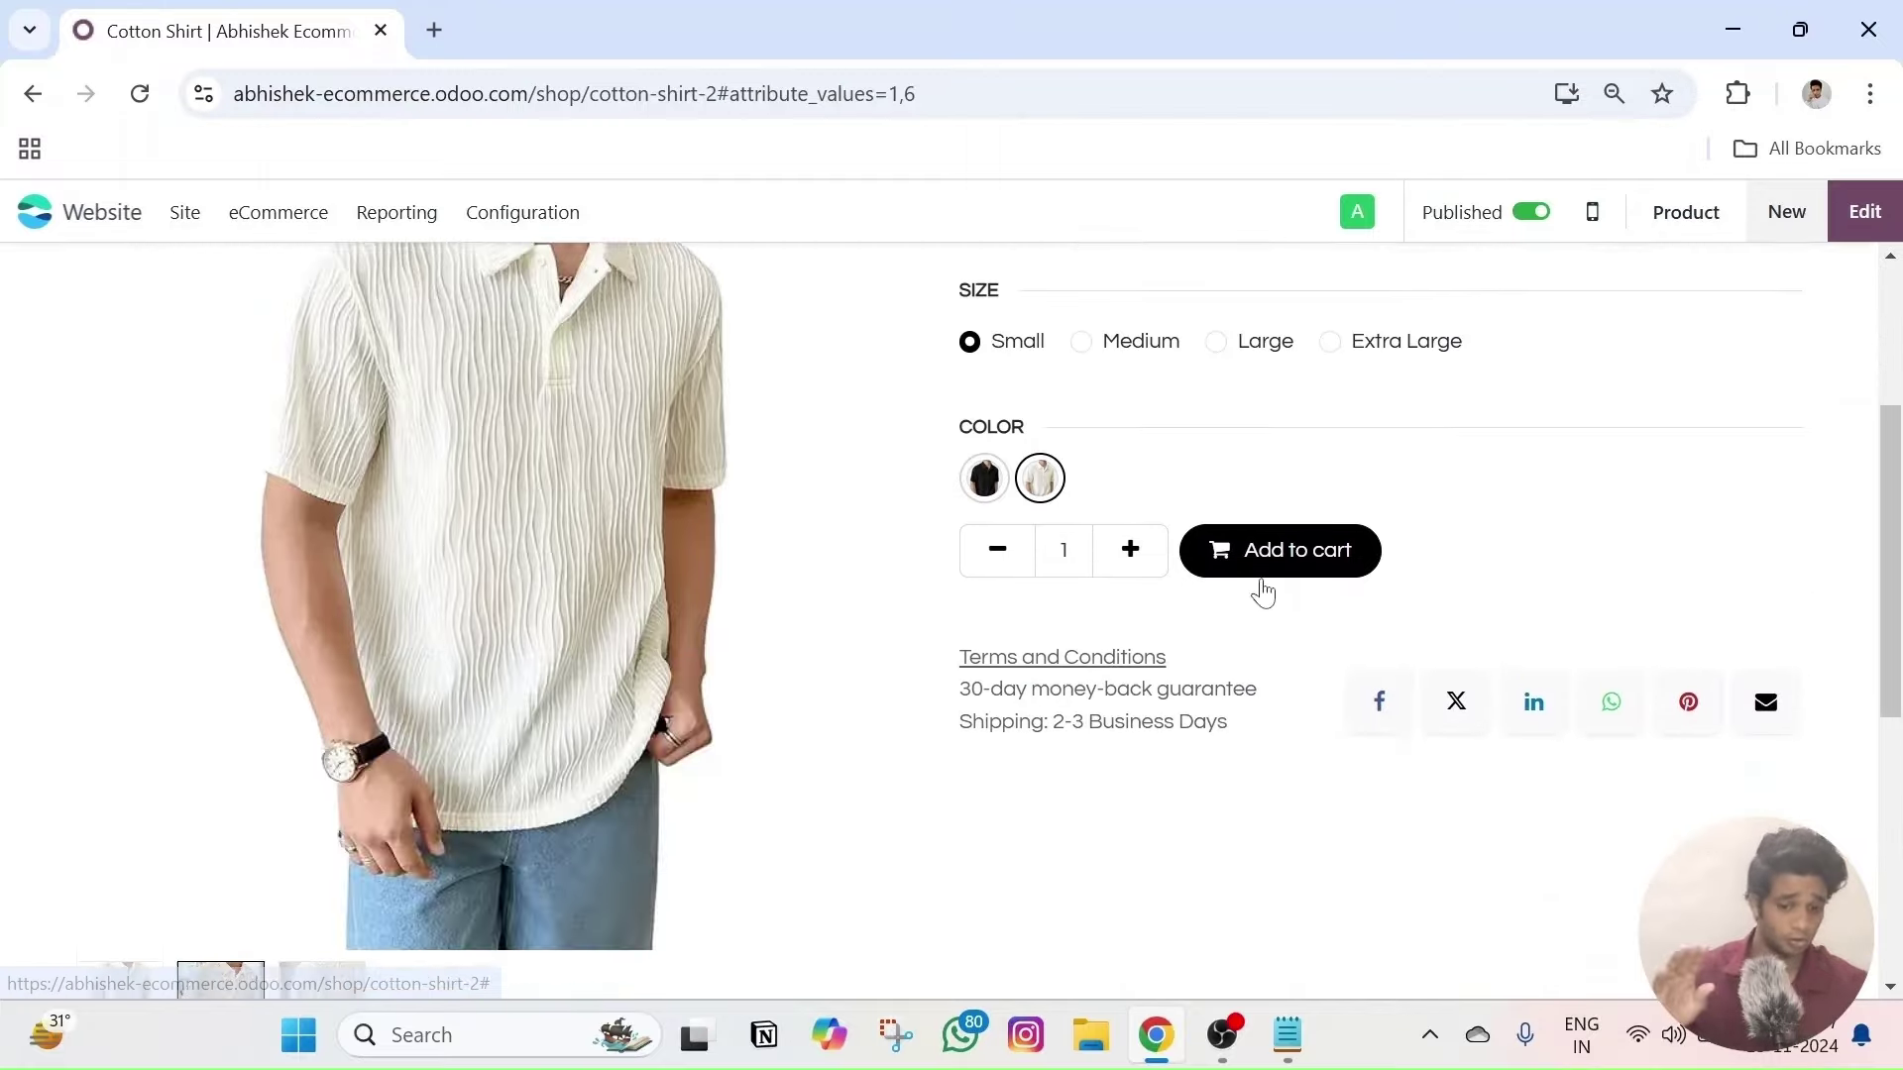
{"action": "scroll", "coordinate": [1262, 591], "scroll_direction": "up", "scroll_amount": 3}
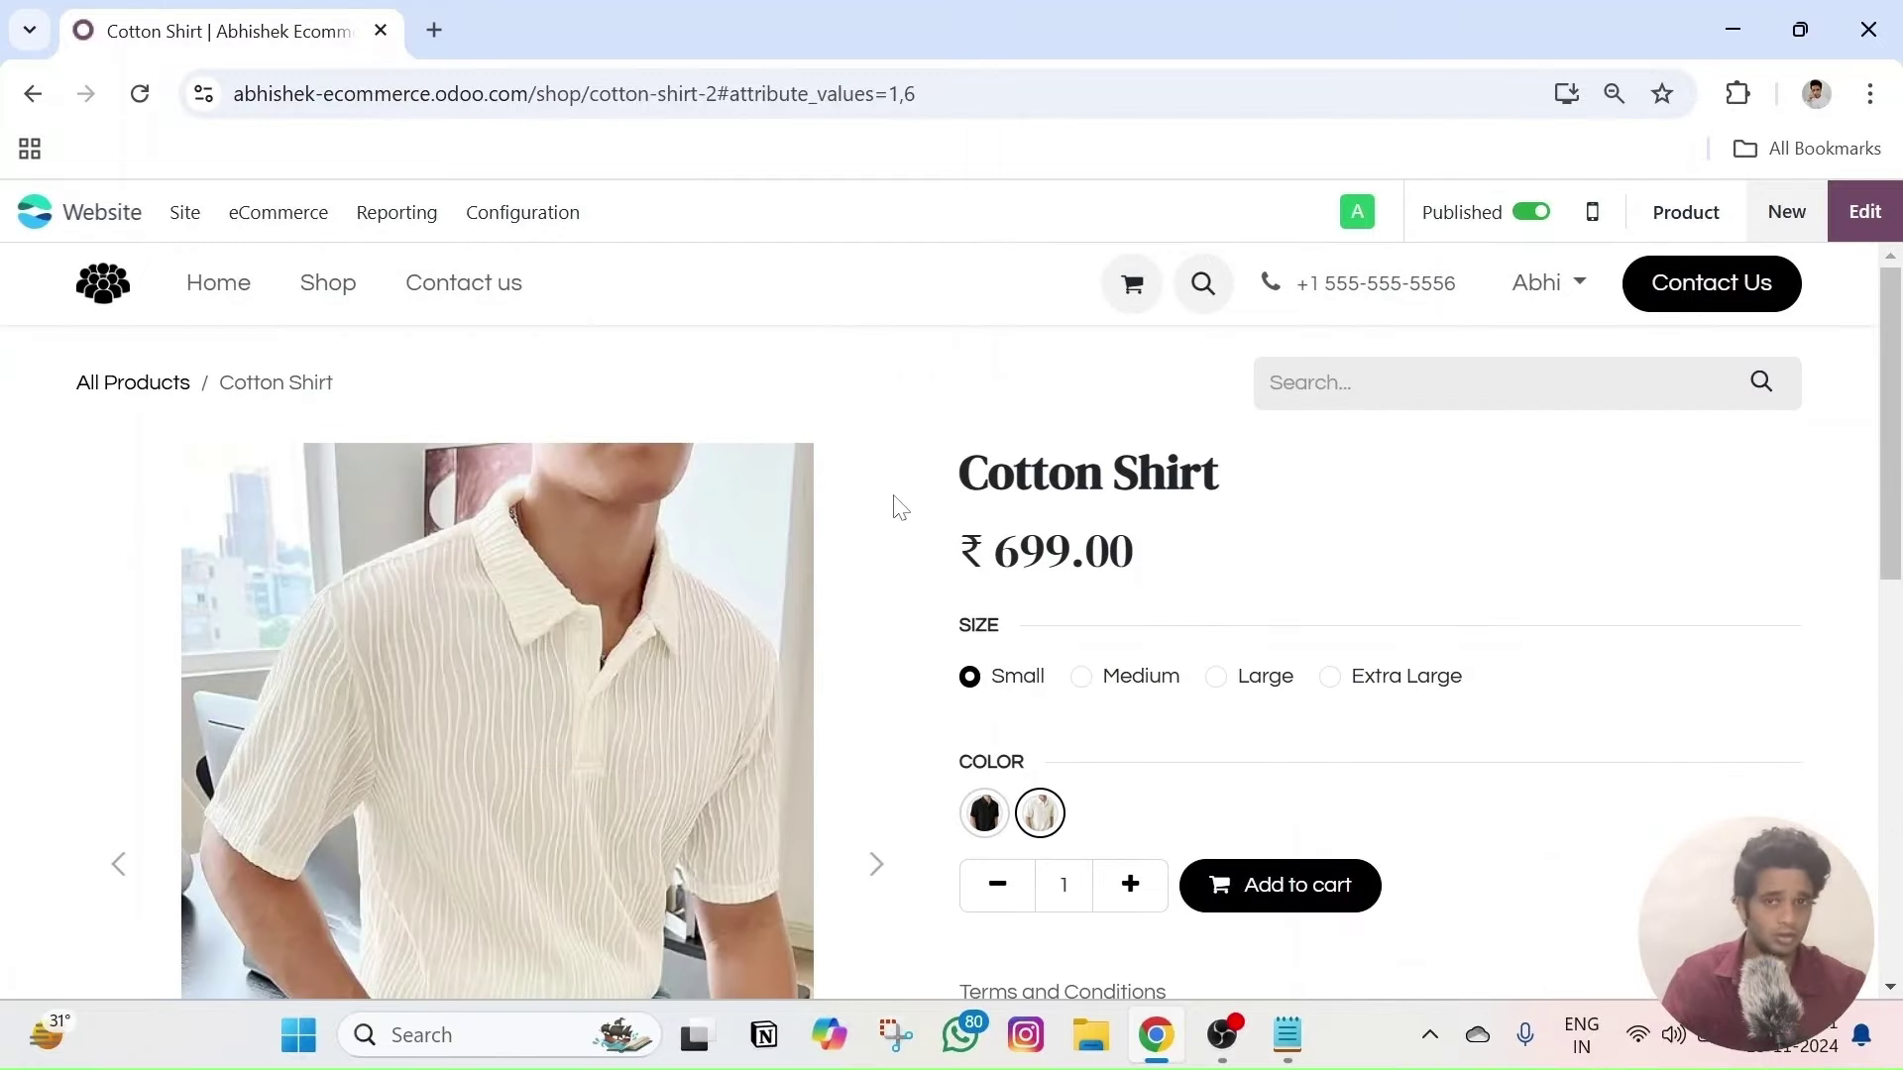
{"action": "left_click", "coordinate": [328, 297]}
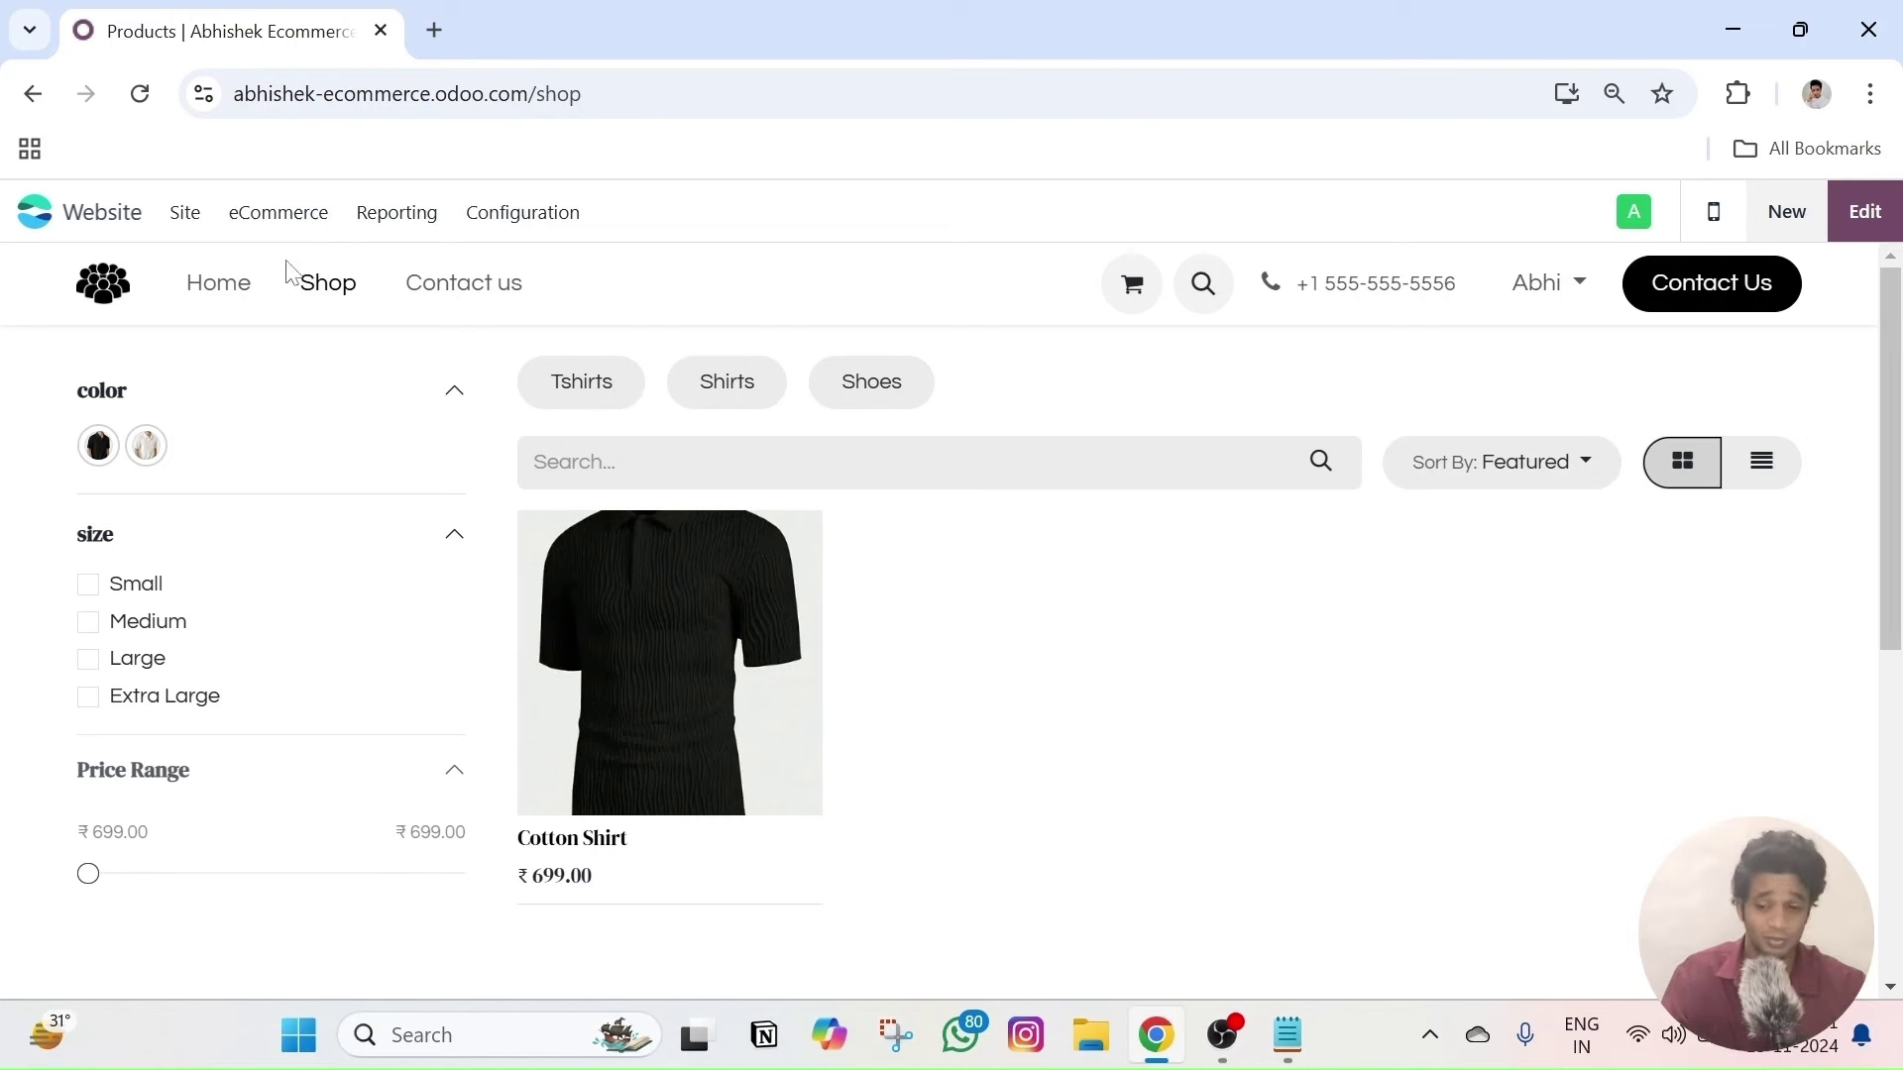
- Collapse and re-expand the color and size filters, leaving black/white swatches and four sizes visible
{"action": "left_click", "coordinate": [454, 391]}
{"action": "left_click", "coordinate": [454, 466]}
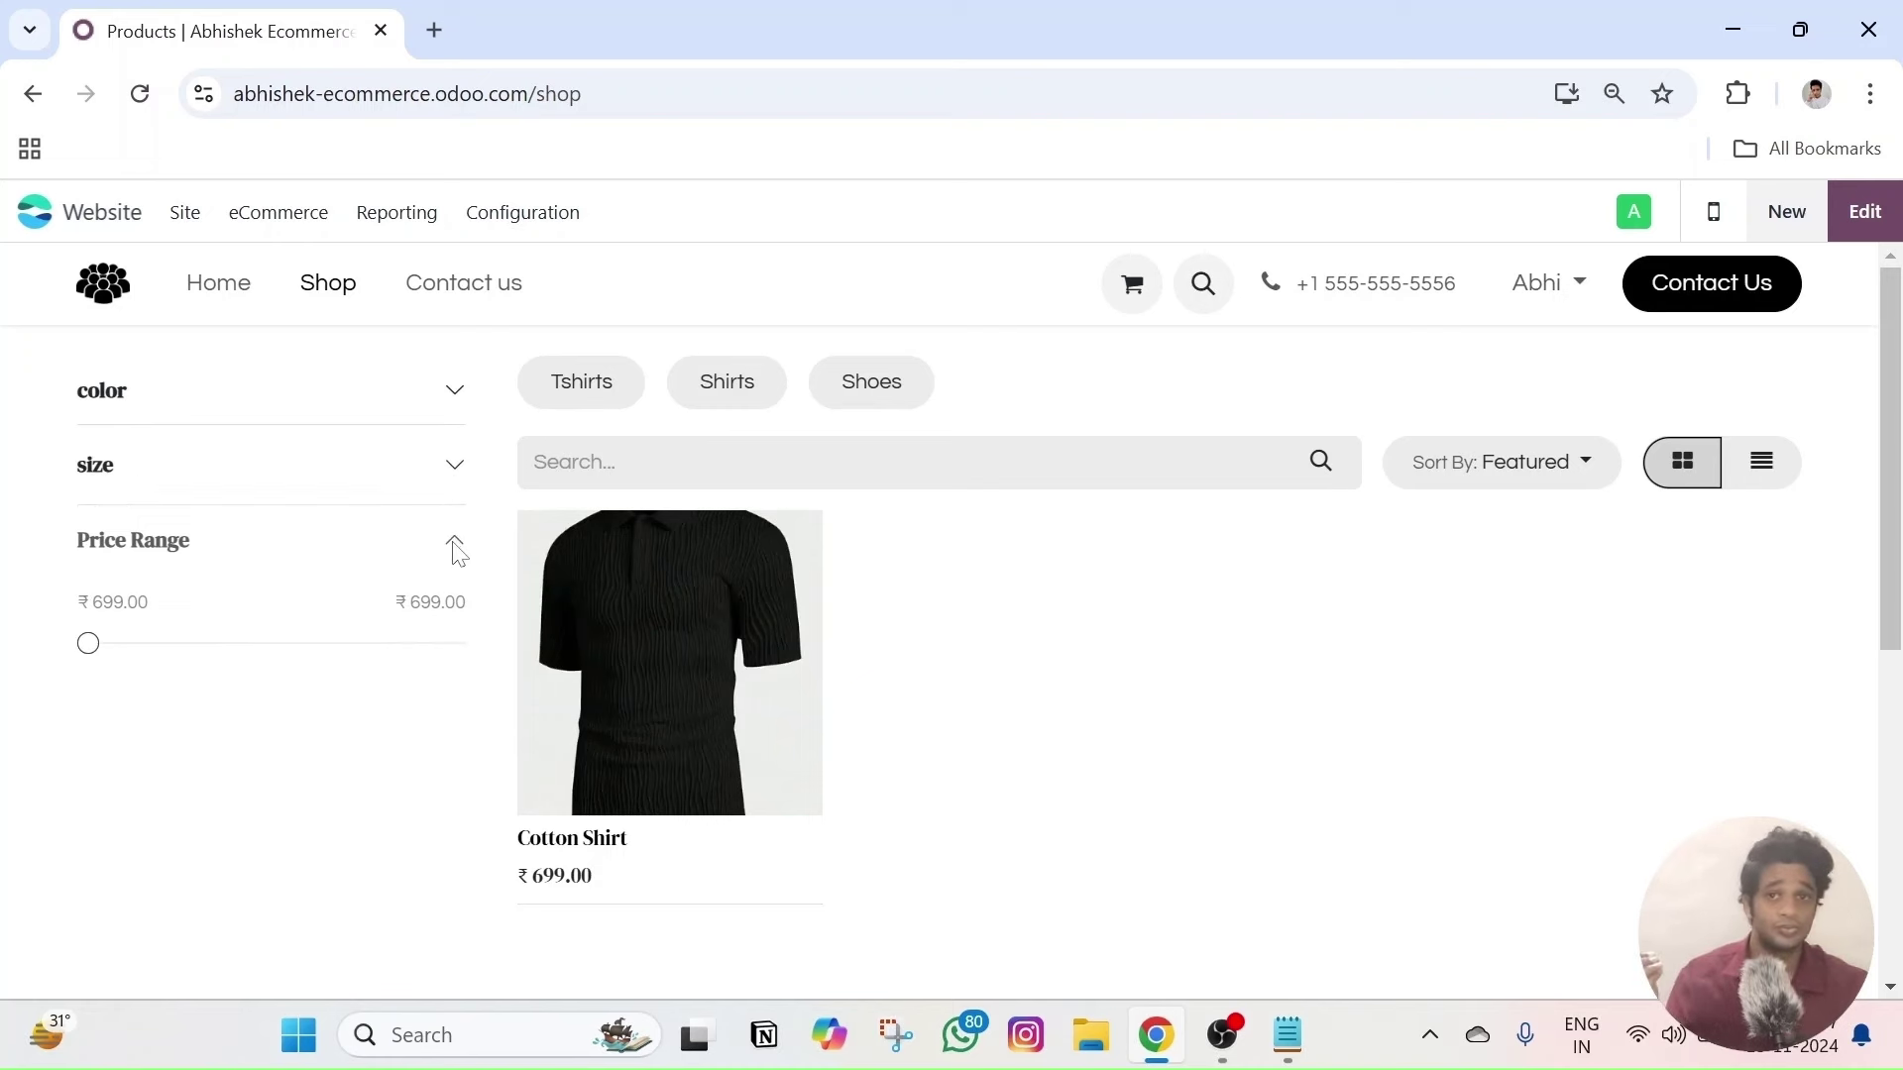
{"action": "left_click", "coordinate": [333, 486]}
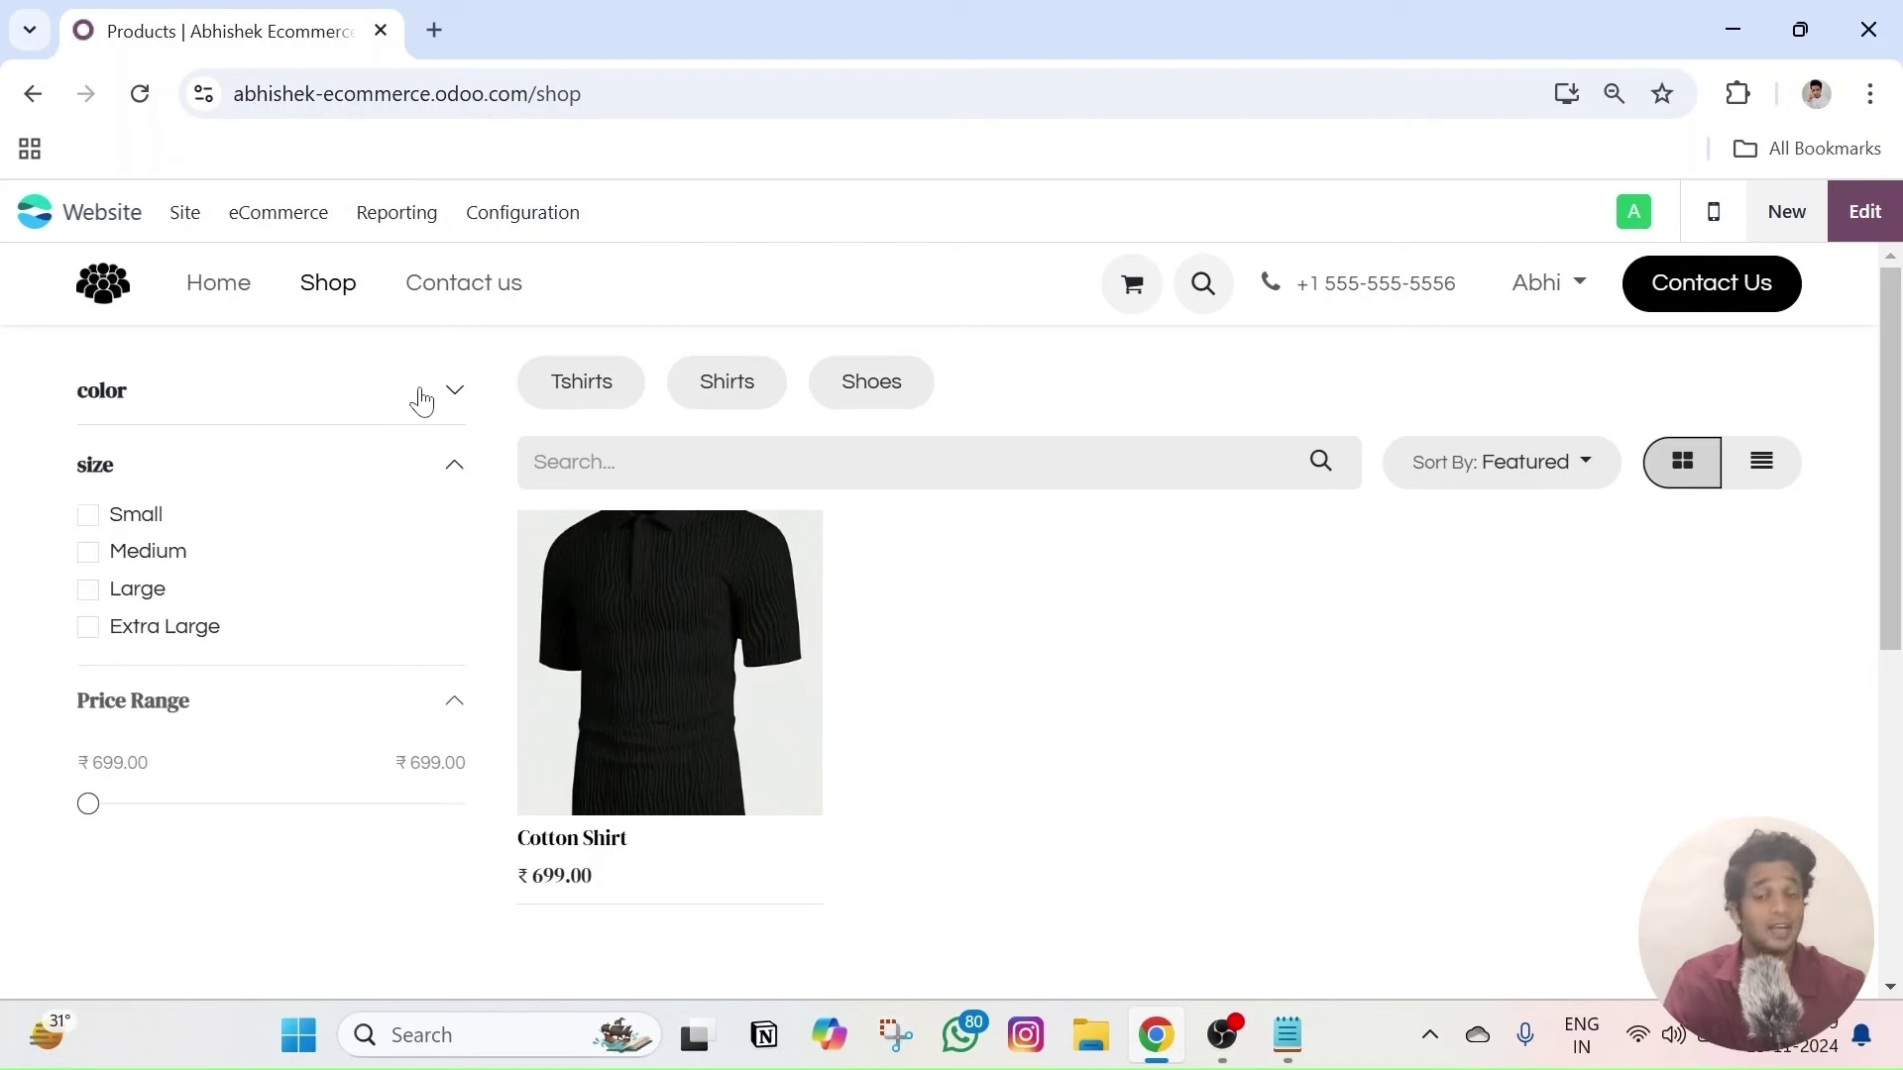
{"action": "left_click", "coordinate": [423, 400]}
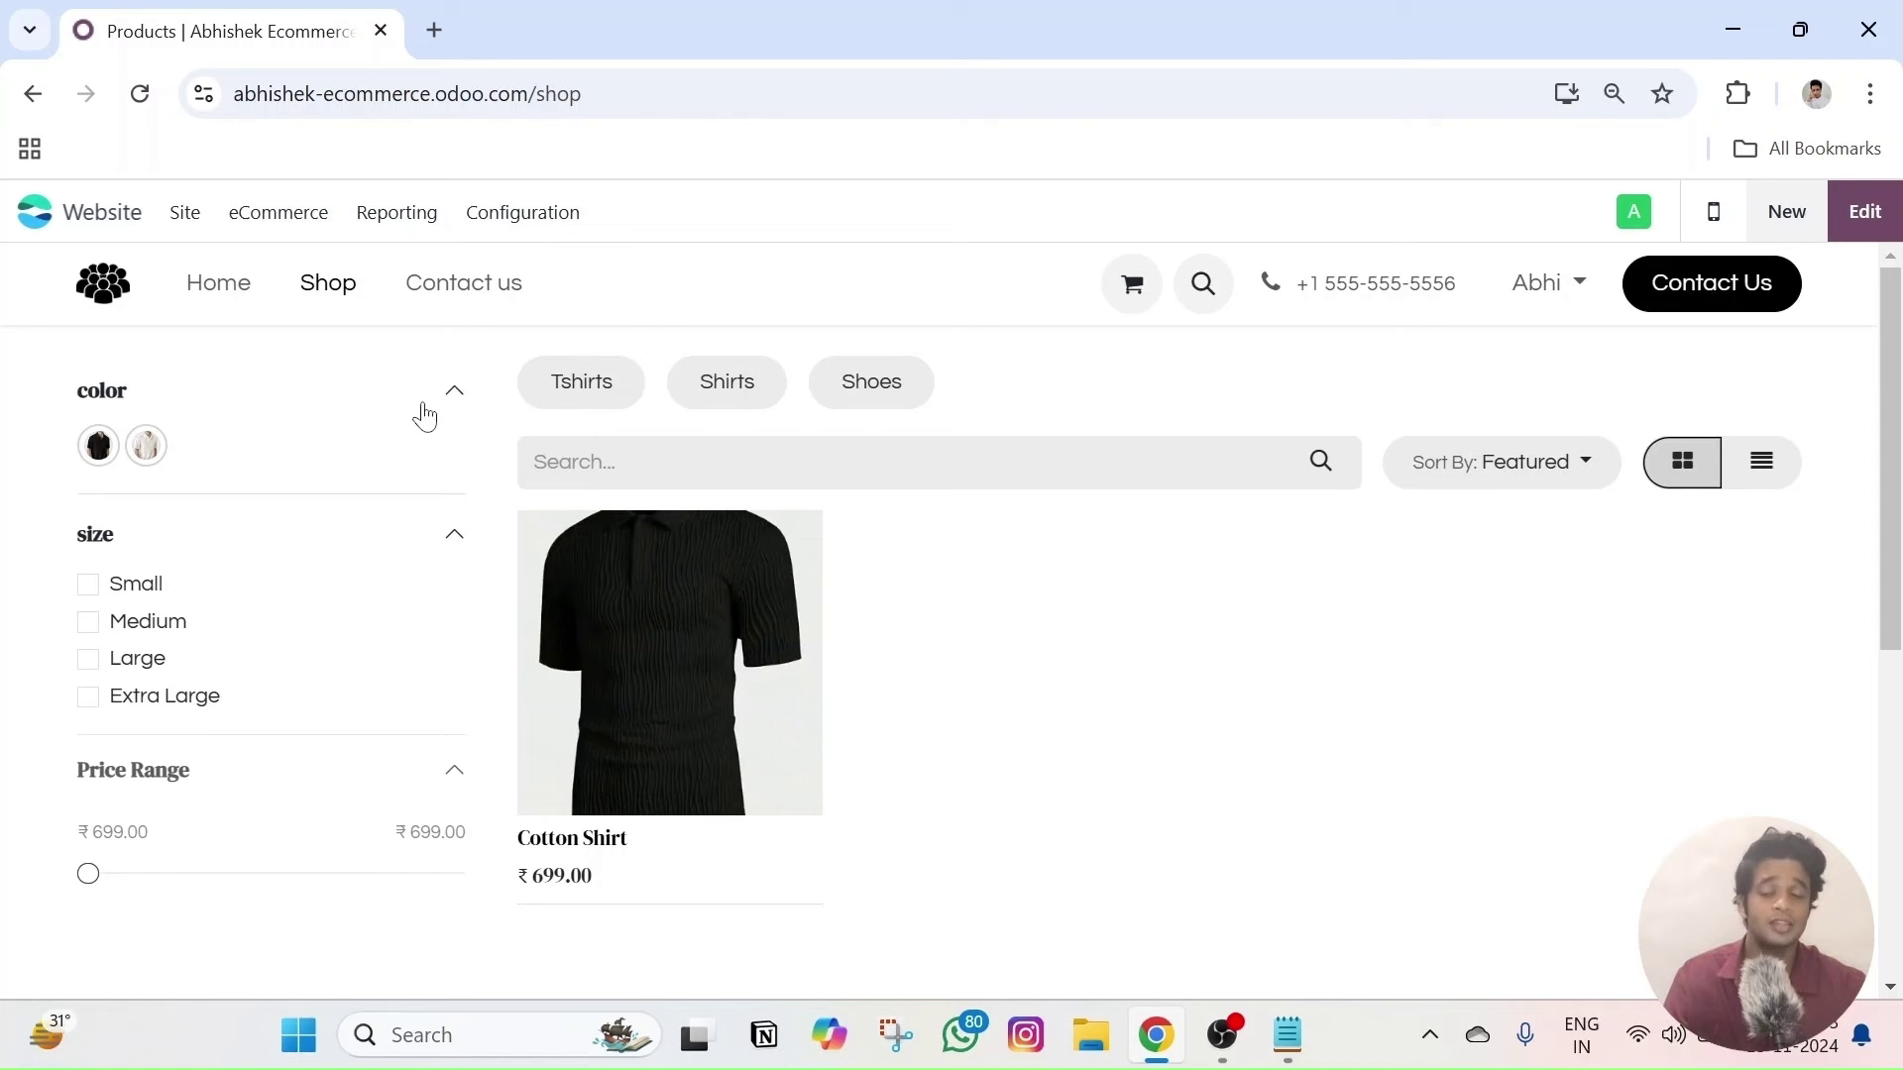
{"action": "left_click", "coordinate": [442, 426]}
{"action": "left_click", "coordinate": [437, 465]}
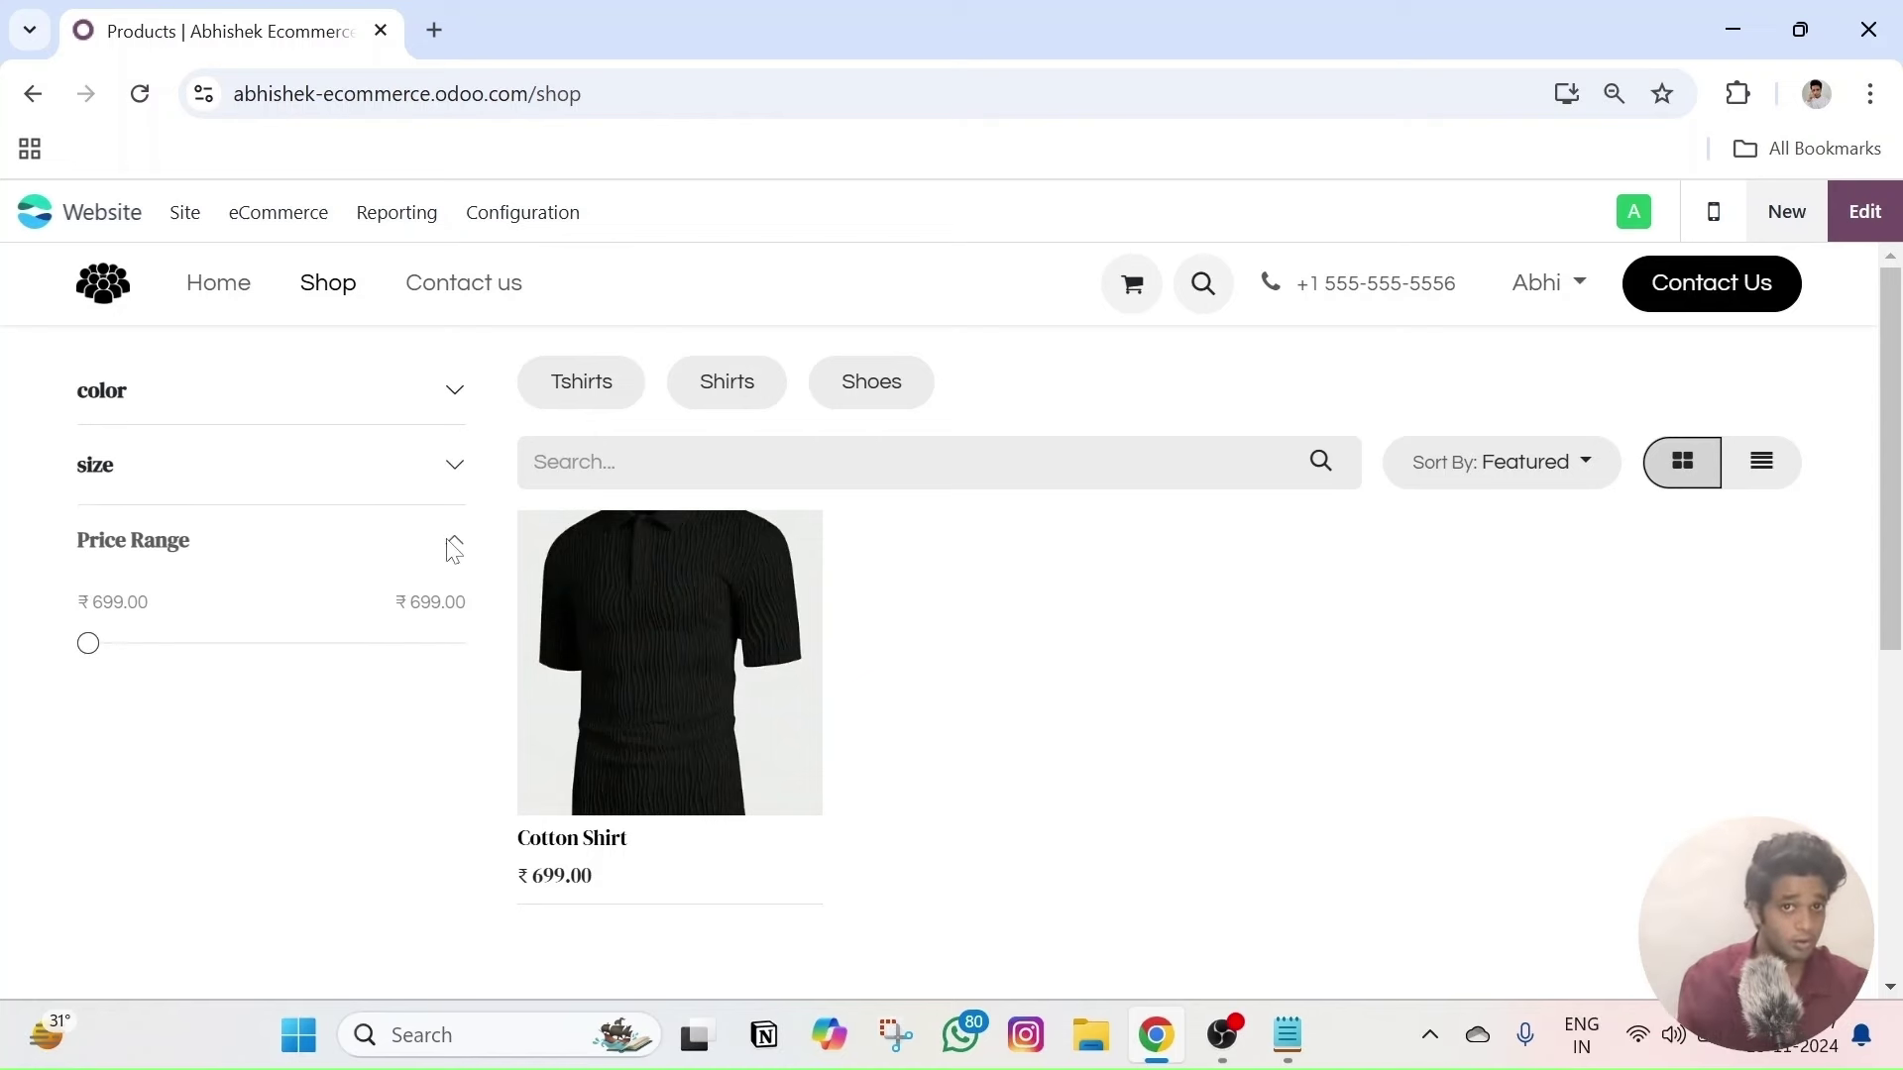
{"action": "left_click", "coordinate": [454, 396]}
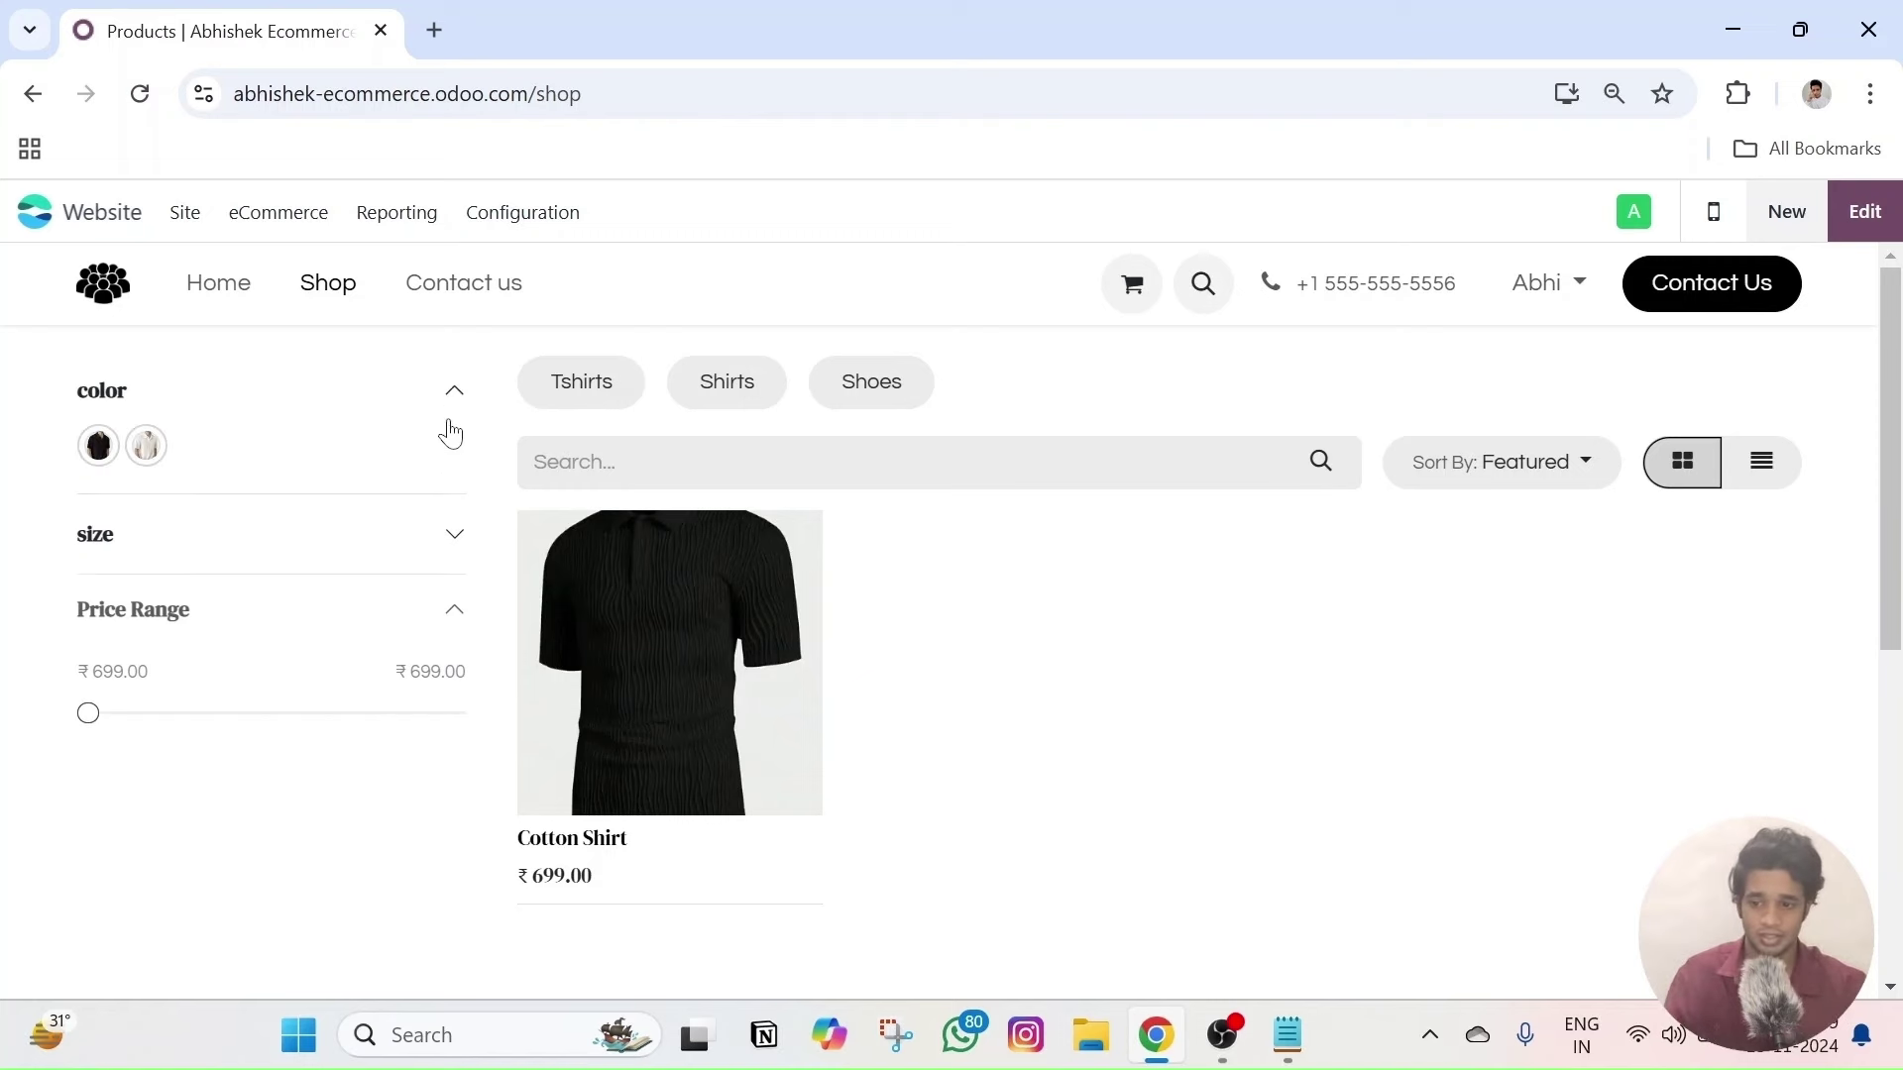
{"action": "left_click", "coordinate": [452, 541]}
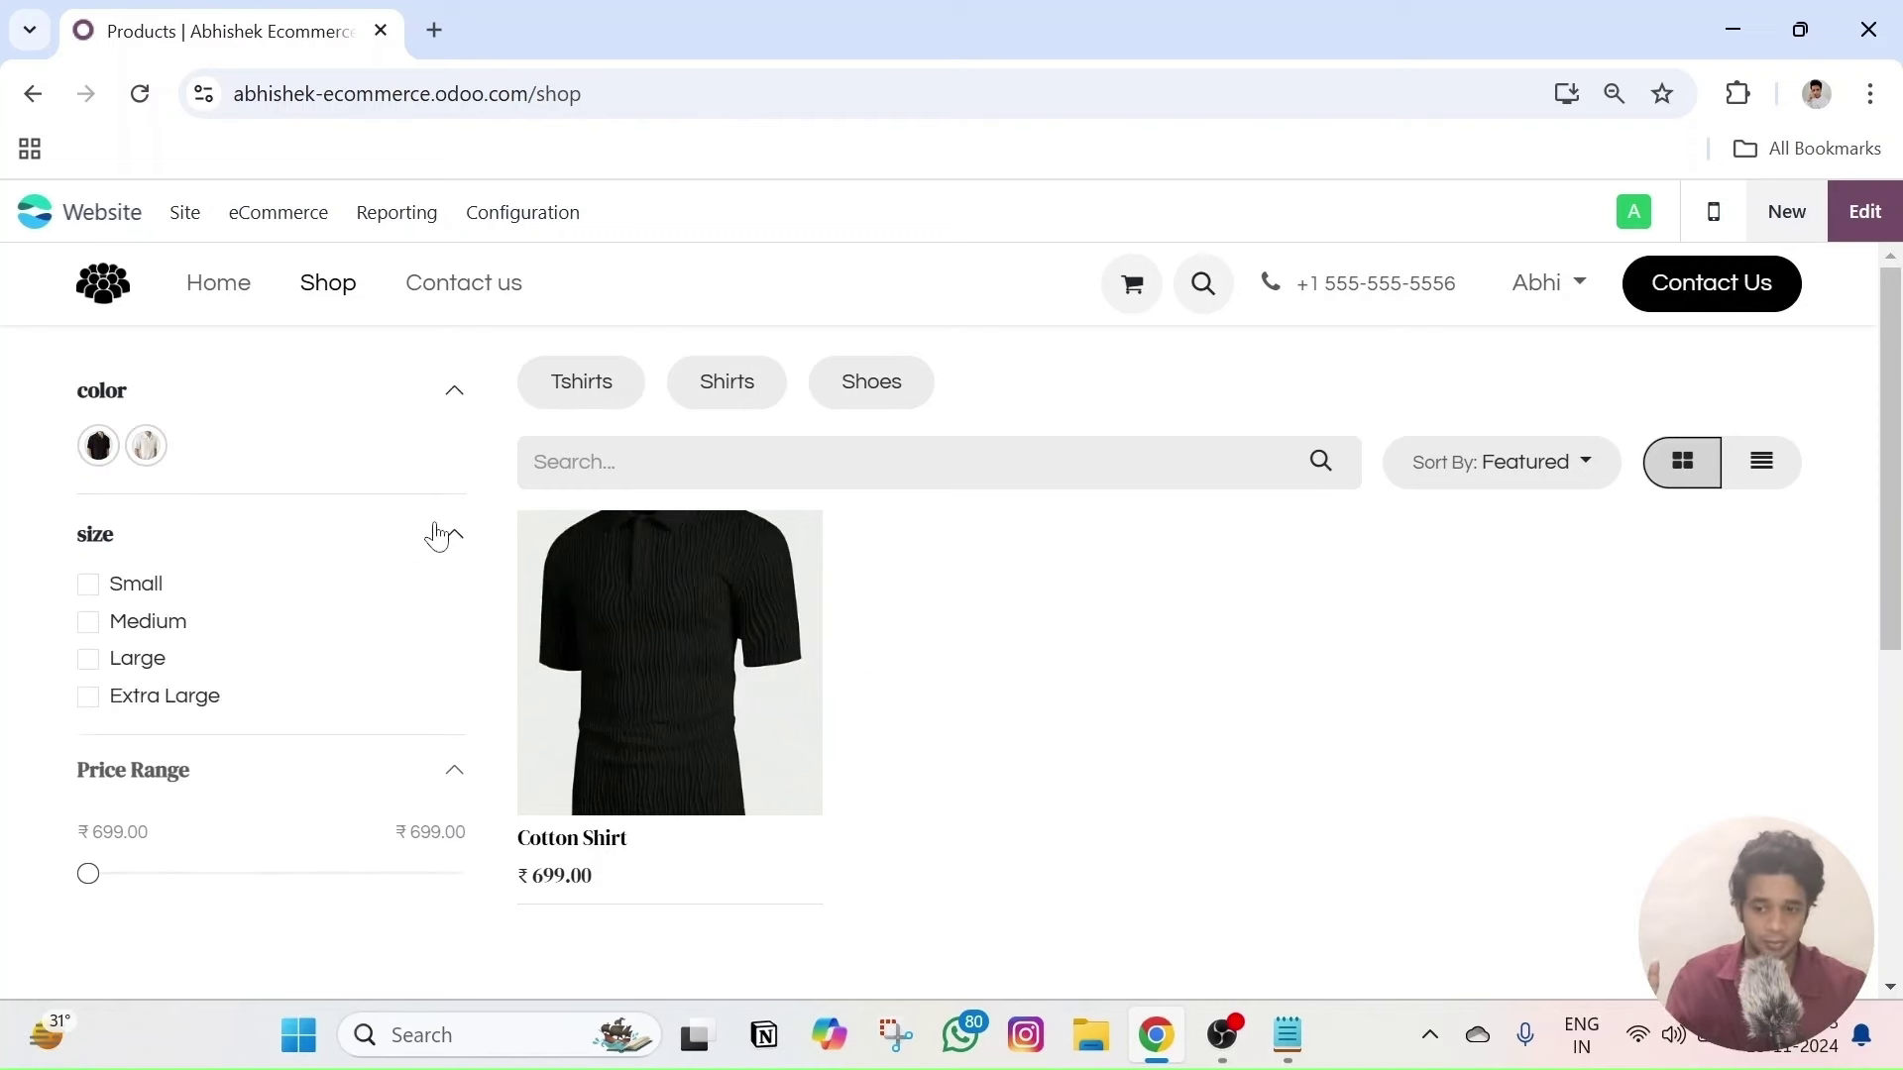
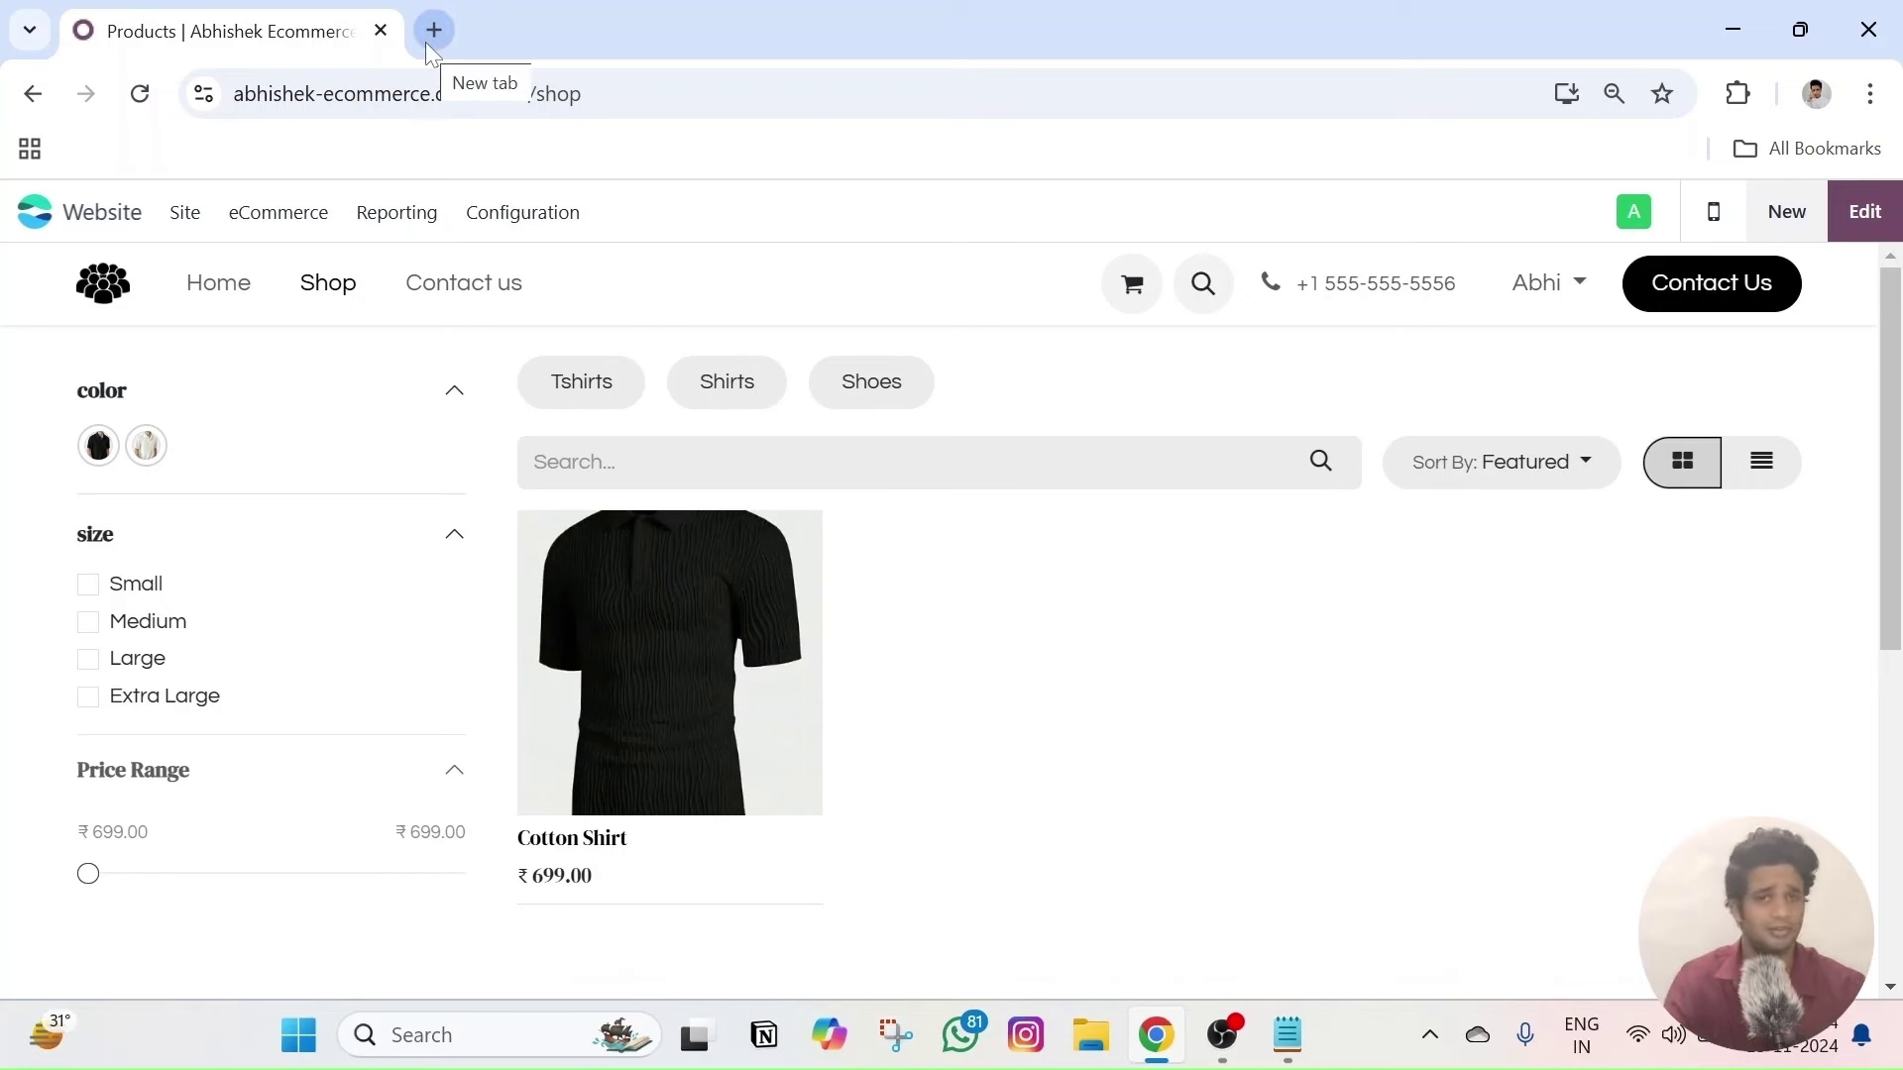
- Duplicate the Cotton Shirt product and rename the copy 'Comfy Tshirt'
{"action": "right_click", "coordinate": [302, 223]}
{"action": "left_click", "coordinate": [297, 214]}
{"action": "left_click", "coordinate": [310, 491]}
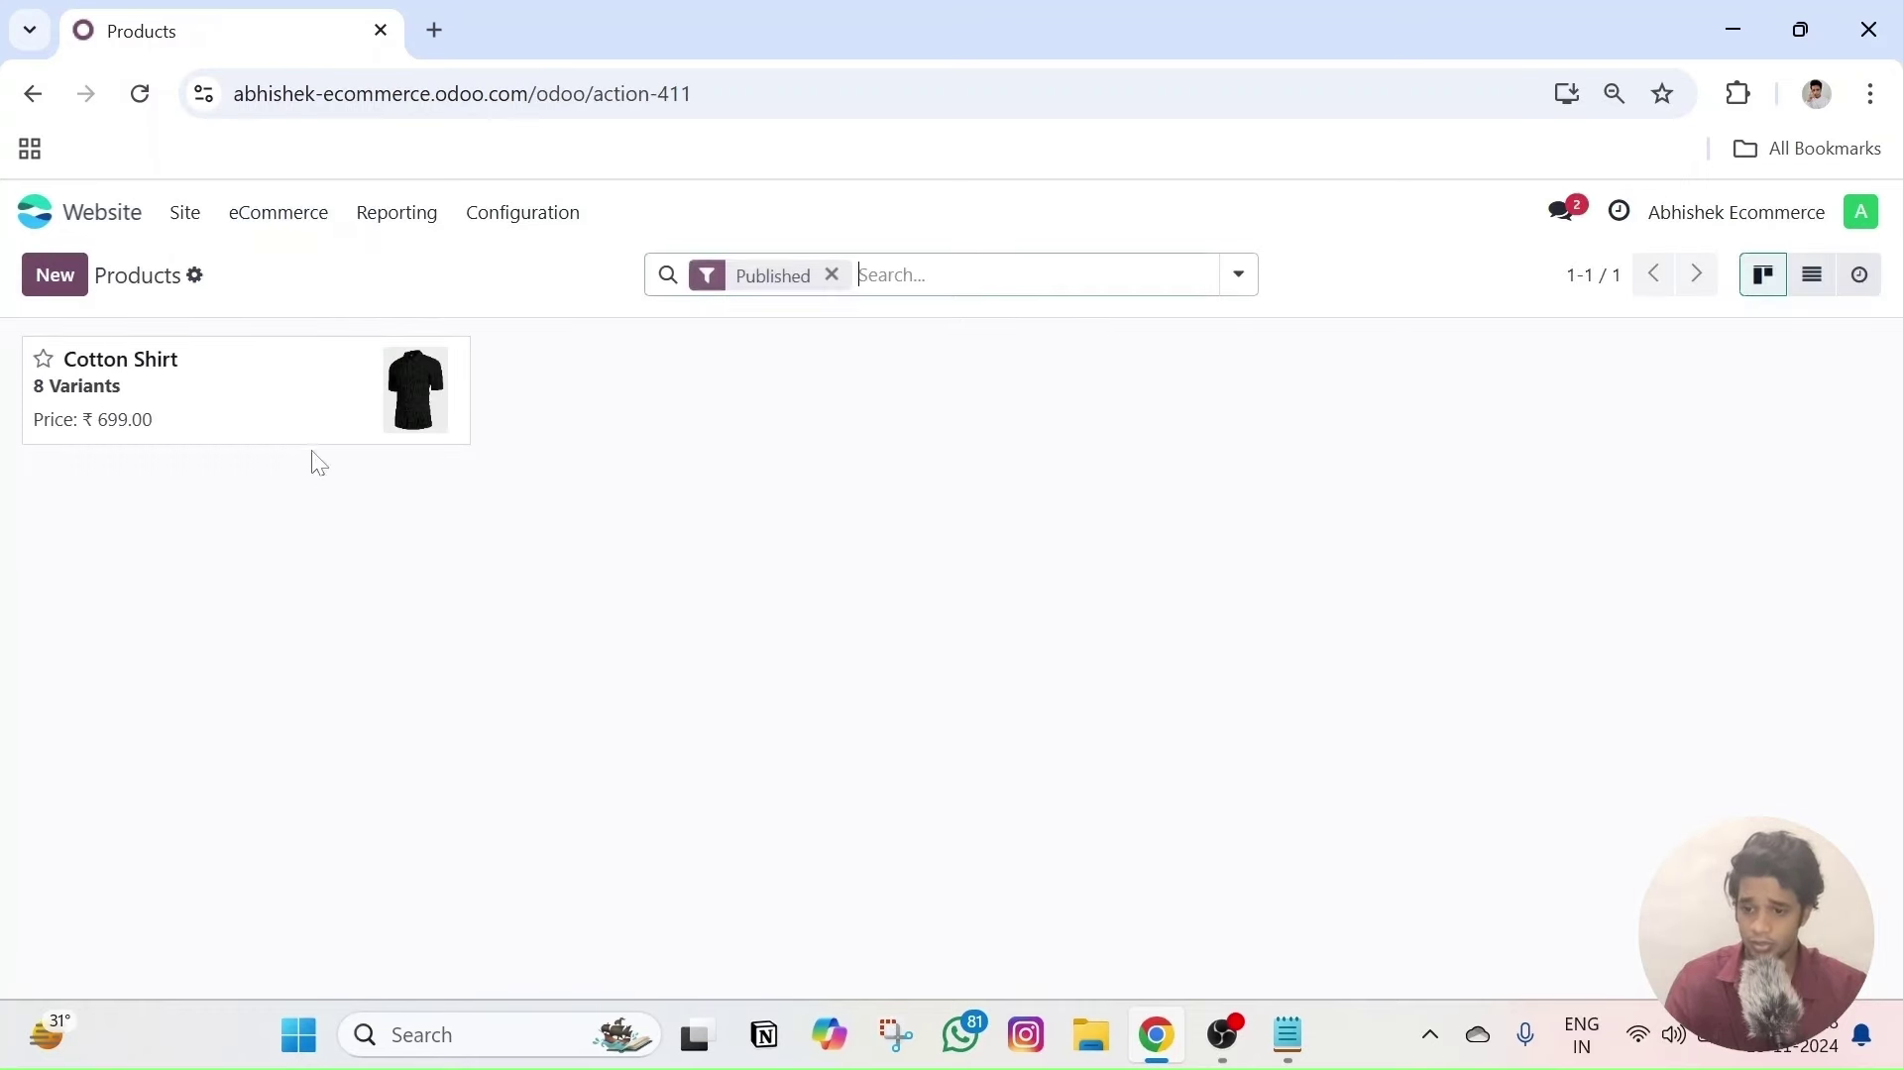
{"action": "left_click", "coordinate": [137, 382]}
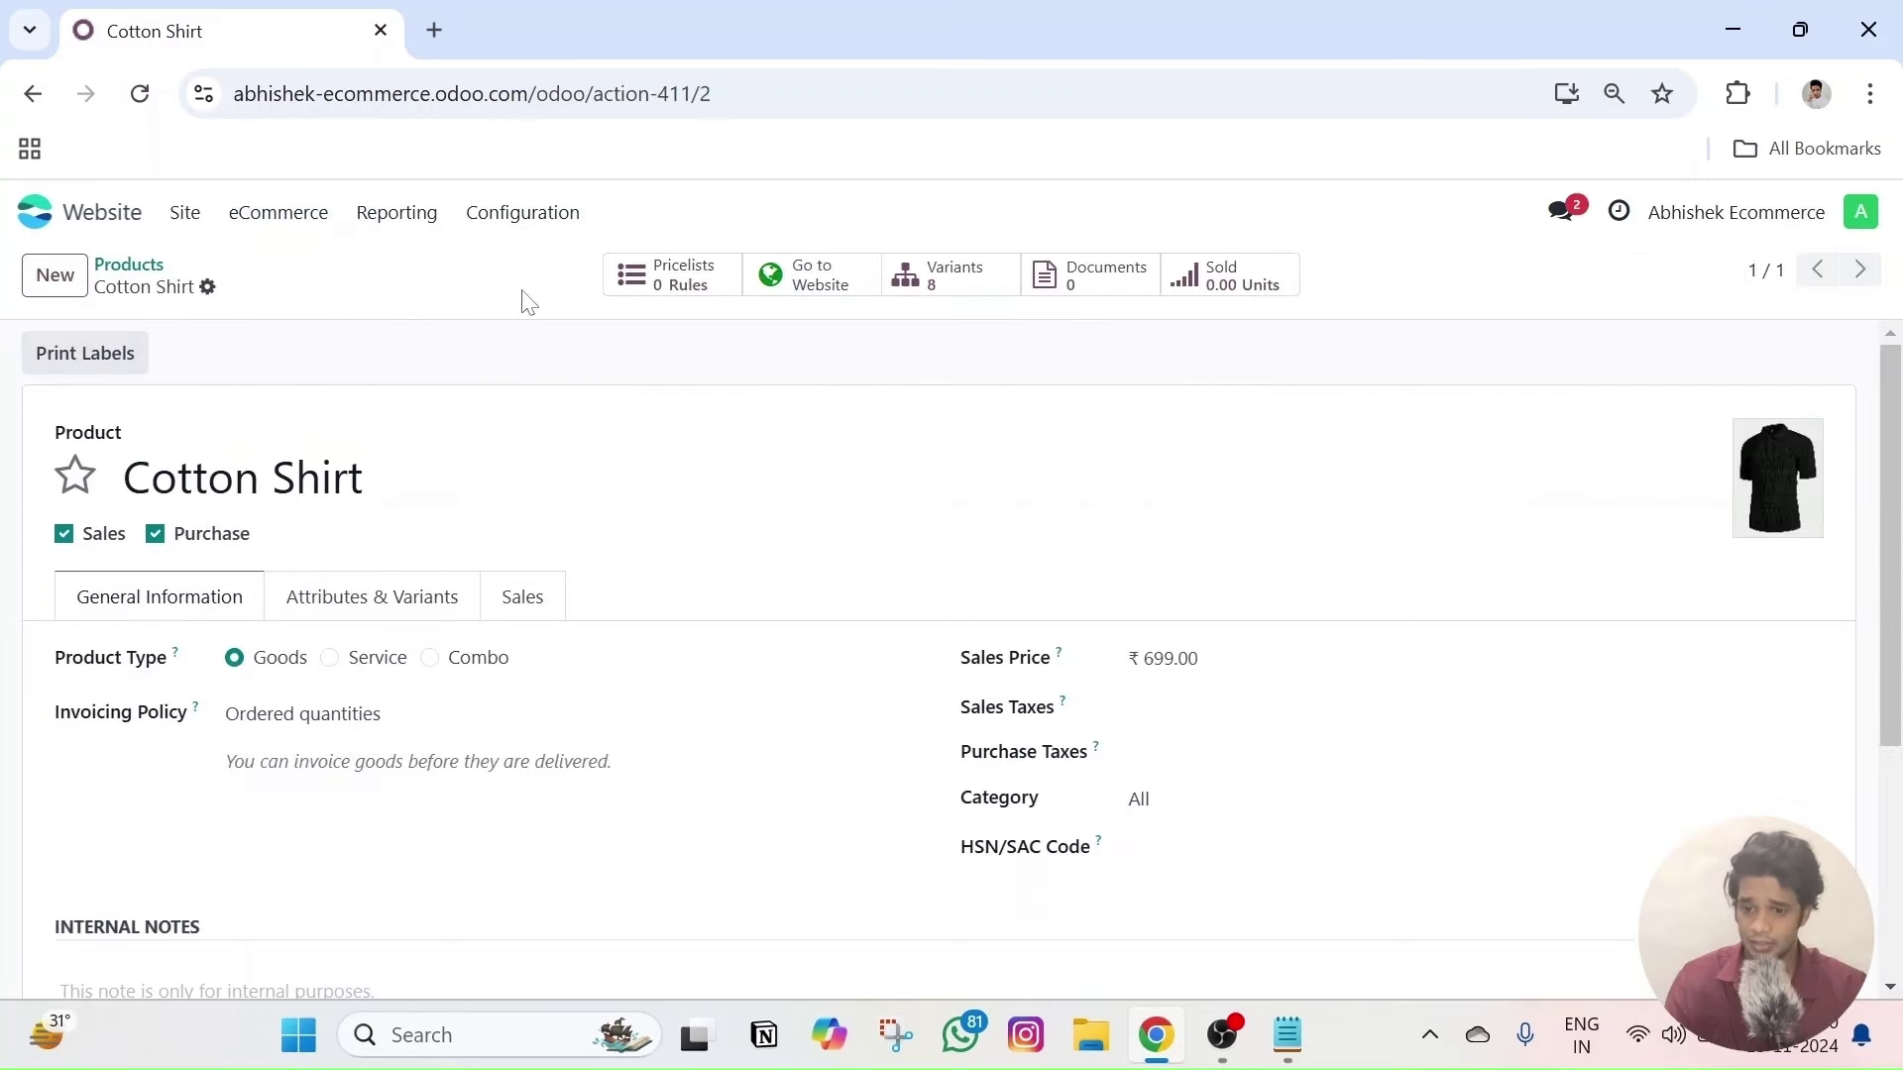
{"action": "left_click", "coordinate": [209, 291]}
{"action": "left_click", "coordinate": [295, 367]}
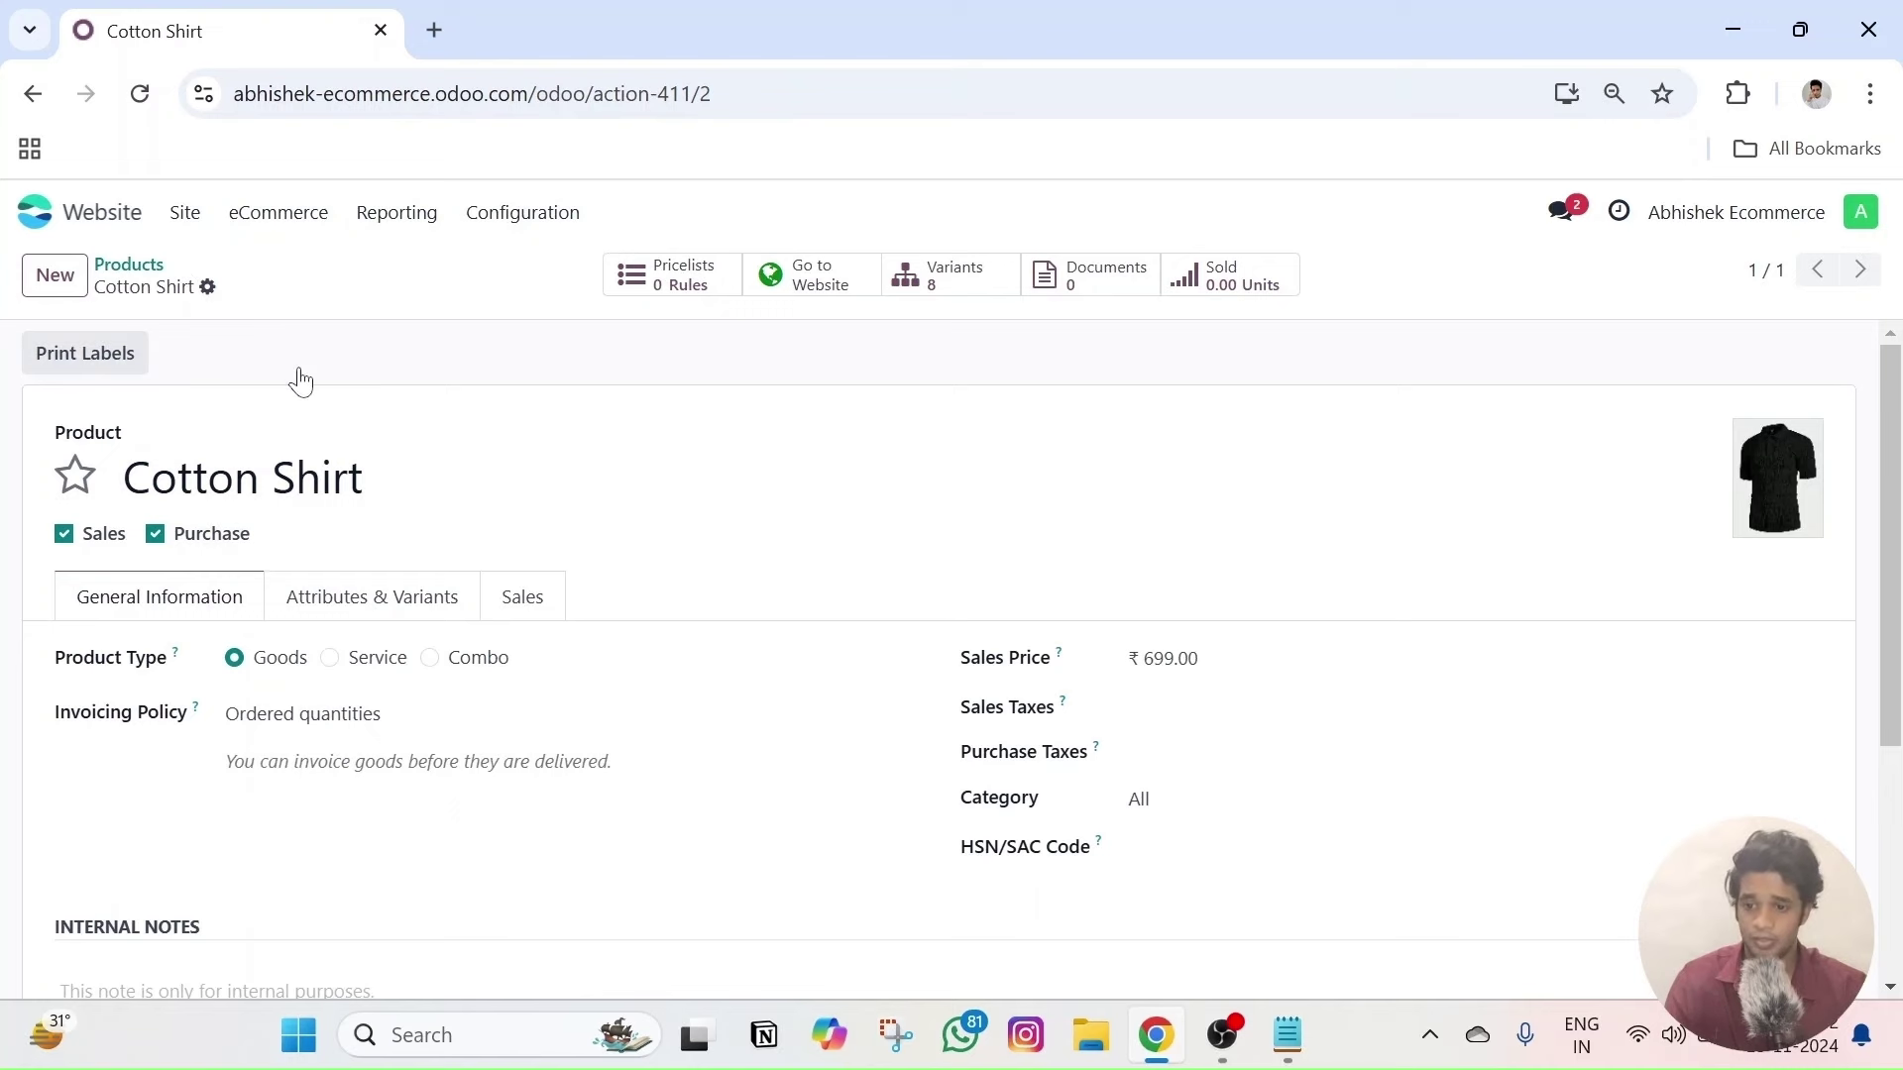
{"action": "triple_click", "coordinate": [388, 478]}
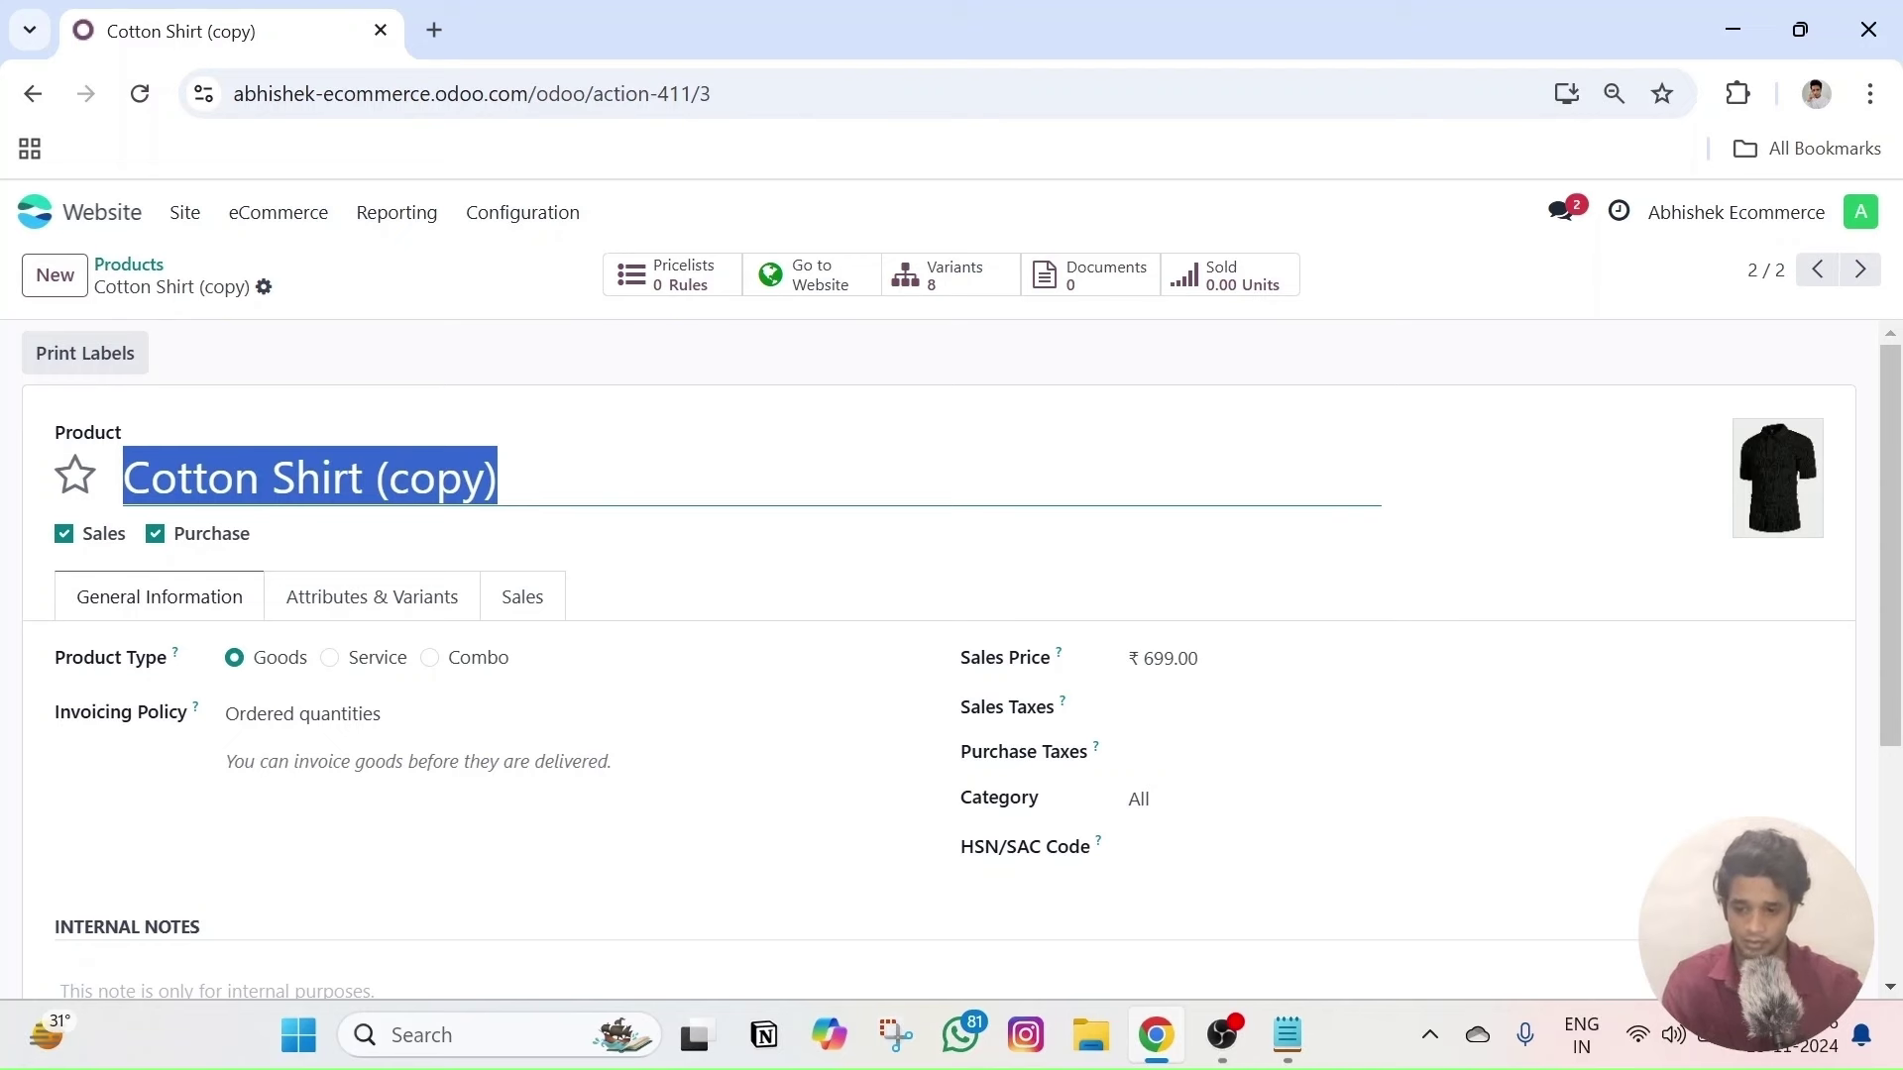
{"action": "type", "text": "Comf"}
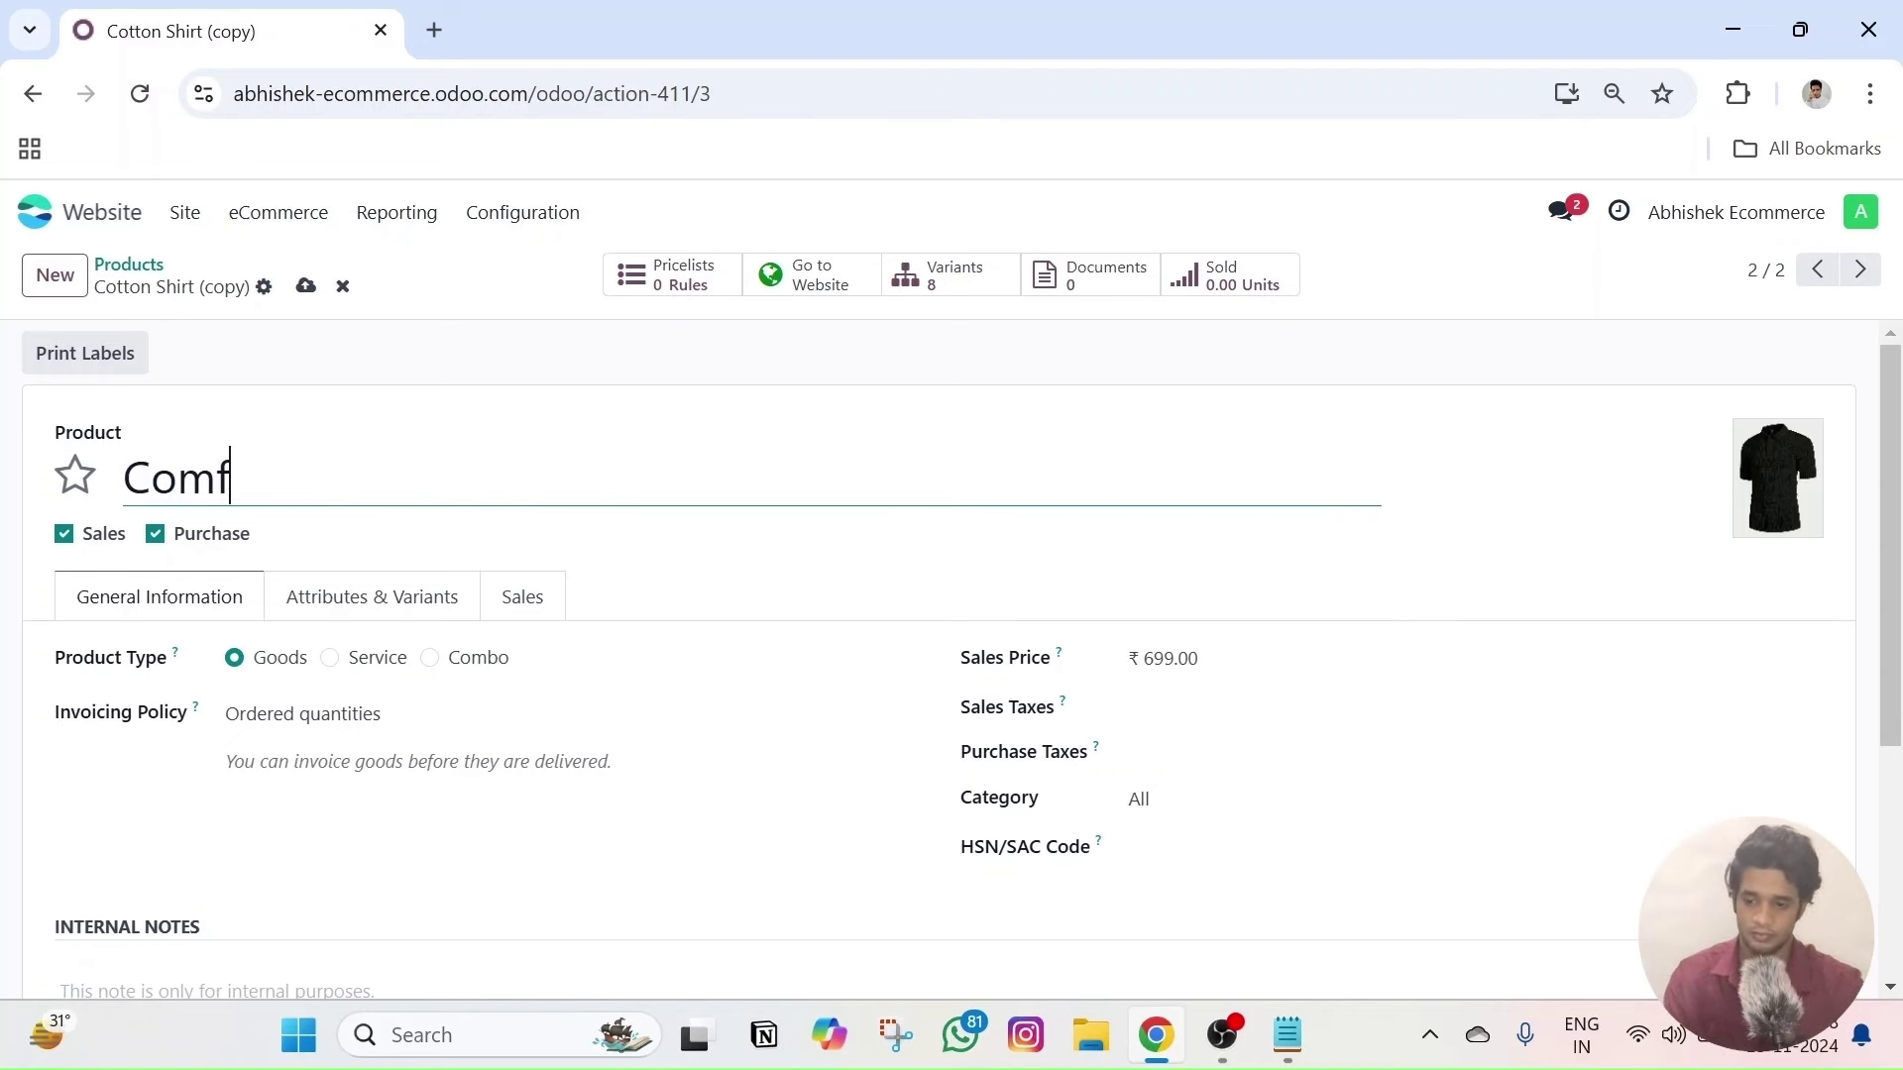
{"action": "type", "text": "y Tshirt"}
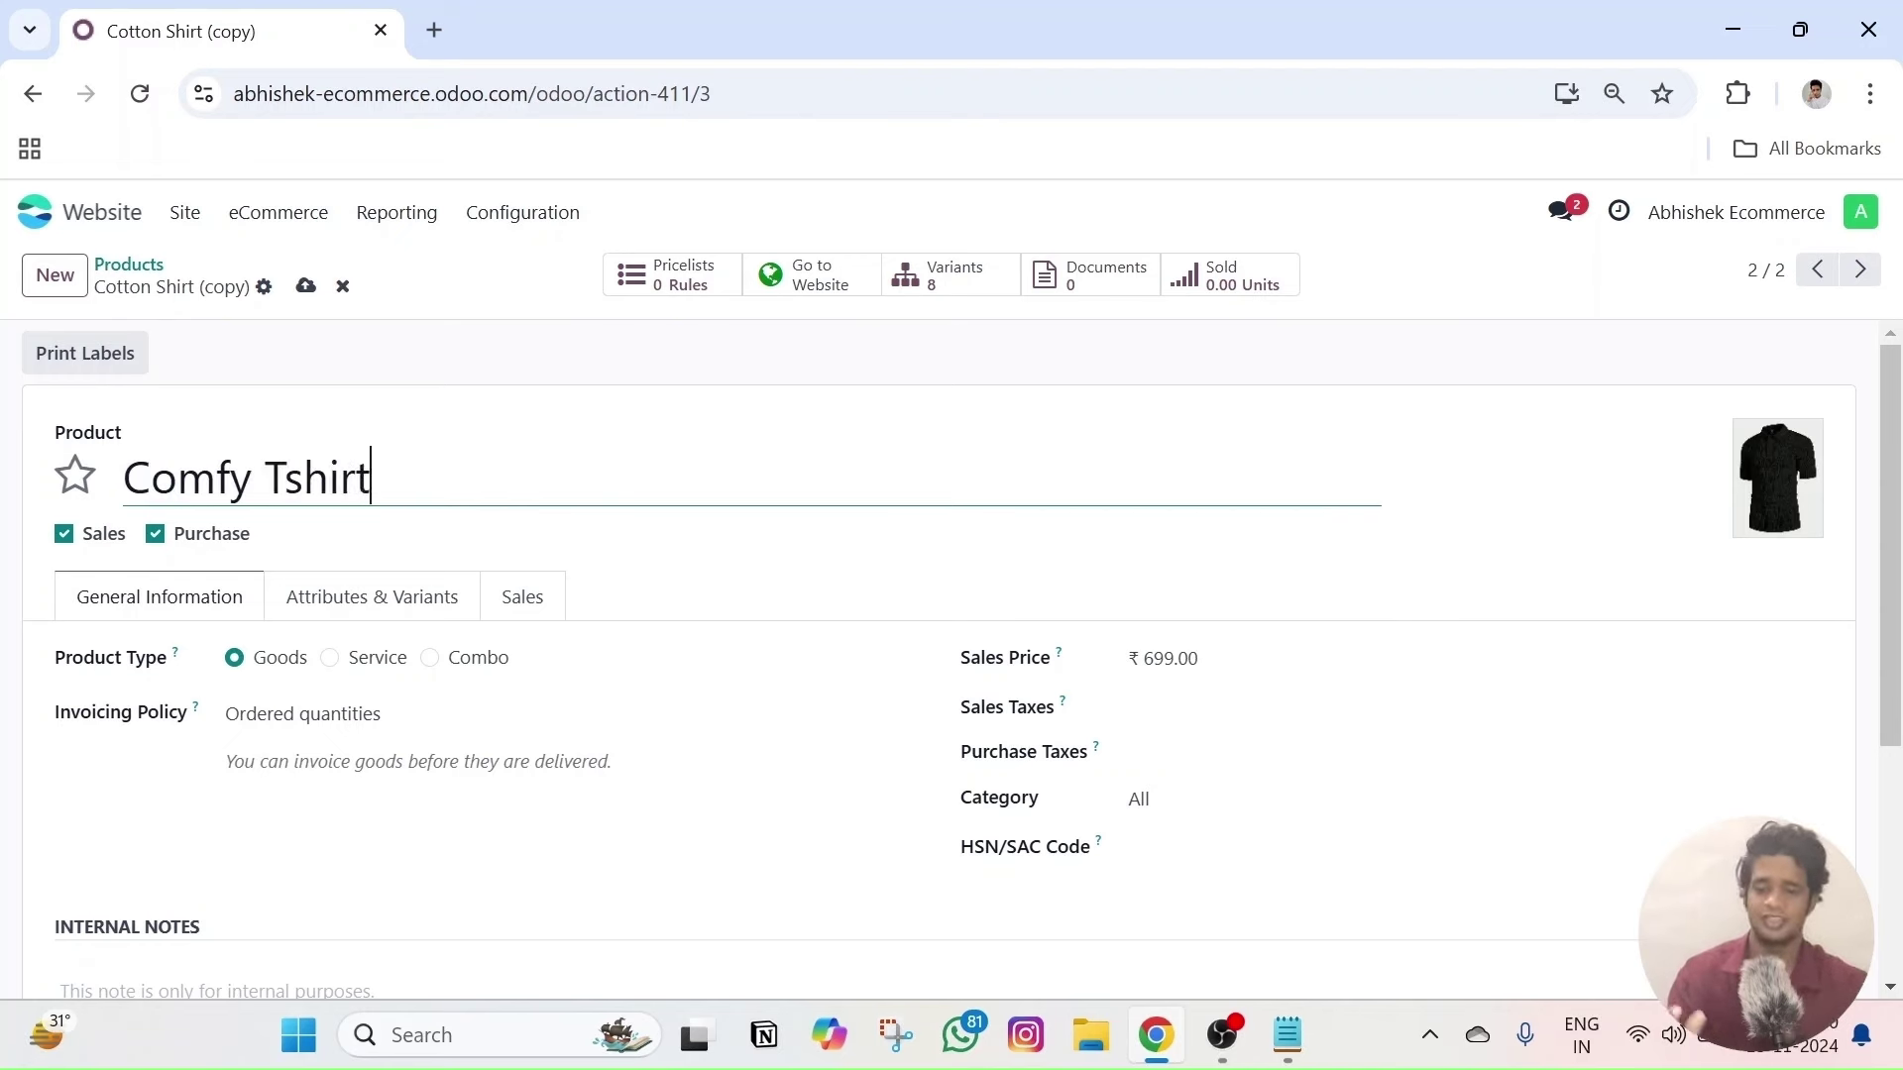
{"action": "key", "text": "alt+s"}
- Replace the Shirts category with Tshirts on the Sales tab and save, back in Products
{"action": "left_click", "coordinate": [507, 600]}
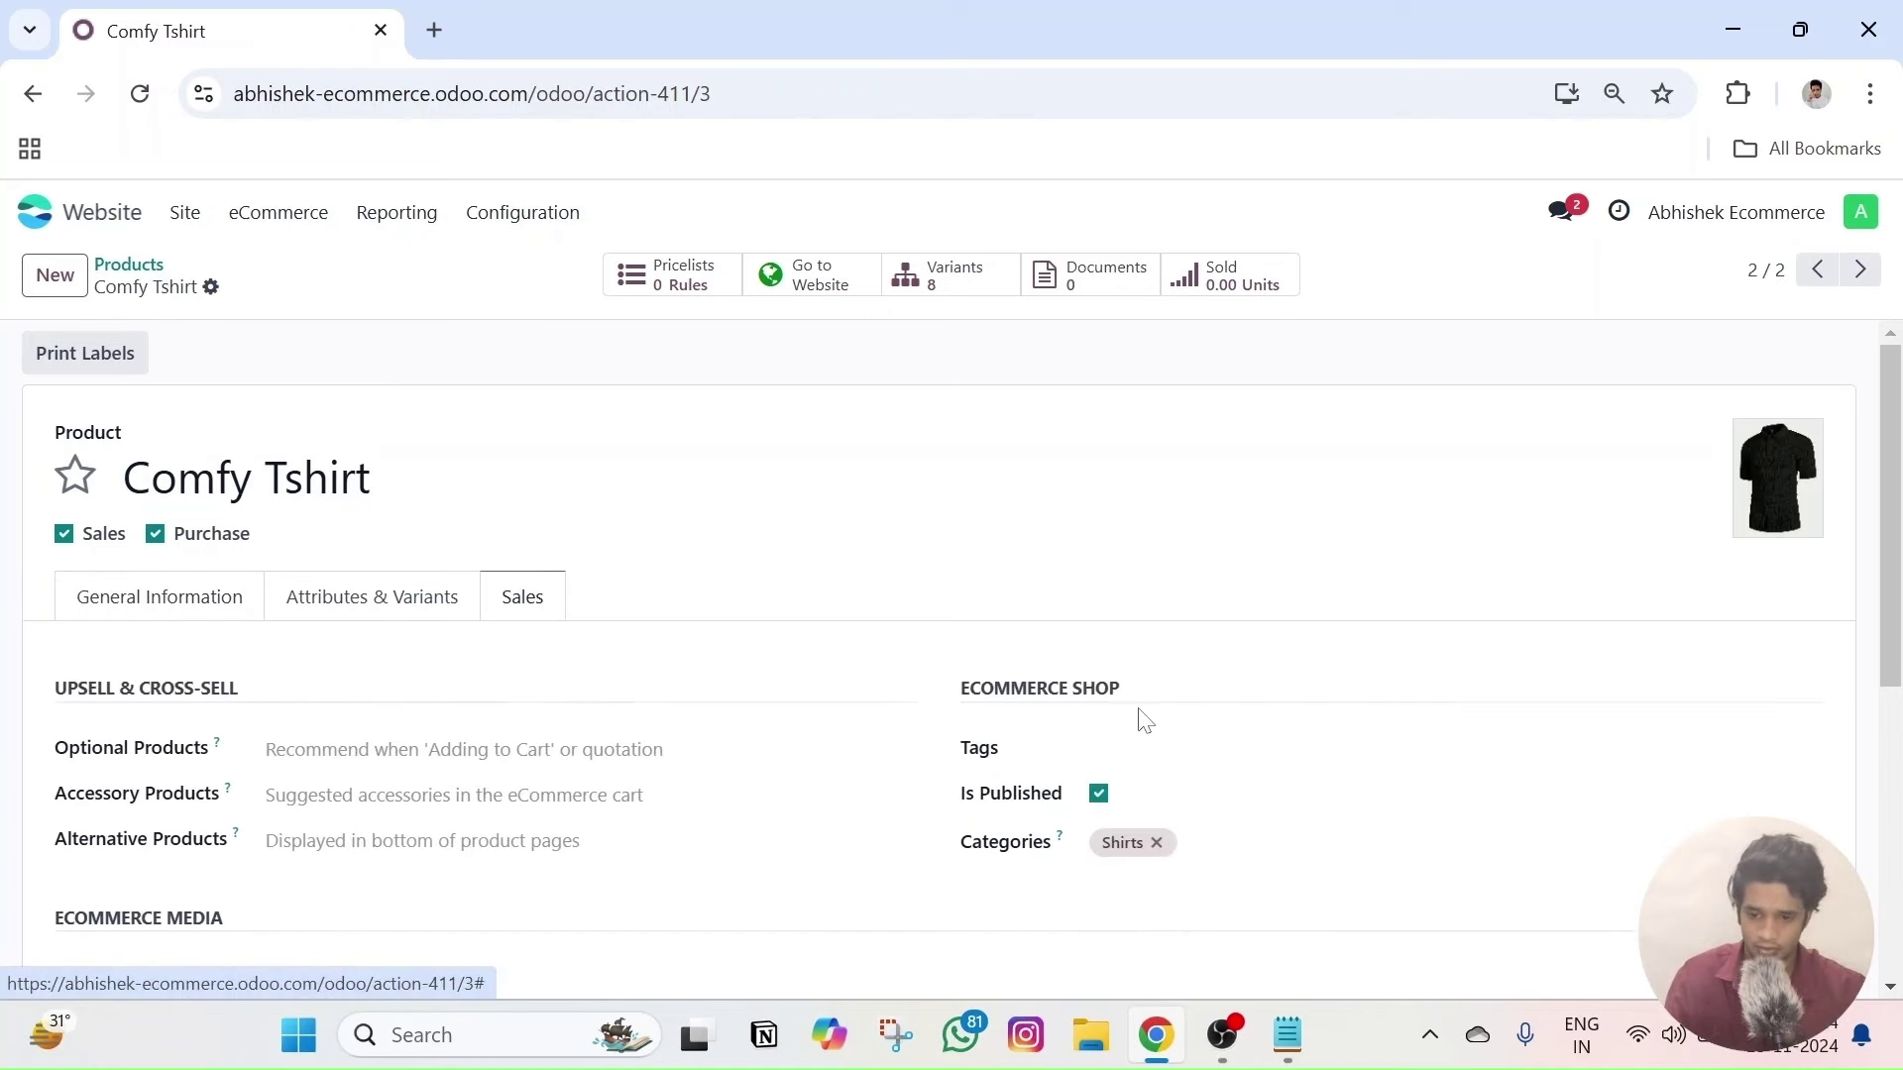
{"action": "scroll", "coordinate": [1143, 721], "scroll_direction": "down", "scroll_amount": 1}
{"action": "left_click", "coordinate": [1155, 694]}
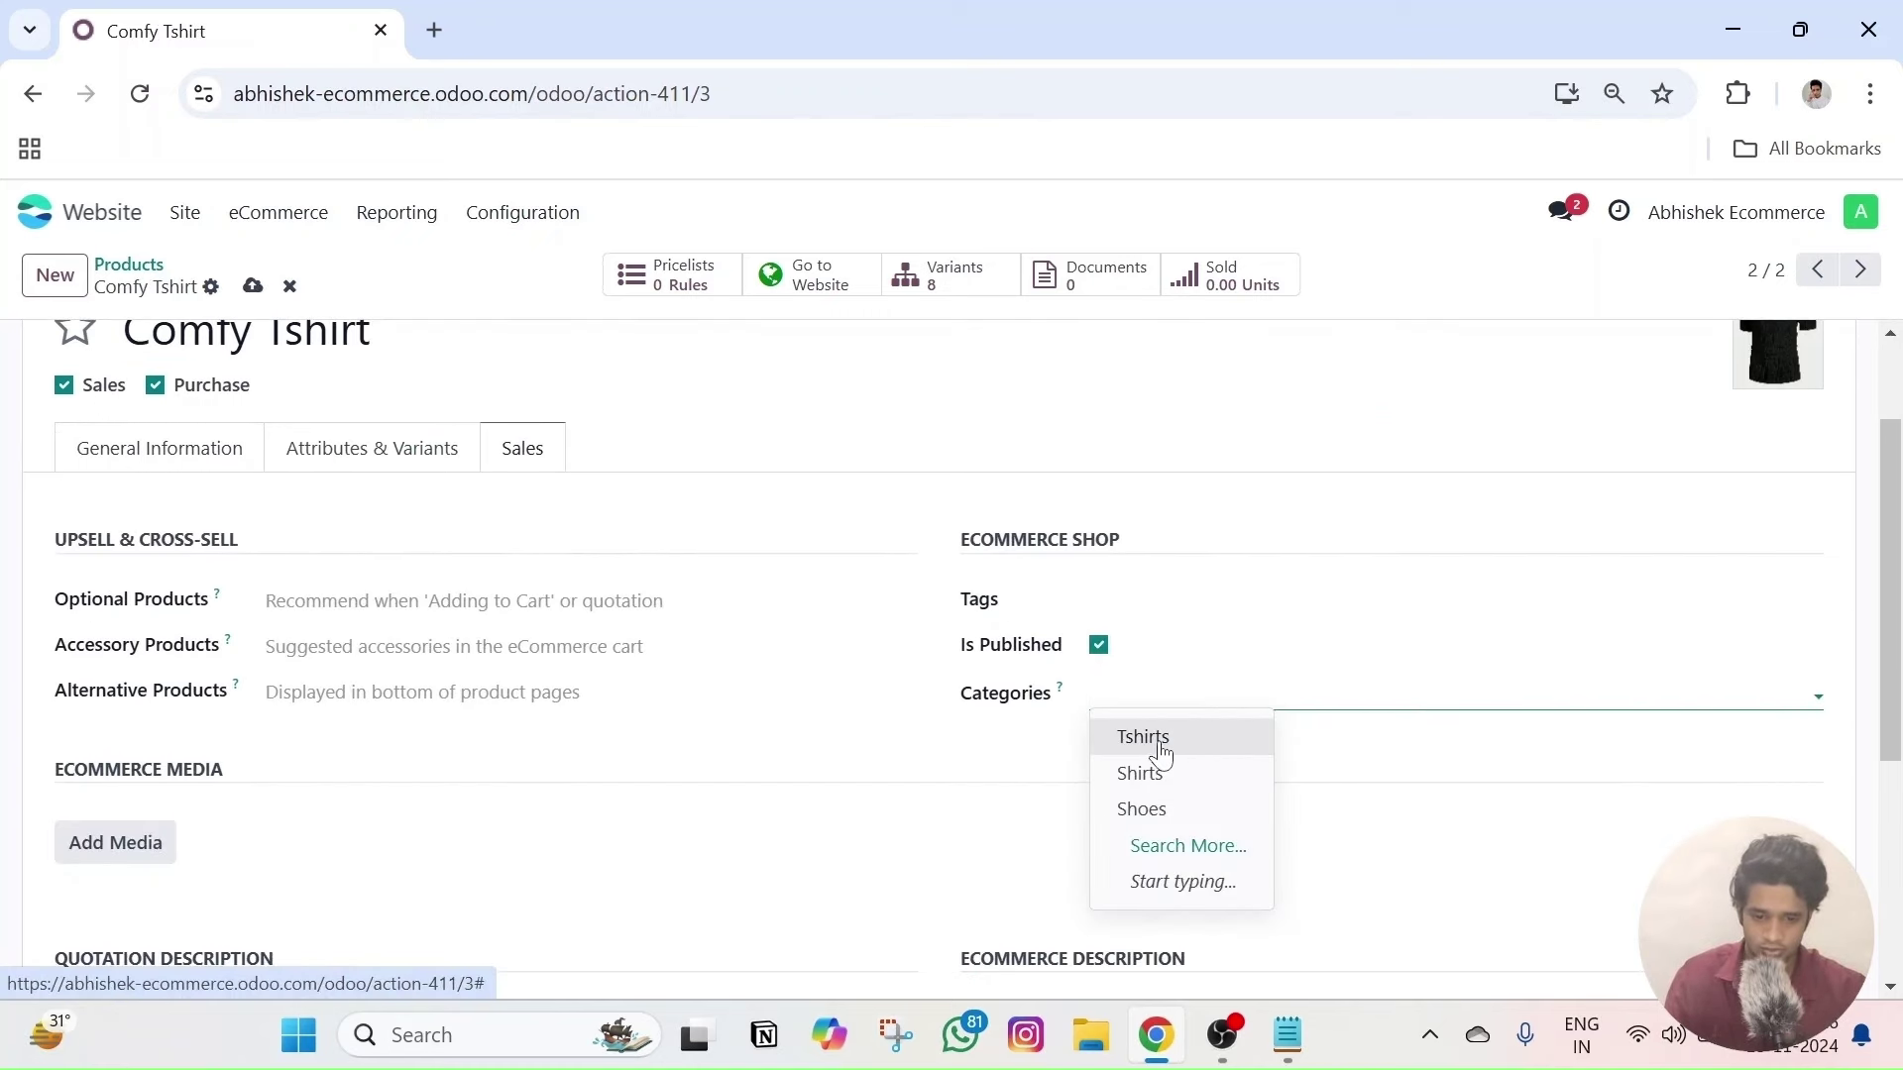
{"action": "left_click", "coordinate": [1162, 754]}
{"action": "scroll", "coordinate": [298, 347], "scroll_direction": "up", "scroll_amount": 1}
{"action": "left_click", "coordinate": [250, 292]}
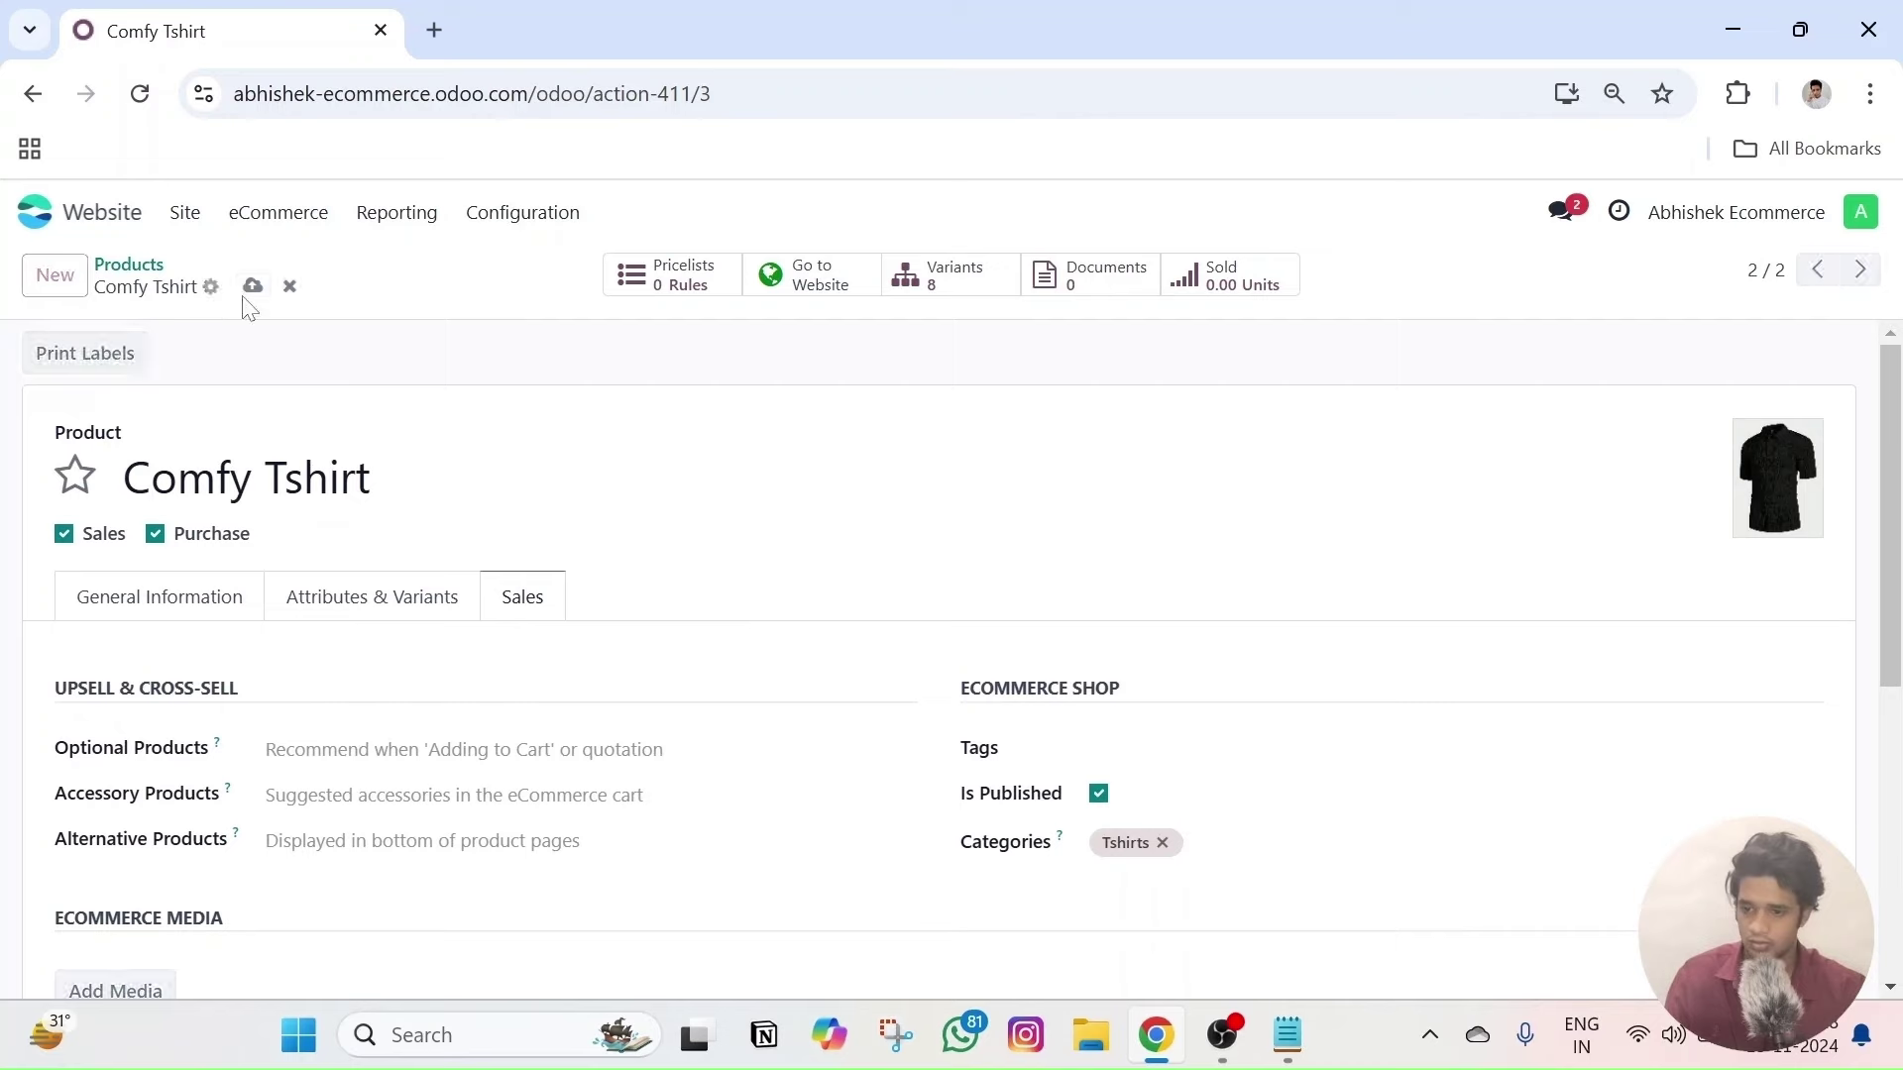
{"action": "left_click", "coordinate": [277, 214]}
{"action": "left_click", "coordinate": [297, 489]}
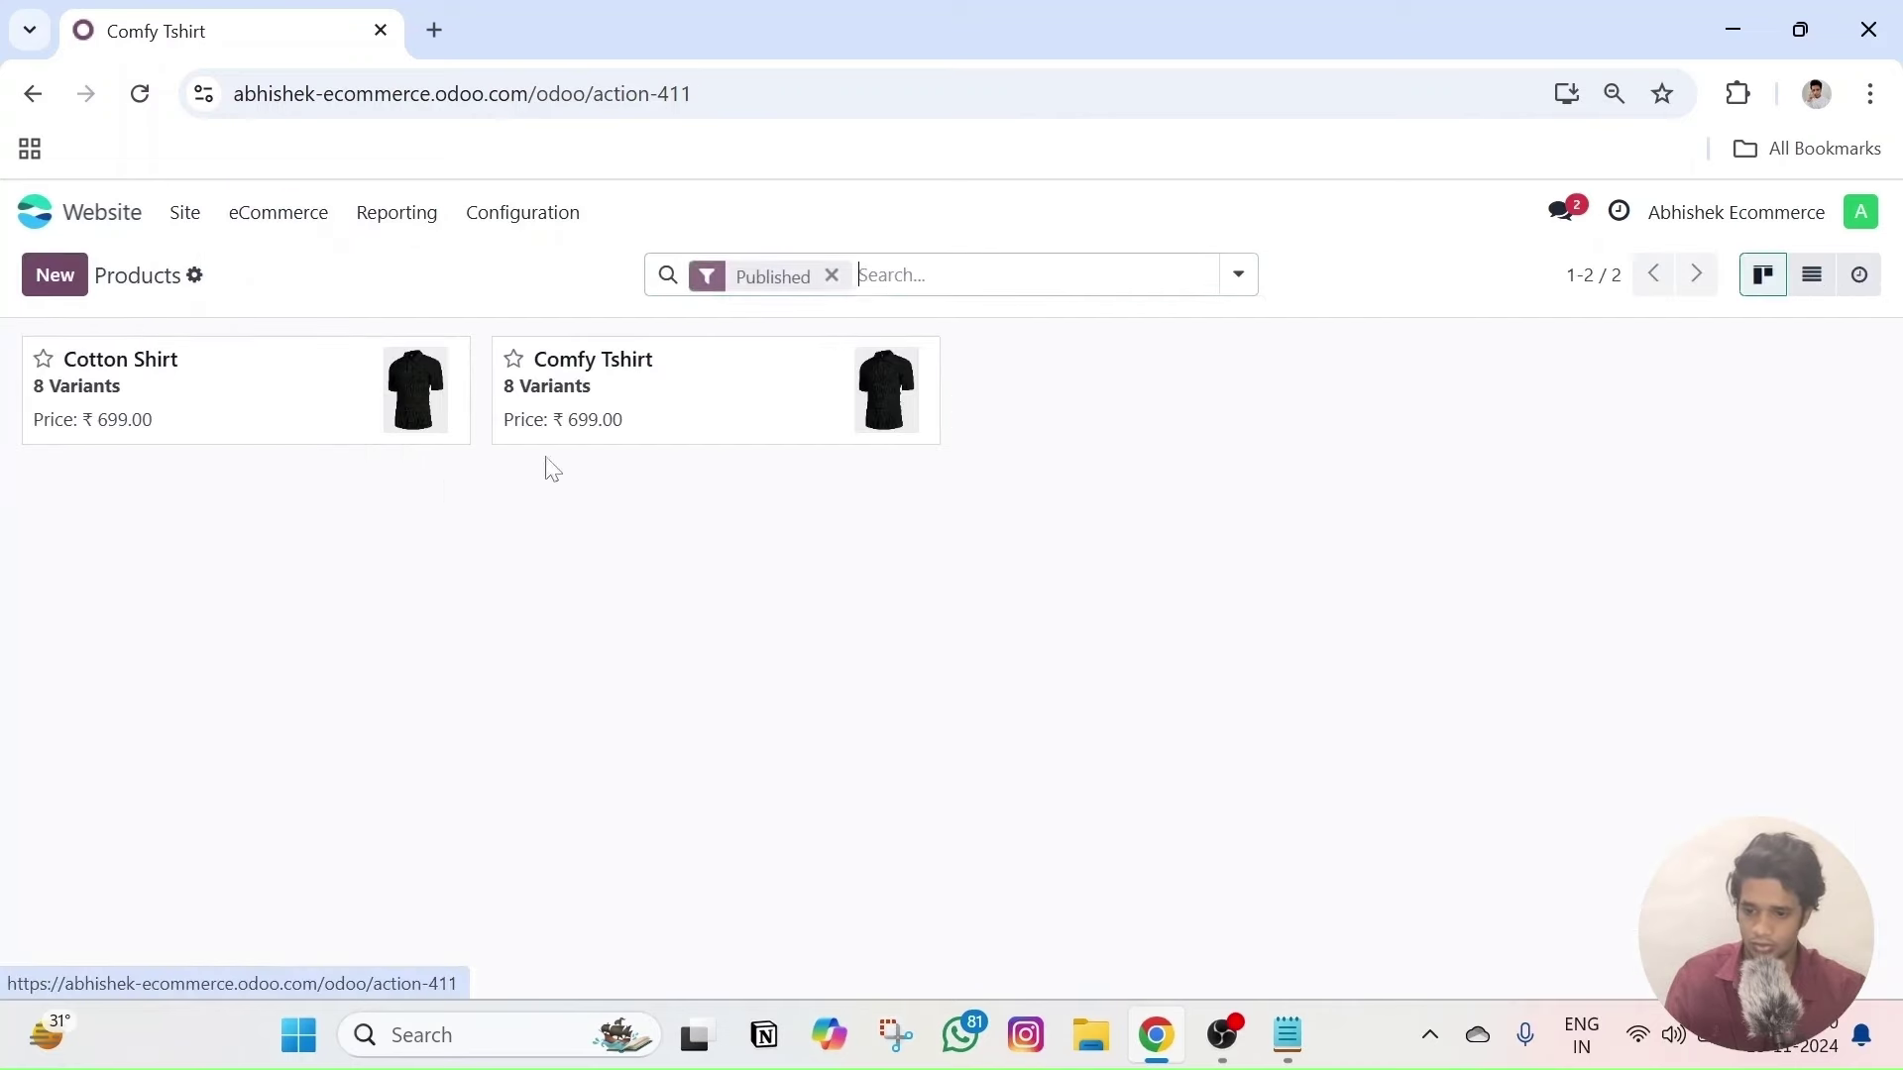
- Check Comfy Tshirt under the shop's Tshirts filter, then return to the full listing
{"action": "left_click", "coordinate": [615, 417]}
{"action": "left_click", "coordinate": [807, 278]}
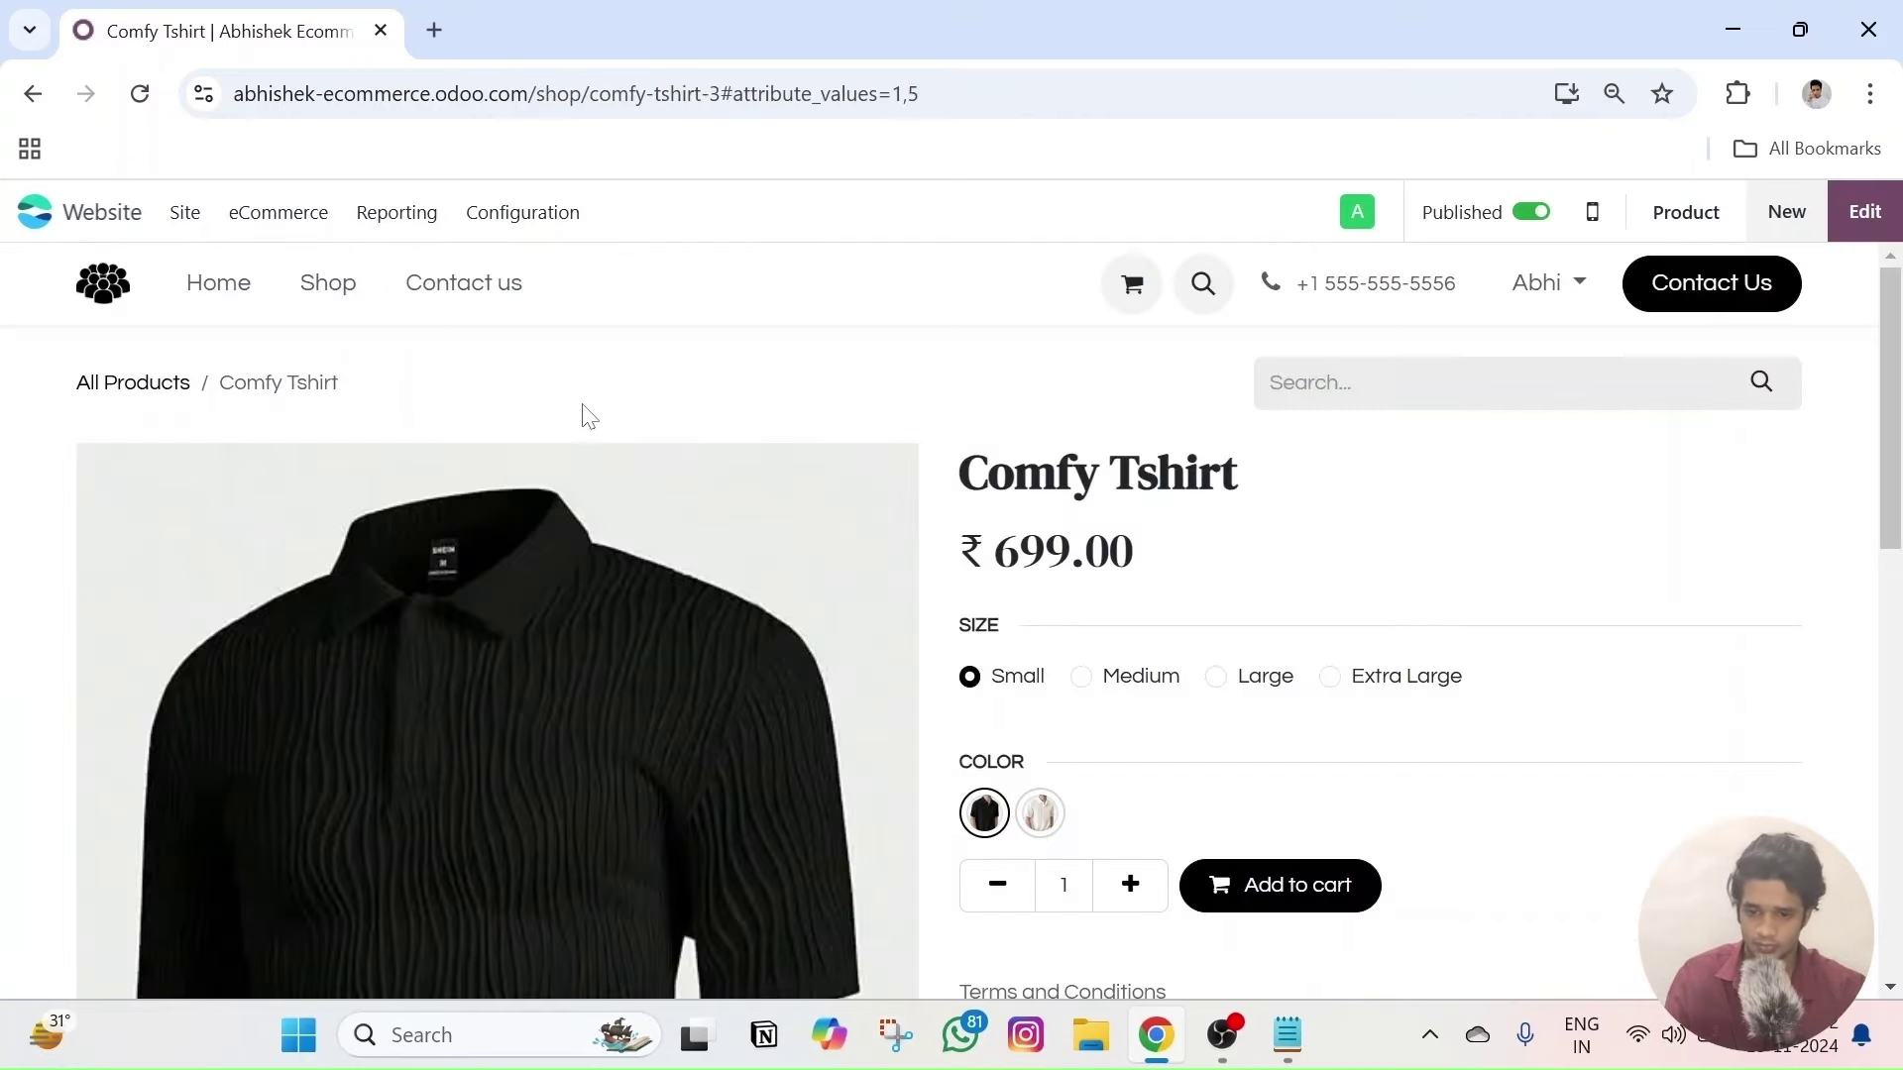
{"action": "left_click", "coordinate": [328, 289]}
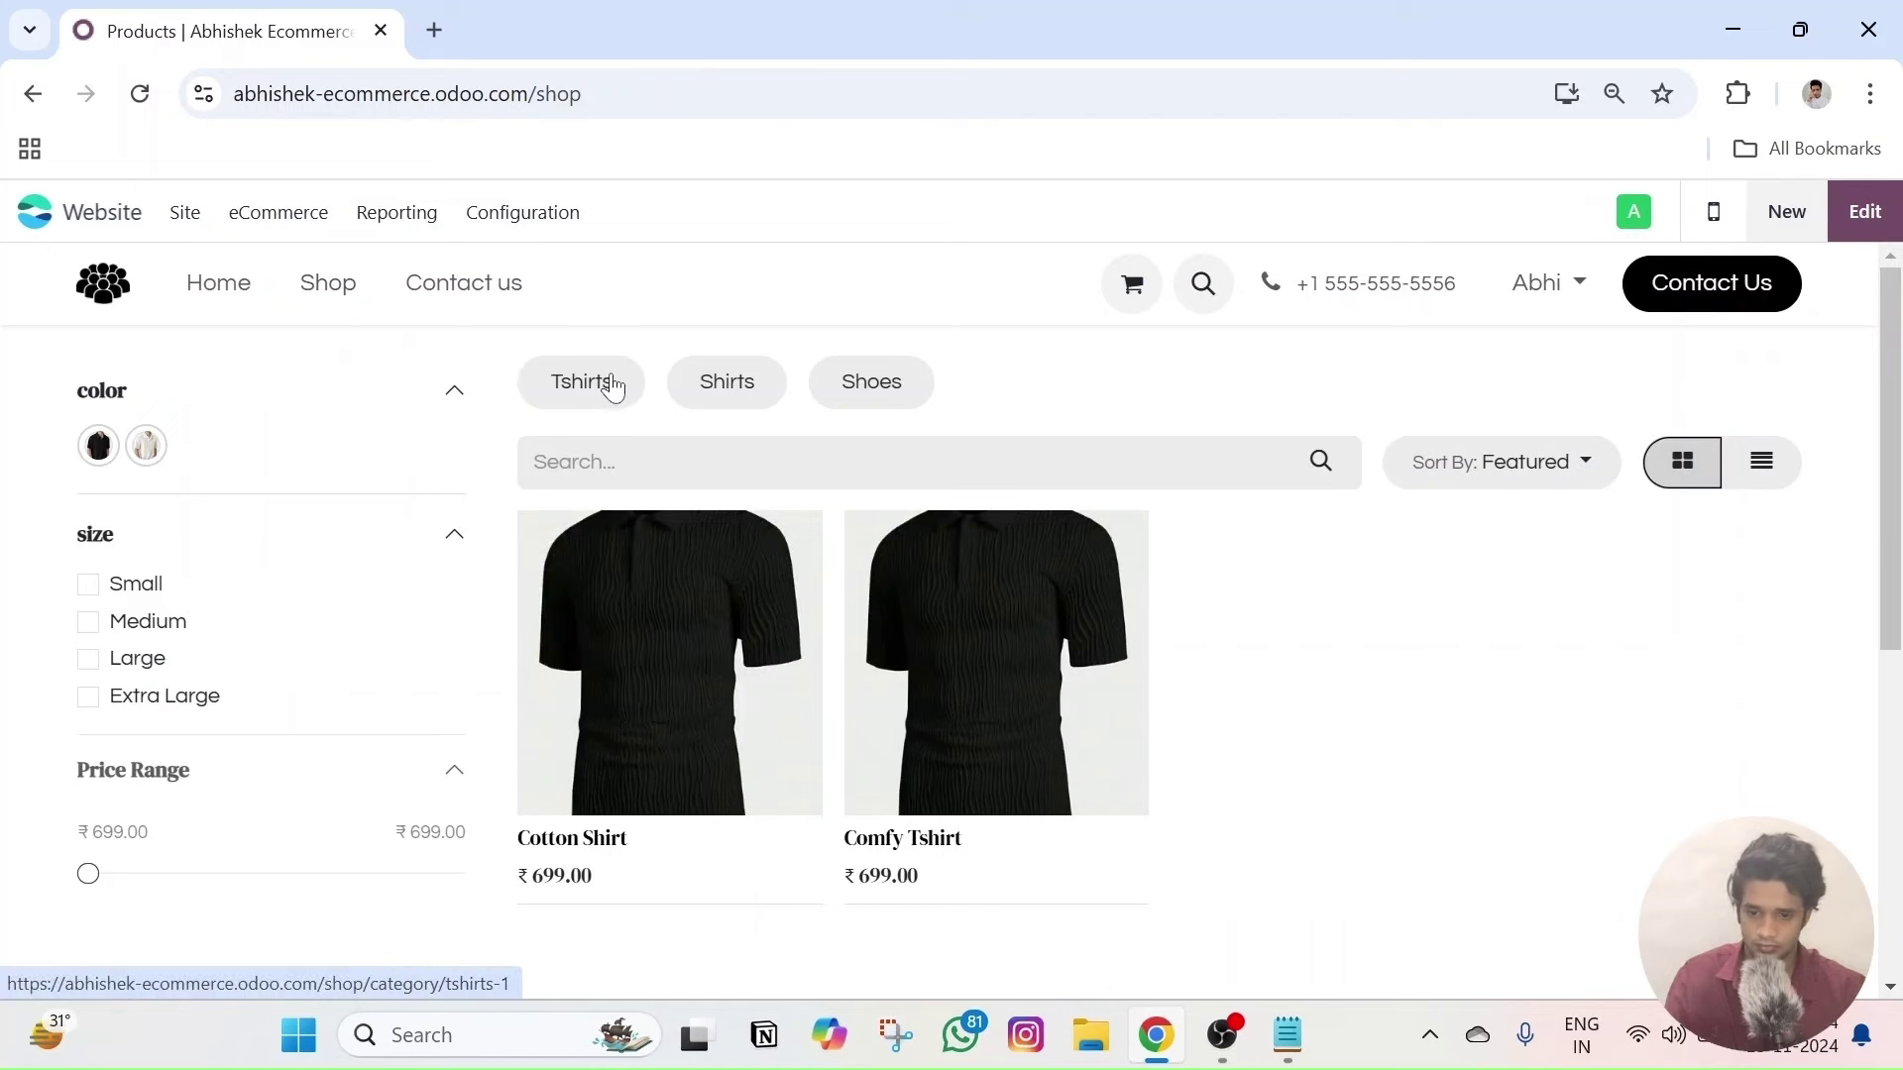
{"action": "left_click", "coordinate": [616, 384]}
{"action": "scroll", "coordinate": [694, 476], "scroll_direction": "down", "scroll_amount": 5}
{"action": "scroll", "coordinate": [721, 586], "scroll_direction": "up", "scroll_amount": 5}
{"action": "scroll", "coordinate": [723, 595], "scroll_direction": "down", "scroll_amount": 2}
{"action": "scroll", "coordinate": [723, 595], "scroll_direction": "up", "scroll_amount": 2}
{"action": "scroll", "coordinate": [752, 628], "scroll_direction": "down", "scroll_amount": 1}
{"action": "scroll", "coordinate": [742, 625], "scroll_direction": "up", "scroll_amount": 1}
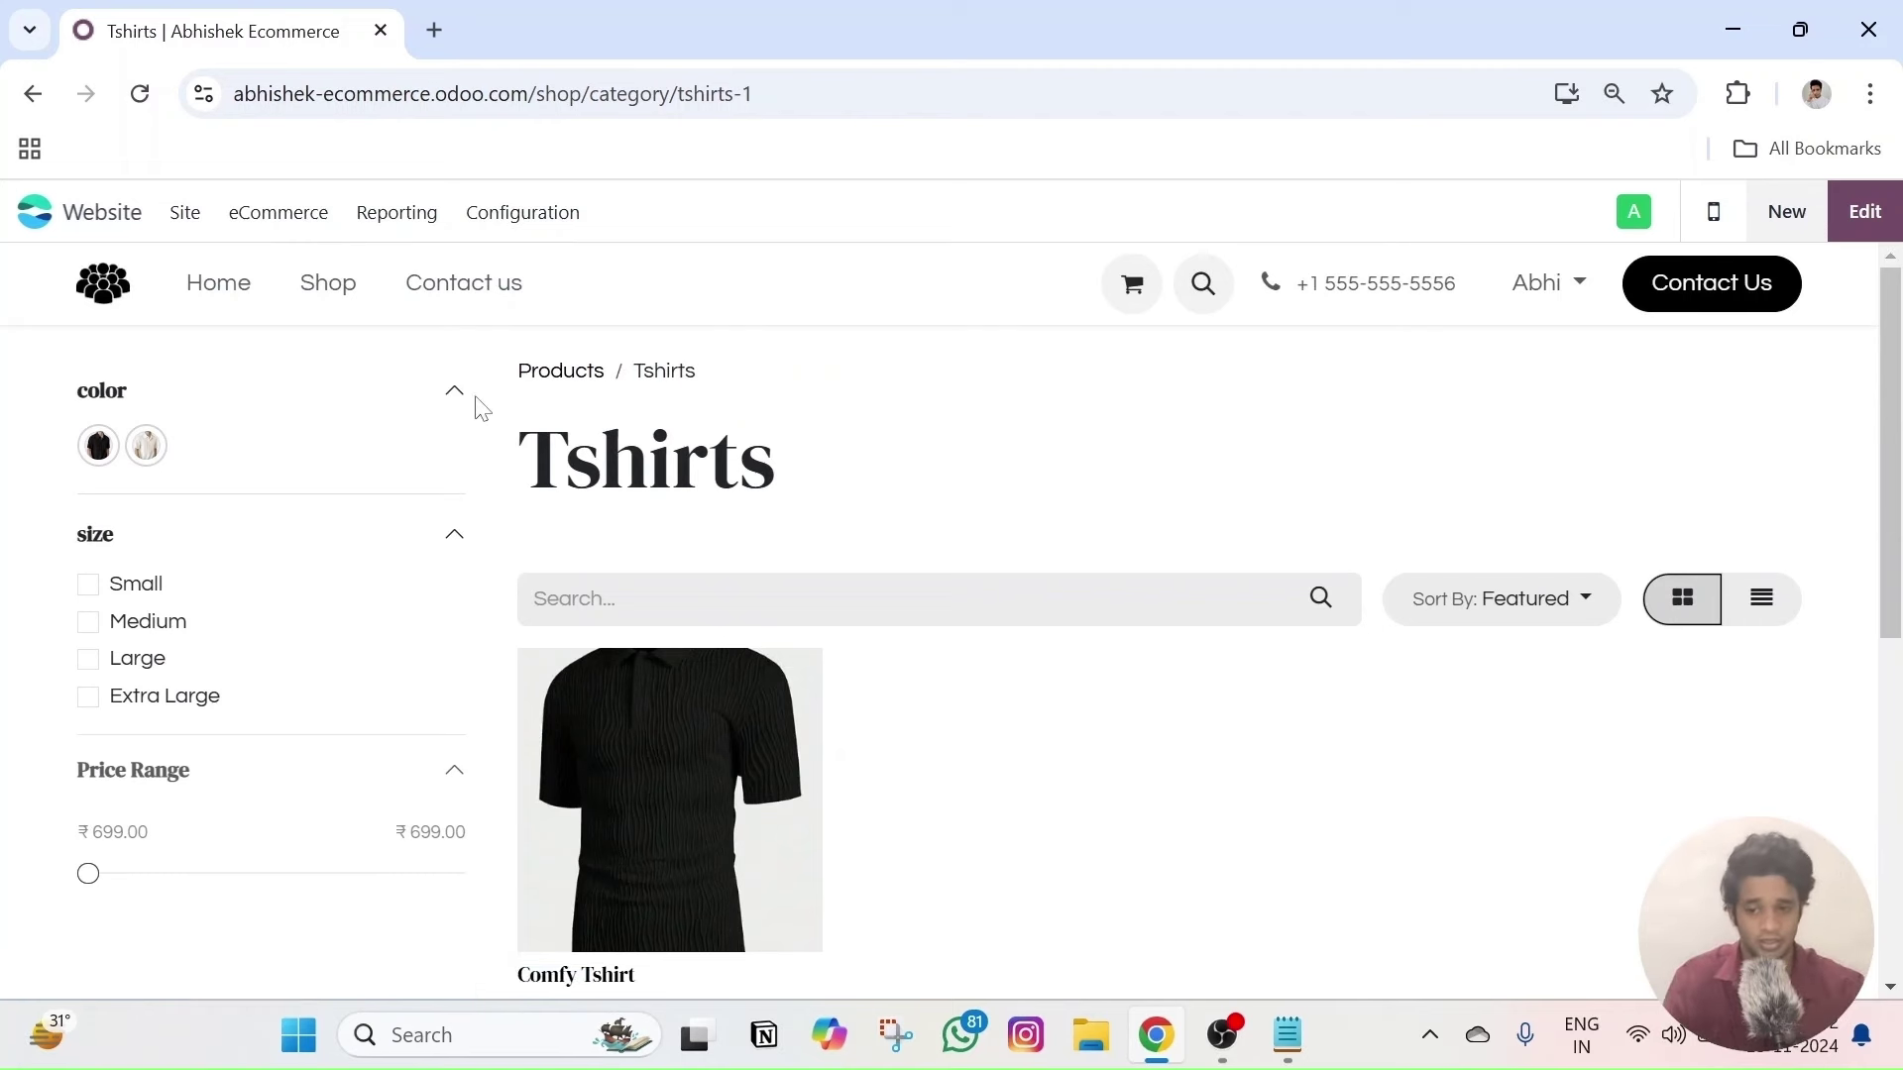
{"action": "left_click", "coordinate": [552, 376]}
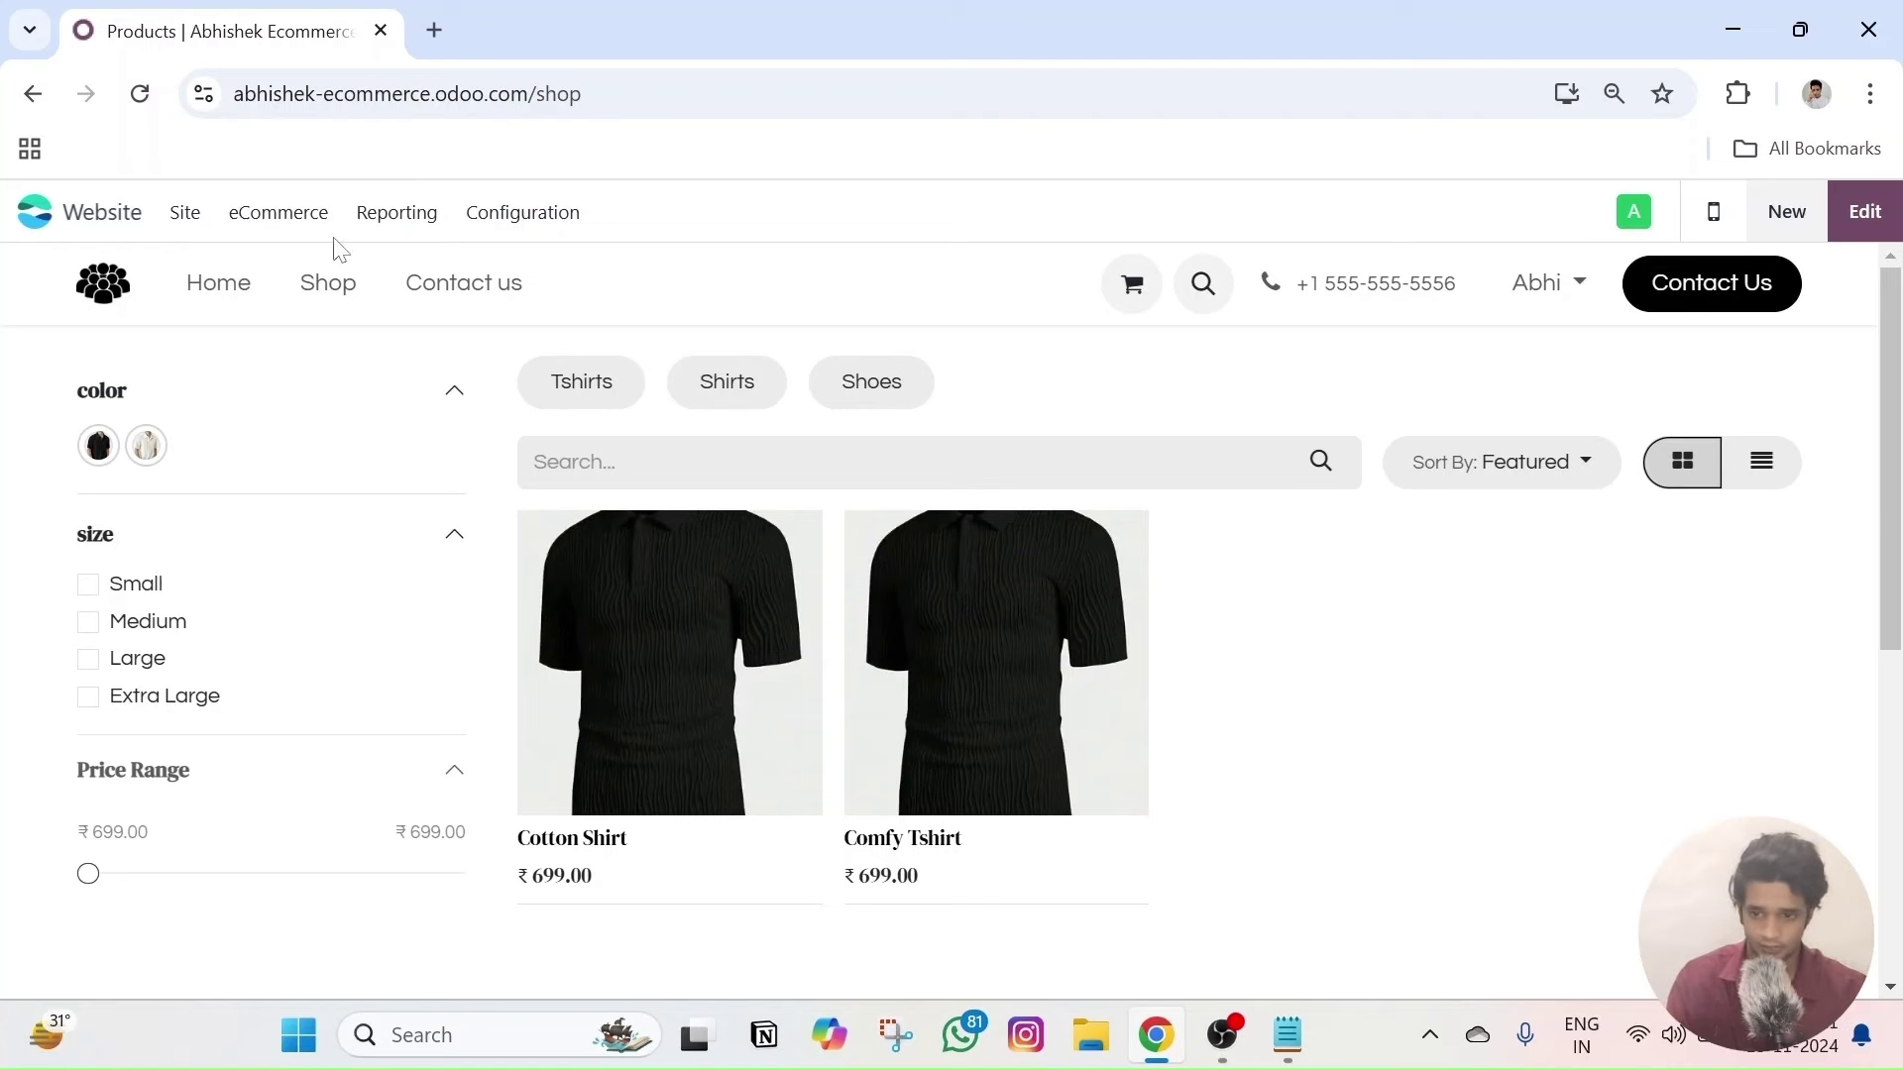
{"action": "left_click", "coordinate": [302, 236]}
- Duplicate the Comfy Tshirt product from the backend product list
{"action": "left_click", "coordinate": [340, 490]}
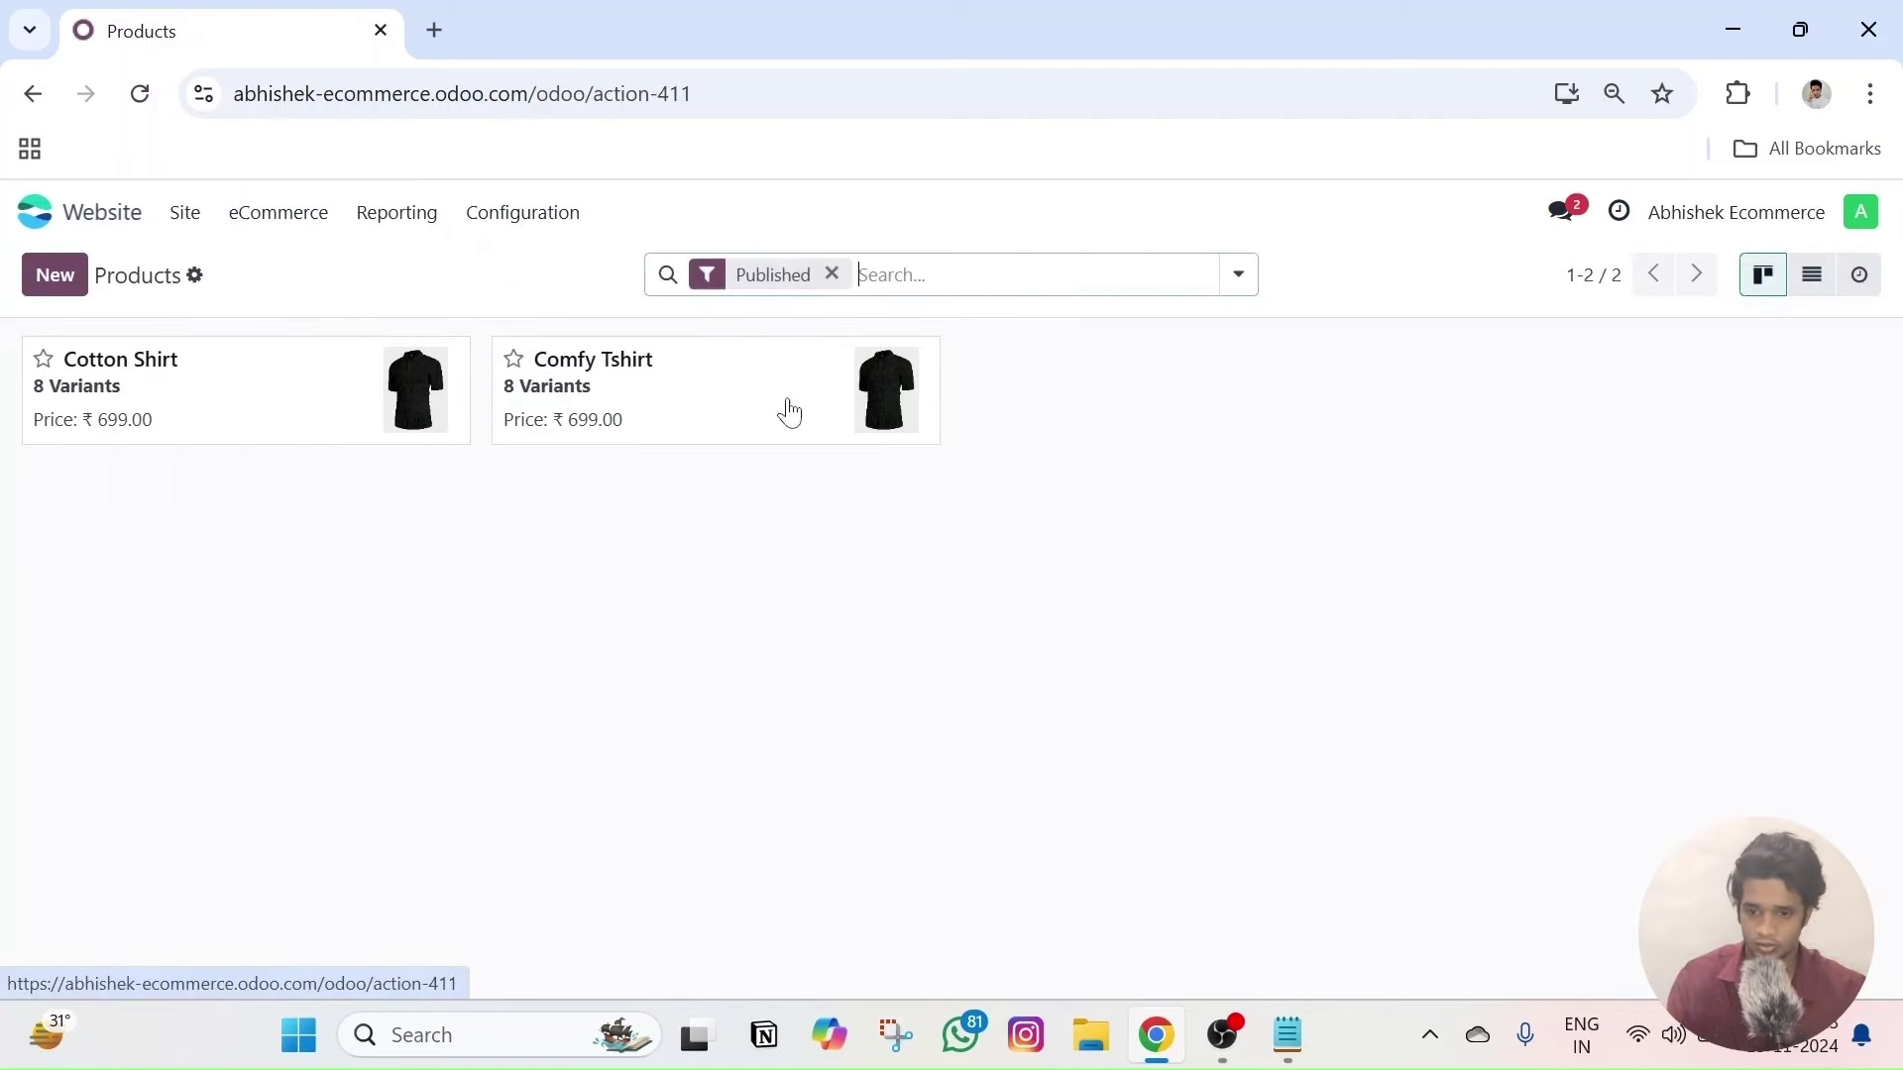
{"action": "left_click", "coordinate": [637, 407]}
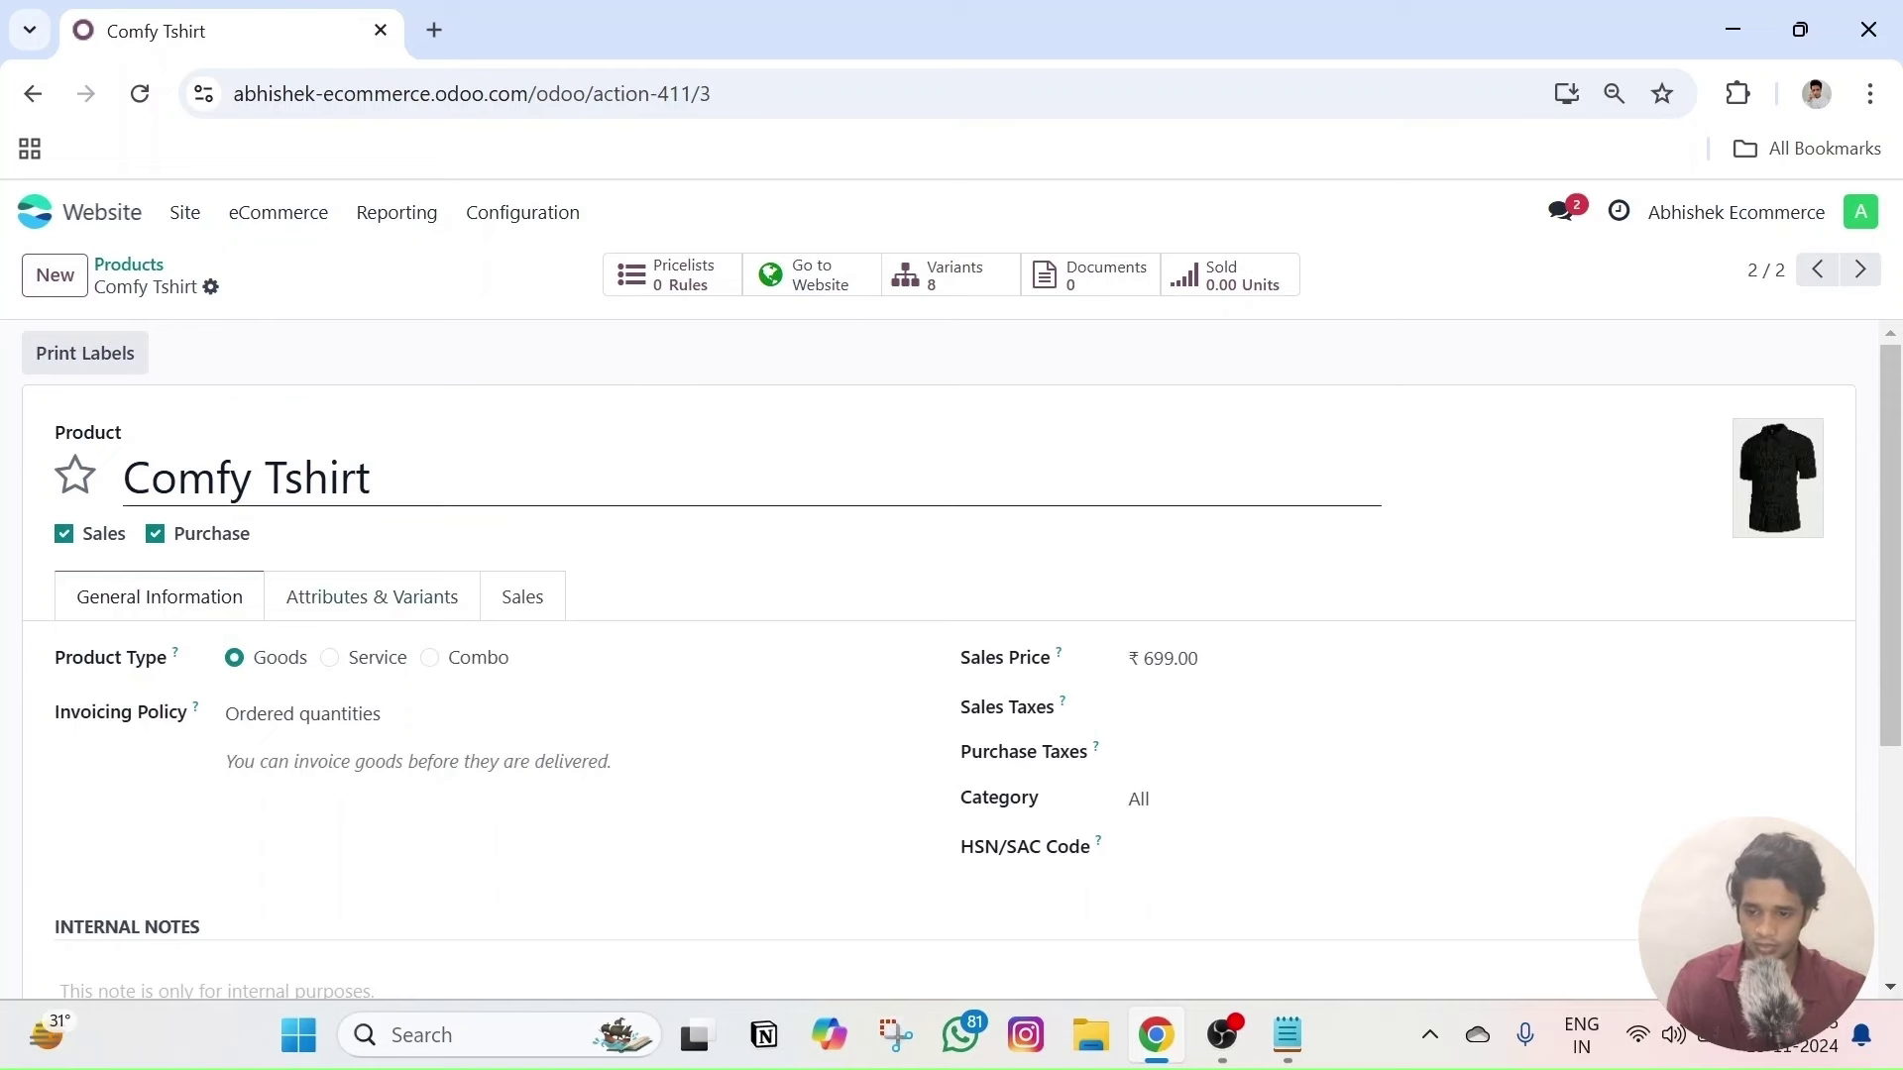
{"action": "left_click", "coordinate": [211, 287]}
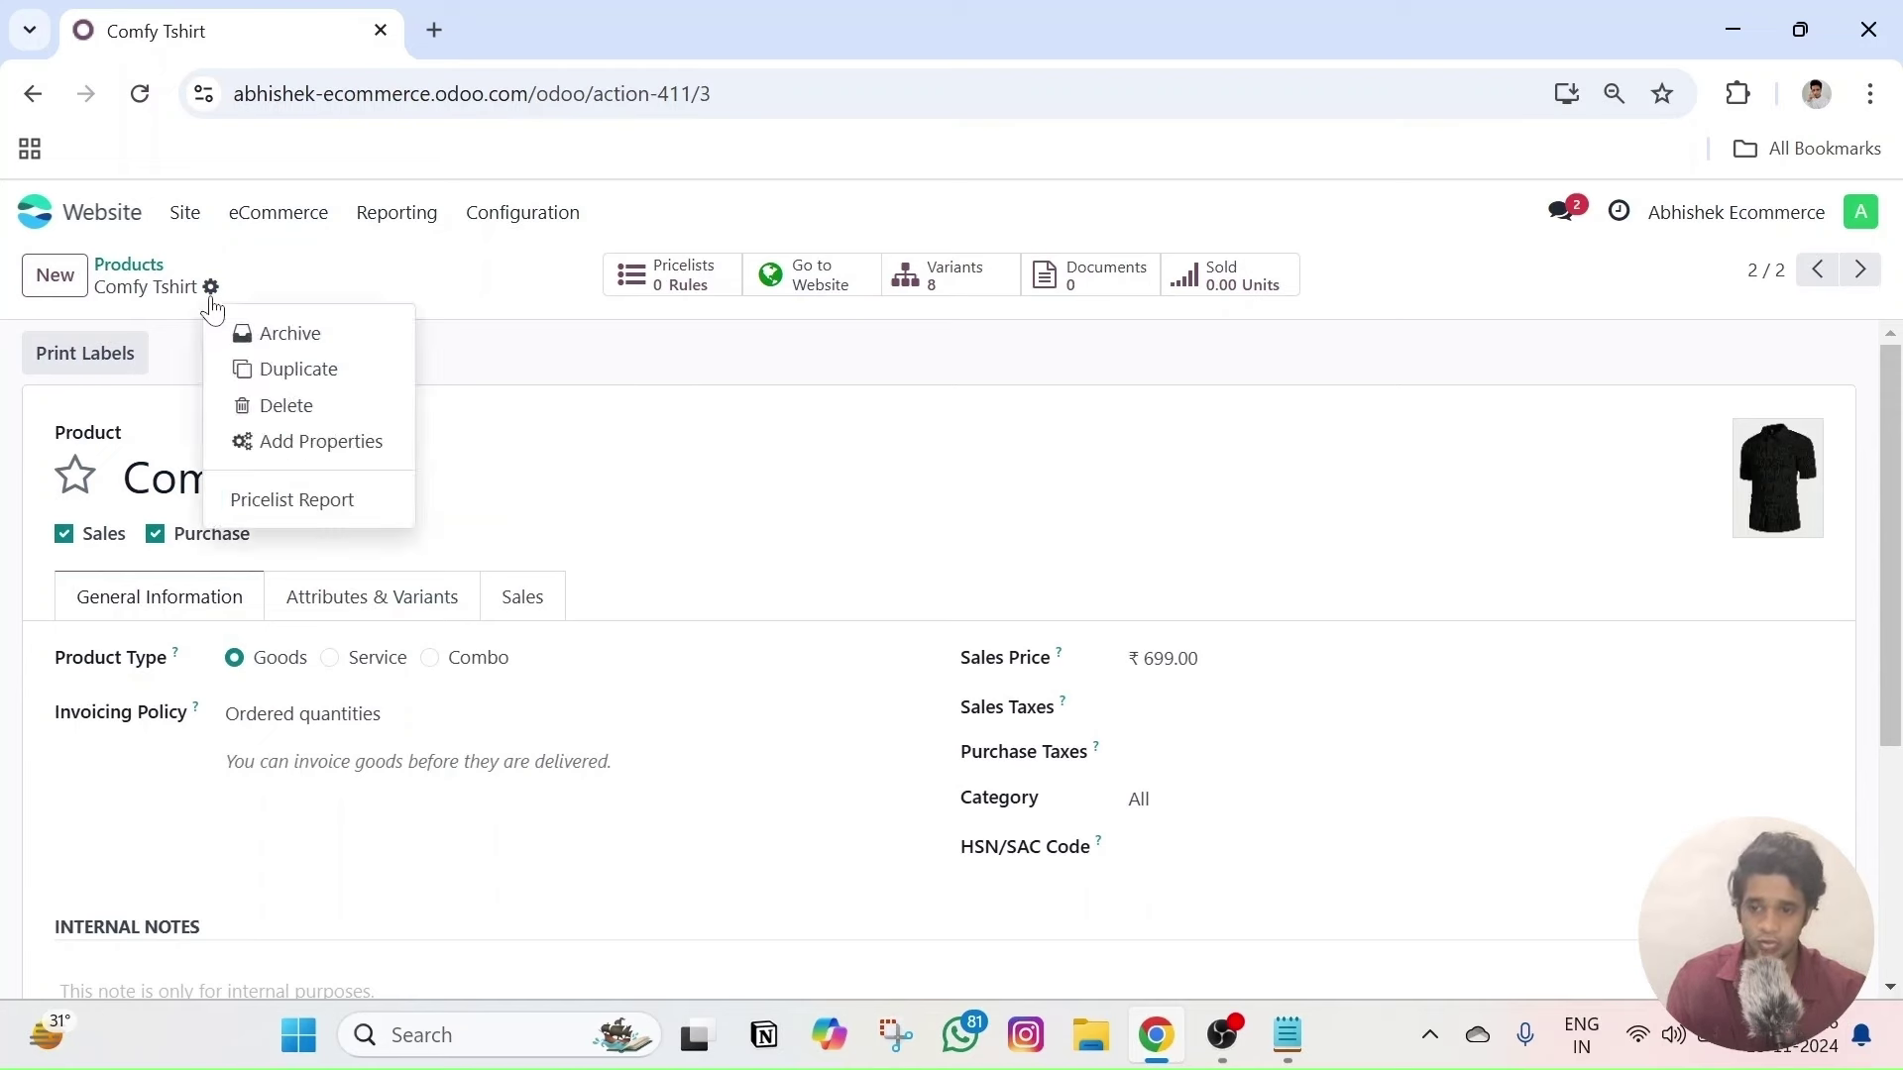
{"action": "left_click", "coordinate": [269, 372]}
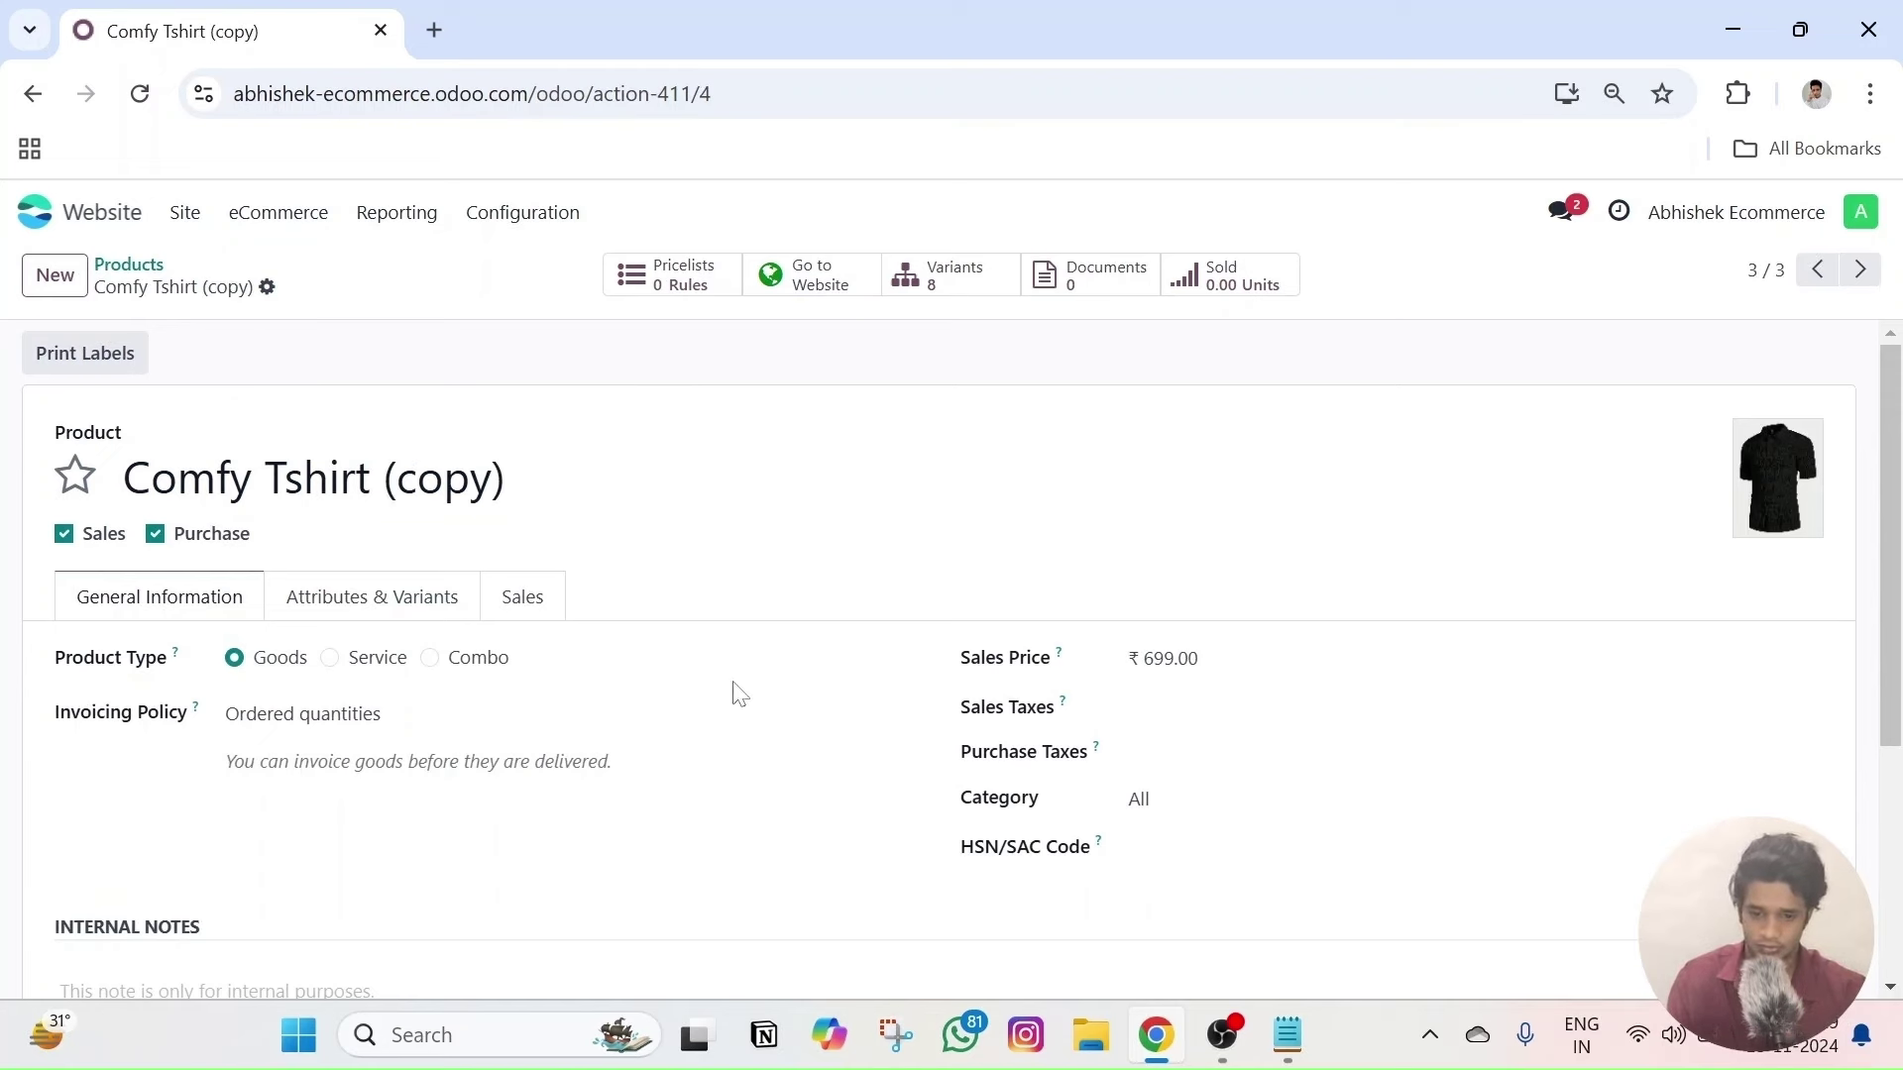
- Remove the Small size from the copy's attributes, save, and view it in the shop
{"action": "left_click", "coordinate": [415, 600]}
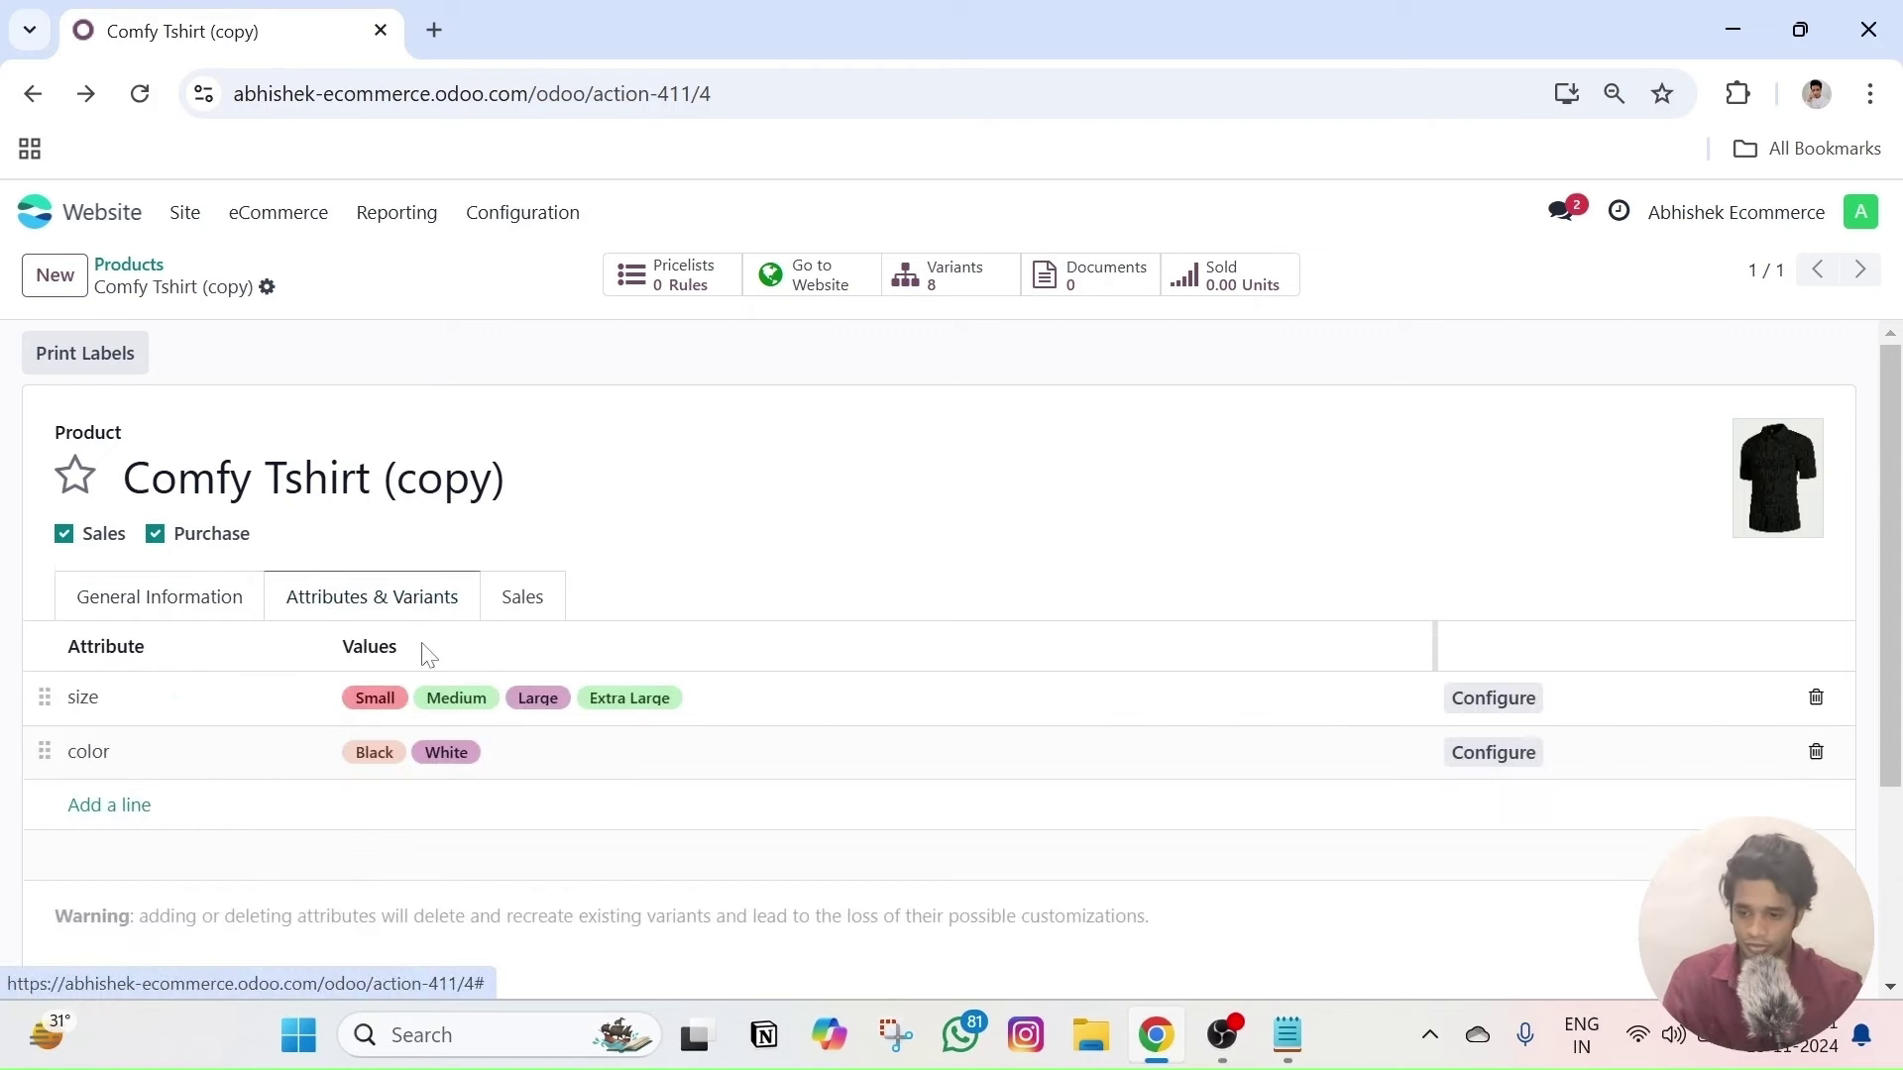
{"action": "left_click", "coordinate": [174, 699]}
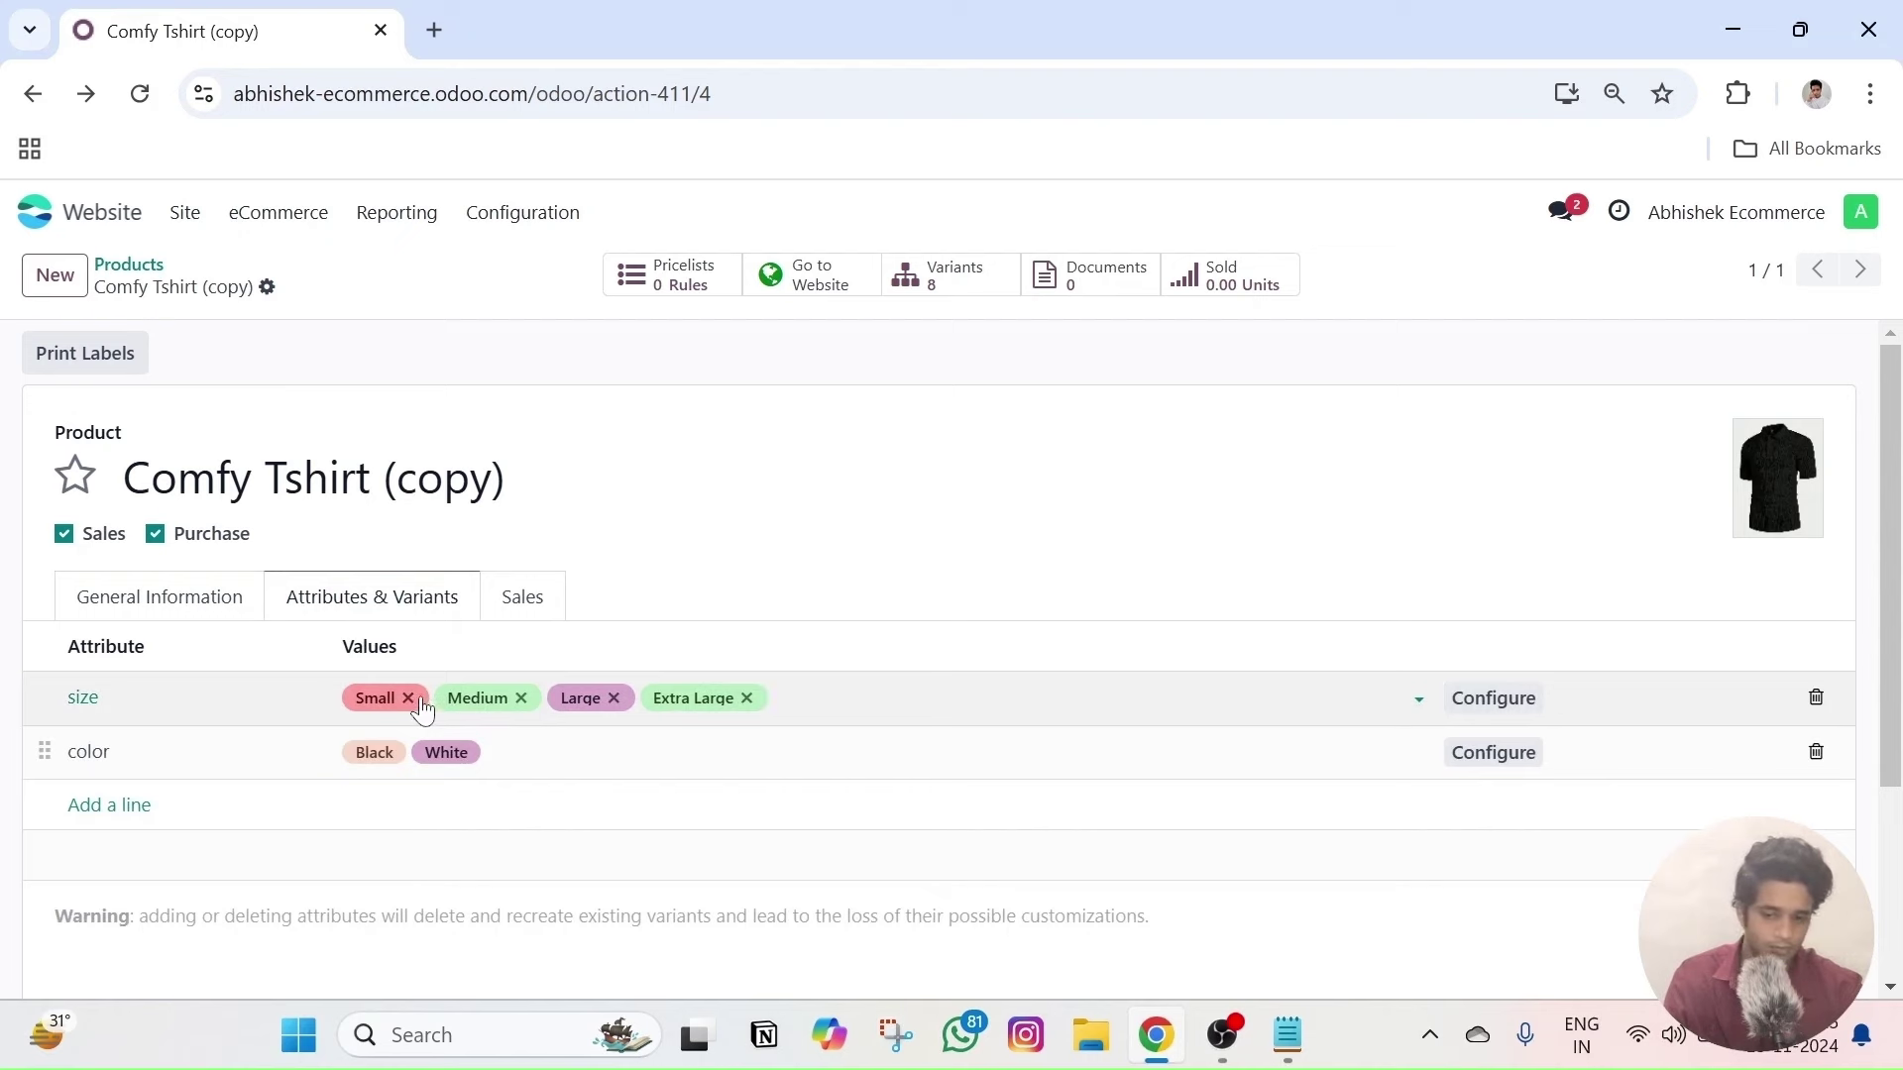
{"action": "left_click", "coordinate": [409, 698]}
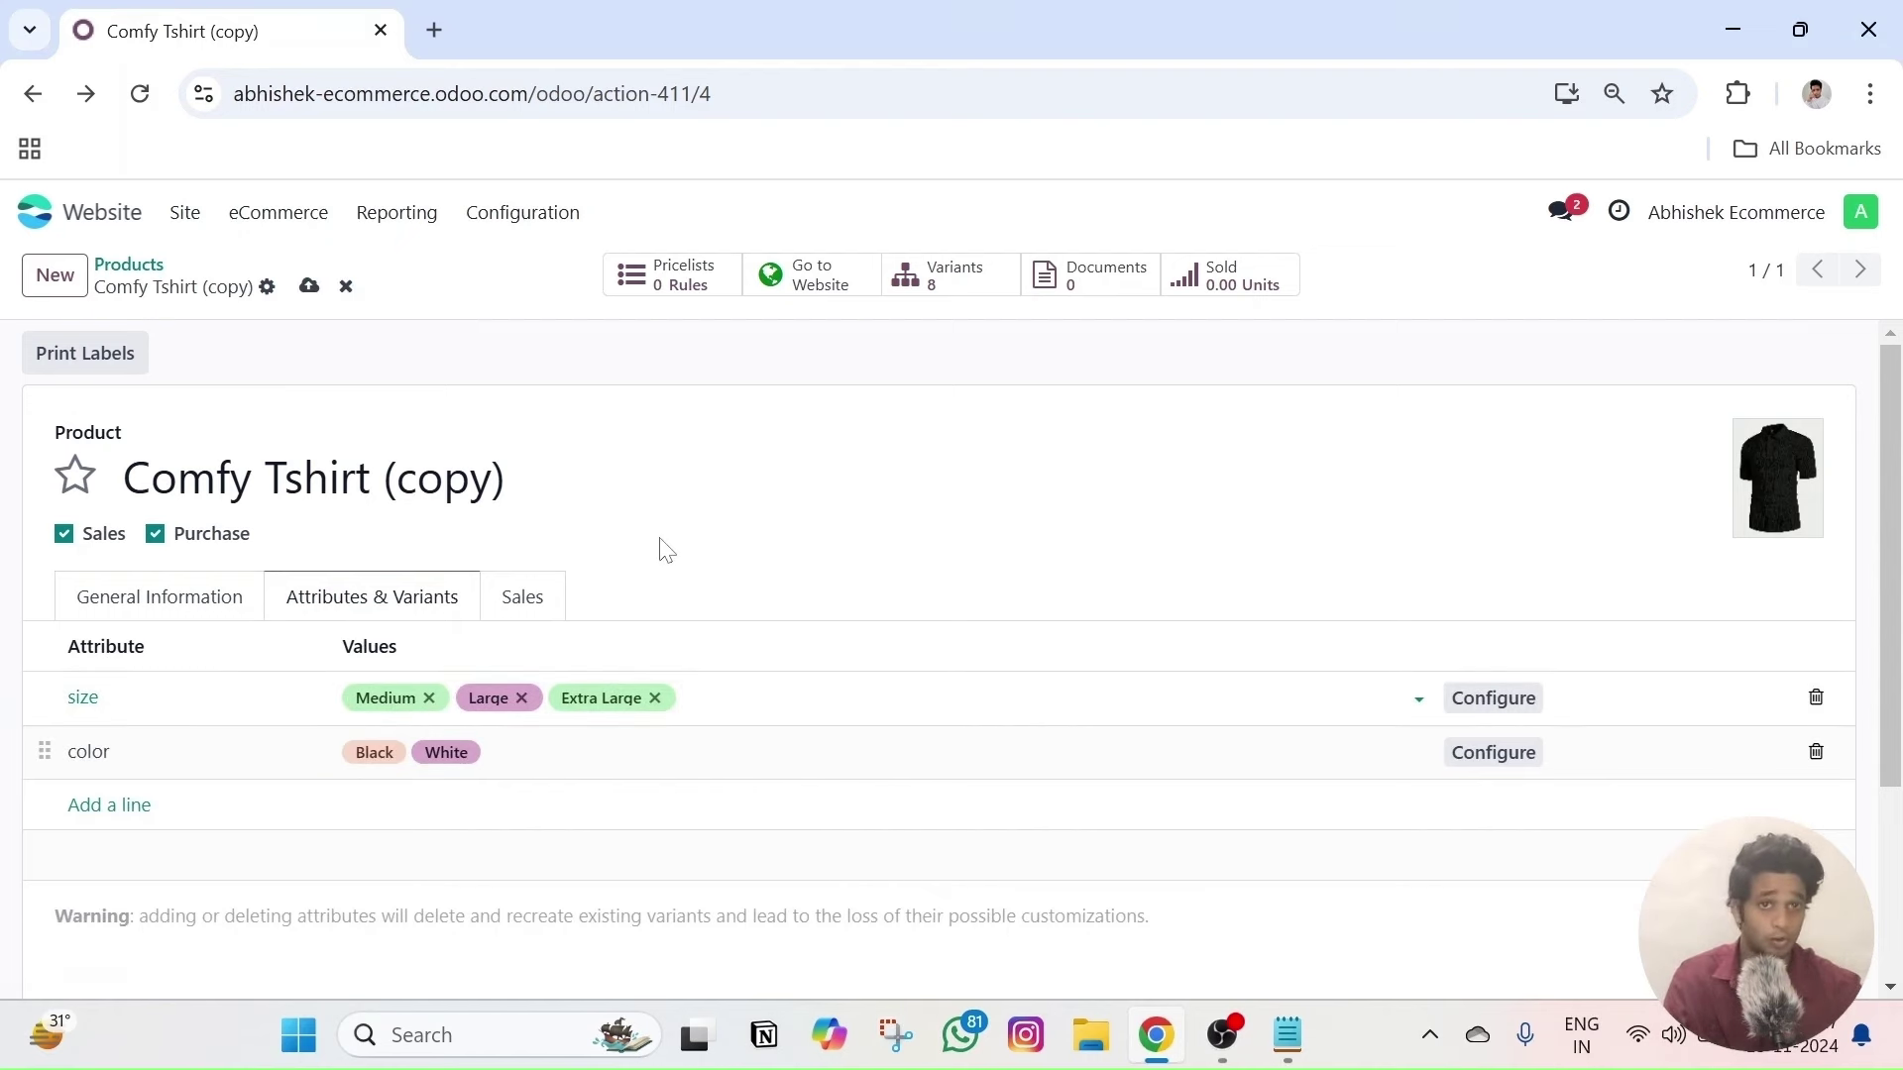
{"action": "left_click", "coordinate": [308, 286]}
{"action": "left_click", "coordinate": [827, 287]}
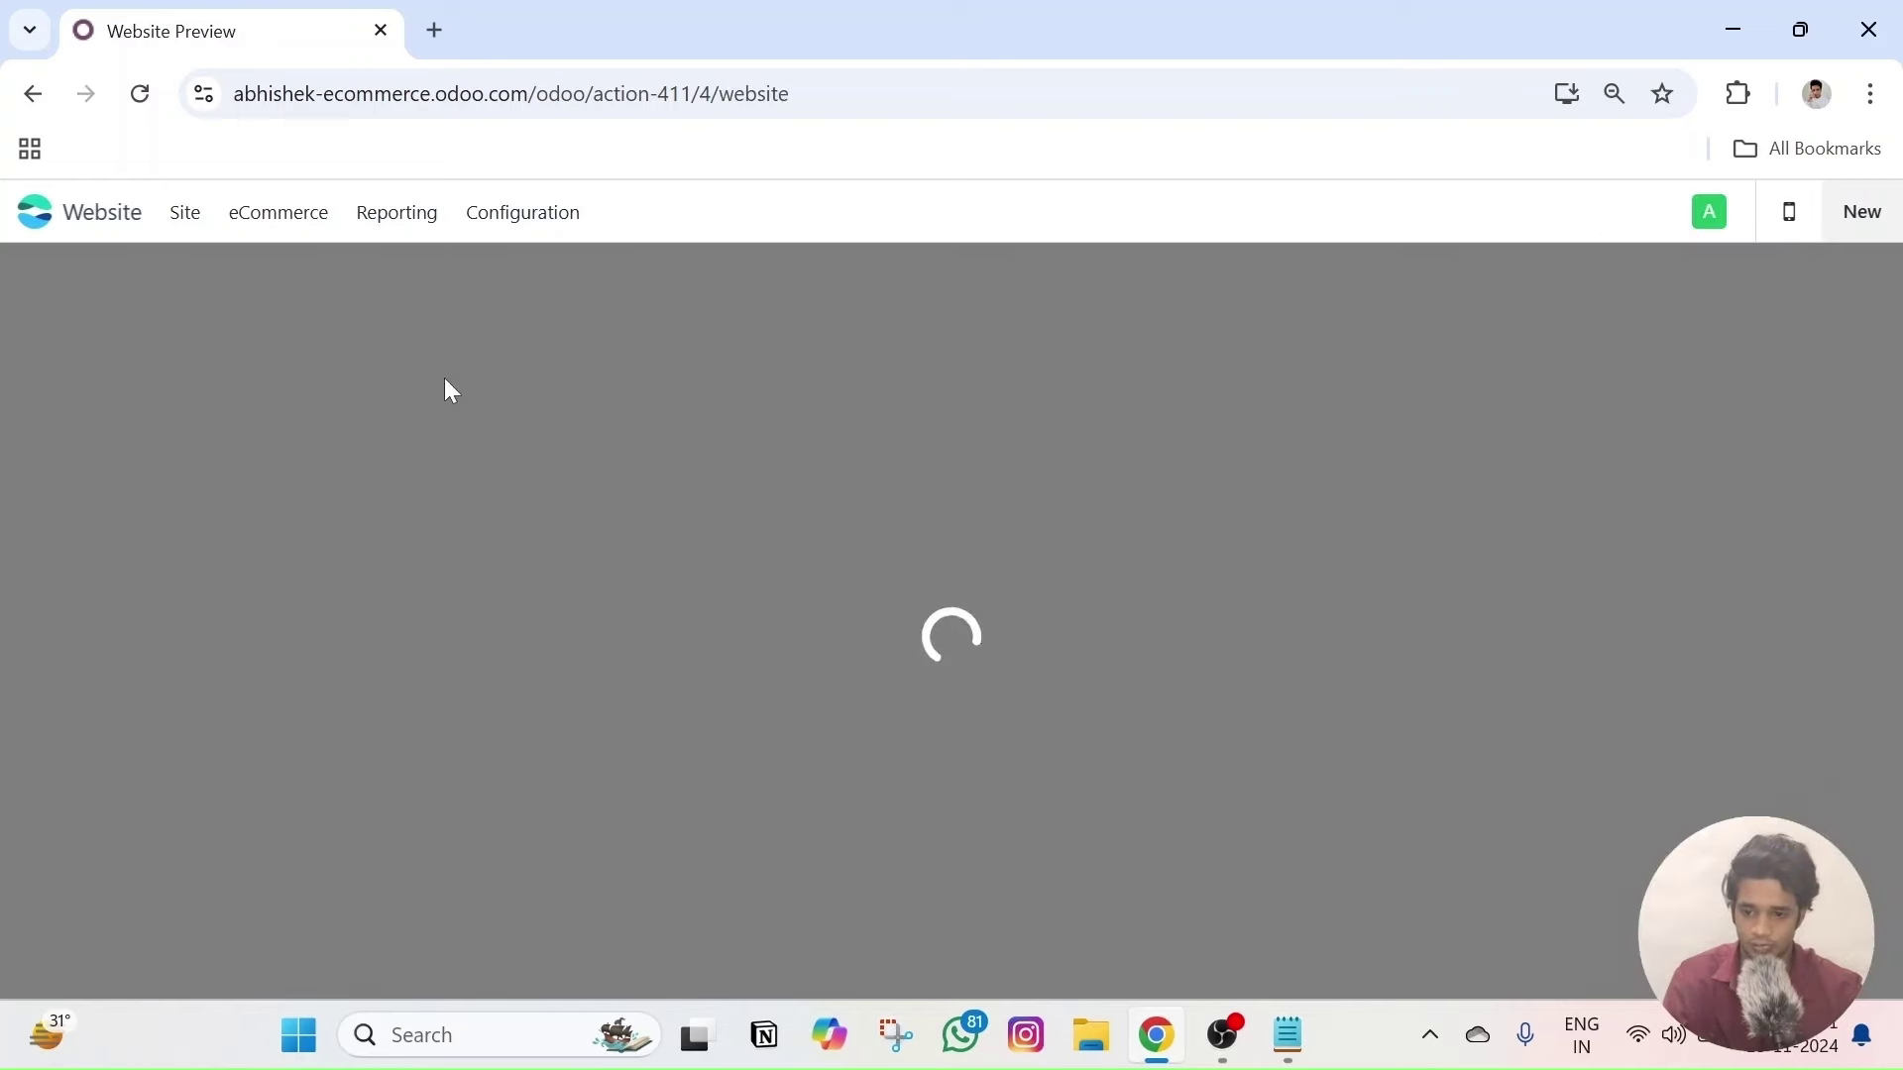
{"action": "left_click", "coordinate": [313, 282]}
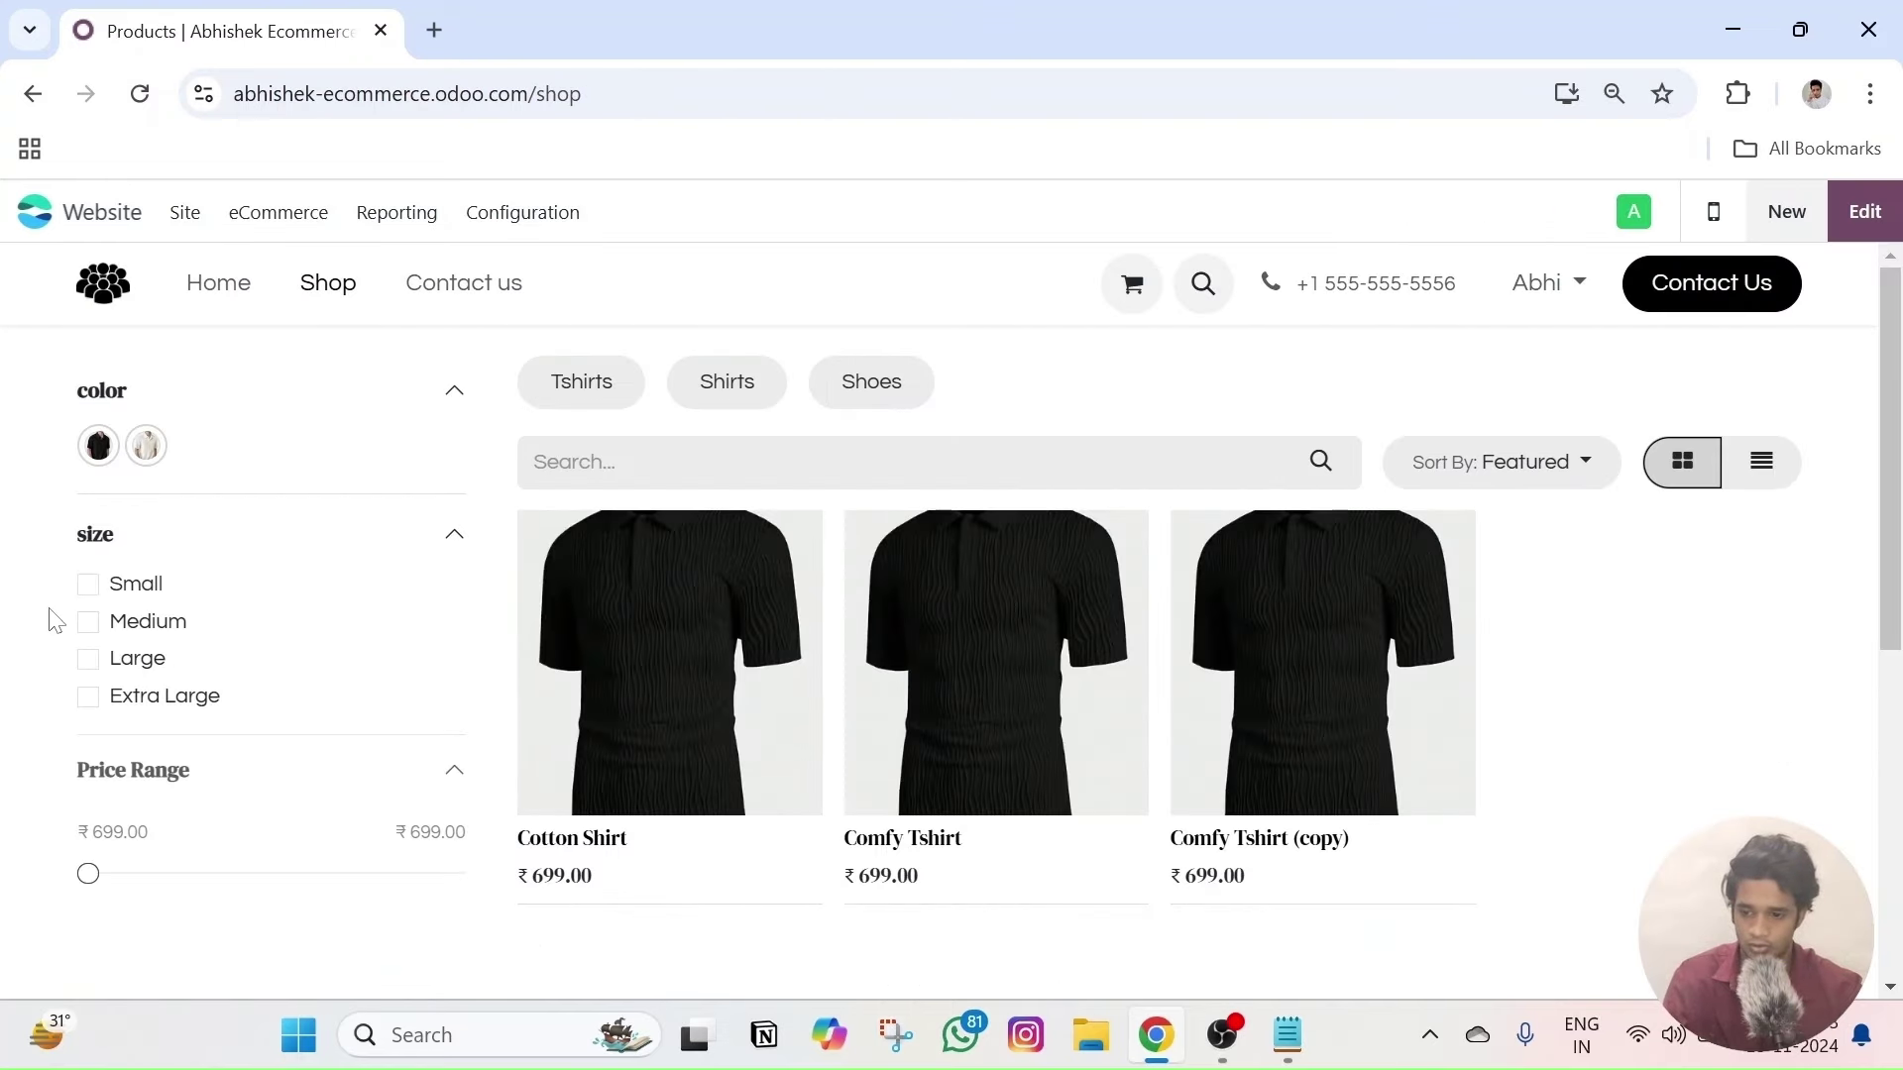
- Filter the shop by Small size and show Comfy Tshirt (copy)'s Attributes & Variants in the backend
{"action": "left_click", "coordinate": [86, 586]}
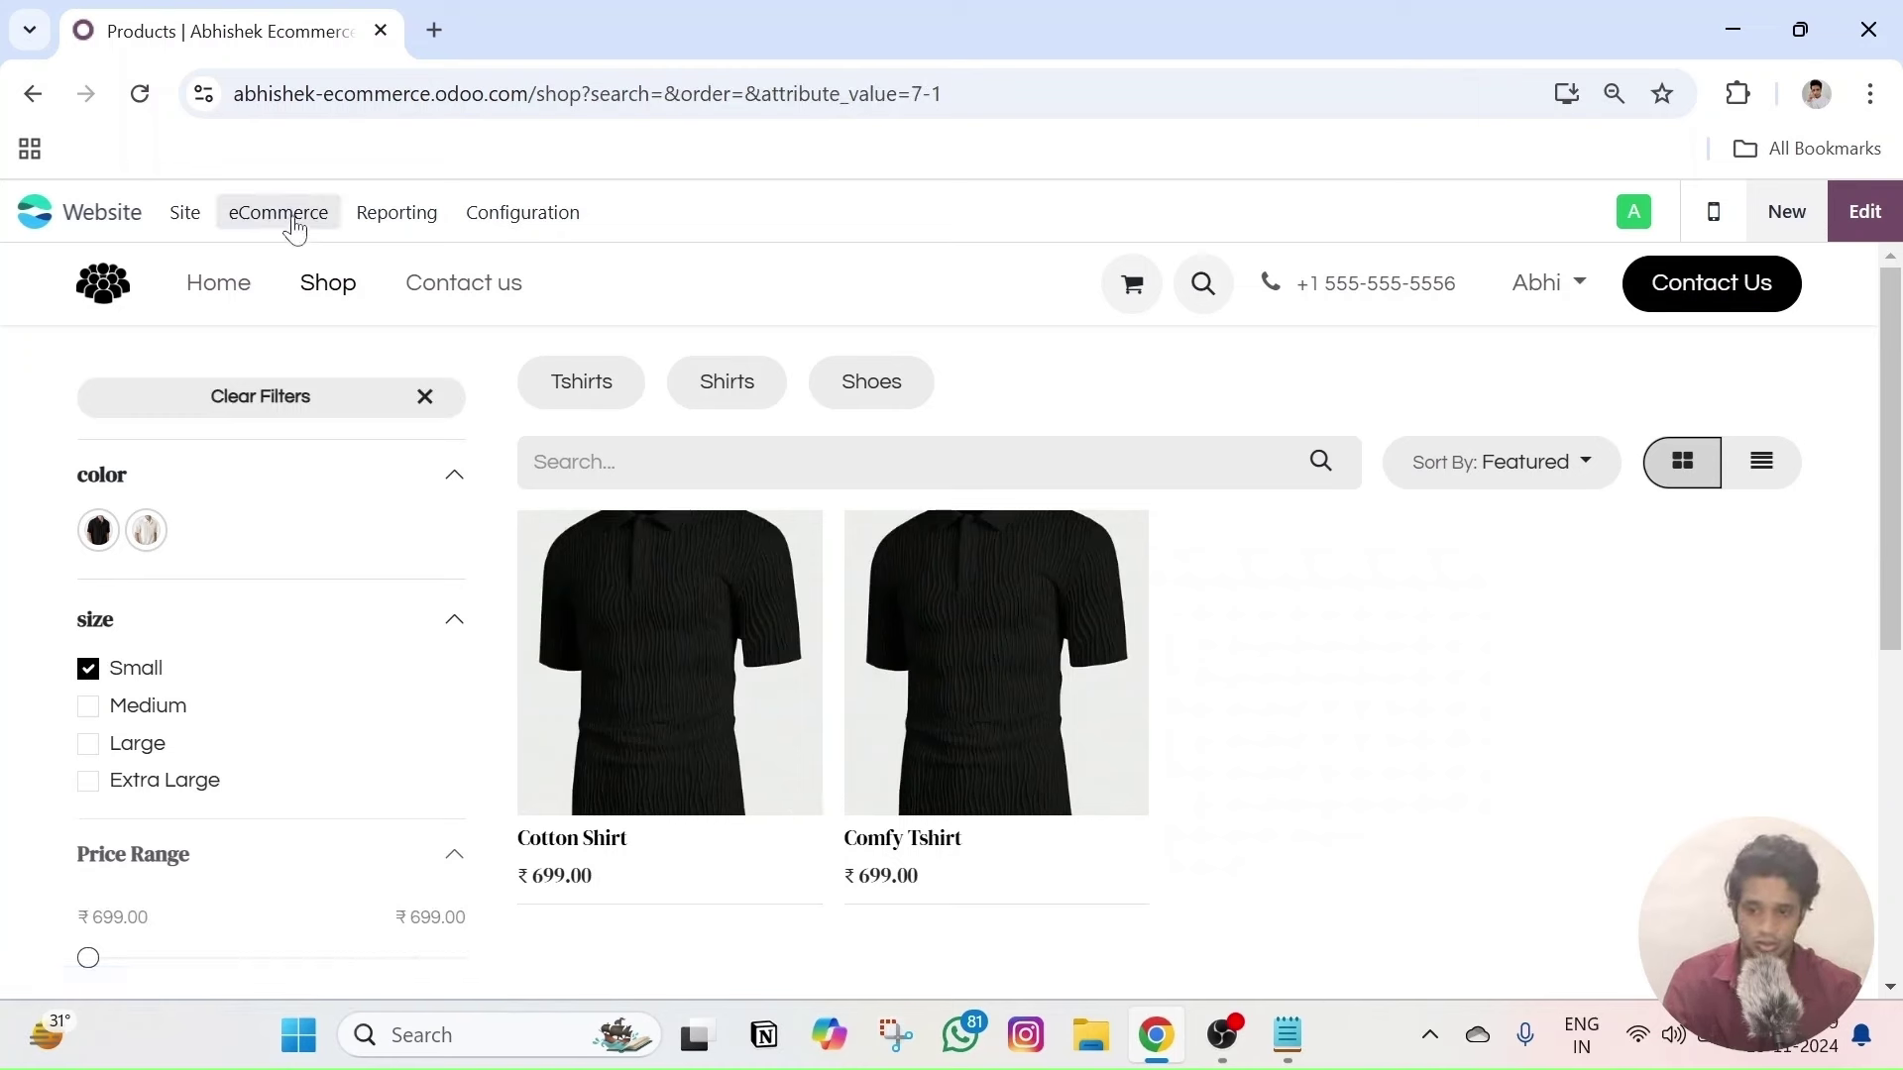
{"action": "right_click", "coordinate": [222, 33]}
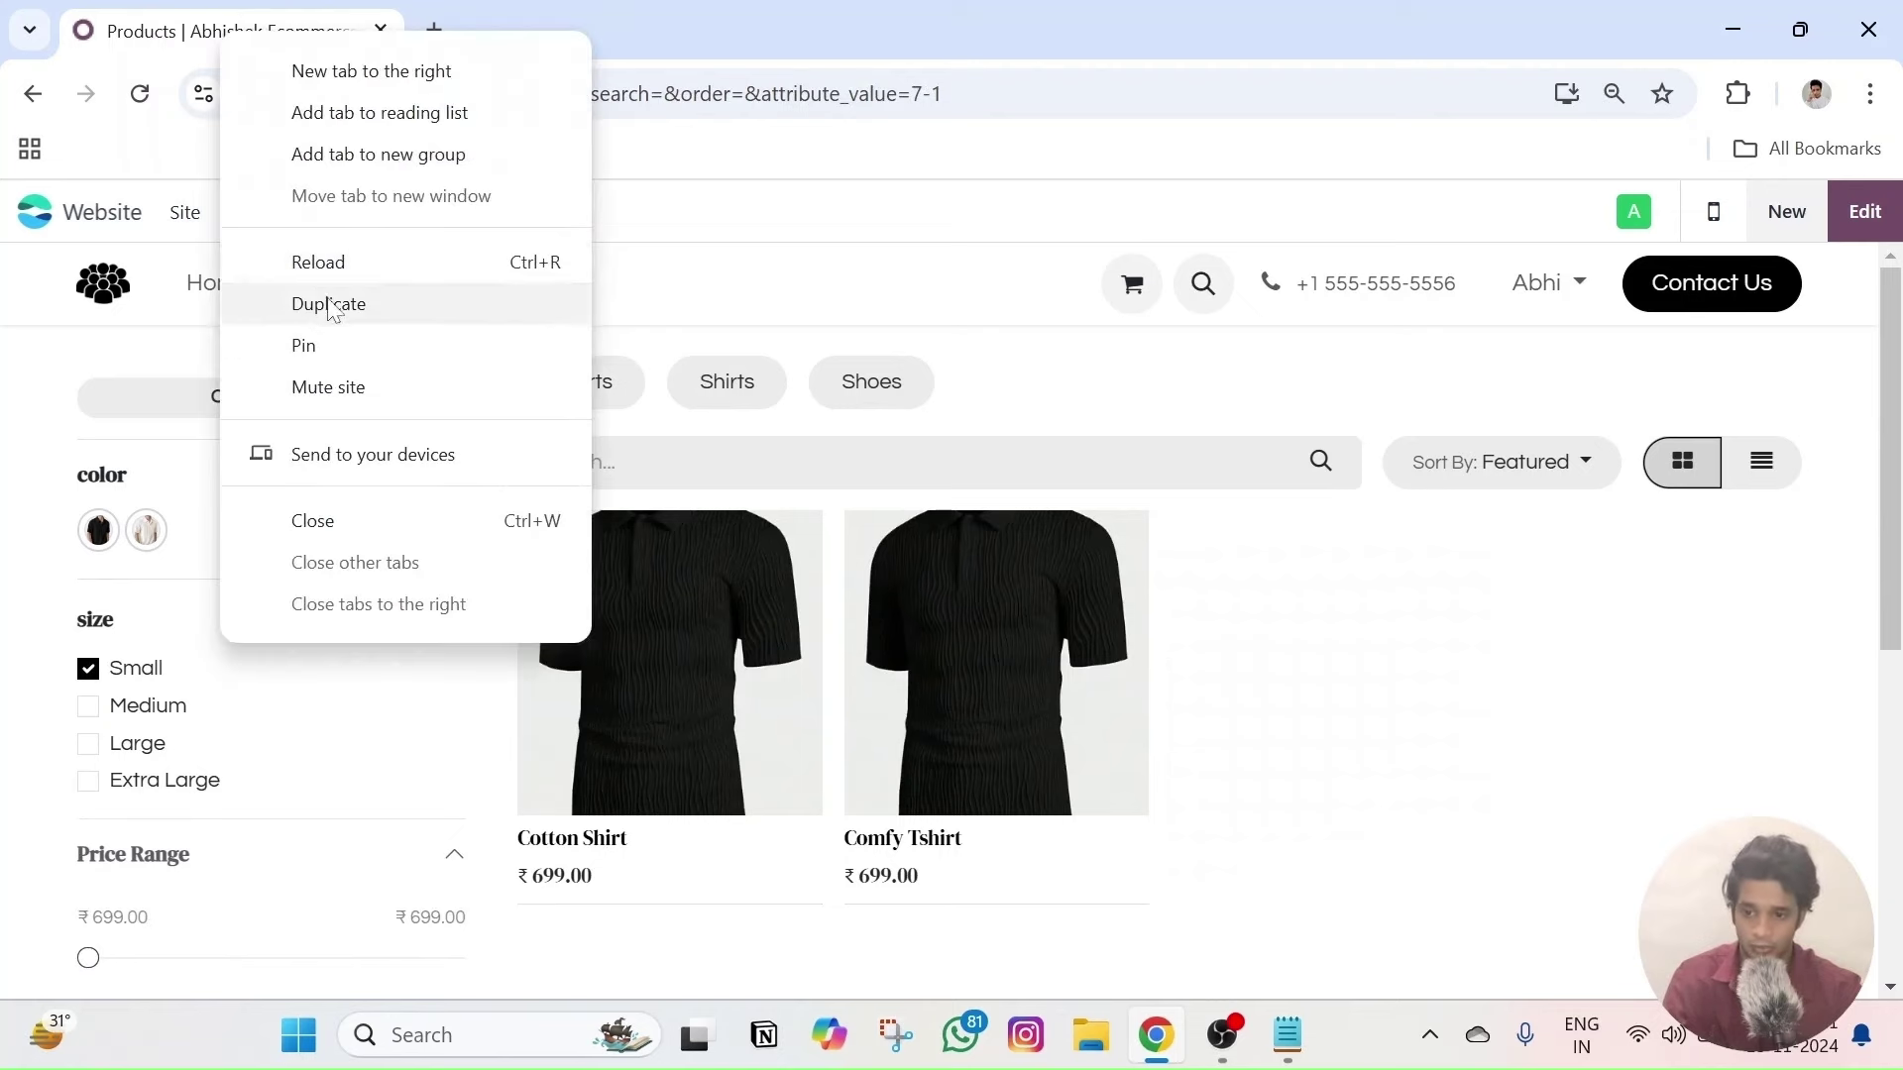
{"action": "left_click", "coordinate": [323, 304]}
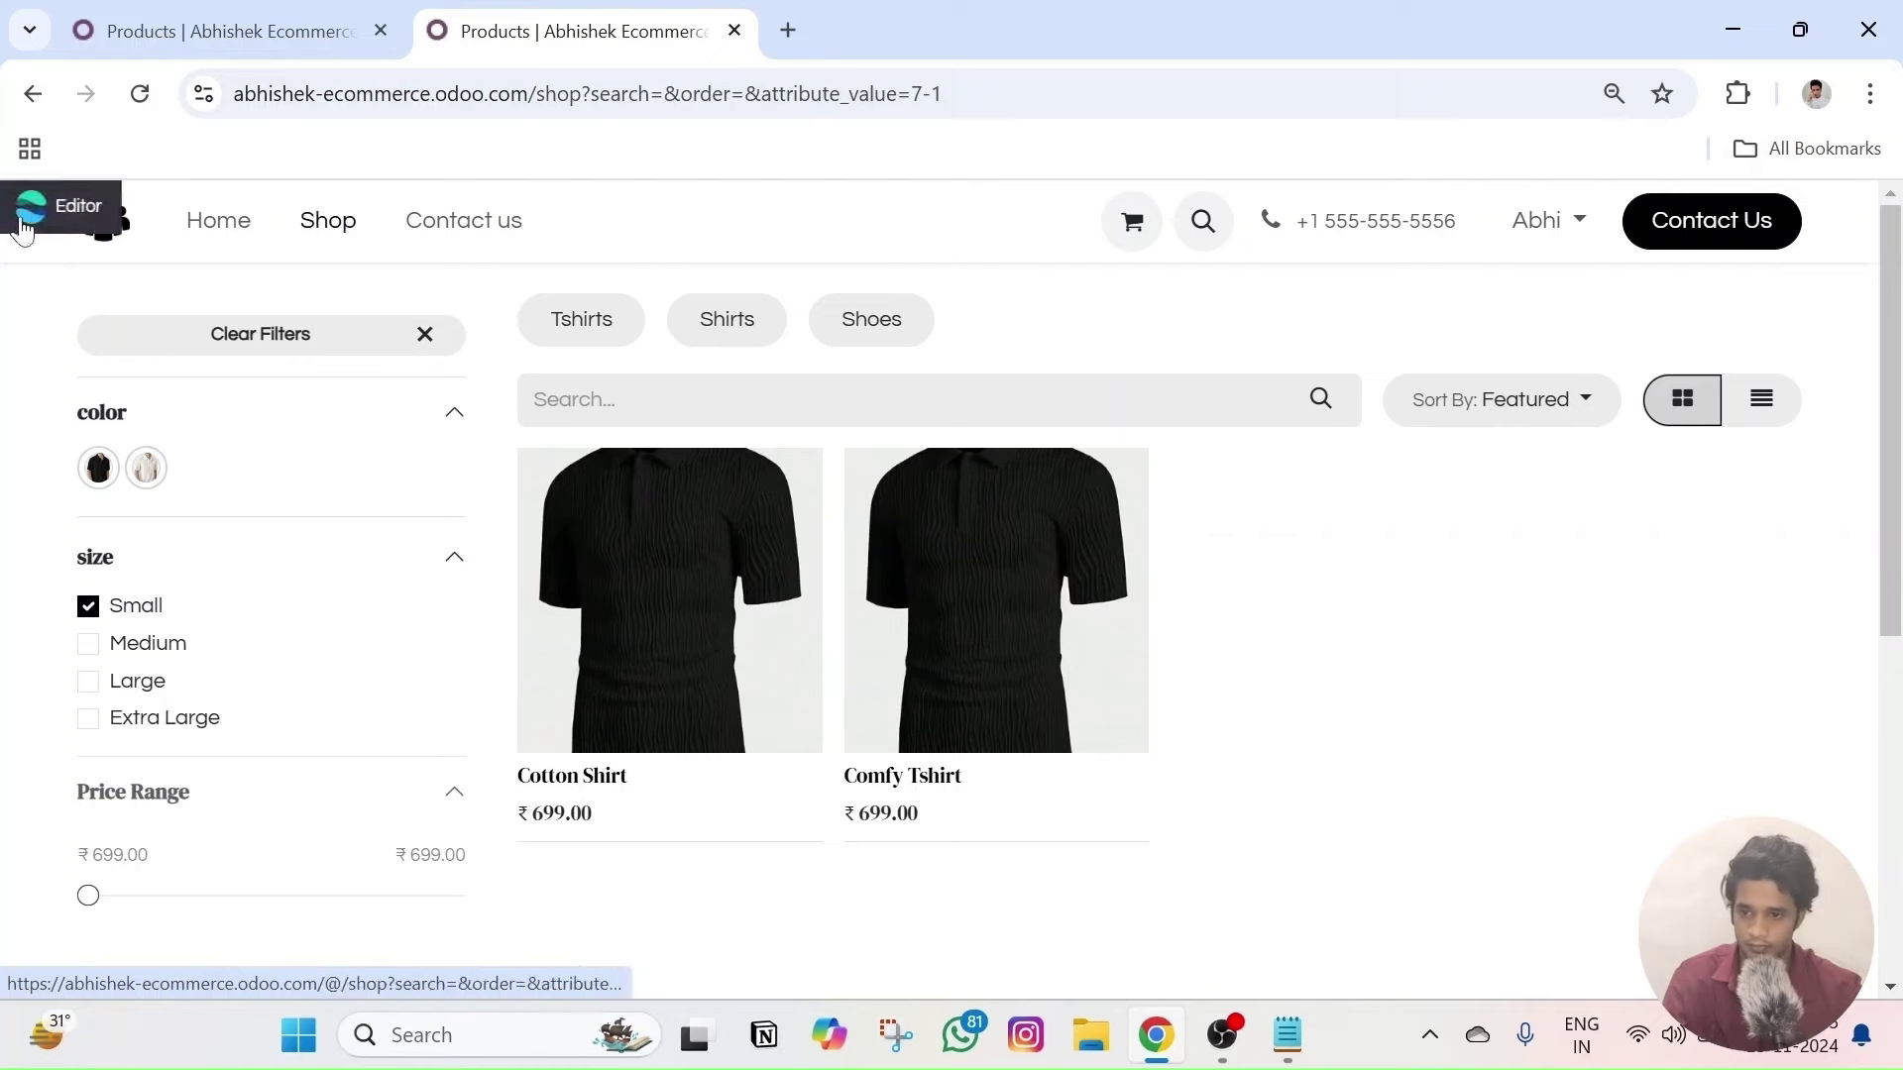
{"action": "left_click", "coordinate": [129, 224]}
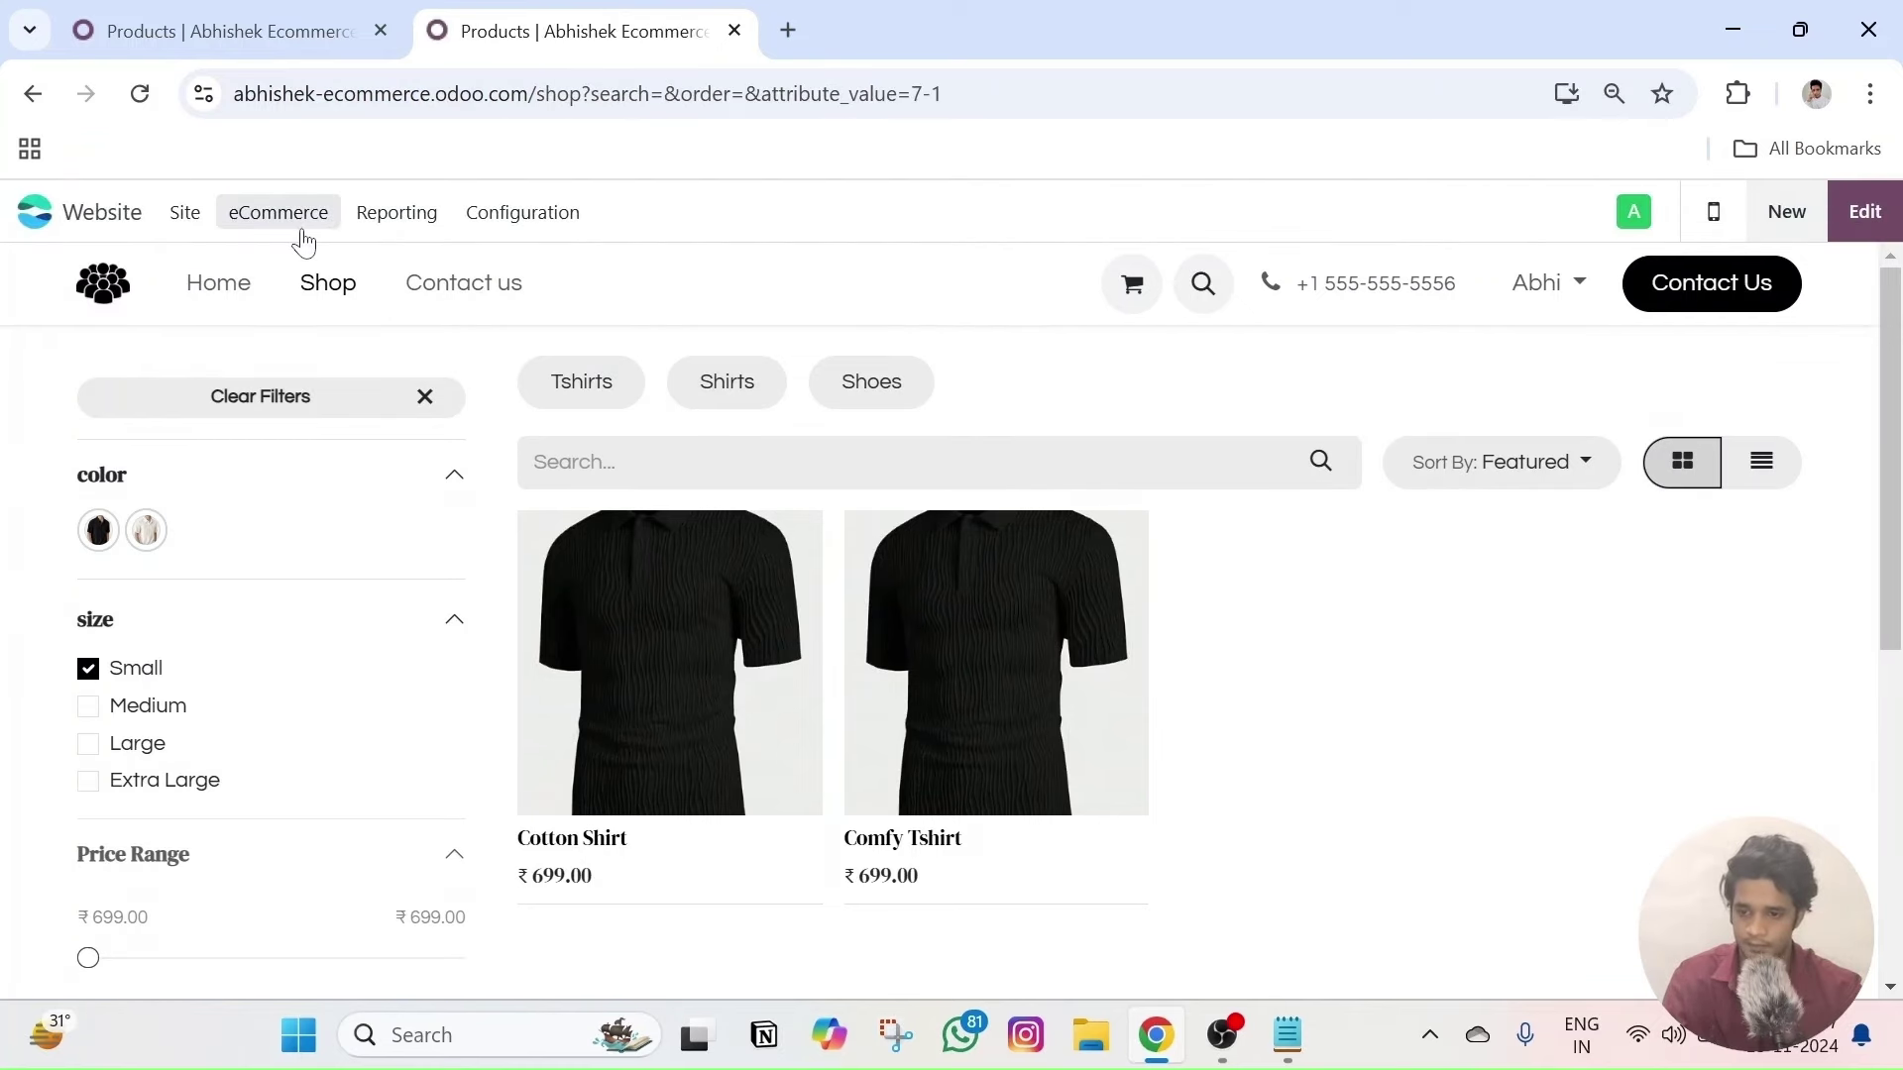
{"action": "left_click", "coordinate": [287, 216]}
{"action": "left_click", "coordinate": [331, 501]}
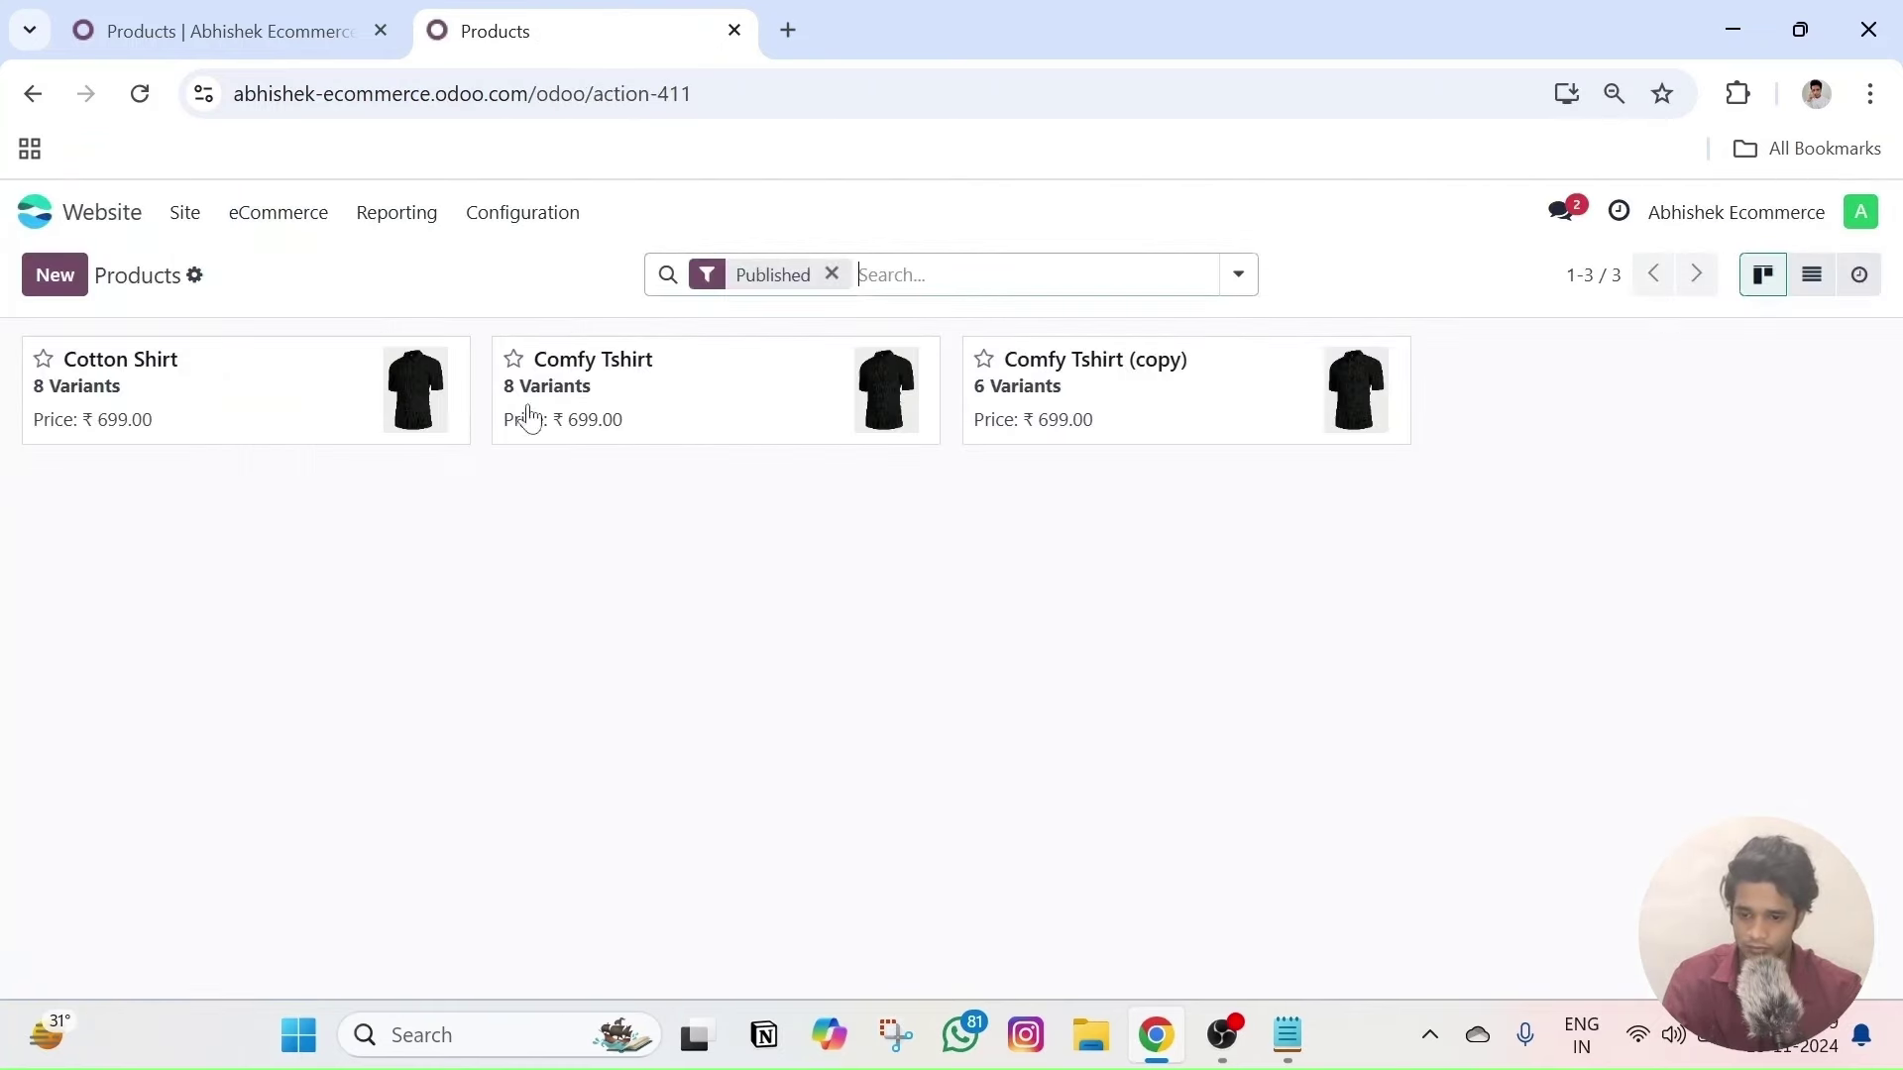
{"action": "left_click", "coordinate": [1179, 361]}
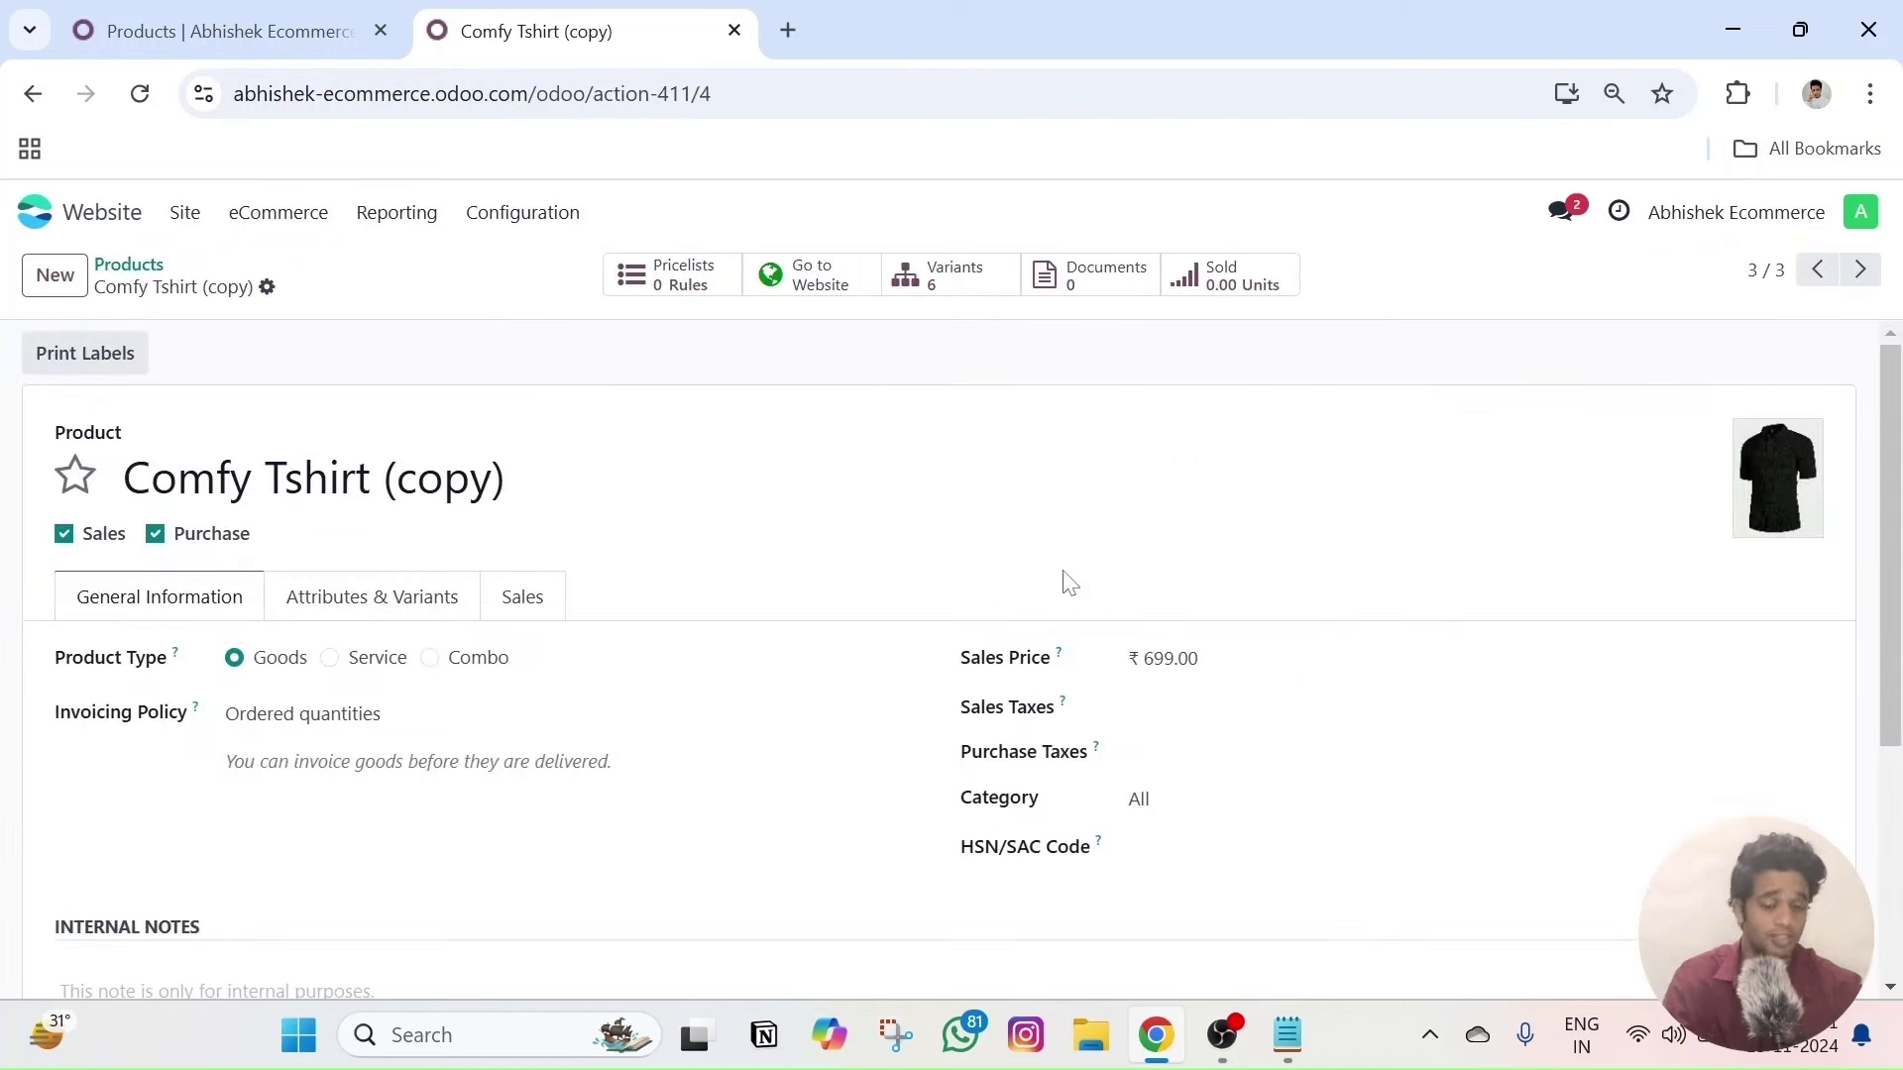
{"action": "left_click", "coordinate": [395, 596]}
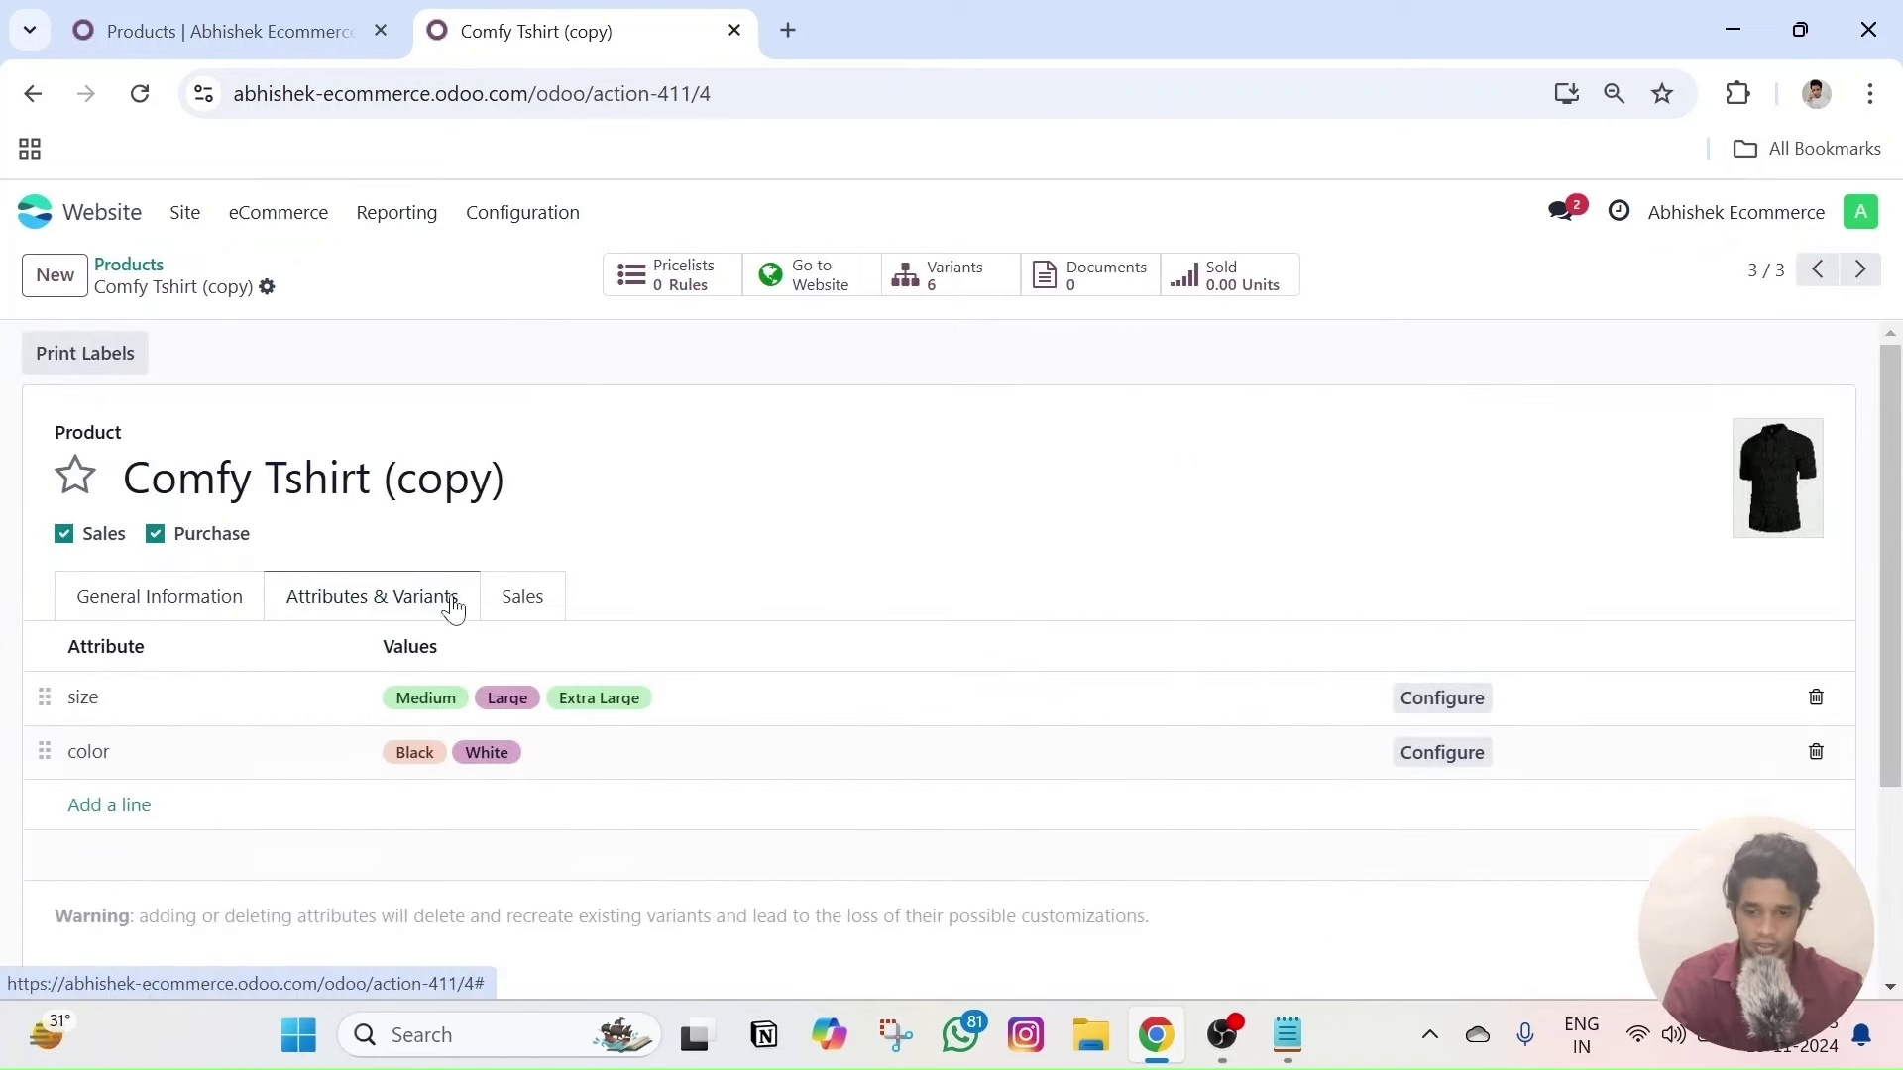
- Compare the copy's sizes with the Small-filtered shop, then clear all shop filters
{"action": "left_click", "coordinate": [342, 20]}
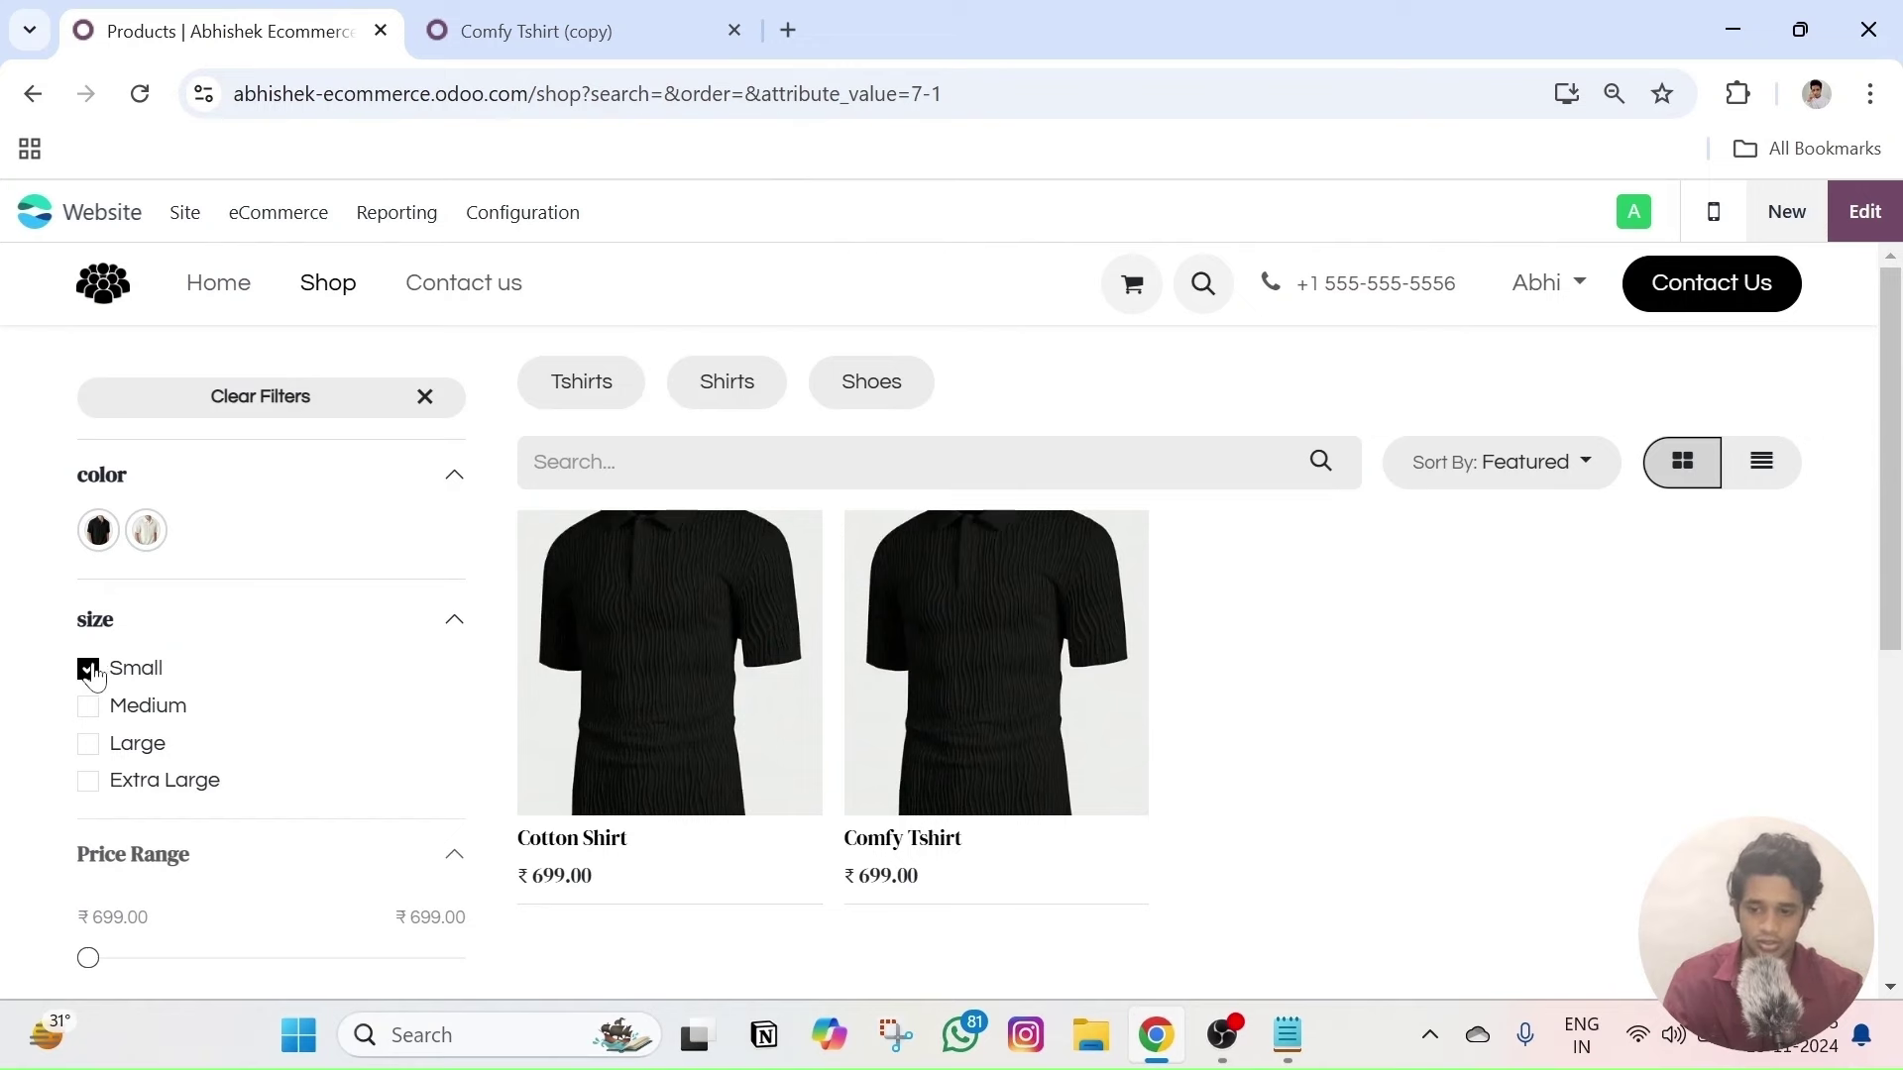
{"action": "left_click", "coordinate": [555, 31]}
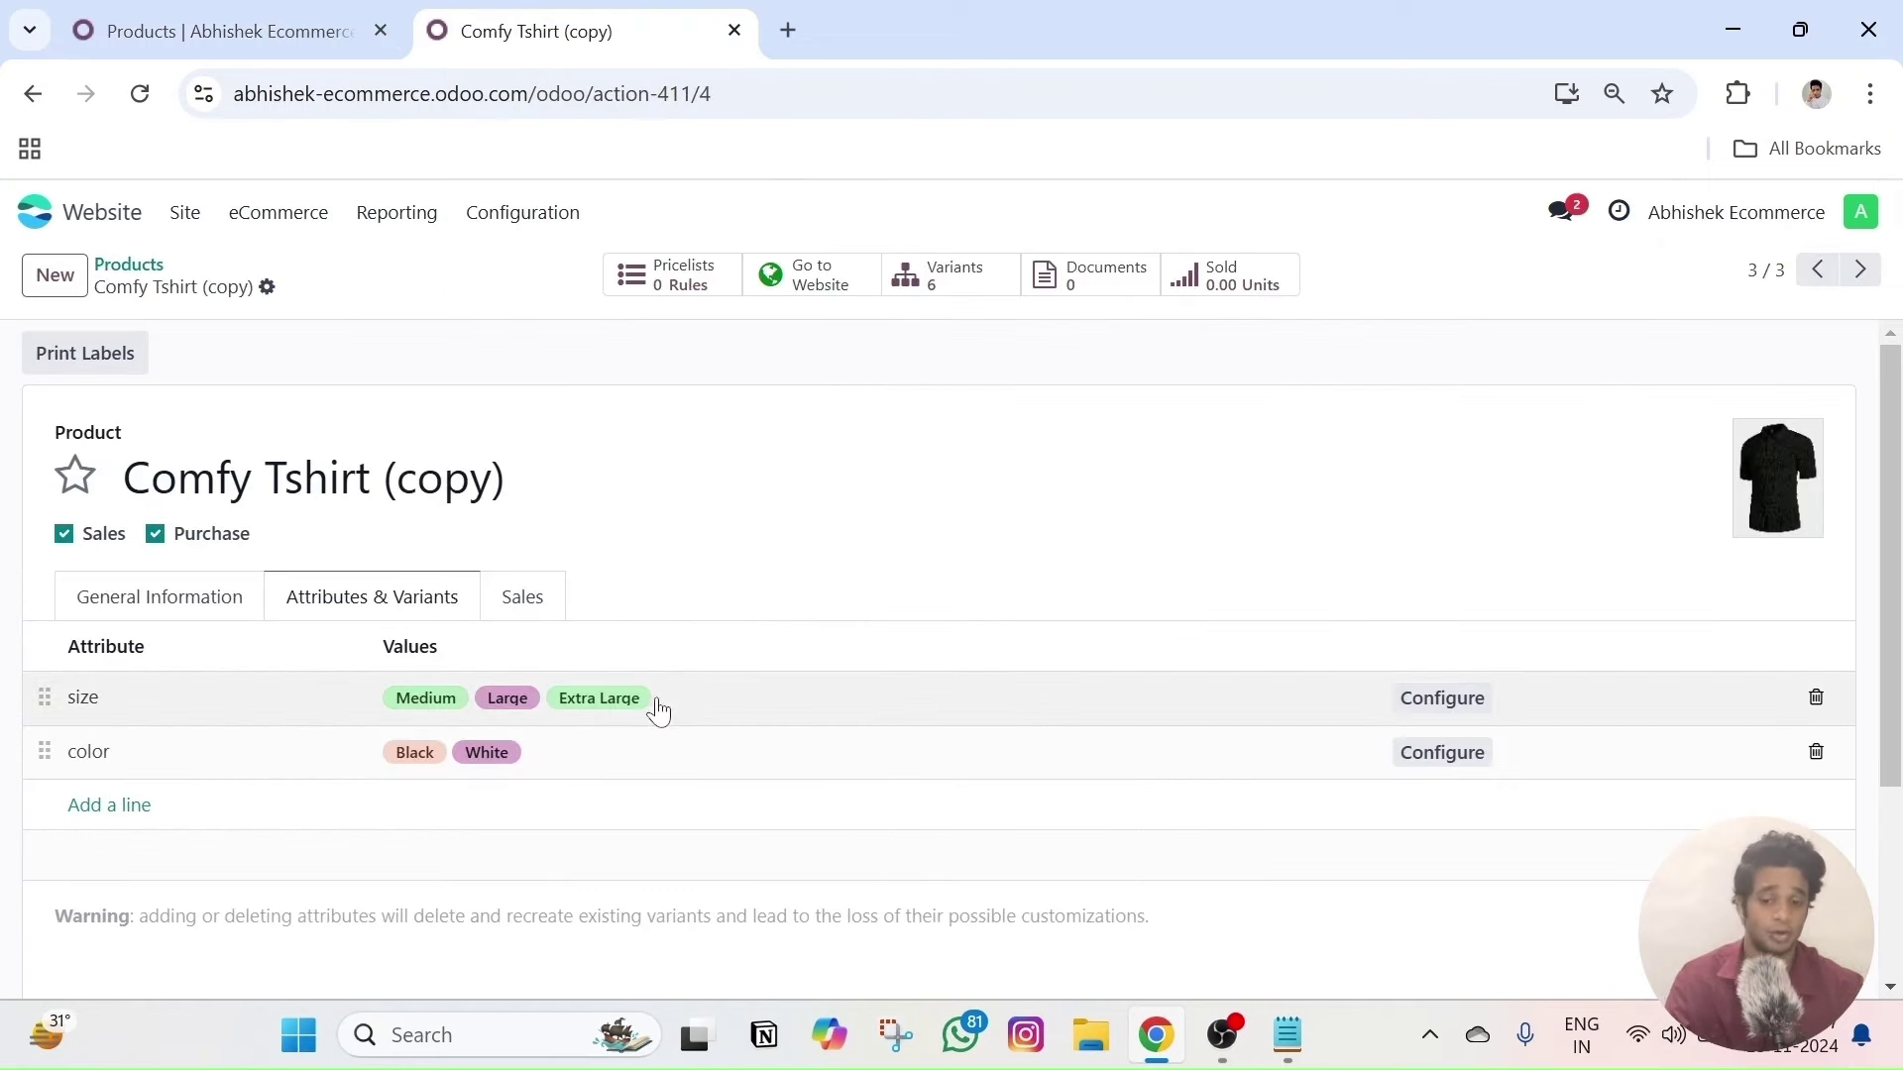
{"action": "left_click", "coordinate": [297, 31]}
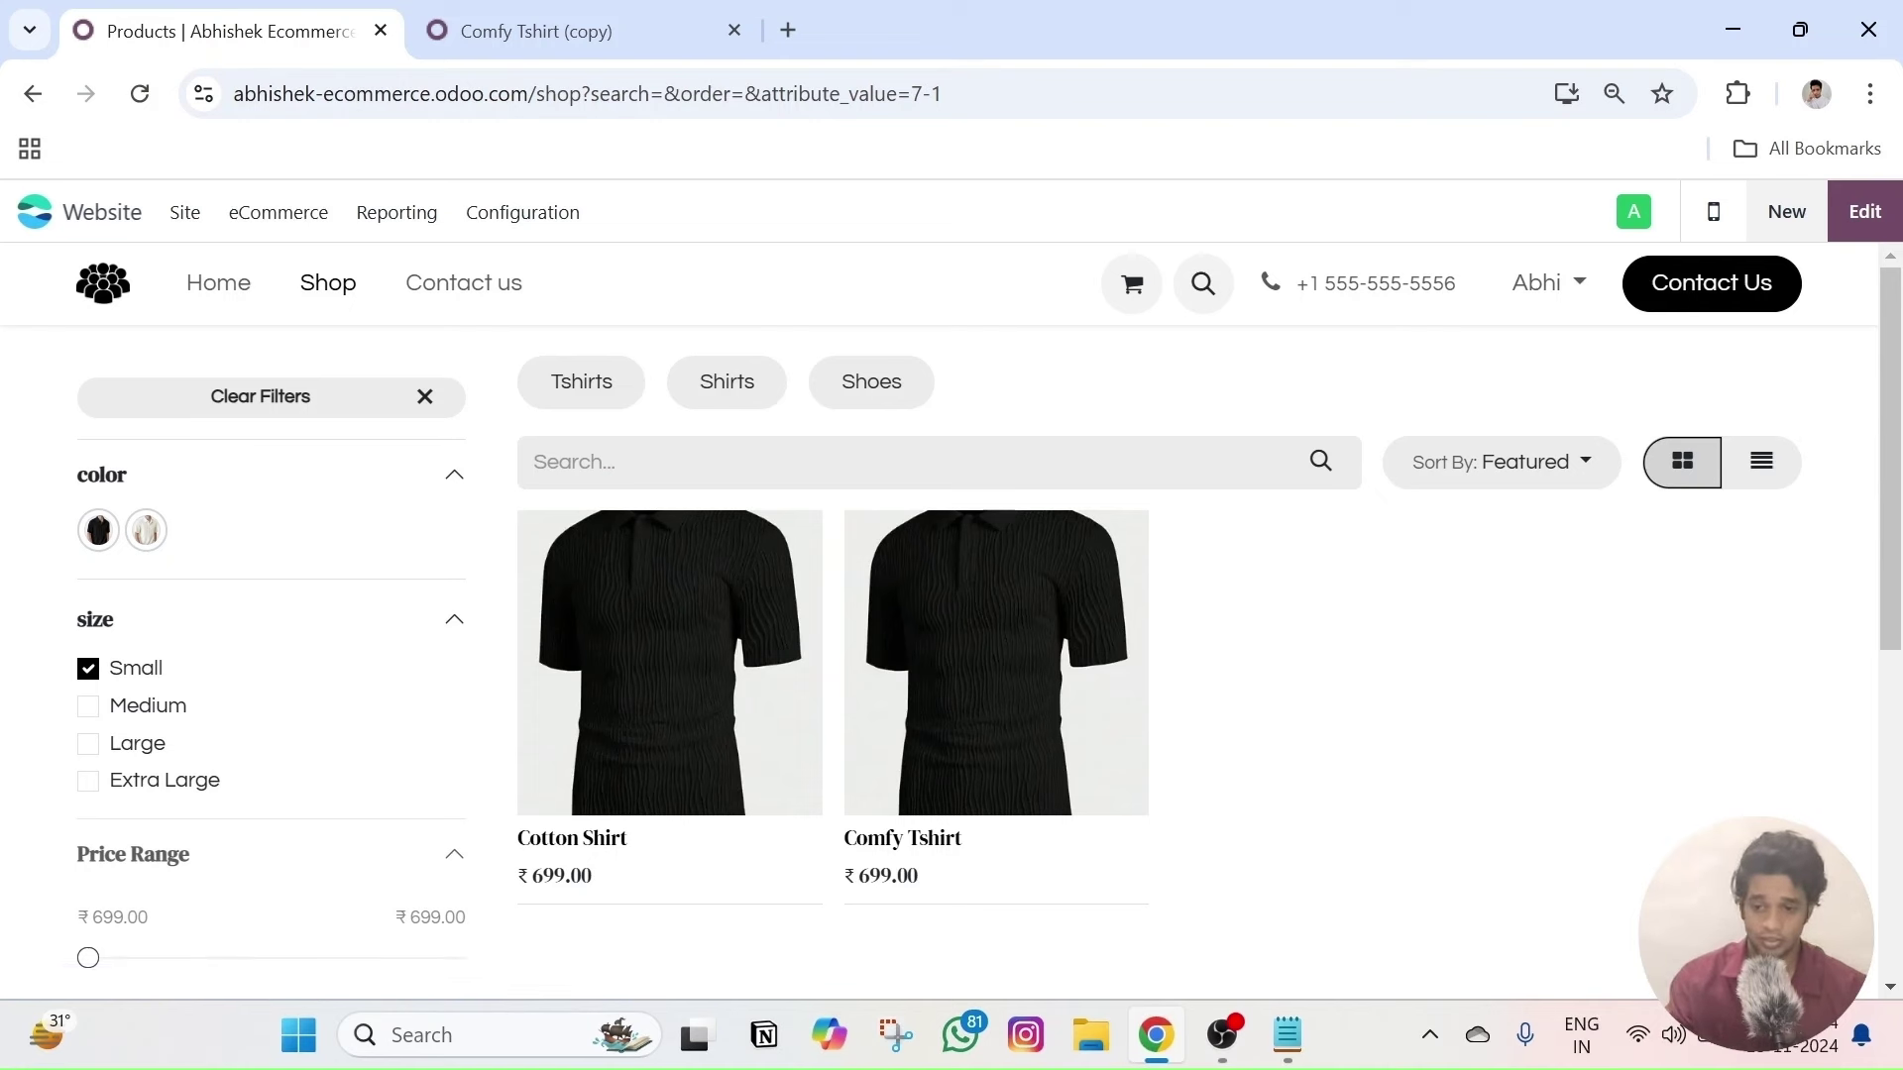
{"action": "left_click", "coordinate": [340, 297]}
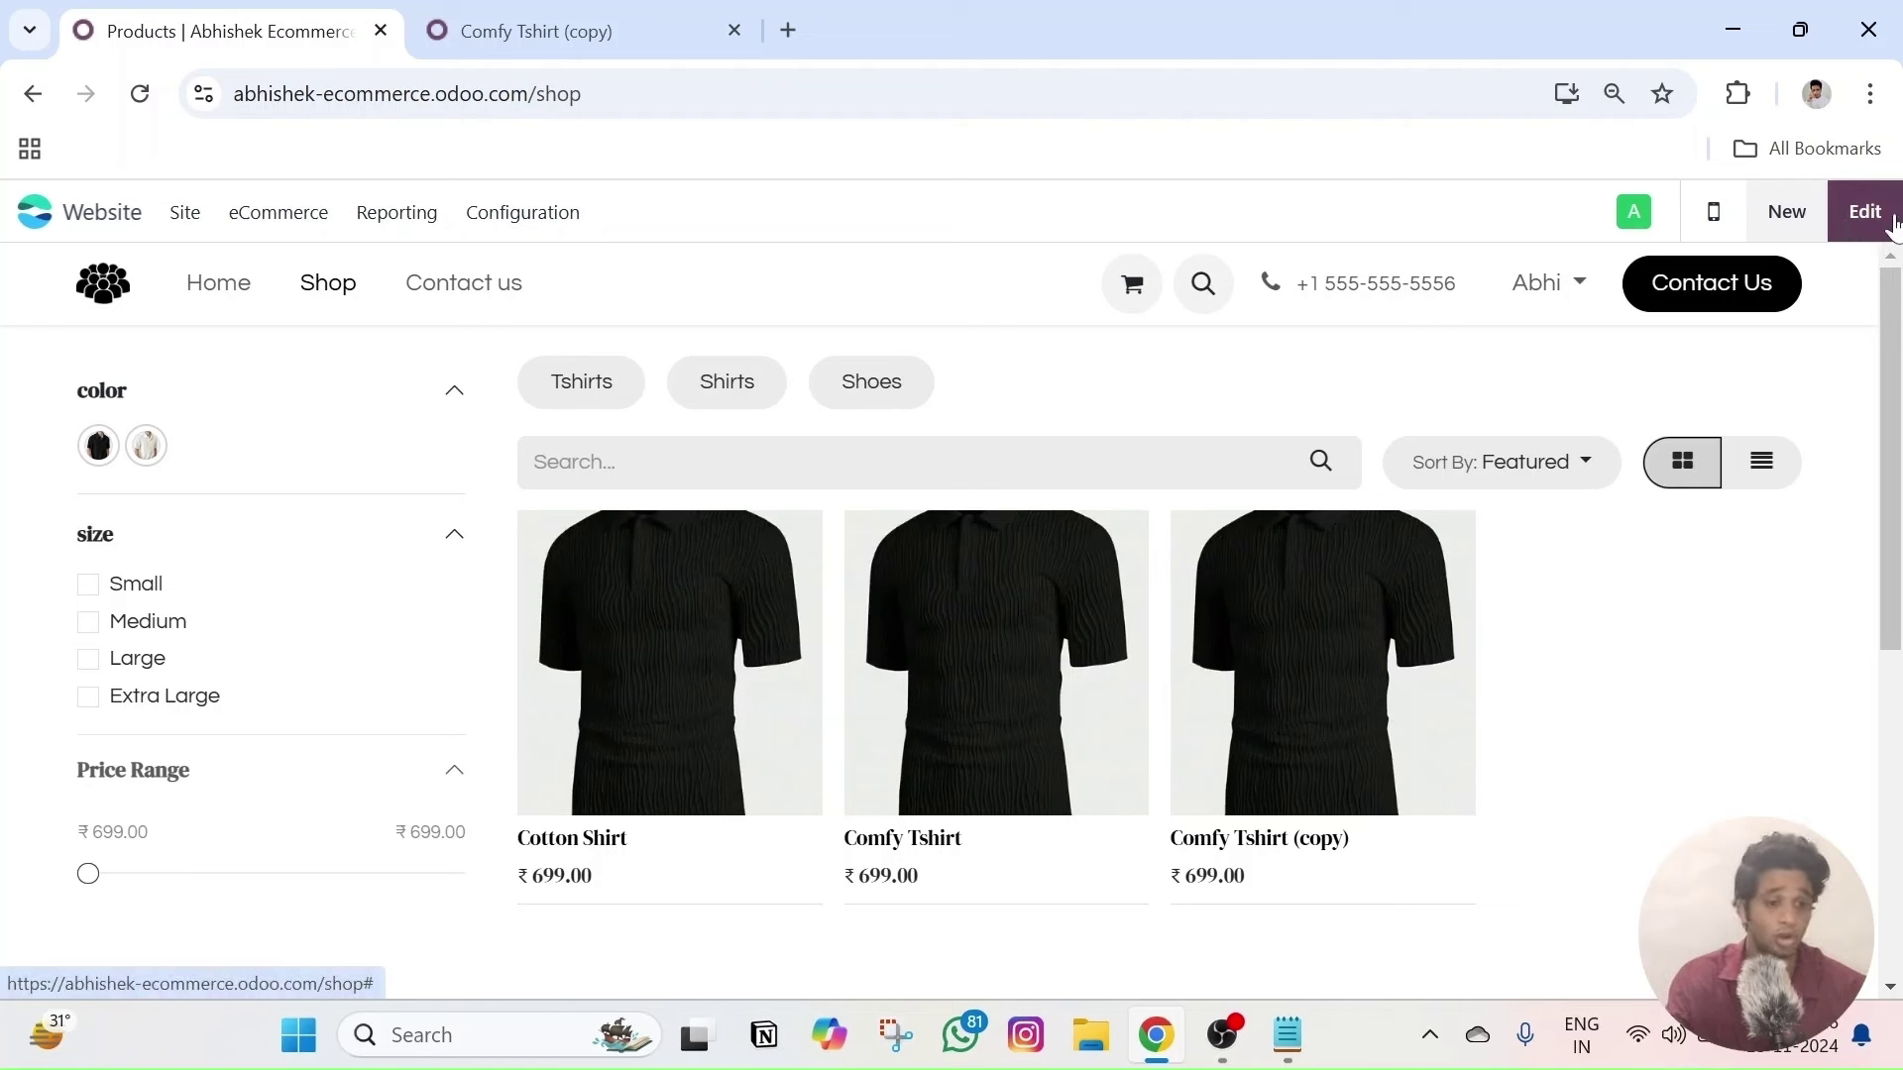
- Edit the shop page with the Products Page customization options showing and the browser zoomed in
{"action": "left_click", "coordinate": [1883, 220]}
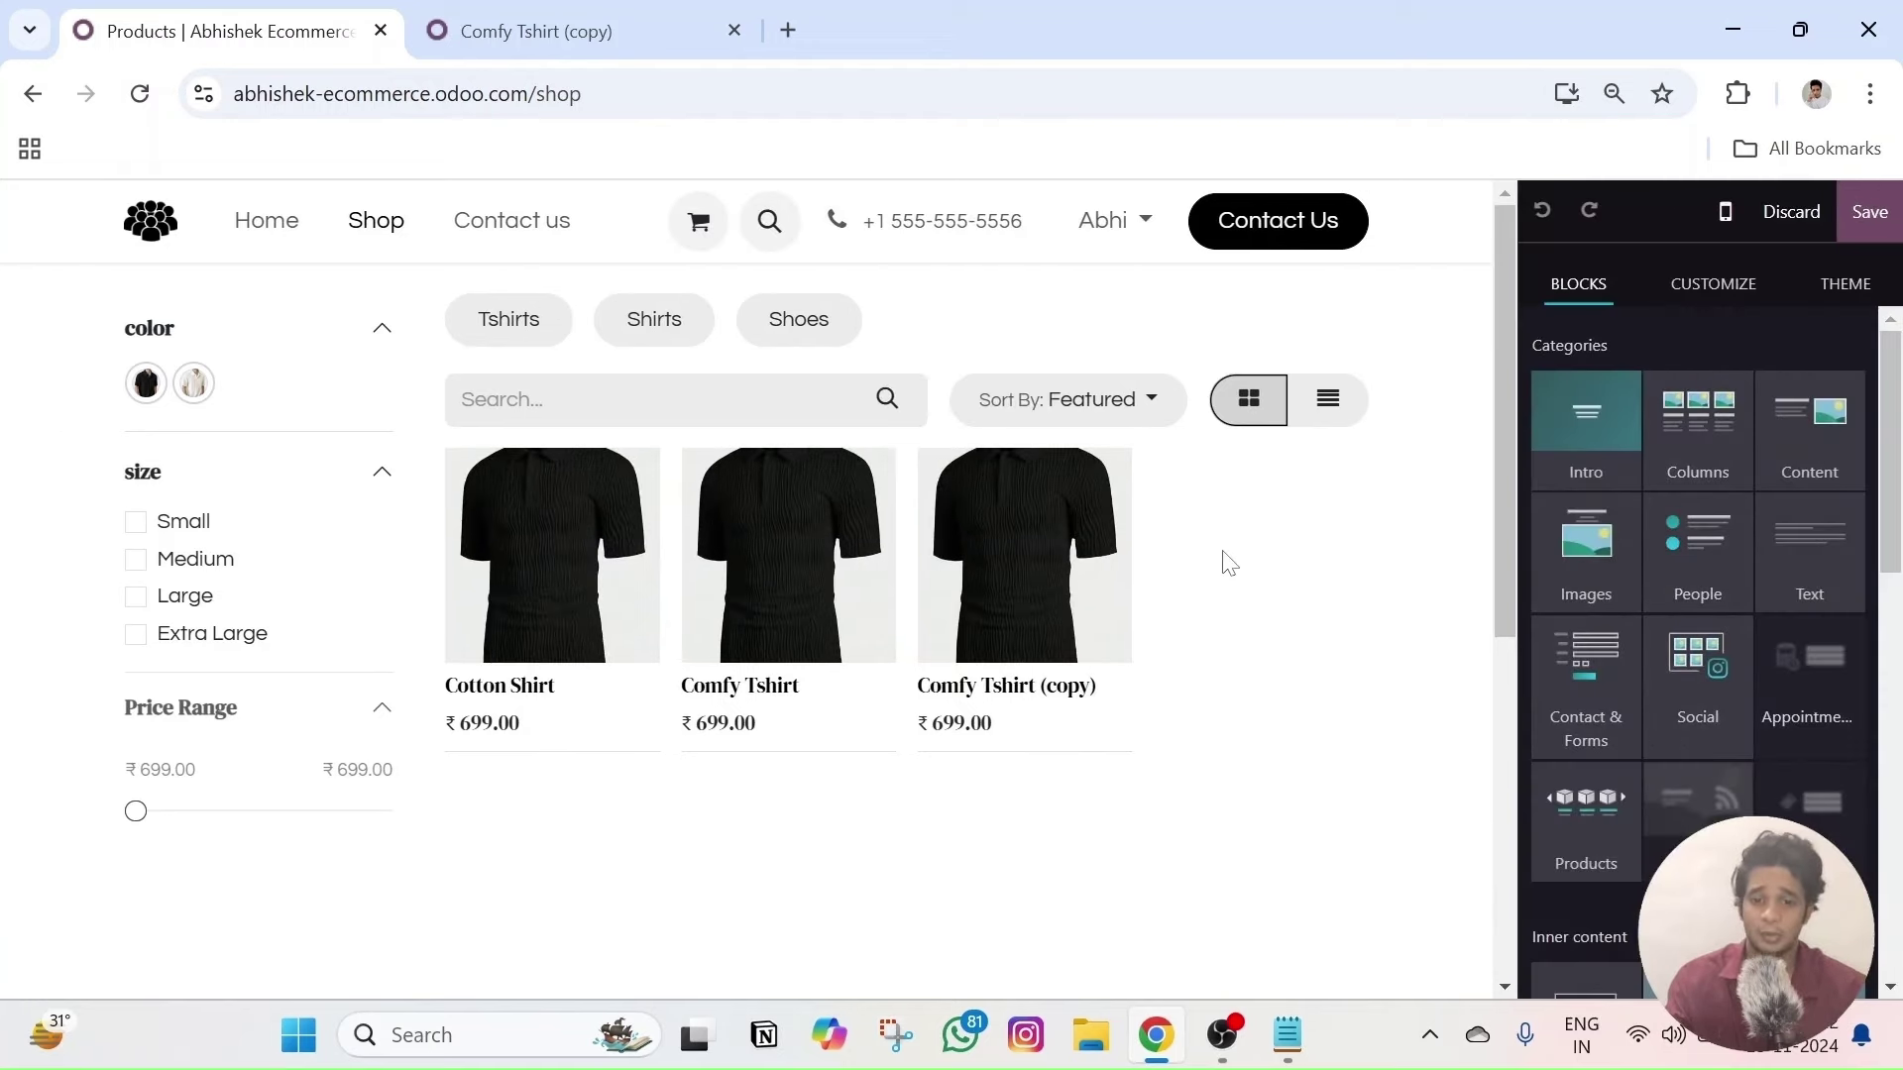
{"action": "left_click", "coordinate": [1159, 579]}
{"action": "key", "text": "ctrl+plus"}
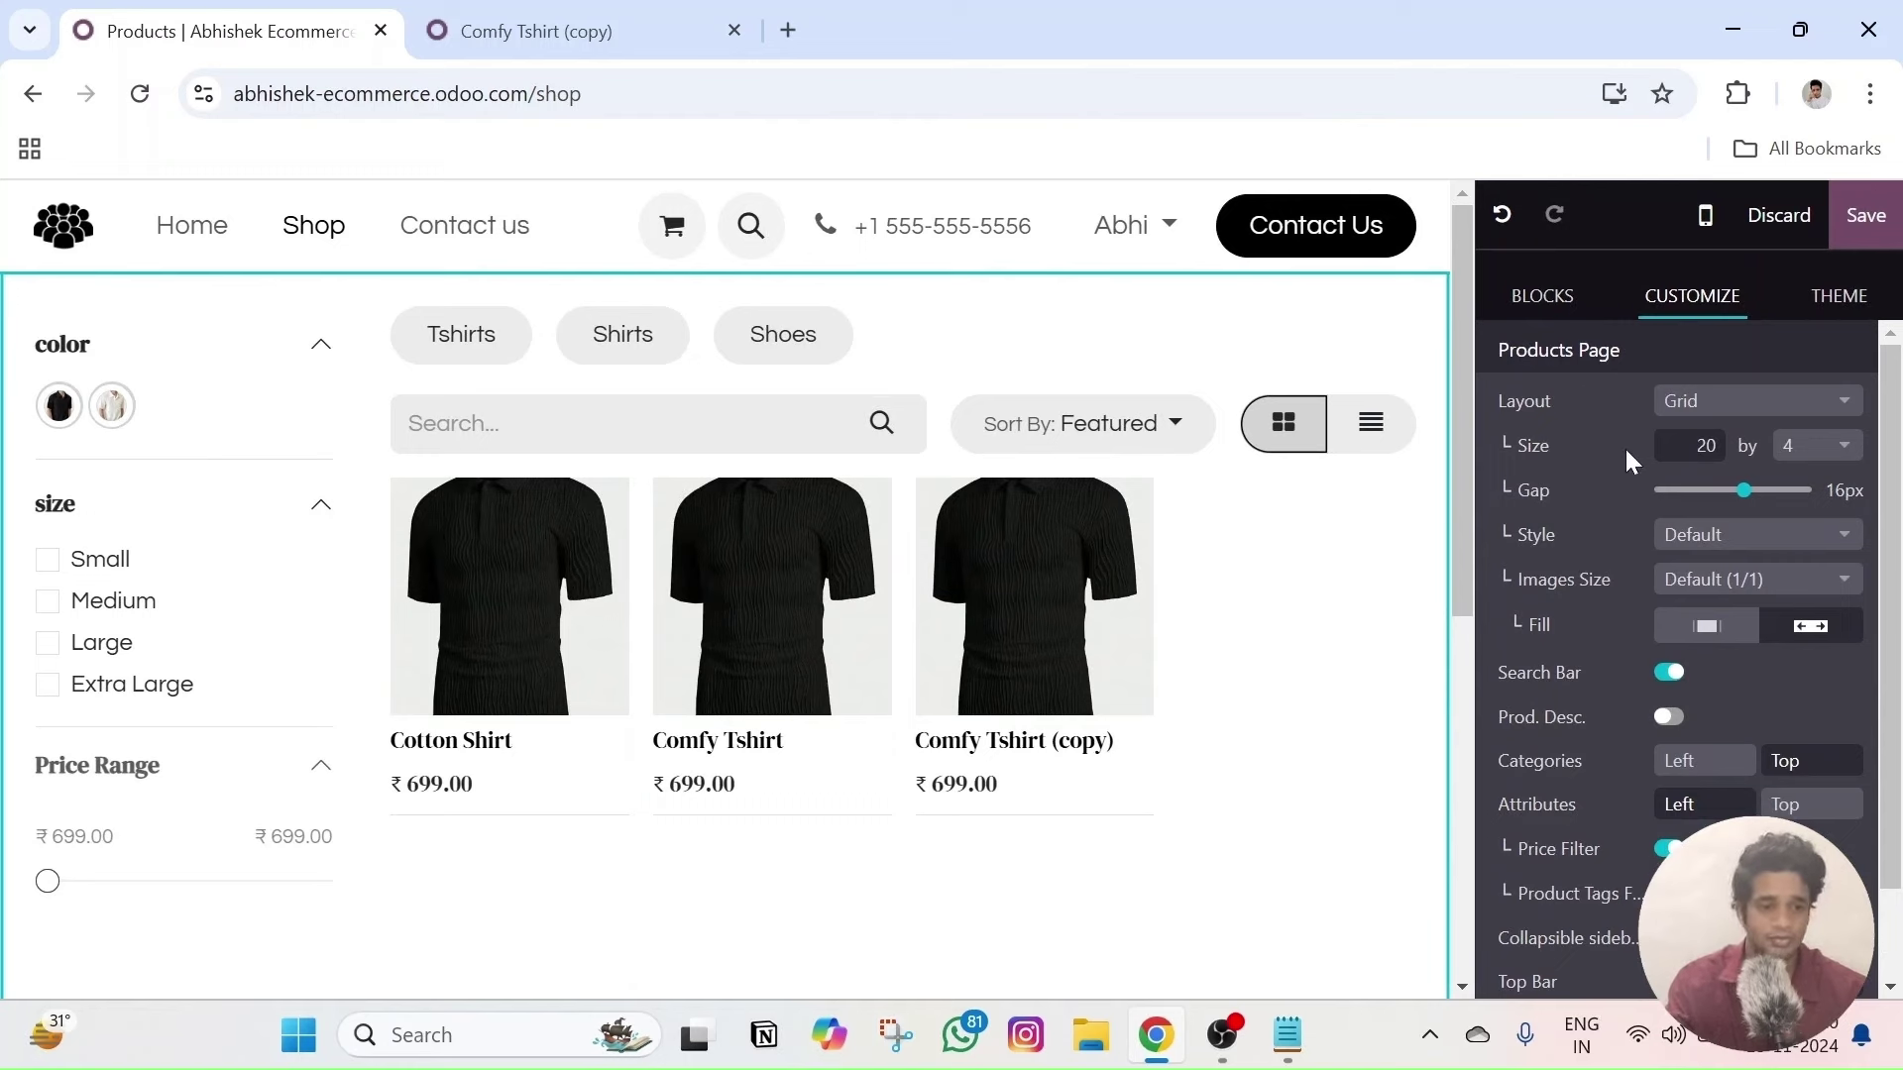
{"action": "scroll", "coordinate": [1638, 555], "scroll_direction": "down", "scroll_amount": 1}
{"action": "scroll", "coordinate": [1625, 595], "scroll_direction": "up", "scroll_amount": 1}
{"action": "scroll", "coordinate": [1620, 609], "scroll_direction": "down", "scroll_amount": 1}
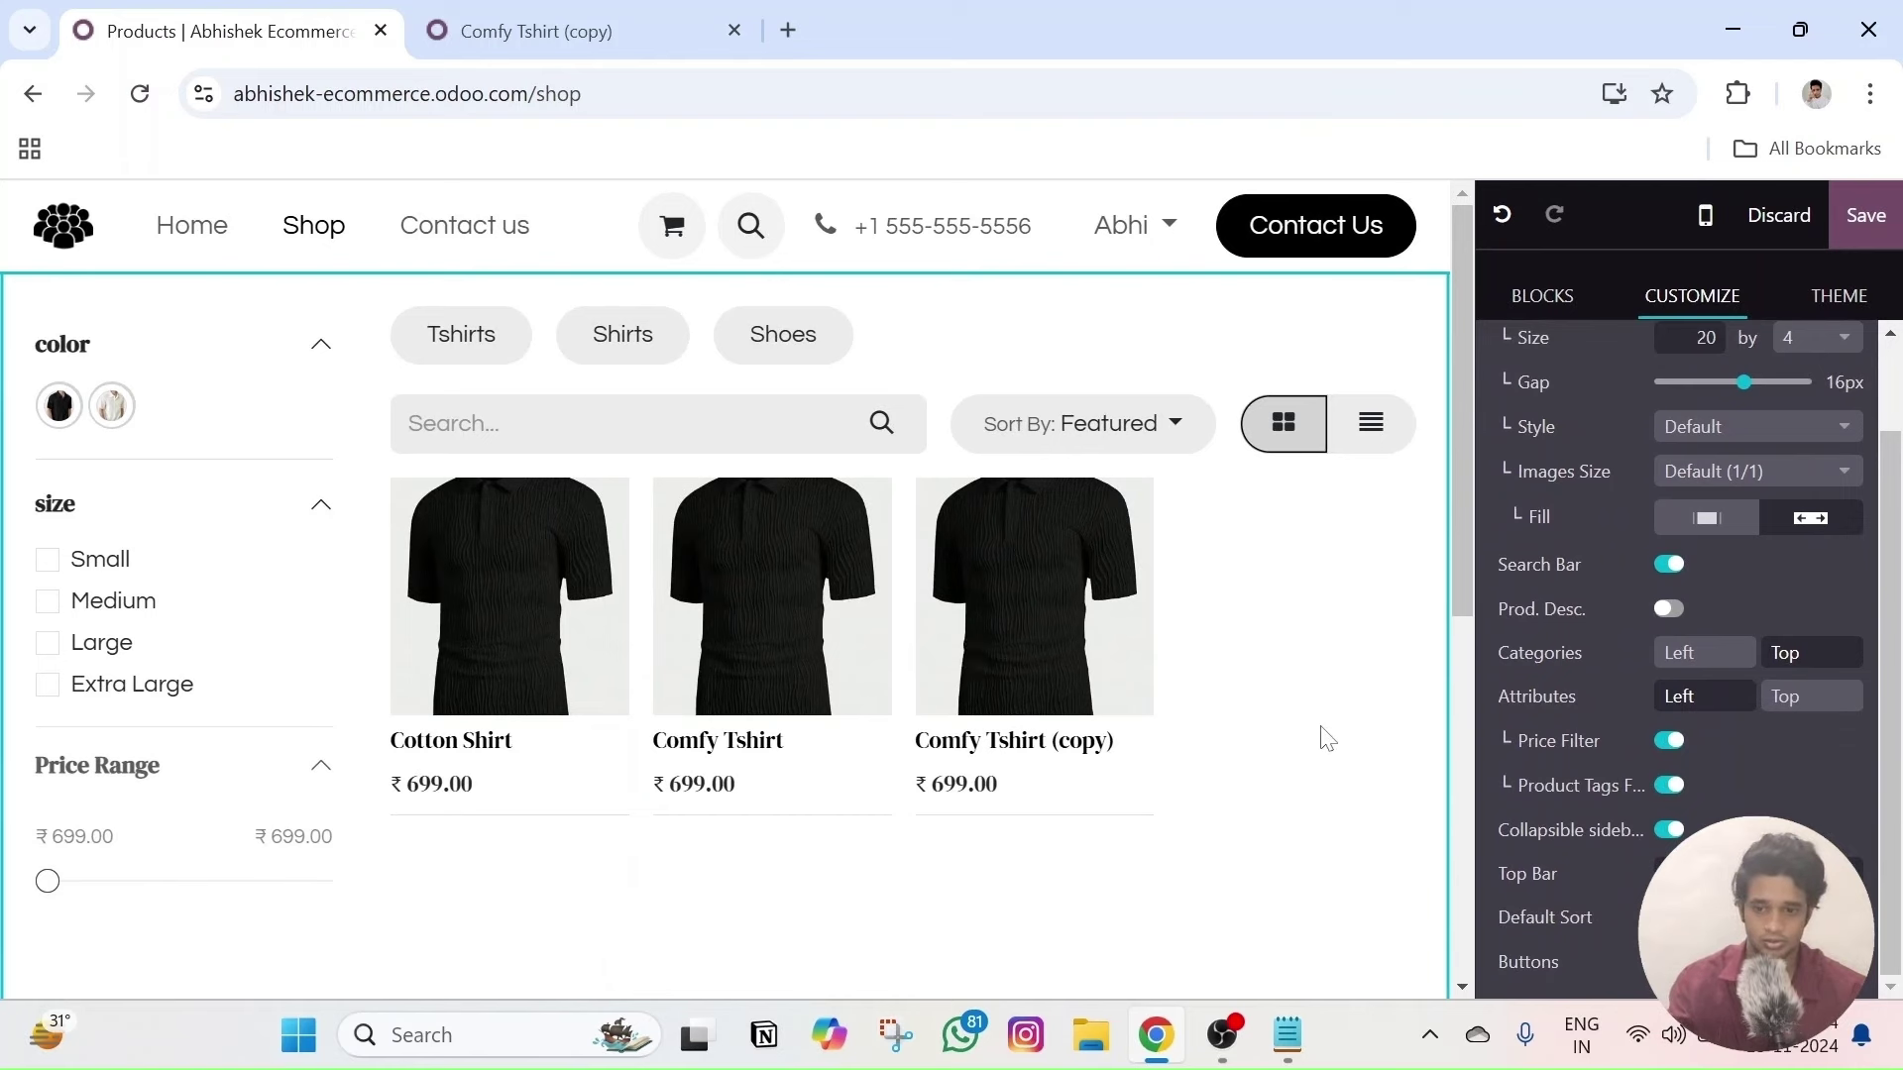
{"action": "scroll", "coordinate": [1576, 672], "scroll_direction": "up", "scroll_amount": 1}
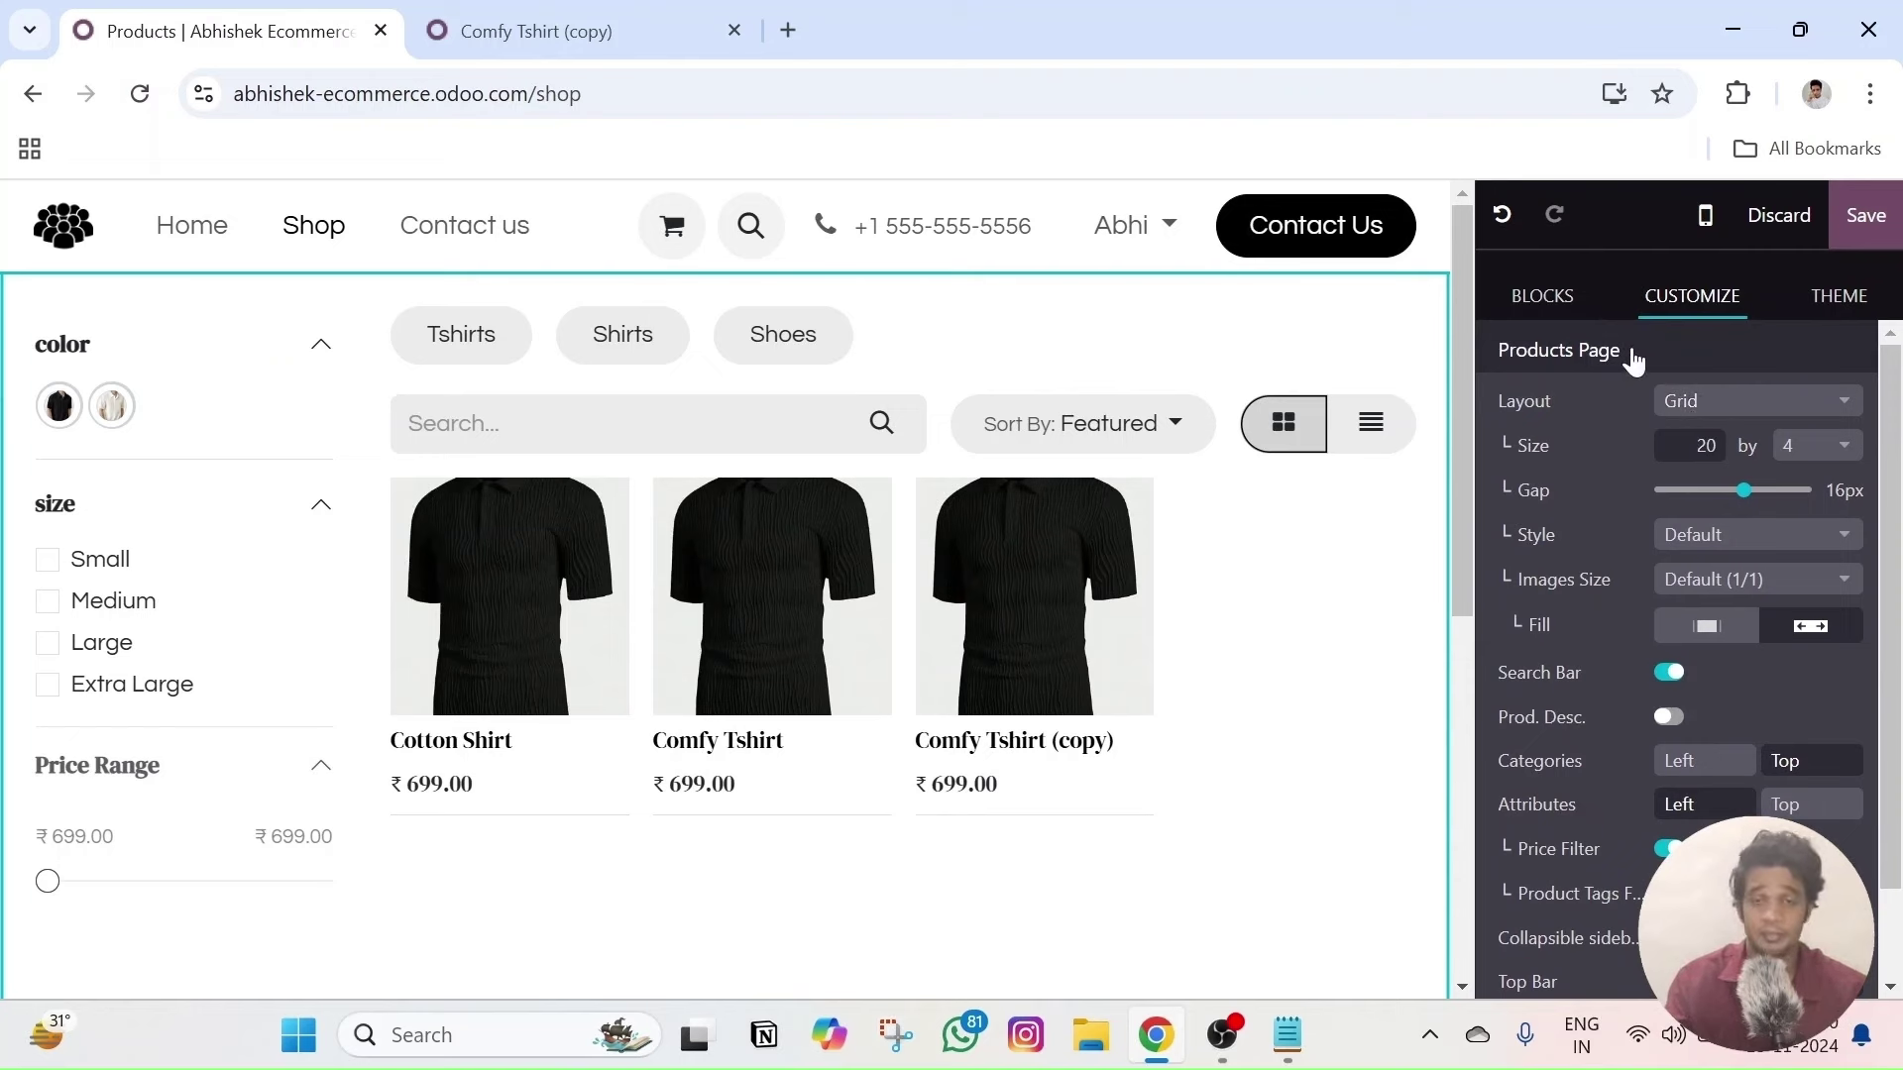
{"action": "left_click_drag", "start_coordinate": [1634, 353], "coordinate": [1488, 353]}
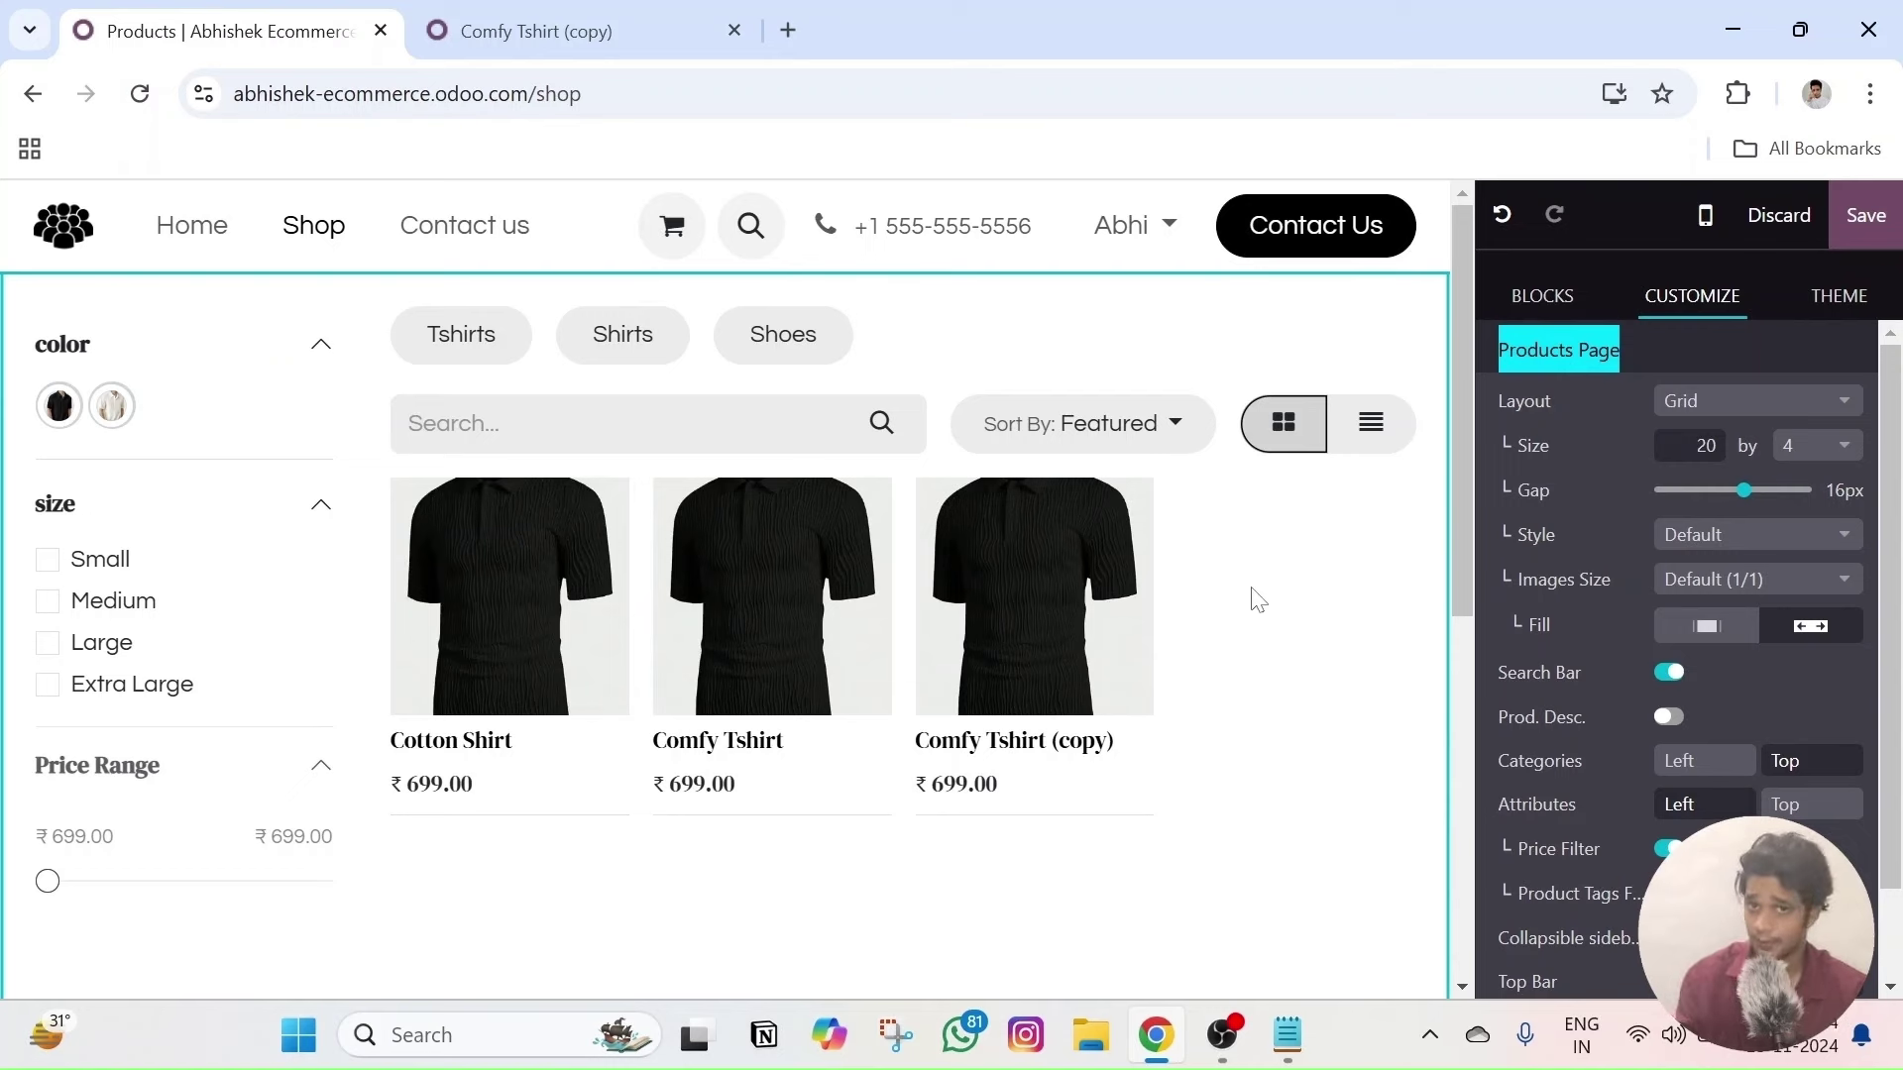
{"action": "left_click", "coordinate": [1721, 359]}
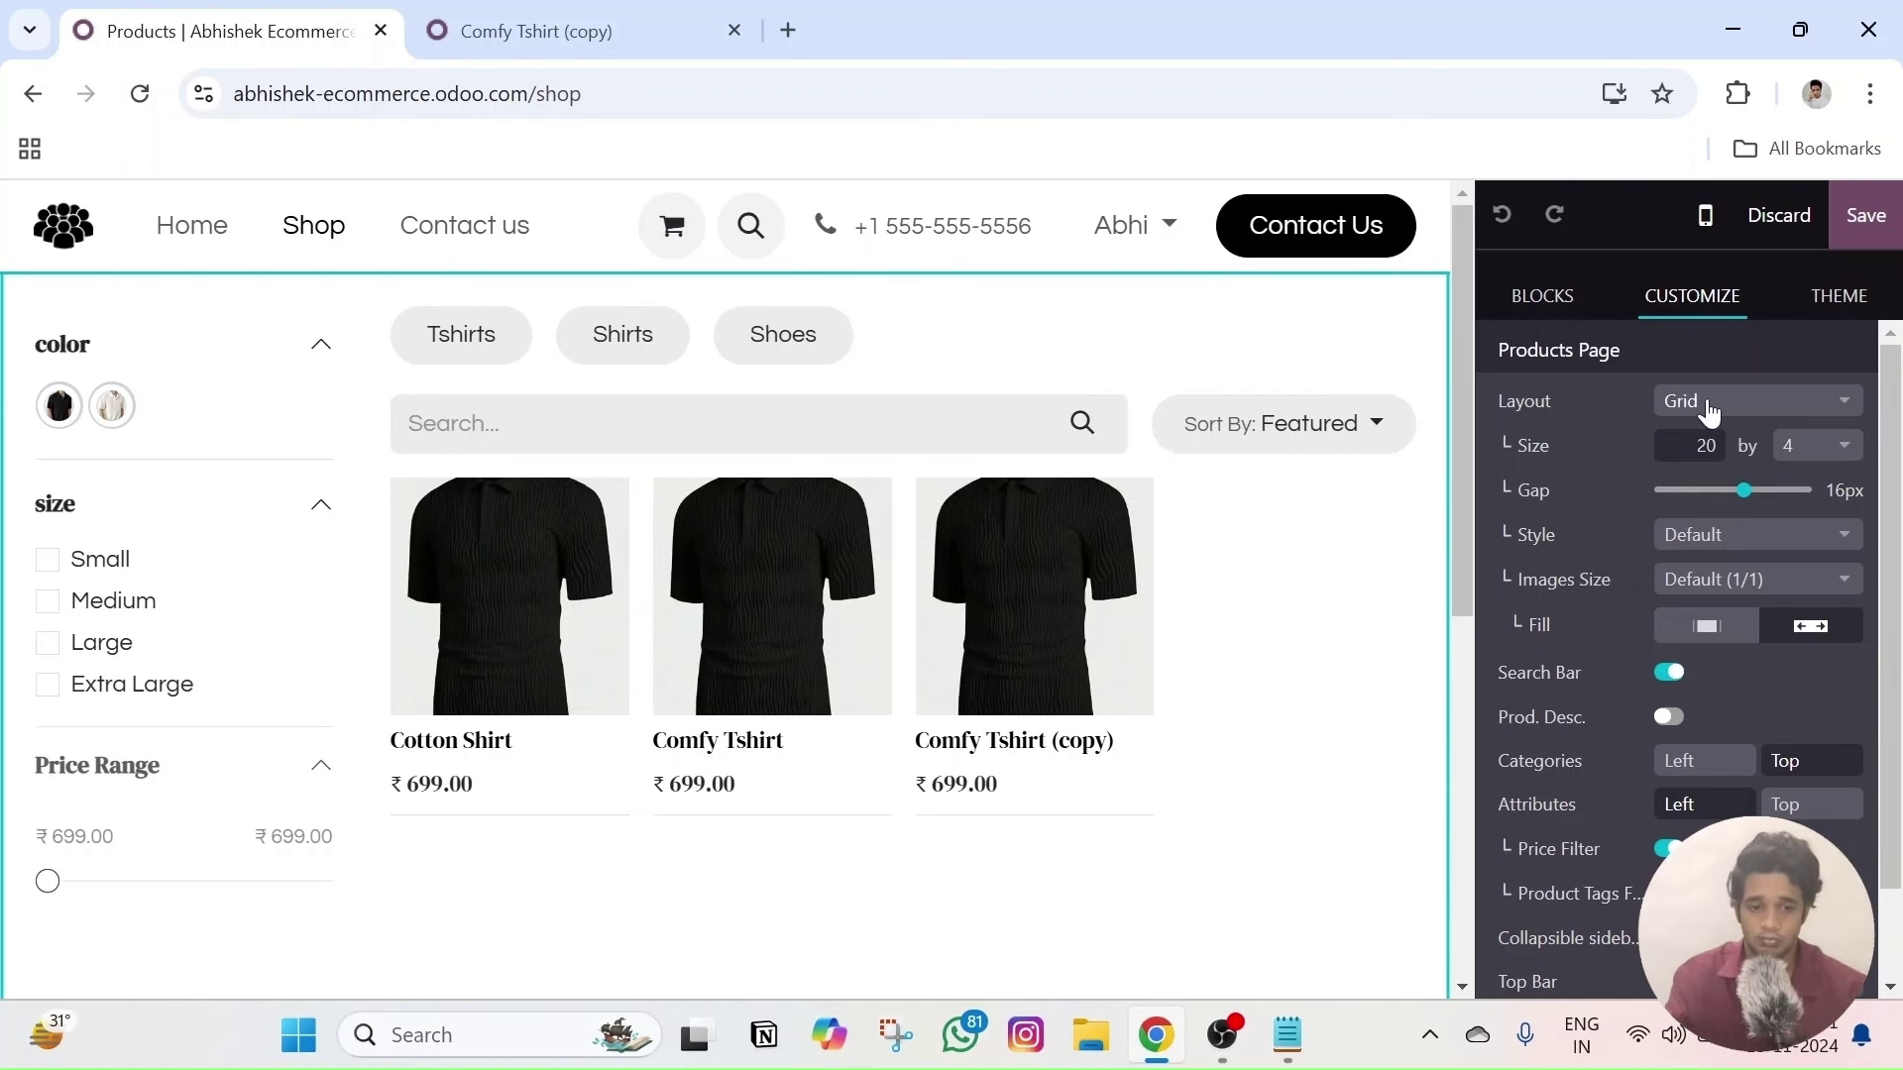
{"action": "left_click", "coordinate": [1711, 406]}
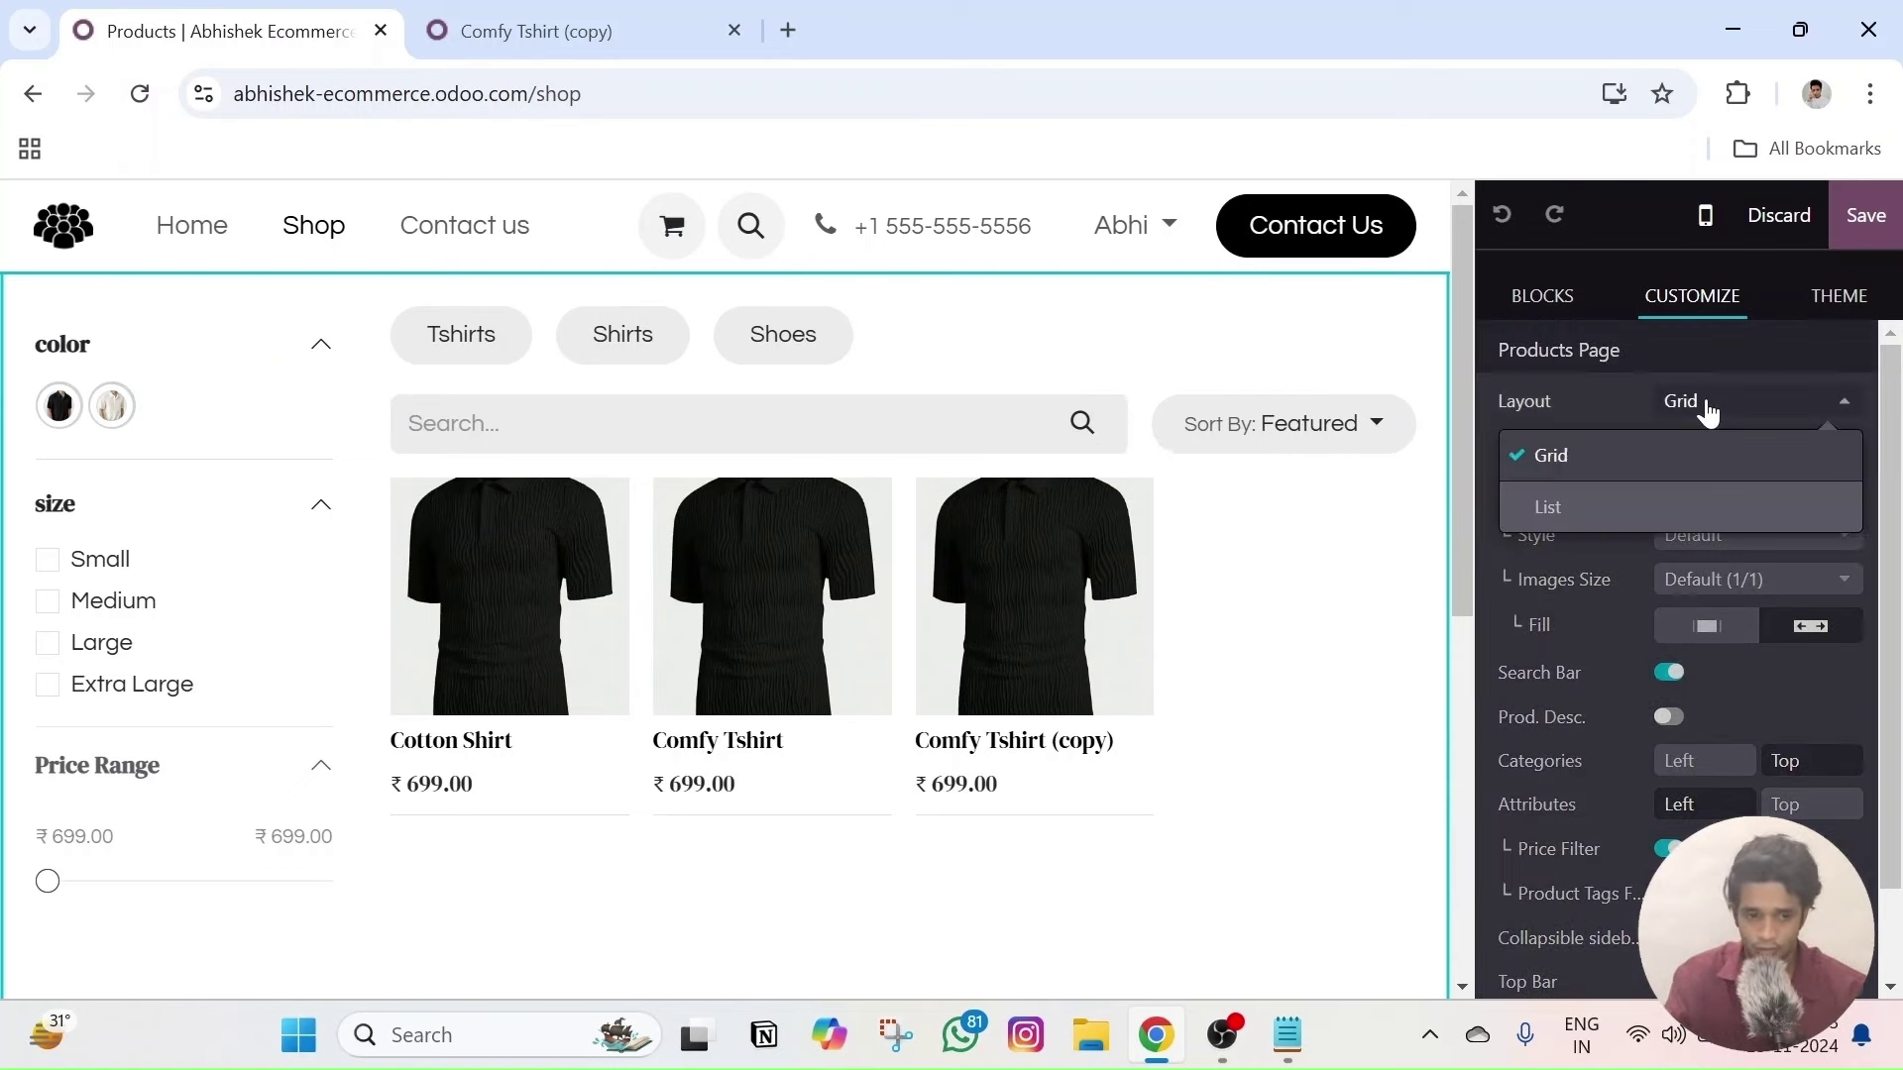
{"action": "left_click", "coordinate": [1591, 503]}
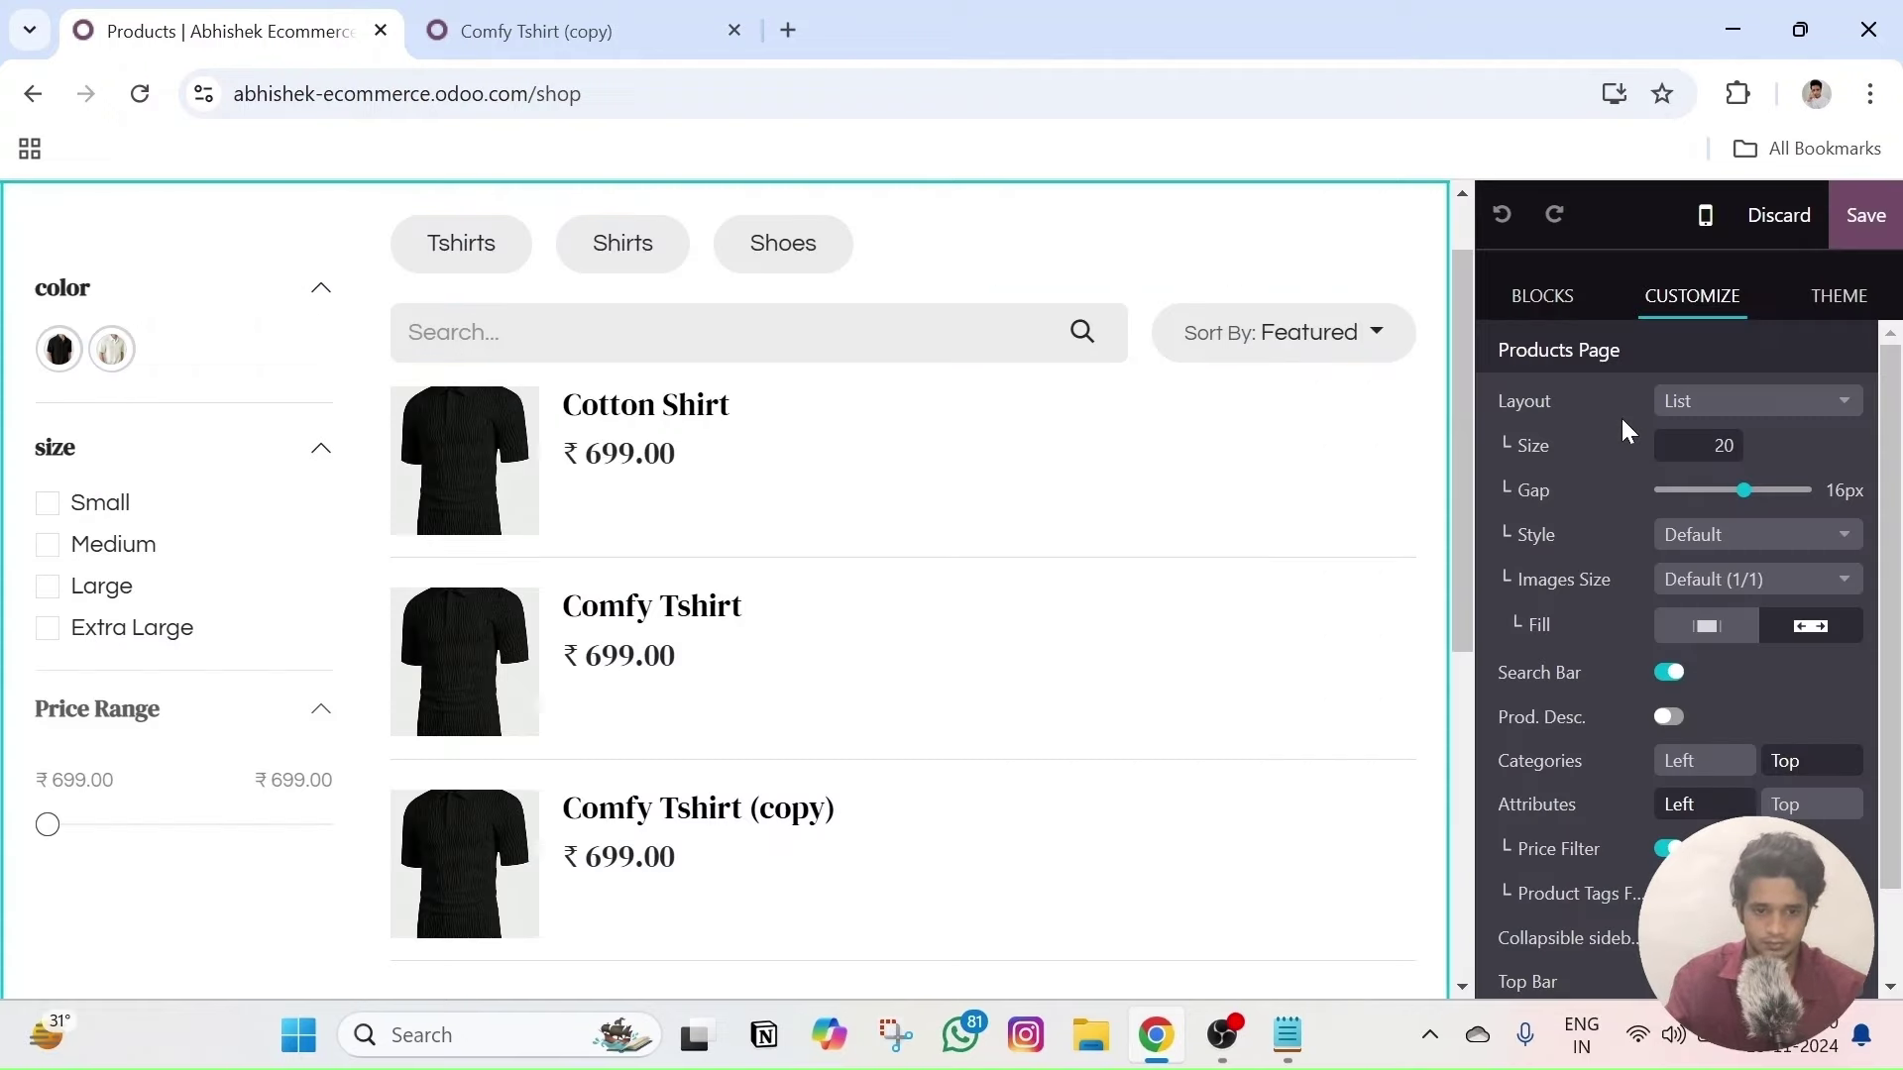
{"action": "left_click", "coordinate": [1690, 404]}
{"action": "left_click", "coordinate": [1701, 456]}
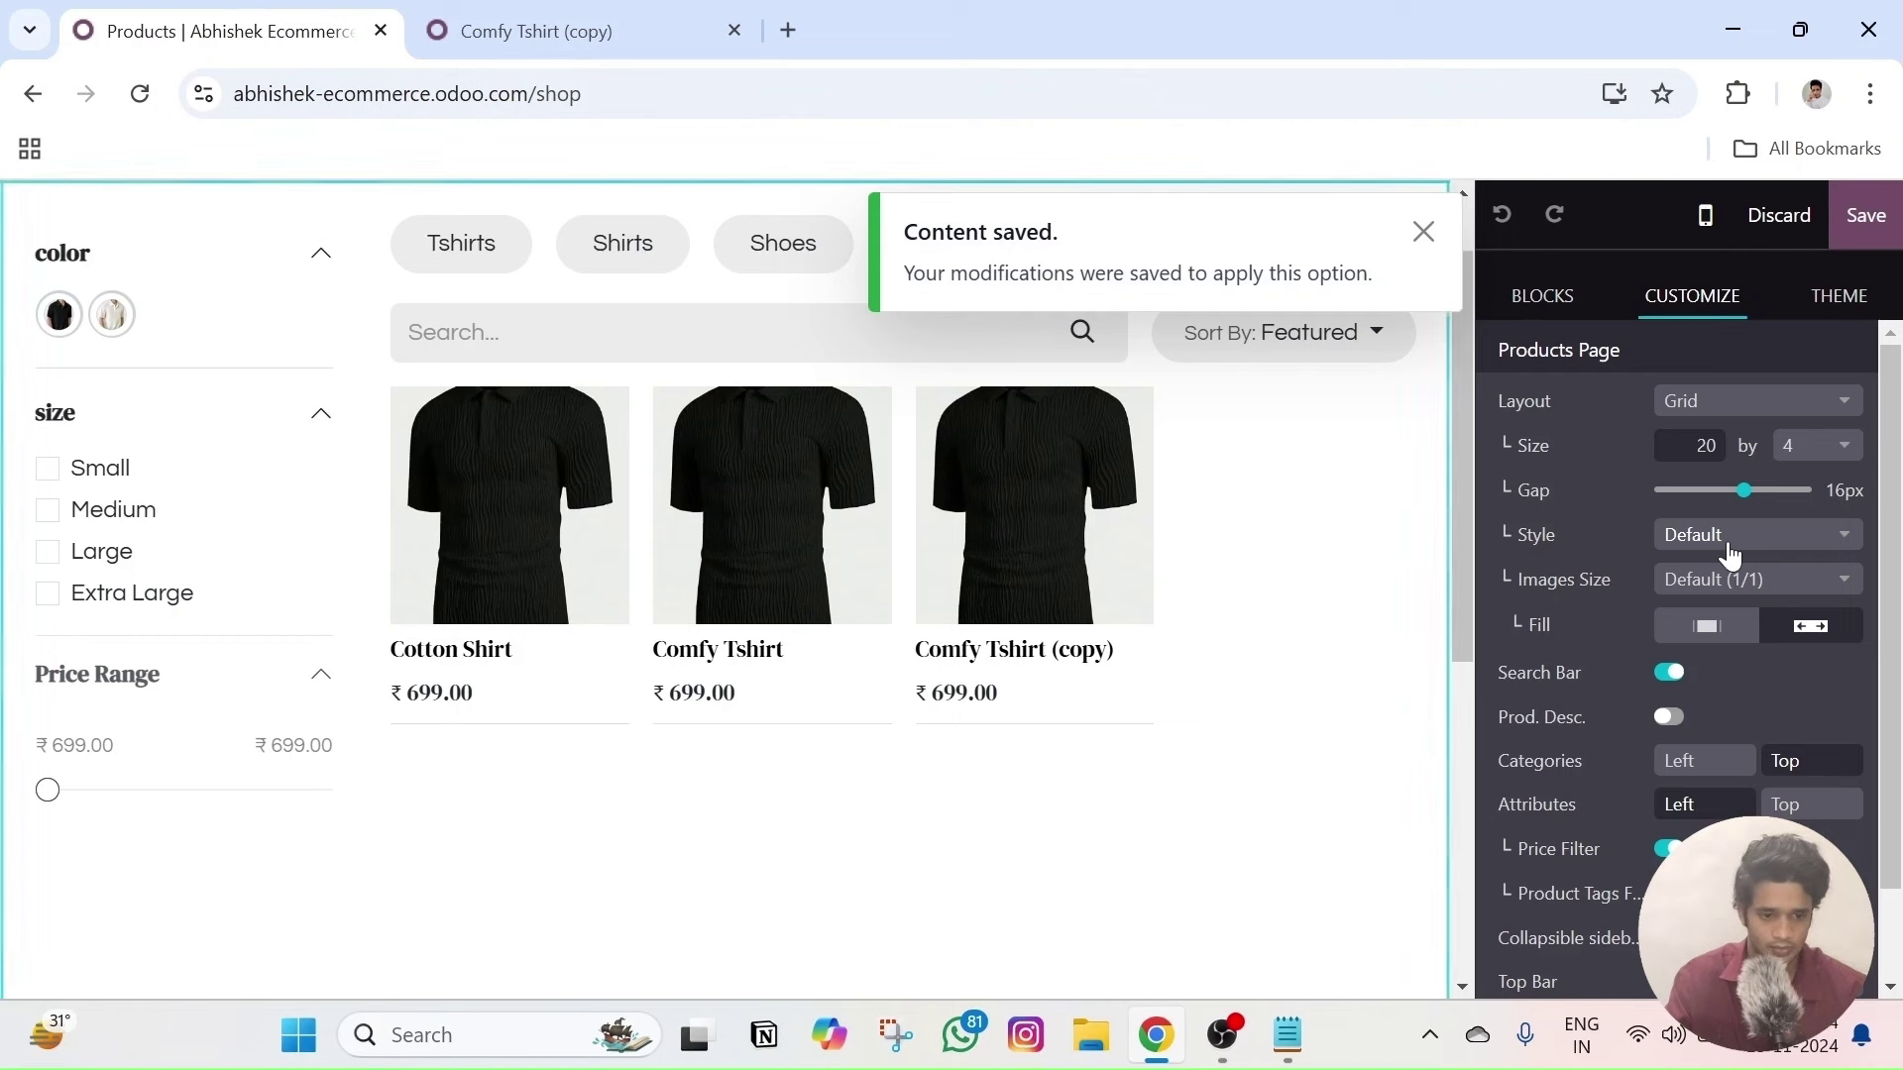
{"action": "left_click", "coordinate": [1729, 552]}
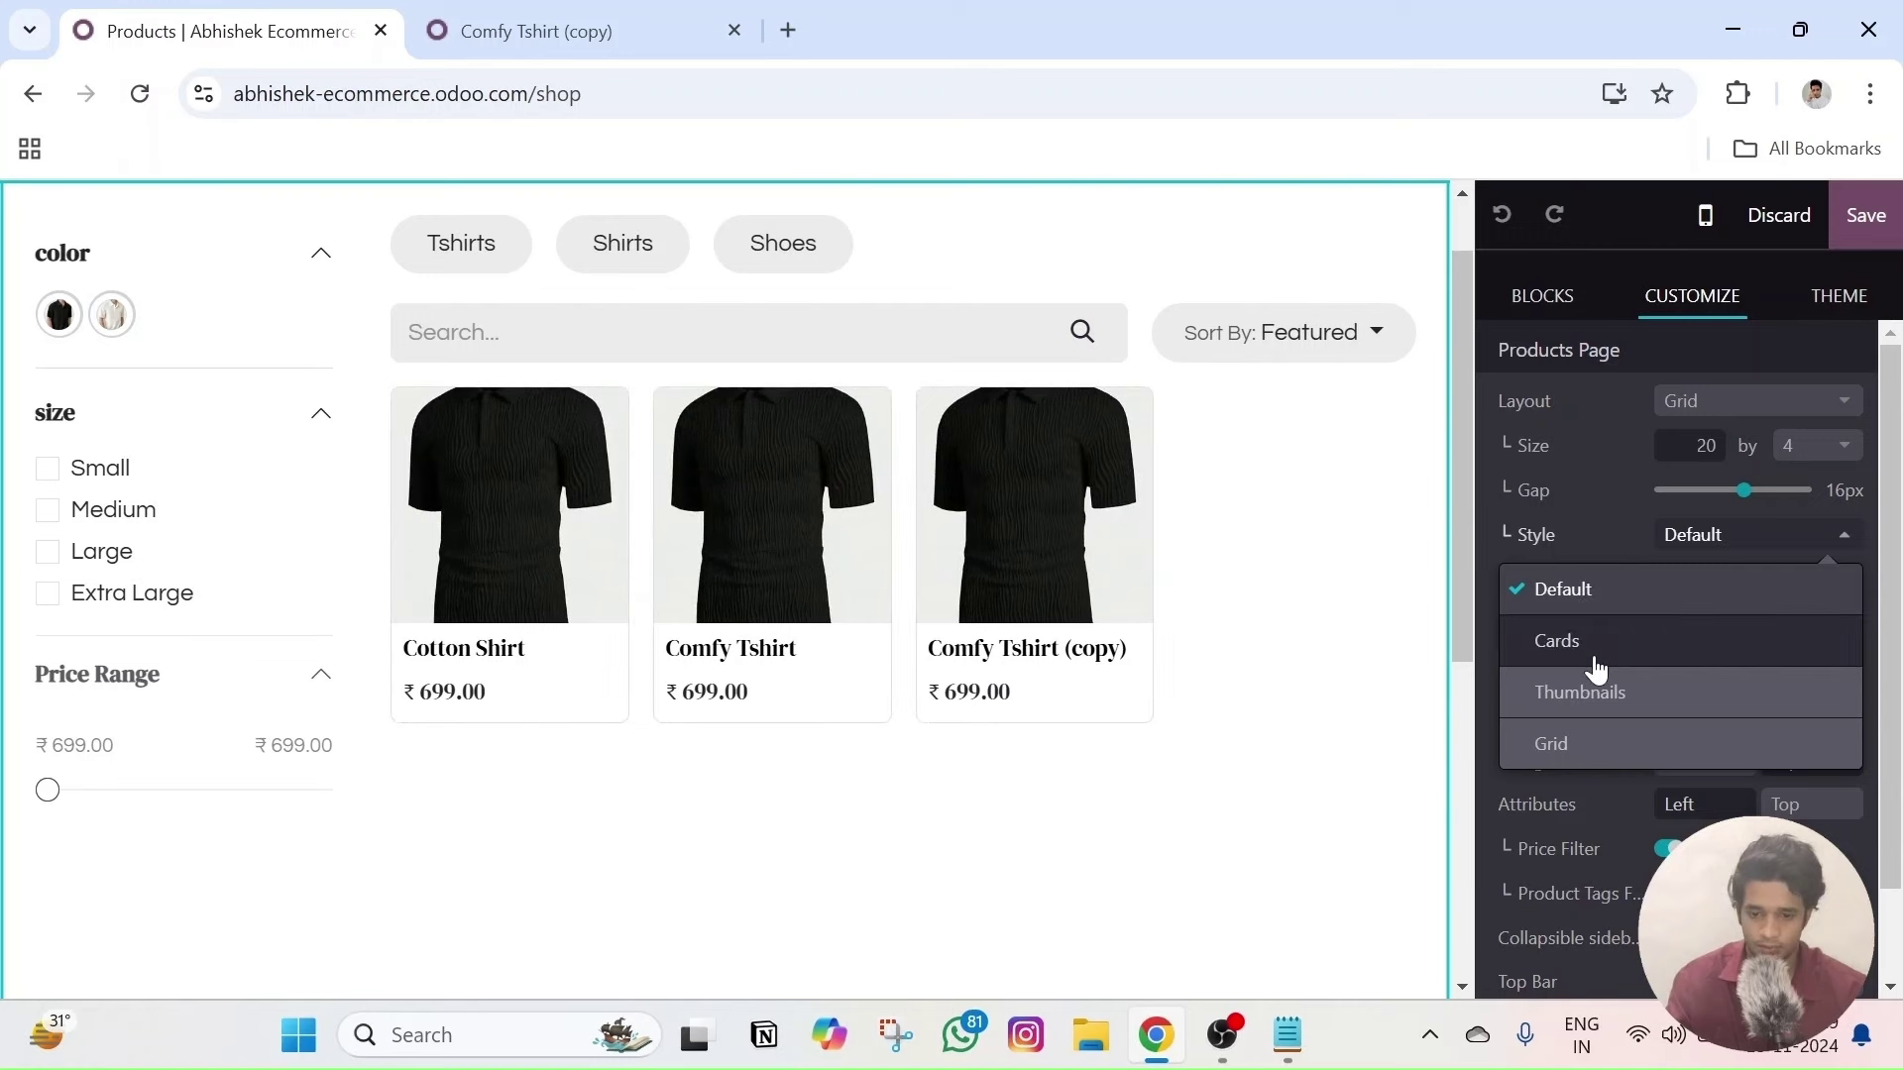
{"action": "left_click", "coordinate": [1593, 594]}
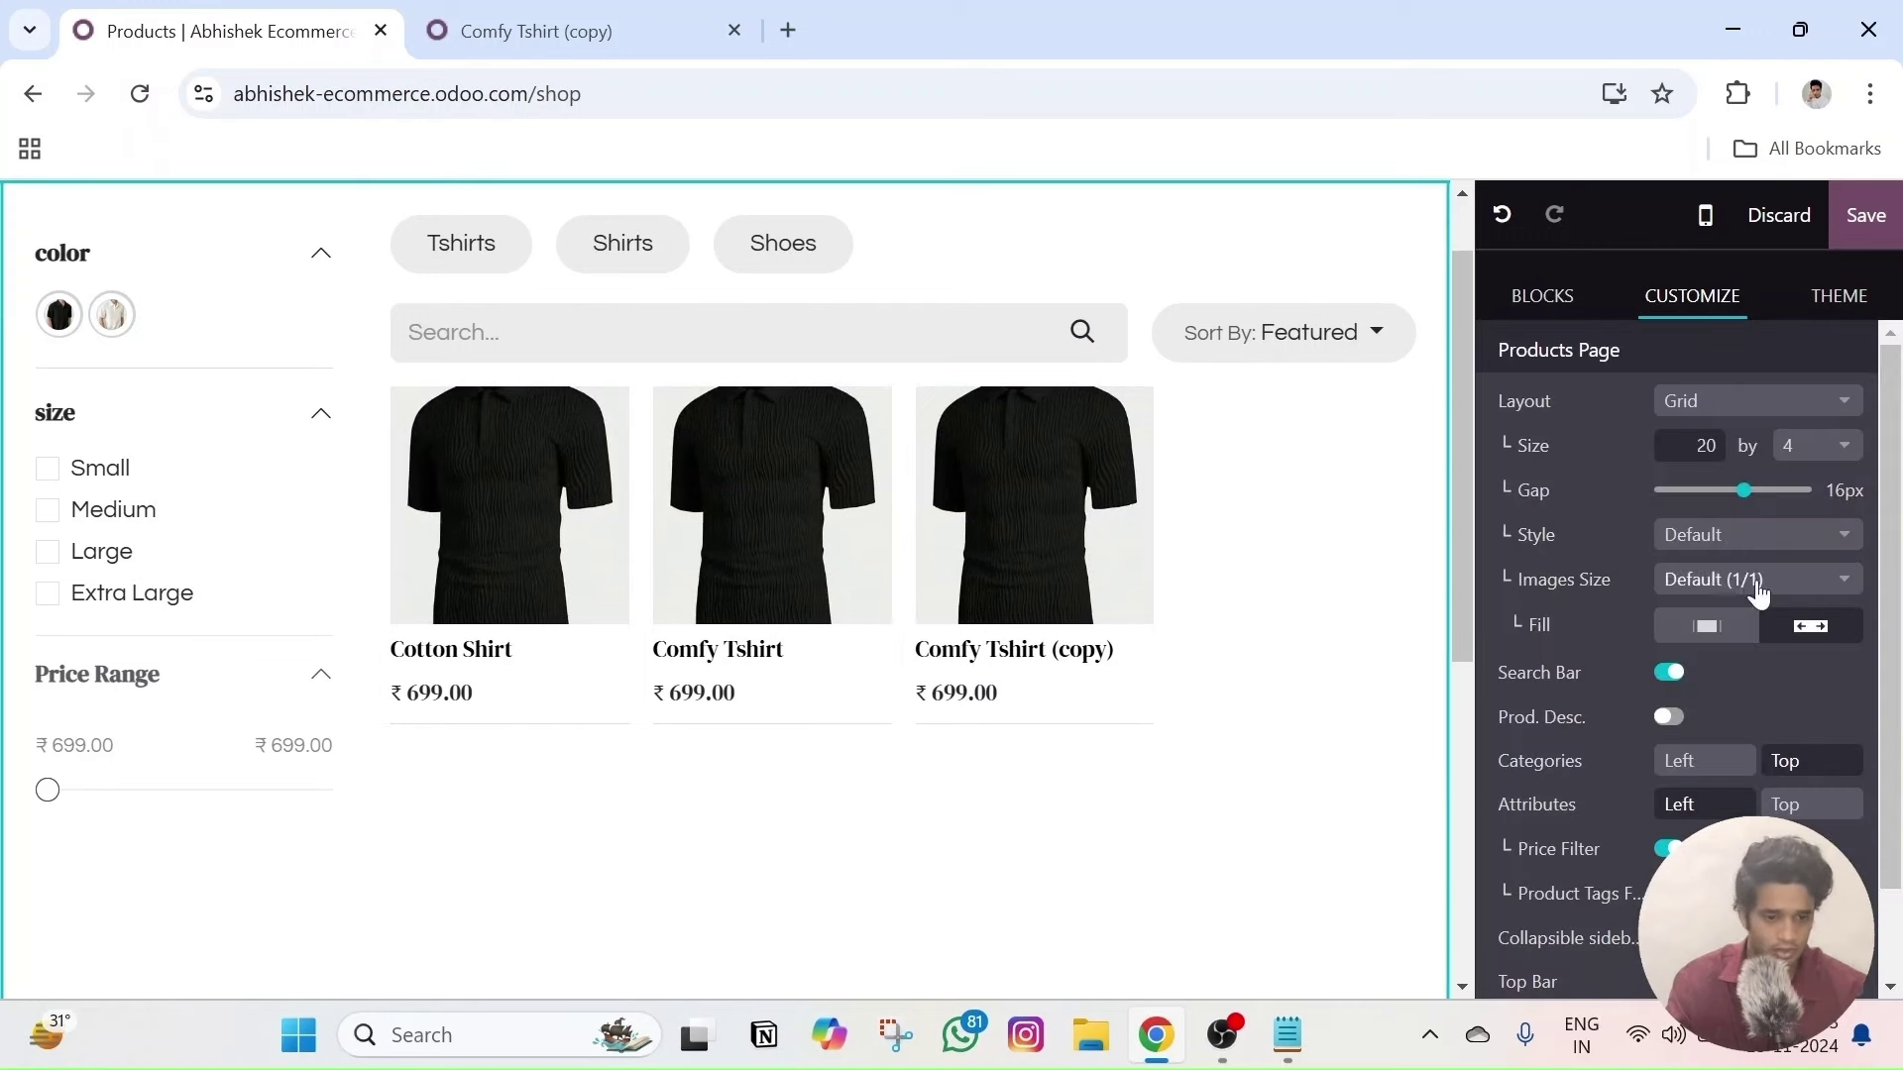
- Set the shop's product Images Size to Portrait (4/5)
{"action": "left_click", "coordinate": [1757, 587]}
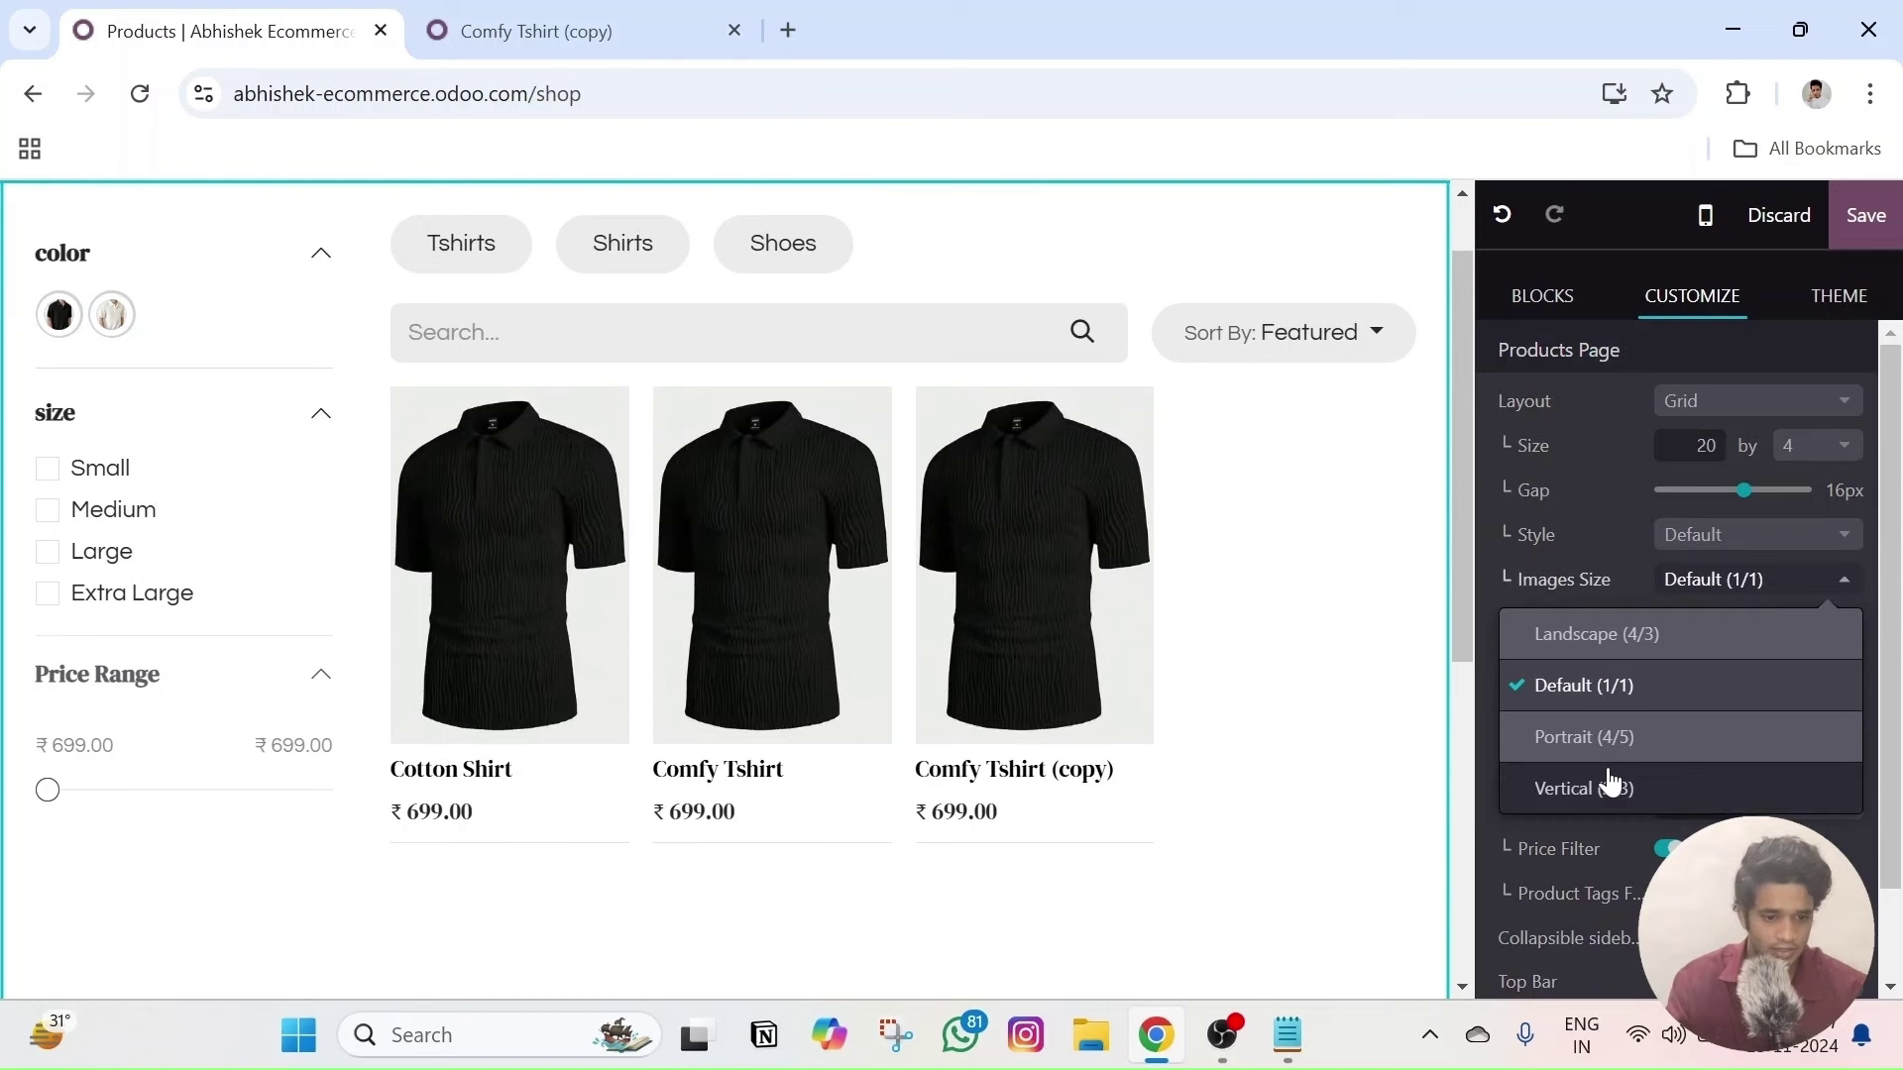
{"action": "left_click", "coordinate": [1618, 694]}
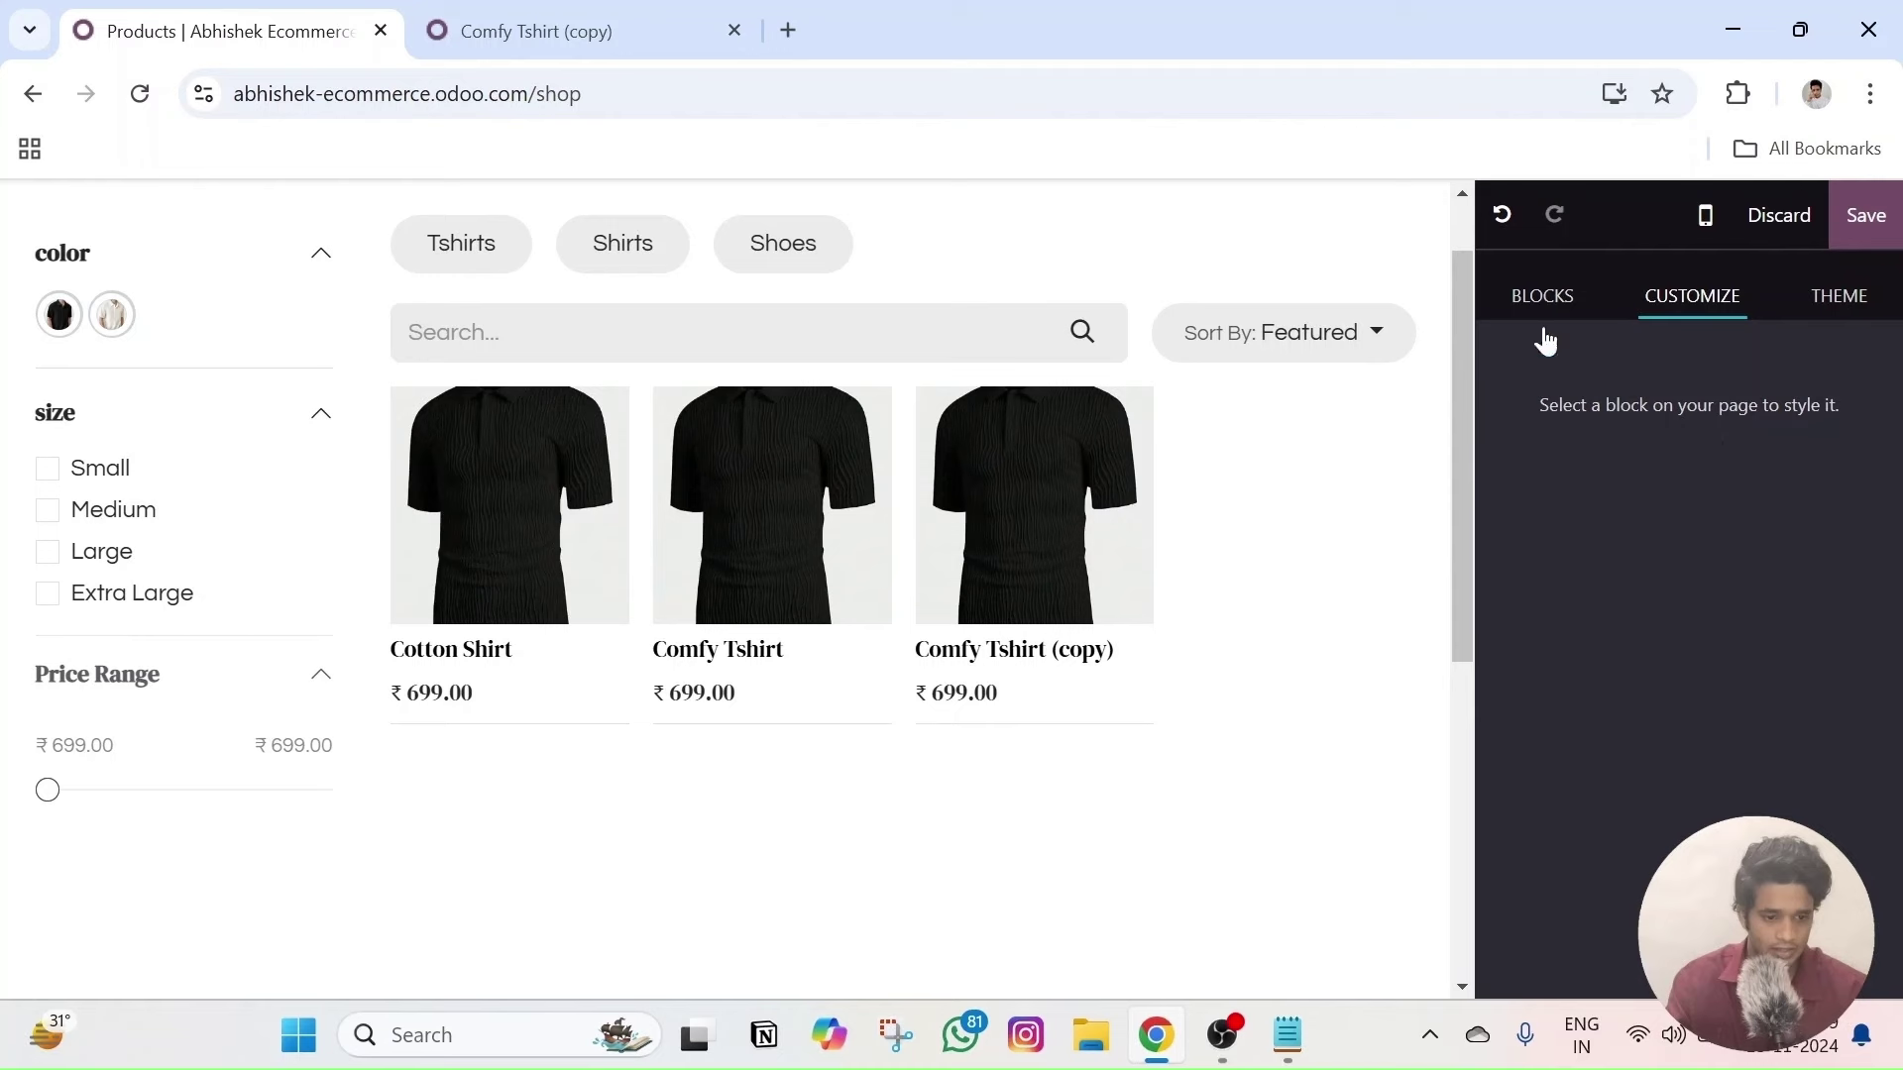
{"action": "left_click", "coordinate": [1371, 573]}
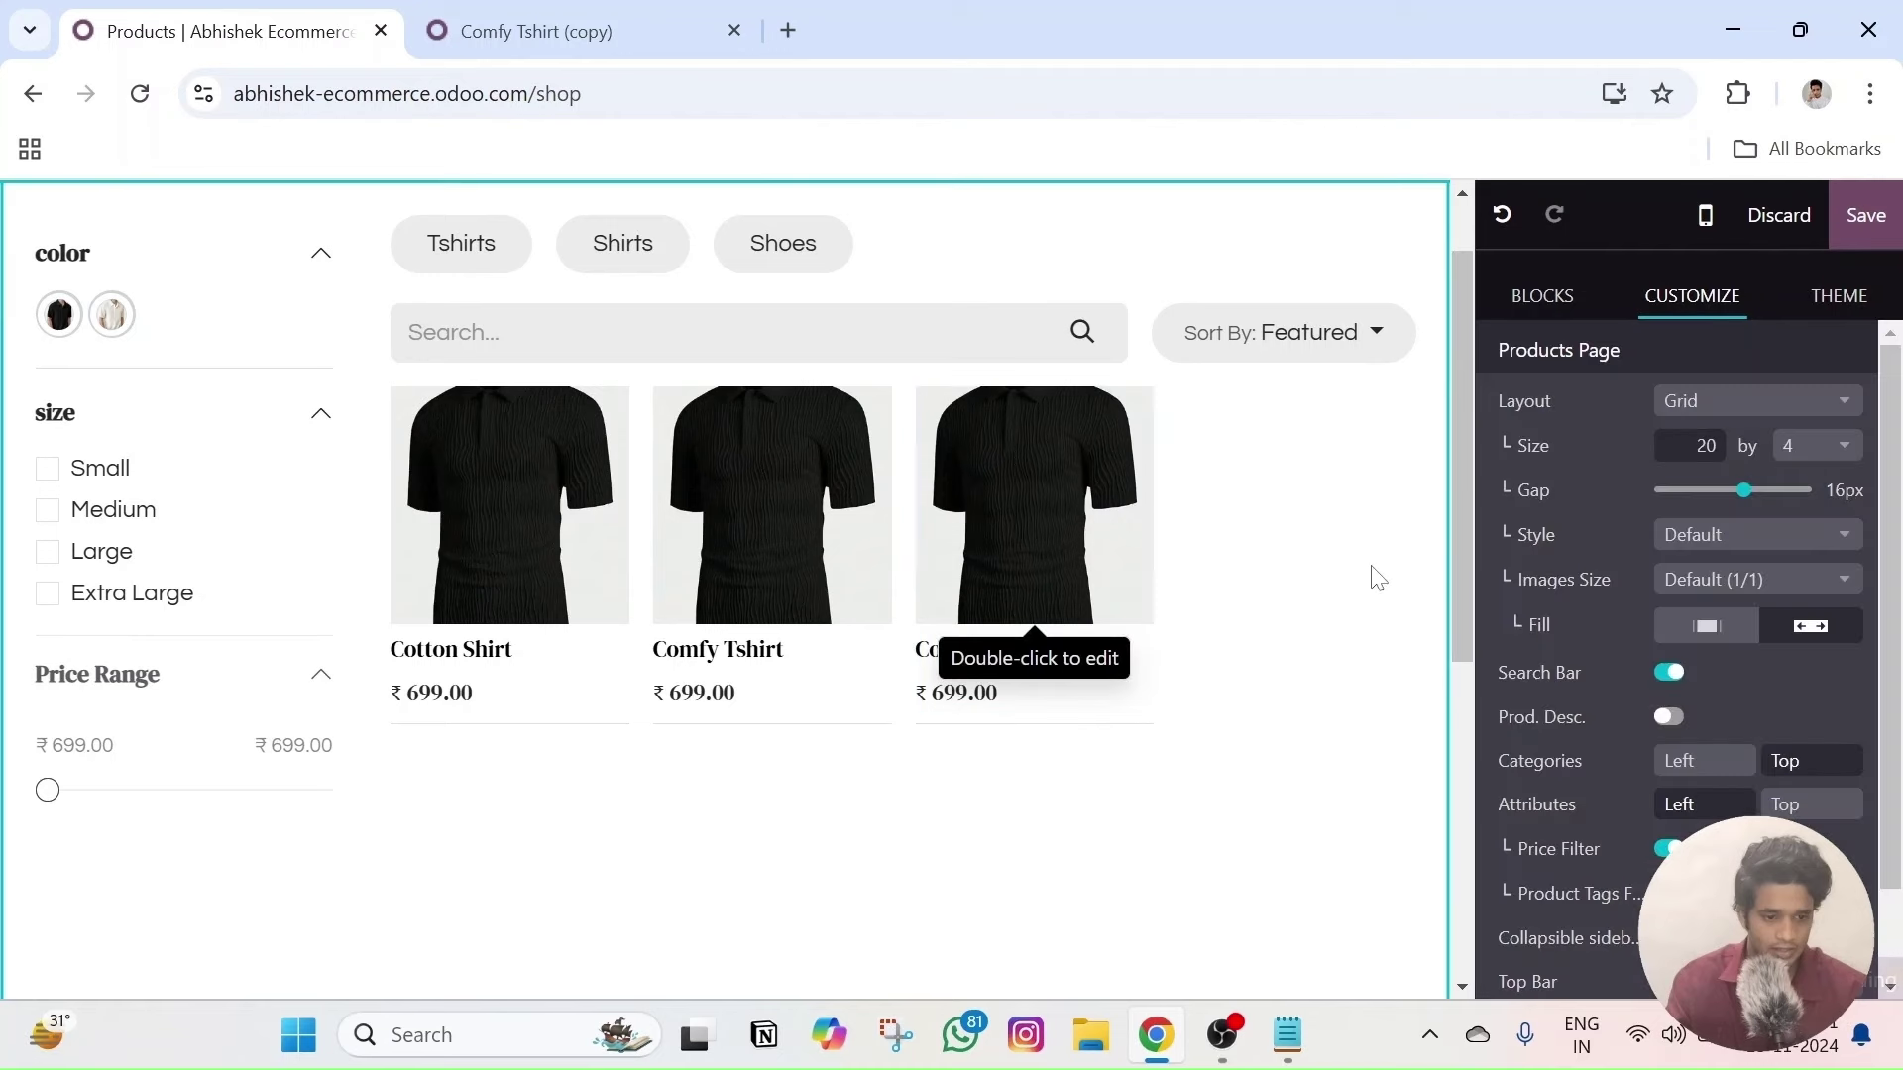
{"action": "left_click", "coordinate": [1698, 584]}
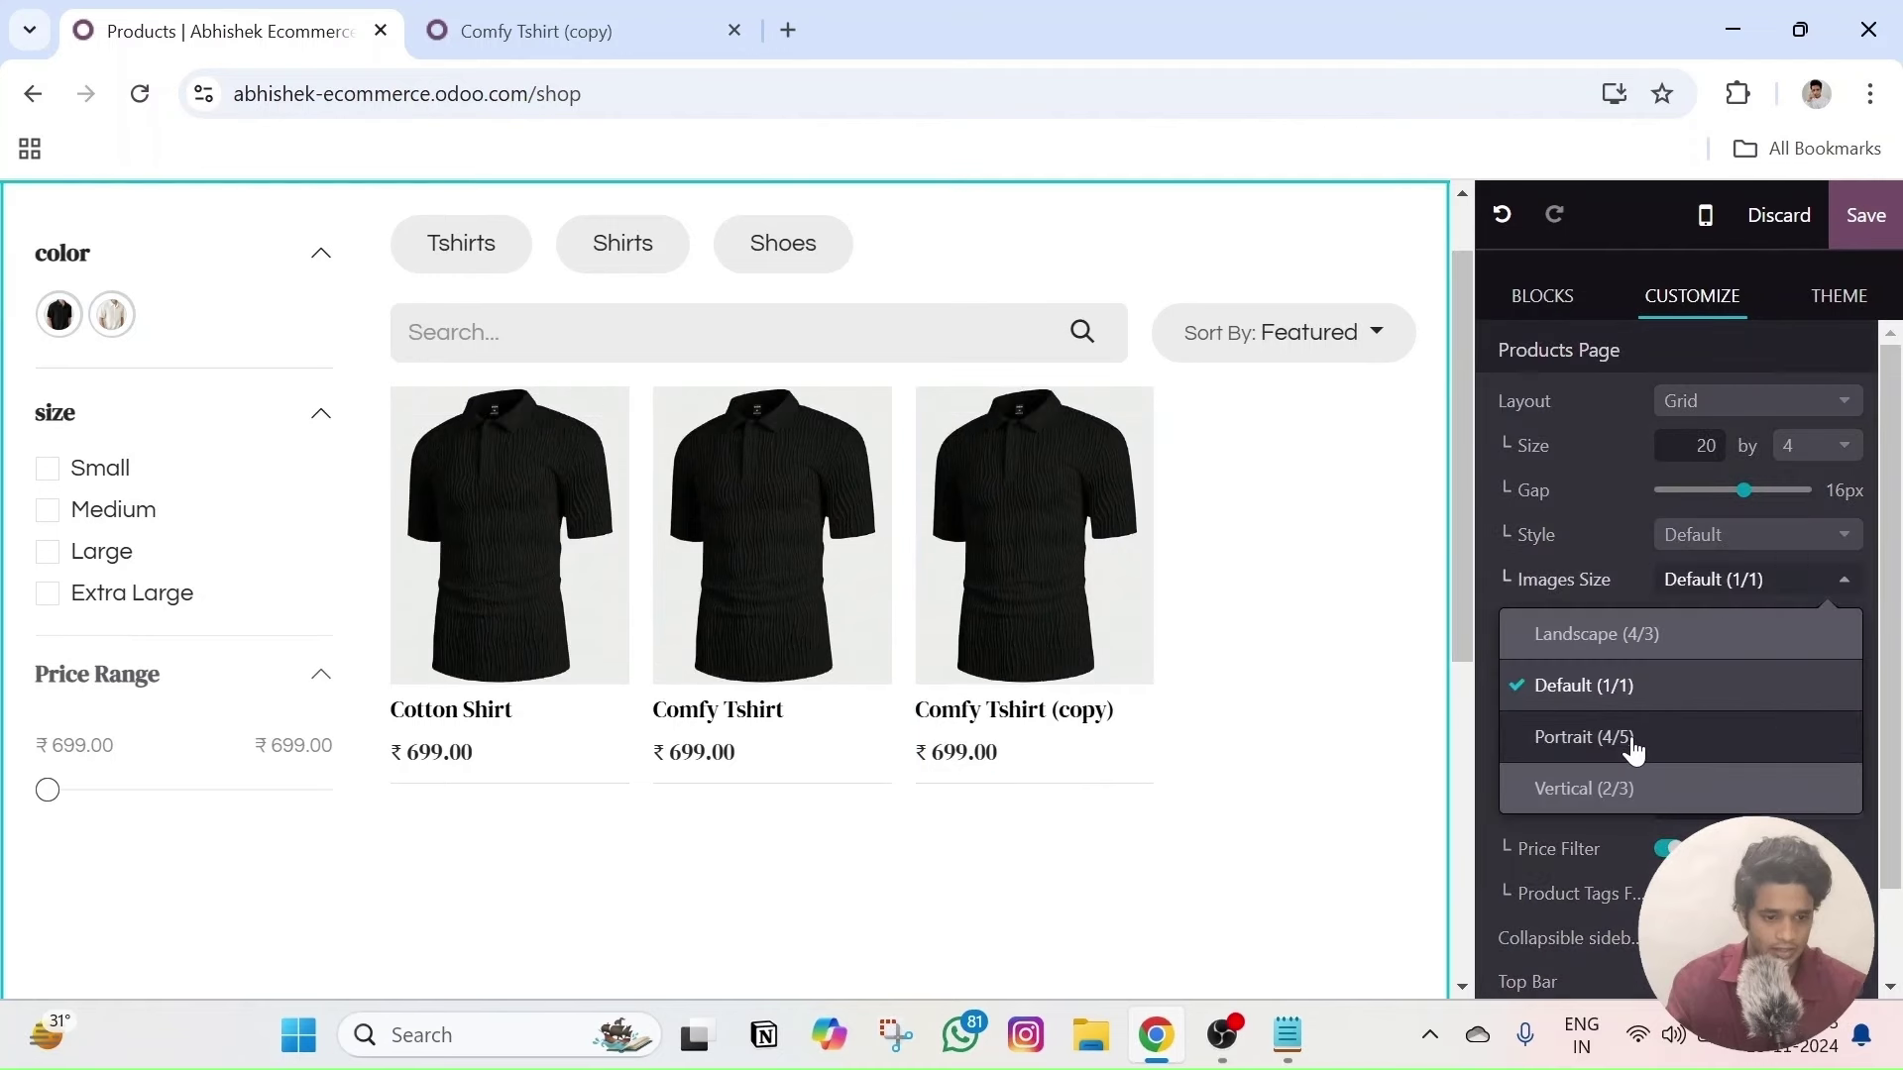
{"action": "left_click", "coordinate": [1630, 739]}
- Switch off the shop's Search Bar and dismiss the Content saved notice
{"action": "left_click", "coordinate": [1335, 570]}
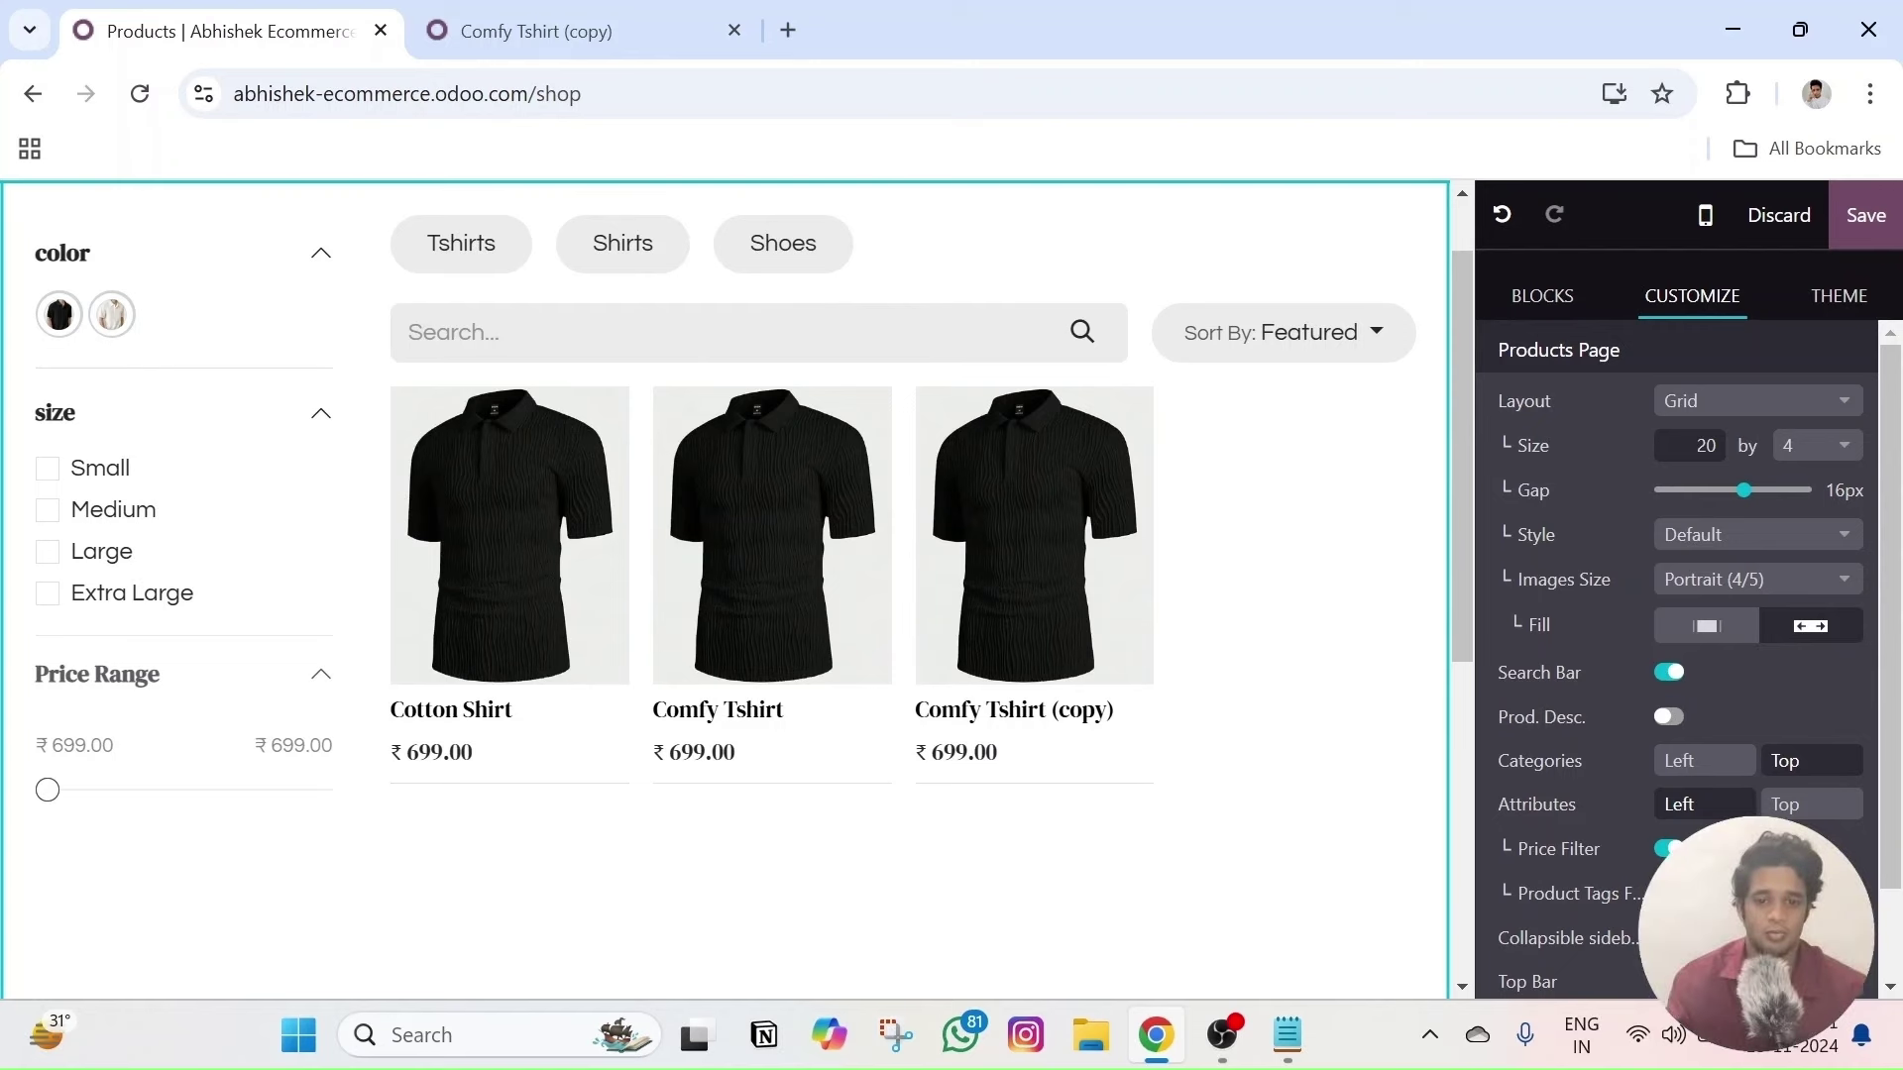
{"action": "left_click", "coordinate": [1669, 674]}
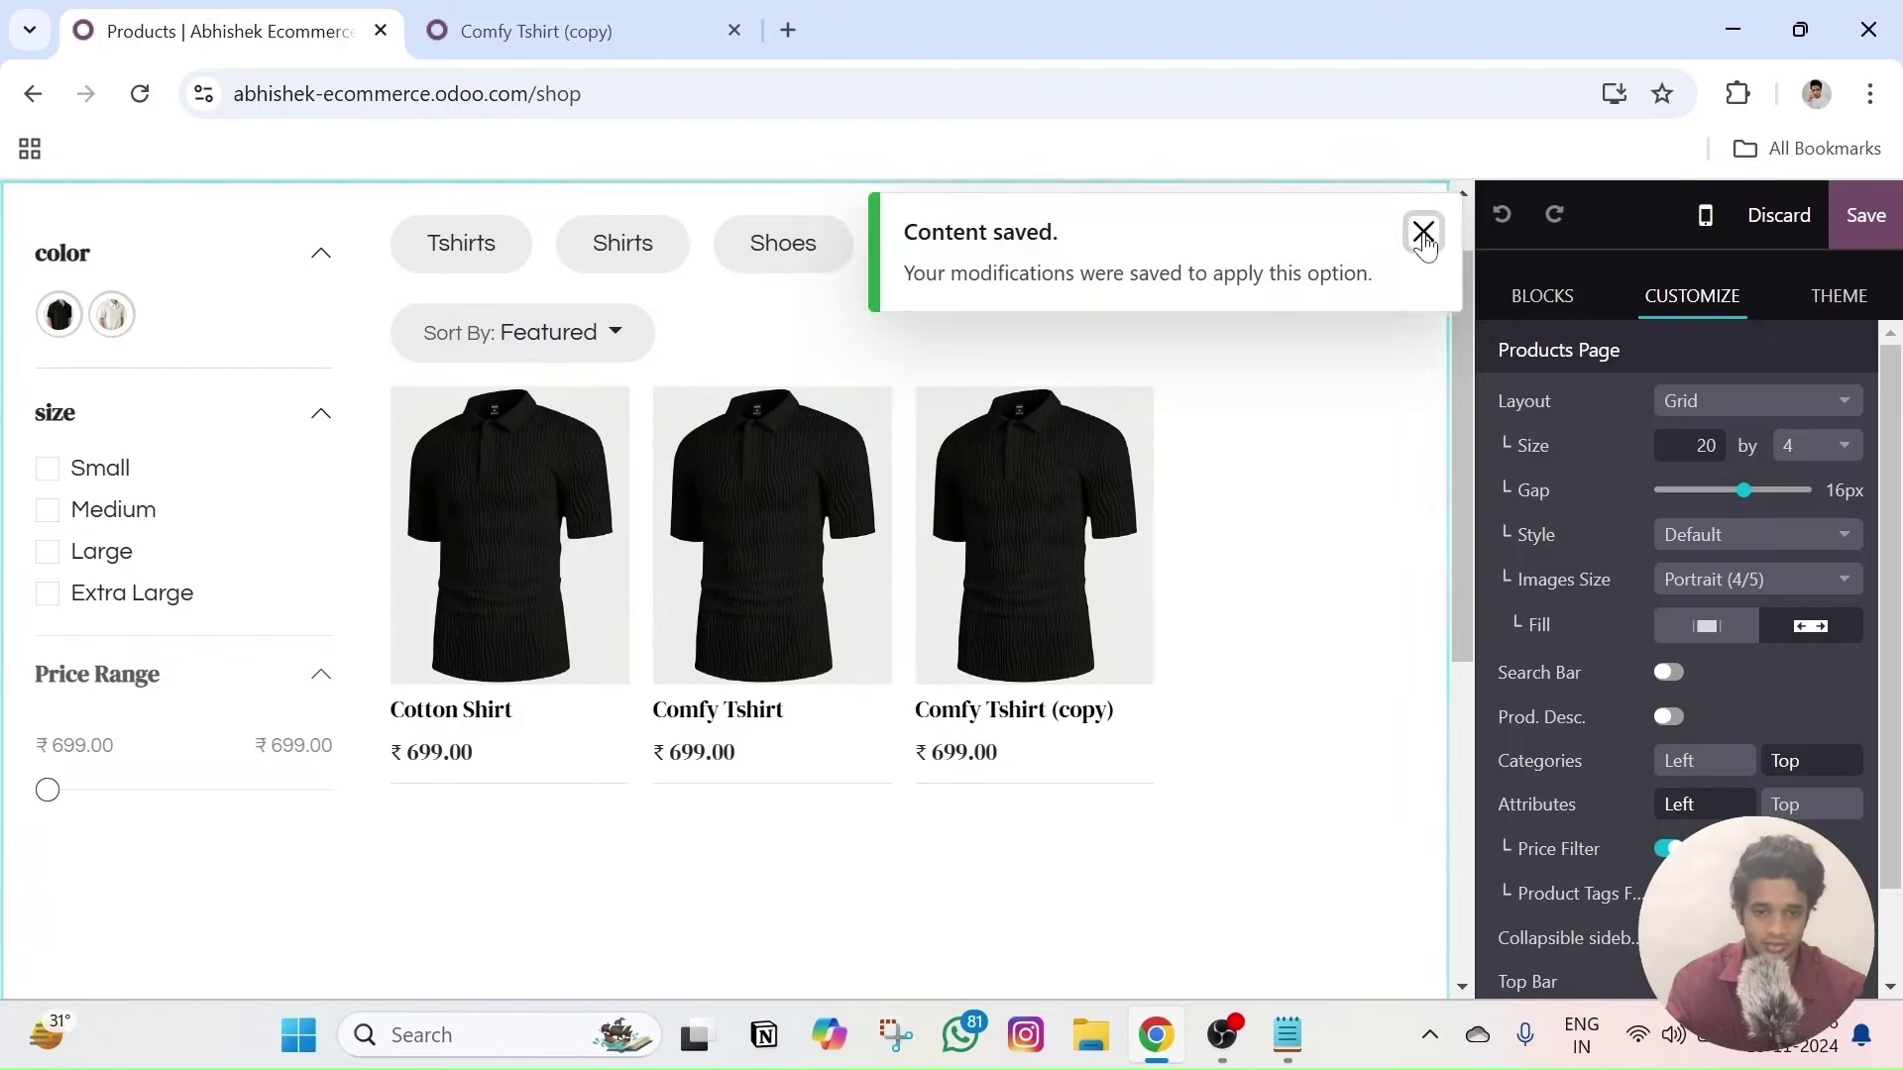
{"action": "left_click", "coordinate": [1424, 238]}
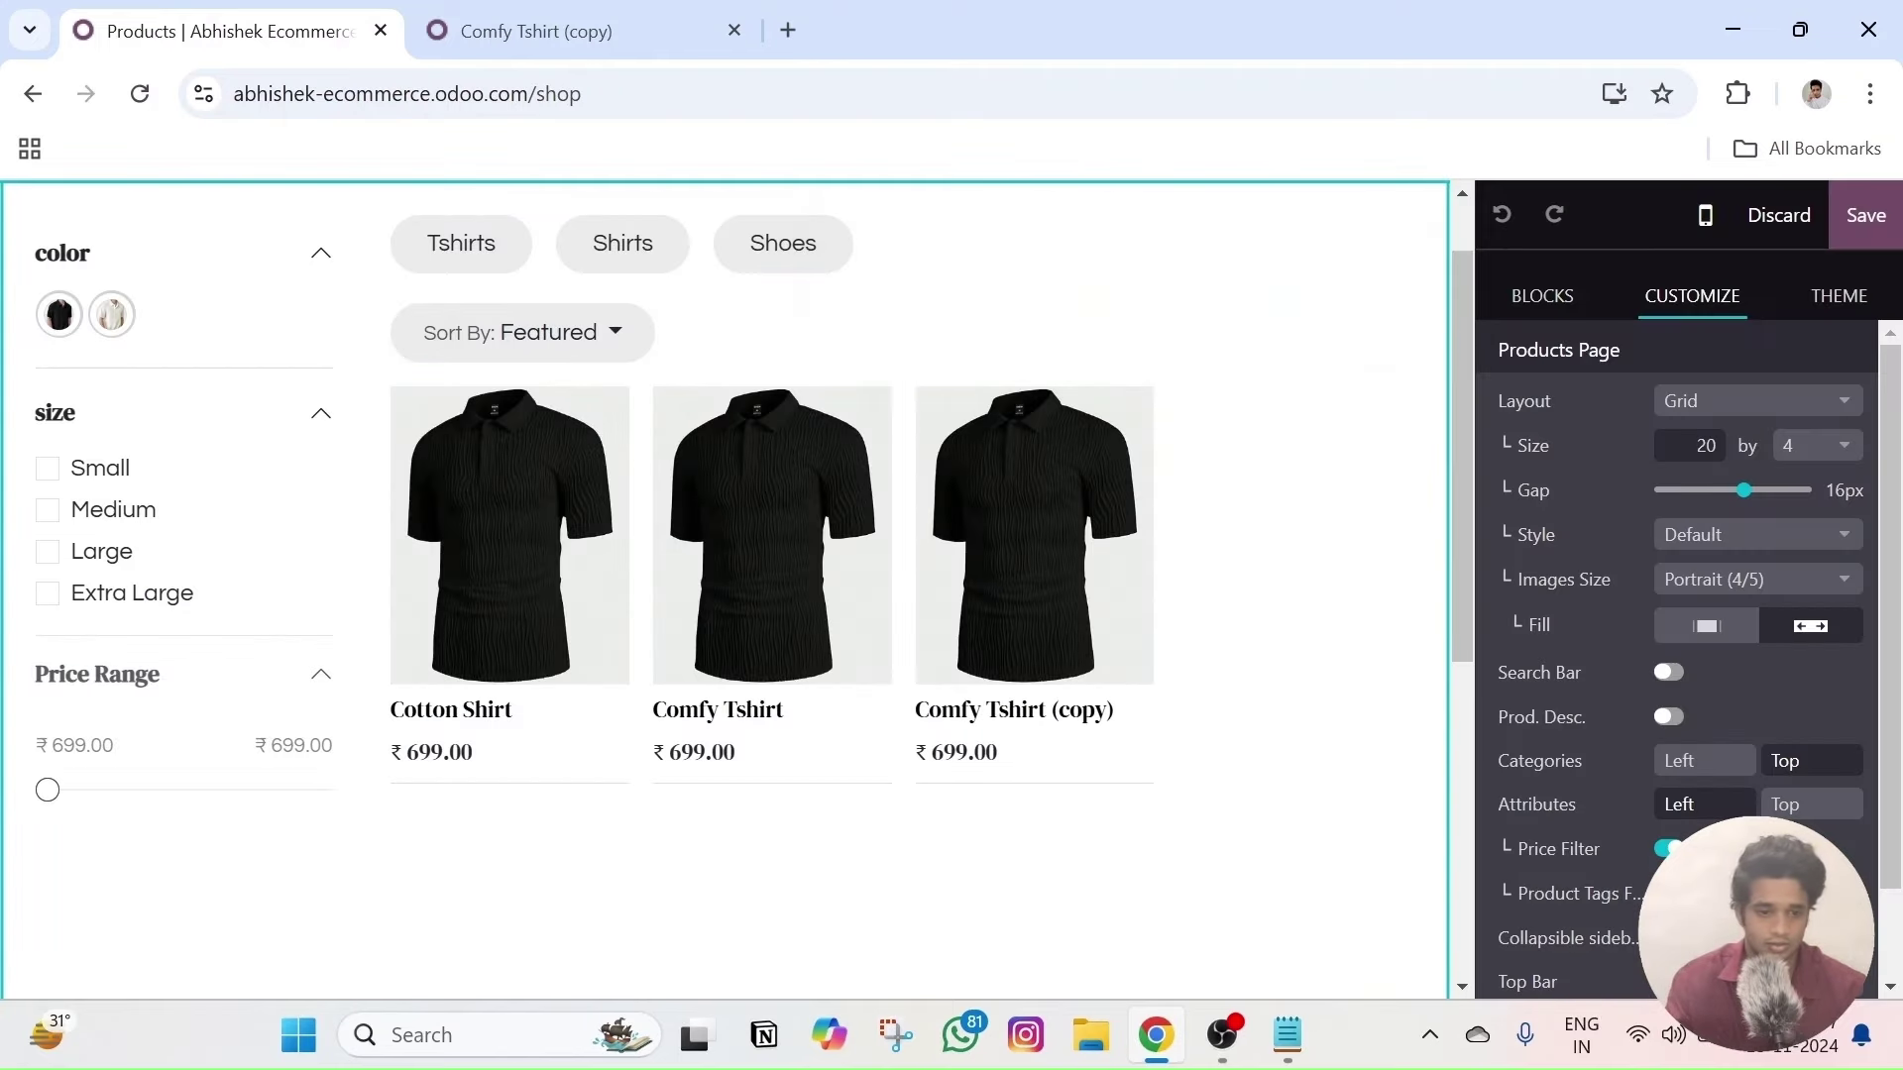
- Turn the Search Bar back on, keeping product descriptions (Prod. Desc.) switched off
{"action": "left_click", "coordinate": [1661, 672]}
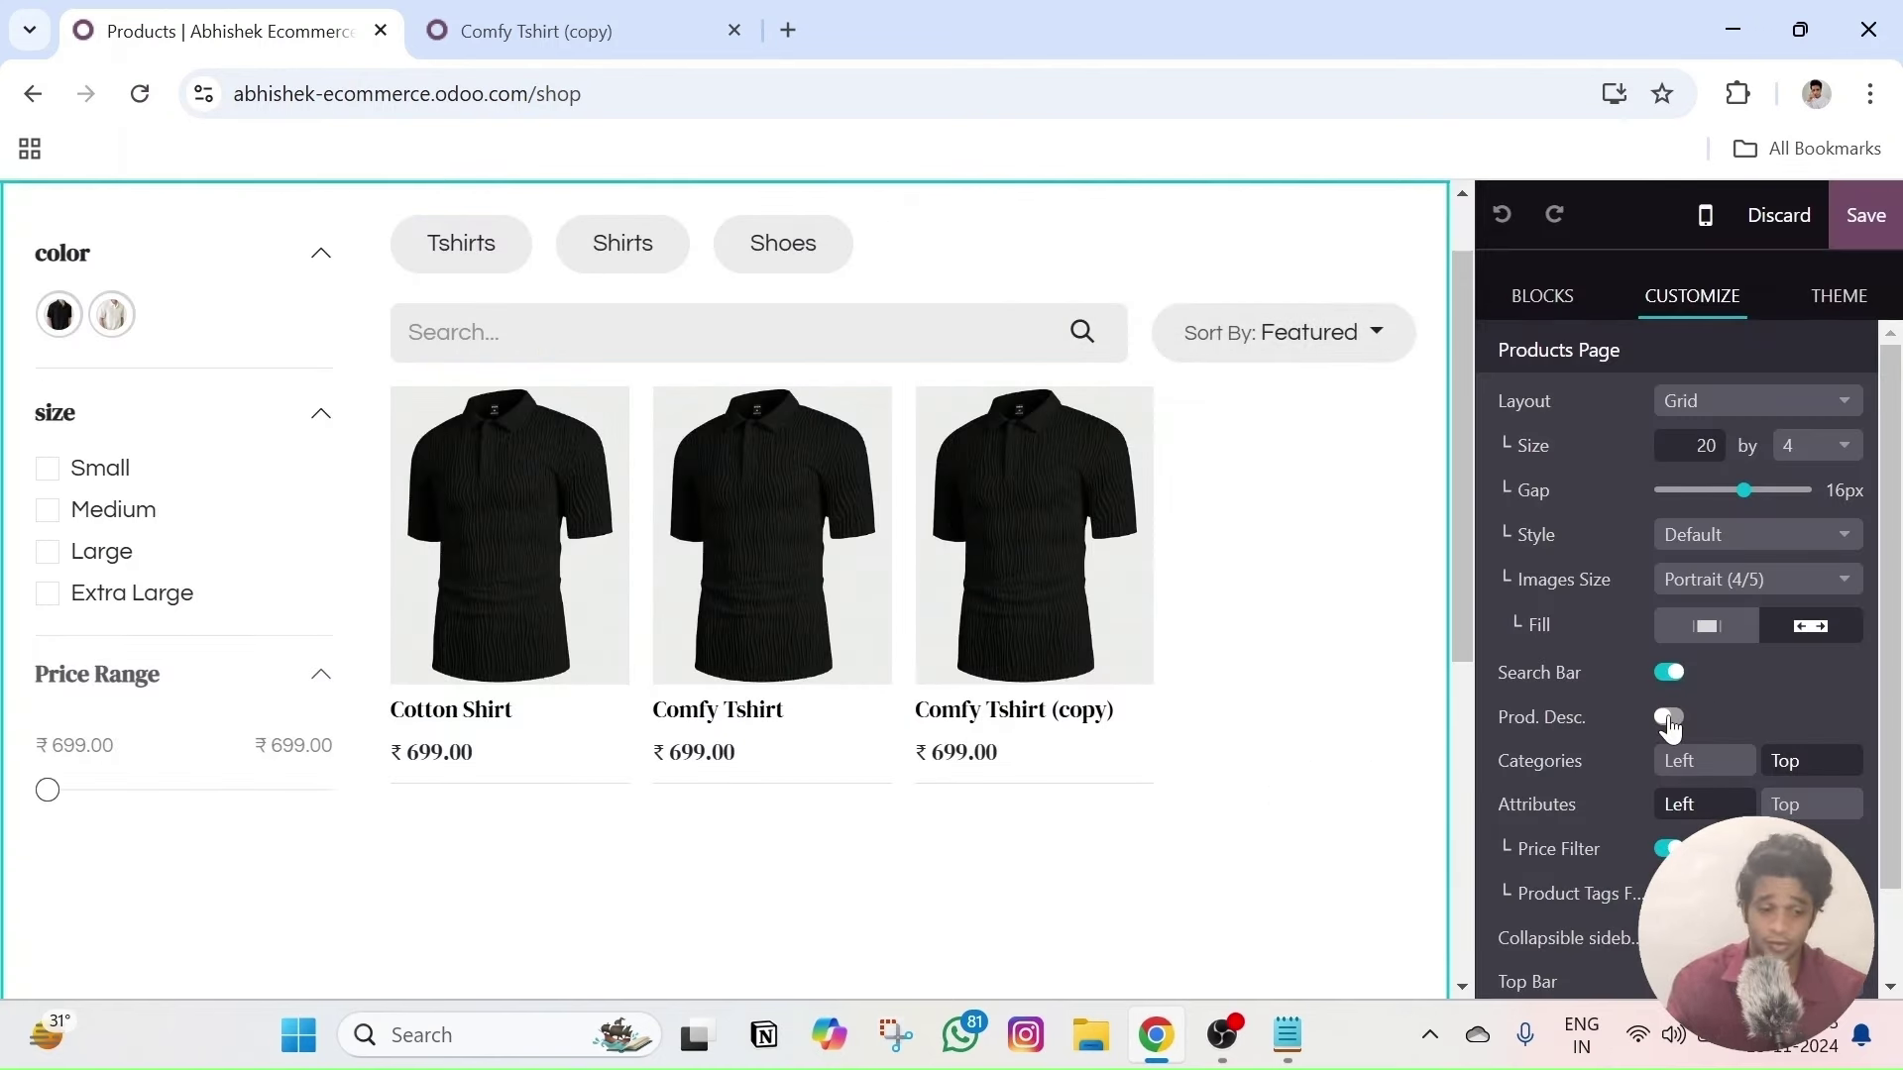
{"action": "left_click", "coordinate": [1668, 718]}
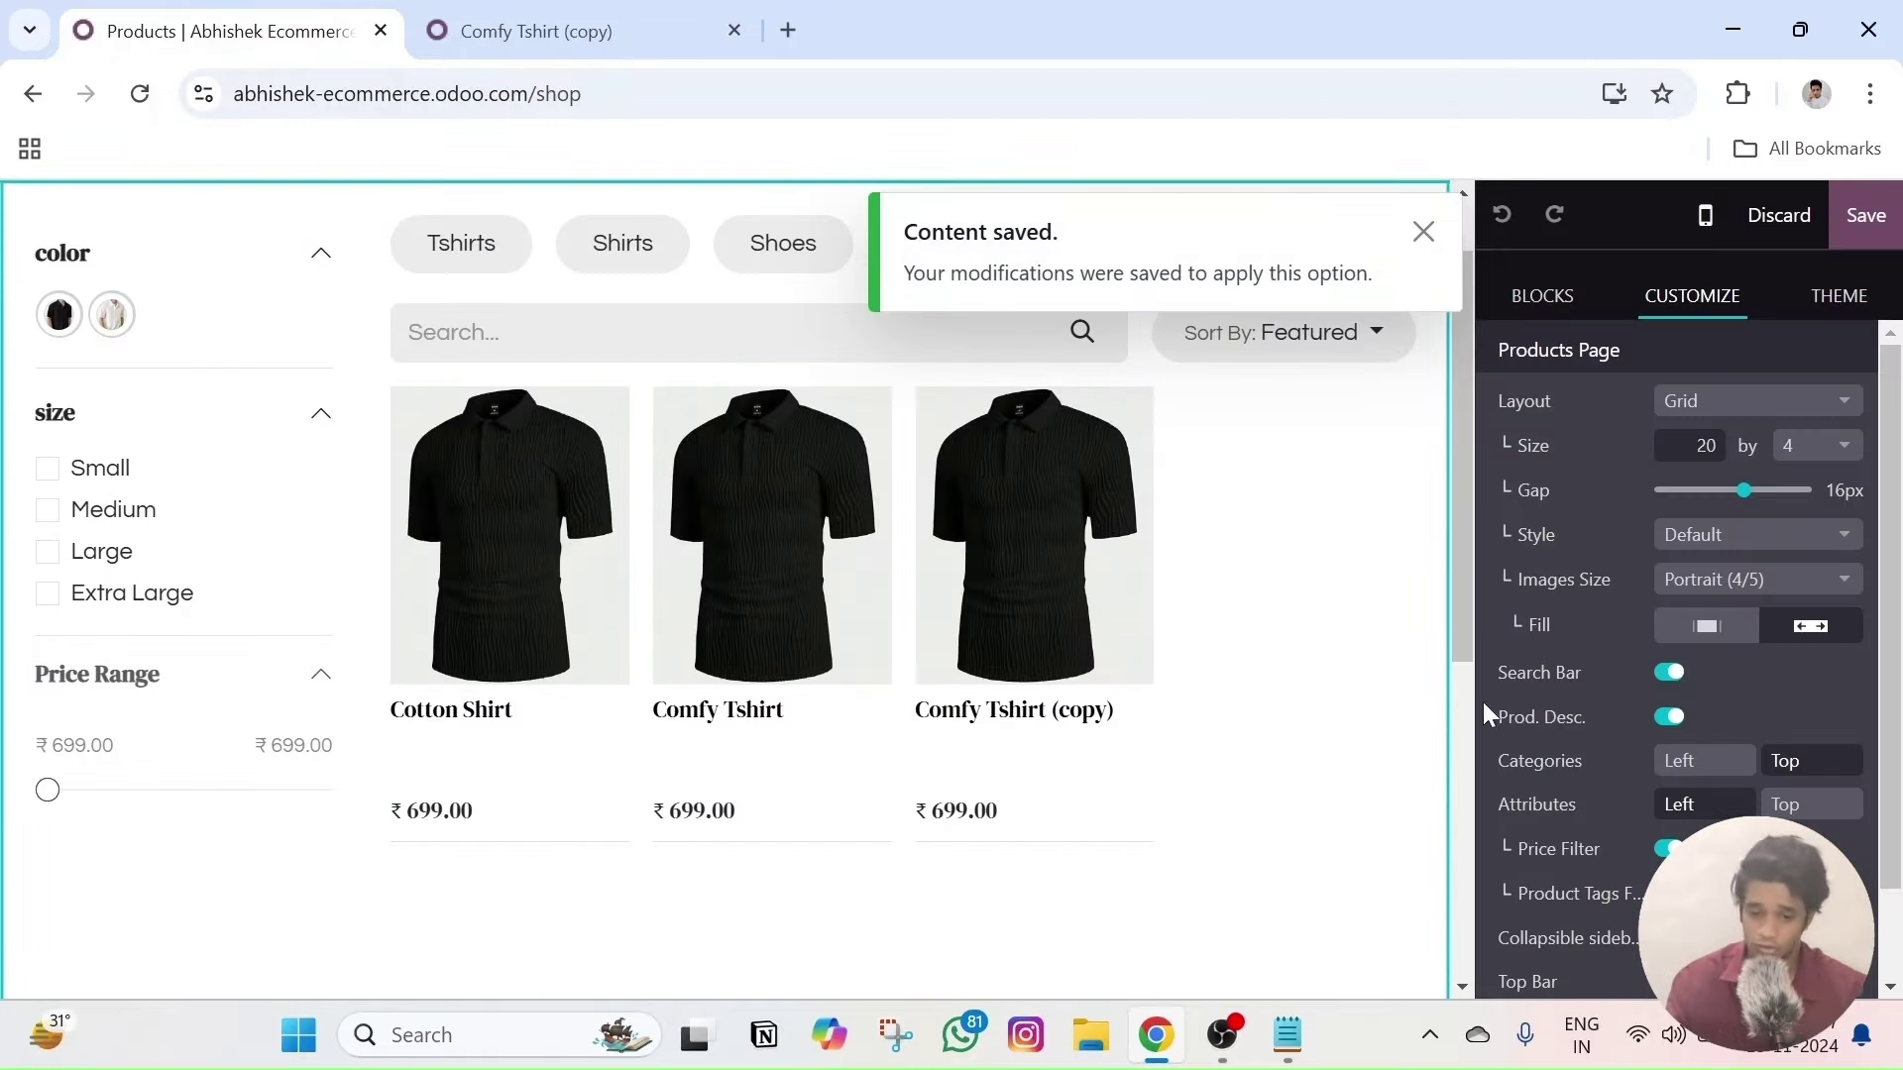
{"action": "left_click", "coordinate": [1671, 717]}
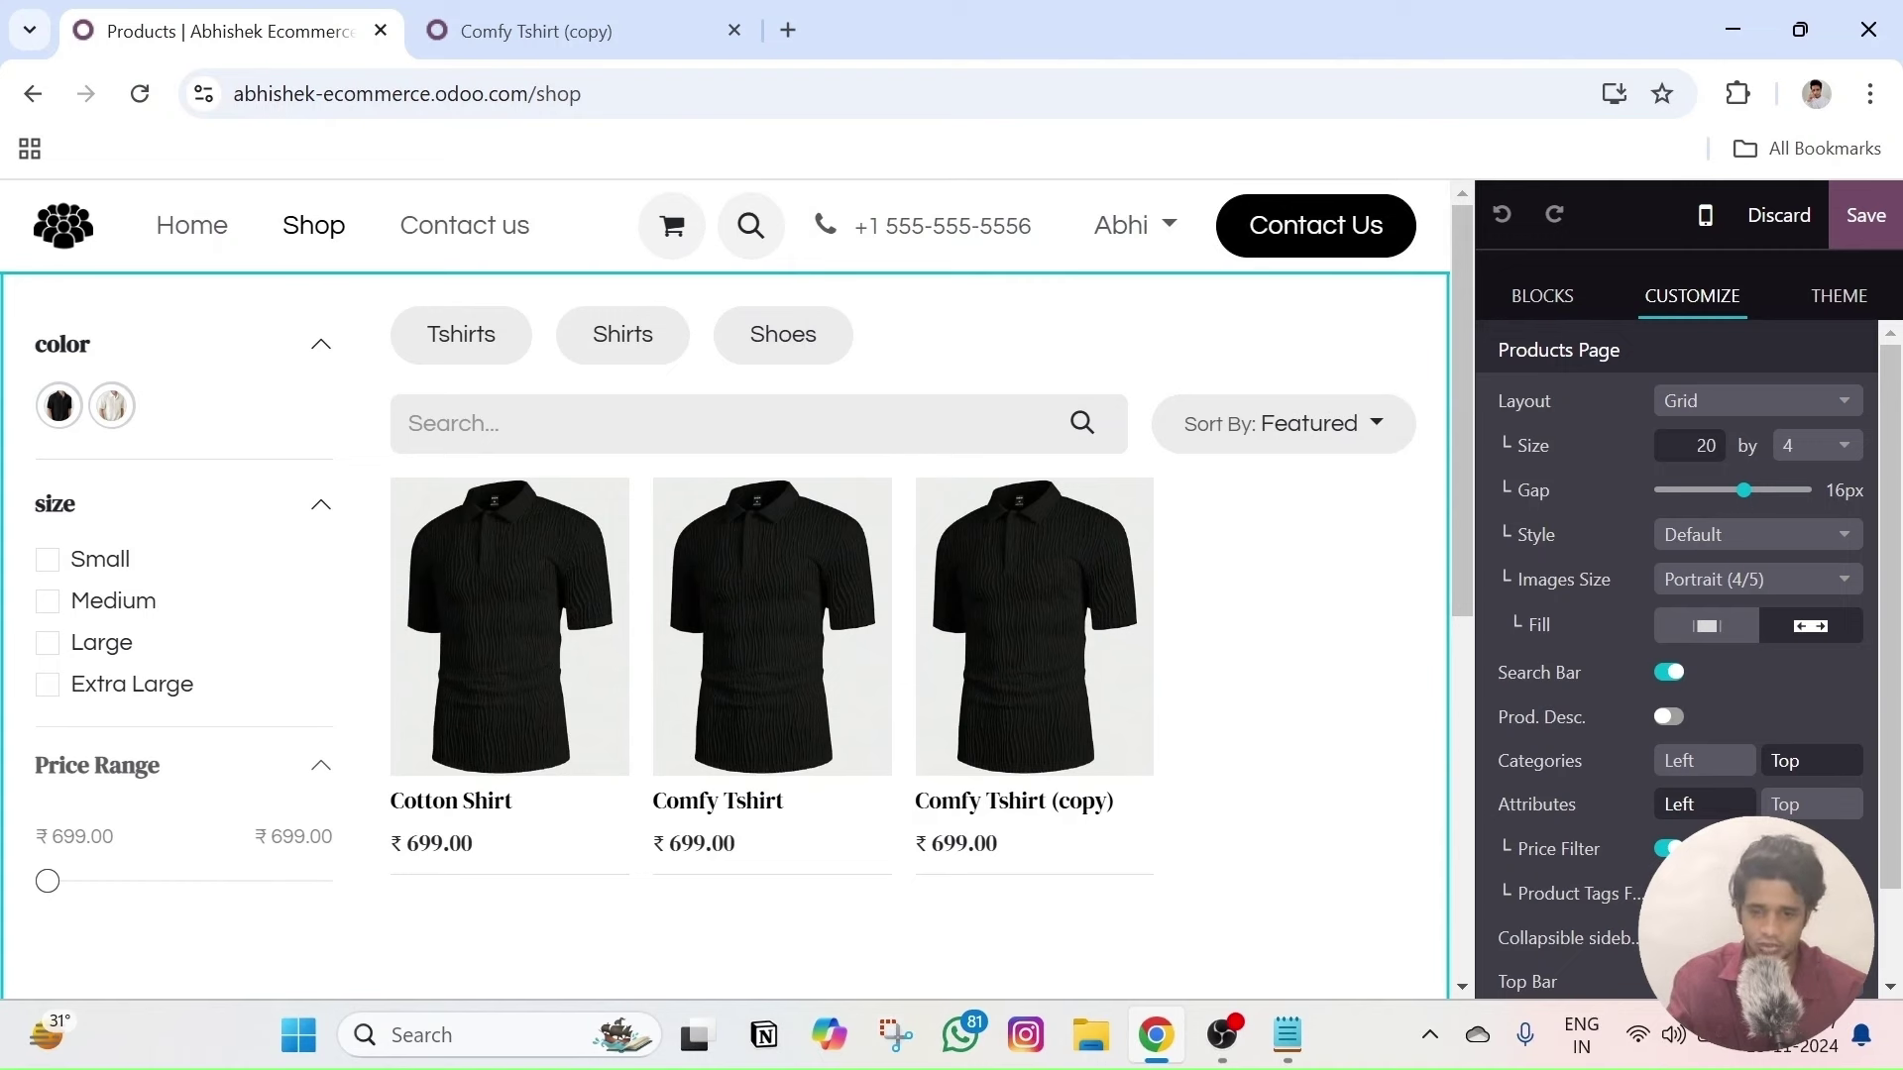
{"action": "scroll", "coordinate": [1673, 694], "scroll_direction": "down", "scroll_amount": 1}
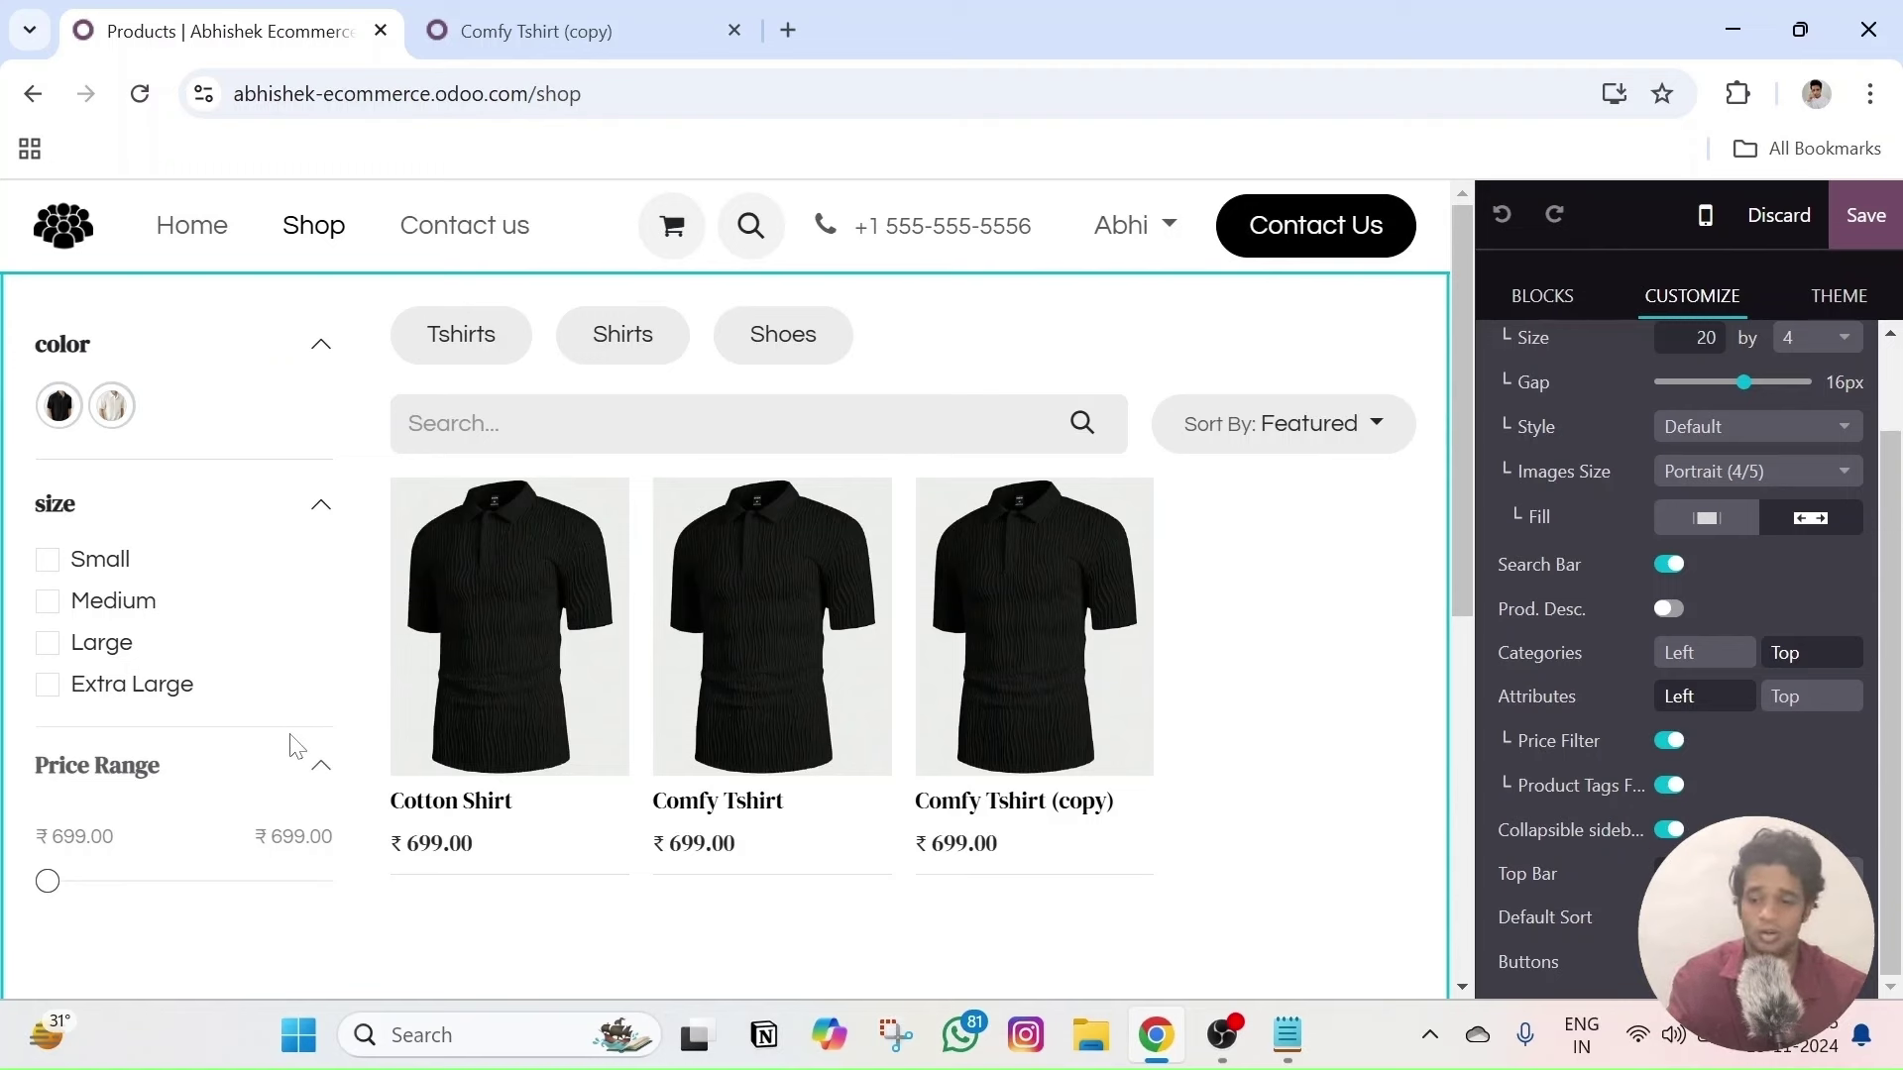
- Toggle the color and size filters, leaving size expanded to Small through Extra Large
{"action": "left_click", "coordinate": [311, 514]}
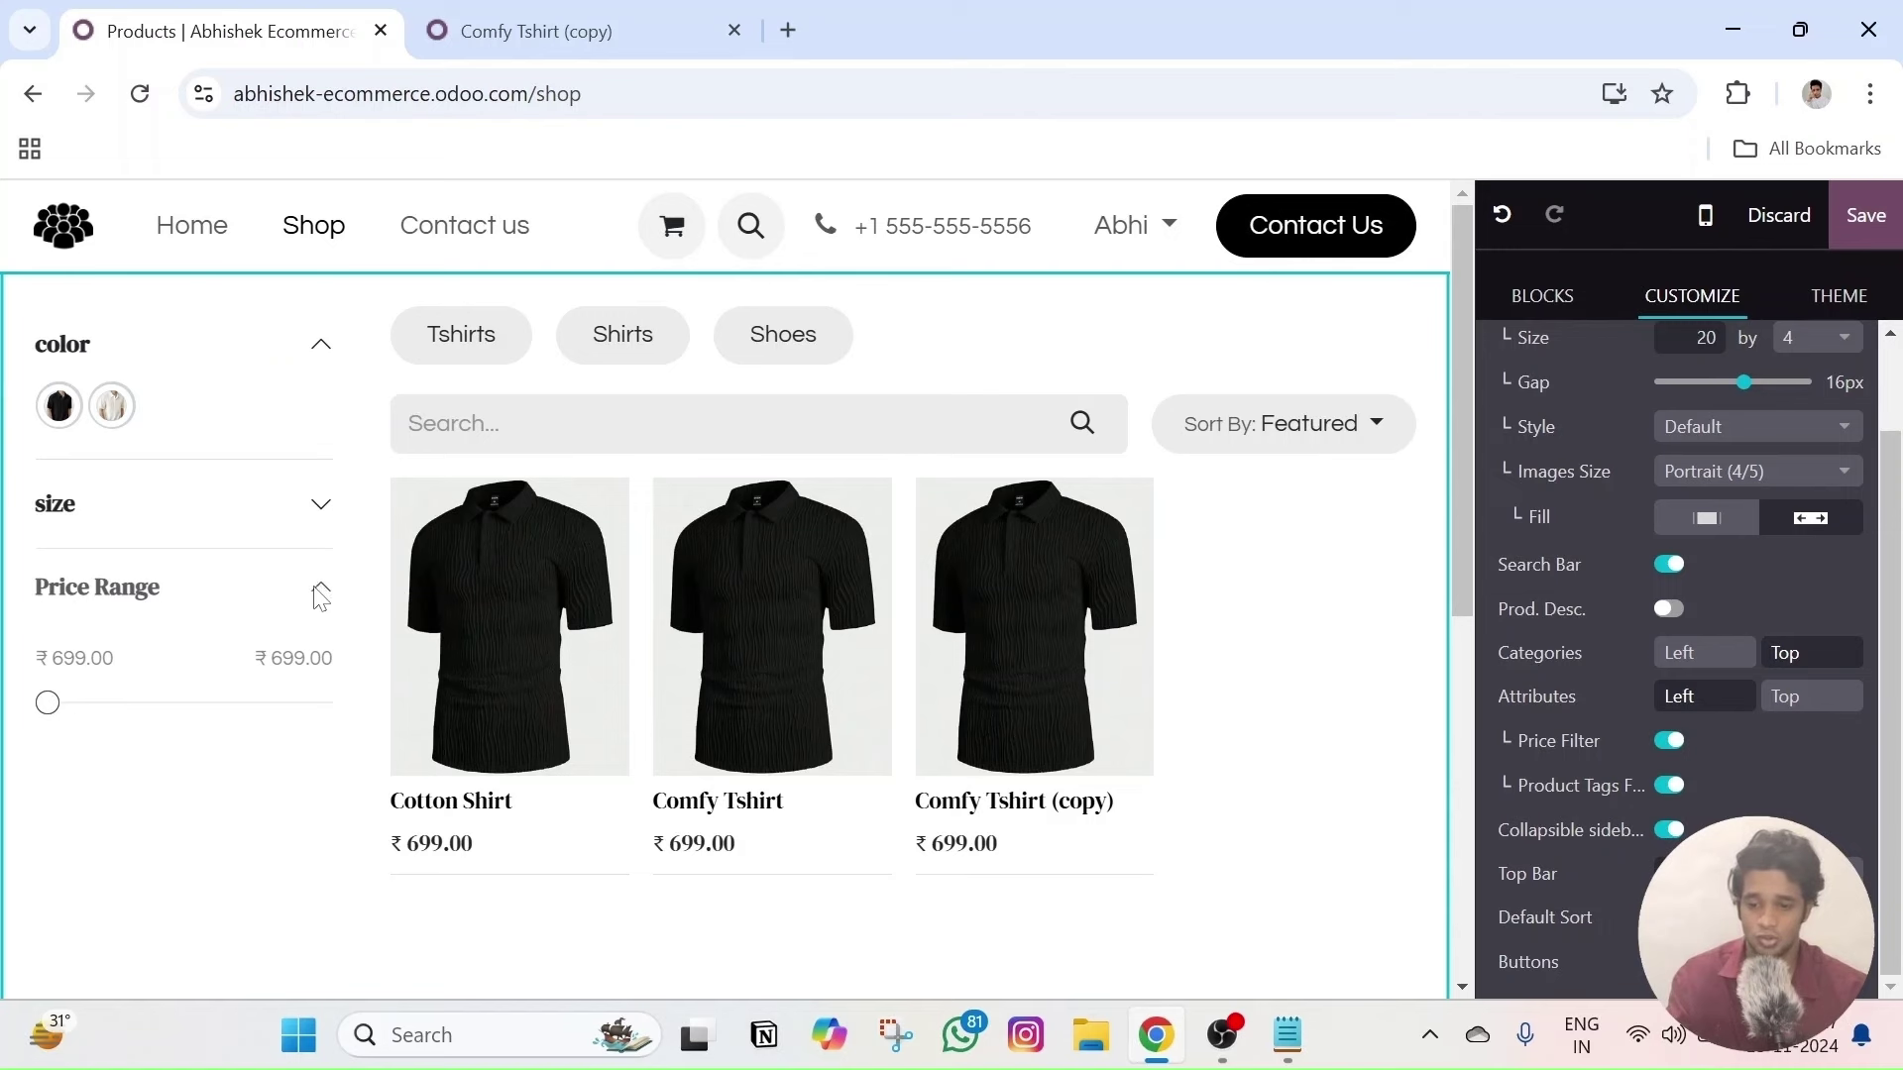
{"action": "left_click", "coordinate": [321, 342]}
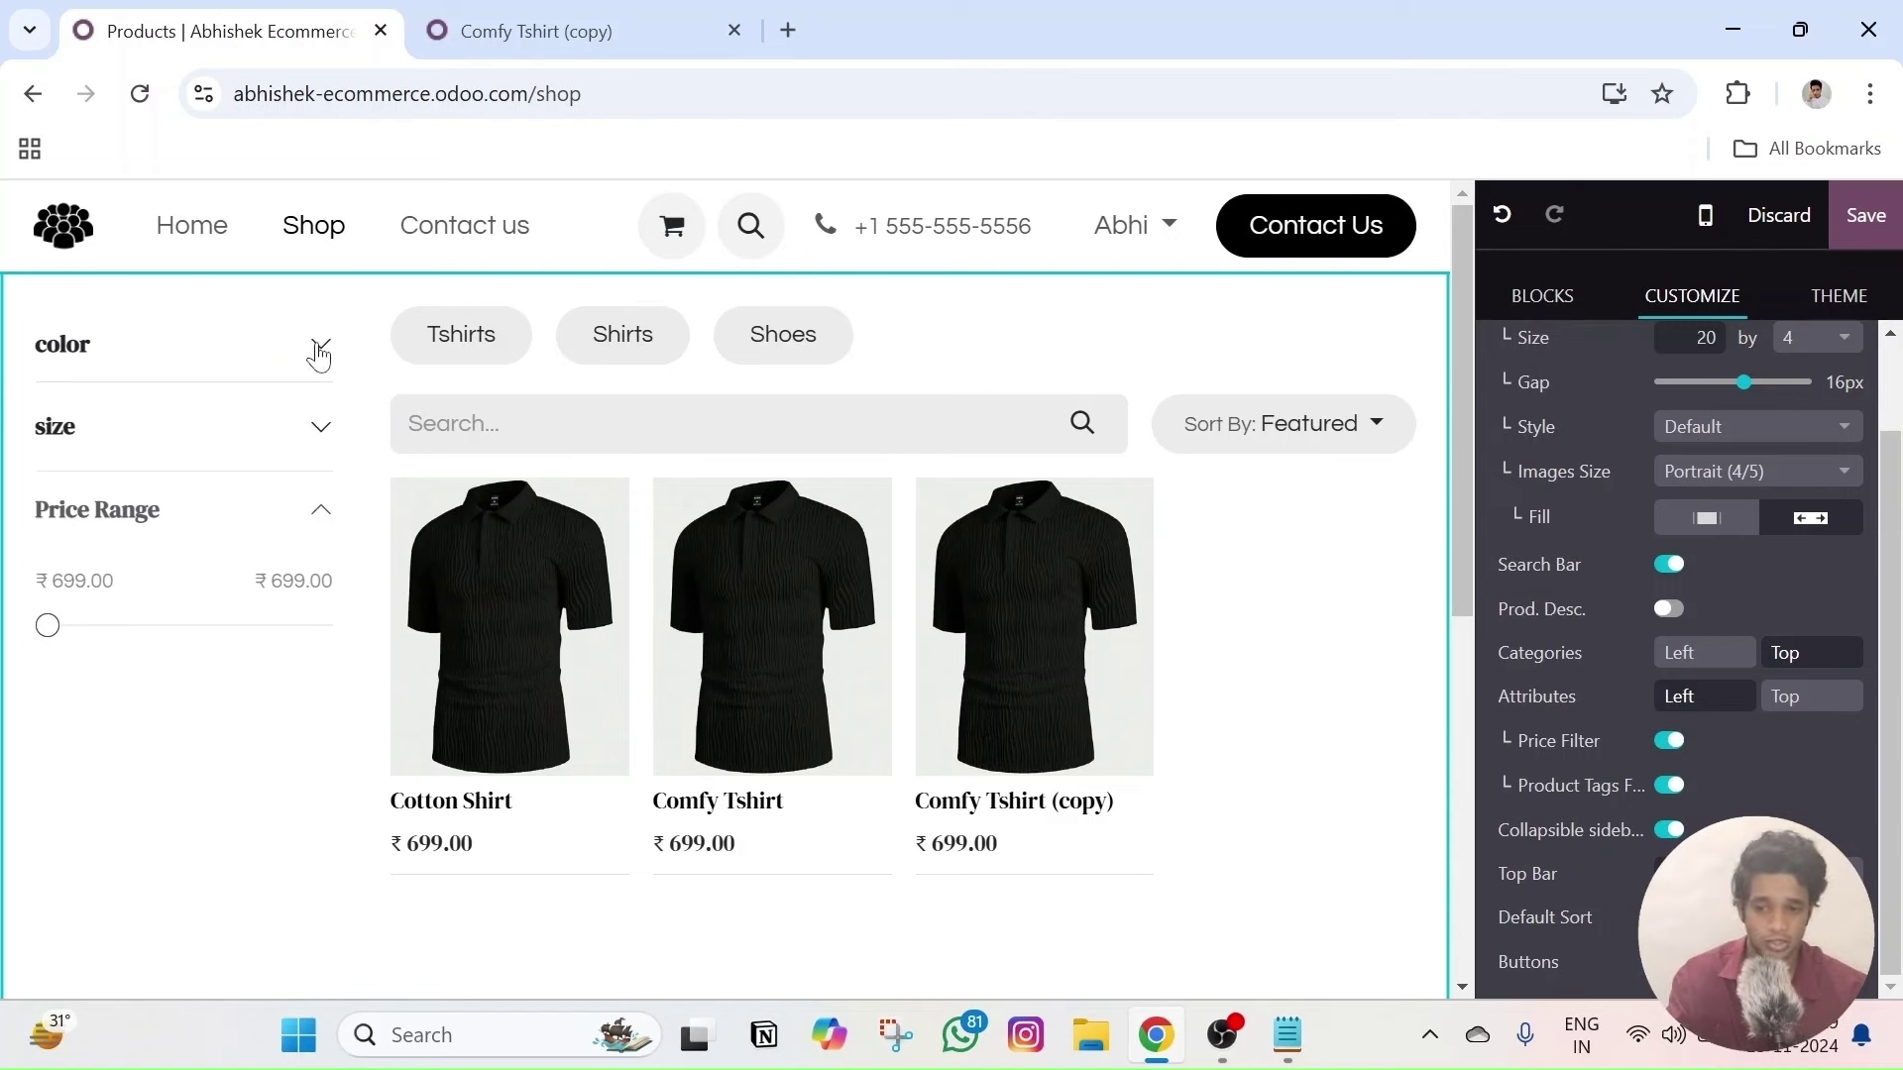
{"action": "left_click", "coordinate": [319, 347]}
{"action": "left_click", "coordinate": [315, 505]}
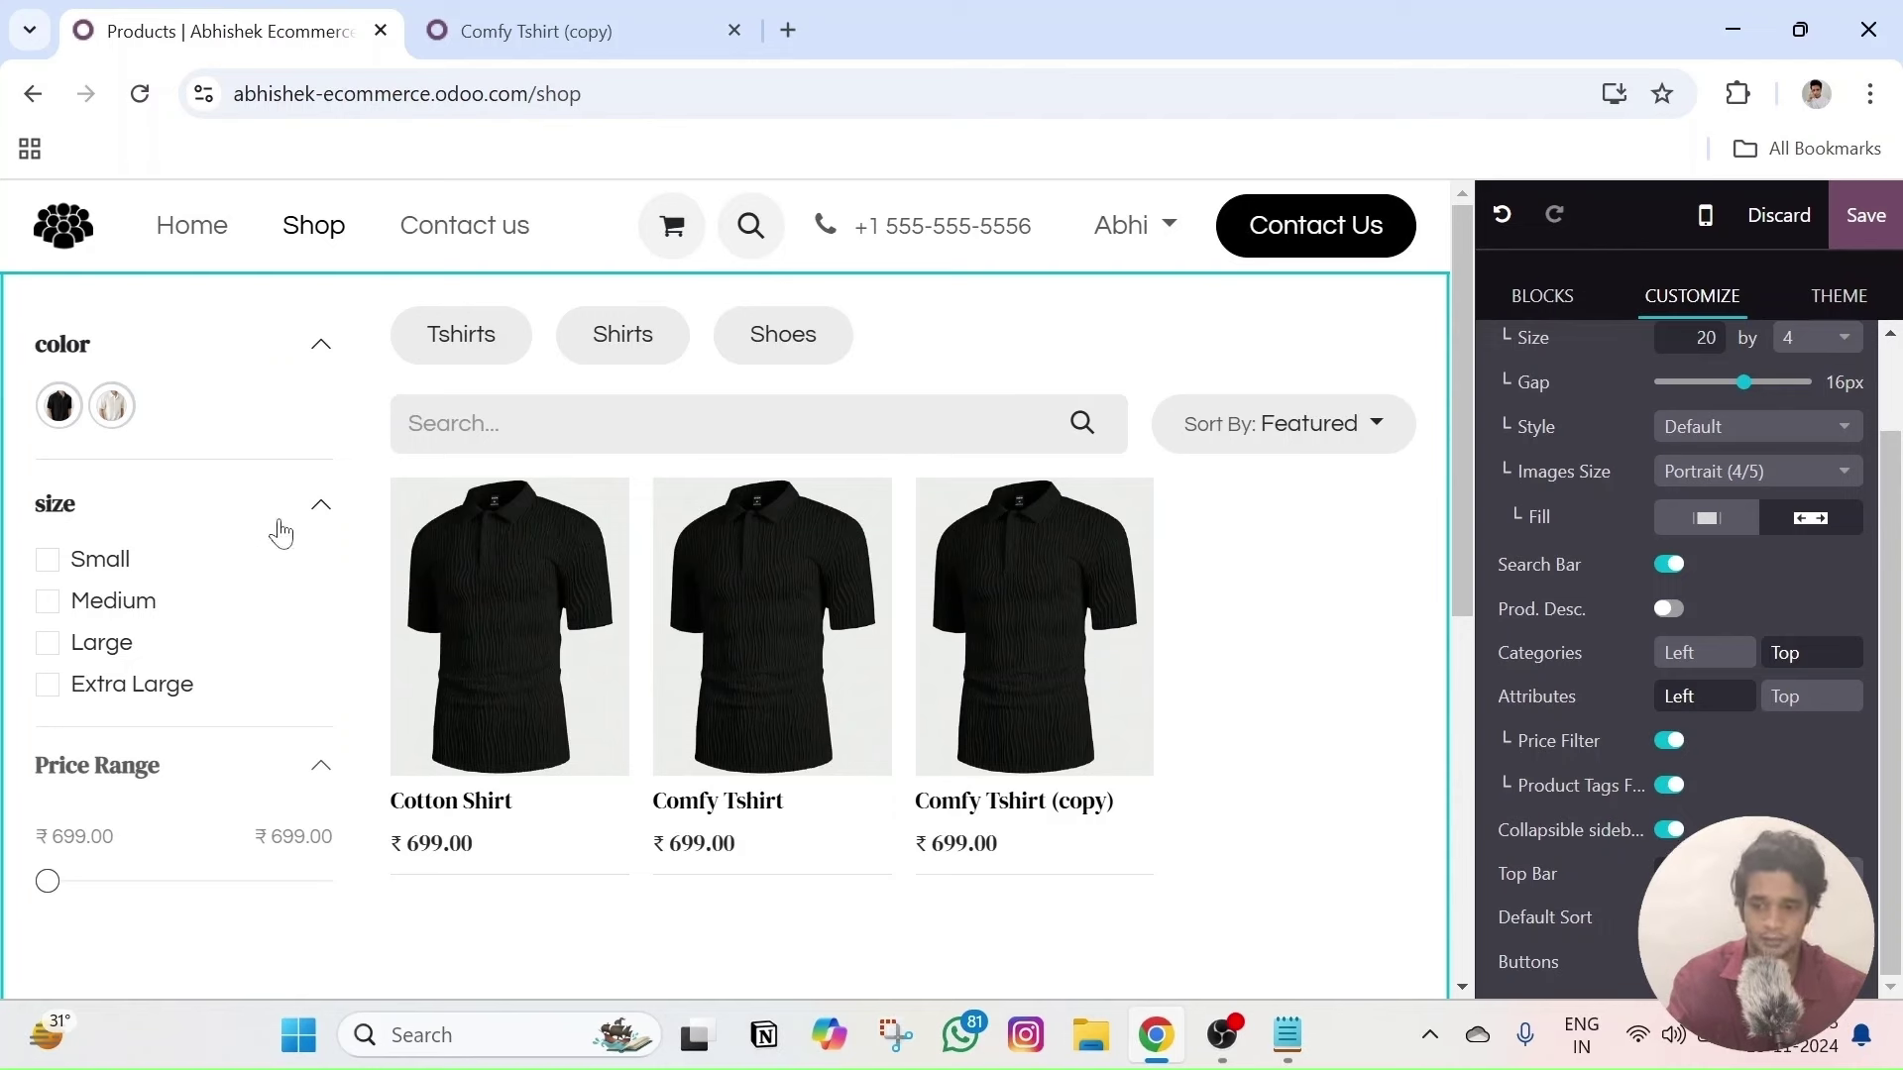
{"action": "left_click", "coordinate": [317, 507]}
{"action": "left_click", "coordinate": [319, 345]}
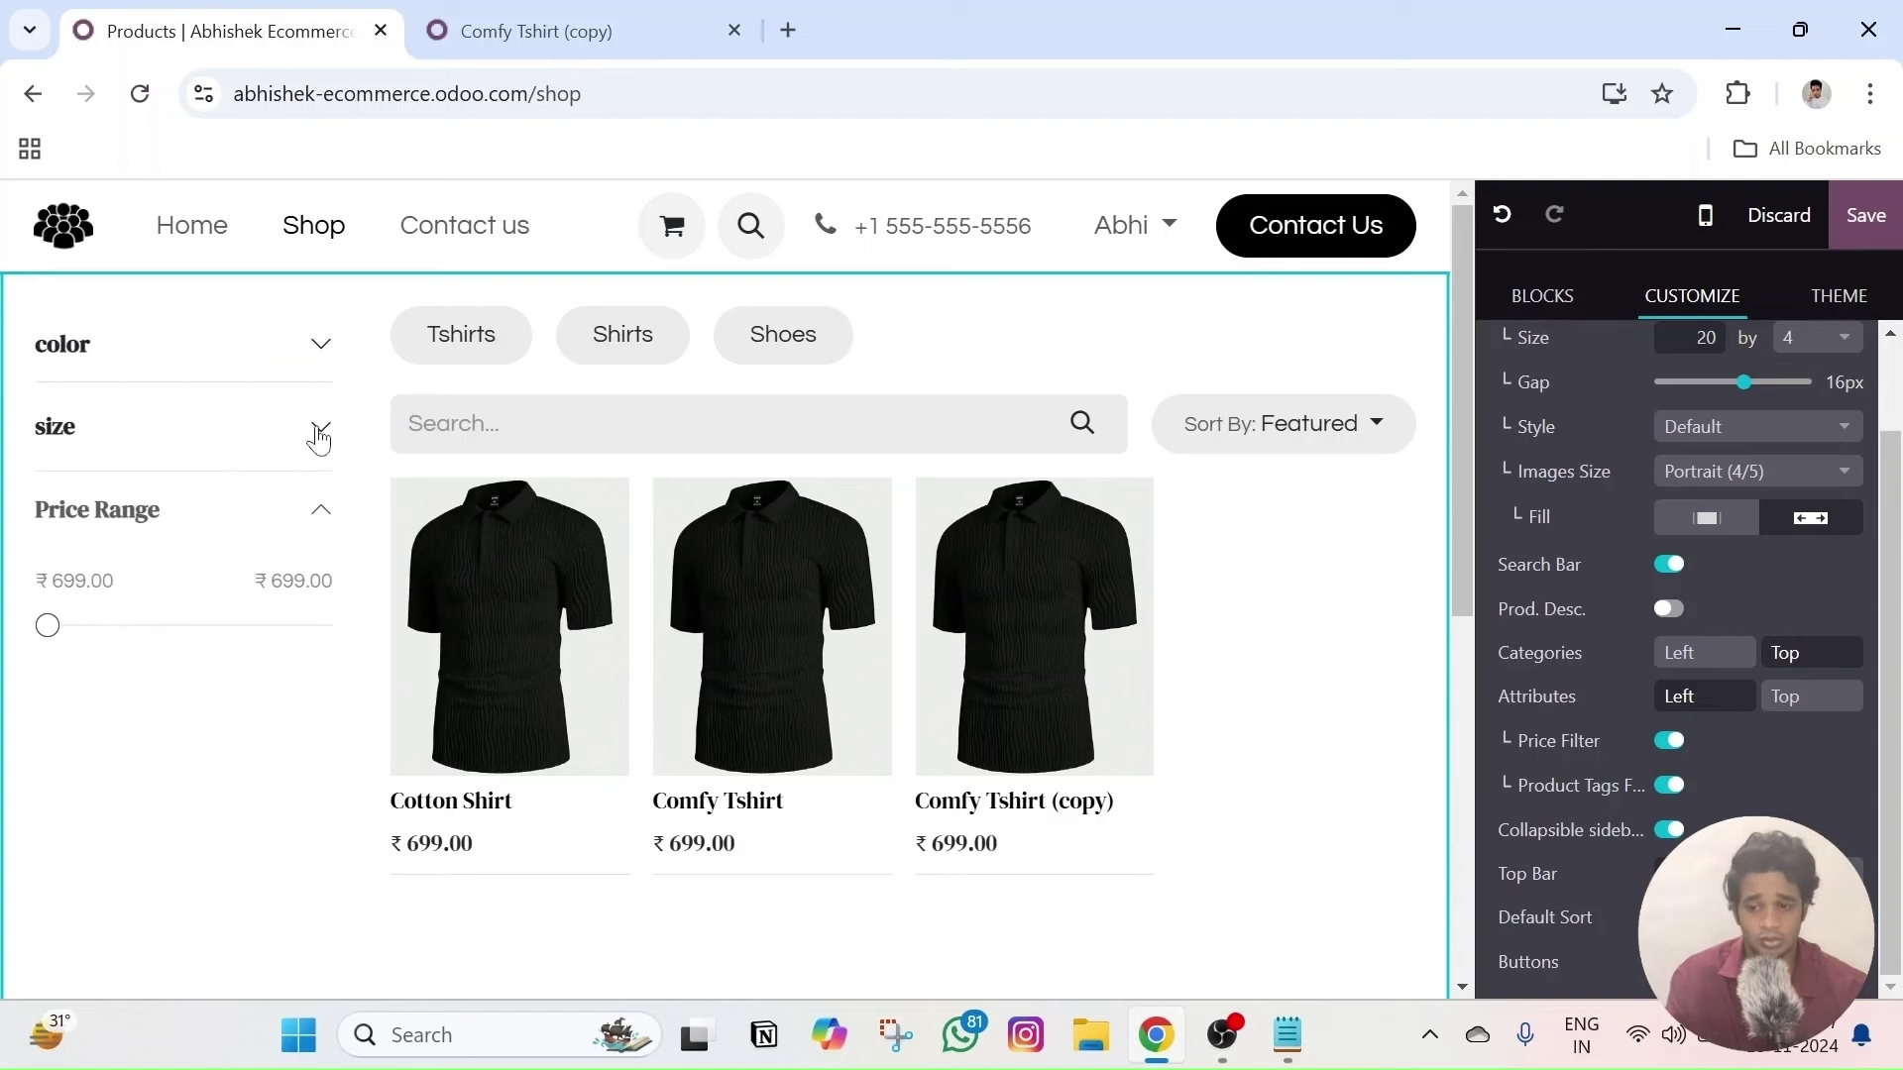
{"action": "left_click", "coordinate": [319, 433]}
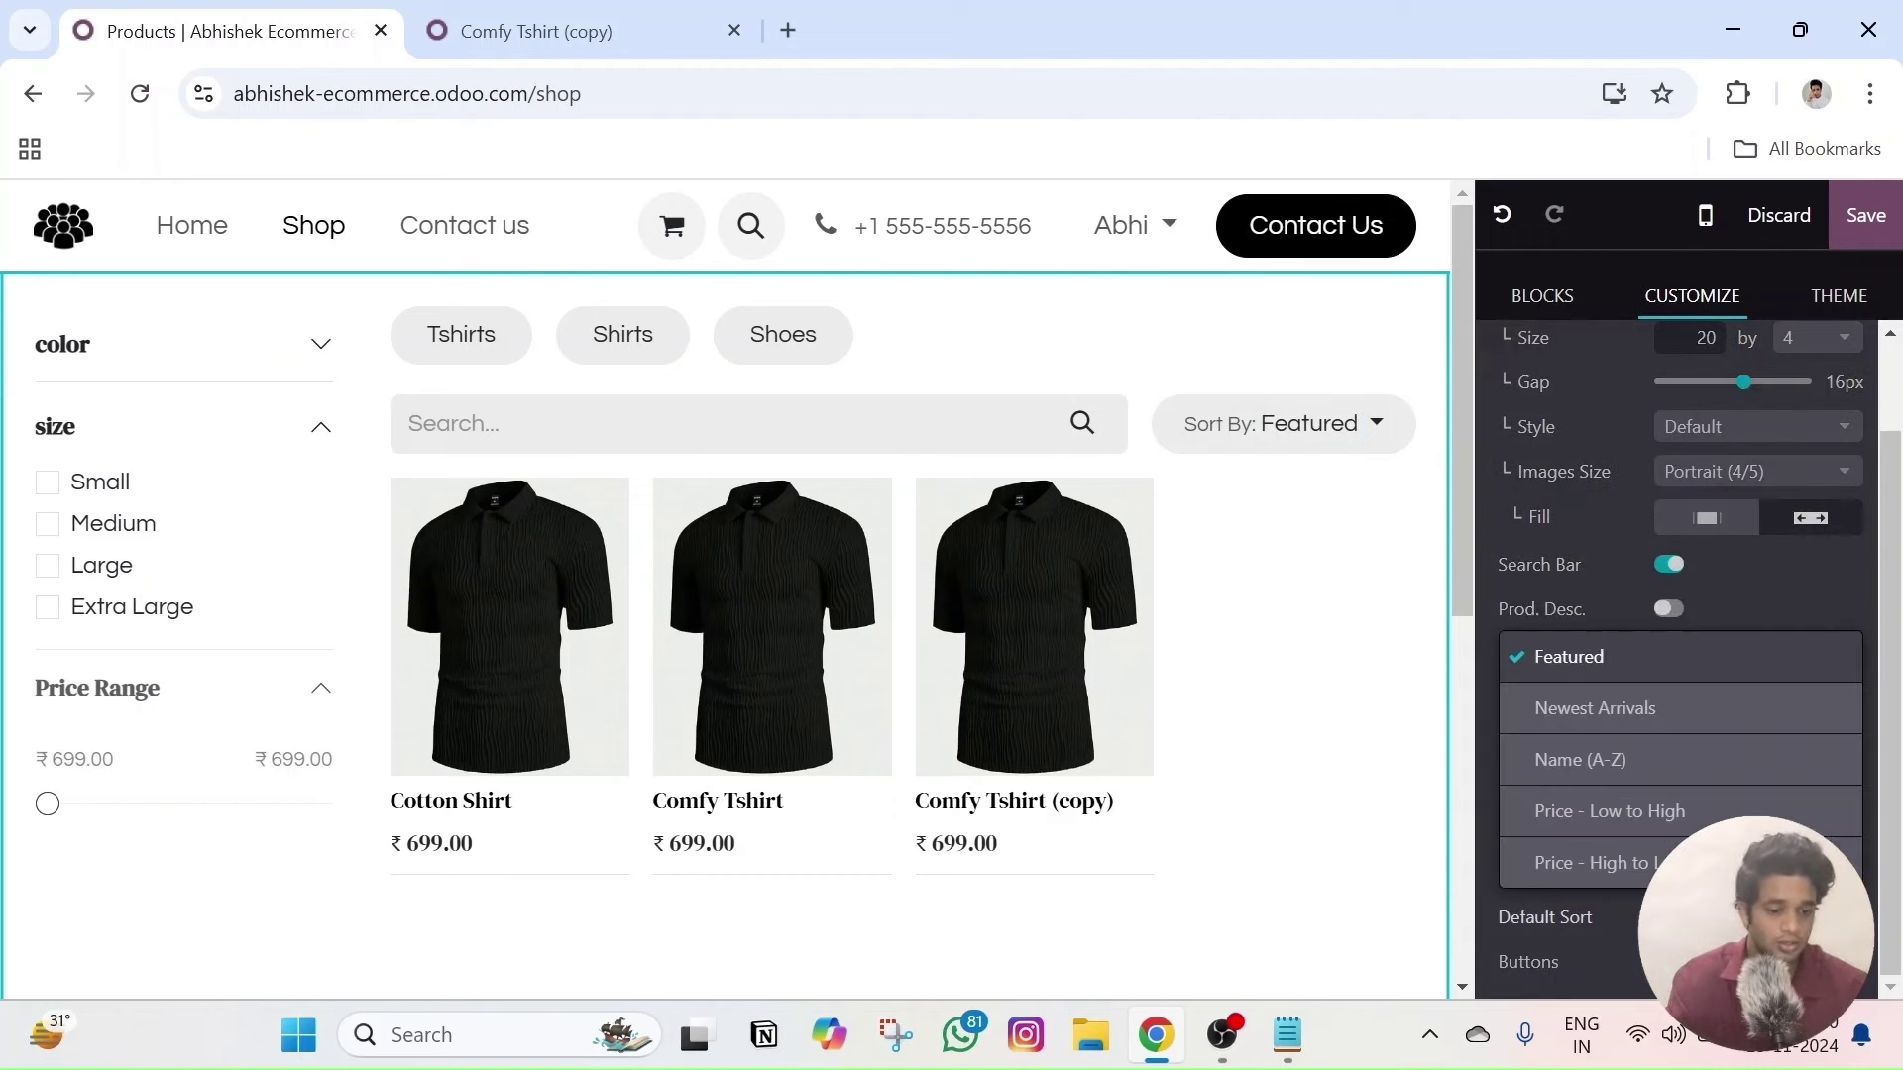
{"action": "left_click", "coordinate": [1373, 427]}
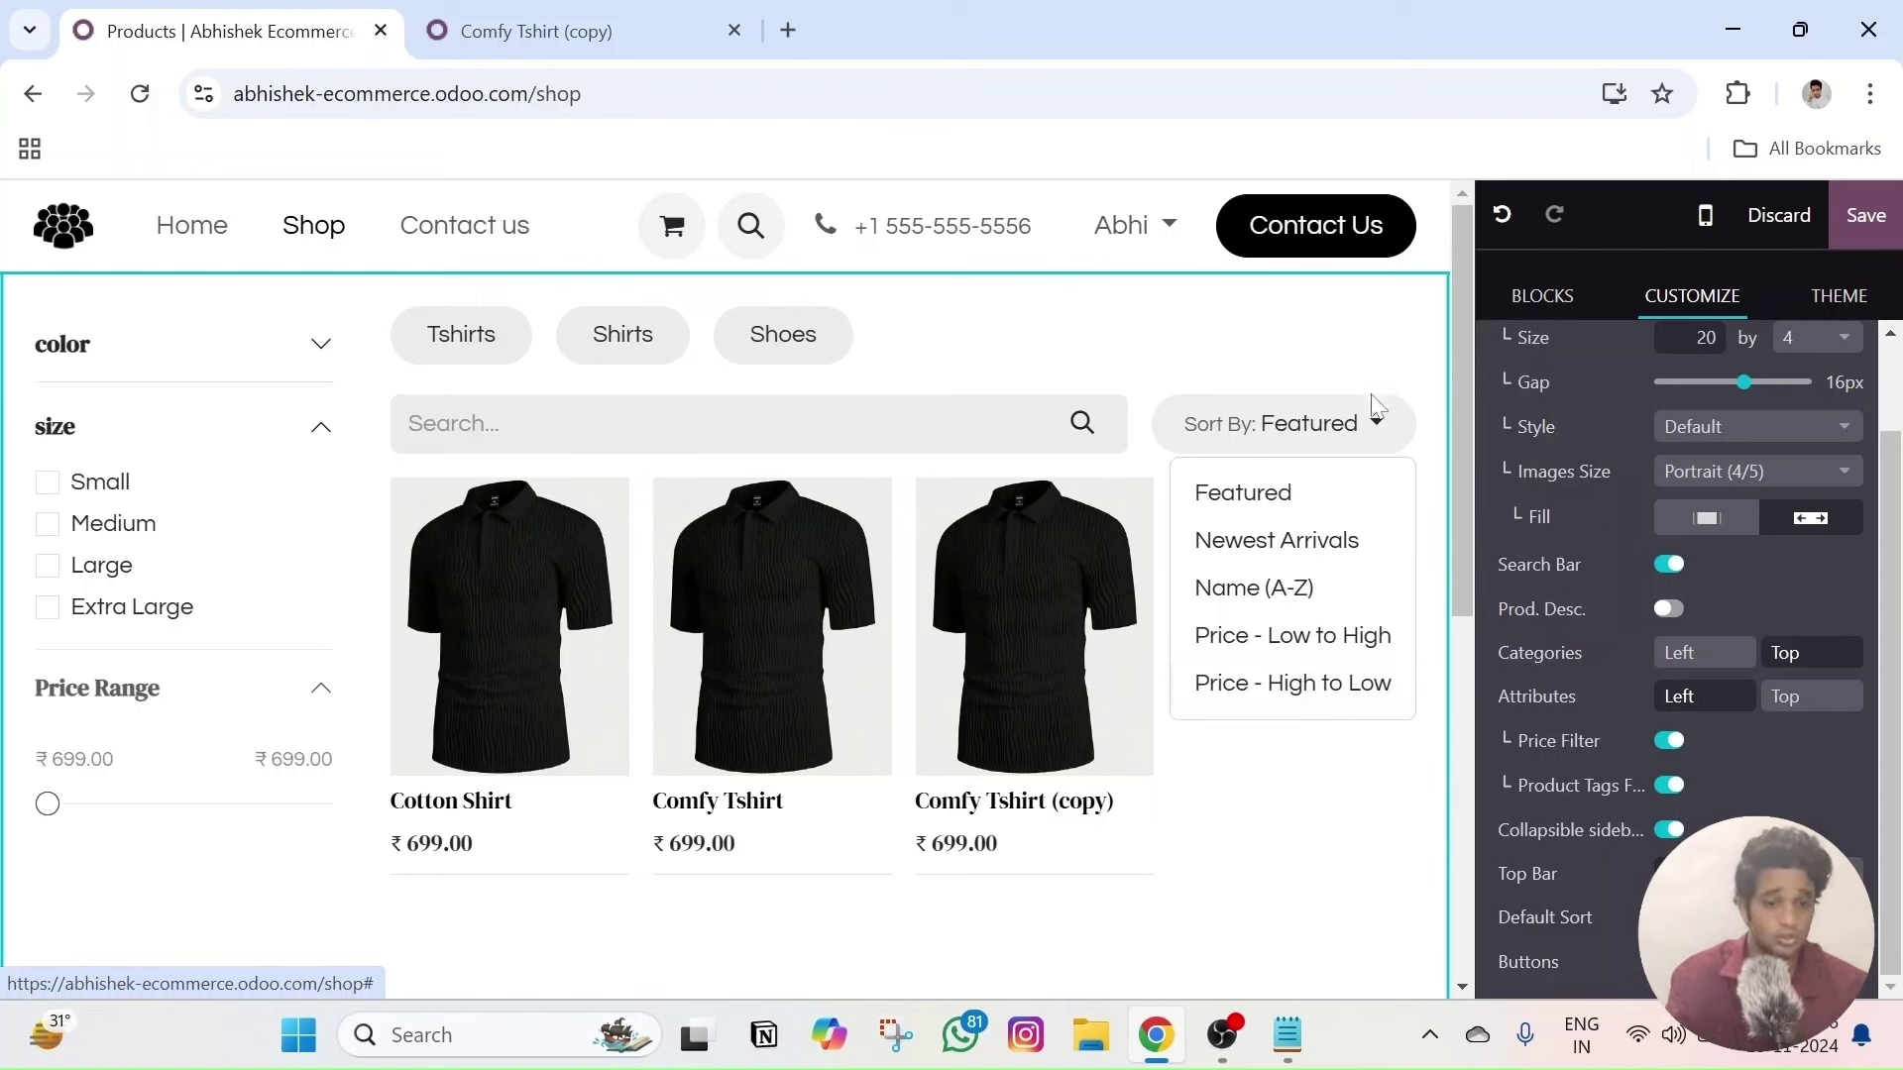
{"action": "left_click", "coordinate": [1325, 372]}
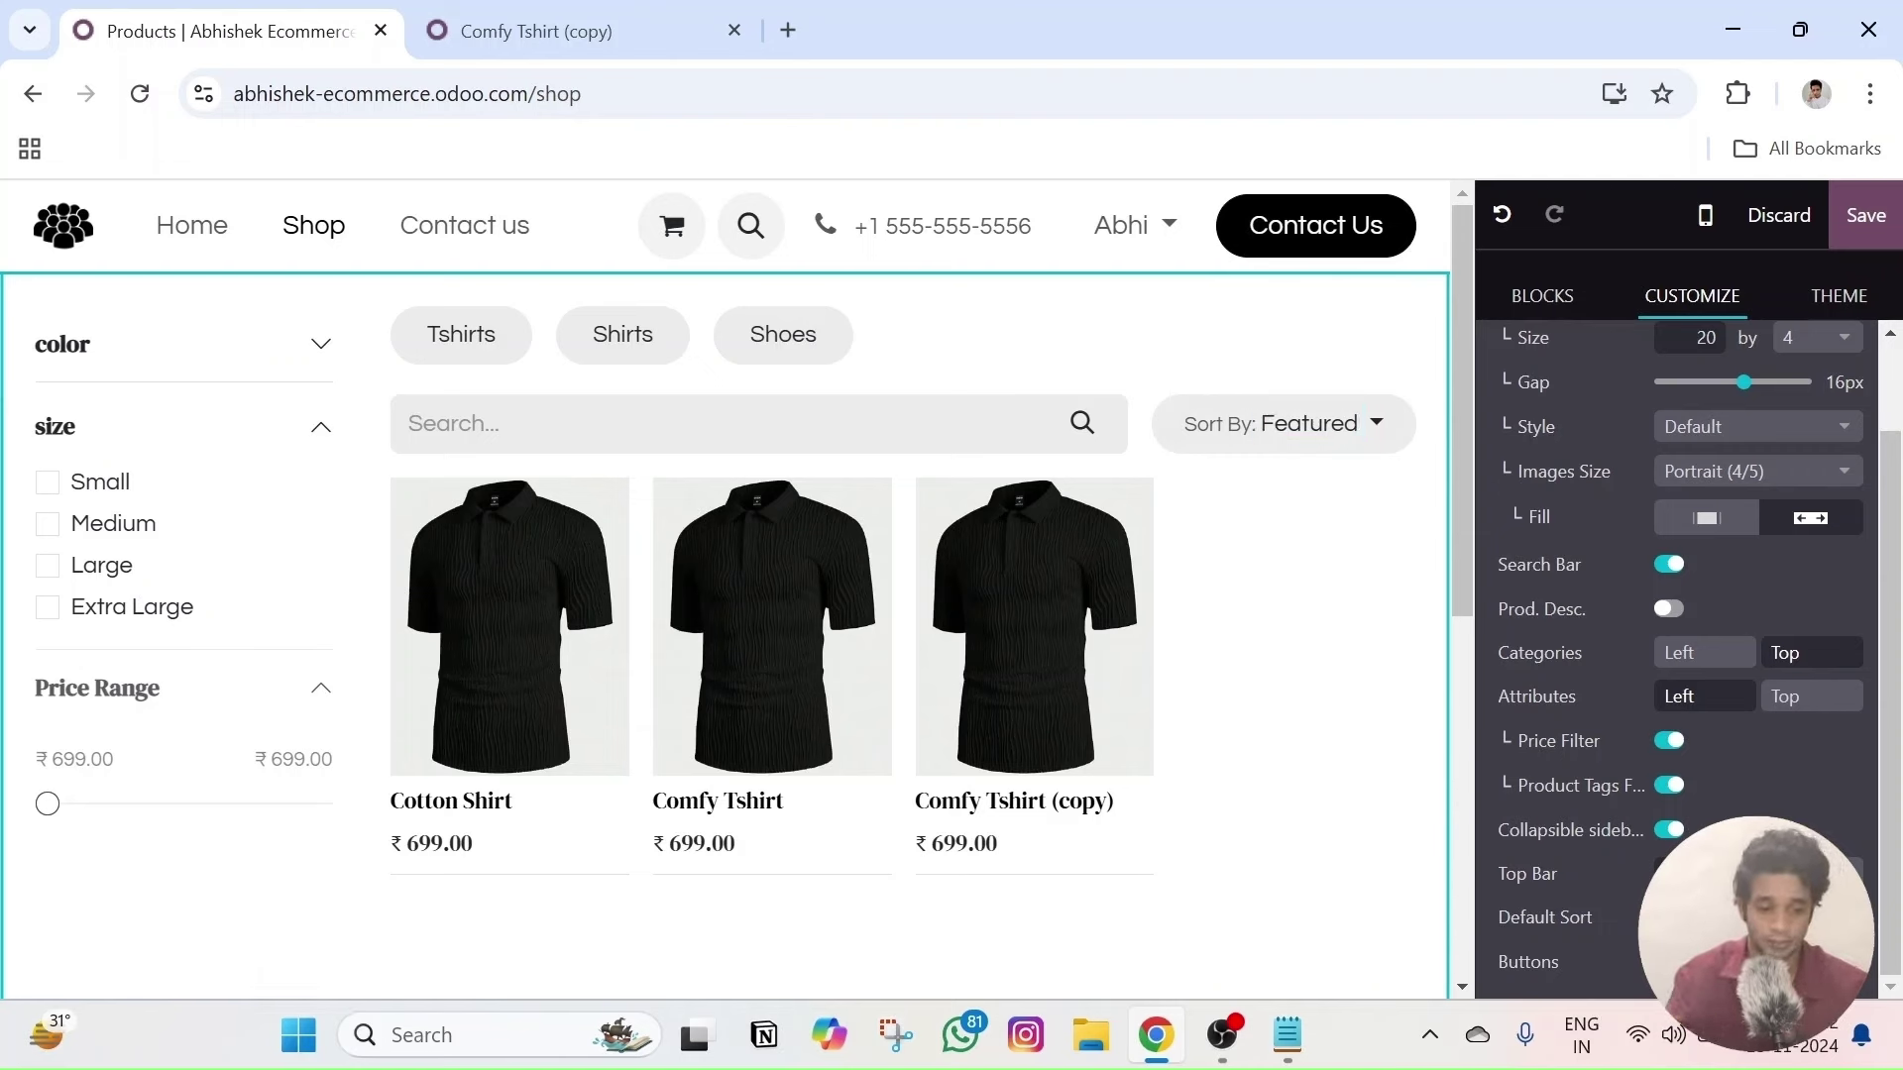
{"action": "left_click", "coordinate": [1755, 917]}
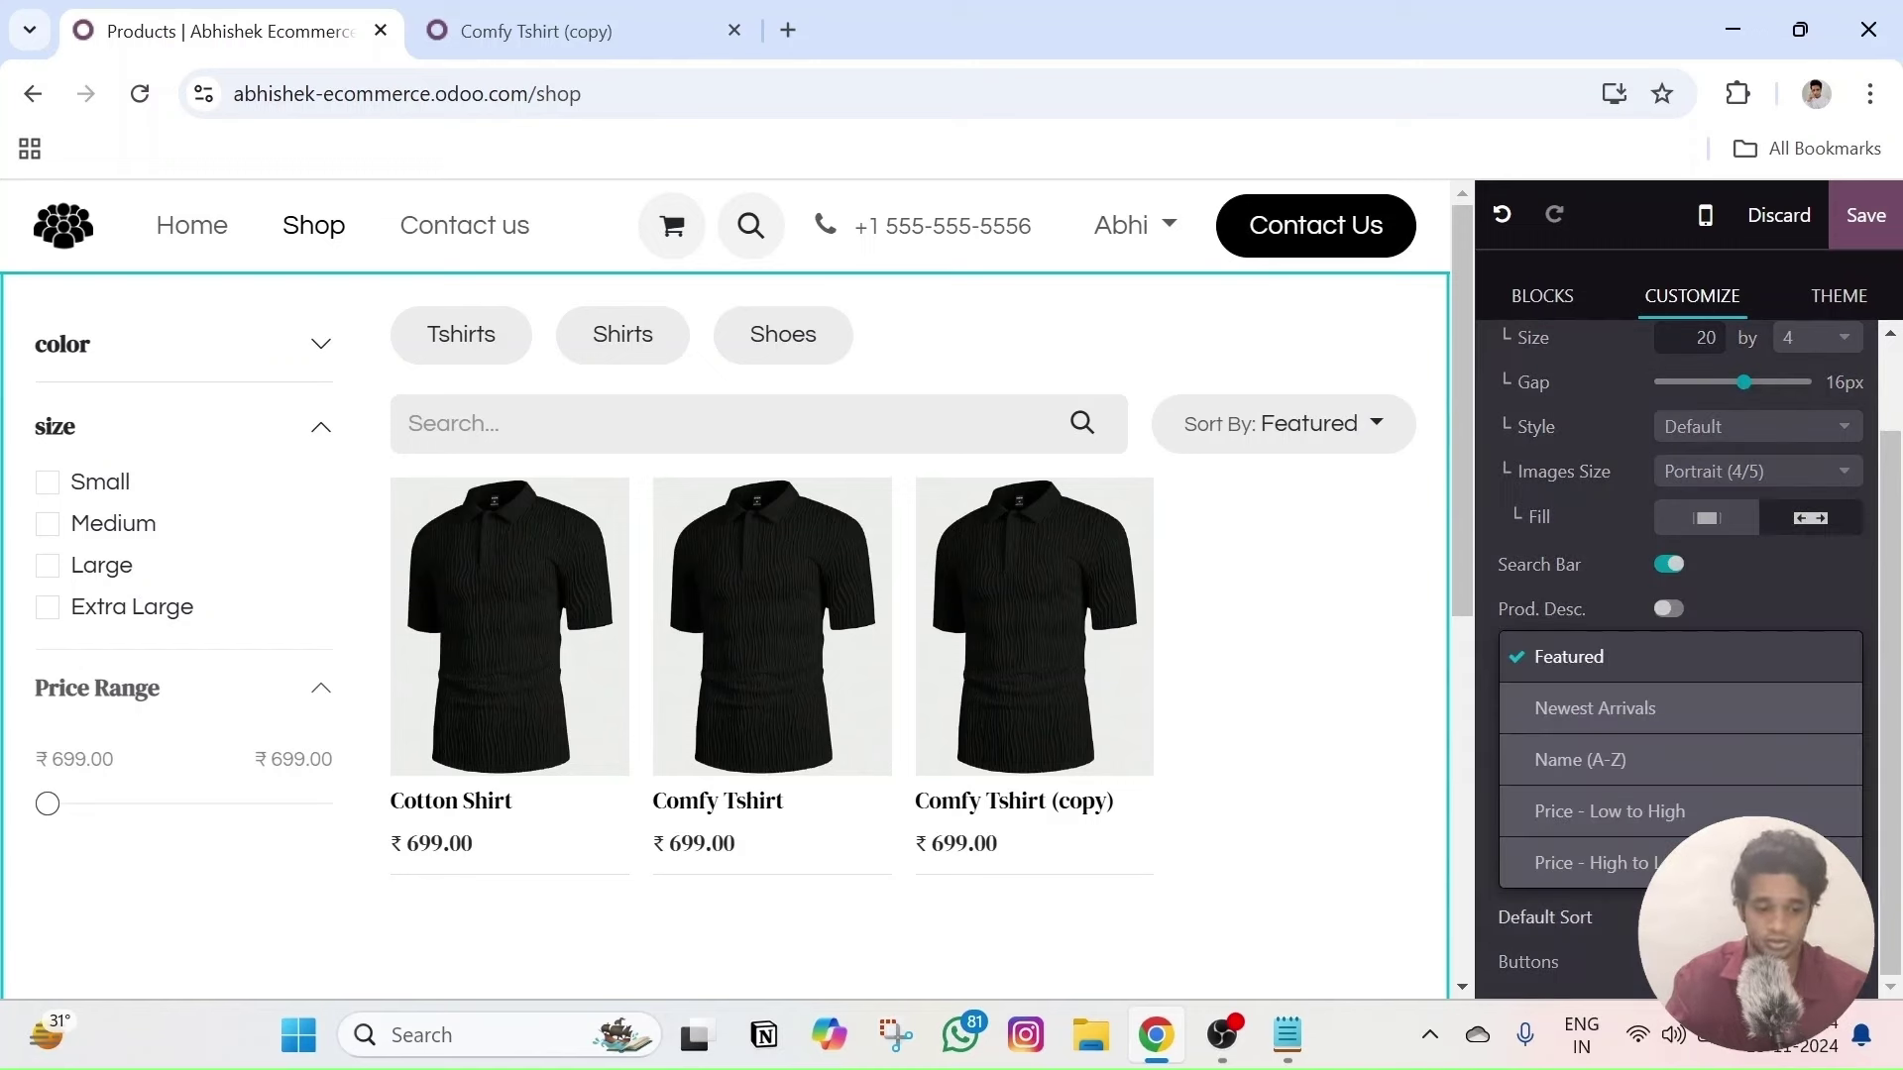
{"action": "left_click", "coordinate": [1661, 708]}
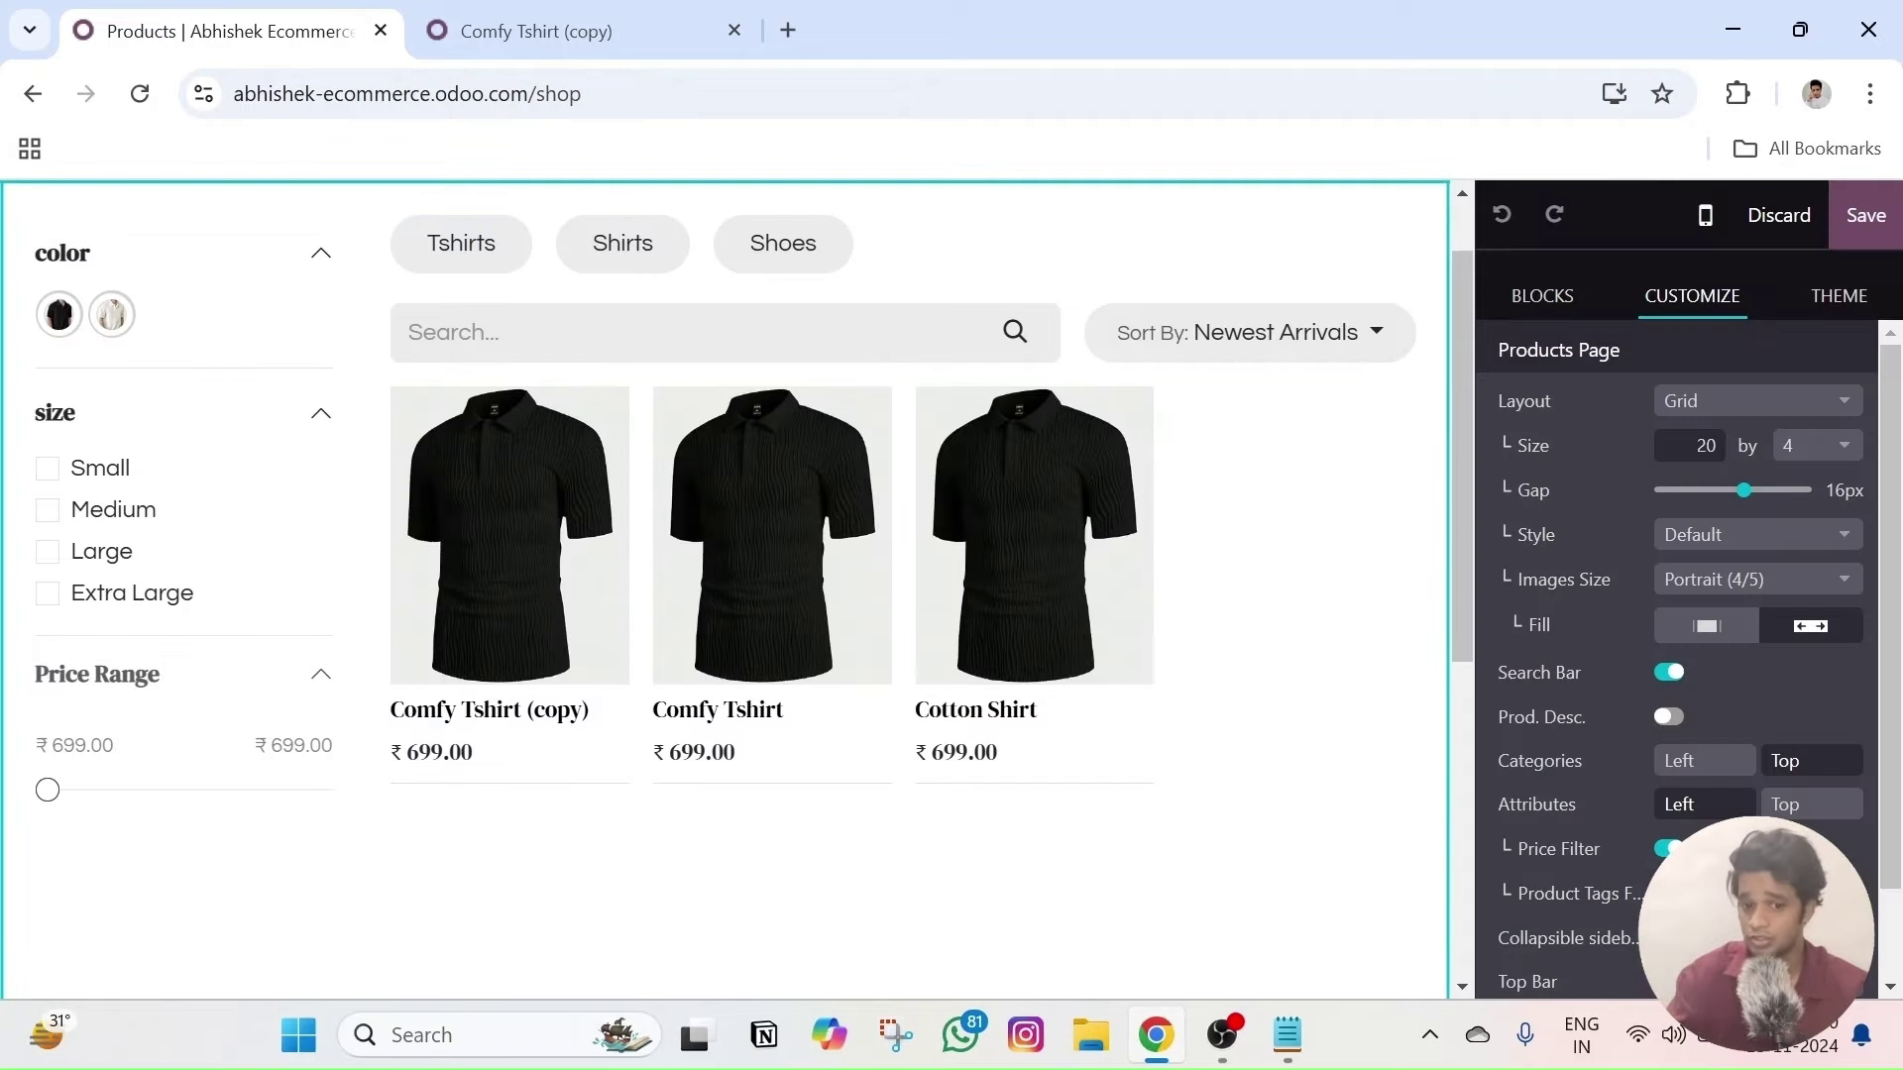
{"action": "left_click", "coordinate": [1276, 333]}
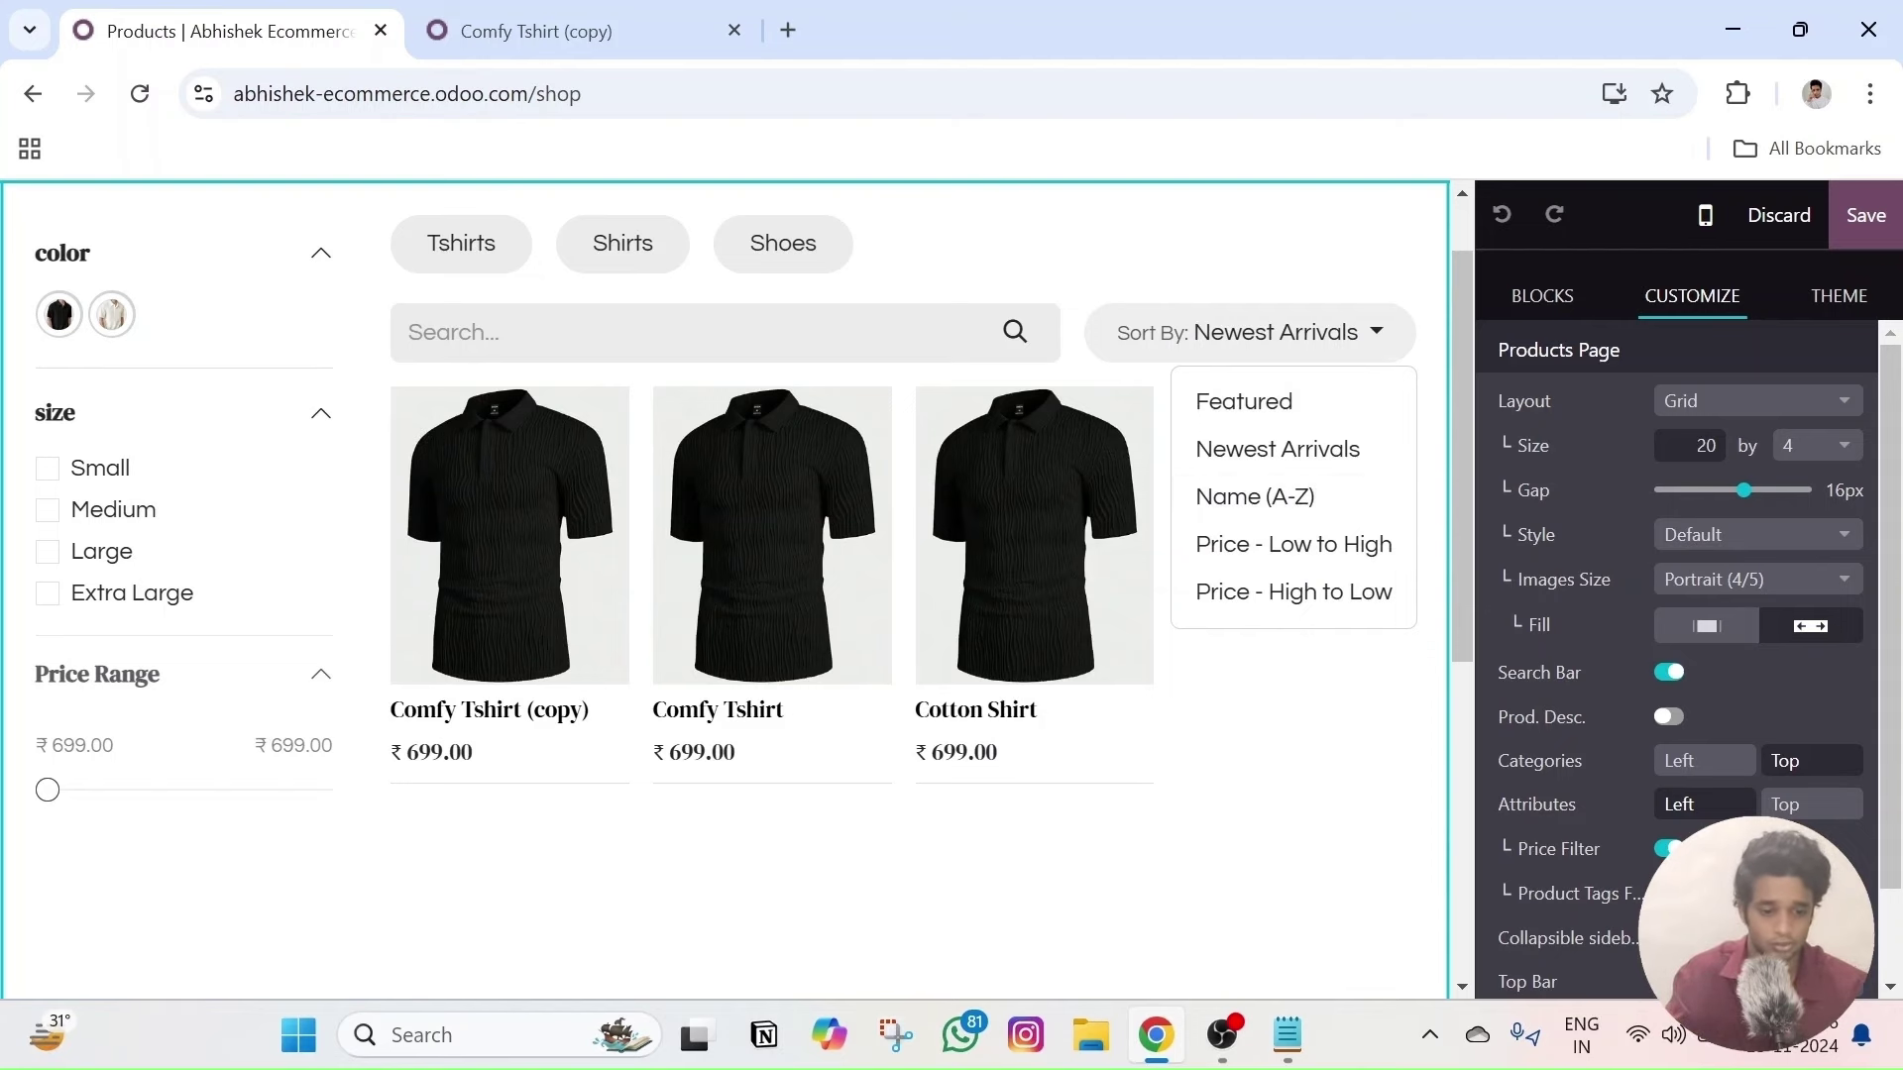
{"action": "scroll", "coordinate": [1685, 694], "scroll_direction": "down", "scroll_amount": 2}
{"action": "left_click", "coordinate": [1744, 907]}
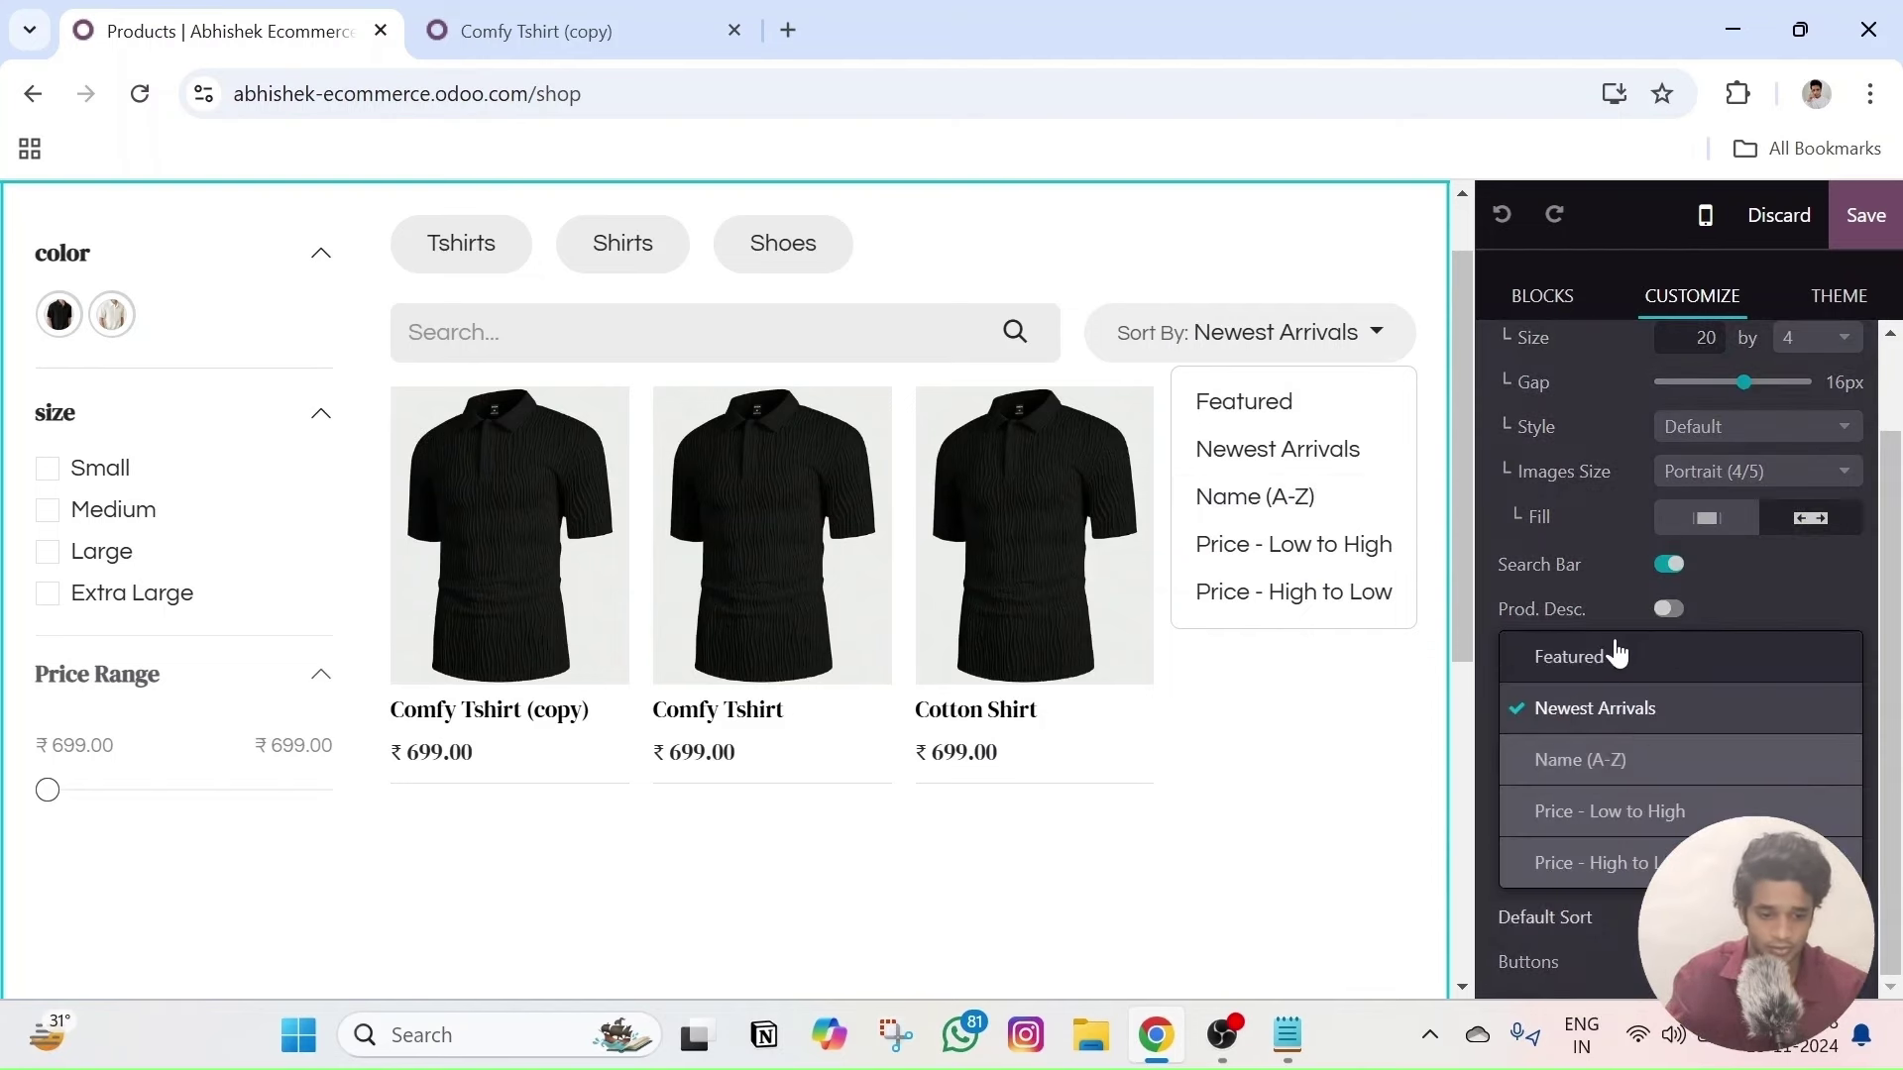
{"action": "left_click", "coordinate": [1614, 649]}
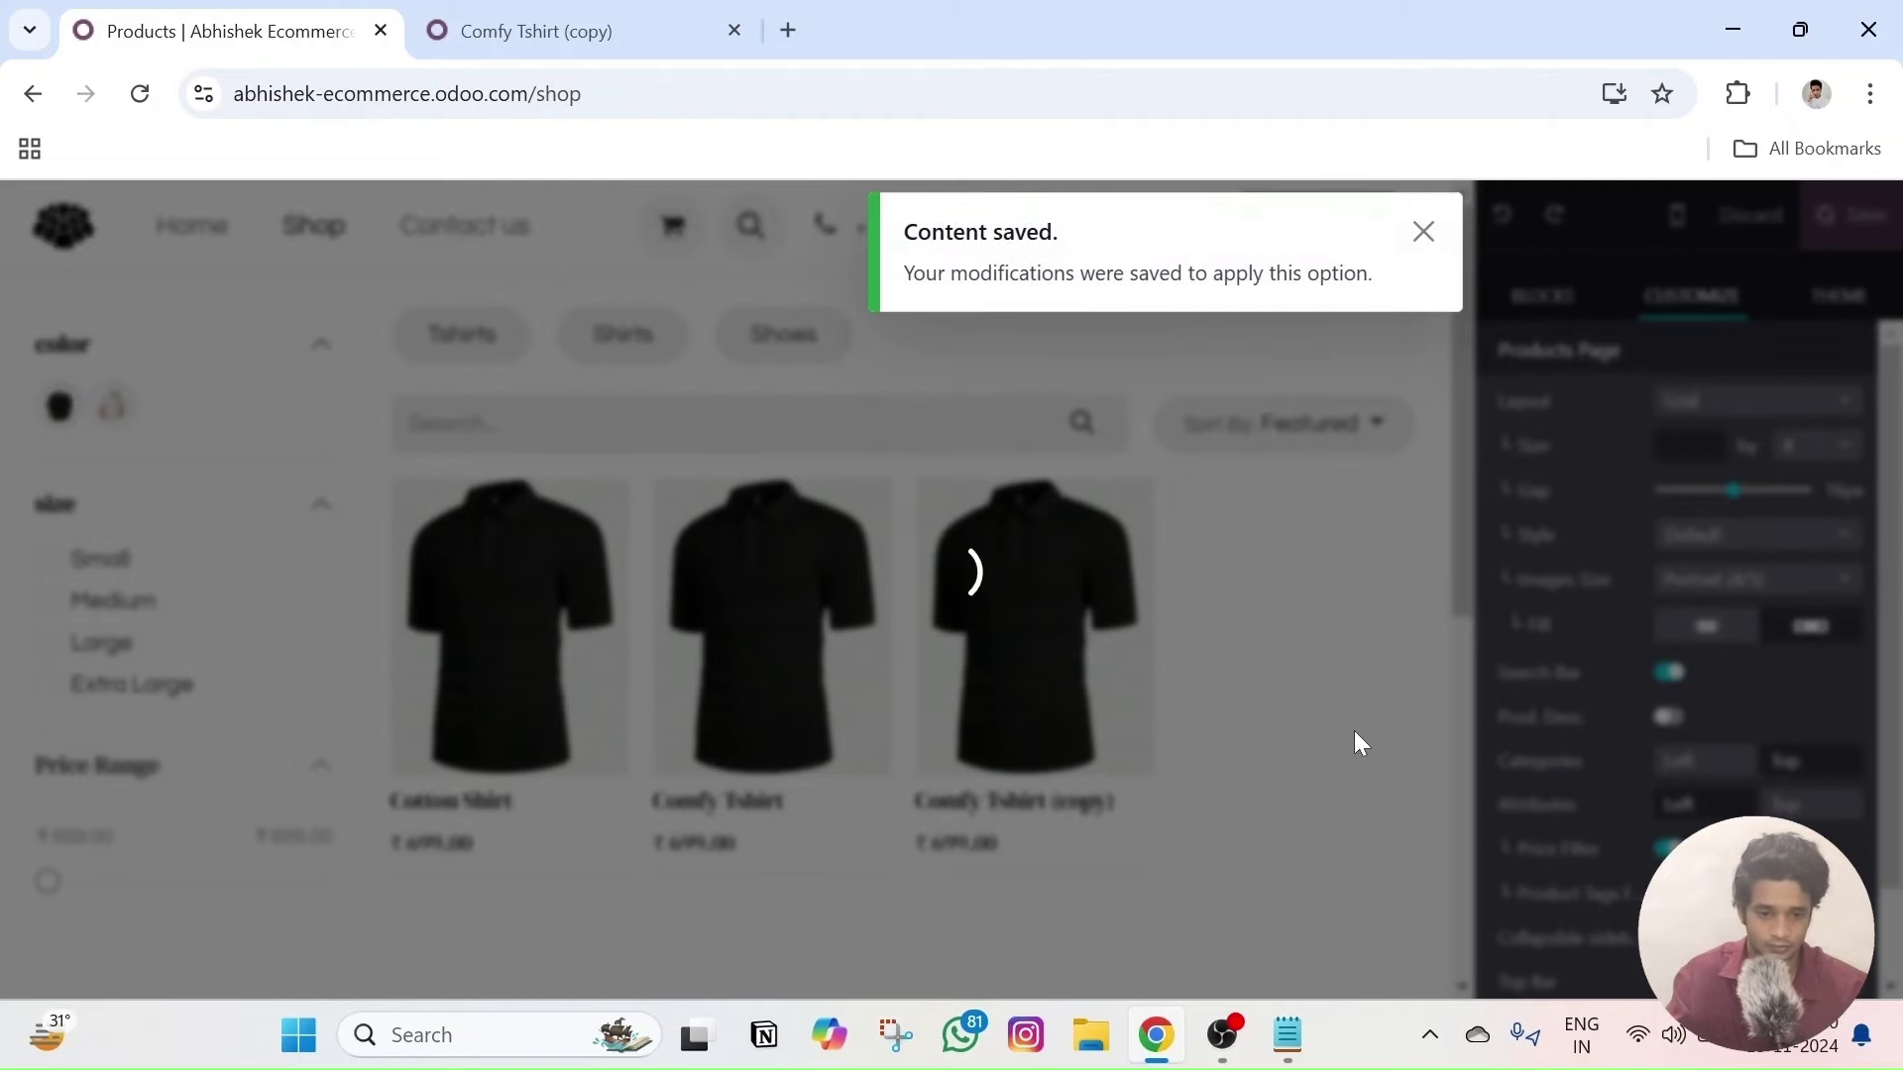
{"action": "scroll", "coordinate": [1354, 743], "scroll_direction": "down", "scroll_amount": 3}
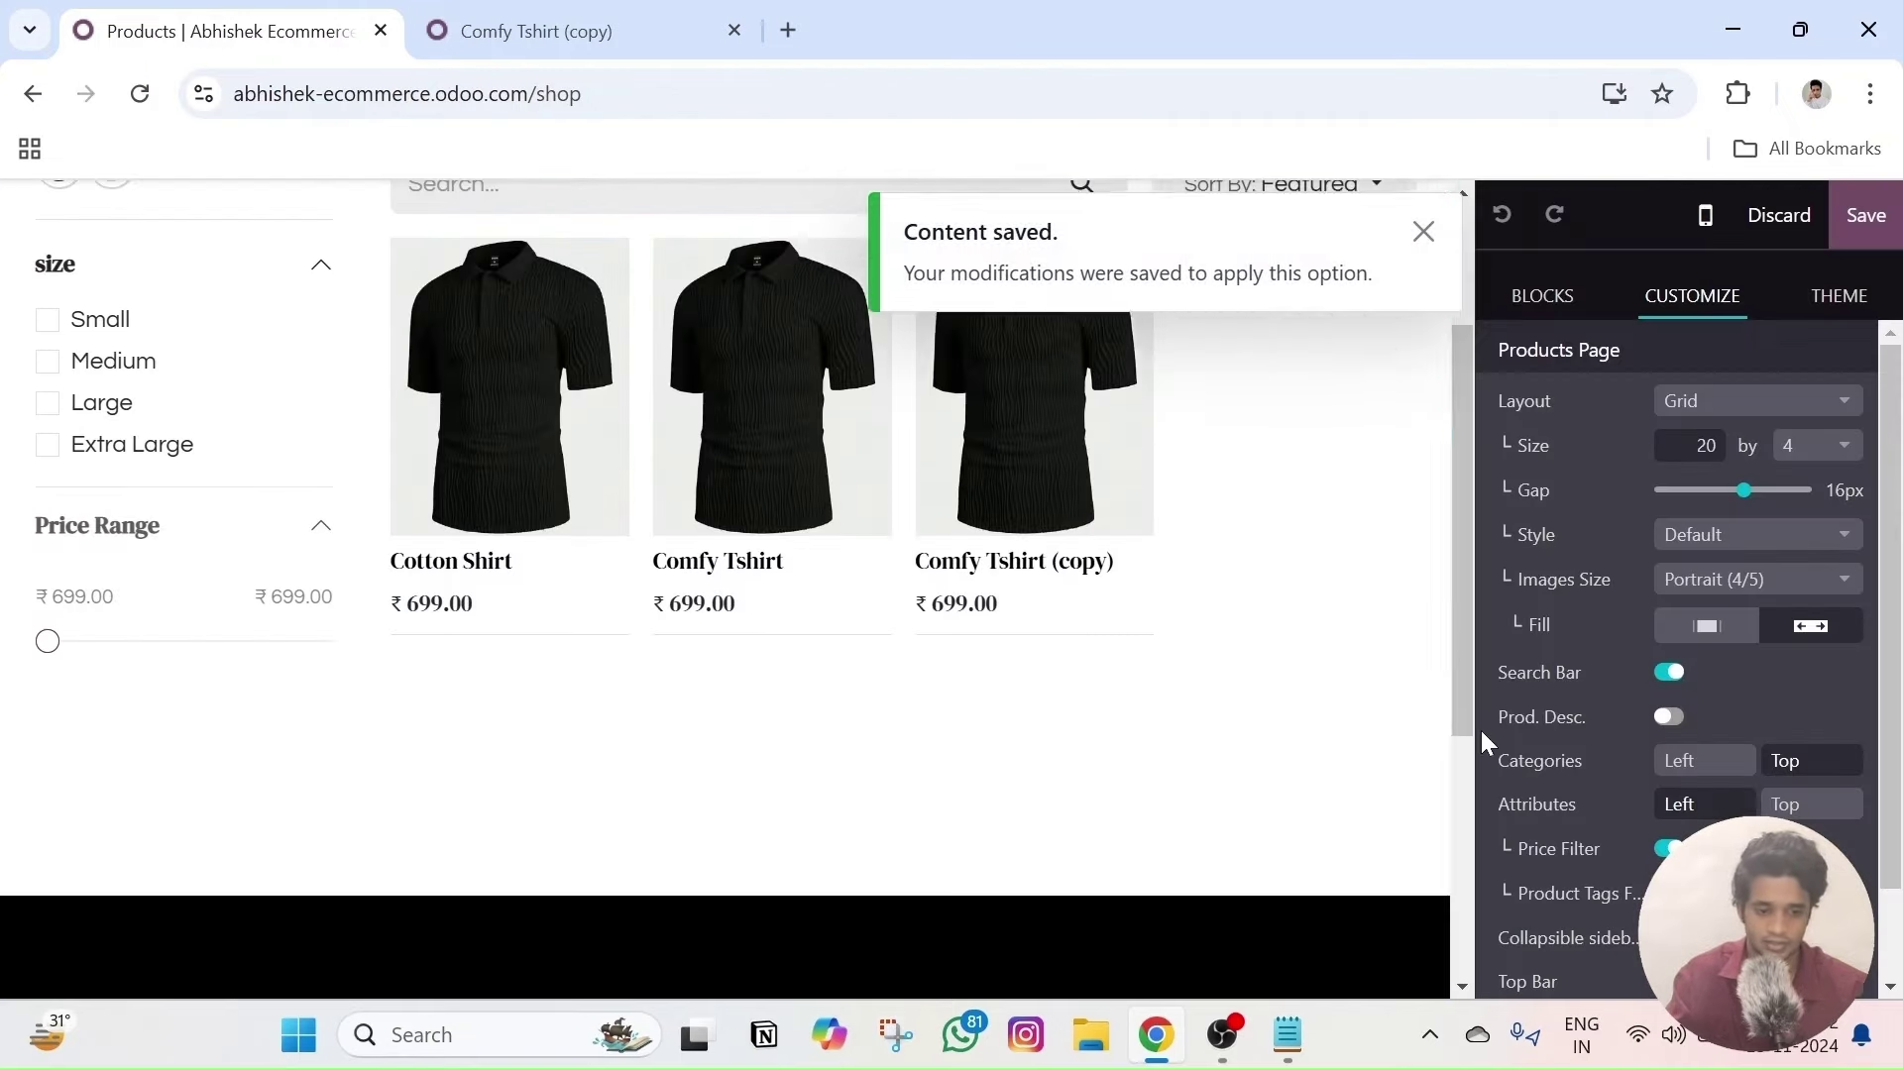
{"action": "scroll", "coordinate": [1596, 763], "scroll_direction": "down", "scroll_amount": 1}
{"action": "scroll", "coordinate": [1265, 769], "scroll_direction": "up", "scroll_amount": 3}
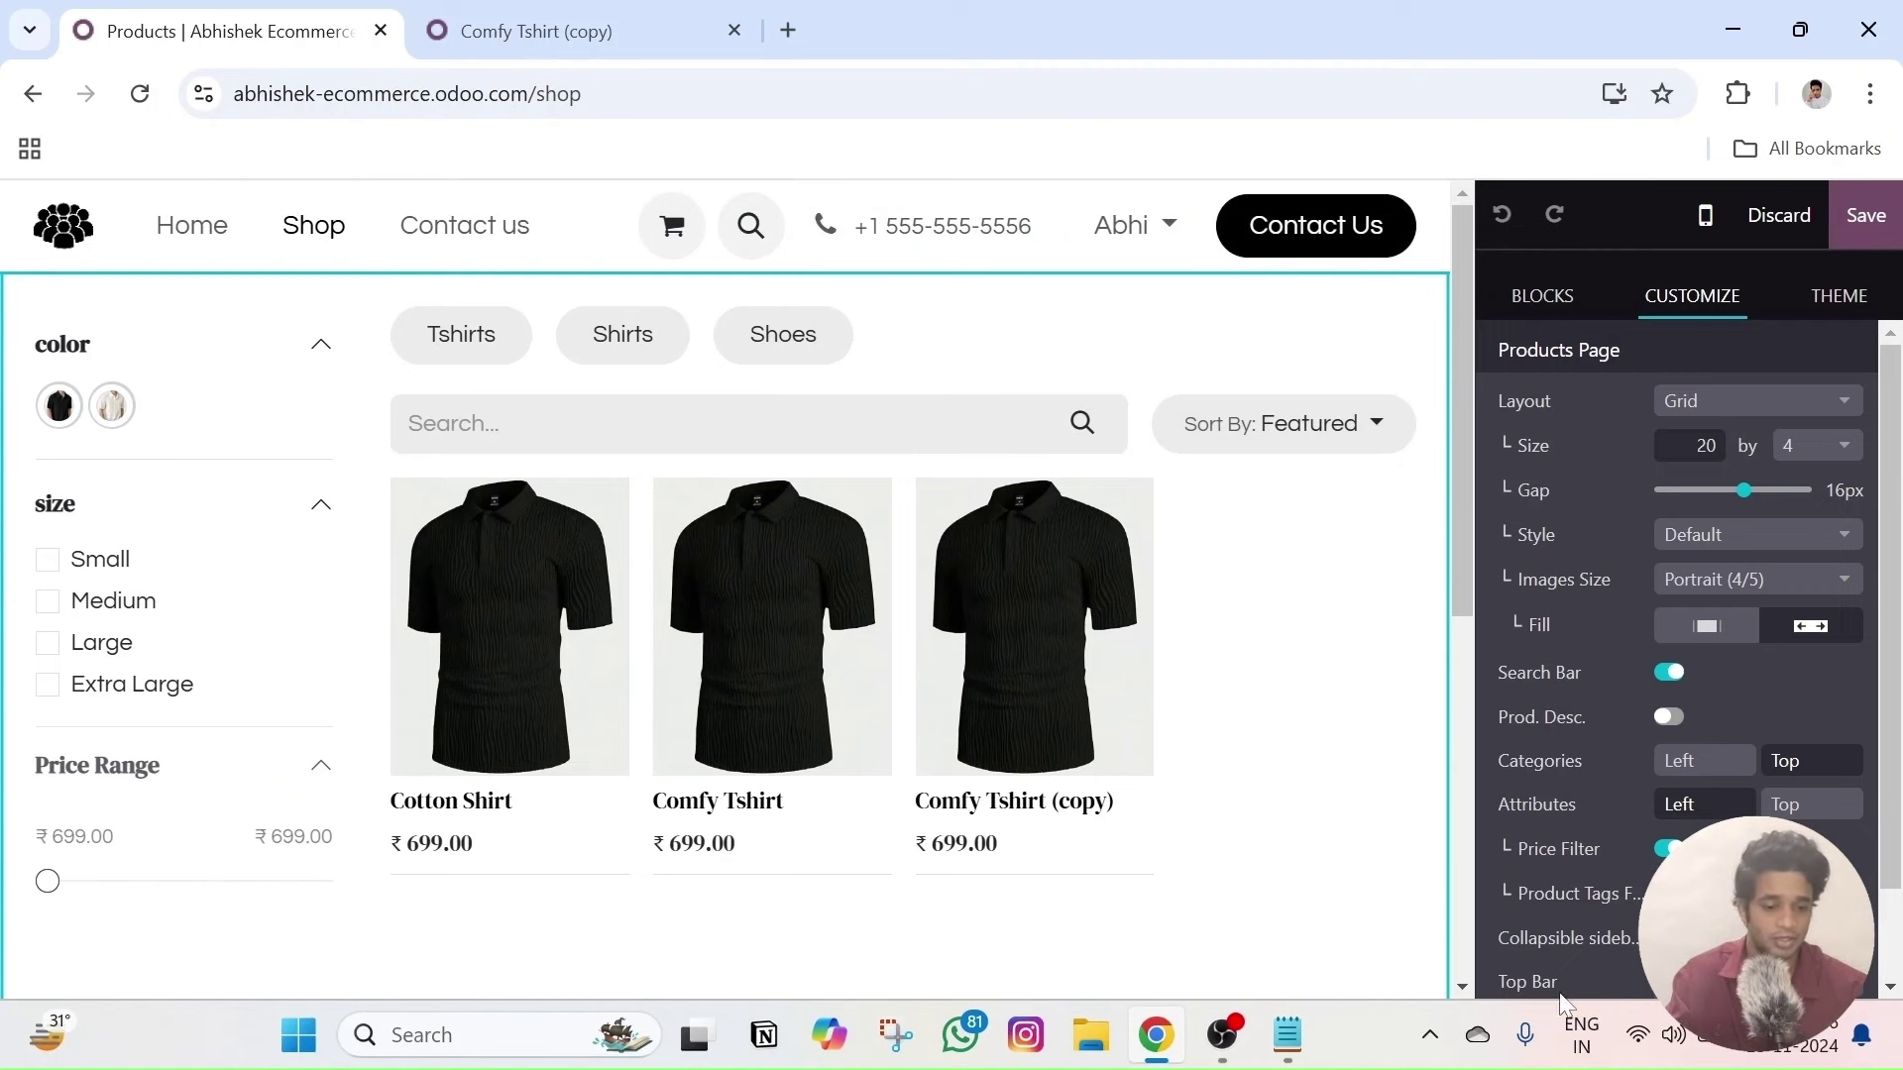
{"action": "scroll", "coordinate": [1635, 976], "scroll_direction": "down", "scroll_amount": 1}
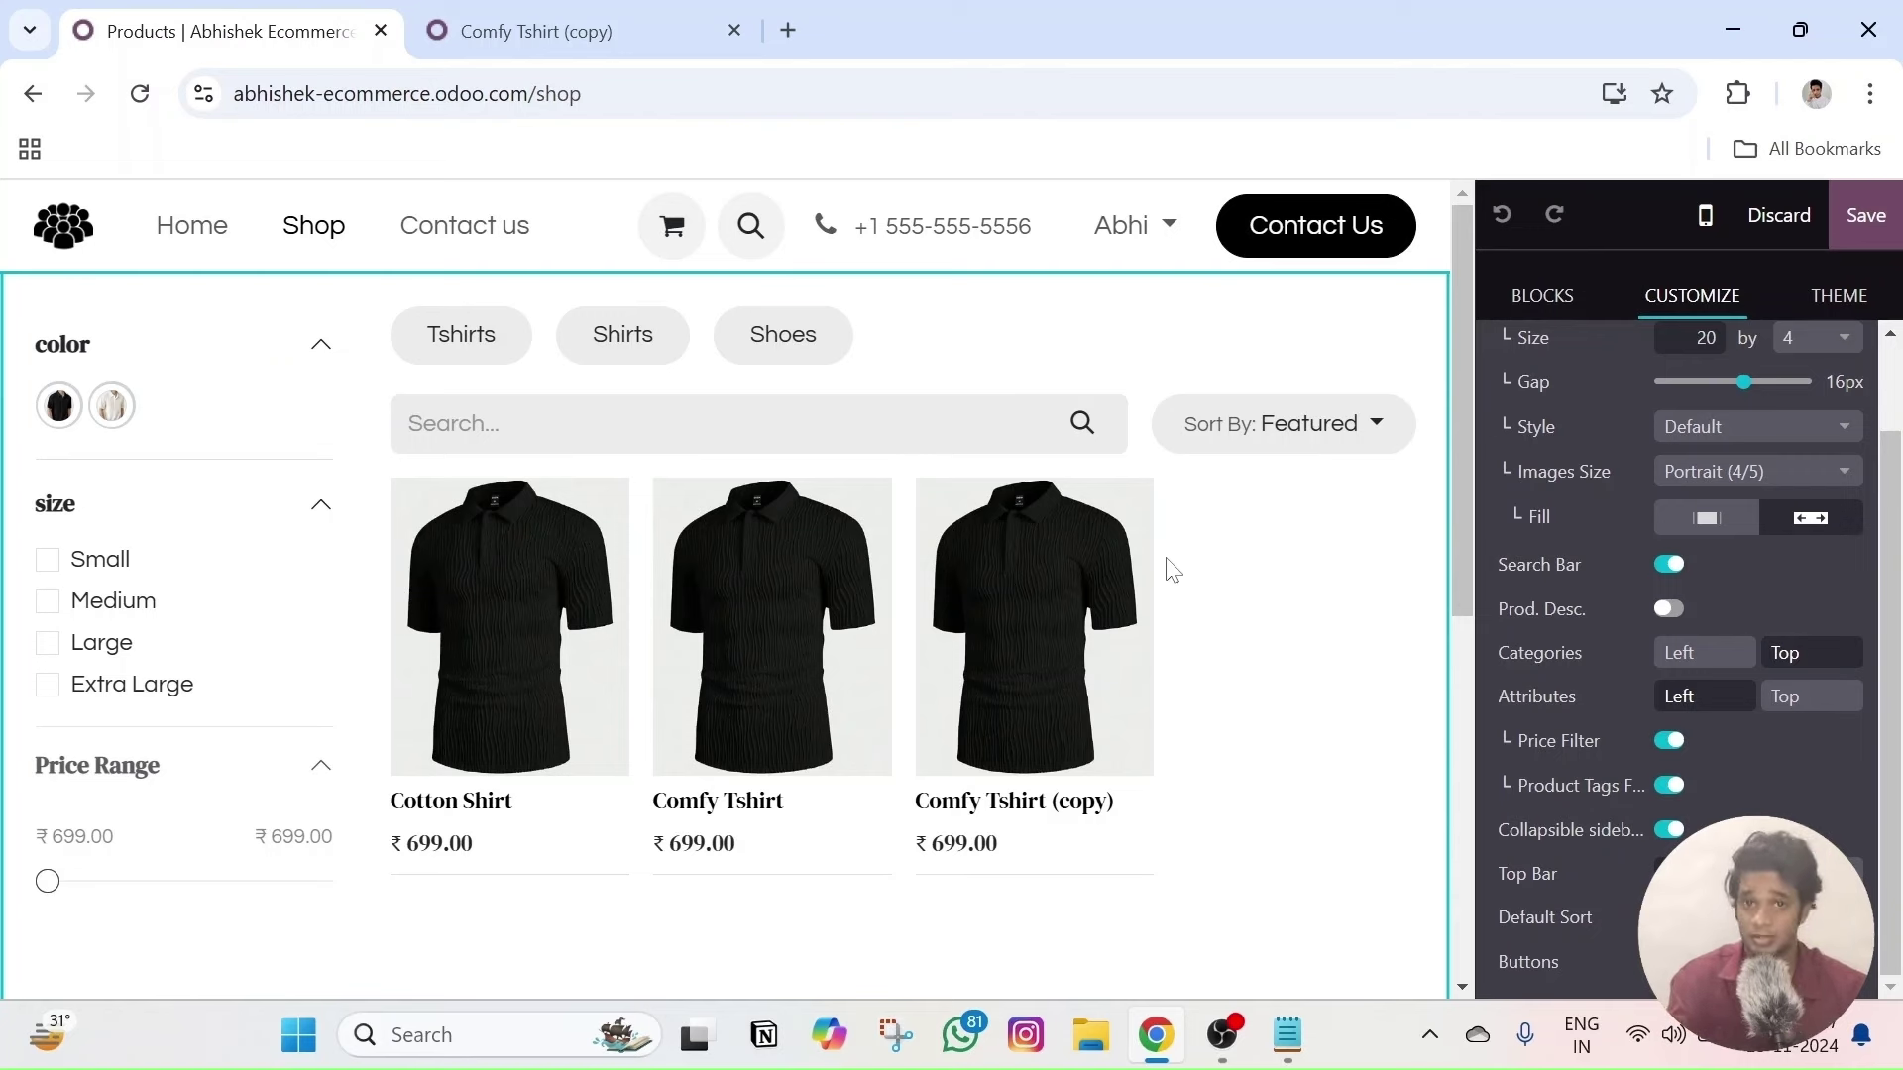
- Give the Comfy Tshirt (copy) card a Sale ribbon
{"action": "left_click", "coordinate": [929, 505]}
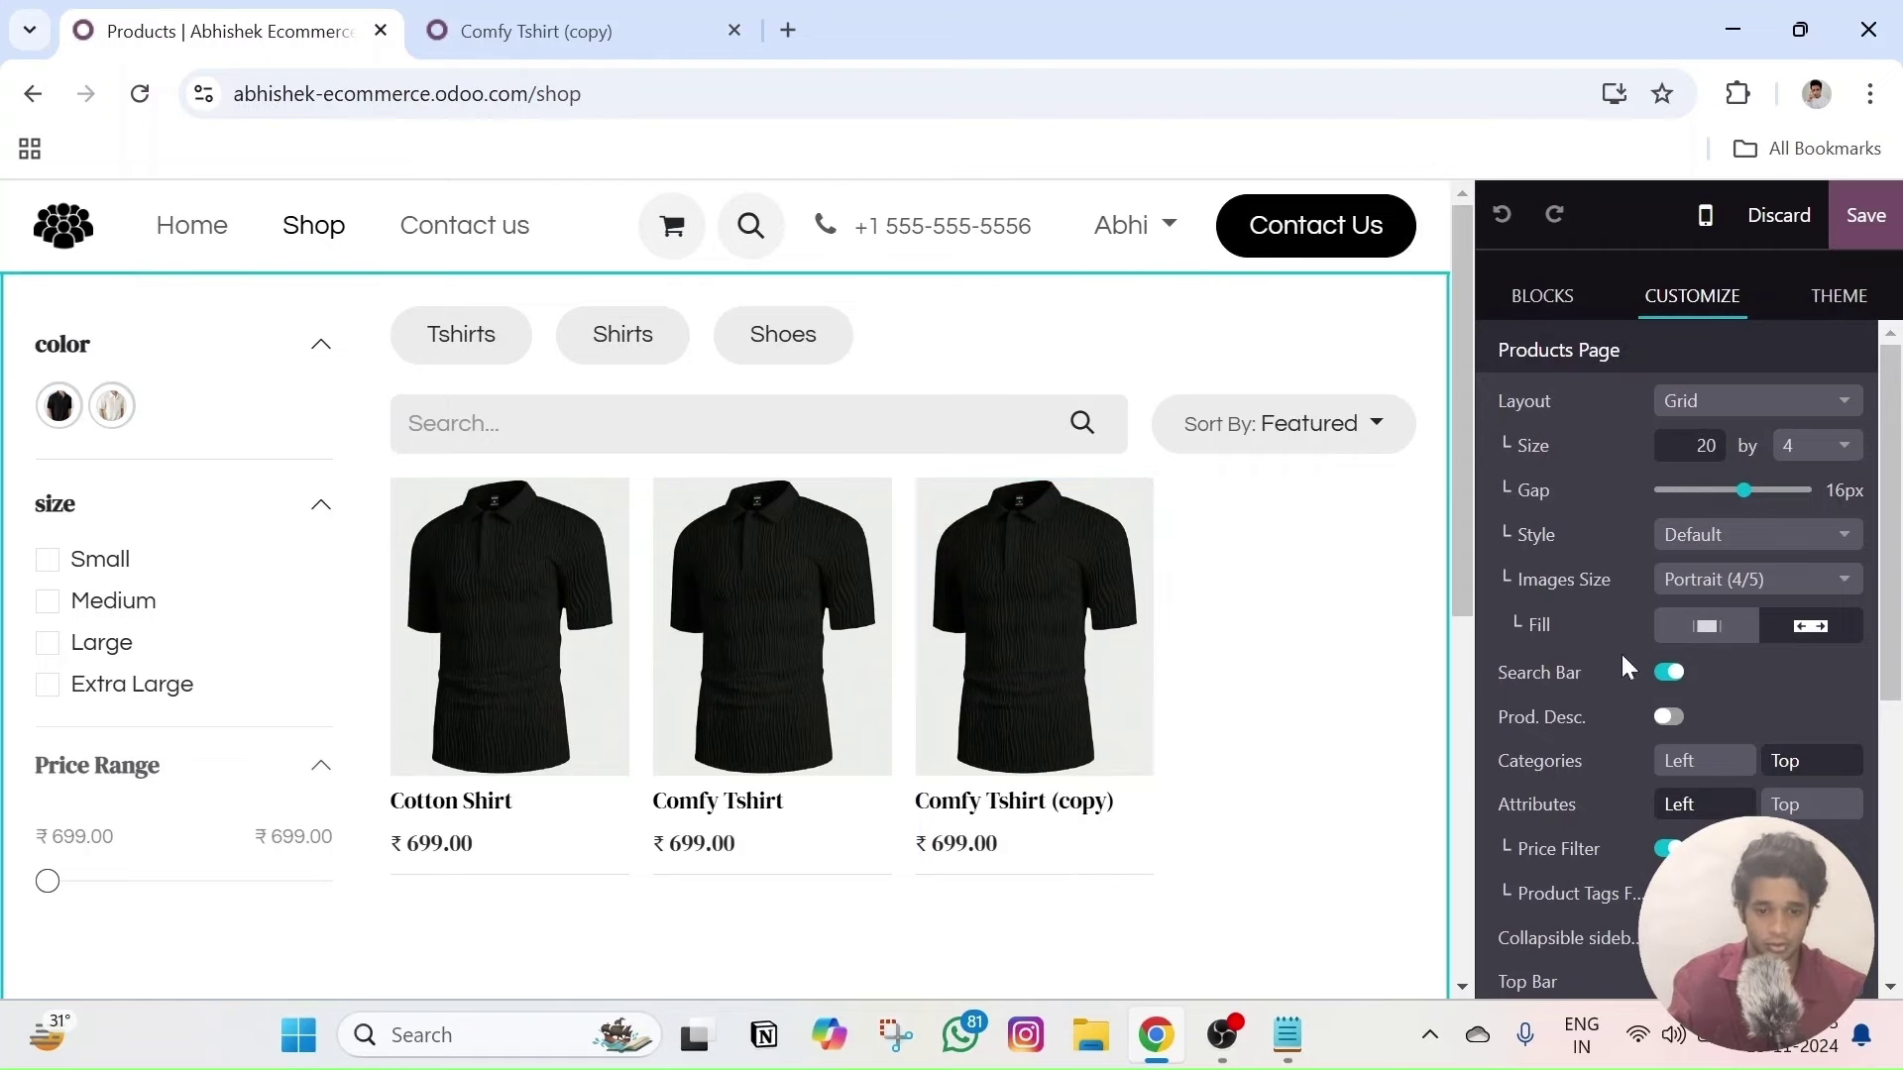
{"action": "left_click", "coordinate": [1095, 607]}
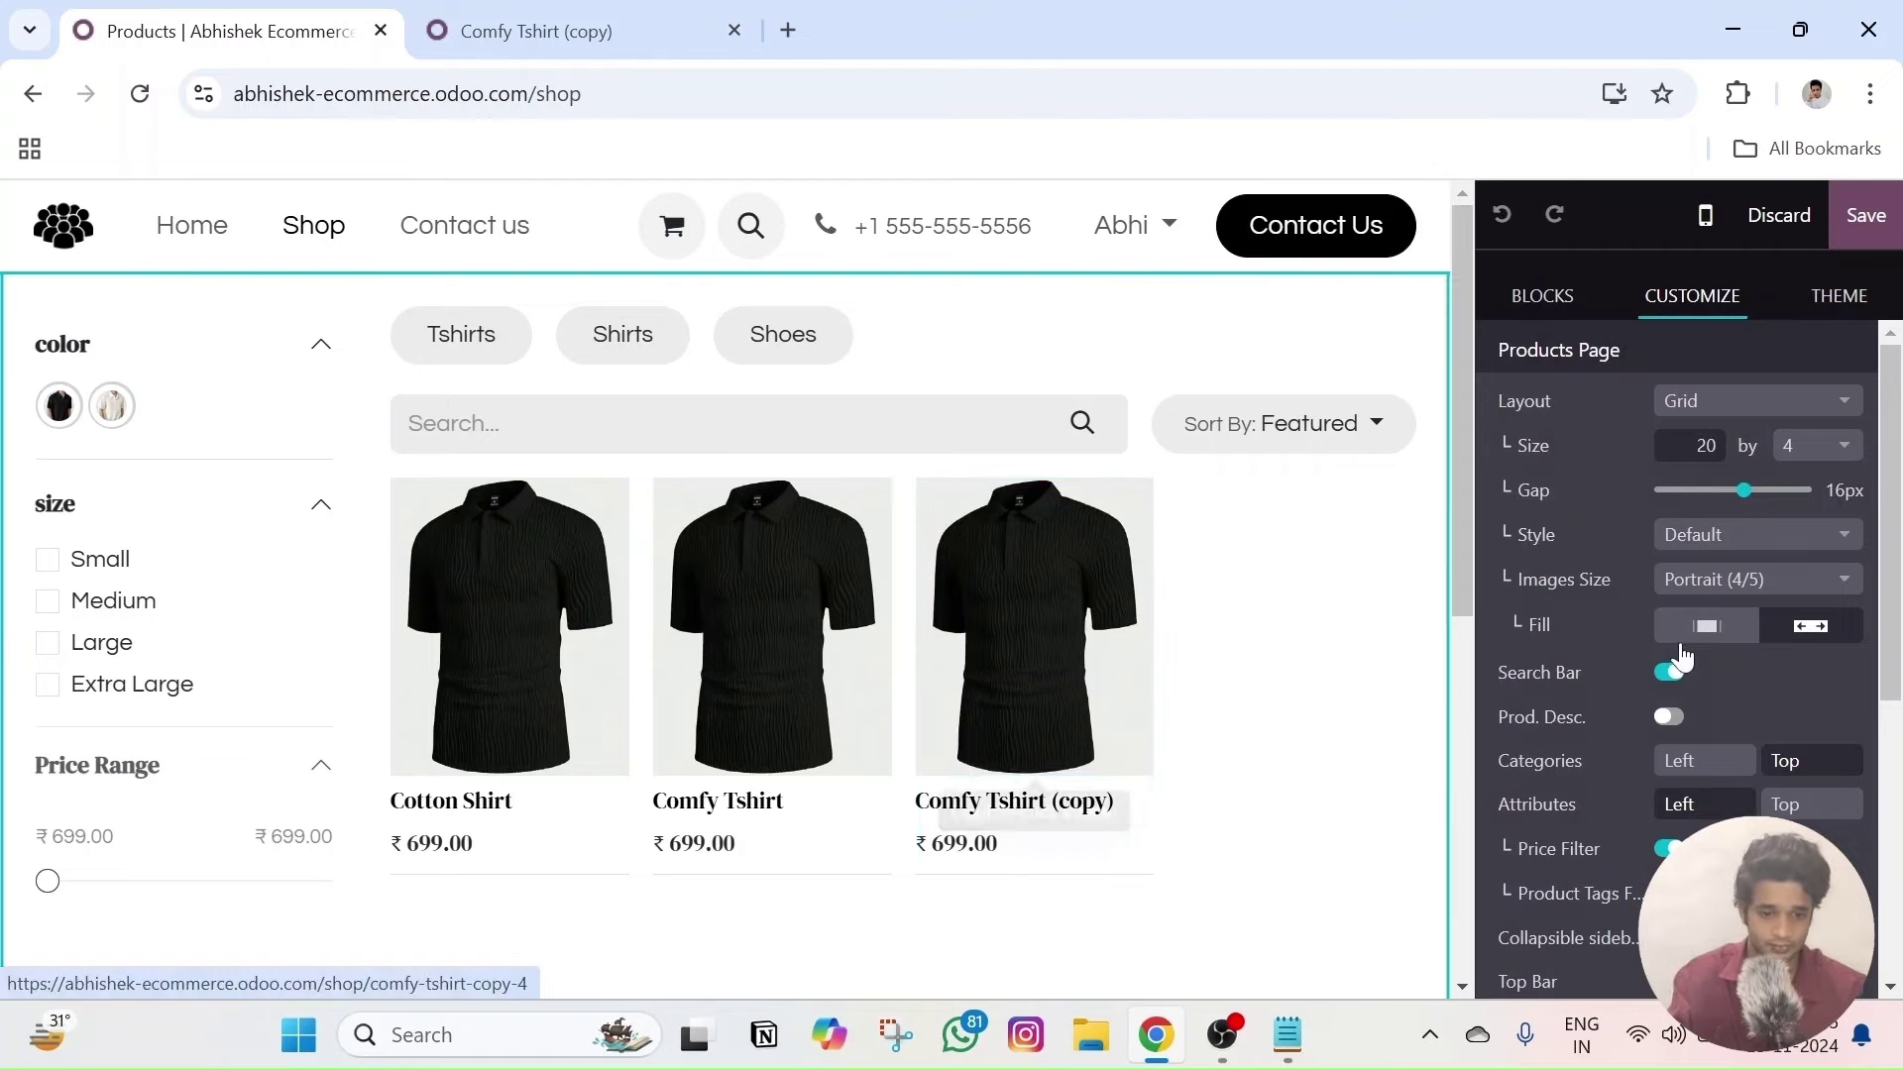
{"action": "scroll", "coordinate": [1669, 652], "scroll_direction": "down", "scroll_amount": 5}
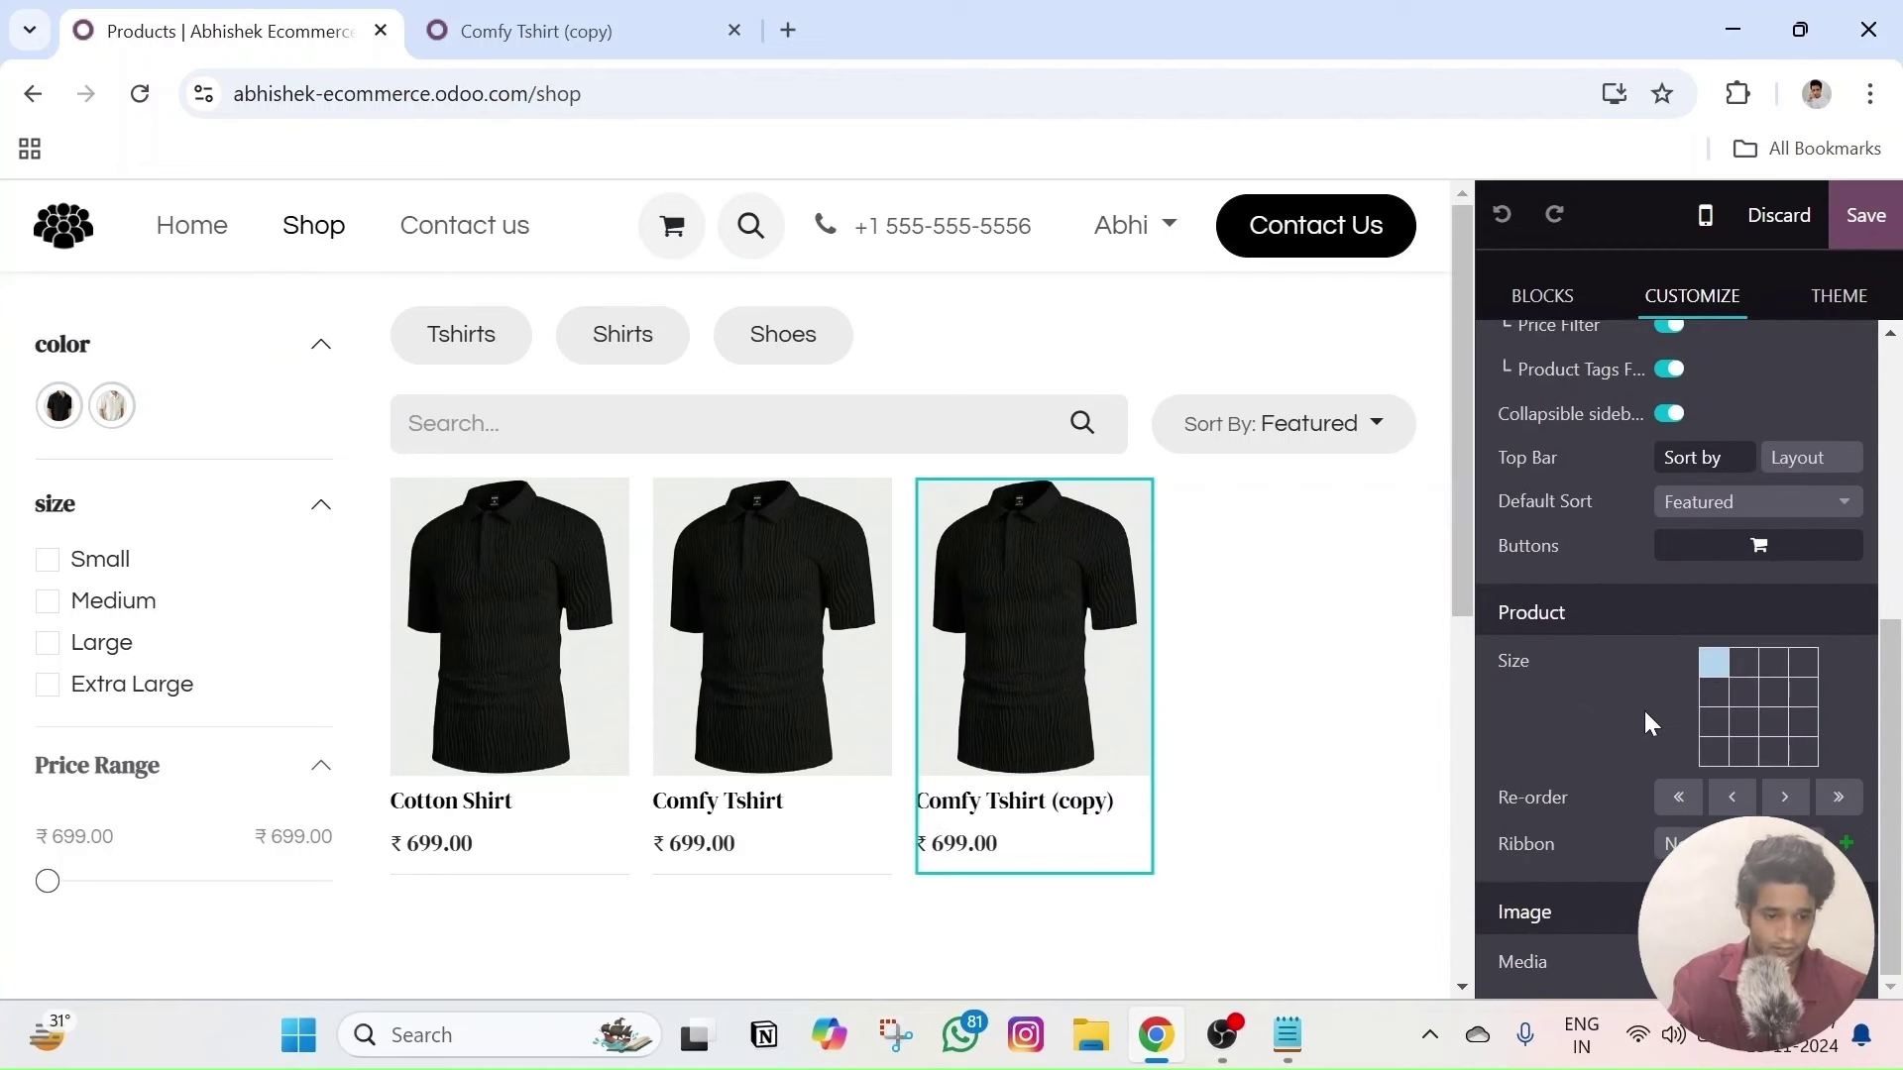
{"action": "scroll", "coordinate": [1644, 728], "scroll_direction": "up", "scroll_amount": 5}
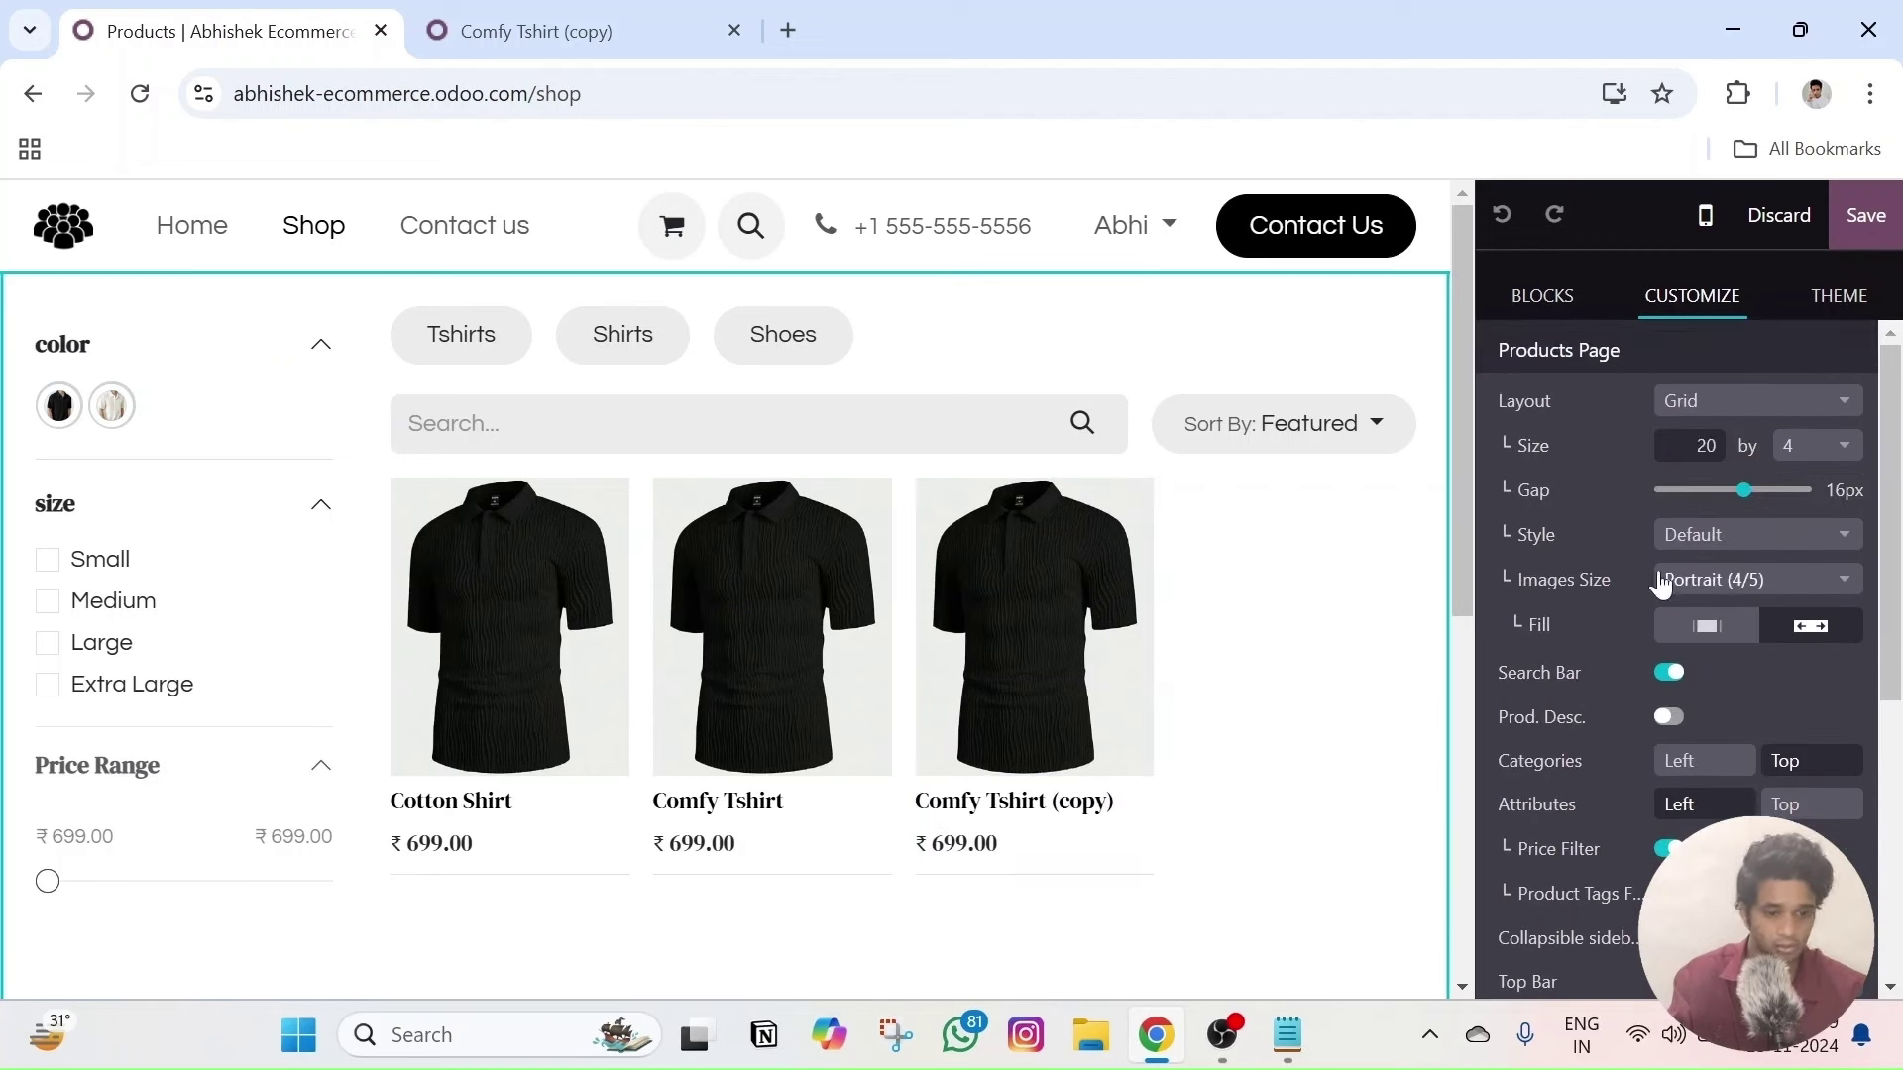
{"action": "left_click", "coordinate": [1125, 561]}
{"action": "scroll", "coordinate": [1674, 680], "scroll_direction": "down", "scroll_amount": 5}
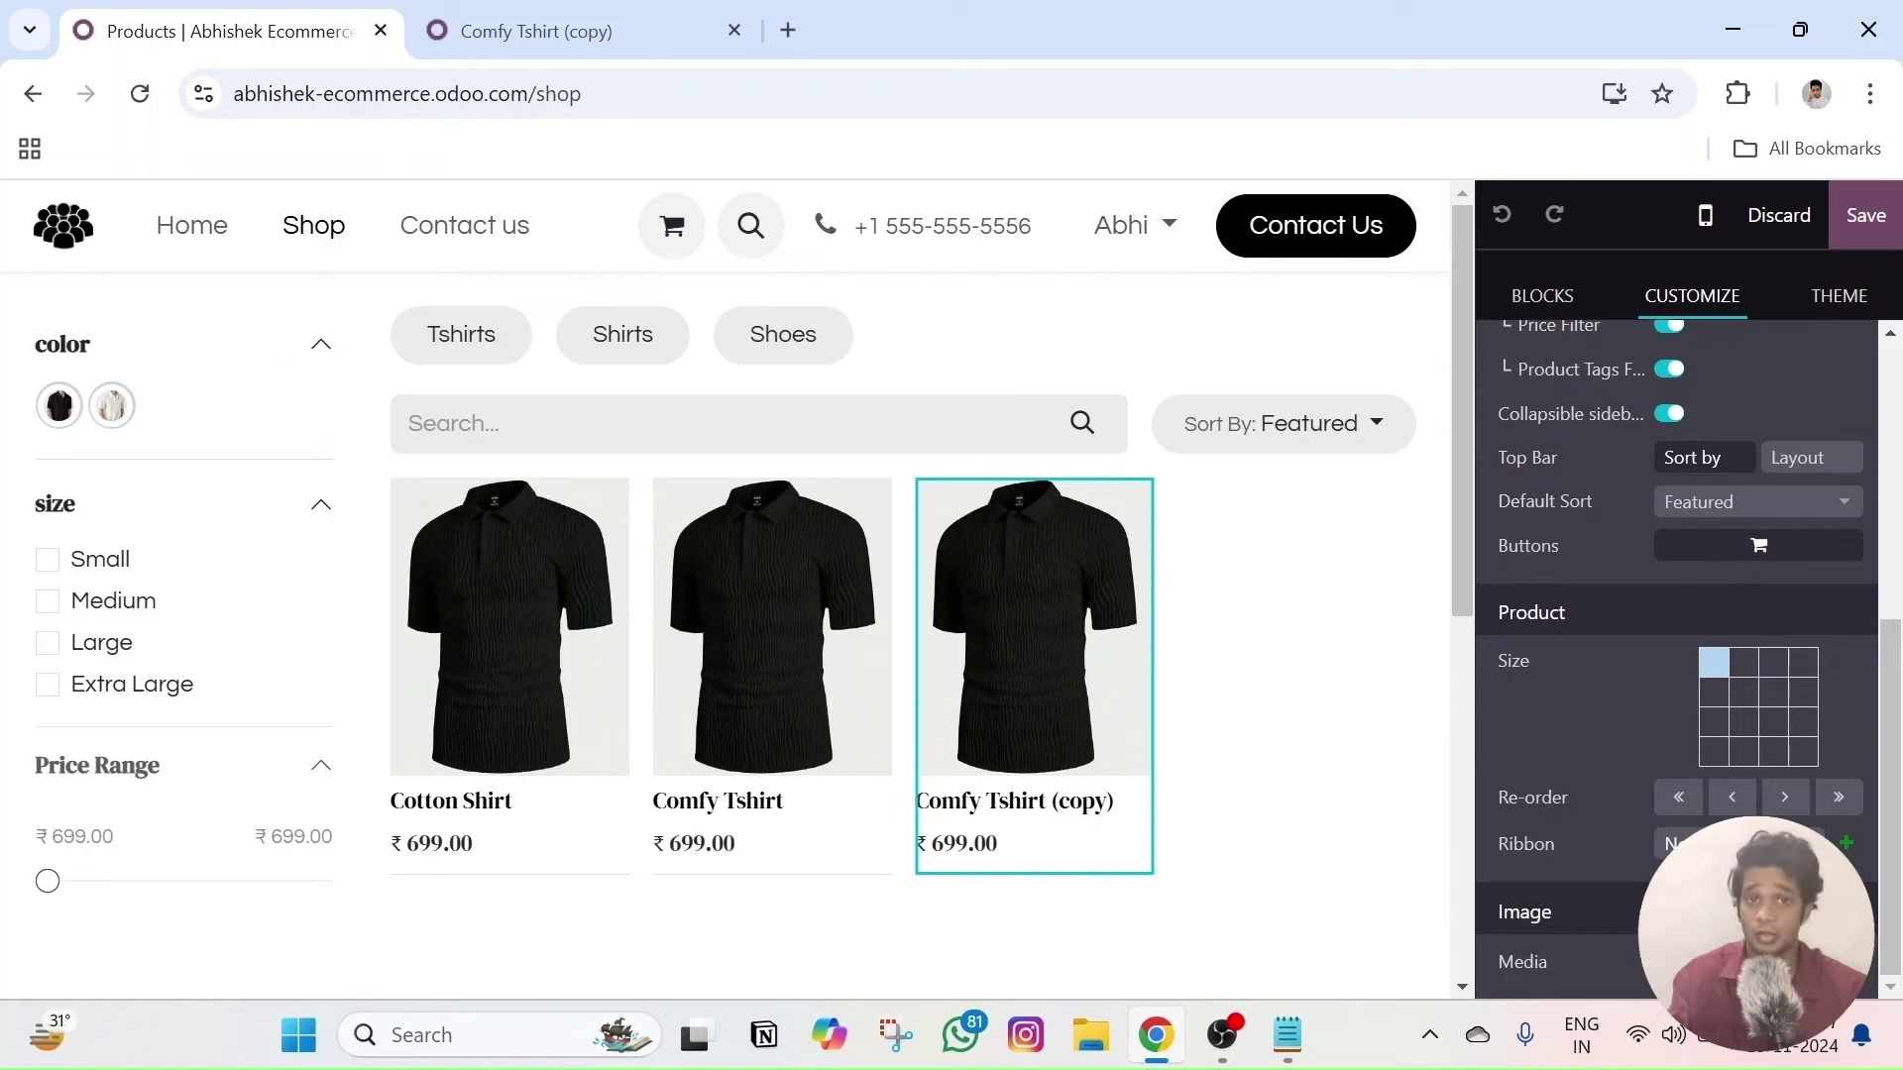
{"action": "left_click", "coordinate": [1744, 844]}
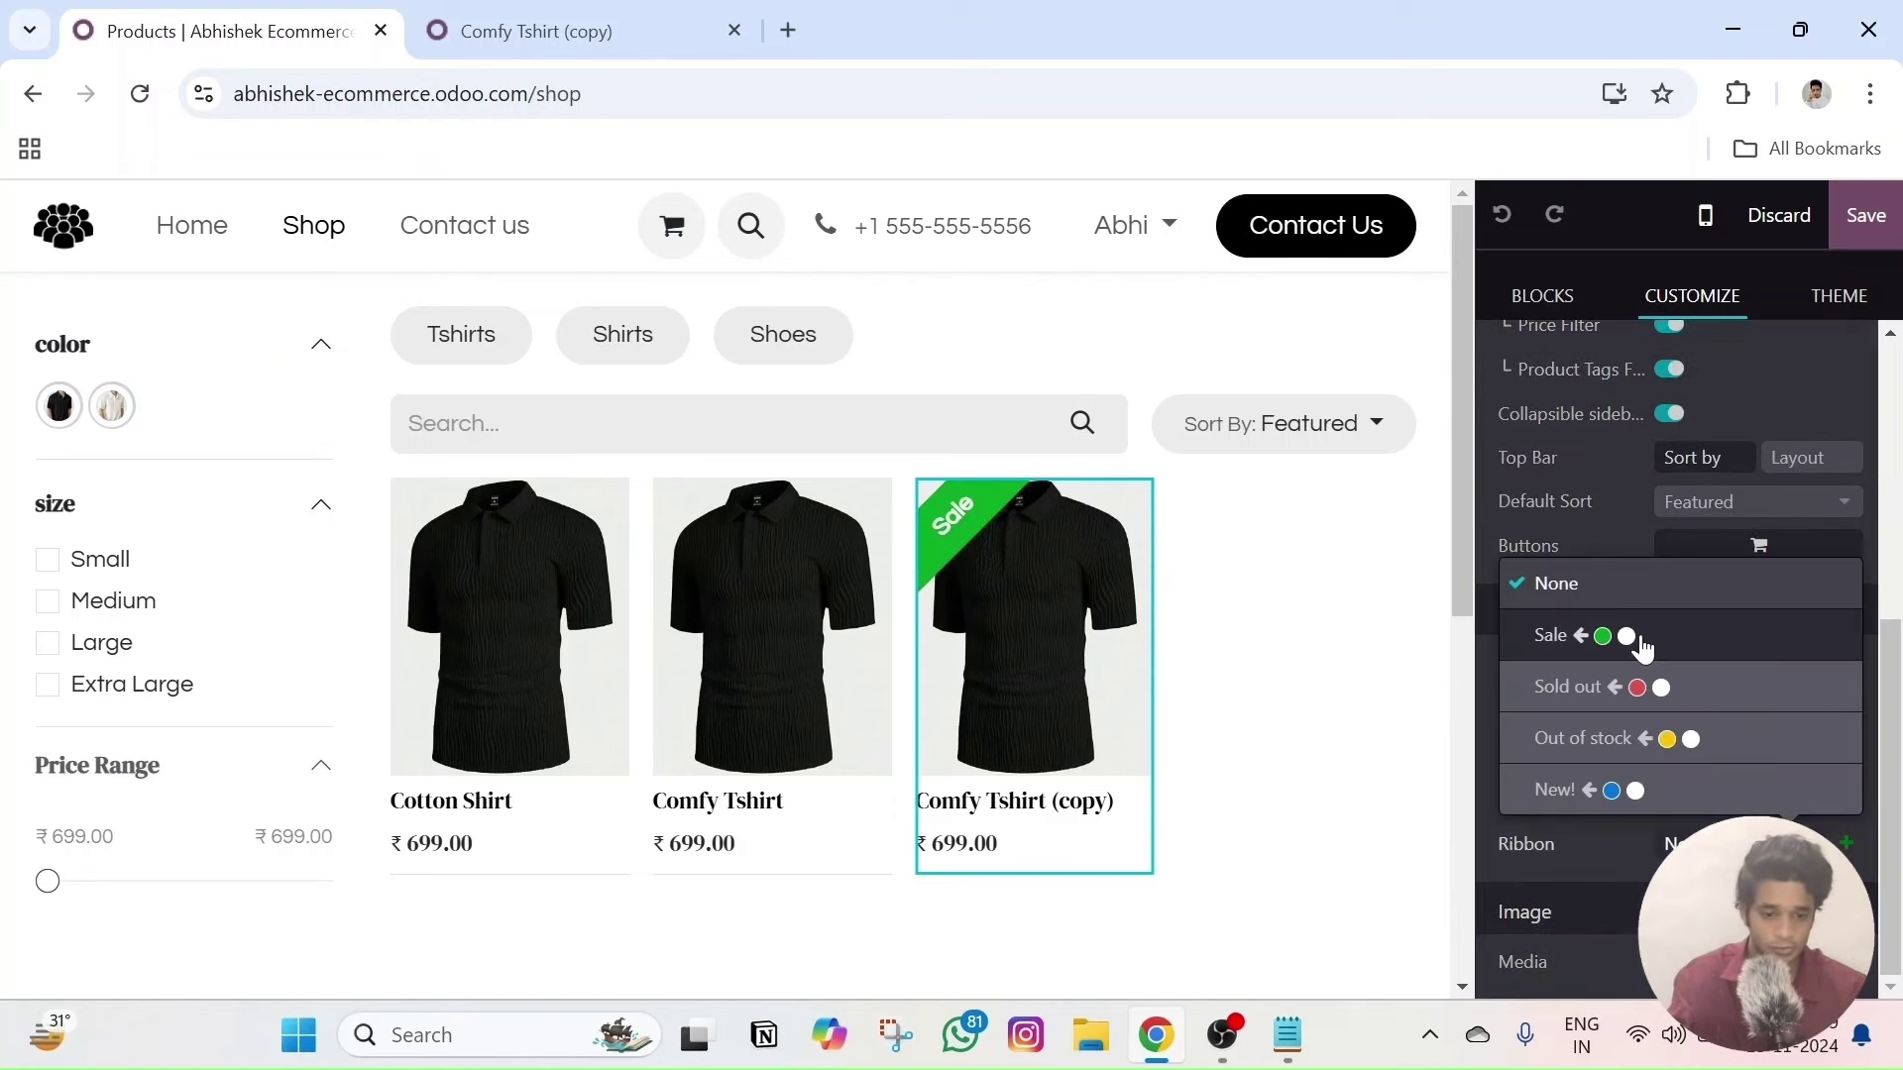
{"action": "left_click", "coordinate": [1640, 646]}
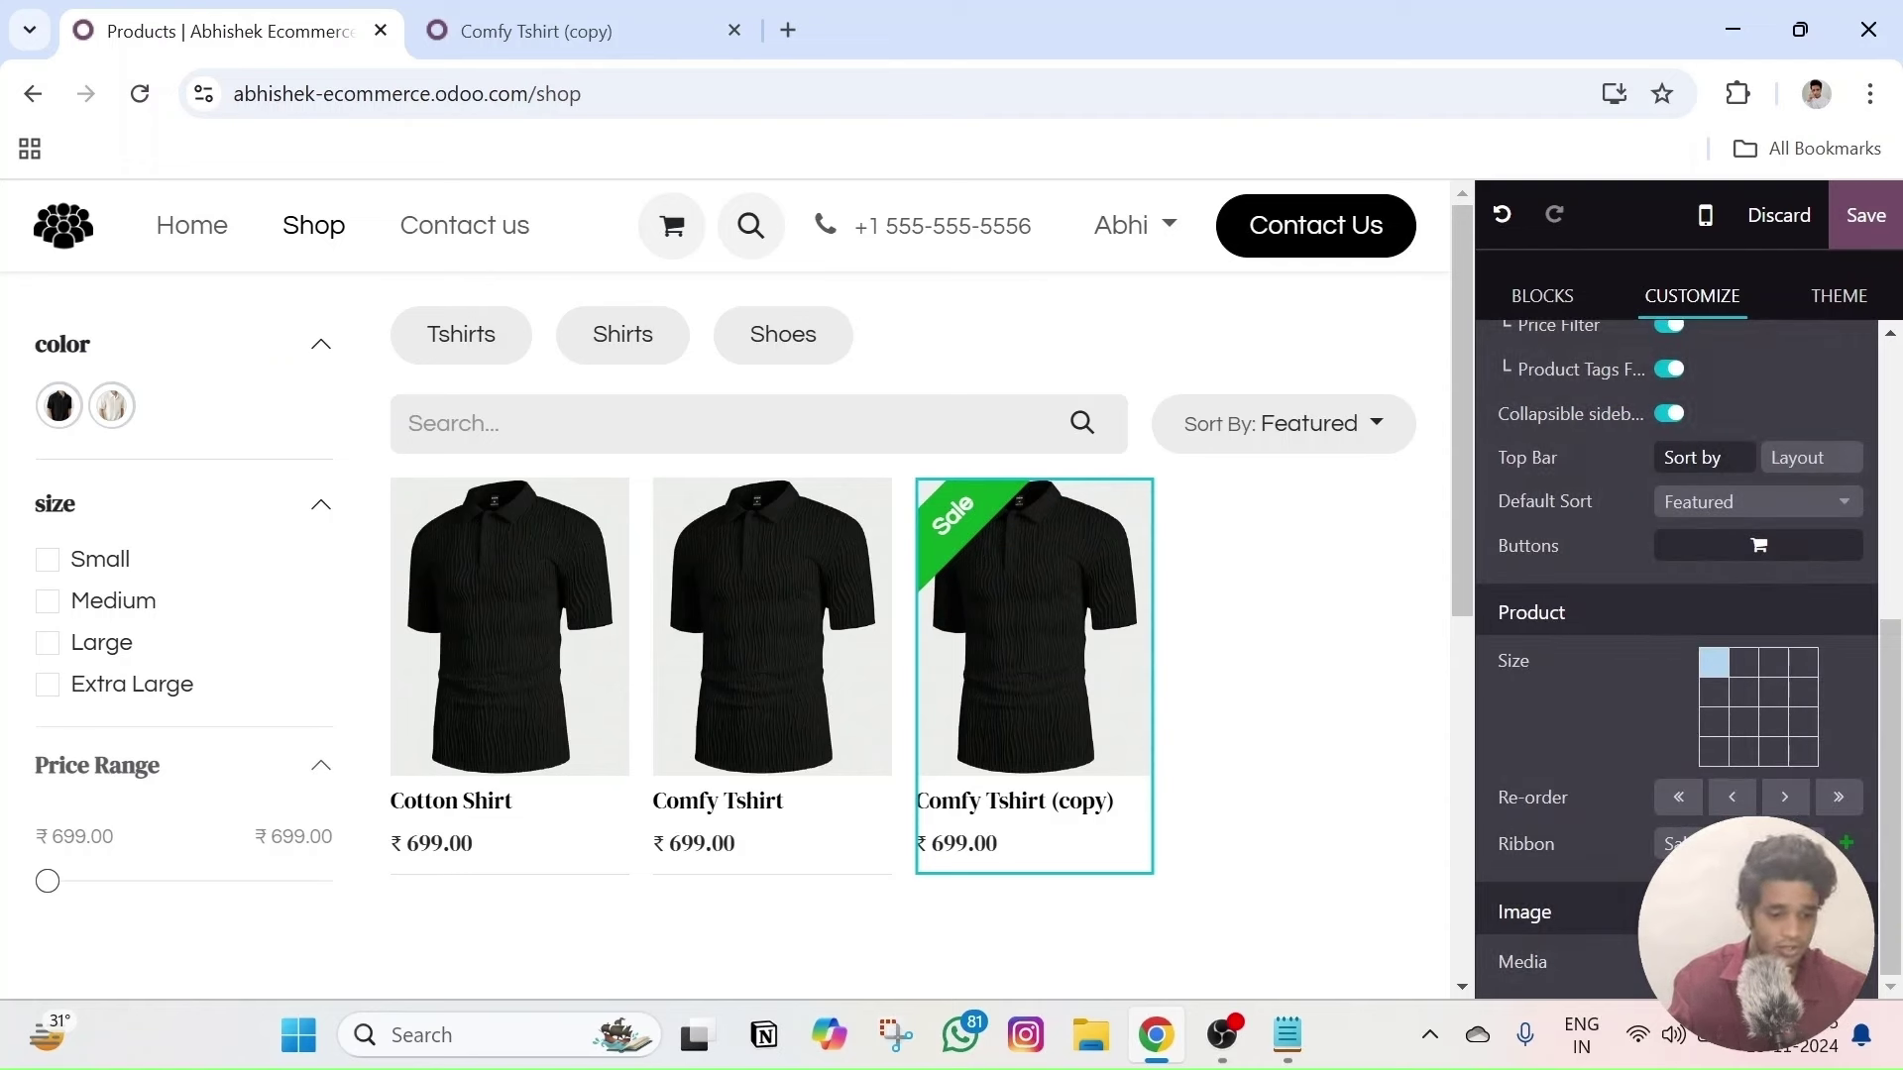
- Make the Sale ribbon's background yellow and its text black
{"action": "scroll", "coordinate": [1685, 768], "scroll_direction": "down", "scroll_amount": 2}
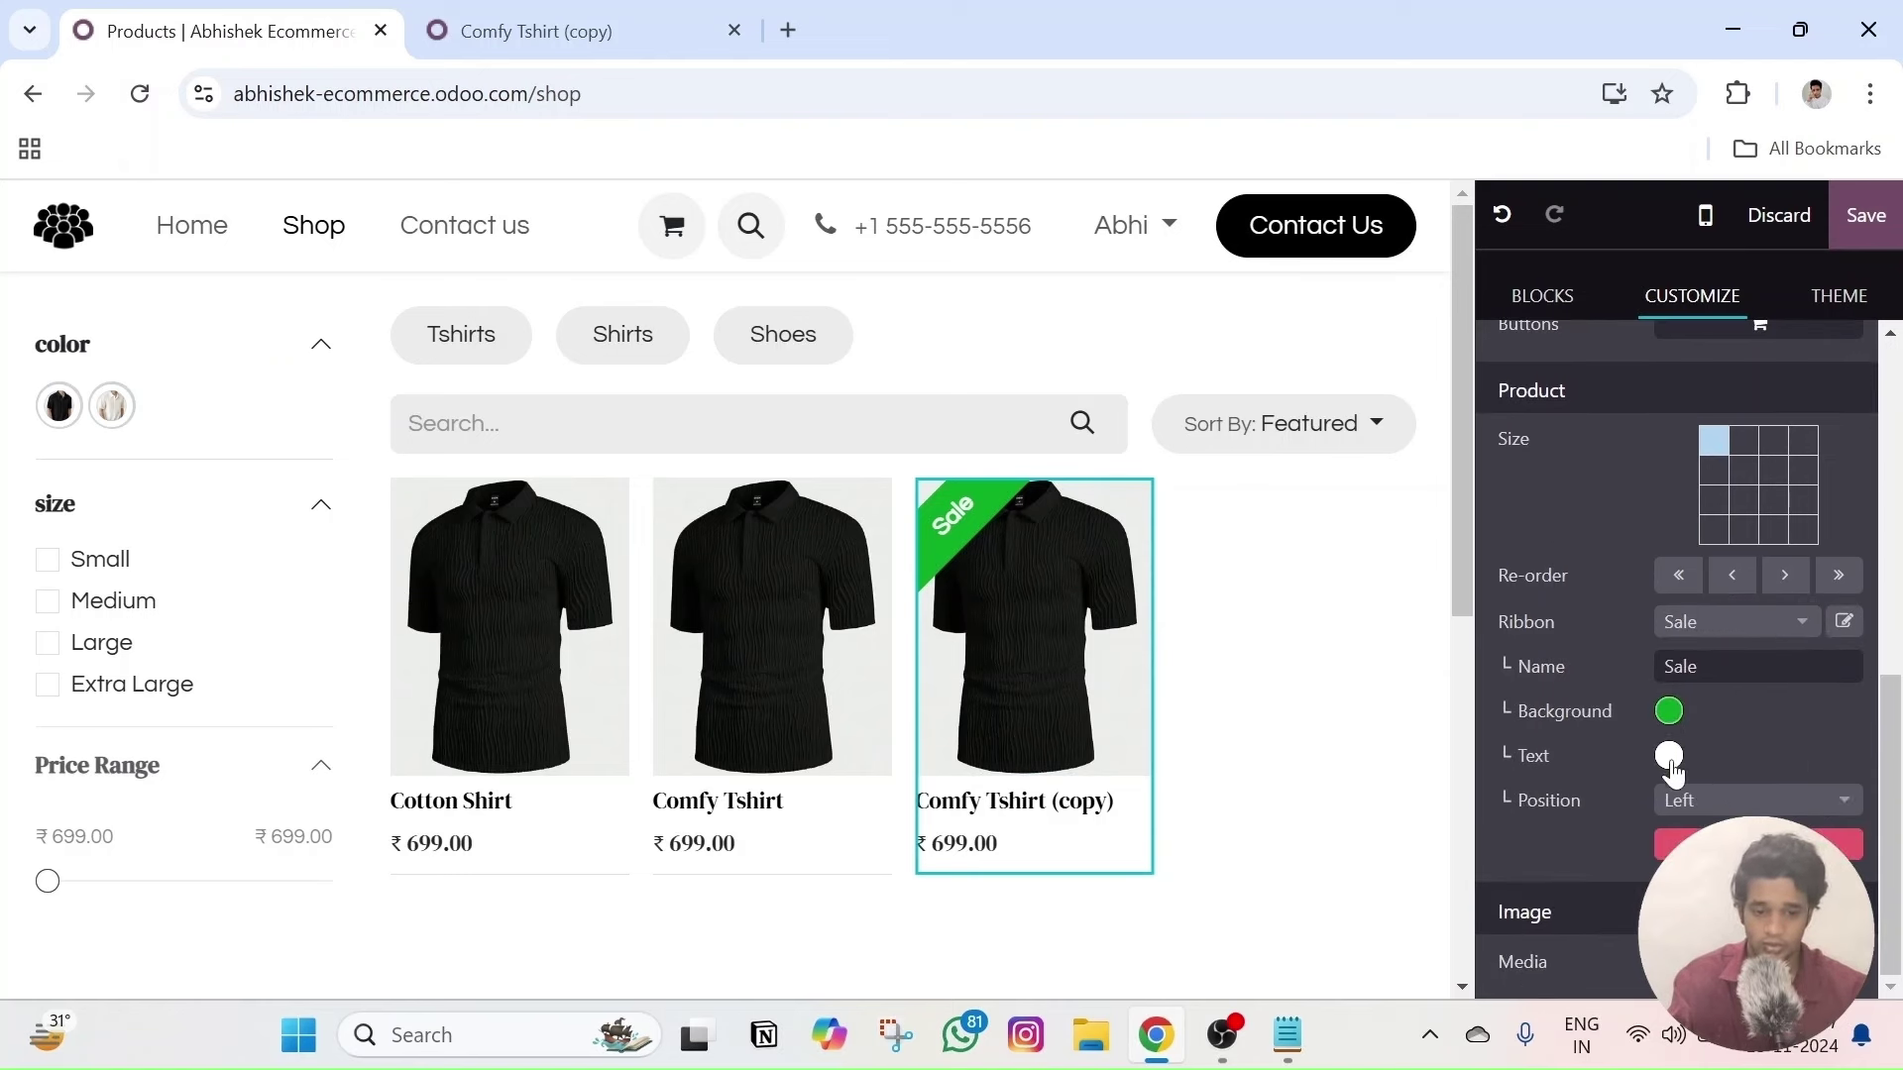
{"action": "left_click", "coordinate": [1669, 712]}
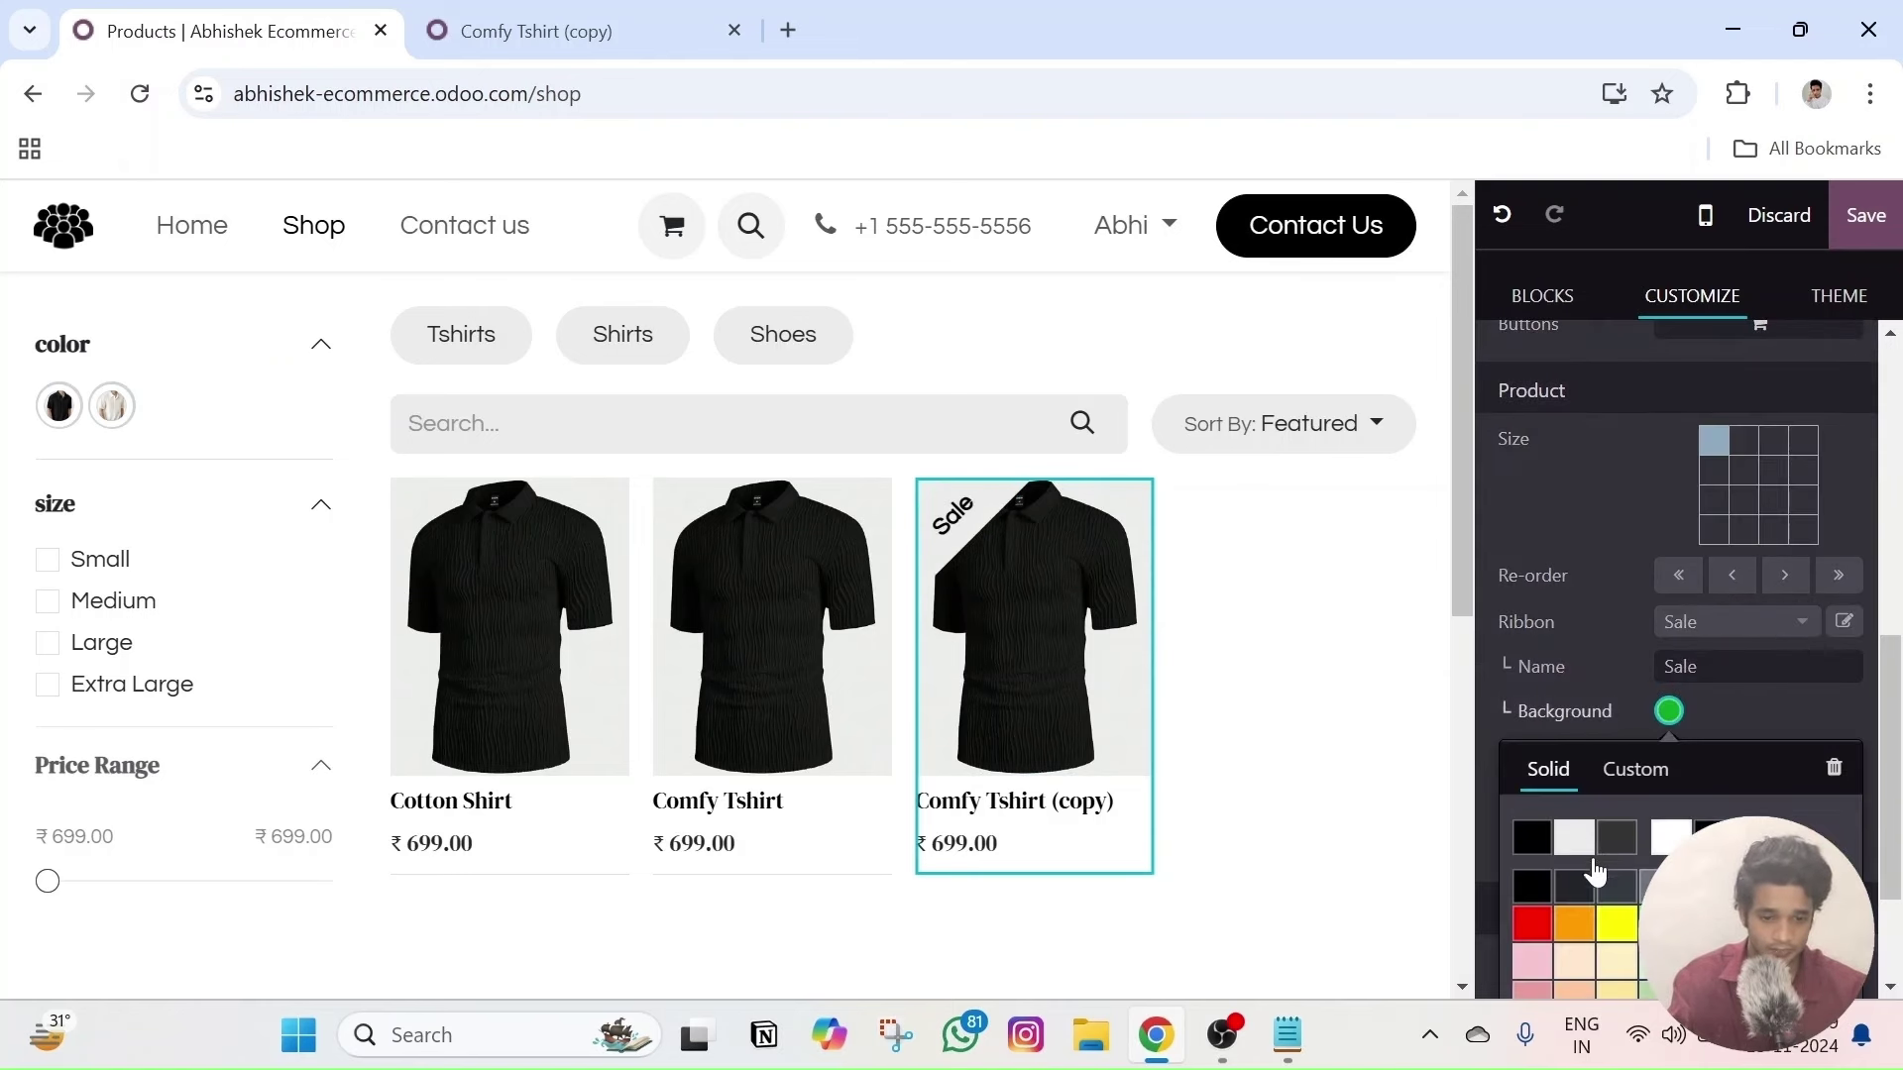
{"action": "scroll", "coordinate": [1626, 922], "scroll_direction": "down", "scroll_amount": 1}
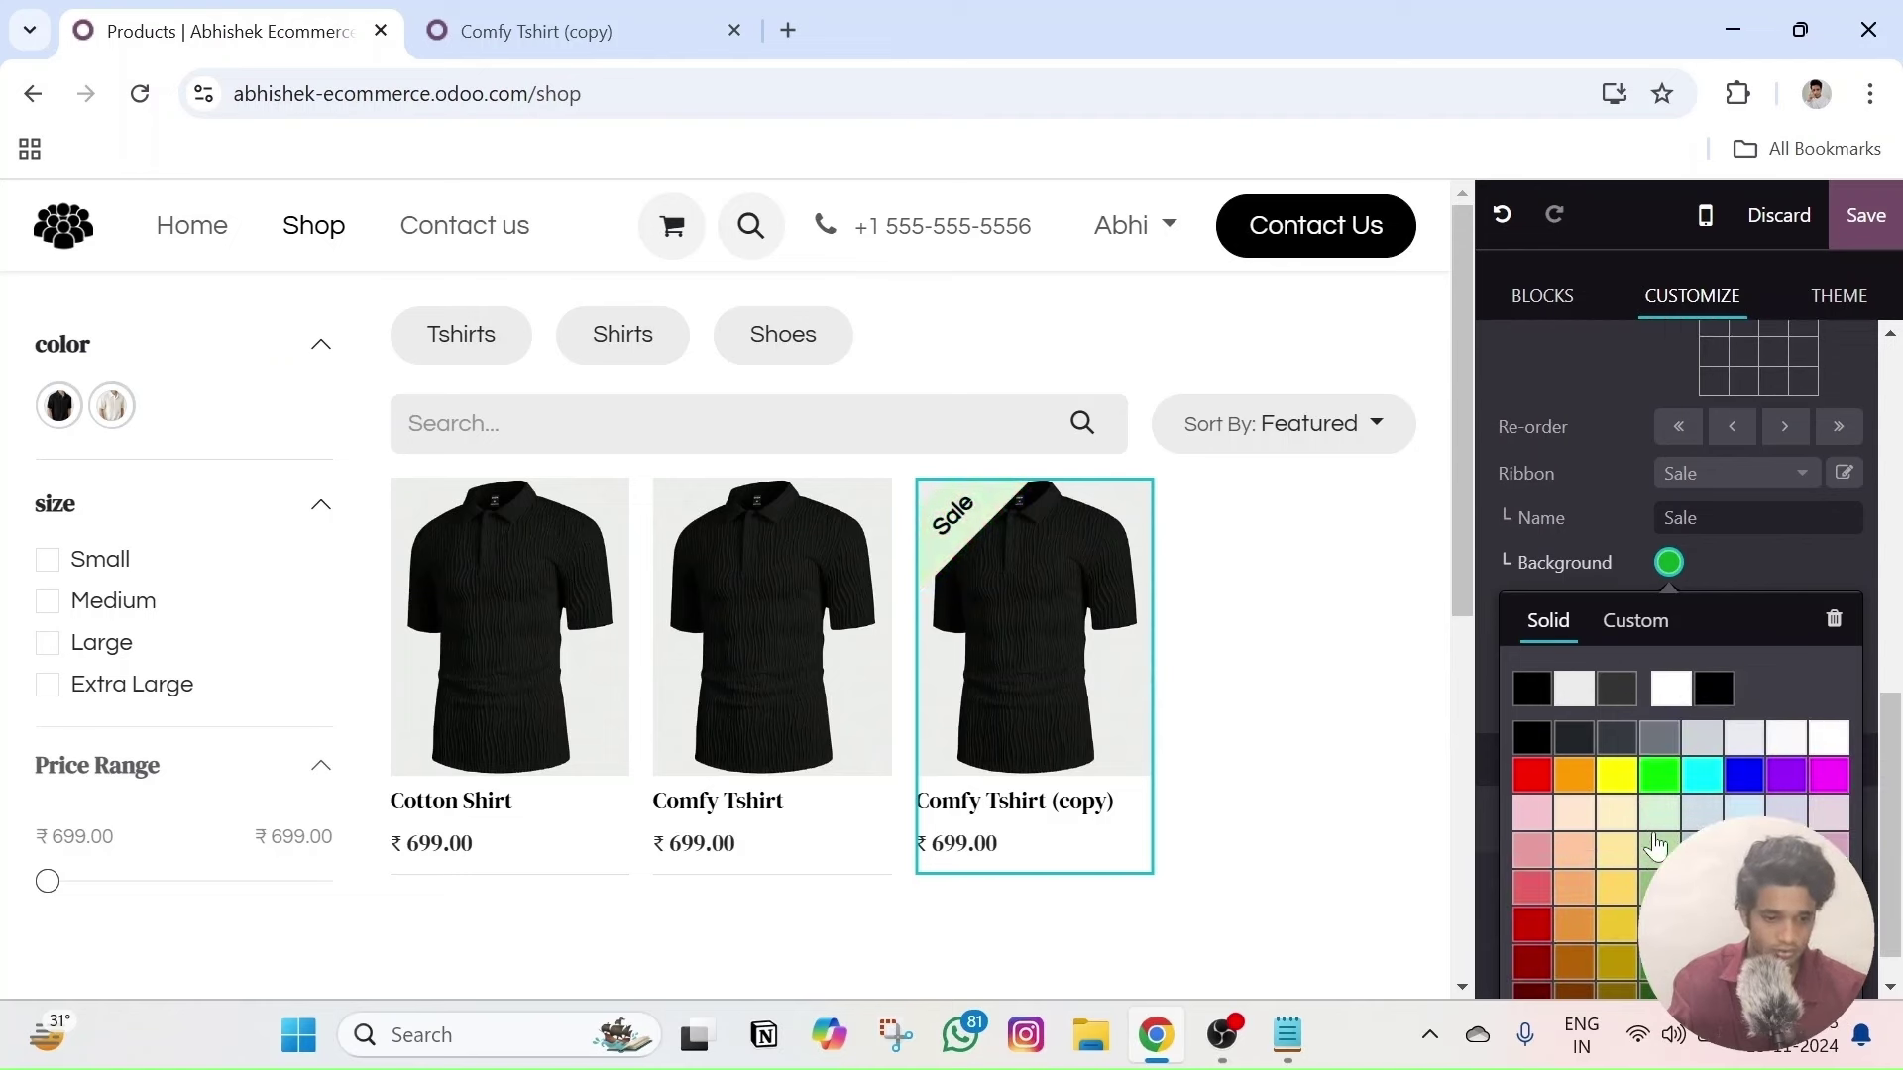
{"action": "left_click", "coordinate": [1620, 898]}
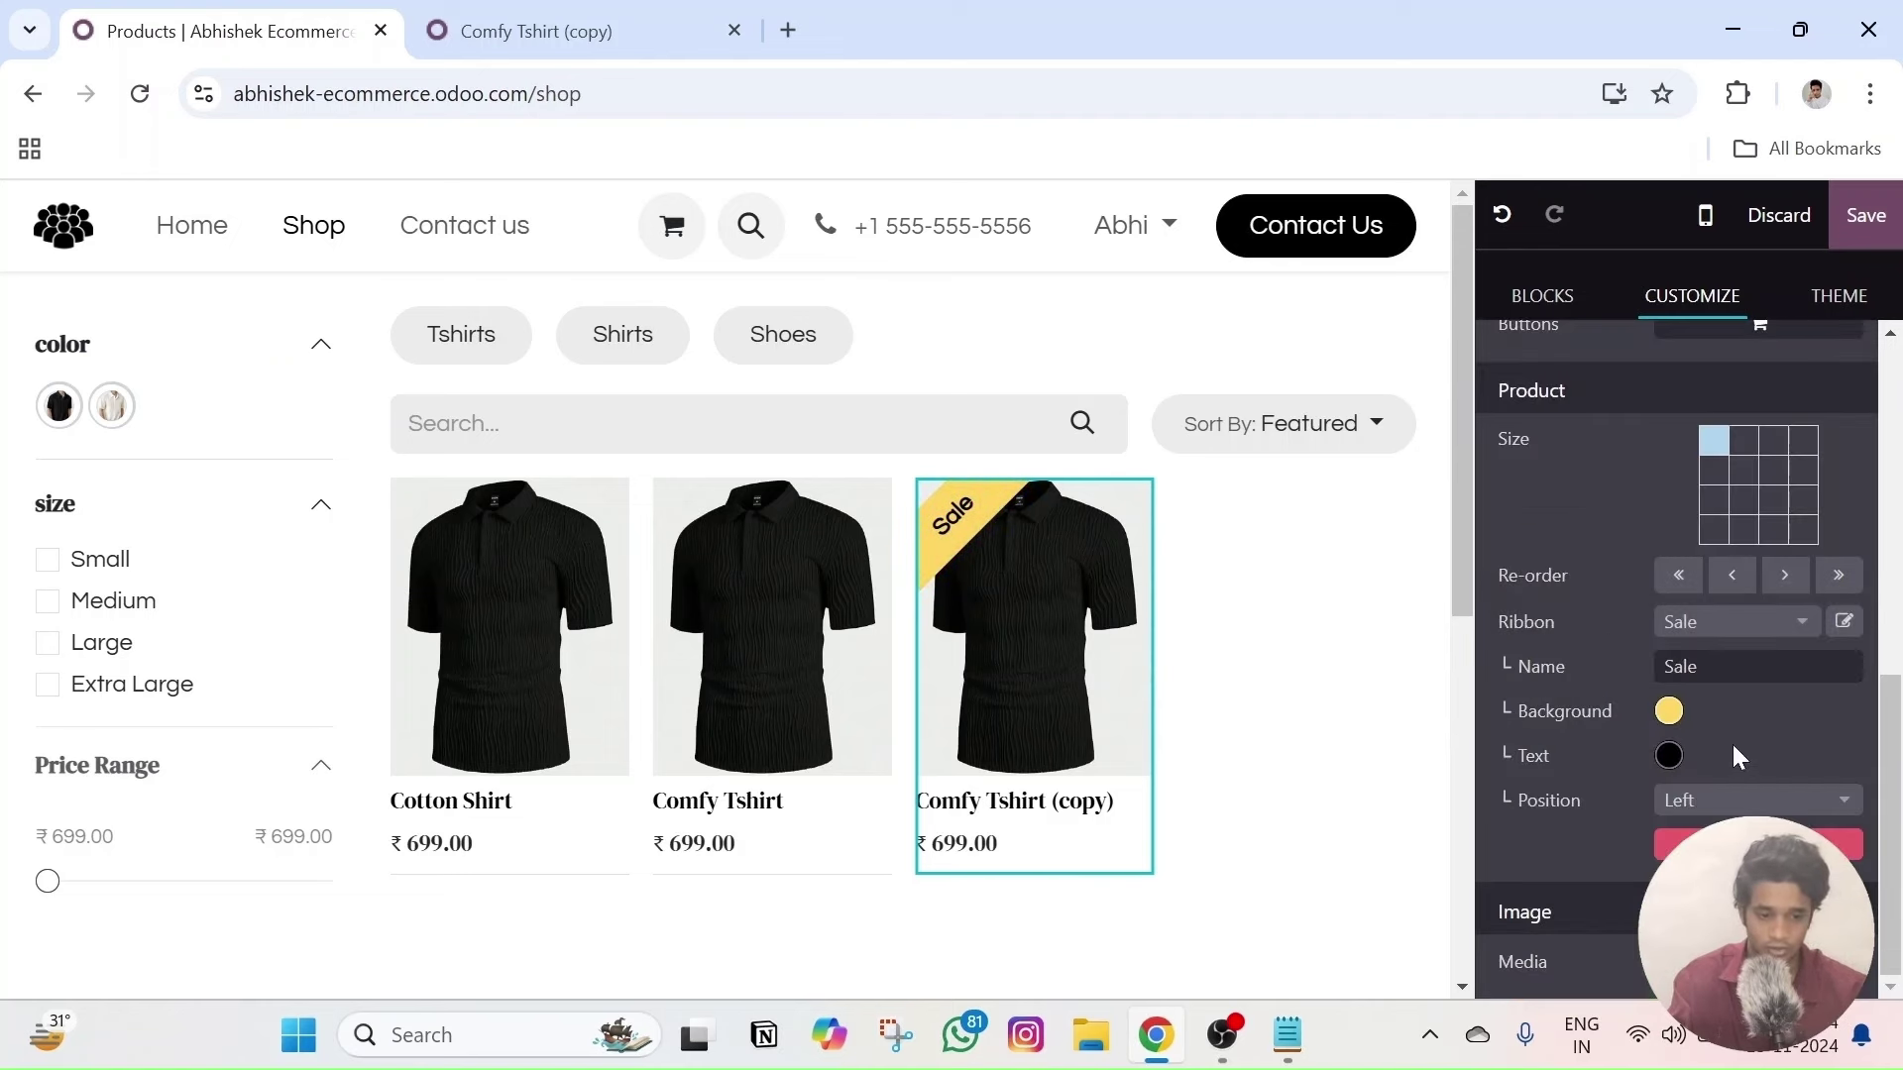
{"action": "left_click", "coordinate": [1666, 758]}
{"action": "left_click", "coordinate": [1530, 882]}
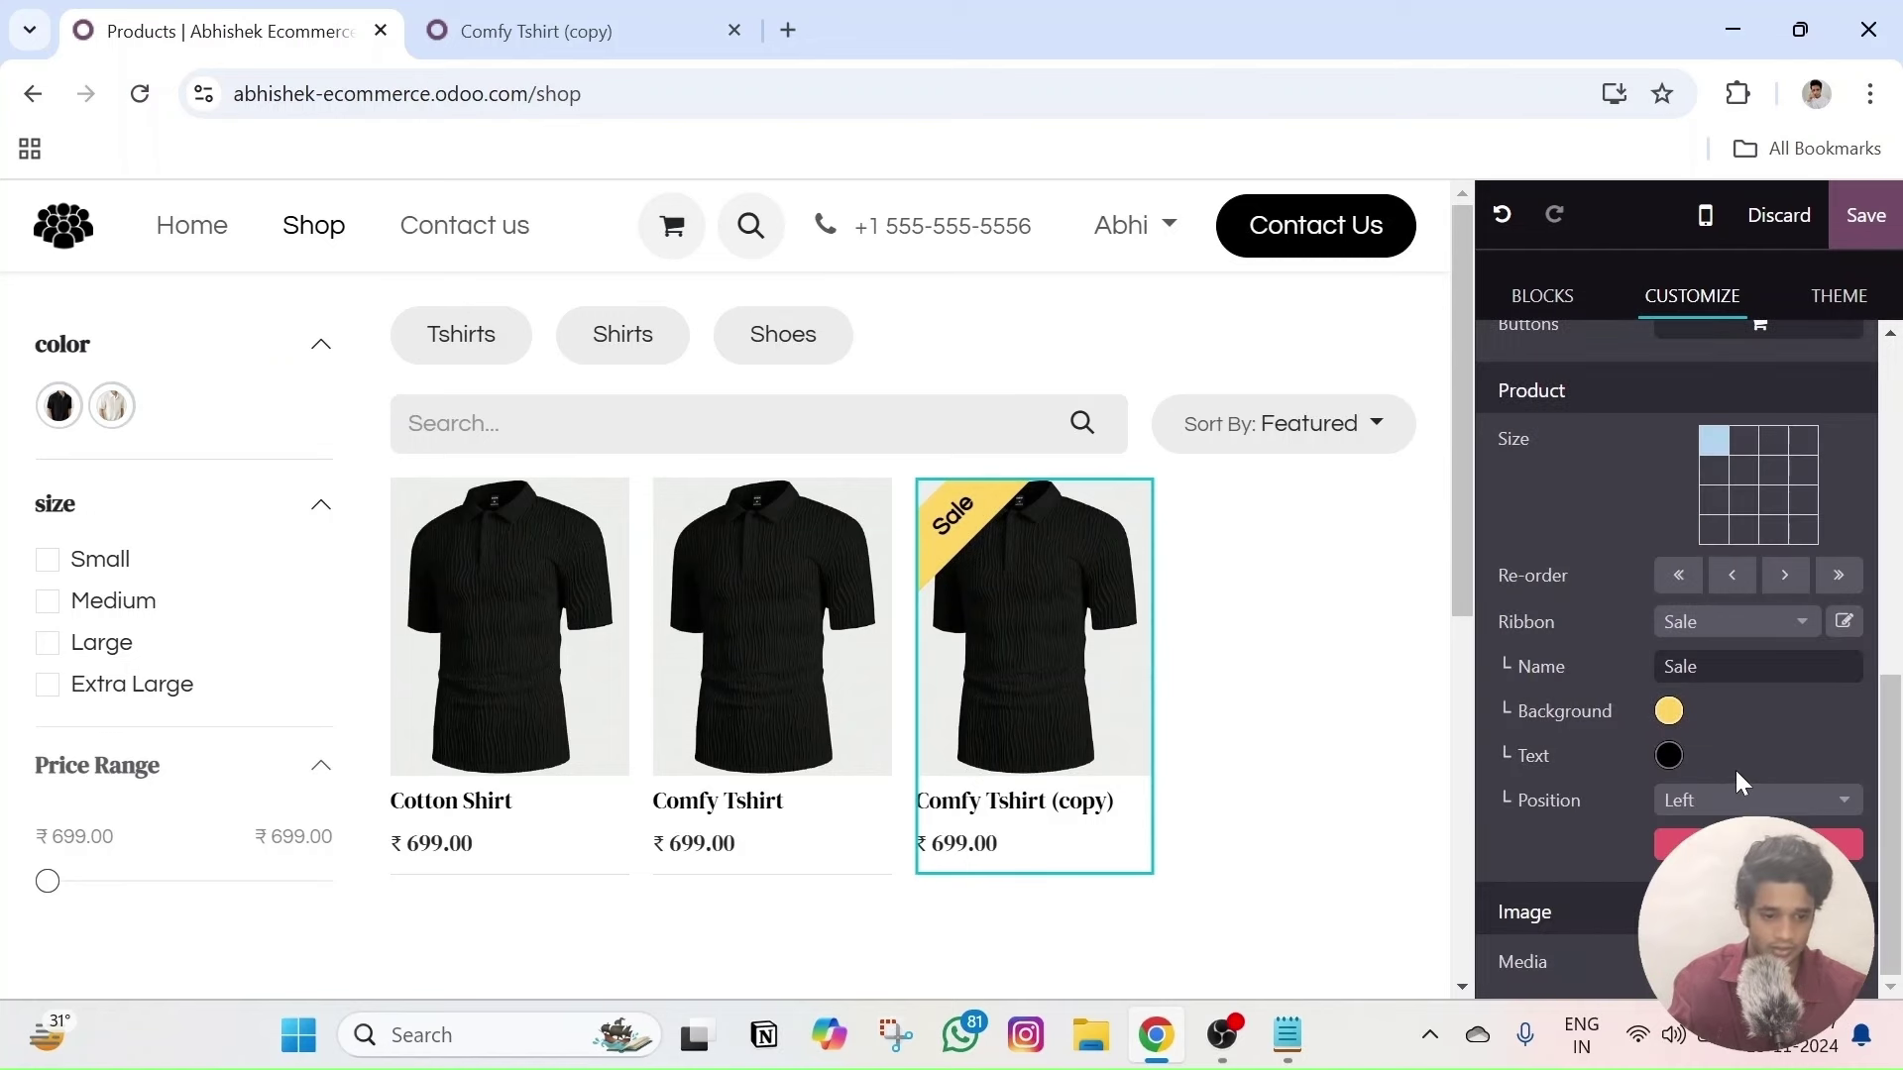
- Move the ribbon right then back left, then delete the Sale ribbon
{"action": "left_click", "coordinate": [1727, 812]}
{"action": "left_click", "coordinate": [1596, 905]}
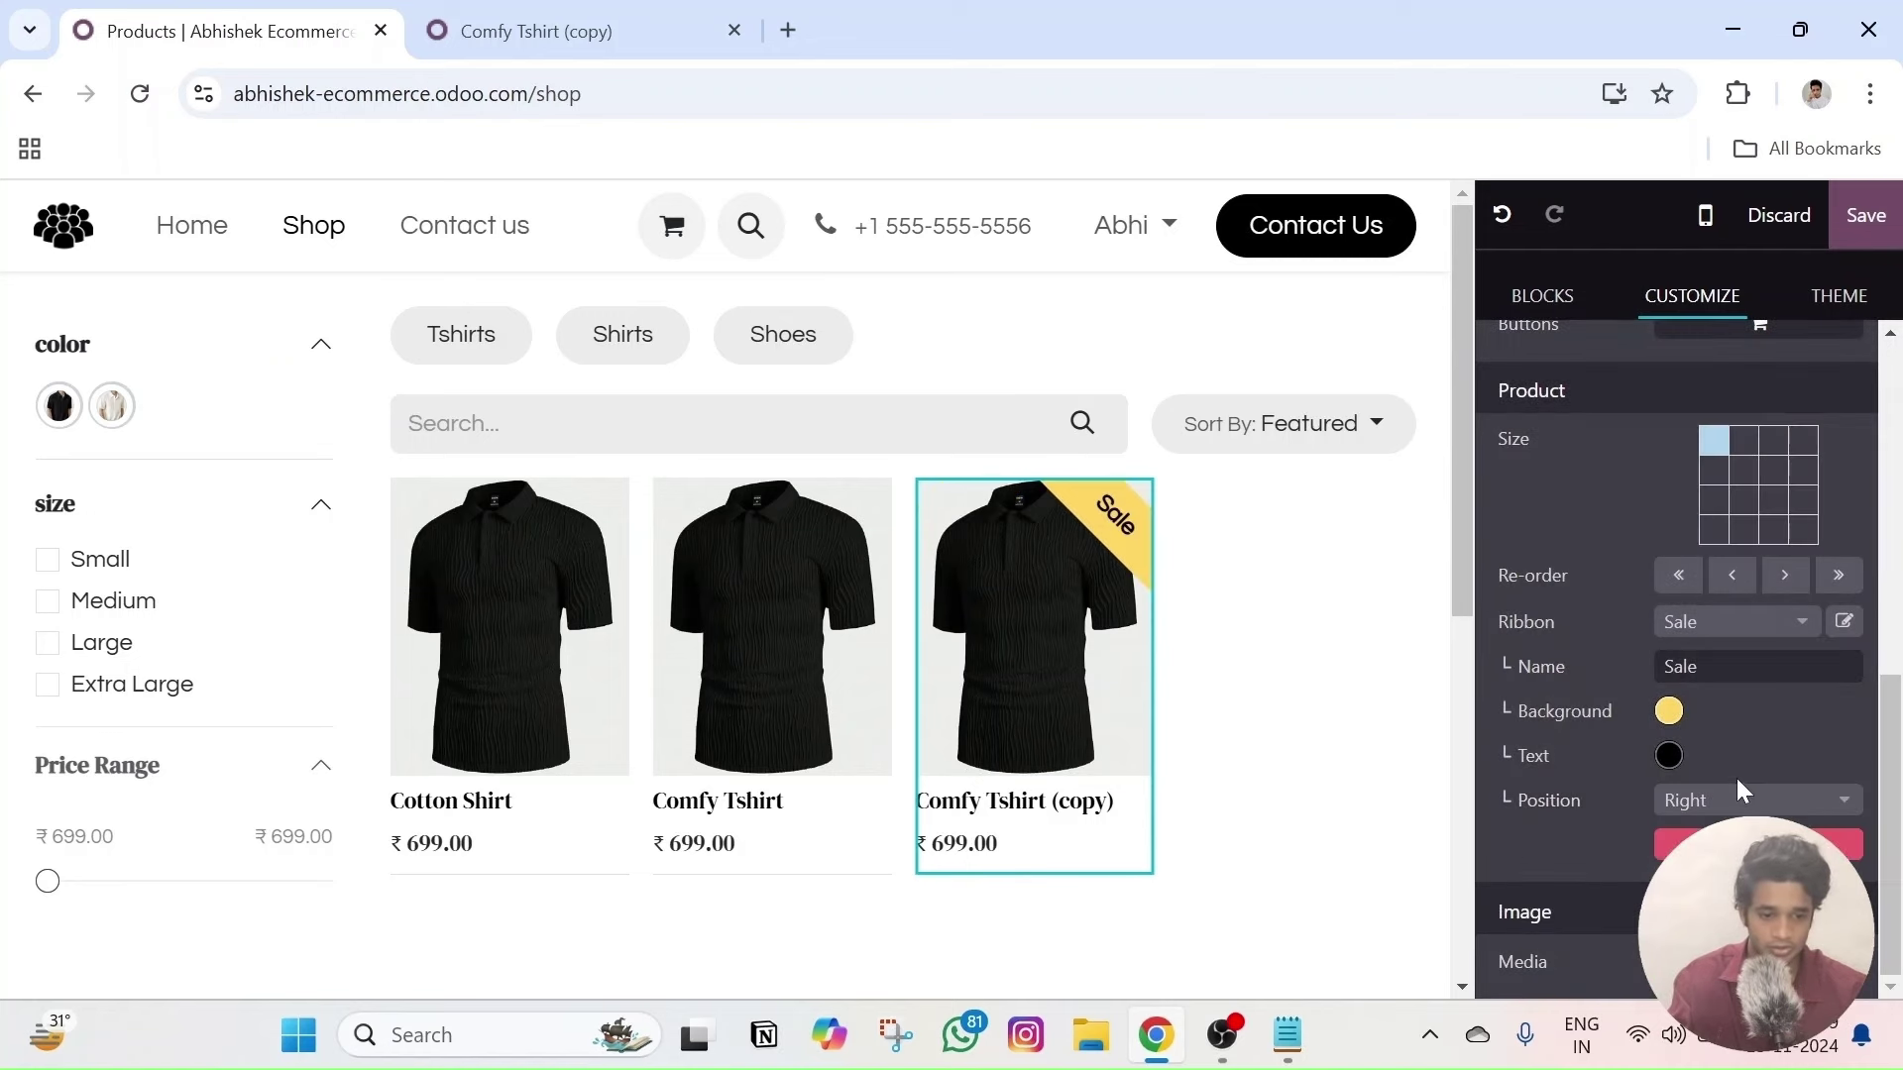
{"action": "left_click", "coordinate": [1739, 800]}
{"action": "left_click", "coordinate": [1549, 854]}
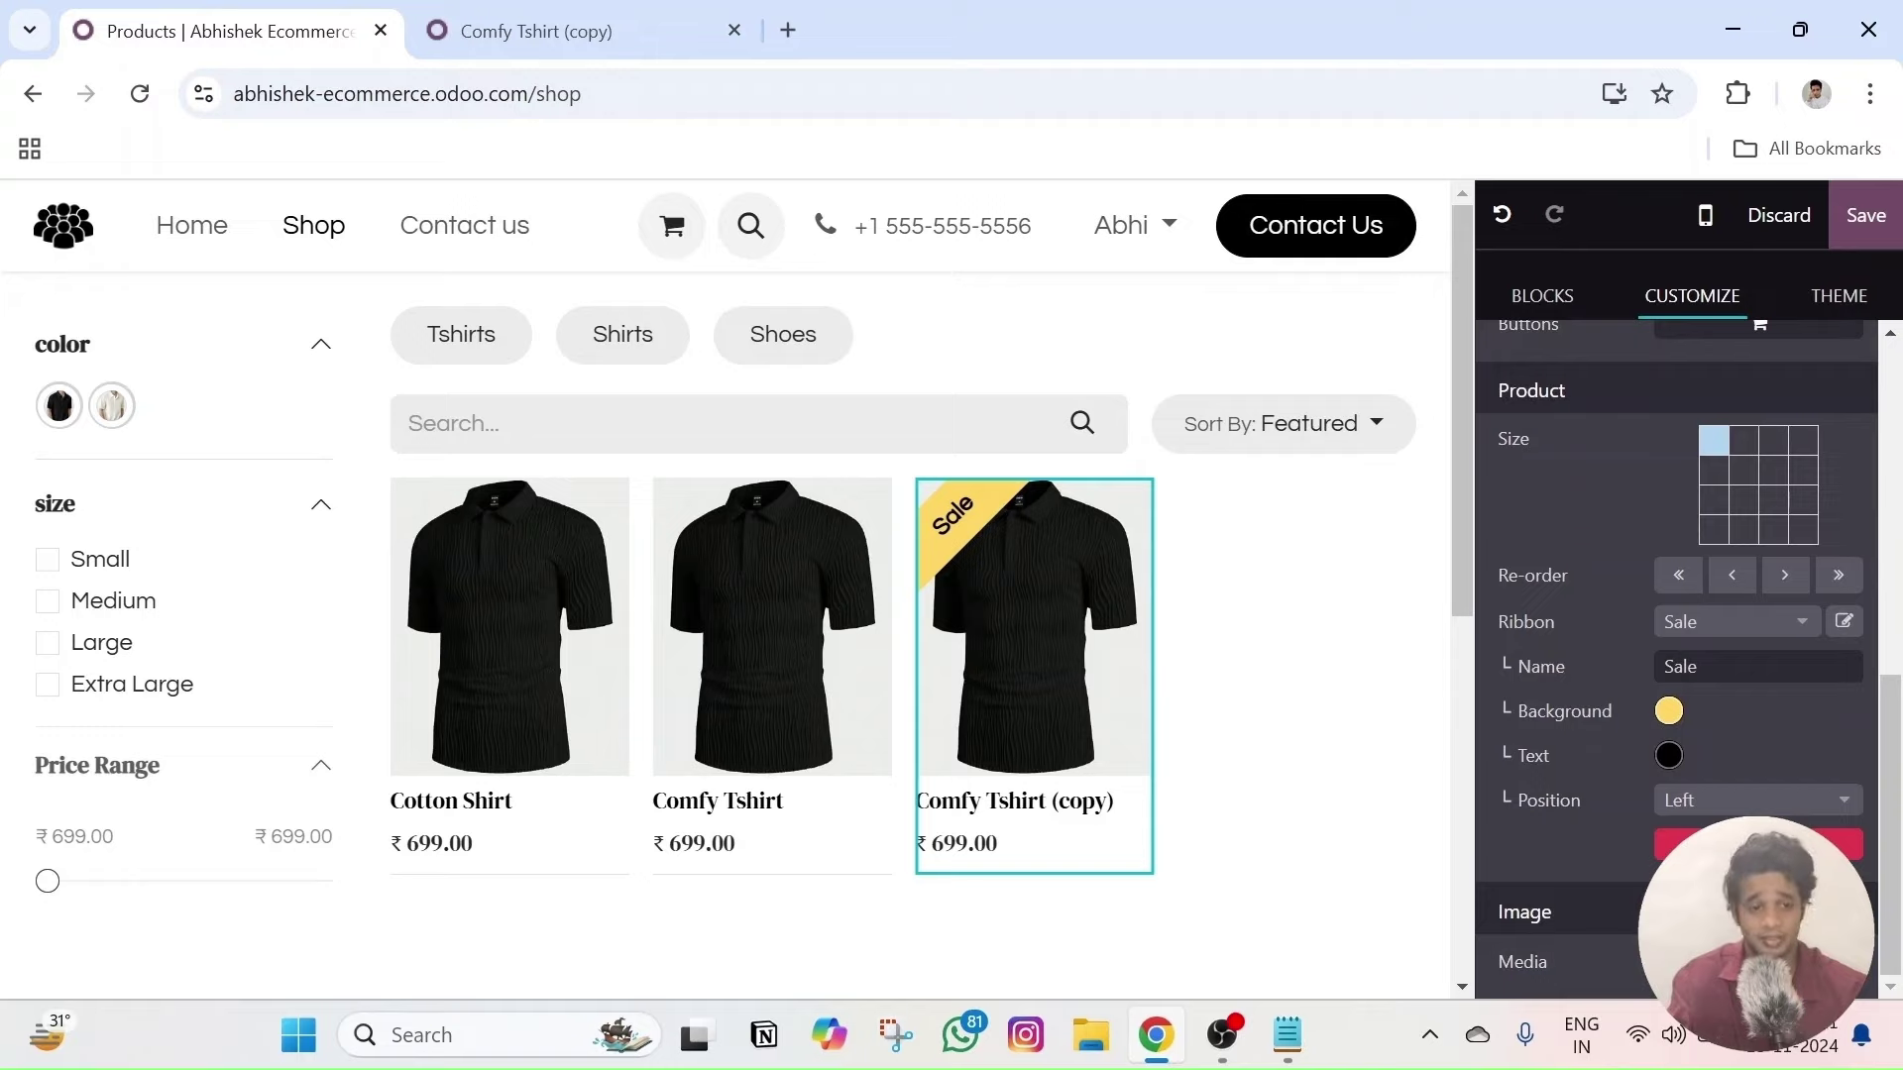
{"action": "left_click", "coordinate": [1758, 845]}
{"action": "left_click", "coordinate": [521, 684]}
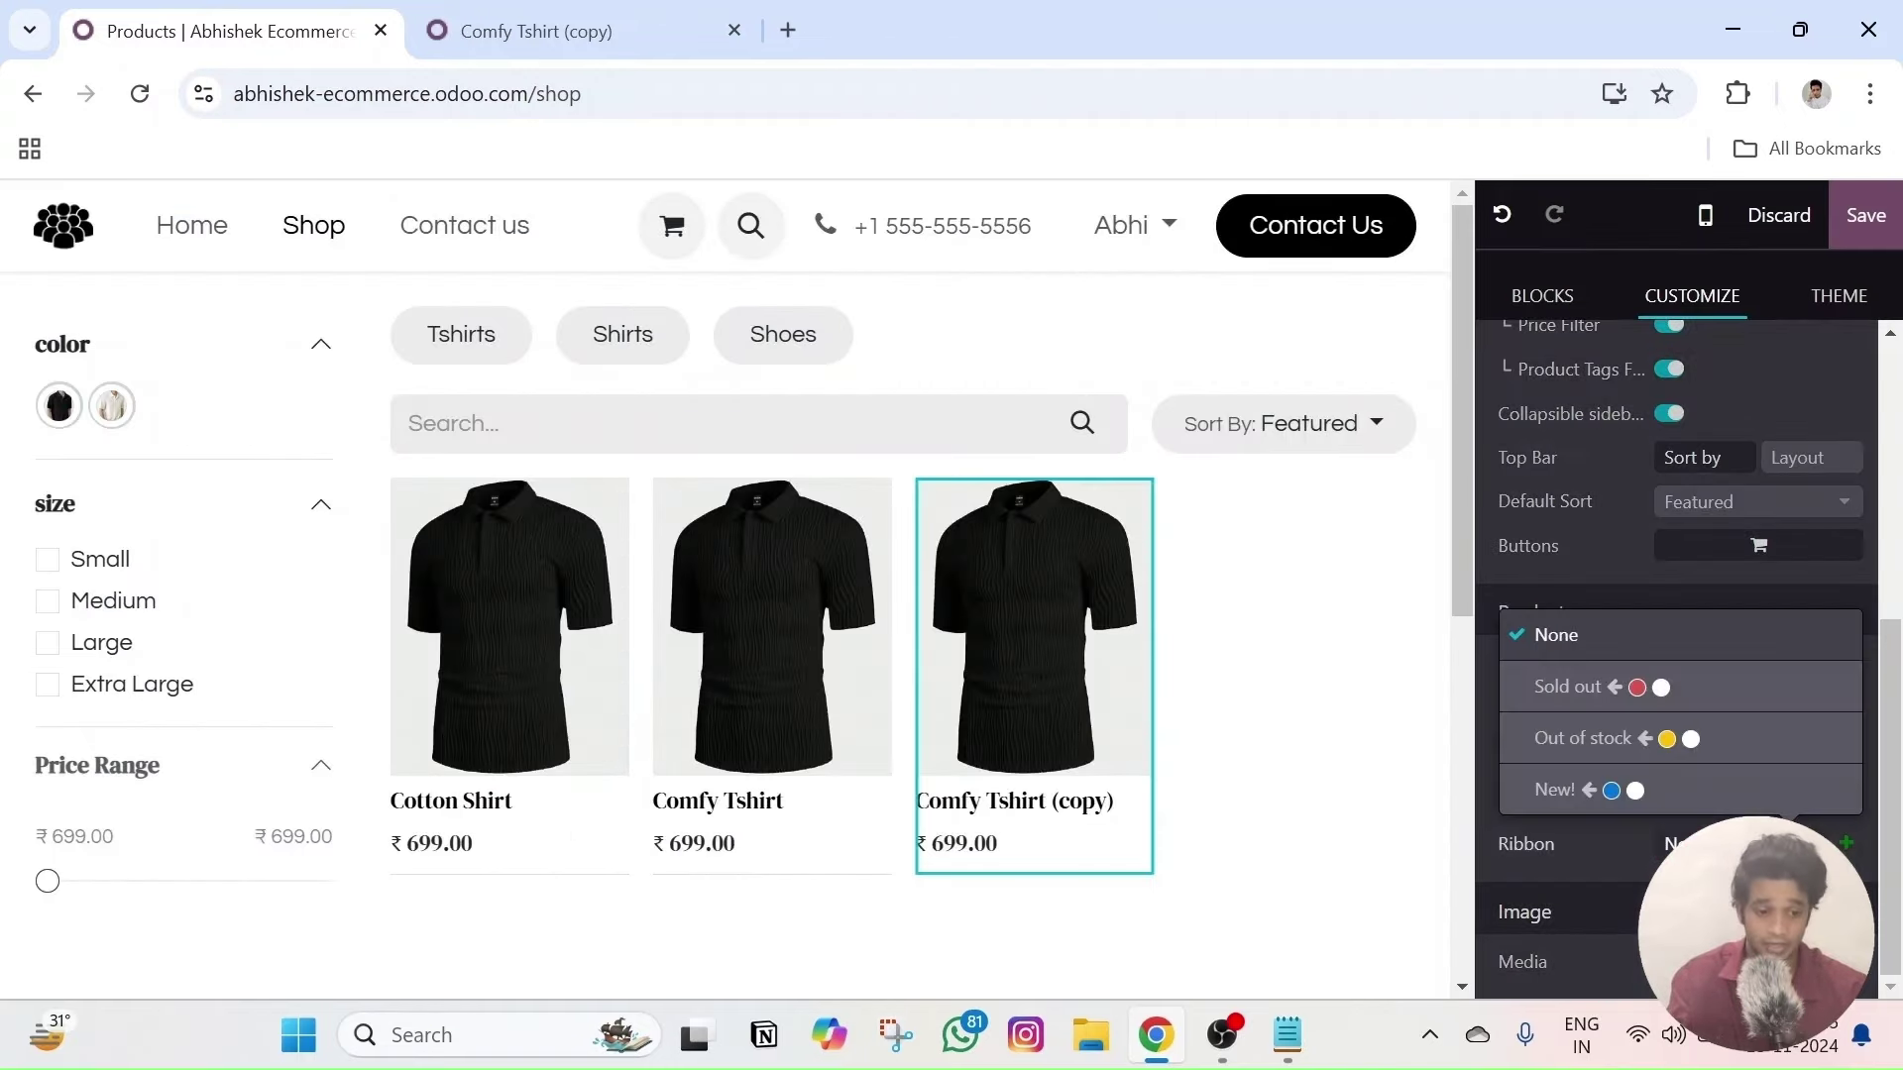
- Preview the ribbon choices, including Out of stock, for Comfy Tshirt without applying one
{"action": "left_click", "coordinate": [1775, 843]}
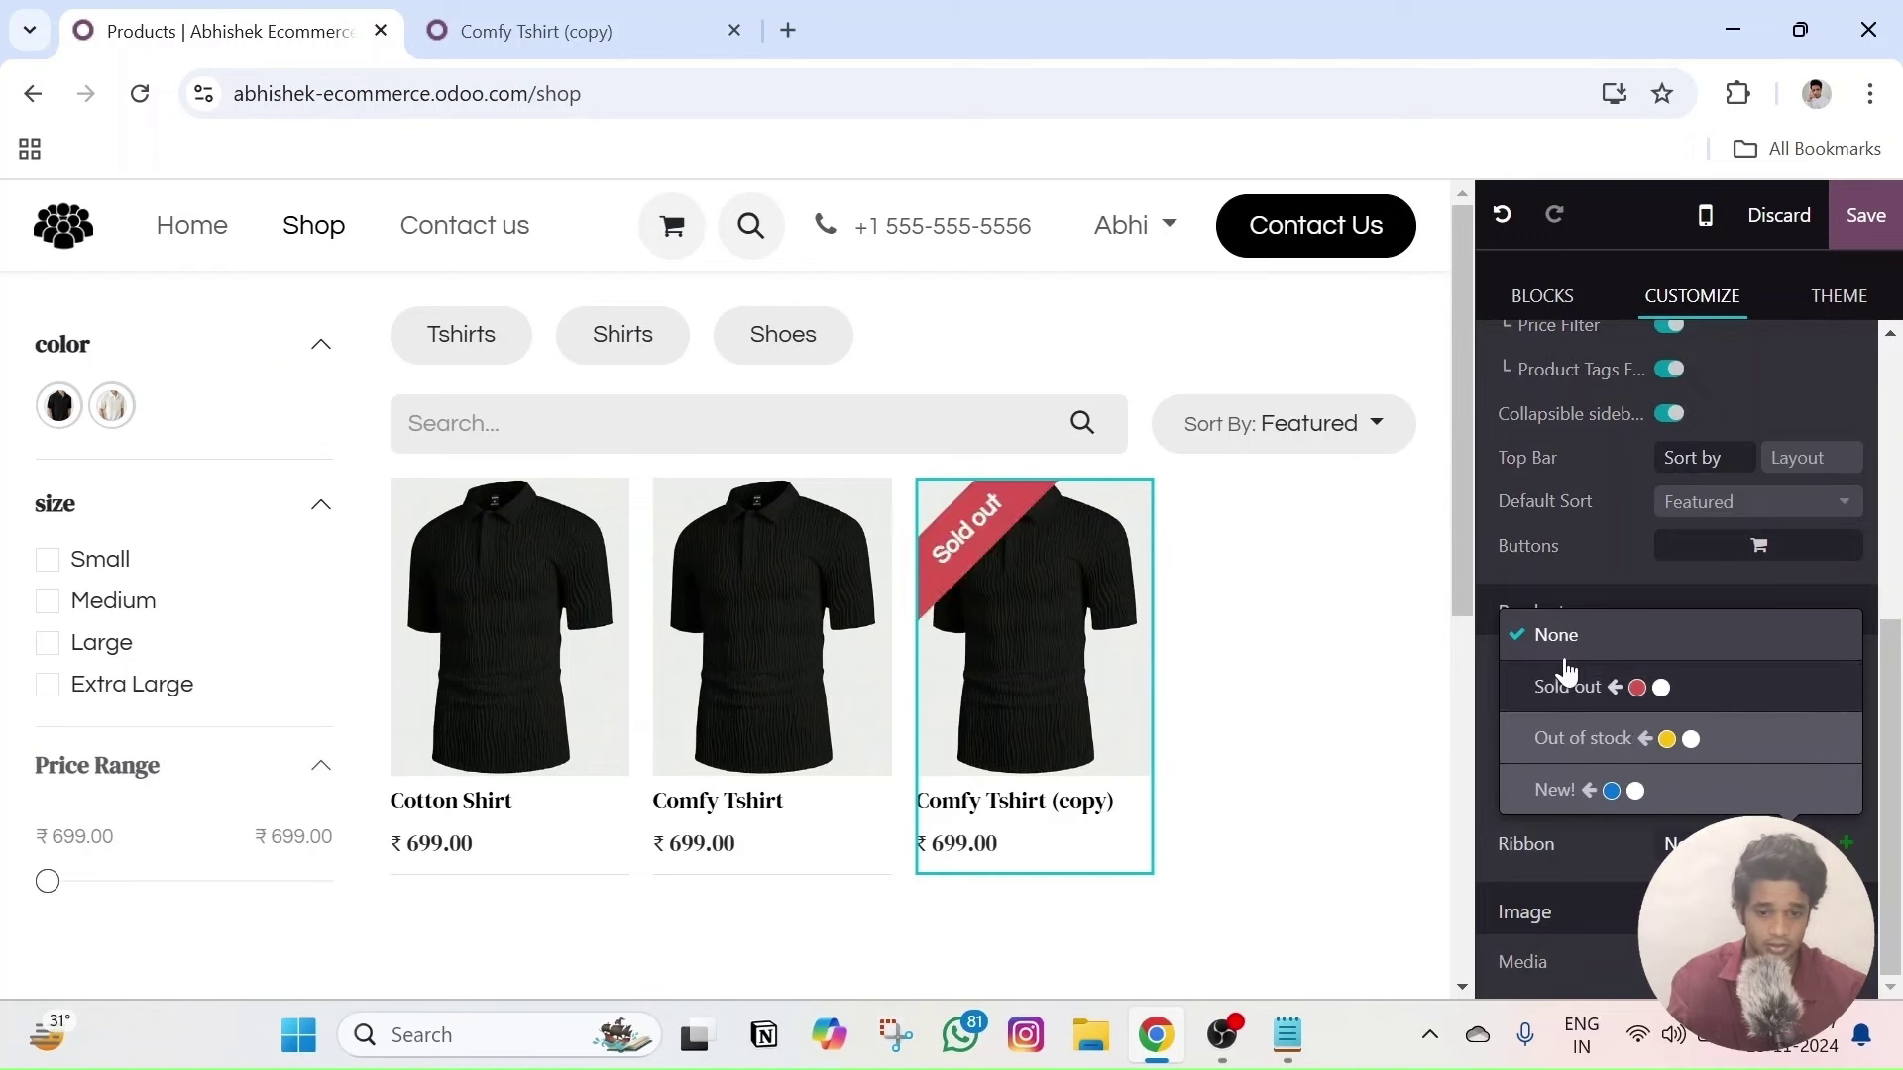
{"action": "left_click", "coordinate": [745, 558]}
{"action": "scroll", "coordinate": [1774, 734], "scroll_direction": "down", "scroll_amount": 3}
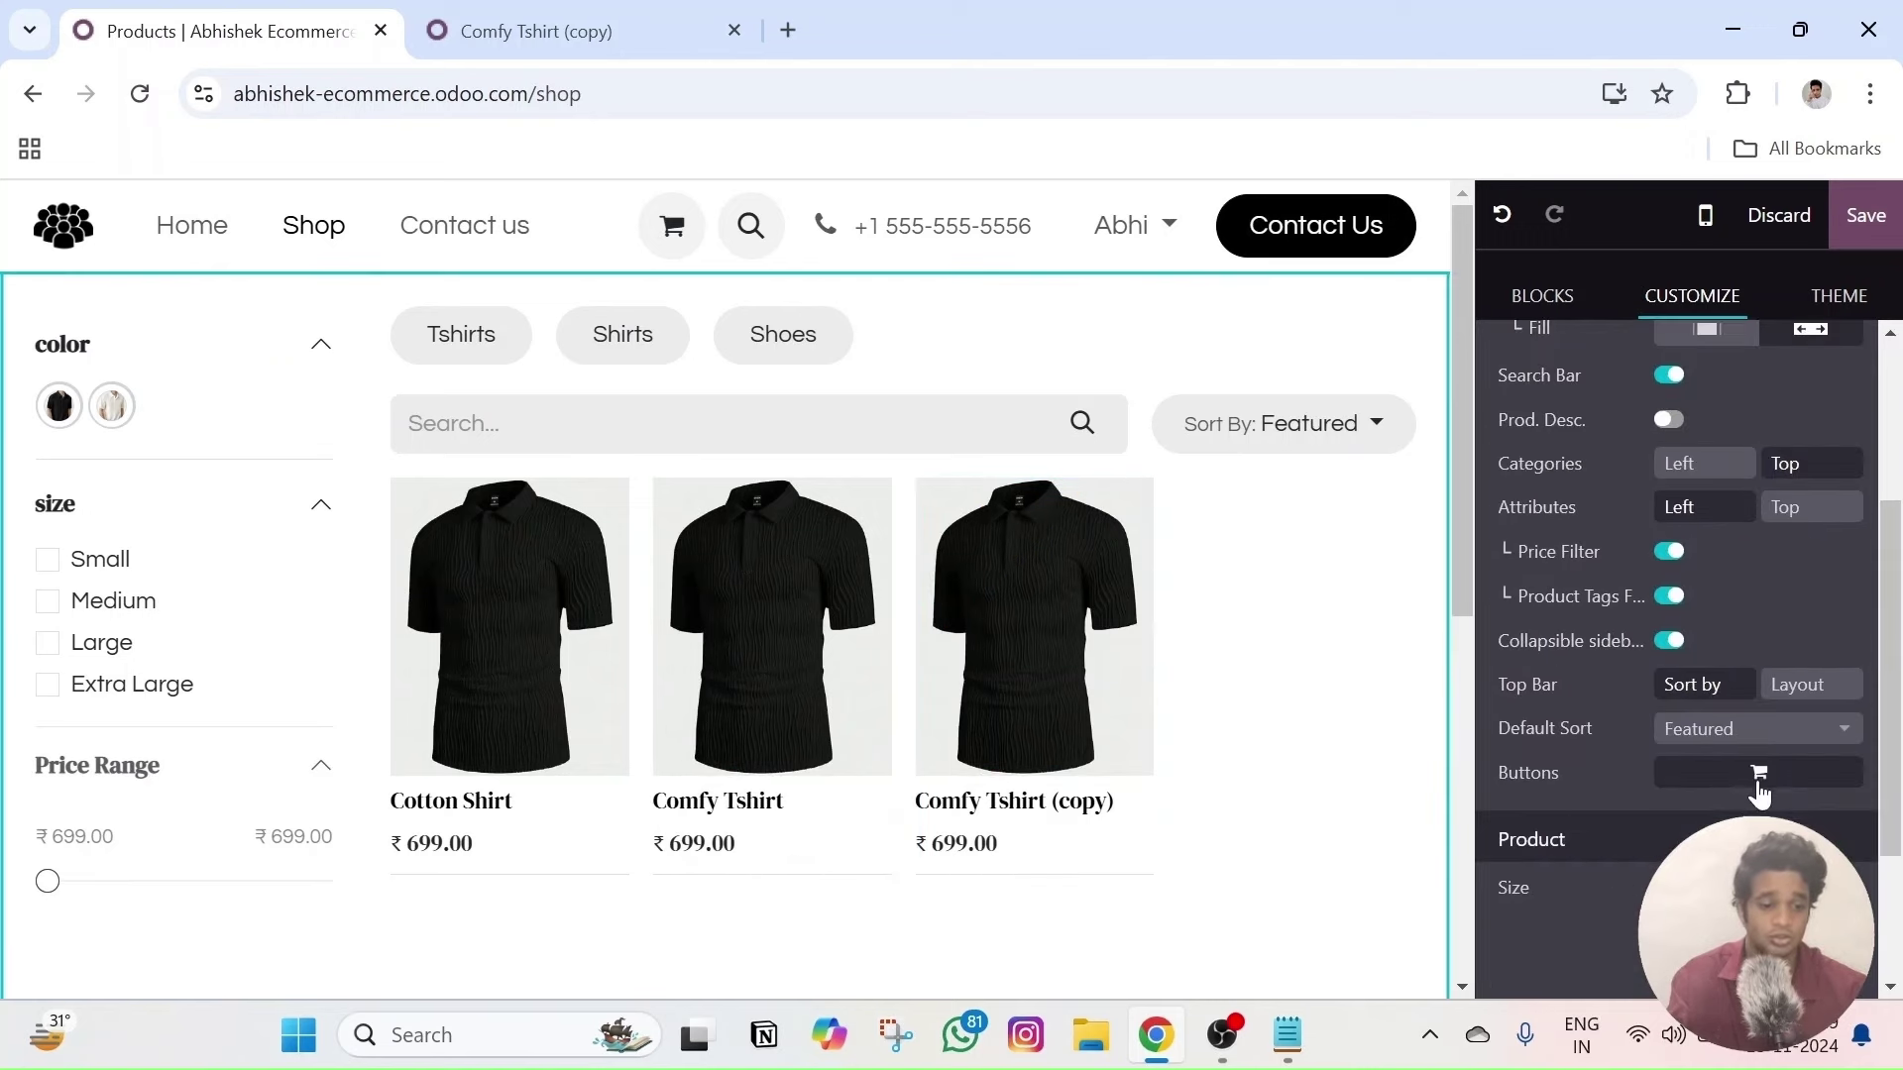
{"action": "scroll", "coordinate": [1819, 775], "scroll_direction": "down", "scroll_amount": 2}
{"action": "left_click", "coordinate": [1774, 843]}
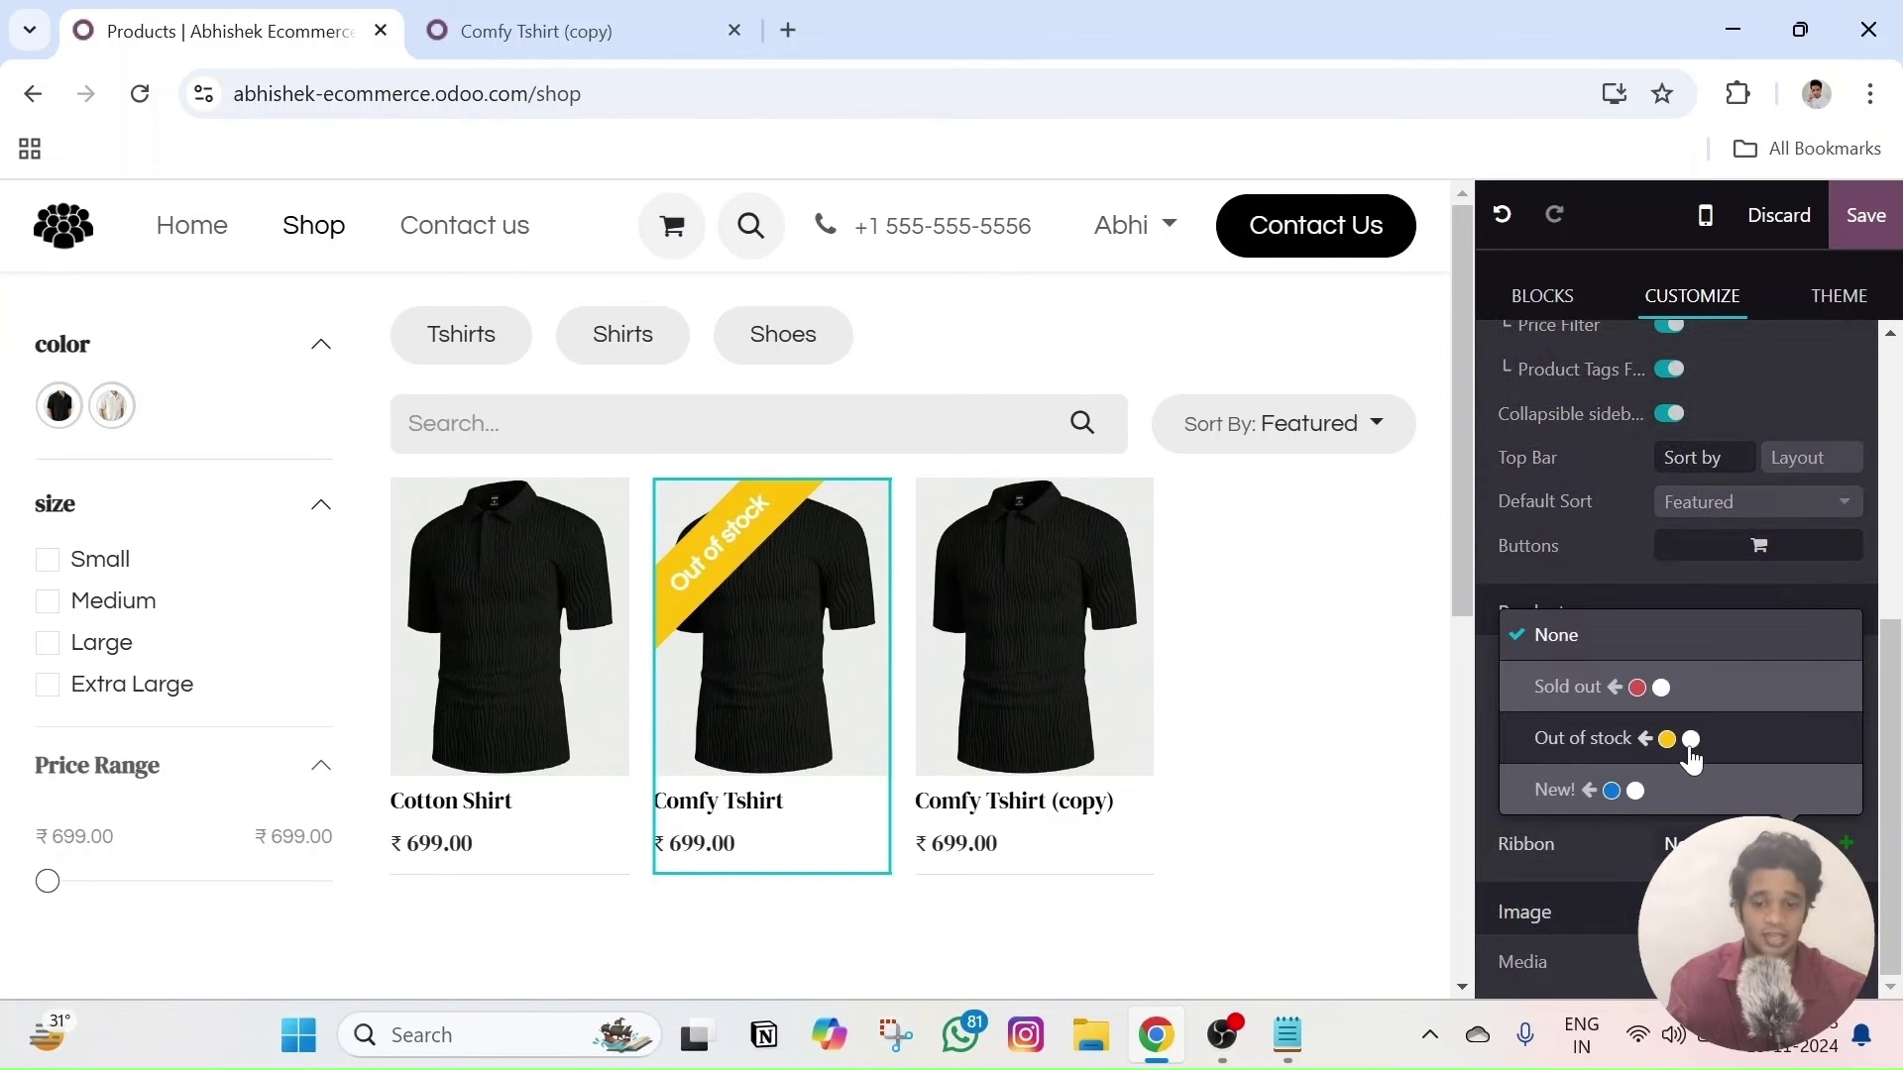
{"action": "key", "text": "Escape"}
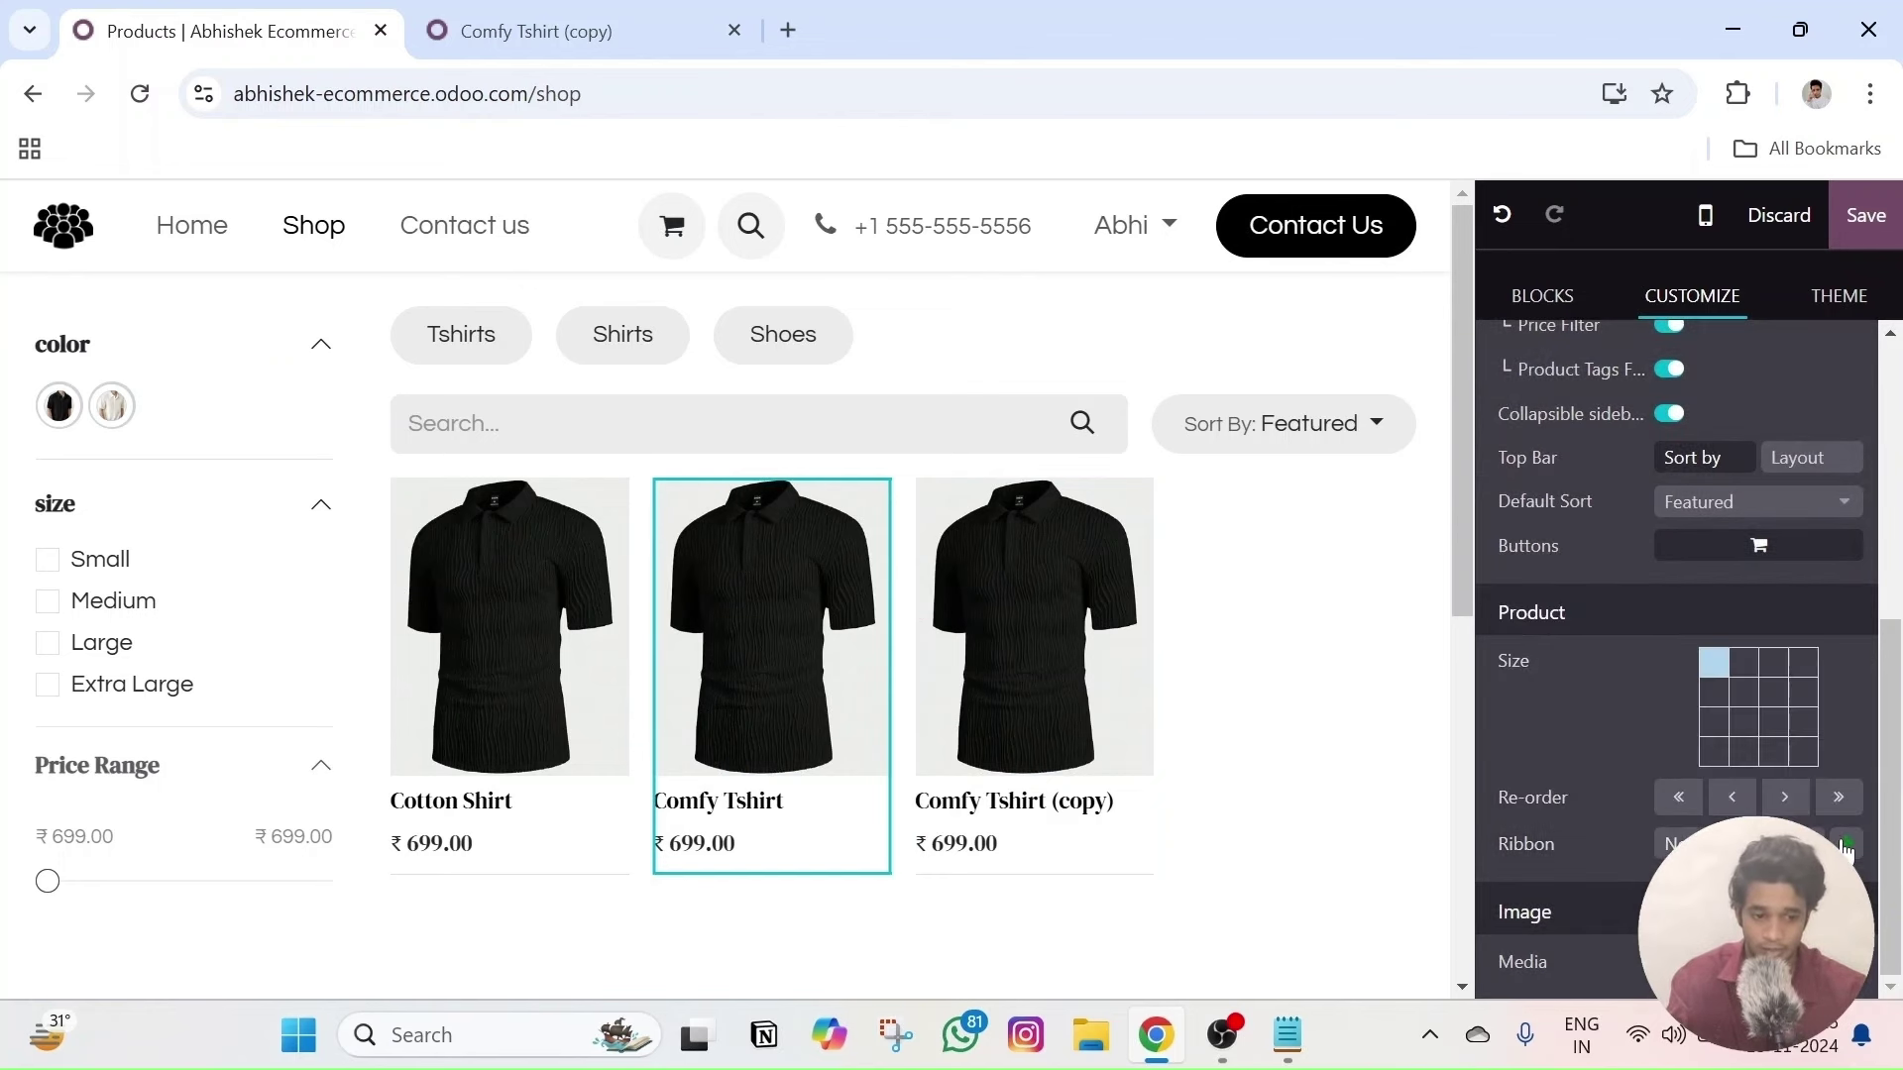
- Create a ribbon named 'Test' with an orange background and white text on the Comfy Tshirt card
{"action": "left_click", "coordinate": [1846, 843]}
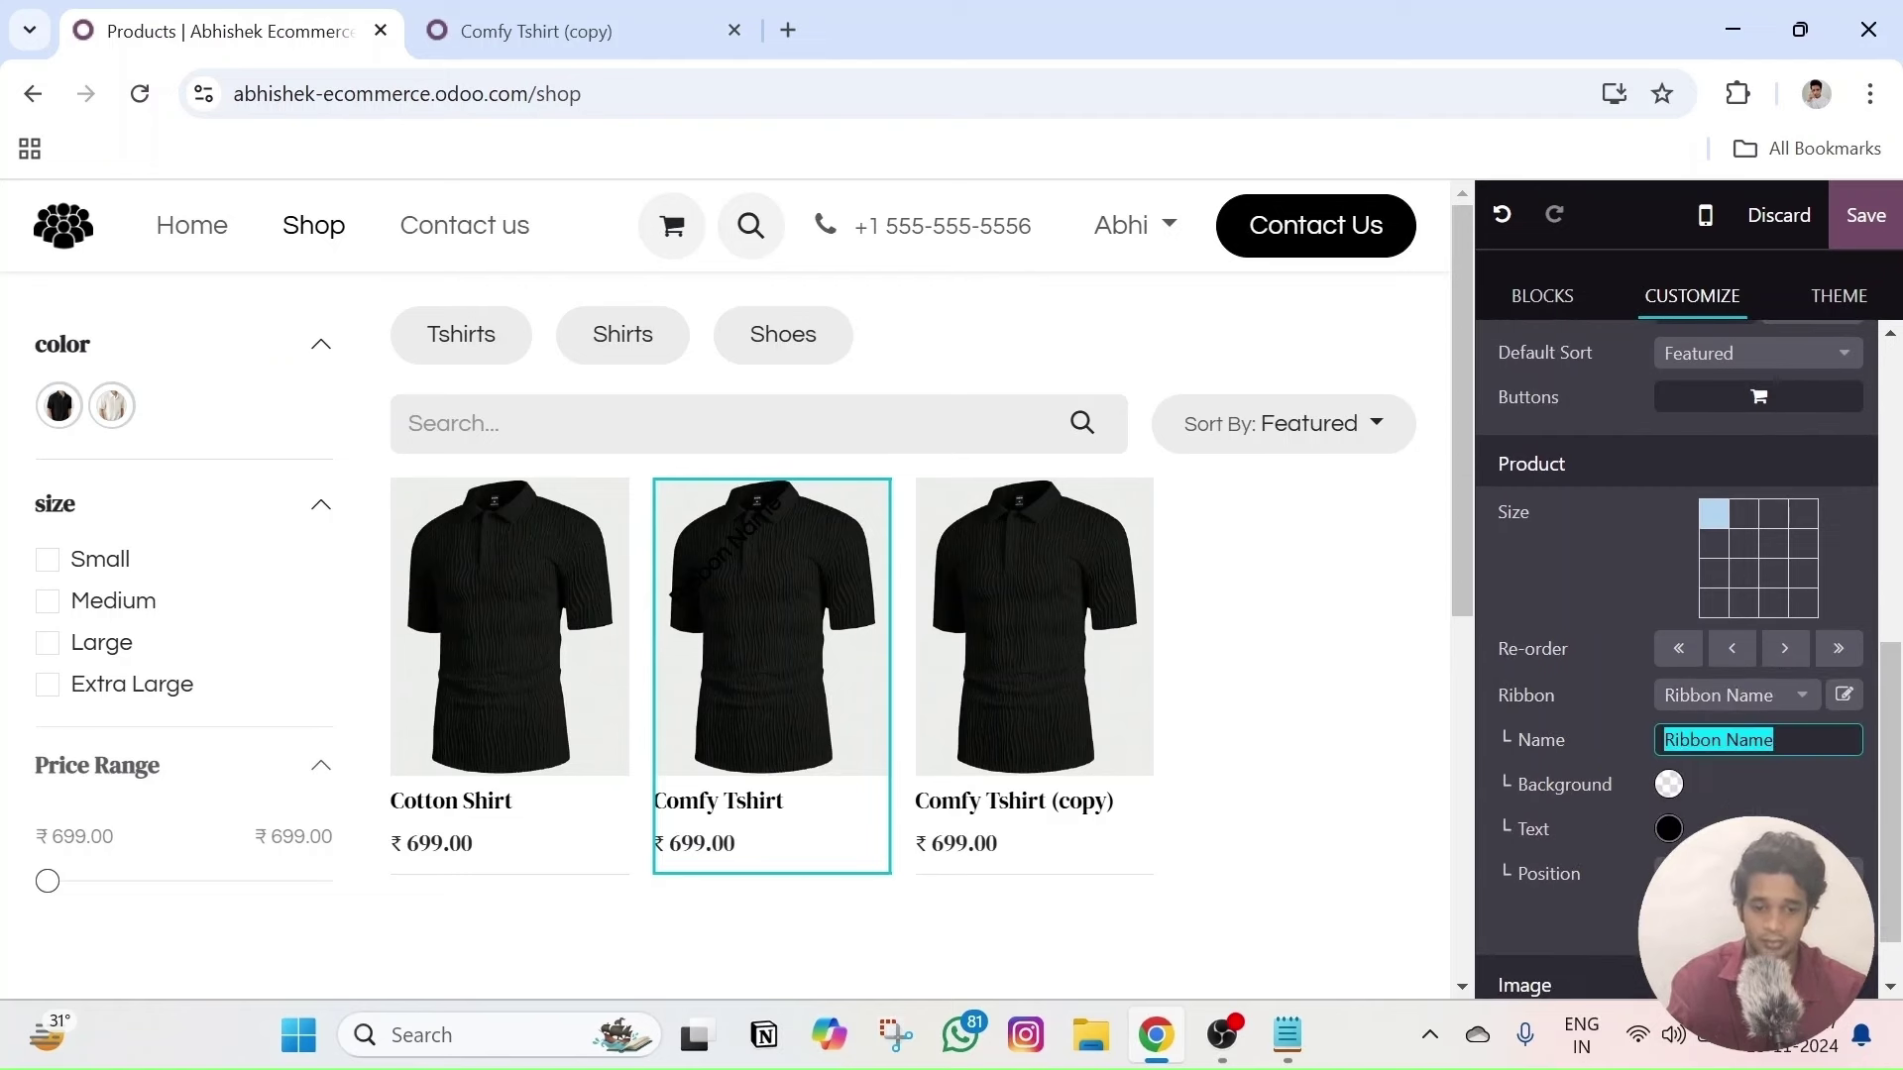
{"action": "type", "text": "Test"}
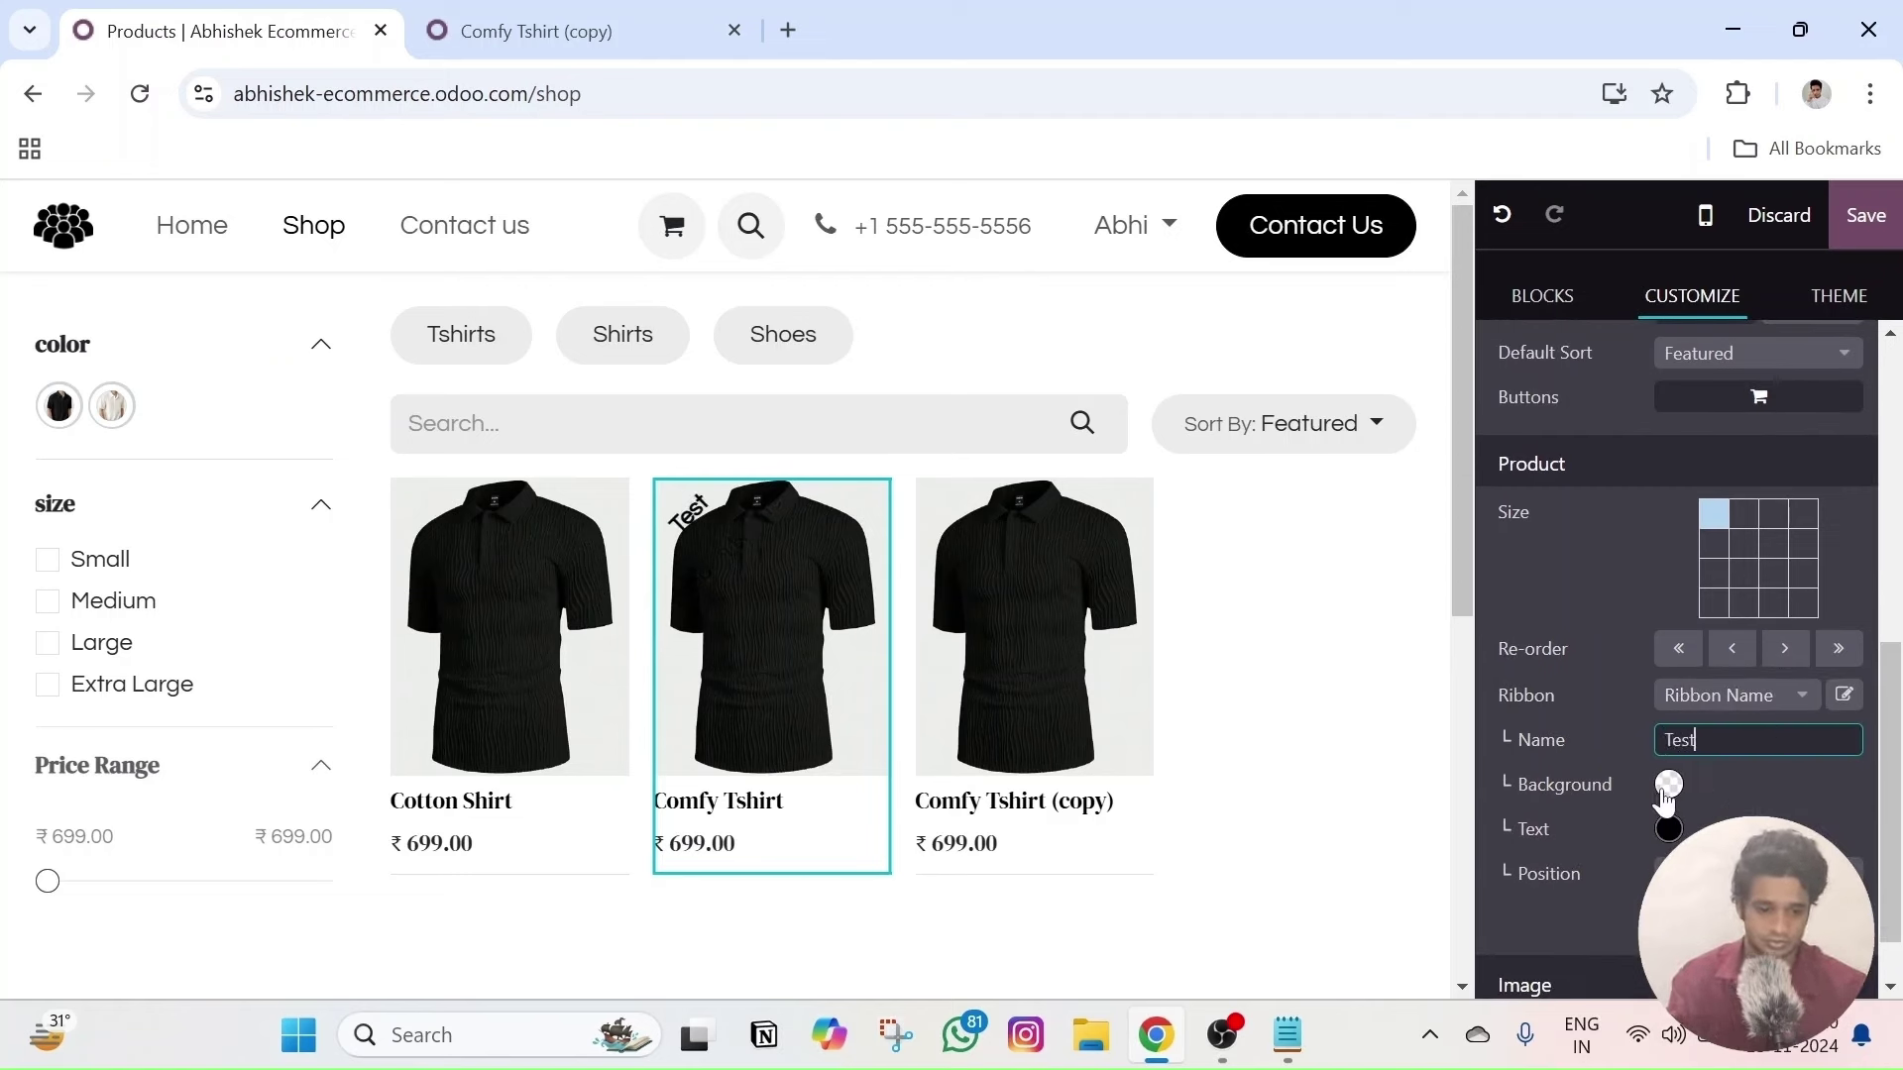
{"action": "key", "text": "Return"}
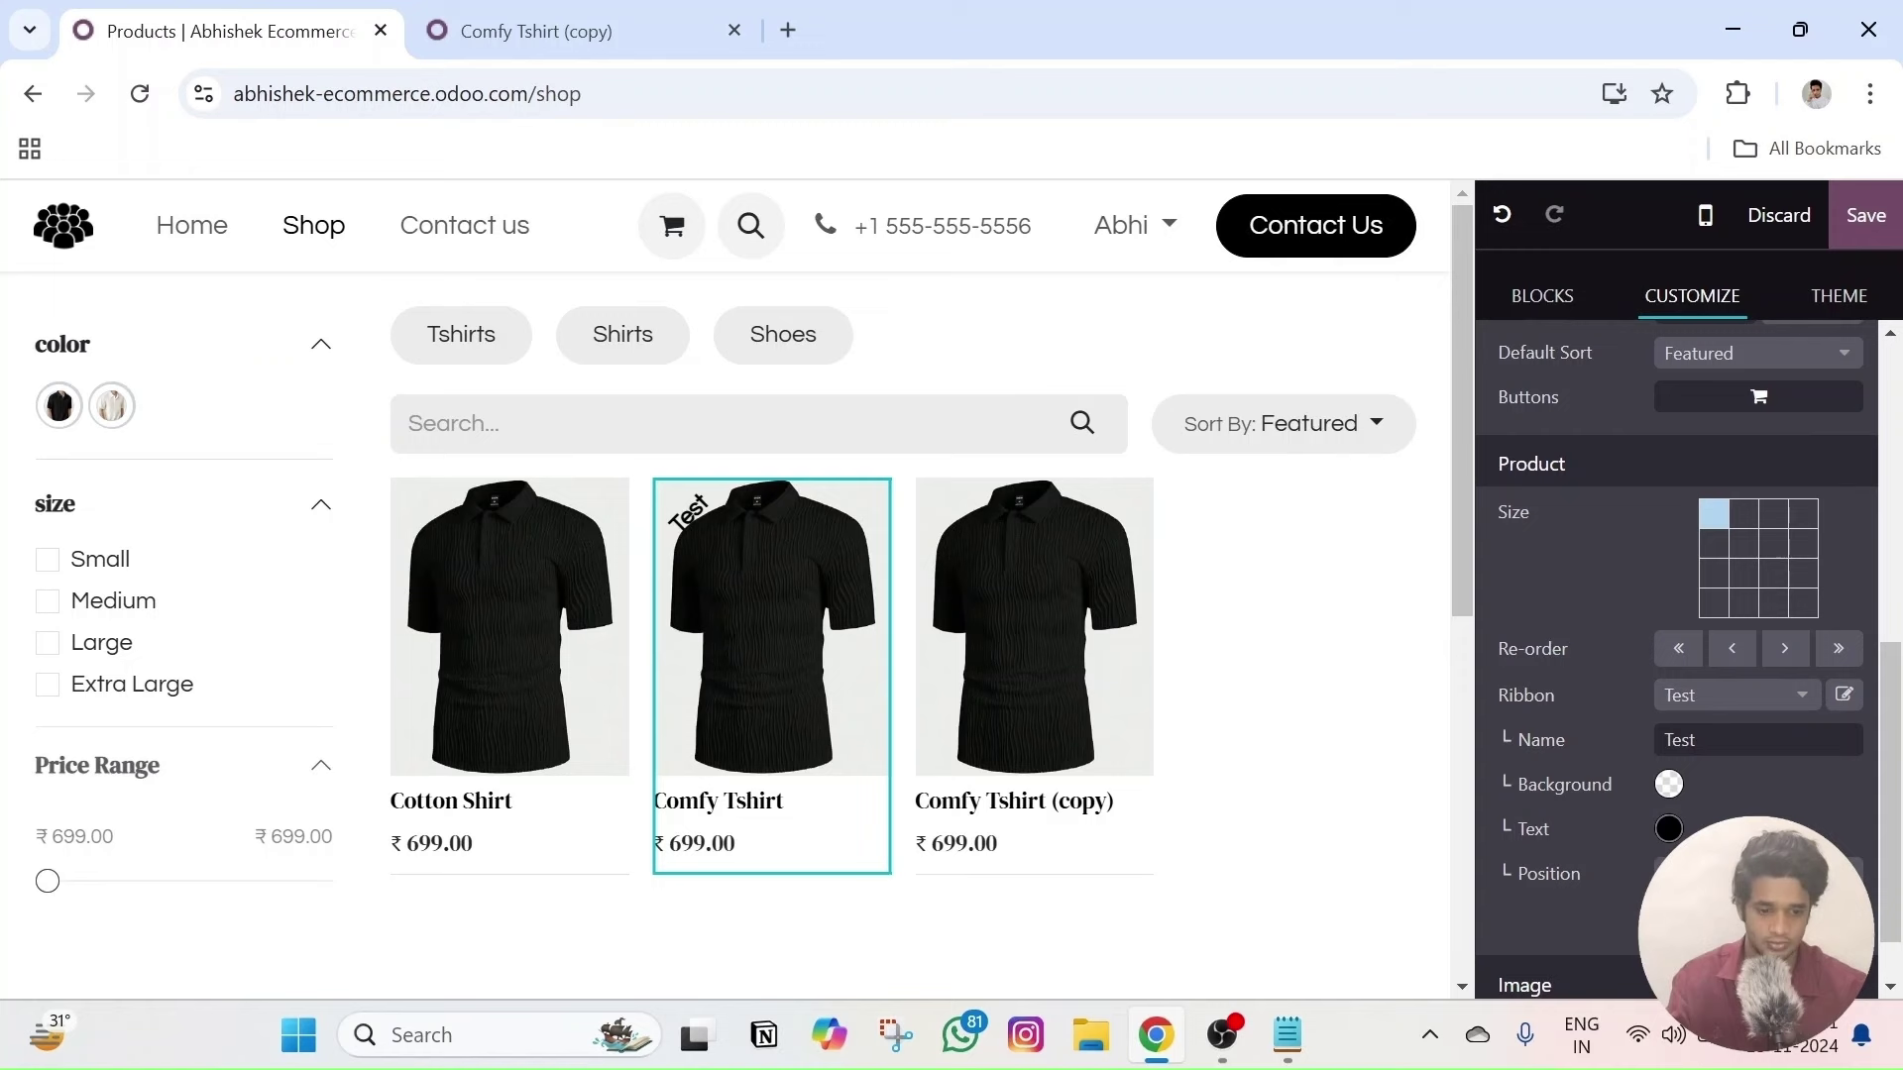
{"action": "left_click", "coordinate": [1669, 785]}
{"action": "left_click", "coordinate": [1577, 991]}
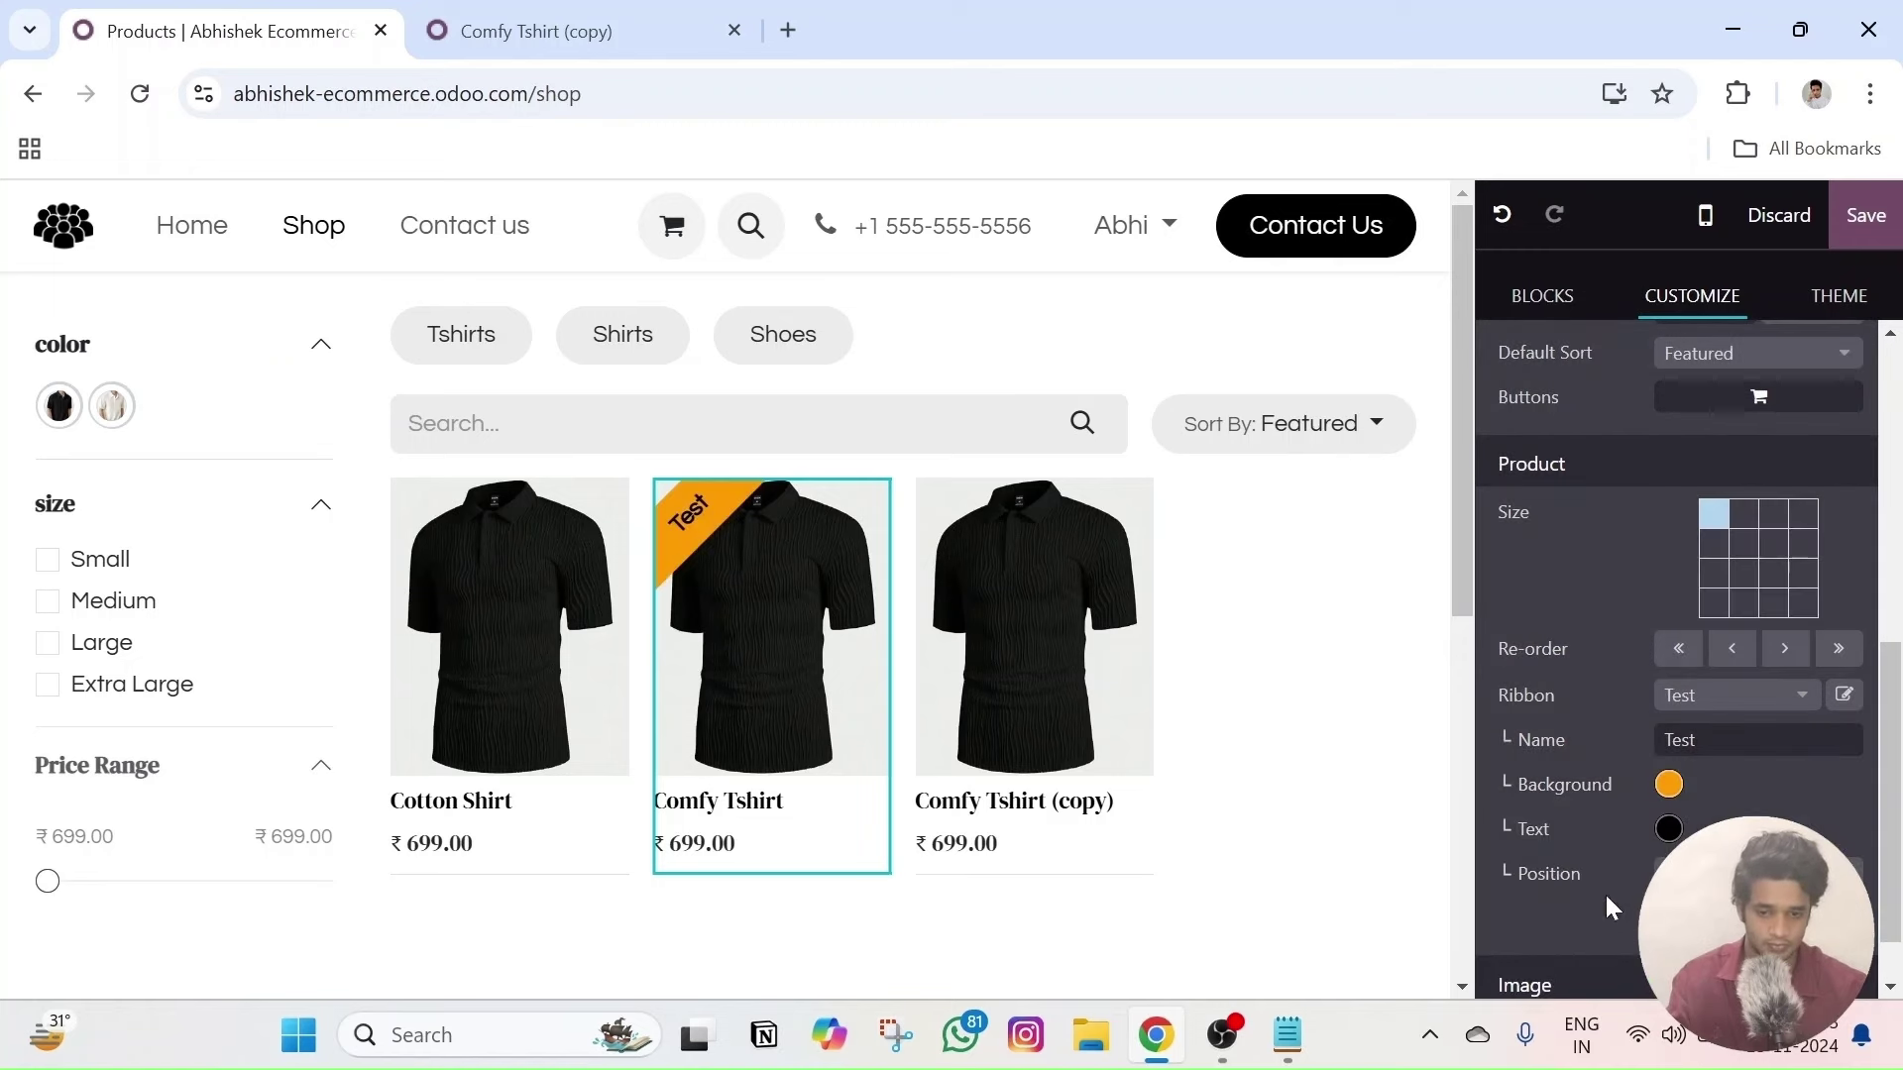
{"action": "left_click", "coordinate": [1667, 830]}
{"action": "left_click", "coordinate": [1572, 446]}
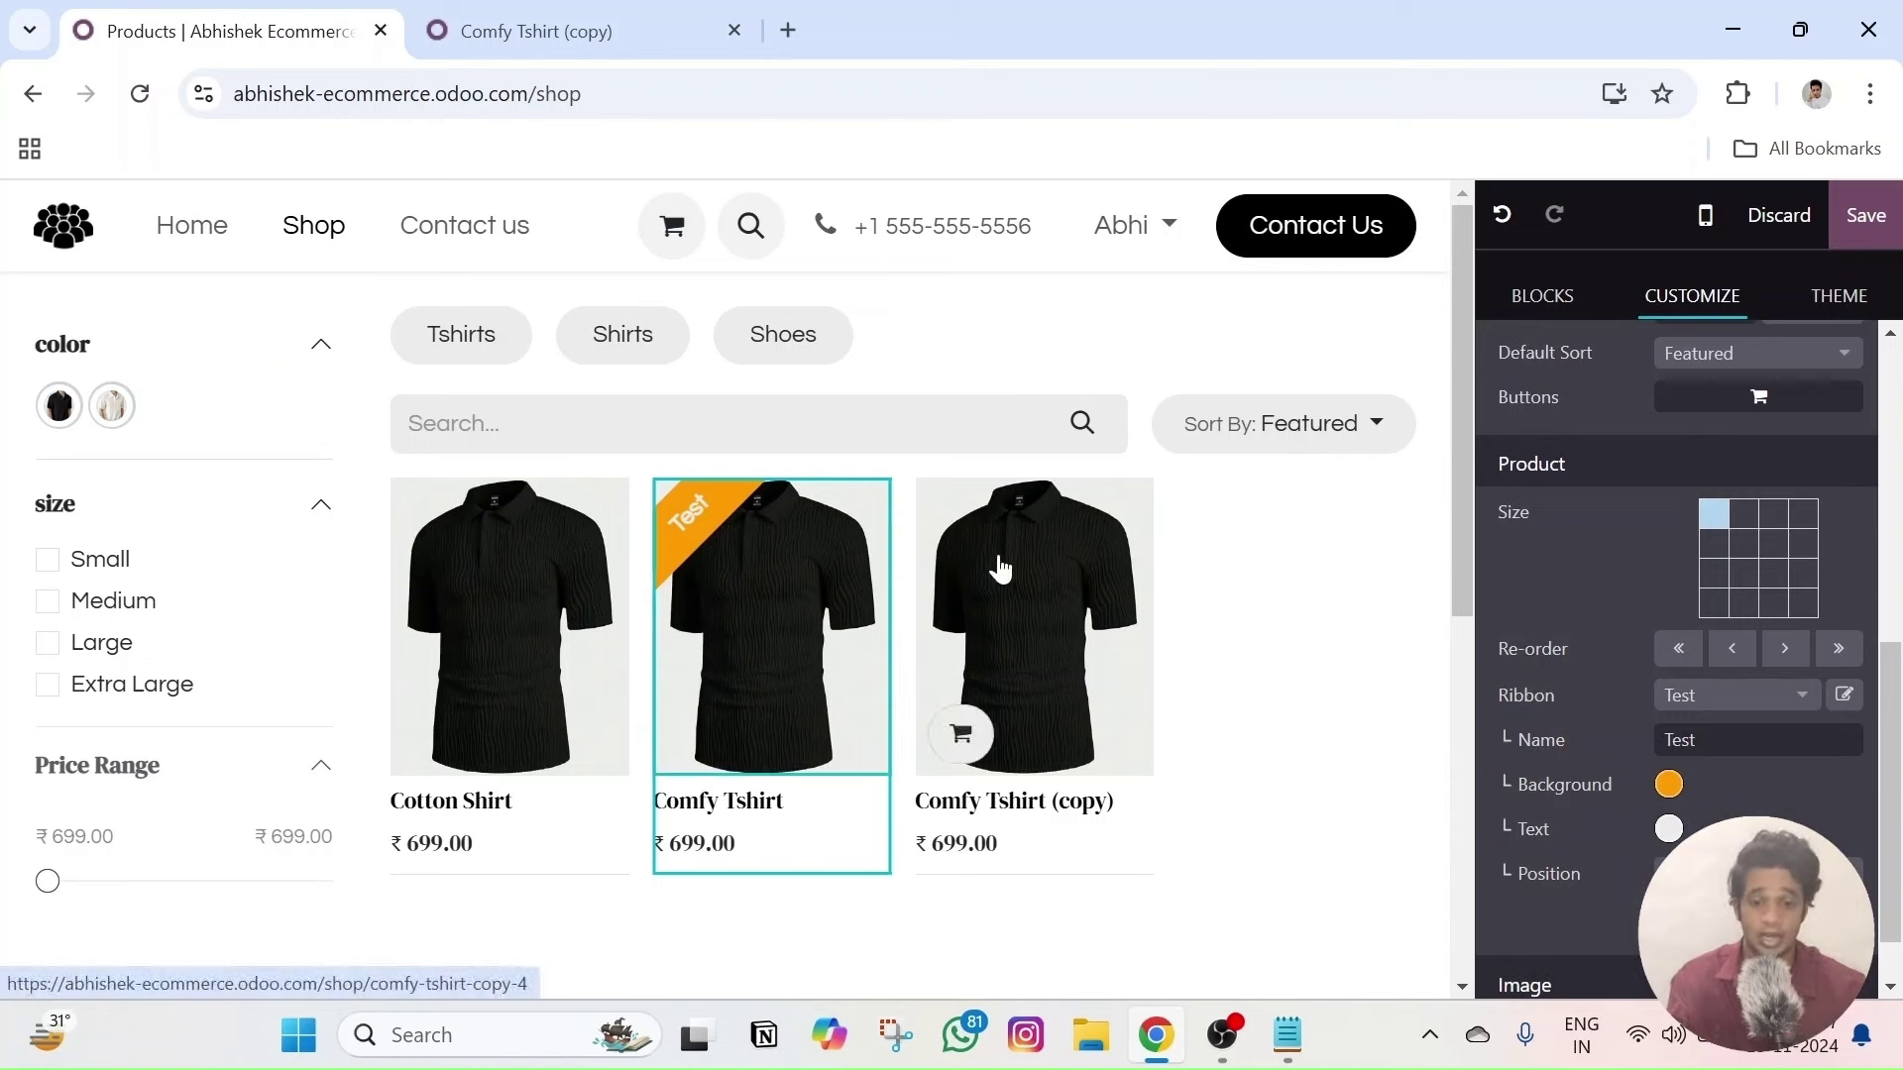
{"action": "left_click", "coordinate": [473, 578]}
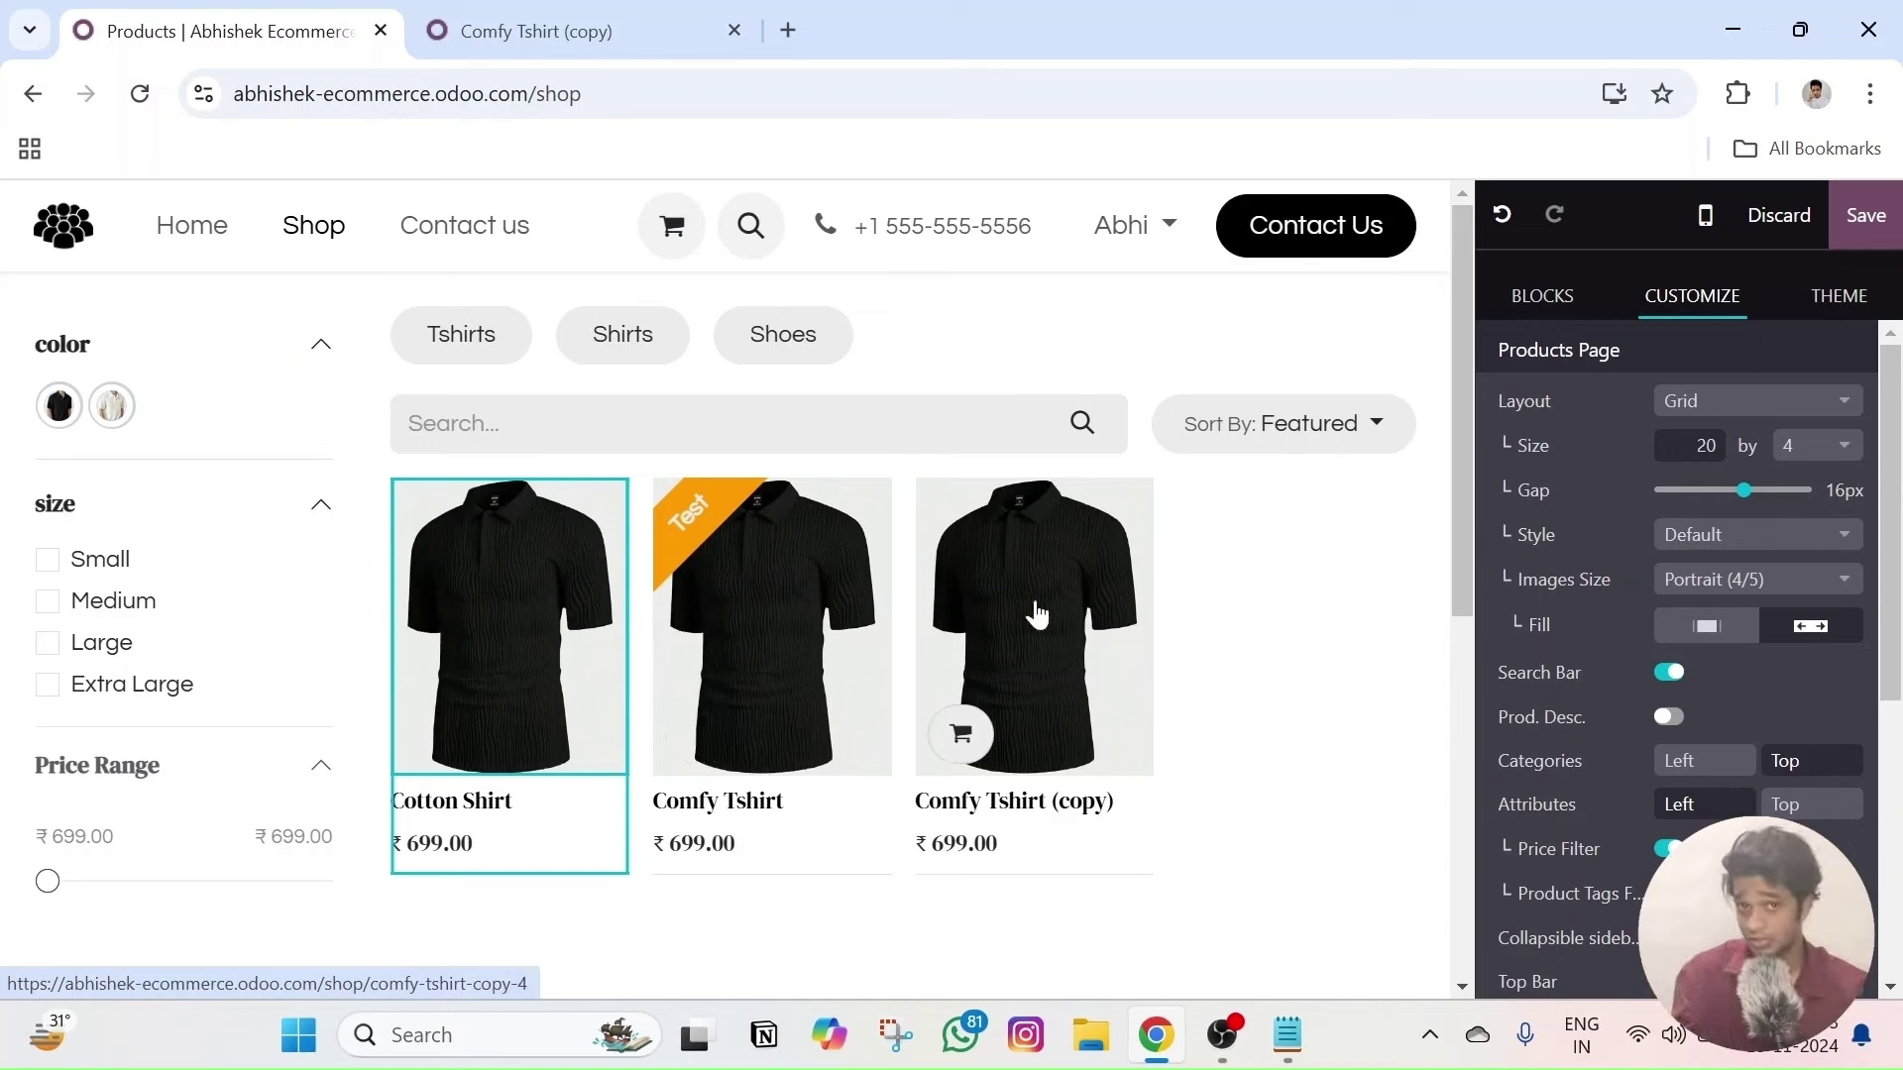
{"action": "left_click", "coordinate": [769, 628]}
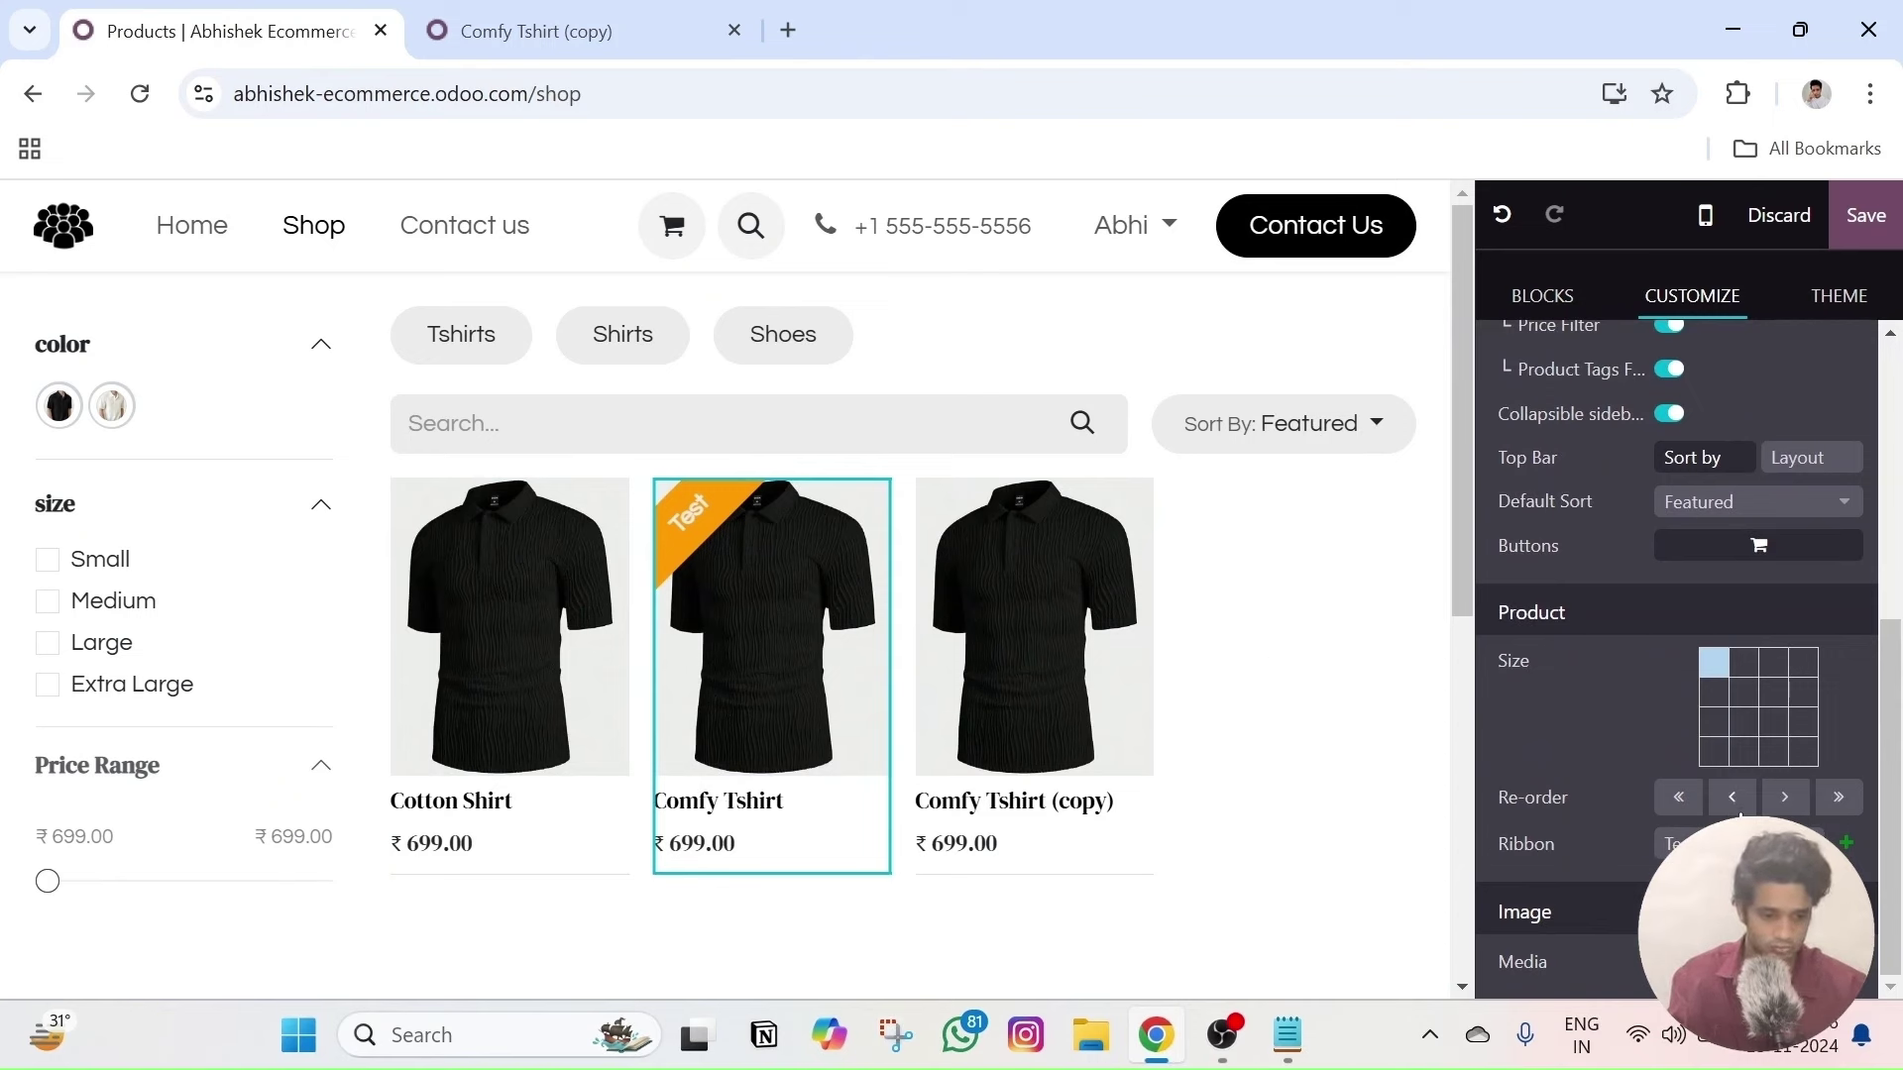
- Set Comfy Tshirt's ribbon to None and save the shop page
{"action": "left_click", "coordinate": [1690, 844]}
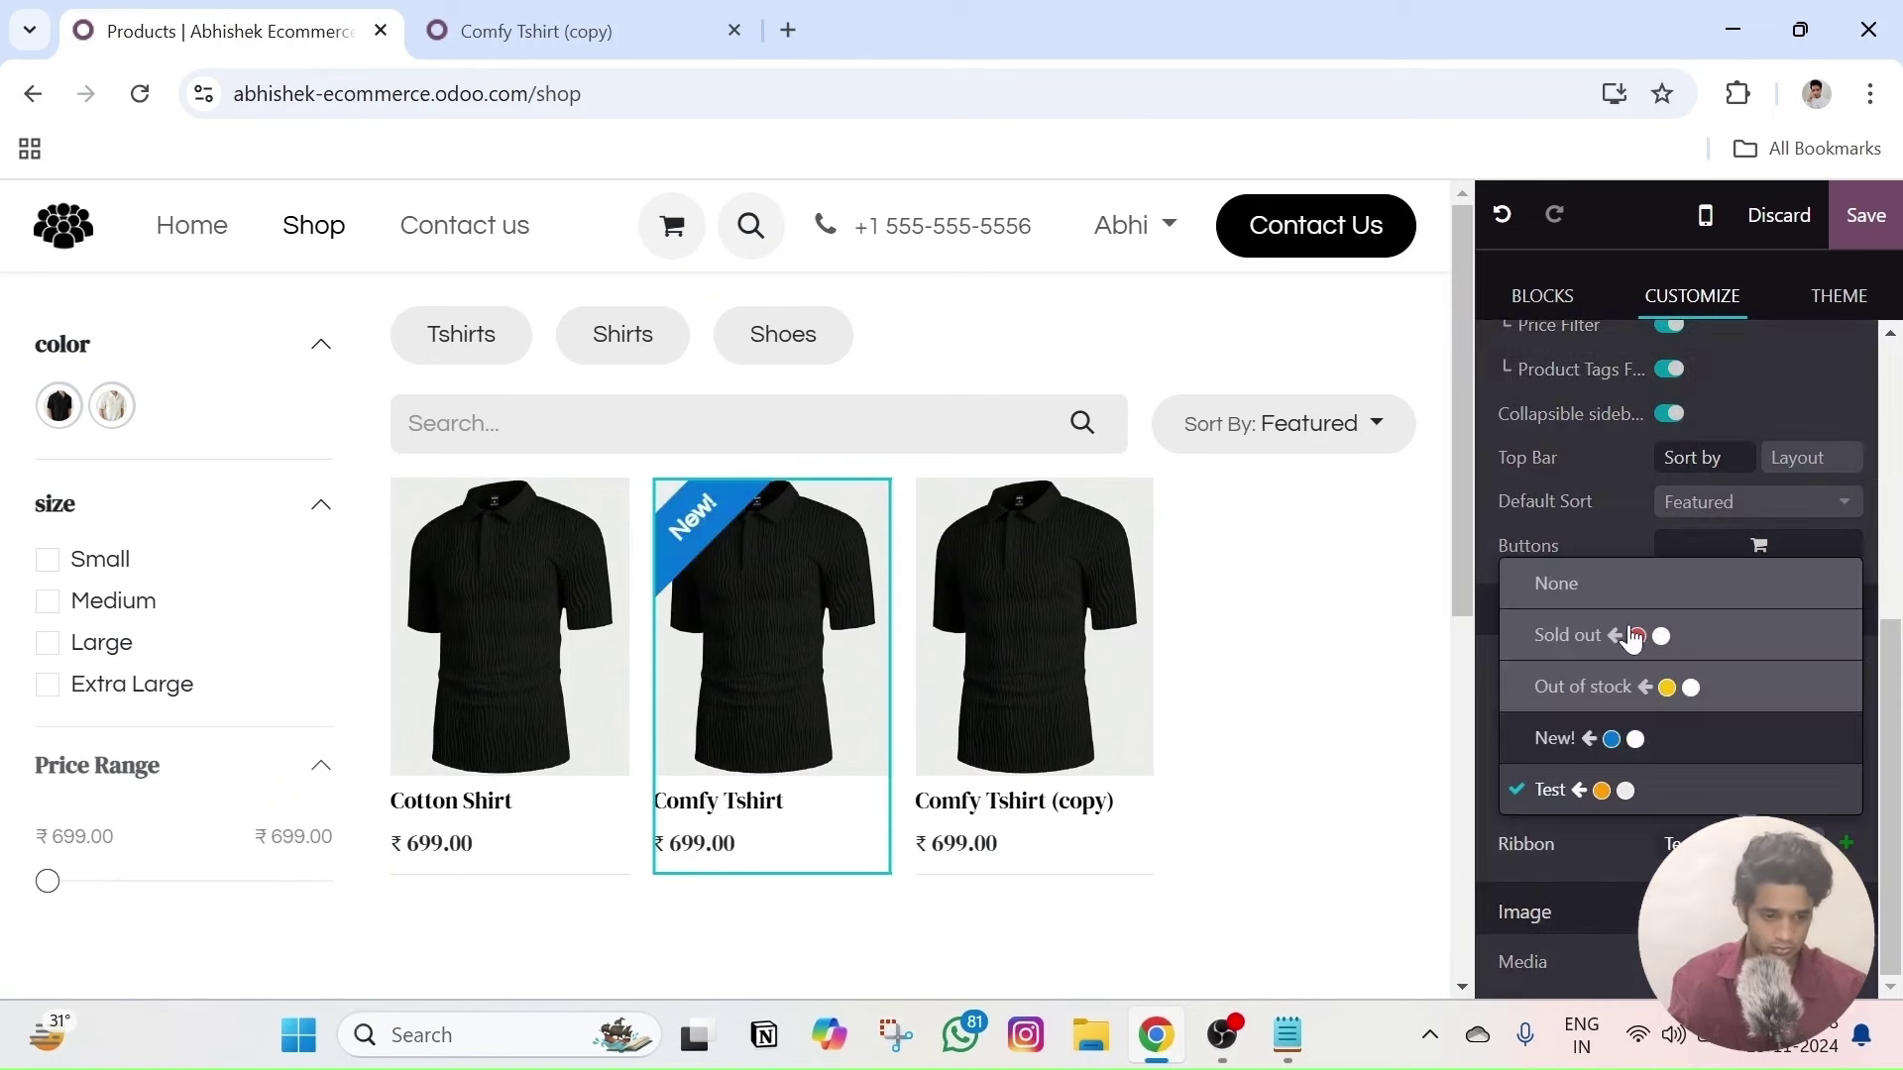
{"action": "left_click", "coordinate": [1586, 584]}
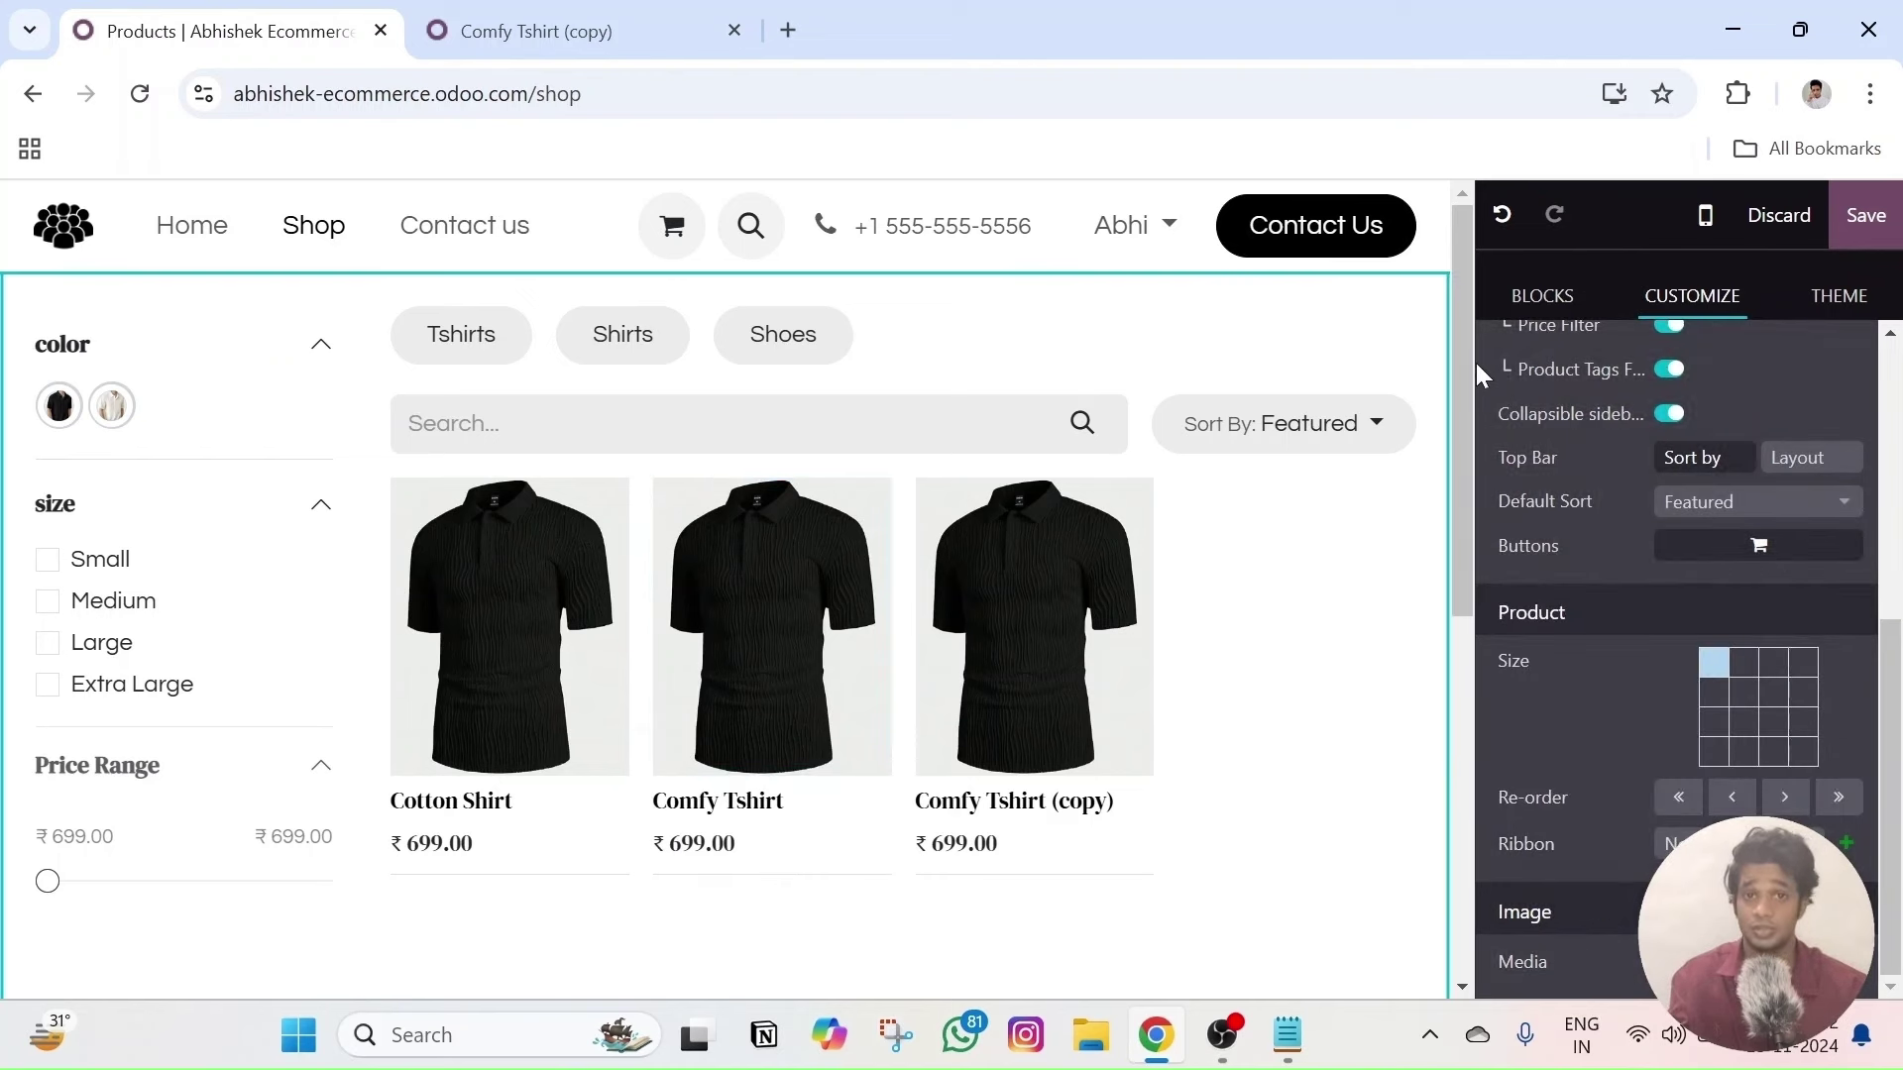
{"action": "left_click", "coordinate": [1883, 230]}
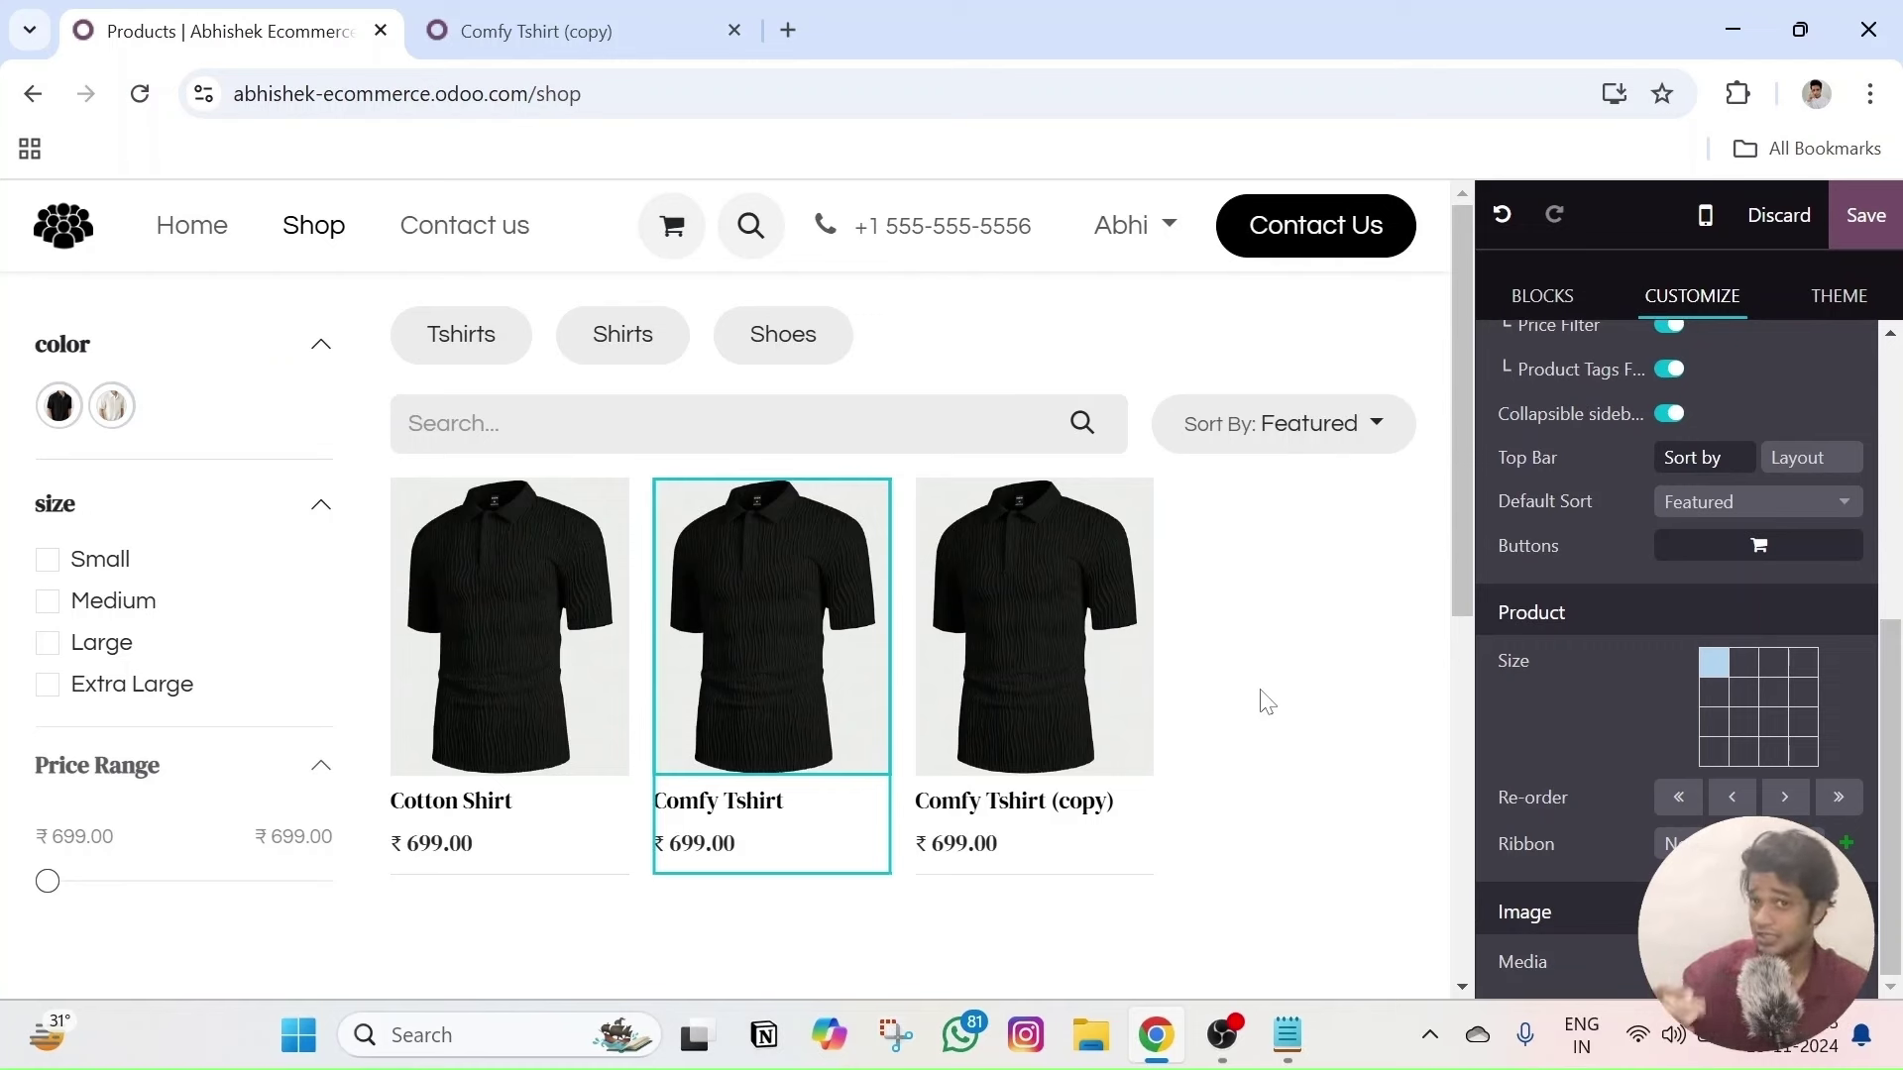
- Resize the Cotton Shirt card to a 2×2 tile, then return it to 1×1
{"action": "left_click", "coordinate": [550, 551]}
{"action": "scroll", "coordinate": [1625, 694], "scroll_direction": "down", "scroll_amount": 4}
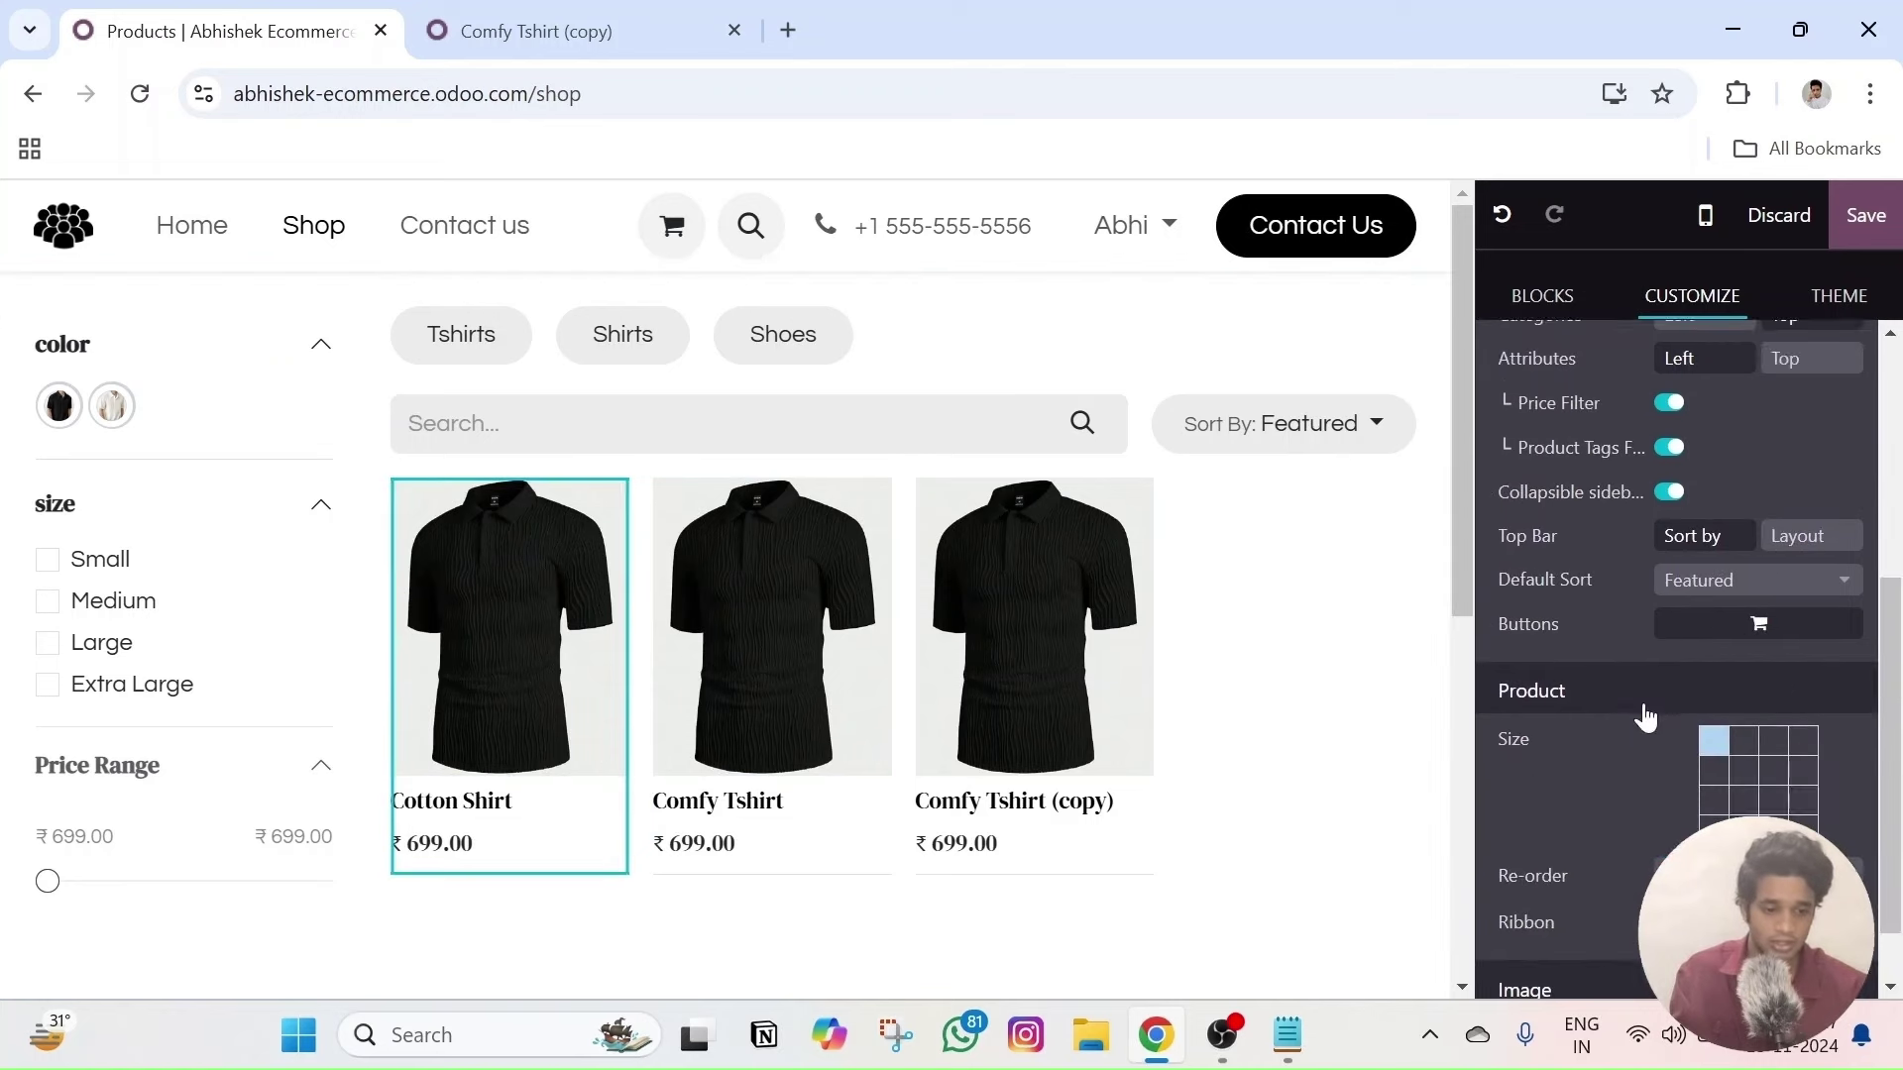
{"action": "scroll", "coordinate": [1645, 716], "scroll_direction": "down", "scroll_amount": 1}
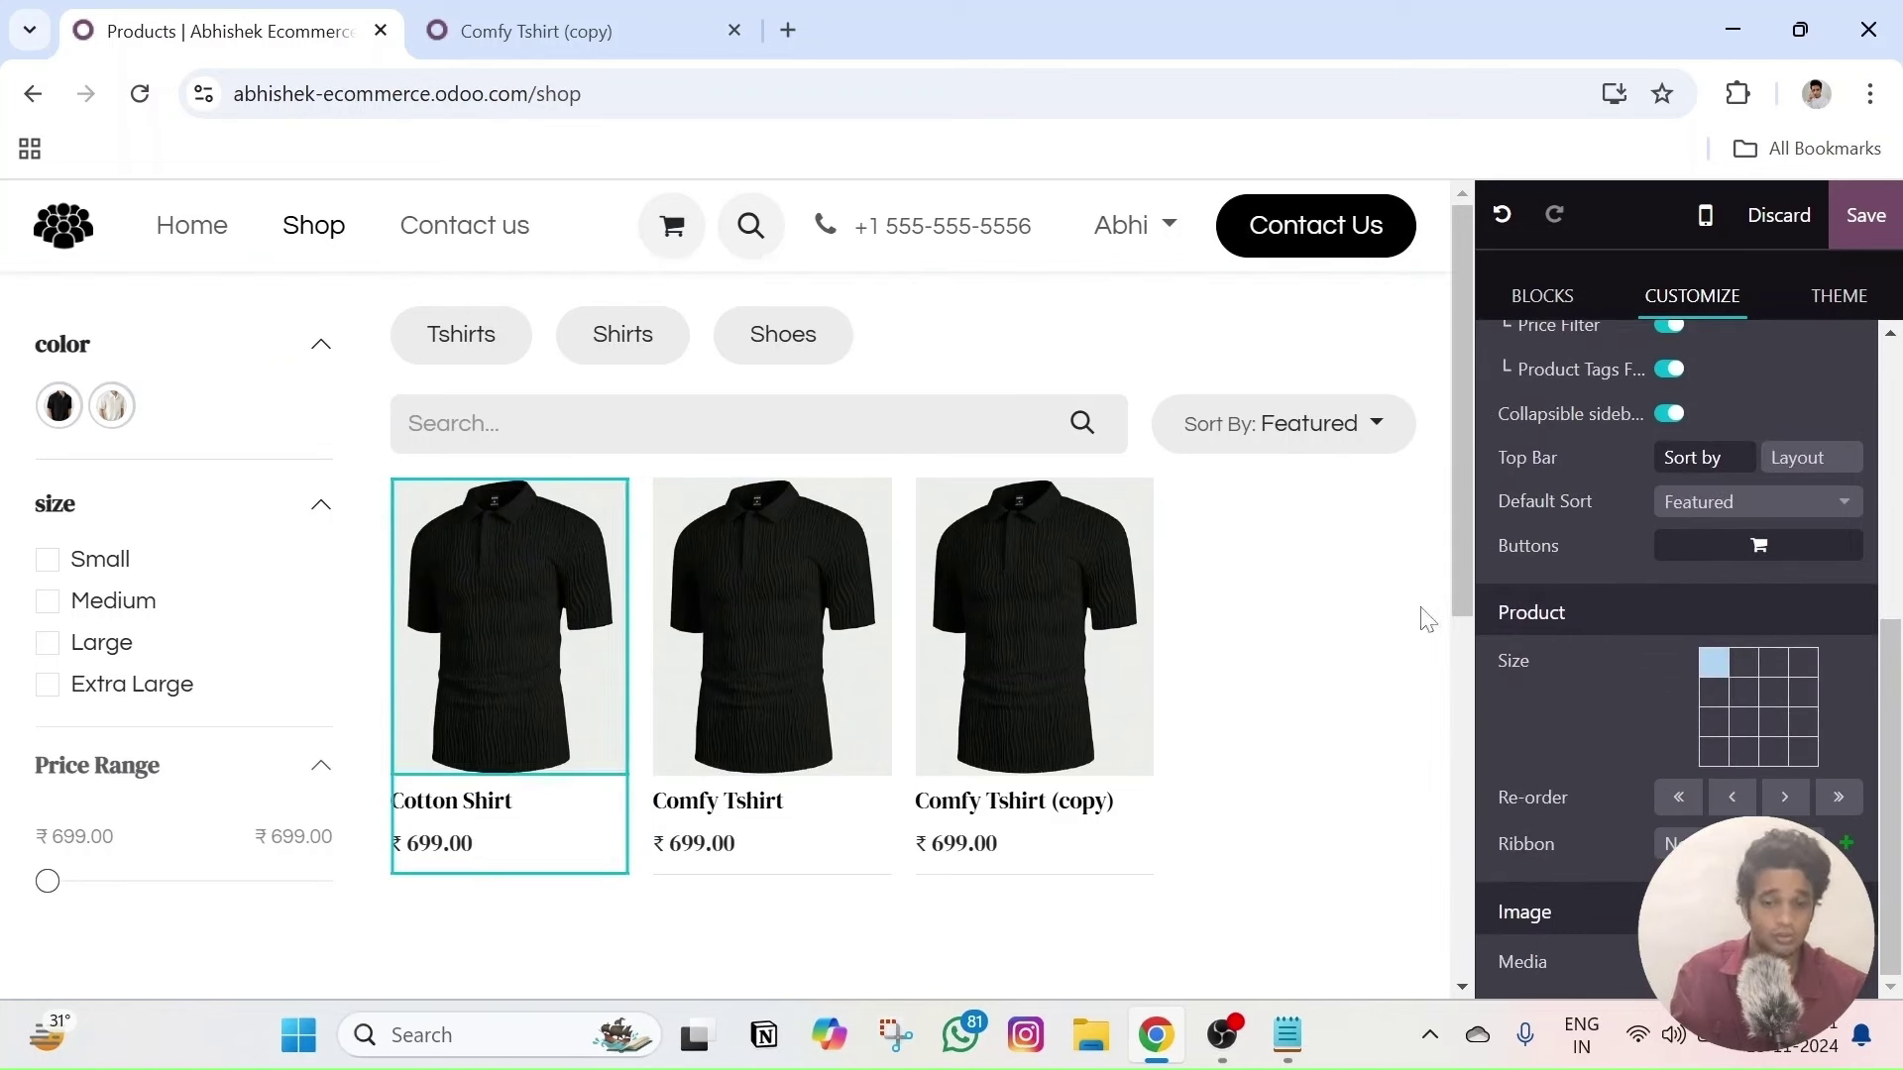
{"action": "left_click", "coordinate": [1752, 710]}
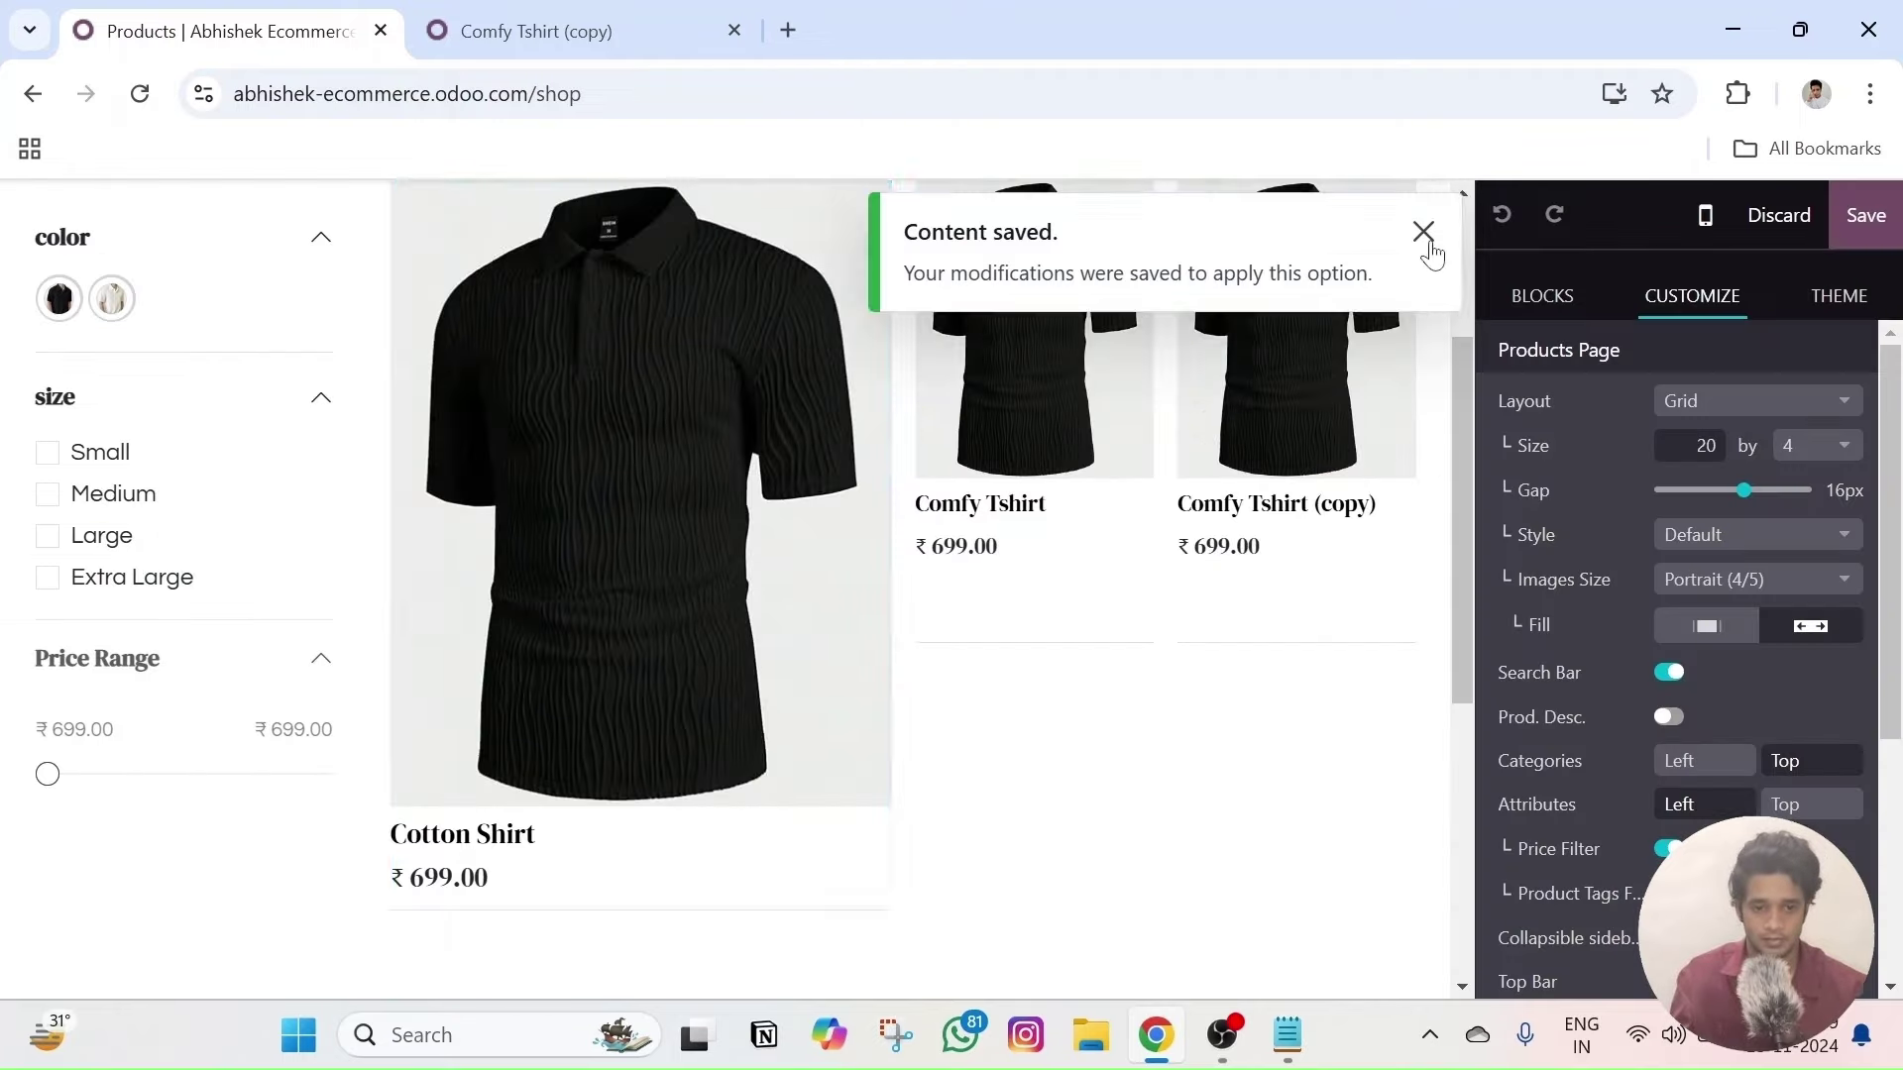
{"action": "left_click", "coordinate": [1425, 238]}
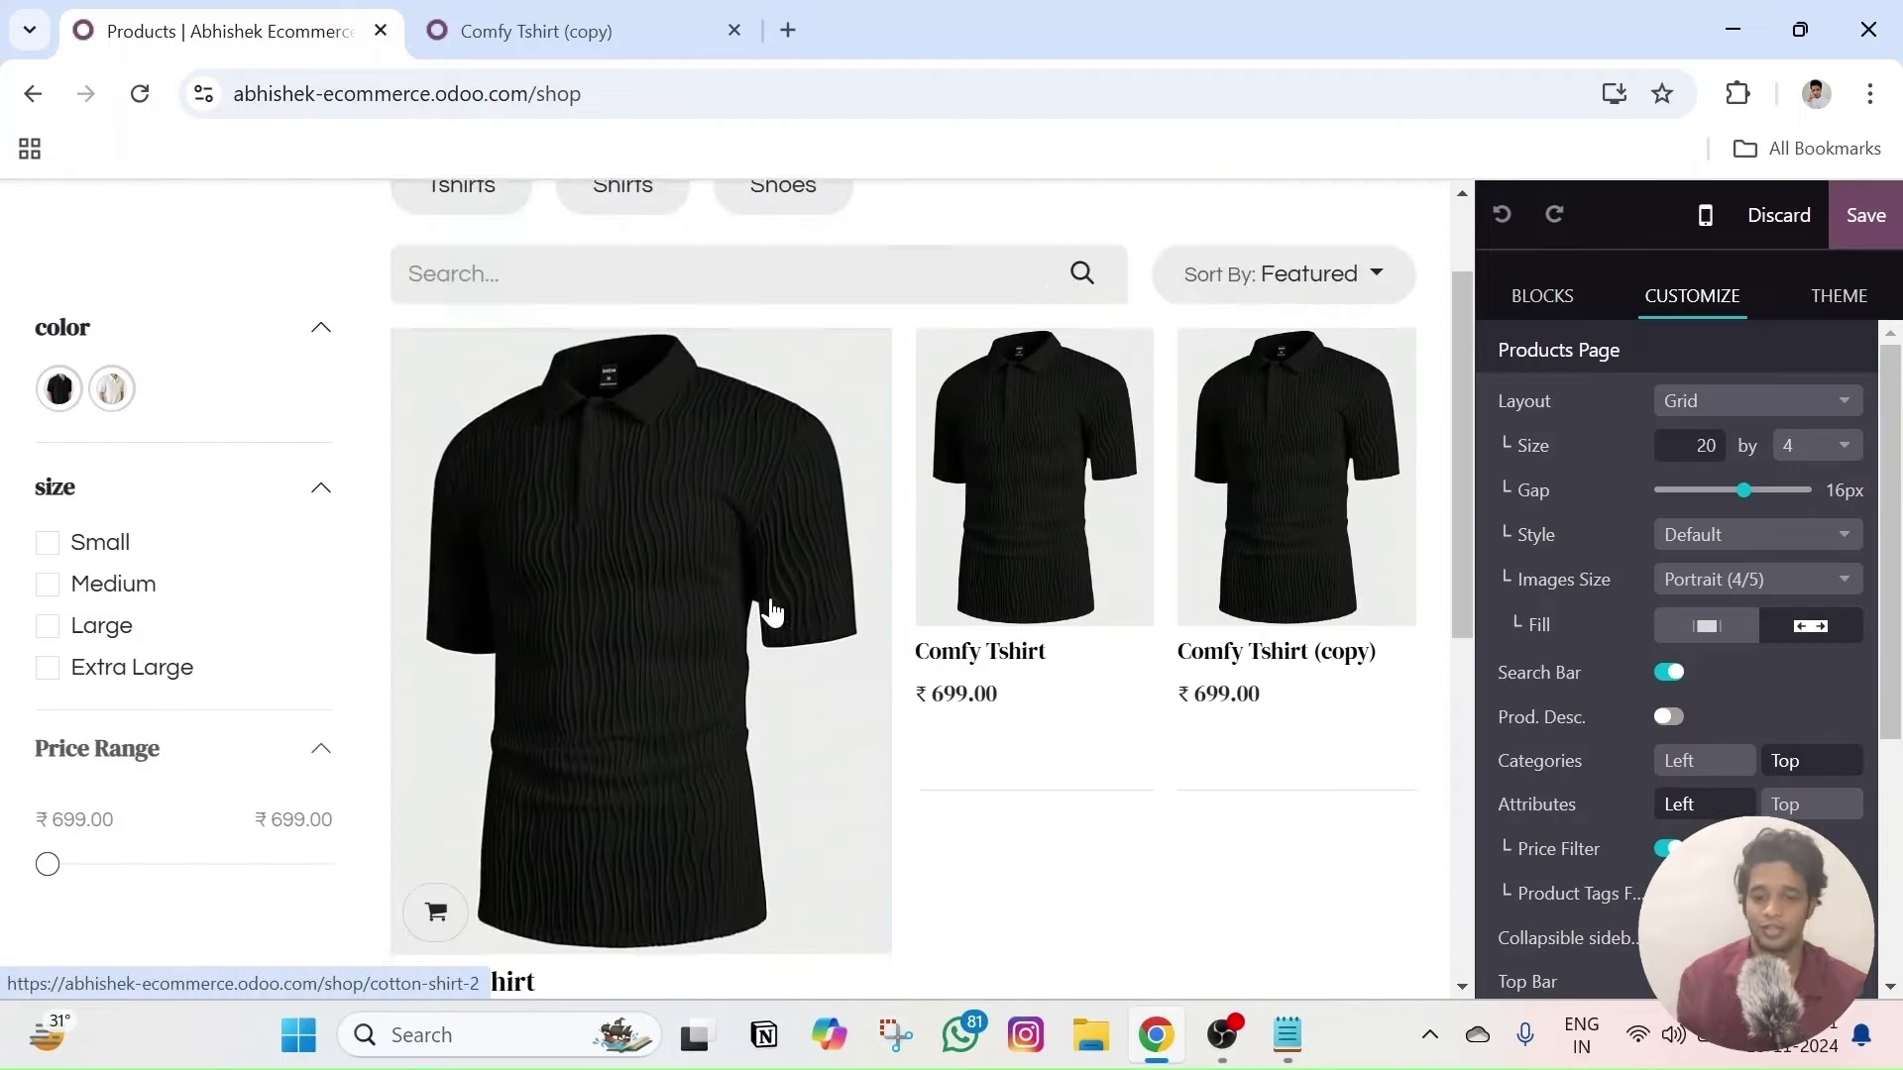
{"action": "scroll", "coordinate": [1733, 668], "scroll_direction": "down", "scroll_amount": 3}
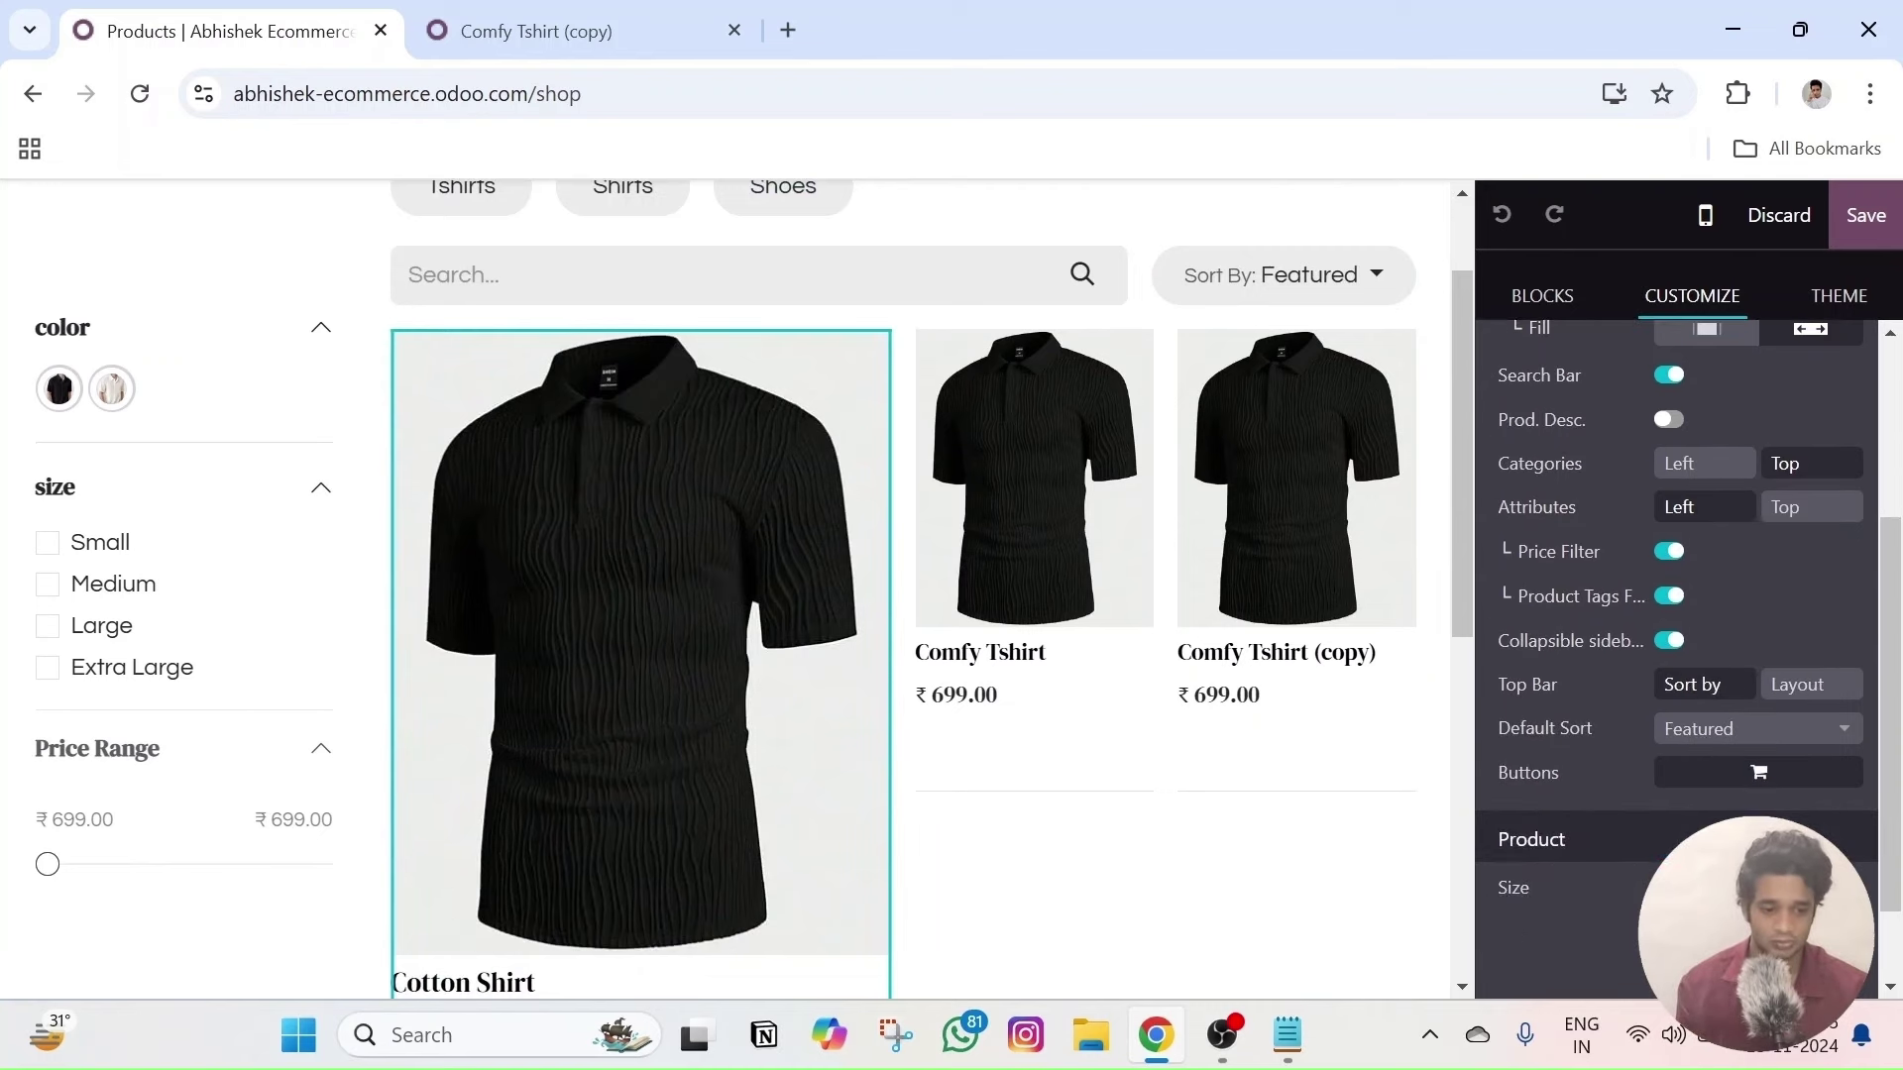
{"action": "left_click", "coordinate": [1670, 887]}
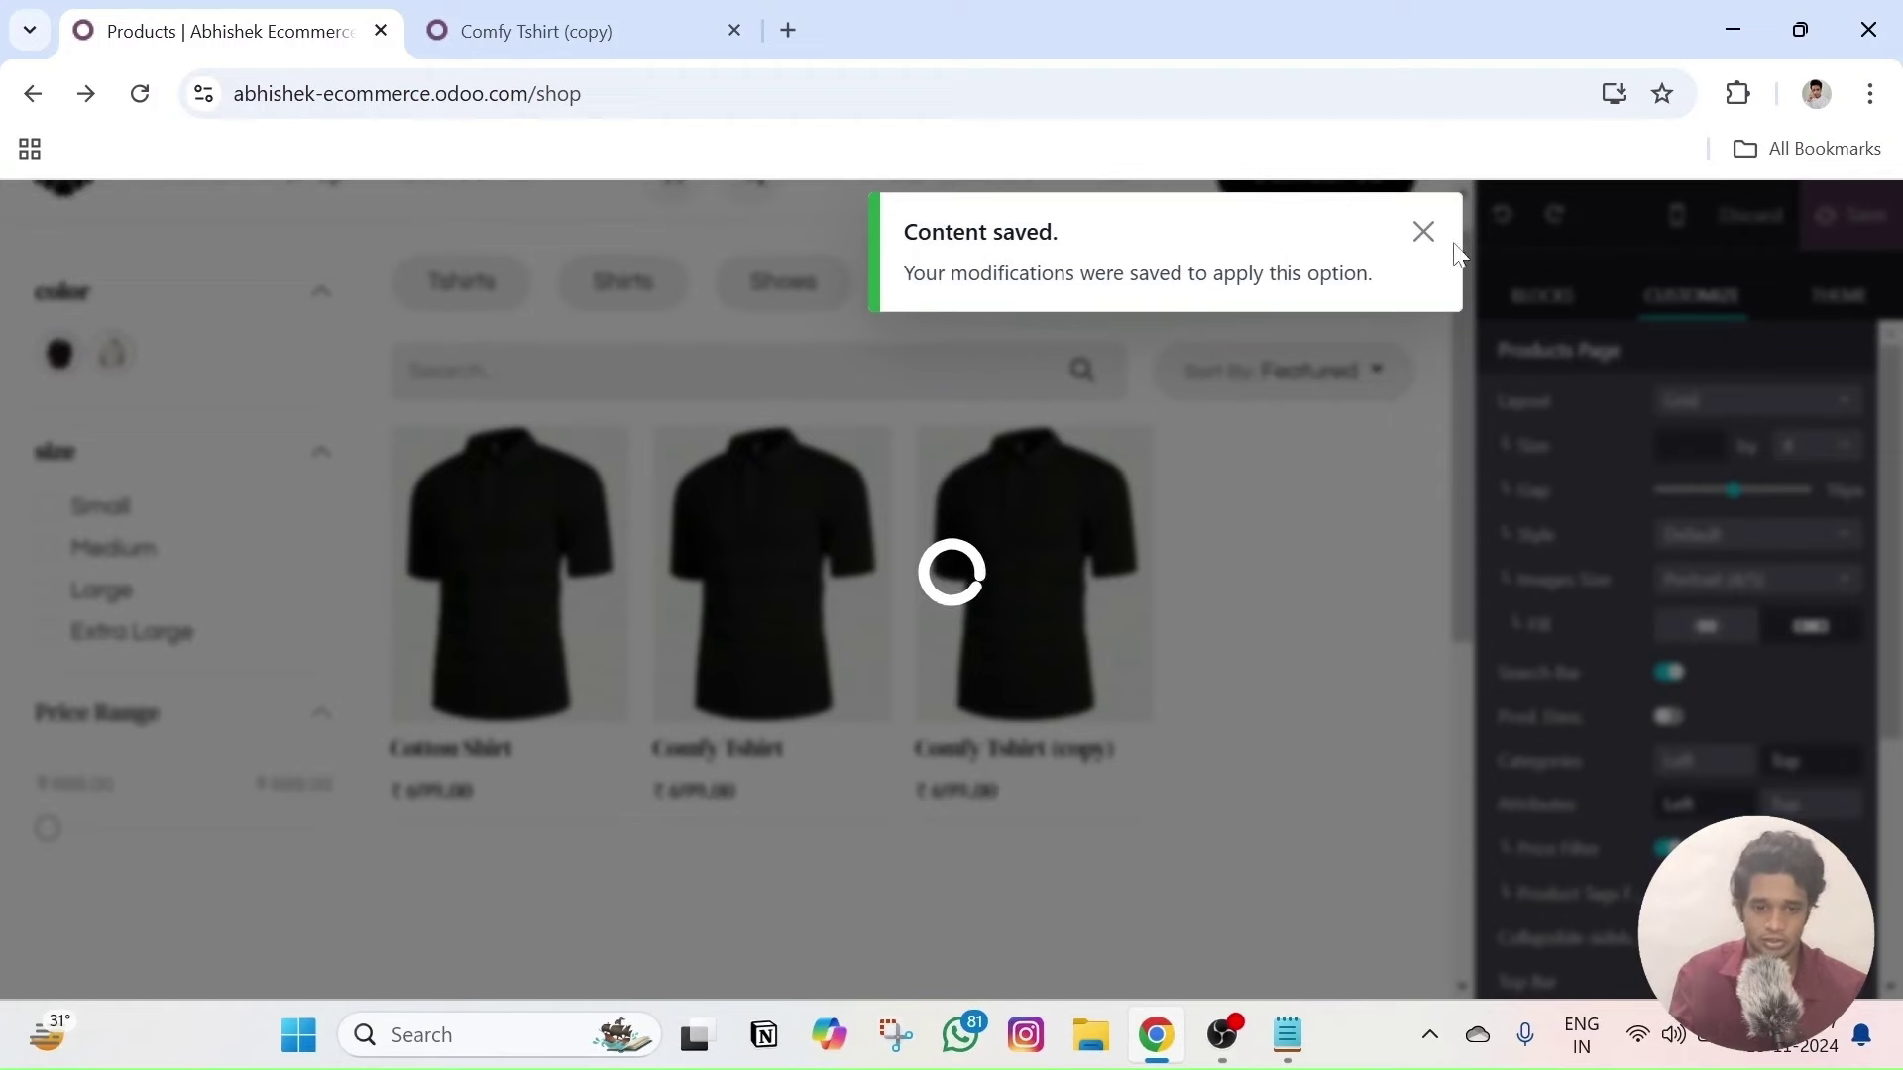
- In Website settings, search 'wish', enable Wishlists and save
{"action": "left_click", "coordinate": [1423, 232]}
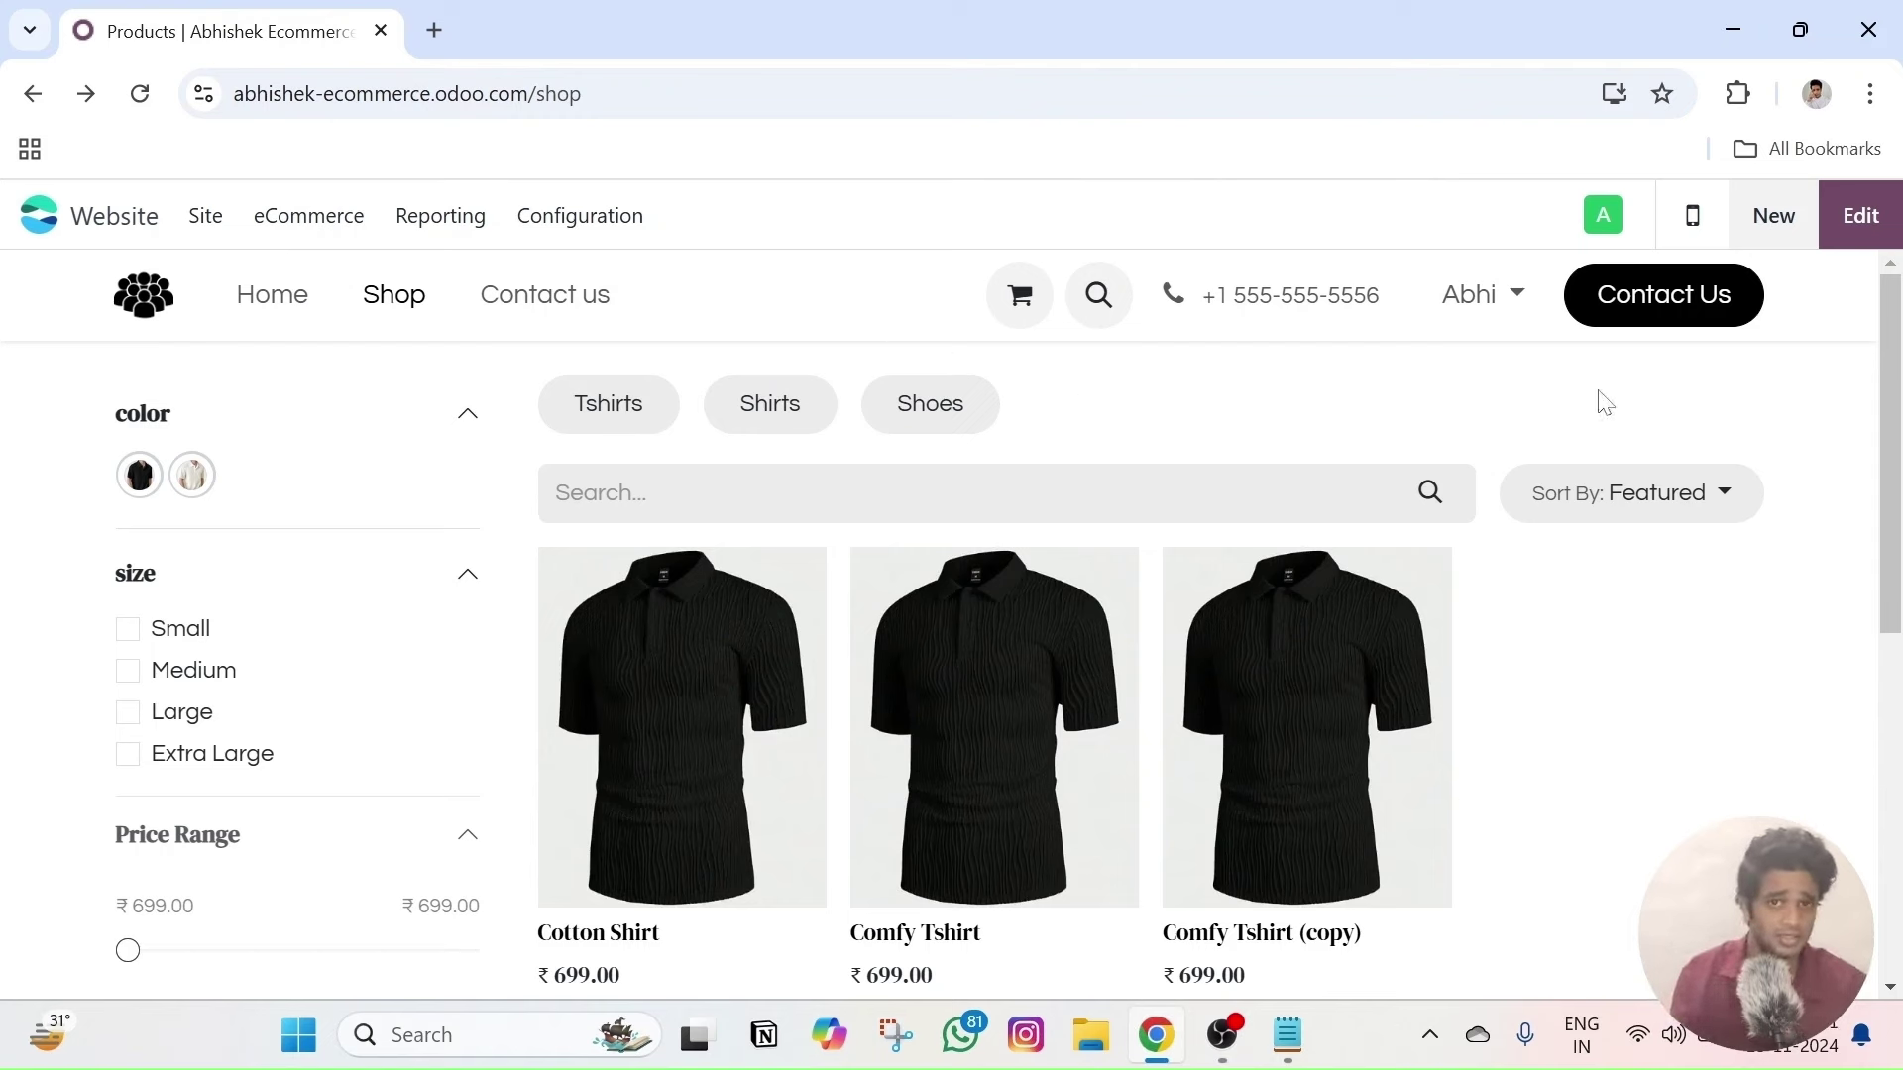
{"action": "left_click", "coordinate": [555, 220]}
{"action": "left_click", "coordinate": [563, 277]}
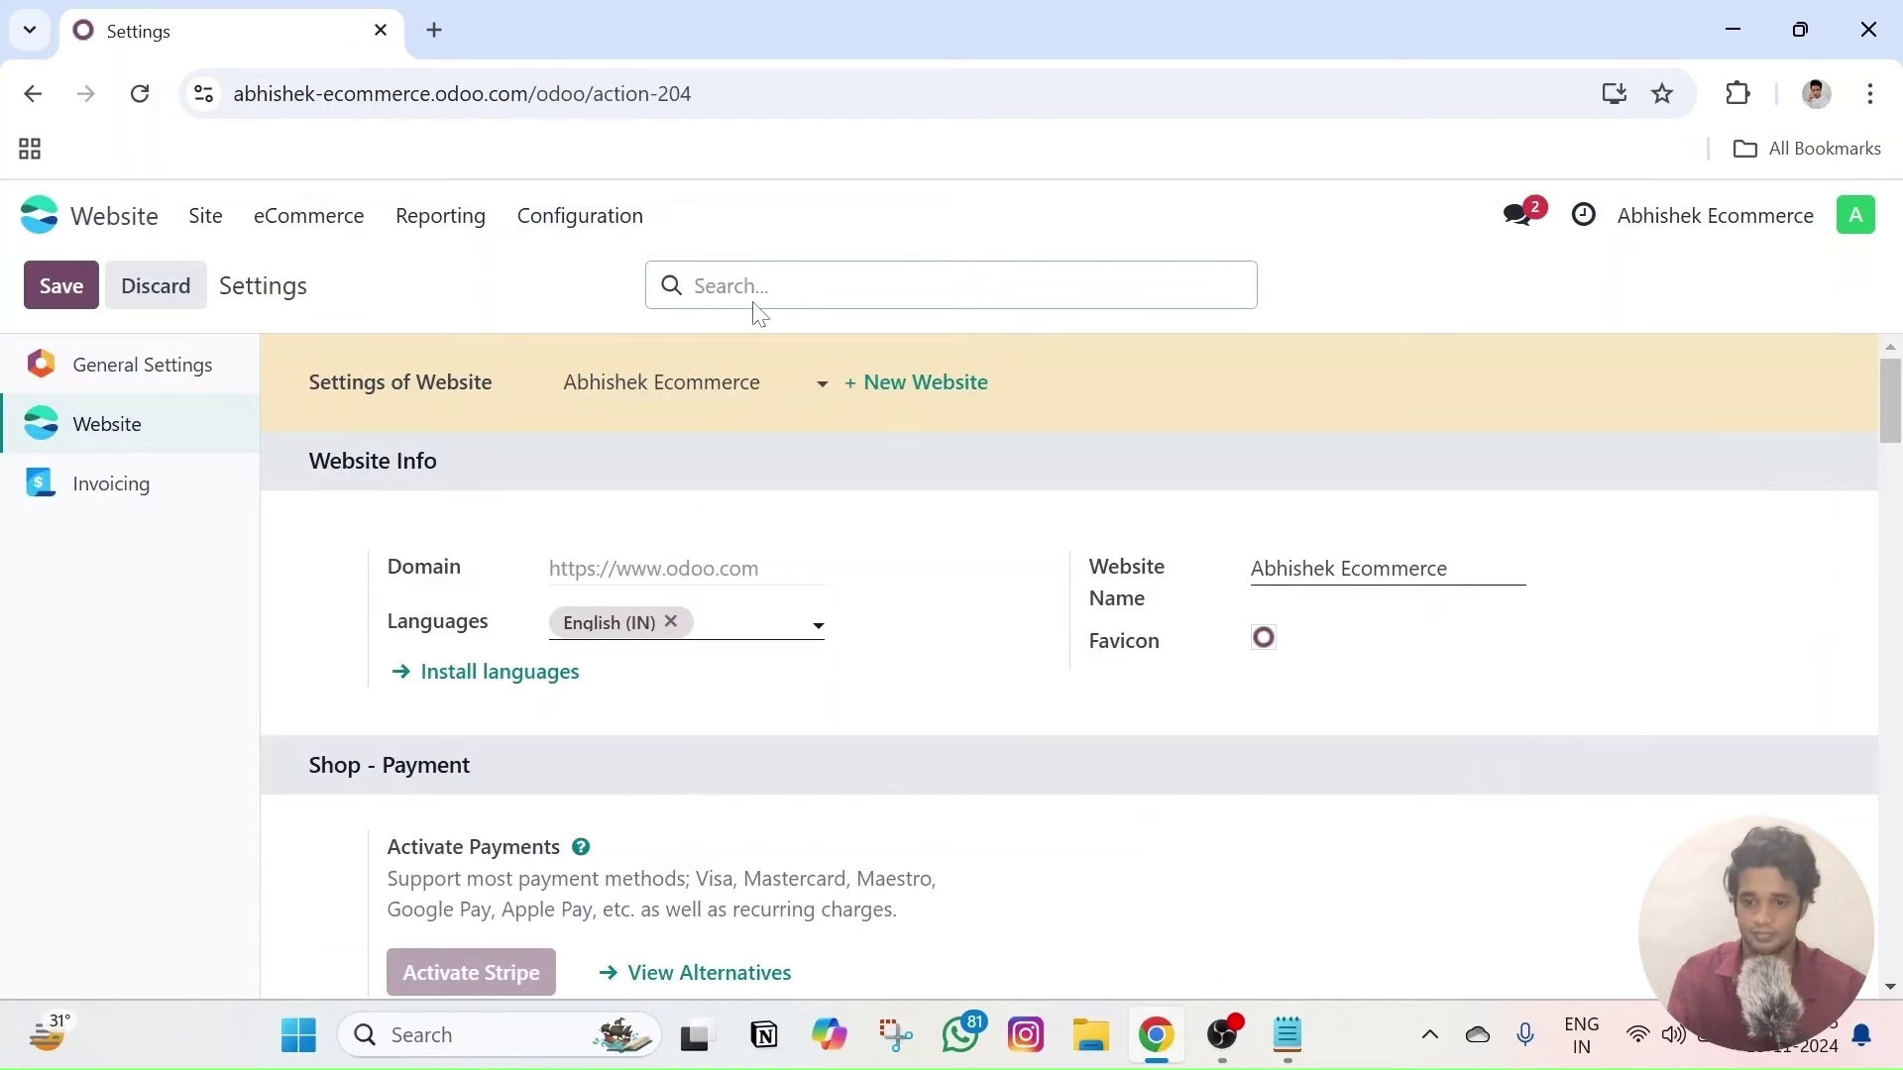
{"action": "type", "text": "wish"}
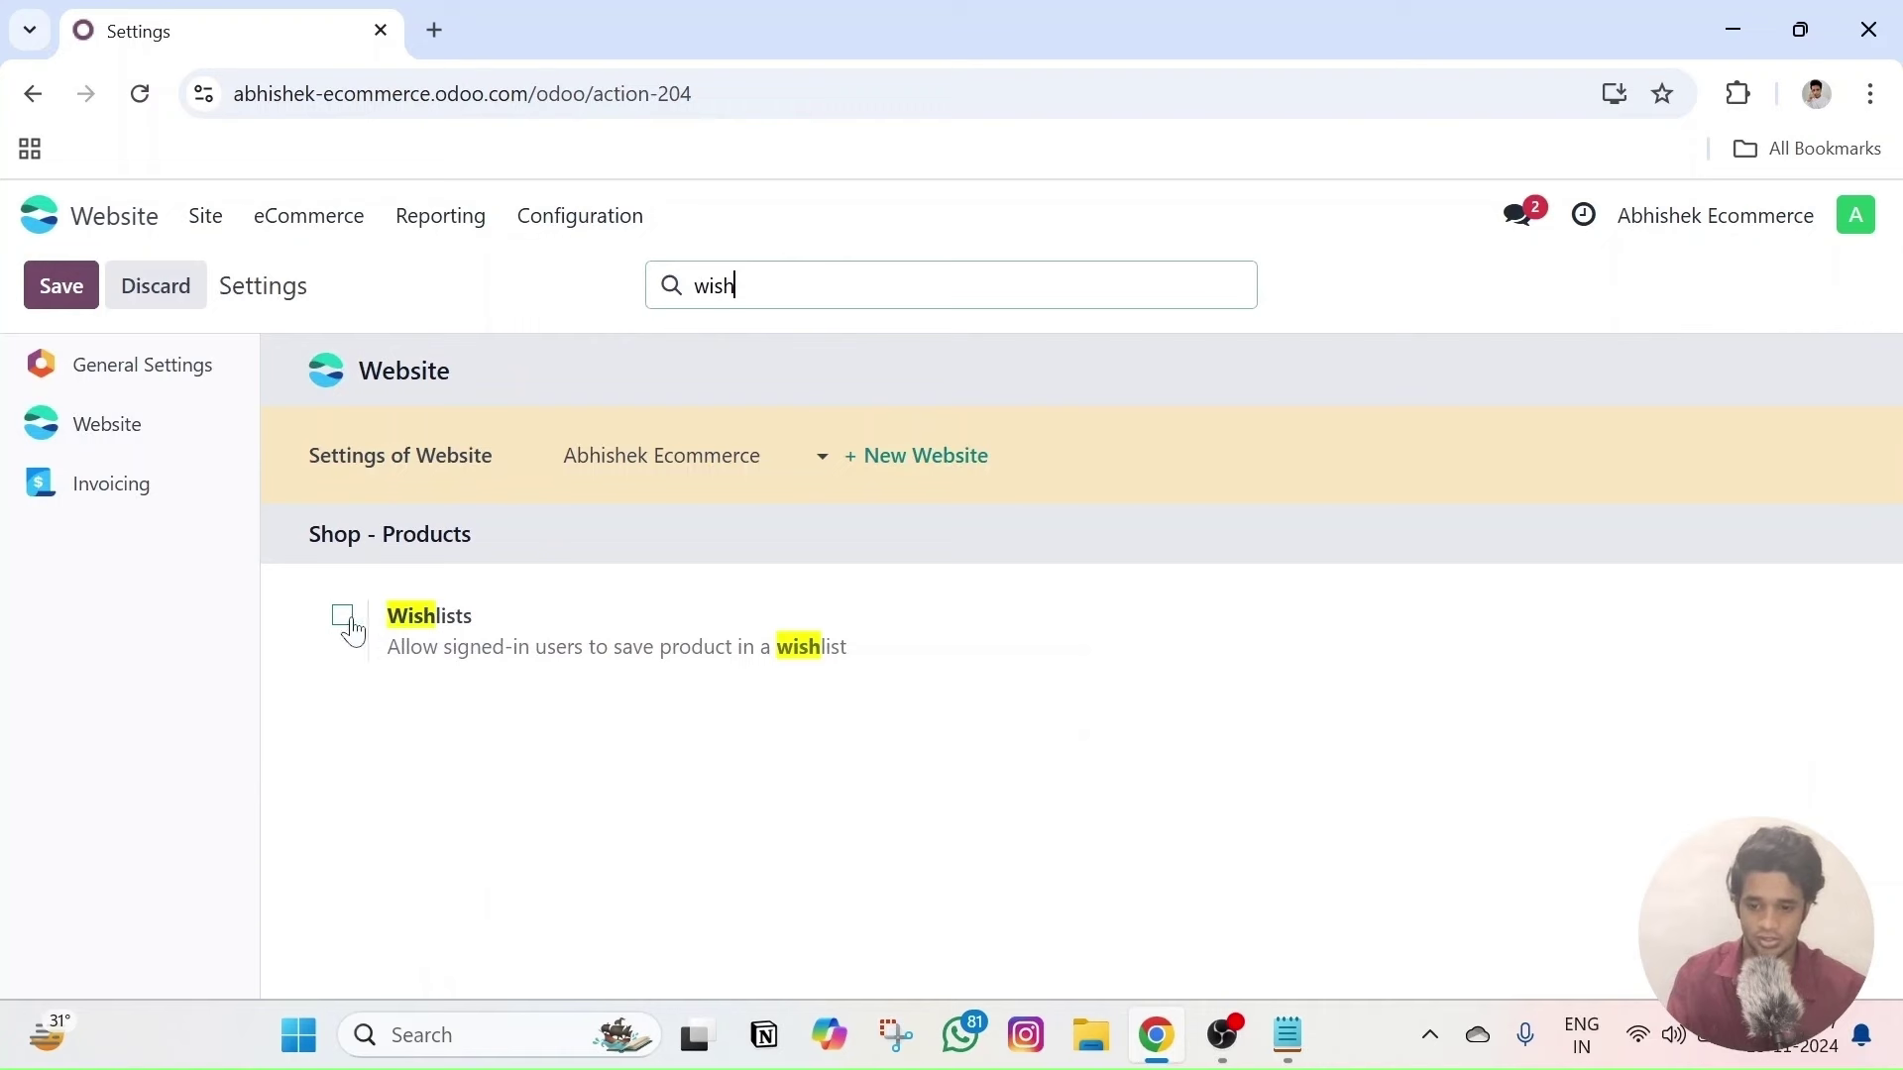
{"action": "left_click", "coordinate": [343, 618]}
{"action": "left_click", "coordinate": [87, 289]}
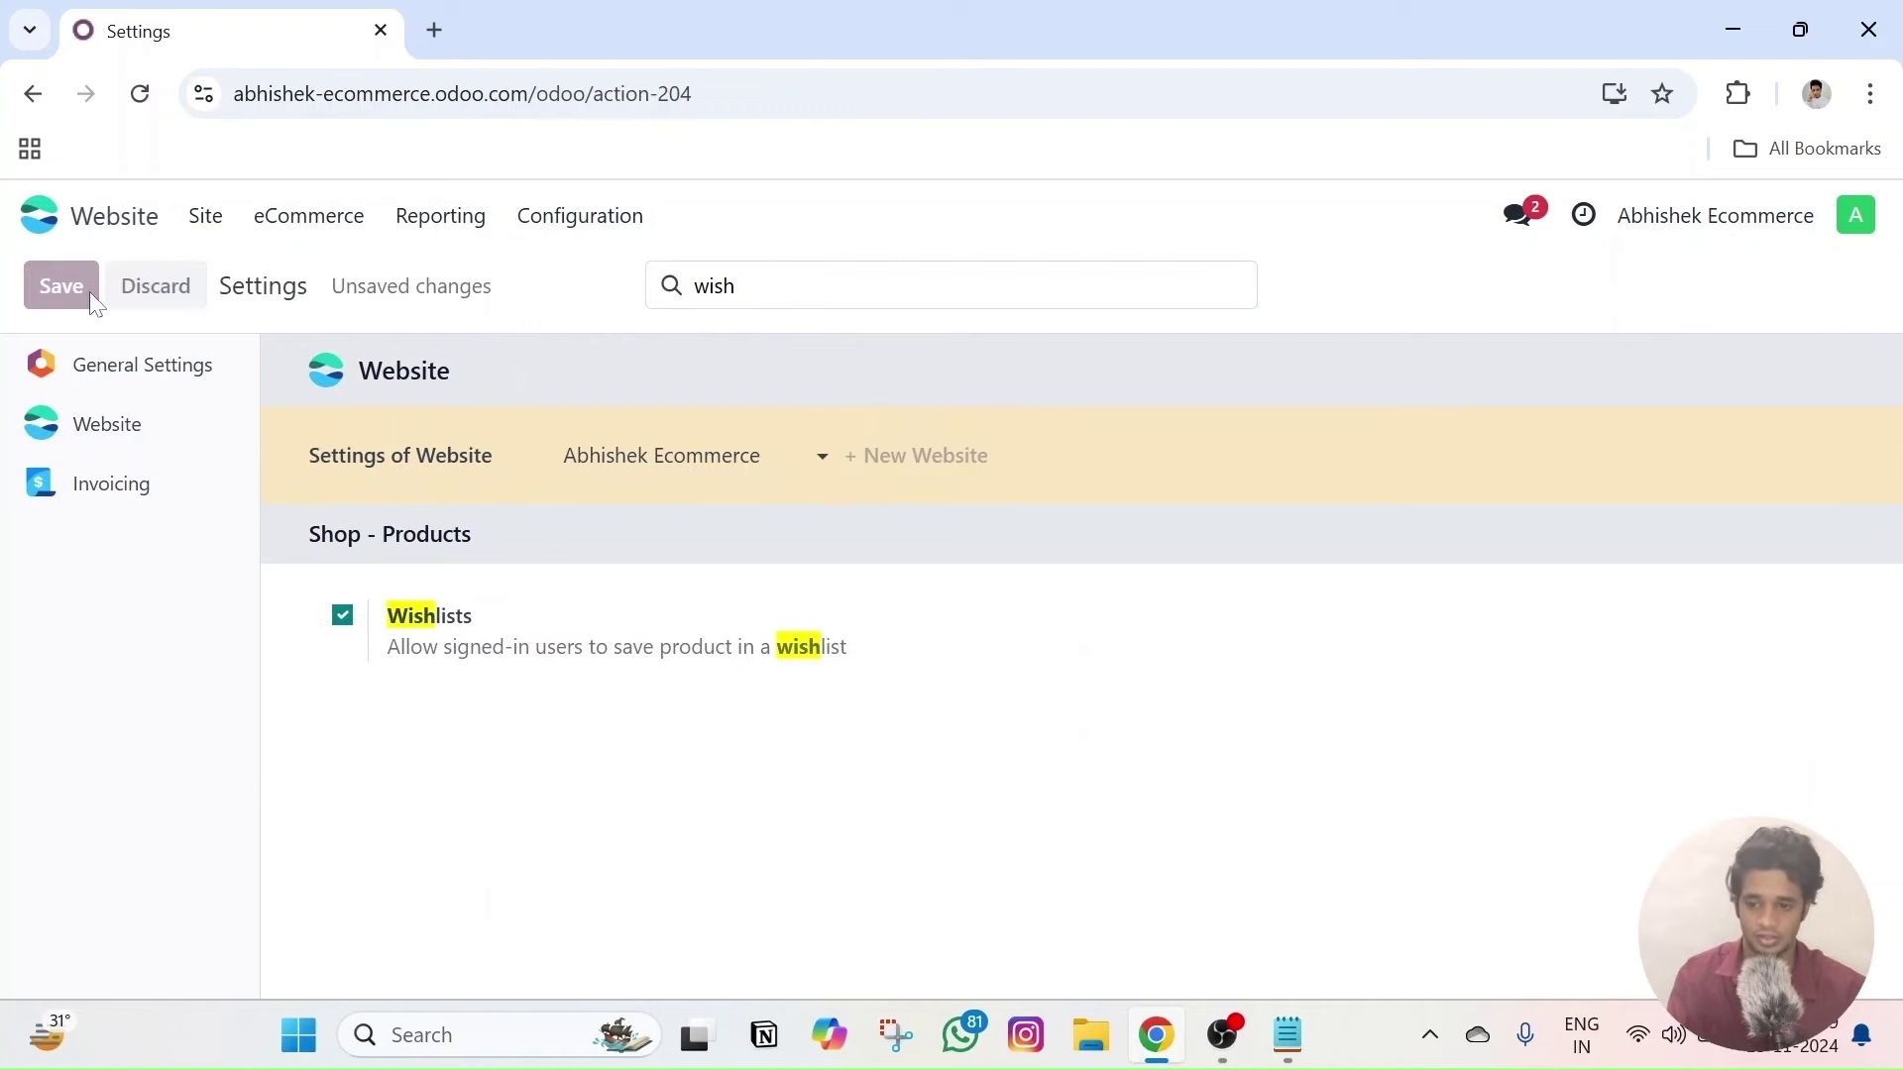
{"action": "double_click", "coordinate": [714, 286]}
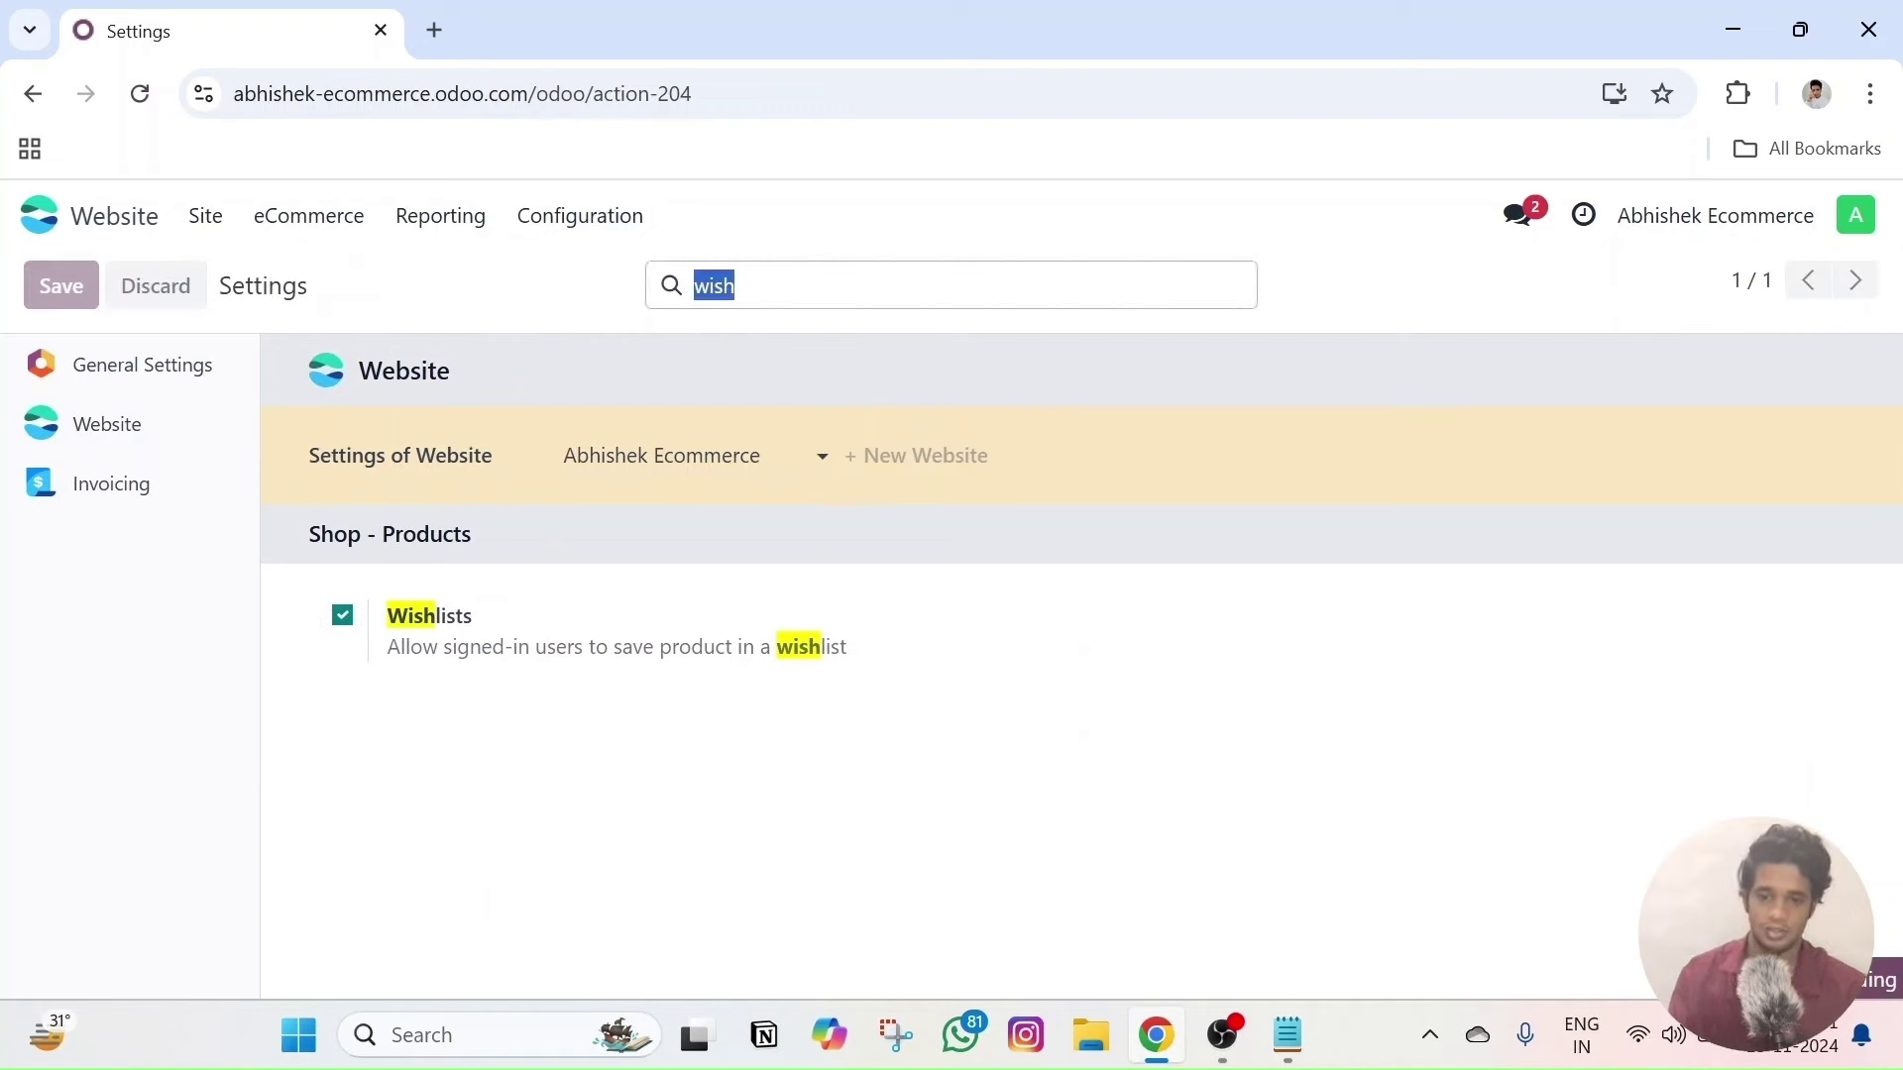
{"action": "left_click", "coordinate": [315, 216]}
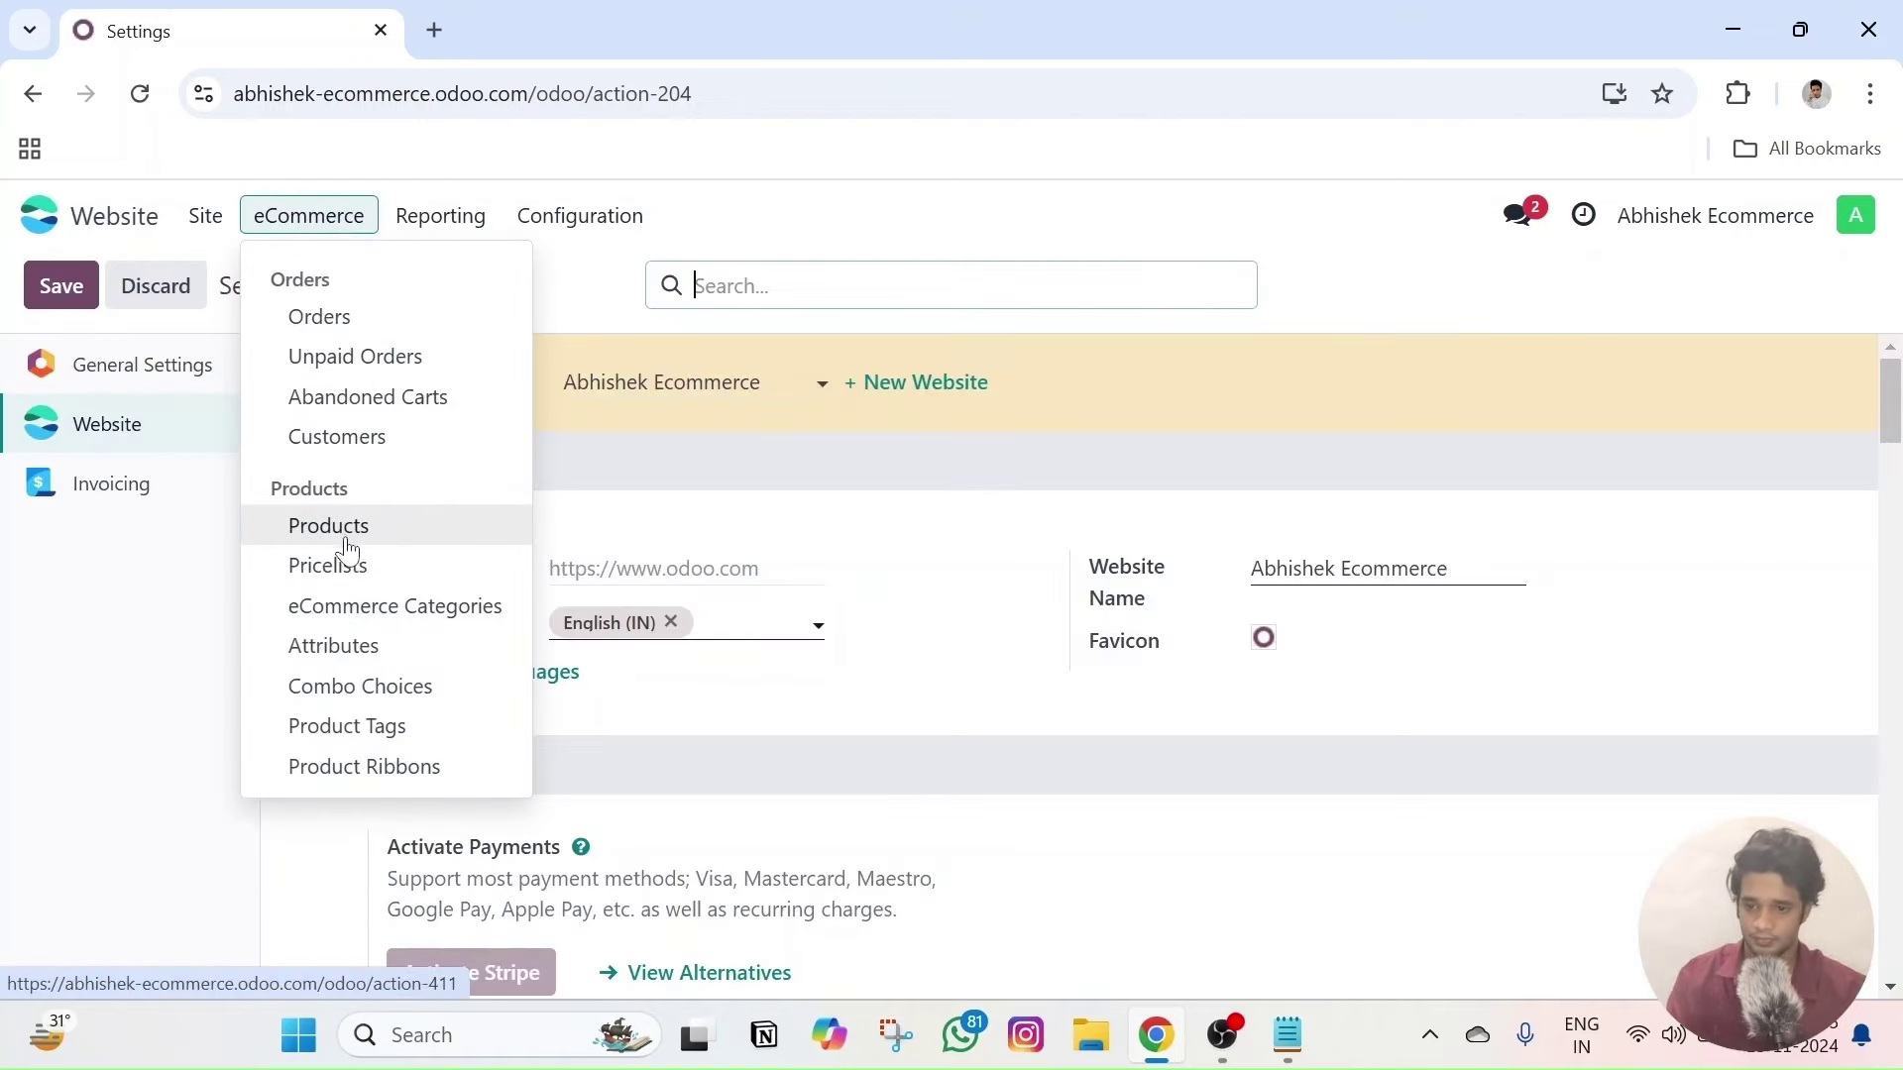
- Open Comfy Tshirt from eCommerce Products on the live site, then browse the Shop listing's wishlist hearts
{"action": "left_click", "coordinate": [328, 526]}
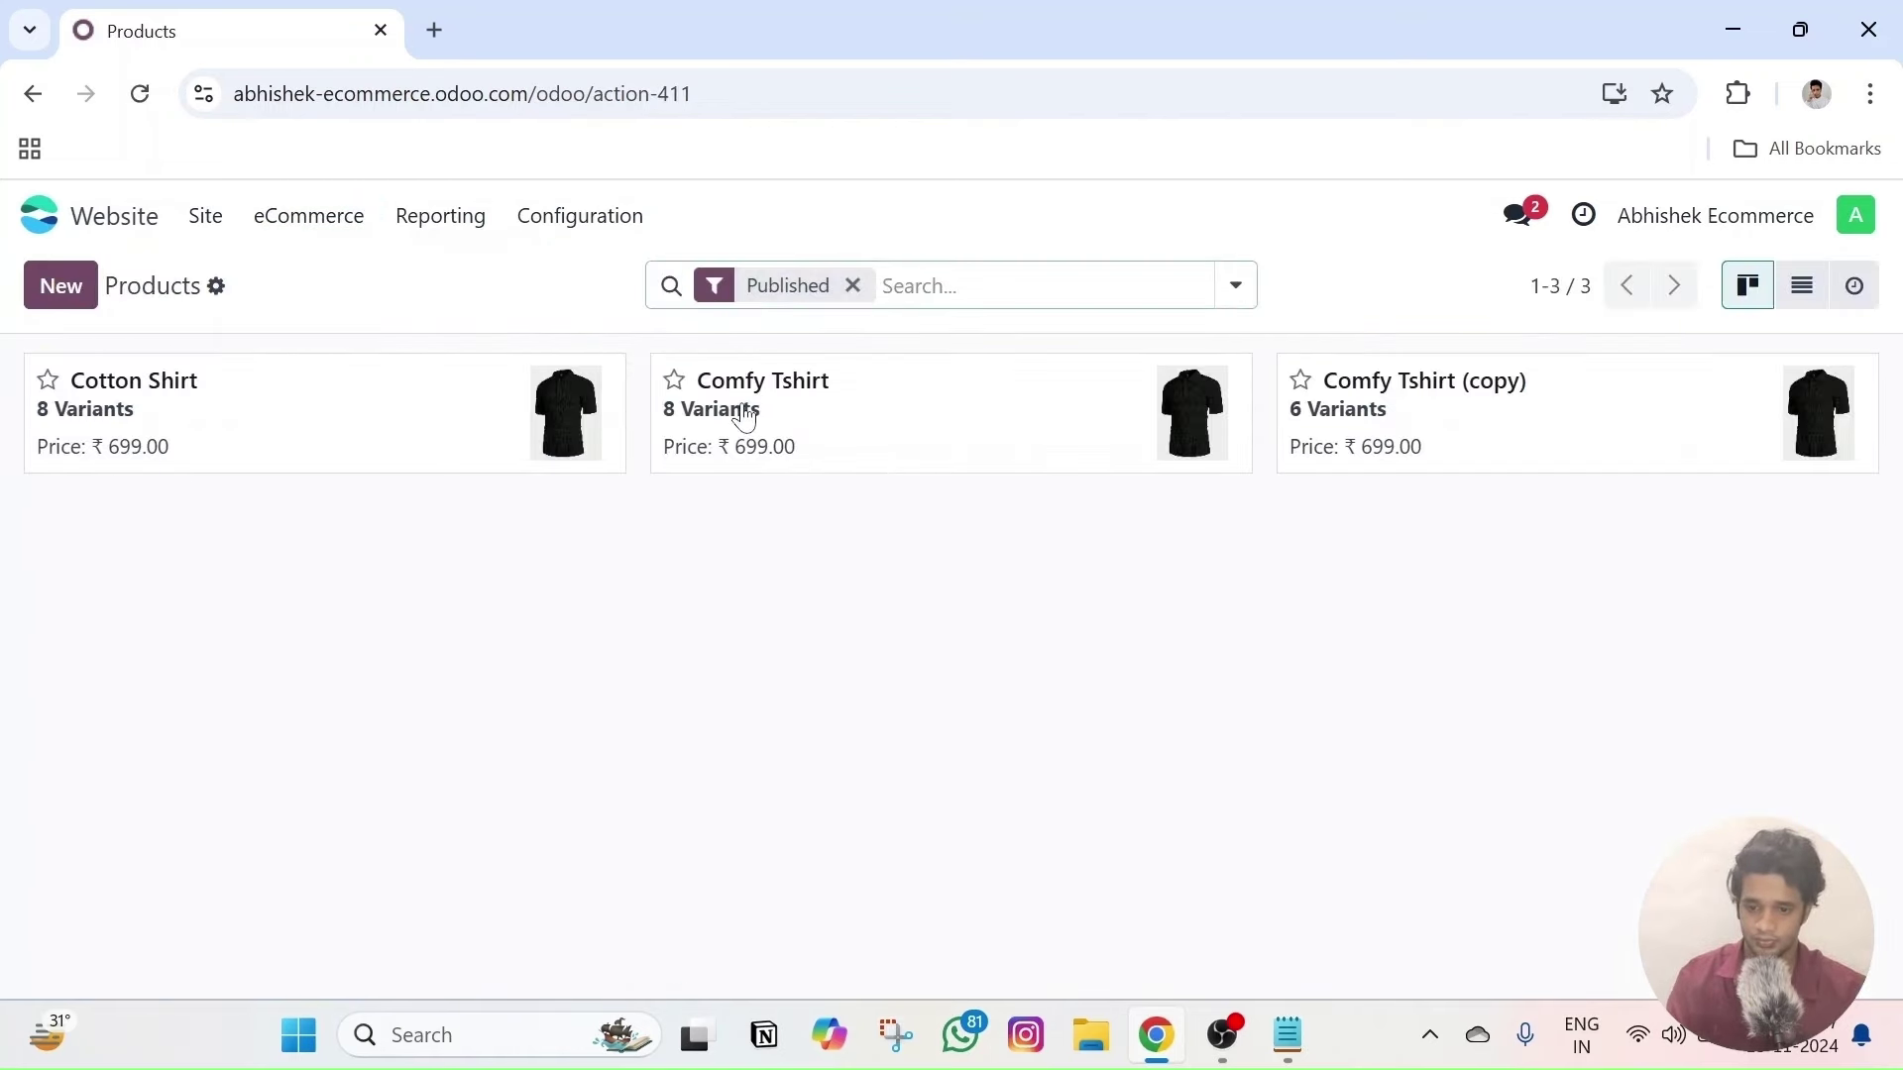
{"action": "left_click", "coordinate": [948, 430]}
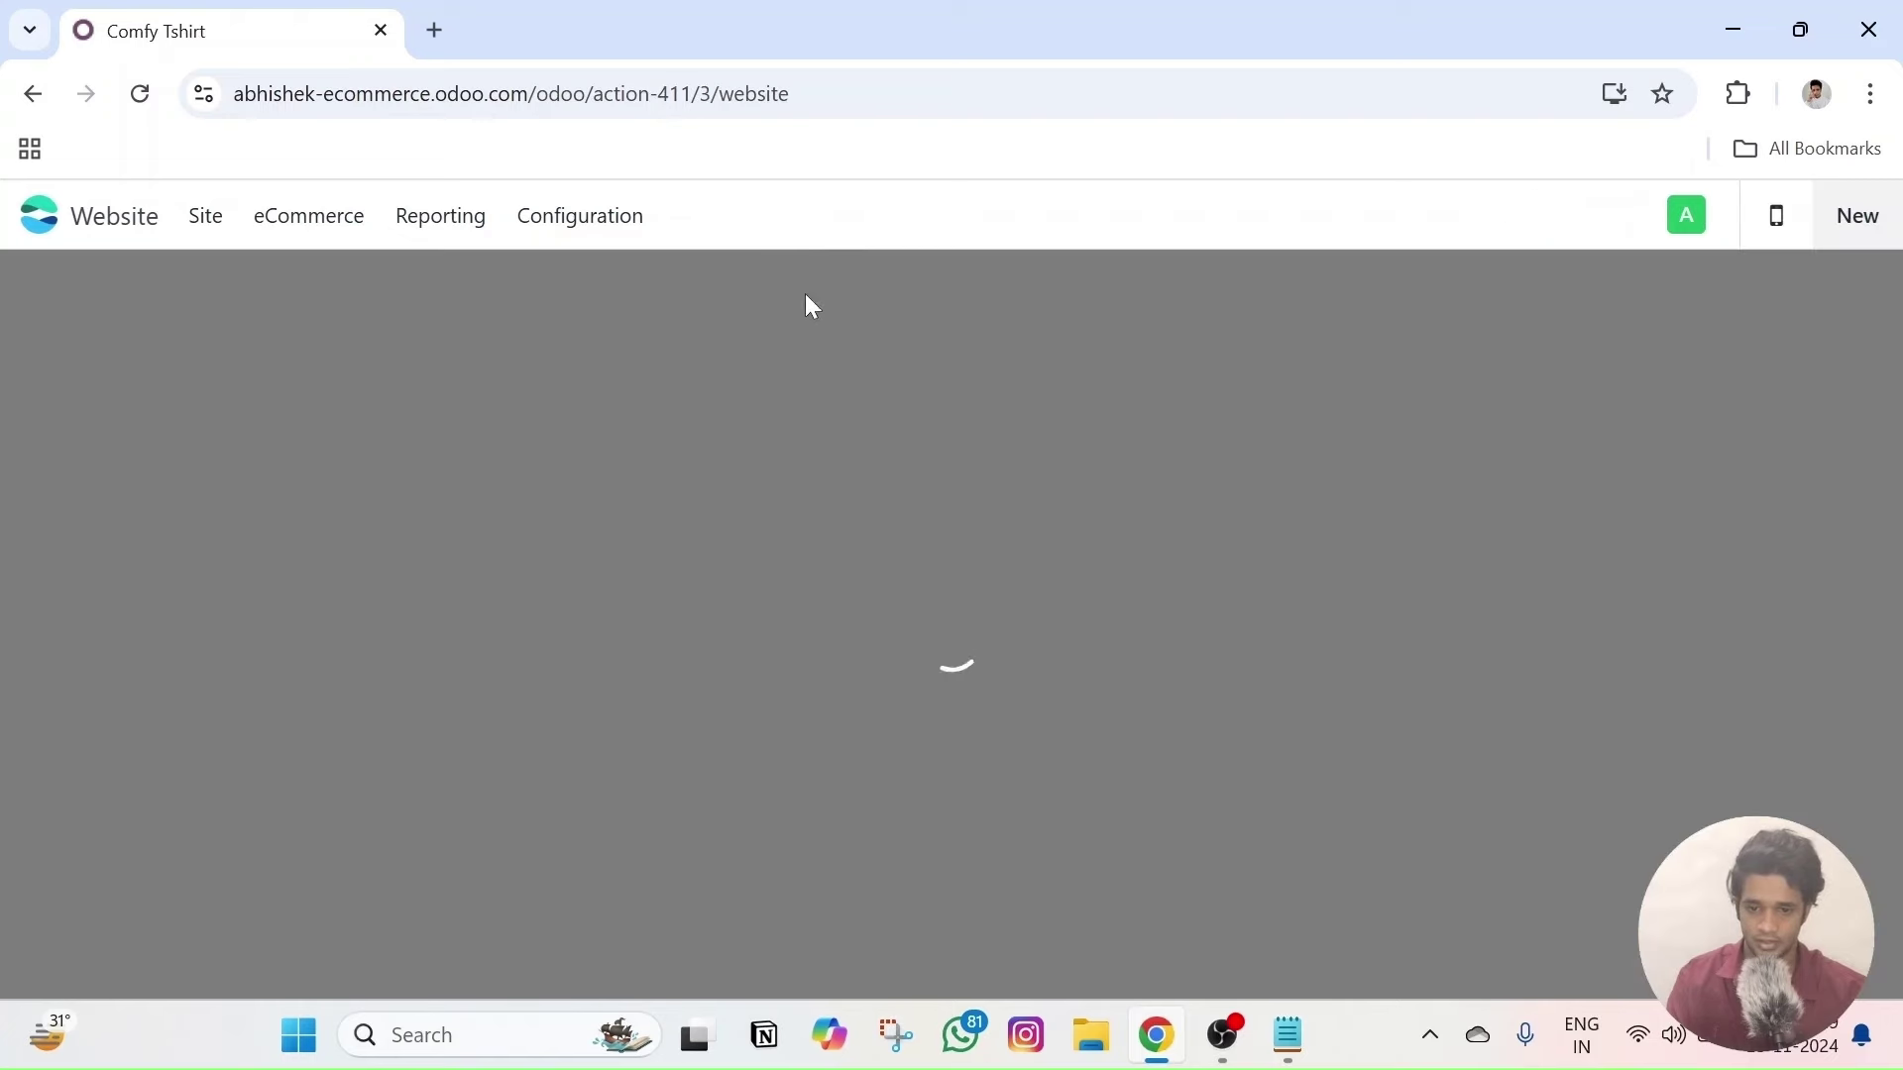
{"action": "left_click", "coordinate": [808, 300]}
{"action": "left_click", "coordinate": [394, 302]}
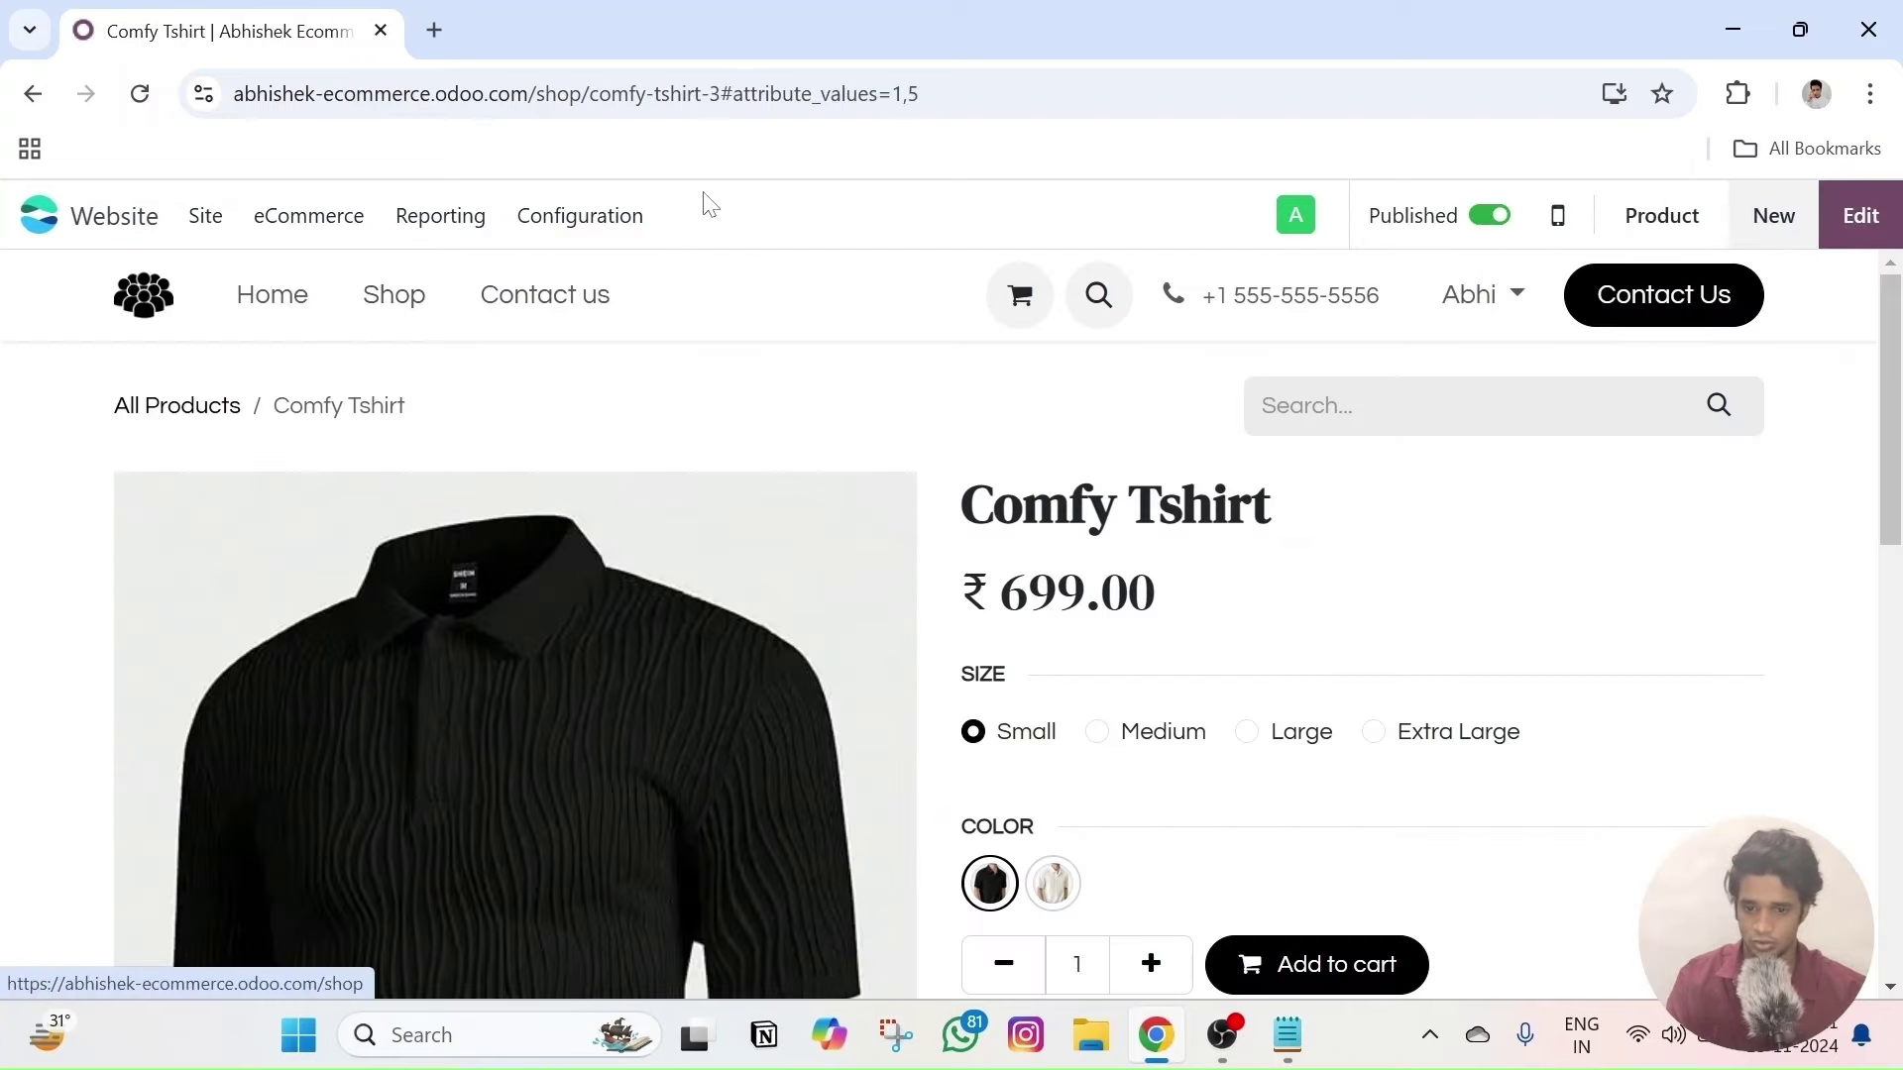
{"action": "scroll", "coordinate": [684, 718], "scroll_direction": "down", "scroll_amount": 1}
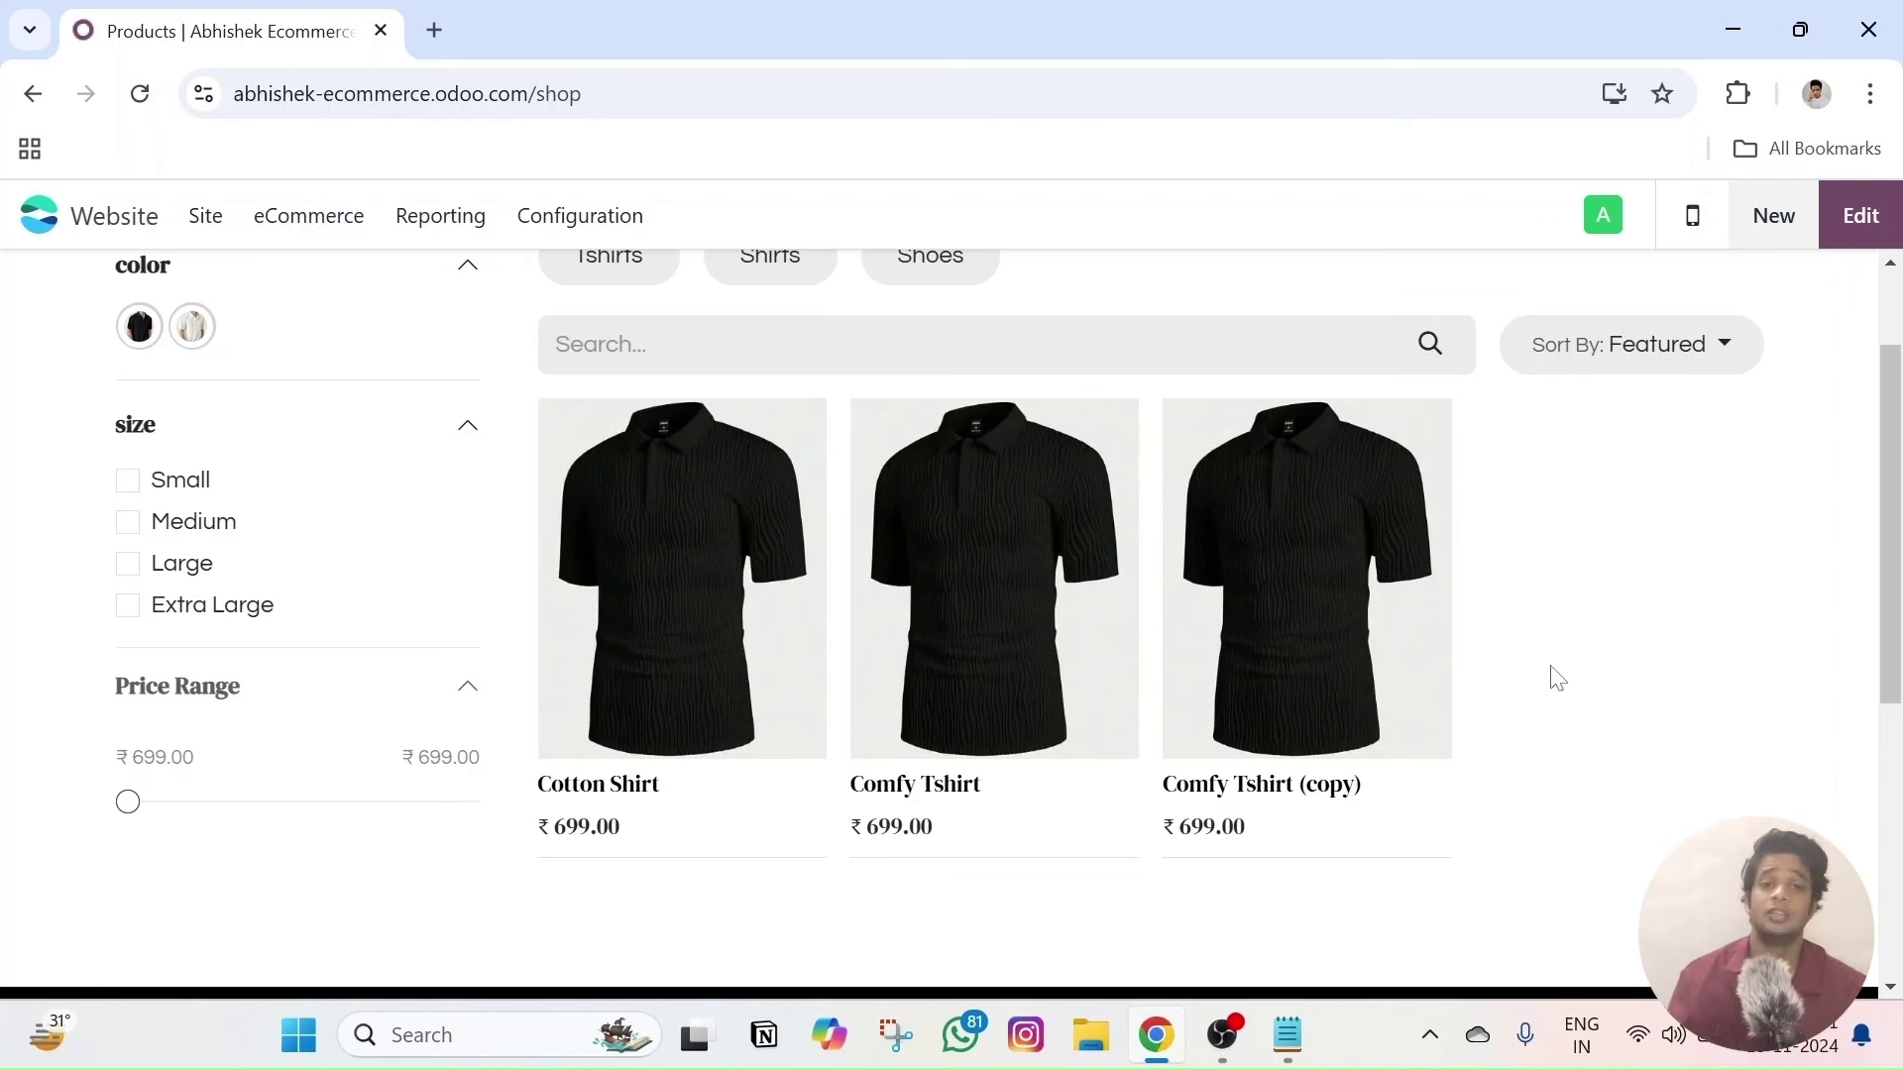
{"action": "scroll", "coordinate": [1688, 755], "scroll_direction": "up", "scroll_amount": 2}
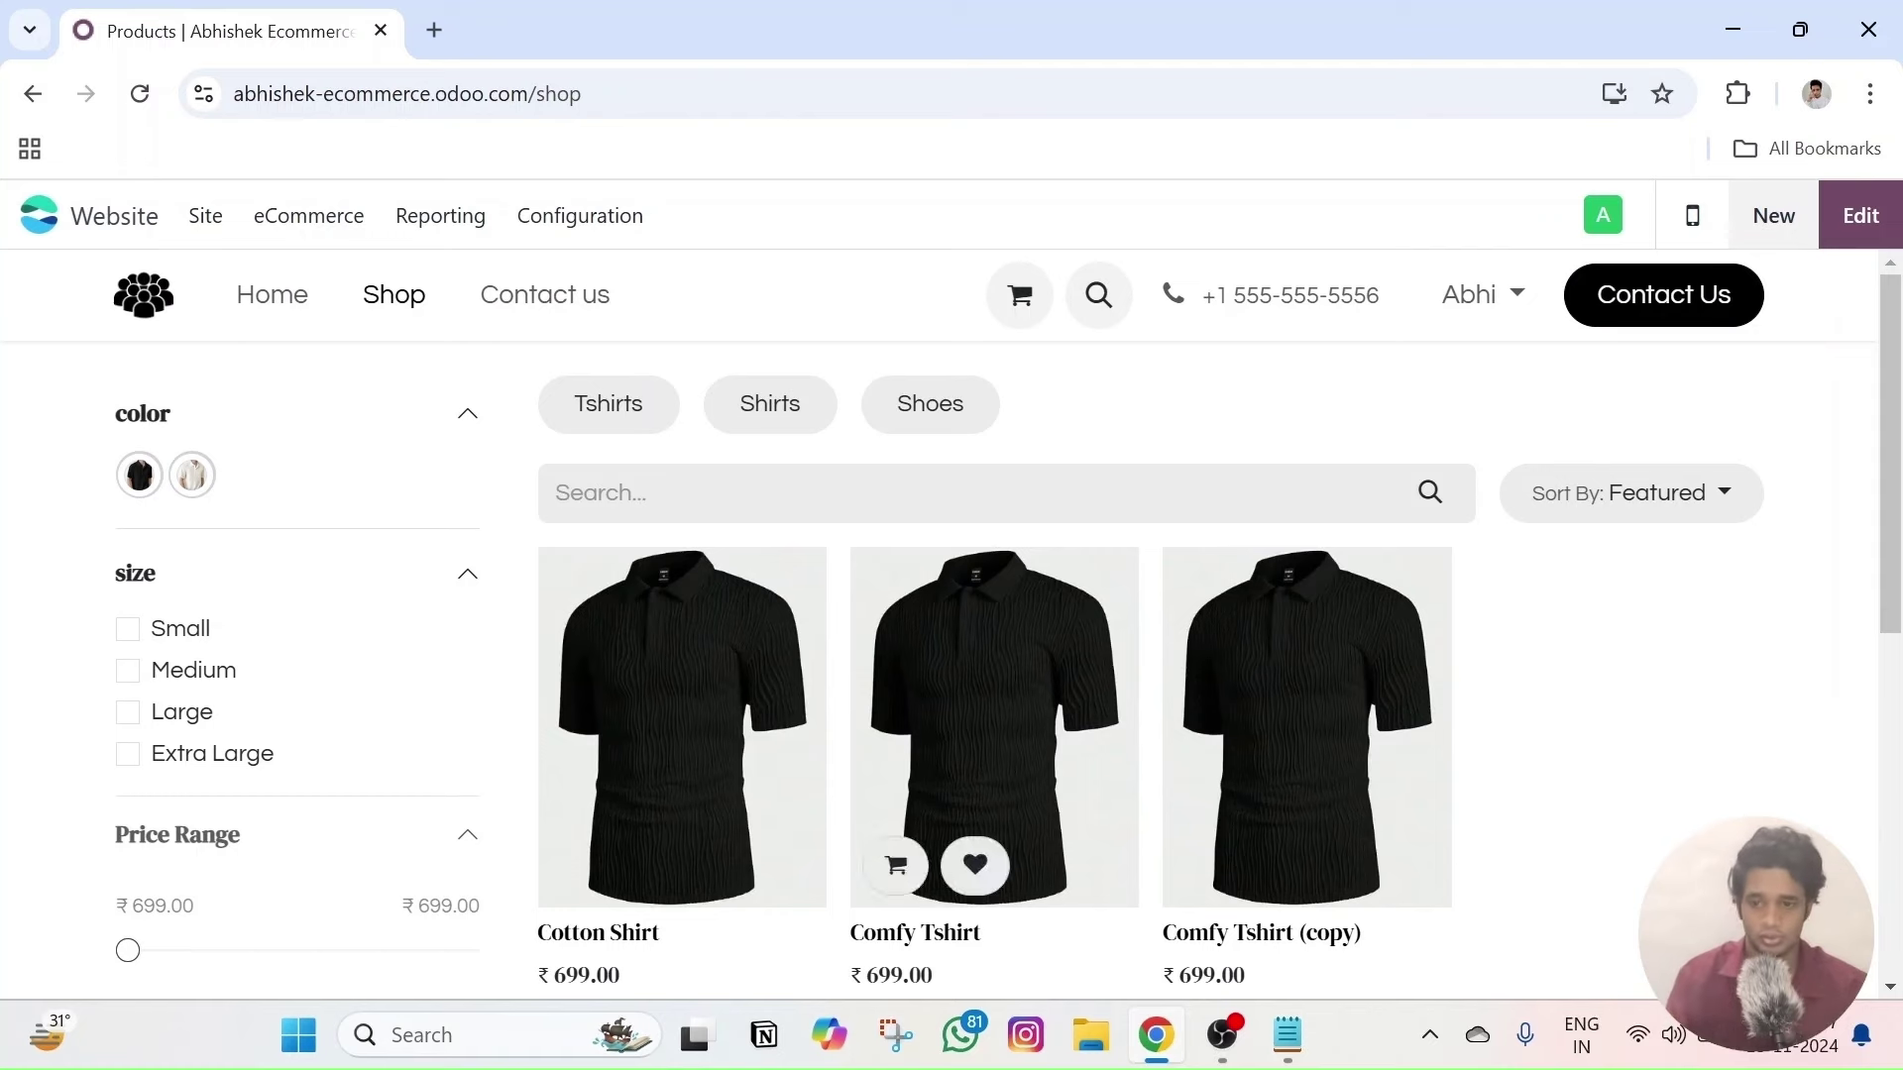
{"action": "left_click", "coordinate": [580, 216]}
- Search 'compare' in Website settings, enable the Product Comparison Tool and save
{"action": "left_click", "coordinate": [569, 273]}
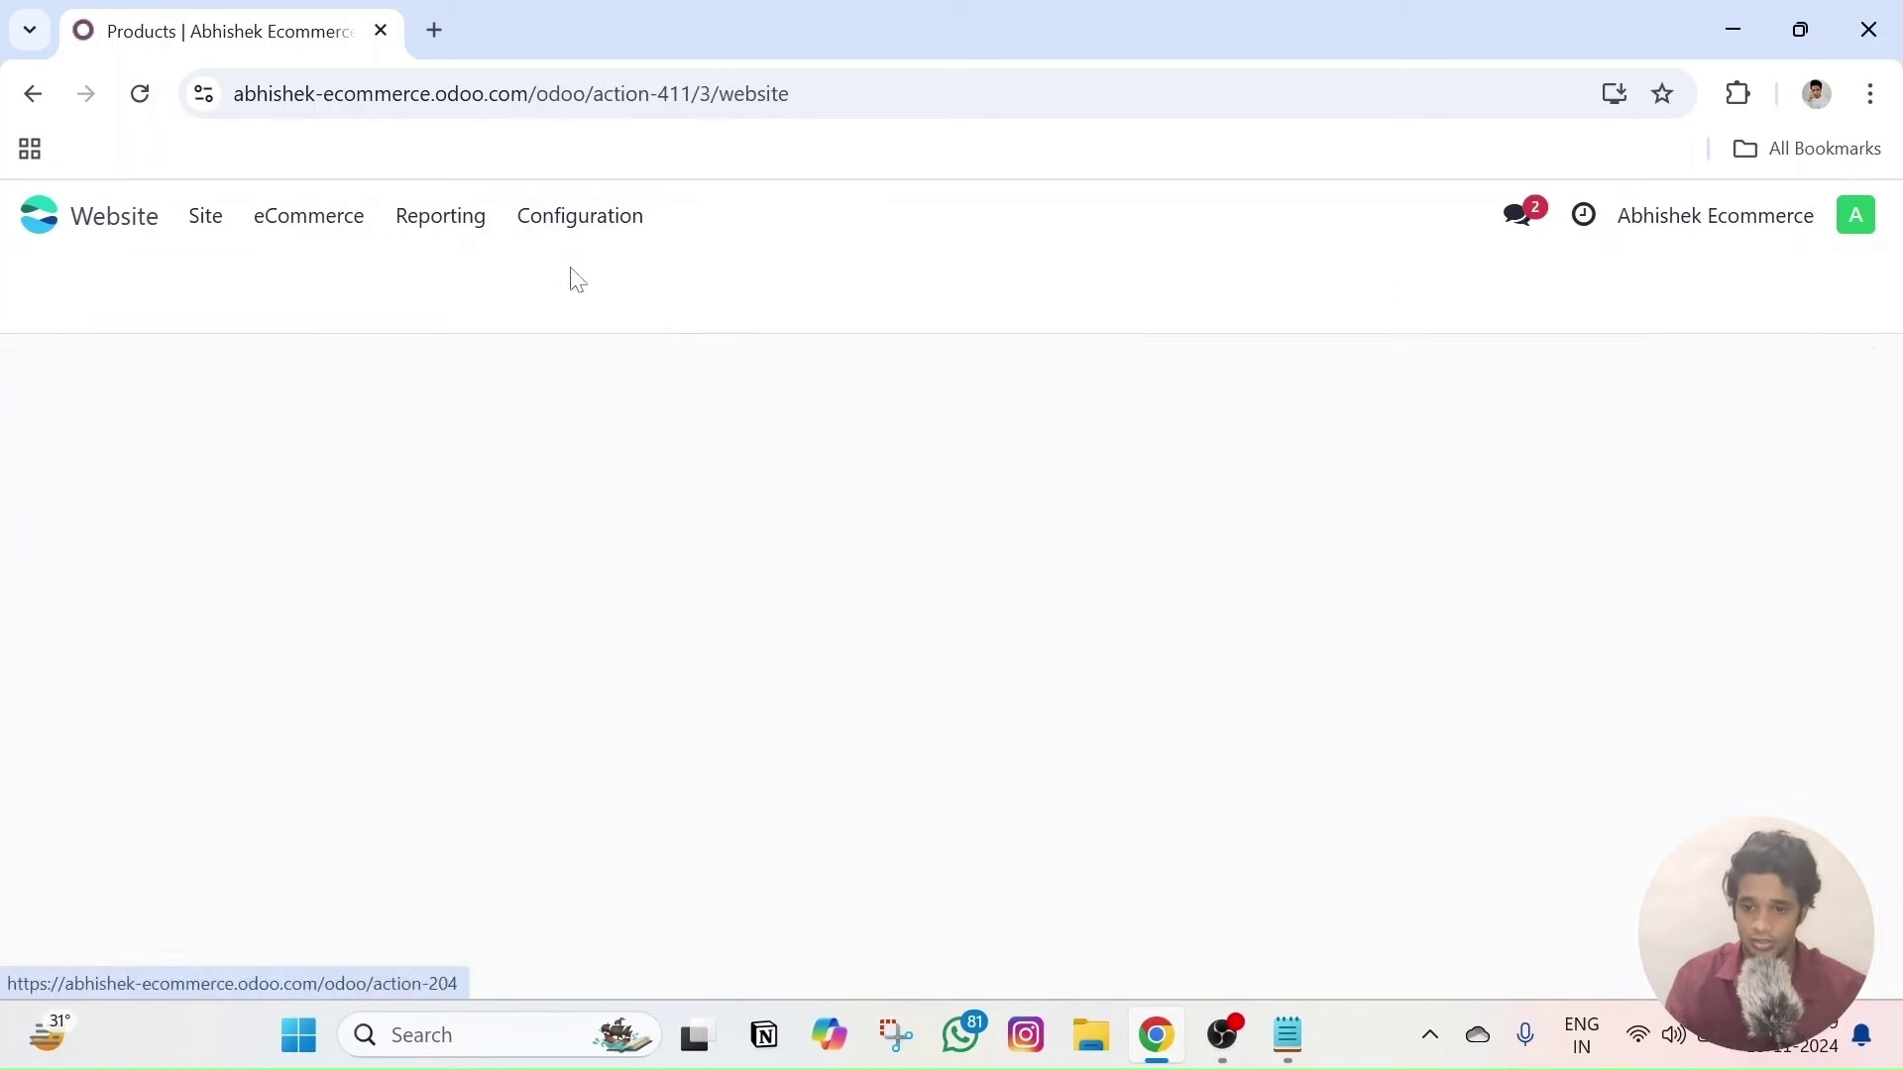
{"action": "type", "text": "compare"}
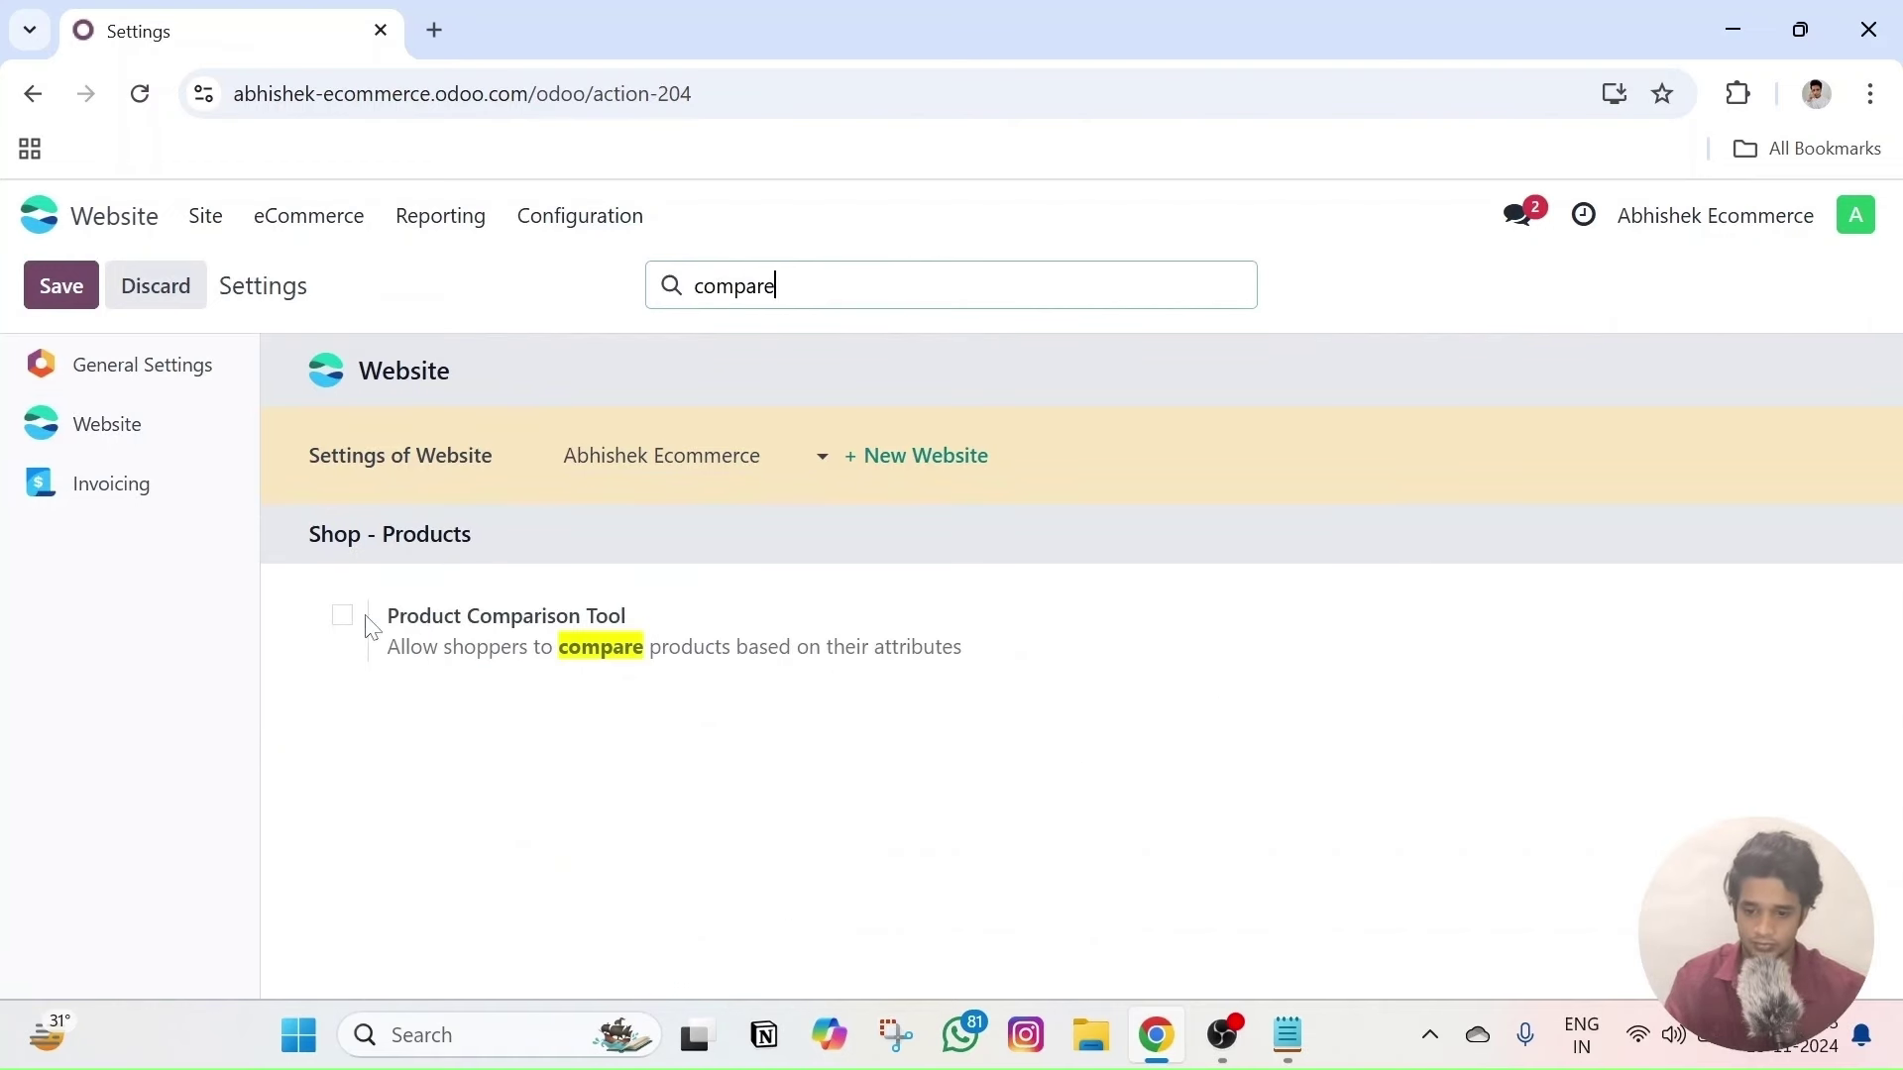
{"action": "left_click", "coordinate": [347, 616]}
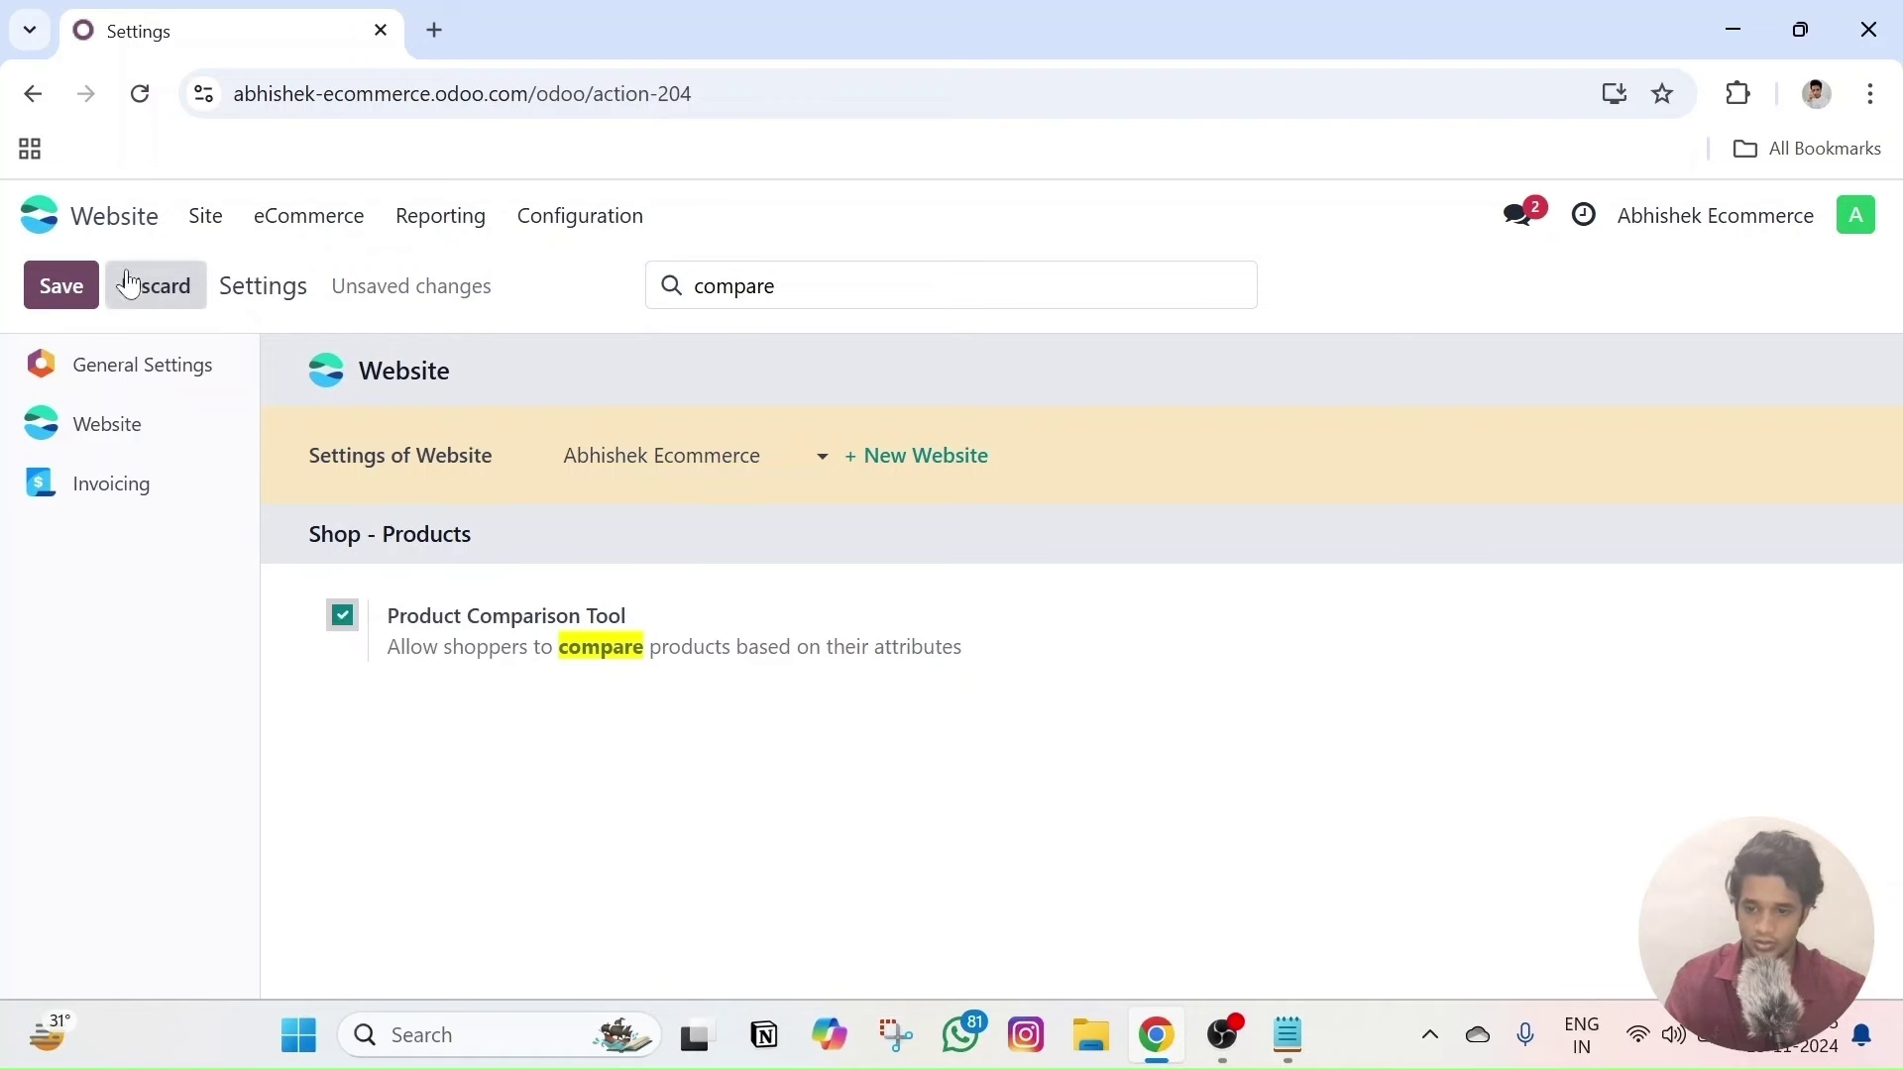
{"action": "left_click", "coordinate": [61, 284]}
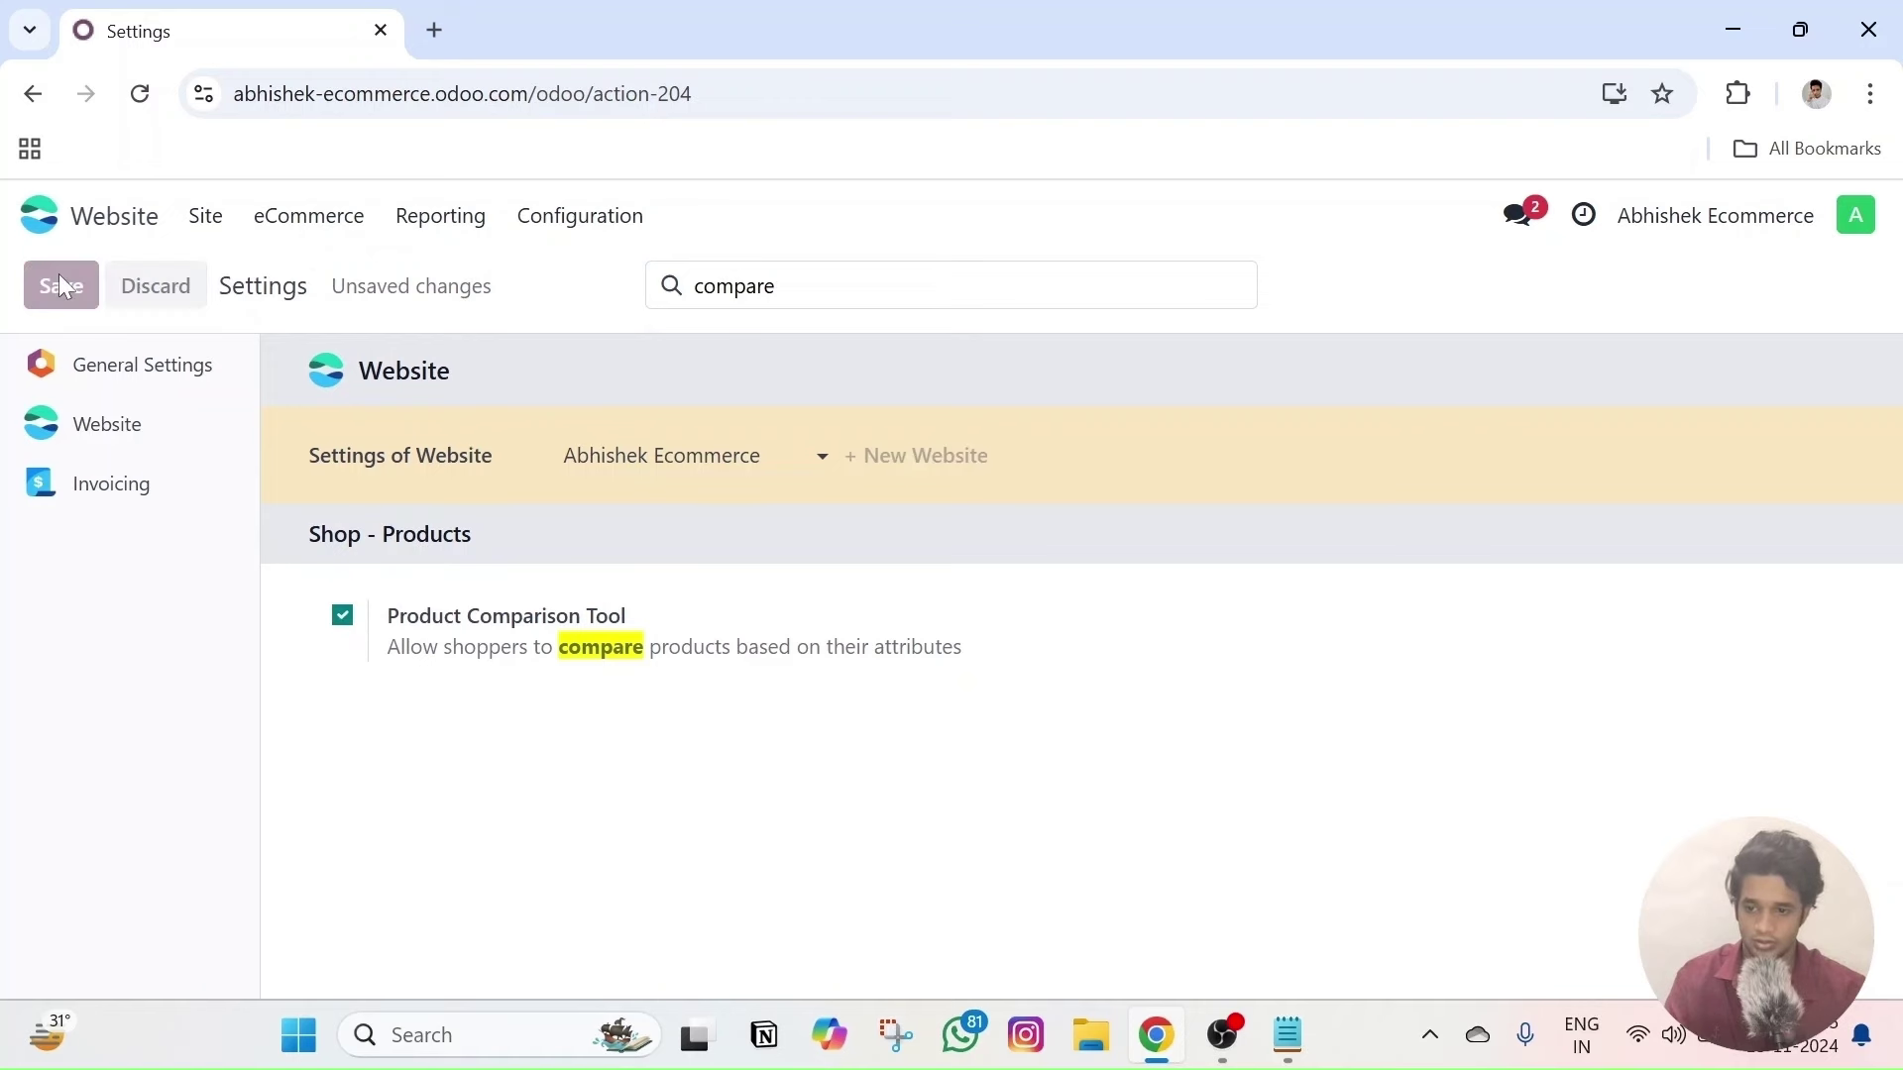
- Open the Comfy Tshirt record from eCommerce Products
{"action": "left_click", "coordinate": [311, 217]}
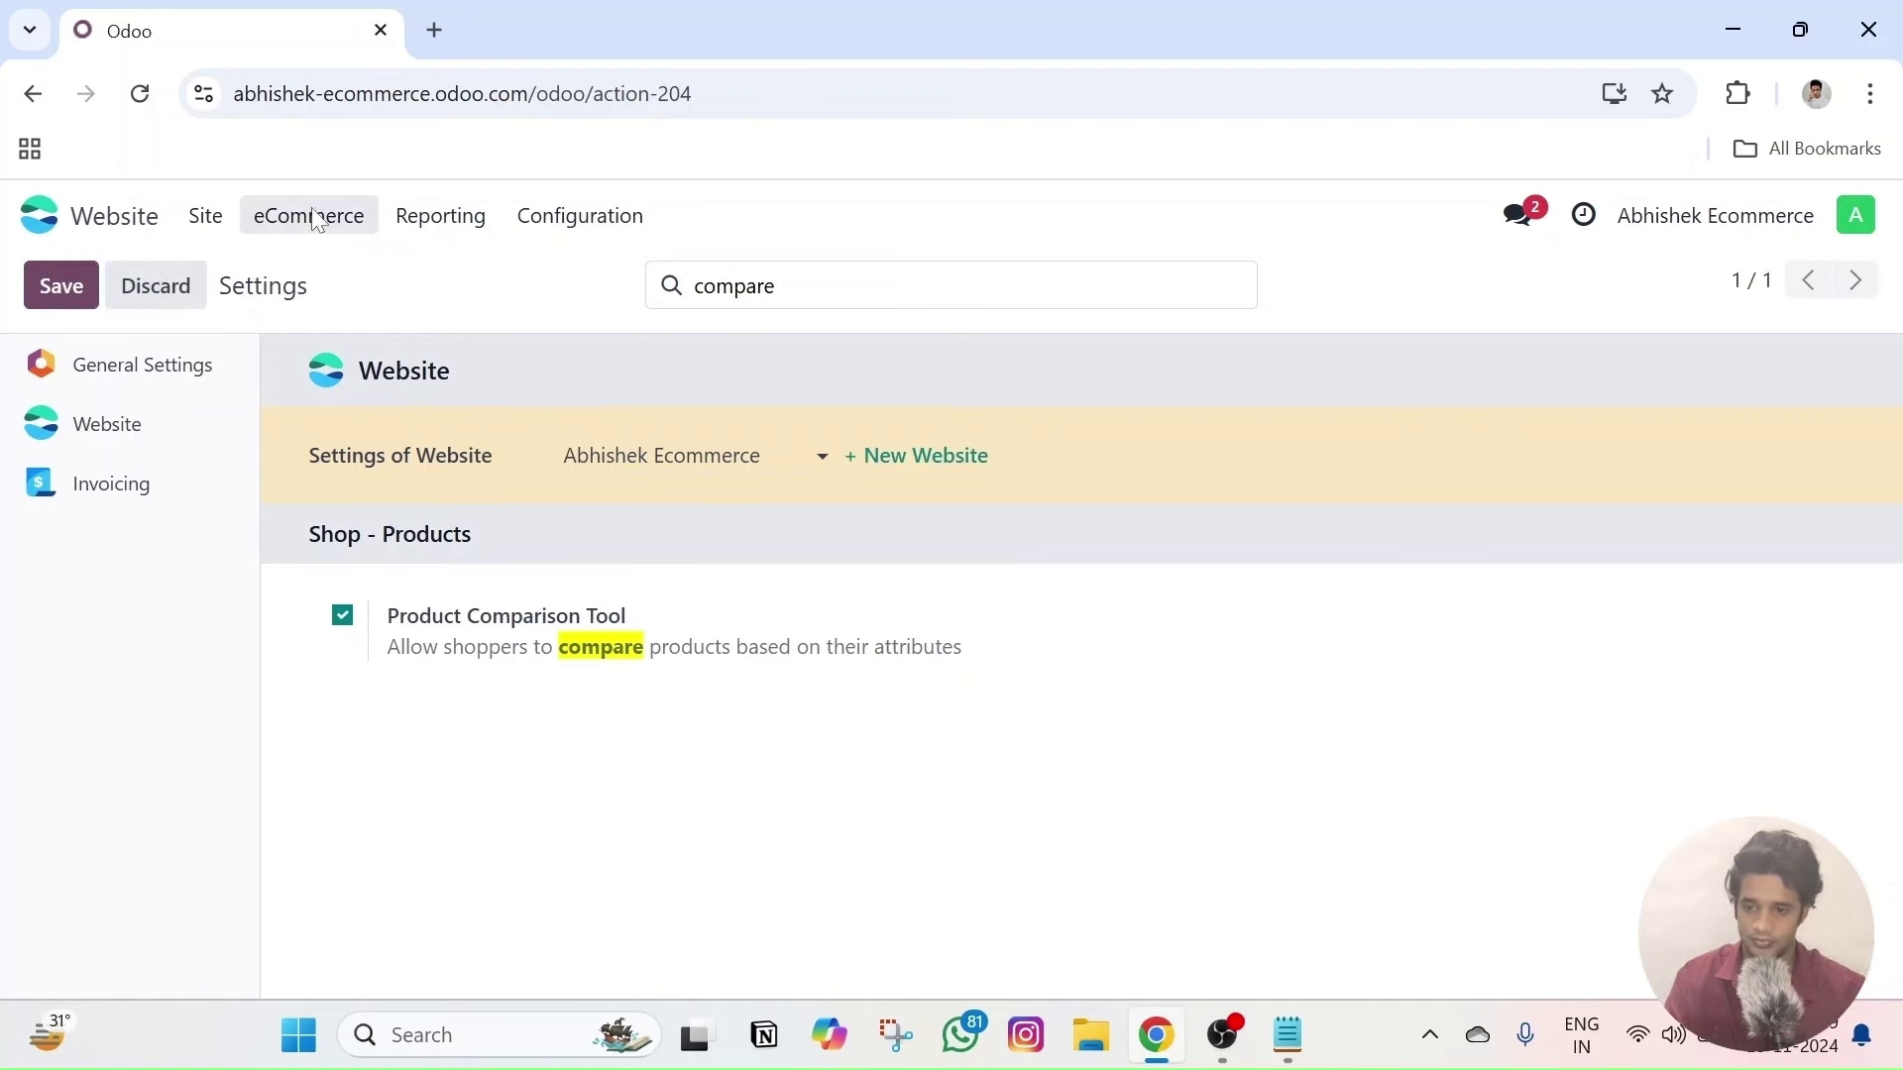
{"action": "left_click", "coordinate": [330, 527]}
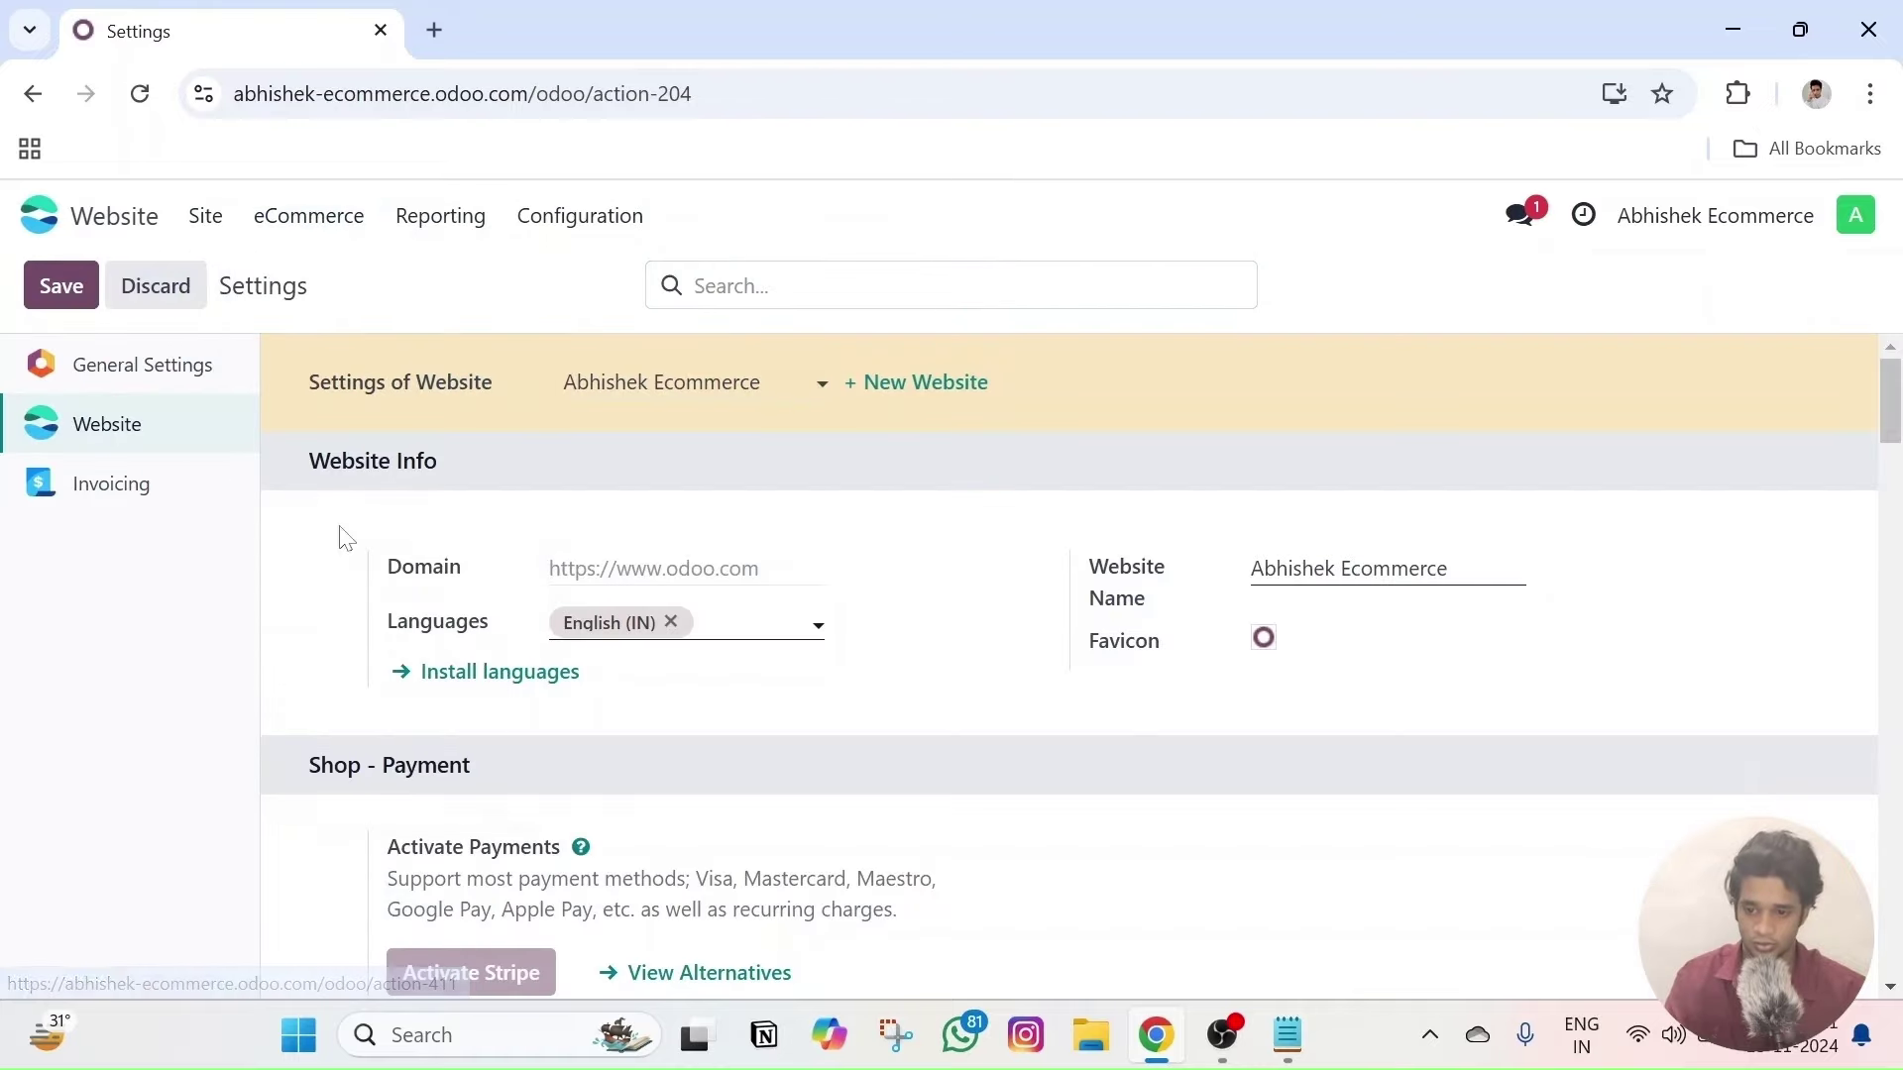
{"action": "left_click", "coordinate": [834, 470]}
- View Comfy Tshirt on the website, then browse the Shop listing's cards with their Compare buttons
{"action": "left_click", "coordinate": [781, 289]}
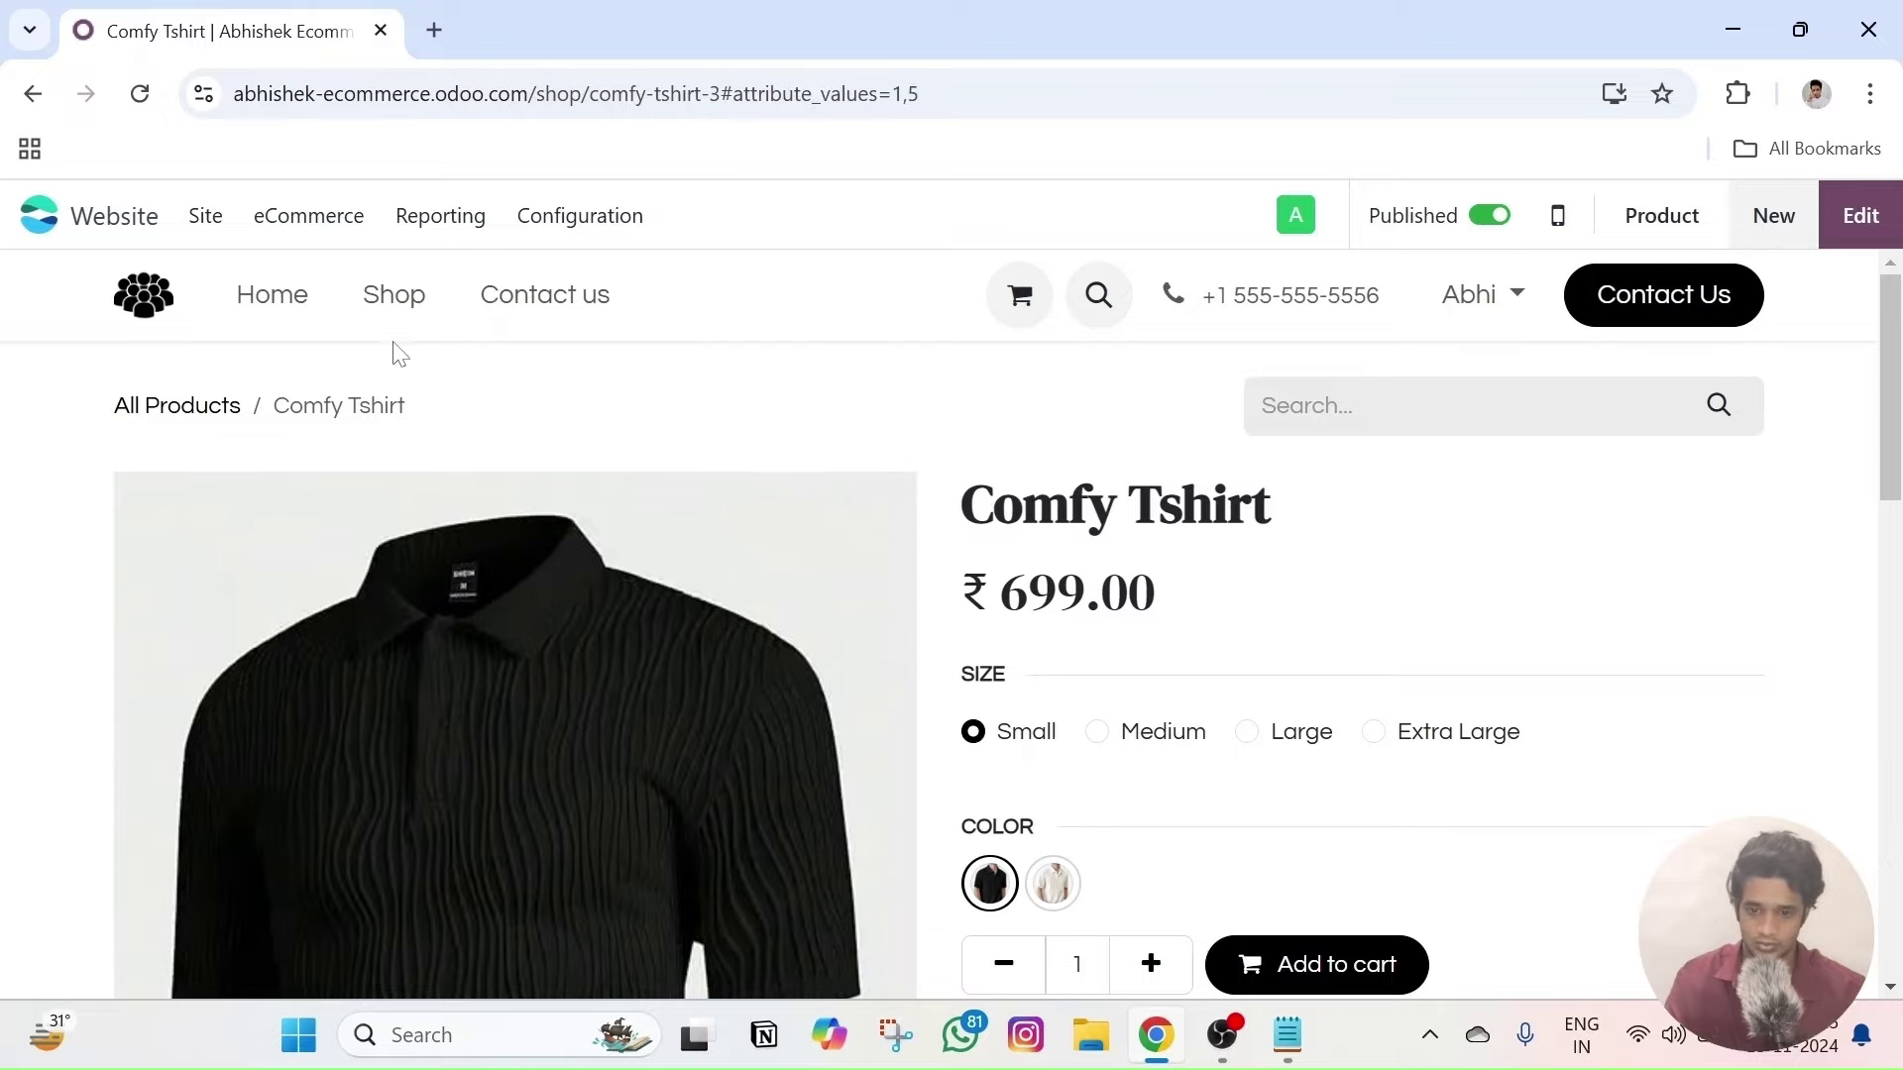
{"action": "left_click", "coordinate": [394, 294]}
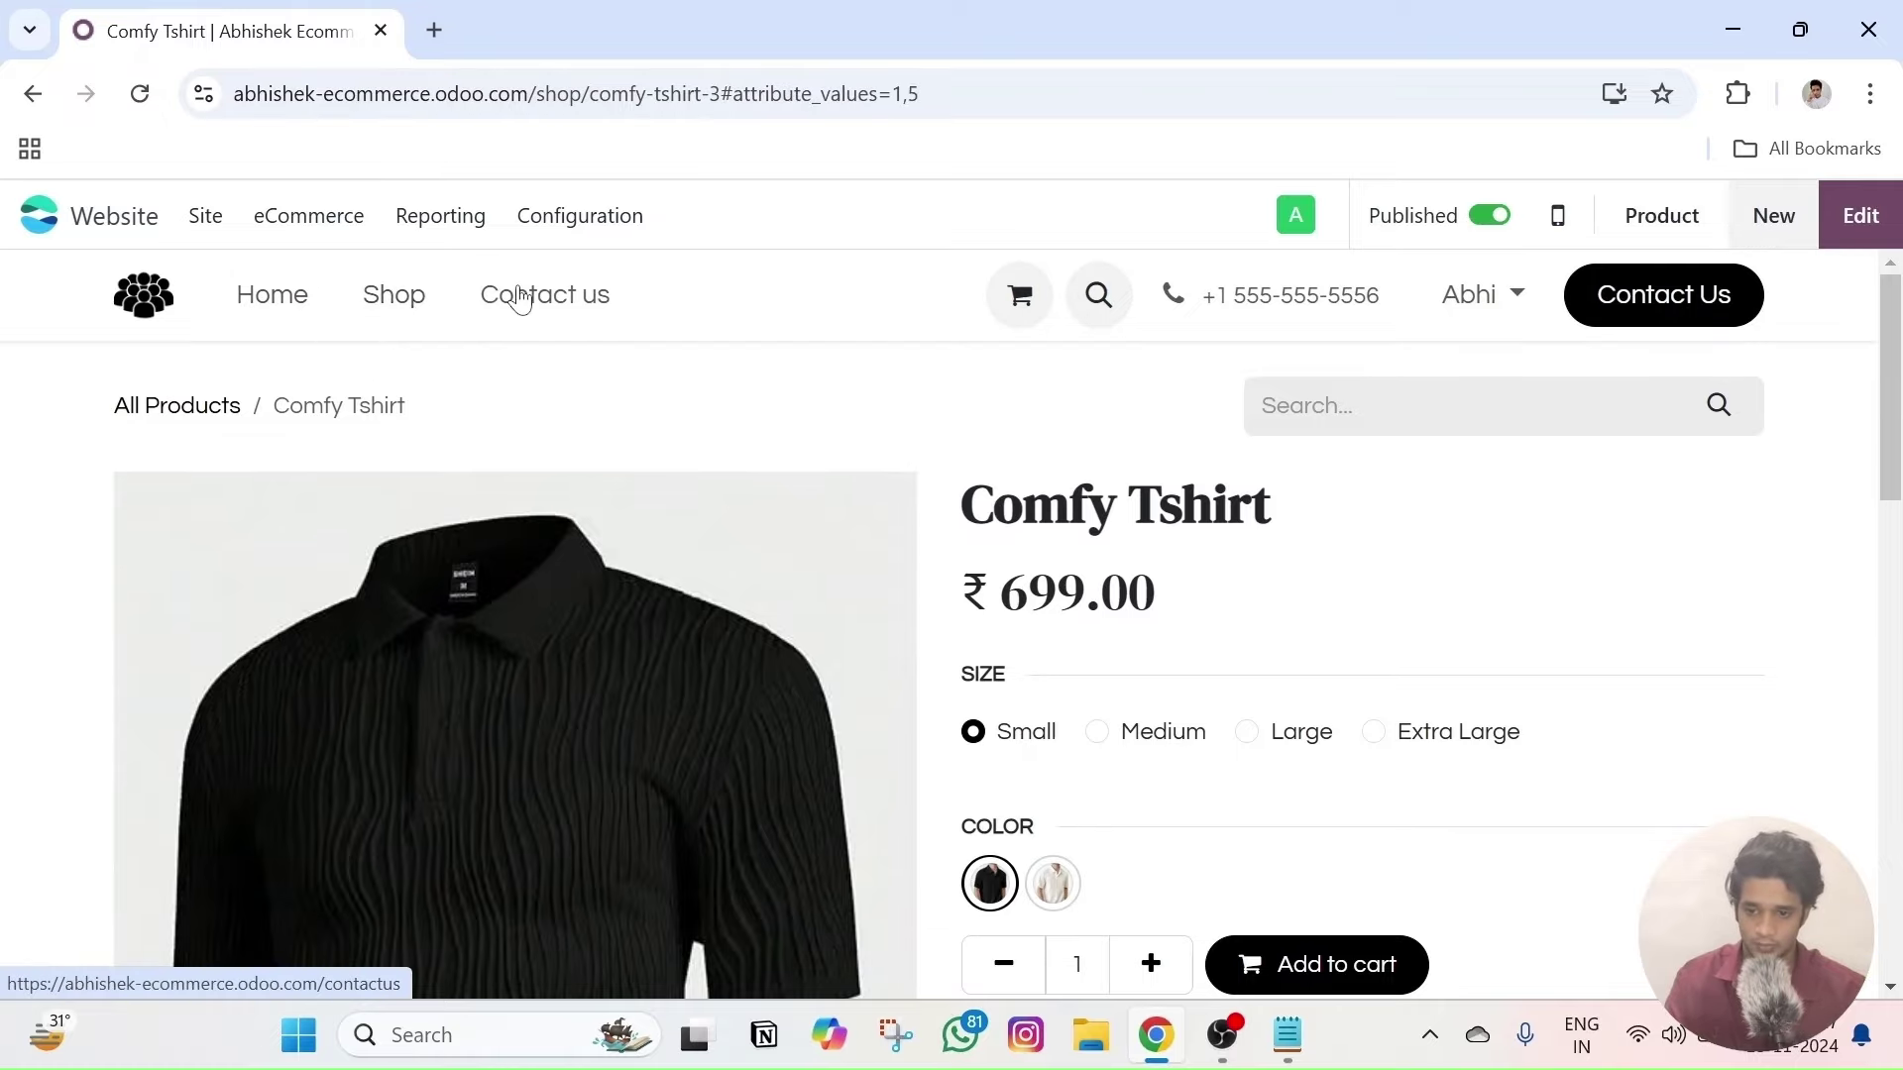
{"action": "scroll", "coordinate": [540, 290], "scroll_direction": "down", "scroll_amount": 3}
{"action": "scroll", "coordinate": [540, 290], "scroll_direction": "down", "scroll_amount": 2}
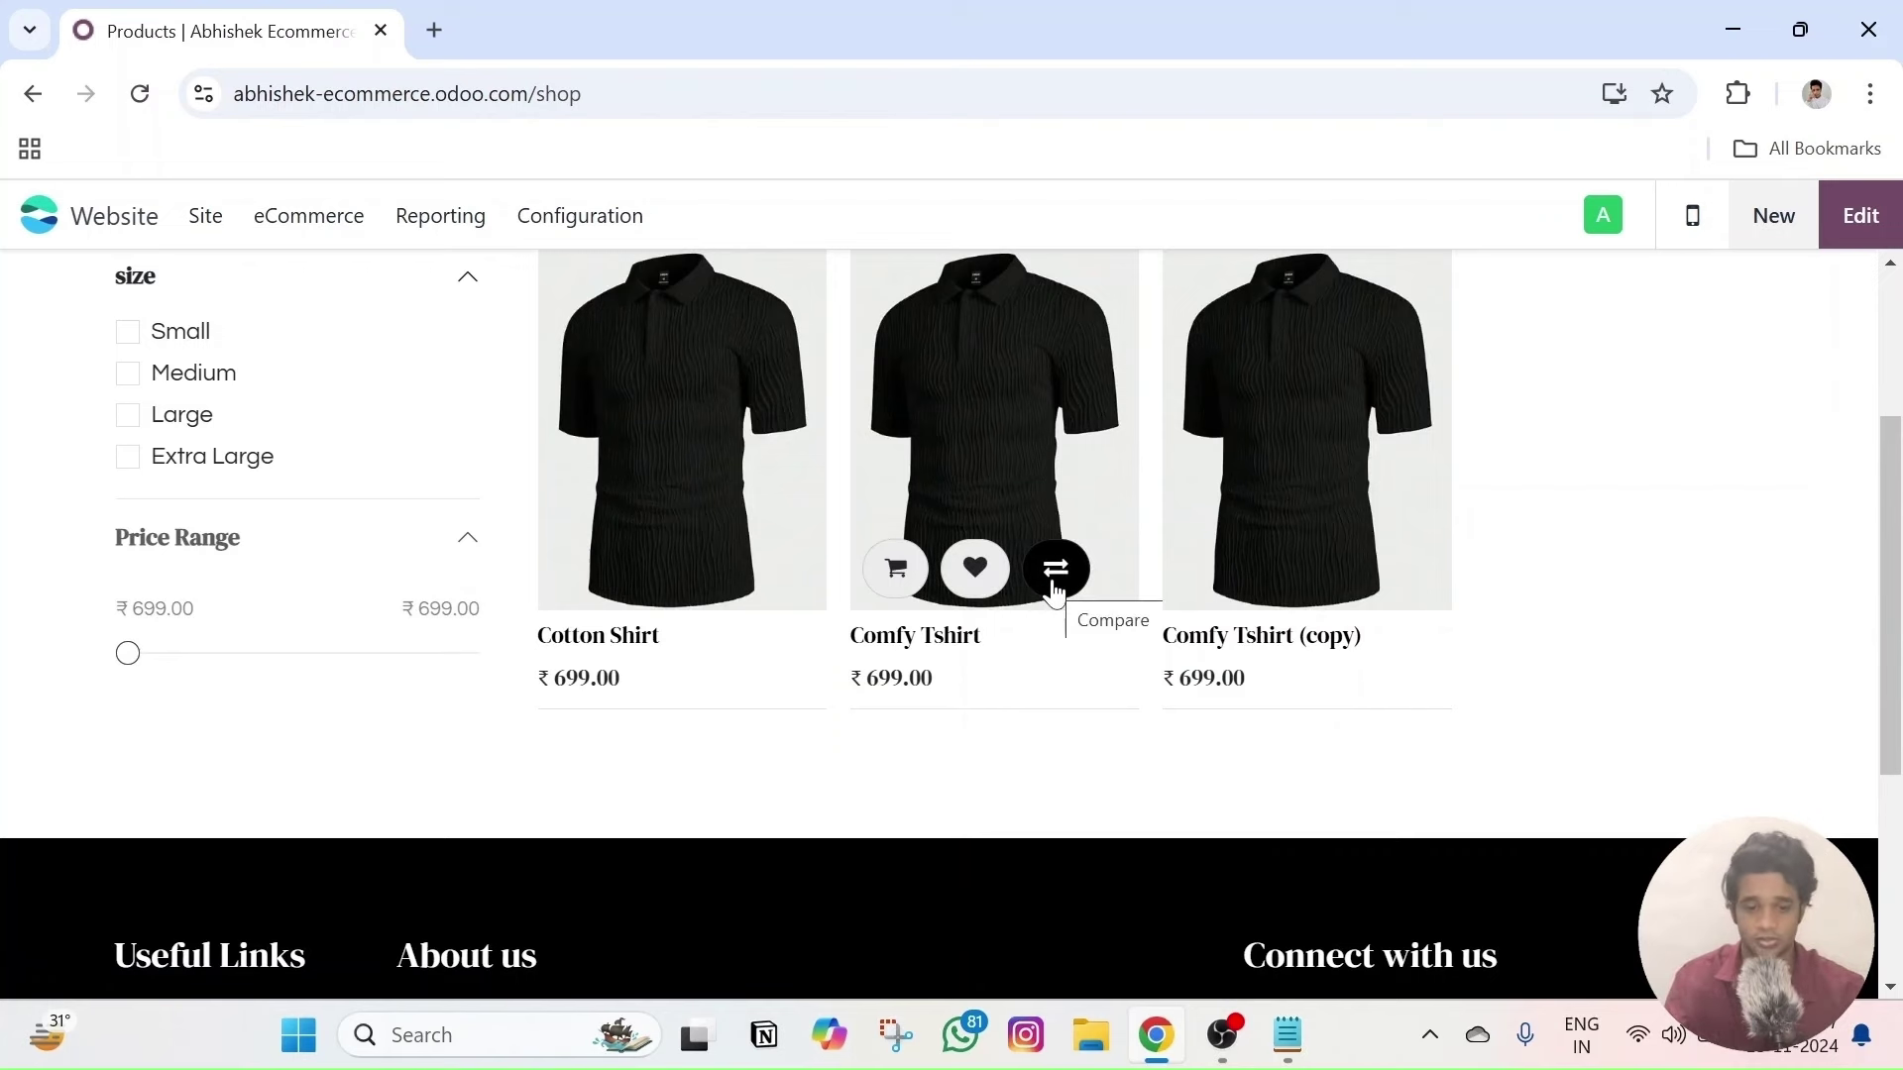
{"action": "scroll", "coordinate": [1053, 589], "scroll_direction": "up", "scroll_amount": 3}
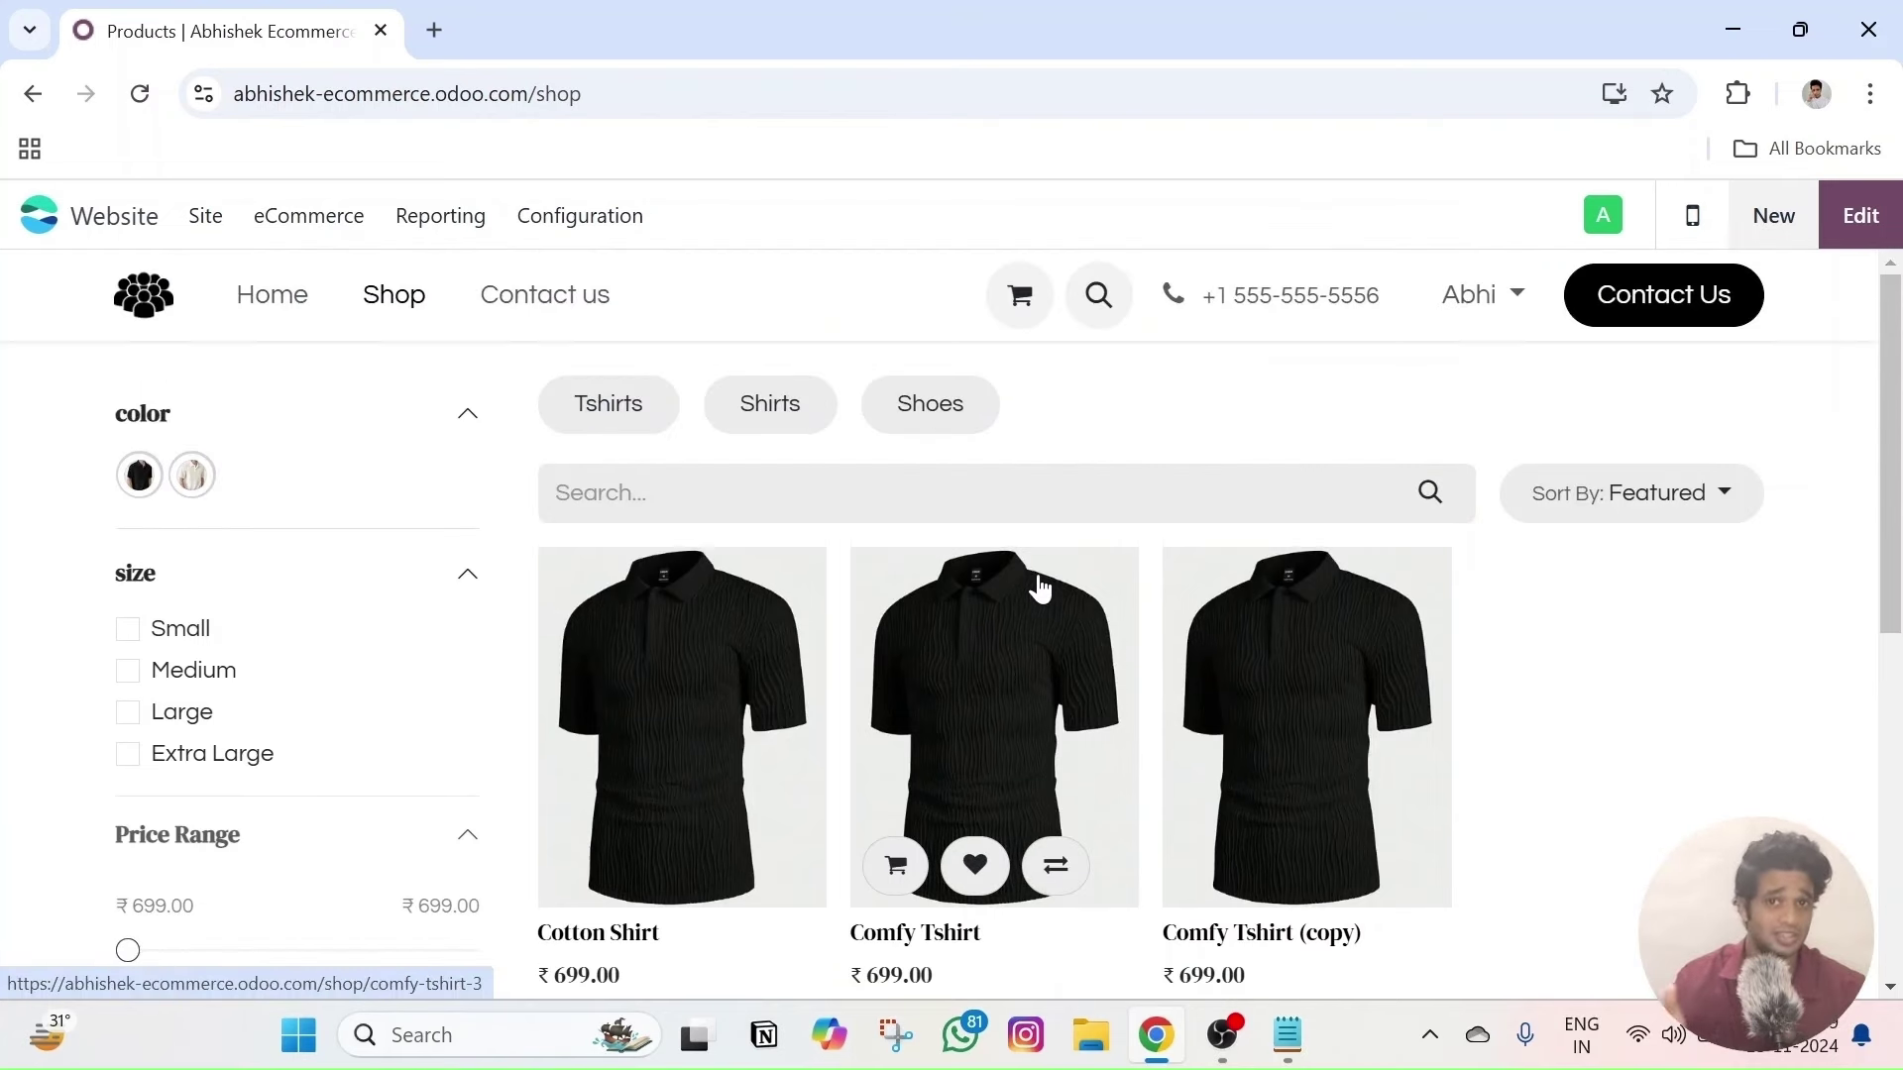
{"action": "scroll", "coordinate": [1027, 581], "scroll_direction": "down", "scroll_amount": 3}
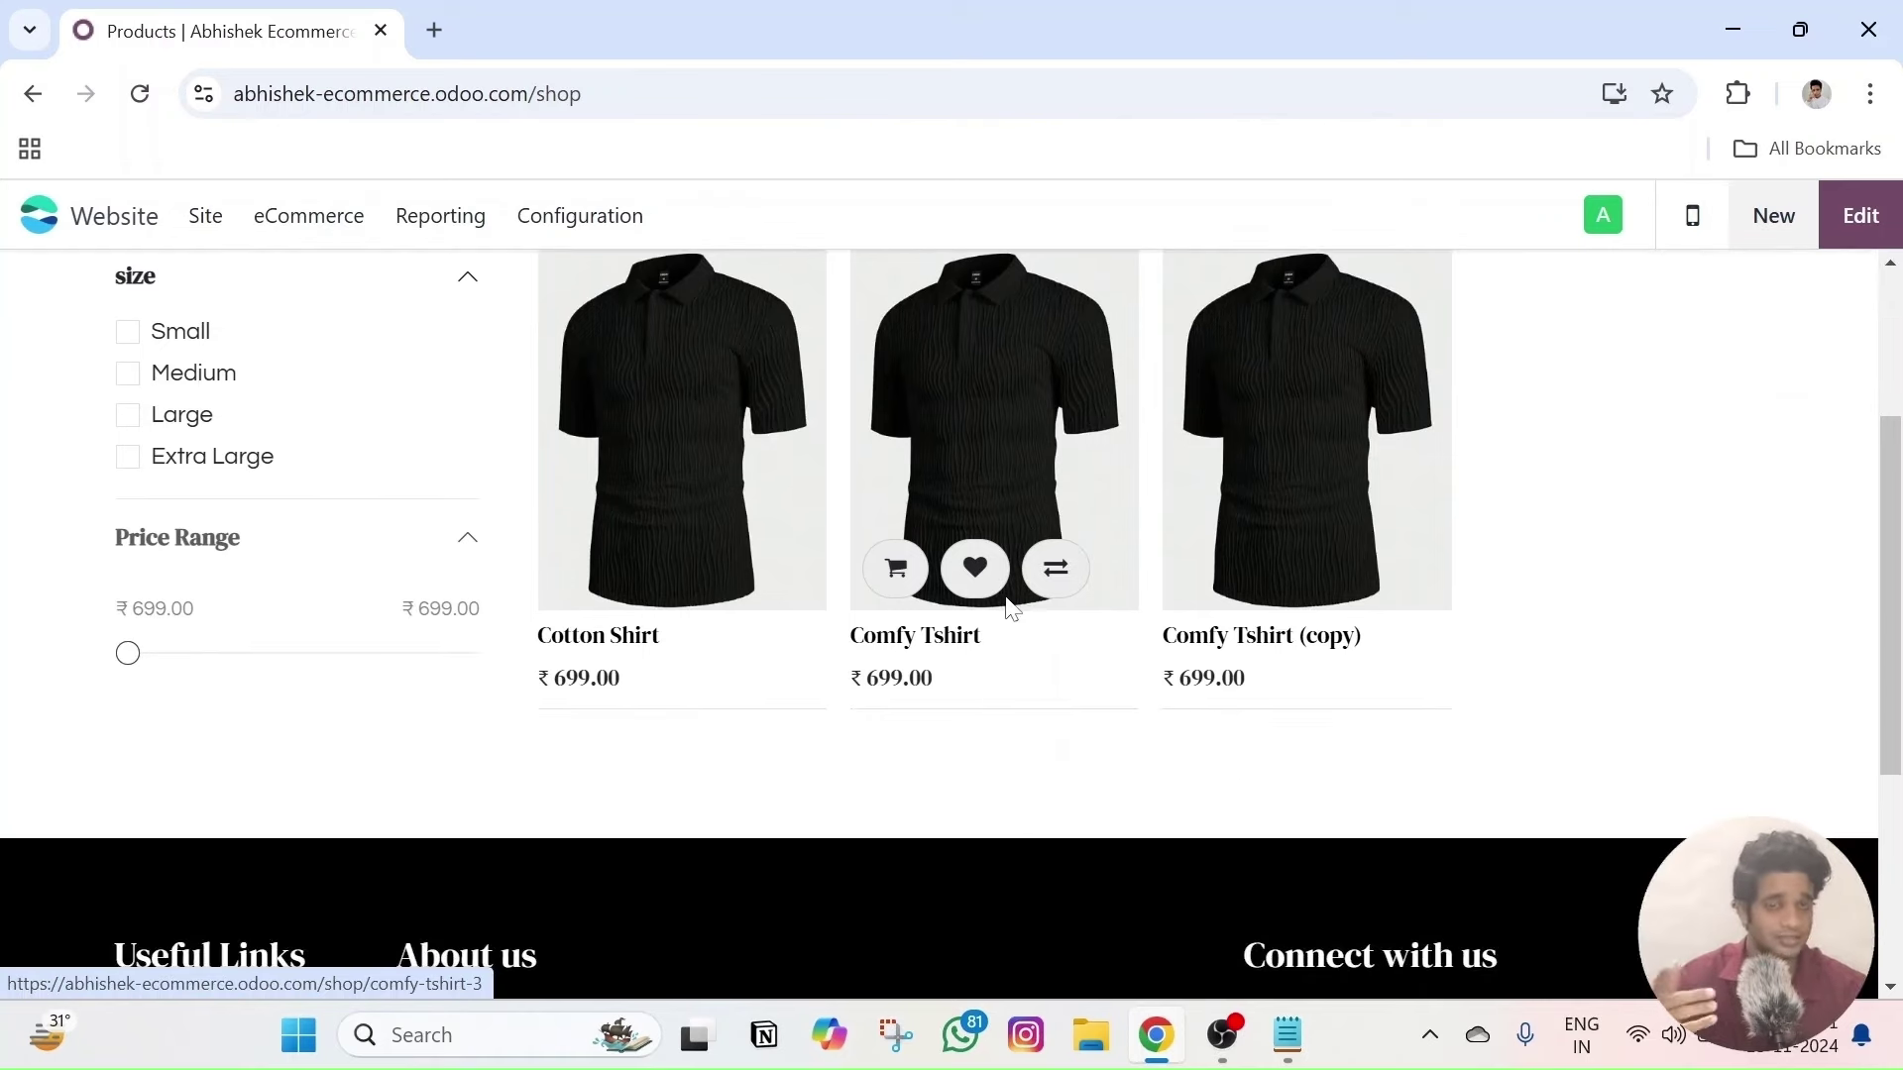
{"action": "scroll", "coordinate": [992, 573], "scroll_direction": "up", "scroll_amount": 3}
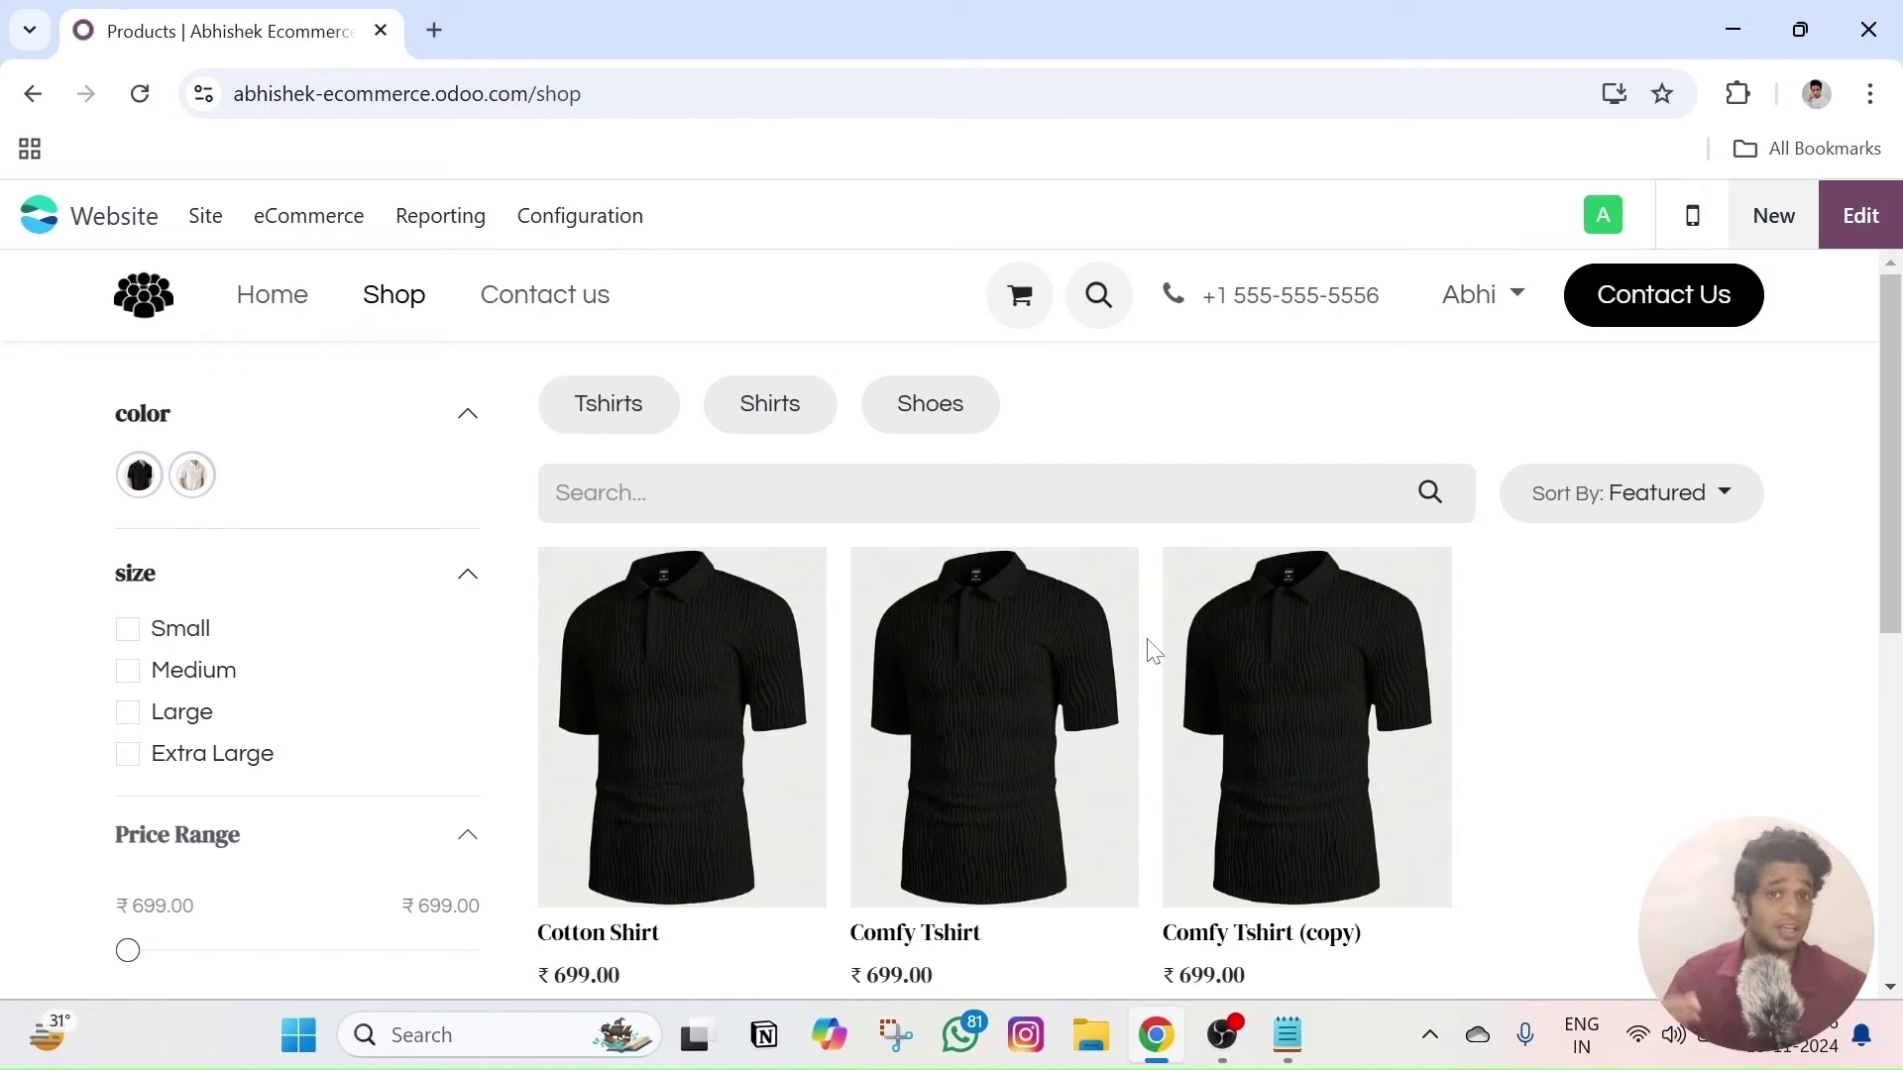
- Open the Cotton Shirt record and view its live page, scrolling to the Compare link
{"action": "left_click", "coordinate": [349, 215]}
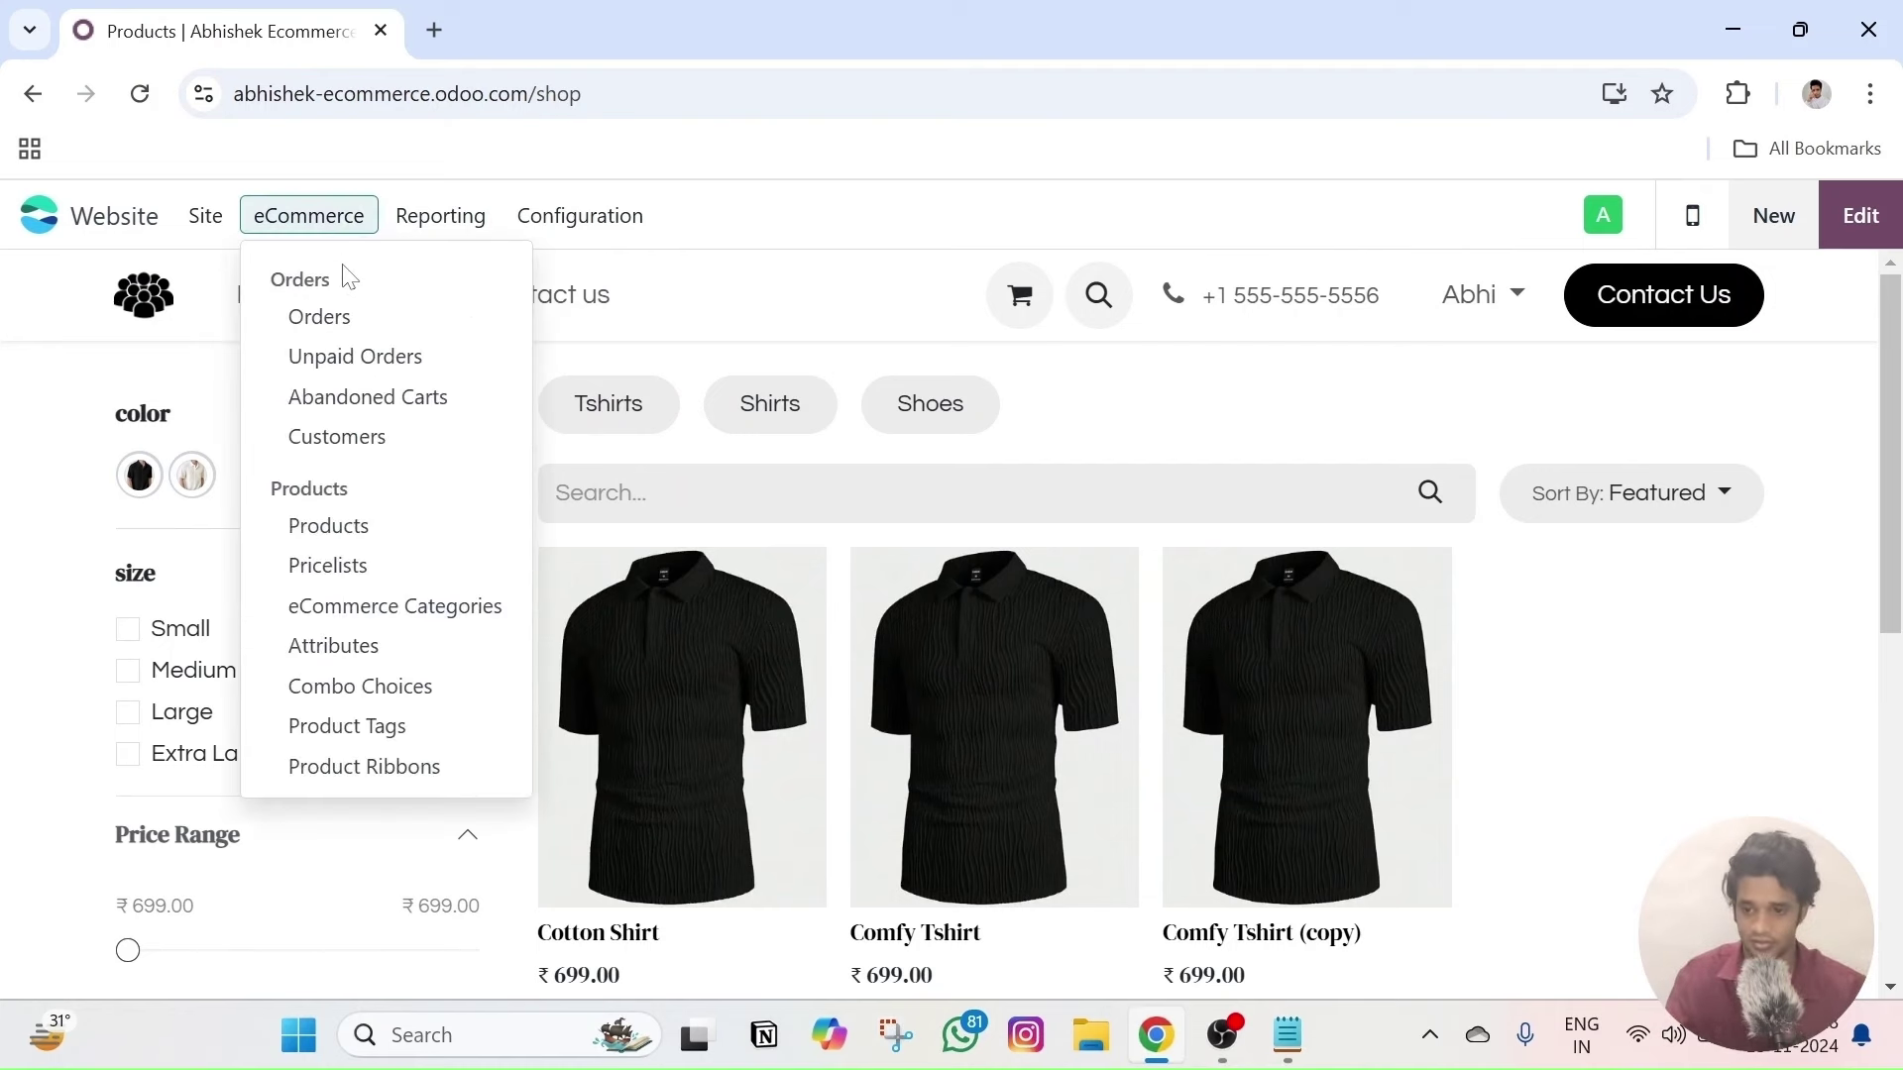
{"action": "left_click", "coordinate": [330, 525]}
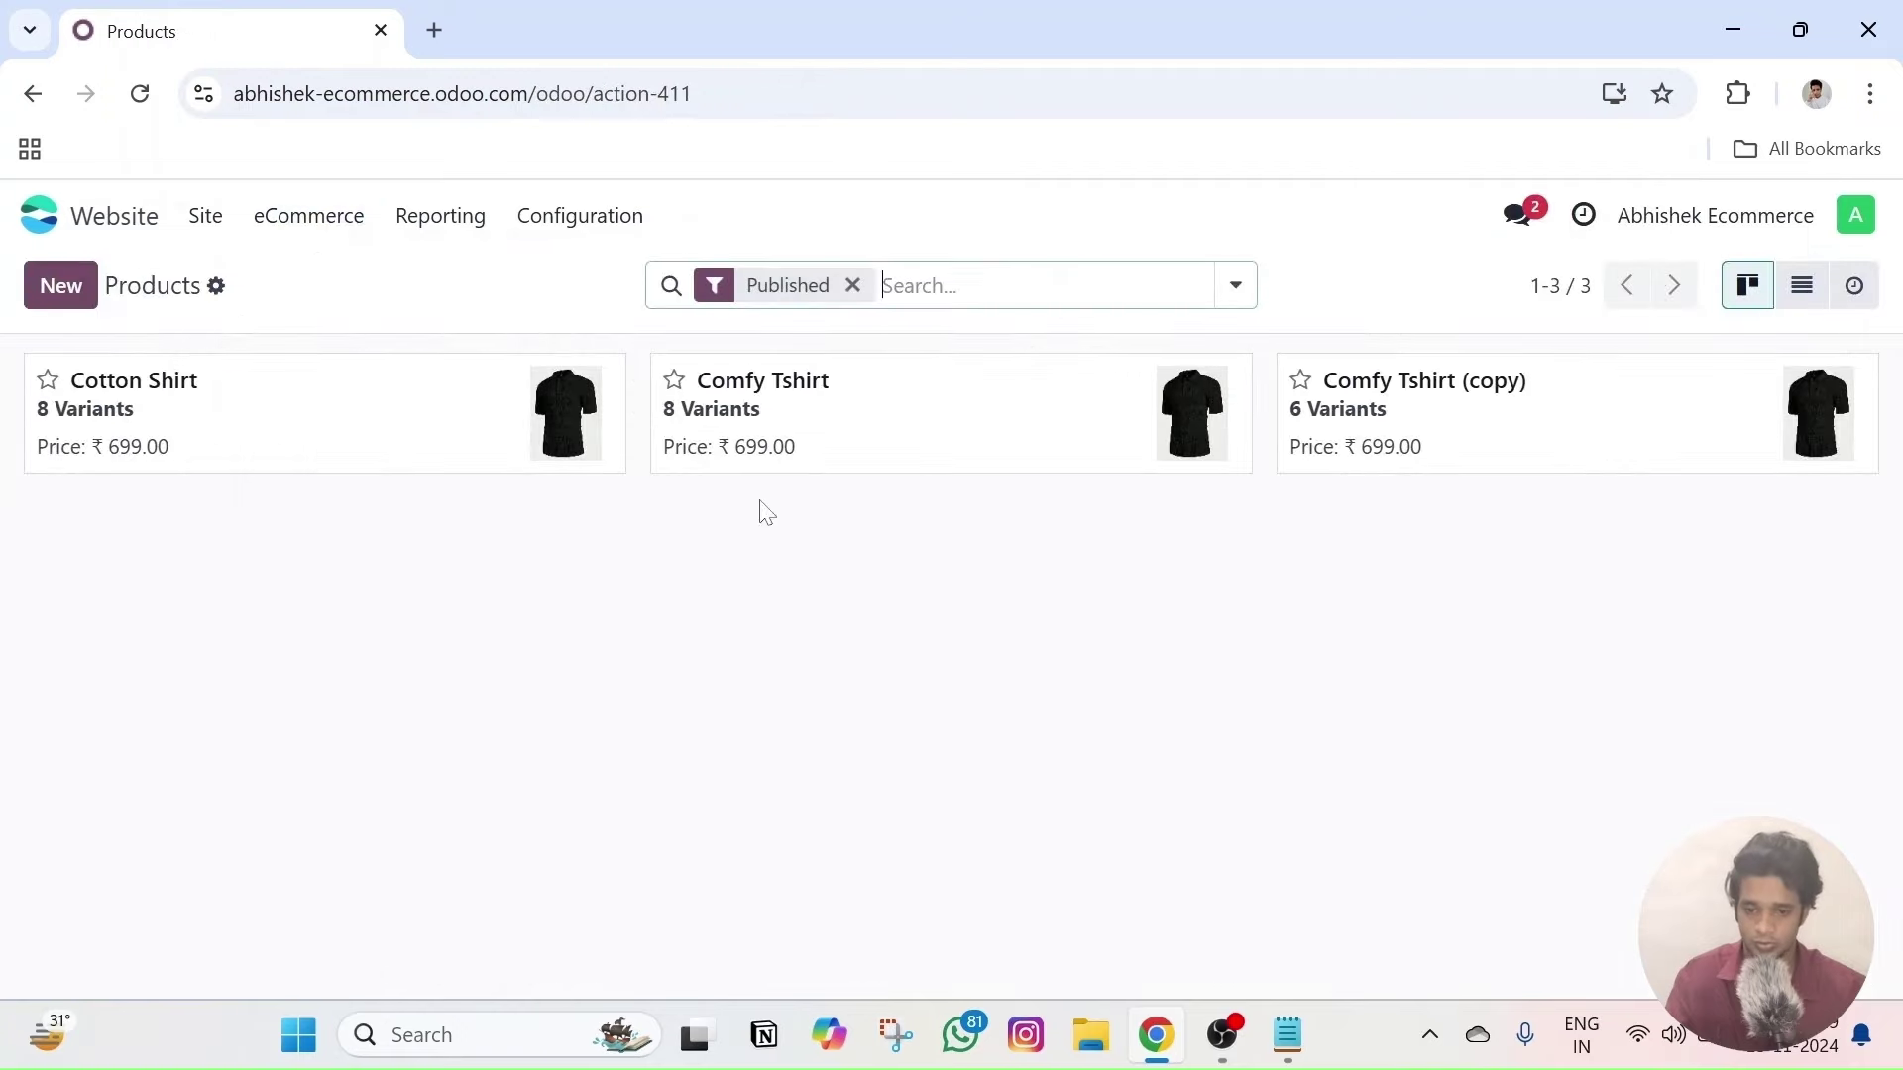
{"action": "left_click", "coordinate": [294, 414]}
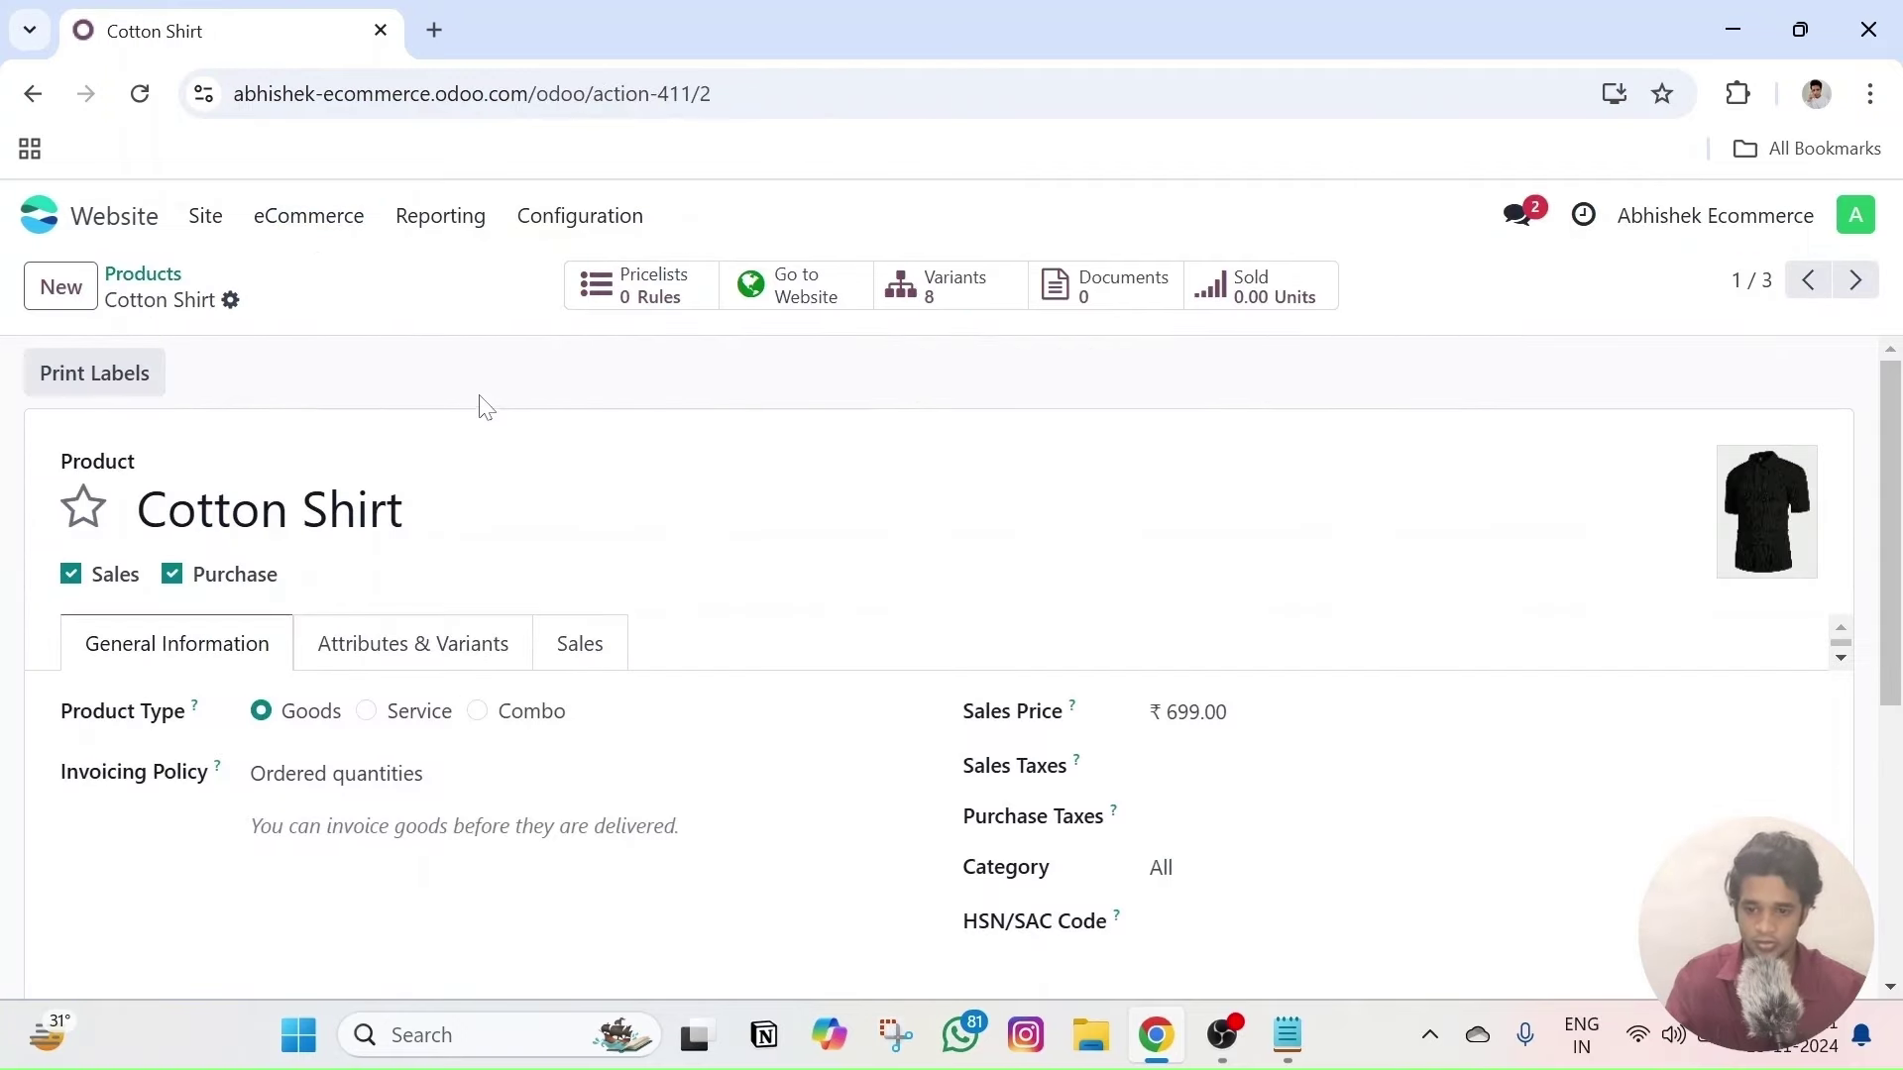
{"action": "left_click", "coordinate": [792, 293]}
{"action": "scroll", "coordinate": [1358, 481], "scroll_direction": "down", "scroll_amount": 3}
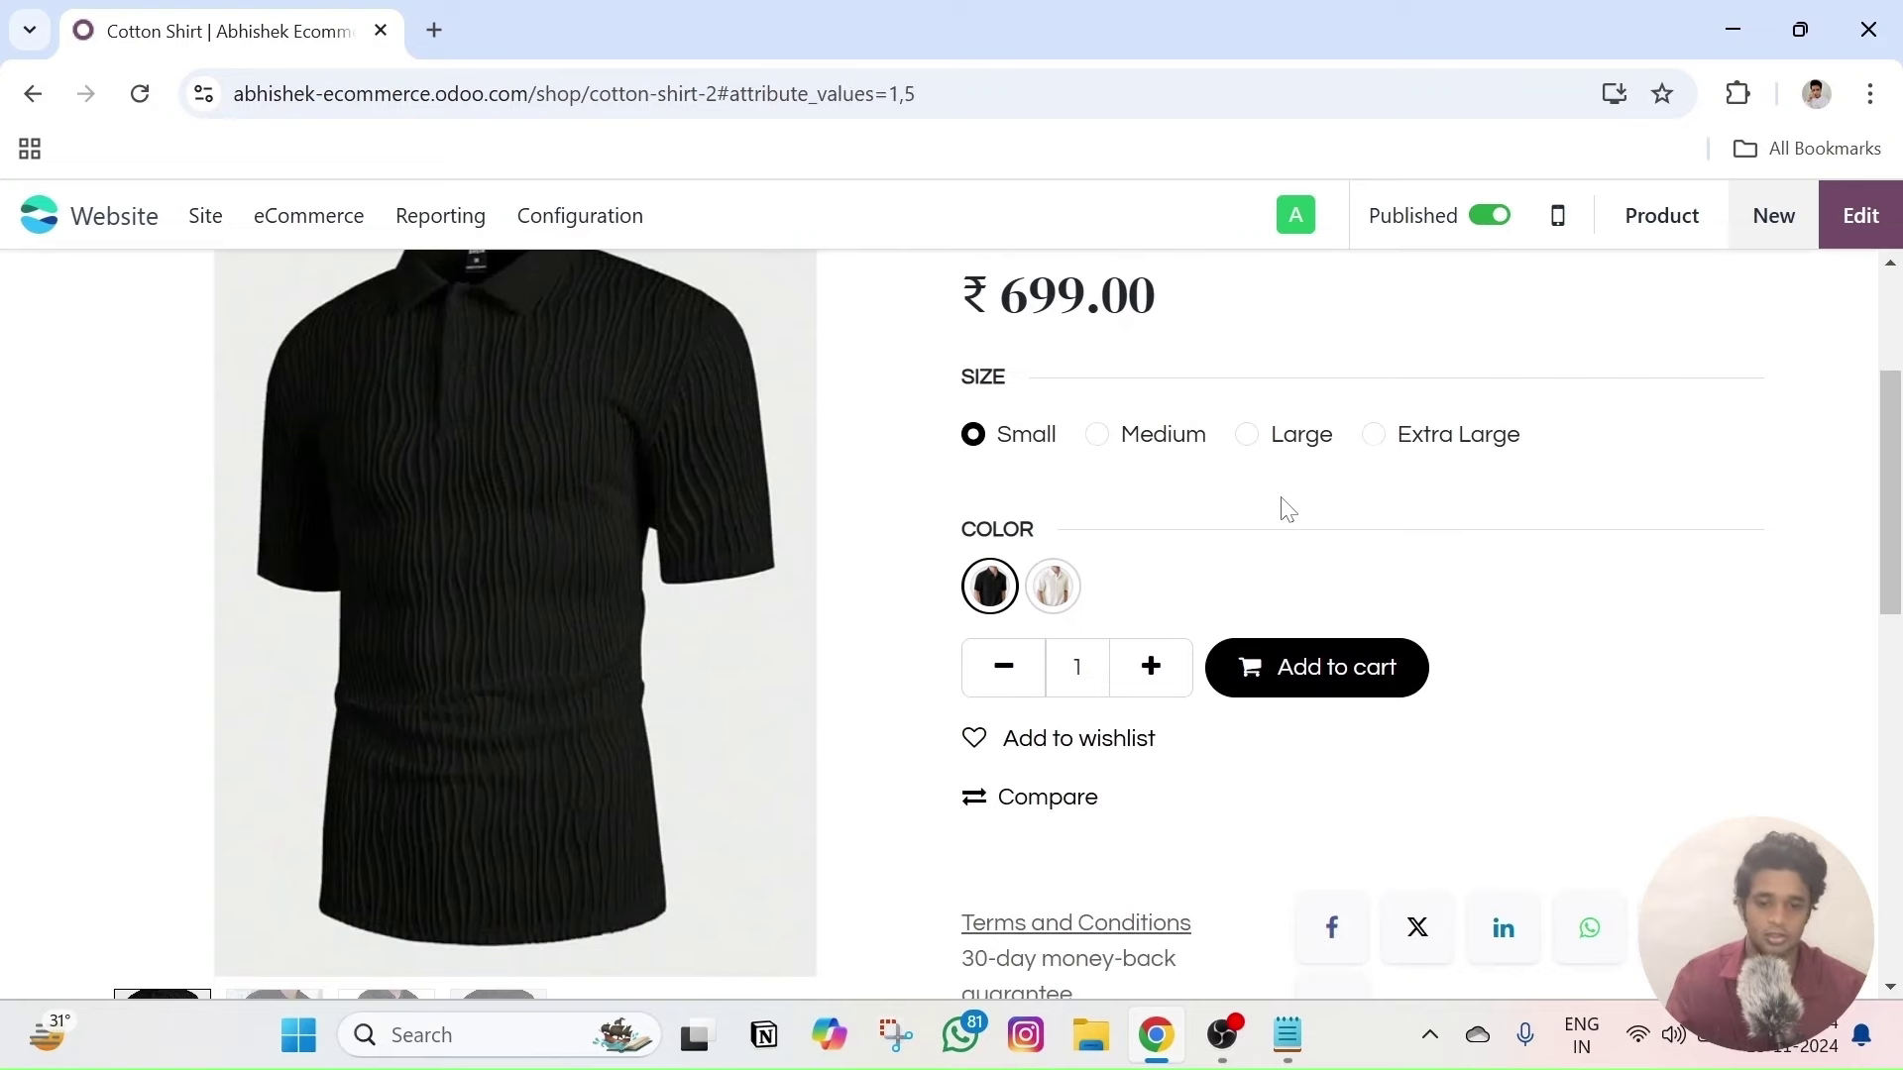
{"action": "scroll", "coordinate": [1279, 528], "scroll_direction": "down", "scroll_amount": 4}
{"action": "scroll", "coordinate": [1275, 553], "scroll_direction": "up", "scroll_amount": 4}
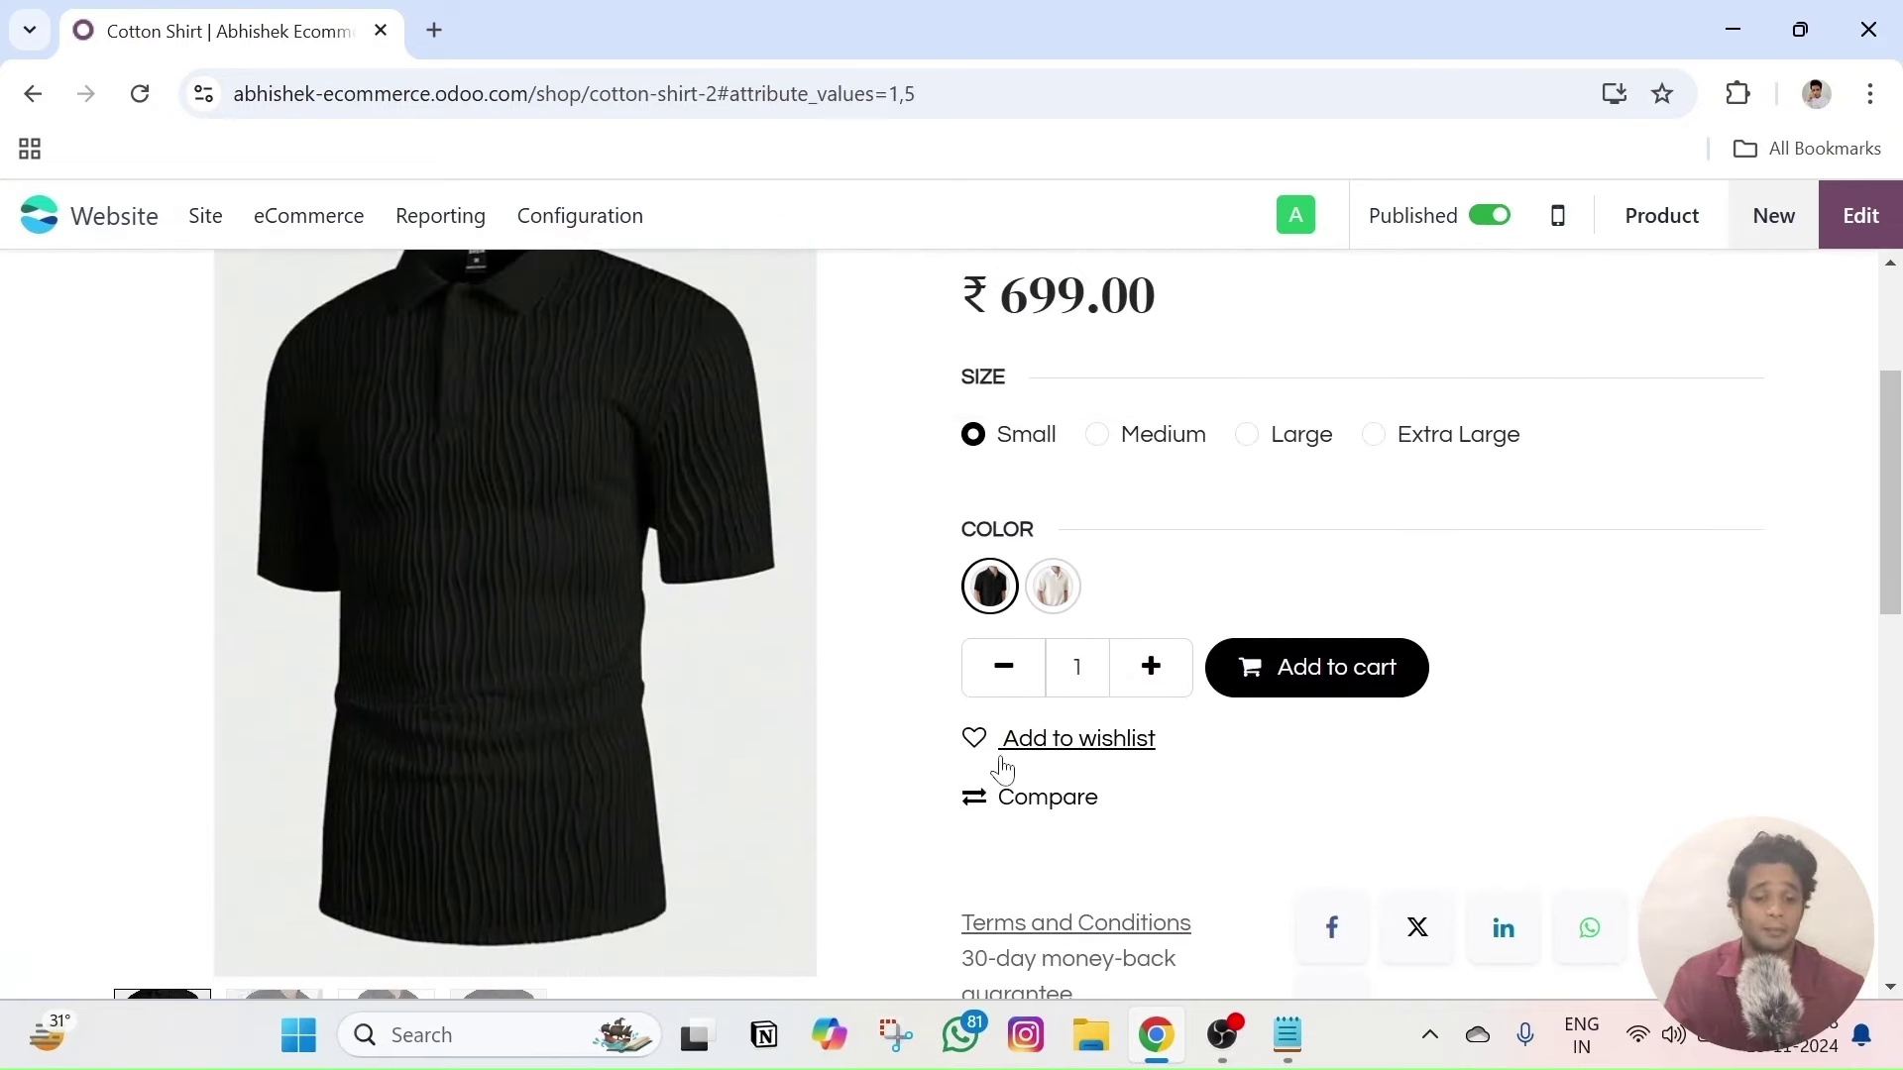
{"action": "scroll", "coordinate": [1061, 806], "scroll_direction": "up", "scroll_amount": 1}
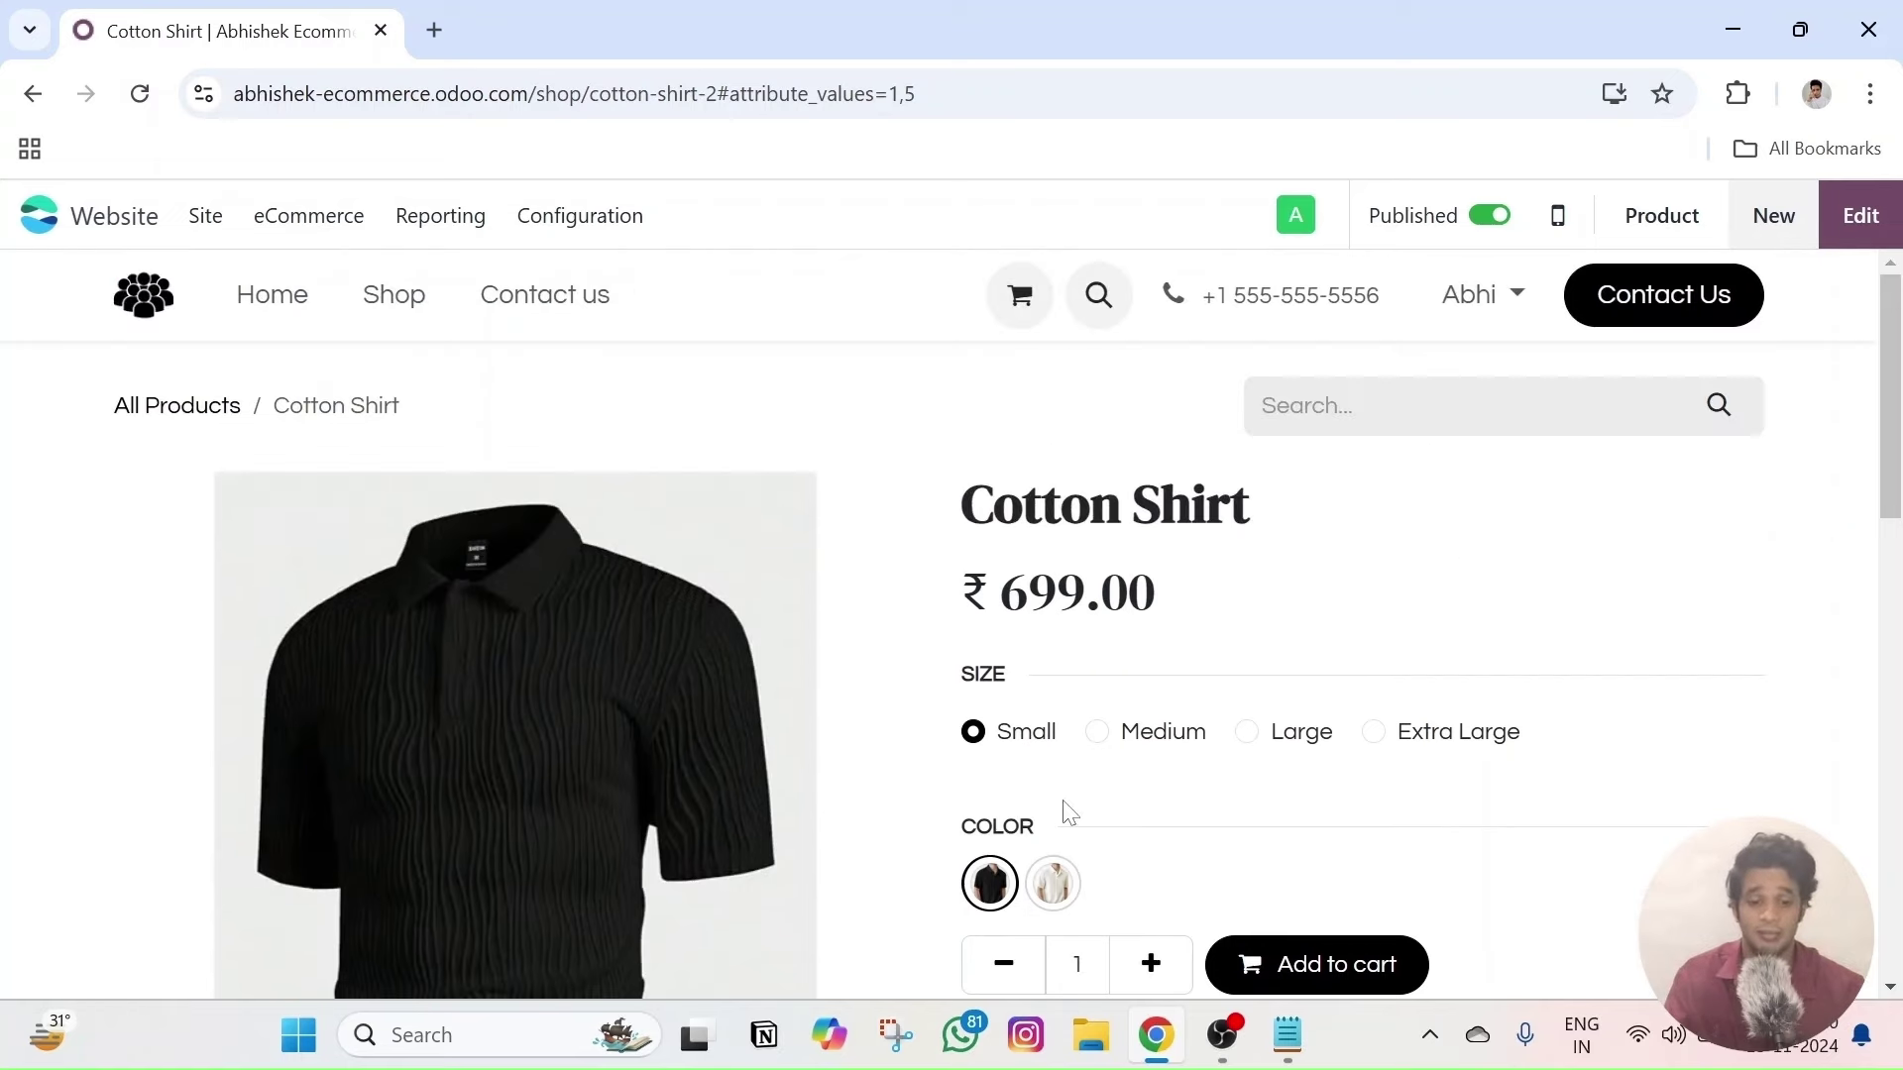
{"action": "scroll", "coordinate": [1062, 807], "scroll_direction": "down", "scroll_amount": 3}
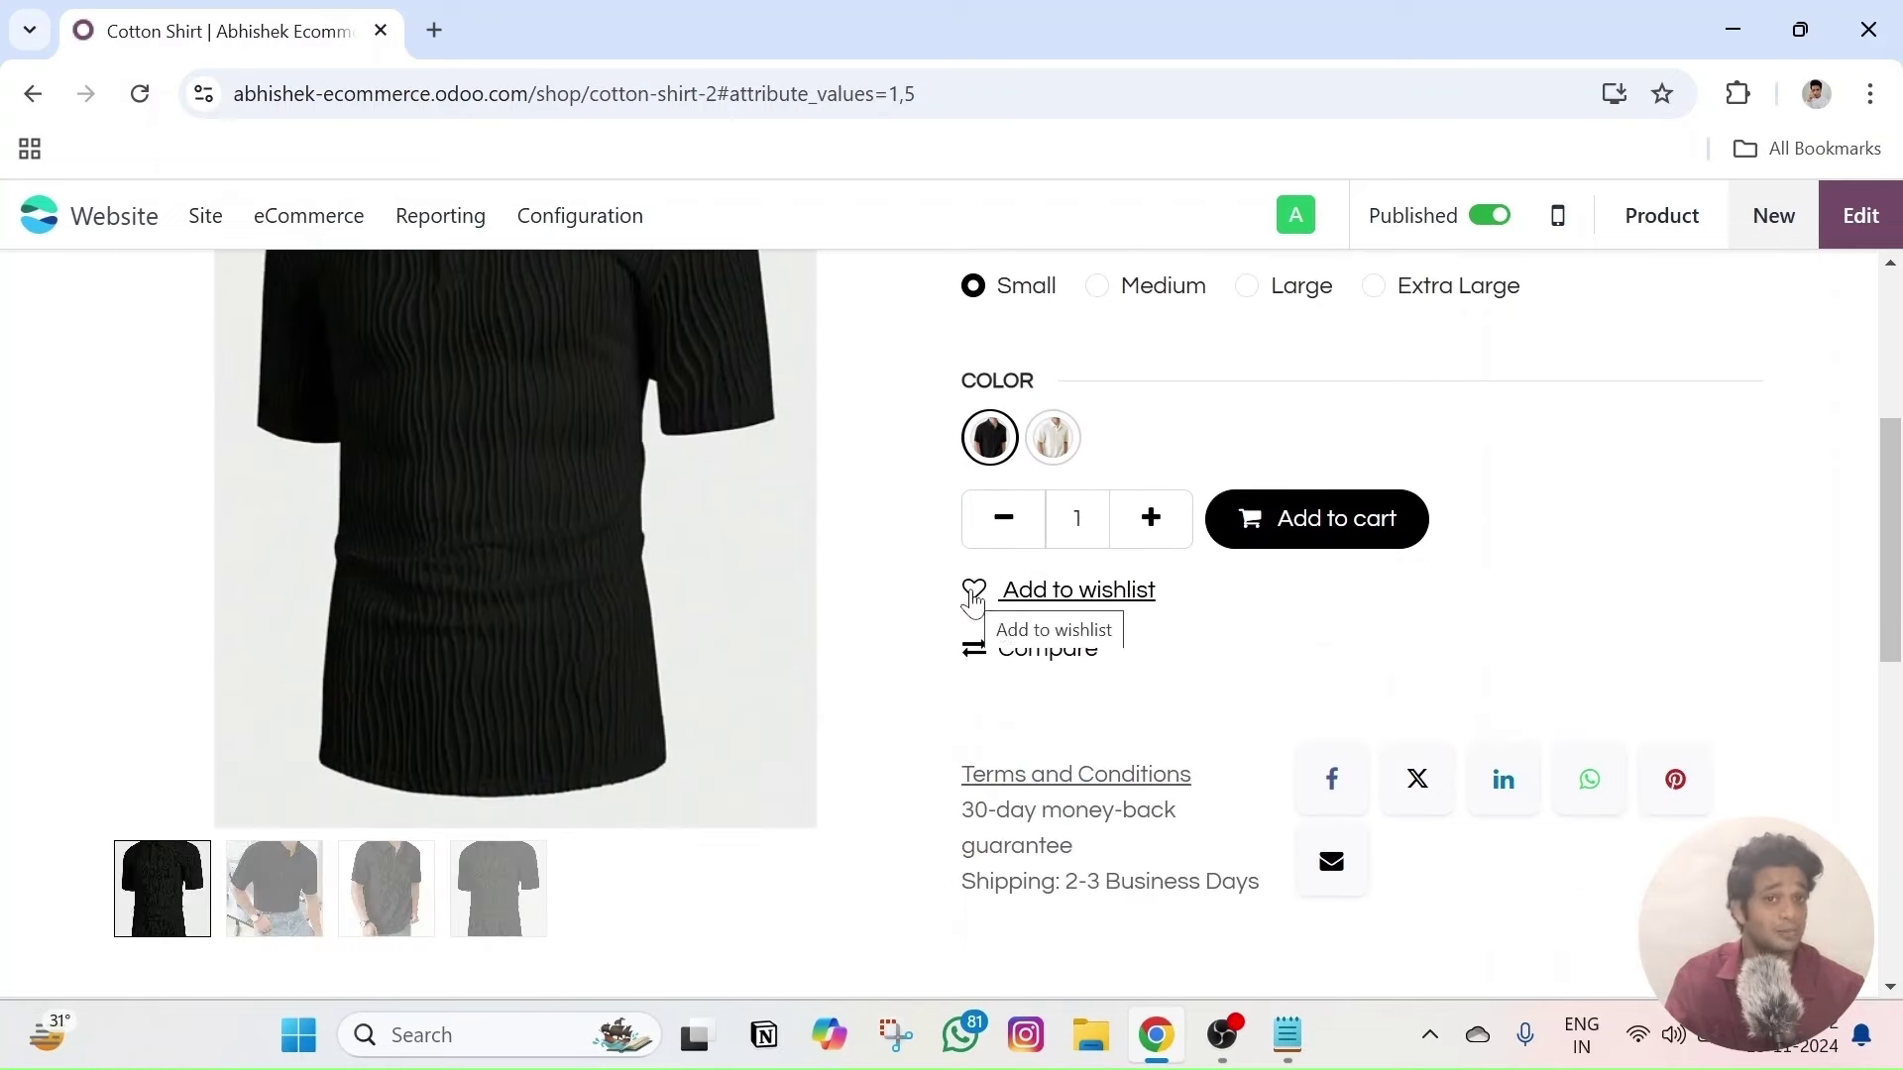
{"action": "scroll", "coordinate": [976, 604], "scroll_direction": "up", "scroll_amount": 4}
{"action": "scroll", "coordinate": [1050, 783], "scroll_direction": "down", "scroll_amount": 2}
{"action": "scroll", "coordinate": [1017, 904], "scroll_direction": "down", "scroll_amount": 3}
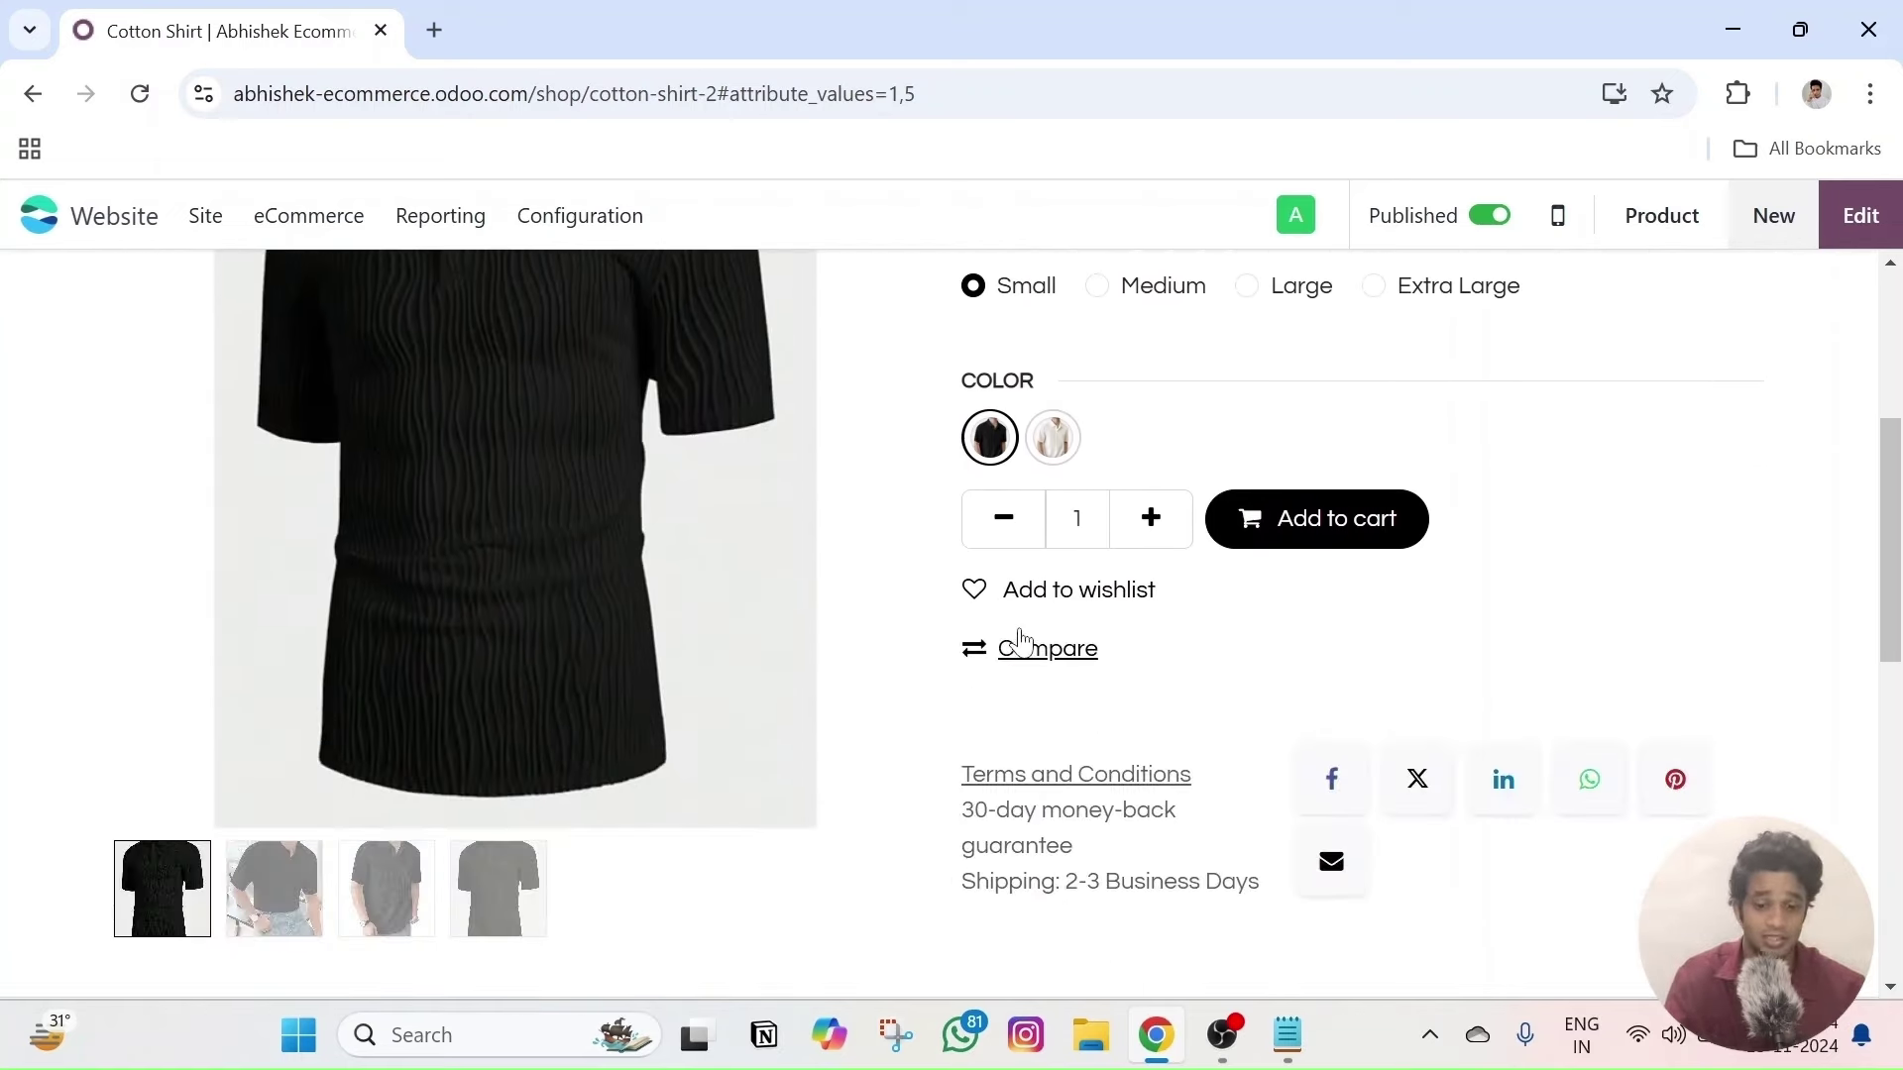
{"action": "scroll", "coordinate": [1036, 672], "scroll_direction": "up", "scroll_amount": 5}
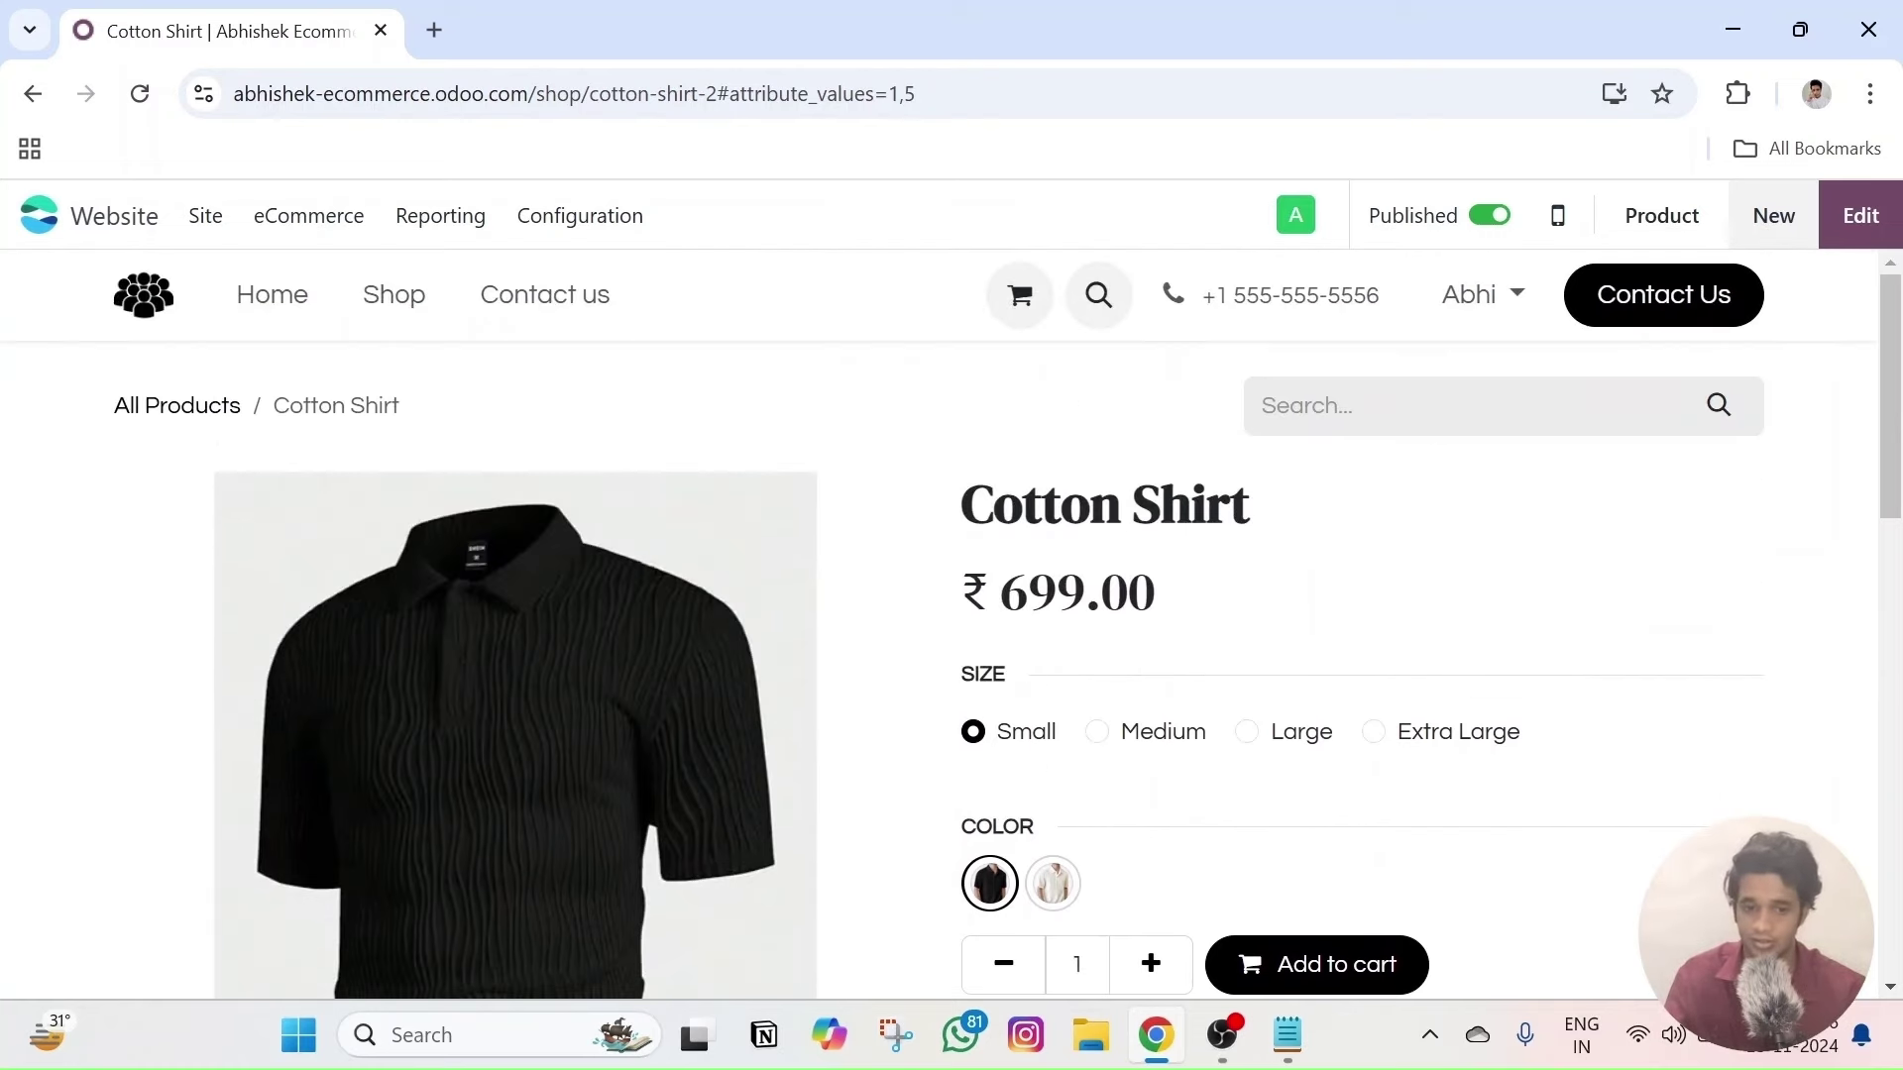
{"action": "scroll", "coordinate": [1130, 624], "scroll_direction": "down", "scroll_amount": 3}
{"action": "scroll", "coordinate": [1169, 694], "scroll_direction": "up", "scroll_amount": 4}
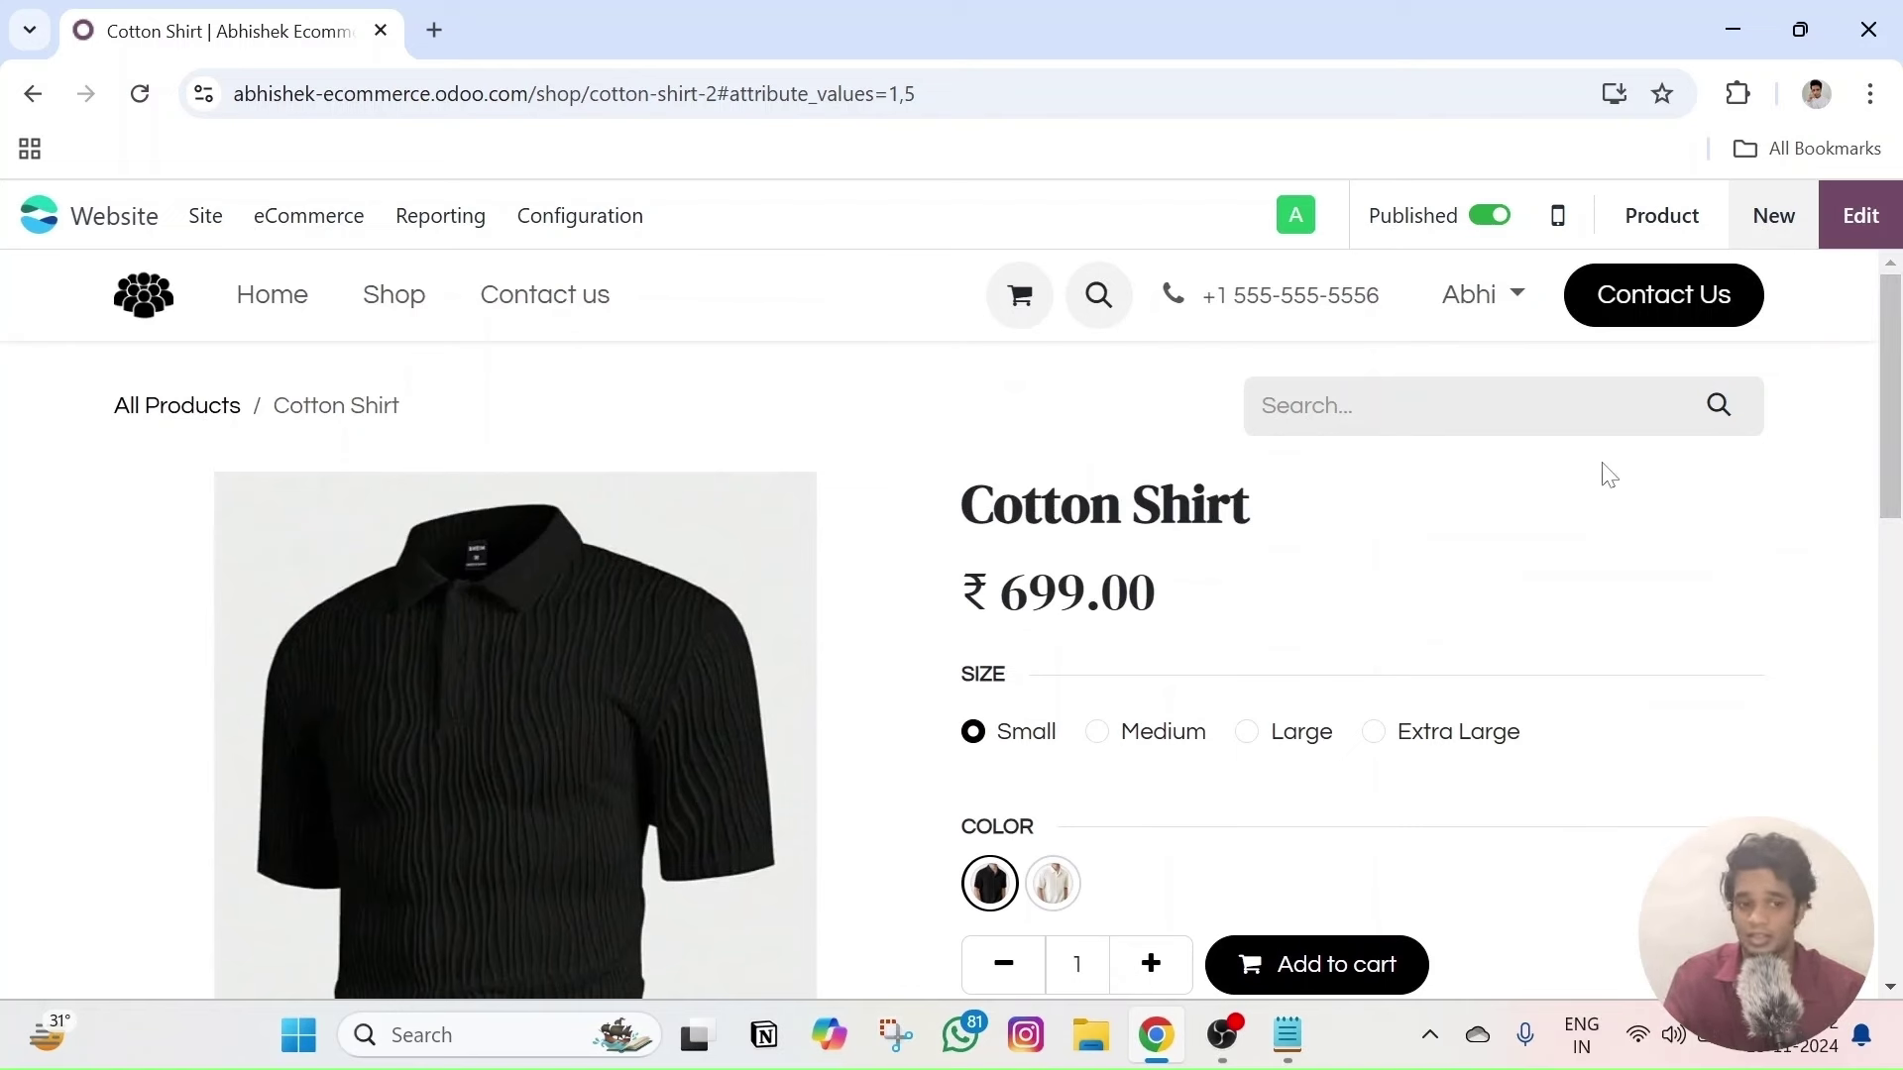
- Start editing the Cotton Shirt page and edit its title, leaving it 'Cotton Shirts'
{"action": "left_click", "coordinate": [1876, 227]}
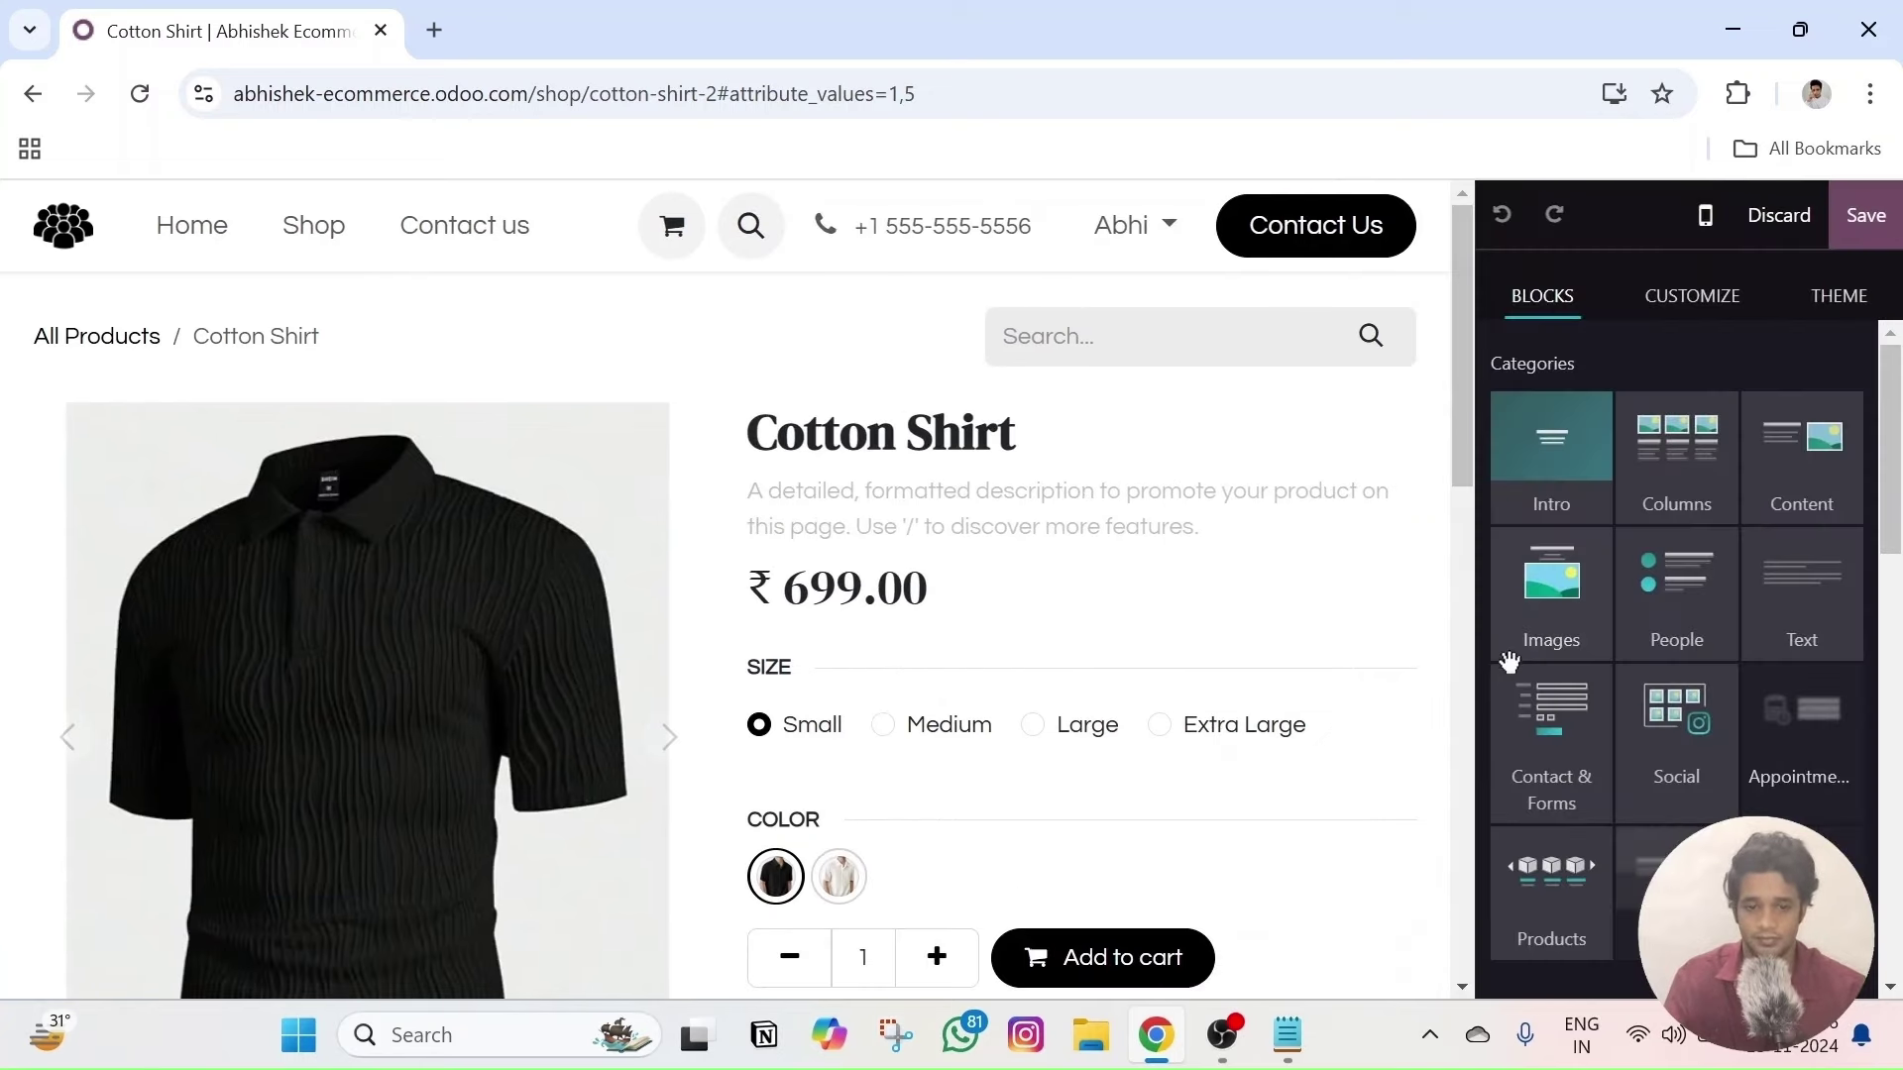
{"action": "left_click", "coordinate": [1042, 592]}
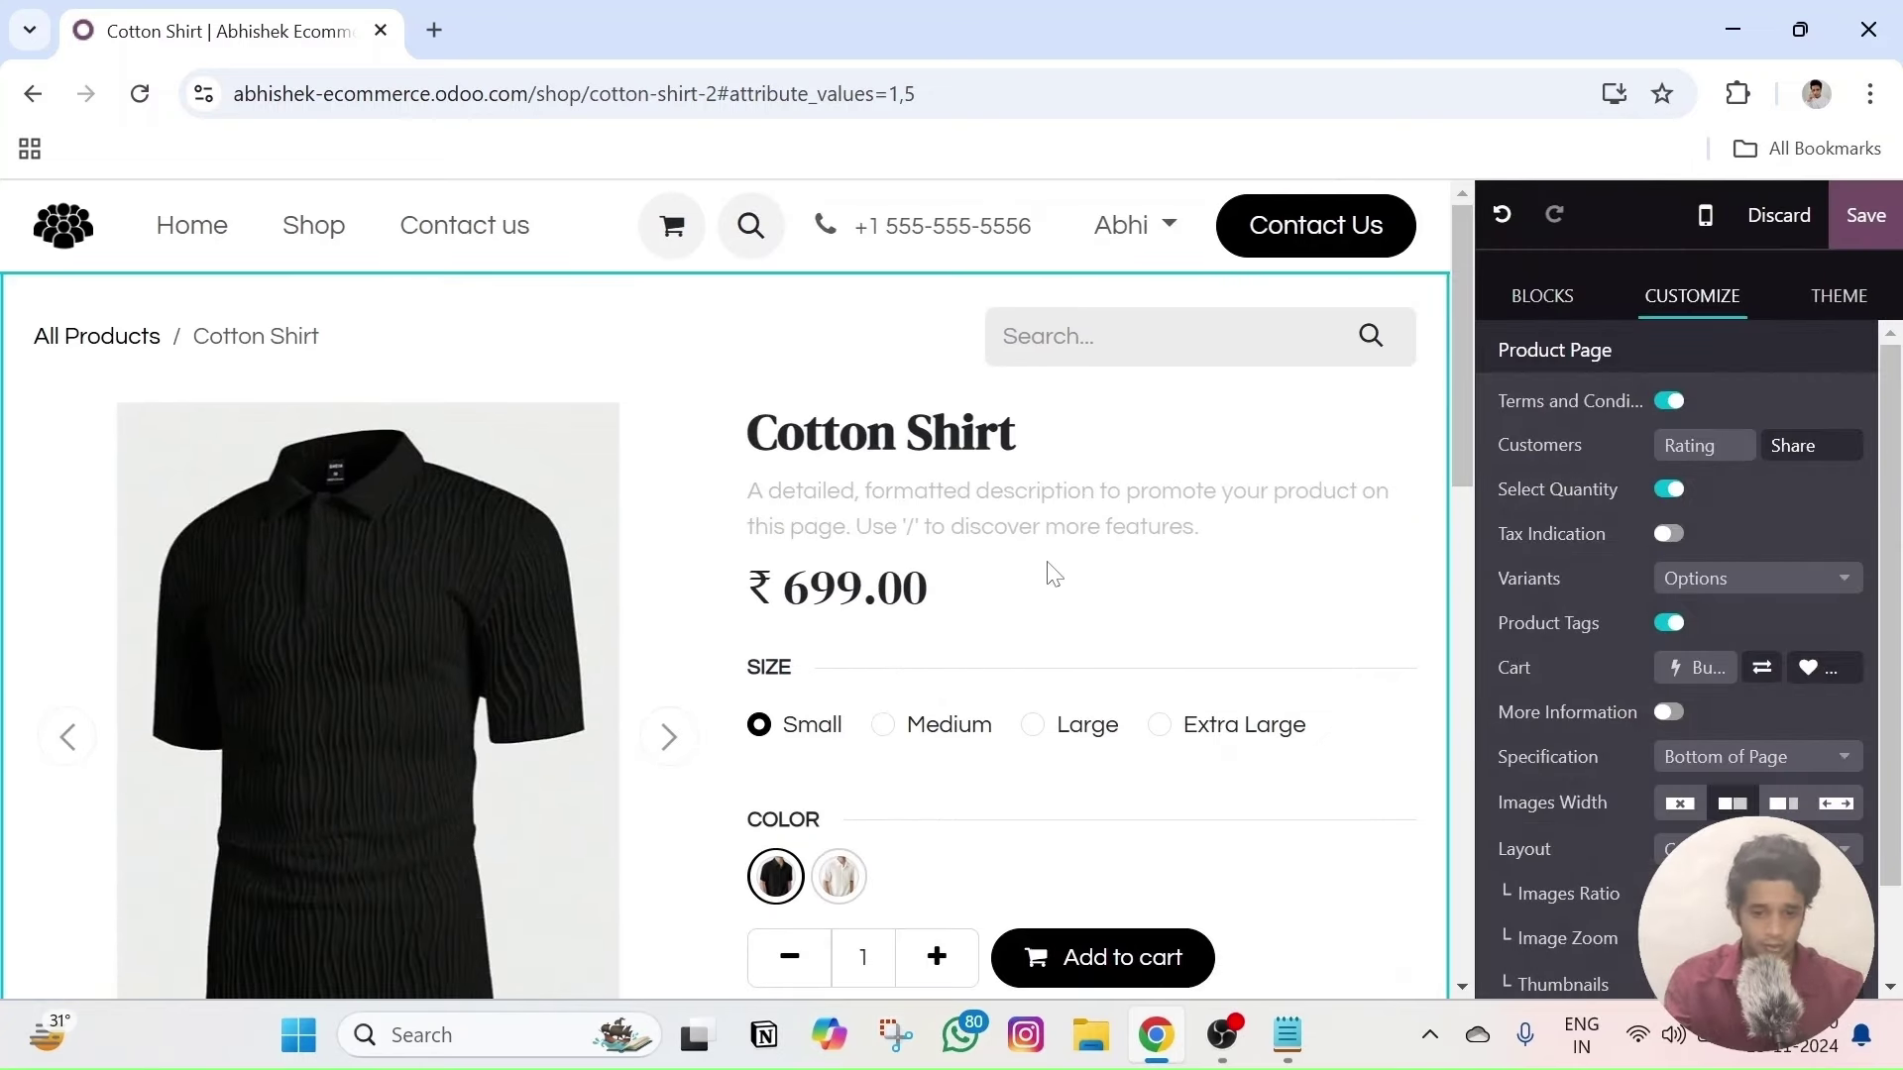
{"action": "scroll", "coordinate": [724, 594], "scroll_direction": "down", "scroll_amount": 3}
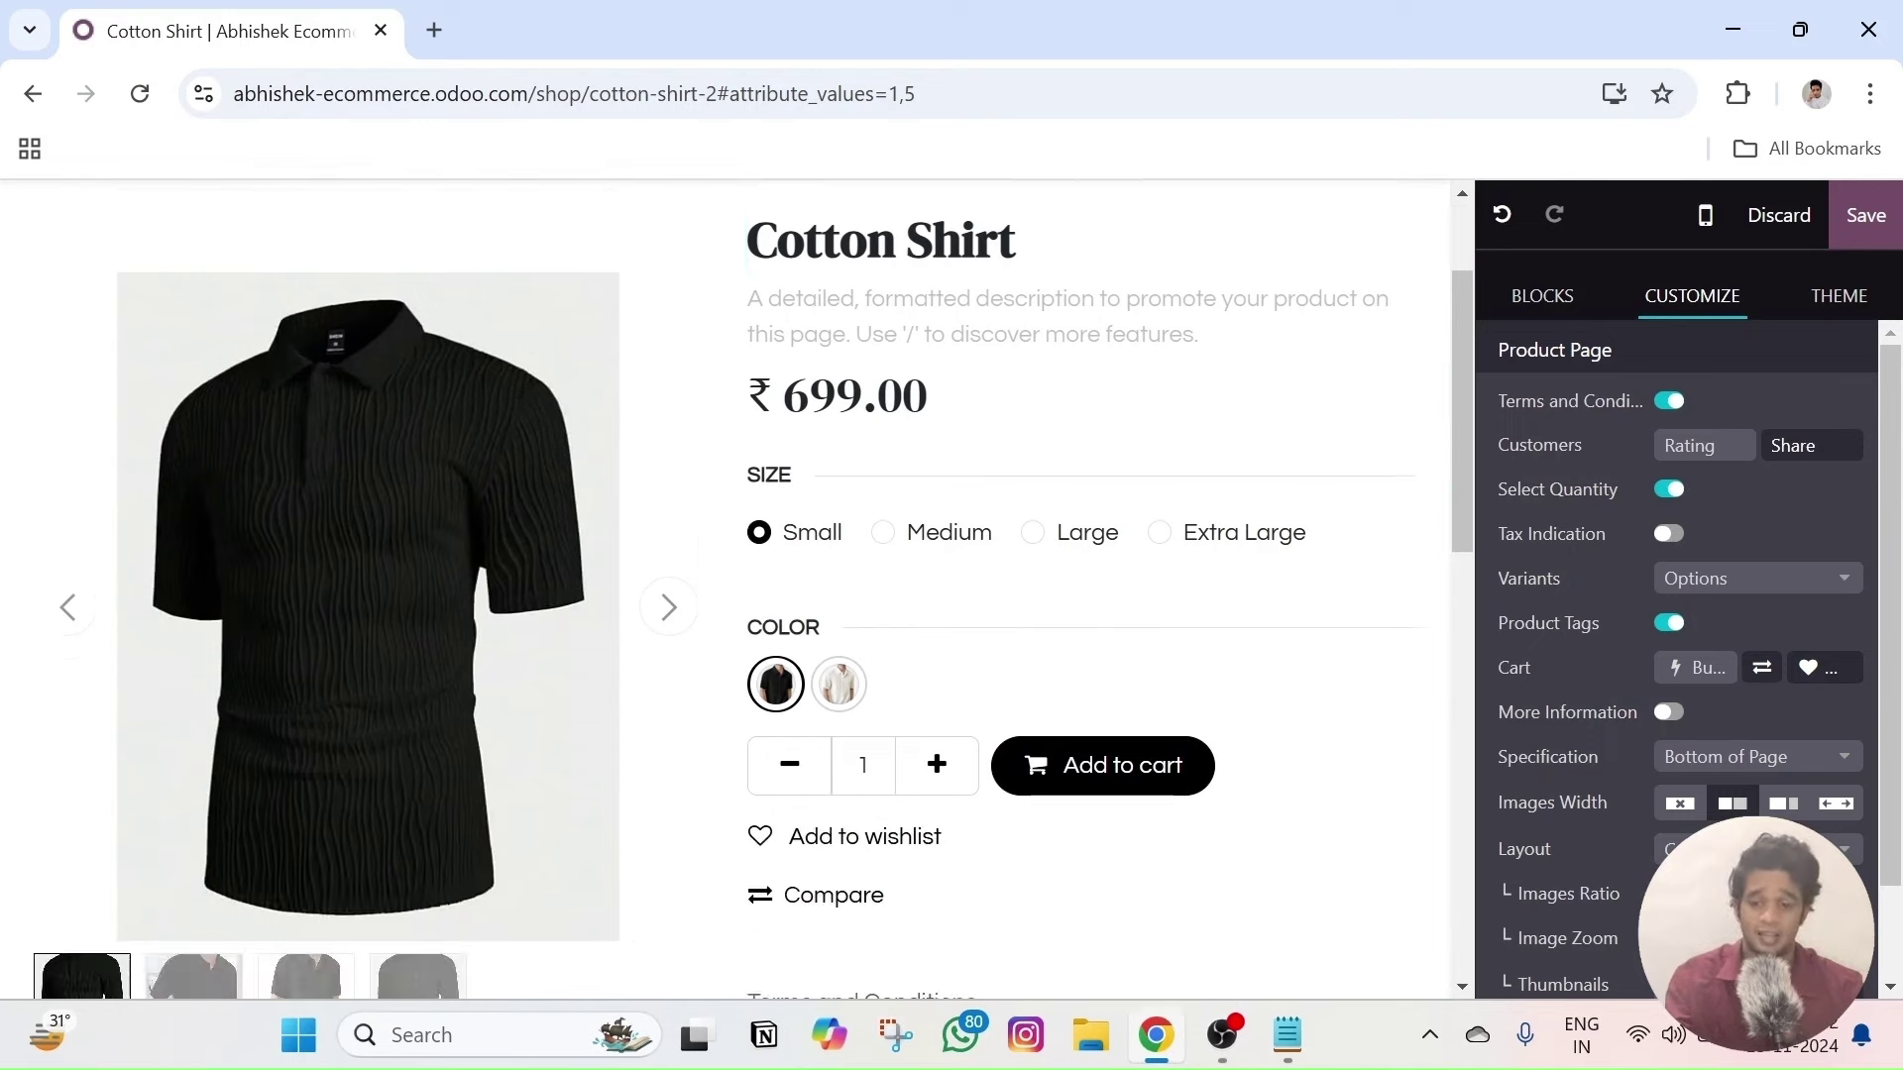
{"action": "scroll", "coordinate": [723, 595], "scroll_direction": "up", "scroll_amount": 3}
{"action": "left_click", "coordinate": [896, 433]}
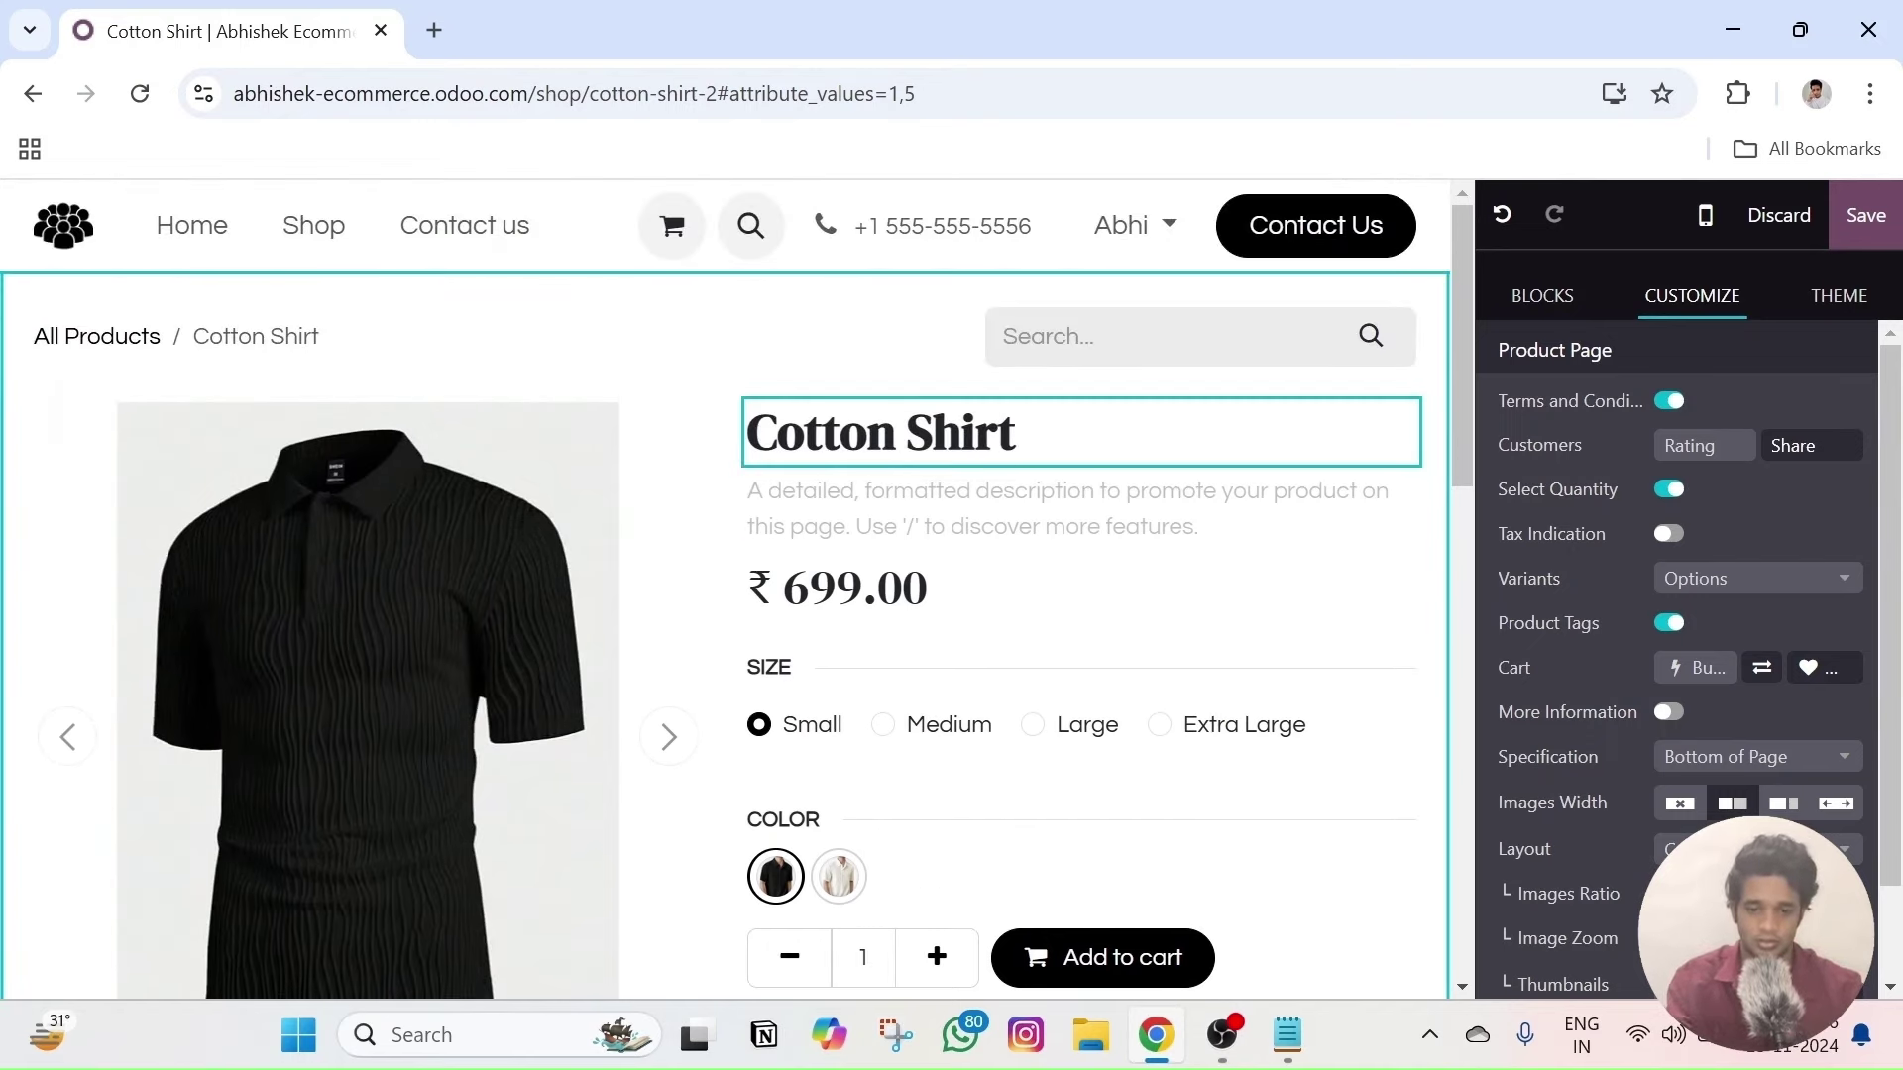
{"action": "type", "text": "sfhsbfbh"}
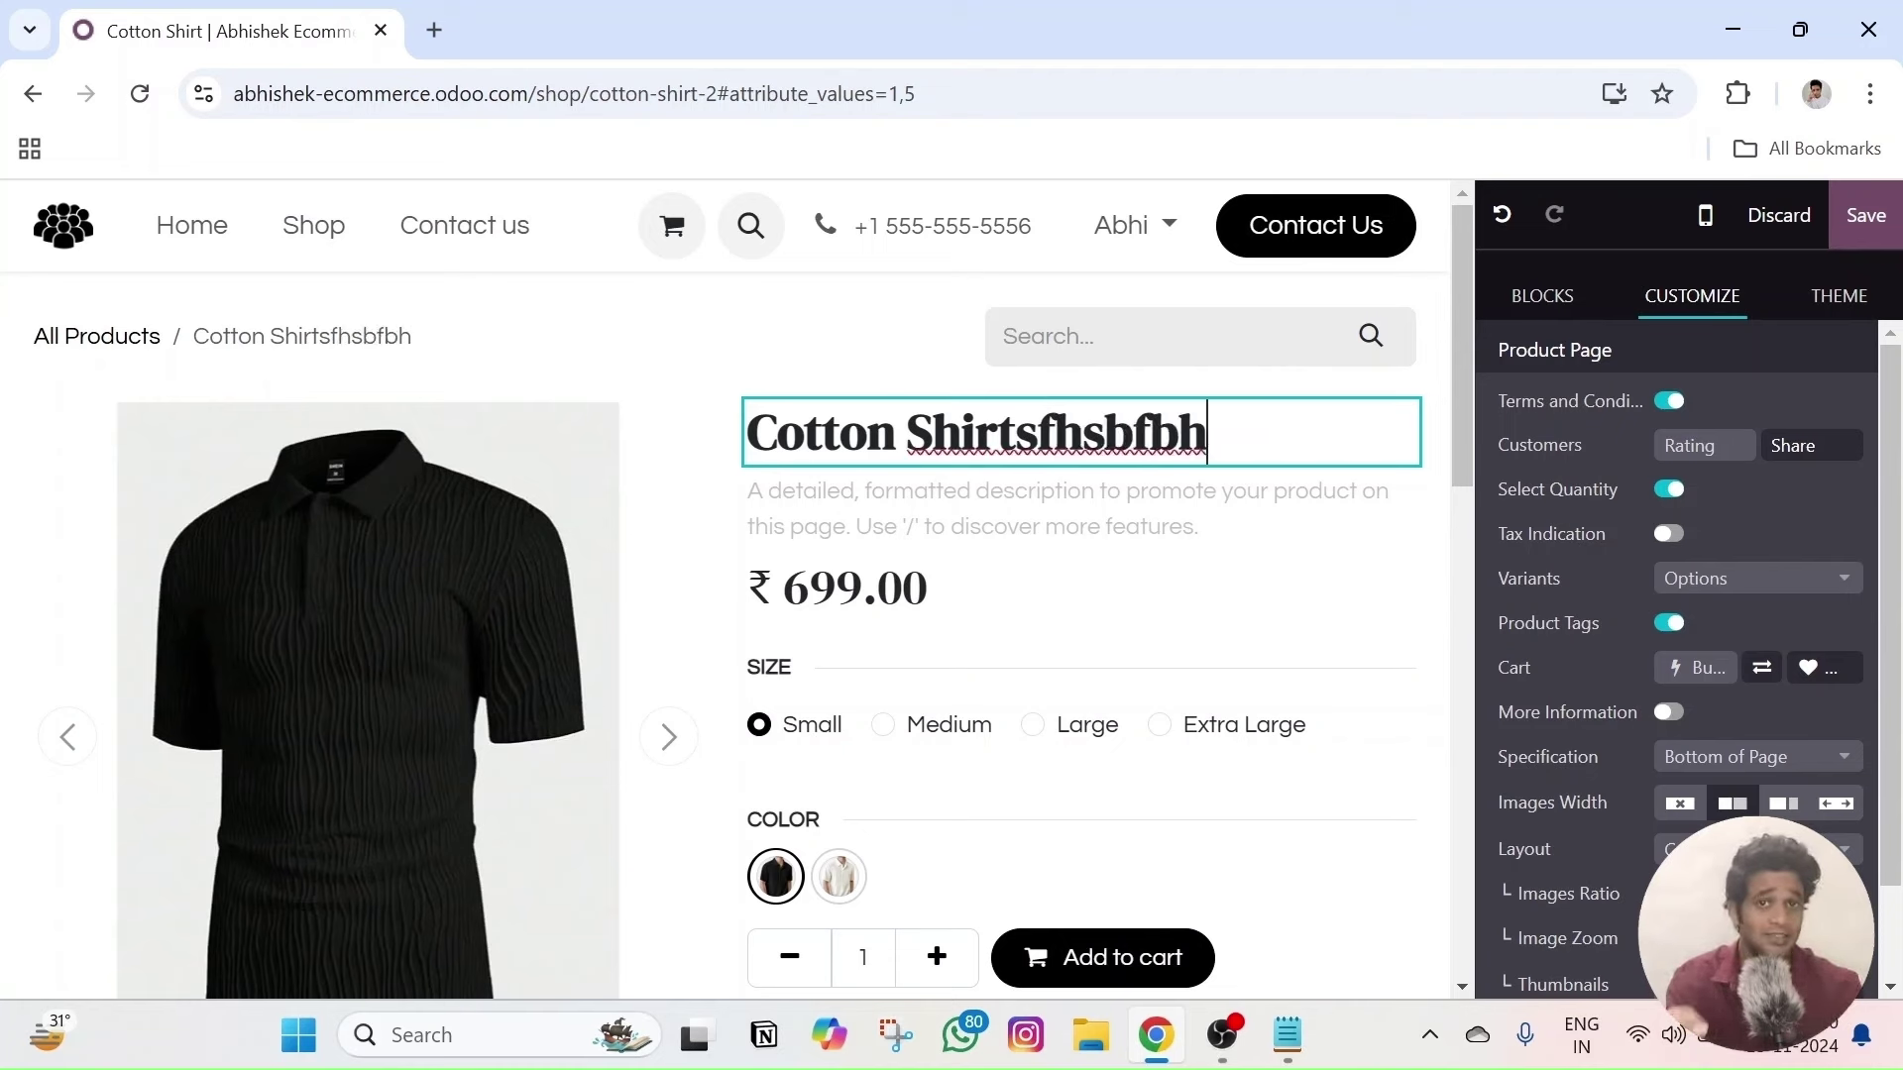
{"action": "key", "text": "BackSpace"}
{"action": "key", "text": "BackSpace"}
{"action": "key", "text": "BackSpace"}
{"action": "key", "text": "BackSpace"}
{"action": "key", "text": "BackSpace"}
{"action": "key", "text": "BackSpace"}
{"action": "key", "text": "BackSpace"}
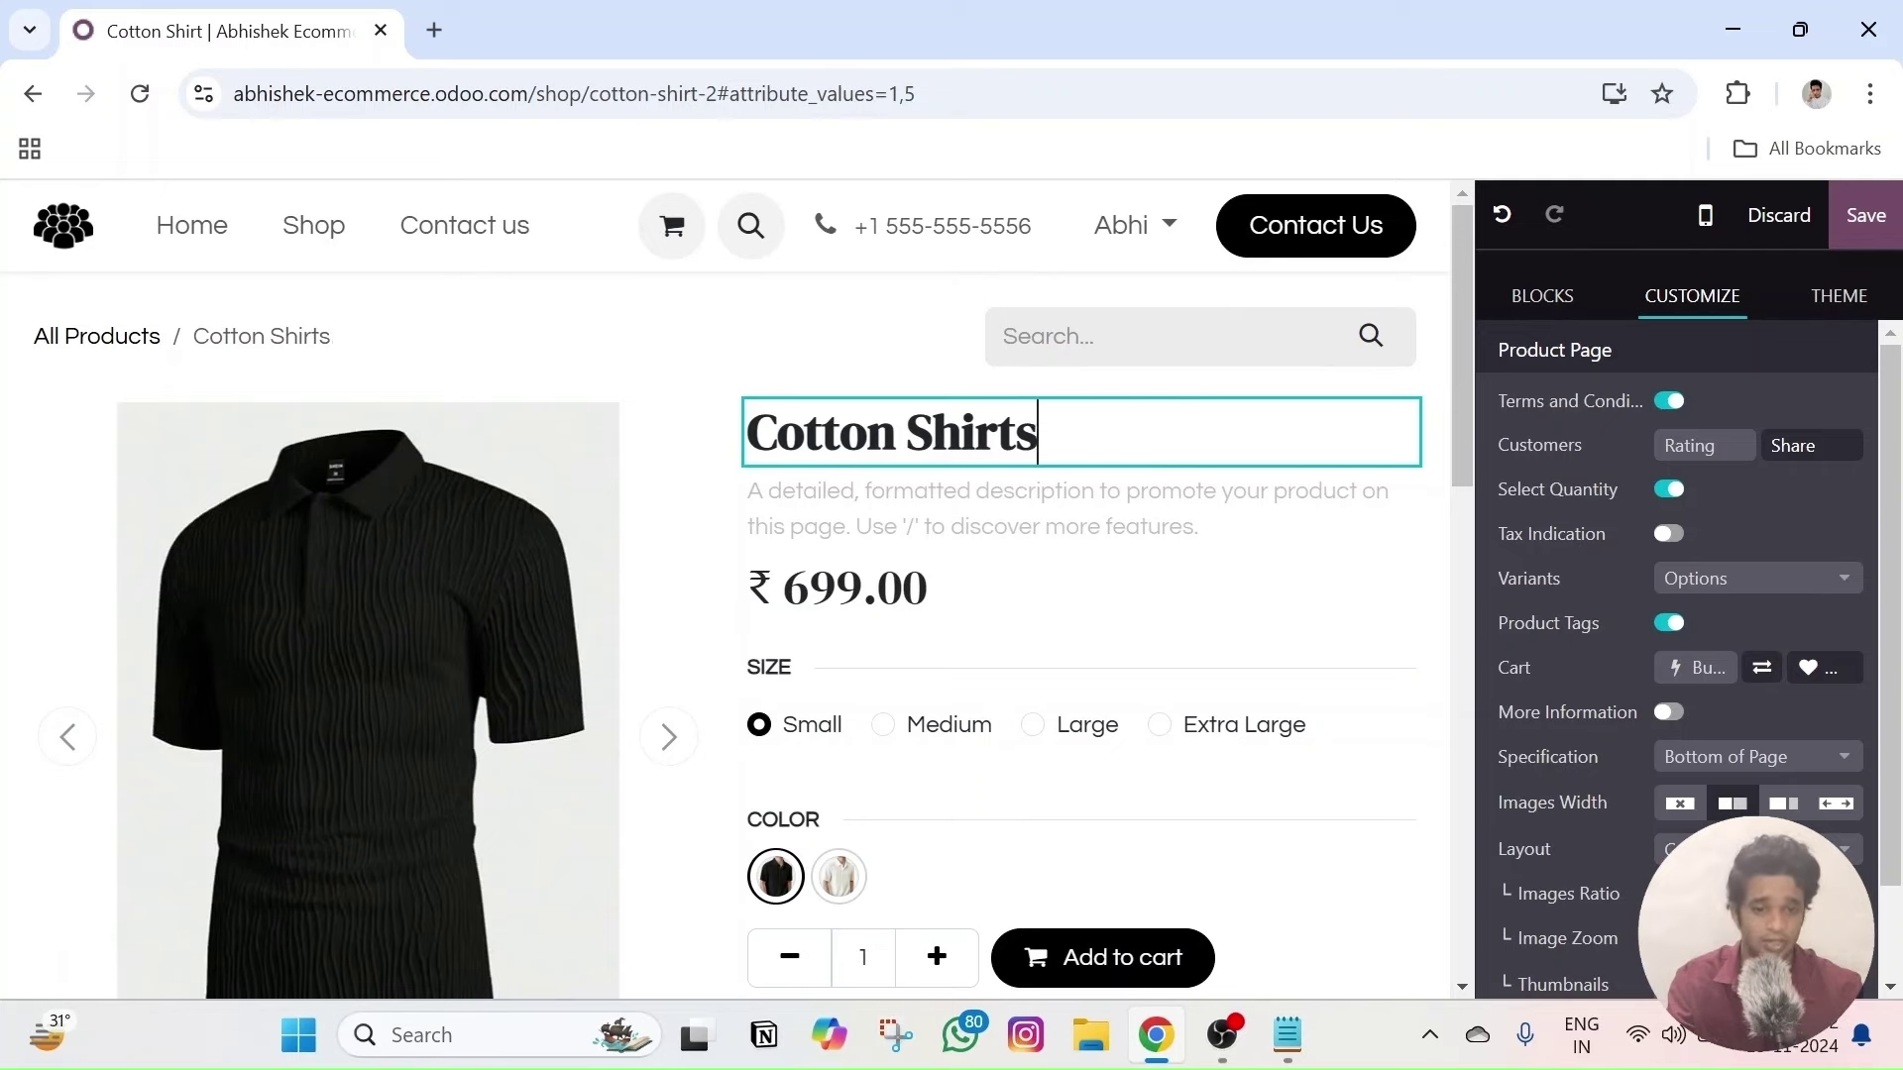
- Retype the last digit of the price so it reads 699.00
{"action": "scroll", "coordinate": [969, 632], "scroll_direction": "down", "scroll_amount": 6}
{"action": "scroll", "coordinate": [424, 790], "scroll_direction": "up", "scroll_amount": 5}
{"action": "scroll", "coordinate": [858, 734], "scroll_direction": "down", "scroll_amount": 1}
{"action": "scroll", "coordinate": [939, 650], "scroll_direction": "up", "scroll_amount": 3}
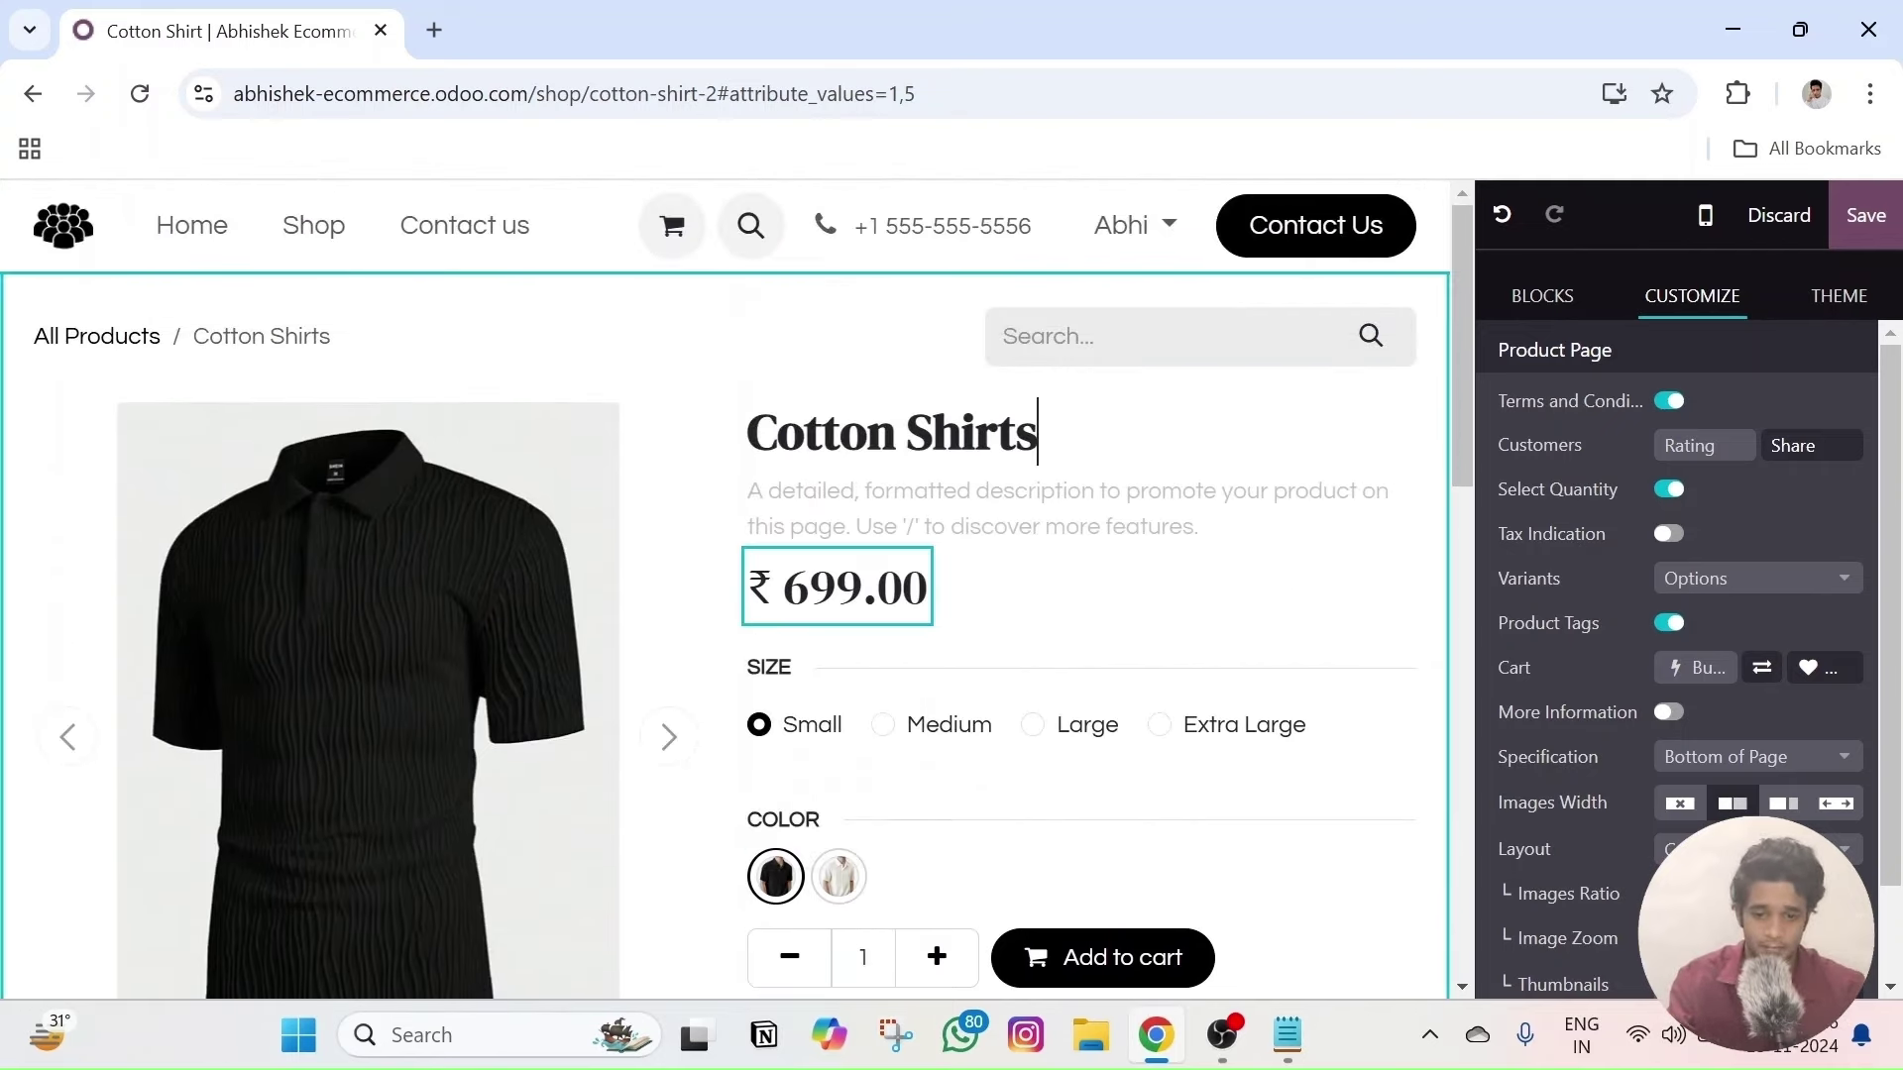
{"action": "key", "text": "BackSpace"}
{"action": "type", "text": "9"}
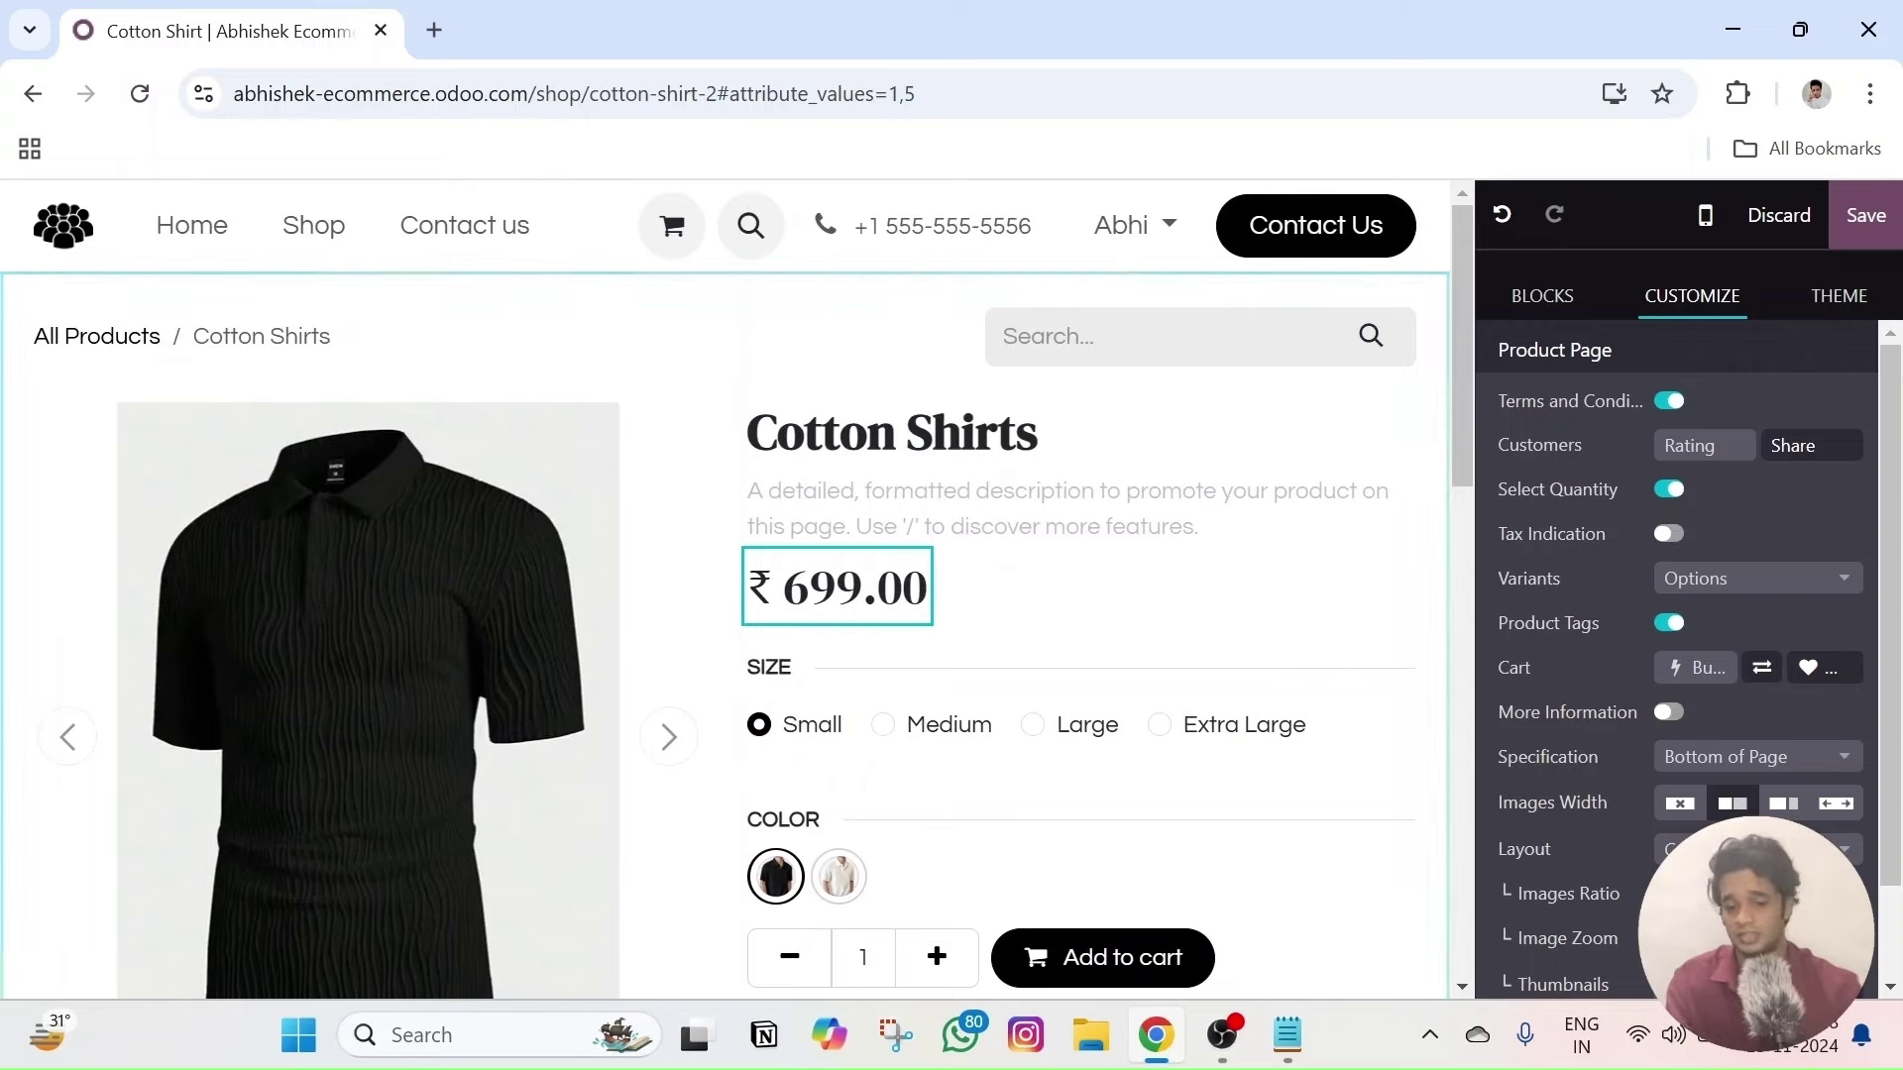
{"action": "left_click", "coordinate": [1070, 583]}
- Change the money-back guarantee text to 30 days
{"action": "scroll", "coordinate": [1065, 585], "scroll_direction": "down", "scroll_amount": 9}
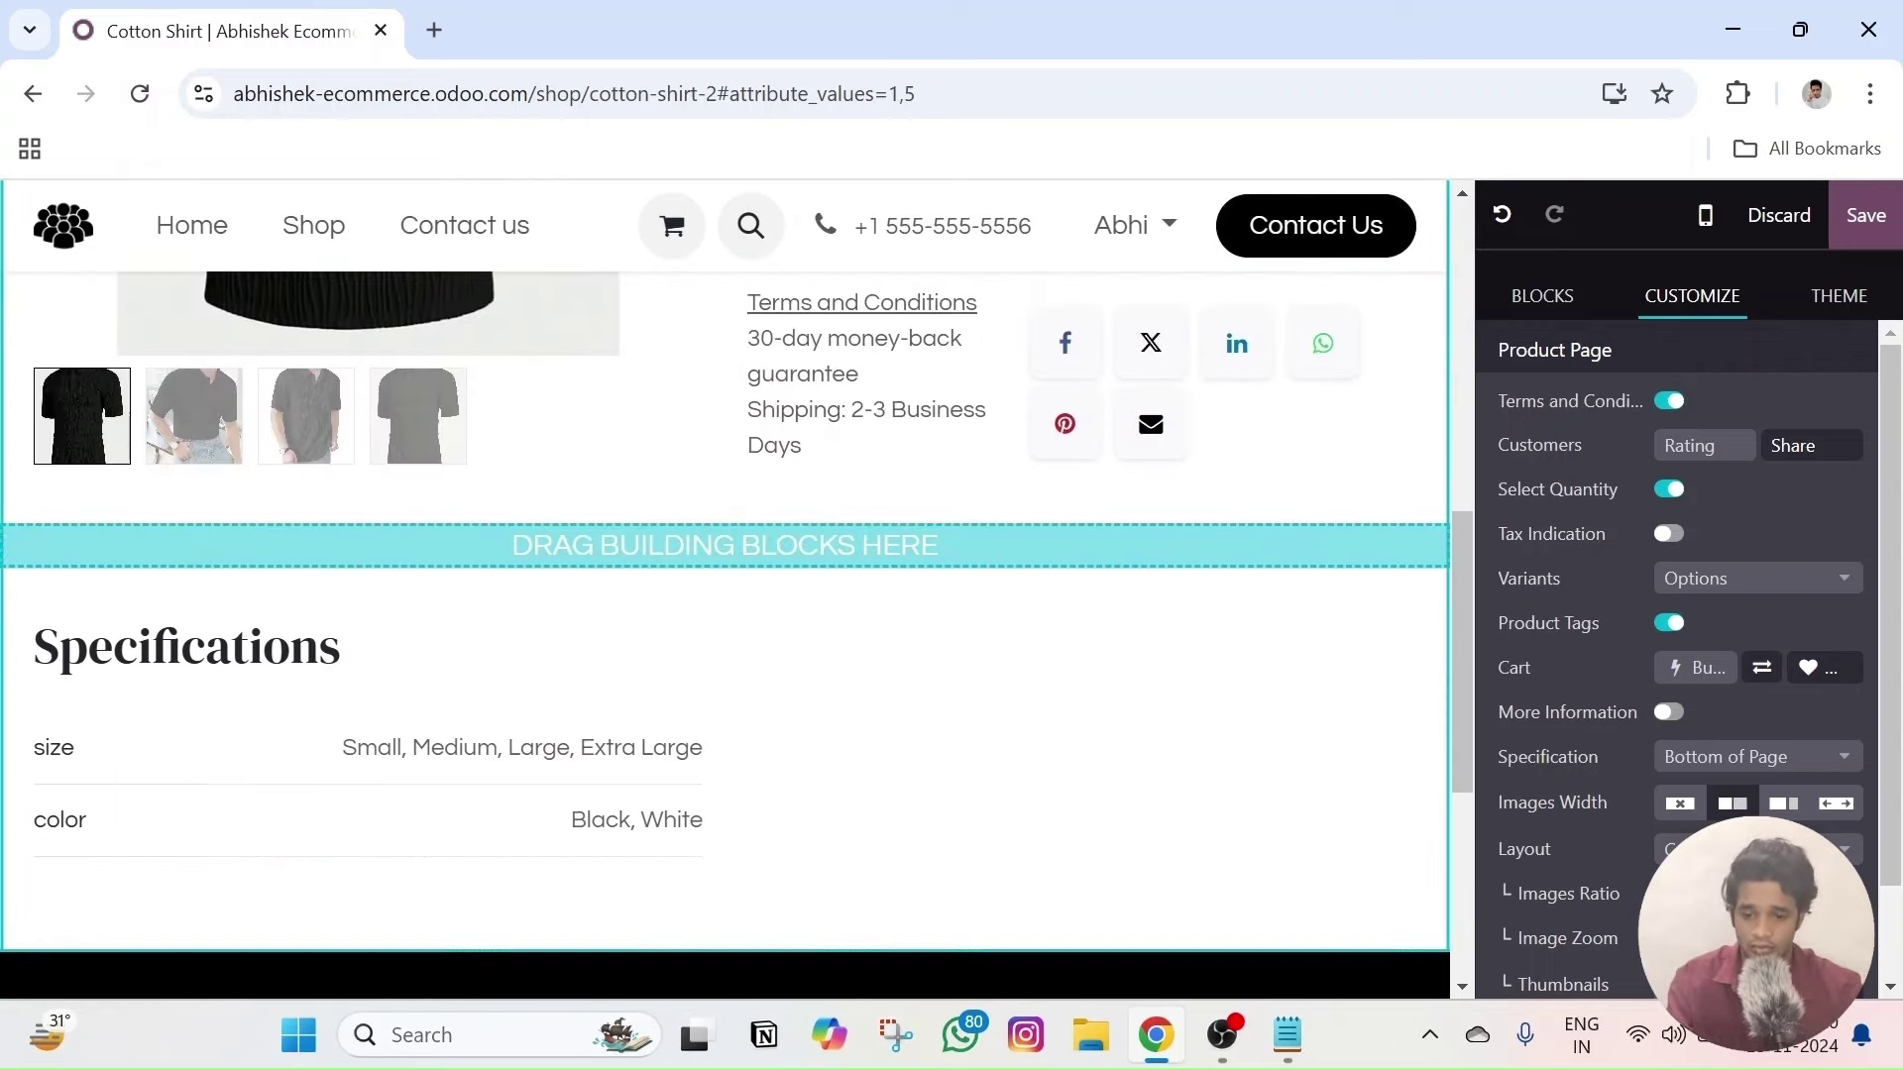
{"action": "scroll", "coordinate": [545, 680], "scroll_direction": "up", "scroll_amount": 2}
{"action": "scroll", "coordinate": [804, 683], "scroll_direction": "up", "scroll_amount": 3}
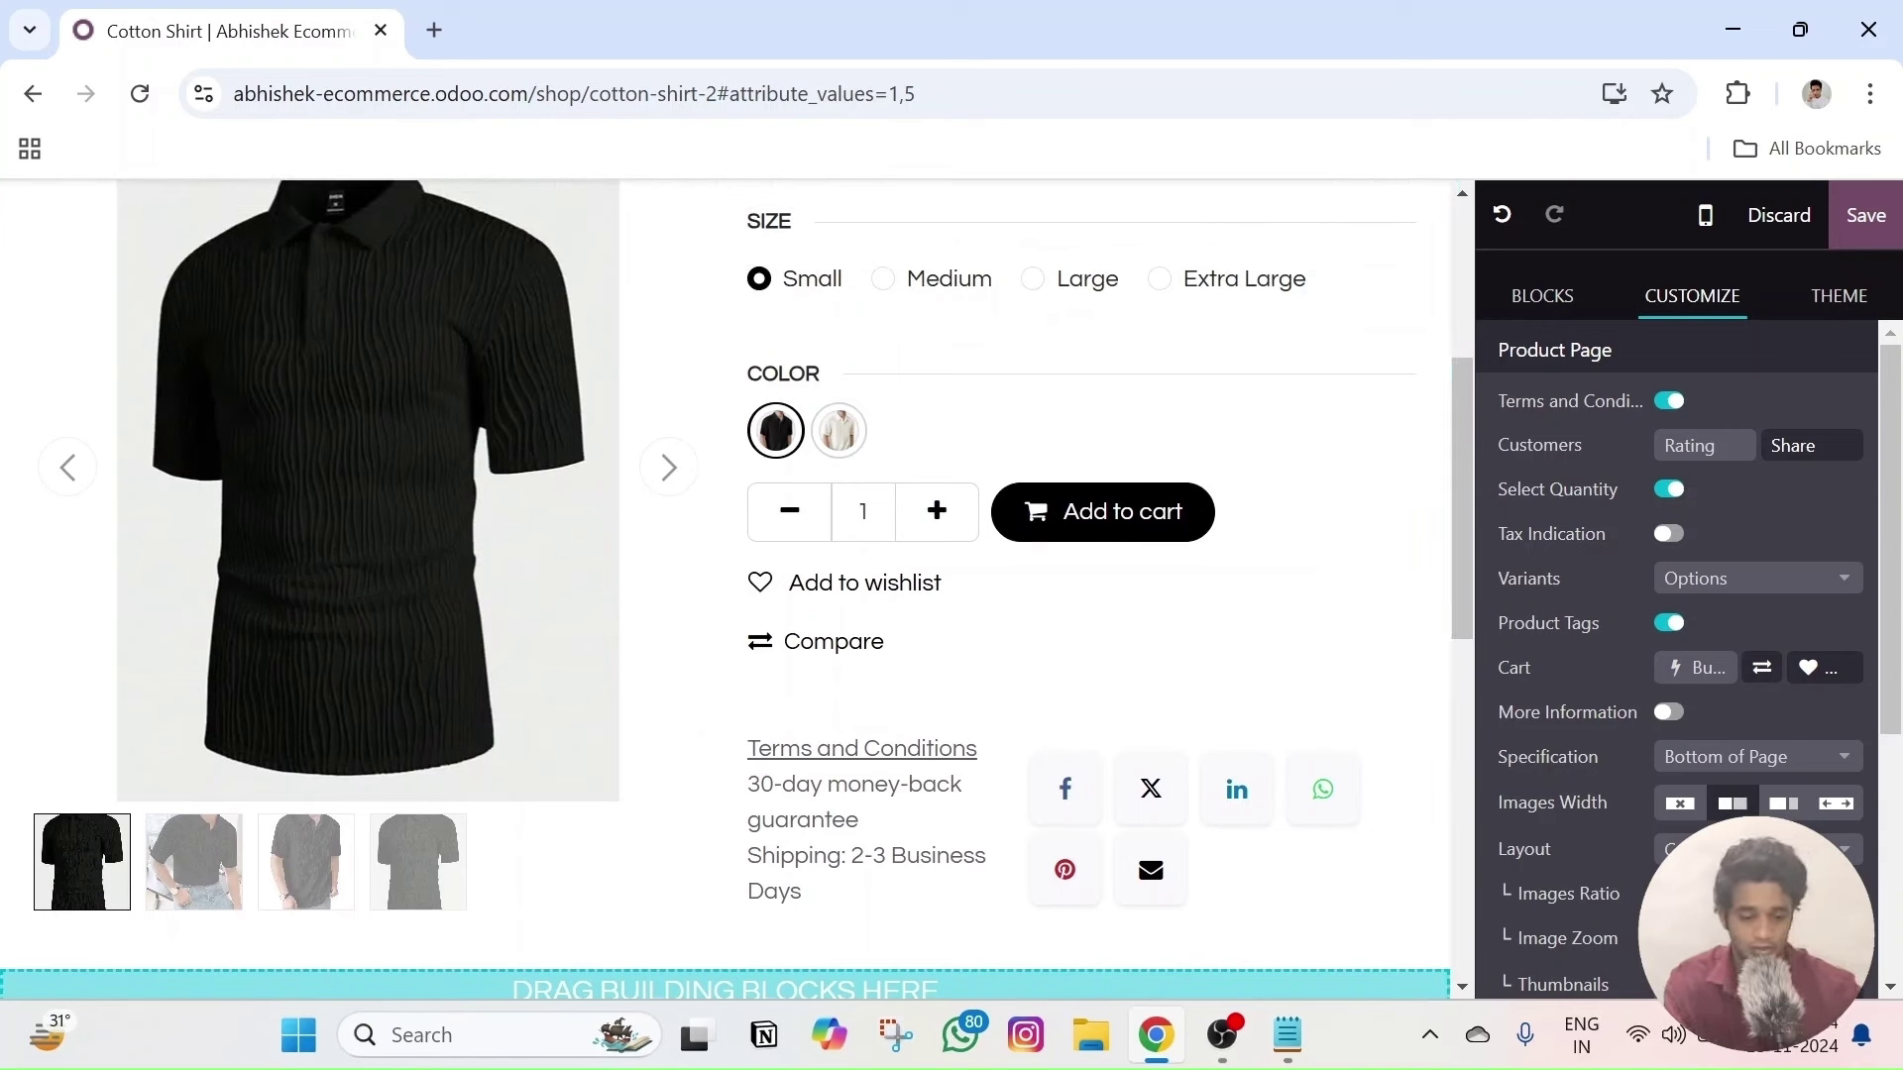
{"action": "key", "text": "BackSpace"}
{"action": "key", "text": "BackSpace"}
{"action": "type", "text": "100"}
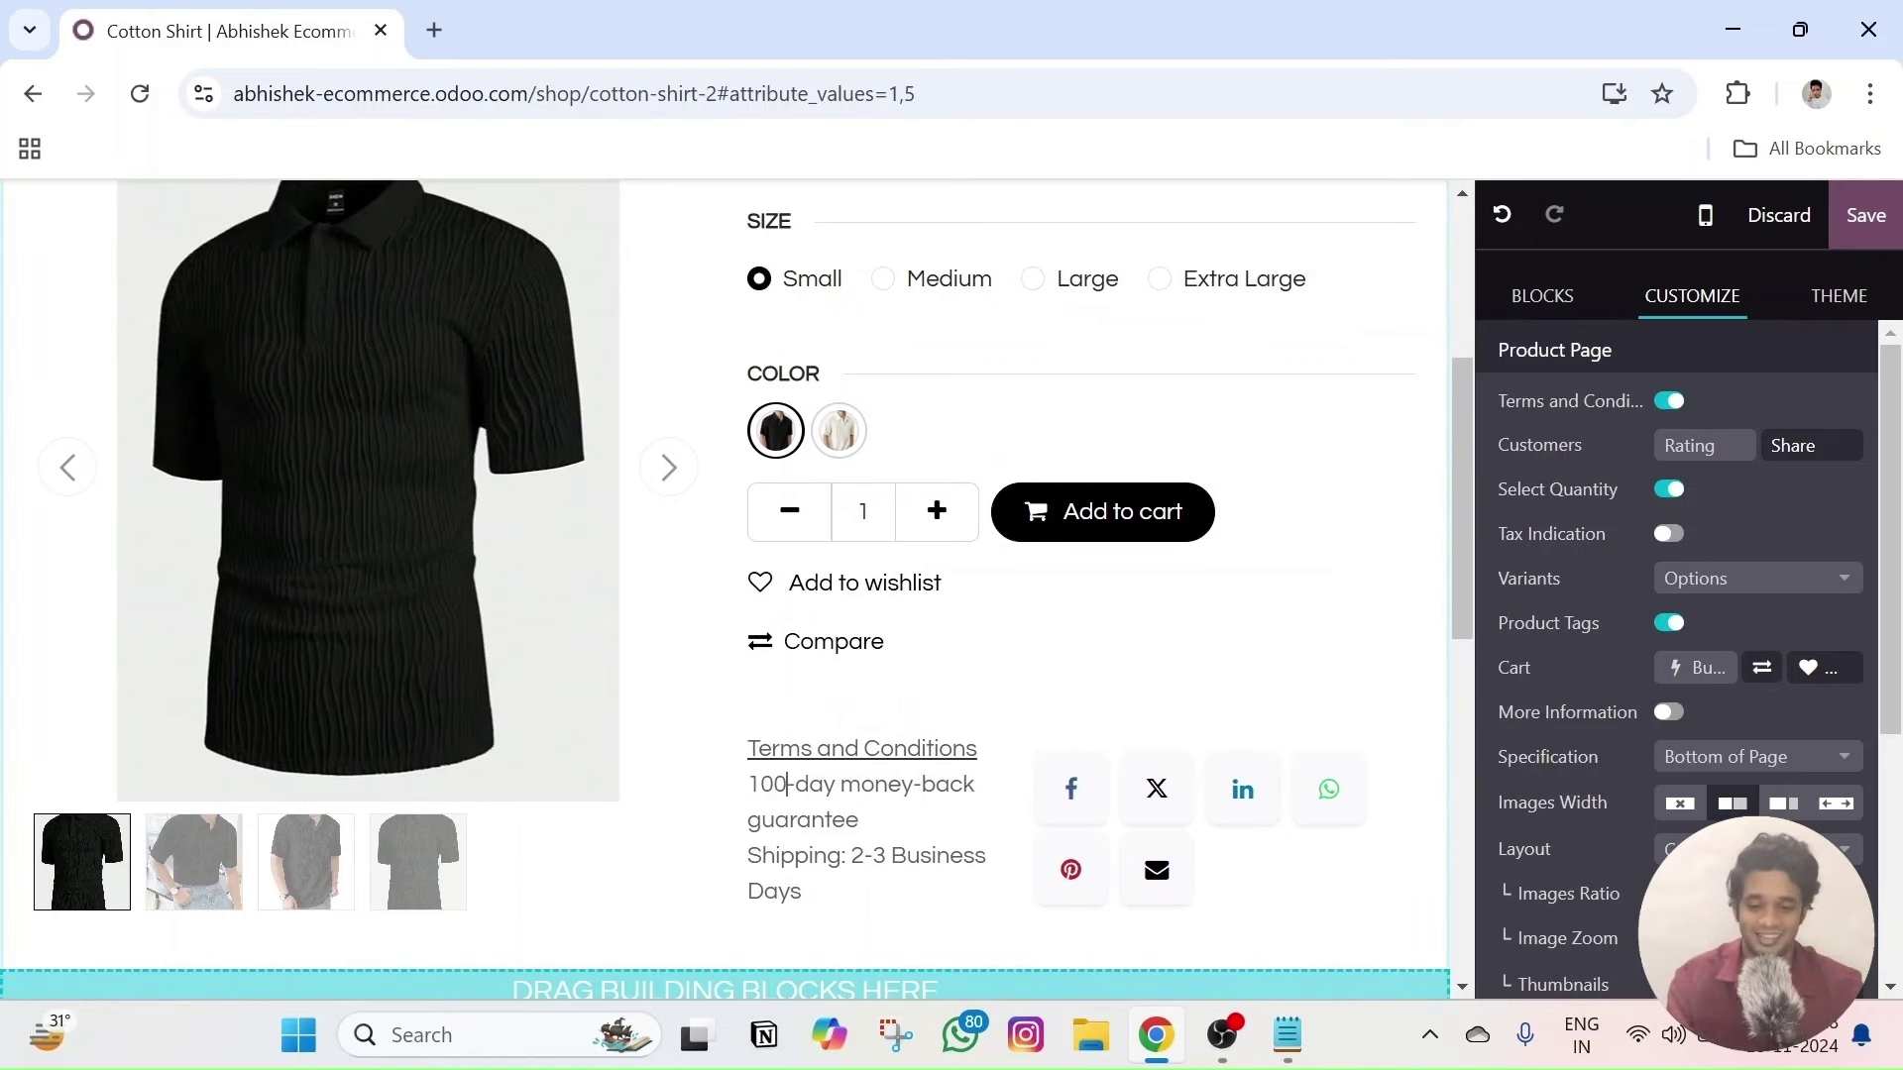
{"action": "key", "text": "BackSpace"}
{"action": "key", "text": "BackSpace"}
{"action": "key", "text": "BackSpace"}
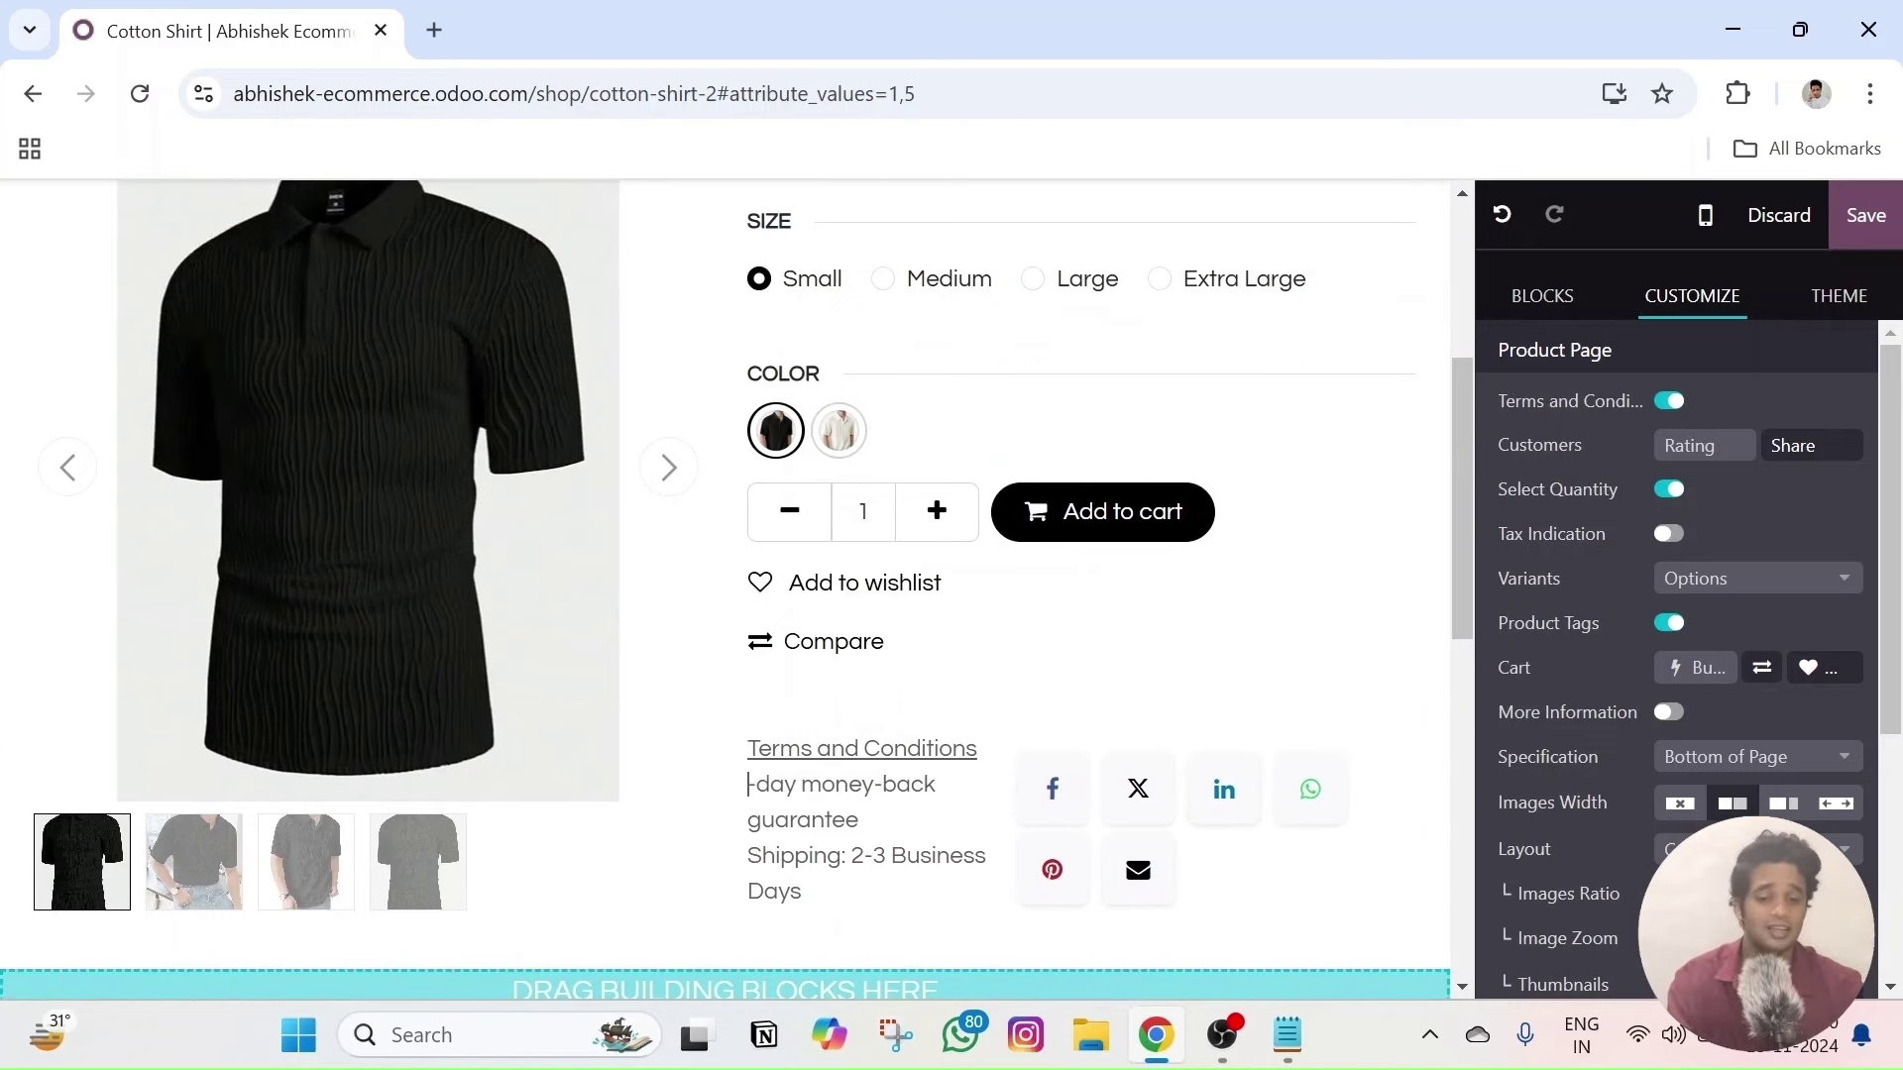
{"action": "type", "text": "30"}
{"action": "scroll", "coordinate": [892, 644], "scroll_direction": "up", "scroll_amount": 5}
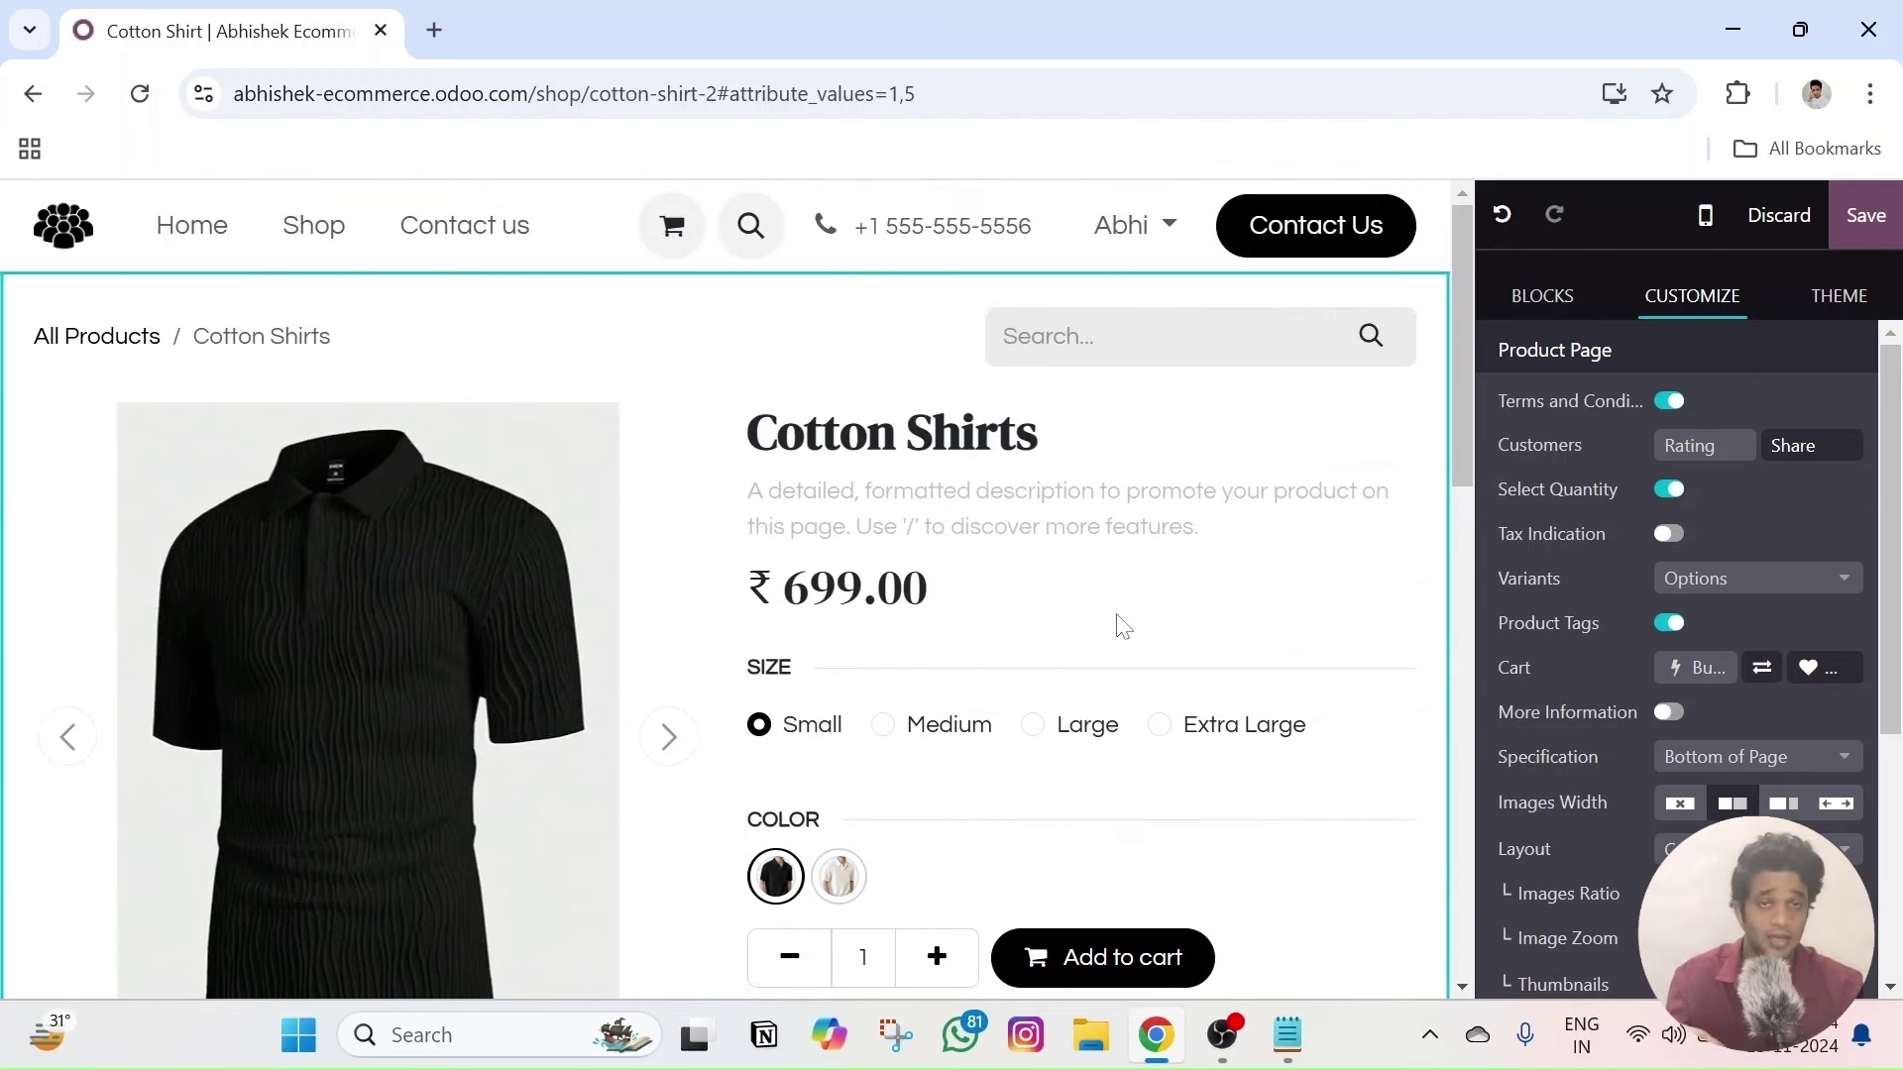
- Choose a wider Images Width for the product images
{"action": "scroll", "coordinate": [1125, 609], "scroll_direction": "down", "scroll_amount": 1}
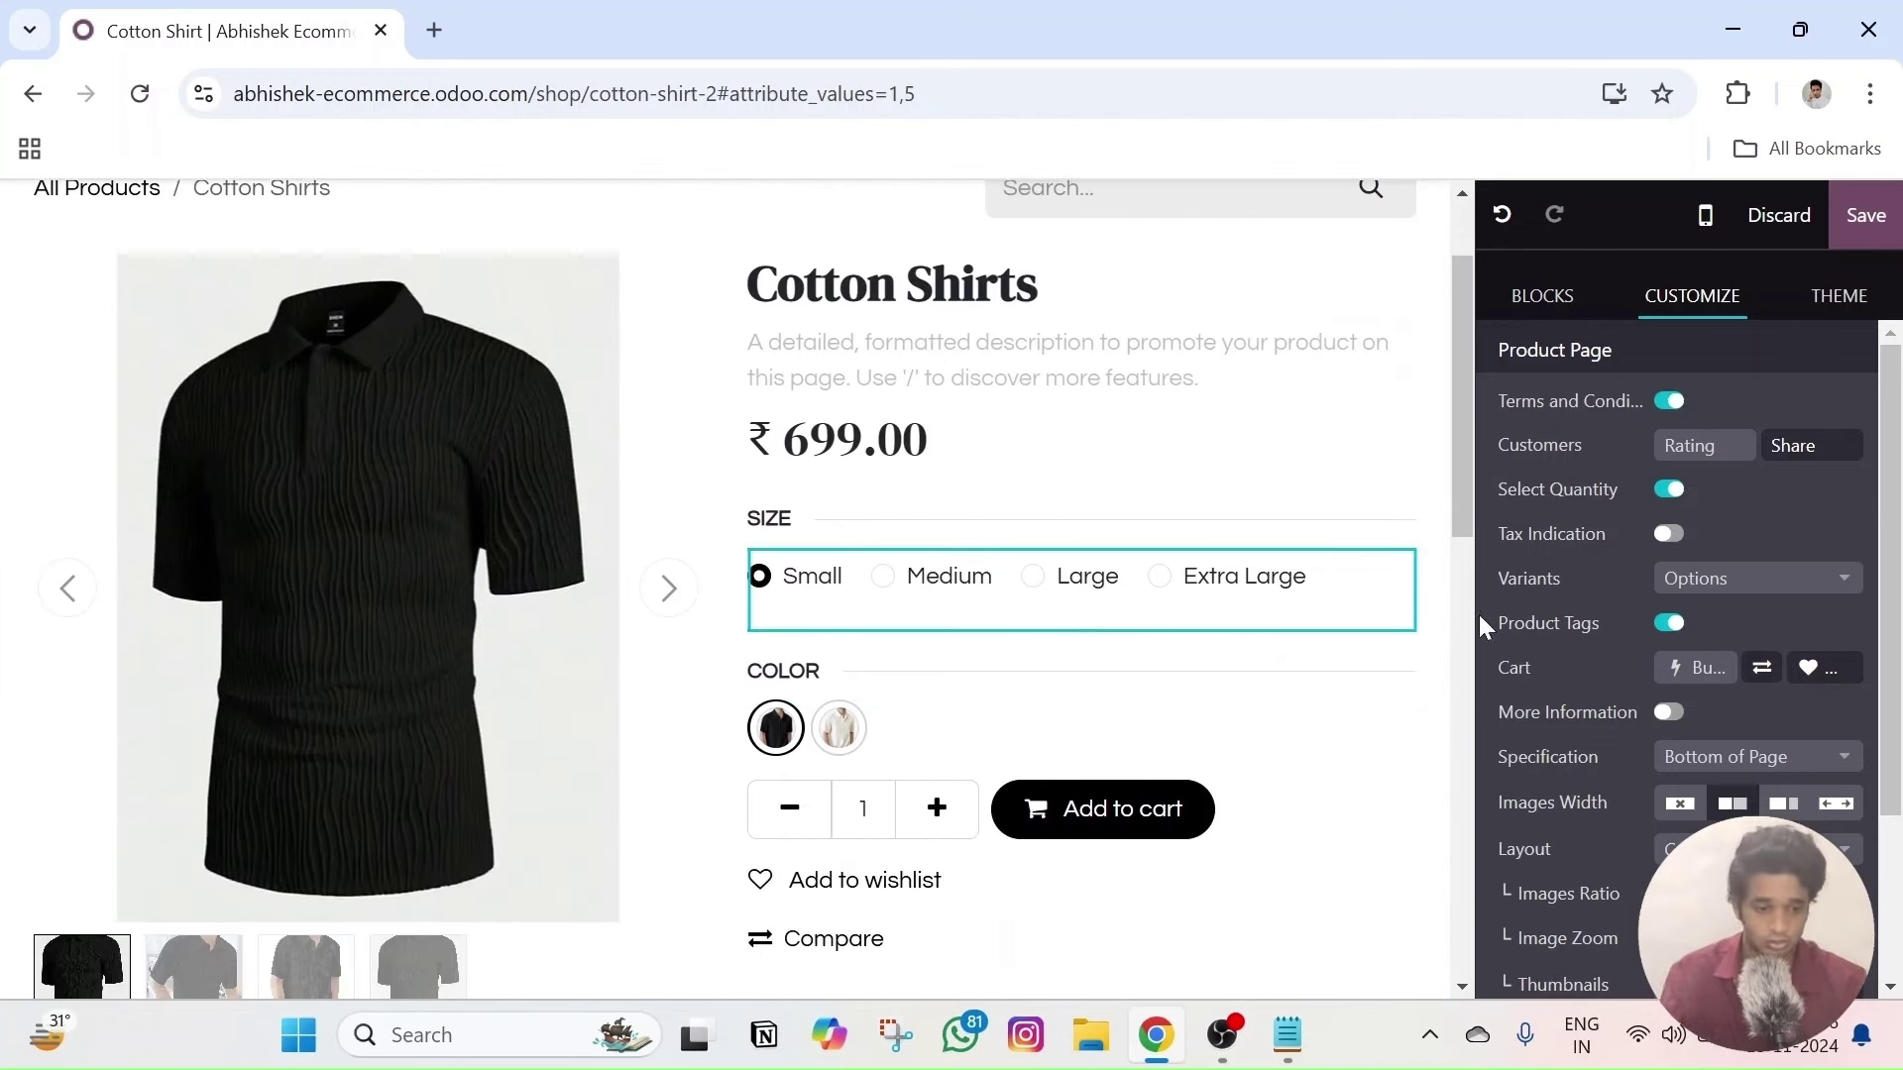
{"action": "scroll", "coordinate": [1176, 568], "scroll_direction": "down", "scroll_amount": 5}
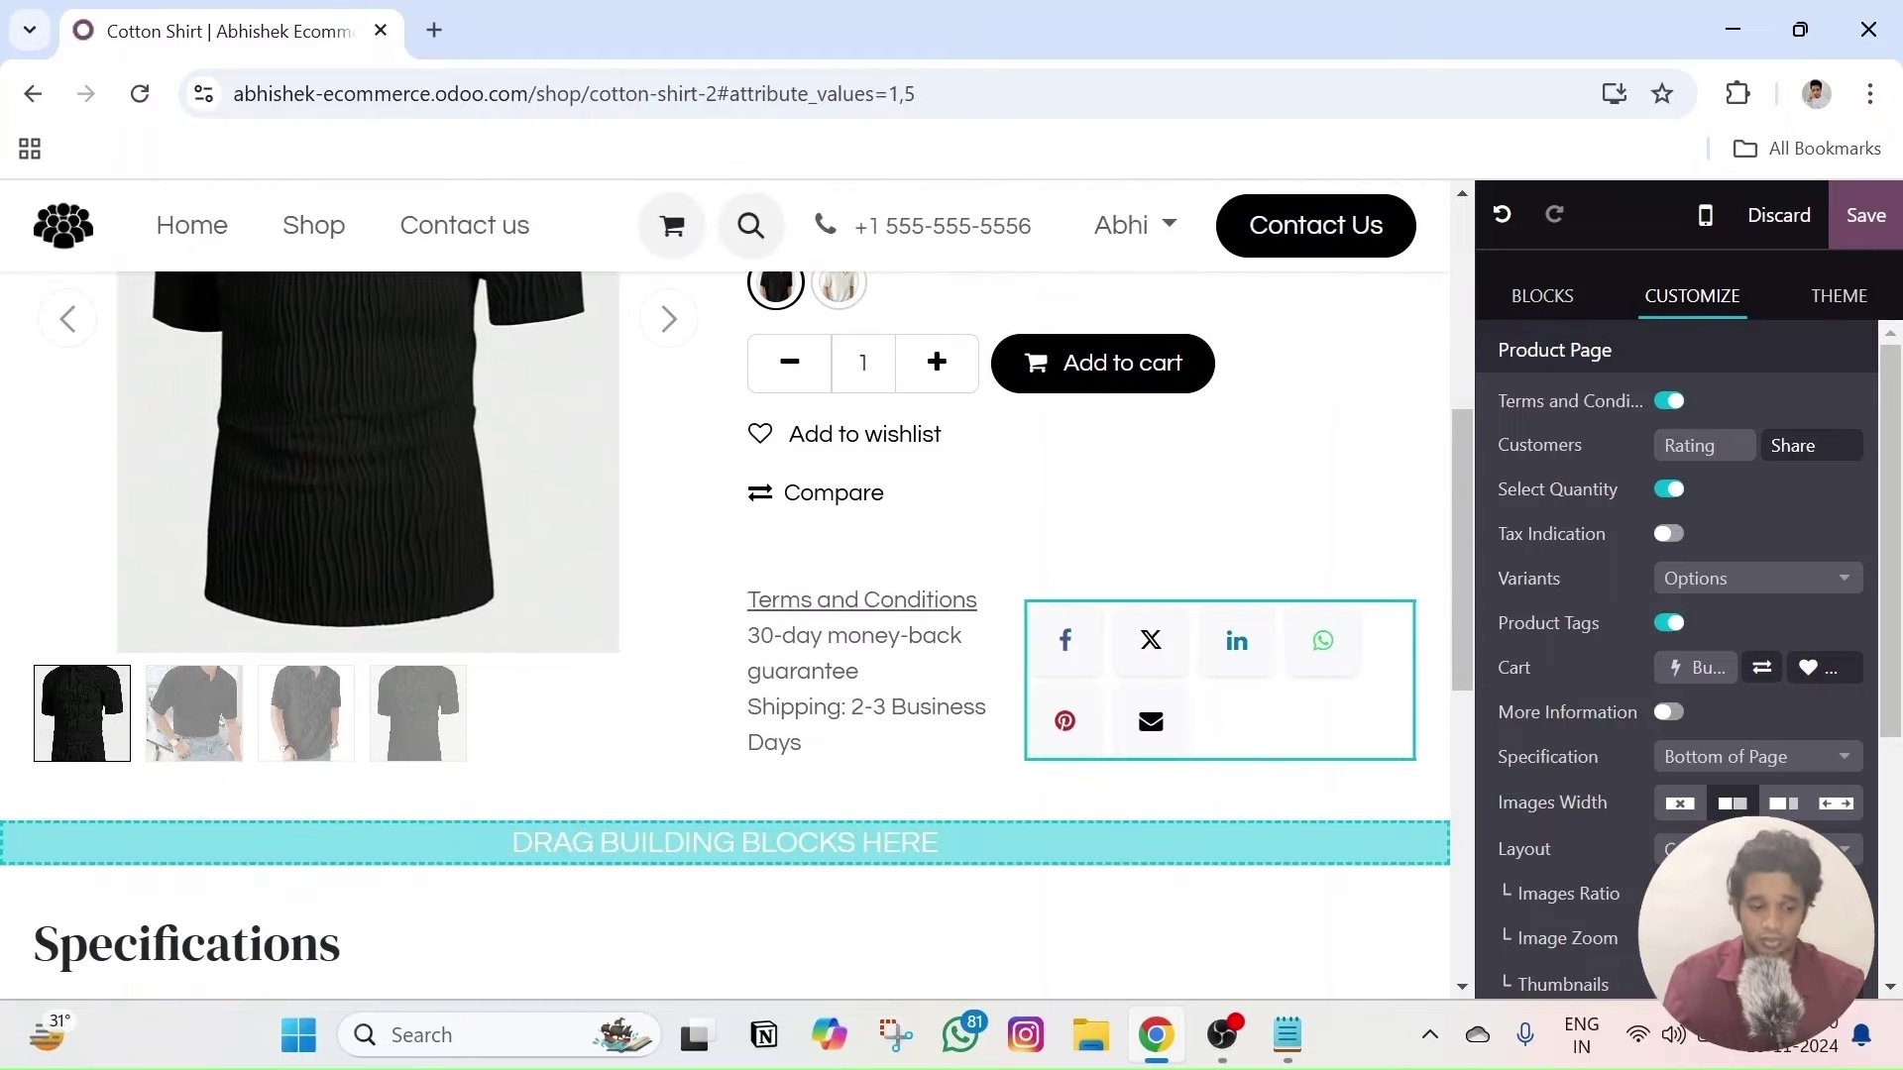
{"action": "scroll", "coordinate": [1611, 629], "scroll_direction": "down", "scroll_amount": 5}
{"action": "left_click", "coordinate": [1611, 629]}
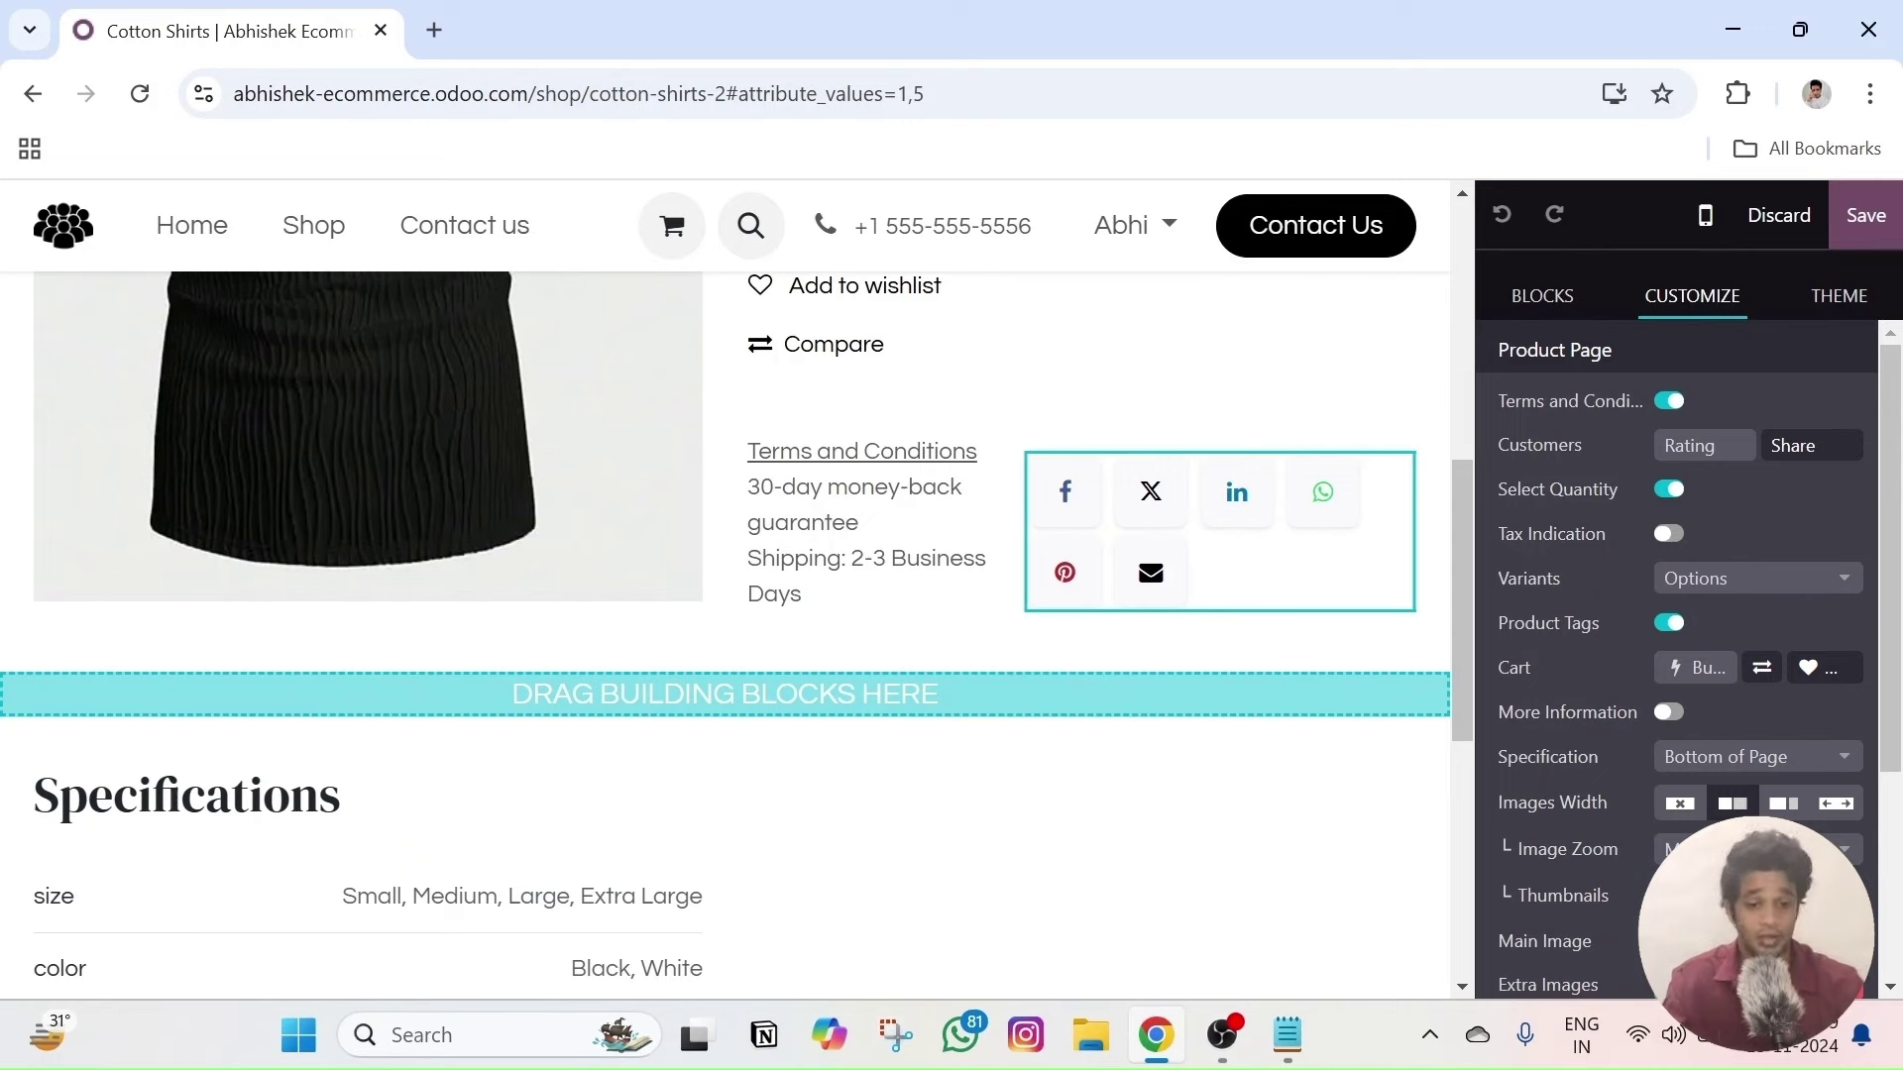
- Delete the email, Pinterest and LinkedIn share buttons, leaving Facebook, X and WhatsApp
{"action": "scroll", "coordinate": [1611, 615], "scroll_direction": "down", "scroll_amount": 3}
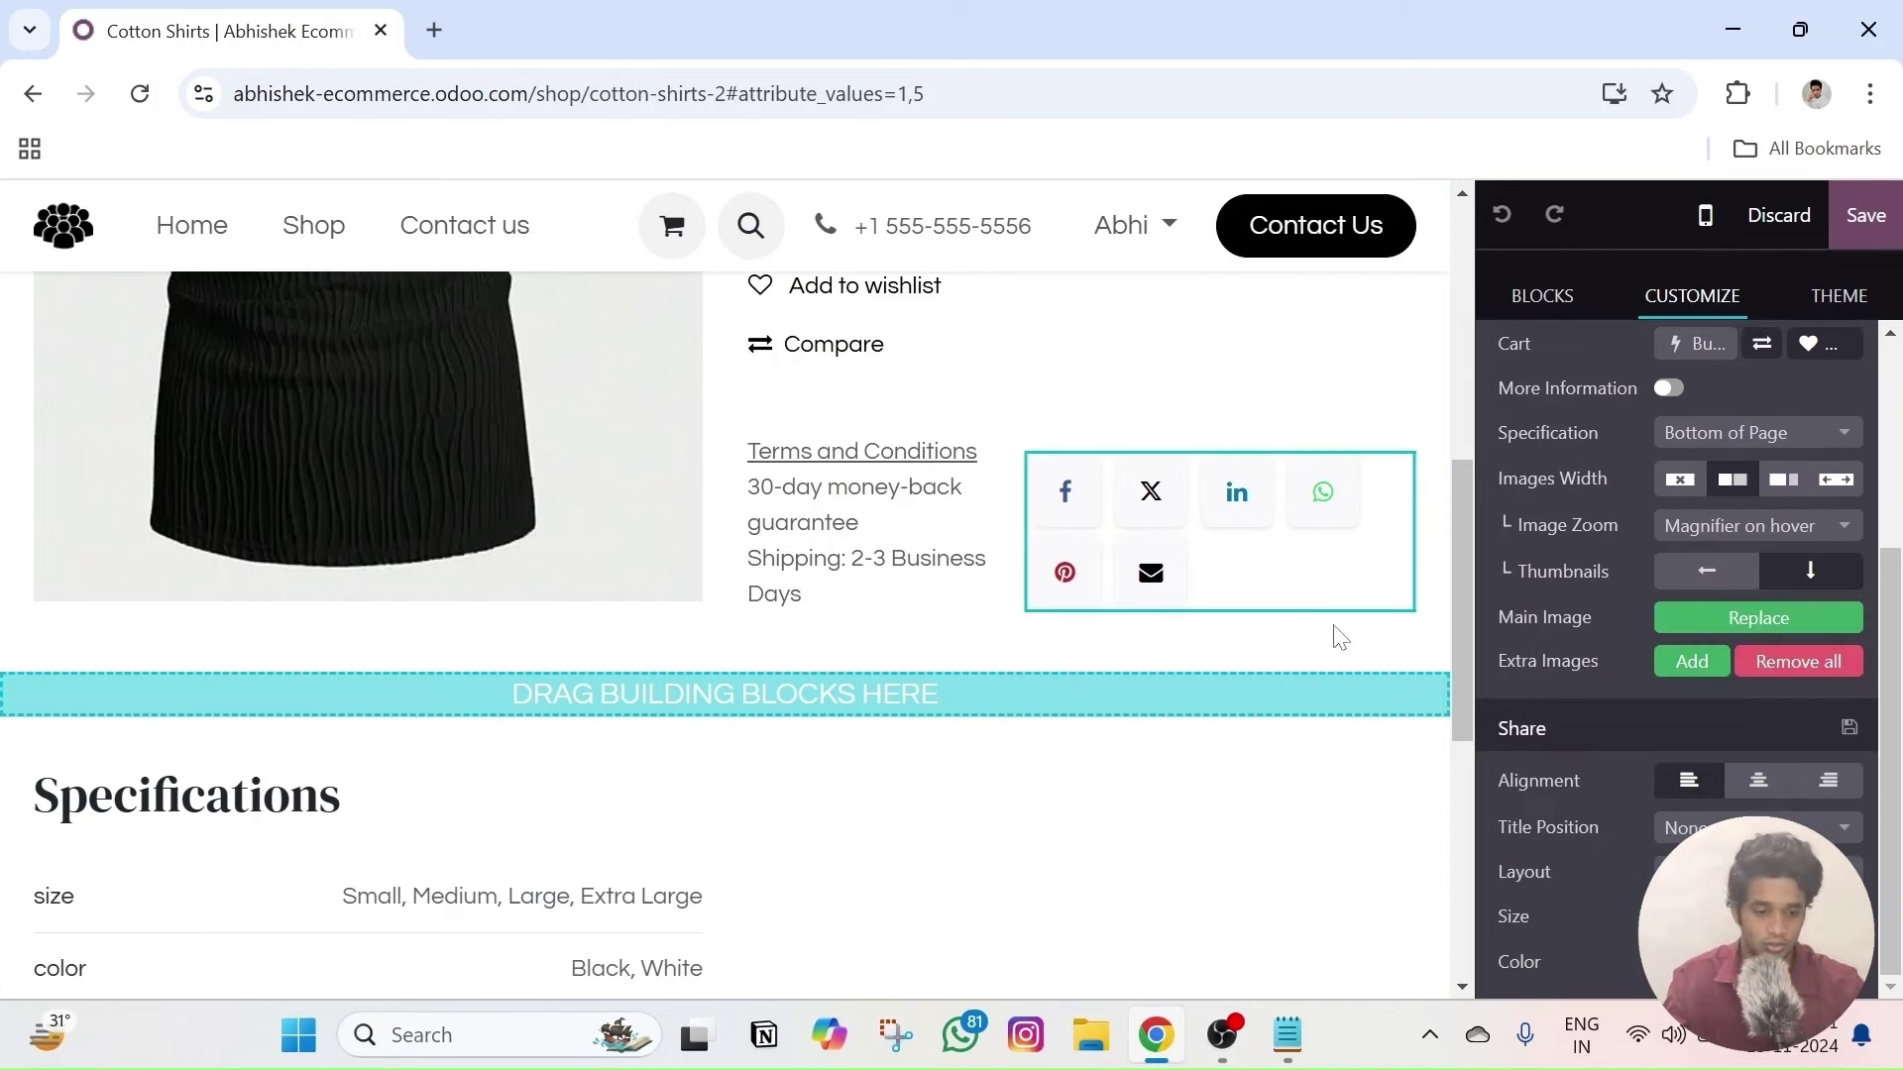
{"action": "double_click", "coordinate": [1150, 575]}
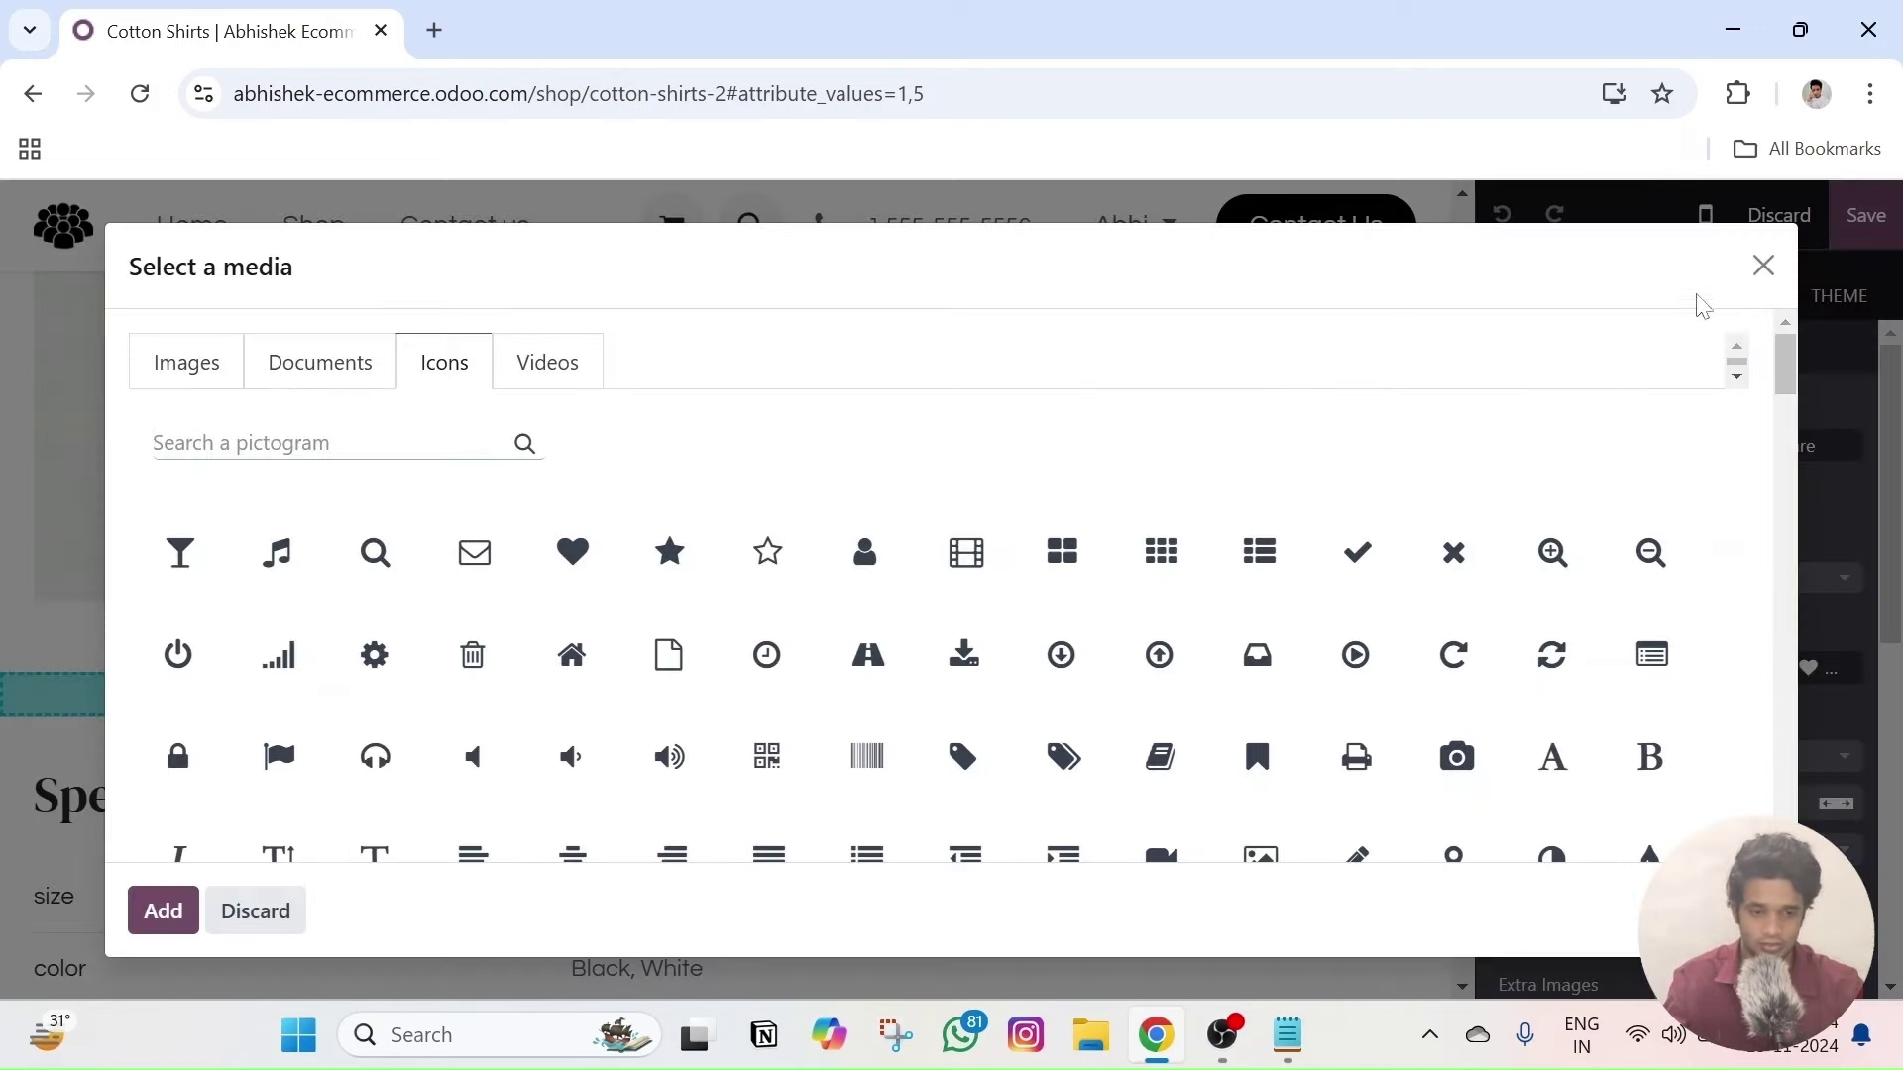
{"action": "left_click", "coordinate": [1761, 267]}
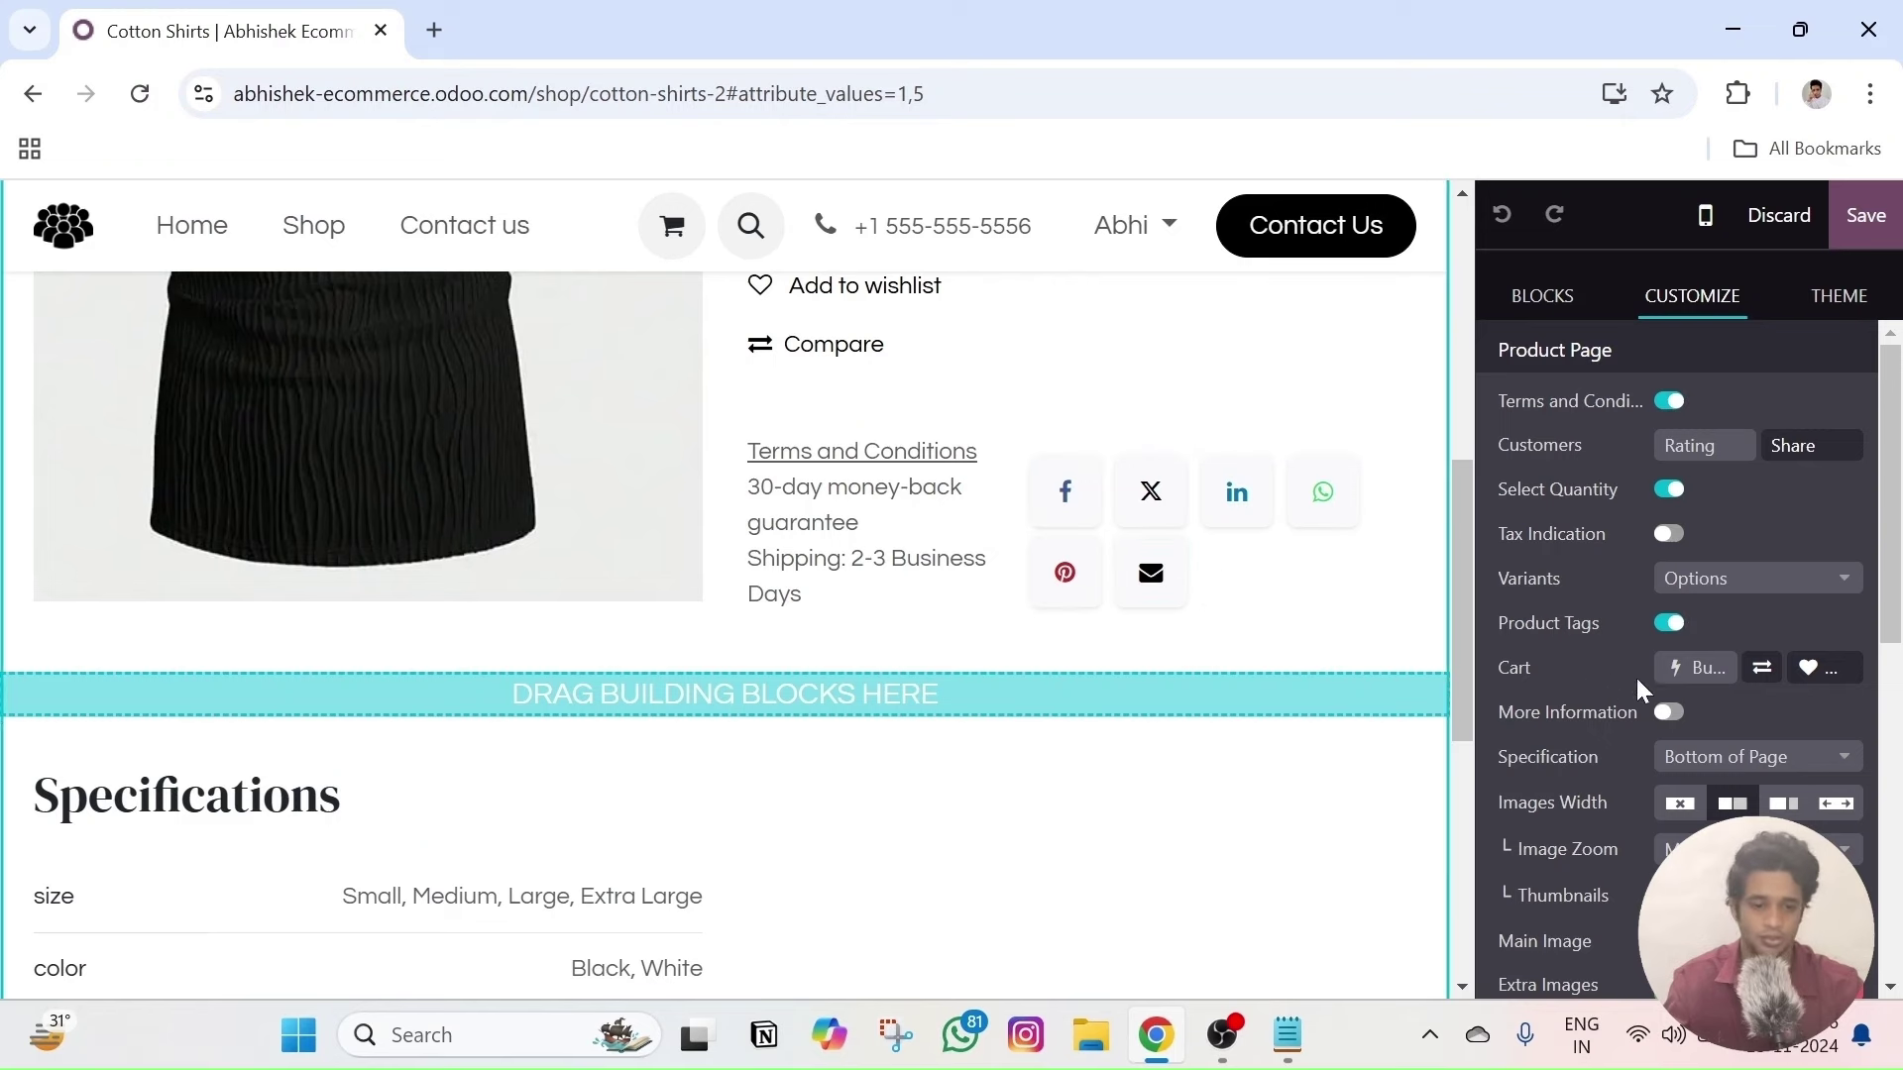
{"action": "scroll", "coordinate": [1650, 693], "scroll_direction": "down", "scroll_amount": 6}
{"action": "left_click", "coordinate": [1846, 594]}
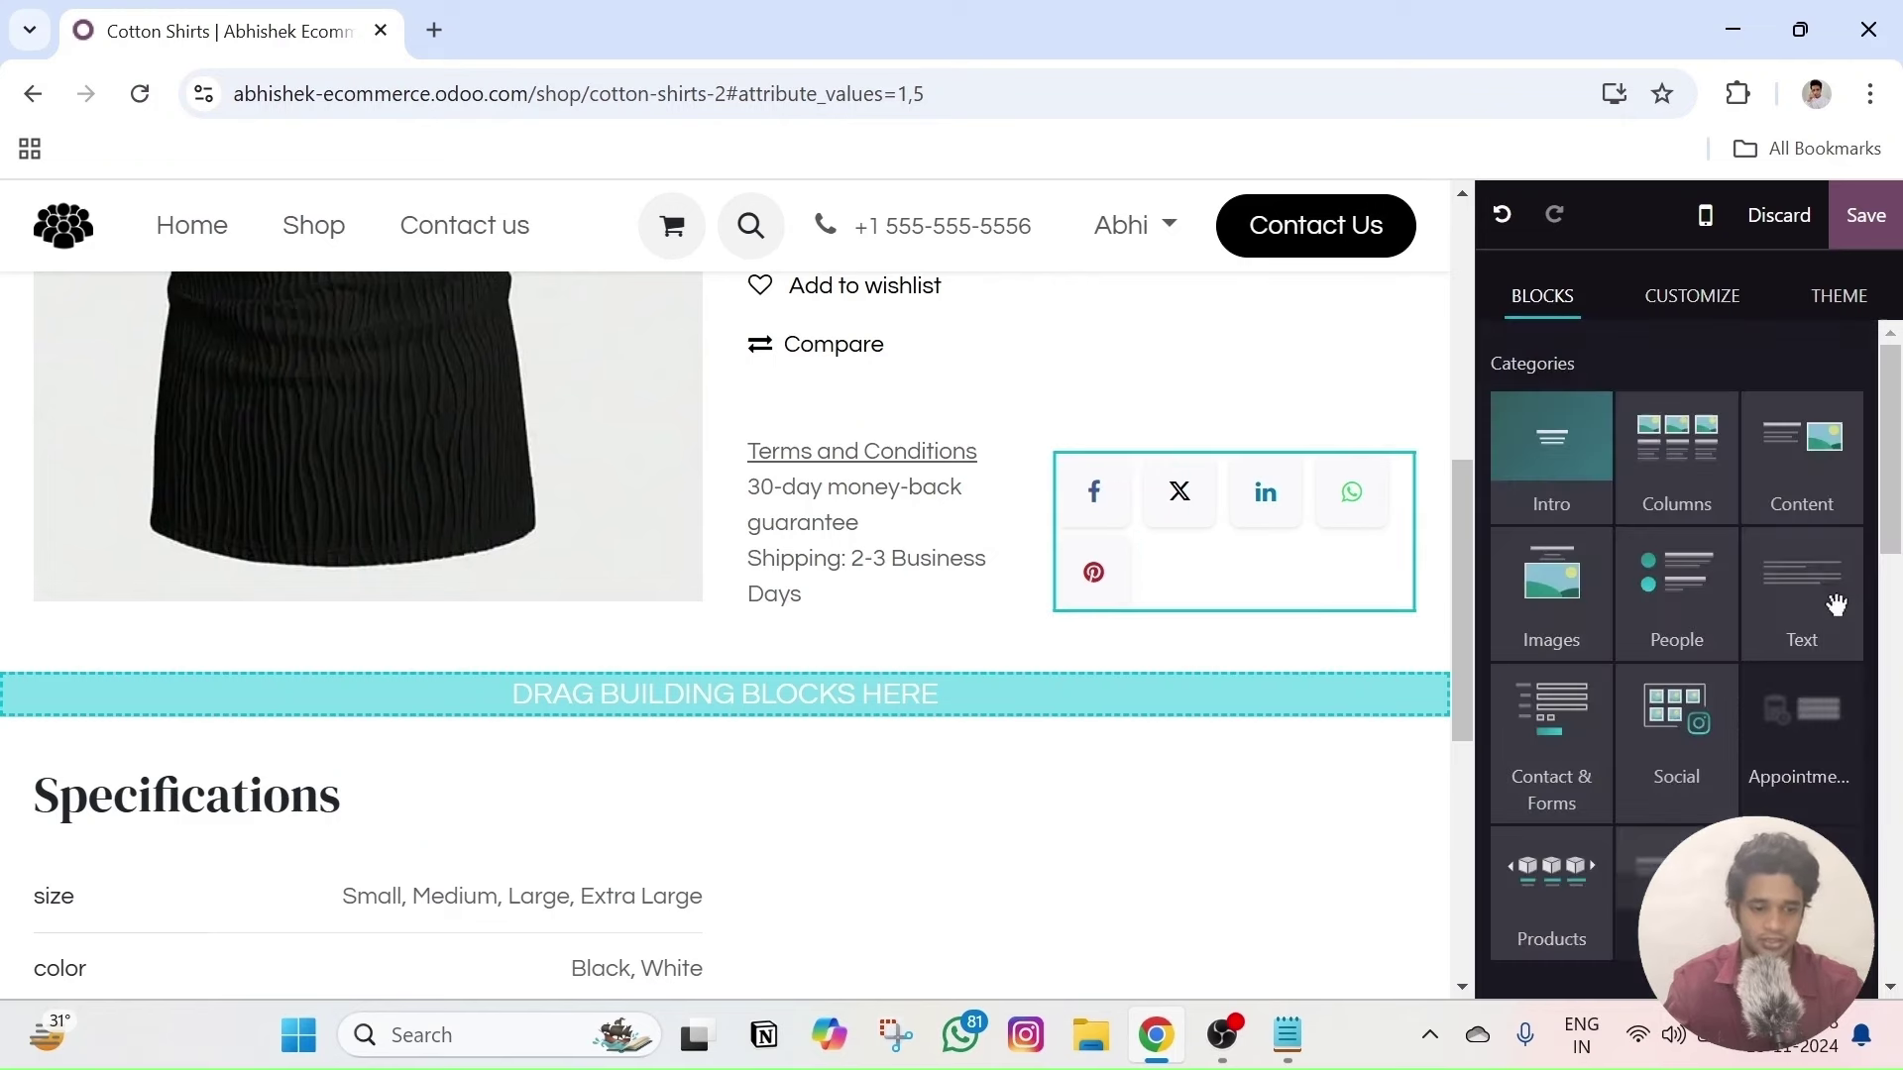
{"action": "left_click", "coordinate": [1094, 573]}
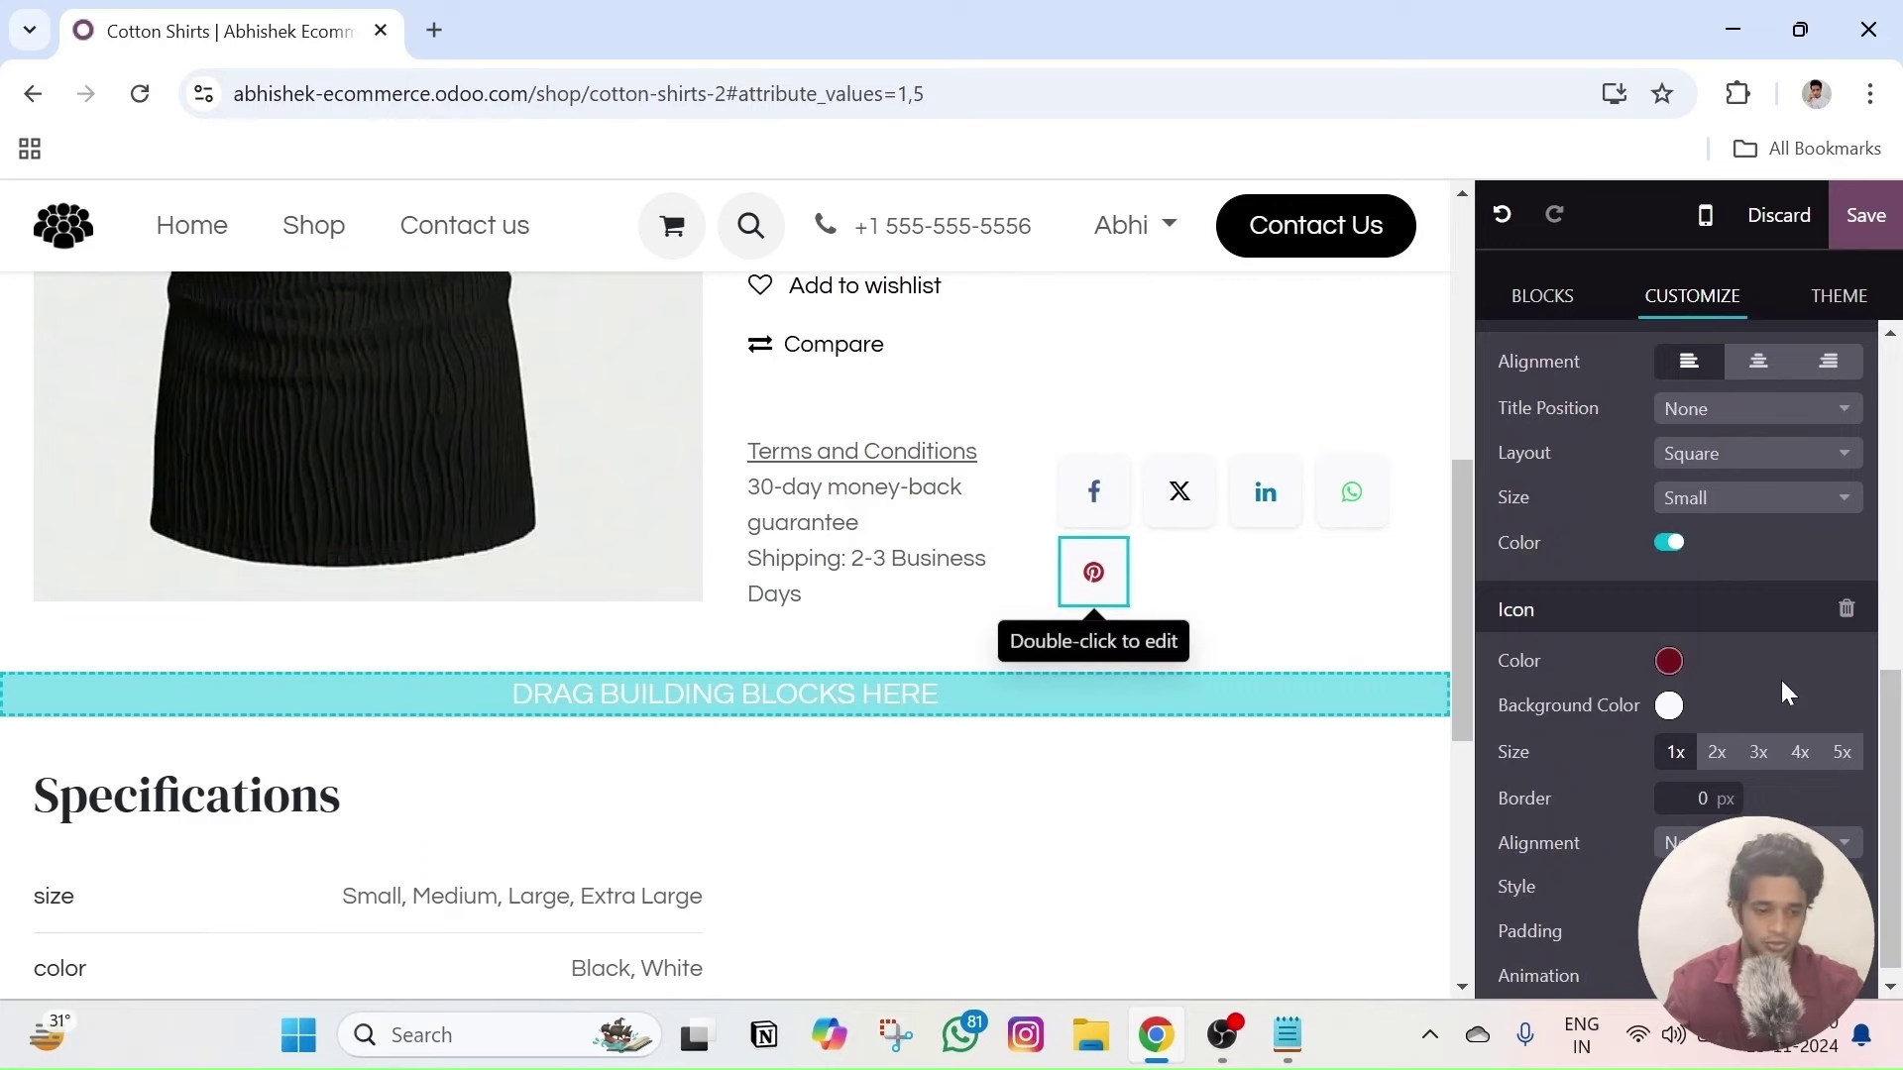
{"action": "left_click", "coordinate": [1841, 601]}
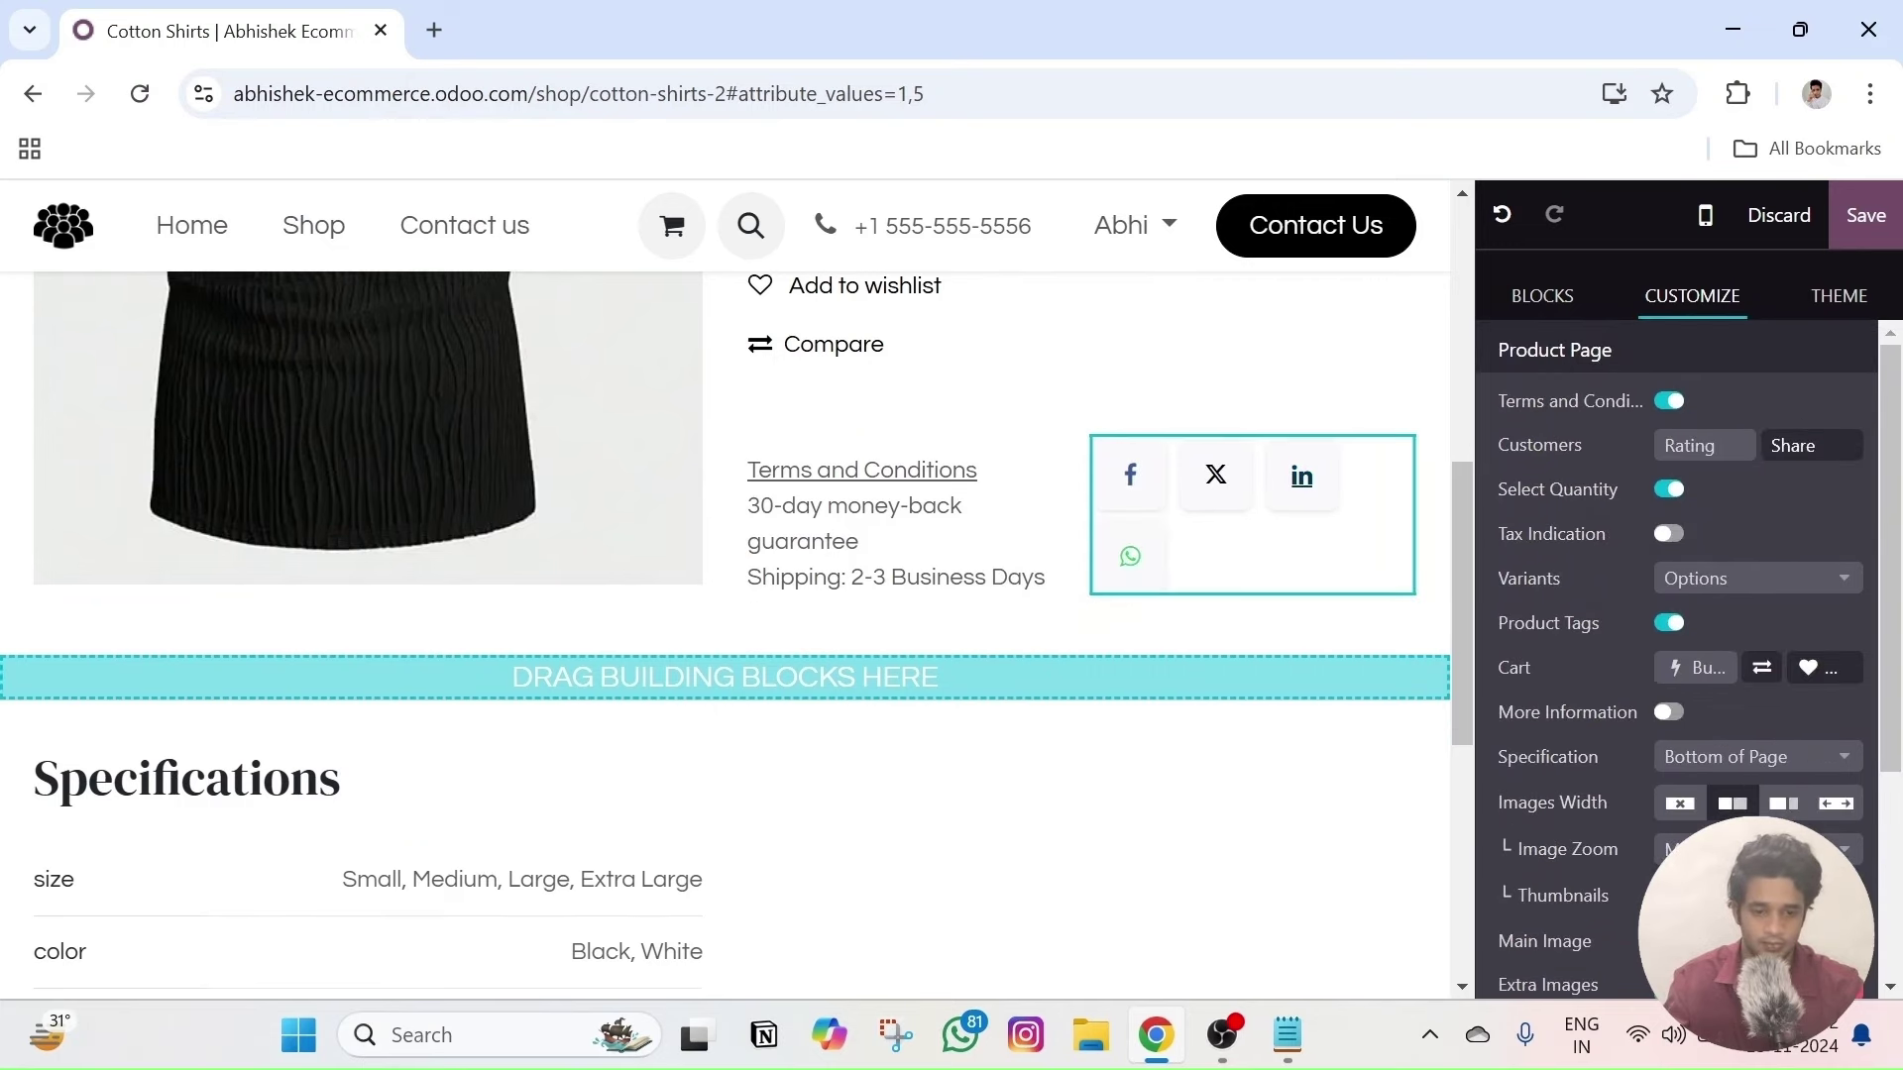
{"action": "left_click", "coordinate": [1301, 476]}
{"action": "scroll", "coordinate": [1833, 694], "scroll_direction": "down", "scroll_amount": 4}
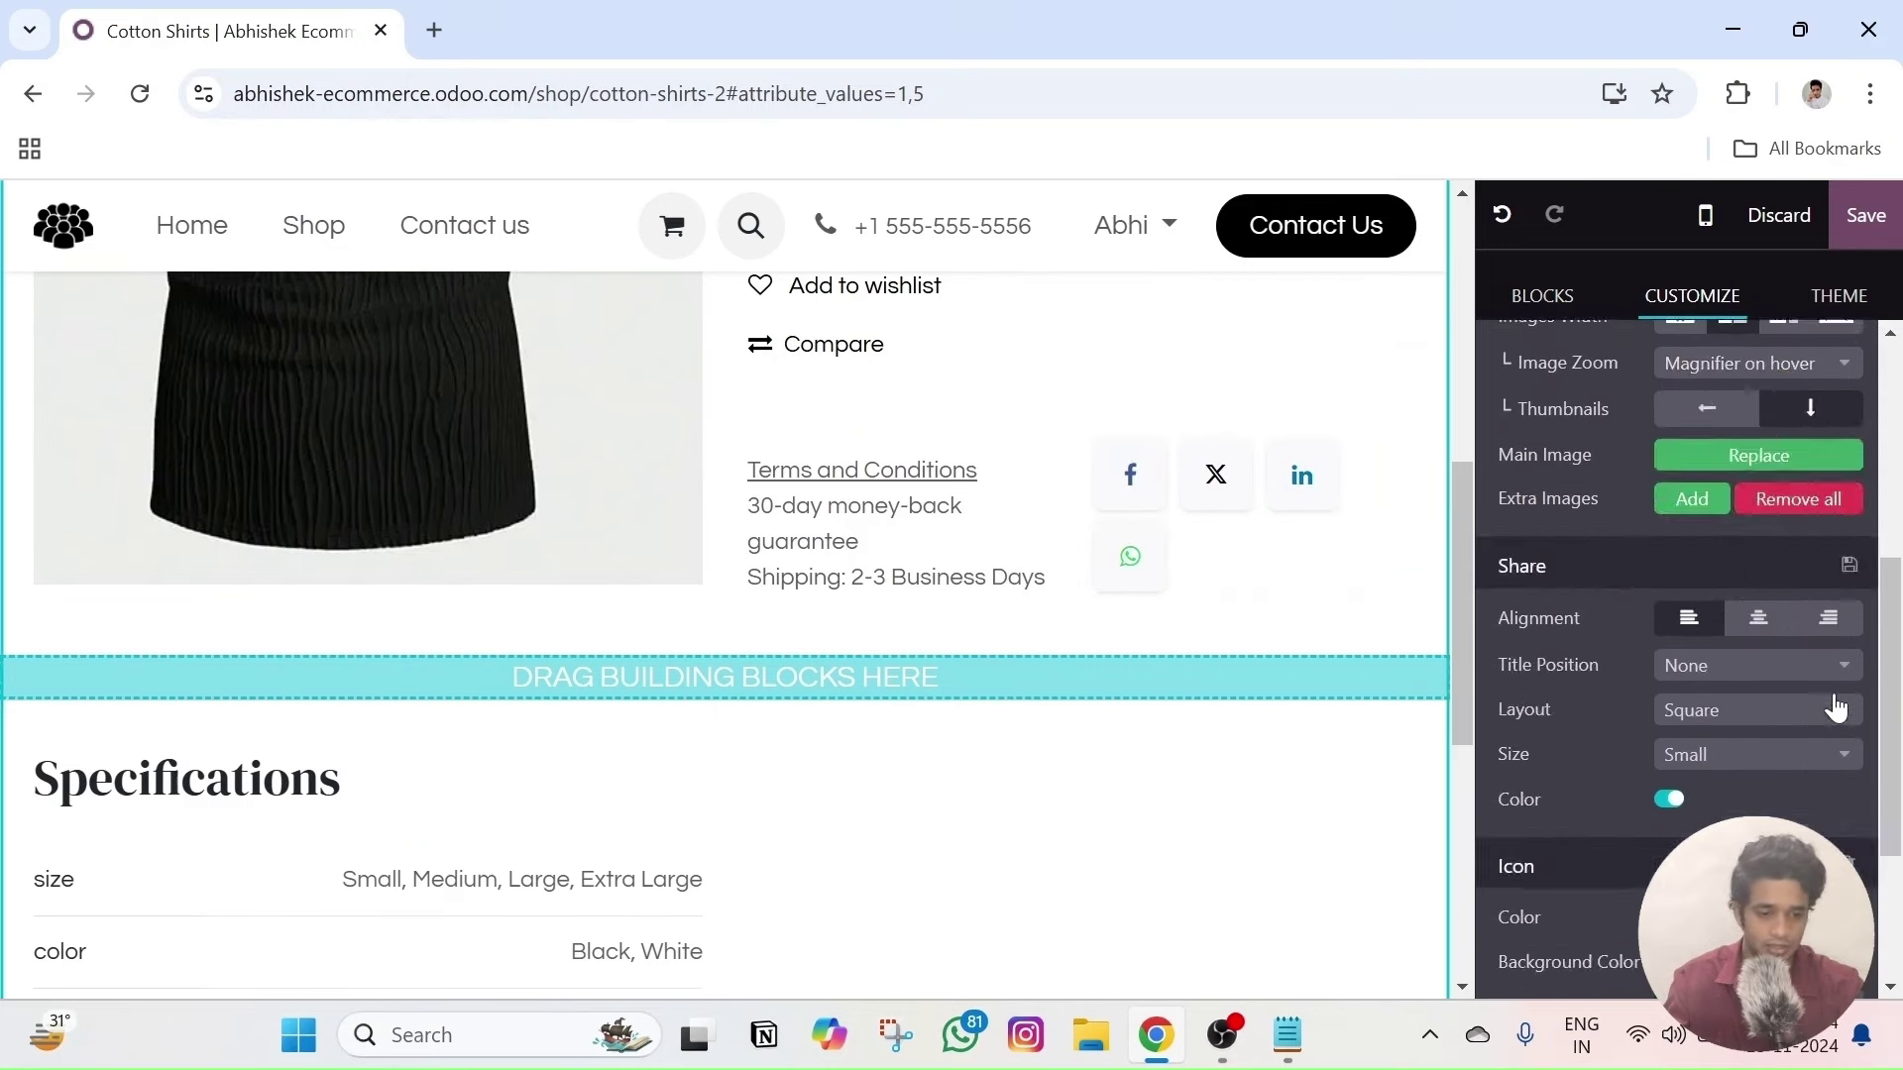
{"action": "scroll", "coordinate": [1834, 708], "scroll_direction": "down", "scroll_amount": 3}
{"action": "left_click", "coordinate": [1840, 595]}
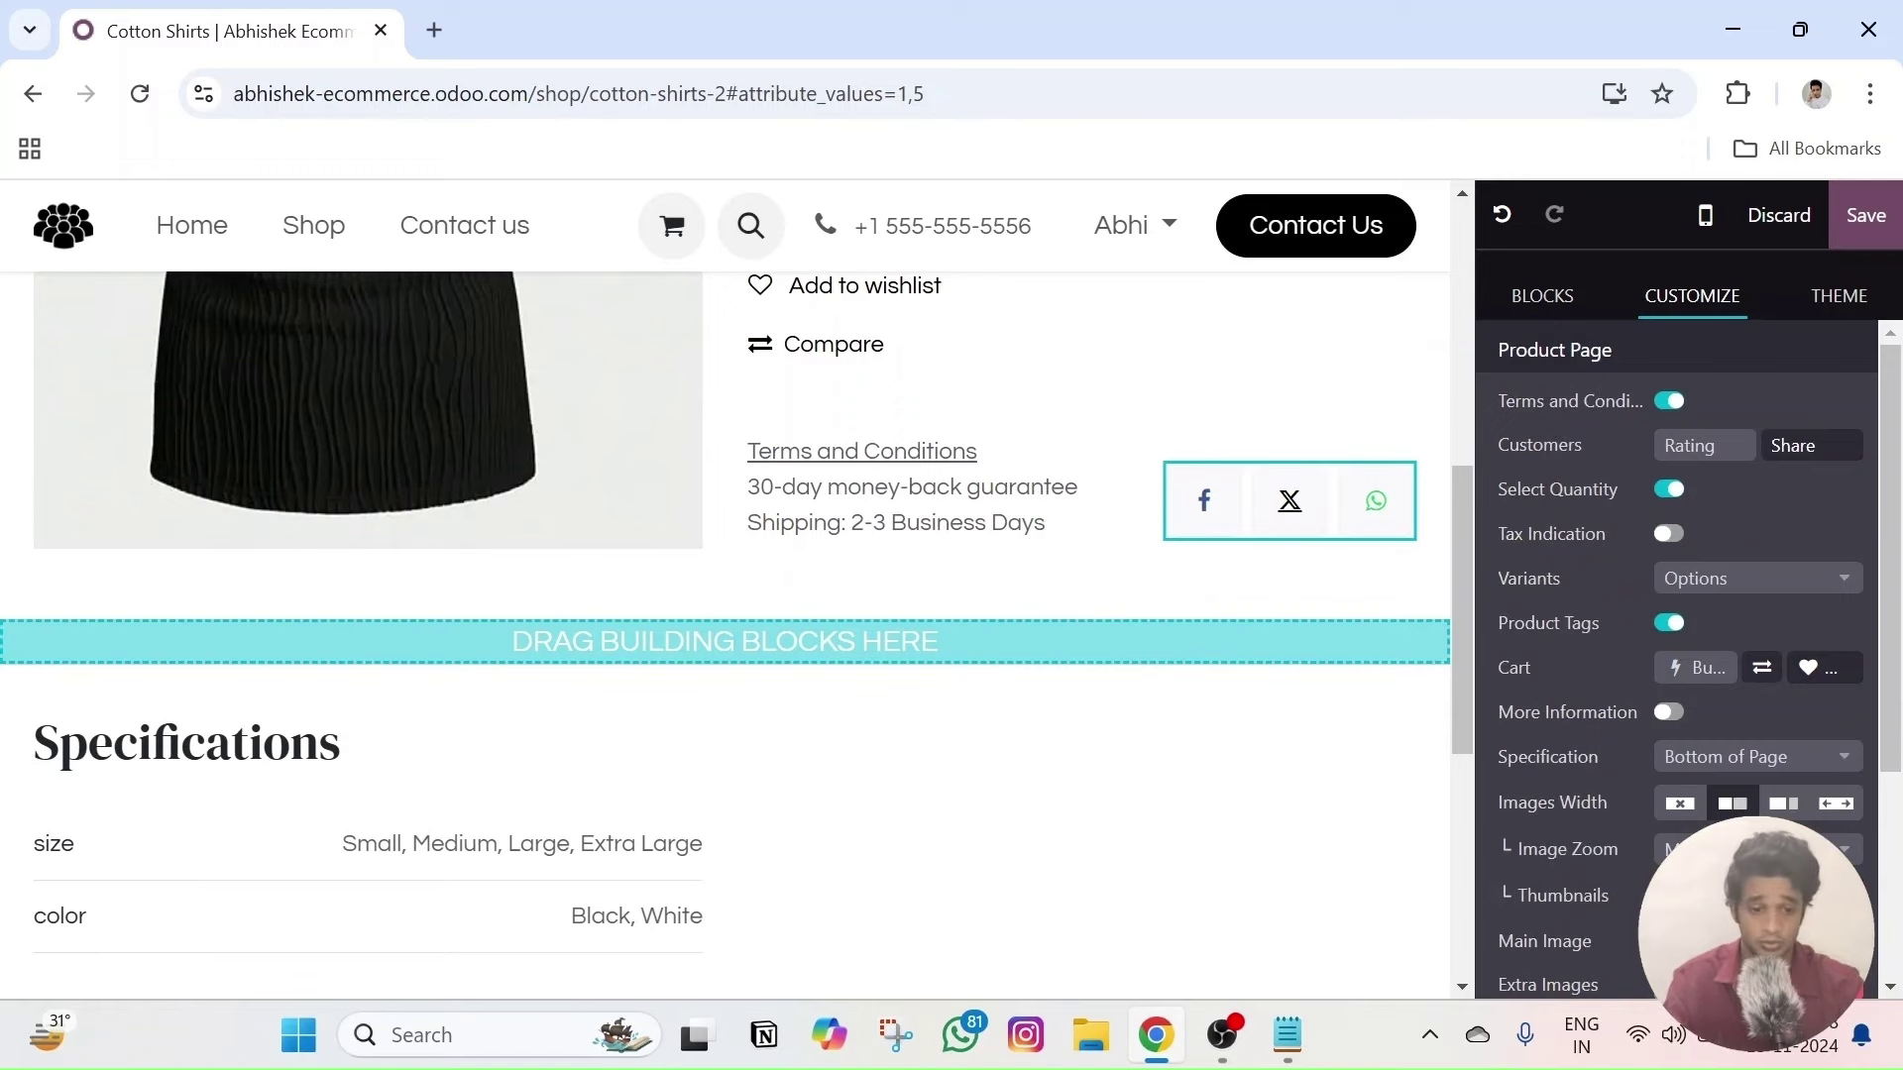
- Replace the X share button with the Instagram icon found by searching 'in' in the icon picker
{"action": "double_click", "coordinate": [902, 484]}
{"action": "type", "text": "instagr"}
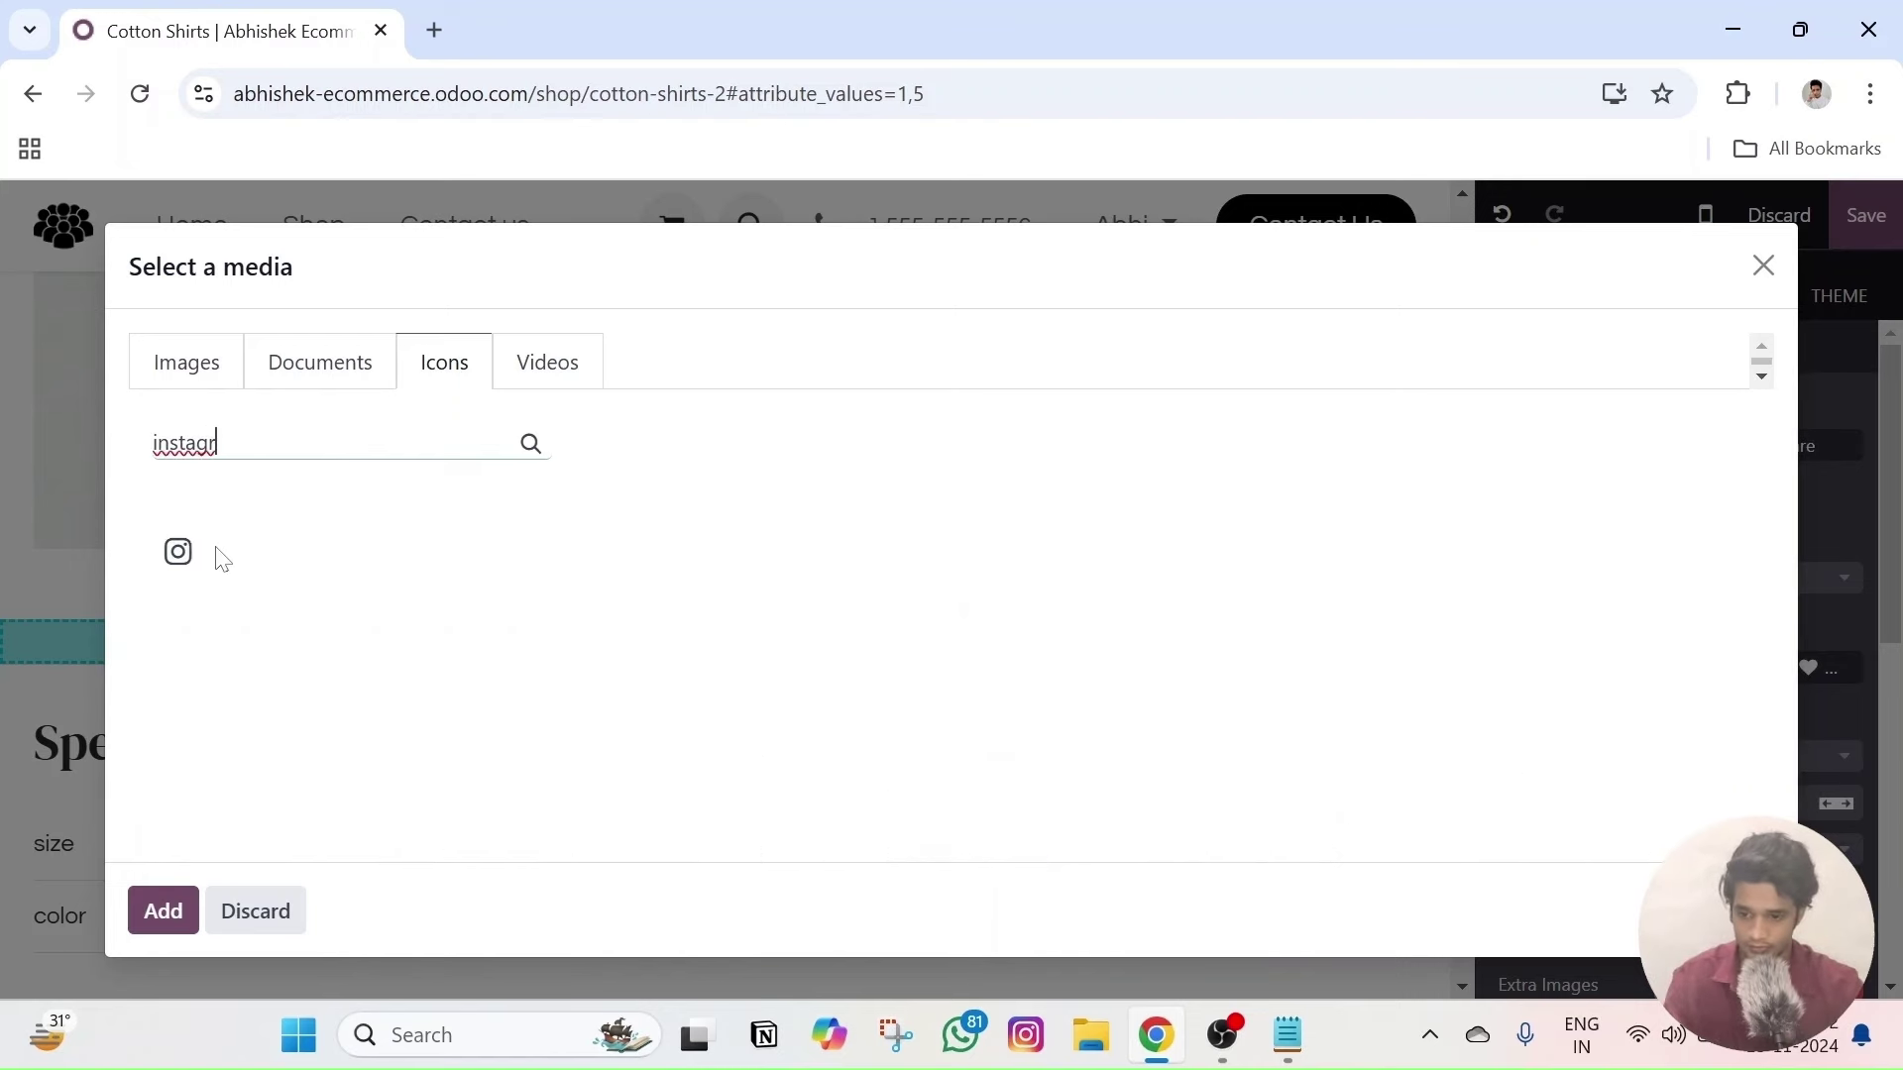
{"action": "double_click", "coordinate": [181, 555]}
{"action": "left_click", "coordinate": [1303, 578]}
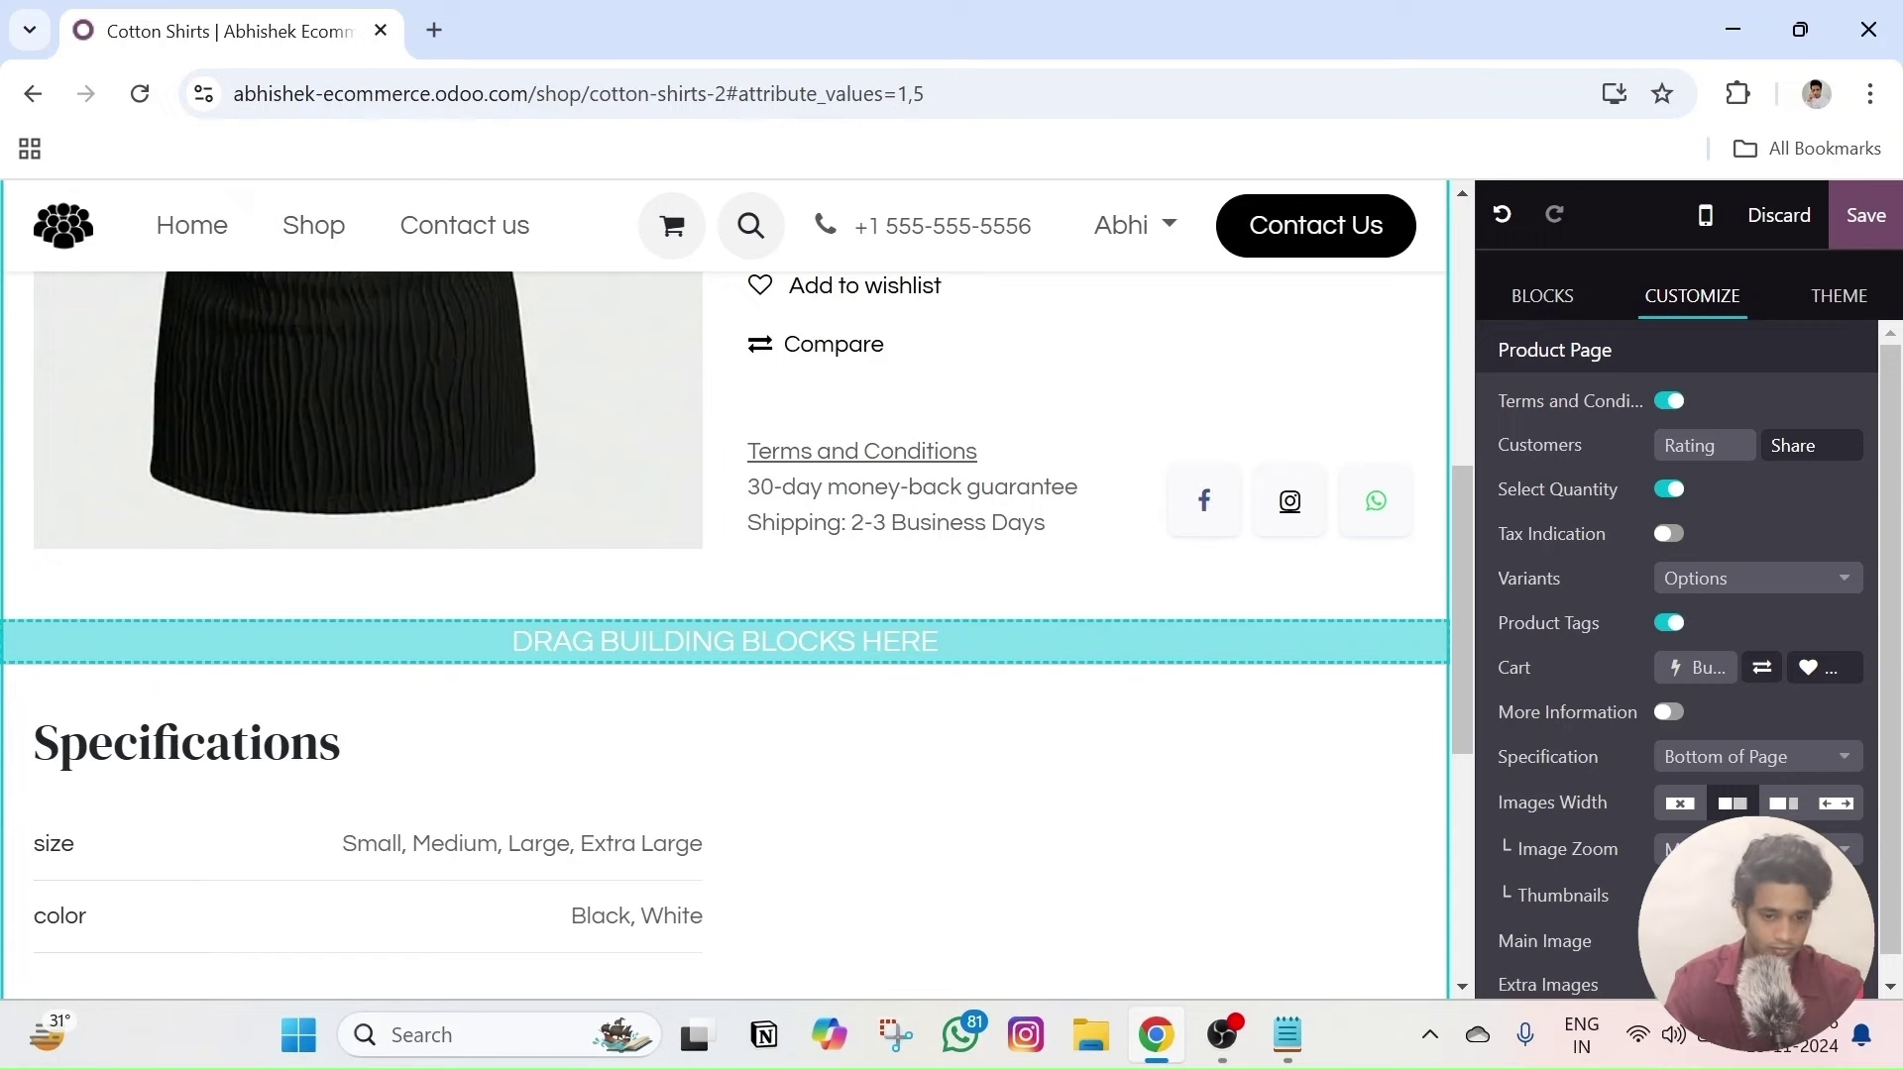
{"action": "left_click", "coordinate": [1290, 501]}
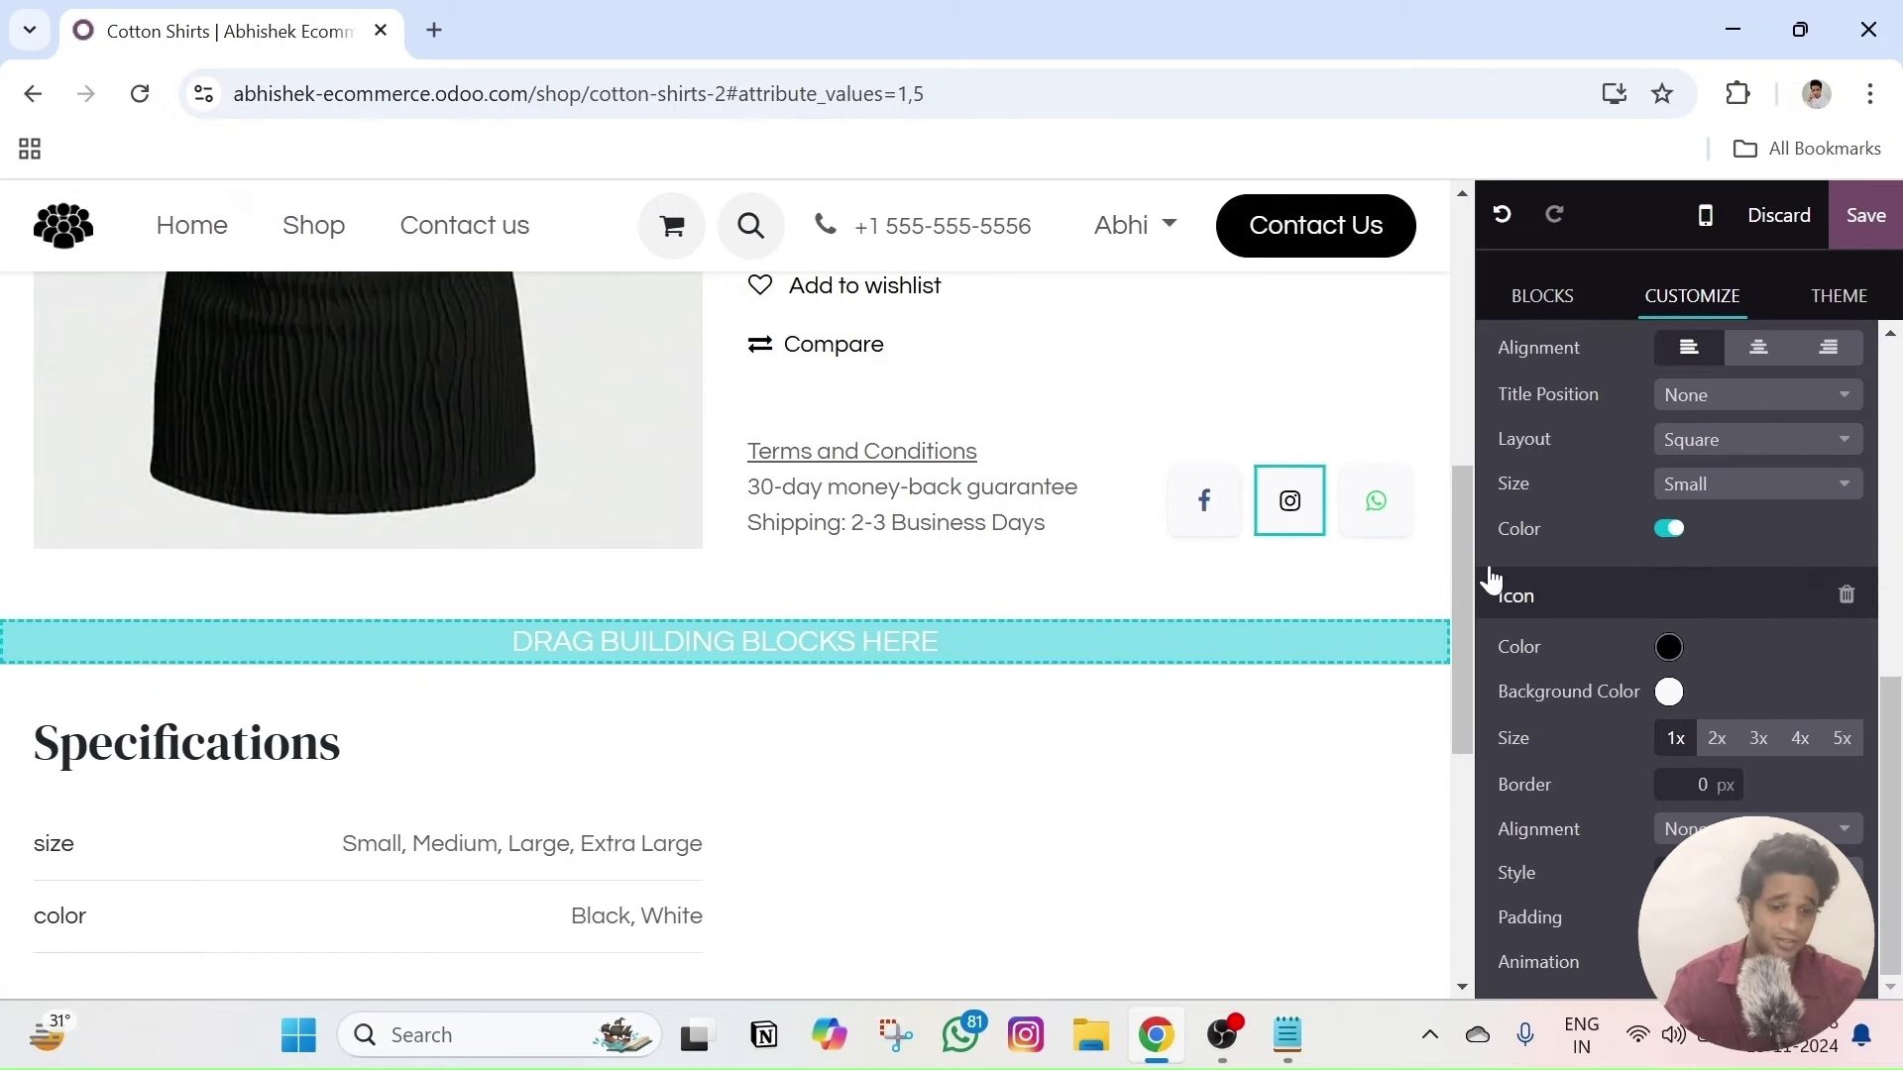
- Style the WhatsApp share icon green on a black background, with alignment left at None
{"action": "left_click", "coordinate": [1357, 513]}
{"action": "scroll", "coordinate": [1357, 513], "scroll_direction": "down", "scroll_amount": 2}
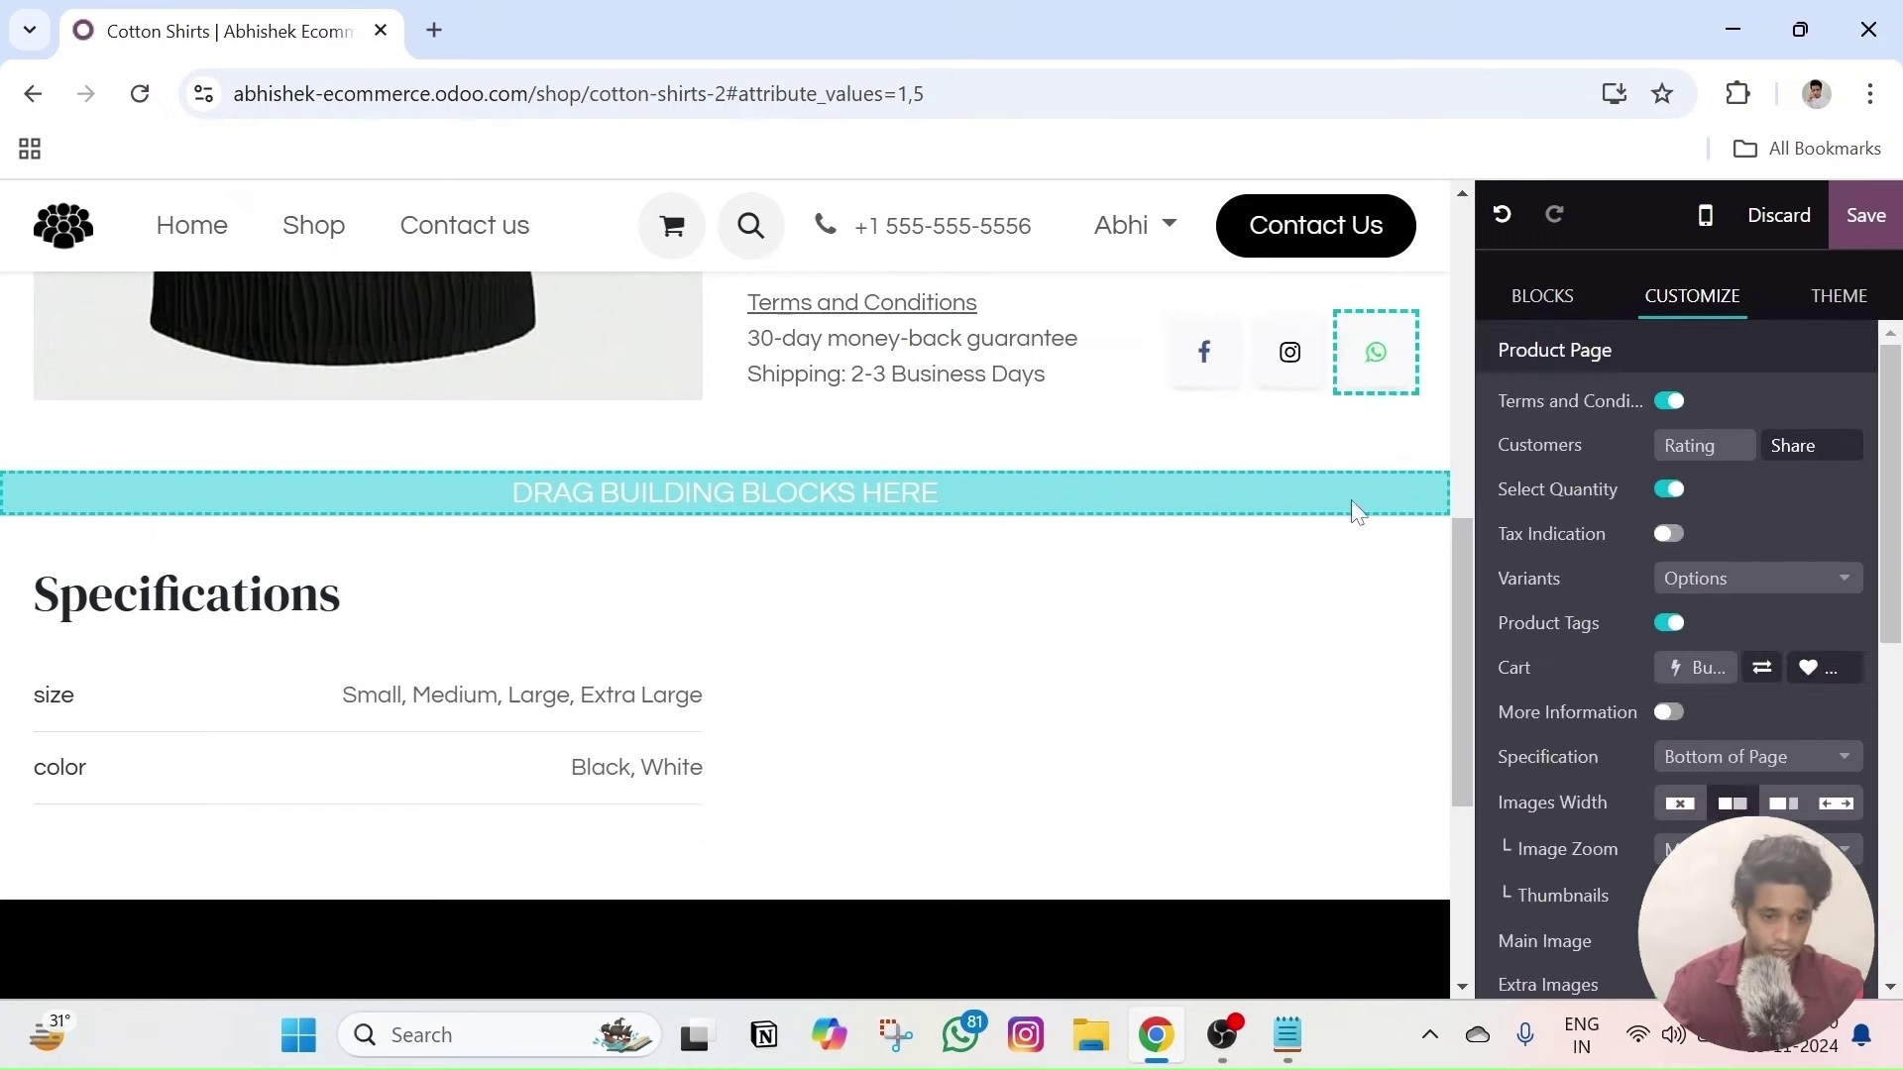
{"action": "left_click", "coordinate": [1371, 348]}
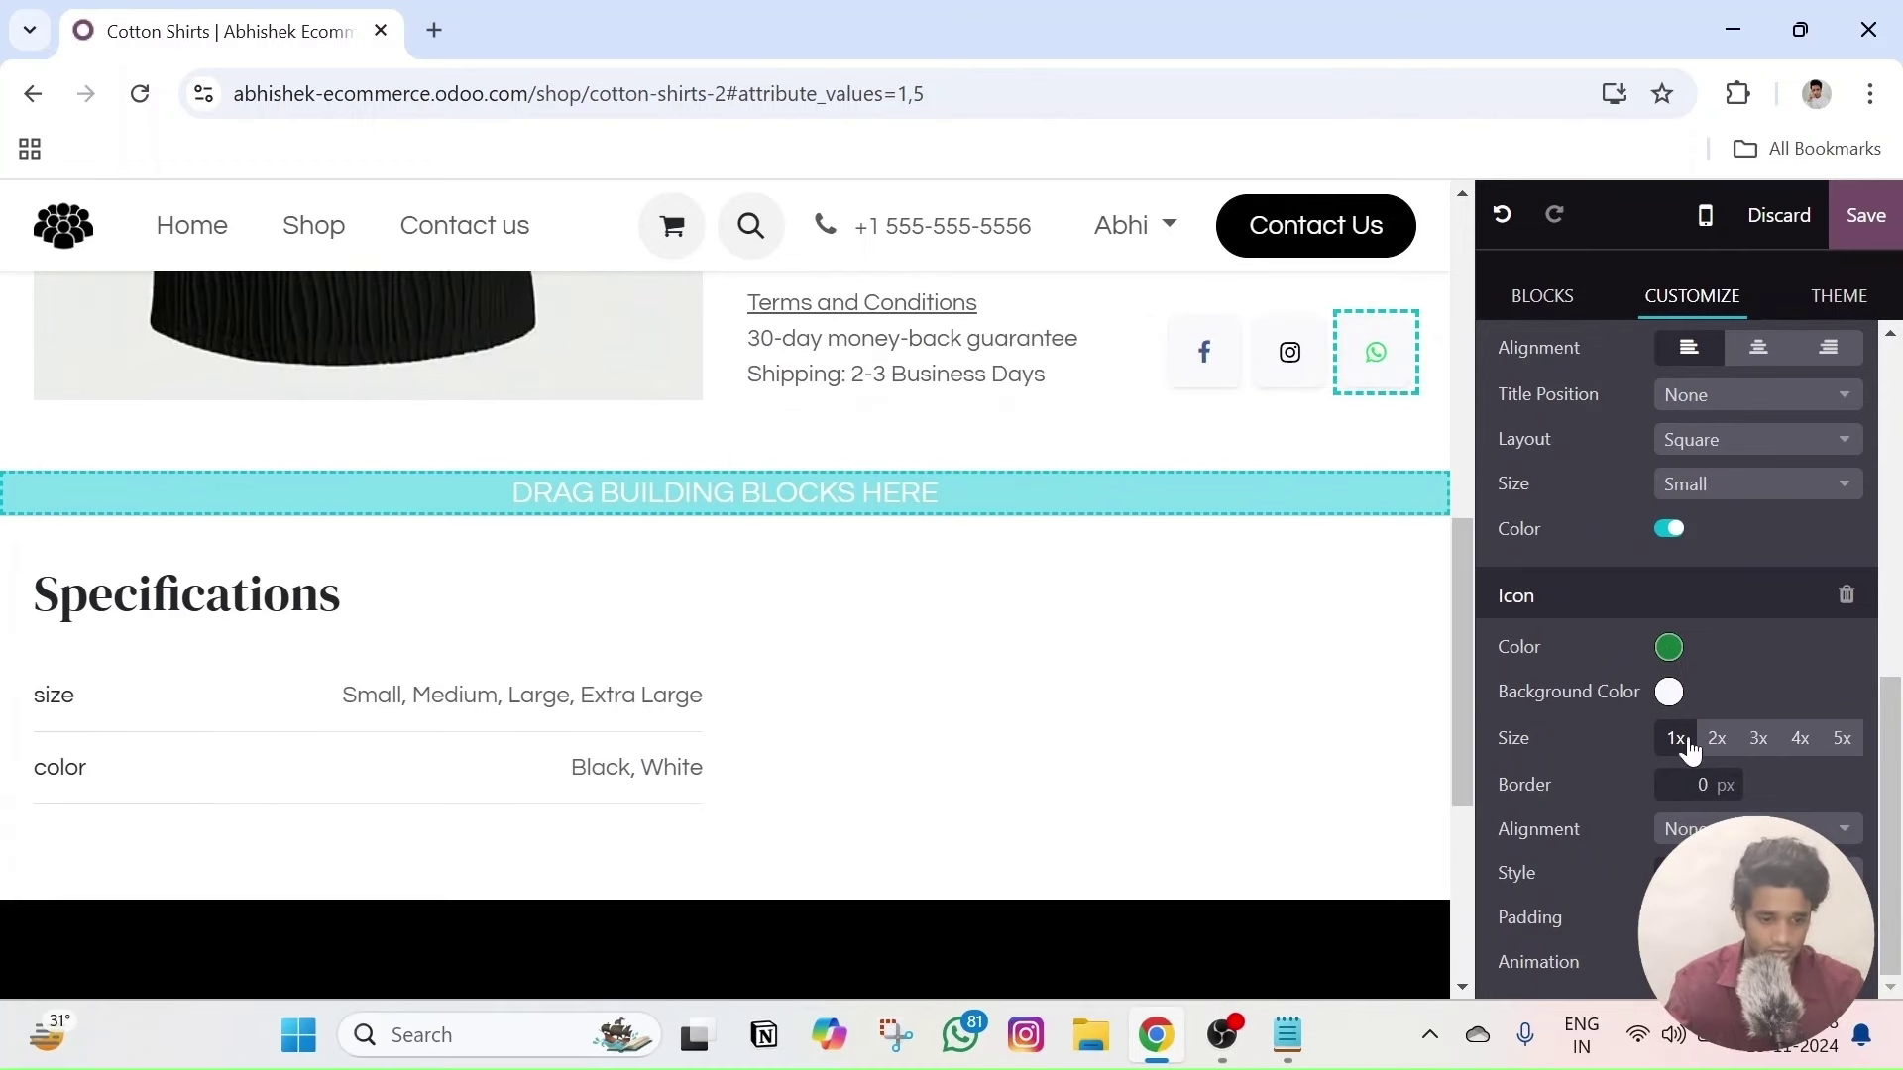
{"action": "left_click", "coordinate": [1757, 829]}
{"action": "left_click", "coordinate": [1757, 828]}
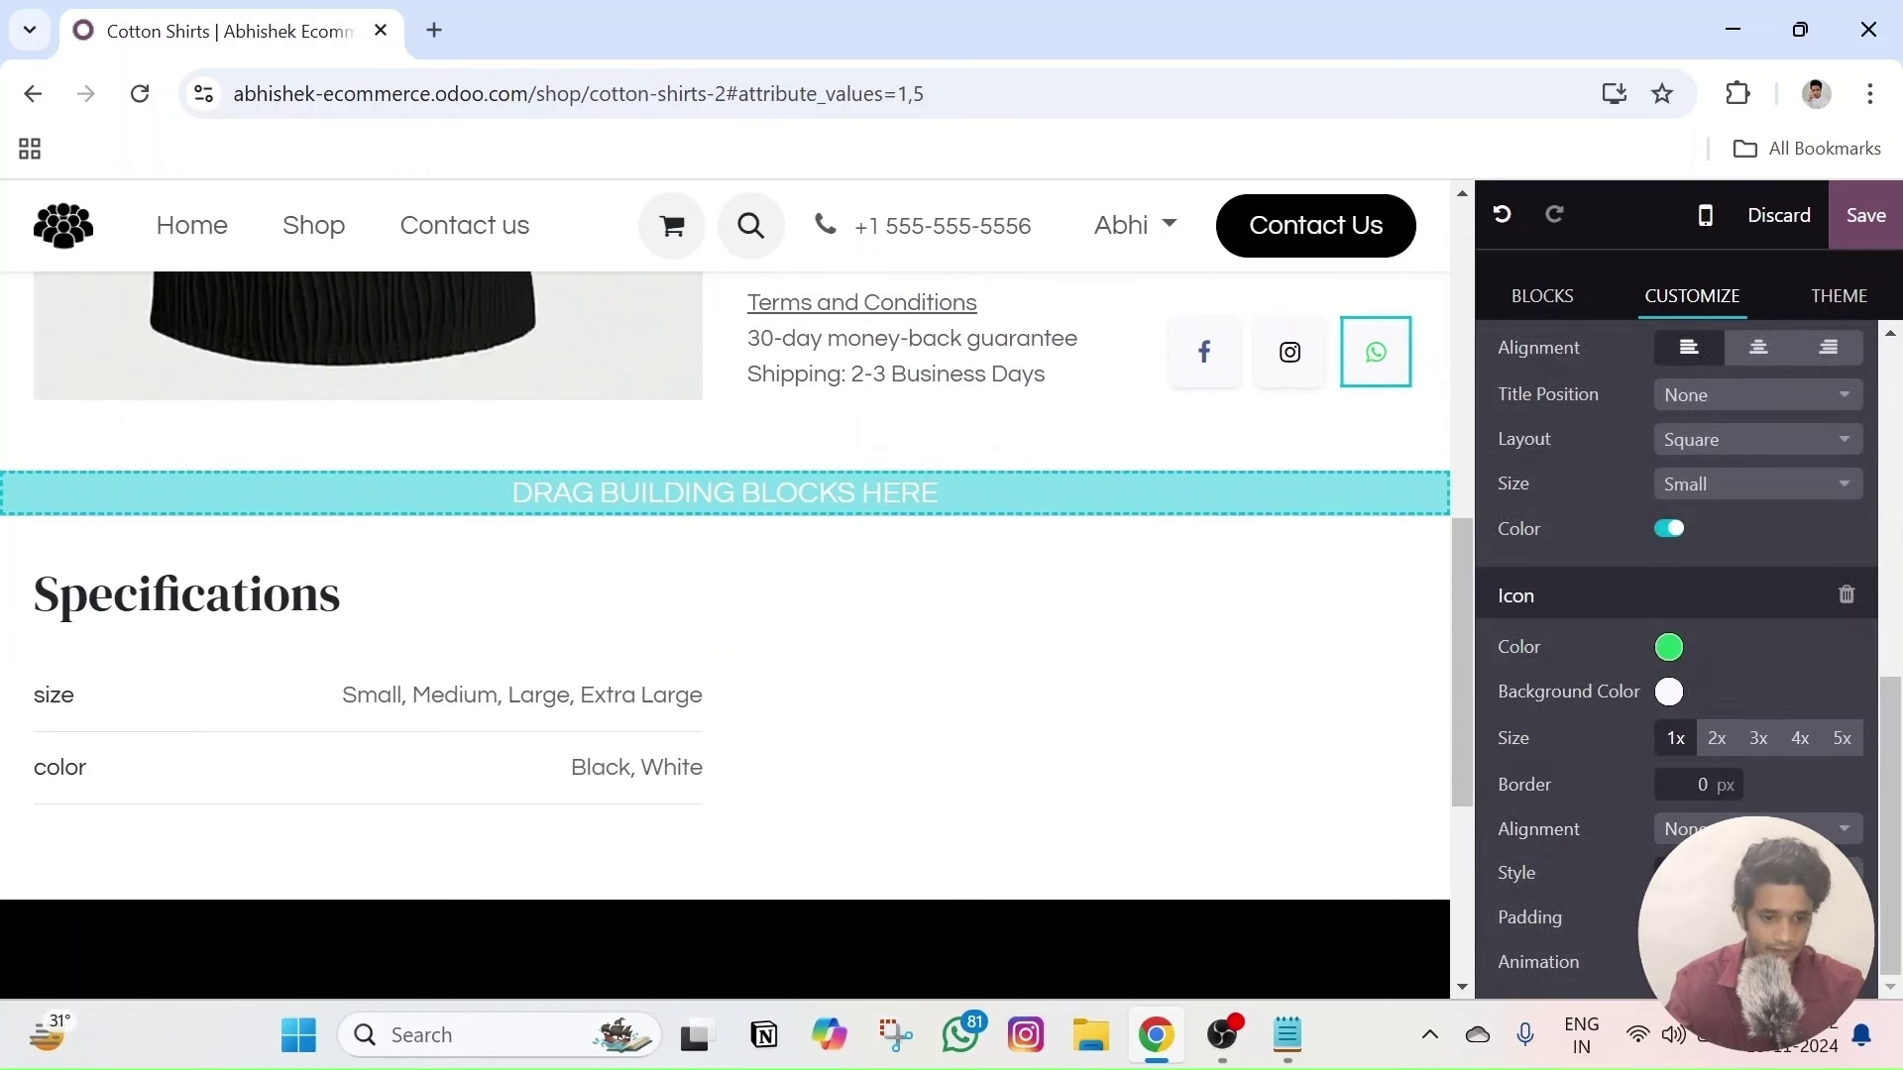
{"action": "type", "text": "1"}
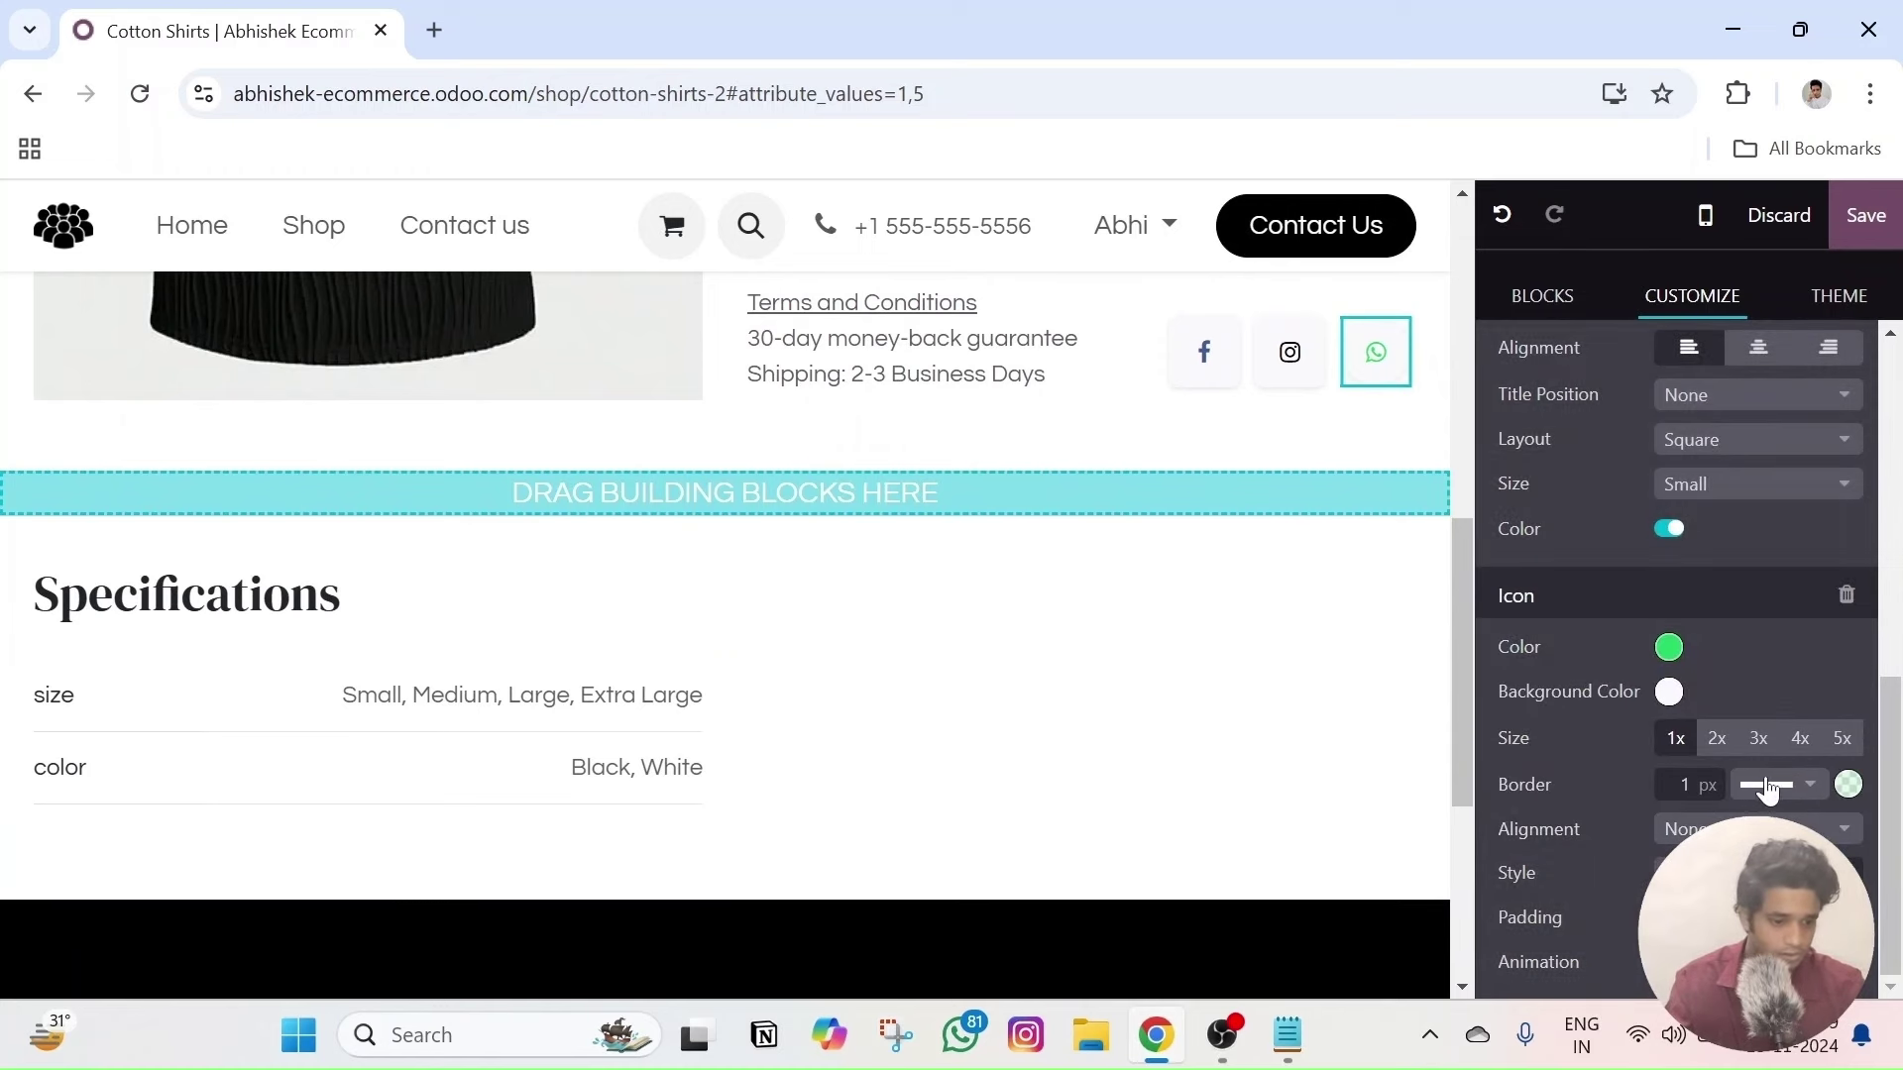
{"action": "left_click", "coordinate": [1669, 691]}
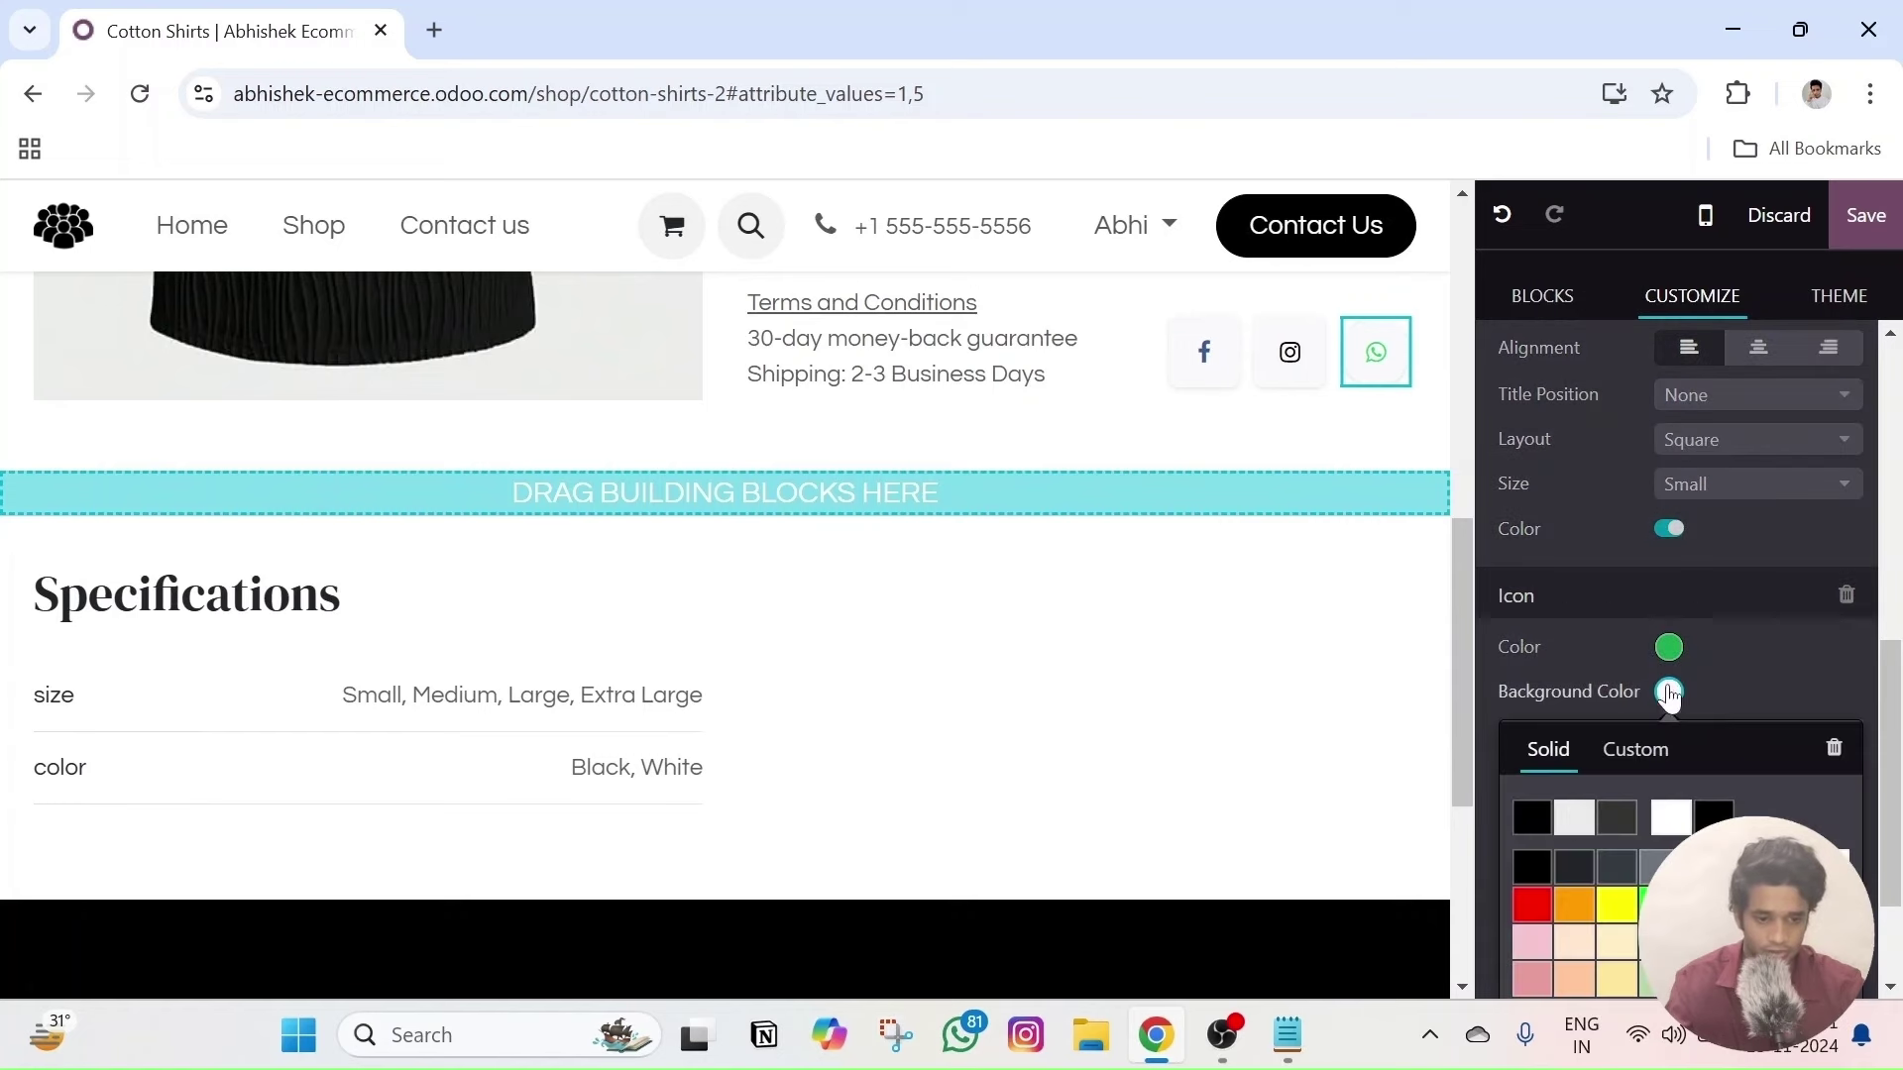
{"action": "left_click", "coordinate": [1531, 818]}
{"action": "left_click", "coordinate": [1669, 647]}
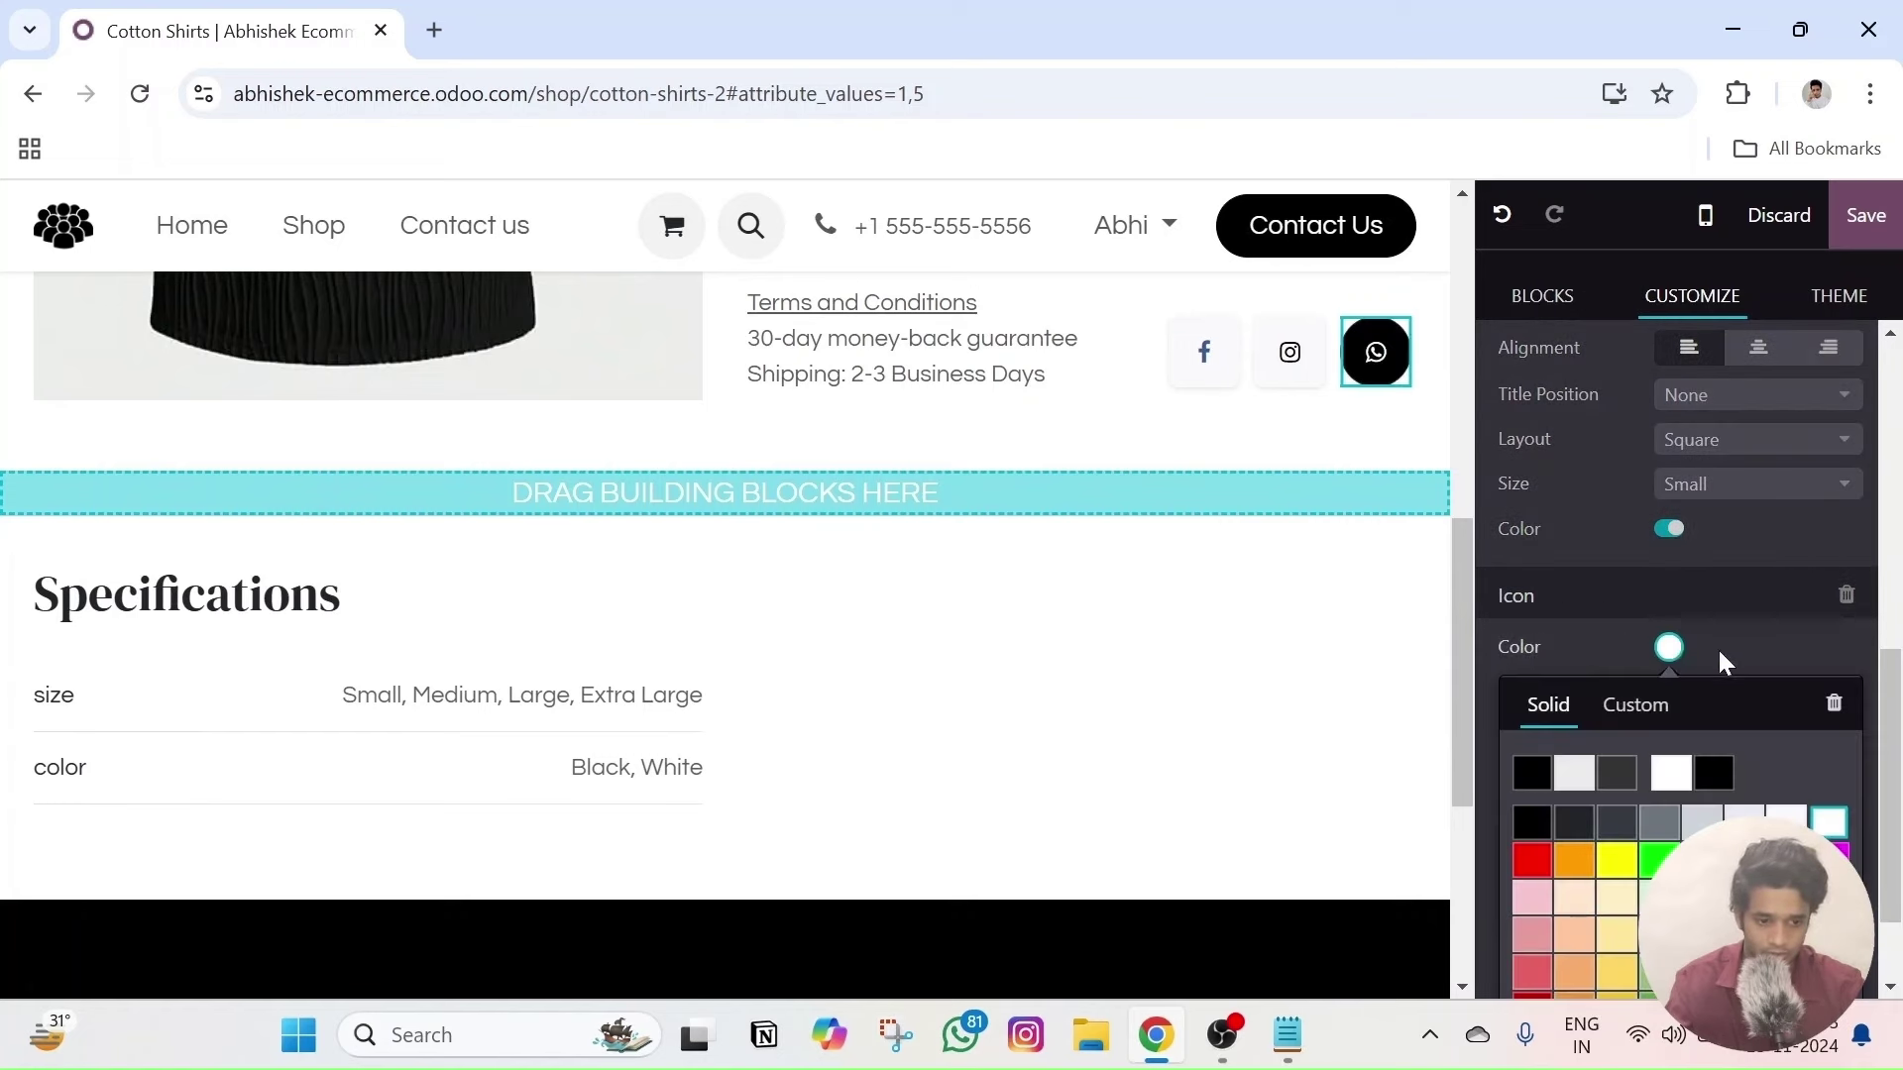
{"action": "left_click", "coordinate": [1669, 648]}
{"action": "left_click", "coordinate": [1669, 647]}
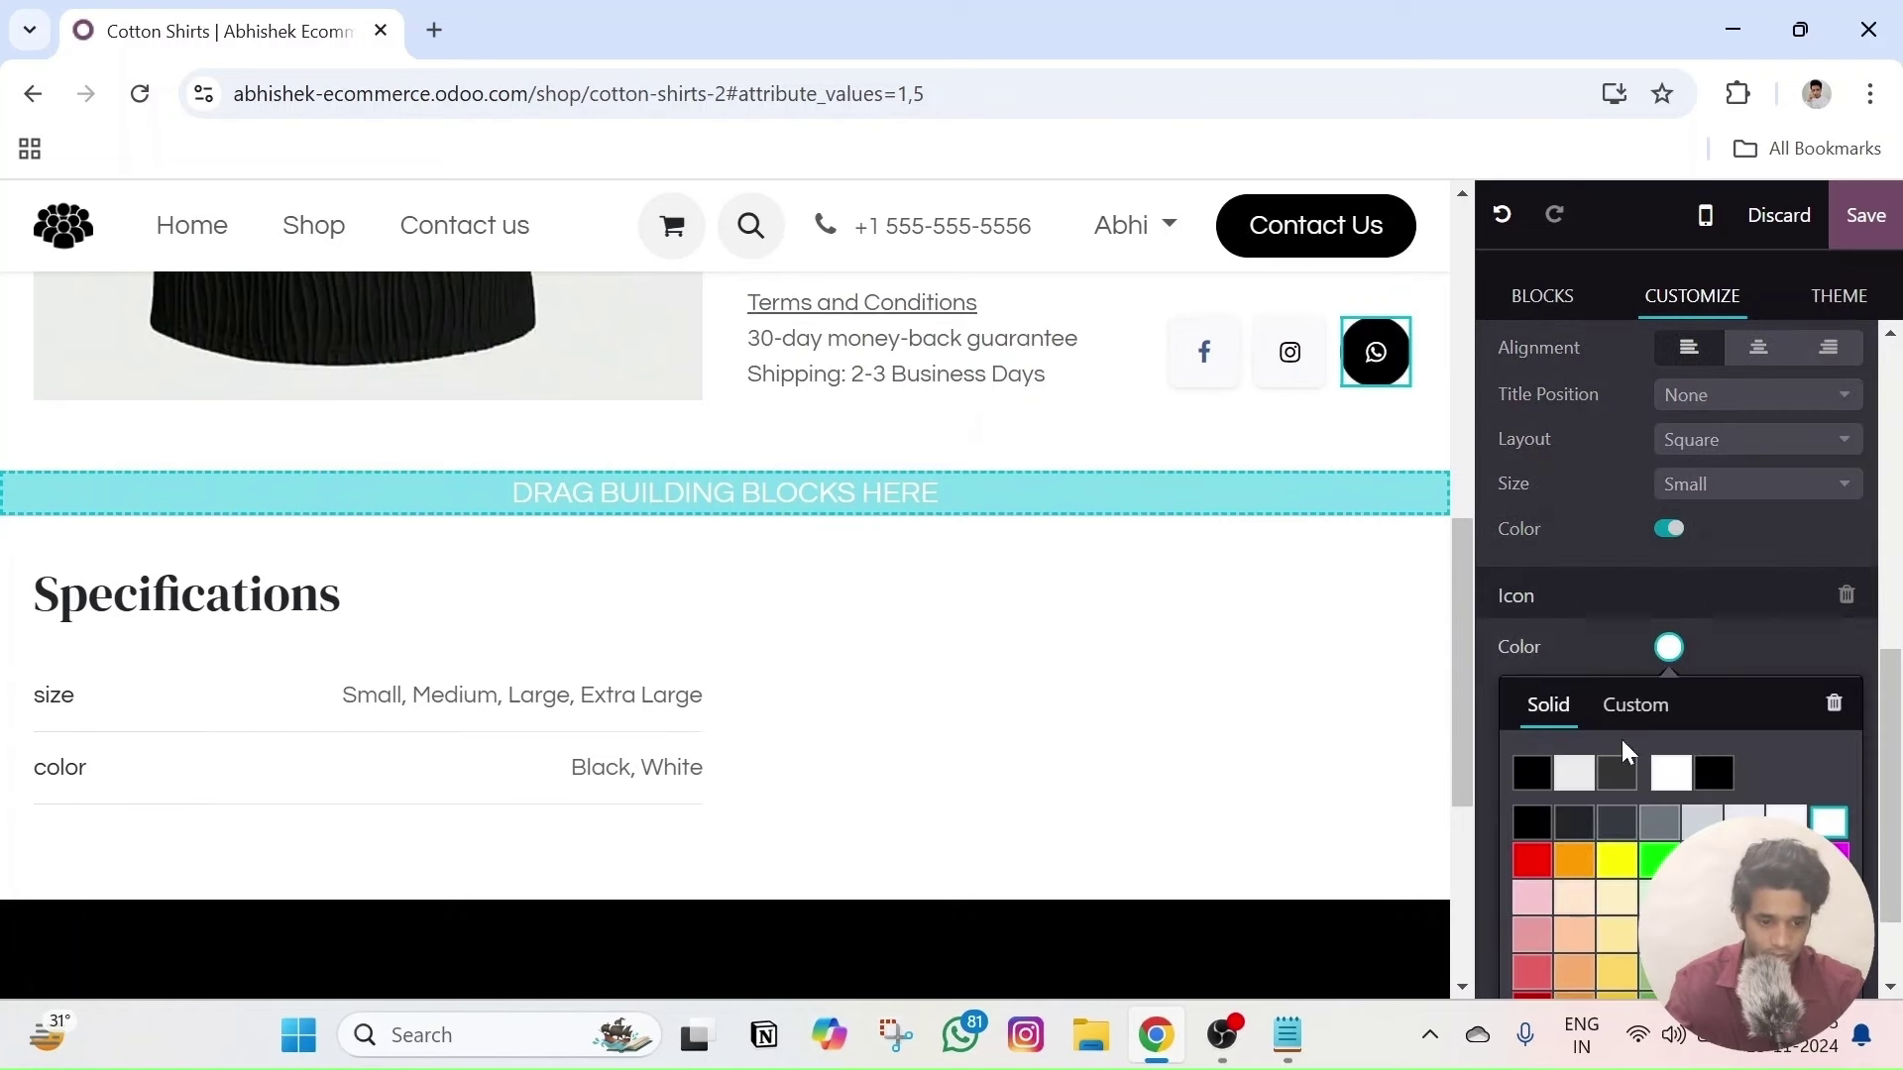
{"action": "left_click", "coordinate": [1659, 858]}
{"action": "left_click", "coordinate": [1792, 652]}
{"action": "scroll", "coordinate": [1774, 704], "scroll_direction": "down", "scroll_amount": 2}
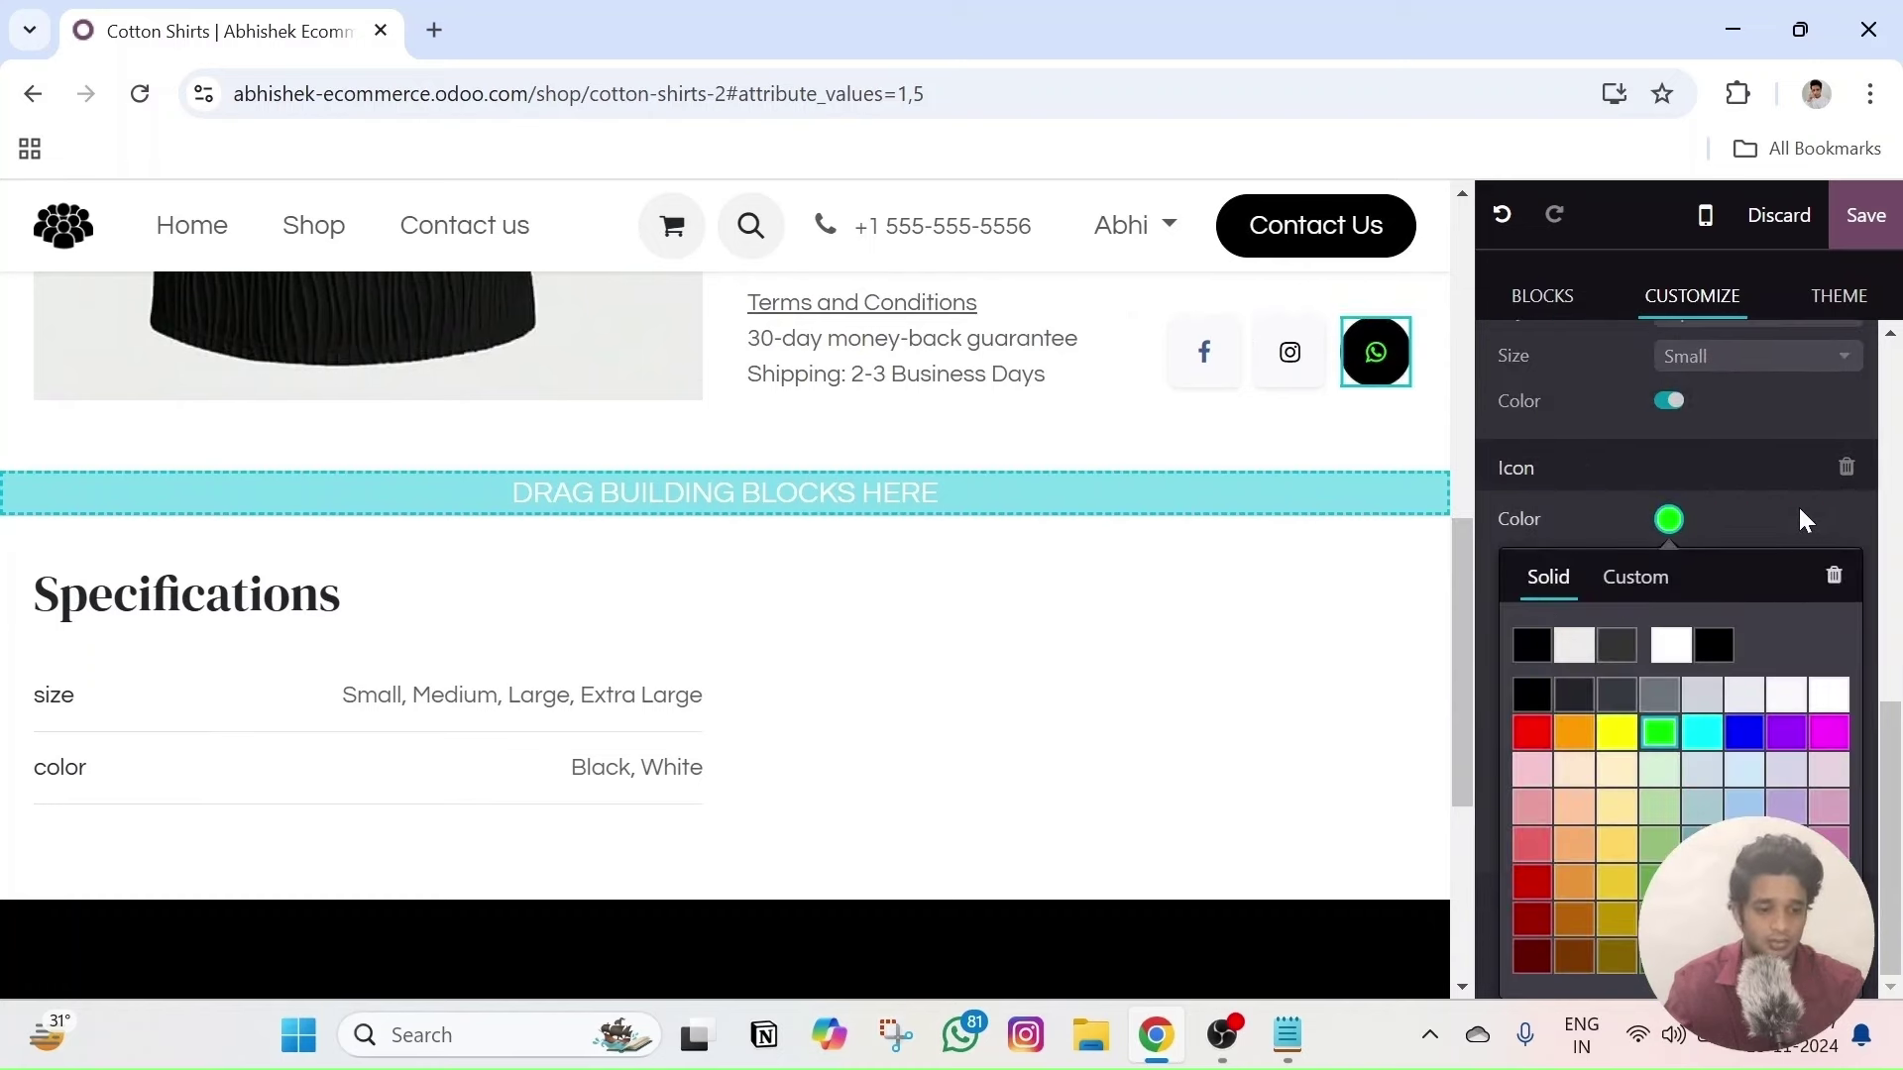
{"action": "left_click", "coordinate": [1802, 520]}
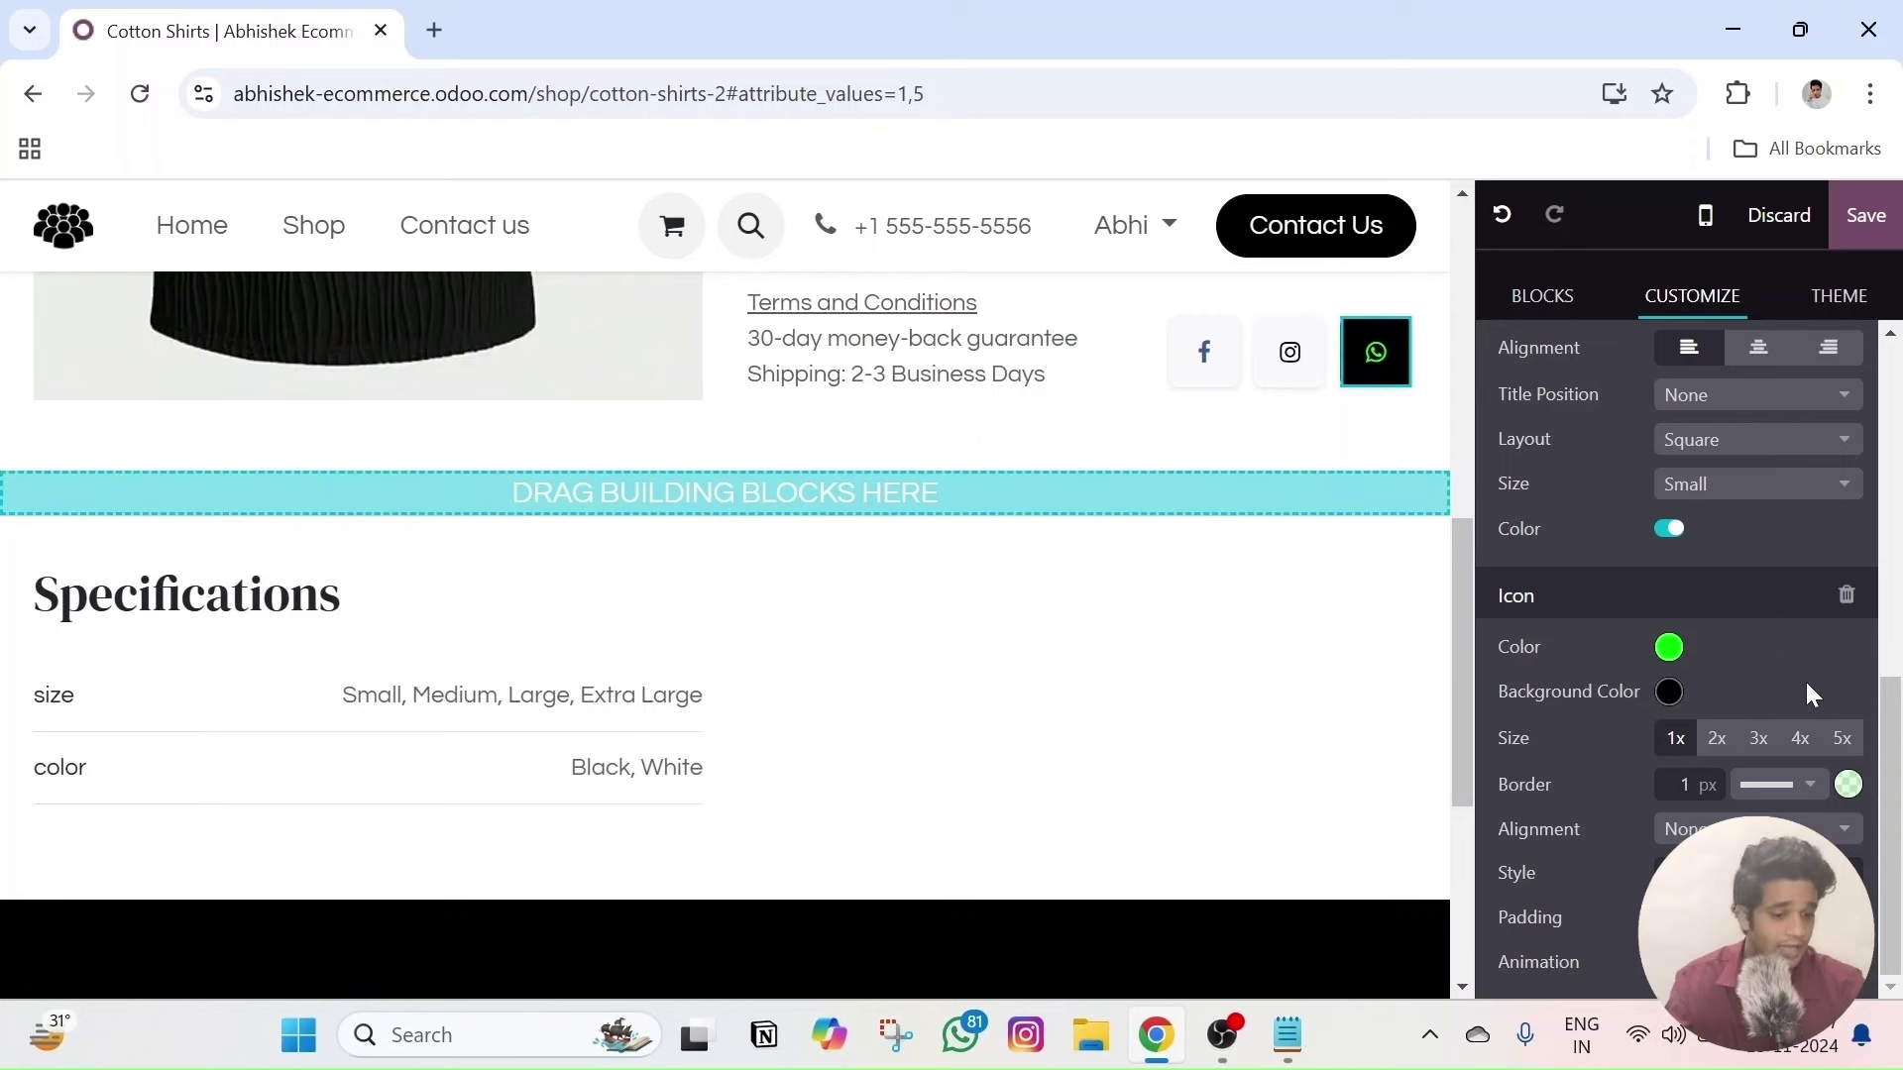
- Set the share icons' animation to On Appearance, then begin discarding the unsaved edits
{"action": "left_click", "coordinate": [1685, 961]}
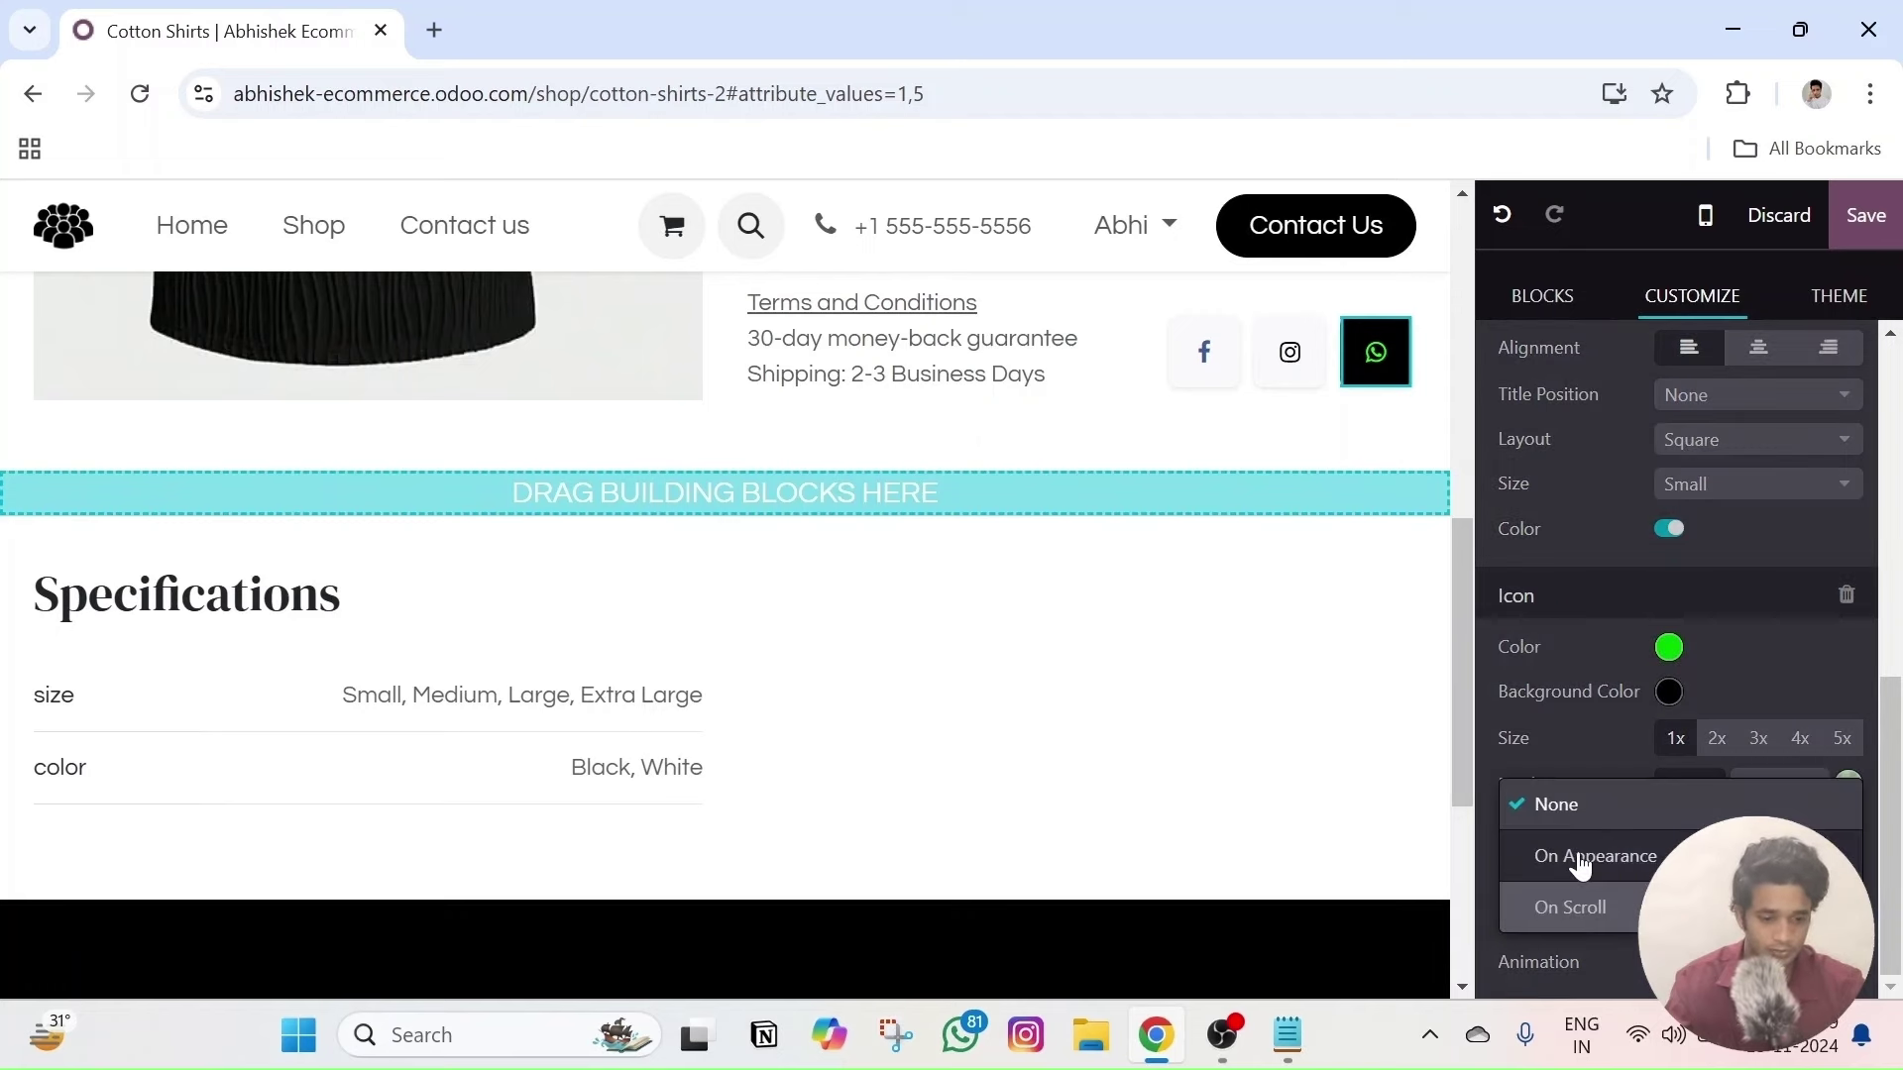
{"action": "left_click", "coordinate": [1602, 856]}
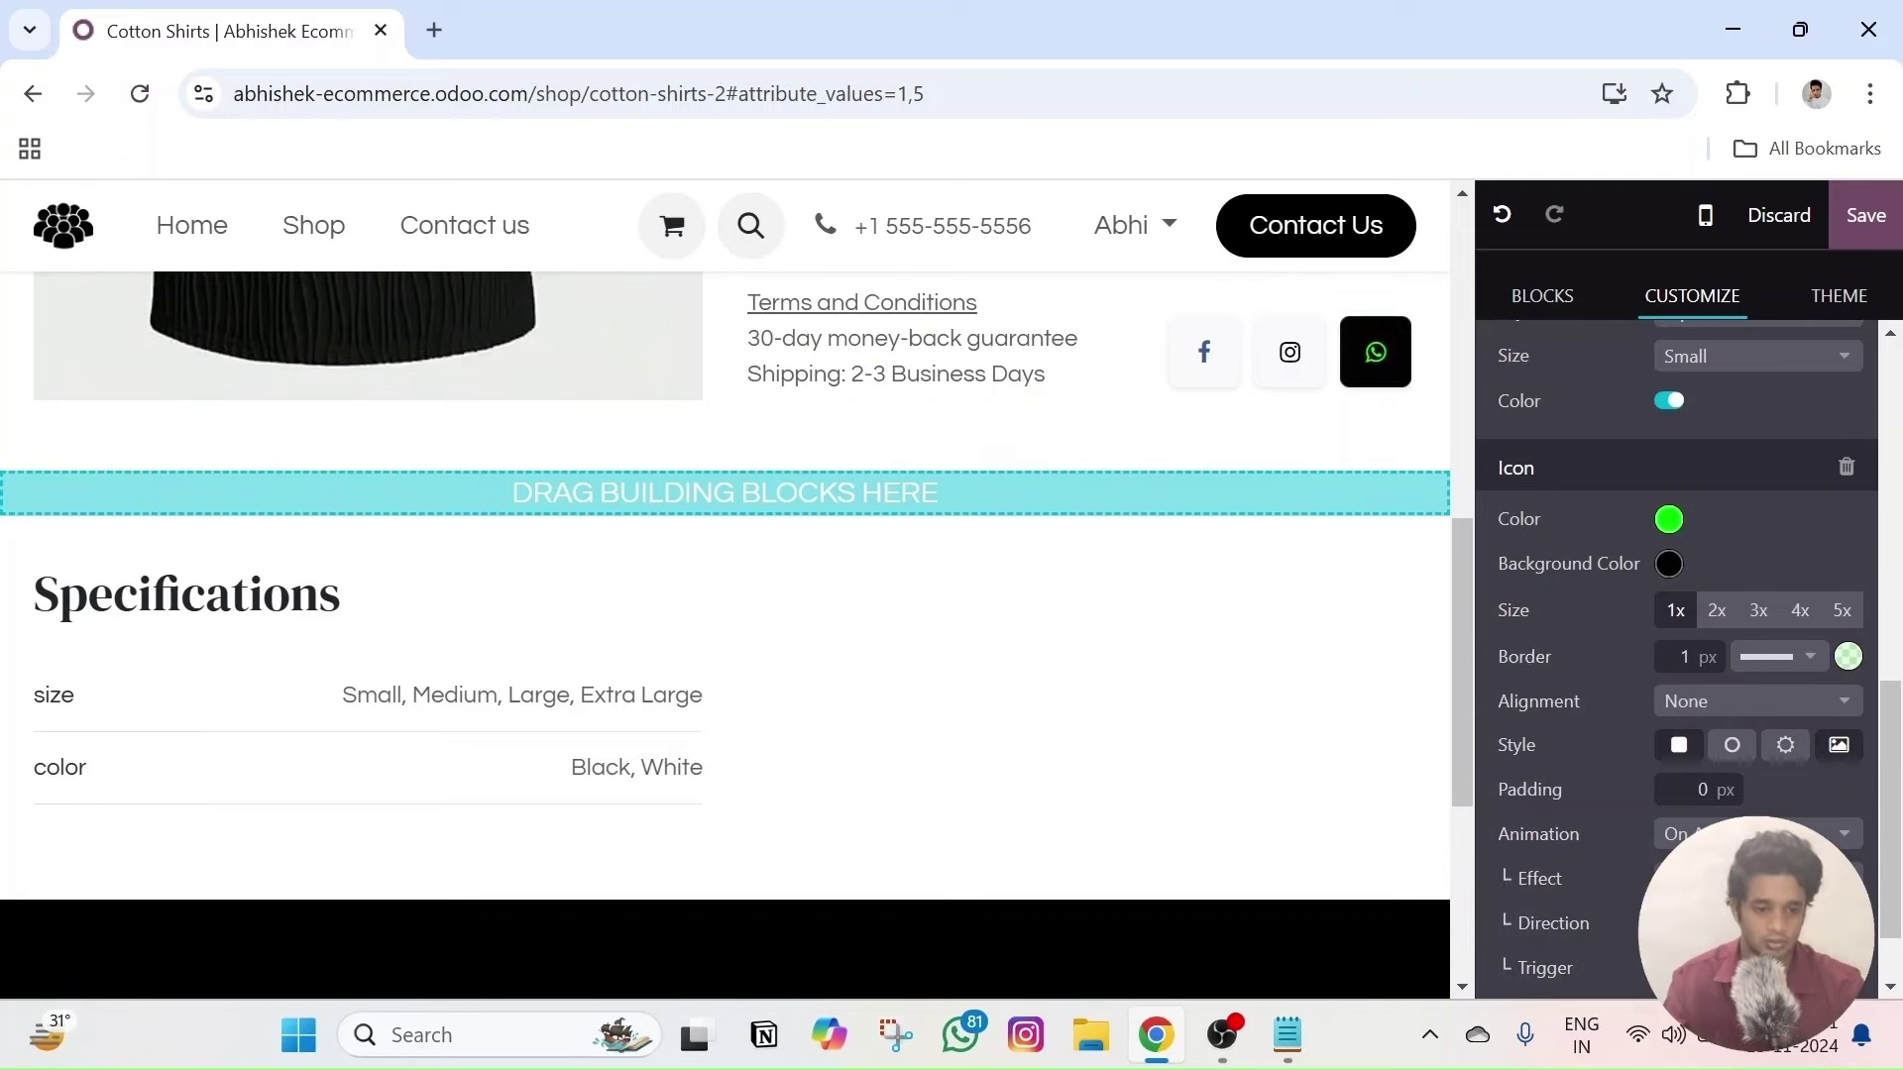
{"action": "scroll", "coordinate": [1605, 849], "scroll_direction": "down", "scroll_amount": 2}
{"action": "left_click", "coordinate": [1720, 739]}
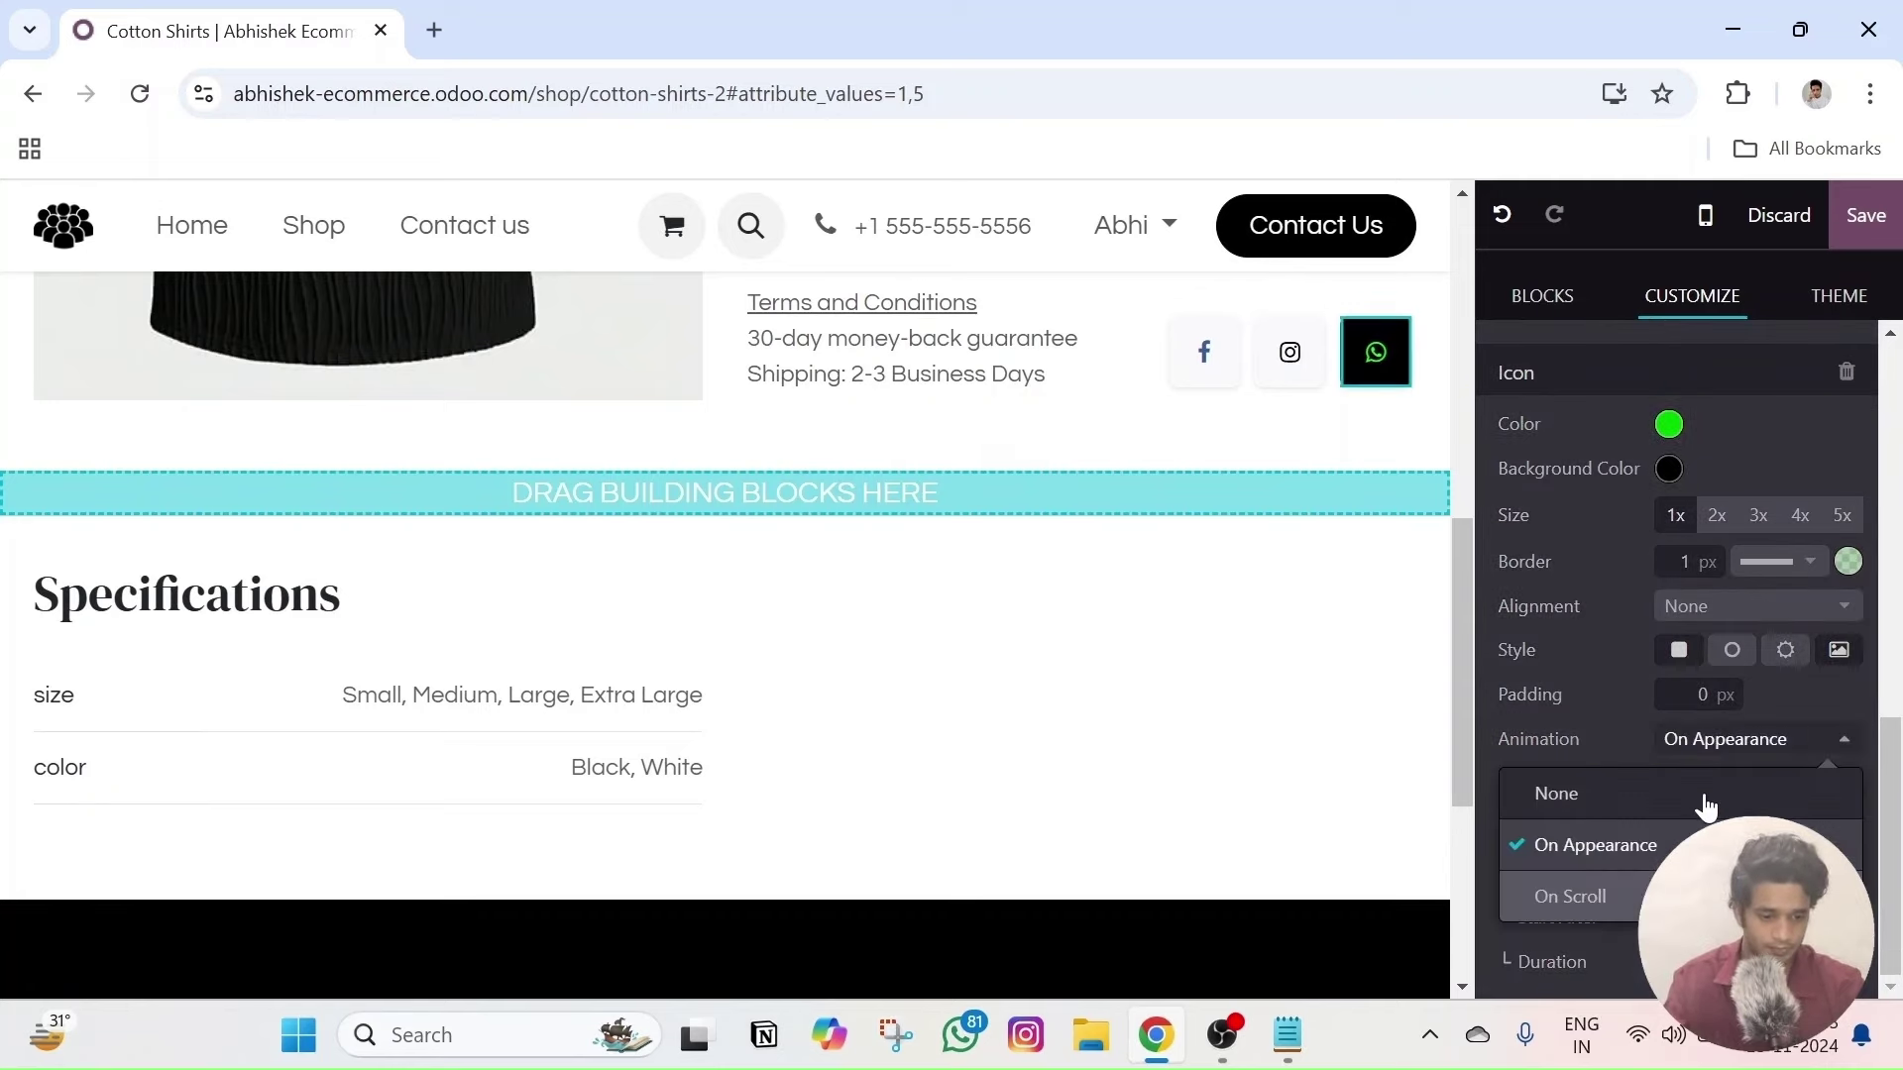
{"action": "left_click", "coordinate": [1618, 899]}
{"action": "scroll", "coordinate": [1126, 620], "scroll_direction": "up", "scroll_amount": 5}
{"action": "scroll", "coordinate": [1125, 619], "scroll_direction": "down", "scroll_amount": 3}
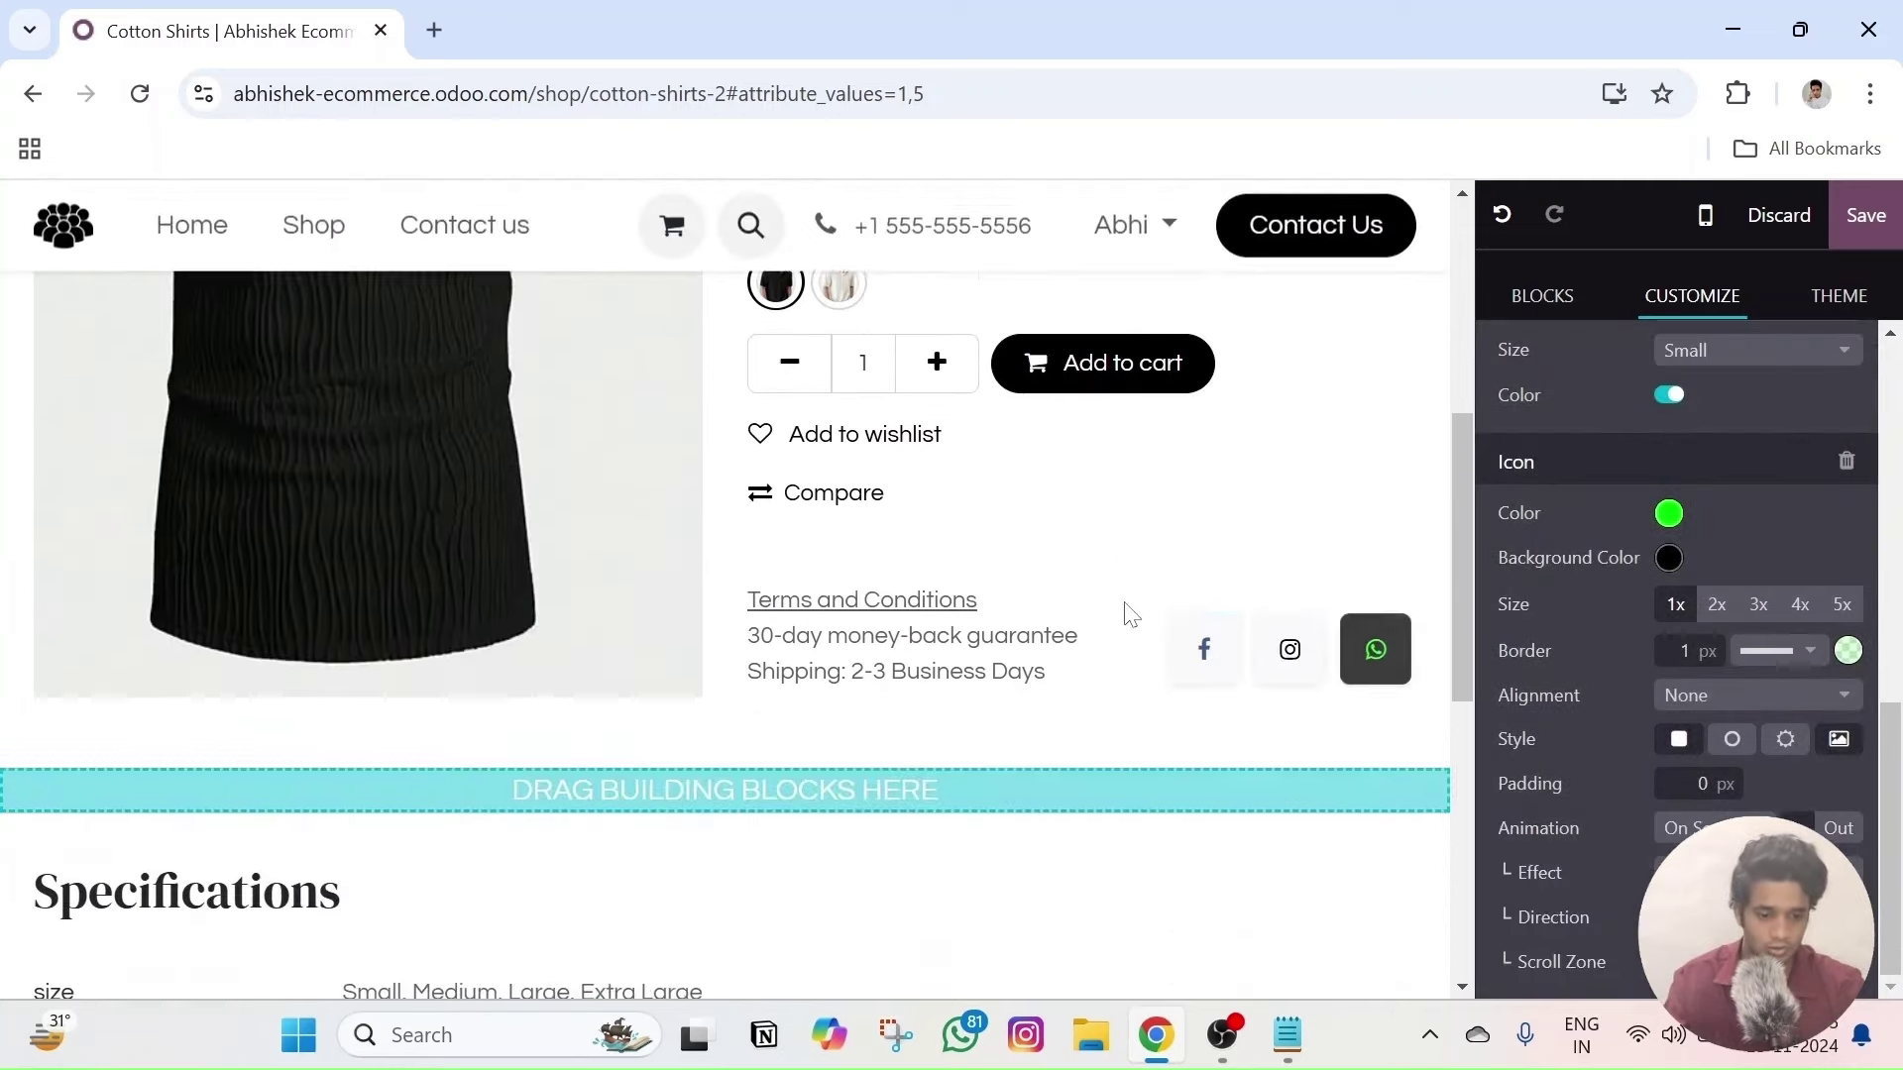
{"action": "scroll", "coordinate": [1126, 619], "scroll_direction": "up", "scroll_amount": 6}
{"action": "scroll", "coordinate": [1155, 500], "scroll_direction": "down", "scroll_amount": 7}
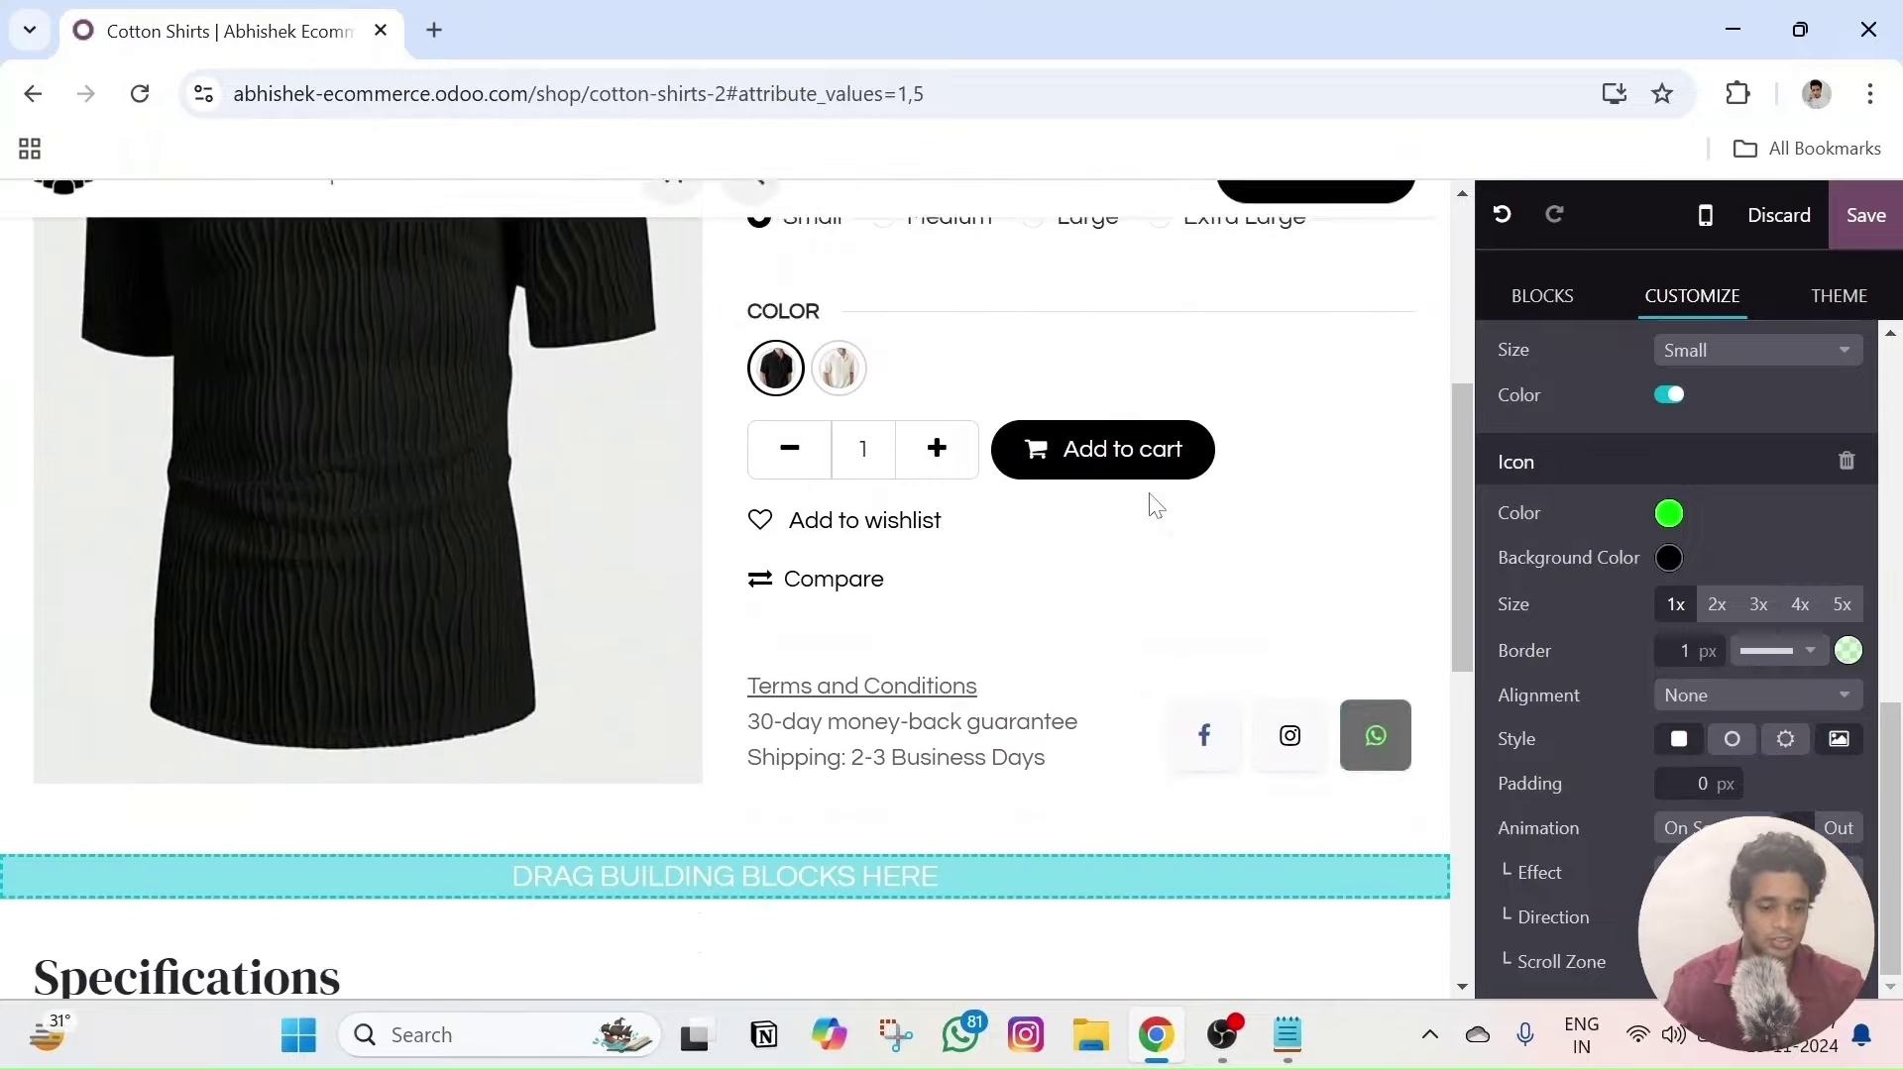
{"action": "scroll", "coordinate": [1155, 501], "scroll_direction": "up", "scroll_amount": 7}
{"action": "scroll", "coordinate": [1155, 500], "scroll_direction": "down", "scroll_amount": 5}
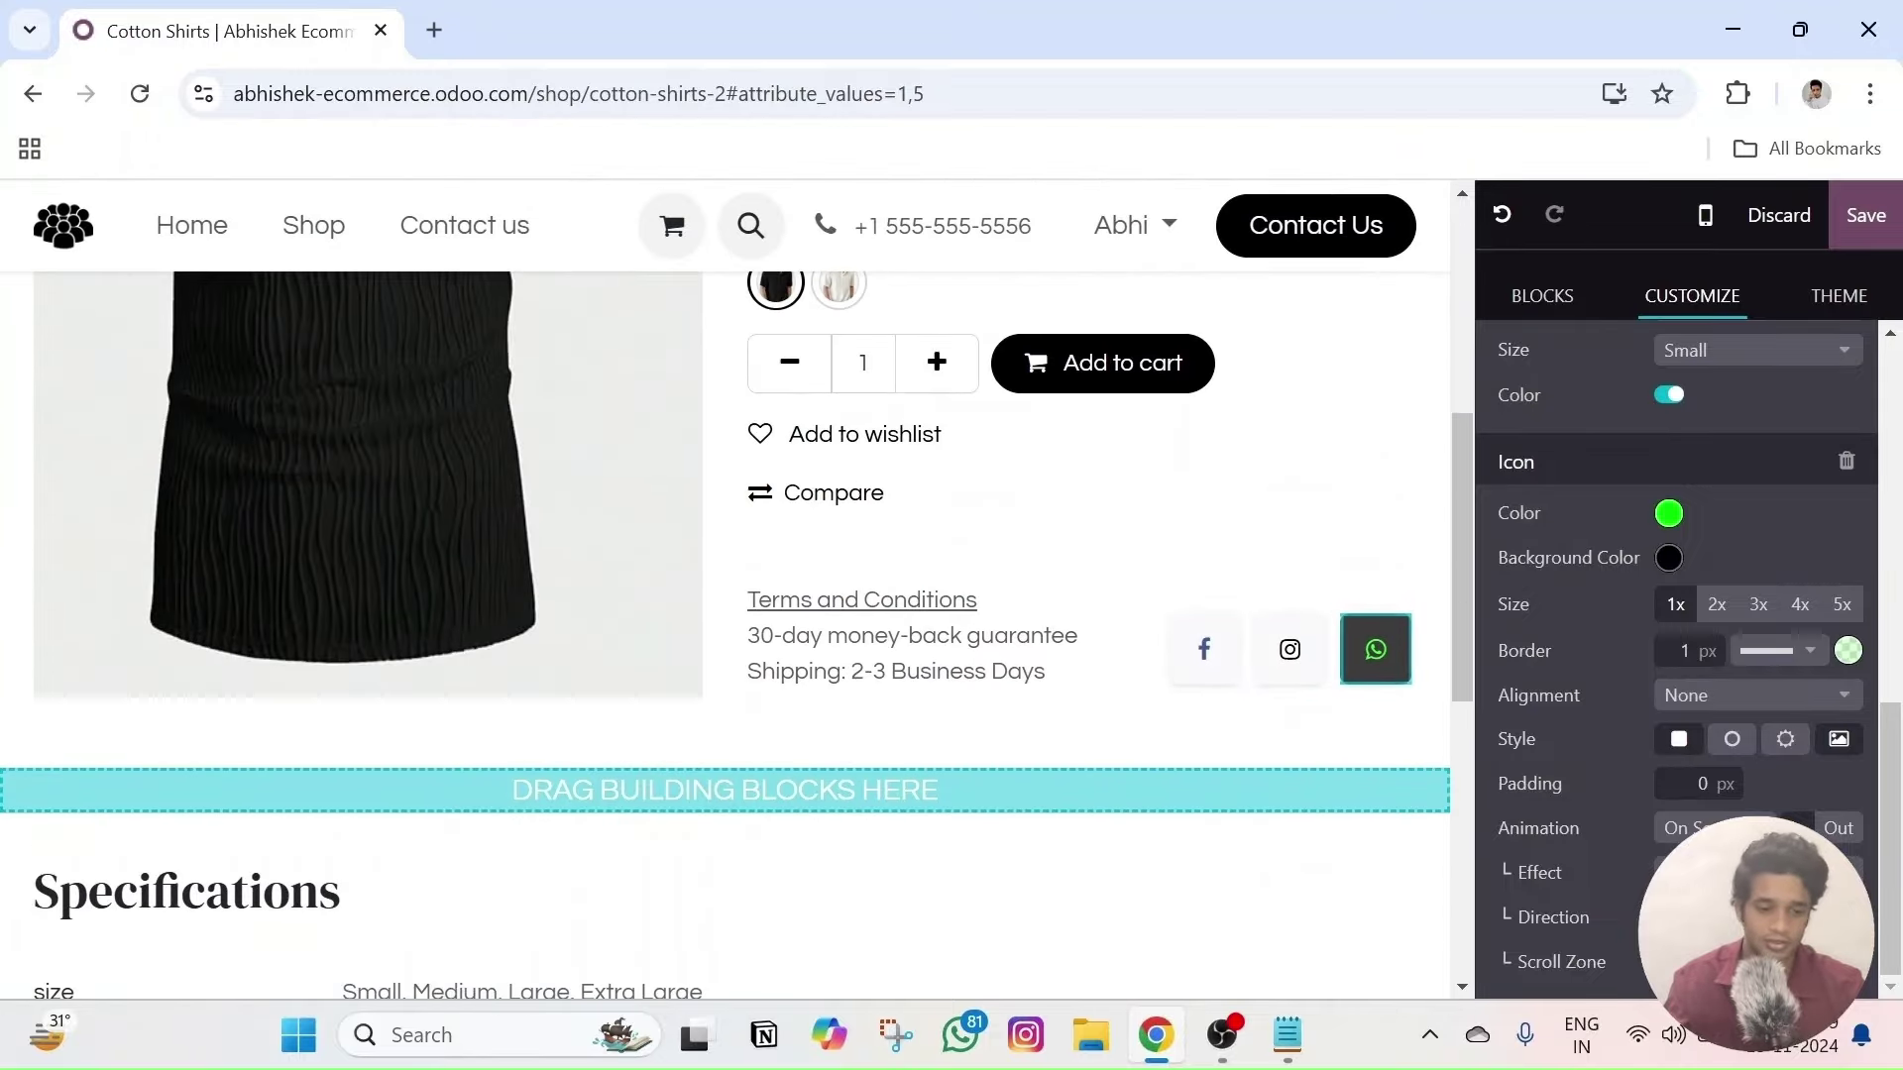
{"action": "left_click", "coordinate": [1724, 828]}
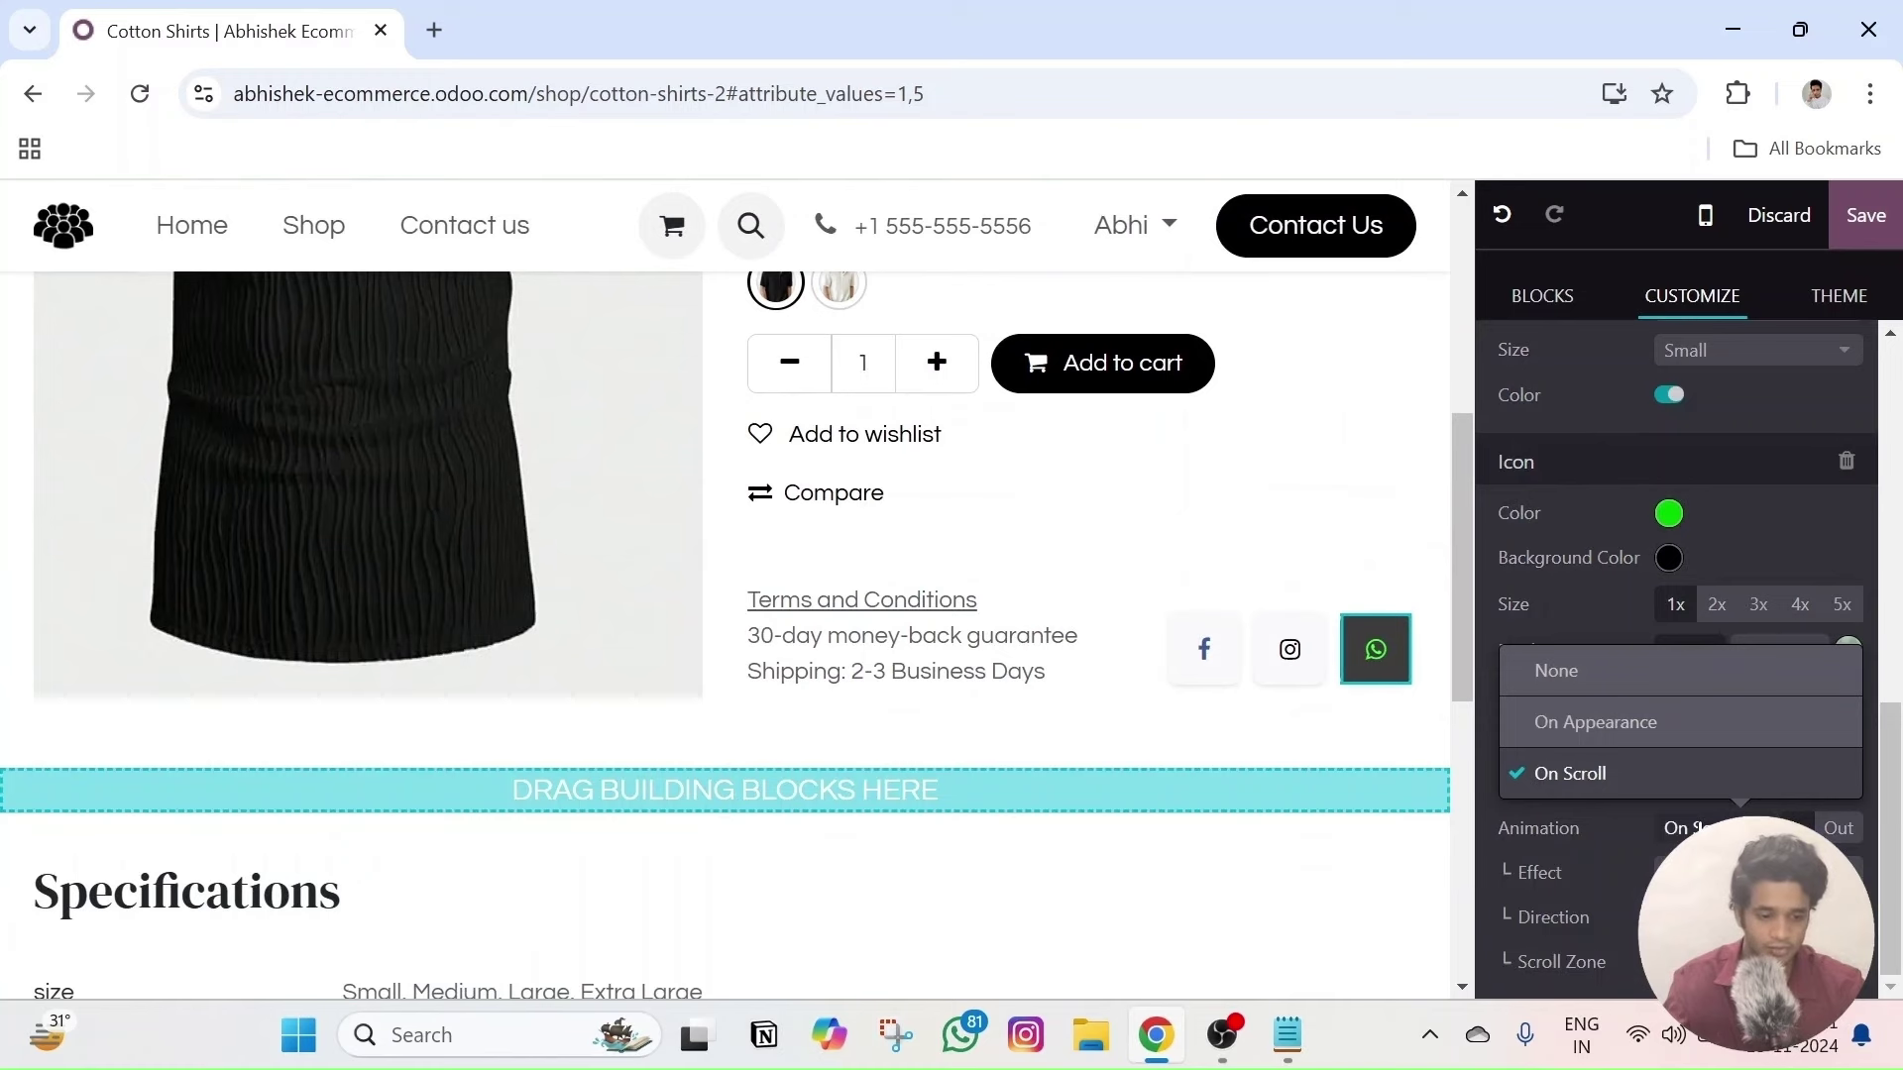
{"action": "left_click", "coordinate": [1571, 722]}
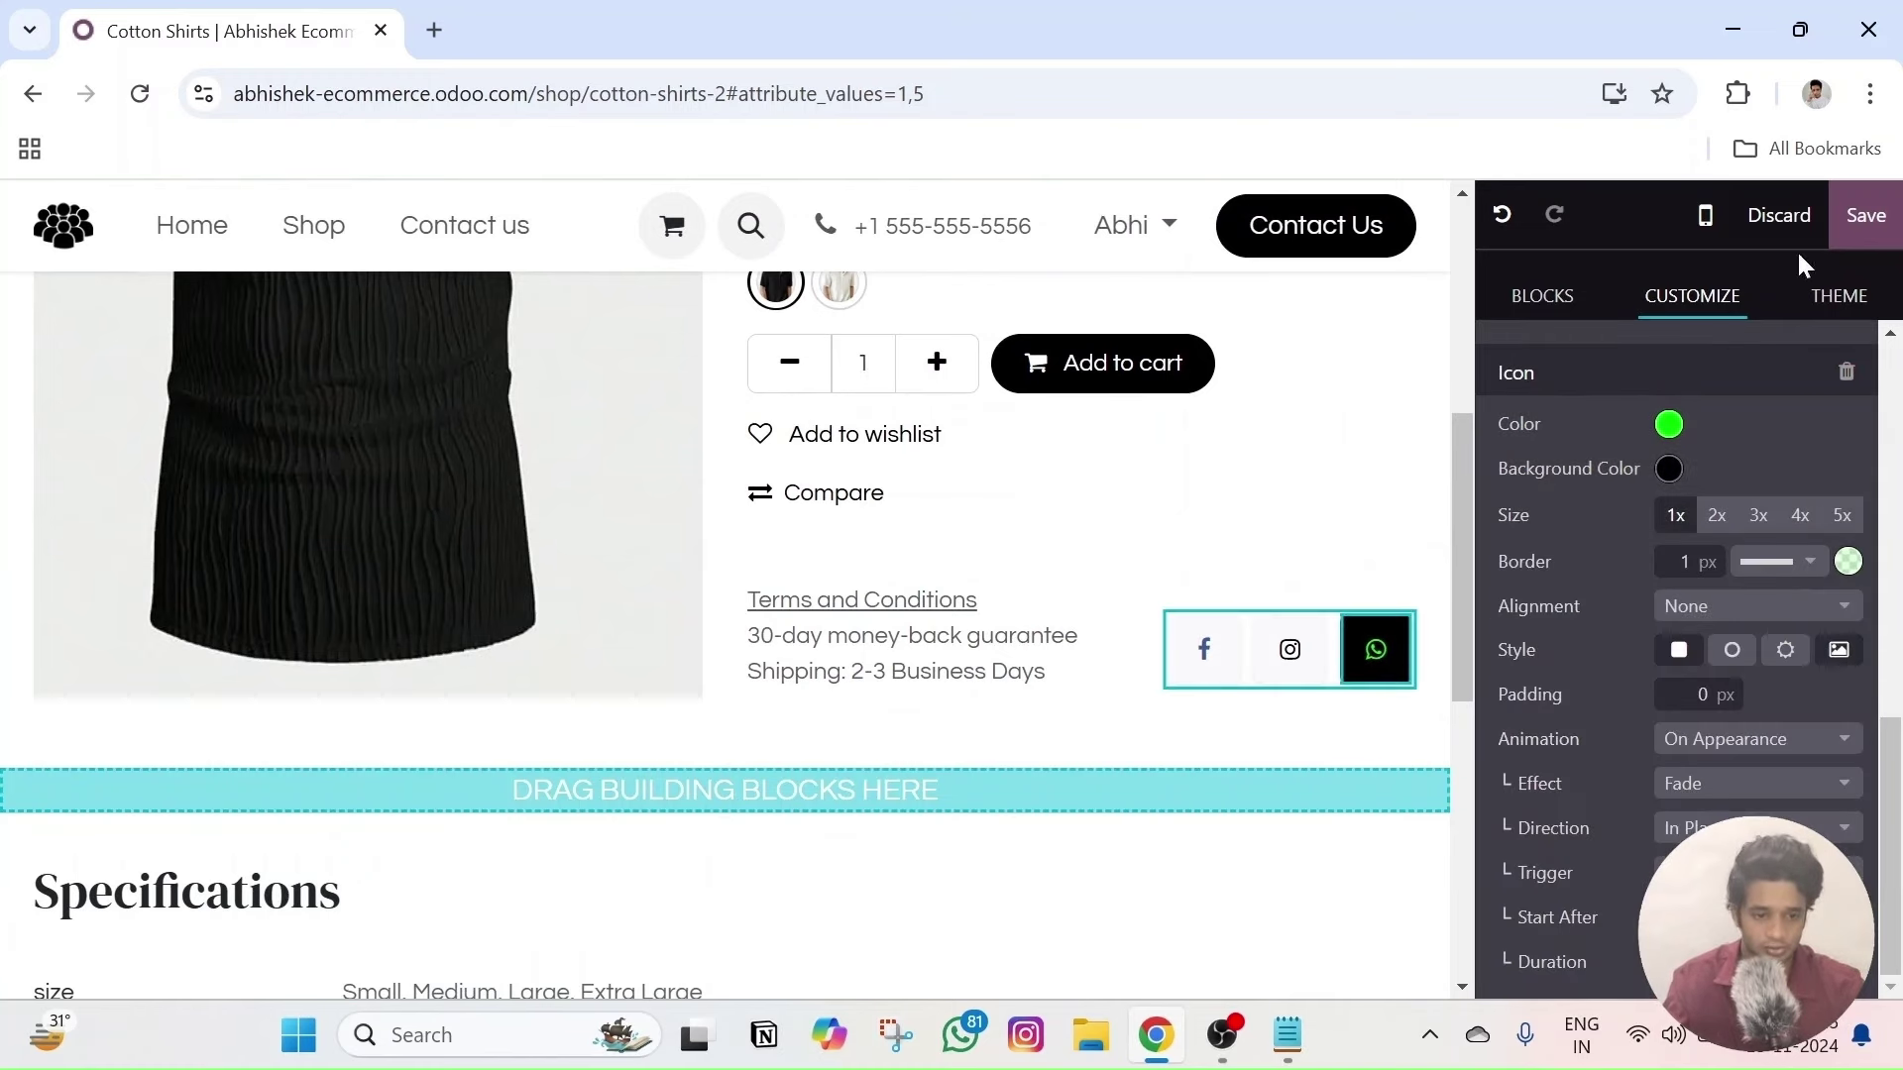
{"action": "left_click", "coordinate": [1777, 217]}
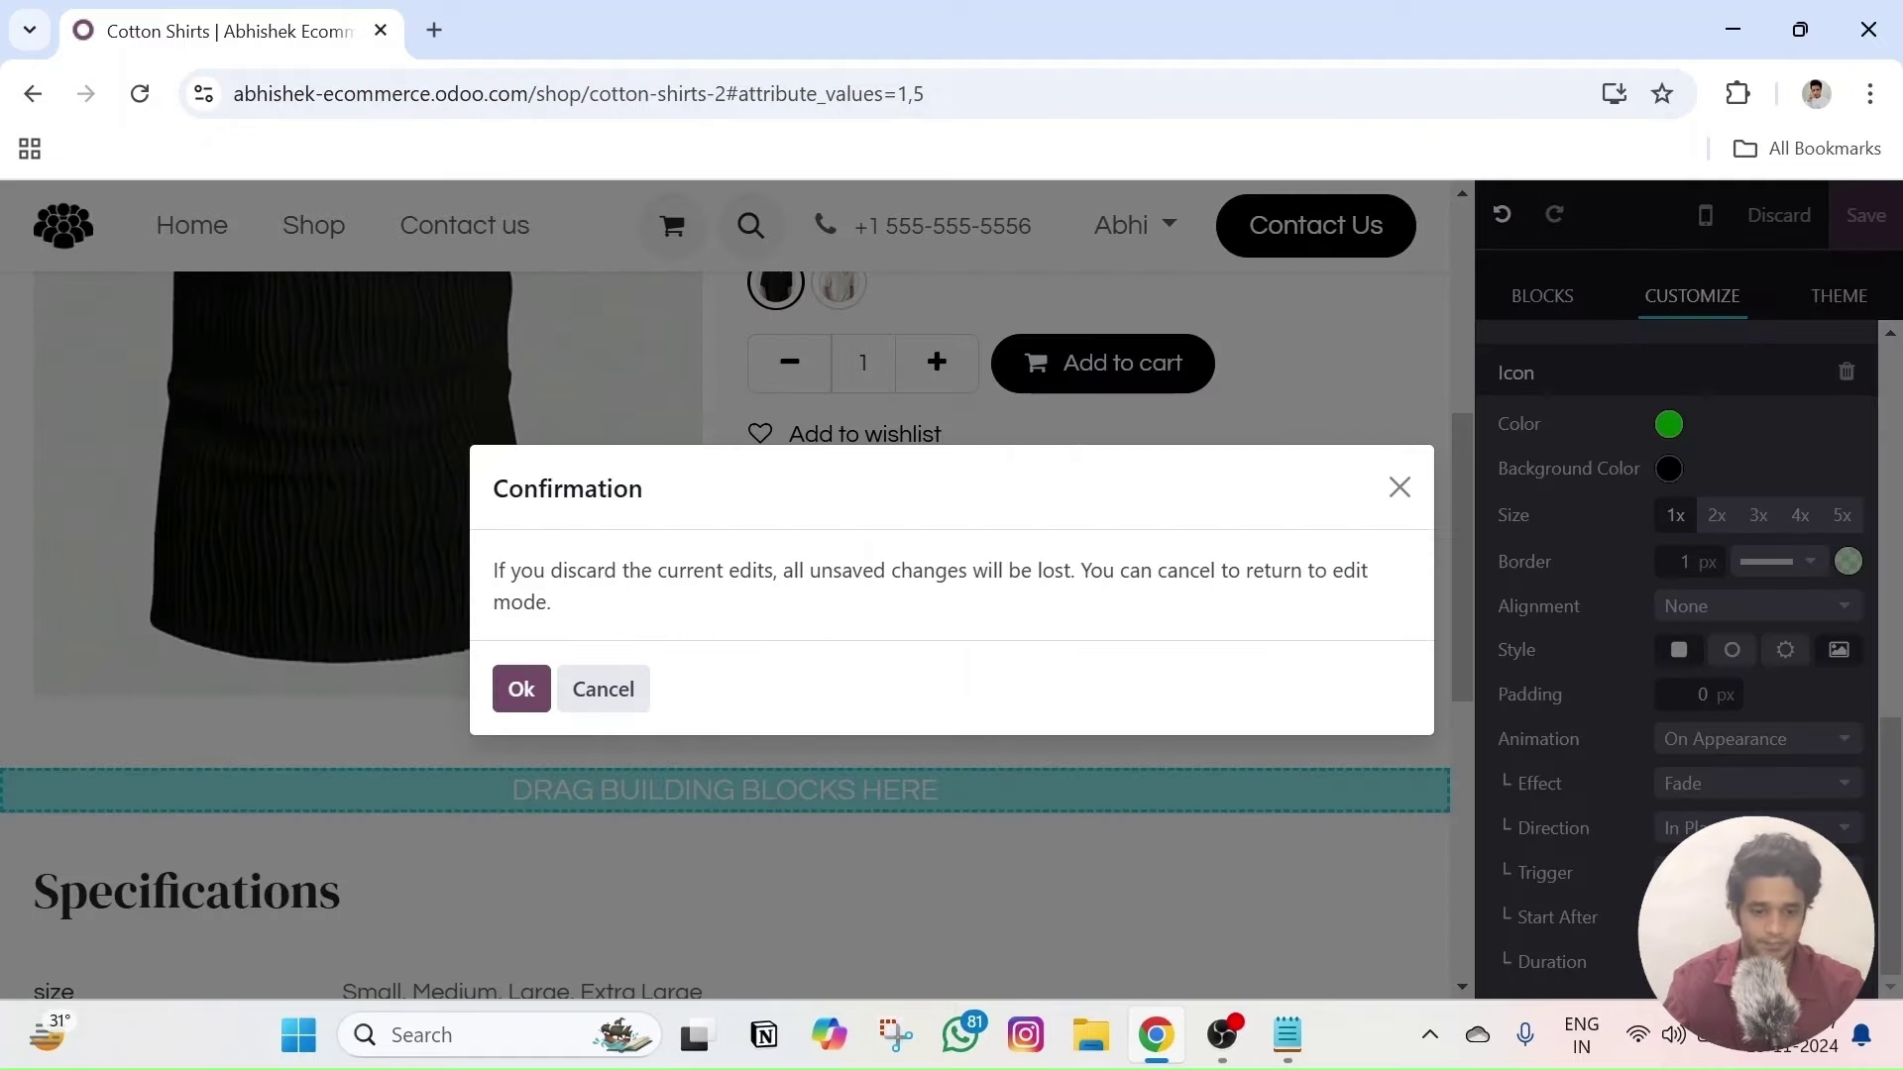
- Confirm the discard, then test Facebook, Pinterest and LinkedIn sharing, closing each popup
{"action": "left_click", "coordinate": [535, 678]}
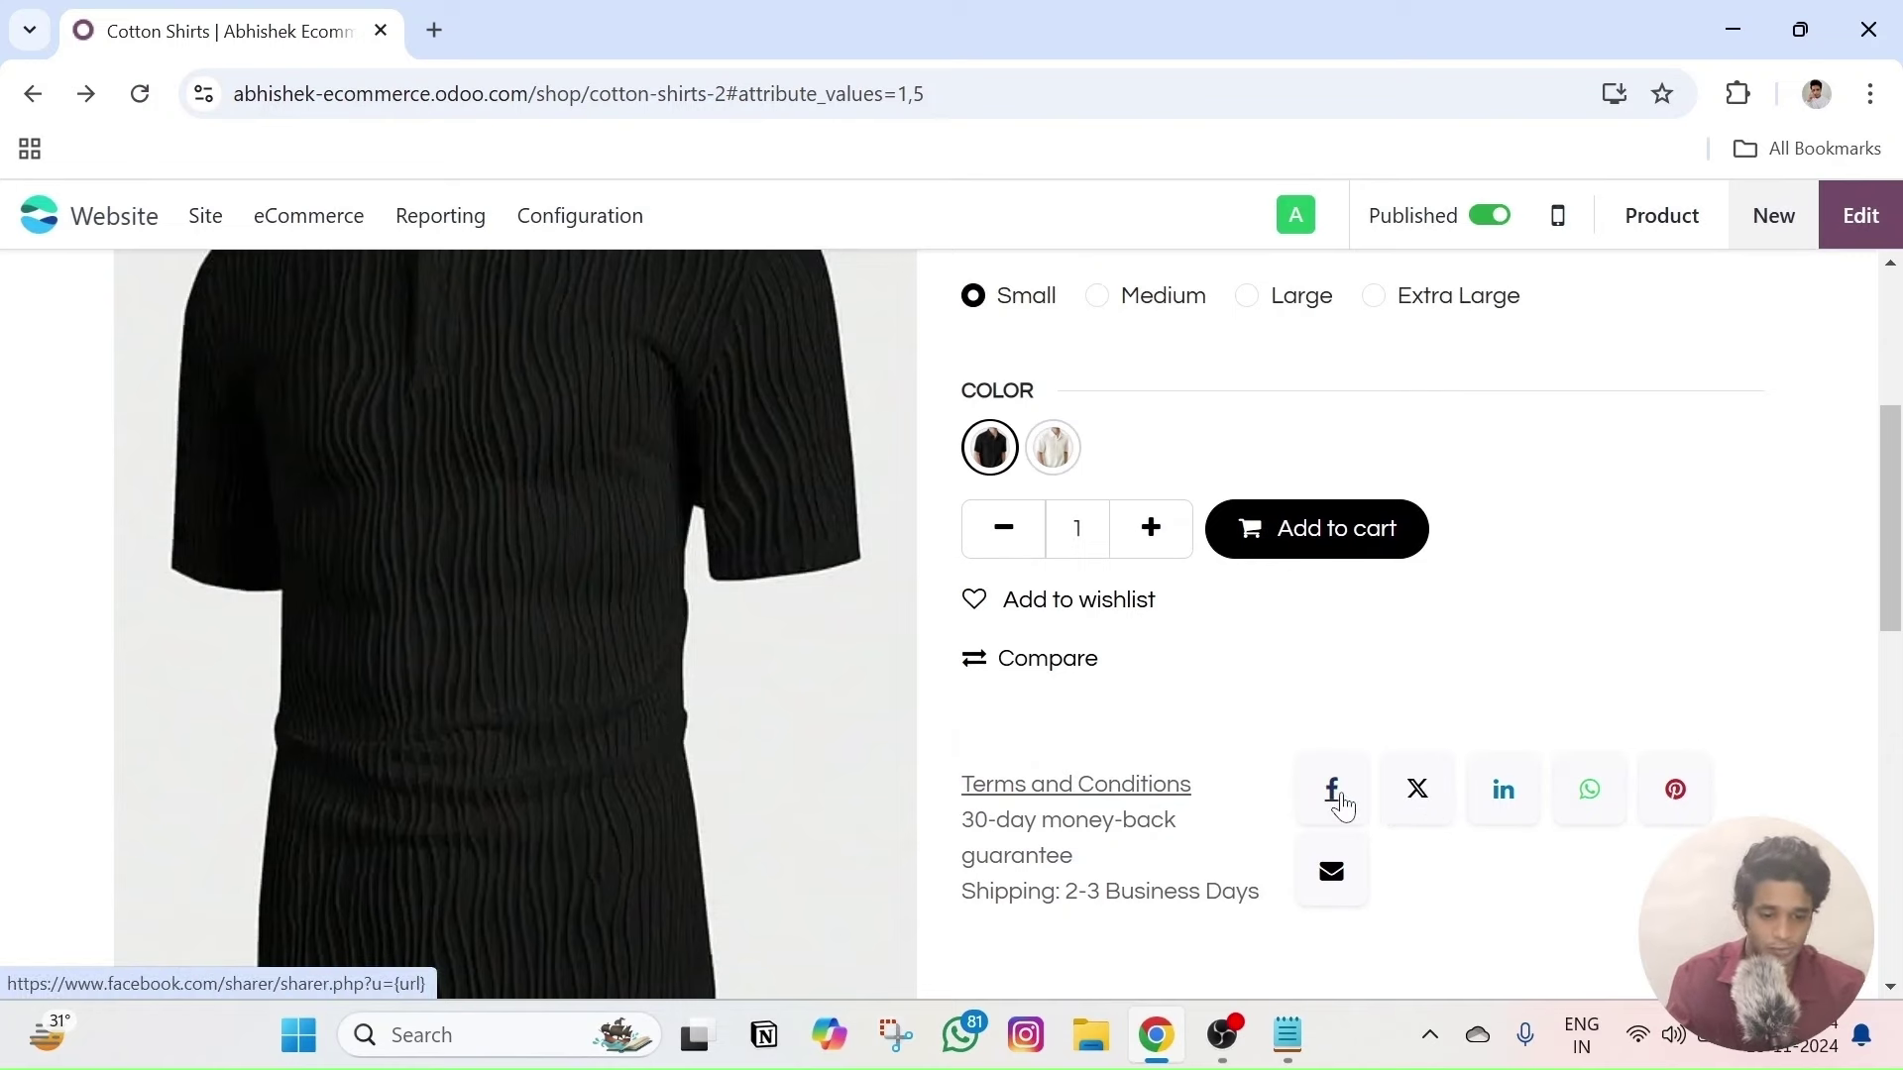
{"action": "left_click", "coordinate": [1335, 795]}
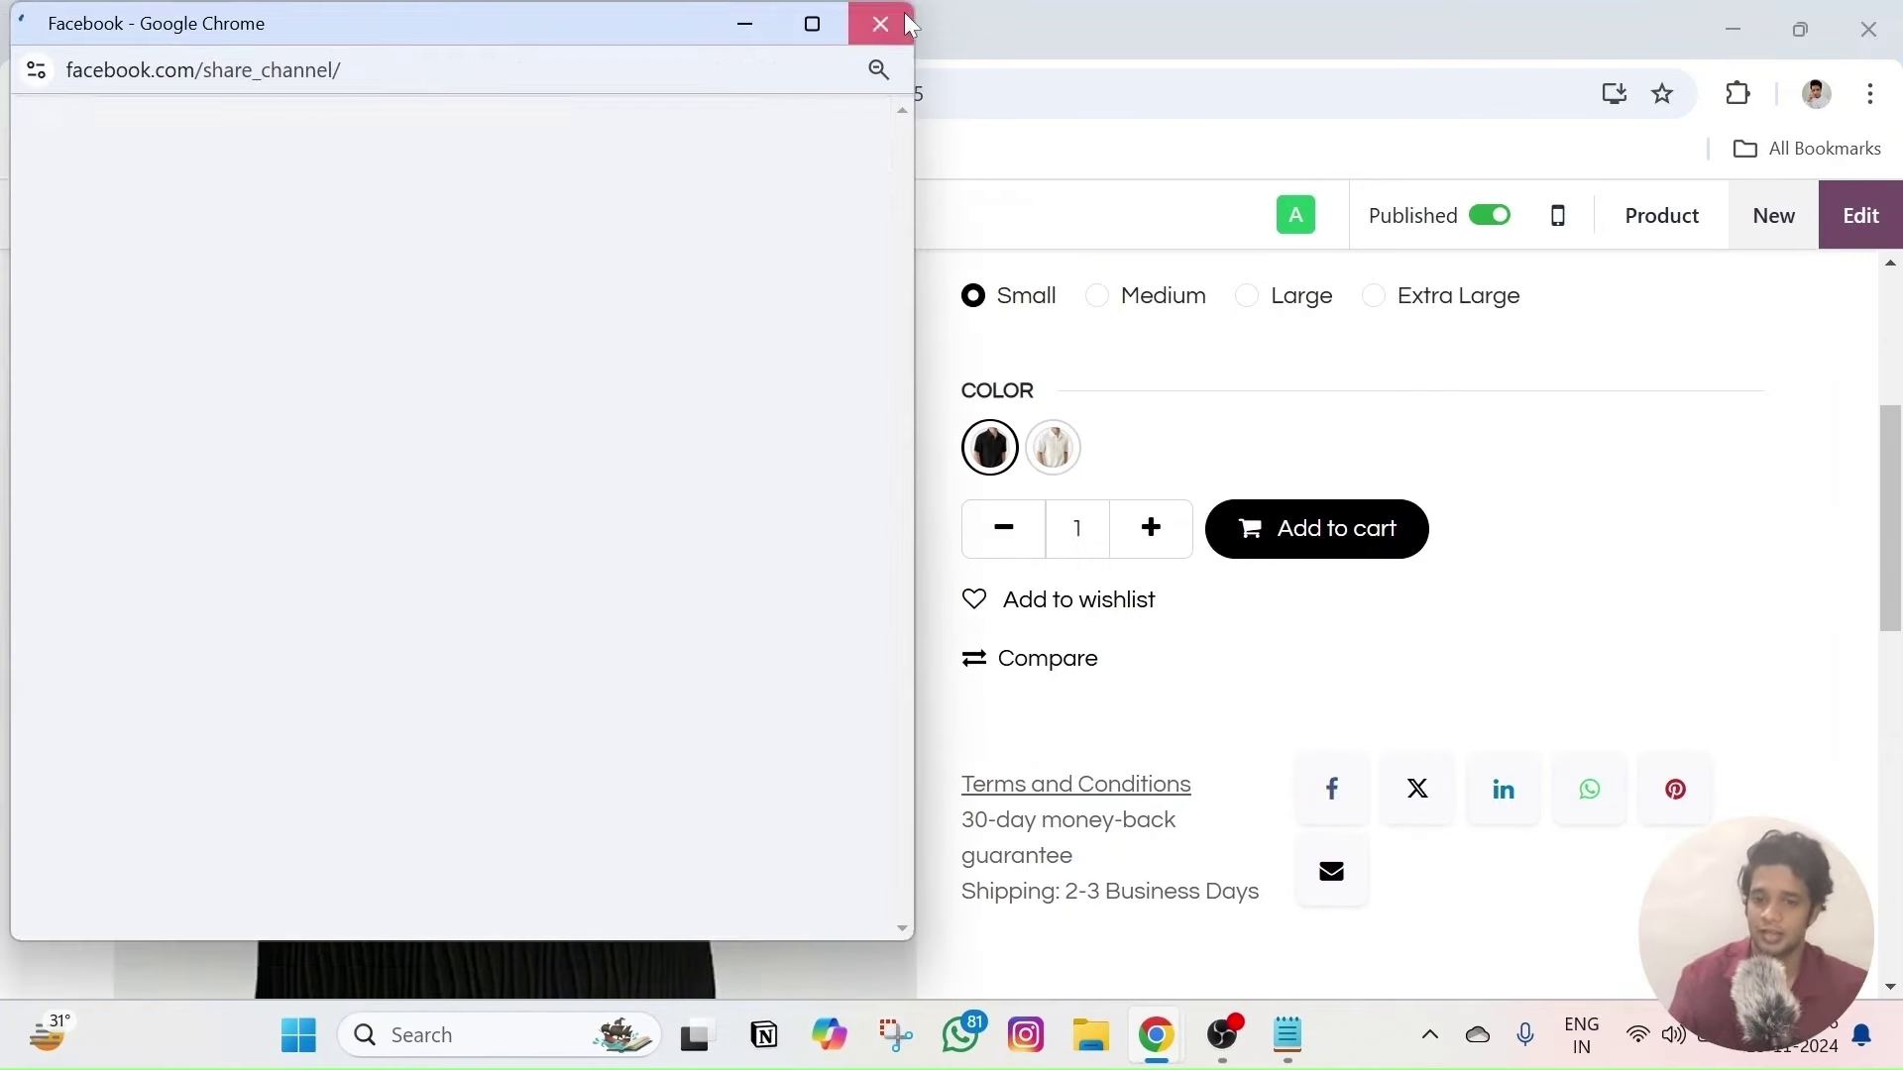
{"action": "left_click", "coordinate": [898, 10]}
{"action": "left_click", "coordinate": [1673, 791]}
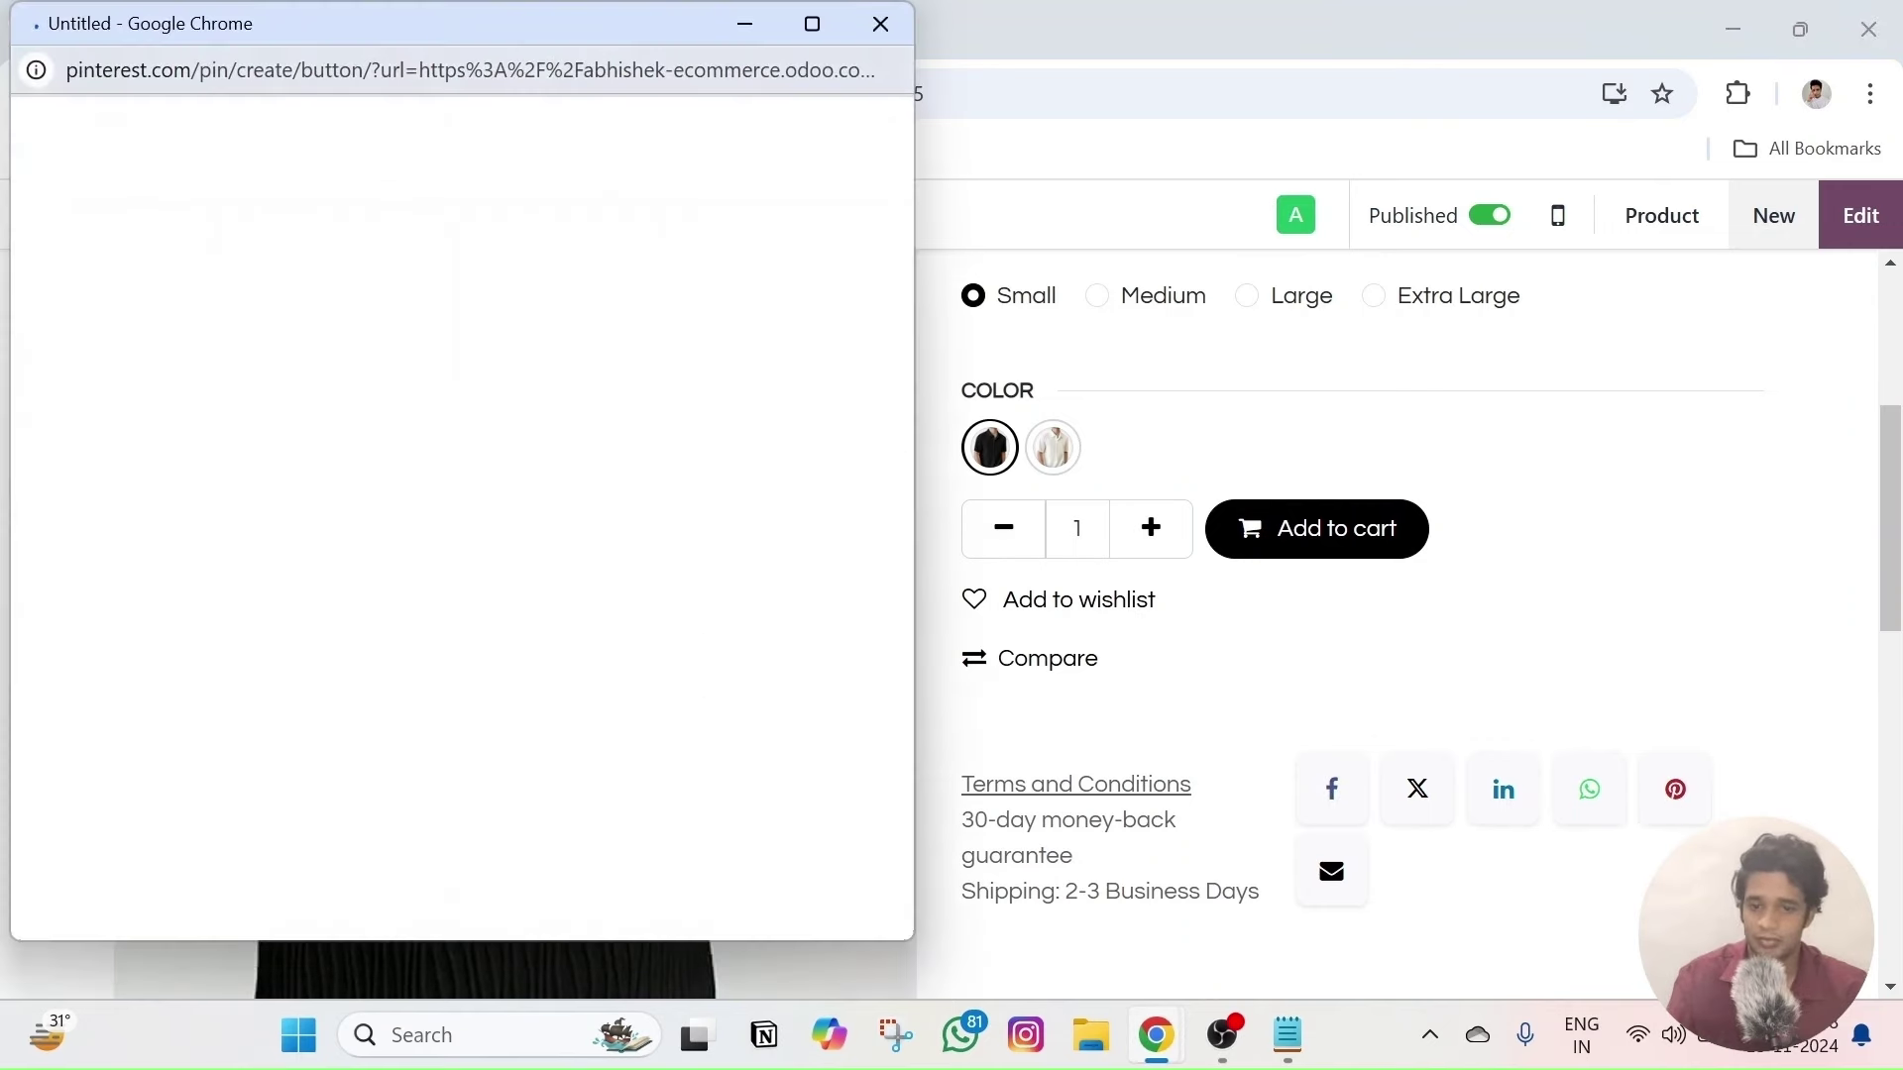
{"action": "left_click", "coordinate": [858, 40]}
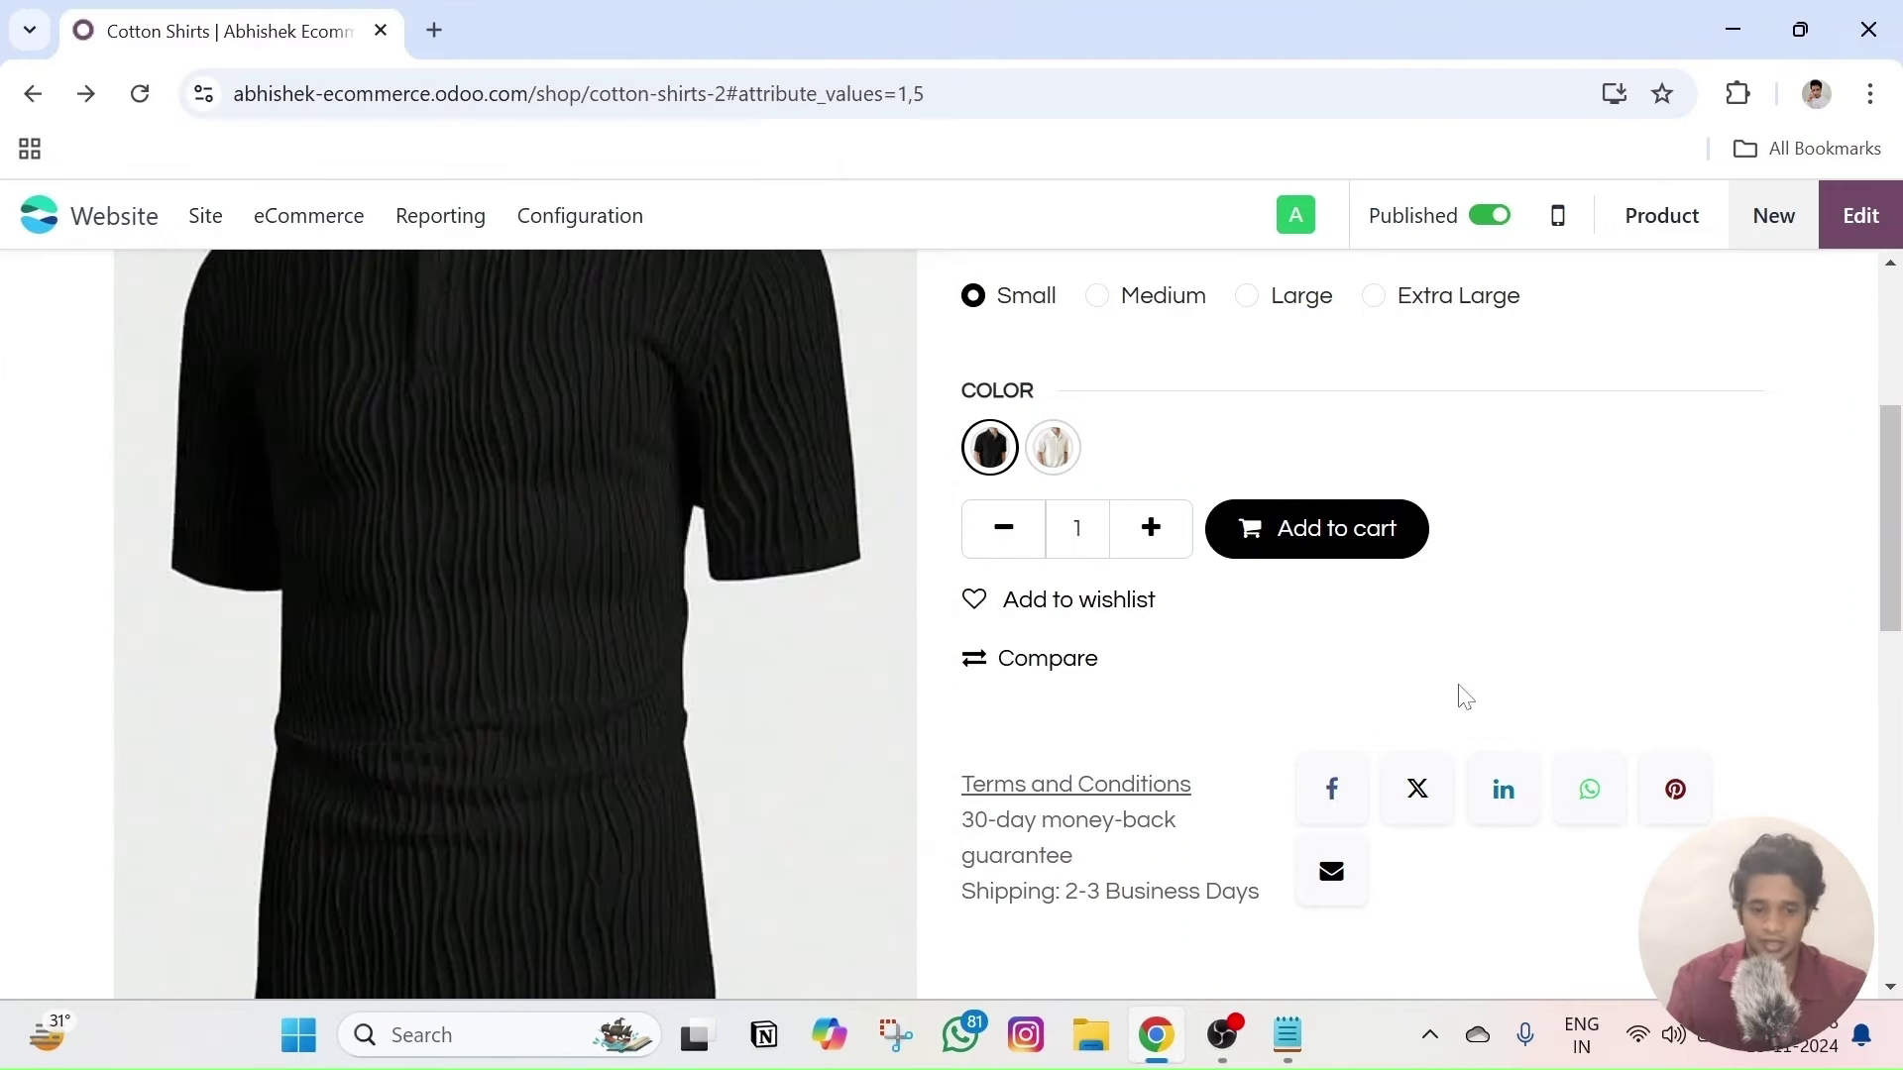
{"action": "left_click", "coordinate": [1503, 793]}
{"action": "left_click", "coordinate": [885, 39]}
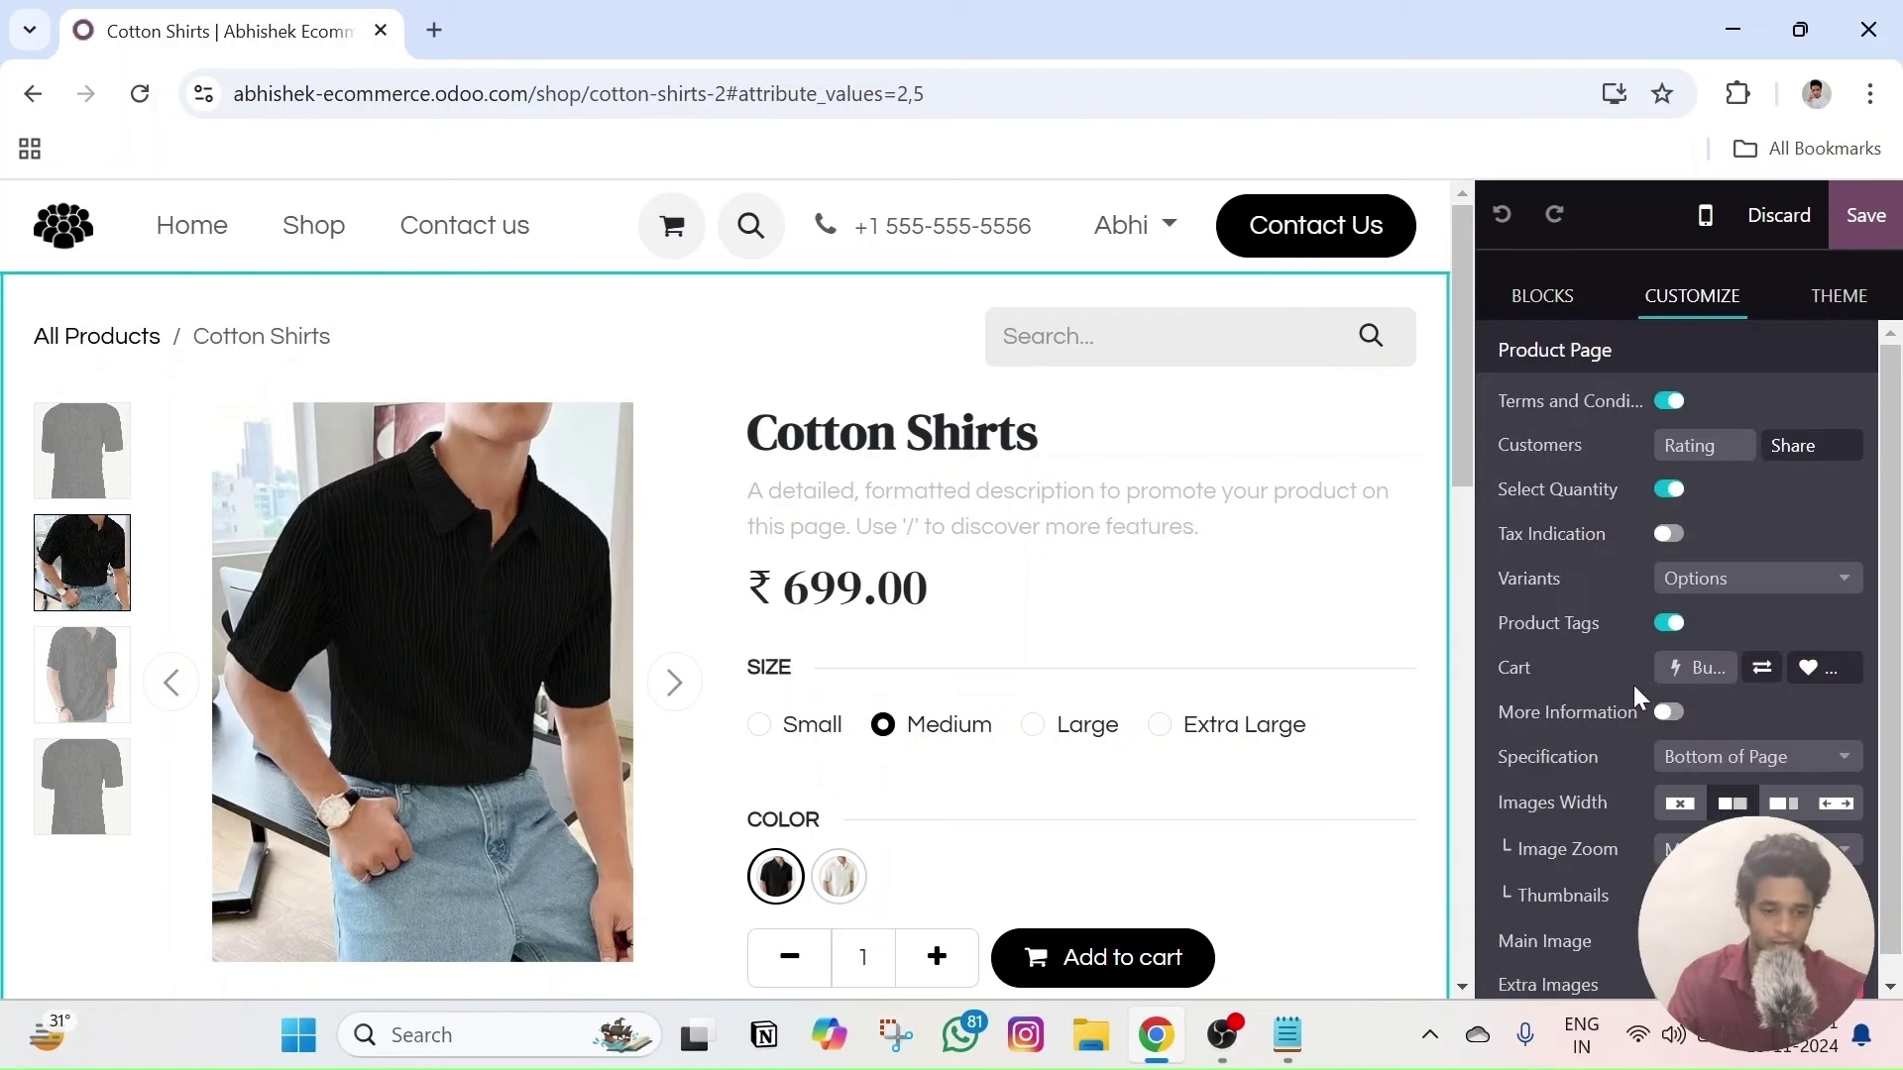
- Move the product image thumbnails below the main image, then back to the left side
{"action": "scroll", "coordinate": [1635, 694], "scroll_direction": "down", "scroll_amount": 1}
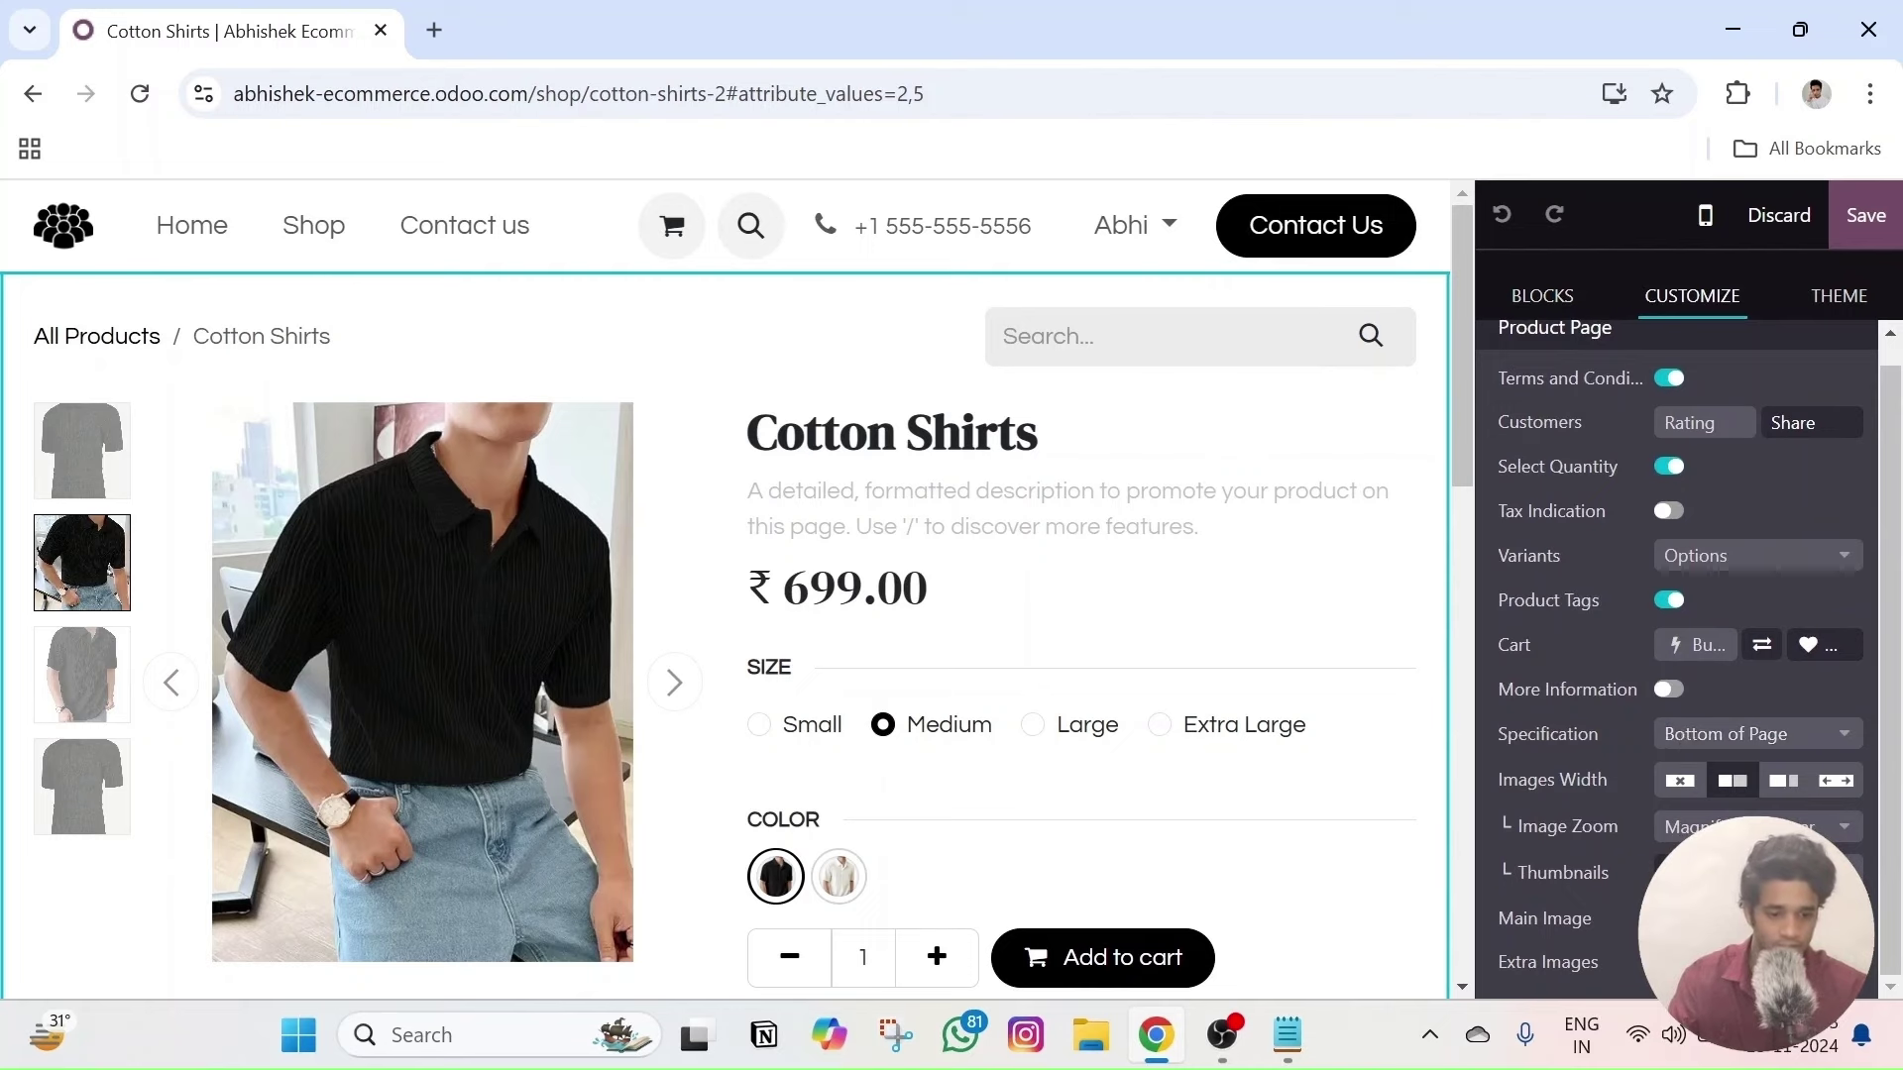
{"action": "left_click", "coordinate": [1808, 872]}
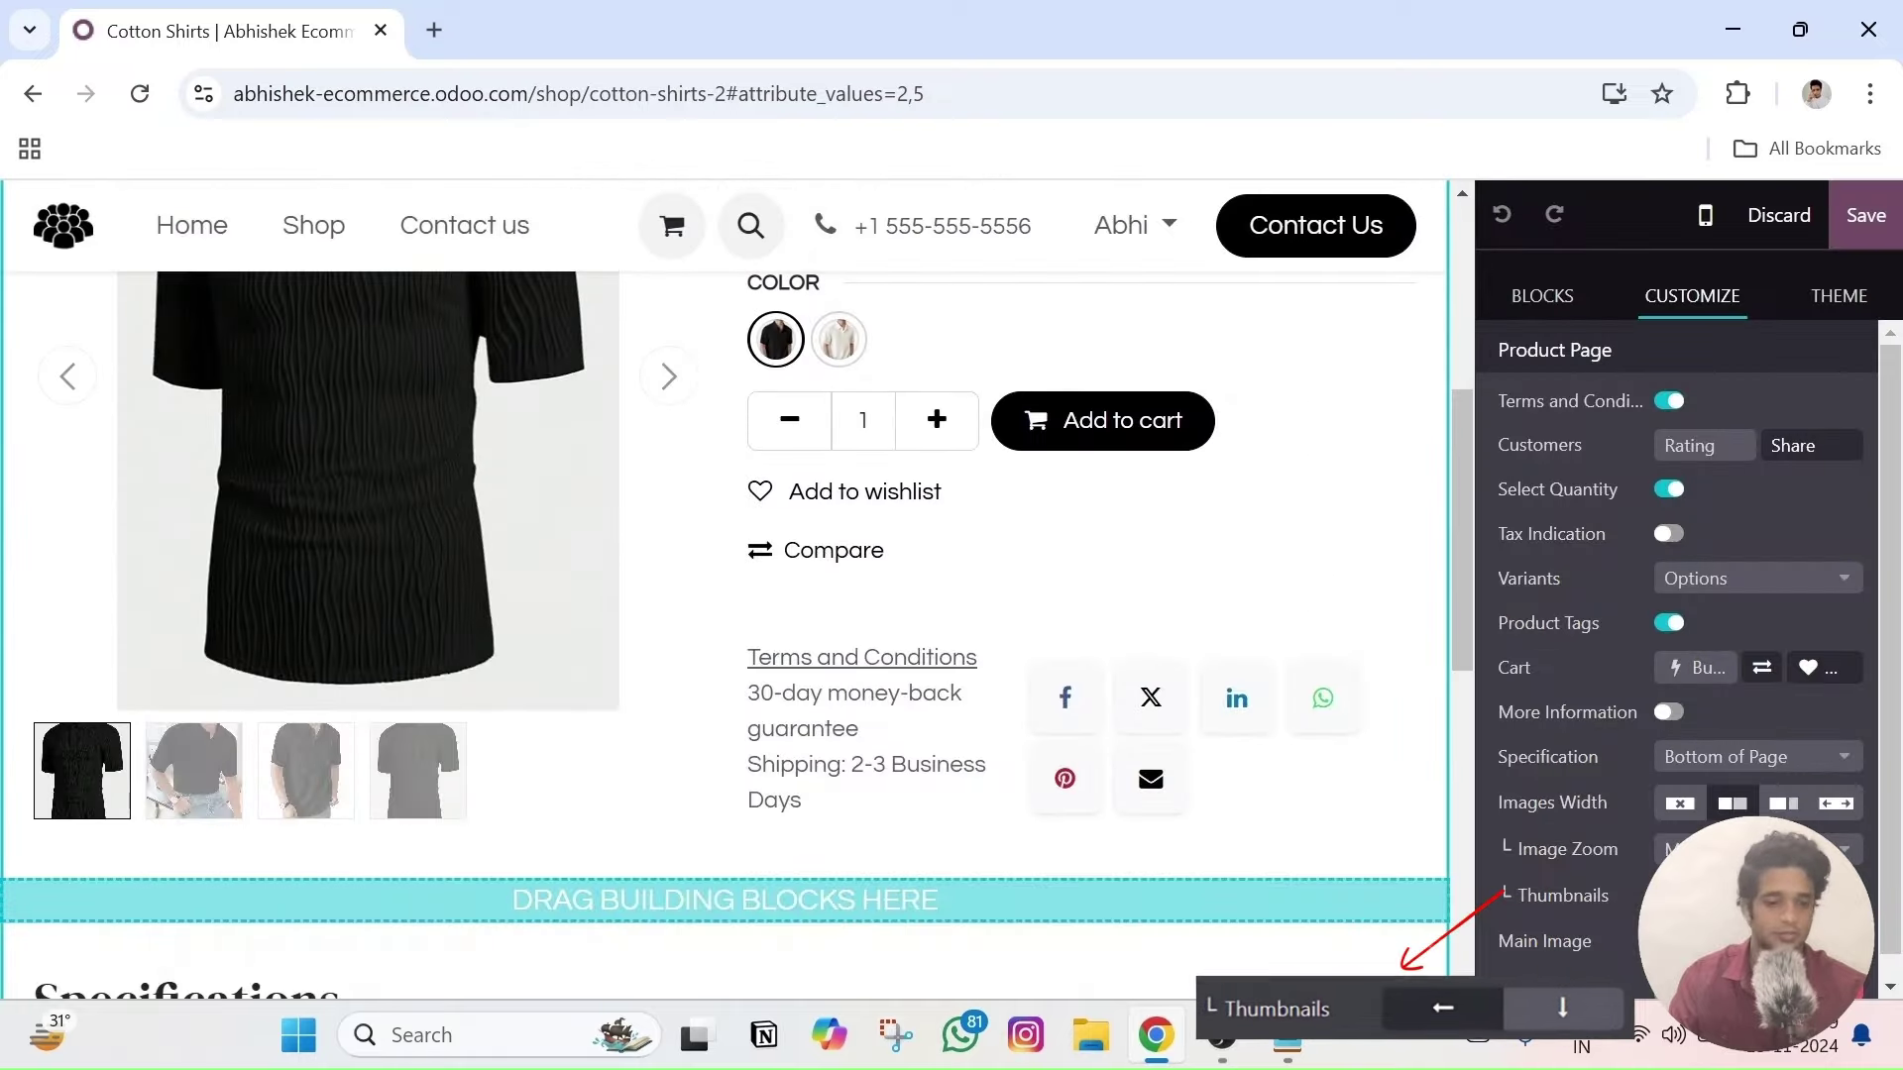
{"action": "left_click", "coordinate": [1781, 805]}
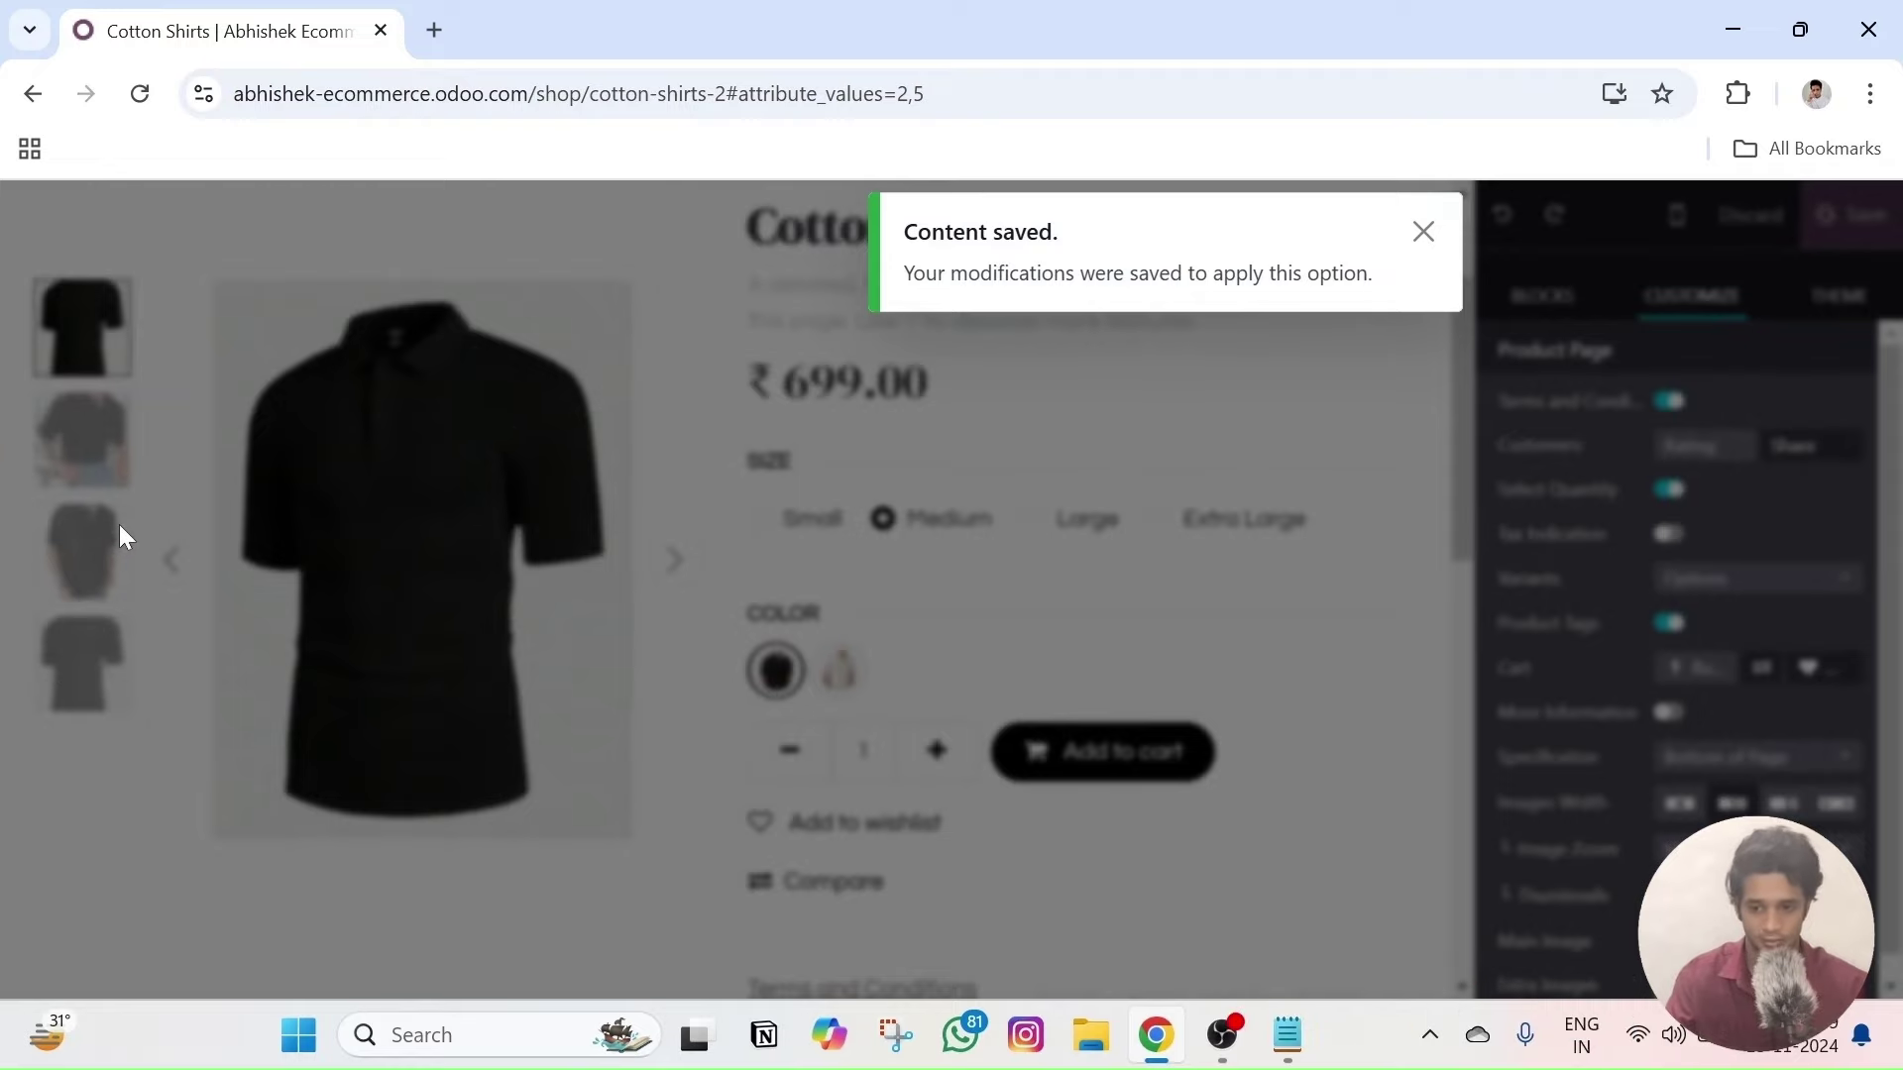
{"action": "scroll", "coordinate": [1318, 495], "scroll_direction": "down", "scroll_amount": 5}
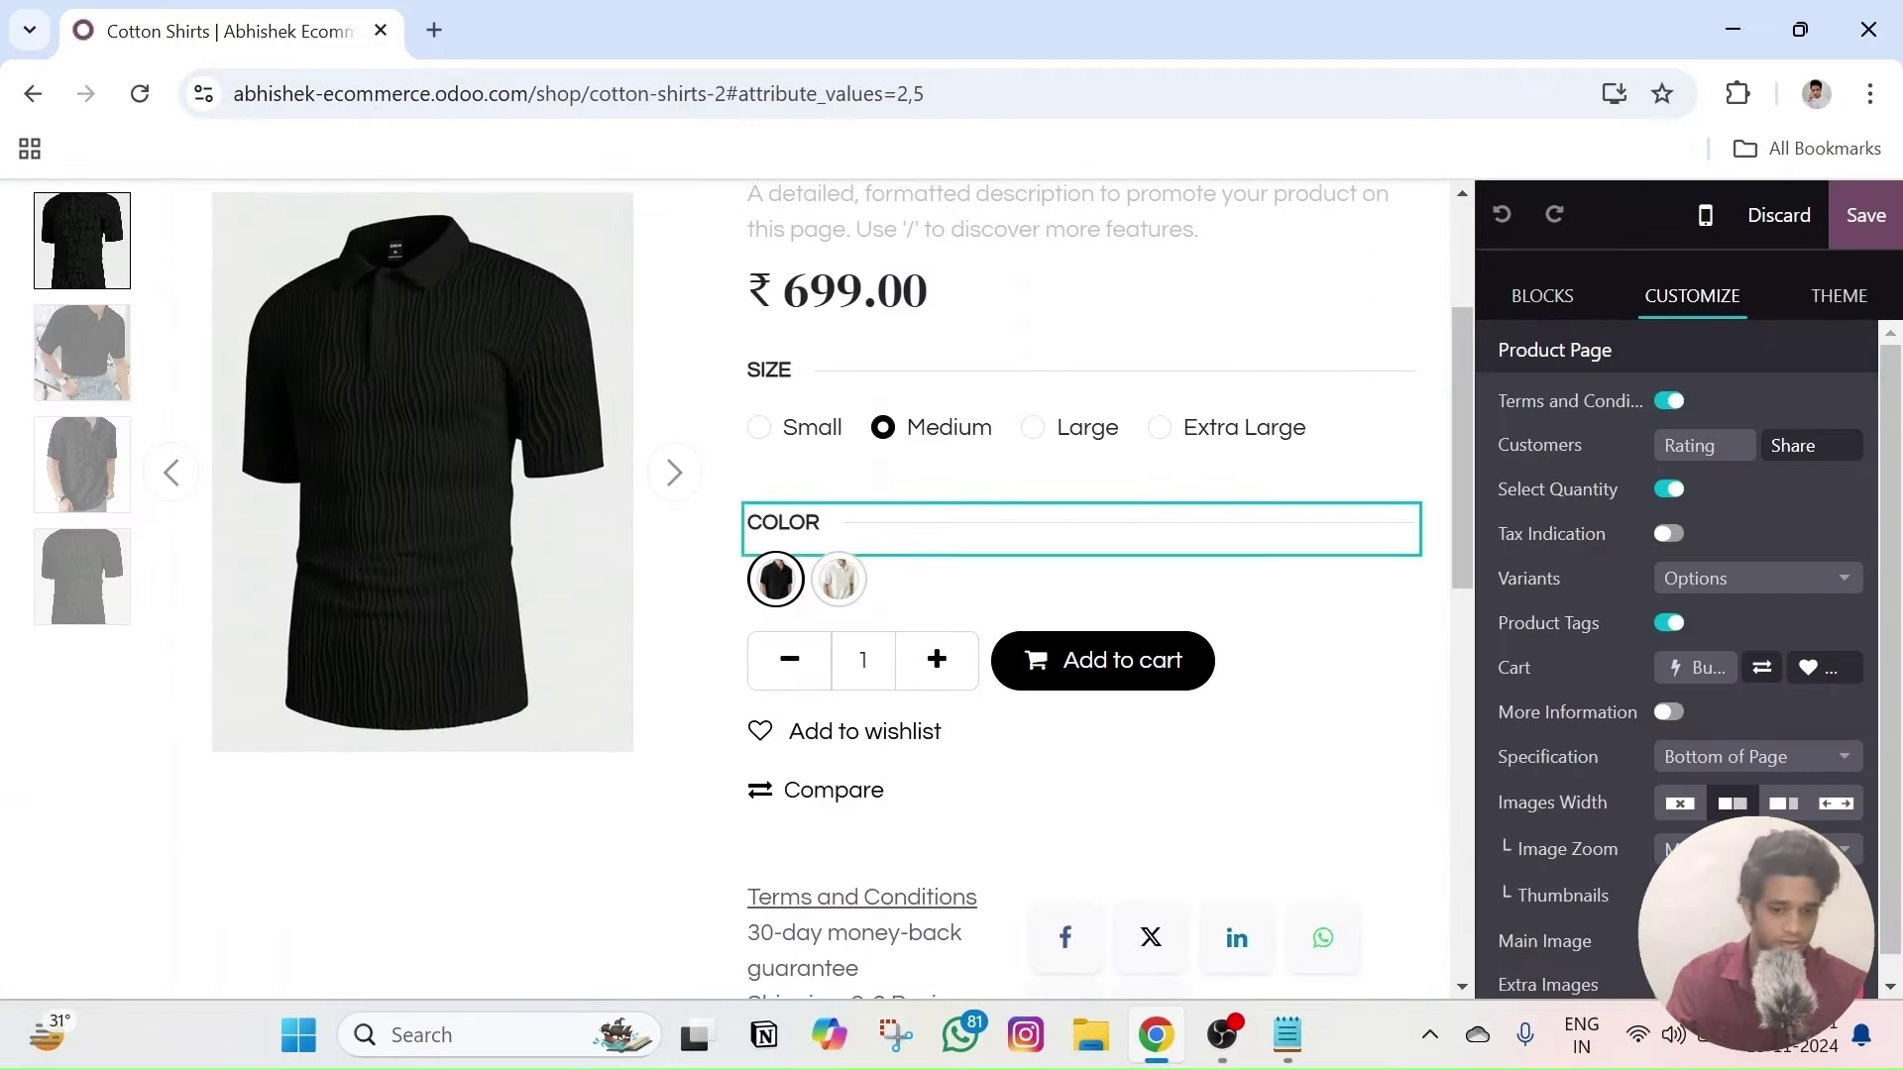
{"action": "scroll", "coordinate": [1273, 570], "scroll_direction": "down", "scroll_amount": 6}
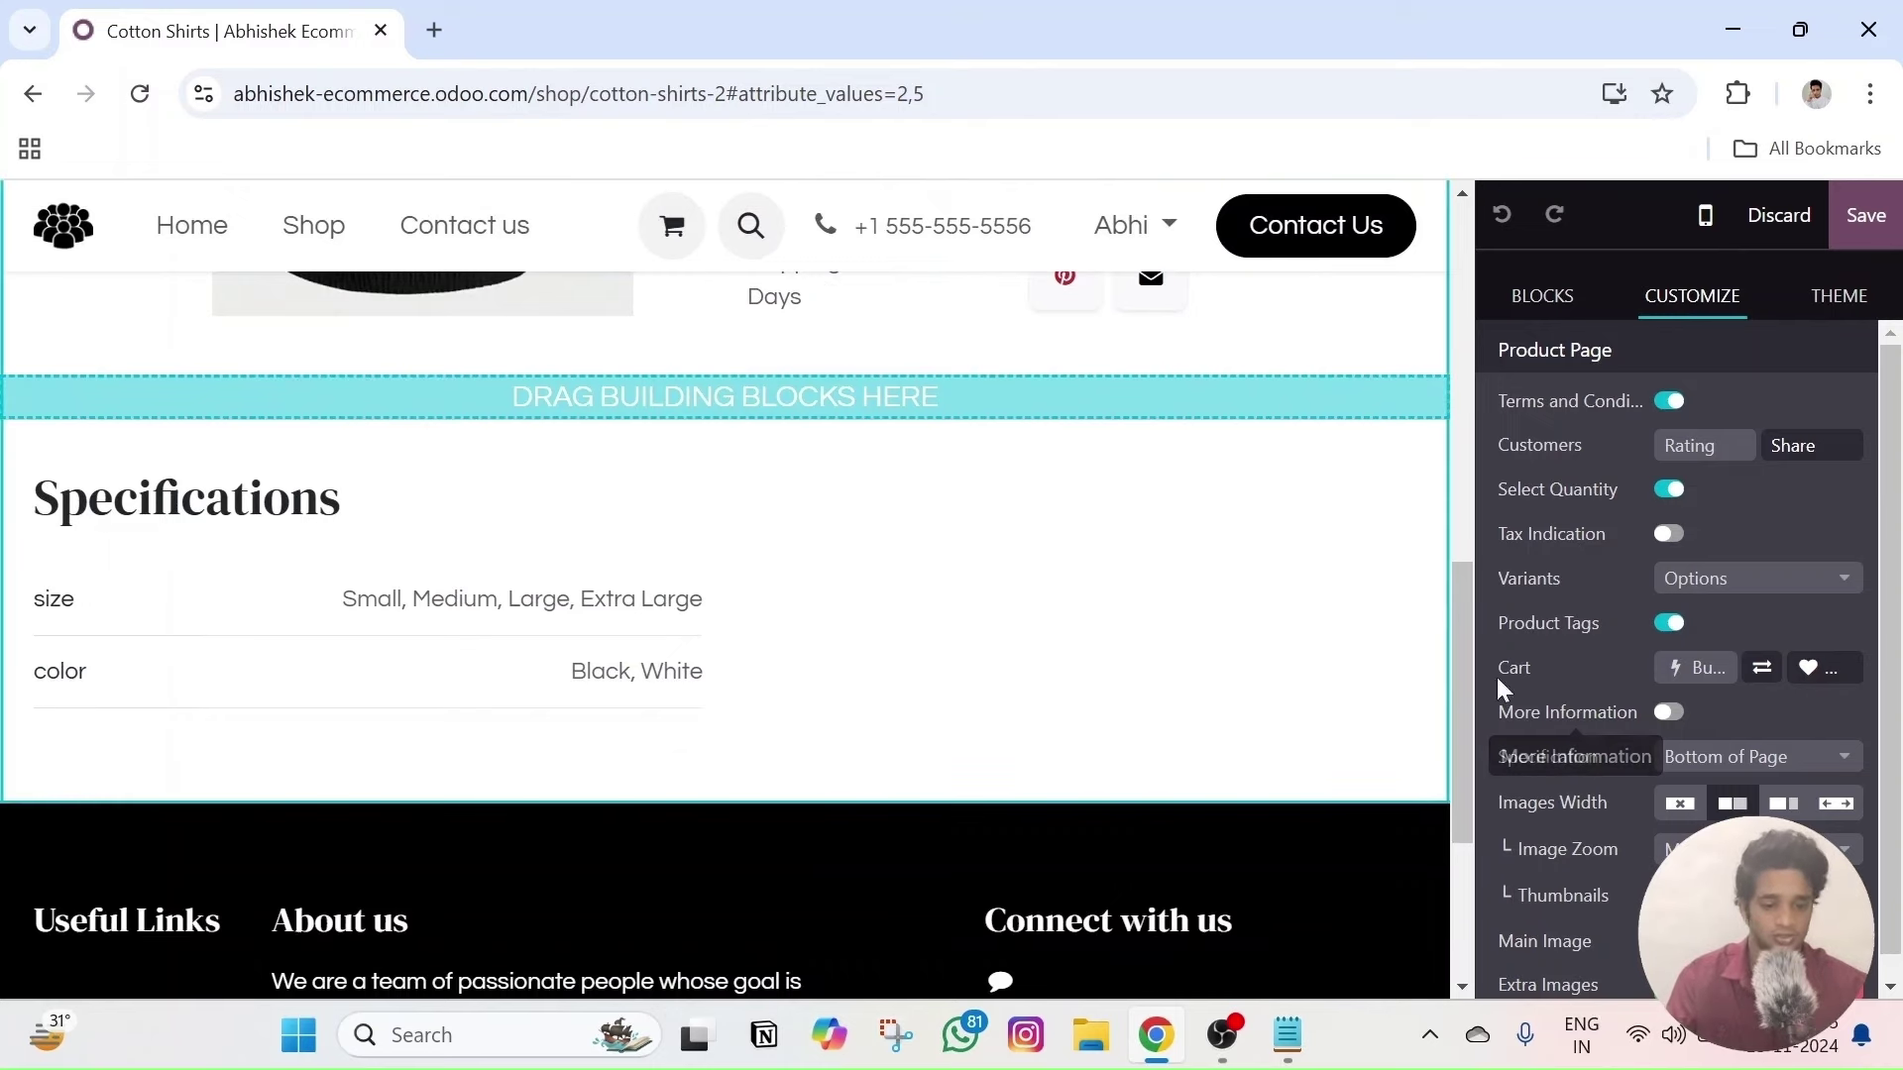
- Show the Specifications In accordion and check that it collapses and expands
{"action": "left_click", "coordinate": [1774, 761]}
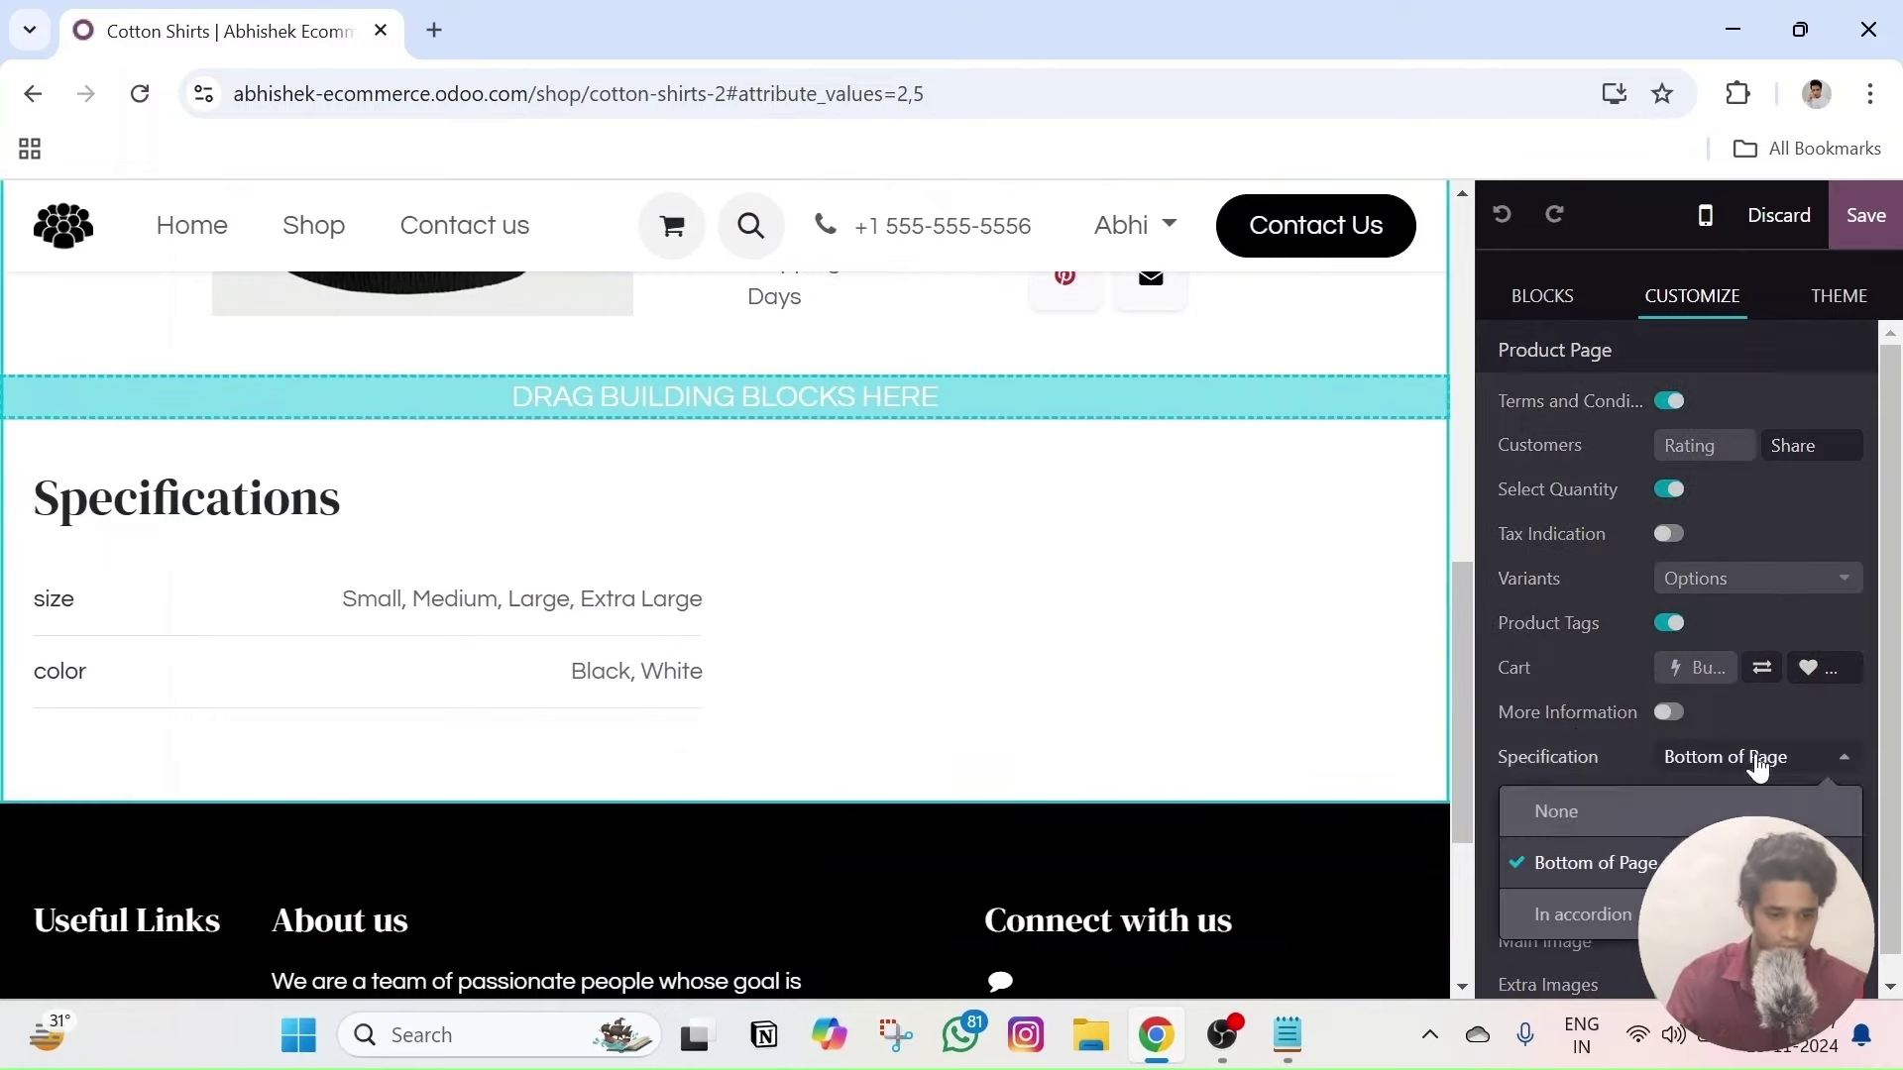
{"action": "left_click", "coordinate": [1558, 914]}
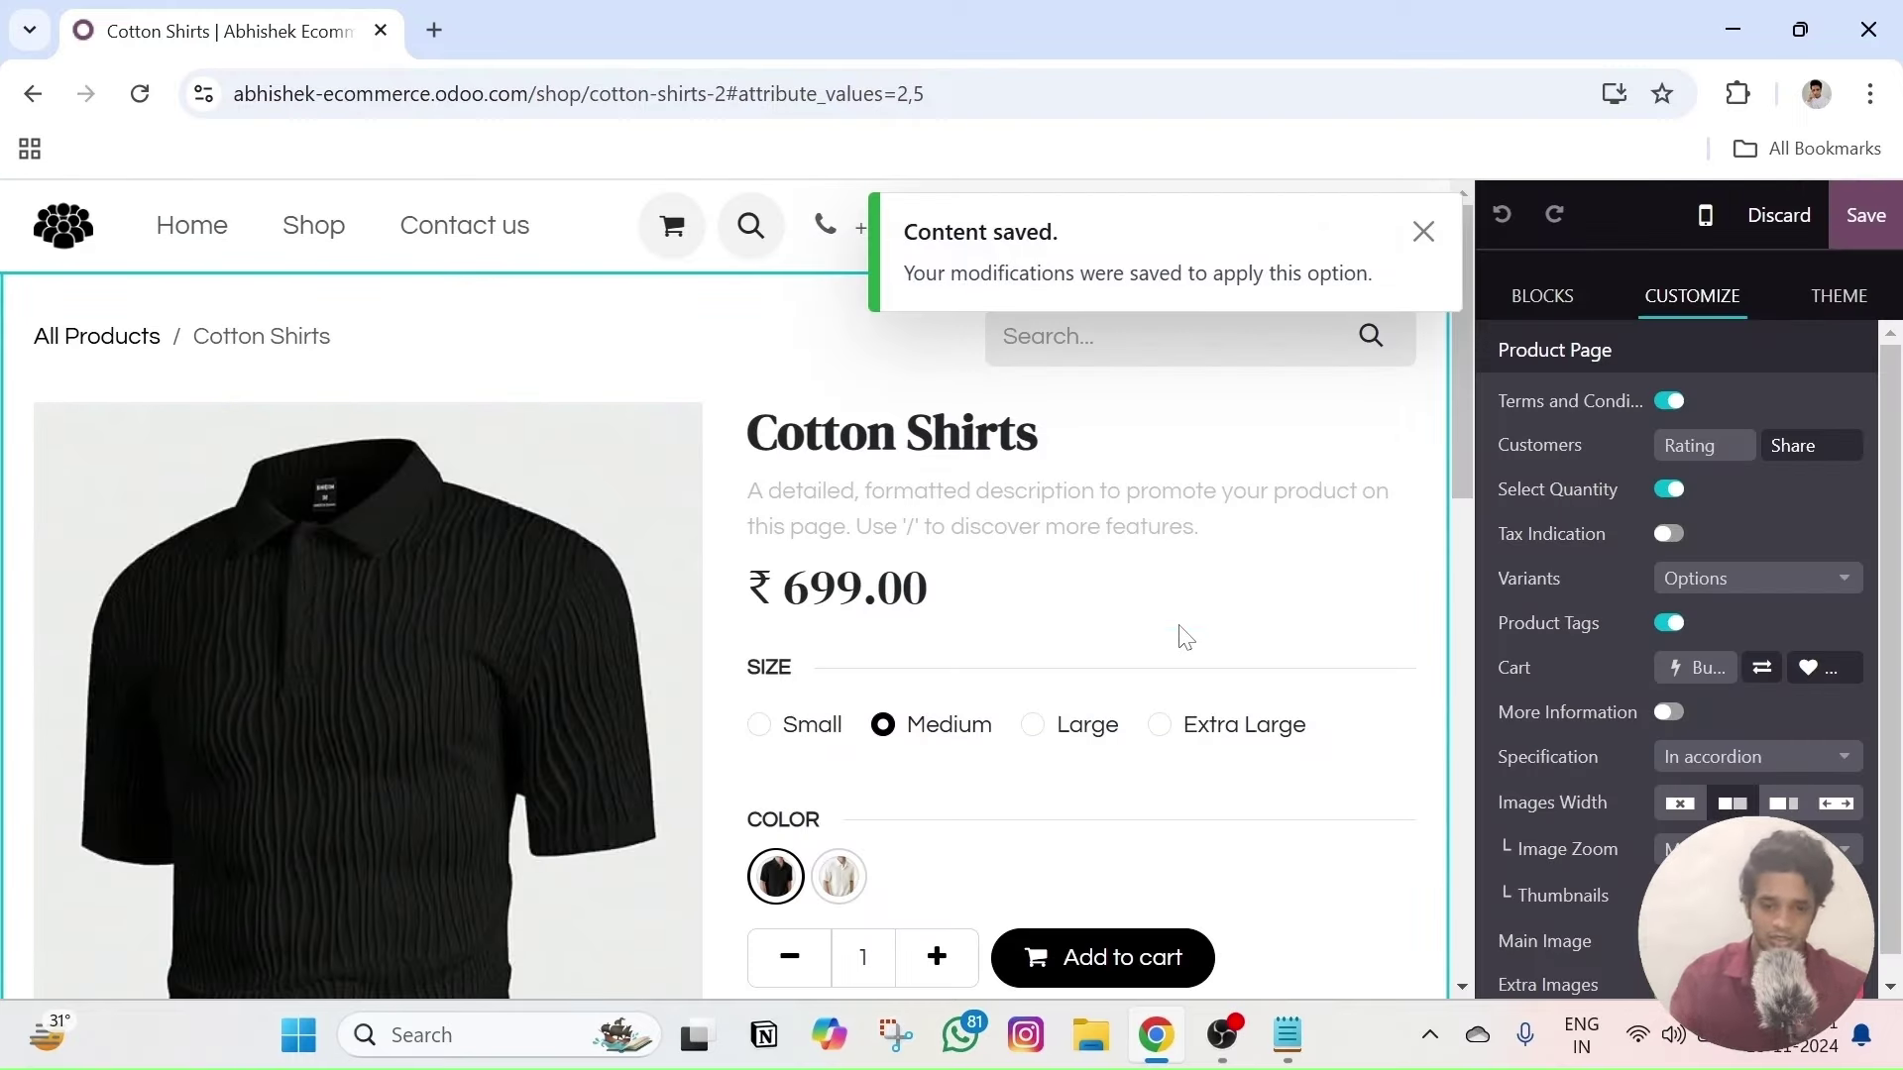
{"action": "key", "text": "ctrl+minus"}
{"action": "key", "text": "ctrl+plus"}
{"action": "scroll", "coordinate": [1104, 688], "scroll_direction": "down", "scroll_amount": 5}
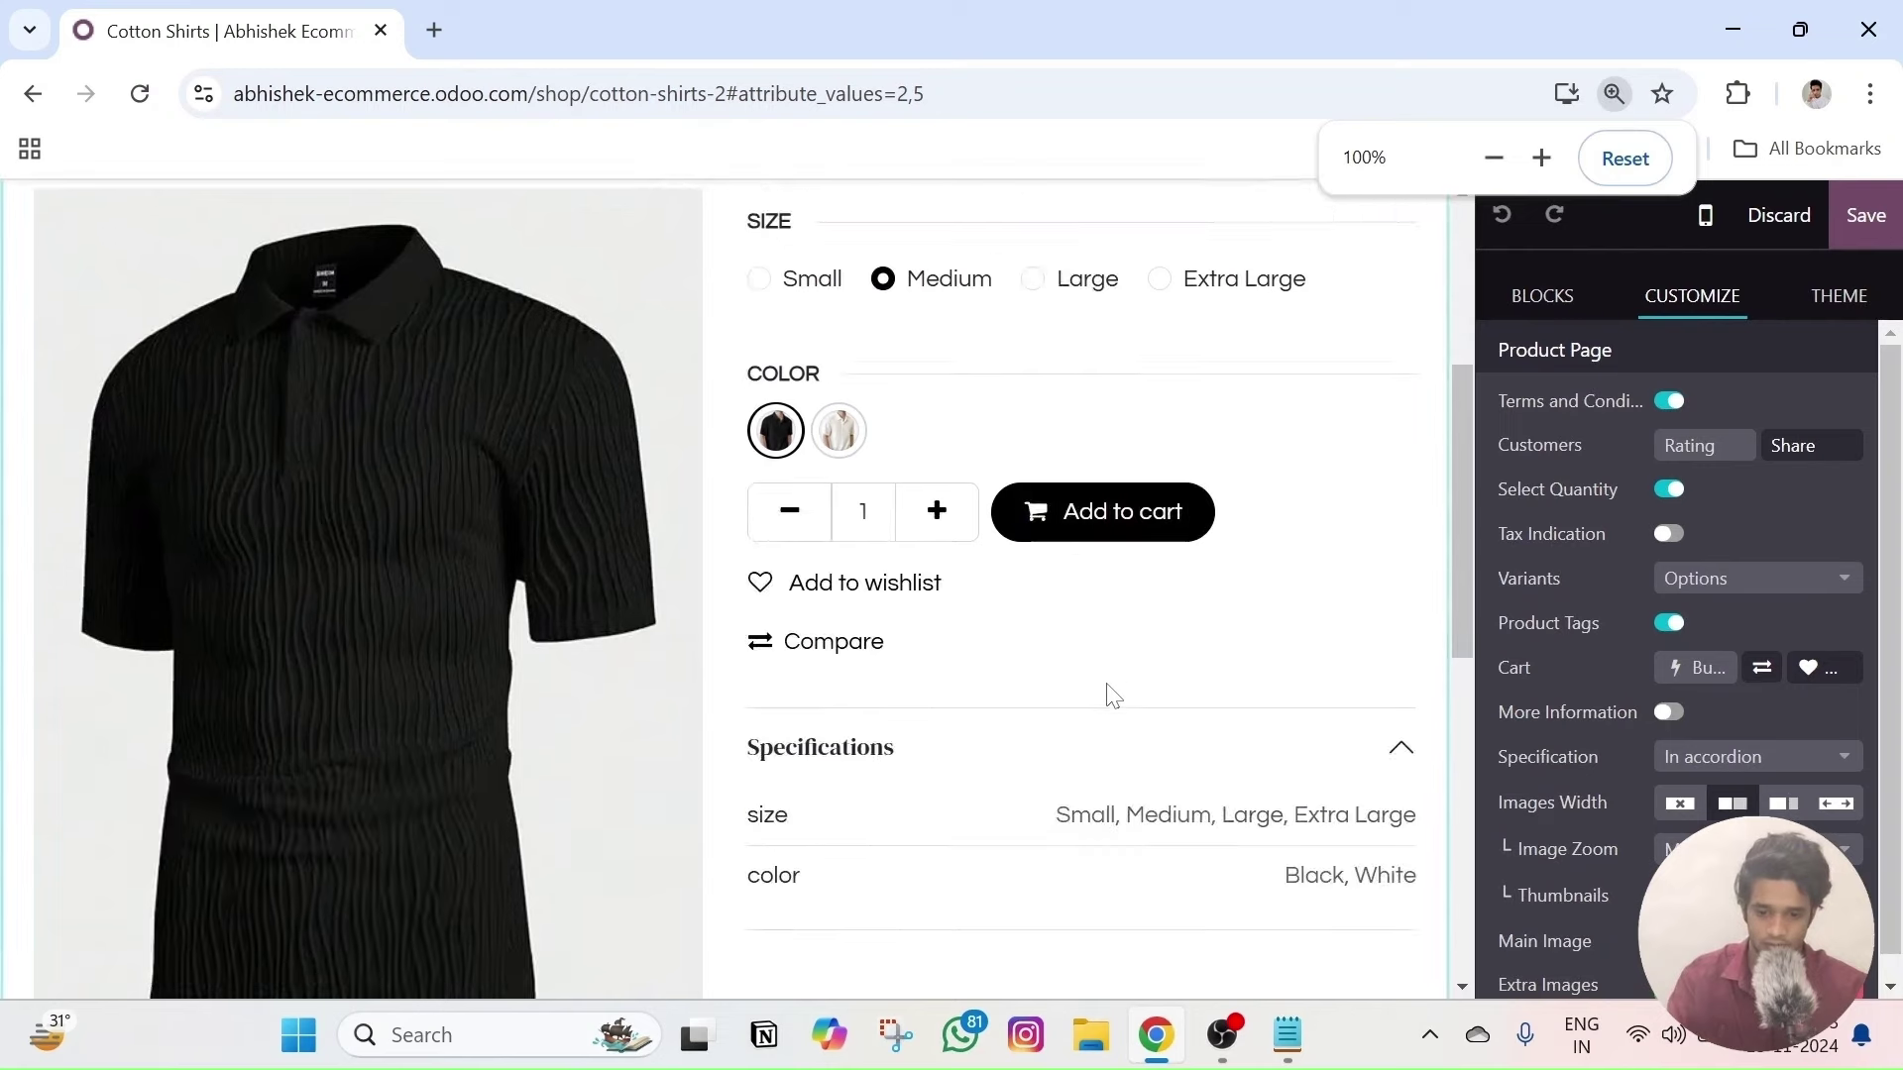
{"action": "left_click", "coordinate": [1323, 753]}
{"action": "left_click", "coordinate": [1326, 755]}
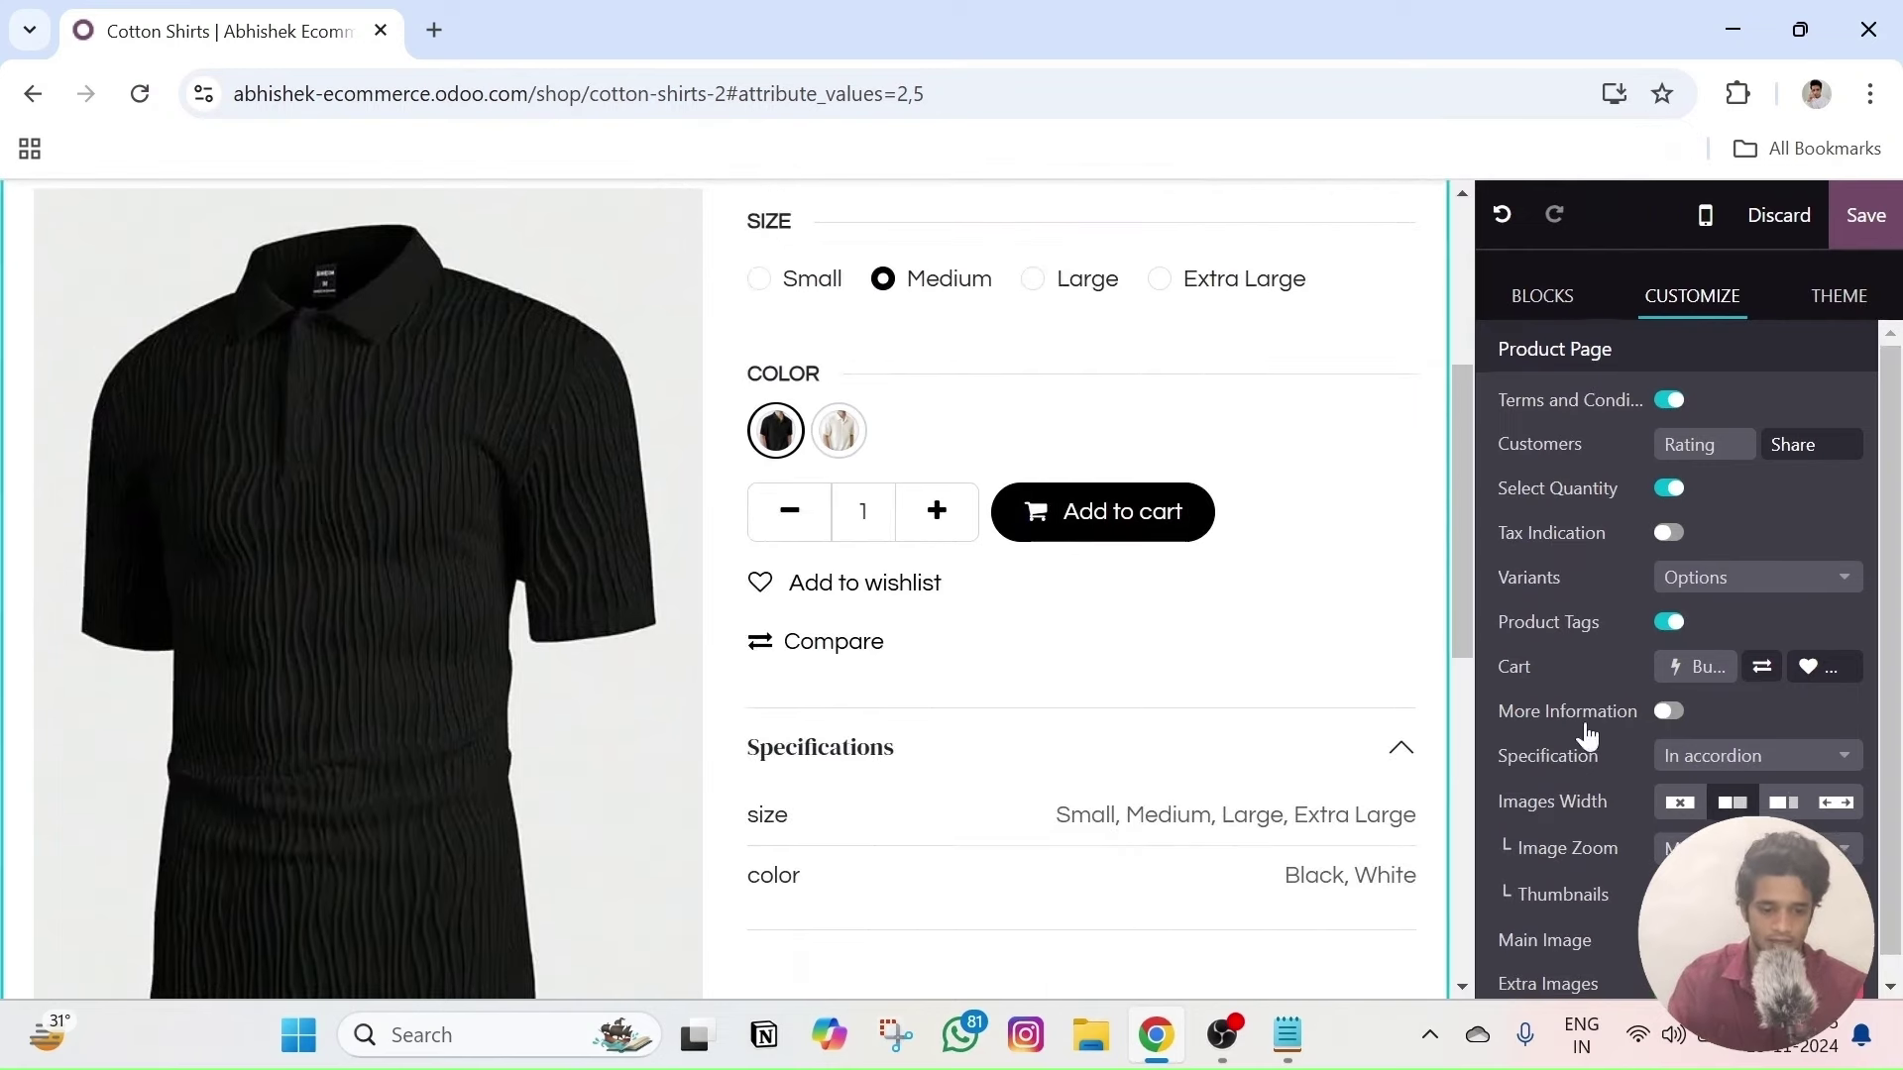
{"action": "scroll", "coordinate": [1684, 724], "scroll_direction": "down", "scroll_amount": 1}
- Keep thumbnails beside the main image, test the accordion and image carousel, and save the page
{"action": "left_click", "coordinate": [1757, 872]}
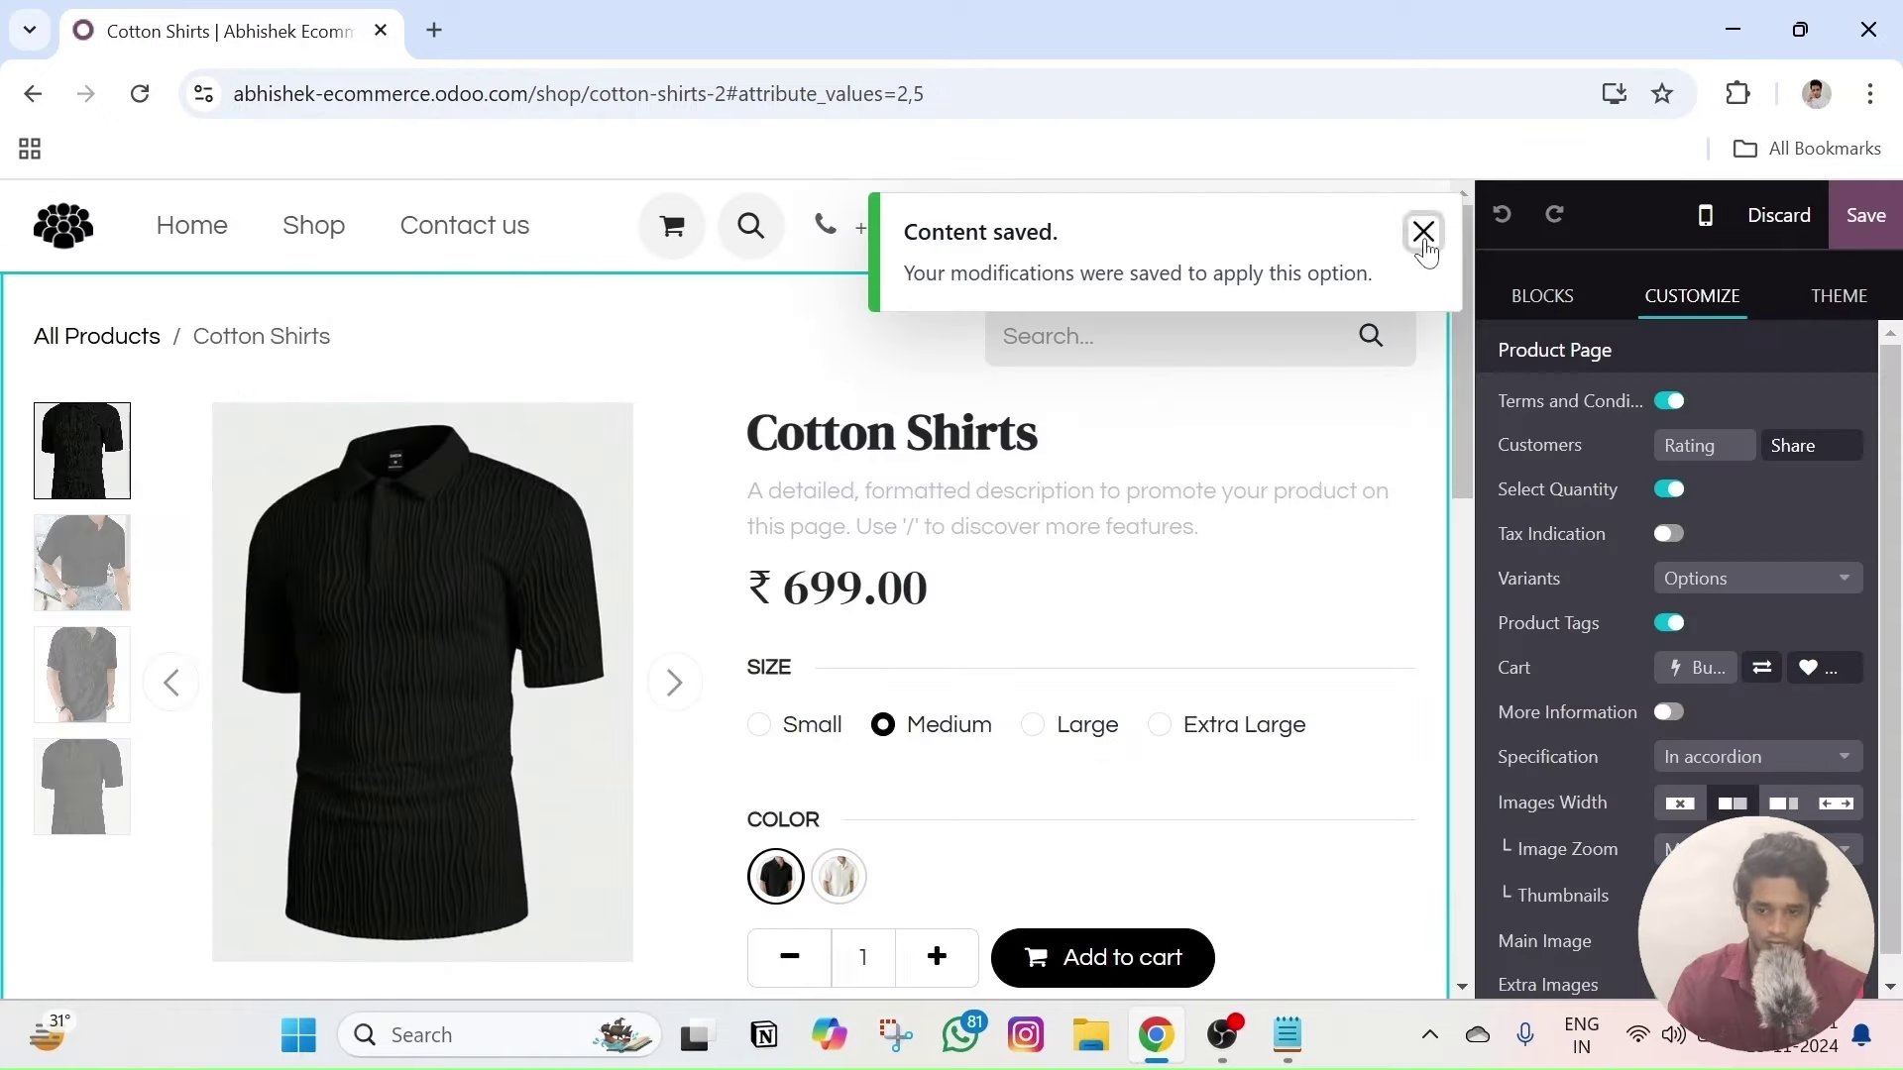
{"action": "left_click", "coordinate": [1423, 234]}
{"action": "scroll", "coordinate": [1104, 586], "scroll_direction": "down", "scroll_amount": 5}
{"action": "scroll", "coordinate": [1011, 625], "scroll_direction": "up", "scroll_amount": 5}
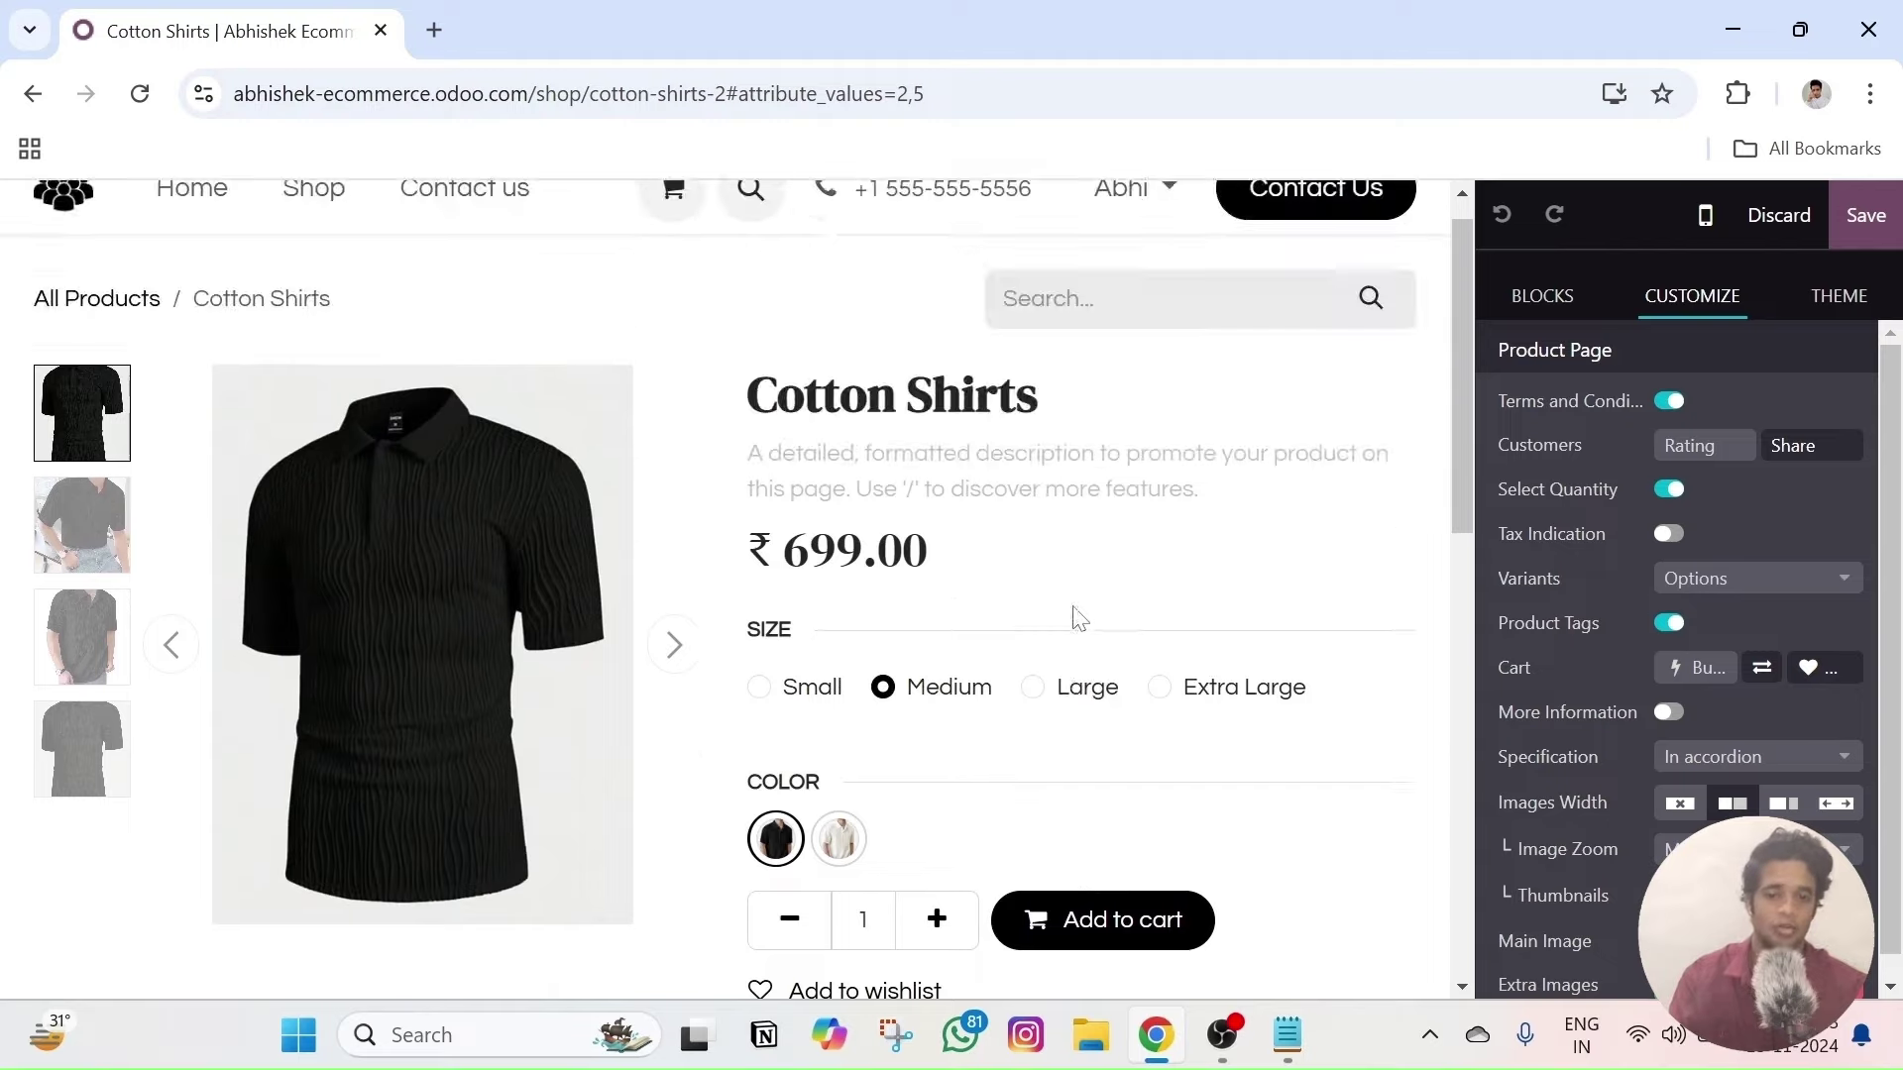
{"action": "scroll", "coordinate": [1060, 614], "scroll_direction": "down", "scroll_amount": 5}
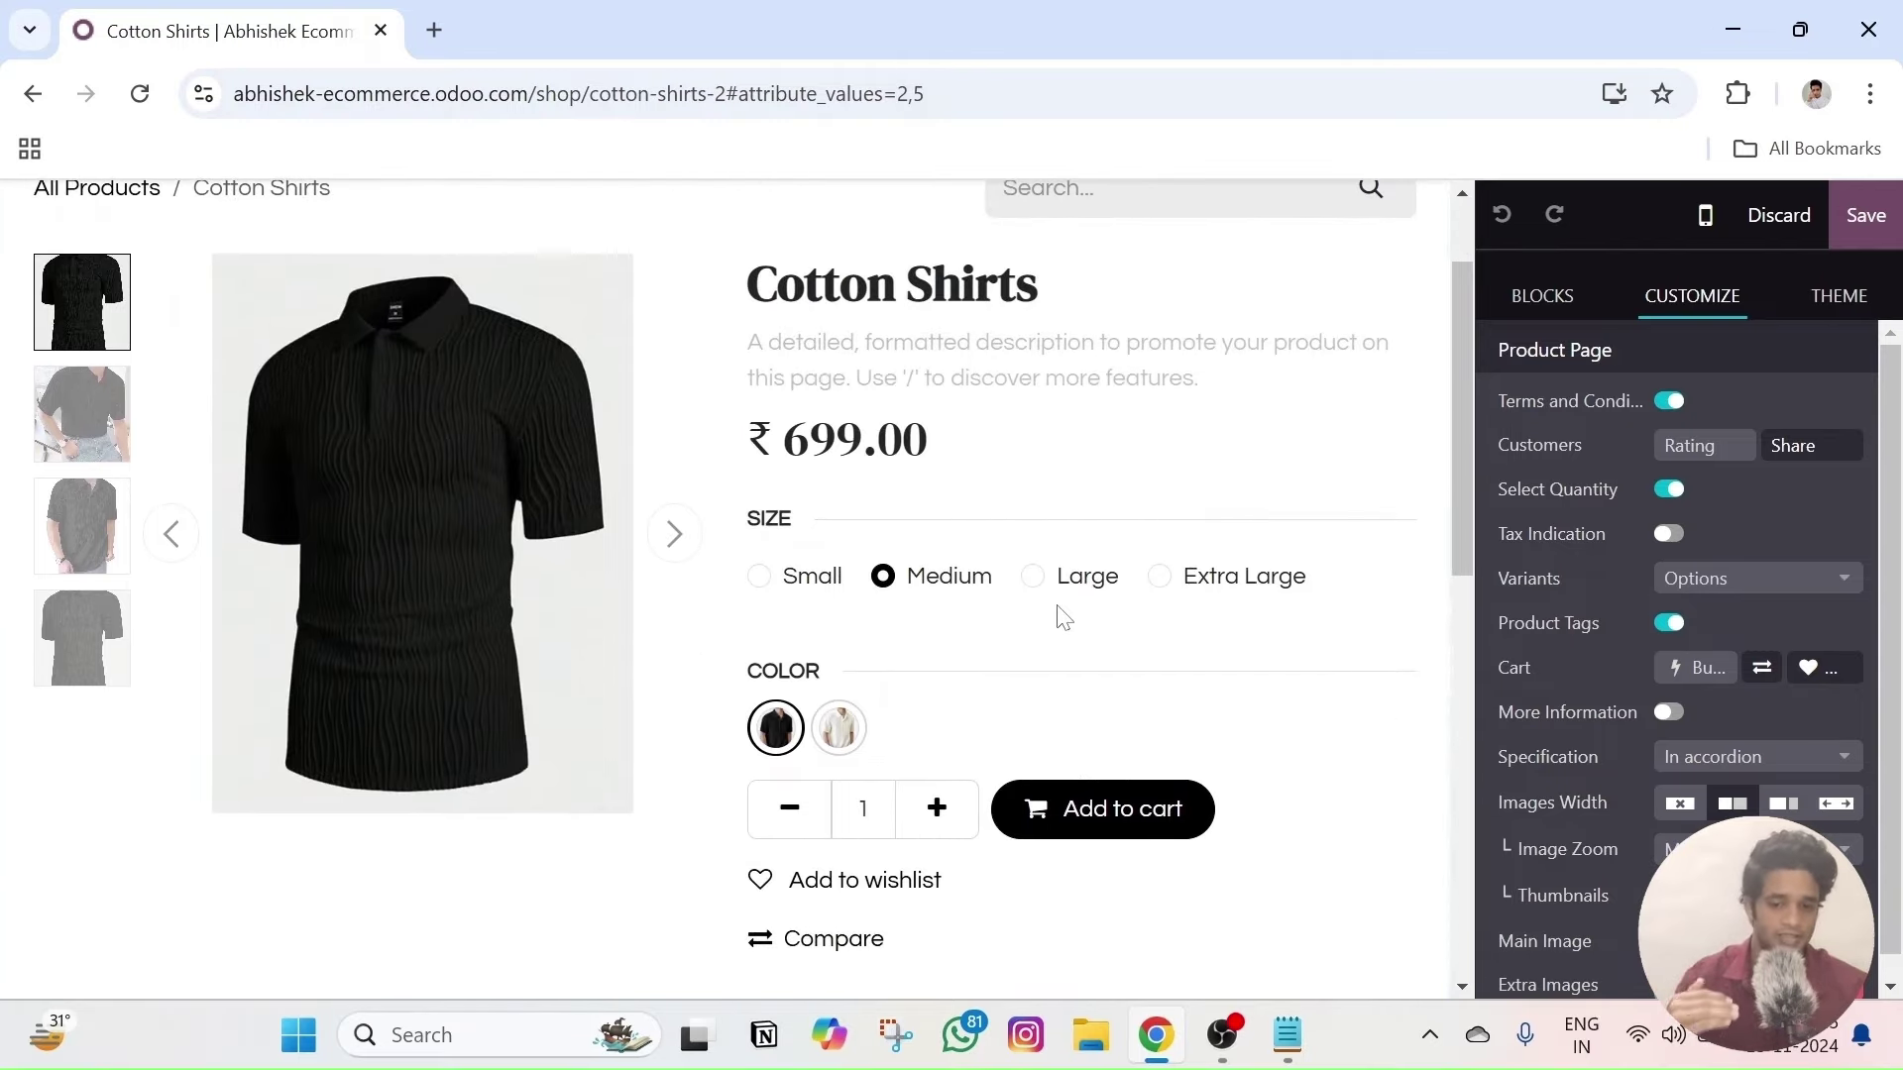
{"action": "left_click", "coordinate": [1039, 599]}
{"action": "left_click", "coordinate": [1075, 600]}
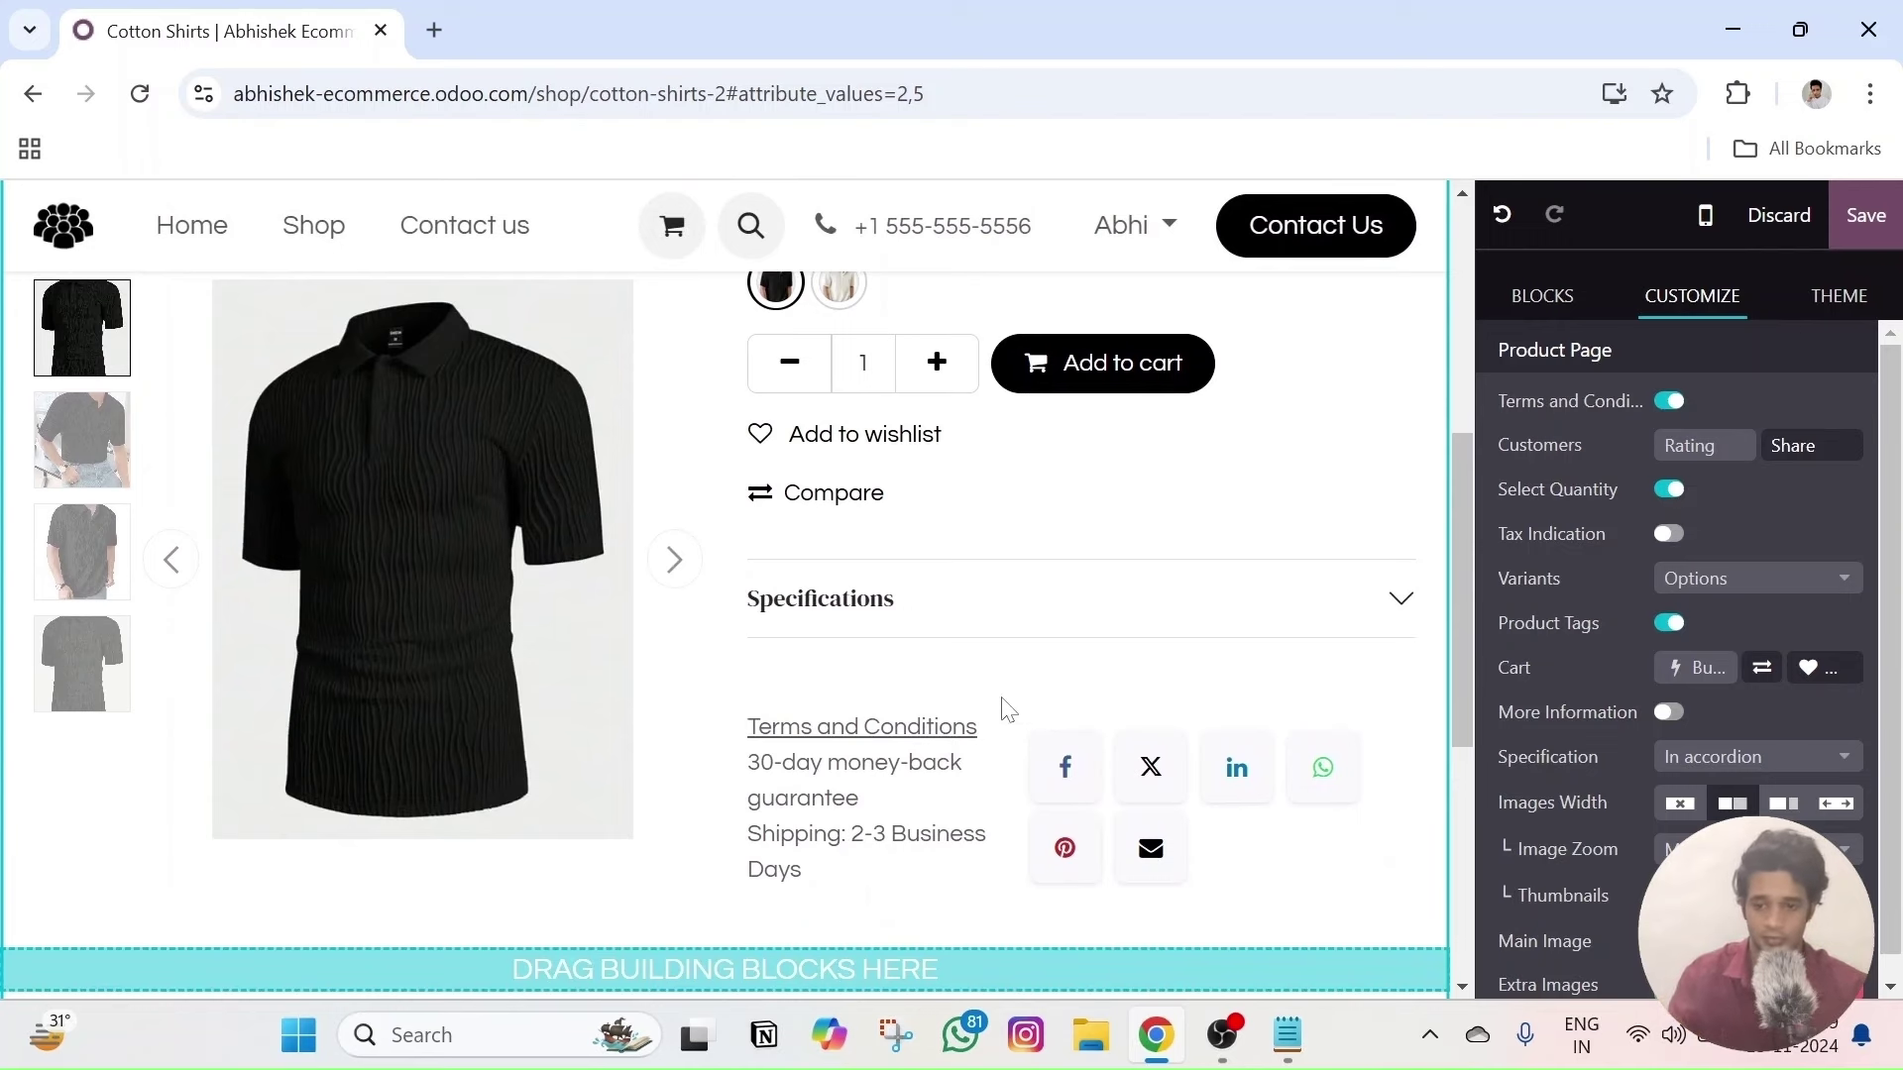
{"action": "left_click", "coordinate": [675, 561]}
{"action": "left_click", "coordinate": [675, 562]}
{"action": "left_click", "coordinate": [675, 562]}
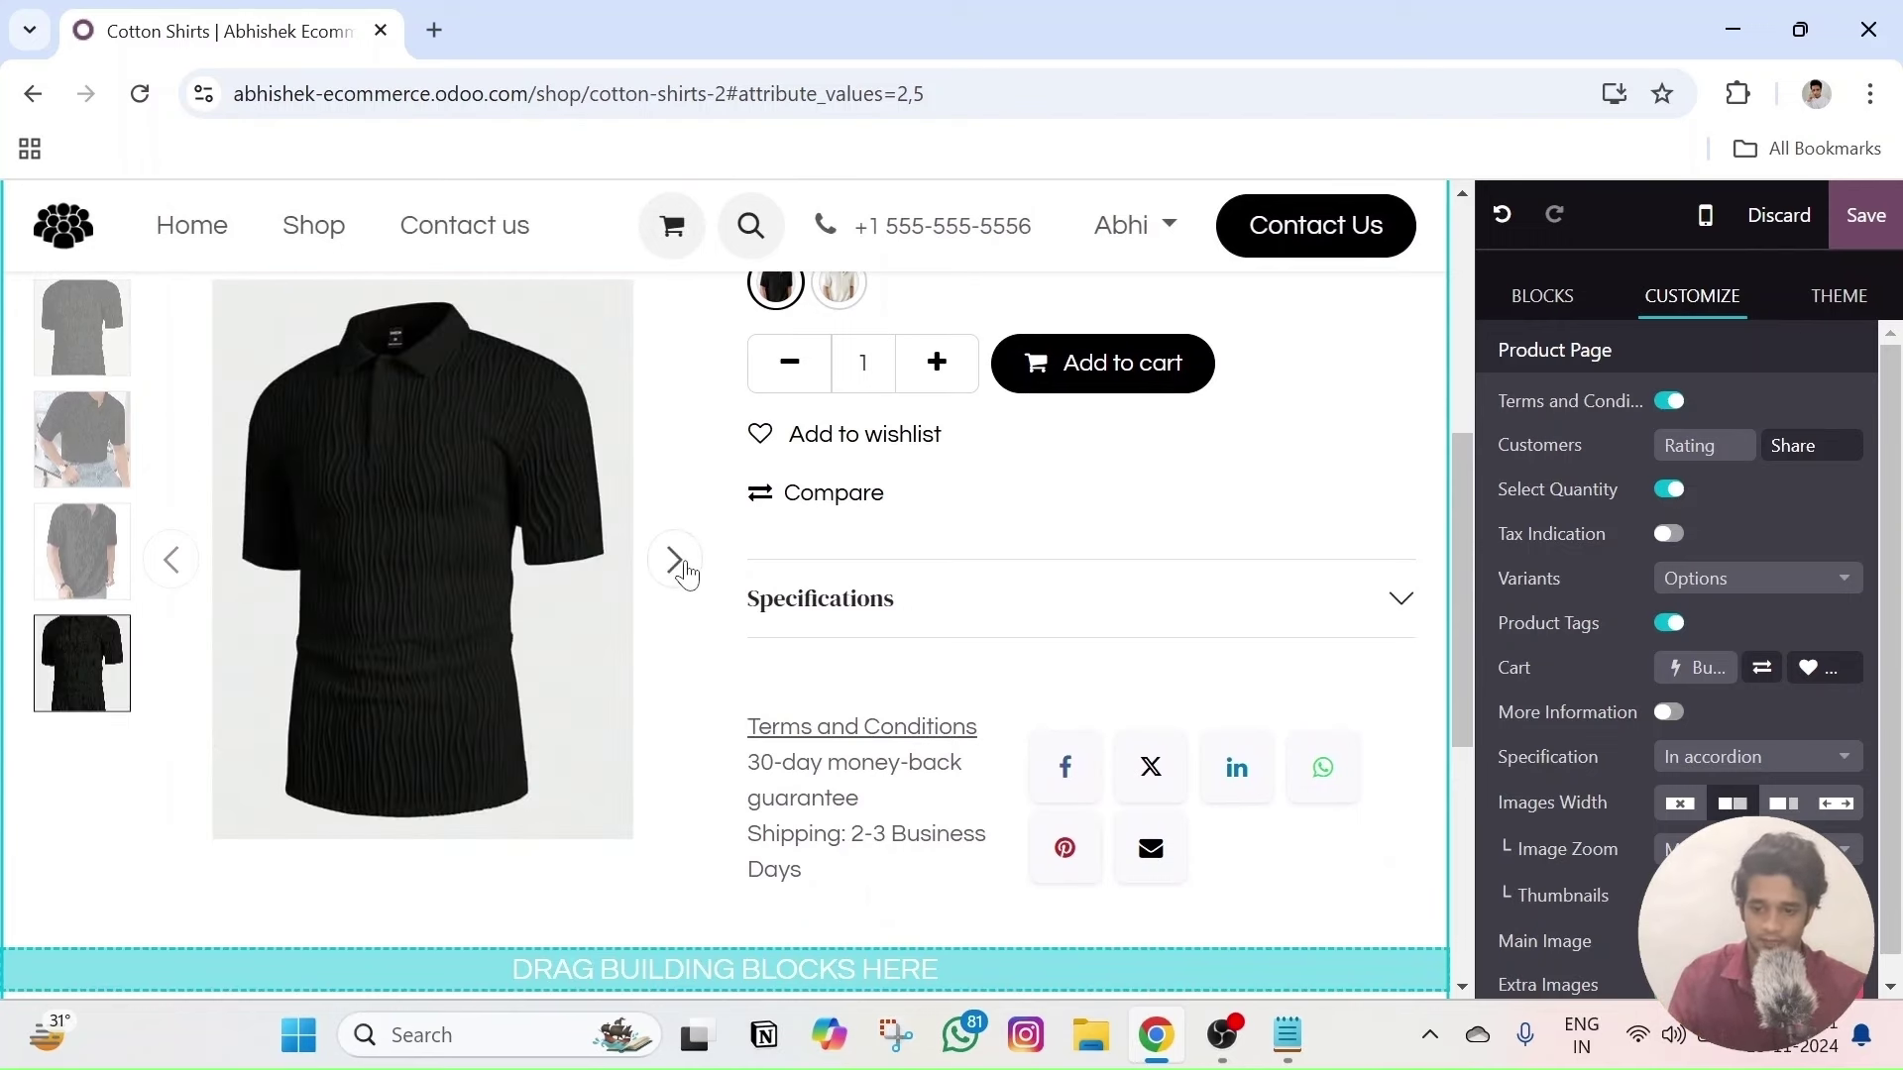
{"action": "left_click", "coordinate": [675, 562]}
{"action": "left_click", "coordinate": [682, 564]}
{"action": "left_click", "coordinate": [681, 565]}
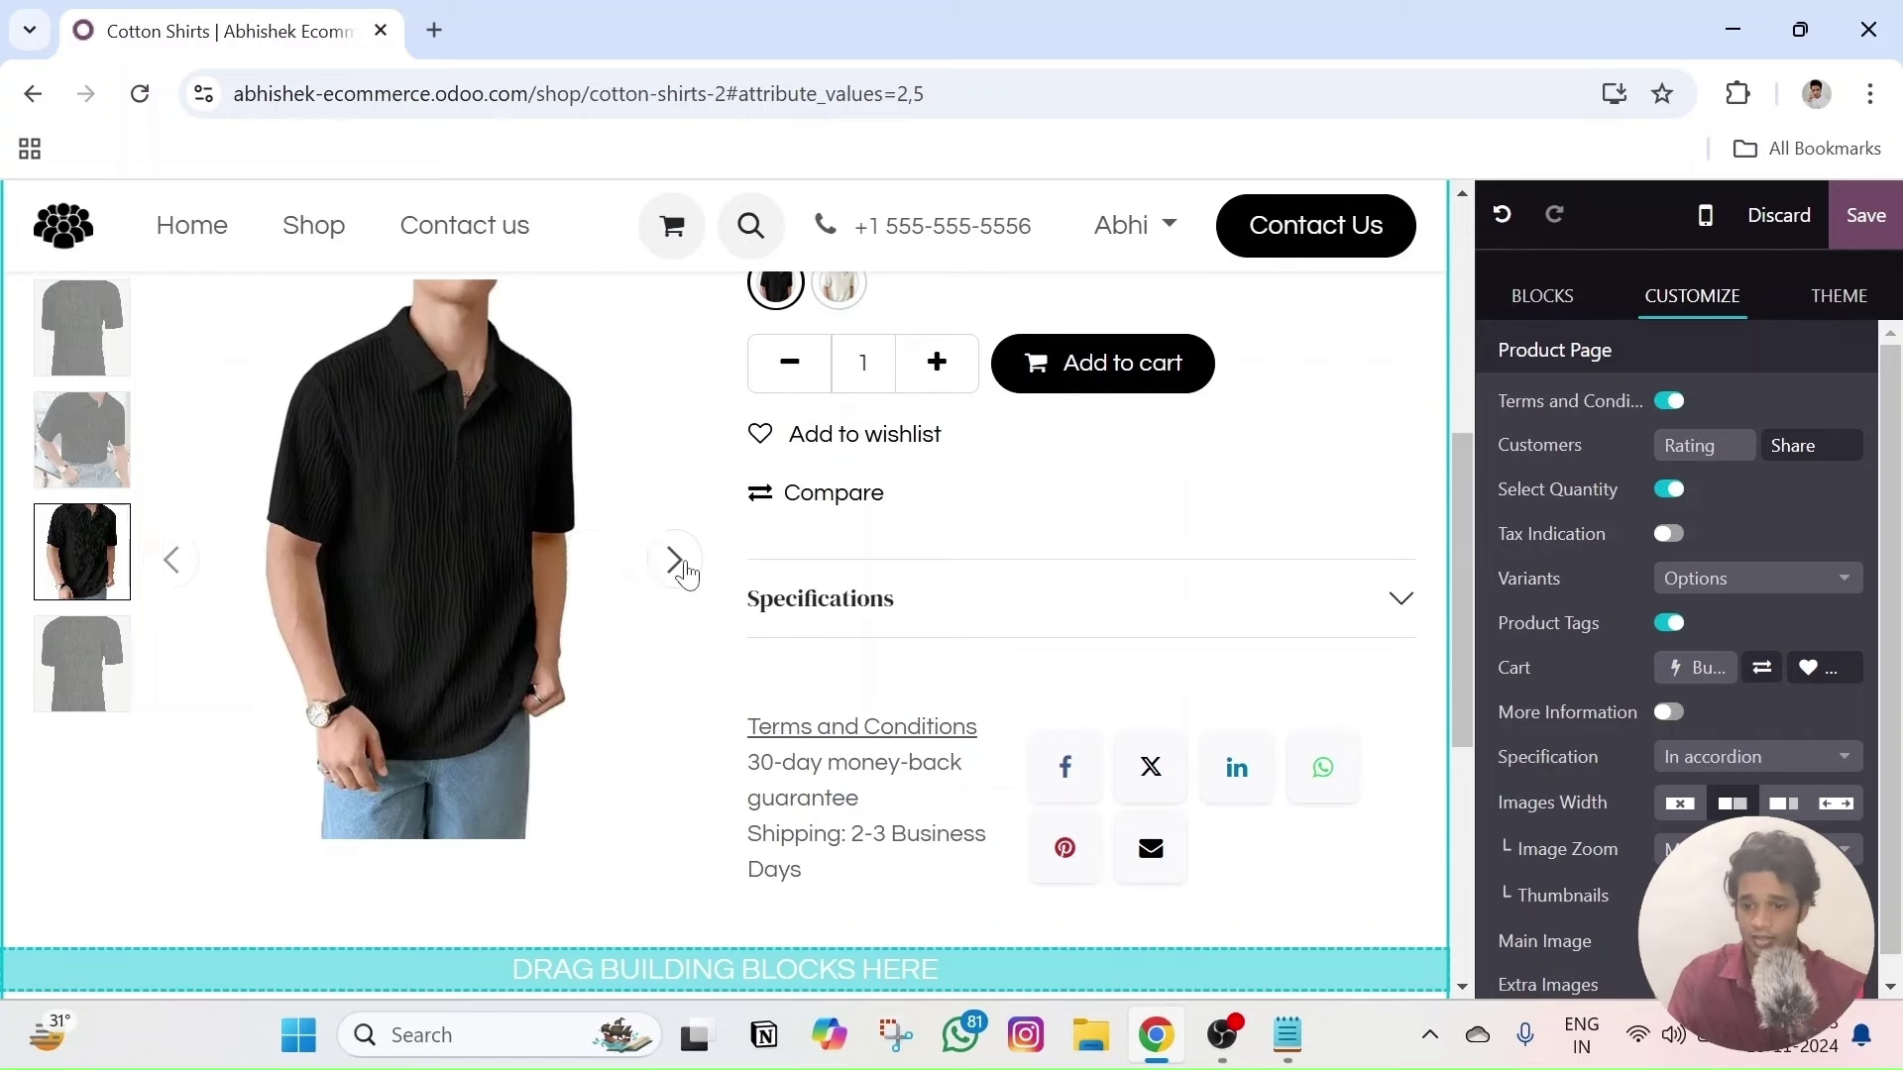
{"action": "left_click", "coordinate": [1867, 218]}
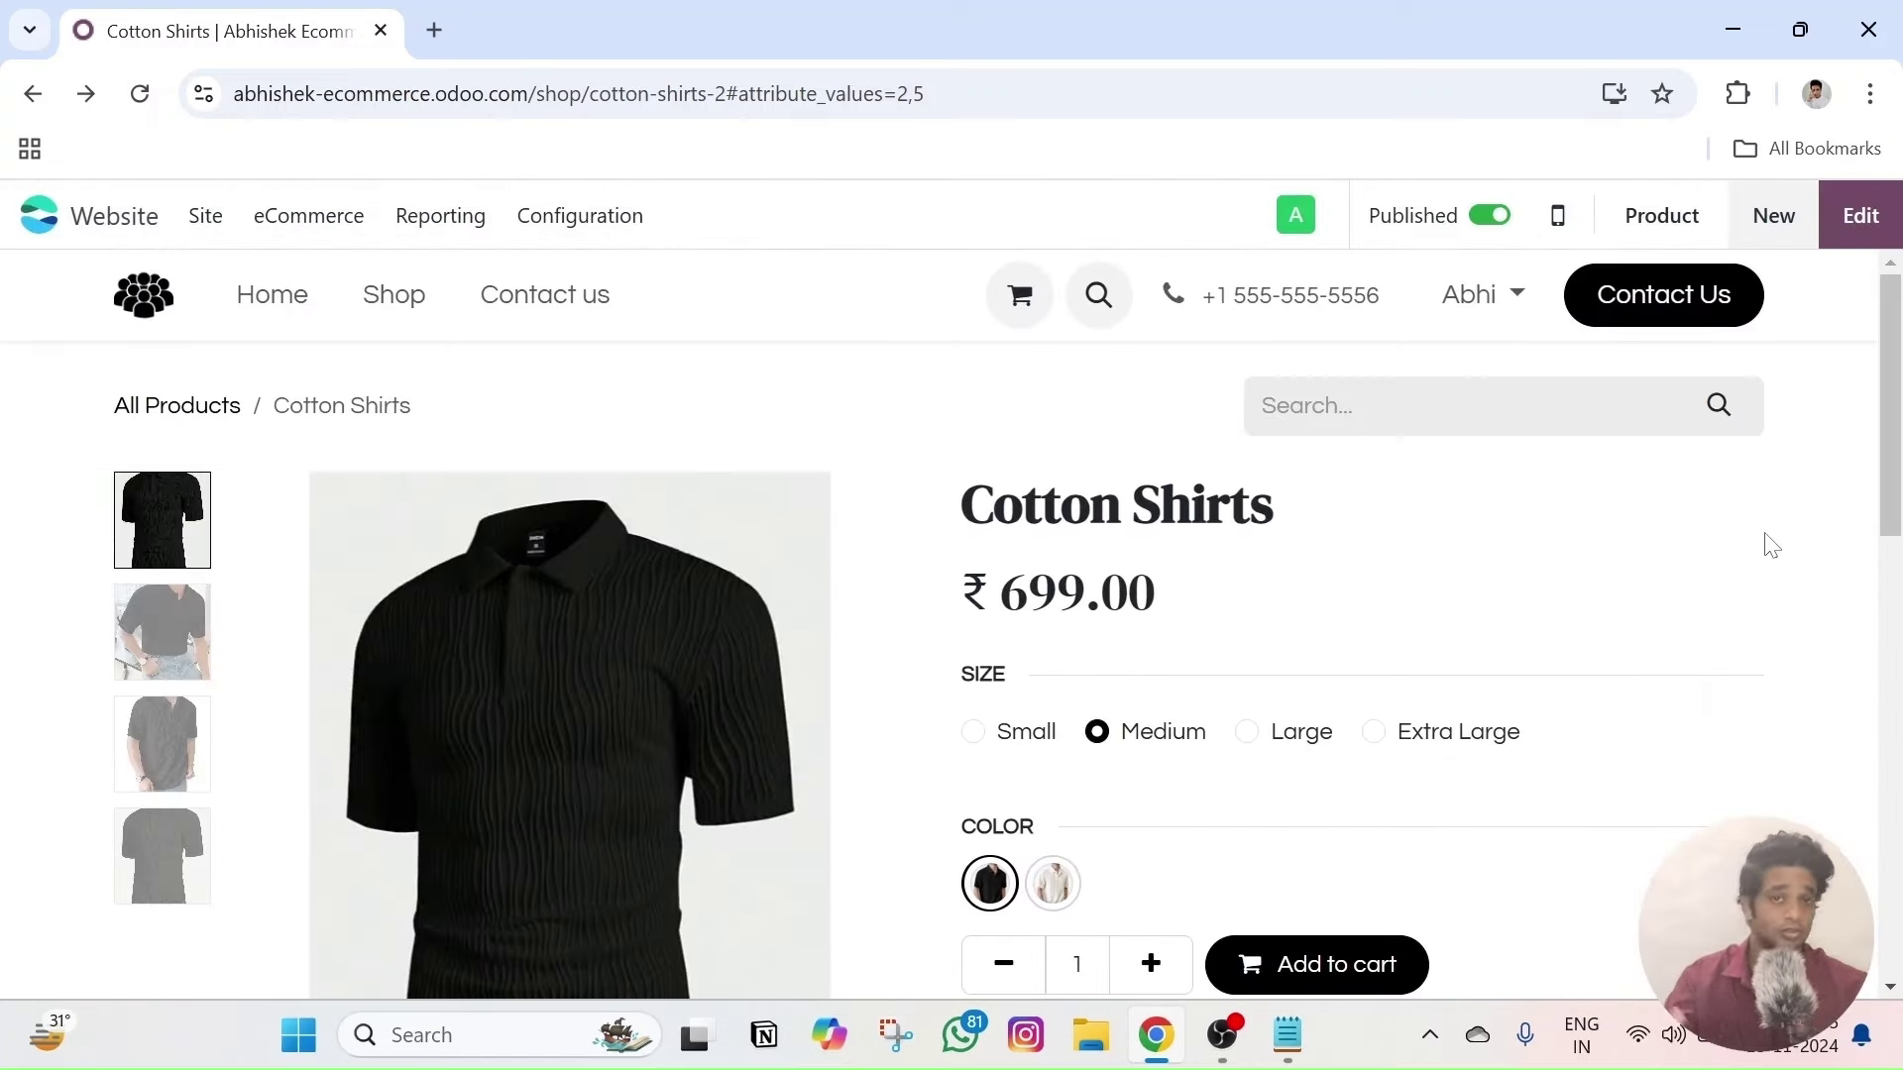
{"action": "scroll", "coordinate": [1609, 552], "scroll_direction": "down", "scroll_amount": 3}
{"action": "scroll", "coordinate": [1609, 552], "scroll_direction": "up", "scroll_amount": 3}
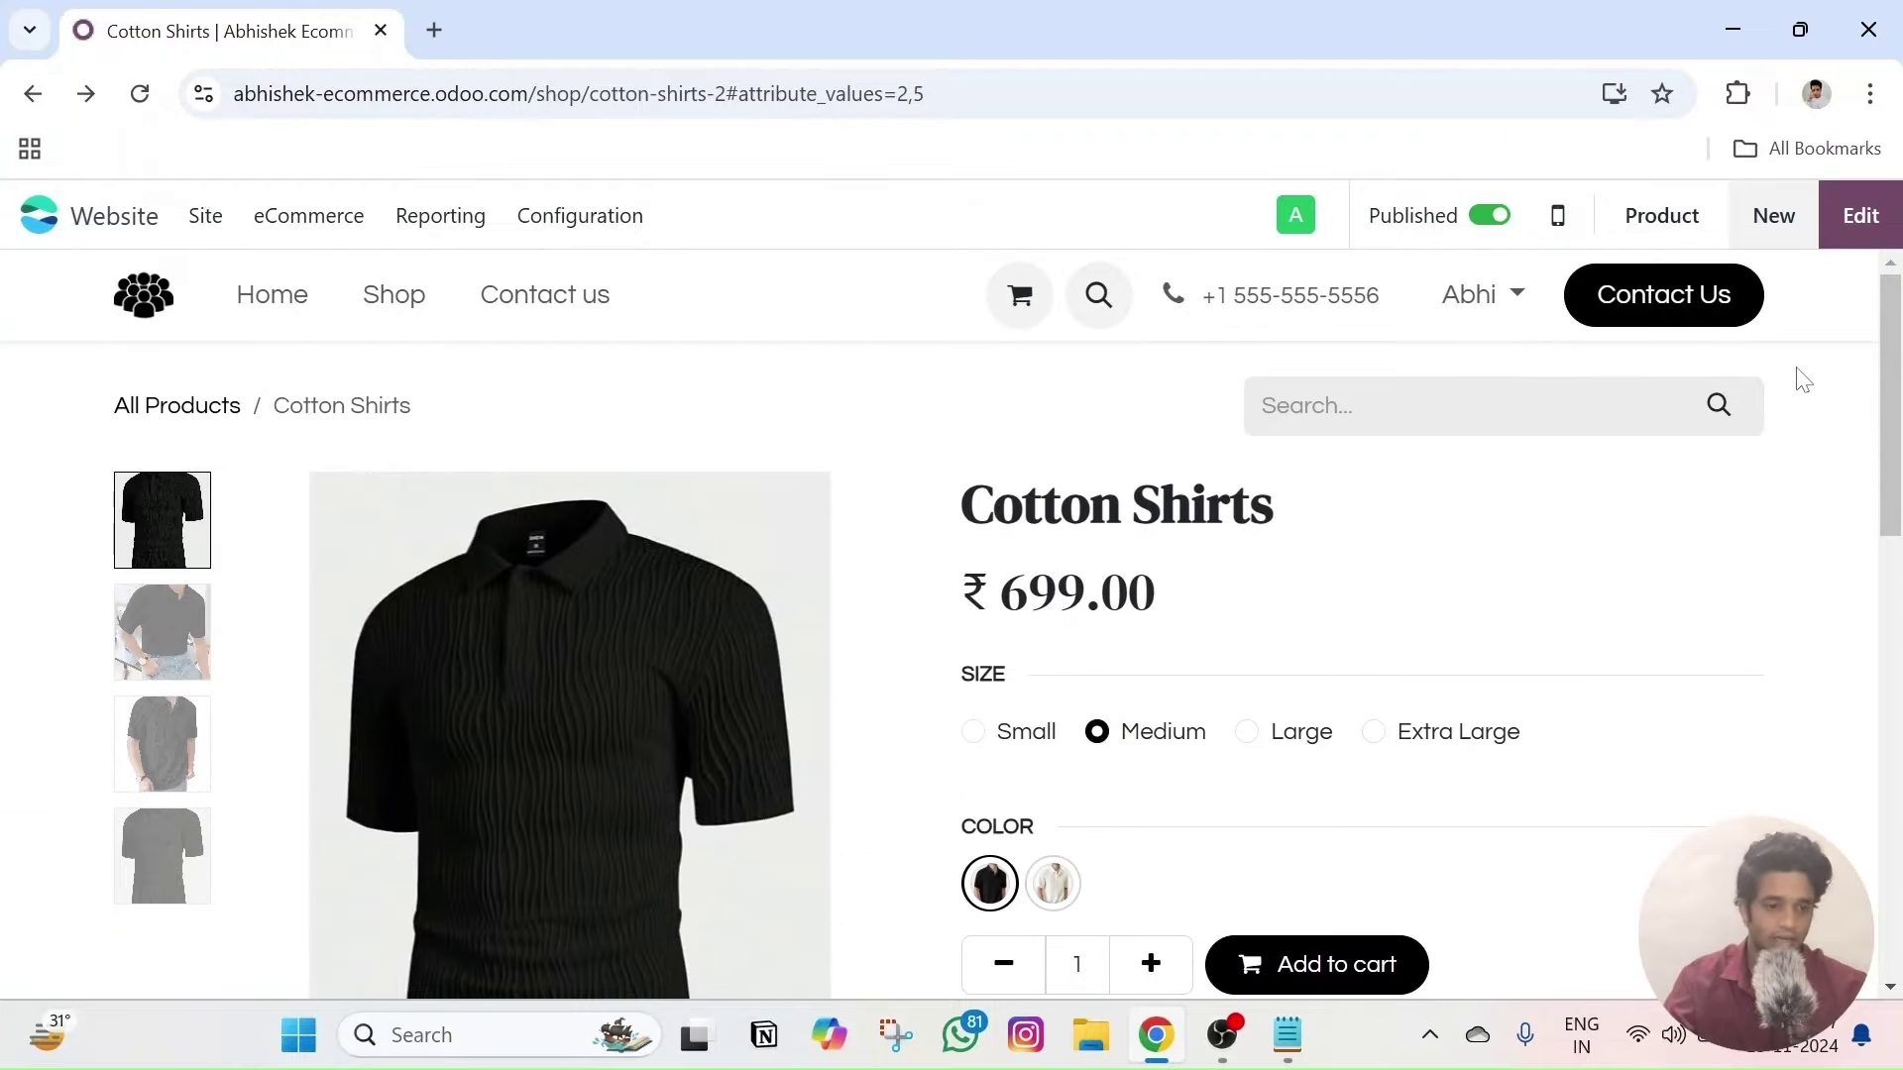
{"action": "left_click", "coordinate": [1859, 216]}
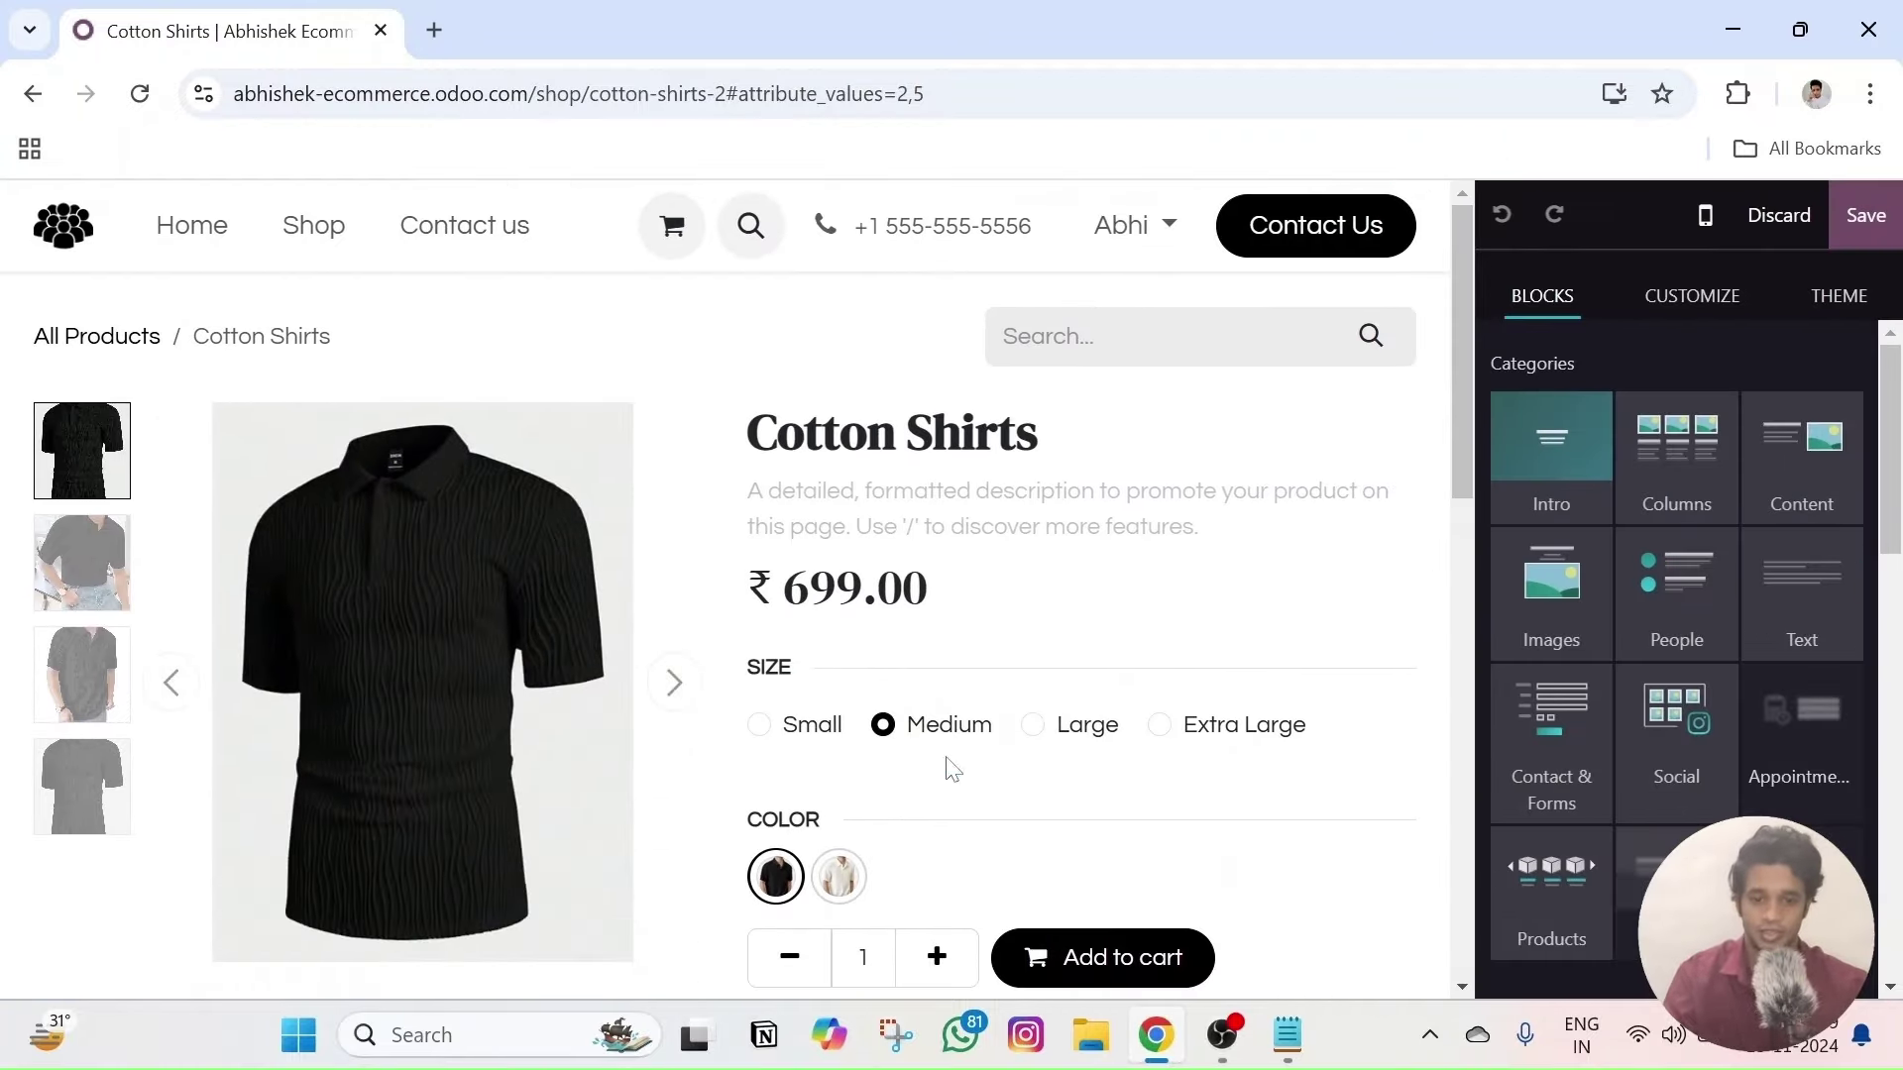
{"action": "scroll", "coordinate": [977, 765], "scroll_direction": "down", "scroll_amount": 3}
{"action": "scroll", "coordinate": [828, 667], "scroll_direction": "down", "scroll_amount": 10}
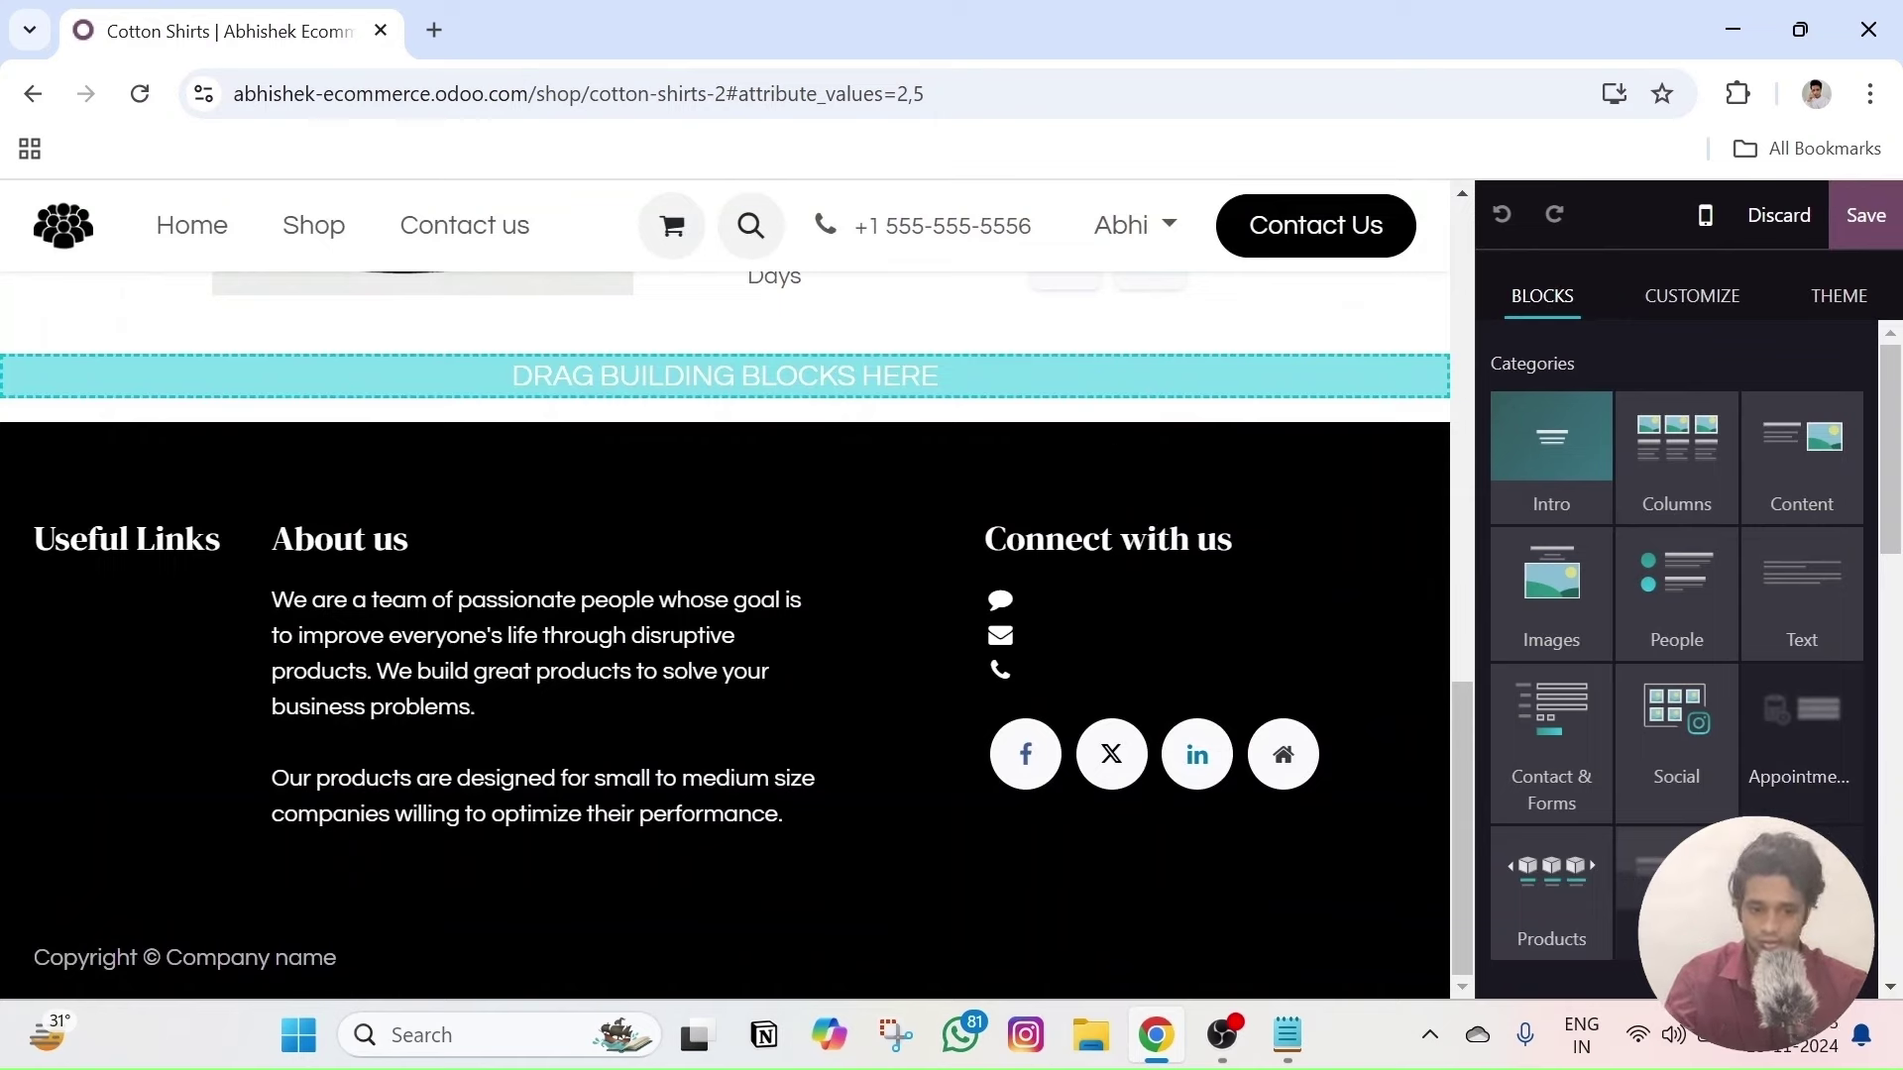
{"action": "scroll", "coordinate": [1685, 619], "scroll_direction": "down", "scroll_amount": 3}
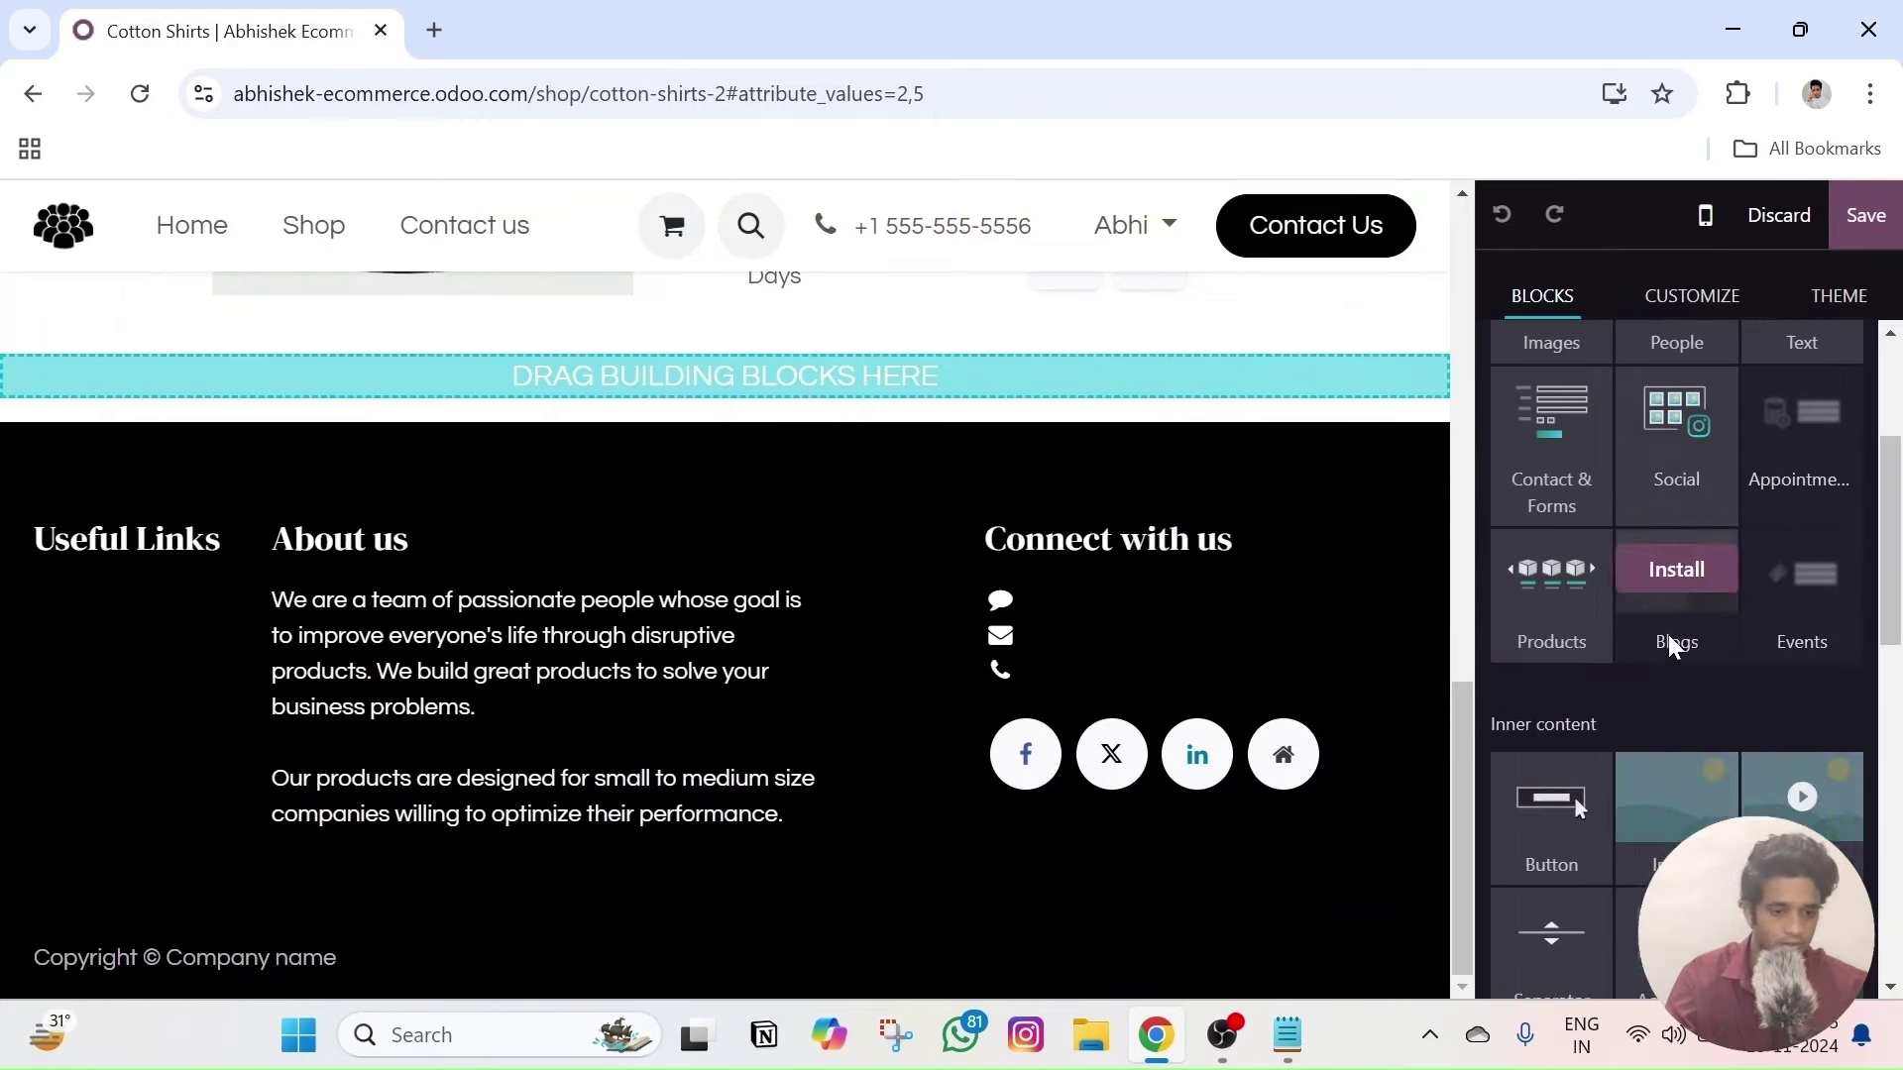
{"action": "scroll", "coordinate": [1668, 634], "scroll_direction": "up", "scroll_amount": 3}
{"action": "scroll", "coordinate": [1580, 628], "scroll_direction": "down", "scroll_amount": 6}
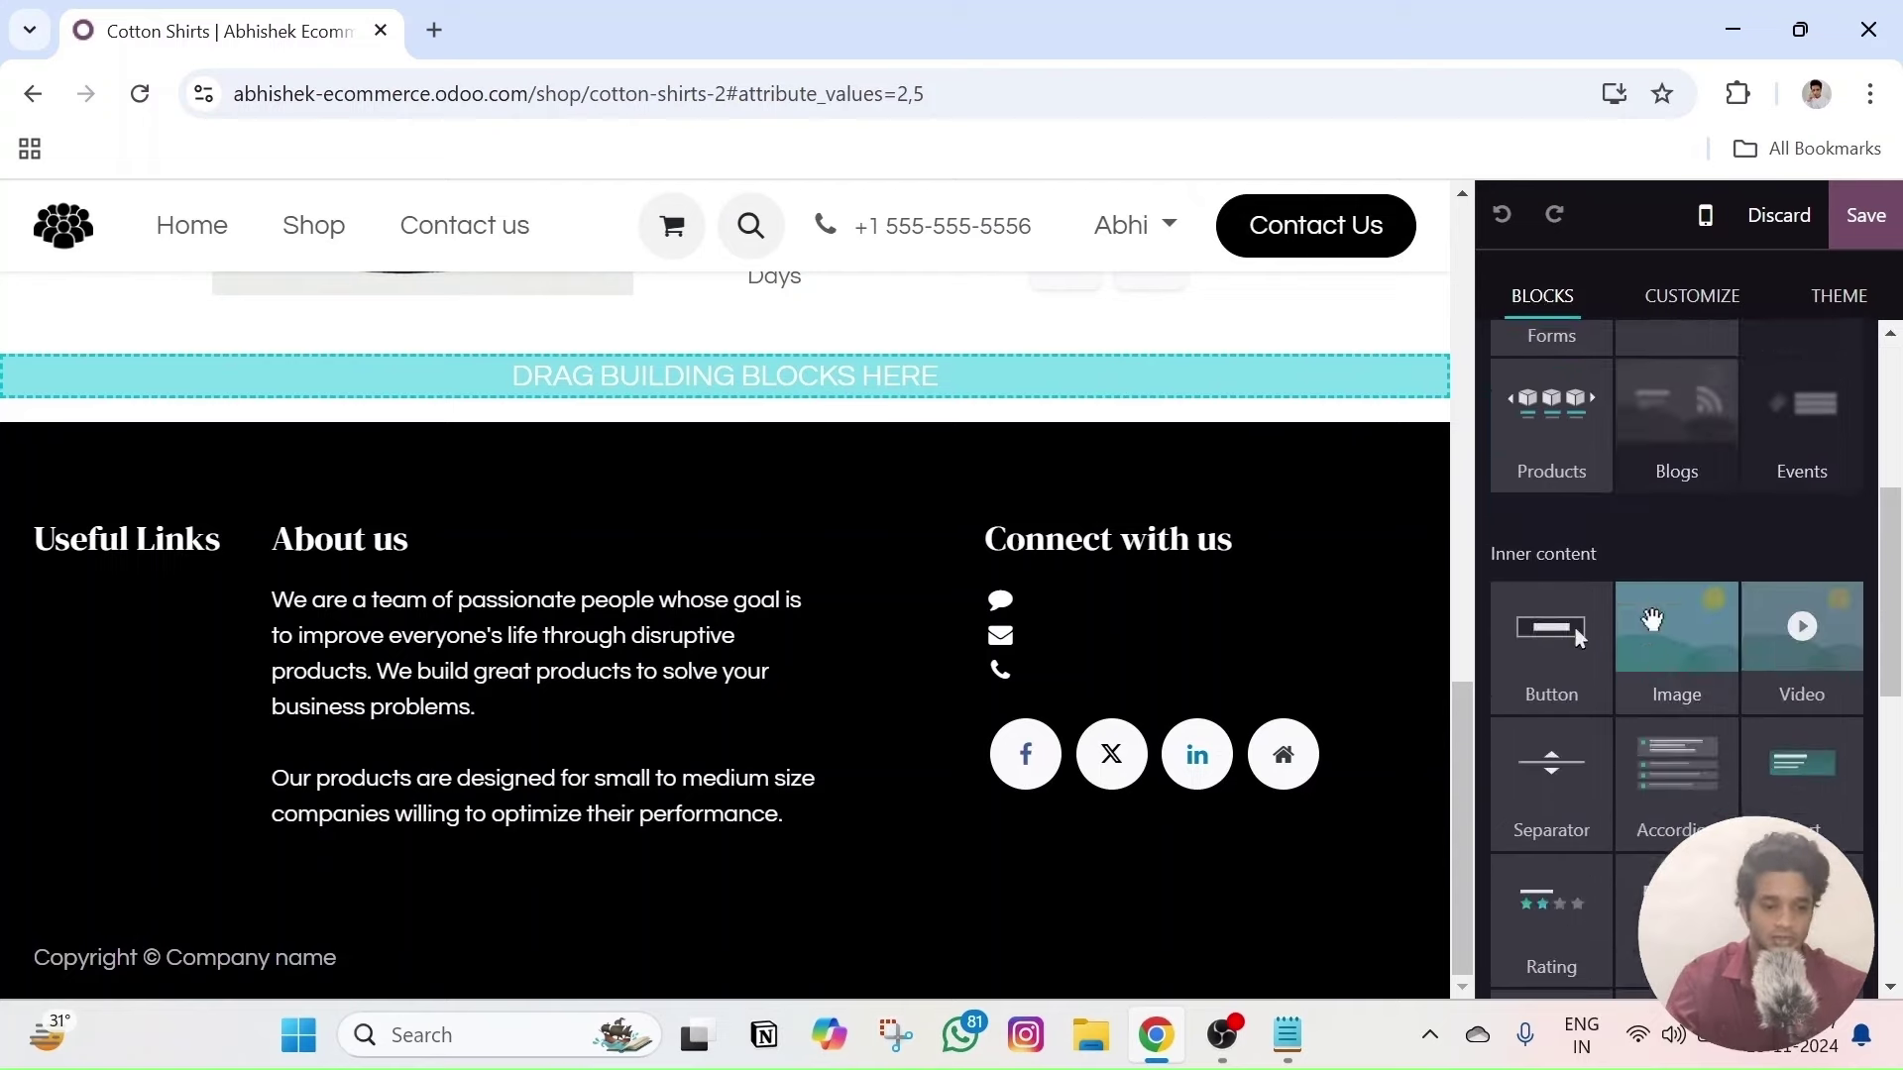
{"action": "scroll", "coordinate": [1678, 662], "scroll_direction": "up", "scroll_amount": 5}
{"action": "scroll", "coordinate": [1678, 662], "scroll_direction": "up", "scroll_amount": 1}
{"action": "scroll", "coordinate": [1645, 555], "scroll_direction": "down", "scroll_amount": 2}
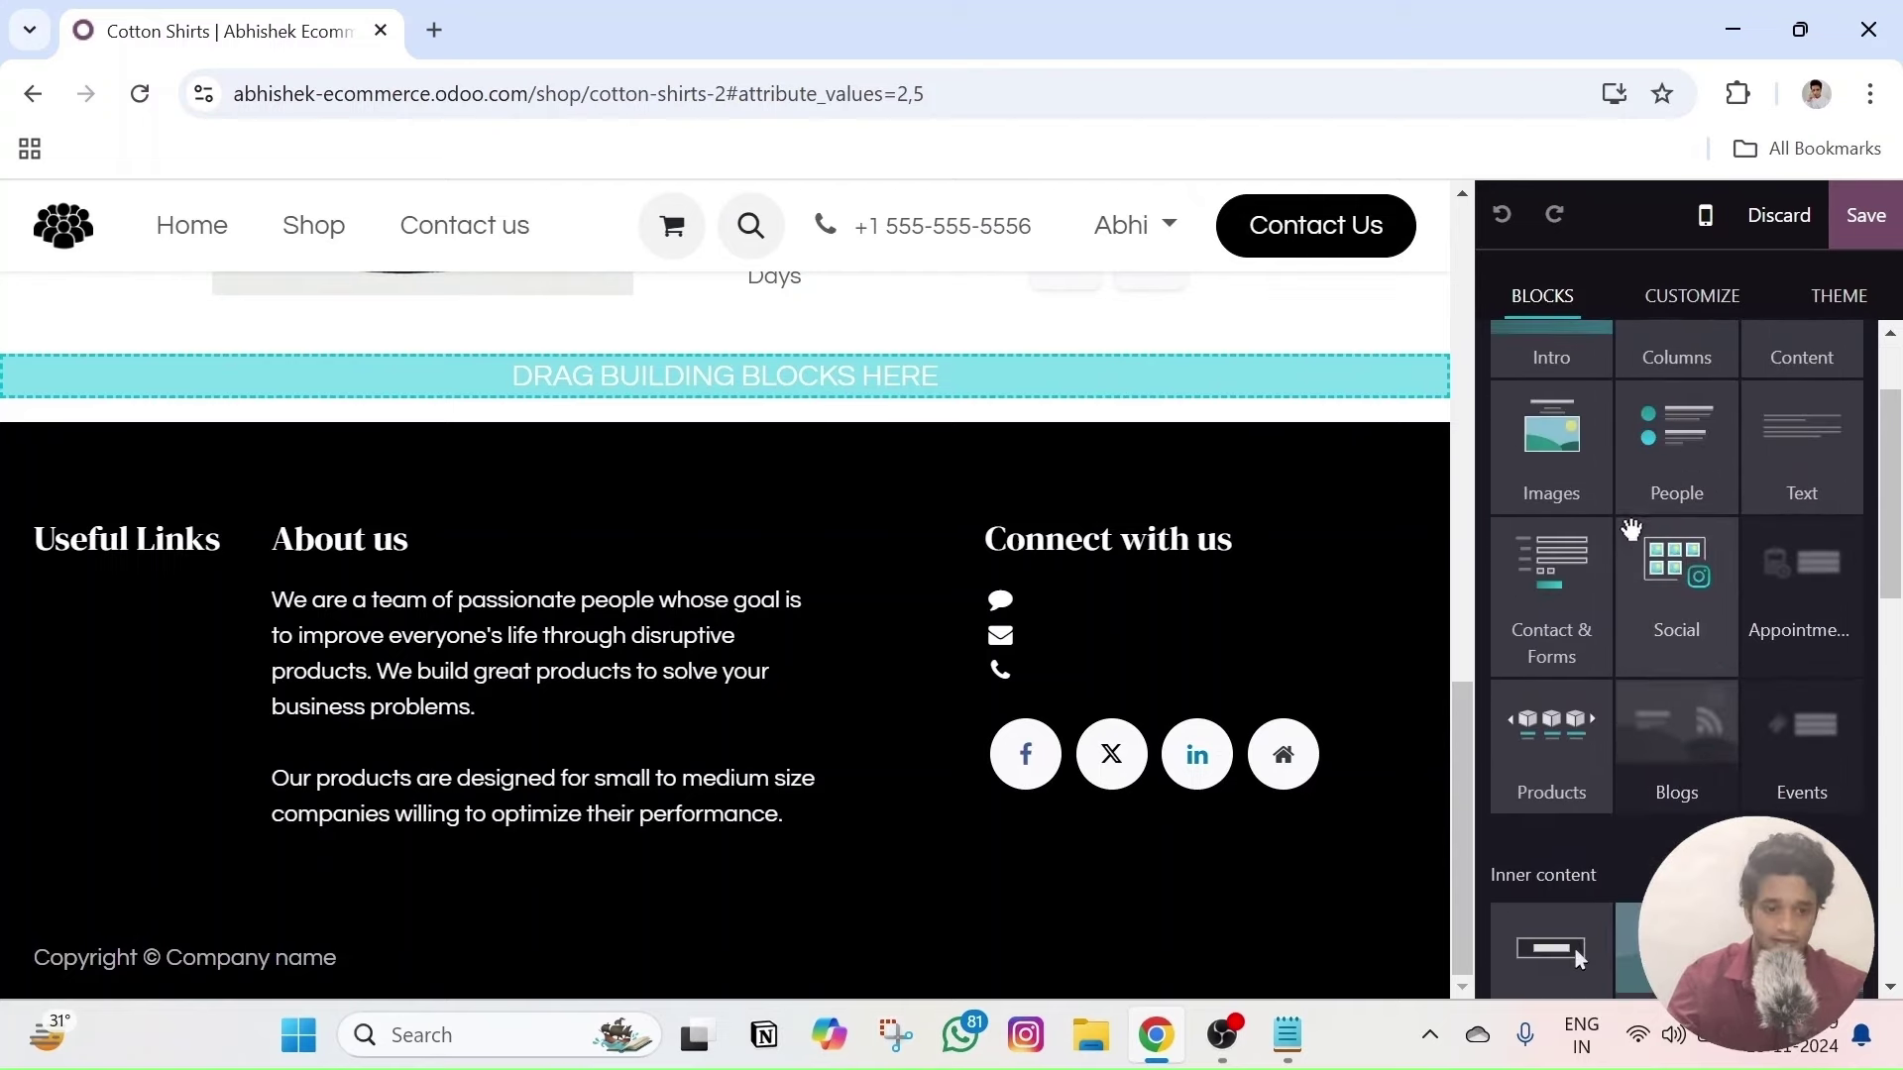
{"action": "scroll", "coordinate": [1645, 733], "scroll_direction": "up", "scroll_amount": 2}
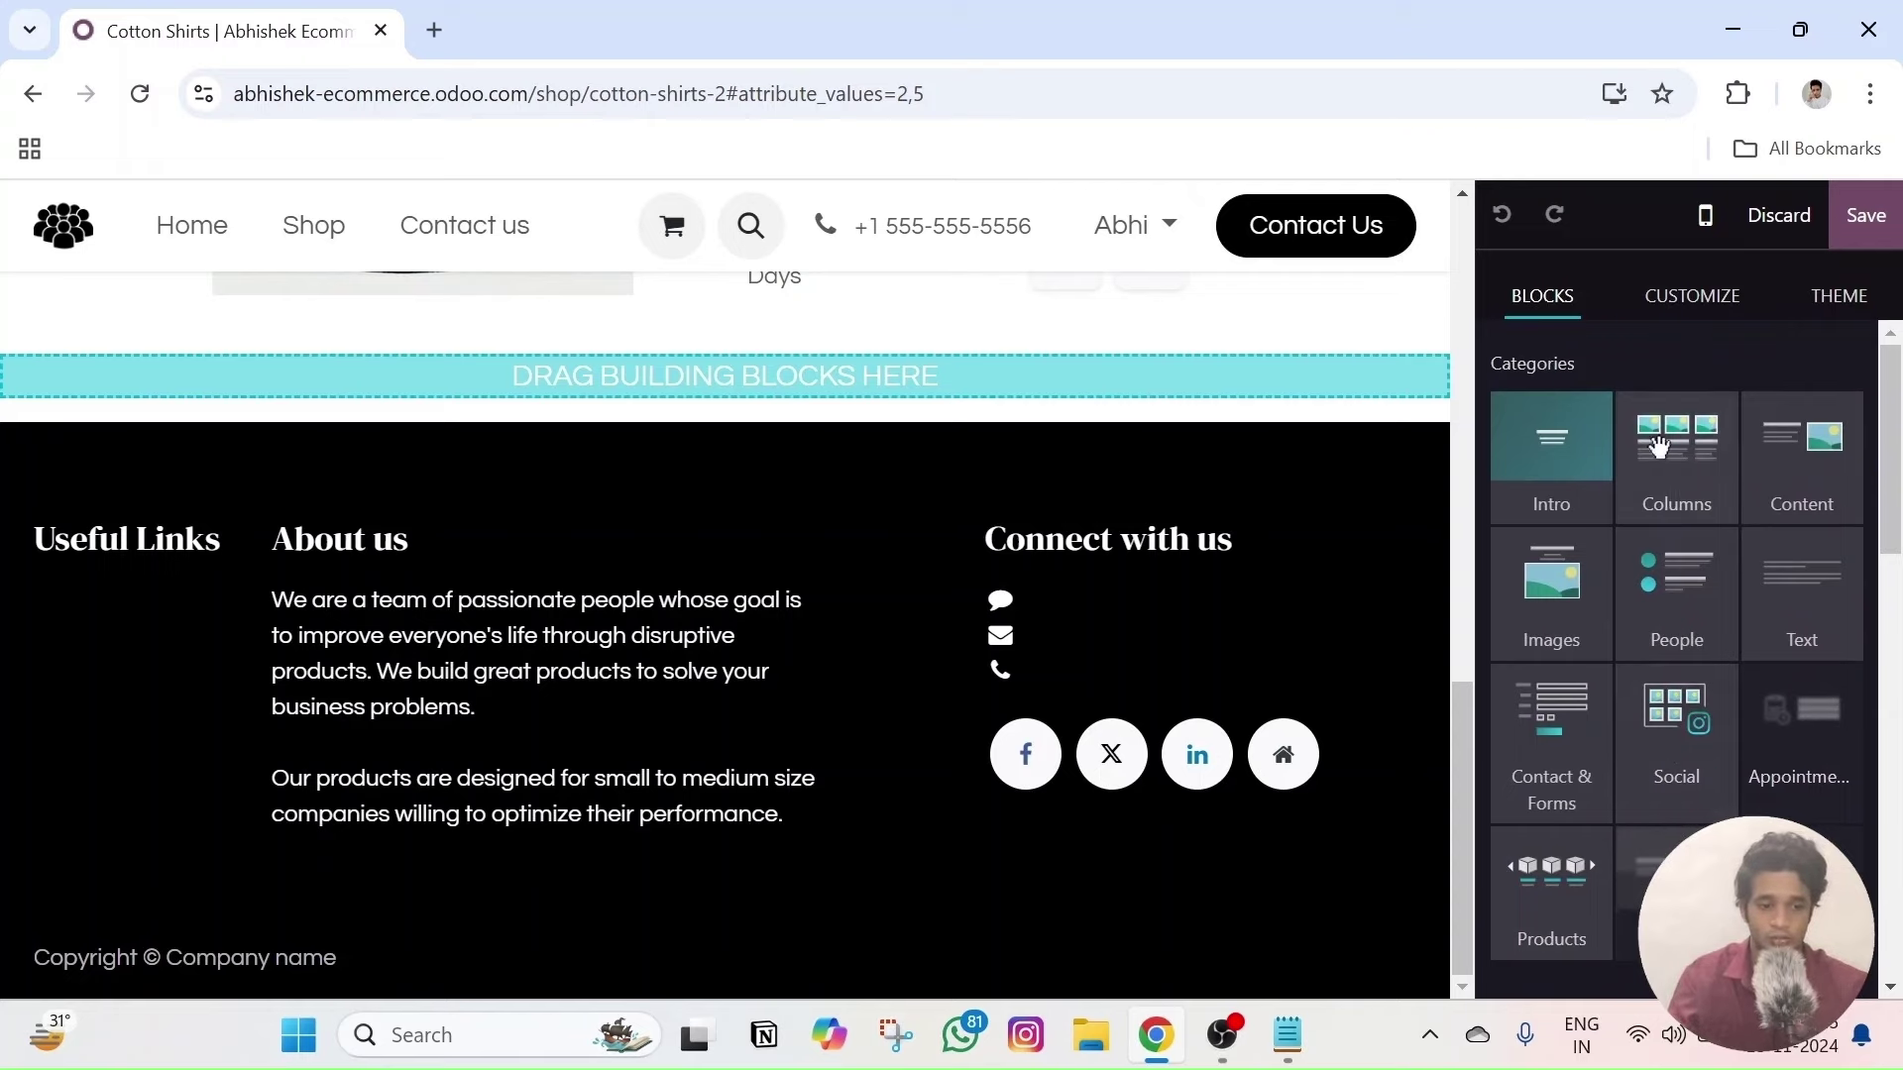
{"action": "scroll", "coordinate": [1635, 466], "scroll_direction": "down", "scroll_amount": 3}
{"action": "scroll", "coordinate": [1578, 483], "scroll_direction": "down", "scroll_amount": 2}
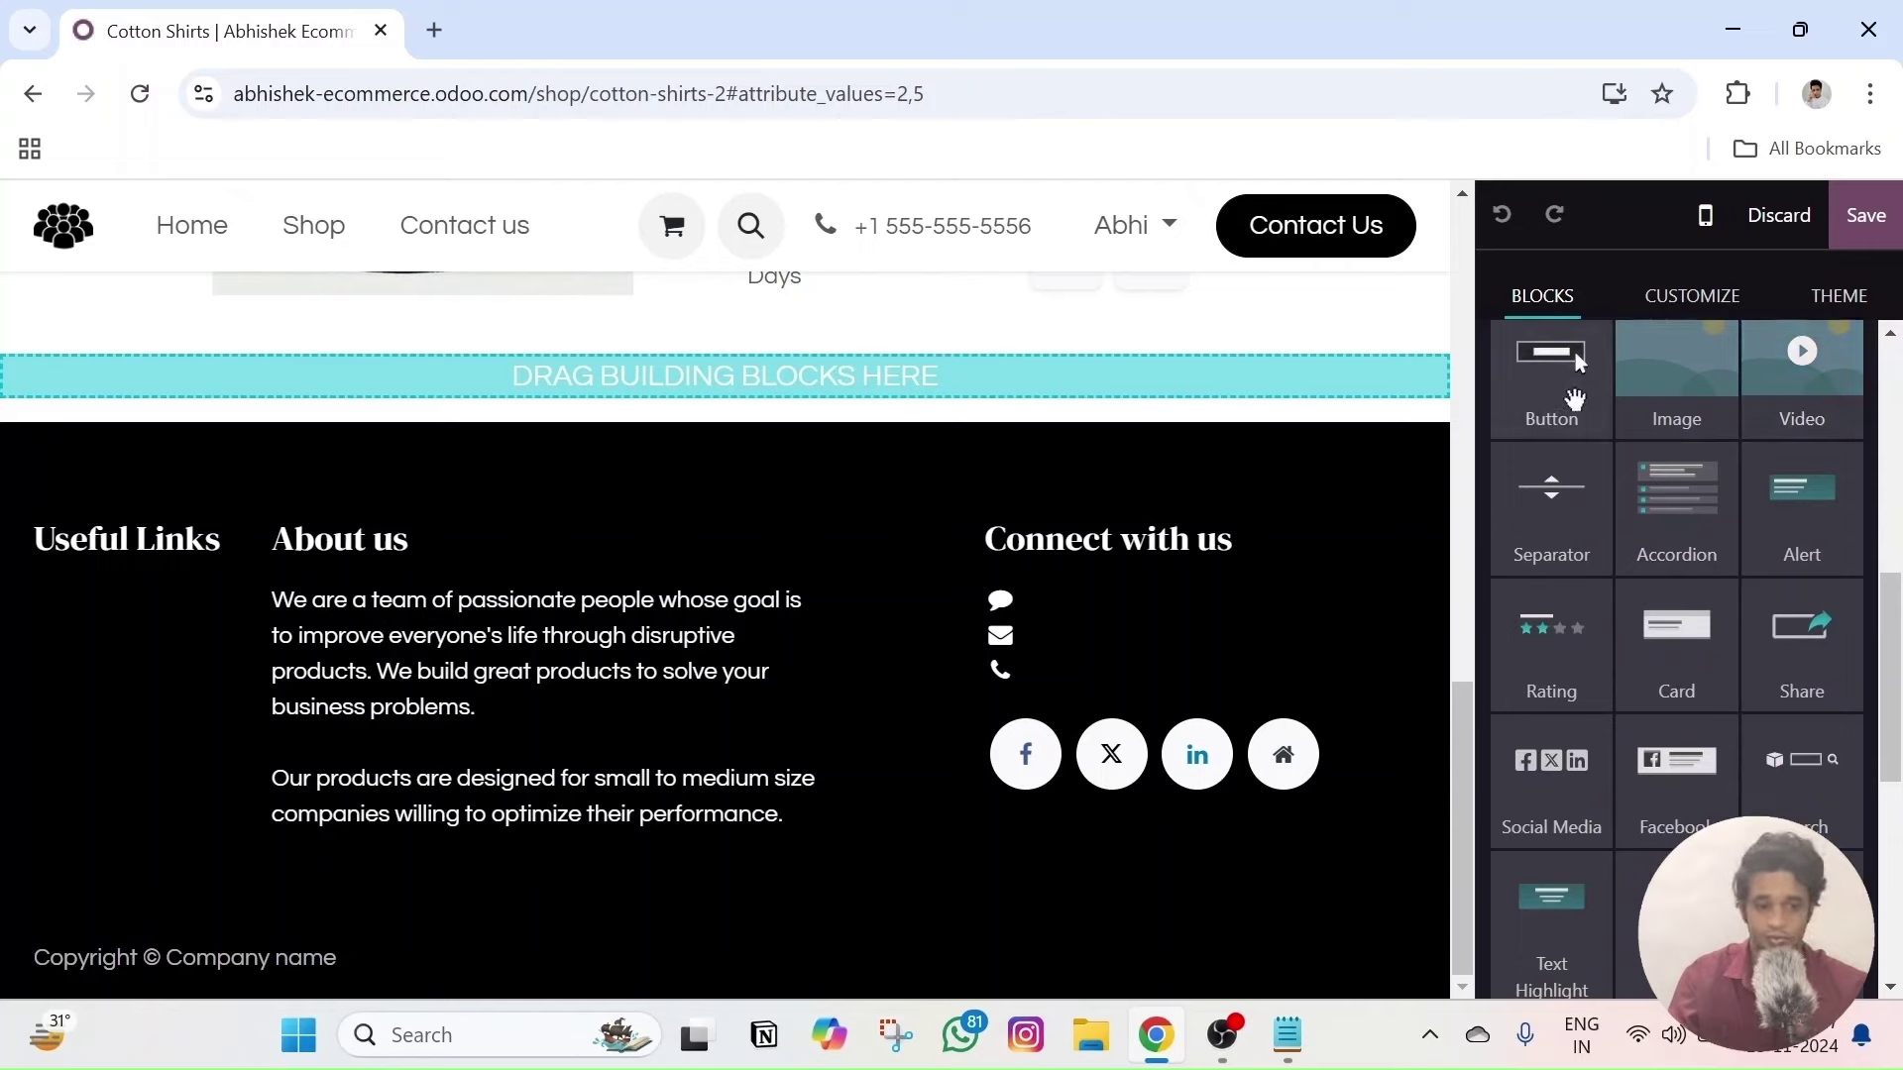
{"action": "scroll", "coordinate": [1702, 540], "scroll_direction": "down", "scroll_amount": 4}
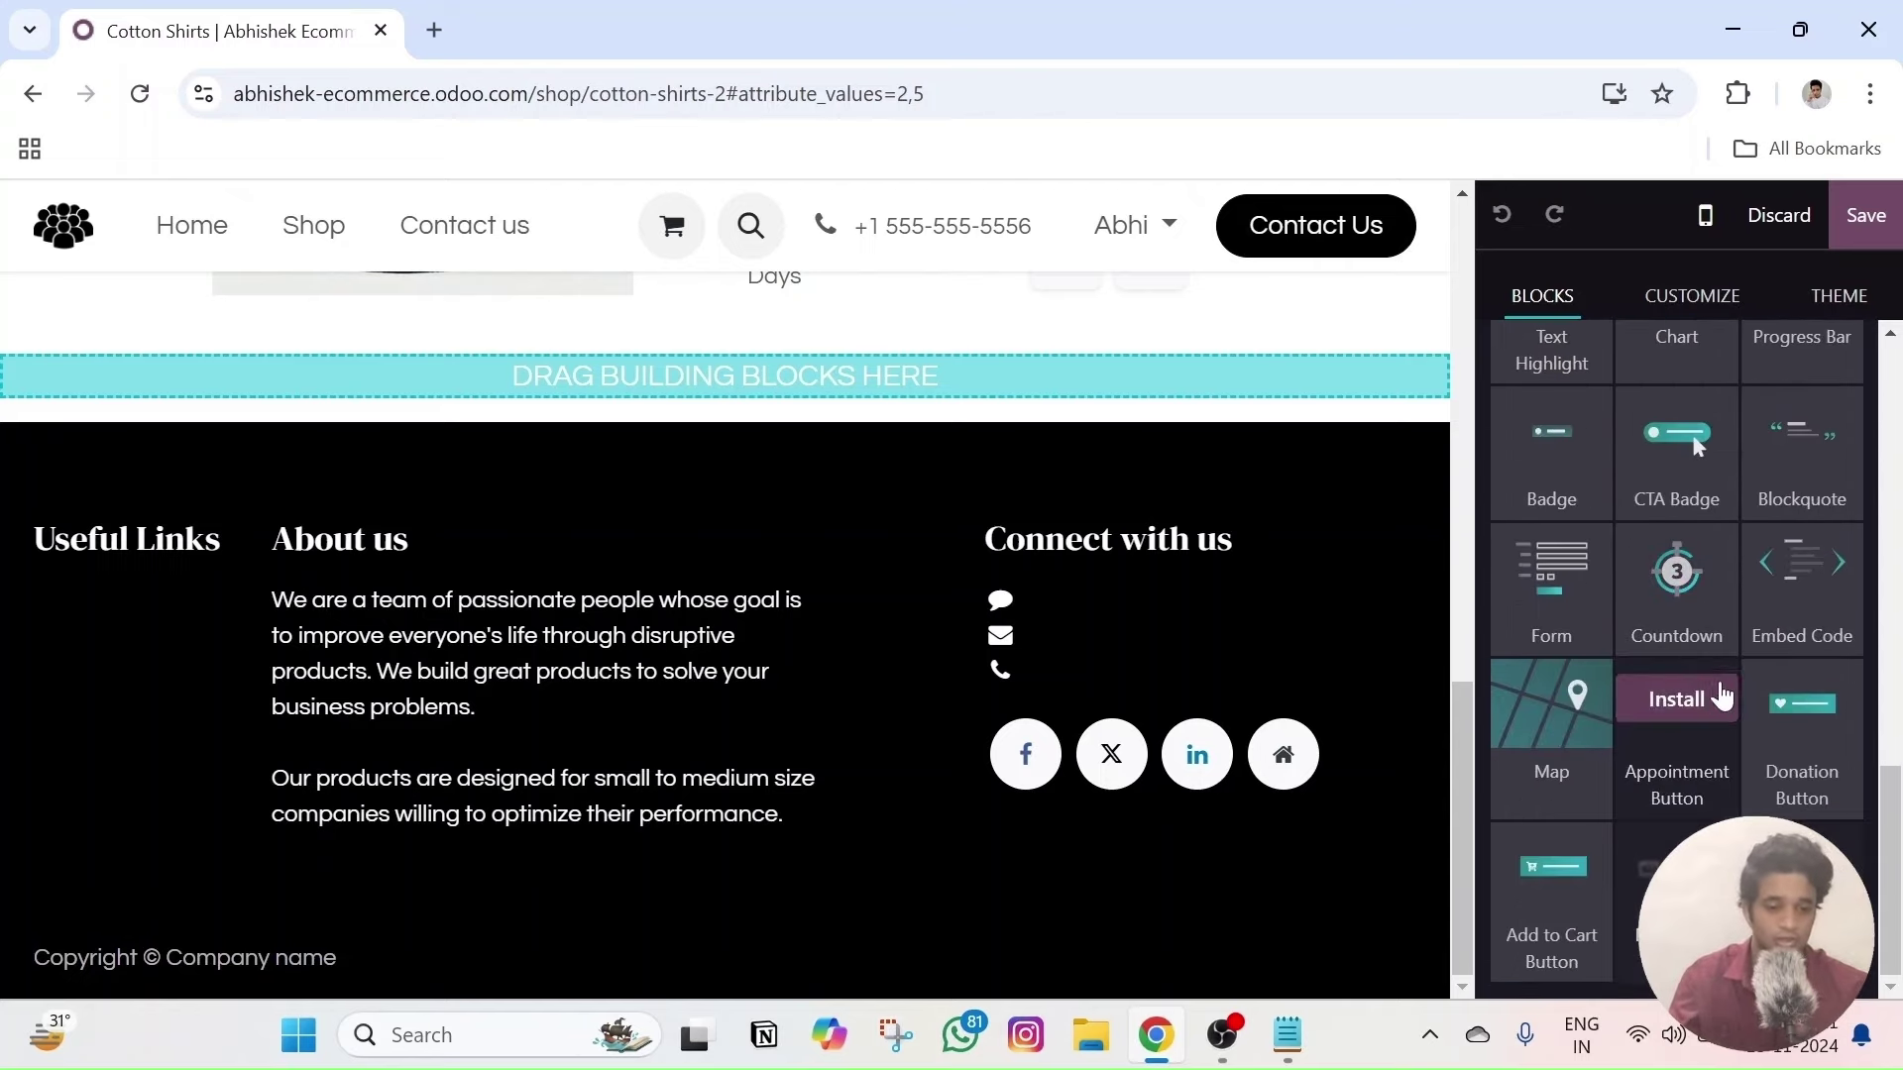
{"action": "scroll", "coordinate": [1536, 917], "scroll_direction": "up", "scroll_amount": 3}
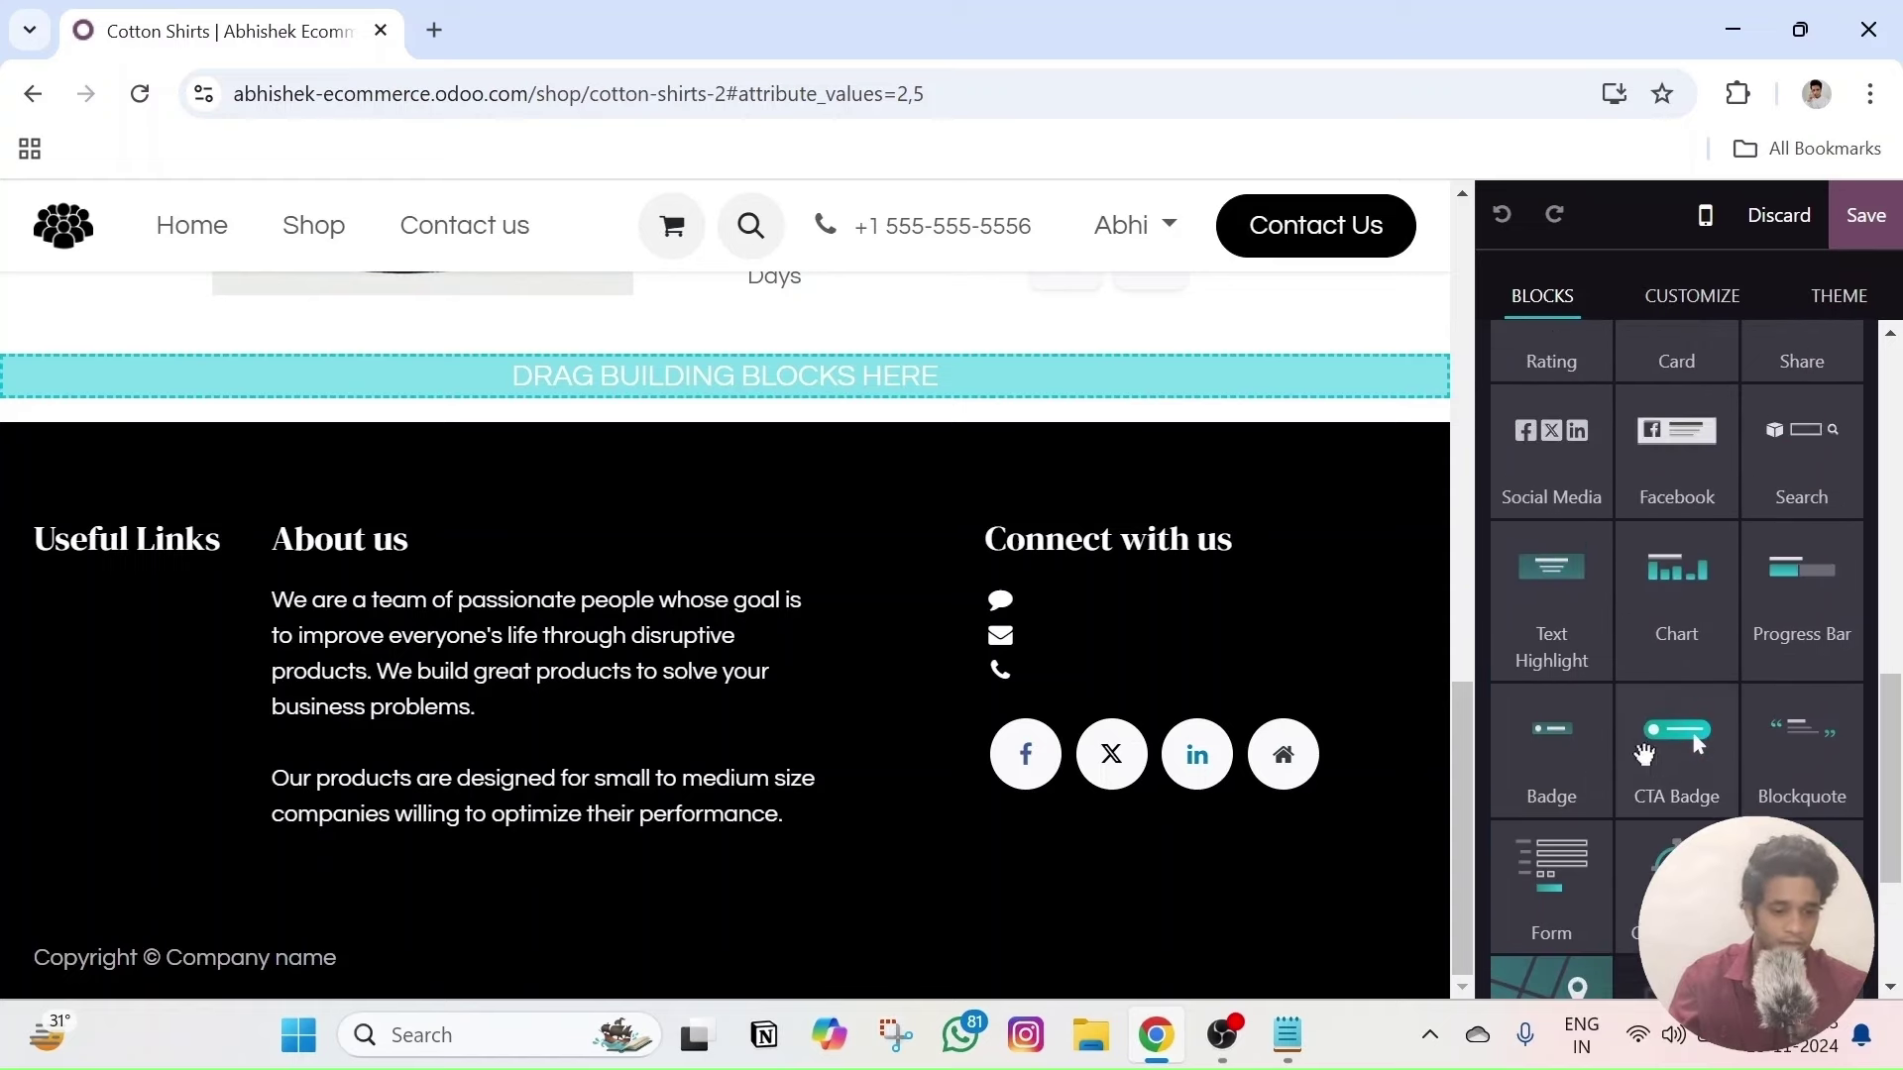
{"action": "scroll", "coordinate": [1796, 615], "scroll_direction": "up", "scroll_amount": 2}
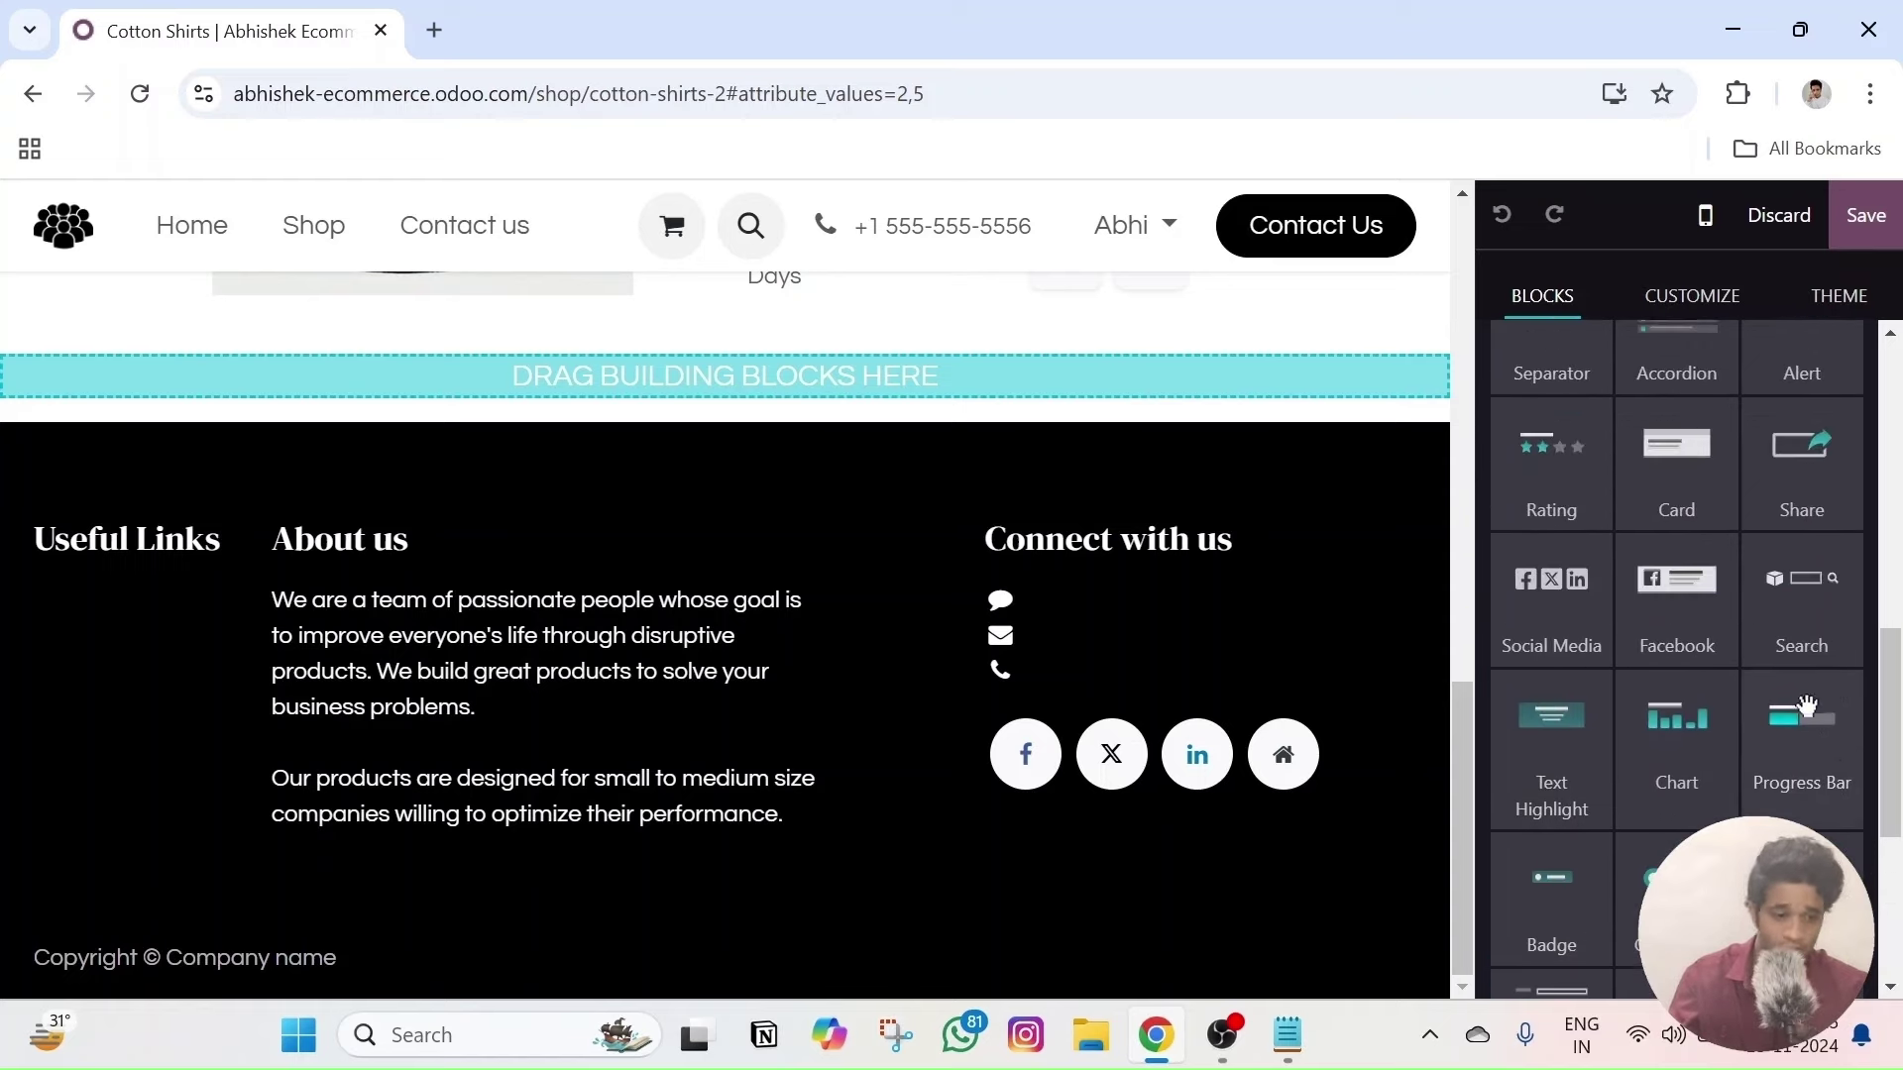
{"action": "scroll", "coordinate": [1685, 614], "scroll_direction": "up", "scroll_amount": 5}
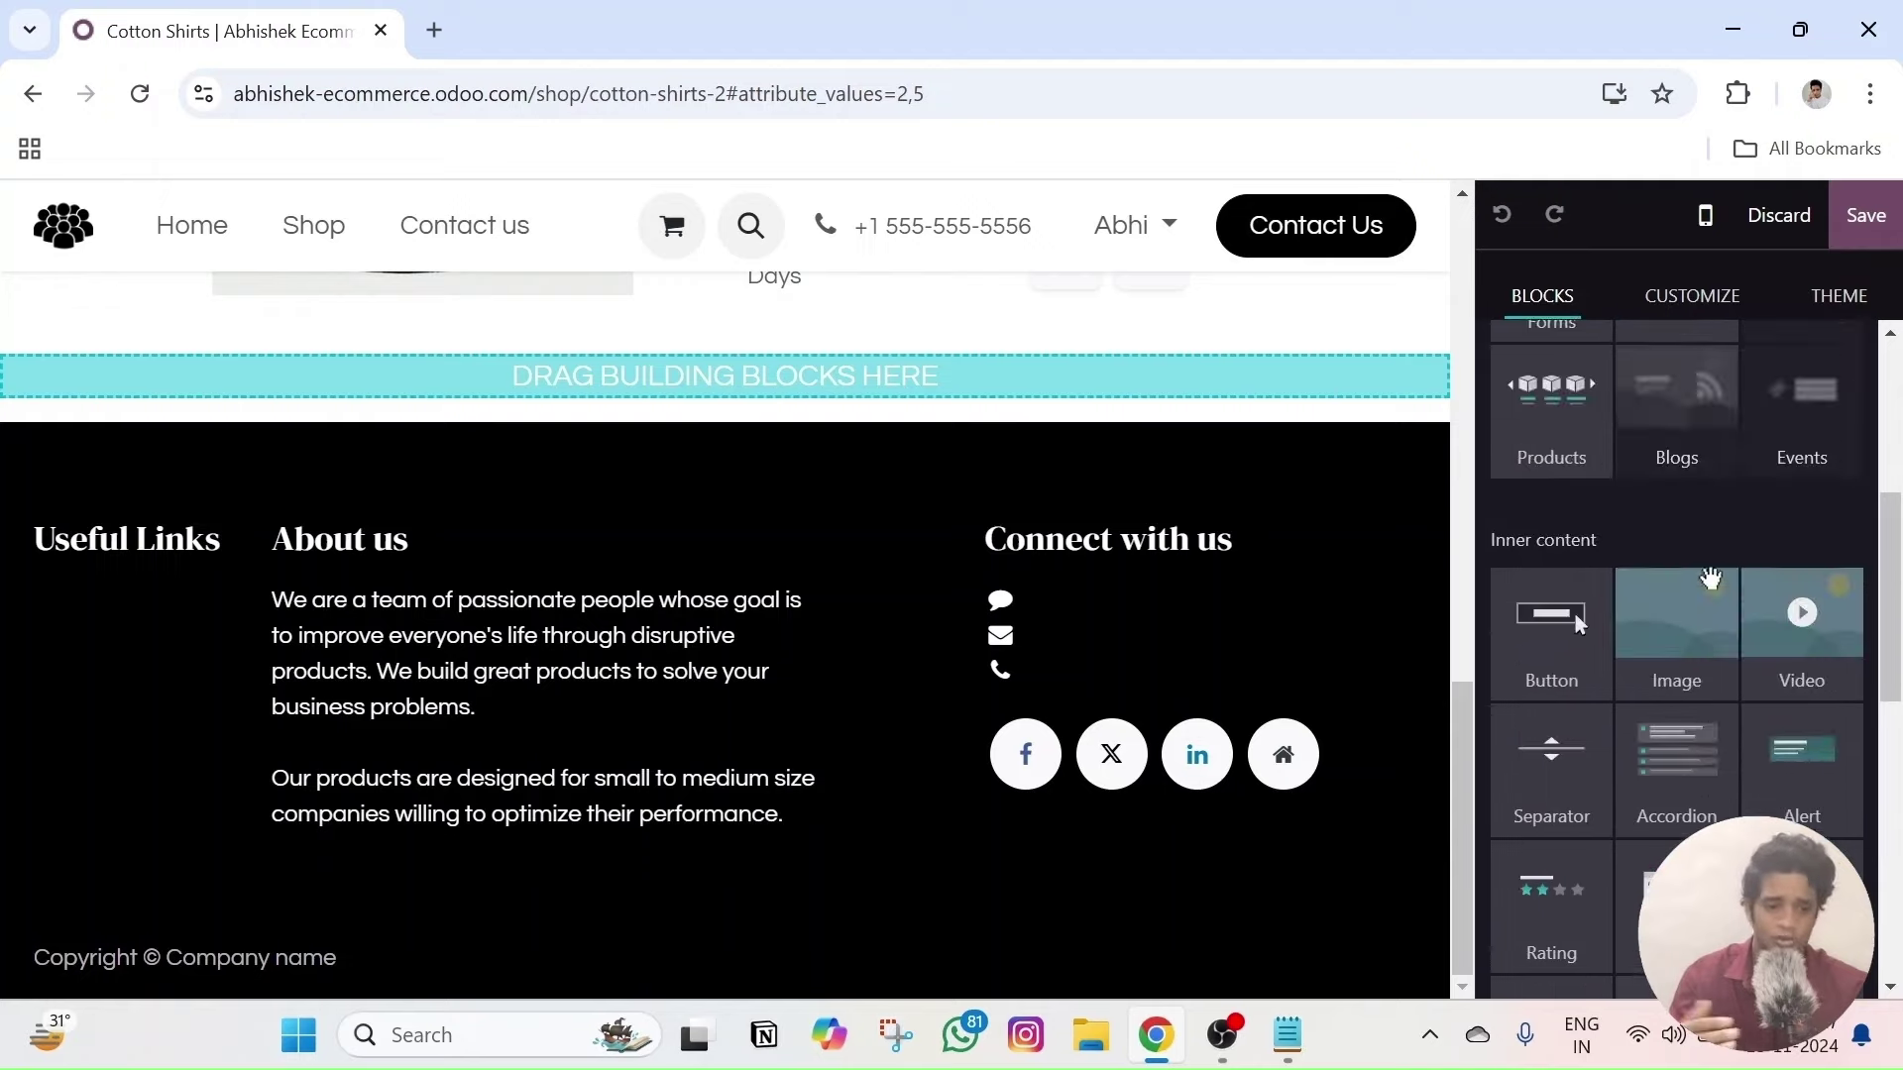
{"action": "scroll", "coordinate": [1675, 604], "scroll_direction": "up", "scroll_amount": 3}
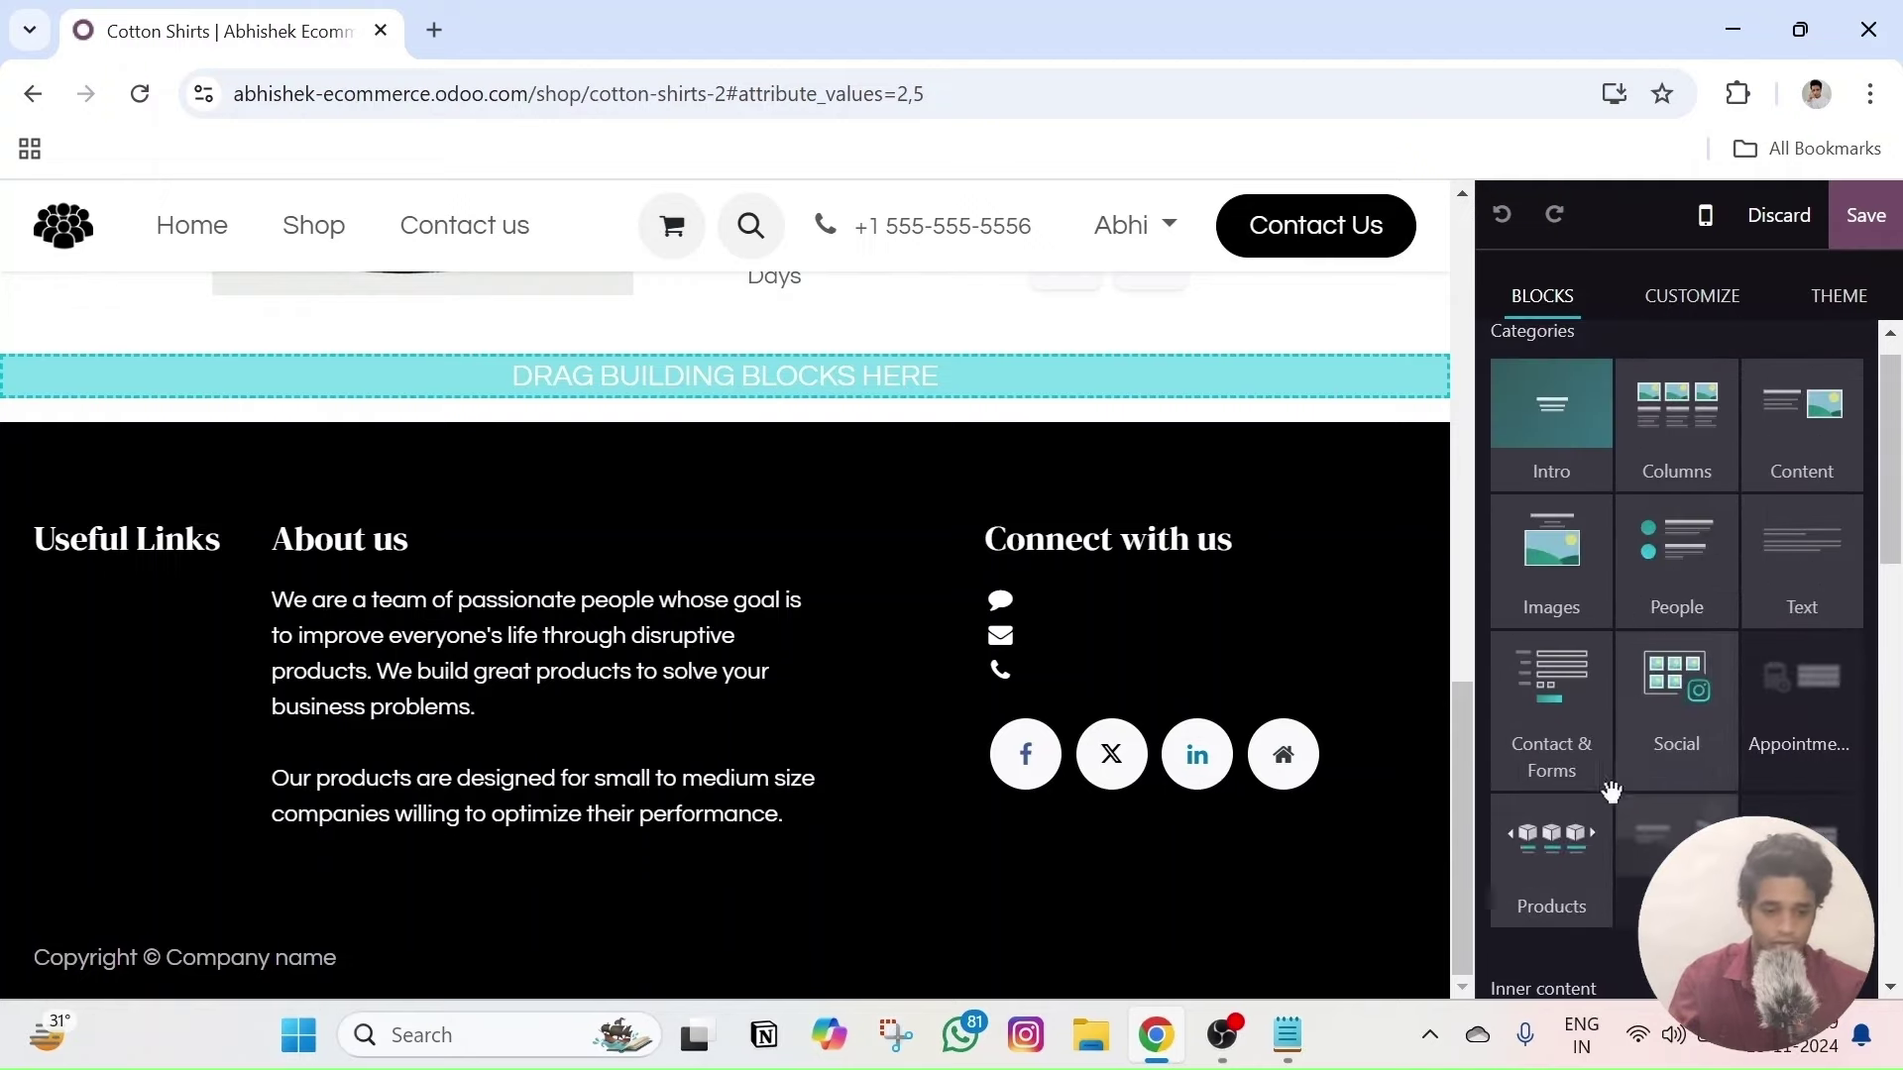
{"action": "left_click_drag", "start_coordinate": [1527, 840], "coordinate": [765, 583]}
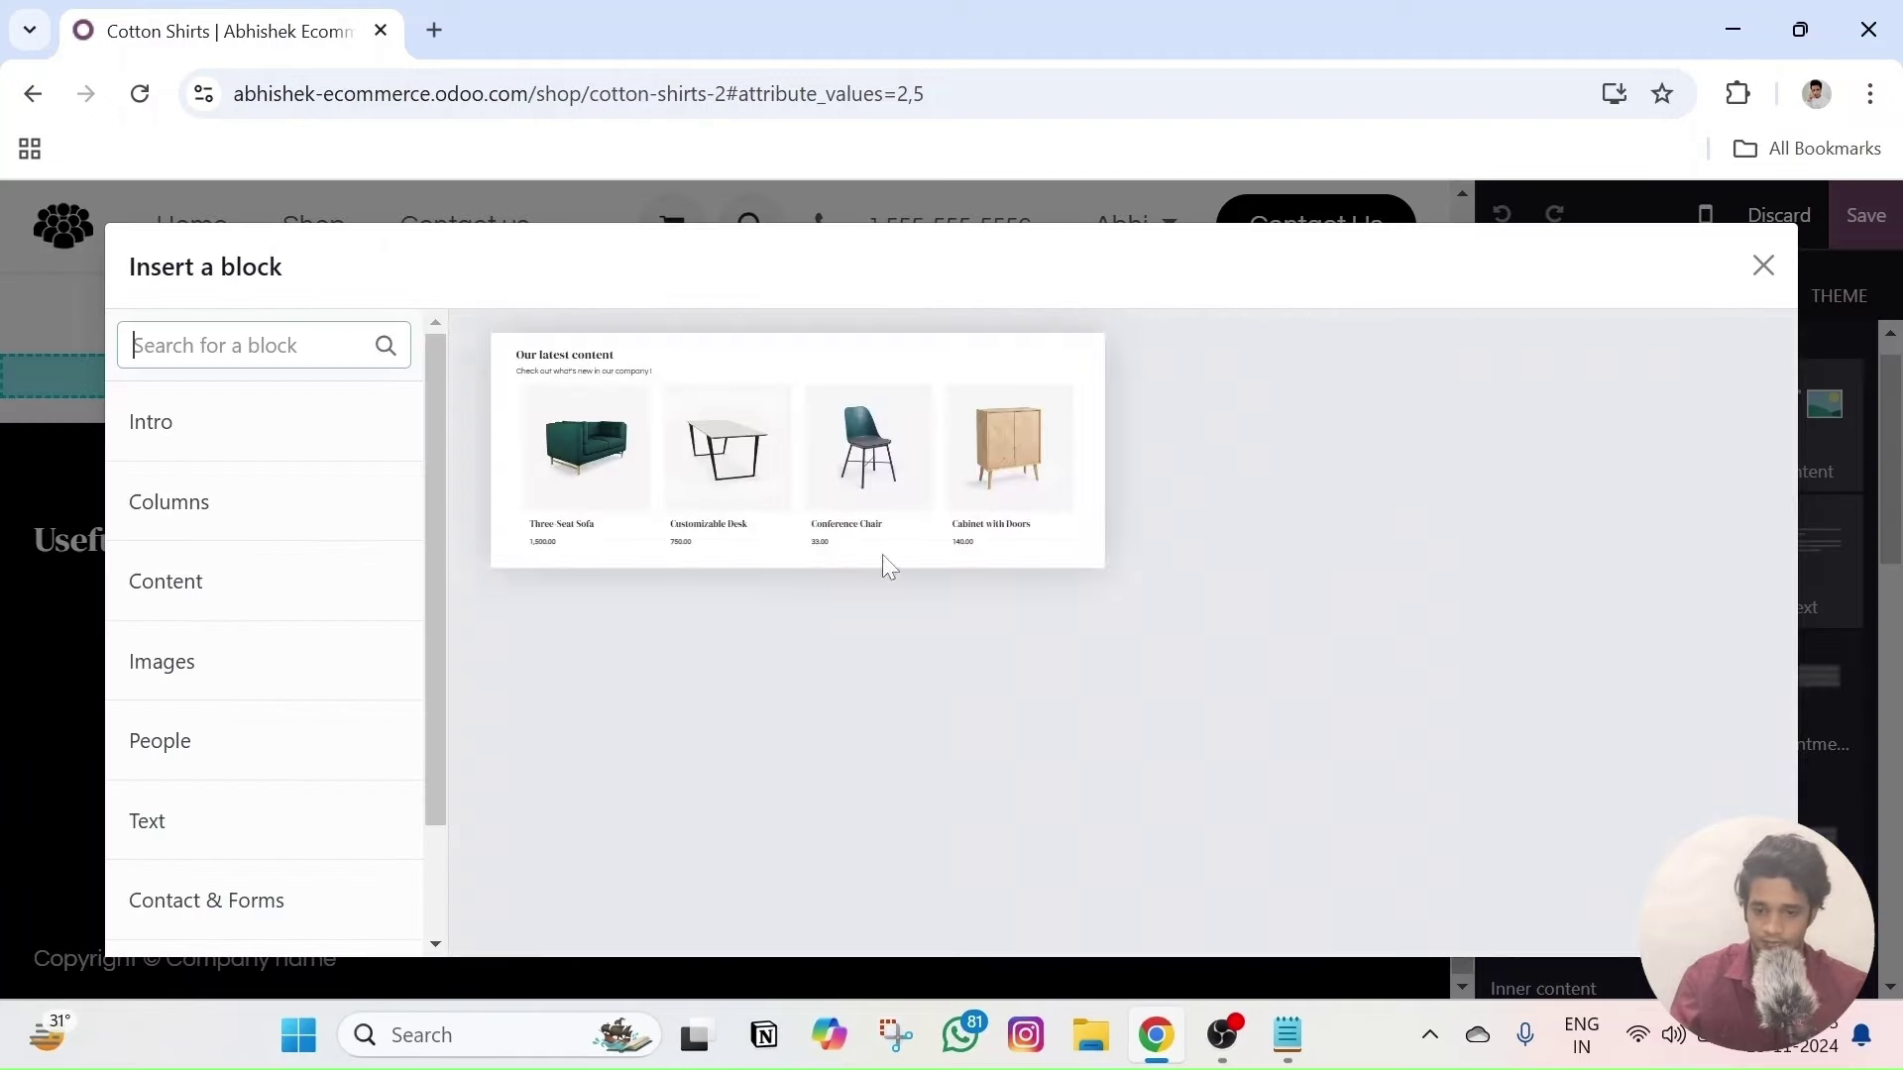
- Insert the 'Our latest content' products layout and retitle it 'Recently Viewed Products'
{"action": "left_click", "coordinate": [615, 448]}
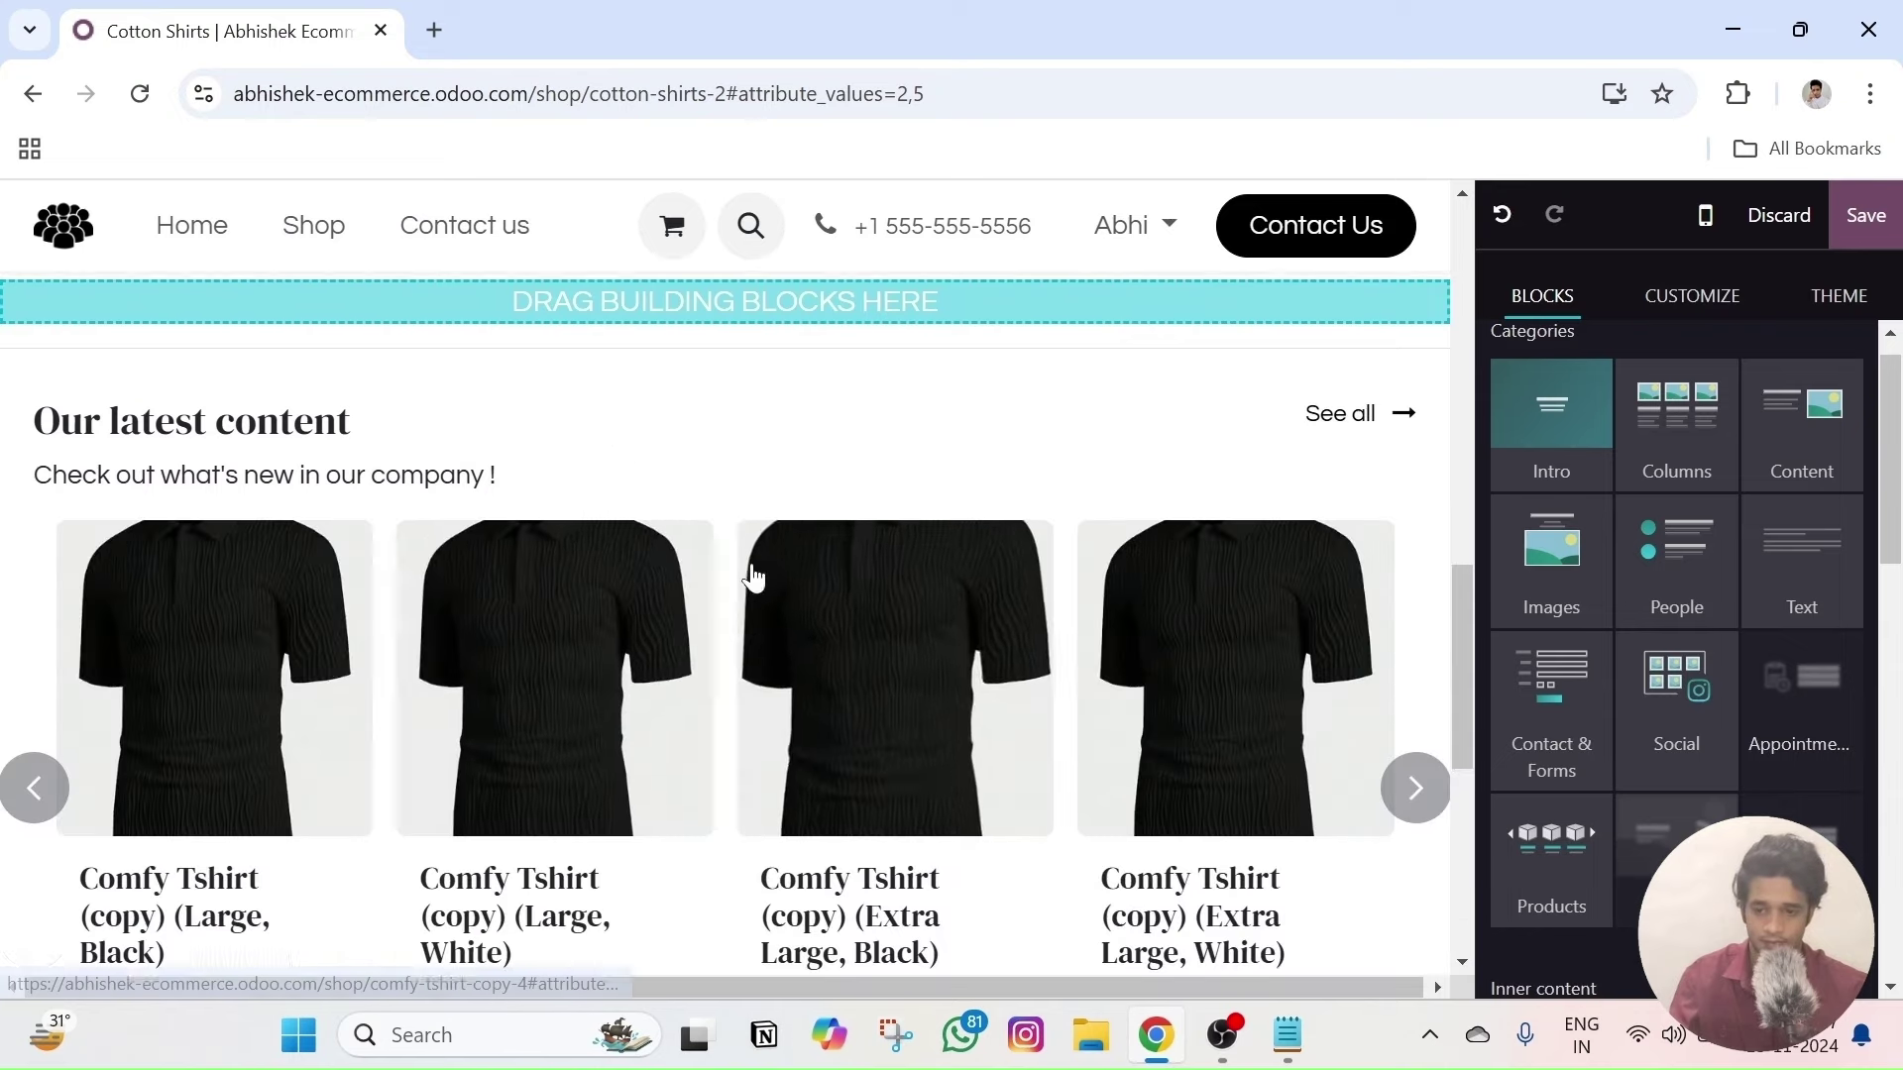
{"action": "scroll", "coordinate": [753, 577], "scroll_direction": "up", "scroll_amount": 3}
{"action": "left_click", "coordinate": [826, 593]}
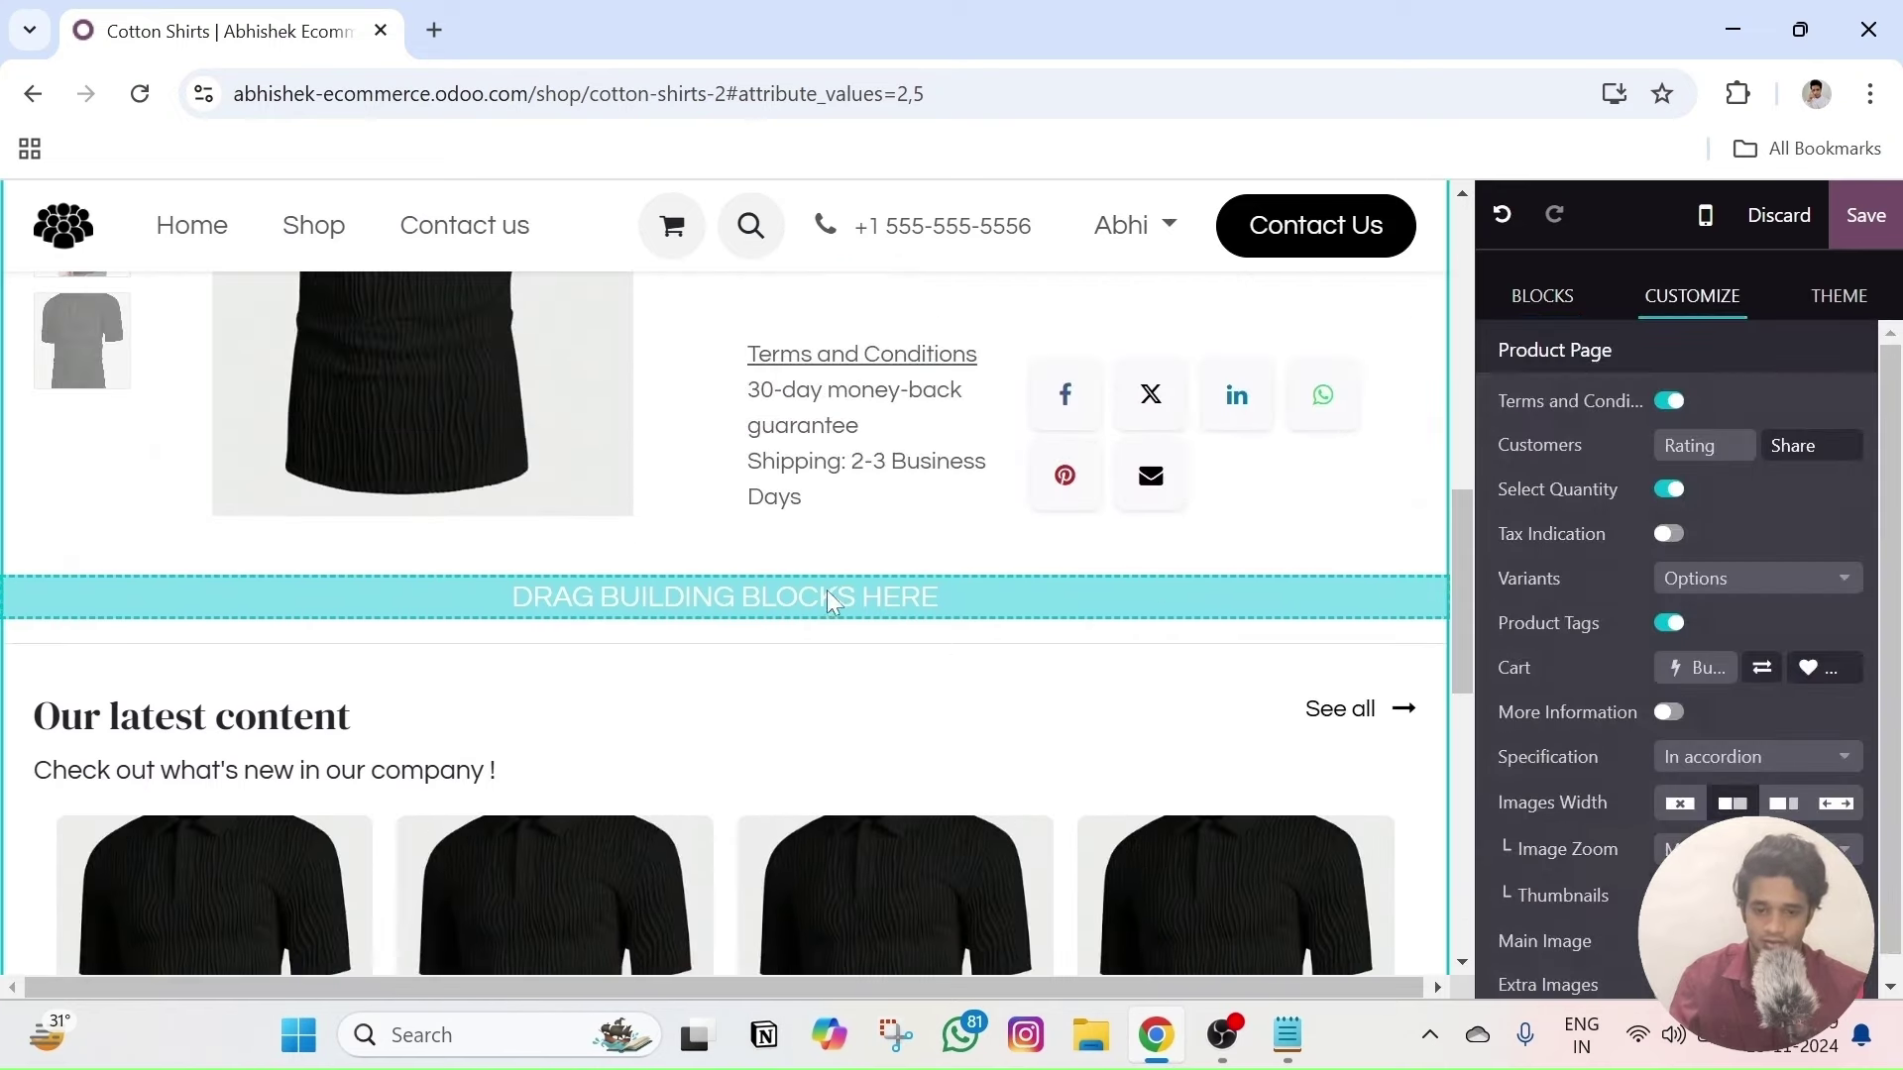
{"action": "triple_click", "coordinate": [207, 715]}
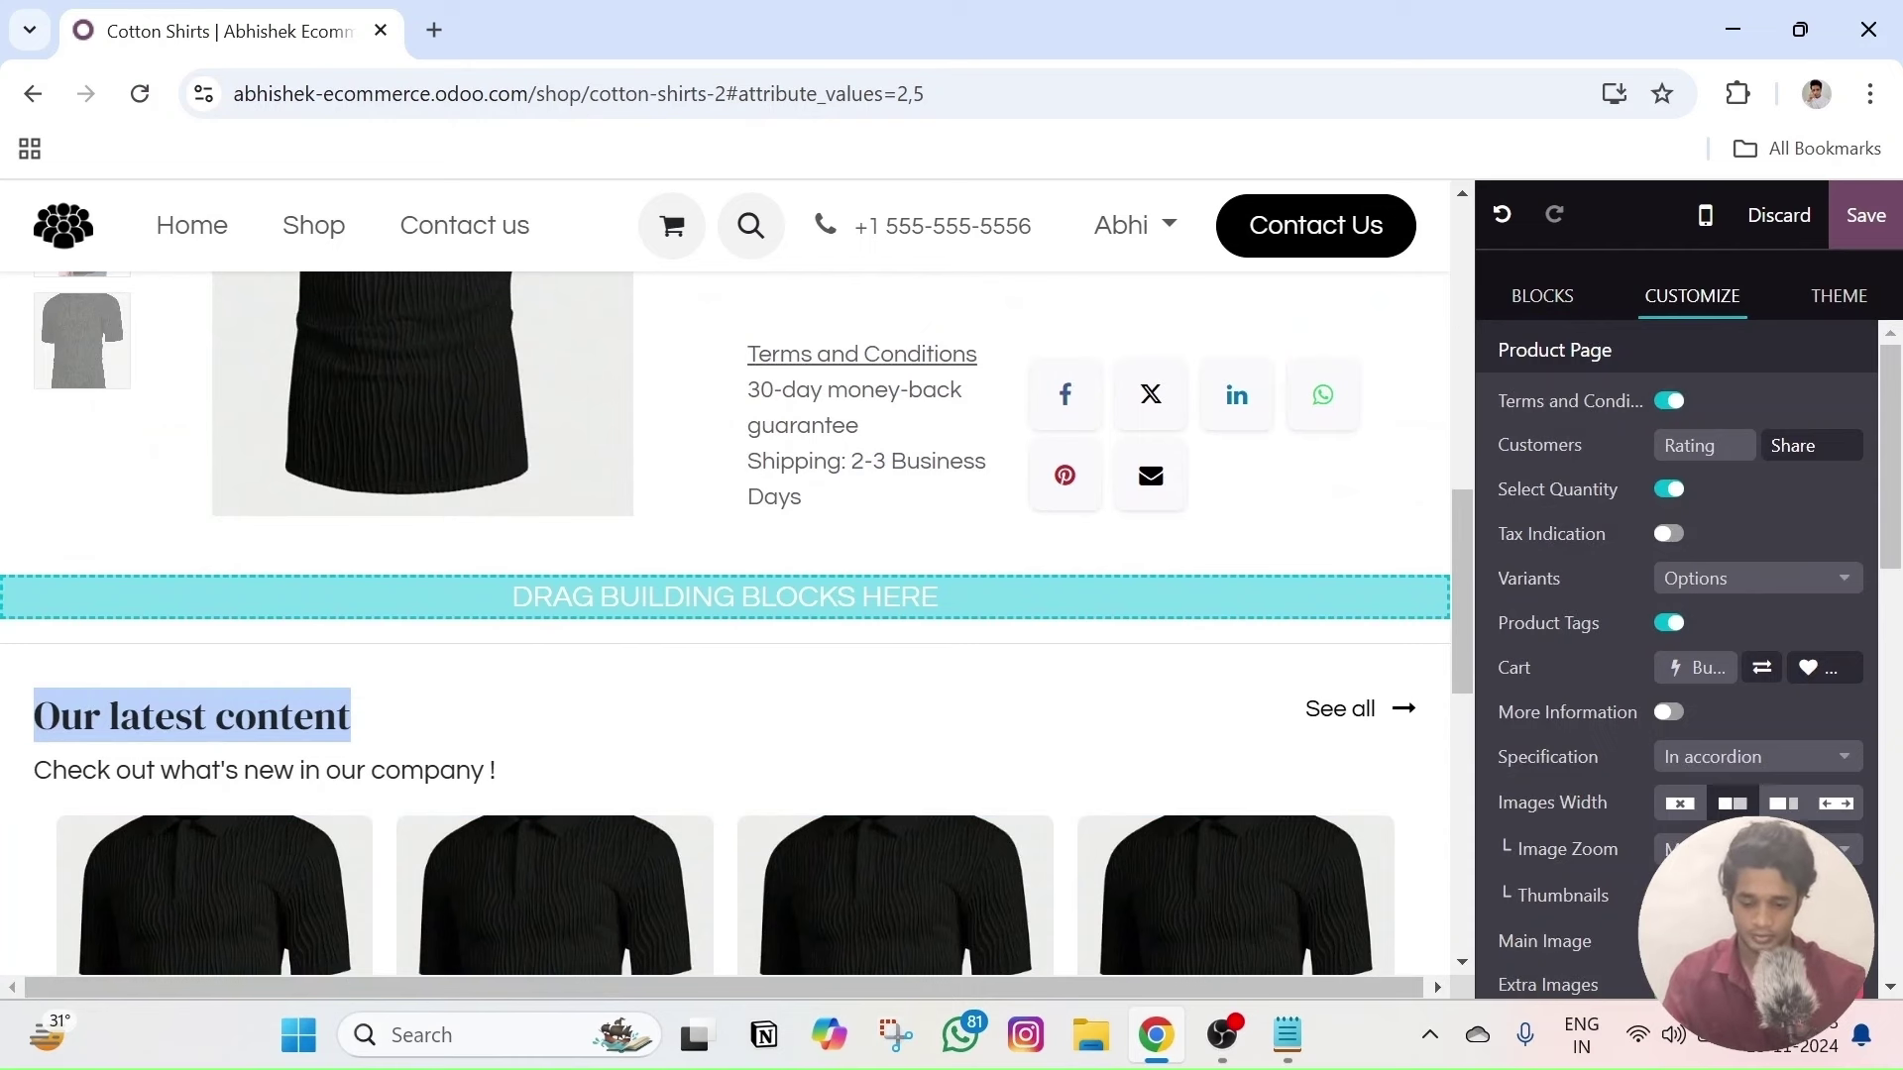
{"action": "type", "text": "Rec"}
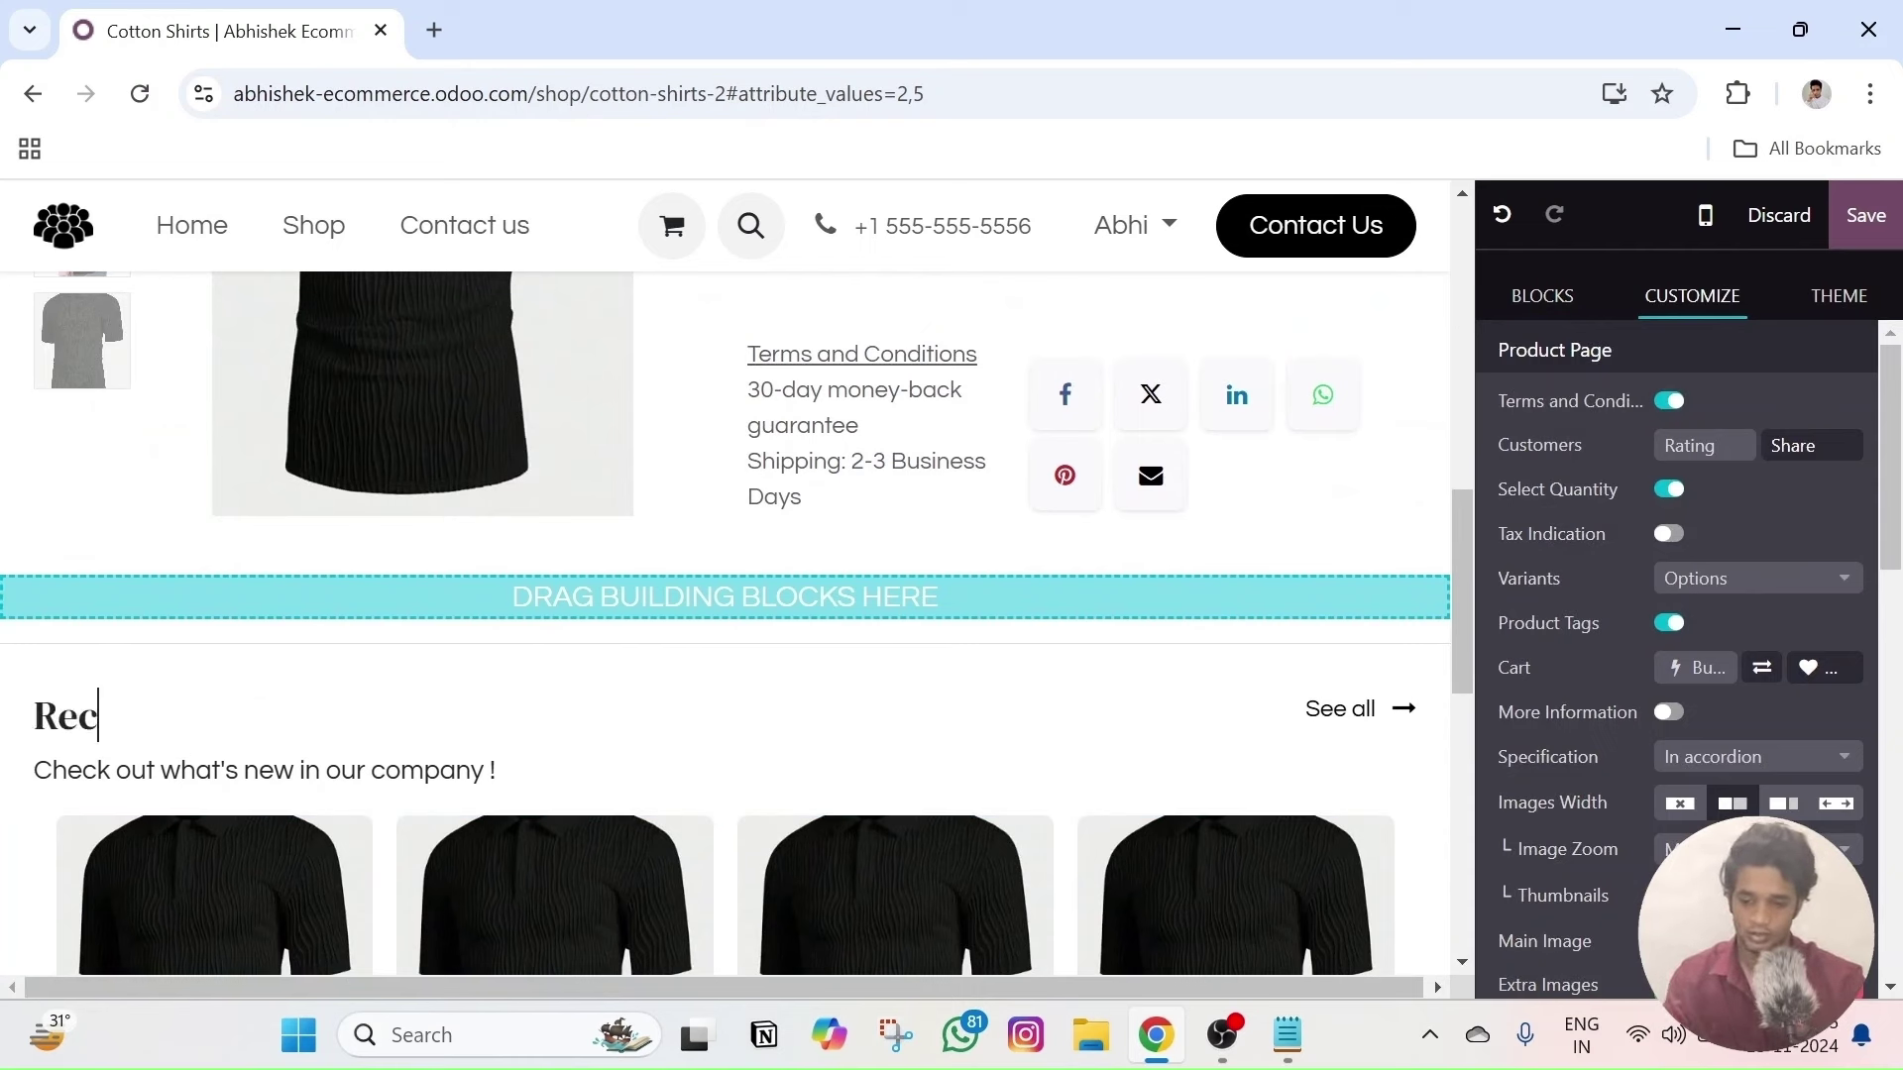
{"action": "type", "text": "cen"}
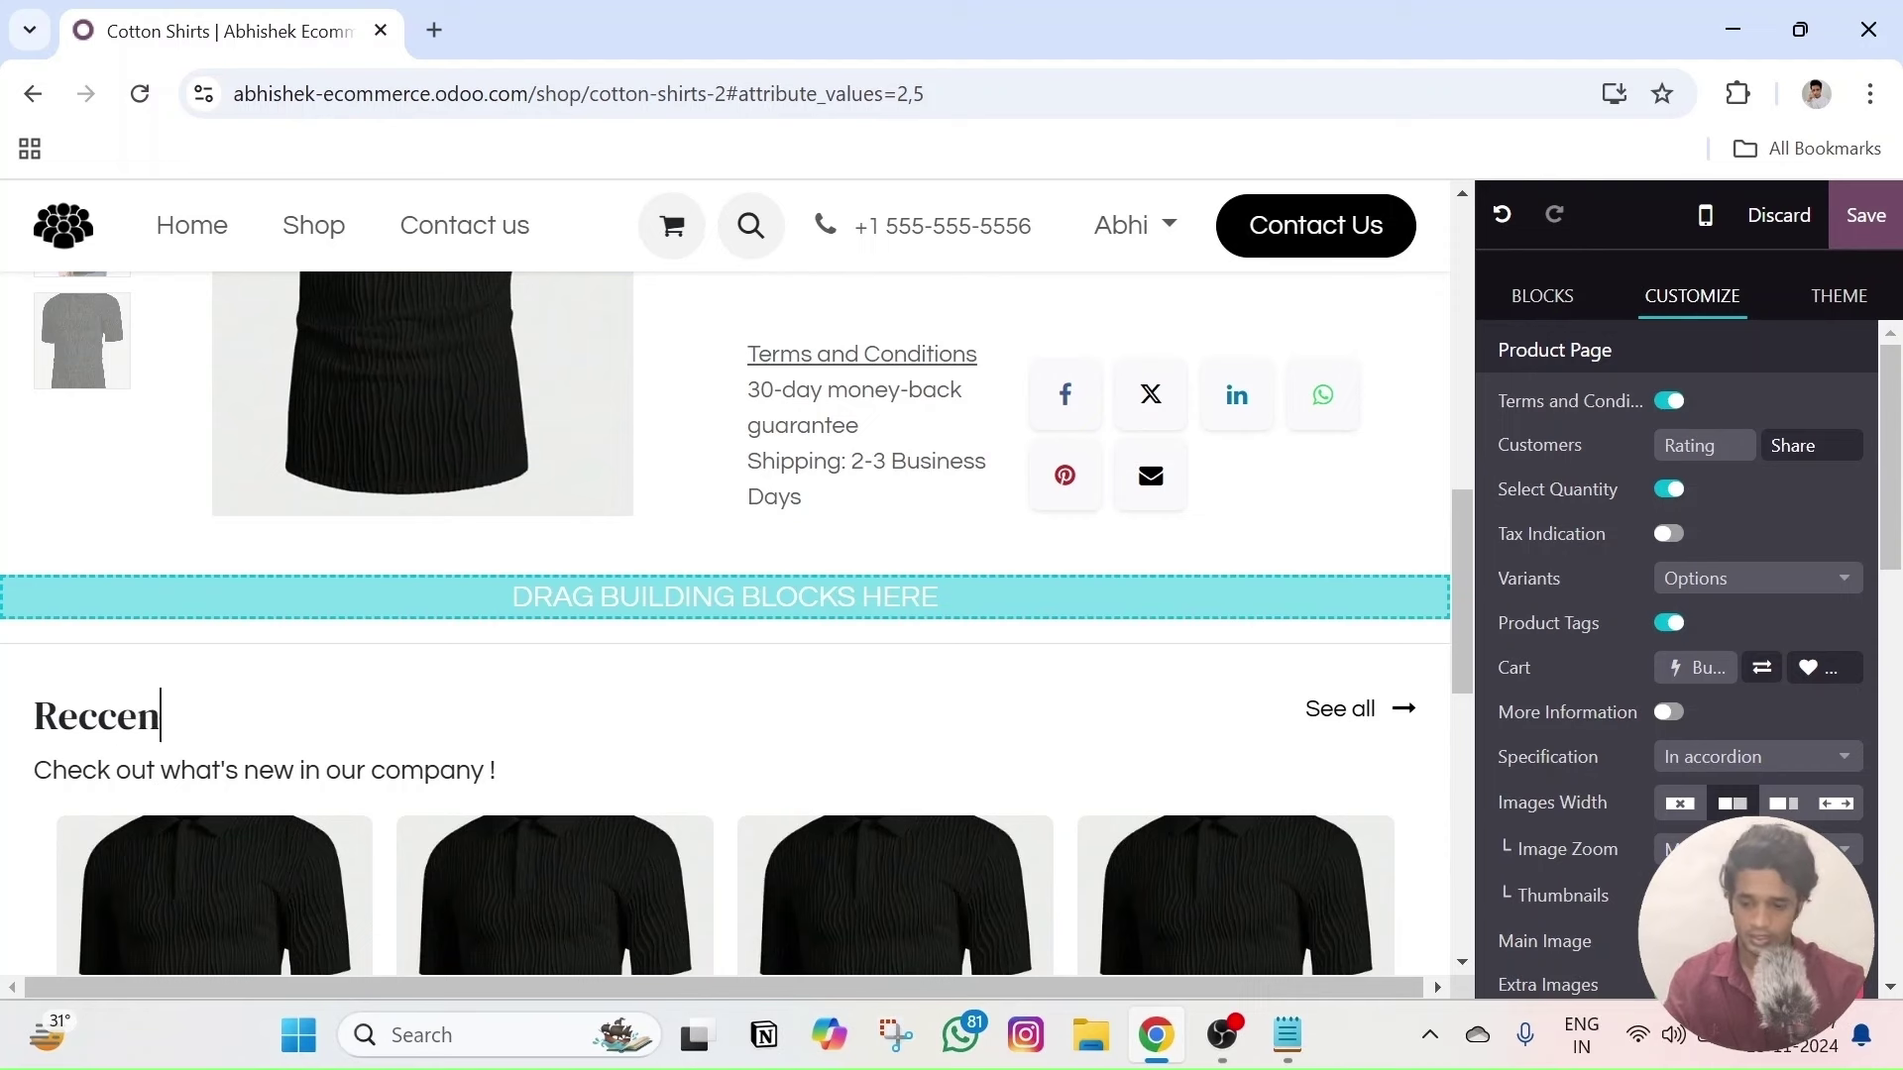
{"action": "key", "text": "BackSpace"}
{"action": "key", "text": "BackSpace"}
{"action": "key", "text": "BackSpace"}
{"action": "key", "text": "BackSpace"}
{"action": "key", "text": "BackSpace"}
{"action": "key", "text": "BackSpace"}
{"action": "type", "text": "Recentl"}
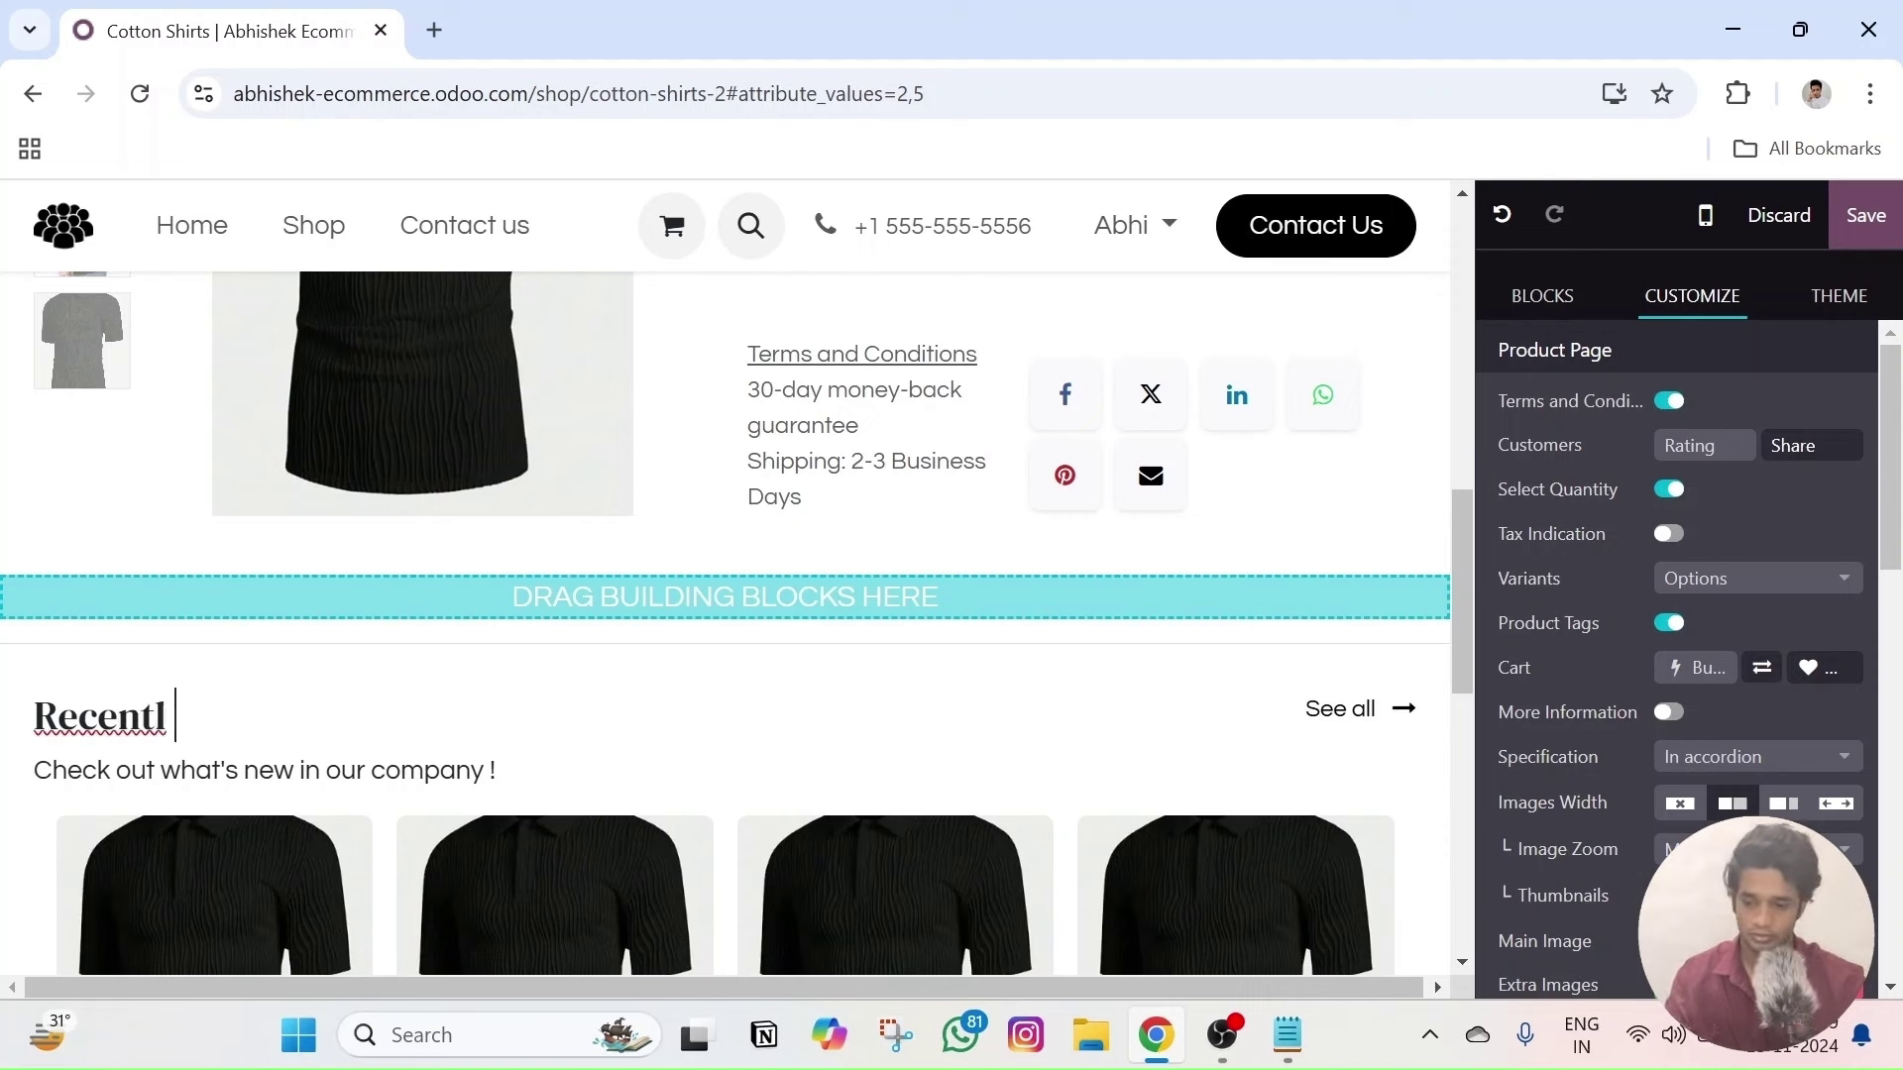
{"action": "key", "text": "BackSpace"}
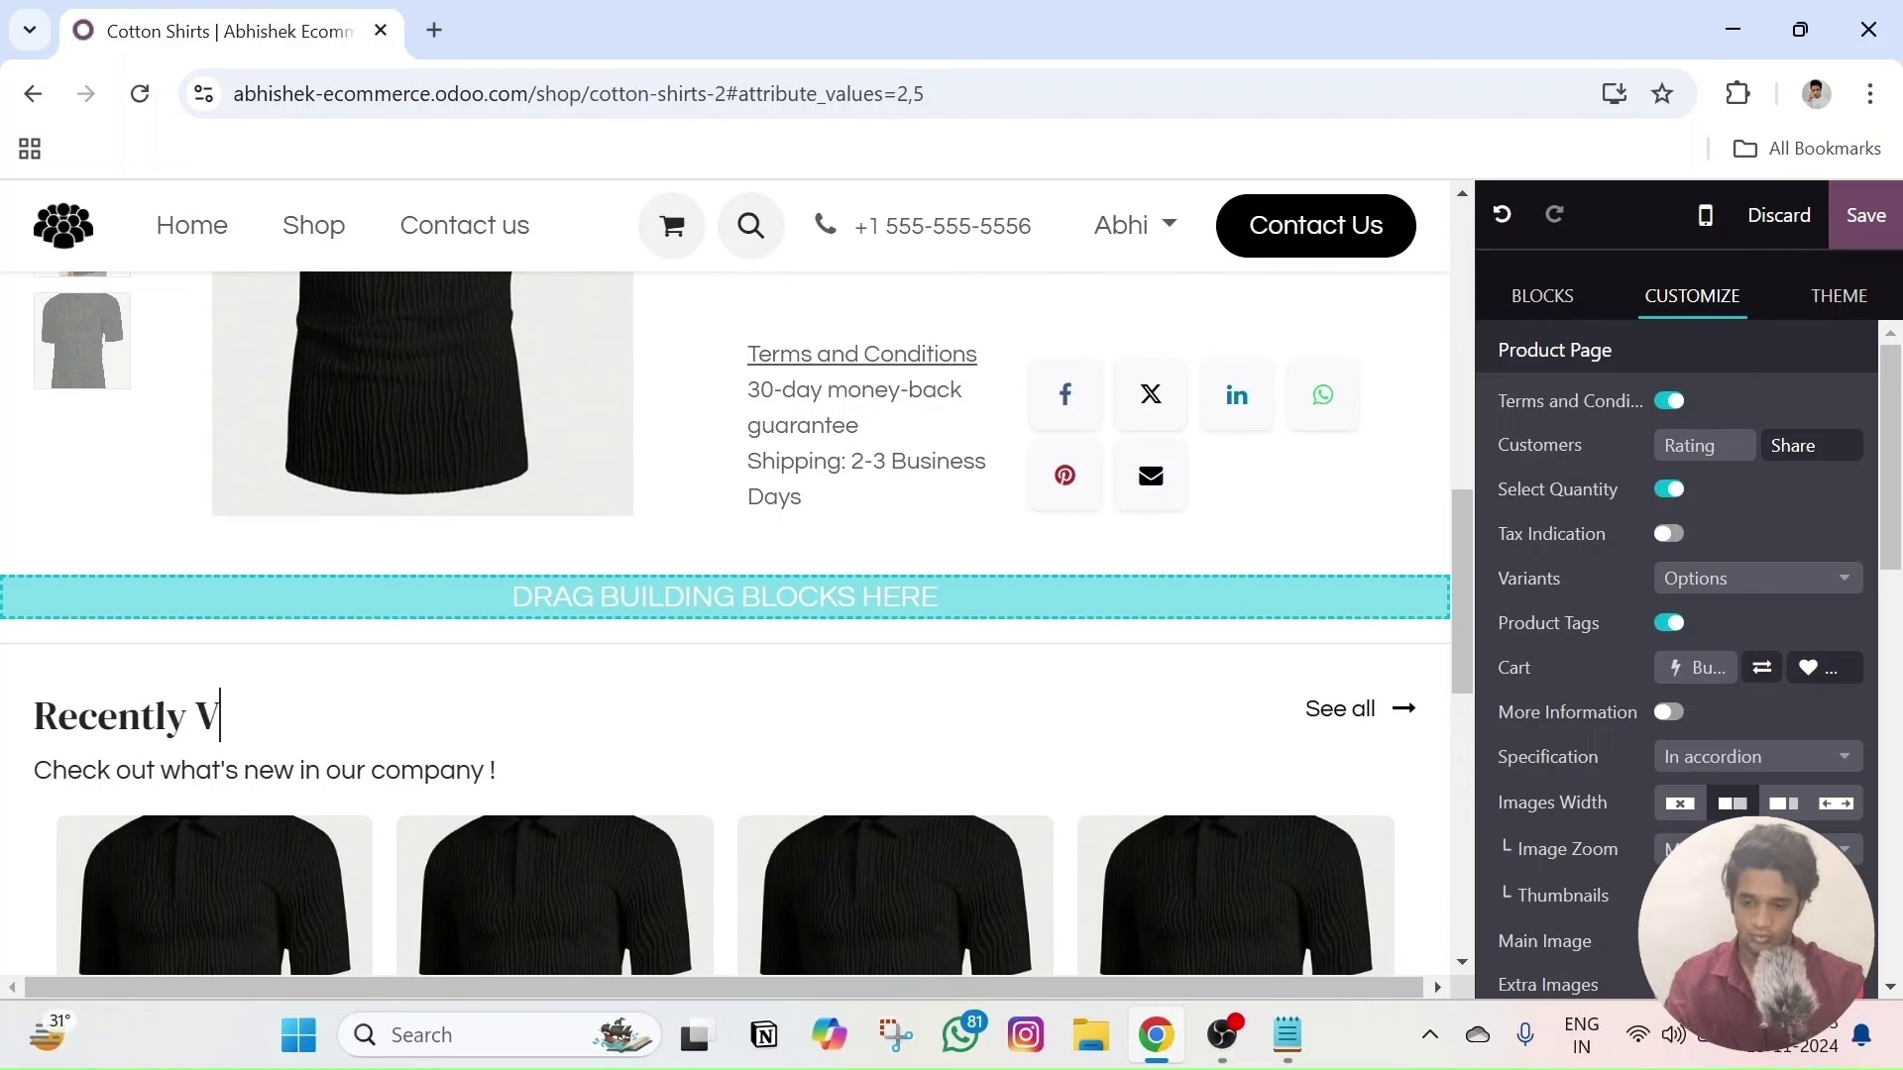
{"action": "type", "text": "ly Viewd"}
{"action": "key", "text": "BackSpace"}
{"action": "type", "text": "ed Products"}
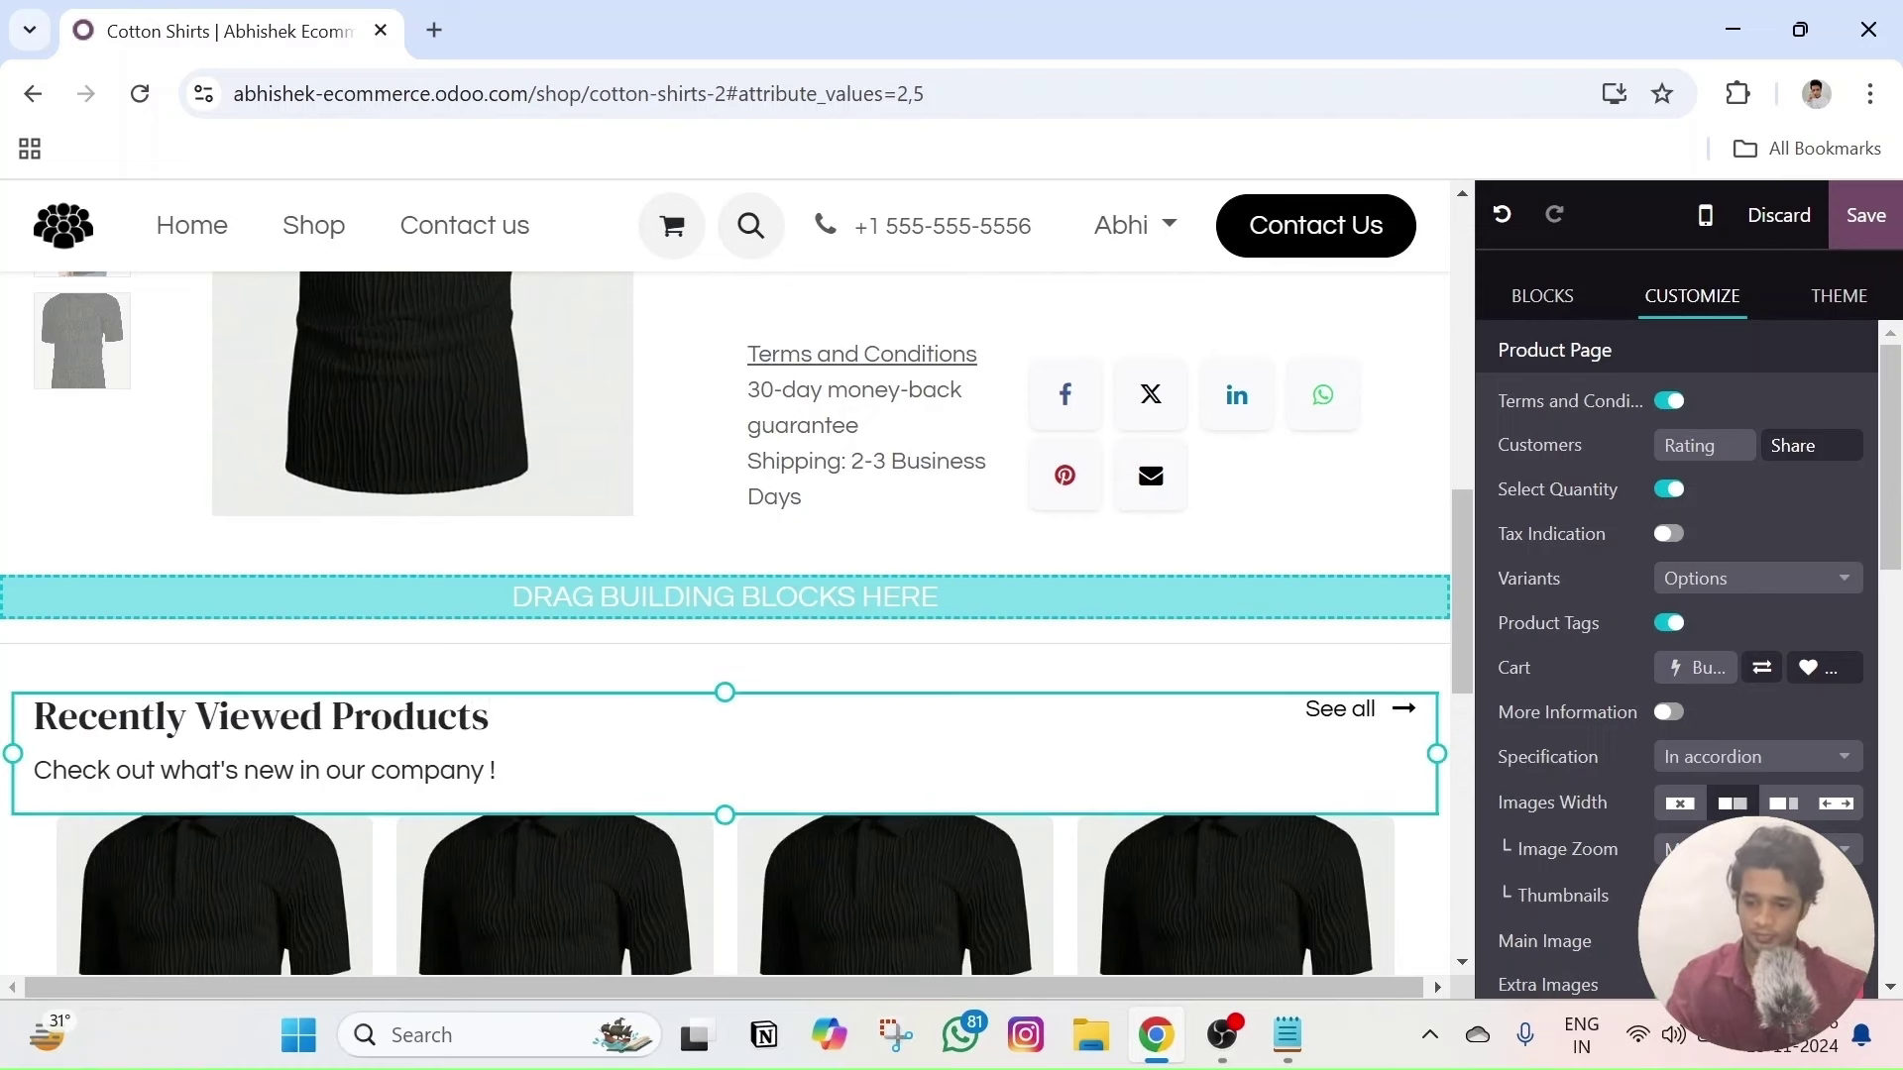
- Change the section subtitle to 'You viewed this products recently'
{"action": "triple_click", "coordinate": [263, 771]}
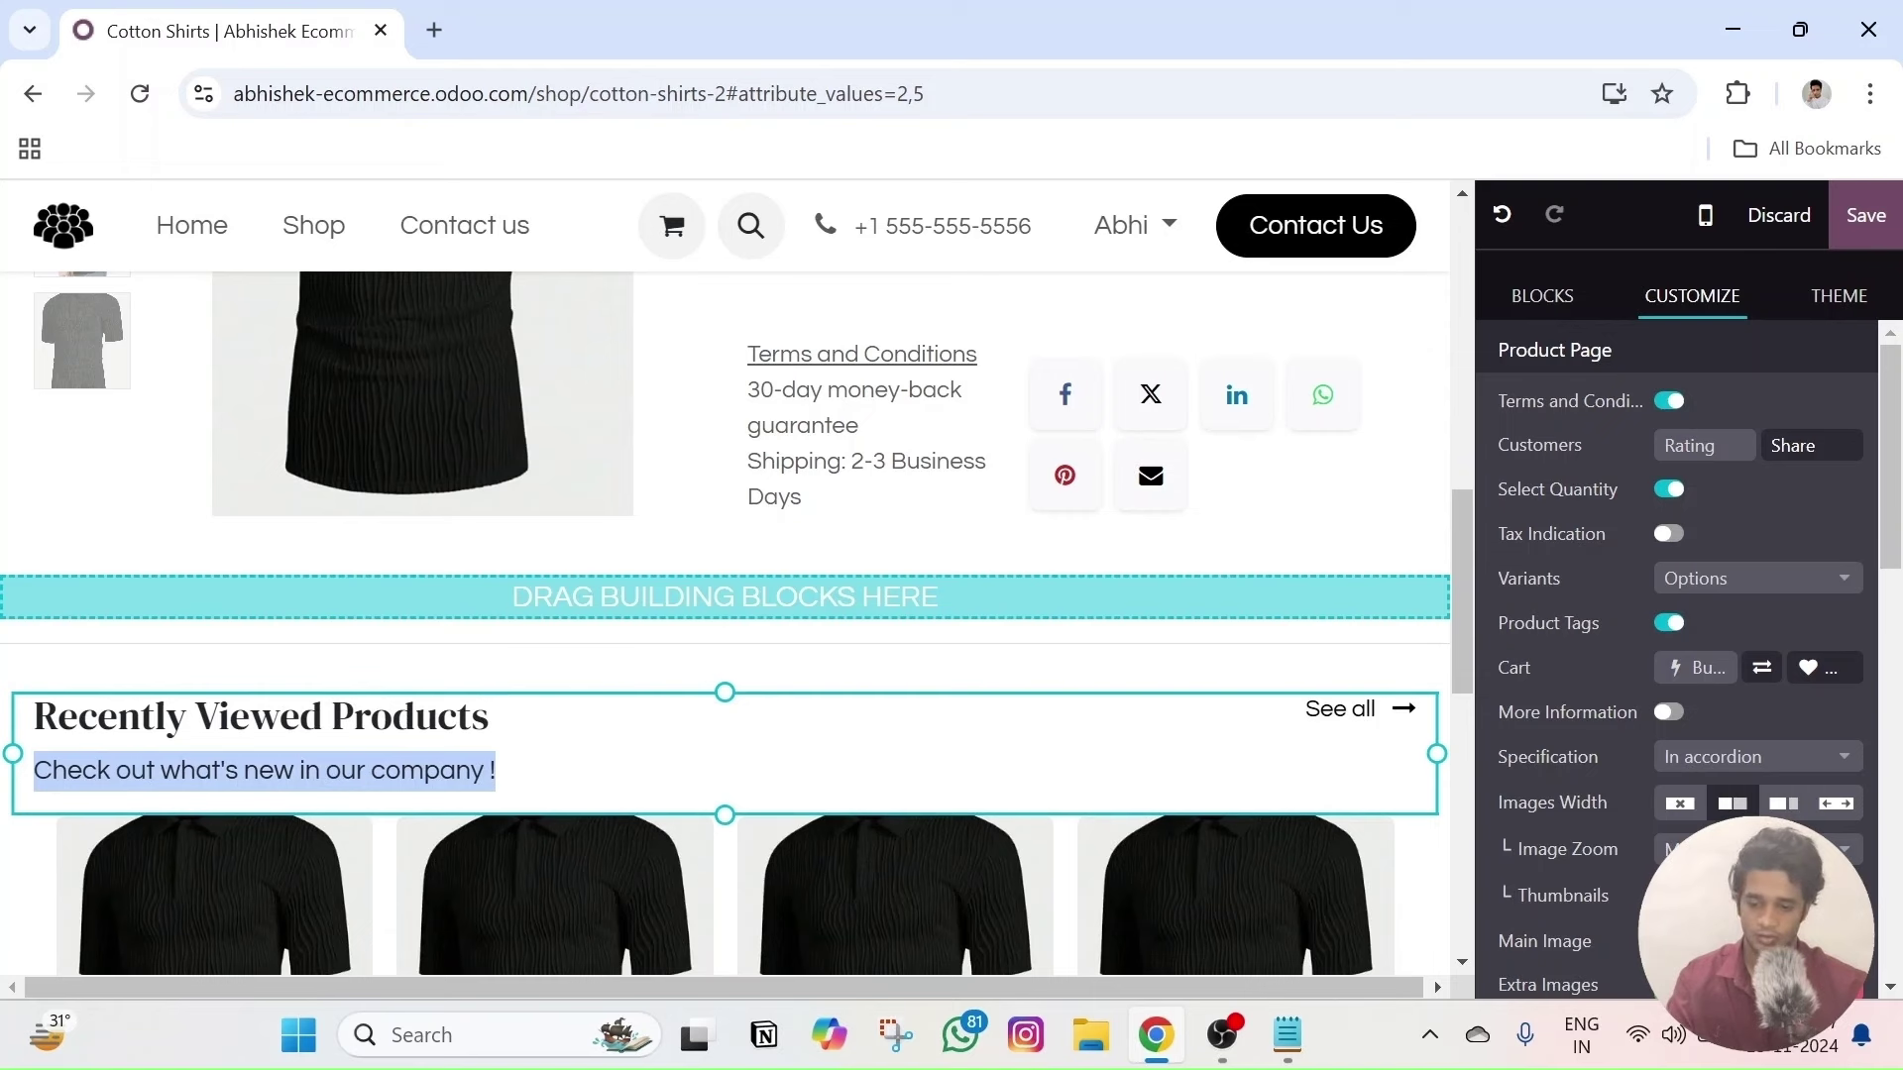
{"action": "type", "text": "Your"}
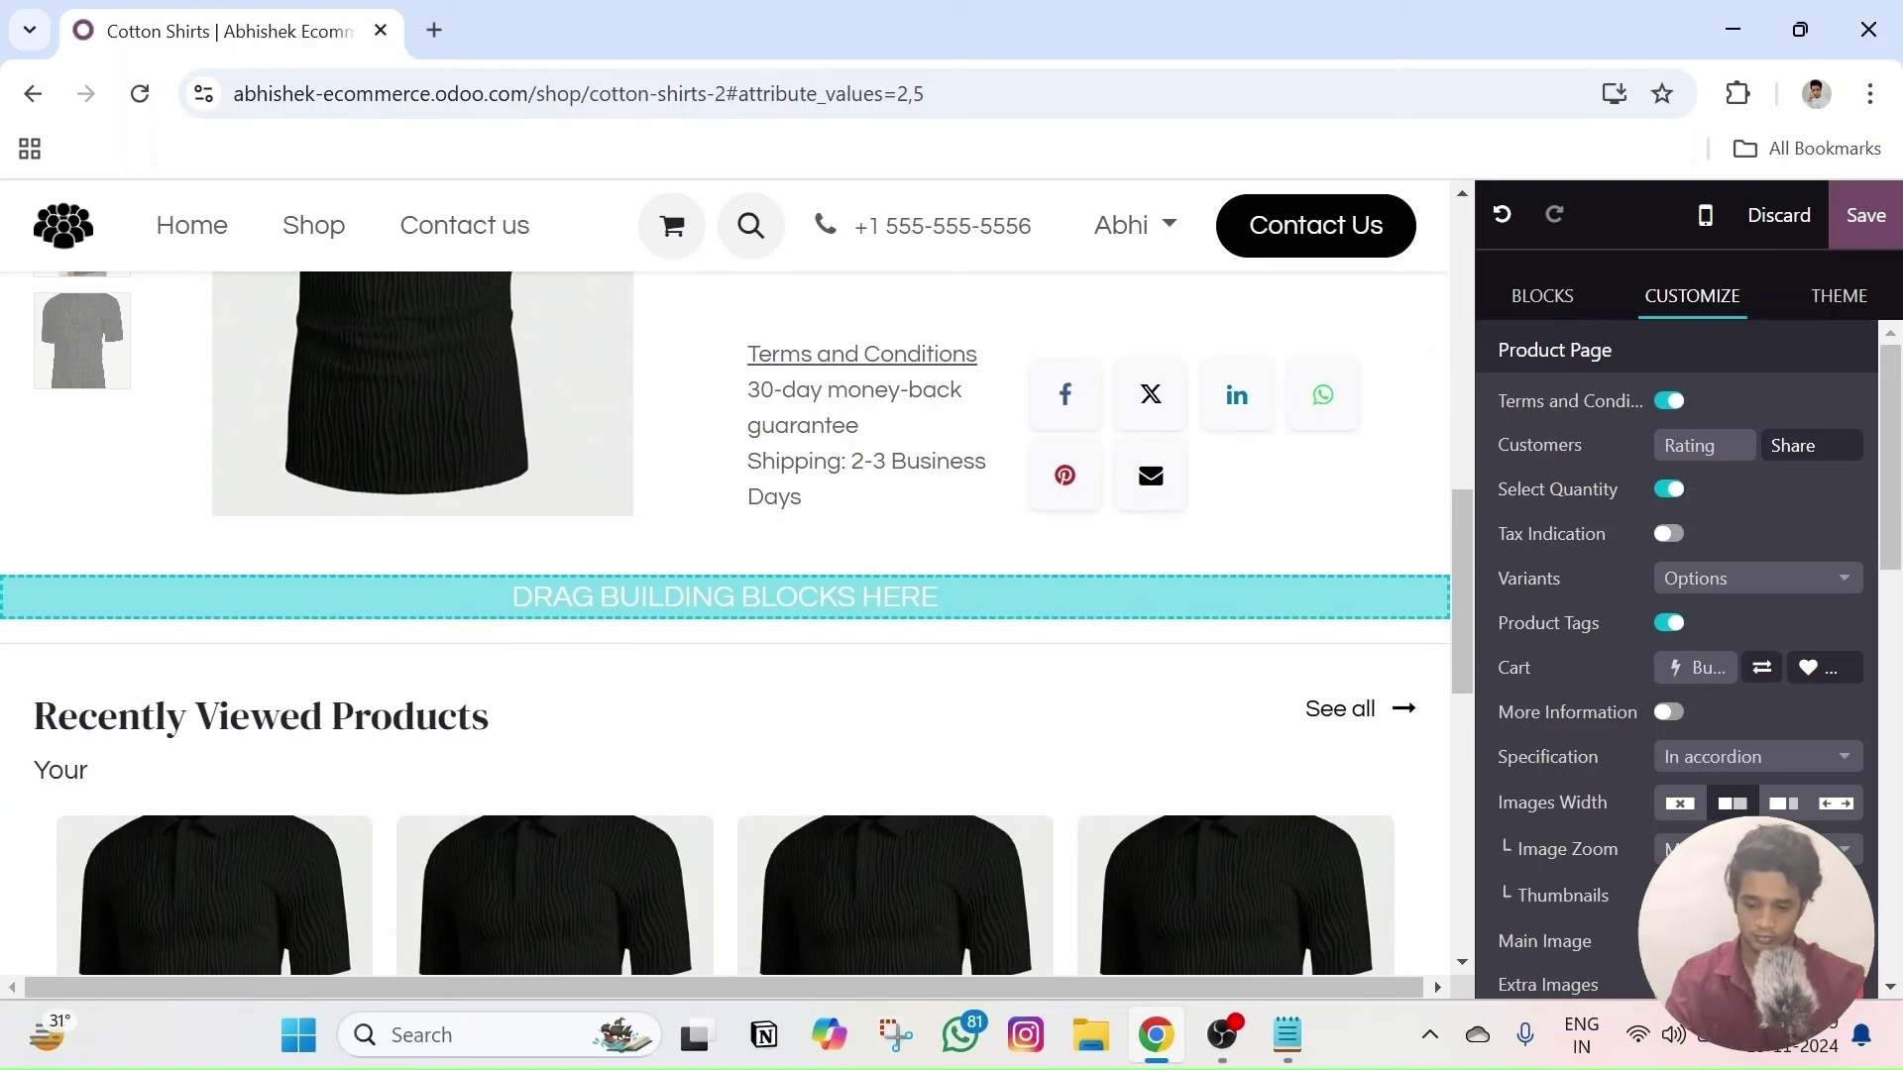
{"action": "key", "text": "BackSpace"}
{"action": "key", "text": "BackSpace"}
{"action": "key", "text": "BackSpace"}
{"action": "key", "text": "BackSpace"}
{"action": "key", "text": "BackSpace"}
{"action": "type", "text": "You"}
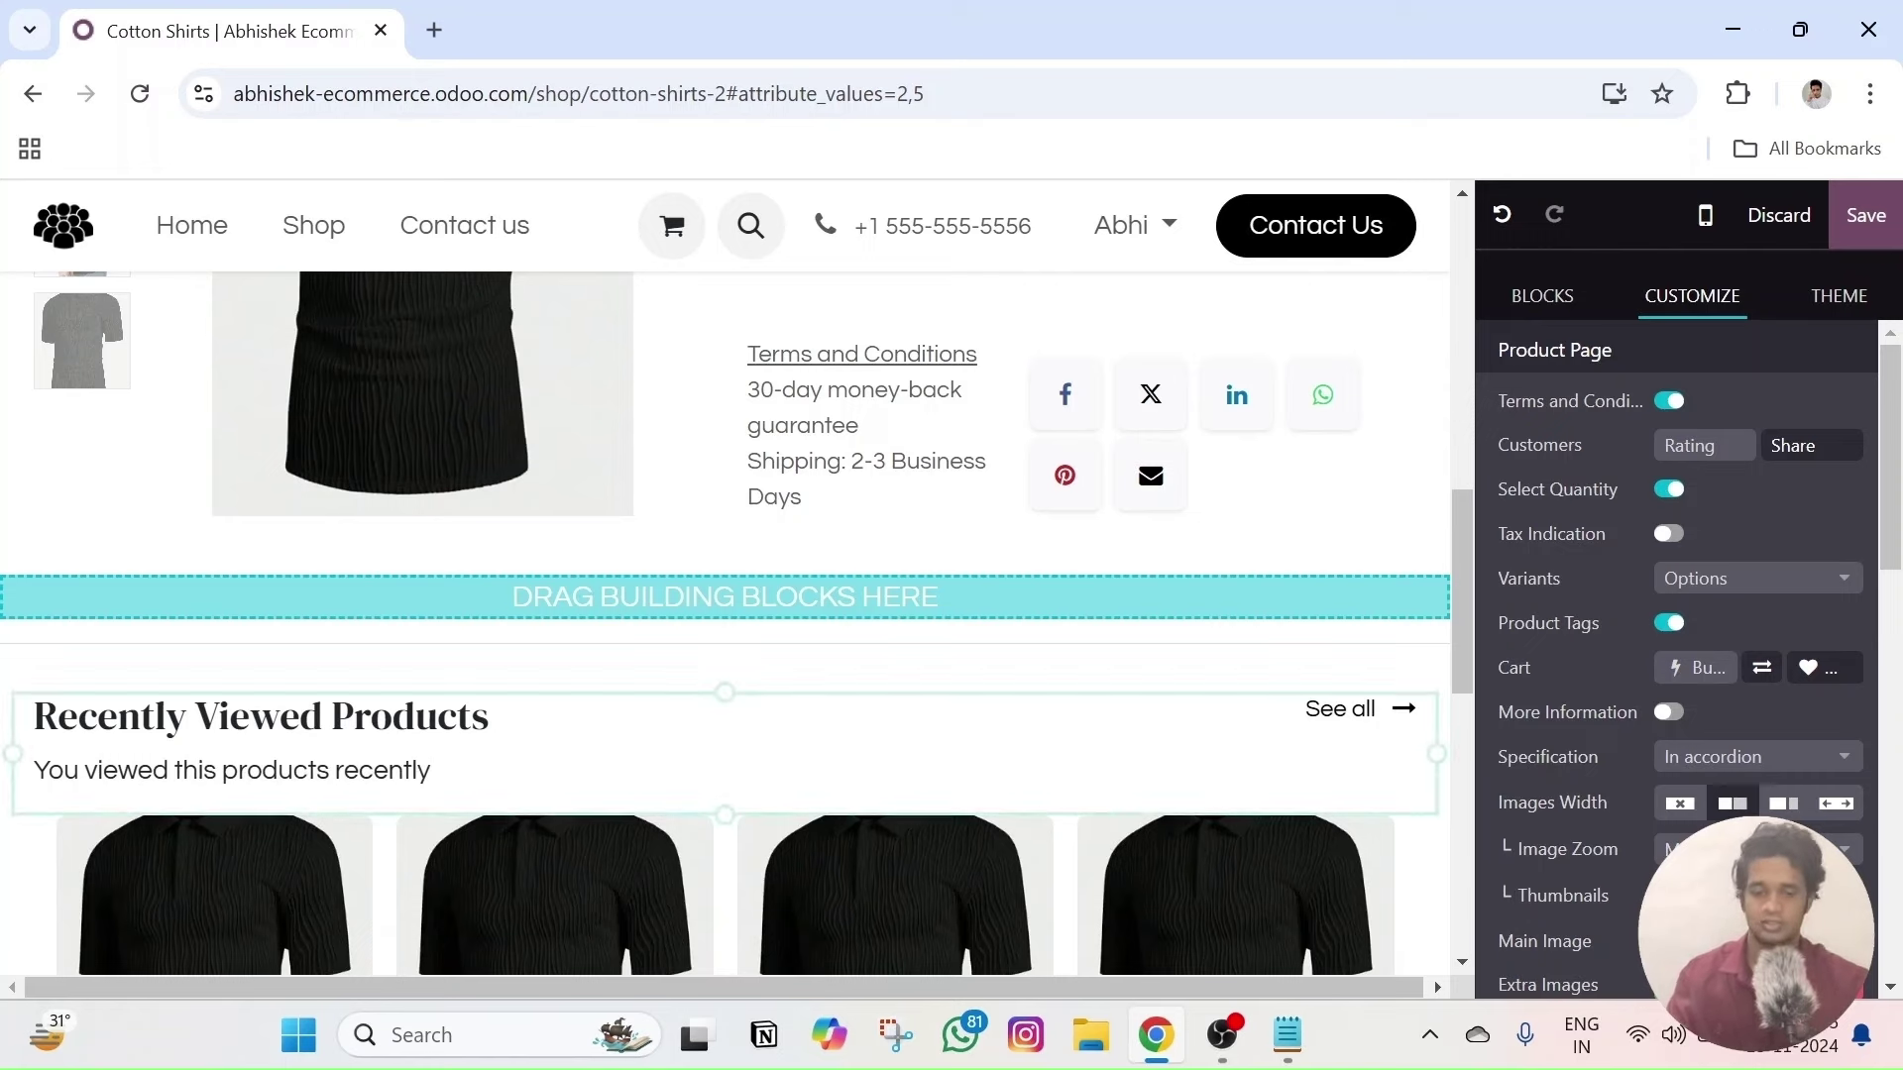
{"action": "scroll", "coordinate": [1387, 611], "scroll_direction": "down", "scroll_amount": 3}
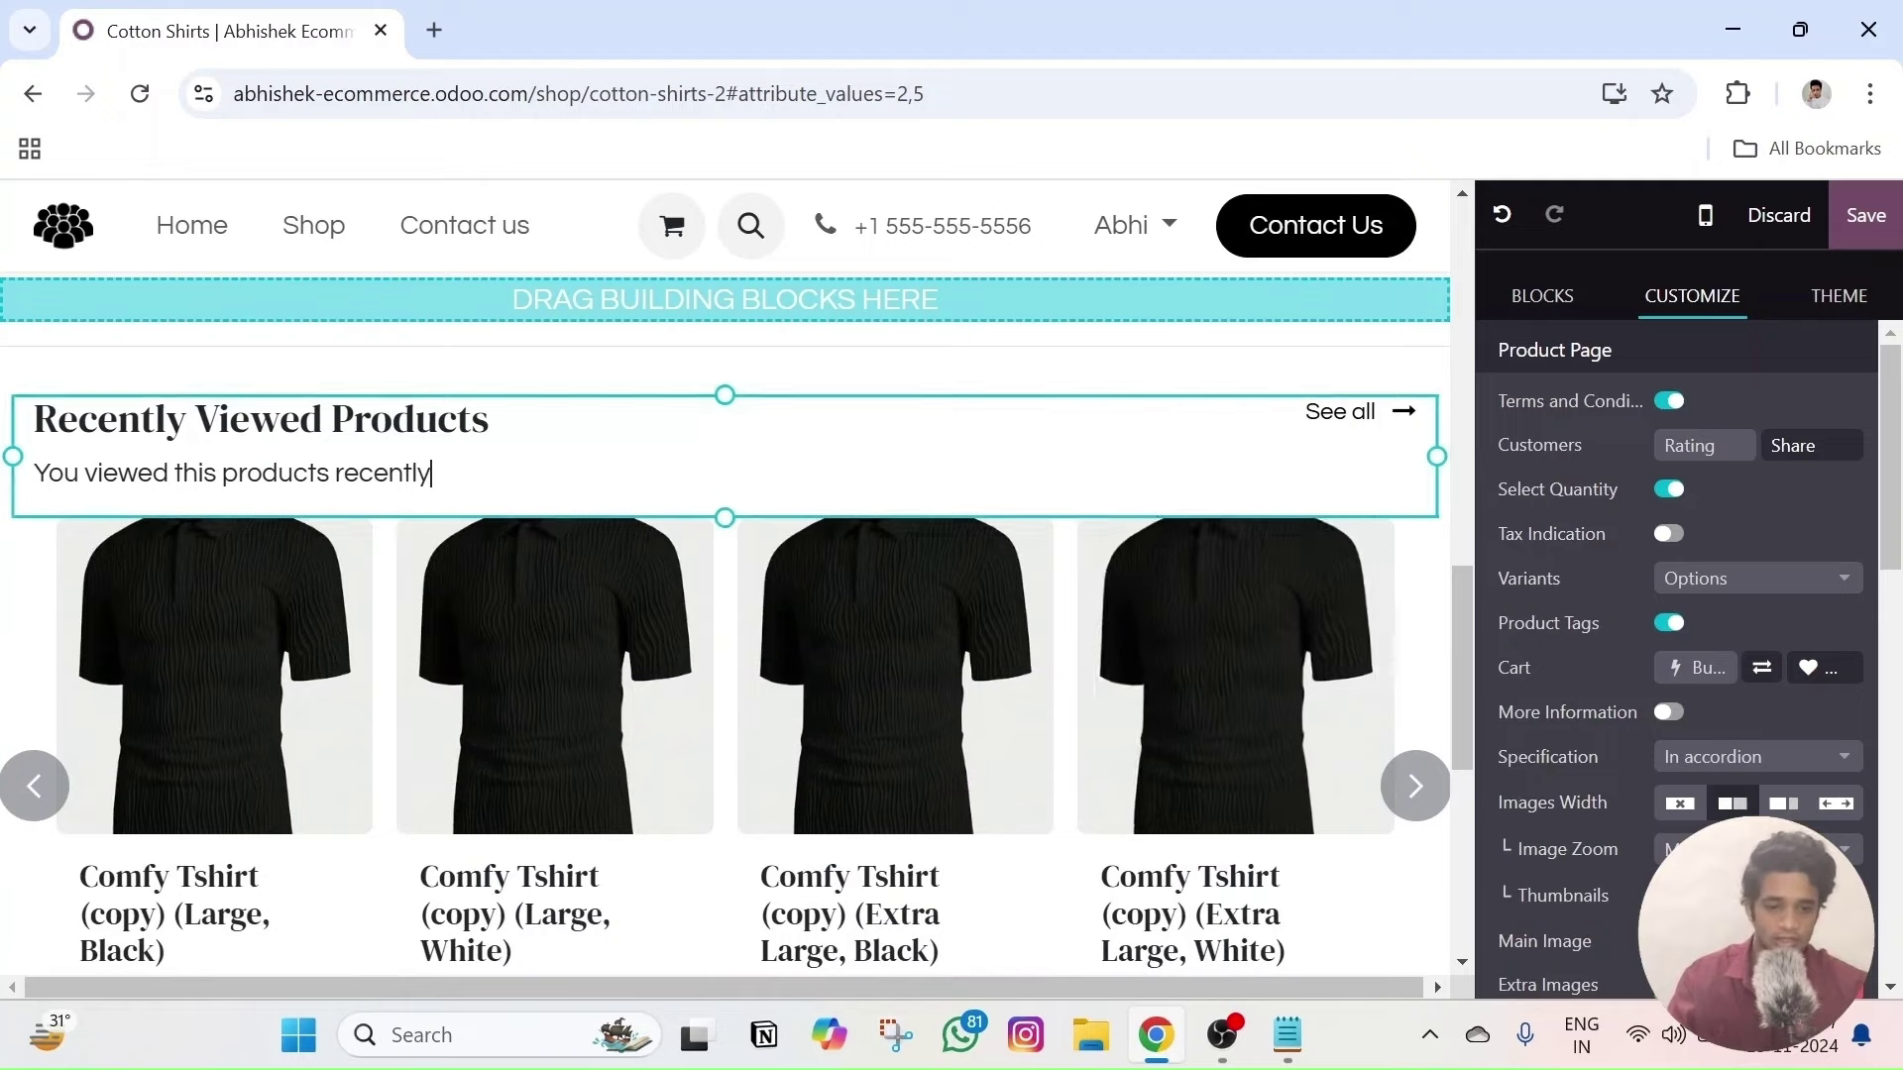
- Set the product carousel's Filter to Recently Viewed Products
{"action": "left_click", "coordinate": [1412, 712]}
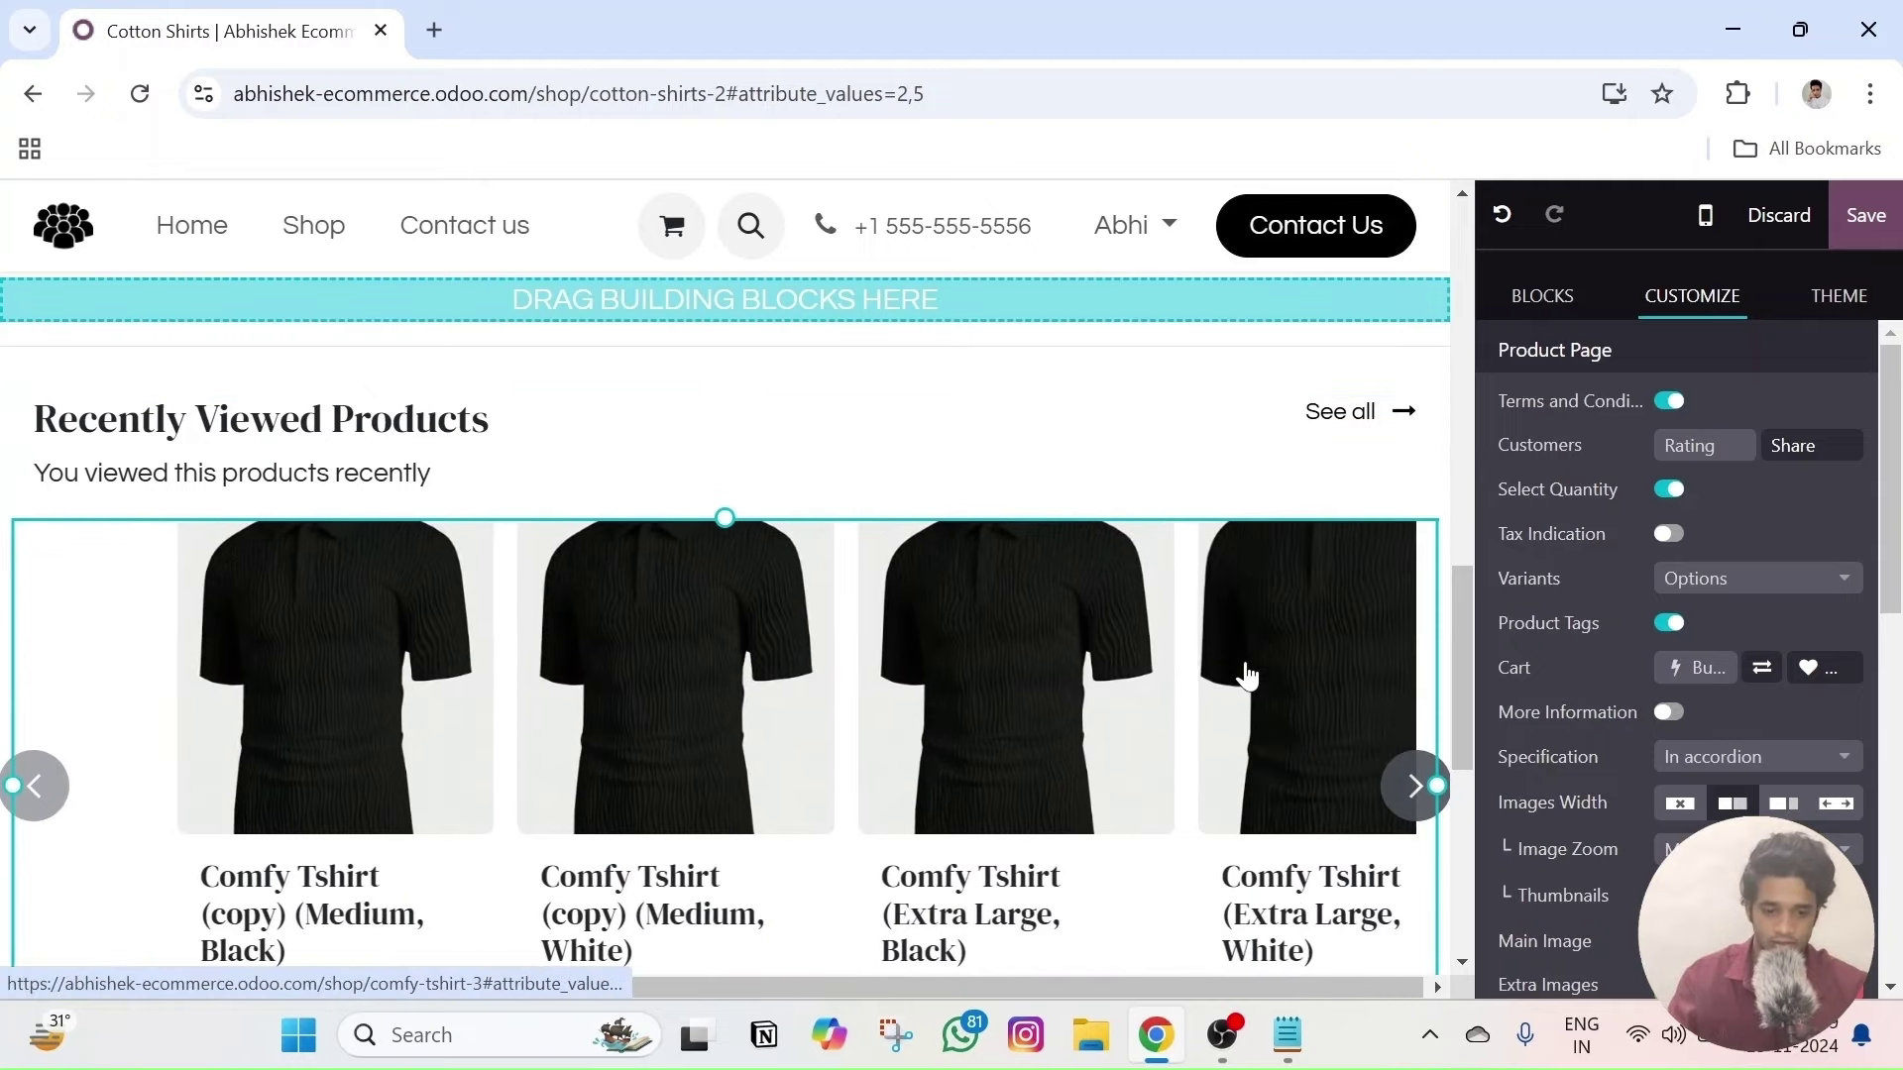
{"action": "scroll", "coordinate": [1740, 518], "scroll_direction": "down", "scroll_amount": 8}
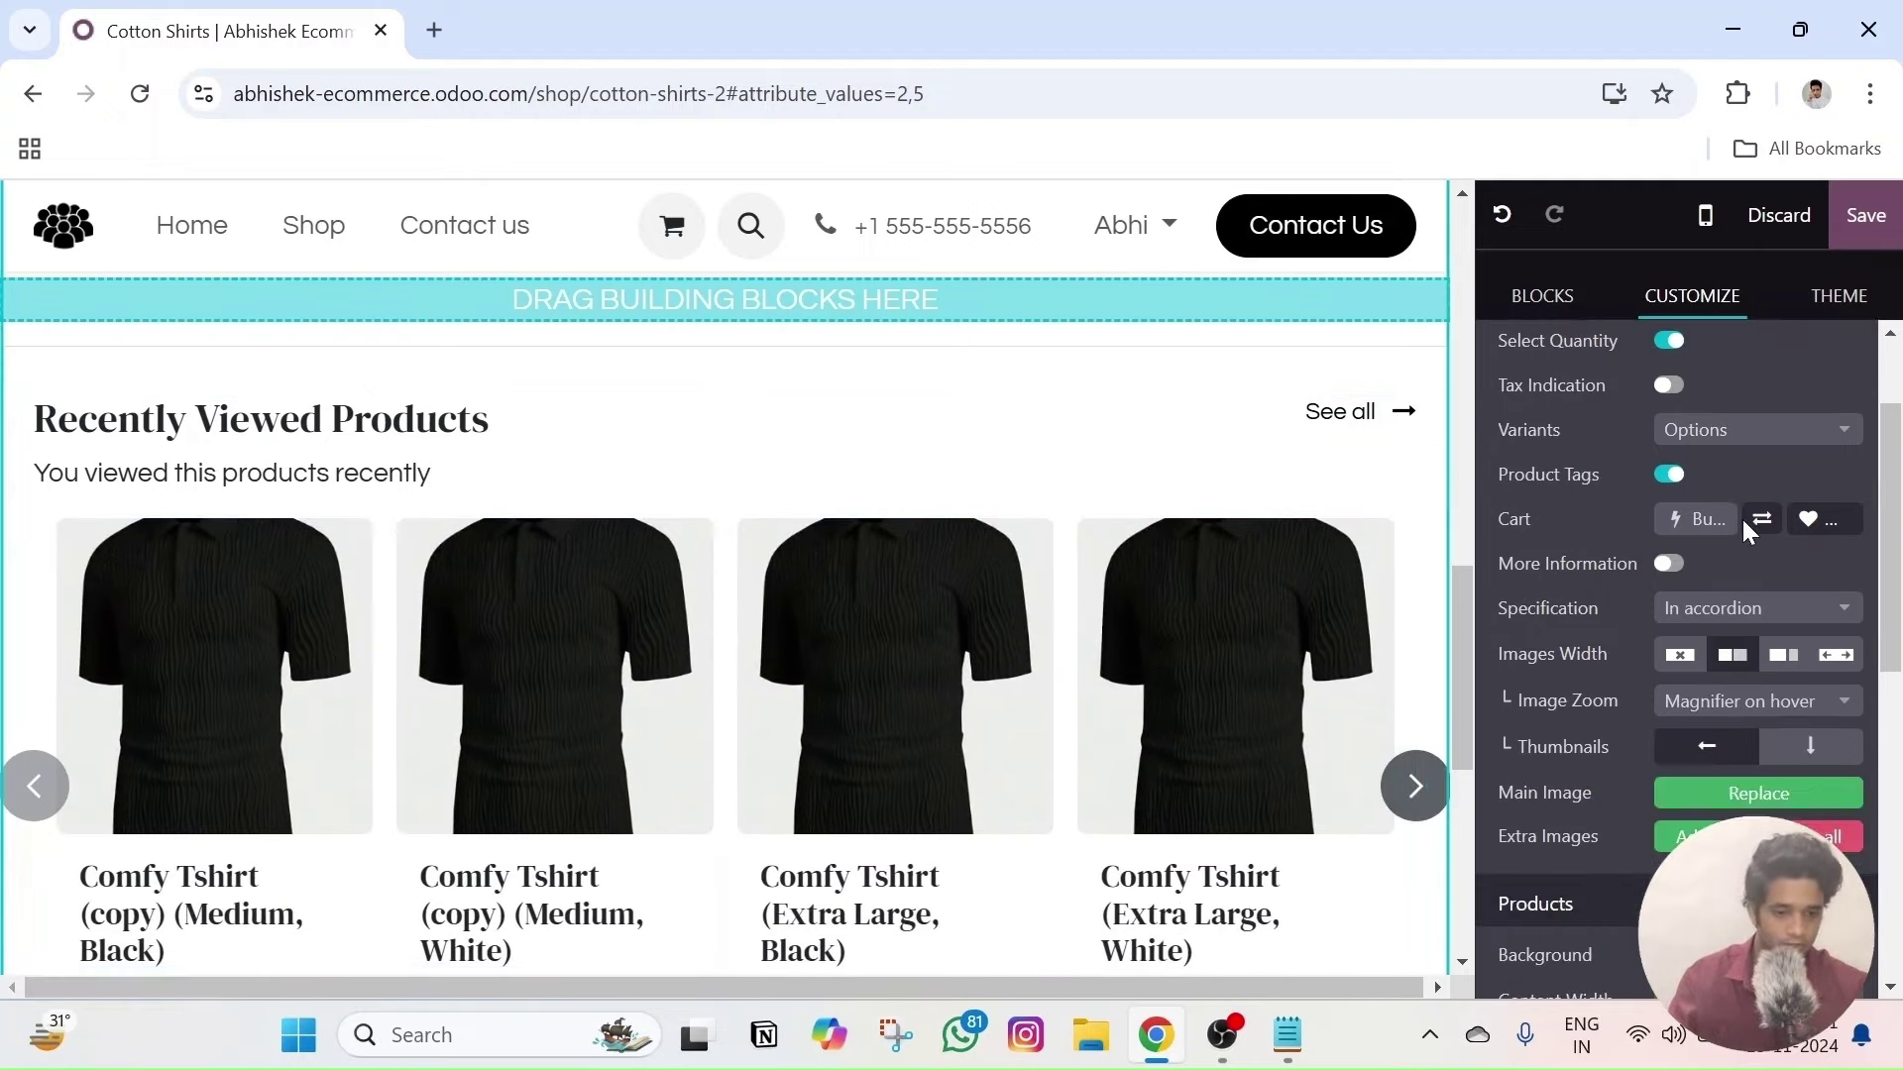
{"action": "scroll", "coordinate": [1738, 528], "scroll_direction": "up", "scroll_amount": 1}
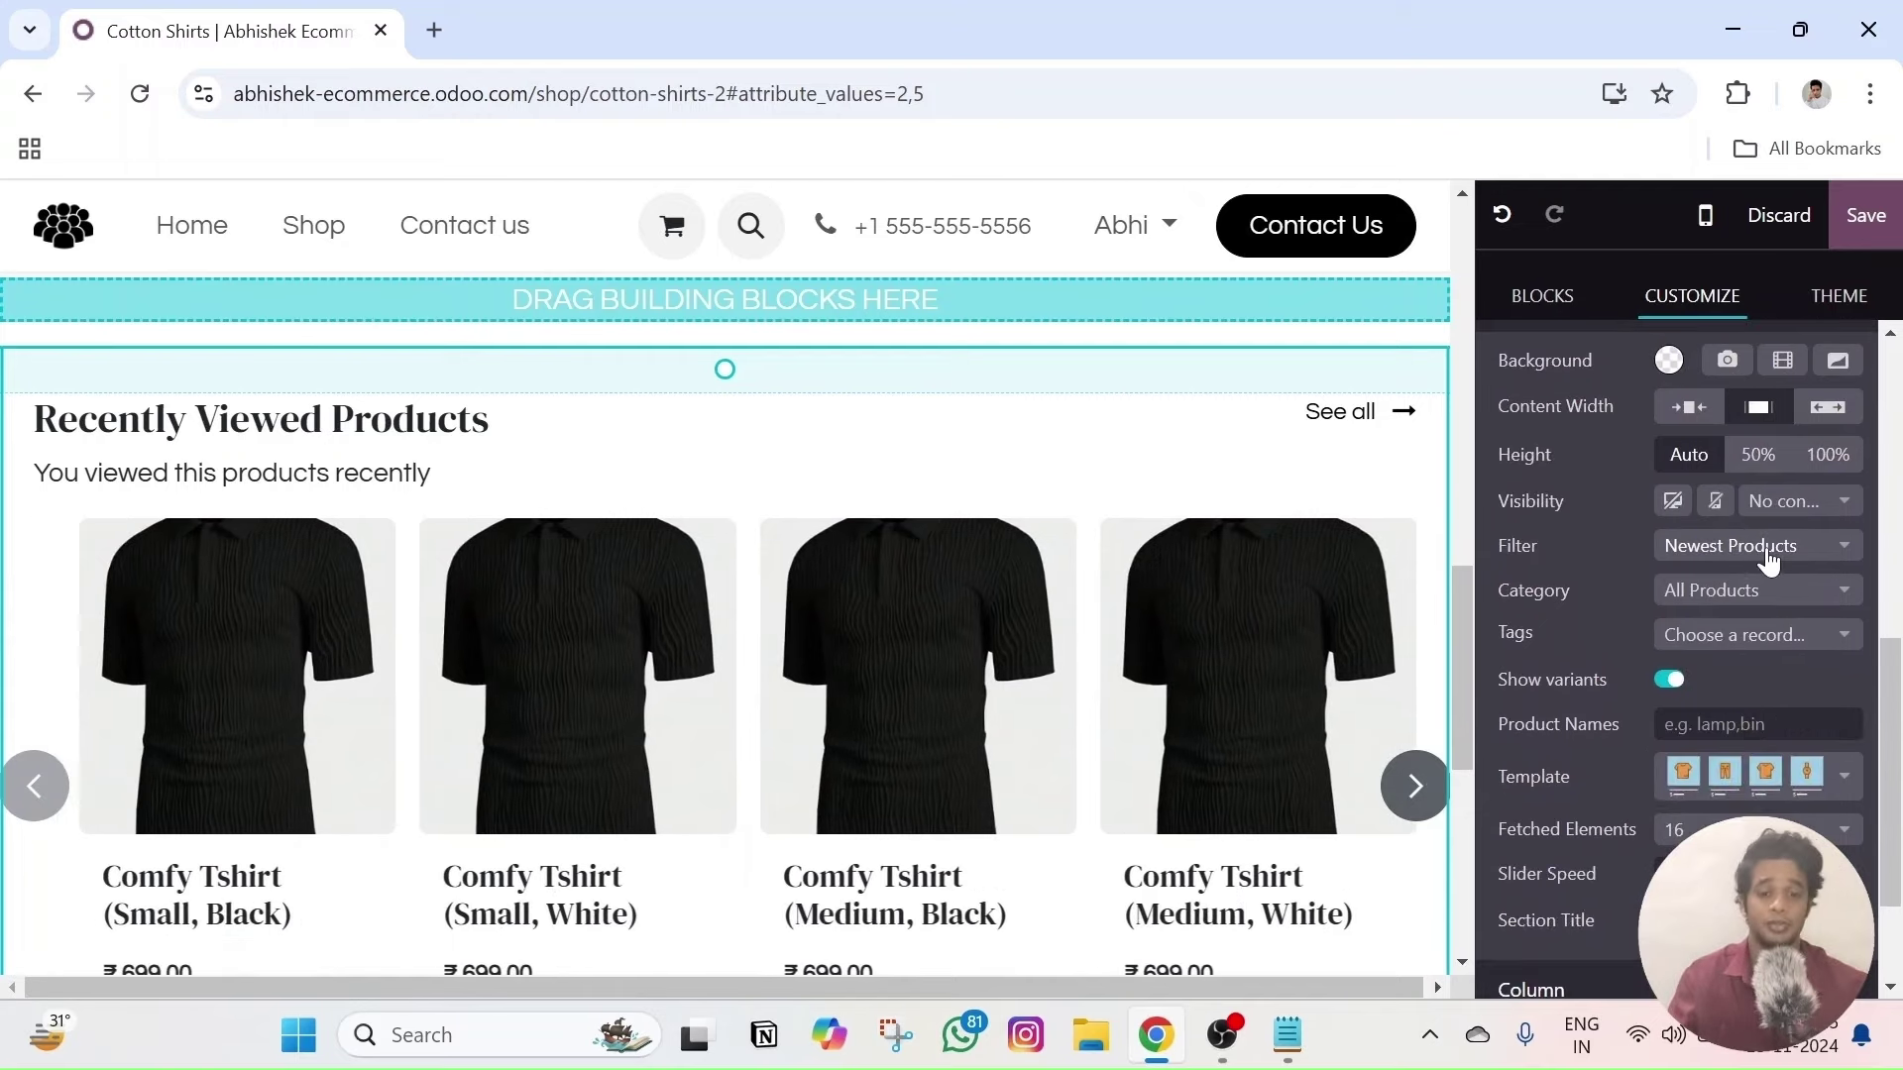
{"action": "left_click", "coordinate": [1770, 561]}
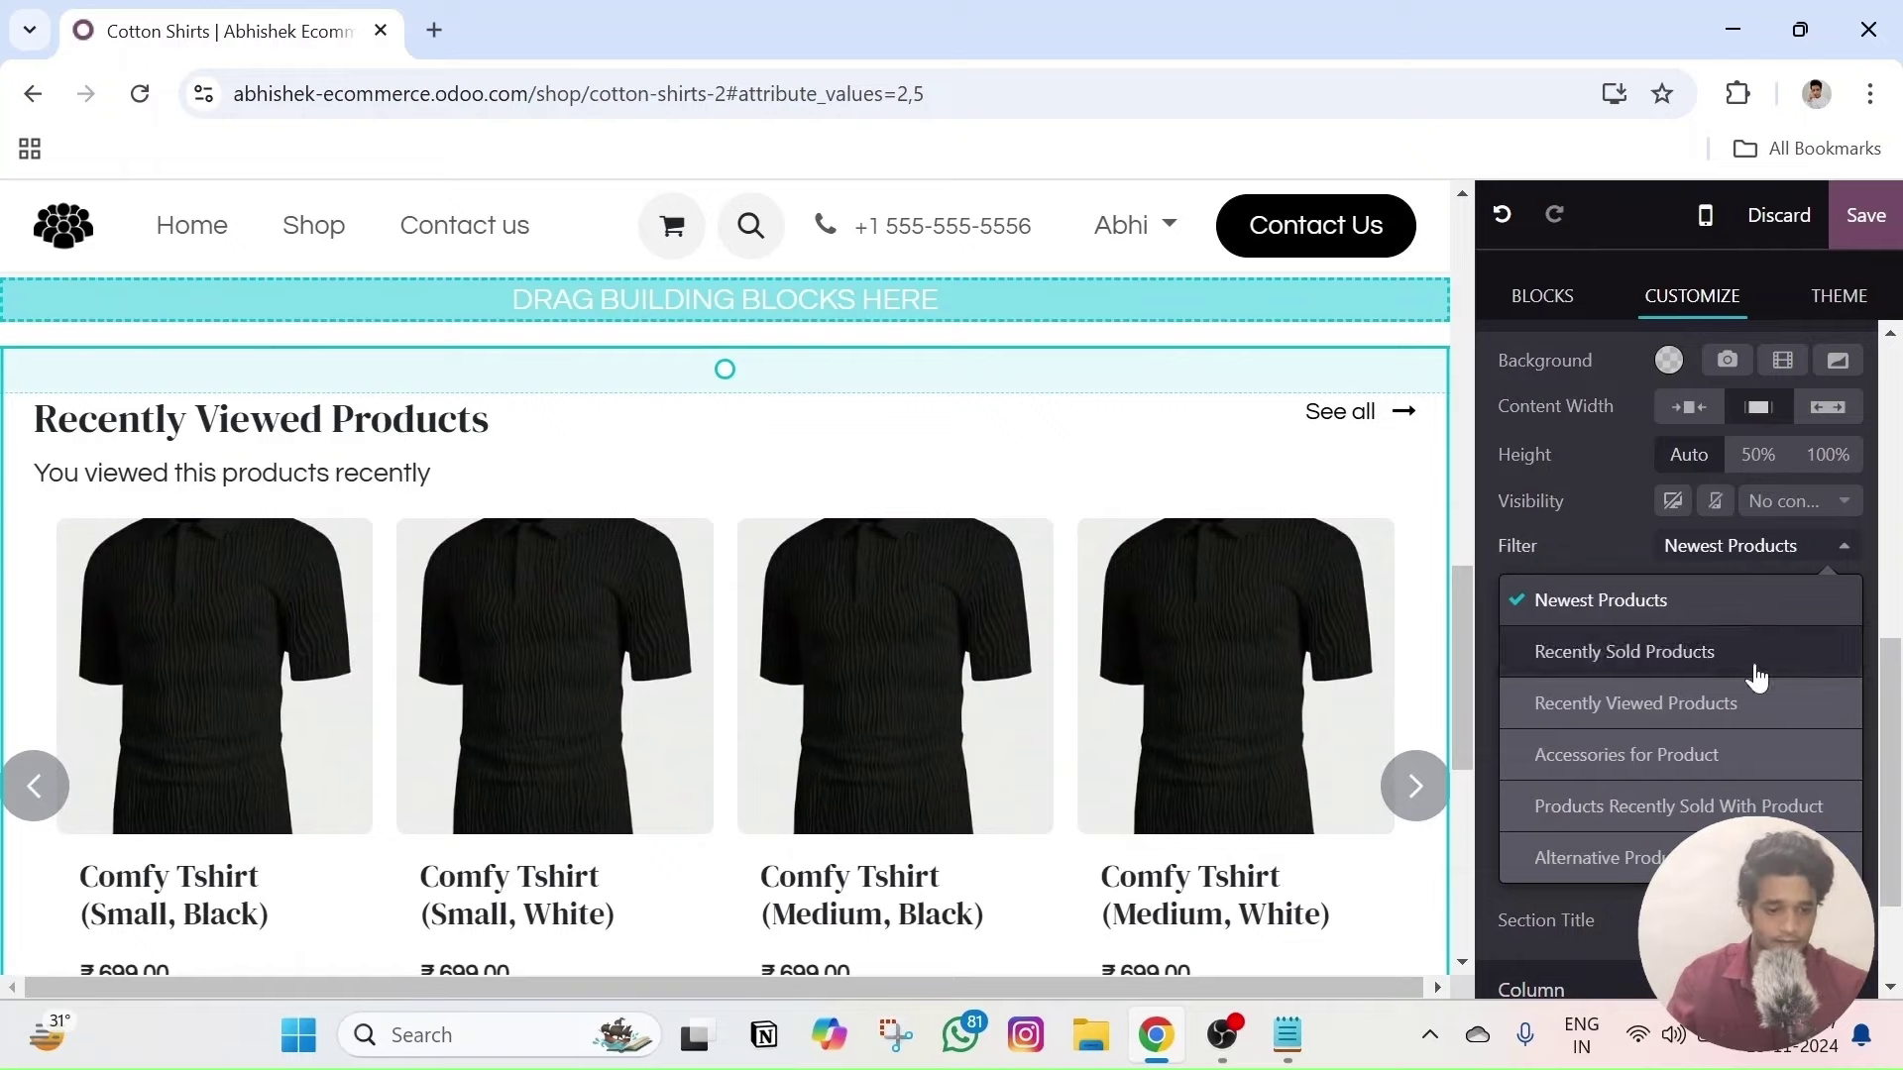
{"action": "left_click", "coordinate": [1597, 533]}
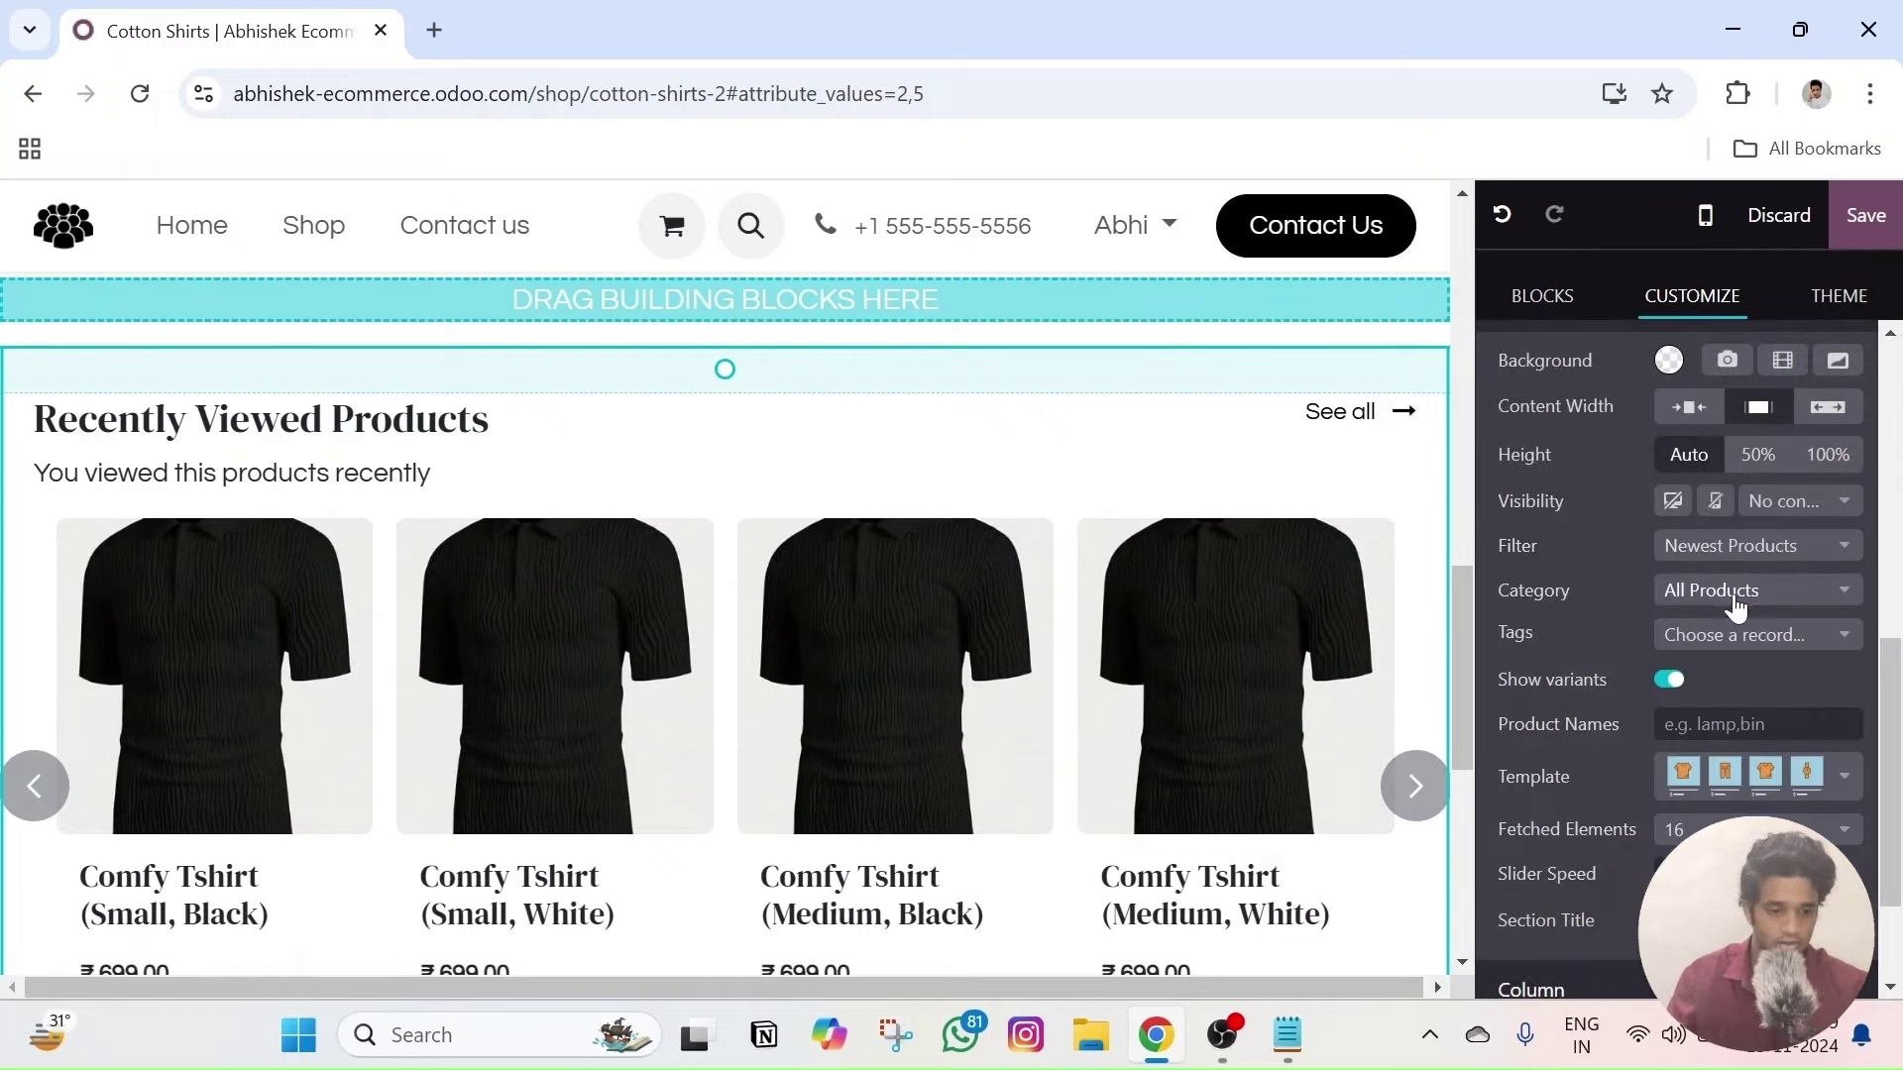
{"action": "mouse_move", "coordinate": [1737, 595]}
{"action": "left_mouse_down"}
{"action": "mouse_move", "coordinate": [1622, 587]}
{"action": "mouse_move", "coordinate": [1717, 558]}
{"action": "left_mouse_up"}
{"action": "left_click", "coordinate": [1621, 587]}
{"action": "left_click", "coordinate": [1597, 552]}
{"action": "left_click", "coordinate": [1596, 552]}
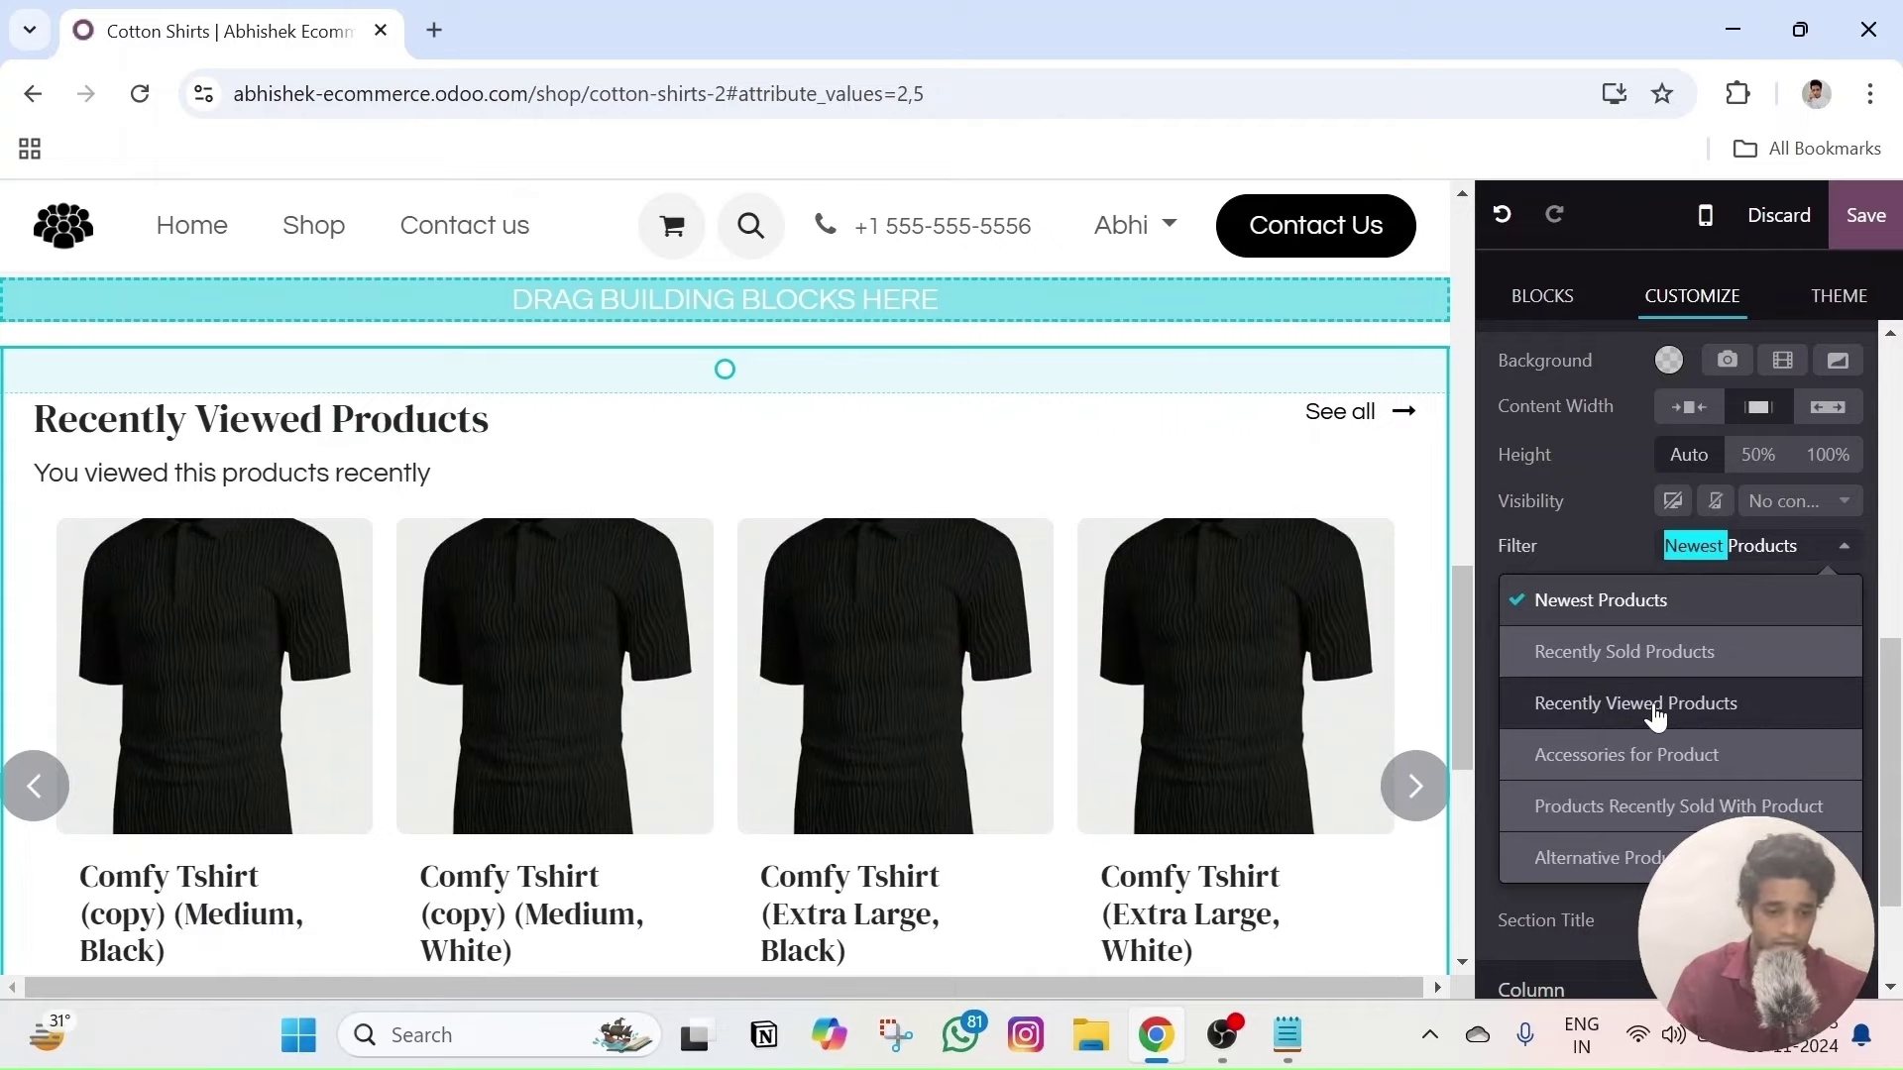
{"action": "left_click", "coordinate": [1654, 704]}
- Confirm the Recently Viewed Products filter and leave Category on All Products
{"action": "scroll", "coordinate": [1309, 594], "scroll_direction": "up", "scroll_amount": 3}
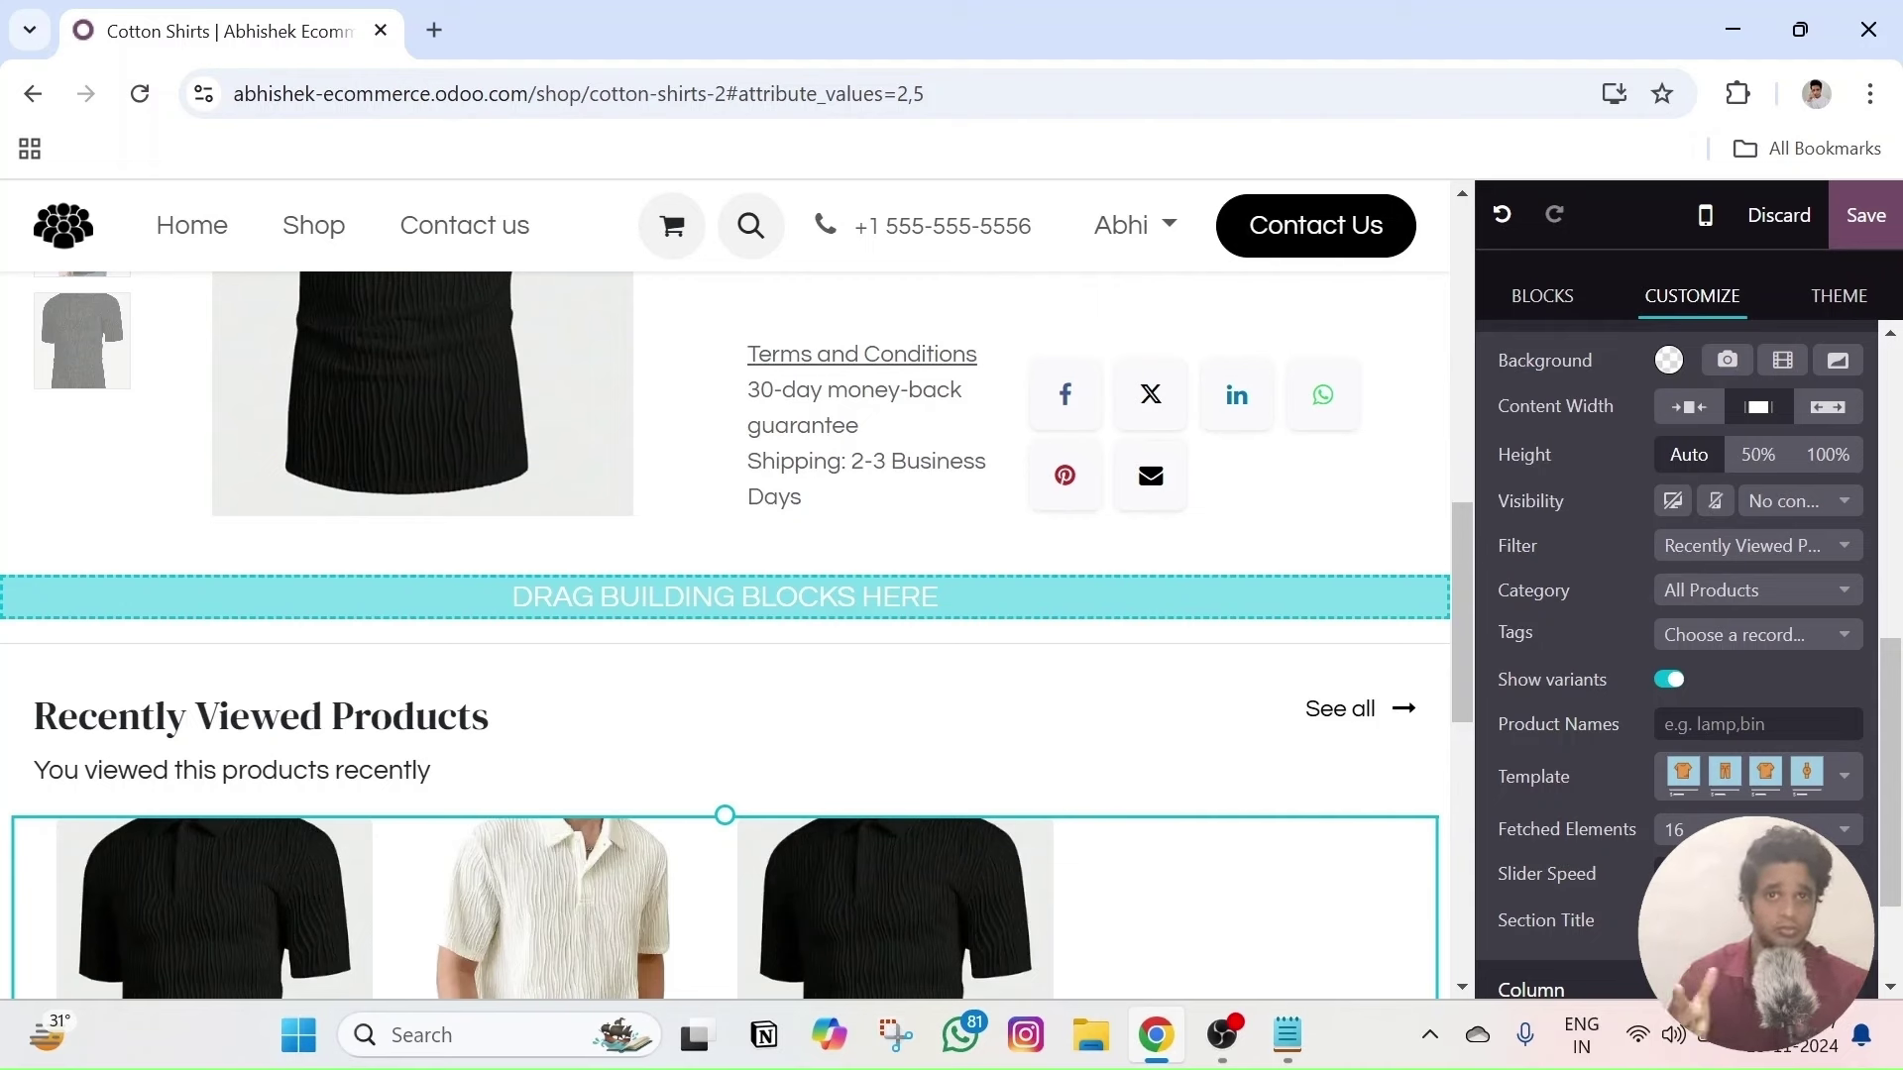
{"action": "scroll", "coordinate": [1021, 815], "scroll_direction": "down", "scroll_amount": 3}
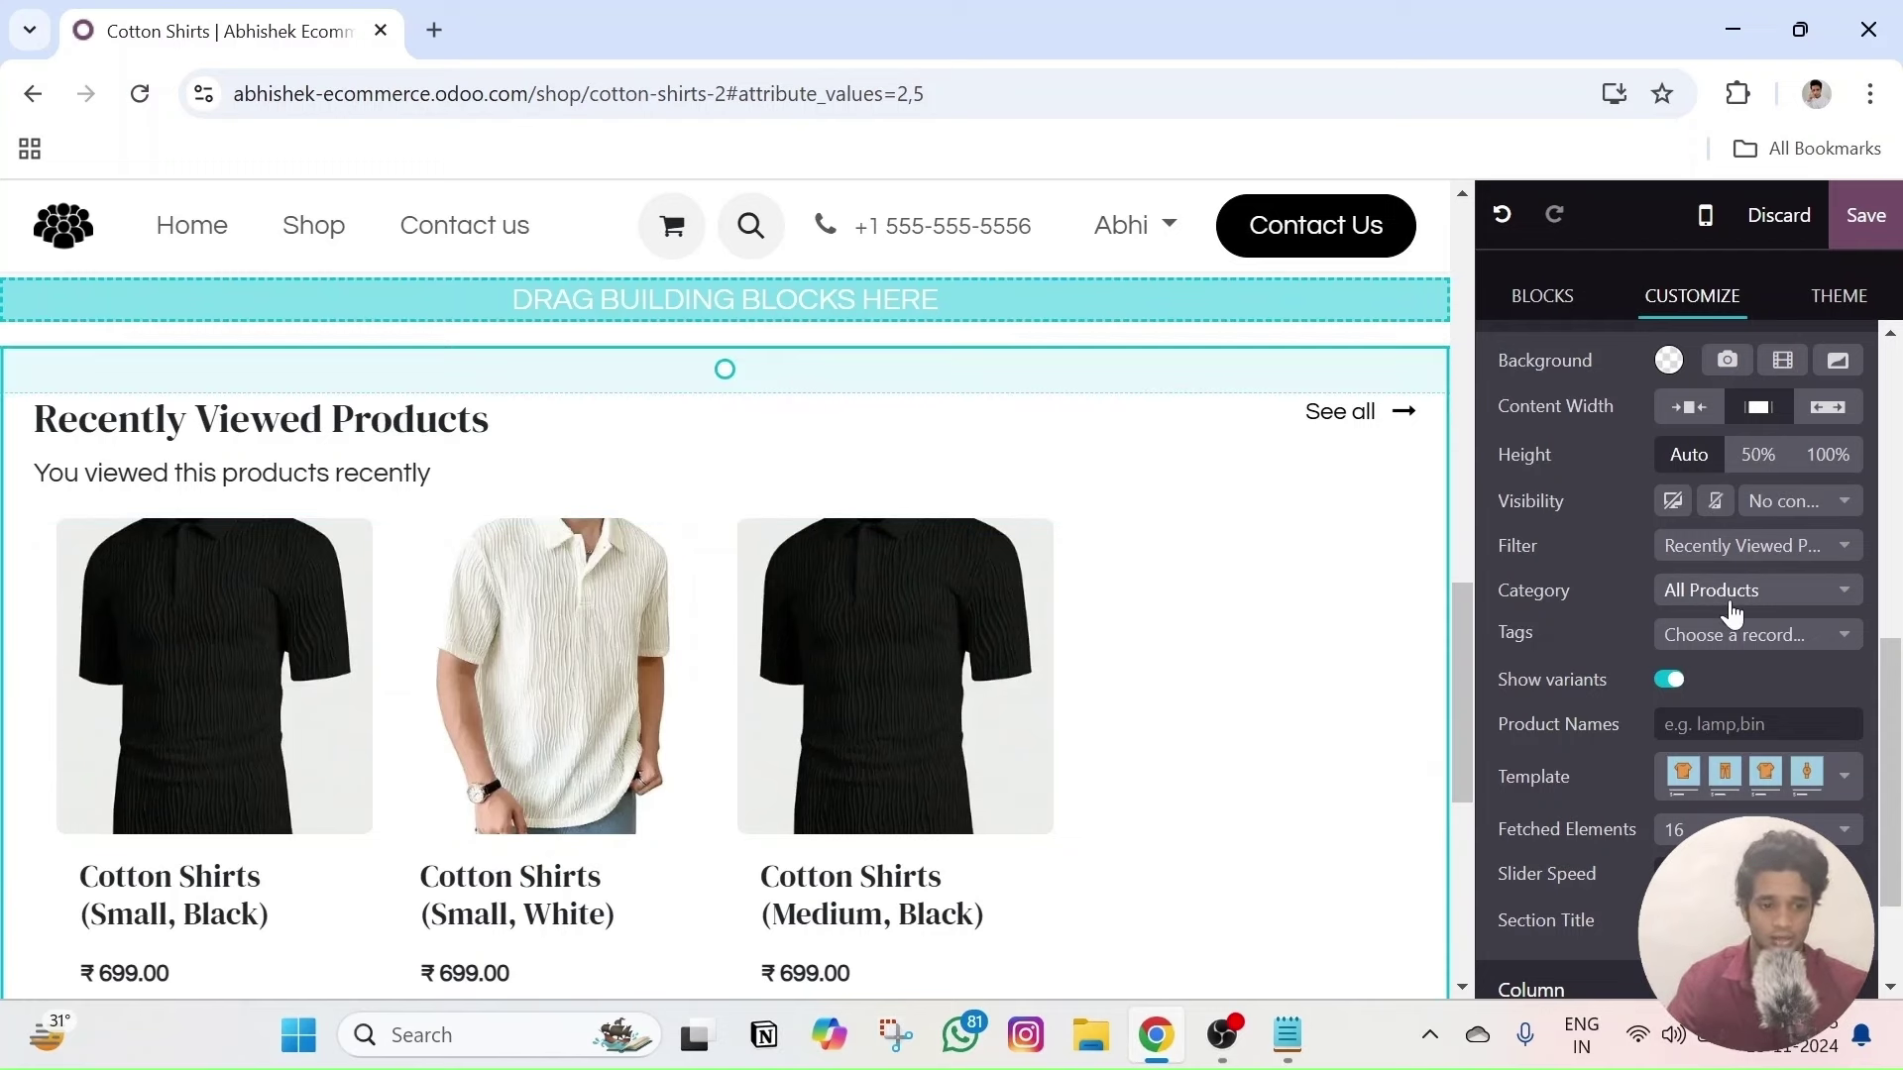
{"action": "left_click", "coordinate": [1744, 555]}
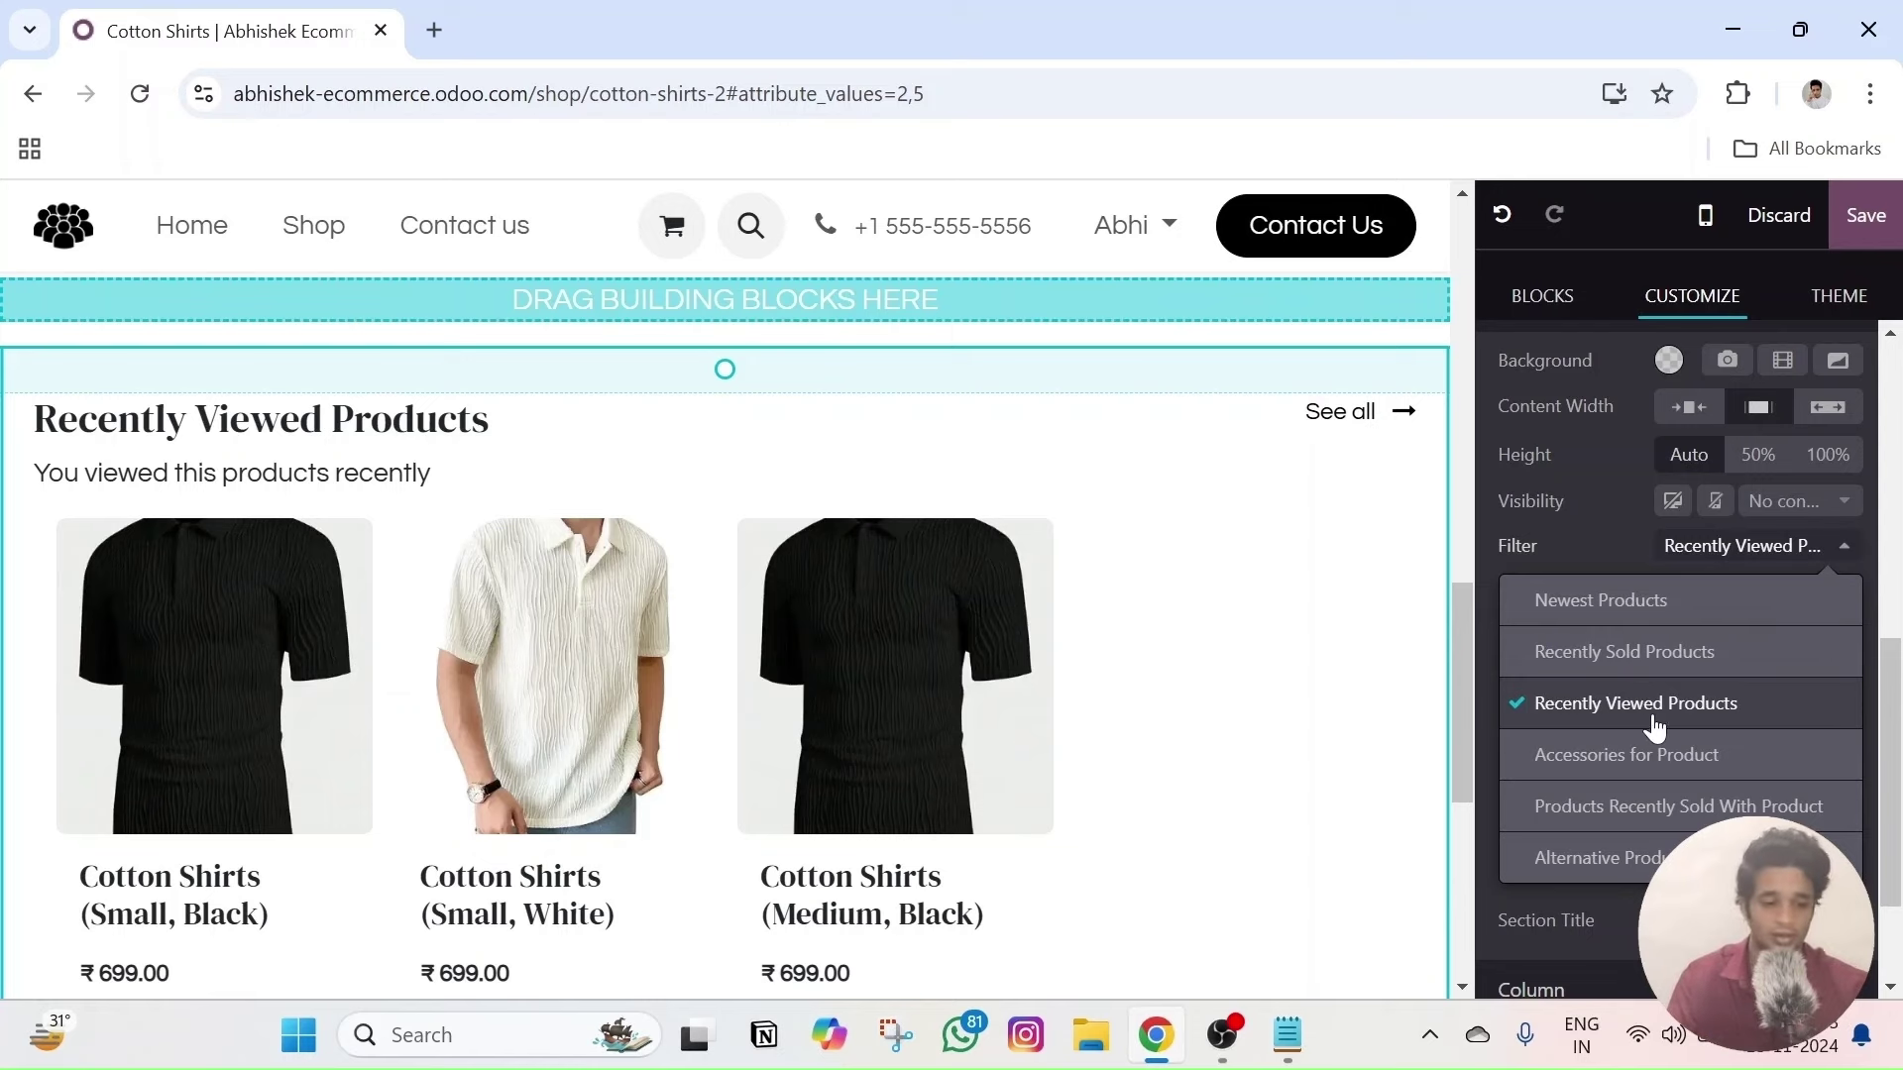
{"action": "left_click", "coordinate": [1651, 716]}
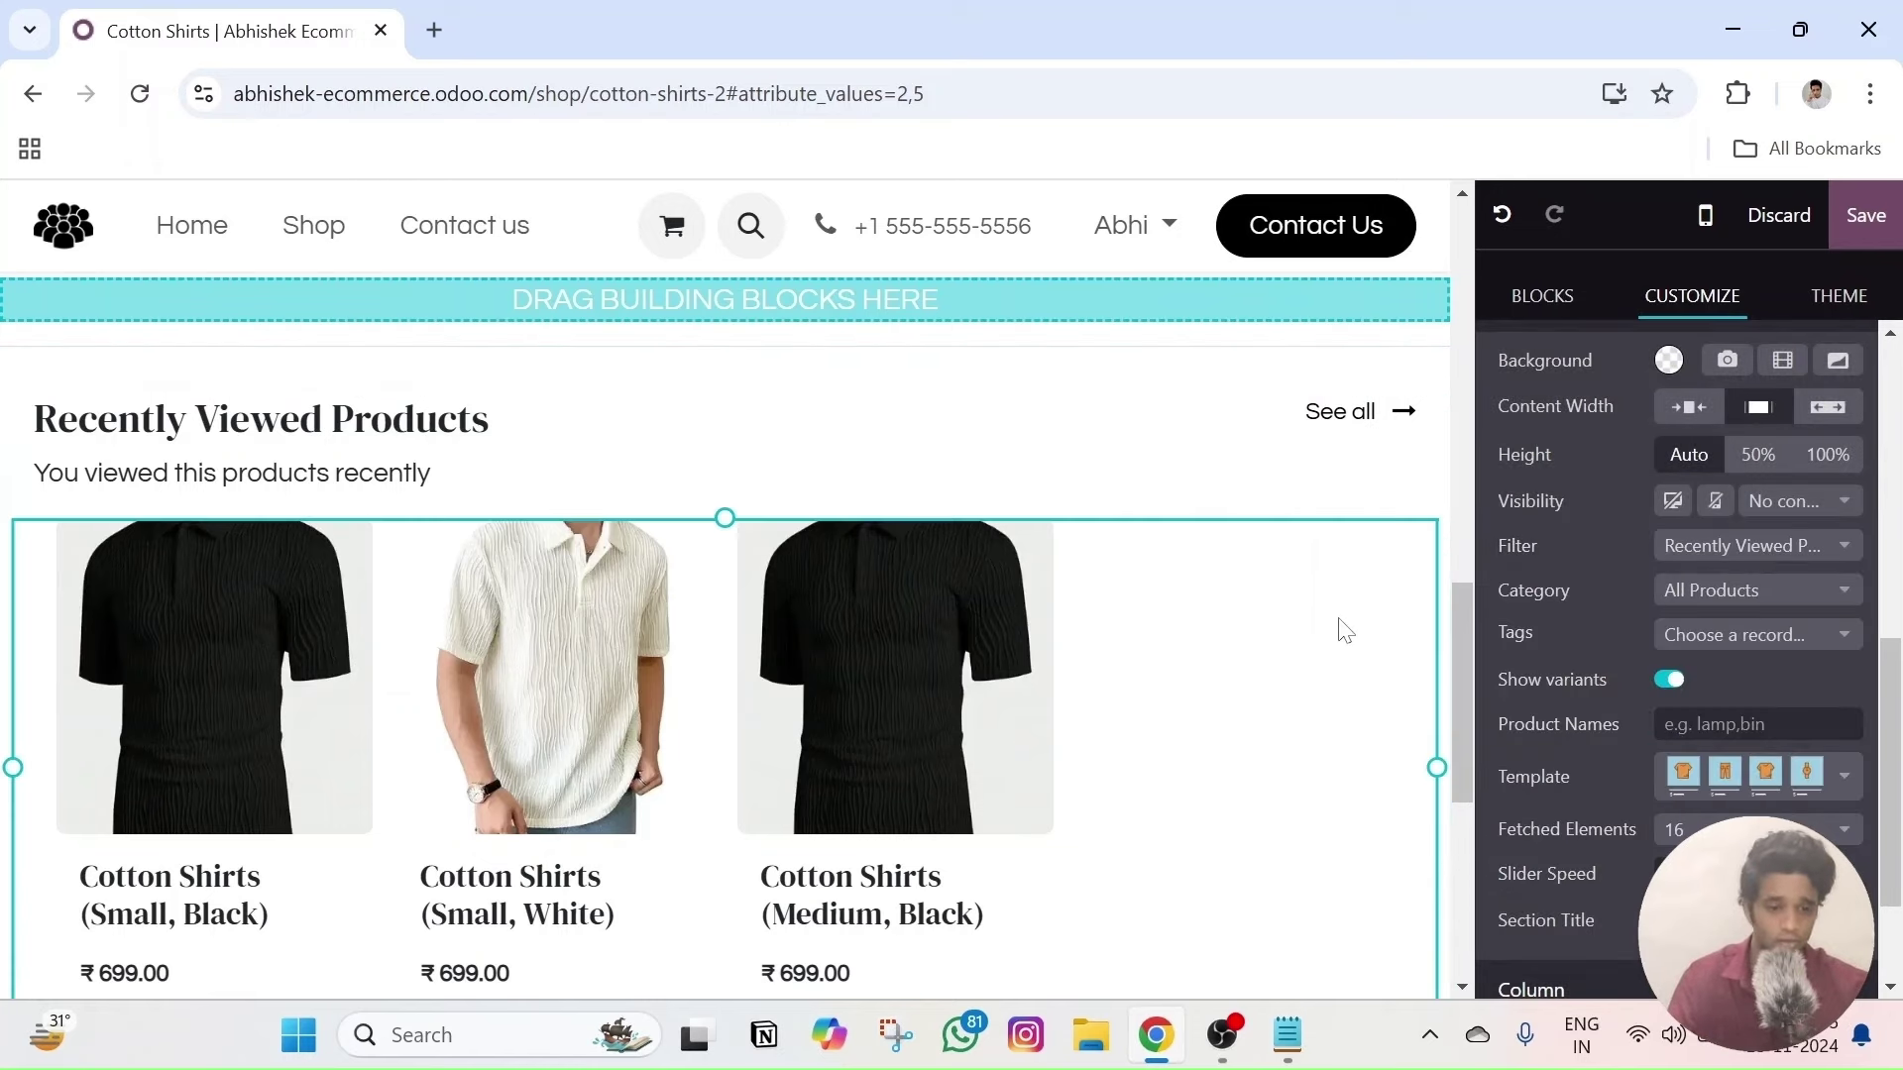
{"action": "left_click", "coordinate": [1729, 595]}
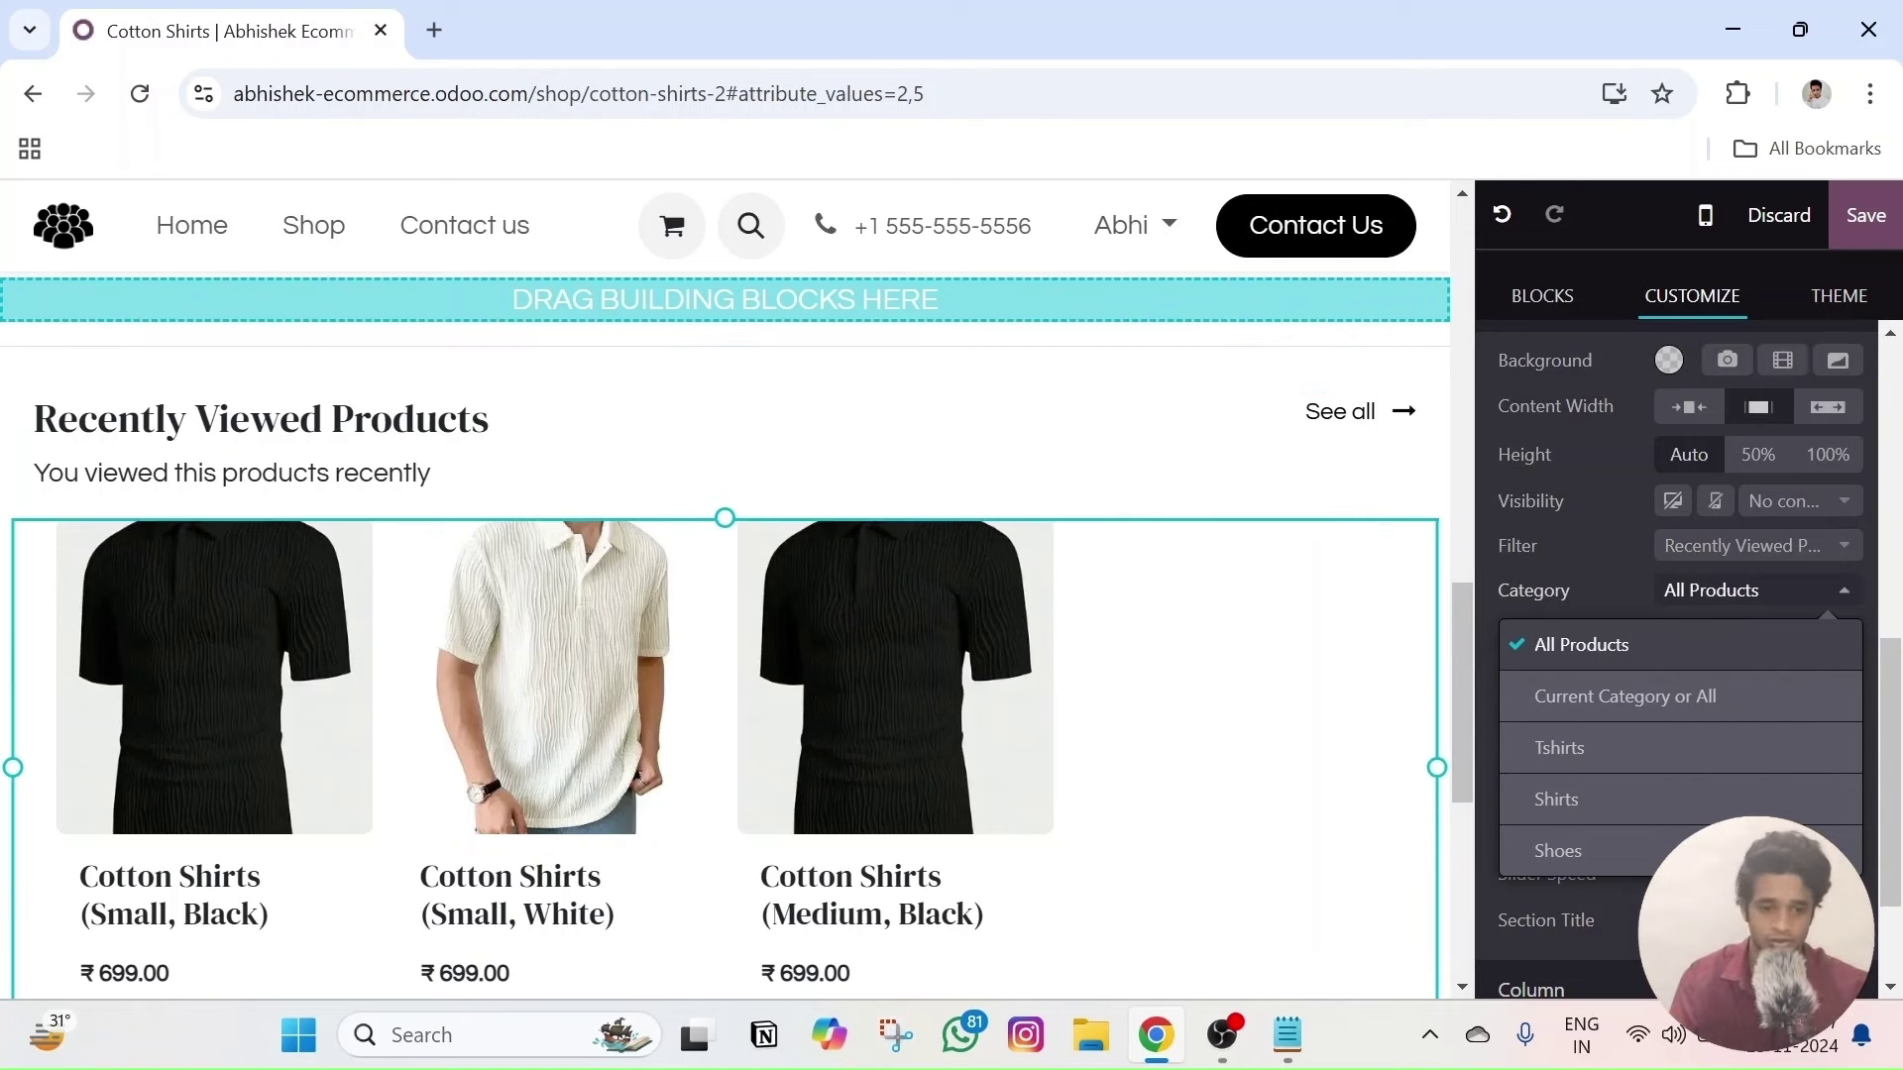
{"action": "left_click", "coordinate": [1340, 412]}
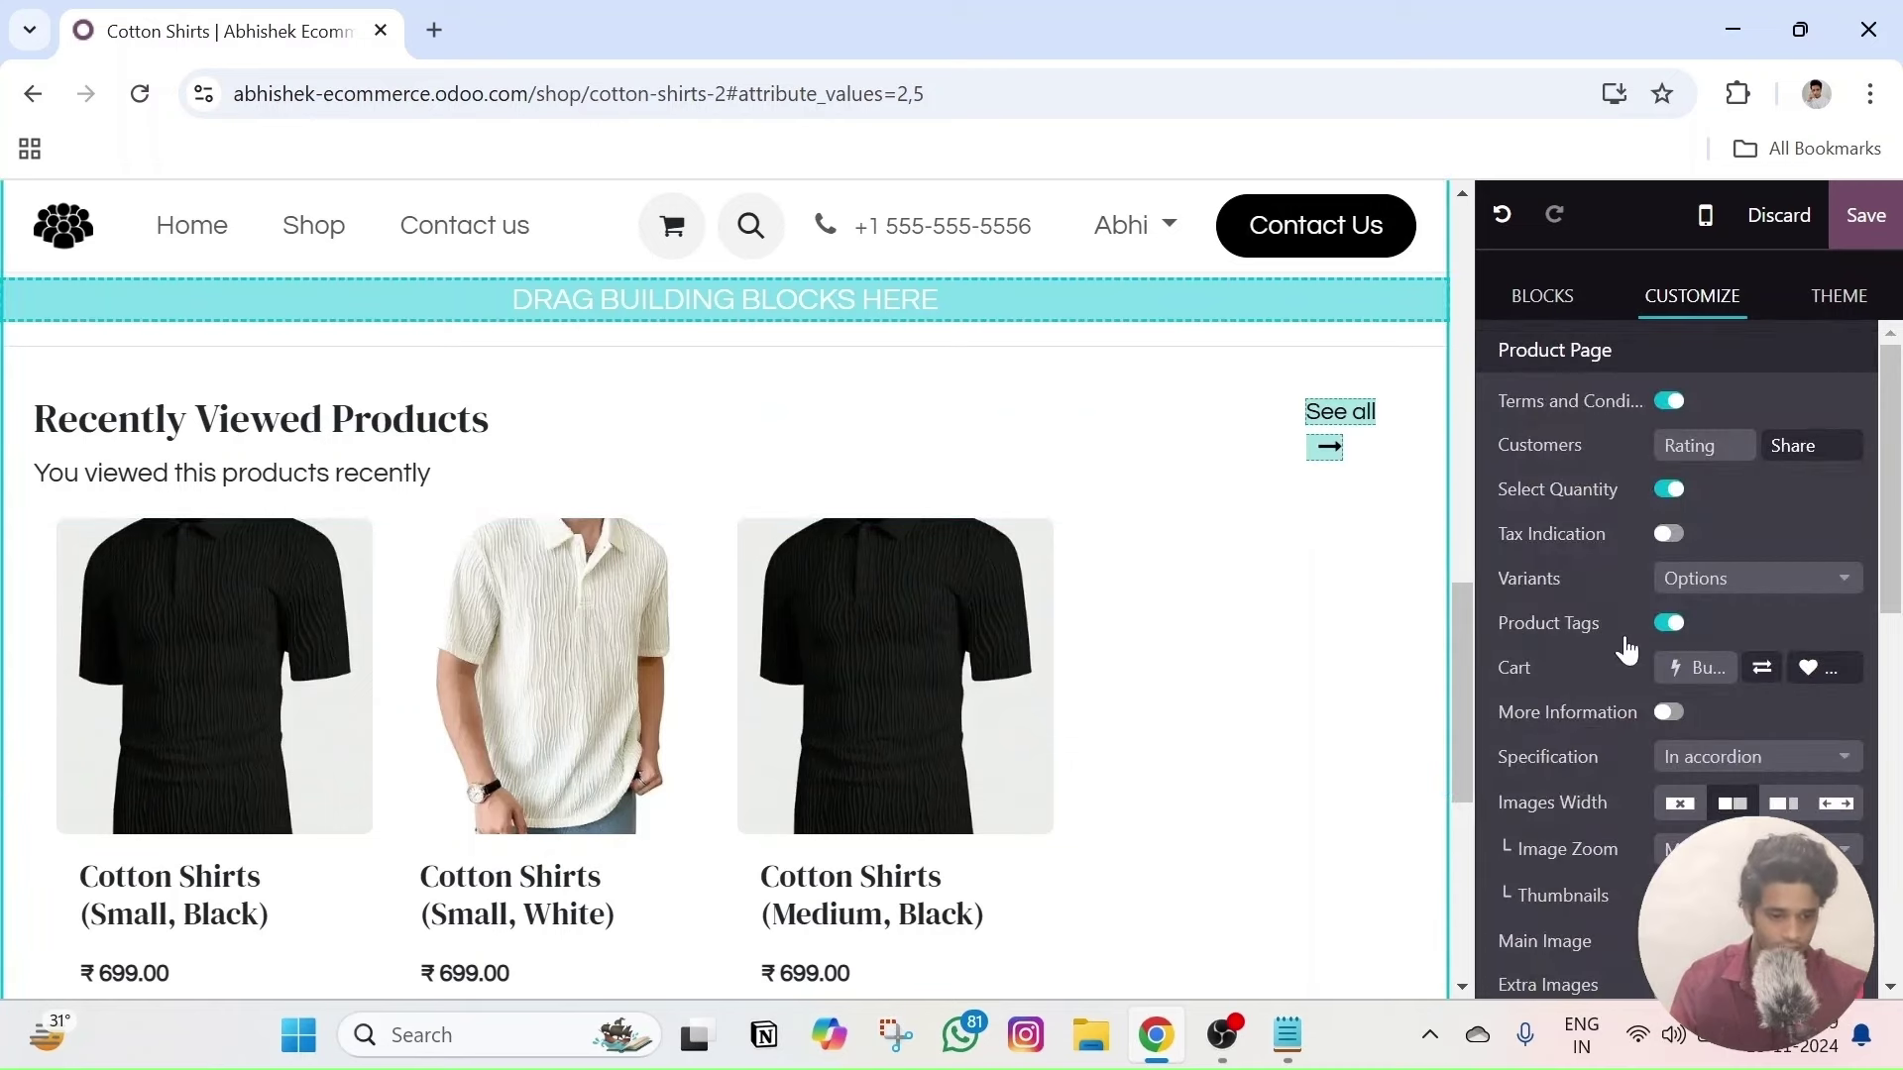
- Apply a larger product card template to the Recently Viewed Products carousel
{"action": "scroll", "coordinate": [1627, 649], "scroll_direction": "down", "scroll_amount": 5}
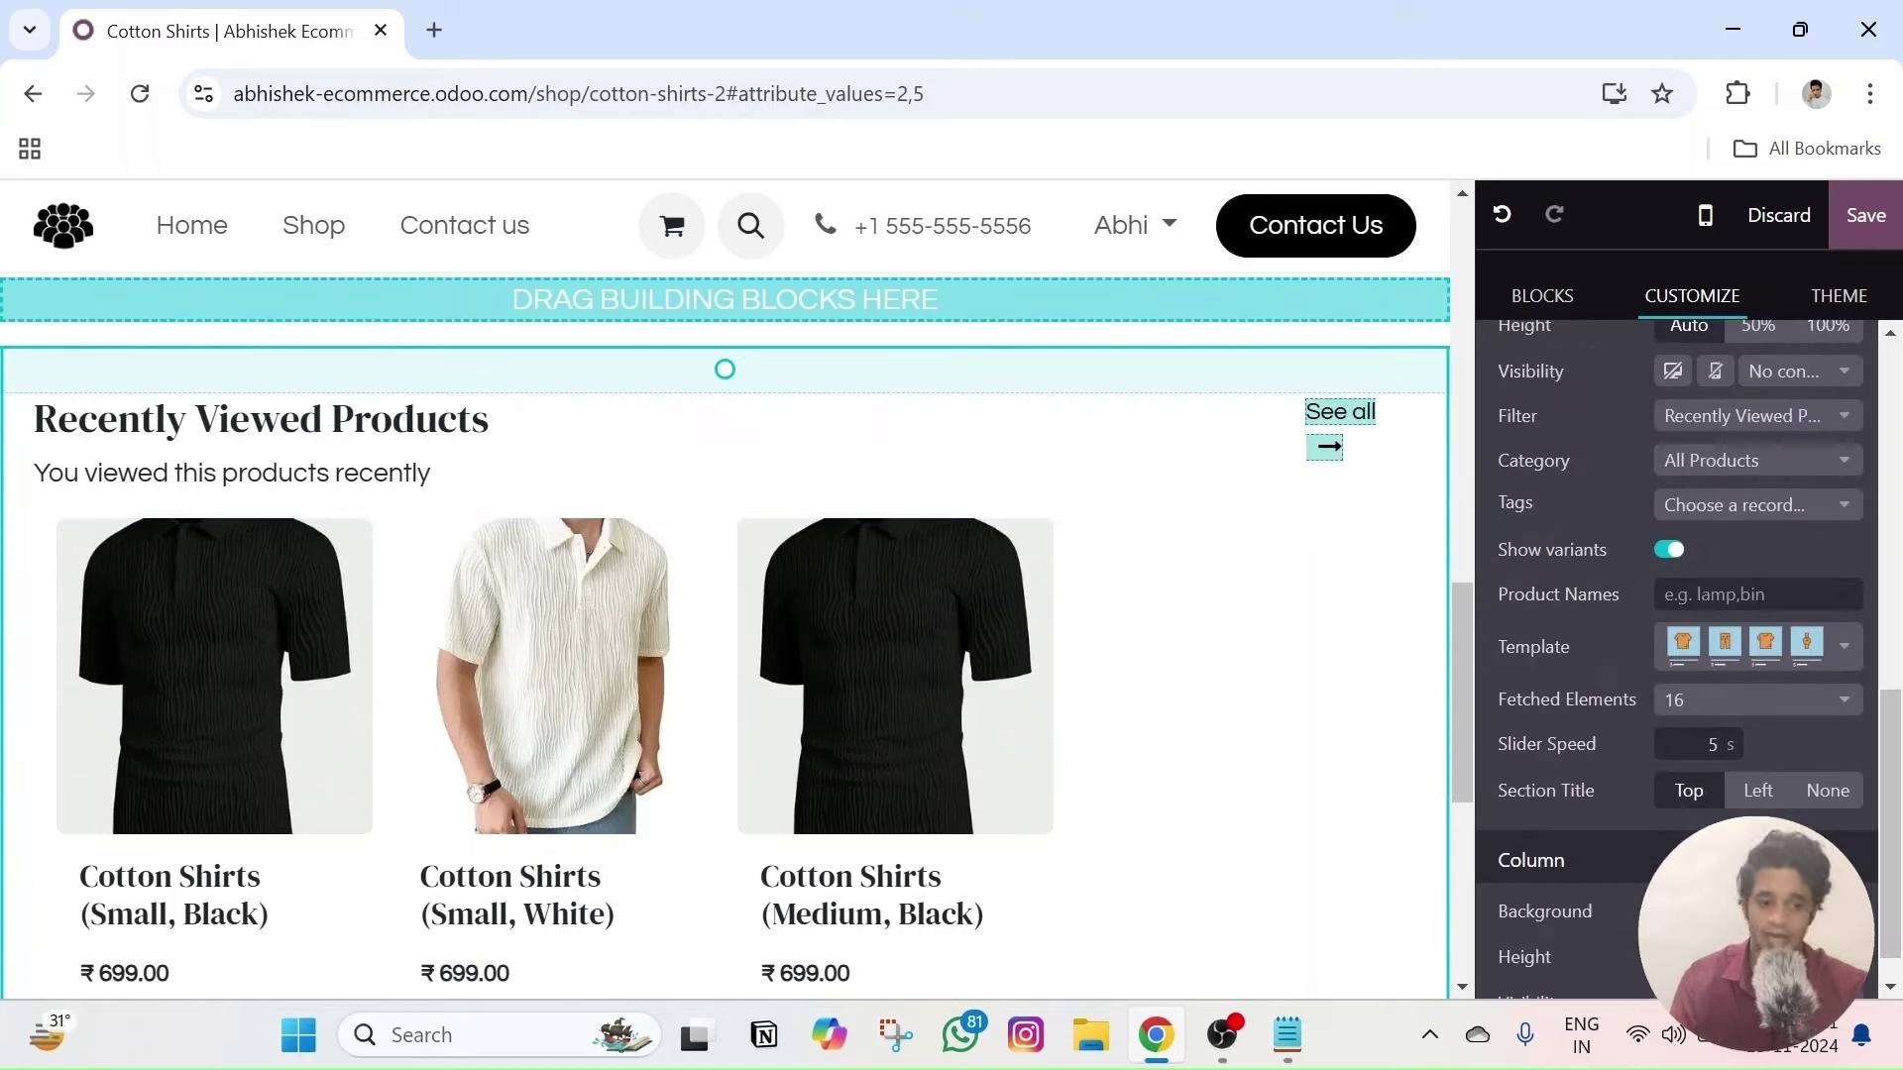
{"action": "left_click", "coordinate": [1767, 654]}
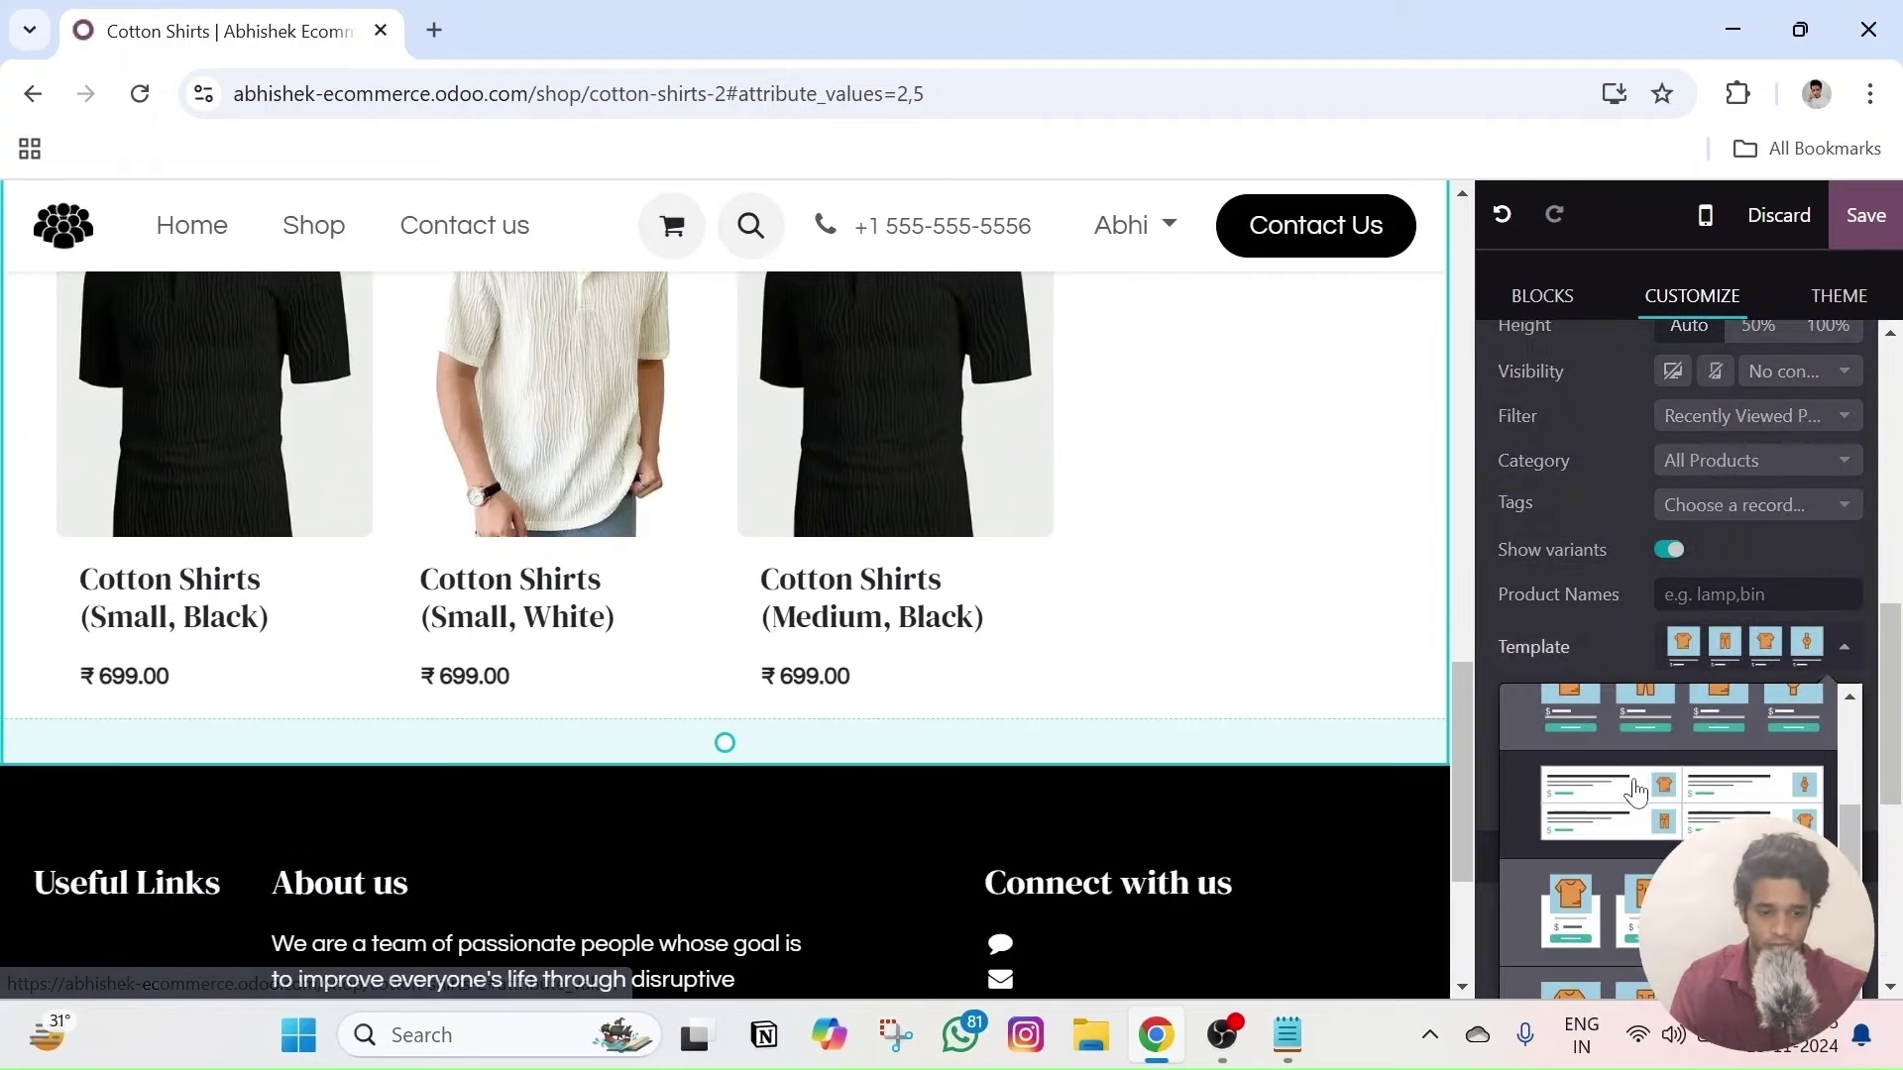
{"action": "scroll", "coordinate": [1677, 833], "scroll_direction": "down", "scroll_amount": 3}
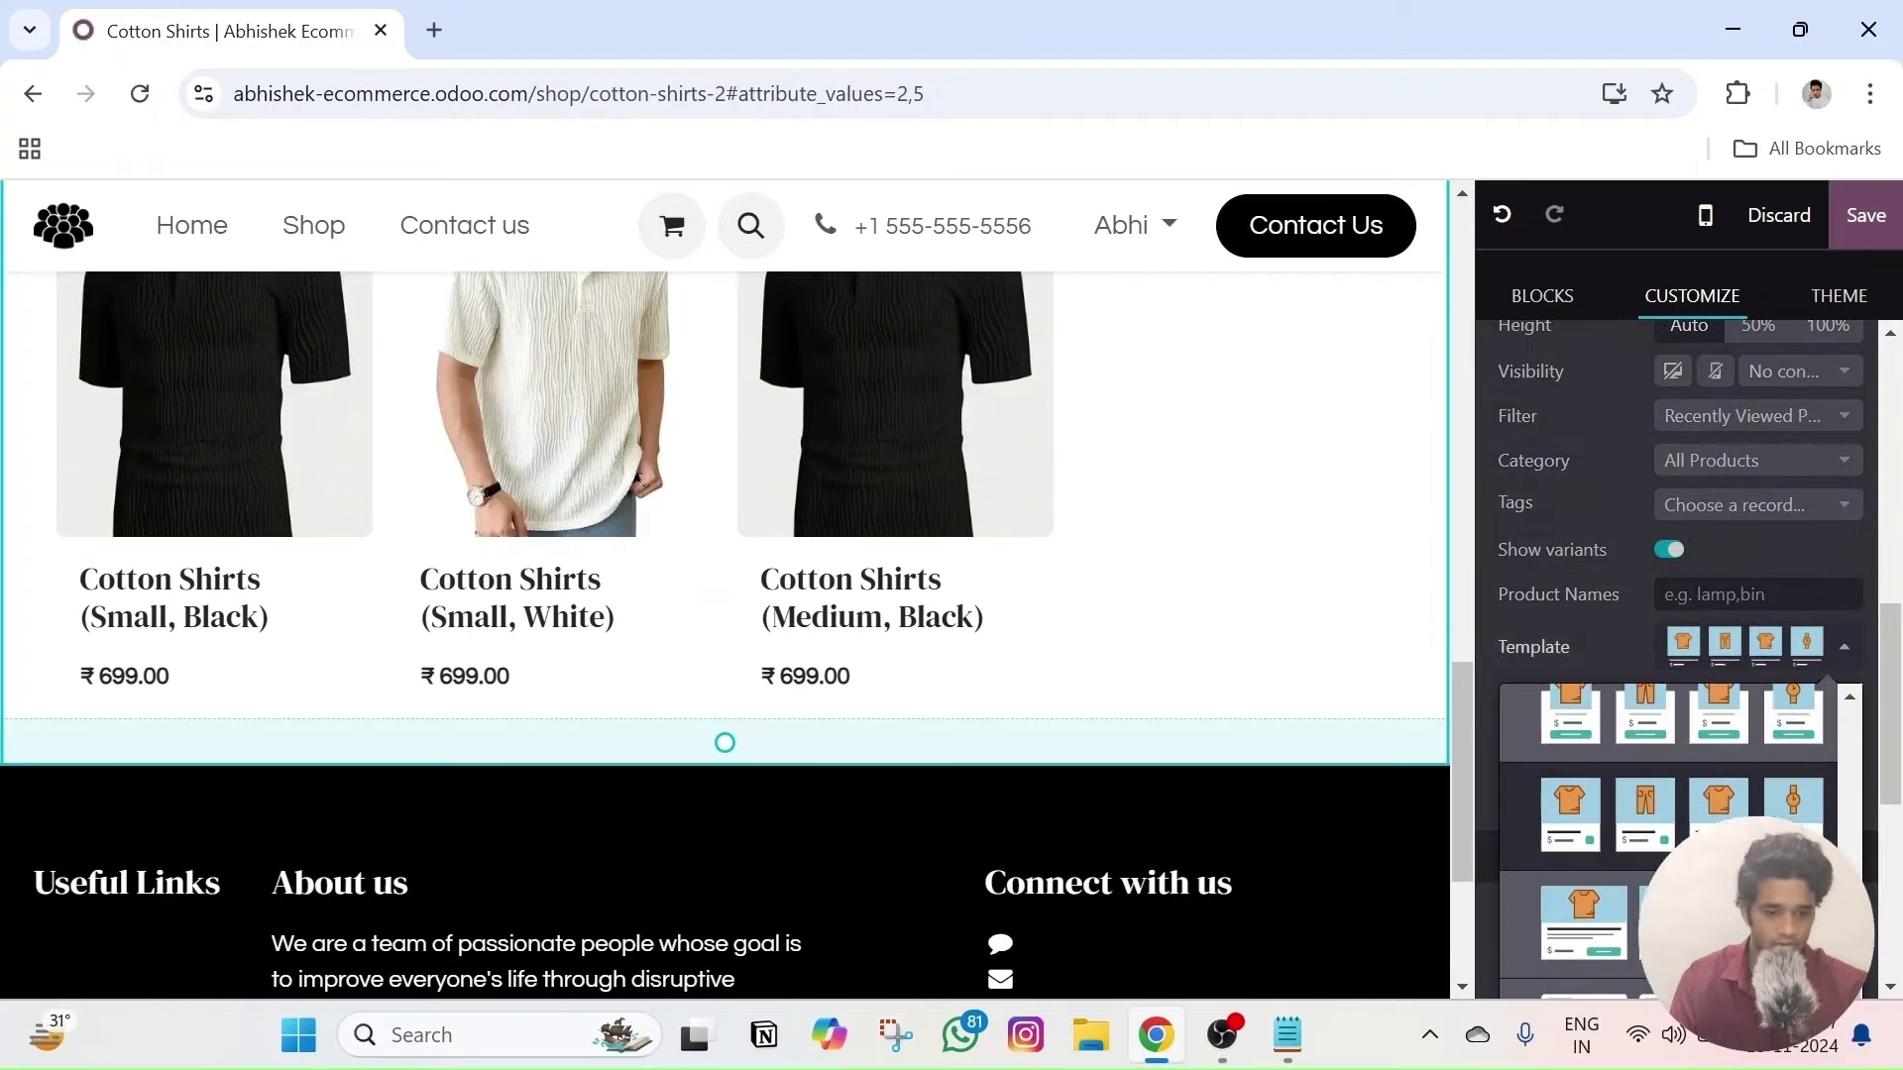
{"action": "left_click", "coordinate": [1583, 870]}
{"action": "scroll", "coordinate": [1189, 658], "scroll_direction": "up", "scroll_amount": 3}
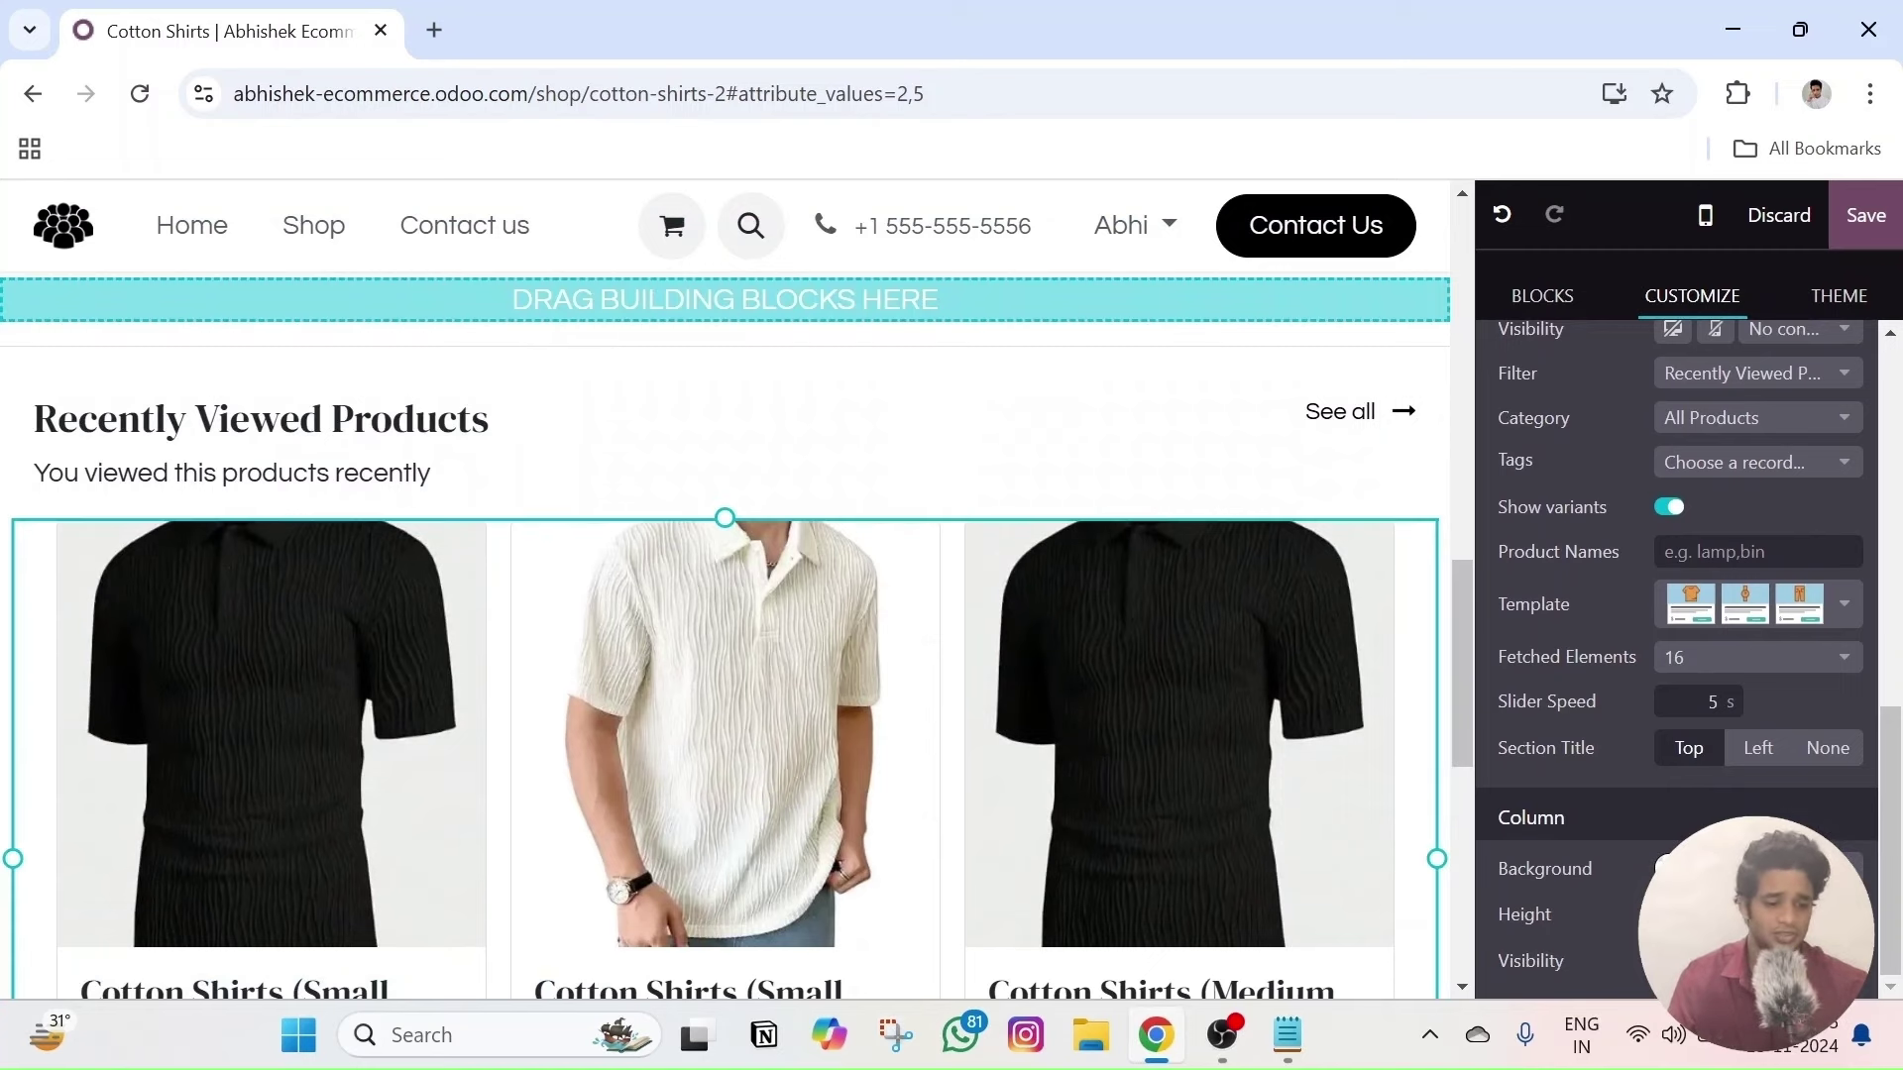
- Browse the column's background colour and image options without applying any
{"action": "left_click", "coordinate": [1668, 868]}
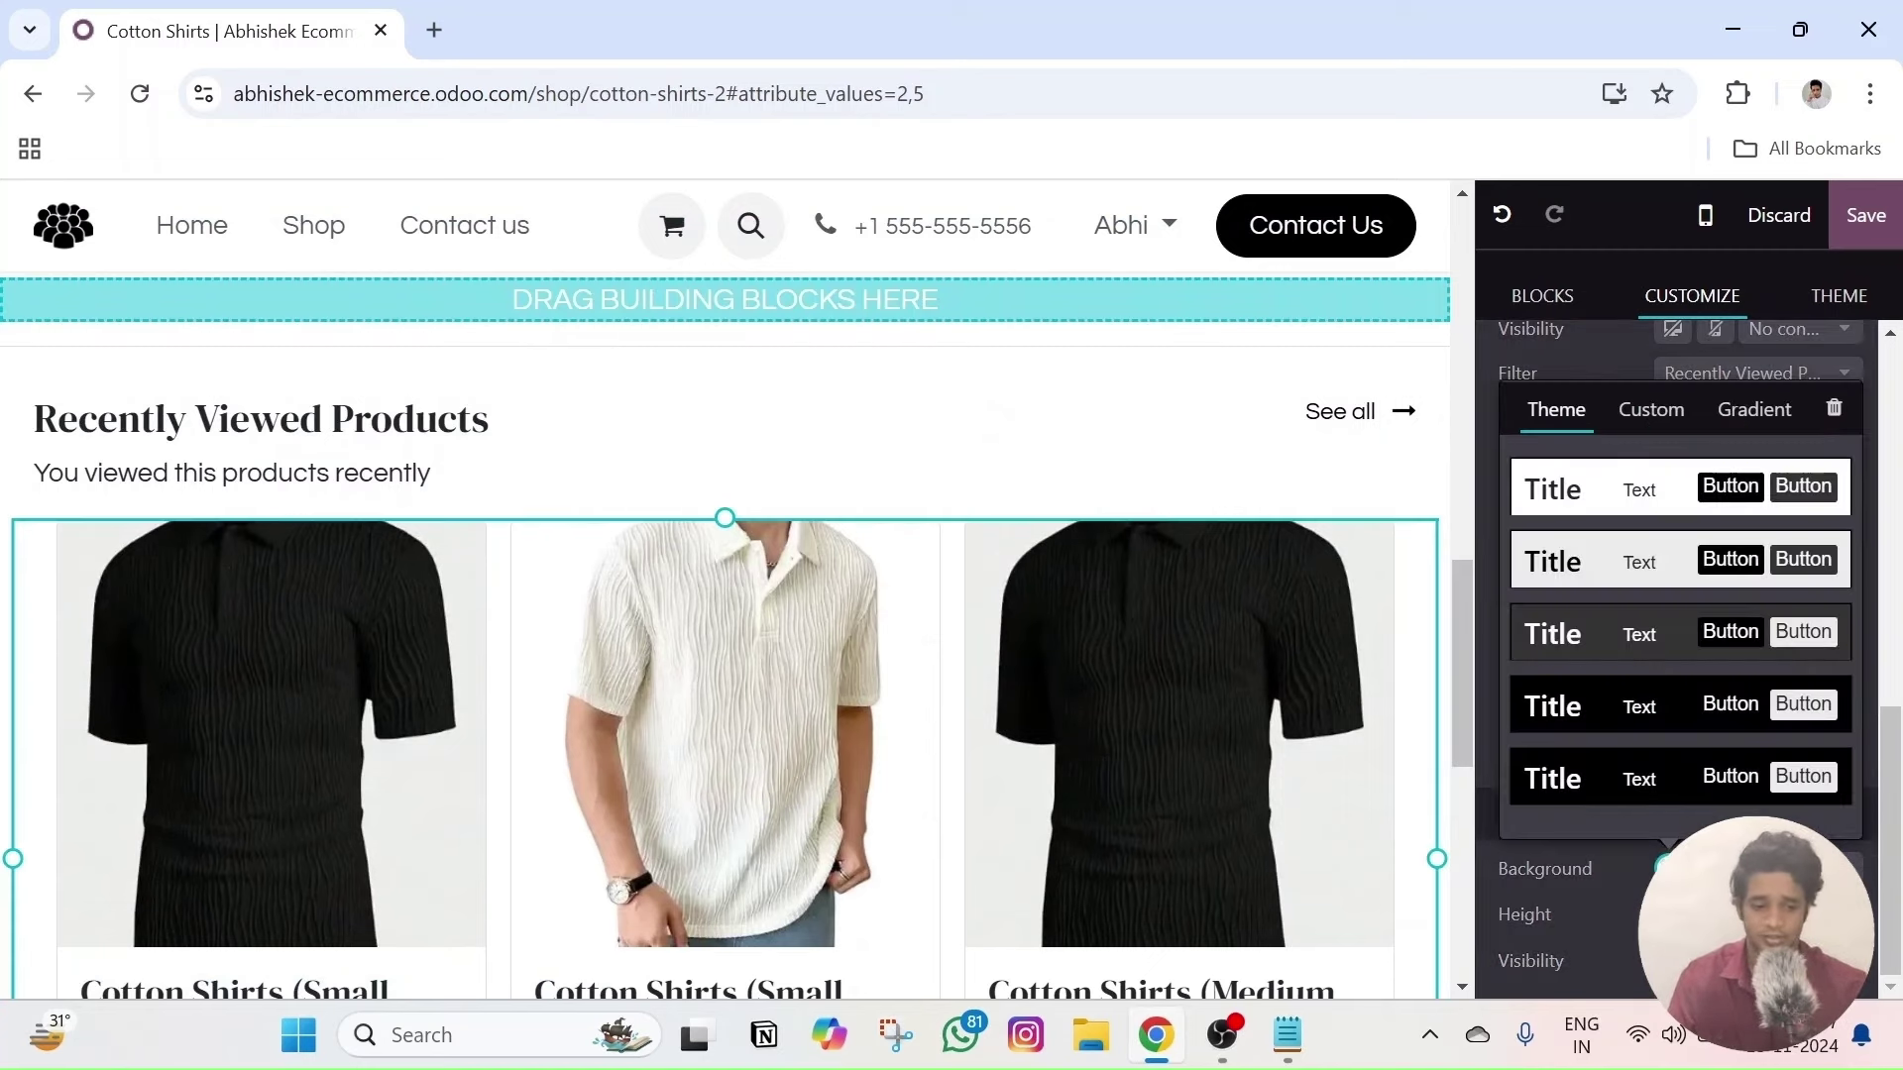
{"action": "left_click", "coordinate": [1710, 869]}
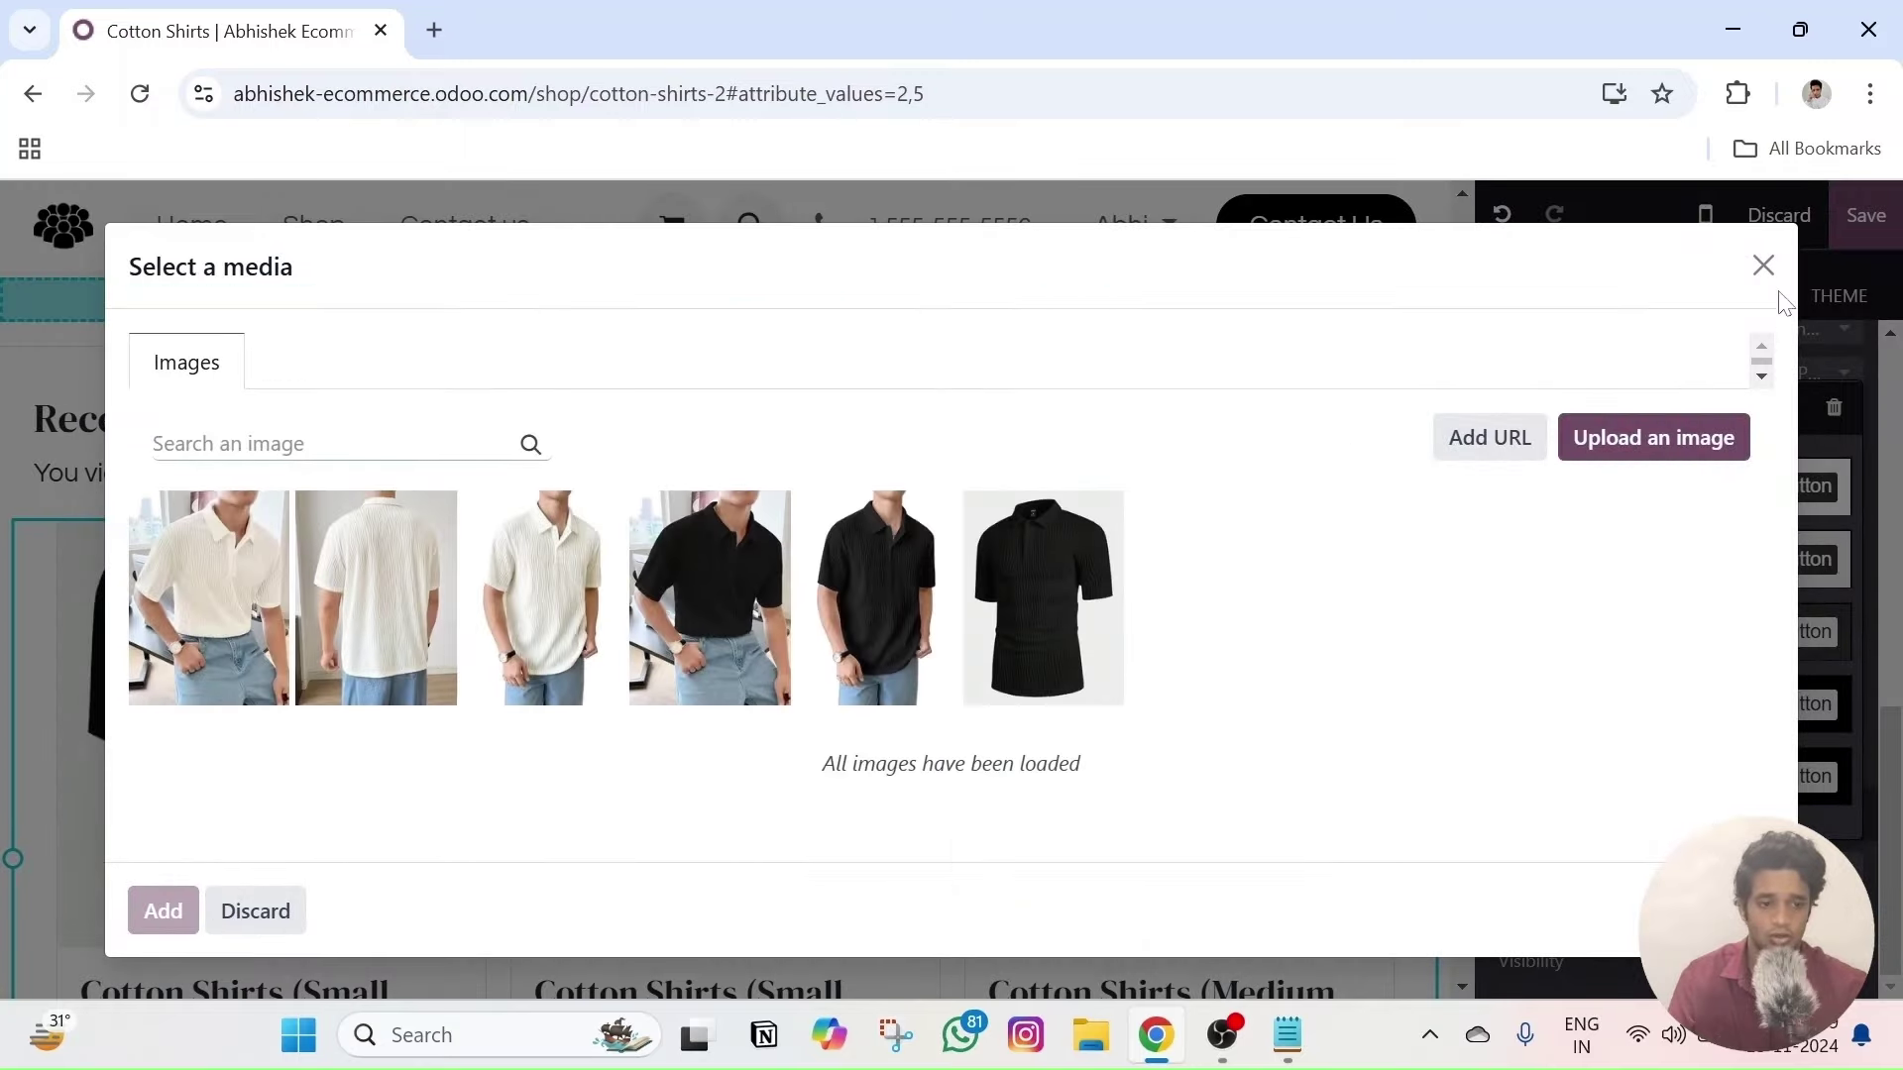
{"action": "left_click", "coordinate": [1764, 262]}
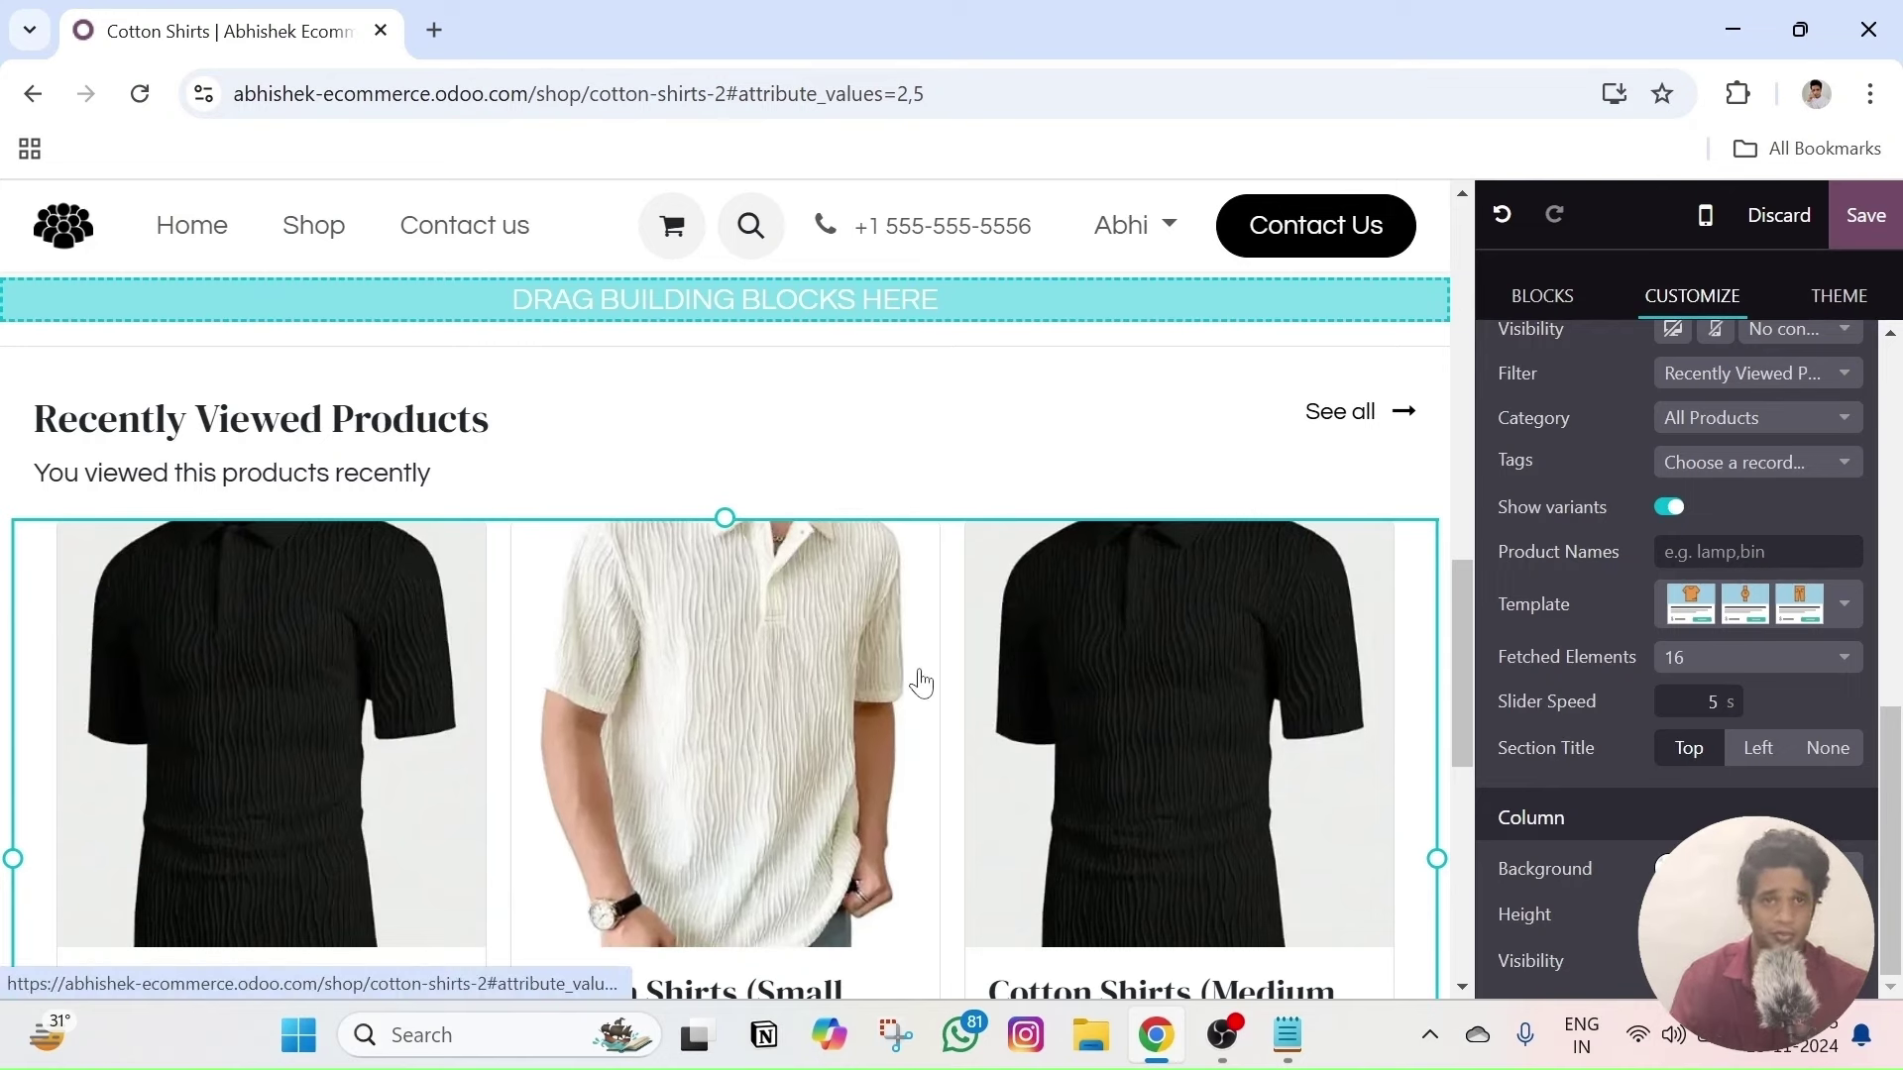
{"action": "scroll", "coordinate": [920, 682], "scroll_direction": "up", "scroll_amount": 3}
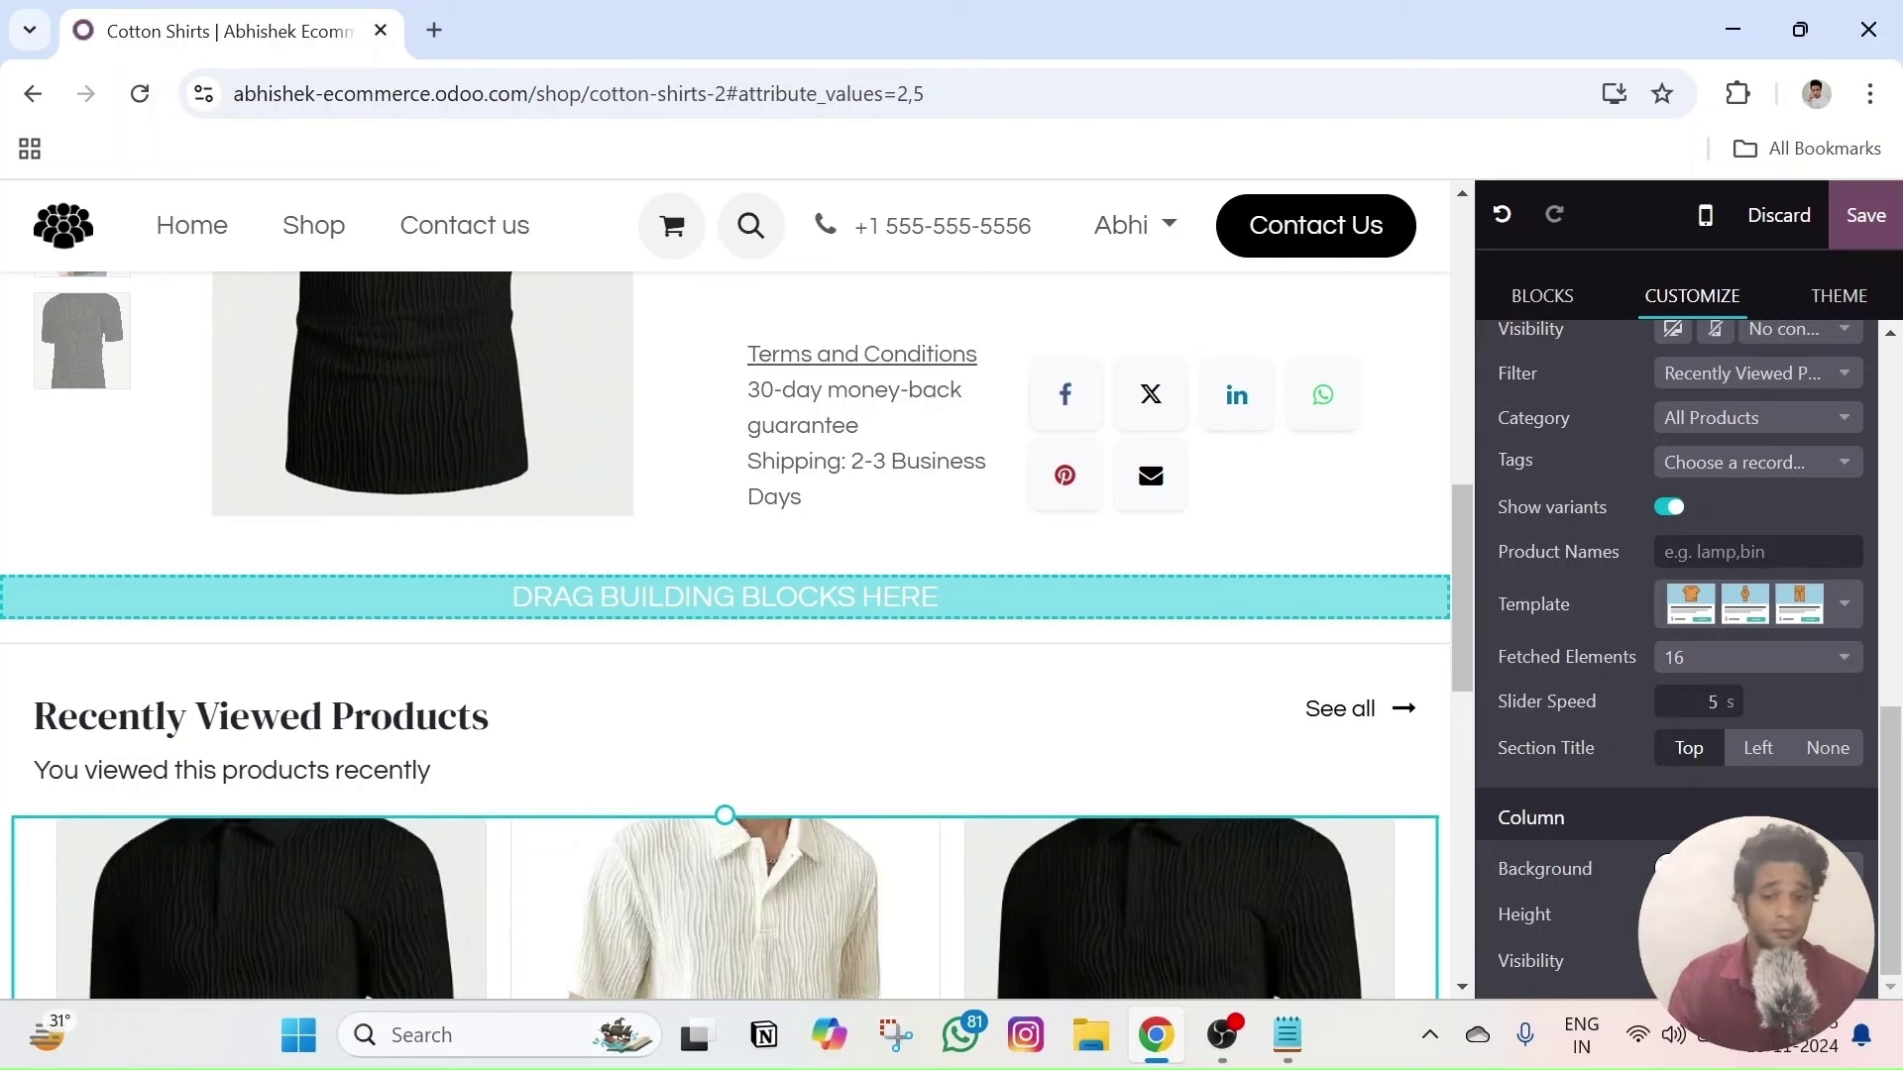
{"action": "scroll", "coordinate": [1139, 297], "scroll_direction": "up", "scroll_amount": 5}
- Save the Cotton Shirts page and go to the website Settings
{"action": "left_click", "coordinate": [1863, 214]}
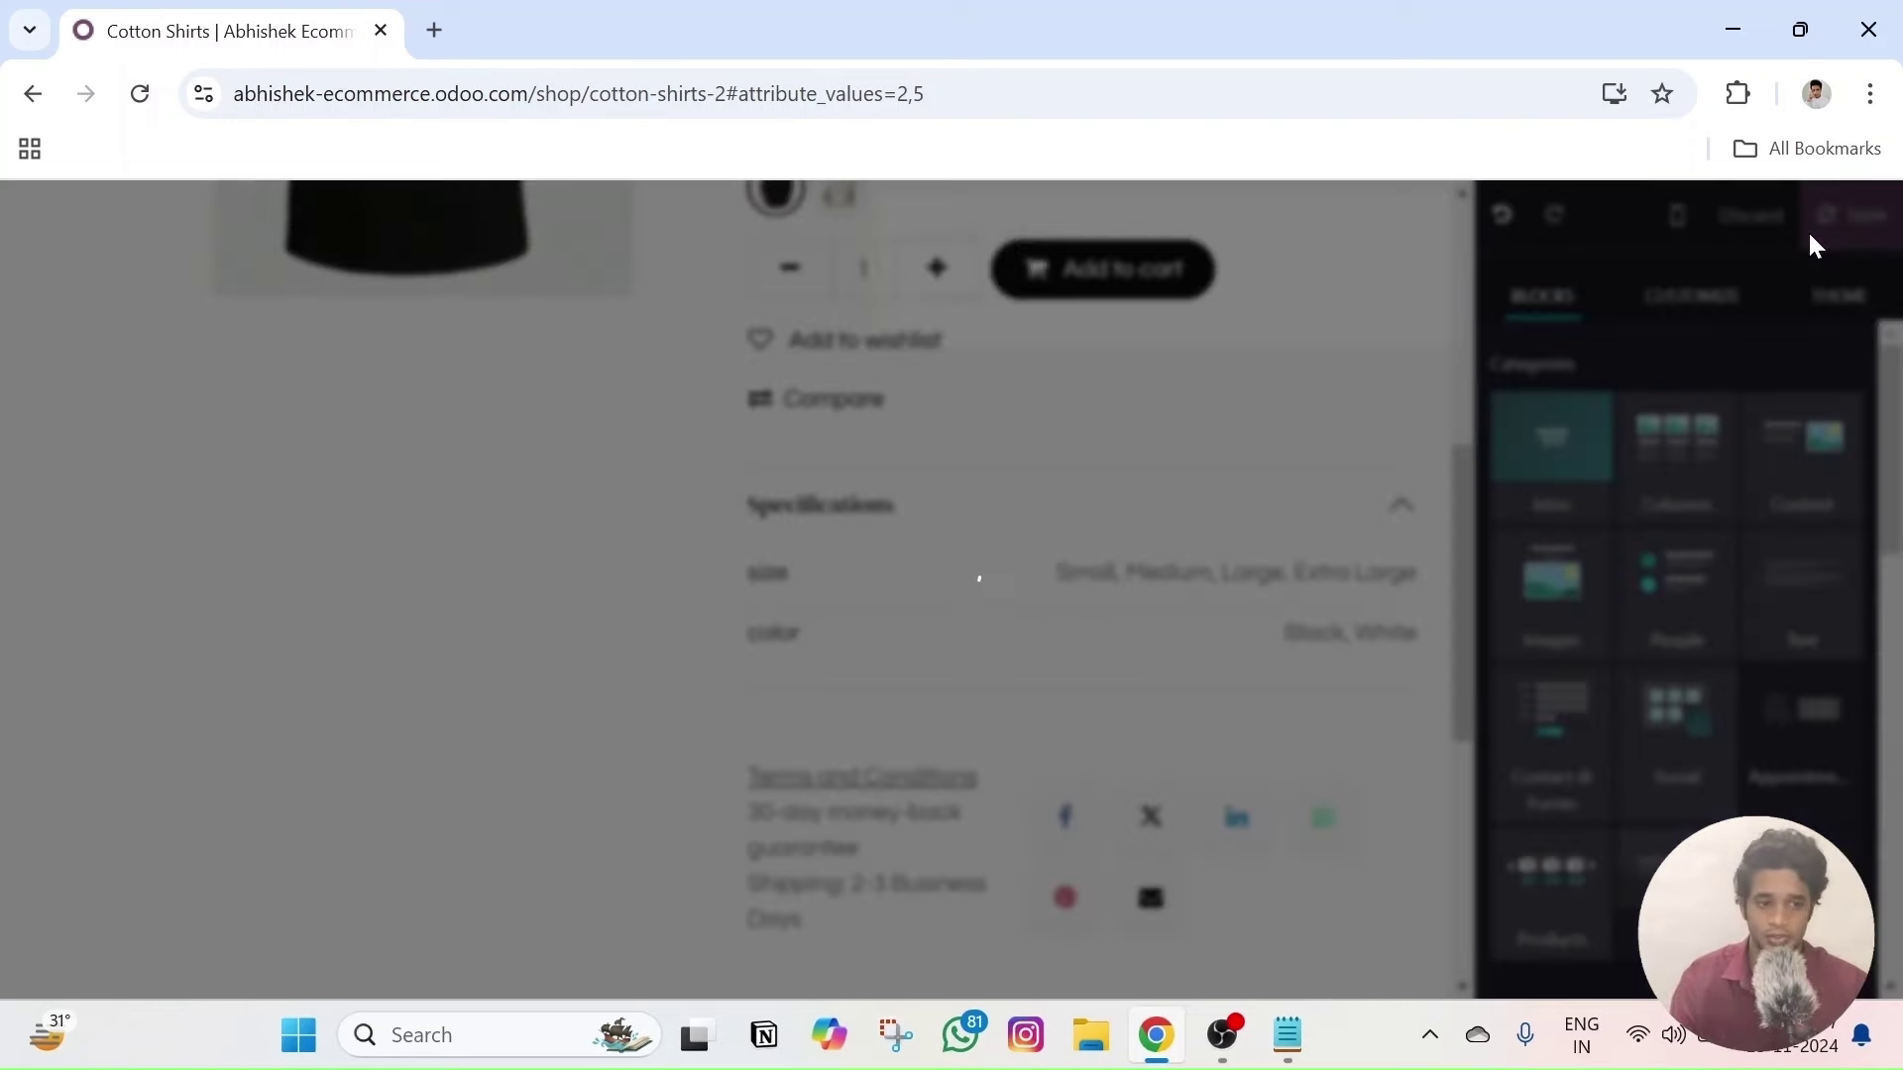
{"action": "left_click", "coordinate": [1423, 231]}
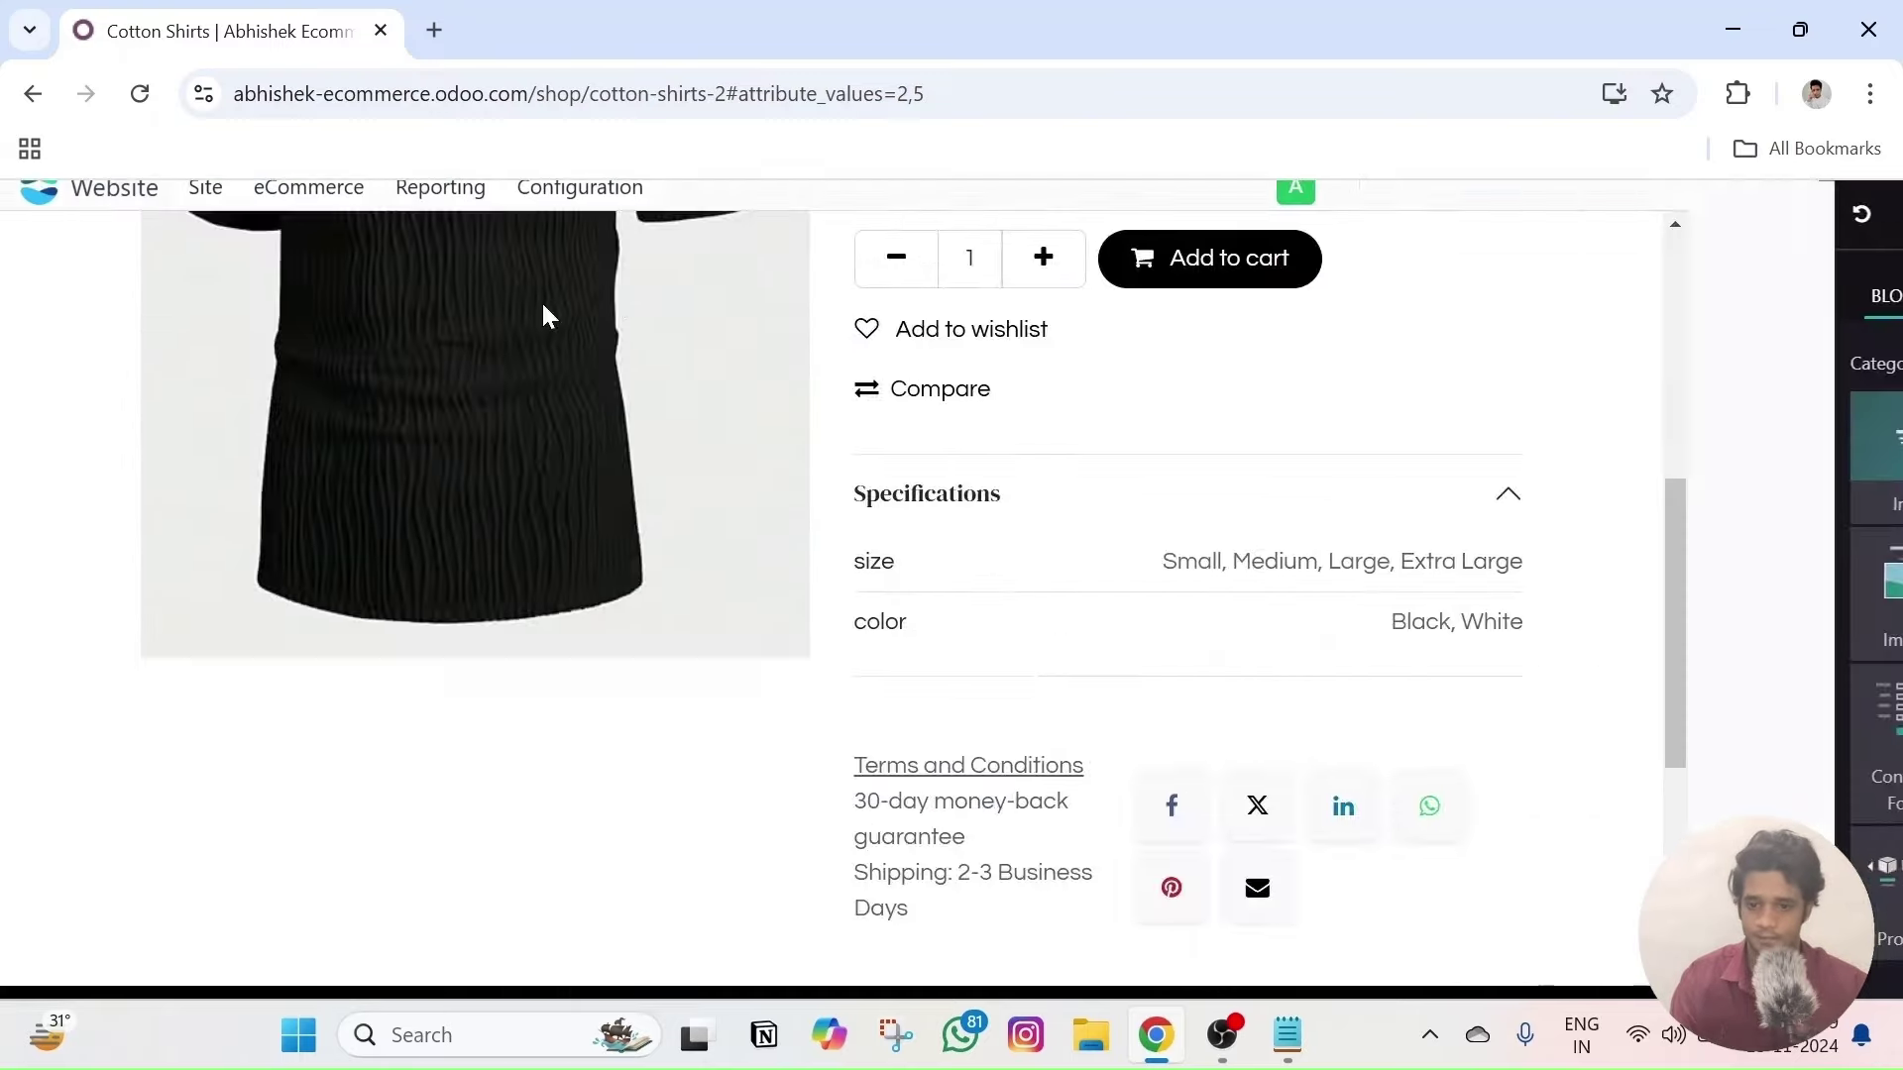
{"action": "left_click", "coordinate": [540, 218]}
{"action": "left_click", "coordinate": [560, 273]}
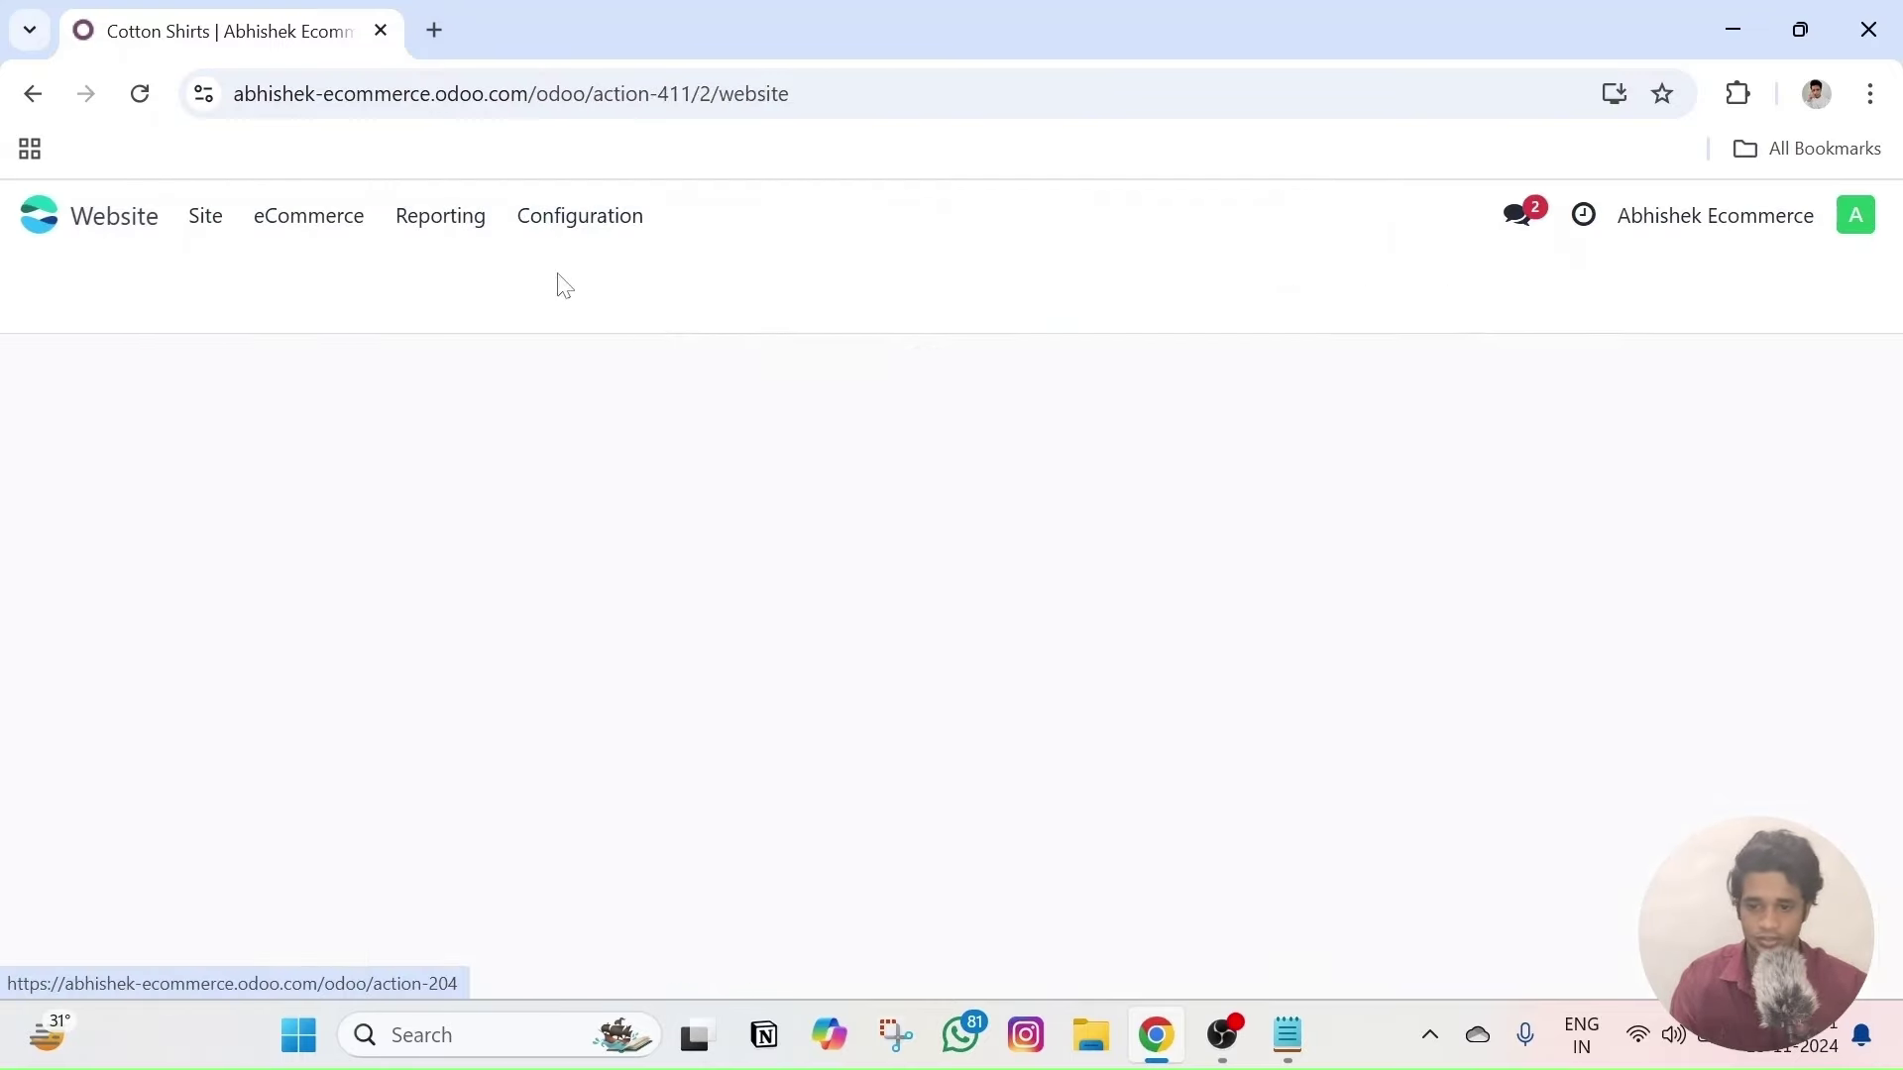
- Search 'discount', enable Discounts, Loyalty & Gift Card, and save the settings
{"action": "type", "text": "discount"}
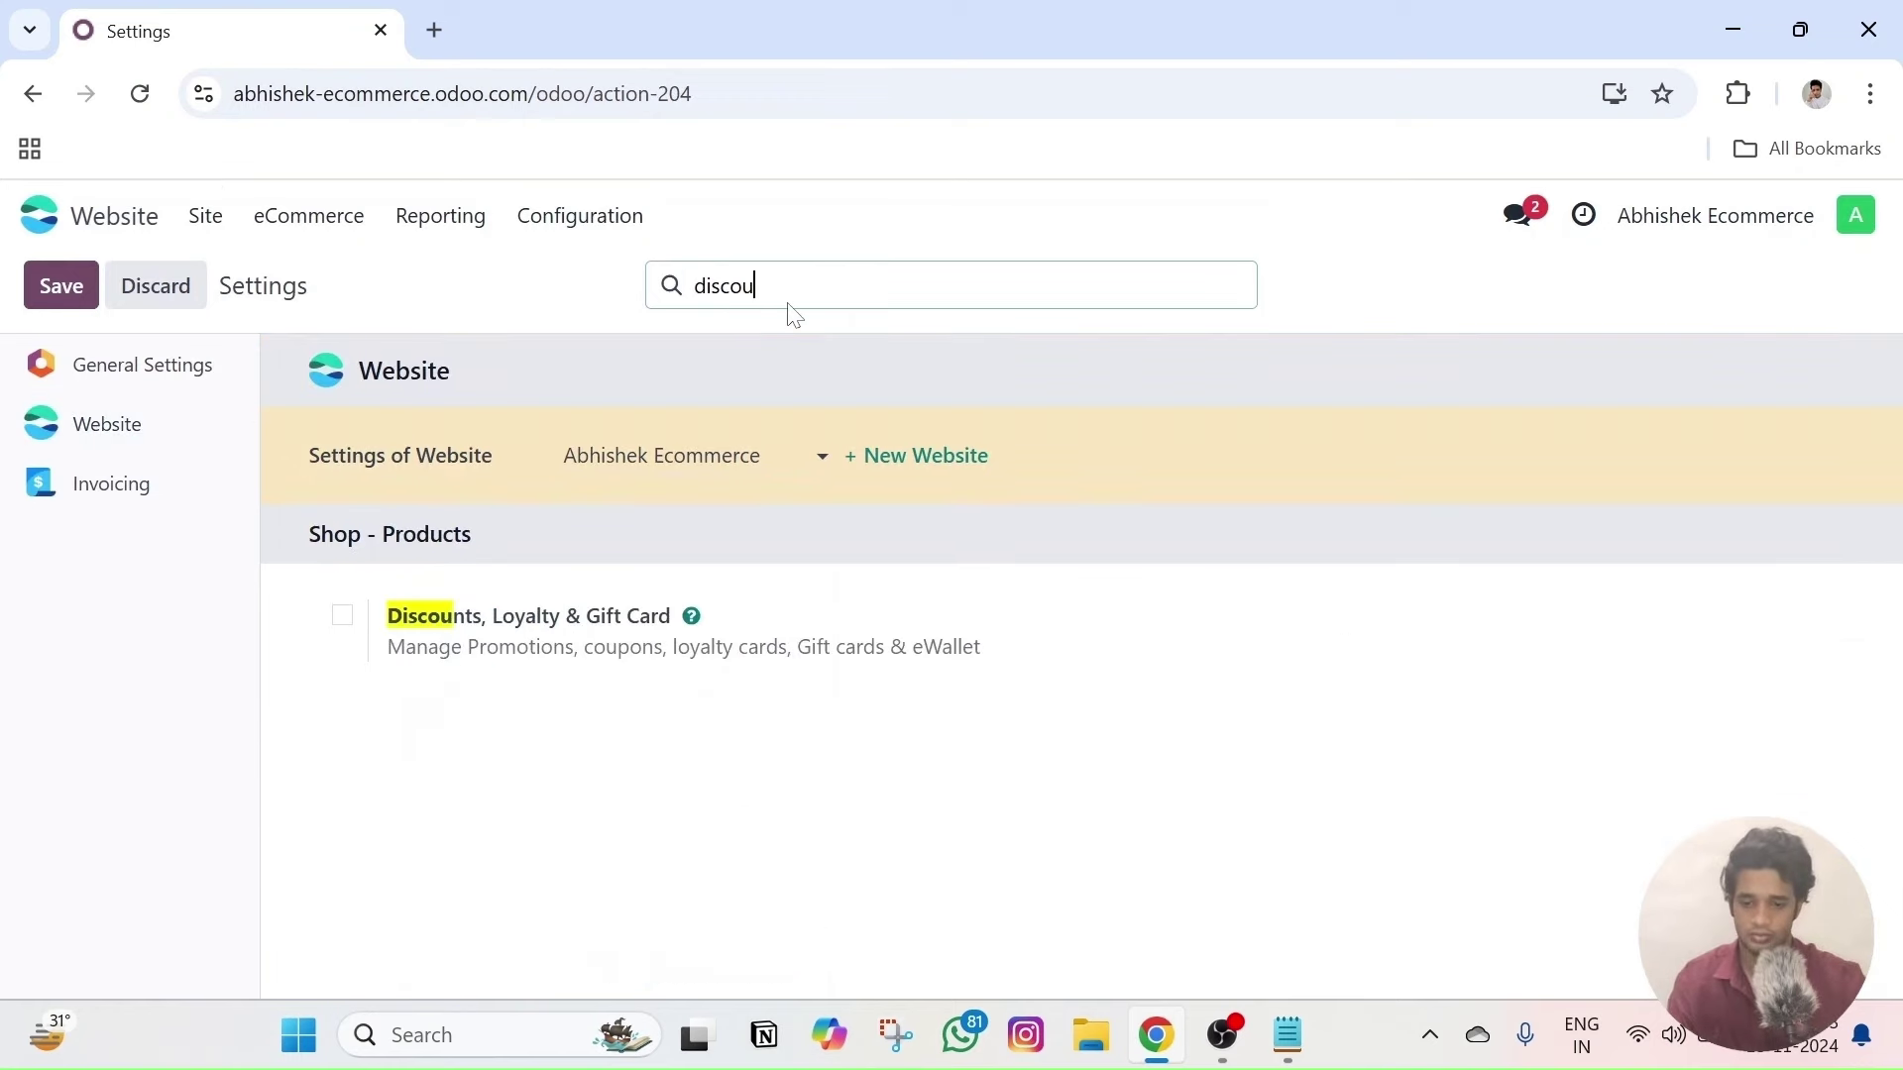
{"action": "left_click", "coordinate": [342, 615]}
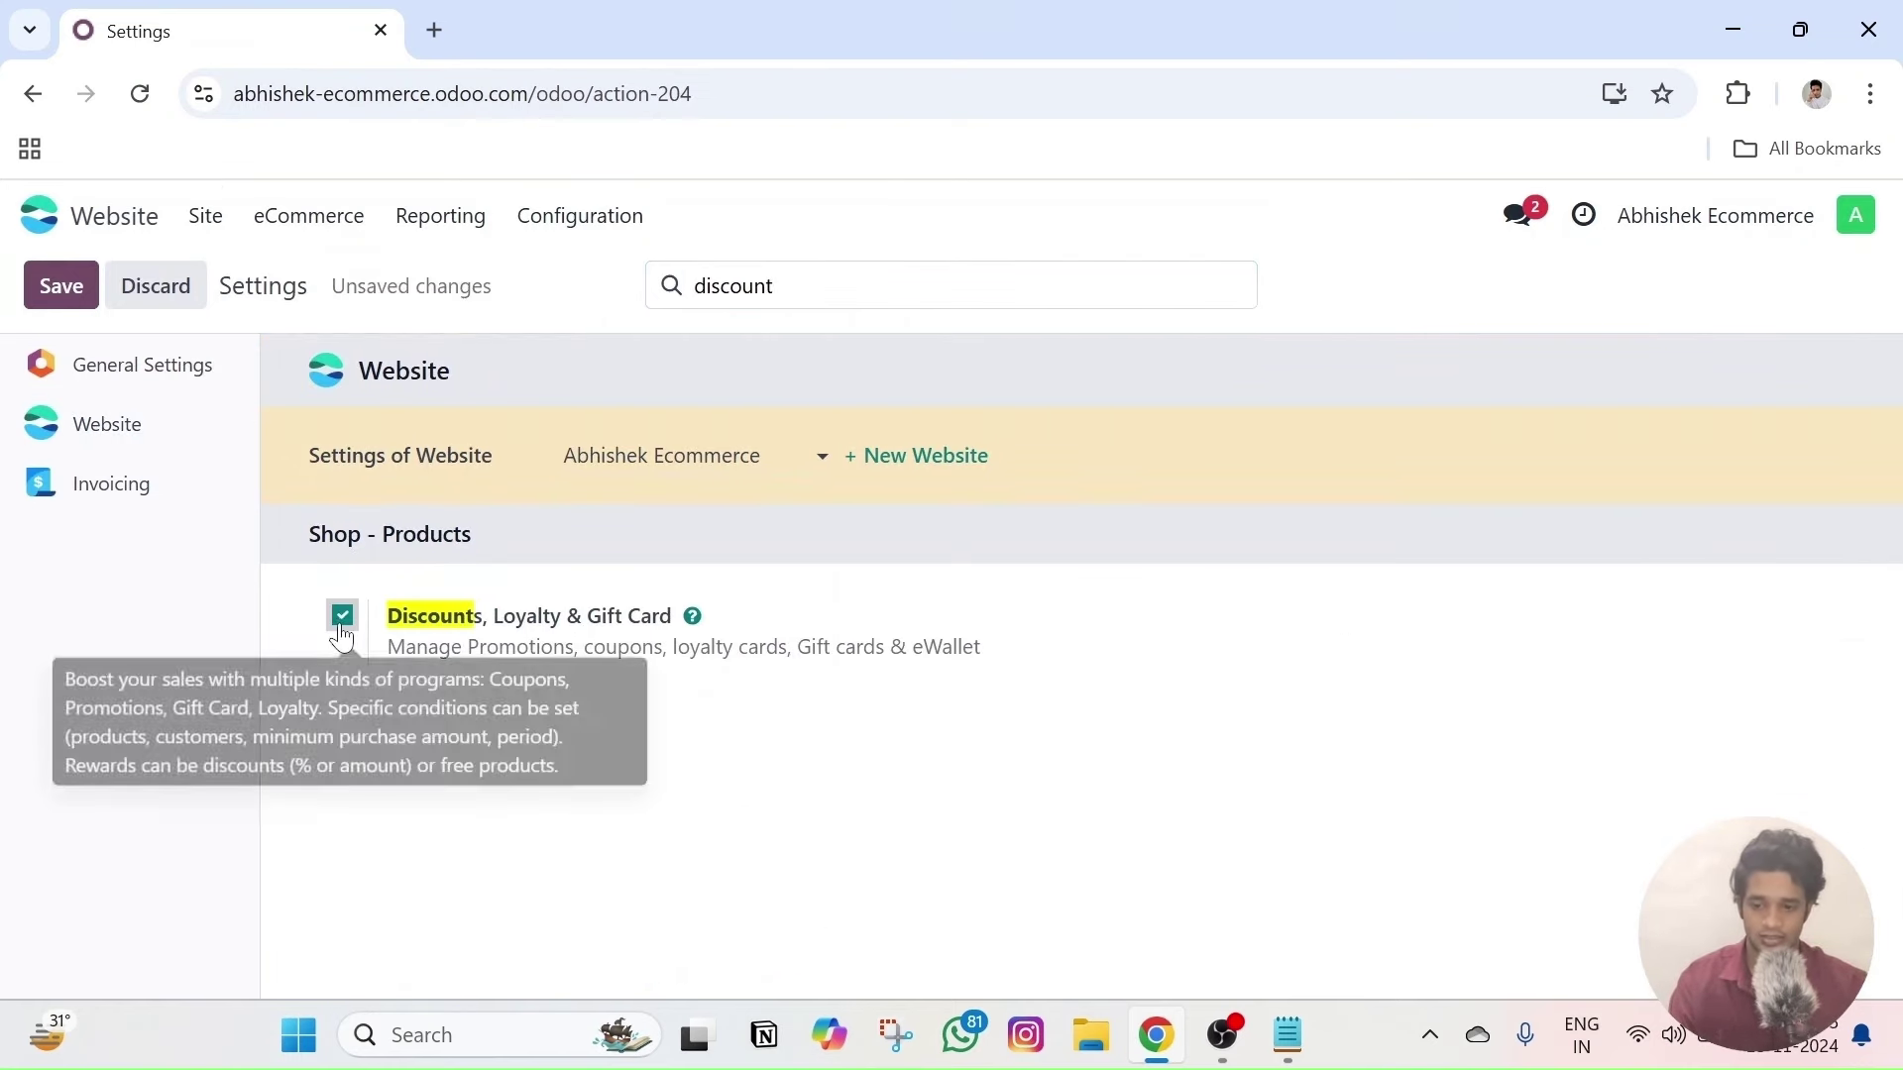
{"action": "left_click", "coordinate": [91, 288]}
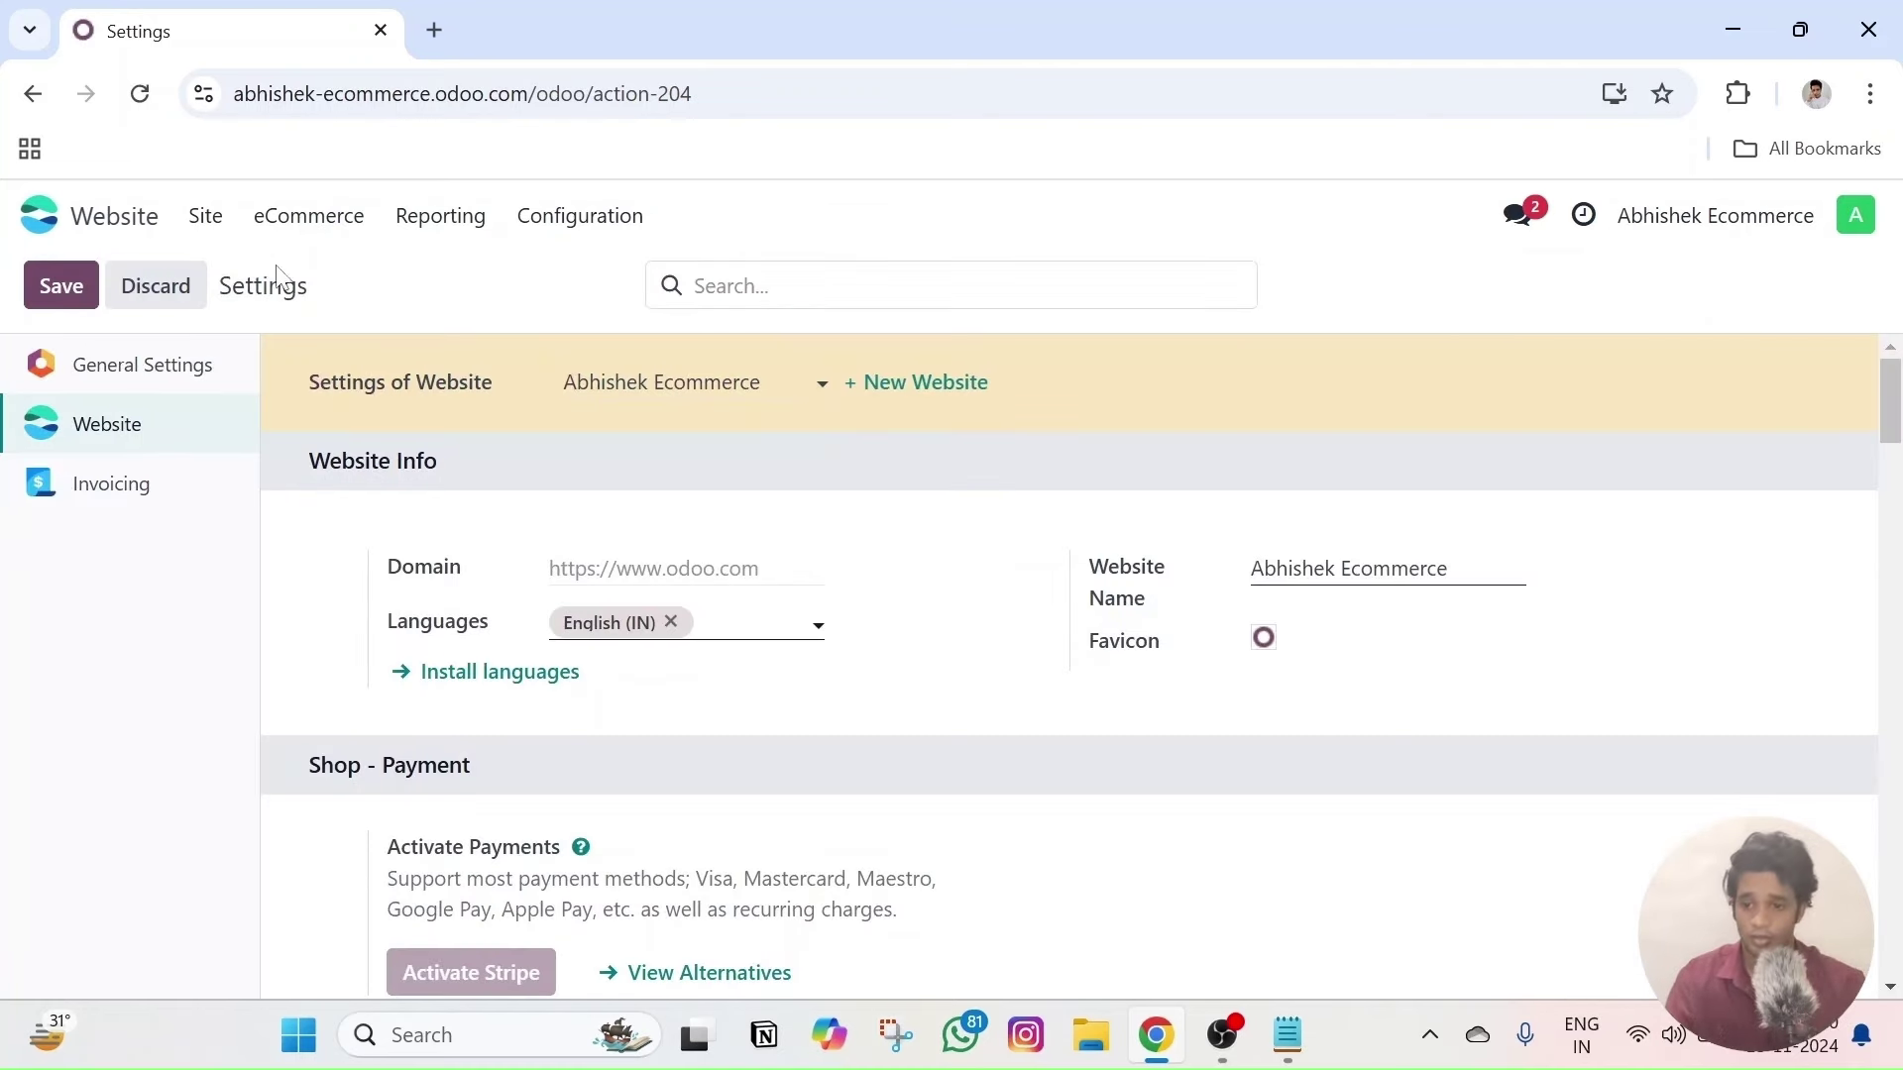
- Open Discount & Loyalty under the eCommerce menu's Loyalty section and look over the empty program list
{"action": "left_click", "coordinate": [309, 228]}
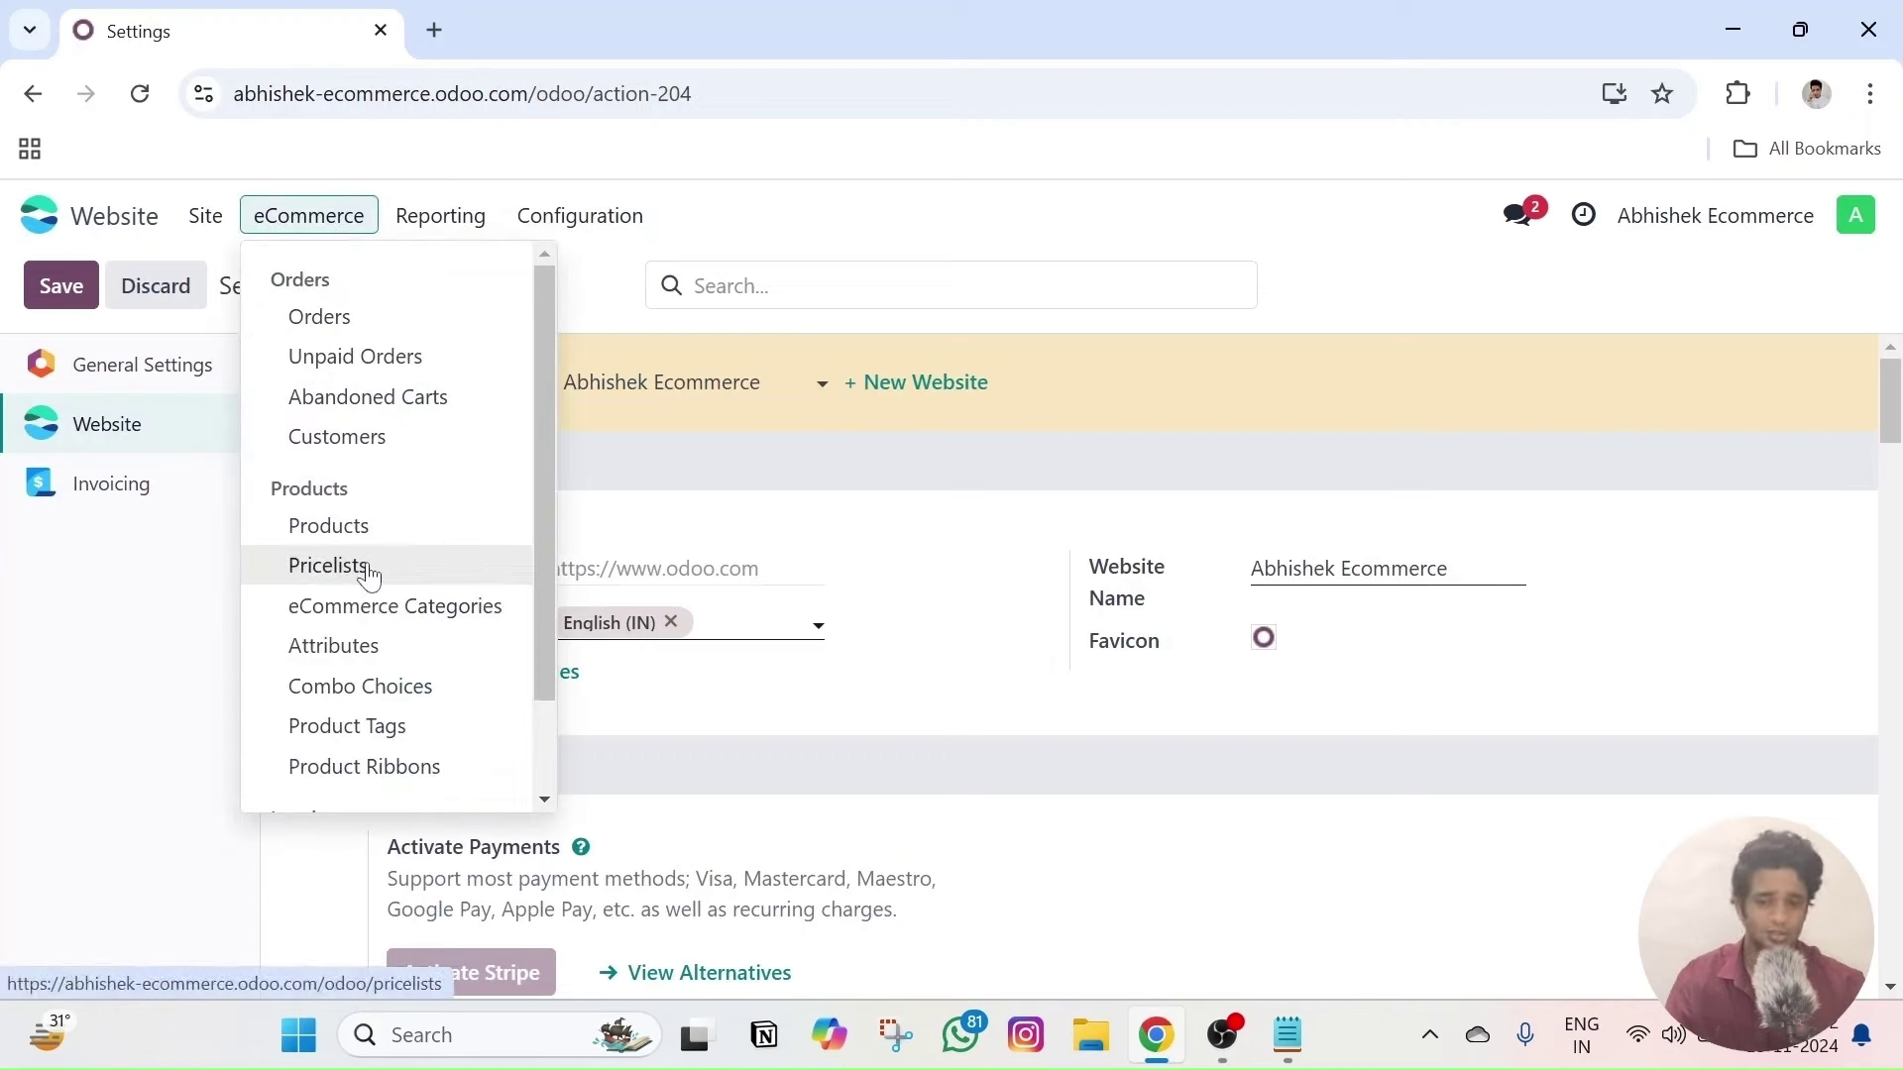
{"action": "scroll", "coordinate": [413, 582], "scroll_direction": "down", "scroll_amount": 2}
{"action": "scroll", "coordinate": [377, 446], "scroll_direction": "up", "scroll_amount": 2}
{"action": "scroll", "coordinate": [397, 624], "scroll_direction": "down", "scroll_amount": 2}
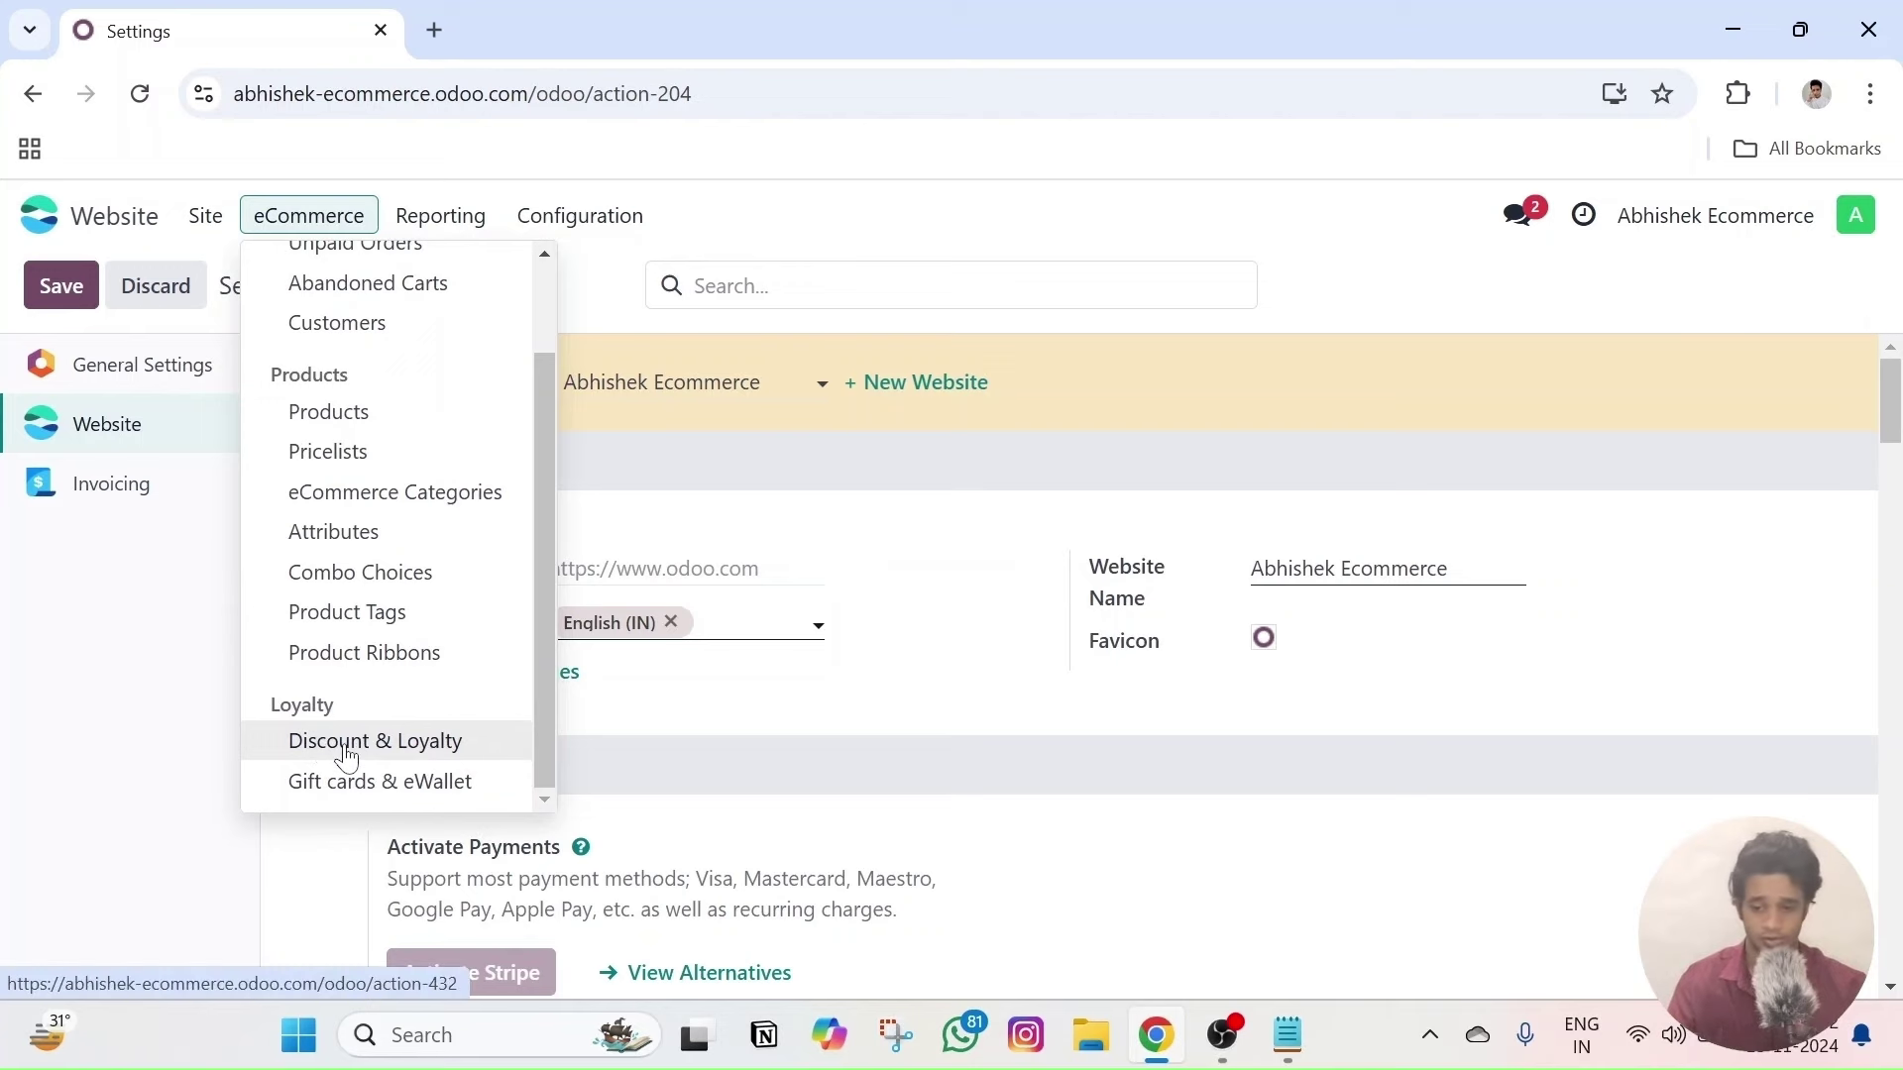
{"action": "left_click", "coordinate": [347, 759]}
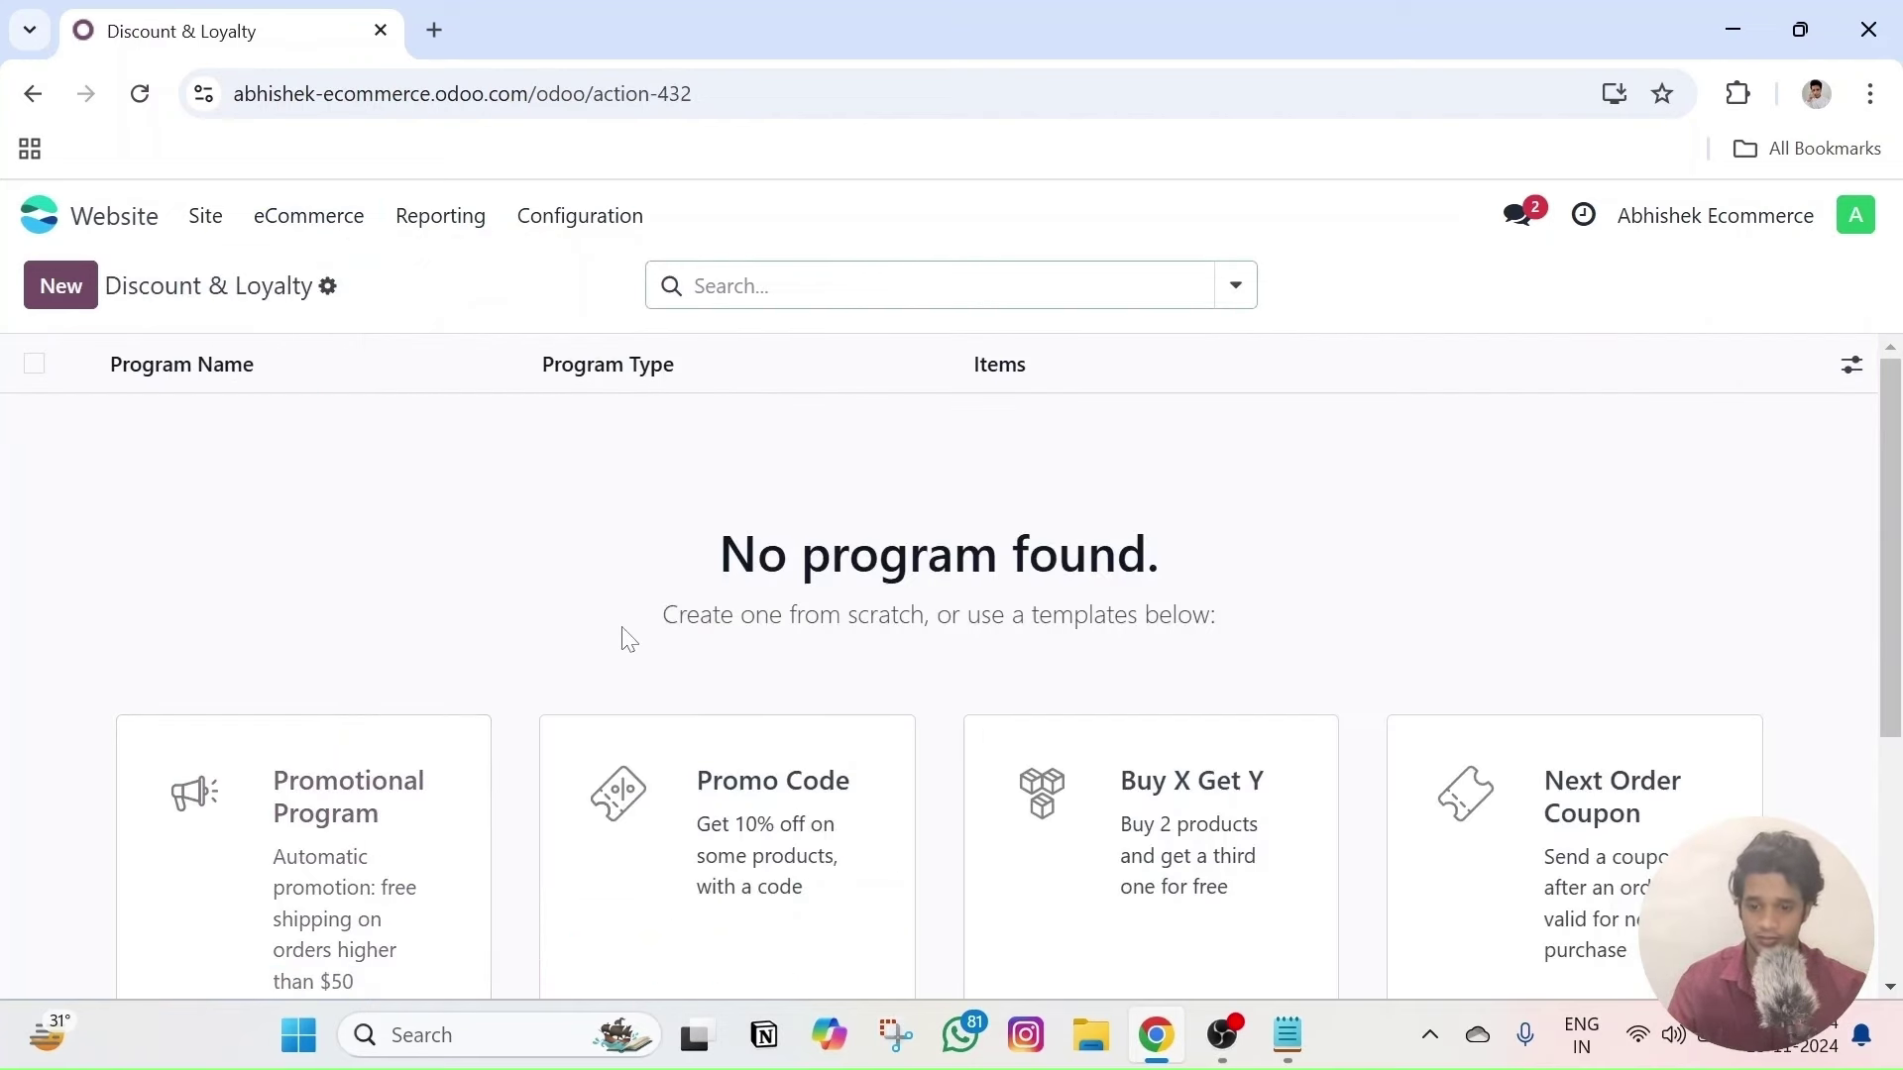
{"action": "scroll", "coordinate": [682, 595], "scroll_direction": "down", "scroll_amount": 4}
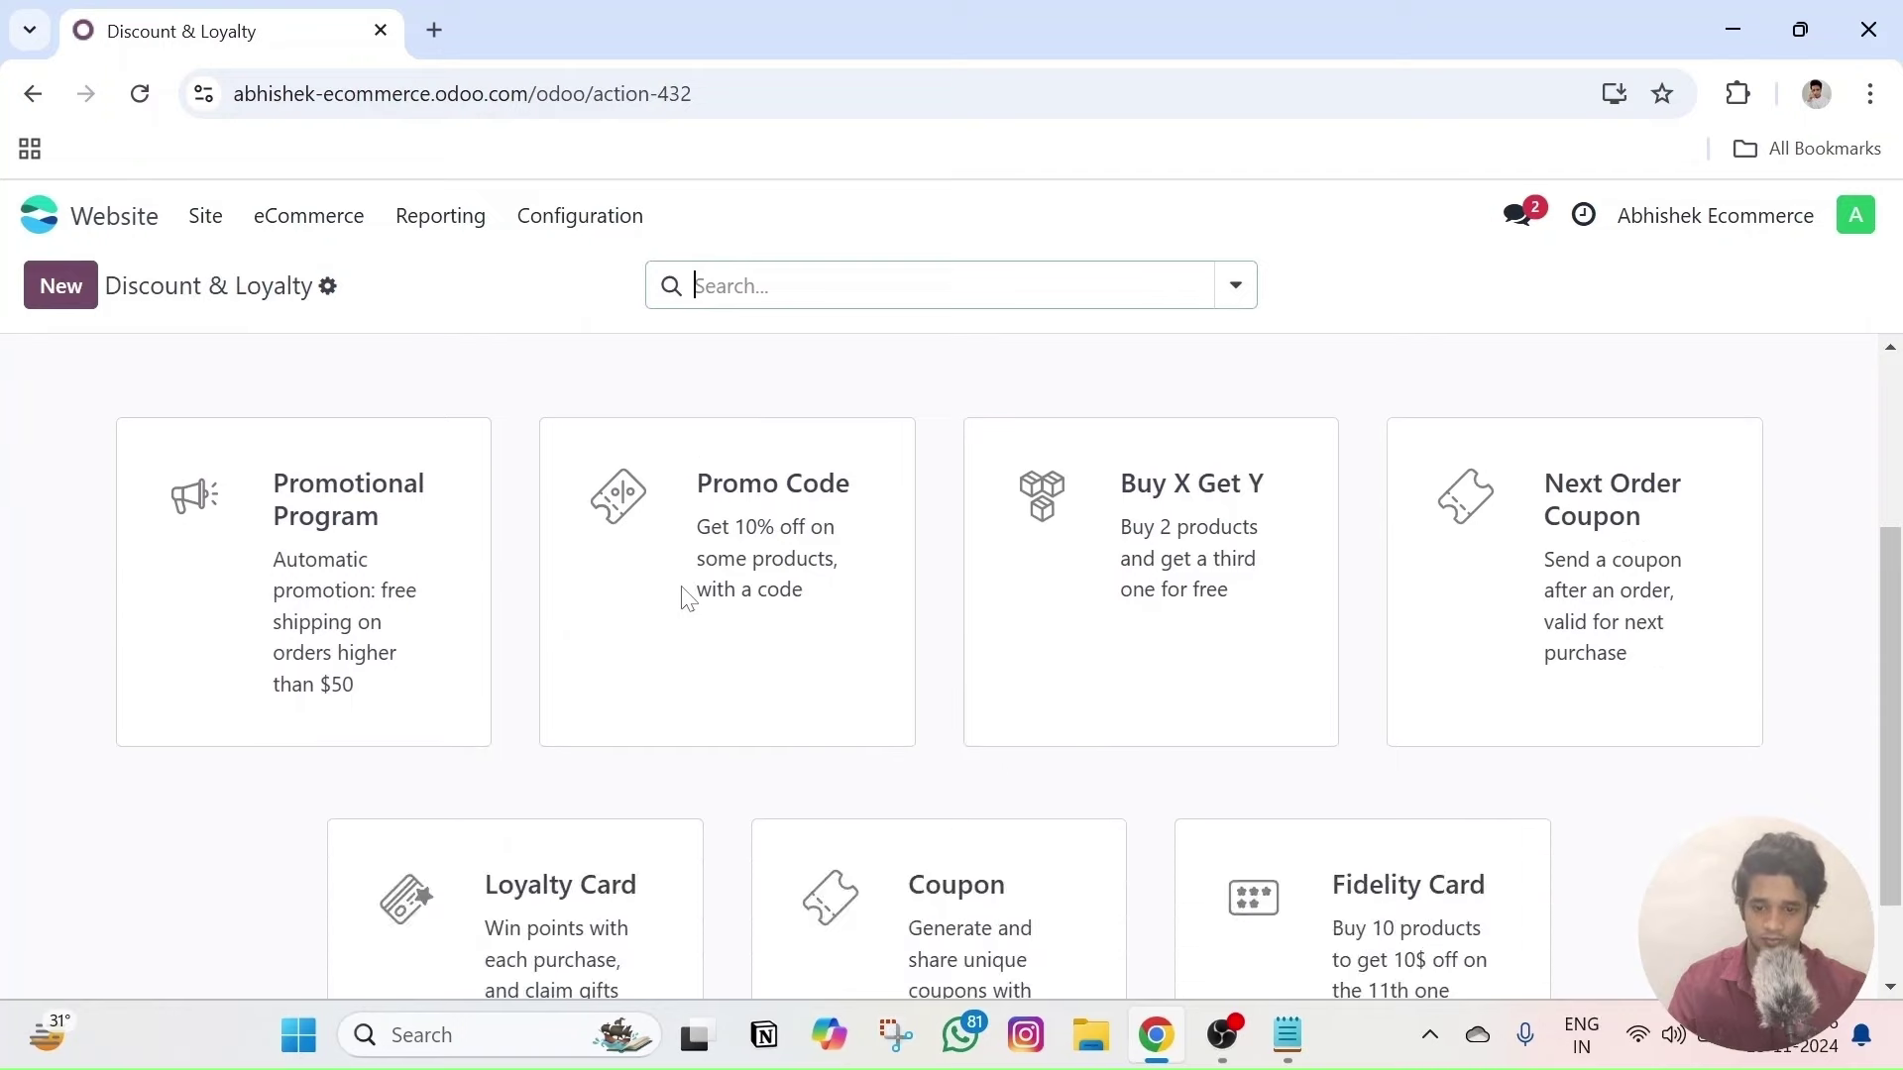
{"action": "scroll", "coordinate": [694, 617], "scroll_direction": "up", "scroll_amount": 4}
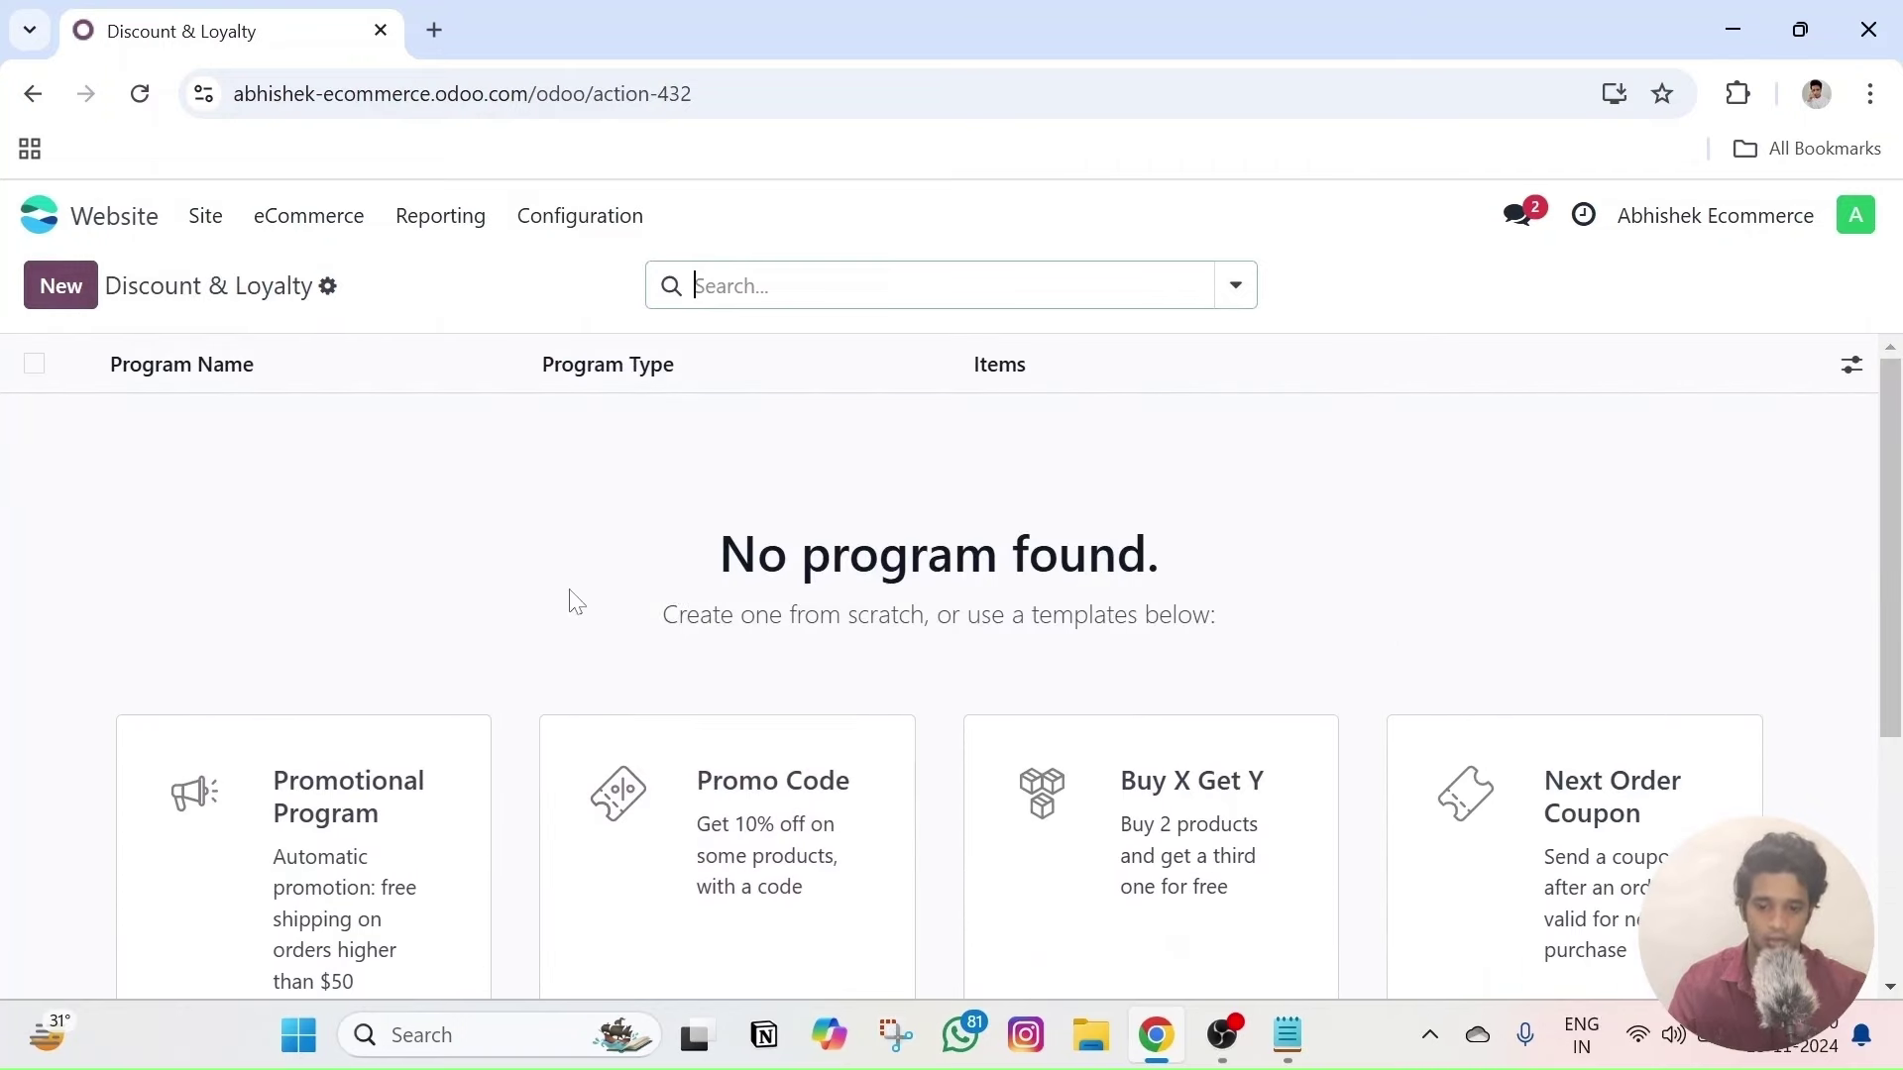
{"action": "scroll", "coordinate": [634, 584], "scroll_direction": "down", "scroll_amount": 3}
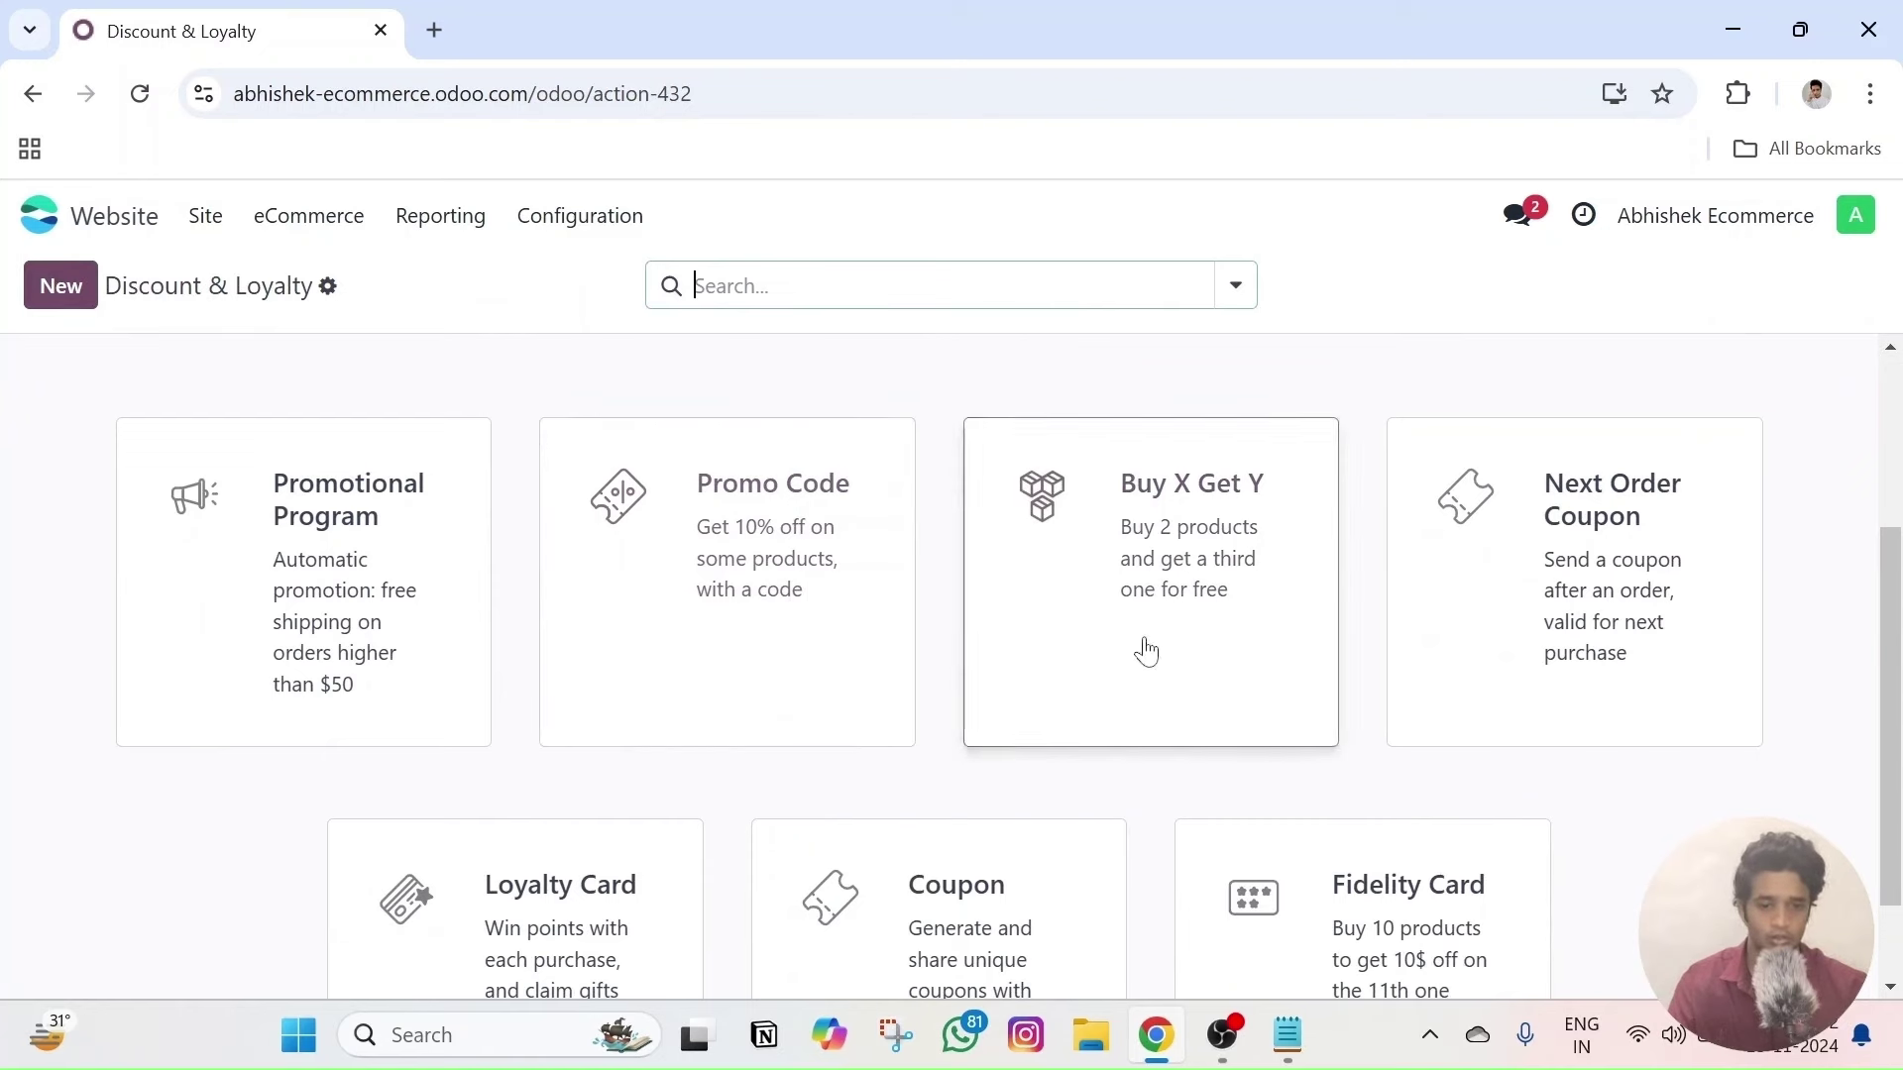
{"action": "scroll", "coordinate": [594, 603], "scroll_direction": "down", "scroll_amount": 1}
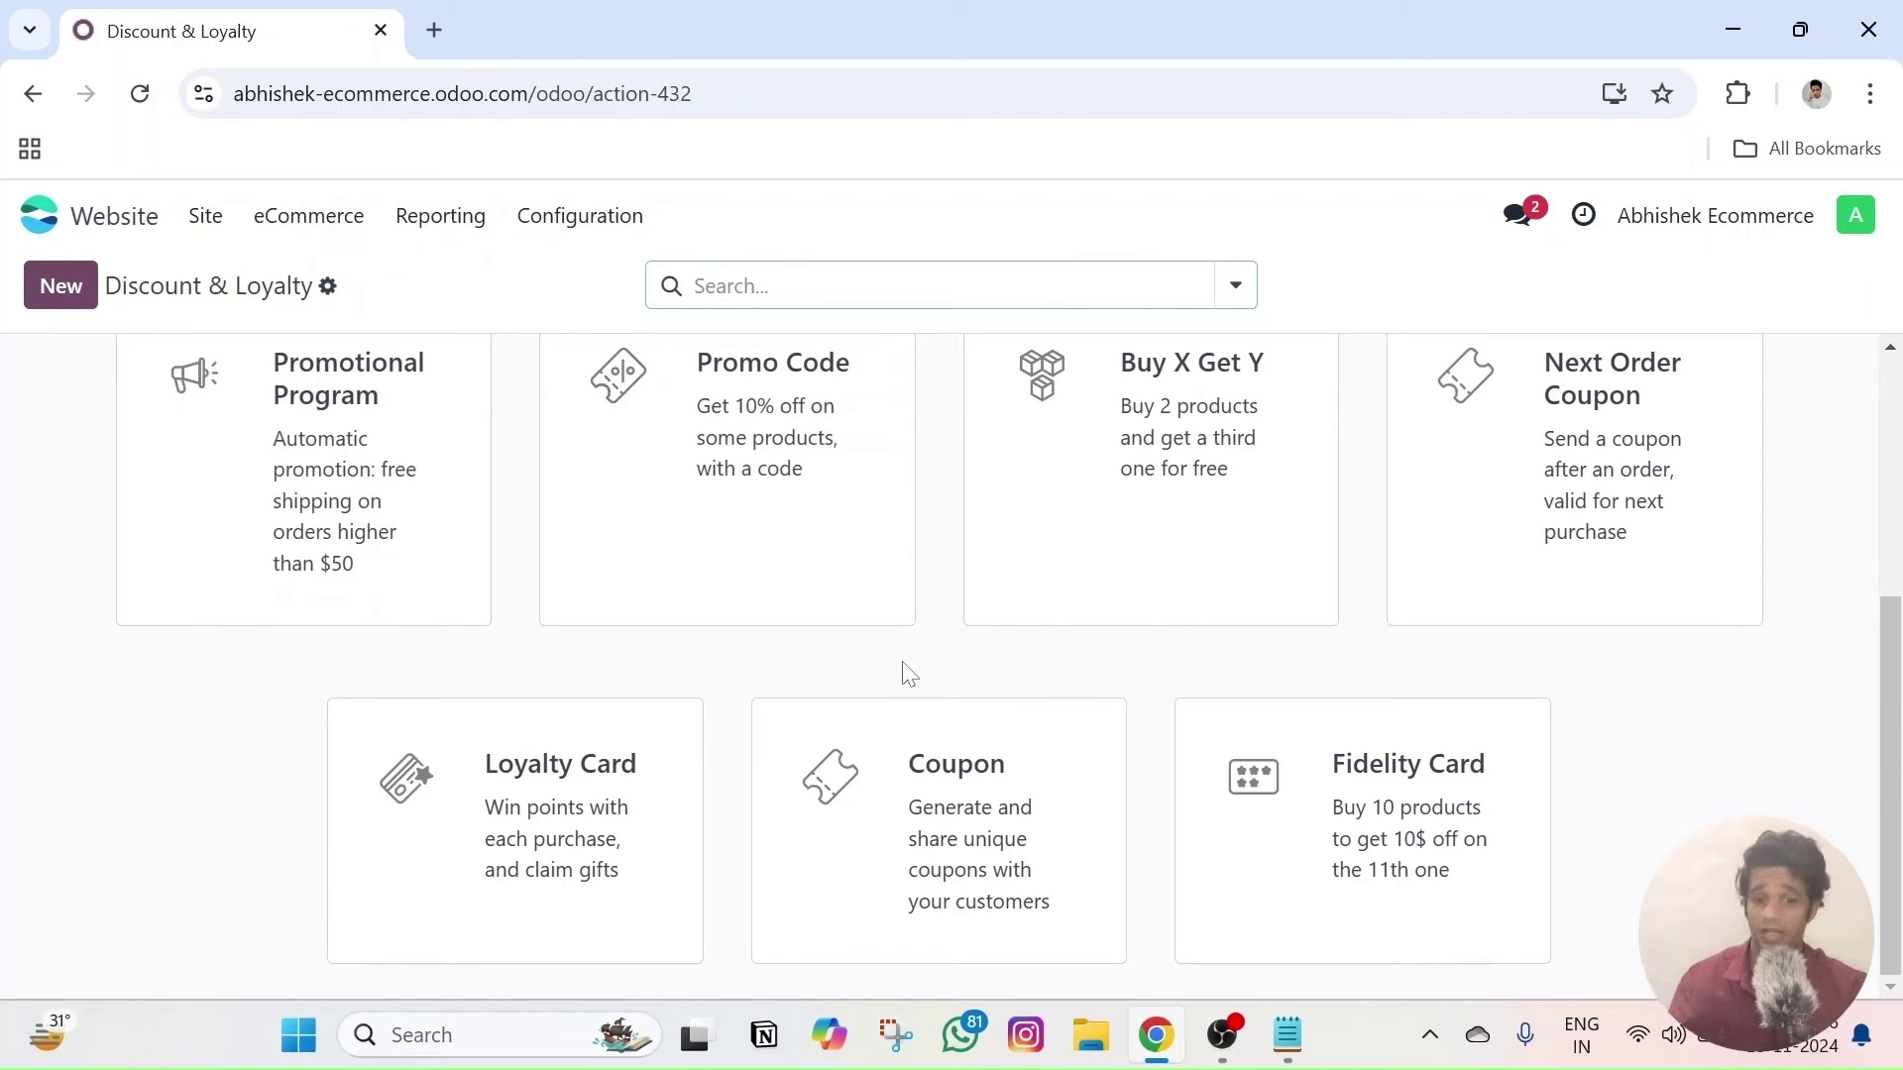
{"action": "scroll", "coordinate": [1160, 676], "scroll_direction": "up", "scroll_amount": 1}
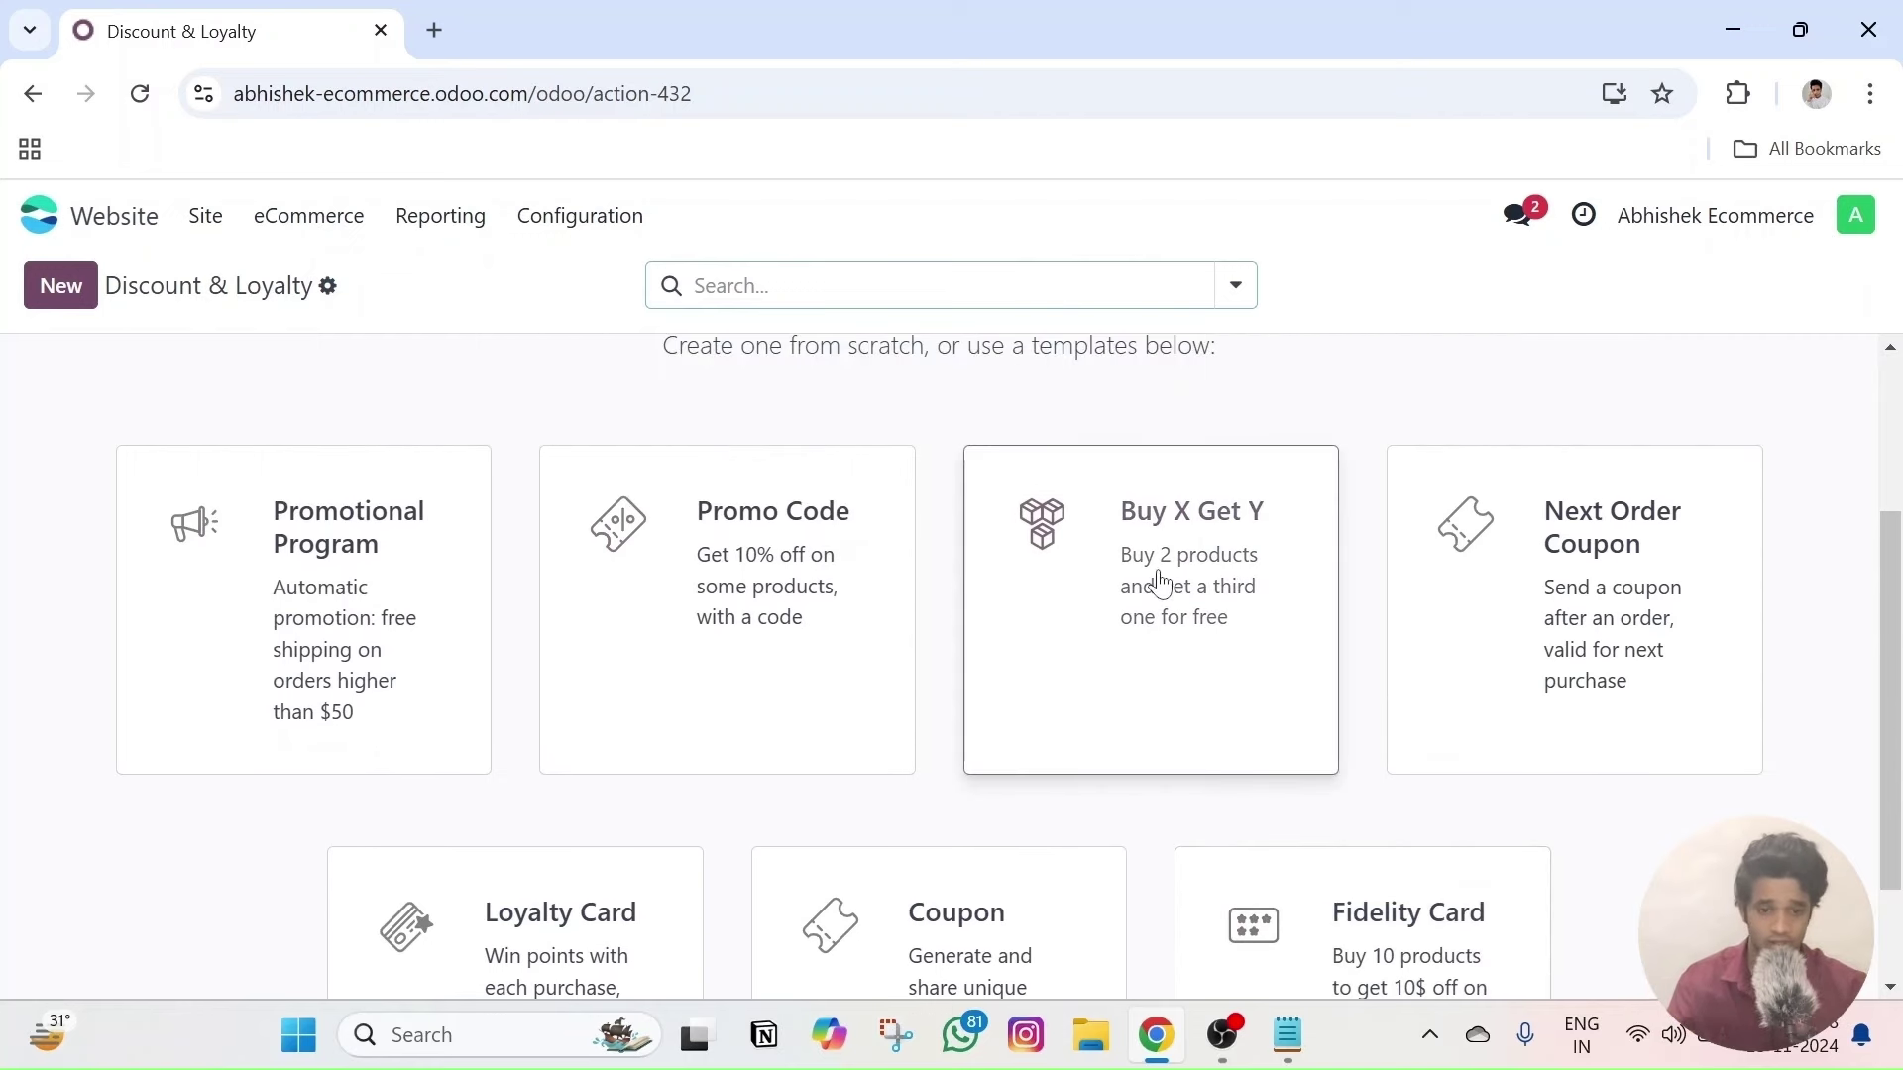
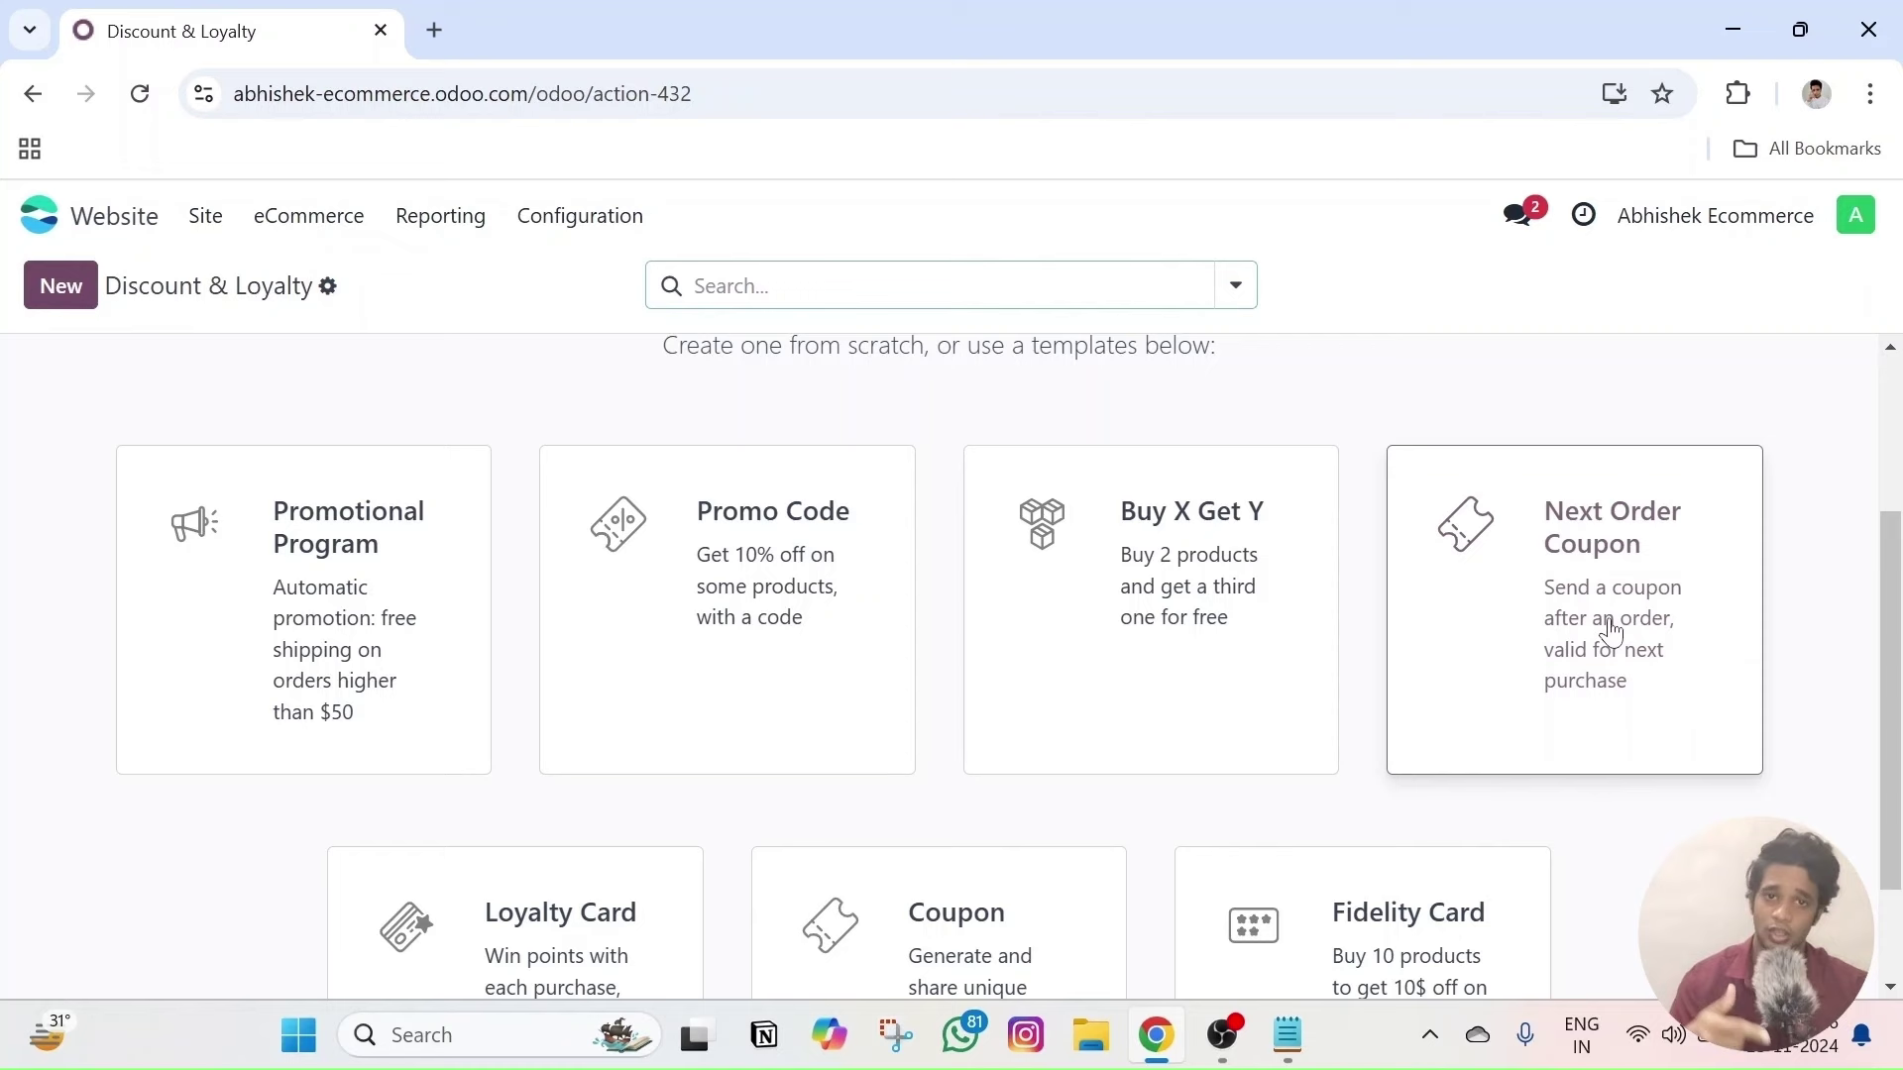
- Create a program from the Promo Code template and replace its code PROMO_CODE_9191 with Test10
{"action": "scroll", "coordinate": [611, 748], "scroll_direction": "down", "scroll_amount": 2}
{"action": "scroll", "coordinate": [634, 694], "scroll_direction": "up", "scroll_amount": 2}
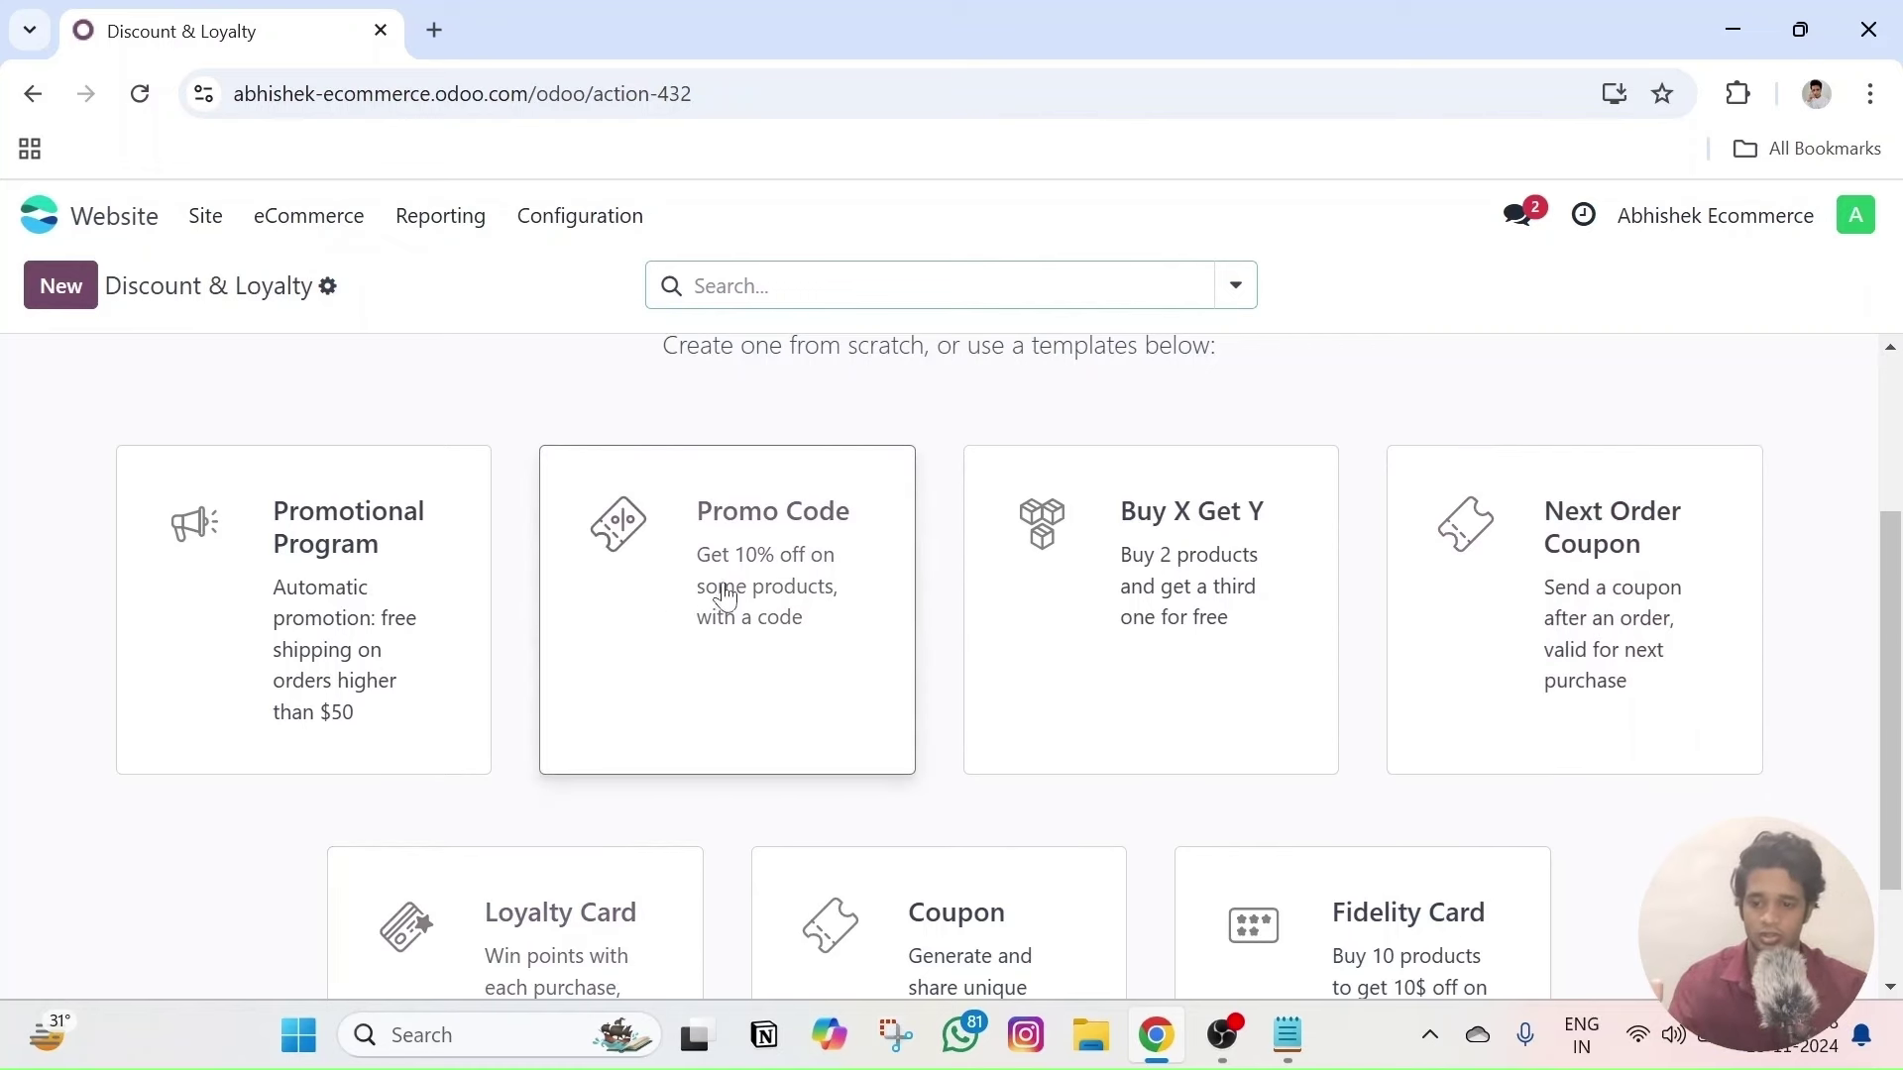
{"action": "left_click", "coordinate": [722, 597]}
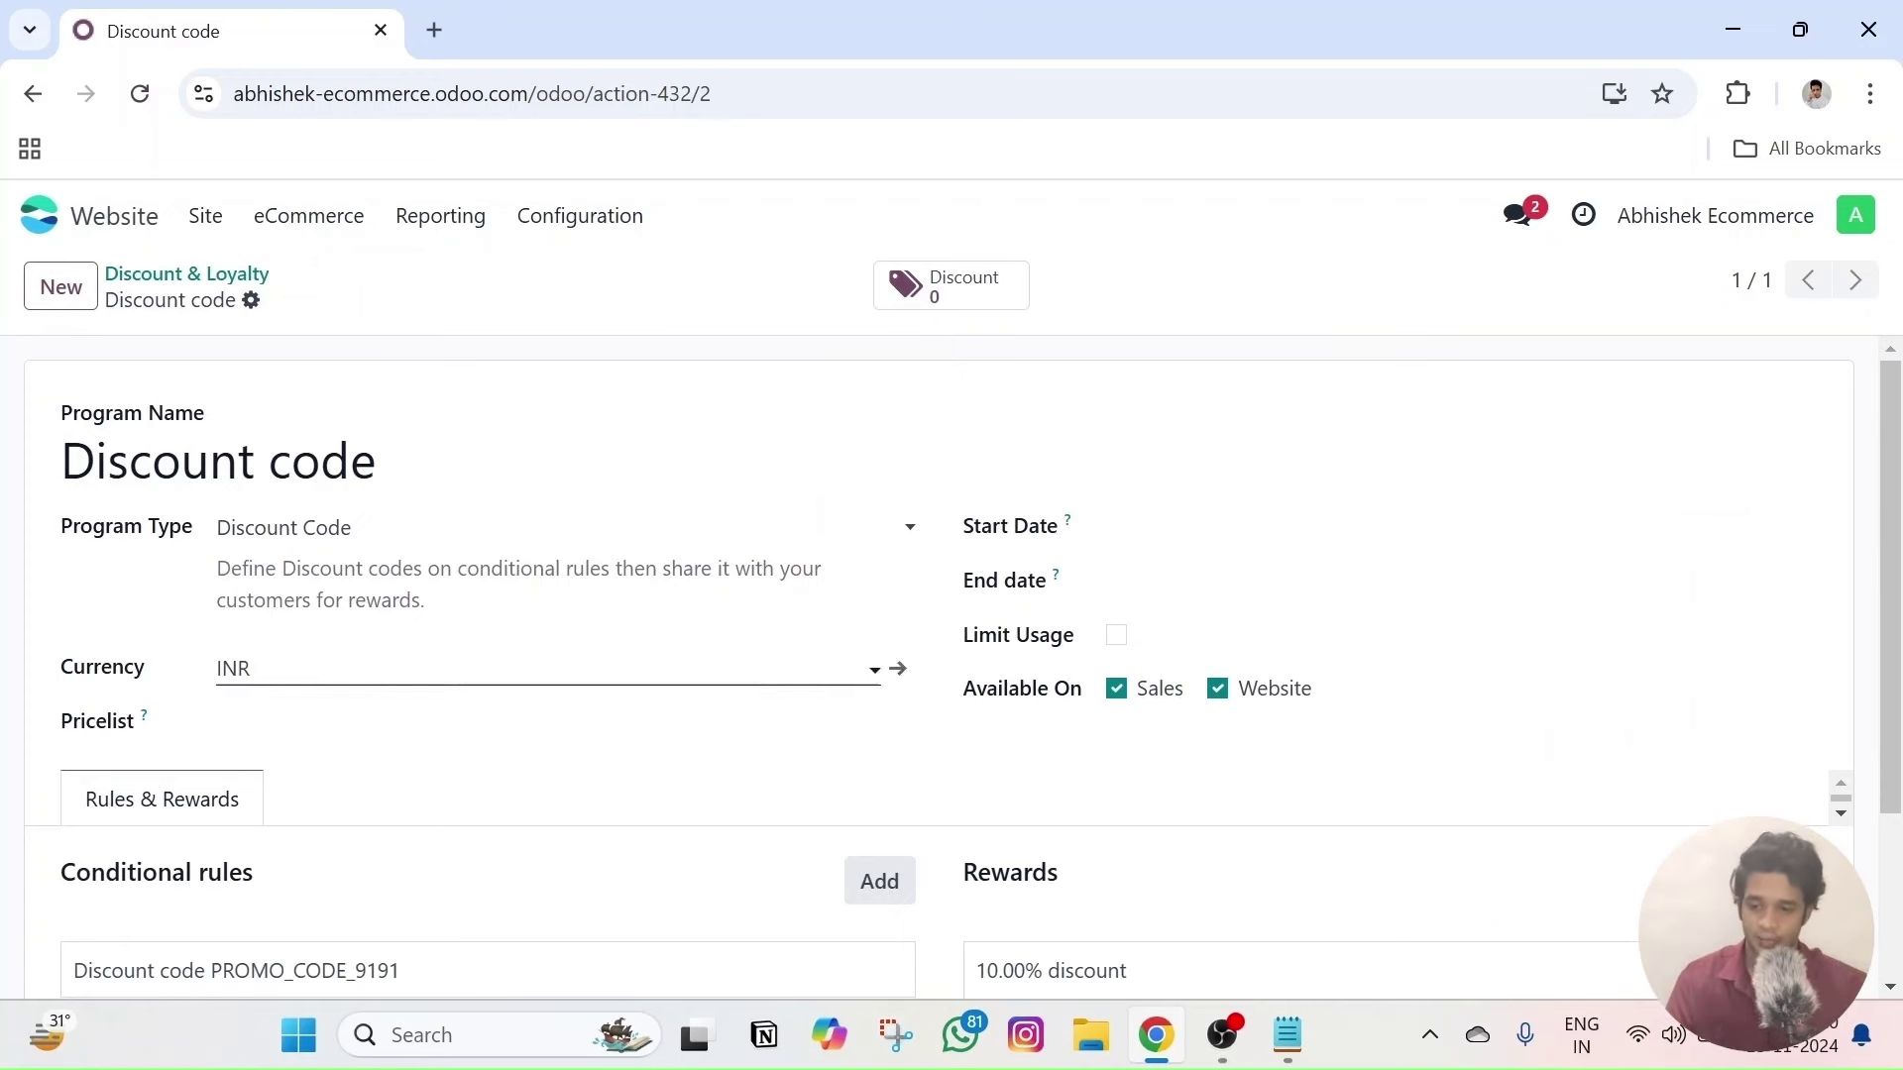
{"action": "scroll", "coordinate": [297, 644], "scroll_direction": "down", "scroll_amount": 3}
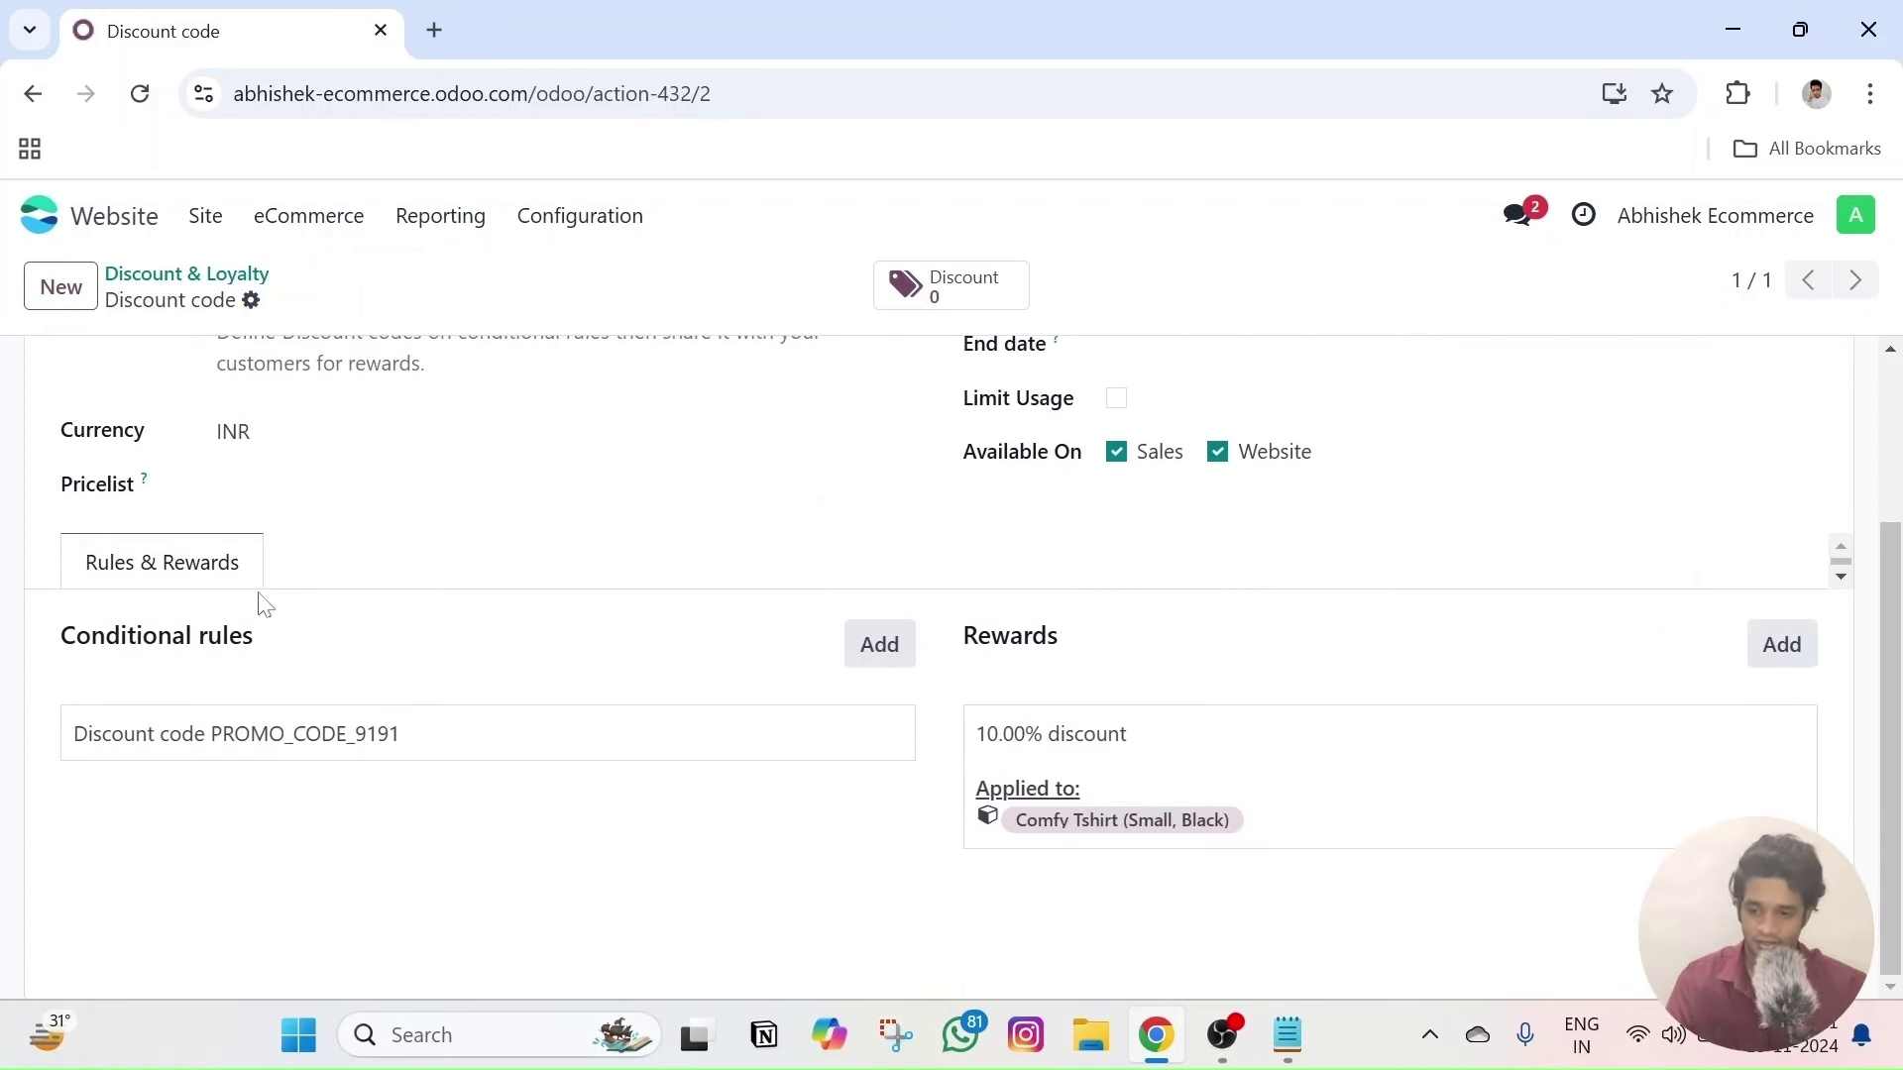
{"action": "left_click", "coordinate": [423, 749]}
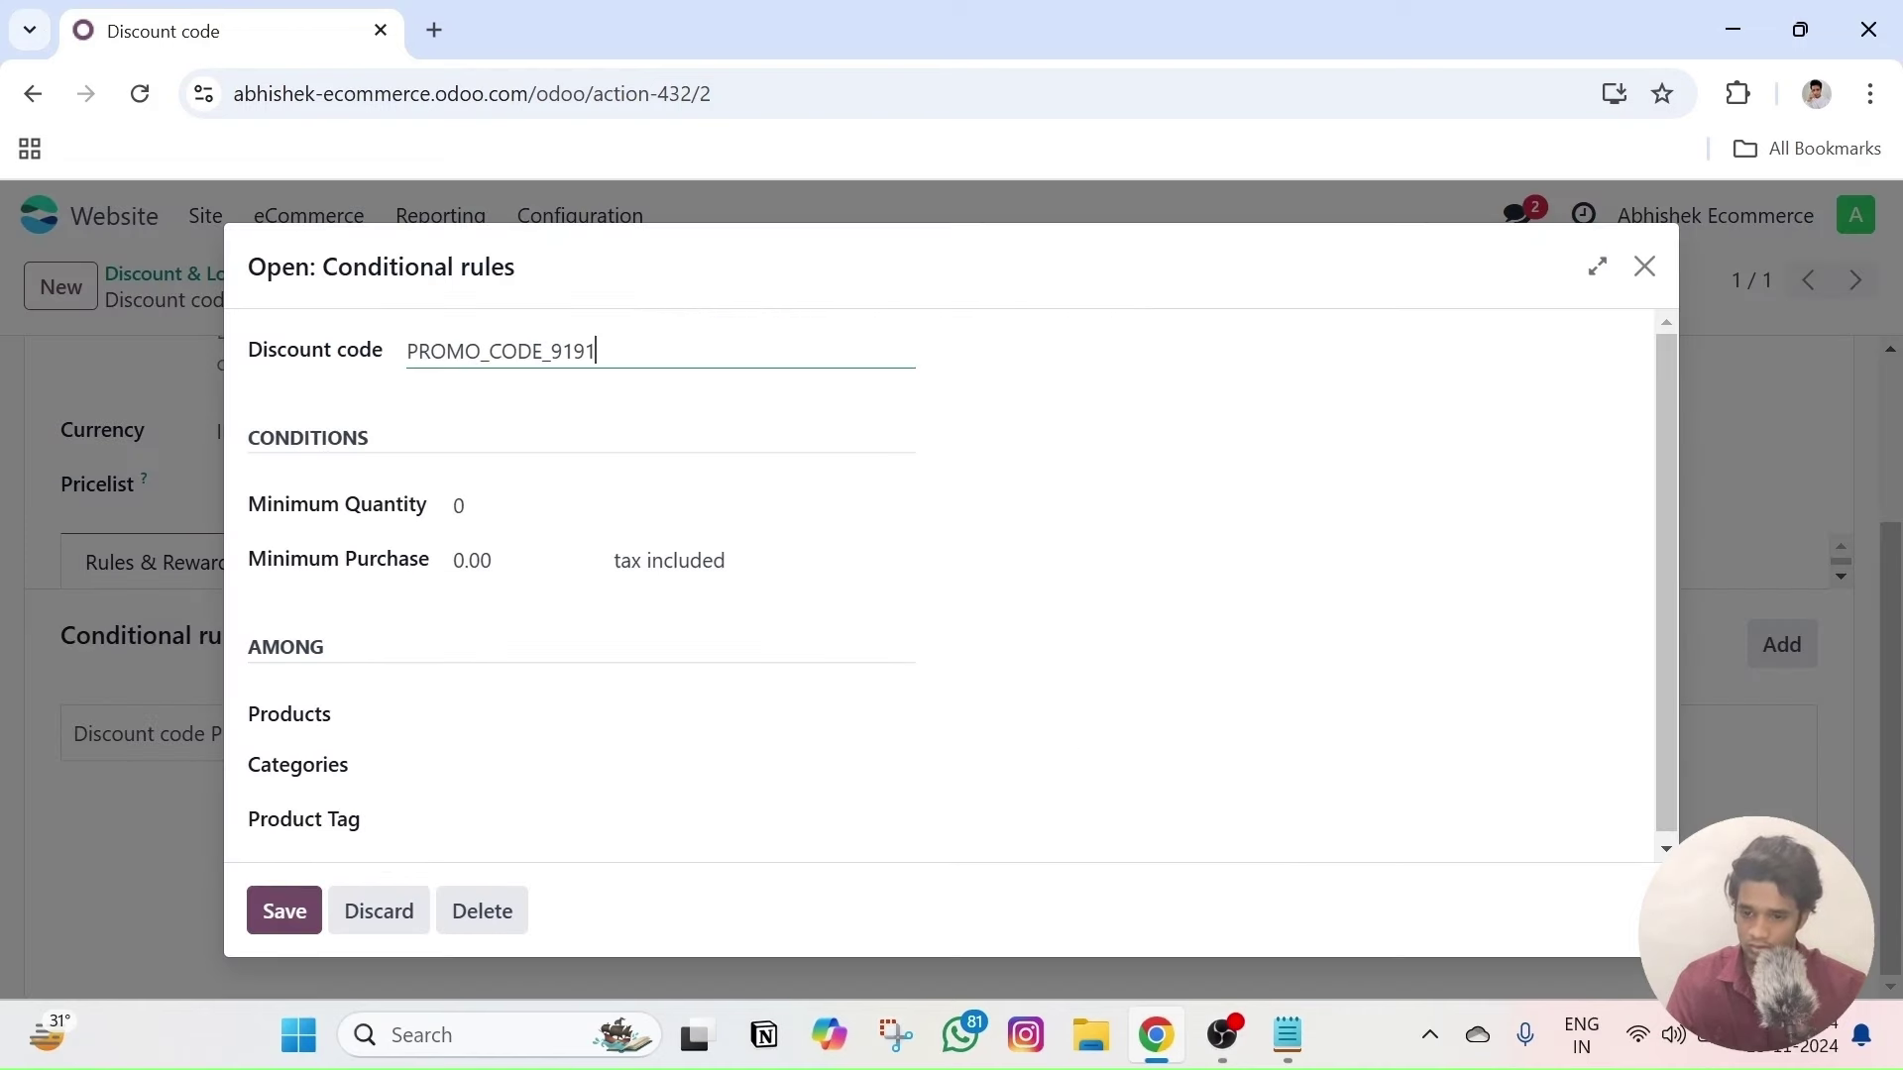
{"action": "double_click", "coordinate": [502, 350]}
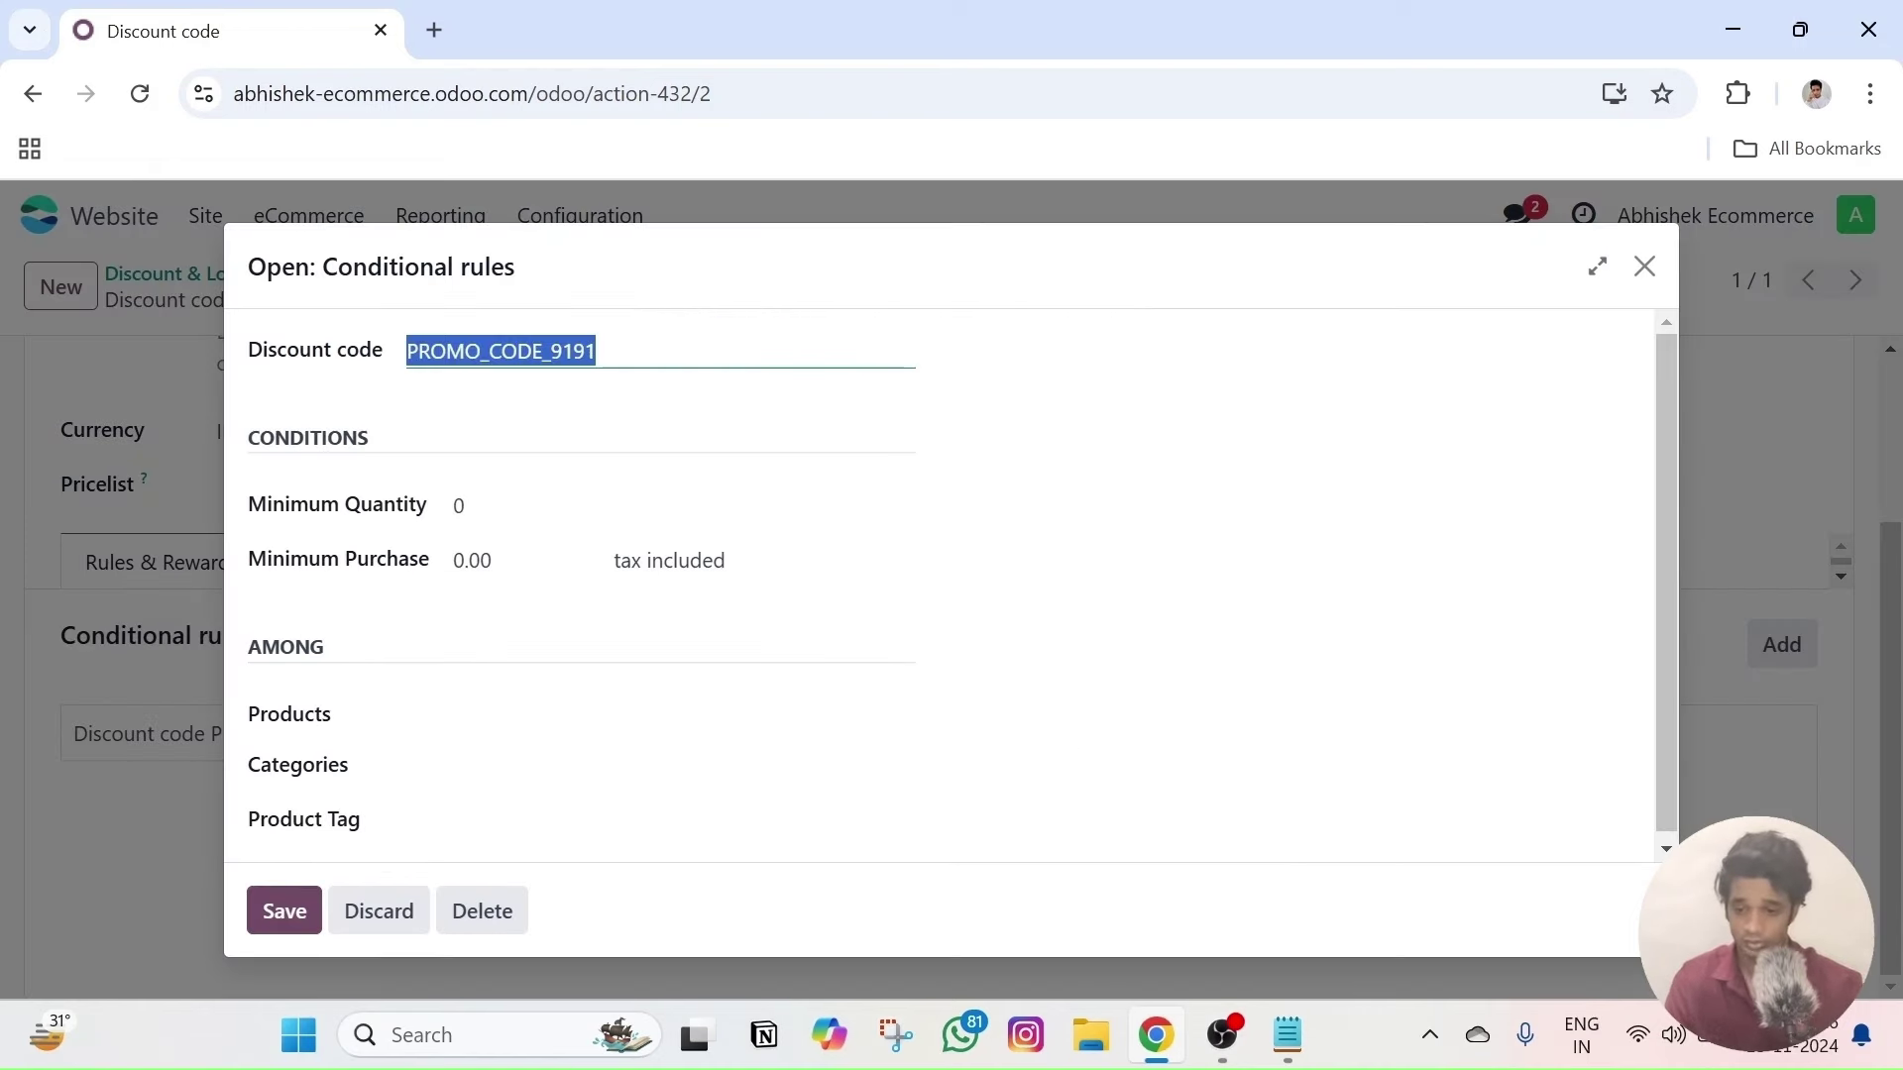
{"action": "type", "text": "Test10"}
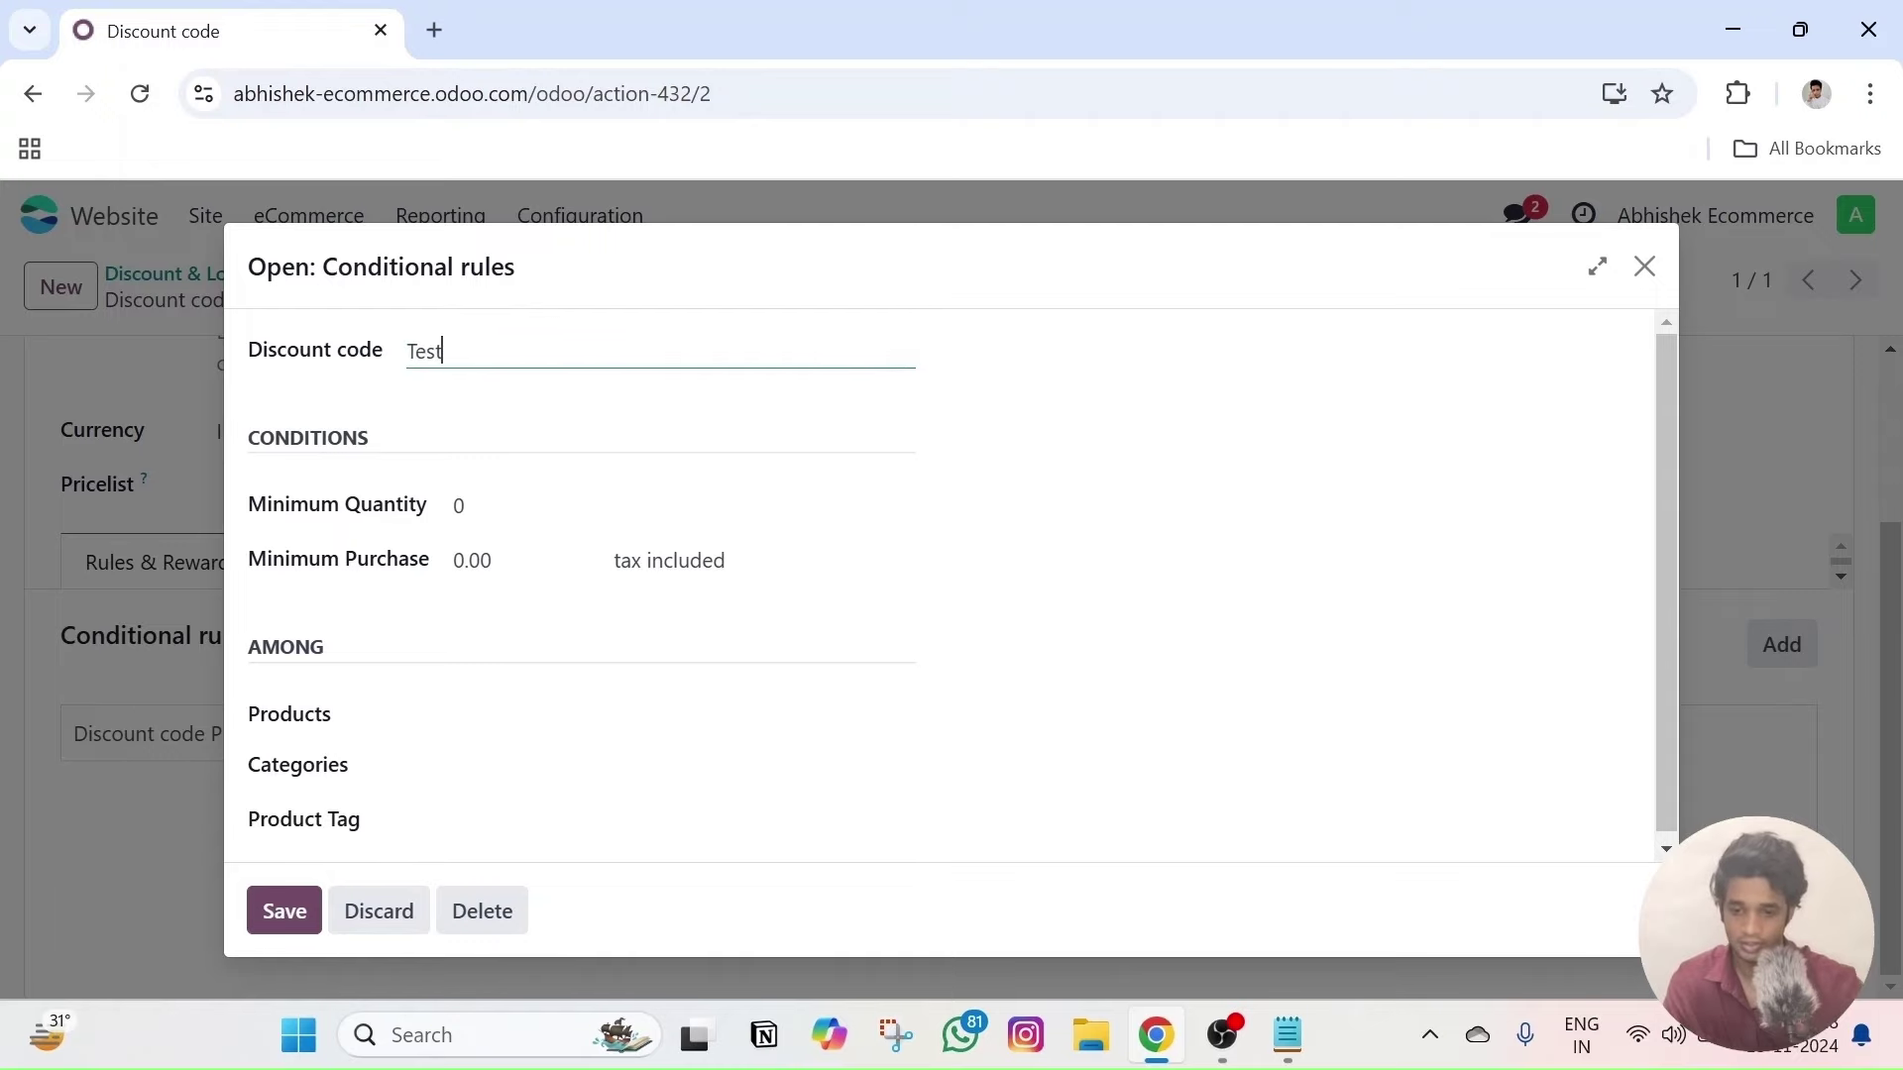
{"action": "left_click", "coordinate": [274, 906]}
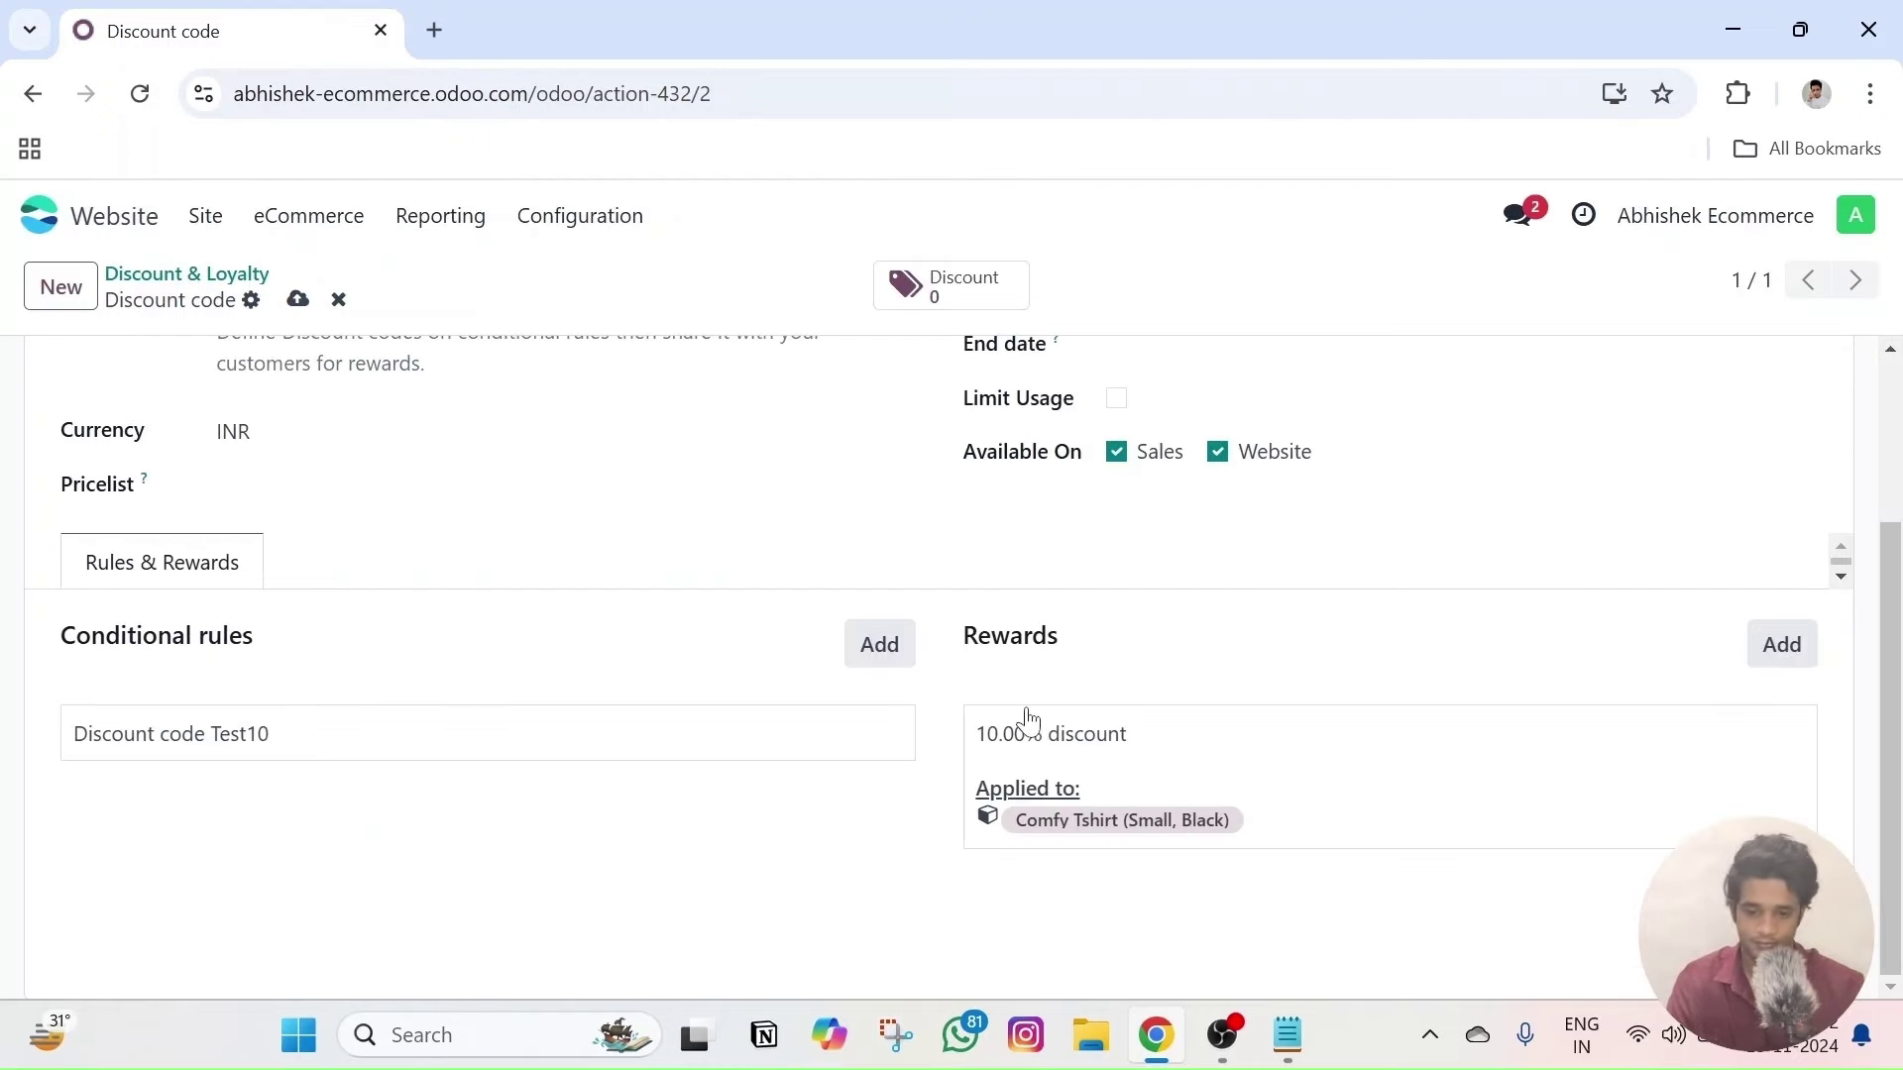
{"action": "scroll", "coordinate": [1101, 693], "scroll_direction": "up", "scroll_amount": 3}
{"action": "scroll", "coordinate": [1120, 649], "scroll_direction": "down", "scroll_amount": 2}
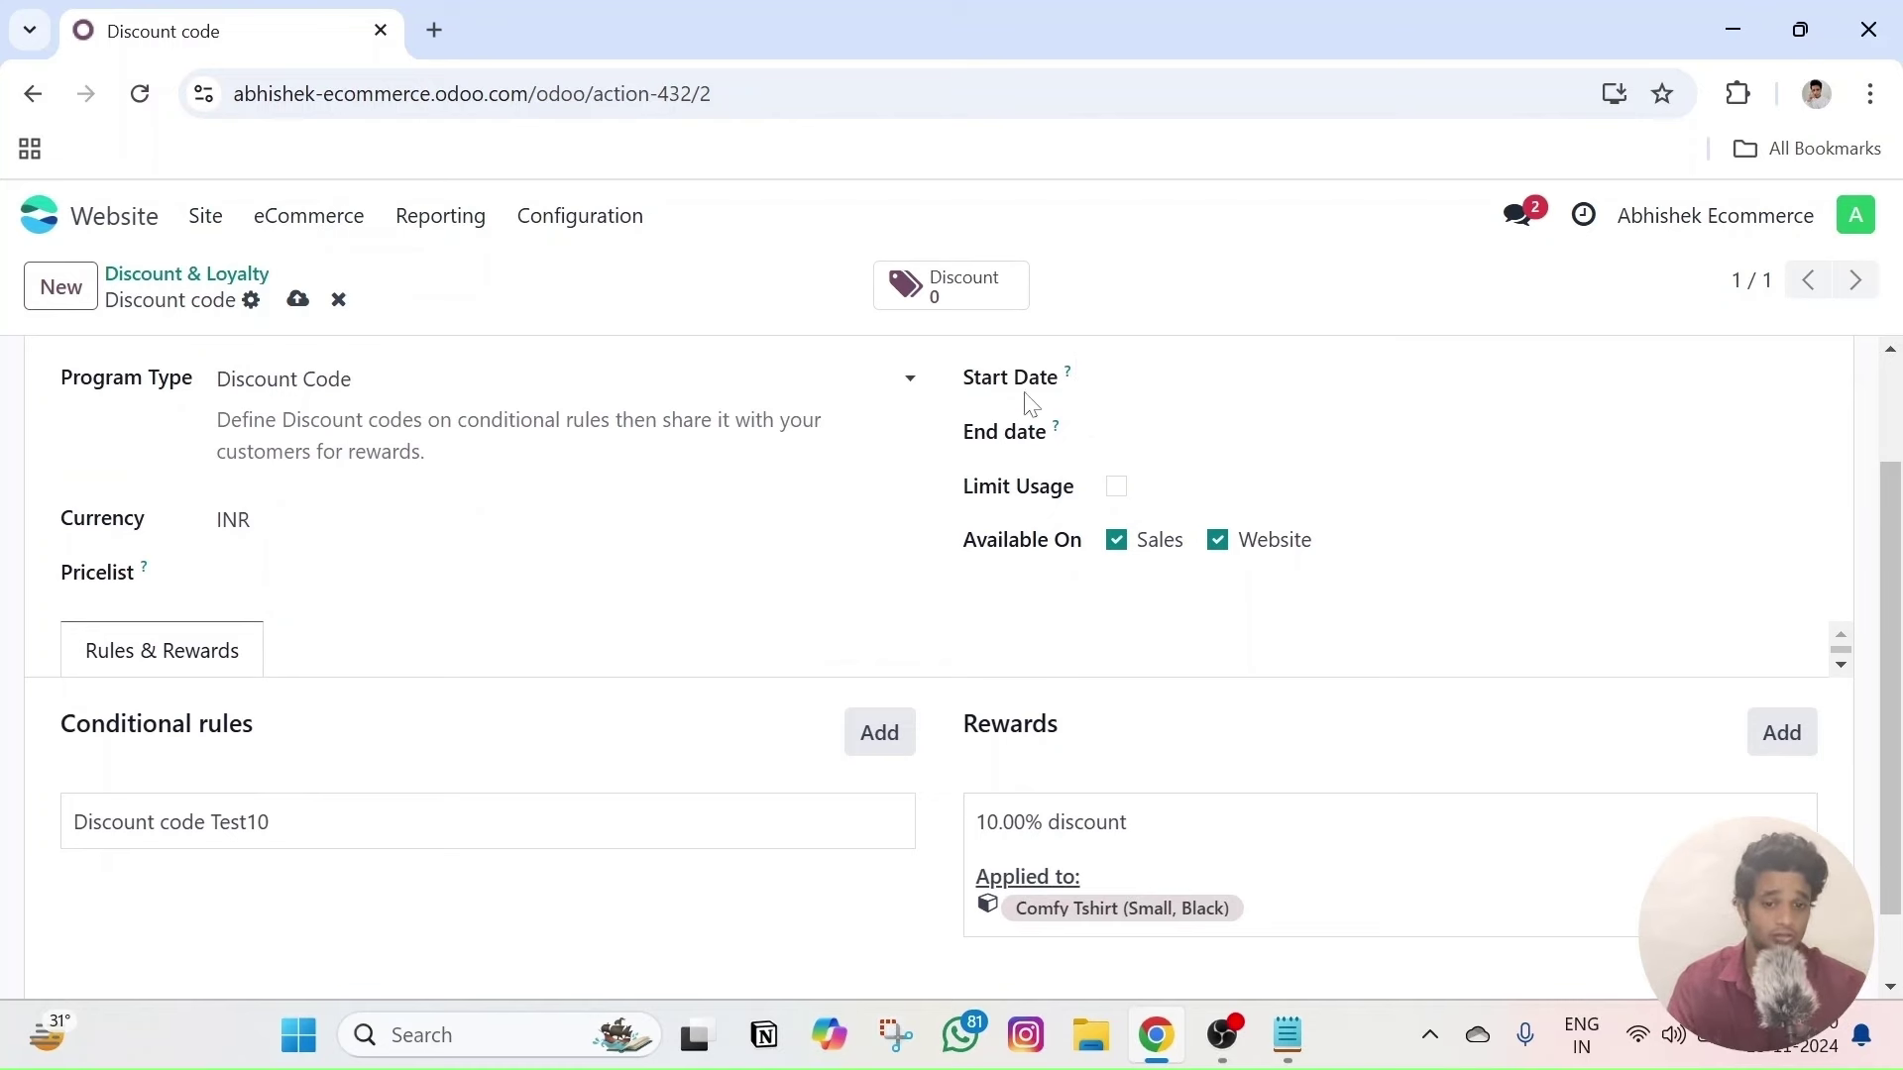
- Set the program's start date to 12/11/2024 and end date to 27/11/2024
{"action": "left_click", "coordinate": [1119, 396]}
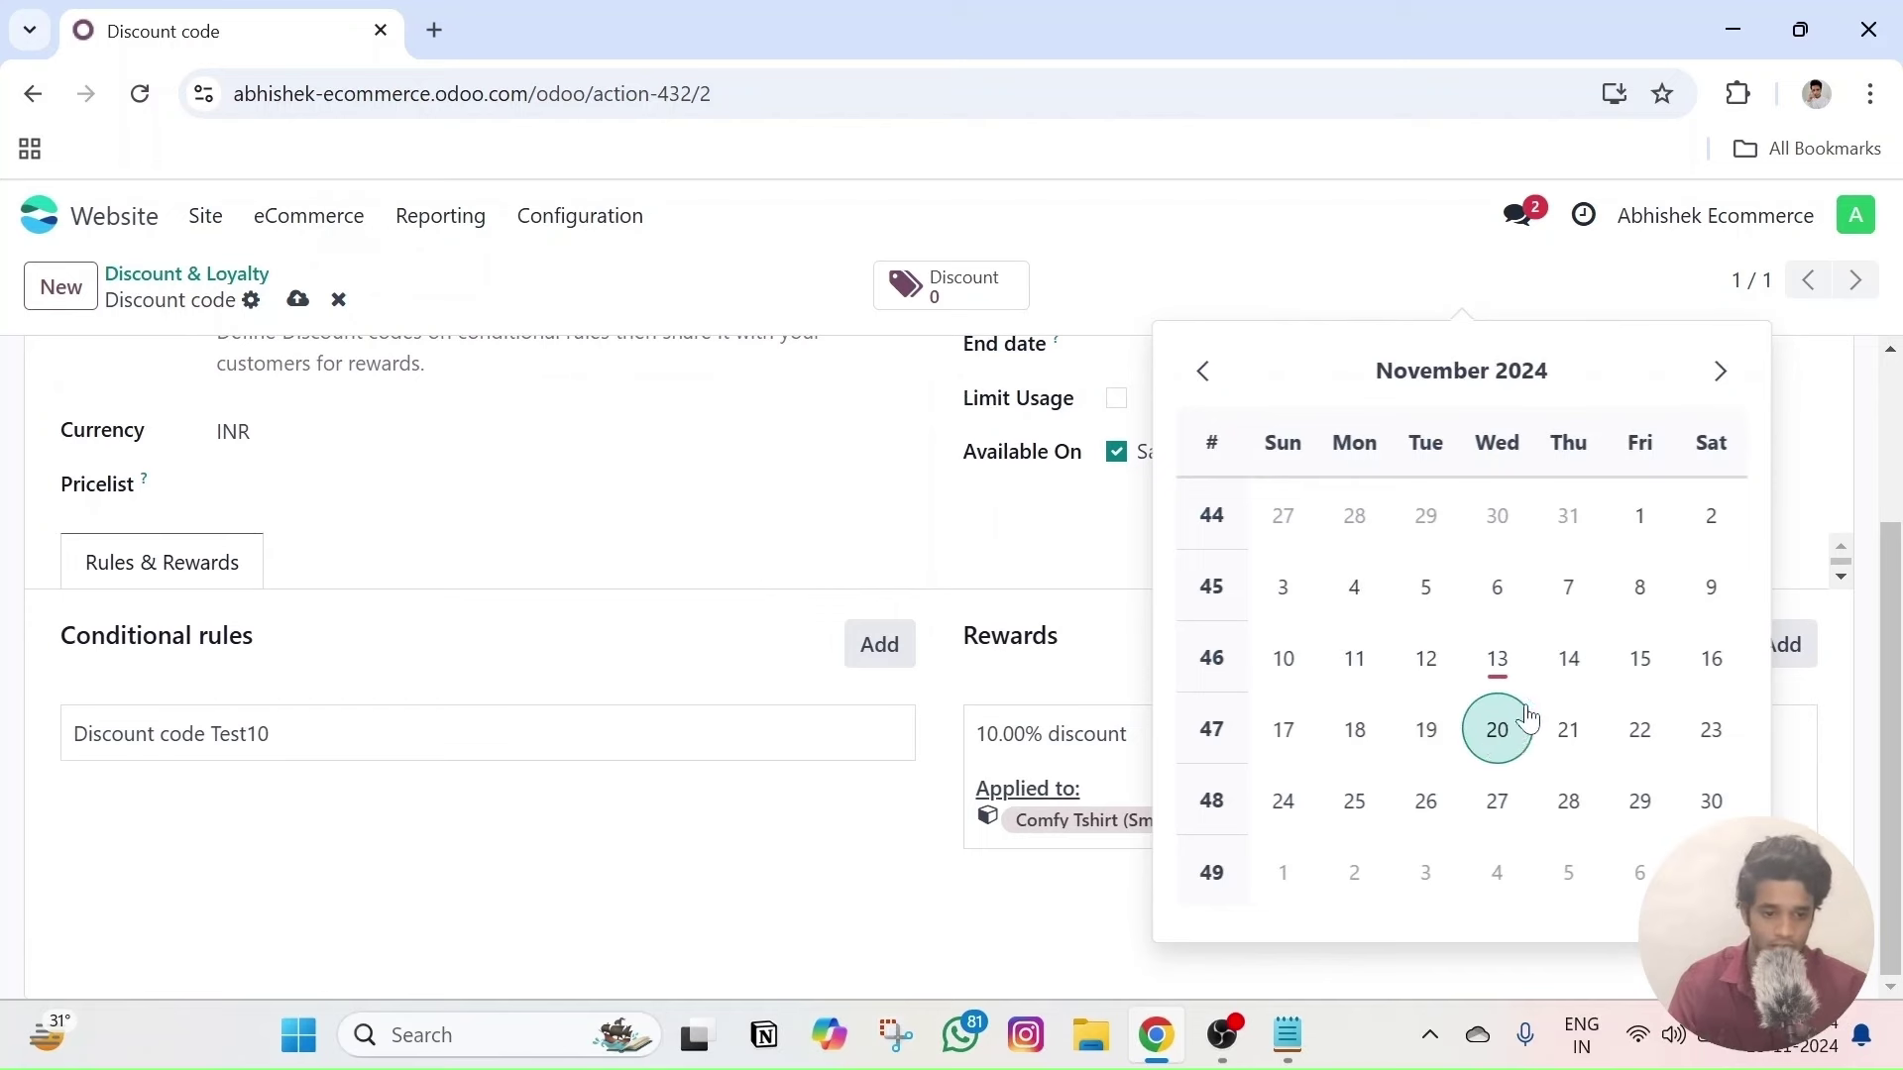
{"action": "left_click", "coordinate": [1569, 658]}
{"action": "left_click", "coordinate": [1173, 539]}
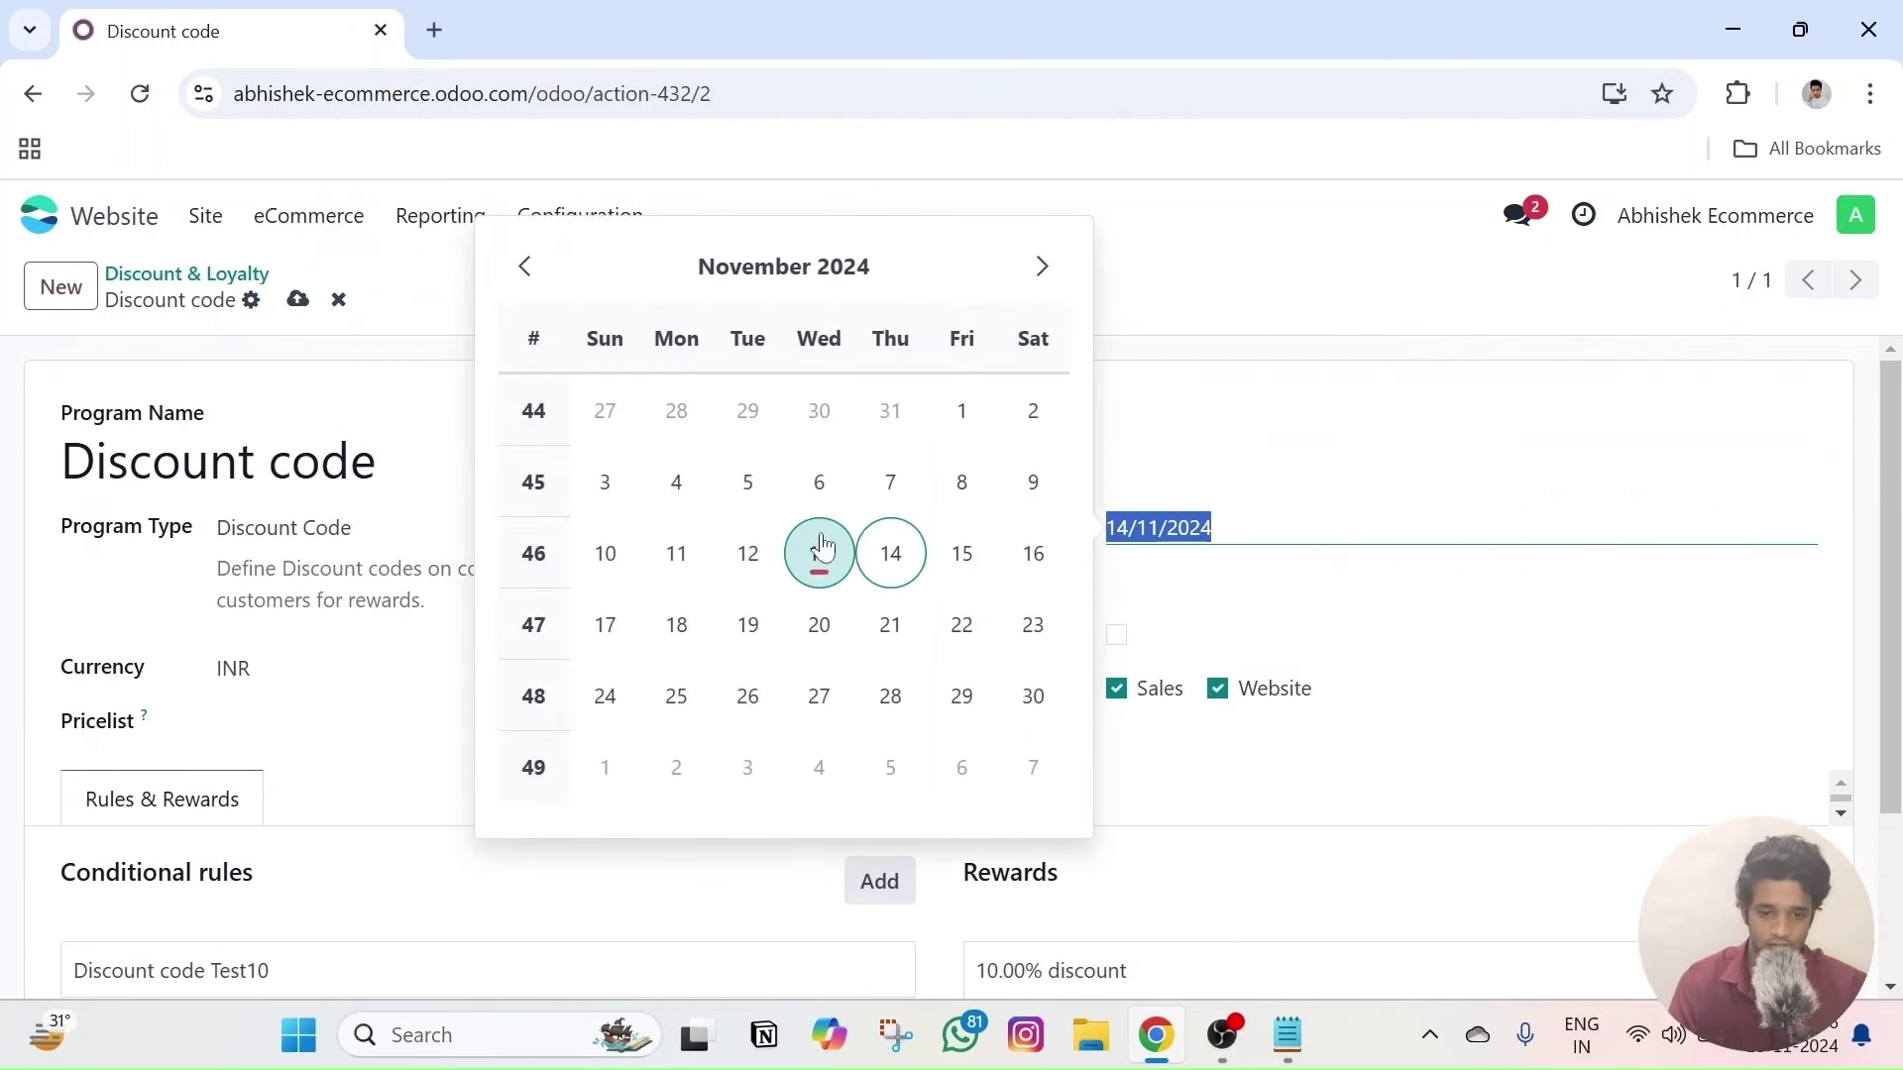
{"action": "left_click", "coordinate": [745, 553]}
{"action": "left_click", "coordinate": [1148, 605]}
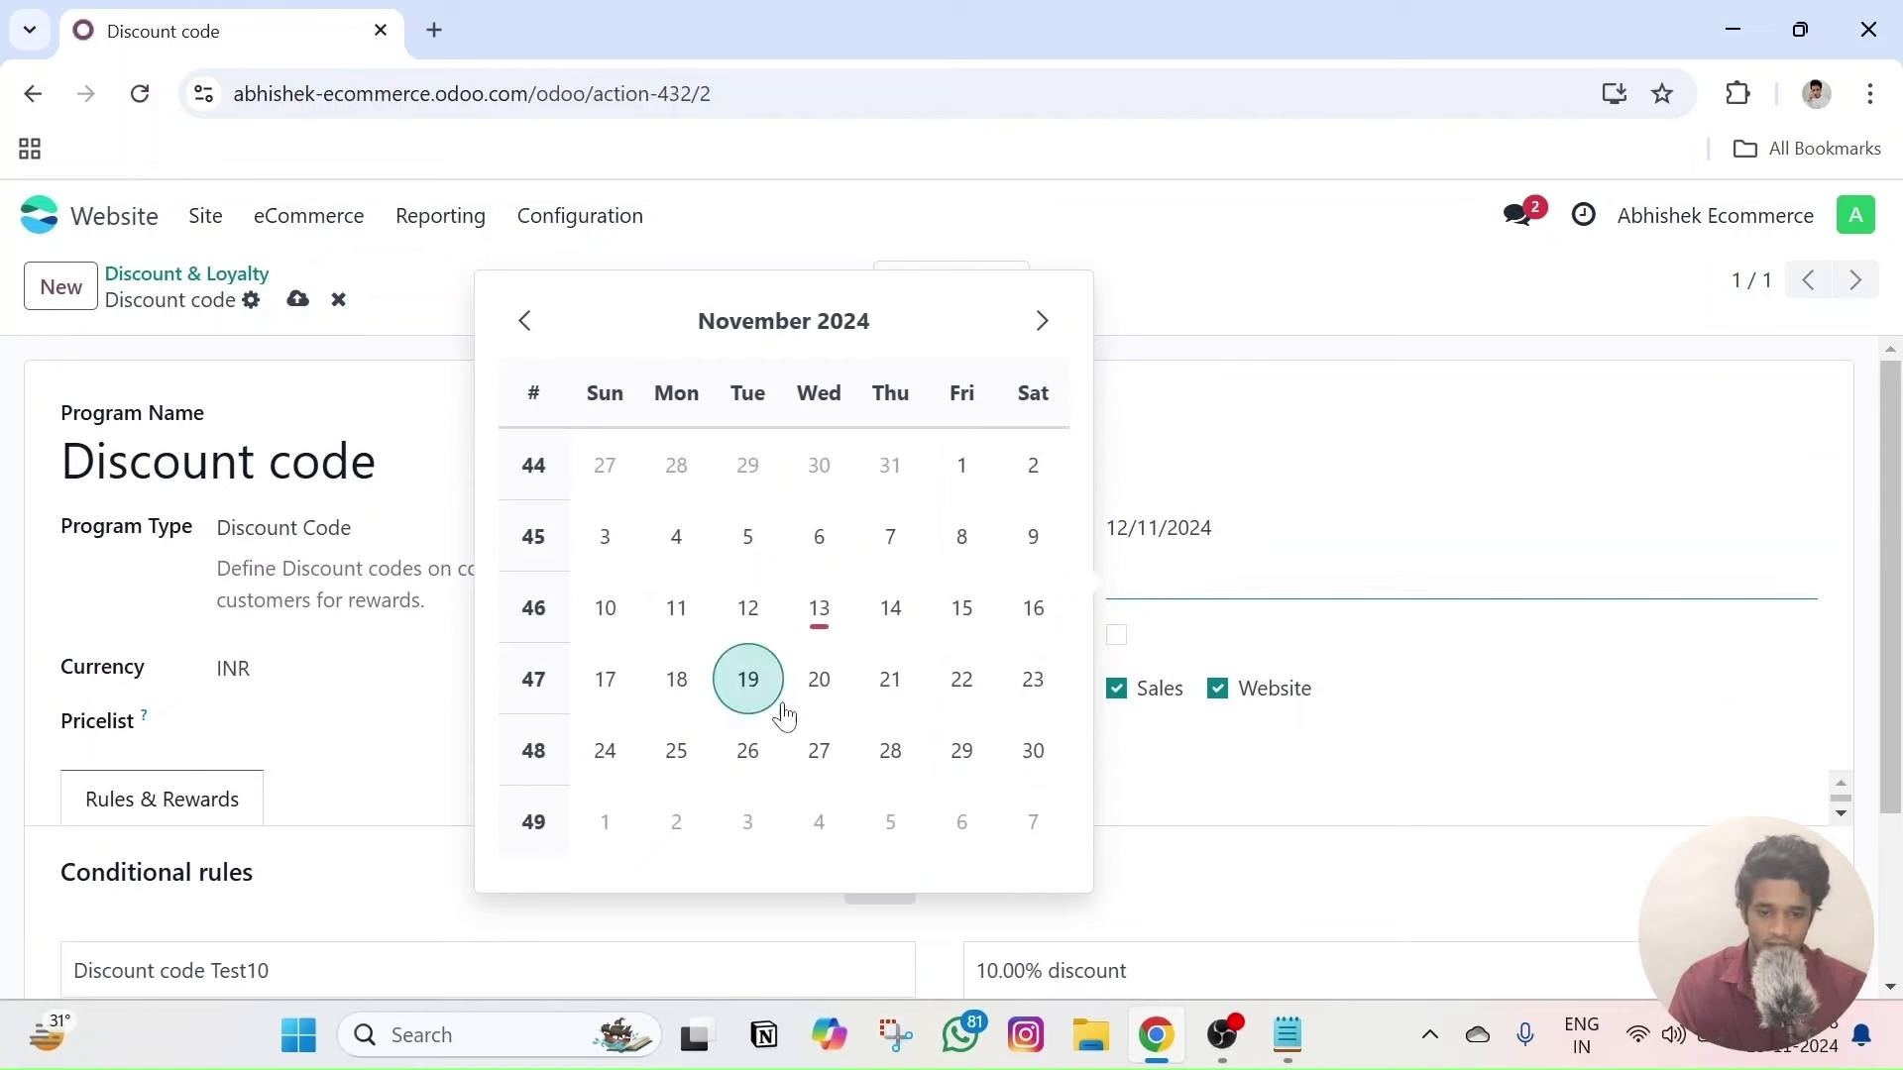
{"action": "left_click", "coordinate": [813, 749]}
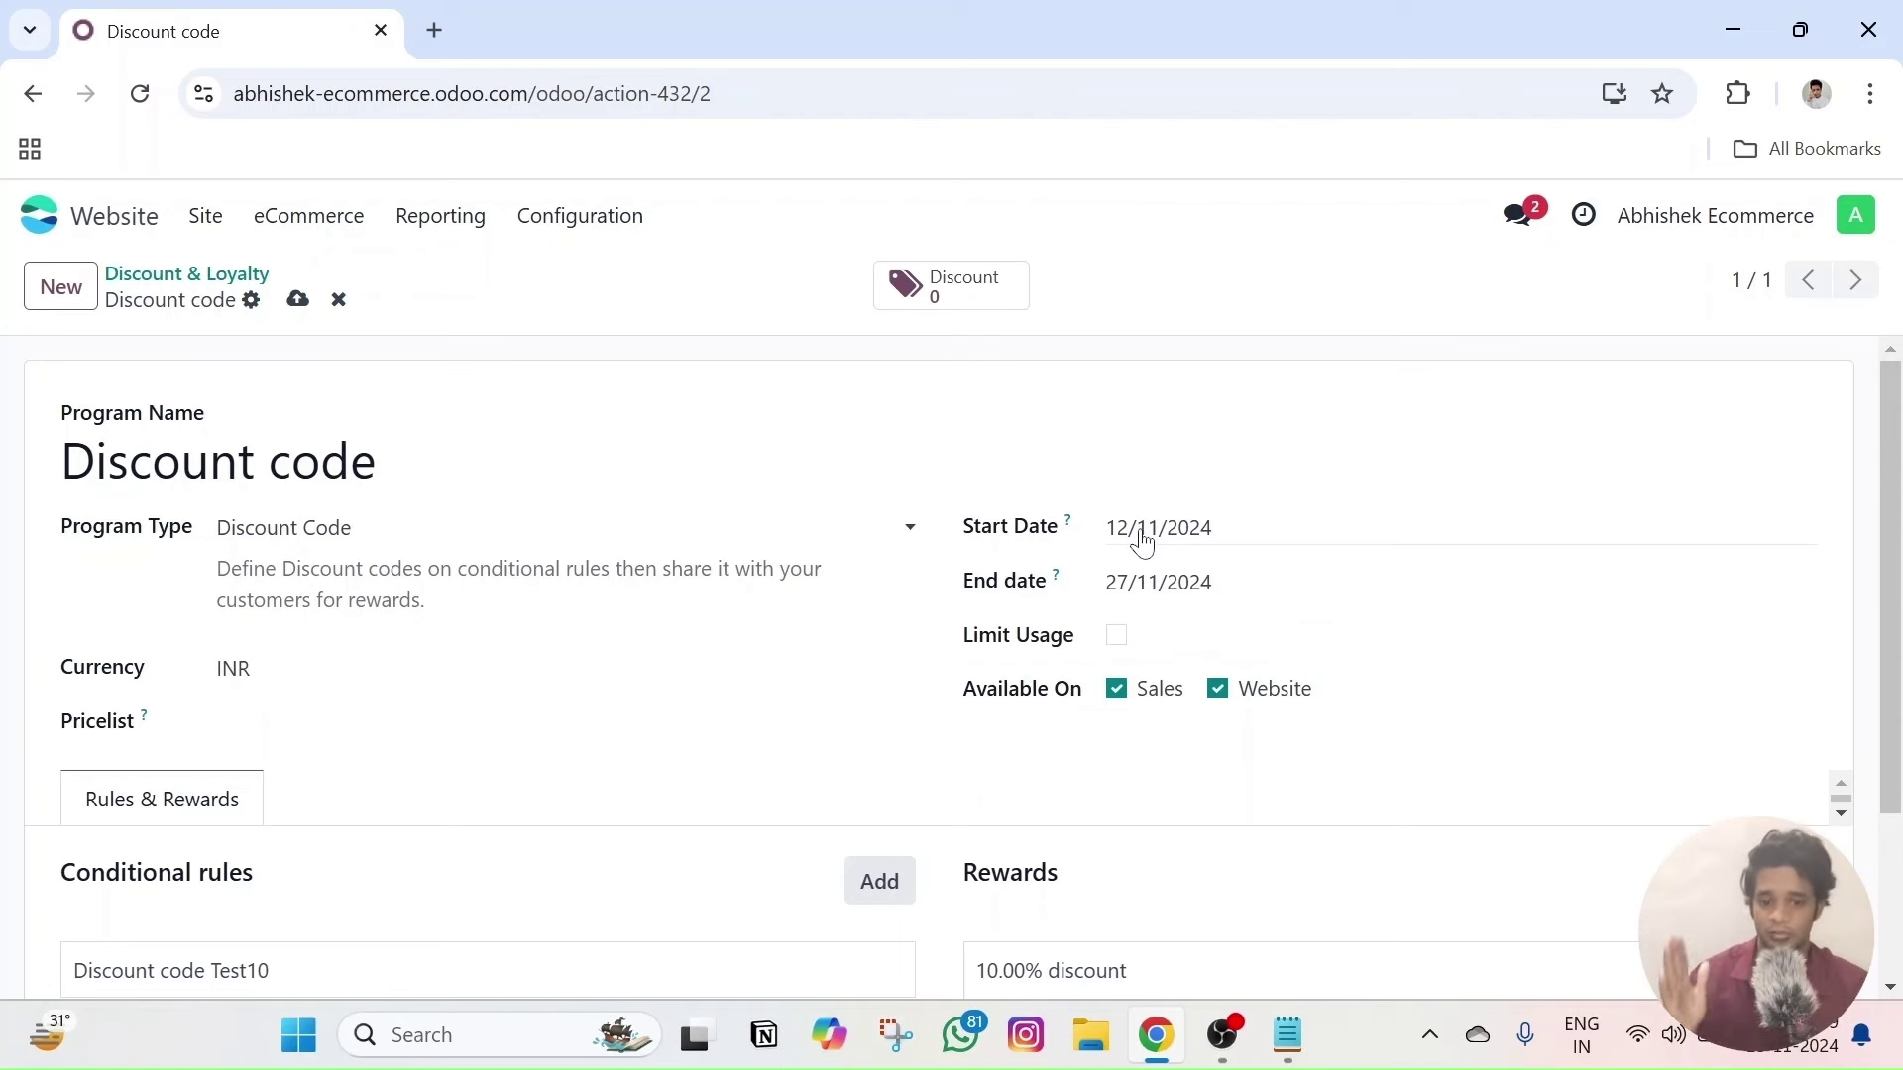
- Leave Limit Usage unchecked and bring up the 10% discount reward
{"action": "left_click", "coordinate": [1117, 636]}
{"action": "left_click", "coordinate": [1175, 636]}
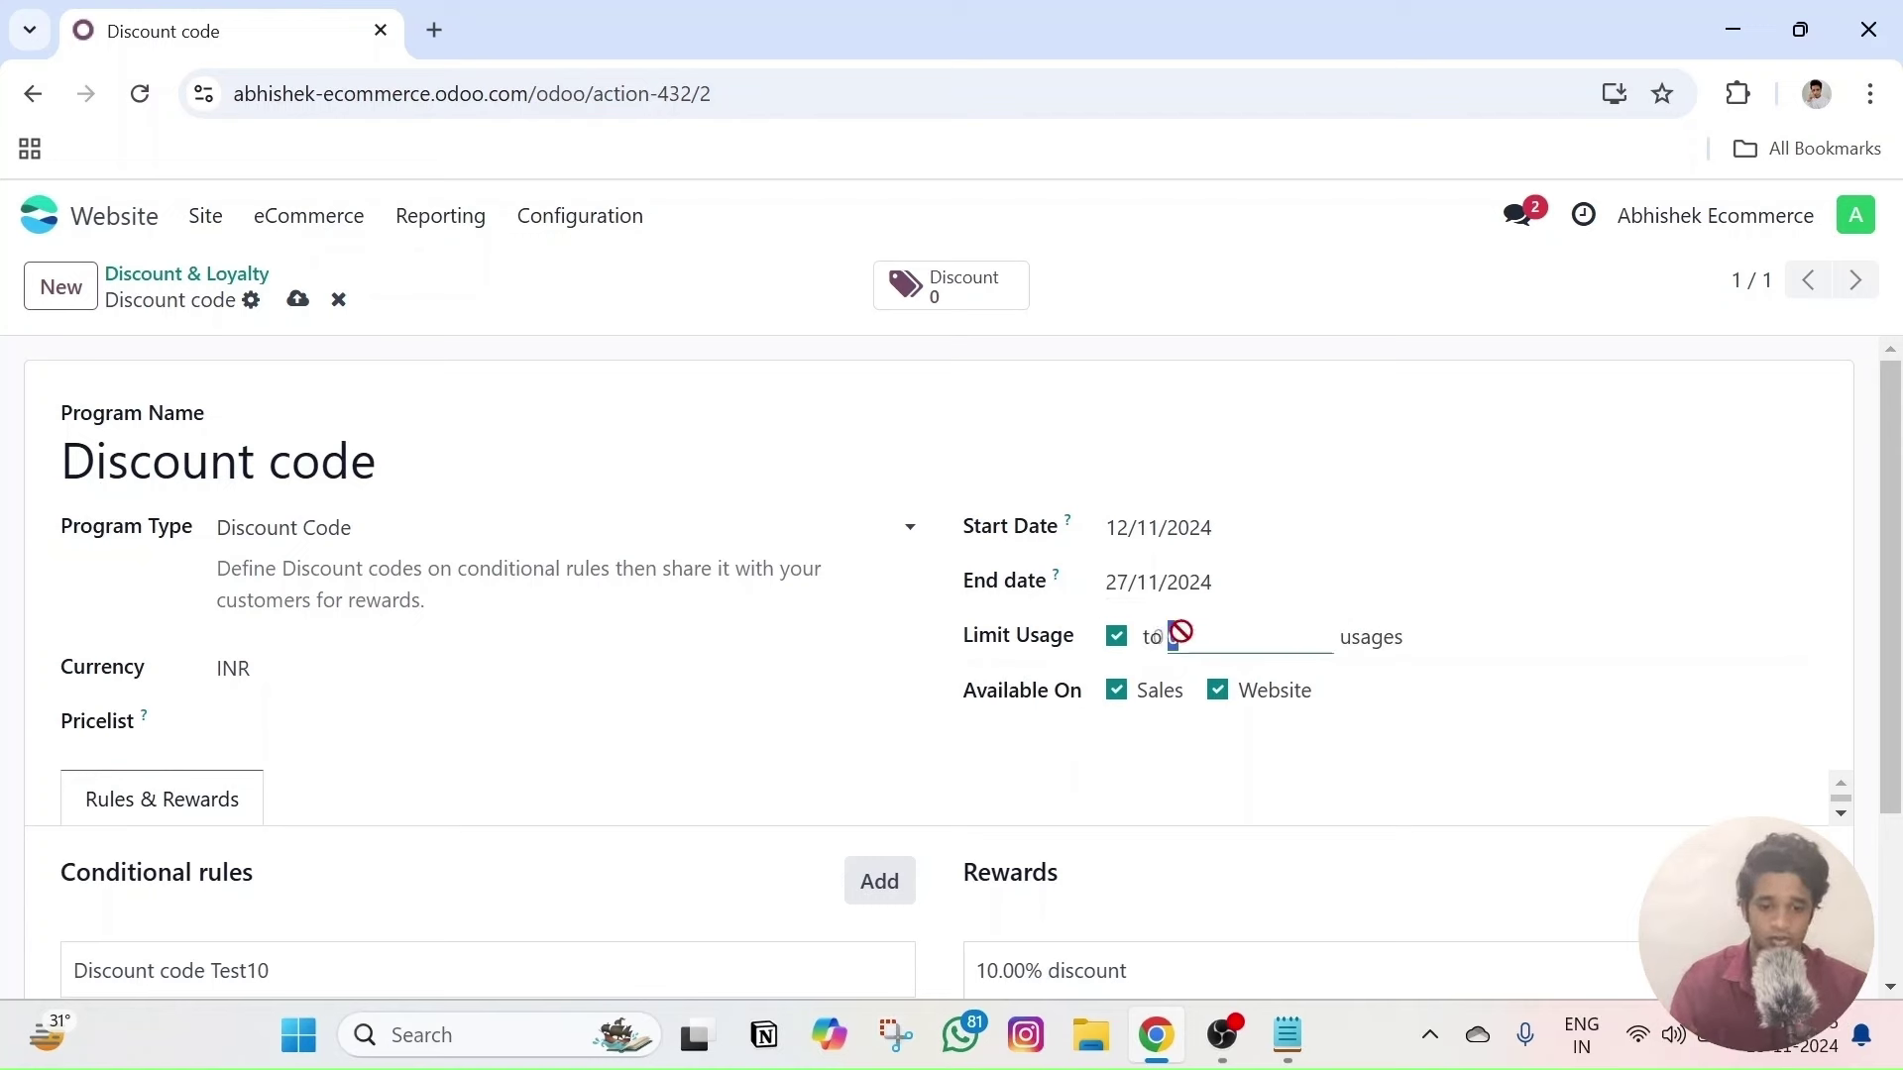
{"action": "left_click", "coordinate": [1116, 645]}
{"action": "scroll", "coordinate": [1249, 580], "scroll_direction": "down", "scroll_amount": 3}
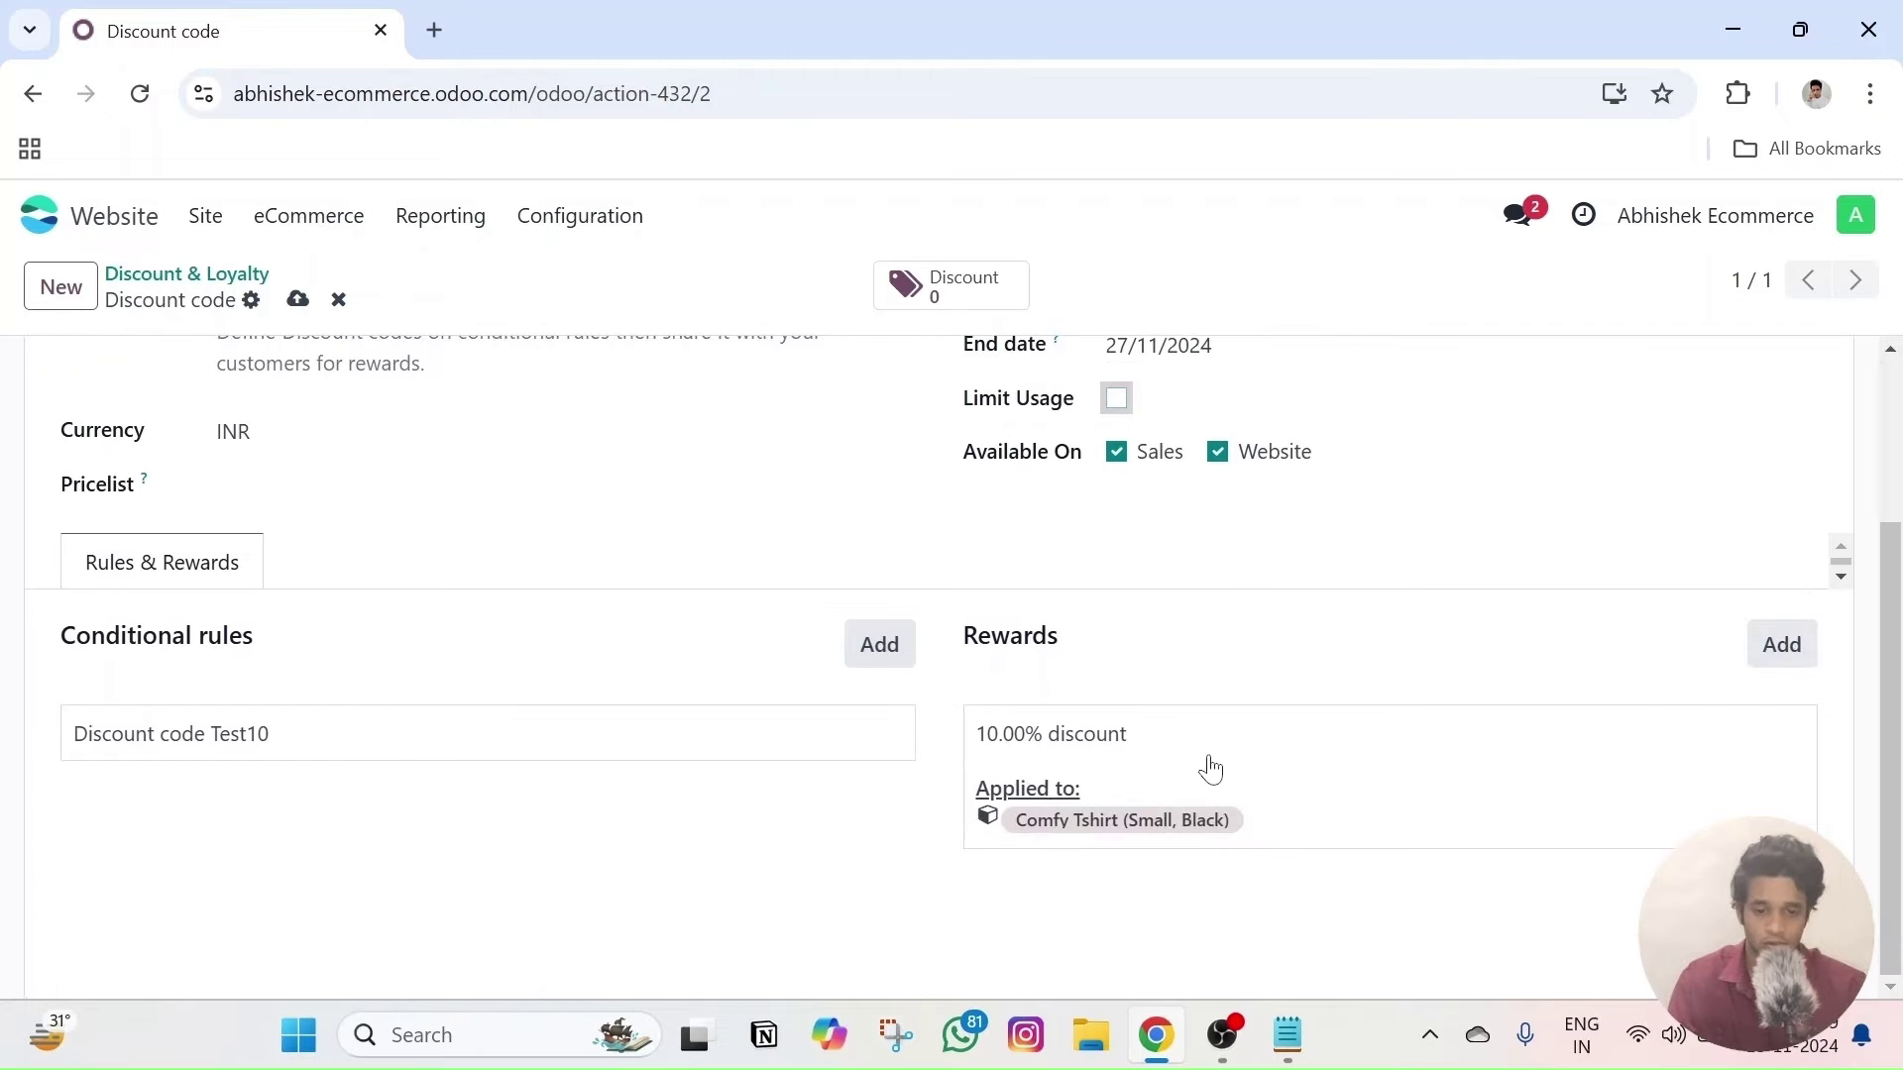
{"action": "left_click", "coordinate": [1036, 792]}
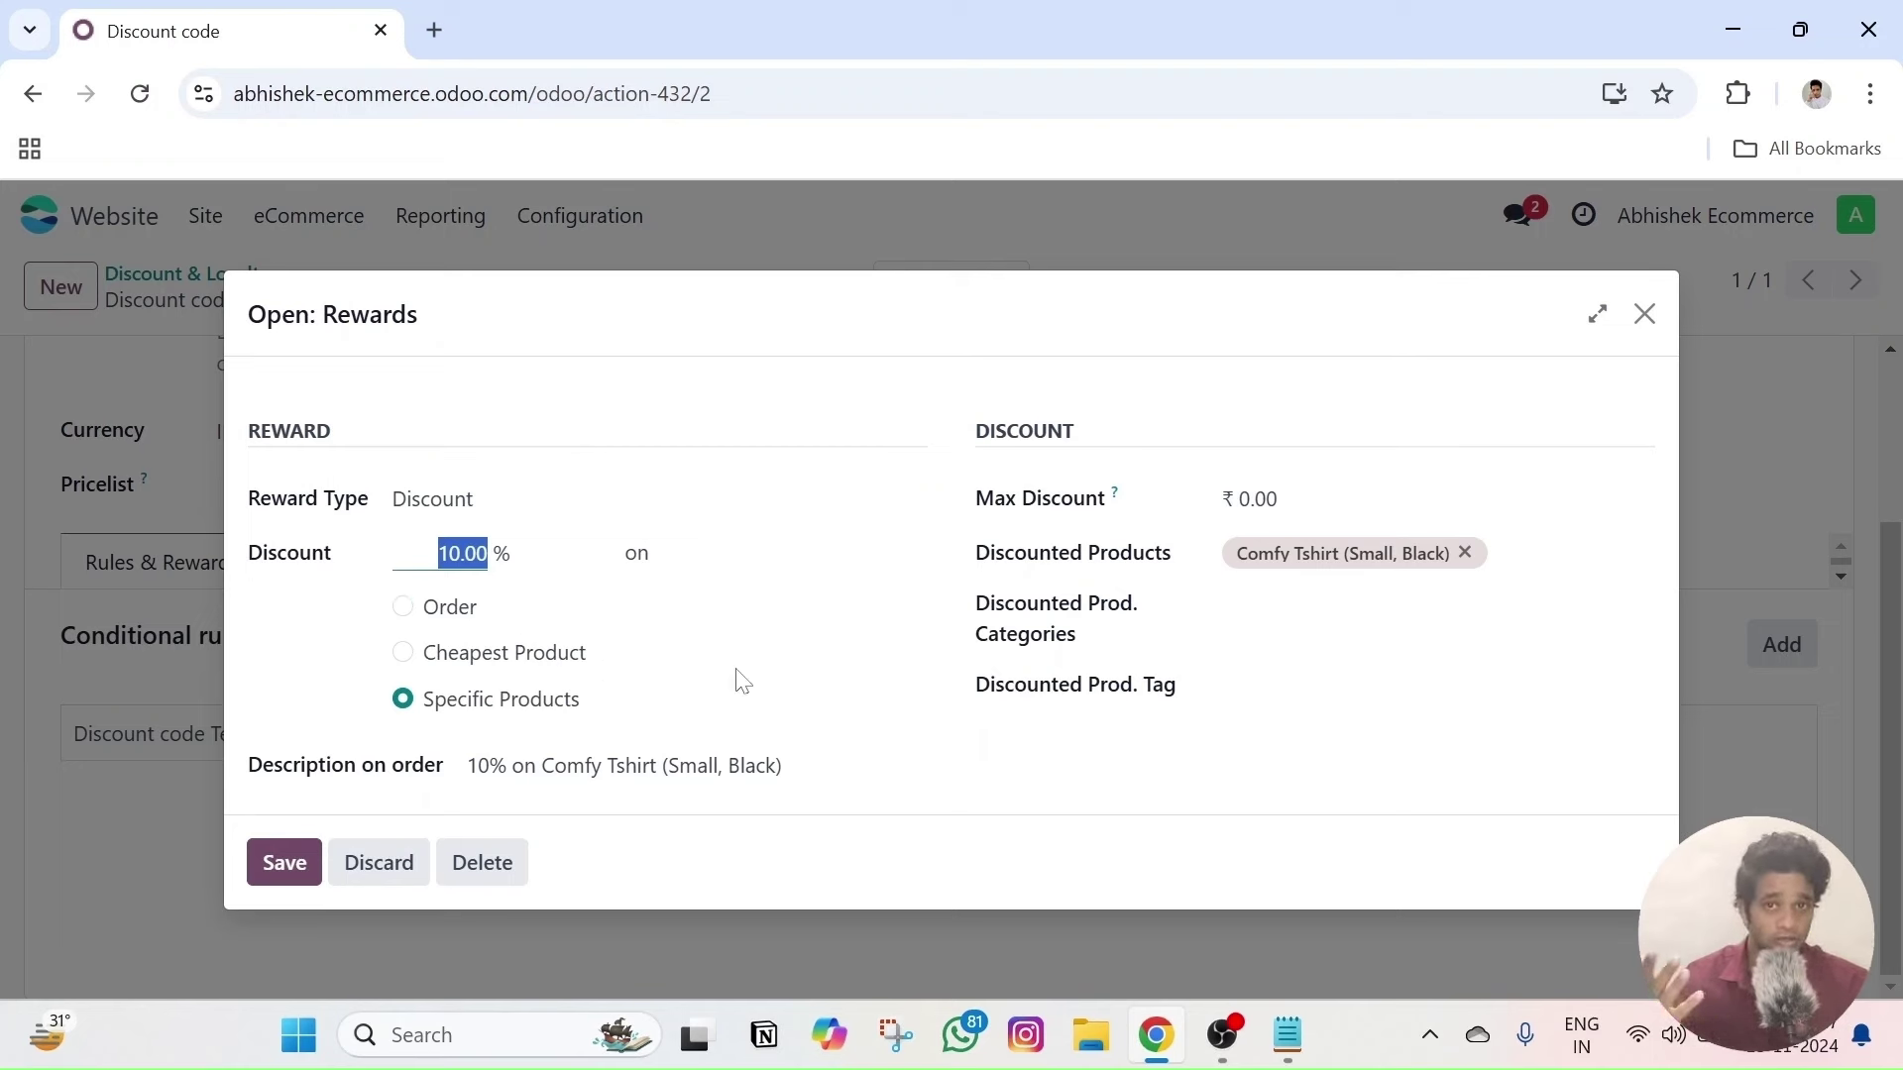
- Switch the 10% reward from Specific Products to the whole Order and save it
{"action": "left_click", "coordinate": [1565, 555]}
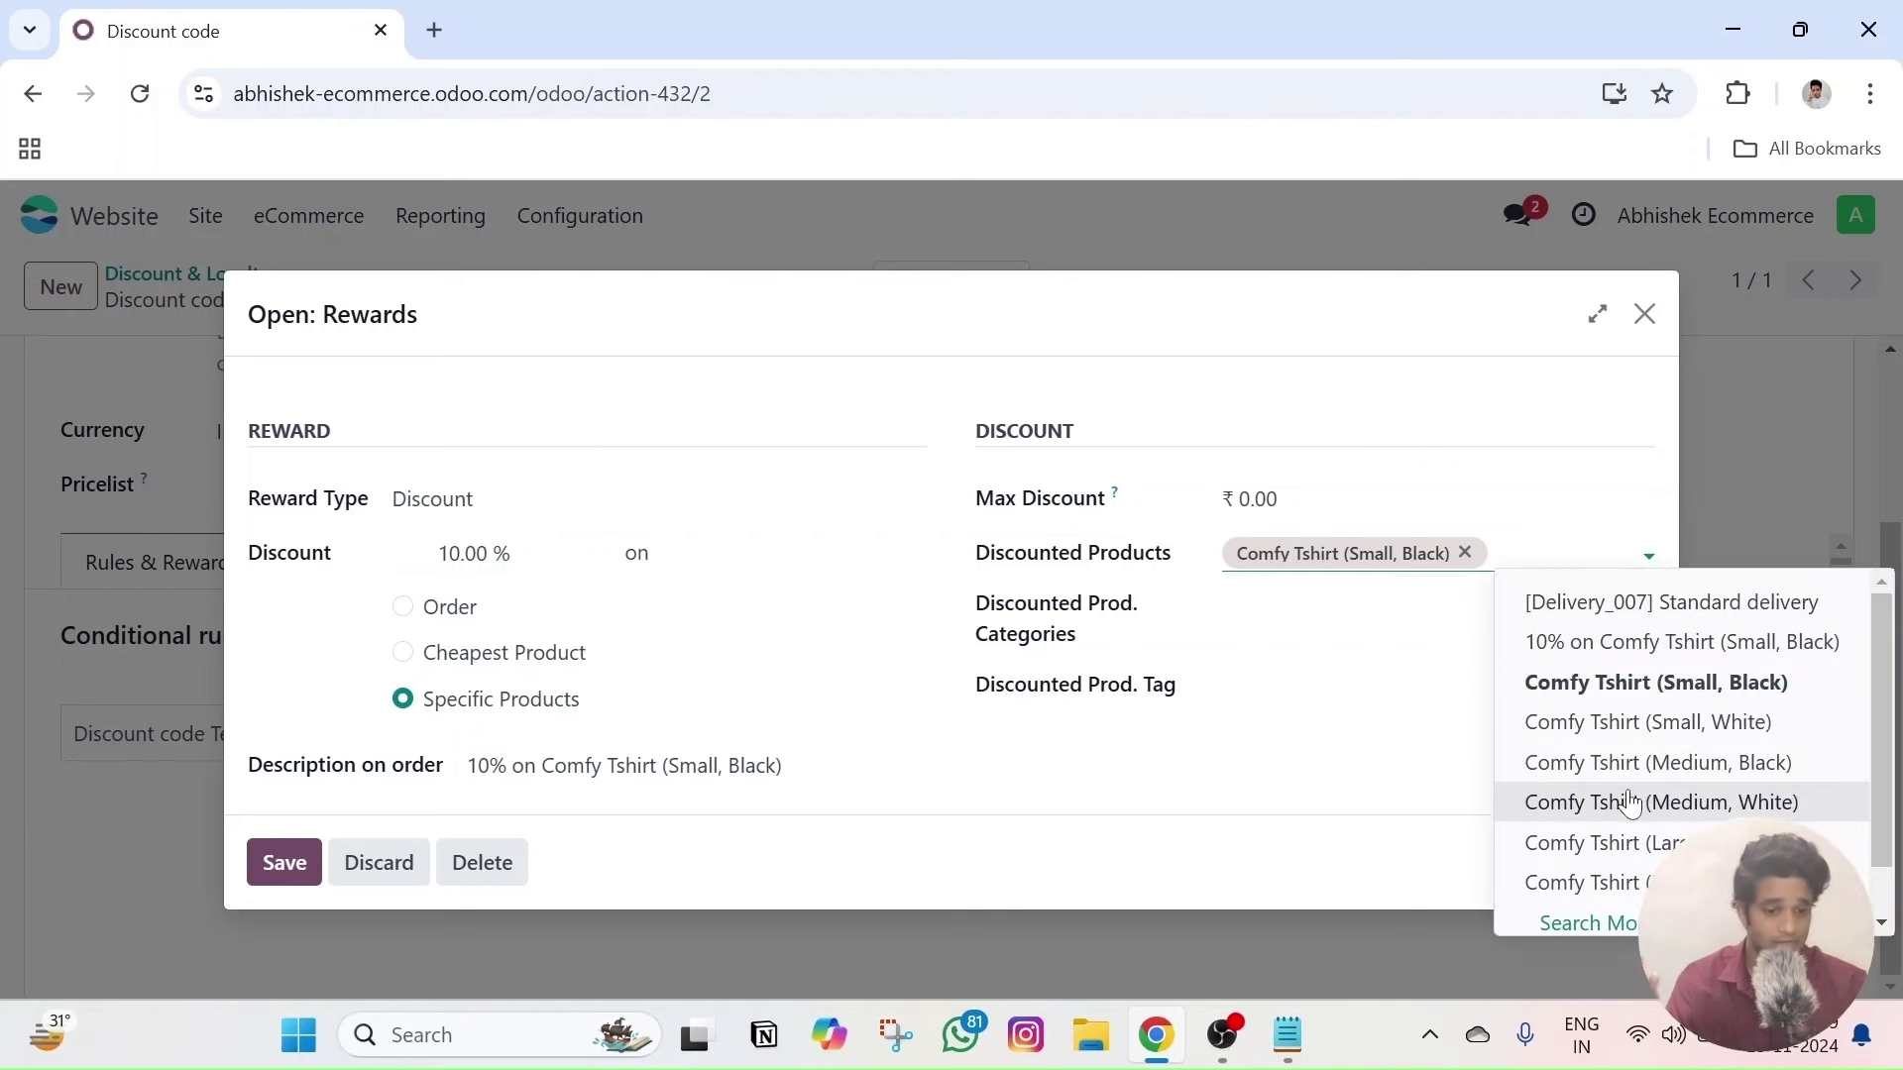
{"action": "scroll", "coordinate": [1616, 823], "scroll_direction": "down", "scroll_amount": 1}
{"action": "left_click", "coordinate": [672, 705]}
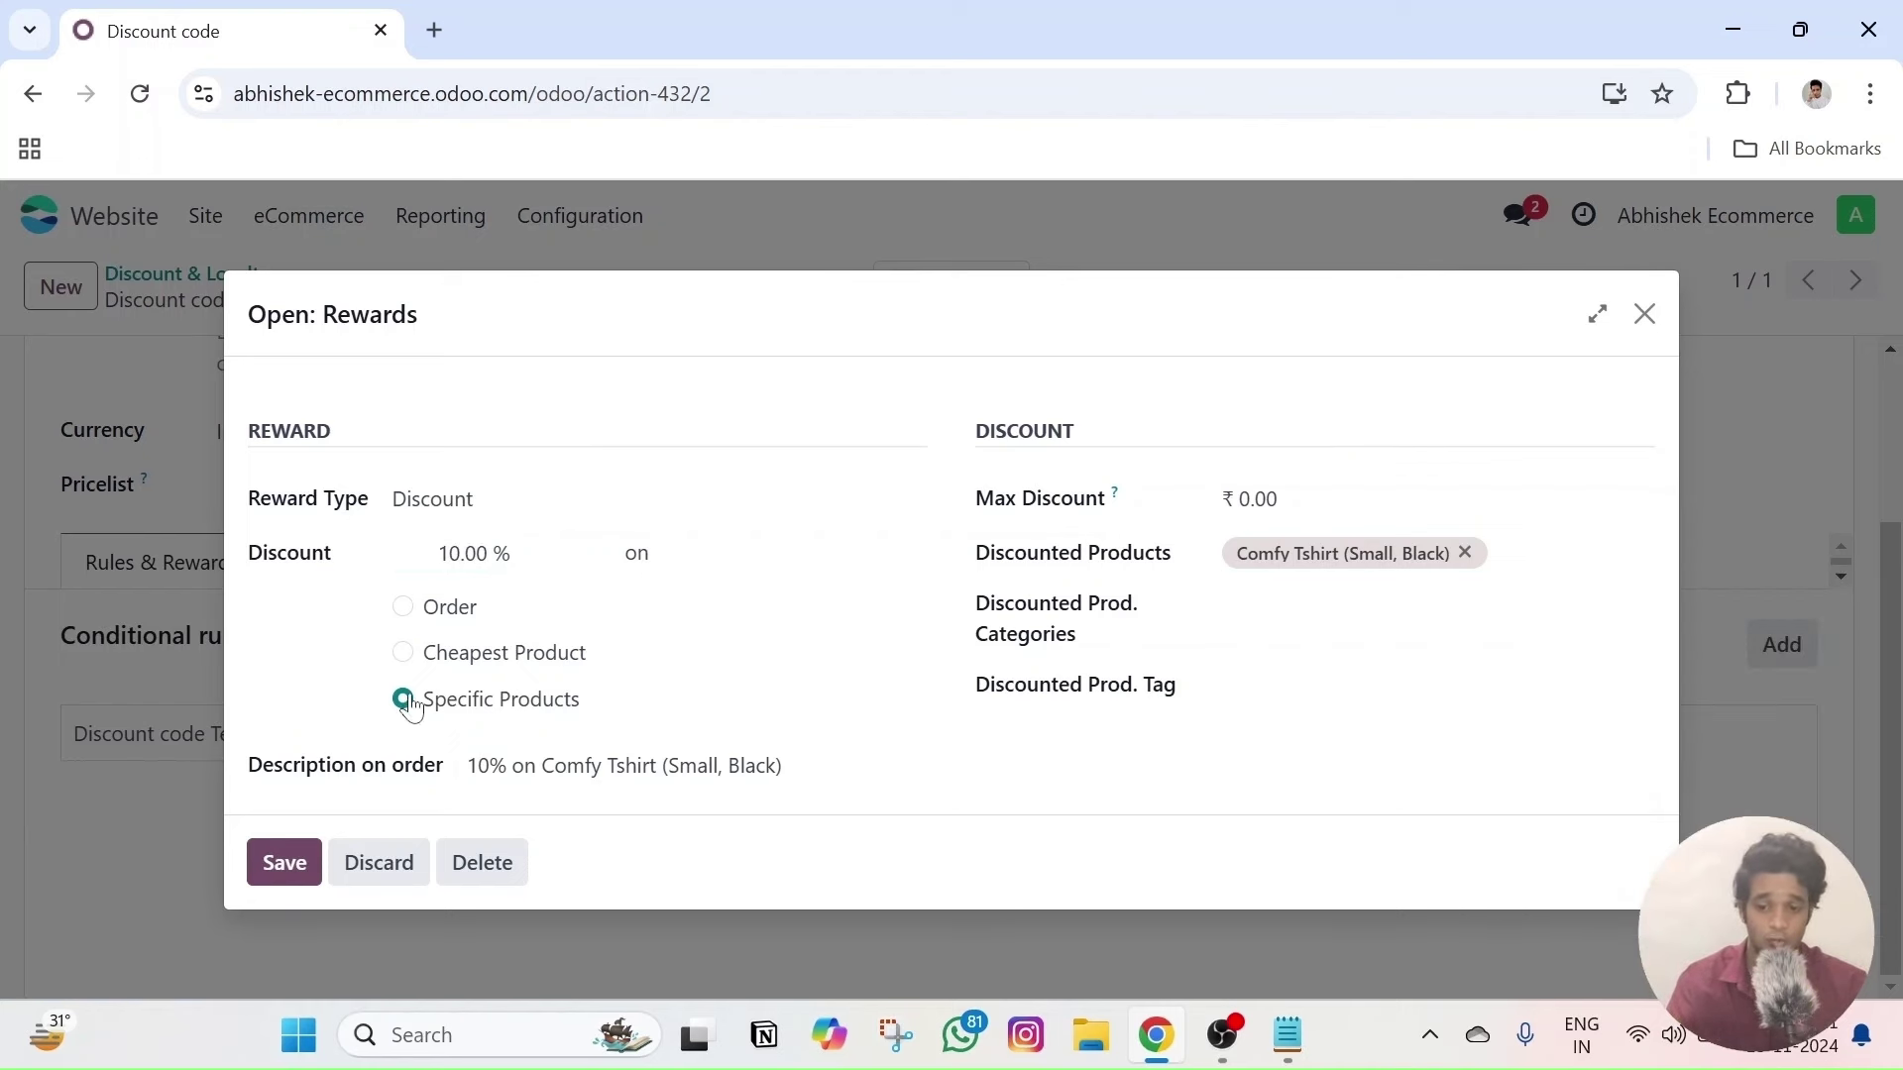
{"action": "left_click_drag", "start_coordinate": [587, 706], "coordinate": [429, 713]}
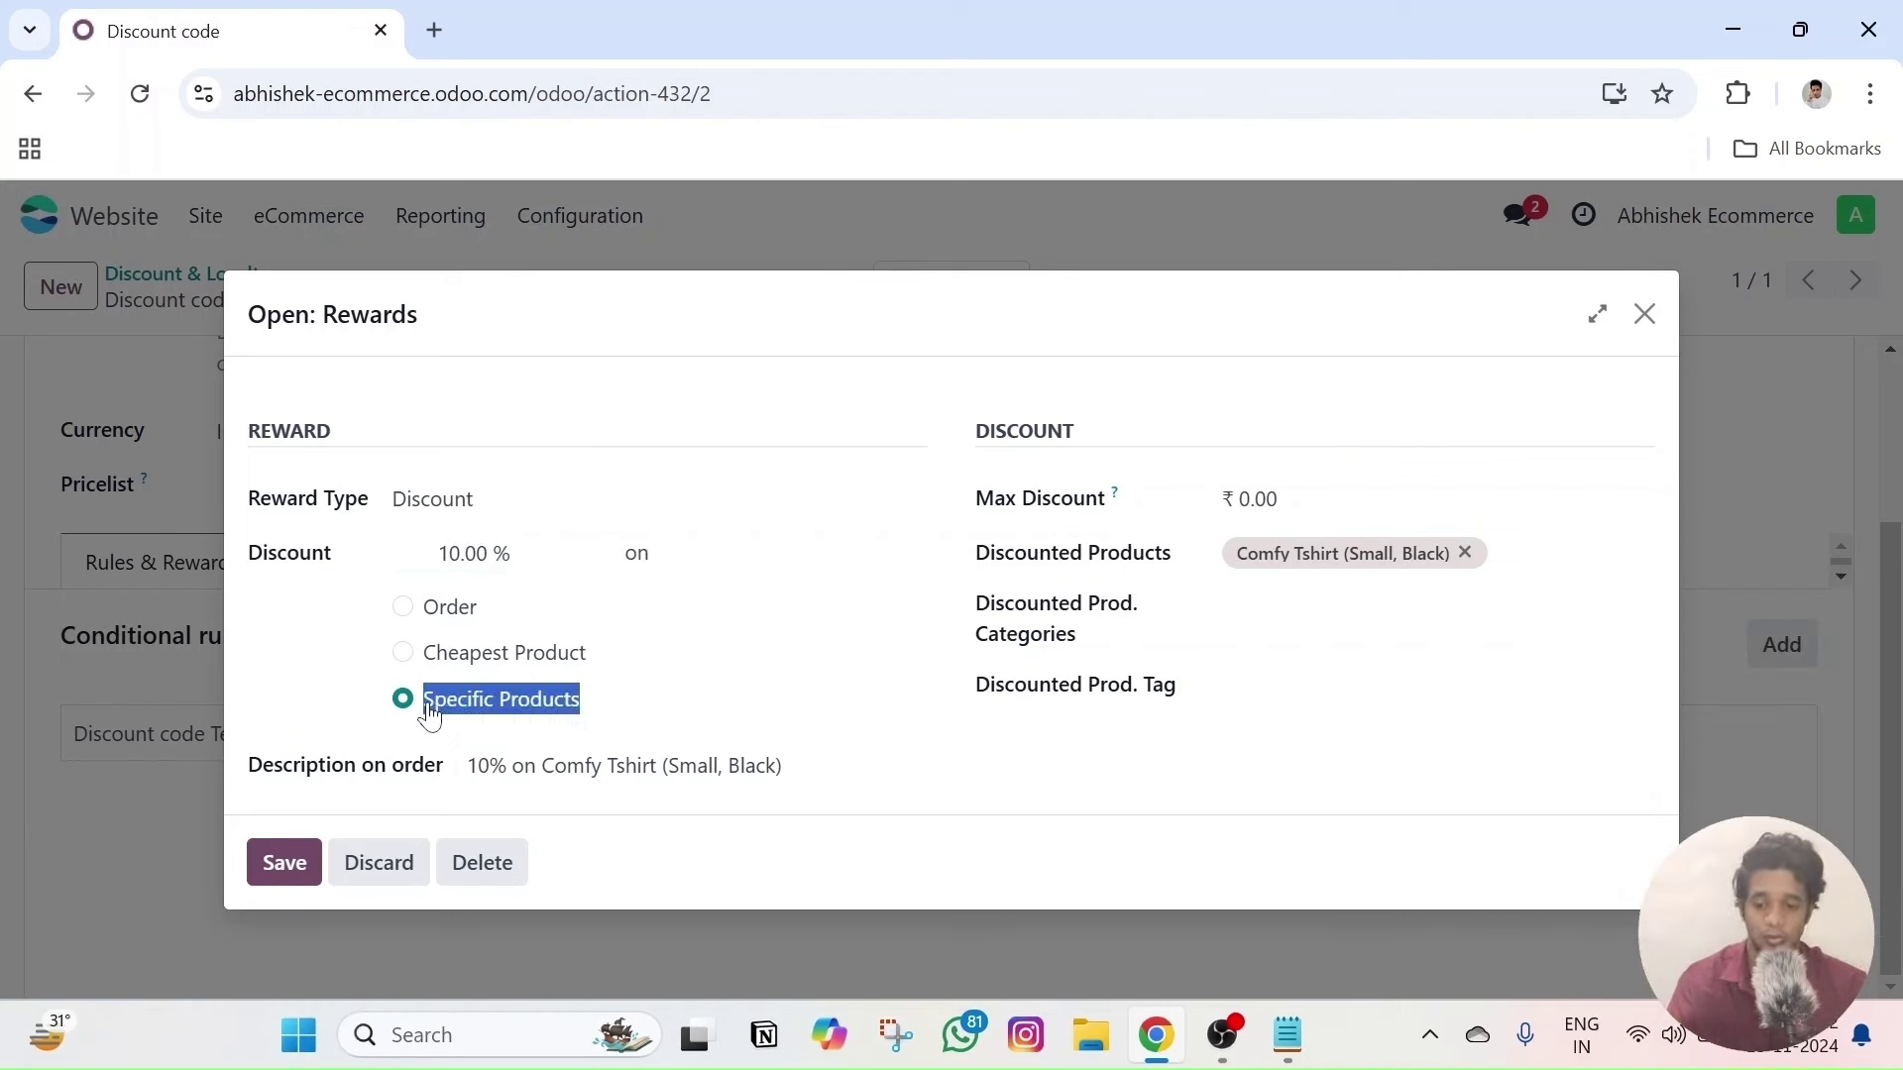
{"action": "left_click", "coordinate": [691, 704]}
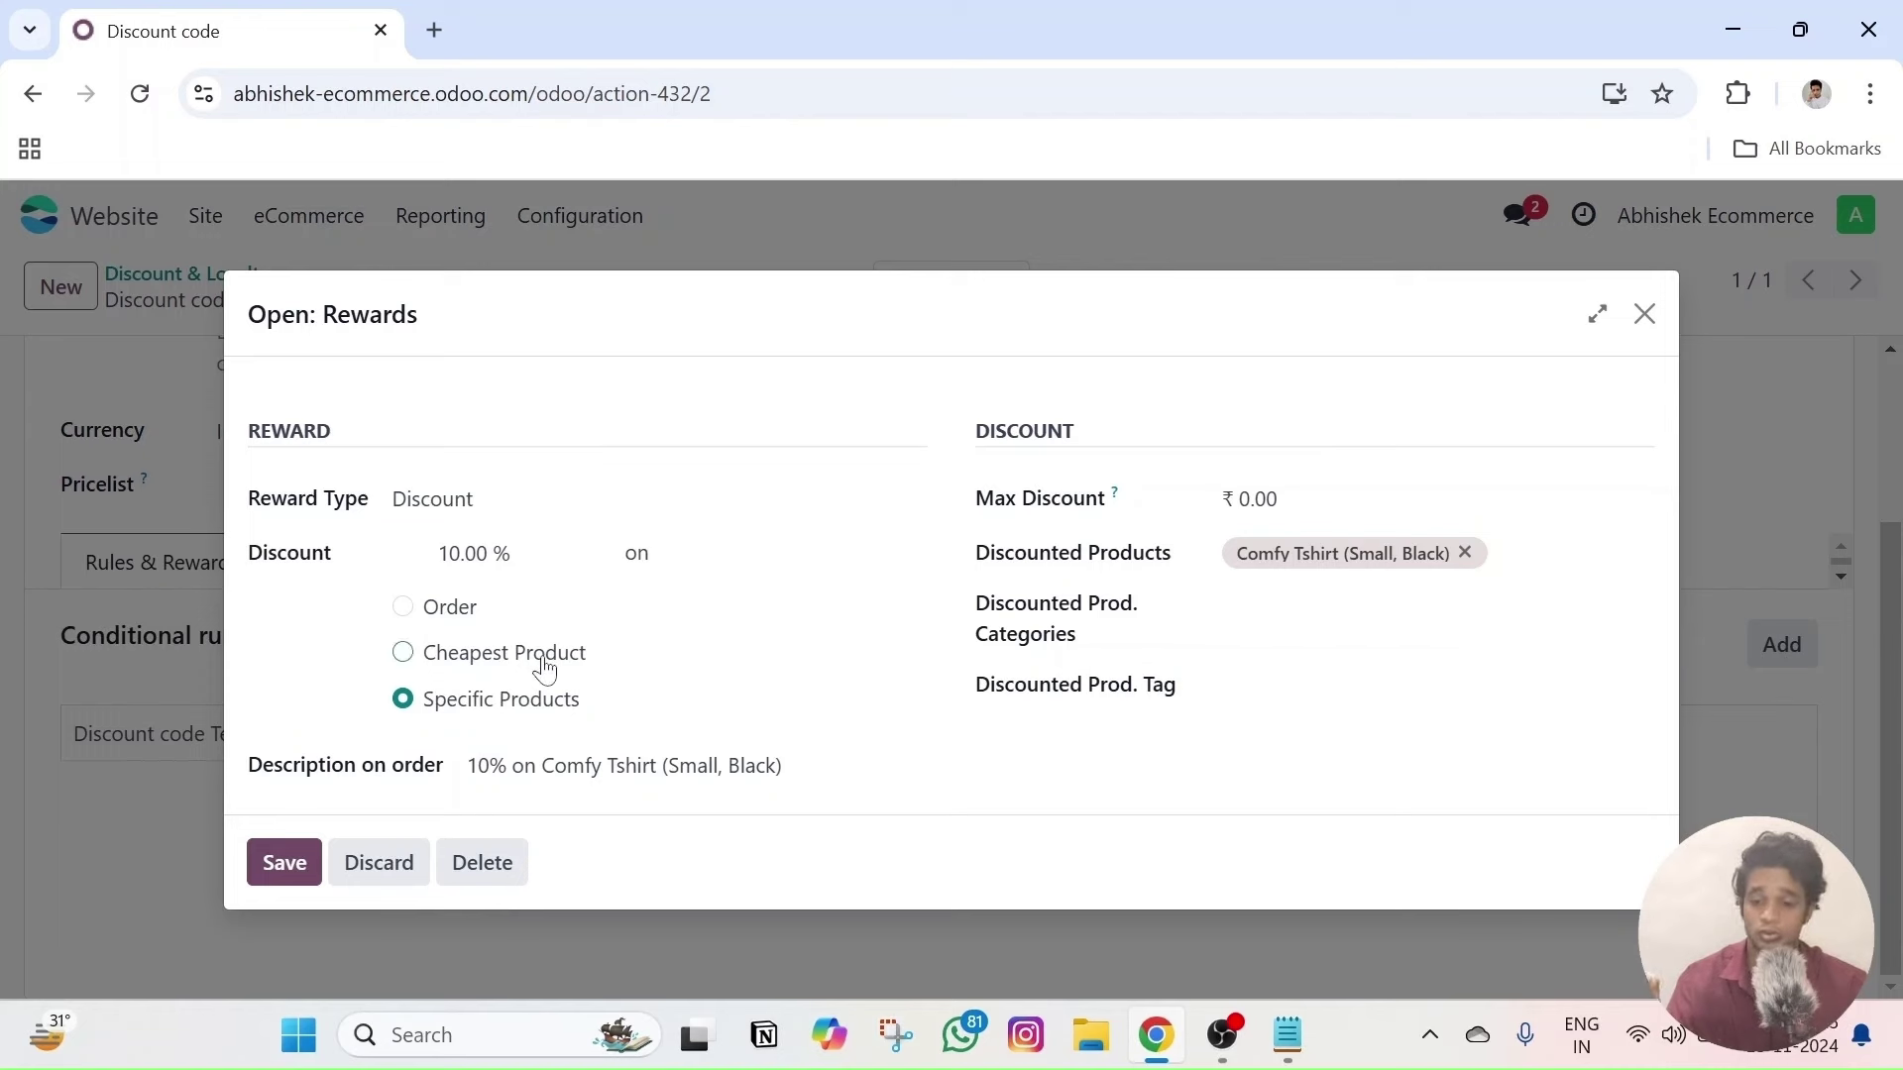
{"action": "left_click", "coordinate": [403, 608]}
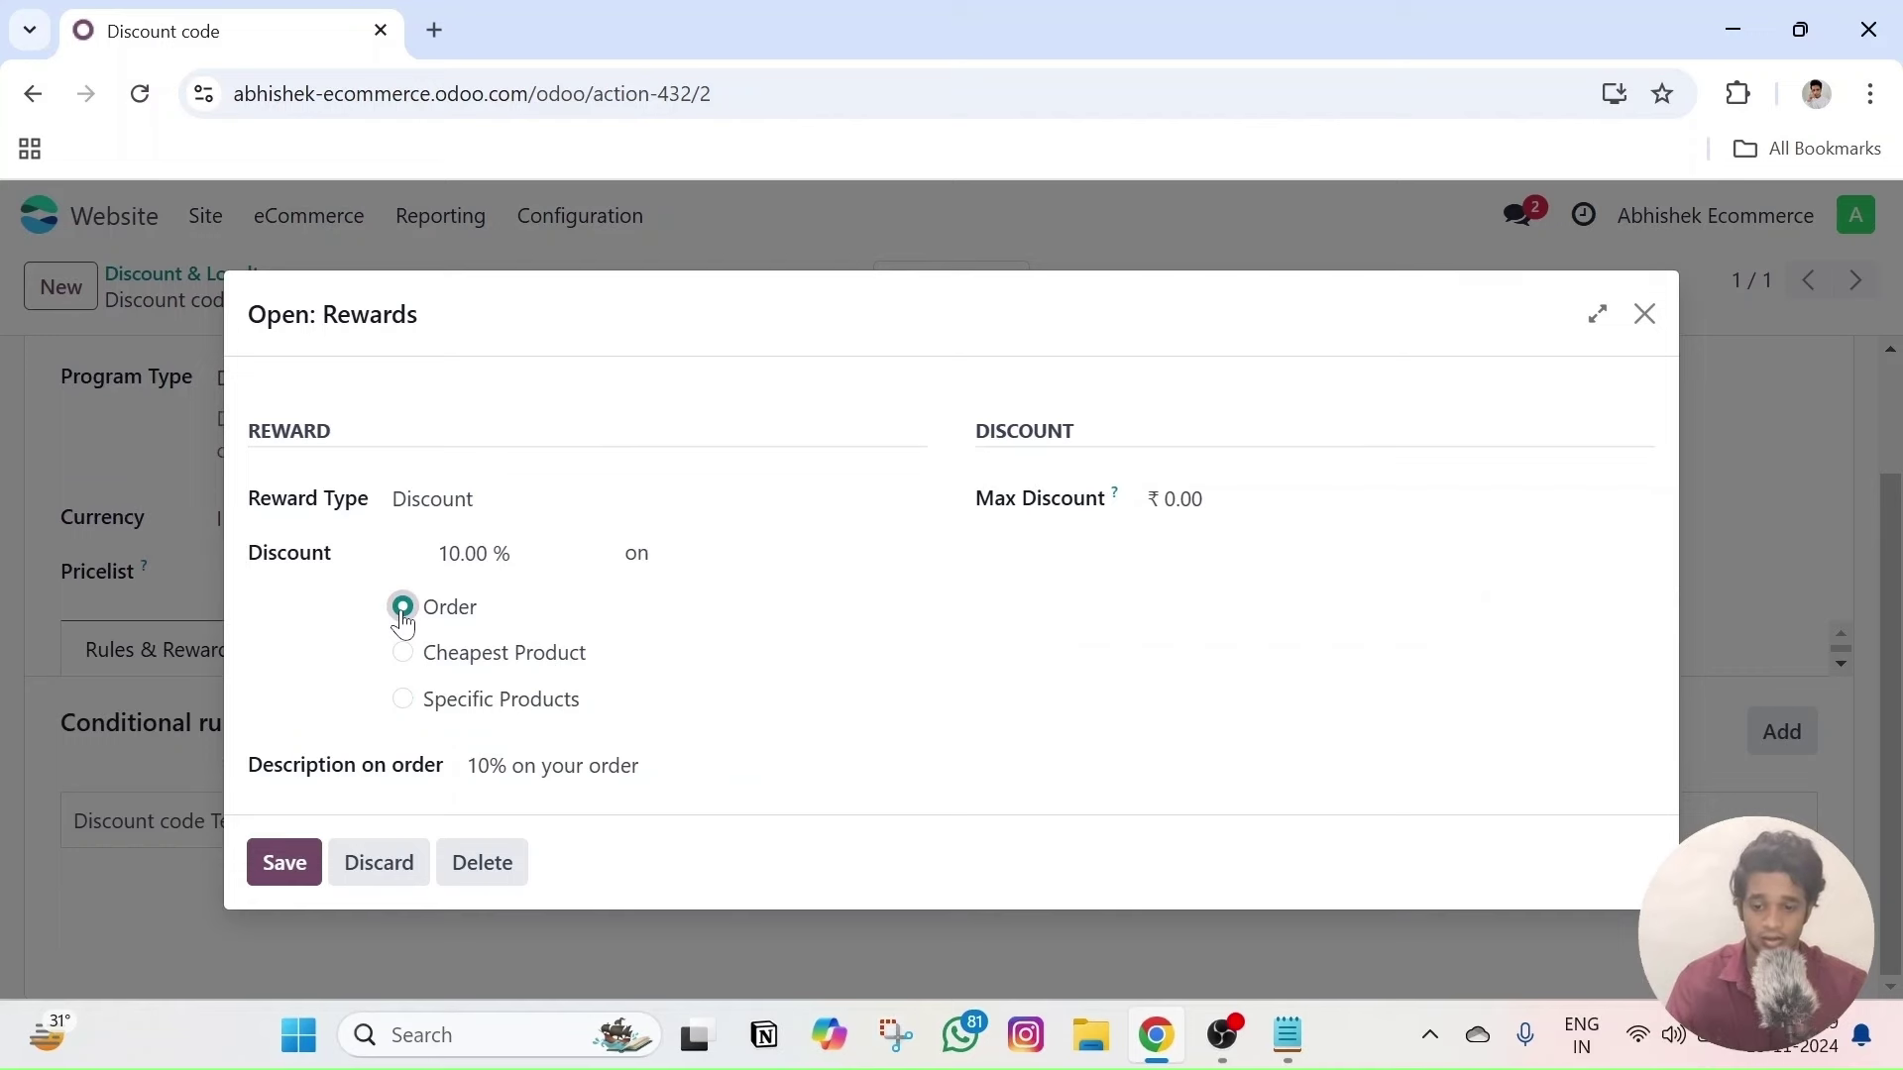
{"action": "left_click", "coordinate": [283, 863]}
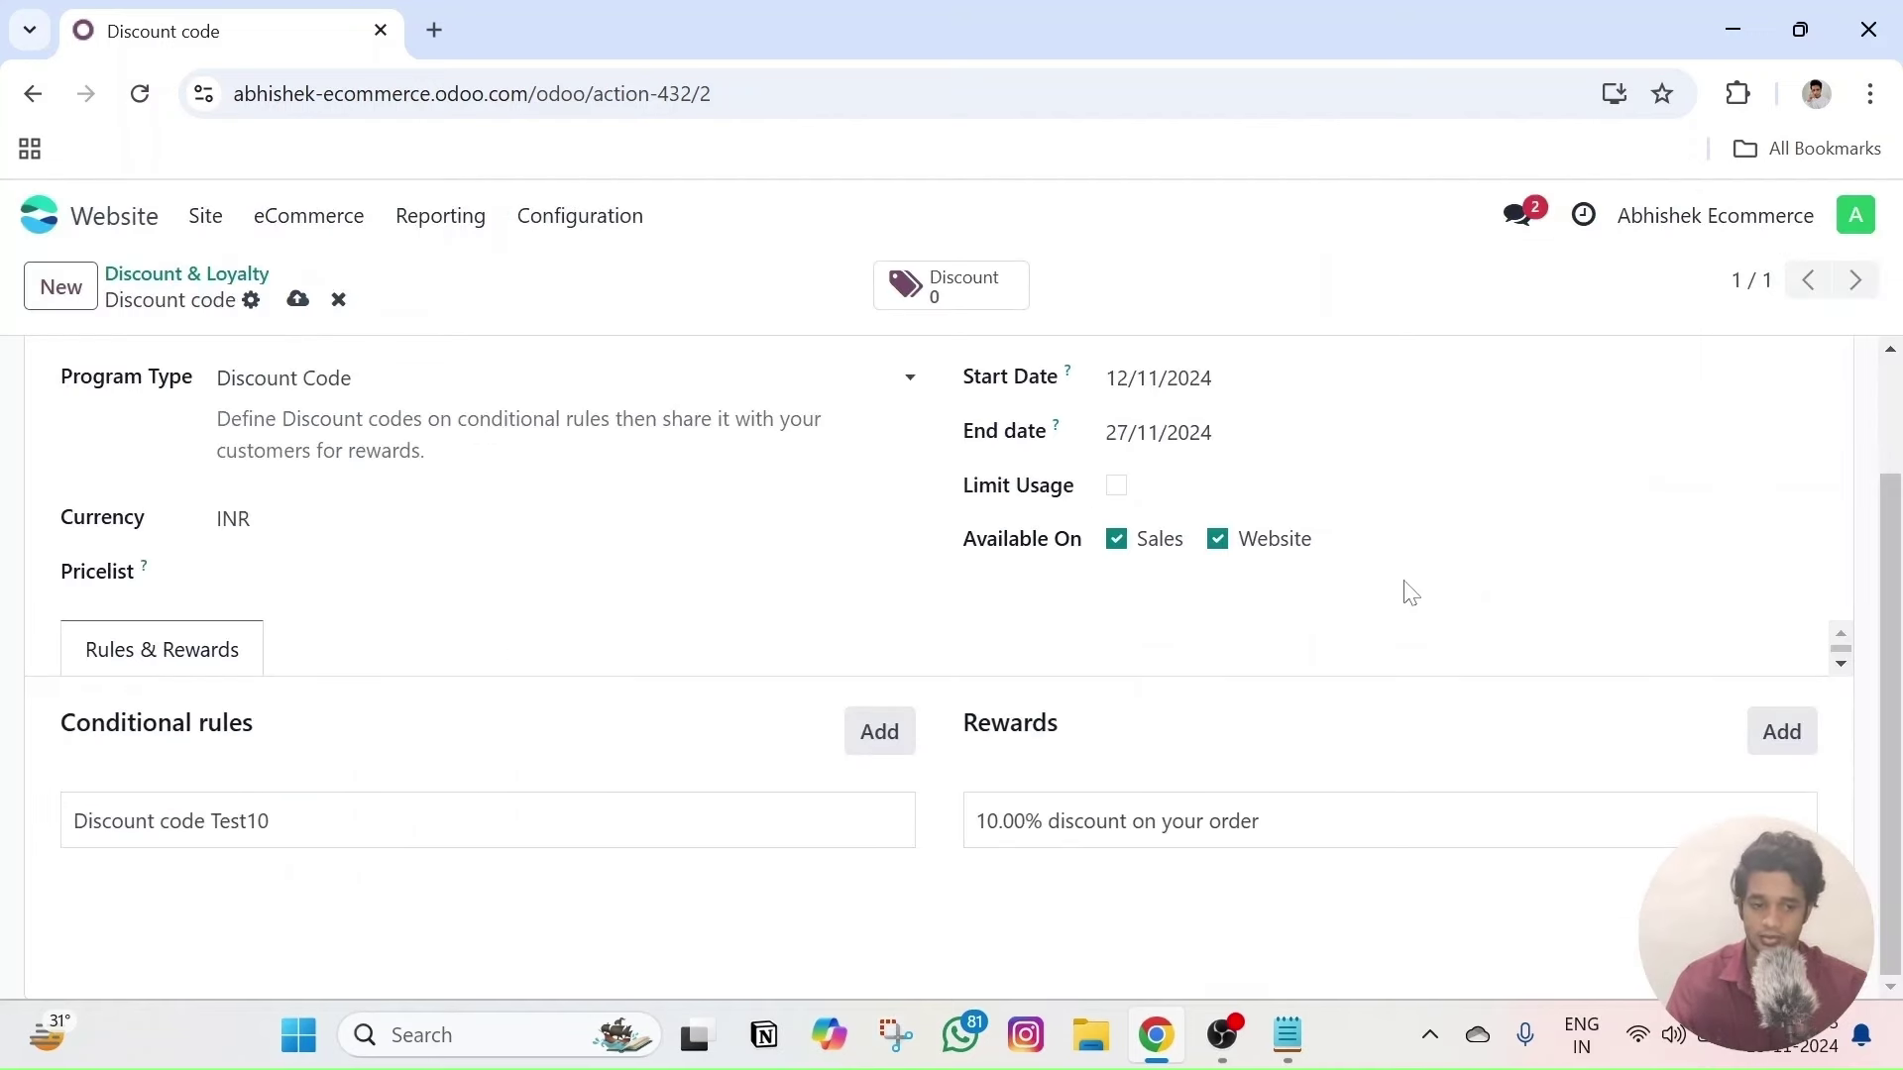
- Save the discount program and recheck the Test10 code rule
{"action": "left_click", "coordinate": [297, 299]}
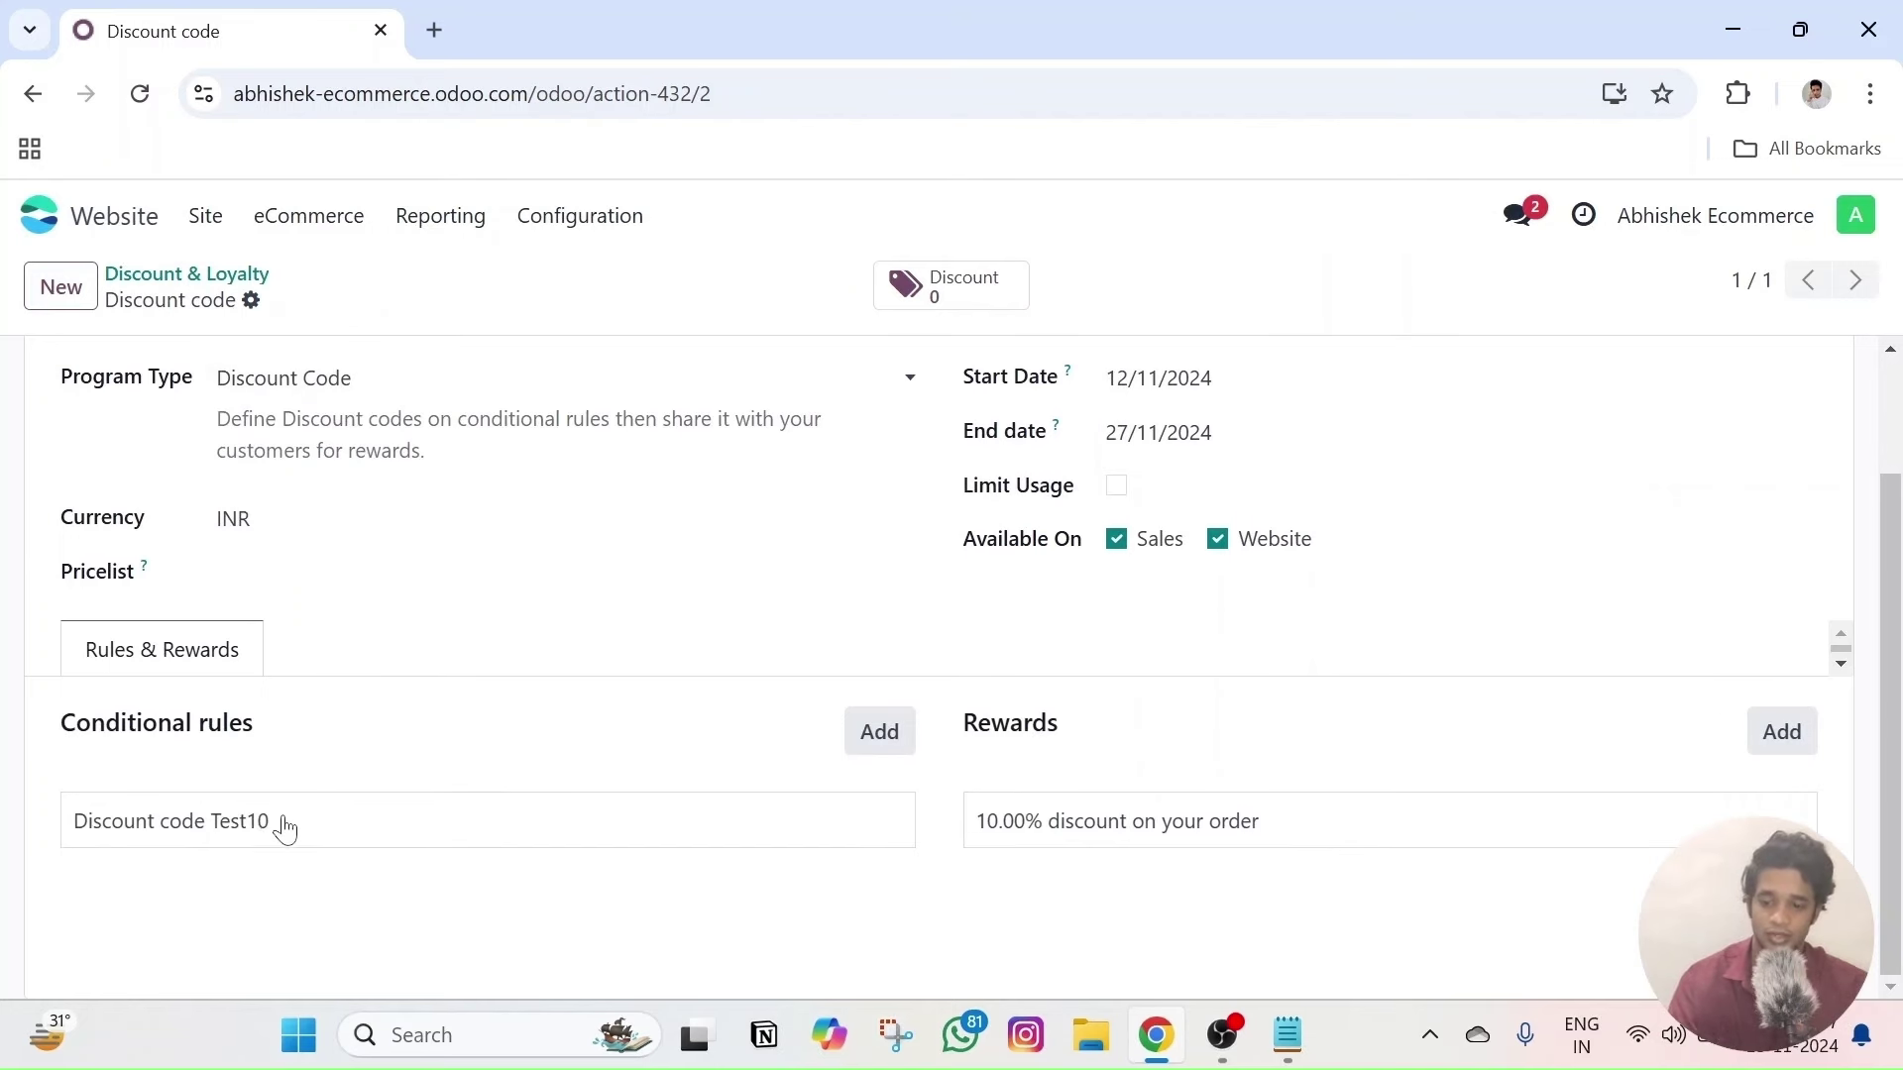
{"action": "left_click_drag", "start_coordinate": [286, 828], "coordinate": [217, 840]}
{"action": "left_click", "coordinate": [217, 841]}
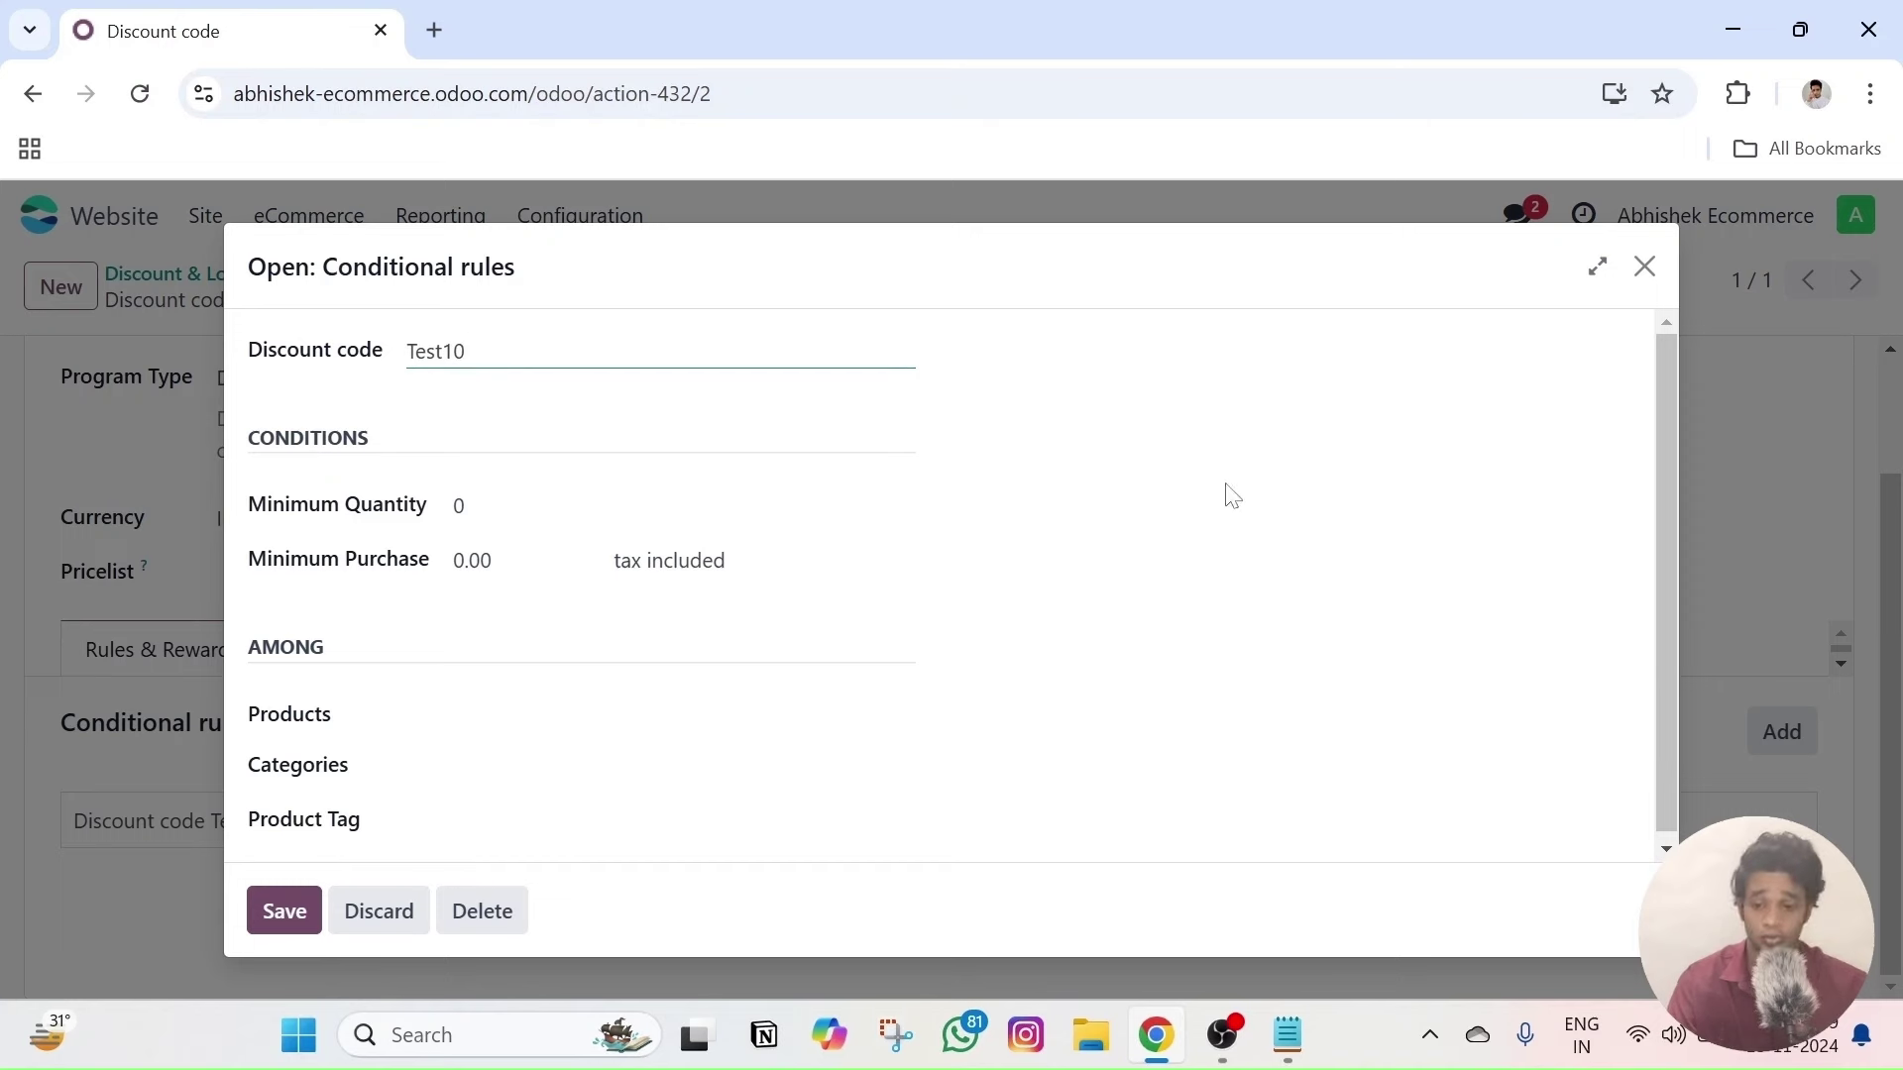
{"action": "left_click", "coordinate": [1644, 265]}
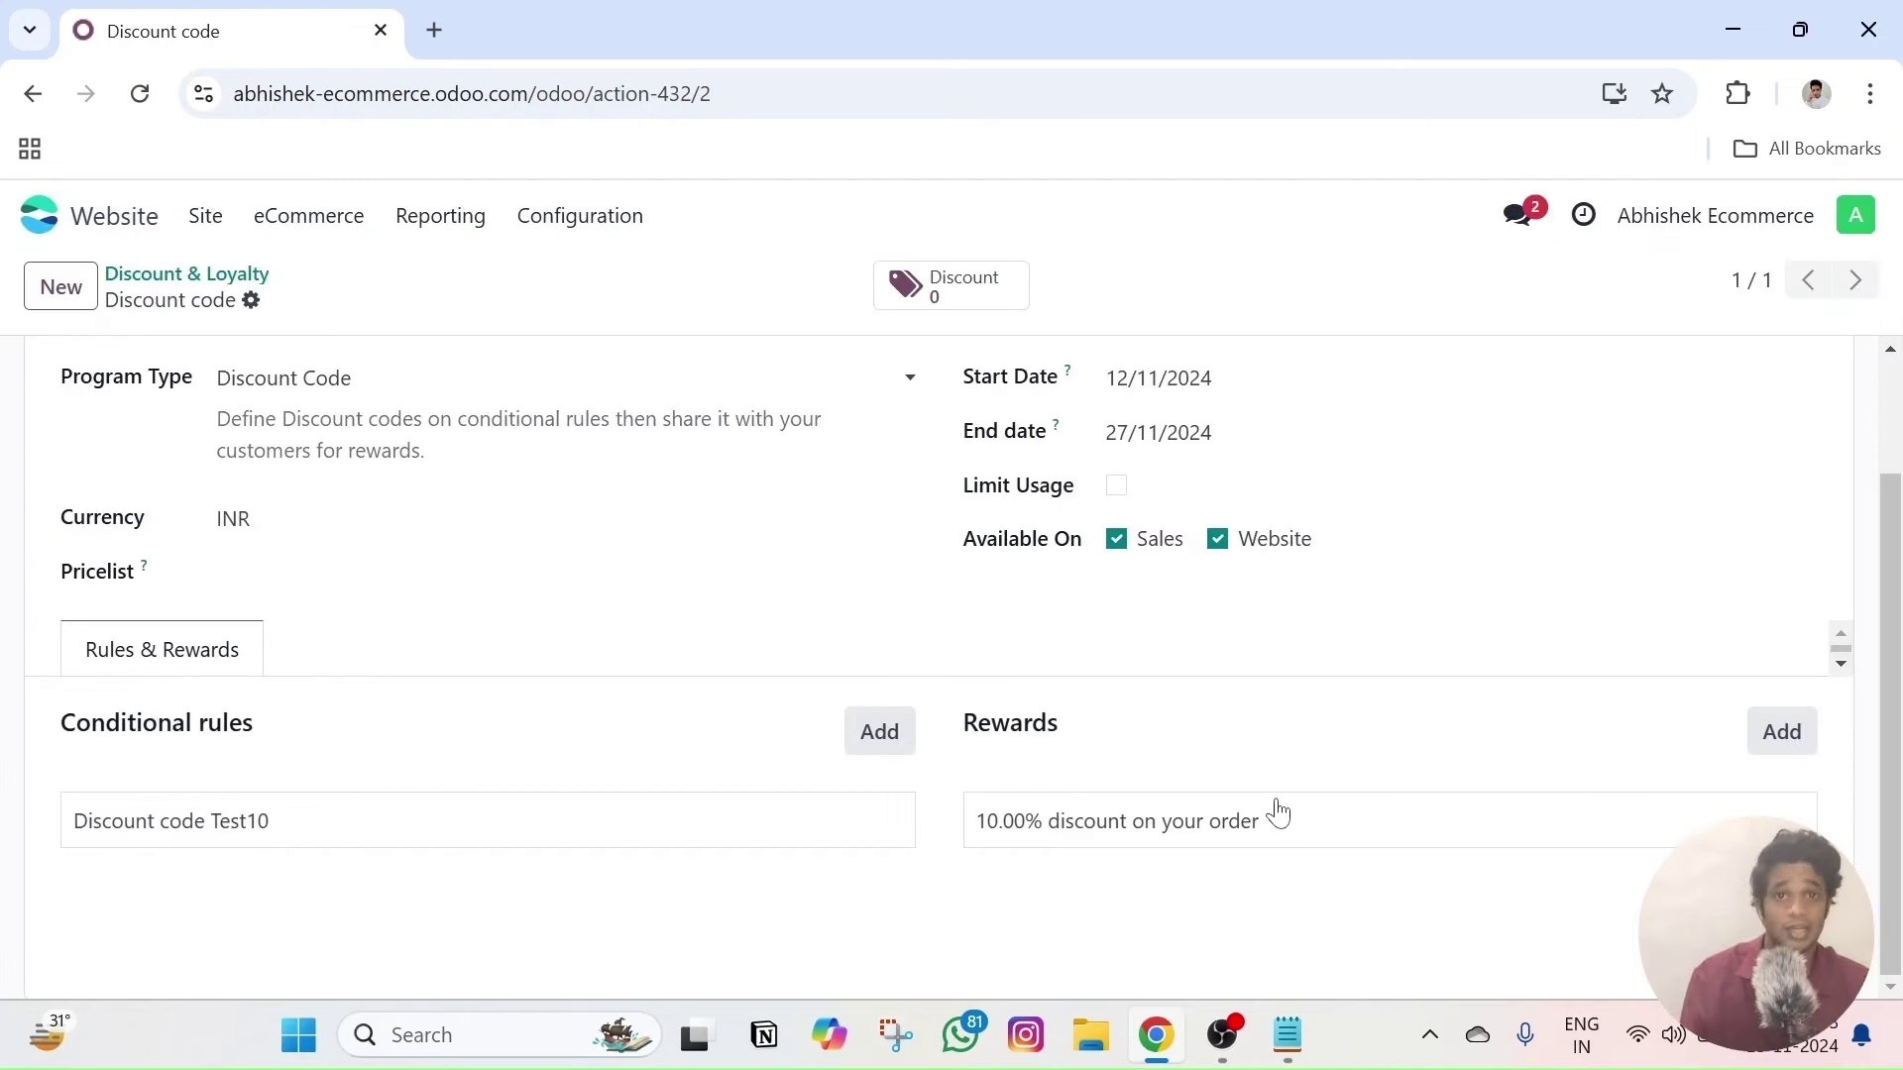
- Go from Site > Homepage to the Shop listing, briefly viewing the Cotton Shirts page
{"action": "left_click", "coordinate": [343, 227]}
{"action": "left_click", "coordinate": [212, 255]}
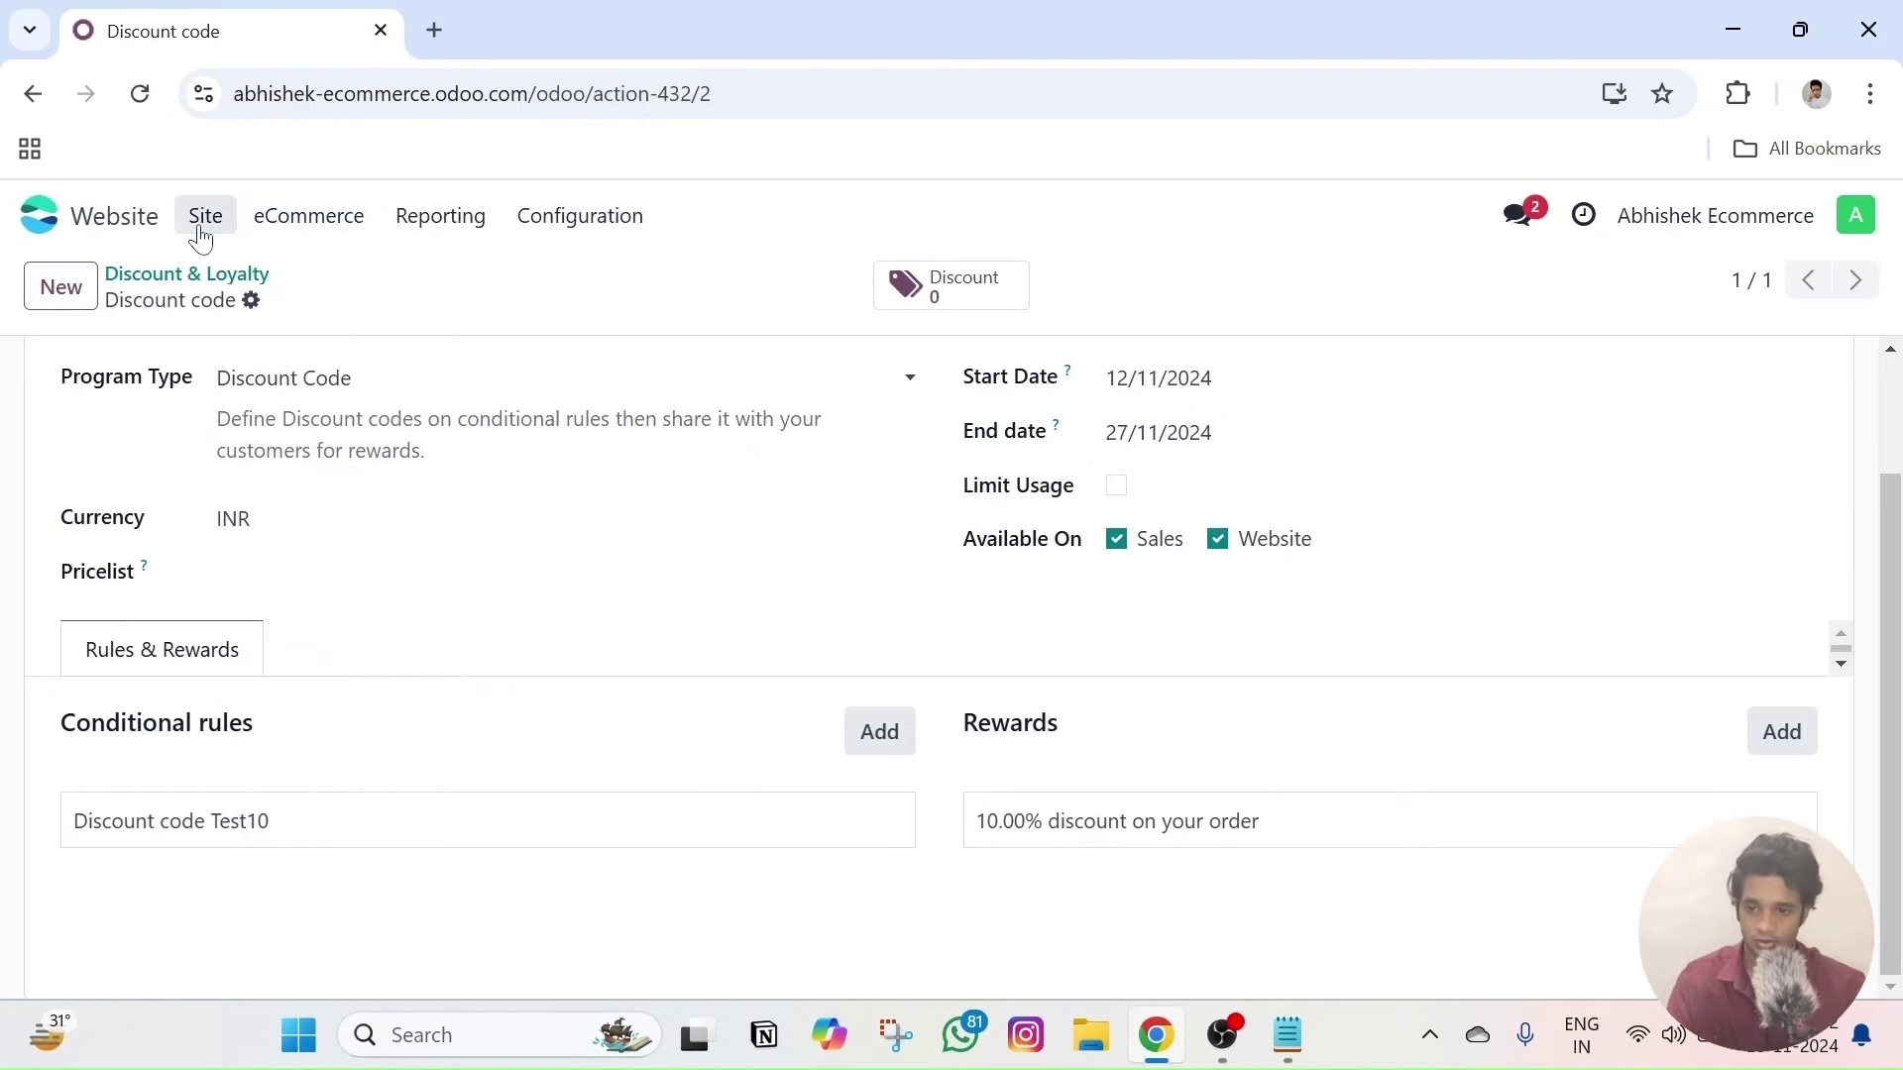
{"action": "left_click", "coordinate": [207, 233]}
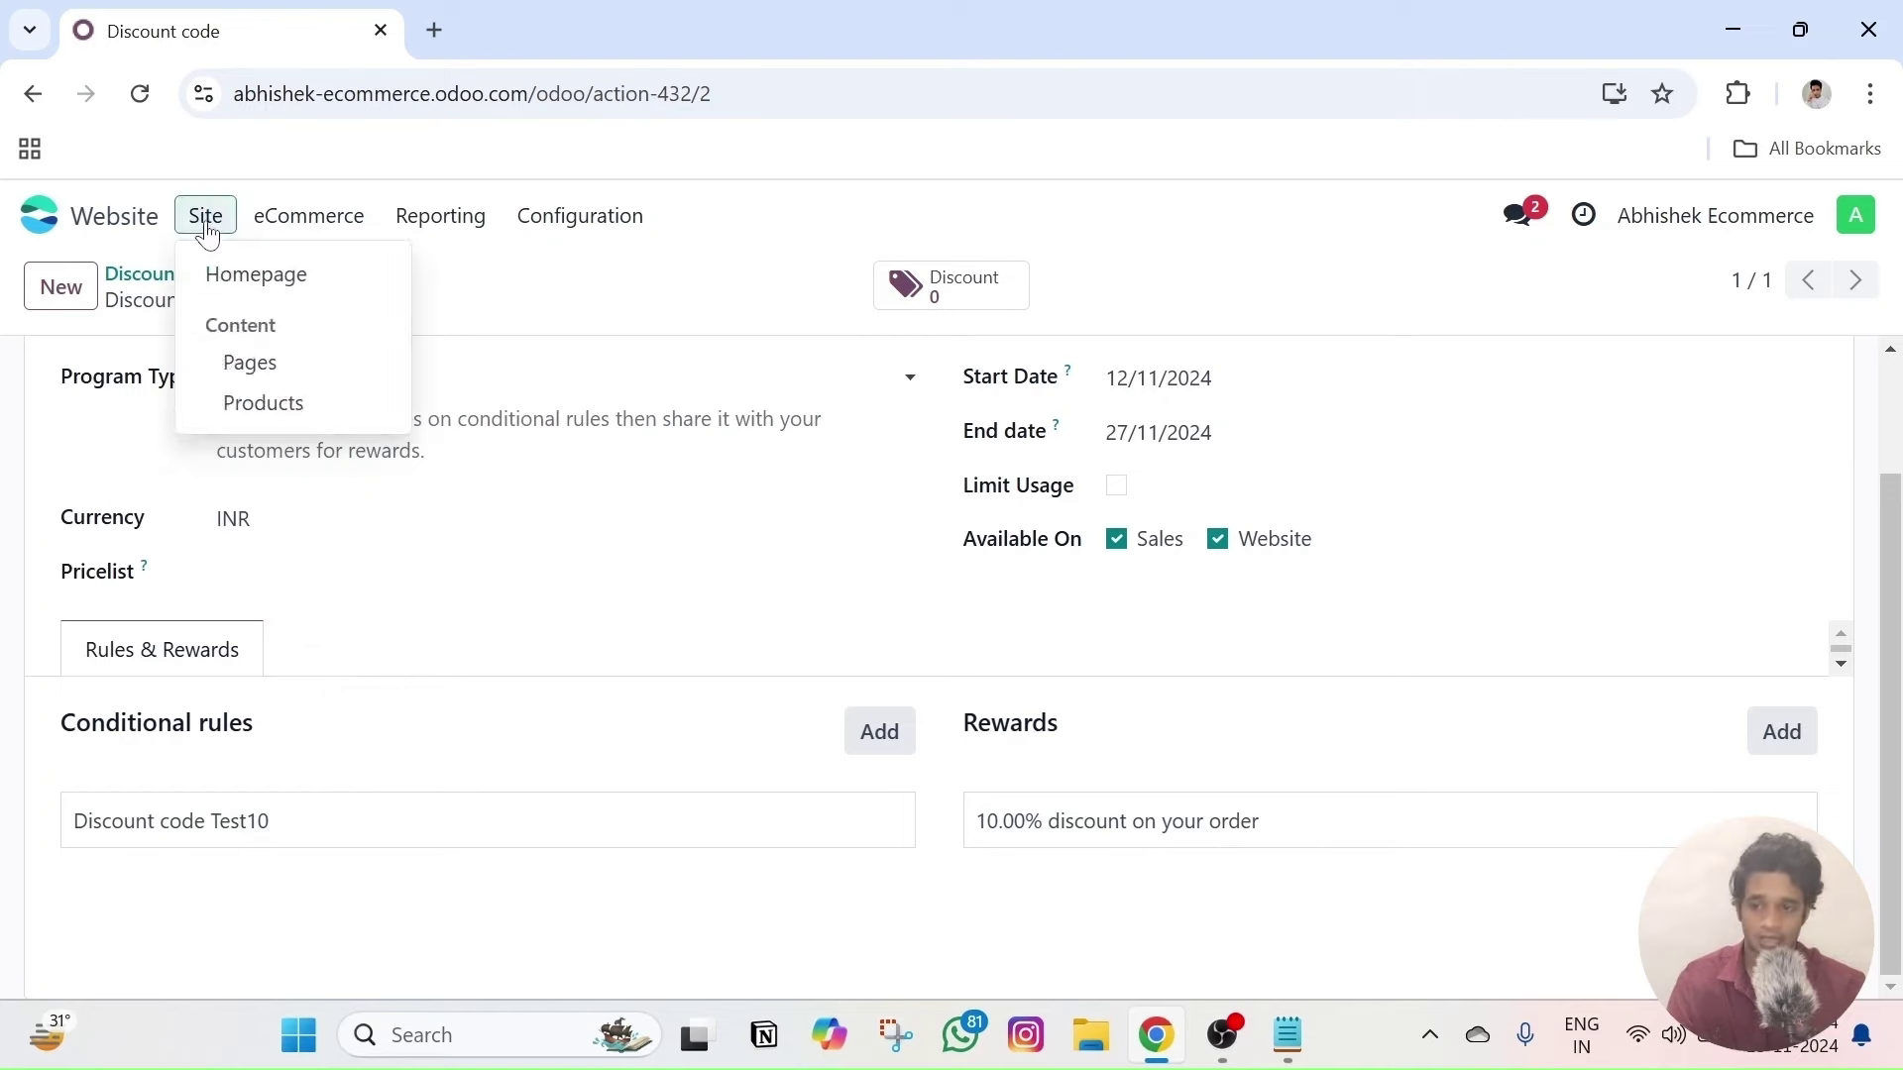
{"action": "left_click", "coordinate": [248, 277]}
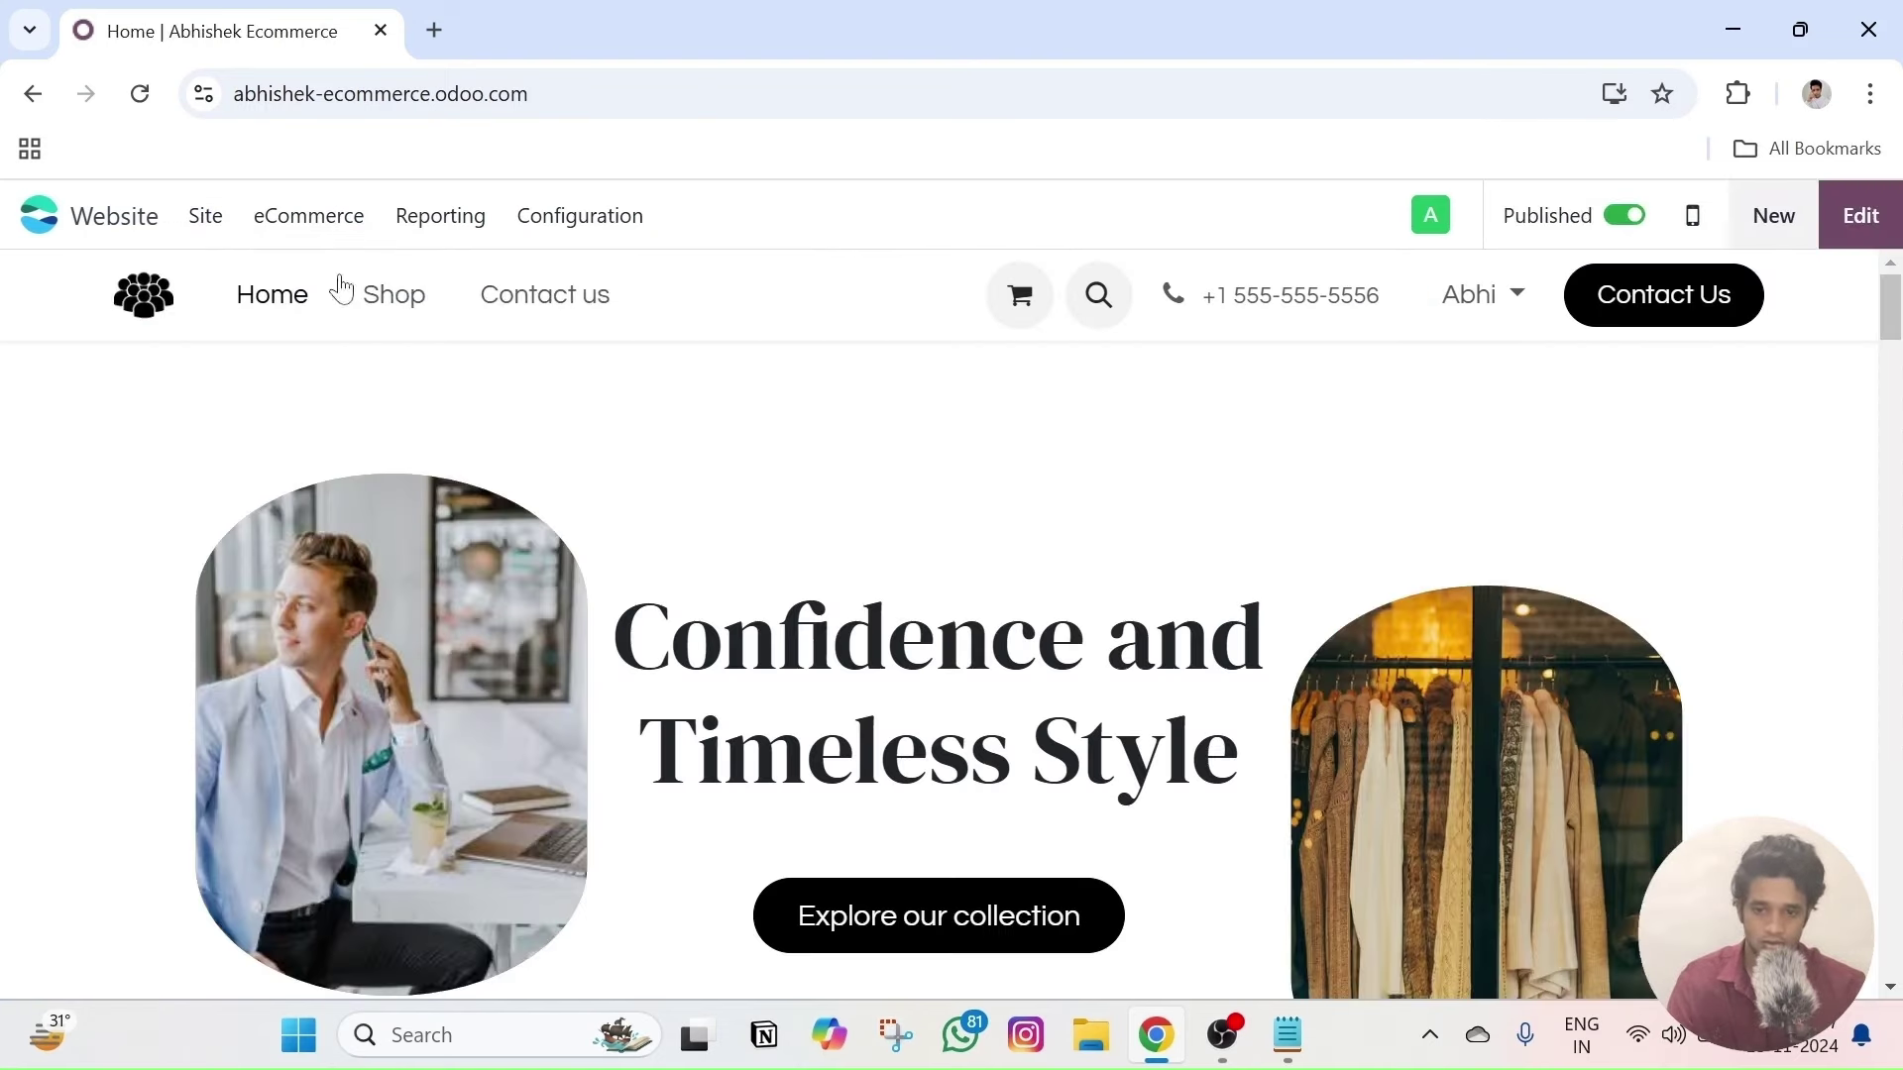
{"action": "left_click", "coordinate": [394, 303]}
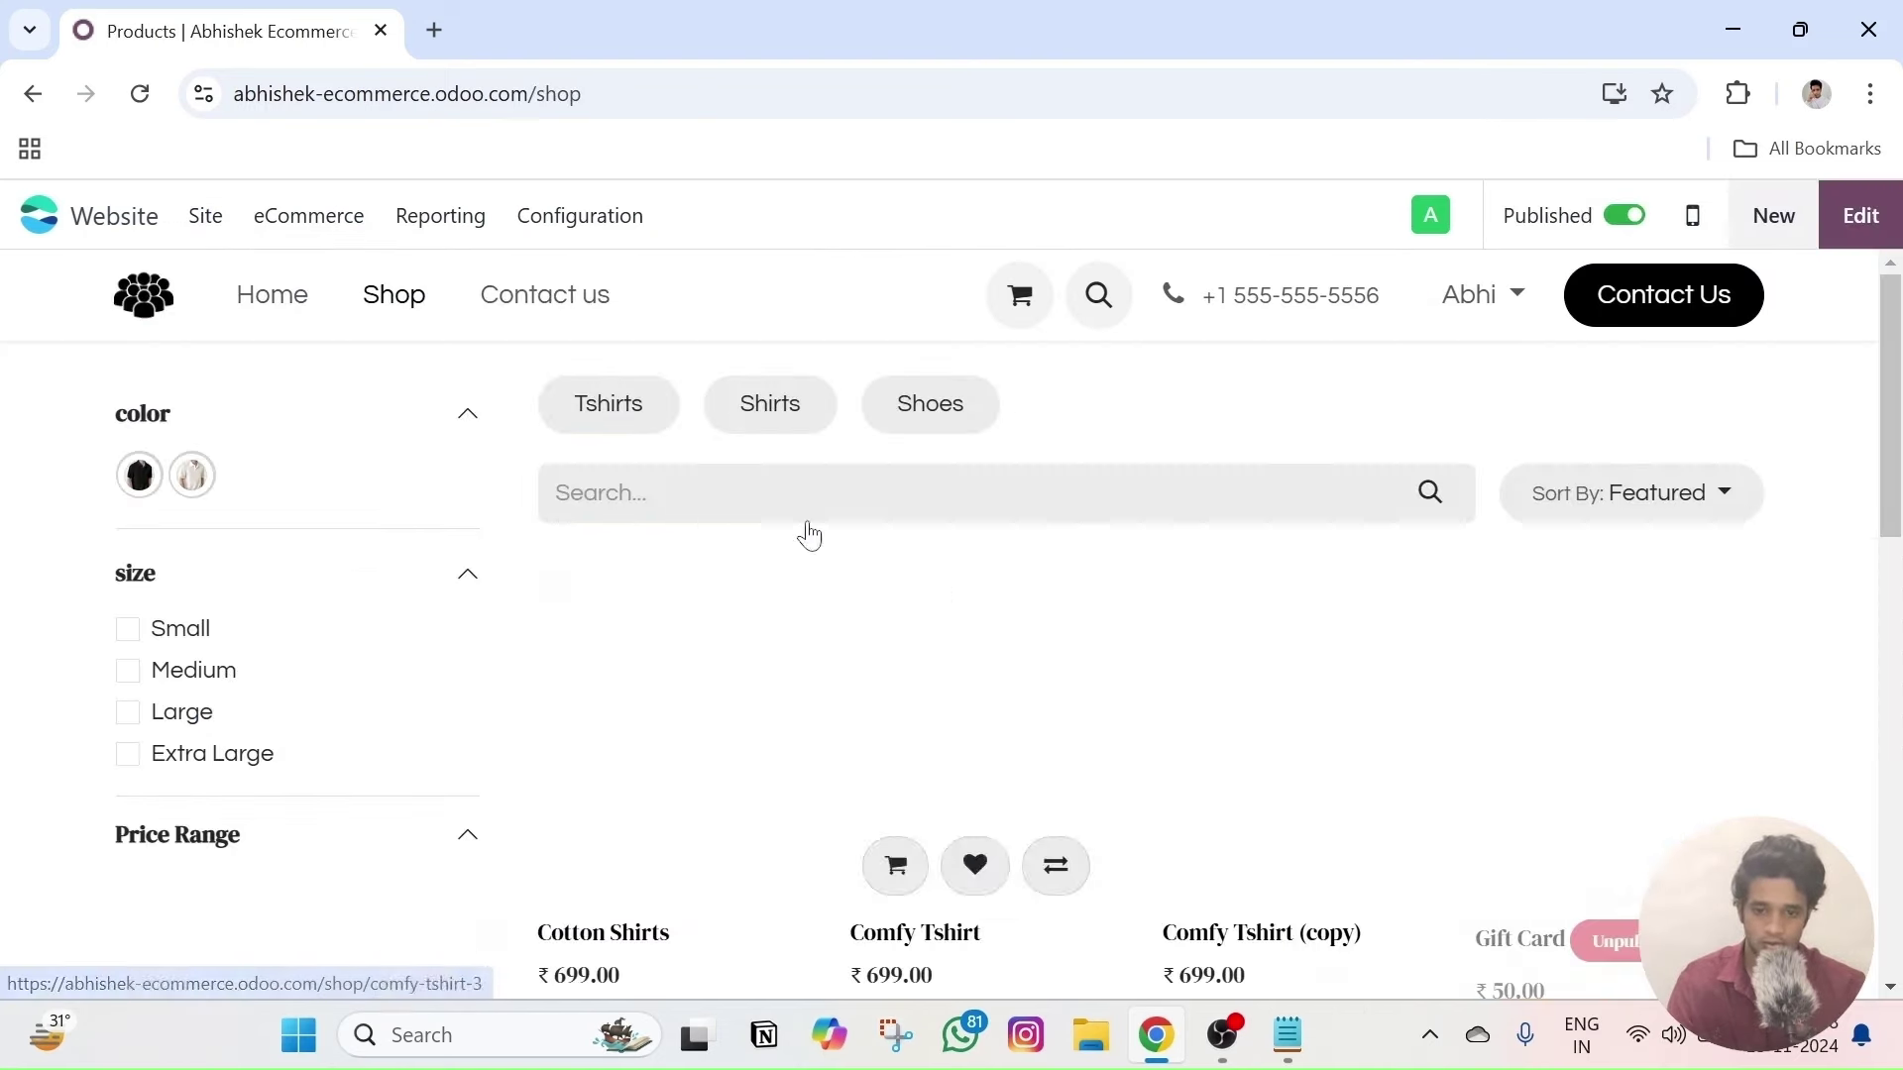
{"action": "left_click", "coordinate": [807, 654]}
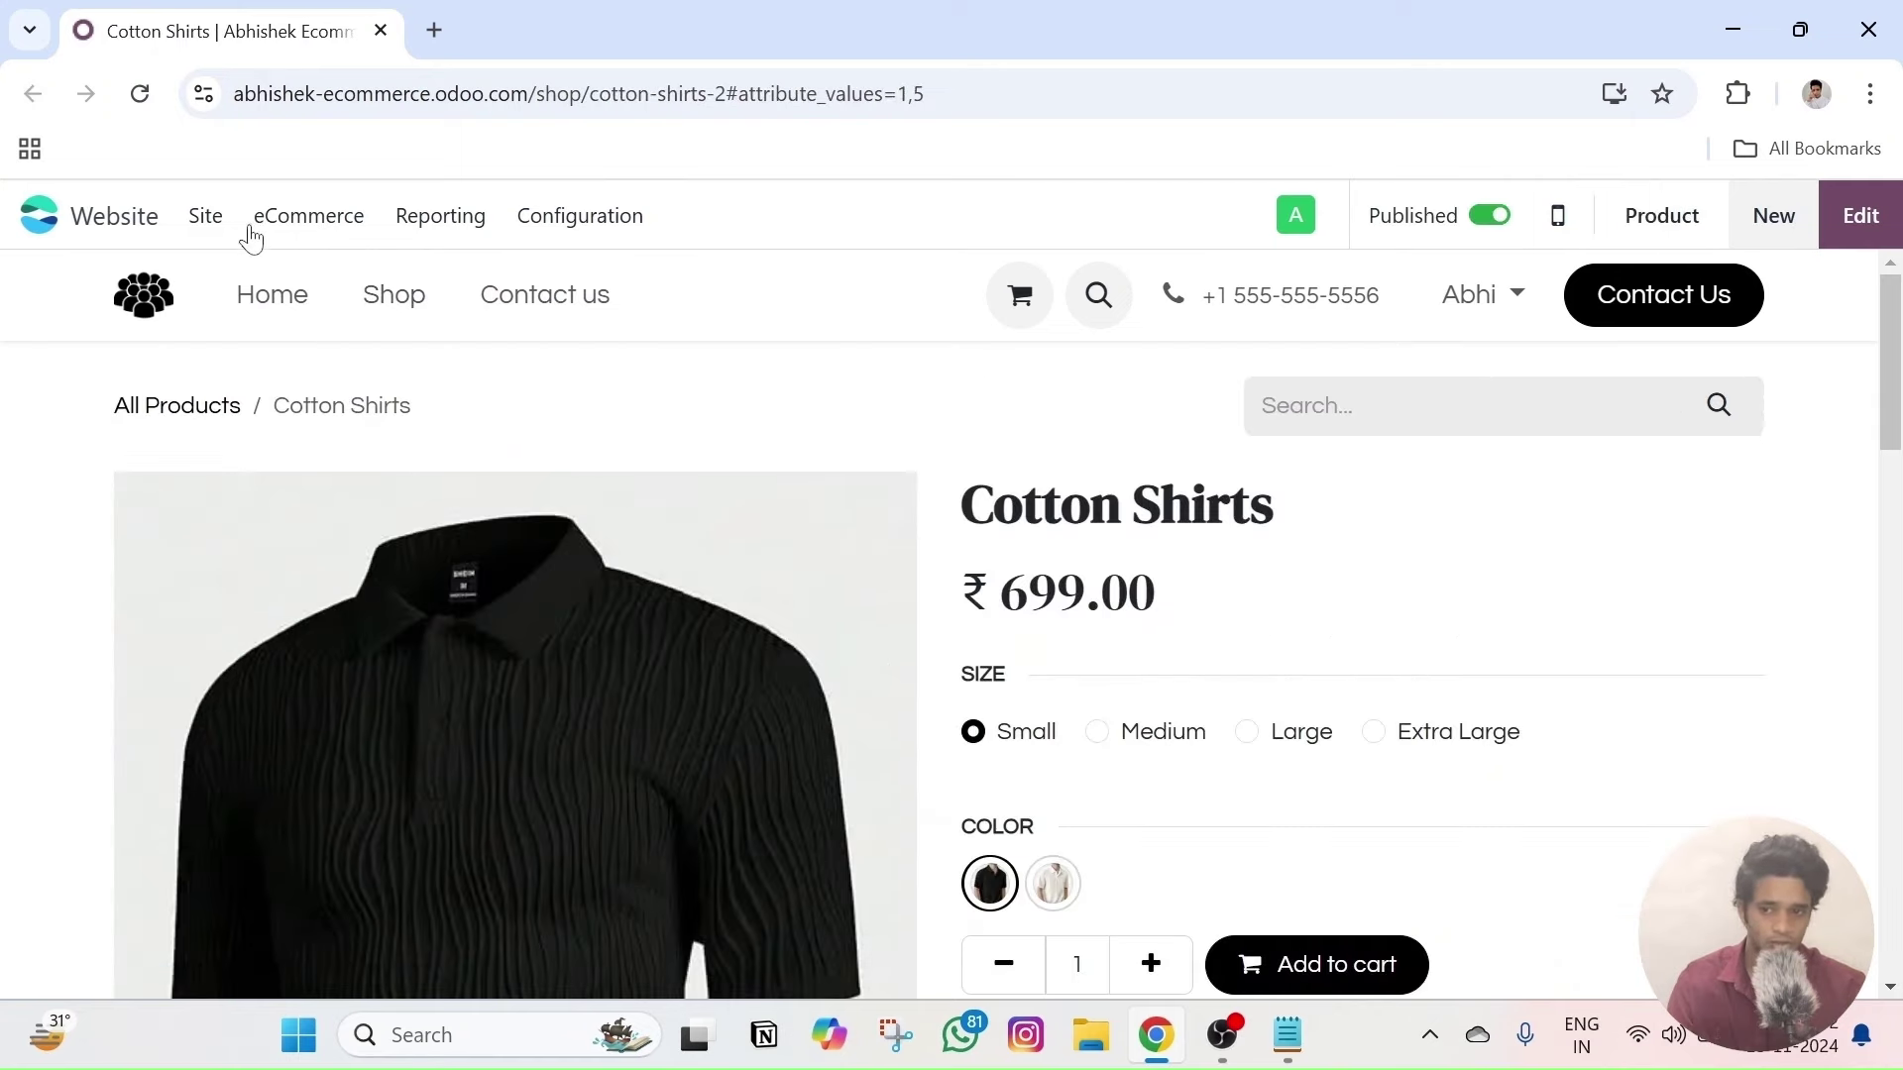
{"action": "left_click", "coordinate": [205, 216]}
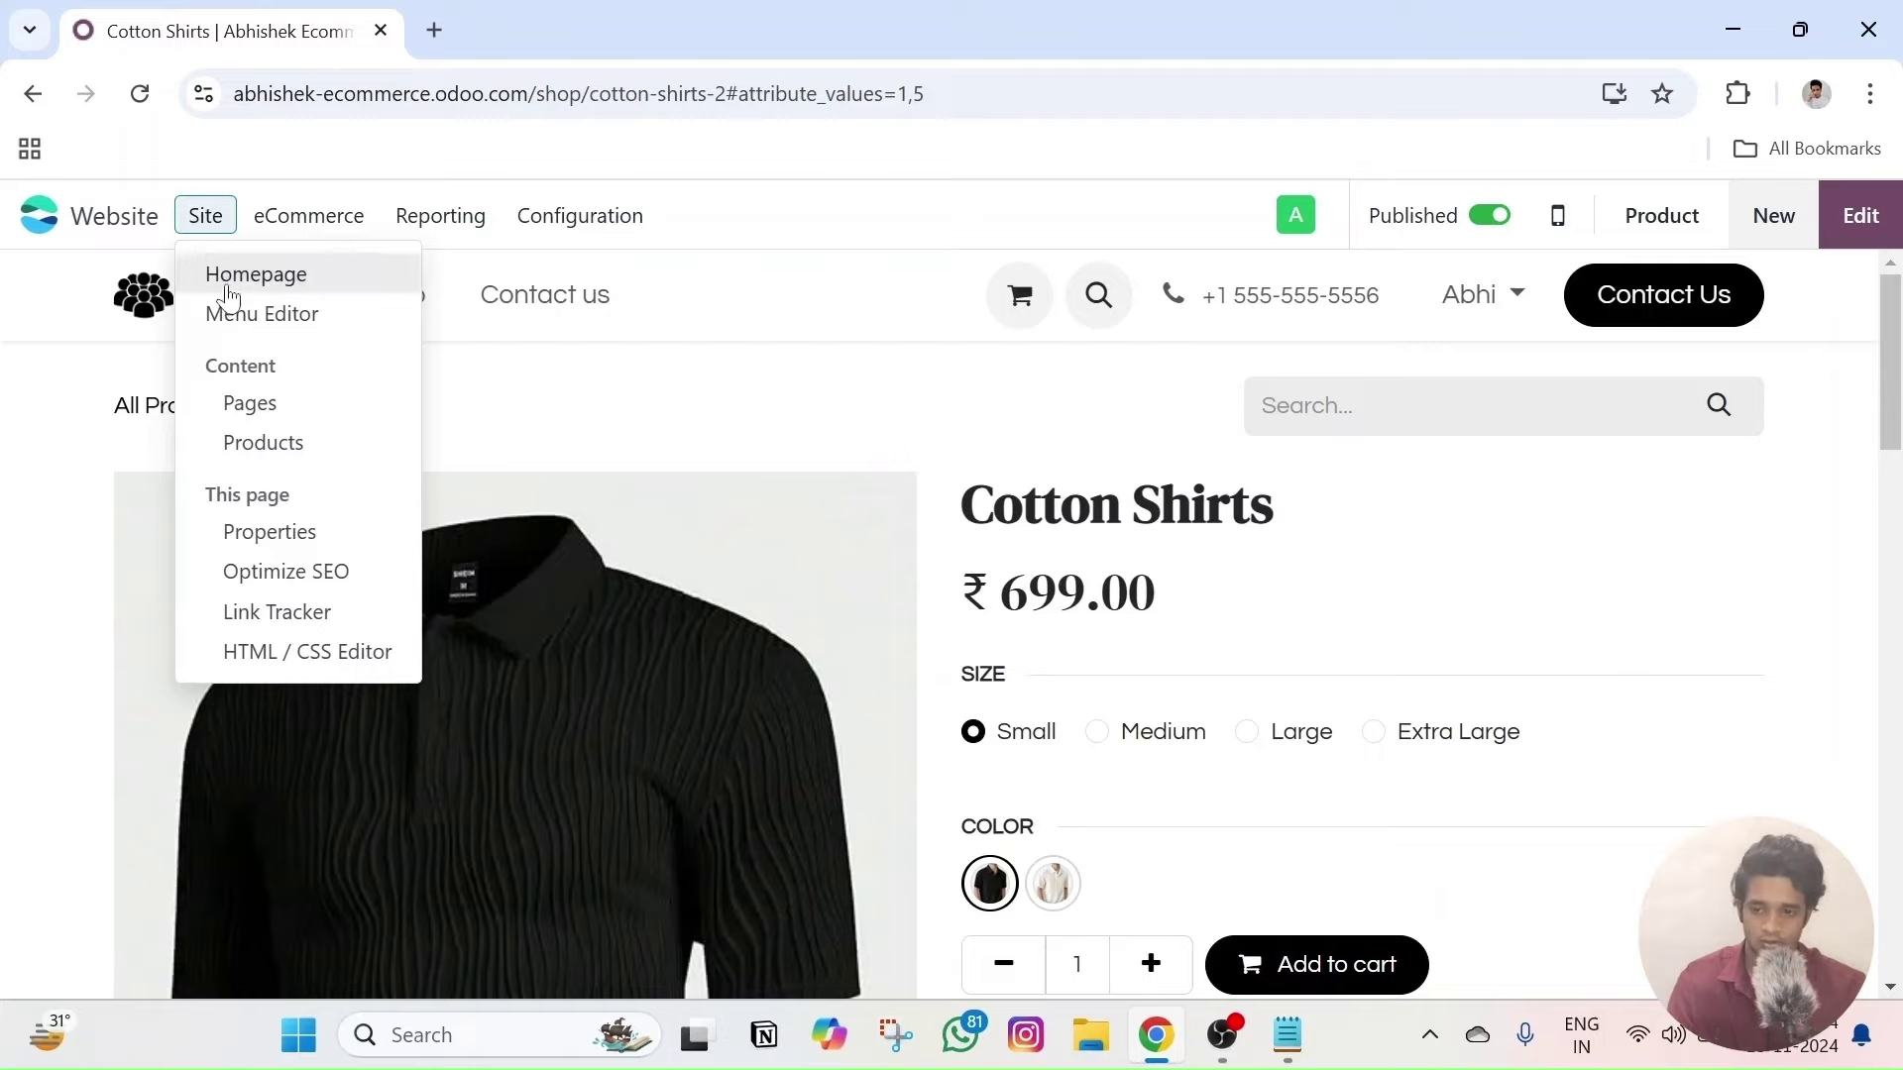
{"action": "left_click", "coordinate": [243, 272]}
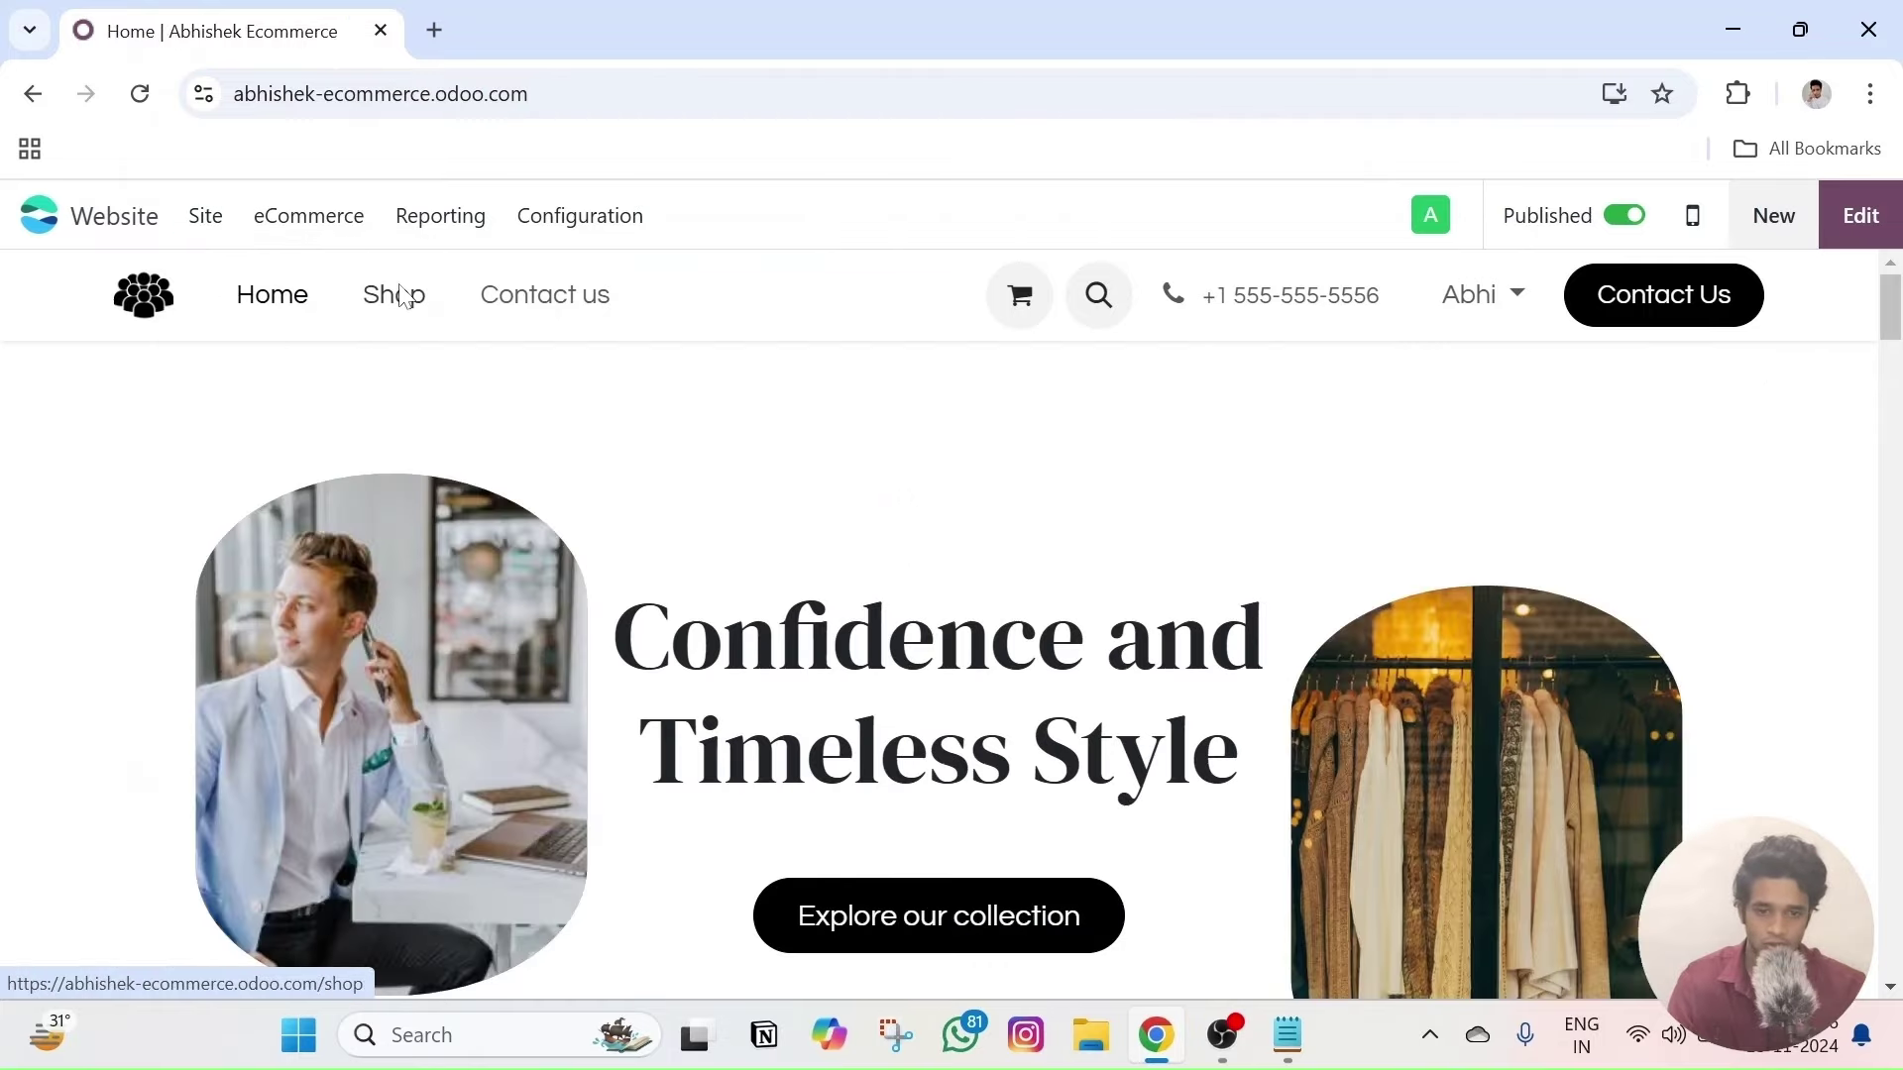
{"action": "left_click", "coordinate": [399, 294]}
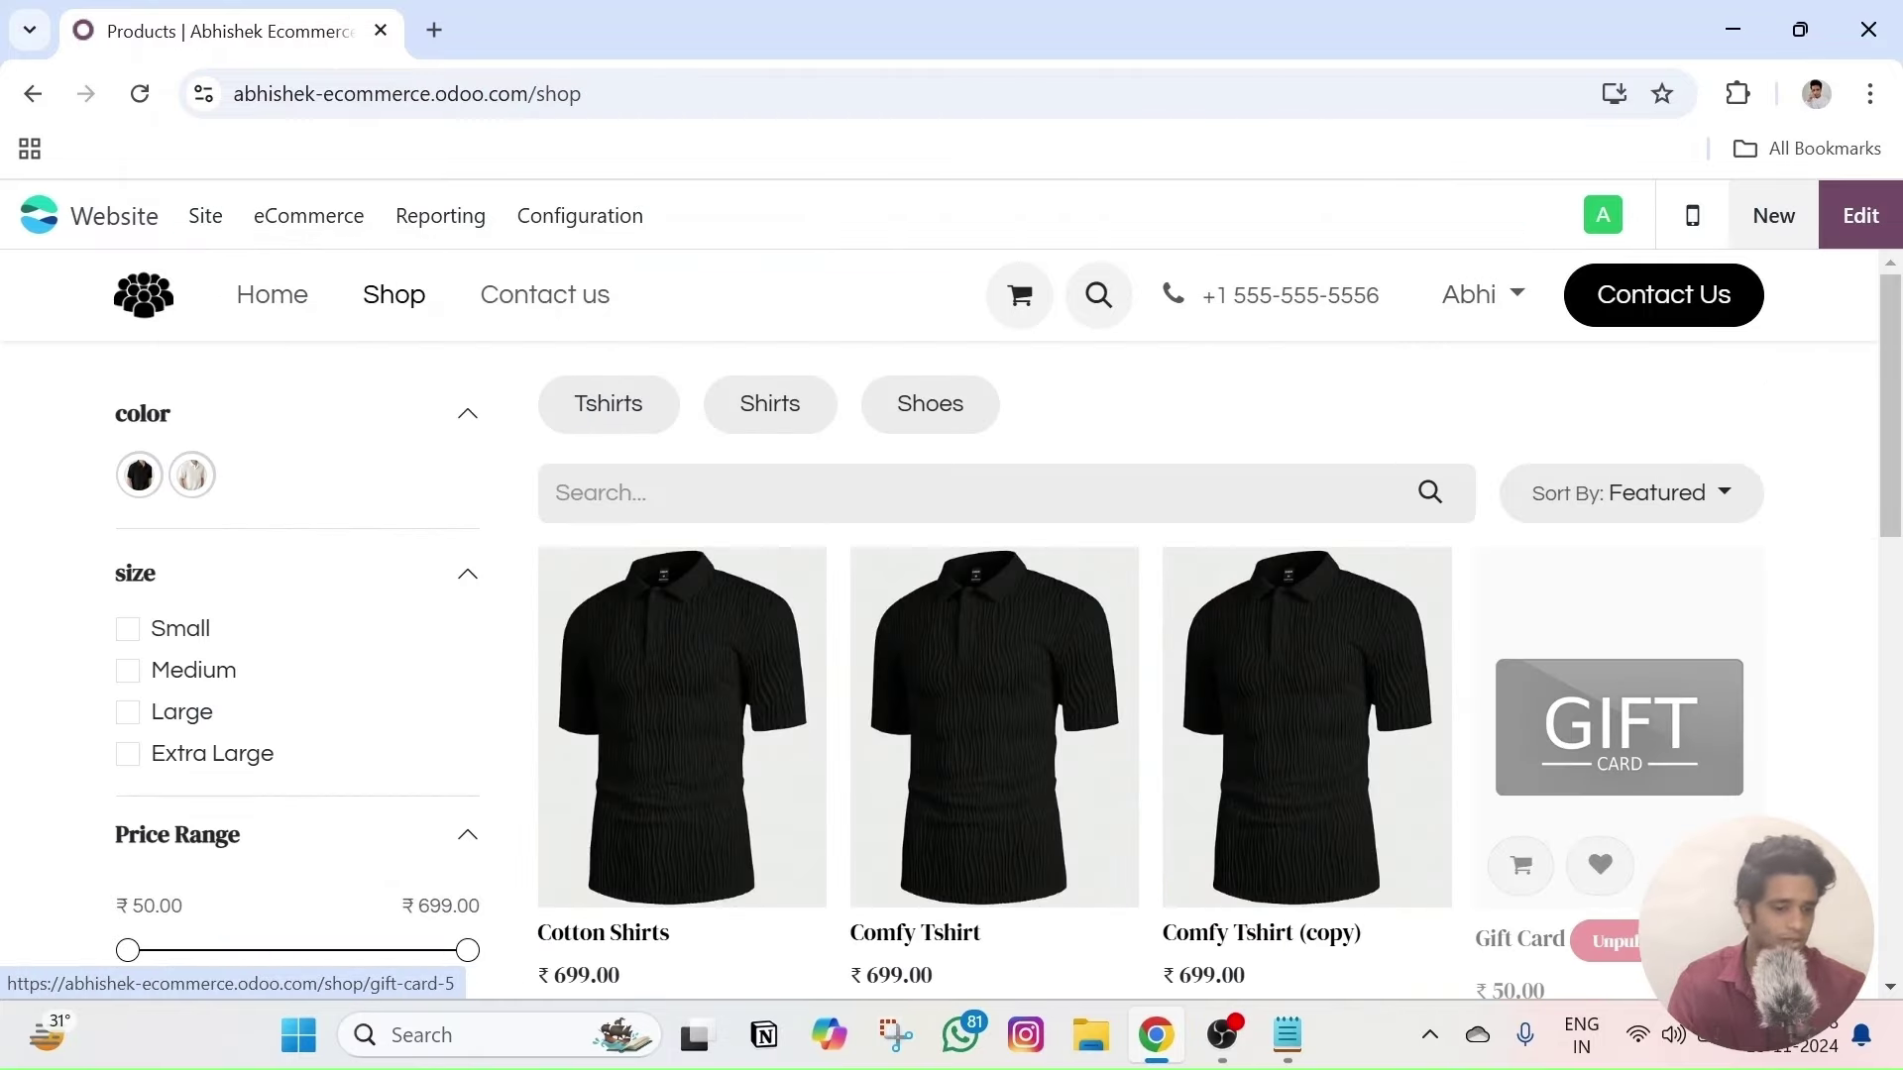
{"action": "scroll", "coordinate": [1623, 946], "scroll_direction": "down", "scroll_amount": 3}
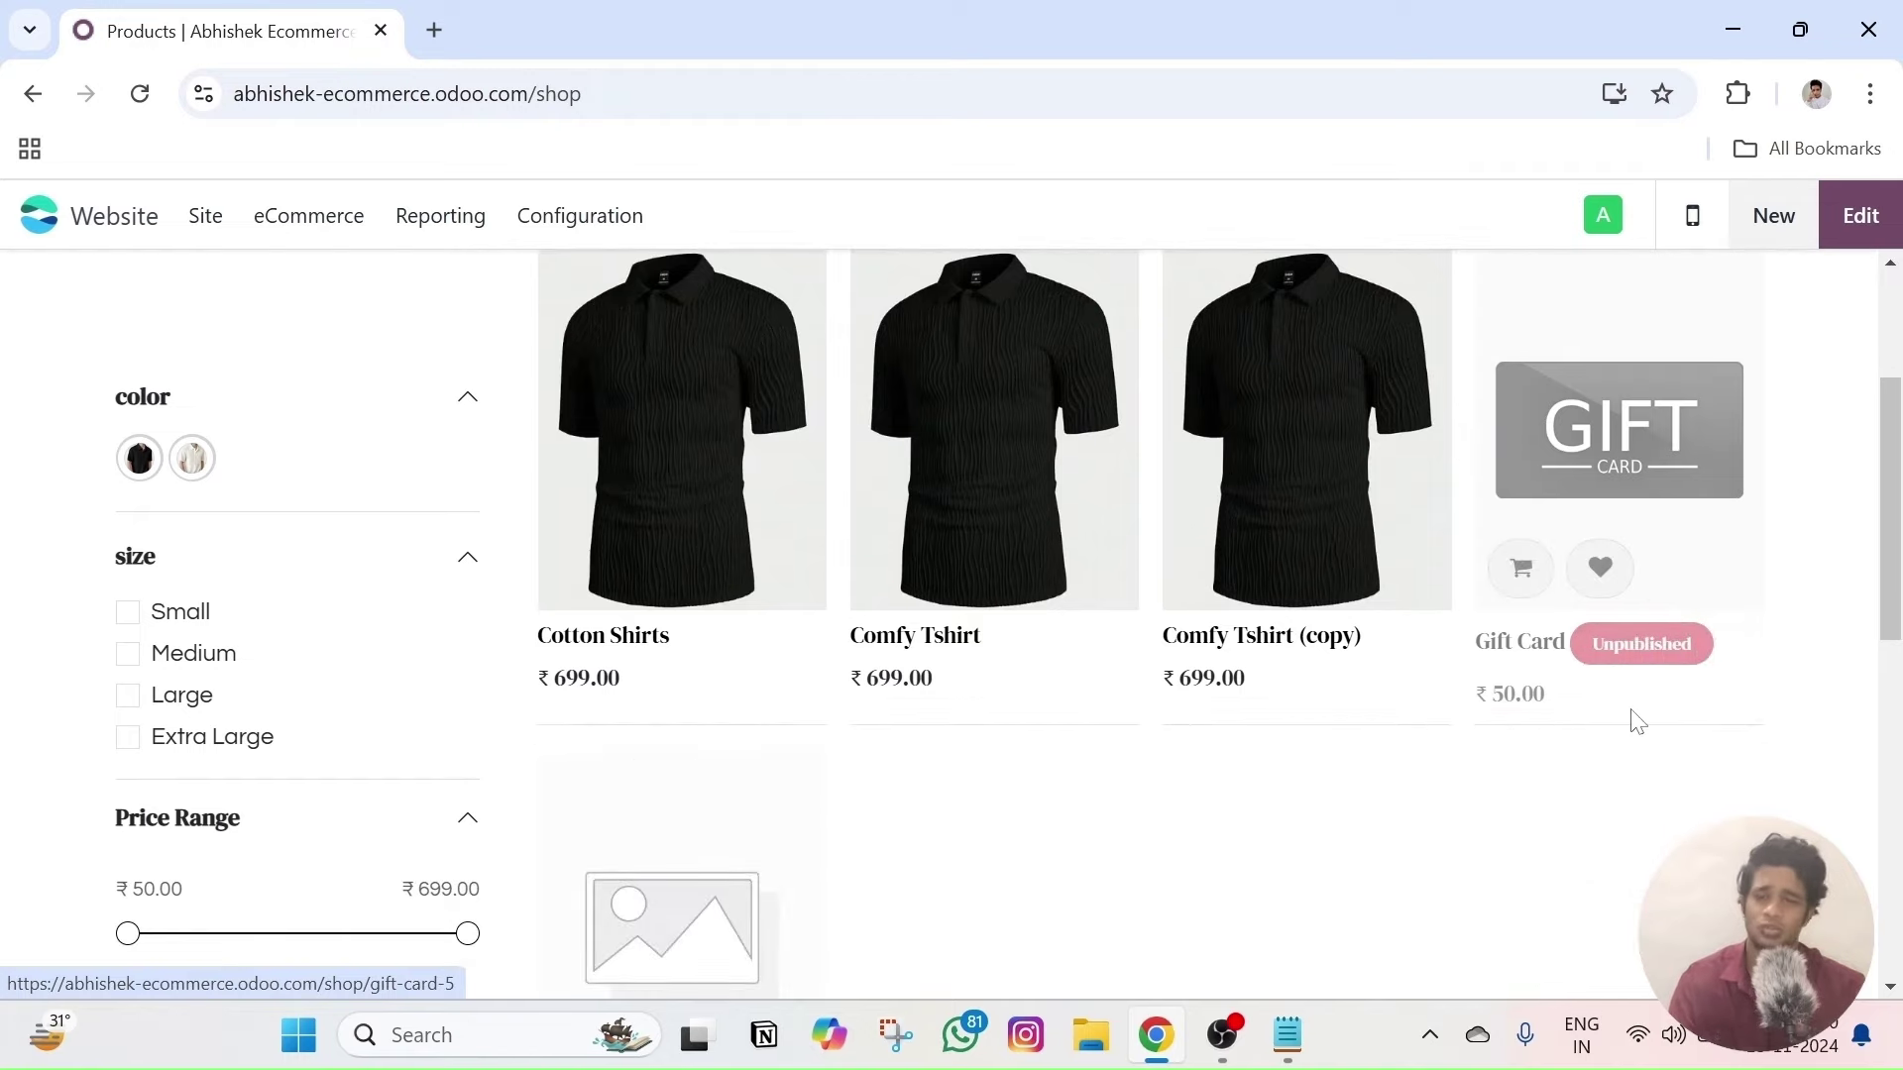
{"action": "scroll", "coordinate": [1638, 722], "scroll_direction": "up", "scroll_amount": 3}
- Try the store address in a new tab, close it, and start a new incognito window
{"action": "left_click", "coordinate": [441, 32]}
{"action": "type", "text": "https://abhishek-ecommerce.odoo.com/"}
{"action": "key", "text": "Return"}
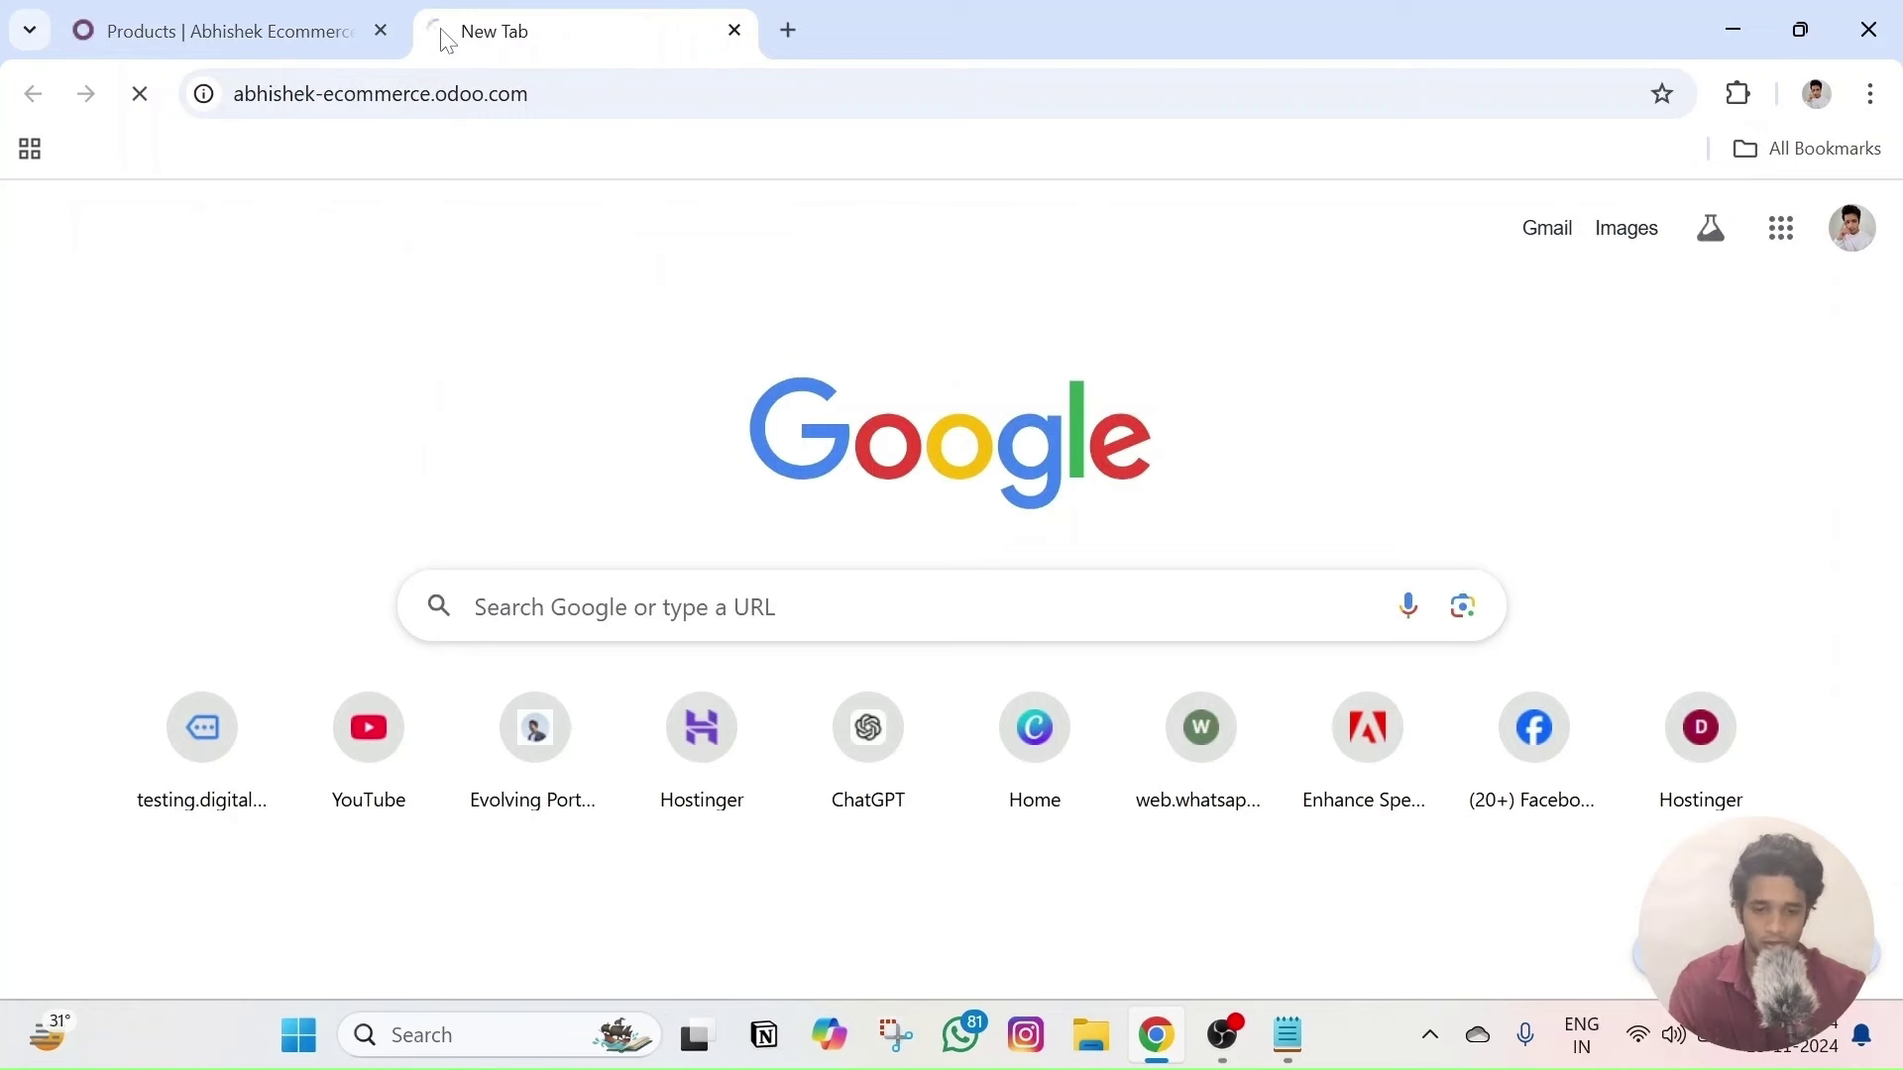
{"action": "left_click", "coordinate": [376, 232]}
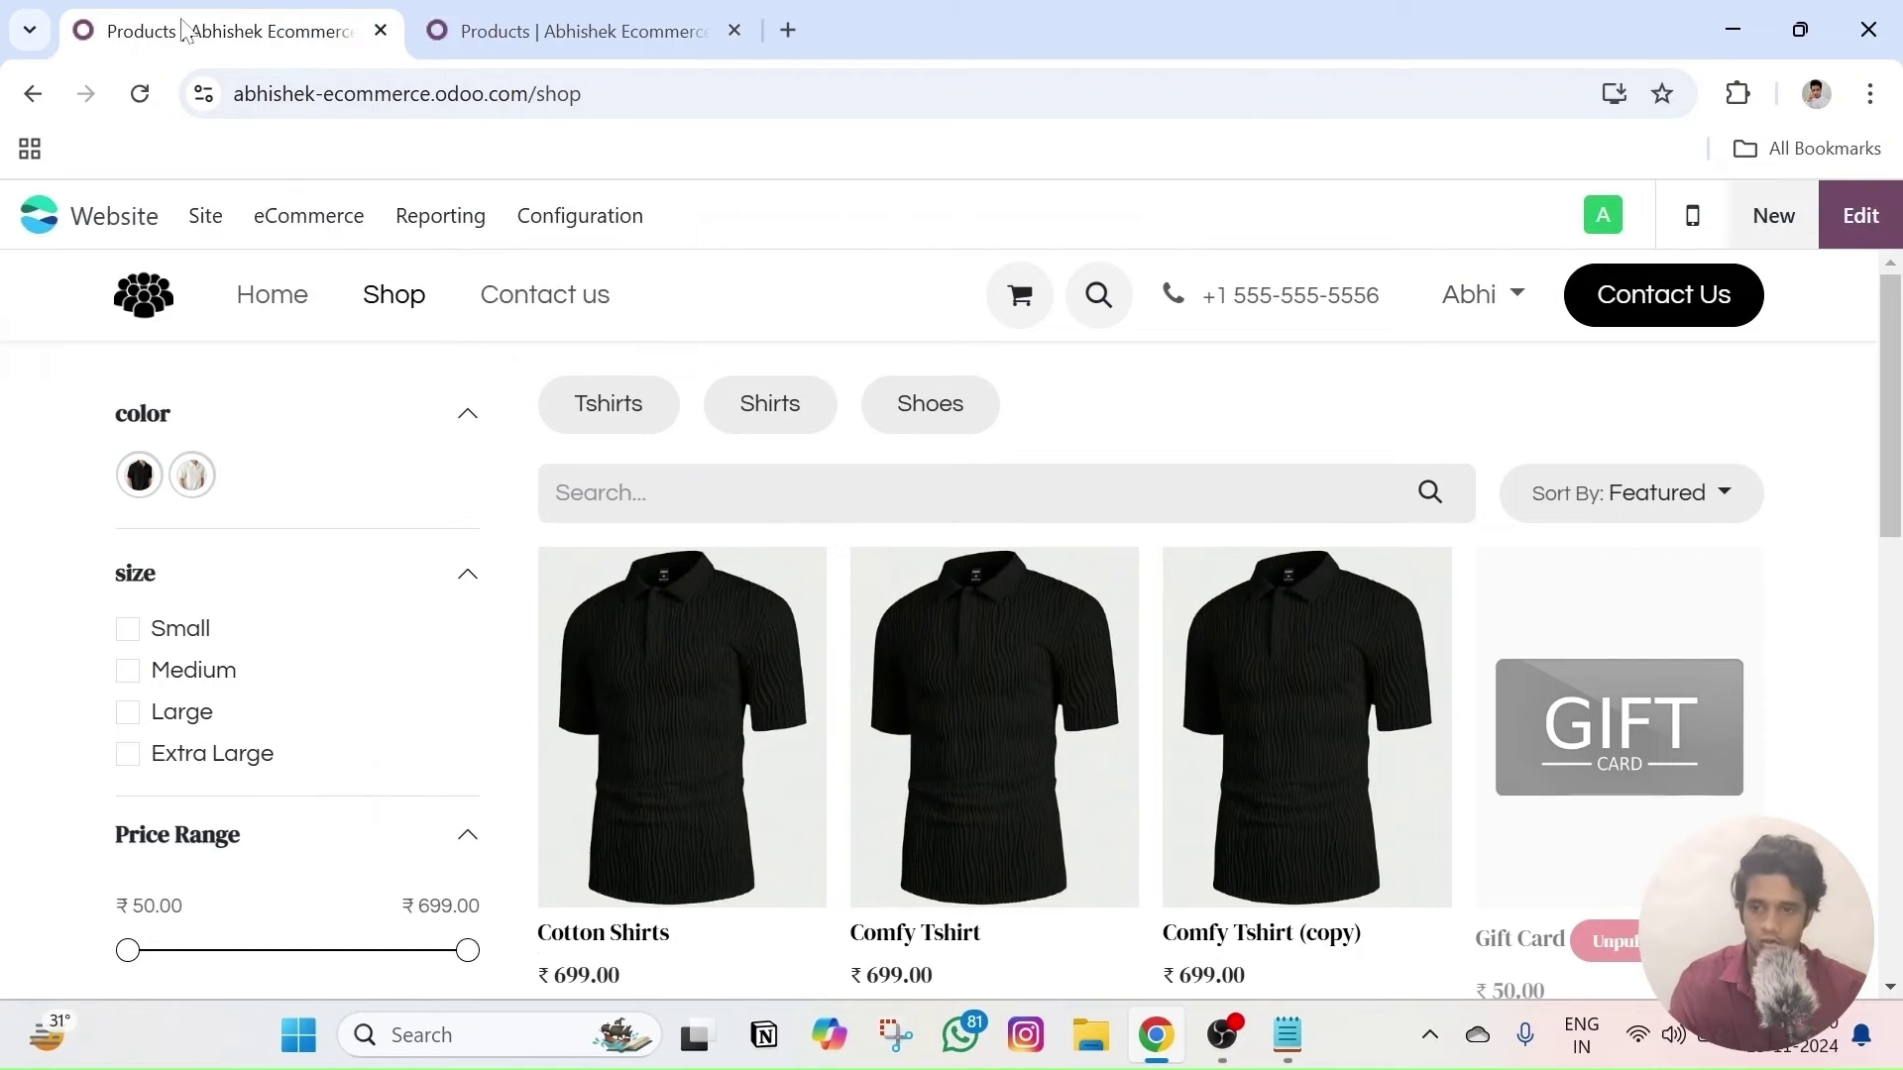
{"action": "key", "text": "ctrl+l"}
{"action": "key", "text": "BackSpace"}
{"action": "left_click", "coordinate": [734, 30]}
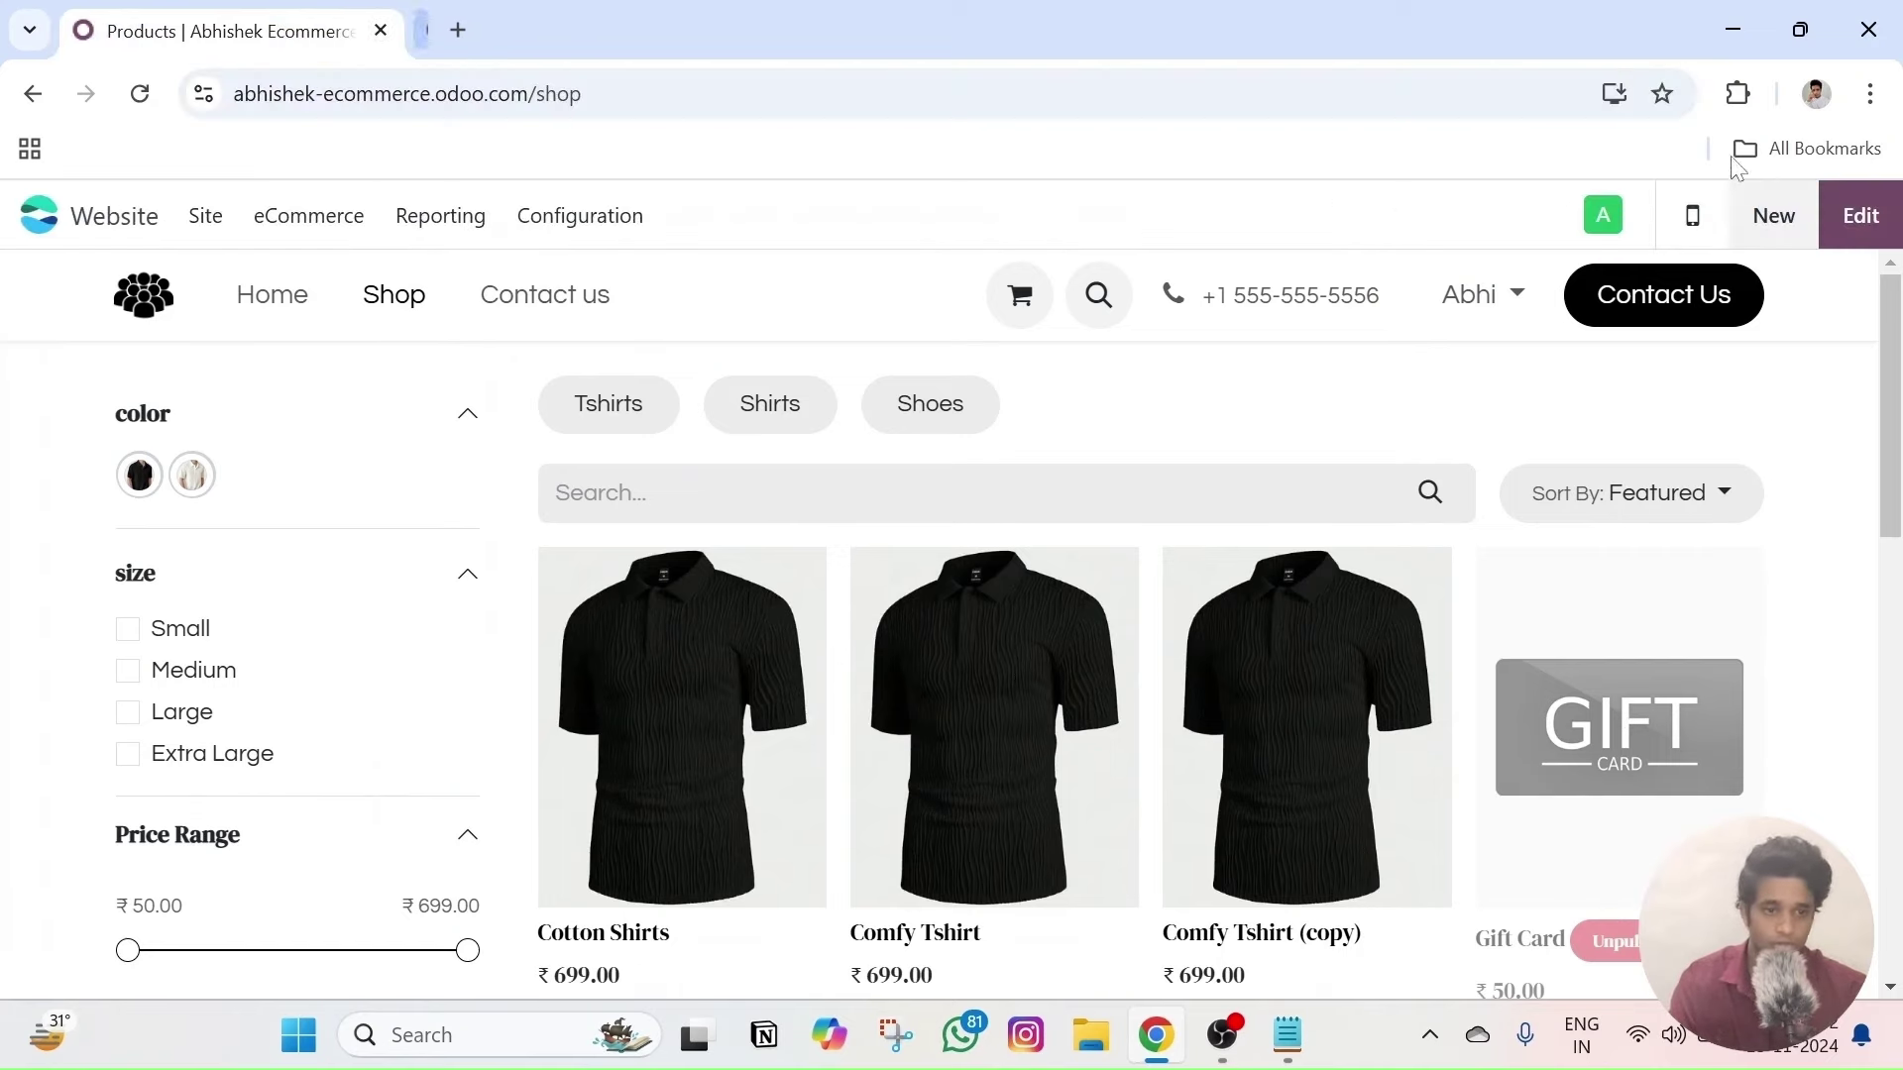
{"action": "left_click", "coordinate": [1870, 93]}
{"action": "left_click", "coordinate": [1591, 243]}
- Load the shop page in the incognito window and compare it with the editor's view
{"action": "type", "text": "abhishek-ecommerce.odoo.com/shop"}
{"action": "key", "text": "Return"}
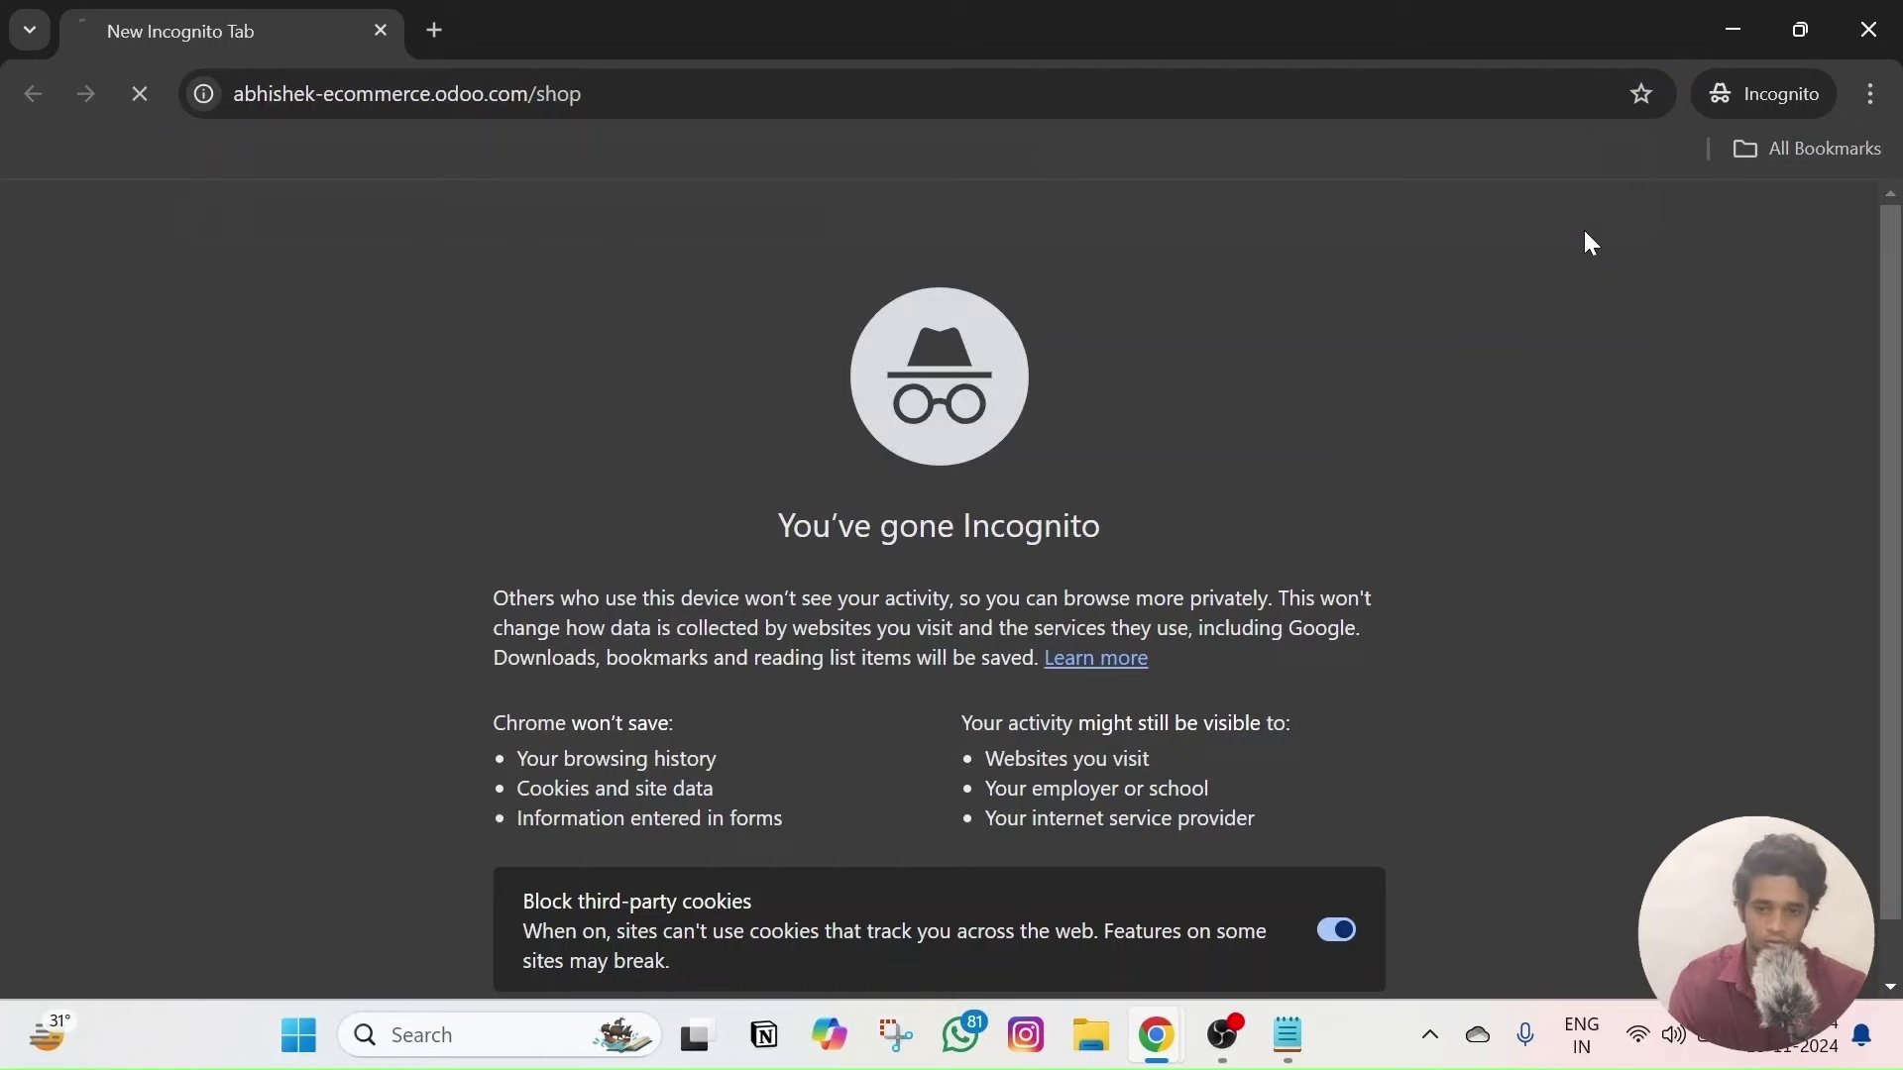
{"action": "scroll", "coordinate": [1455, 579], "scroll_direction": "down", "scroll_amount": 4}
{"action": "scroll", "coordinate": [1455, 580], "scroll_direction": "up", "scroll_amount": 5}
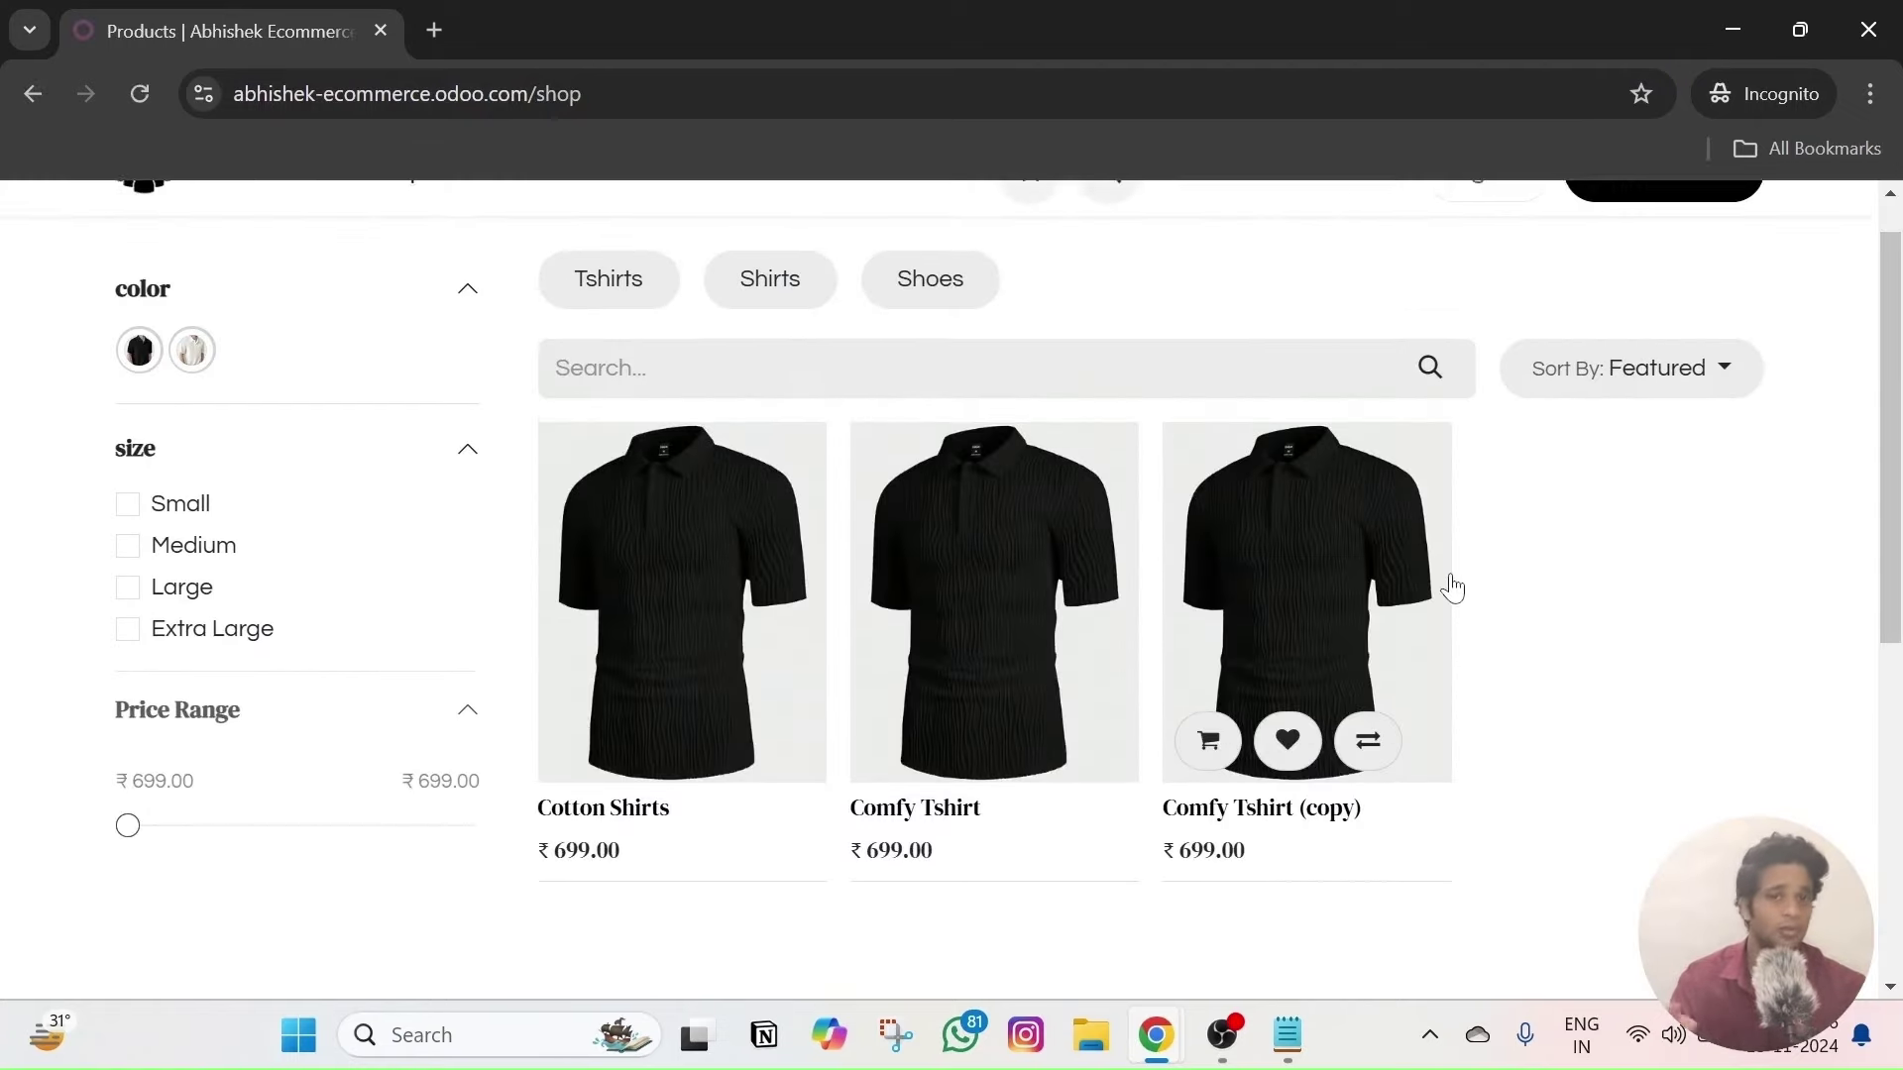
{"action": "key", "text": "alt+Tab"}
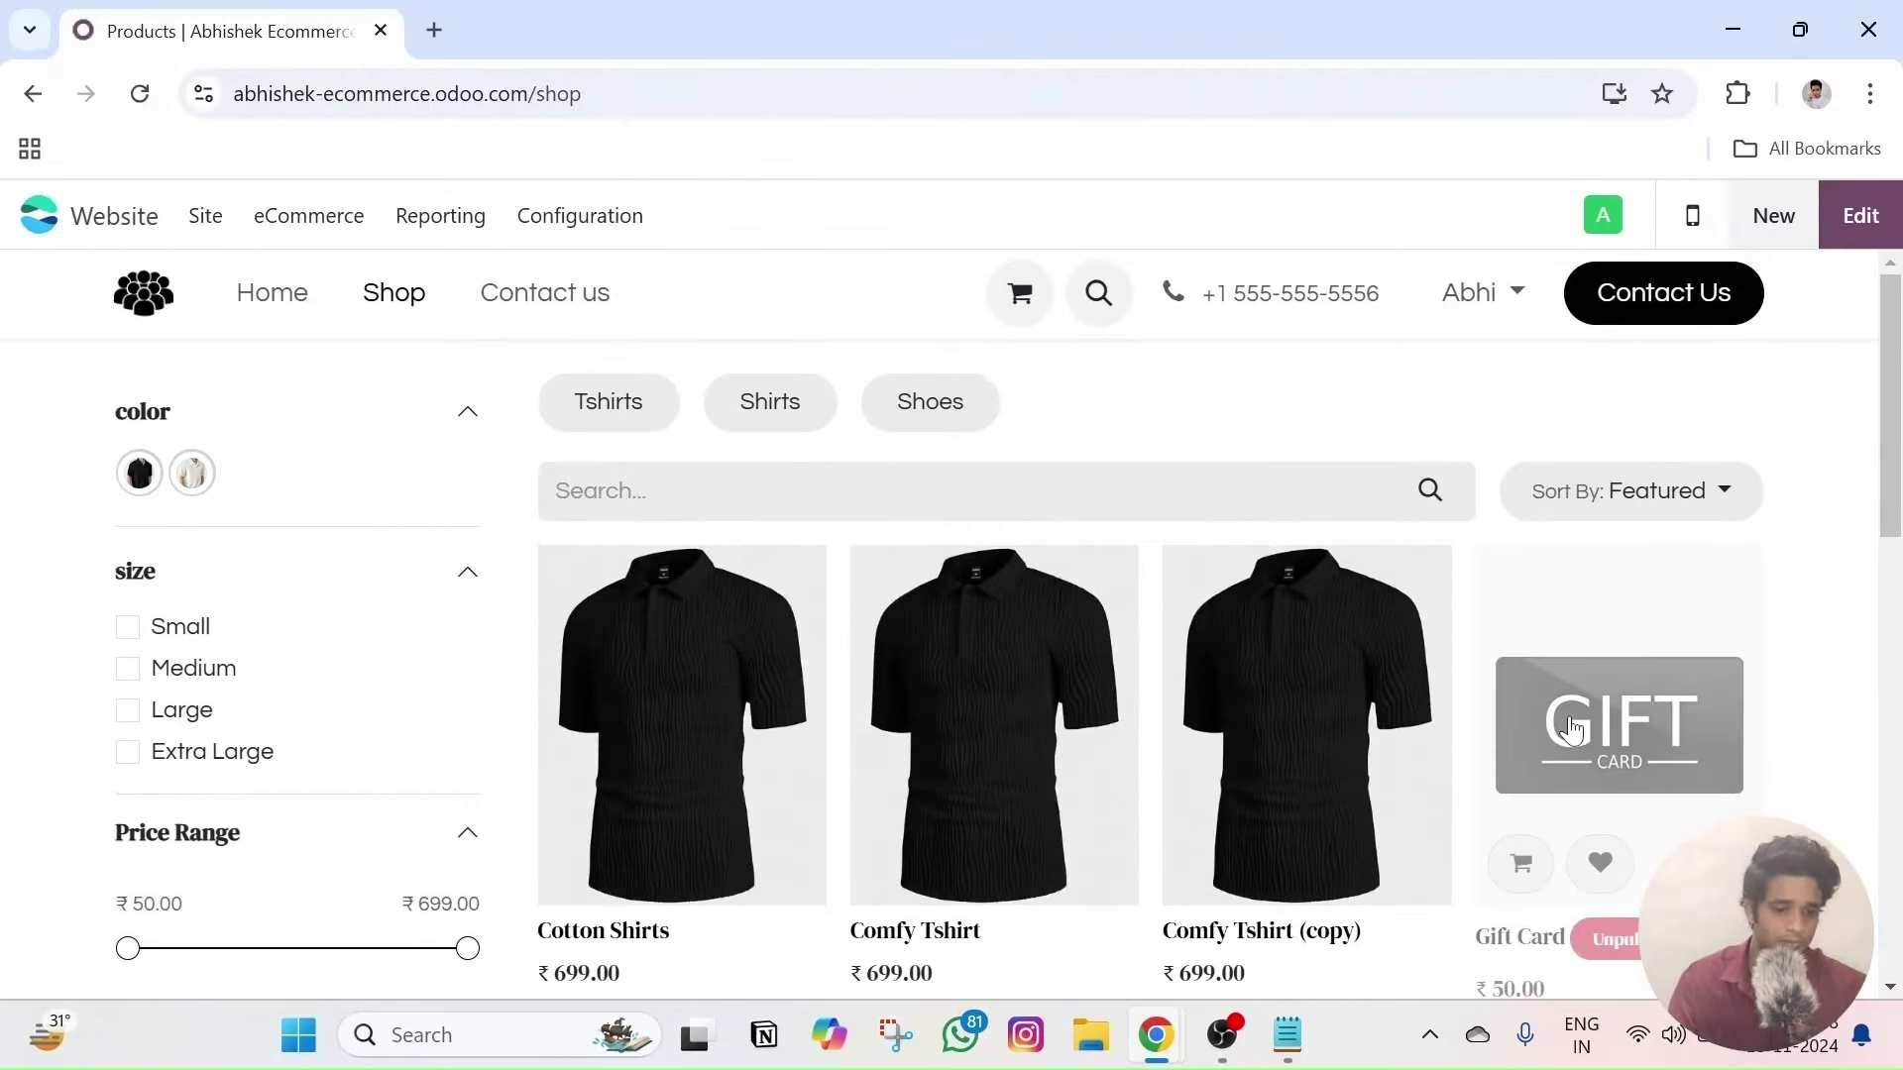
{"action": "scroll", "coordinate": [1683, 739], "scroll_direction": "down", "scroll_amount": 1}
{"action": "scroll", "coordinate": [1683, 738], "scroll_direction": "up", "scroll_amount": 1}
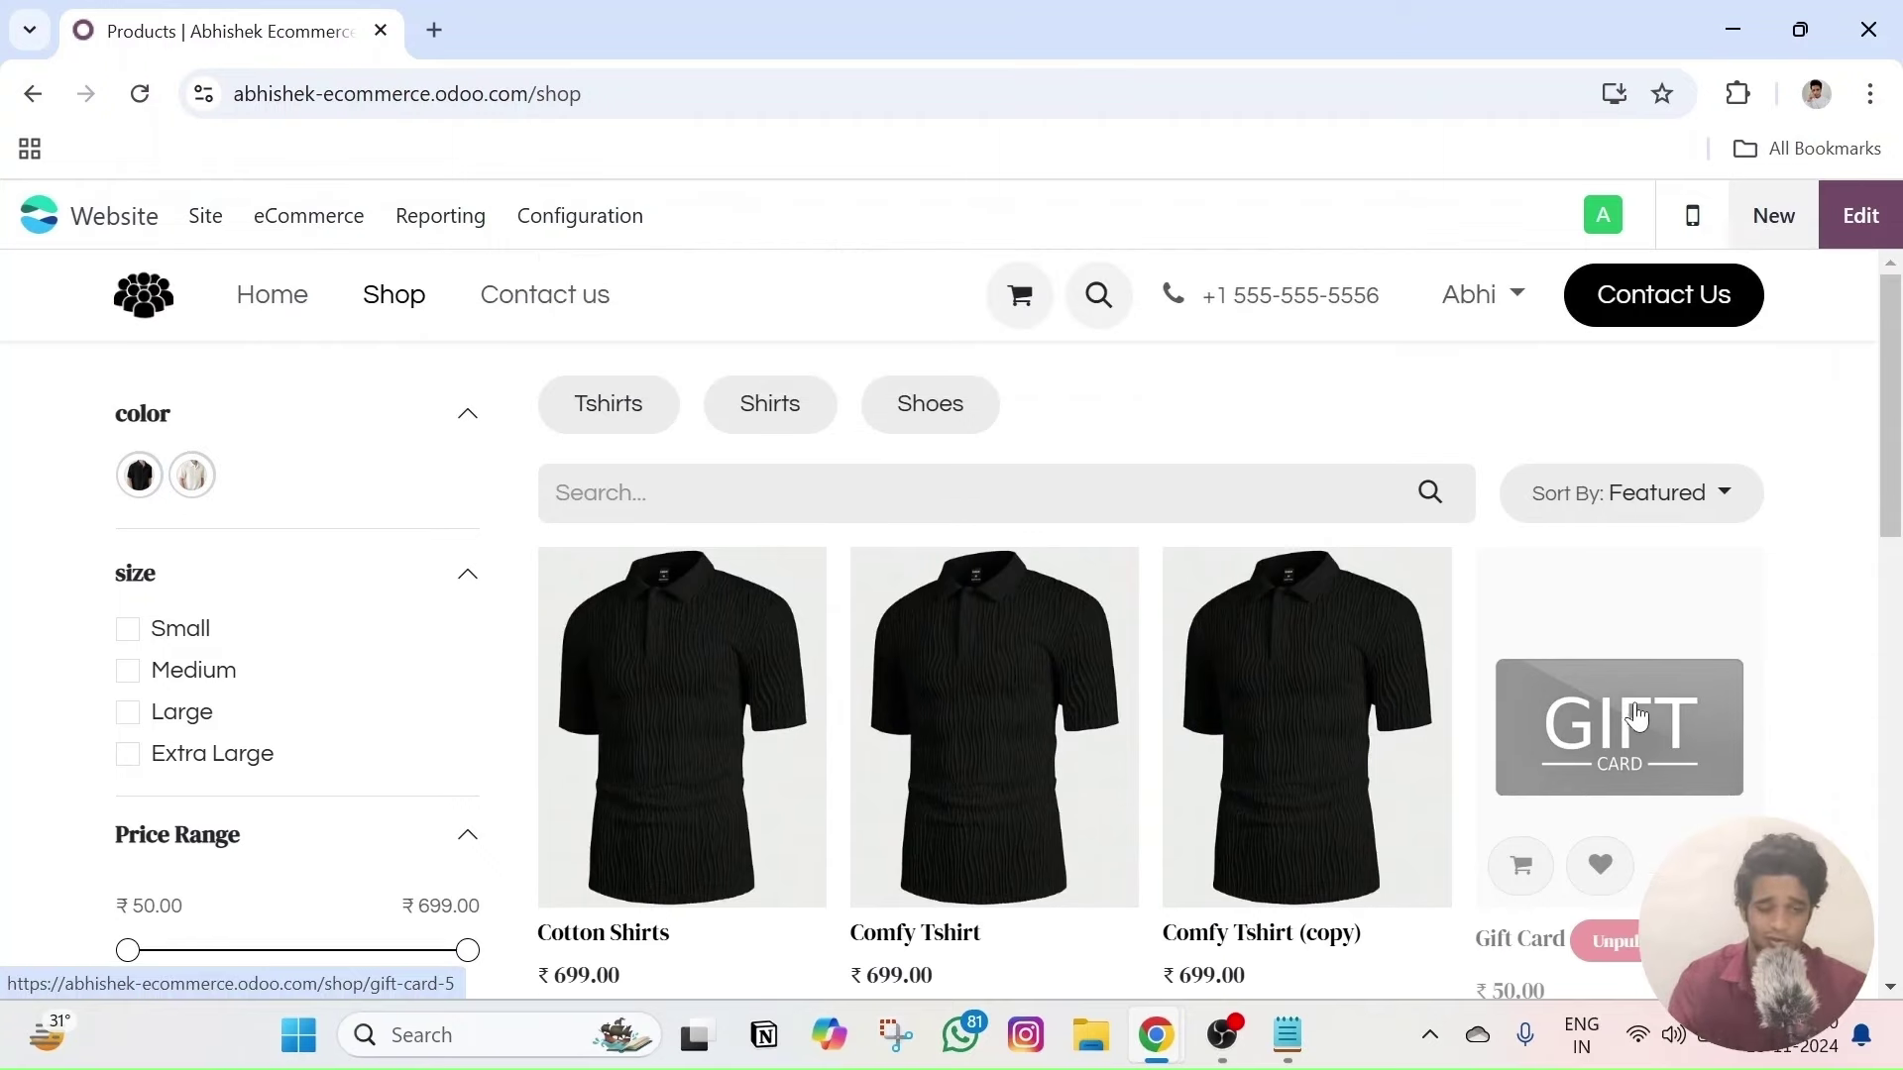
{"action": "key", "text": "alt+Tab"}
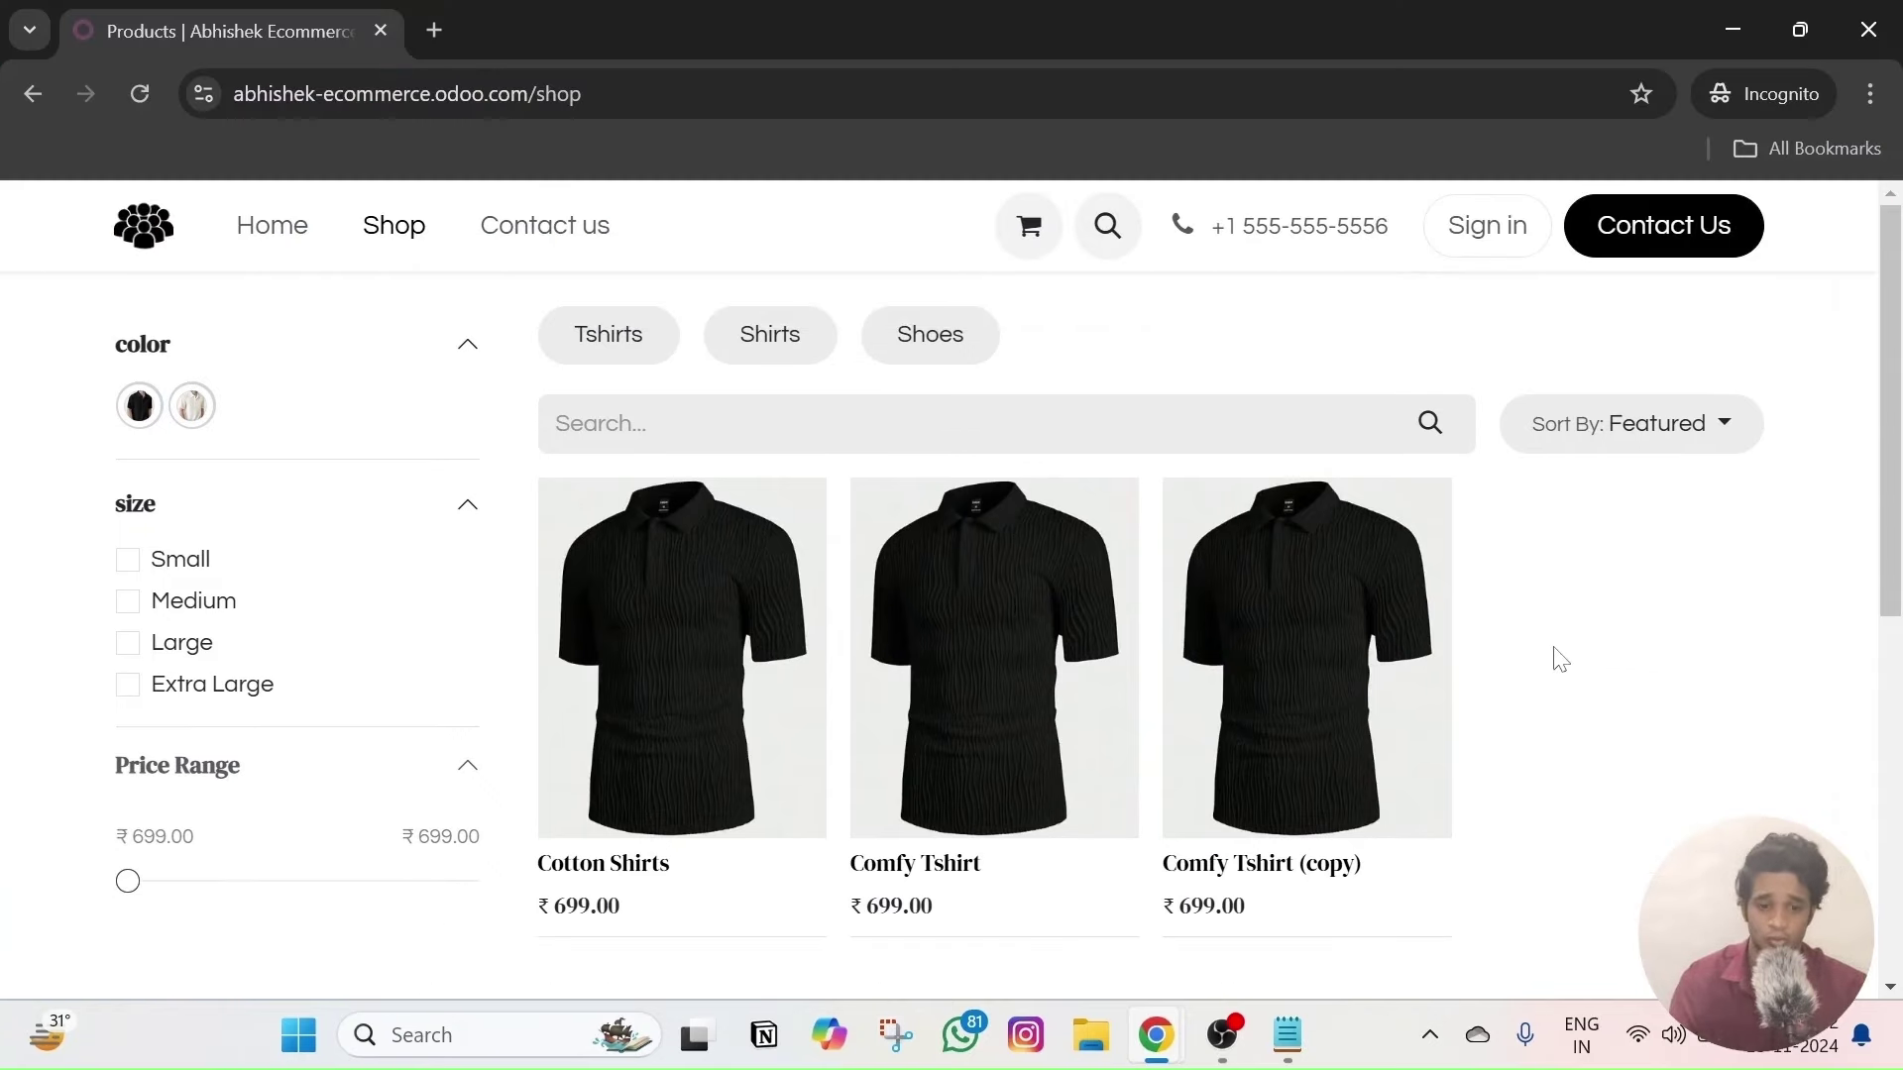
{"action": "key", "text": "alt+Tab"}
{"action": "key", "text": "alt+Tab"}
- Add one Comfy Tshirt (copy) in Medium, Black to the cart and view the cart
{"action": "left_click", "coordinate": [1257, 518]}
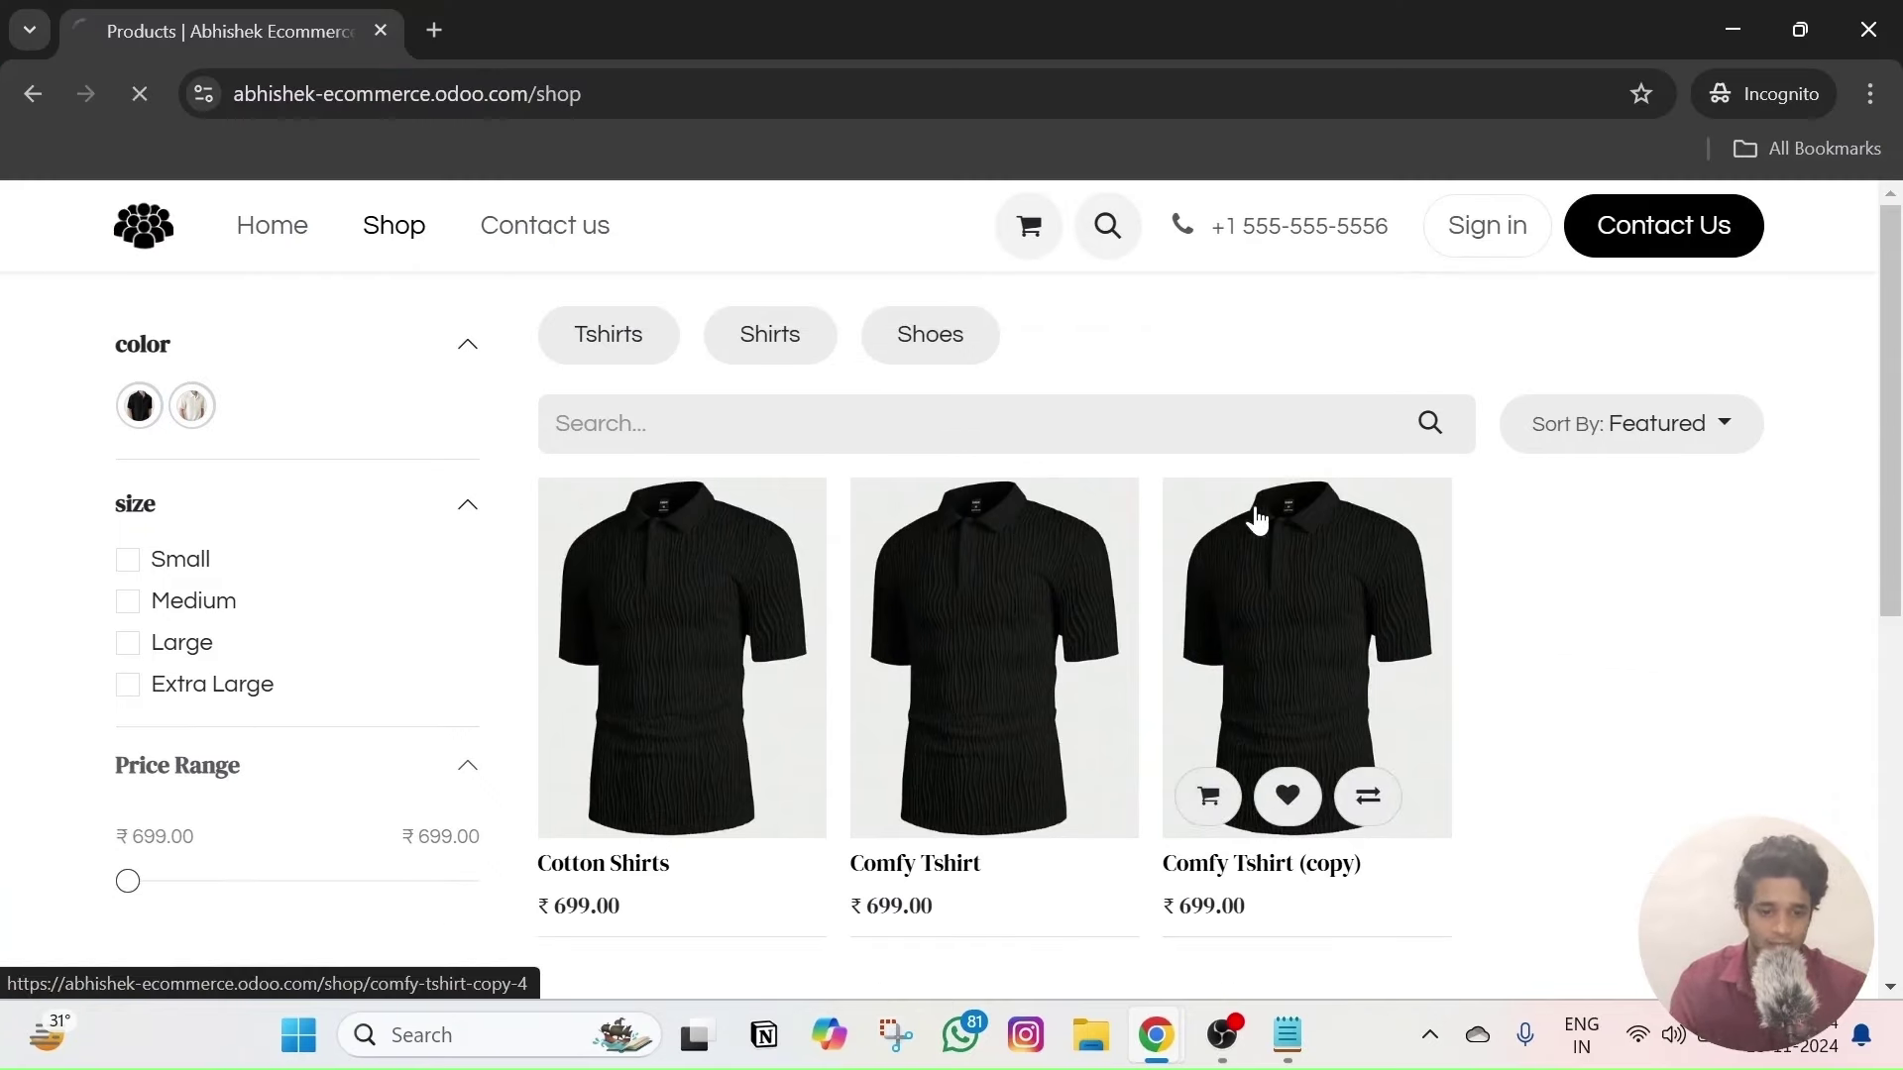
{"action": "scroll", "coordinate": [1329, 672], "scroll_direction": "down", "scroll_amount": 3}
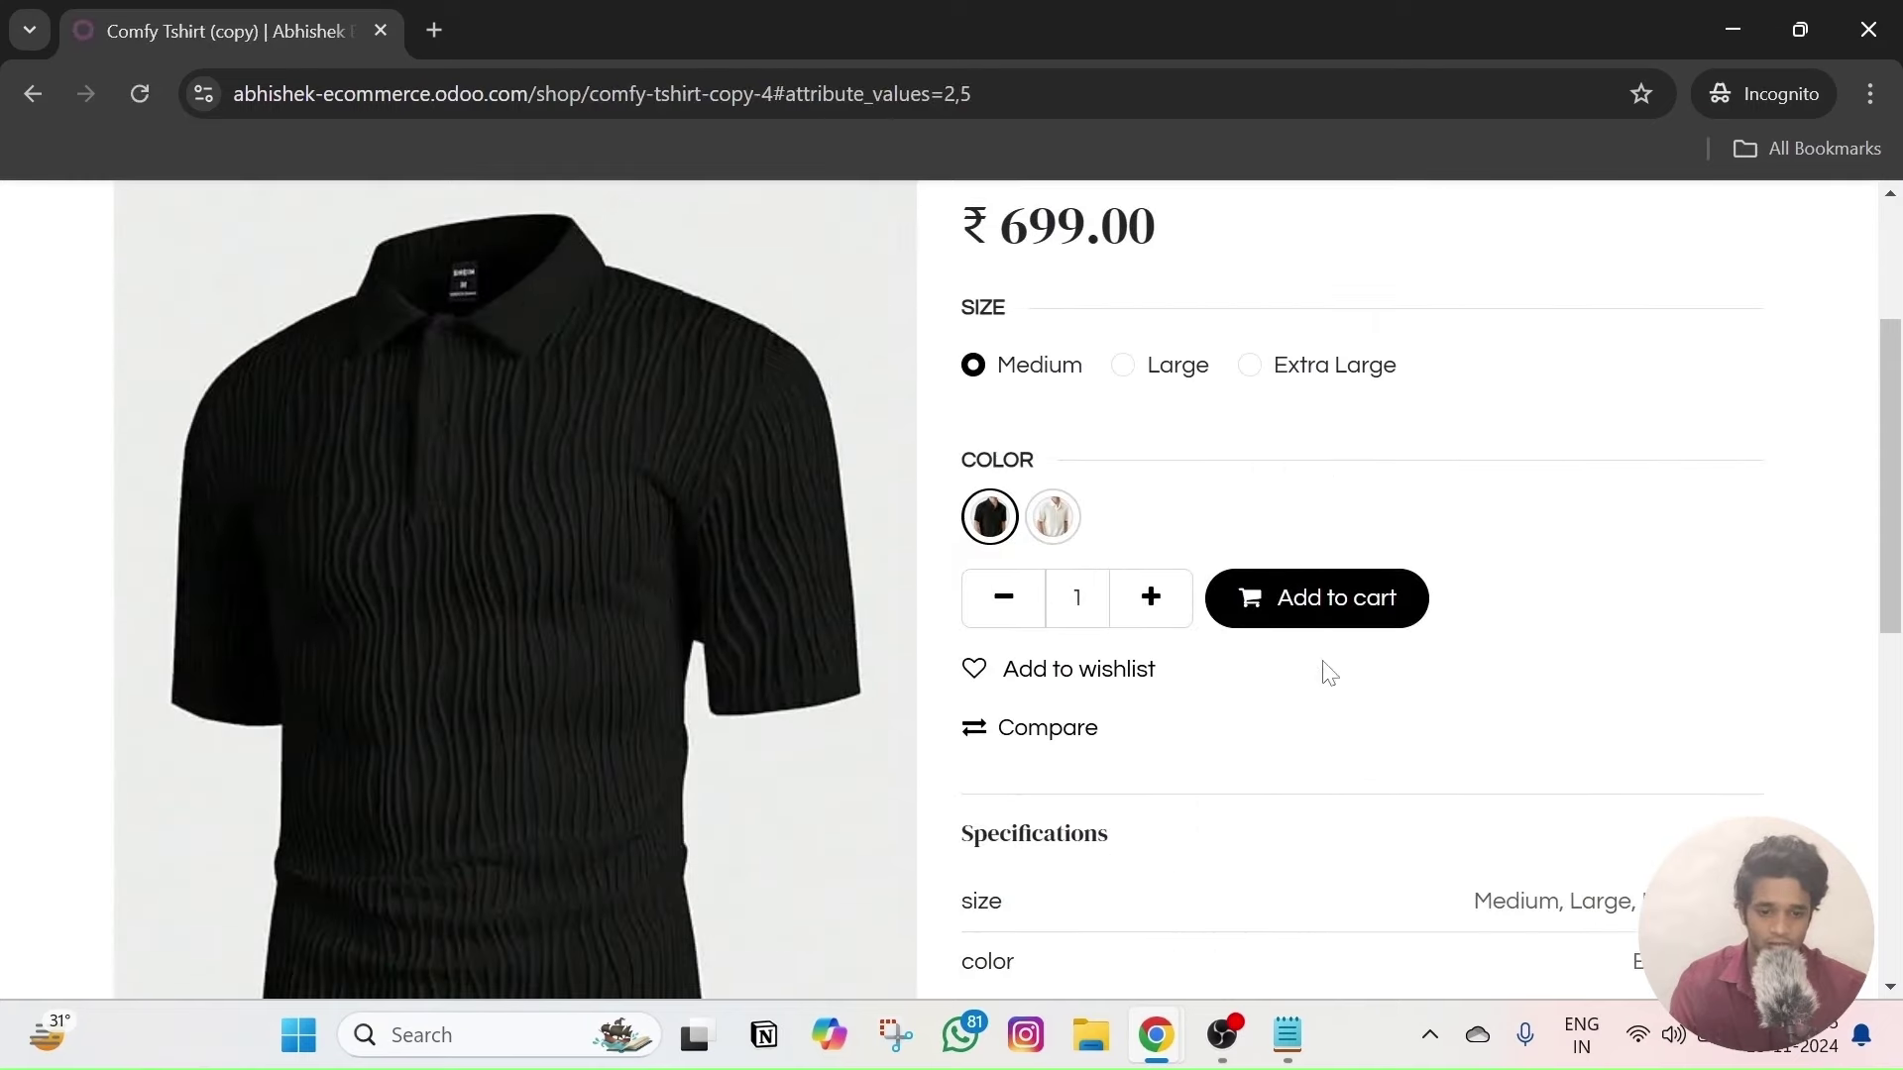
{"action": "left_click", "coordinate": [1309, 598]}
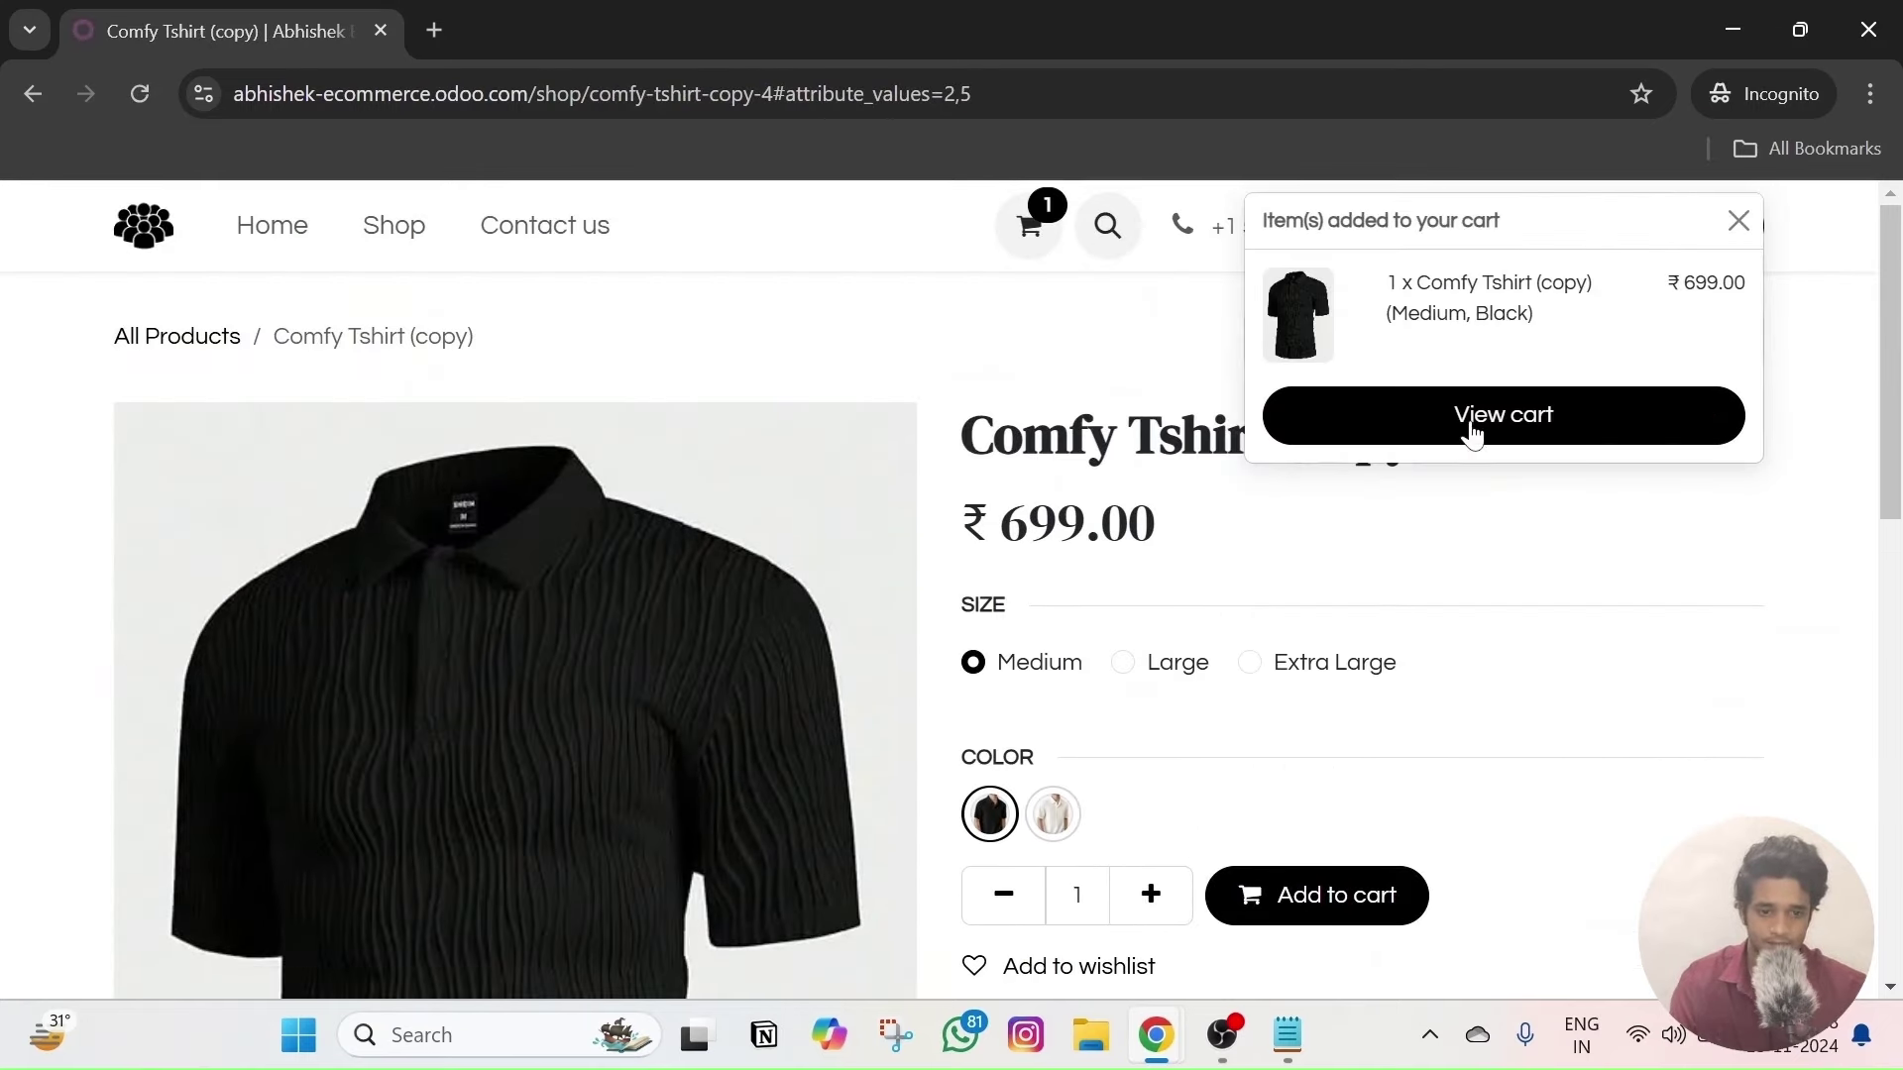
{"action": "left_click", "coordinate": [1471, 436]}
- Apply discount code Test10 in the cart, adding a ₹-69.90 line for a ₹629.10 total
{"action": "left_click", "coordinate": [1492, 664]}
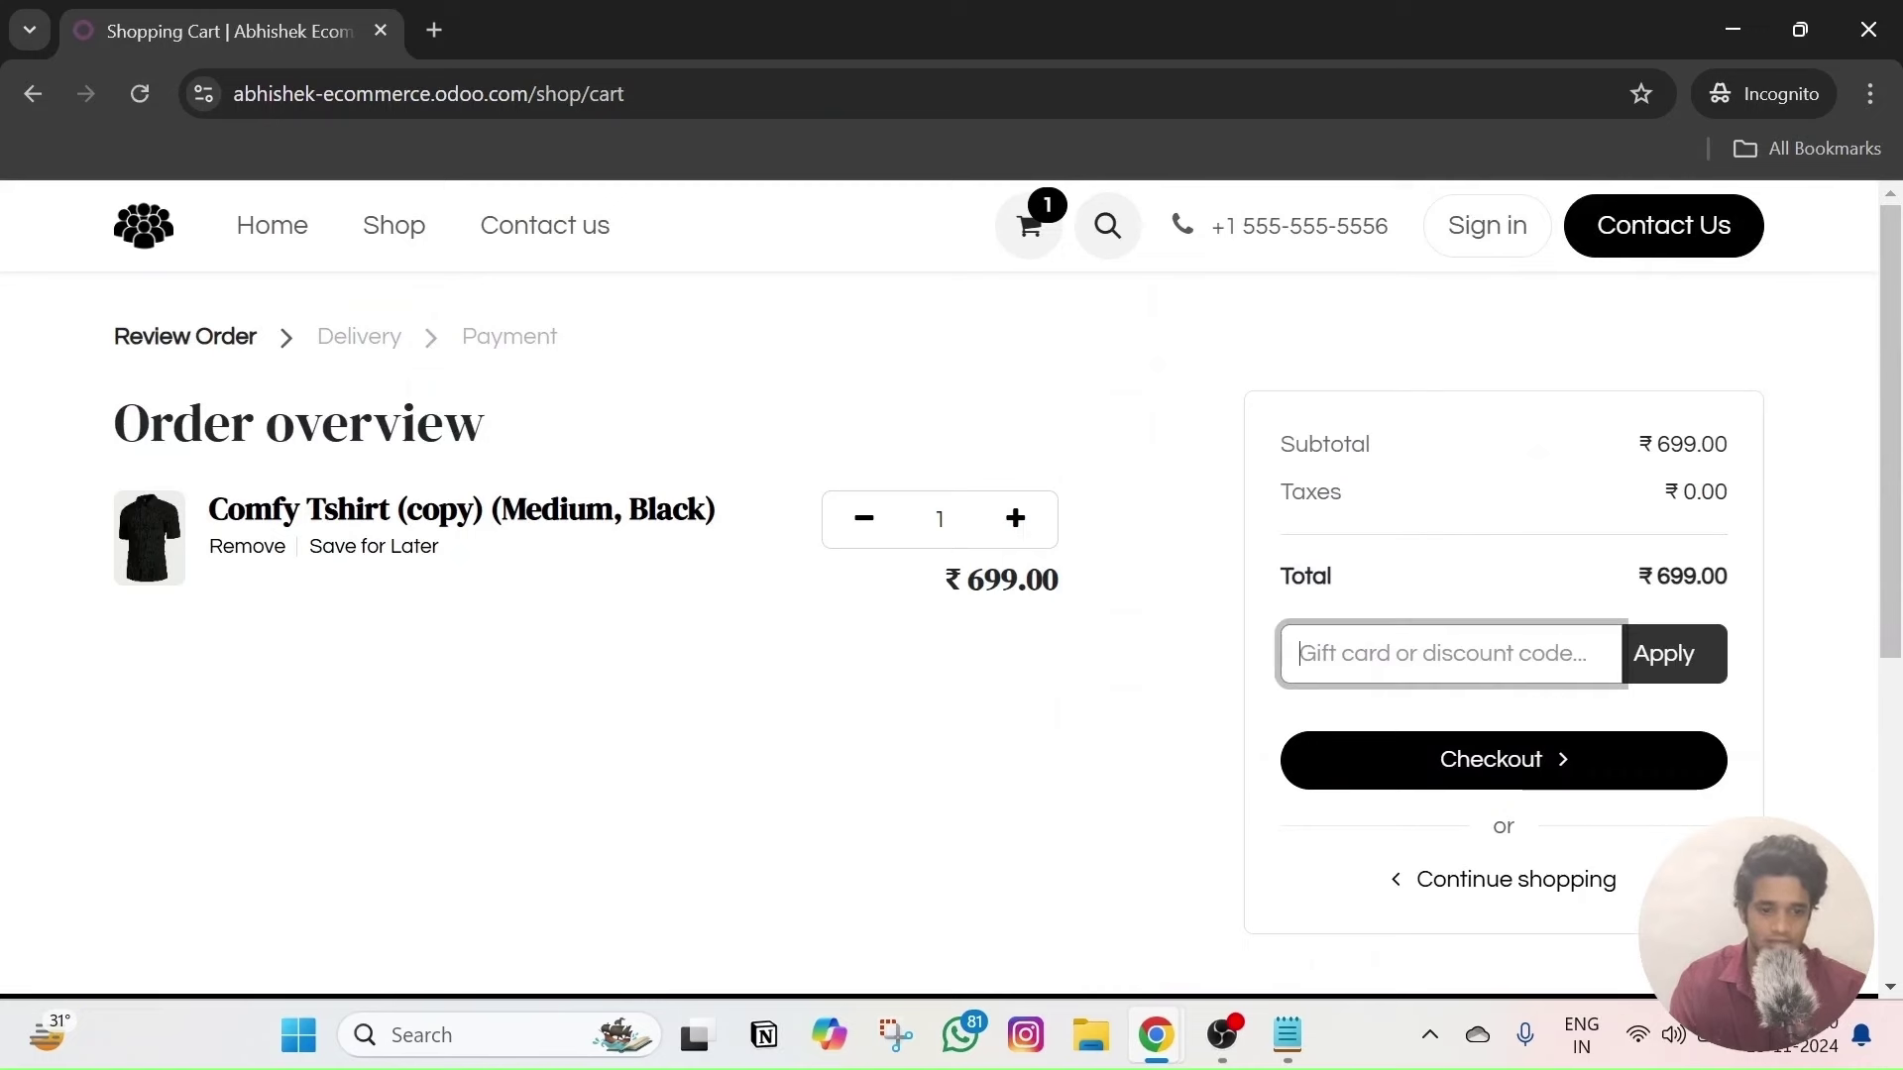
{"action": "type", "text": "T"}
{"action": "left_click", "coordinate": [1693, 651]}
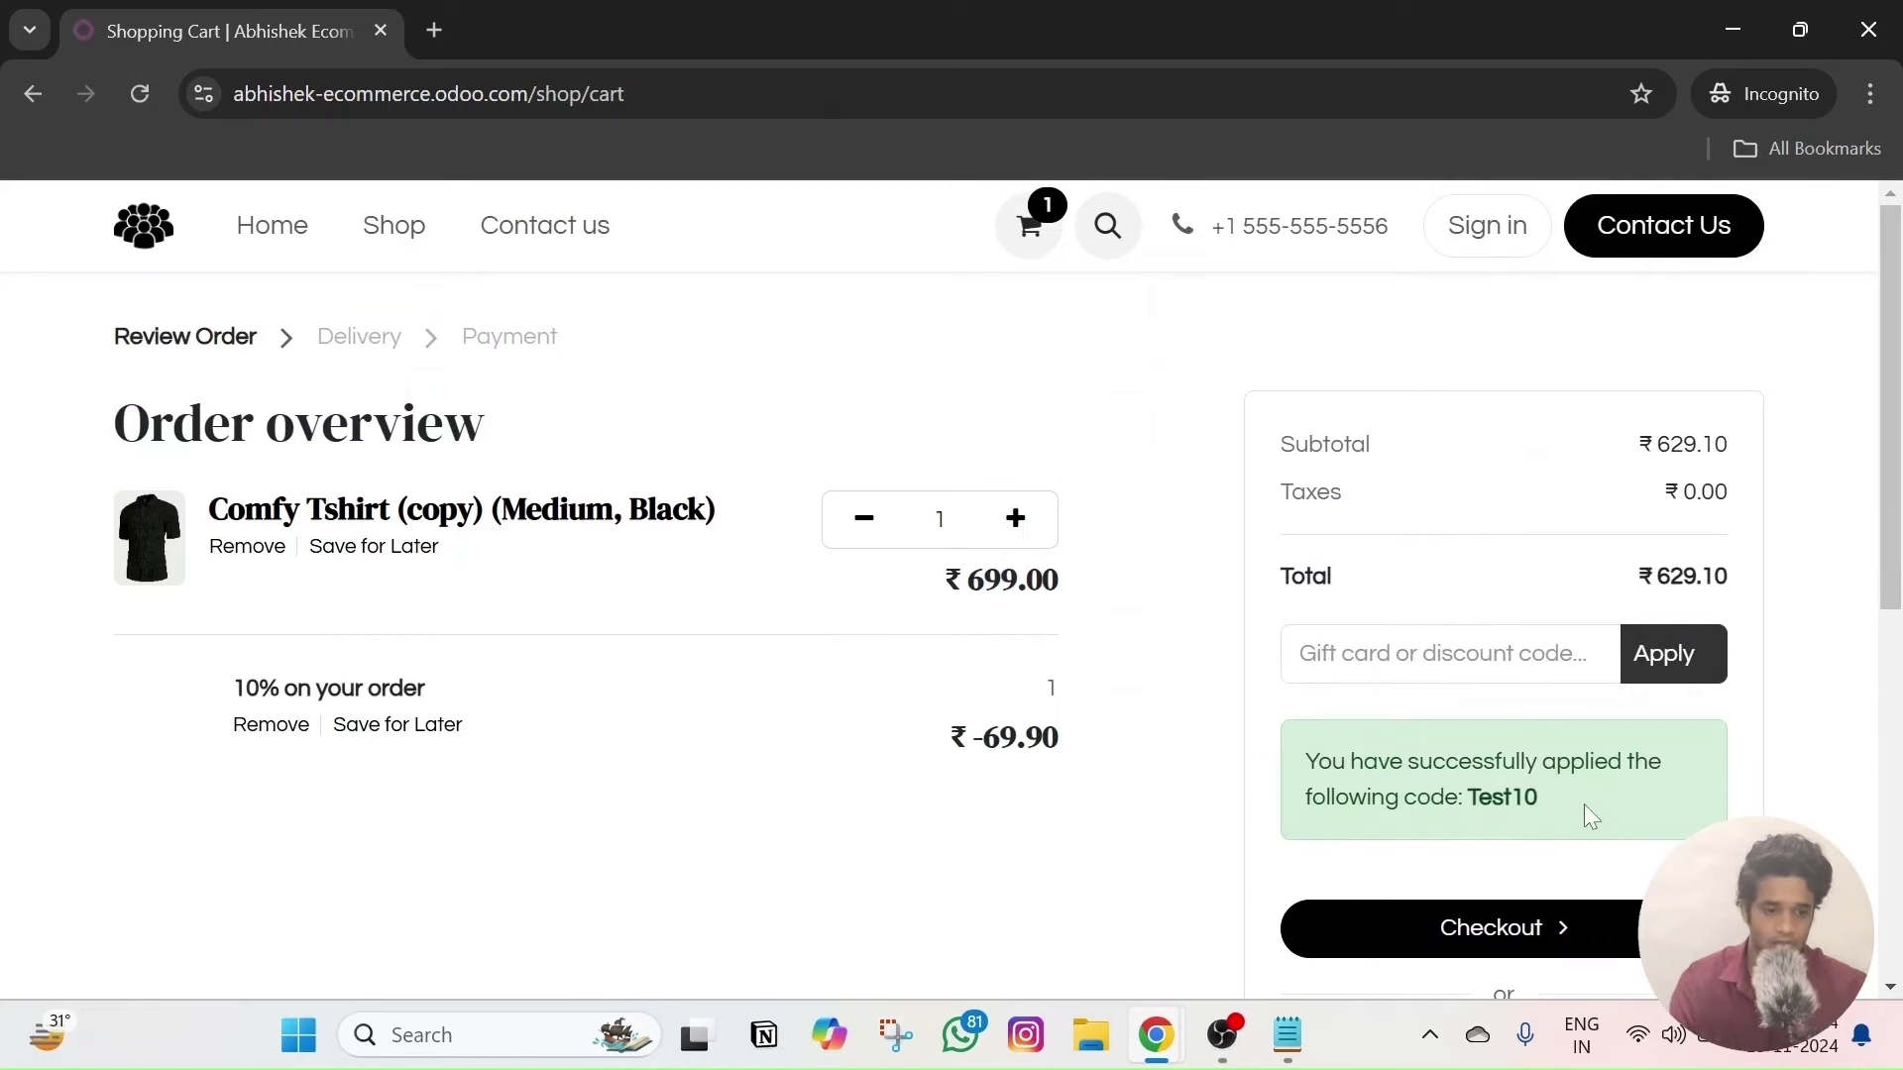
{"action": "left_click_drag", "start_coordinate": [1511, 799], "coordinate": [1407, 780]}
{"action": "left_click", "coordinate": [1511, 799]}
{"action": "left_click_drag", "start_coordinate": [1559, 793], "coordinate": [1452, 790]}
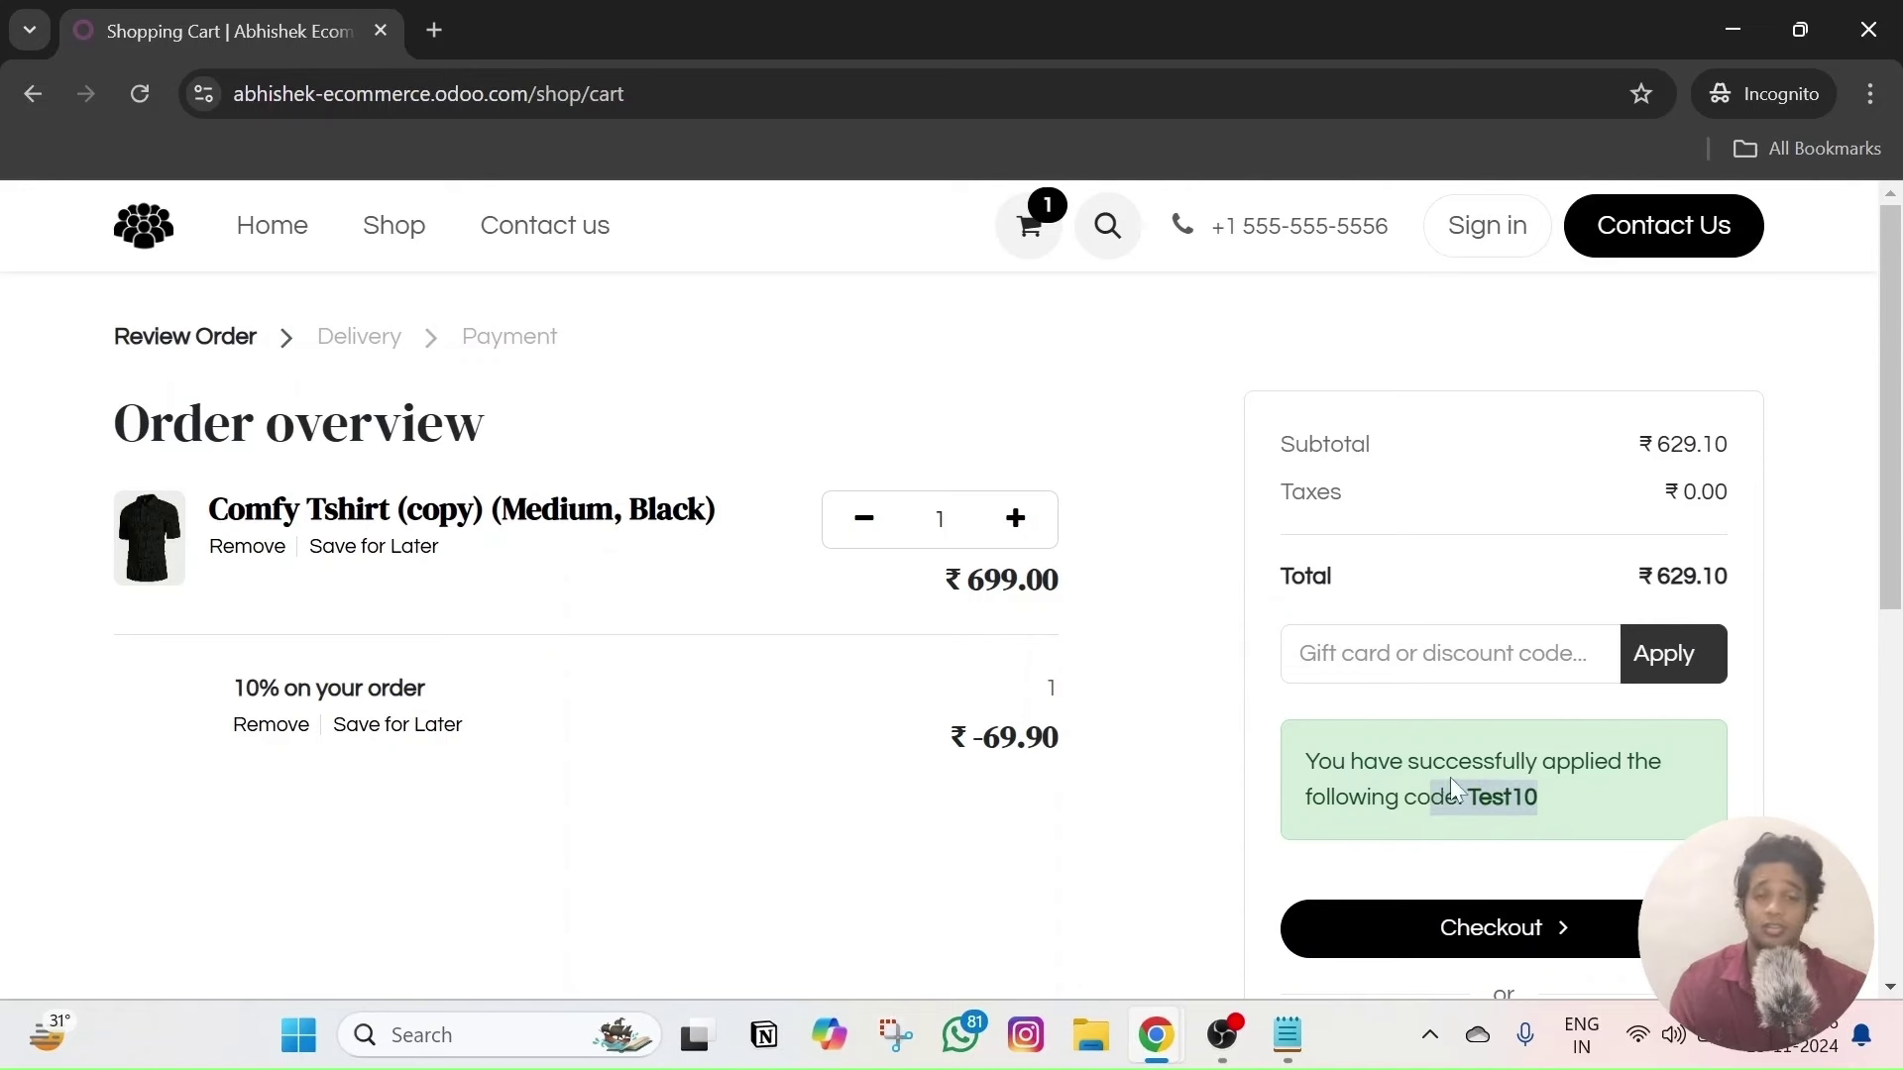
{"action": "left_click", "coordinate": [1619, 795]}
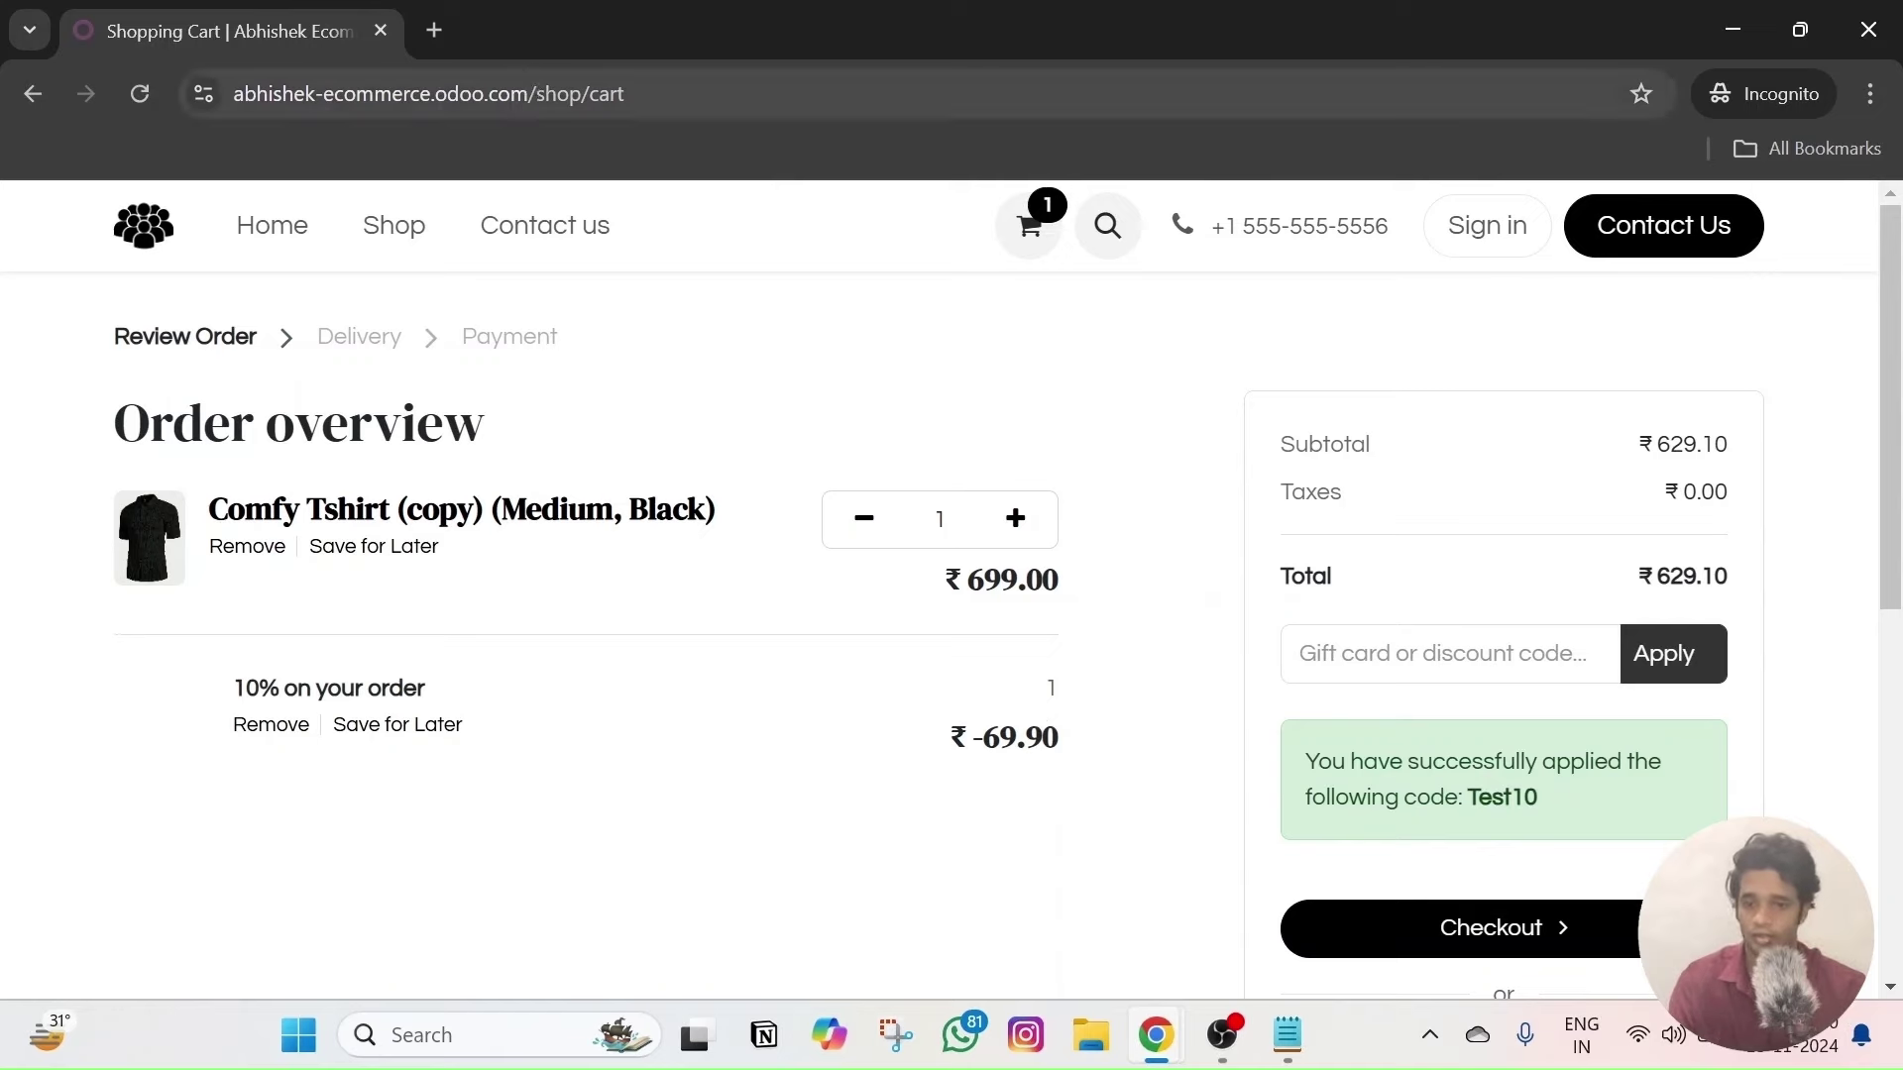
{"action": "key", "text": "alt+Tab"}
- Open Website Configuration > Settings and review the Shop - Checkout Process options
{"action": "left_click", "coordinate": [580, 215]}
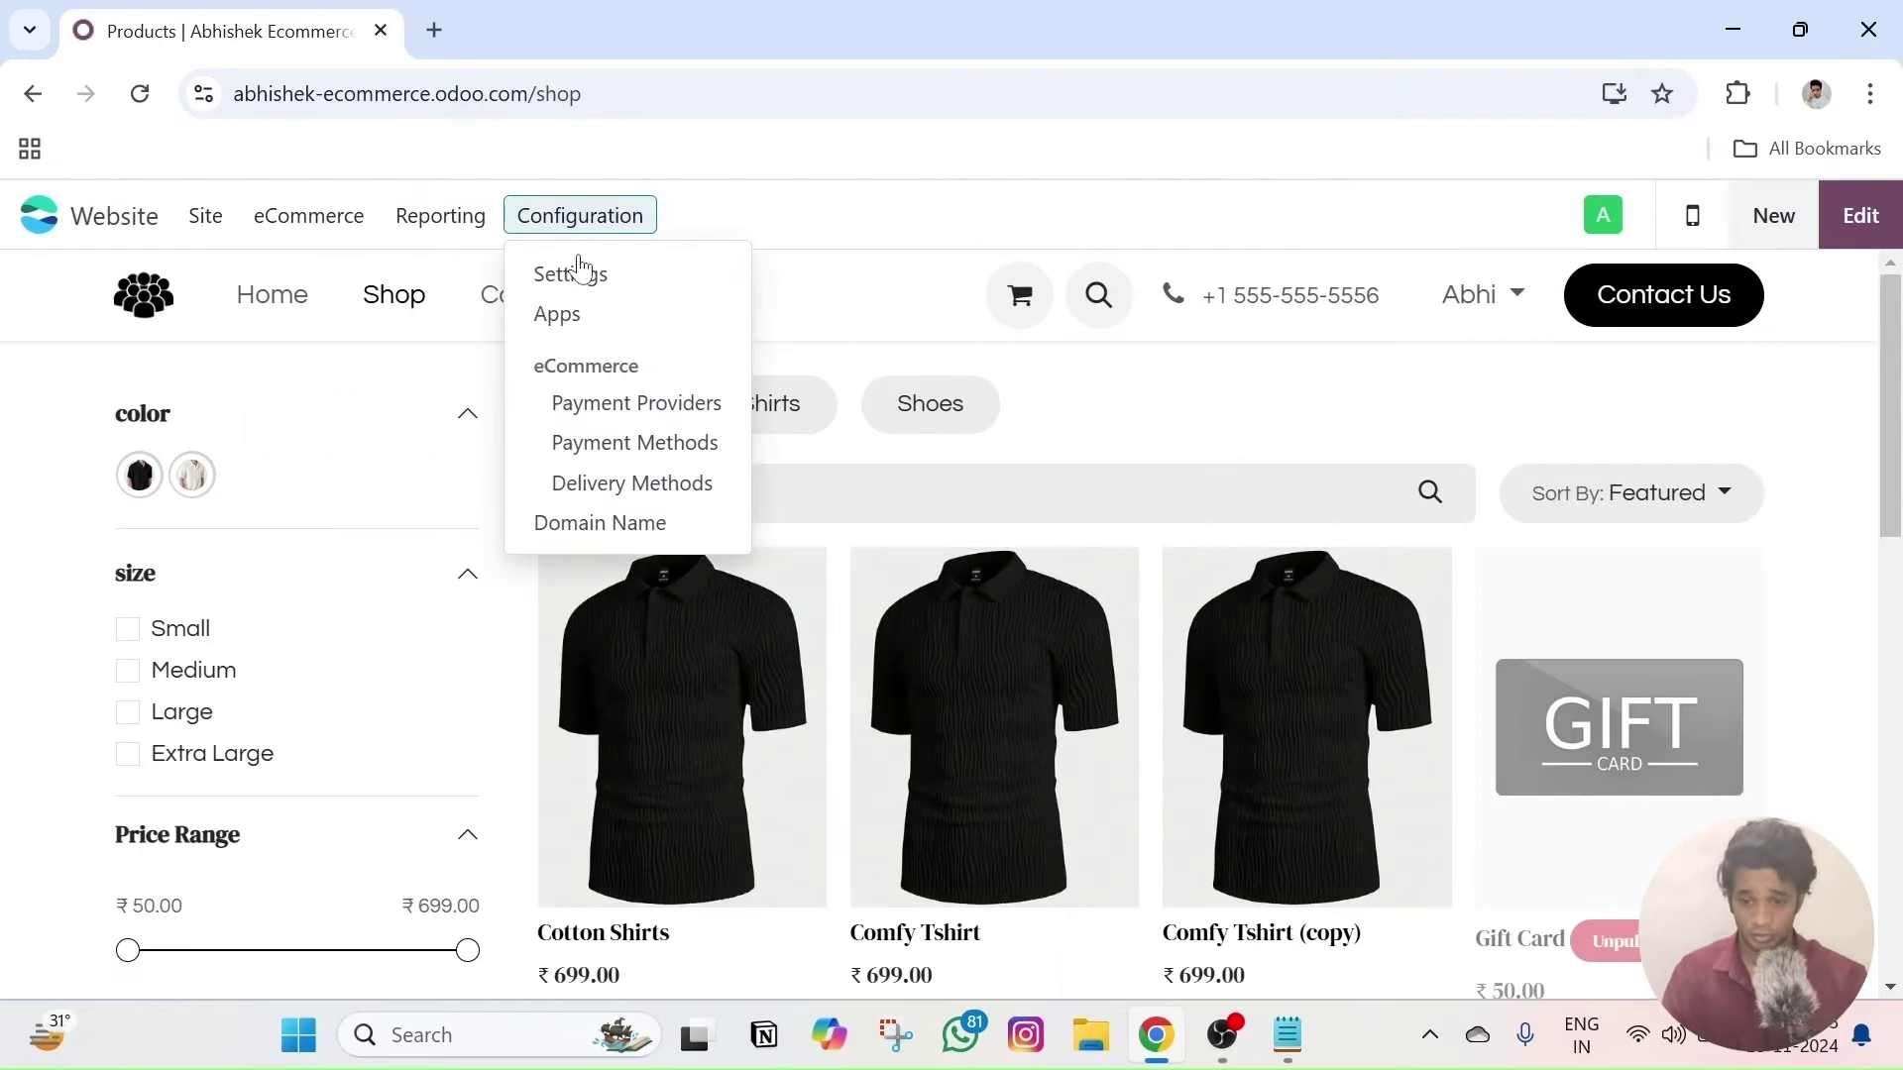
{"action": "left_click", "coordinate": [579, 272]}
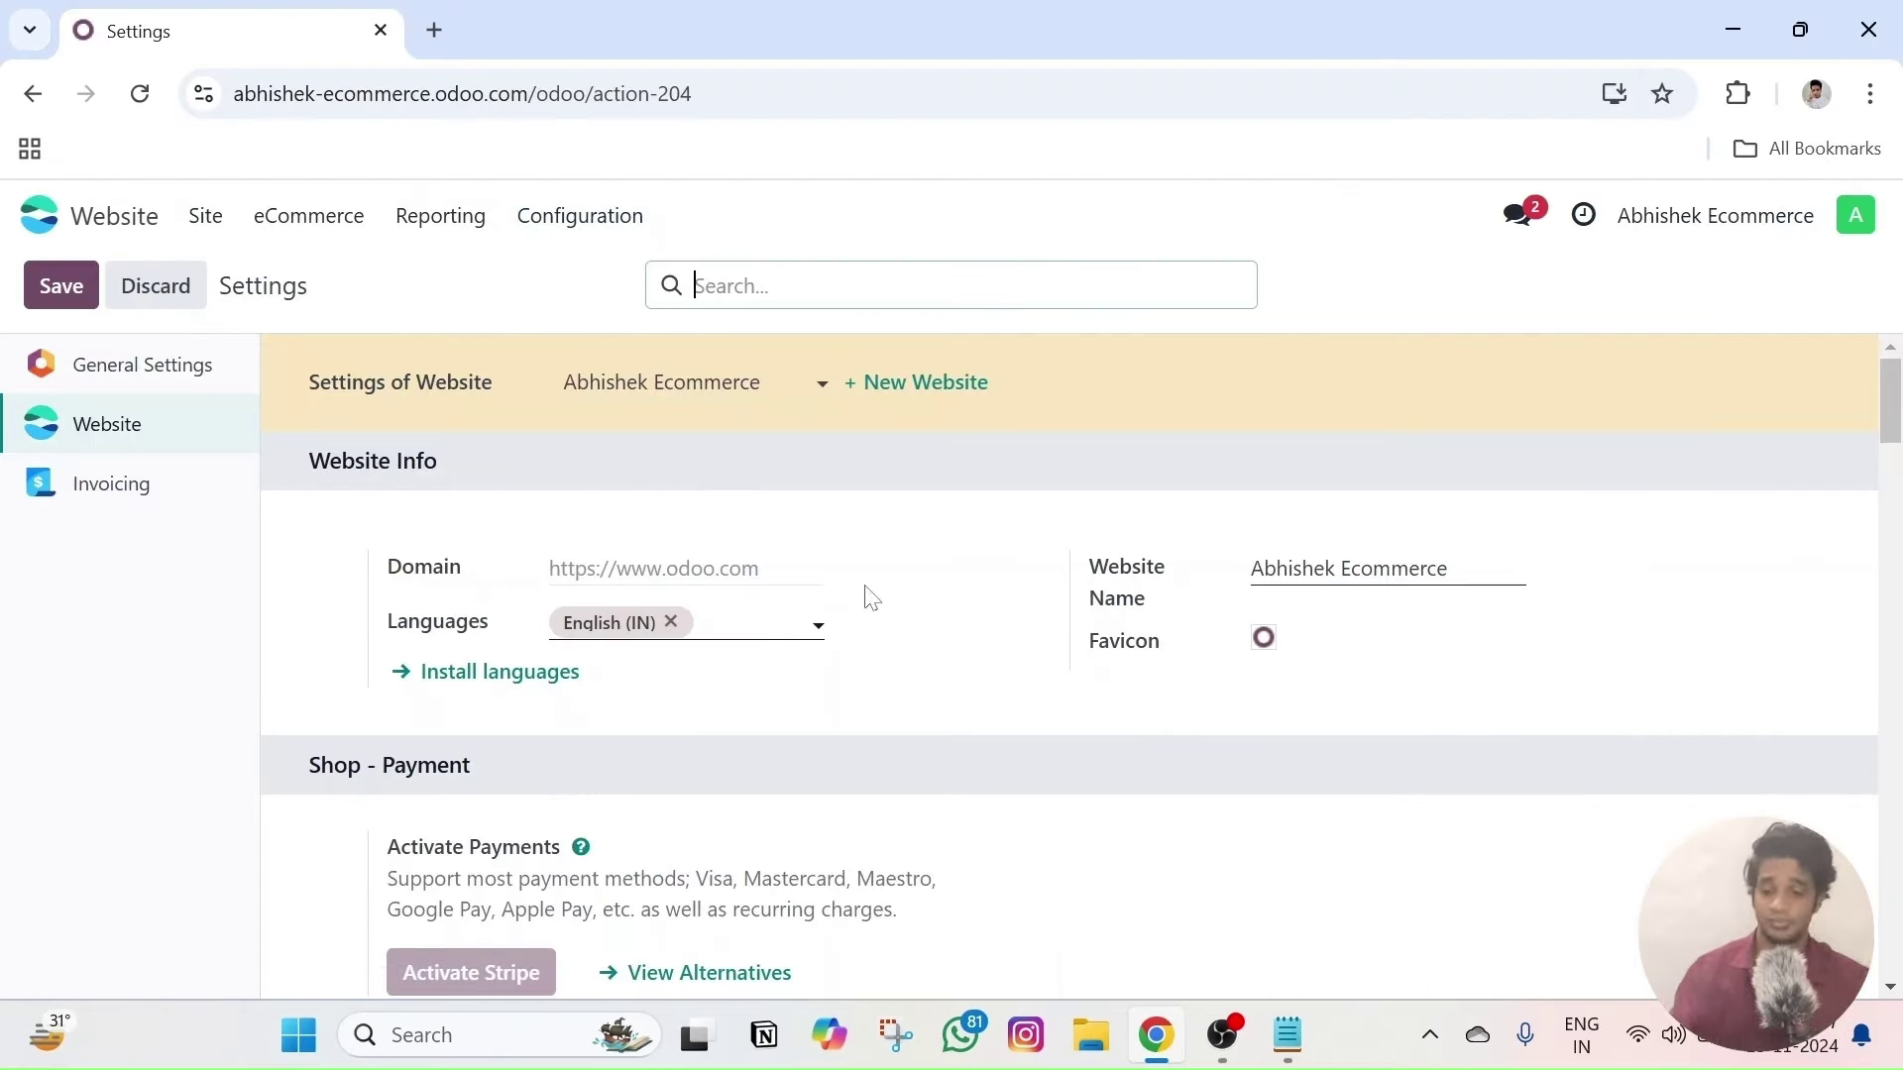
{"action": "scroll", "coordinate": [872, 597], "scroll_direction": "down", "scroll_amount": 5}
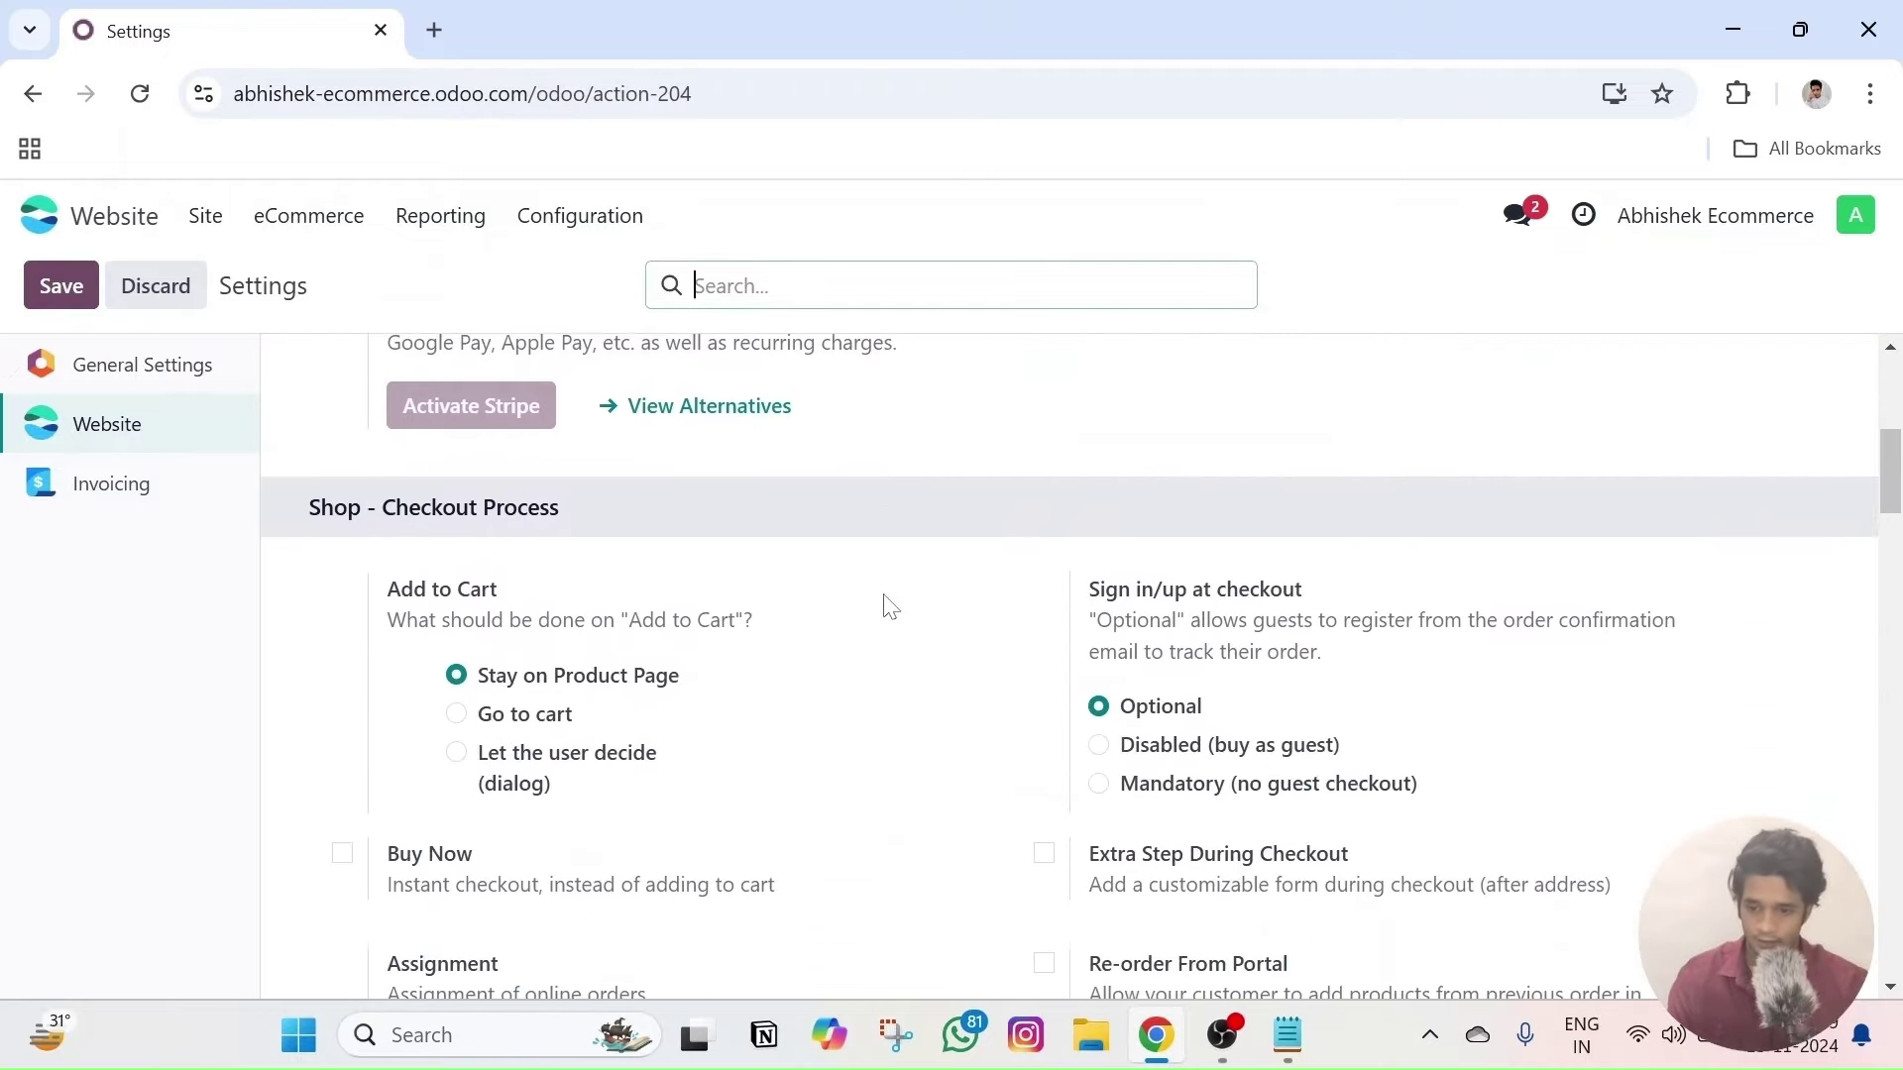
{"action": "scroll", "coordinate": [890, 606], "scroll_direction": "up", "scroll_amount": 2}
{"action": "scroll", "coordinate": [848, 624], "scroll_direction": "down", "scroll_amount": 4}
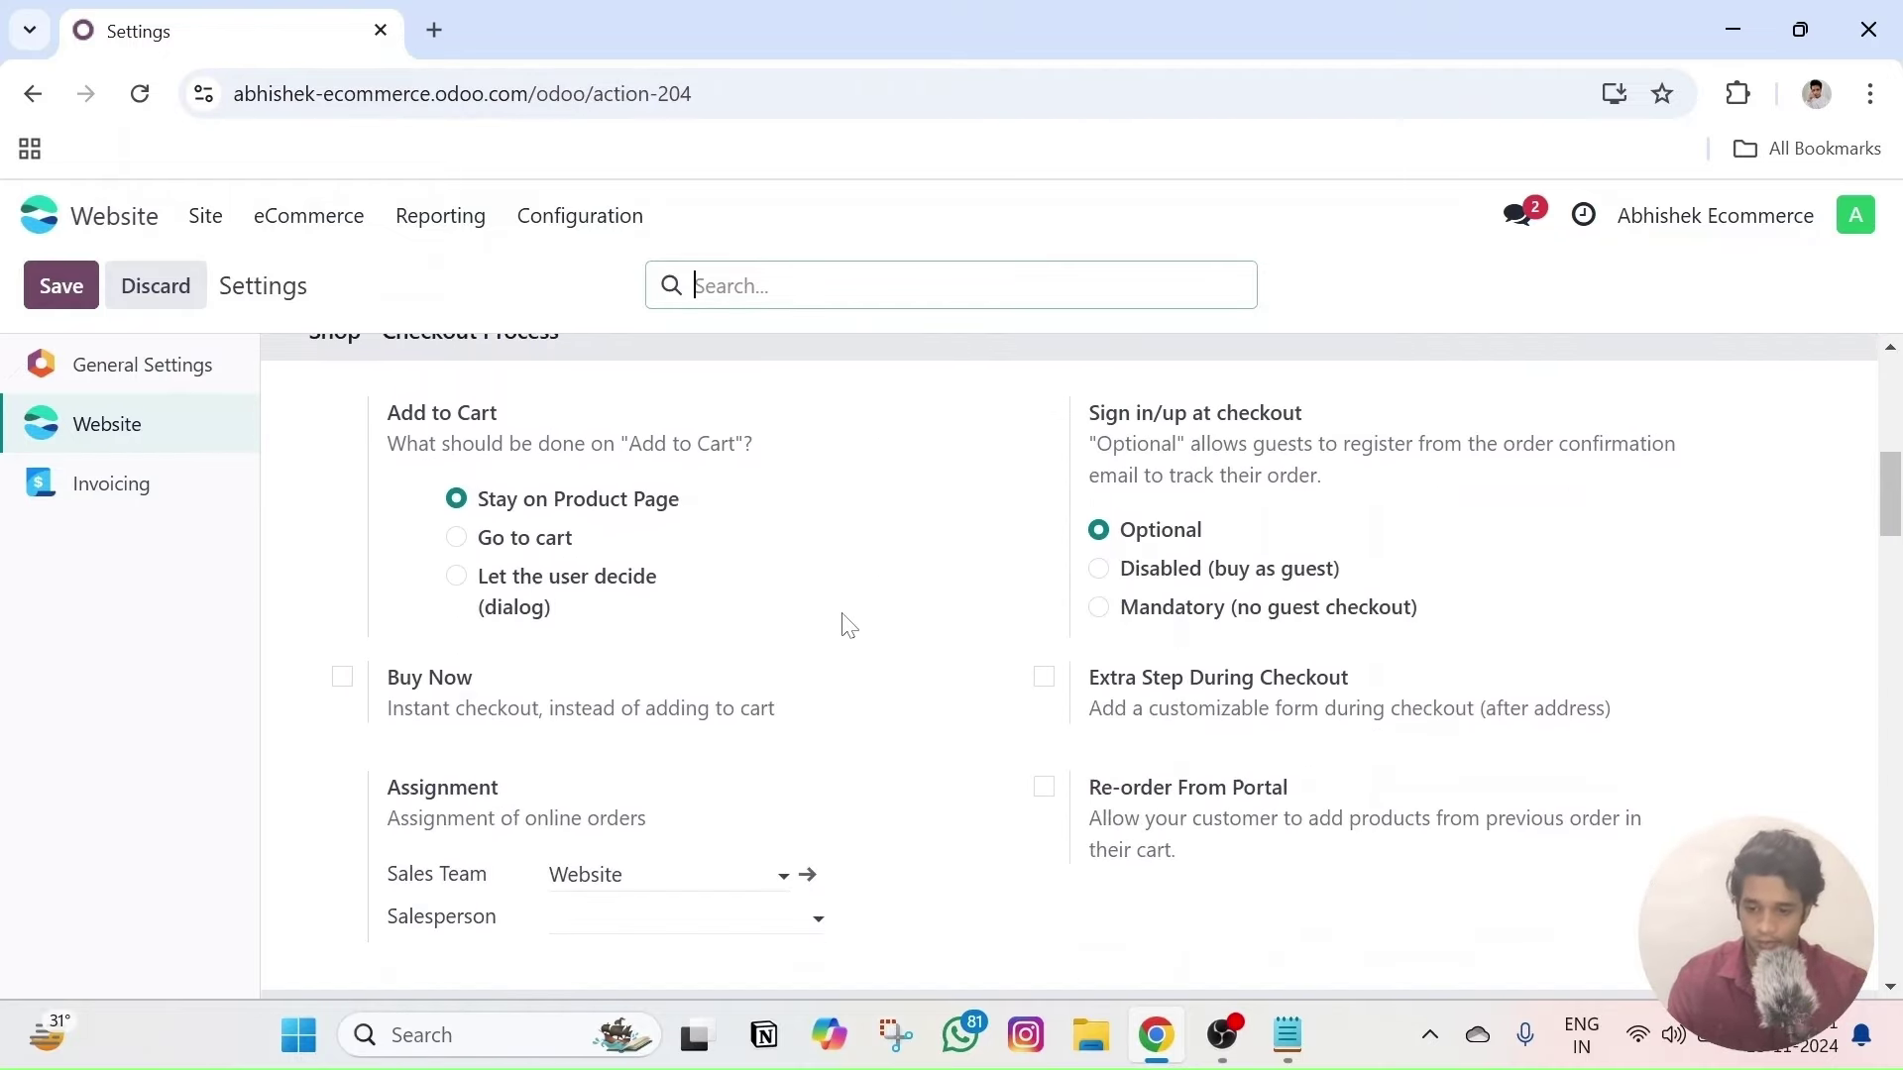
{"action": "scroll", "coordinate": [456, 524], "scroll_direction": "up", "scroll_amount": 2}
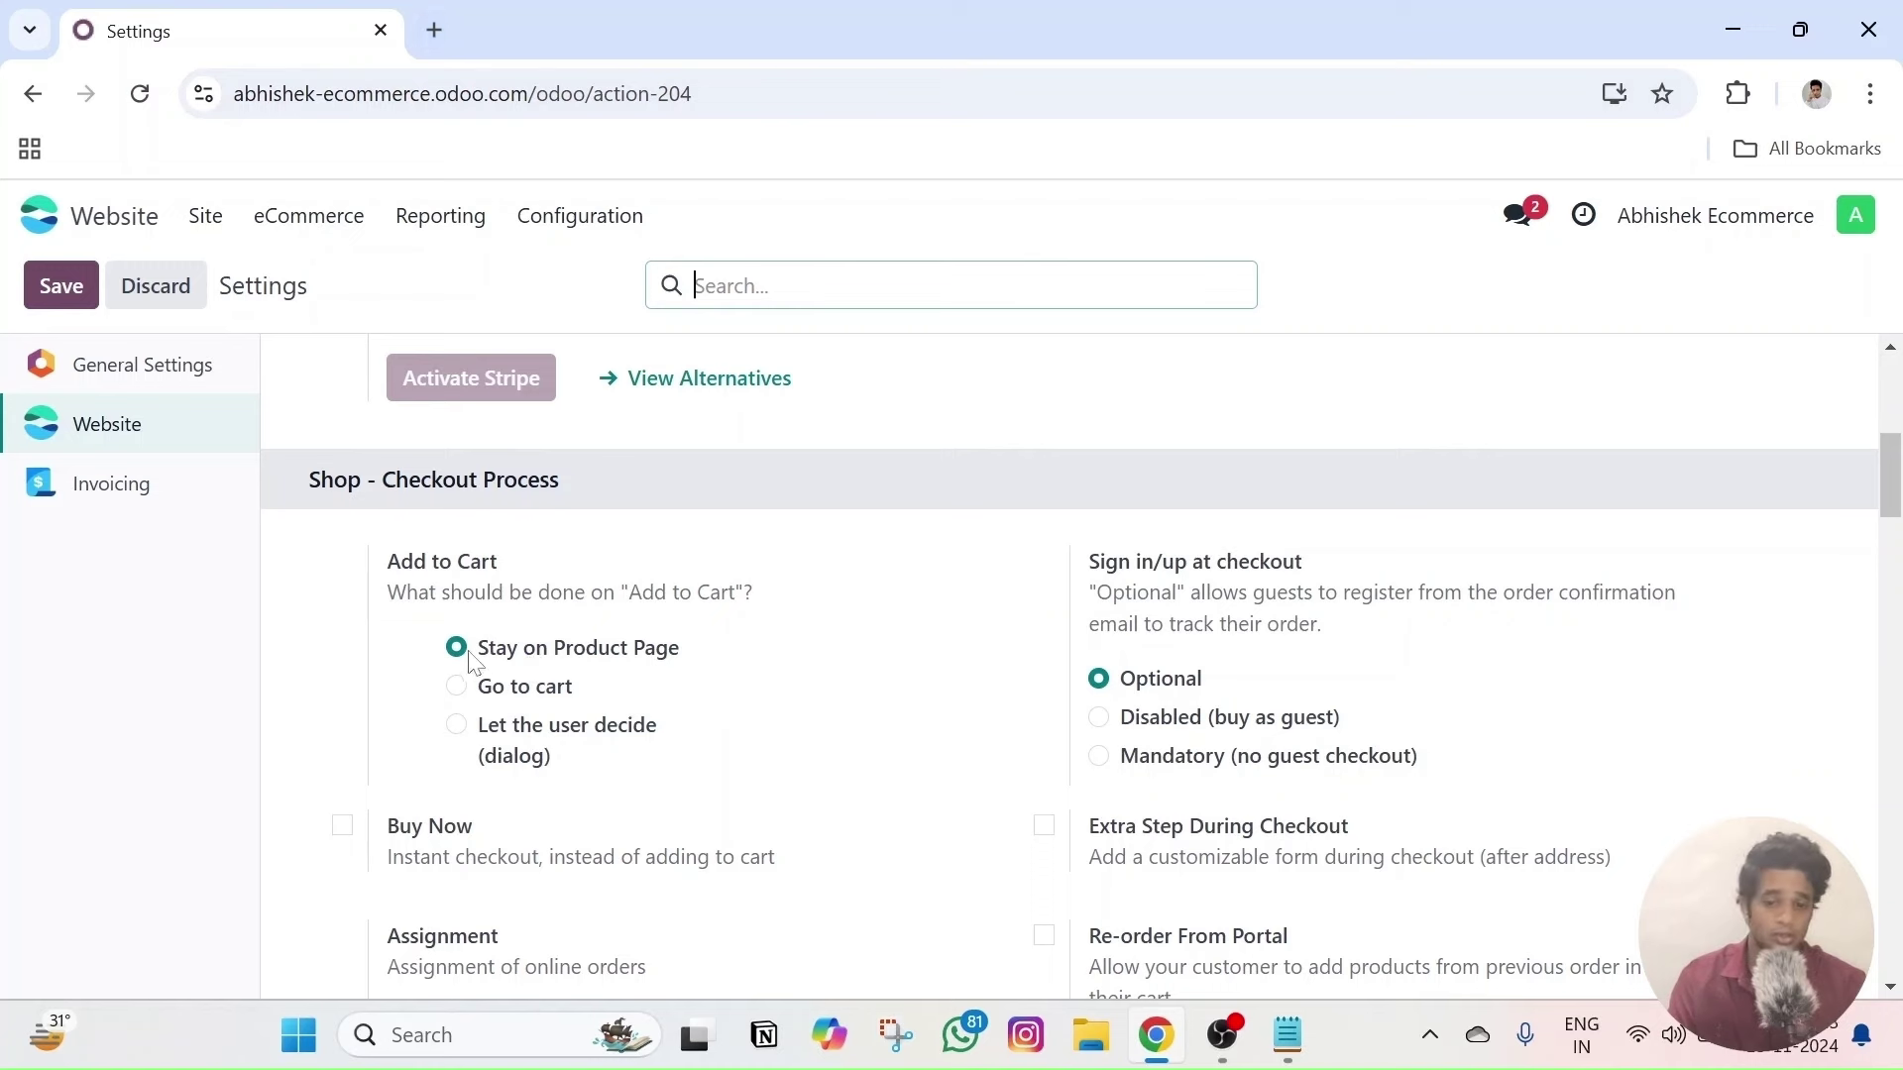
- Look over the Site and eCommerce menus and start a new browser tab for the shop
{"action": "left_click", "coordinate": [211, 218]}
{"action": "right_click", "coordinate": [218, 269]}
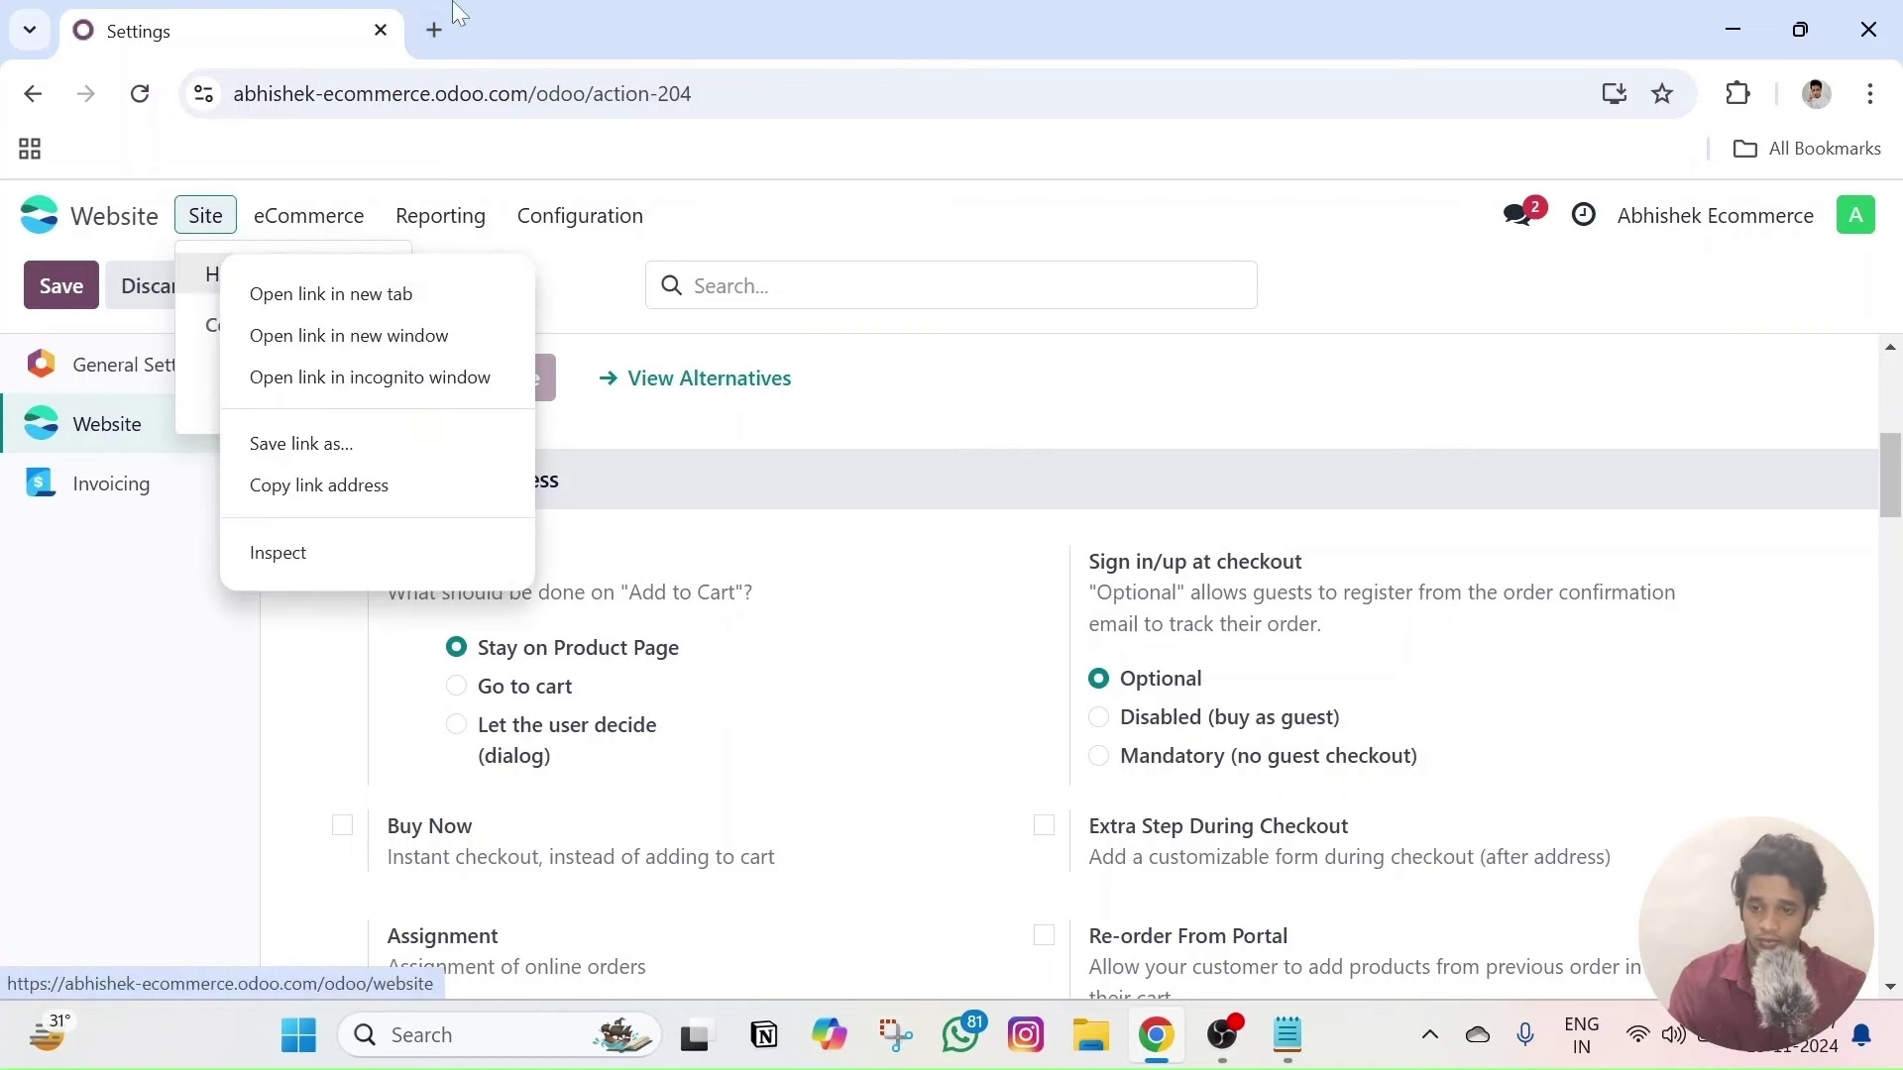
{"action": "key", "text": "Escape"}
{"action": "left_click", "coordinate": [357, 219]}
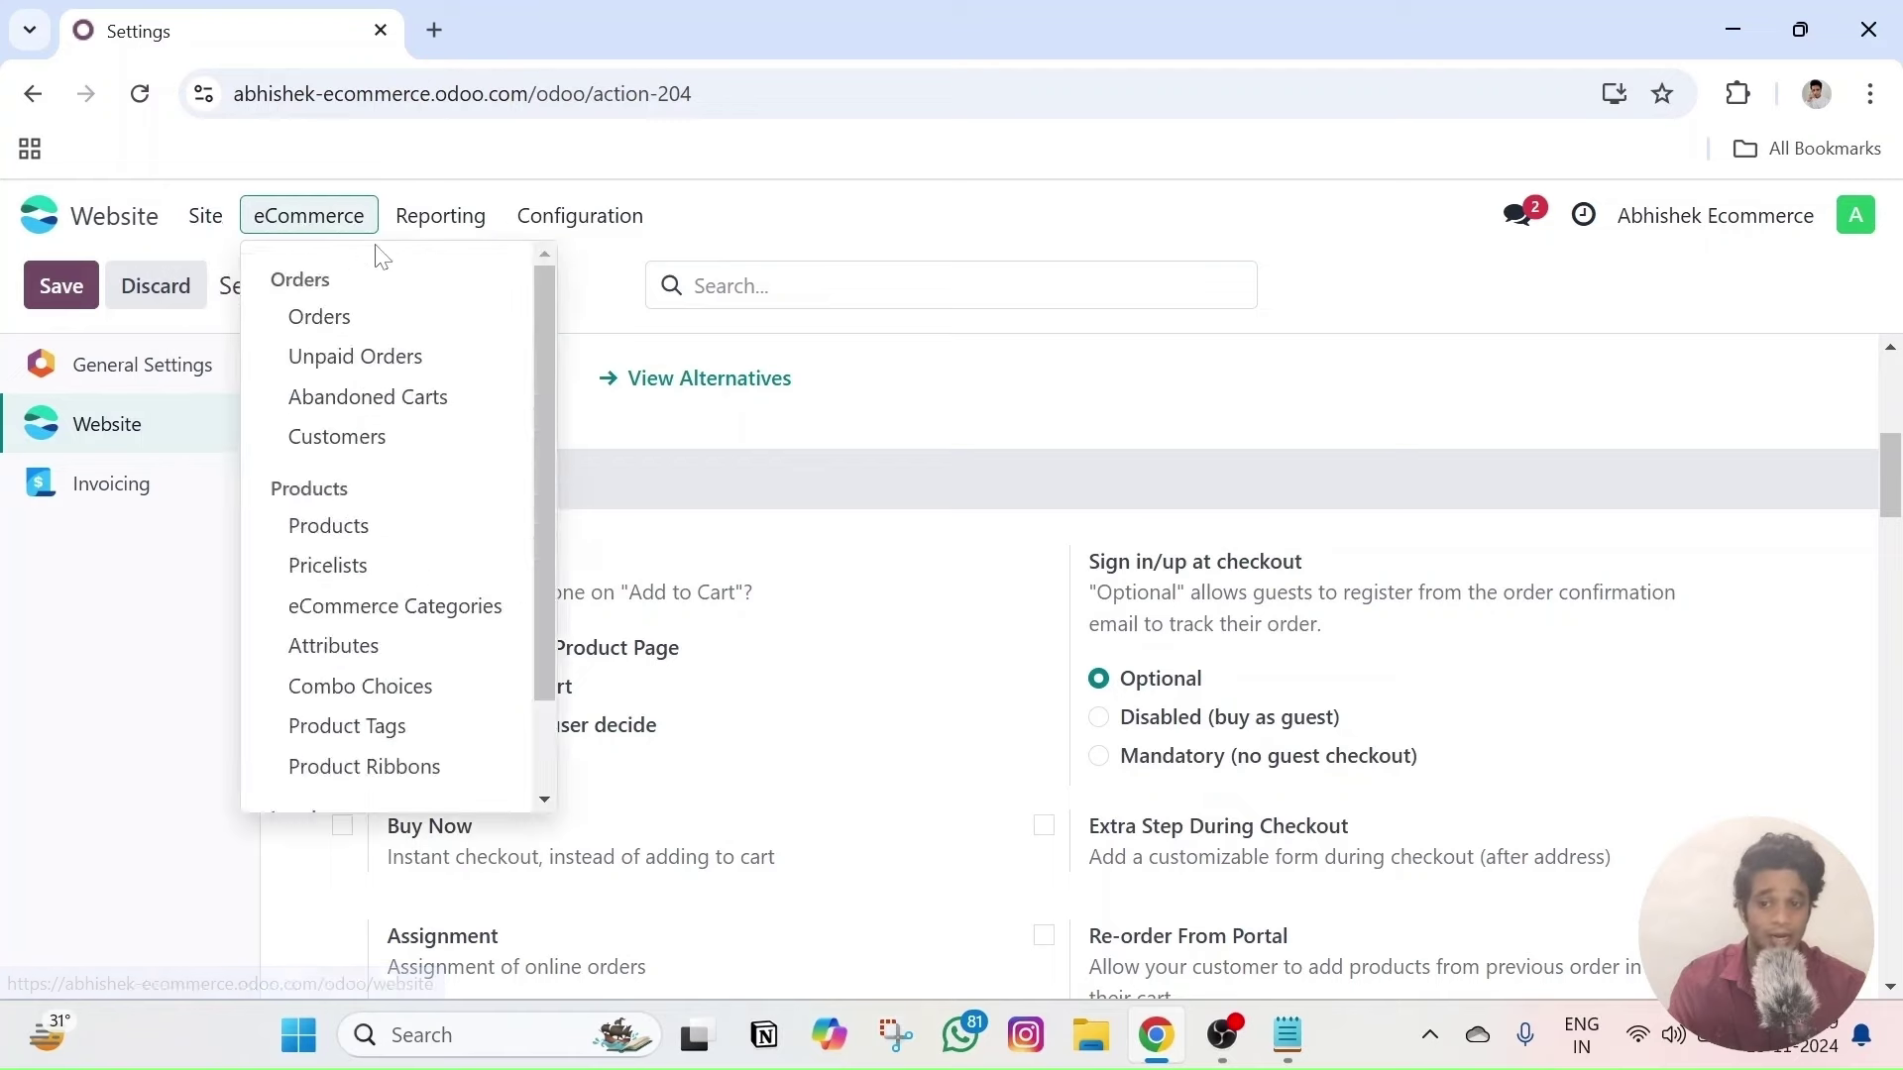
{"action": "left_click", "coordinate": [436, 29]}
- Load the shop and add Comfy Tshirt (copy) to the cart under the Stay on Product Page setting
{"action": "type", "text": "https://abhishek-ecommerce.odoo.com/shop"}
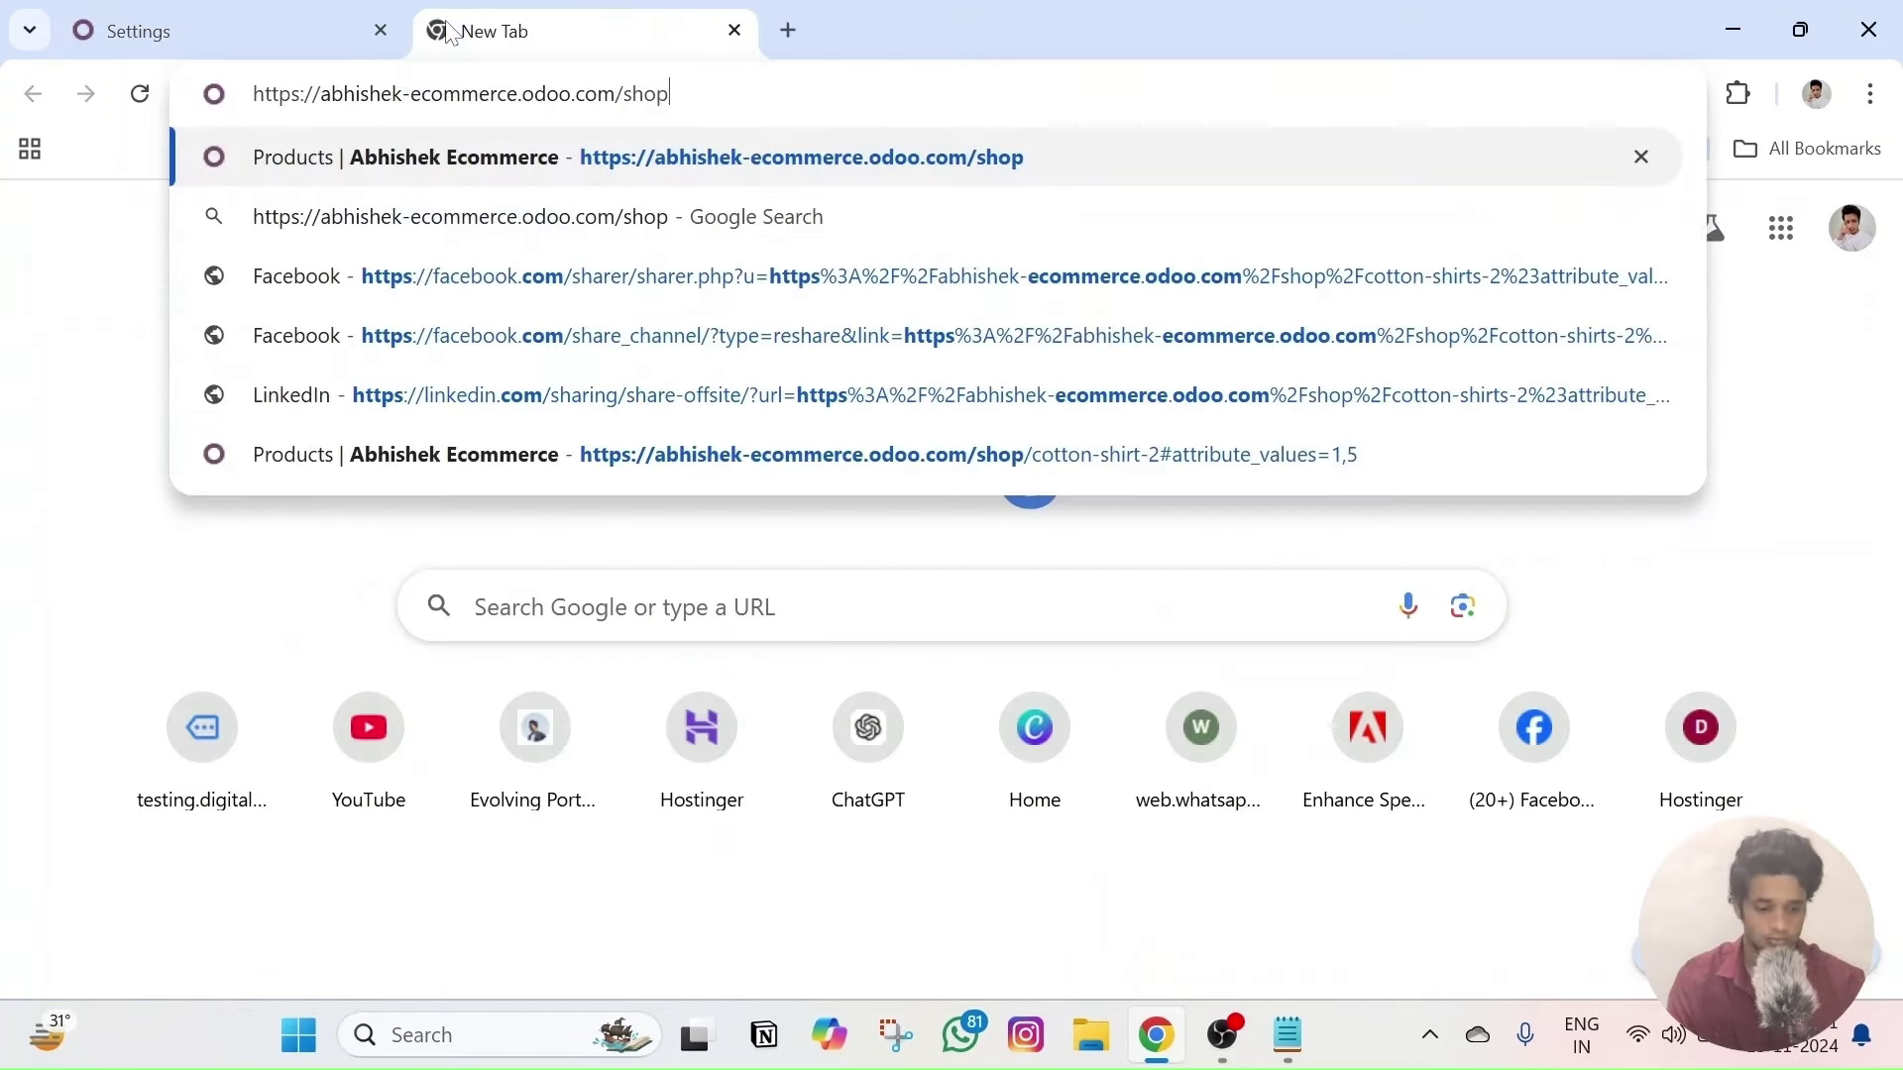
{"action": "key", "text": "Return"}
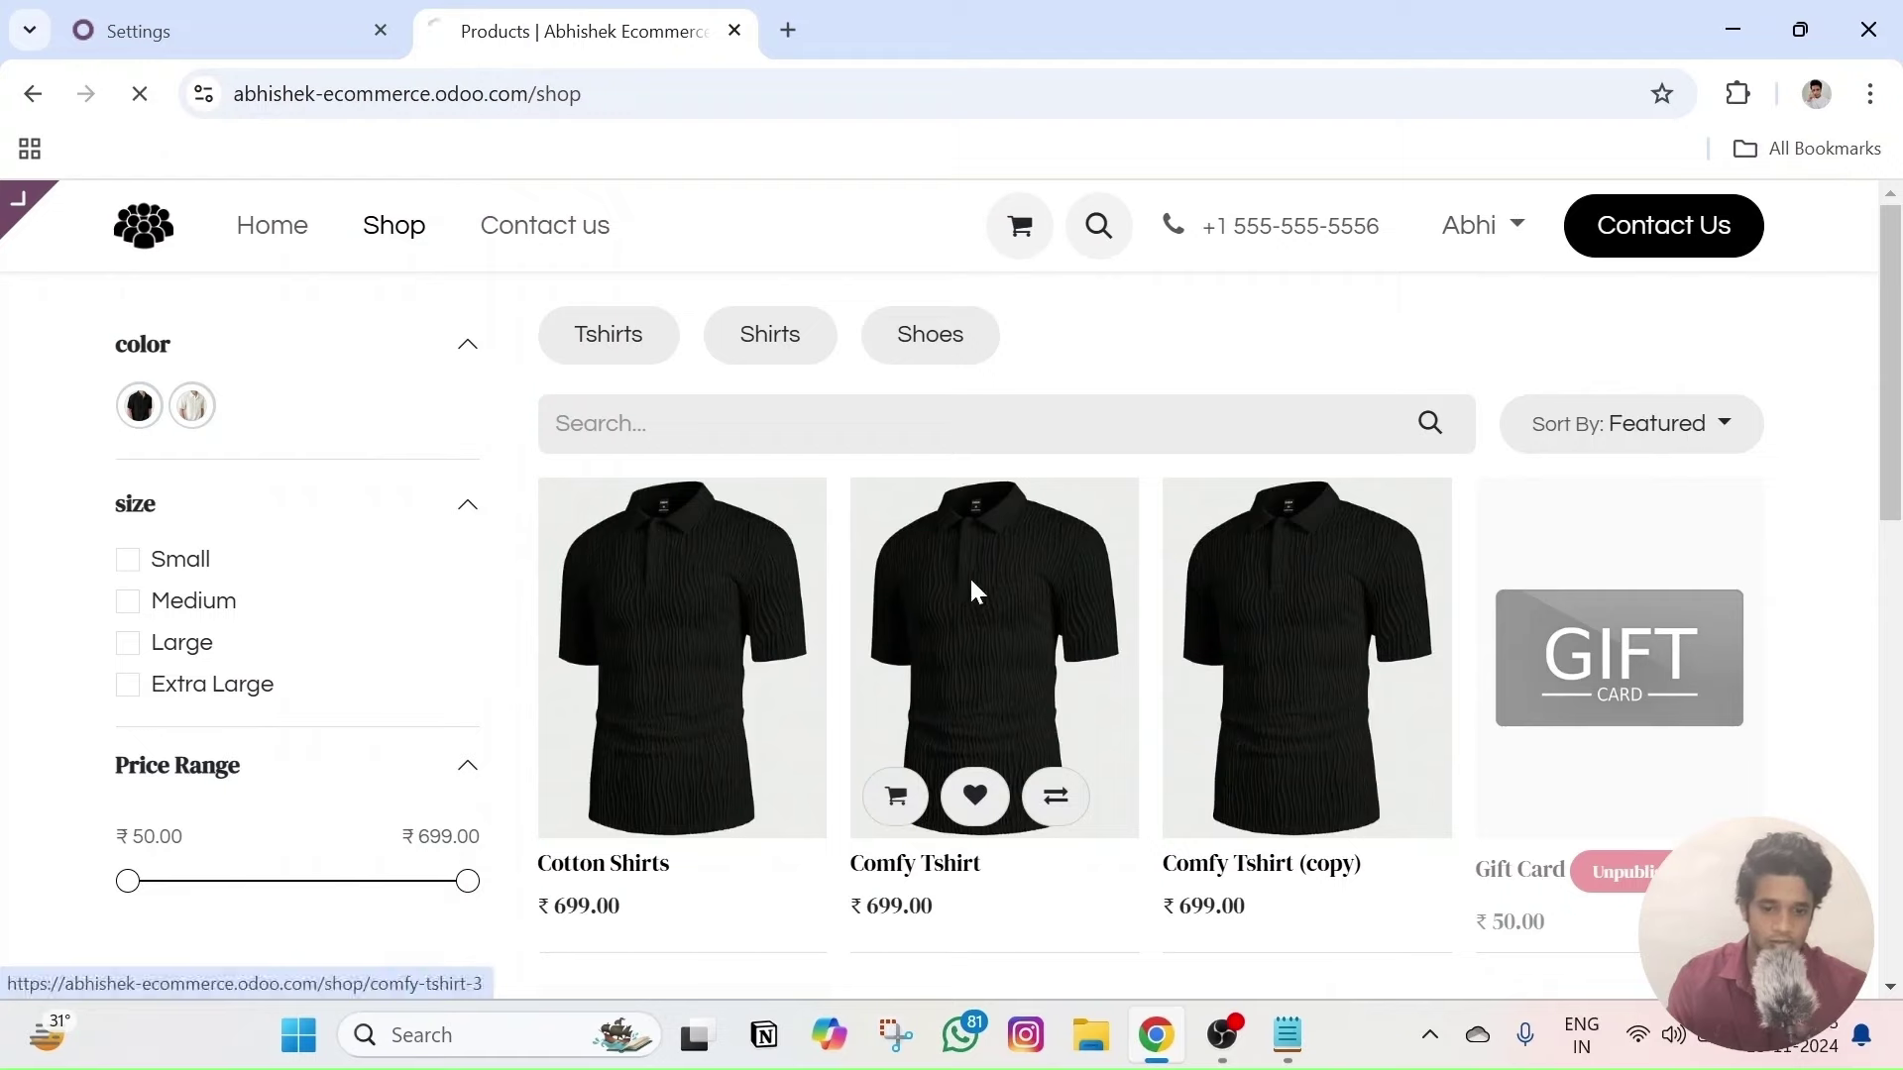
{"action": "left_click", "coordinate": [969, 578]}
{"action": "left_click", "coordinate": [33, 94]}
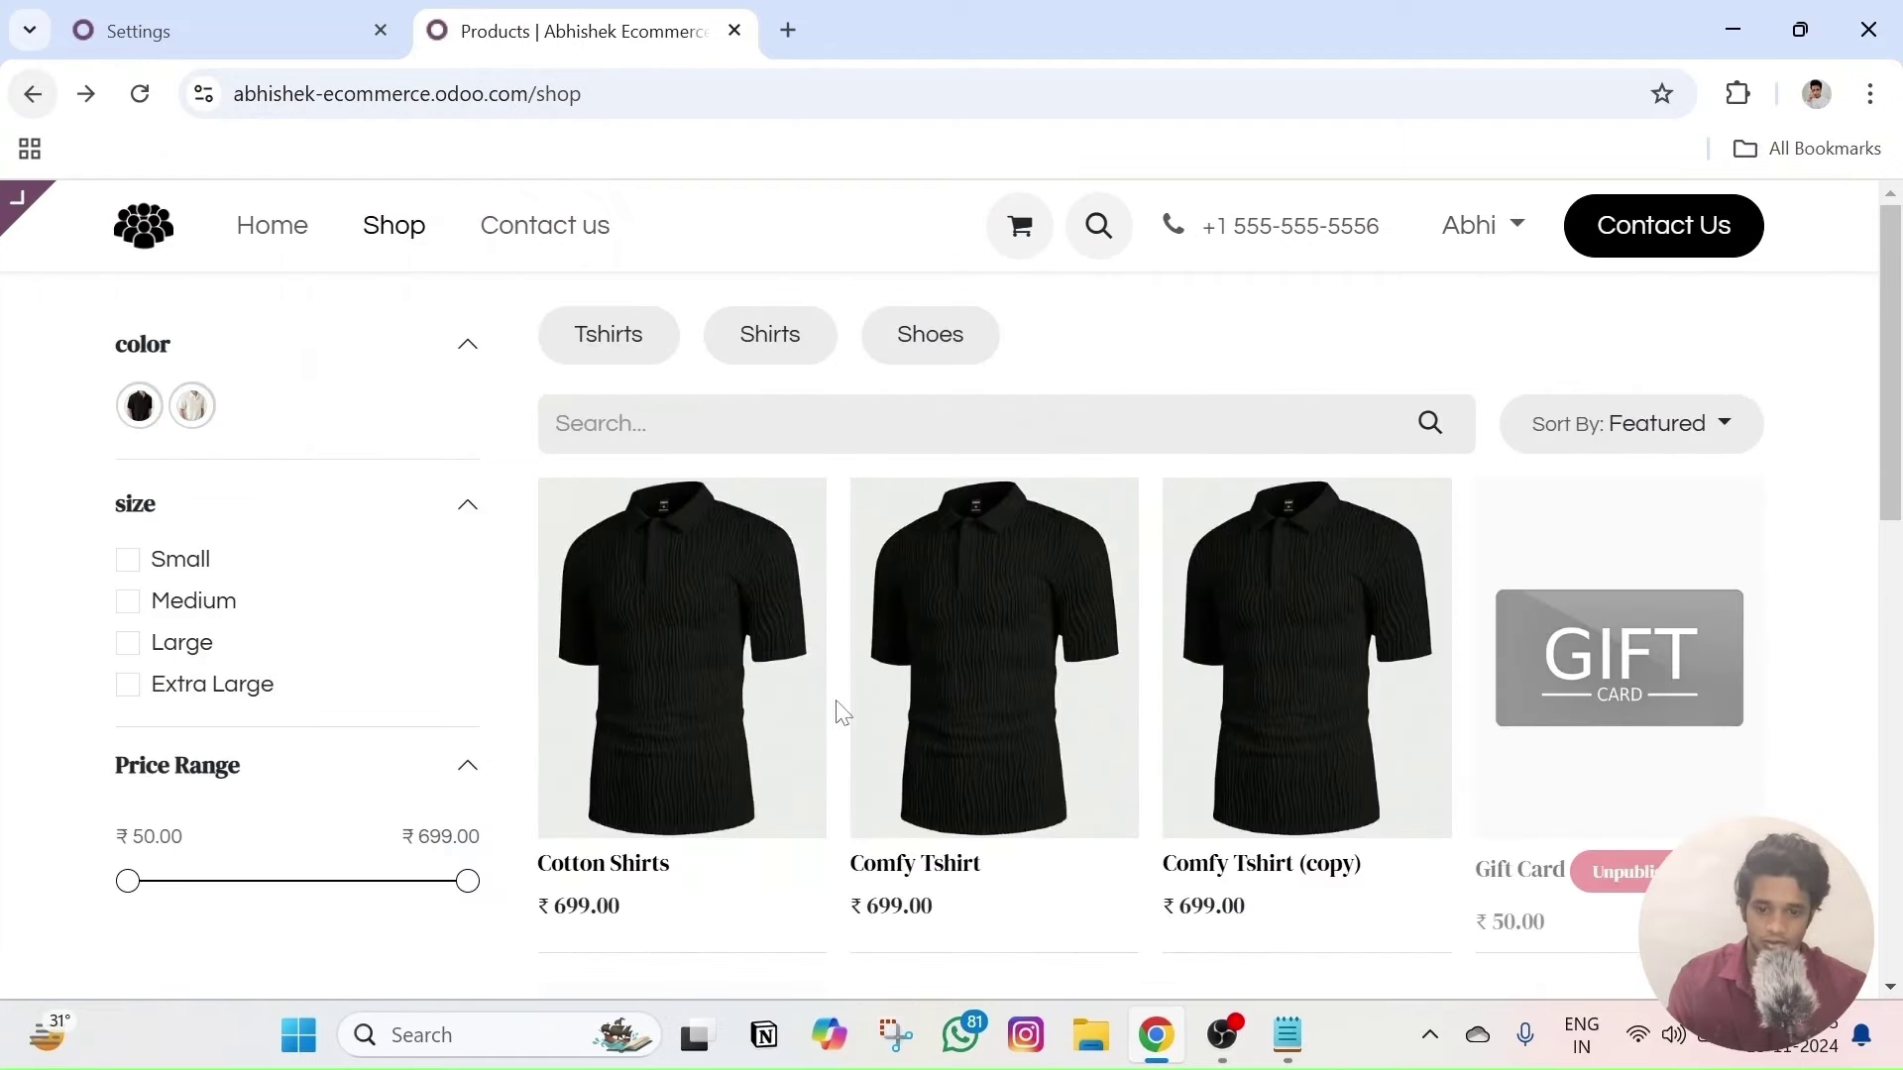
{"action": "left_click", "coordinate": [897, 798]}
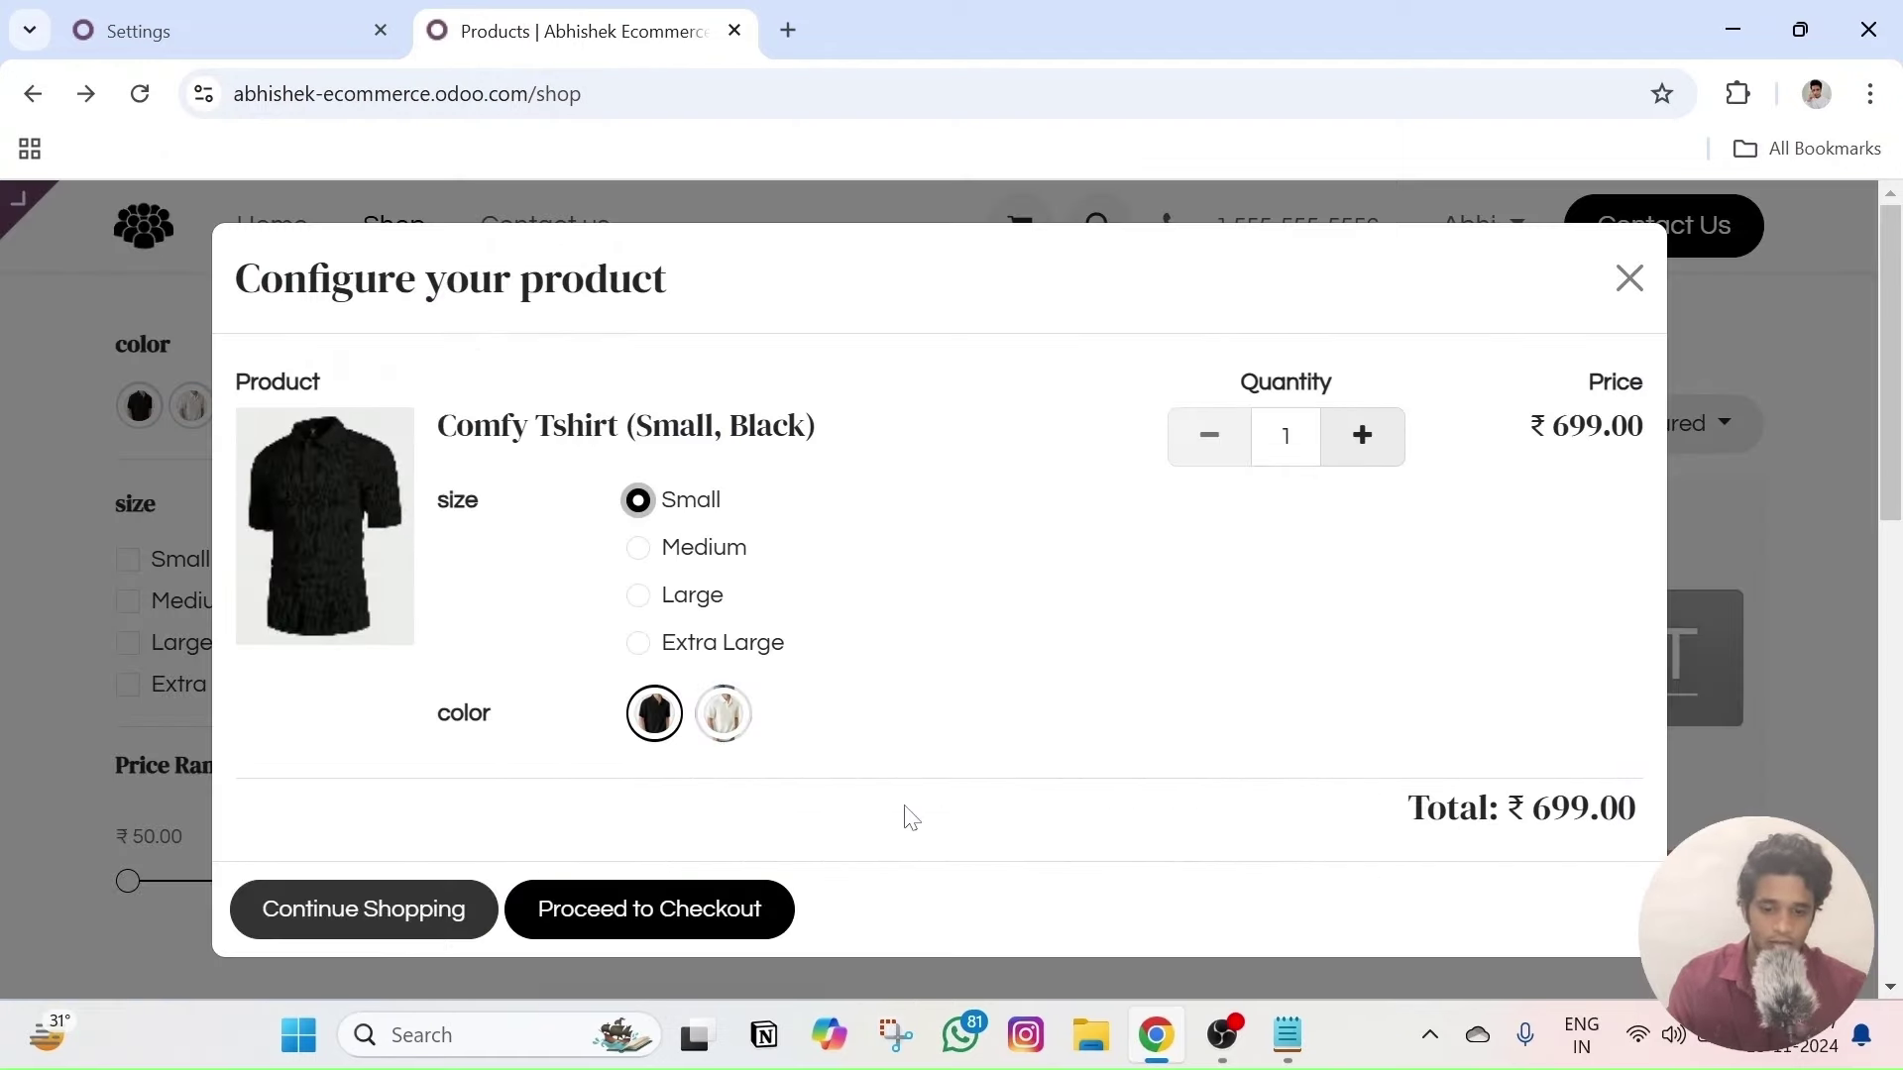
{"action": "left_click", "coordinate": [274, 18]}
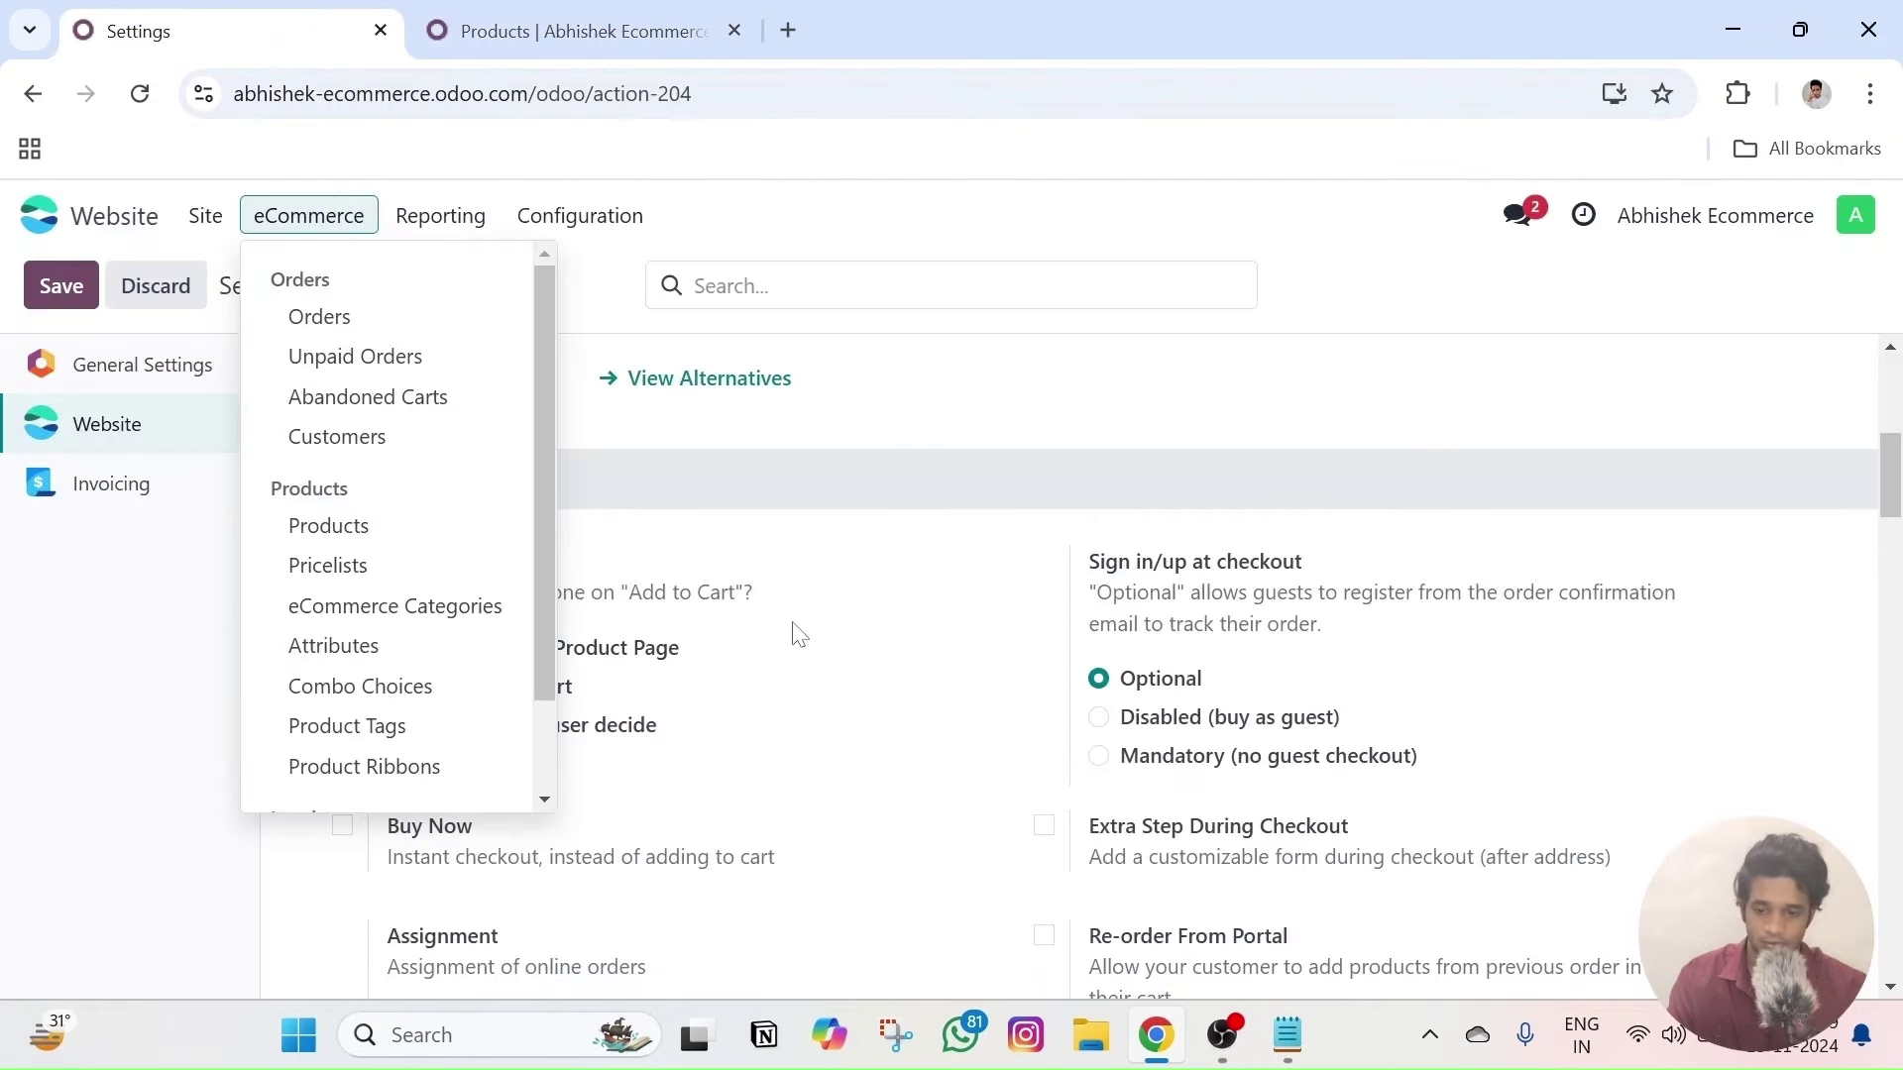
{"action": "left_click", "coordinate": [844, 637]}
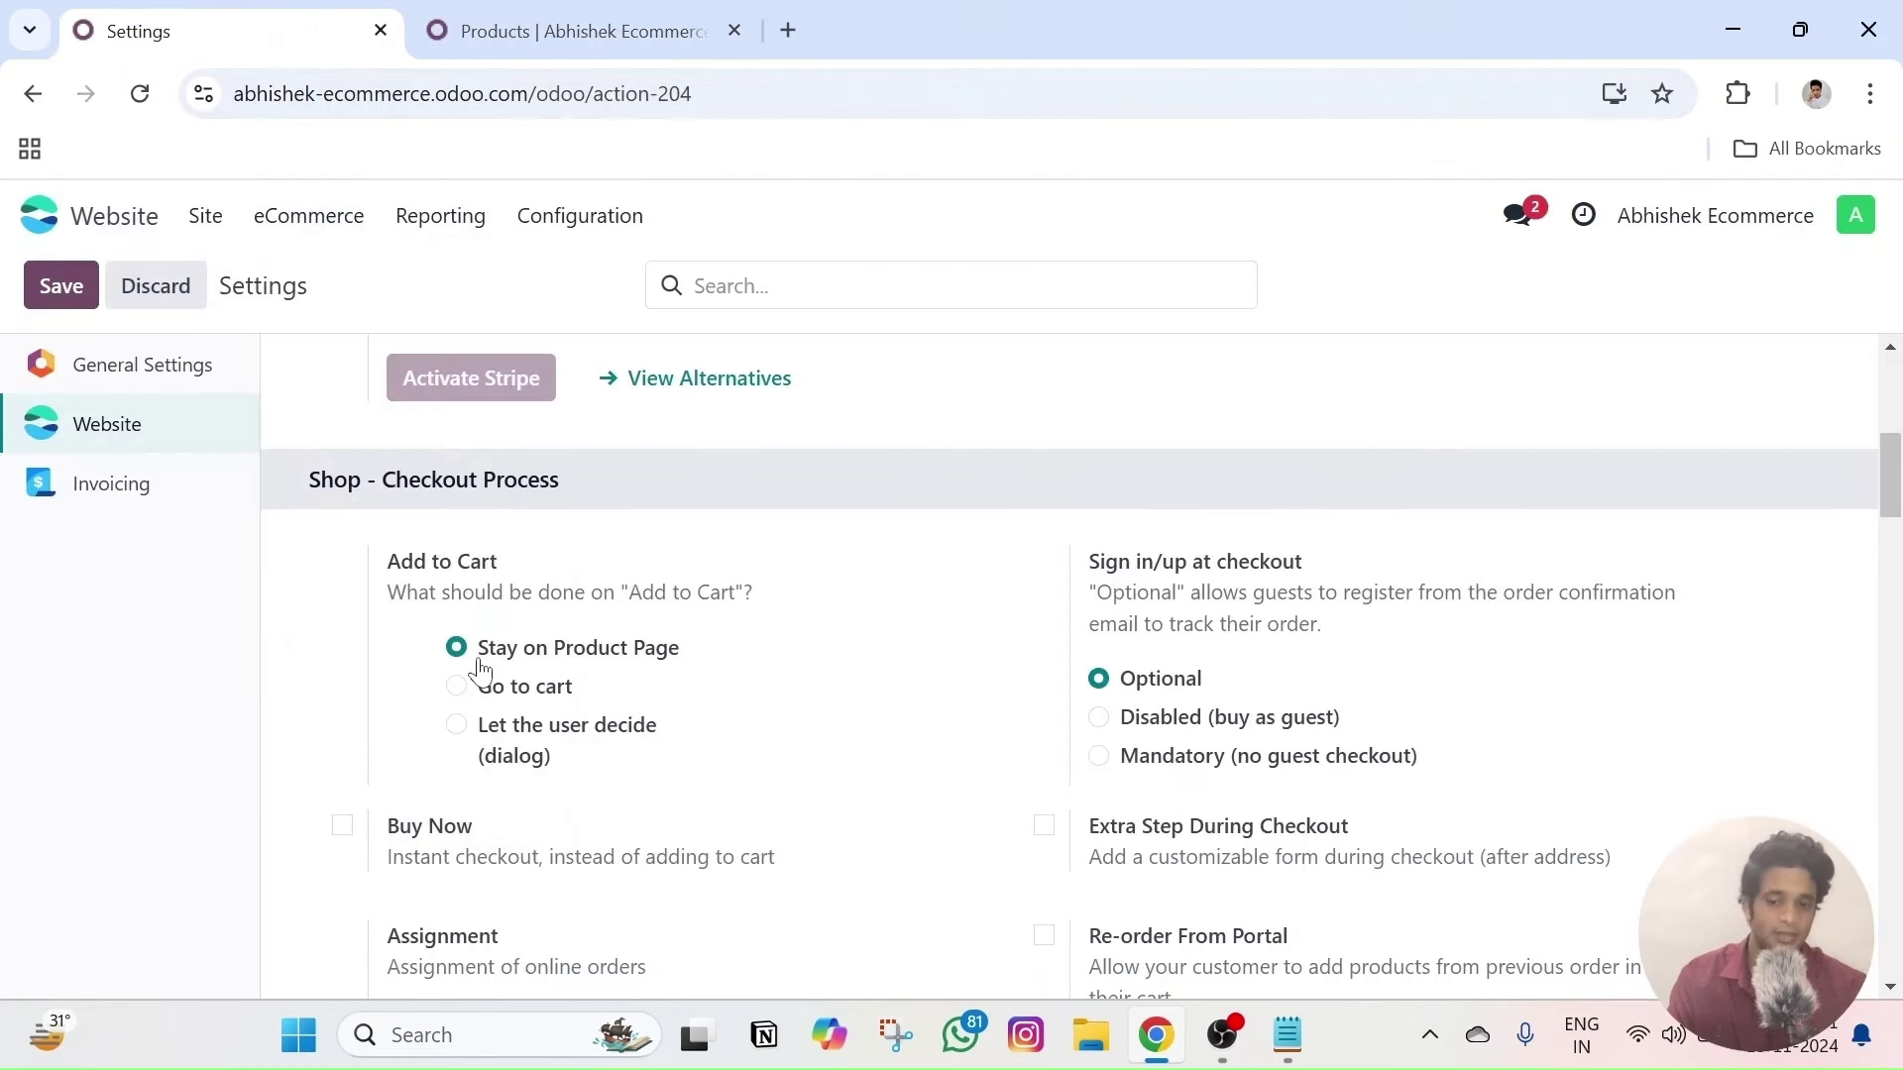
{"action": "left_click", "coordinate": [575, 30]}
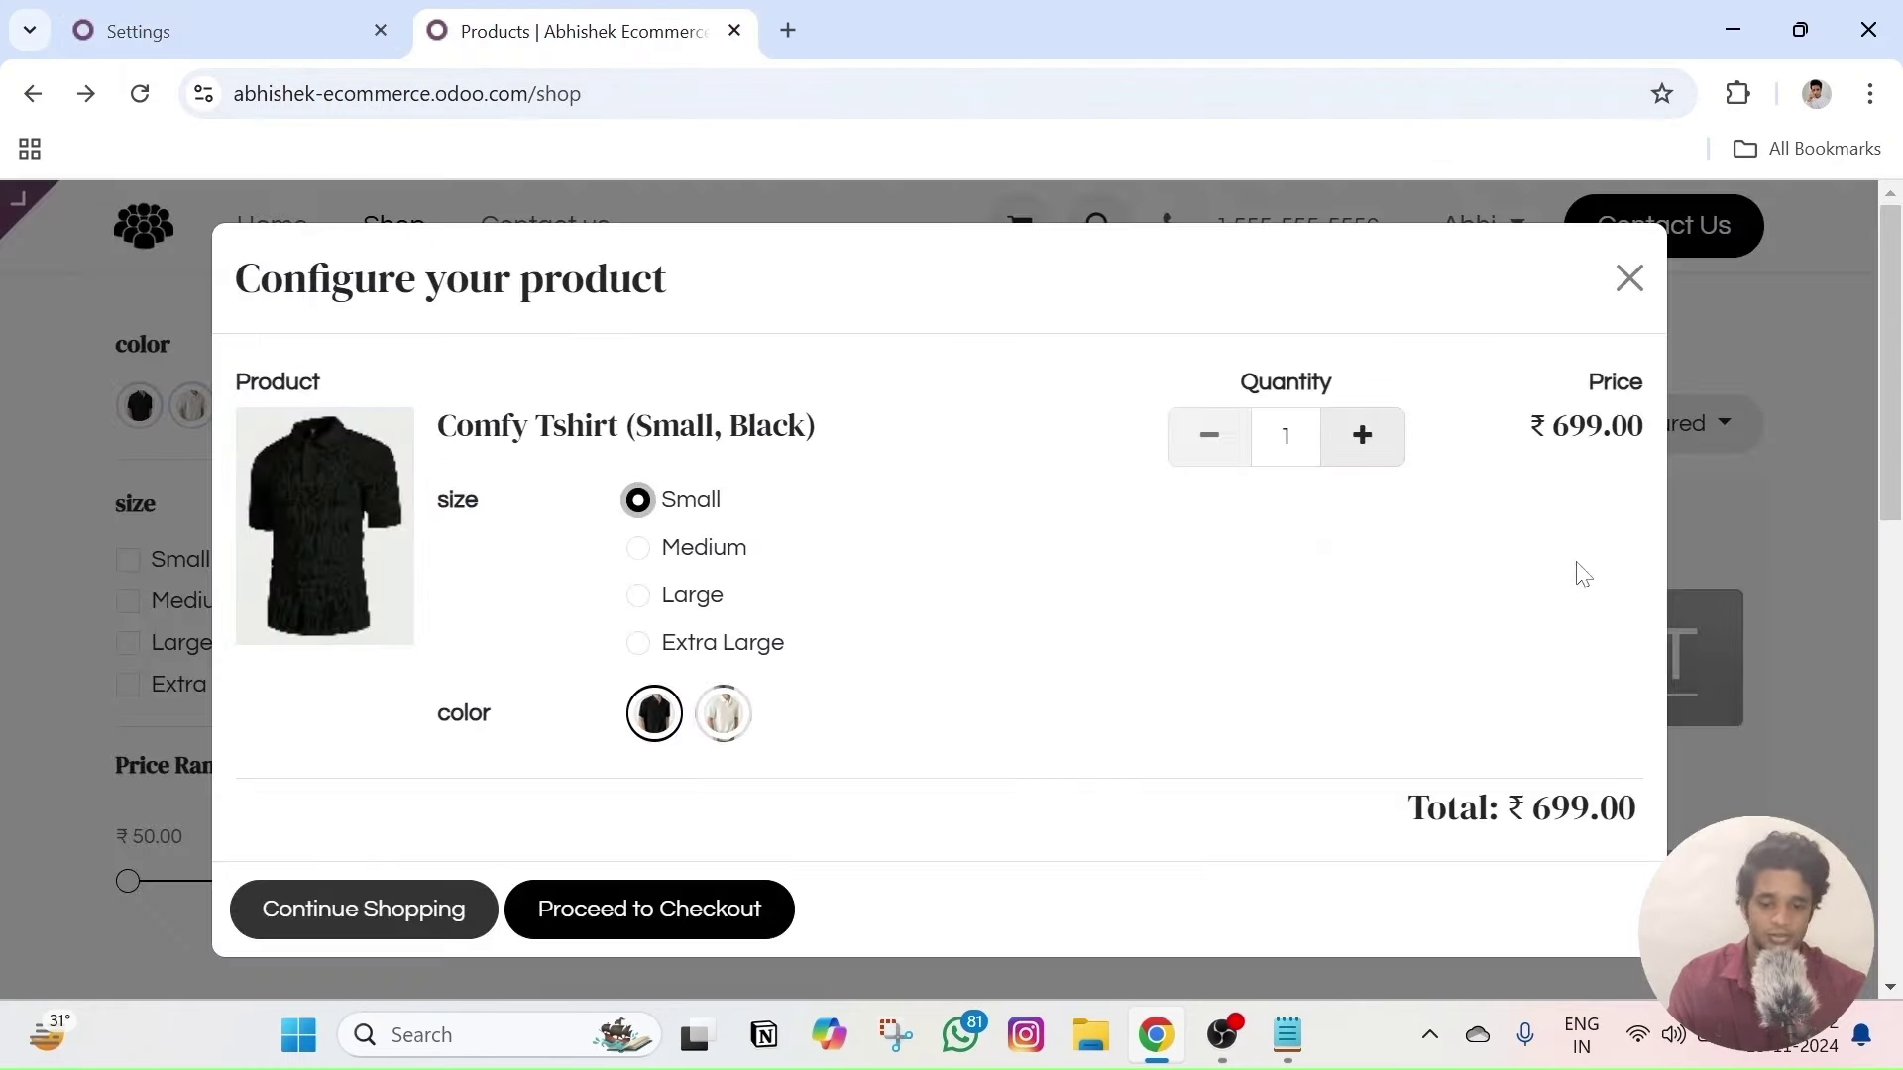
{"action": "left_click", "coordinate": [1629, 278]}
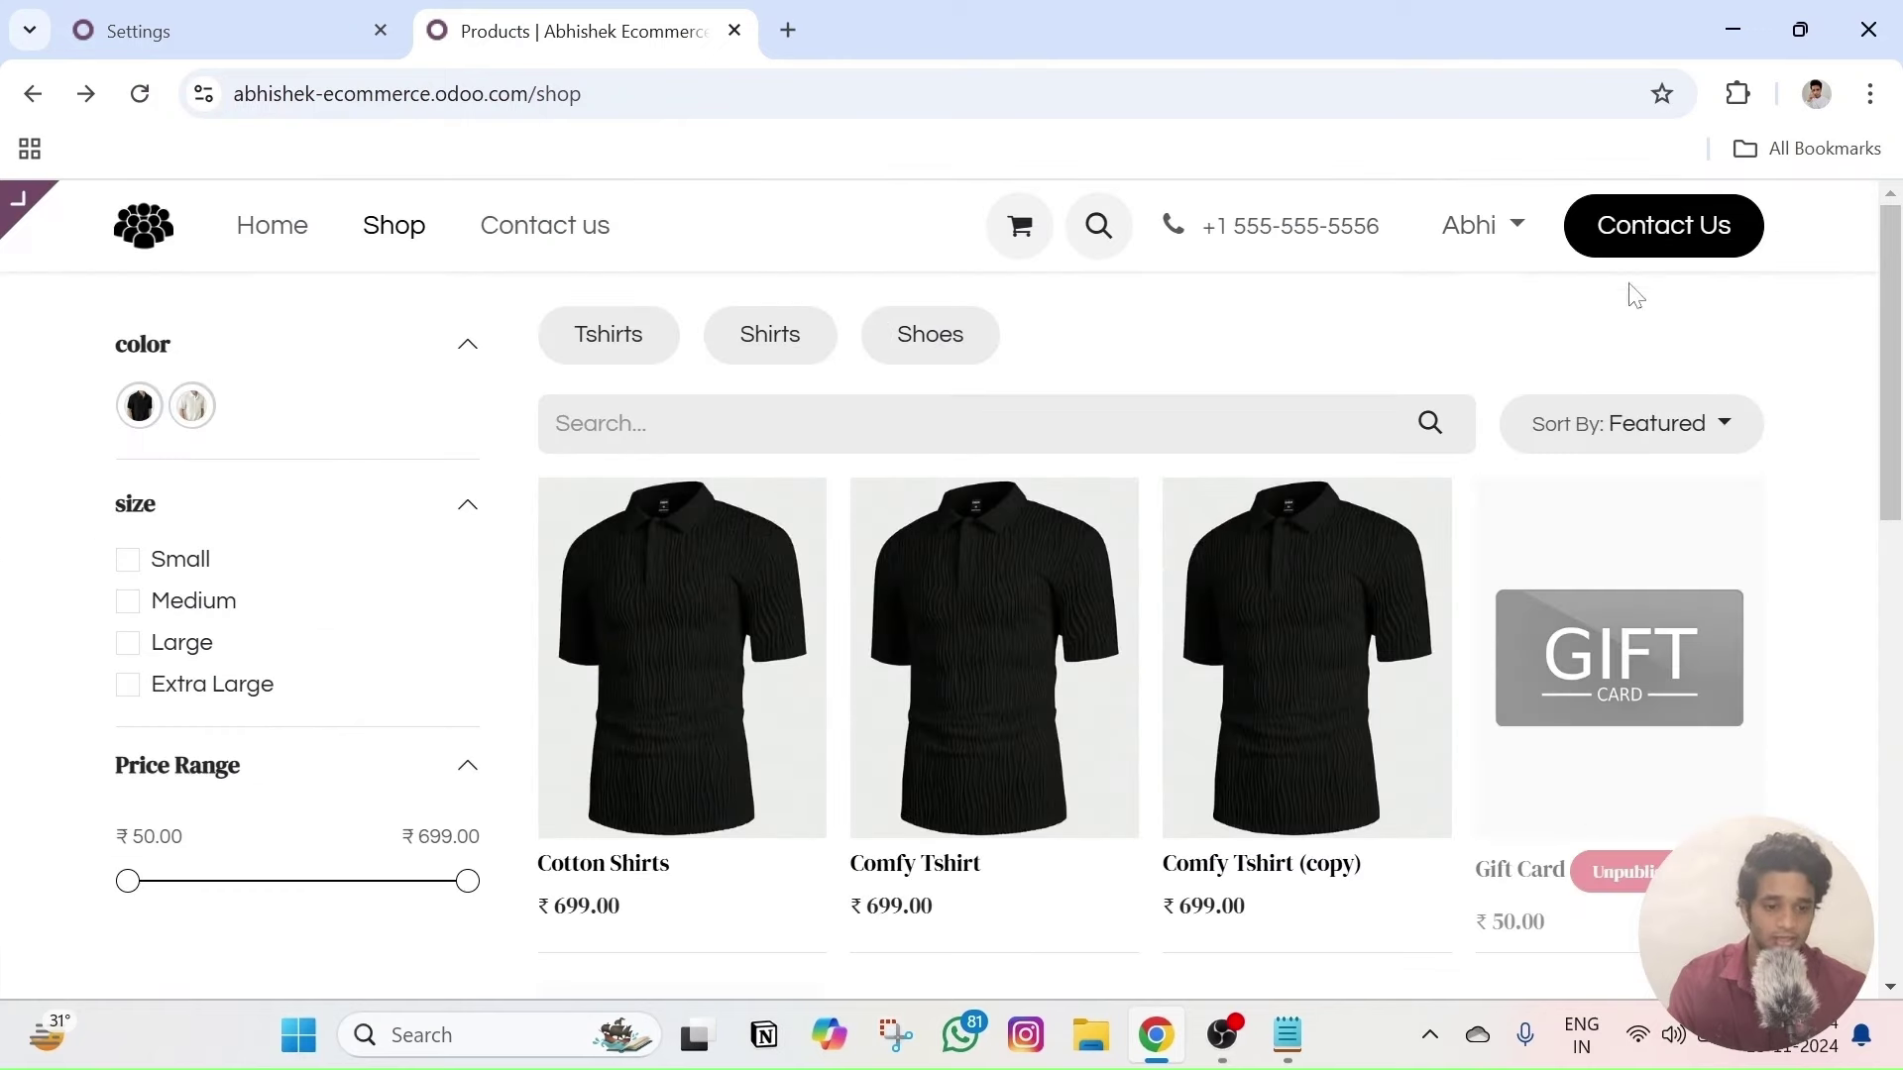
{"action": "left_click", "coordinate": [1242, 626]}
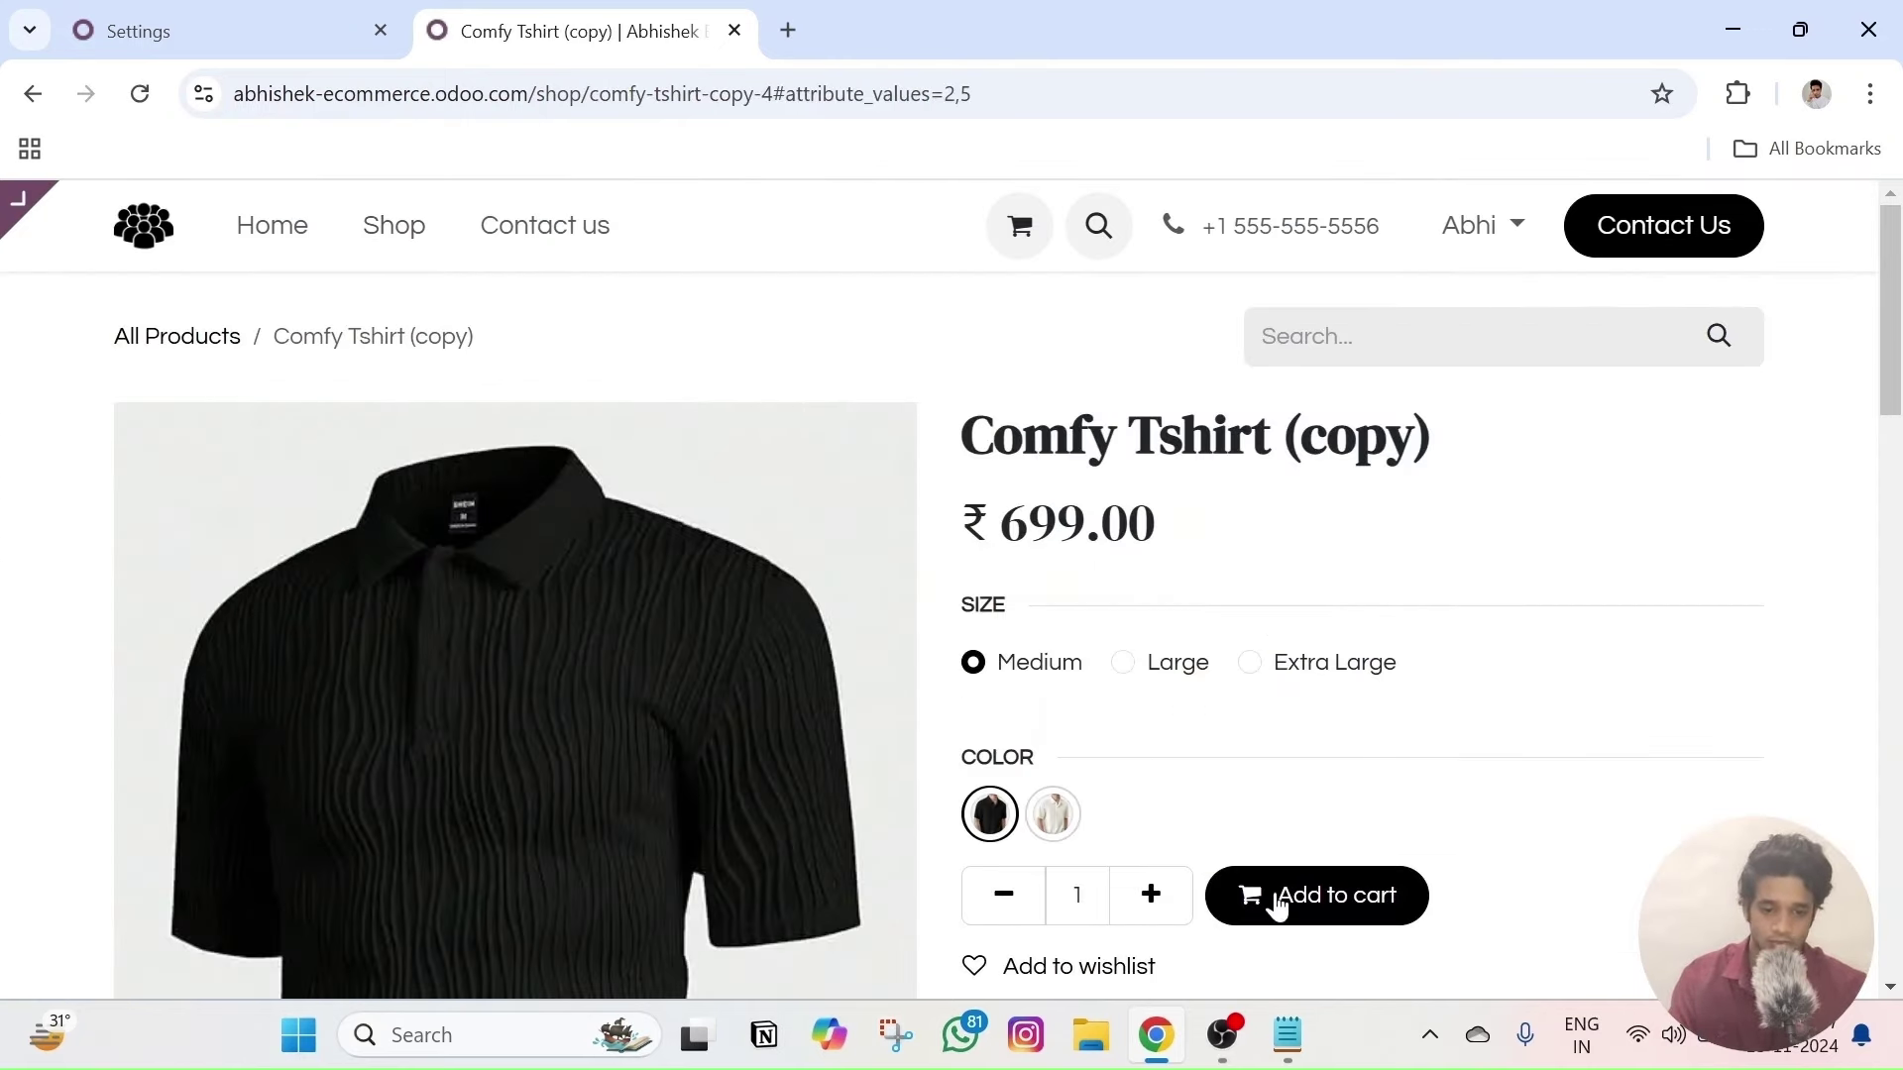
{"action": "left_click", "coordinate": [369, 22]}
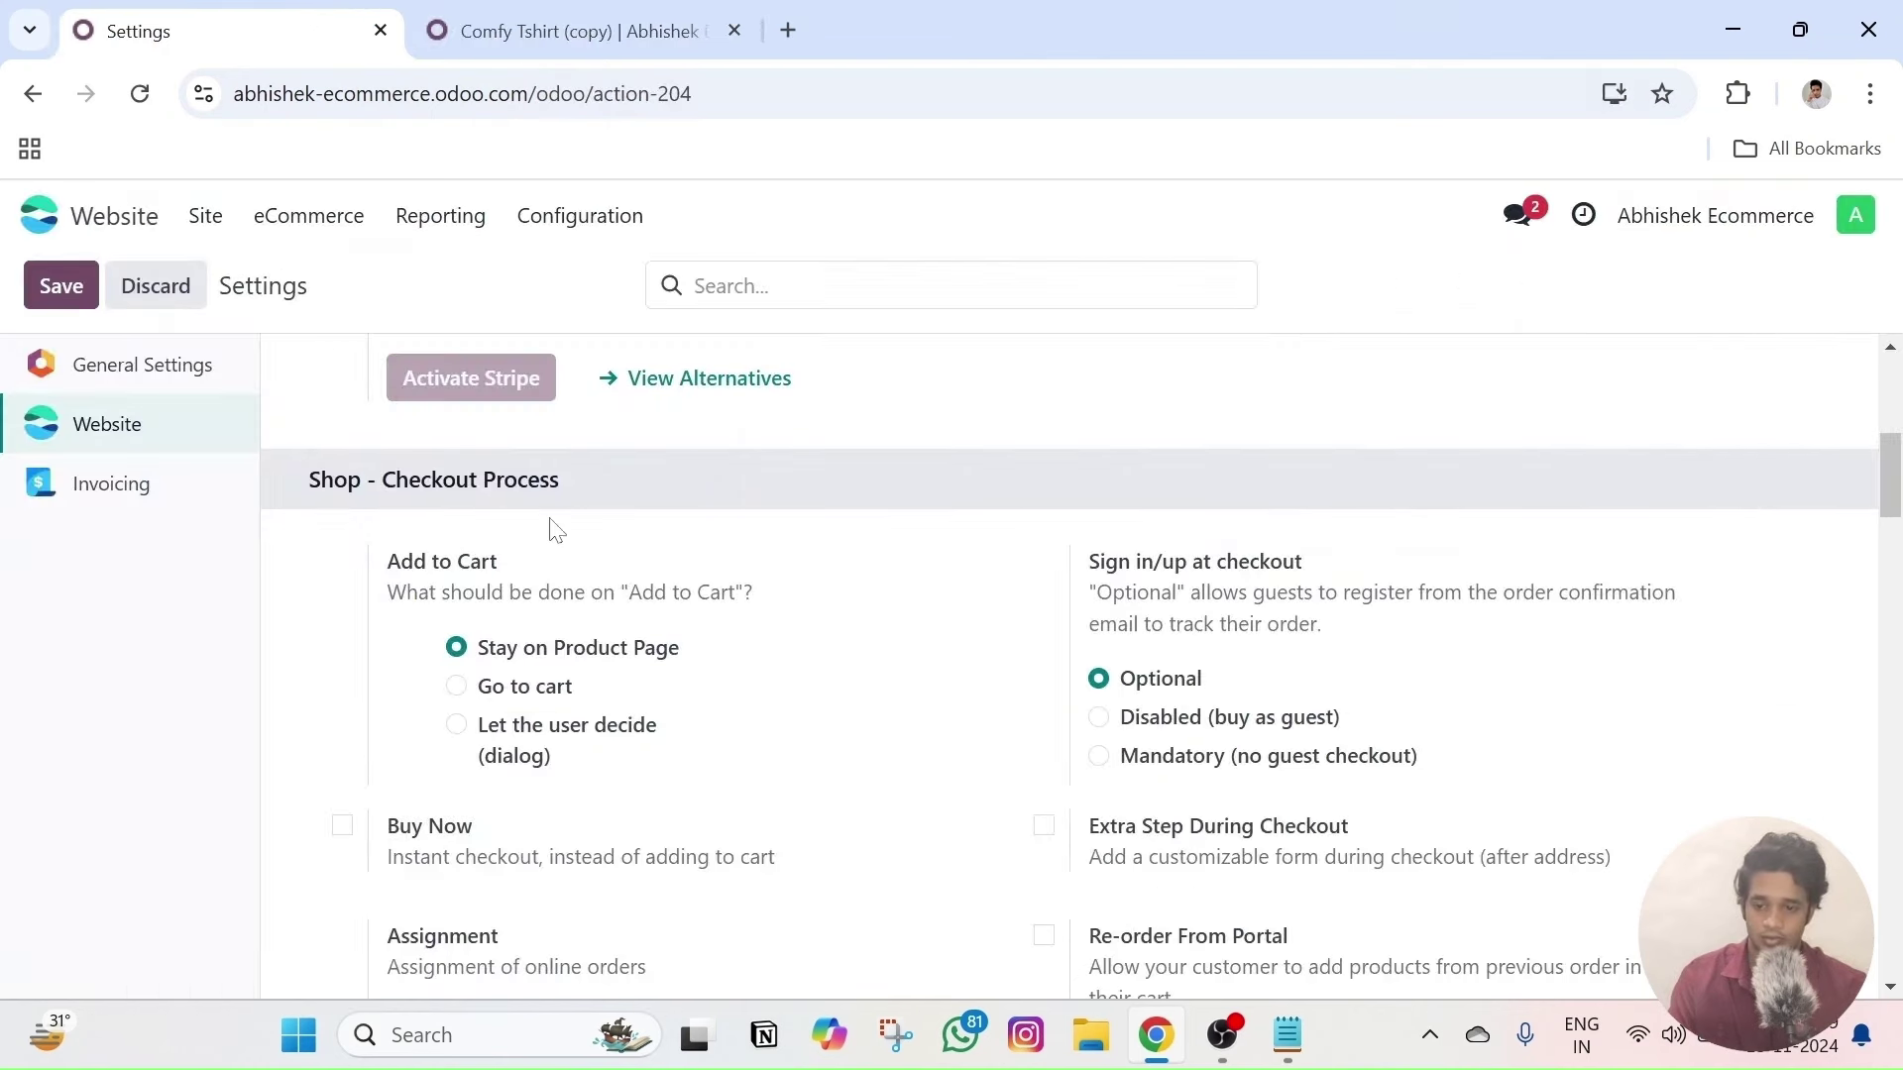
{"action": "left_click", "coordinate": [642, 12]}
{"action": "left_click", "coordinate": [1333, 892]}
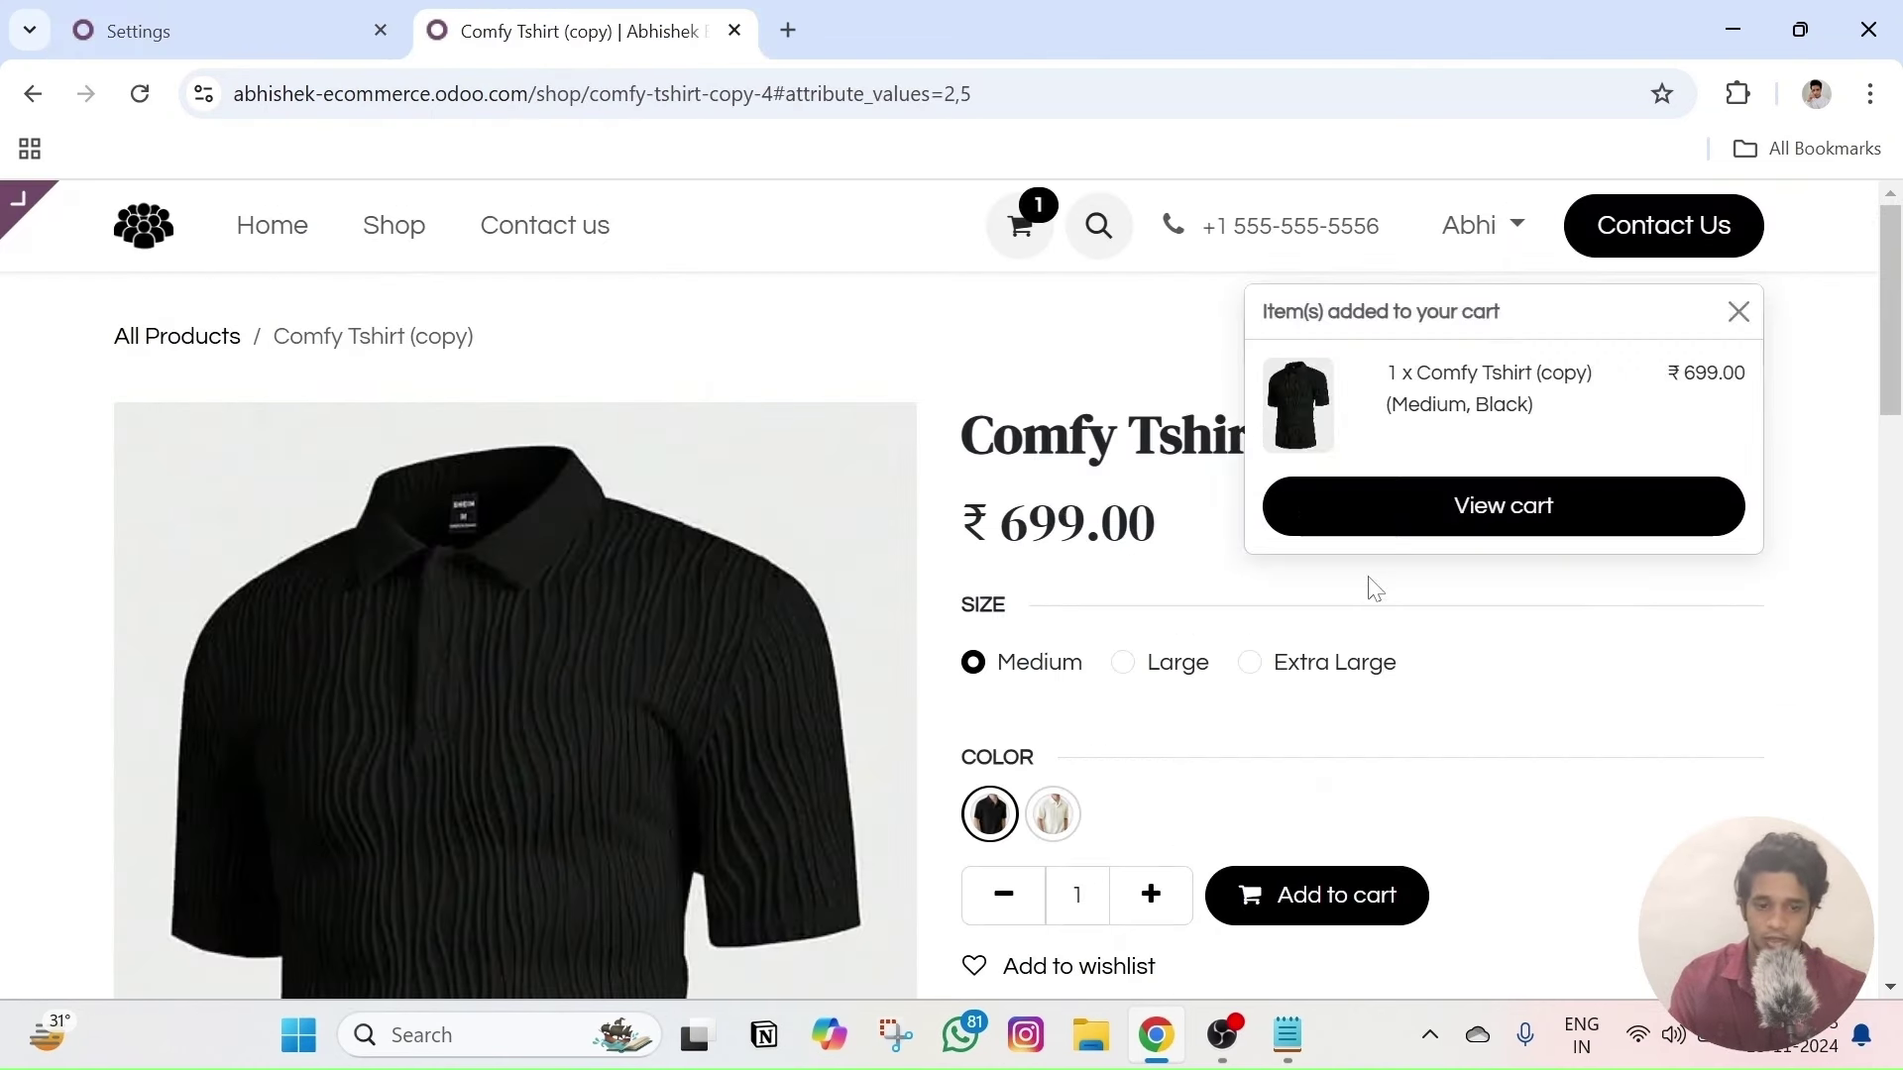
{"action": "left_click", "coordinate": [246, 19]}
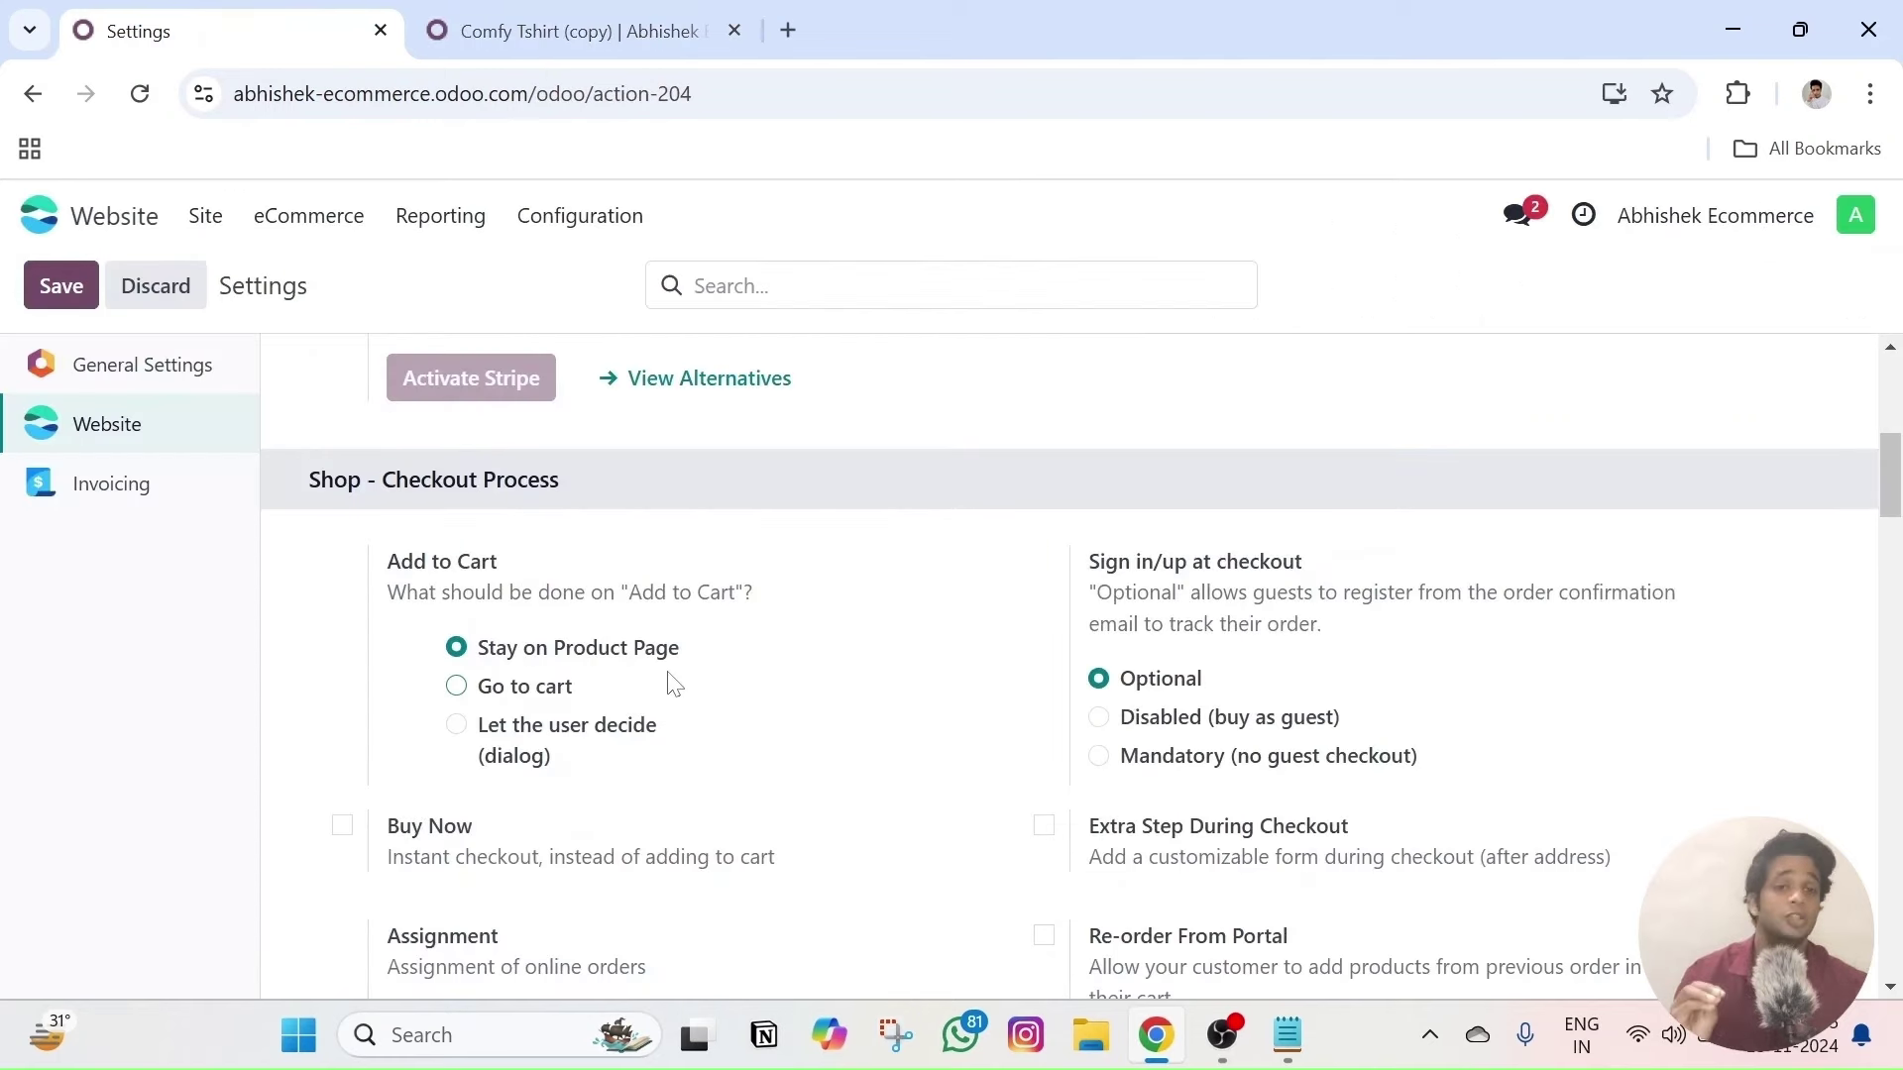
- Switch Add to Cart to Go to cart, save, and re-add the t-shirt to confirm it opens the cart
{"action": "left_click_drag", "start_coordinate": [679, 662], "coordinate": [552, 656]}
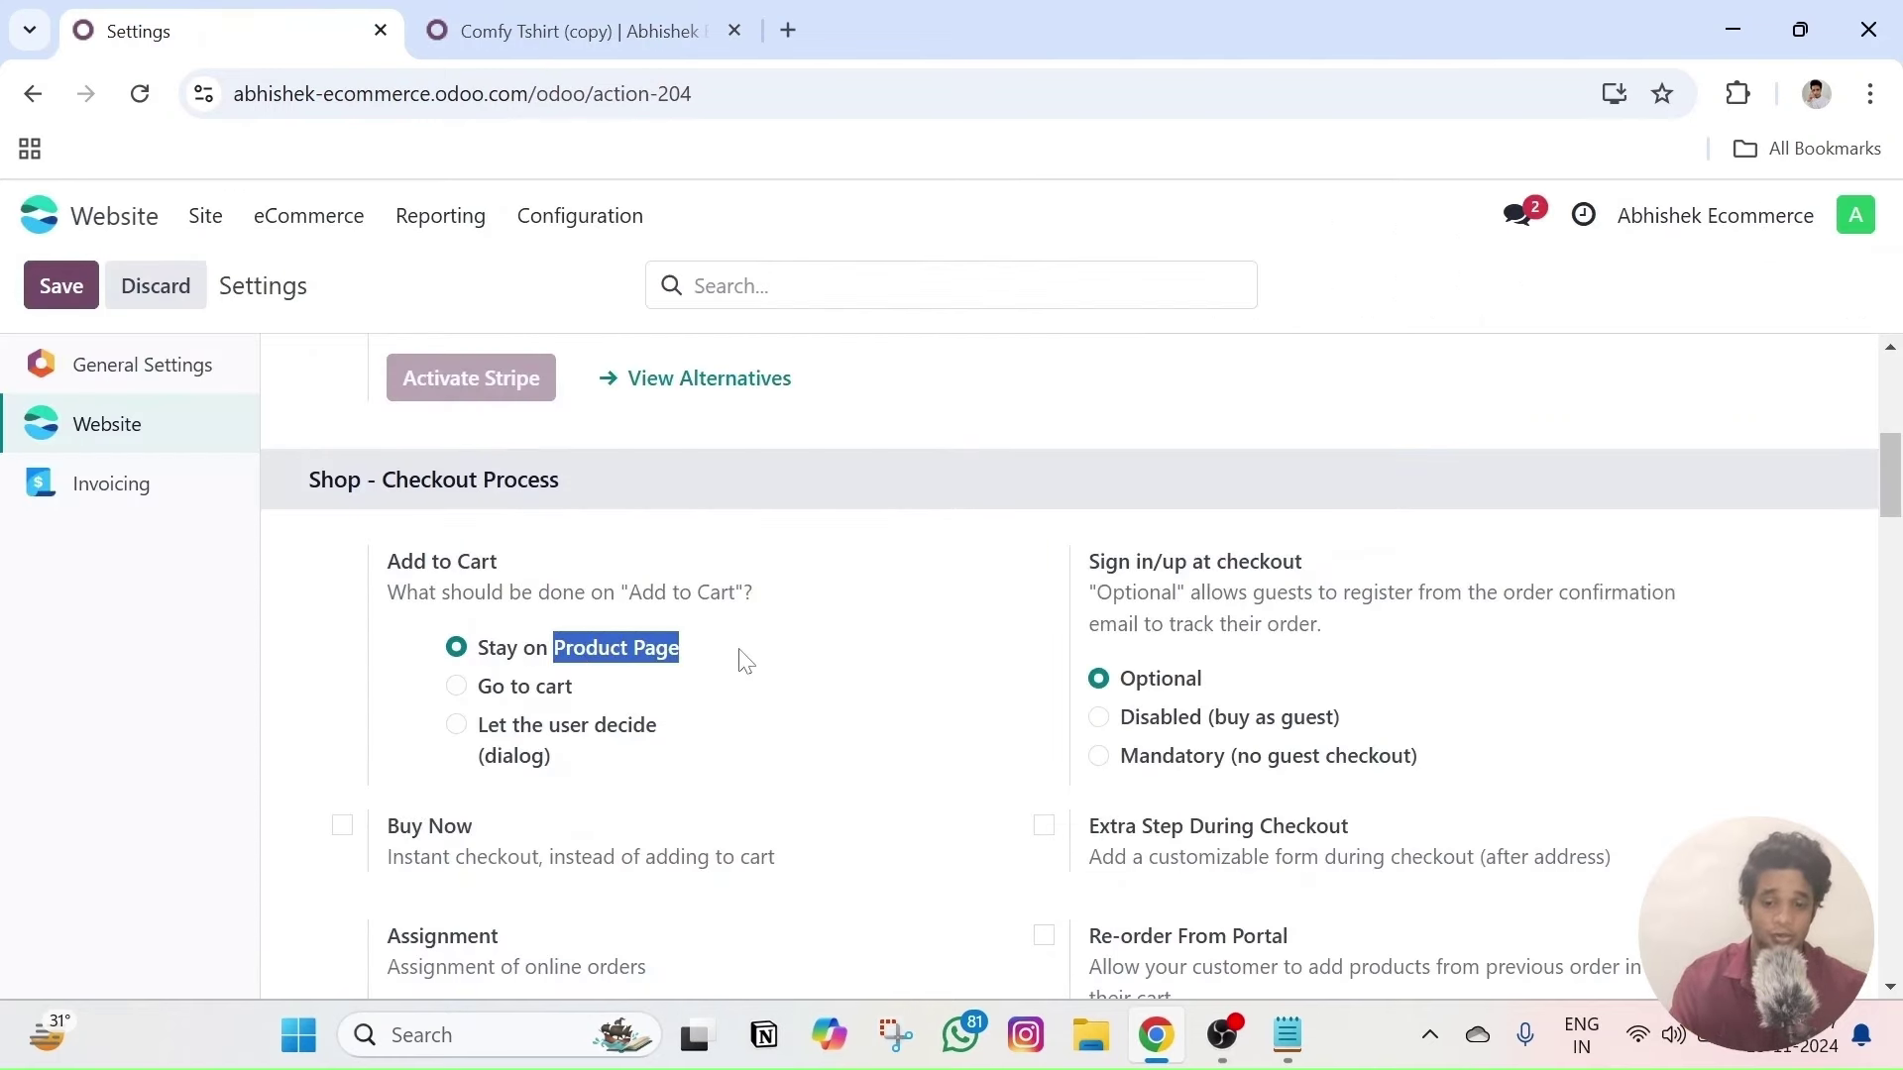
{"action": "left_click", "coordinate": [744, 658]}
{"action": "left_click", "coordinate": [457, 687]}
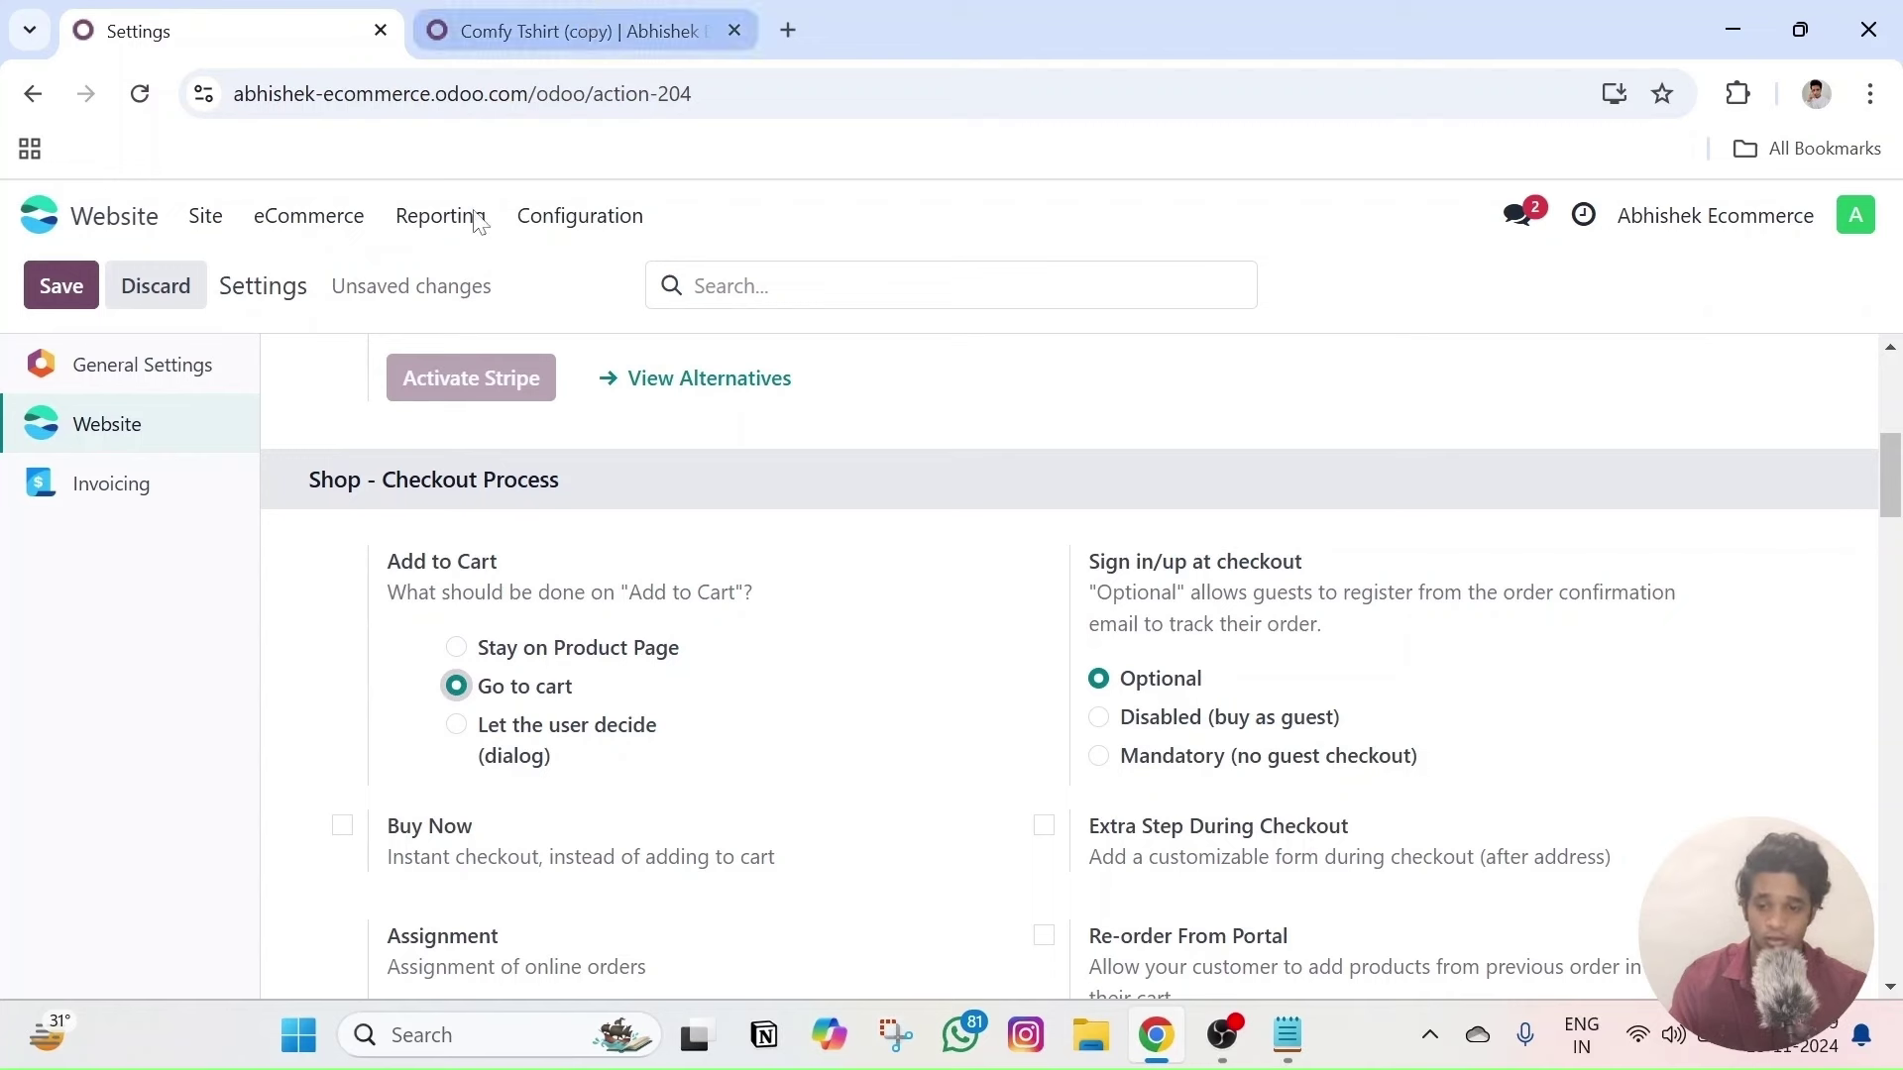
{"action": "left_click", "coordinate": [71, 282]}
{"action": "left_click", "coordinate": [551, 25]}
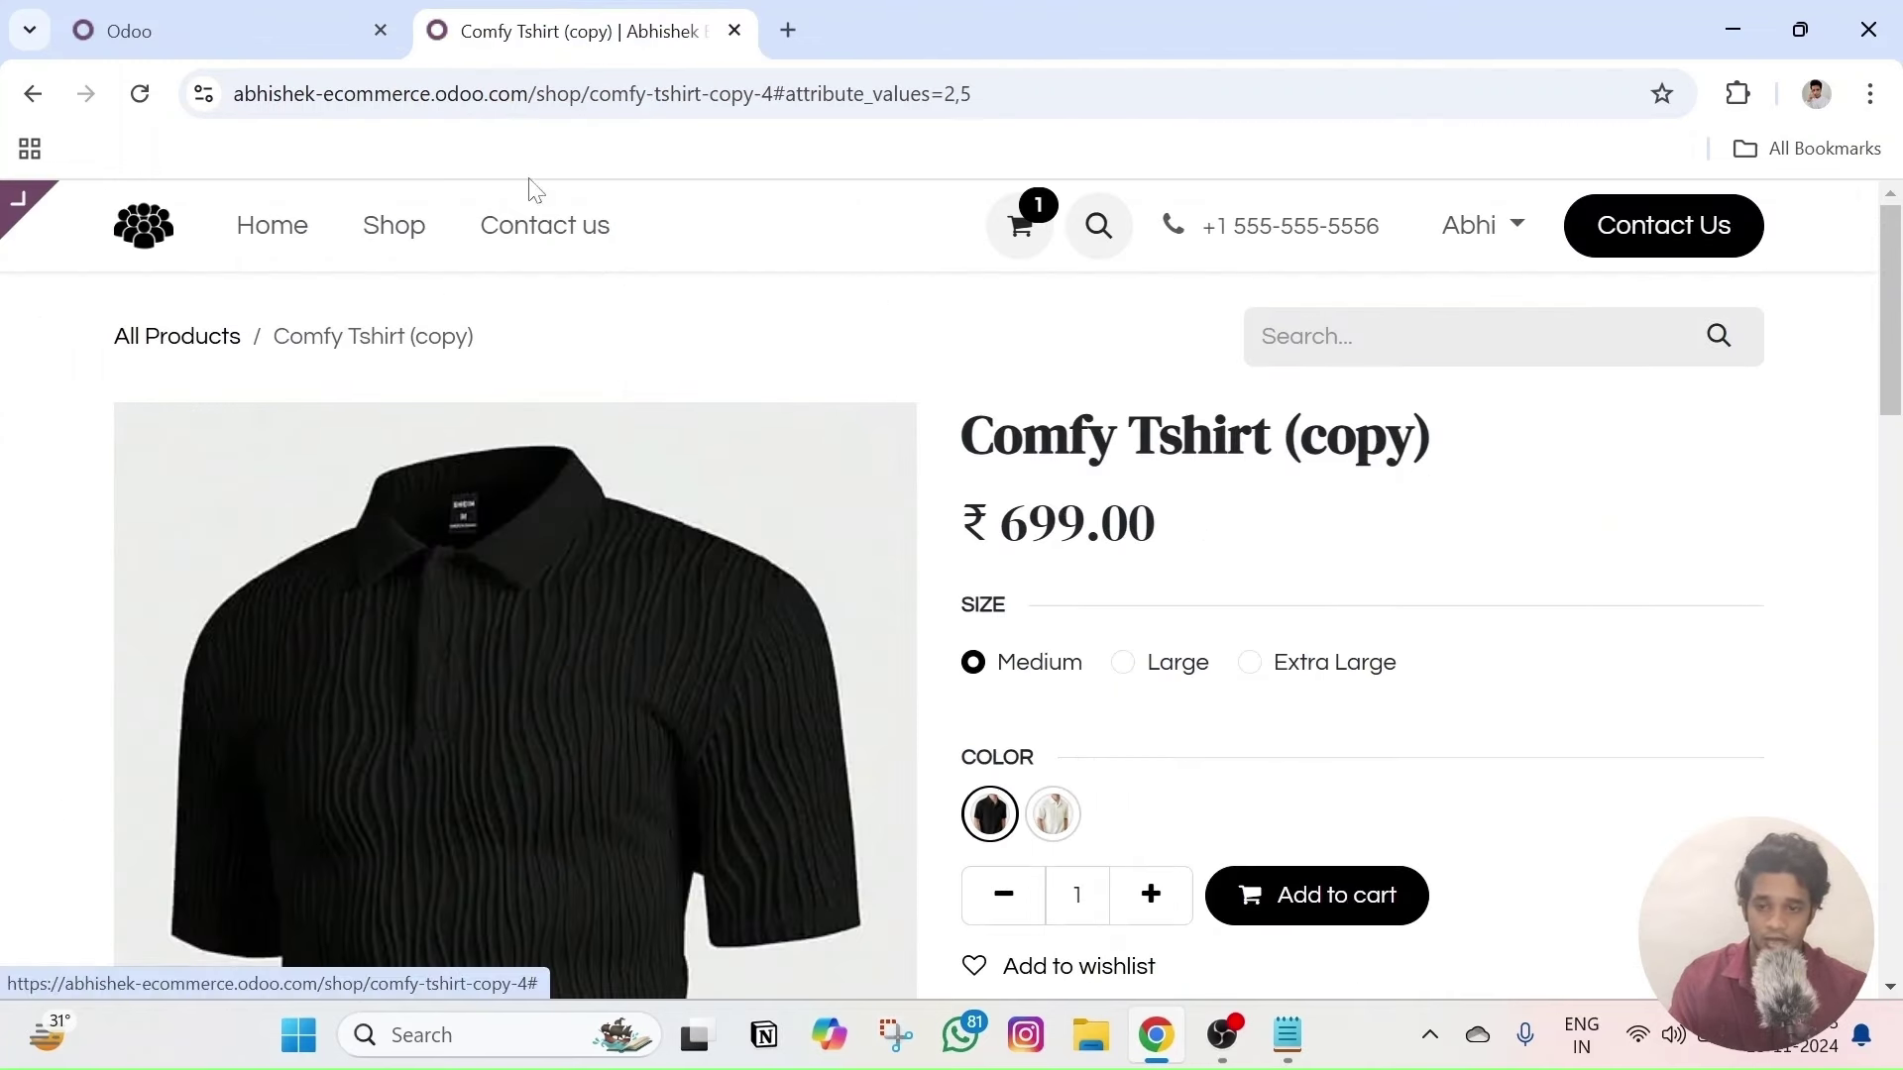
{"action": "left_click", "coordinate": [140, 93]}
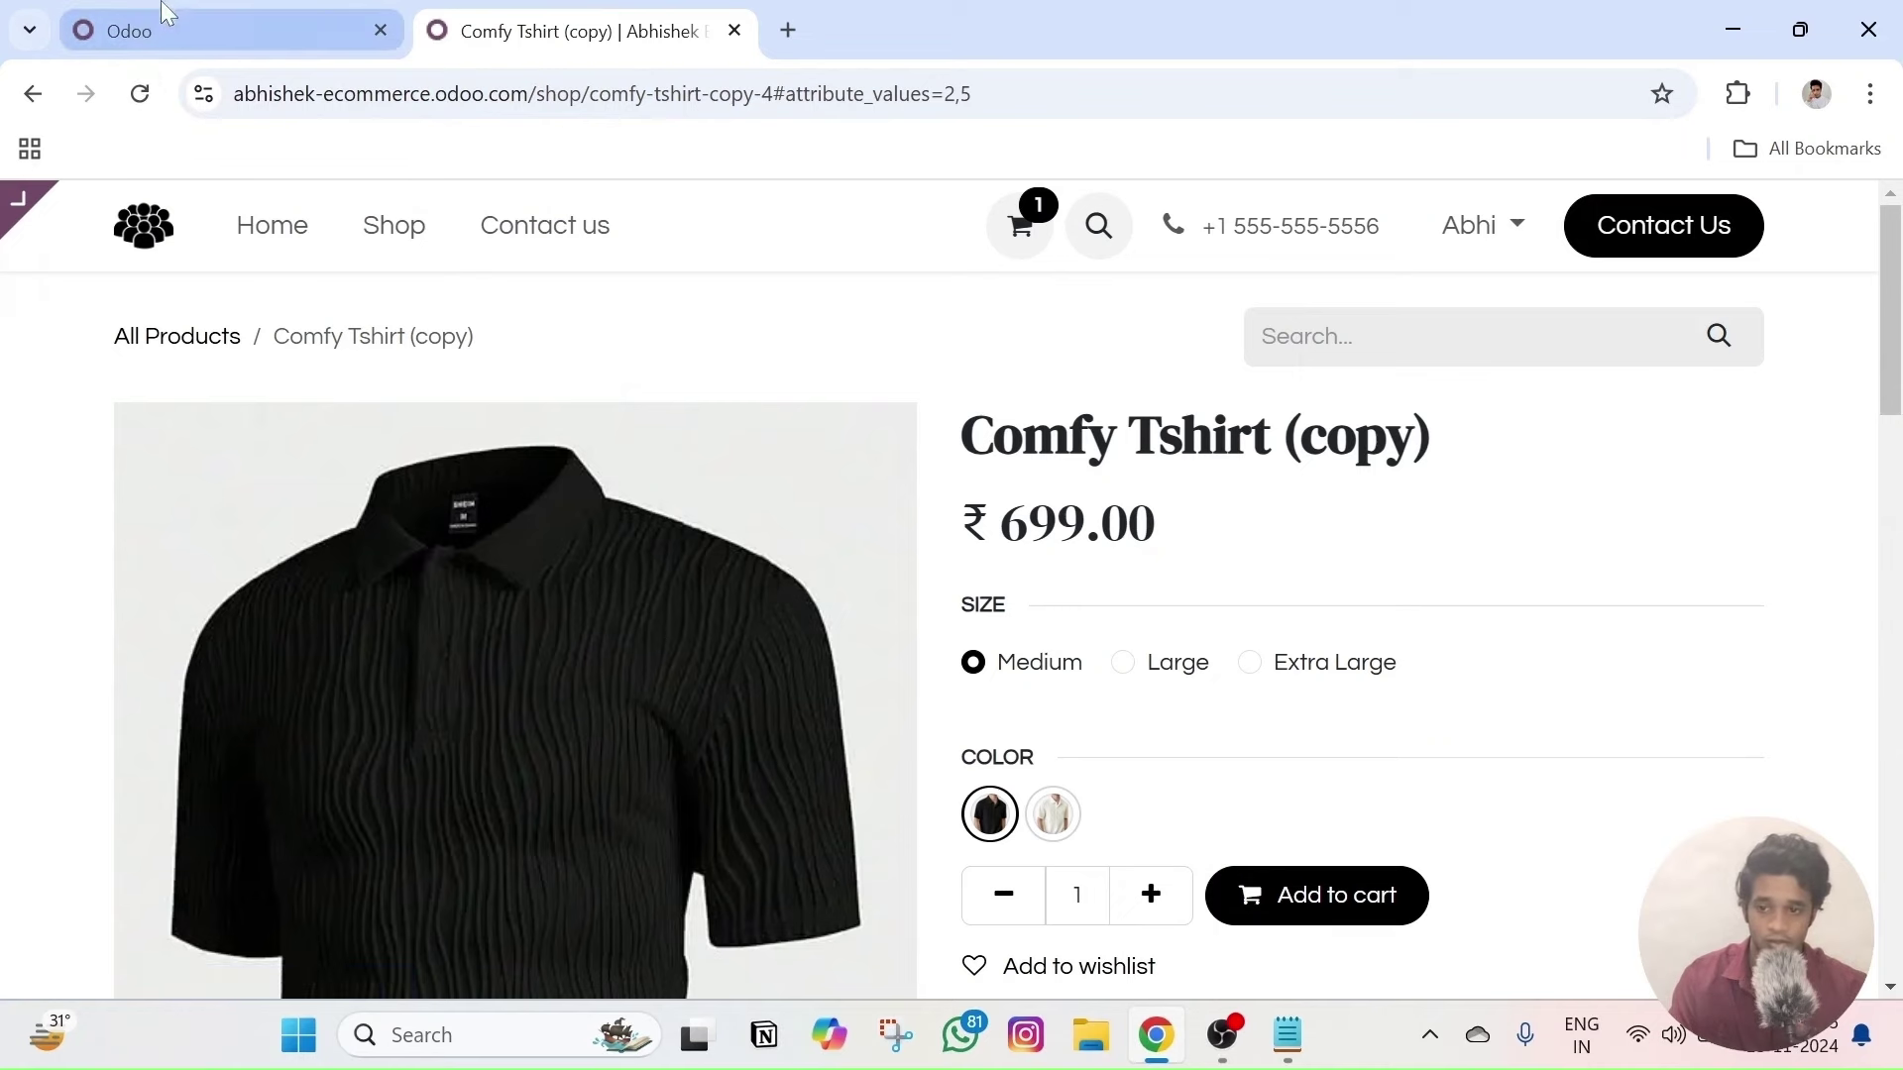
{"action": "left_click", "coordinate": [1335, 889]}
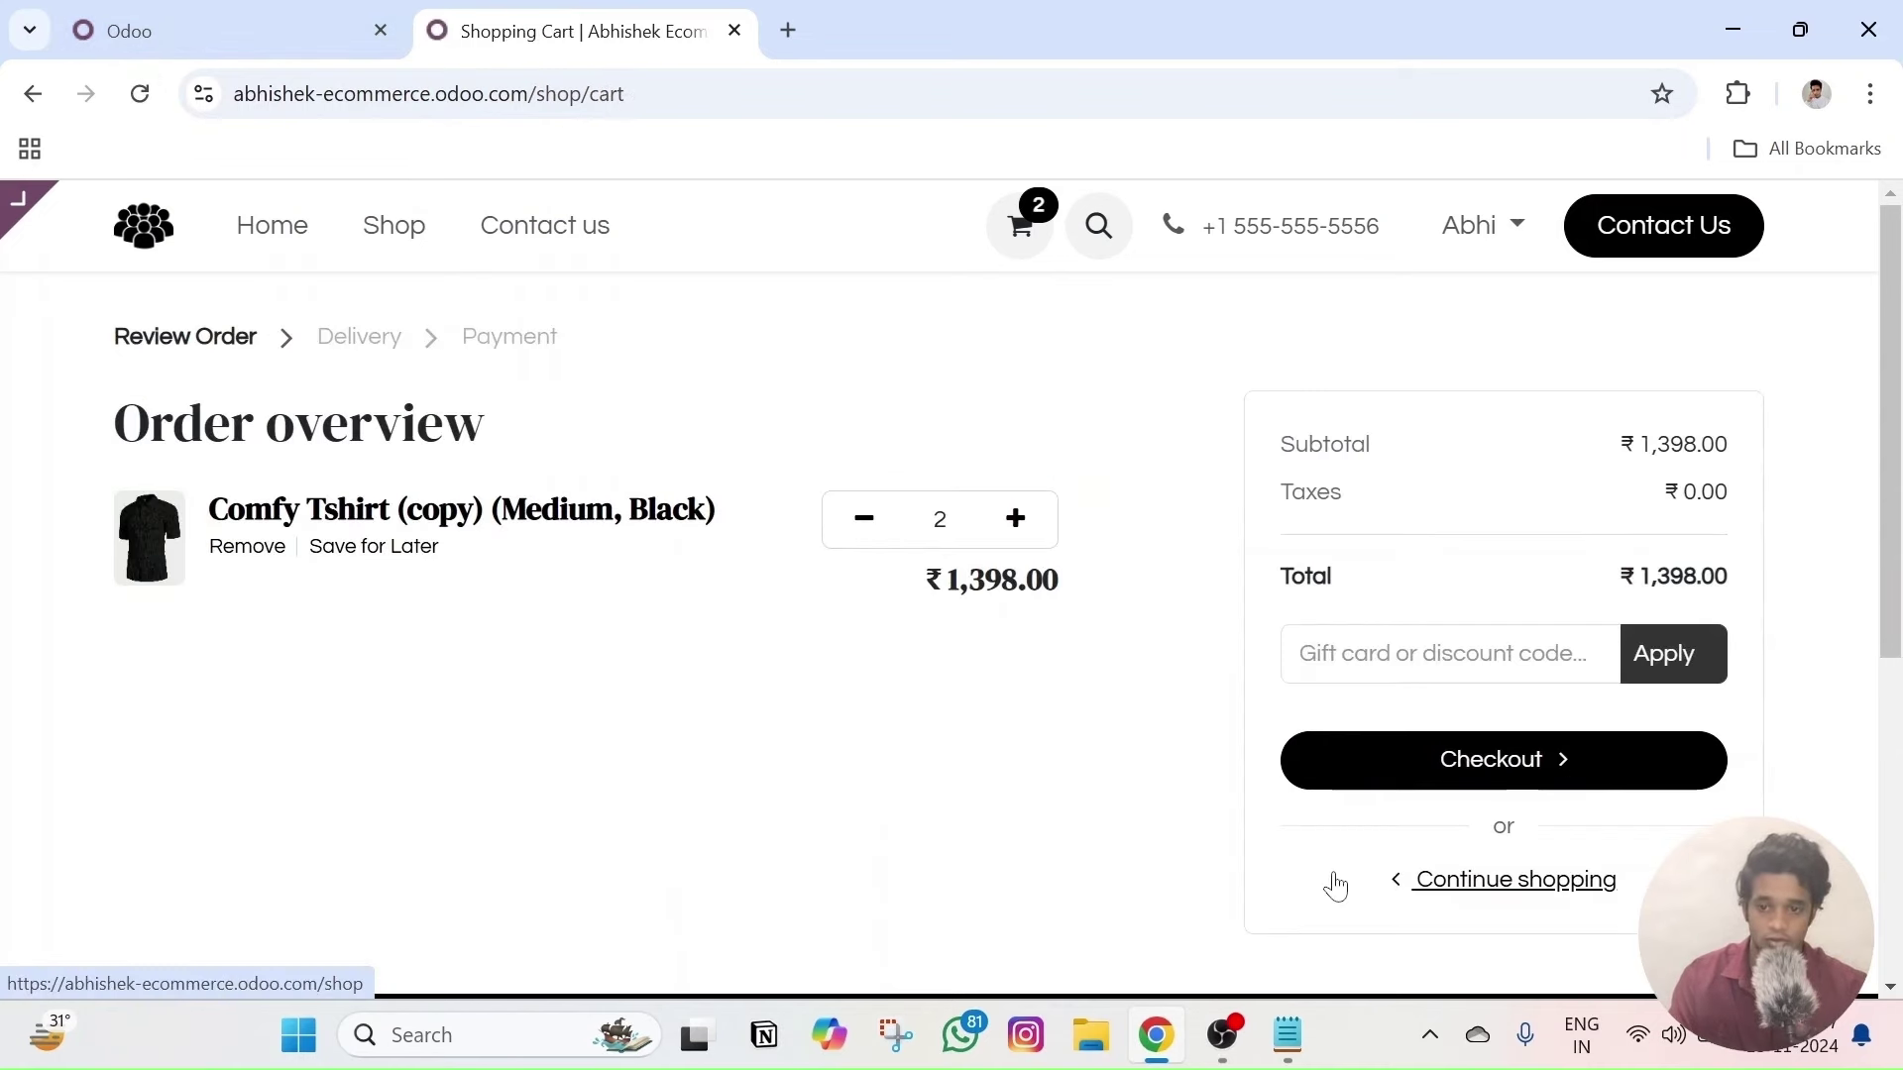
{"action": "left_click", "coordinate": [275, 14]}
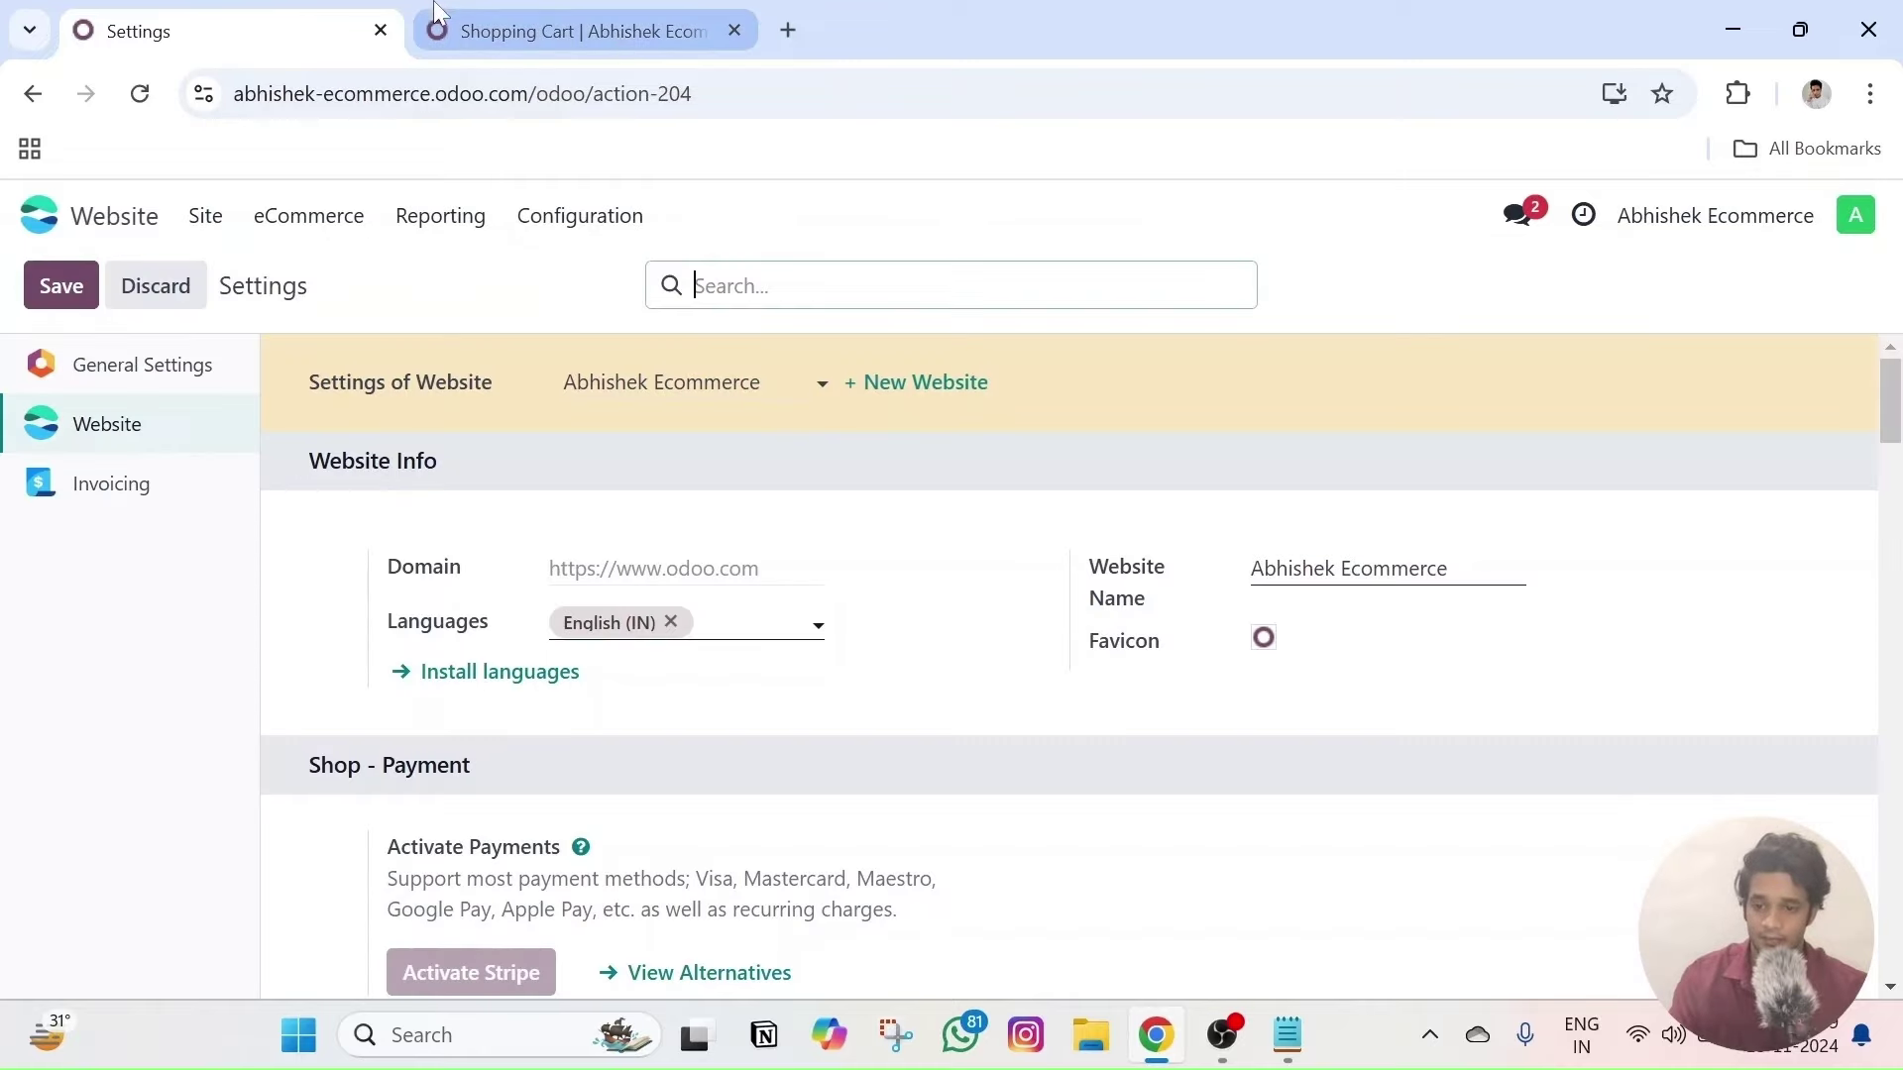
- Set Add to Cart to Stay on Product Page and checkout sign-in to Mandatory (no guest checkout), then save
{"action": "scroll", "coordinate": [667, 701], "scroll_direction": "down", "scroll_amount": 8}
{"action": "scroll", "coordinate": [522, 495], "scroll_direction": "up", "scroll_amount": 2}
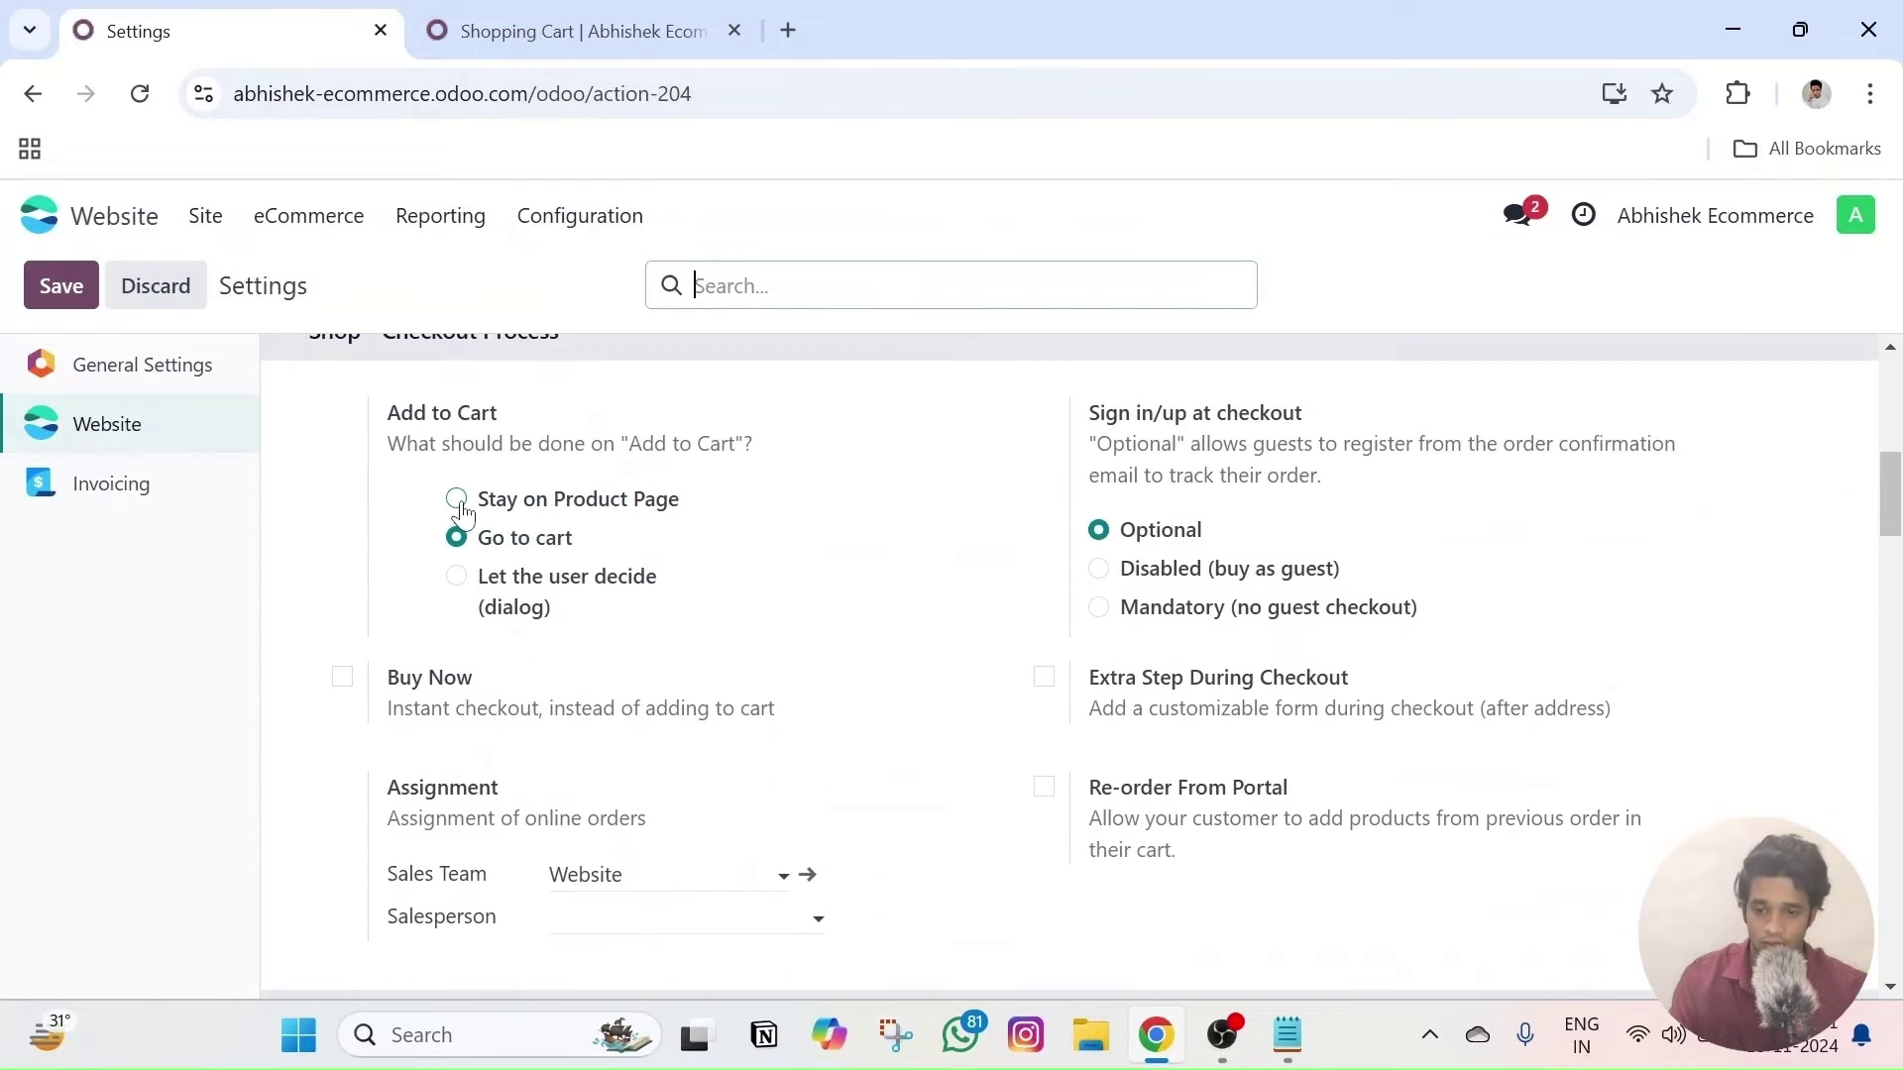
{"action": "left_click", "coordinate": [456, 498]}
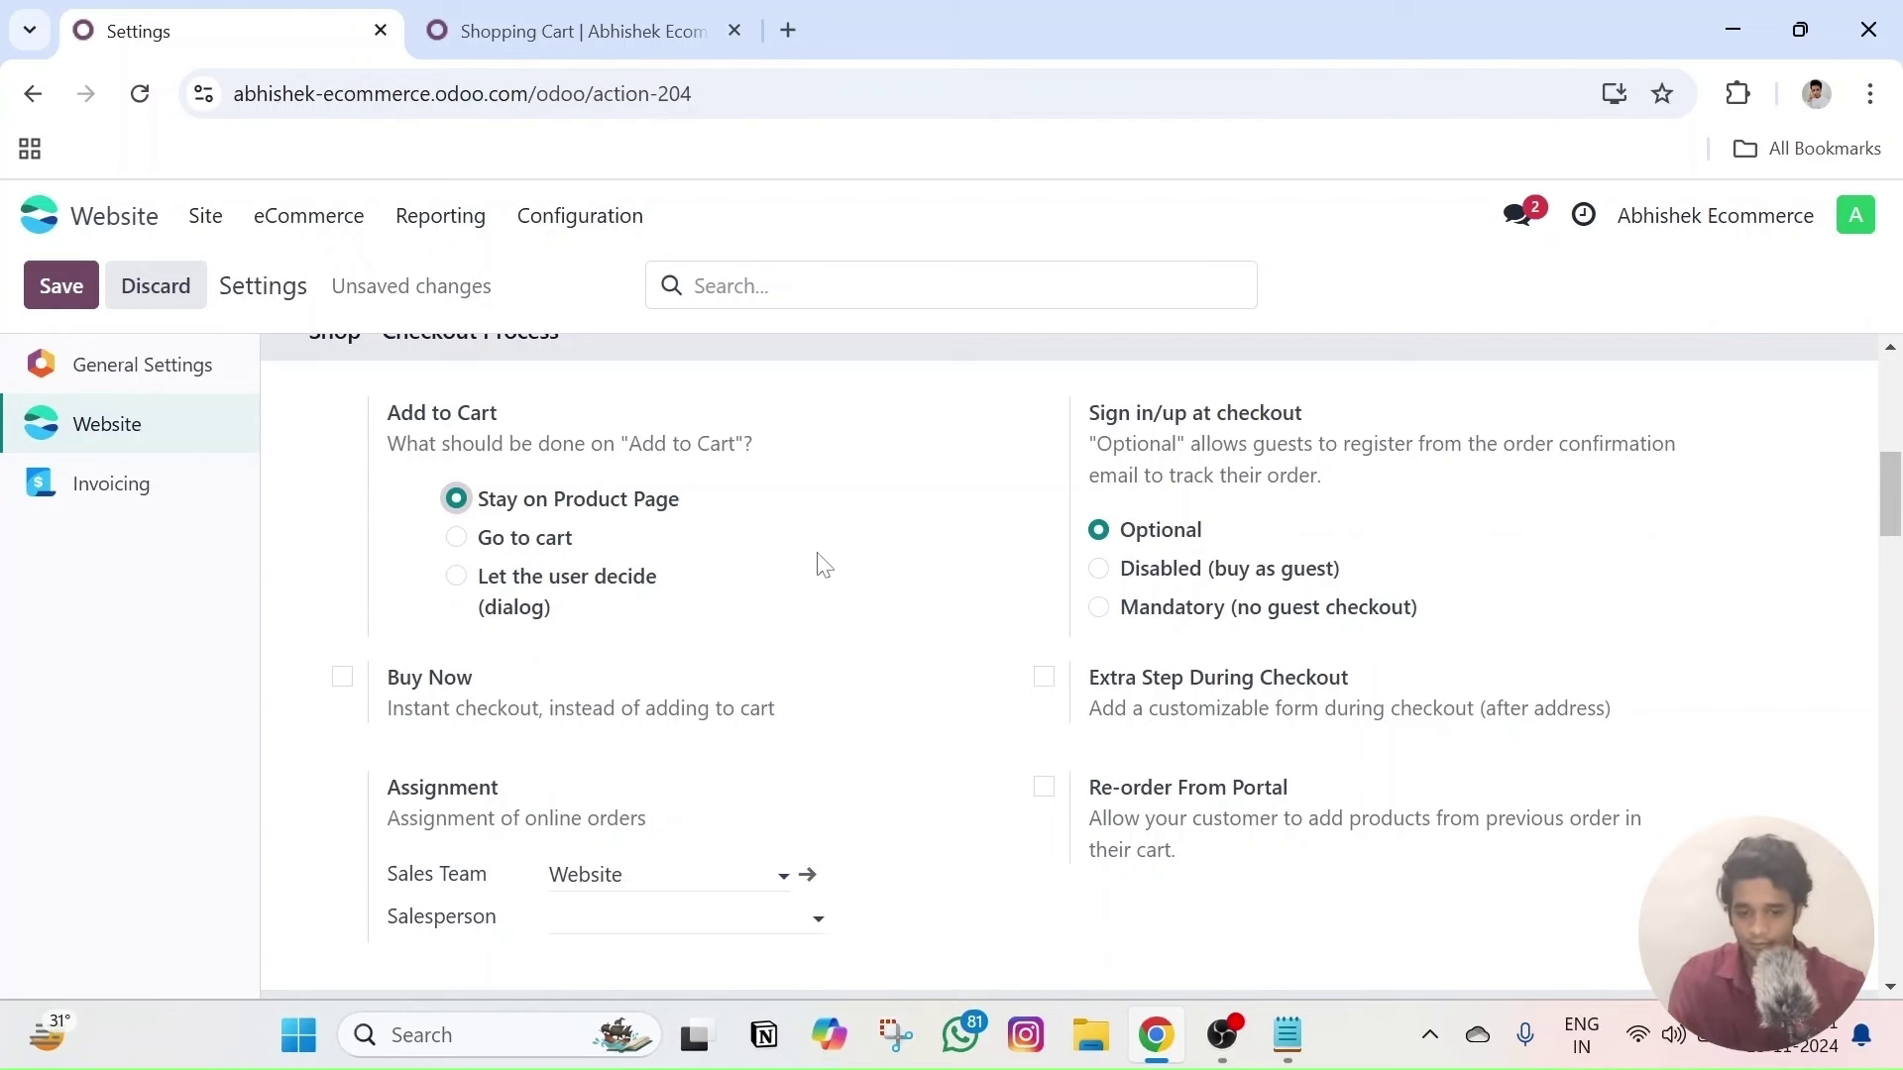
{"action": "left_click_drag", "start_coordinate": [1072, 426], "coordinate": [1340, 444]}
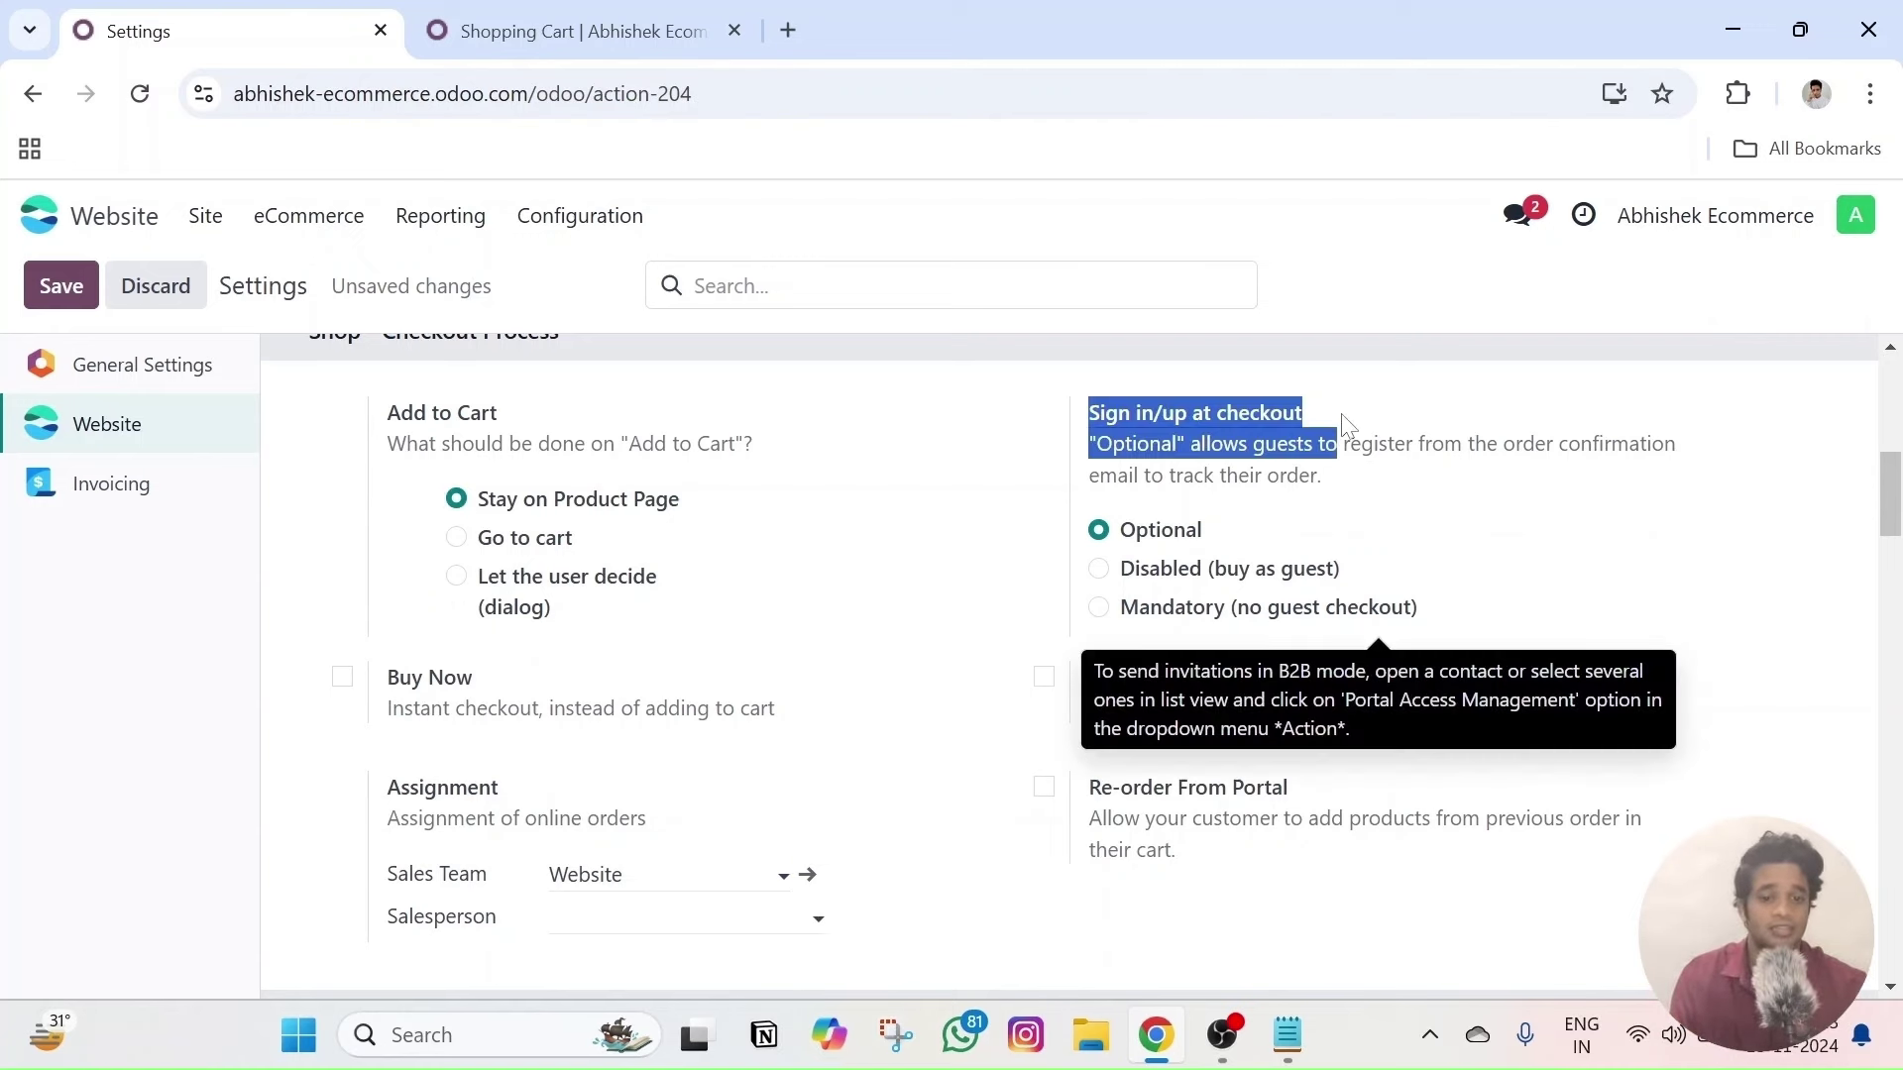
{"action": "left_click", "coordinate": [1348, 424]}
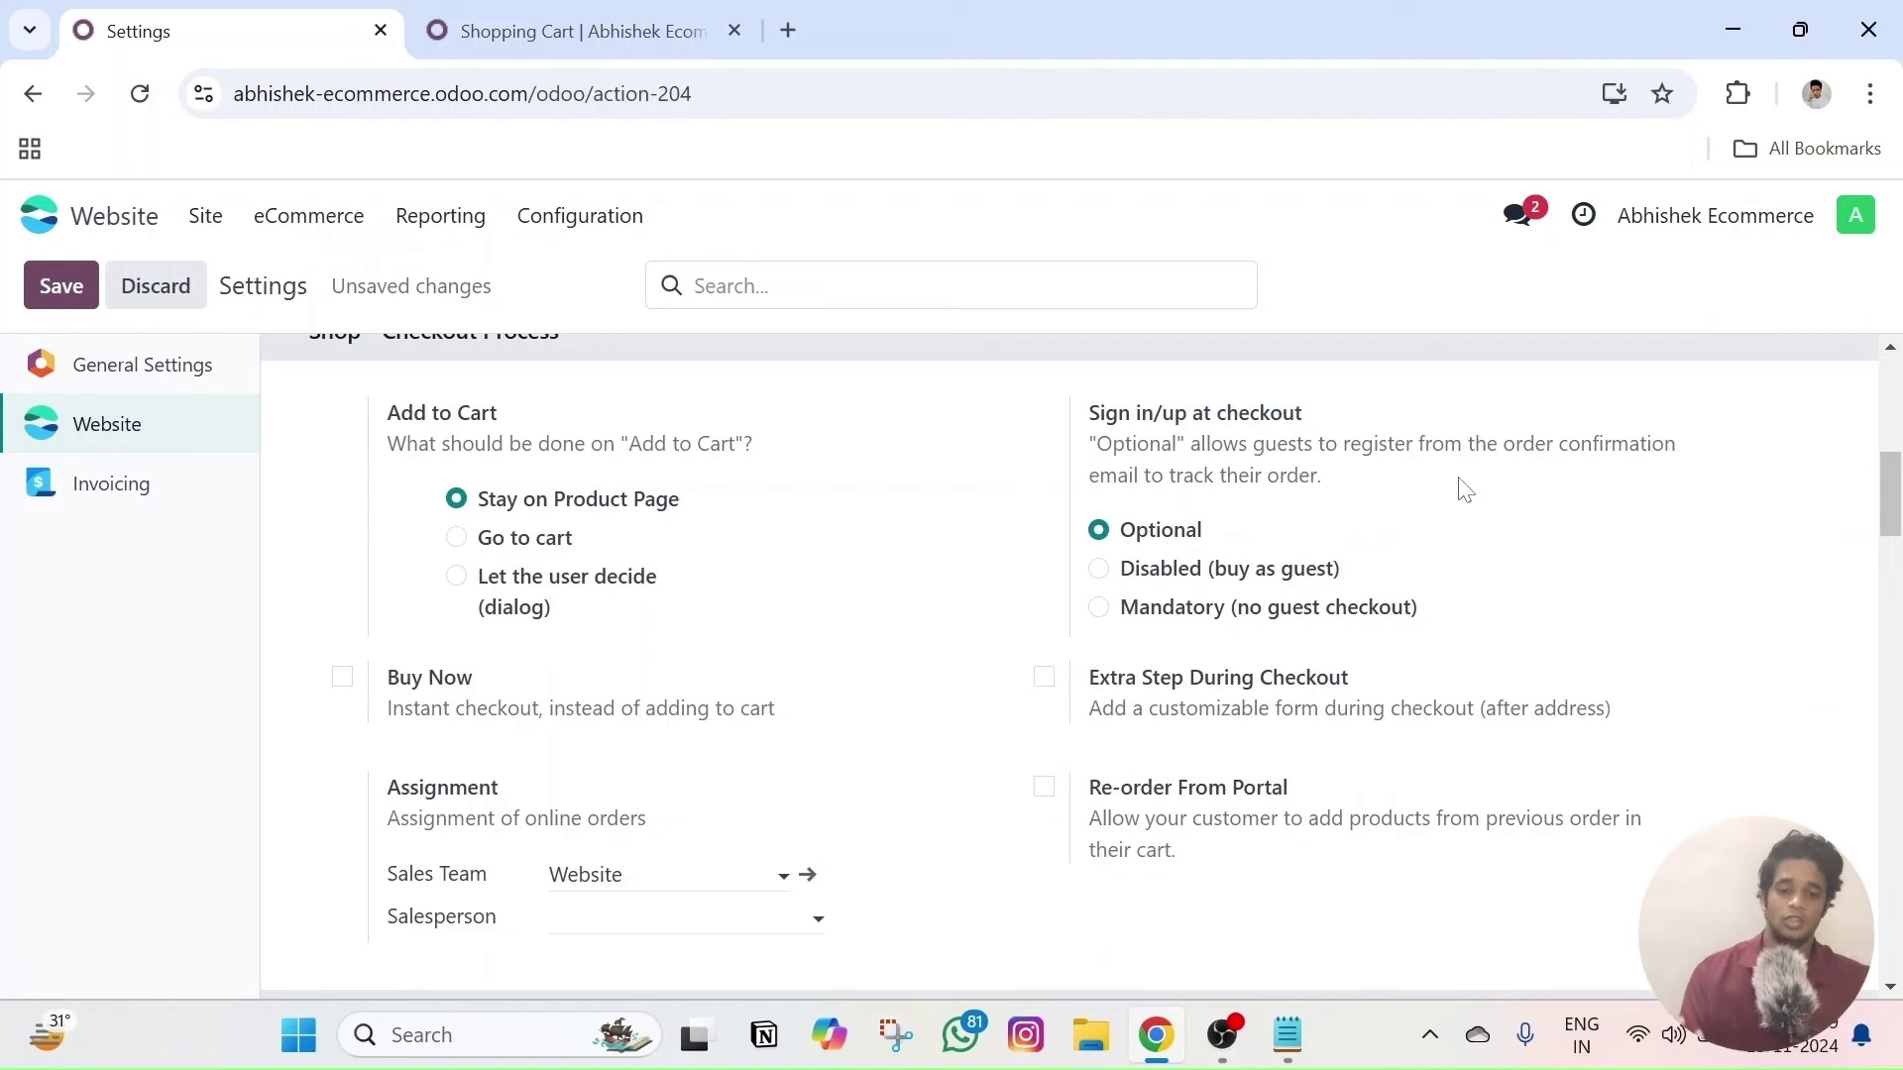
{"action": "mouse_move", "coordinate": [1194, 557]}
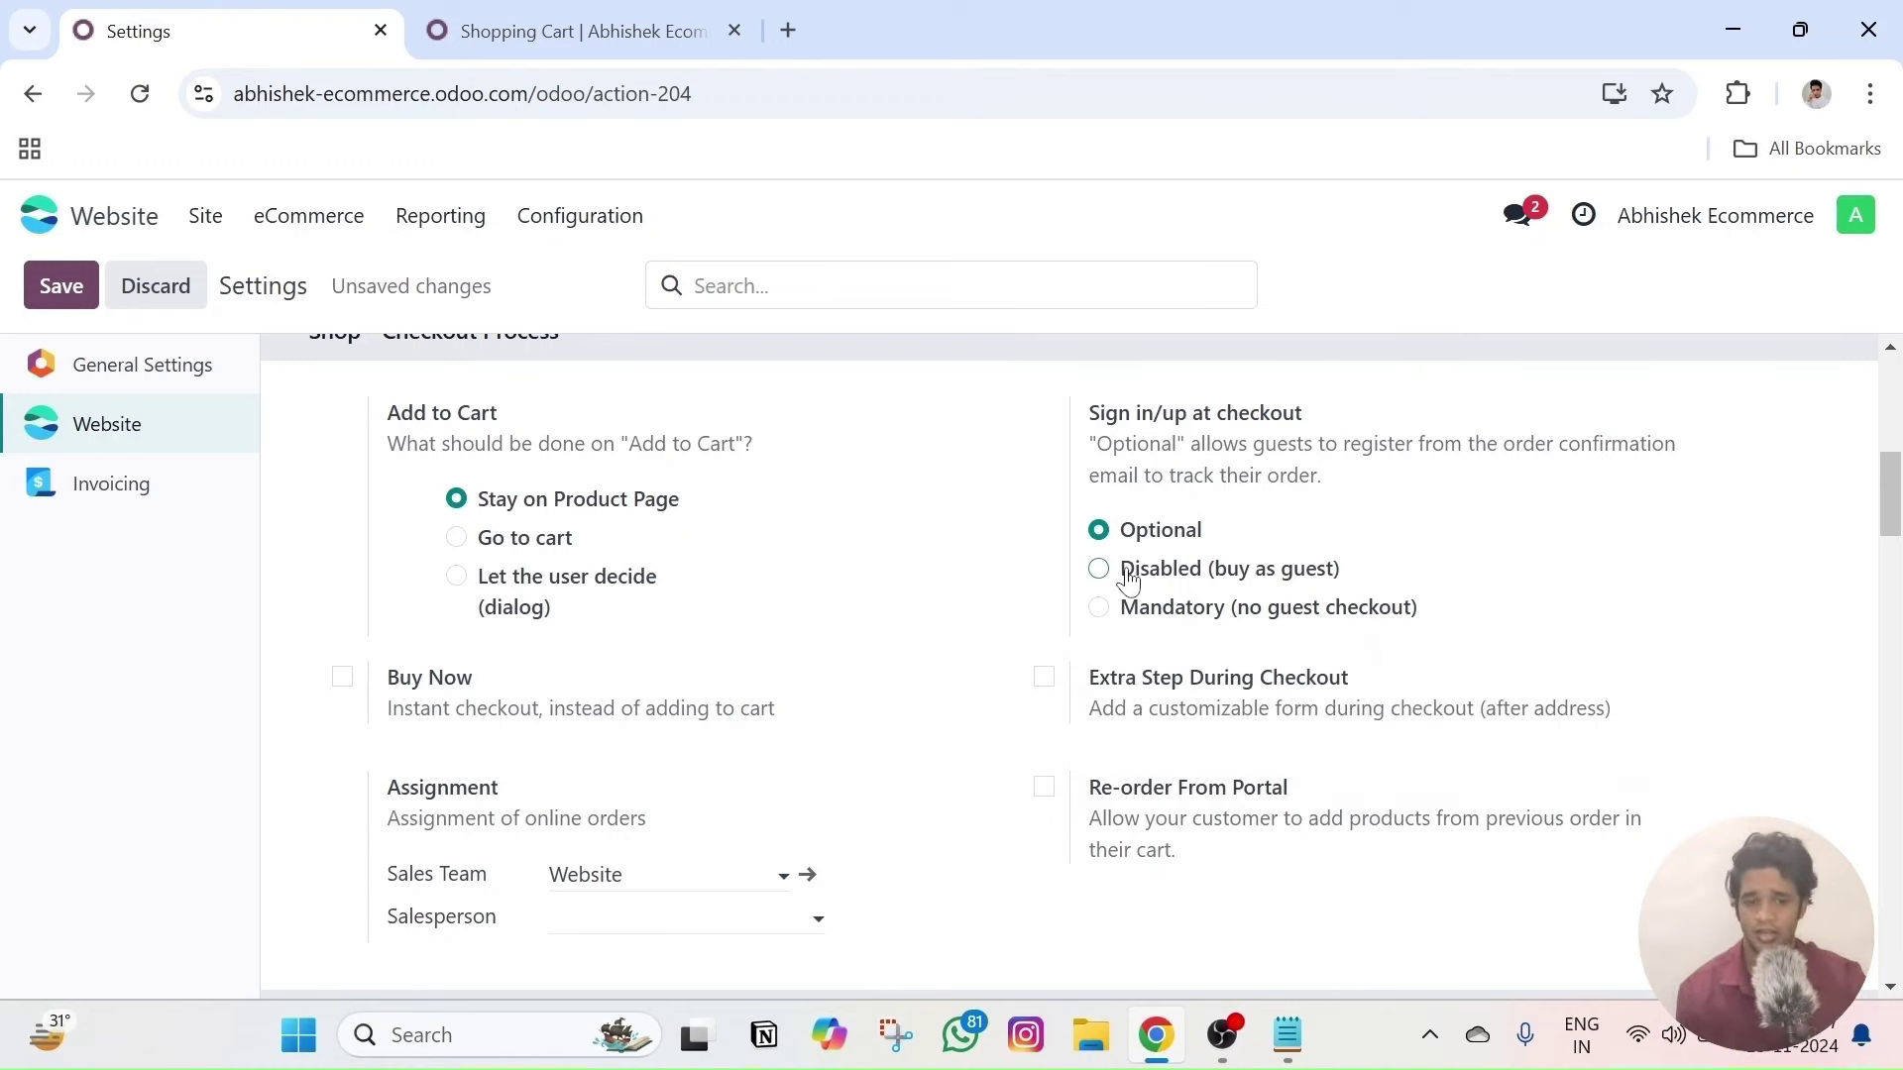
{"action": "mouse_move", "coordinate": [1130, 581]}
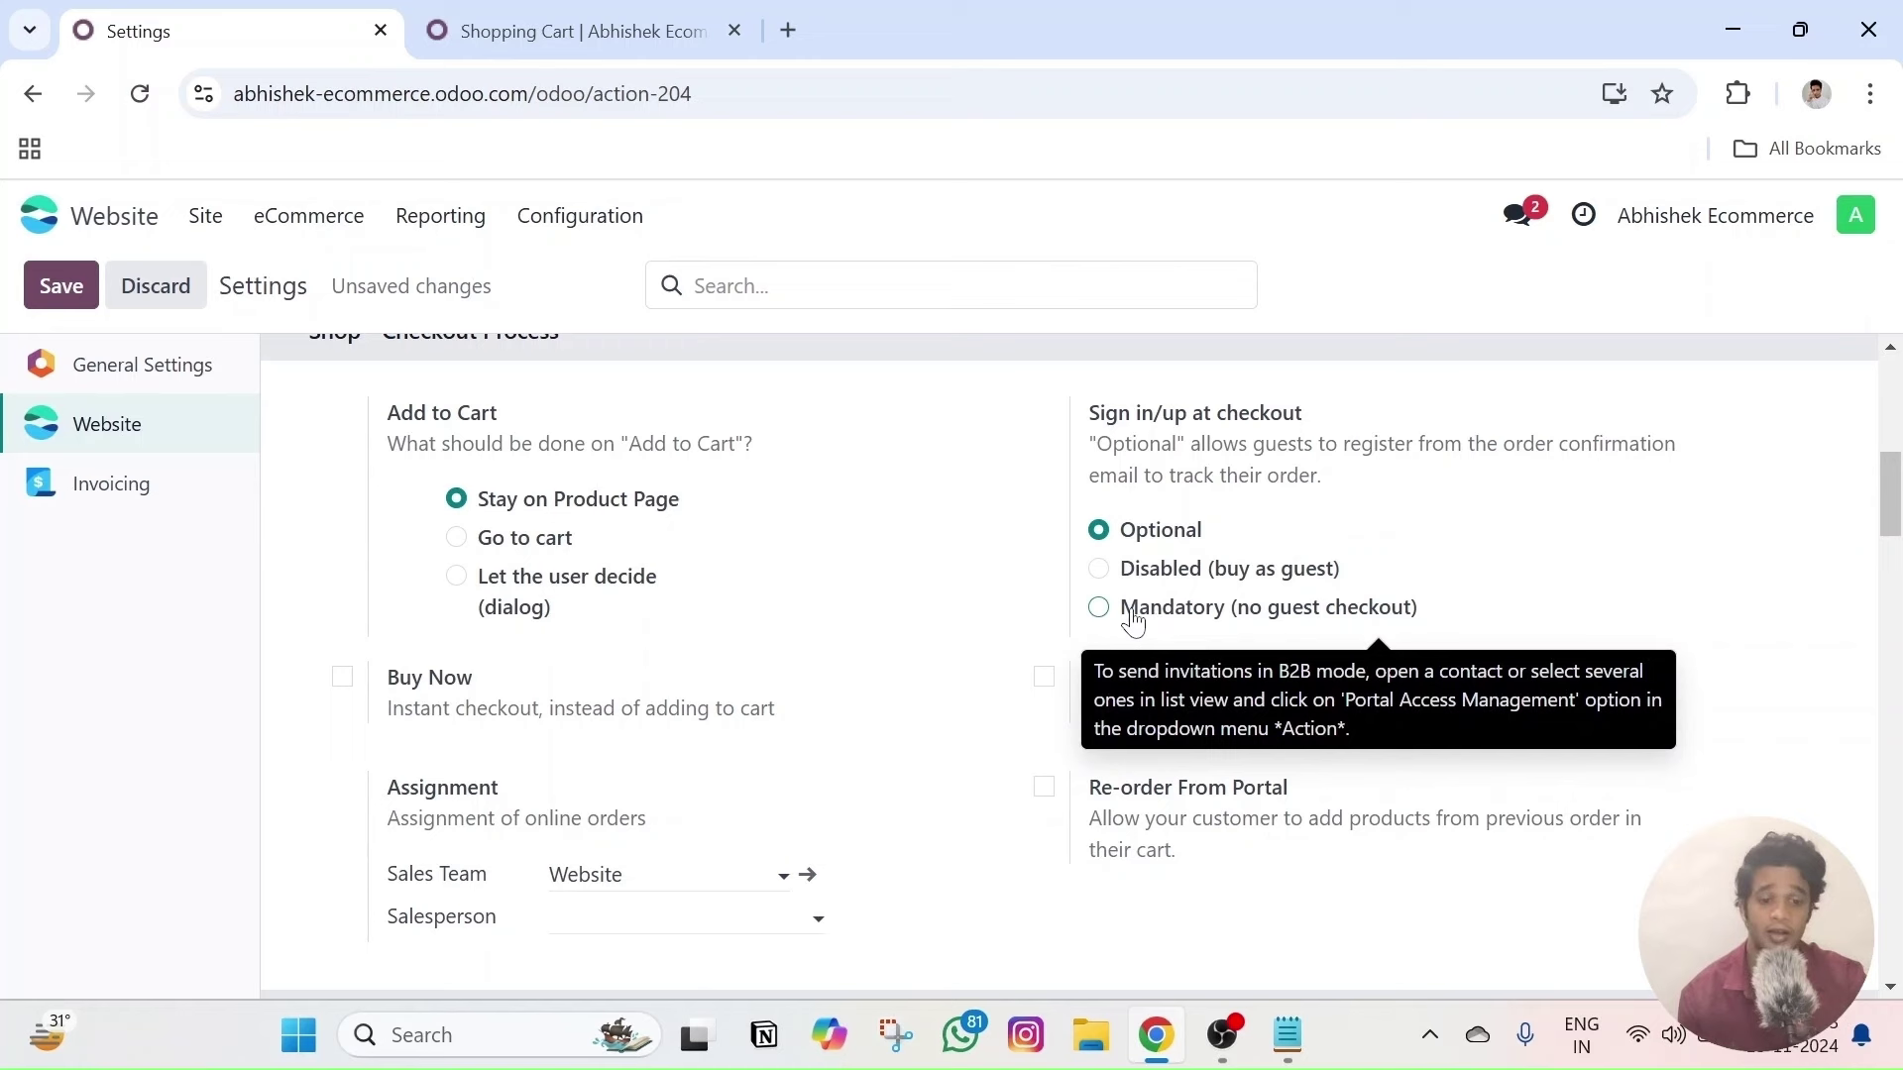
{"action": "left_click", "coordinate": [1098, 609]}
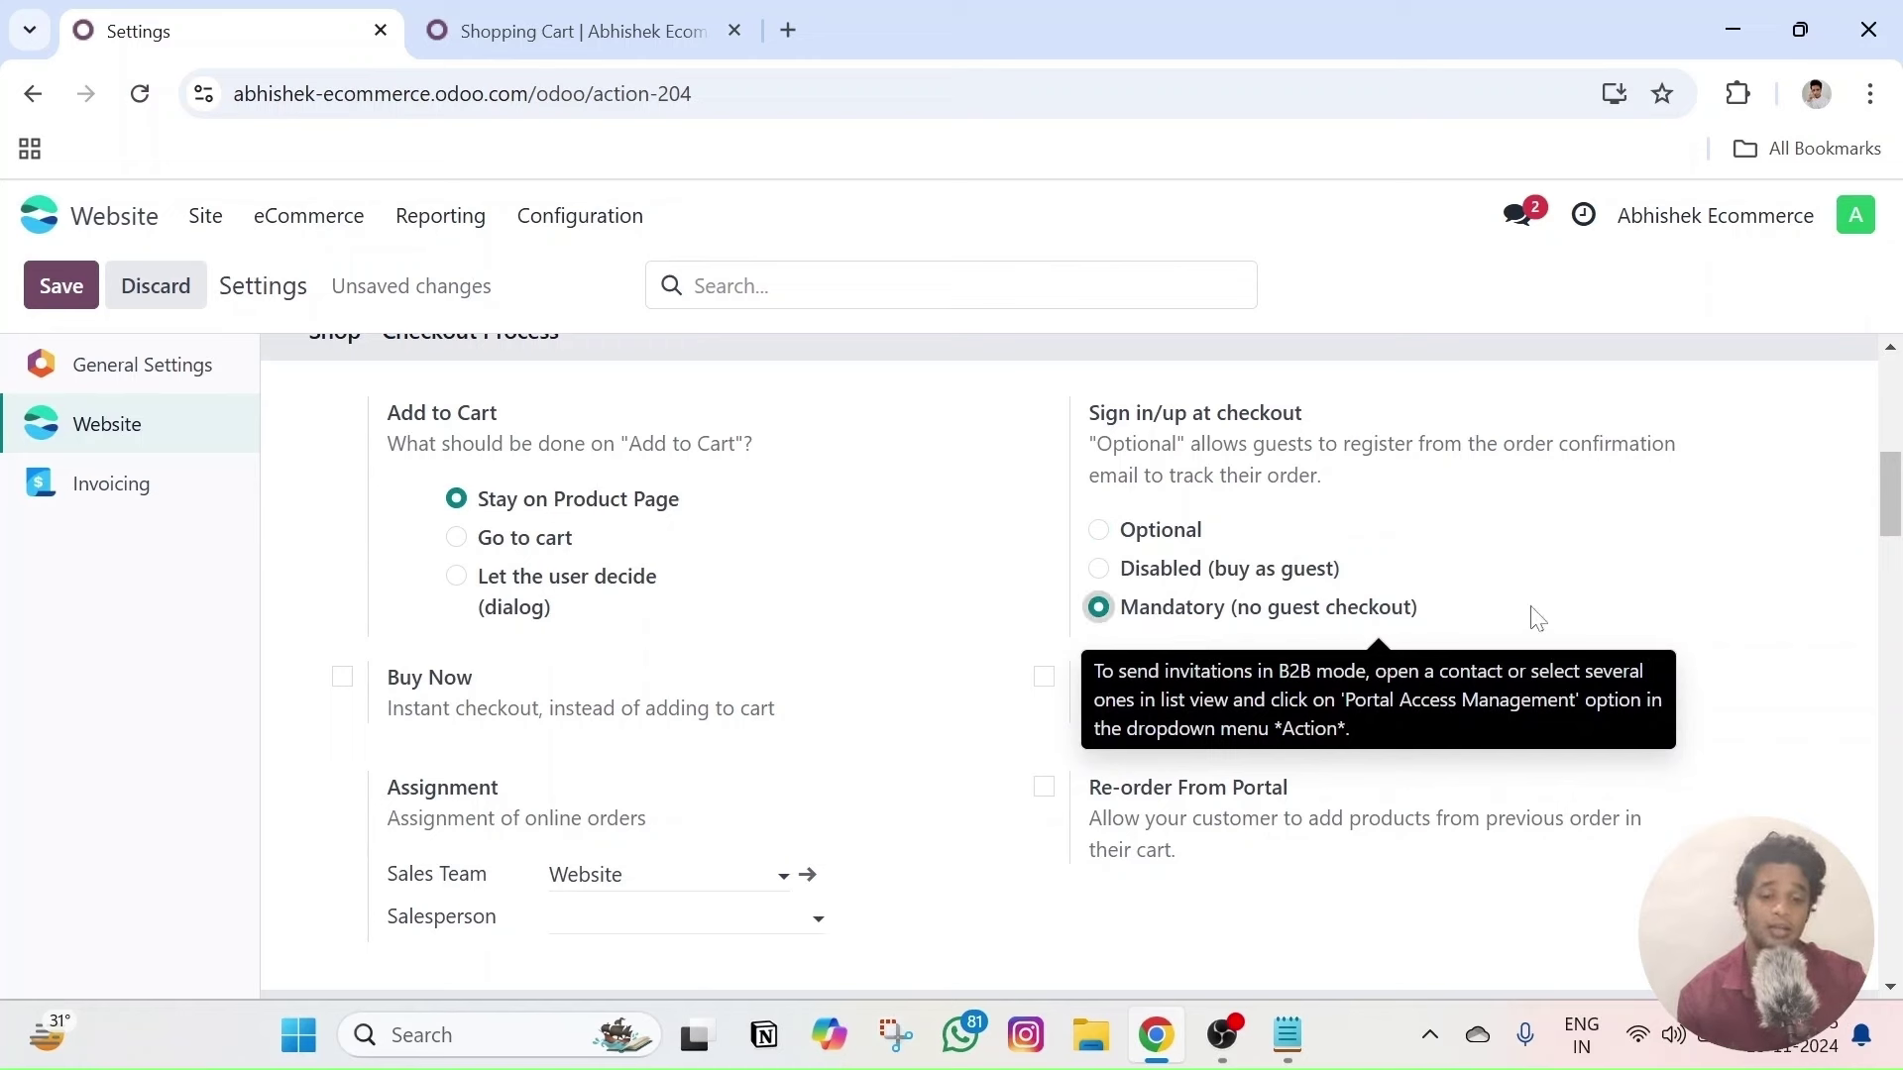
{"action": "left_click", "coordinate": [62, 287]}
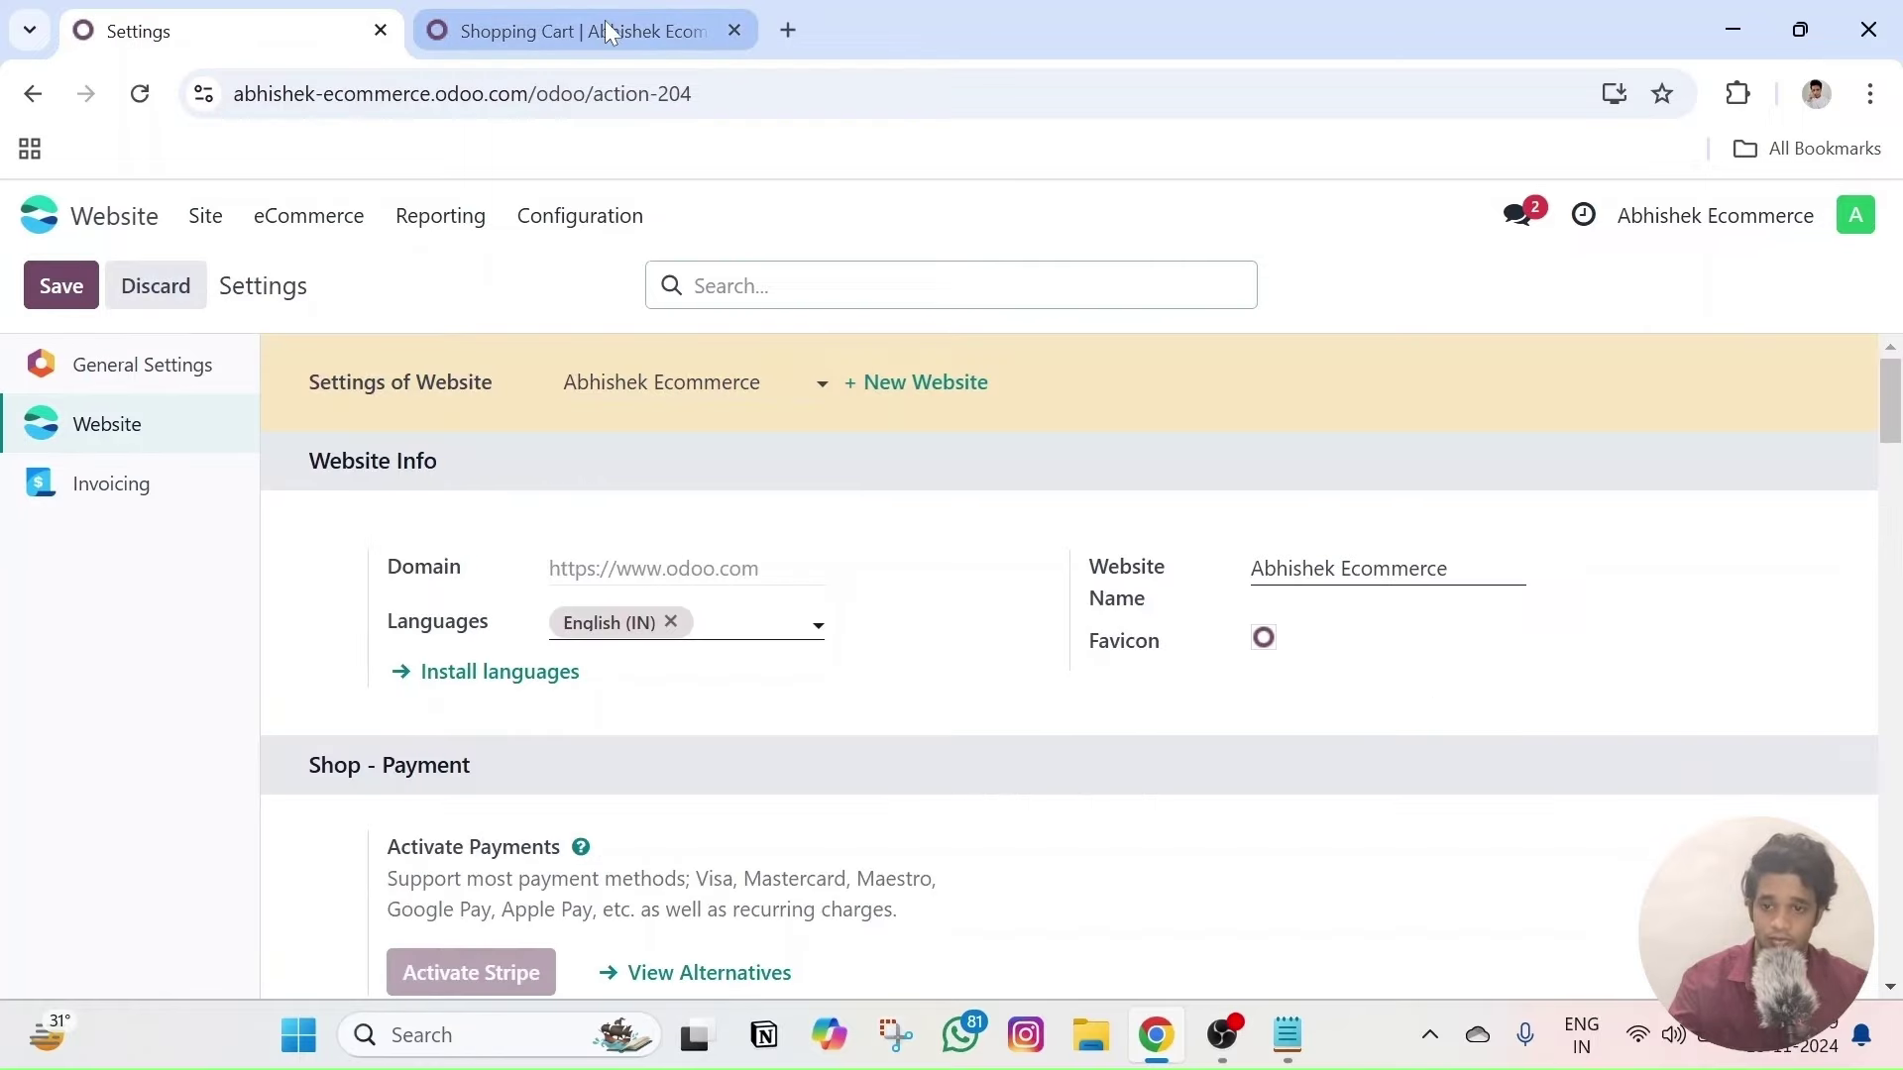
{"action": "left_click", "coordinate": [609, 28]}
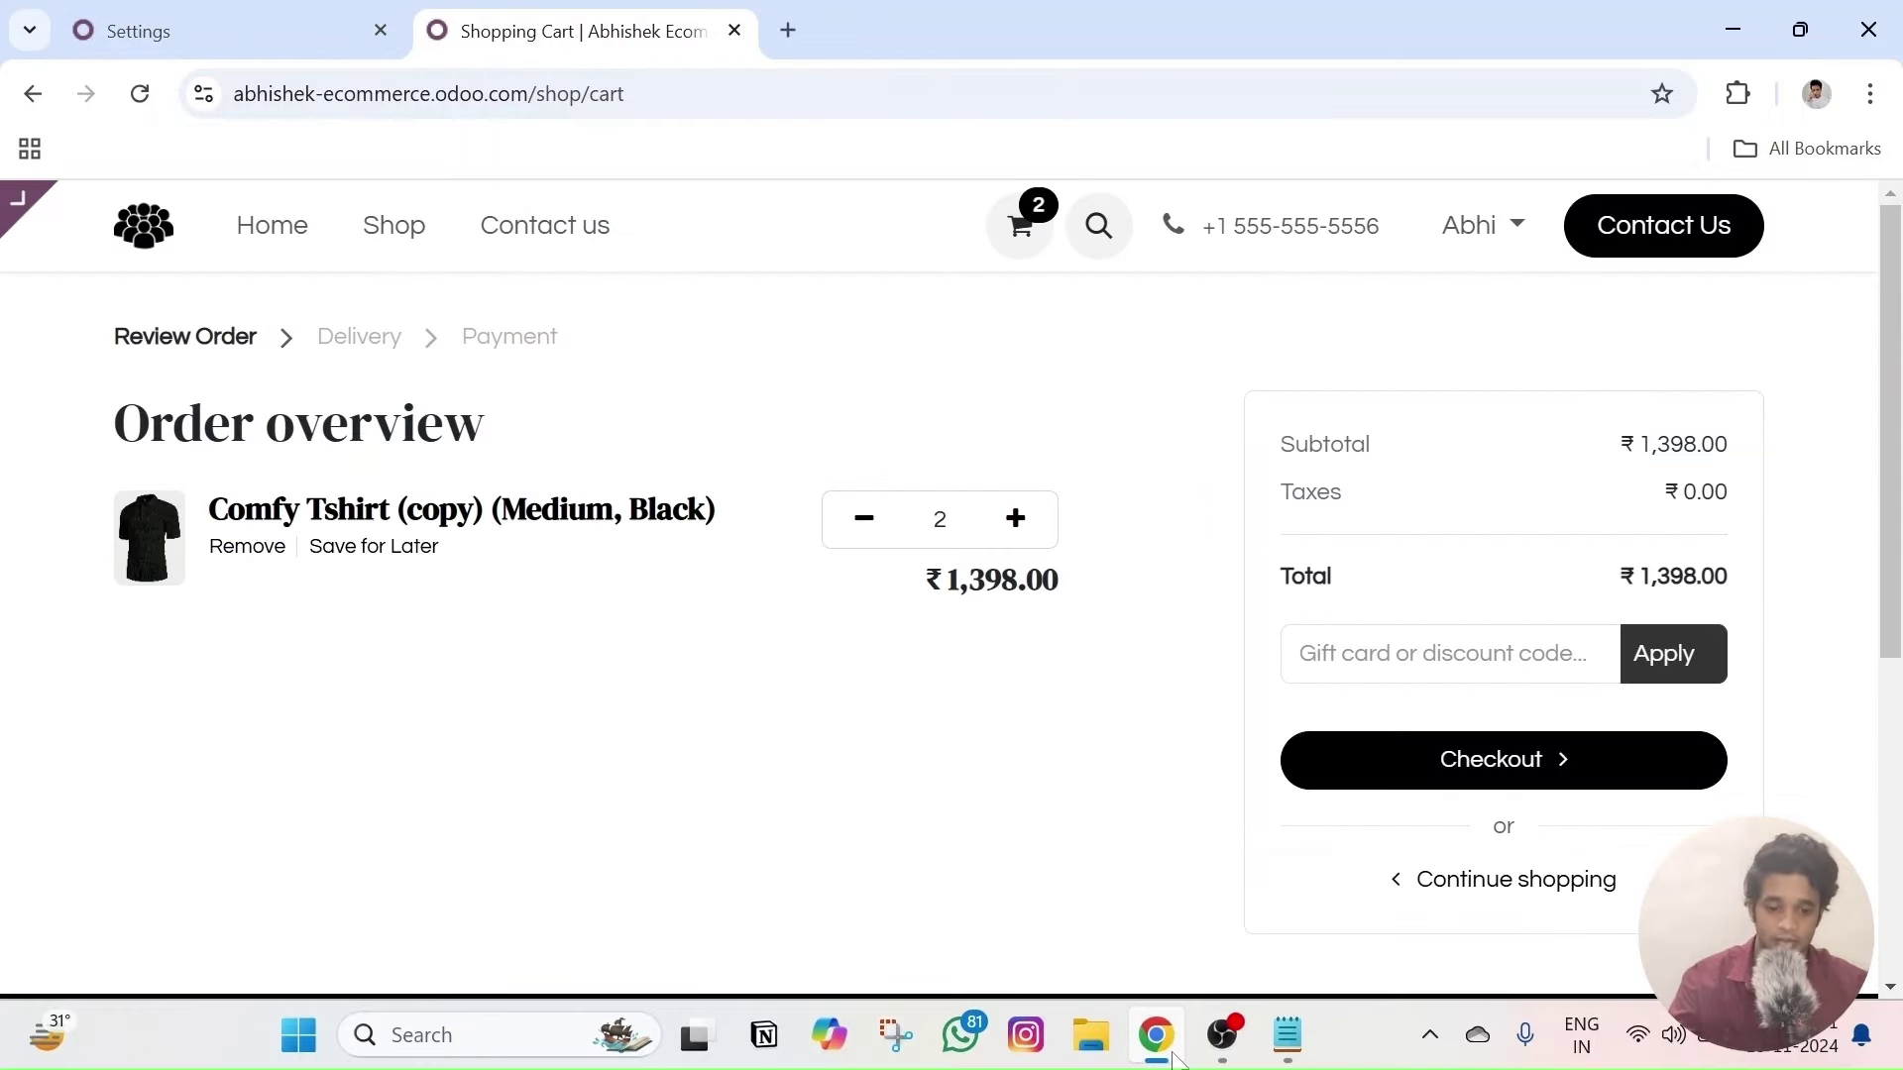
- Open a new private window and load the copied shop address as a guest
{"action": "left_click_drag", "start_coordinate": [532, 93], "coordinate": [198, 107]}
{"action": "key", "text": "ctrl+c"}
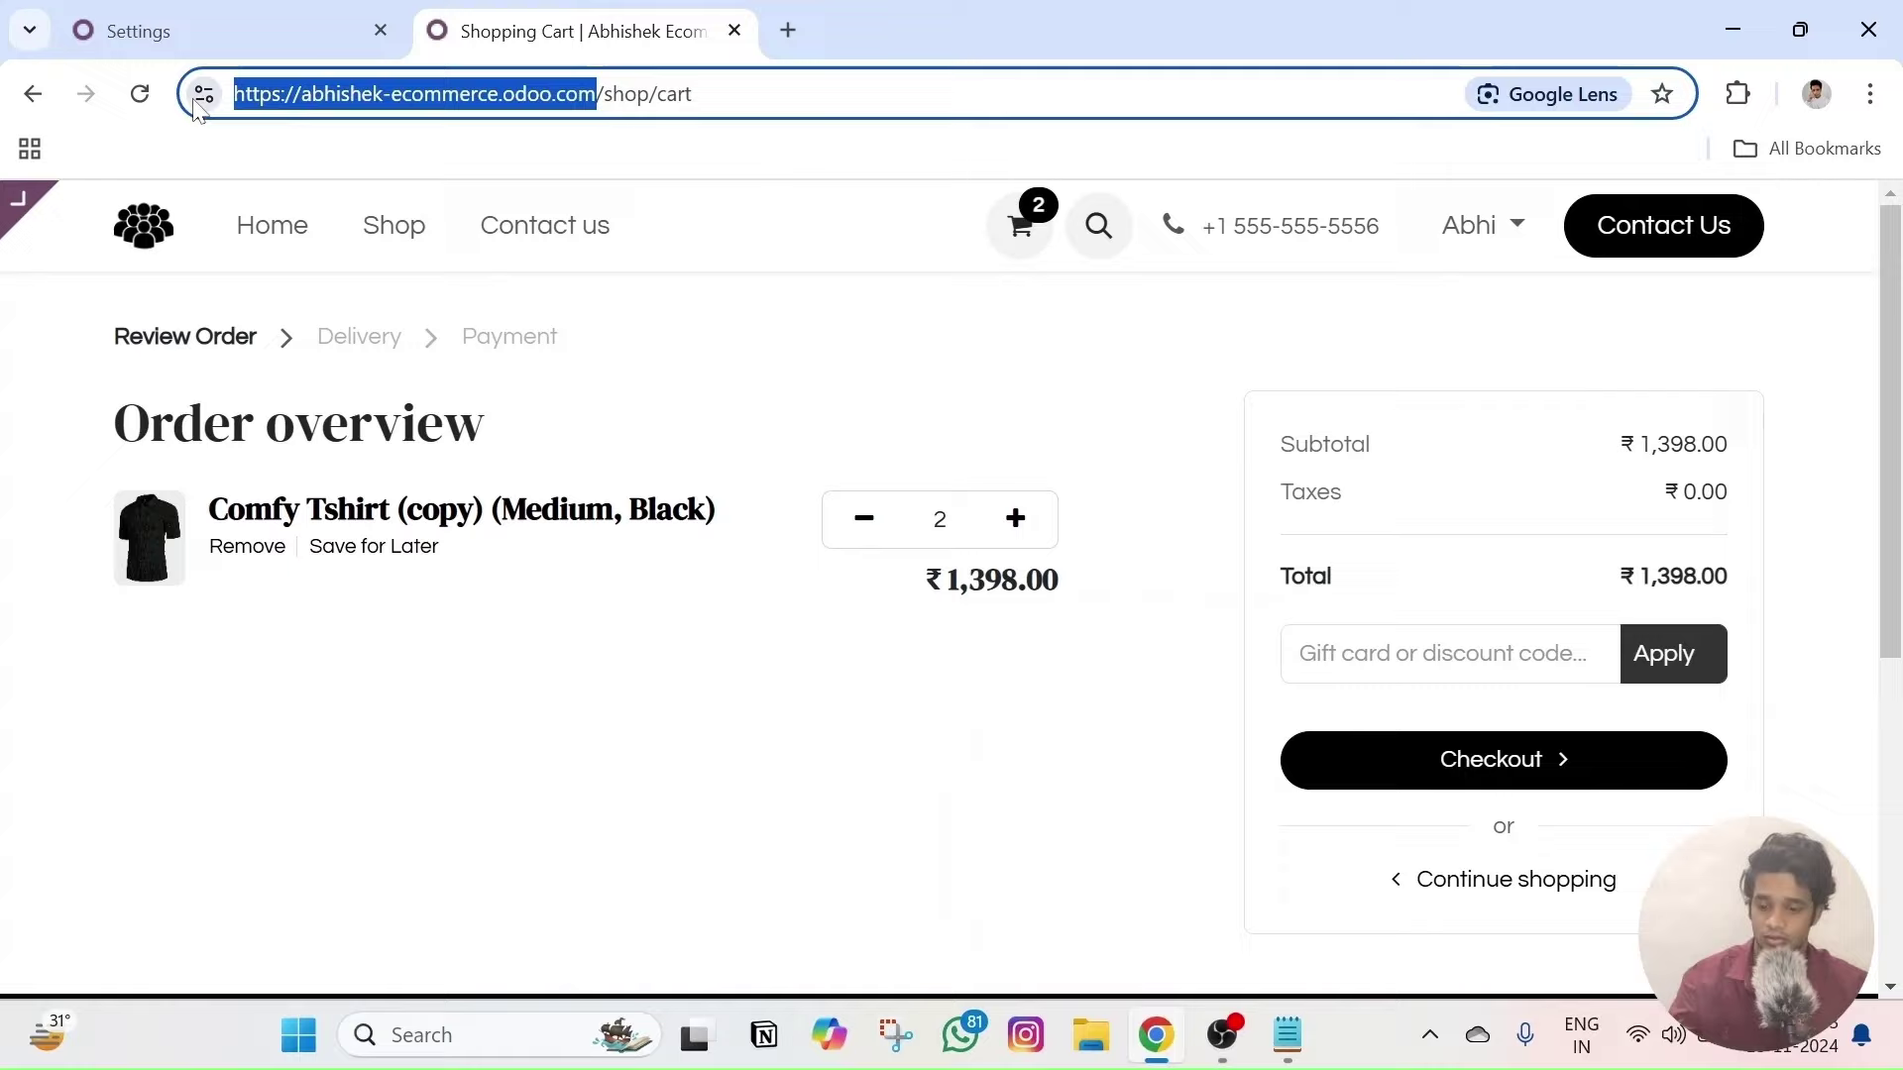
{"action": "key", "text": "alt+Tab"}
{"action": "key", "text": "alt+Tab"}
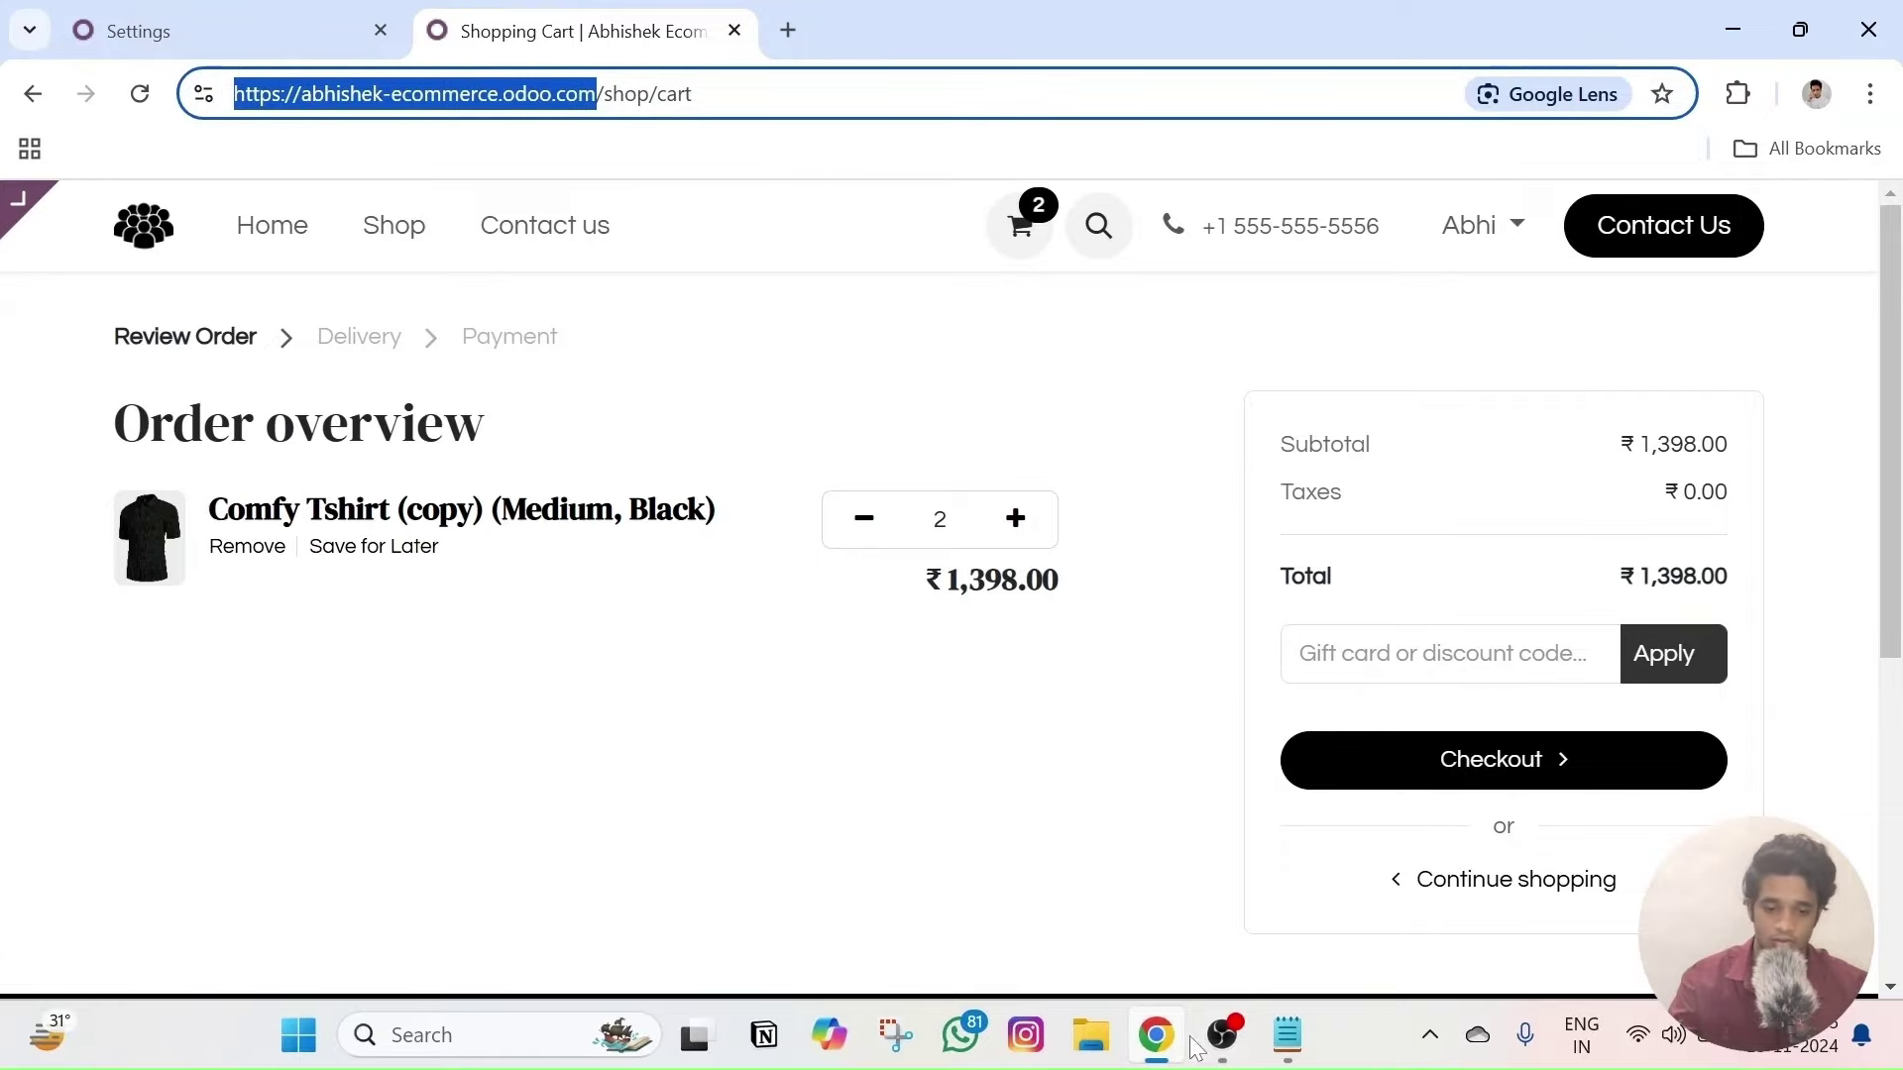
{"action": "right_click", "coordinate": [1169, 1038]}
{"action": "left_click", "coordinate": [1190, 799]}
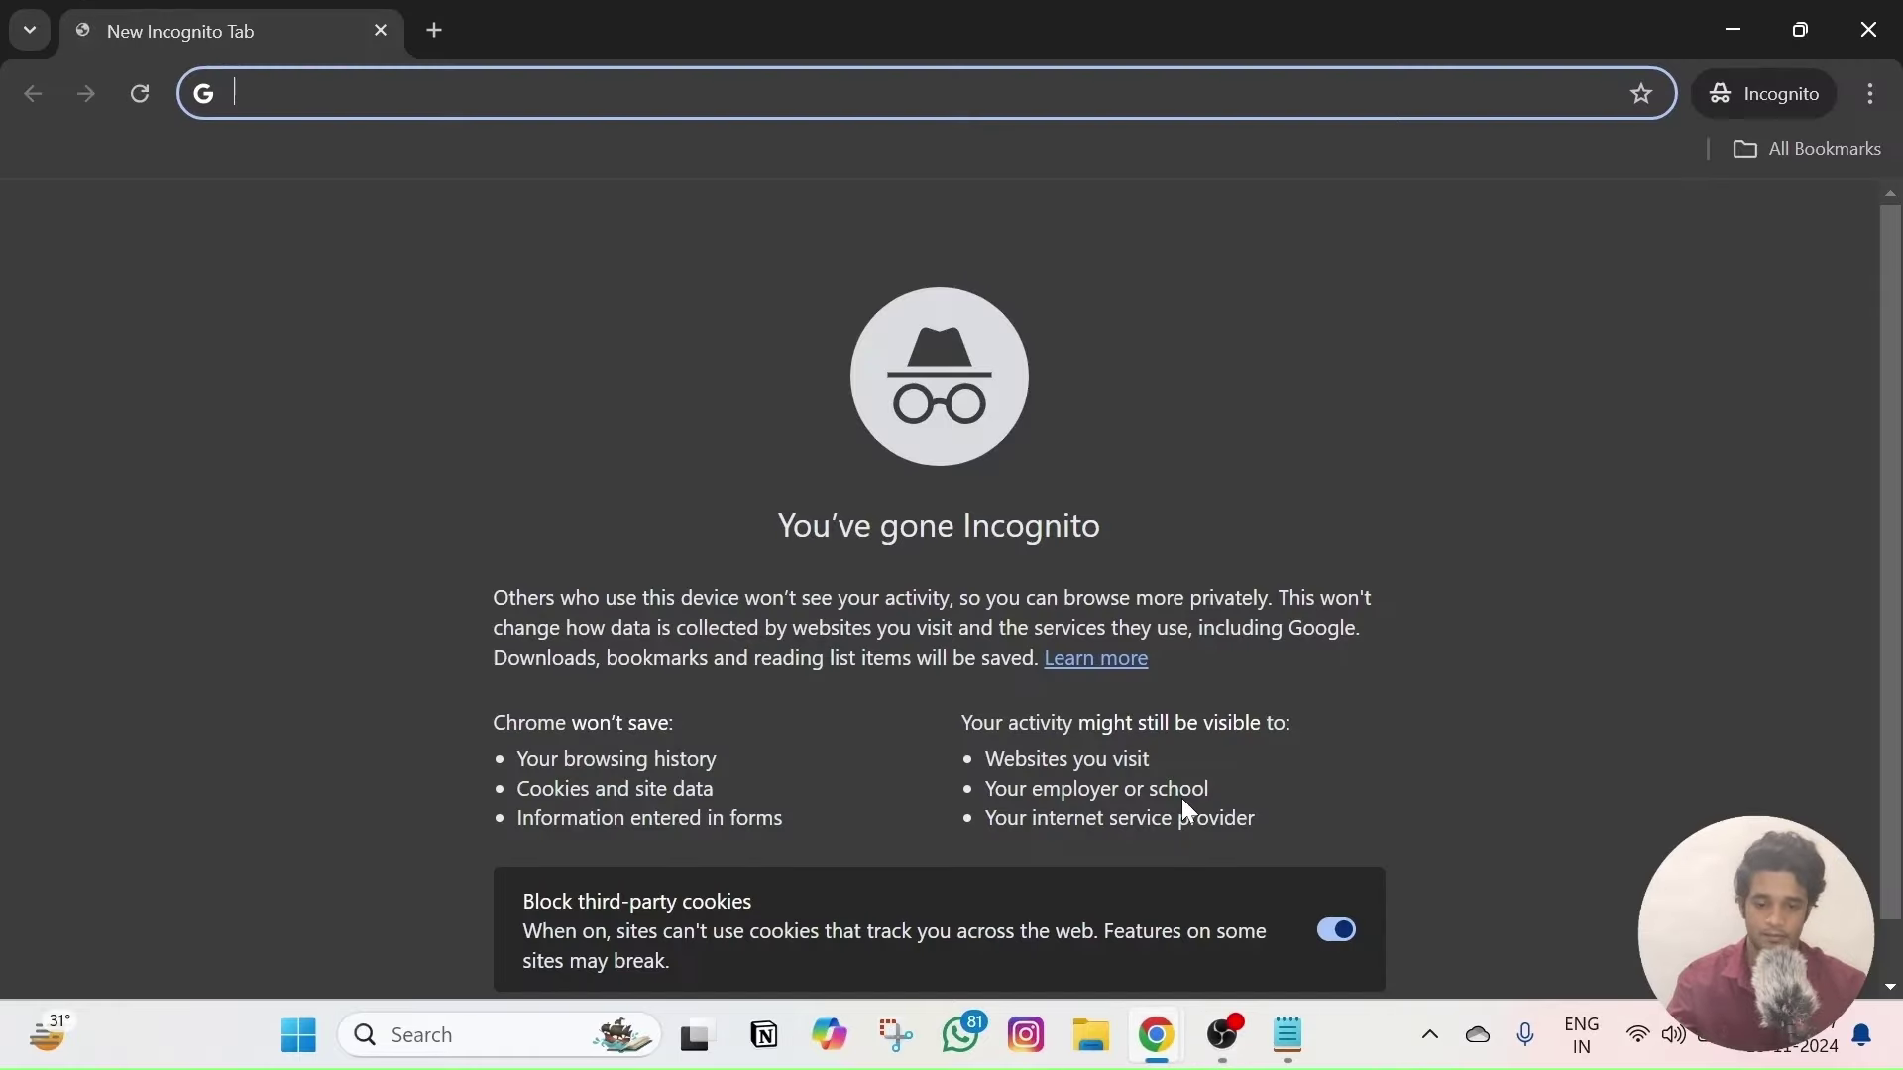
{"action": "key", "text": "ctrl+v"}
{"action": "key", "text": "Return"}
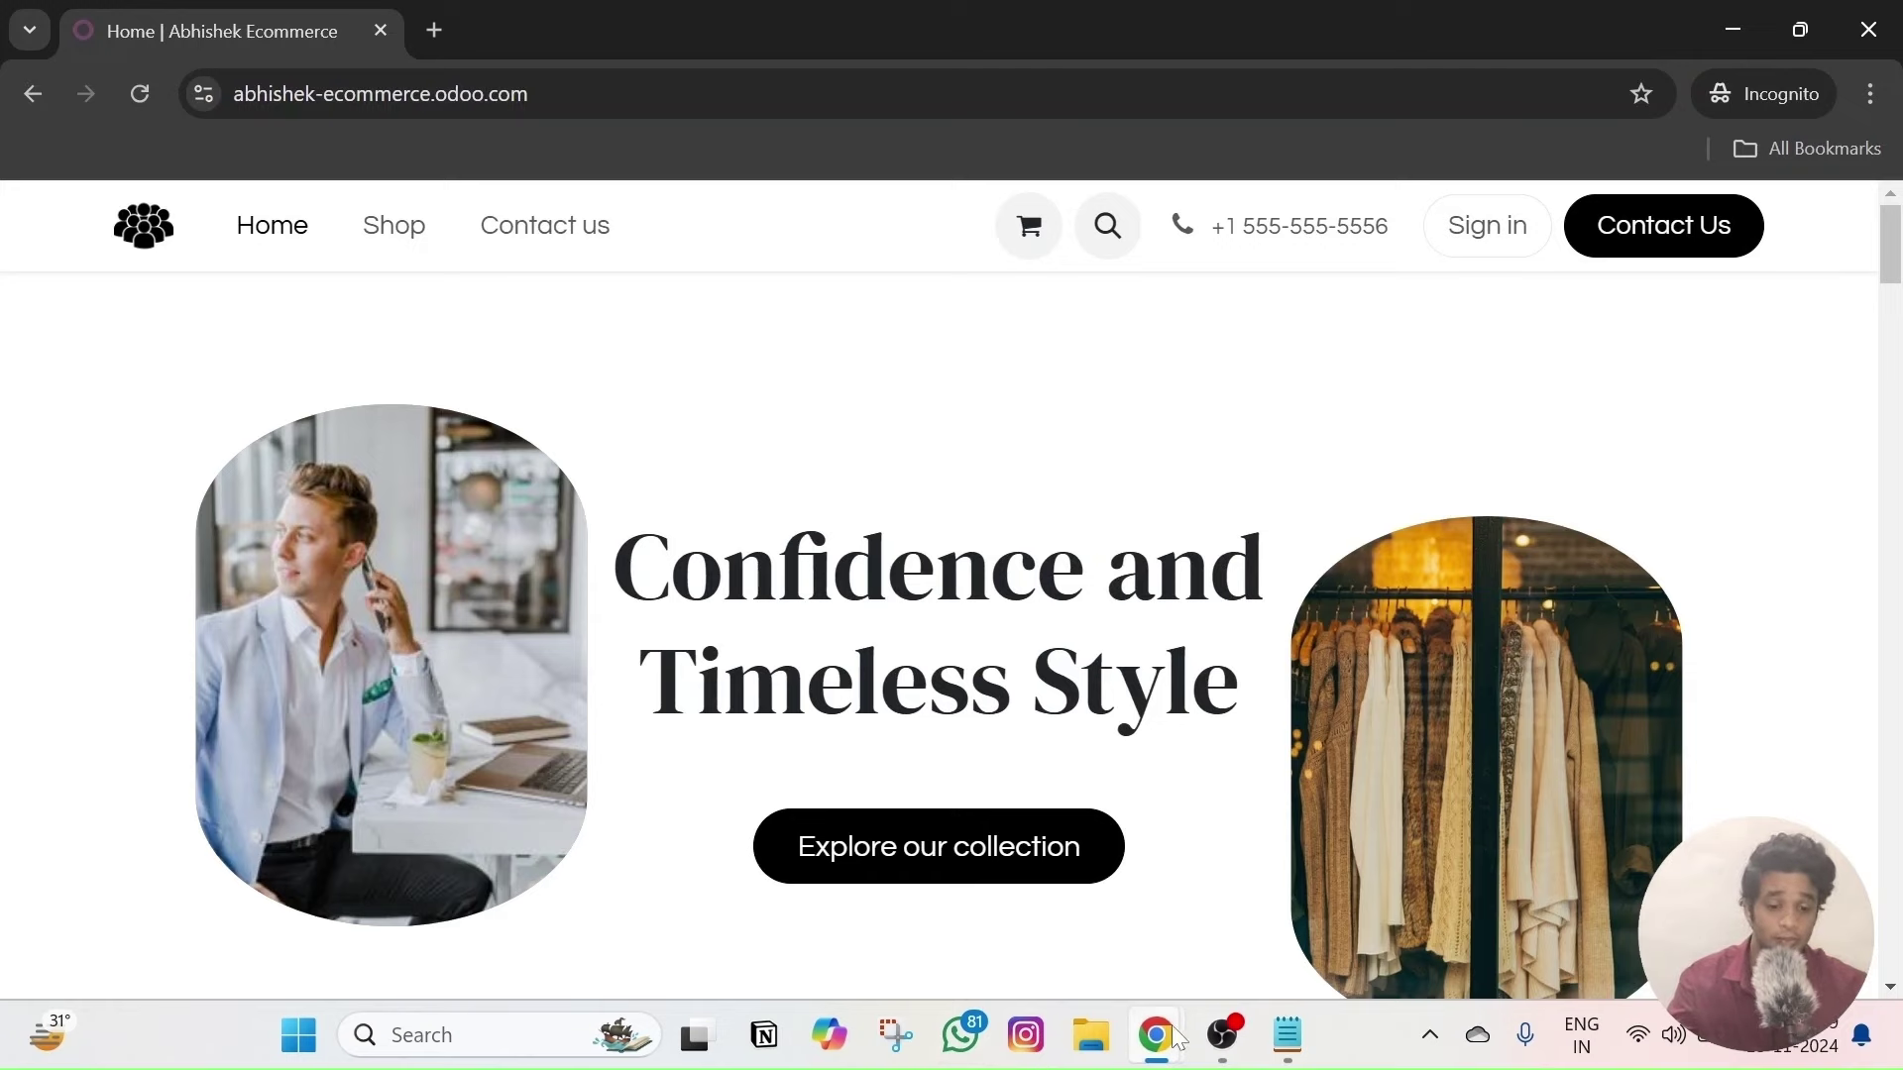
{"action": "mouse_move", "coordinate": [1180, 1039]}
{"action": "left_click", "coordinate": [1011, 882]}
- As the guest, add the Comfy Tshirt to the cart and proceed to checkout
{"action": "left_click", "coordinate": [220, 24]}
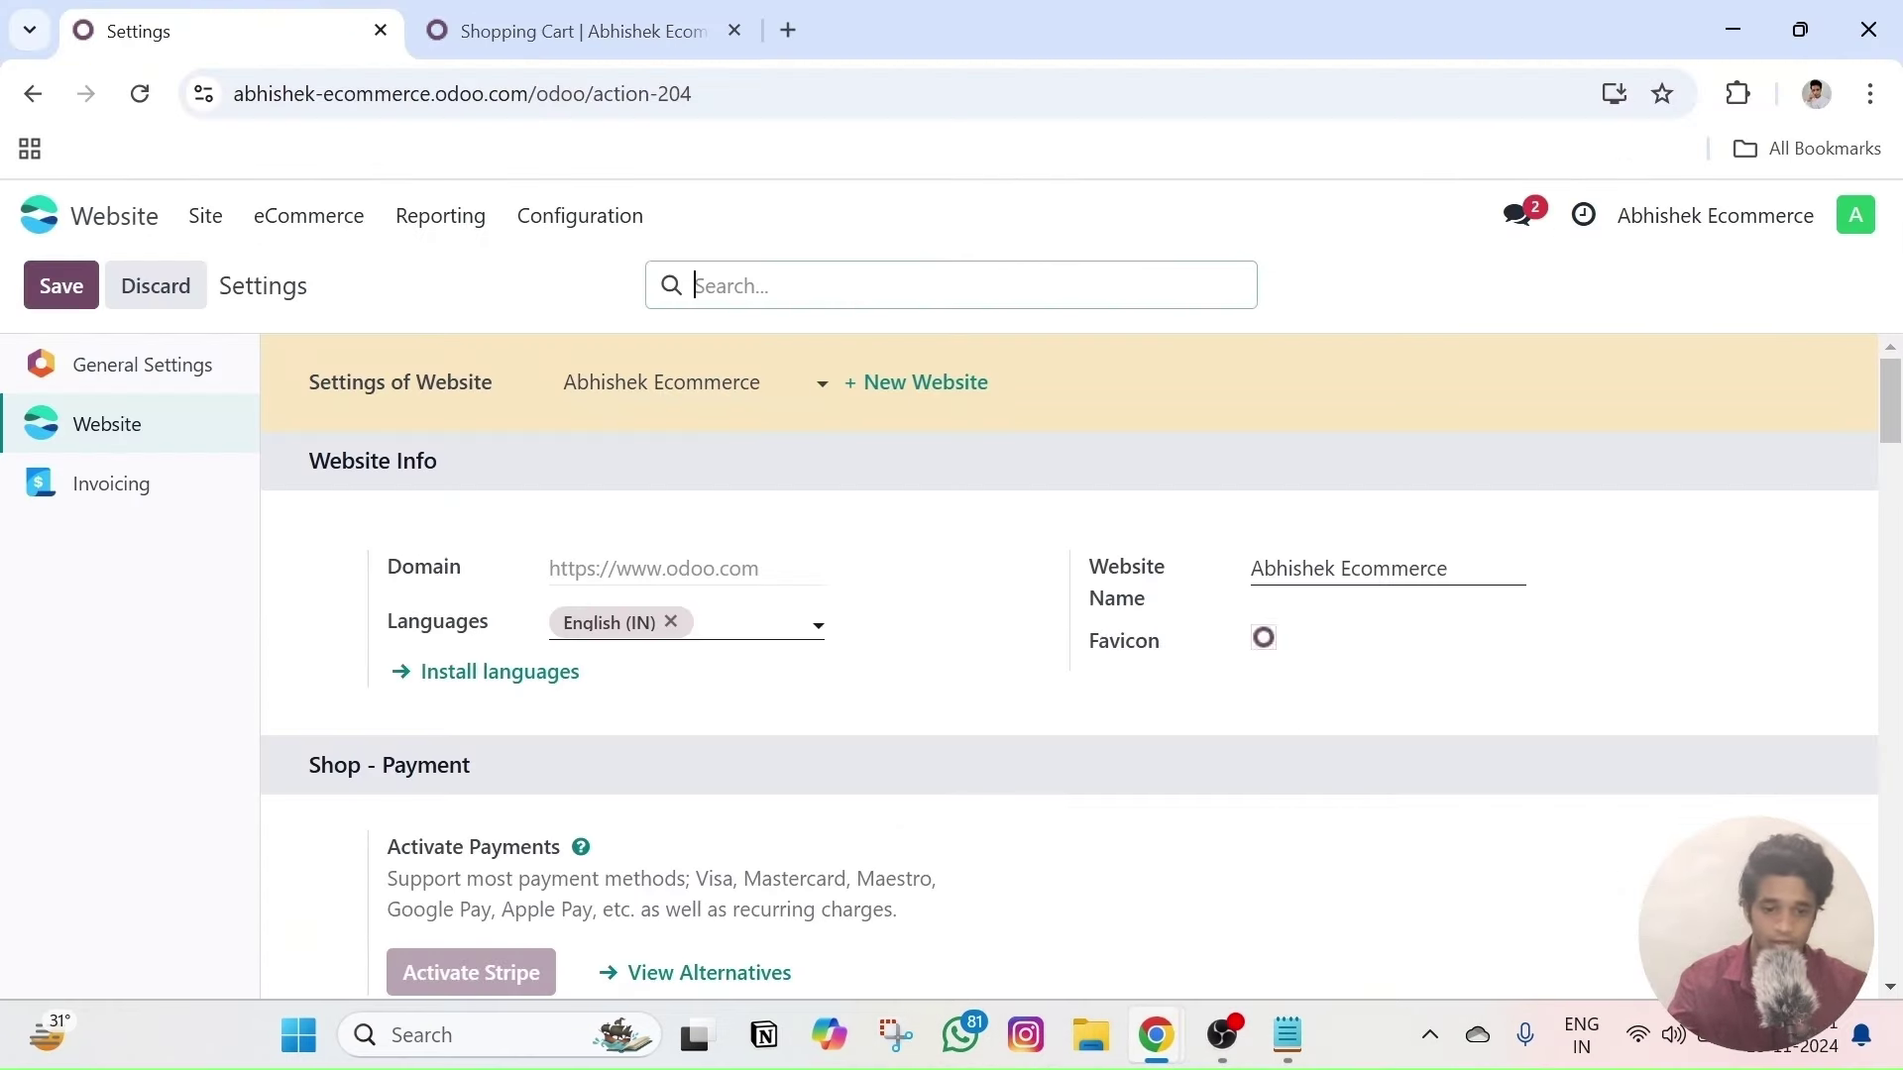
{"action": "scroll", "coordinate": [1249, 644], "scroll_direction": "down", "scroll_amount": 10}
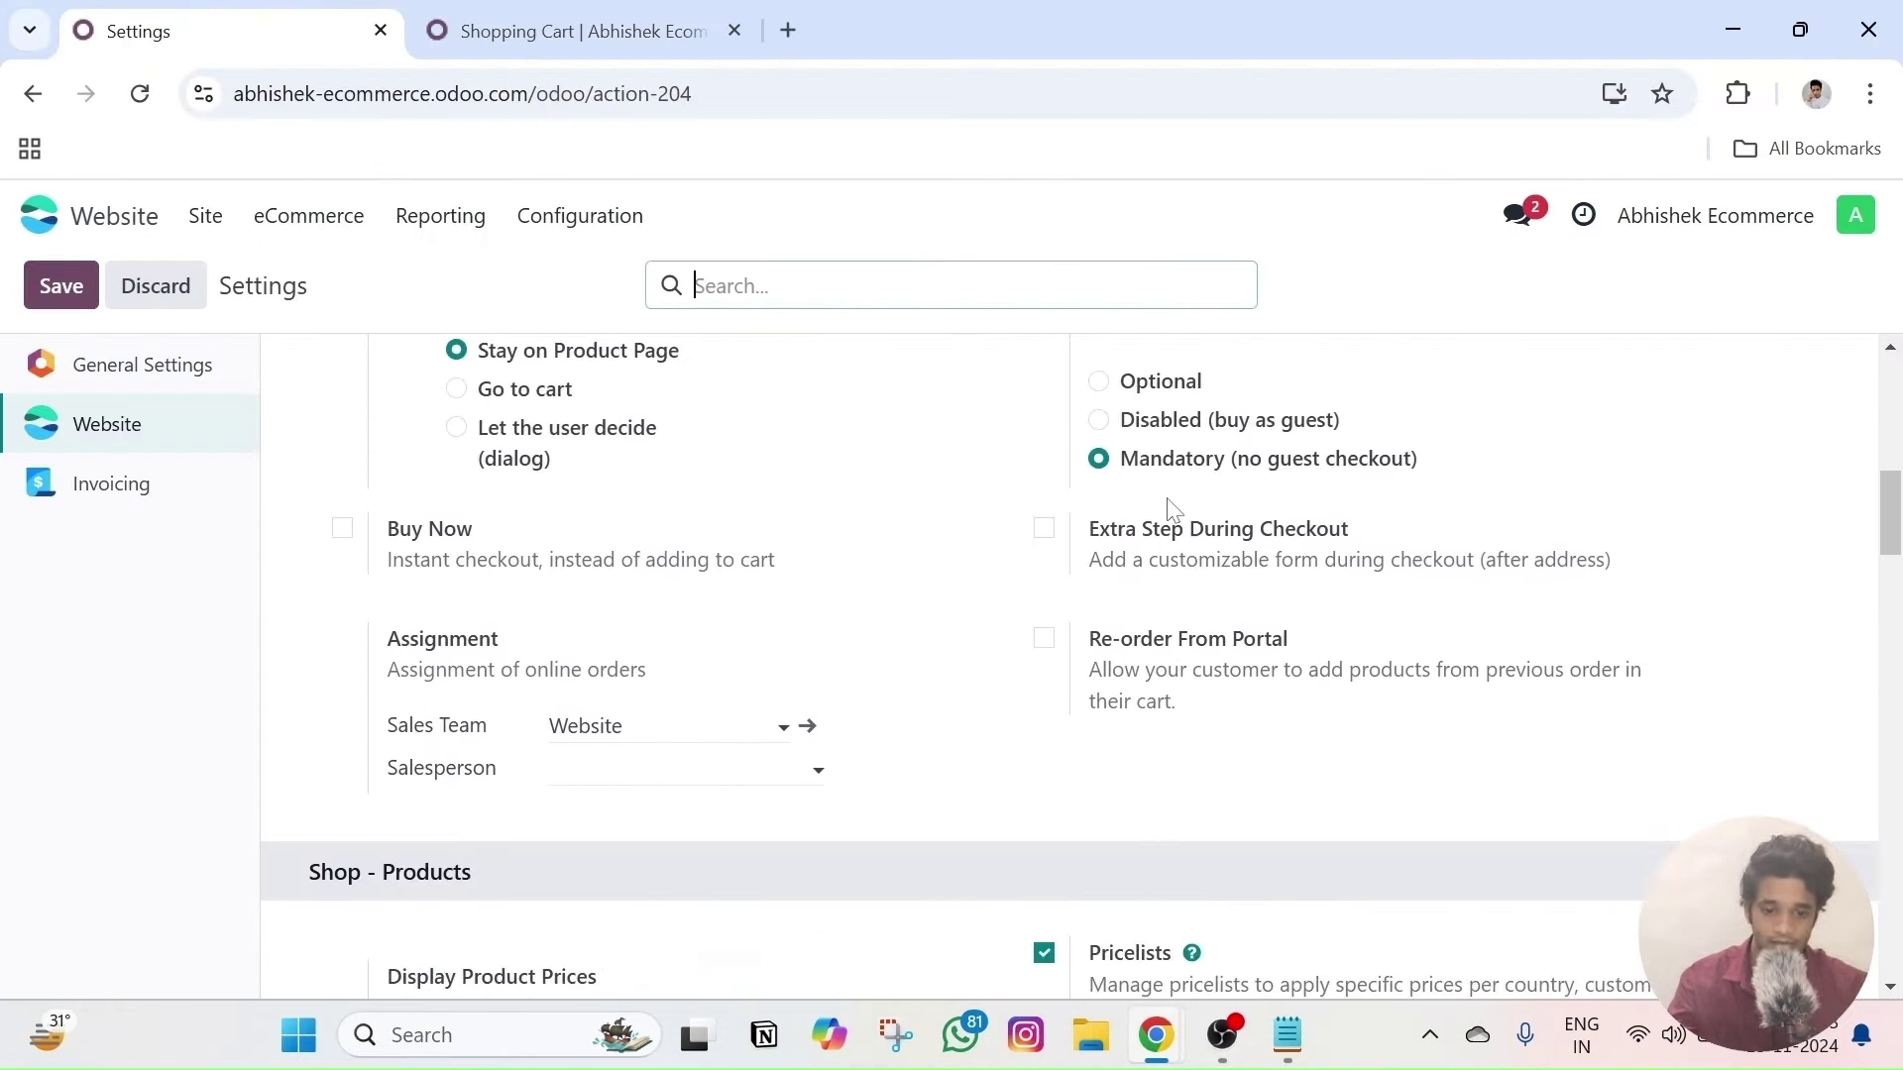
{"action": "mouse_move", "coordinate": [1156, 1035]}
{"action": "left_click", "coordinate": [1348, 872]}
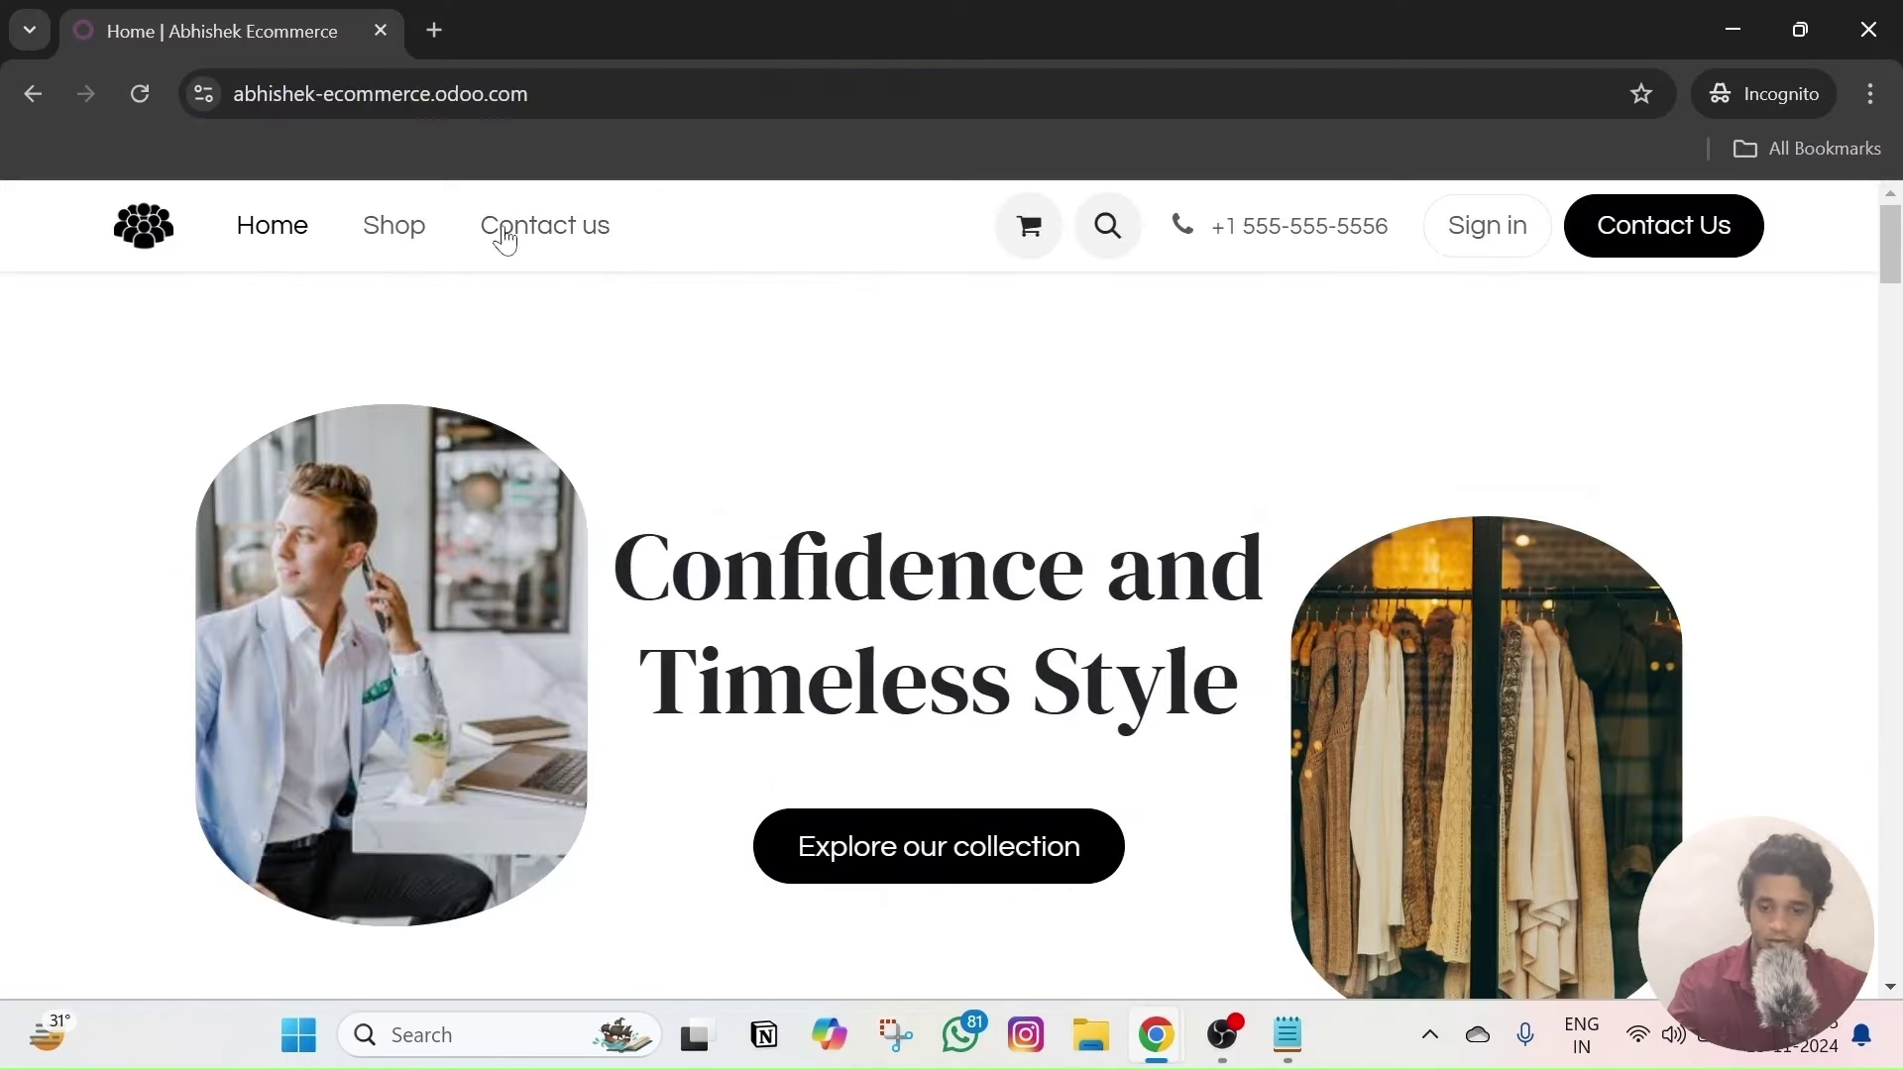
{"action": "left_click", "coordinate": [421, 247]}
{"action": "left_click", "coordinate": [916, 793]}
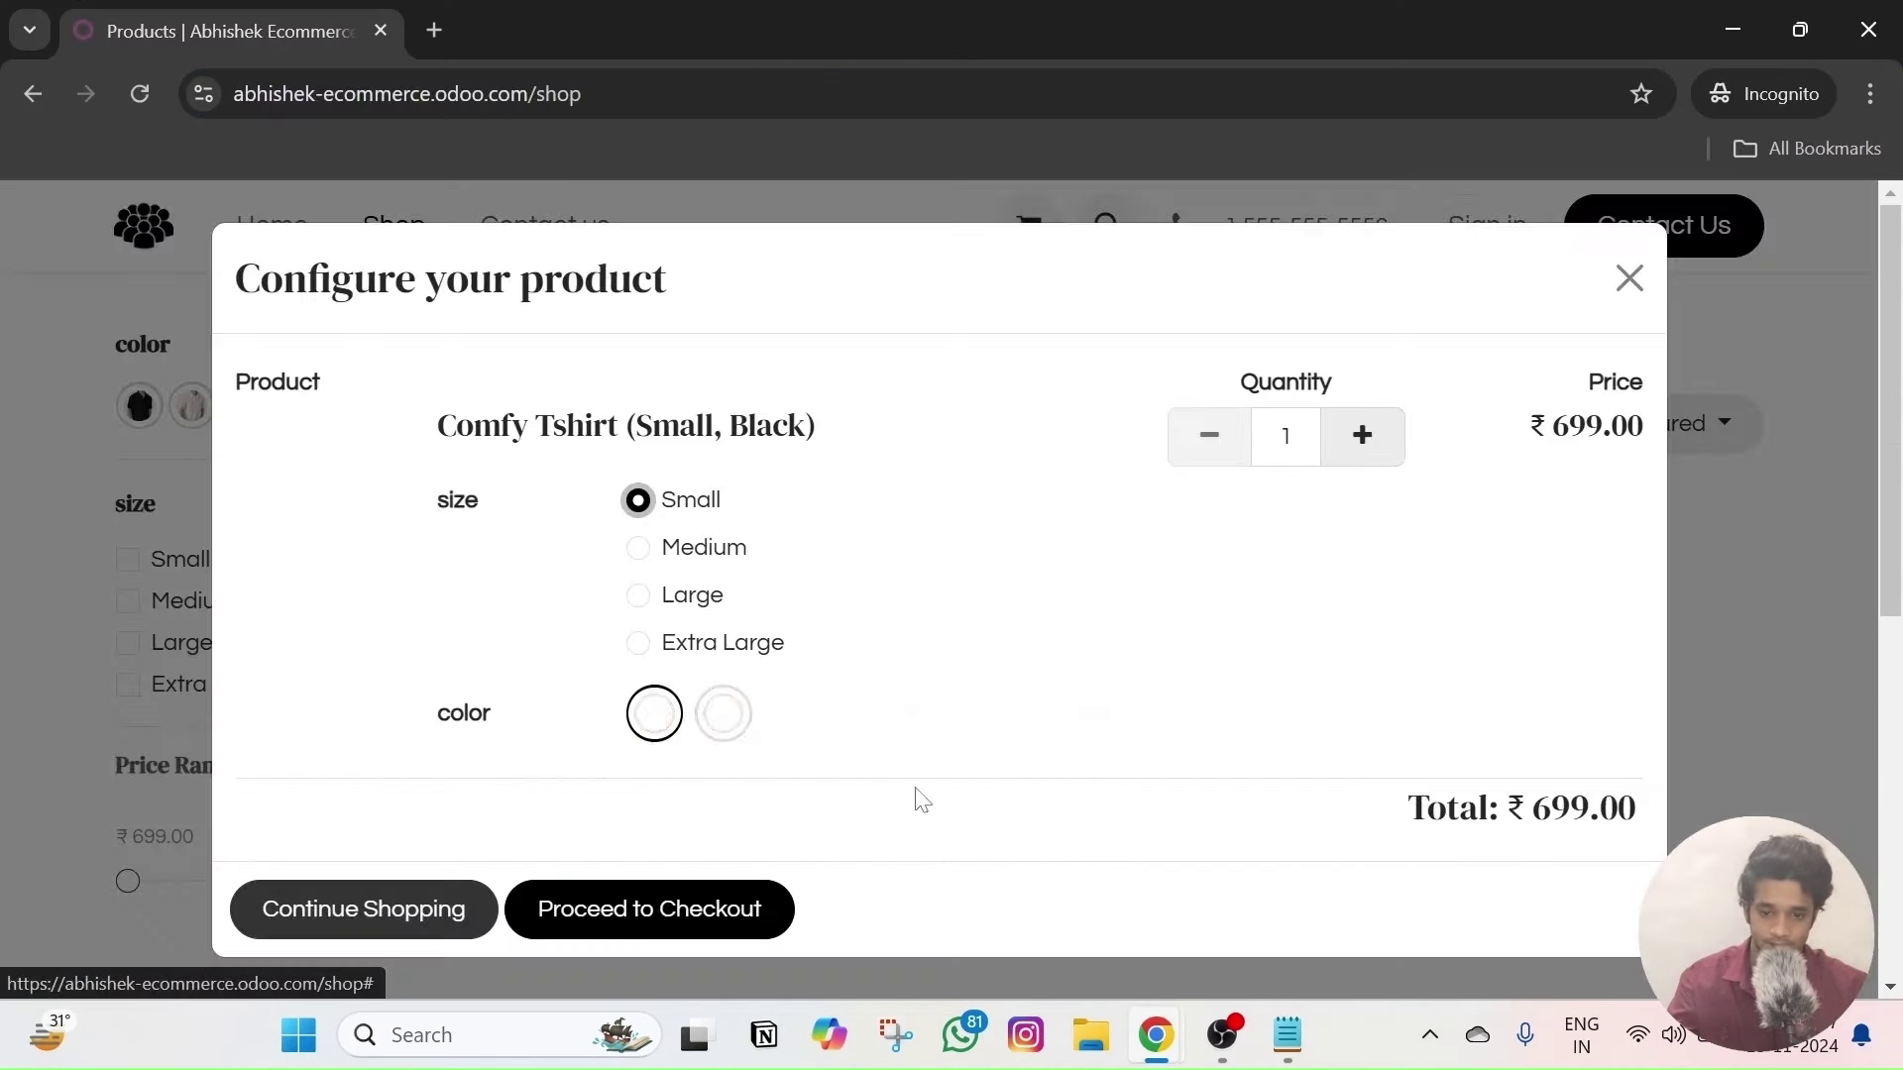
{"action": "left_click", "coordinate": [697, 917]}
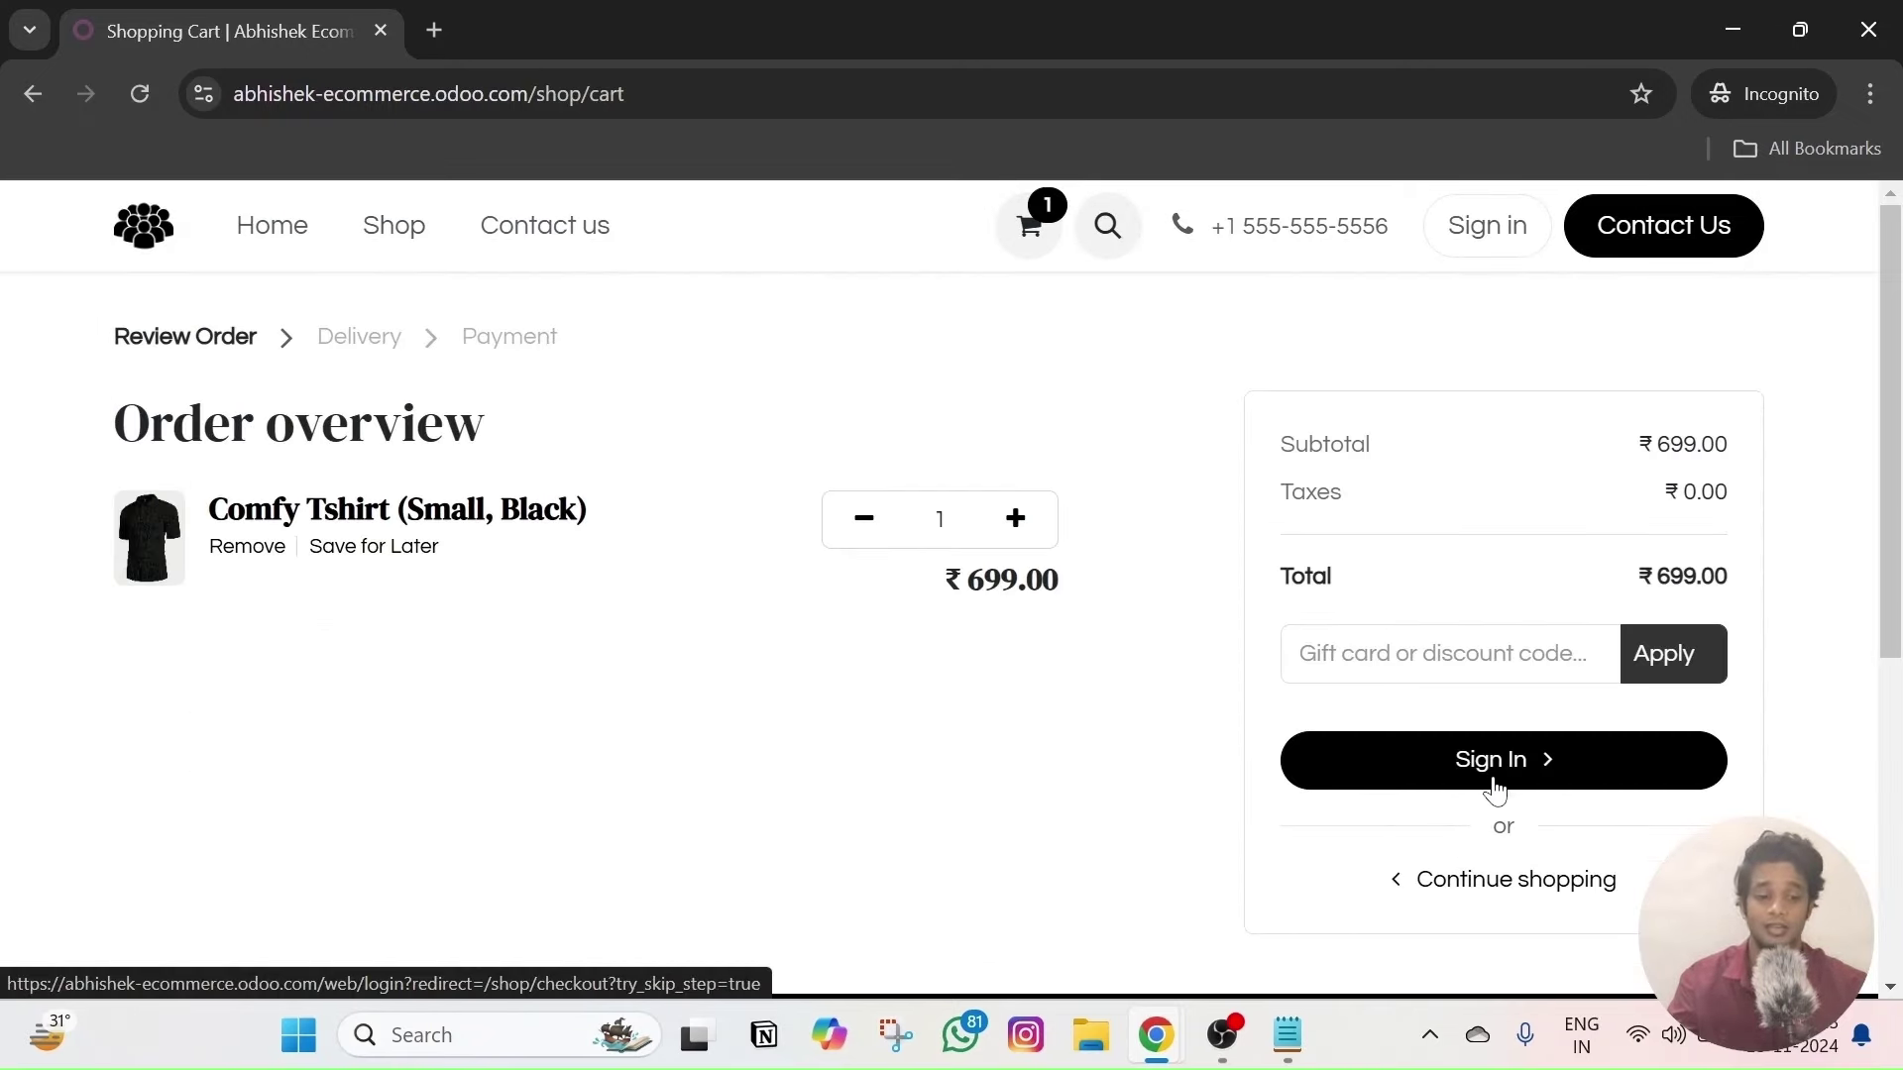
- Set Sign in/up at checkout to Optional, save, and reload the guest cart
{"action": "mouse_move", "coordinate": [1156, 1035]}
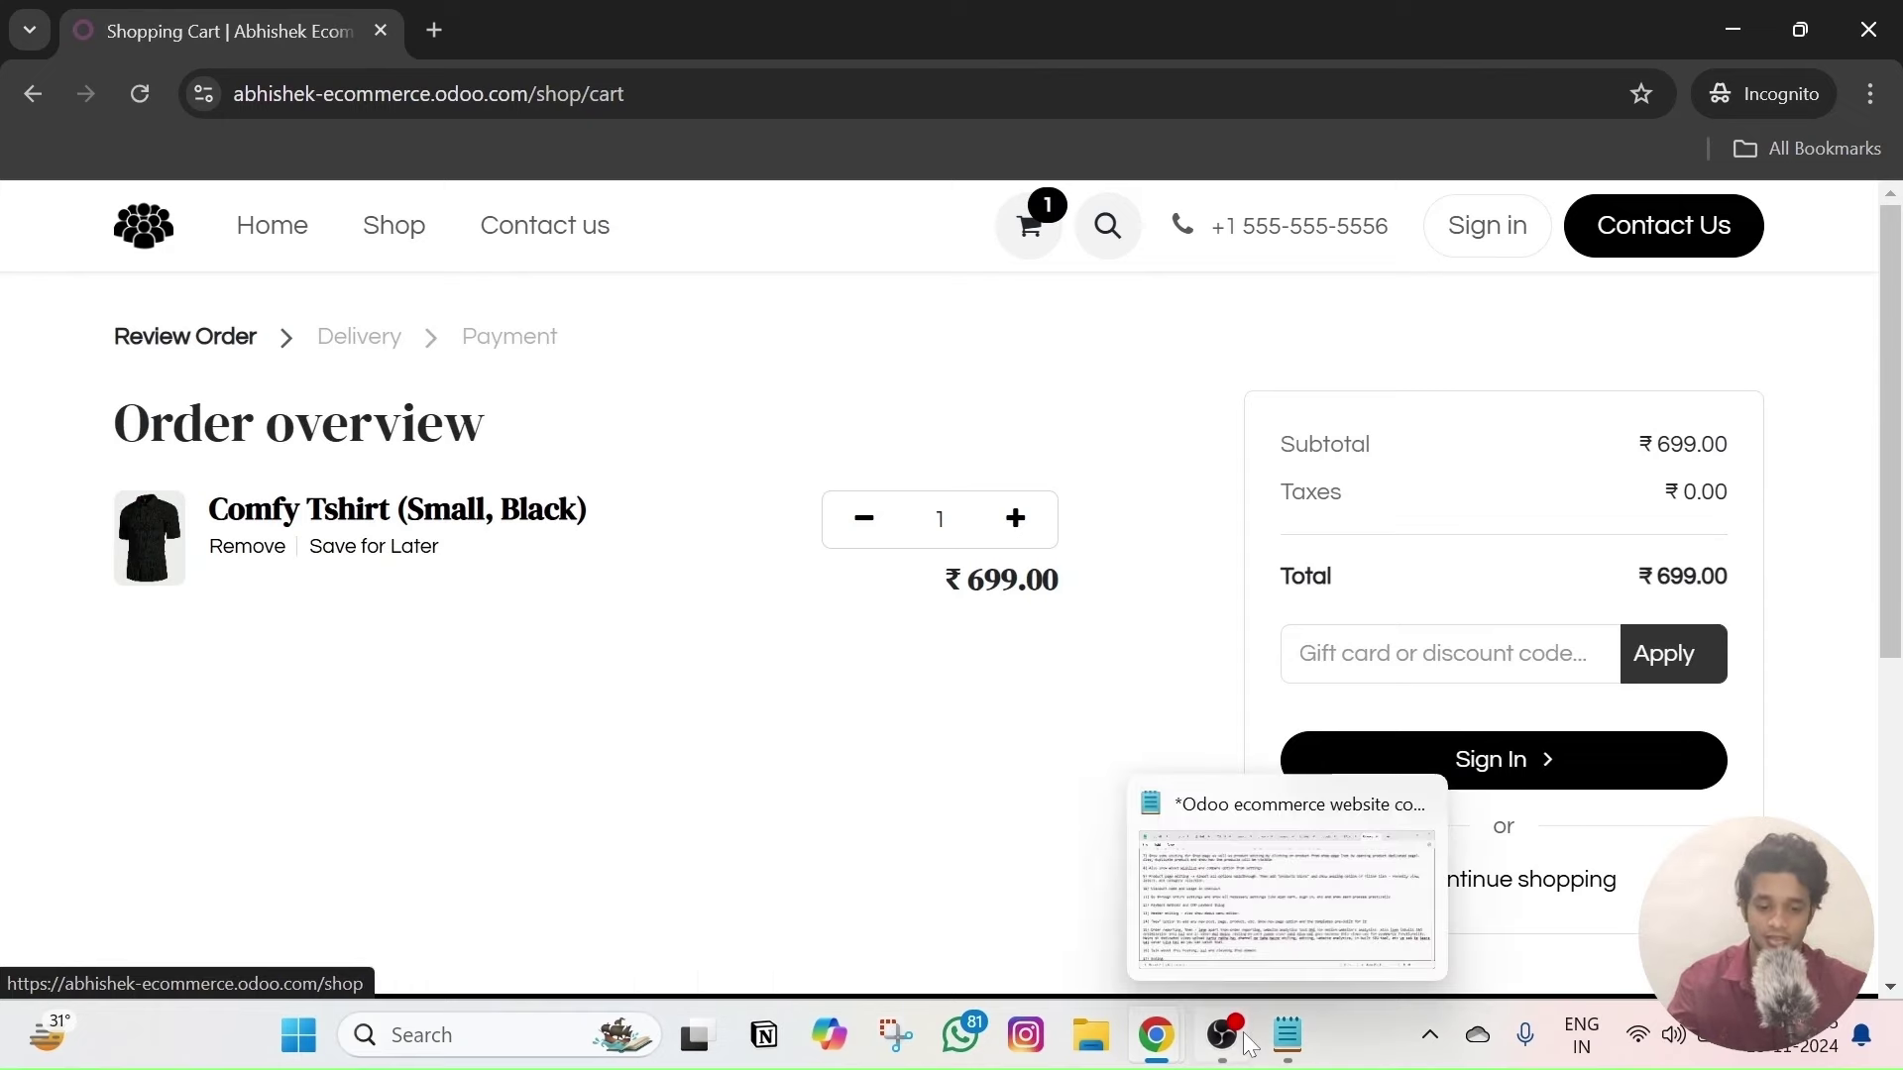
{"action": "left_click", "coordinate": [1014, 909]}
{"action": "scroll", "coordinate": [1123, 471], "scroll_direction": "up", "scroll_amount": 1}
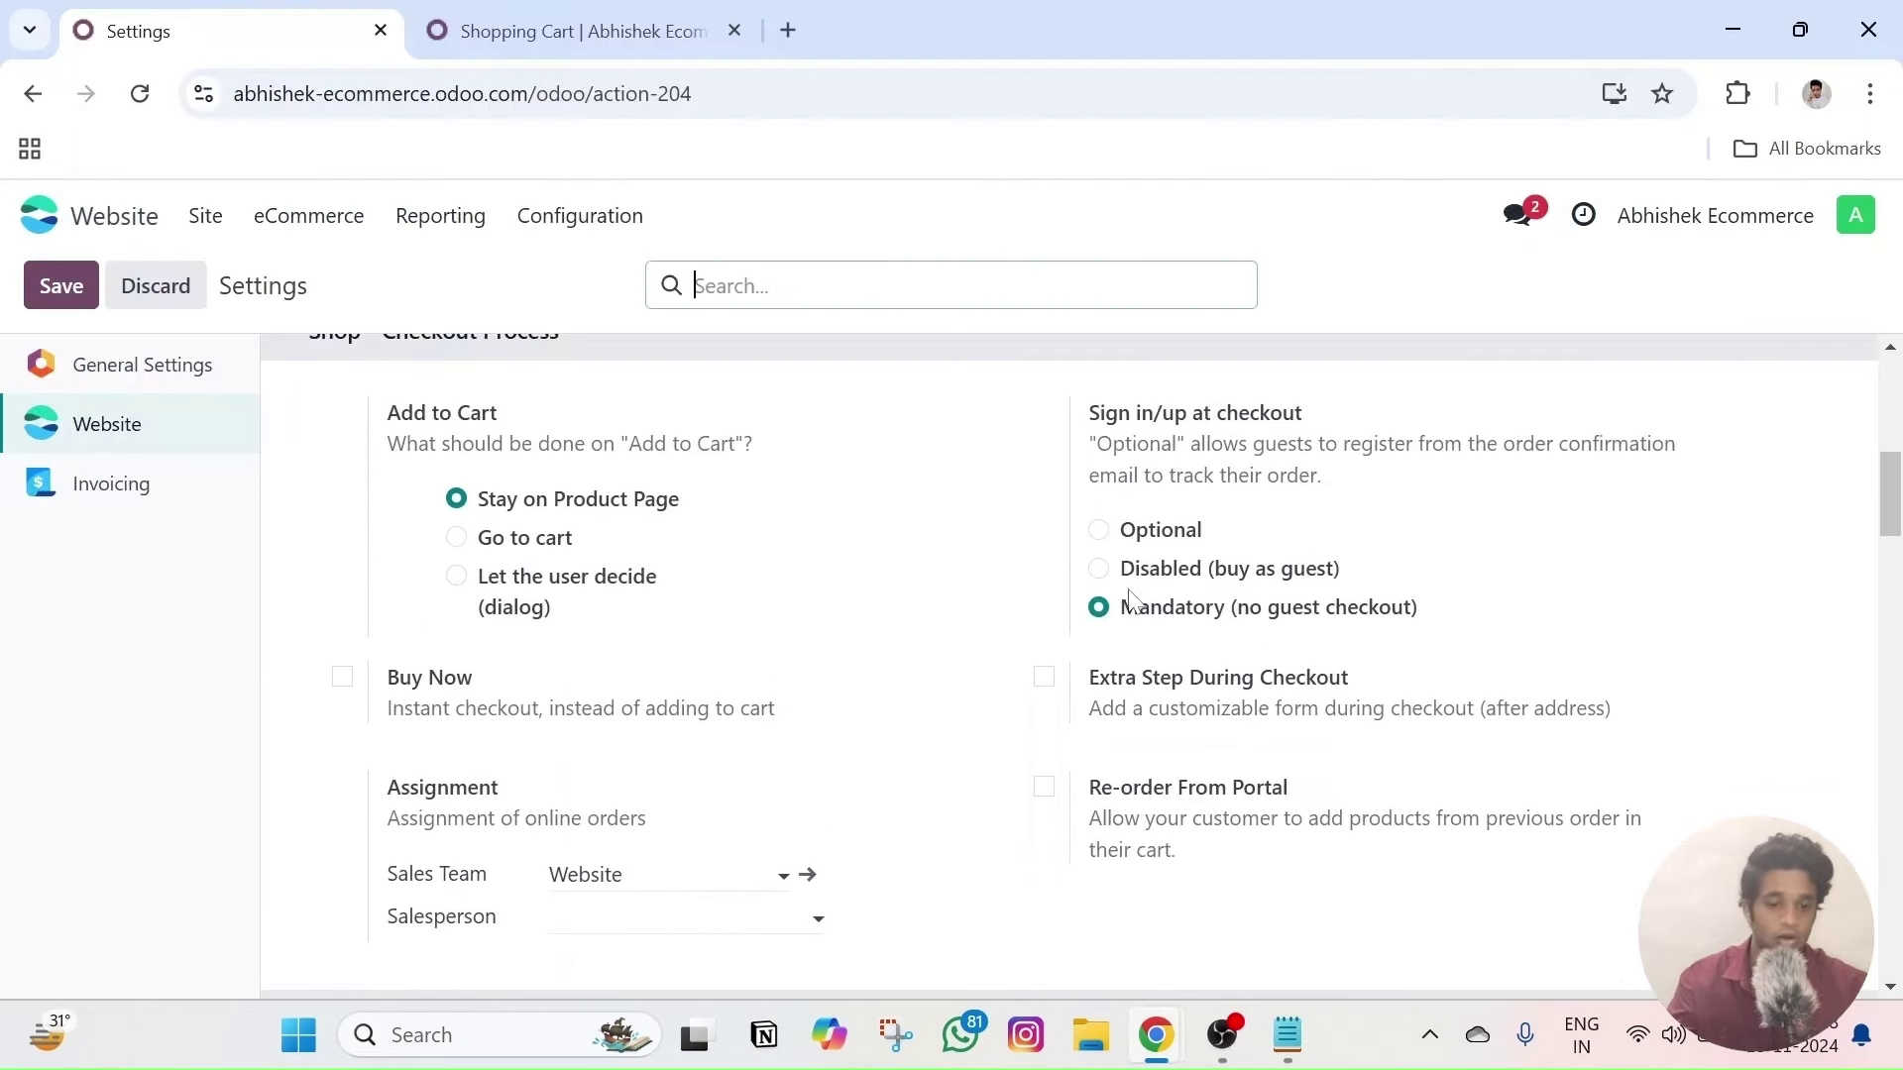
{"action": "left_click", "coordinate": [1097, 535]}
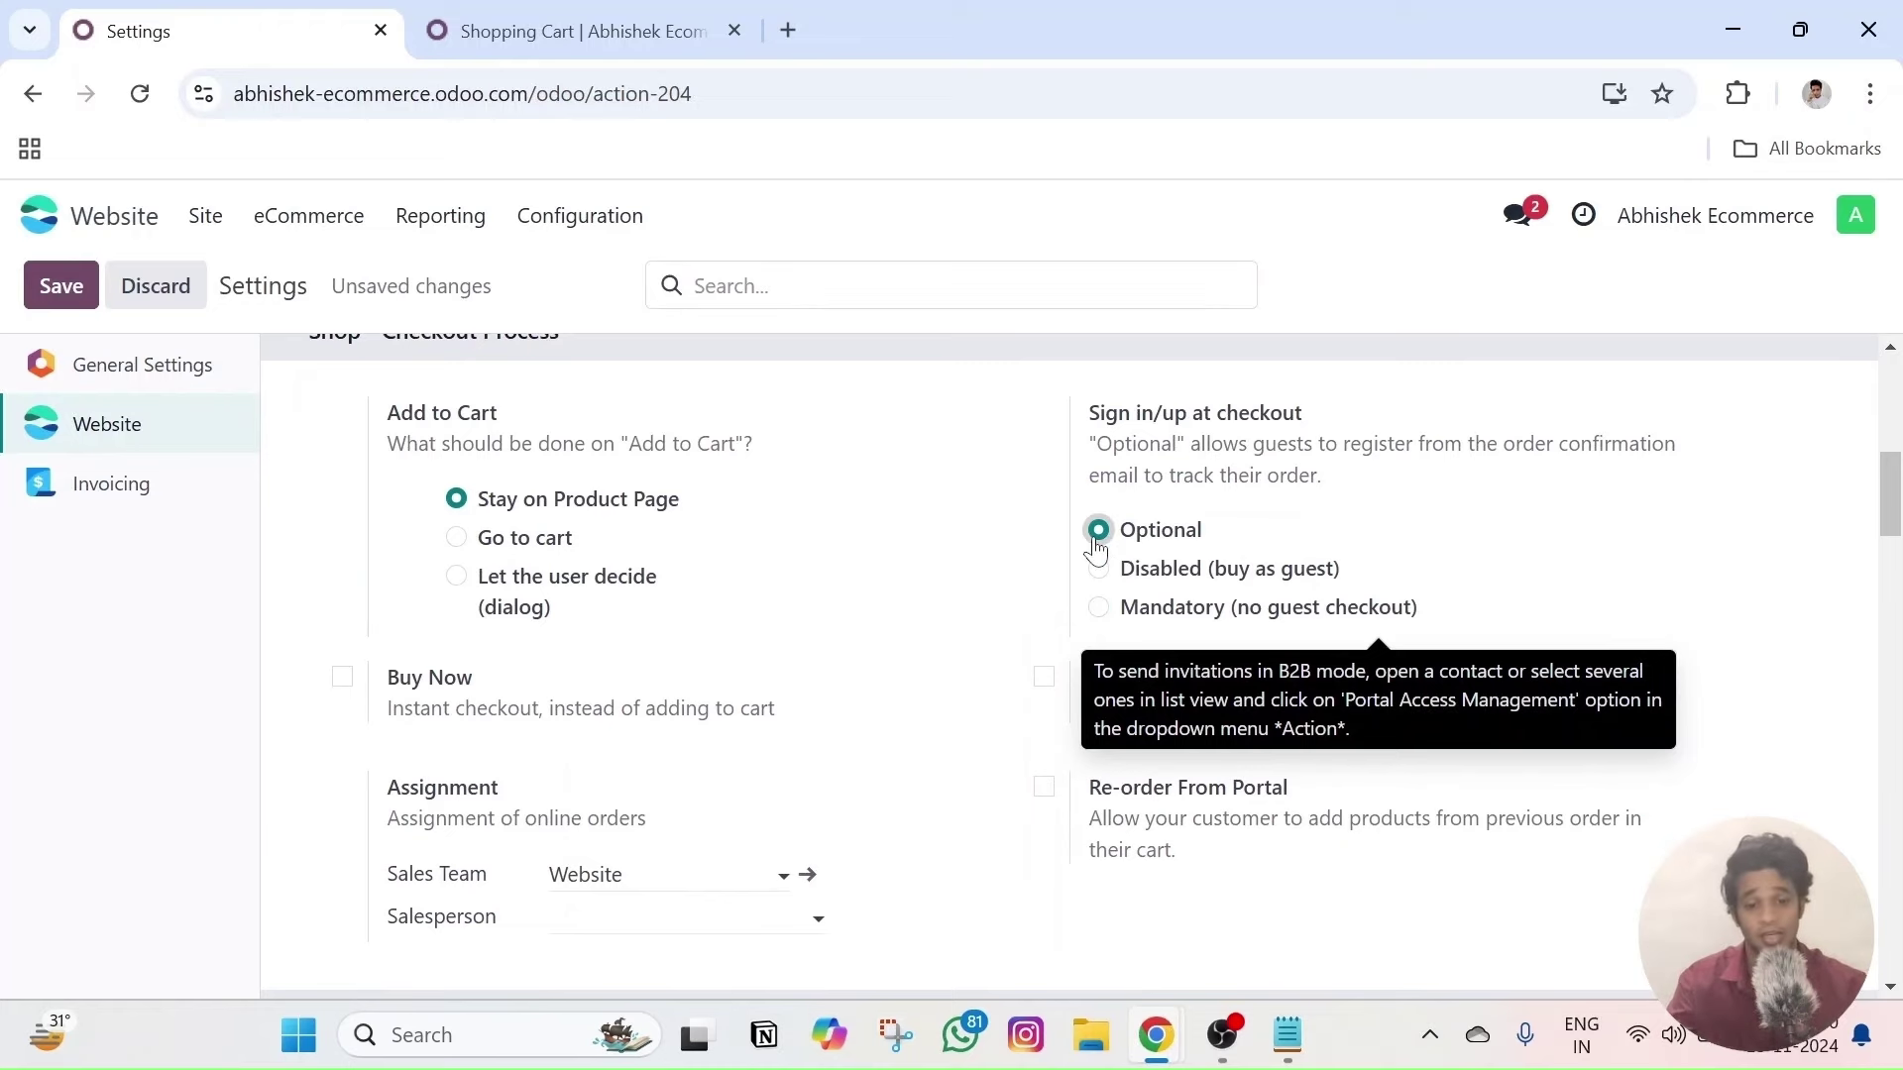
{"action": "left_click", "coordinate": [61, 289]}
{"action": "key", "text": "alt+Tab"}
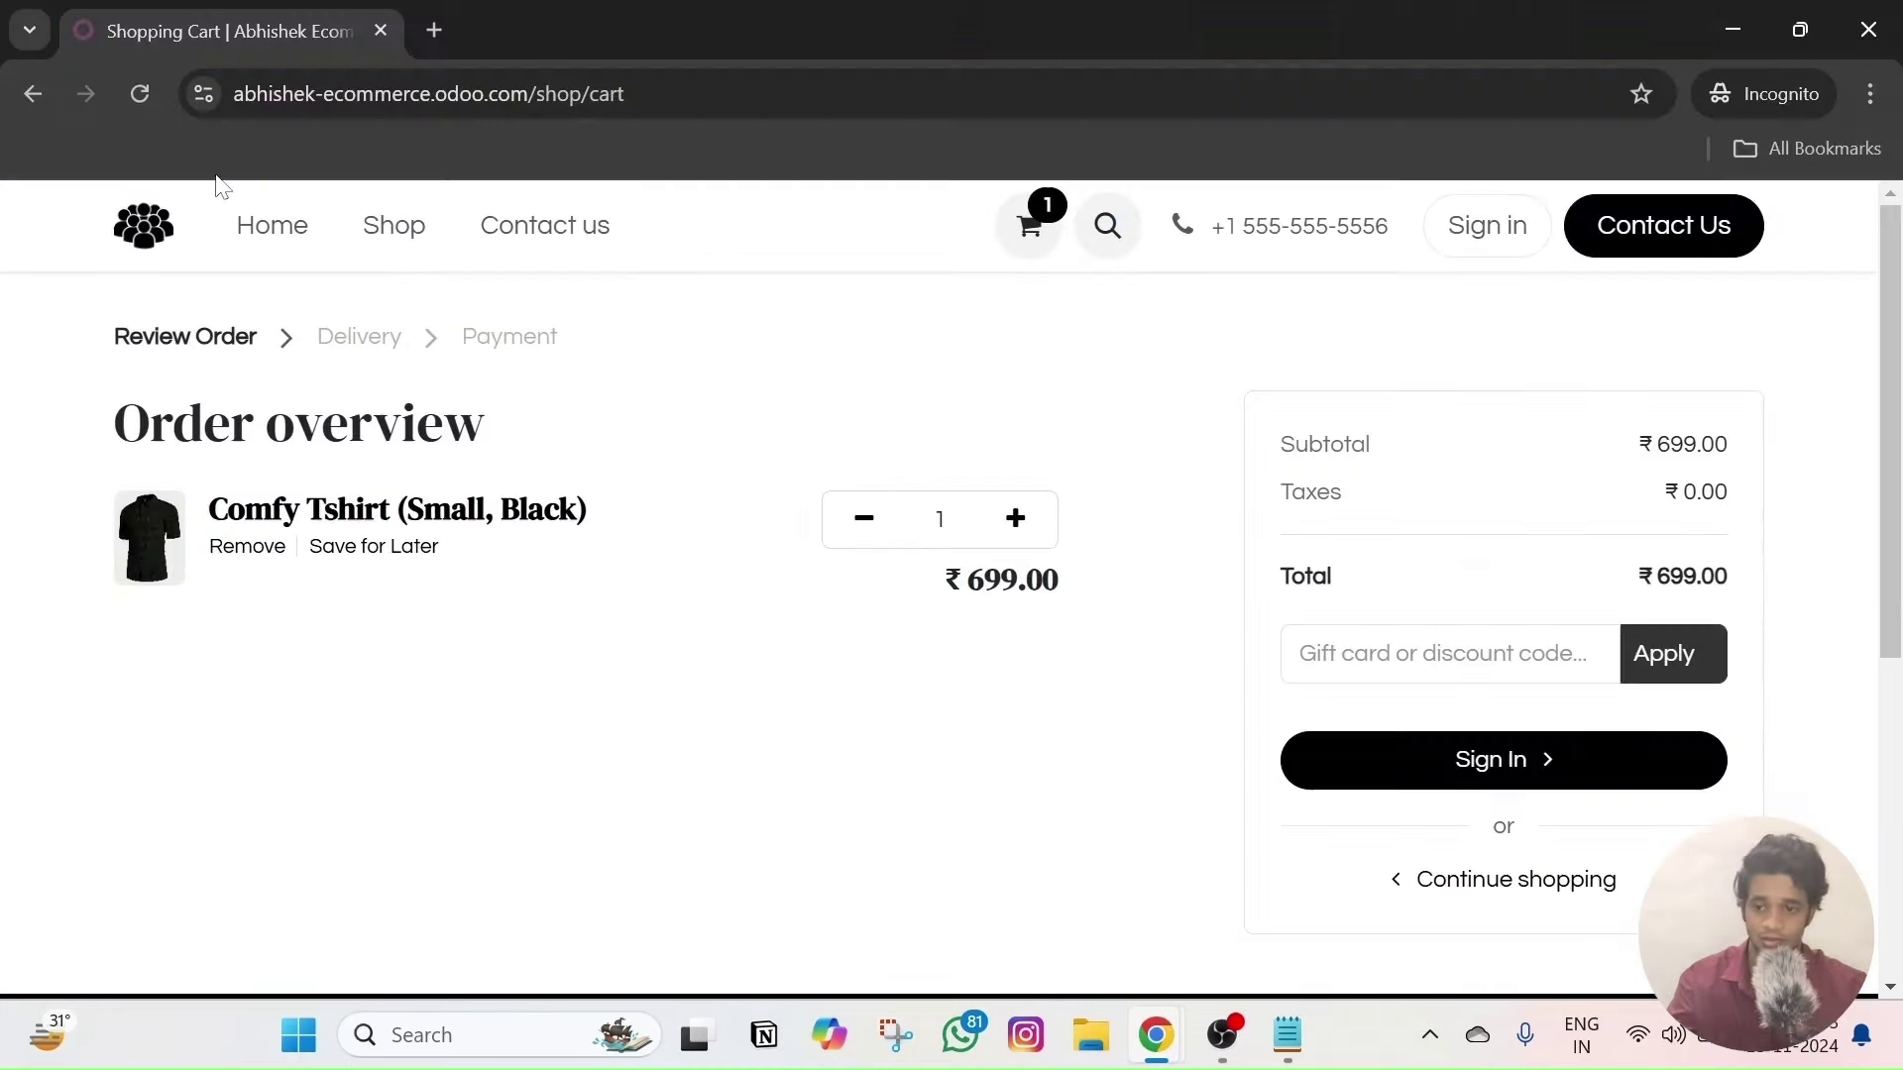
{"action": "left_click", "coordinate": [137, 111]}
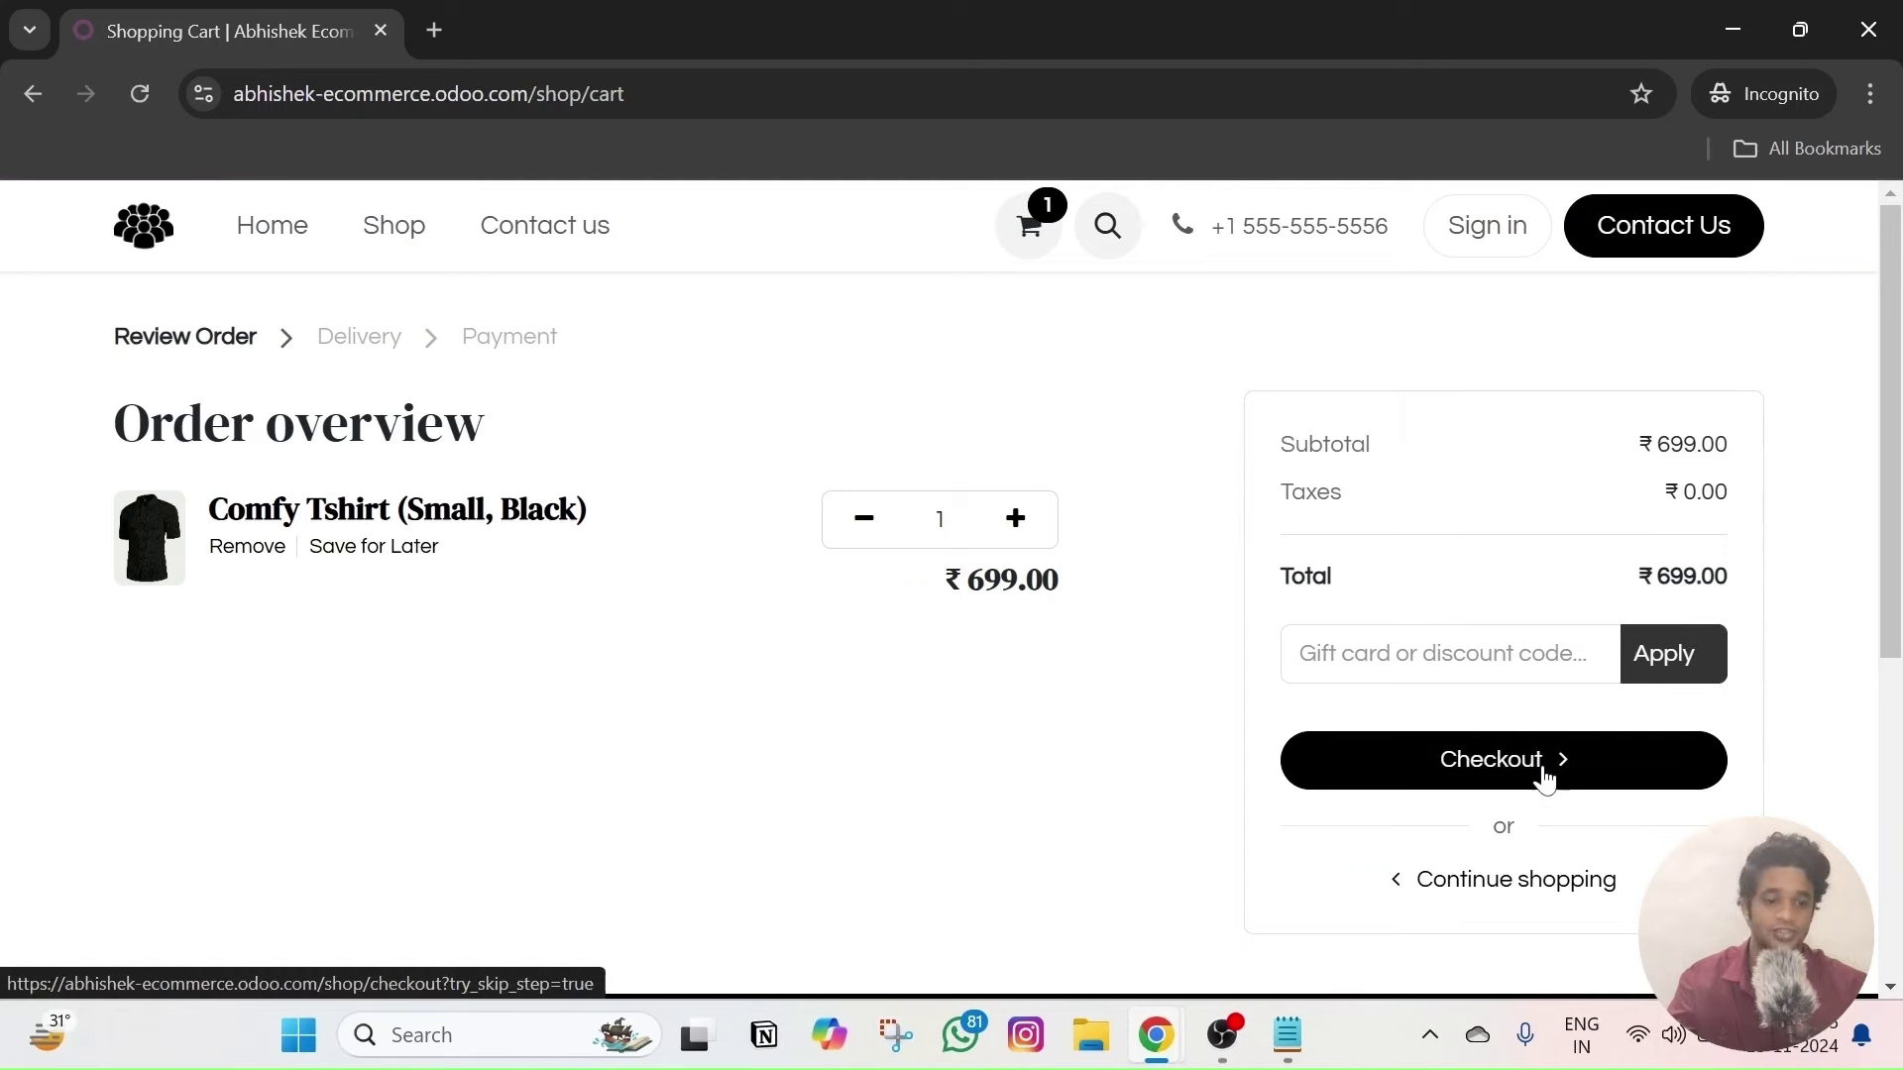
{"action": "key", "text": "alt+Tab"}
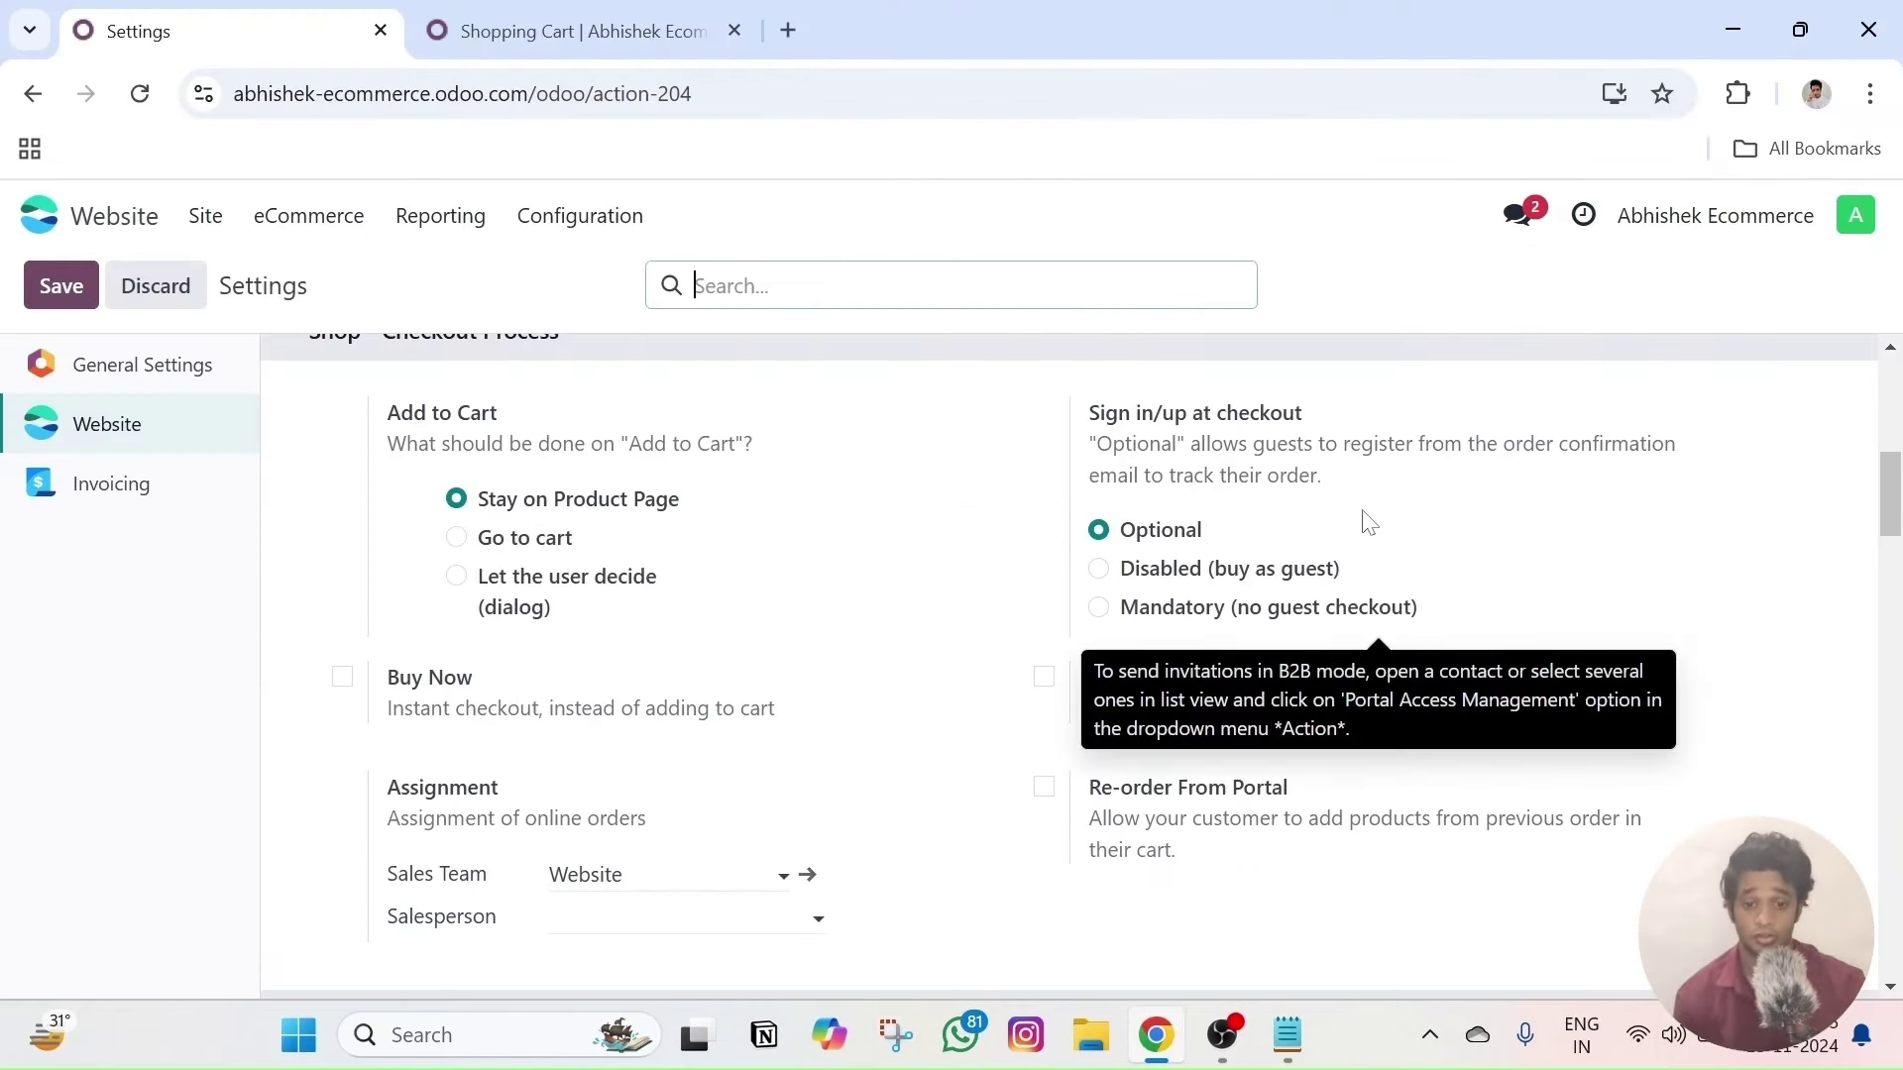
{"action": "scroll", "coordinate": [1355, 572], "scroll_direction": "down", "scroll_amount": 3}
{"action": "scroll", "coordinate": [1277, 540], "scroll_direction": "down", "scroll_amount": 2}
{"action": "scroll", "coordinate": [691, 560], "scroll_direction": "down", "scroll_amount": 2}
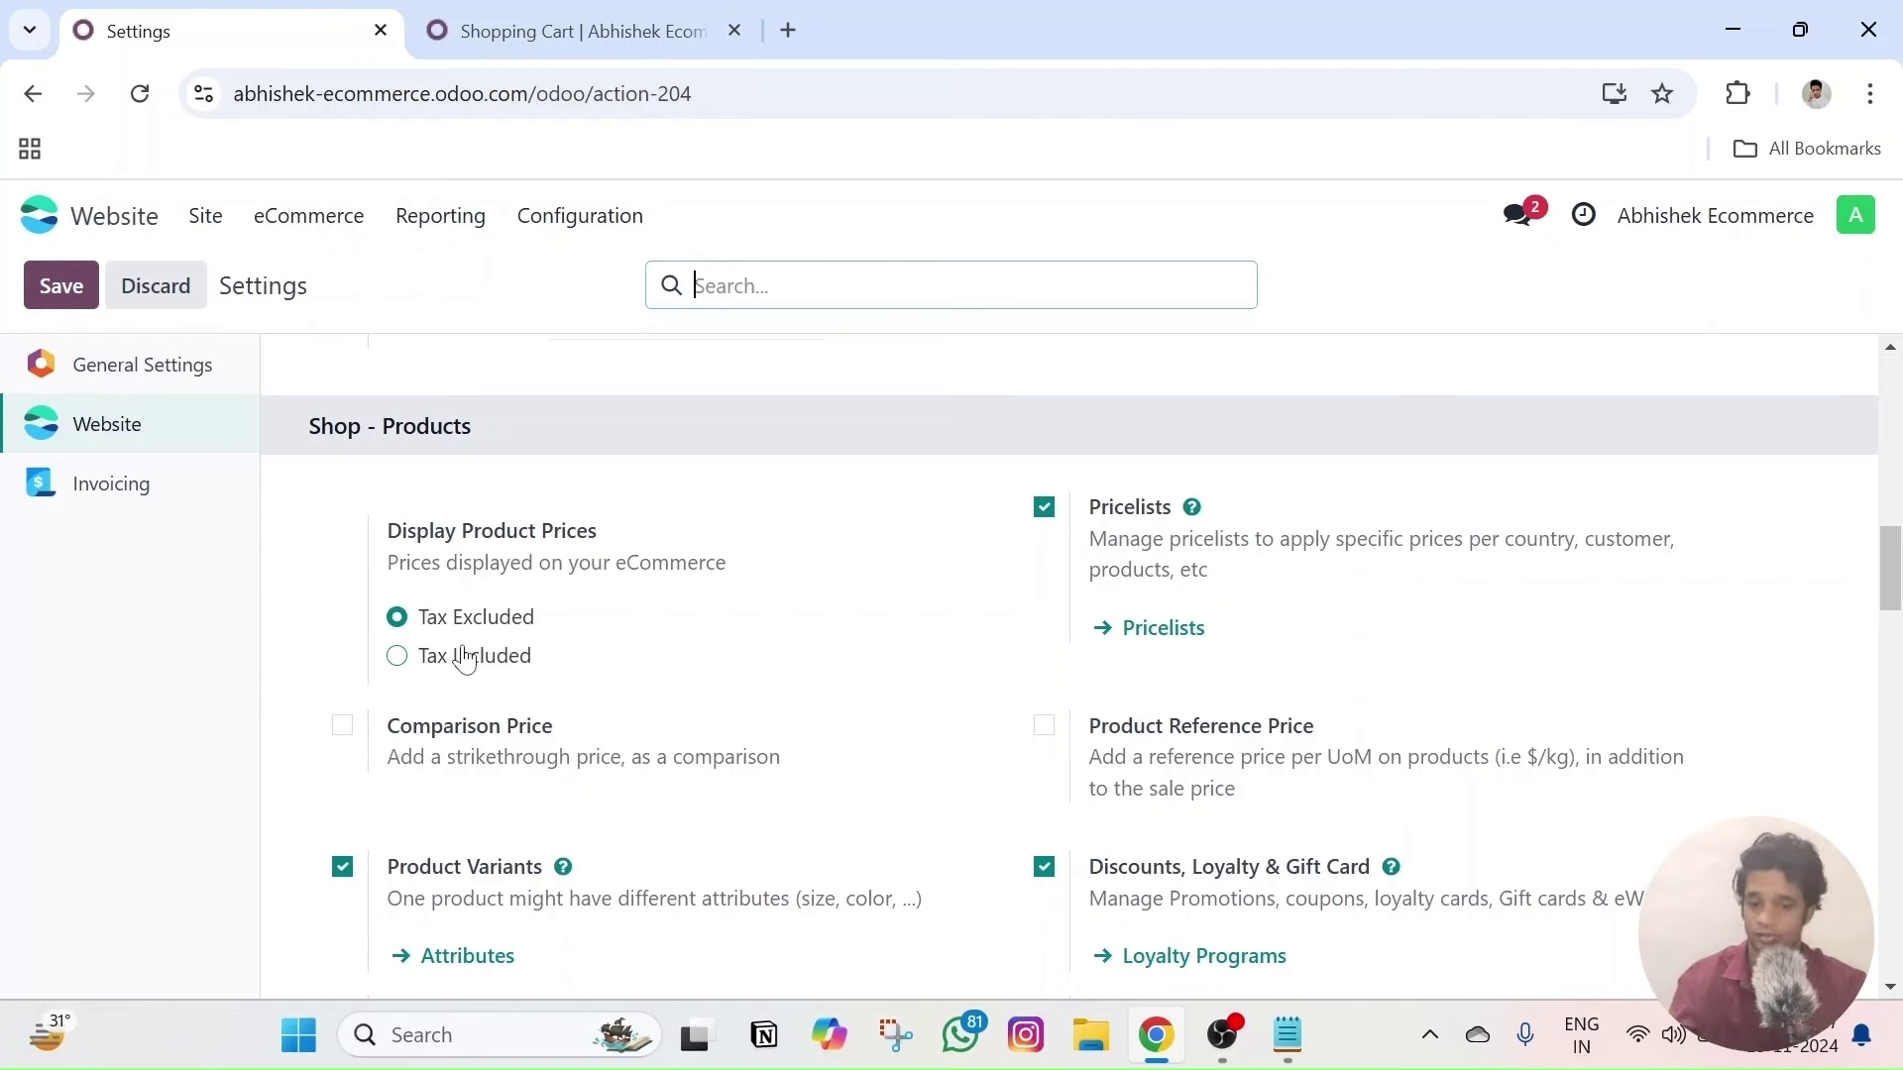
{"action": "scroll", "coordinate": [570, 624], "scroll_direction": "down", "scroll_amount": 3}
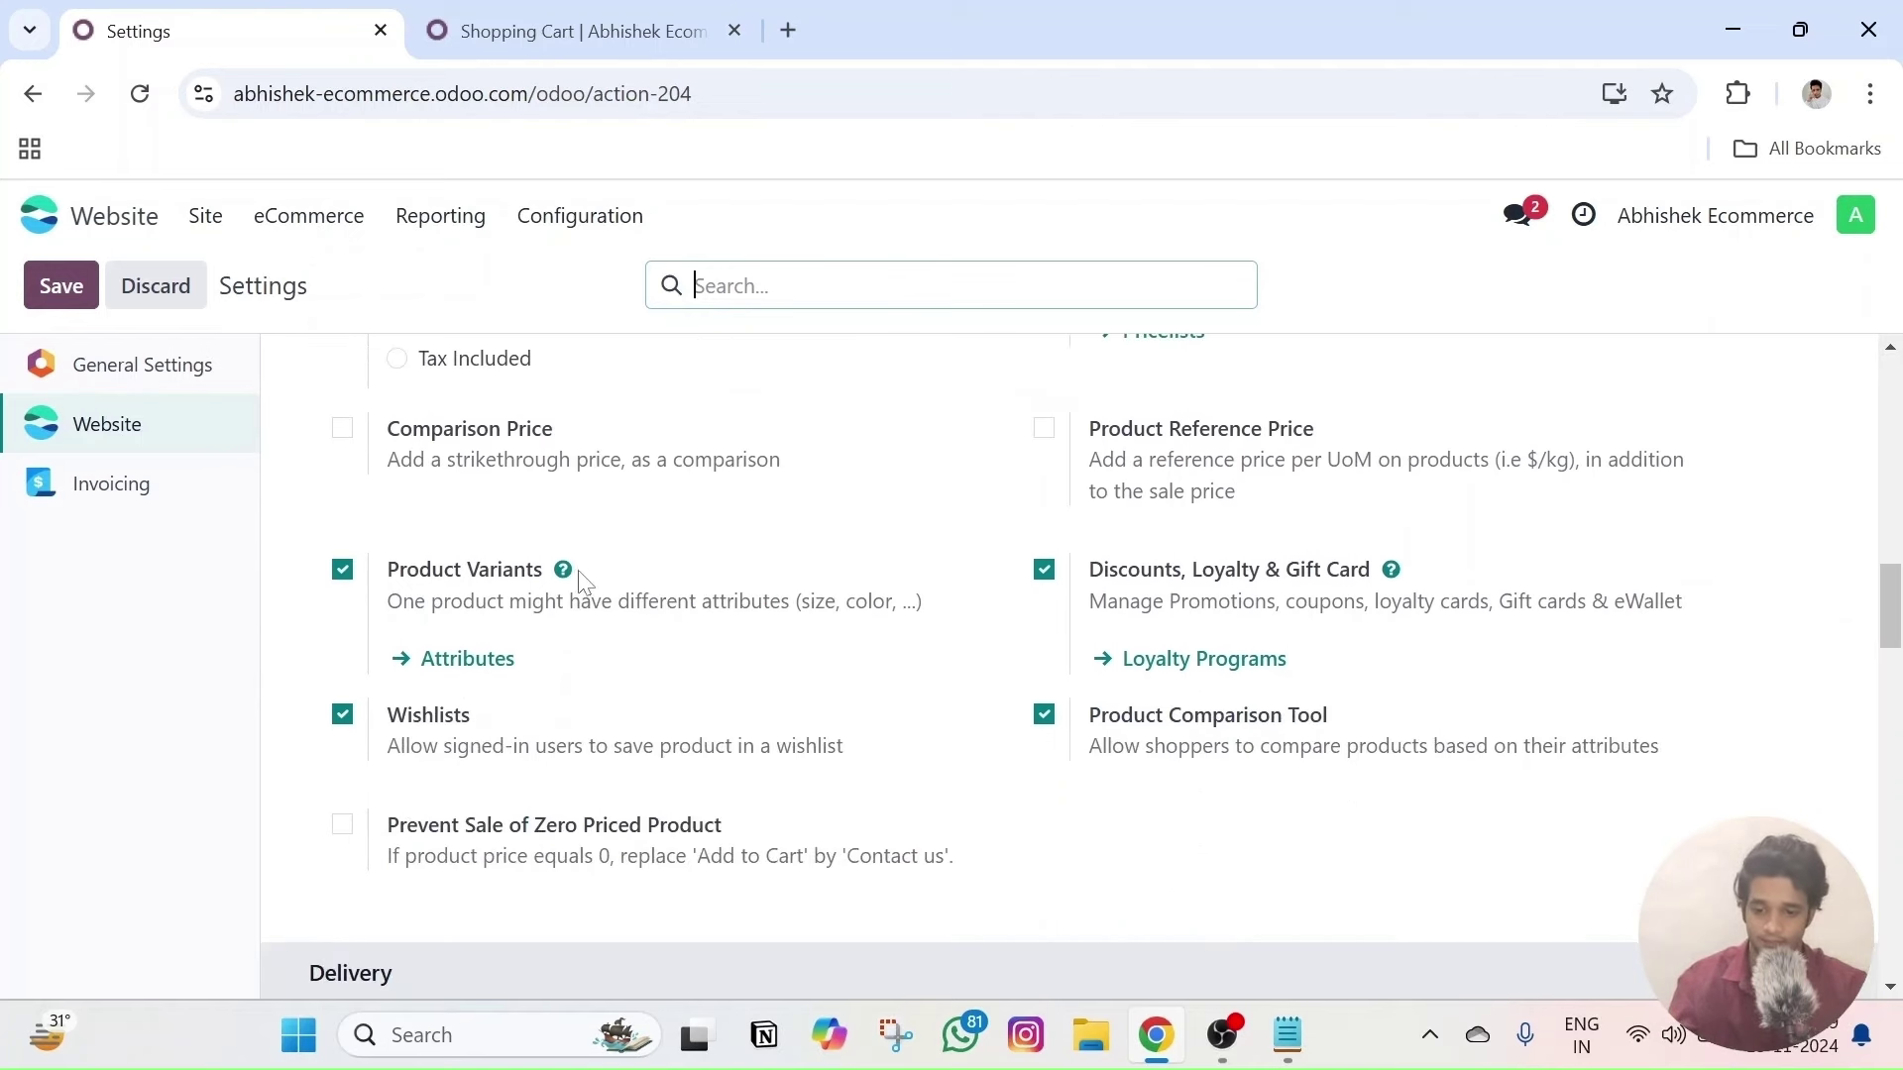
{"action": "scroll", "coordinate": [783, 582], "scroll_direction": "down", "scroll_amount": 6}
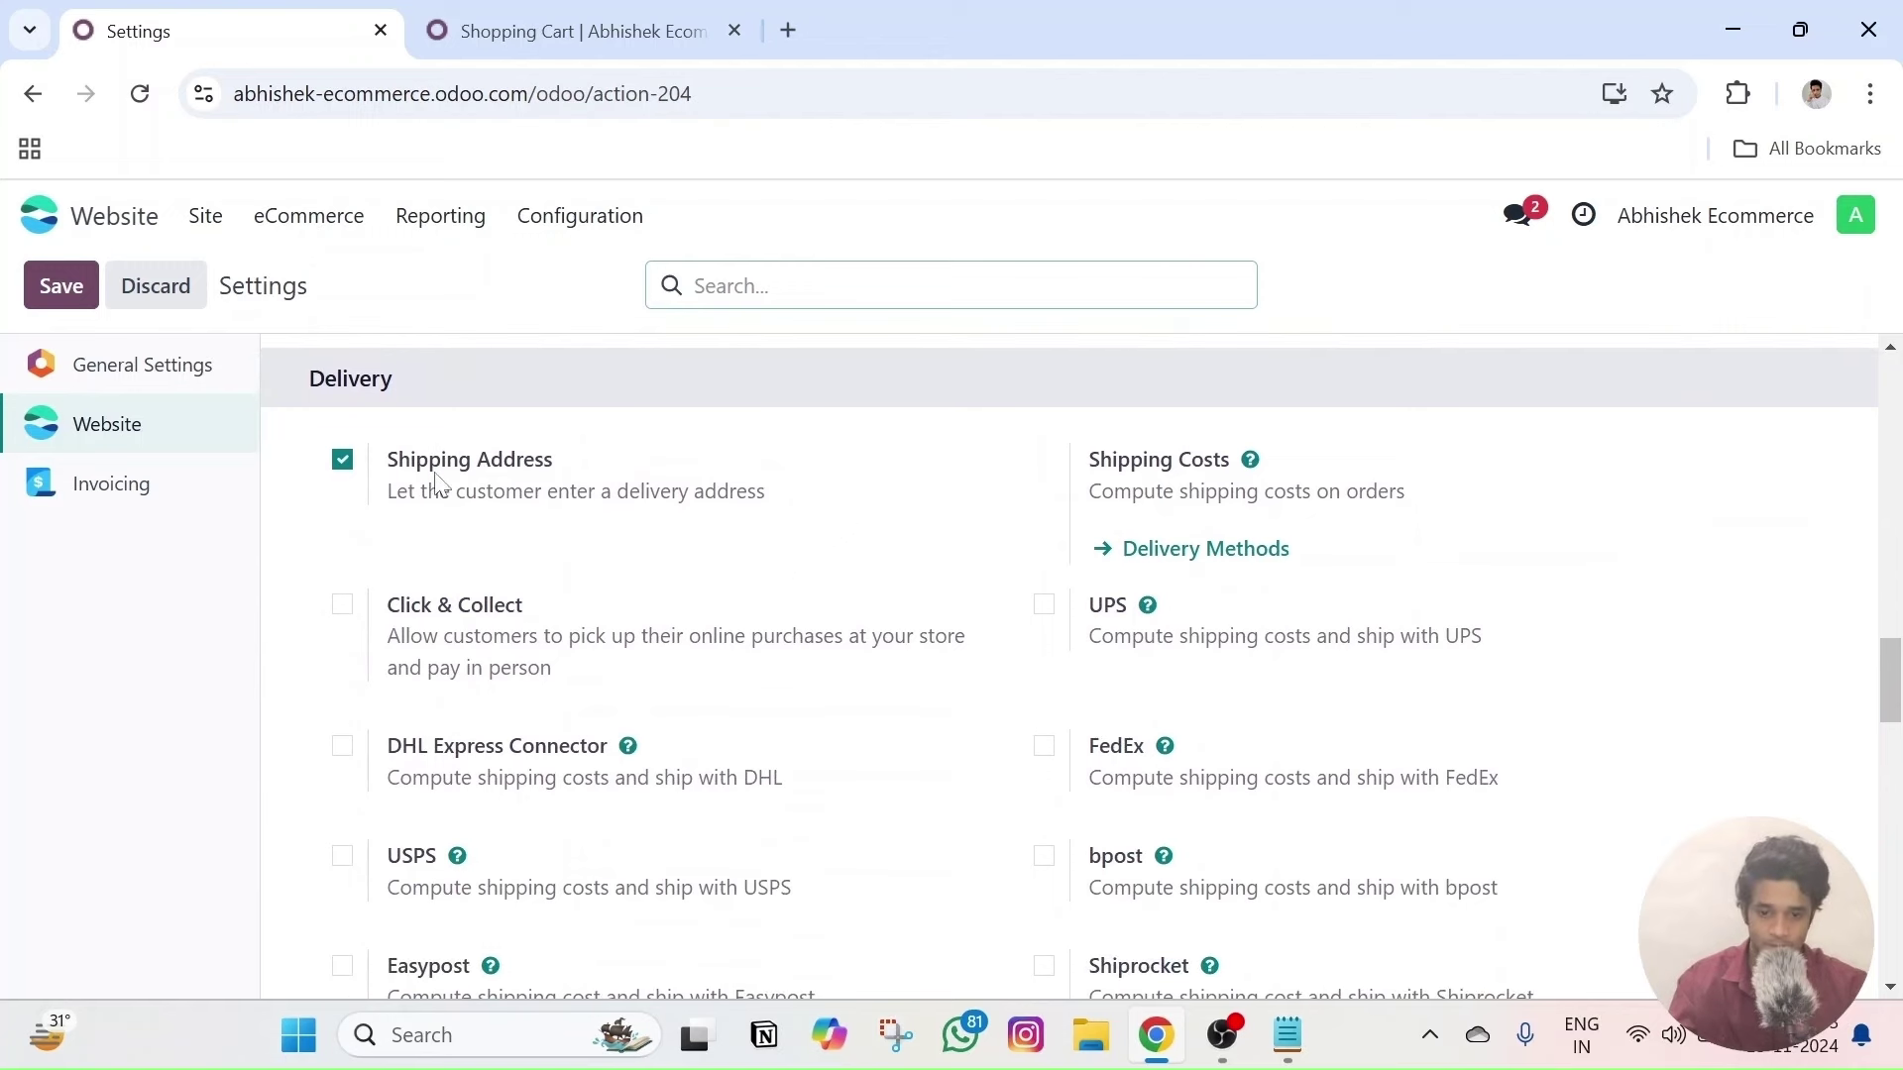
{"action": "scroll", "coordinate": [441, 500], "scroll_direction": "down", "scroll_amount": 7}
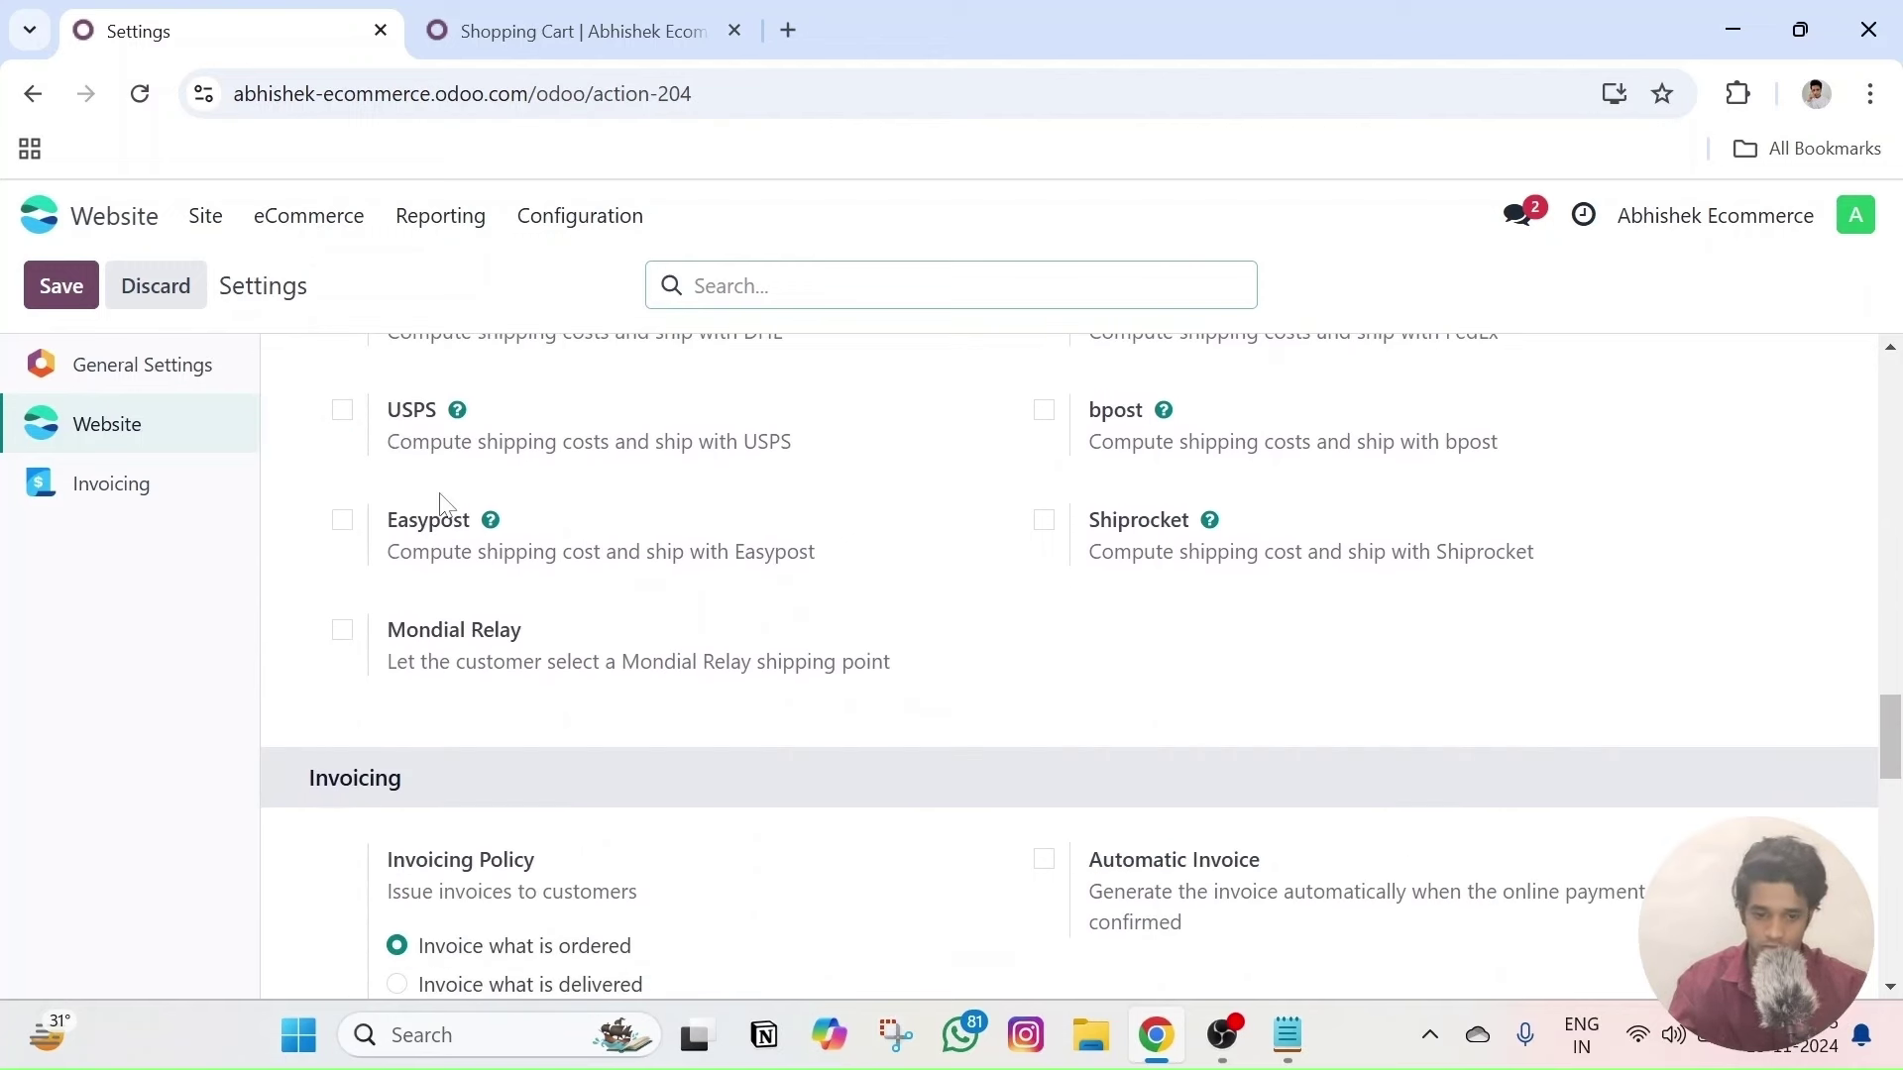
{"action": "scroll", "coordinate": [439, 495], "scroll_direction": "down", "scroll_amount": 2}
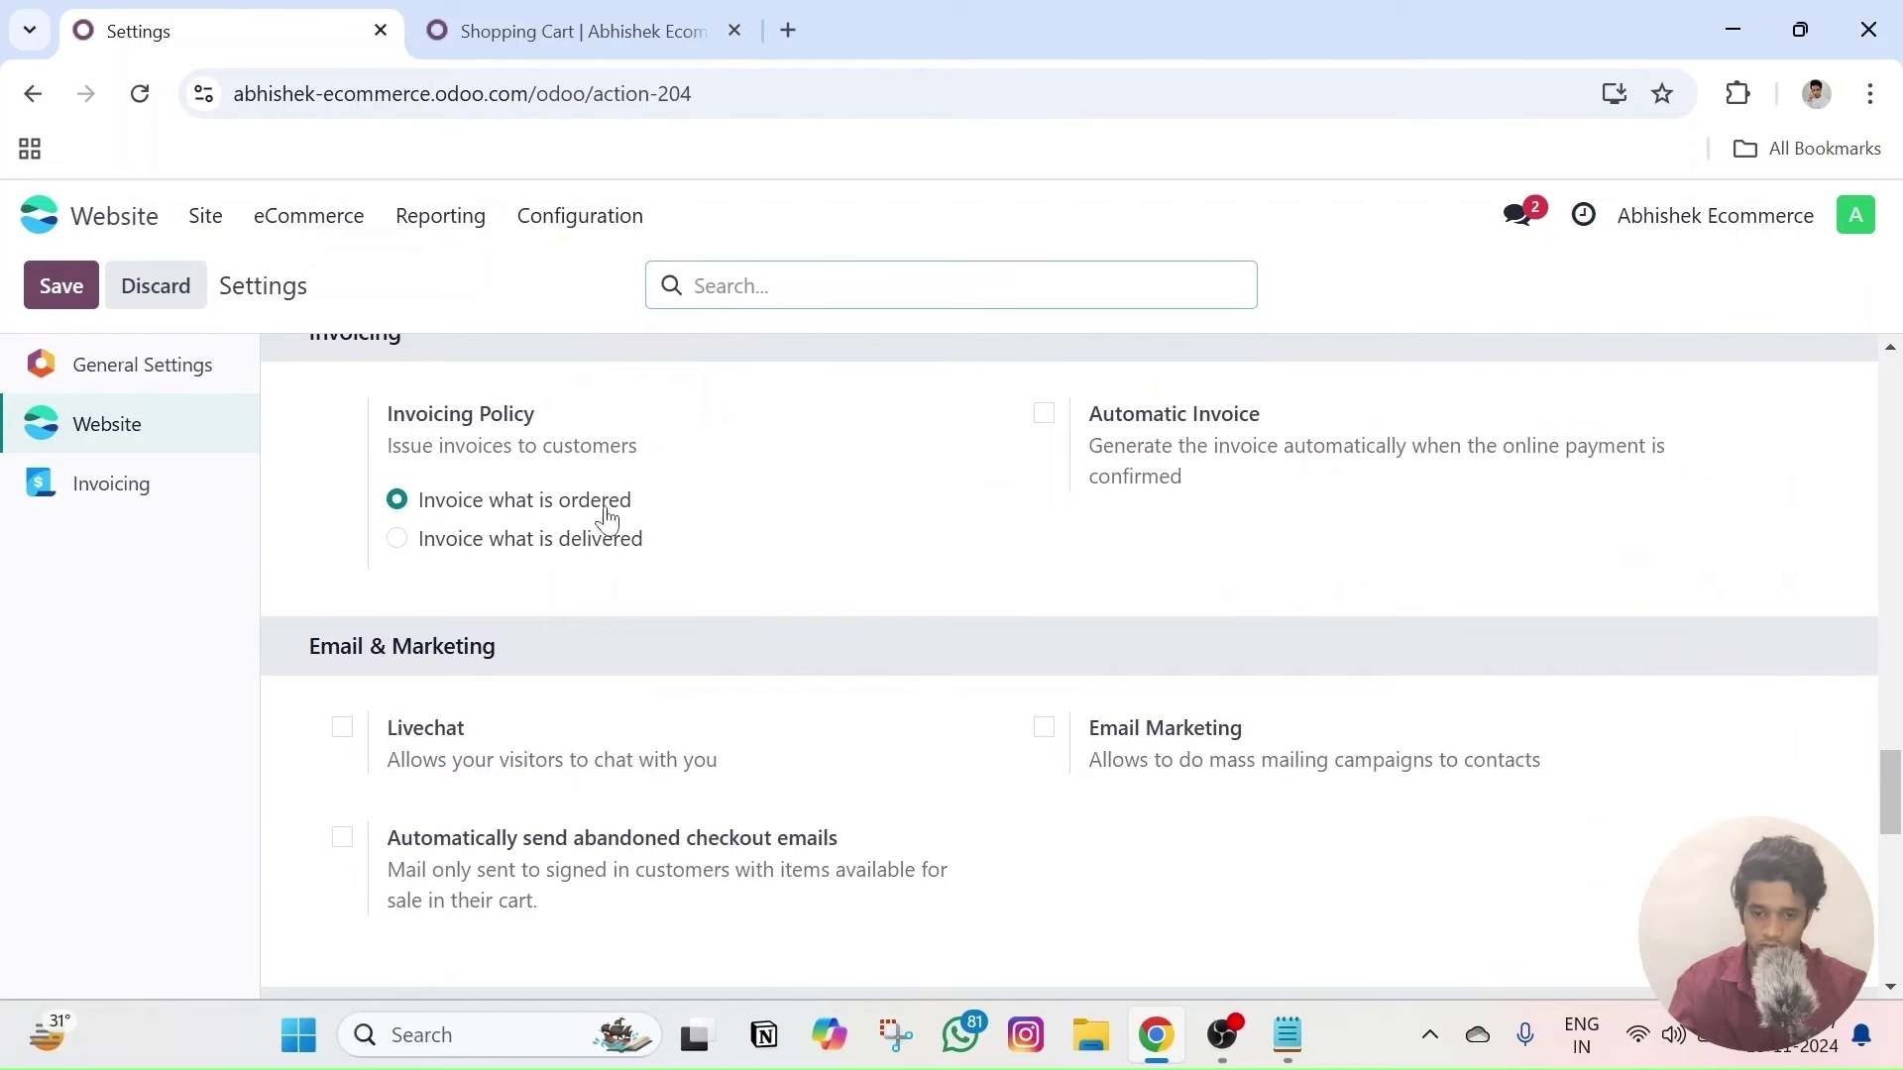
{"action": "mouse_move", "coordinate": [509, 572]}
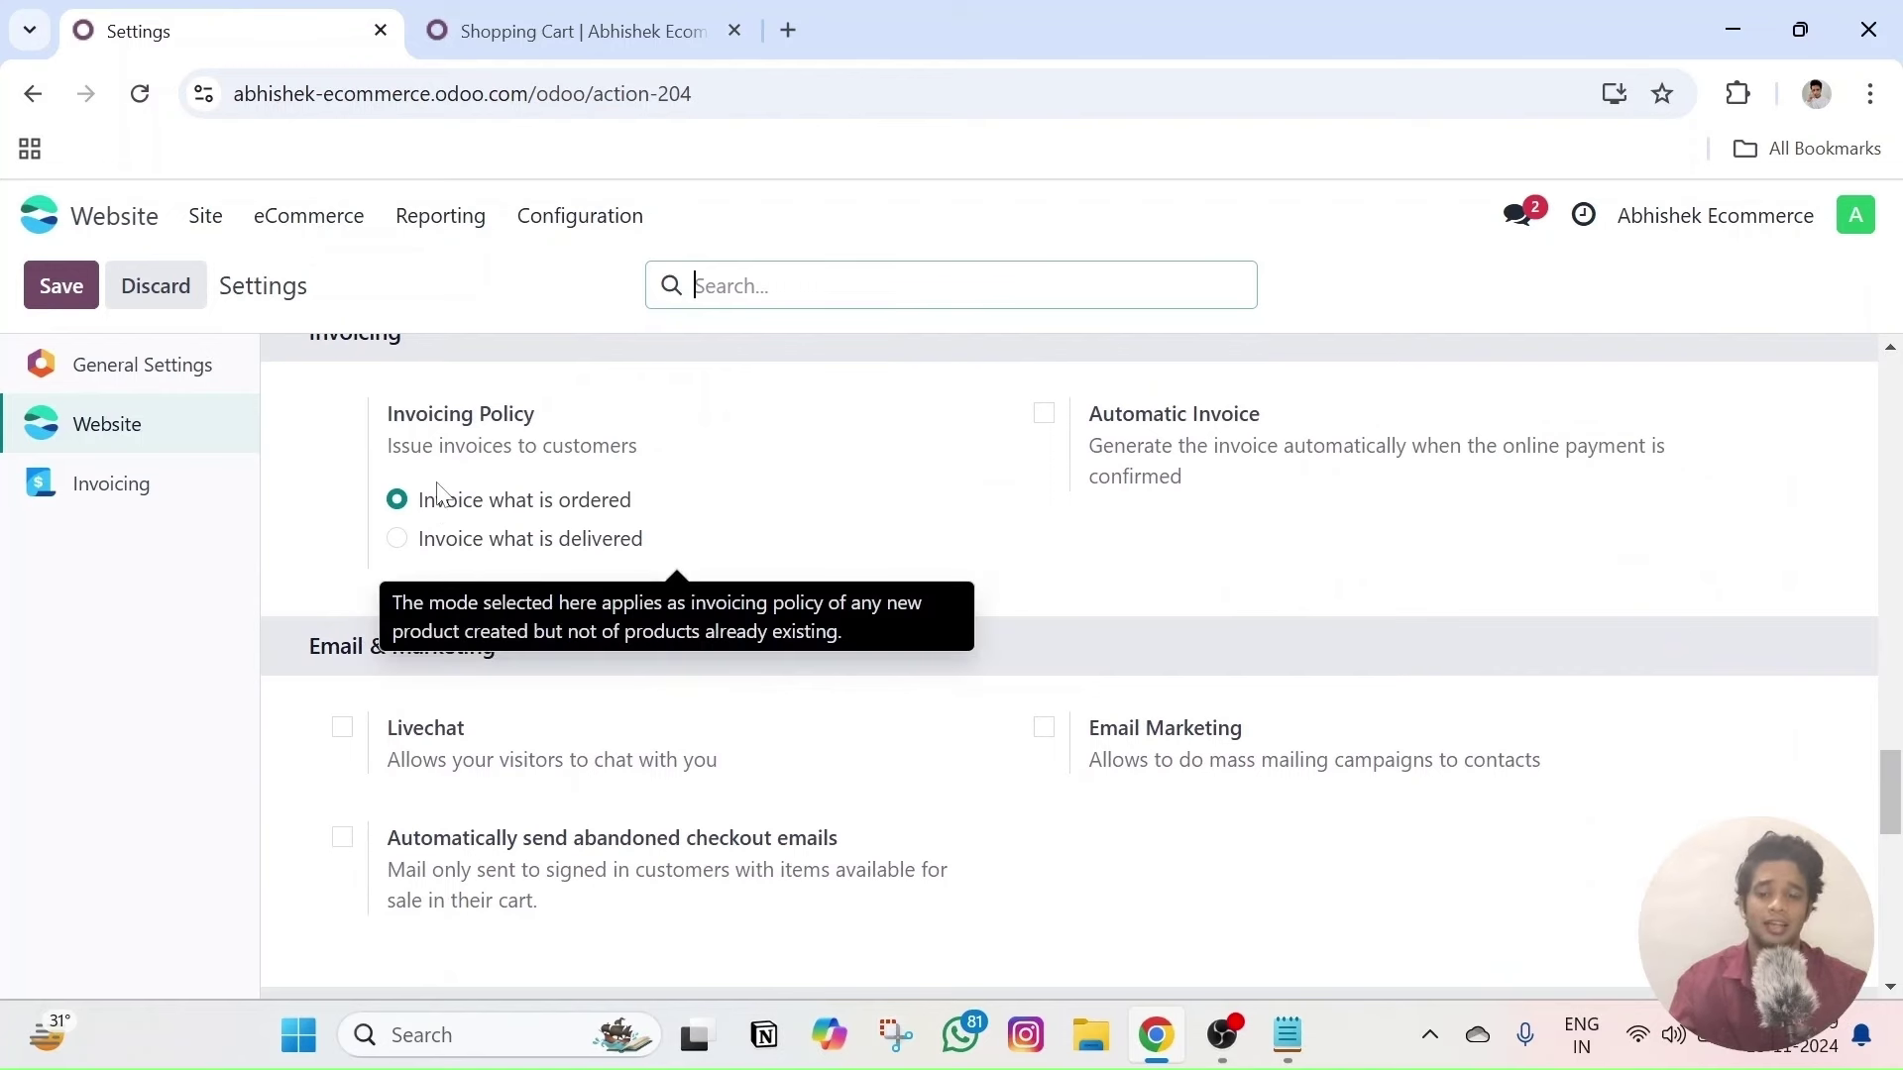
{"action": "scroll", "coordinate": [735, 602], "scroll_direction": "down", "scroll_amount": 8}
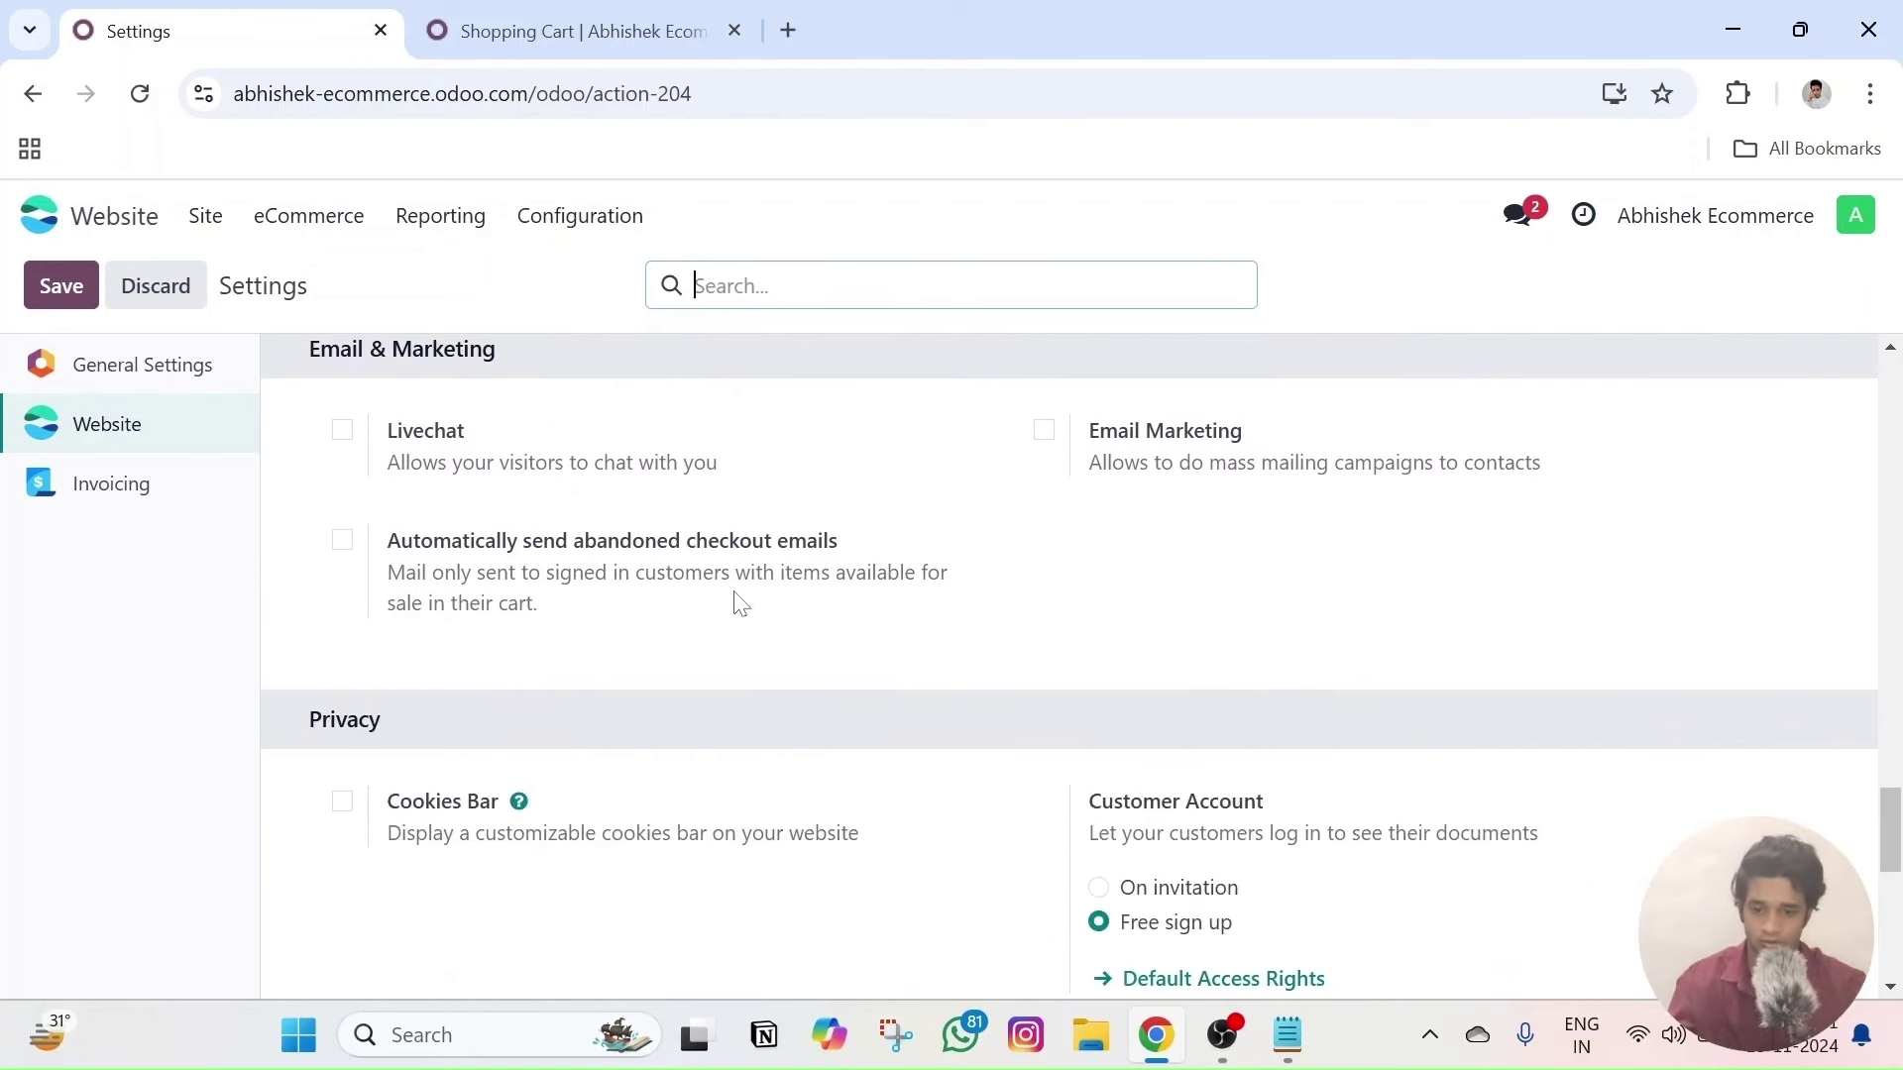
{"action": "scroll", "coordinate": [742, 606], "scroll_direction": "down", "scroll_amount": 2}
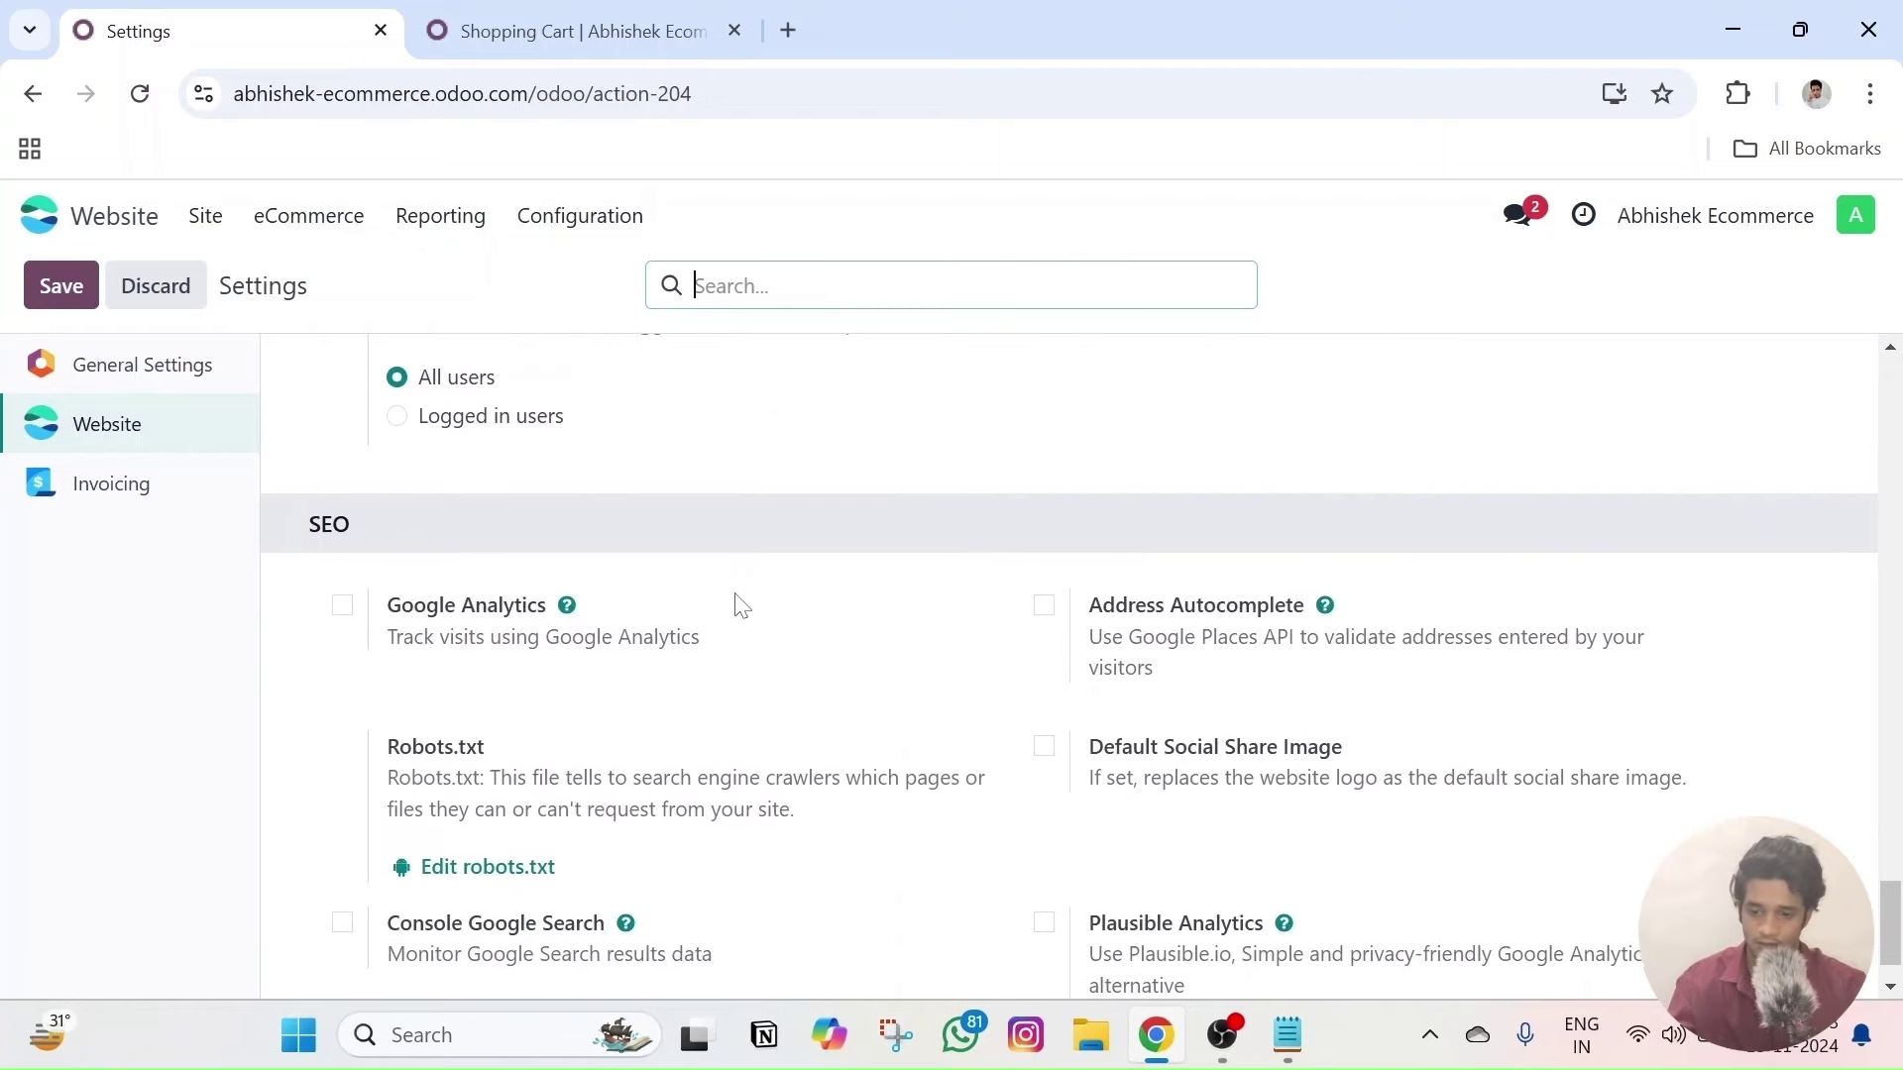
{"action": "scroll", "coordinate": [739, 605], "scroll_direction": "up", "scroll_amount": 15}
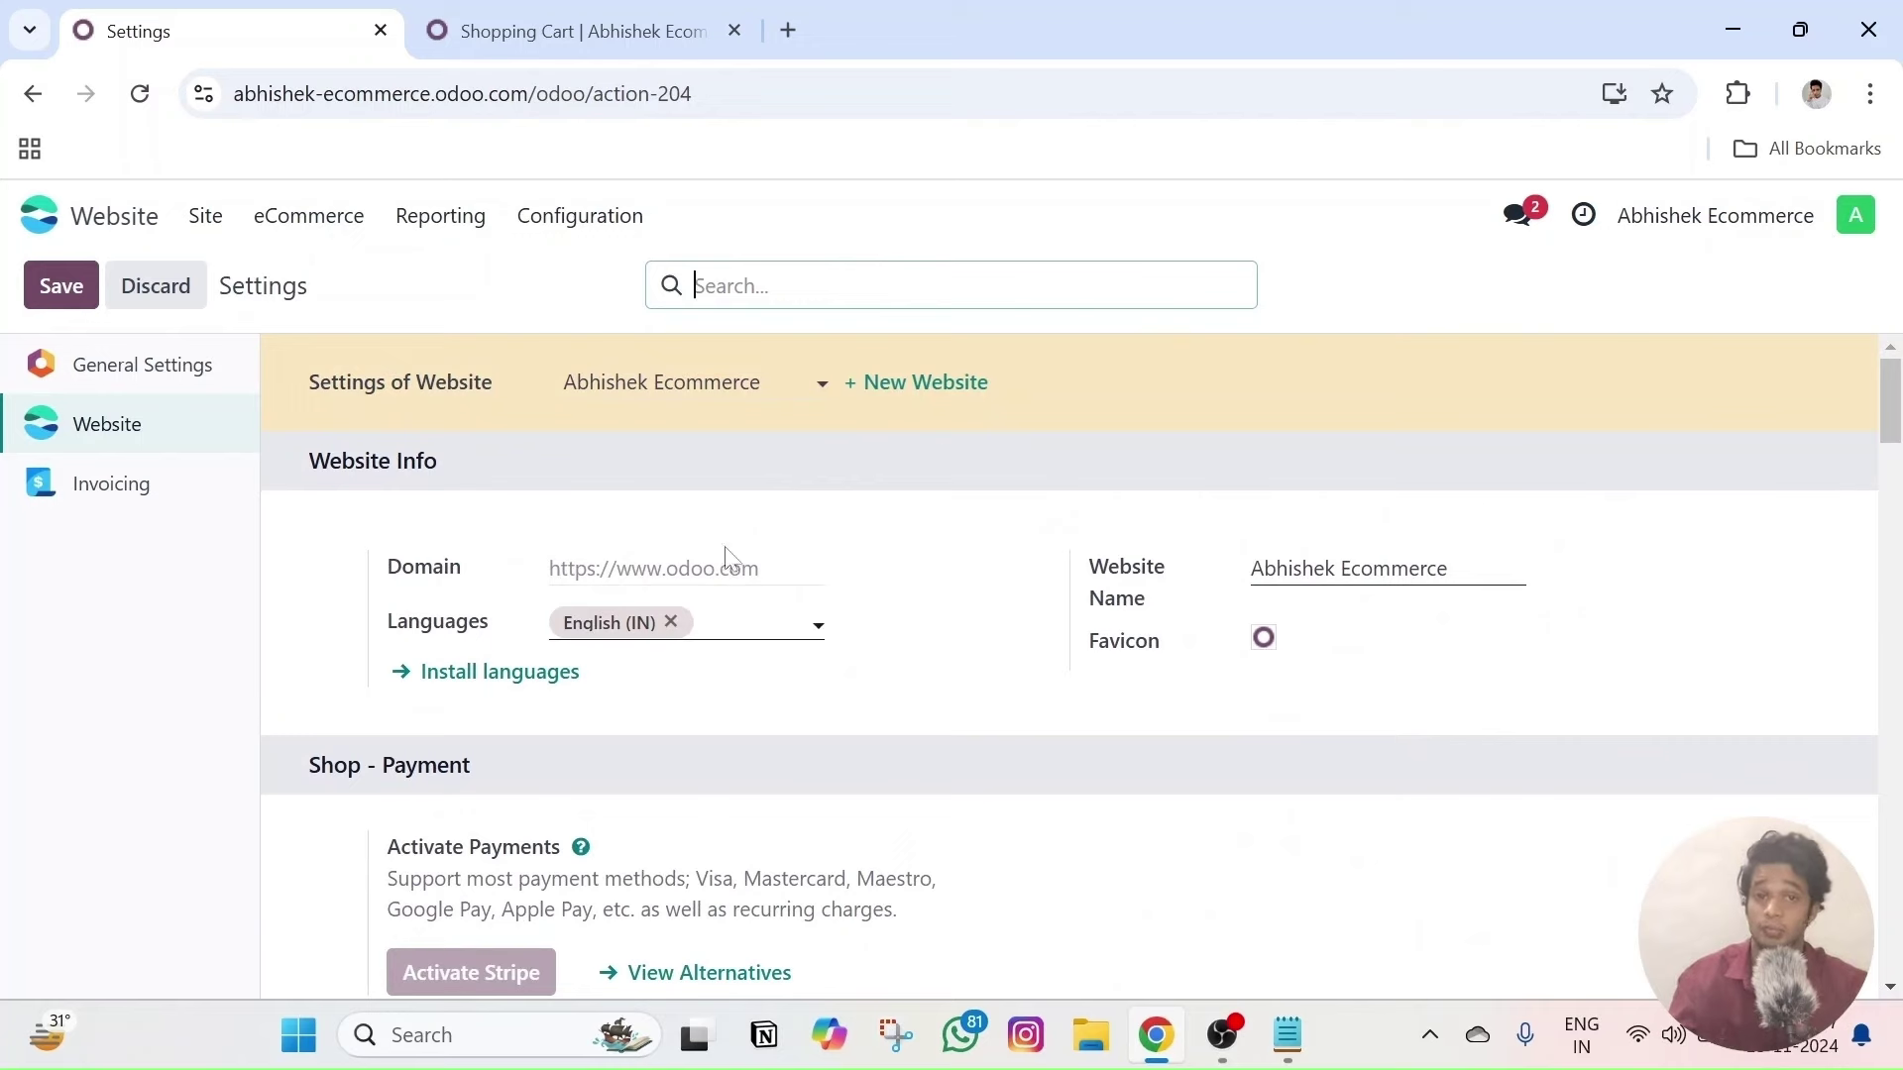
{"action": "left_click", "coordinate": [40, 287]}
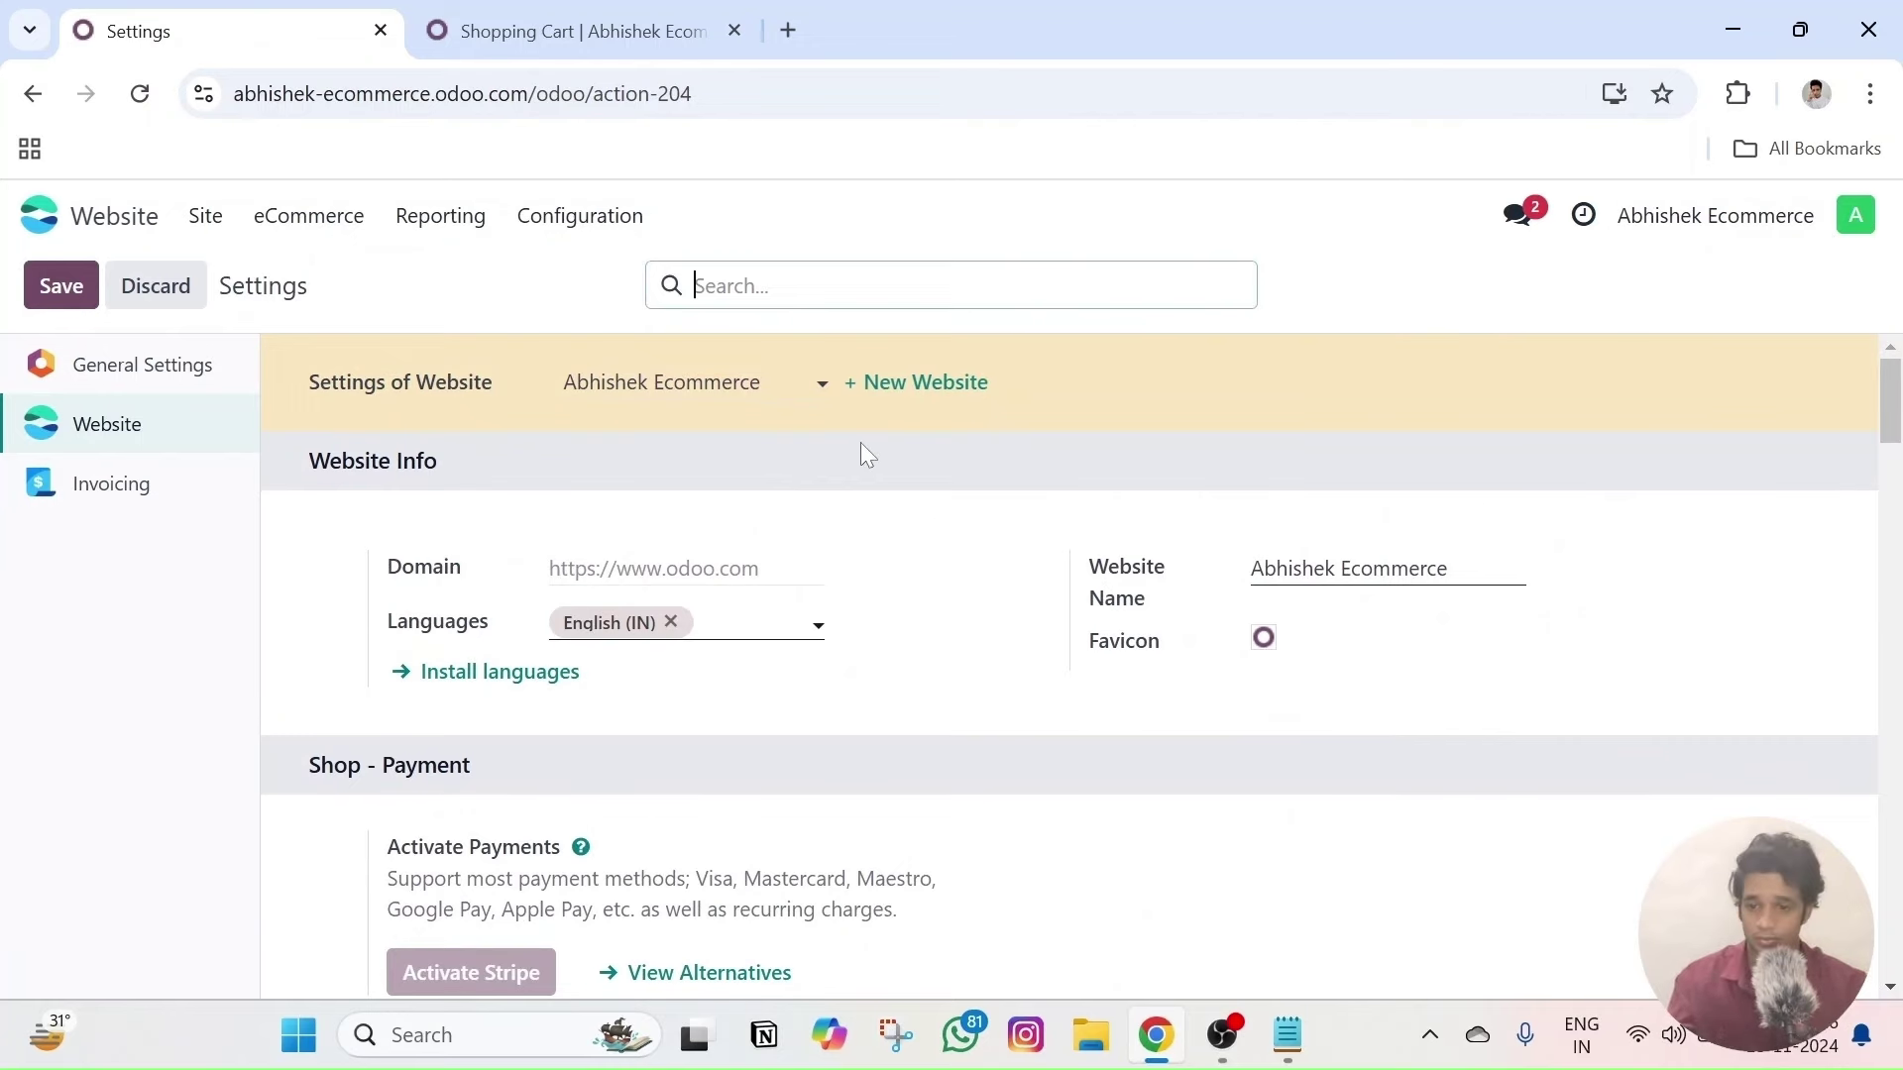
- Open the homepage in the website editor from the Site menu and select the header
{"action": "left_click", "coordinate": [309, 215]}
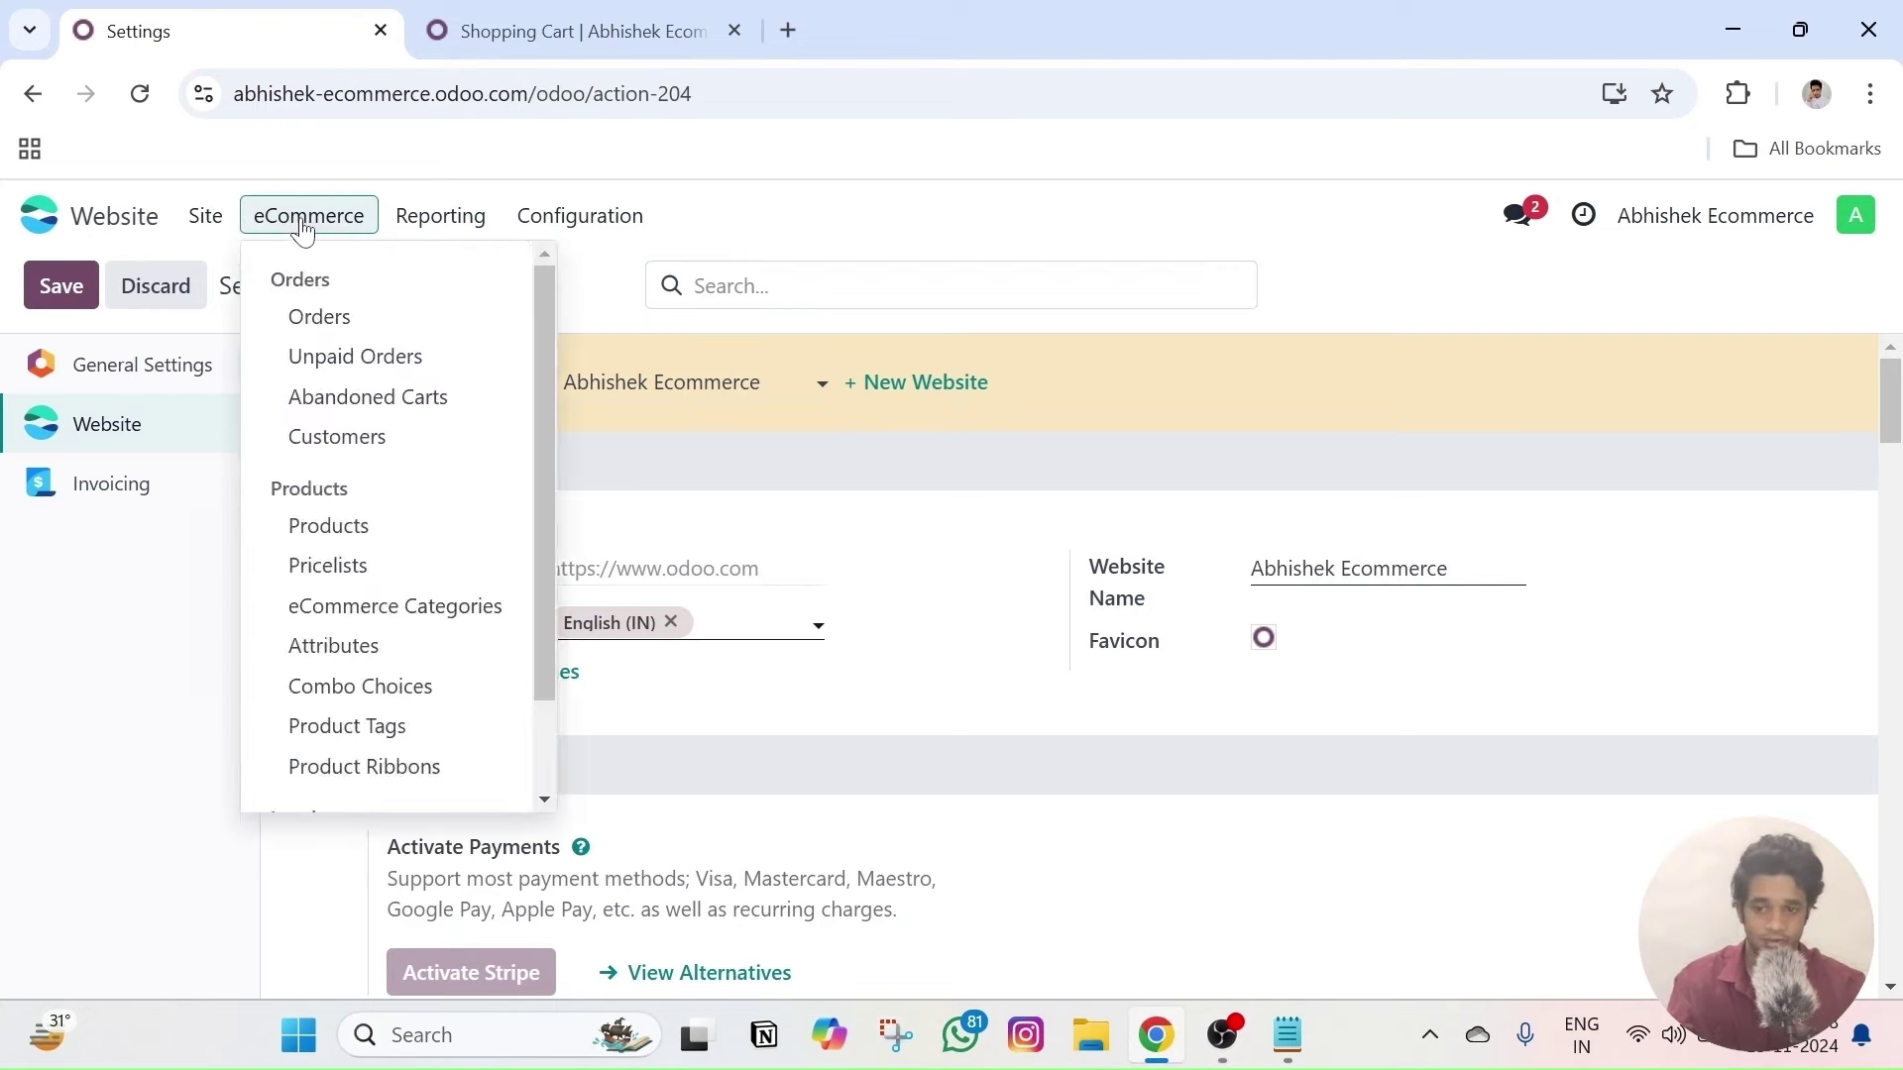
{"action": "left_click", "coordinate": [189, 220]}
{"action": "left_click", "coordinate": [205, 222]}
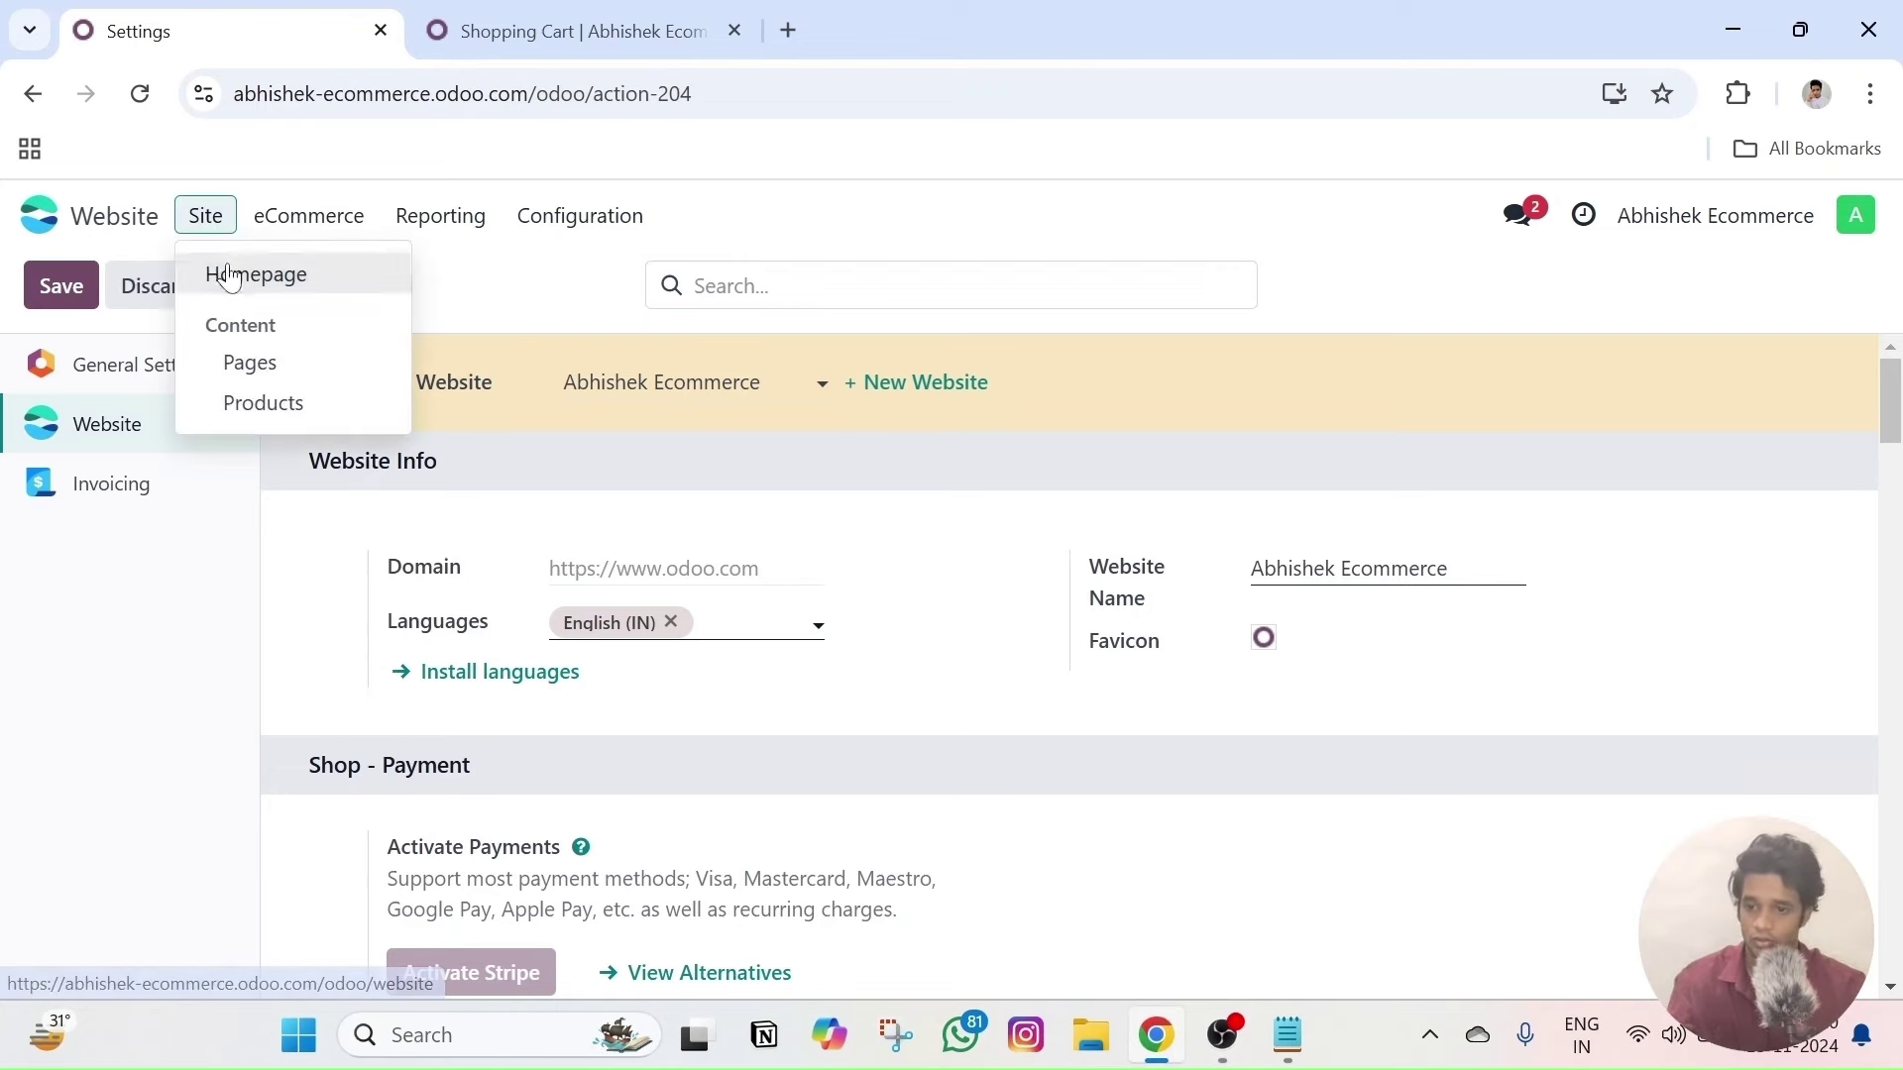
{"action": "left_click", "coordinate": [214, 271]}
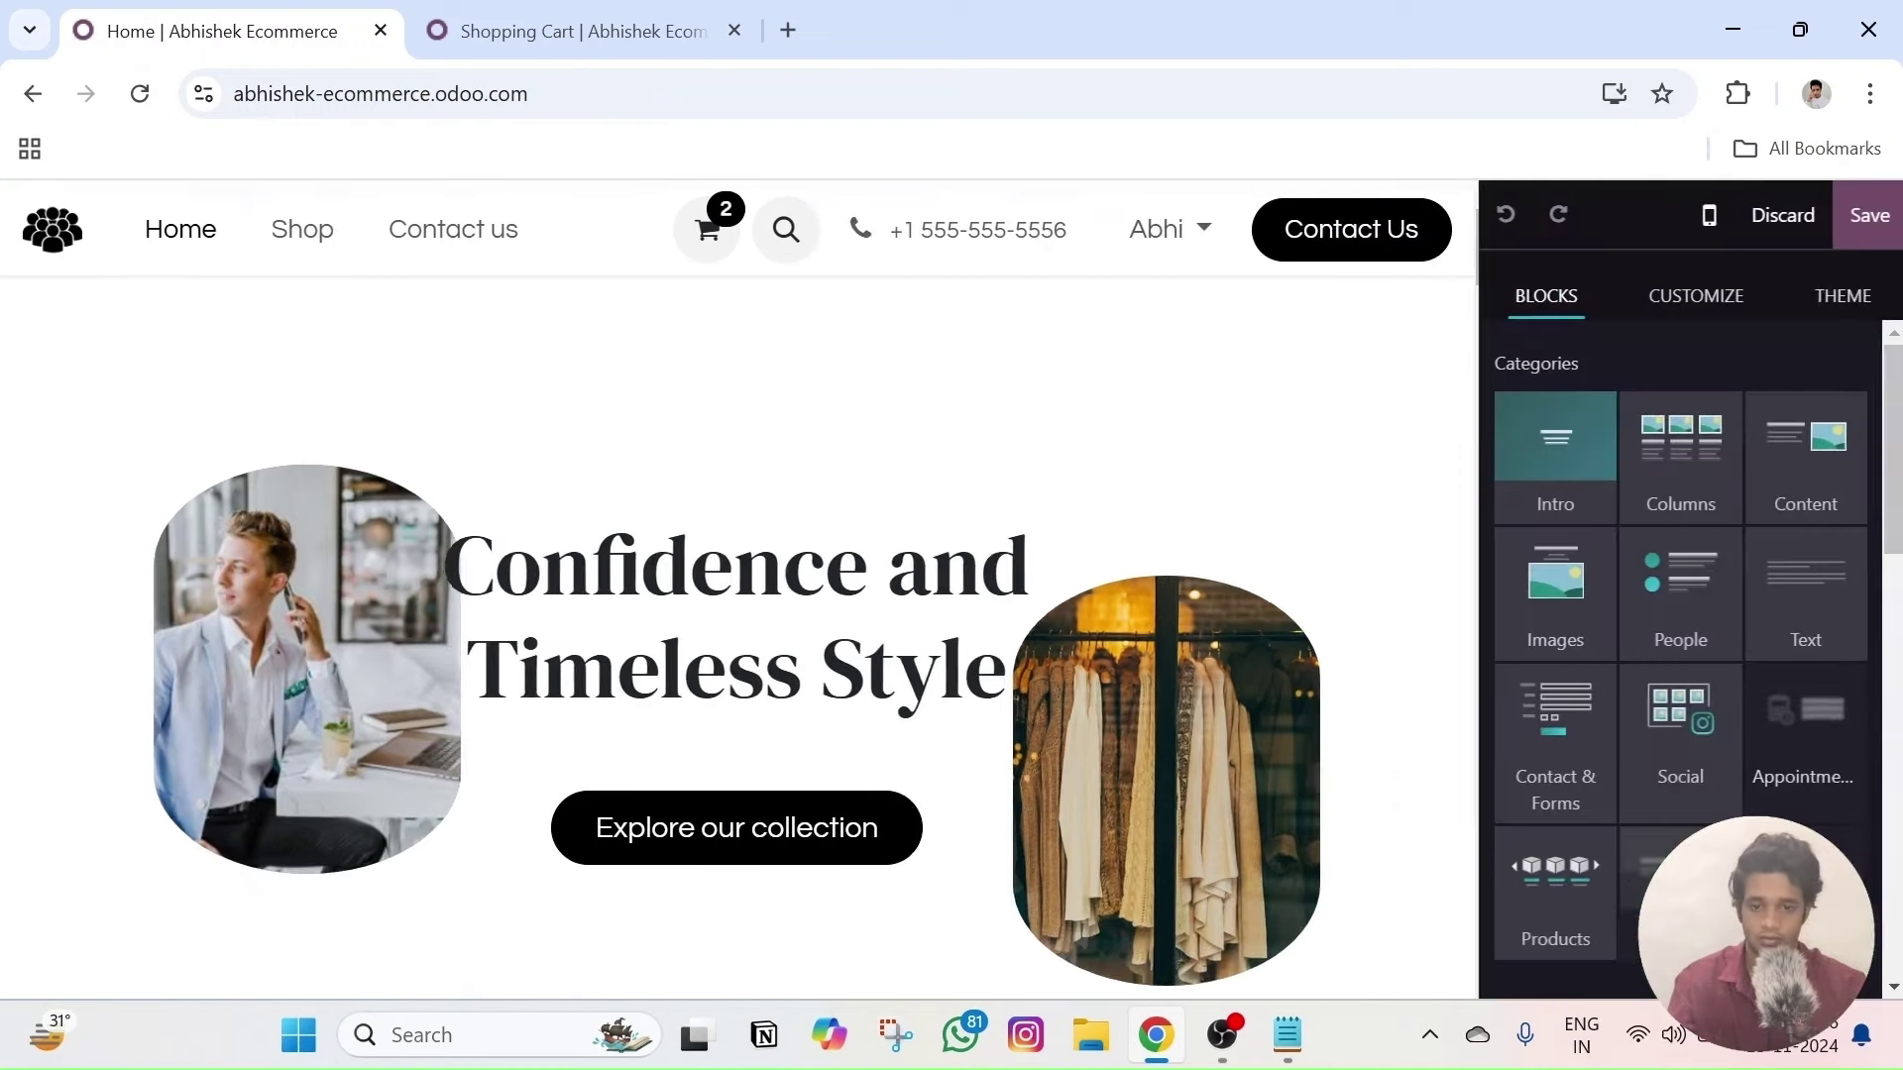
{"action": "left_click", "coordinate": [578, 235]}
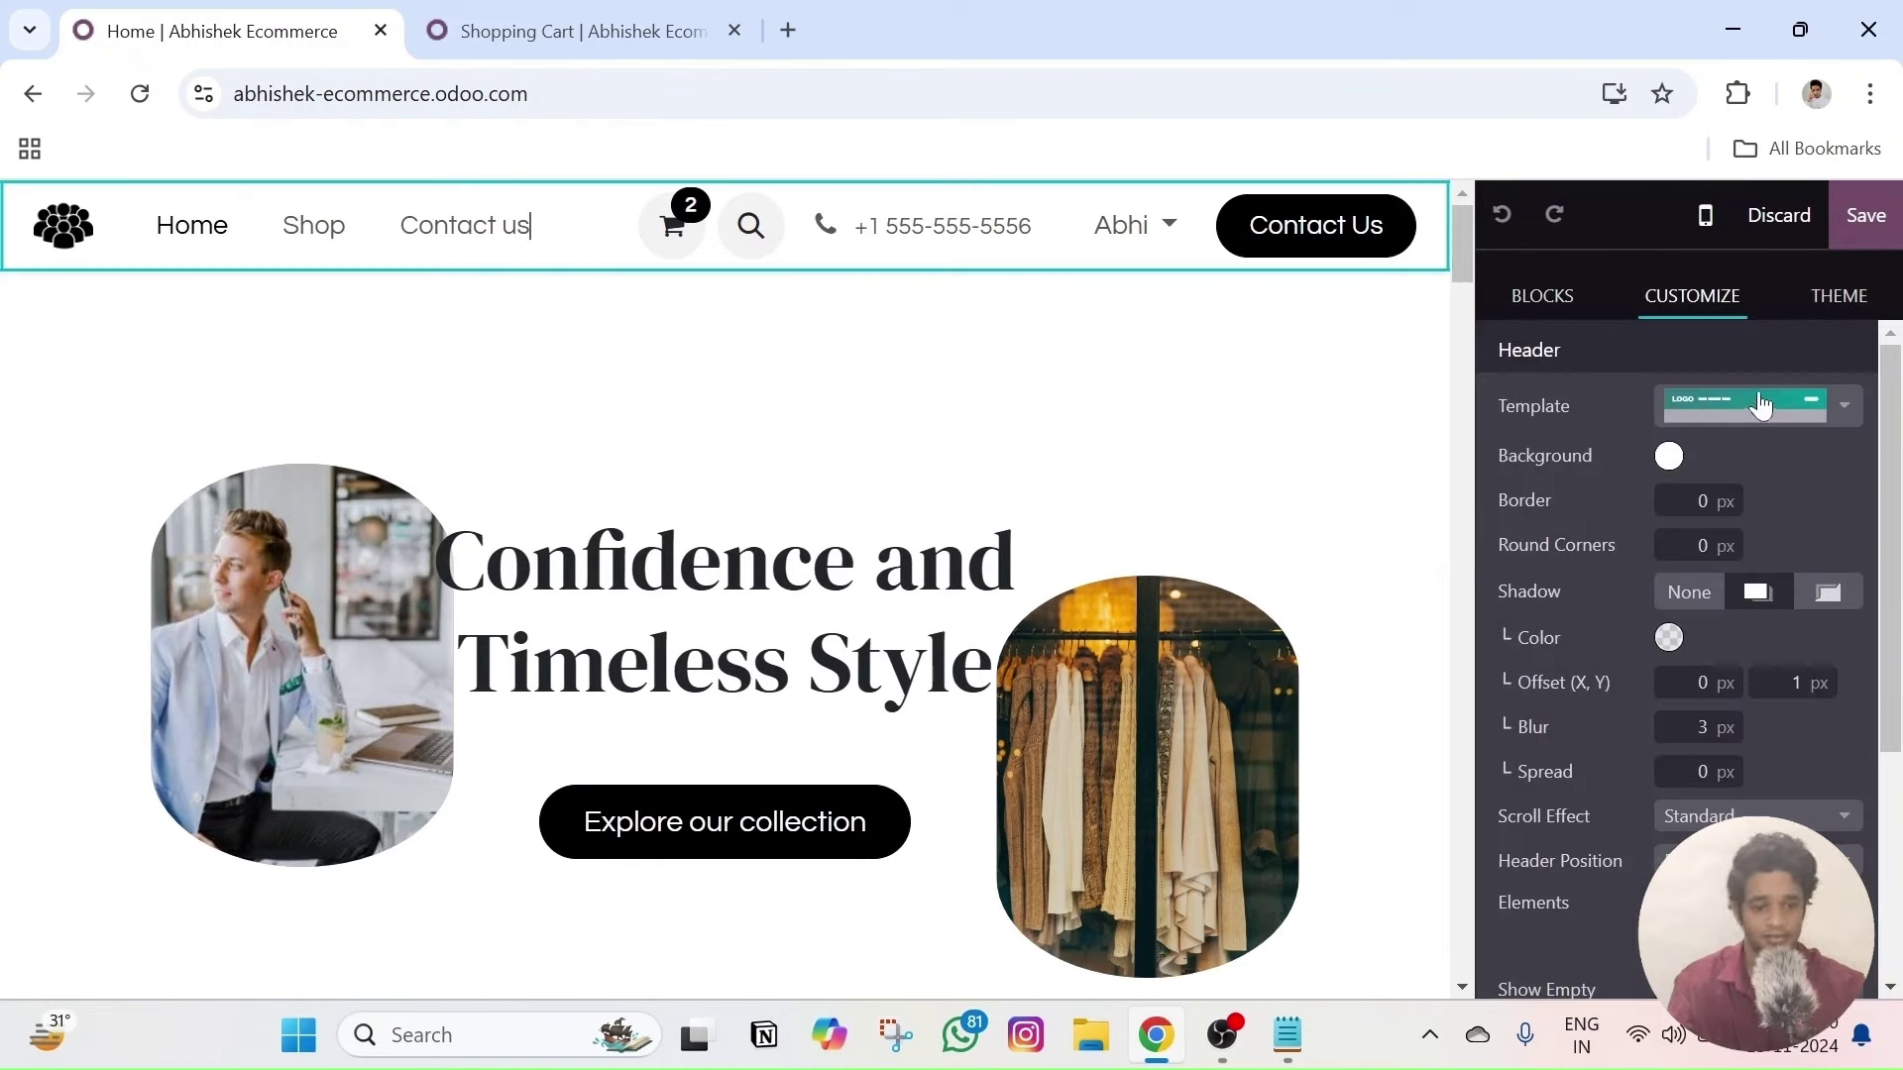
- Set the header scroll effect so the header disappears when scrolling
{"action": "scroll", "coordinate": [1763, 551], "scroll_direction": "down", "scroll_amount": 3}
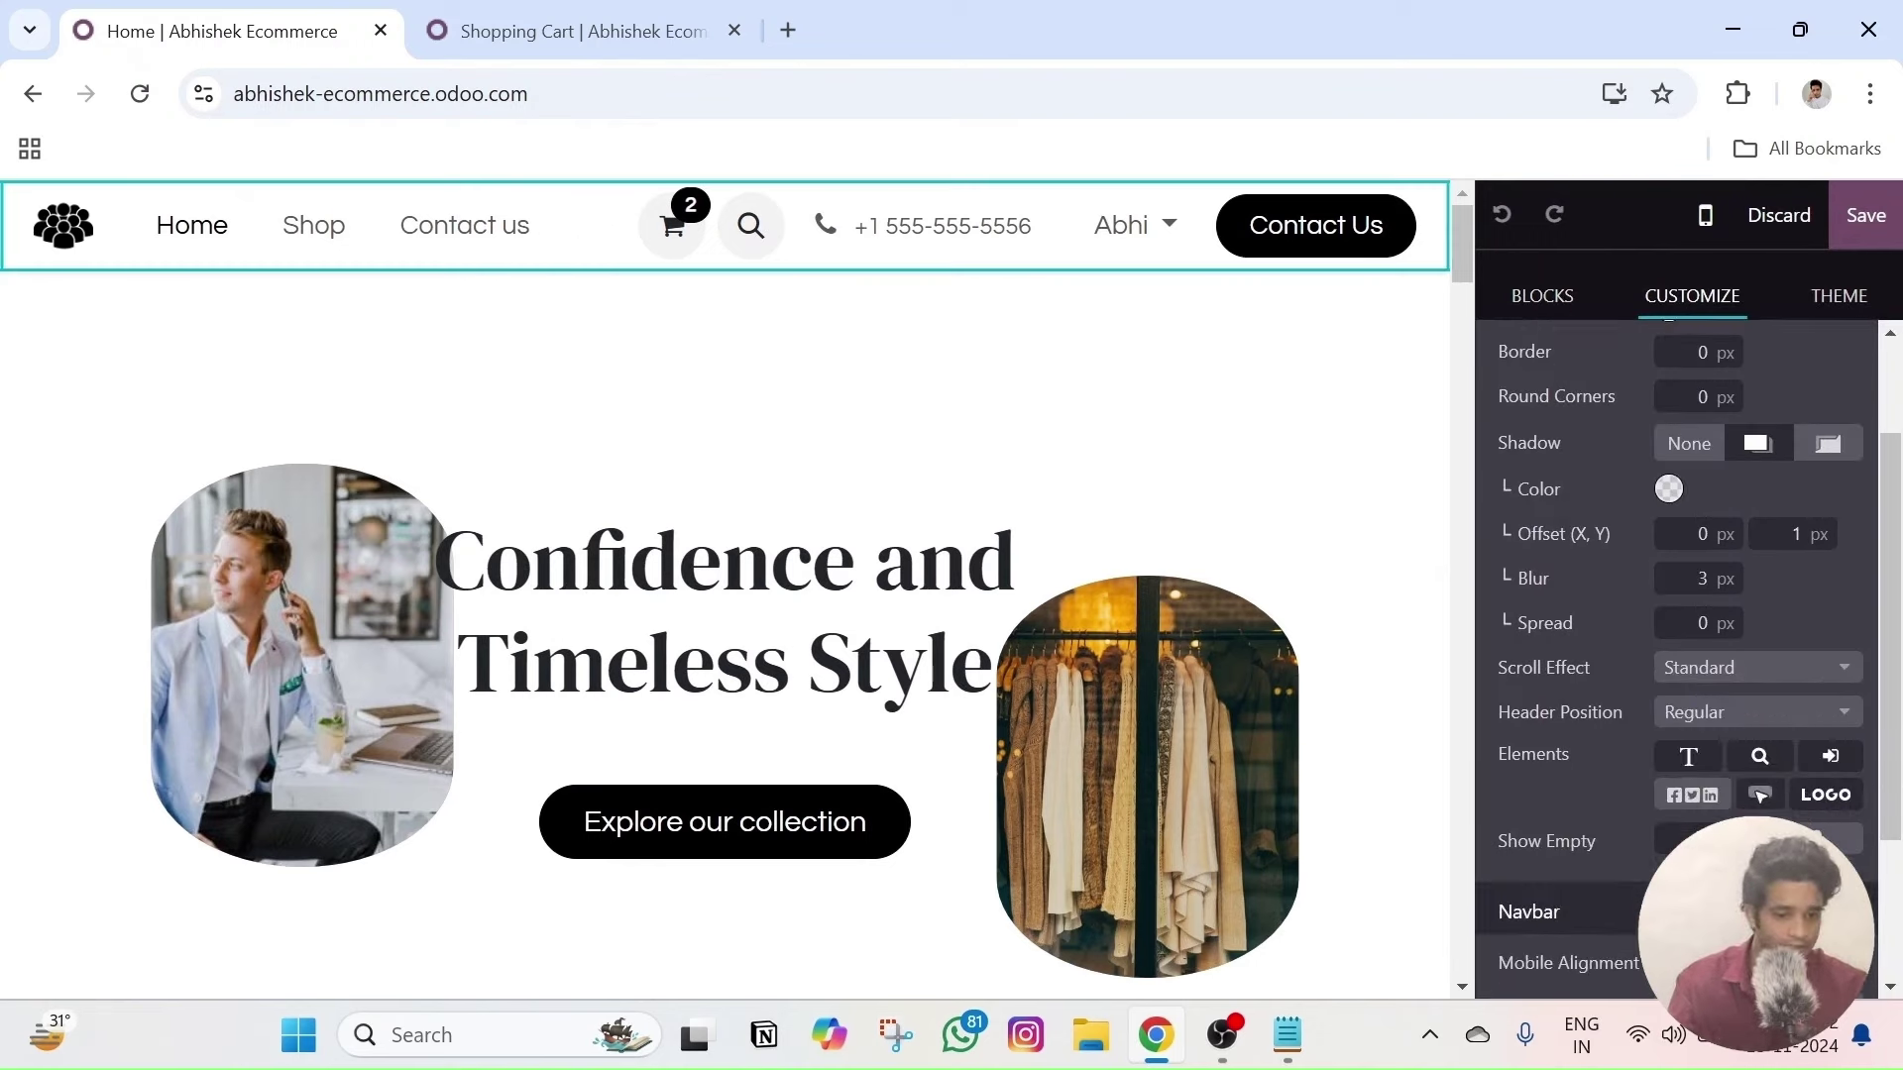
{"action": "left_click", "coordinate": [1760, 523]}
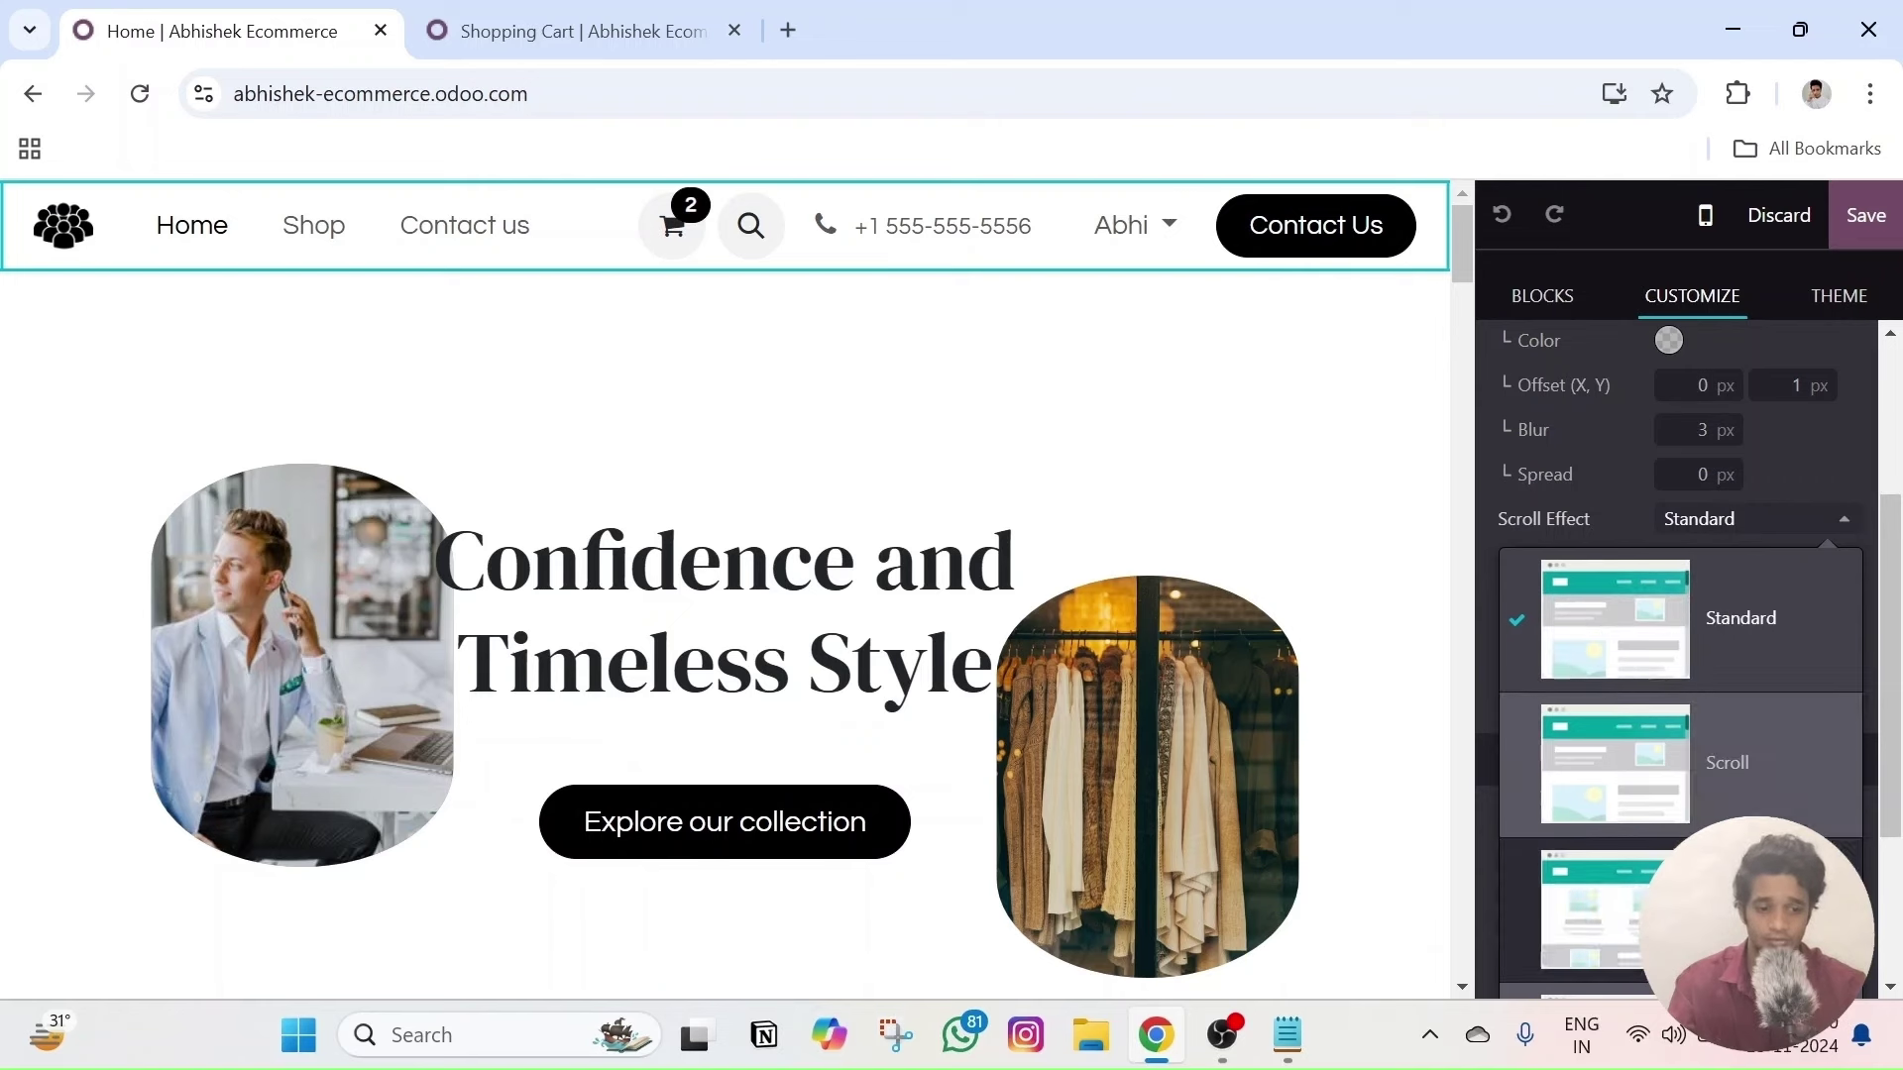
{"action": "scroll", "coordinate": [1685, 654], "scroll_direction": "down", "scroll_amount": 1}
{"action": "scroll", "coordinate": [1685, 654], "scroll_direction": "down", "scroll_amount": 2}
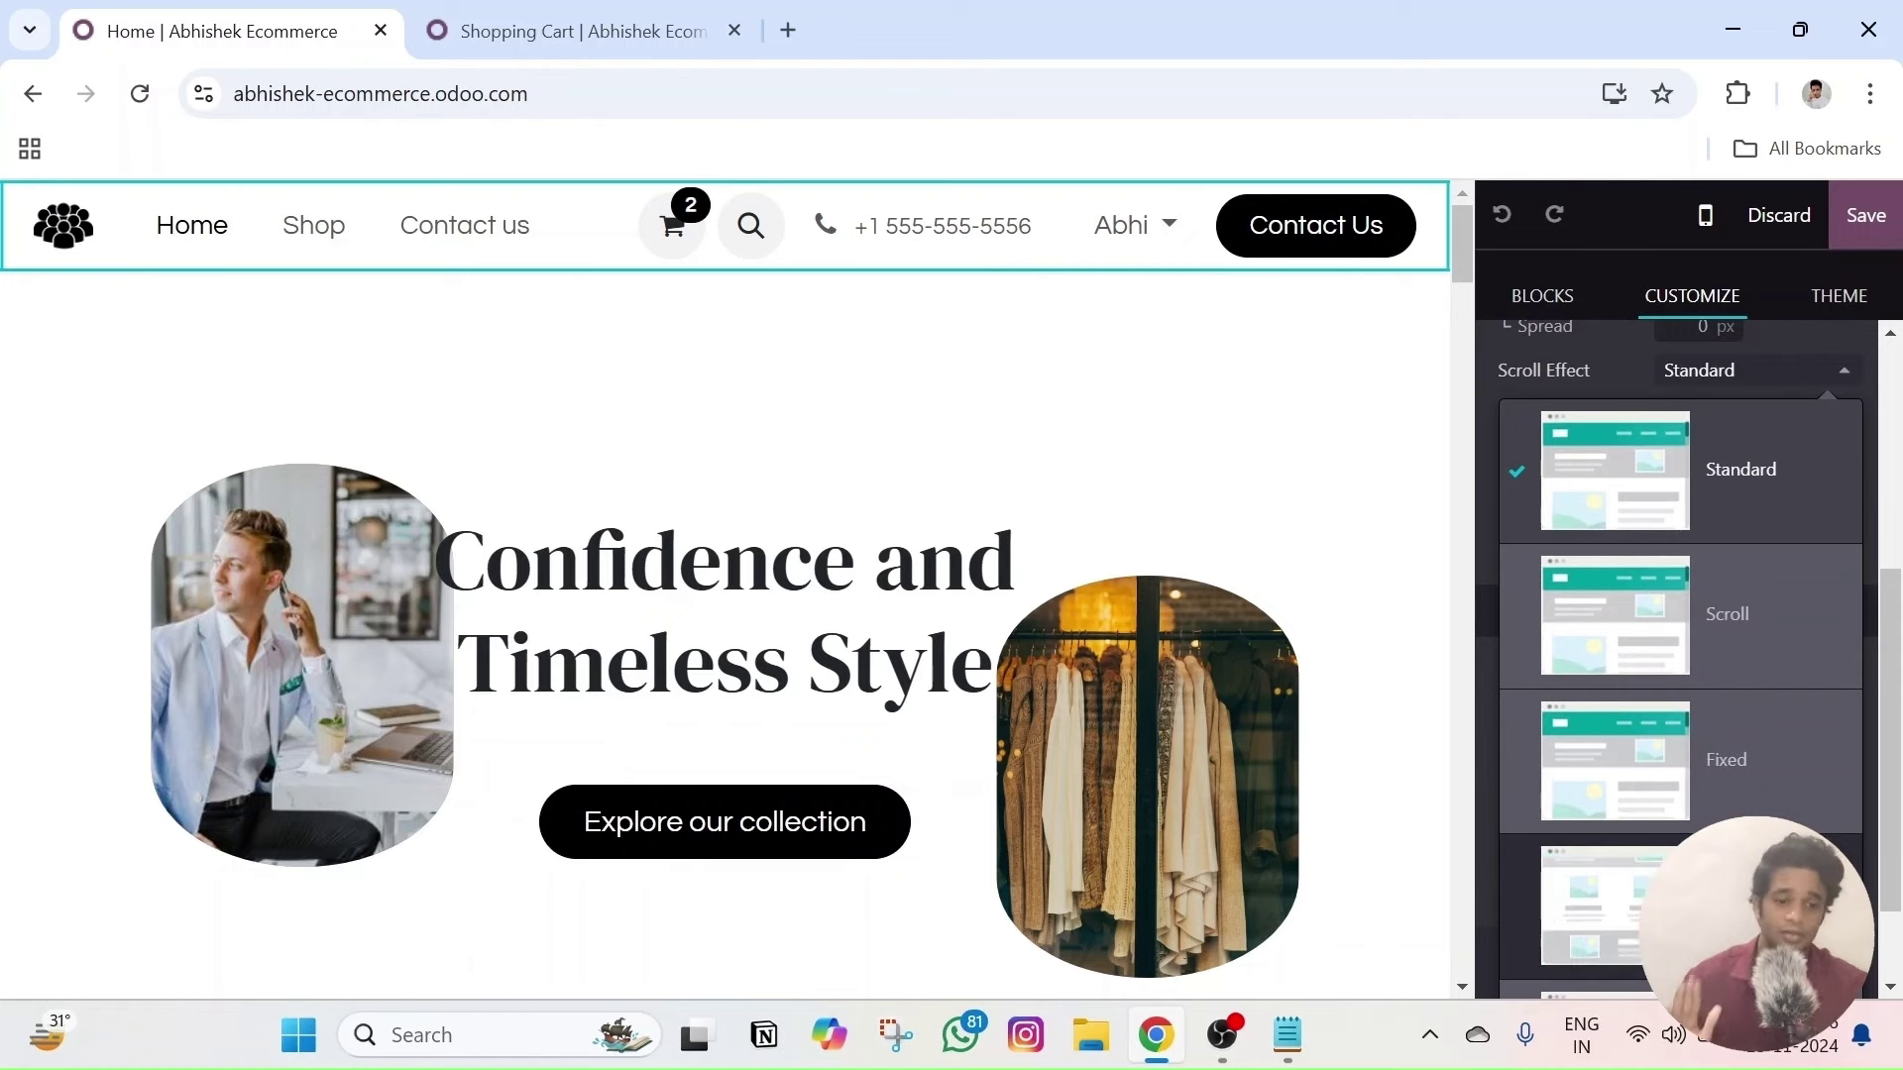
{"action": "left_click", "coordinate": [1616, 907]}
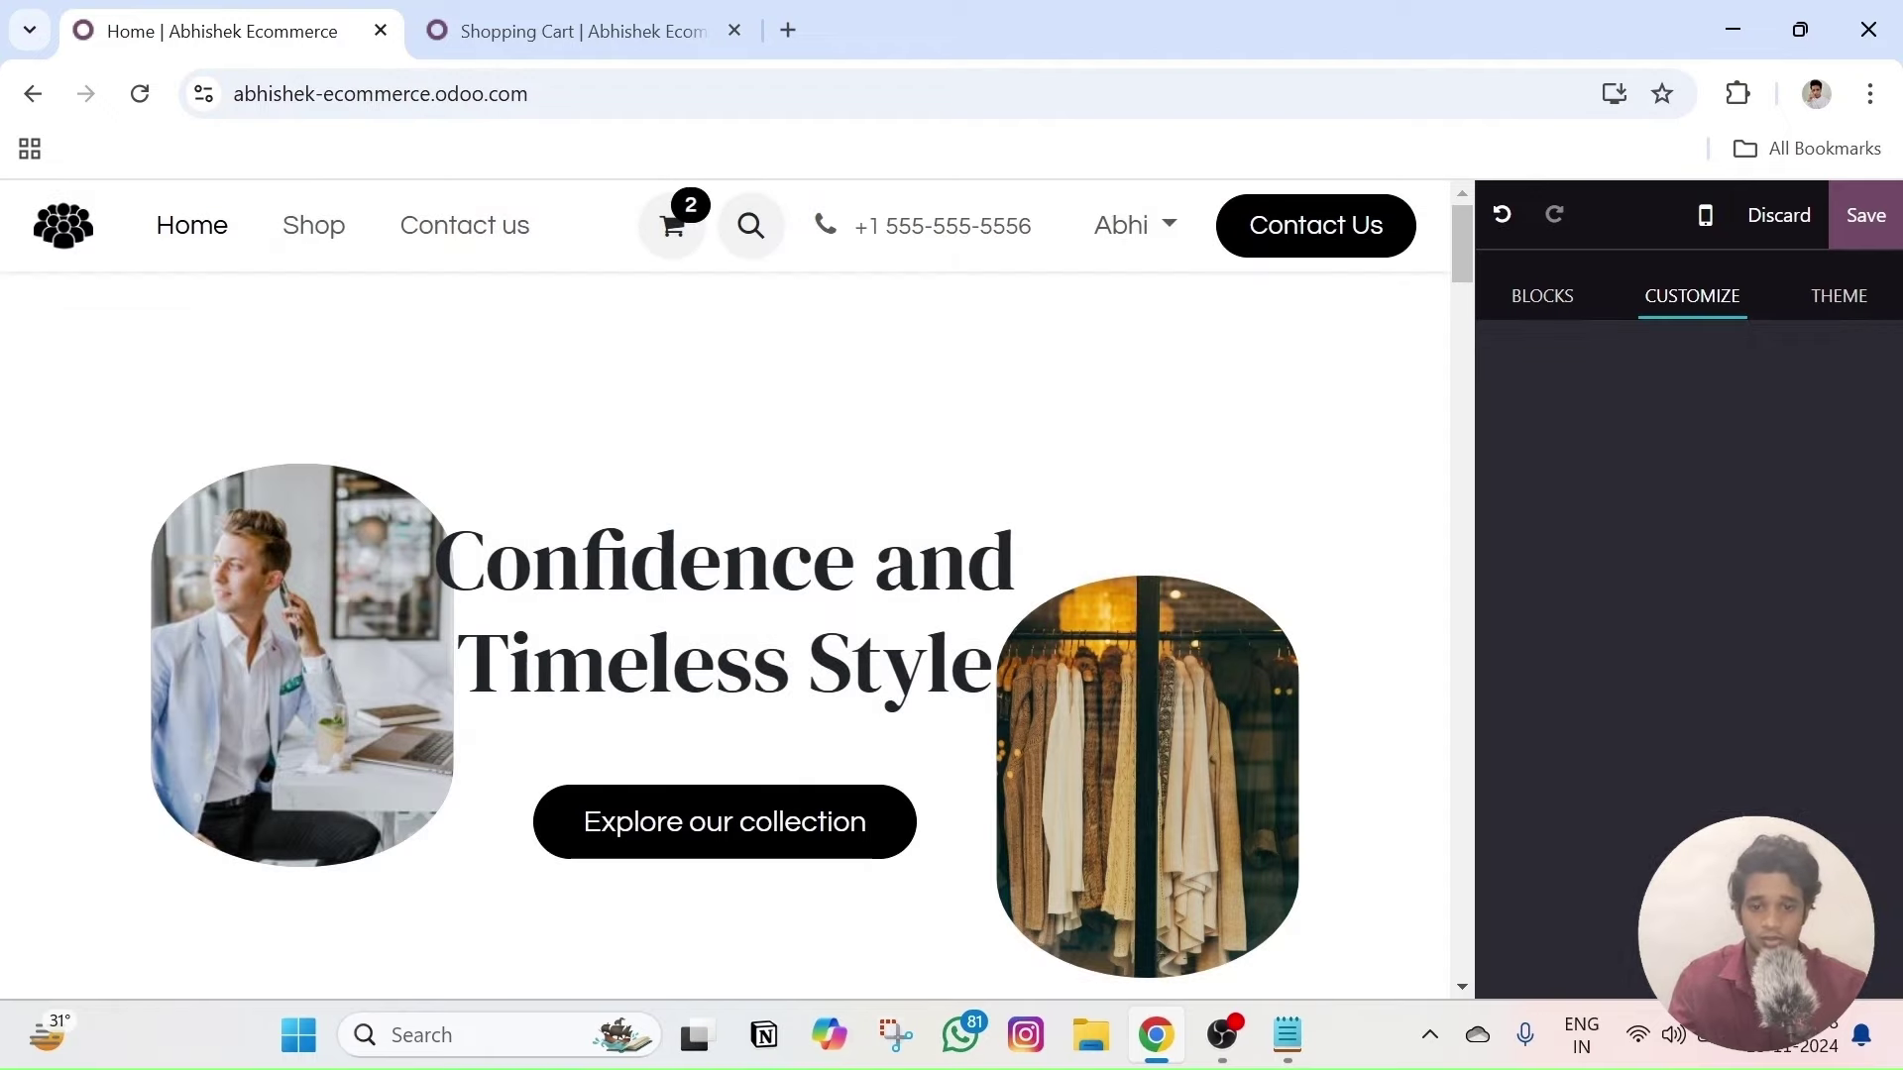
{"action": "scroll", "coordinate": [734, 595], "scroll_direction": "down", "scroll_amount": 15}
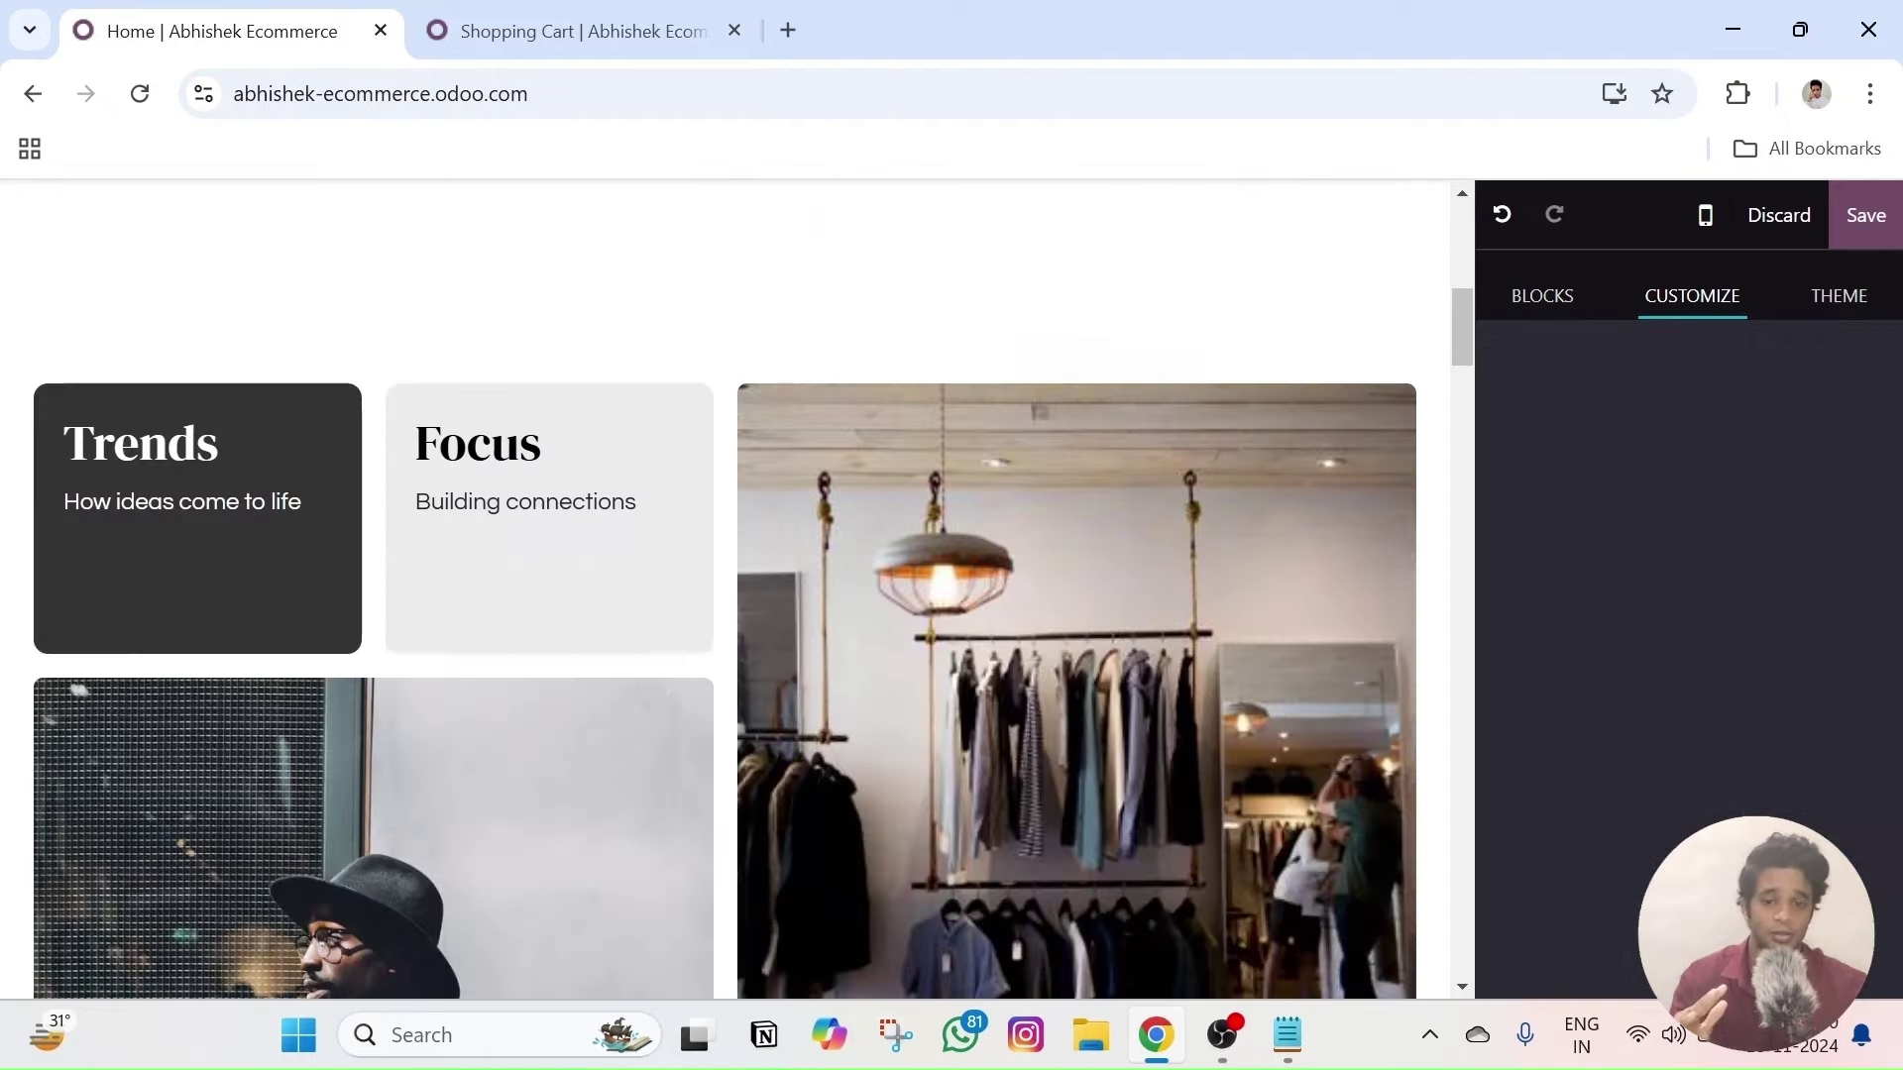
{"action": "scroll", "coordinate": [733, 595], "scroll_direction": "up", "scroll_amount": 15}
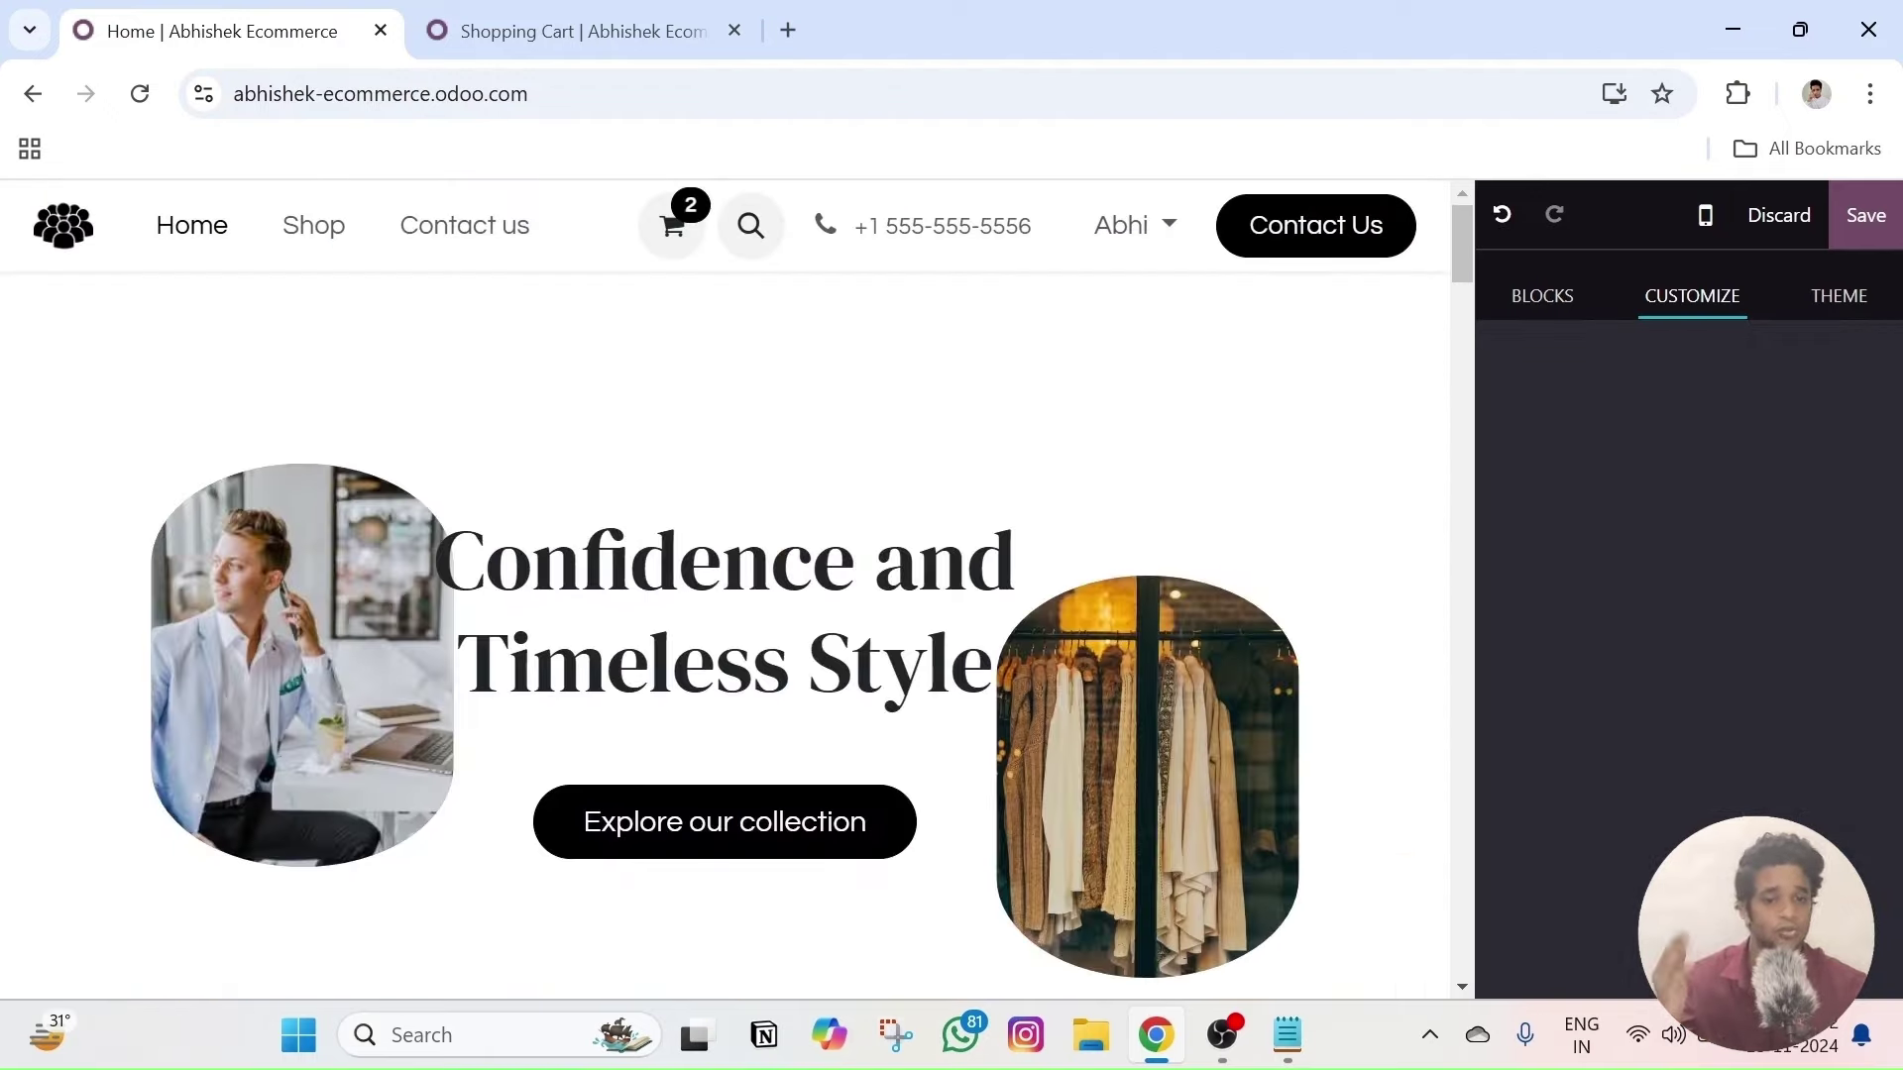
- Keep the header in its regular position and toggle off the header Logo
{"action": "left_click", "coordinate": [572, 252]}
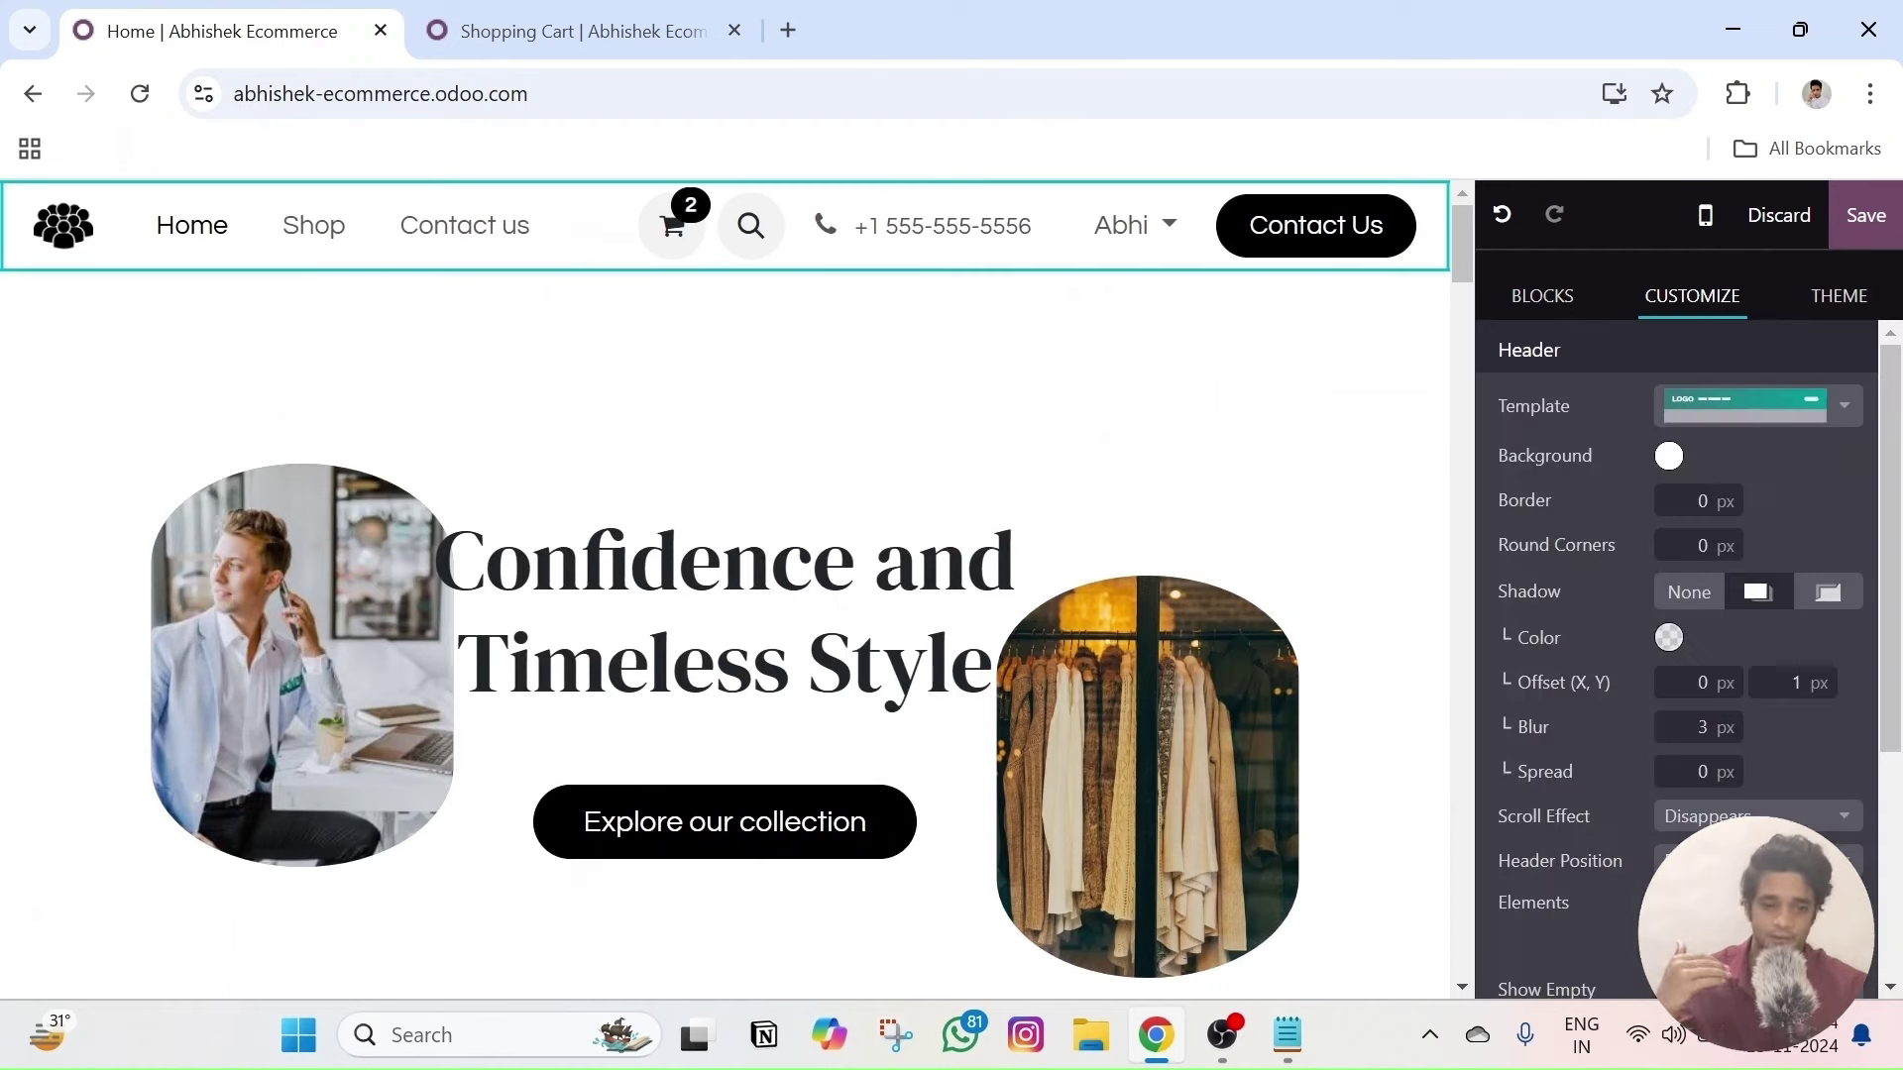
{"action": "scroll", "coordinate": [1774, 629], "scroll_direction": "down", "scroll_amount": 2}
{"action": "scroll", "coordinate": [1787, 628], "scroll_direction": "up", "scroll_amount": 2}
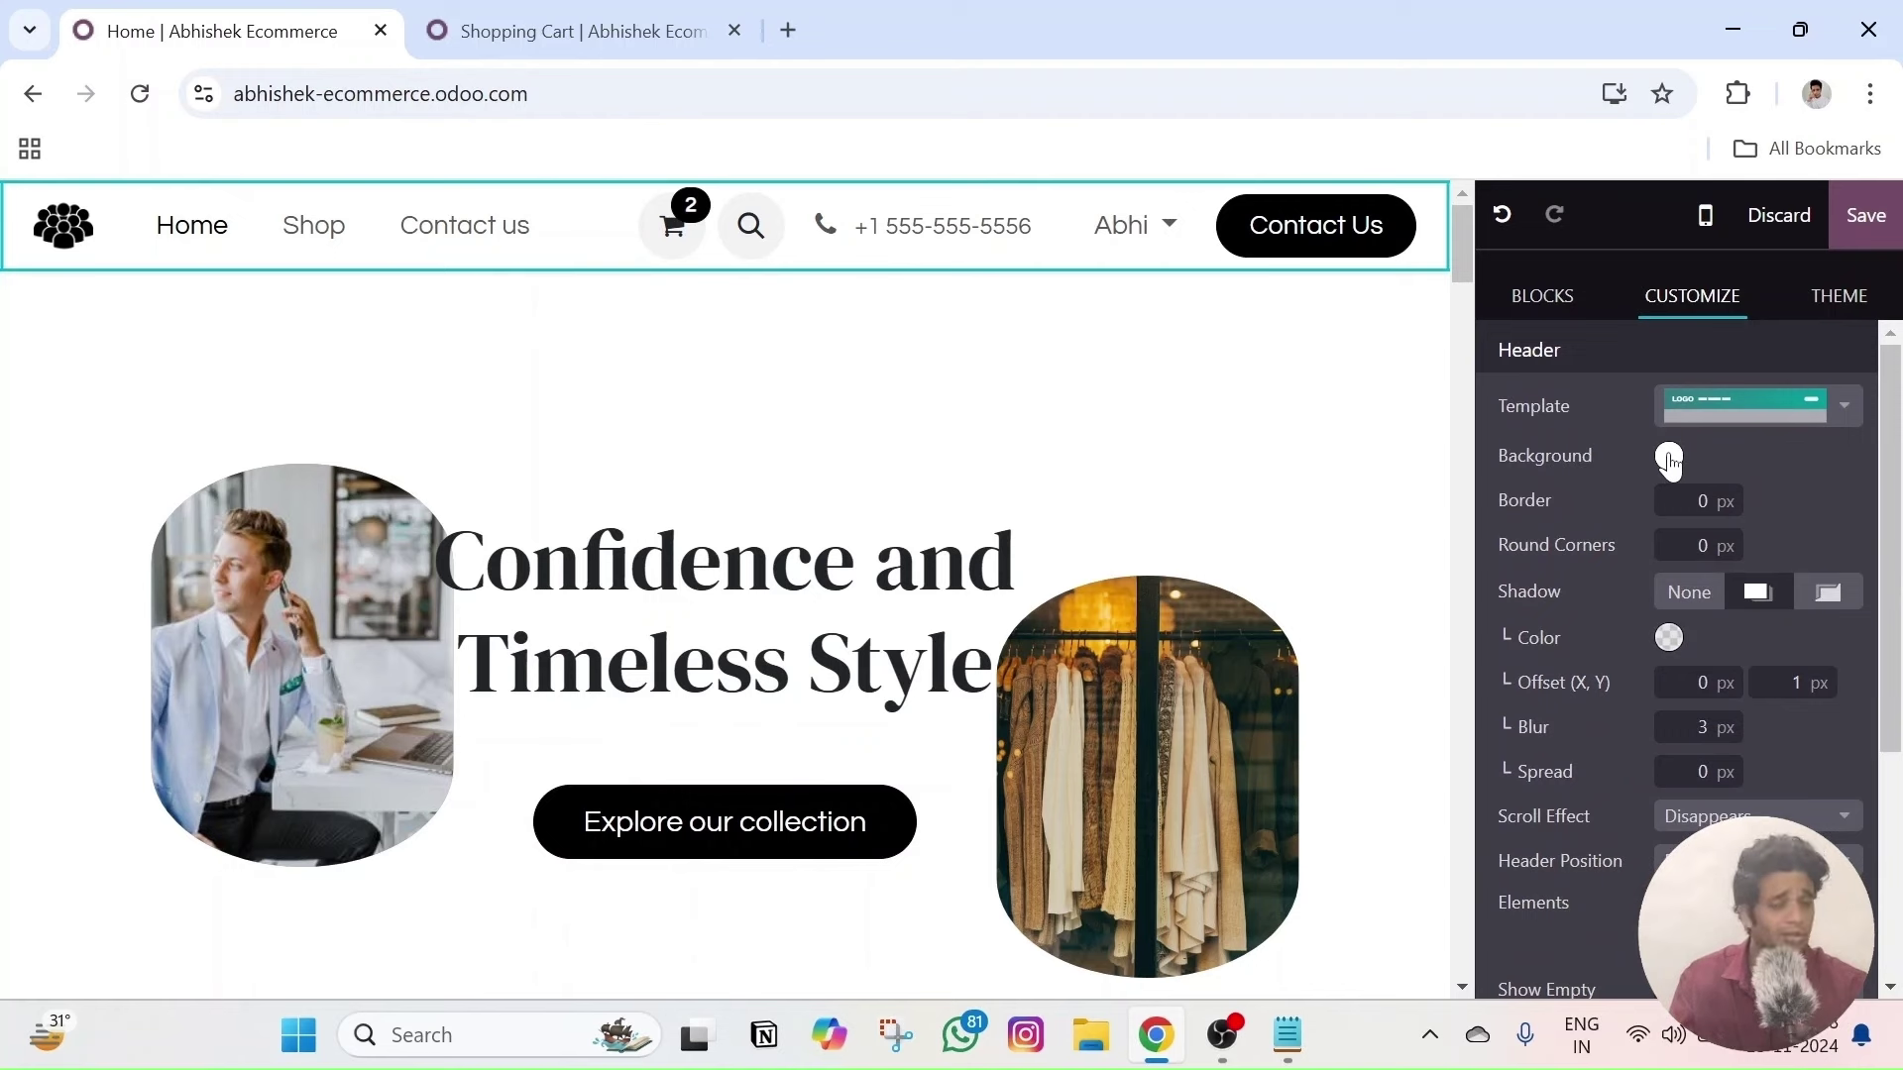
{"action": "scroll", "coordinate": [1781, 576], "scroll_direction": "down", "scroll_amount": 2}
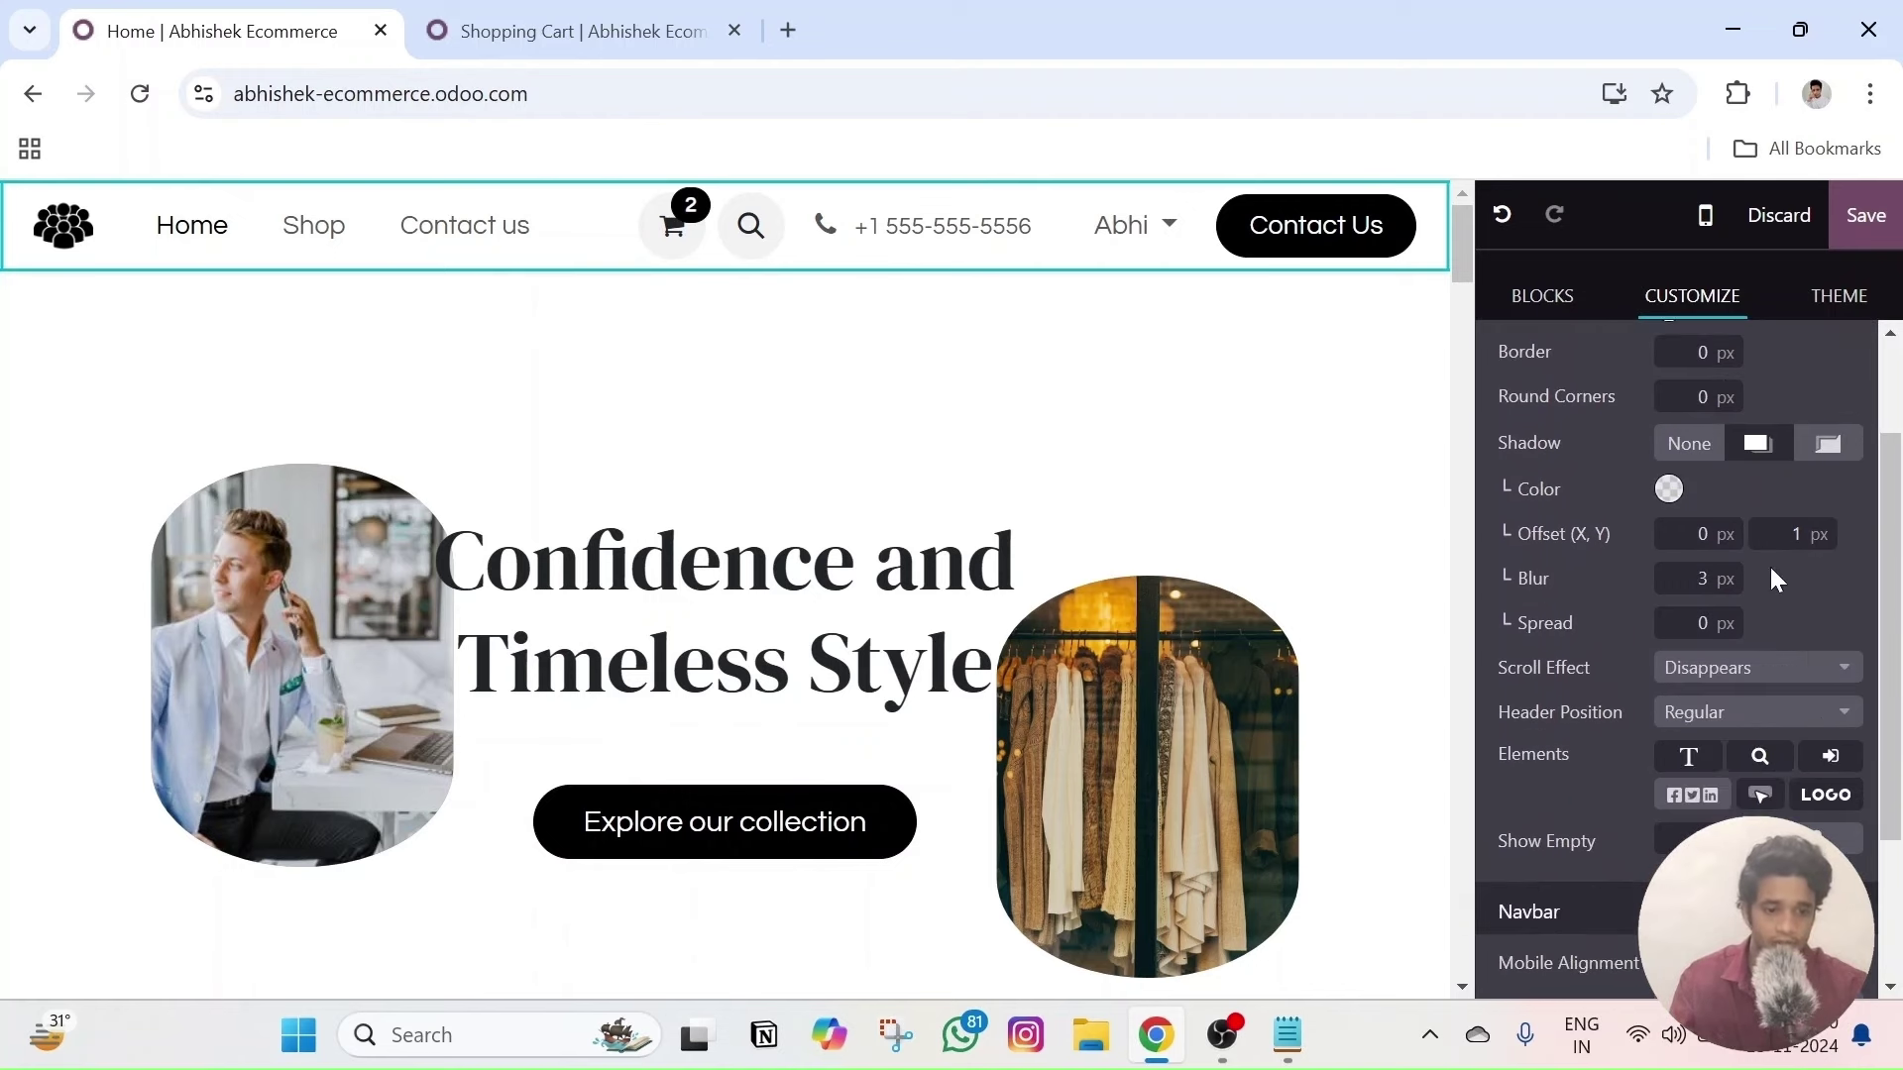
{"action": "left_click", "coordinate": [1763, 566]}
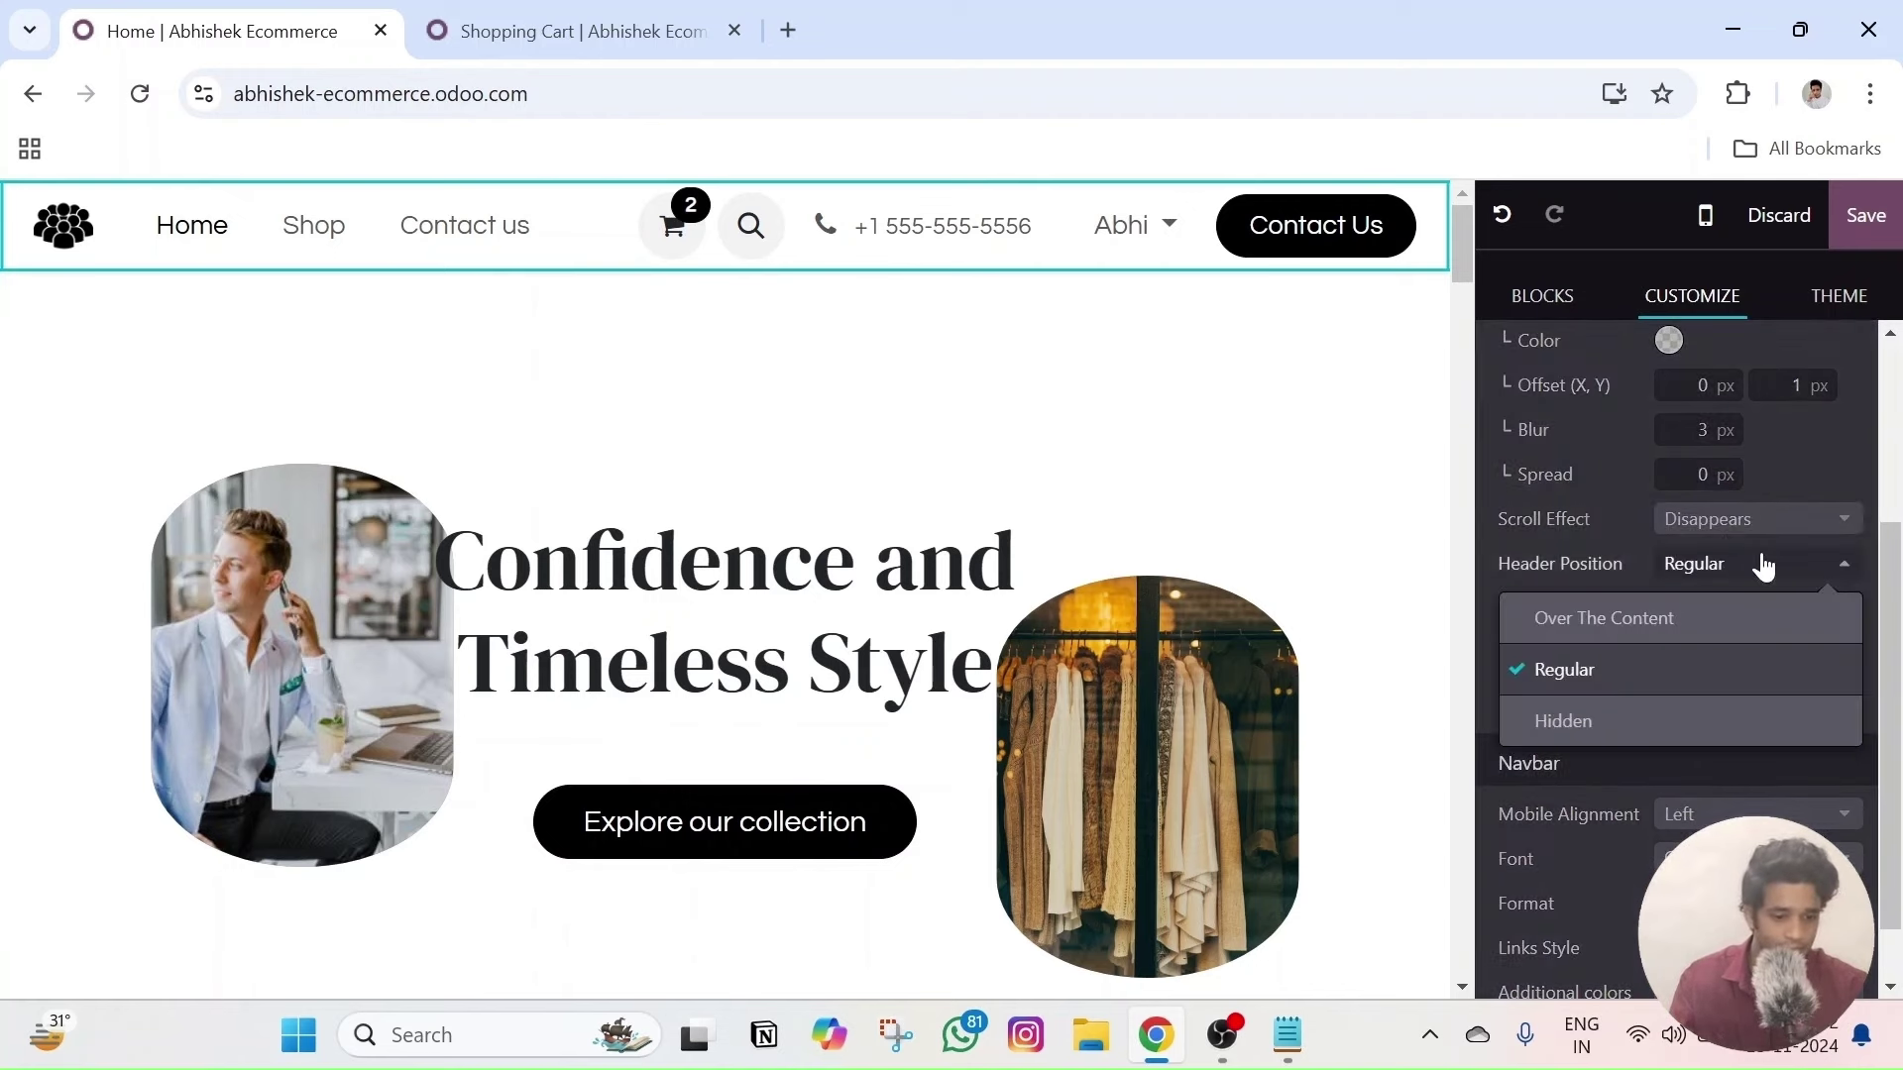
{"action": "left_click", "coordinate": [1763, 566]}
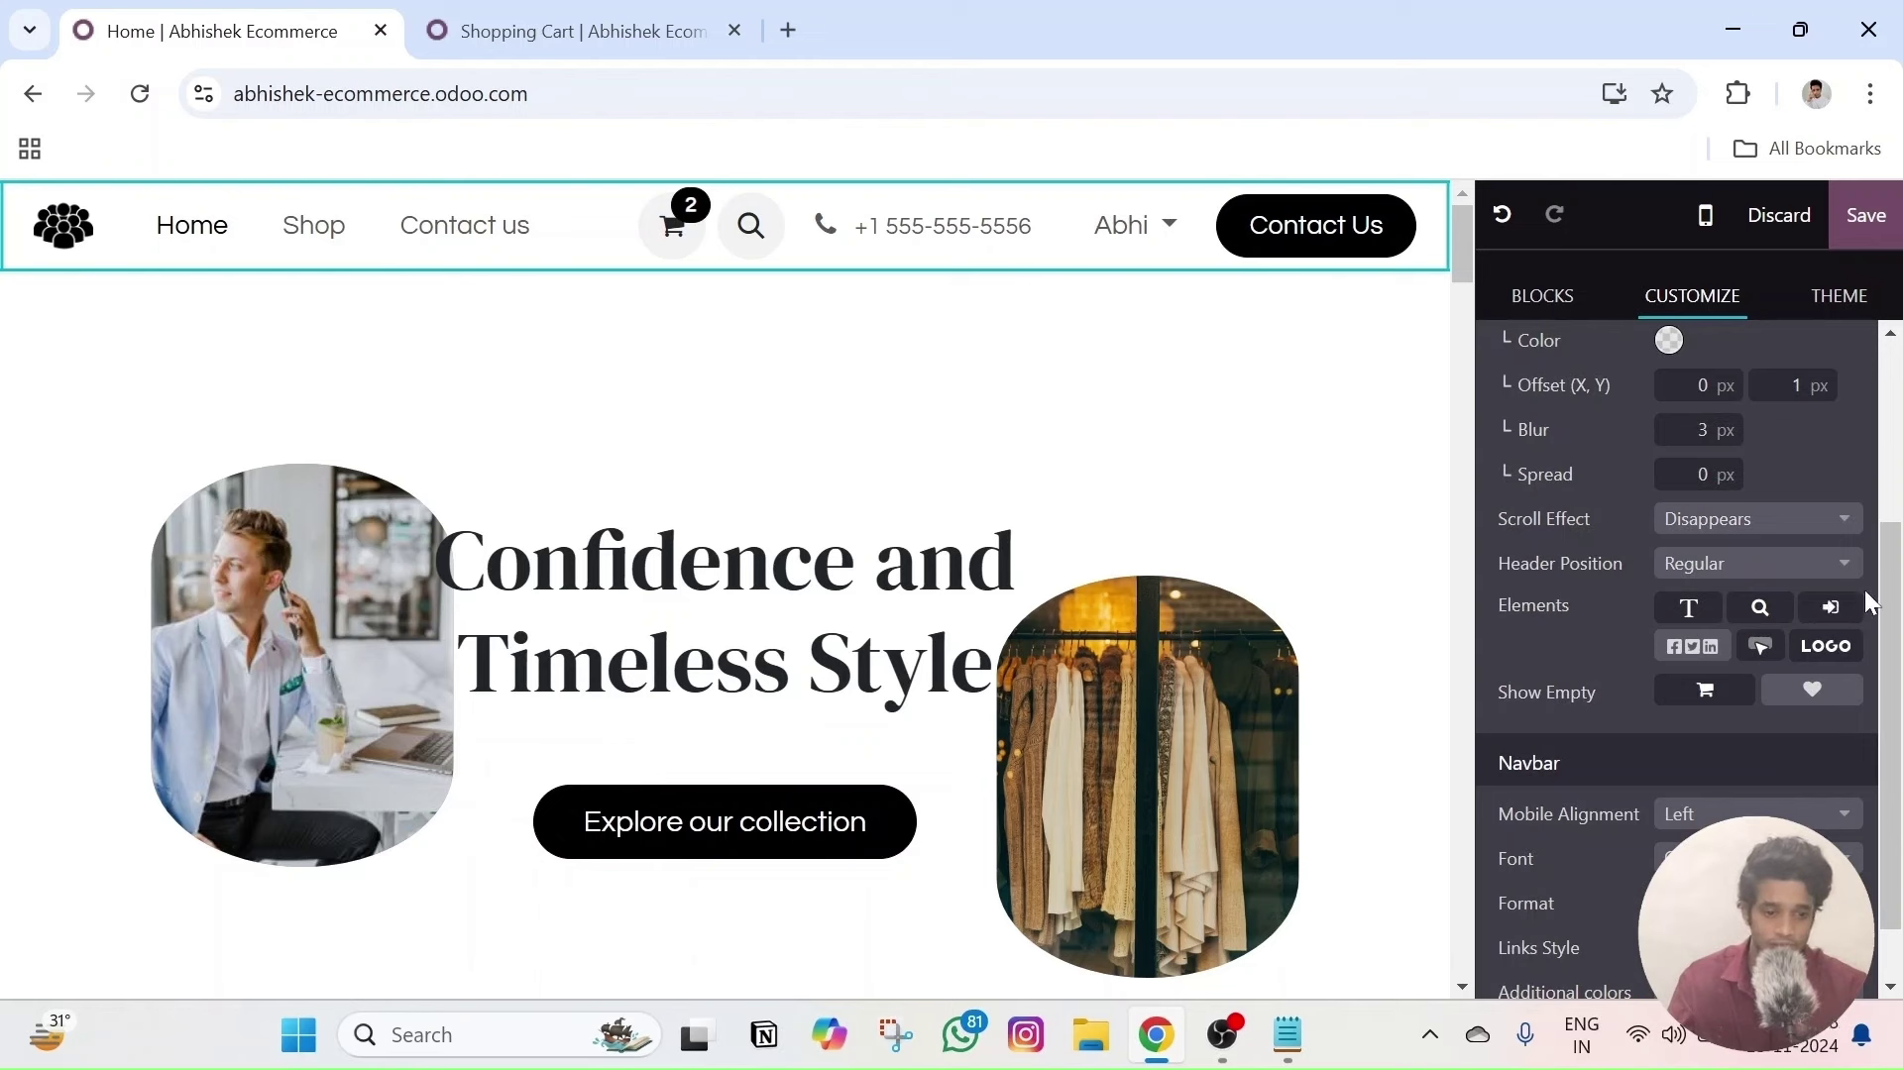
{"action": "left_click", "coordinate": [1824, 644]}
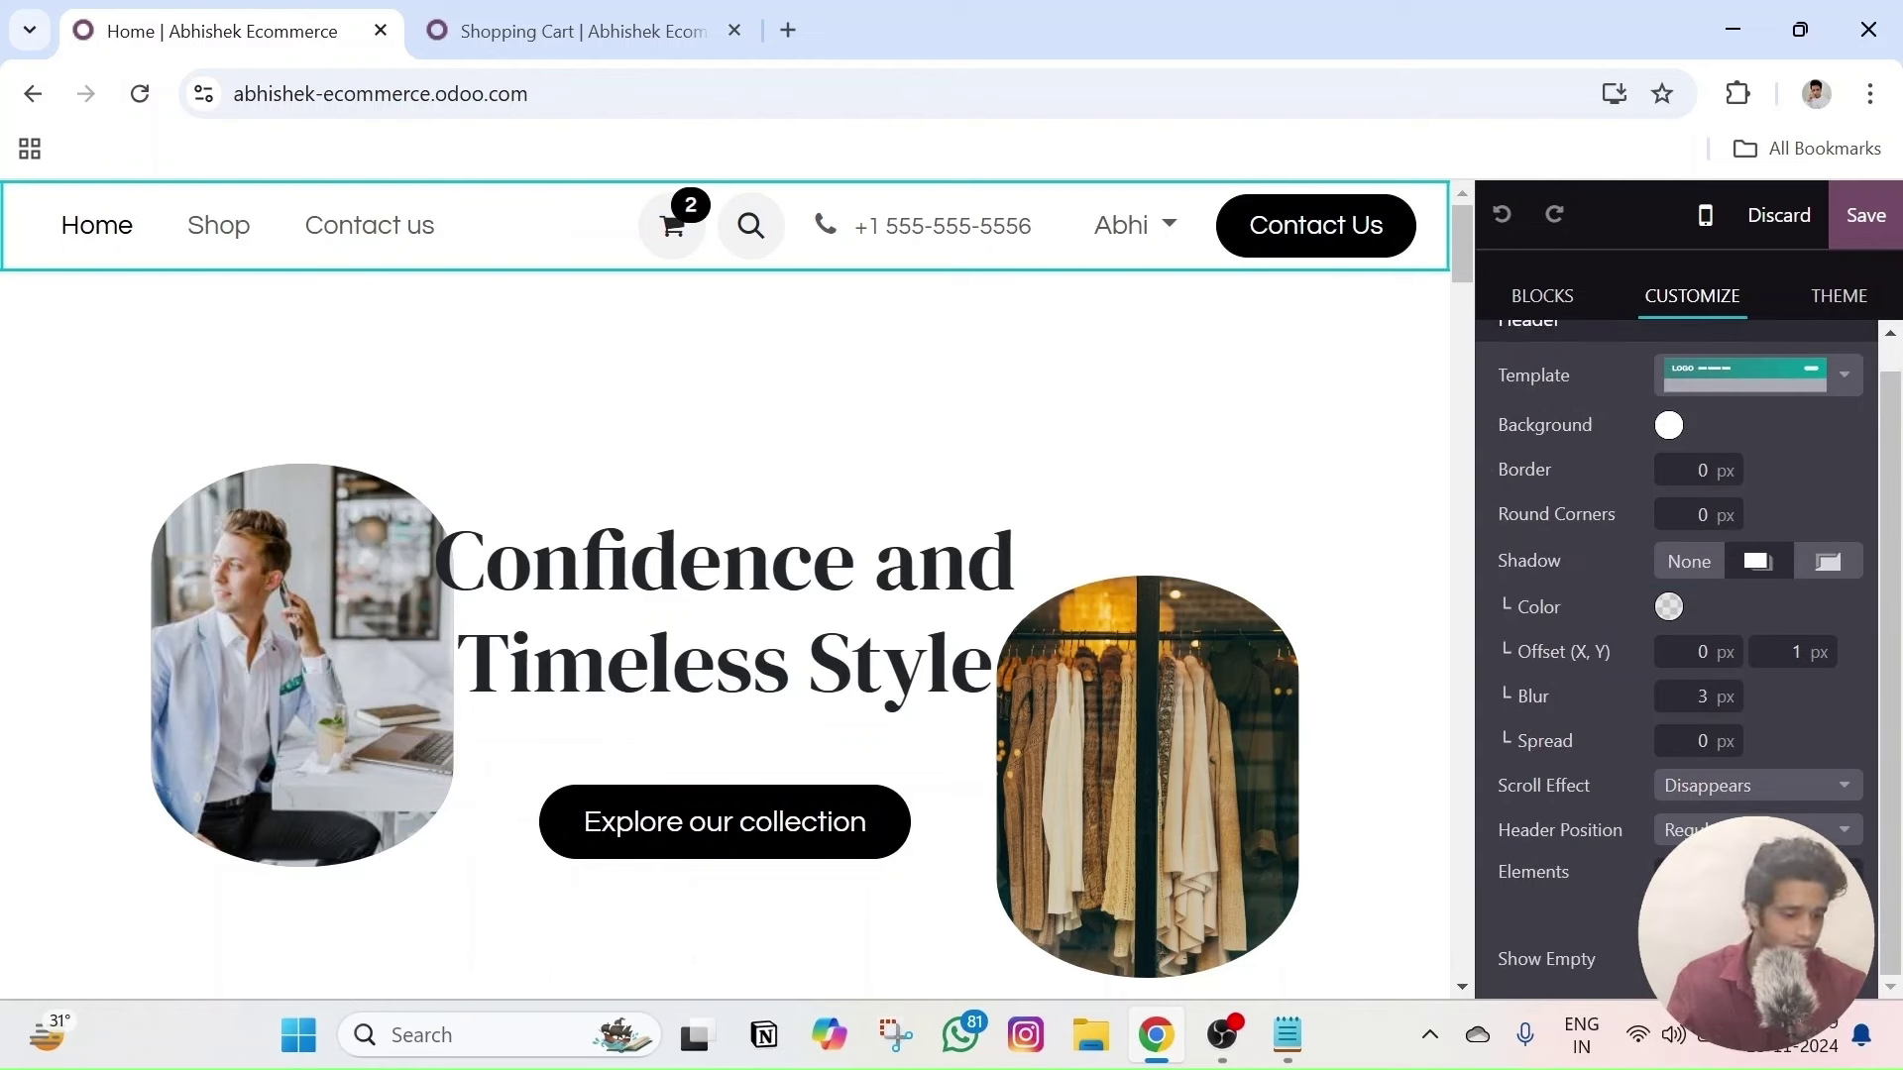
- Toggle off the sign-in element in the header's Elements row
{"action": "left_click", "coordinate": [1162, 238]}
{"action": "scroll", "coordinate": [1821, 808], "scroll_direction": "down", "scroll_amount": 2}
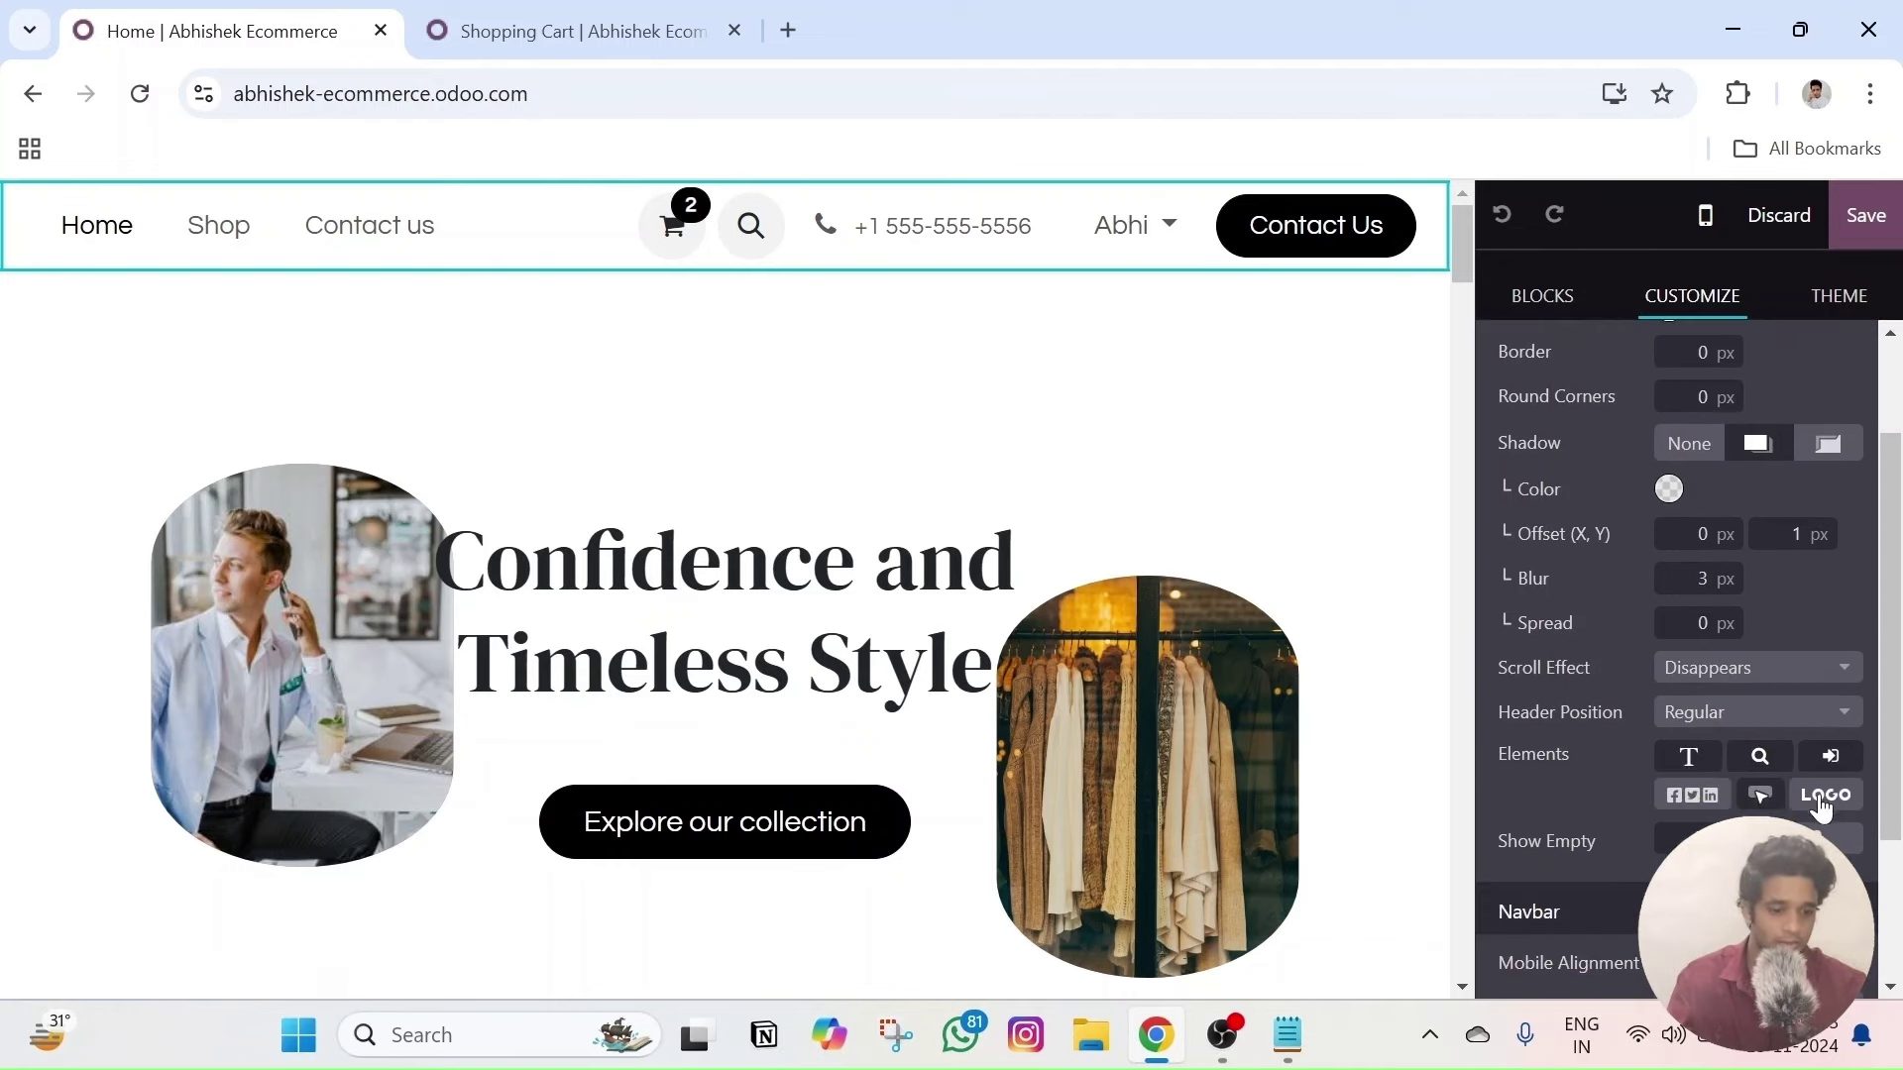
{"action": "left_click", "coordinate": [1830, 758]}
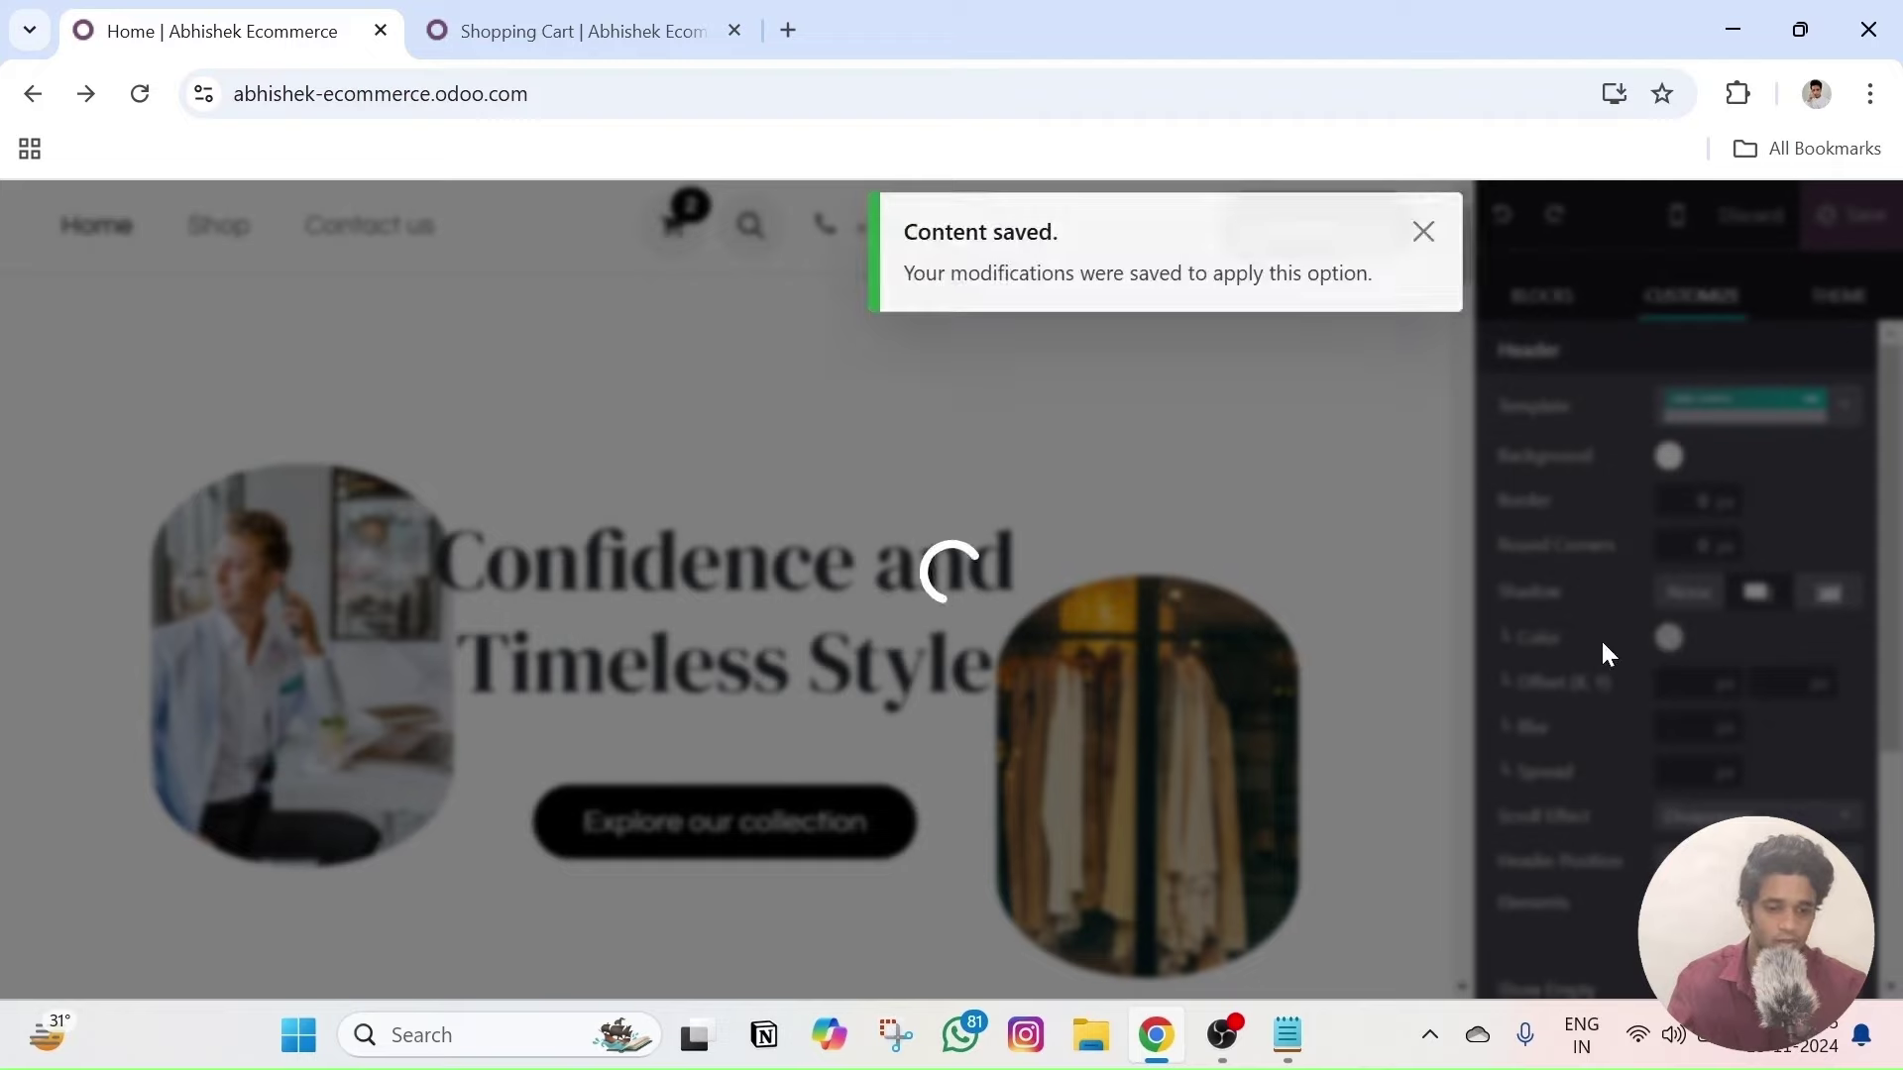
- Save the header edits, exit the editor, and copy the store's home page address
{"action": "left_click", "coordinate": [1423, 234]}
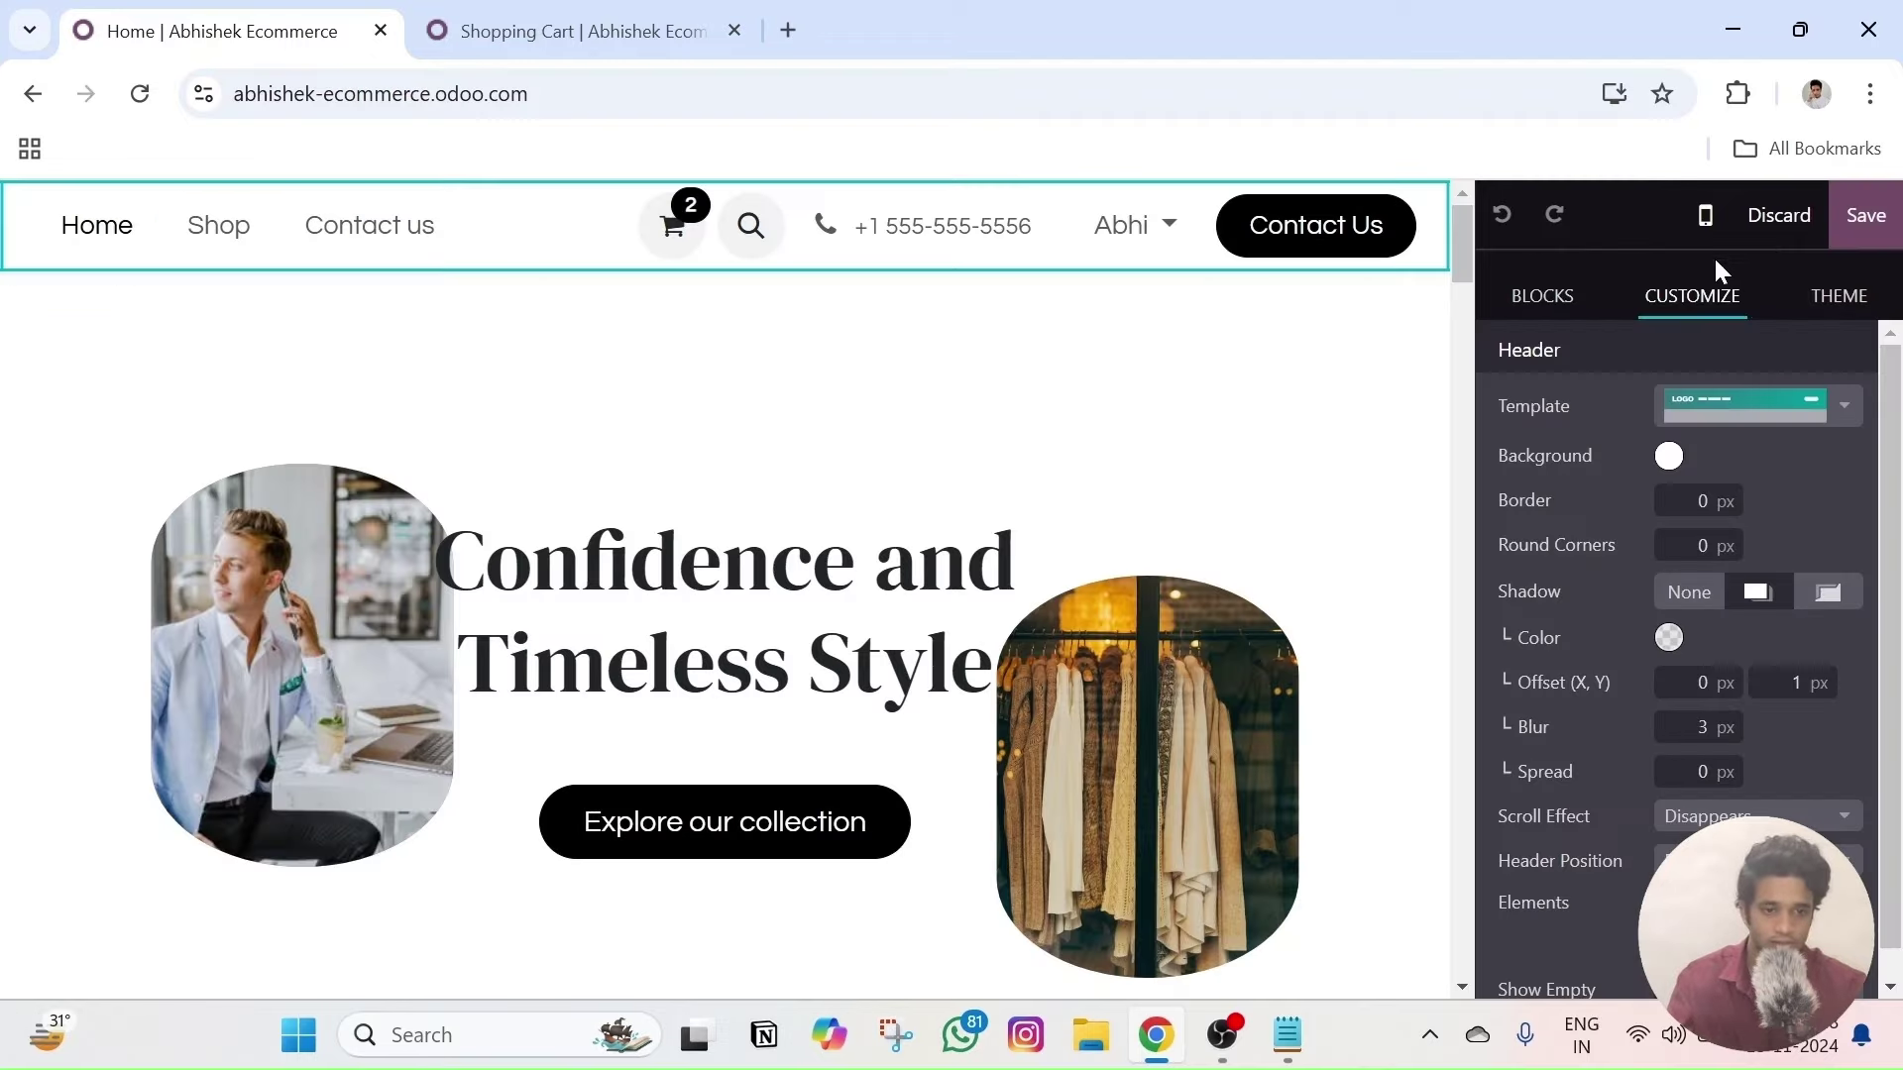
{"action": "left_click", "coordinate": [1864, 216]}
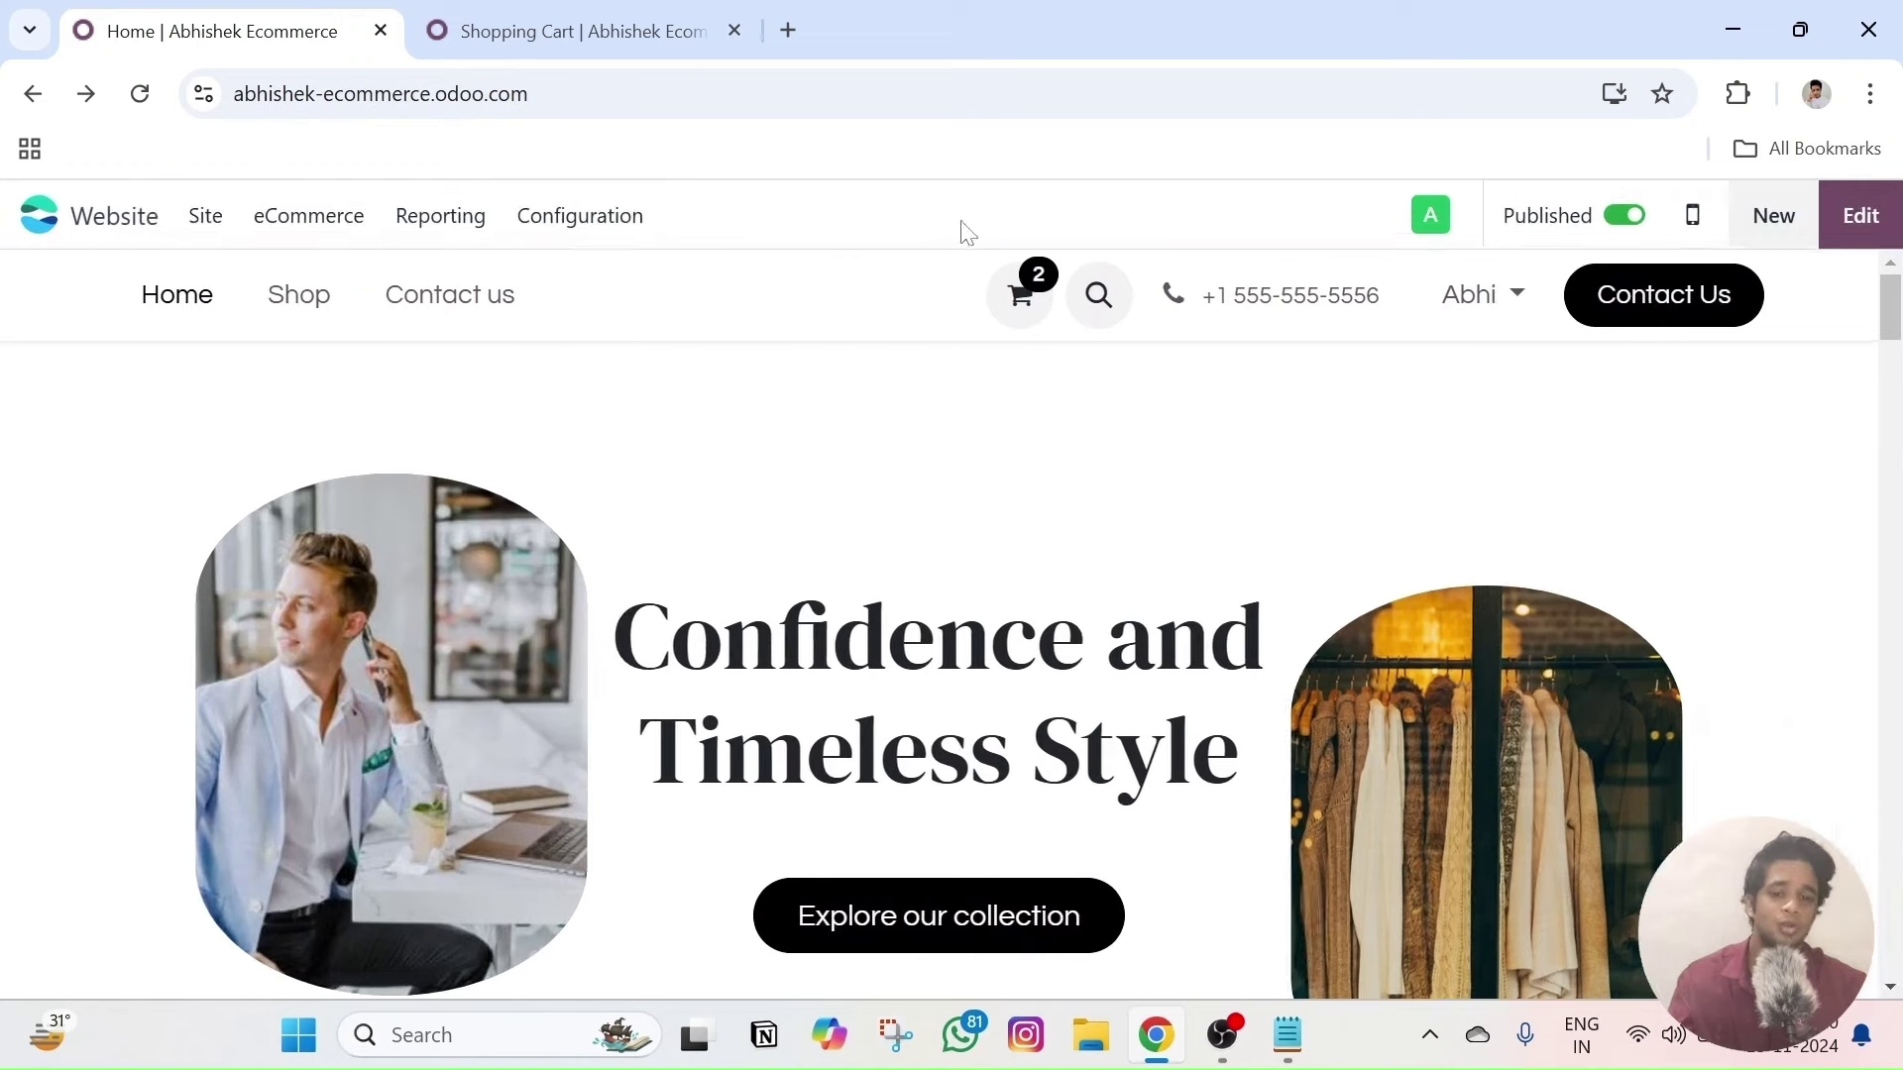
{"action": "left_click", "coordinate": [585, 30]}
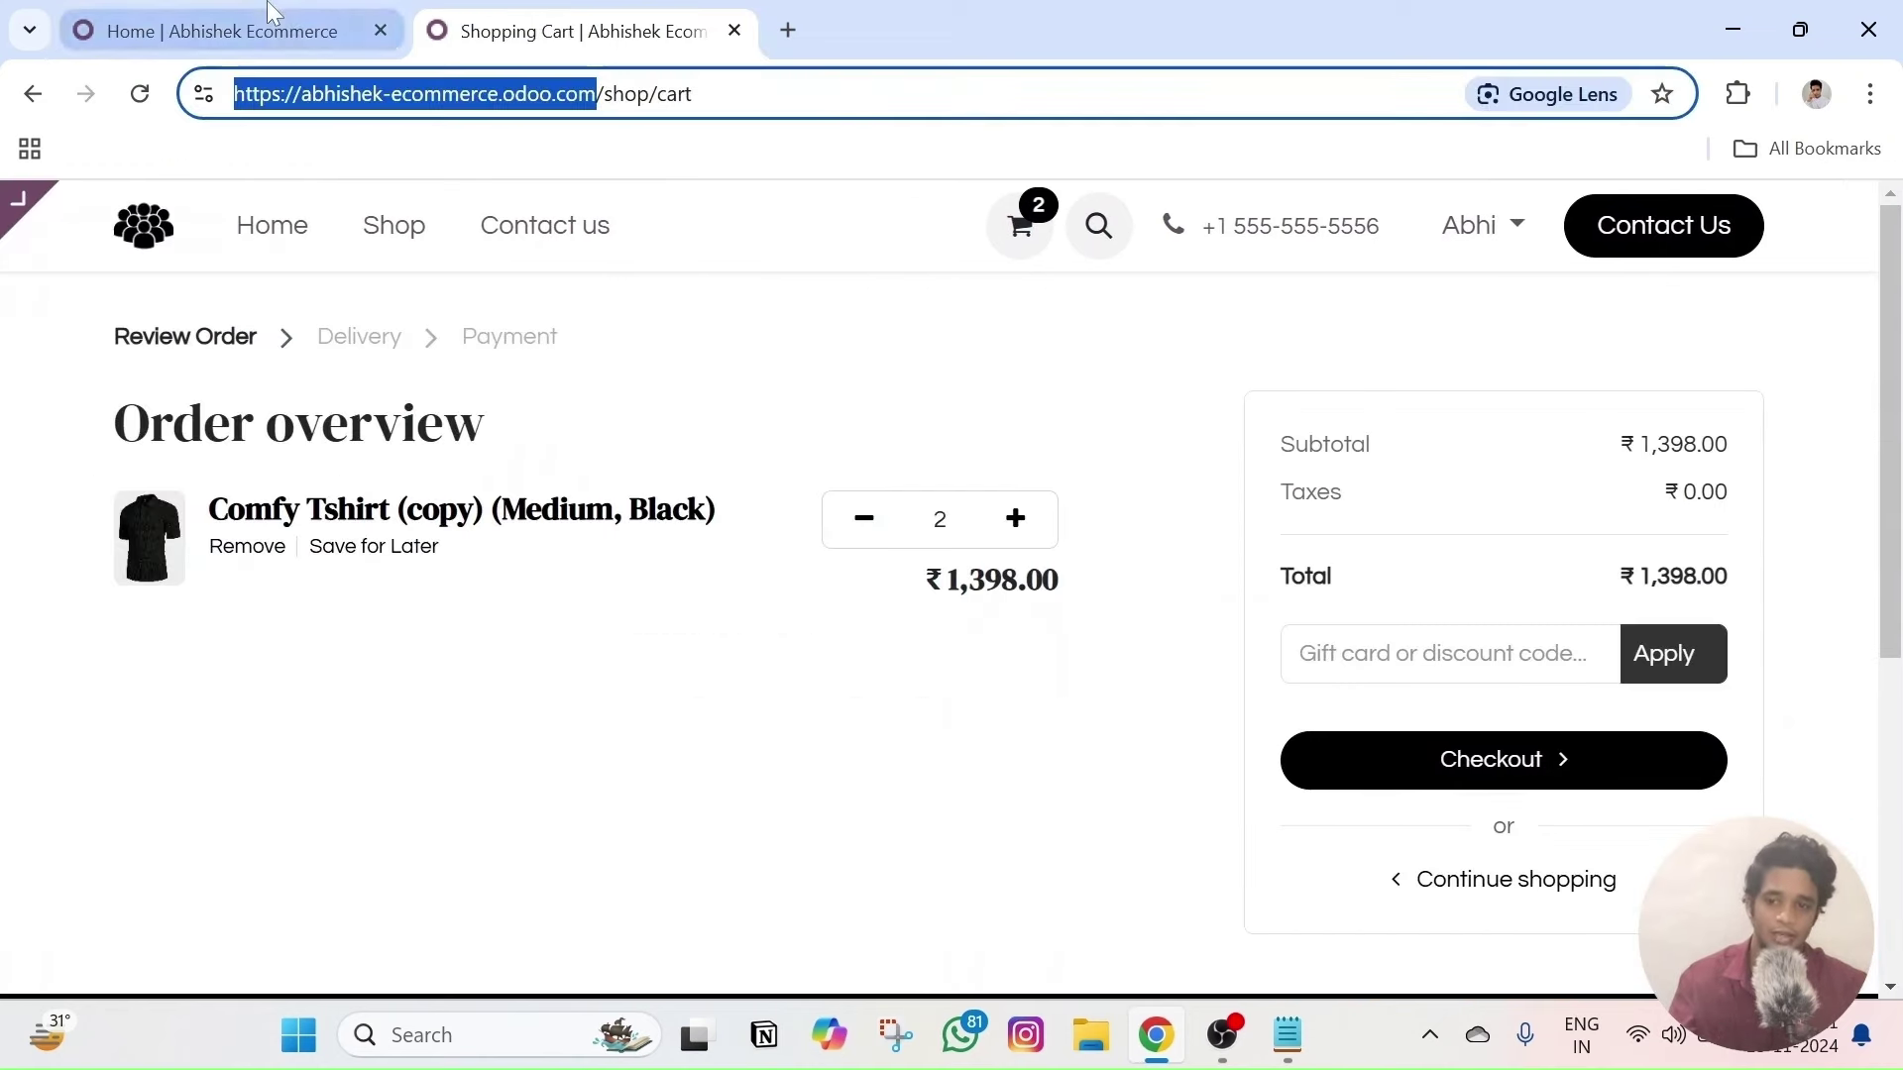
{"action": "left_click", "coordinate": [228, 30]}
{"action": "left_click", "coordinate": [594, 89]}
{"action": "key", "text": "ctrl+c"}
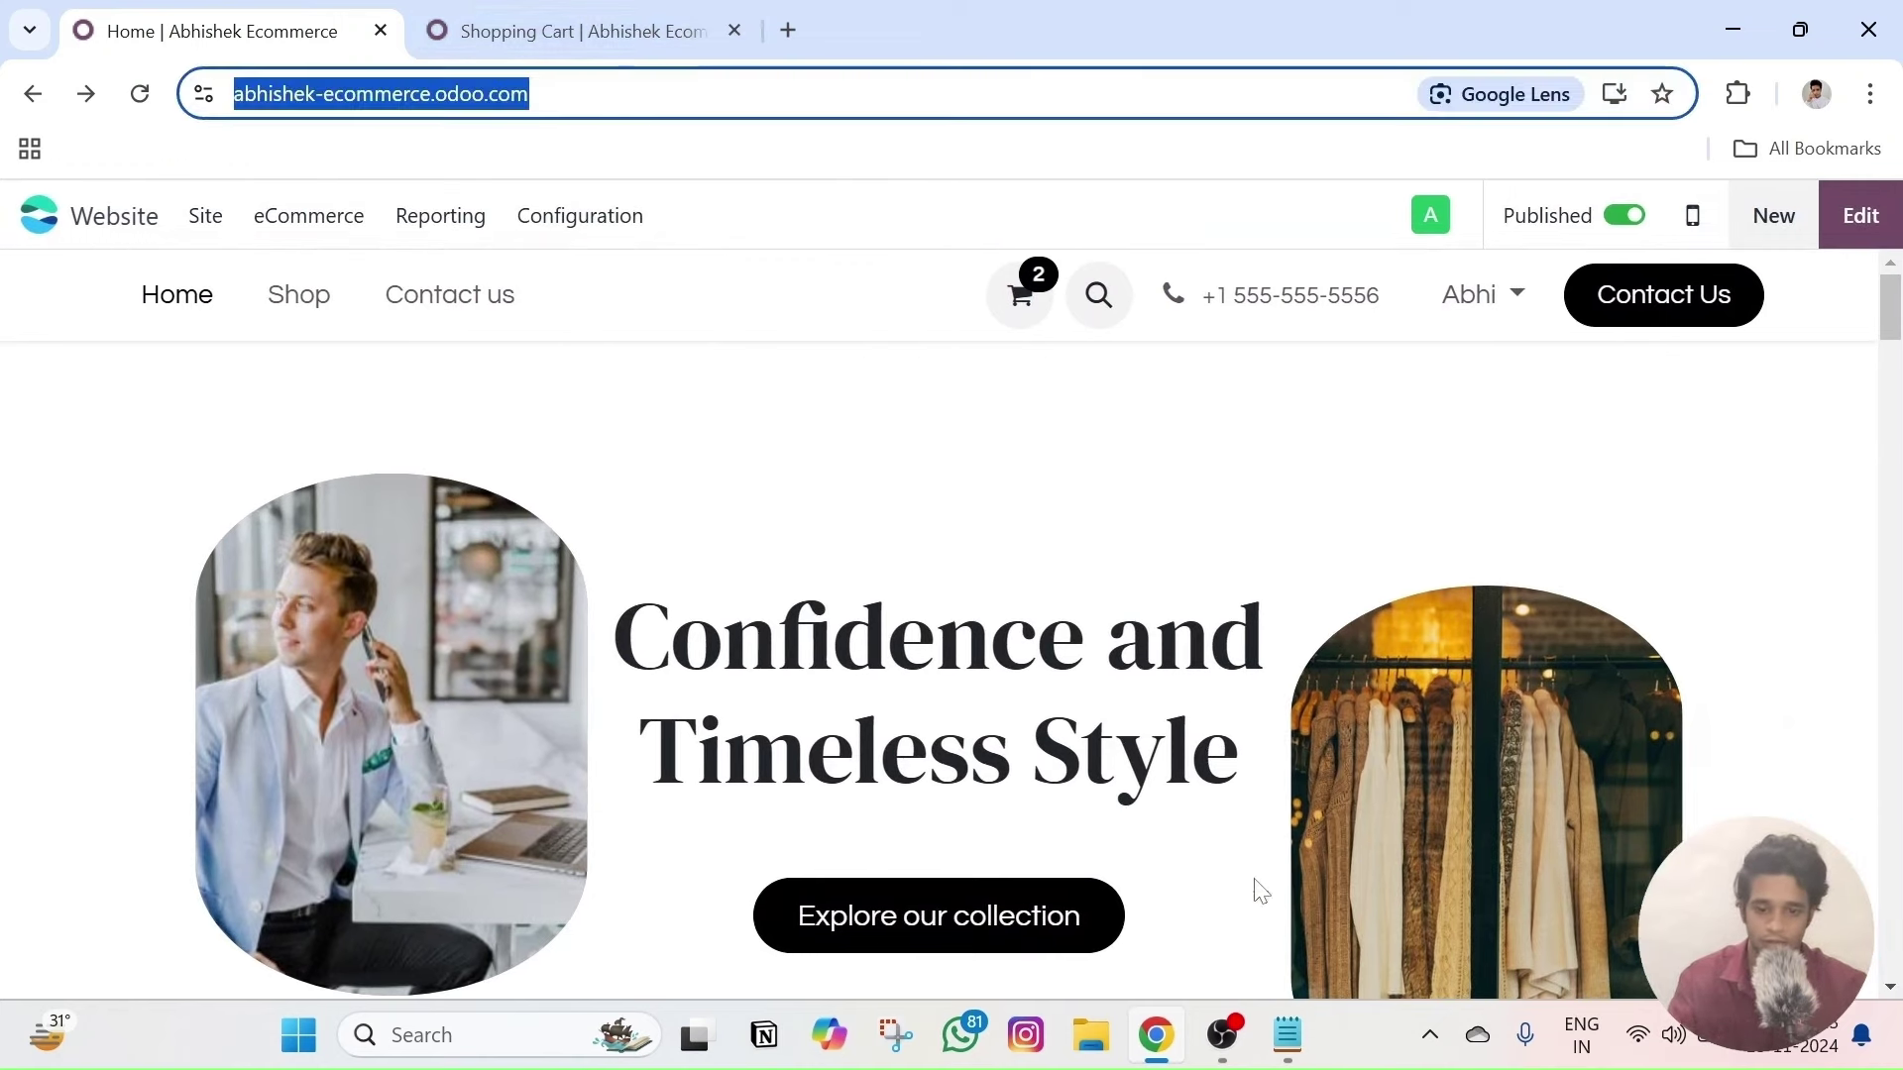
- Load the store home page in a new incognito window, then return to the logged-in window
{"action": "right_click", "coordinate": [1164, 1045]}
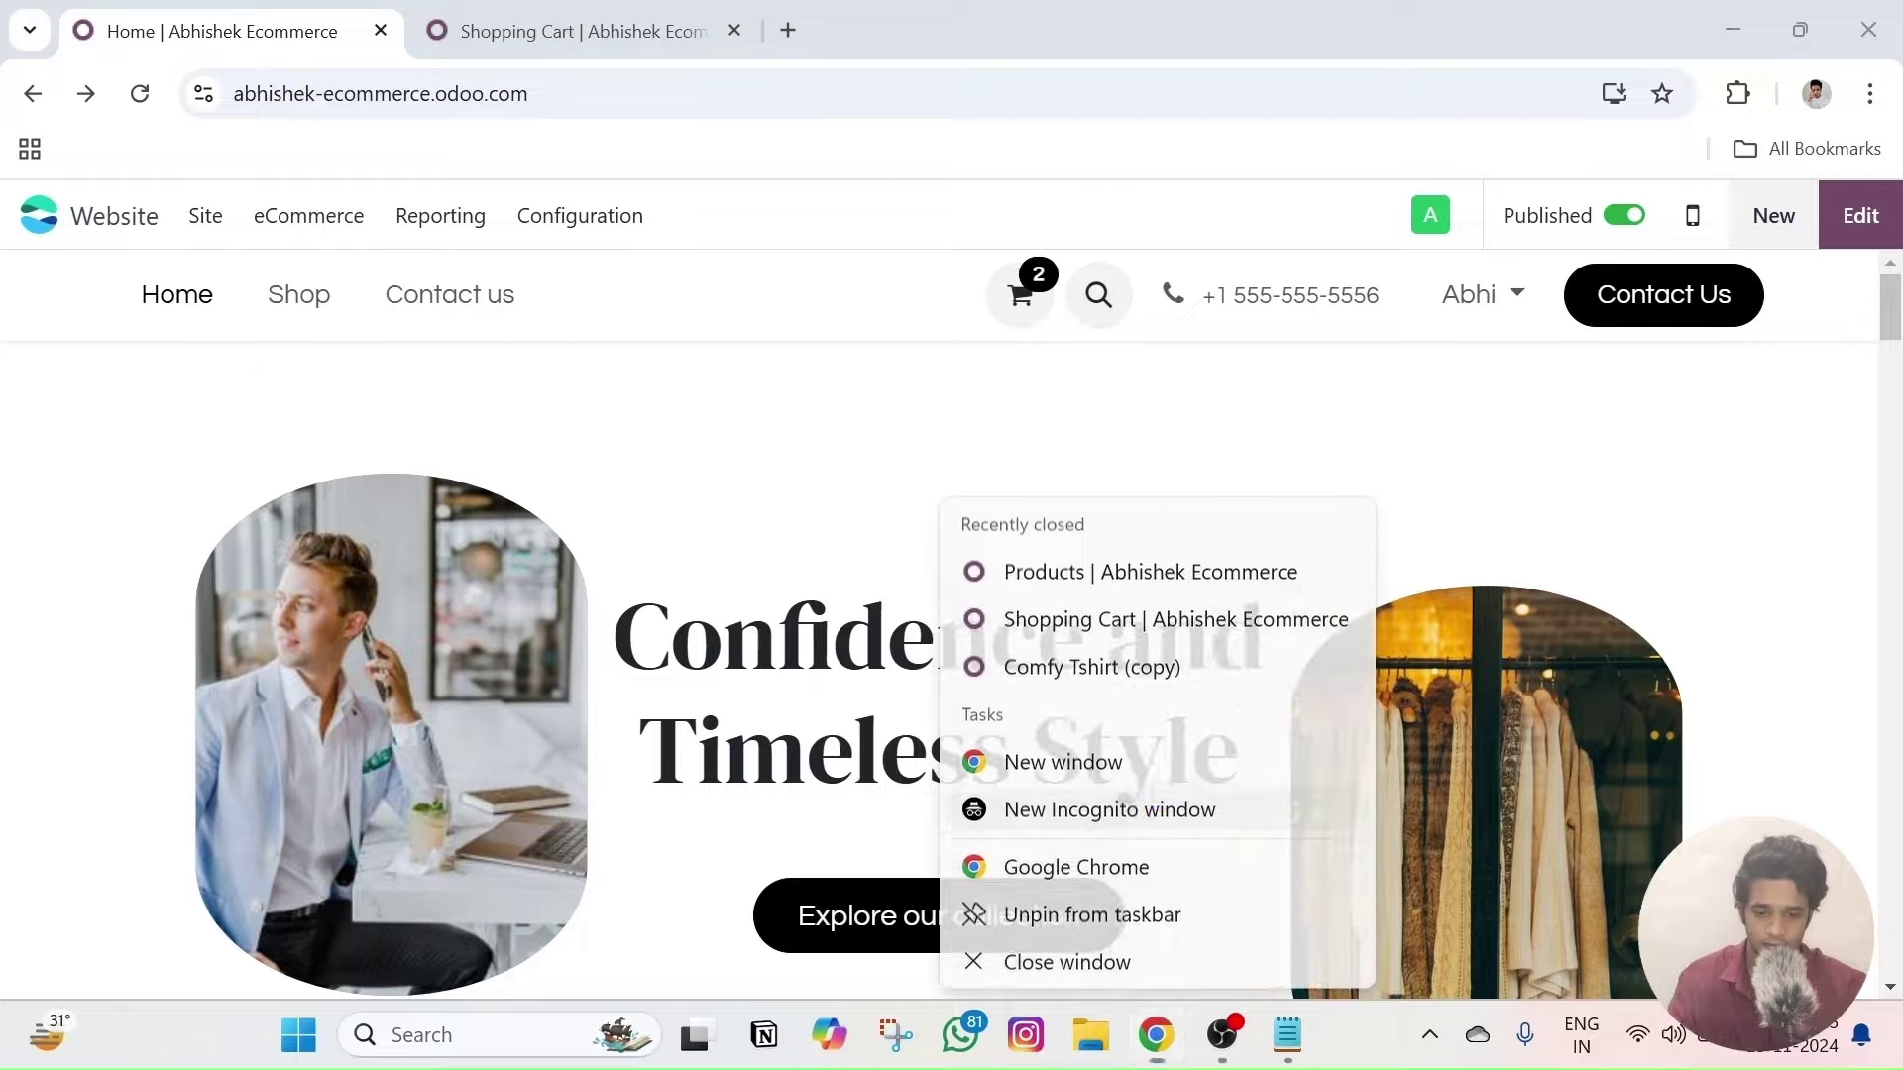
{"action": "left_click", "coordinate": [1131, 793]}
{"action": "key", "text": "ctrl+v"}
{"action": "key", "text": "Return"}
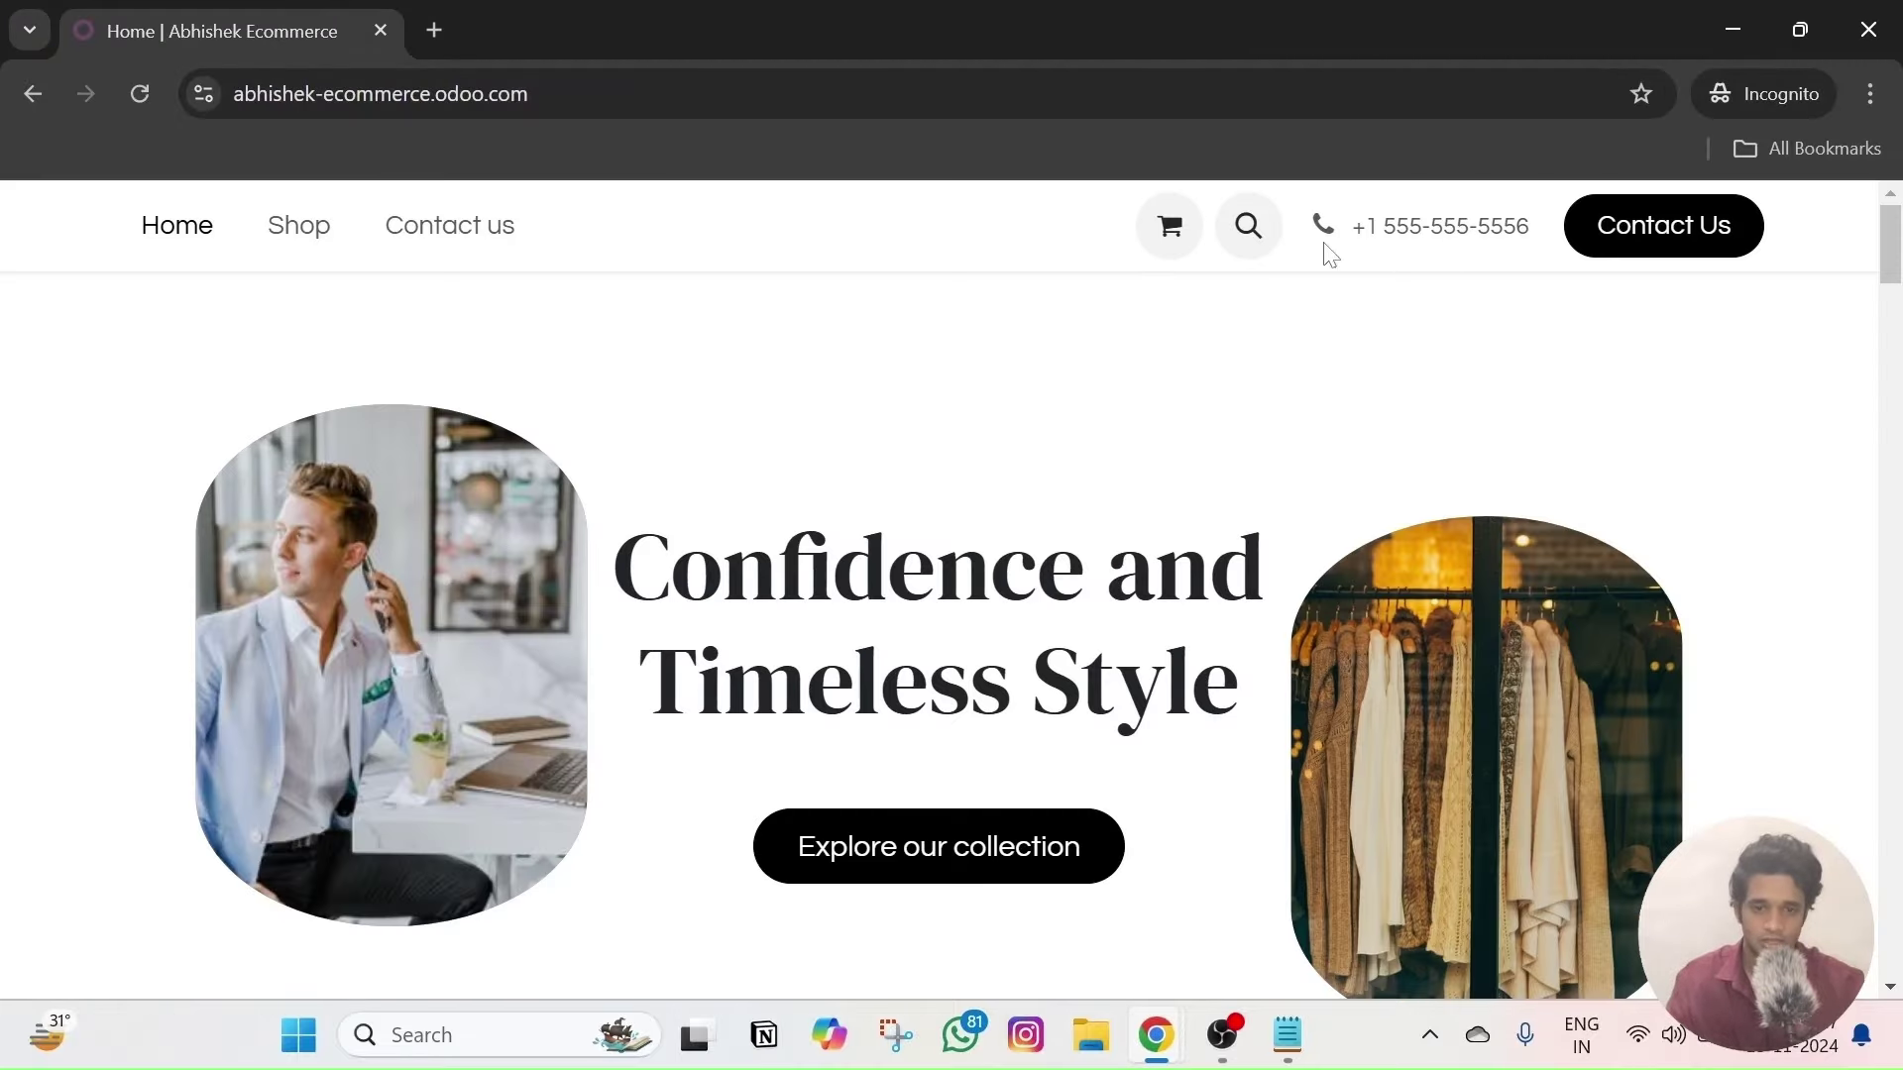
{"action": "key", "text": "alt+Tab"}
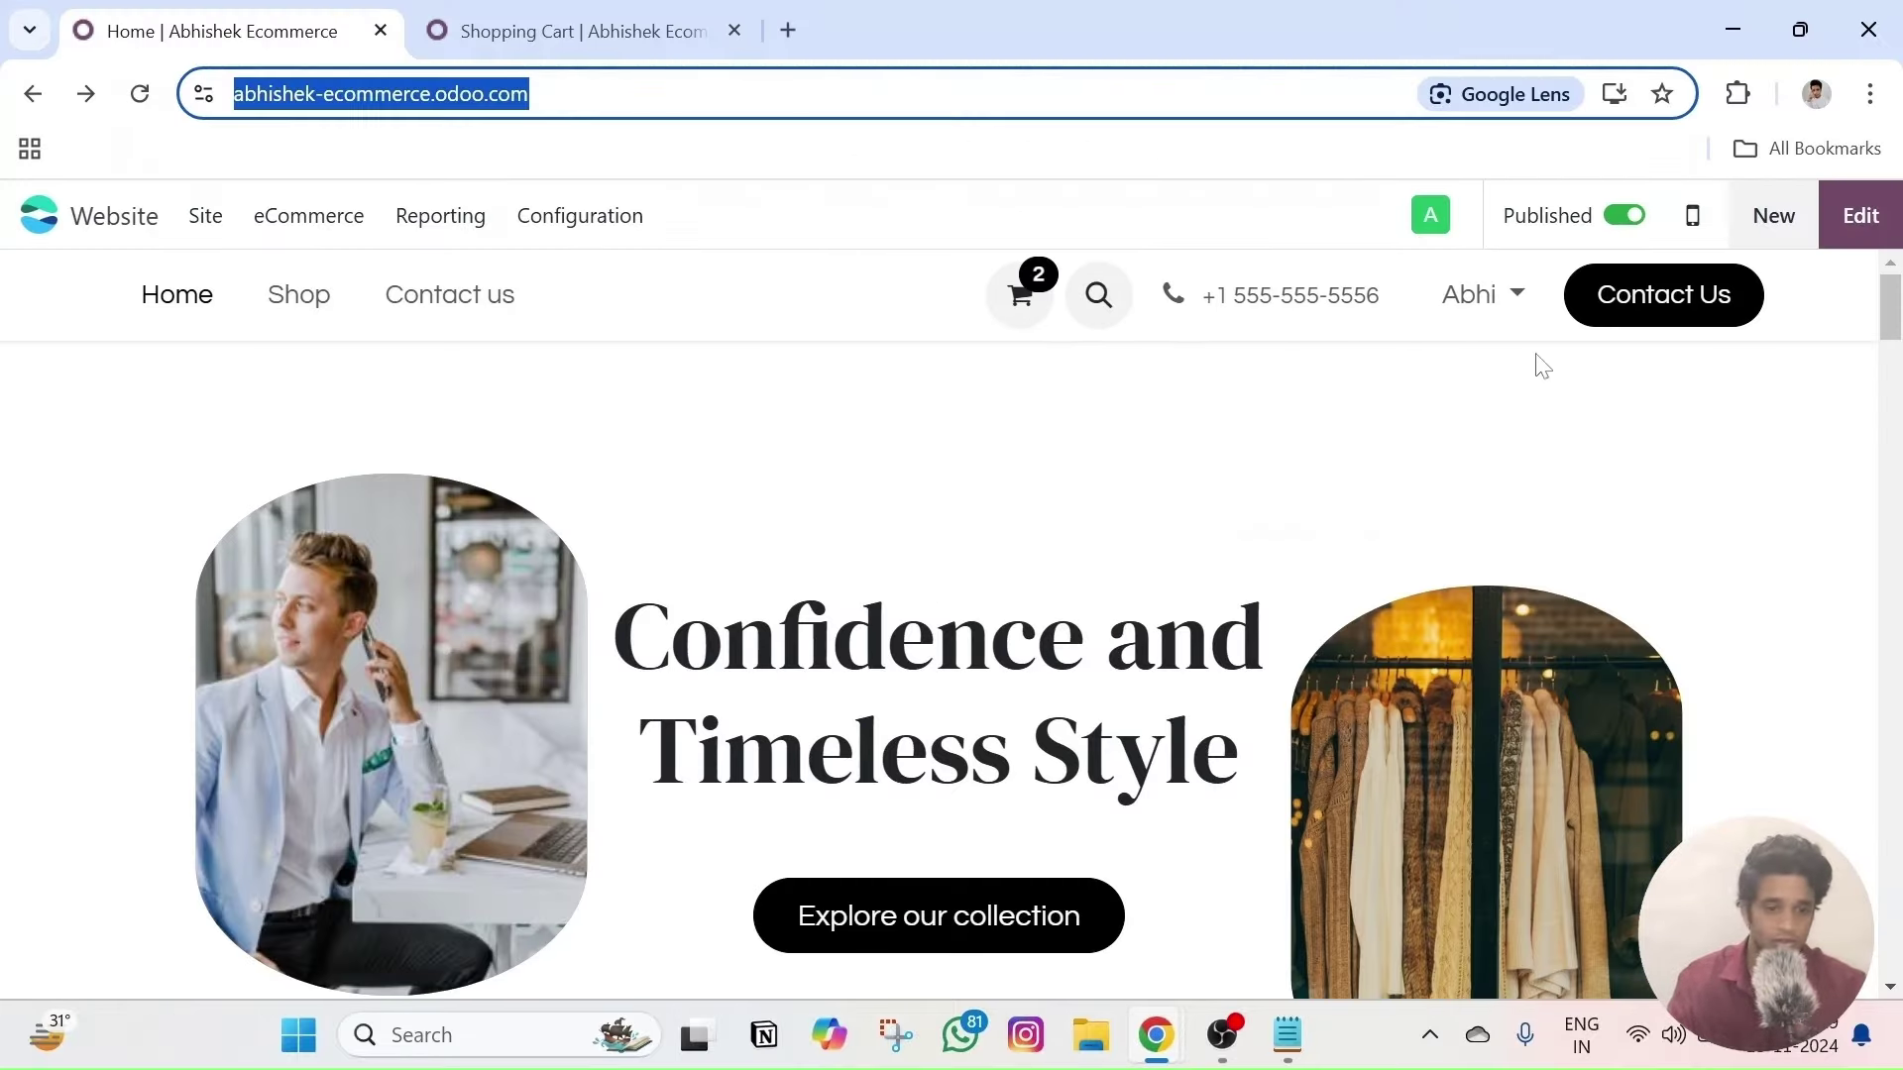
- Re-enable the sign-in element in the header's Elements row
{"action": "left_click", "coordinate": [1860, 216]}
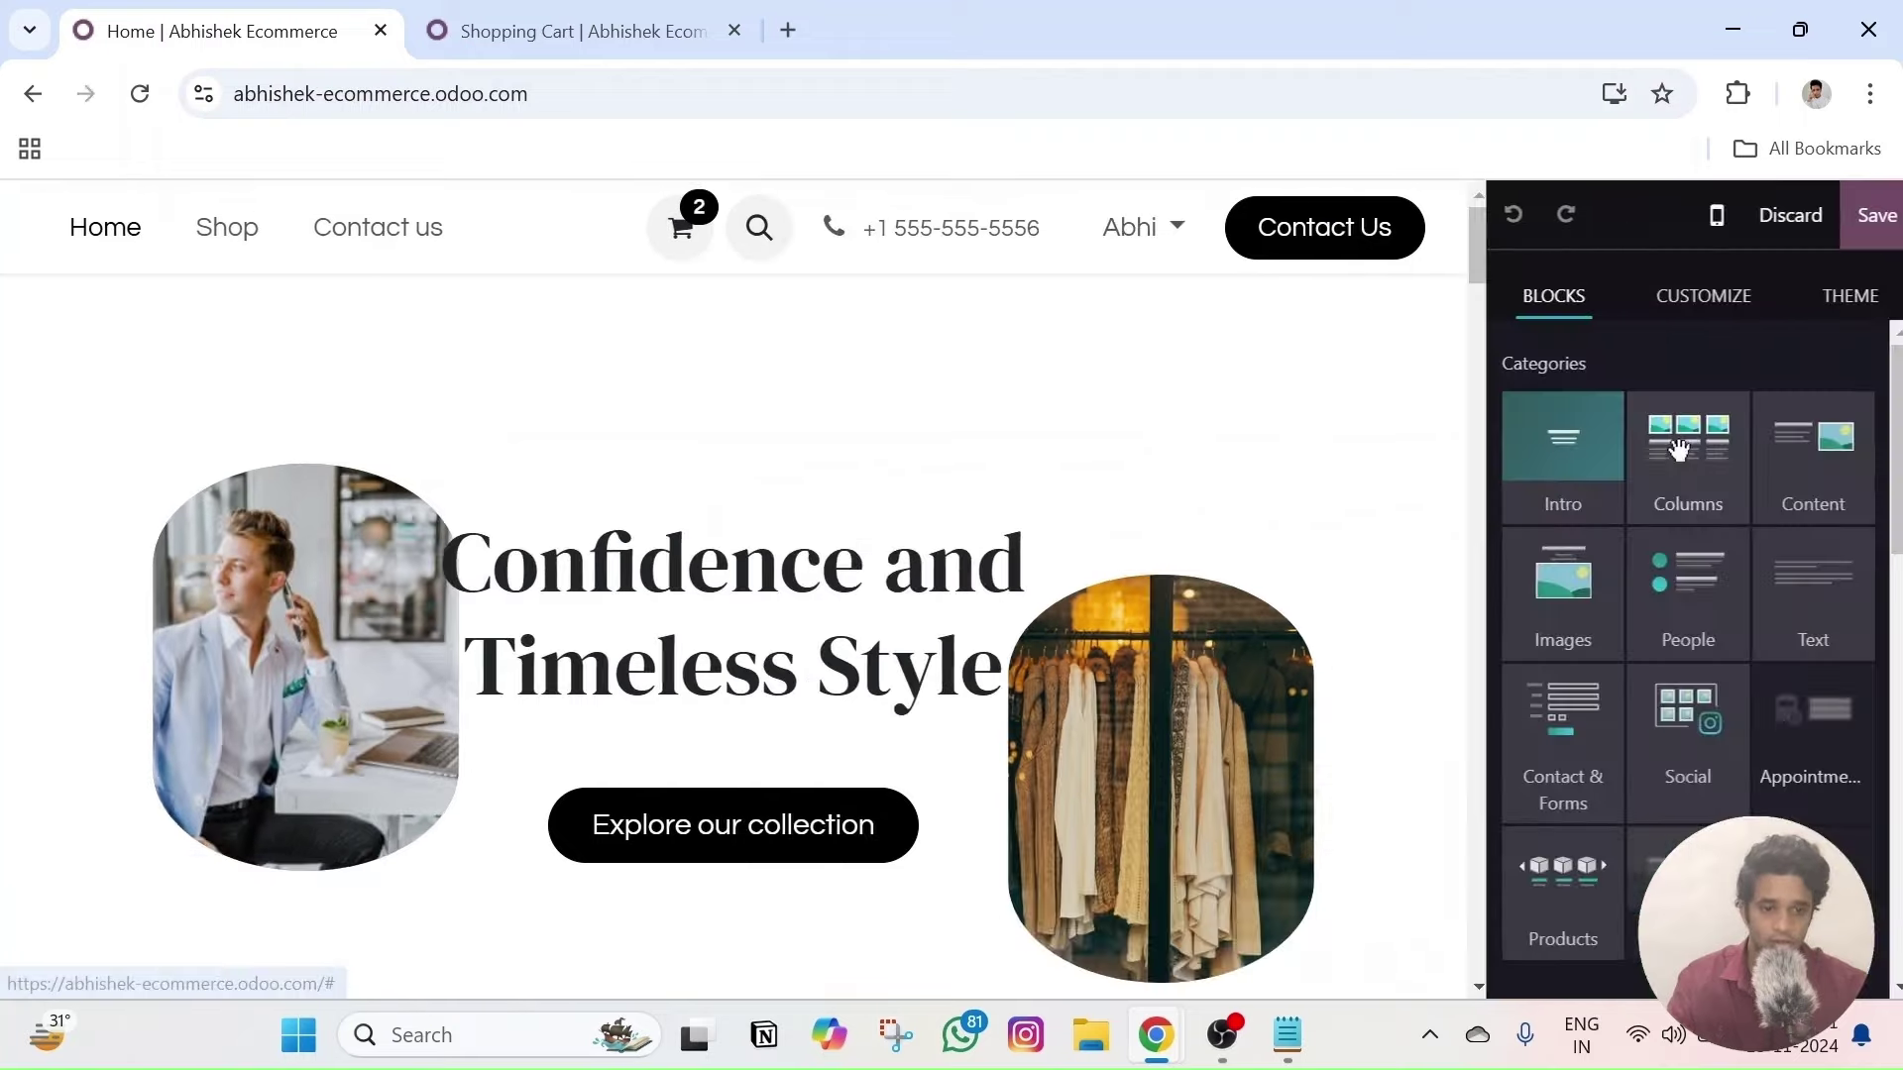
{"action": "scroll", "coordinate": [1738, 701], "scroll_direction": "down", "scroll_amount": 5}
{"action": "scroll", "coordinate": [1737, 701], "scroll_direction": "down", "scroll_amount": 6}
{"action": "scroll", "coordinate": [1737, 701], "scroll_direction": "up", "scroll_amount": 8}
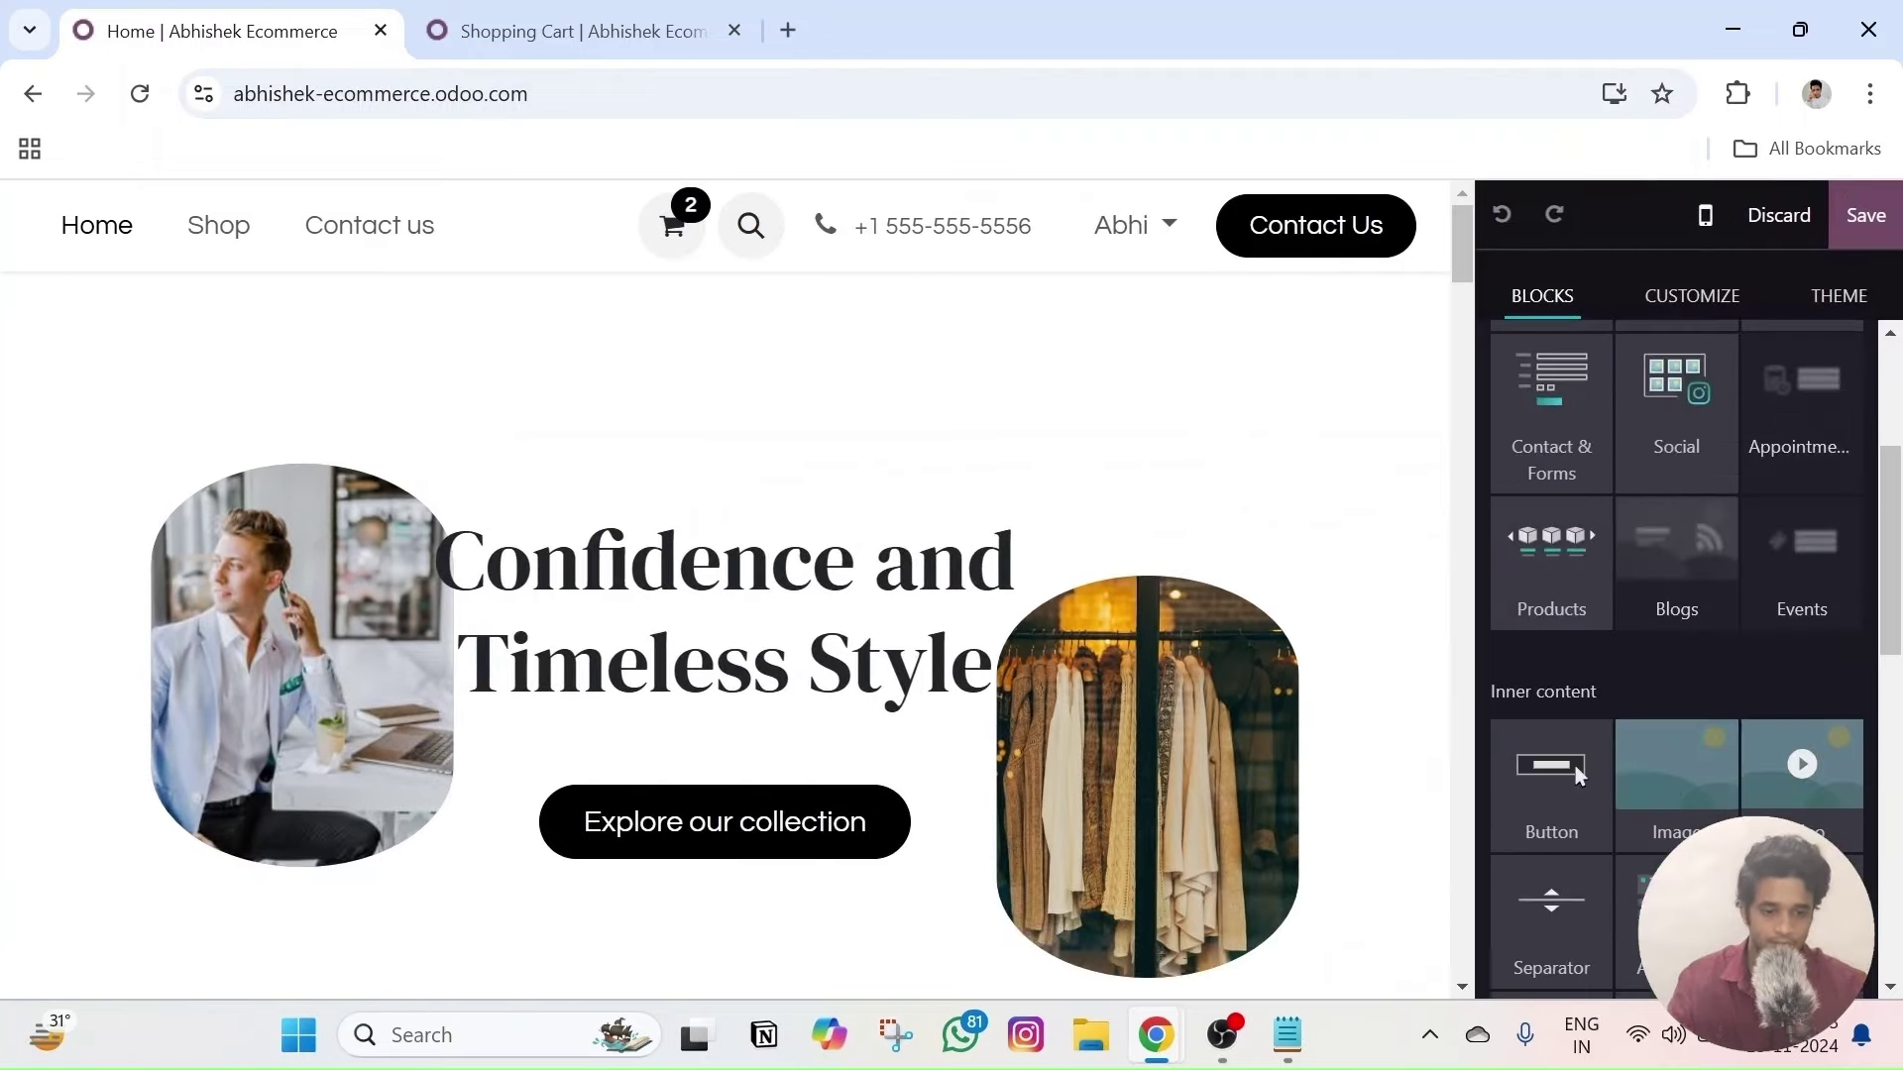
{"action": "left_click", "coordinate": [524, 255]}
{"action": "scroll", "coordinate": [1709, 611], "scroll_direction": "down", "scroll_amount": 3}
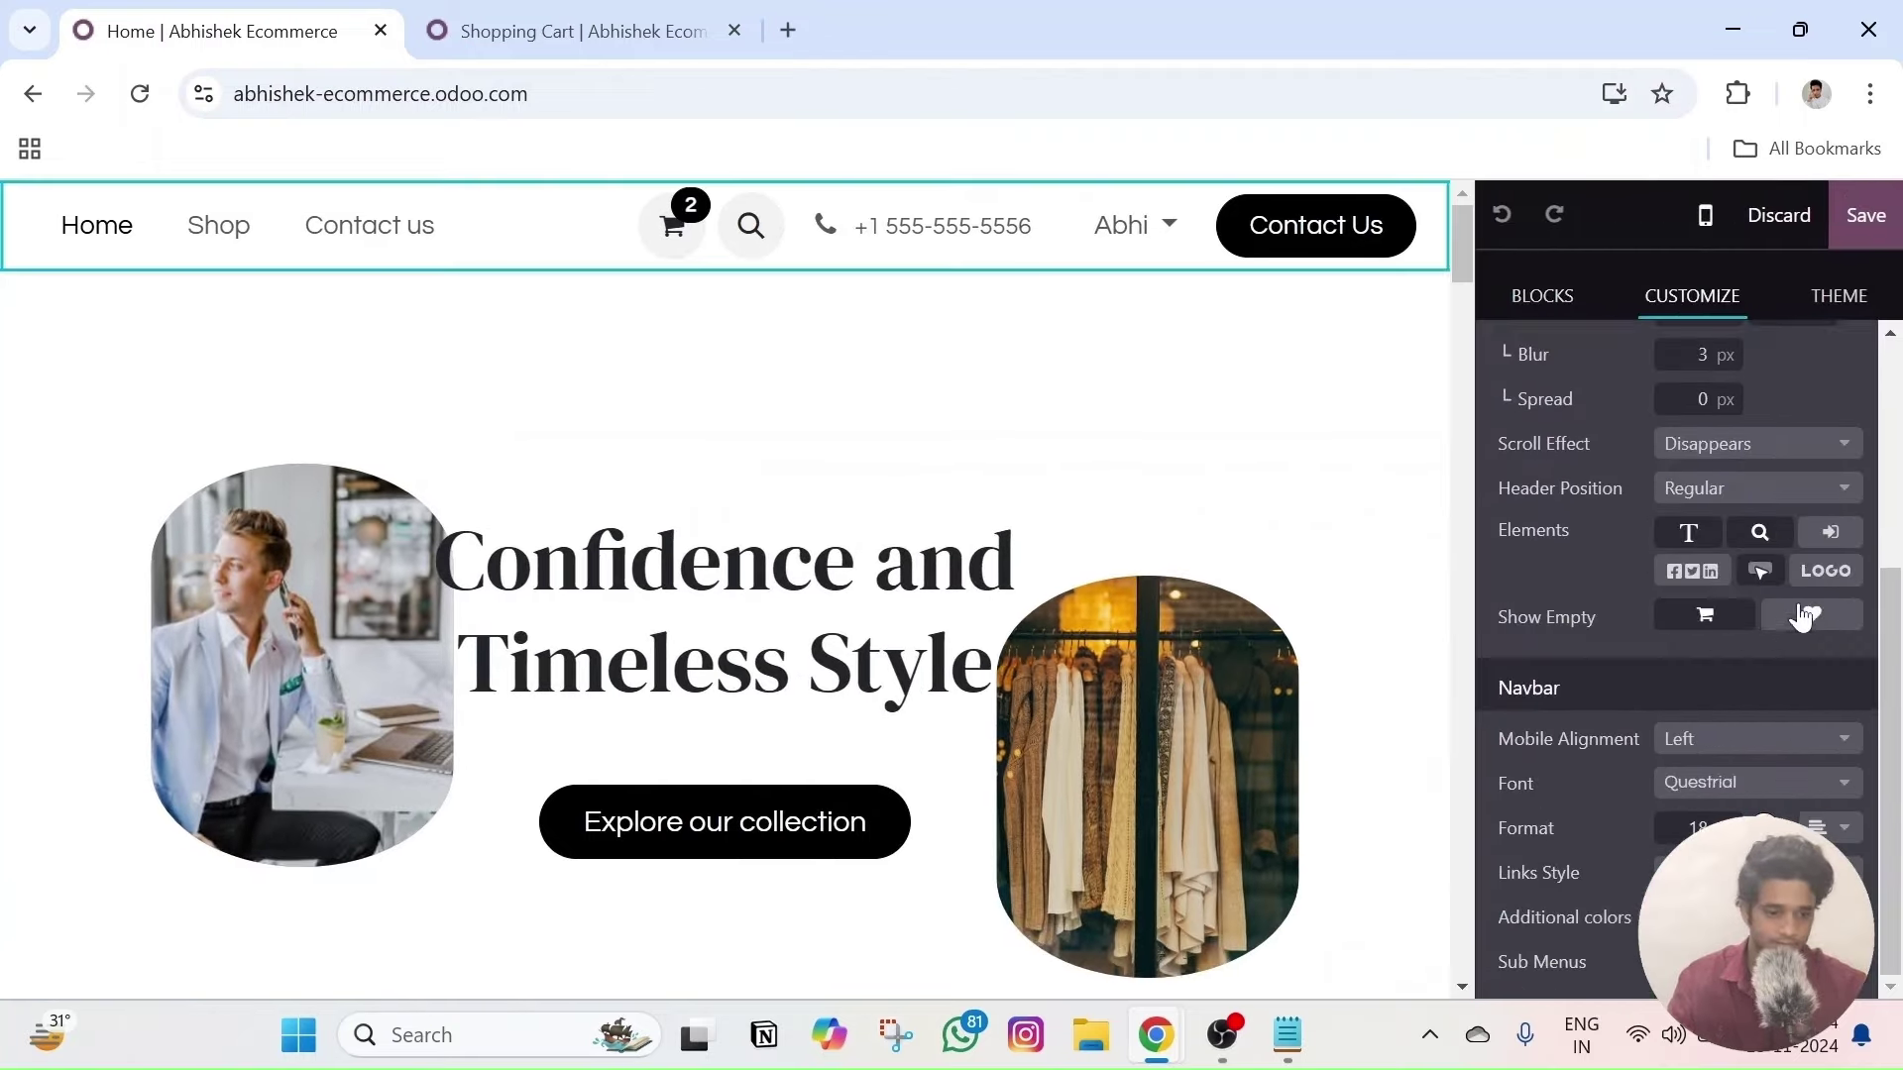
{"action": "left_click", "coordinate": [1824, 535]}
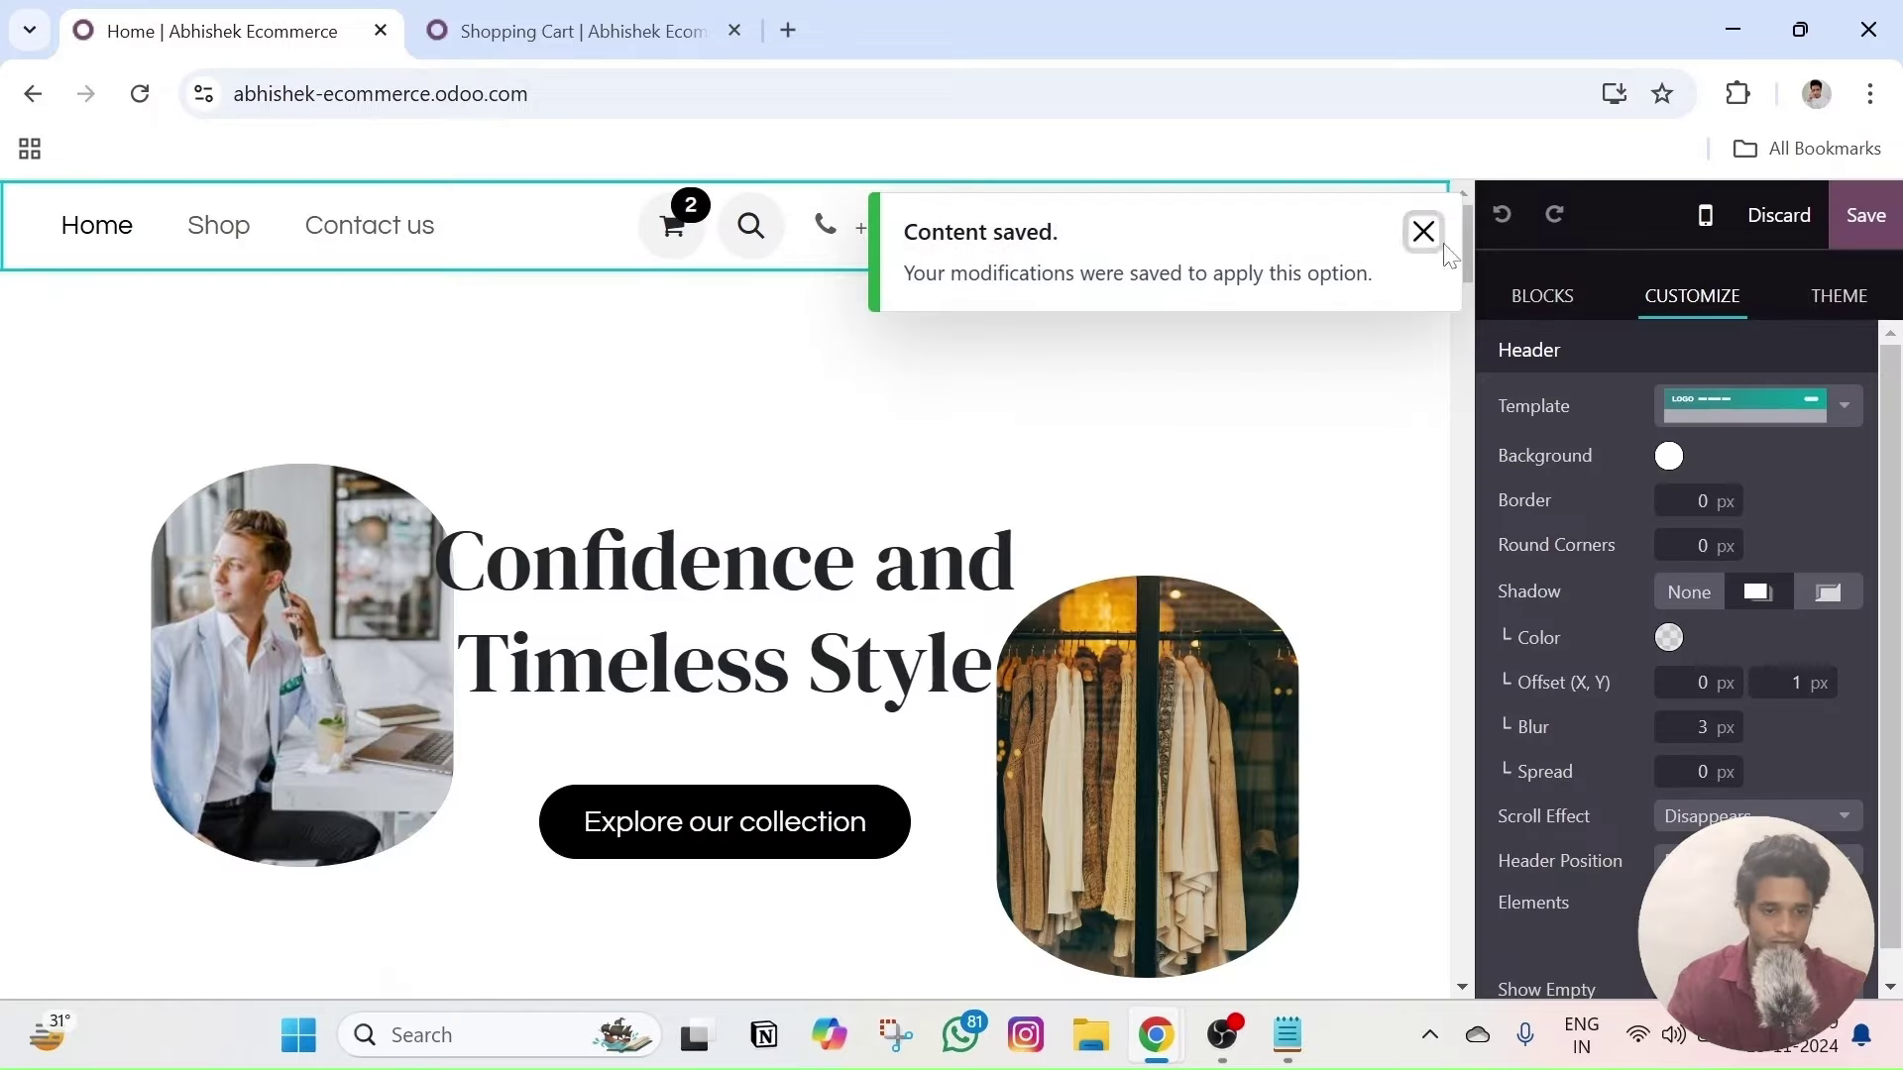
{"action": "left_click", "coordinate": [1423, 231]}
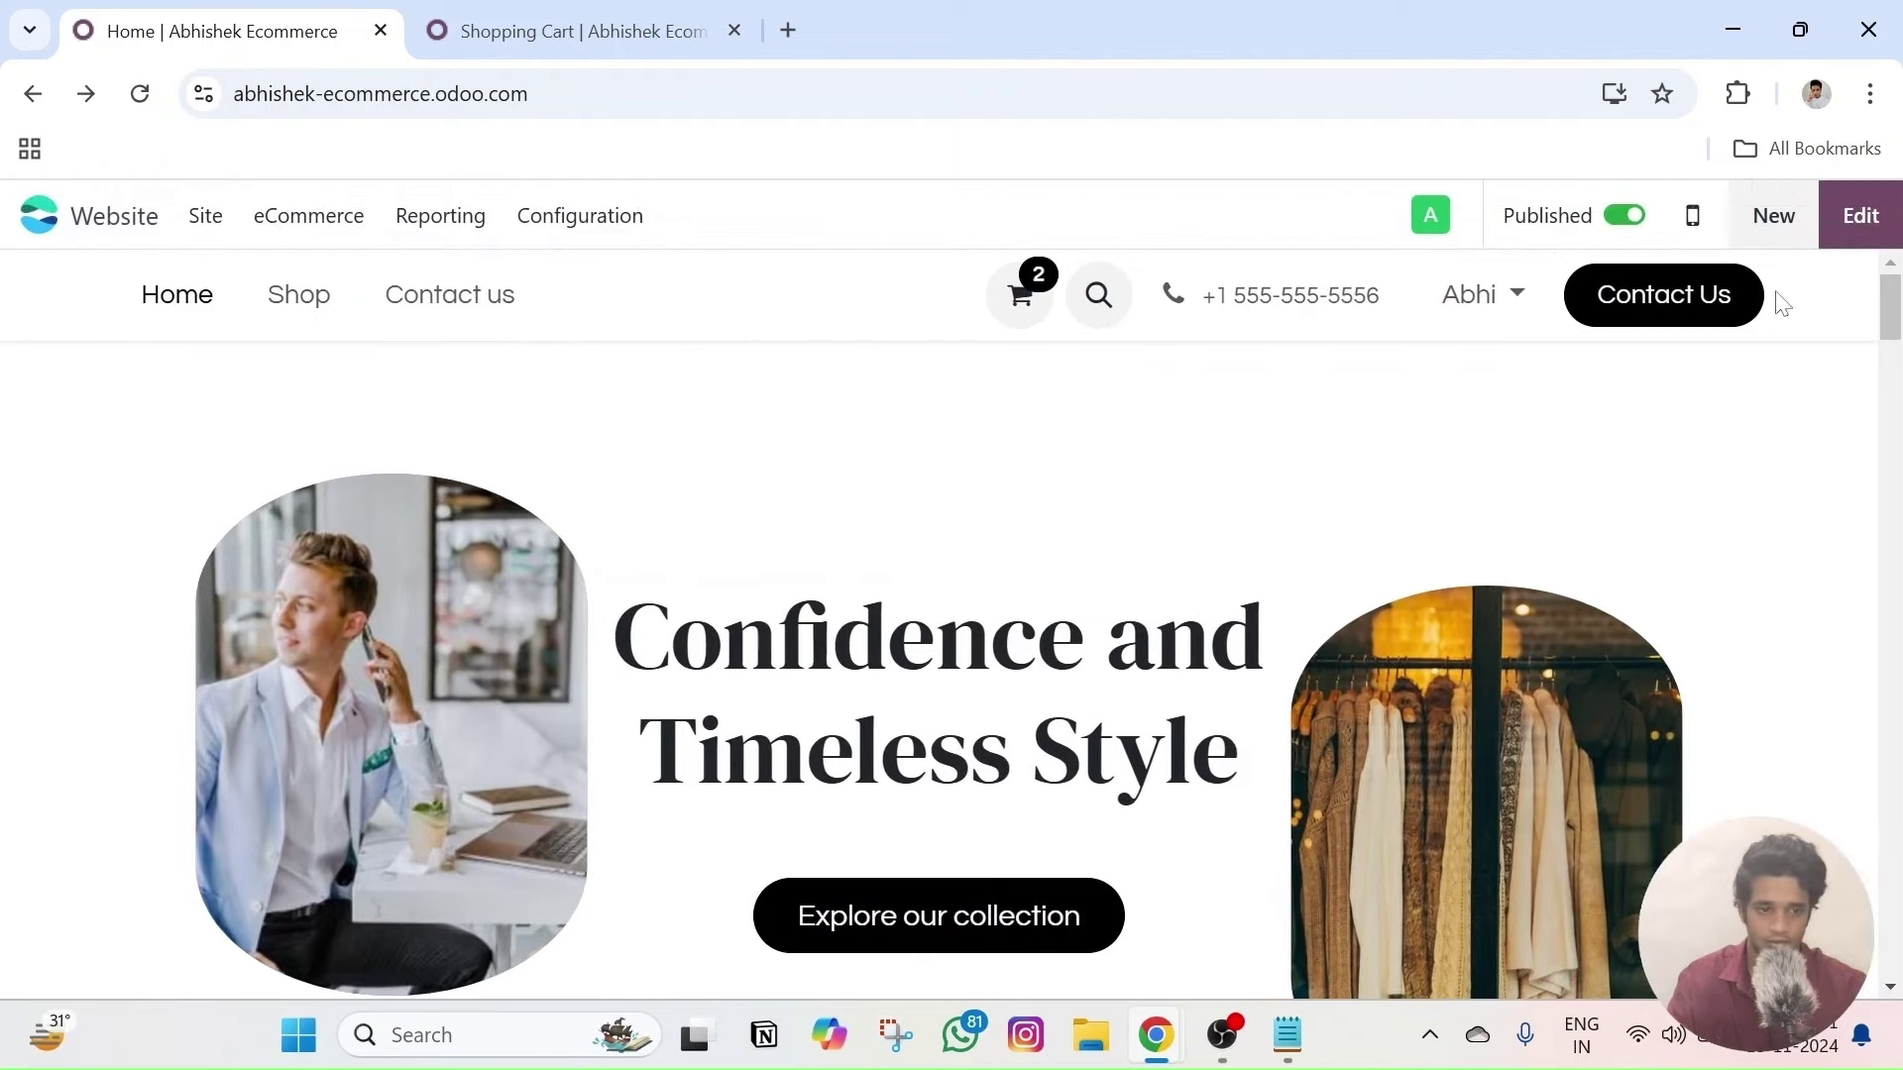
- Reload the incognito window to confirm the Sign in button appears for logged-out visitors
{"action": "key", "text": "alt+Tab"}
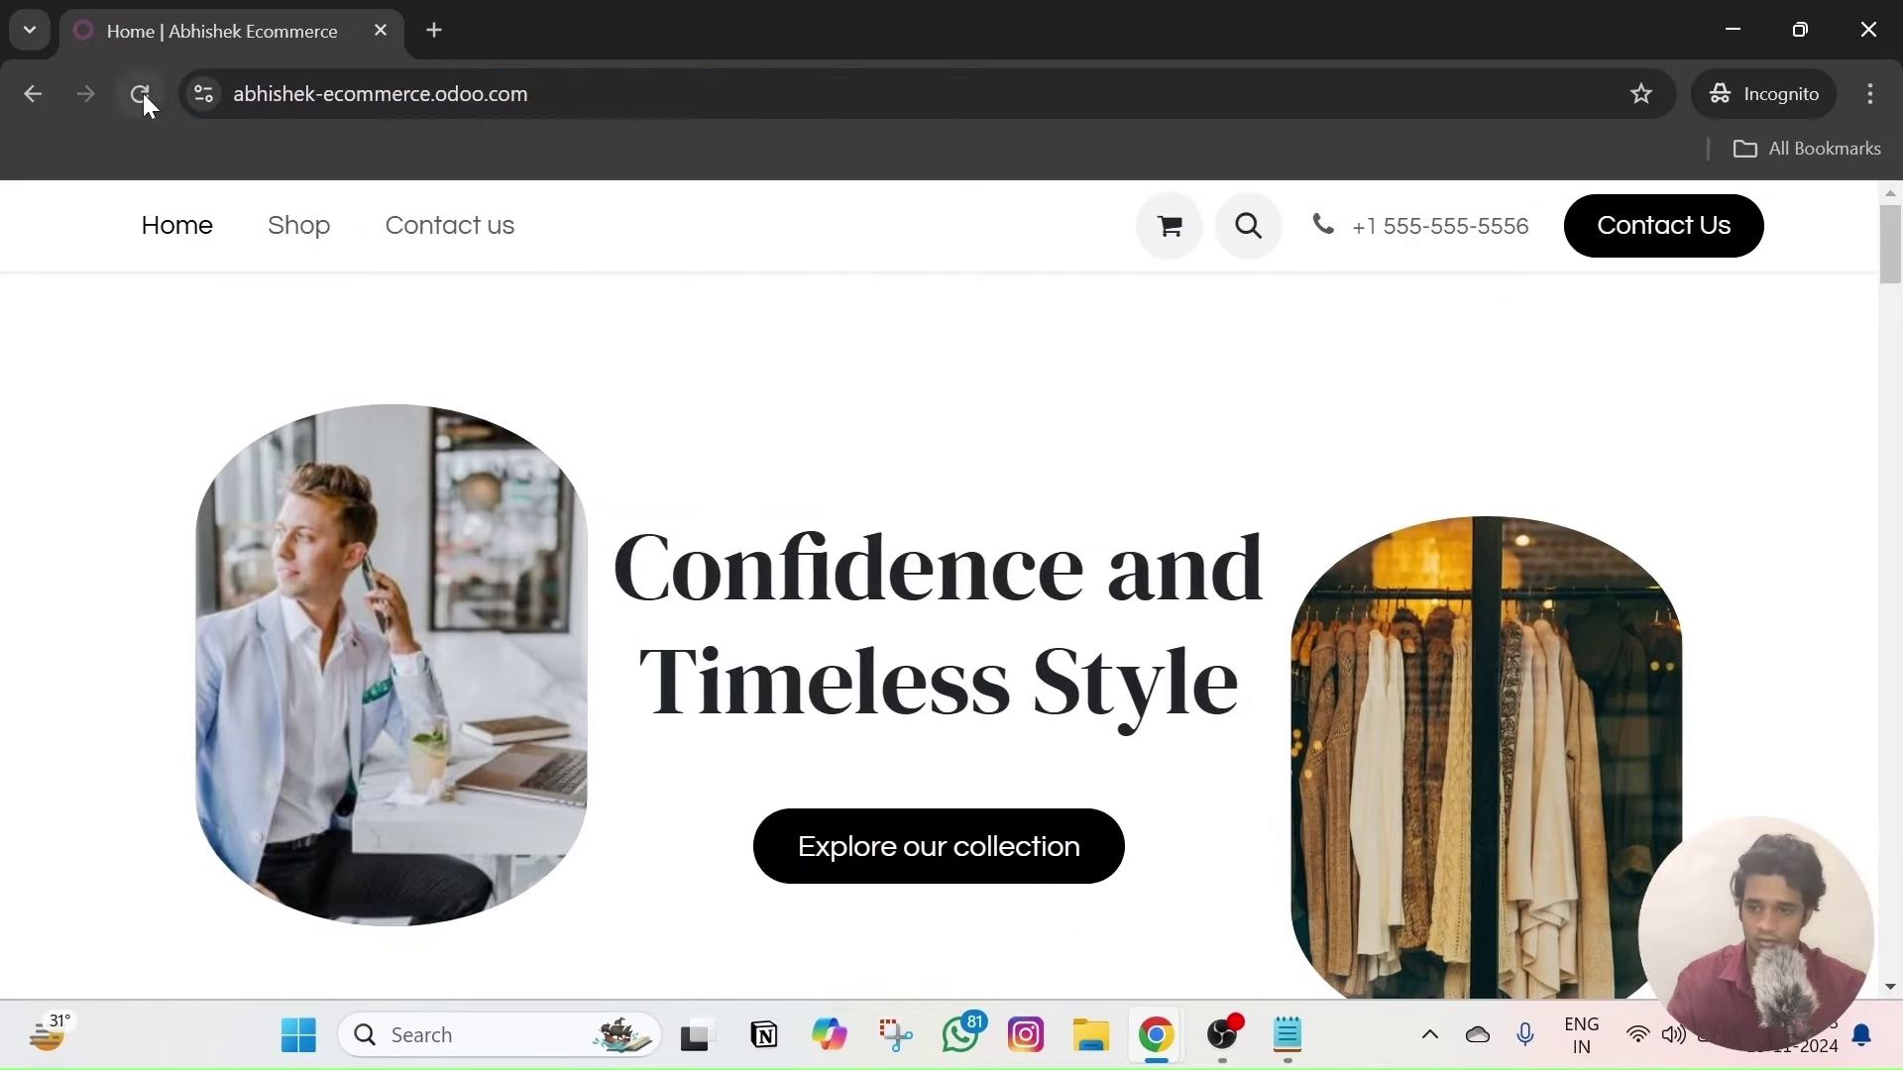
{"action": "left_click", "coordinate": [141, 95]}
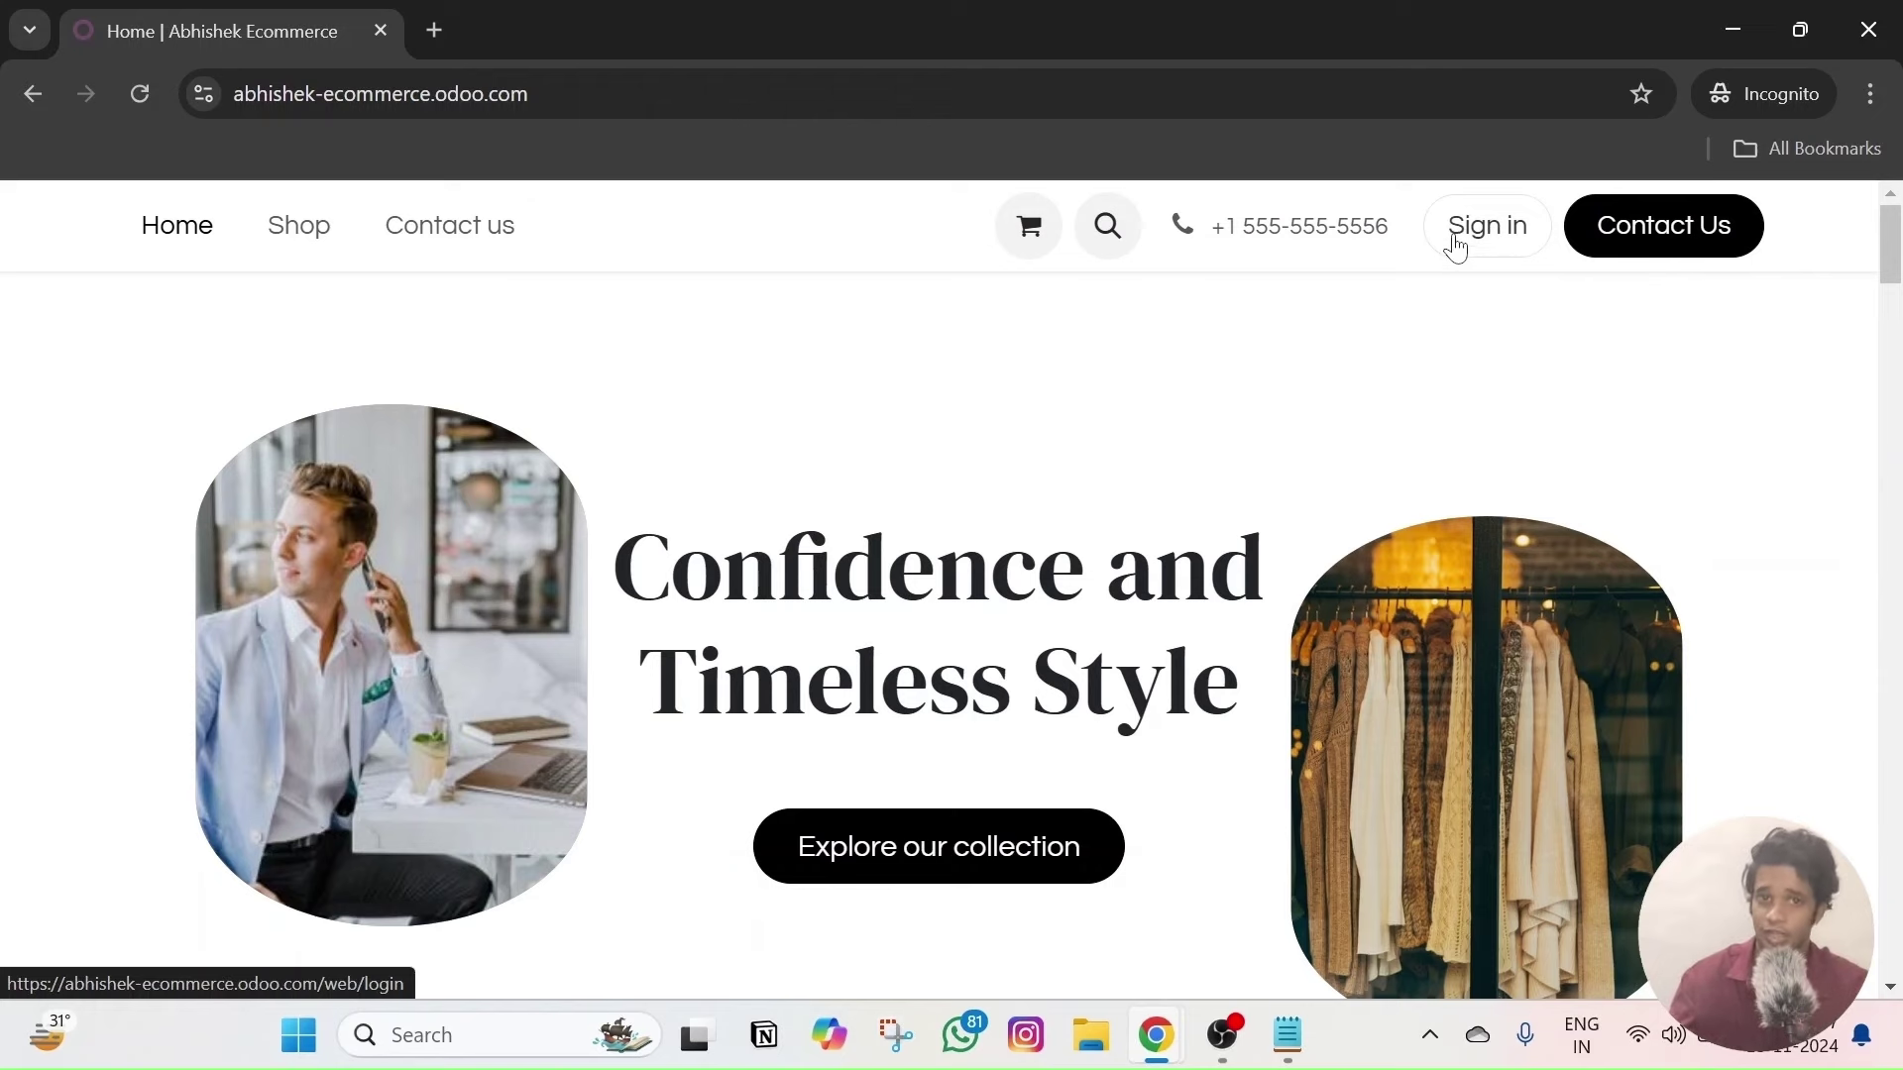
{"action": "key", "text": "alt+Tab"}
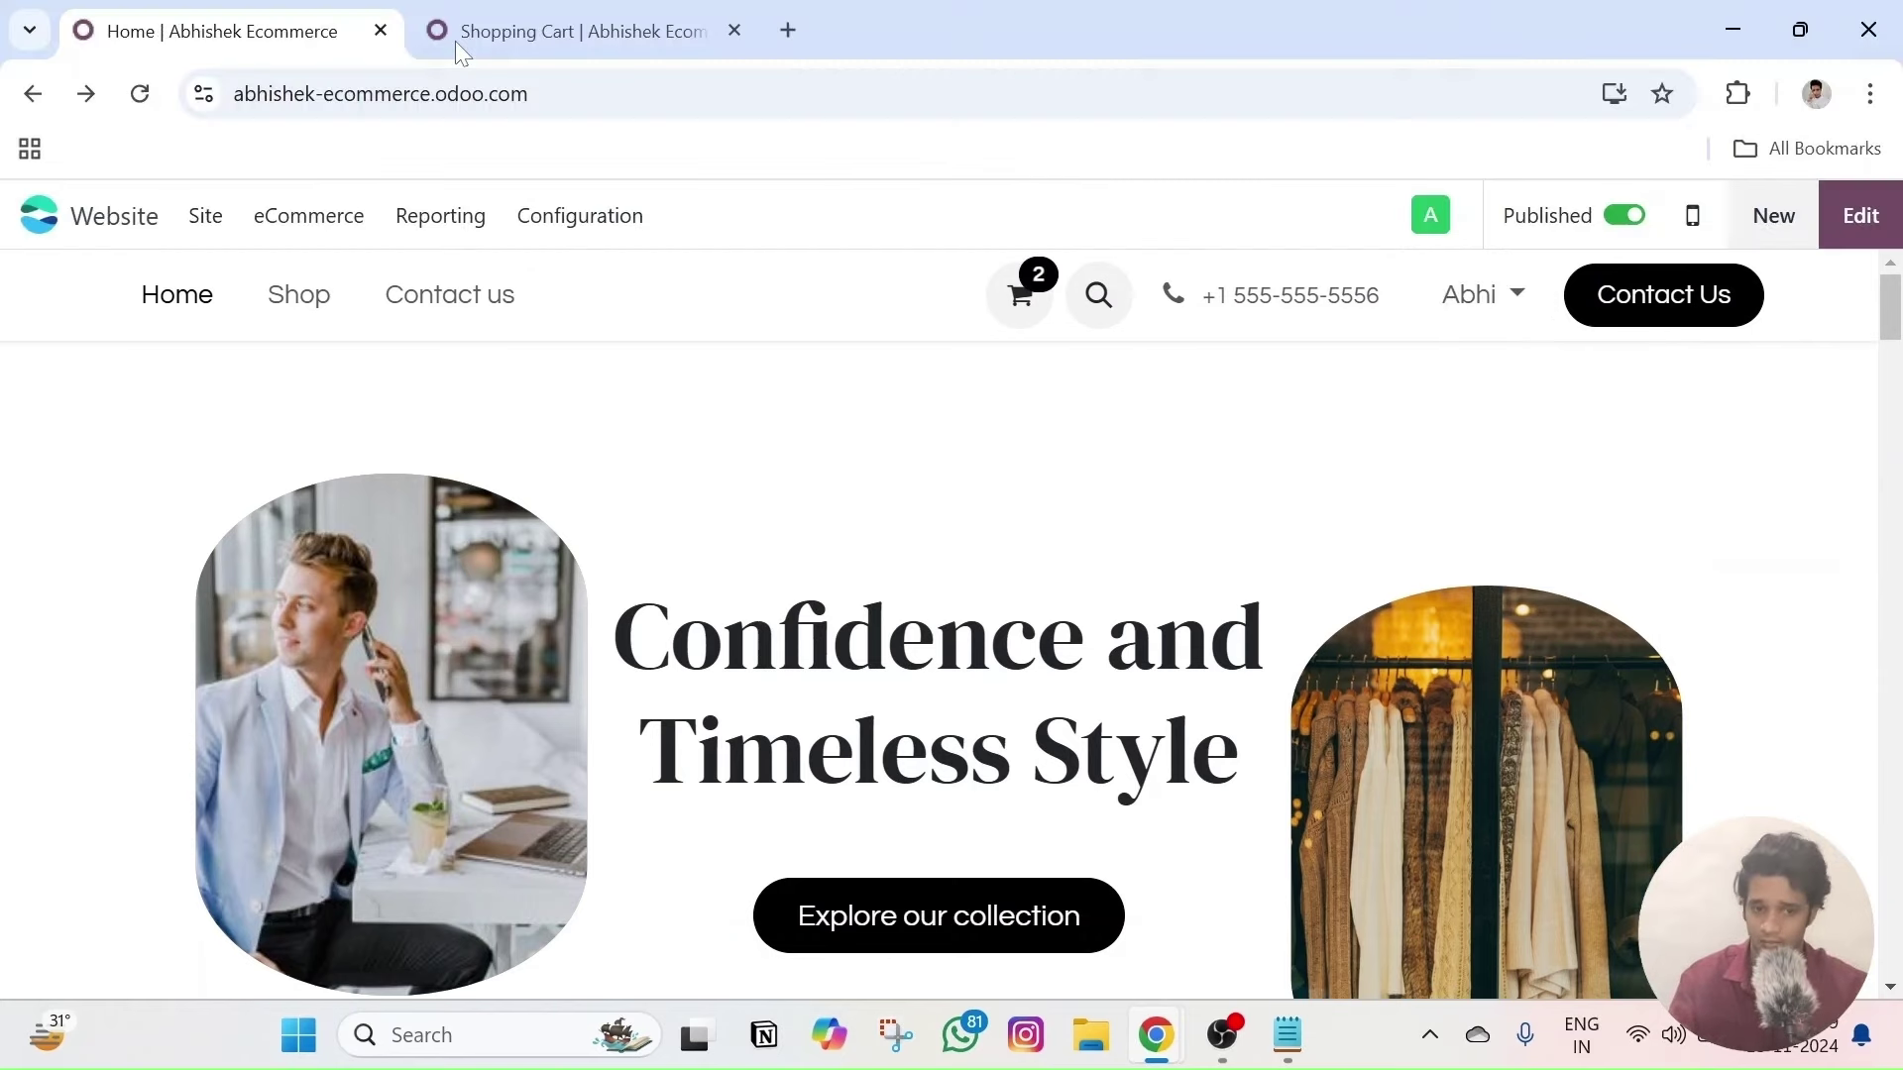
- Turn on Show Empty for the wishlist heart in the header and save the change
{"action": "left_click", "coordinate": [1860, 216]}
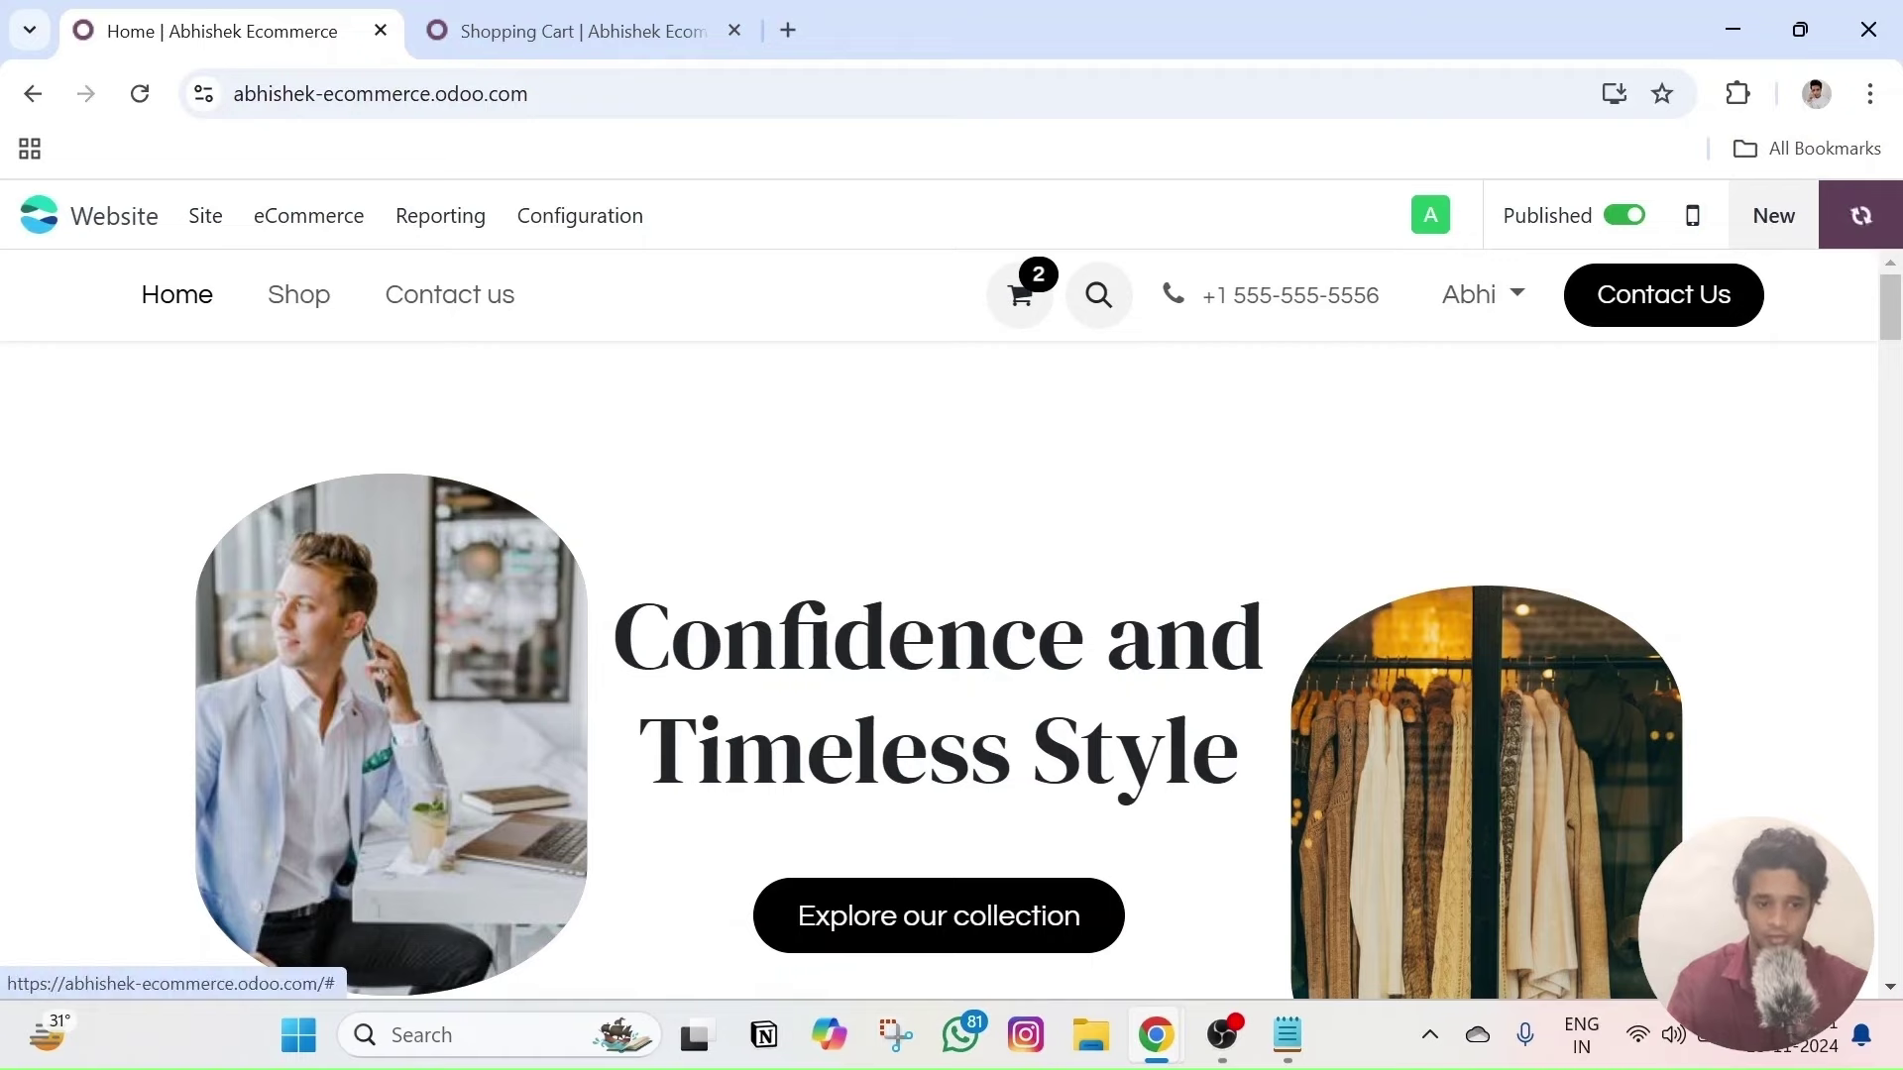
{"action": "left_click", "coordinate": [585, 259]}
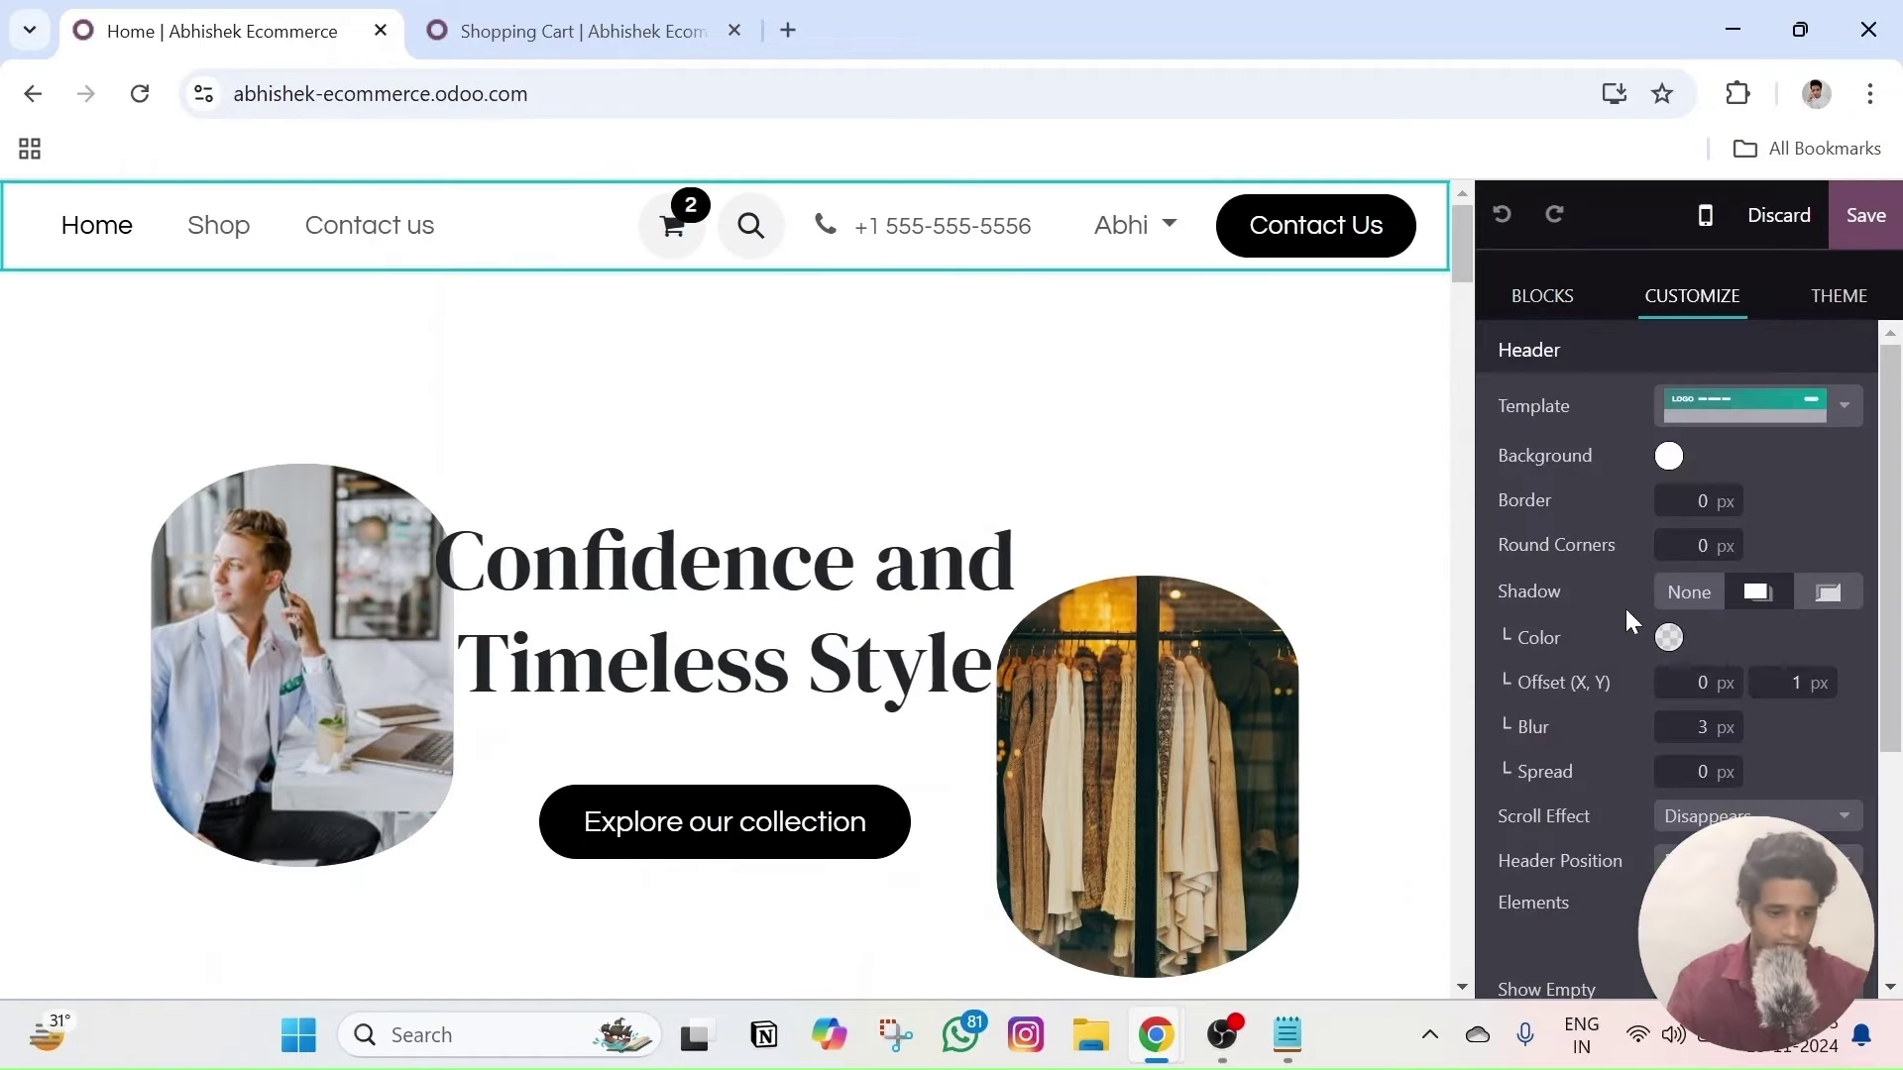
{"action": "scroll", "coordinate": [1626, 609], "scroll_direction": "down", "scroll_amount": 4}
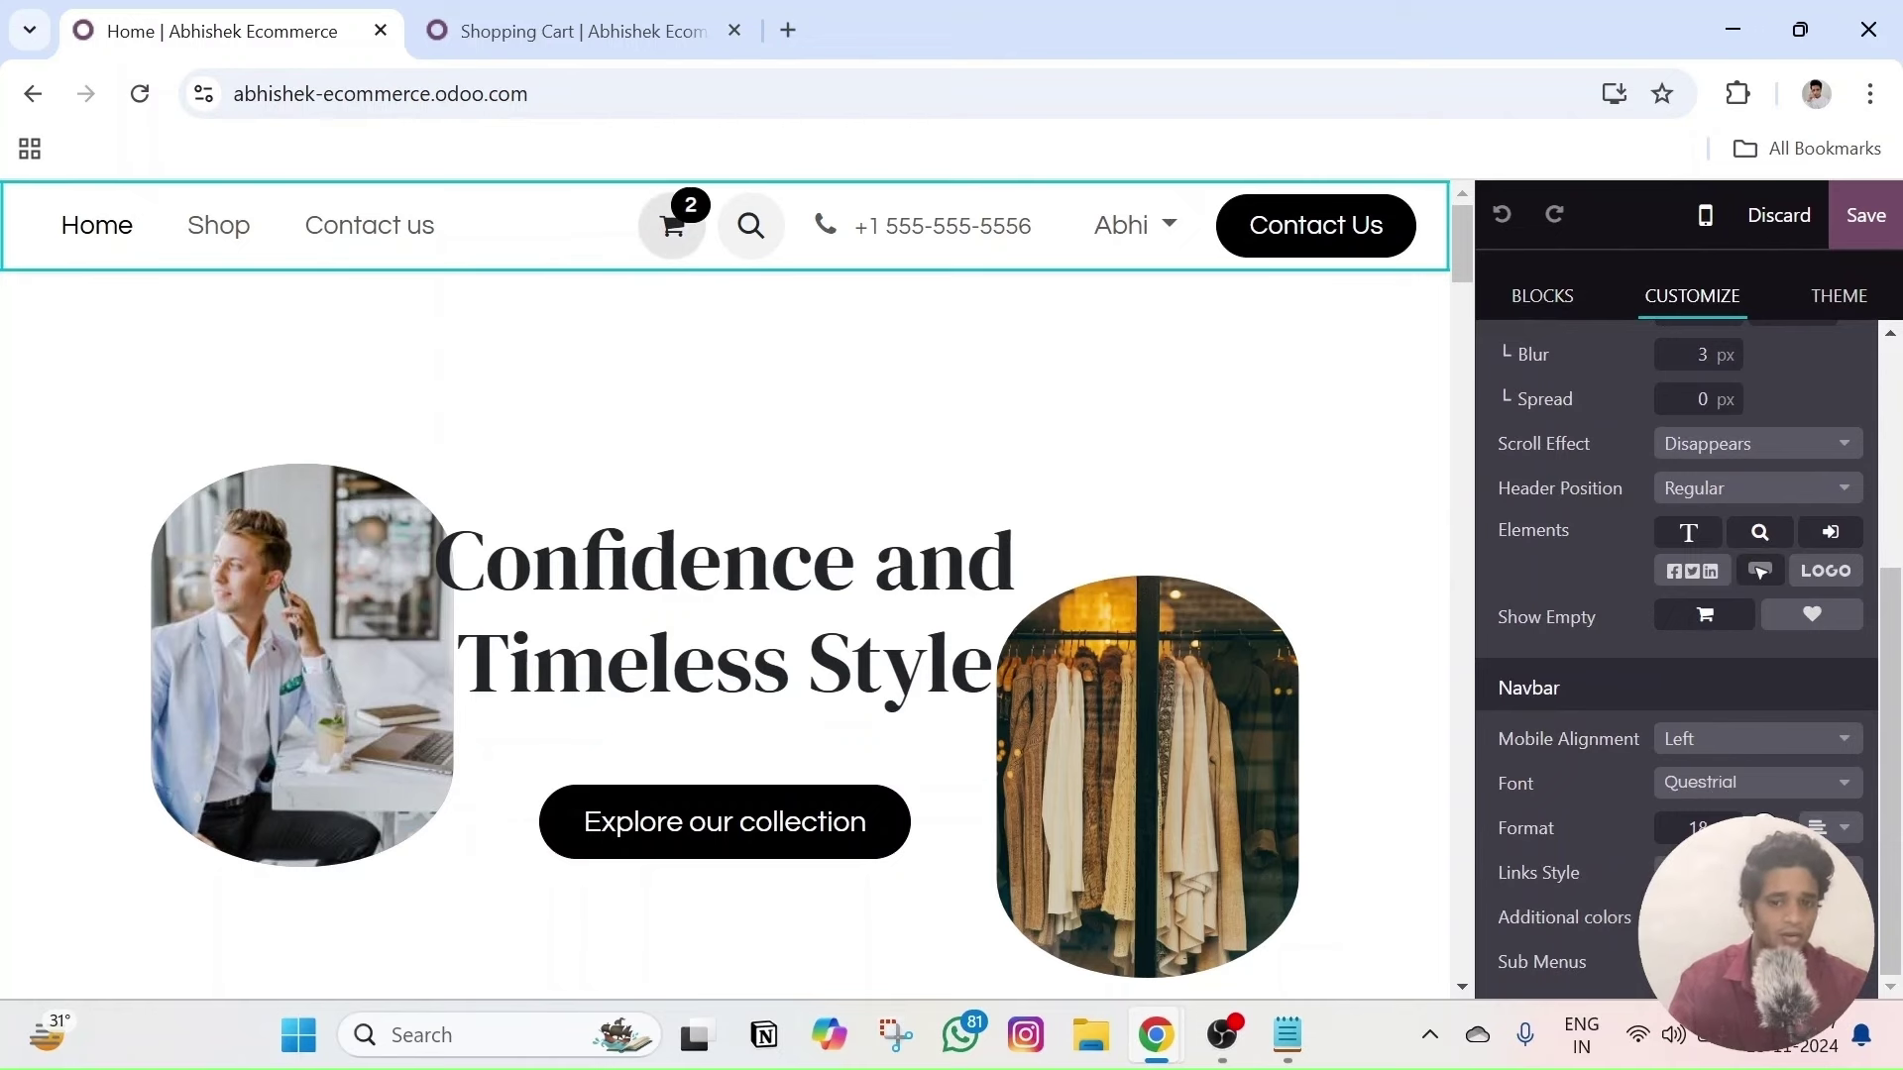
{"action": "left_click", "coordinate": [1810, 618]}
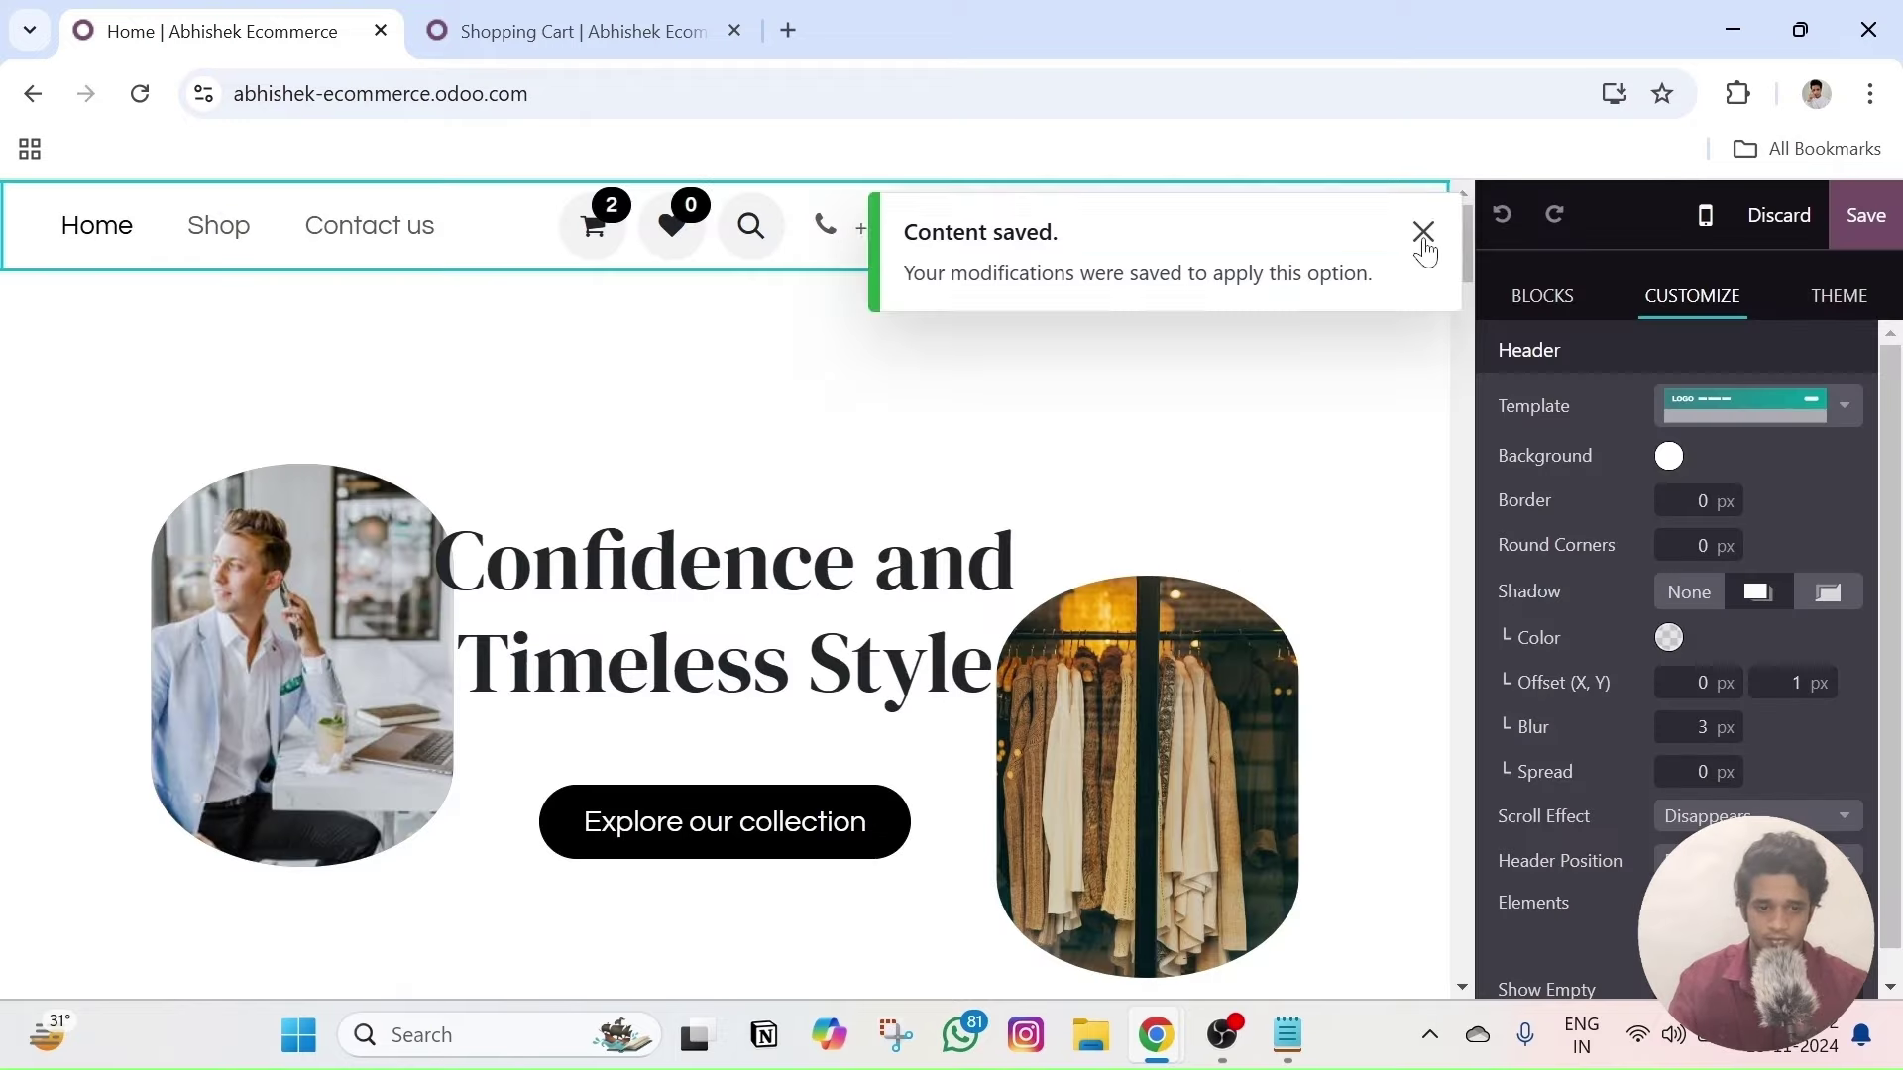
{"action": "left_click", "coordinate": [1423, 234]}
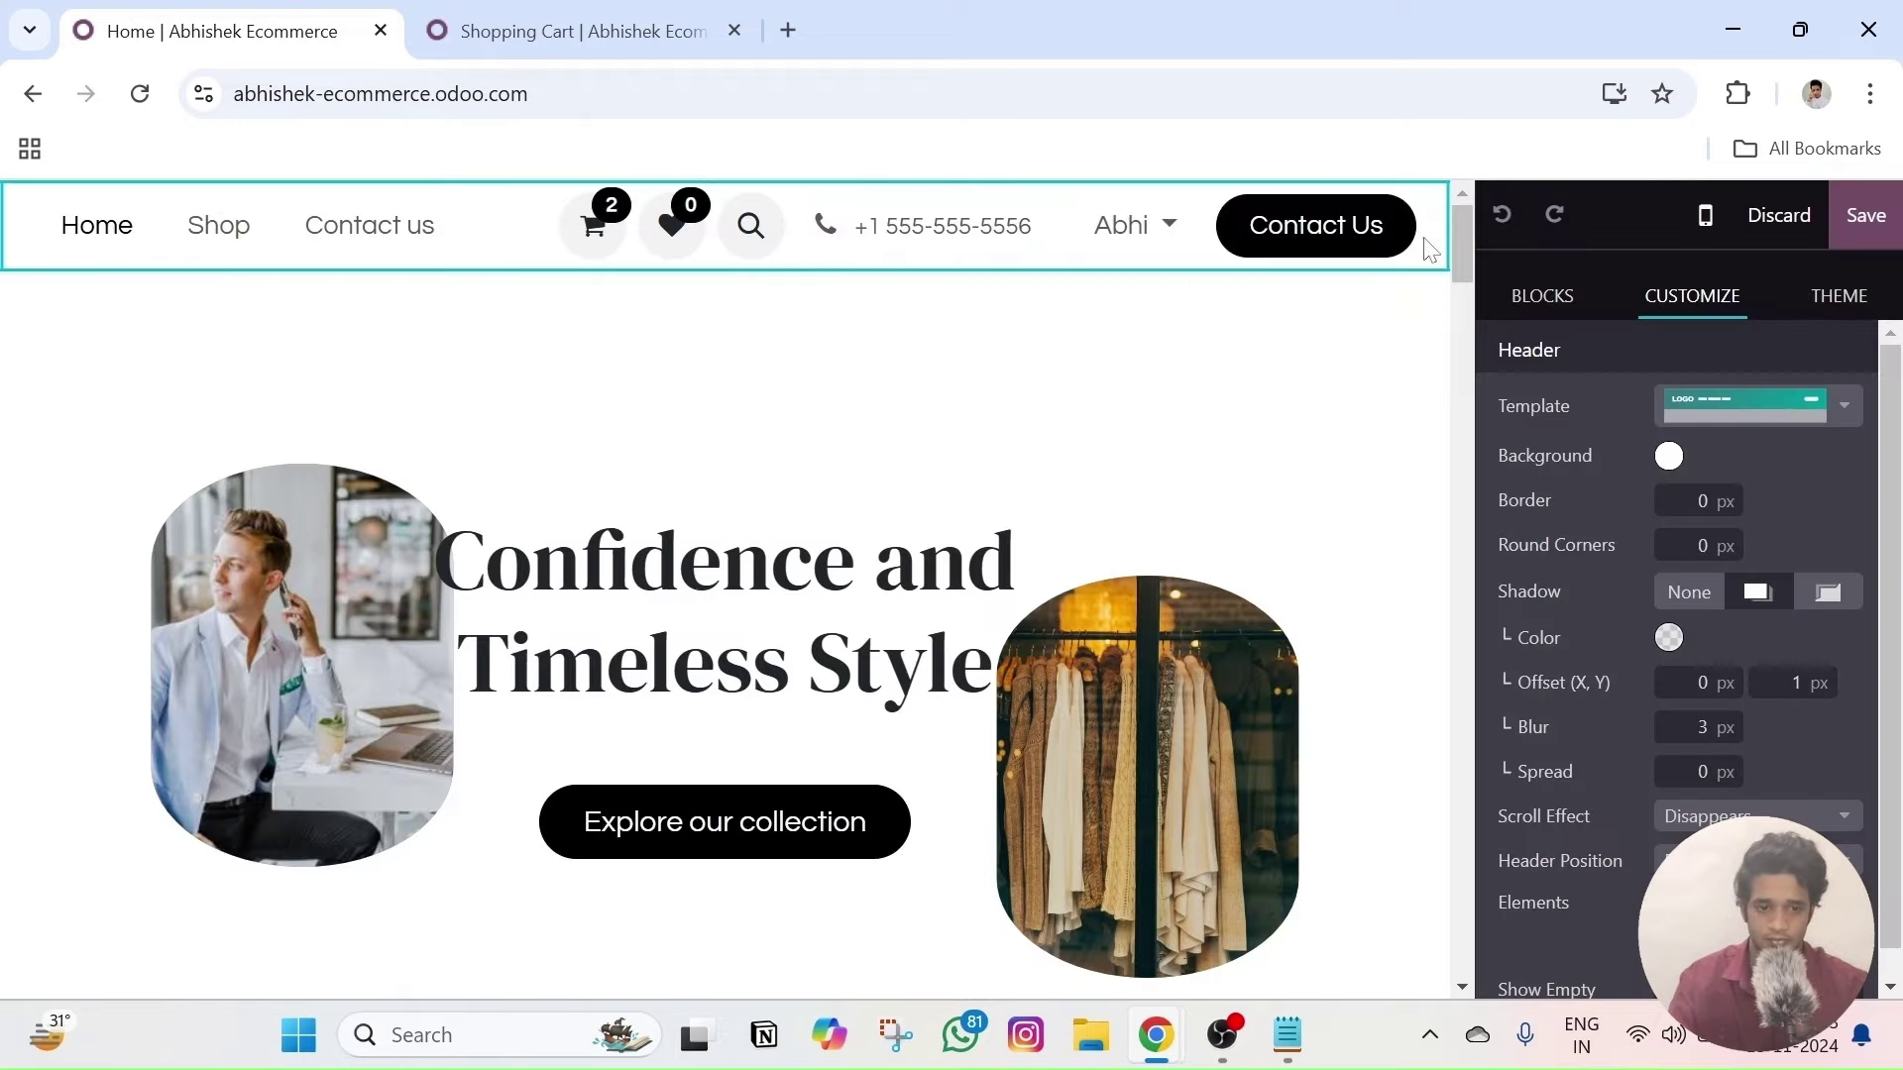
{"action": "left_click", "coordinate": [1832, 248]}
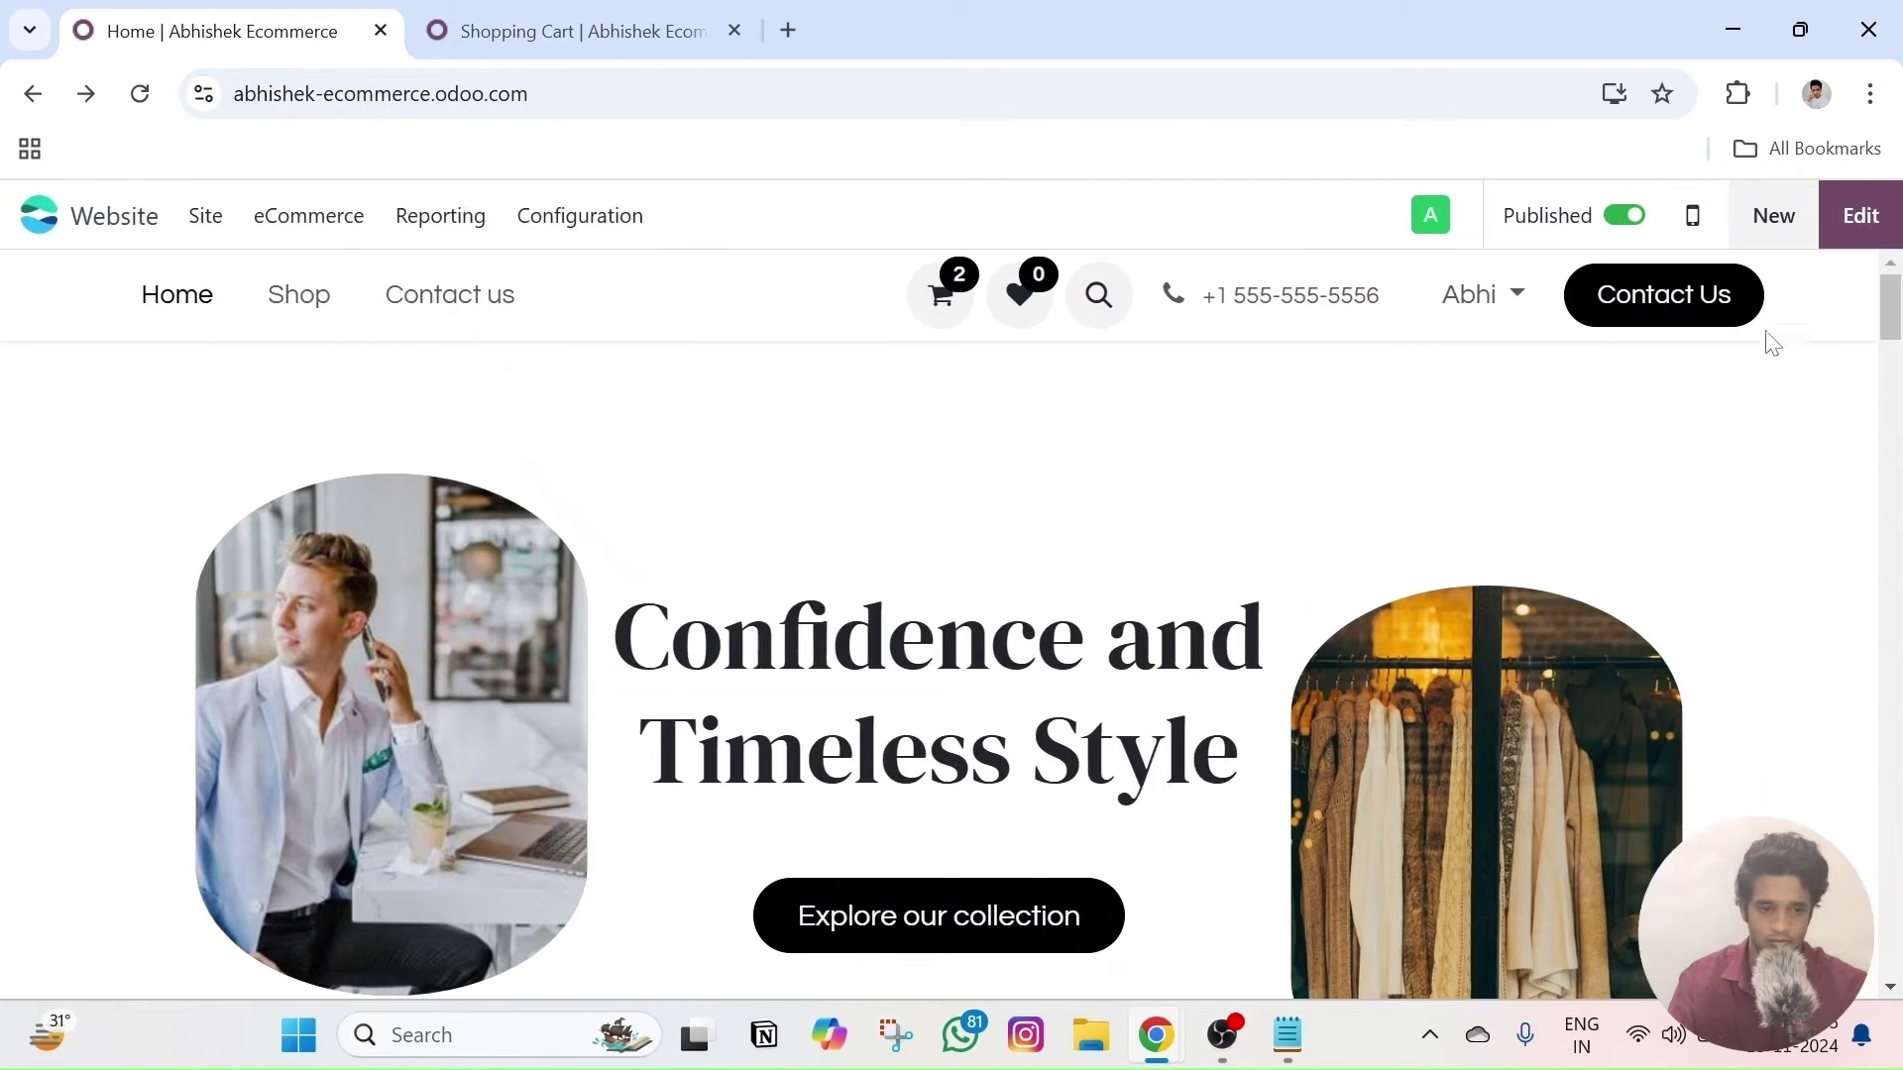
{"action": "left_click", "coordinate": [1861, 215]}
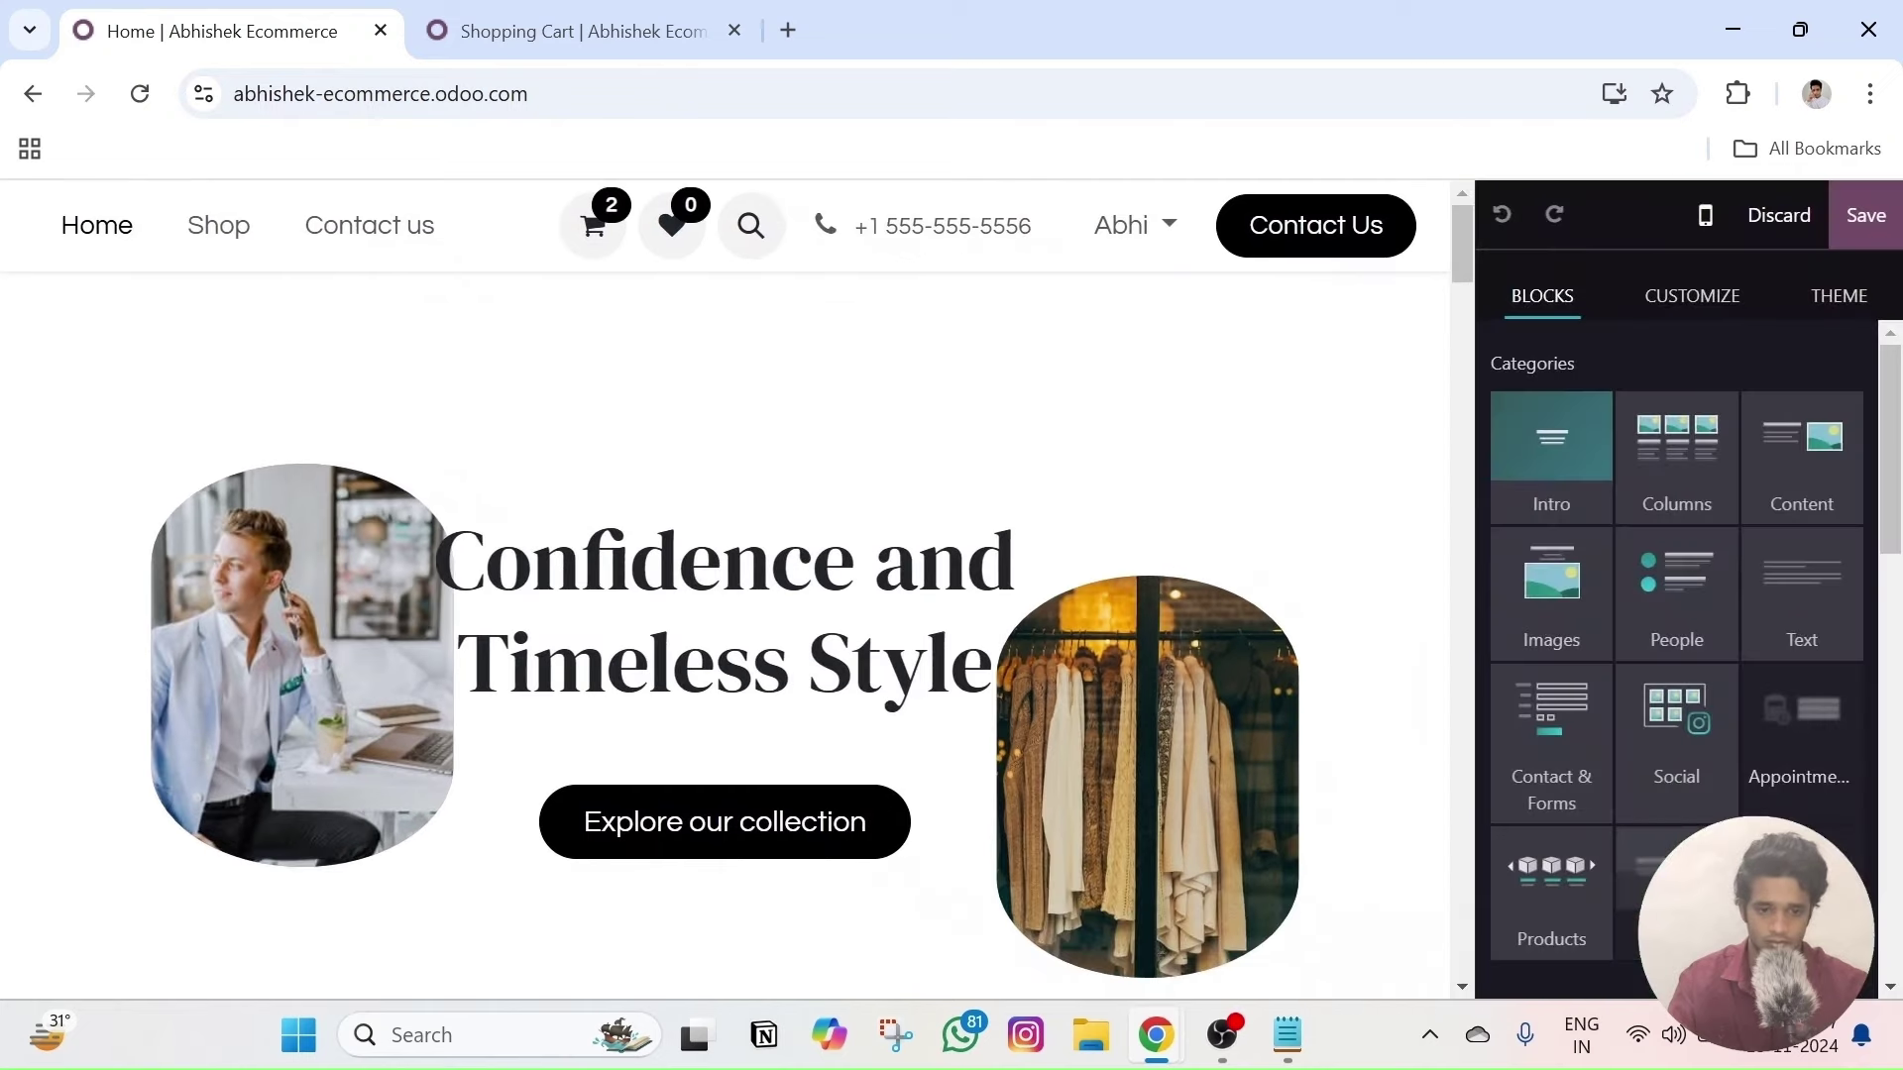
- Apply the two-row header template with Free Returns/Standard Shipping bar, My Cart, Wishlist and search
{"action": "left_click", "coordinate": [450, 247]}
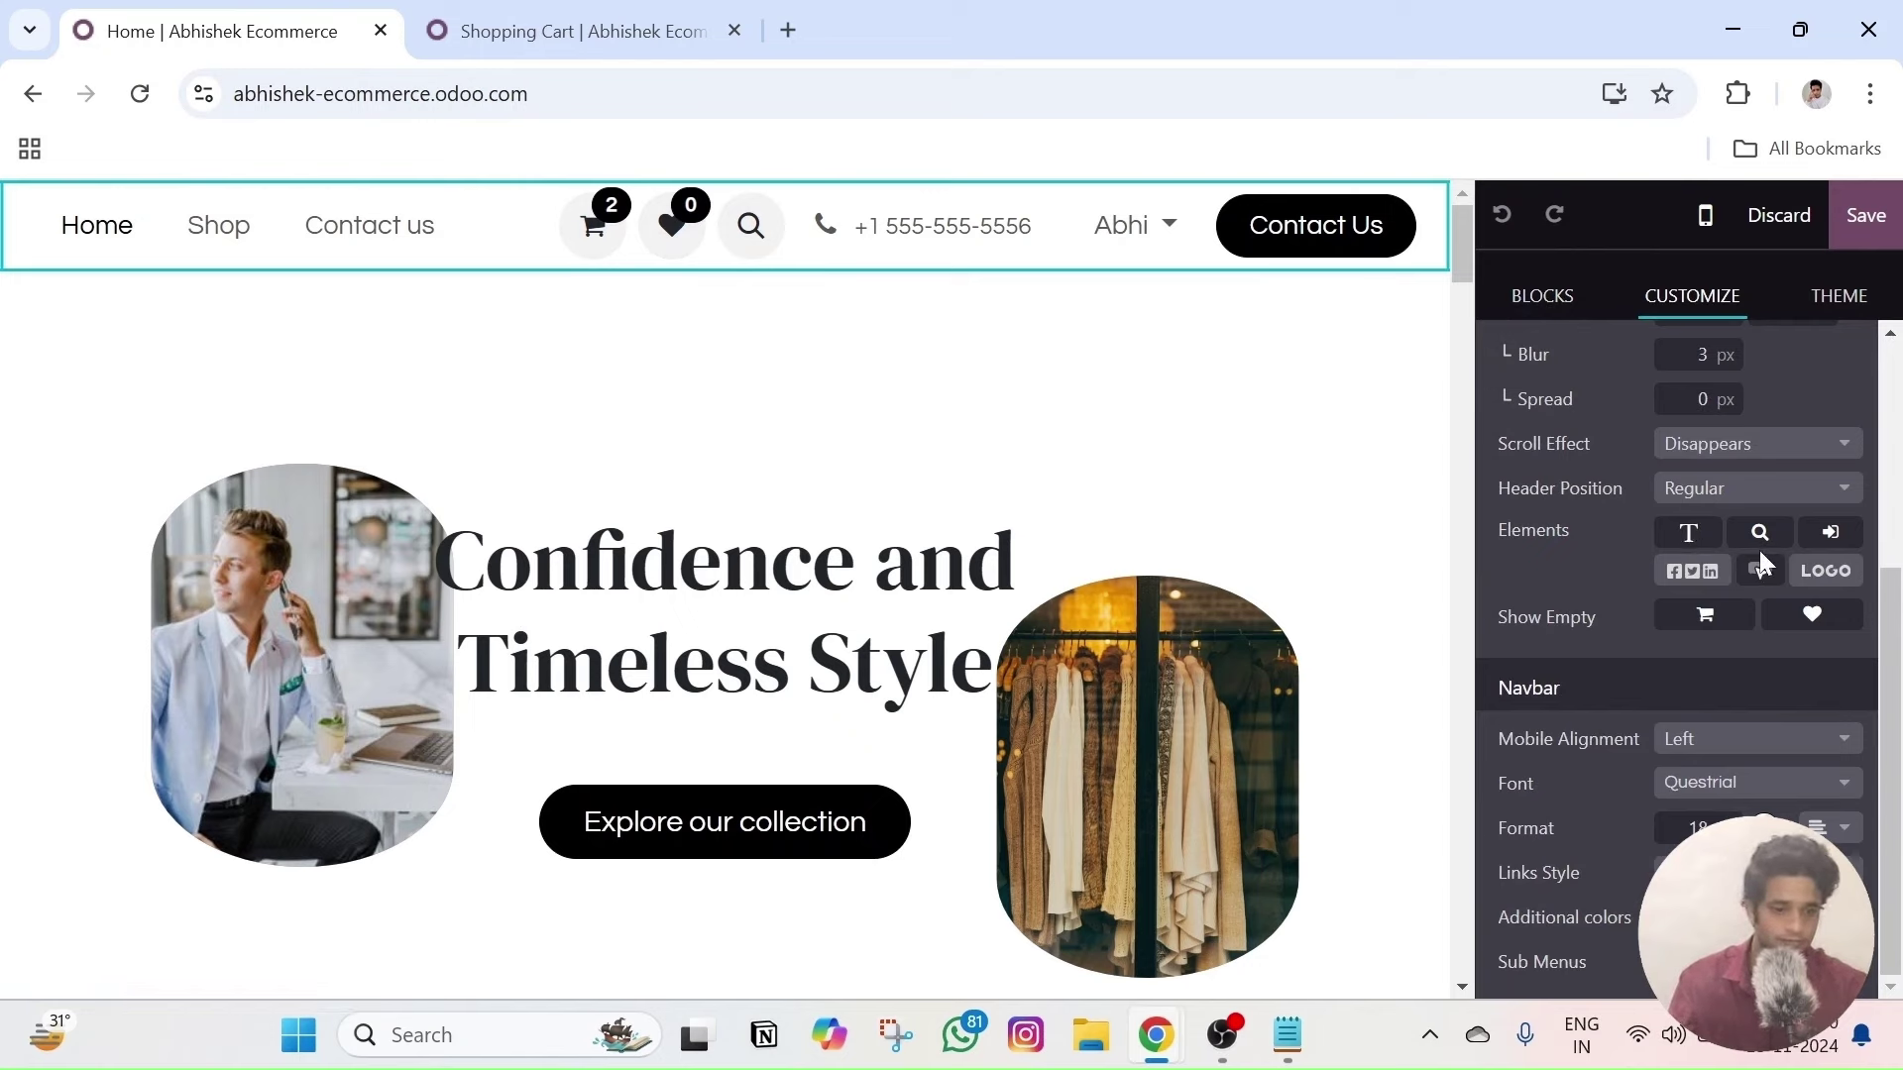
{"action": "scroll", "coordinate": [1750, 585], "scroll_direction": "up", "scroll_amount": 4}
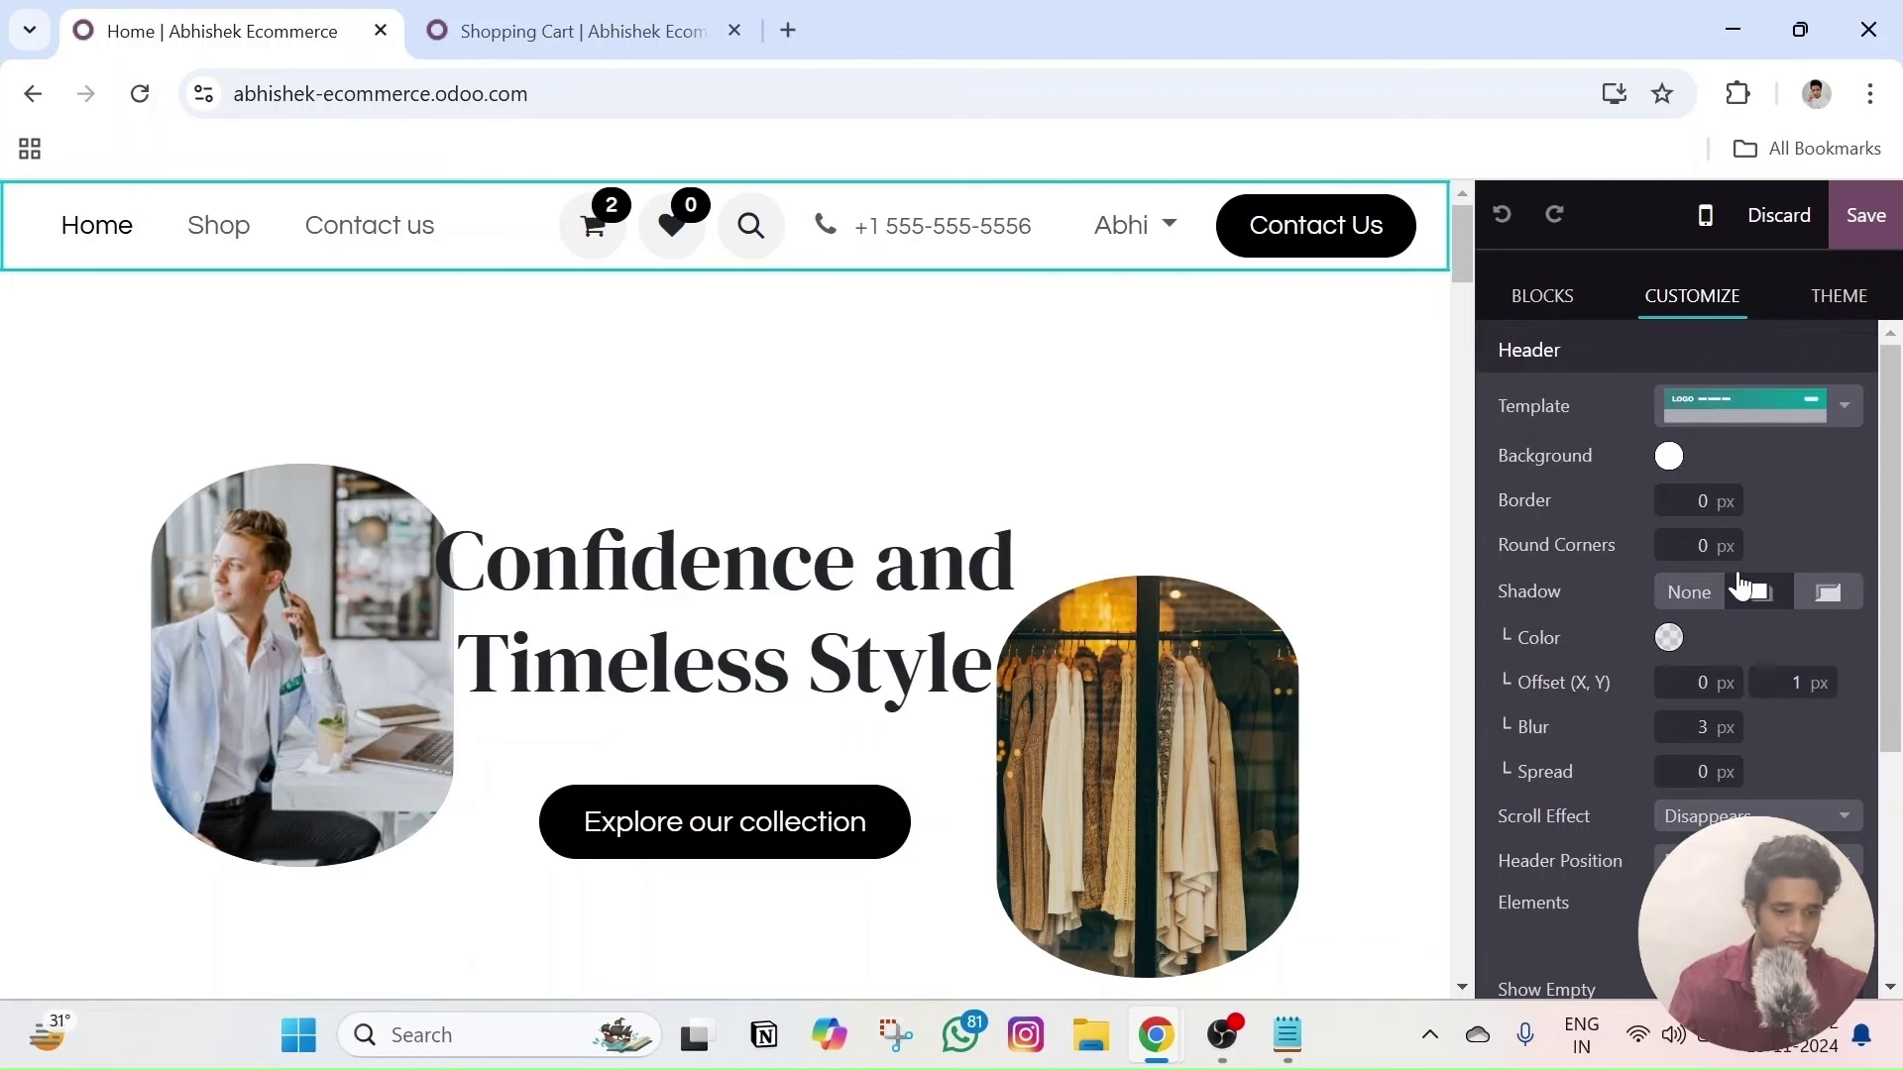
{"action": "left_click", "coordinate": [1767, 421]}
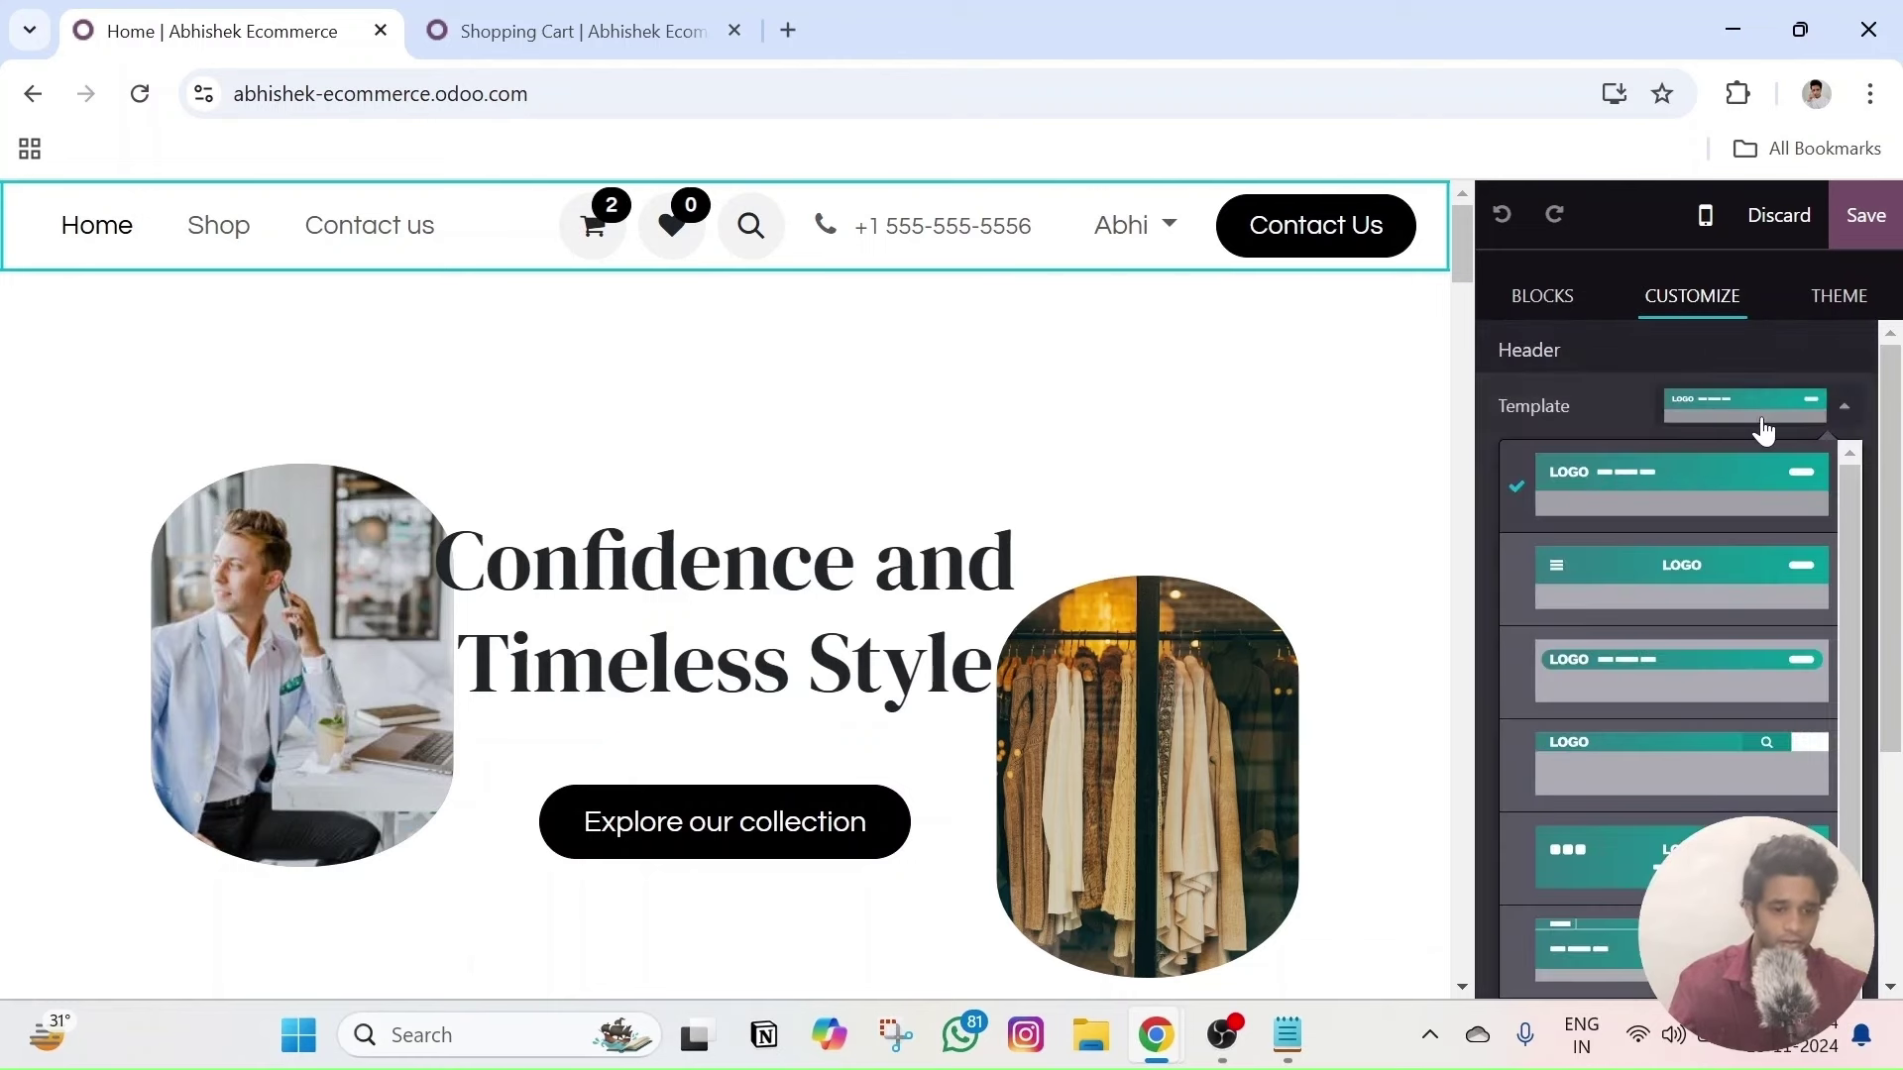
{"action": "left_click", "coordinate": [1733, 412]}
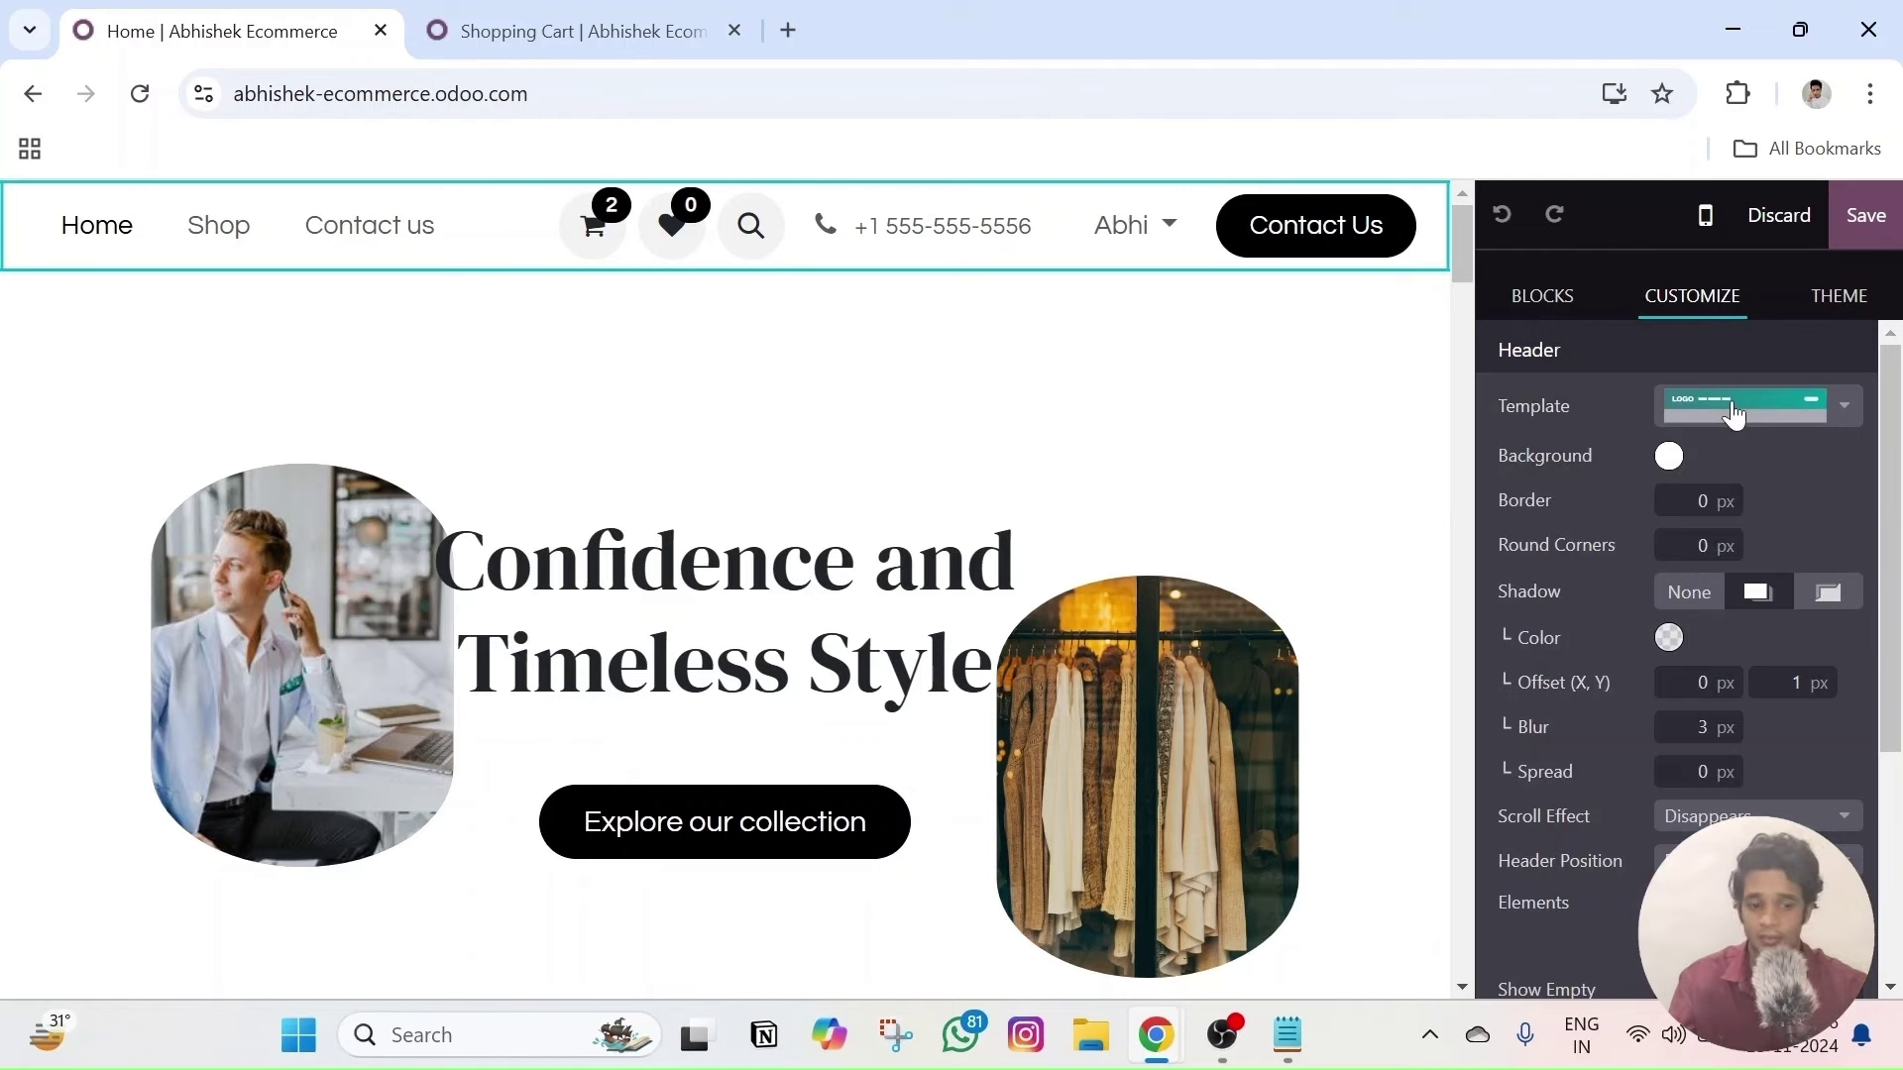
{"action": "left_click", "coordinate": [1732, 412]}
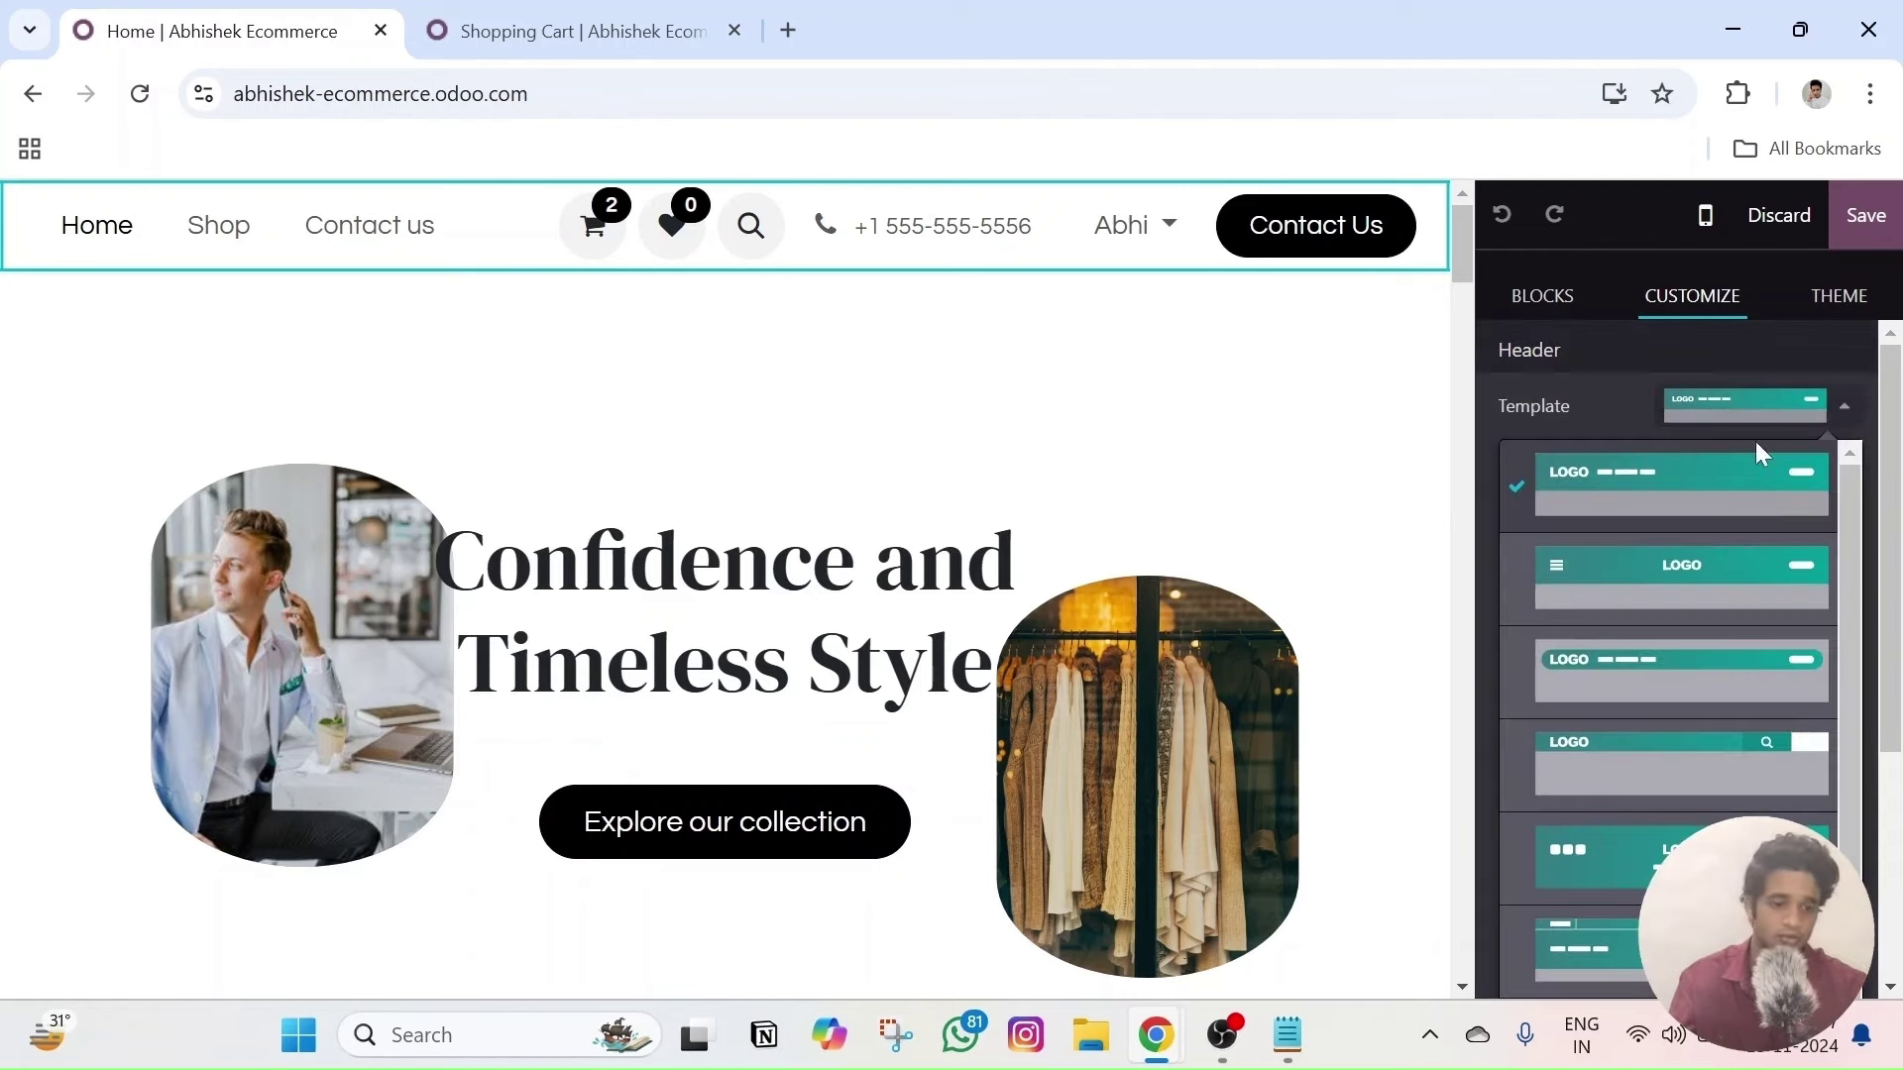
{"action": "scroll", "coordinate": [1732, 759], "scroll_direction": "down", "scroll_amount": 1}
{"action": "left_click", "coordinate": [1725, 763]}
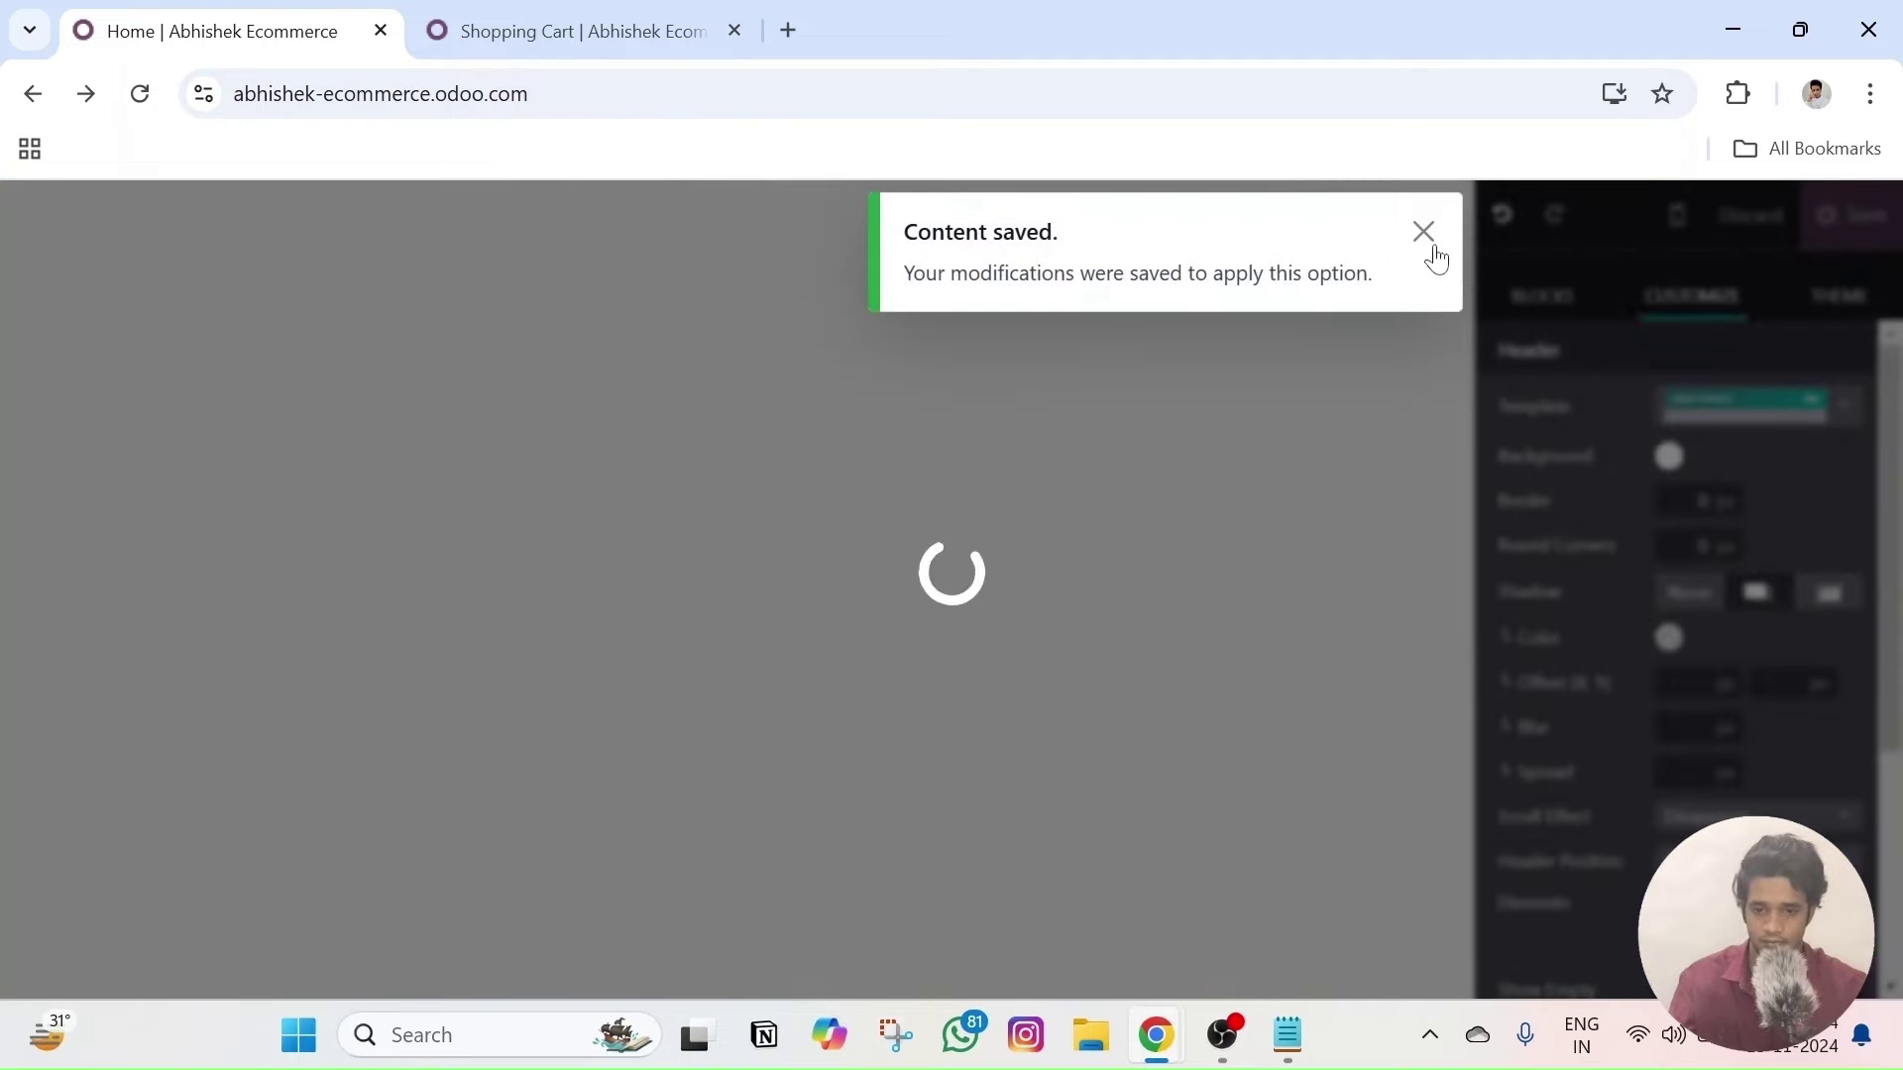
{"action": "left_click", "coordinate": [1425, 234]}
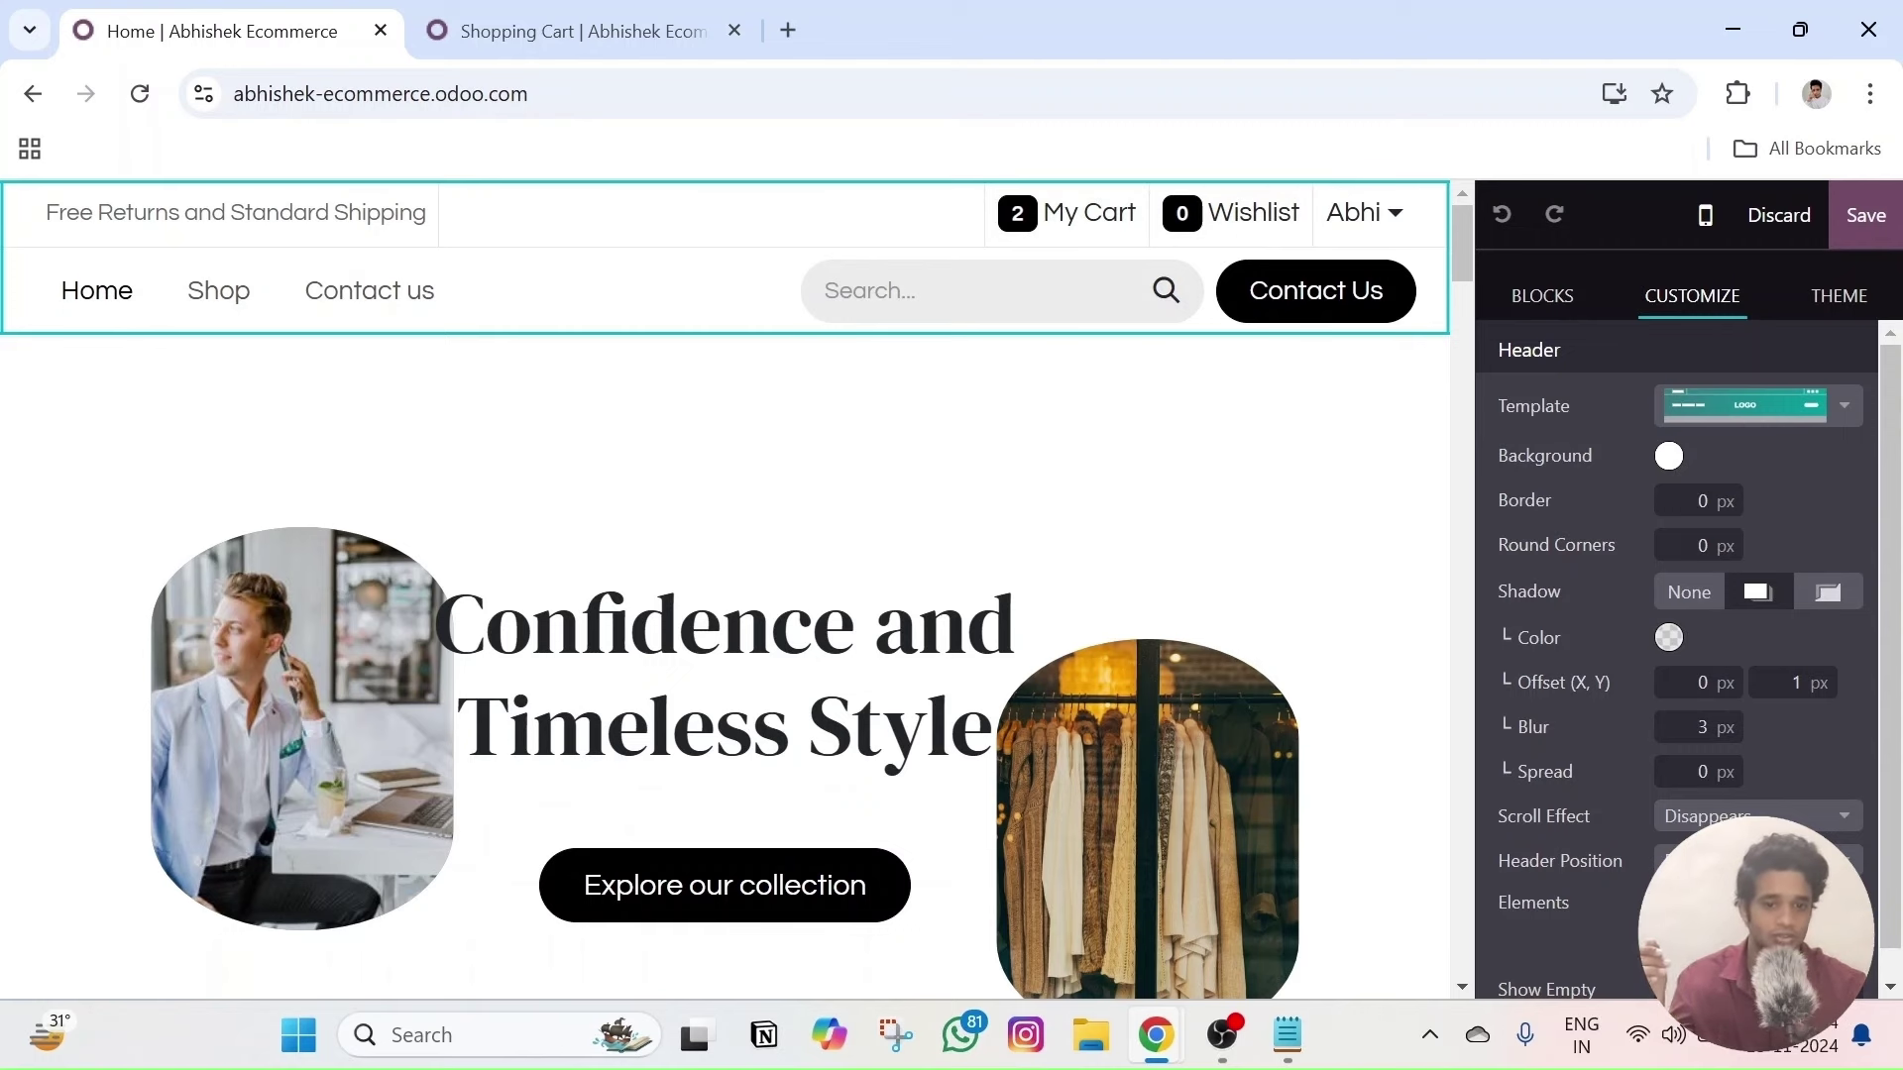
{"action": "left_click", "coordinate": [1720, 414]}
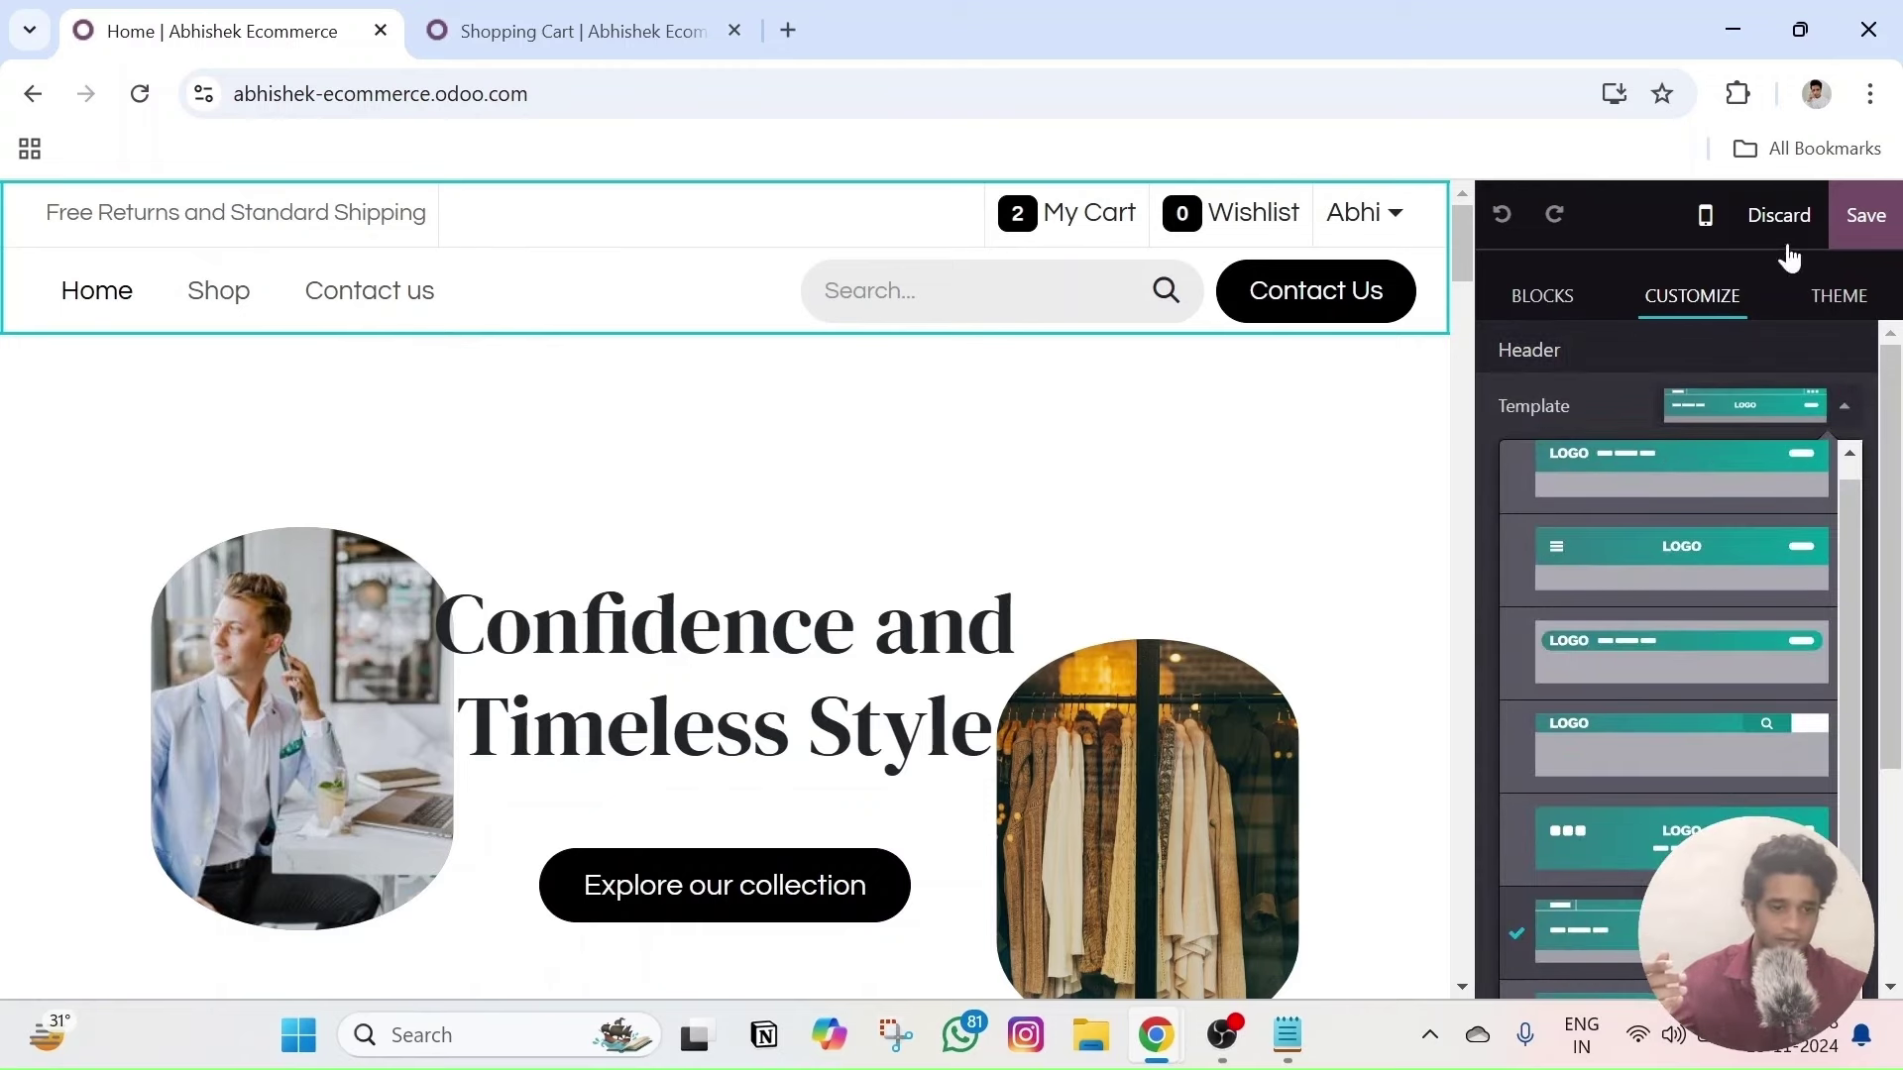
- Inspect the Contact Us button, hero section and Explore our collection button in the editor
{"action": "left_click", "coordinate": [593, 287]}
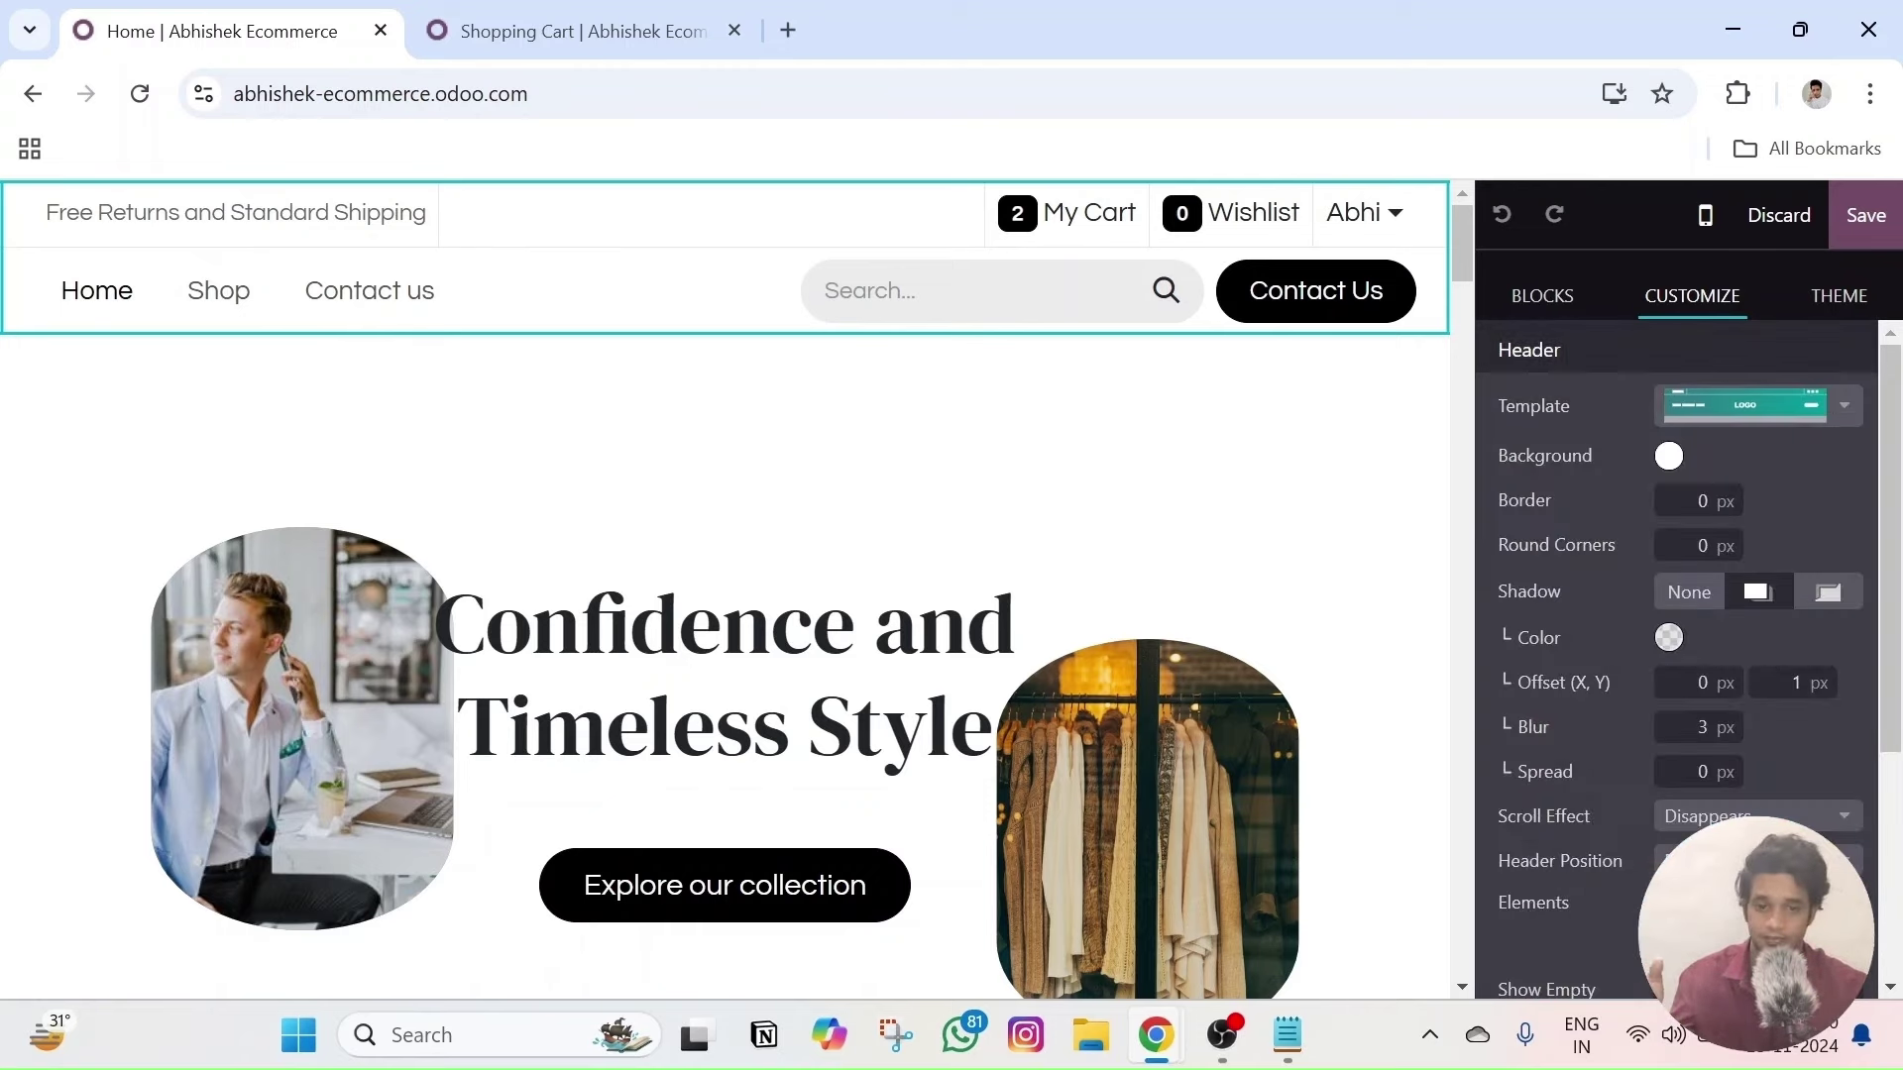
{"action": "left_click", "coordinate": [1309, 290]}
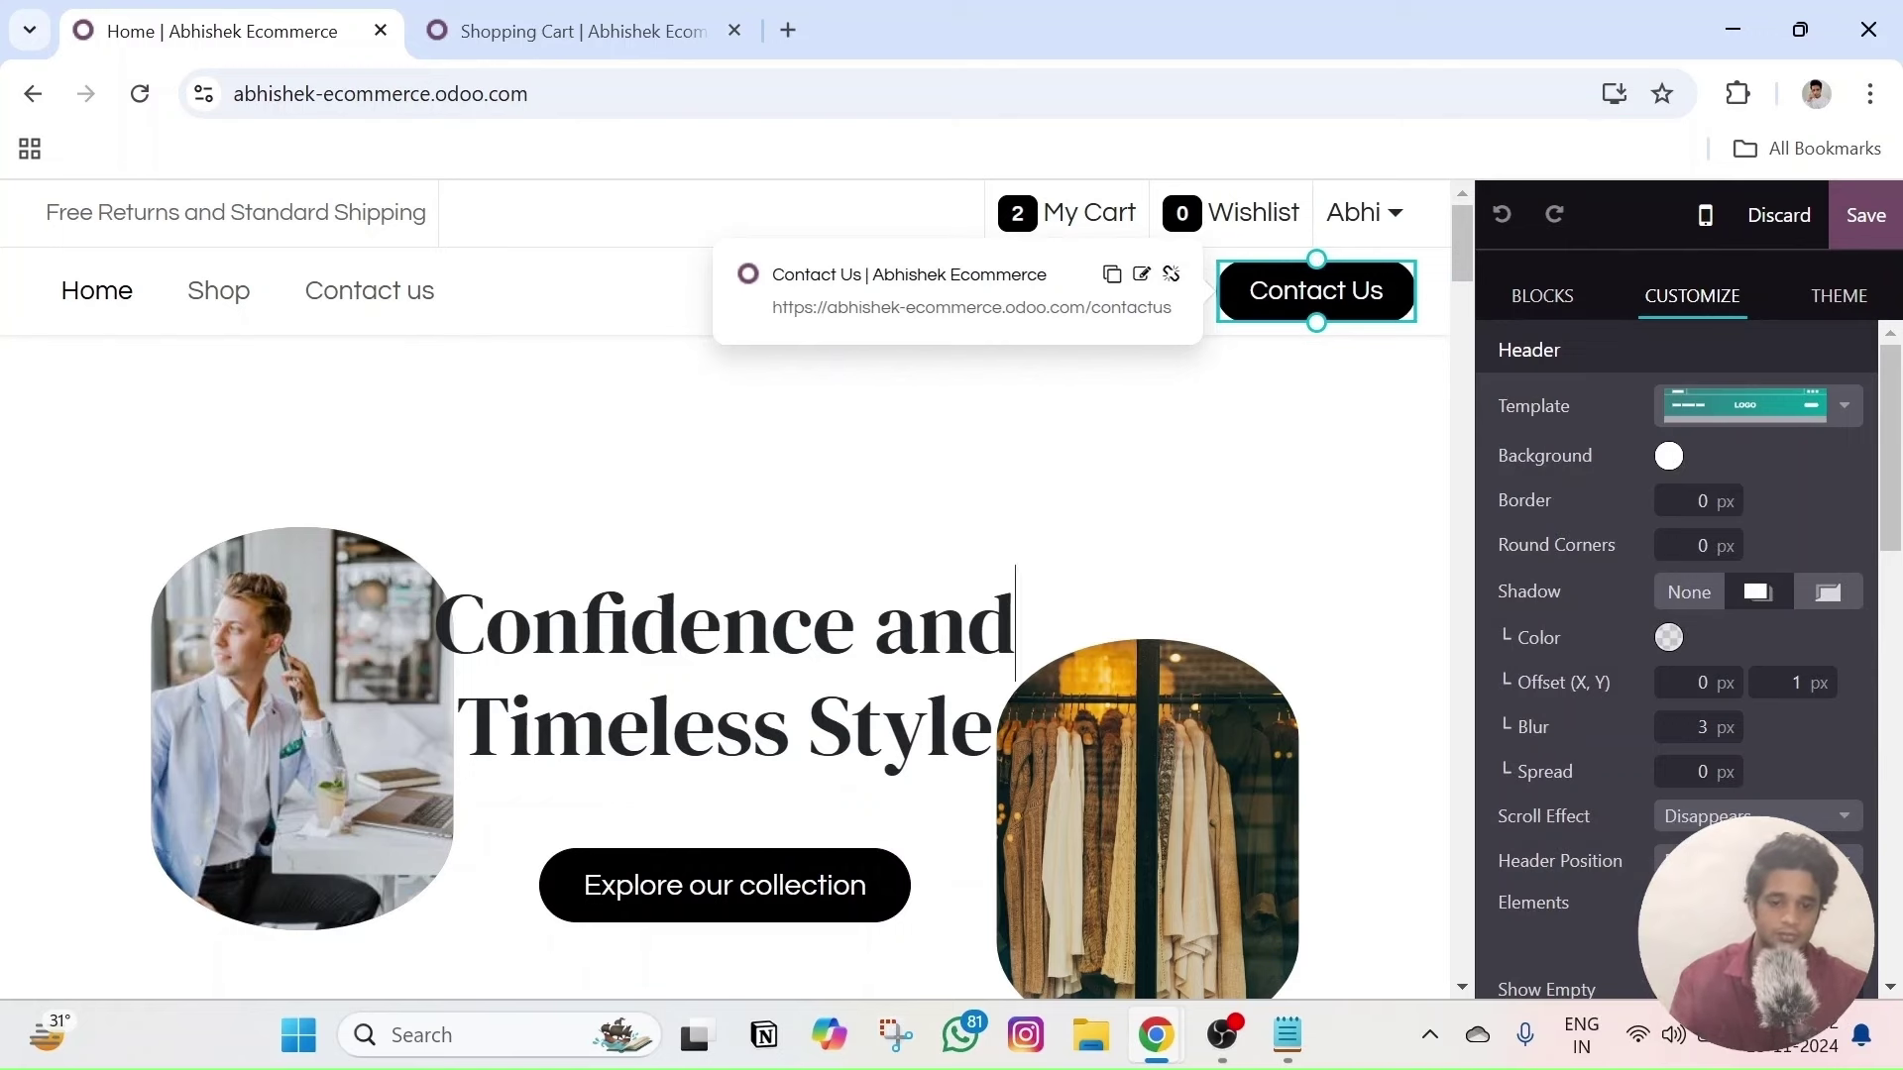
{"action": "left_click", "coordinate": [1253, 382]}
{"action": "left_click", "coordinate": [646, 202]}
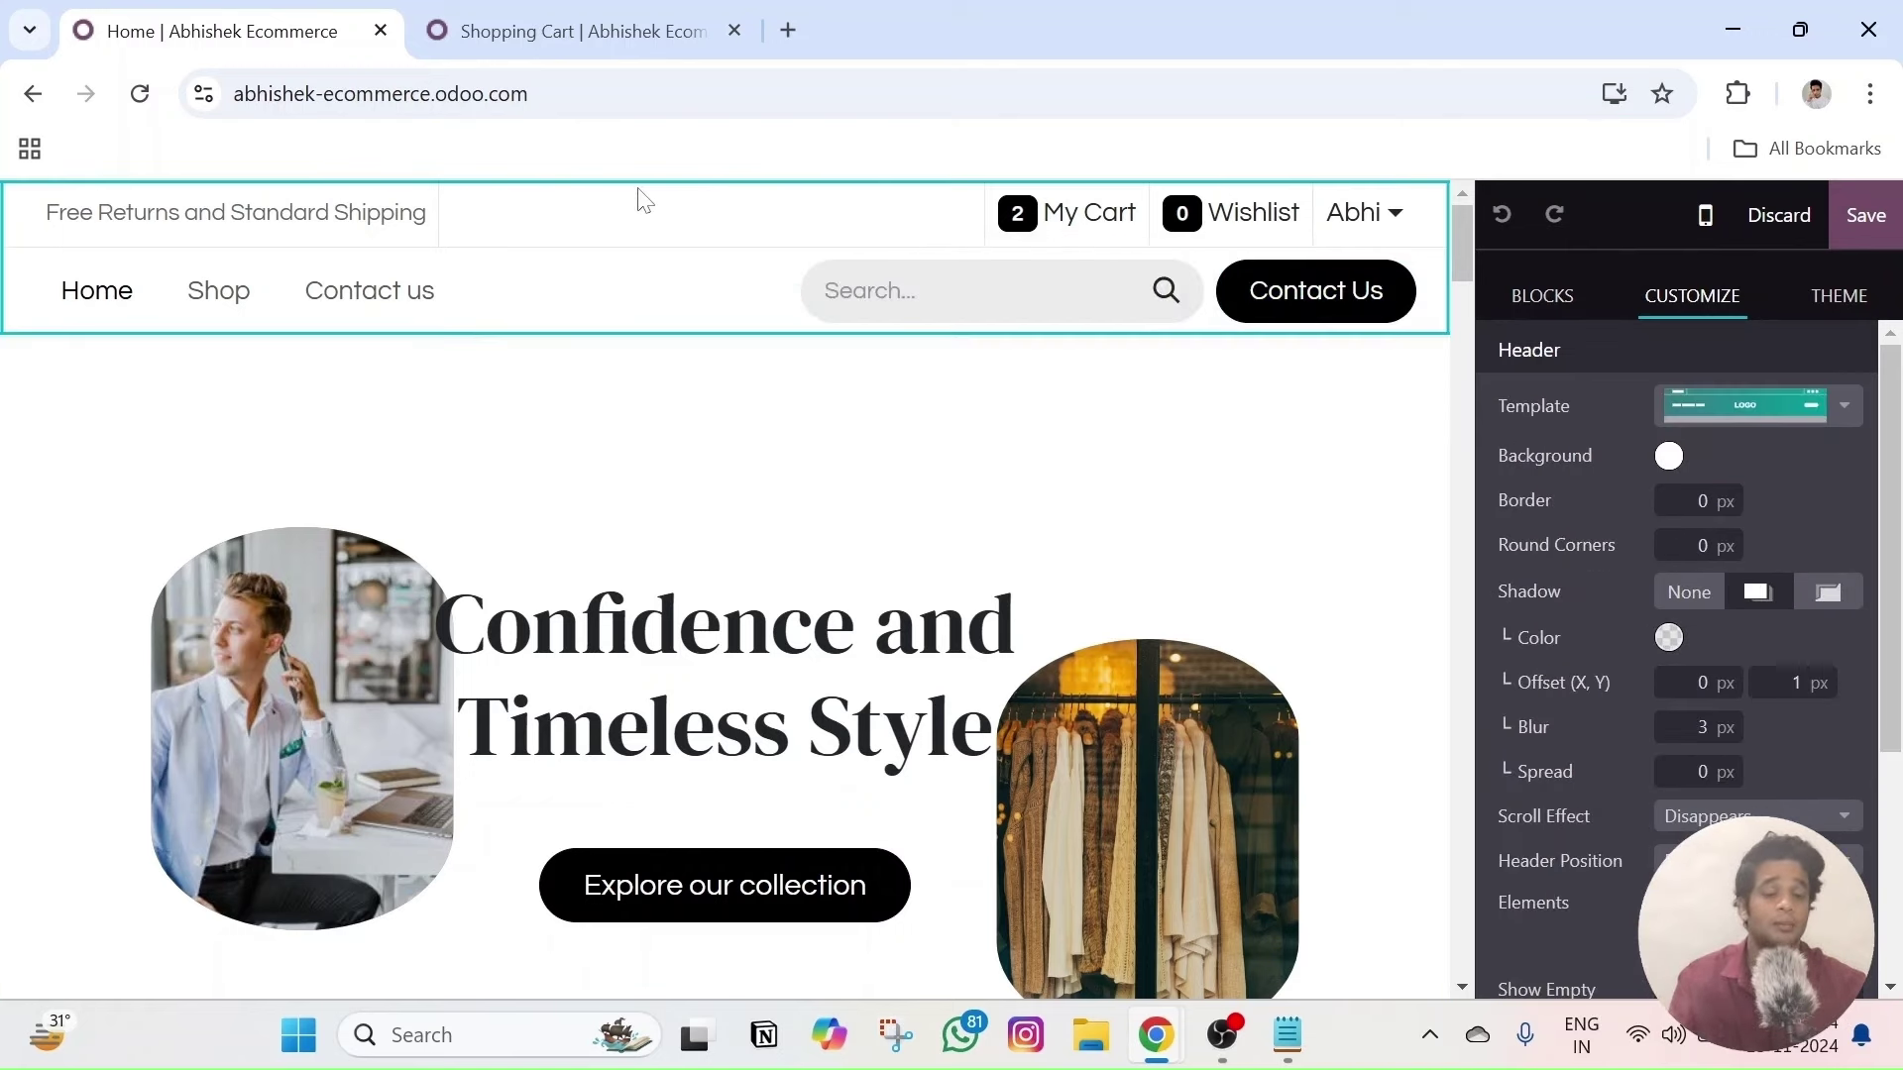
{"action": "left_click", "coordinate": [753, 885]}
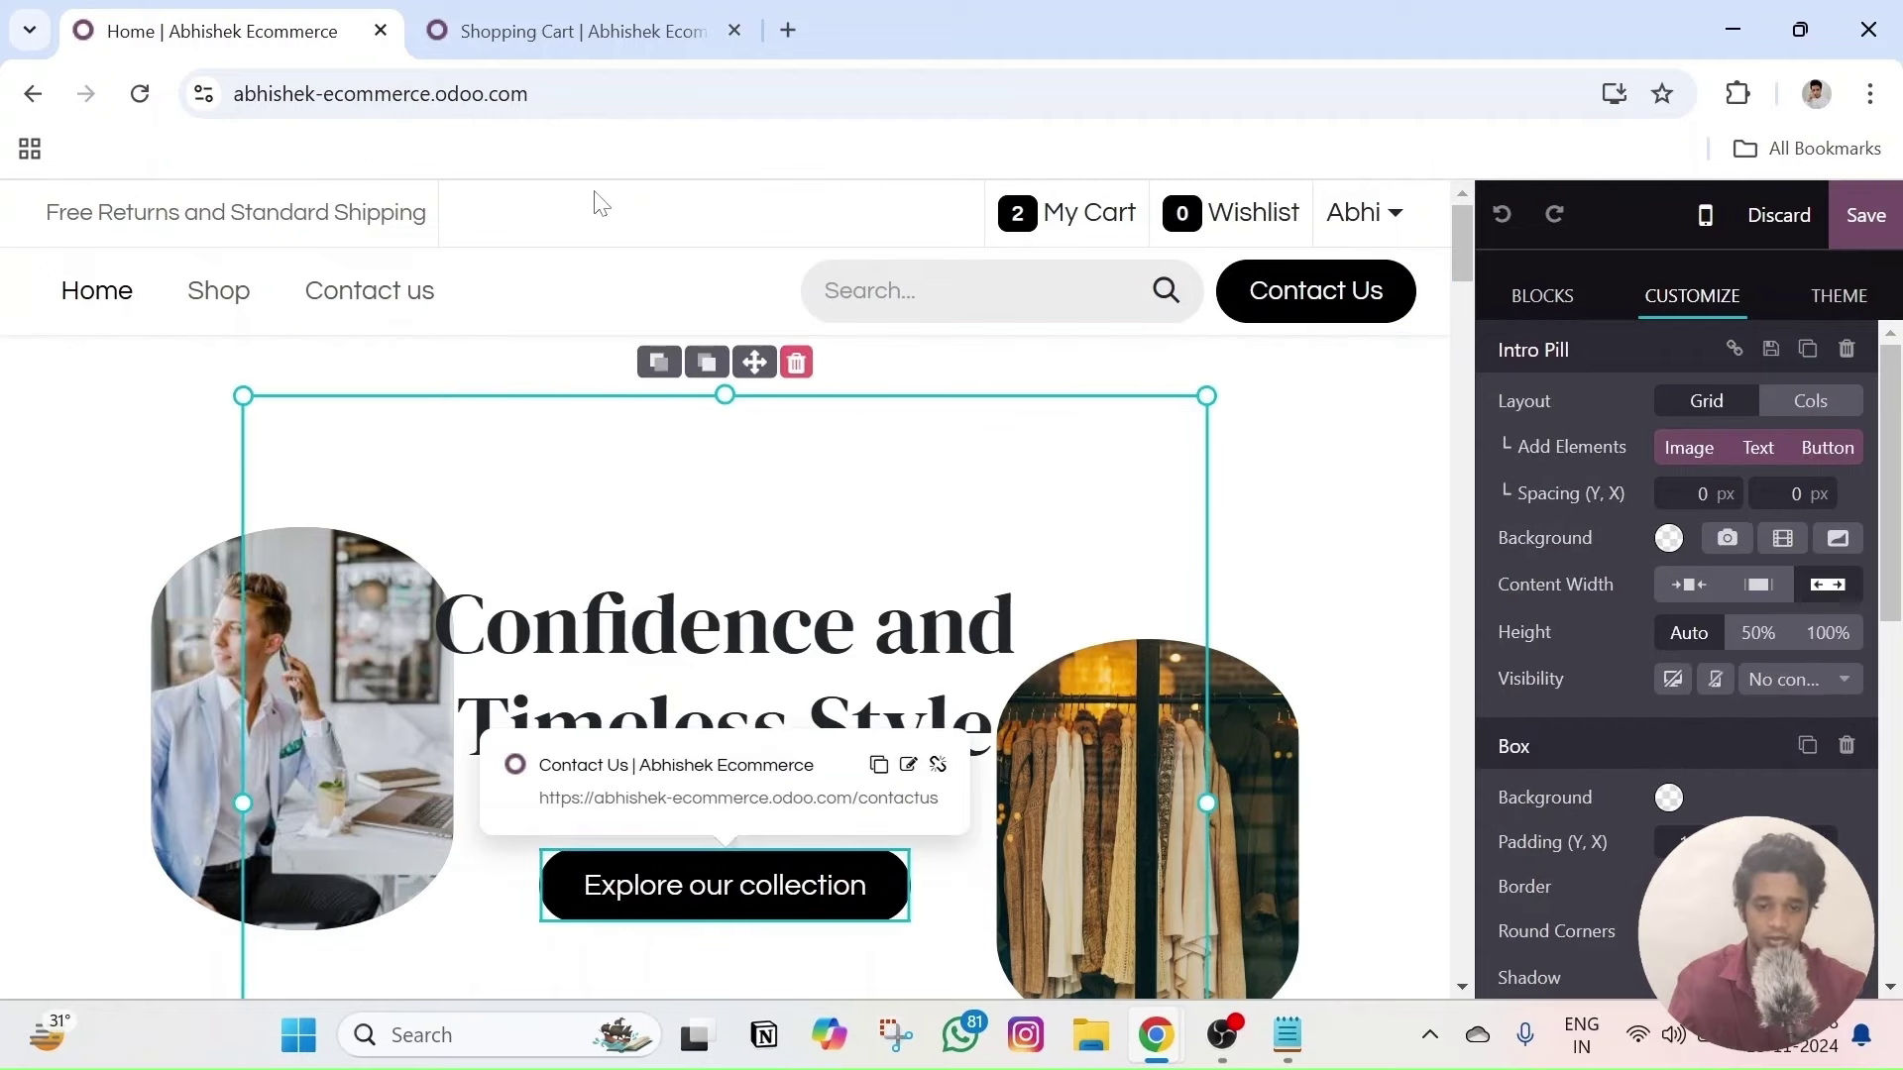
{"action": "left_click", "coordinate": [654, 278]}
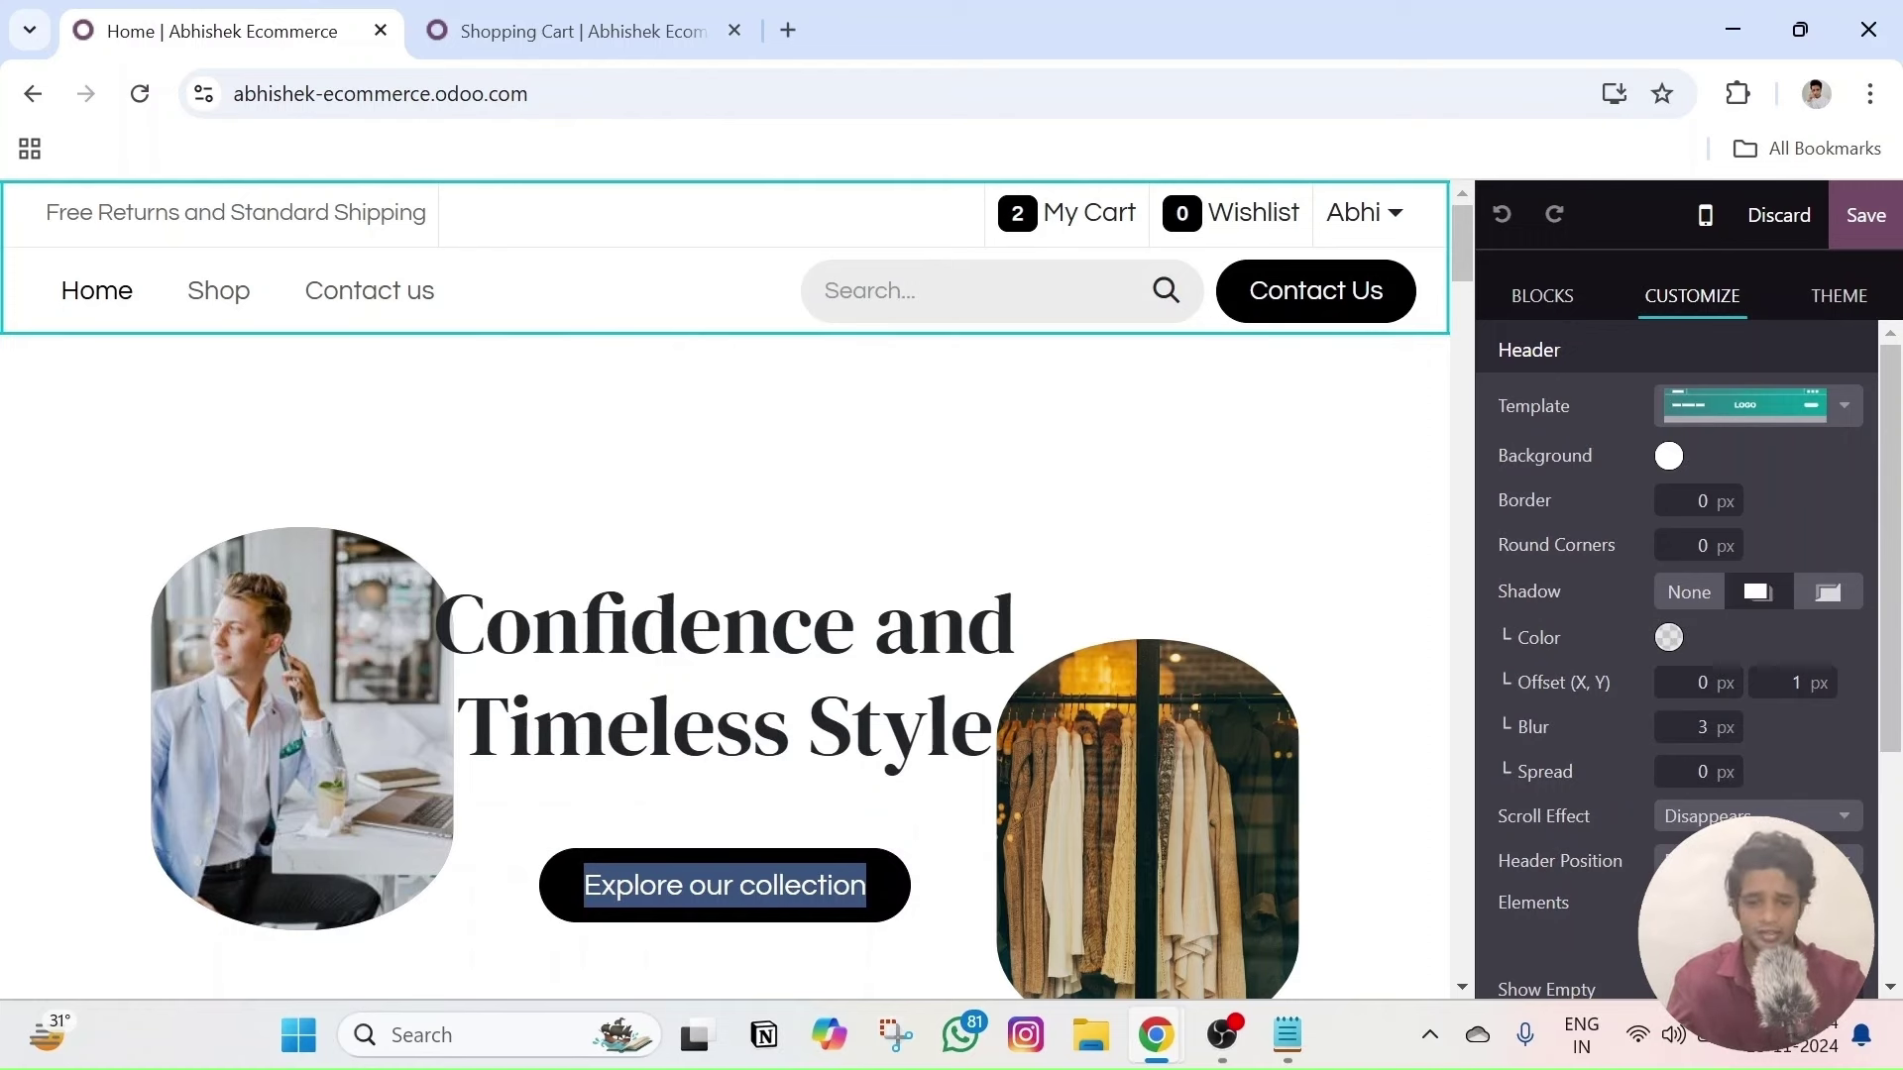
{"action": "left_click", "coordinate": [1015, 625]}
{"action": "left_click", "coordinate": [846, 624]}
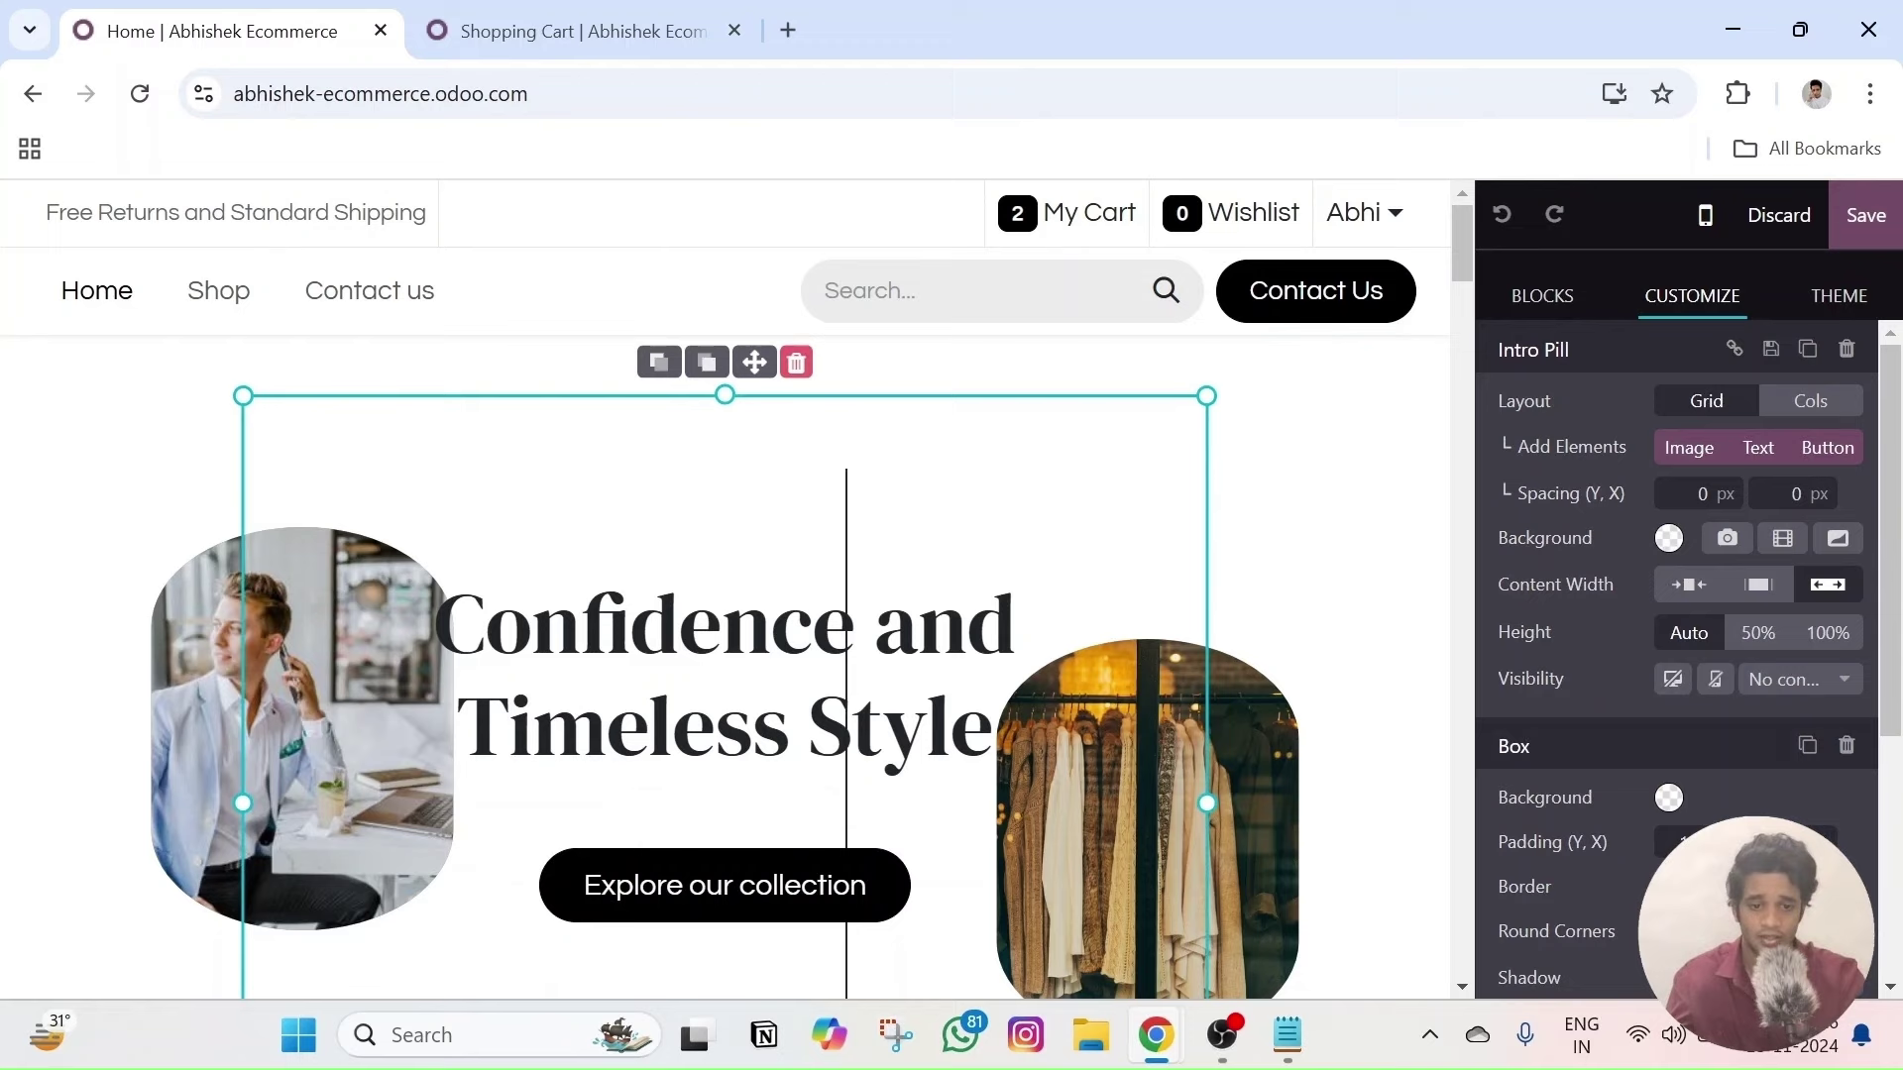
- Change the header button label from 'Contact Us' to 'Contact' and check its link
{"action": "left_click", "coordinate": [1383, 290]}
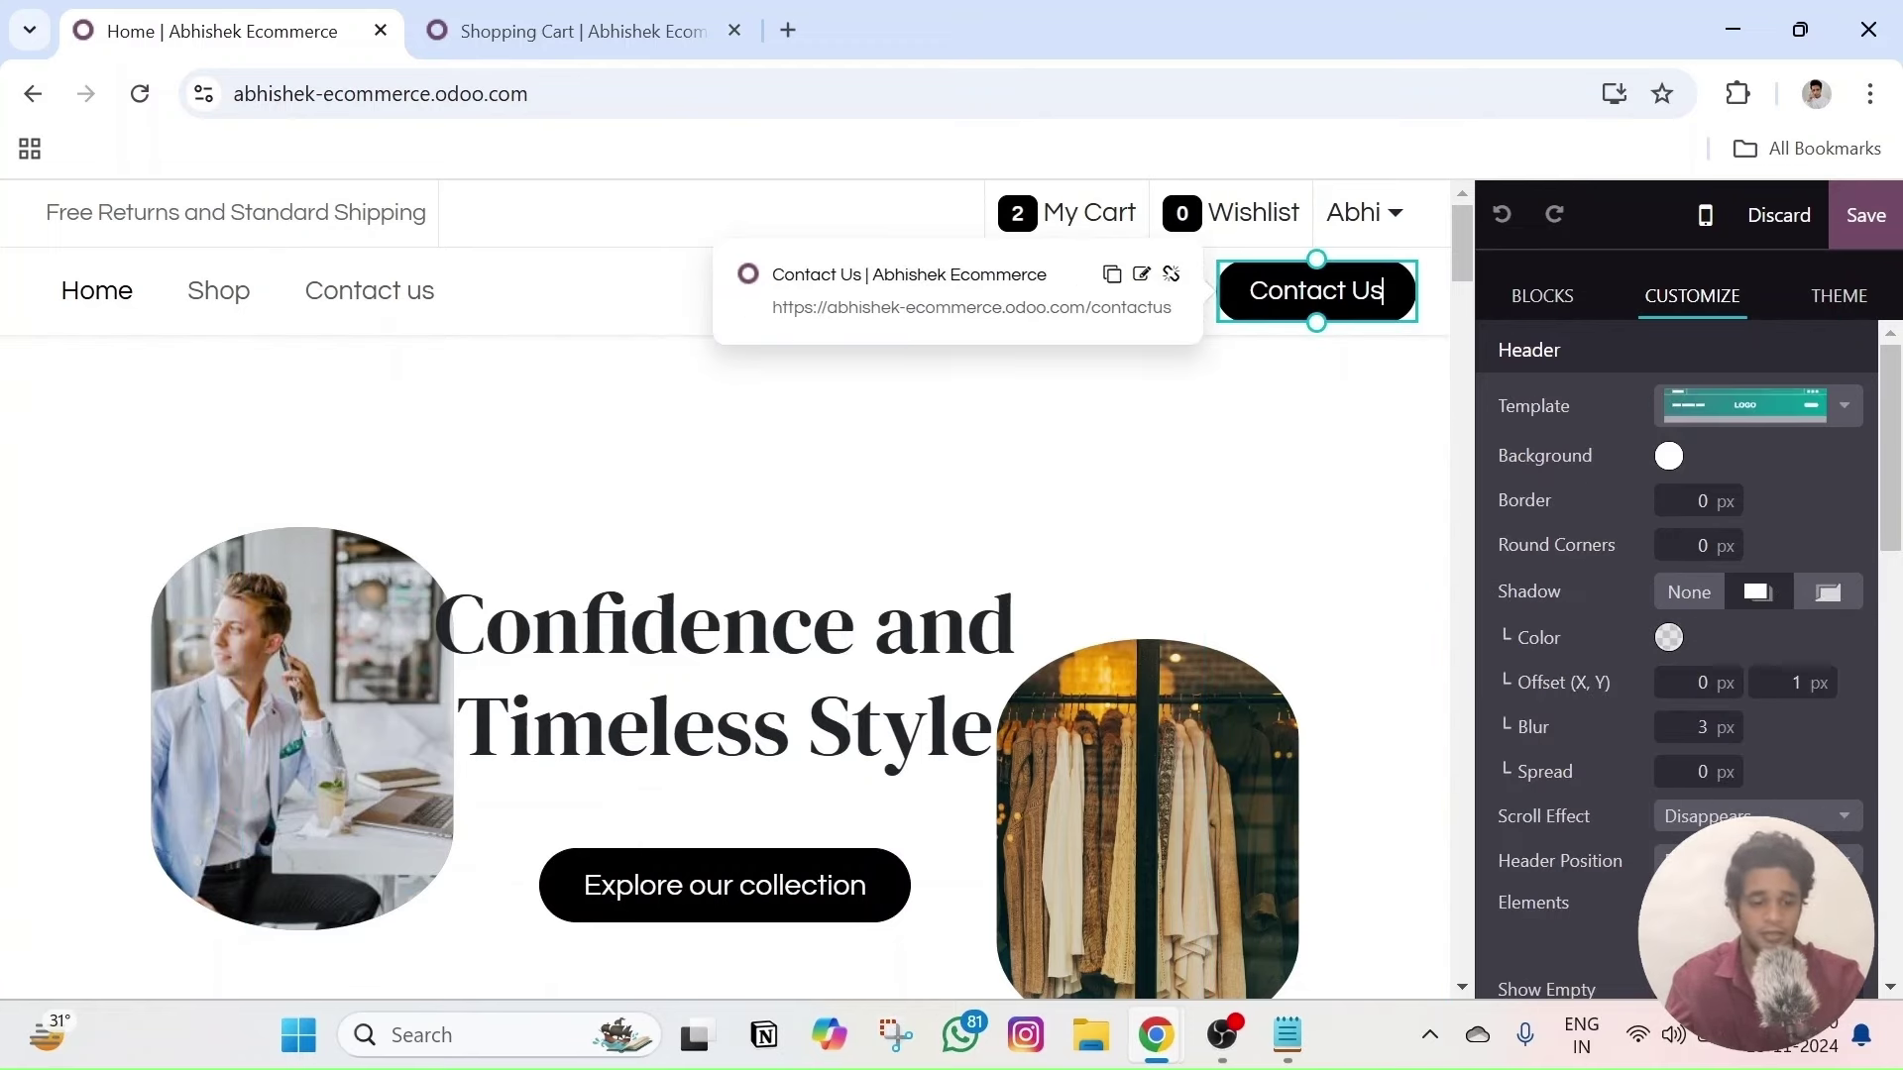
{"action": "key", "text": "BackSpace"}
{"action": "key", "text": "BackSpace"}
{"action": "key", "text": "BackSpace"}
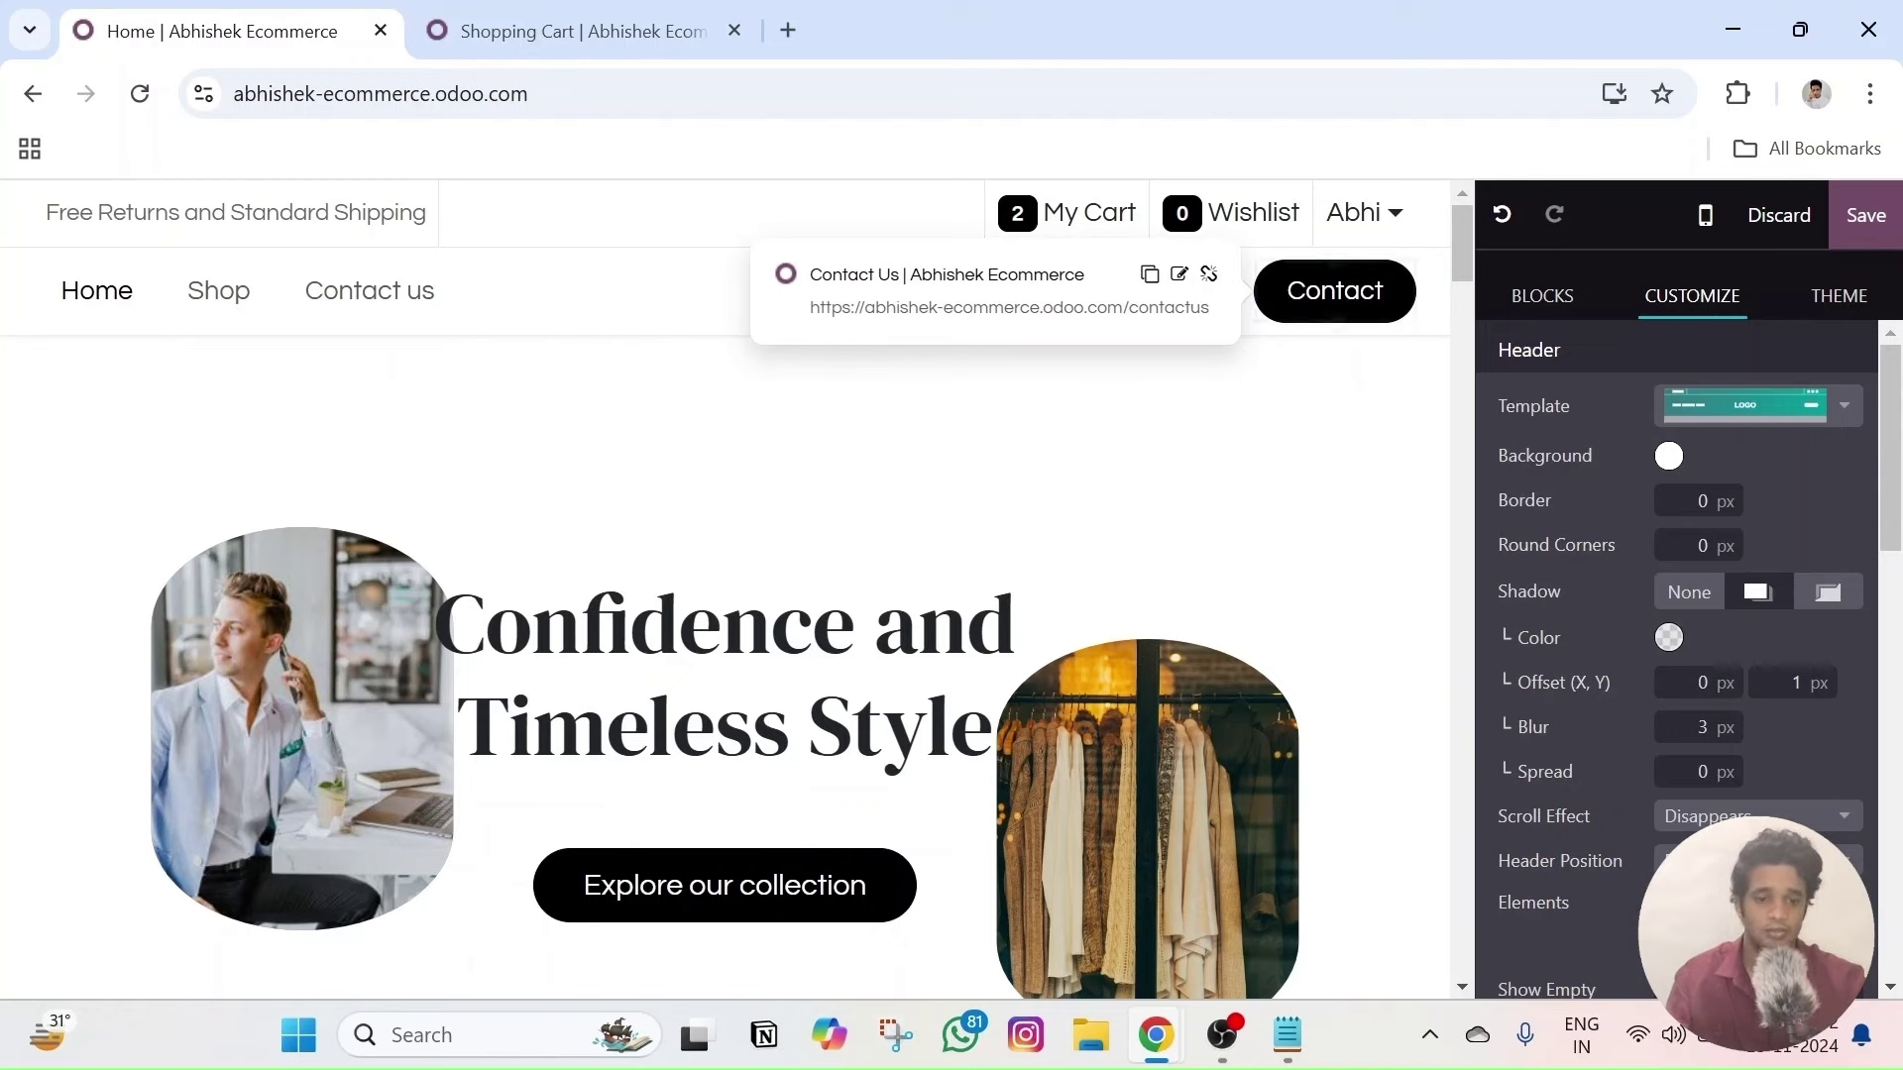
{"action": "left_click", "coordinate": [1178, 275]}
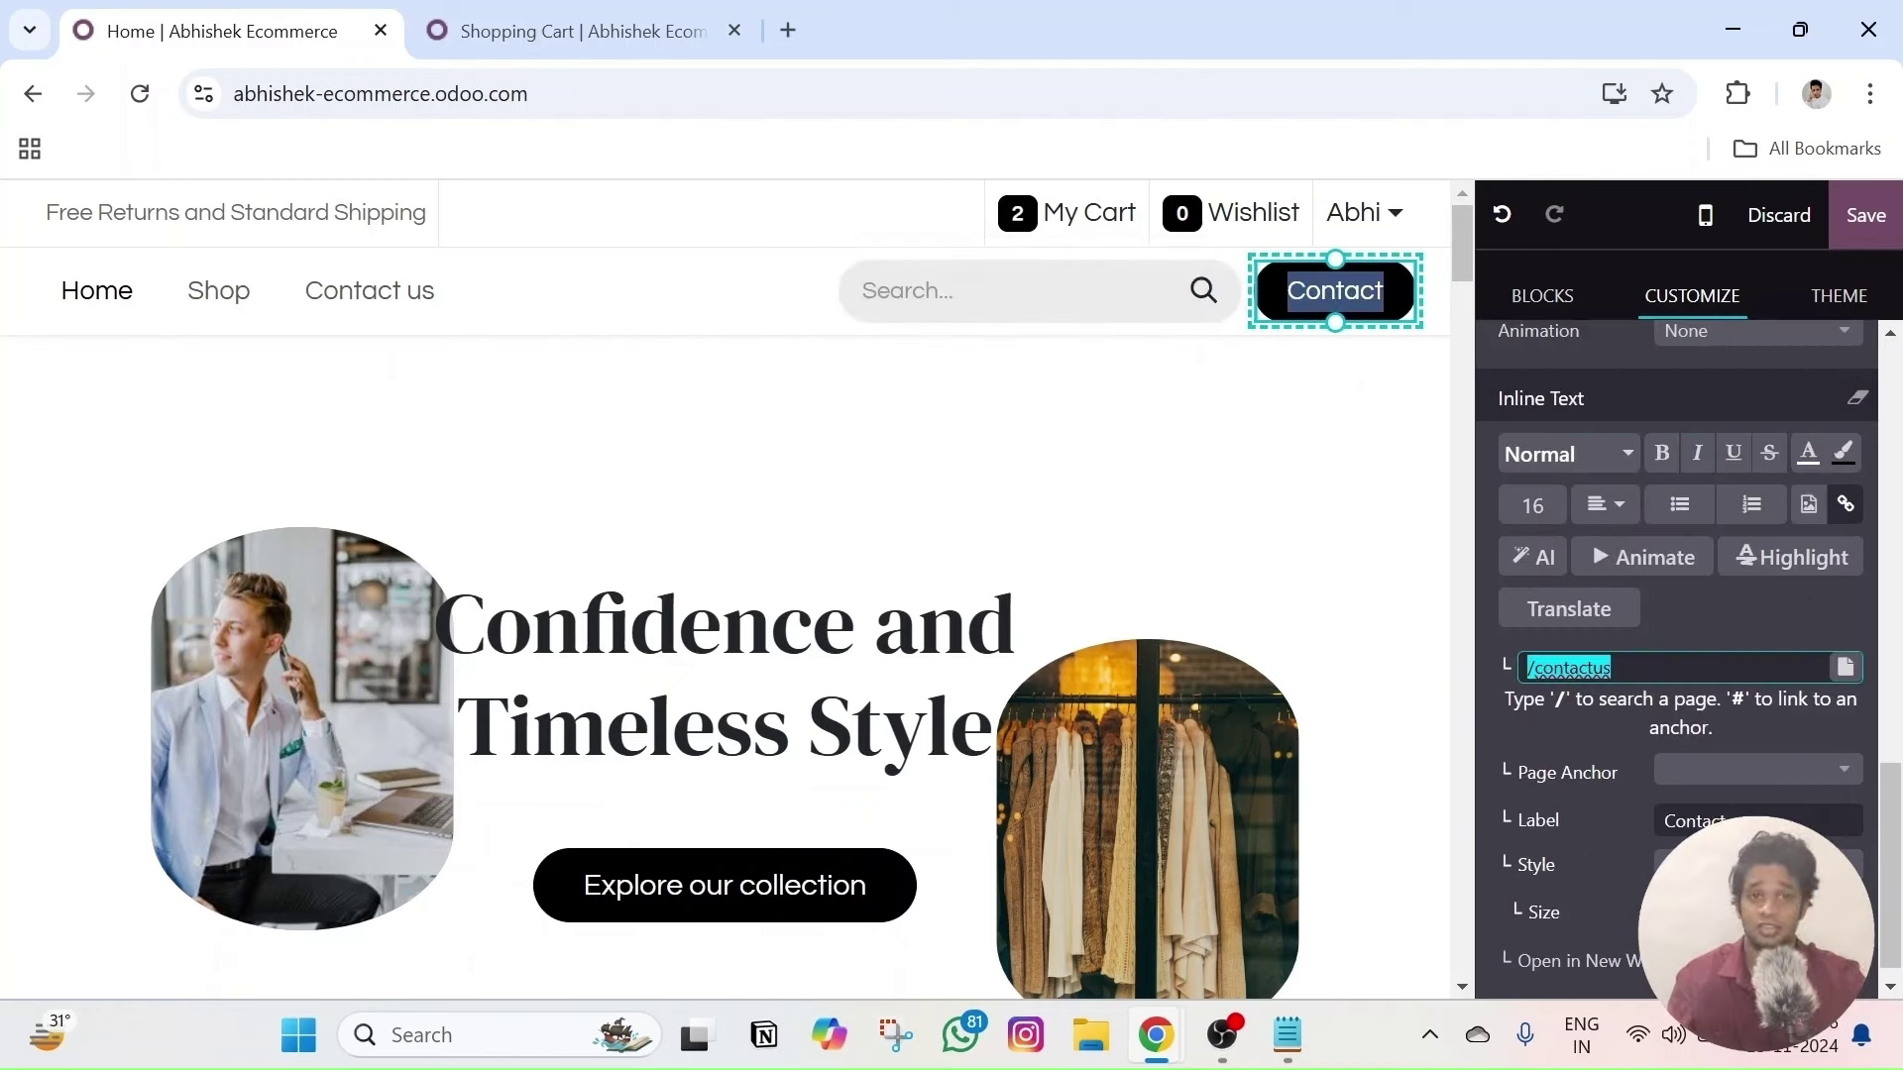
{"action": "scroll", "coordinate": [1698, 643], "scroll_direction": "up", "scroll_amount": 3}
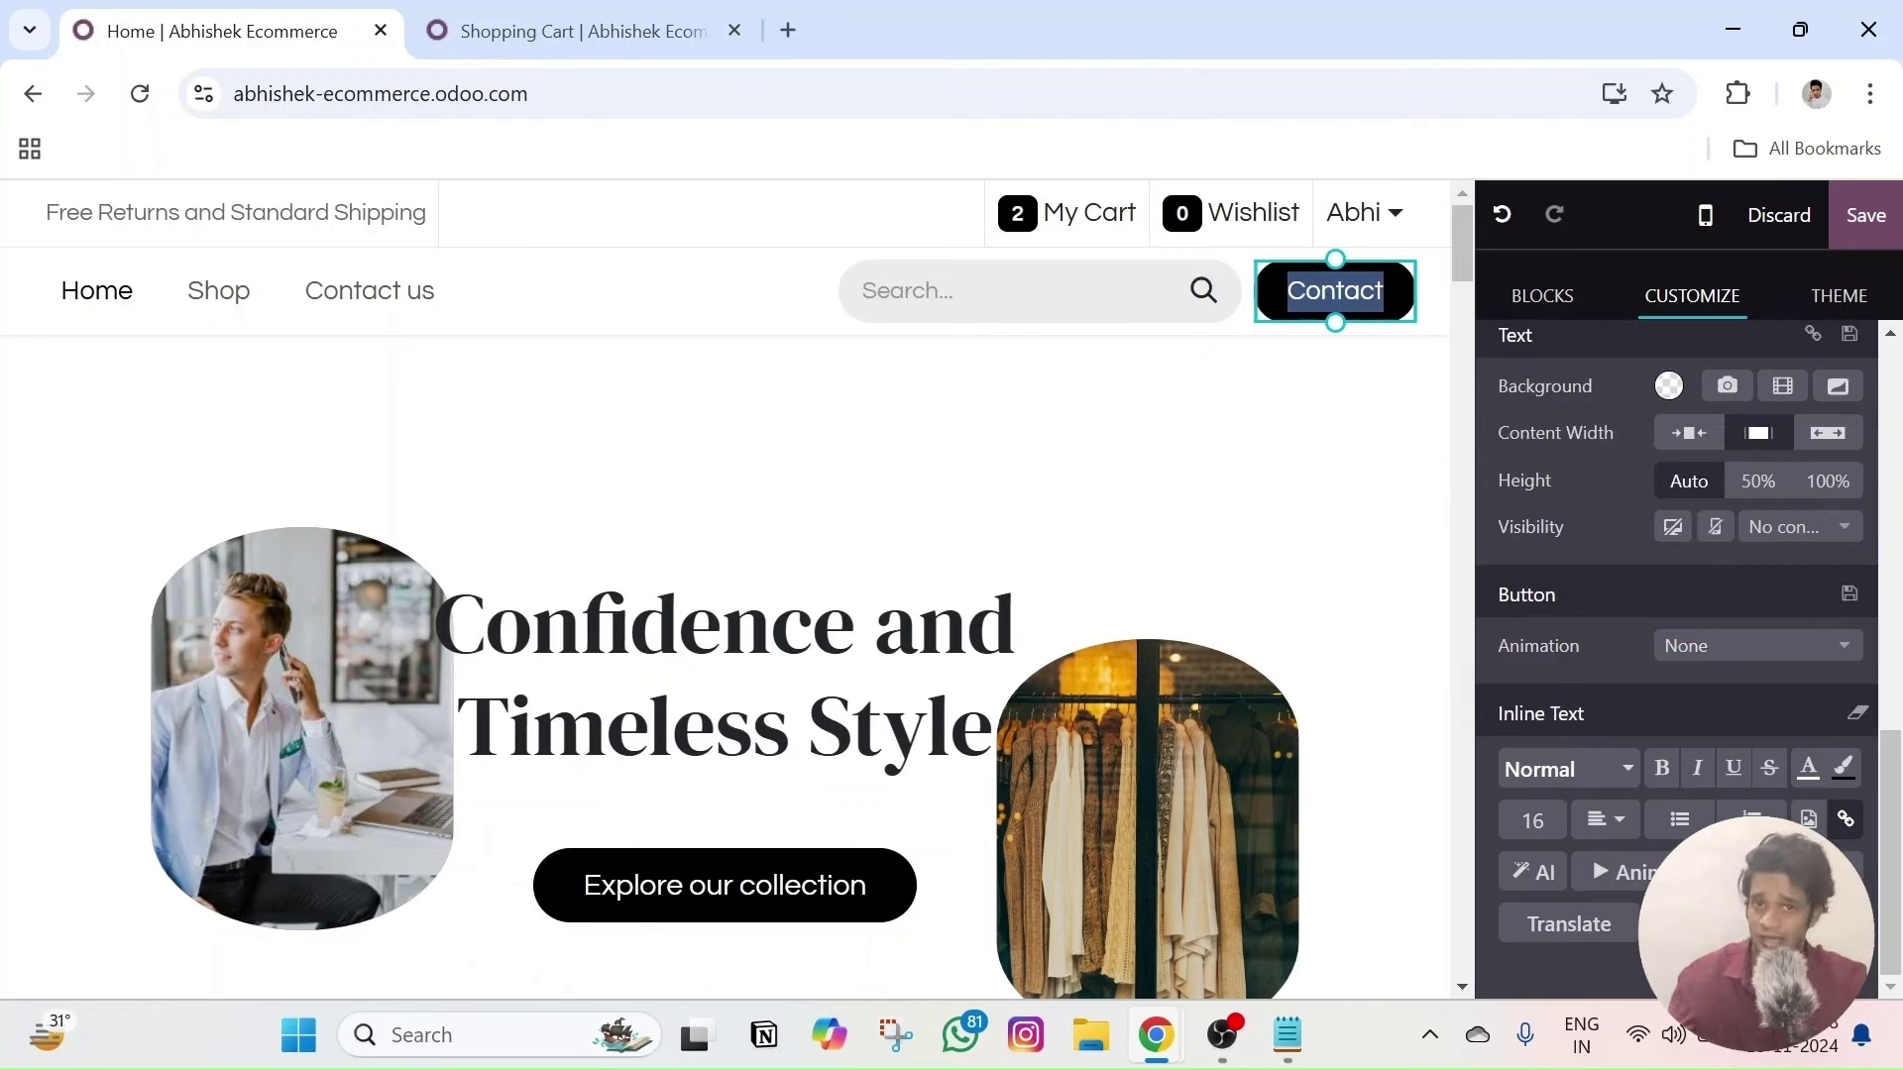
{"action": "left_click", "coordinate": [710, 320]}
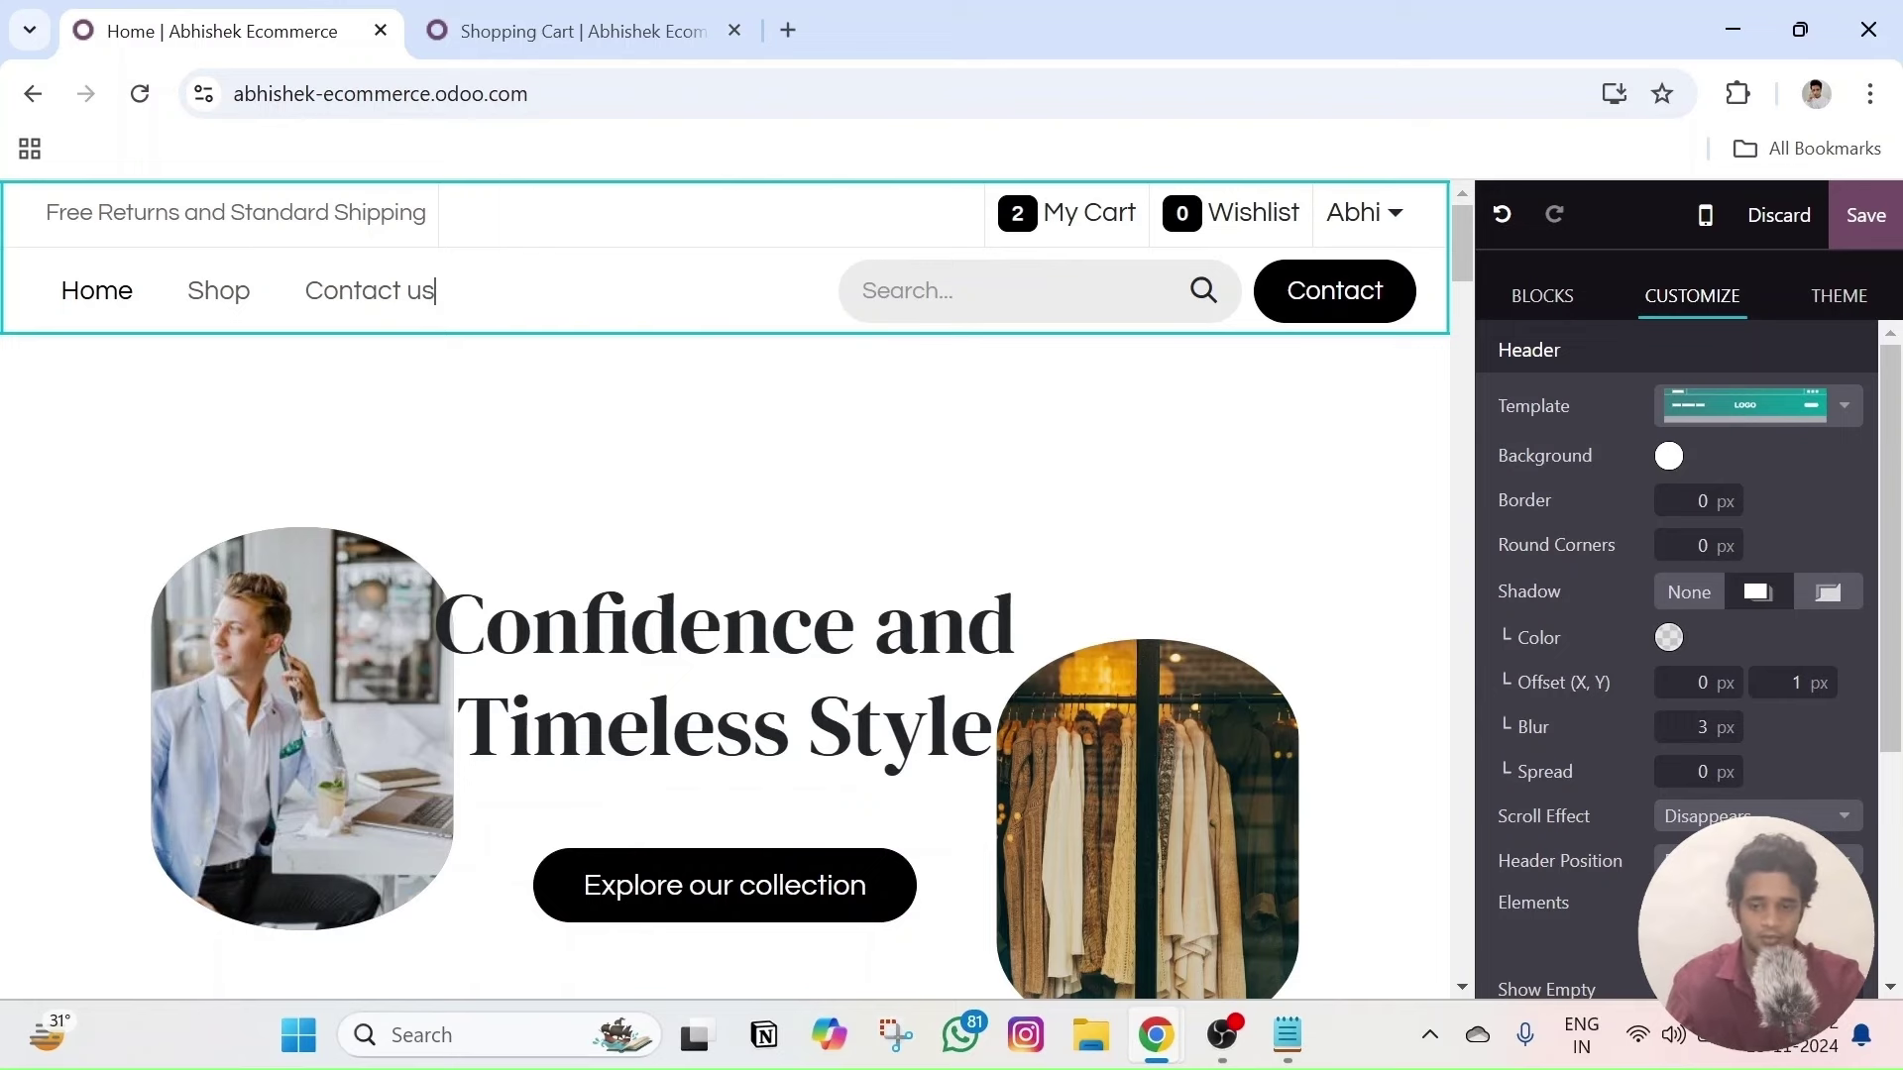
{"action": "key", "text": "Escape"}
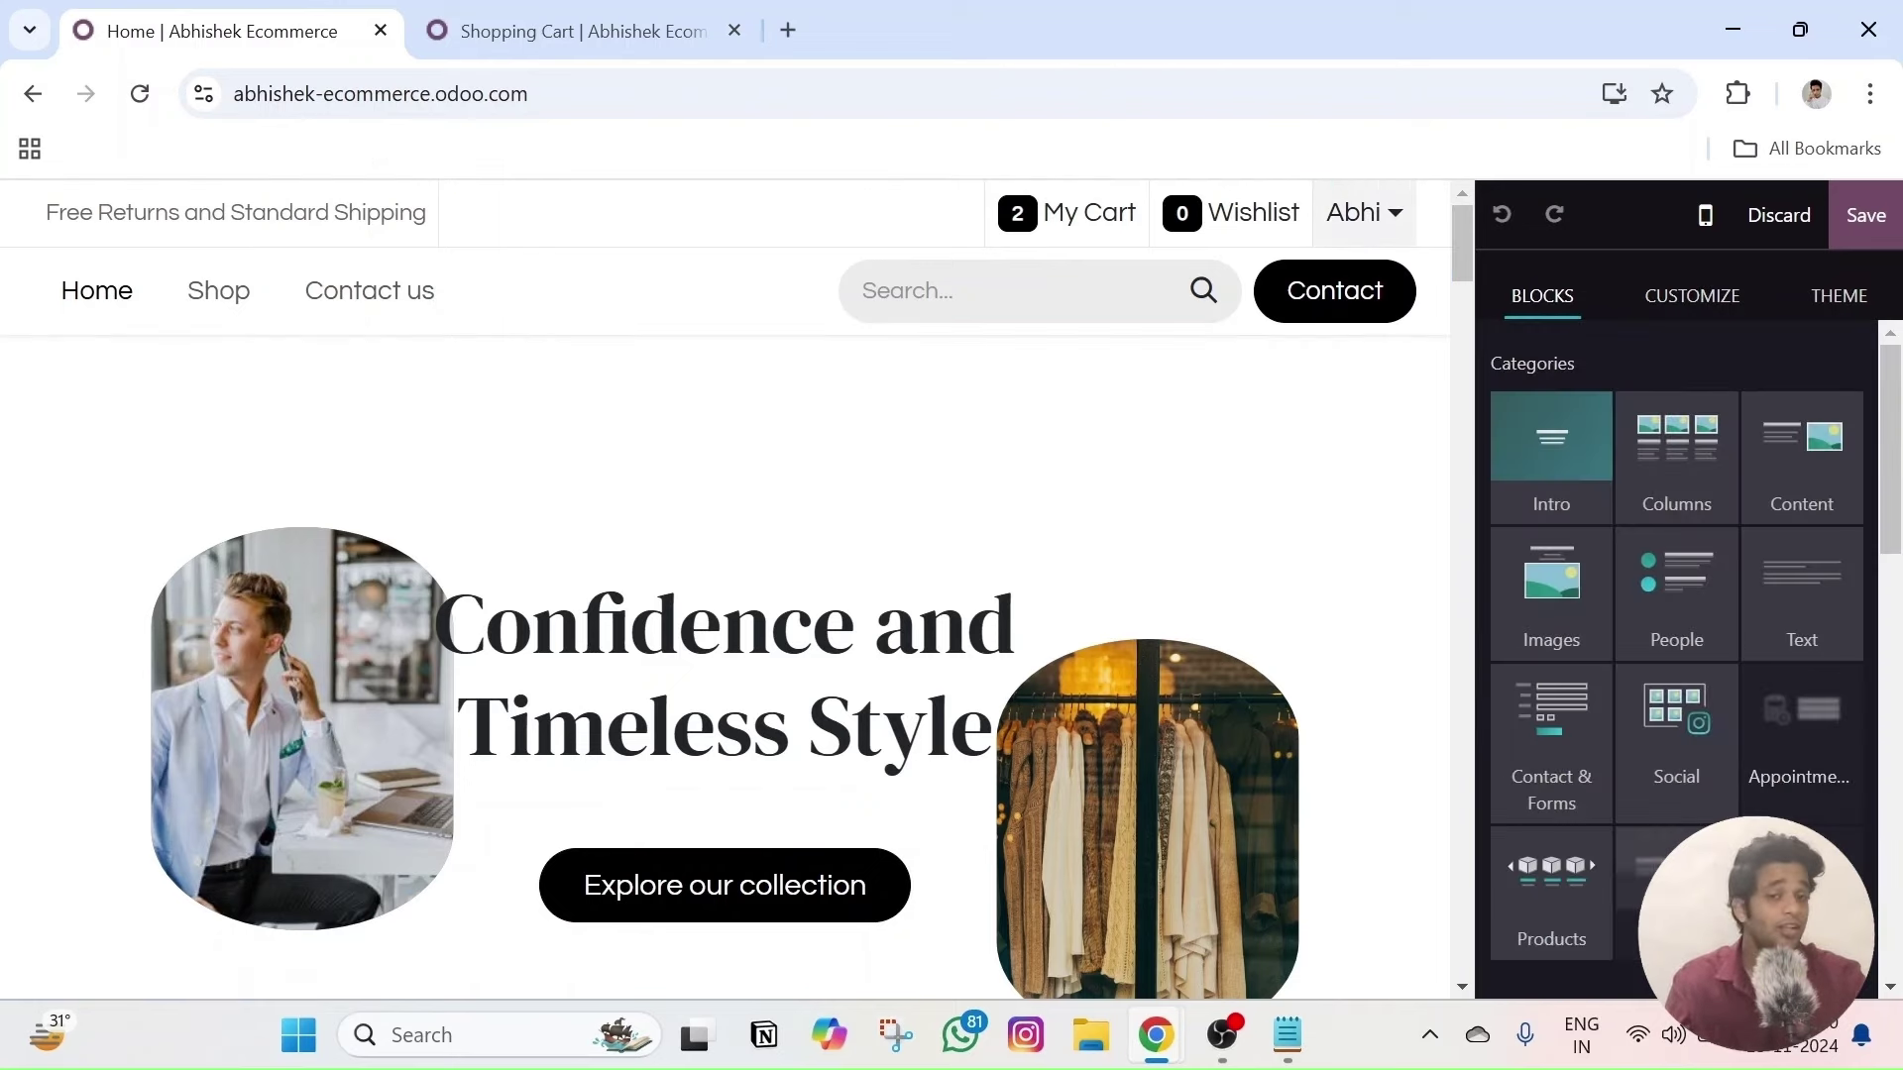
- Discard the current editing session and leave the editor
{"action": "left_click", "coordinate": [1364, 212]}
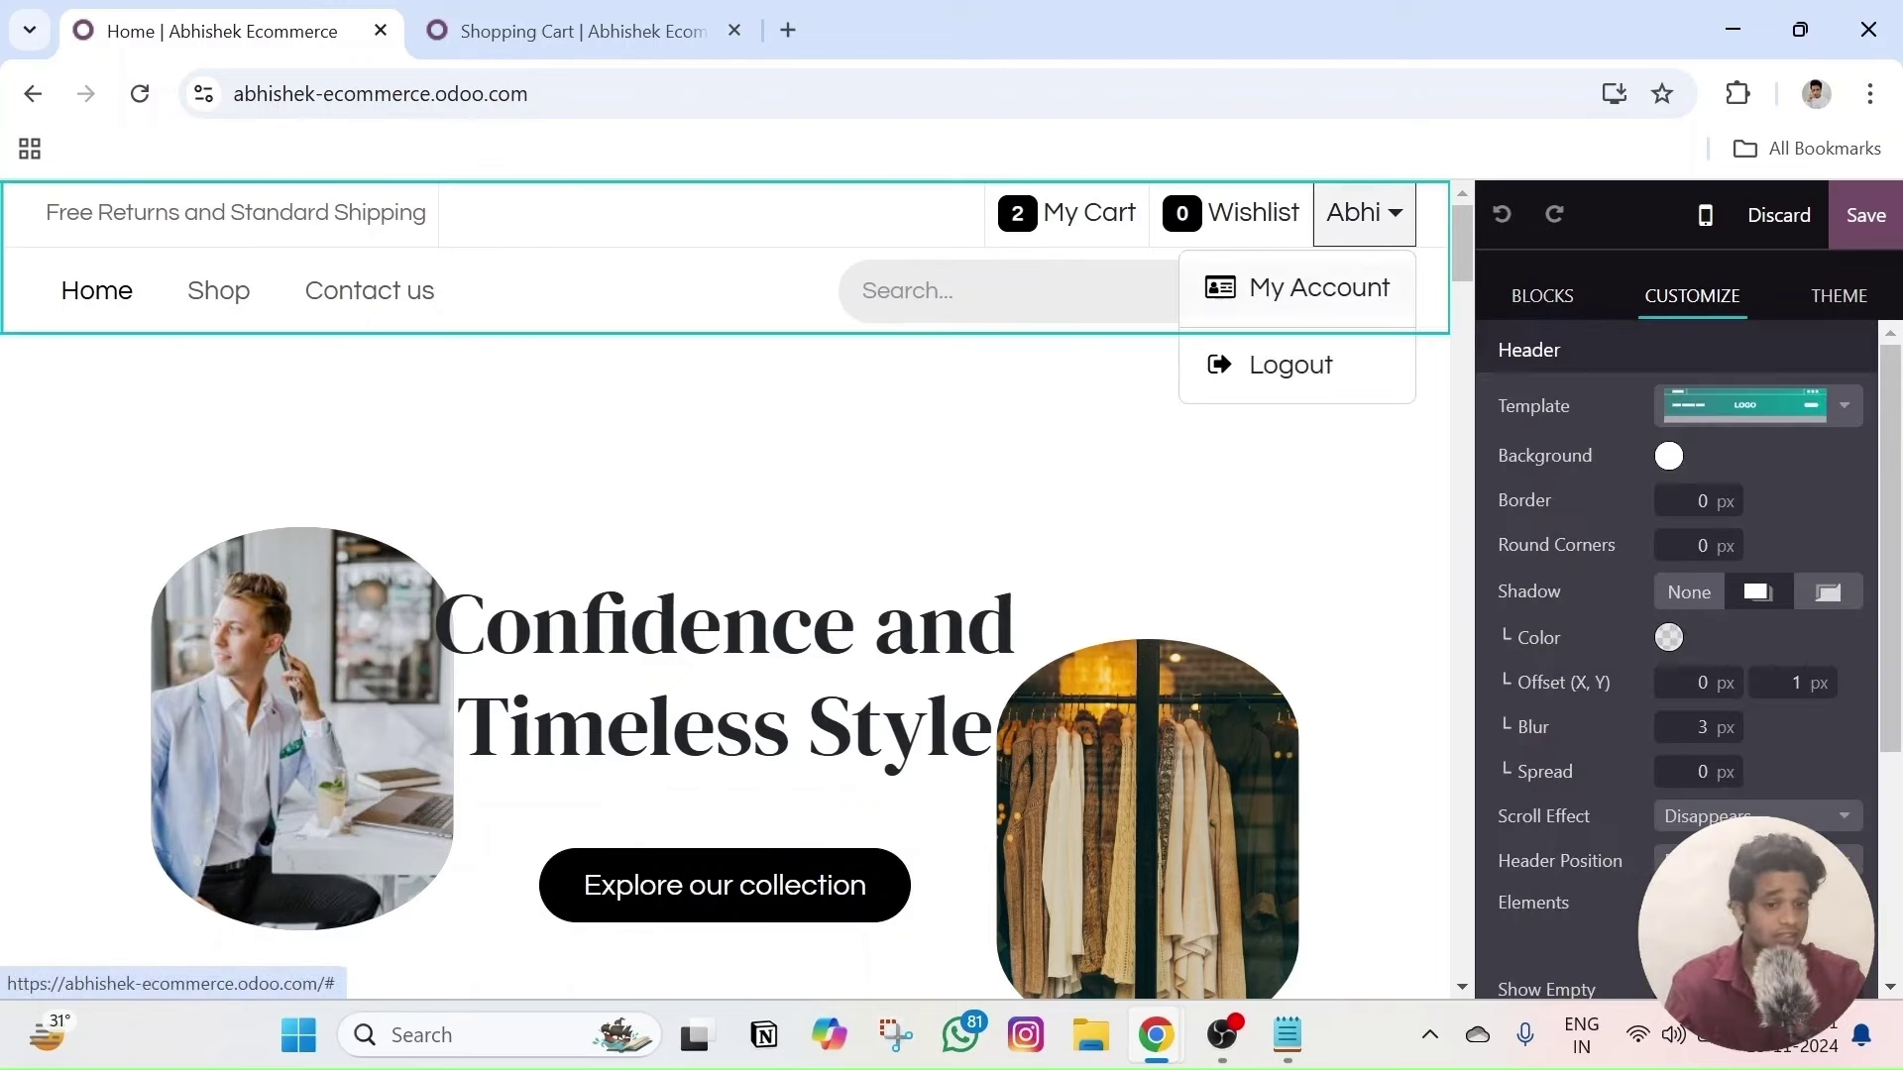
{"action": "left_click", "coordinate": [1779, 215]}
{"action": "left_click", "coordinate": [510, 697]}
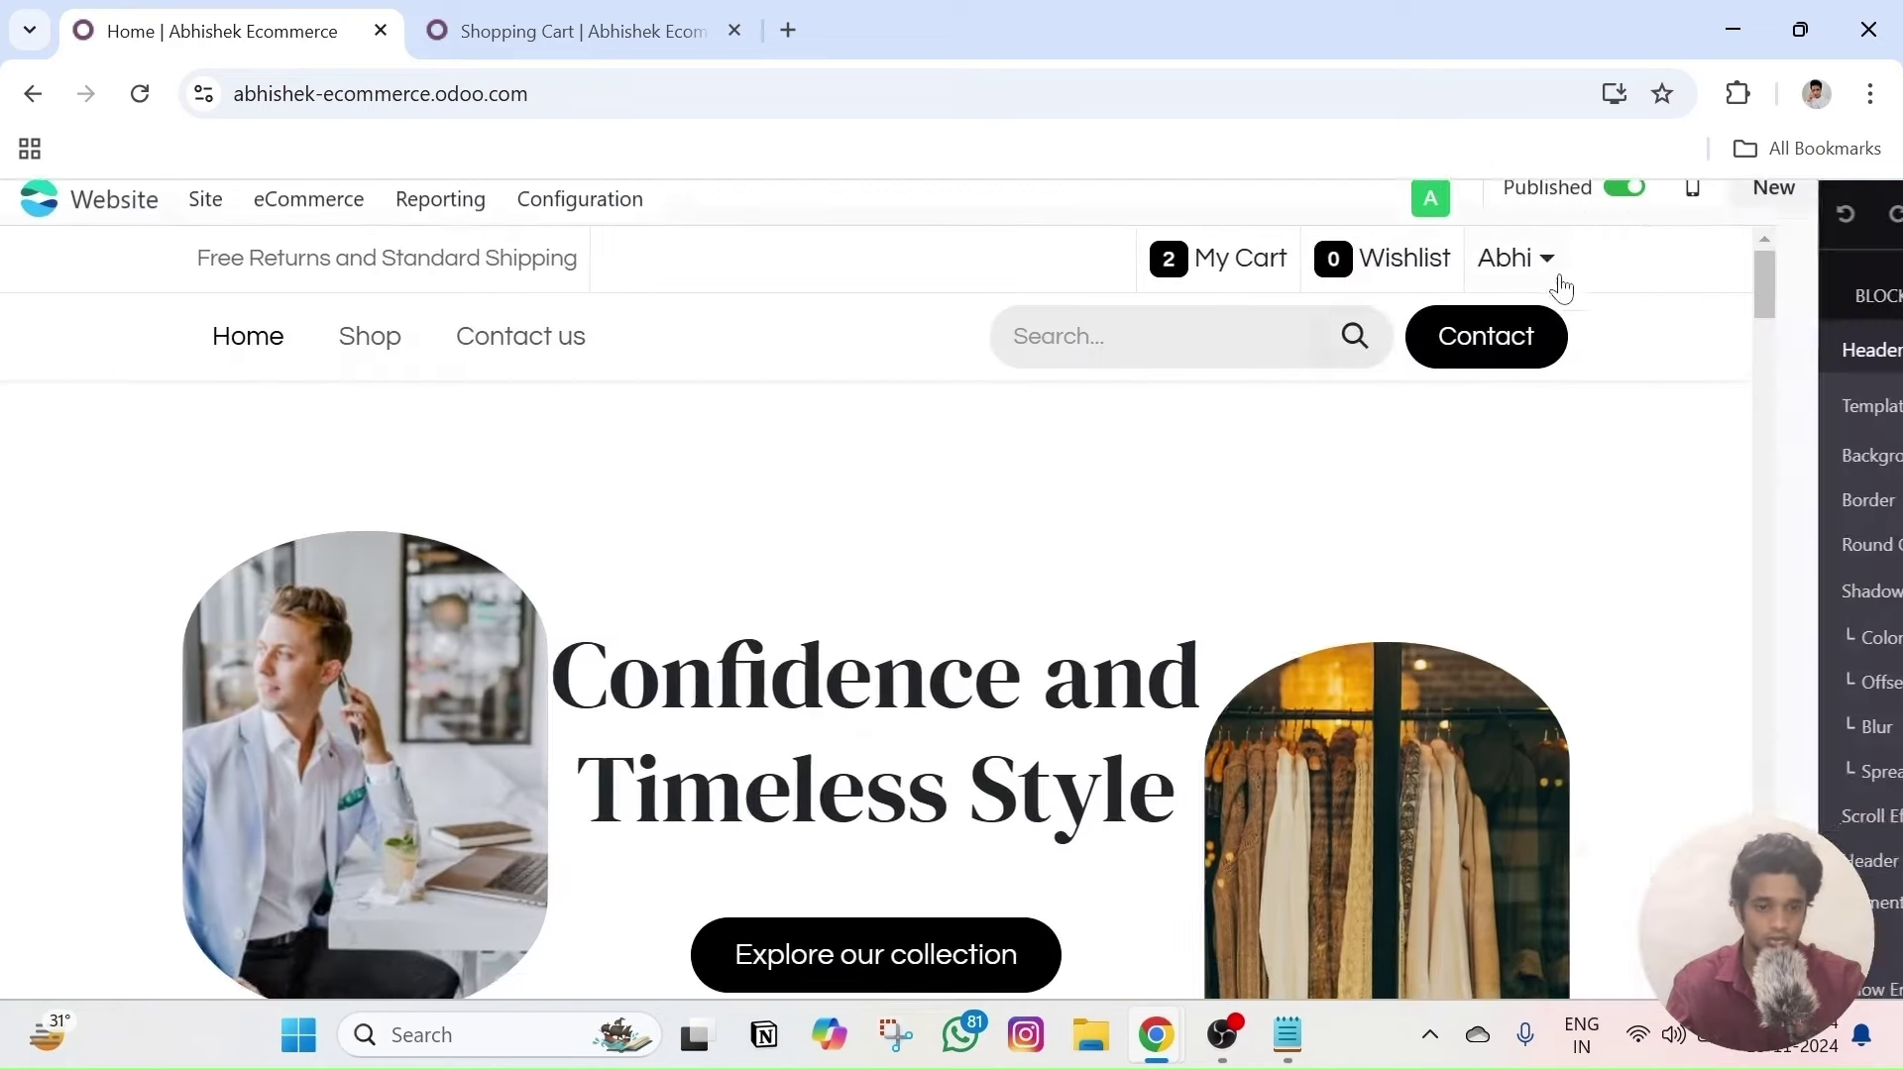
- Visit the My account page, then return to the Home page
{"action": "left_click", "coordinate": [1699, 284]}
{"action": "left_click", "coordinate": [1648, 382]}
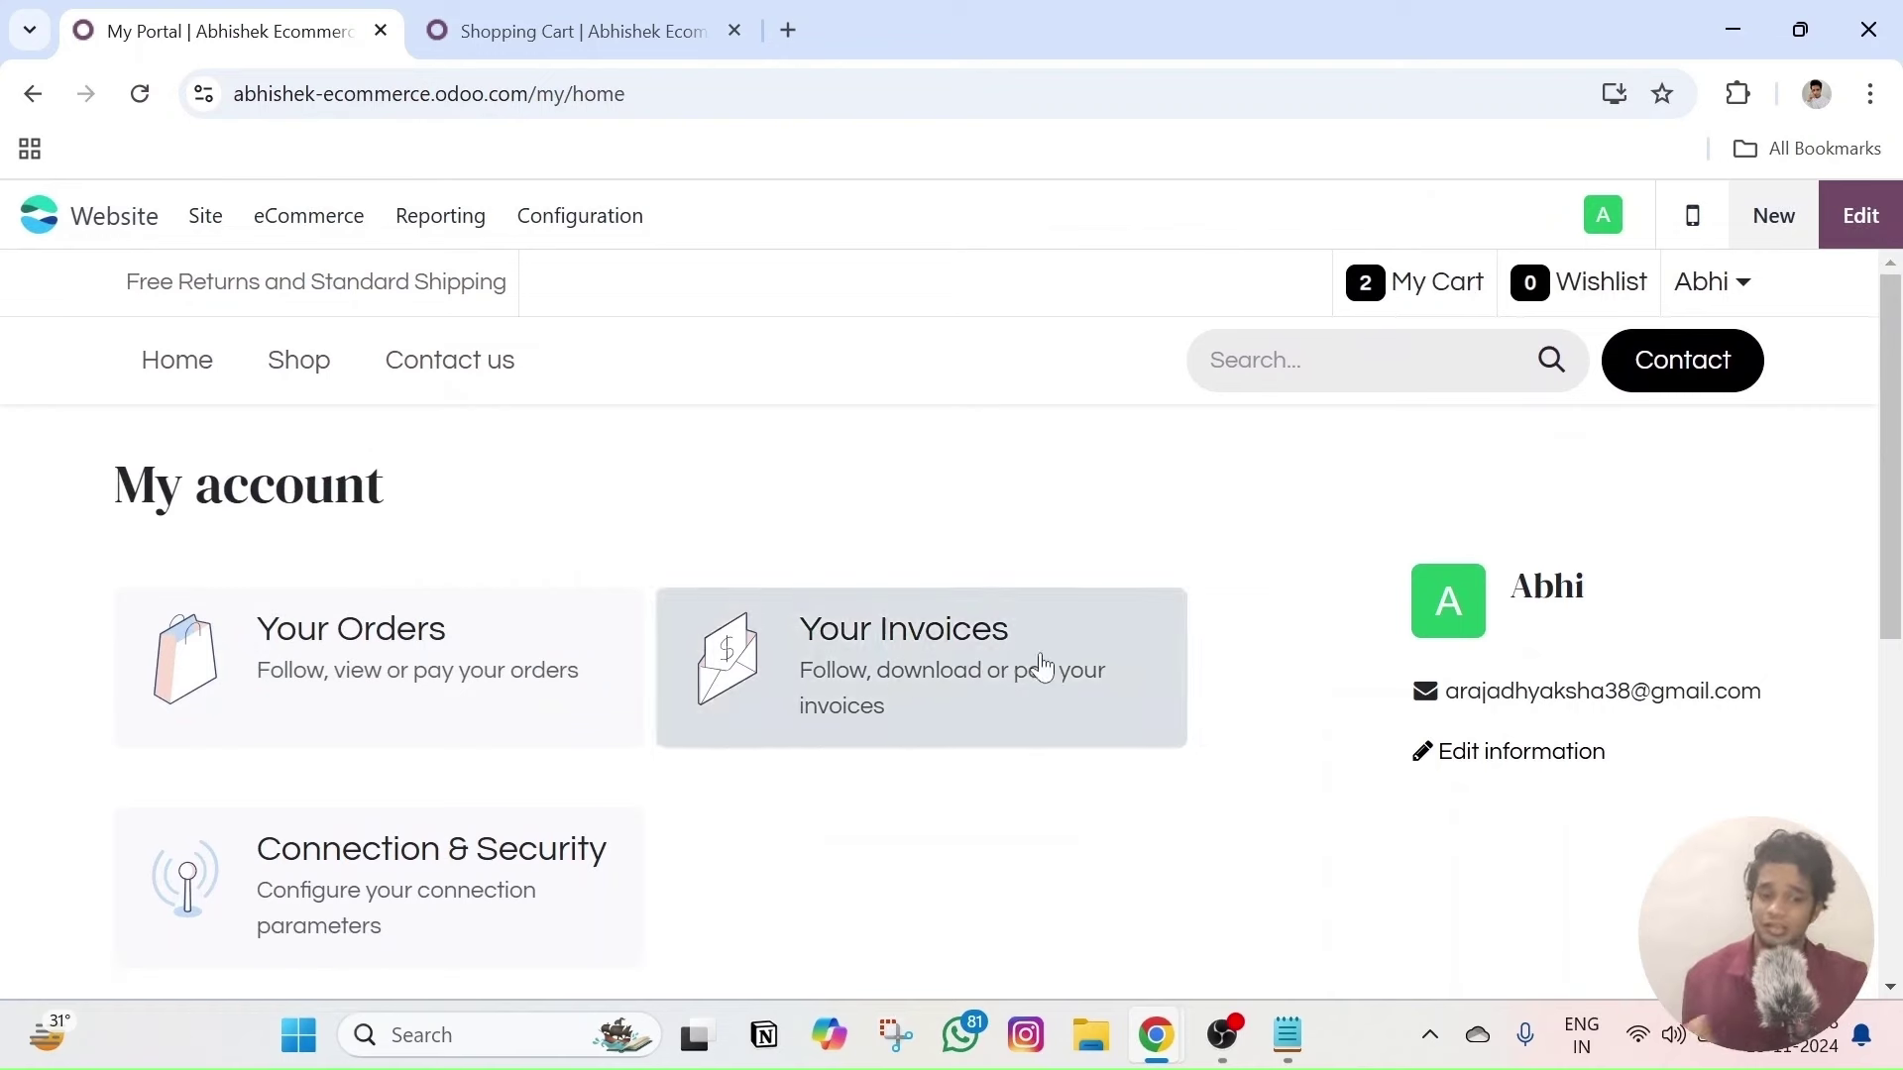
{"action": "scroll", "coordinate": [437, 650], "scroll_direction": "down", "scroll_amount": 2}
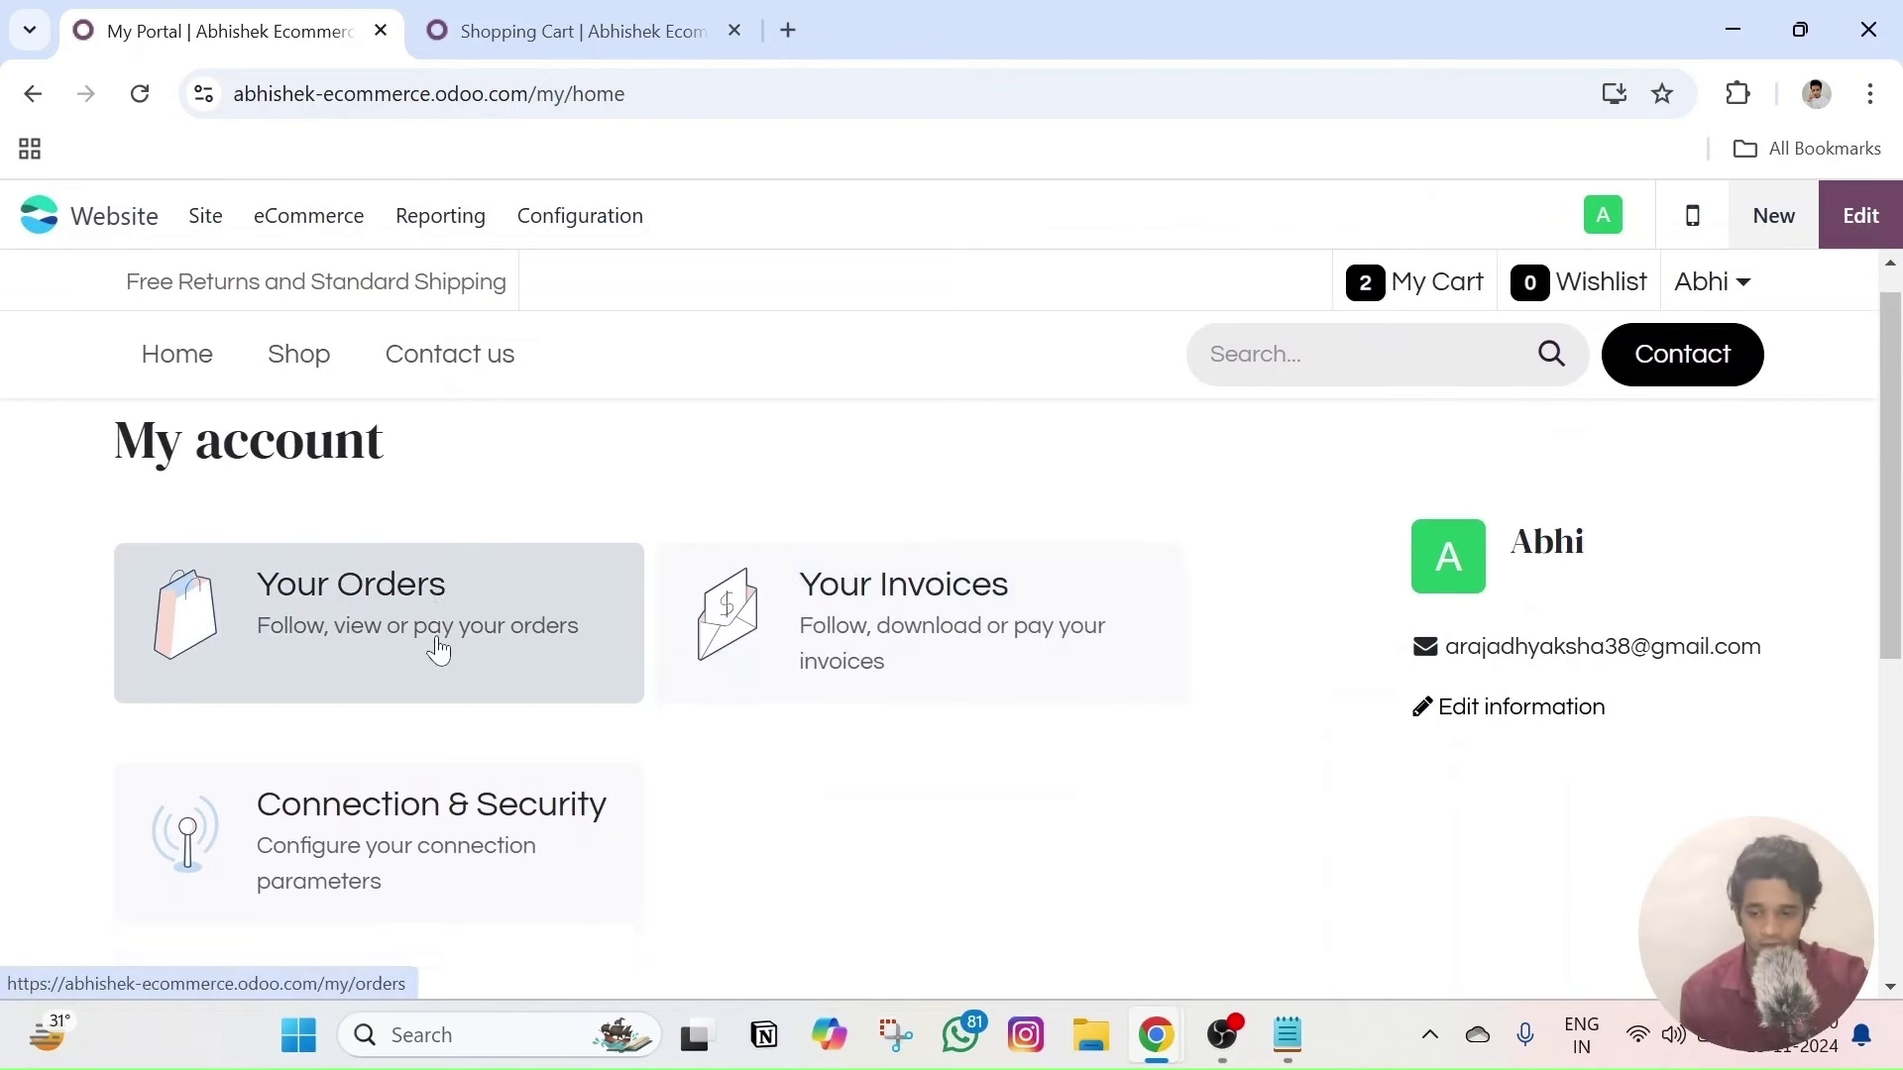
{"action": "scroll", "coordinate": [1323, 592], "scroll_direction": "up", "scroll_amount": 2}
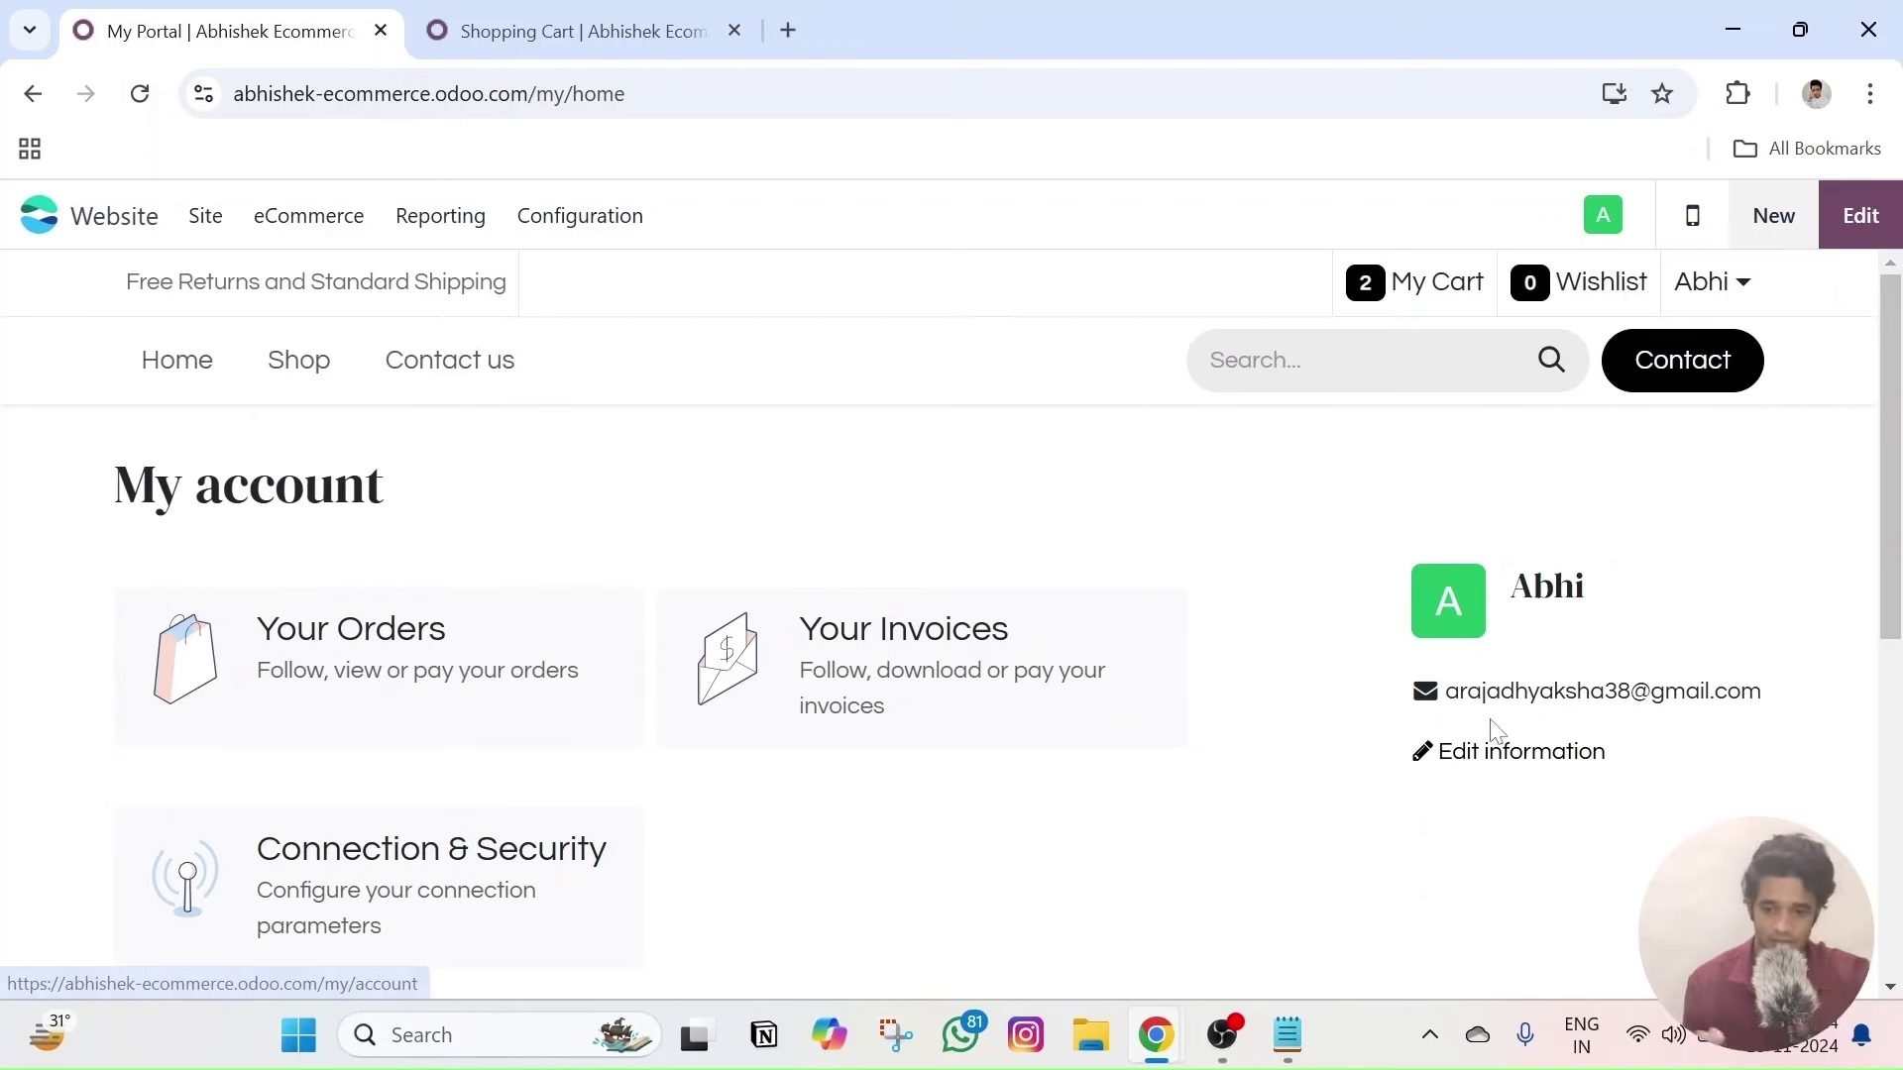
{"action": "scroll", "coordinate": [1495, 734], "scroll_direction": "down", "scroll_amount": 3}
{"action": "scroll", "coordinate": [1474, 714], "scroll_direction": "up", "scroll_amount": 3}
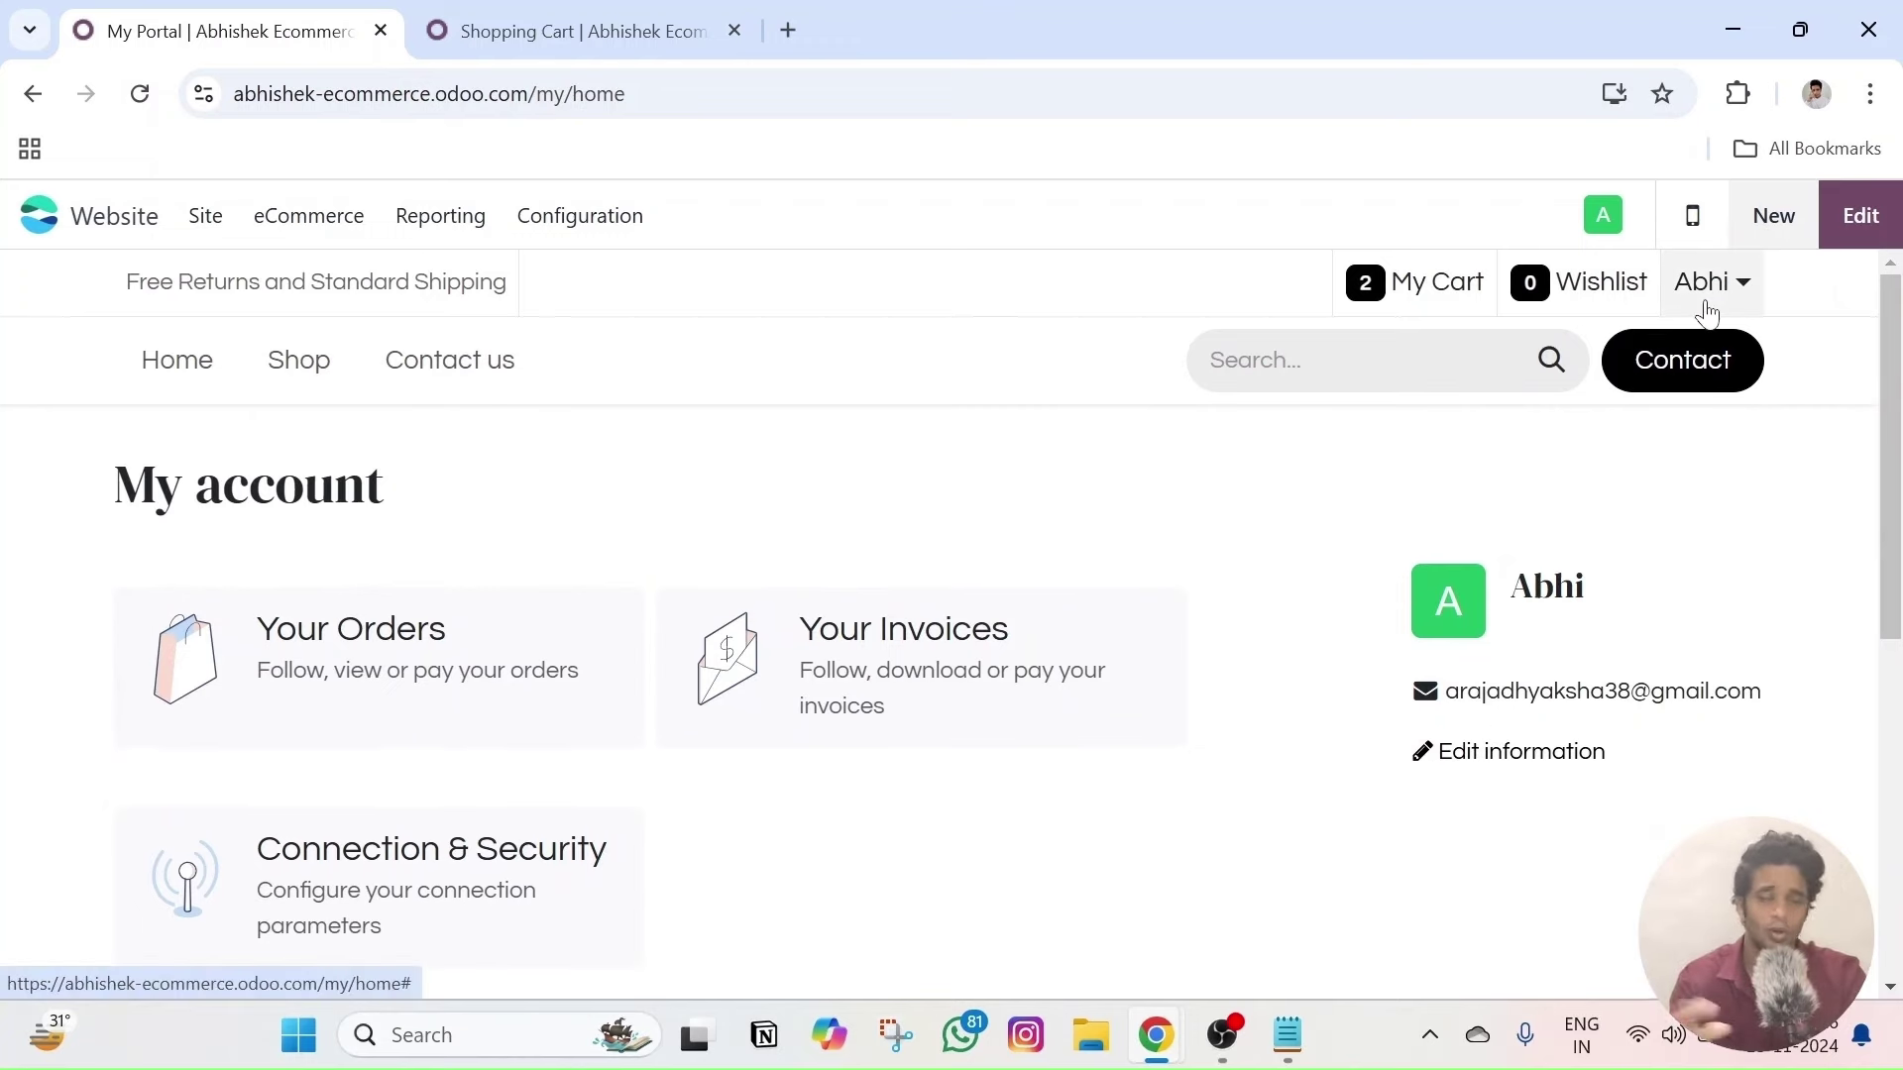
{"action": "left_click", "coordinate": [159, 364]}
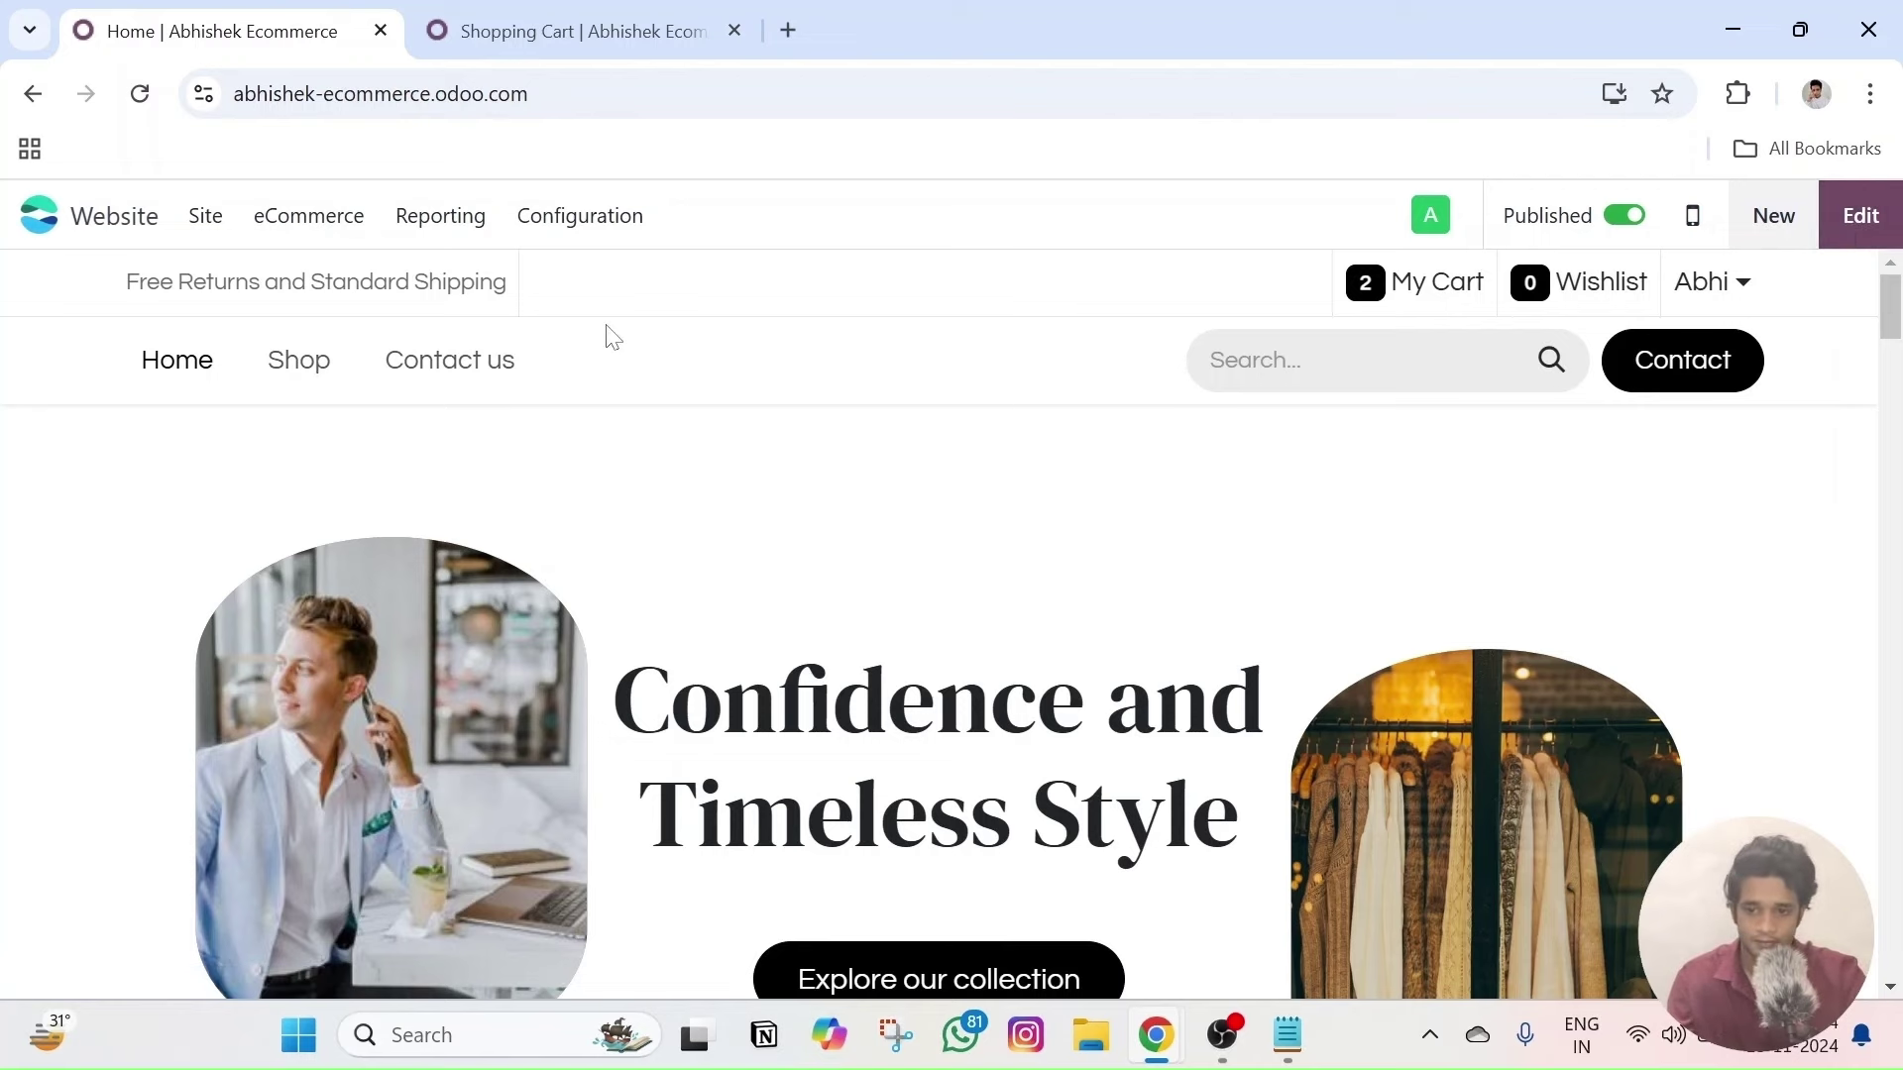
- Reopen the editor on the Home page and discard the session again
{"action": "left_click", "coordinate": [1860, 217]}
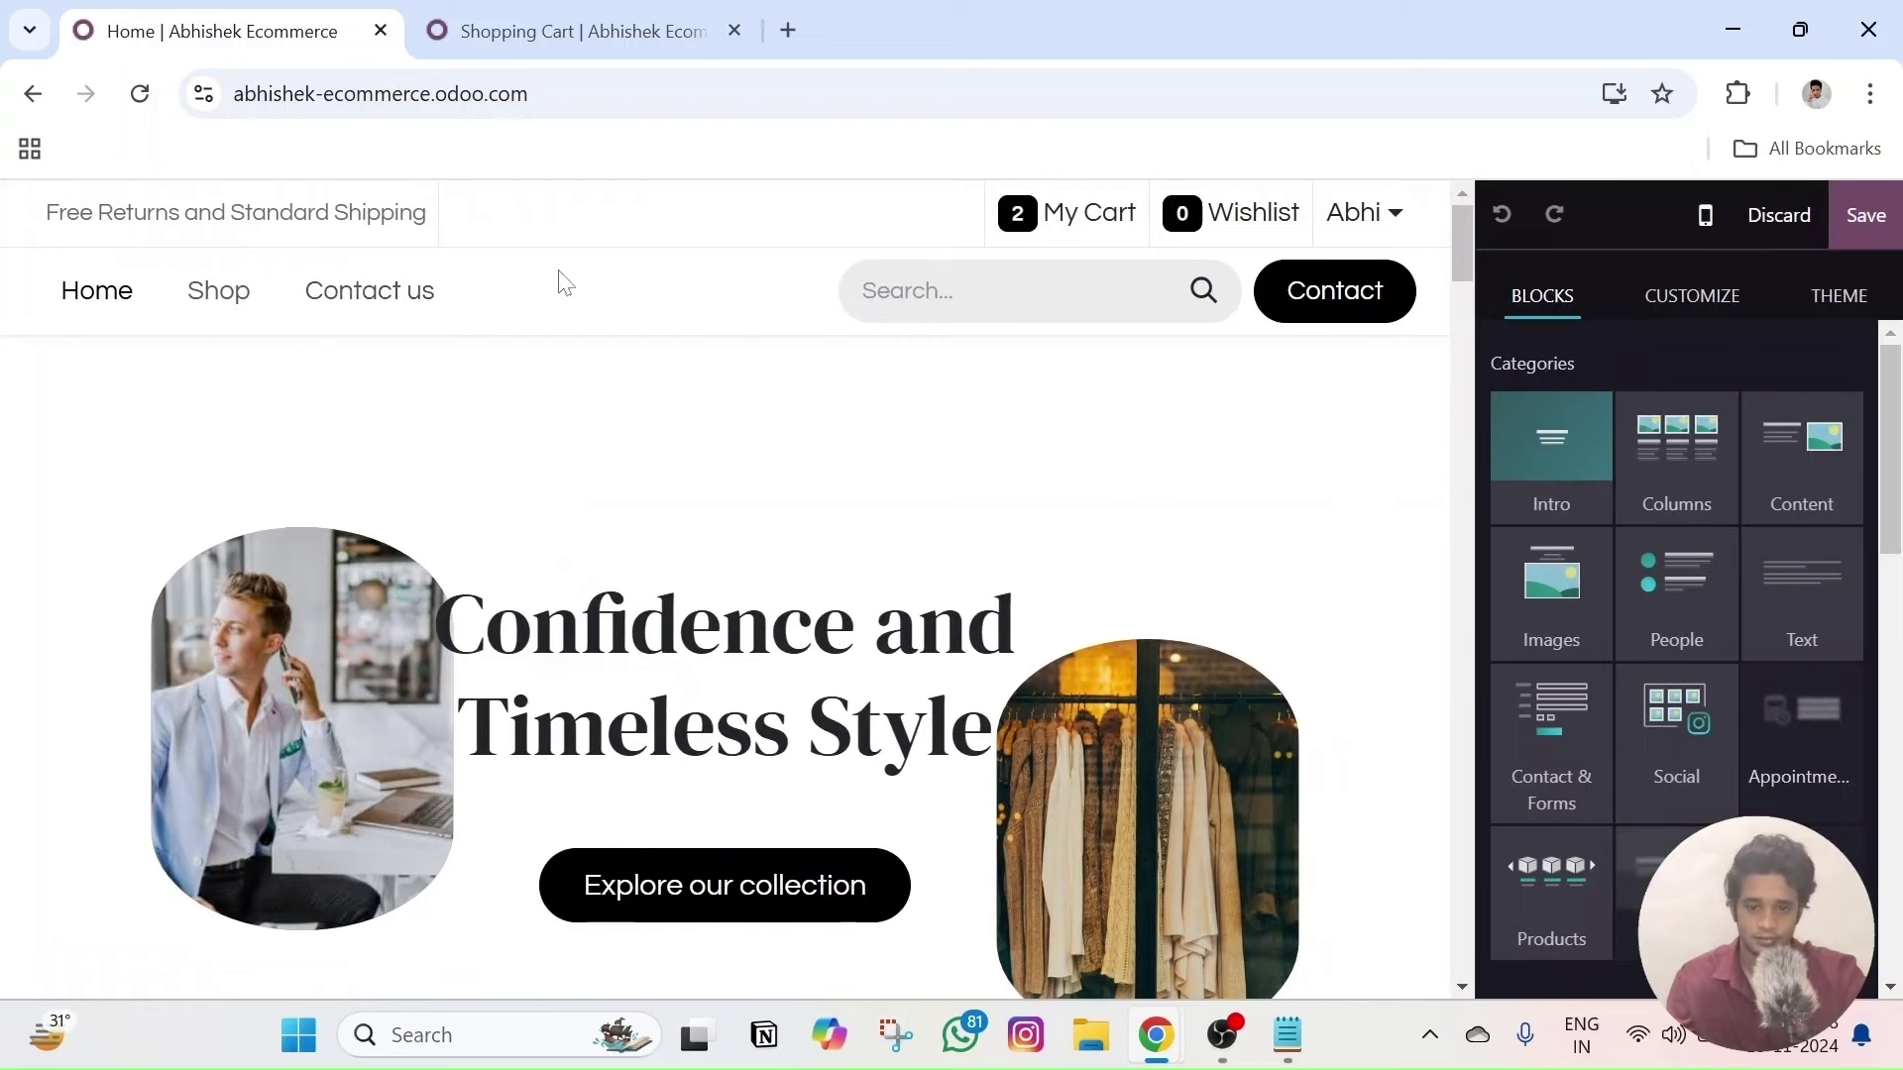
{"action": "left_click", "coordinate": [561, 282]}
{"action": "left_click", "coordinate": [1790, 238]}
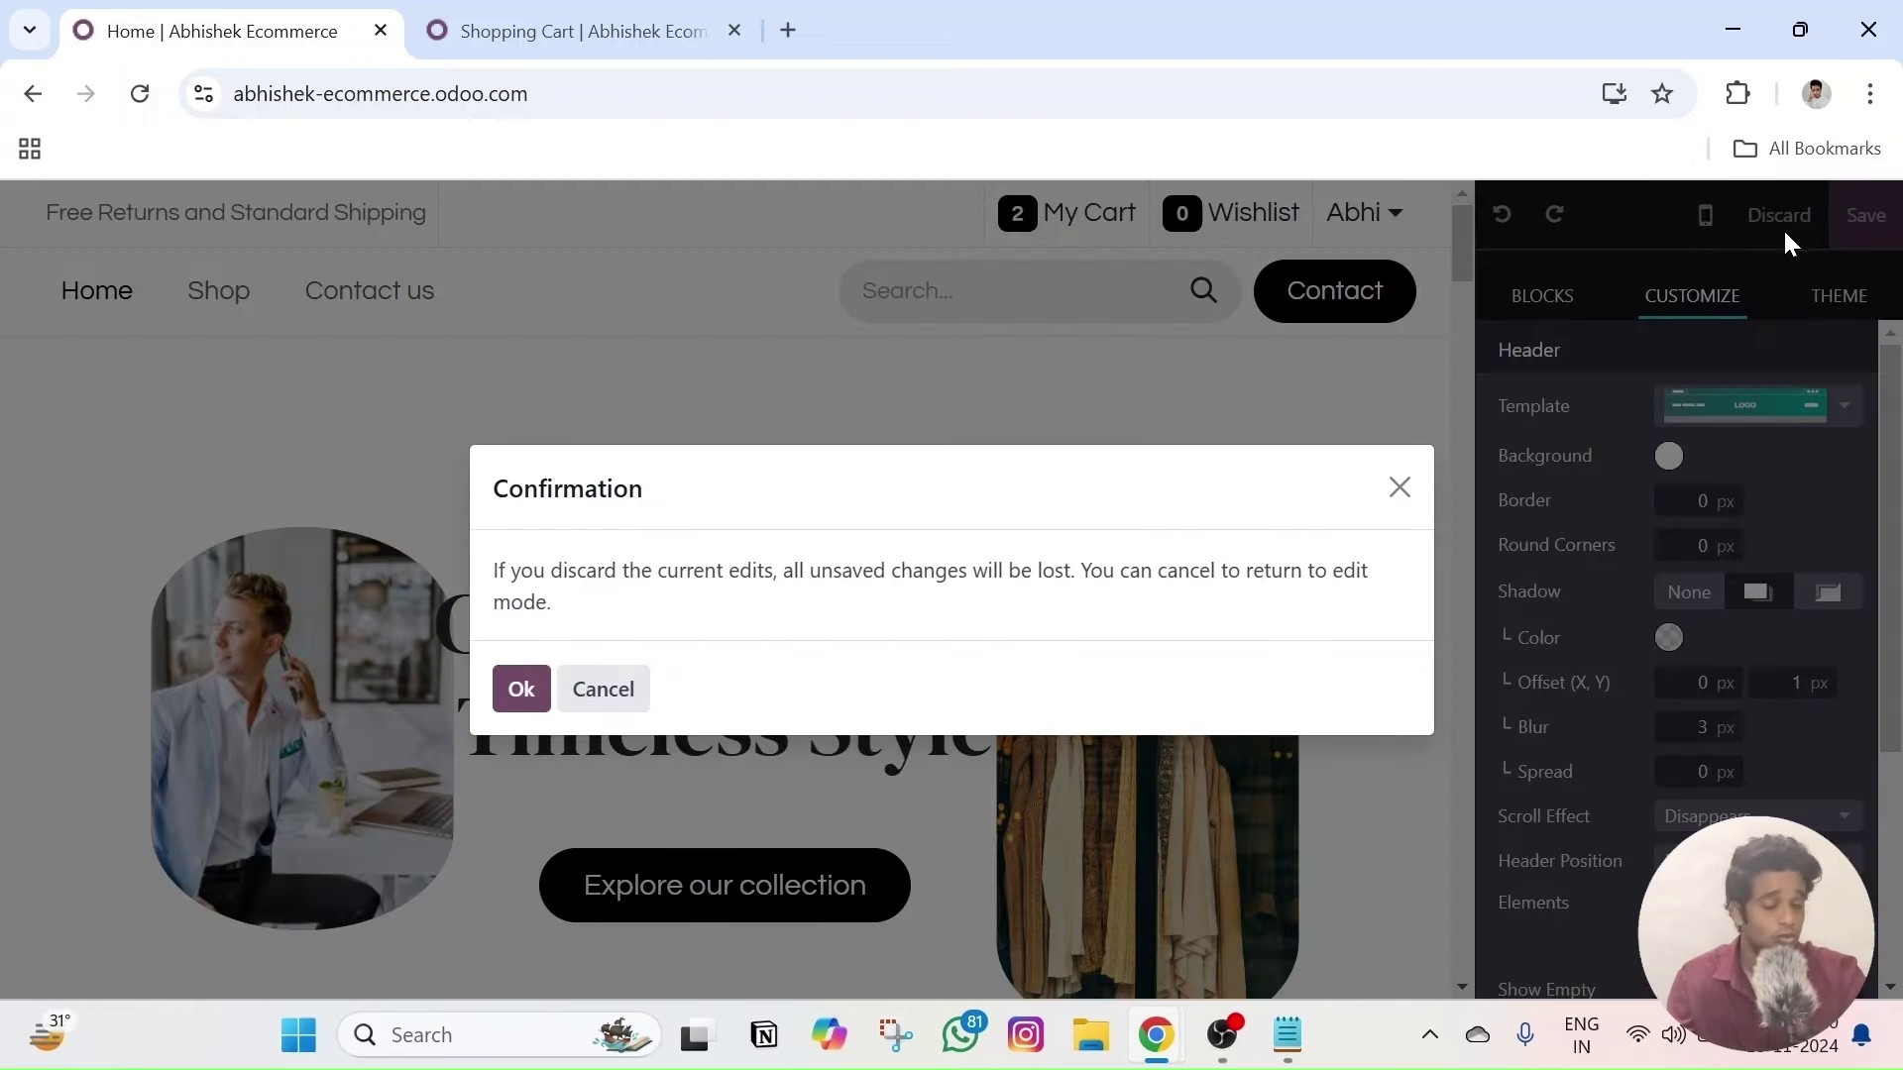
{"action": "left_click", "coordinate": [520, 689]}
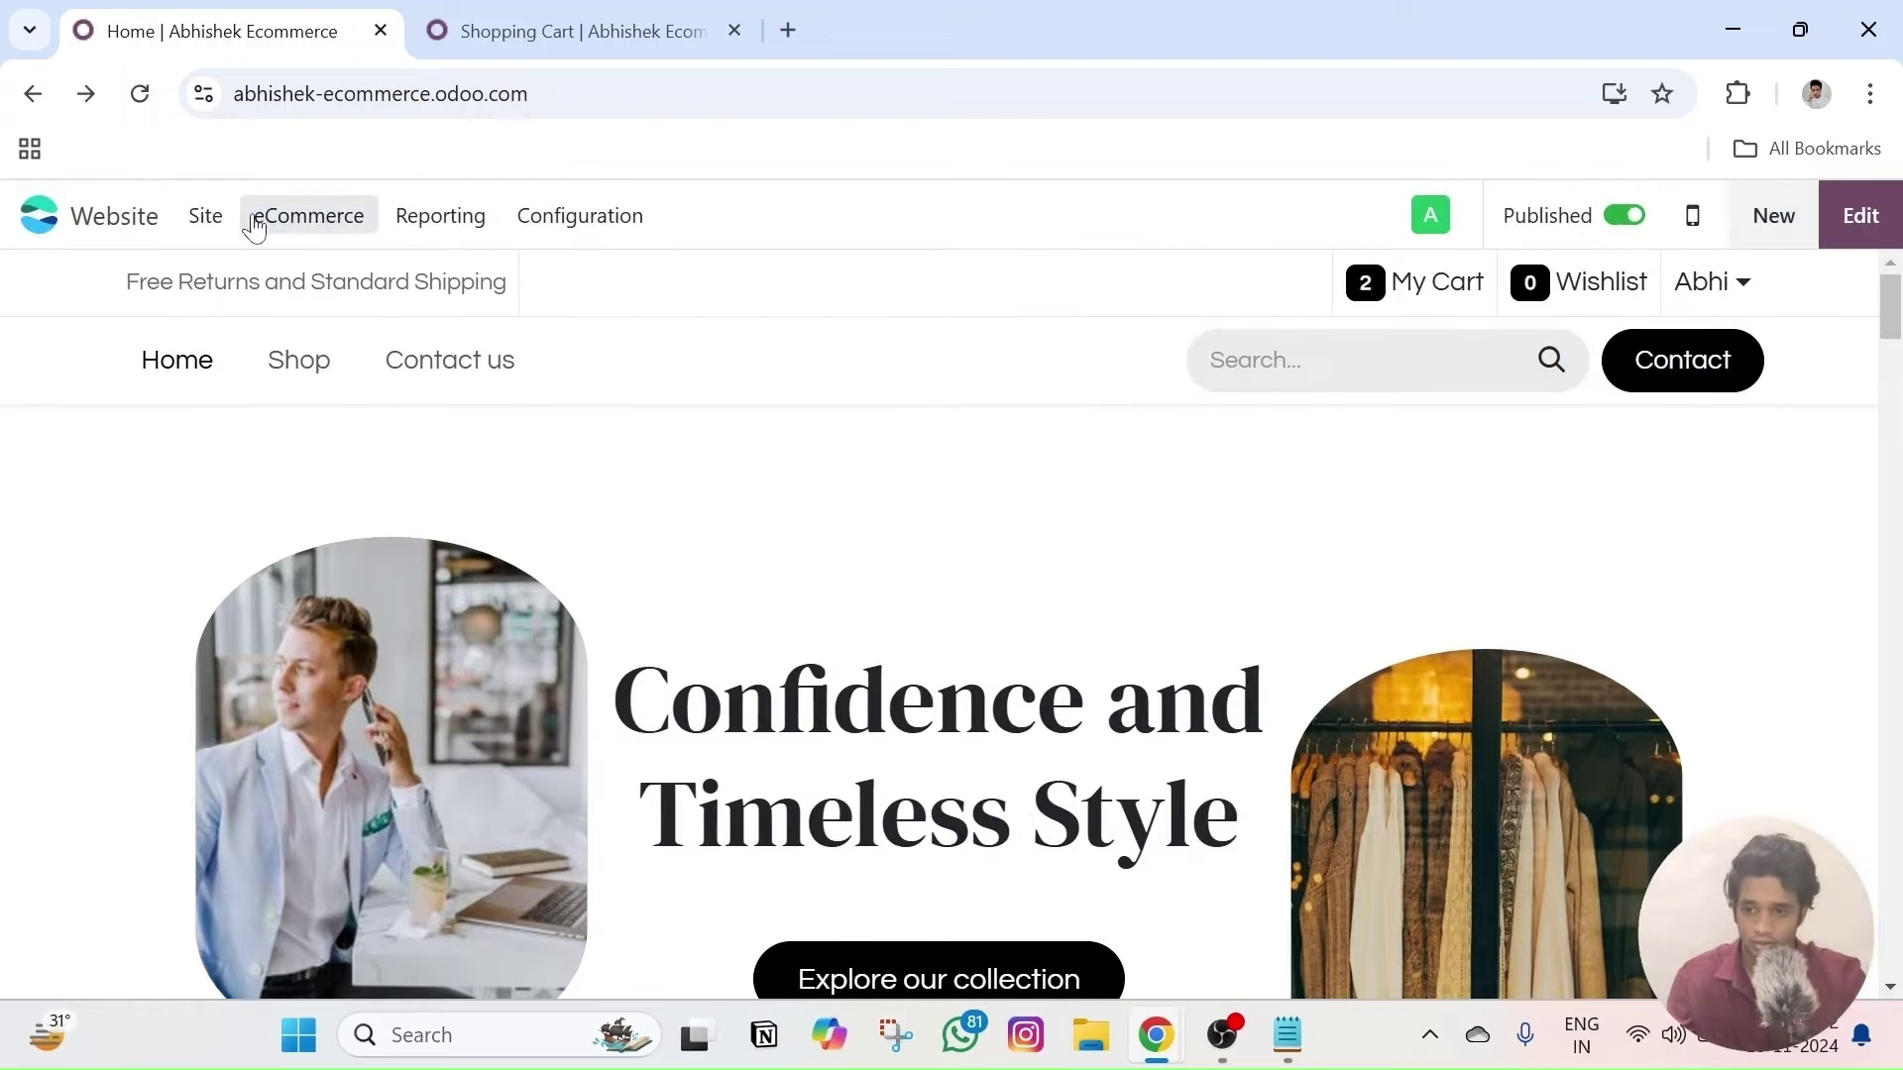
{"action": "left_click", "coordinate": [220, 220]}
- In the Menu Editor, drag Contact us above Home and Shop and save
{"action": "left_click", "coordinate": [265, 317]}
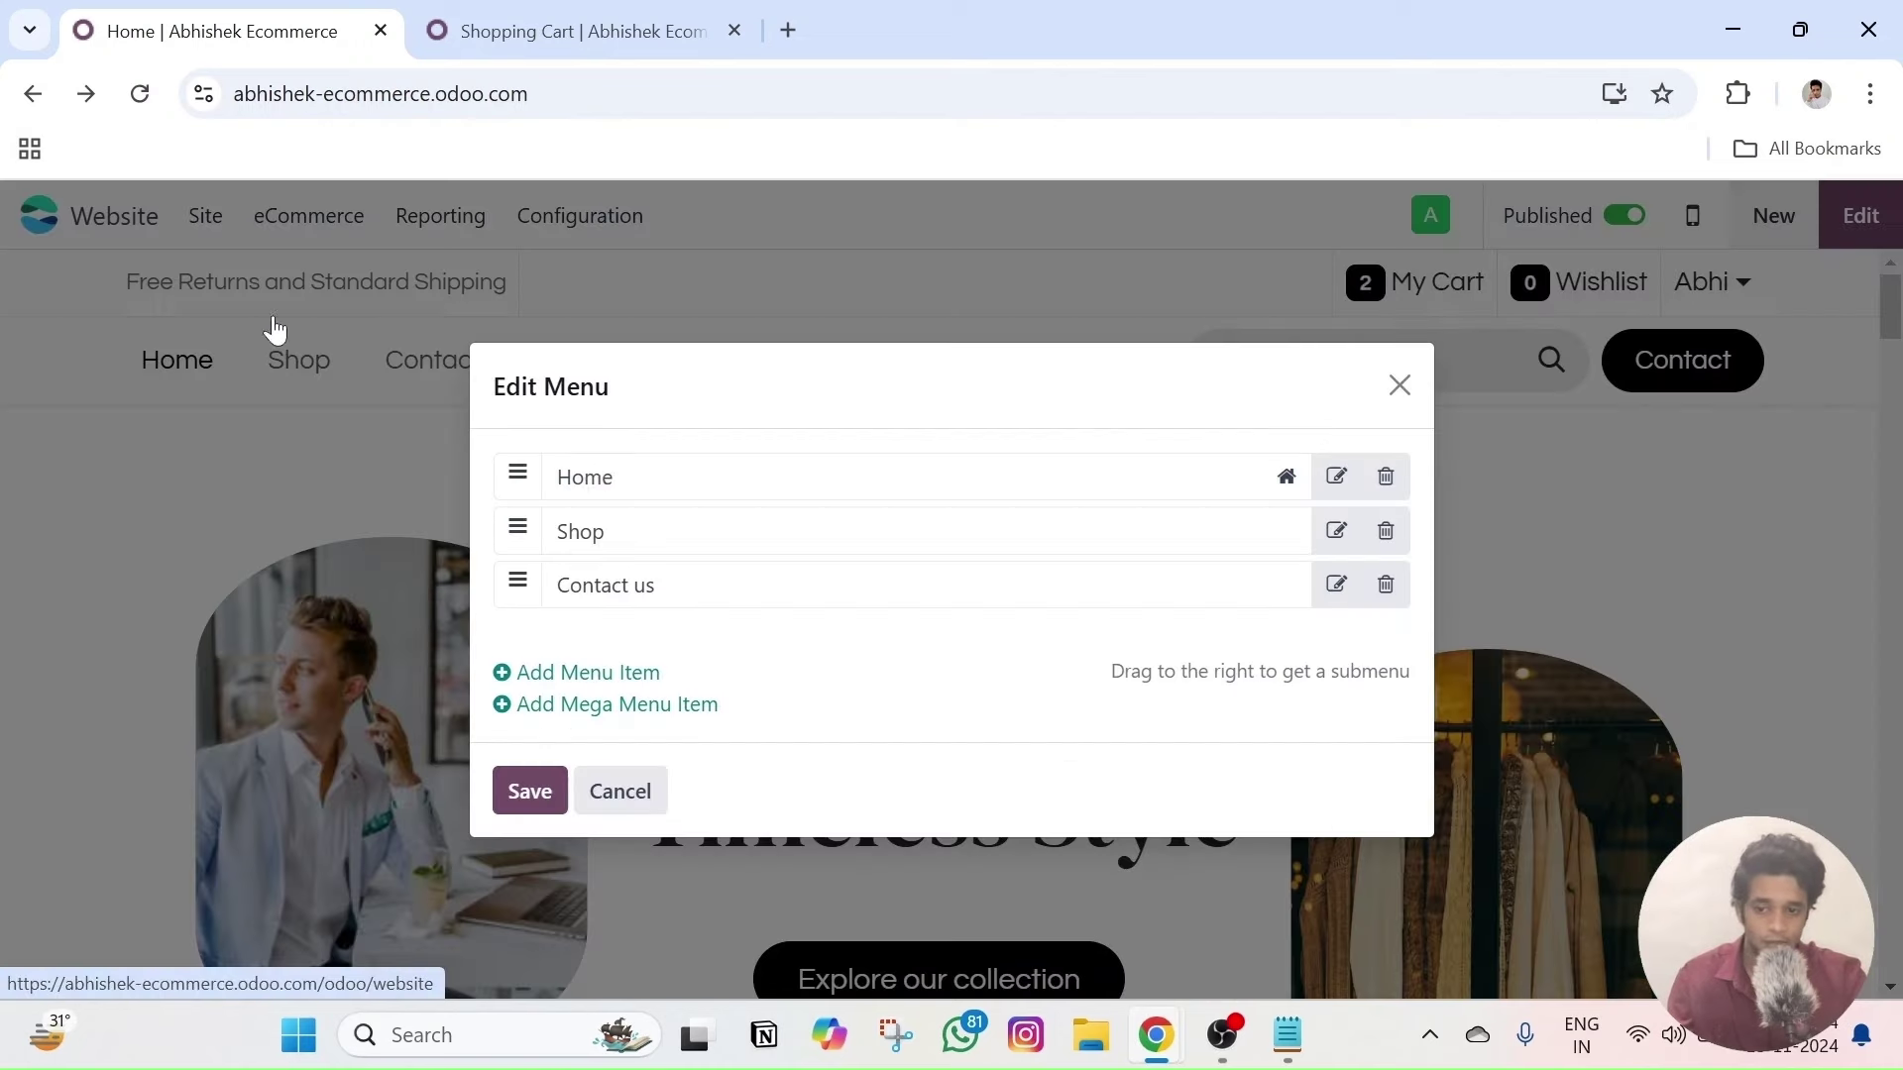
{"action": "left_click_drag", "start_coordinate": [511, 573], "coordinate": [512, 477]}
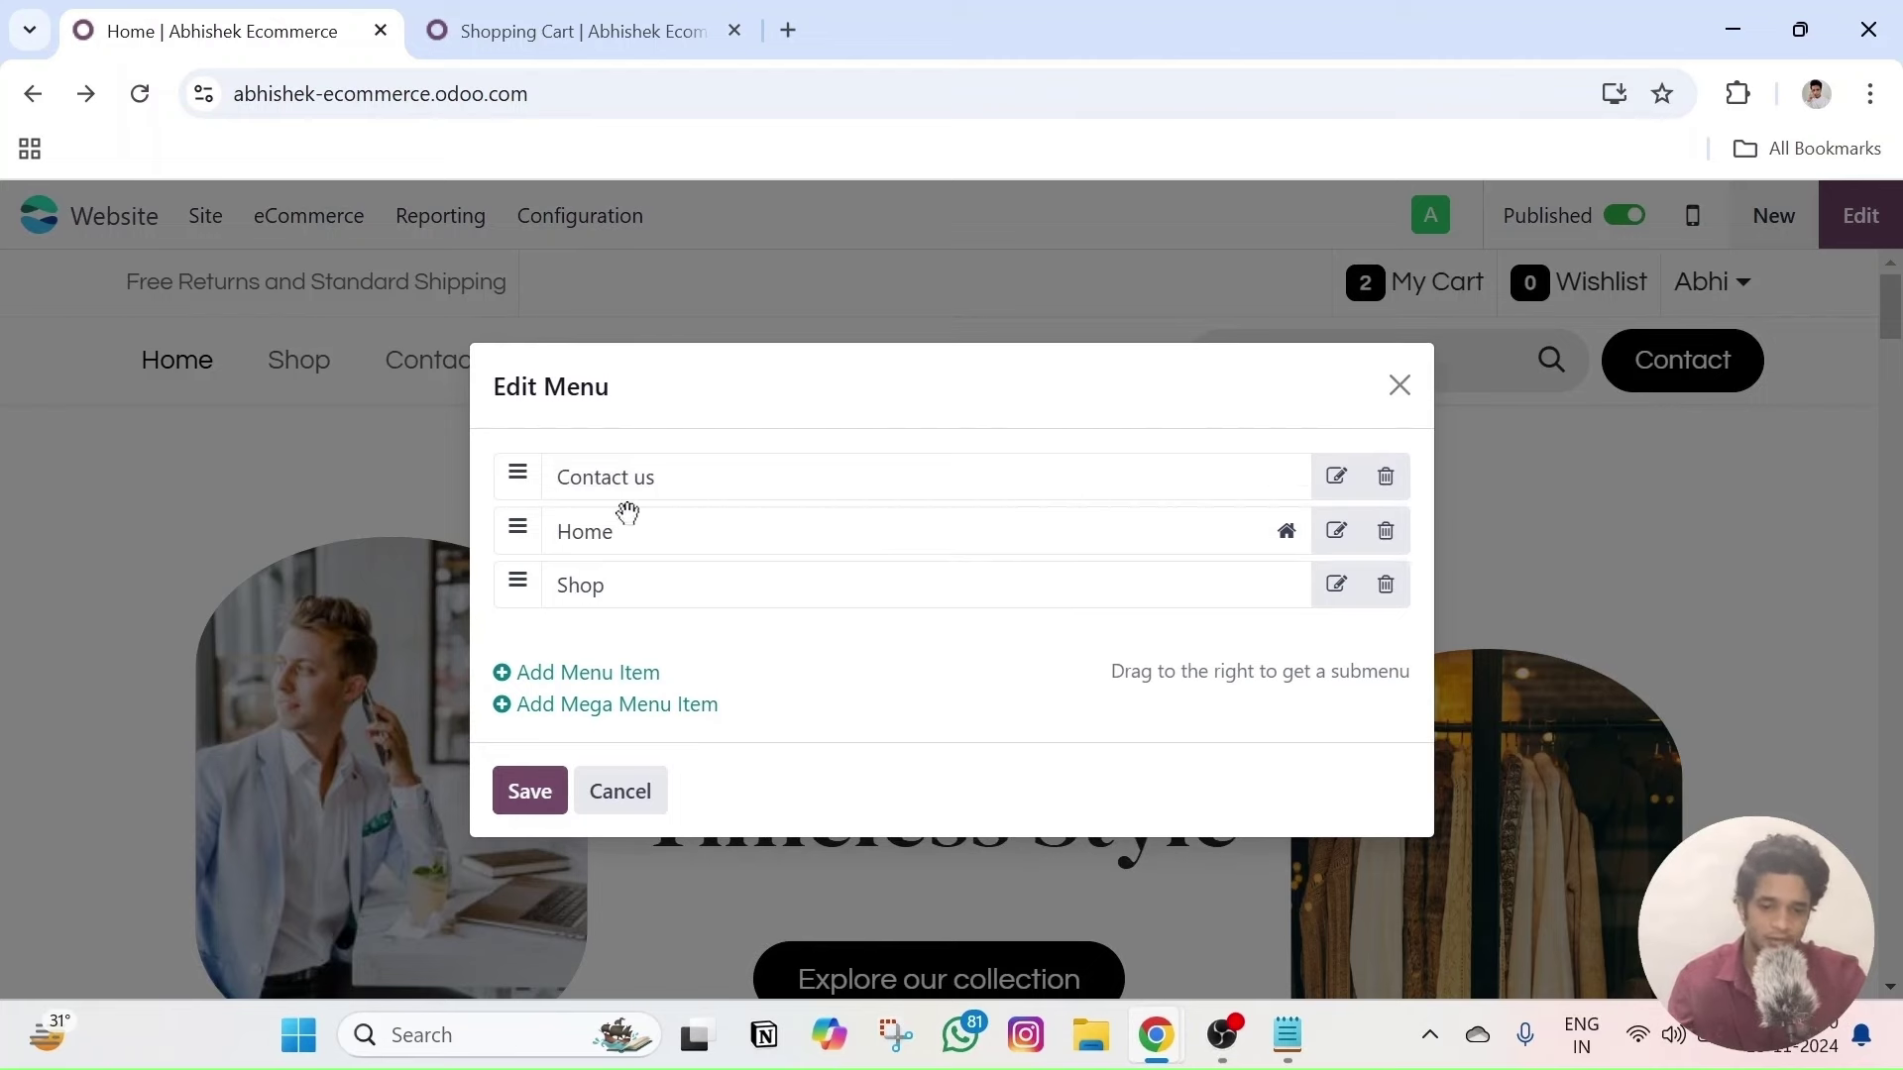
{"action": "left_click", "coordinate": [528, 789]}
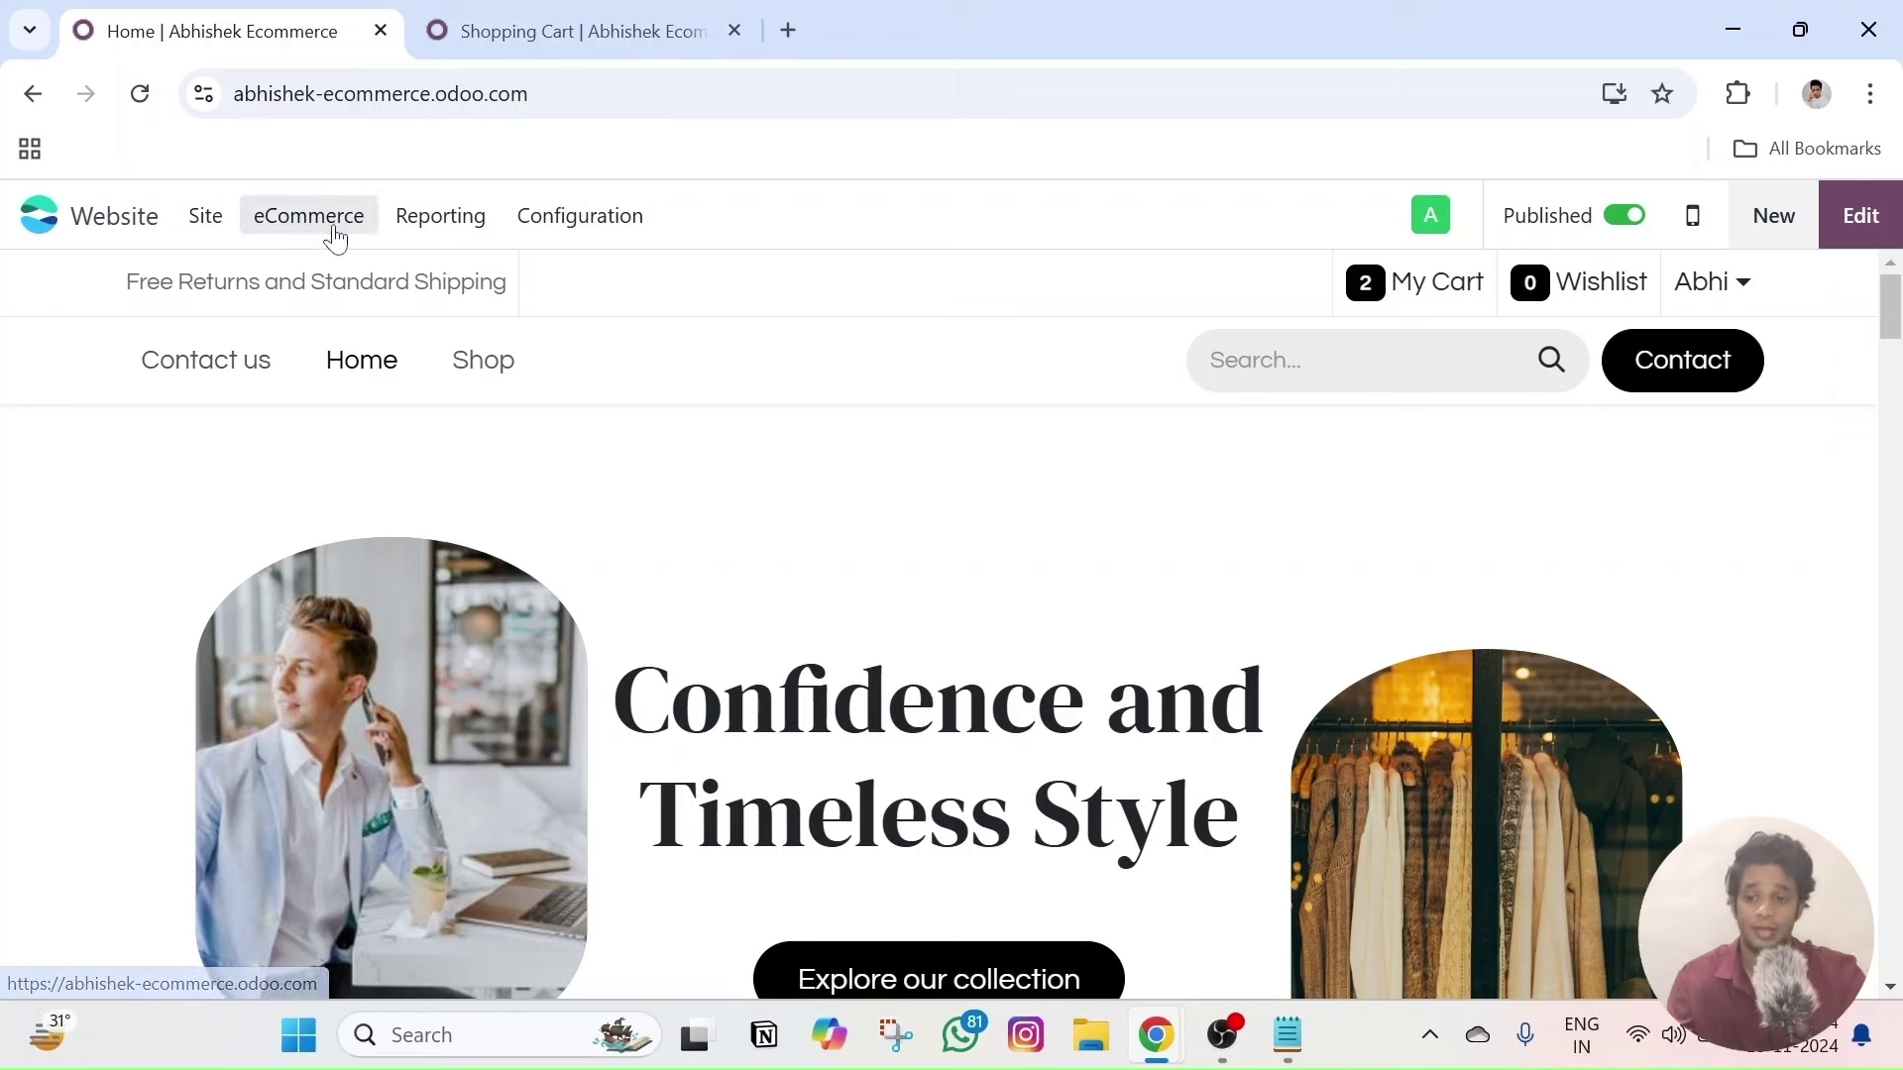
- Add a 'Blogs' menu item with URL nike.com in the Menu Editor and save the menu
{"action": "left_click", "coordinate": [206, 215]}
{"action": "left_click", "coordinate": [279, 313]}
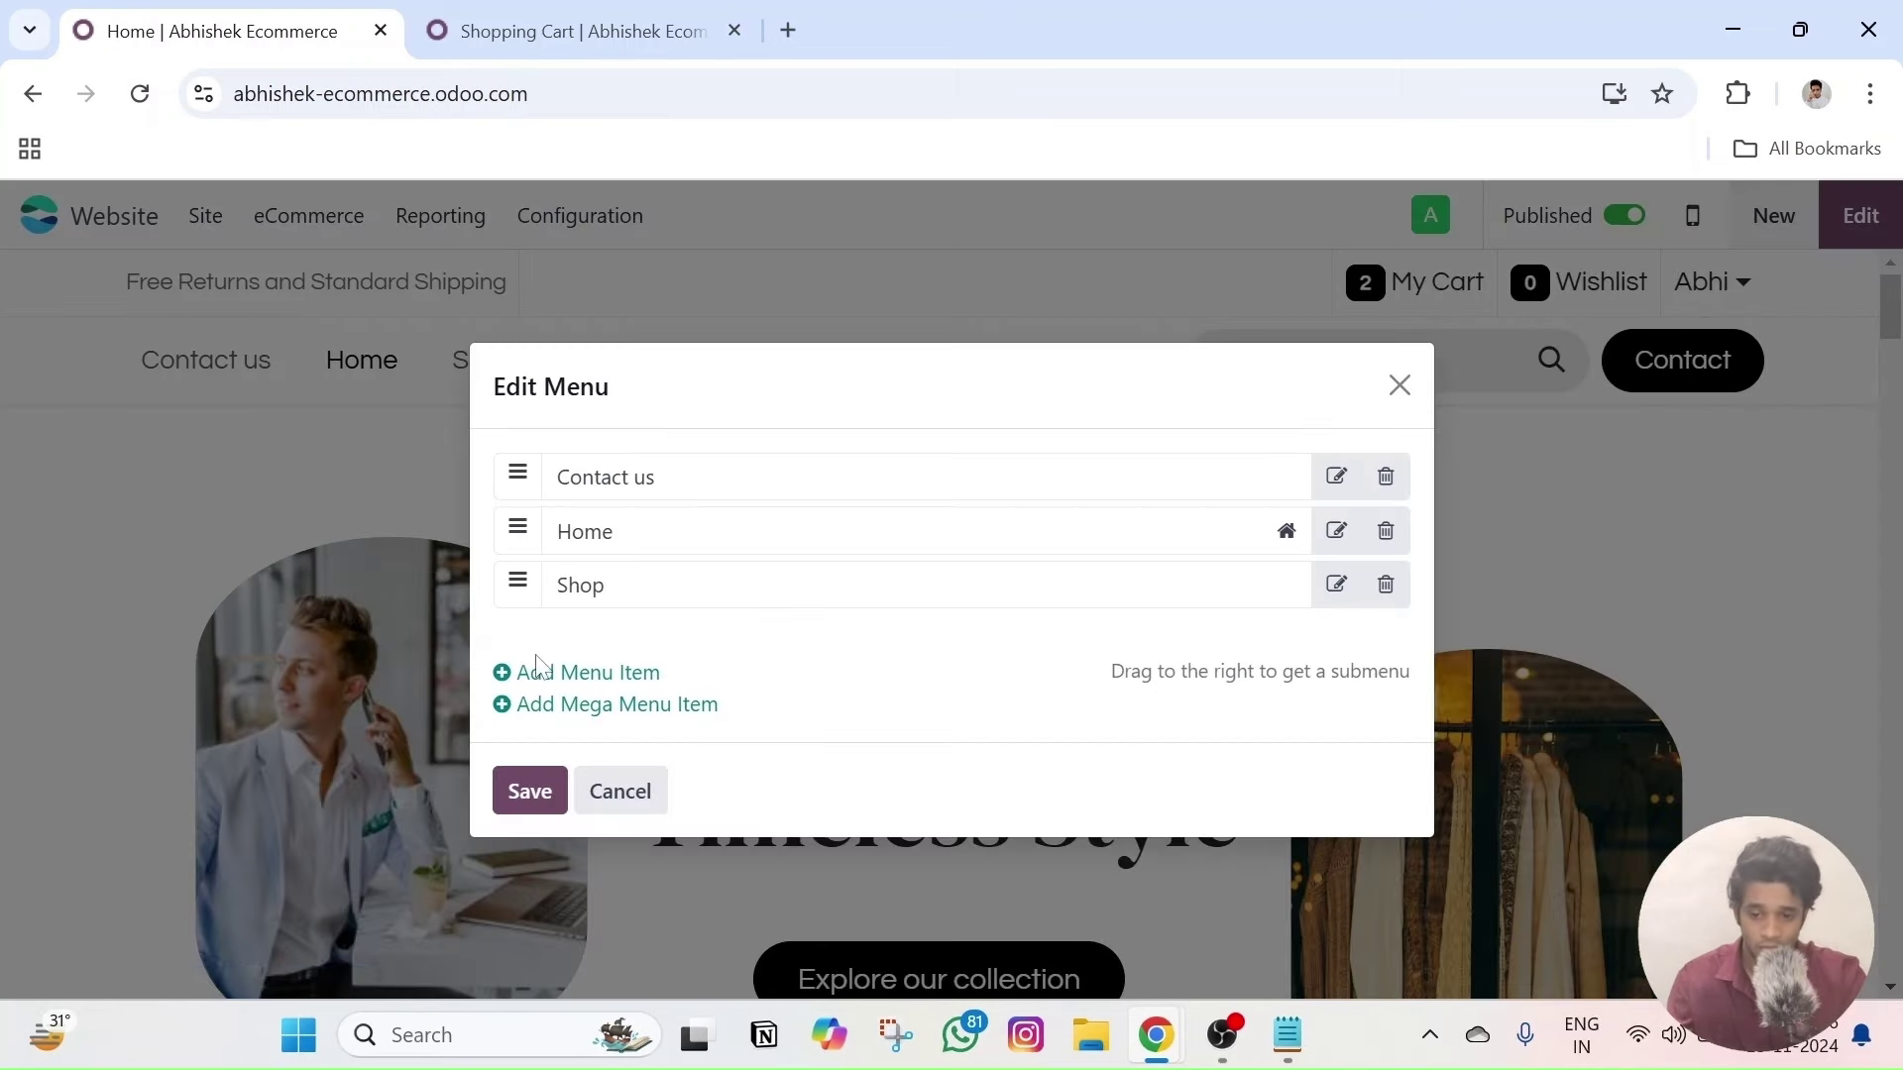
{"action": "left_click", "coordinate": [580, 678]}
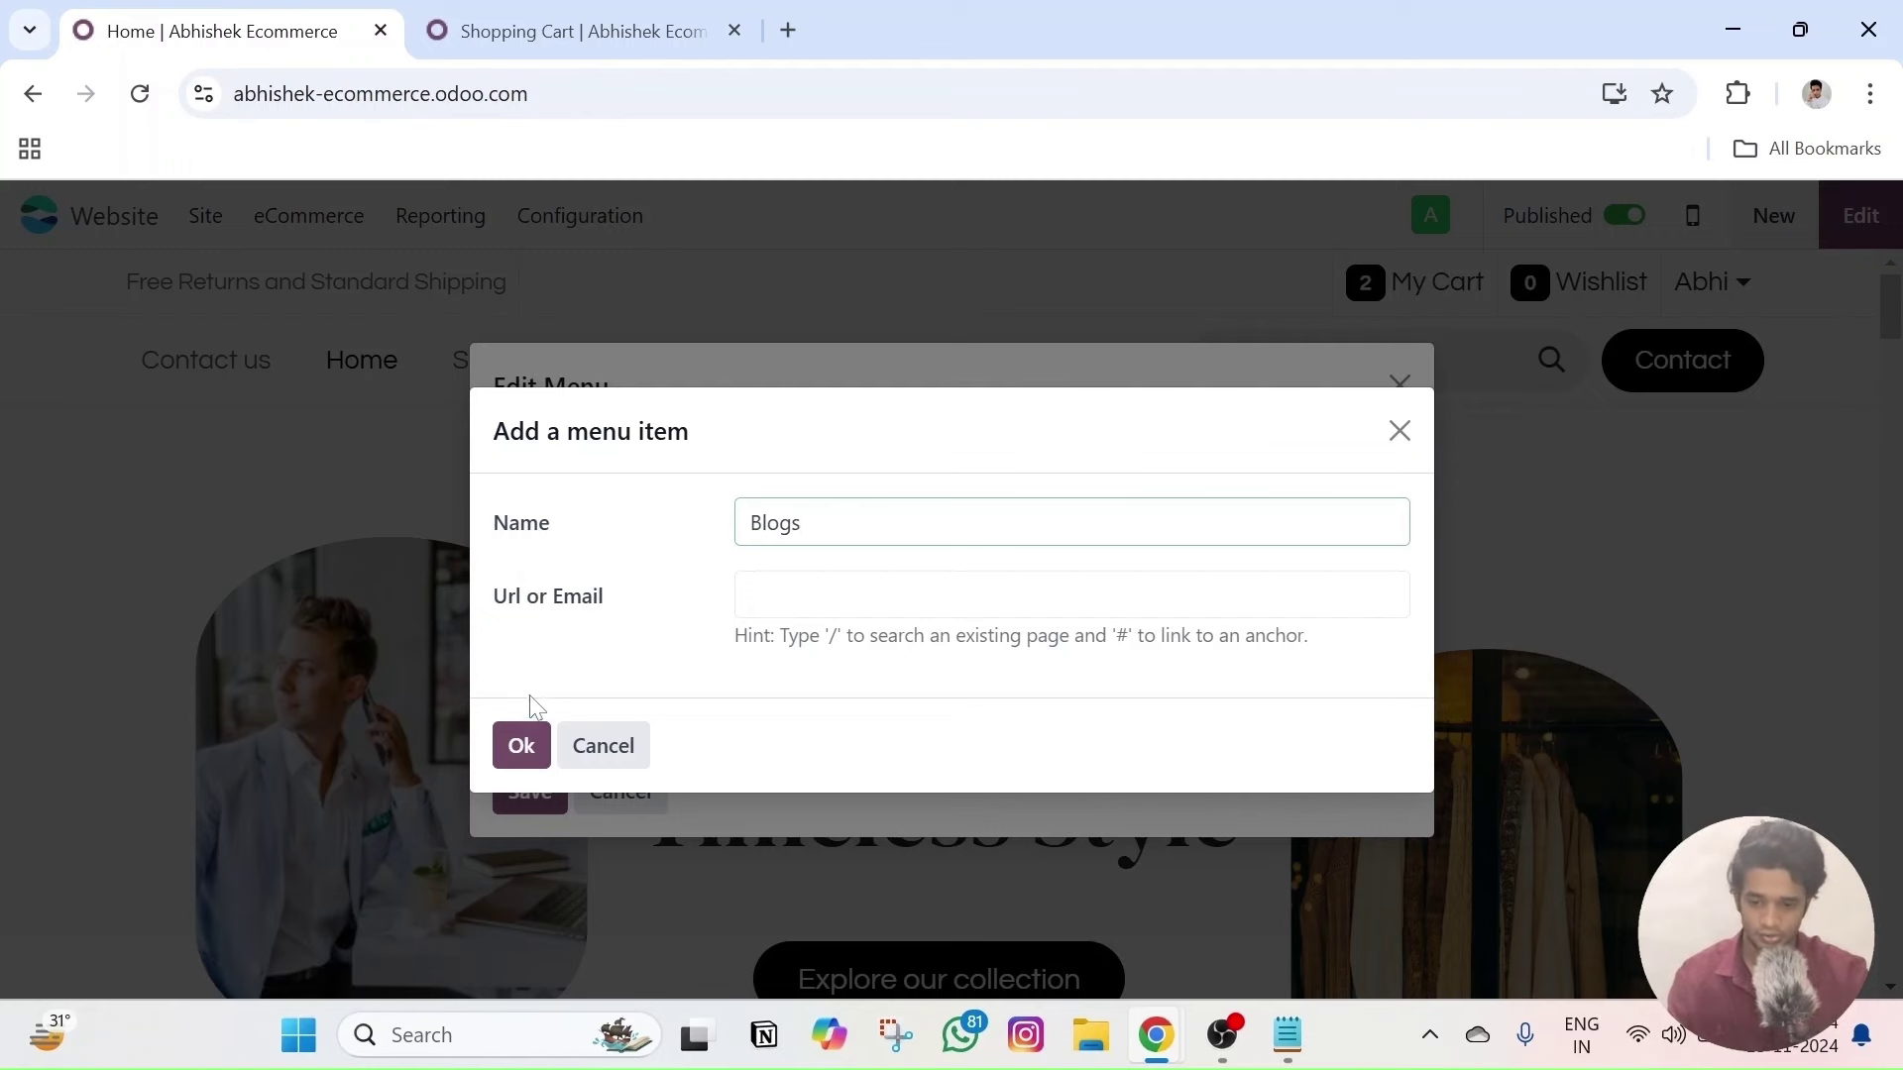
{"action": "left_click", "coordinate": [763, 595]}
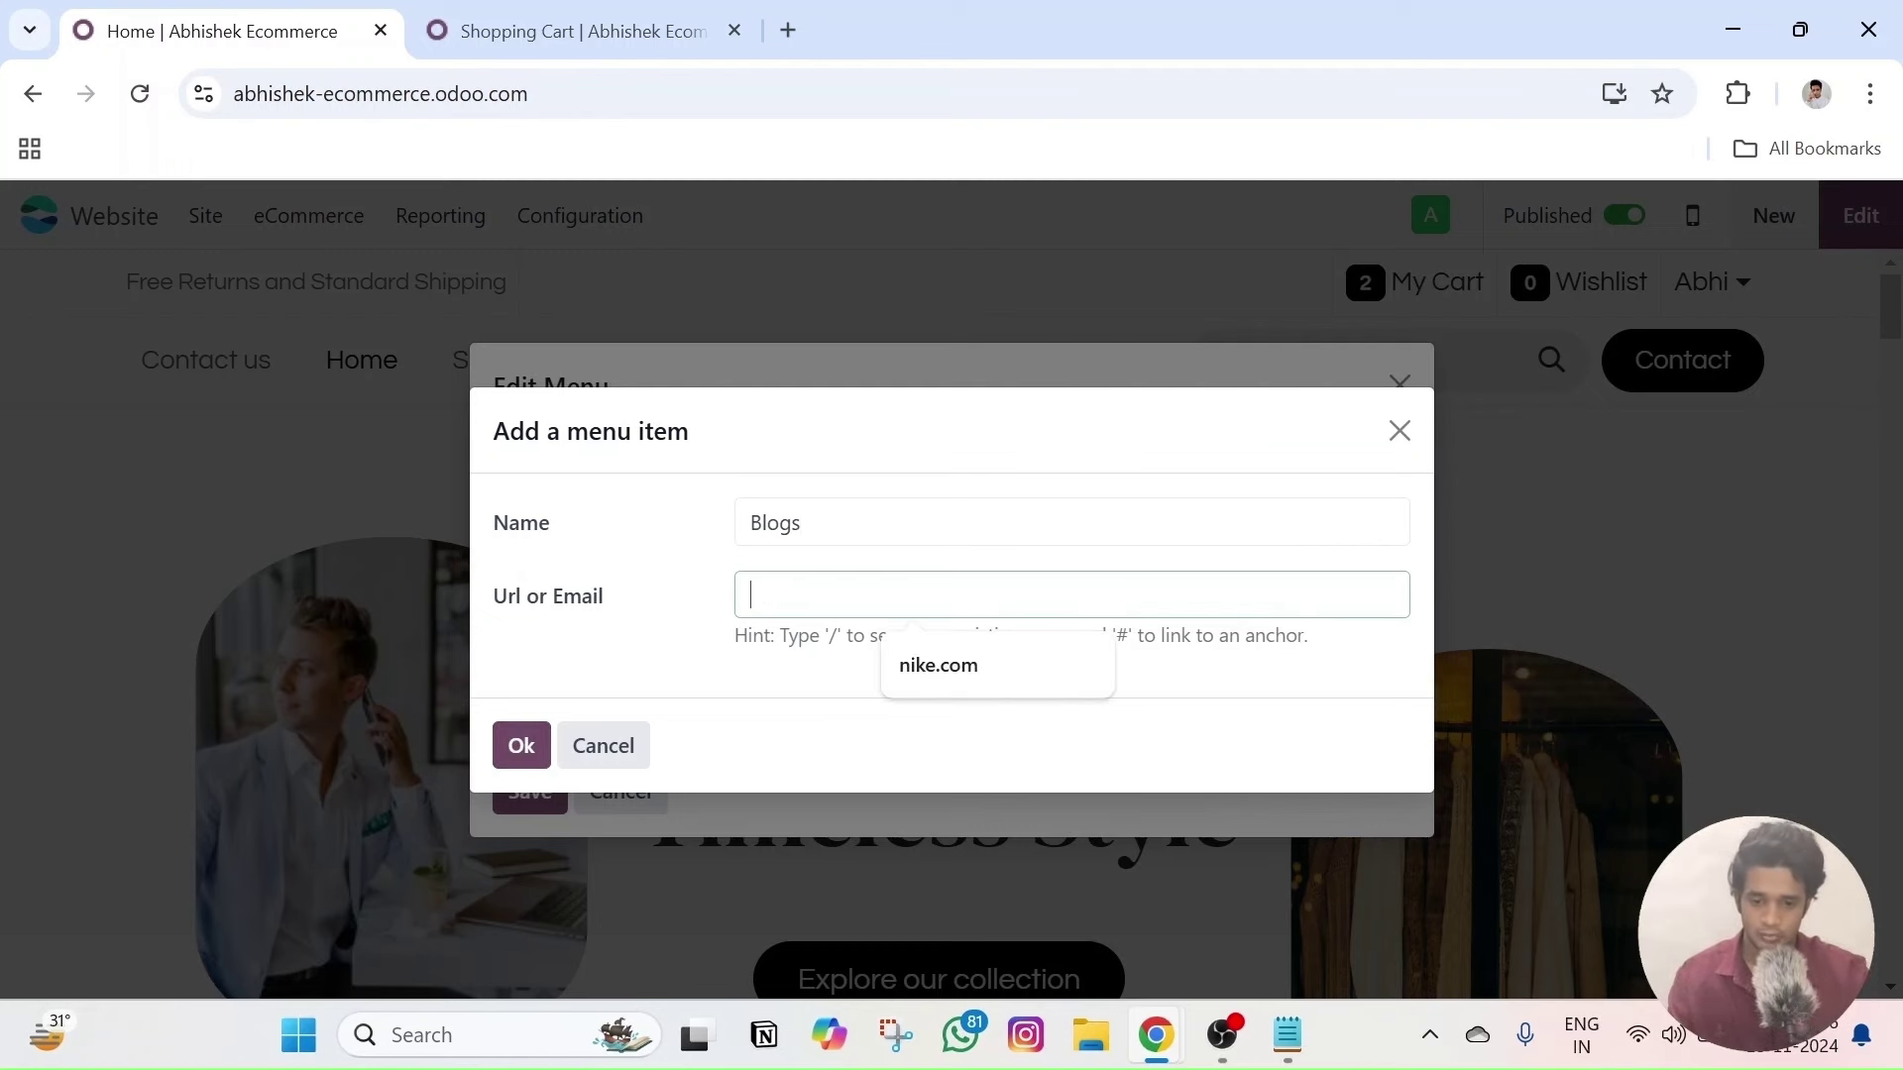
{"action": "left_click", "coordinate": [907, 662]}
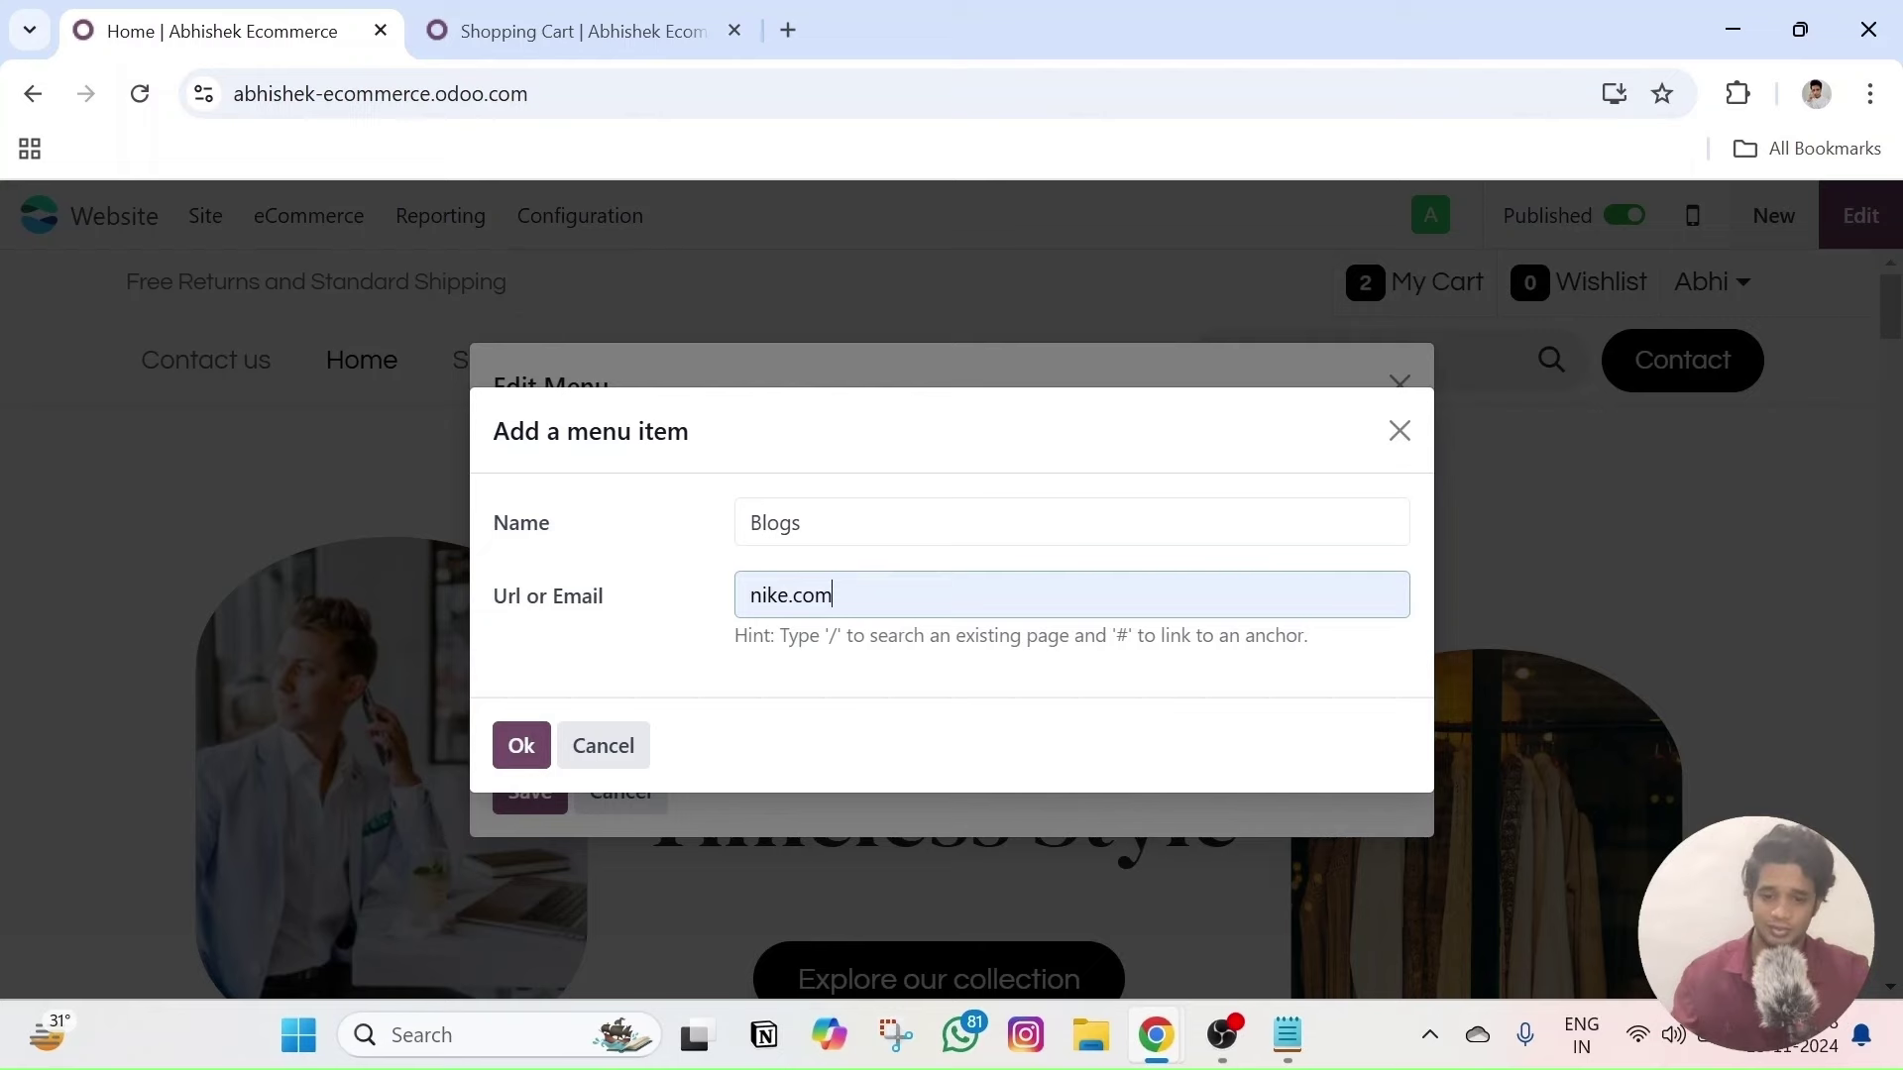
{"action": "left_click_drag", "start_coordinate": [838, 595], "coordinate": [701, 598]}
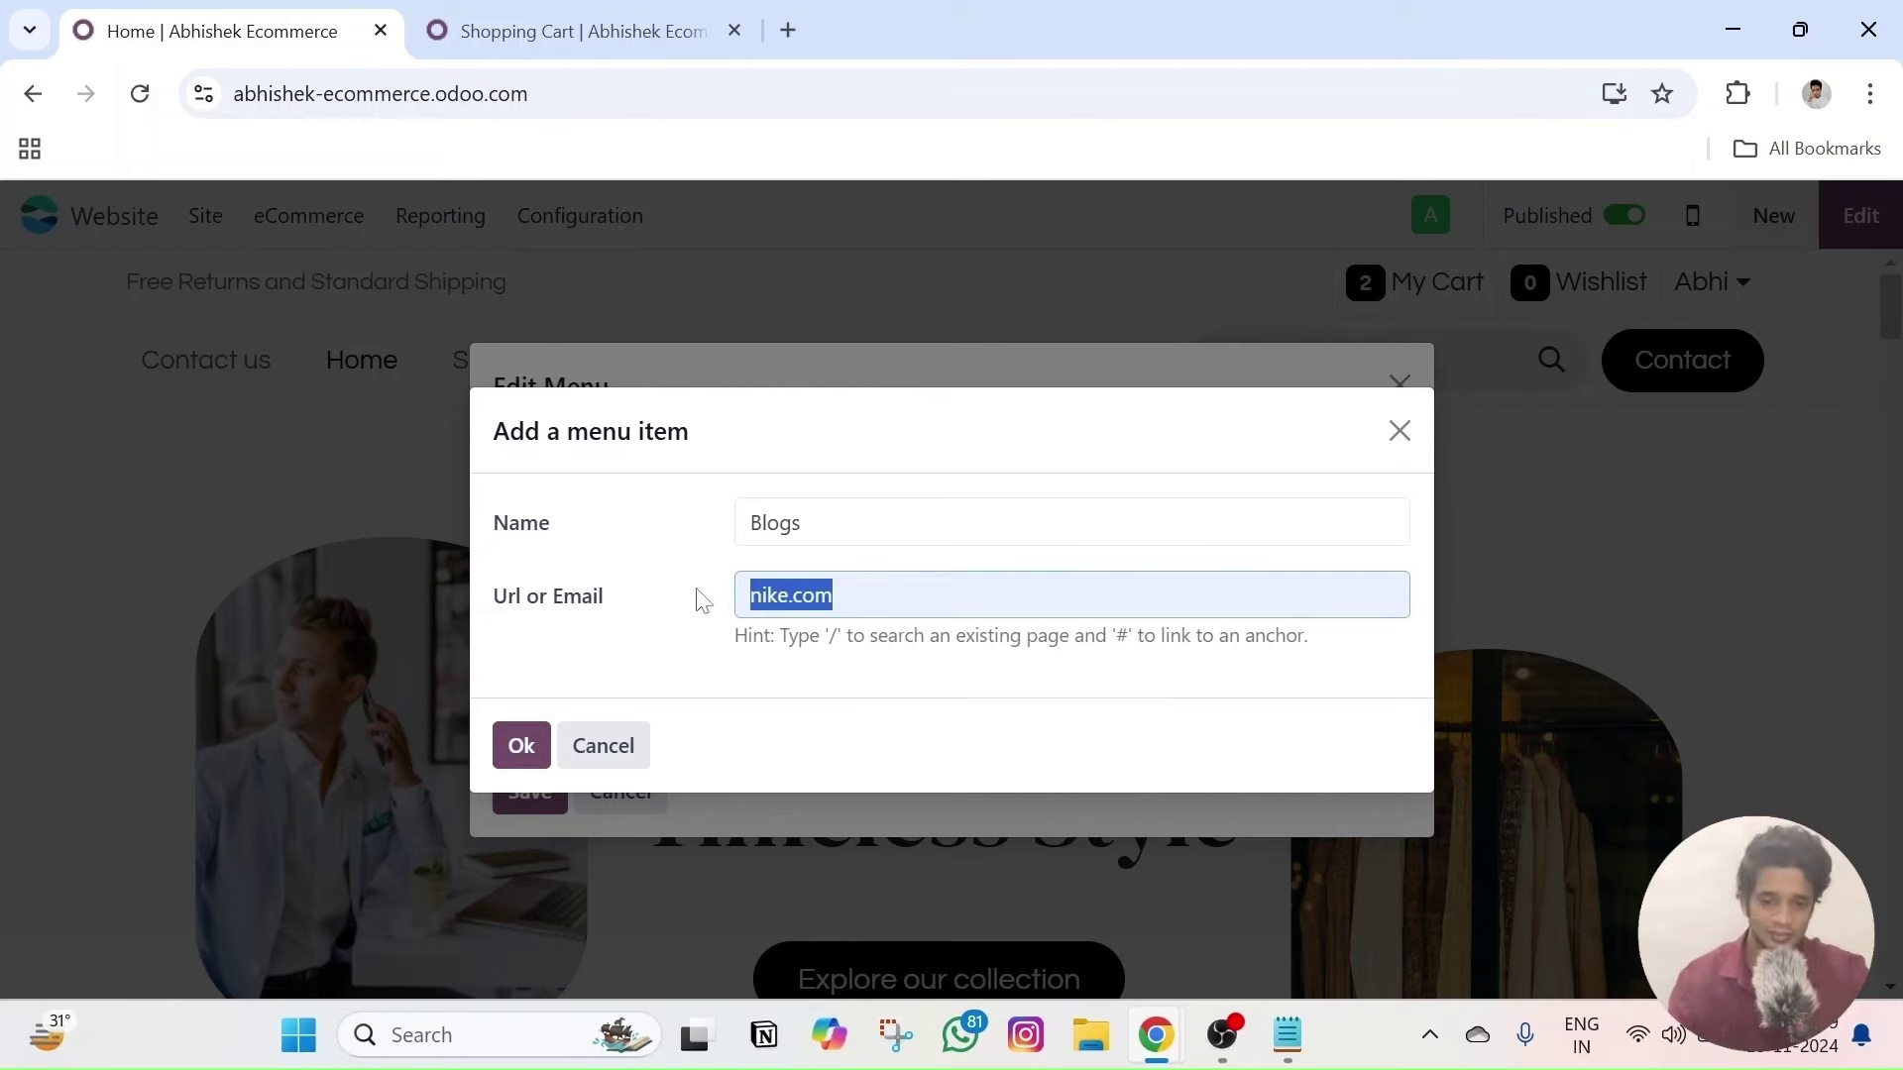
{"action": "left_click", "coordinate": [525, 748]}
{"action": "left_click", "coordinate": [547, 814]}
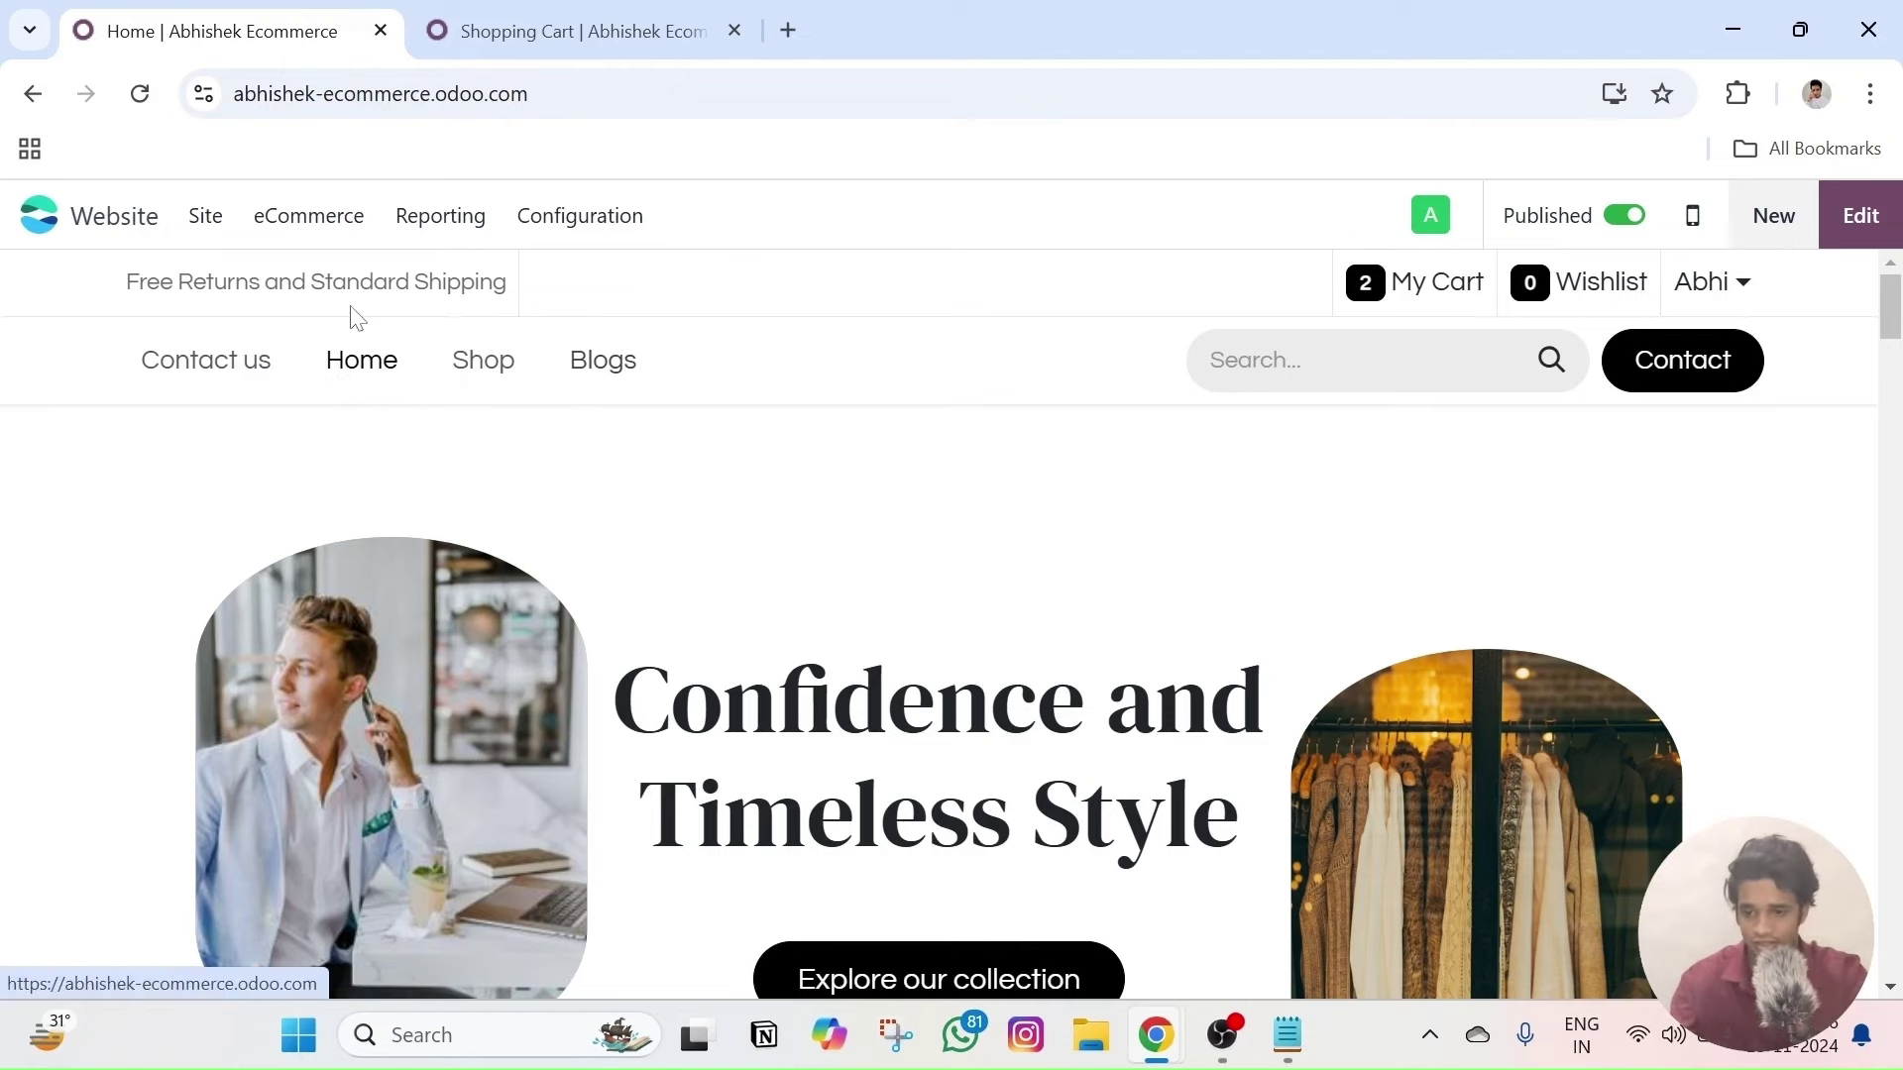
{"action": "left_click", "coordinate": [191, 229]}
{"action": "left_click", "coordinate": [287, 311]}
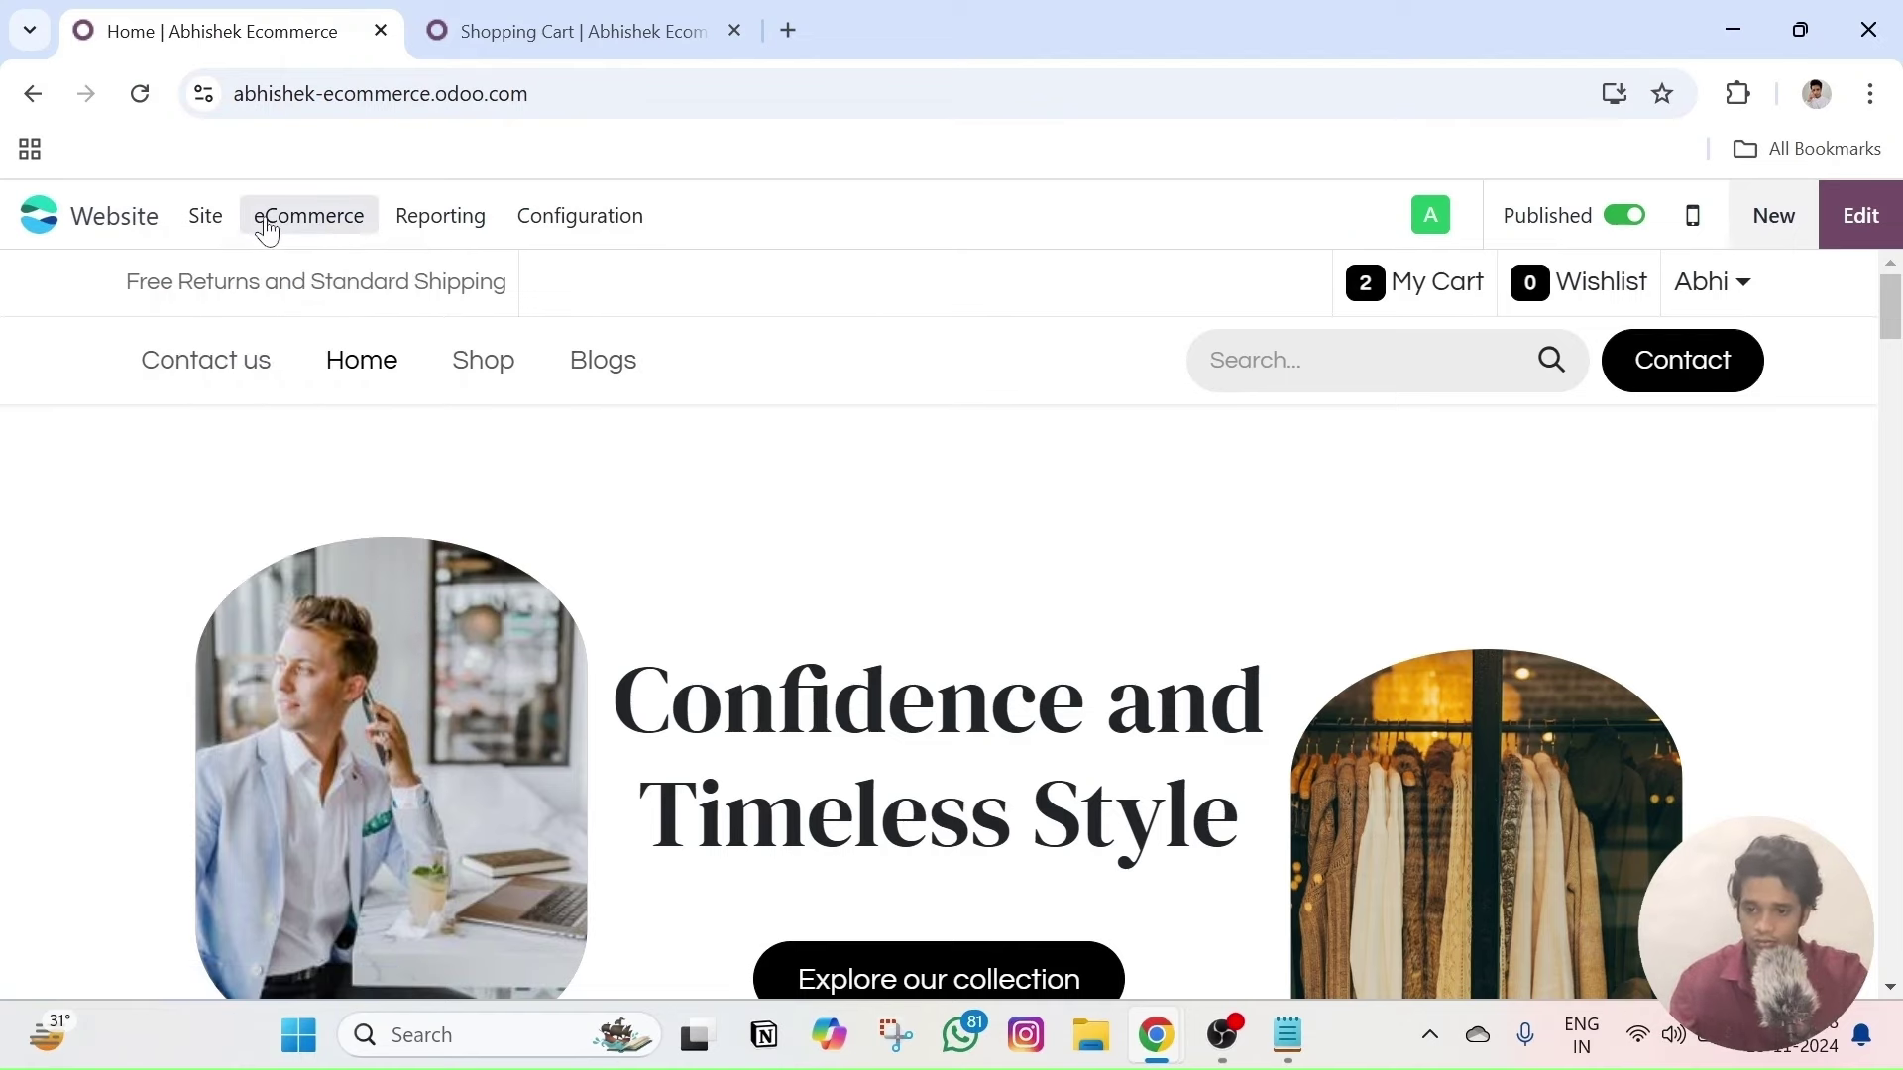
- In the Menu Editor, move Blogs up to second place above Home
{"action": "left_click", "coordinate": [205, 216]}
{"action": "left_click", "coordinate": [260, 310]}
{"action": "left_click_drag", "start_coordinate": [529, 607], "coordinate": [520, 503]}
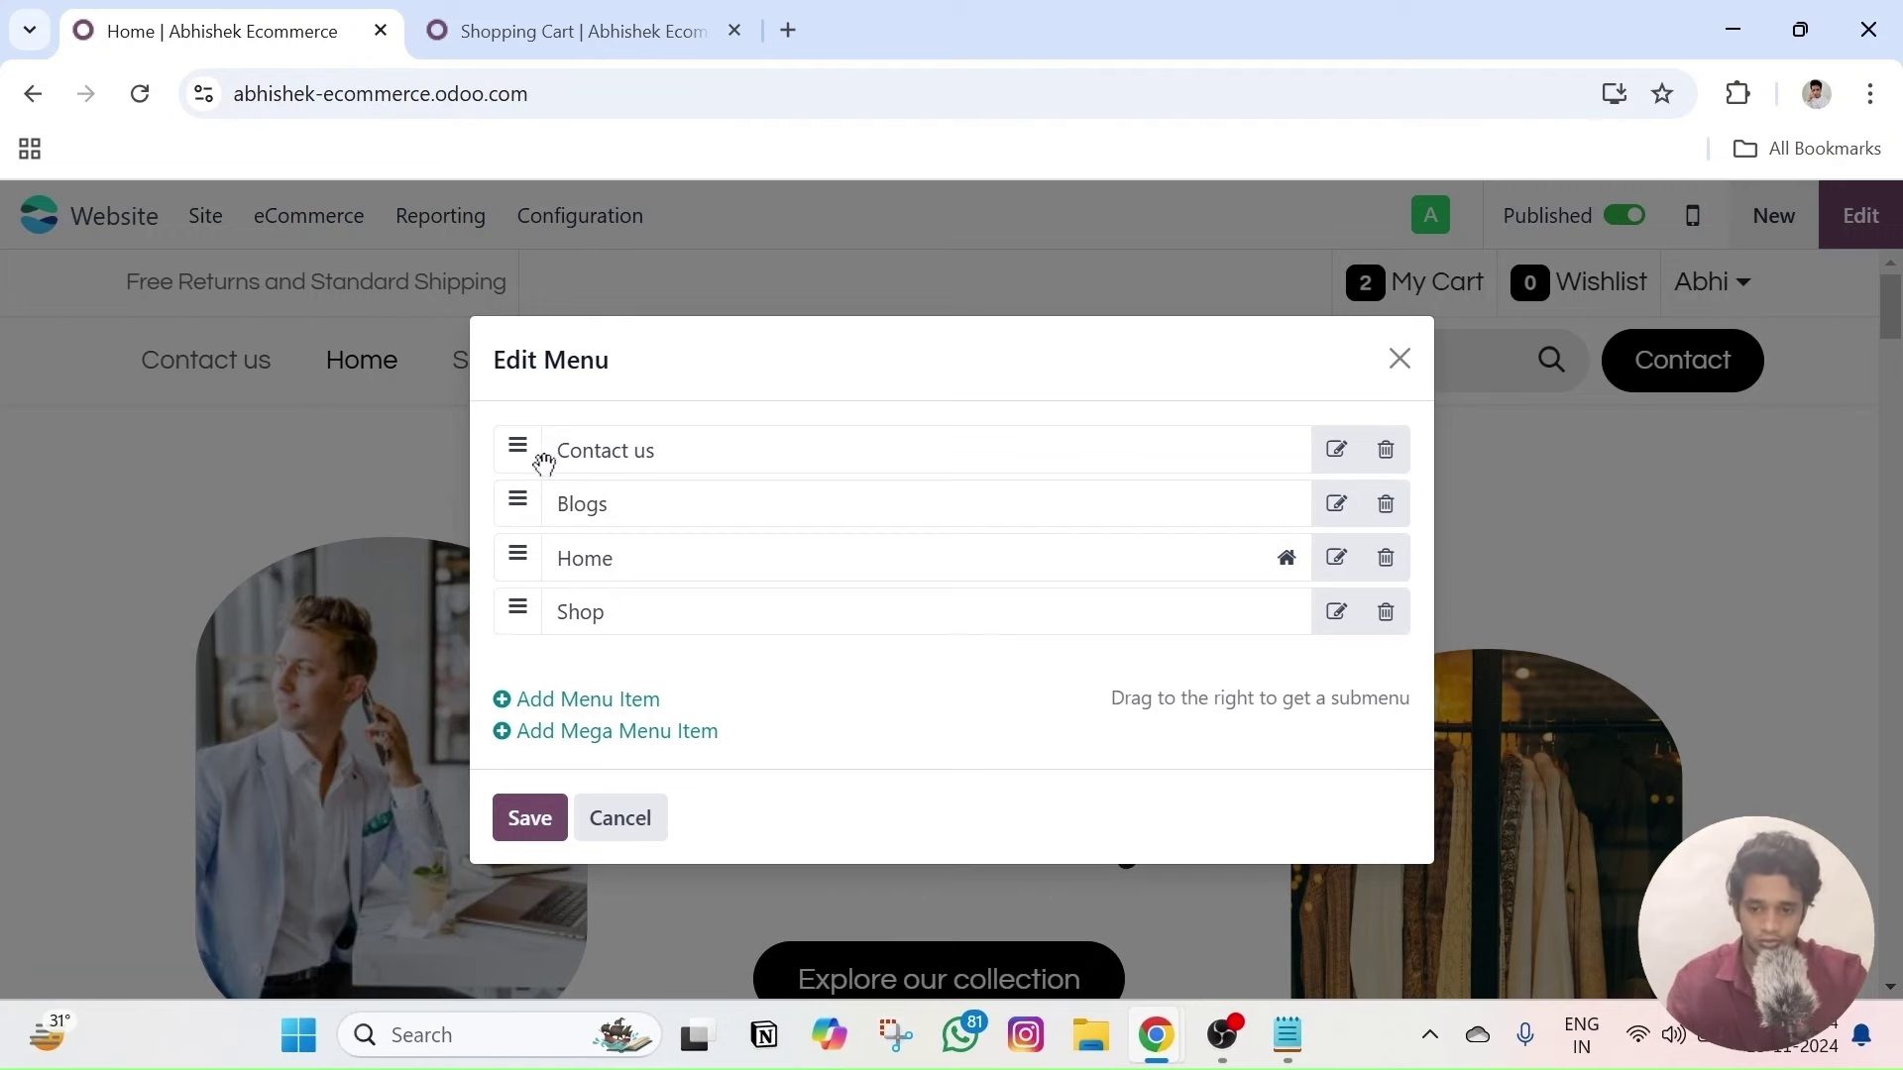
- Add a new menu item with the link address 'test'
{"action": "left_click", "coordinate": [578, 699]}
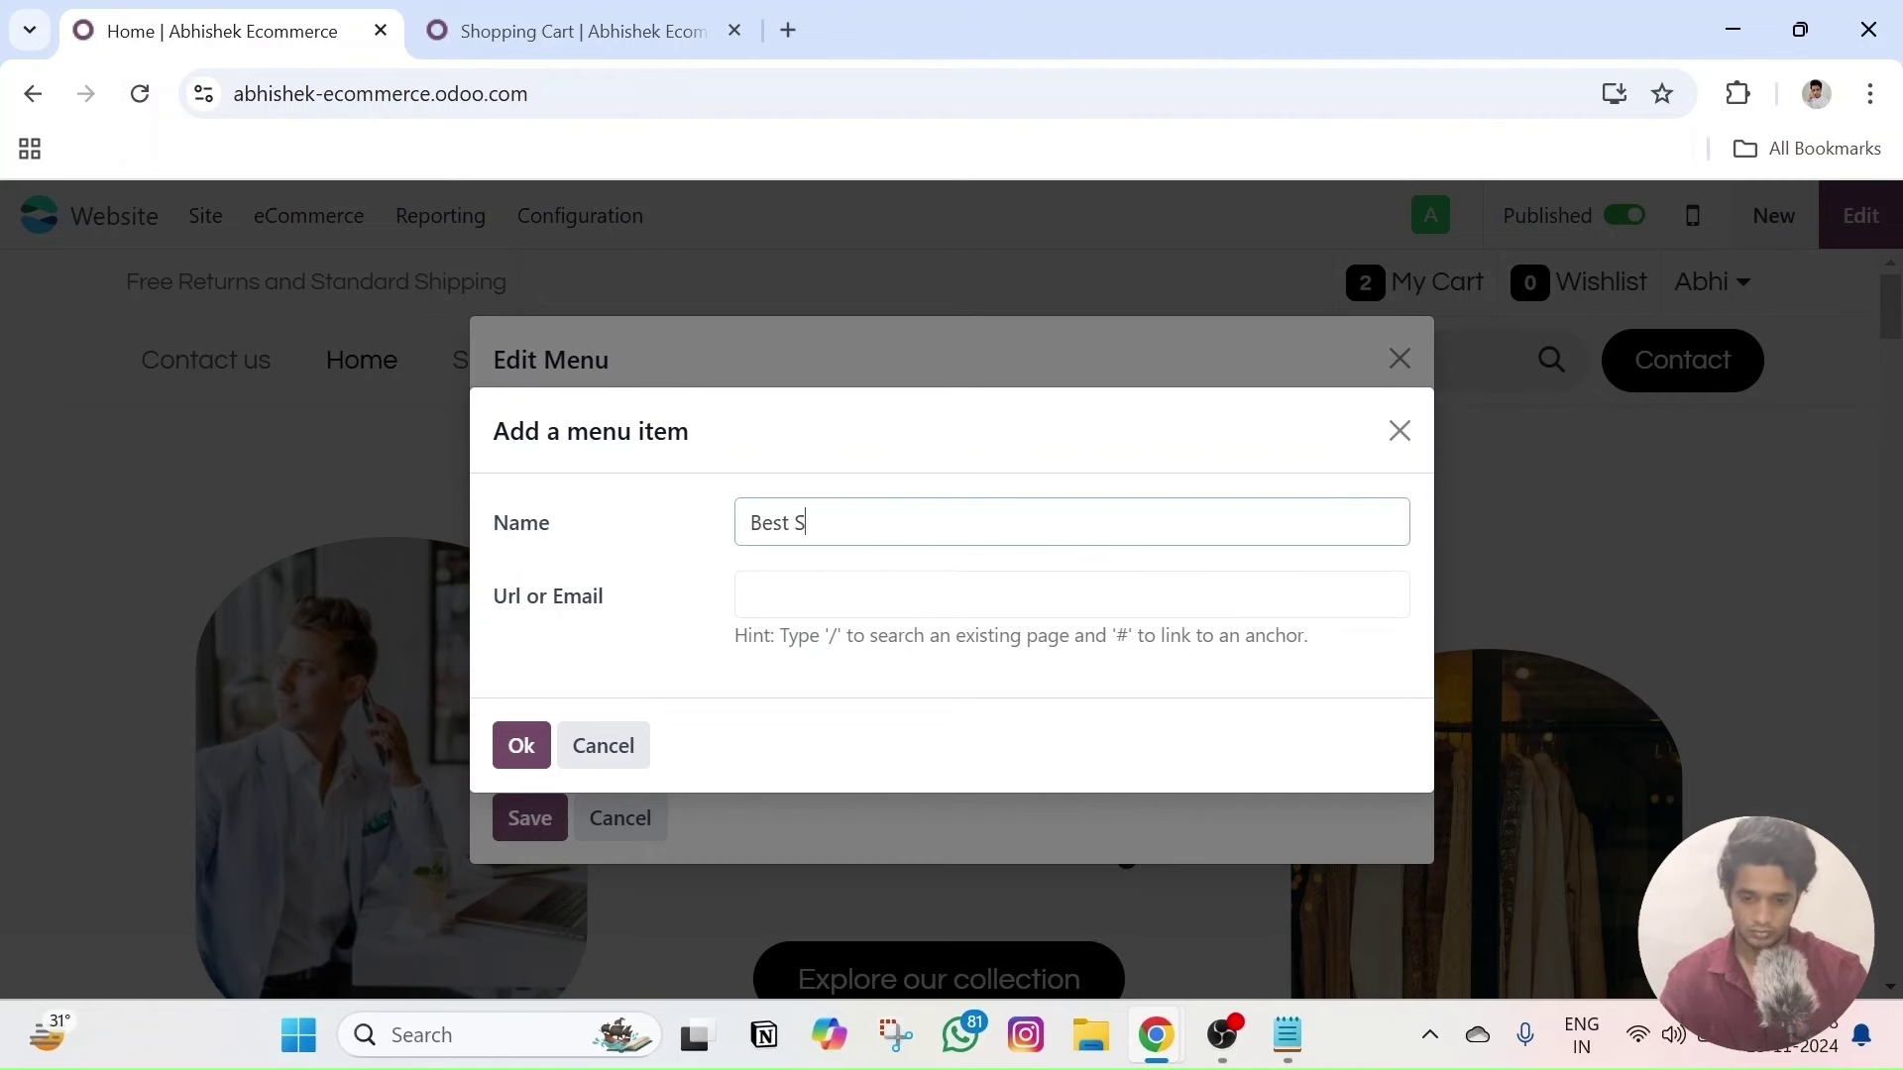
{"action": "left_click", "coordinate": [907, 594]}
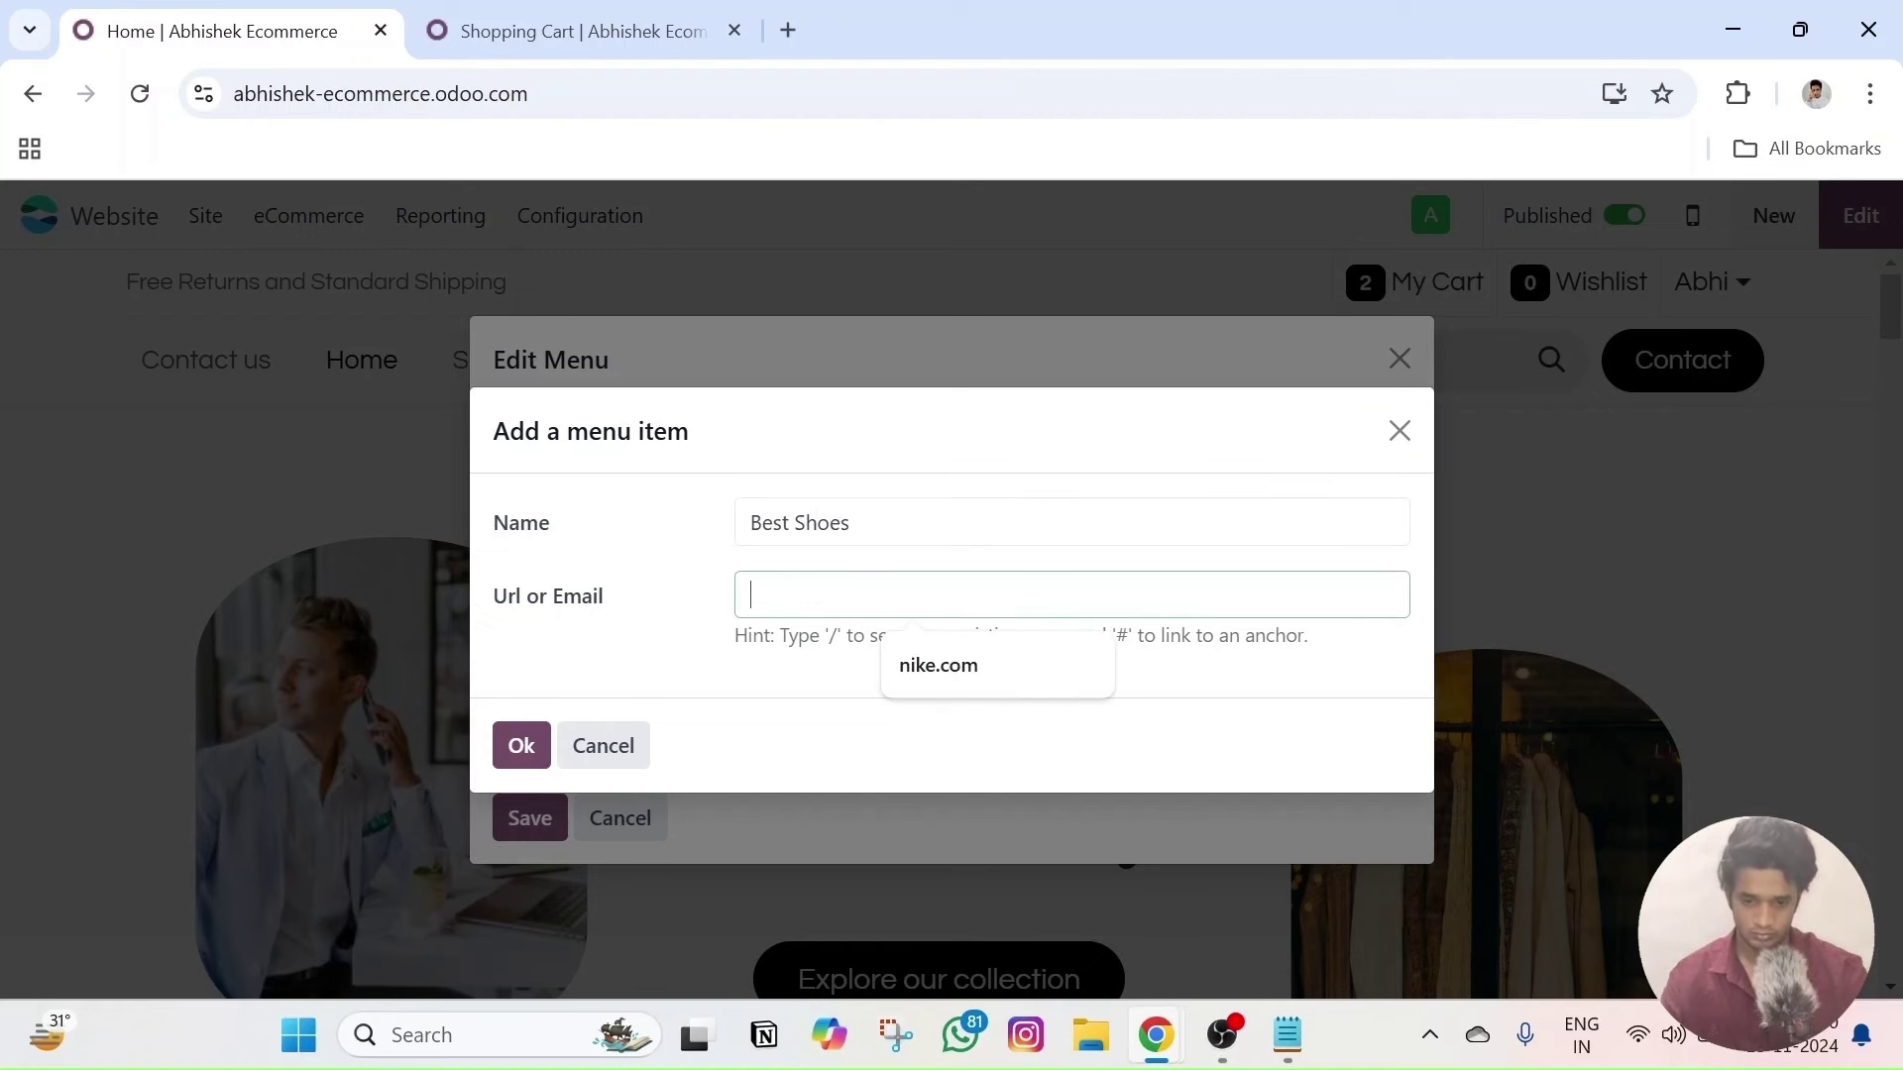
{"action": "type", "text": "test"}
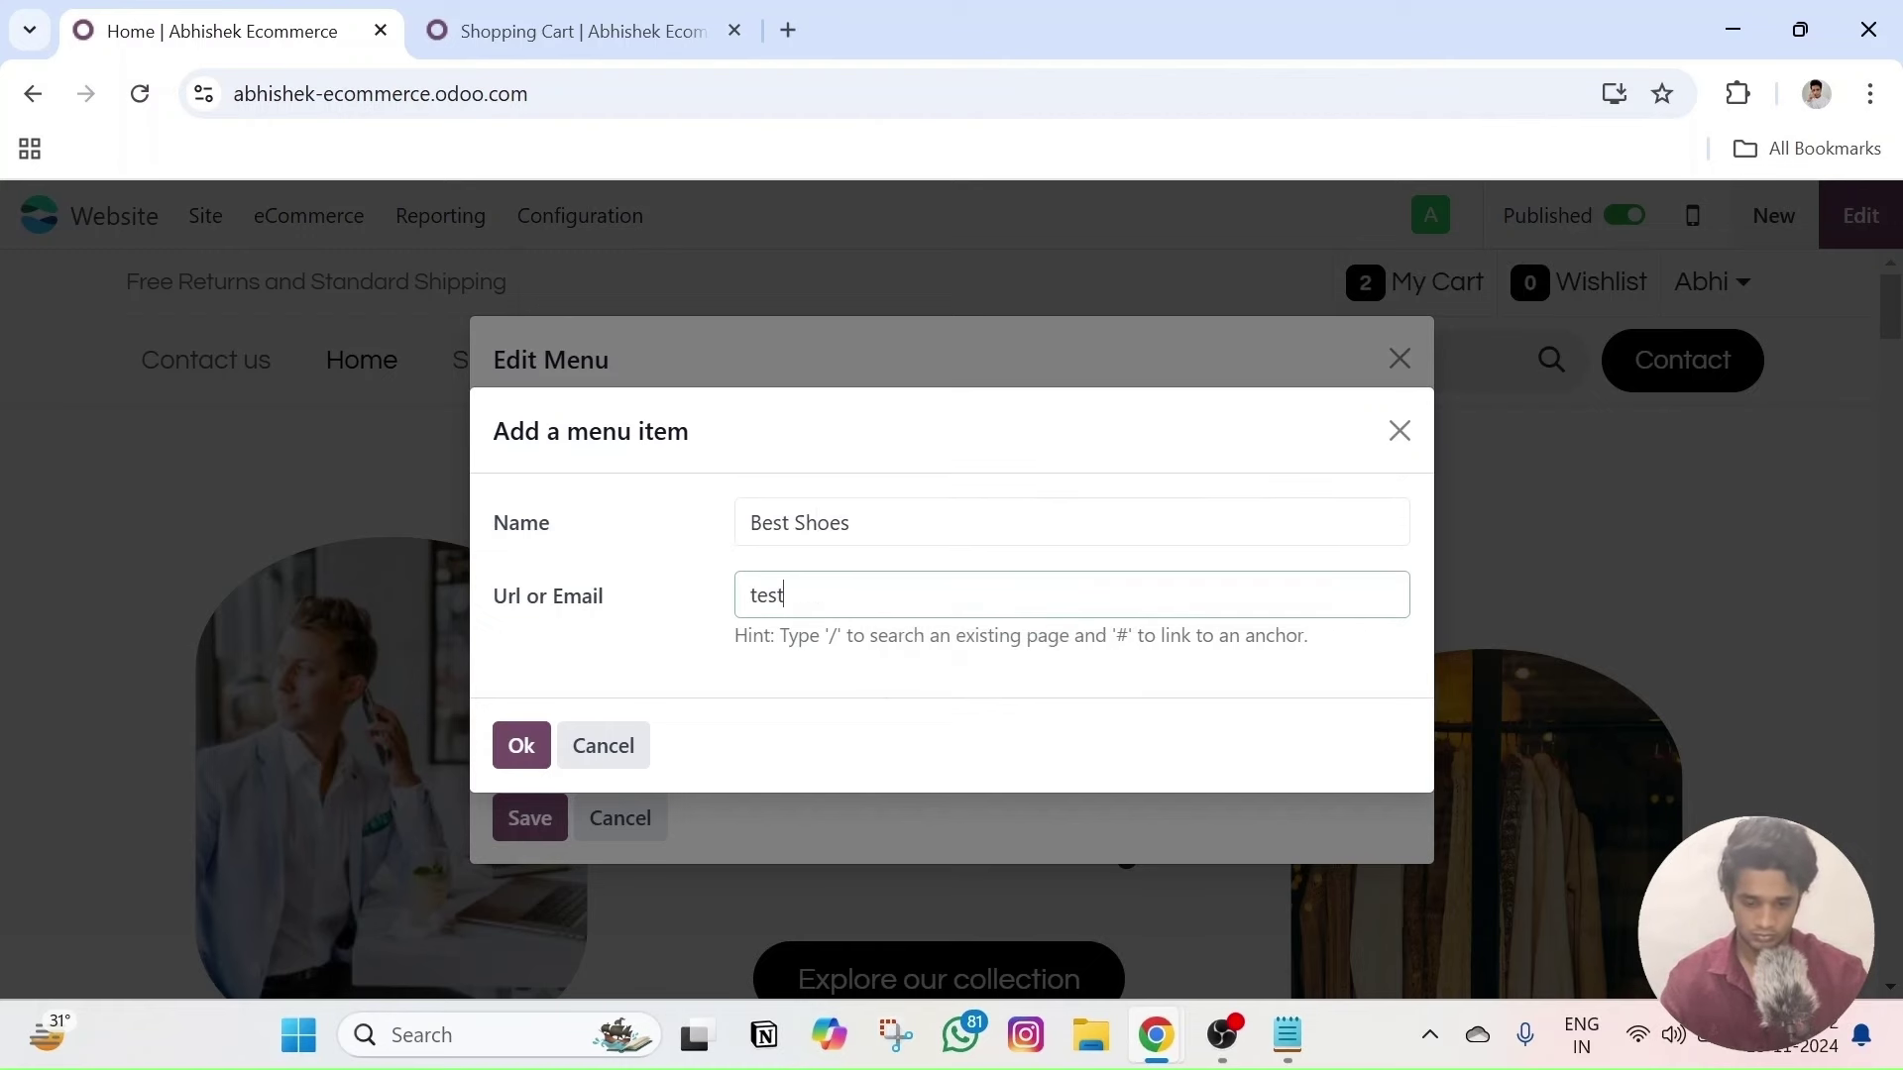
{"action": "left_click_drag", "start_coordinate": [850, 522], "coordinate": [750, 522]}
{"action": "key", "text": "ctrl+c"}
{"action": "left_click", "coordinate": [521, 745]}
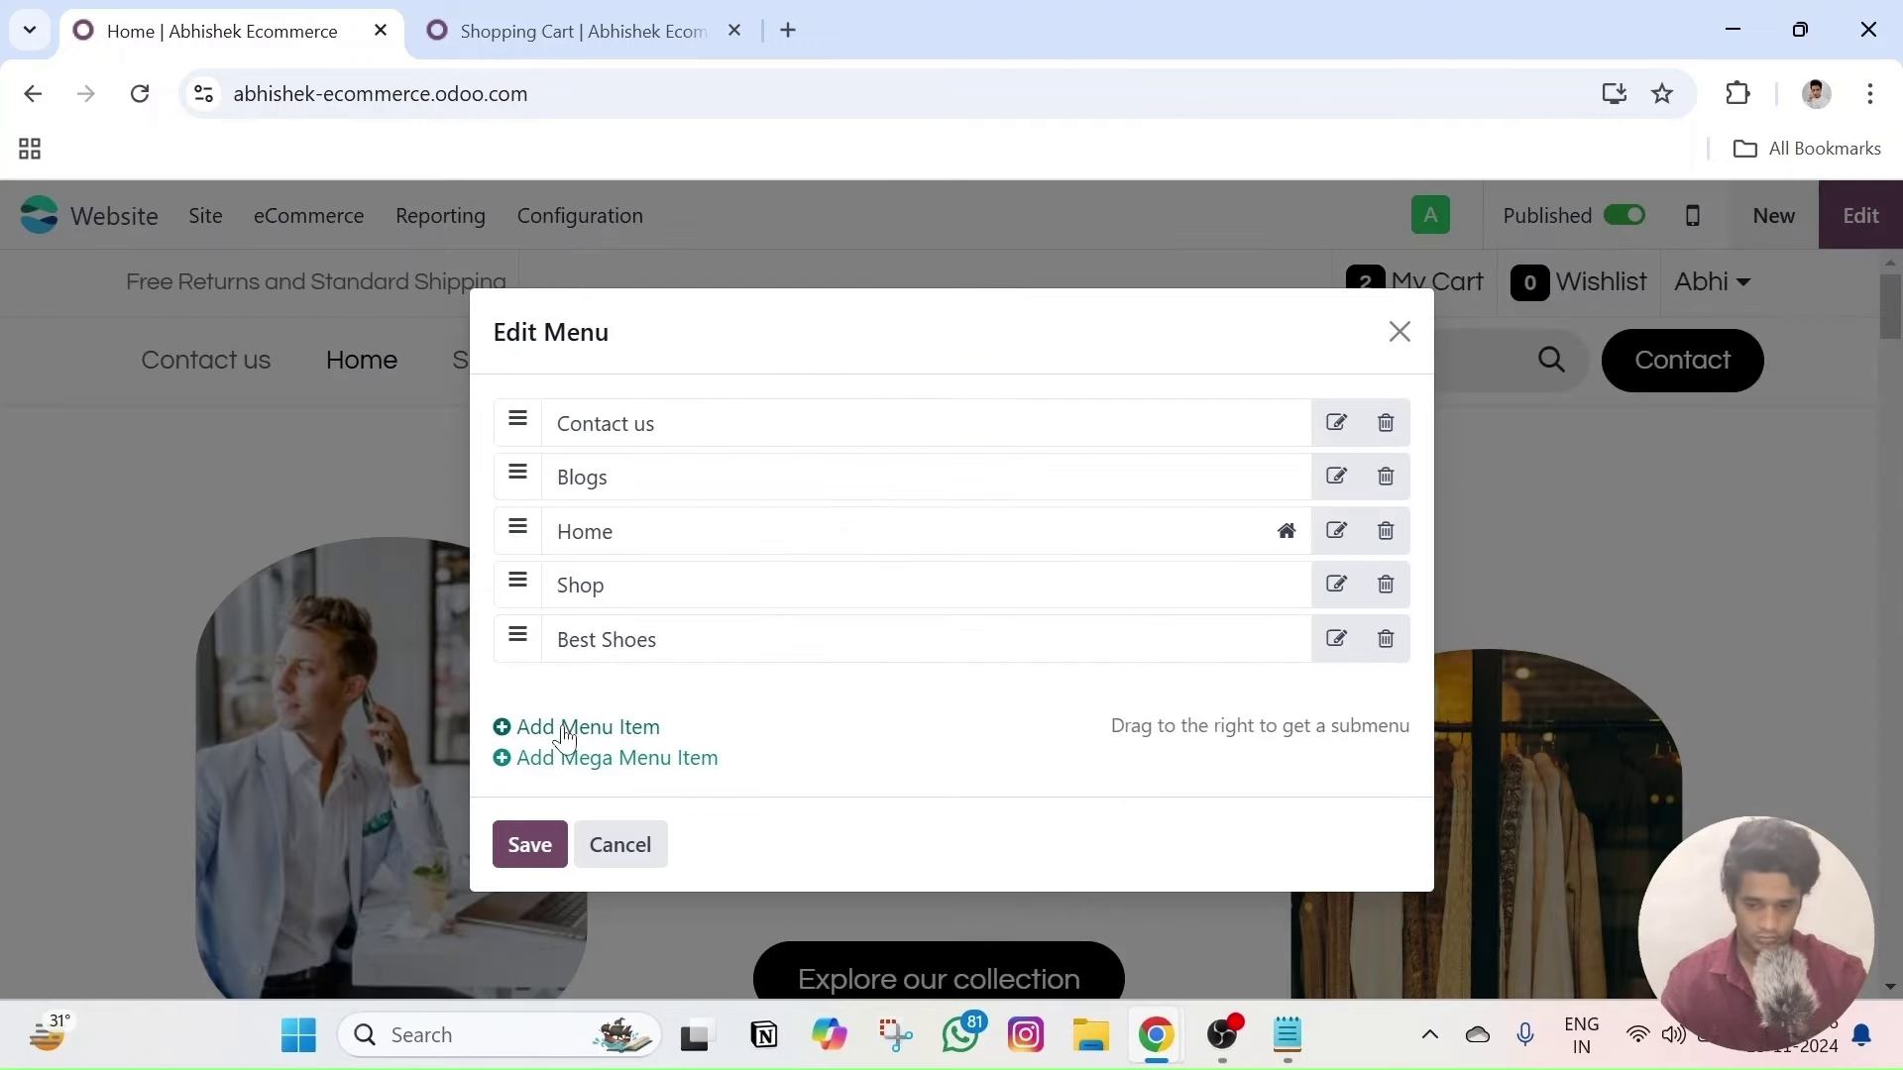
- Add a Best Shoes menu item linking to testc.com
{"action": "left_click", "coordinate": [561, 729]}
{"action": "type", "text": "Best Shoes"}
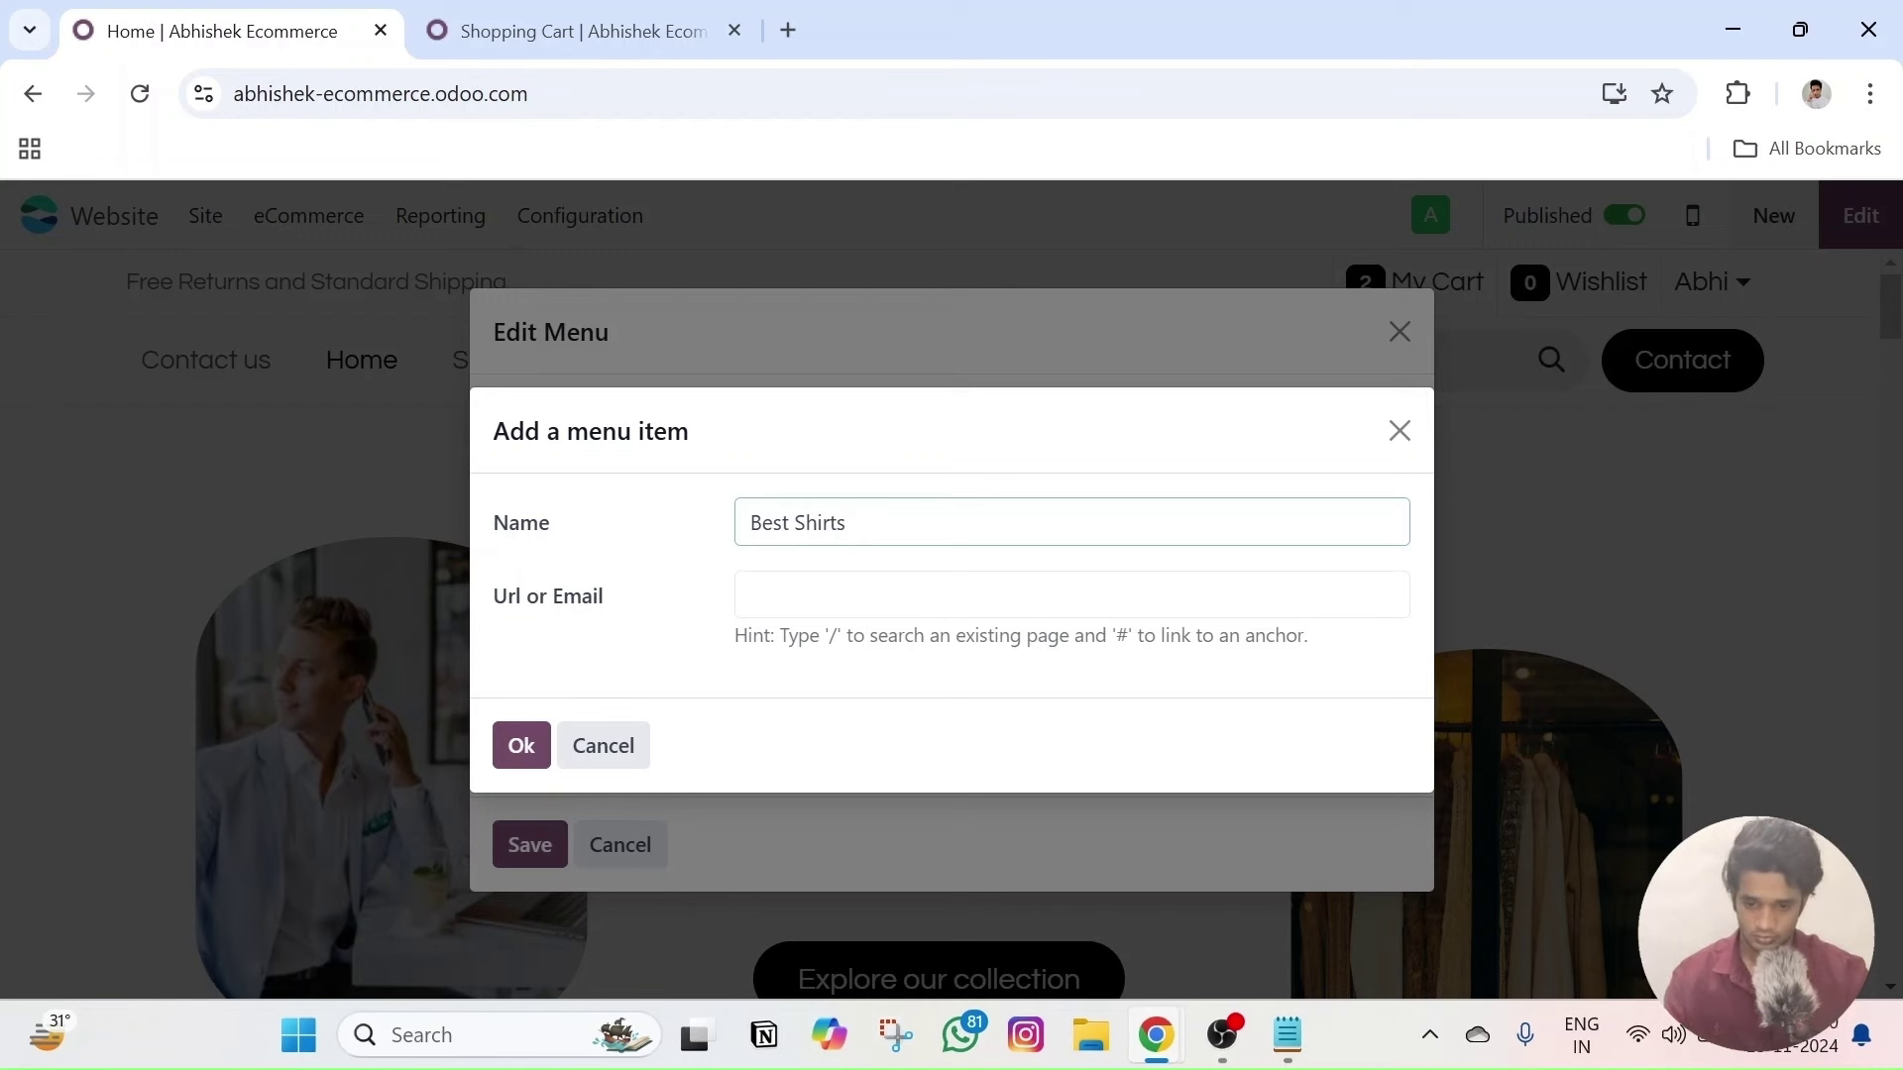
{"action": "key", "text": "Tab"}
{"action": "key", "text": "ctrl+v"}
{"action": "key", "text": "ctrl+a"}
{"action": "key", "text": "BackSpace"}
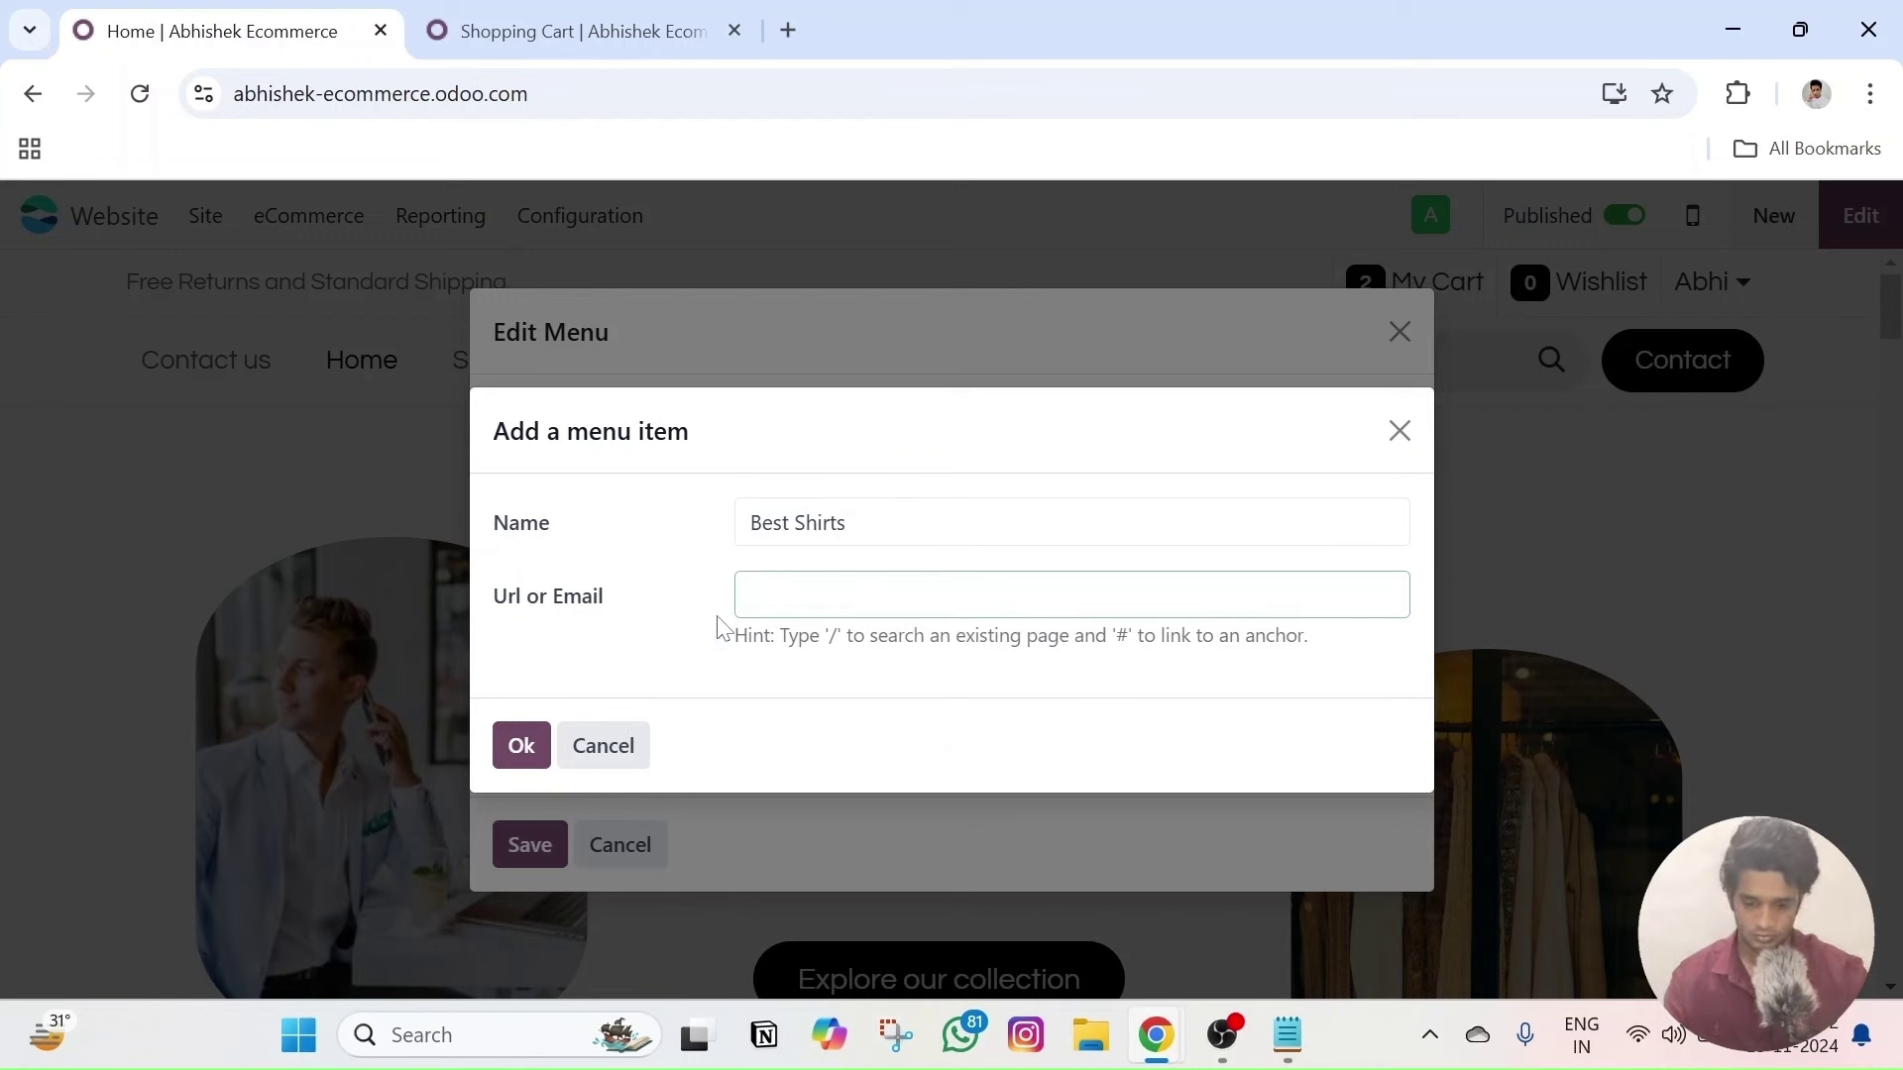
{"action": "type", "text": "testc.com"}
{"action": "left_click", "coordinate": [520, 745]}
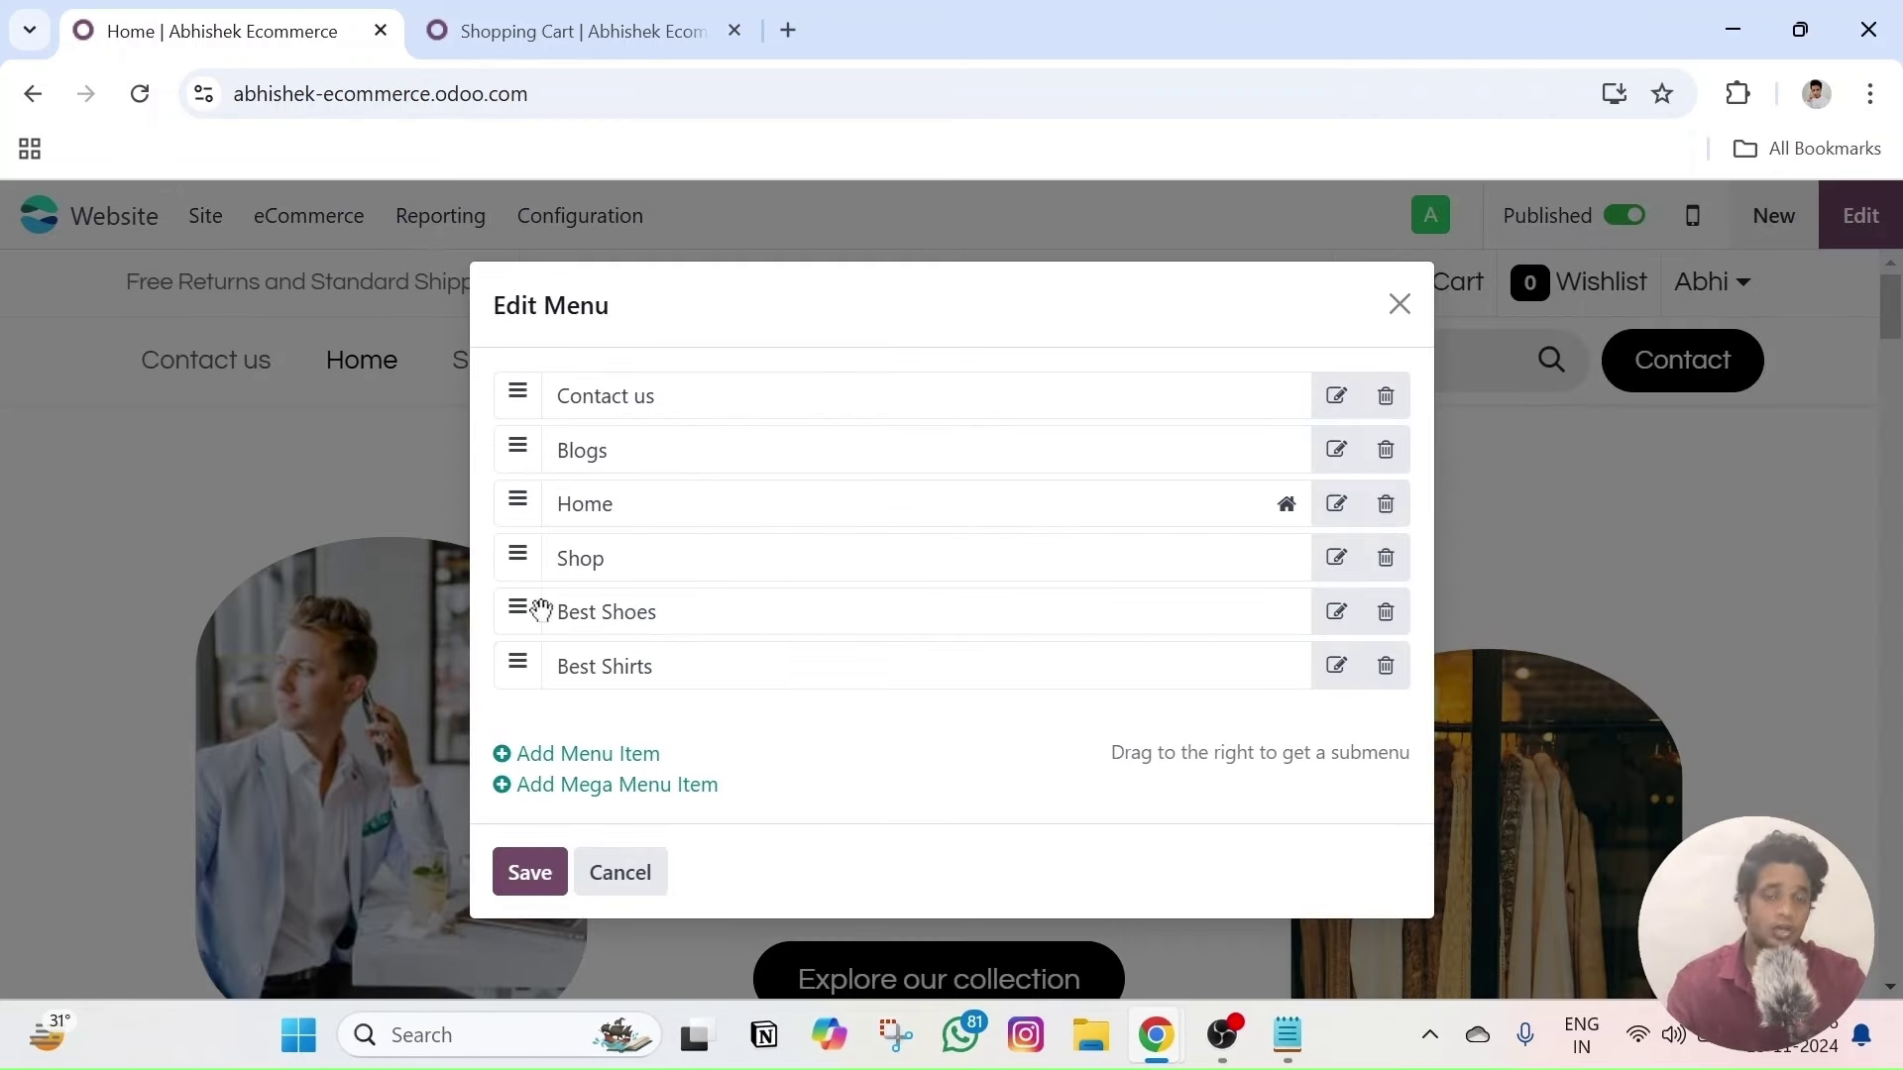
- Nest Best Shirts and Best Shoes under Shop, save, and check the Shop dropdown
{"action": "left_click_drag", "start_coordinate": [521, 603], "coordinate": [663, 607]}
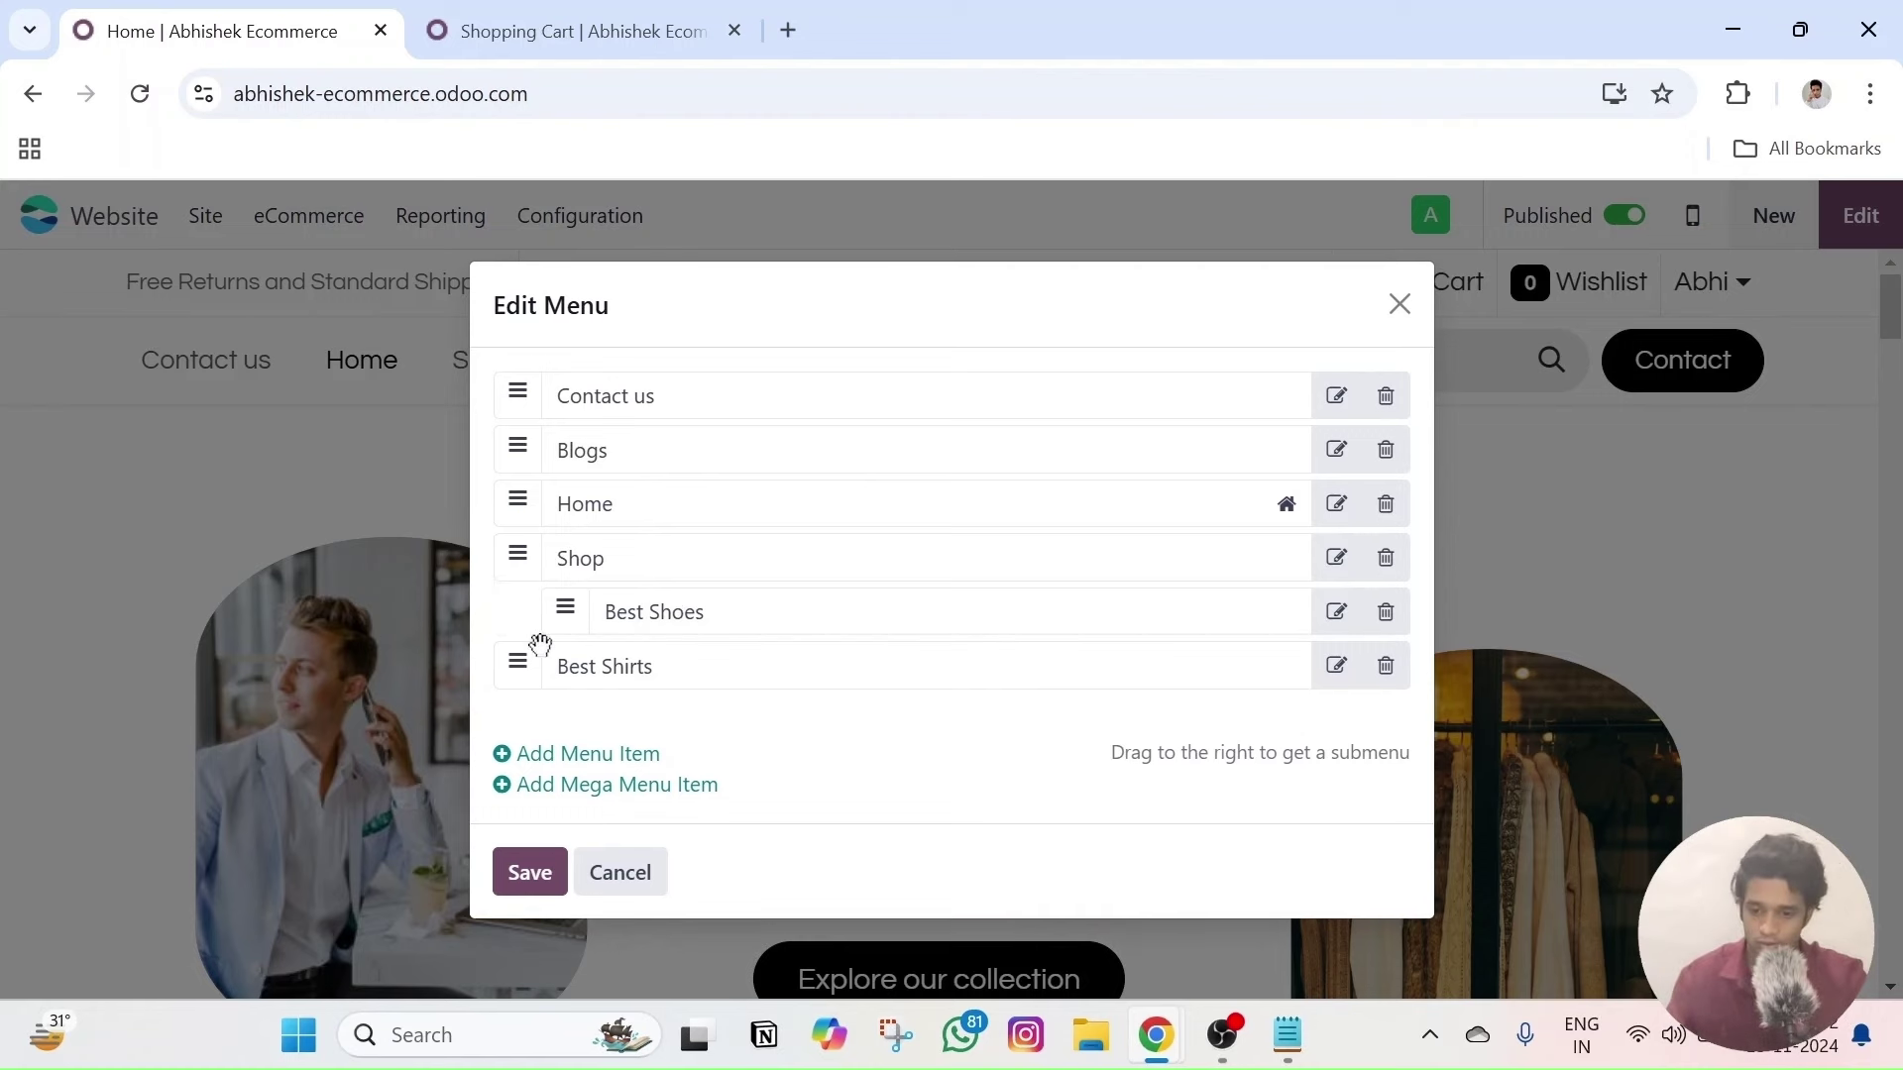
{"action": "left_click_drag", "start_coordinate": [540, 653], "coordinate": [663, 658]}
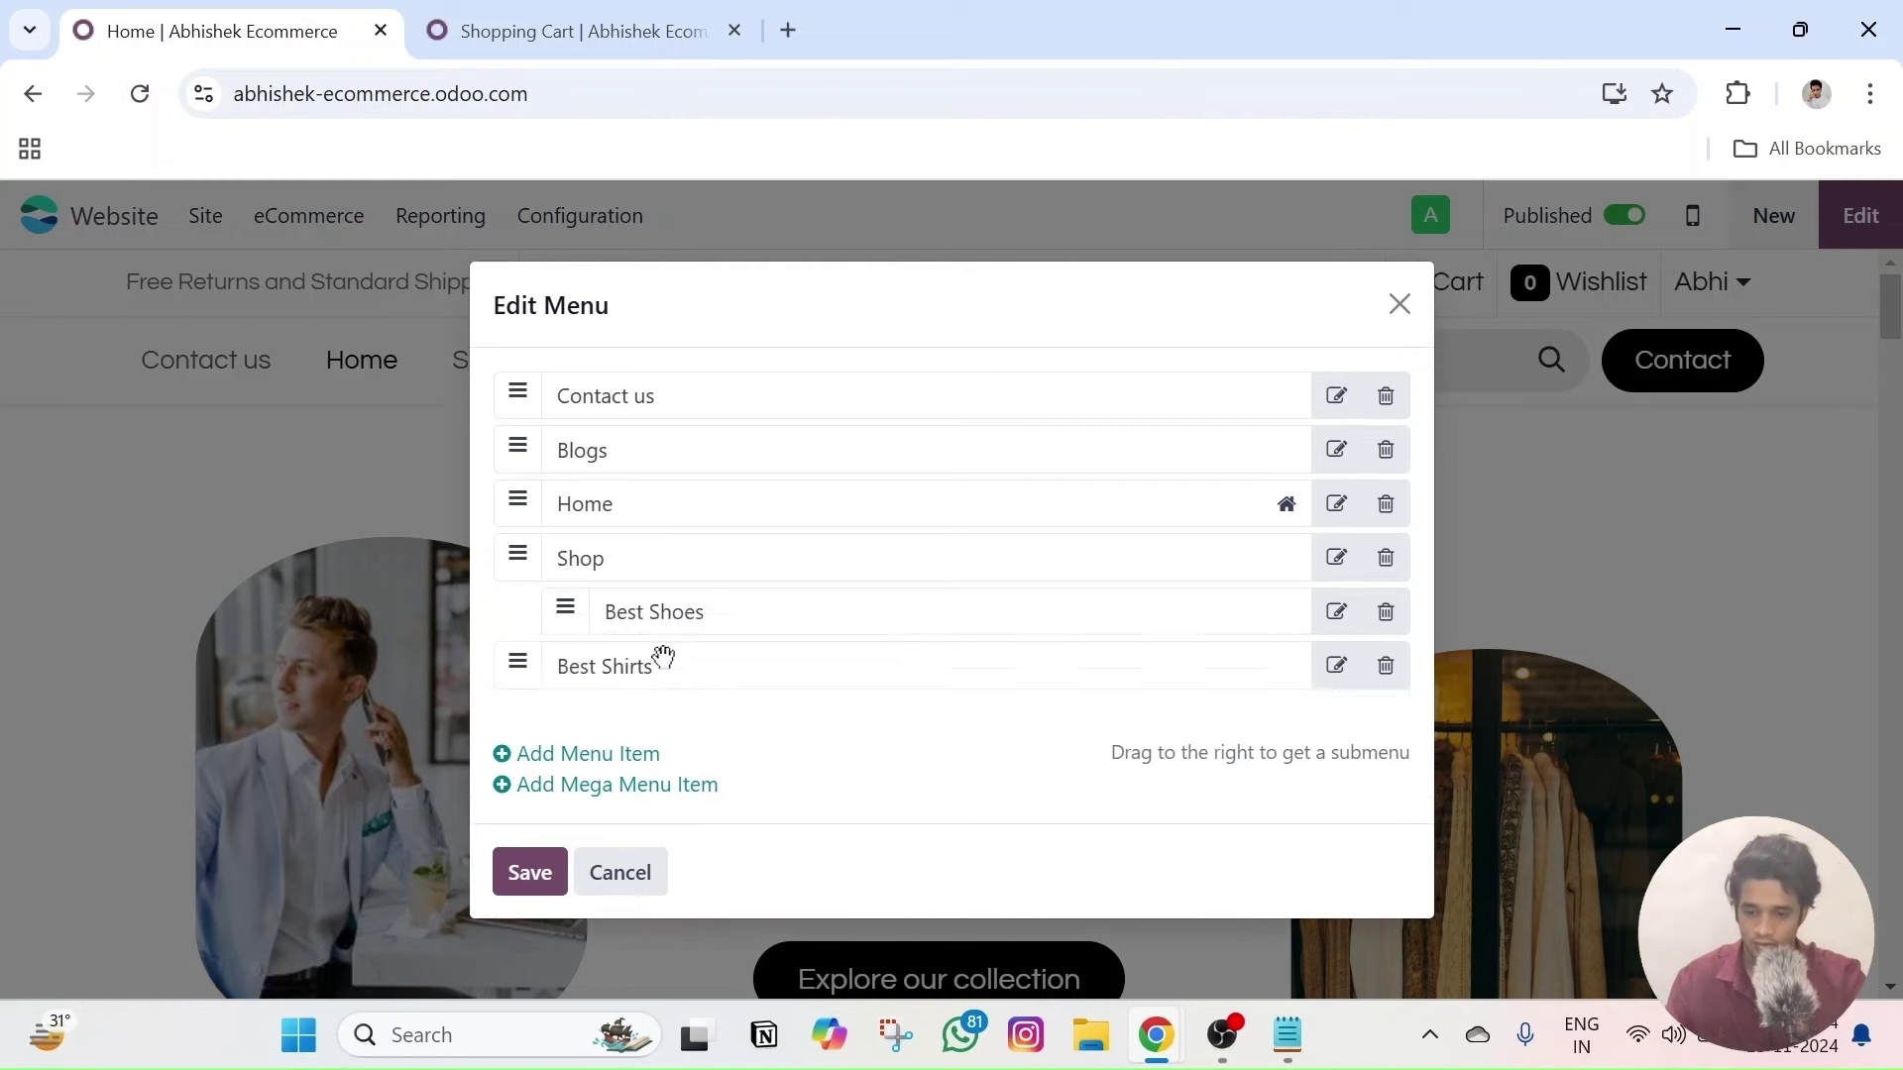
{"action": "left_click_drag", "start_coordinate": [523, 666], "coordinate": [704, 658]}
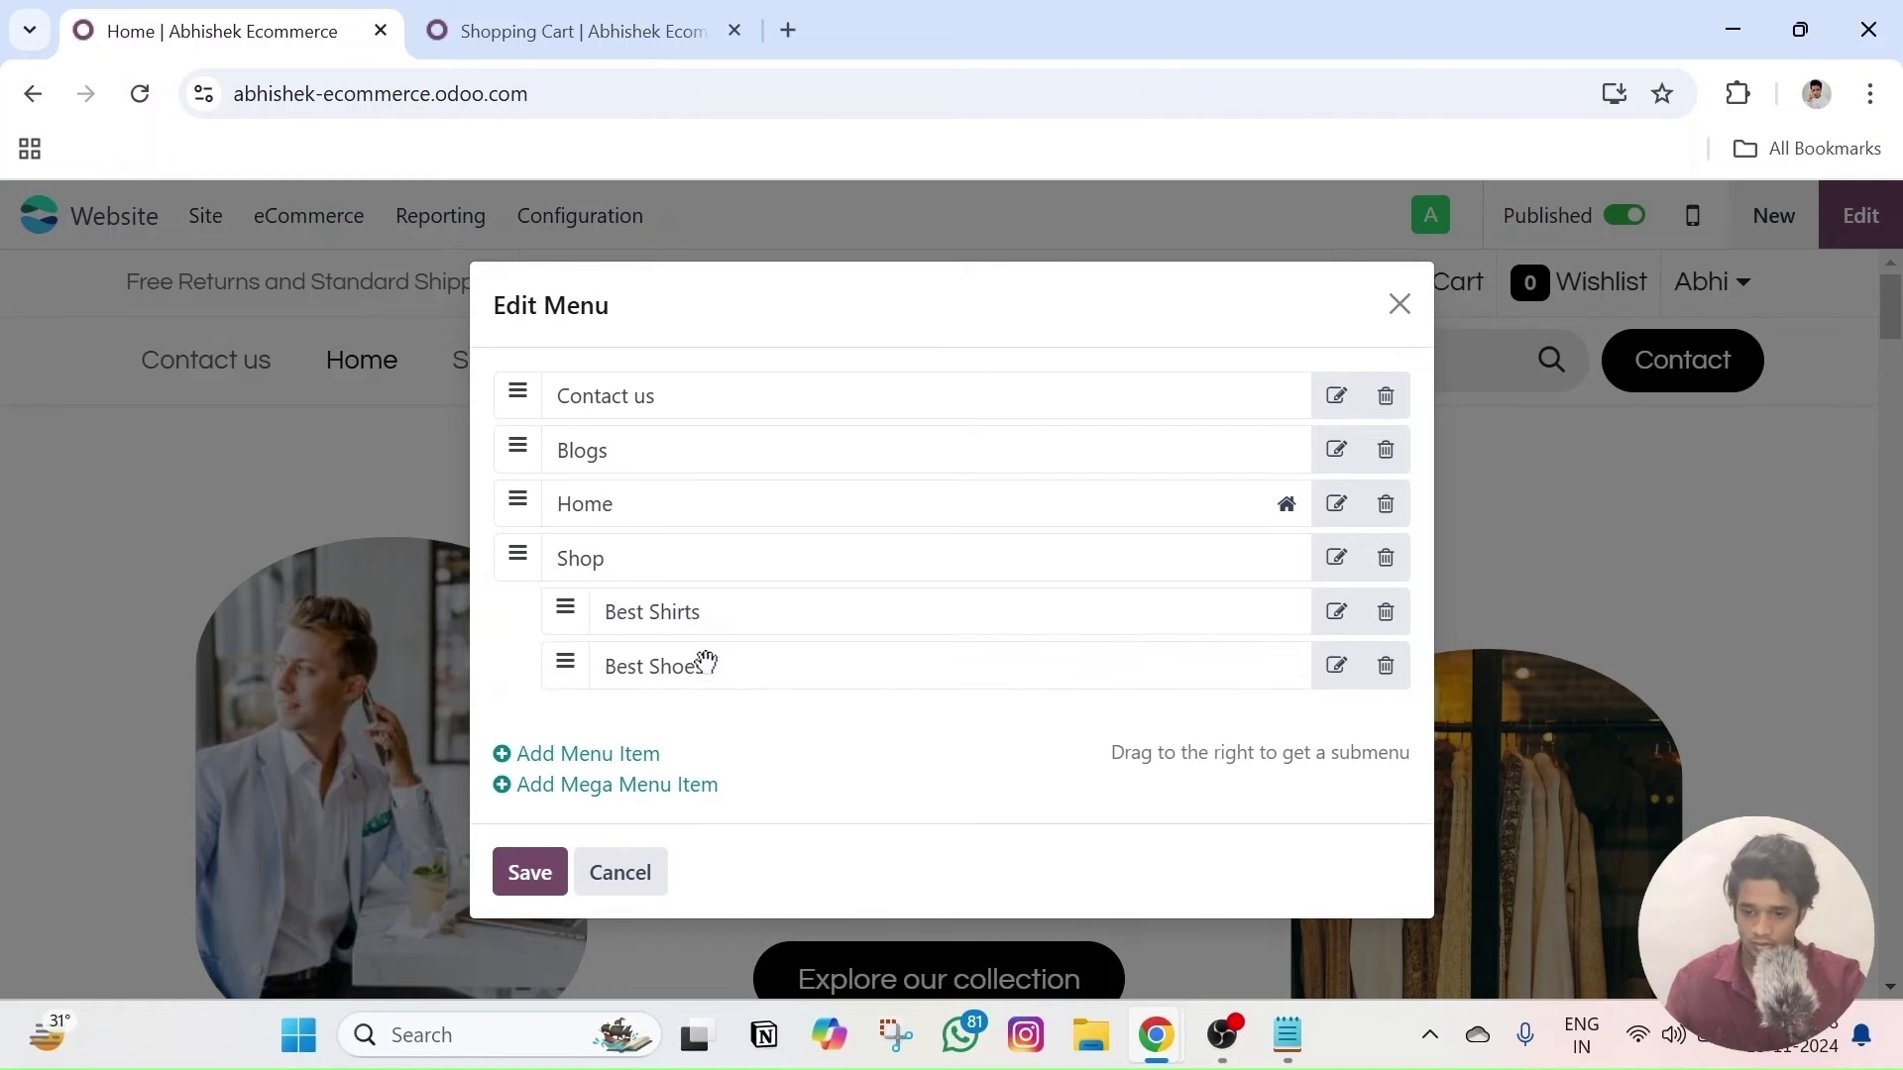
{"action": "left_click", "coordinate": [513, 877]}
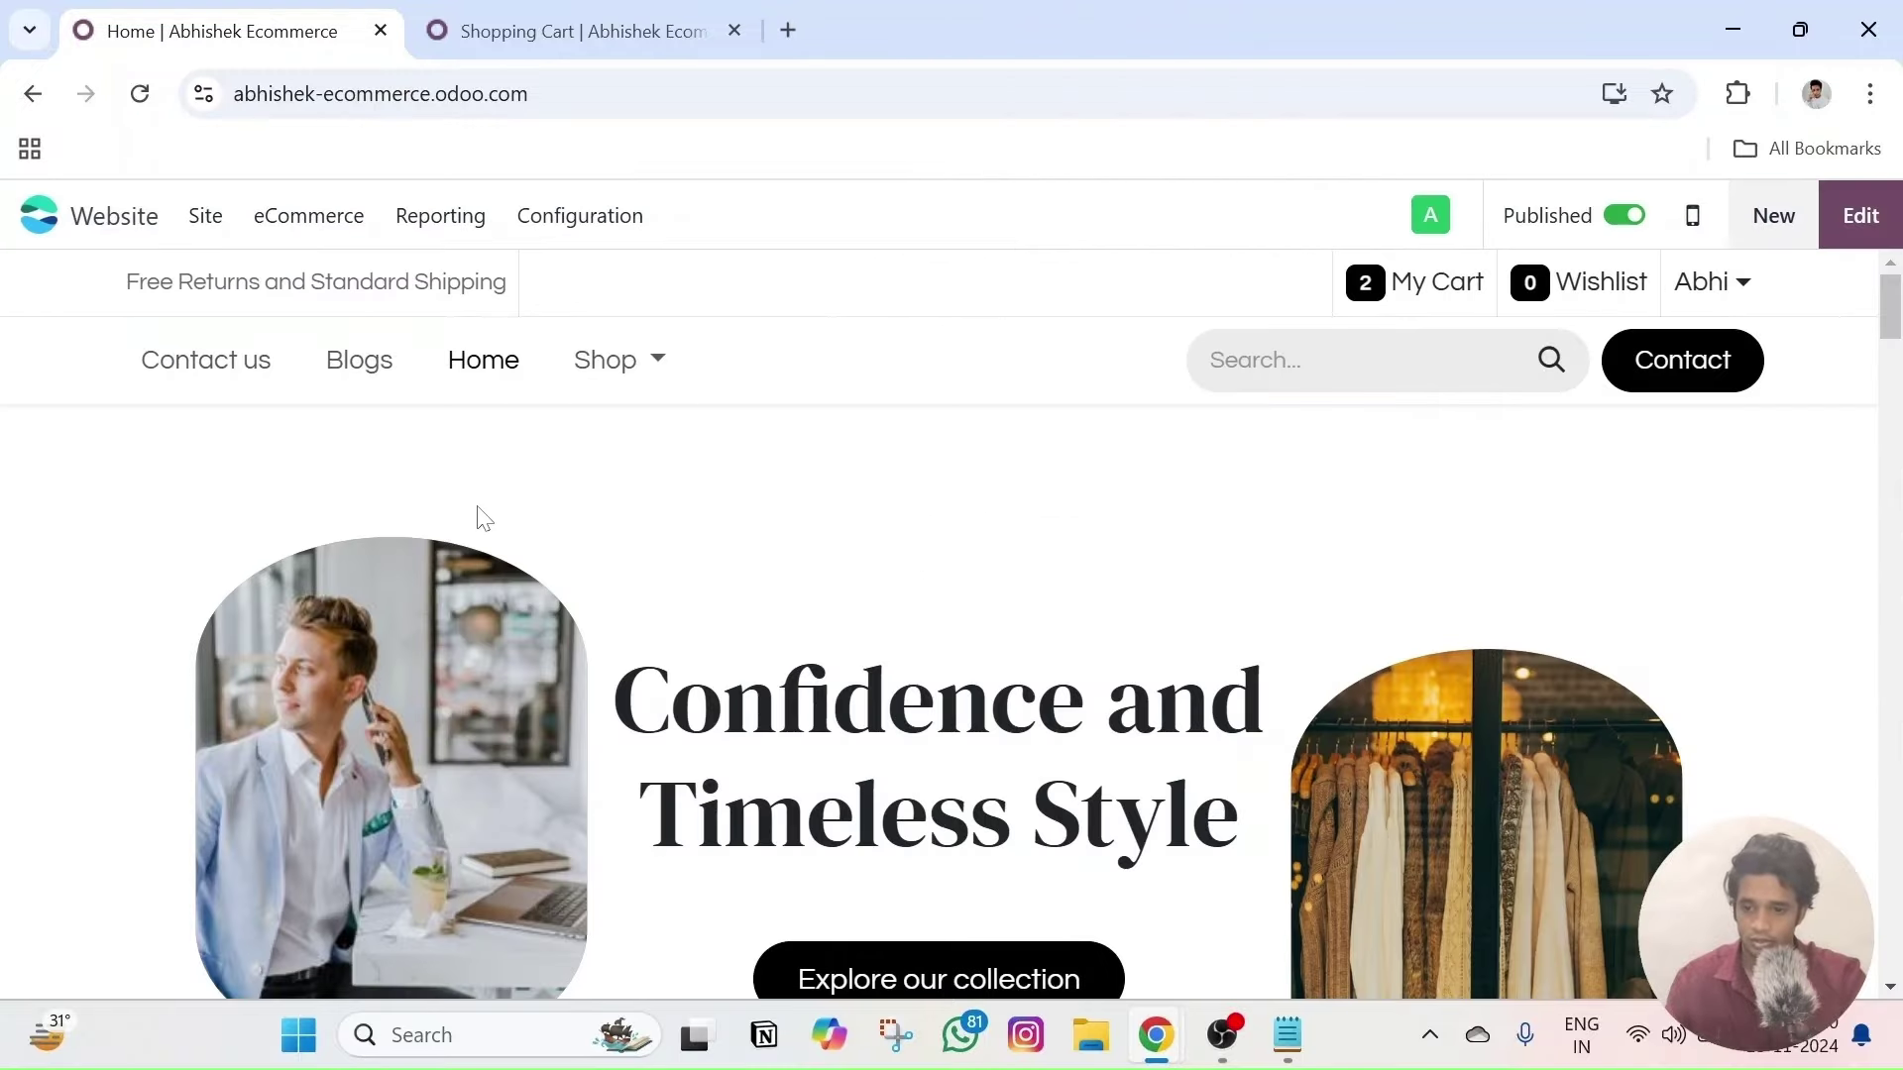
{"action": "left_click", "coordinate": [657, 360]}
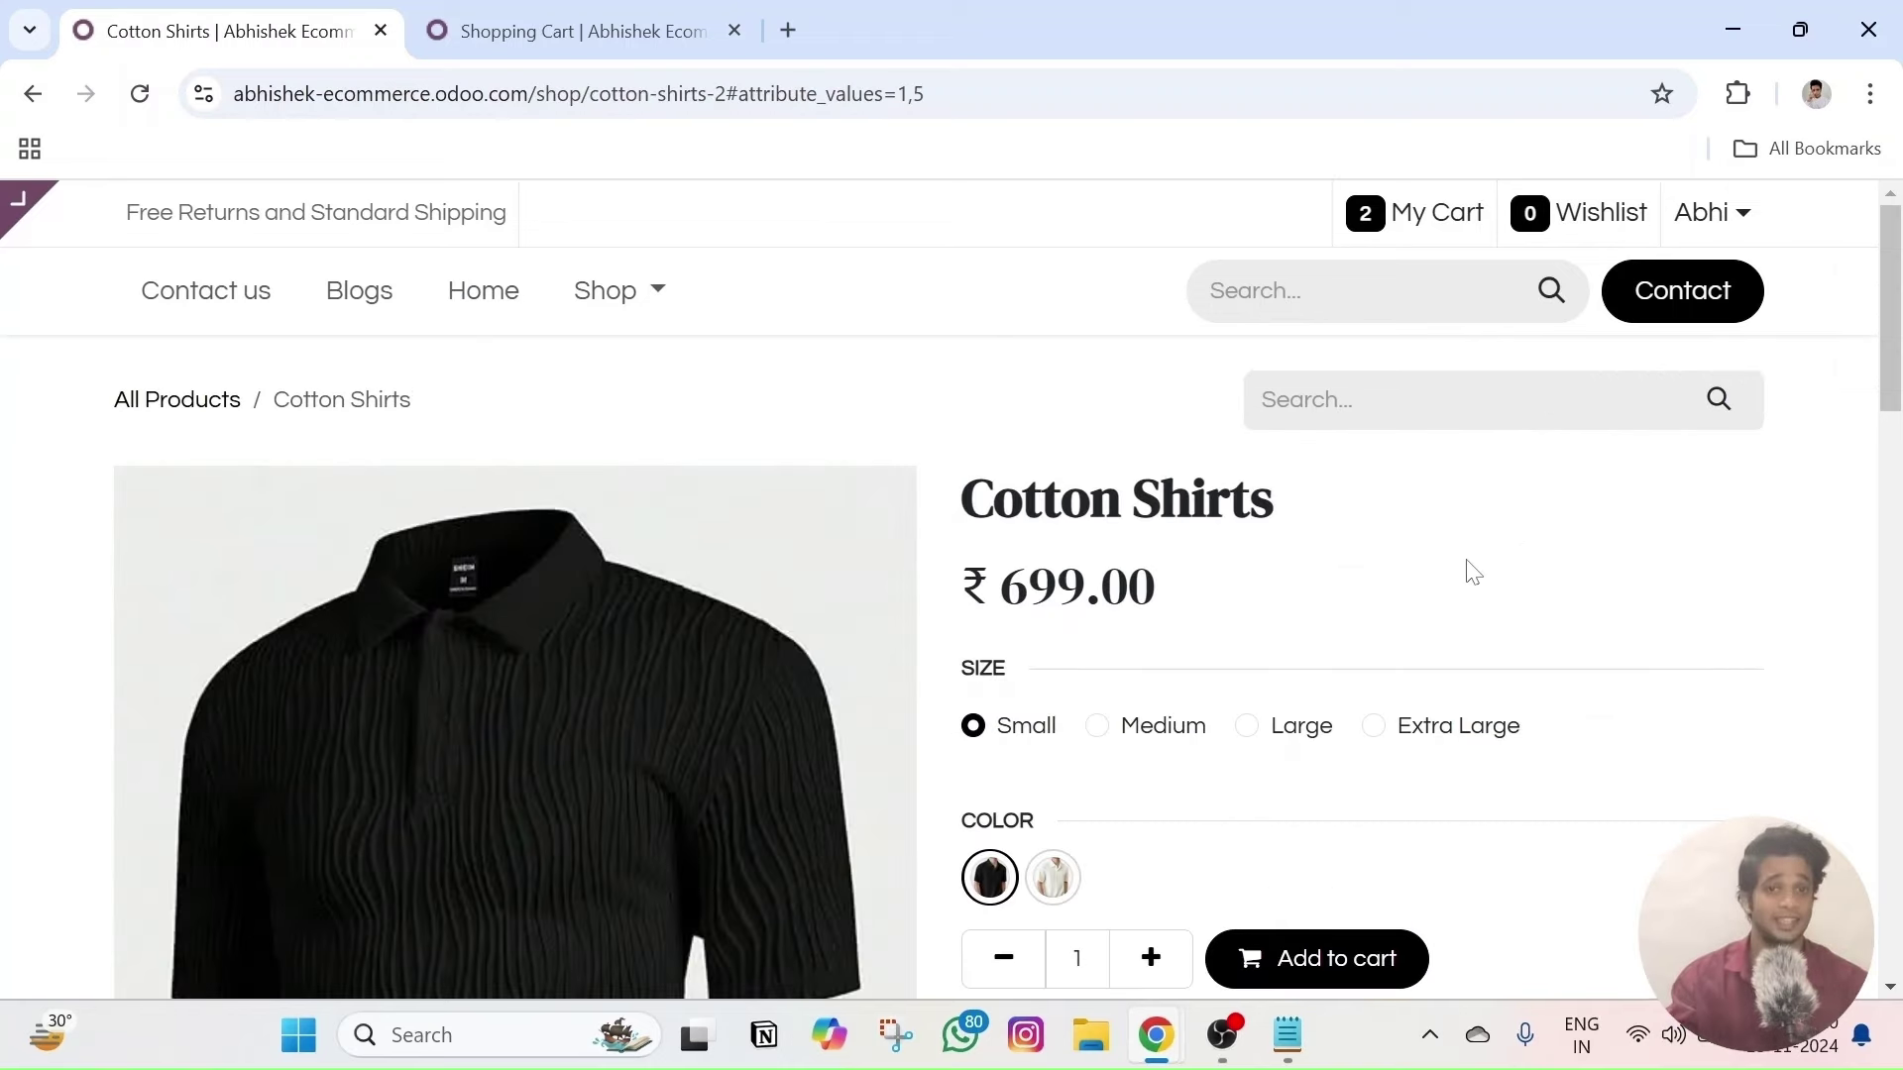
- Review the ₹699.00 Cotton Shirts page down to Recently Viewed Products, then open the editor
{"action": "scroll", "coordinate": [1474, 573], "scroll_direction": "down", "scroll_amount": 12}
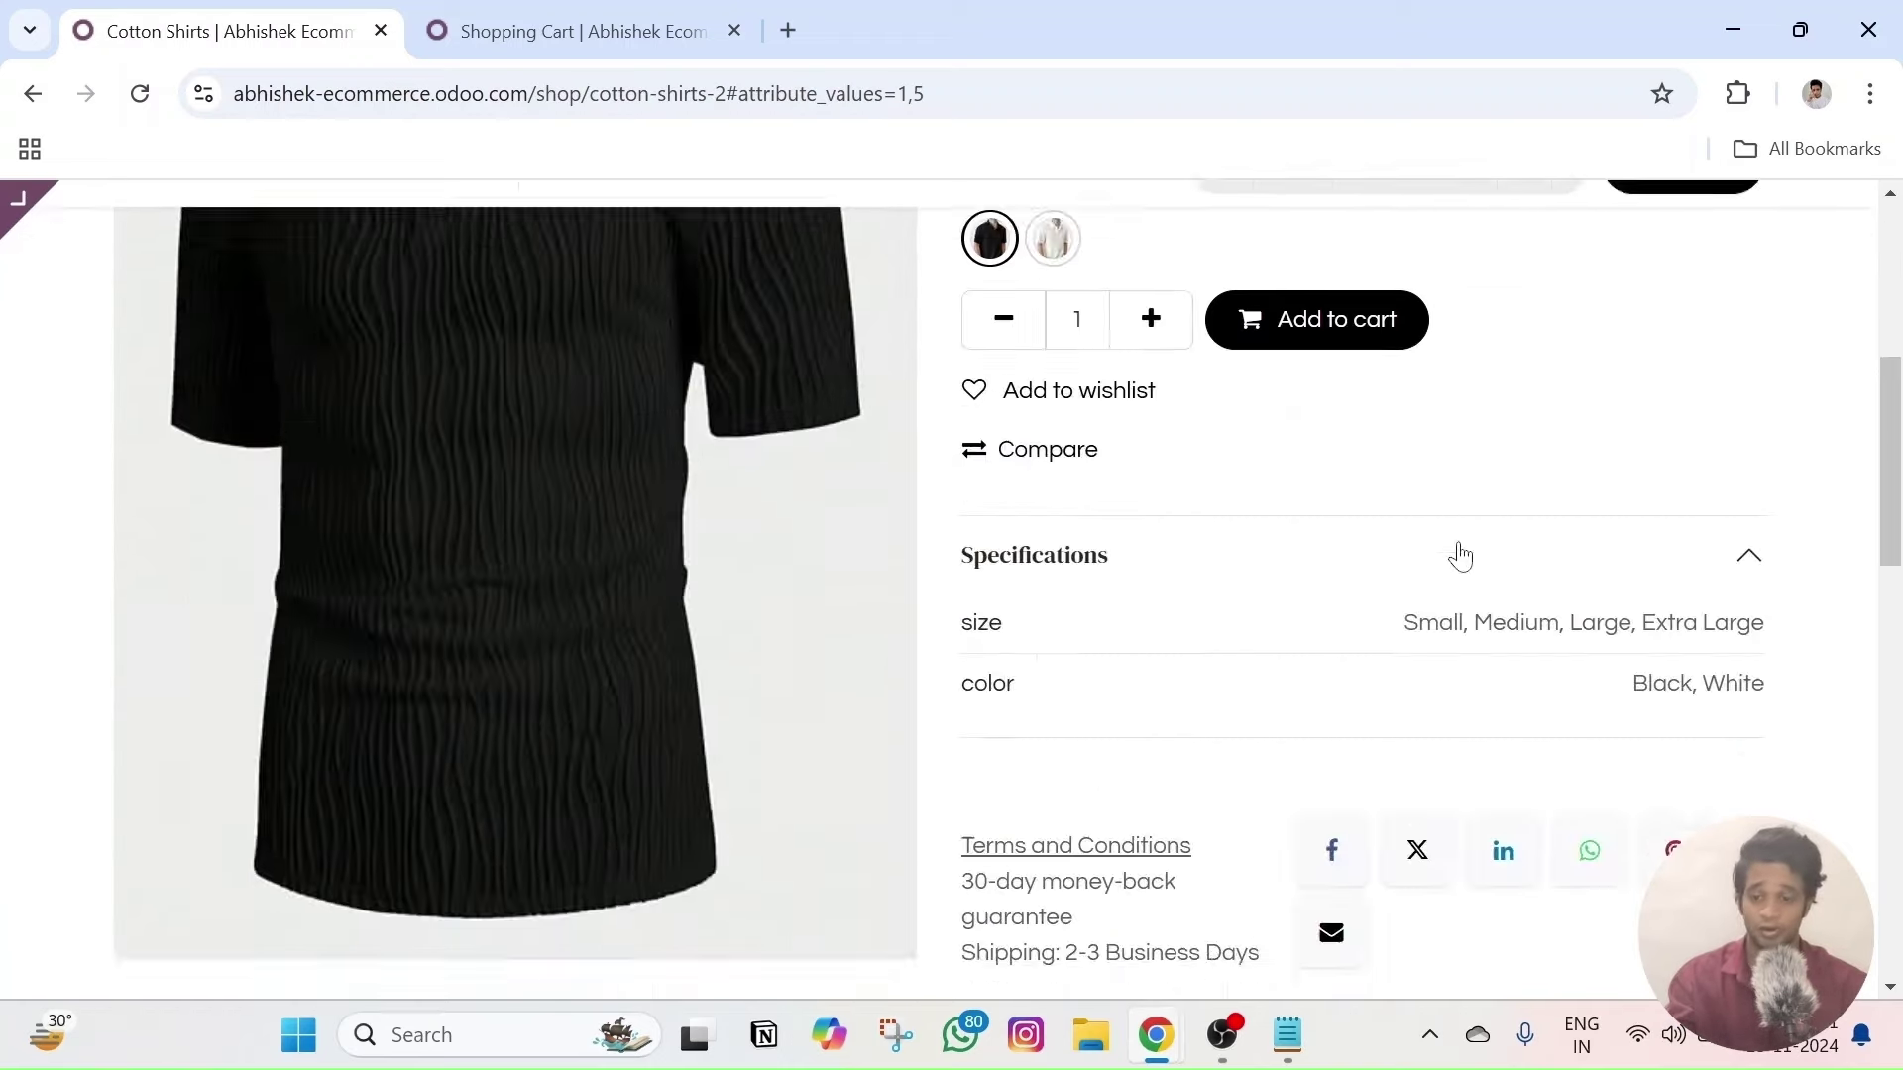
{"action": "scroll", "coordinate": [1453, 552], "scroll_direction": "up", "scroll_amount": 2}
{"action": "triple_click", "coordinate": [349, 363]}
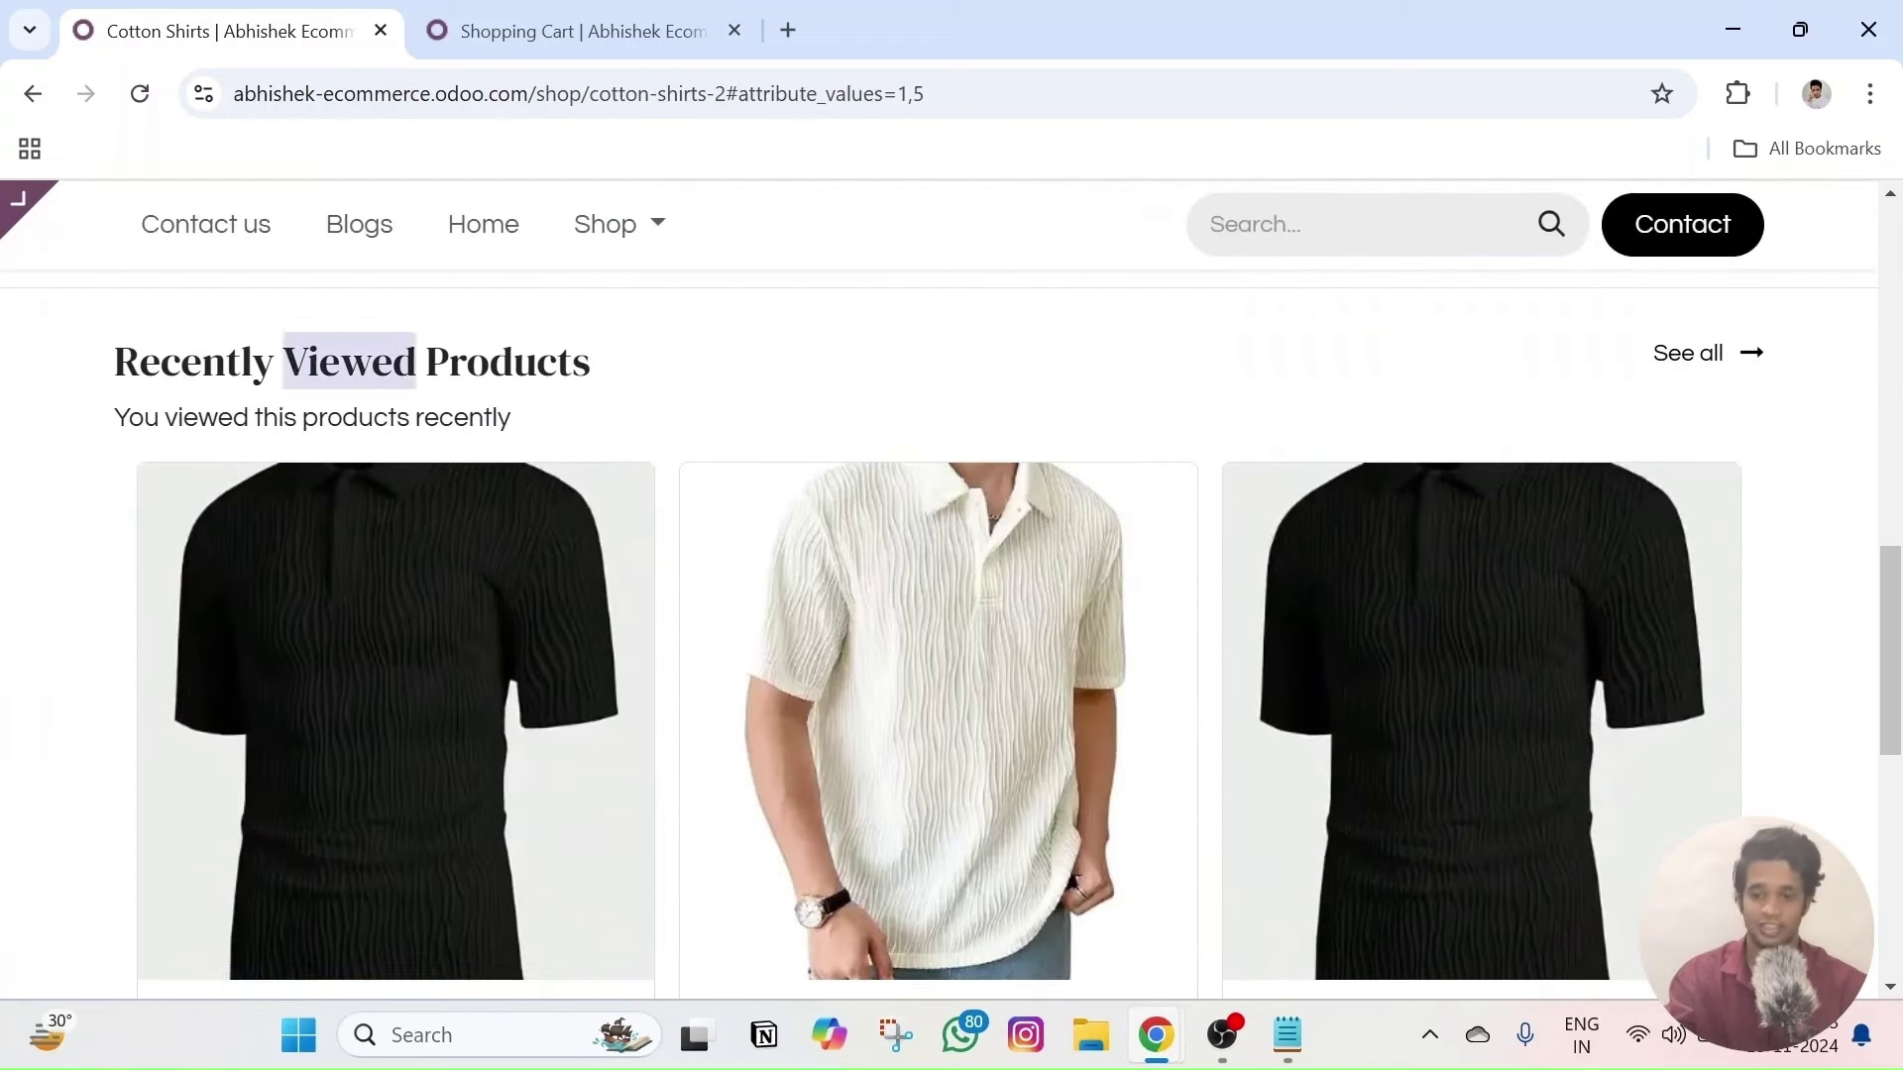
{"action": "left_click", "coordinate": [1787, 602]}
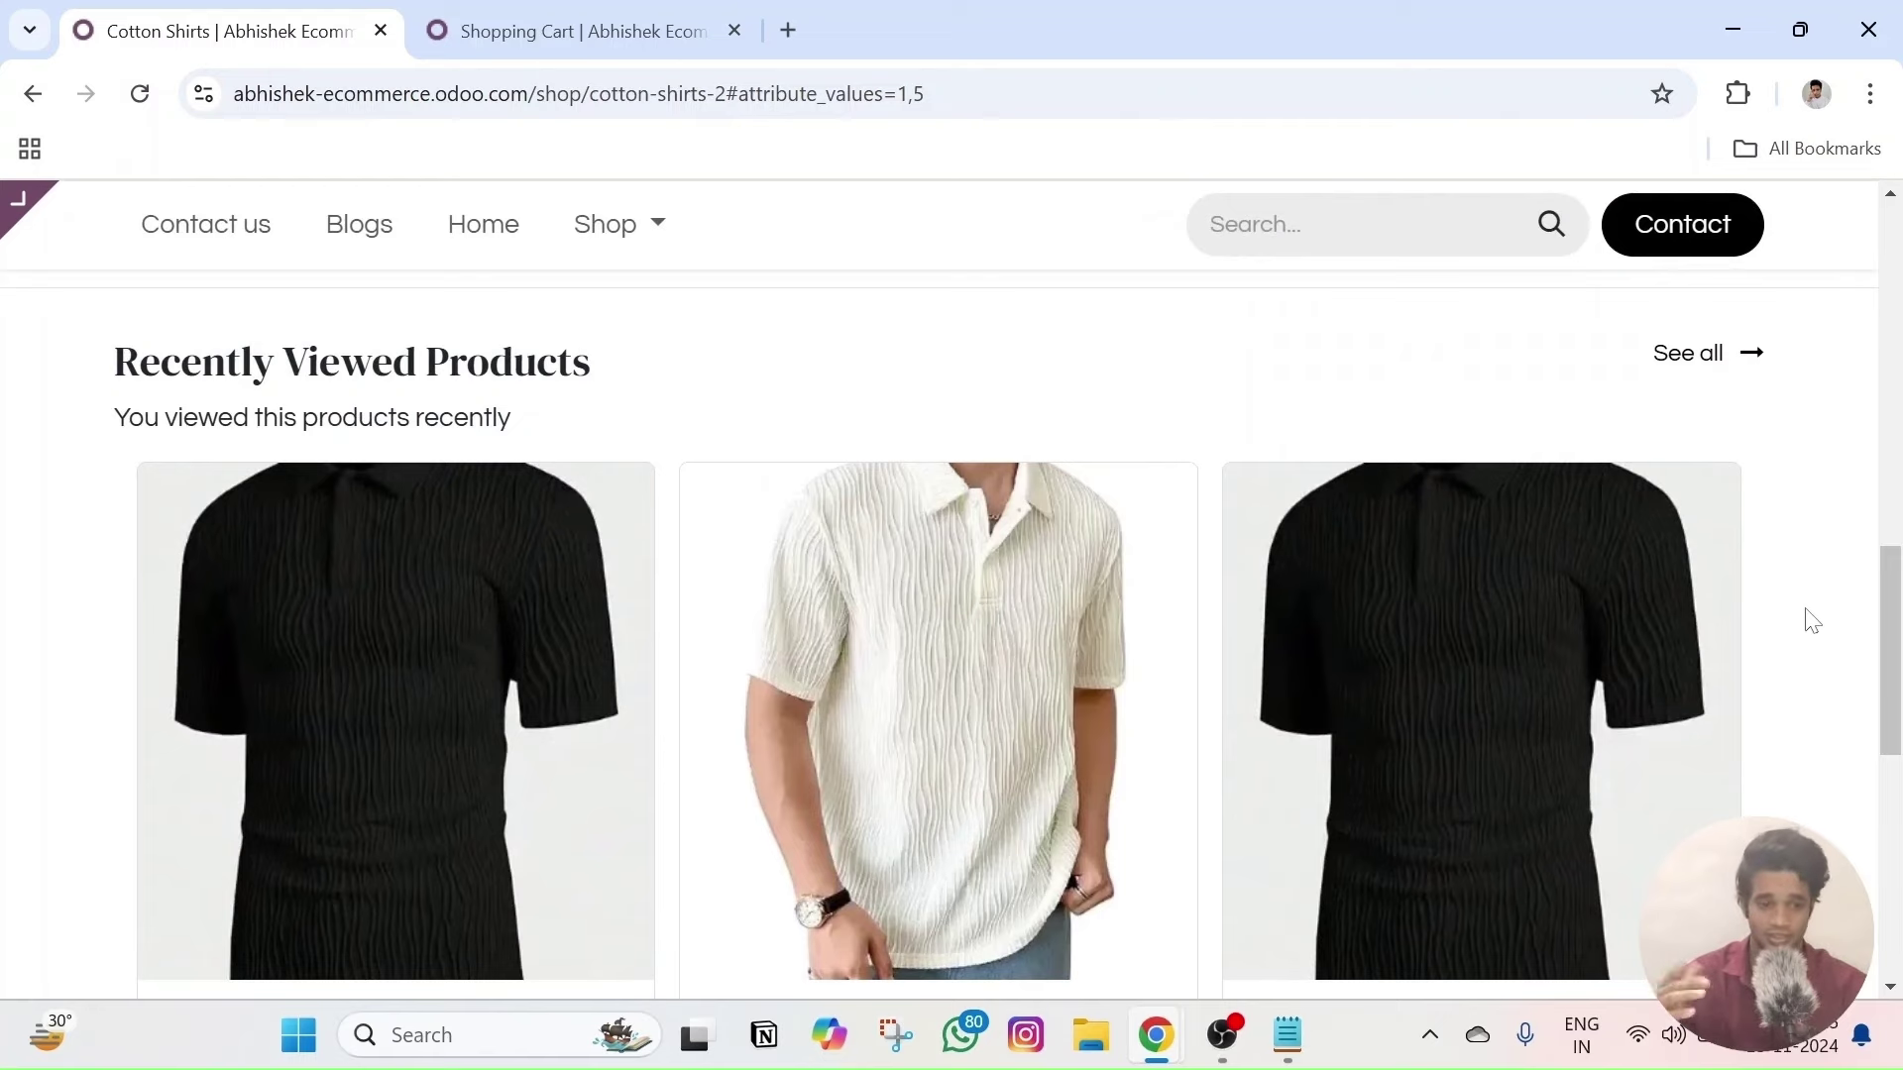
{"action": "scroll", "coordinate": [1809, 619], "scroll_direction": "up", "scroll_amount": 10}
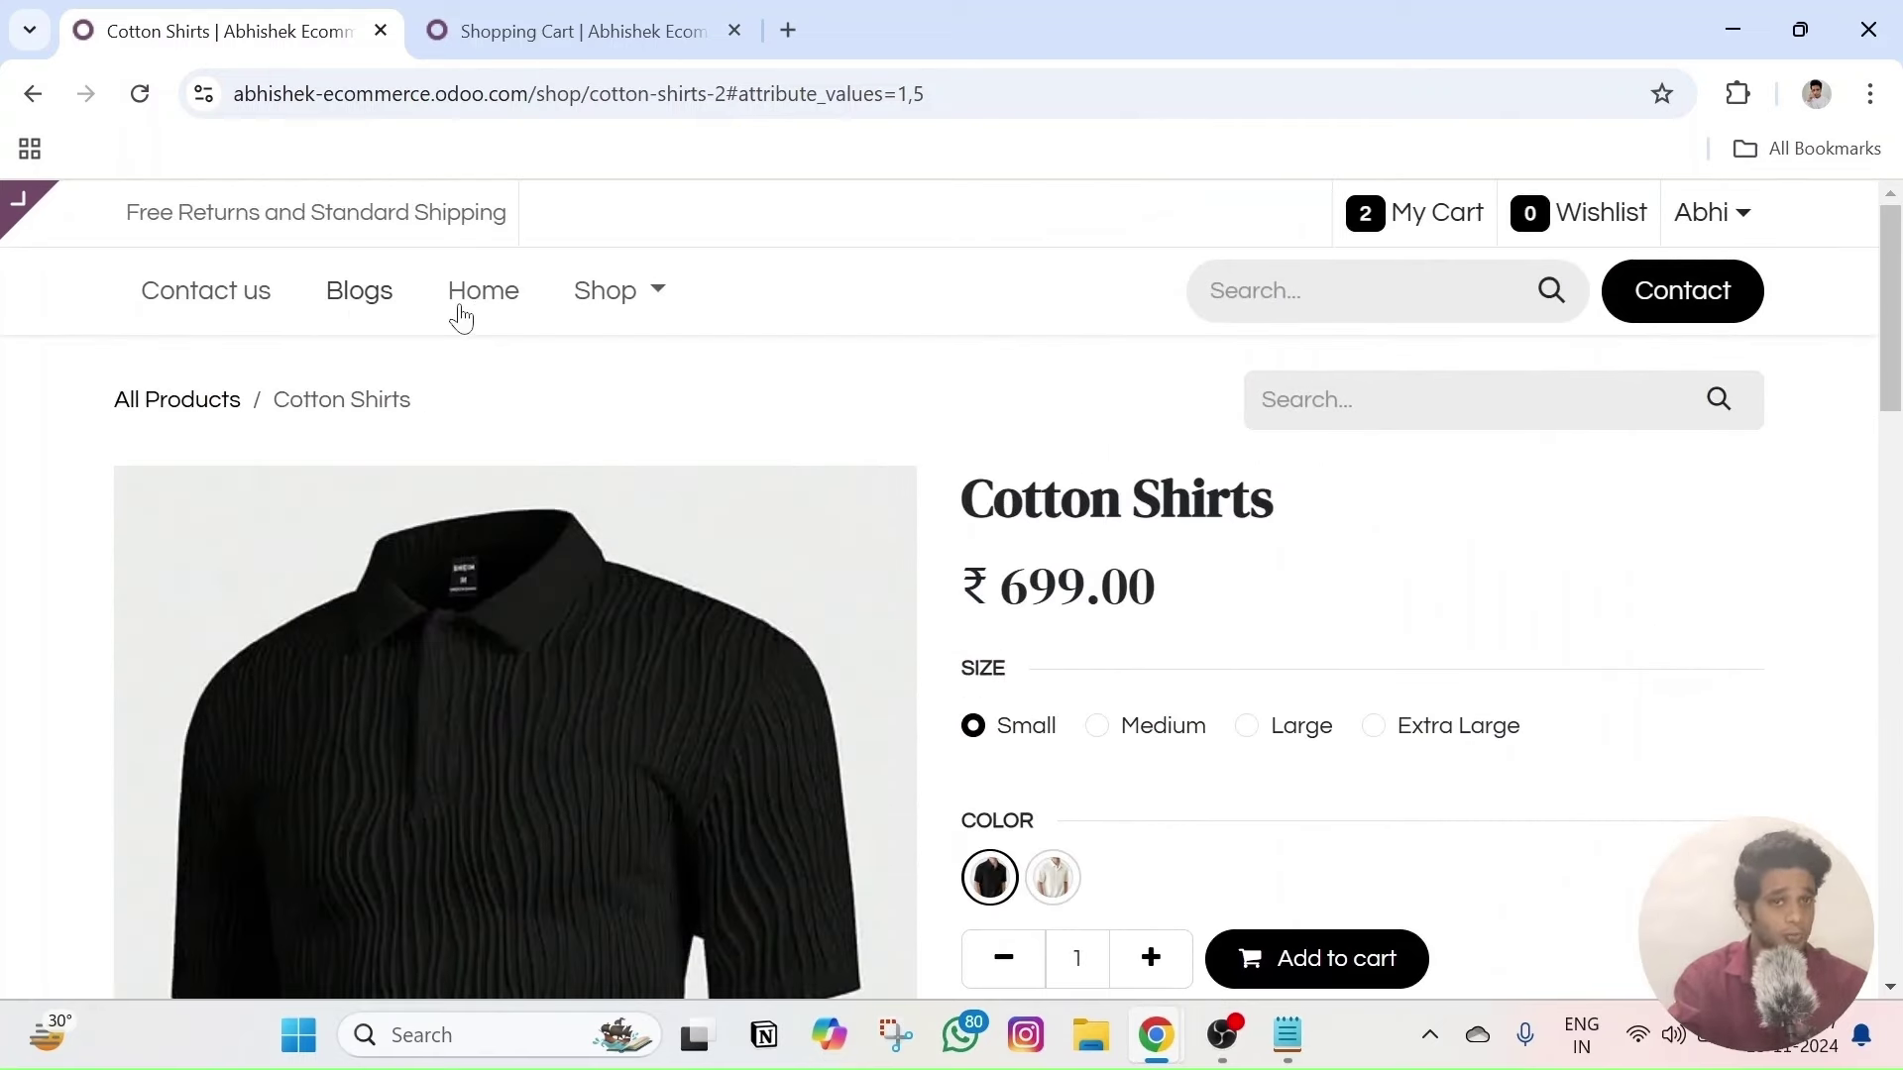
{"action": "left_click", "coordinate": [139, 210]}
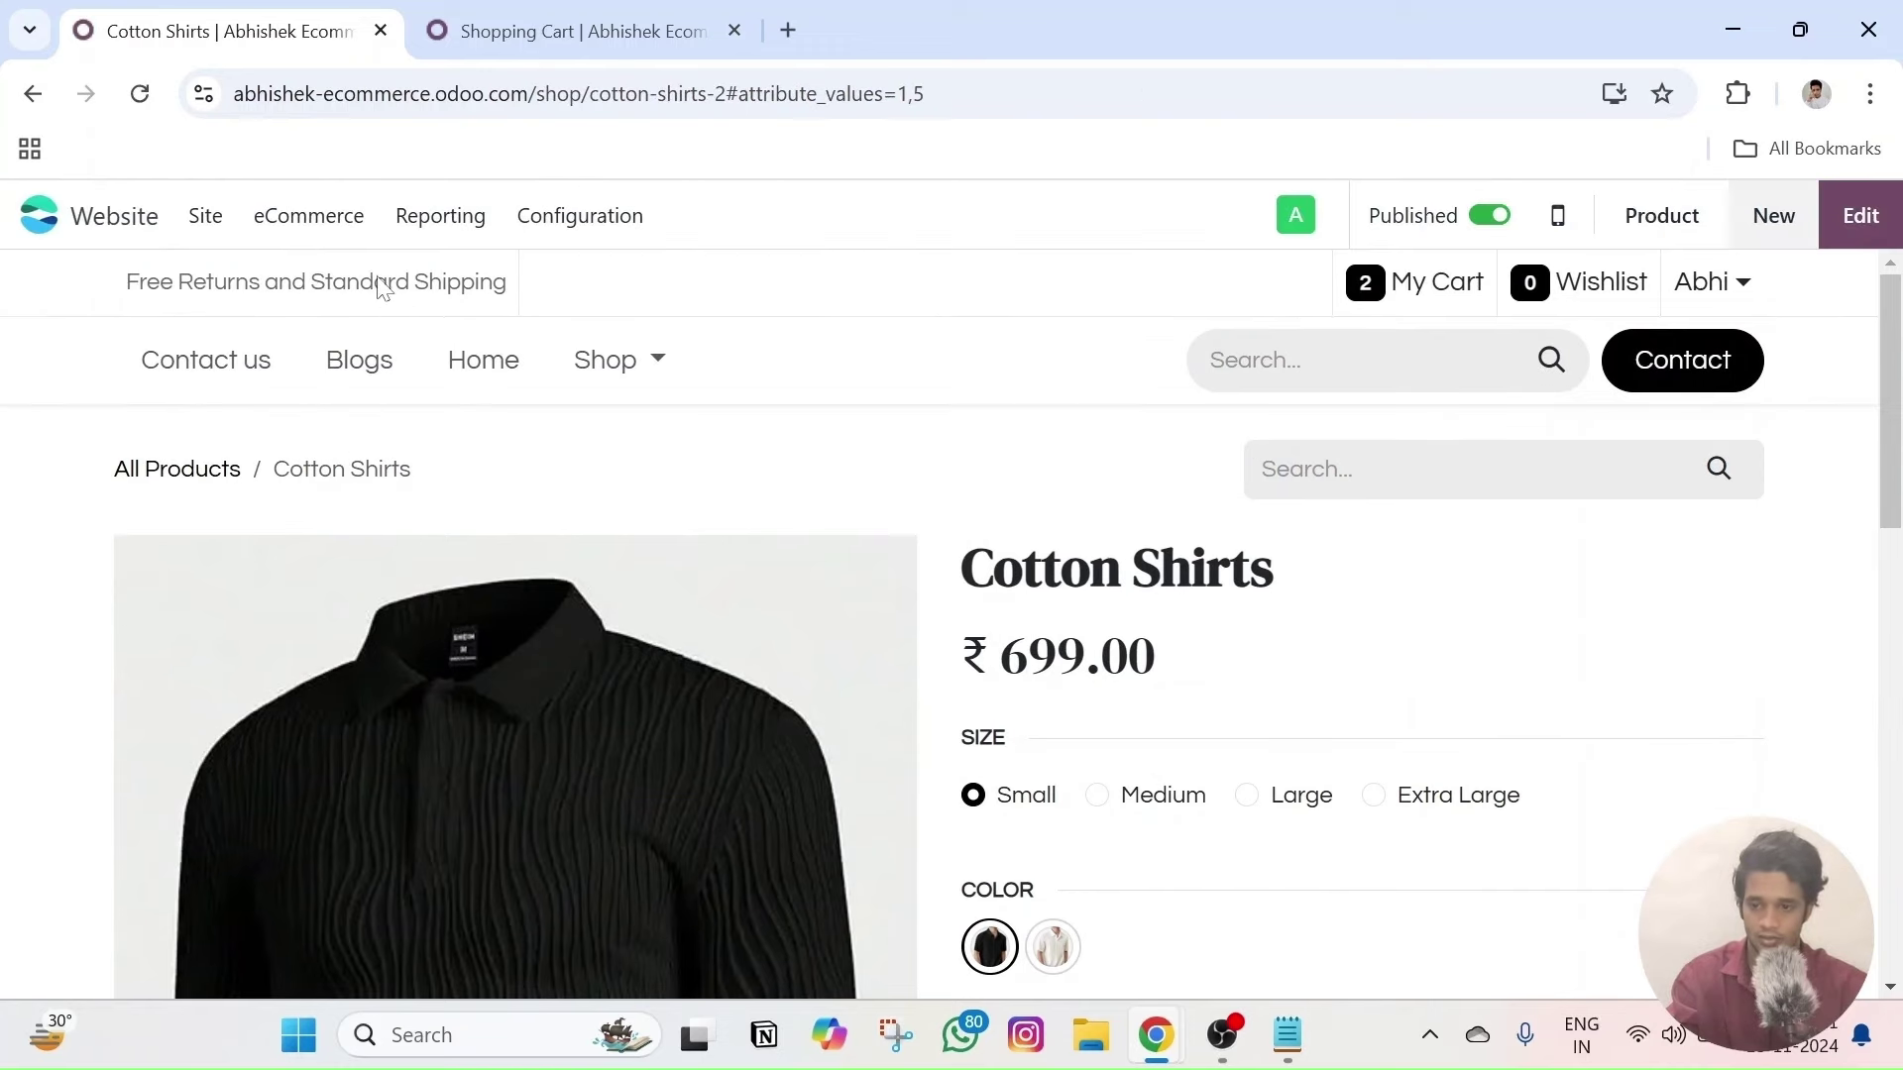
- Start a new website page from the New content menu
{"action": "left_click", "coordinate": [1771, 223]}
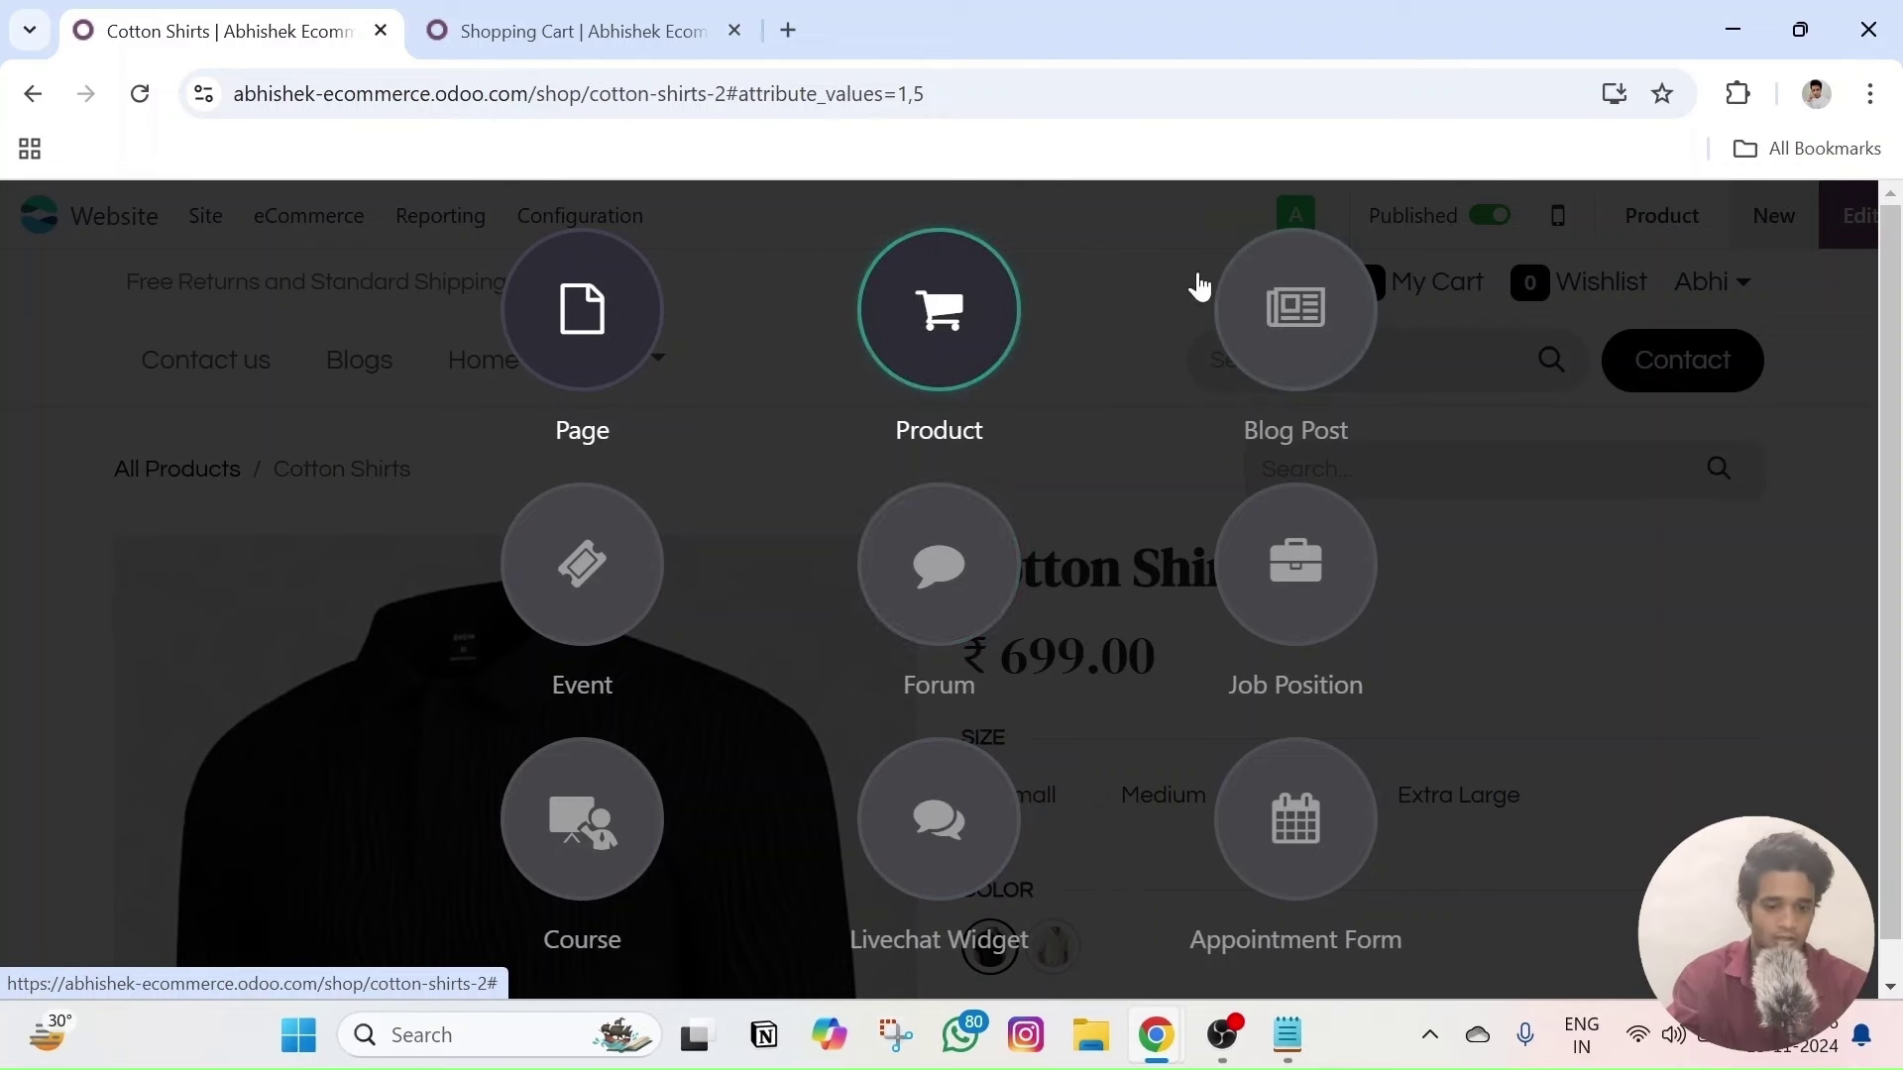
{"action": "left_click", "coordinate": [582, 306]}
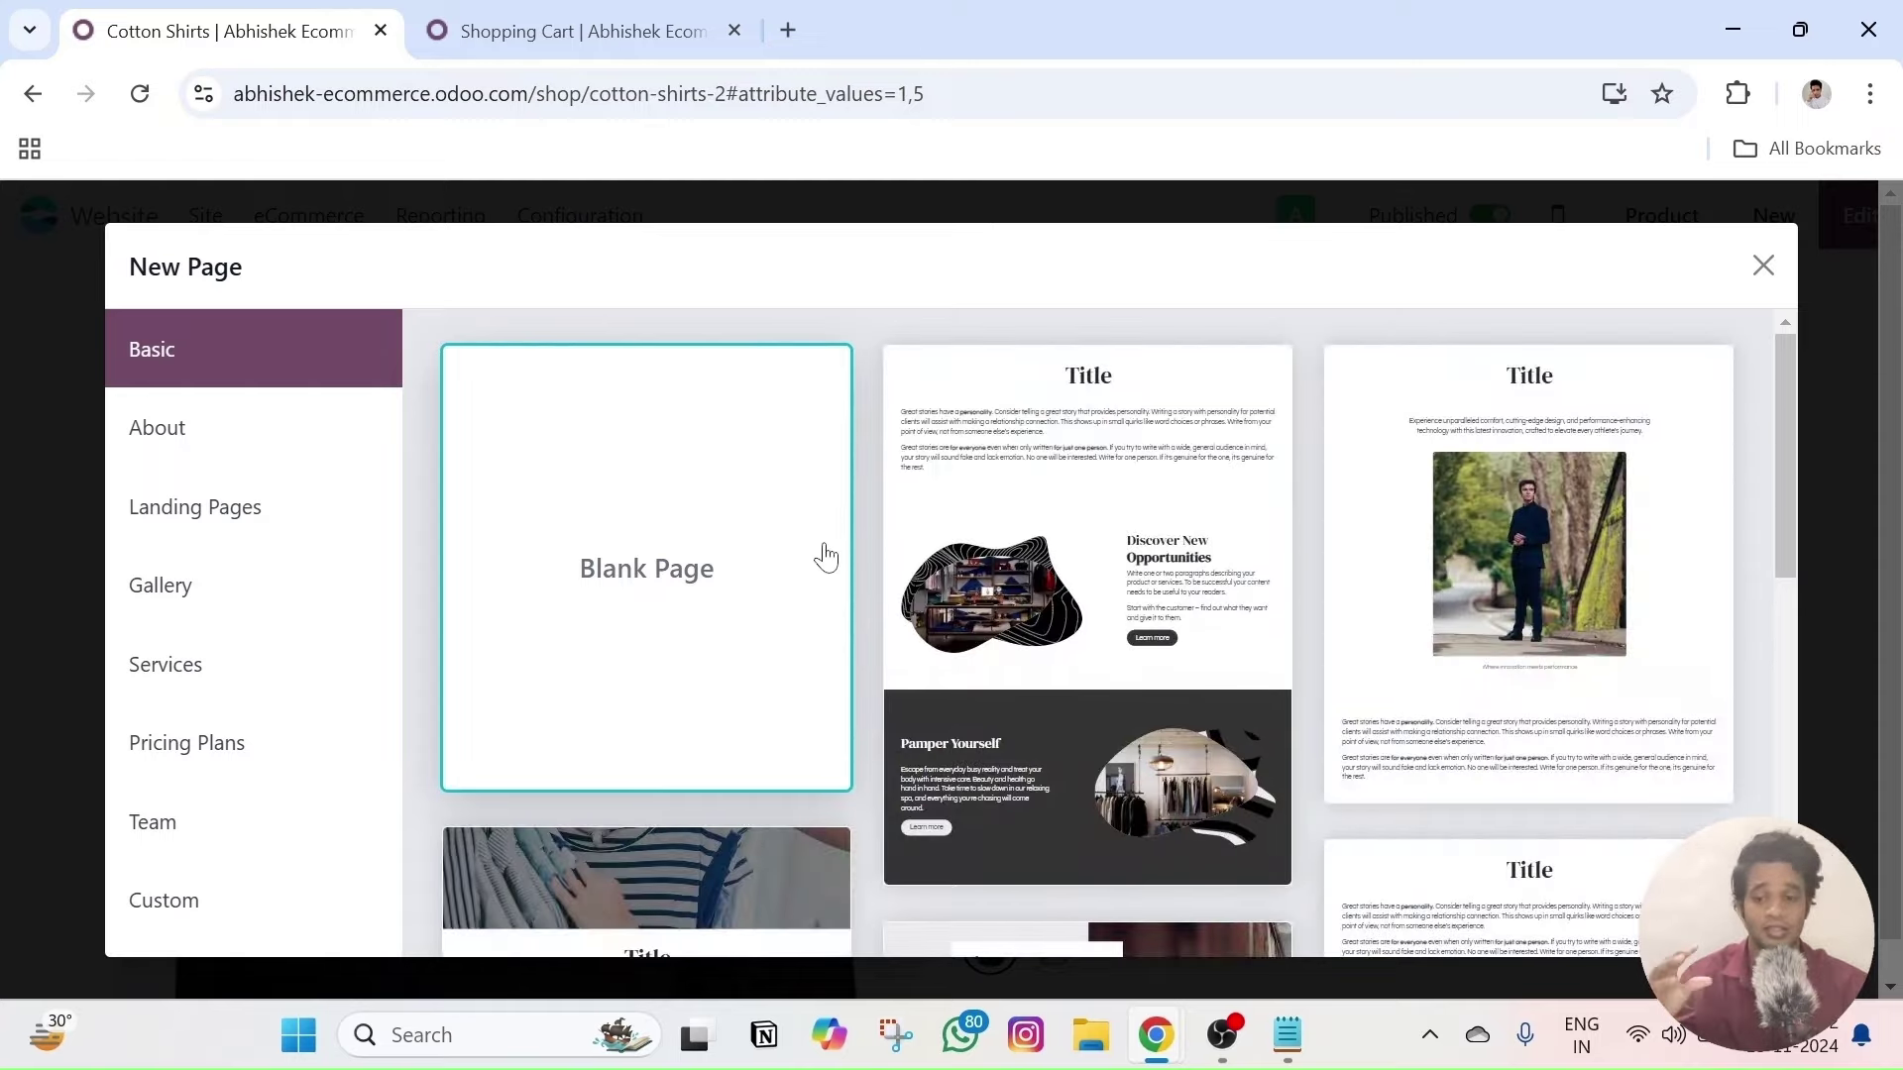
{"action": "scroll", "coordinate": [826, 558], "scroll_direction": "down", "scroll_amount": 5}
{"action": "scroll", "coordinate": [416, 592], "scroll_direction": "up", "scroll_amount": 4}
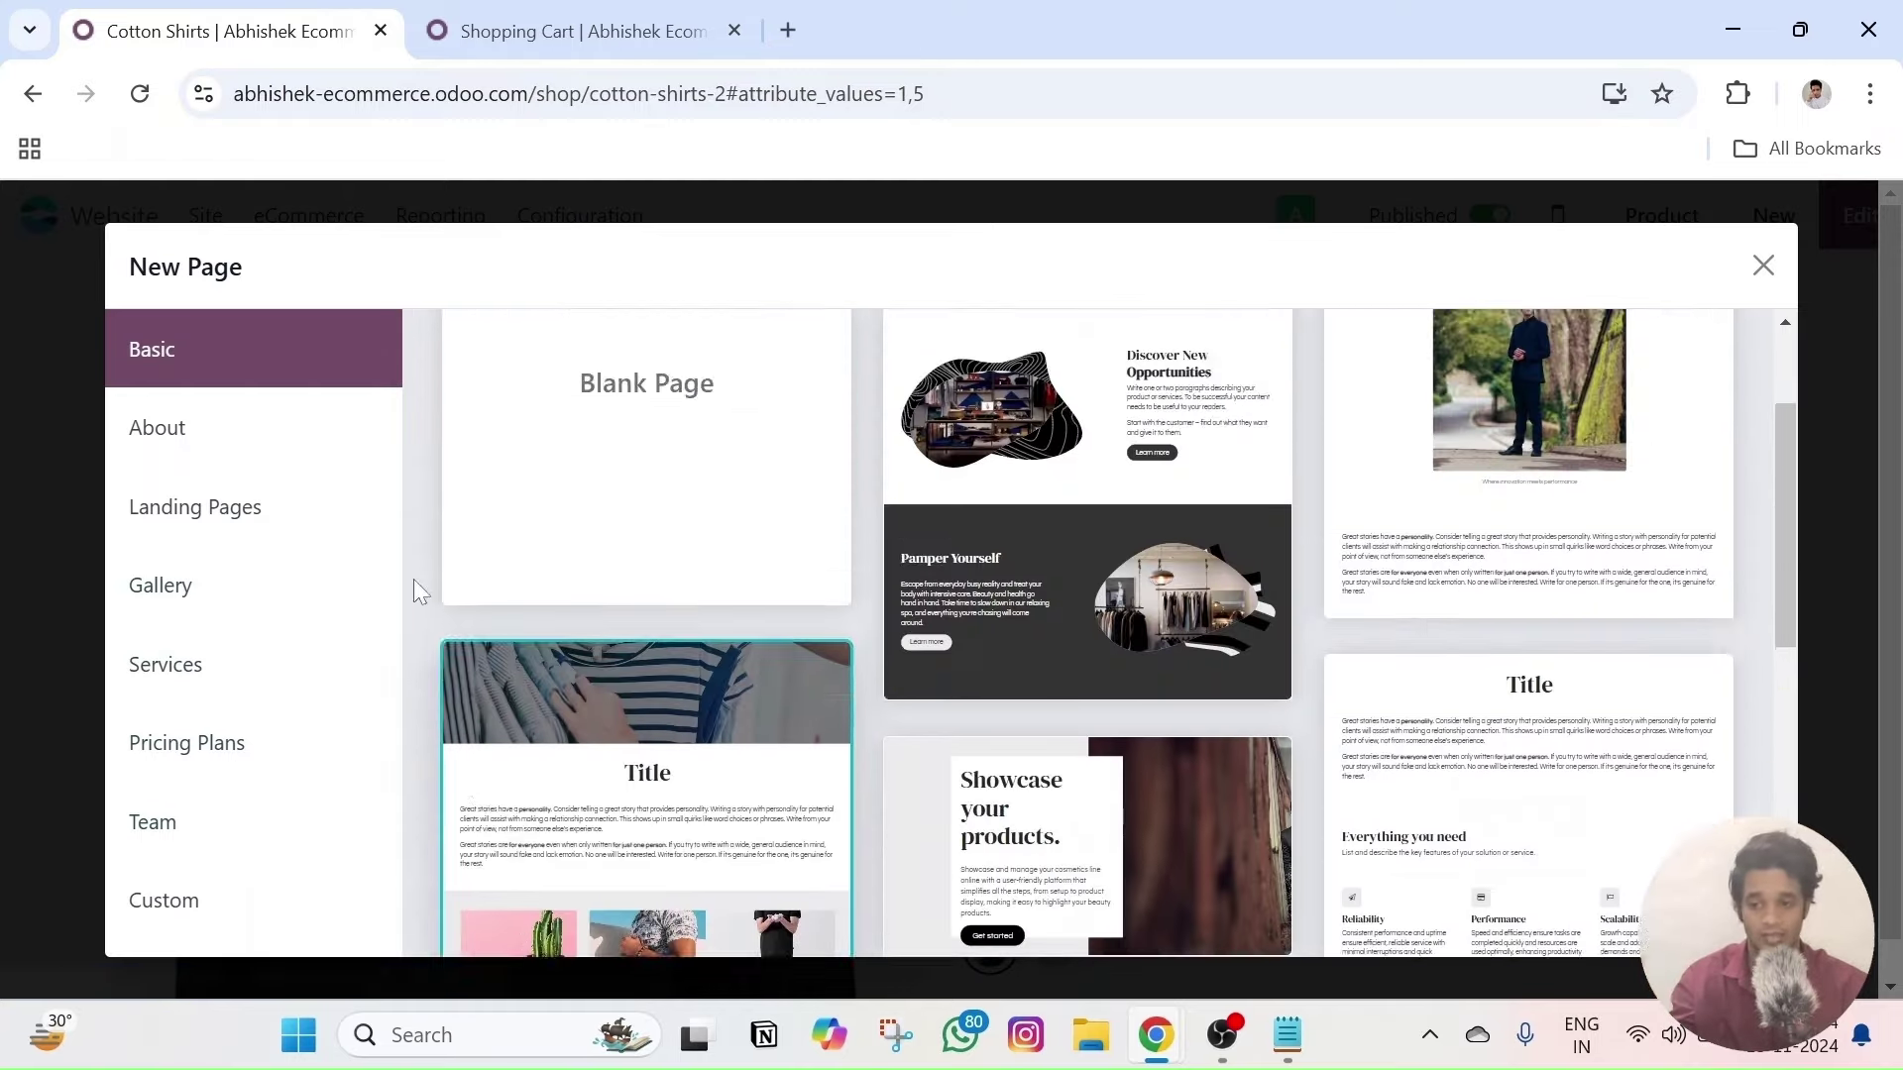
{"action": "scroll", "coordinate": [416, 592], "scroll_direction": "up", "scroll_amount": 2}
{"action": "scroll", "coordinate": [1211, 595], "scroll_direction": "down", "scroll_amount": 5}
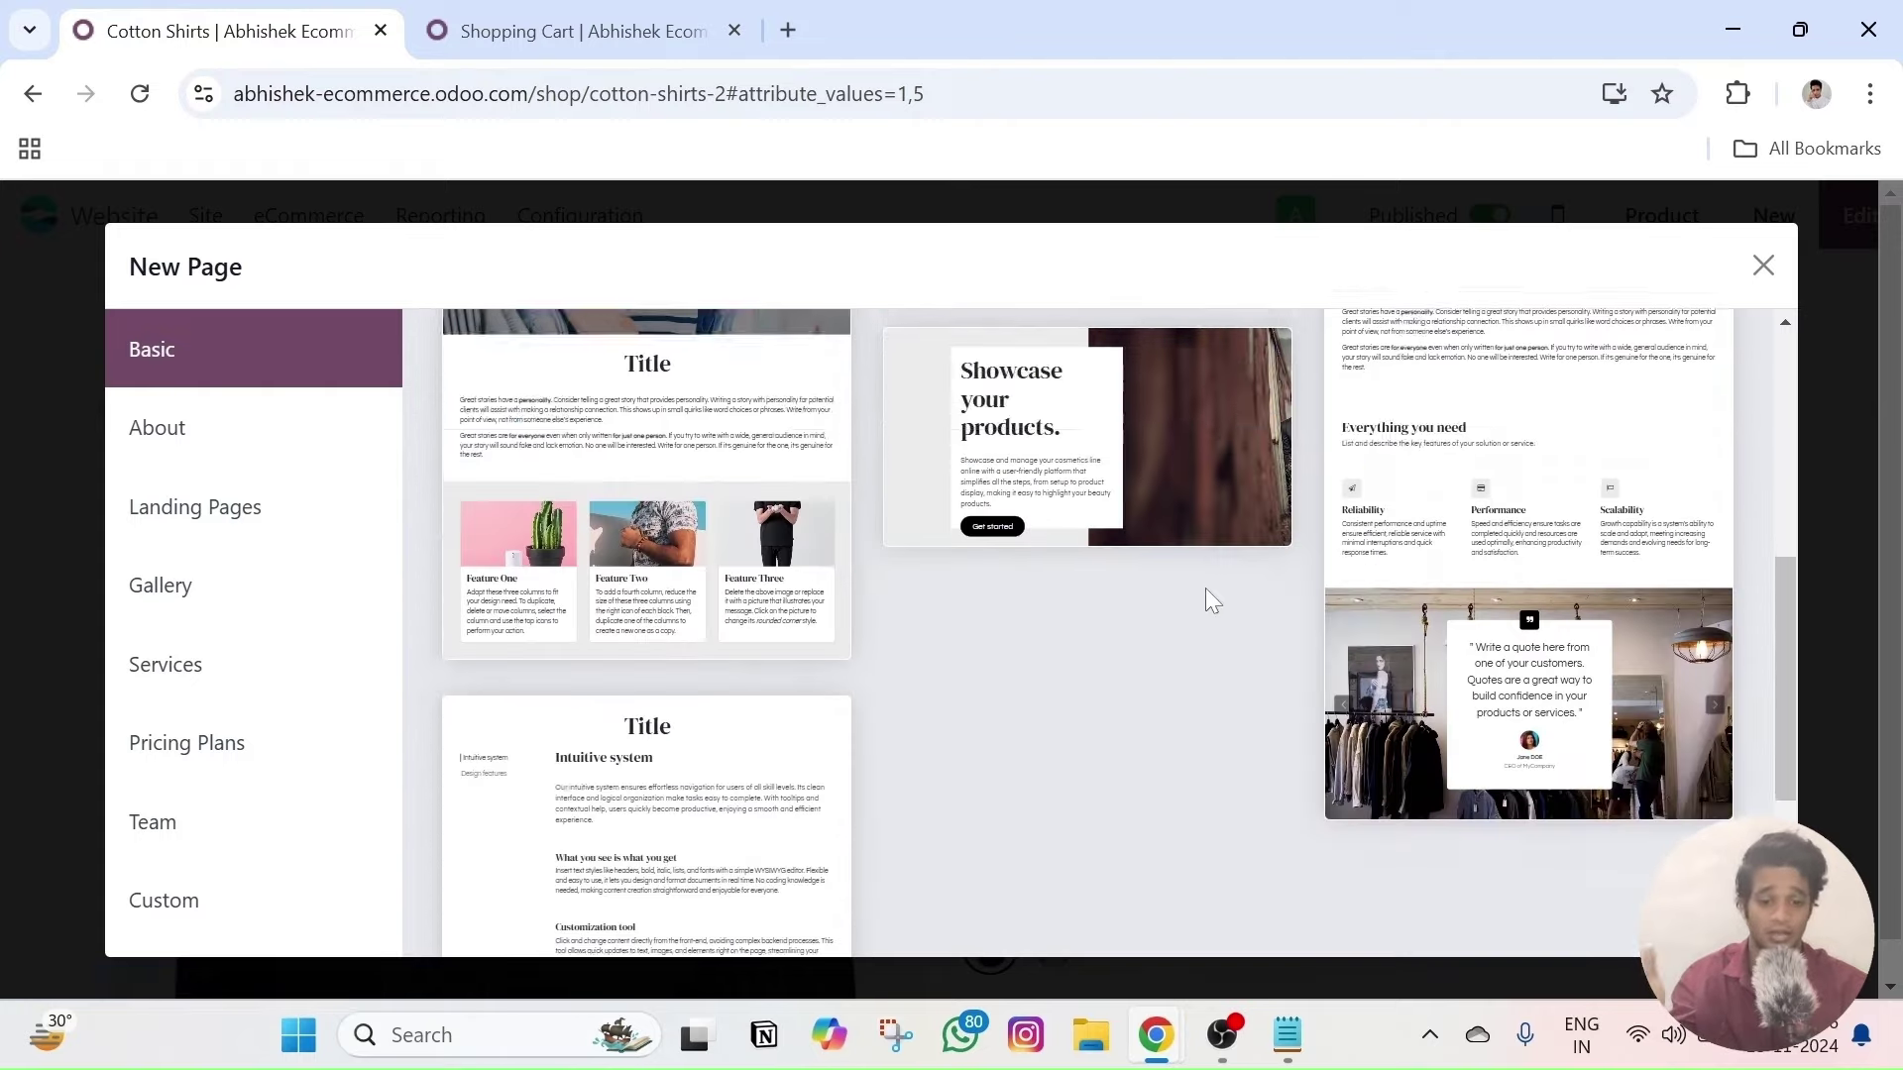
{"action": "scroll", "coordinate": [1211, 595], "scroll_direction": "up", "scroll_amount": 3}
- Browse the Landing Pages, Gallery and Services page templates
{"action": "left_click", "coordinate": [217, 504]}
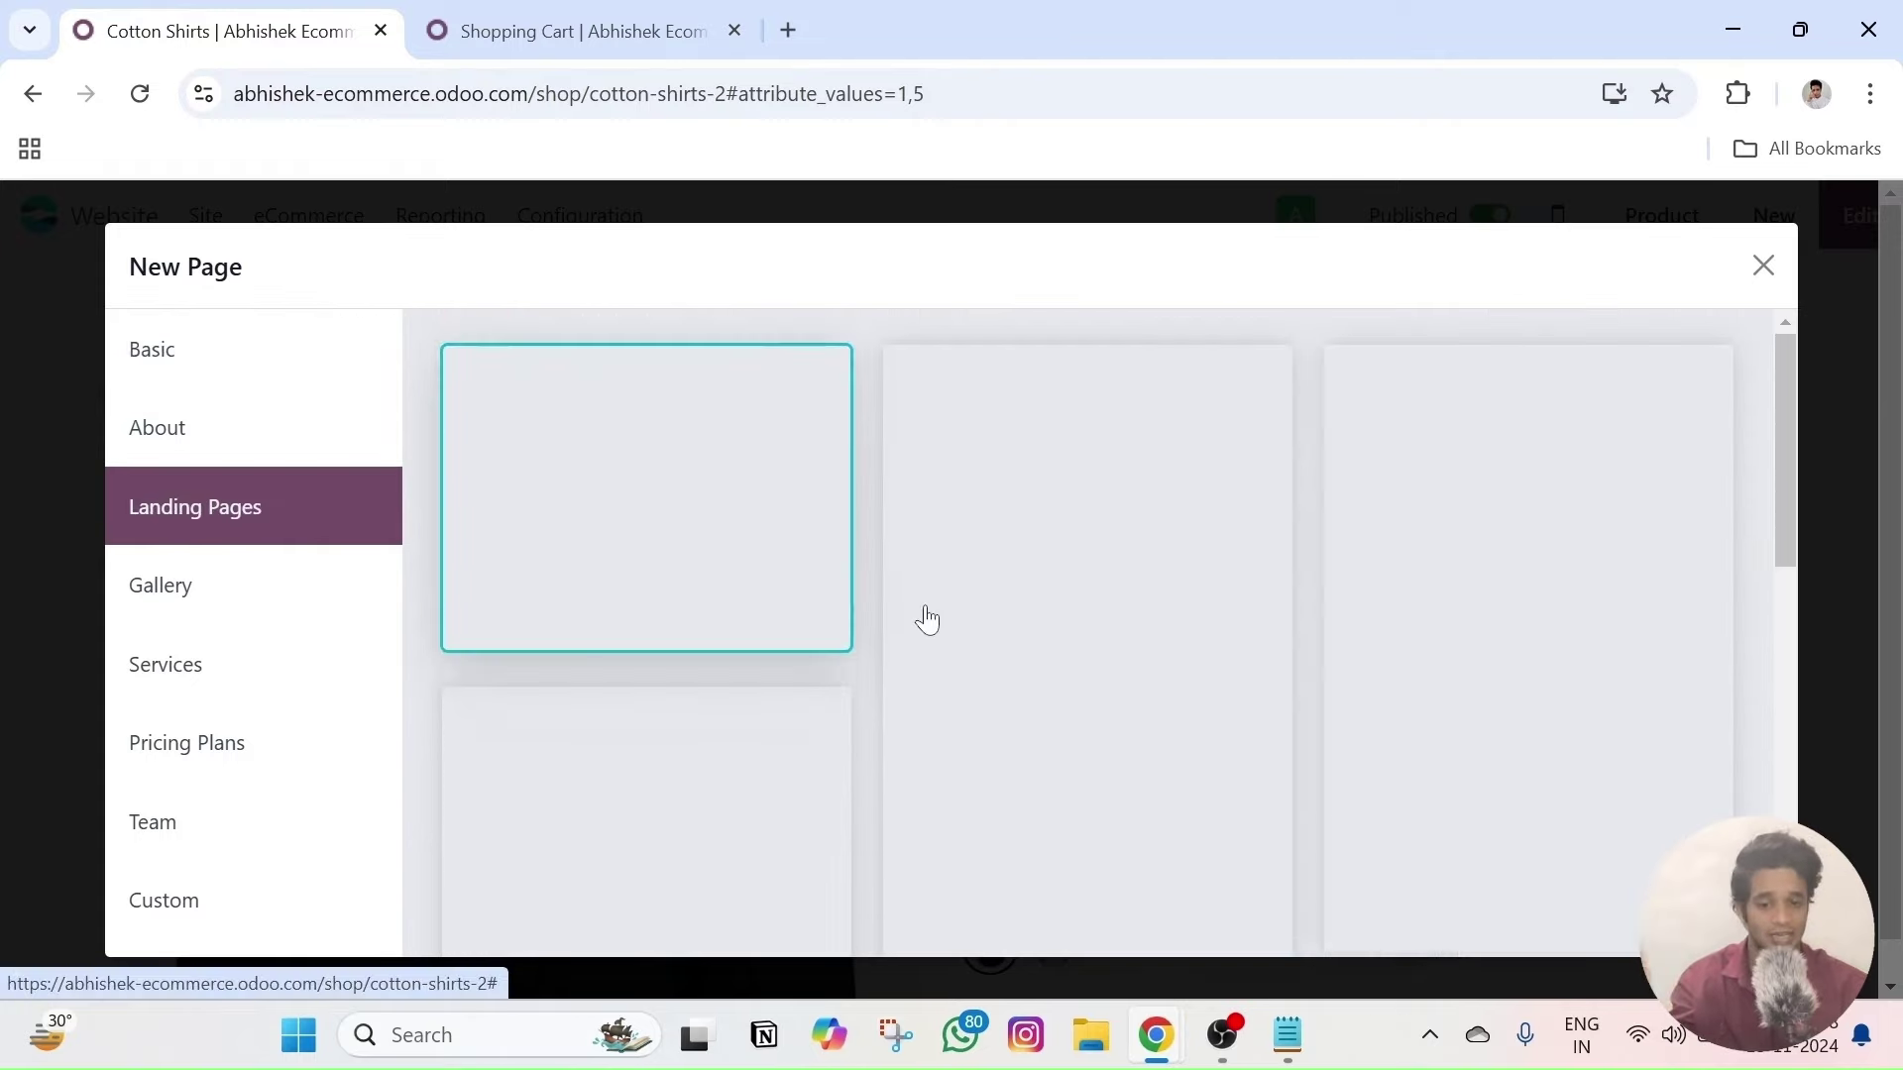
{"action": "scroll", "coordinate": [926, 615], "scroll_direction": "down", "scroll_amount": 8}
{"action": "scroll", "coordinate": [929, 620], "scroll_direction": "up", "scroll_amount": 5}
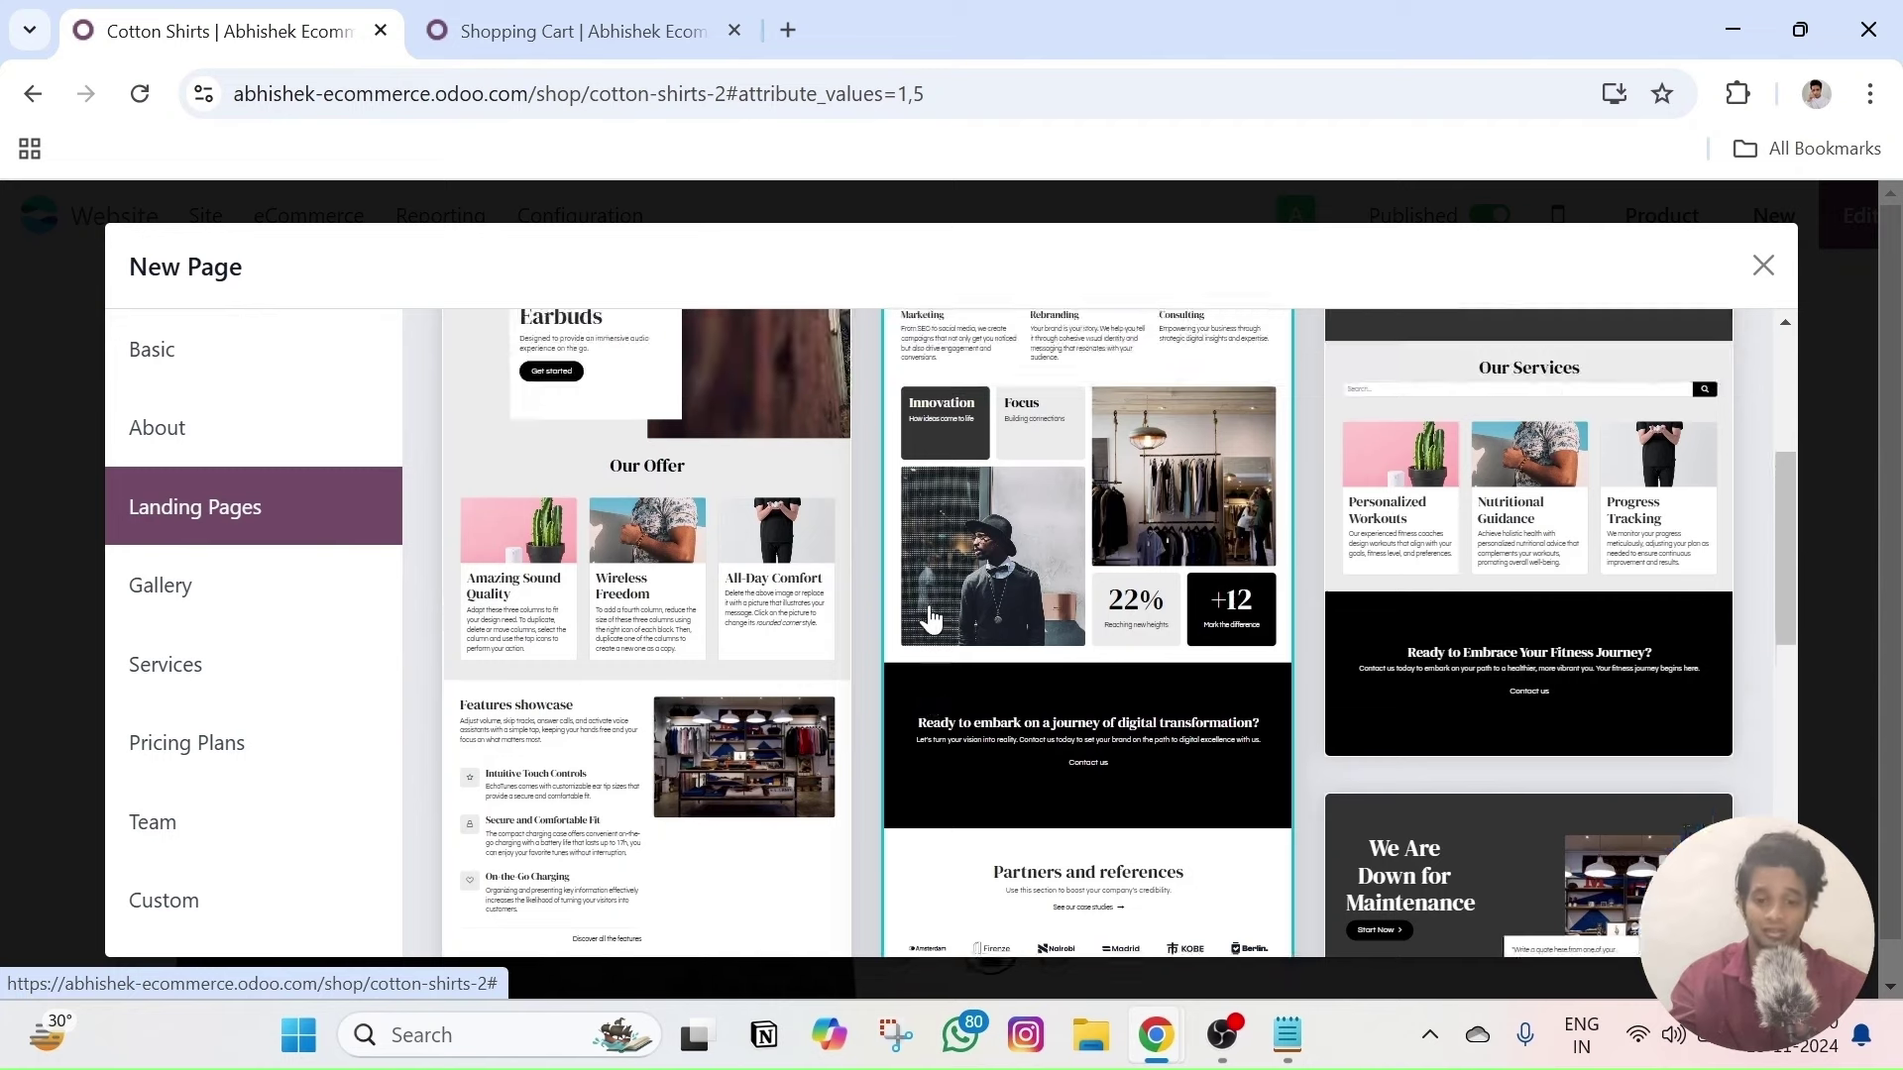
{"action": "scroll", "coordinate": [930, 619], "scroll_direction": "up", "scroll_amount": 3}
{"action": "scroll", "coordinate": [1601, 552], "scroll_direction": "down", "scroll_amount": 3}
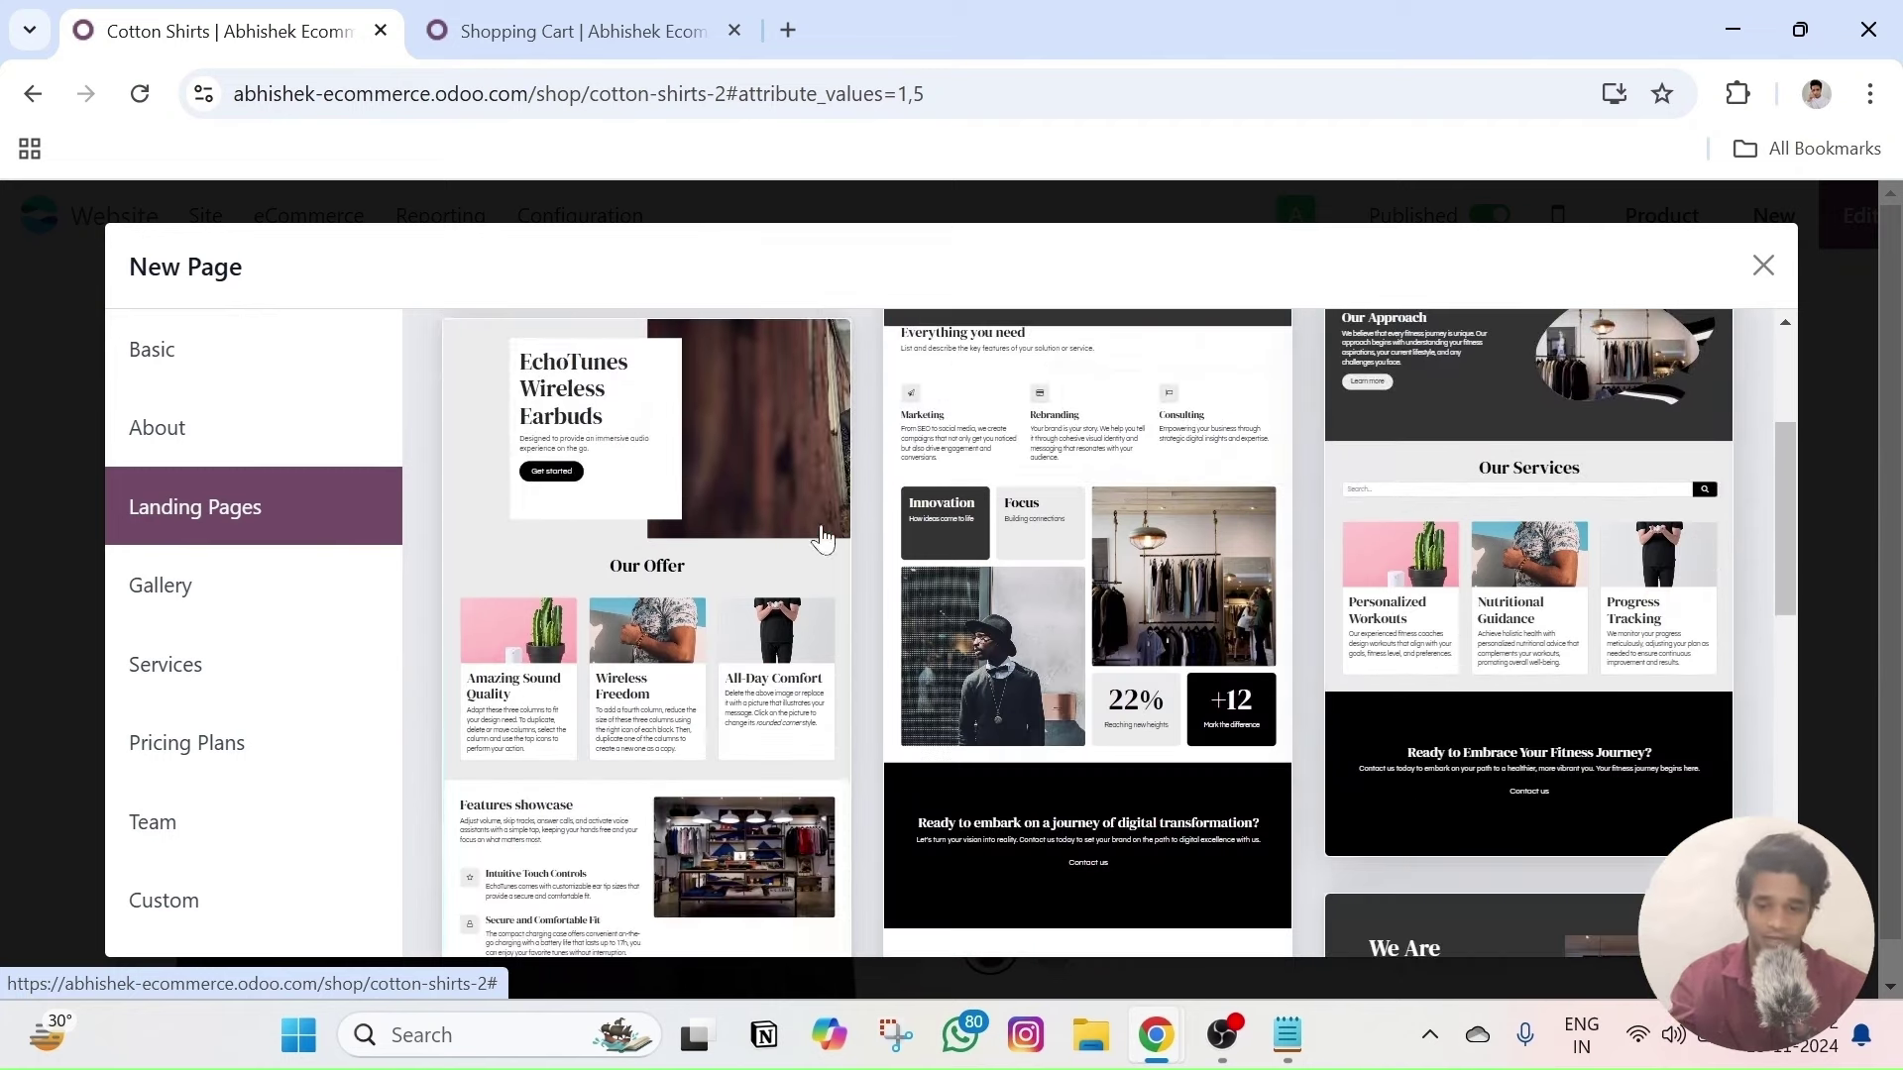
{"action": "left_click", "coordinate": [225, 599]}
{"action": "left_click", "coordinate": [221, 680]}
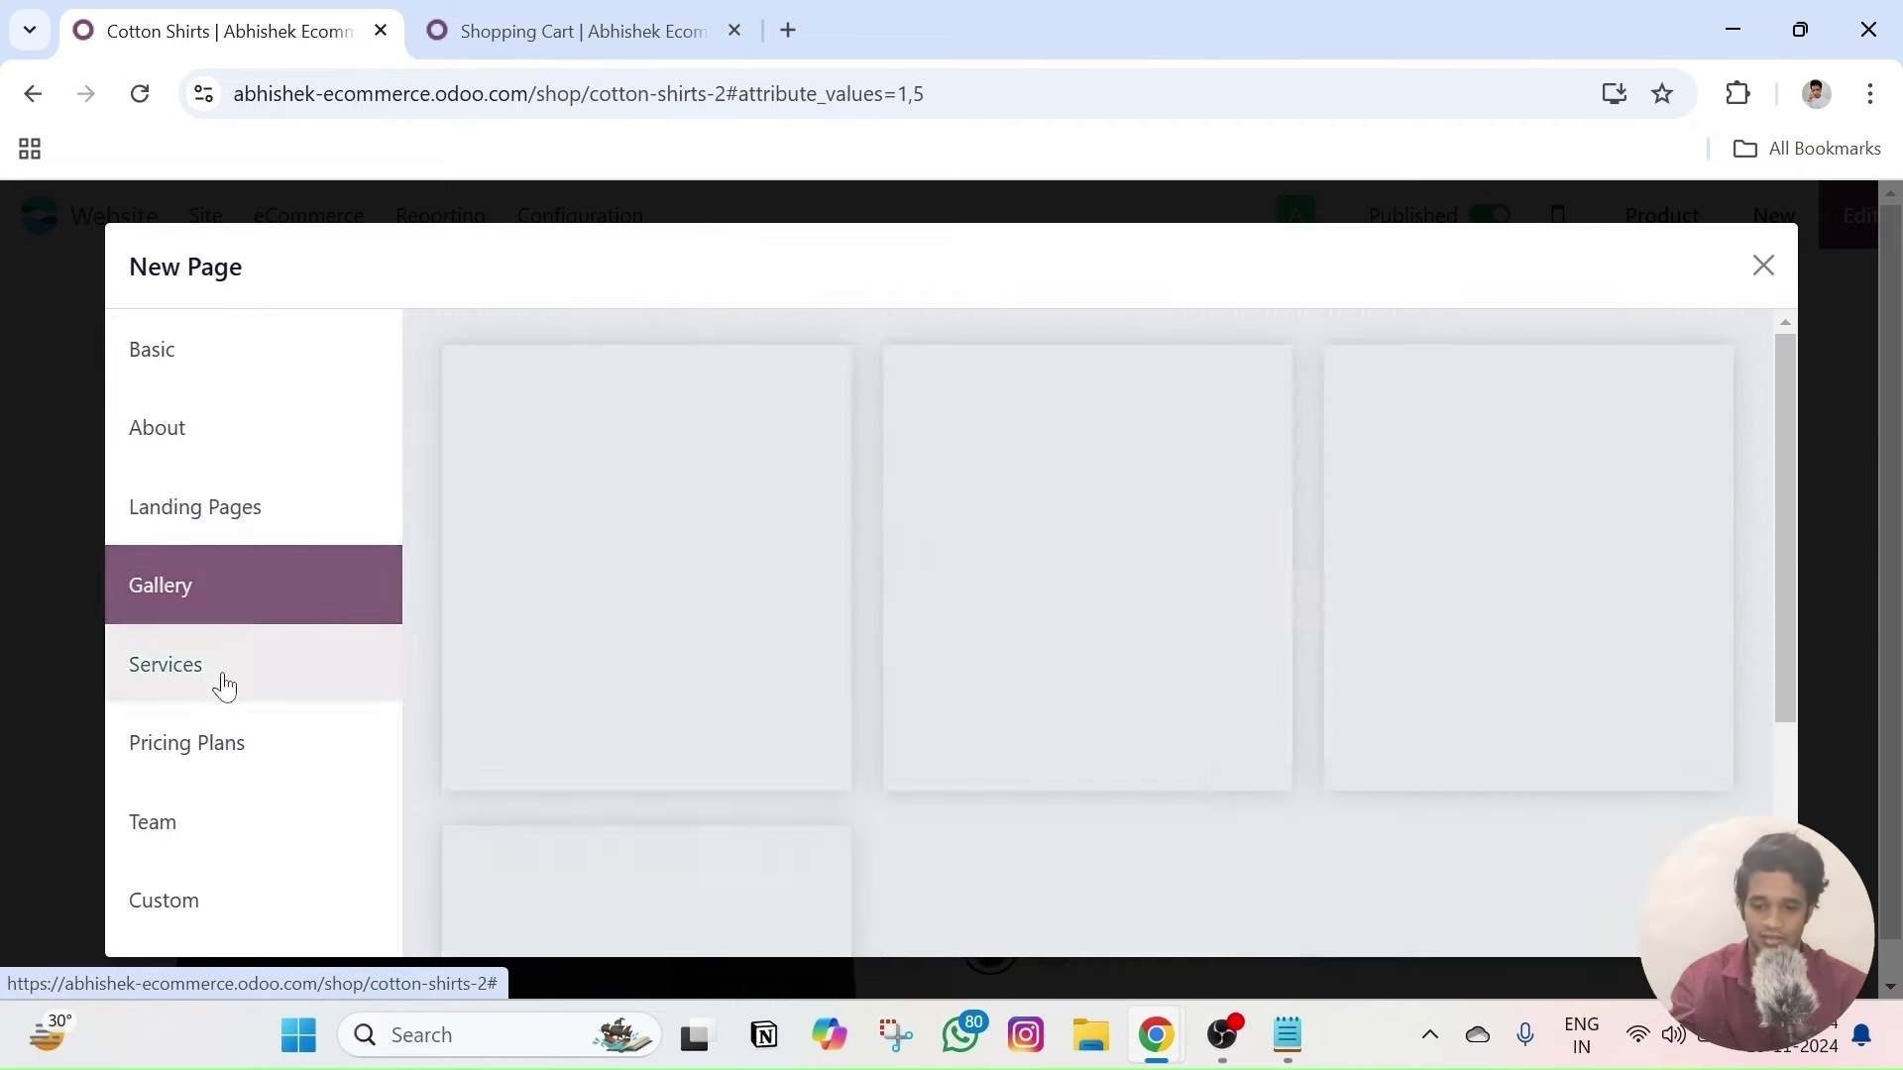
- Browse the Pricing Plans, Custom and Basic templates, then close the template dialog
{"action": "scroll", "coordinate": [716, 628], "scroll_direction": "down", "scroll_amount": 3}
{"action": "scroll", "coordinate": [595, 649], "scroll_direction": "down", "scroll_amount": 3}
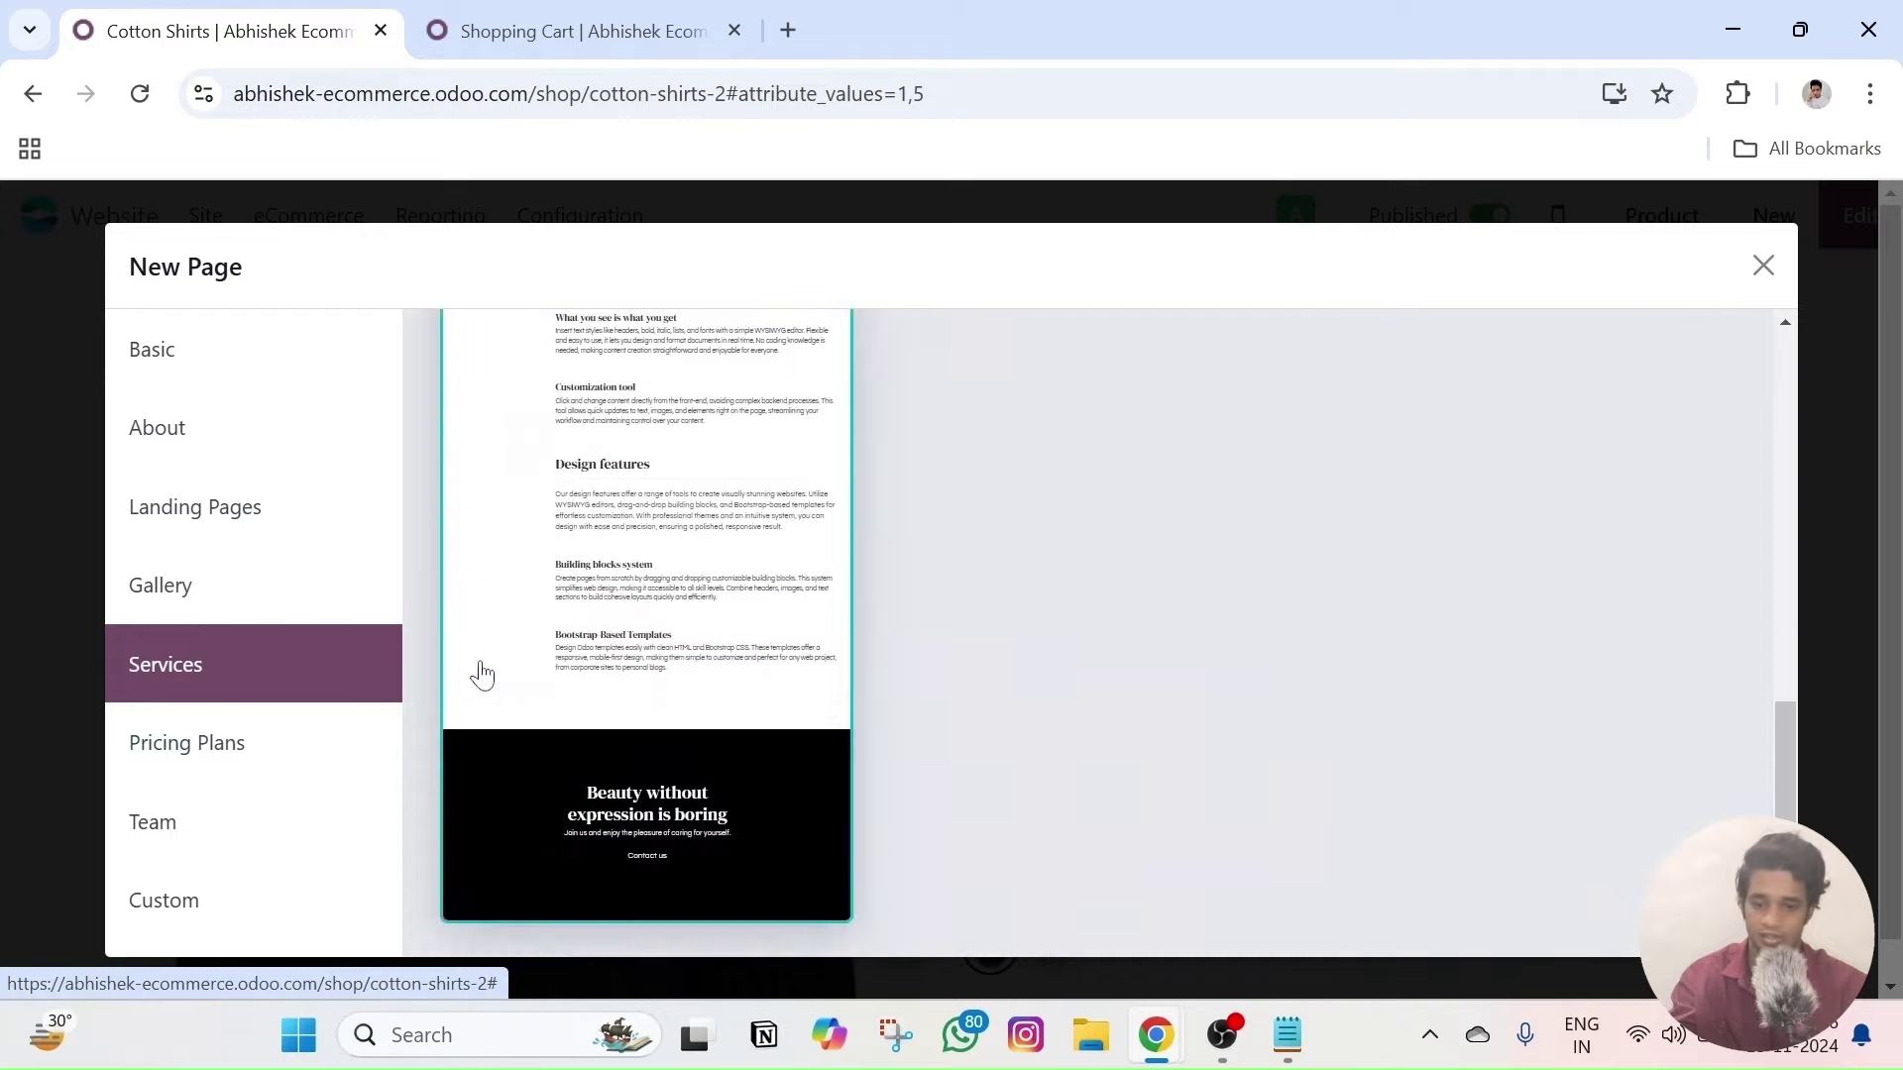
{"action": "left_click", "coordinate": [208, 753]}
{"action": "scroll", "coordinate": [1057, 666], "scroll_direction": "down", "scroll_amount": 5}
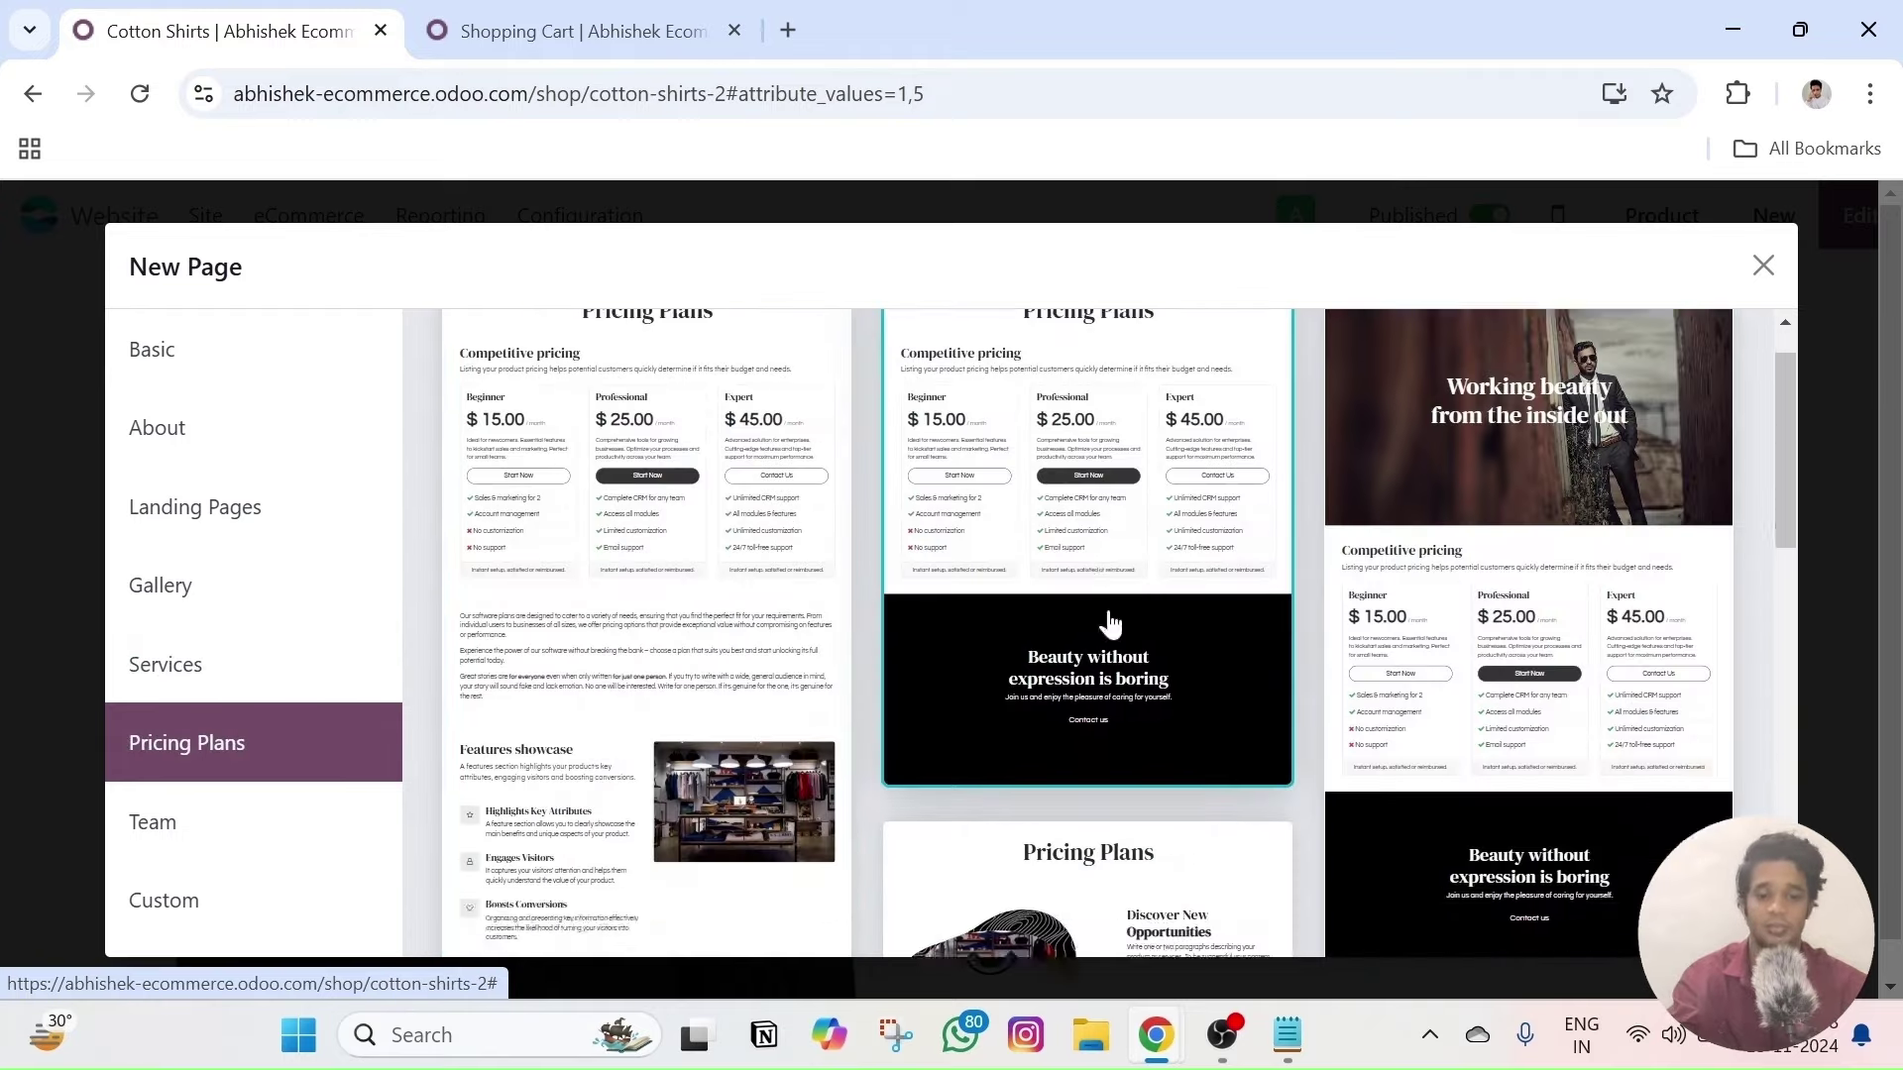
{"action": "scroll", "coordinate": [847, 699], "scroll_direction": "up", "scroll_amount": 5}
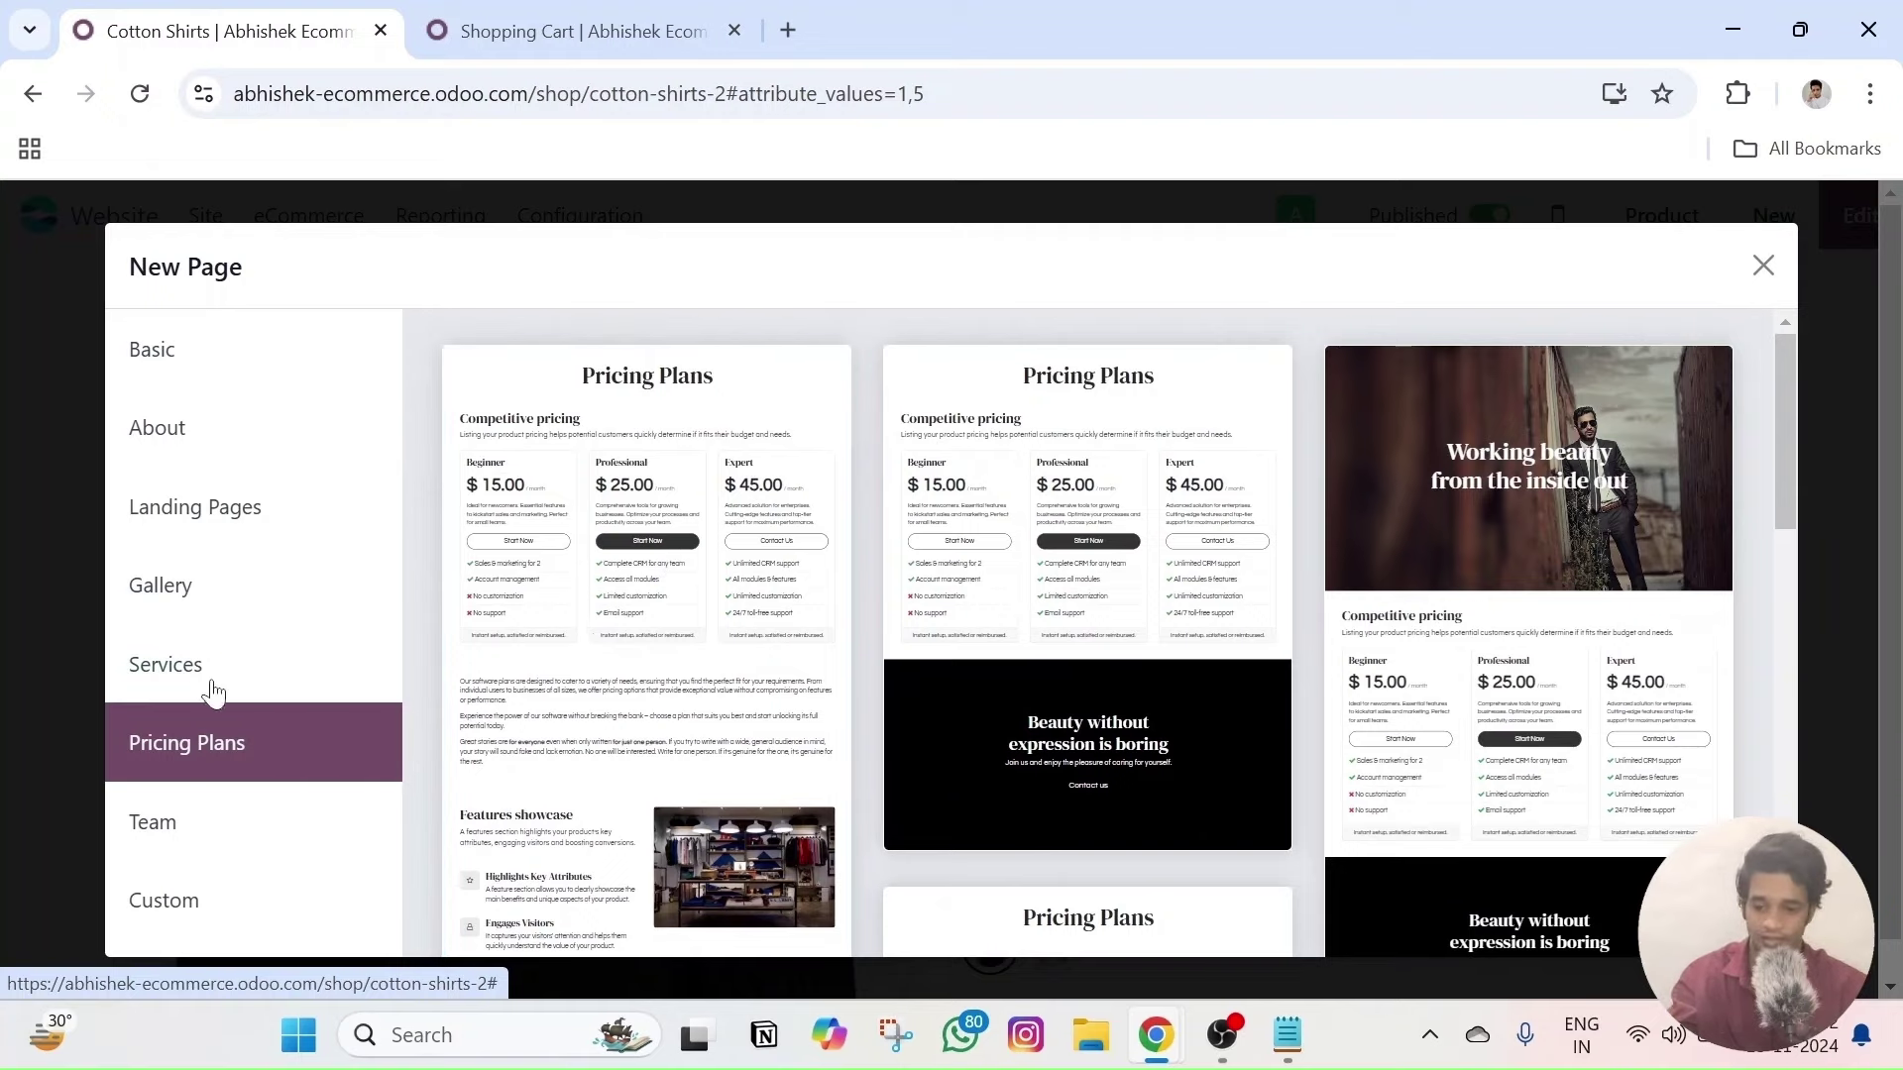
{"action": "left_click", "coordinate": [227, 914]}
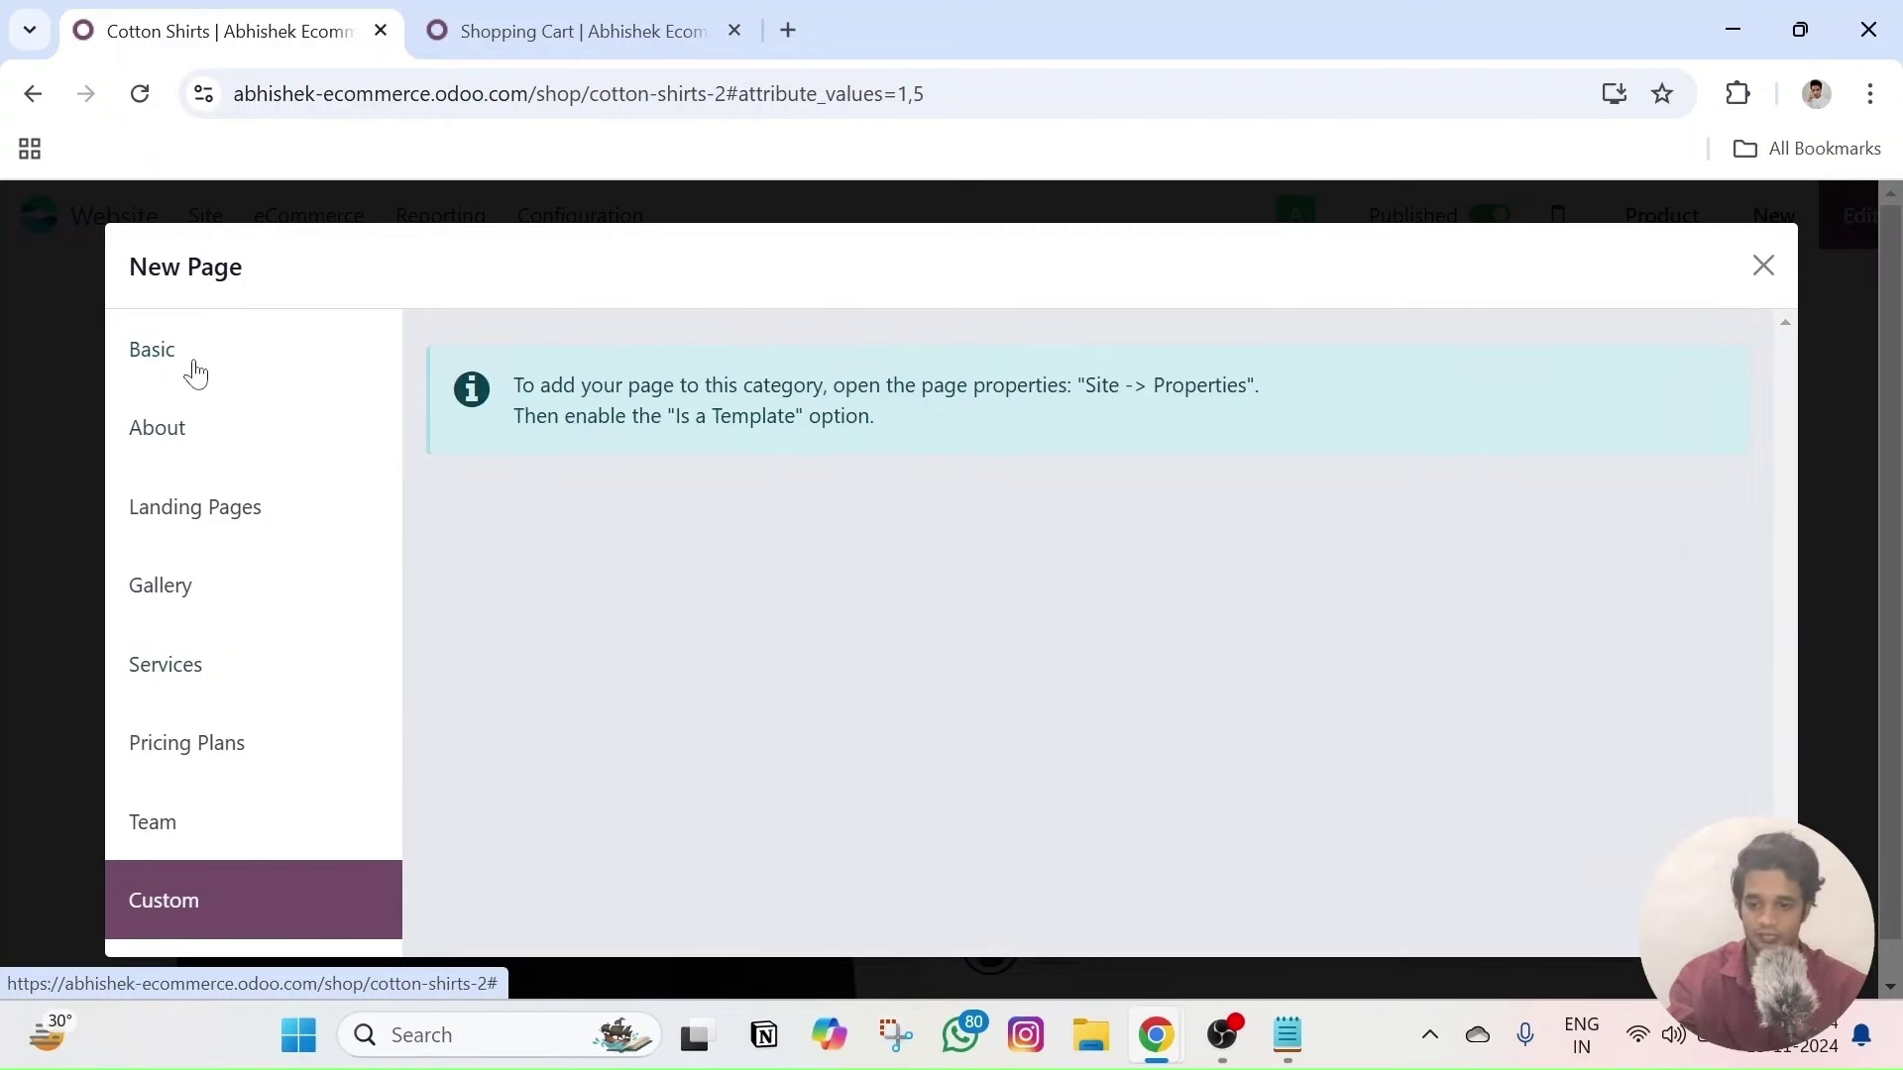
{"action": "left_click", "coordinate": [195, 373]}
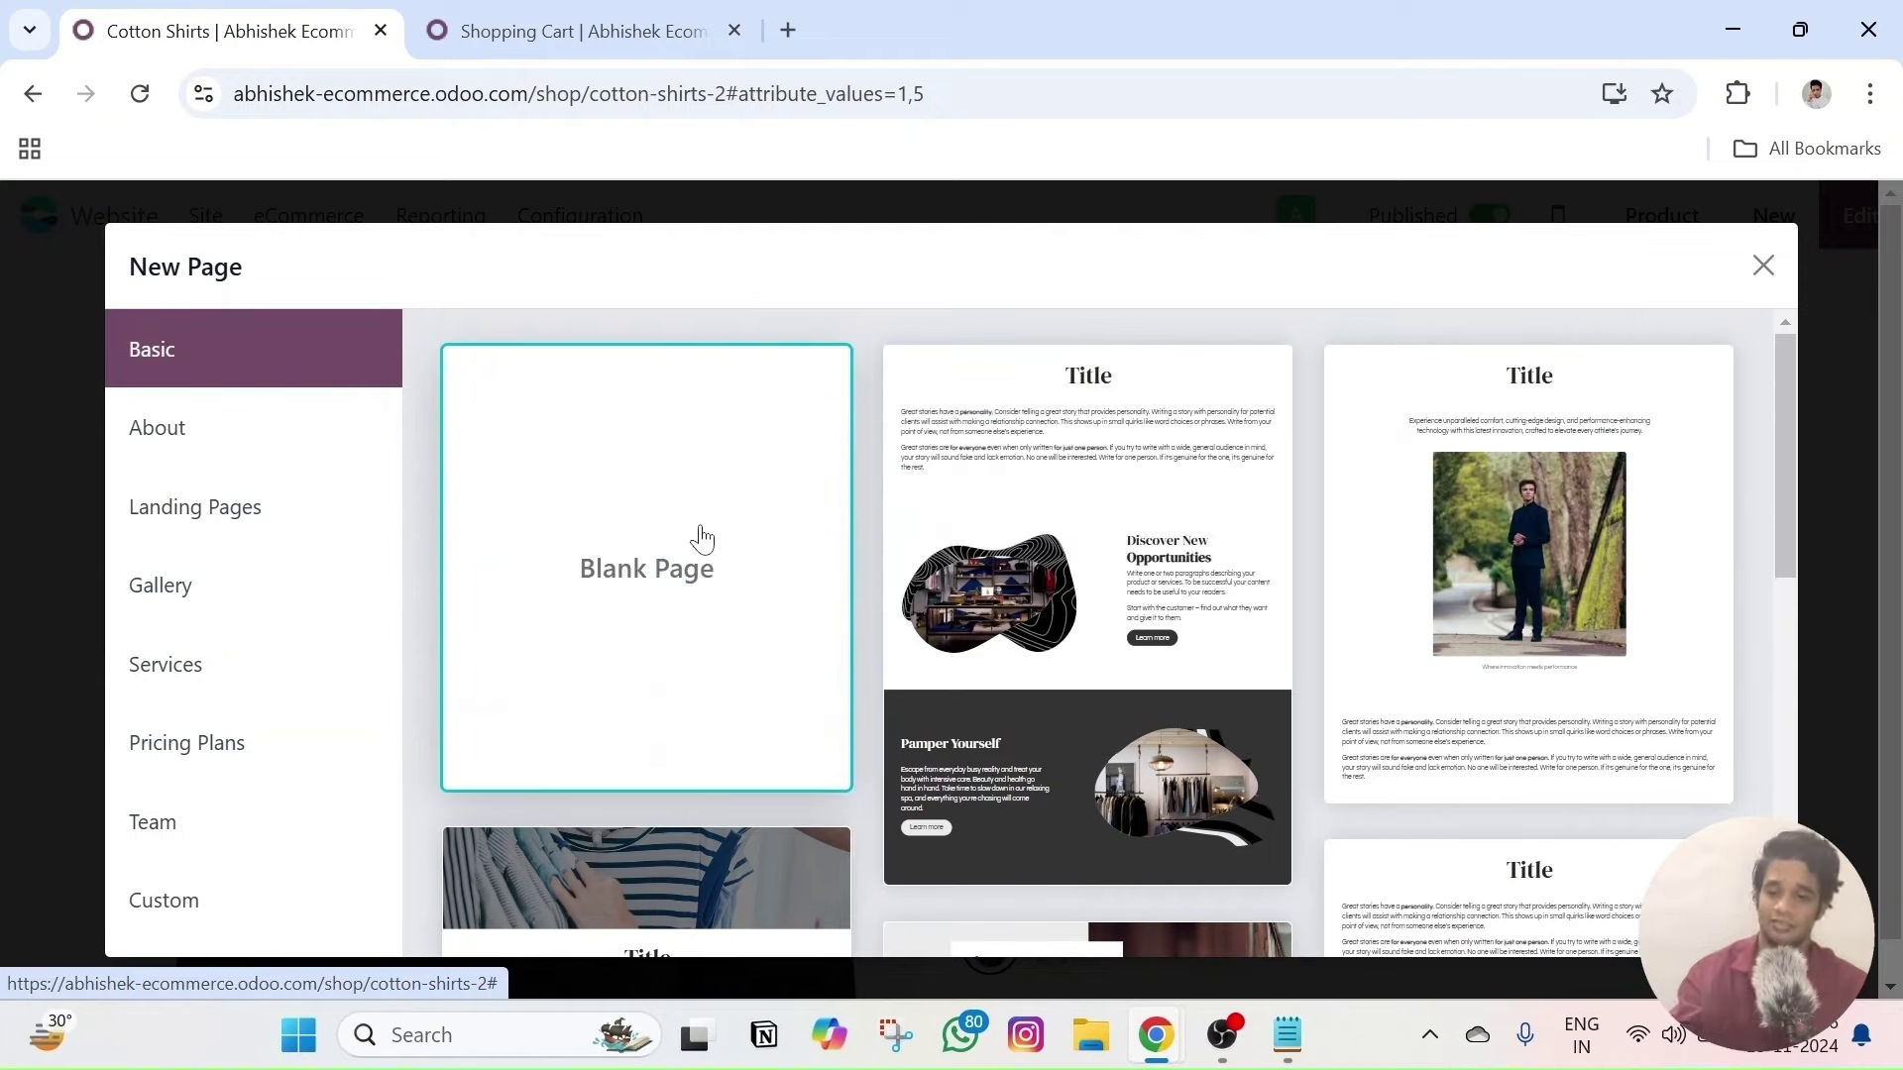
{"action": "left_click", "coordinate": [1762, 267]}
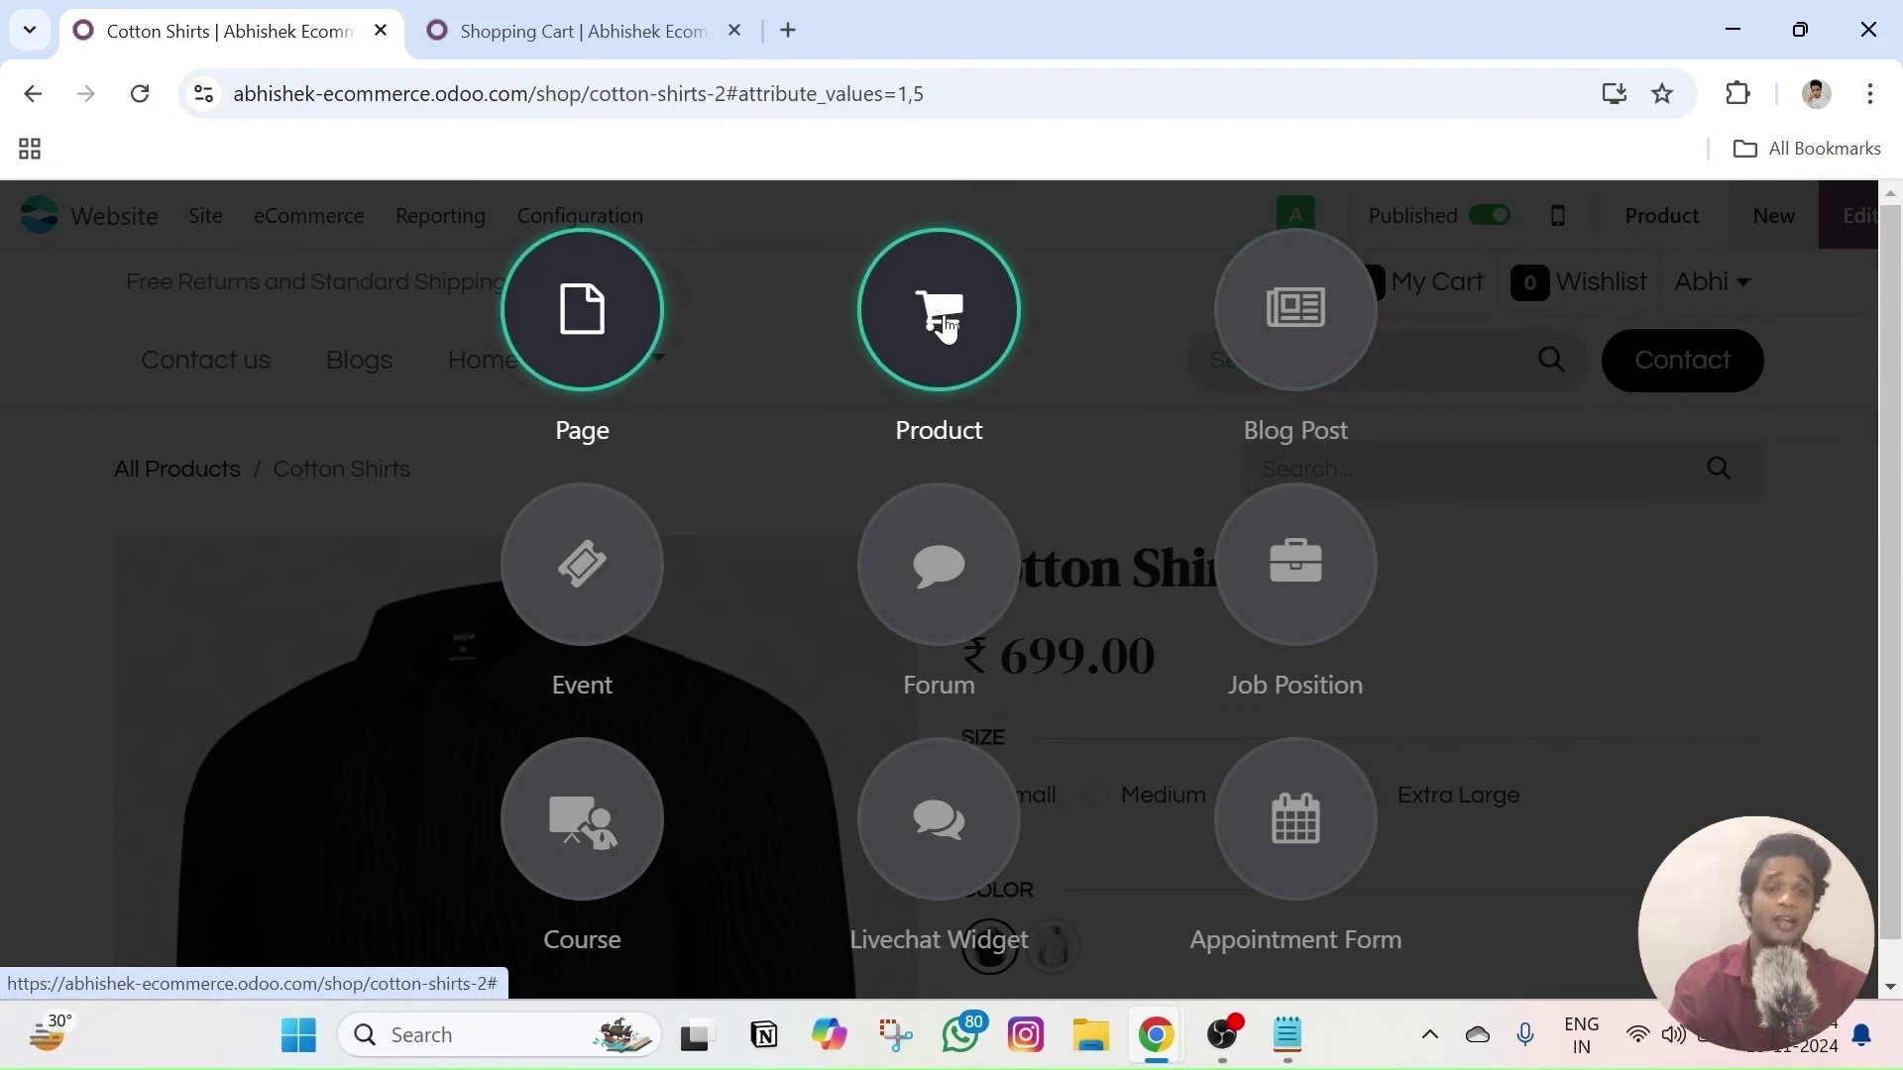
- Cancel the new product, decline the Blog app install, and dismiss the New menu
{"action": "left_click", "coordinate": [947, 327]}
{"action": "left_click", "coordinate": [1397, 397]}
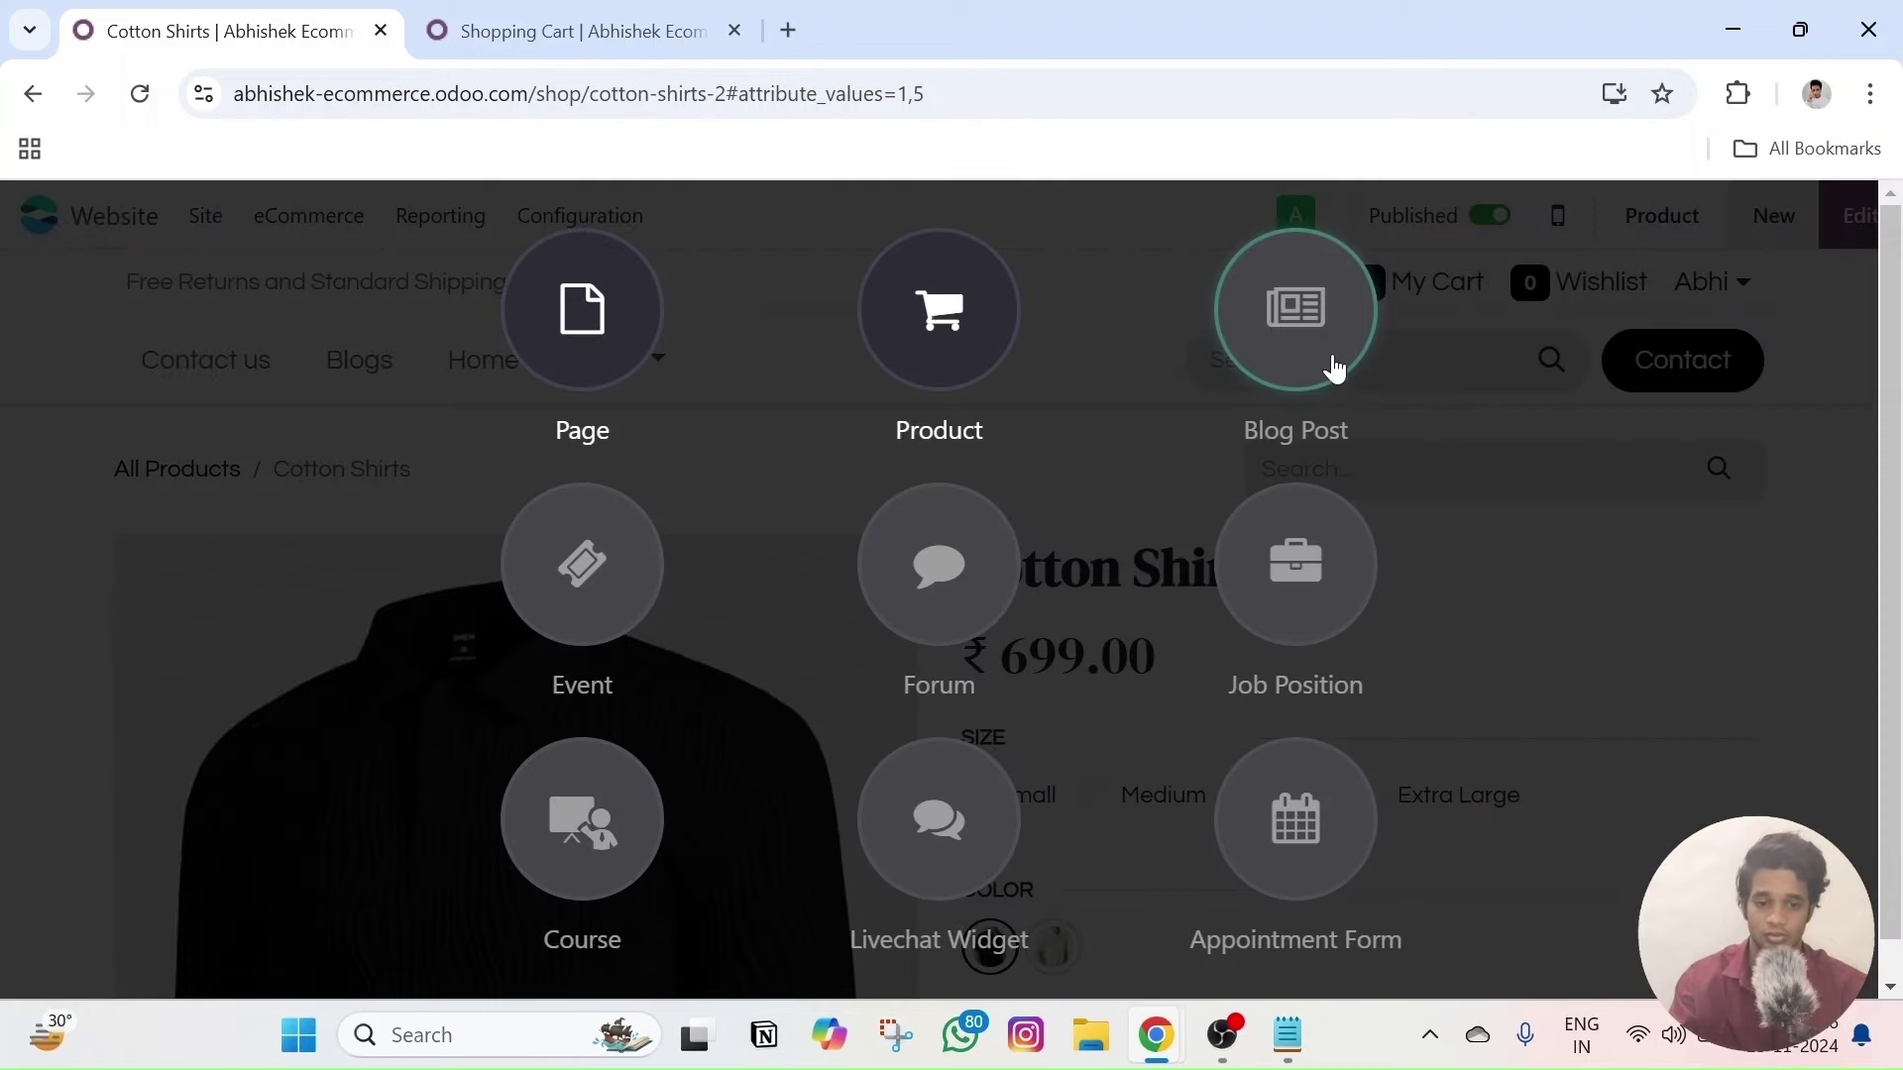
{"action": "left_click", "coordinate": [1315, 349]}
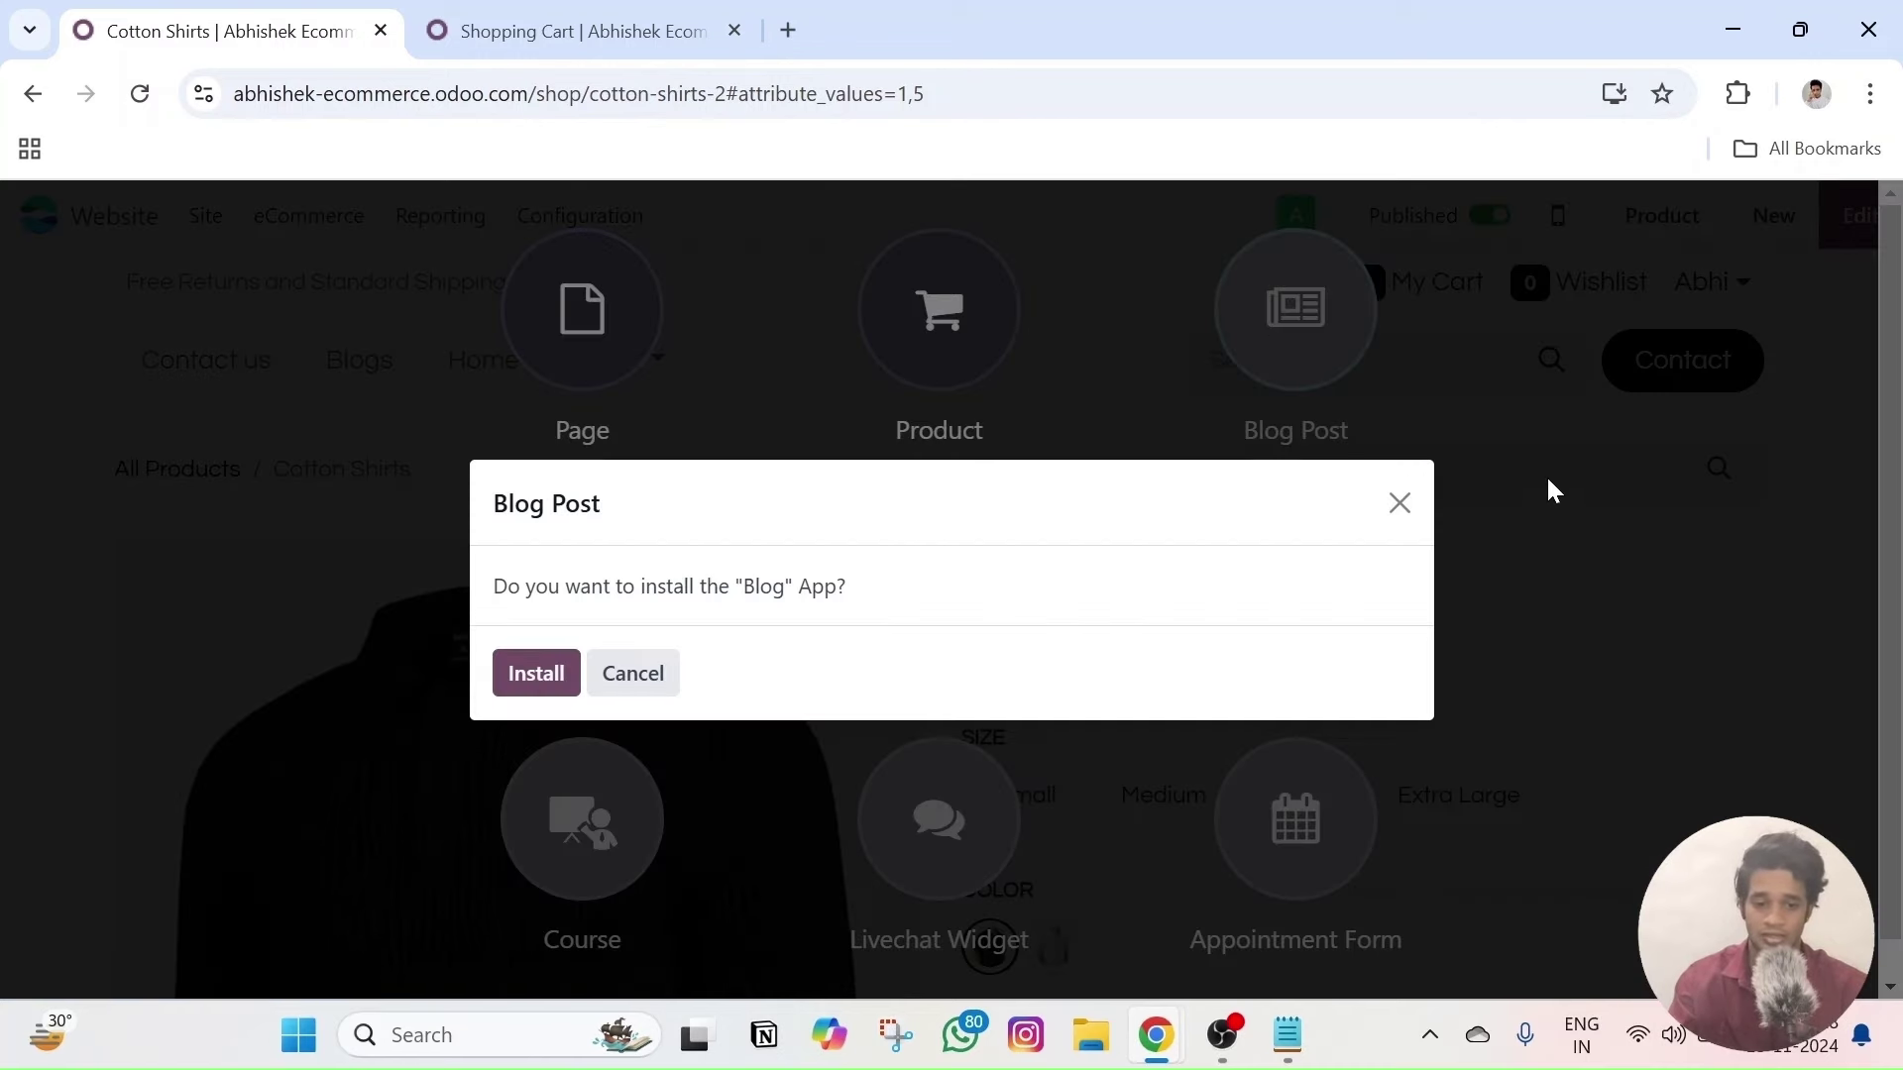
{"action": "left_click", "coordinate": [1398, 502]}
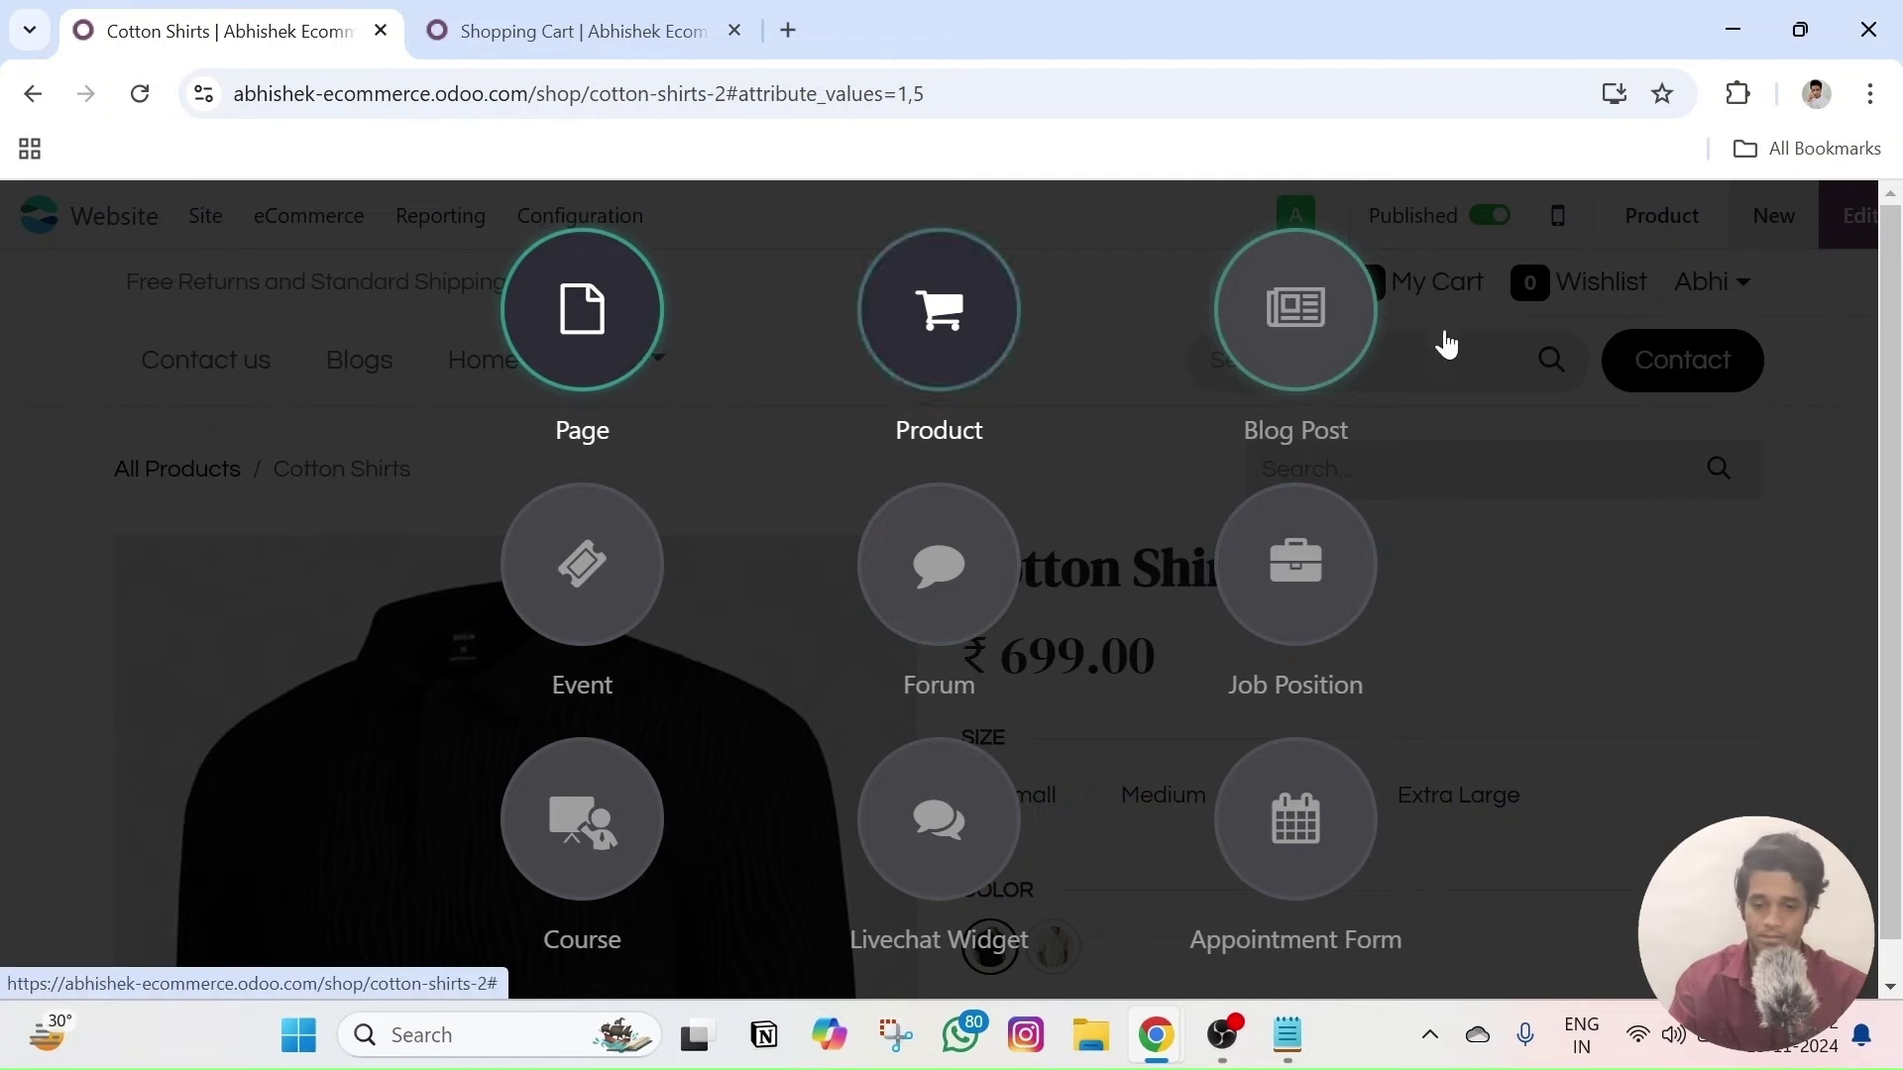
{"action": "left_click", "coordinate": [1774, 220]}
- Put the Cotton Shirts page into edit mode and select the Recently Viewed Products section
{"action": "scroll", "coordinate": [1021, 555], "scroll_direction": "down", "scroll_amount": 5}
{"action": "scroll", "coordinate": [1021, 555], "scroll_direction": "down", "scroll_amount": 10}
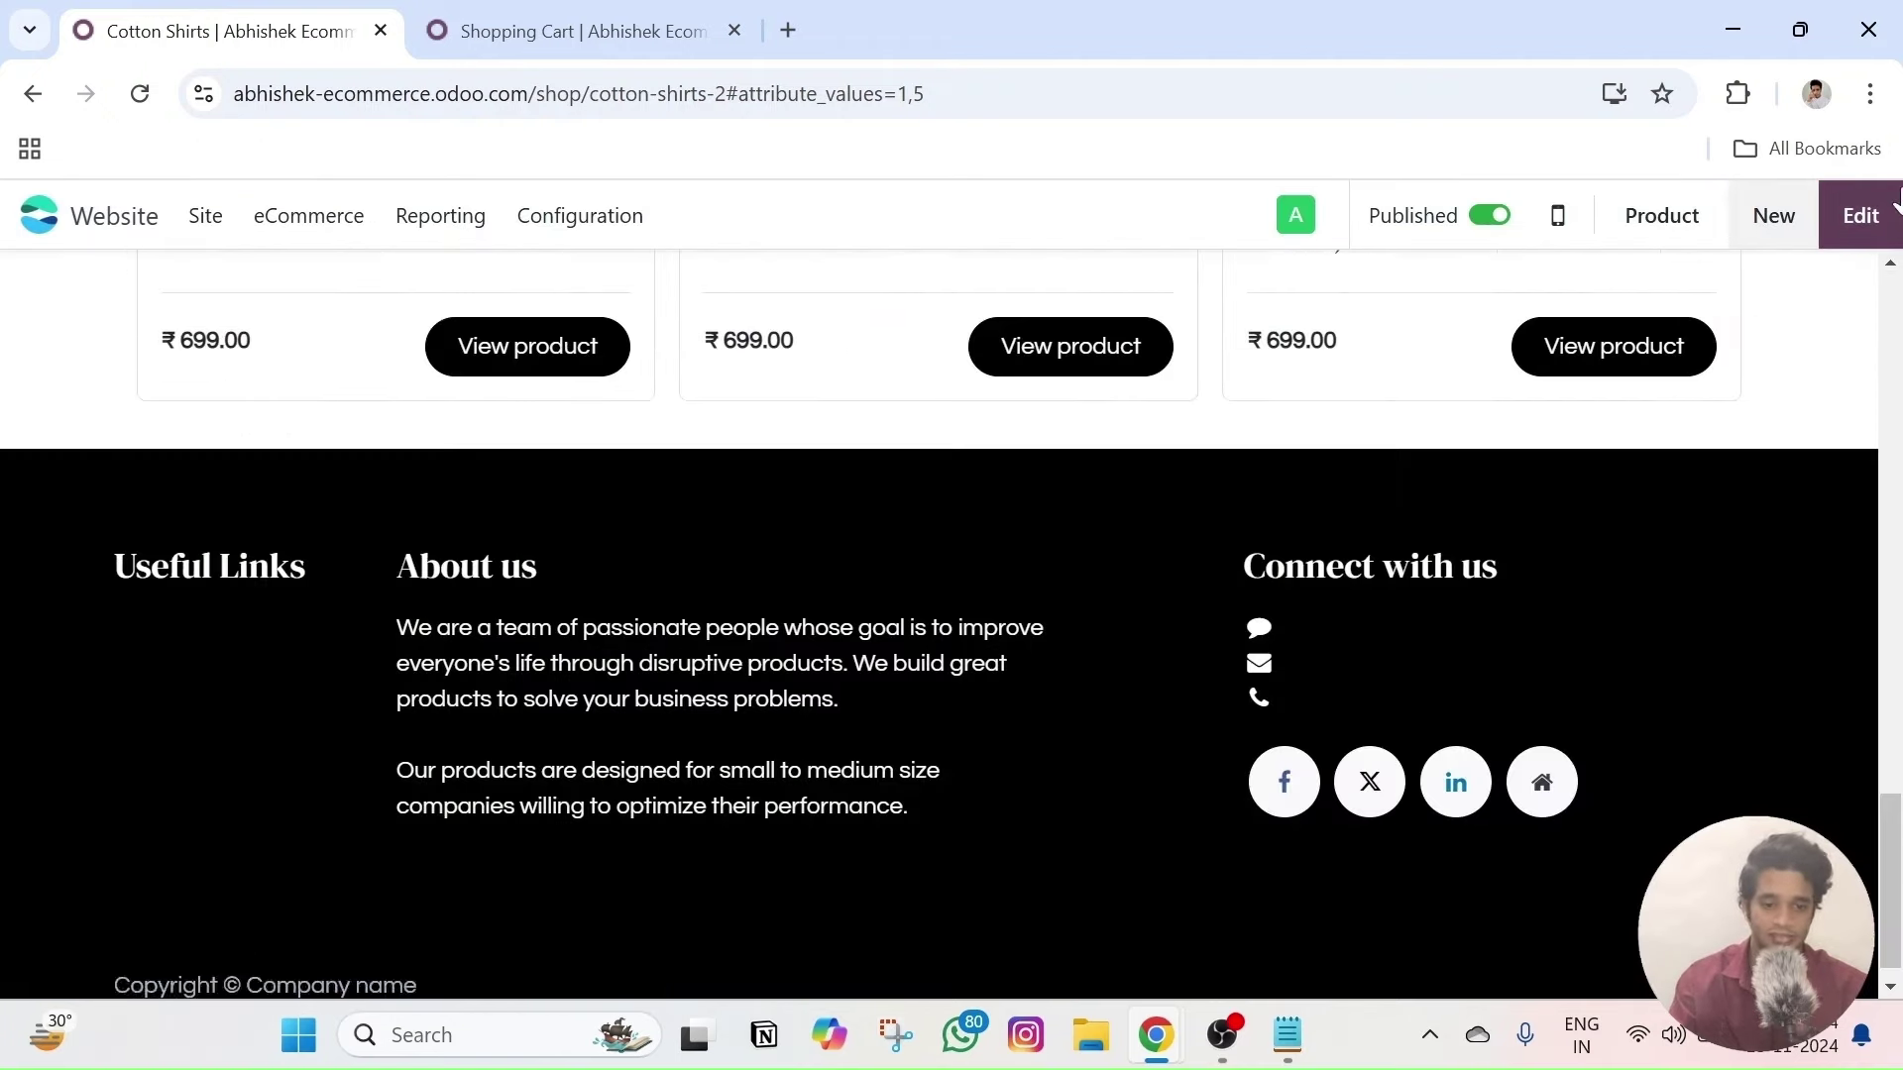
{"action": "left_click", "coordinate": [1861, 216]}
{"action": "scroll", "coordinate": [1001, 488], "scroll_direction": "up", "scroll_amount": 5}
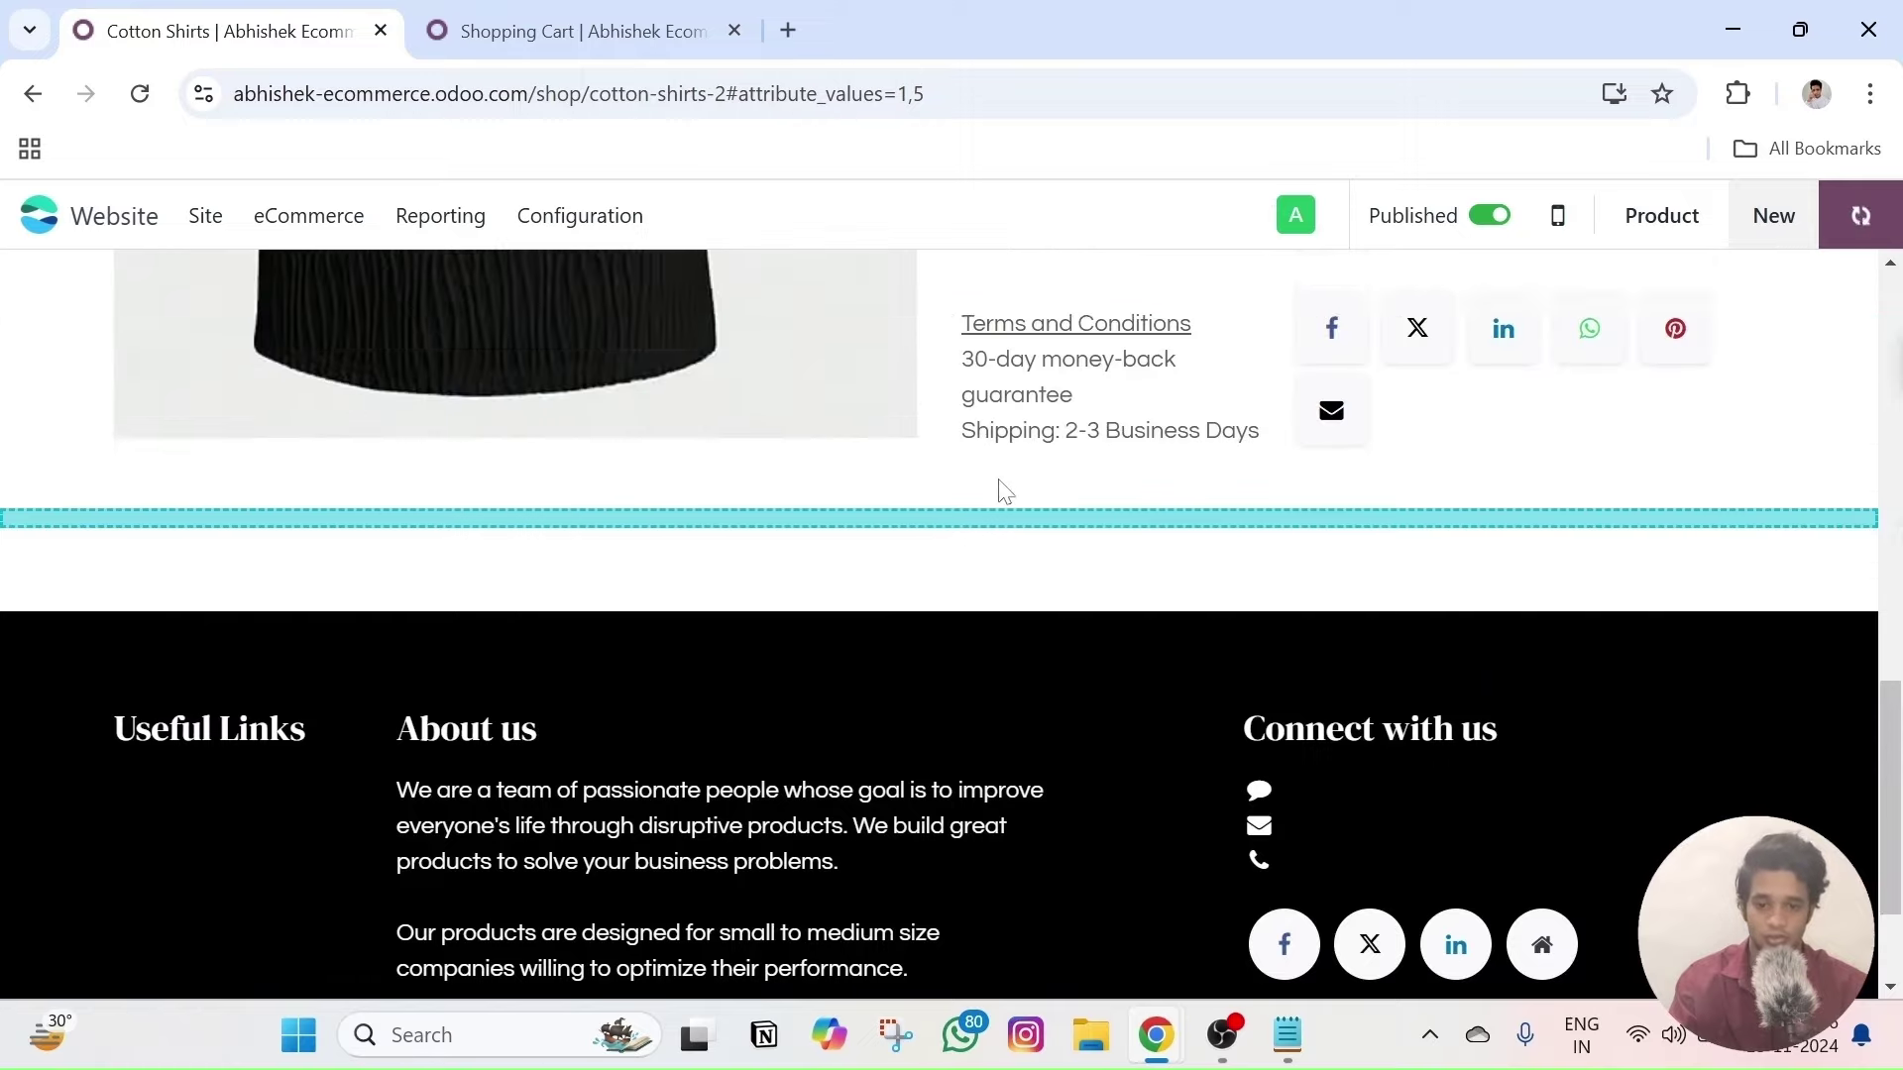
{"action": "scroll", "coordinate": [1139, 525], "scroll_direction": "down", "scroll_amount": 8}
{"action": "scroll", "coordinate": [724, 595], "scroll_direction": "up", "scroll_amount": 5}
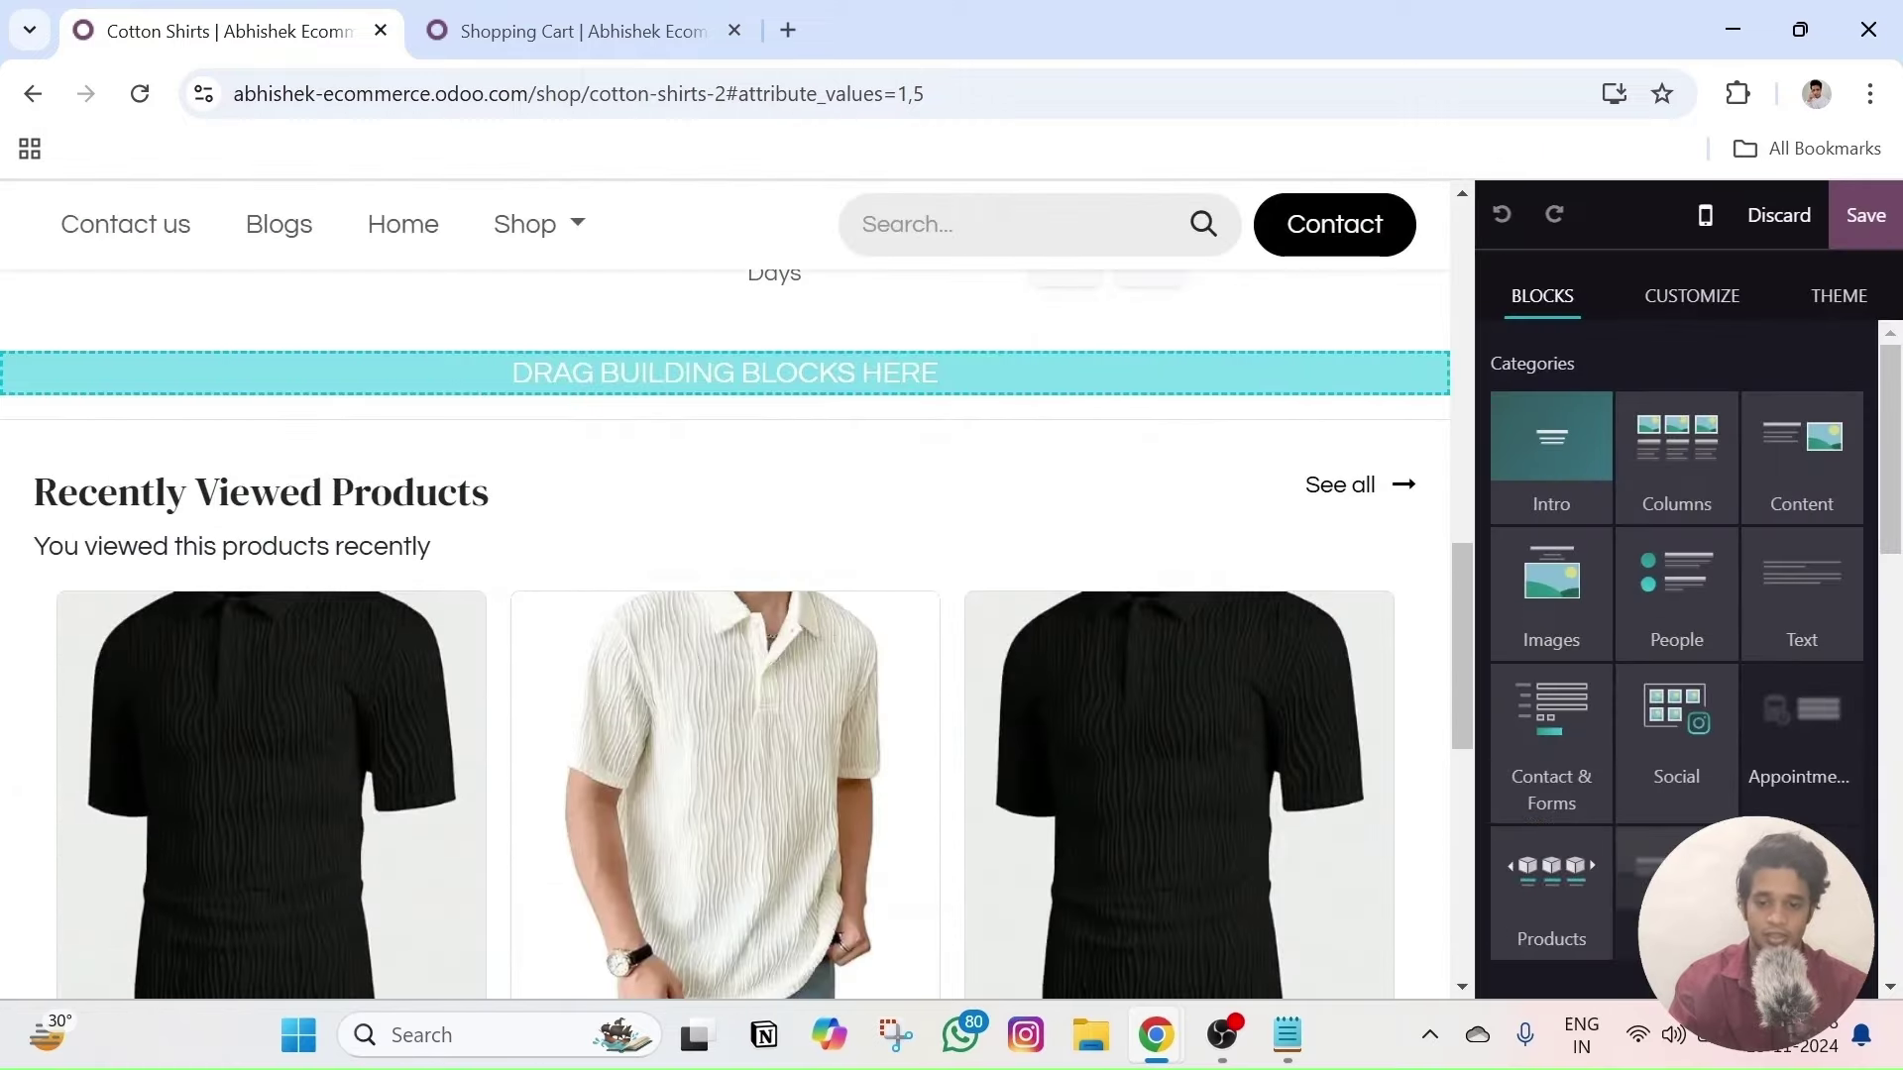
{"action": "left_click", "coordinate": [483, 490]}
{"action": "scroll", "coordinate": [1373, 716], "scroll_direction": "down", "scroll_amount": 4}
{"action": "scroll", "coordinate": [1373, 716], "scroll_direction": "down", "scroll_amount": 1}
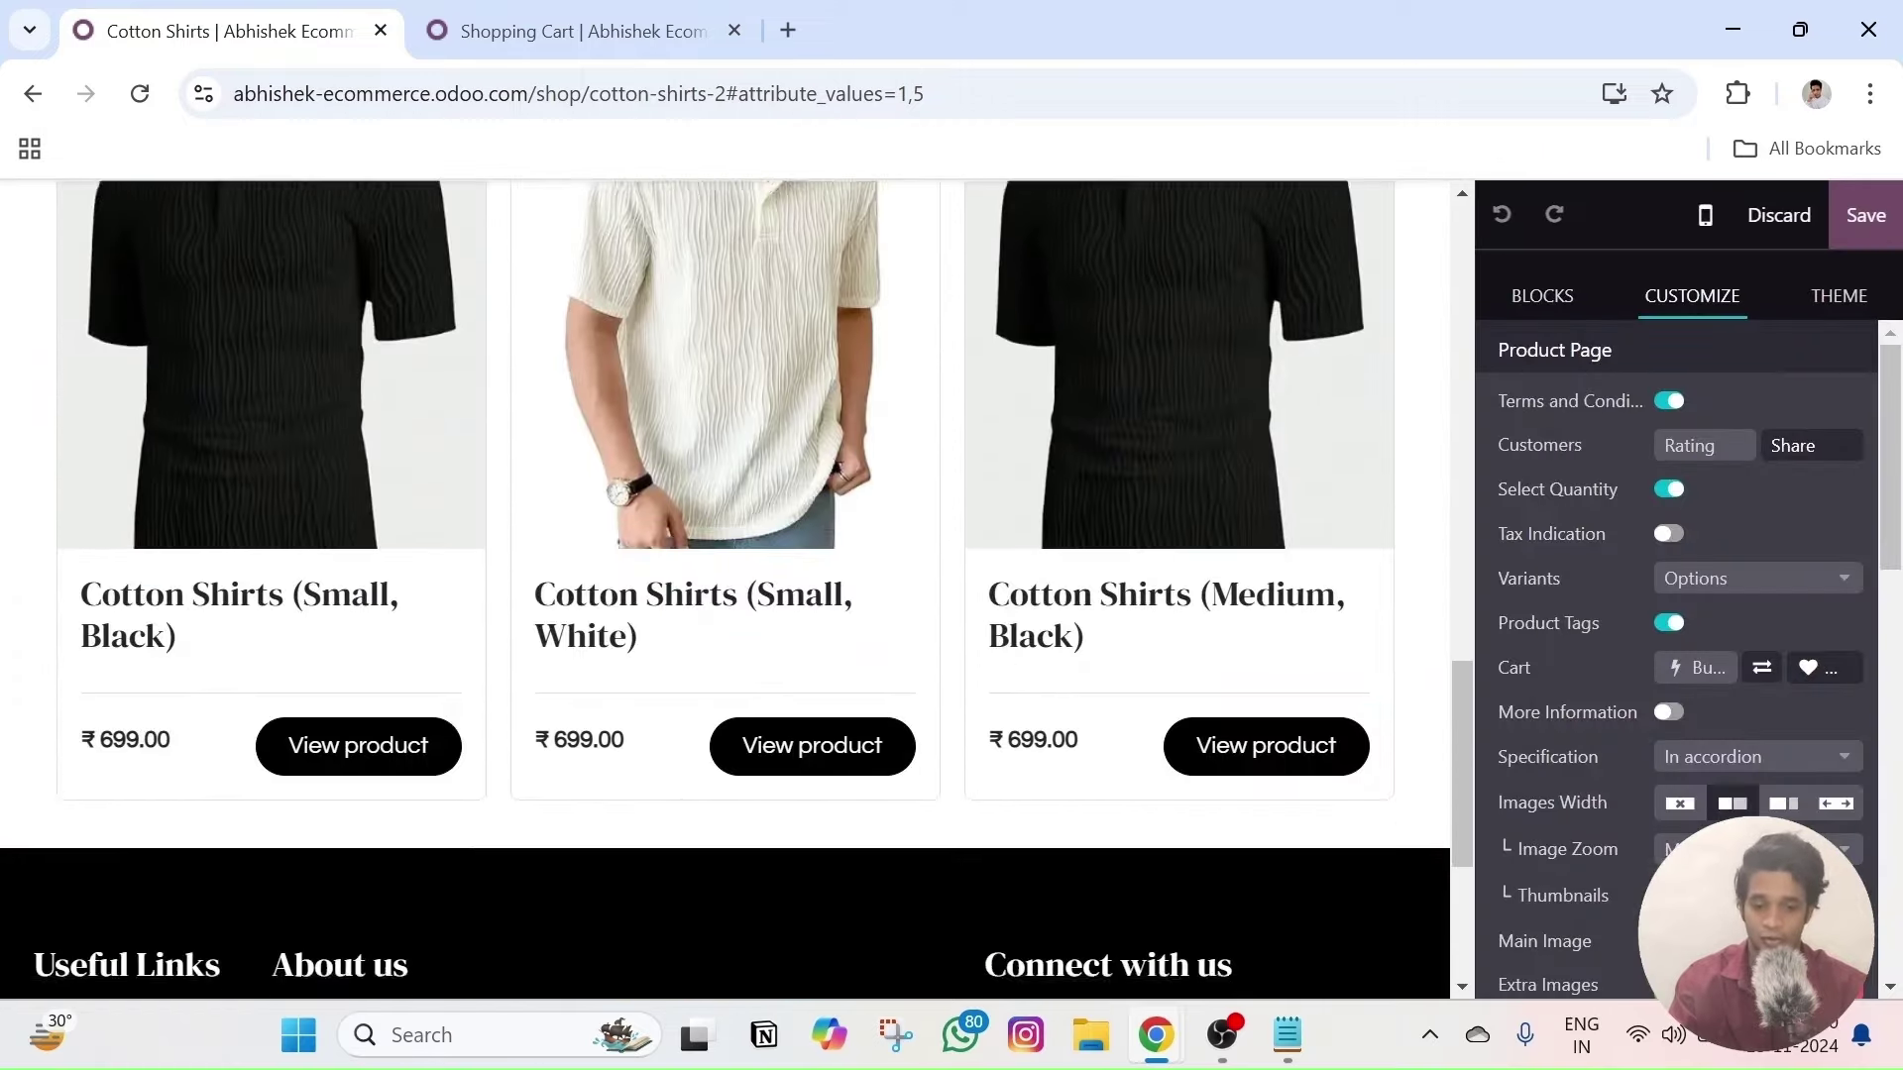
{"action": "scroll", "coordinate": [1387, 694], "scroll_direction": "up", "scroll_amount": 2}
- Bring up the building blocks and scroll down to the Form block
{"action": "left_click", "coordinate": [1544, 297]}
{"action": "scroll", "coordinate": [1645, 496], "scroll_direction": "down", "scroll_amount": 5}
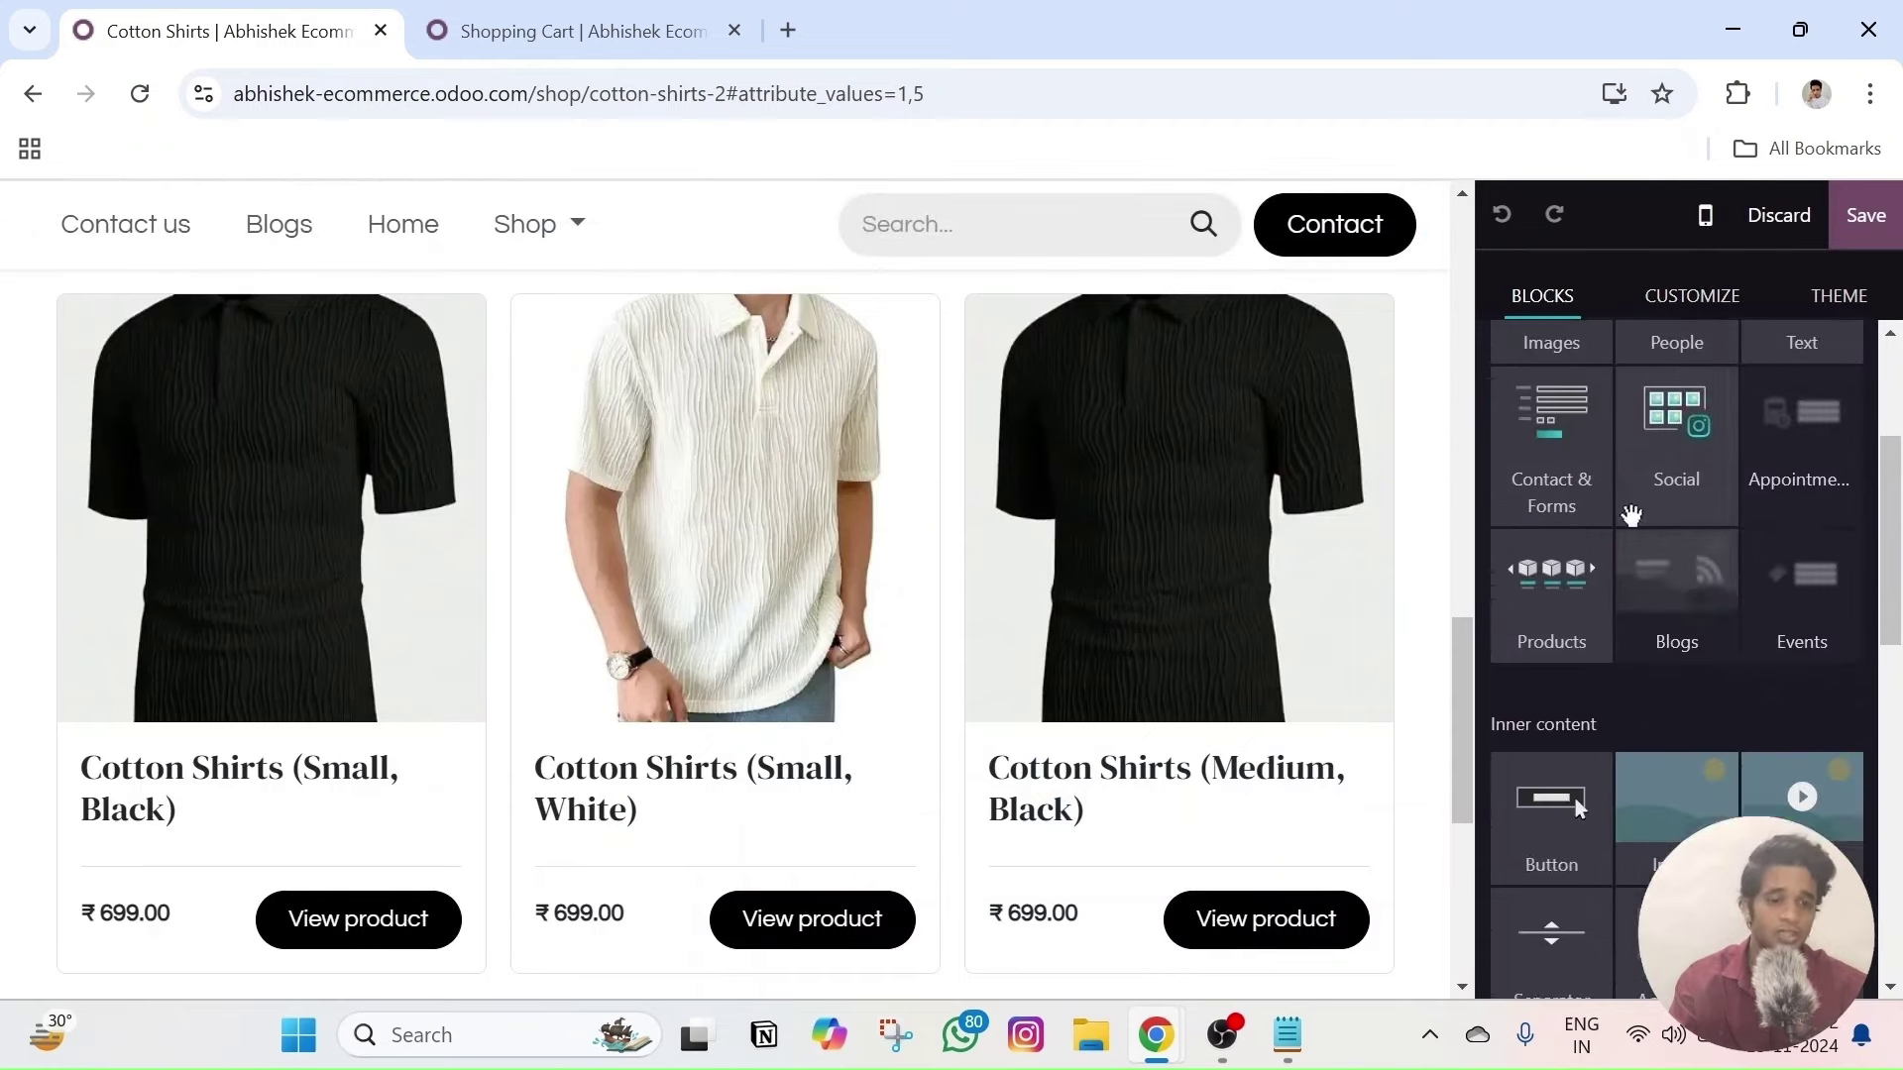
{"action": "scroll", "coordinate": [1631, 526], "scroll_direction": "up", "scroll_amount": 5}
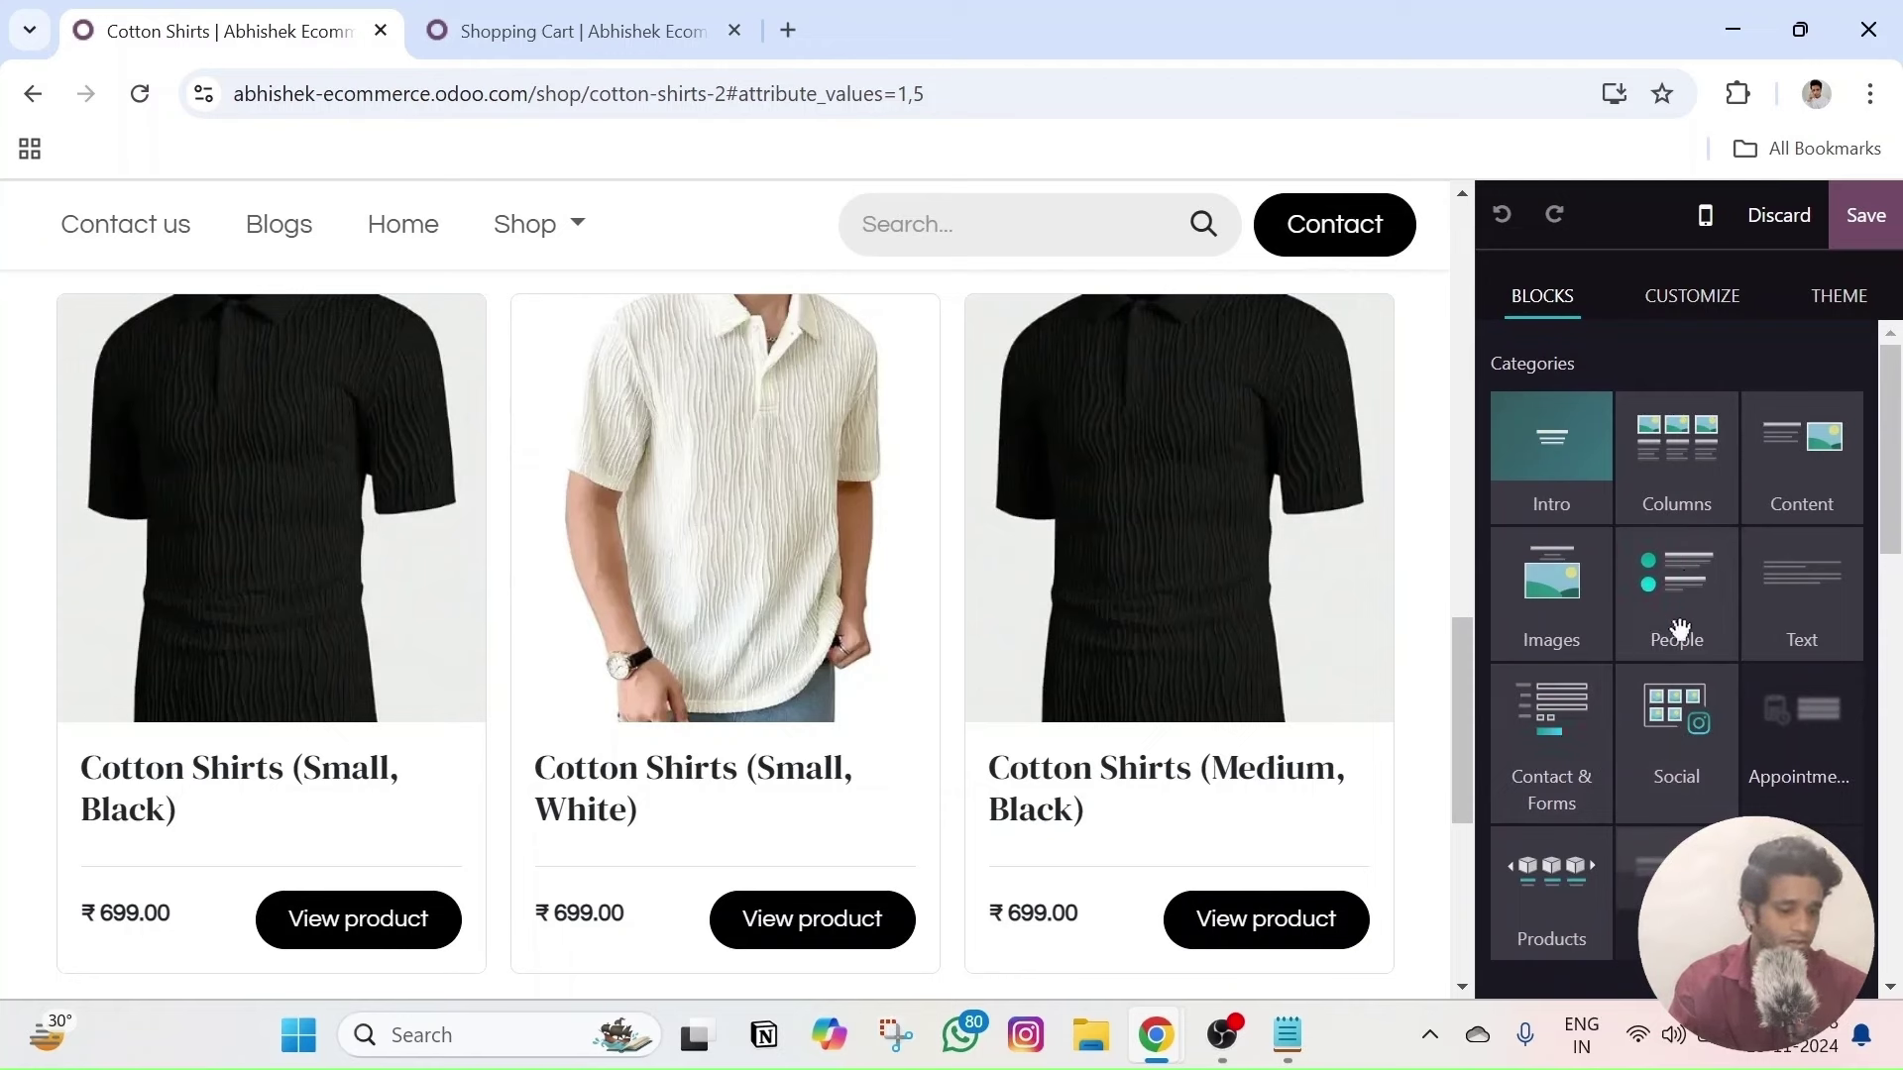
{"action": "scroll", "coordinate": [1653, 607], "scroll_direction": "down", "scroll_amount": 7}
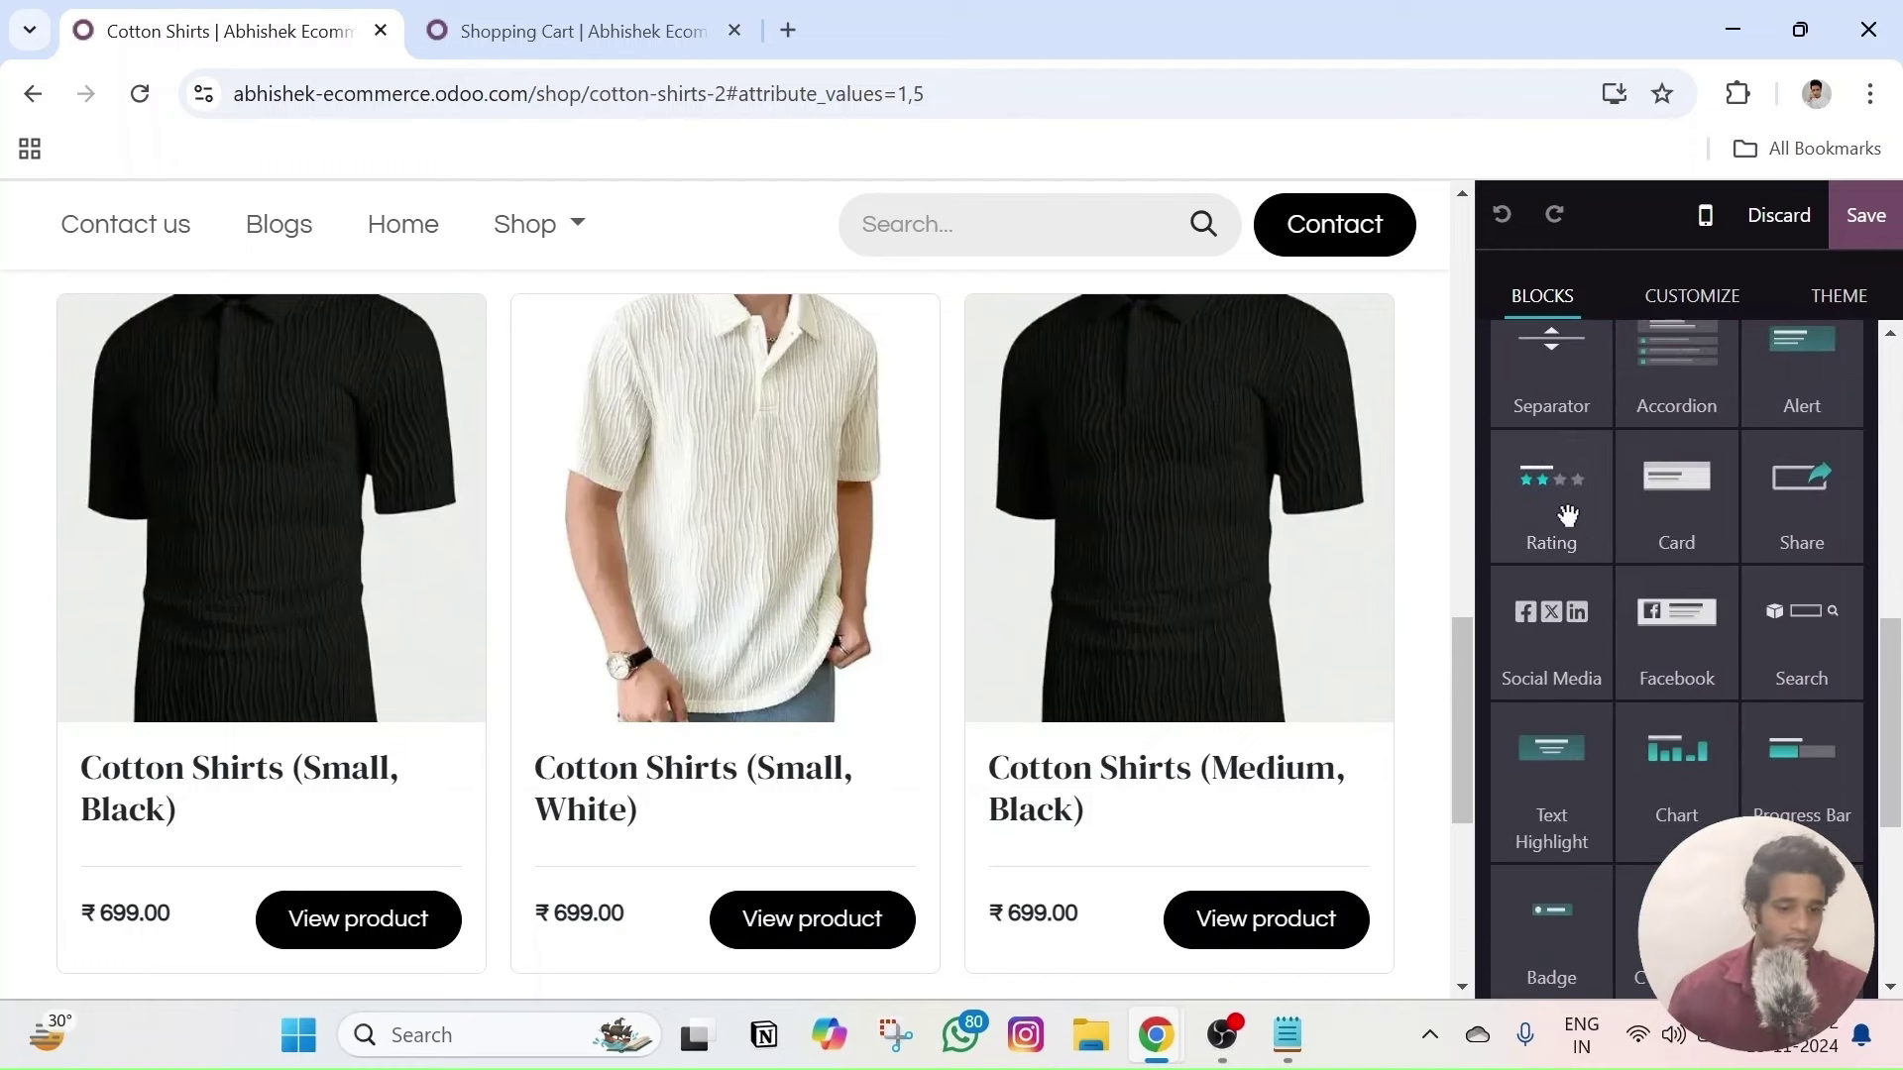
{"action": "scroll", "coordinate": [1526, 664], "scroll_direction": "down", "scroll_amount": 3}
{"action": "scroll", "coordinate": [1571, 645], "scroll_direction": "up", "scroll_amount": 3}
{"action": "scroll", "coordinate": [1724, 655], "scroll_direction": "down", "scroll_amount": 4}
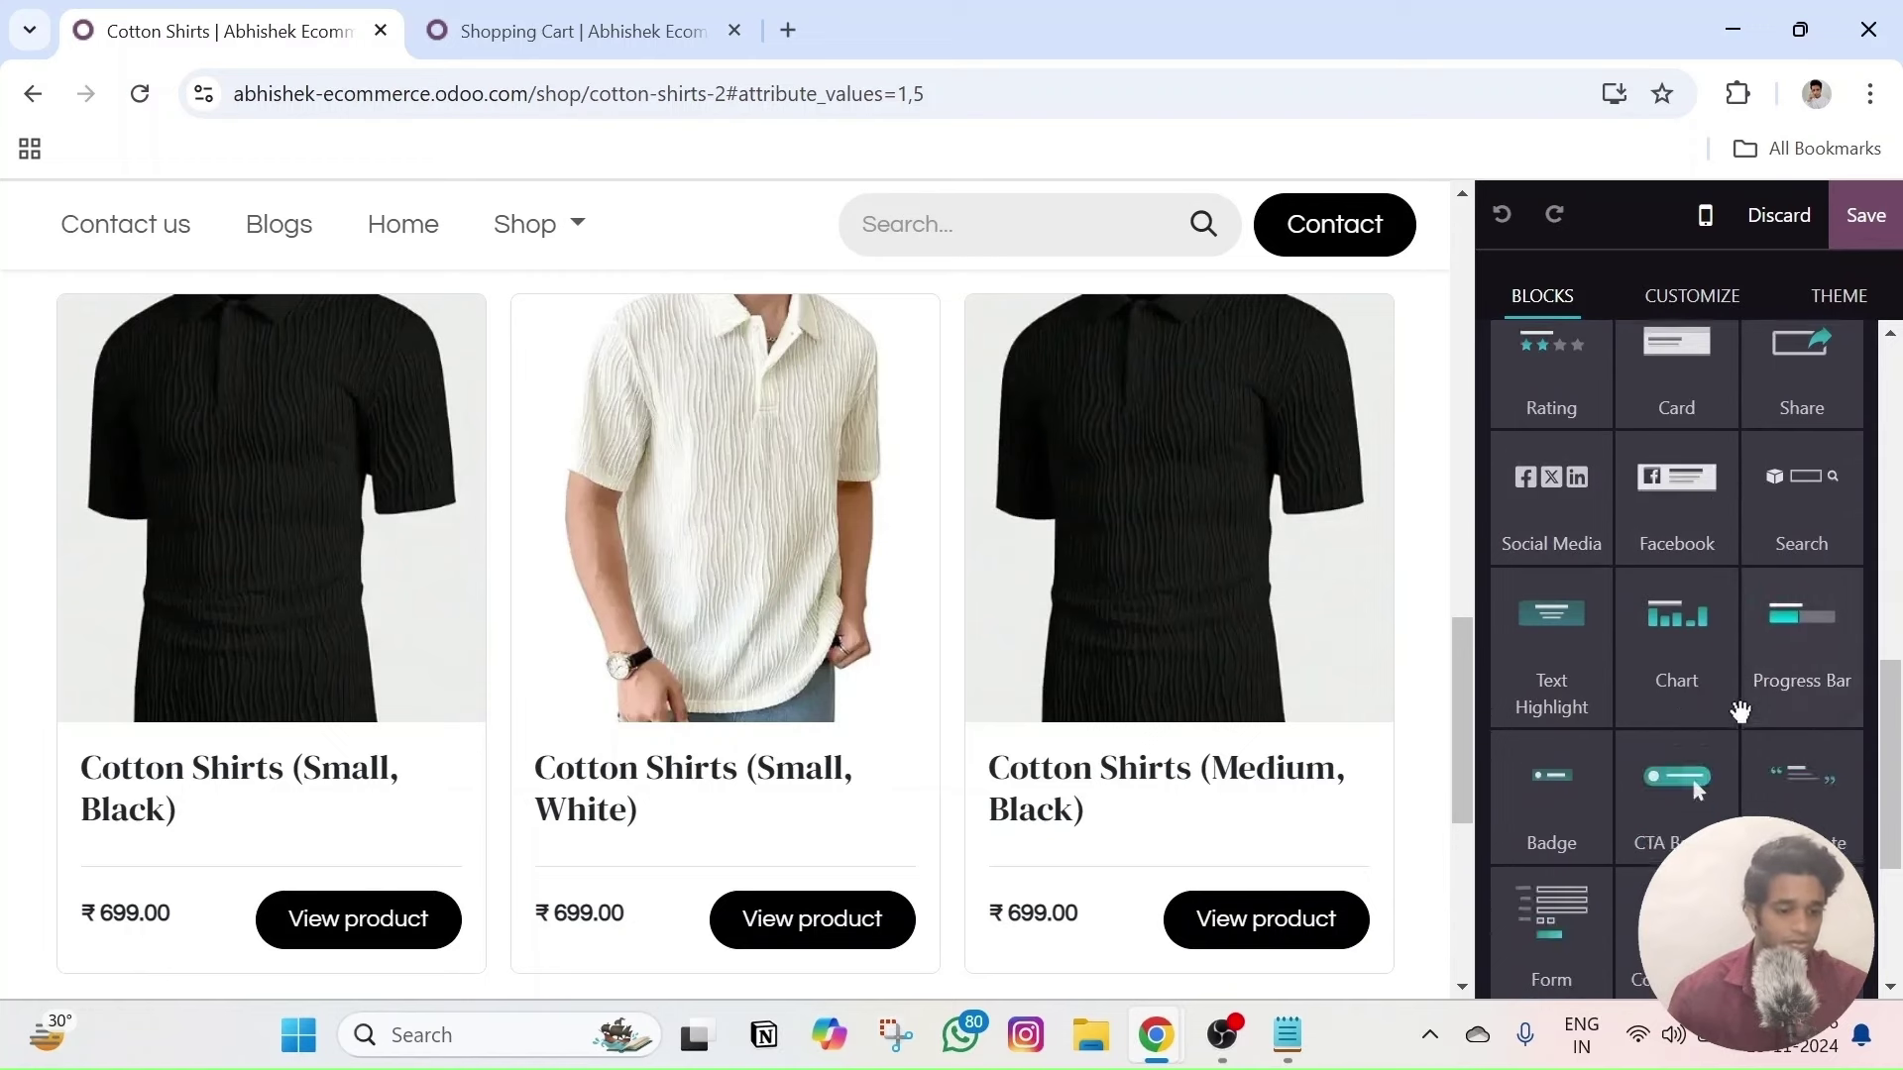
{"action": "scroll", "coordinate": [1739, 687], "scroll_direction": "down", "scroll_amount": 1}
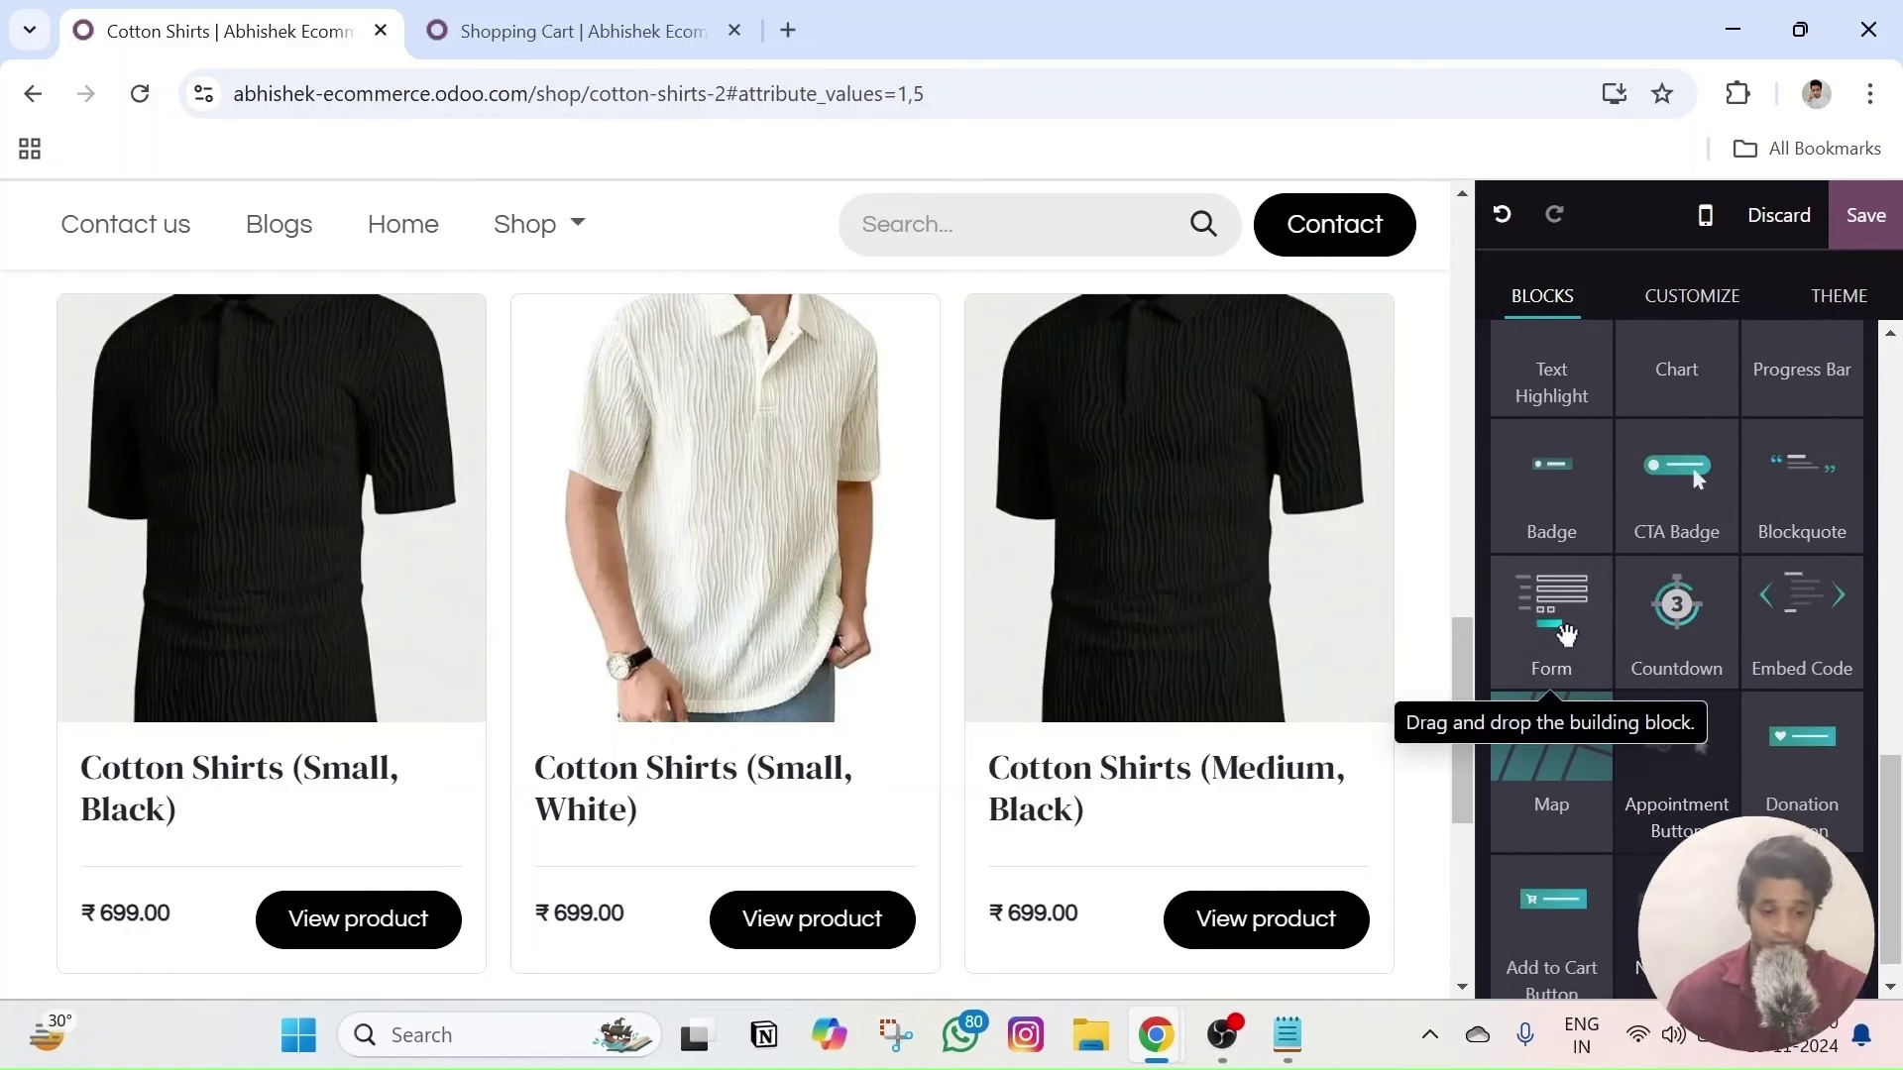
- Drop the Form block below the product cards, then browse the block categories
{"action": "left_click_drag", "start_coordinate": [1440, 701], "coordinate": [1011, 544]}
{"action": "scroll", "coordinate": [319, 579], "scroll_direction": "up", "scroll_amount": 3}
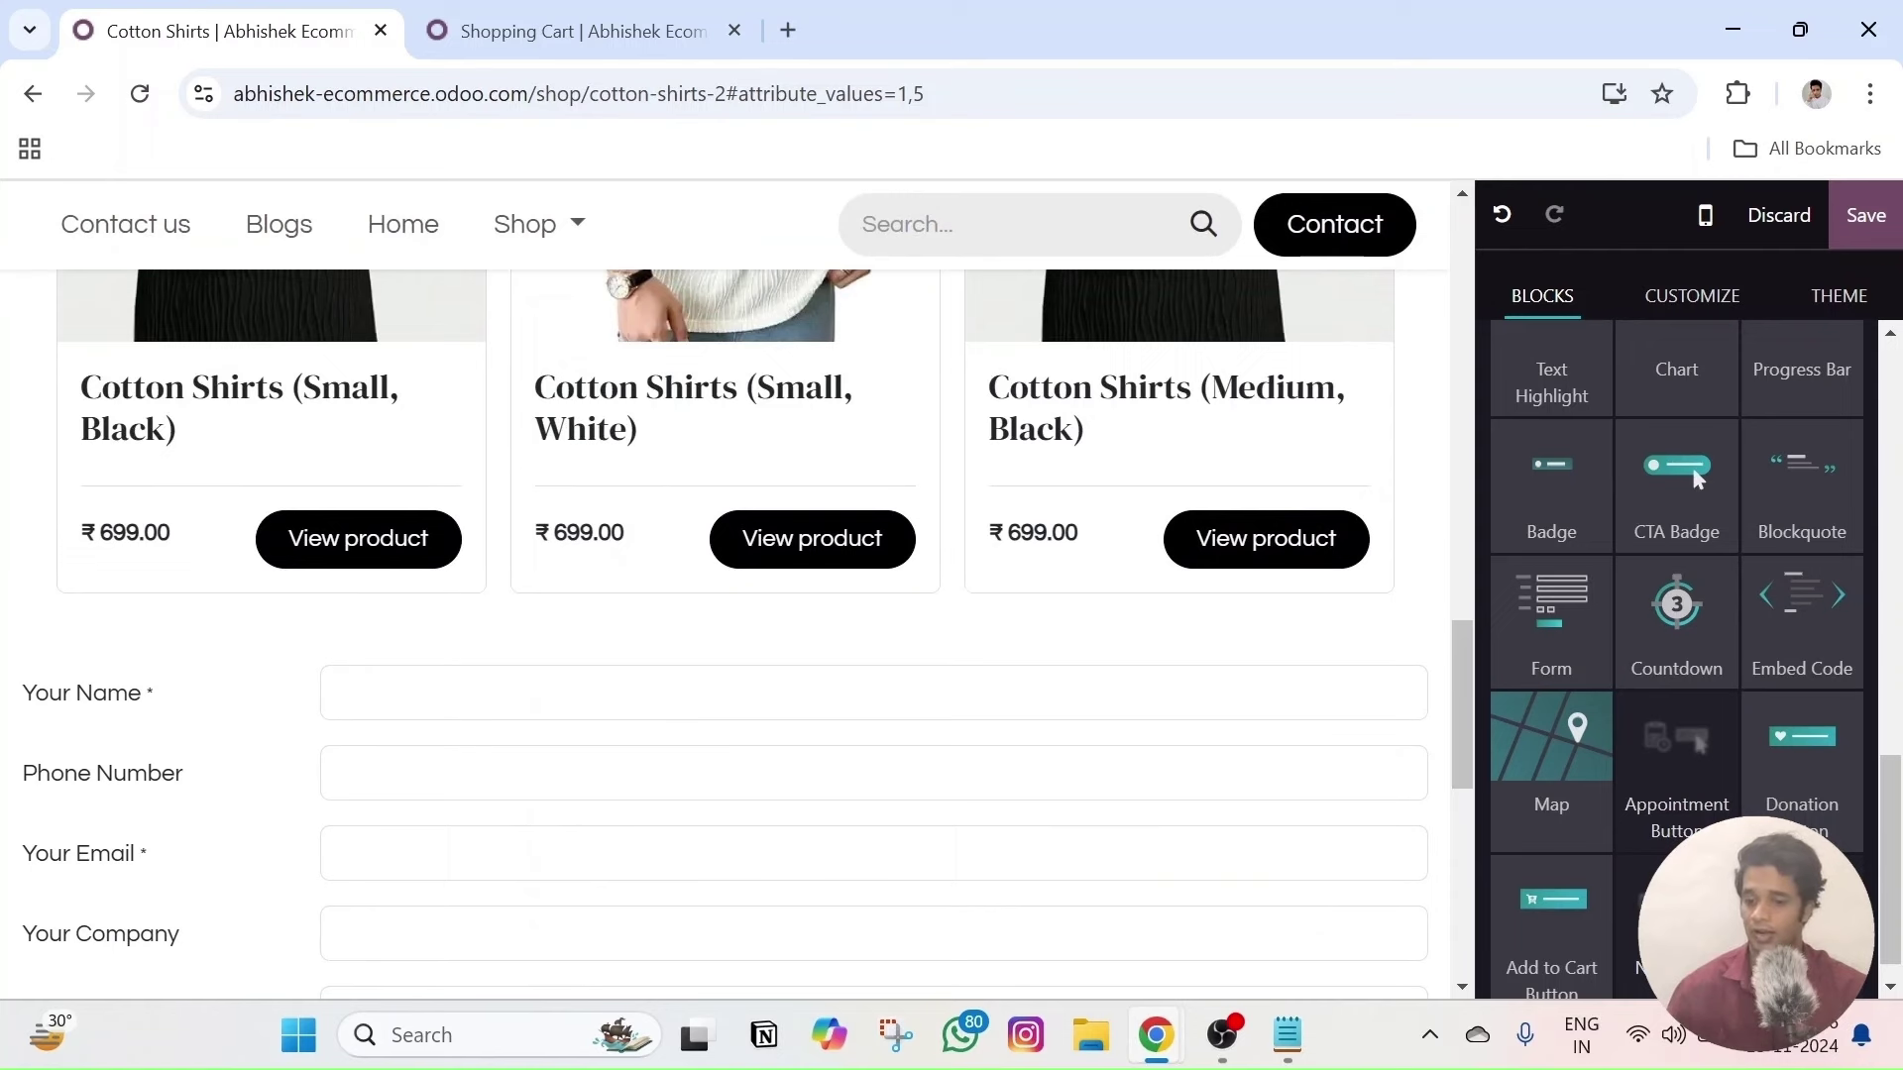
{"action": "left_click", "coordinate": [1542, 295]}
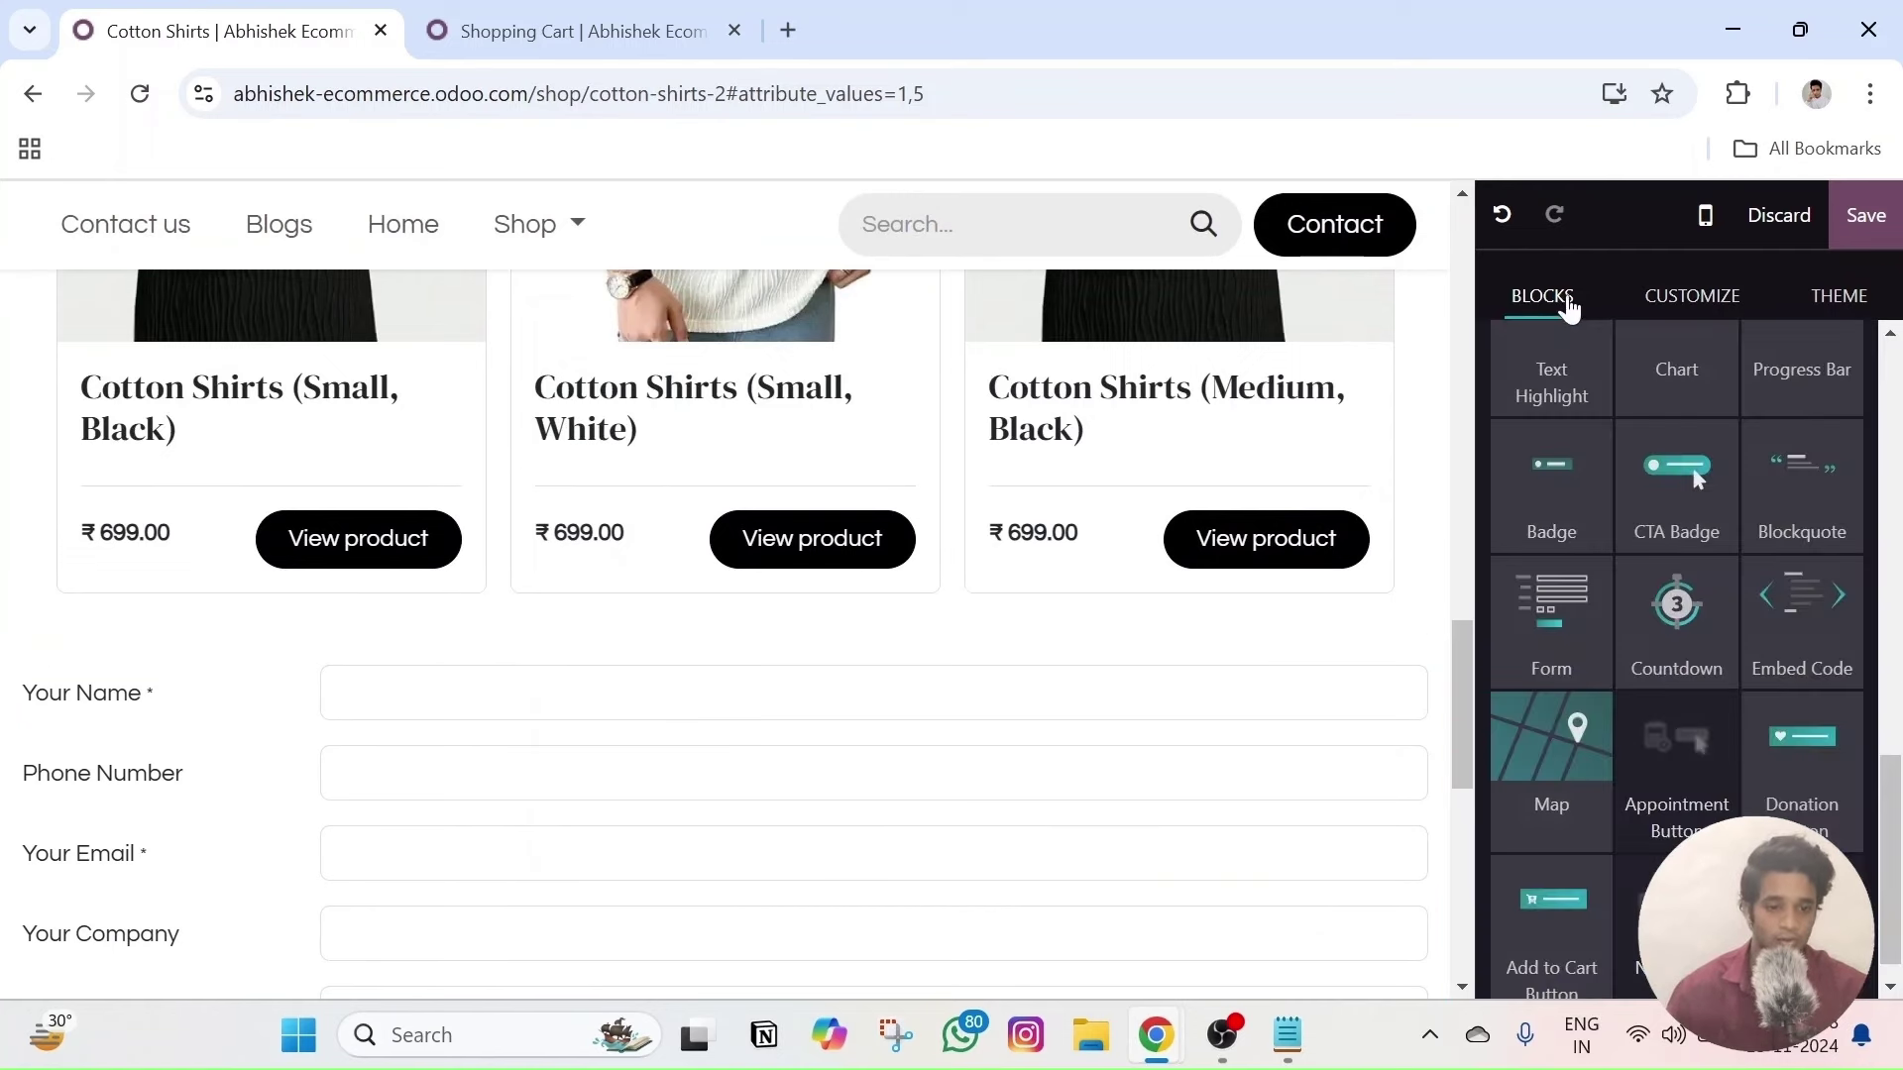
{"action": "scroll", "coordinate": [1631, 658], "scroll_direction": "up", "scroll_amount": 10}
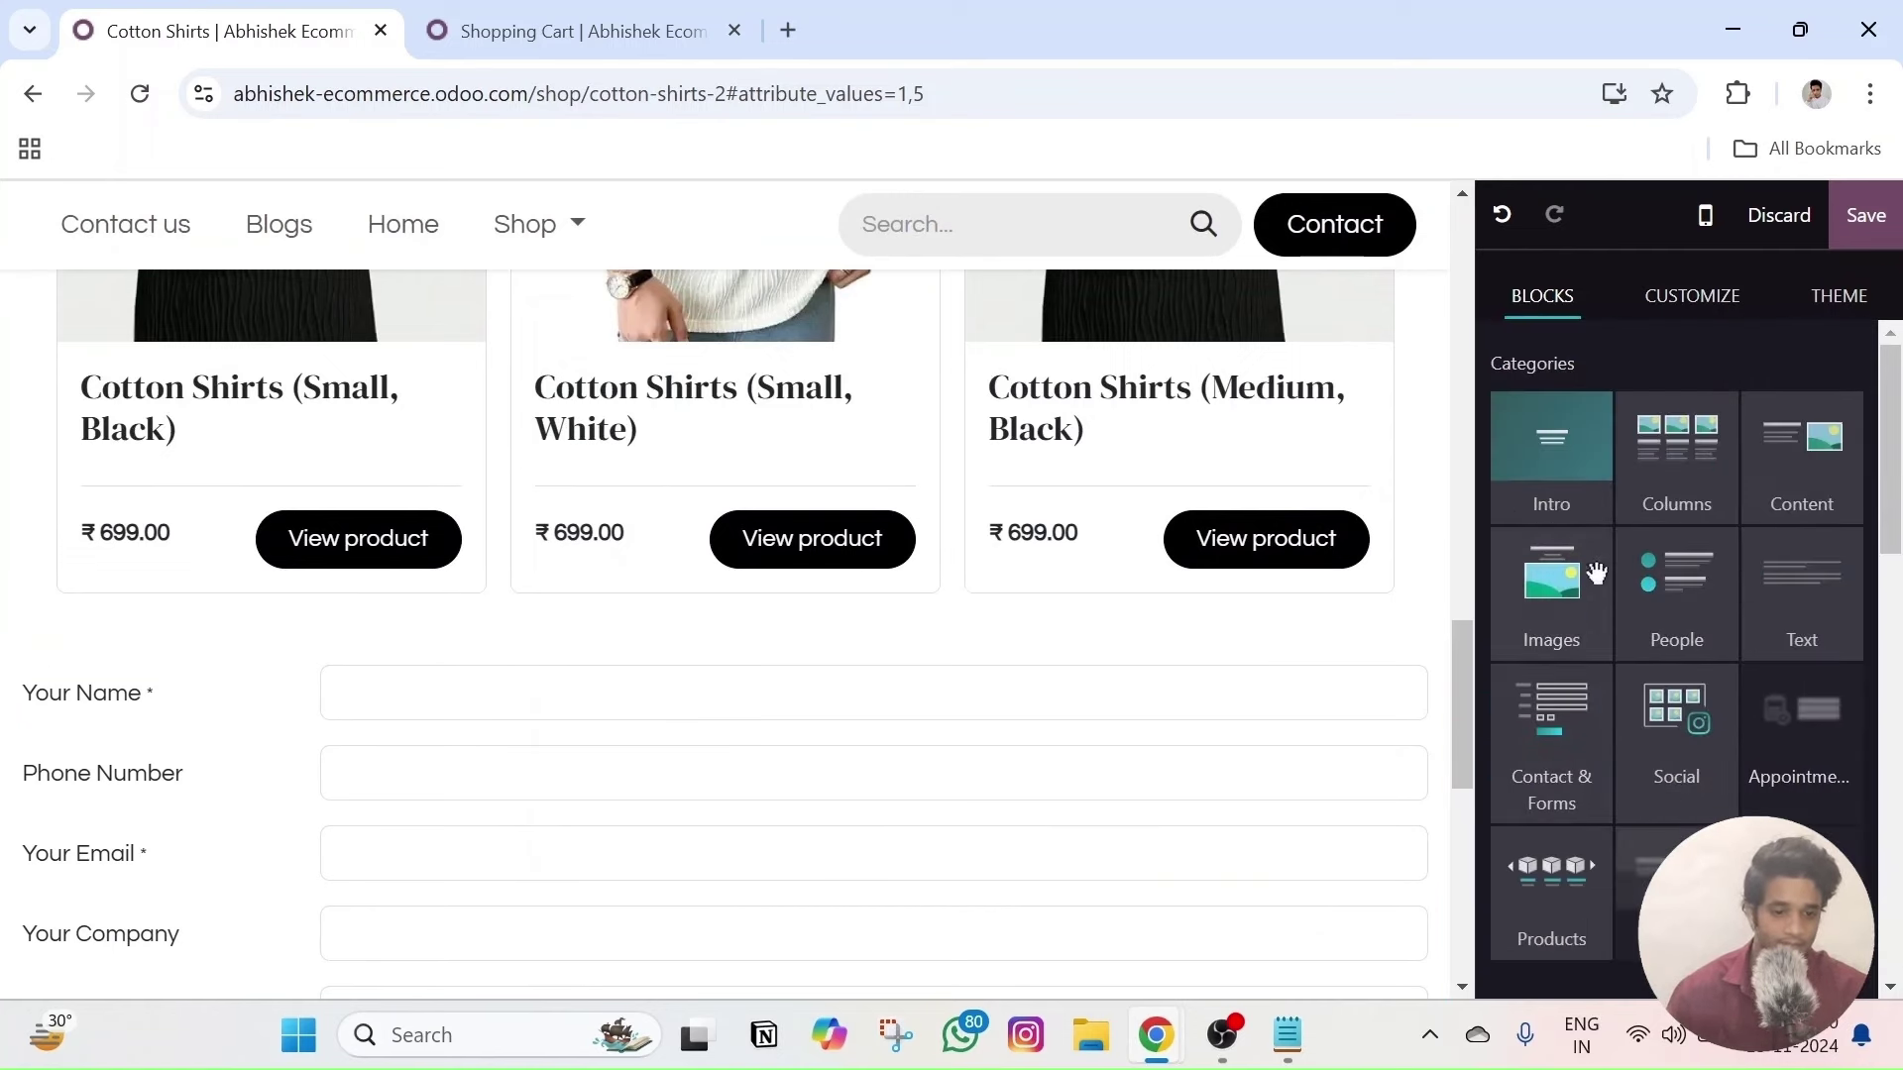
{"action": "scroll", "coordinate": [1632, 677], "scroll_direction": "down", "scroll_amount": 3}
{"action": "scroll", "coordinate": [1584, 451], "scroll_direction": "up", "scroll_amount": 3}
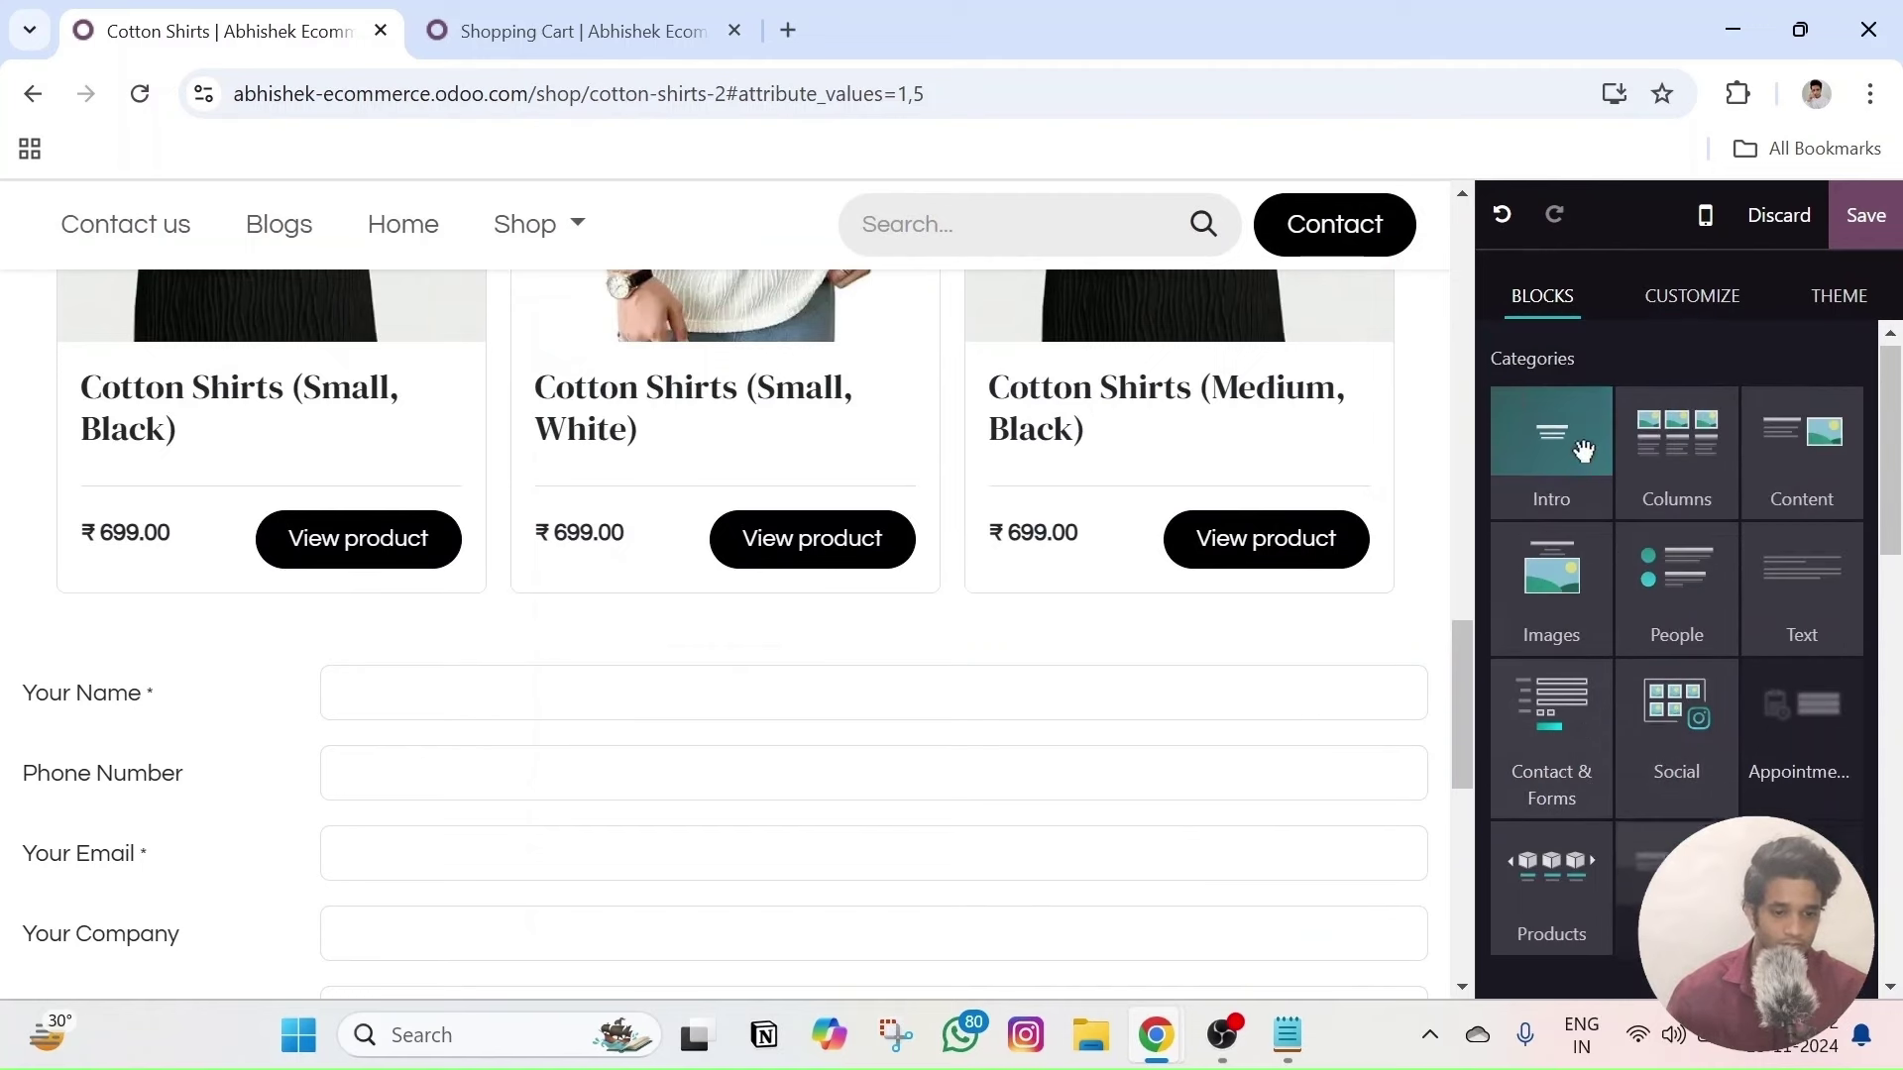
{"action": "scroll", "coordinate": [1665, 625], "scroll_direction": "down", "scroll_amount": 5}
{"action": "scroll", "coordinate": [1662, 634], "scroll_direction": "down", "scroll_amount": 3}
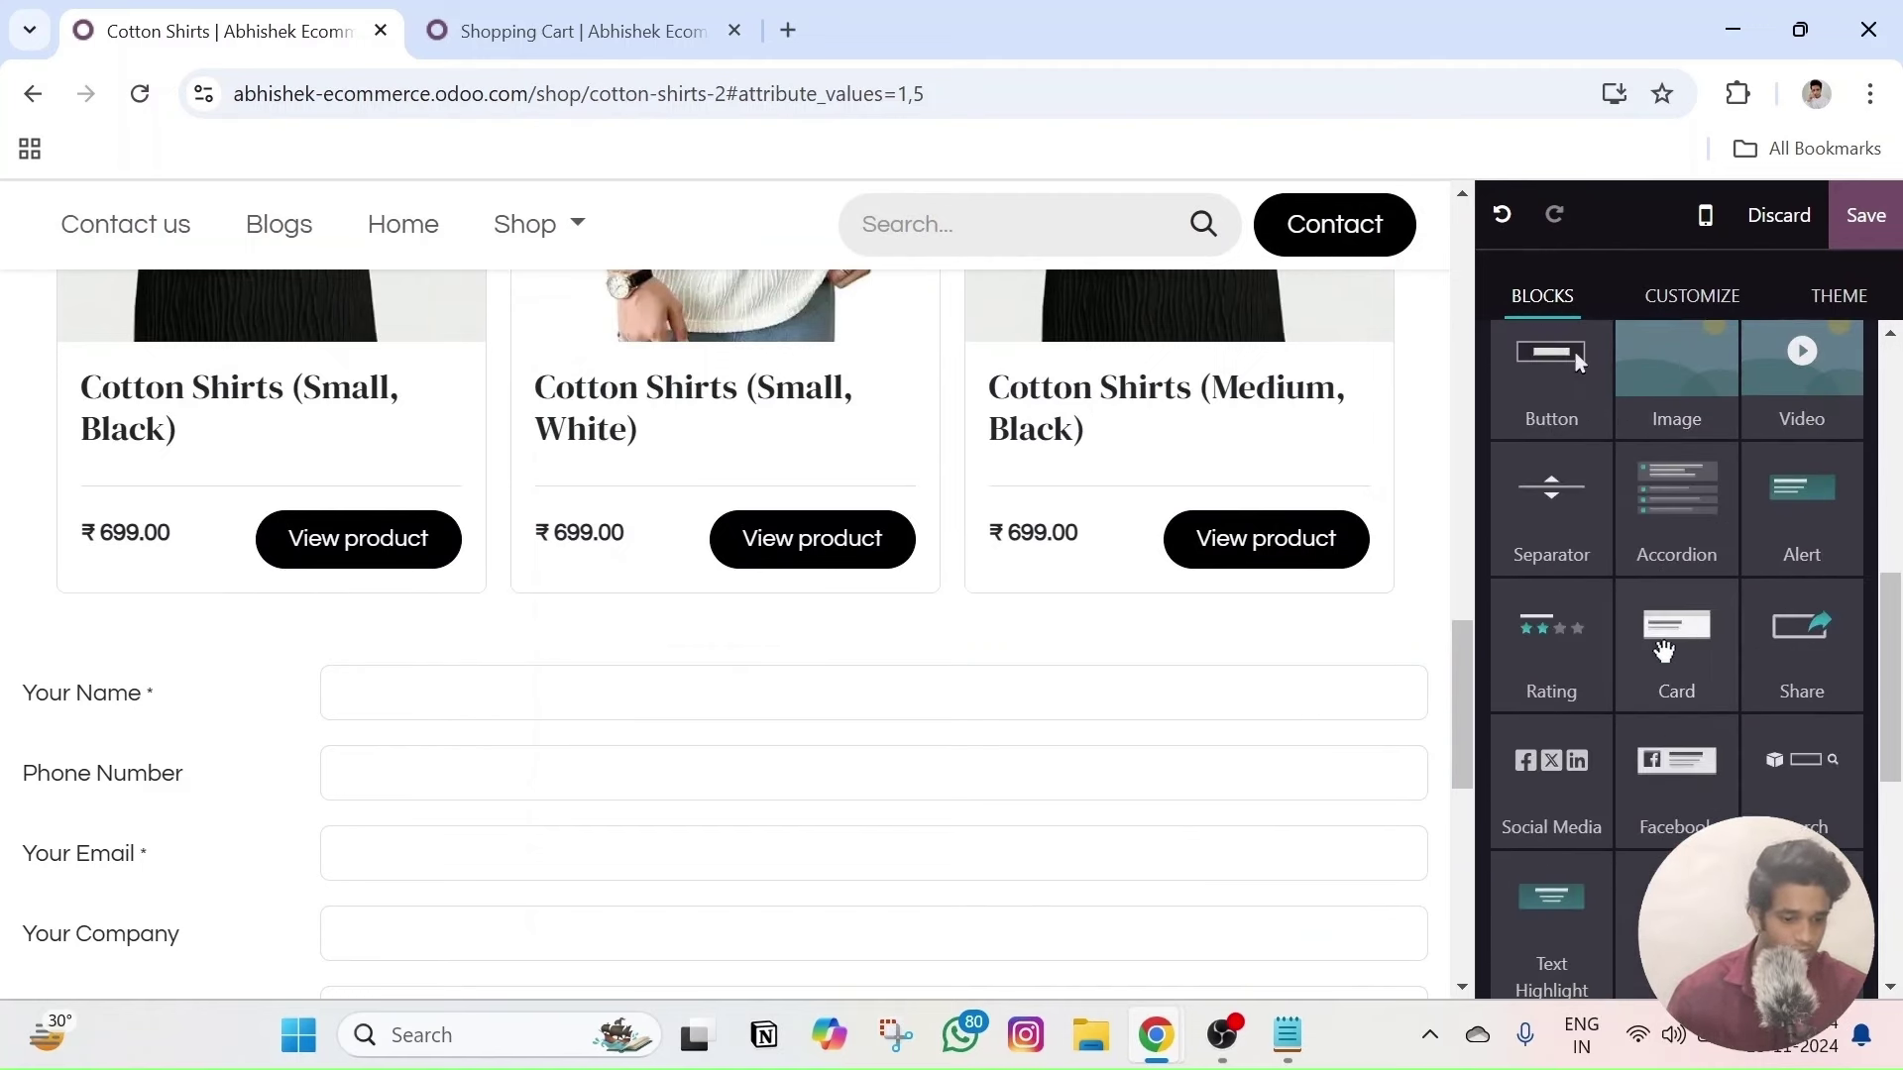
{"action": "scroll", "coordinate": [1692, 723], "scroll_direction": "up", "scroll_amount": 4}
{"action": "scroll", "coordinate": [1693, 724], "scroll_direction": "down", "scroll_amount": 7}
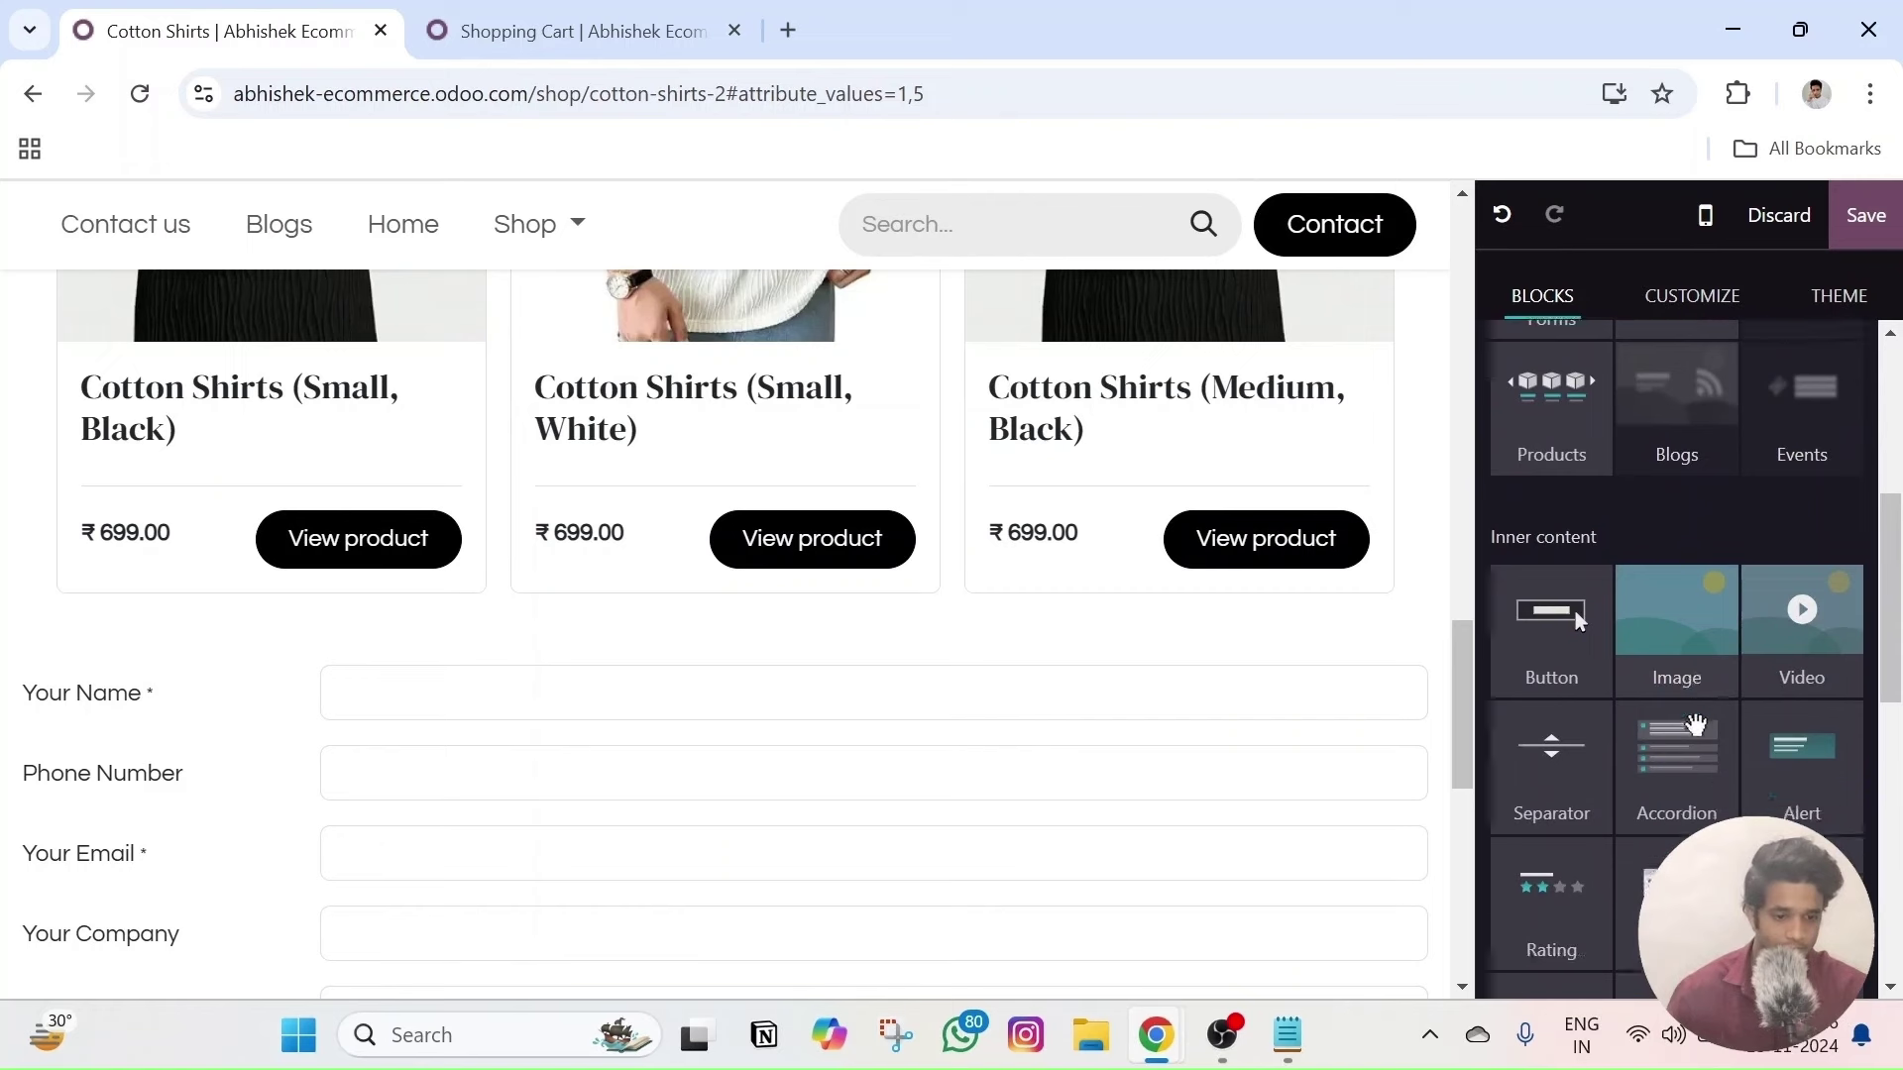
{"action": "scroll", "coordinate": [1693, 725], "scroll_direction": "down", "scroll_amount": 4}
{"action": "scroll", "coordinate": [1665, 704], "scroll_direction": "up", "scroll_amount": 10}
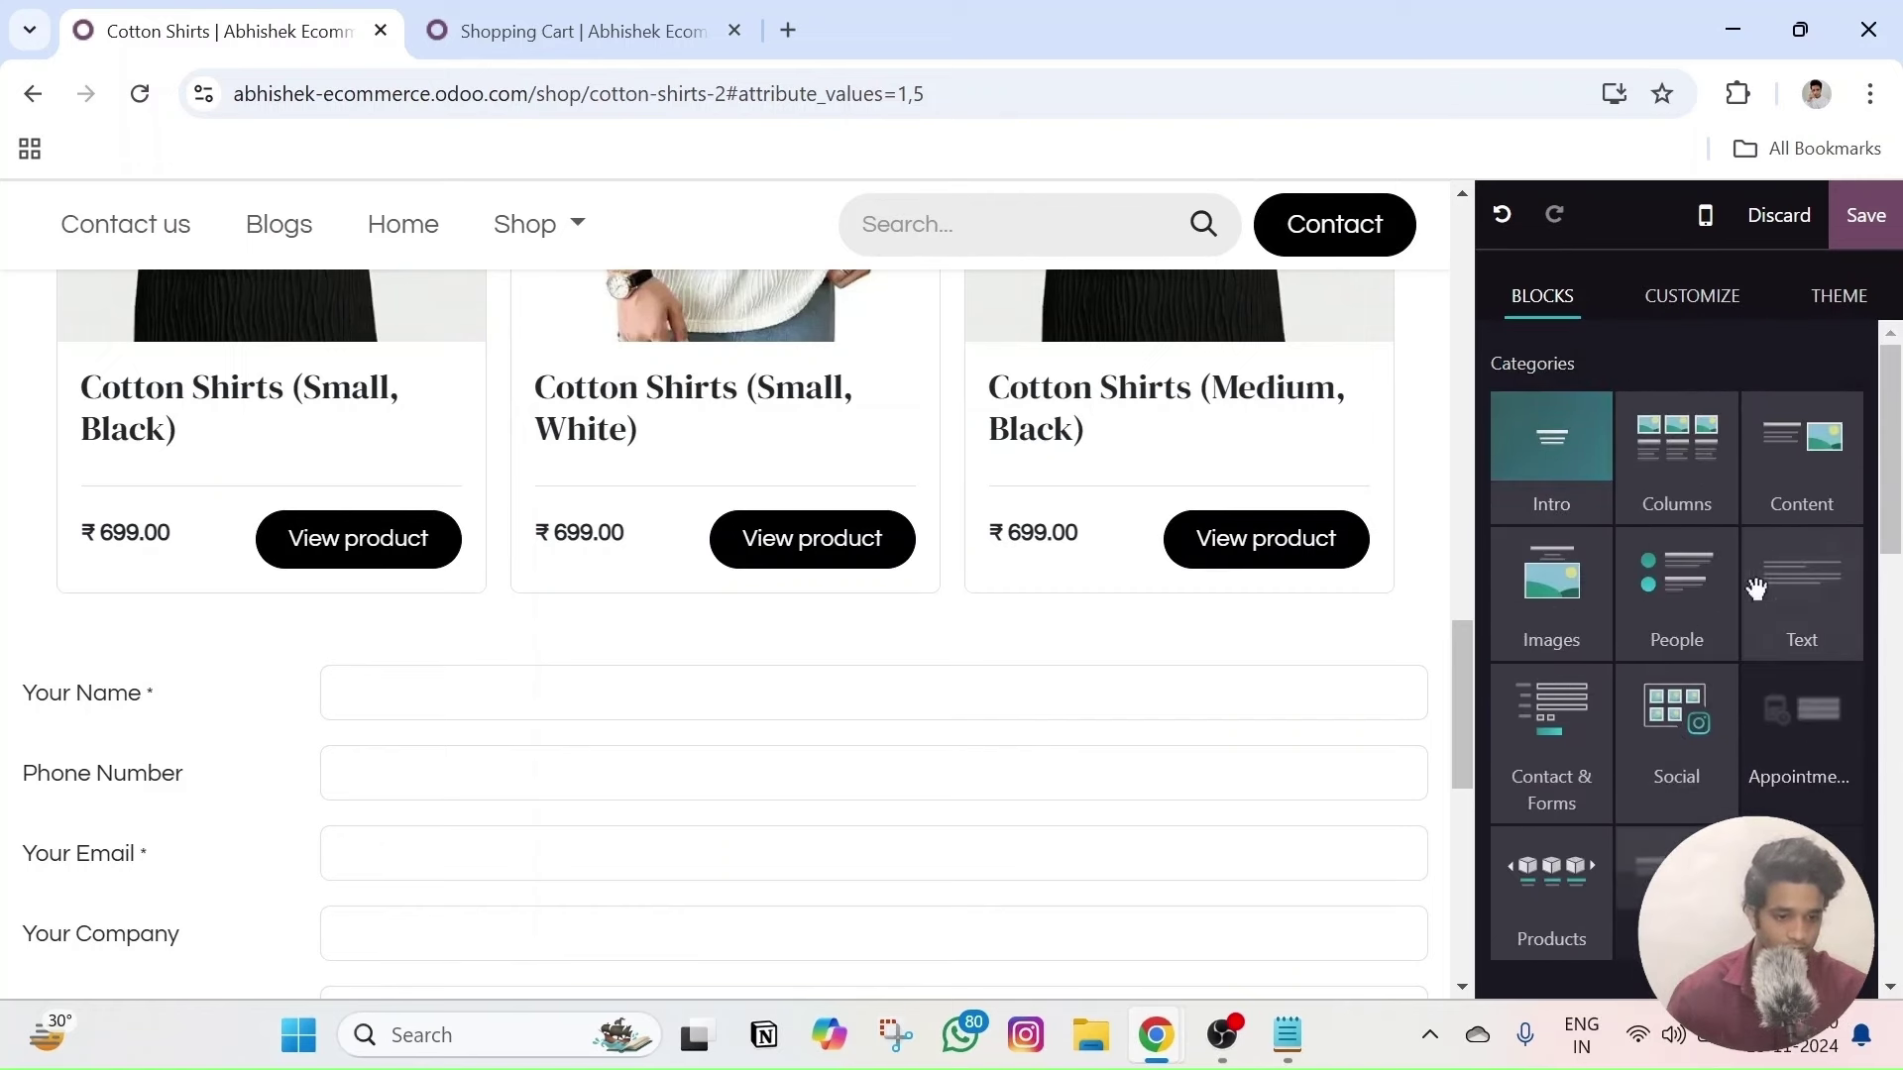
- Place the black 'Close your eyes' beauticians quote banner above the contact form
{"action": "left_click_drag", "start_coordinate": [1822, 606], "coordinate": [465, 646]}
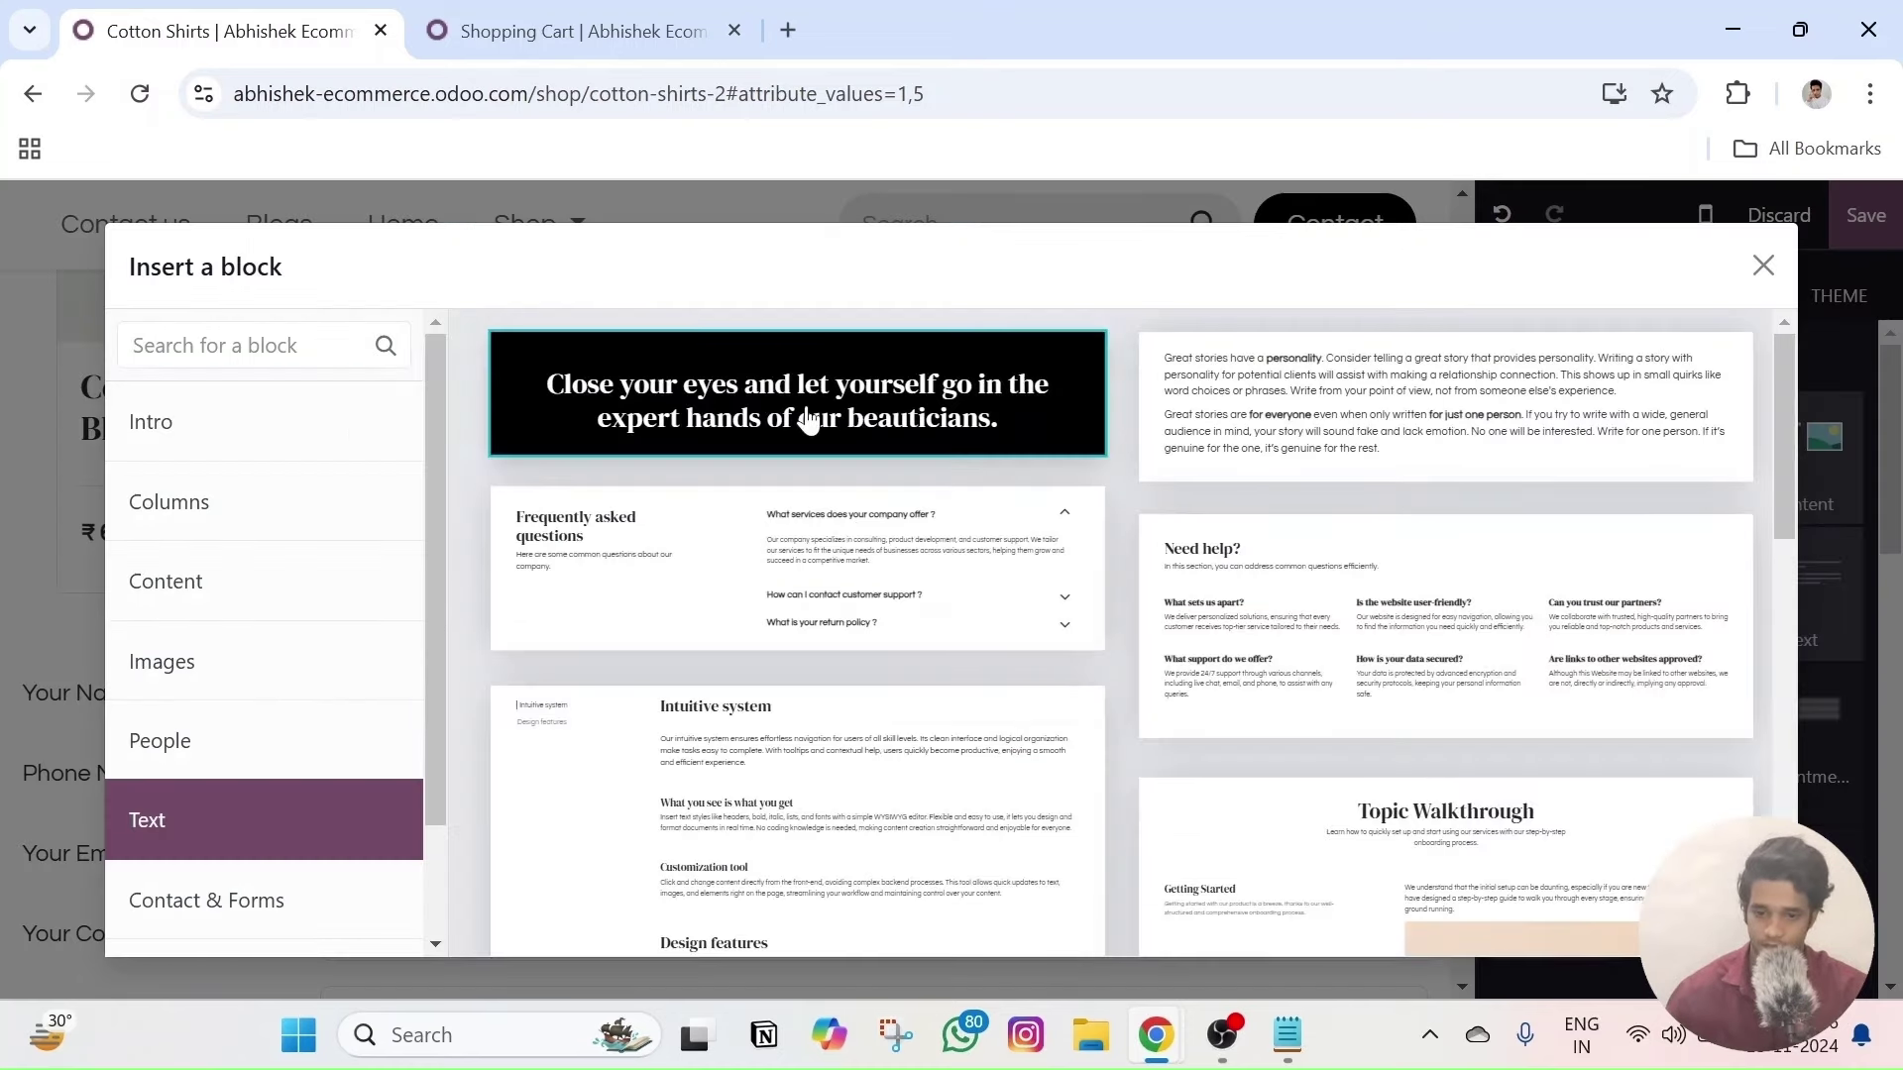
{"action": "left_click", "coordinate": [727, 417]}
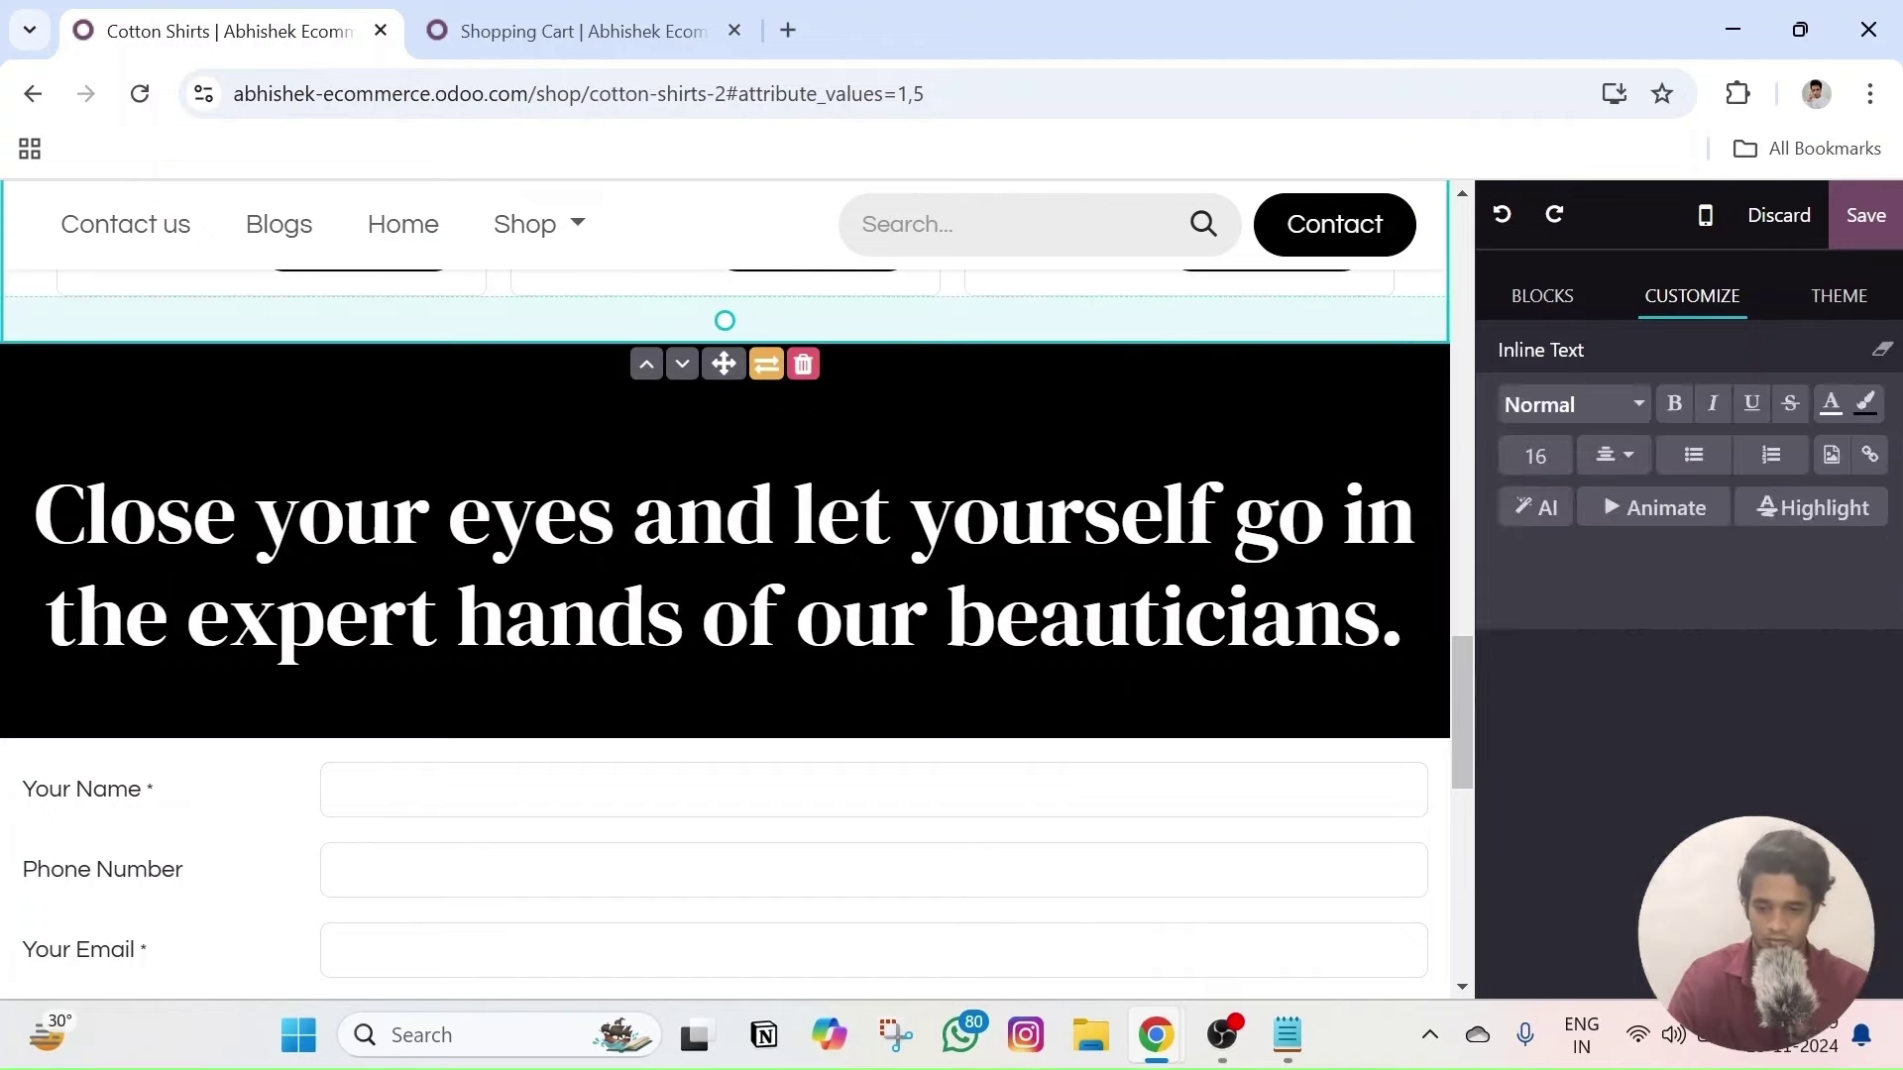
- Replace the banner heading text with 'Fill the below details'
{"action": "triple_click", "coordinate": [396, 516]}
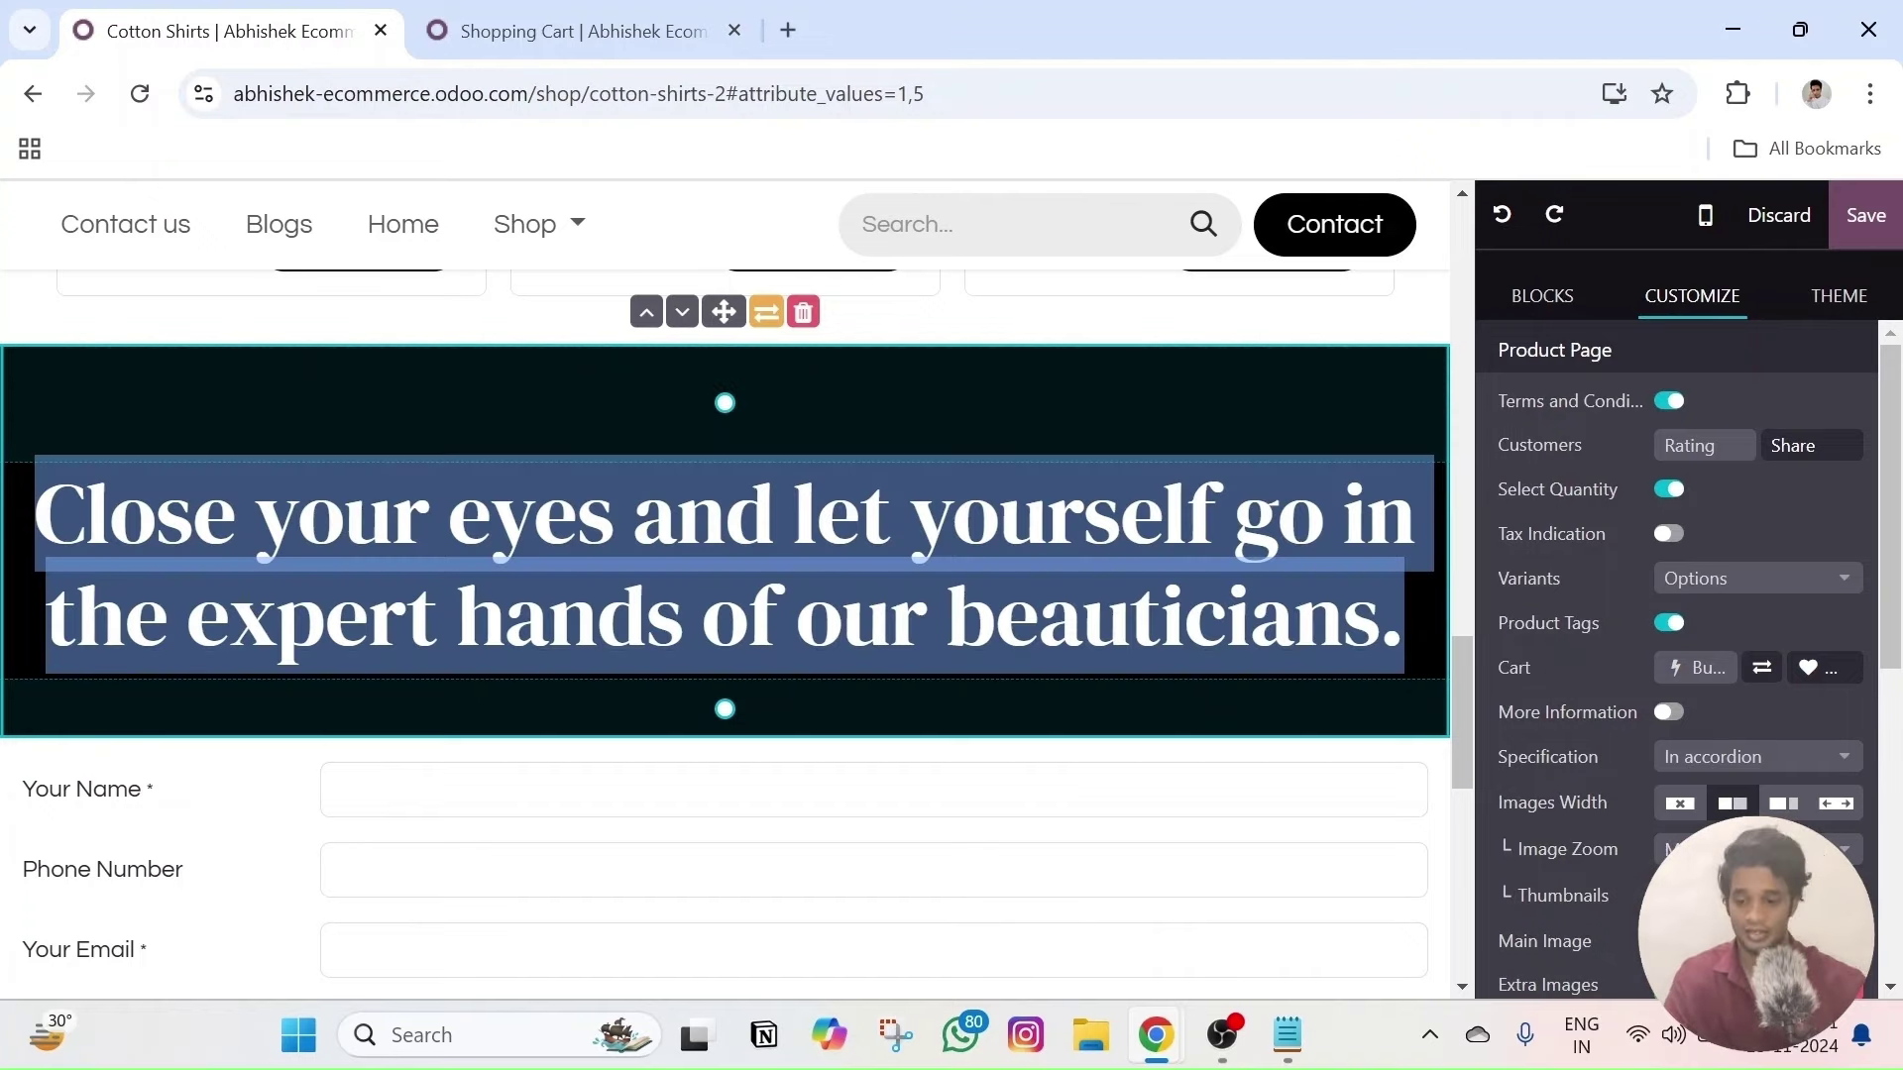
{"action": "type", "text": "Contac"}
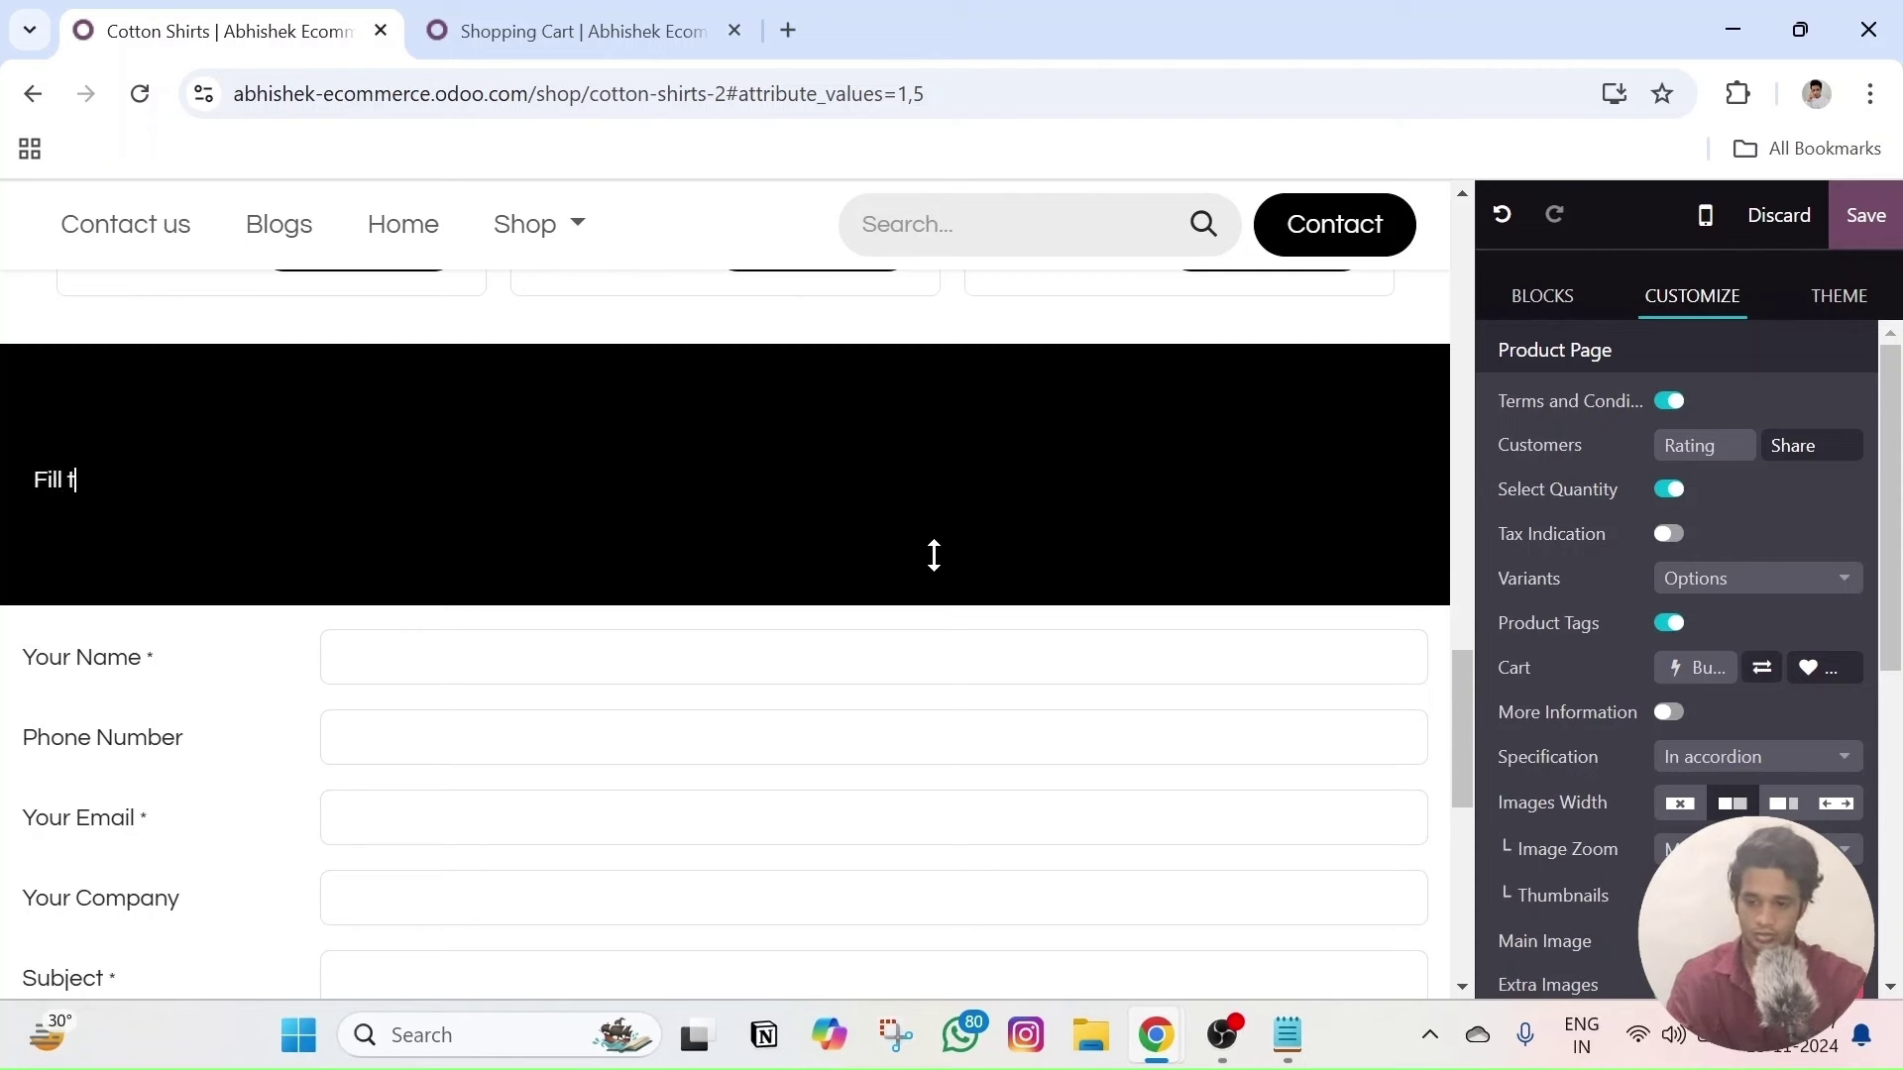
{"action": "type", "text": "s"}
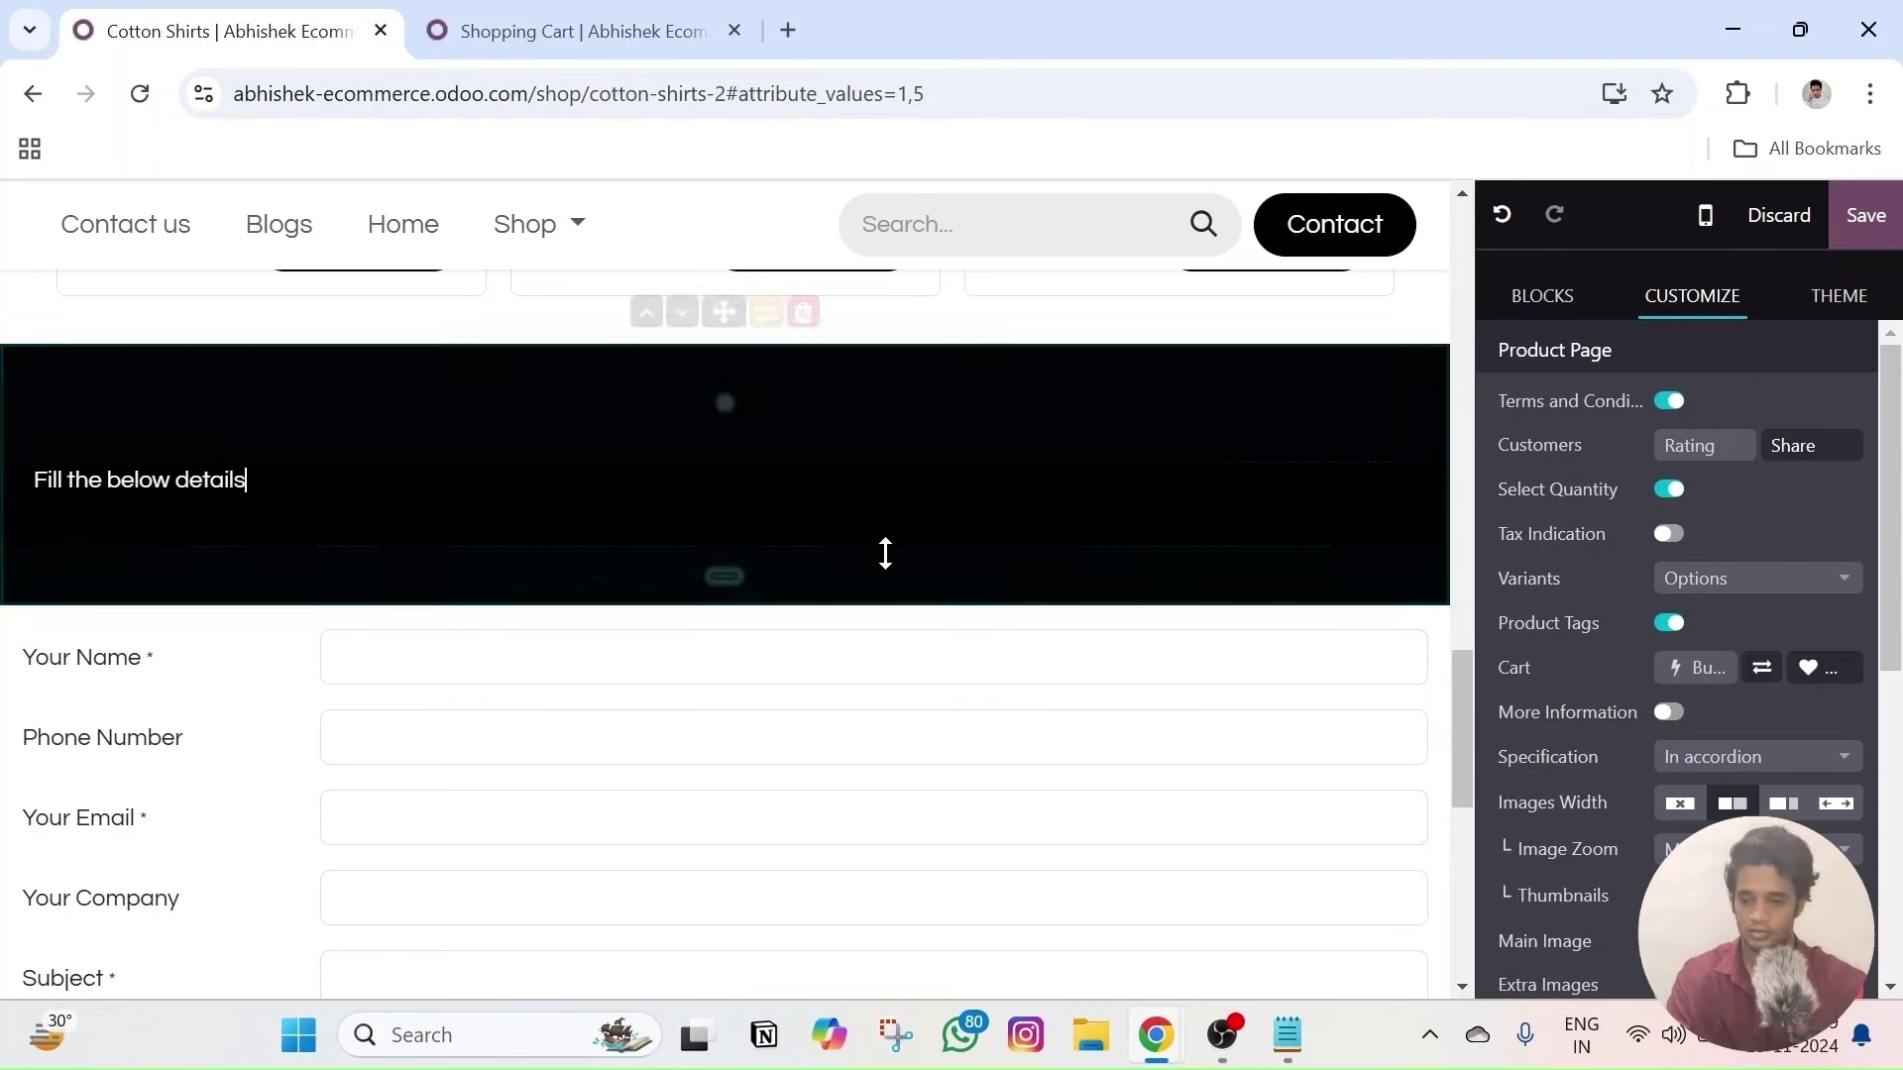
{"action": "key", "text": "ctrl+a"}
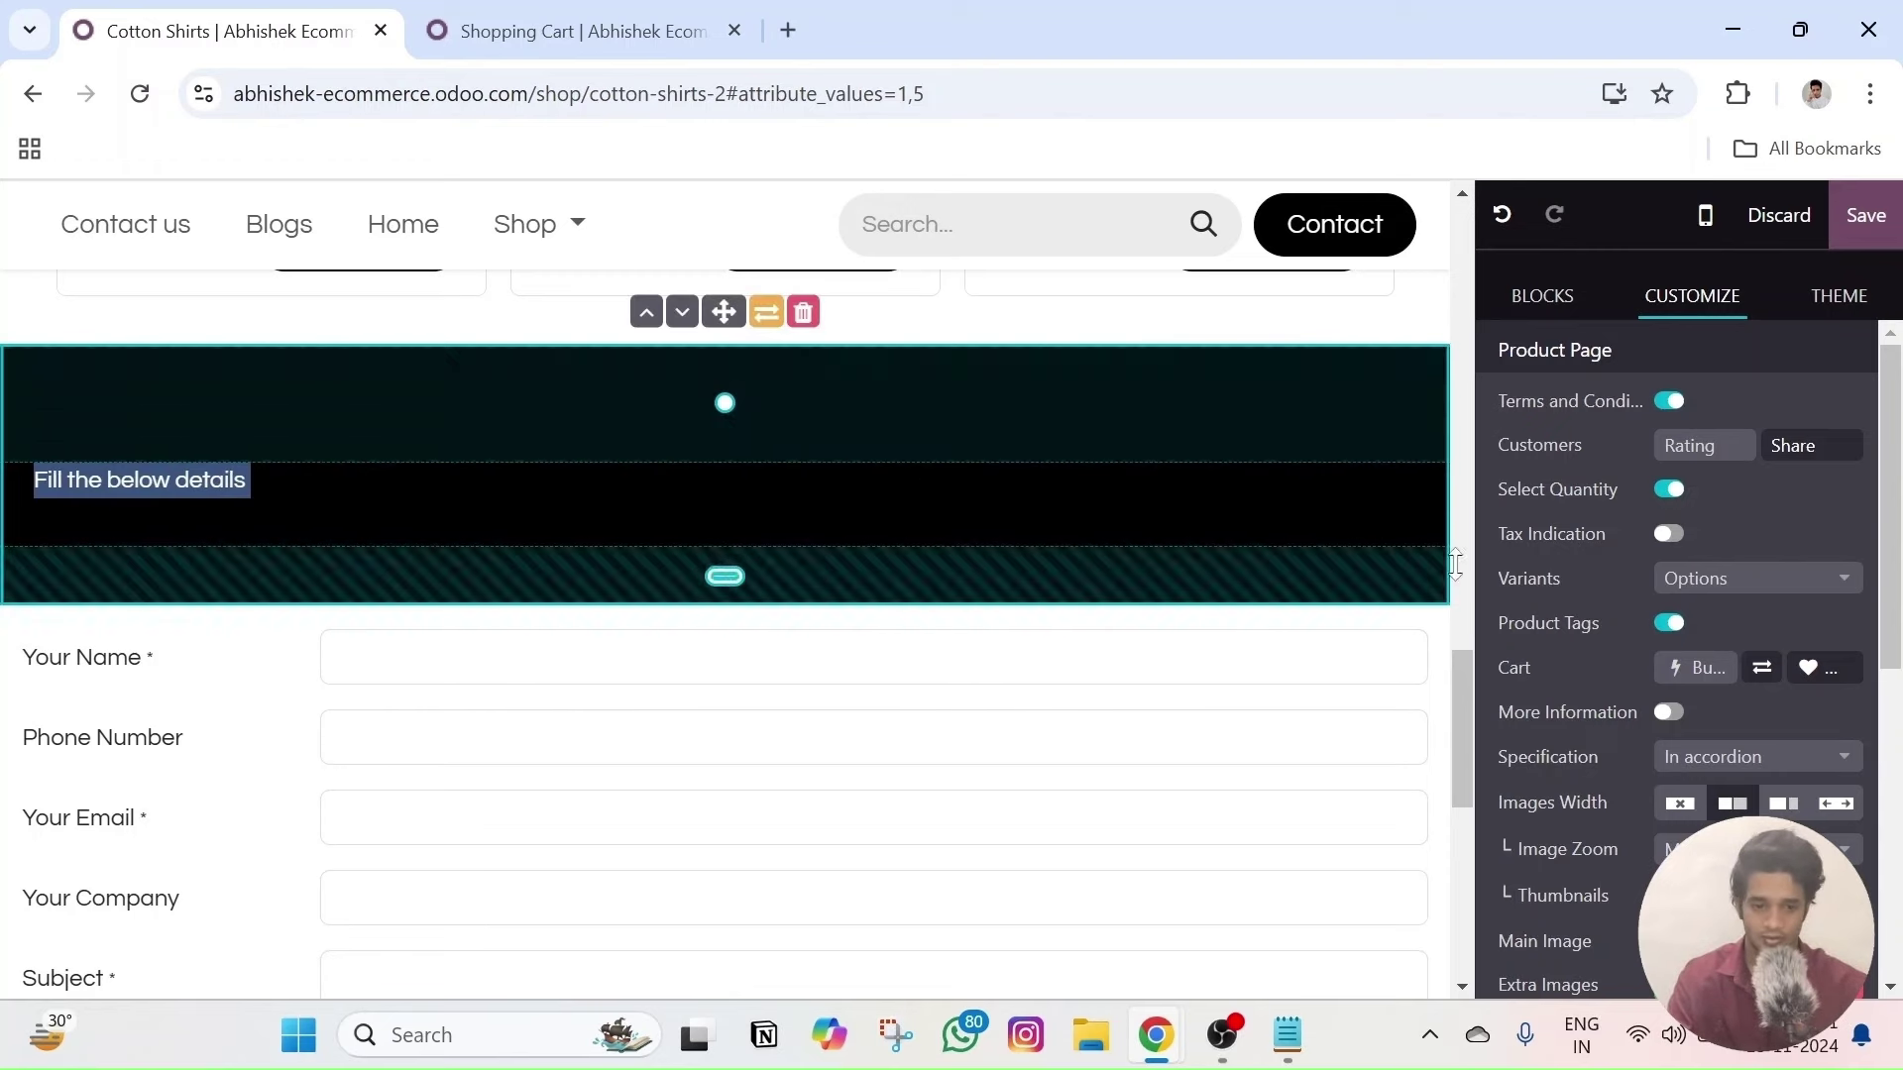
- Make the heading font size 64, bold and italic
{"action": "scroll", "coordinate": [1723, 595], "scroll_direction": "down", "scroll_amount": 5}
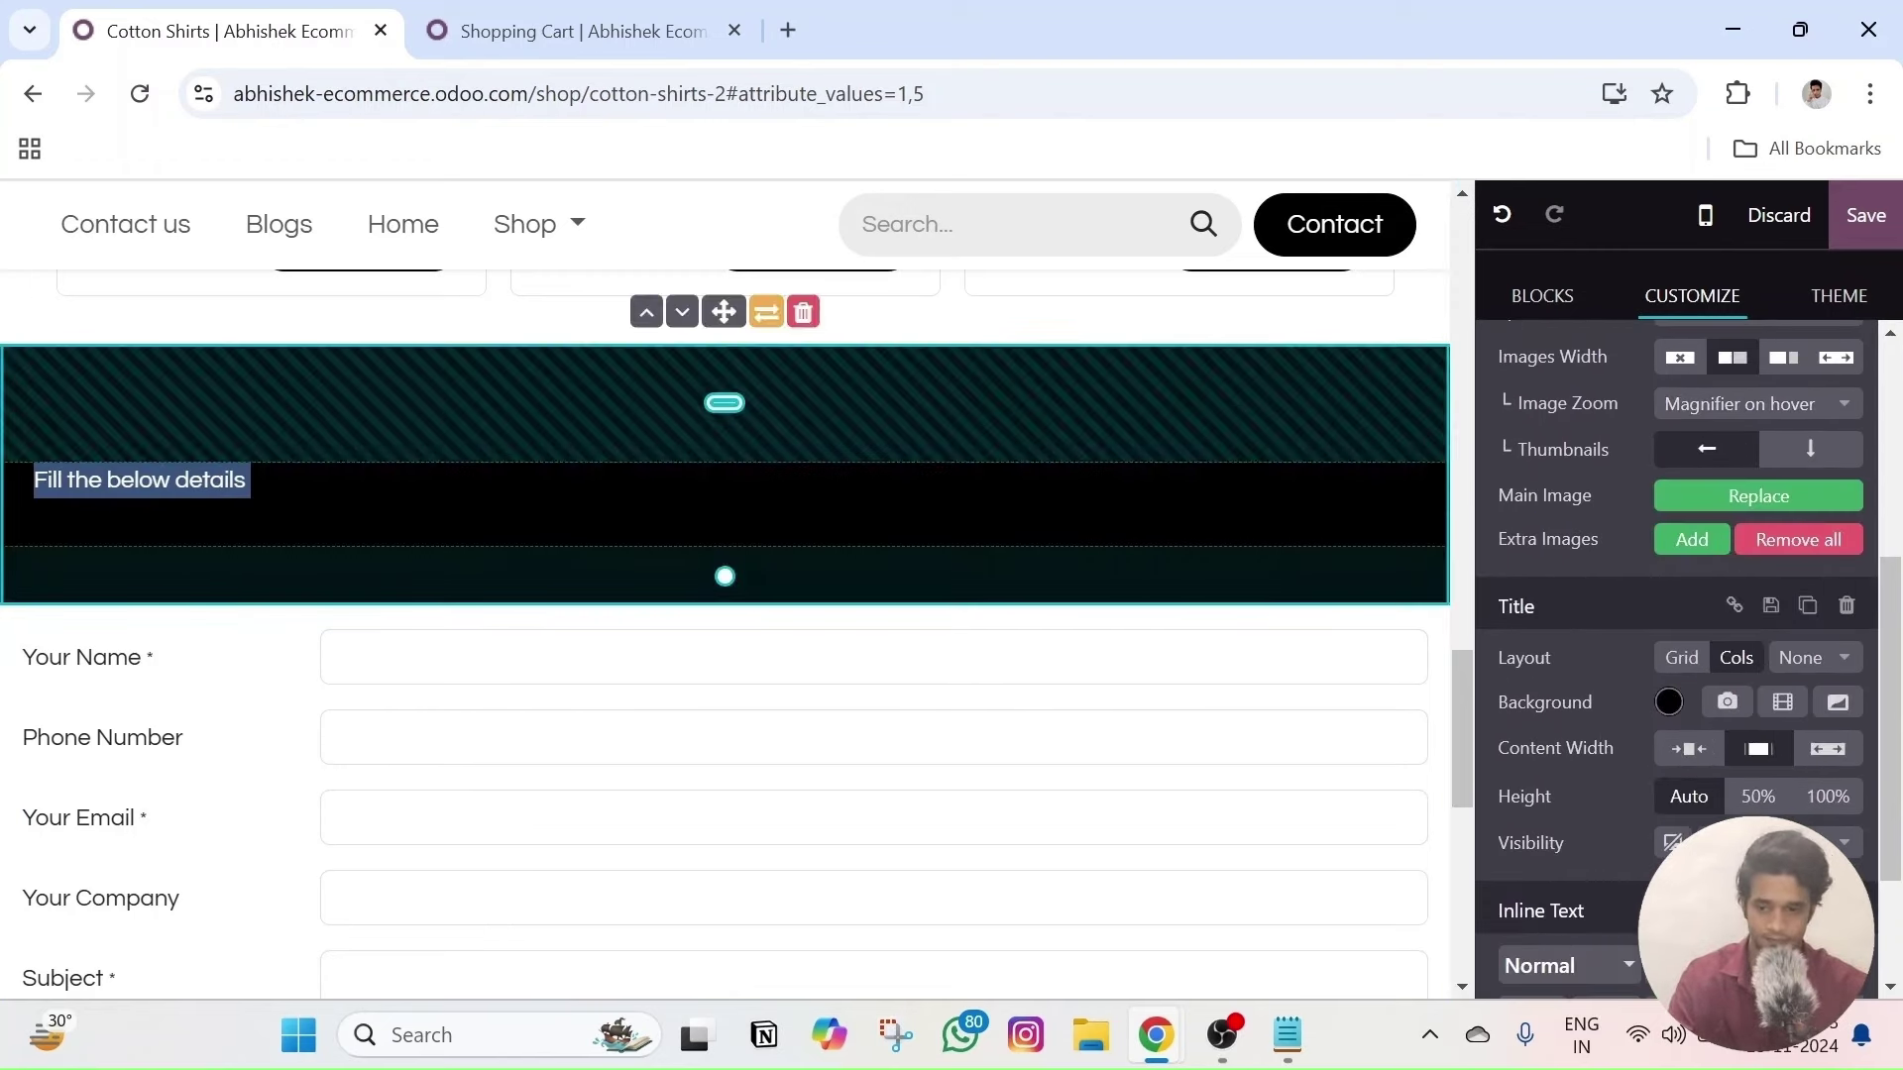
{"action": "scroll", "coordinate": [1796, 785], "scroll_direction": "down", "scroll_amount": 2}
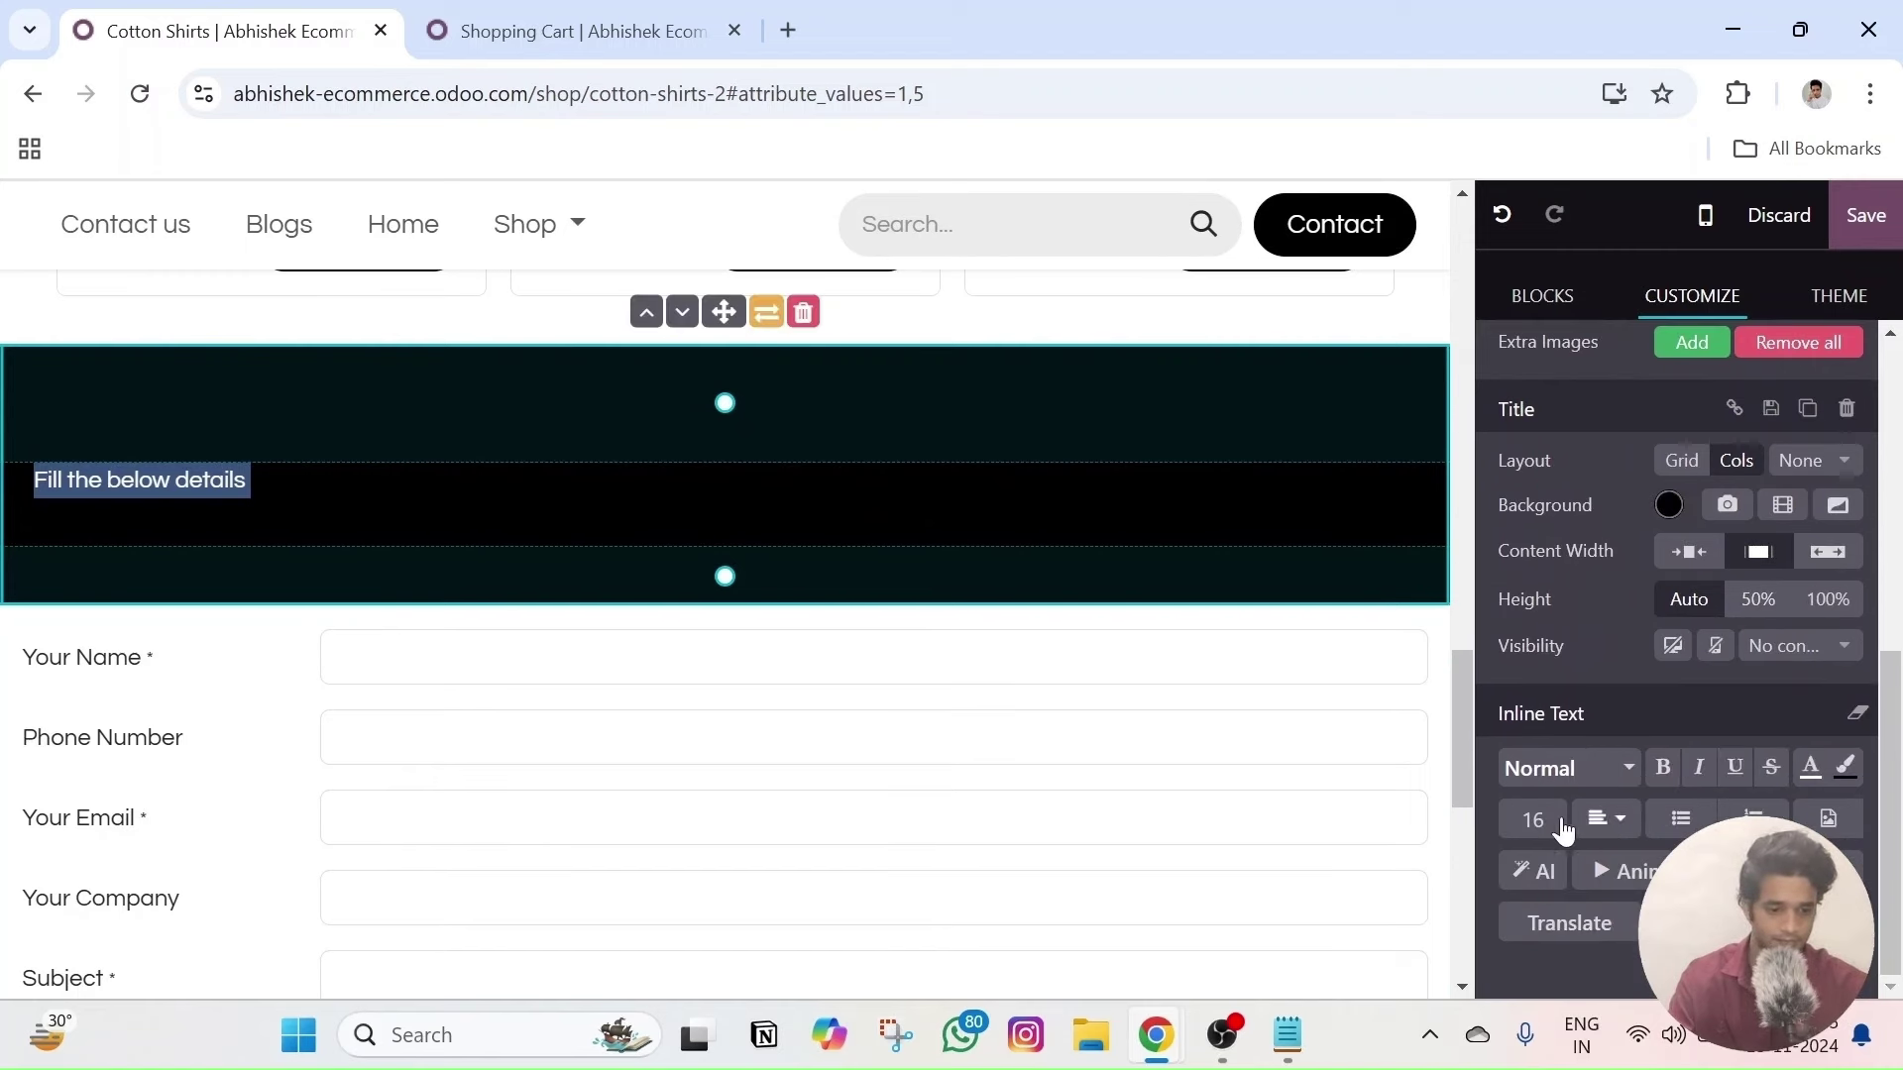
{"action": "left_click", "coordinate": [1533, 819]}
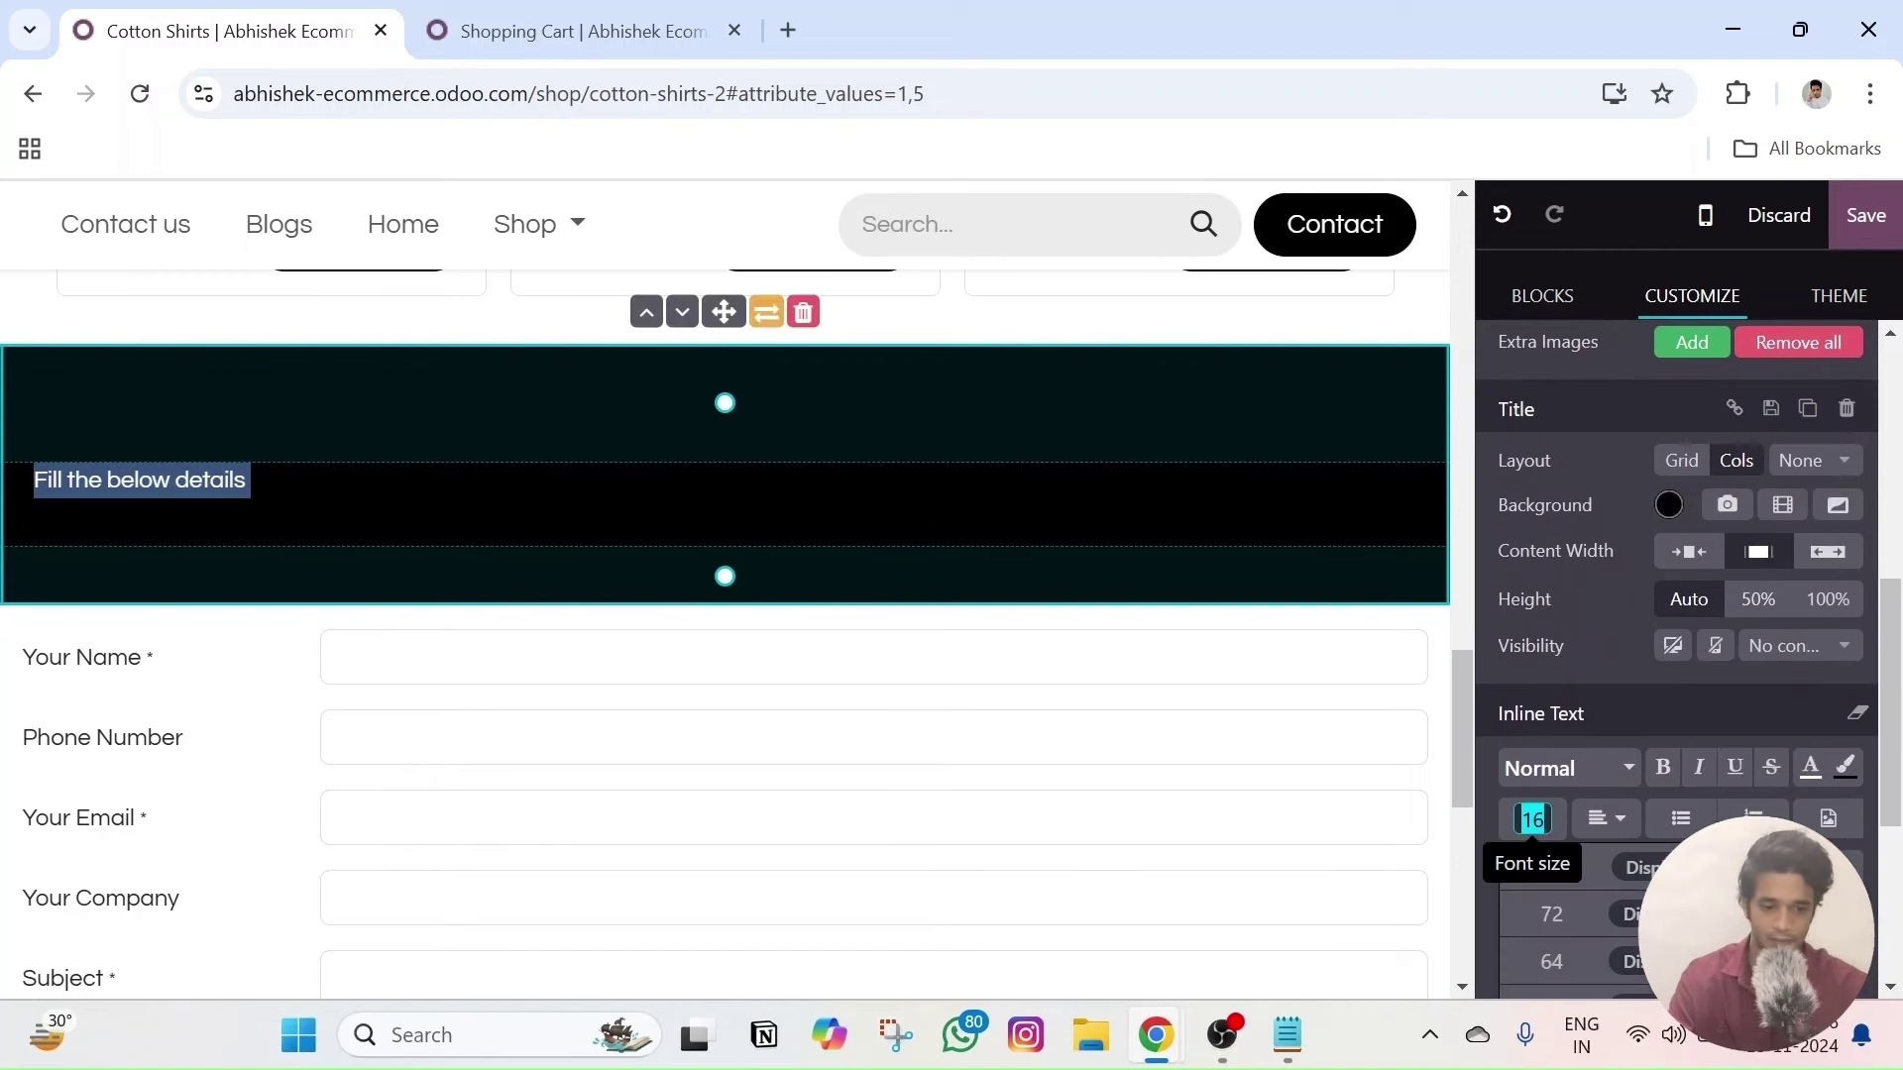
{"action": "left_click", "coordinate": [1552, 964]}
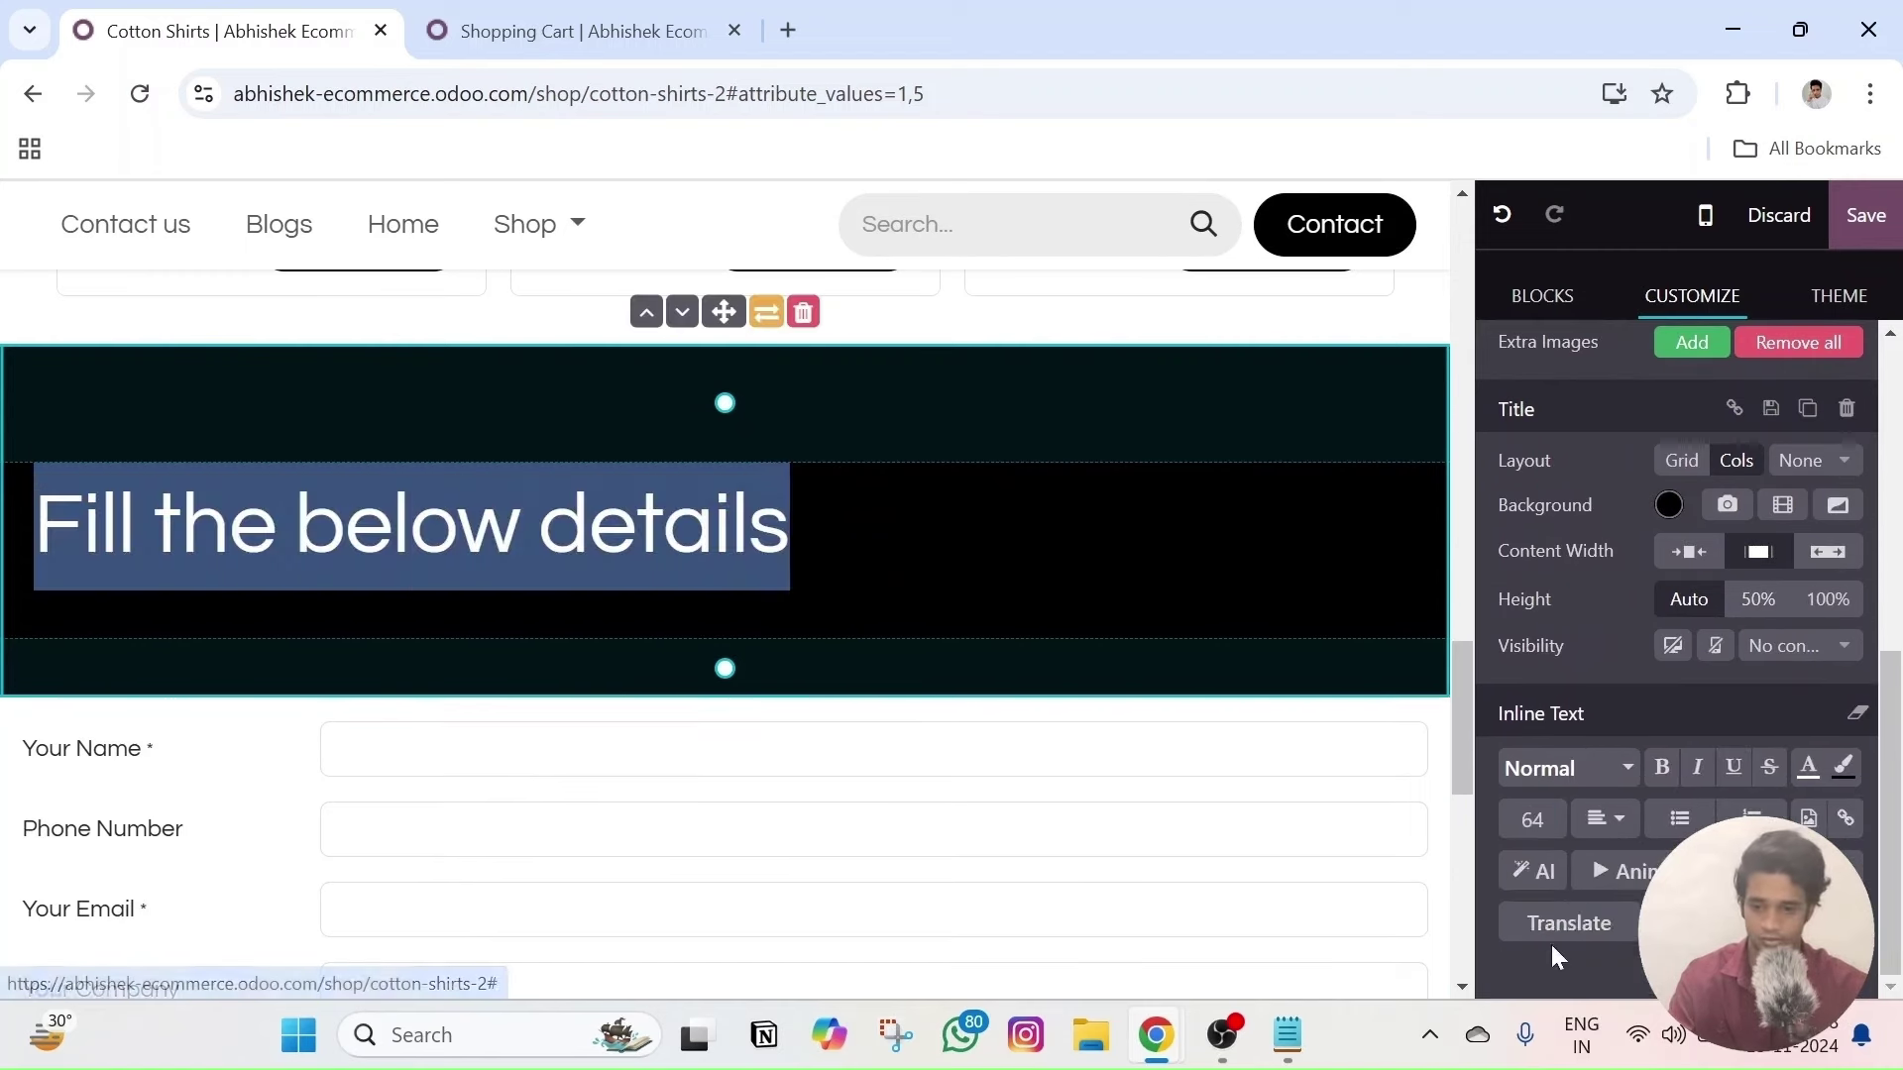
{"action": "left_click", "coordinate": [1663, 773]}
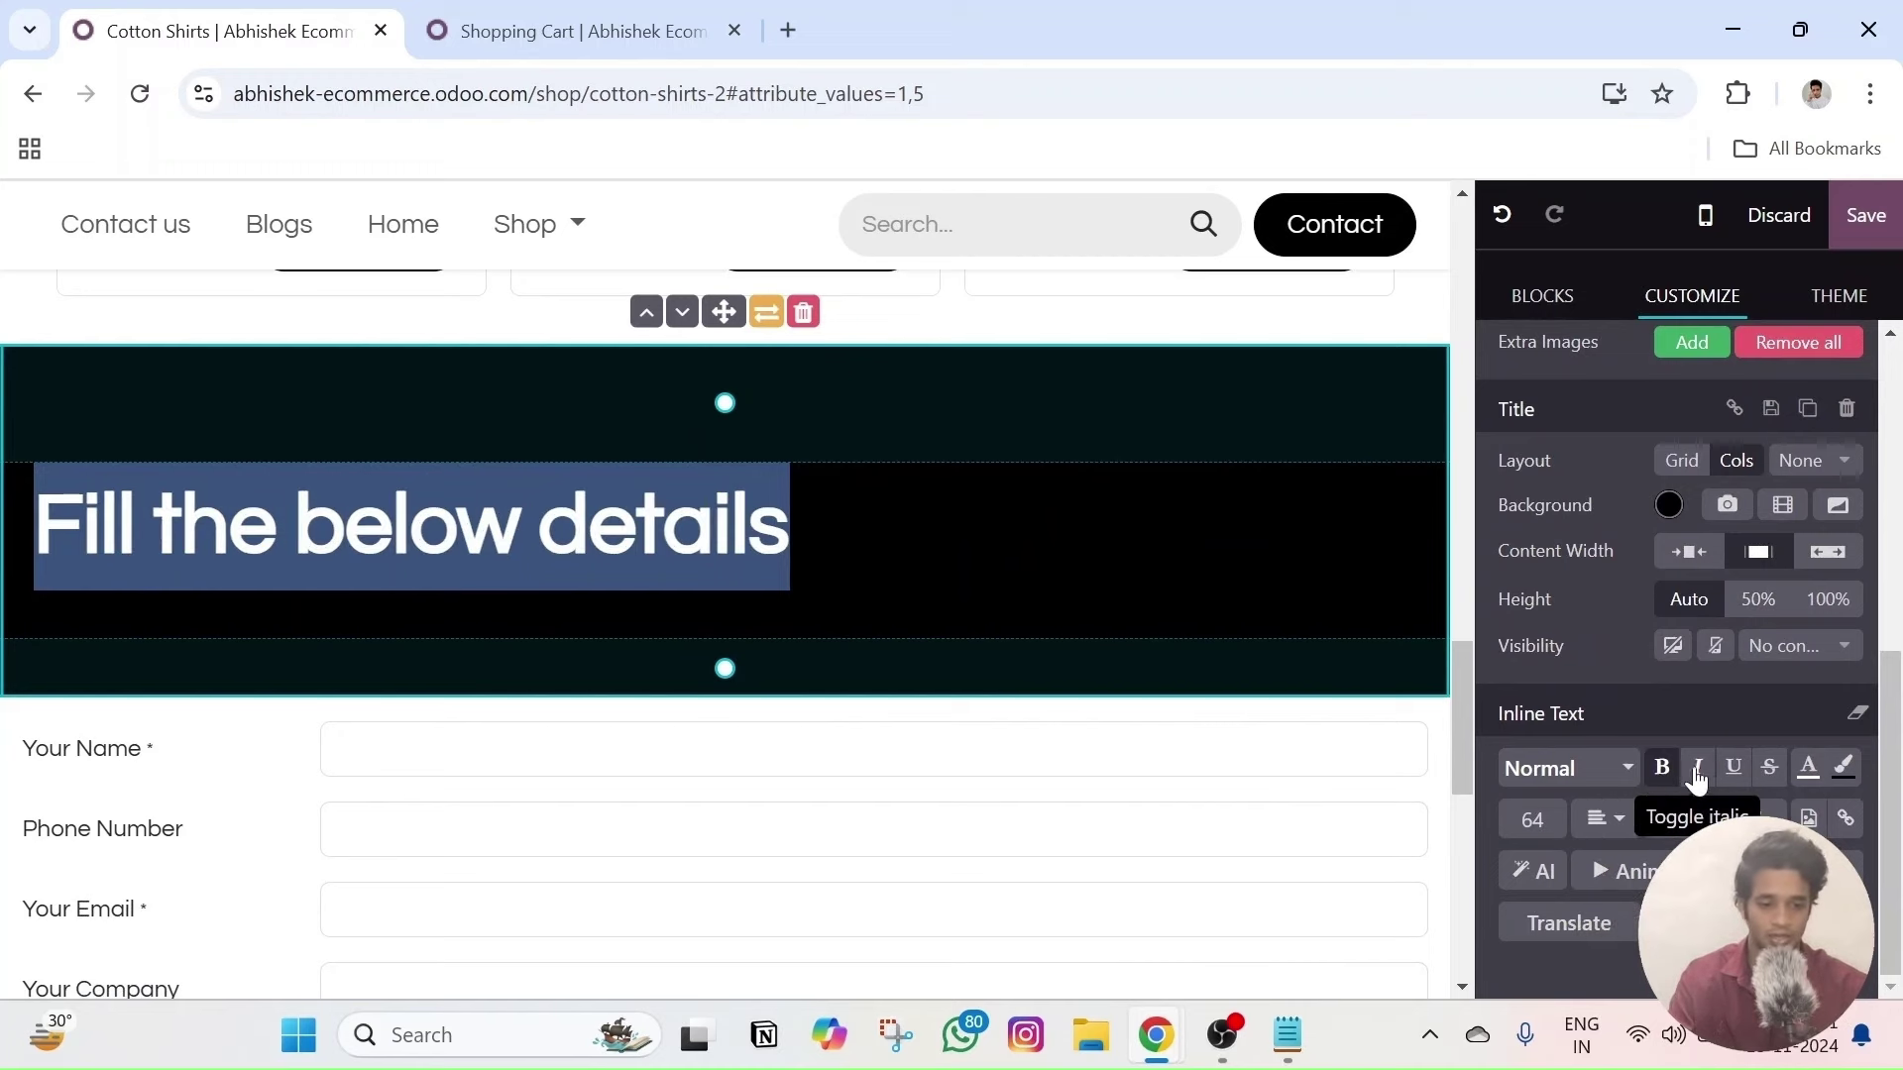
{"action": "left_click", "coordinate": [1699, 770]}
{"action": "left_click", "coordinate": [1611, 771]}
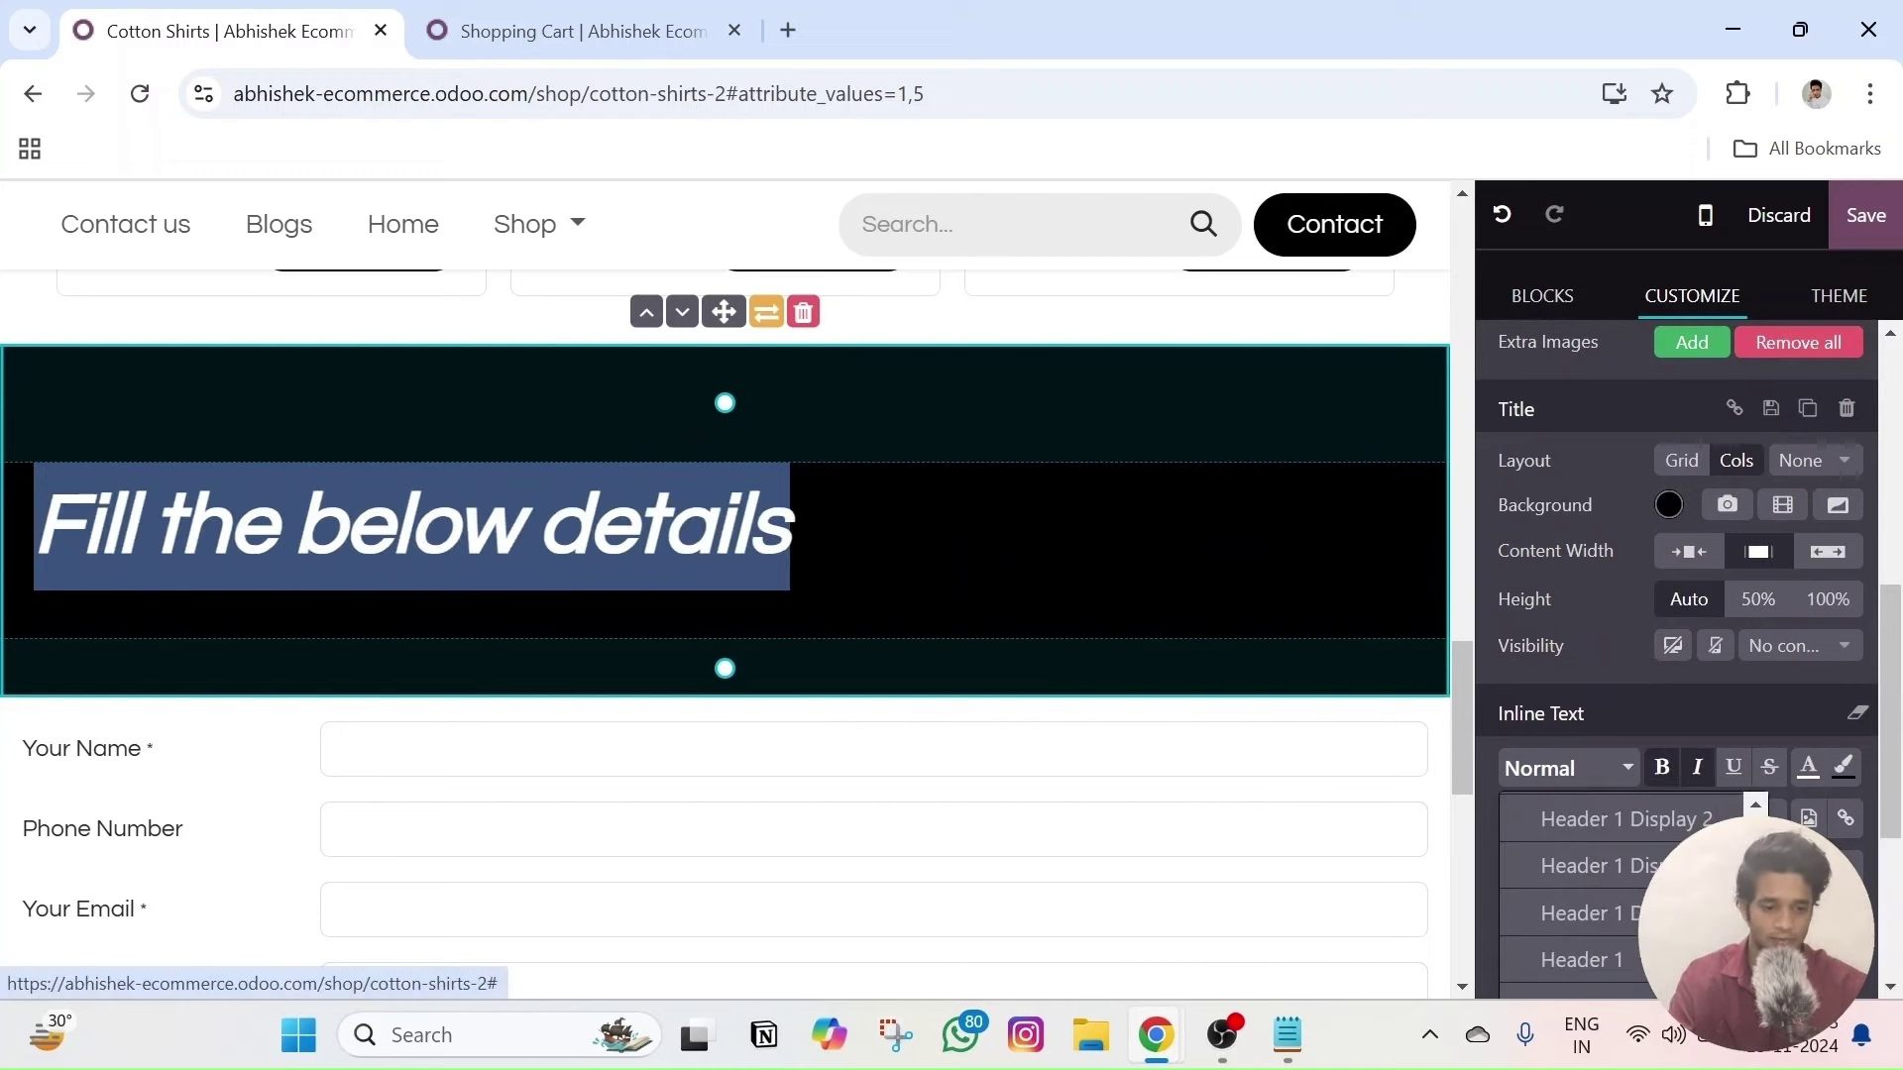
{"action": "key", "text": "Escape"}
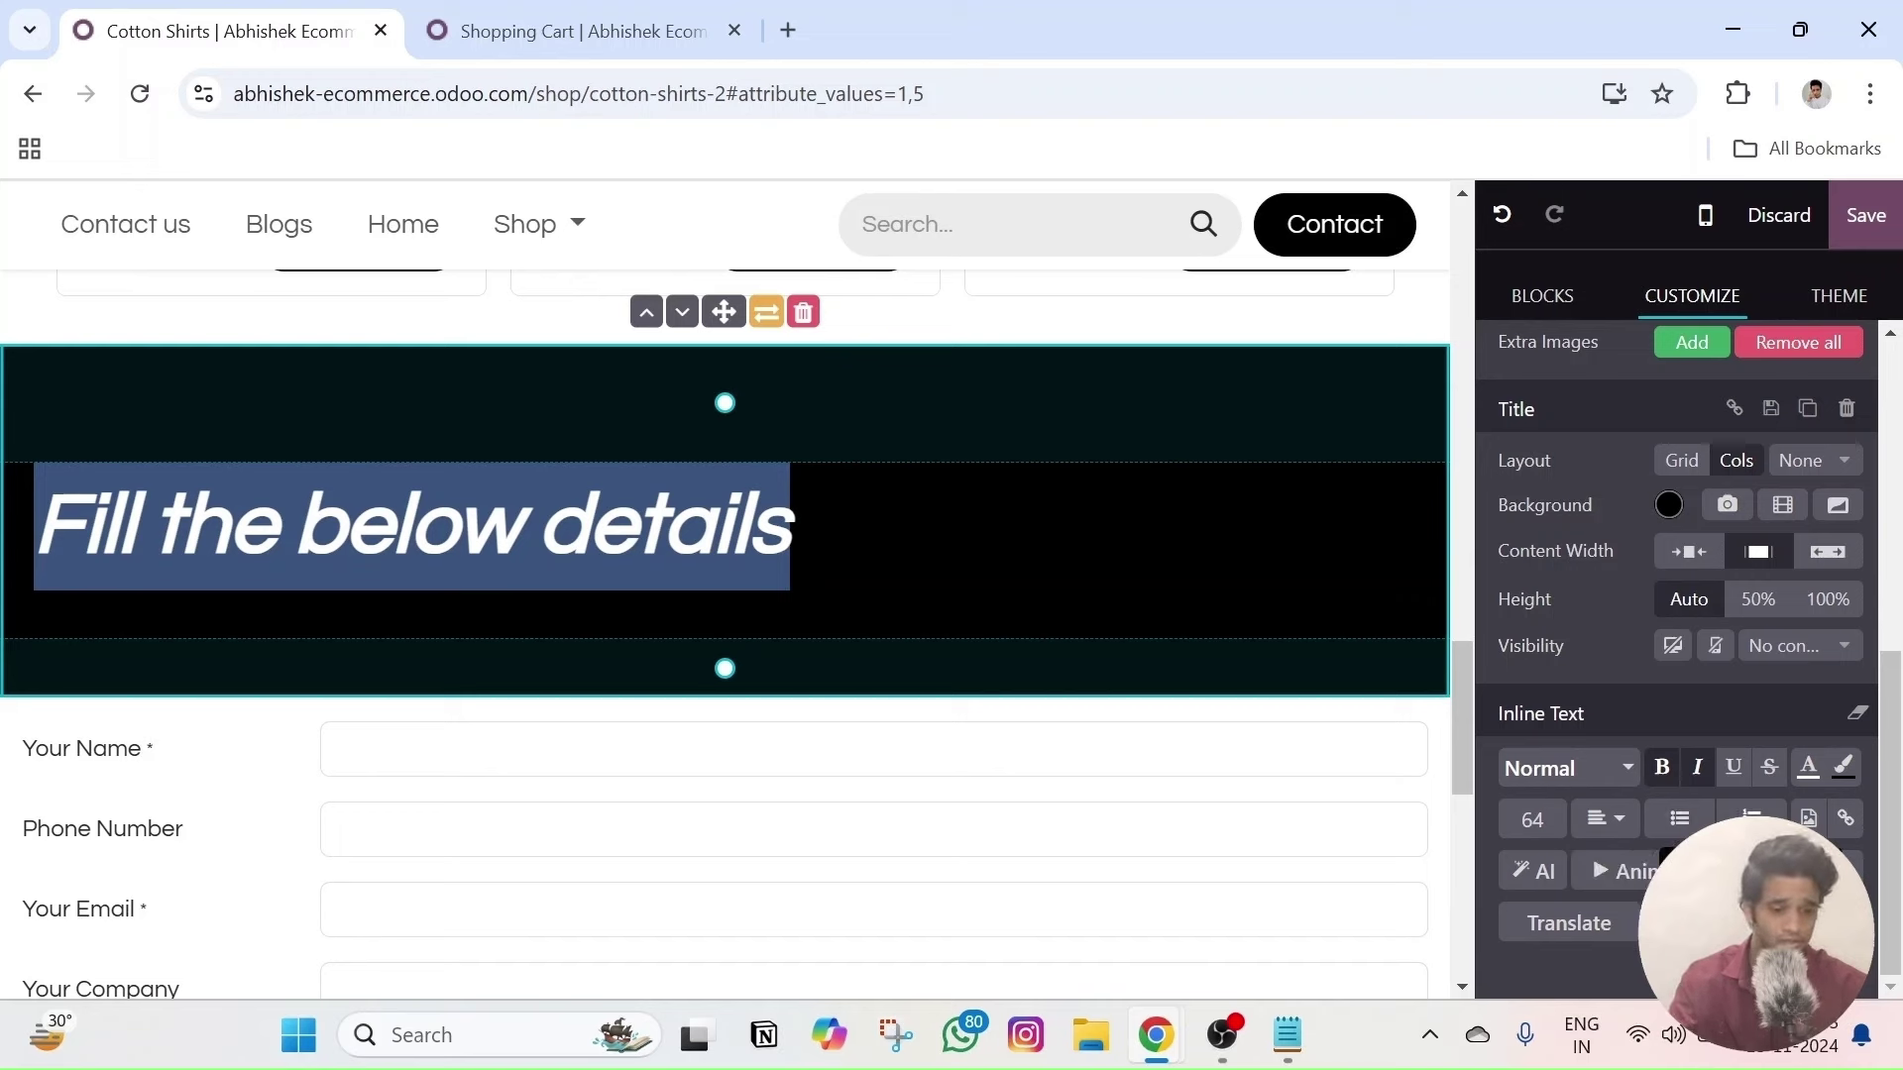
- Colour the 'Fill the below details' heading yellow
{"action": "left_click", "coordinate": [1810, 769]}
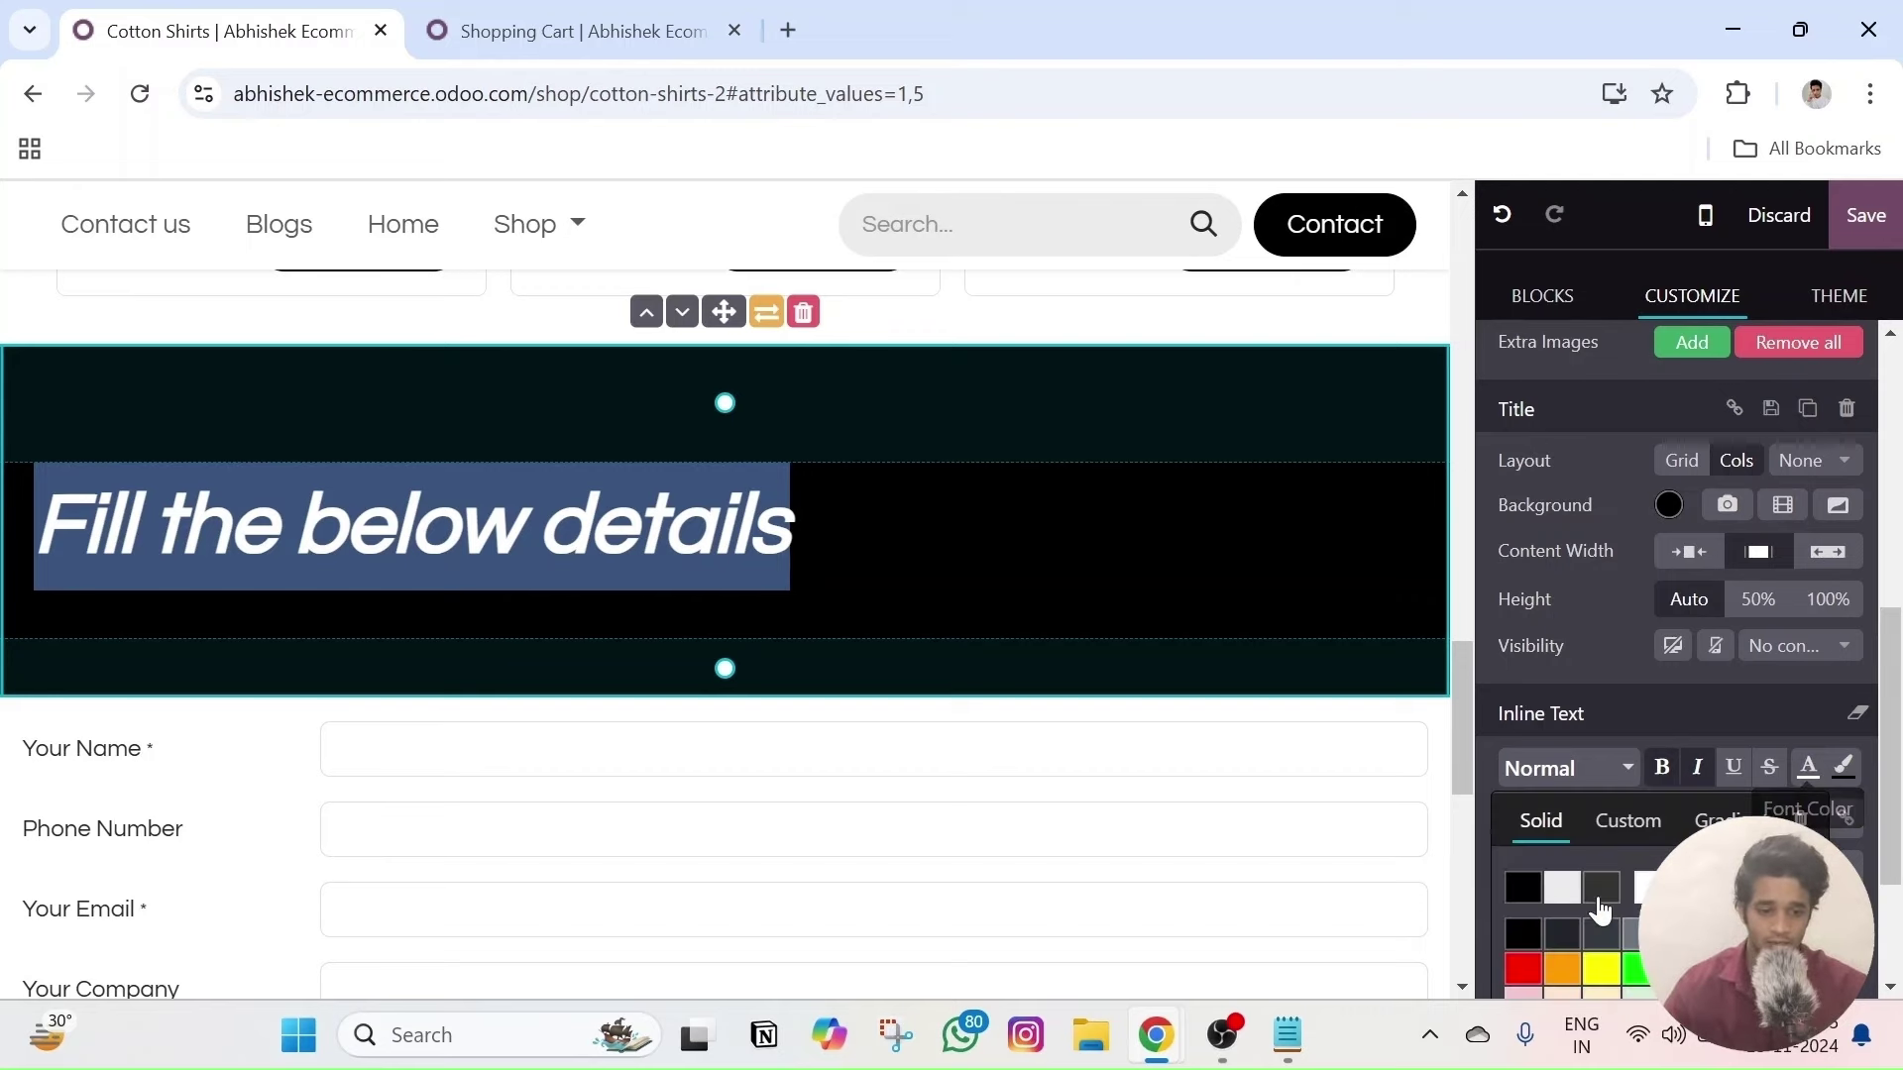
{"action": "left_click", "coordinate": [1611, 975]}
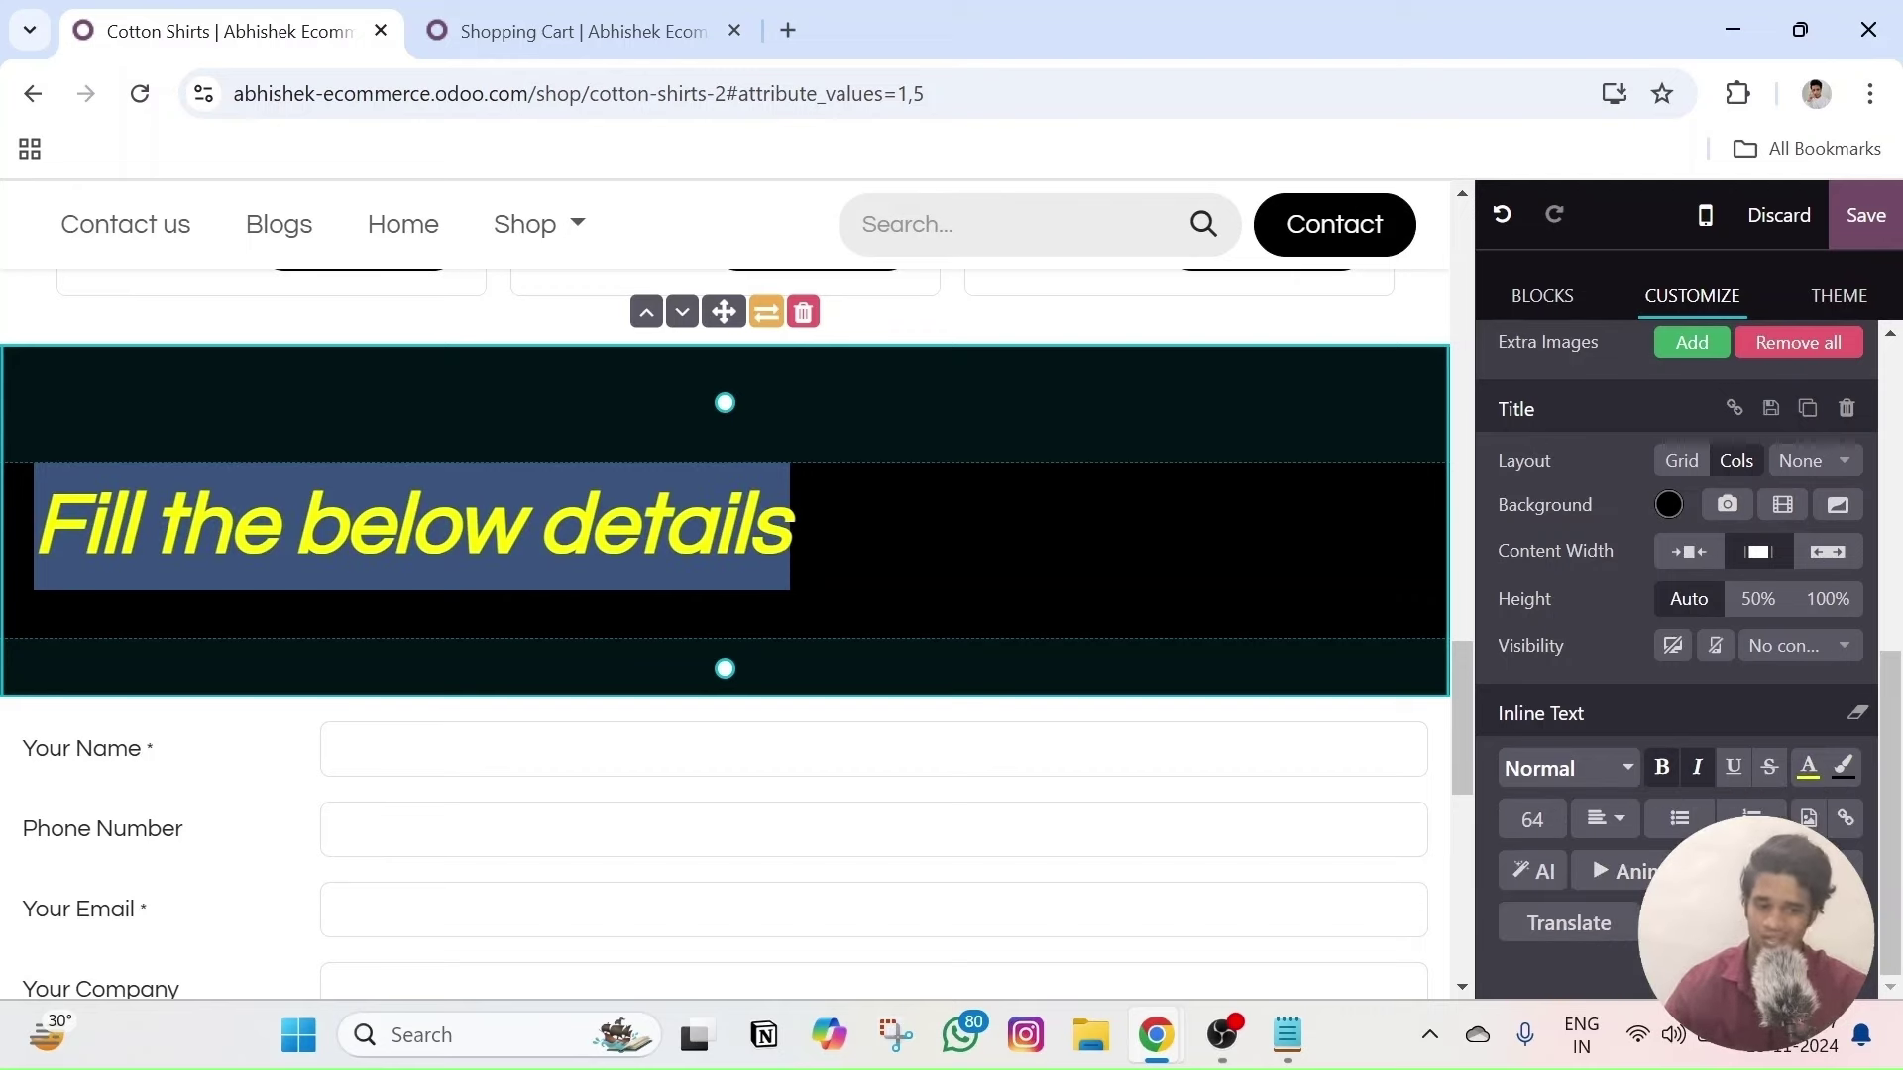
{"action": "scroll", "coordinate": [893, 652], "scroll_direction": "down", "scroll_amount": 2}
{"action": "scroll", "coordinate": [851, 489], "scroll_direction": "up", "scroll_amount": 5}
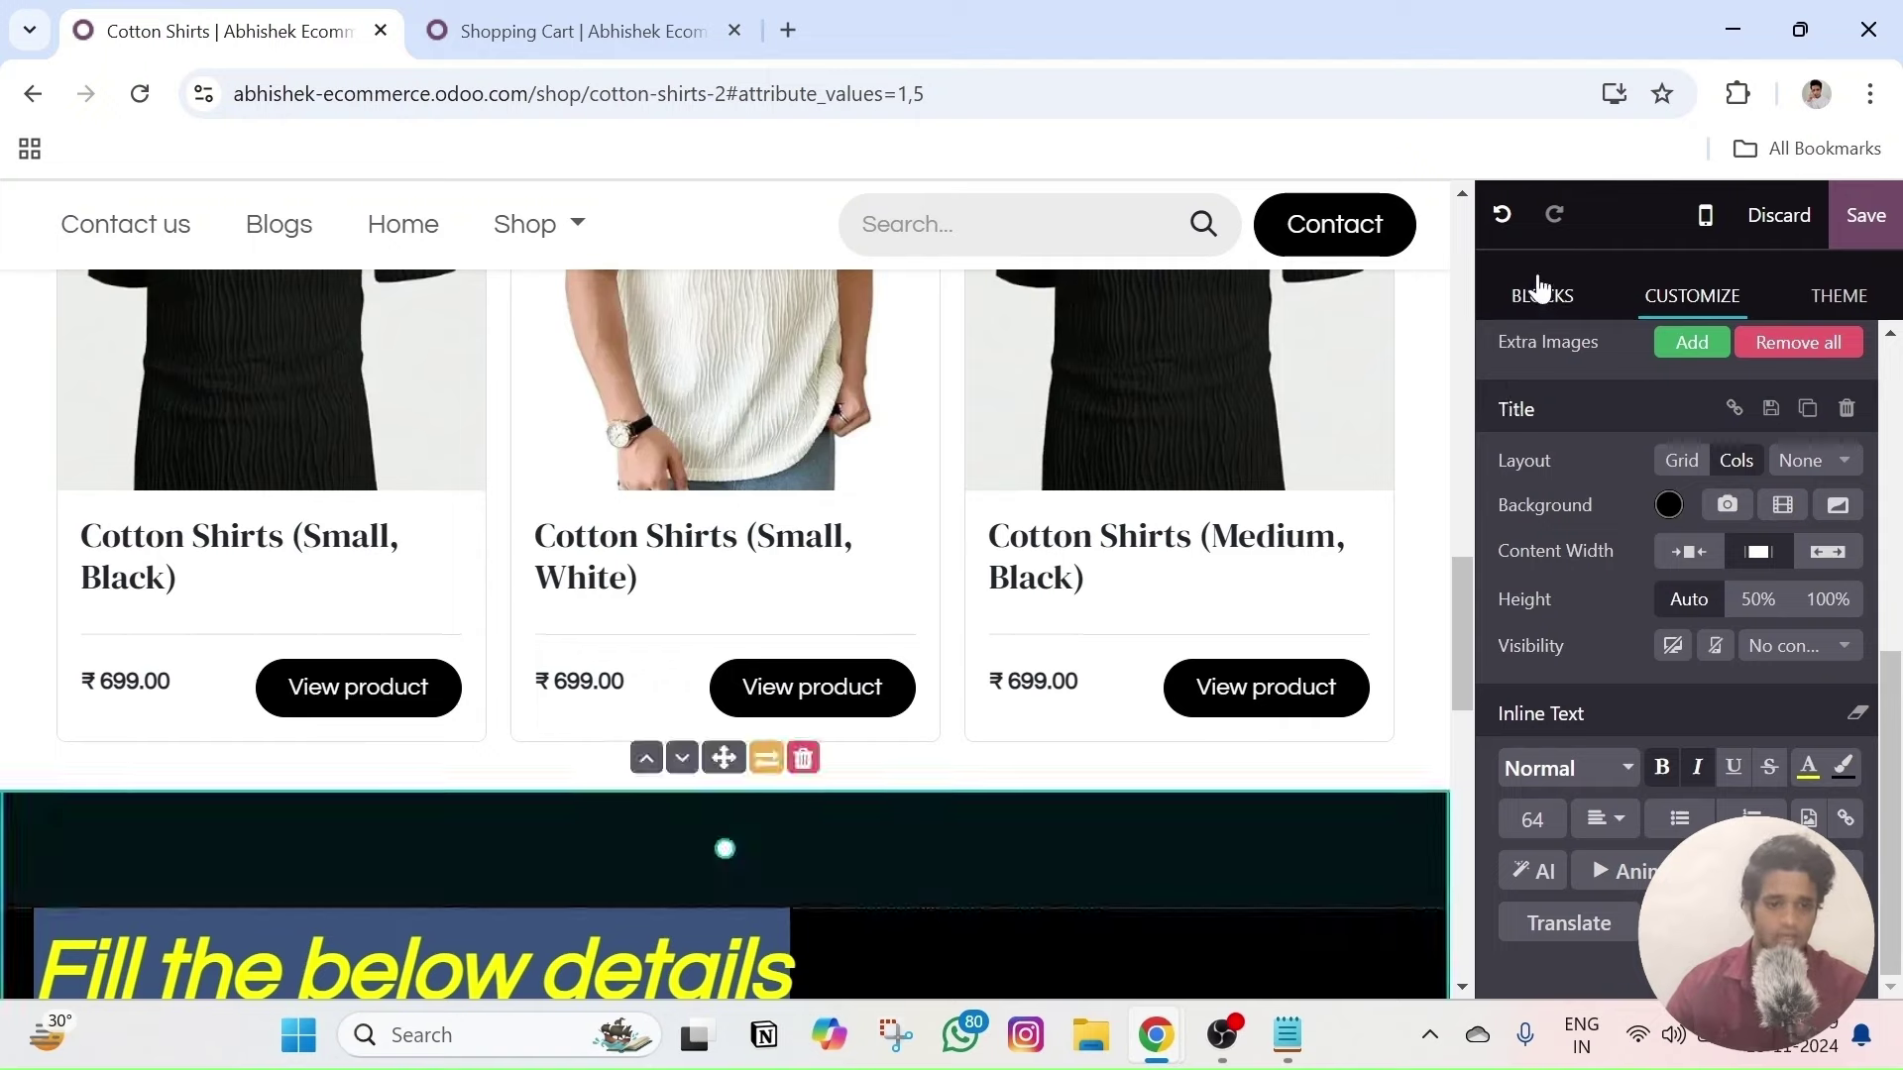
- Add a Button block directly below the heading
{"action": "left_click", "coordinate": [1539, 288]}
{"action": "scroll", "coordinate": [1685, 634], "scroll_direction": "down", "scroll_amount": 3}
{"action": "scroll", "coordinate": [1447, 658], "scroll_direction": "down", "scroll_amount": 5}
{"action": "scroll", "coordinate": [1578, 659], "scroll_direction": "up", "scroll_amount": 3}
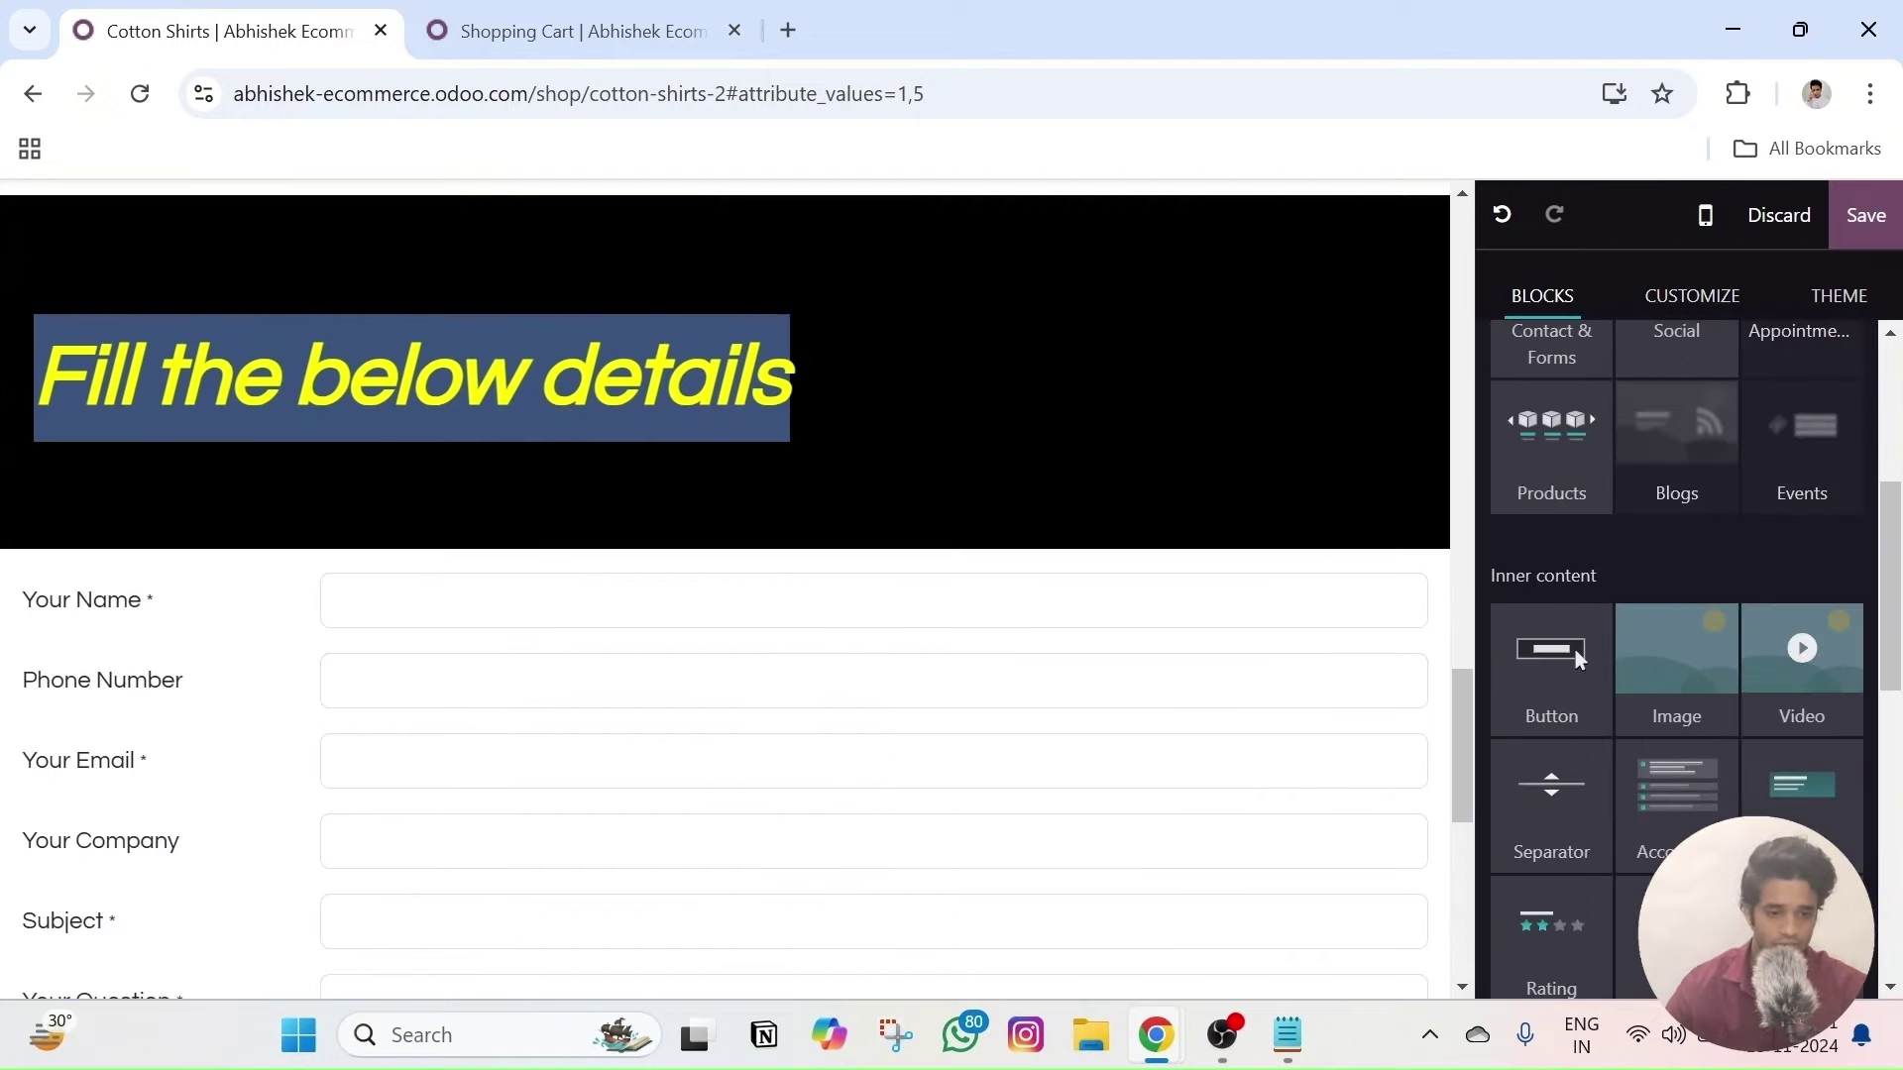
{"action": "left_click", "coordinate": [926, 297]}
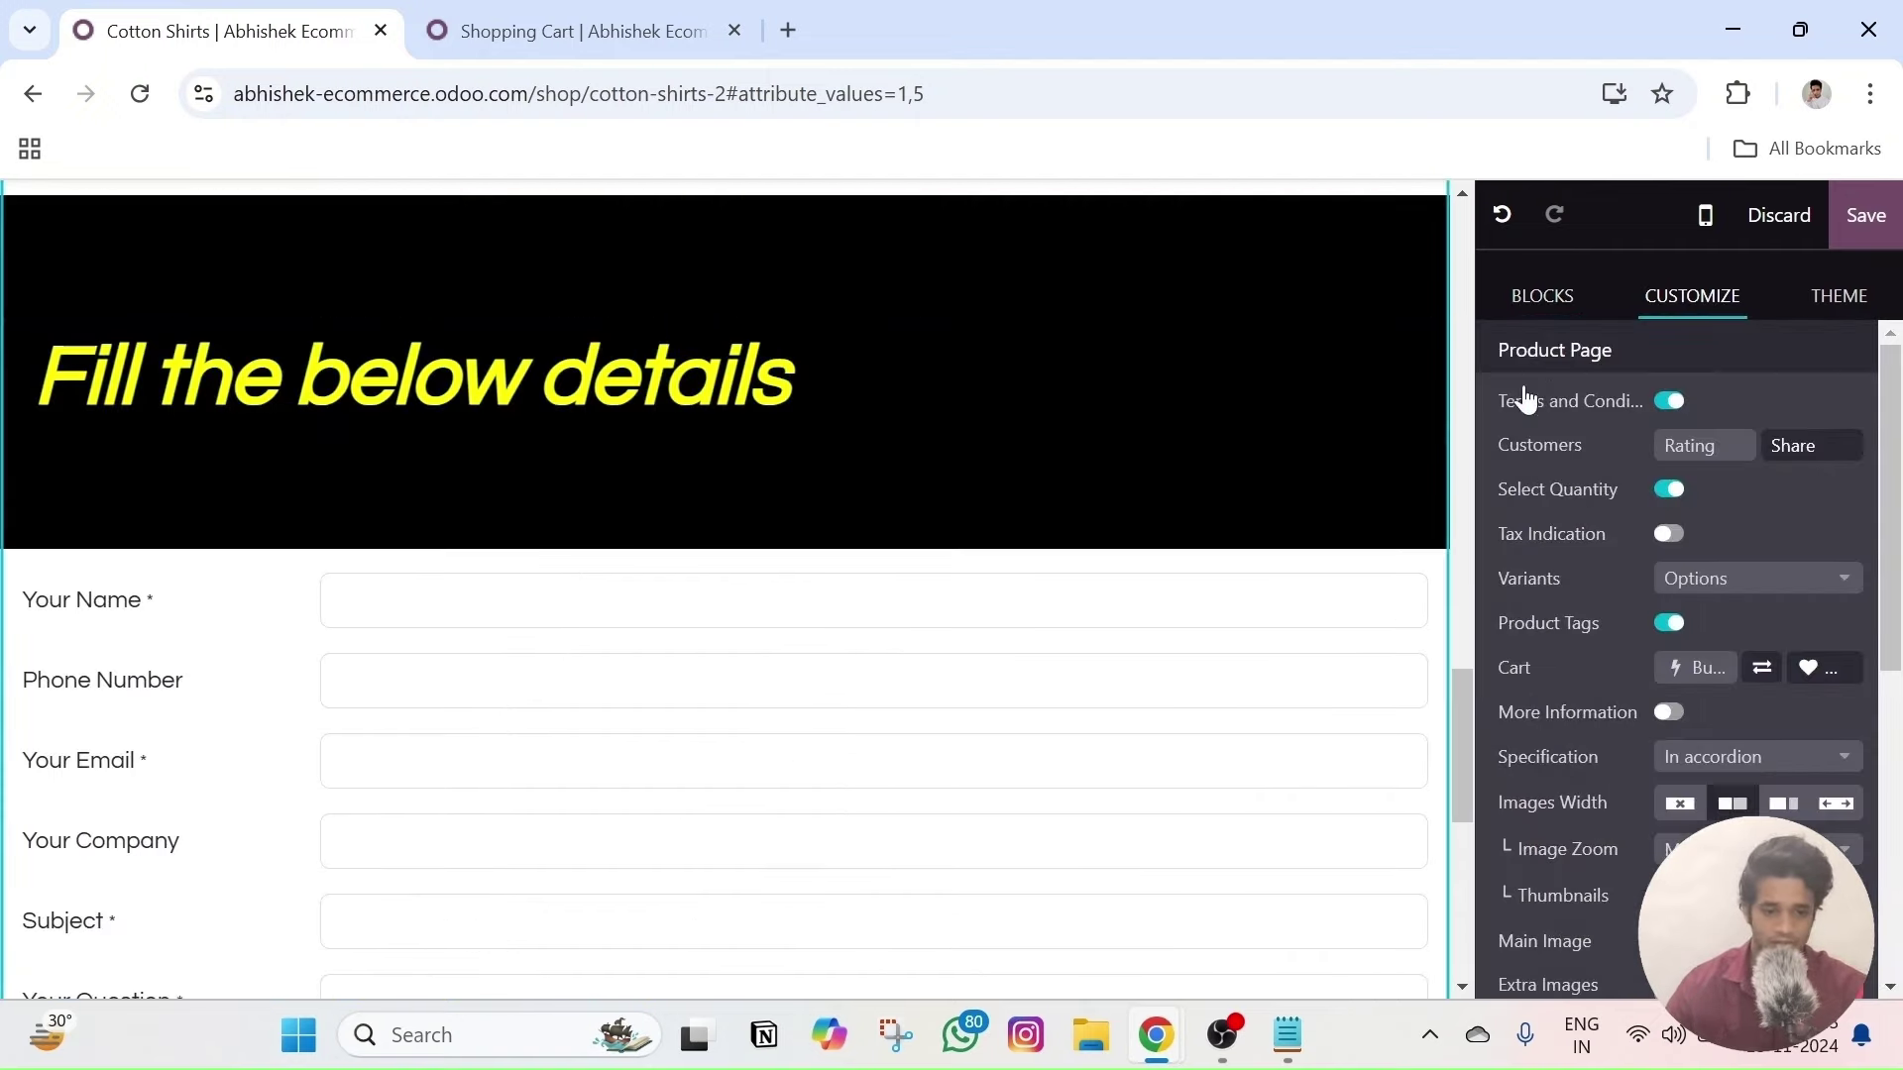
{"action": "left_click", "coordinate": [1549, 698]}
{"action": "left_click_drag", "start_coordinate": [1539, 684], "coordinate": [882, 507]}
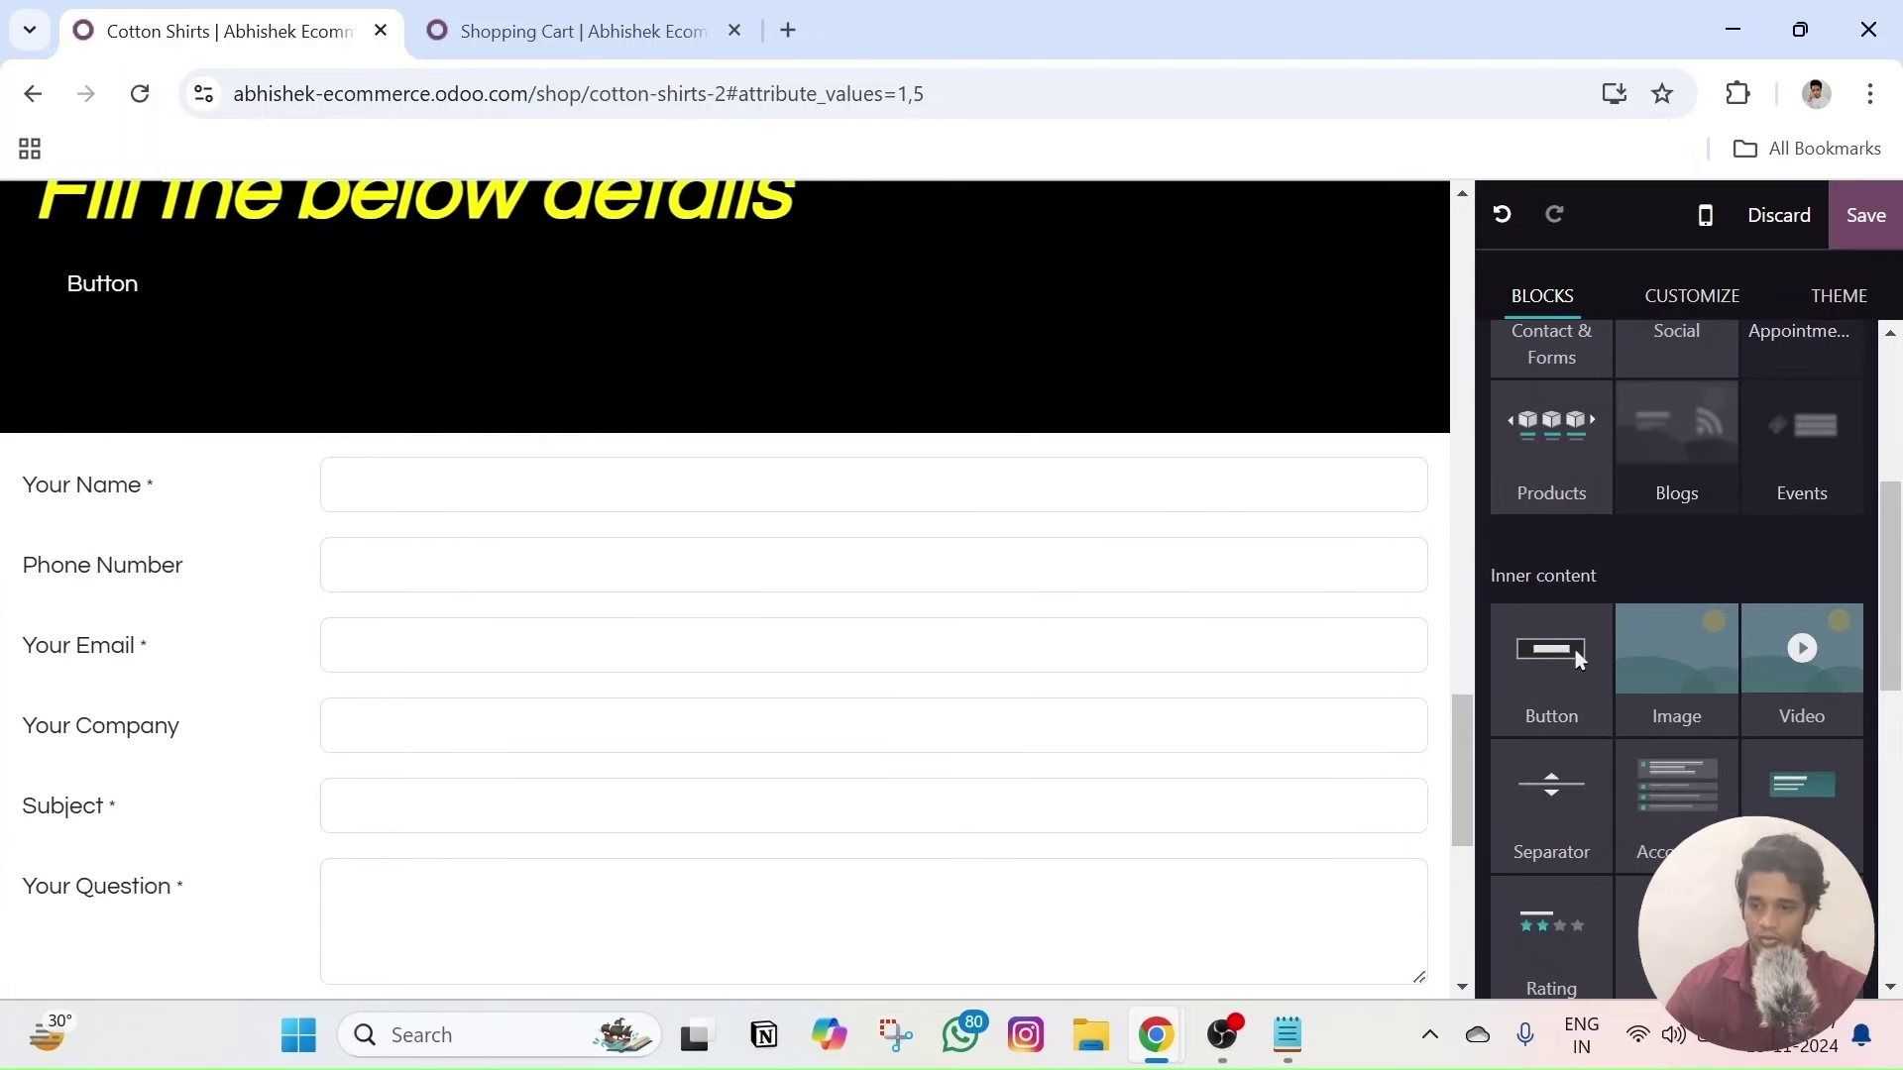
- Give the banner section a light grey custom background colour
{"action": "scroll", "coordinate": [1685, 555], "scroll_direction": "down", "scroll_amount": 4}
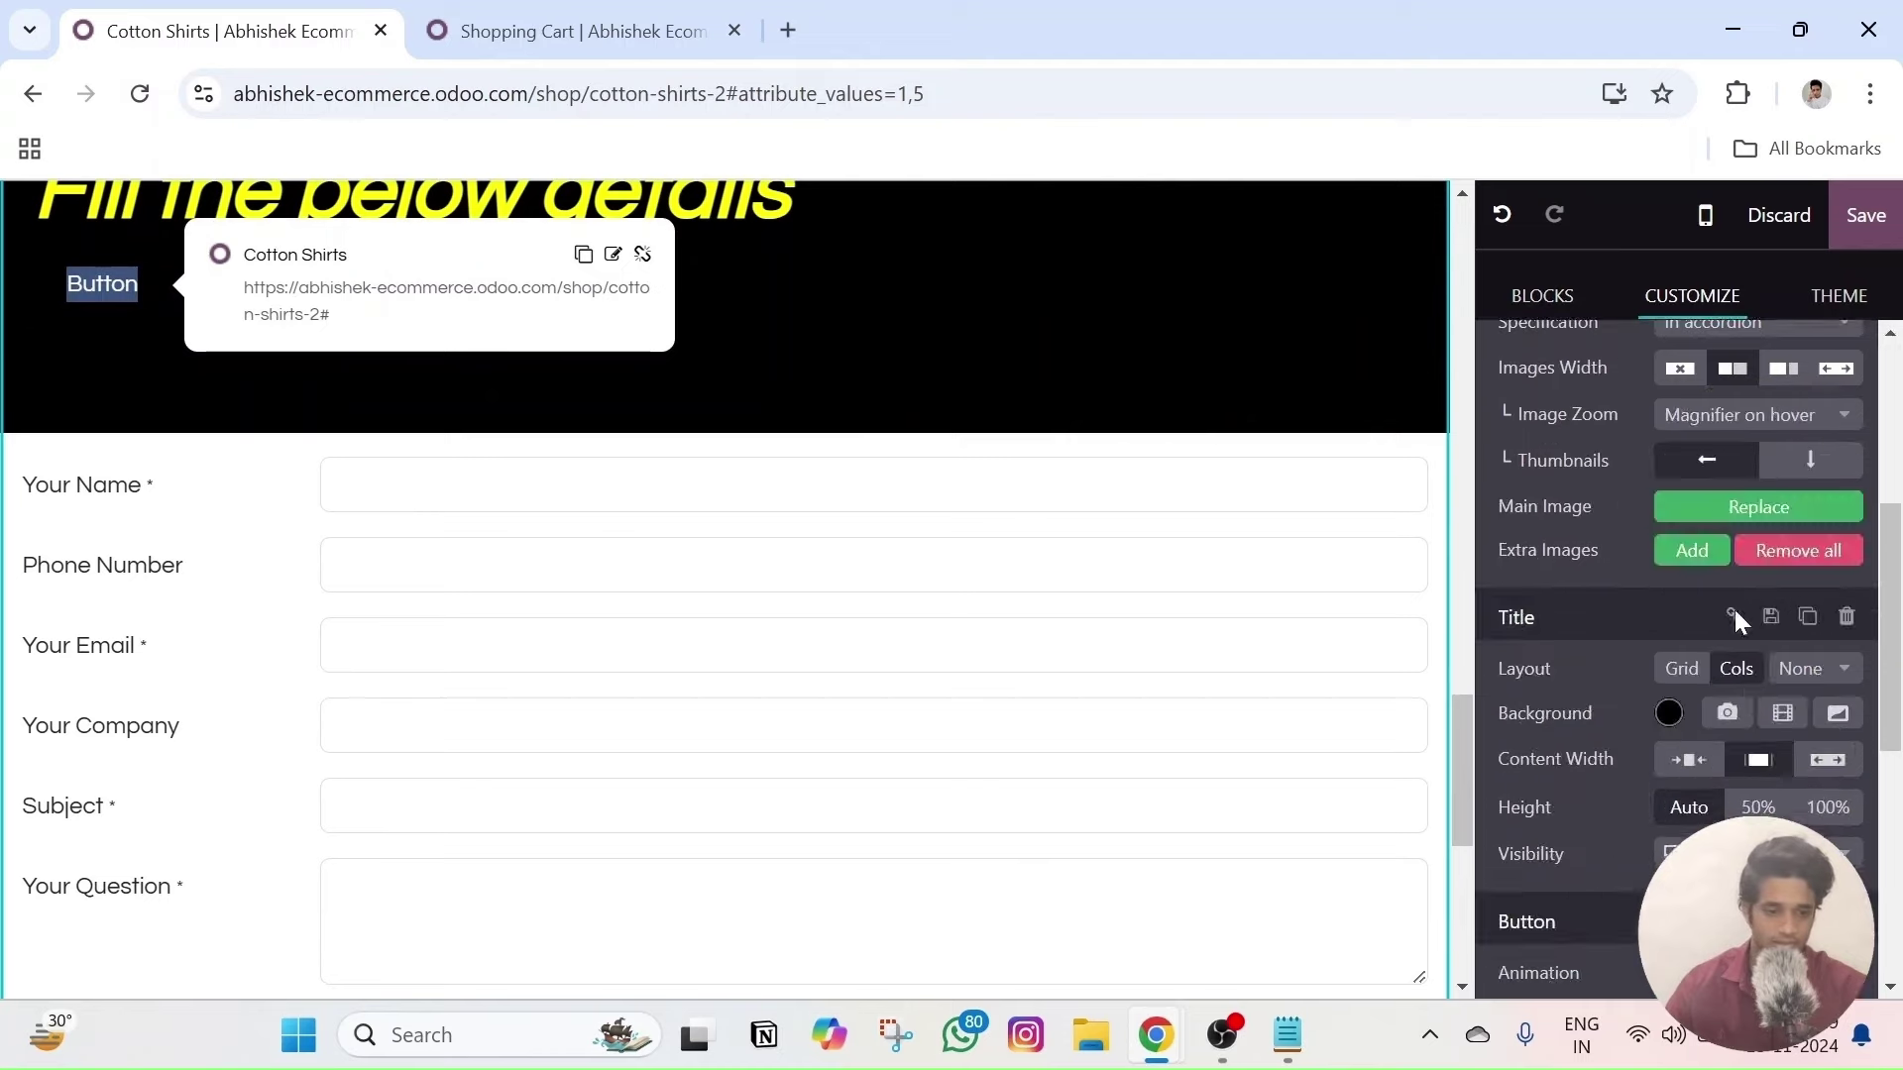
{"action": "left_click", "coordinate": [1670, 704]}
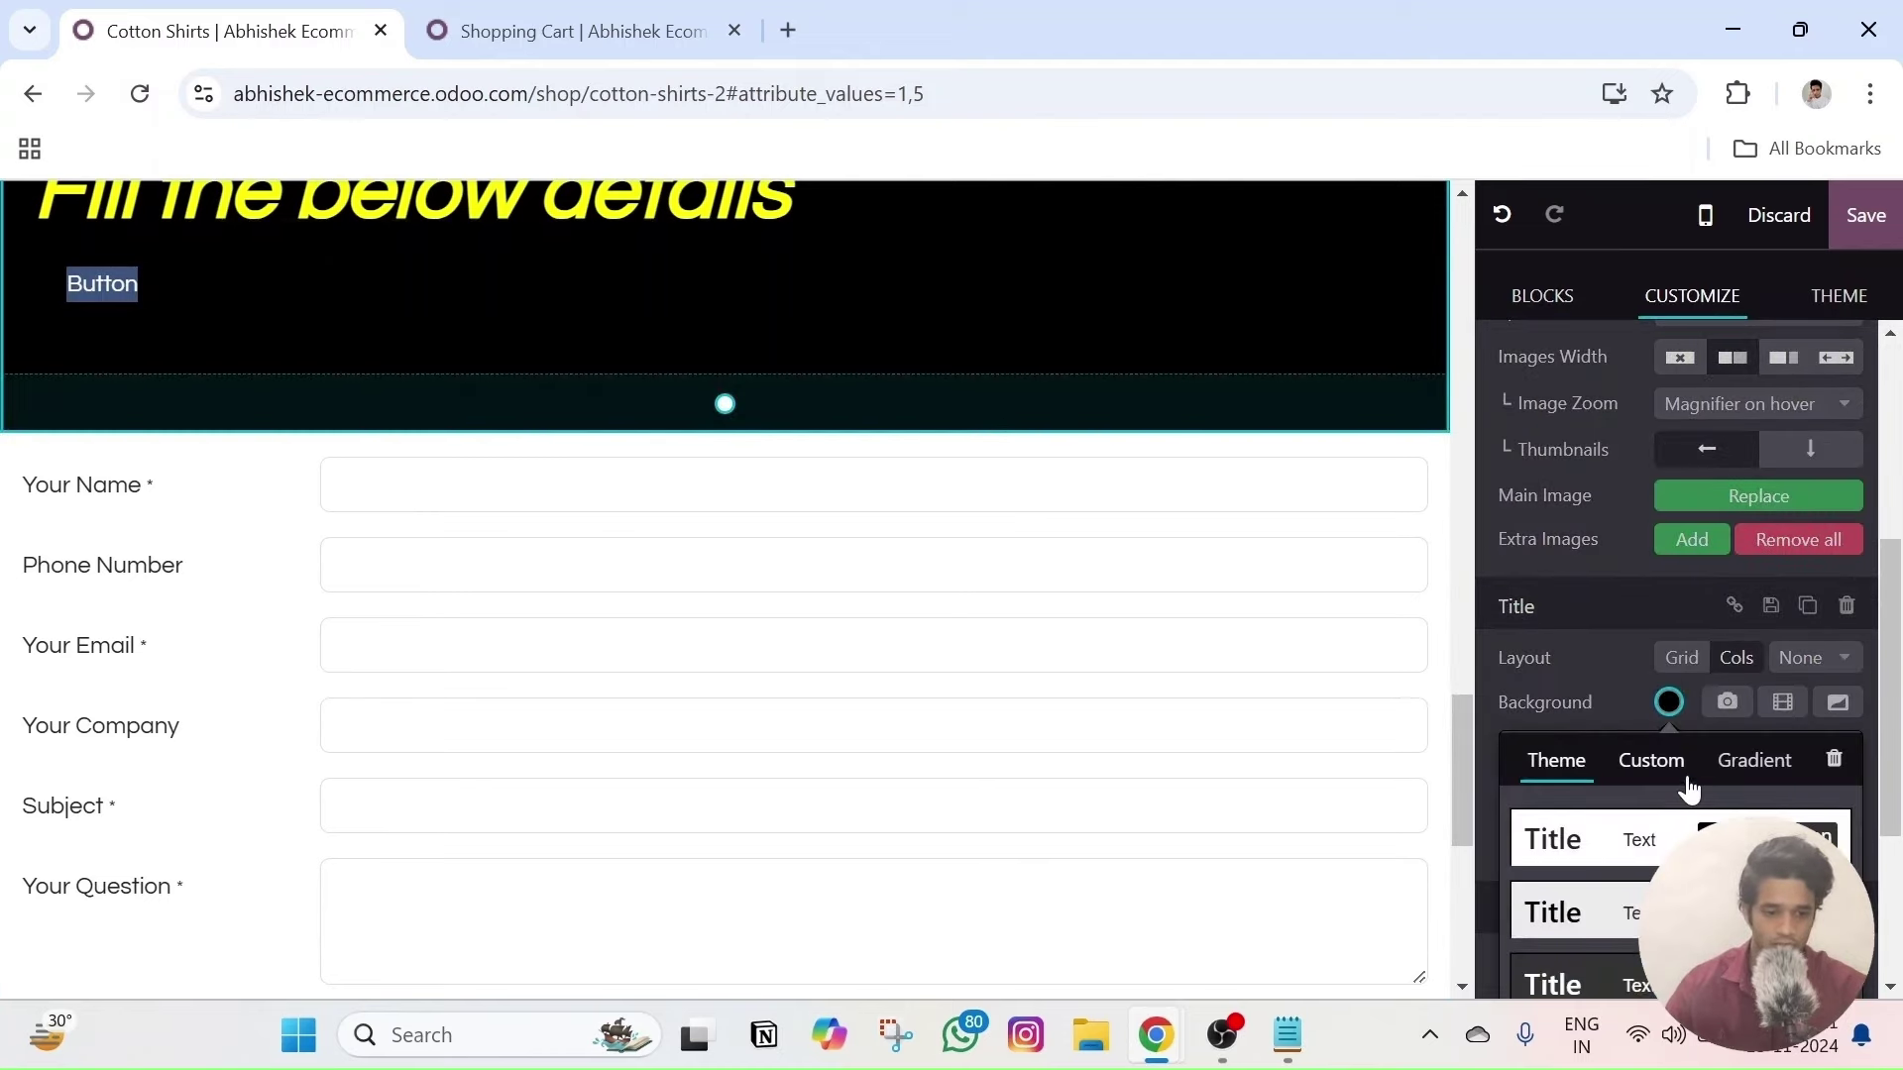
{"action": "left_click", "coordinate": [1688, 781]}
{"action": "left_click", "coordinate": [1576, 882]}
{"action": "scroll", "coordinate": [723, 417], "scroll_direction": "up", "scroll_amount": 3}
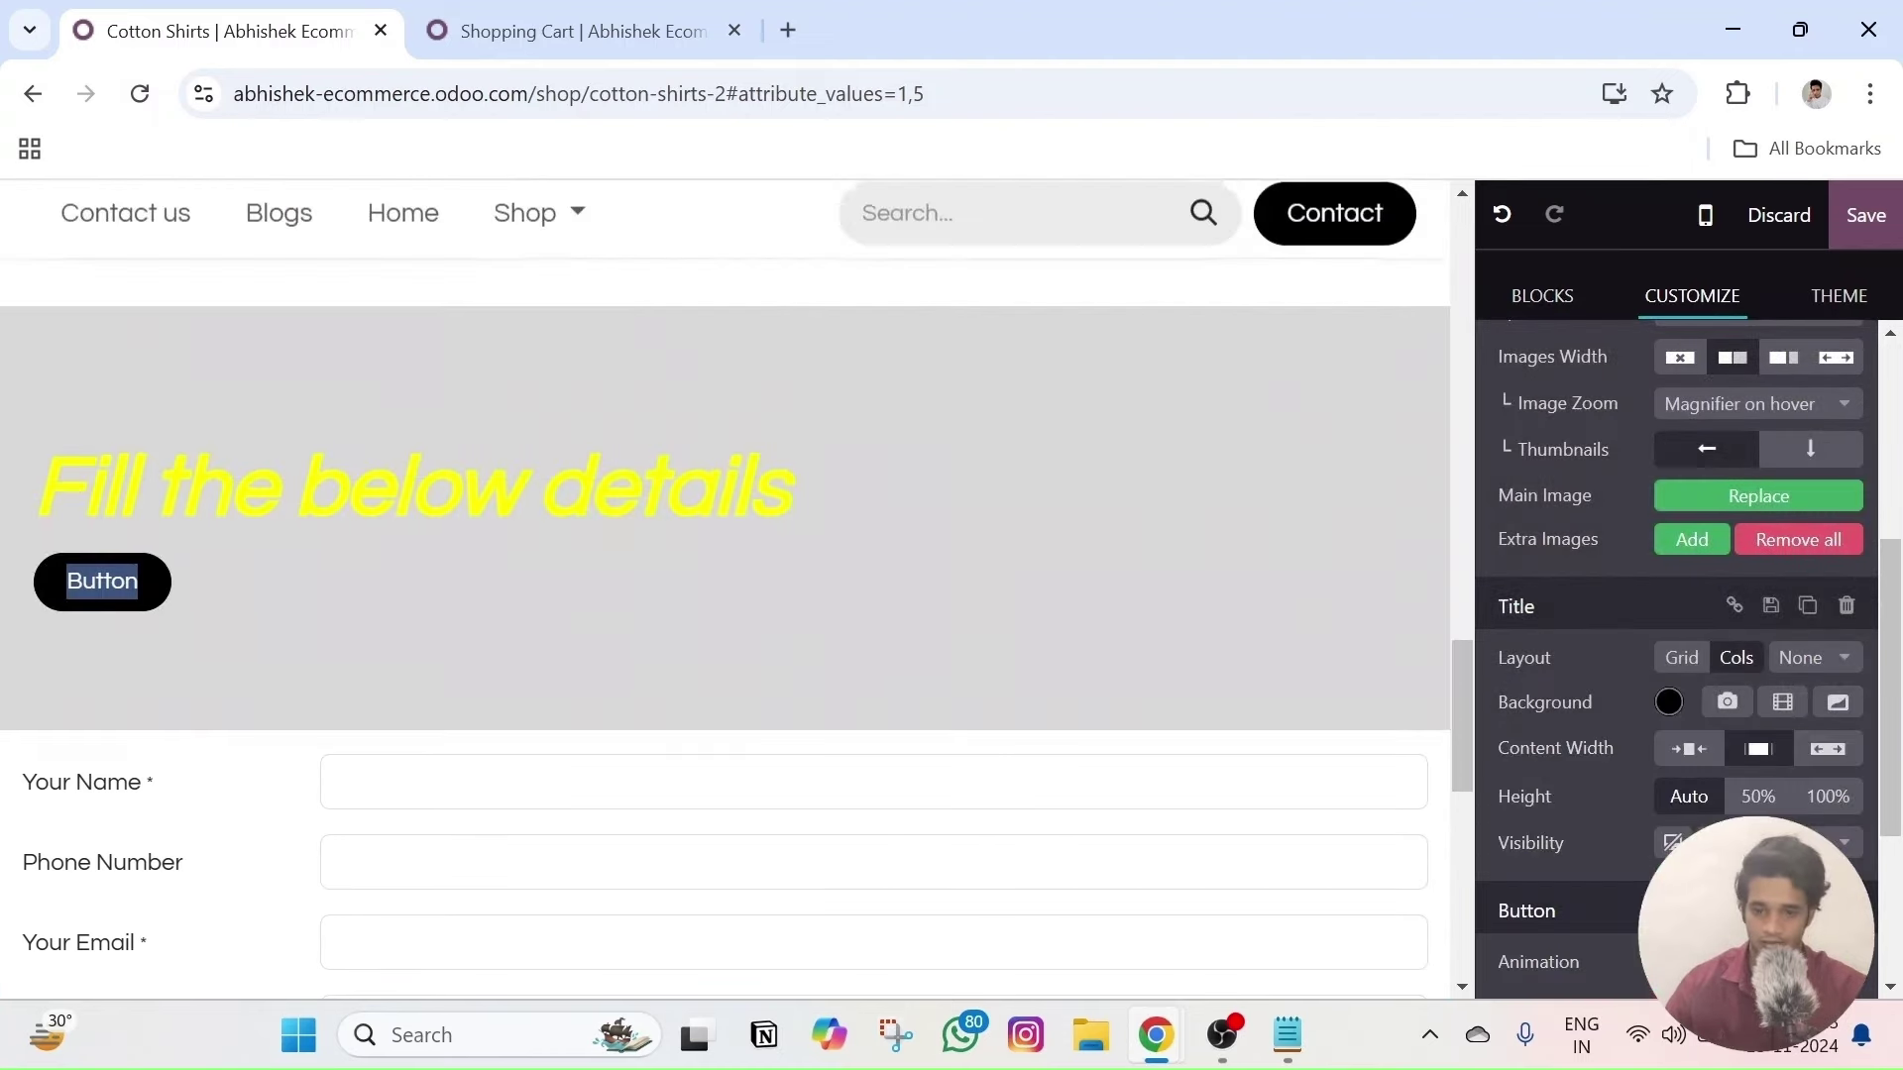
{"action": "left_click", "coordinate": [813, 605]}
{"action": "scroll", "coordinate": [813, 604], "scroll_direction": "down", "scroll_amount": 2}
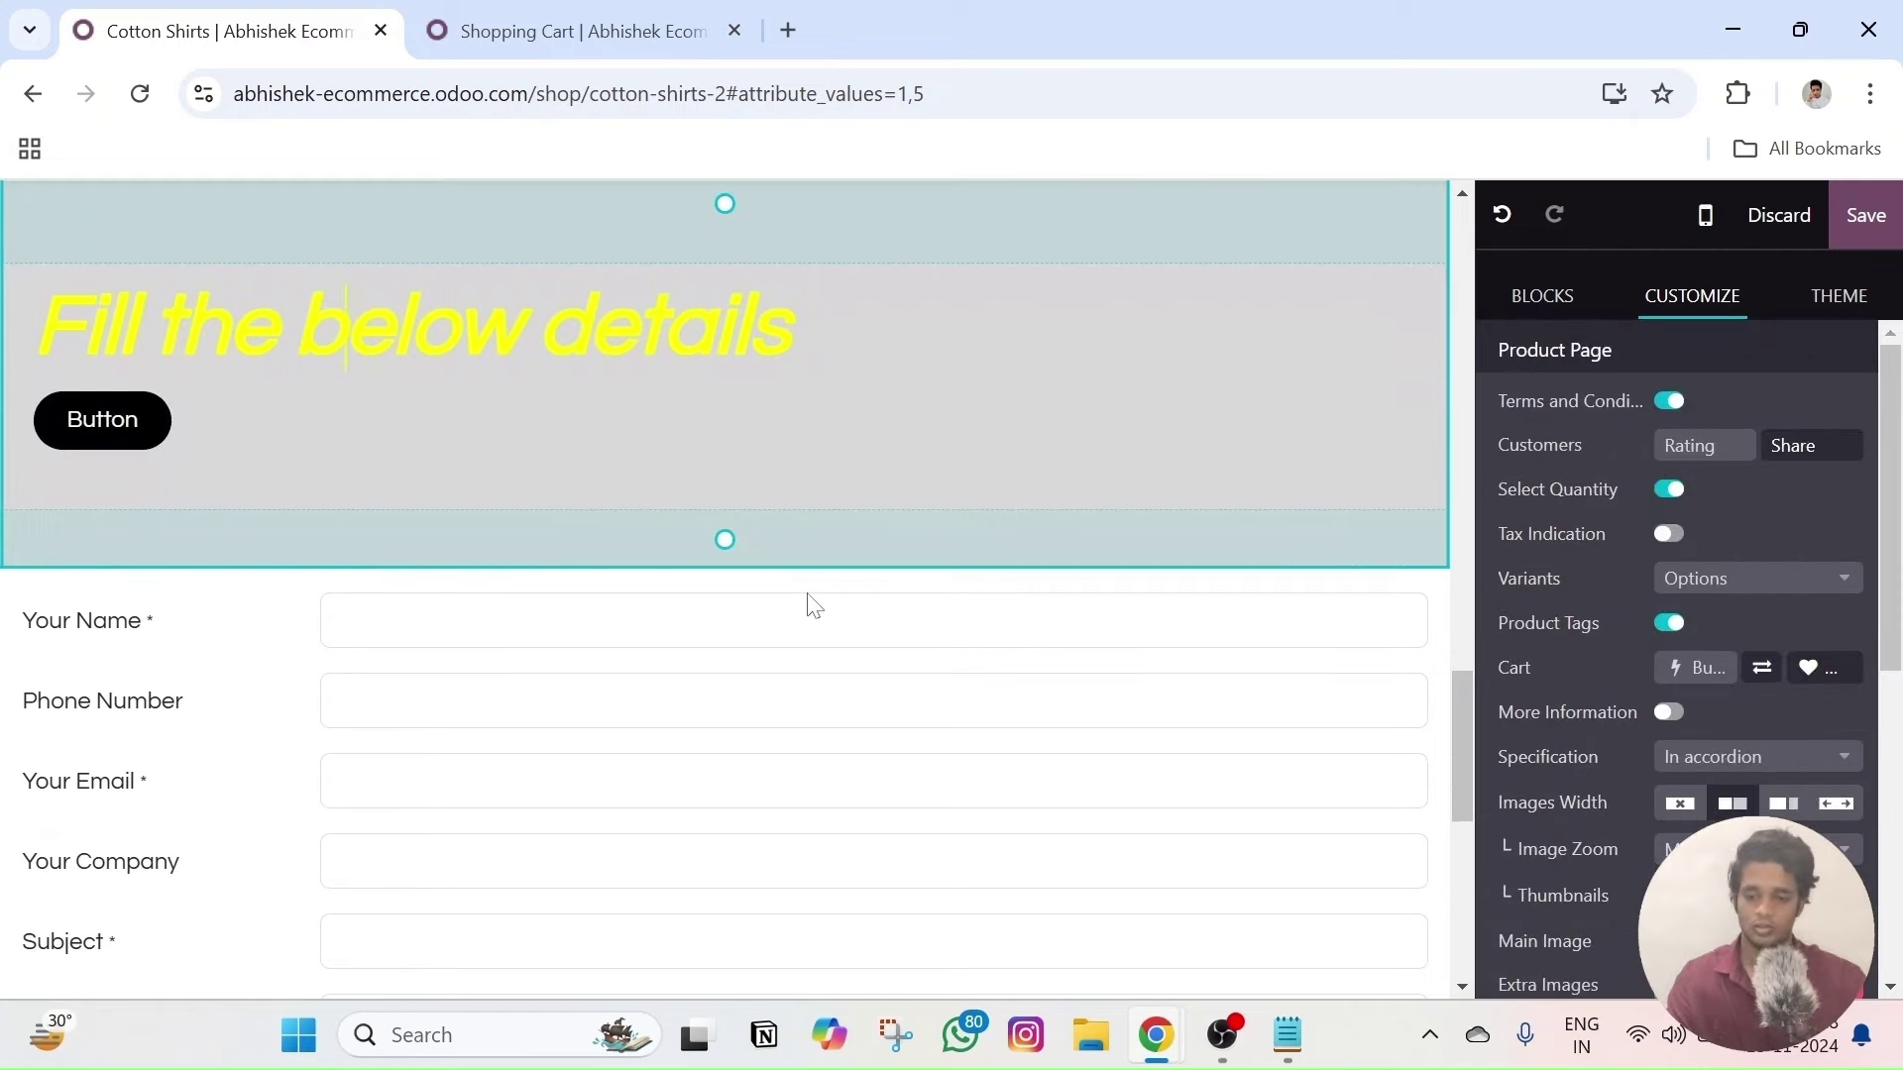
- Review the grey yellow-headed banner above the form, then show the building block categories
{"action": "scroll", "coordinate": [688, 561], "scroll_direction": "up", "scroll_amount": 4}
{"action": "scroll", "coordinate": [688, 561], "scroll_direction": "down", "scroll_amount": 2}
{"action": "scroll", "coordinate": [684, 578], "scroll_direction": "down", "scroll_amount": 5}
{"action": "scroll", "coordinate": [674, 581], "scroll_direction": "up", "scroll_amount": 15}
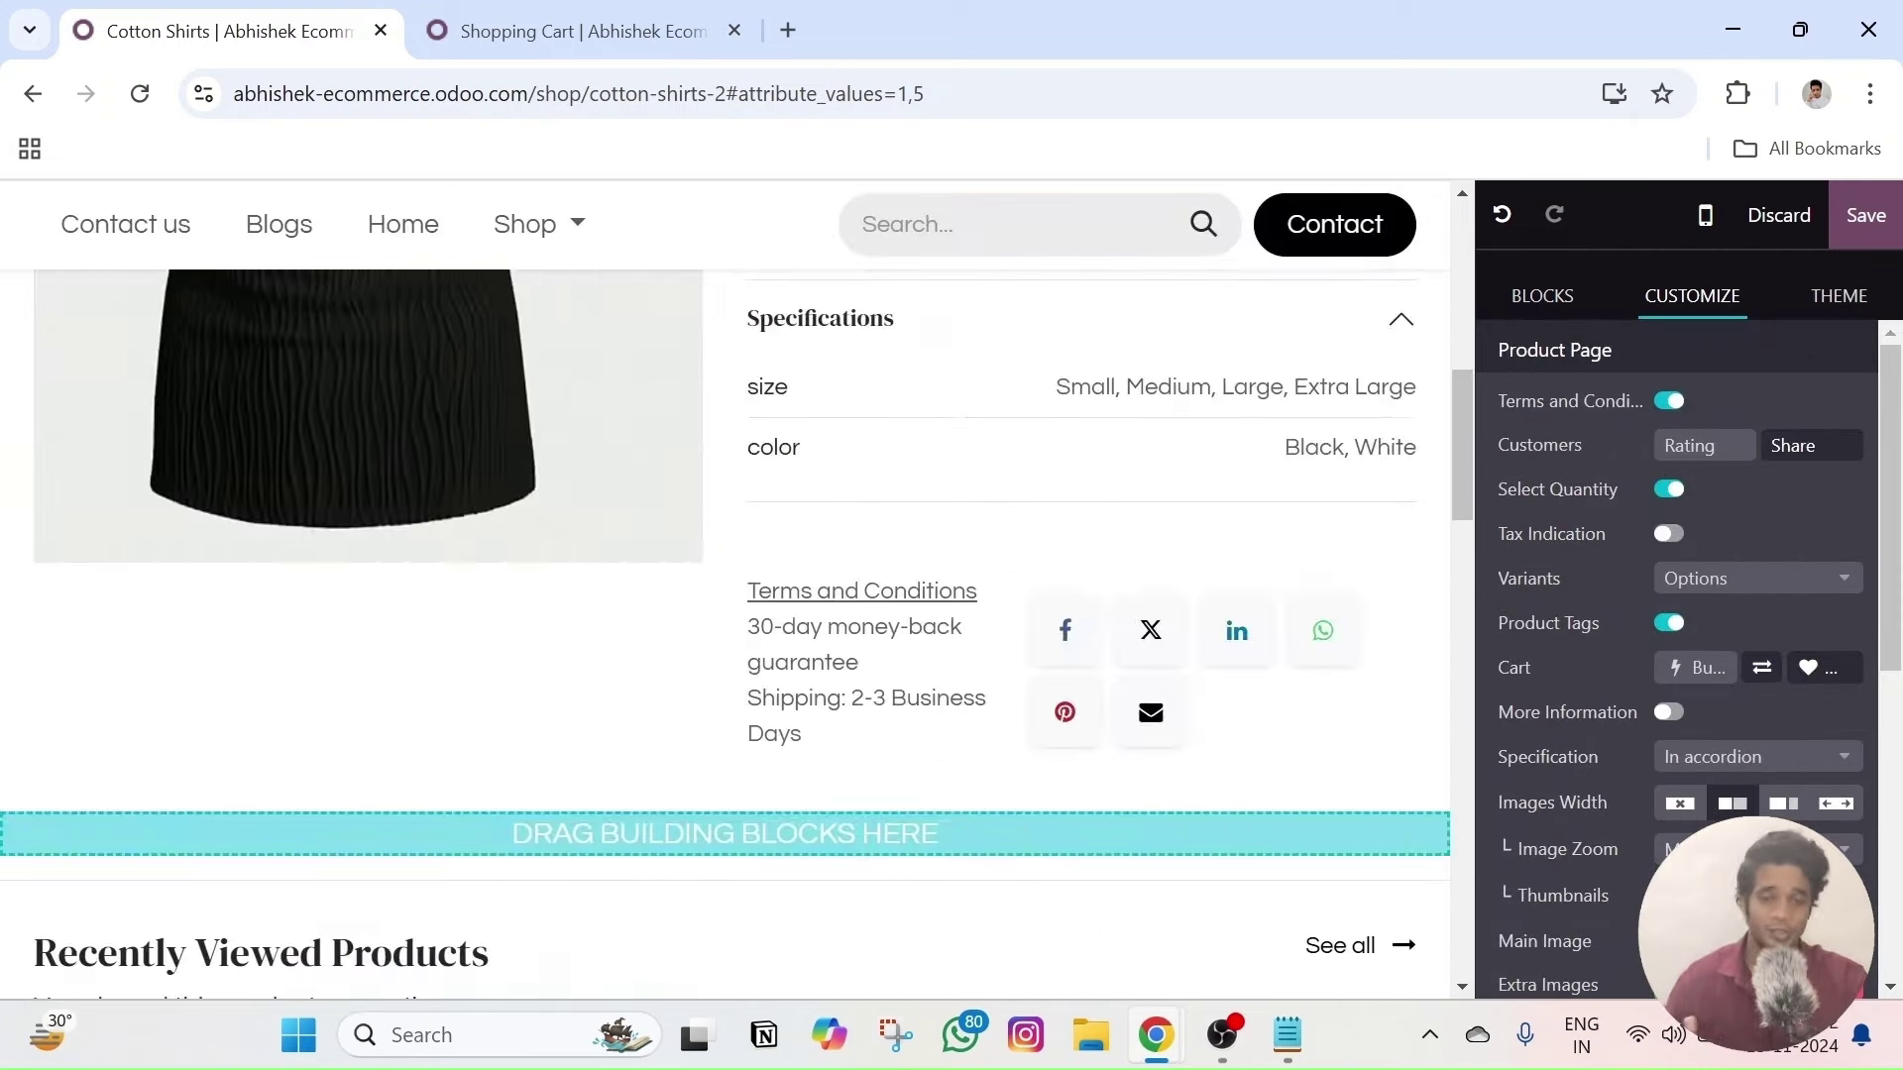
{"action": "scroll", "coordinate": [684, 575], "scroll_direction": "down", "scroll_amount": 10}
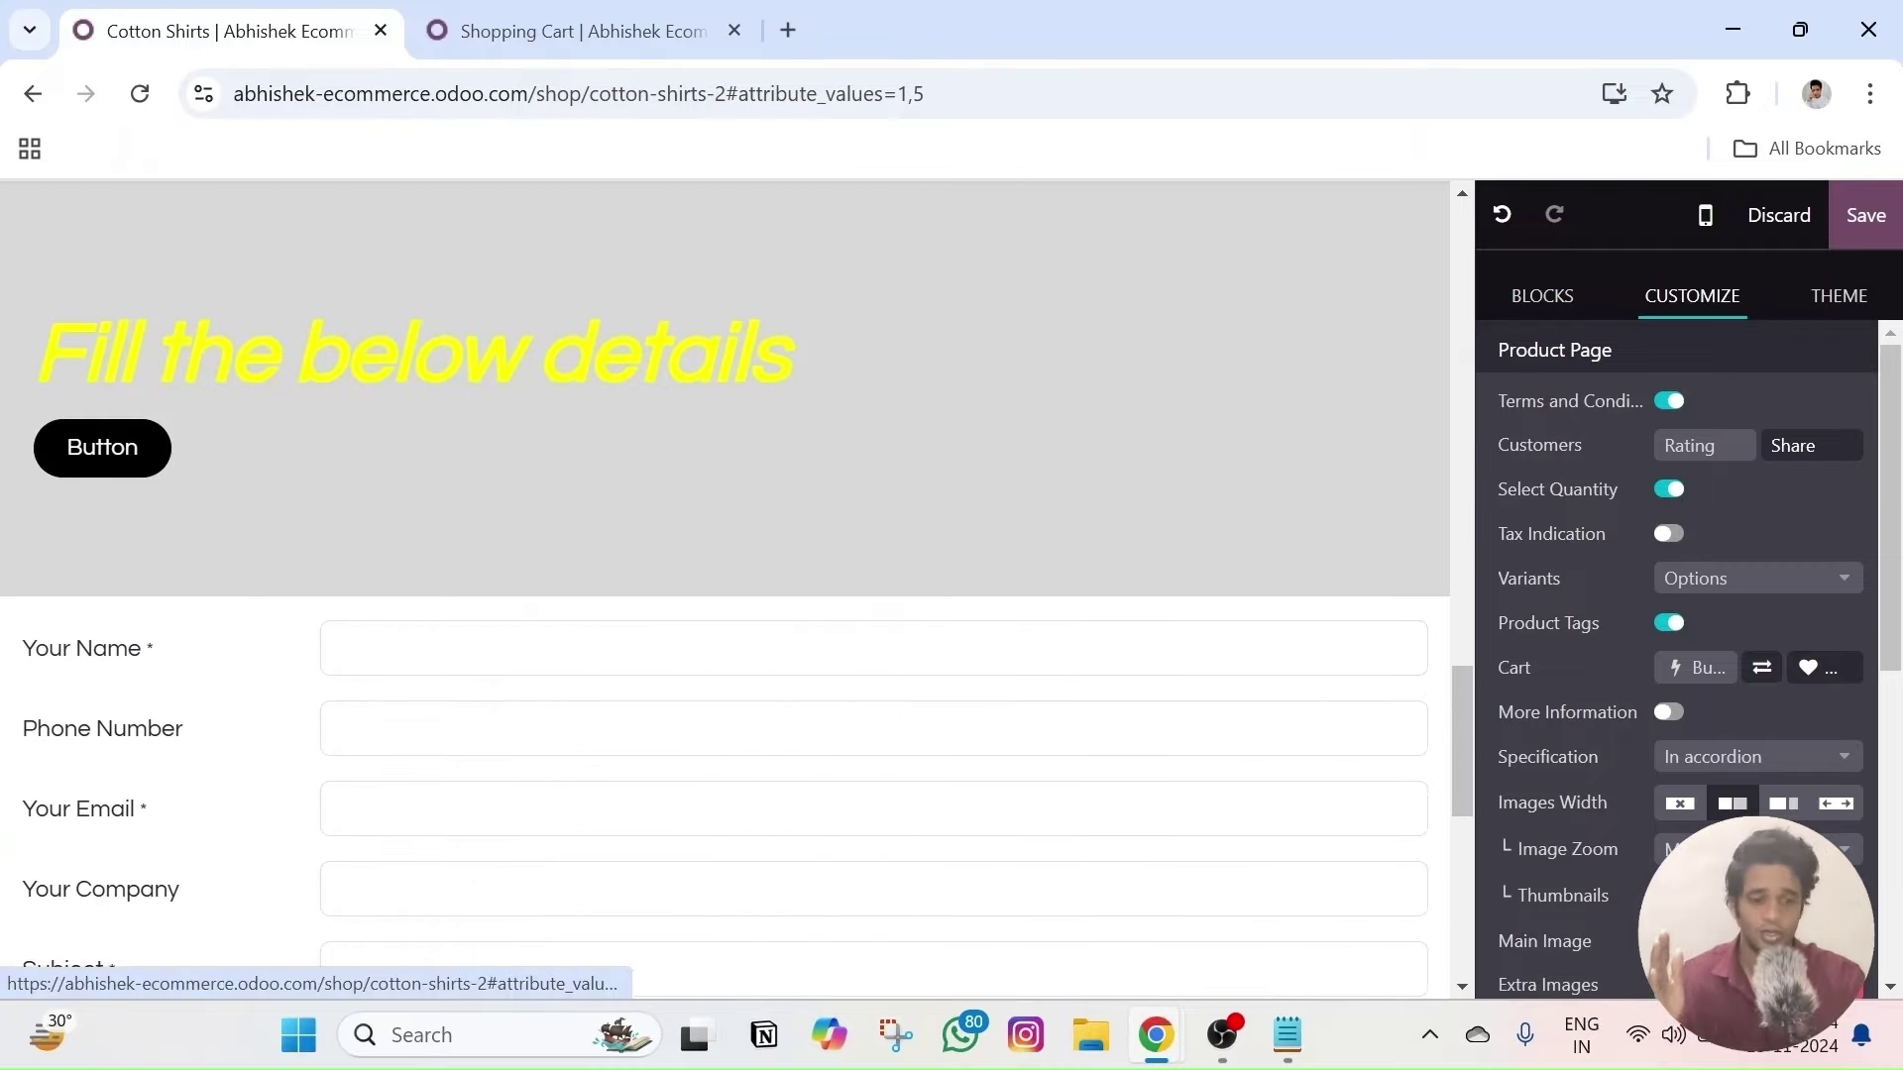
{"action": "scroll", "coordinate": [671, 650], "scroll_direction": "down", "scroll_amount": 3}
{"action": "scroll", "coordinate": [1291, 663], "scroll_direction": "up", "scroll_amount": 4}
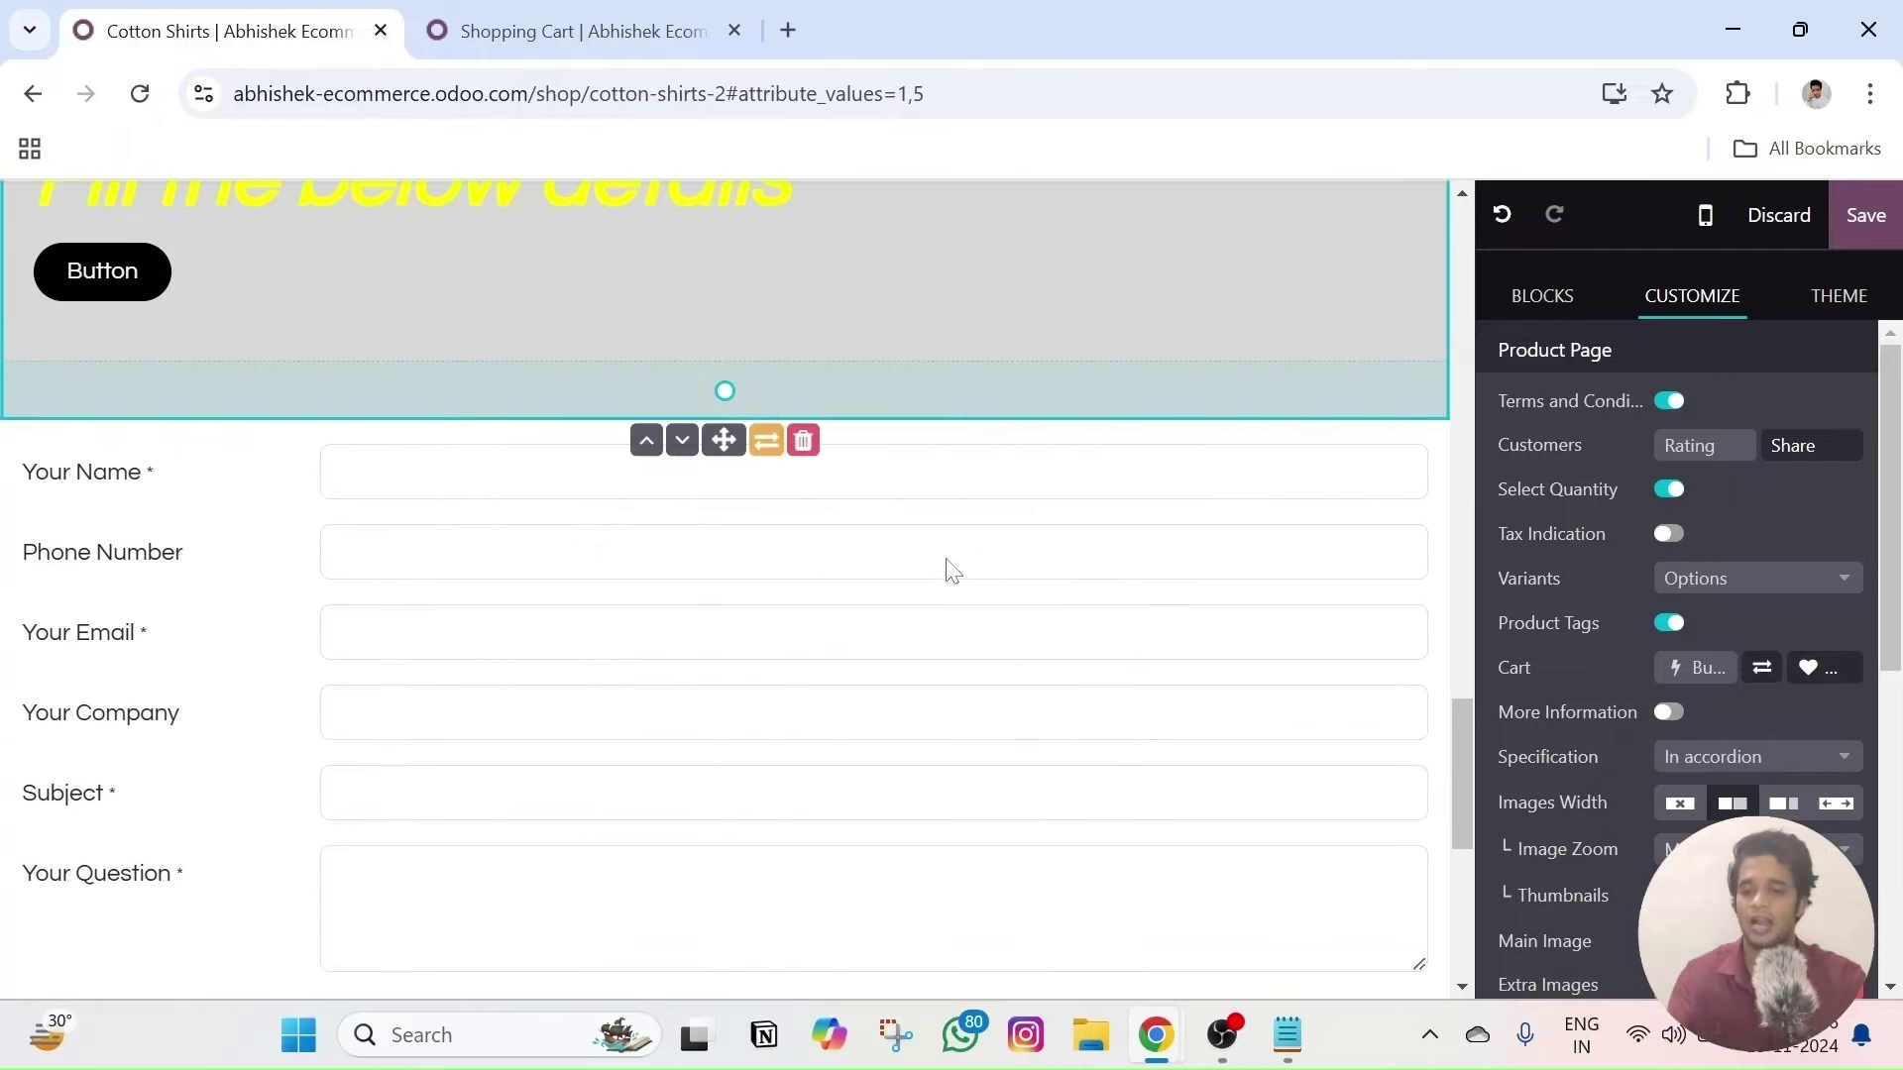
{"action": "scroll", "coordinate": [969, 496], "scroll_direction": "up", "scroll_amount": 7}
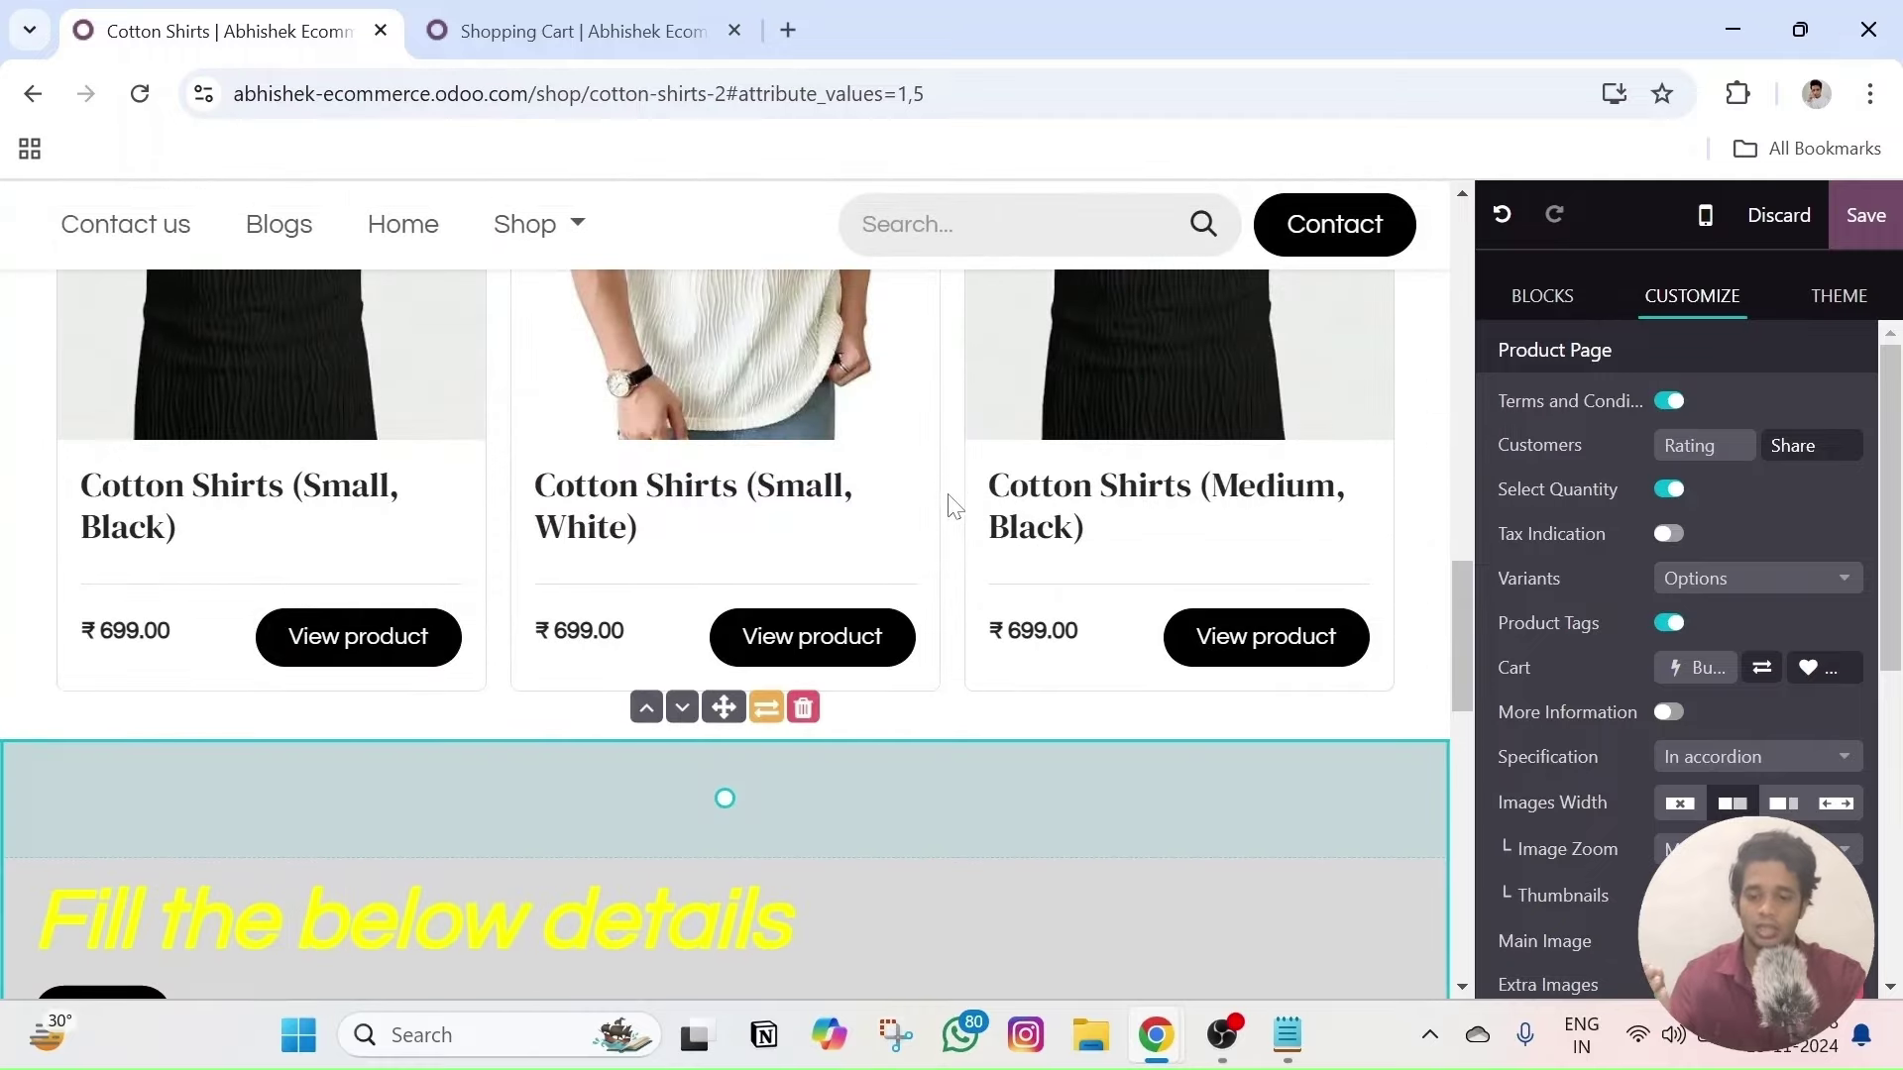
{"action": "scroll", "coordinate": [607, 757], "scroll_direction": "down", "scroll_amount": 3}
{"action": "scroll", "coordinate": [723, 595], "scroll_direction": "down", "scroll_amount": 2}
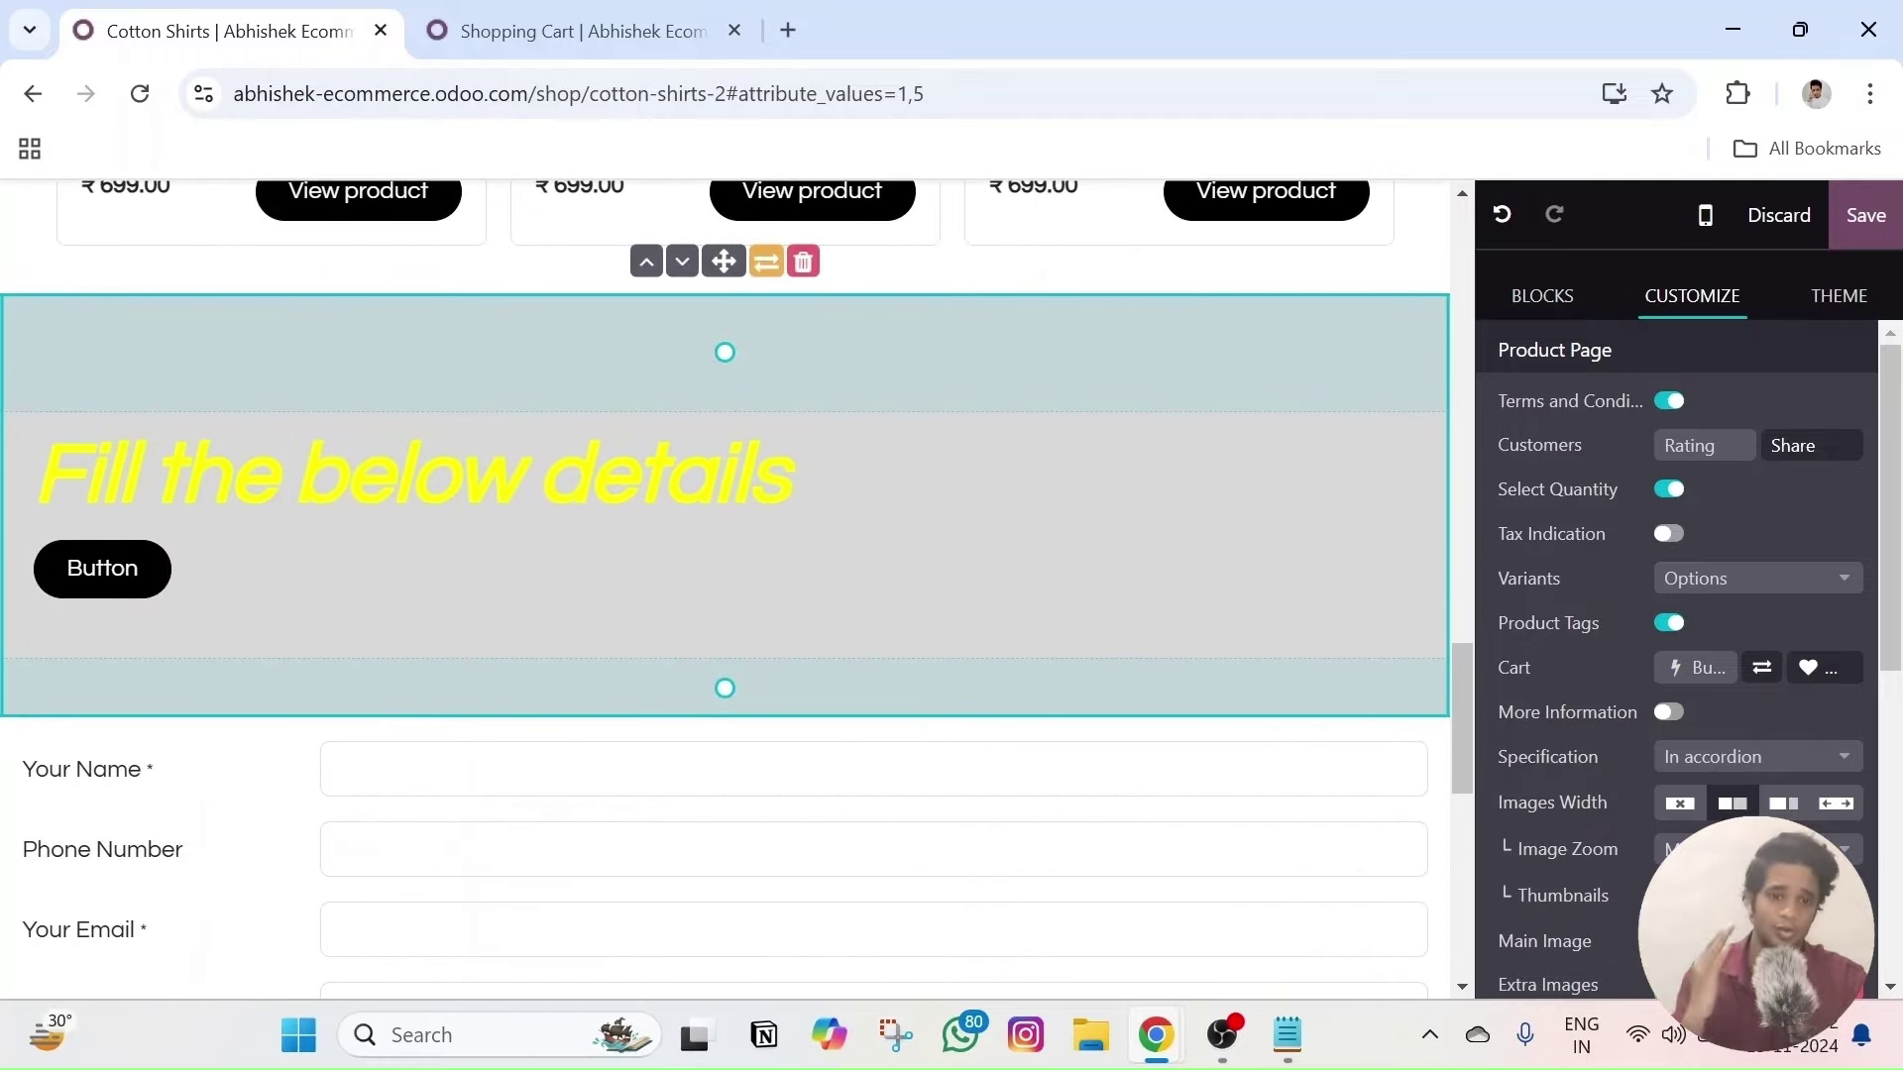
{"action": "scroll", "coordinate": [892, 595], "scroll_direction": "up", "scroll_amount": 4}
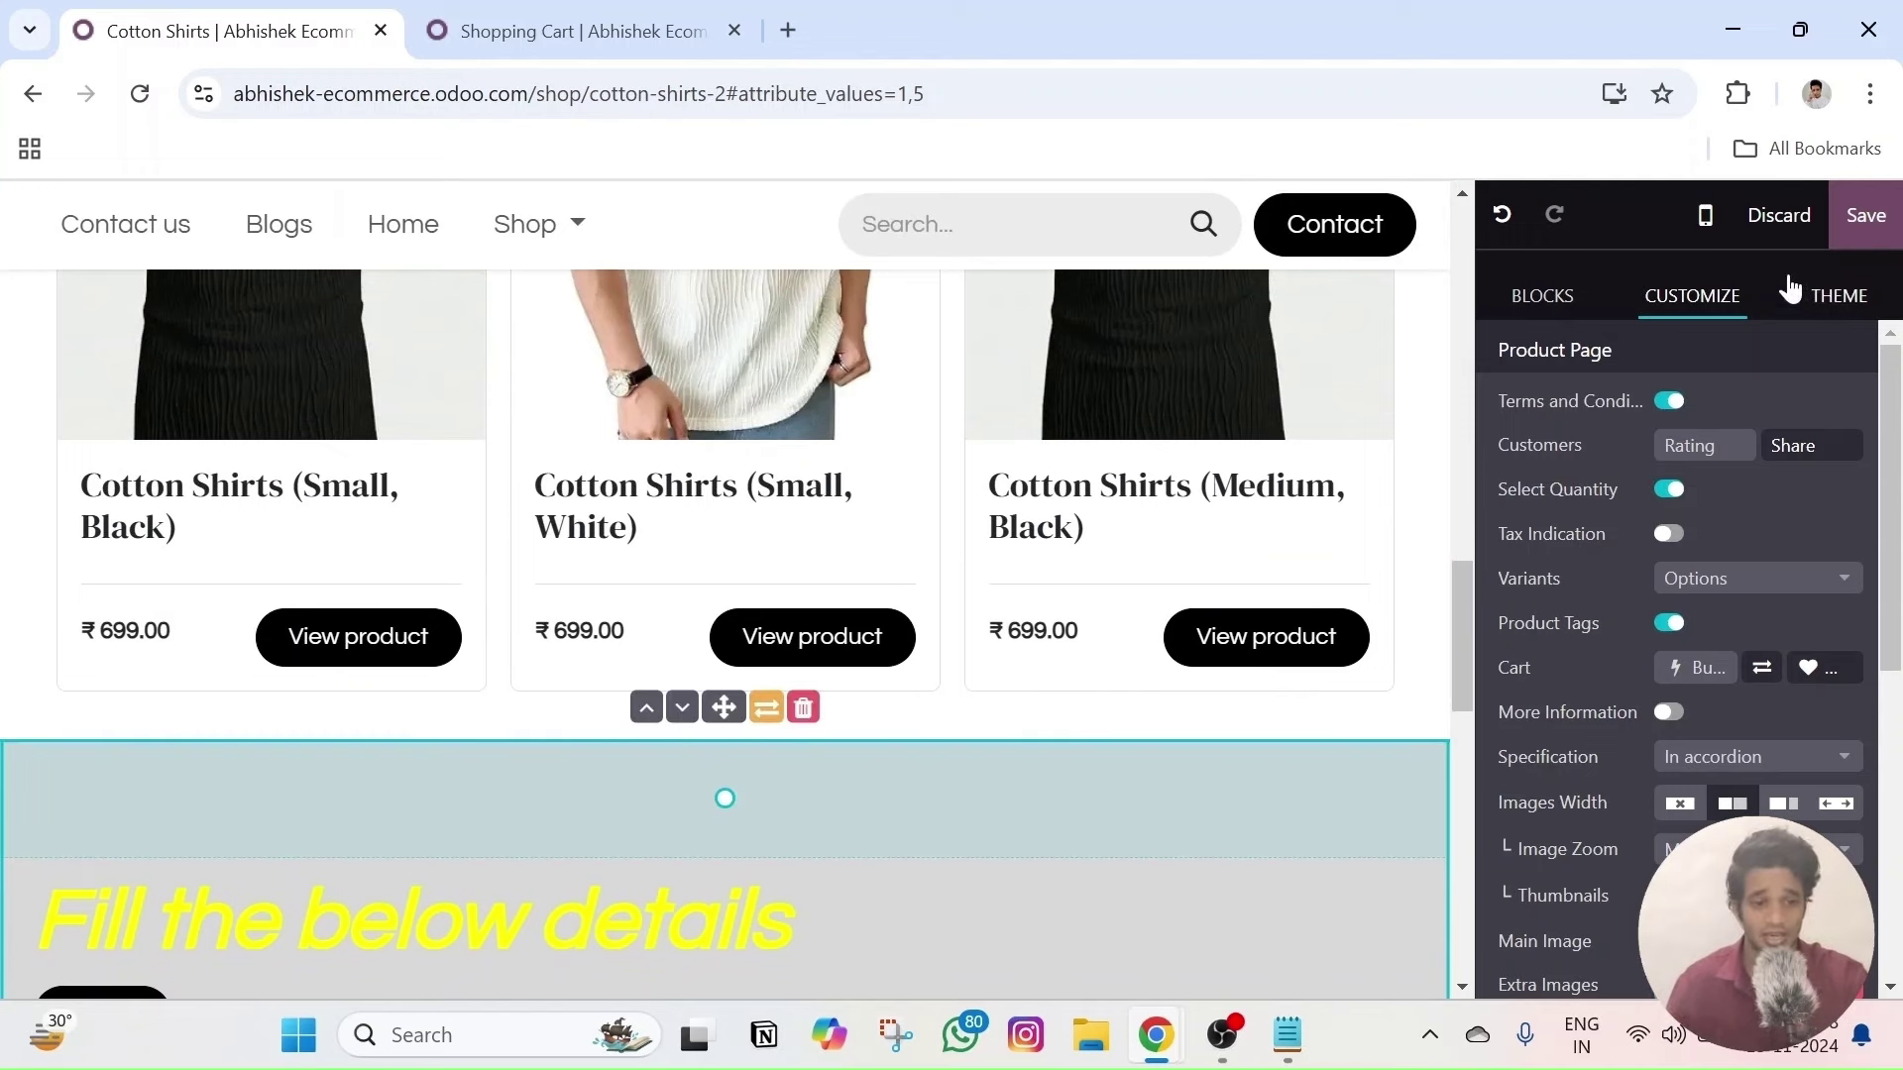
{"action": "left_click", "coordinate": [1542, 296]}
{"action": "scroll", "coordinate": [1659, 629], "scroll_direction": "up", "scroll_amount": 10}
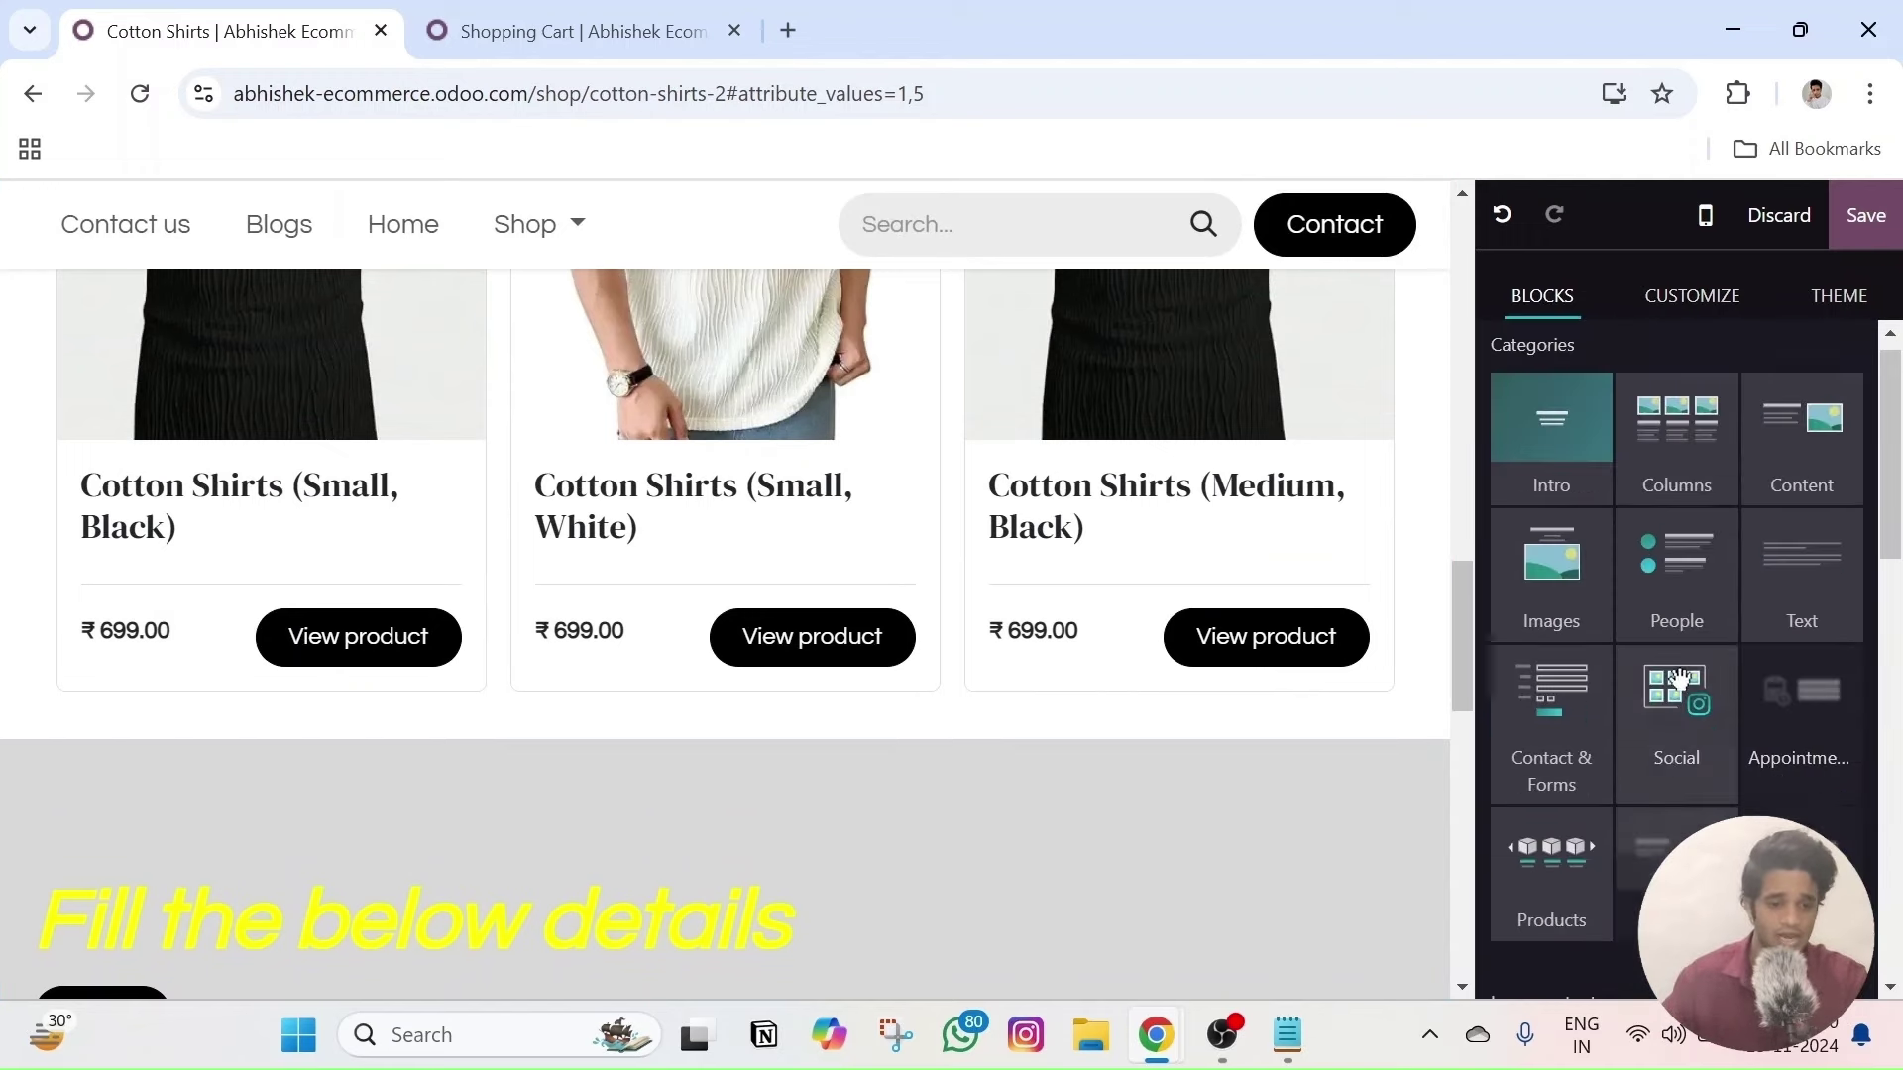
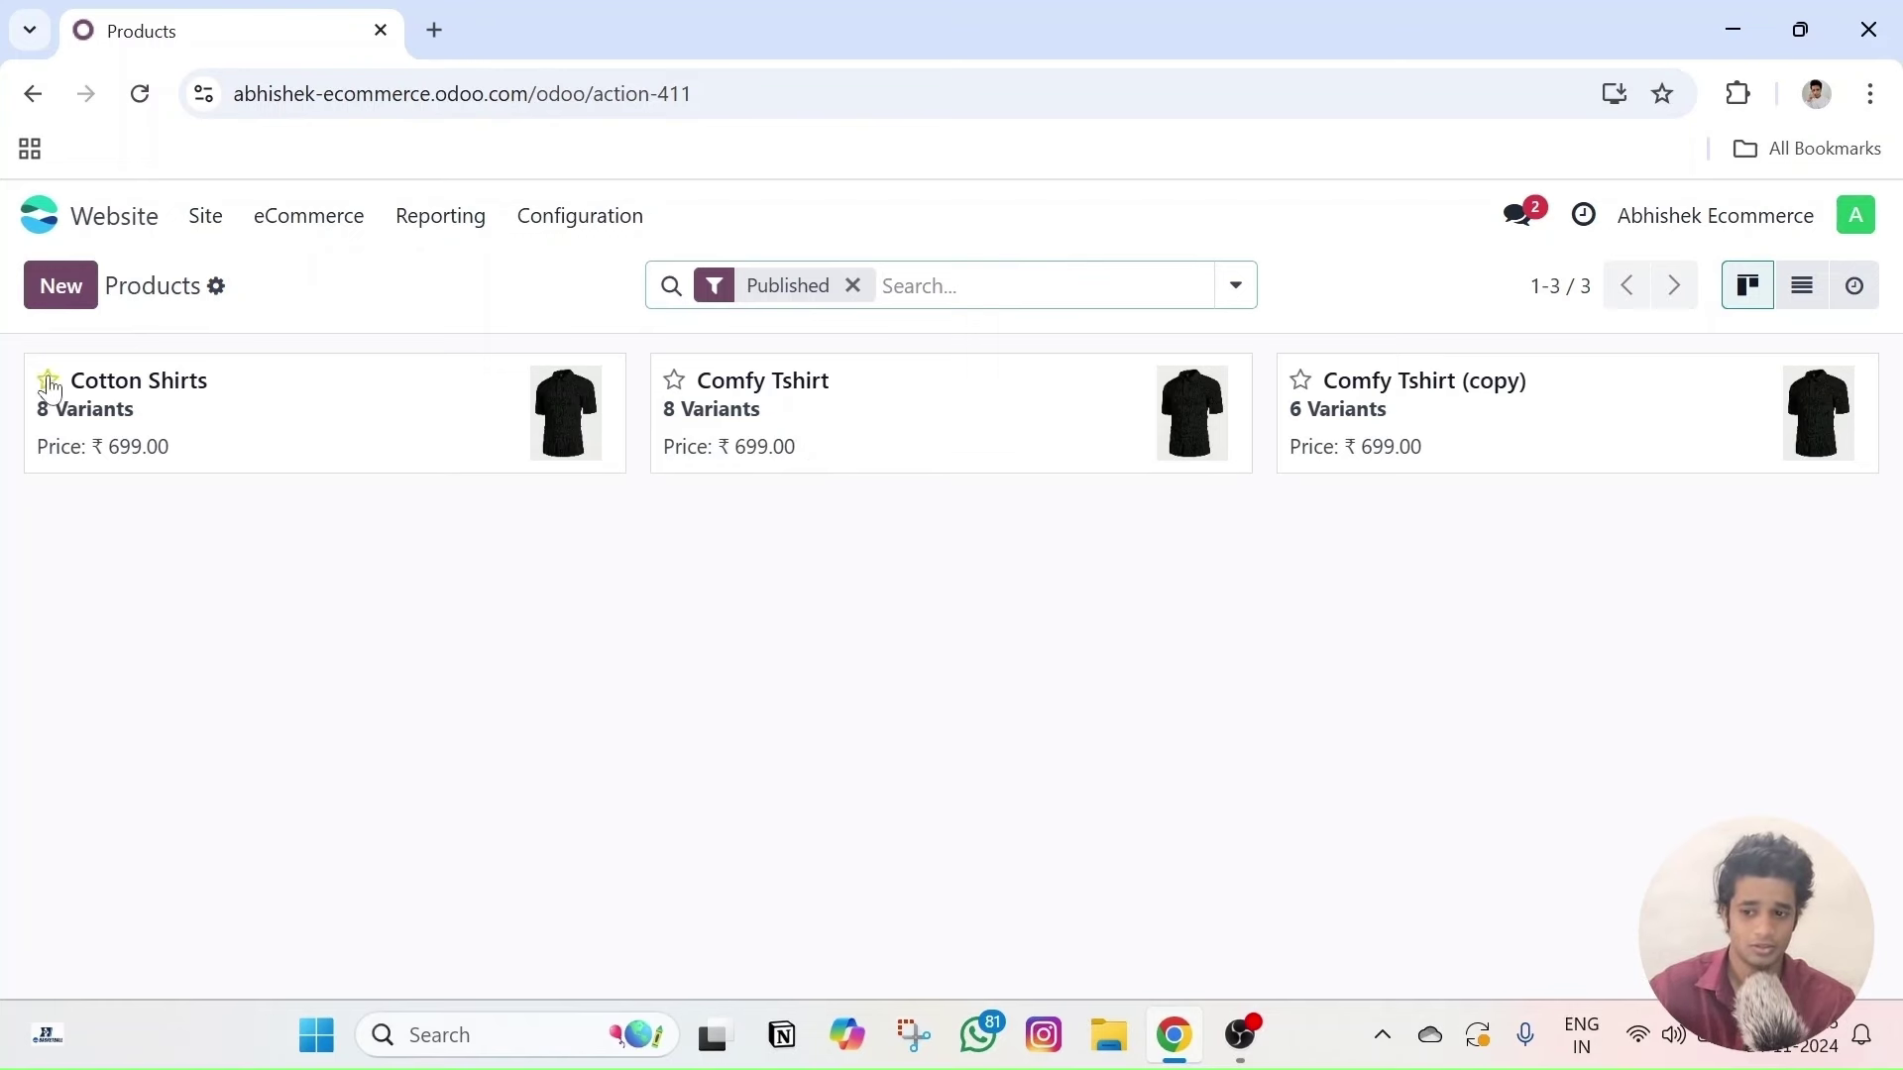
- Open the Cotton Shirts product's Sales tab to show its Upsell & Cross-Sell and eCommerce settings
{"action": "left_click", "coordinate": [225, 399]}
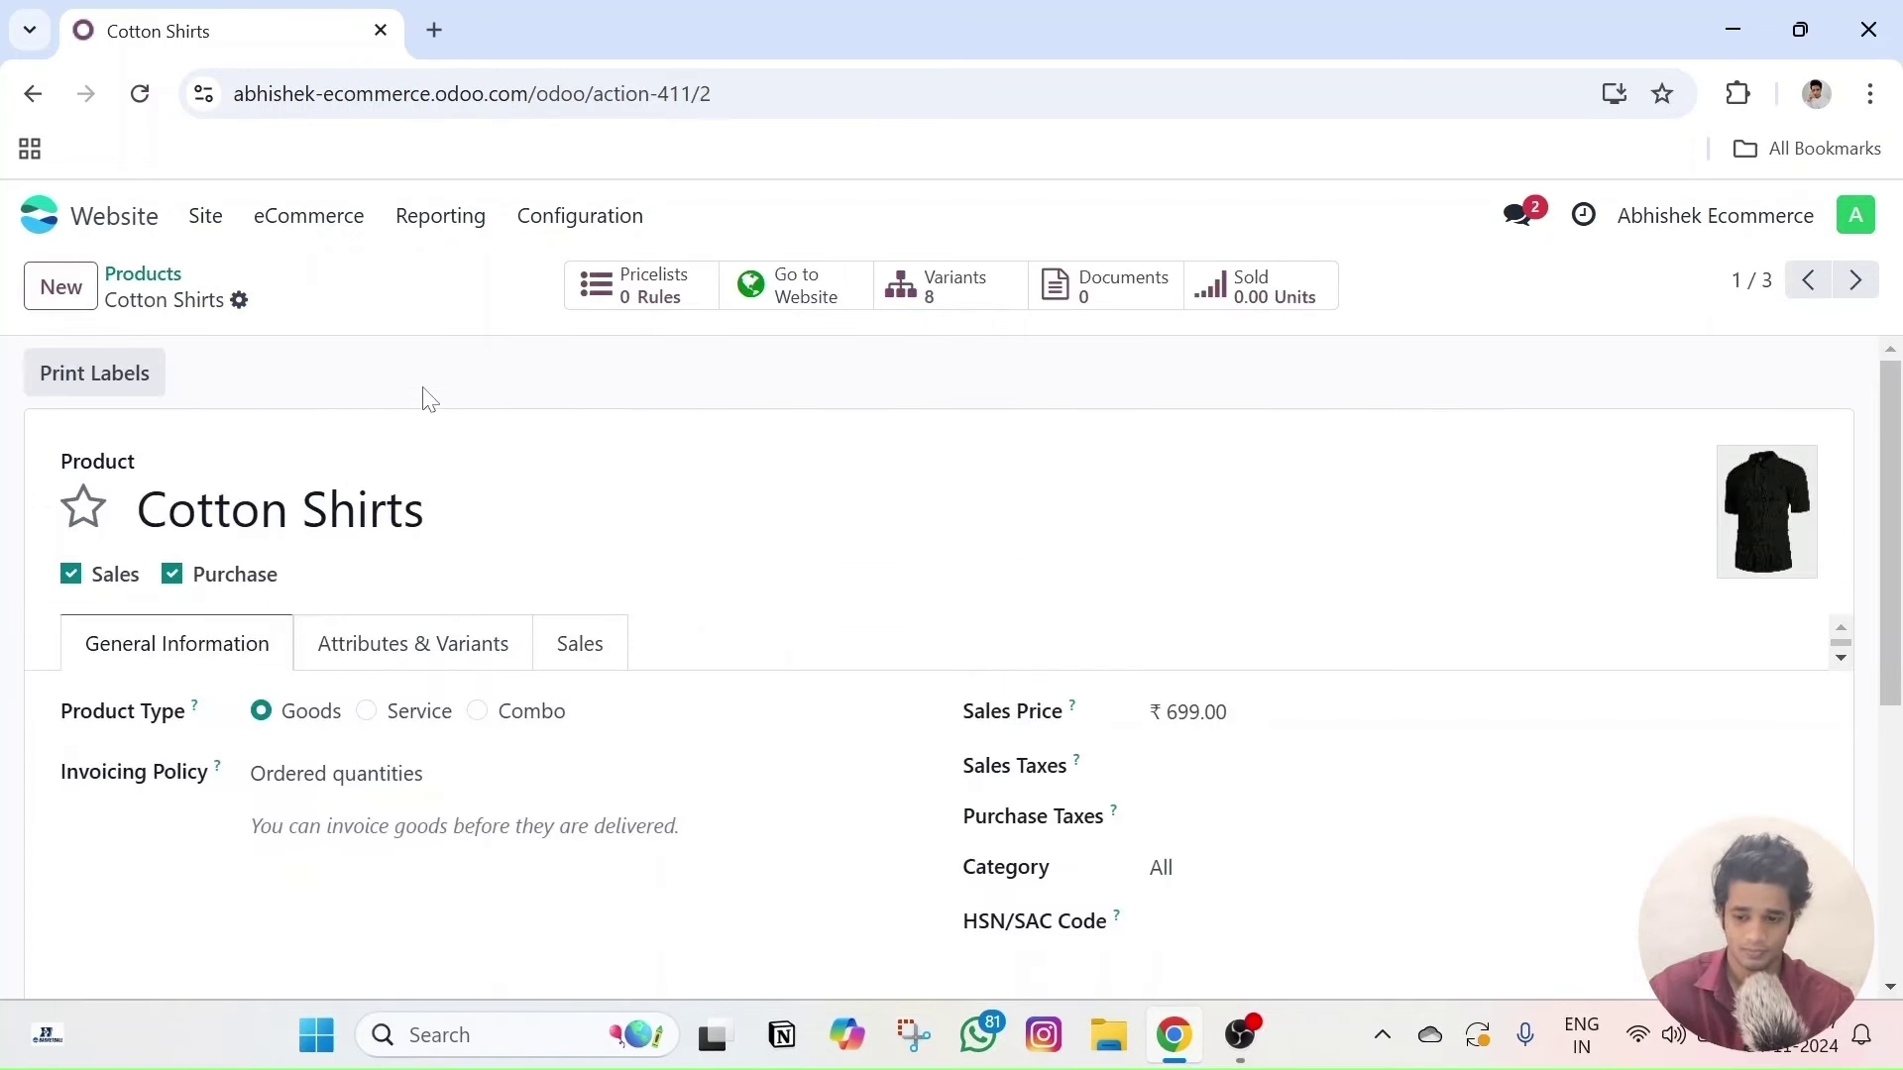
{"action": "scroll", "coordinate": [429, 399], "scroll_direction": "down", "scroll_amount": 2}
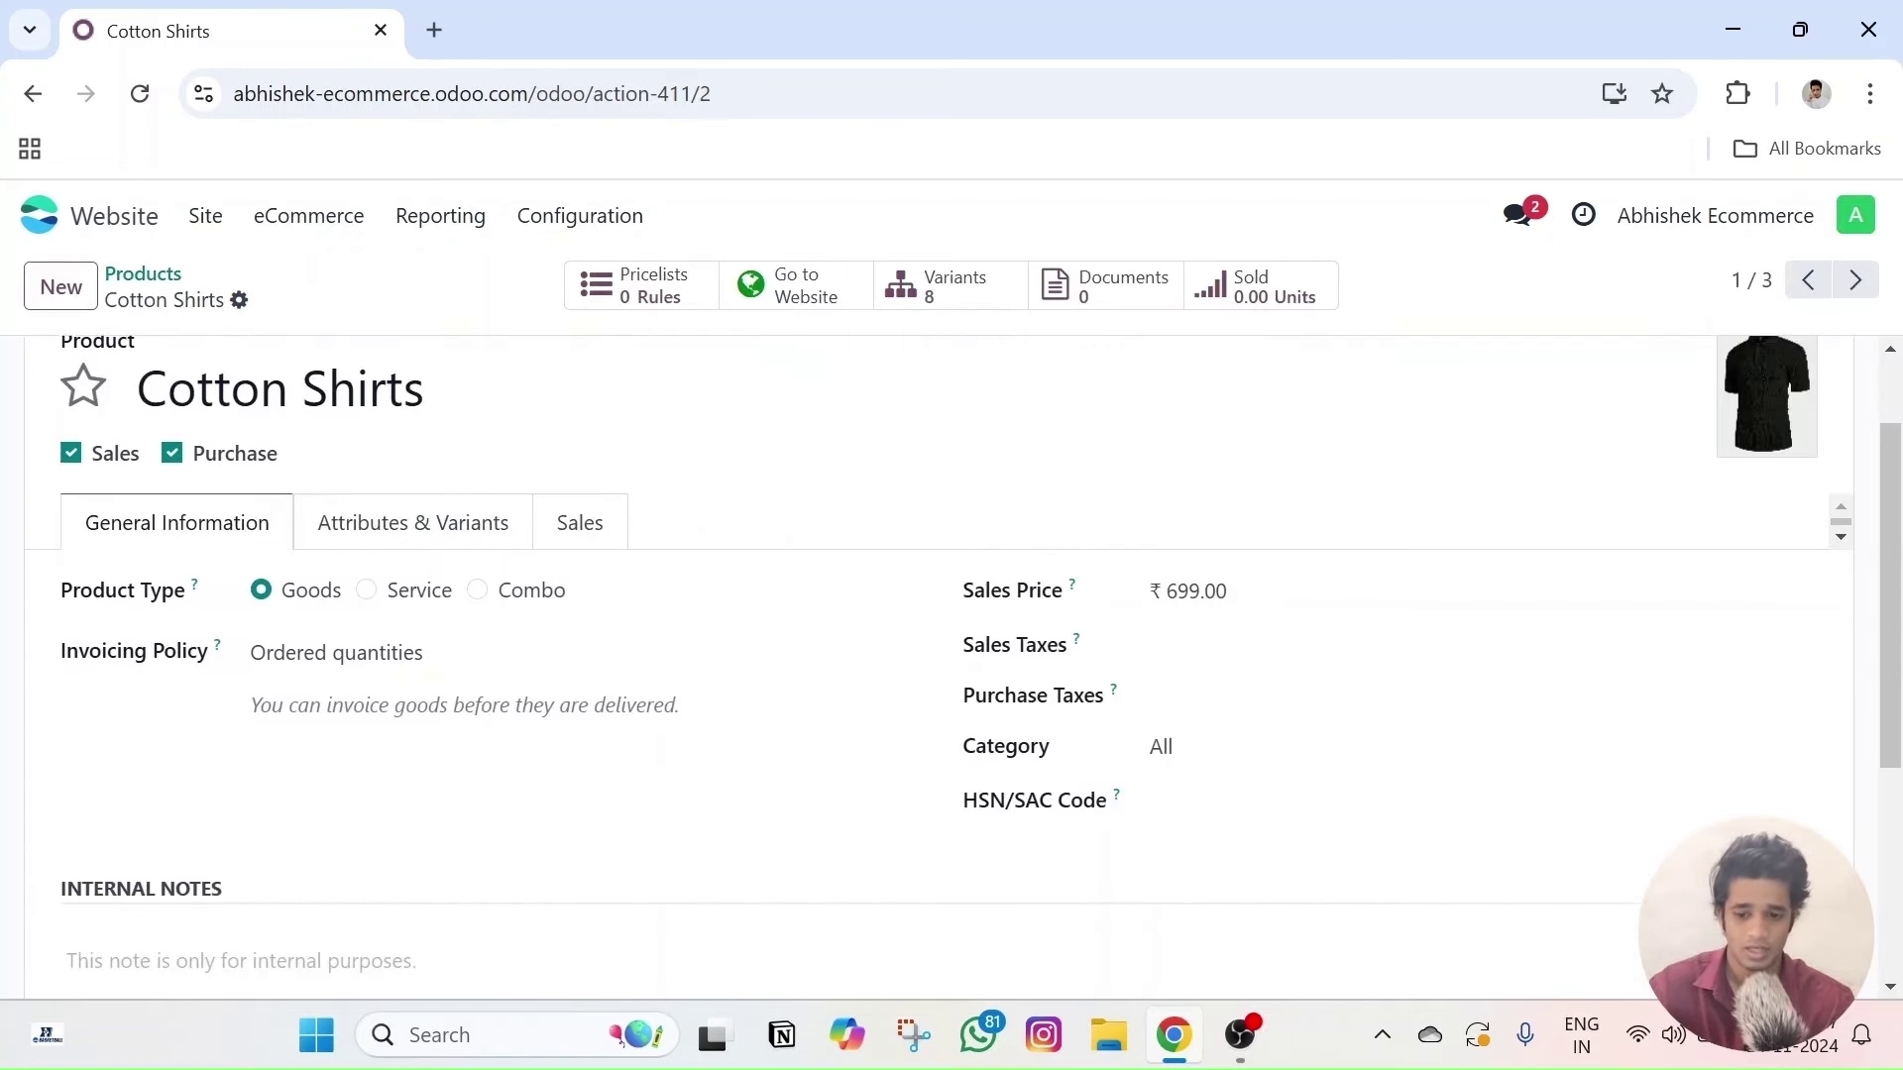
{"action": "left_click", "coordinate": [572, 504]}
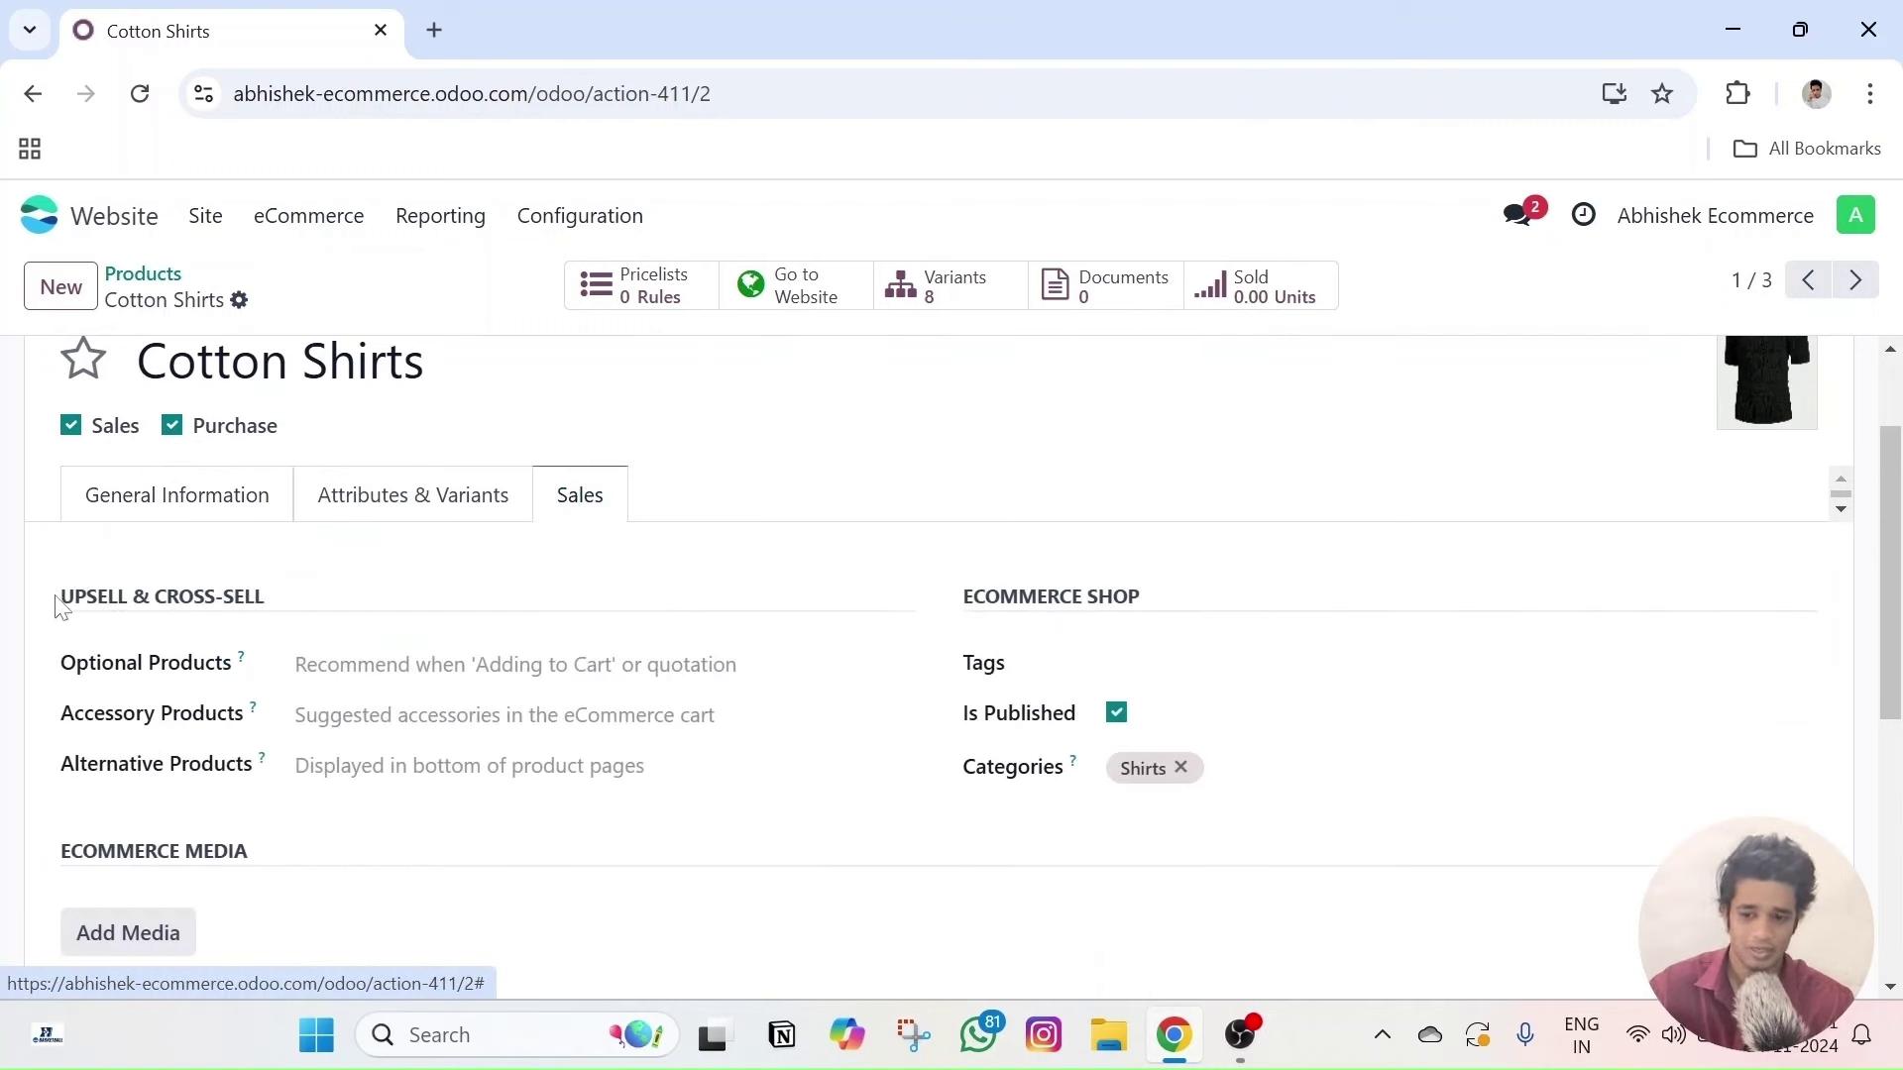
{"action": "left_click_drag", "start_coordinate": [57, 603], "coordinate": [303, 612]}
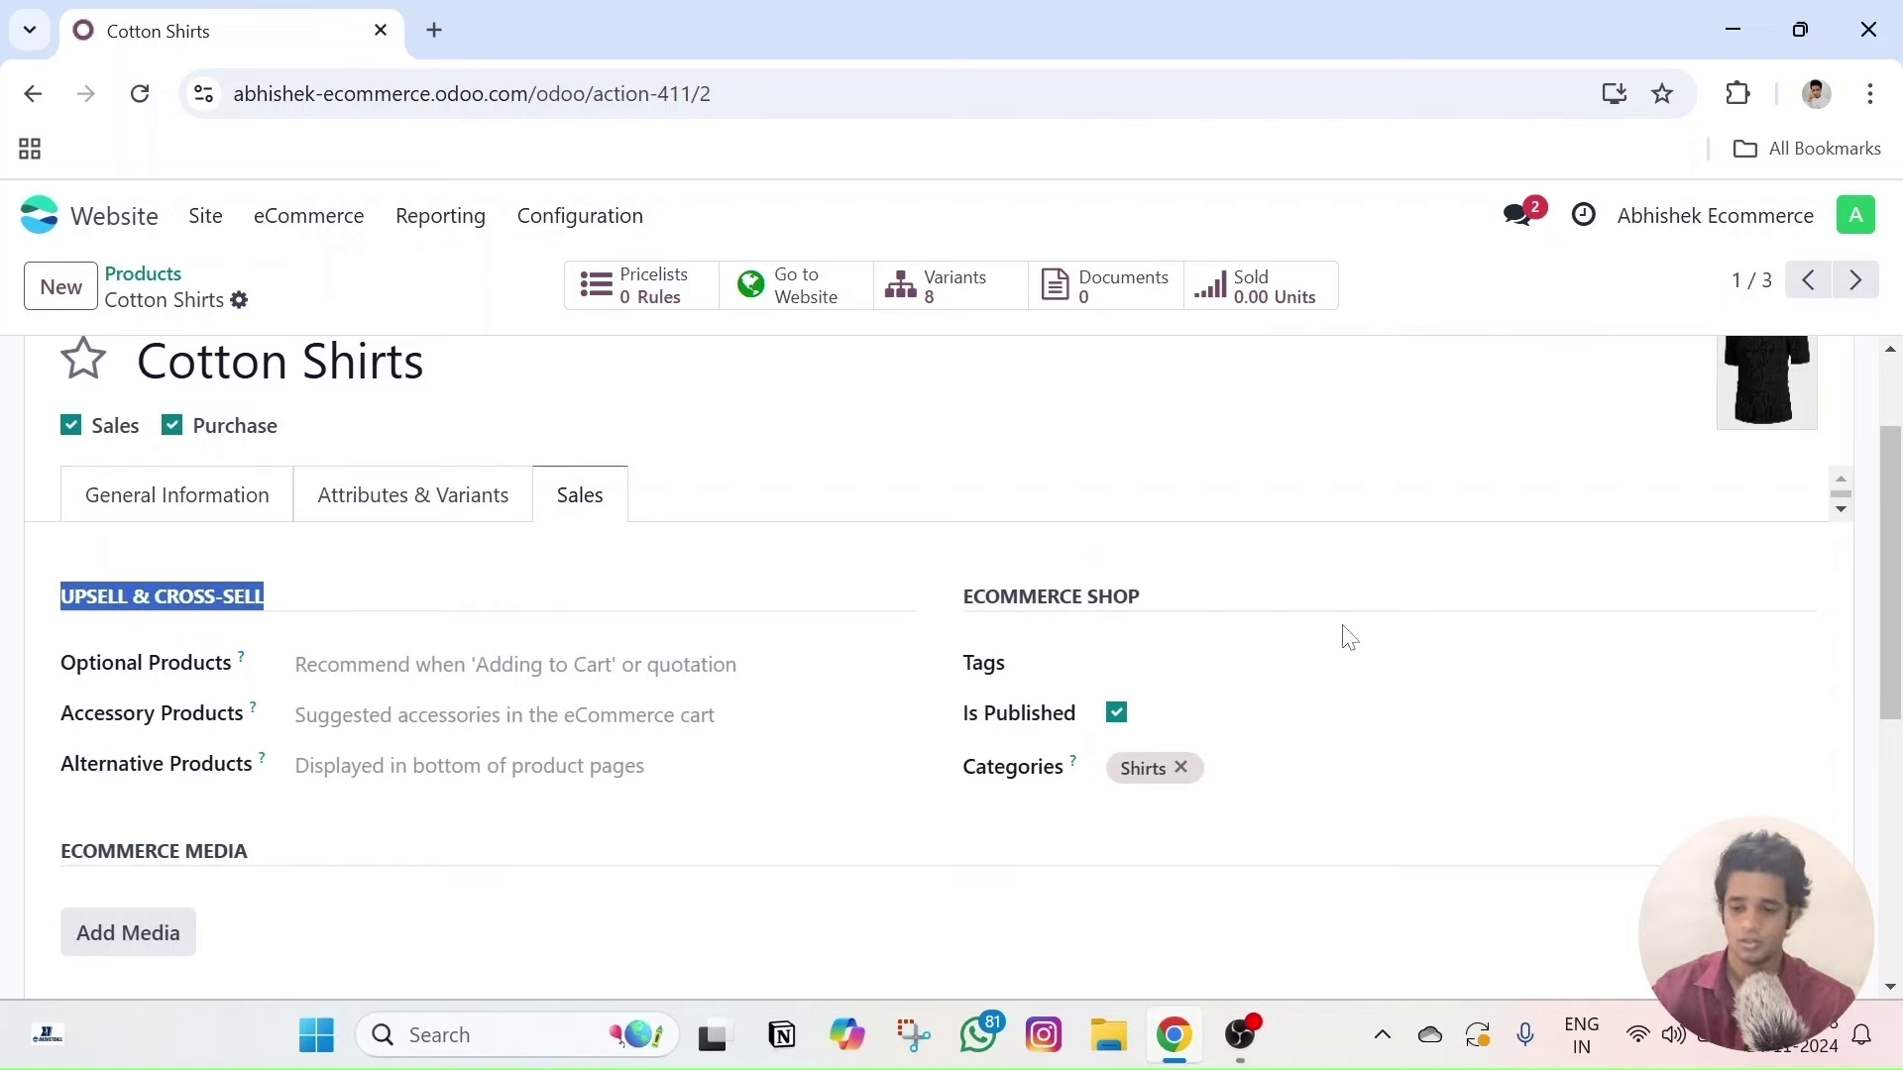
{"action": "left_click", "coordinate": [870, 589]}
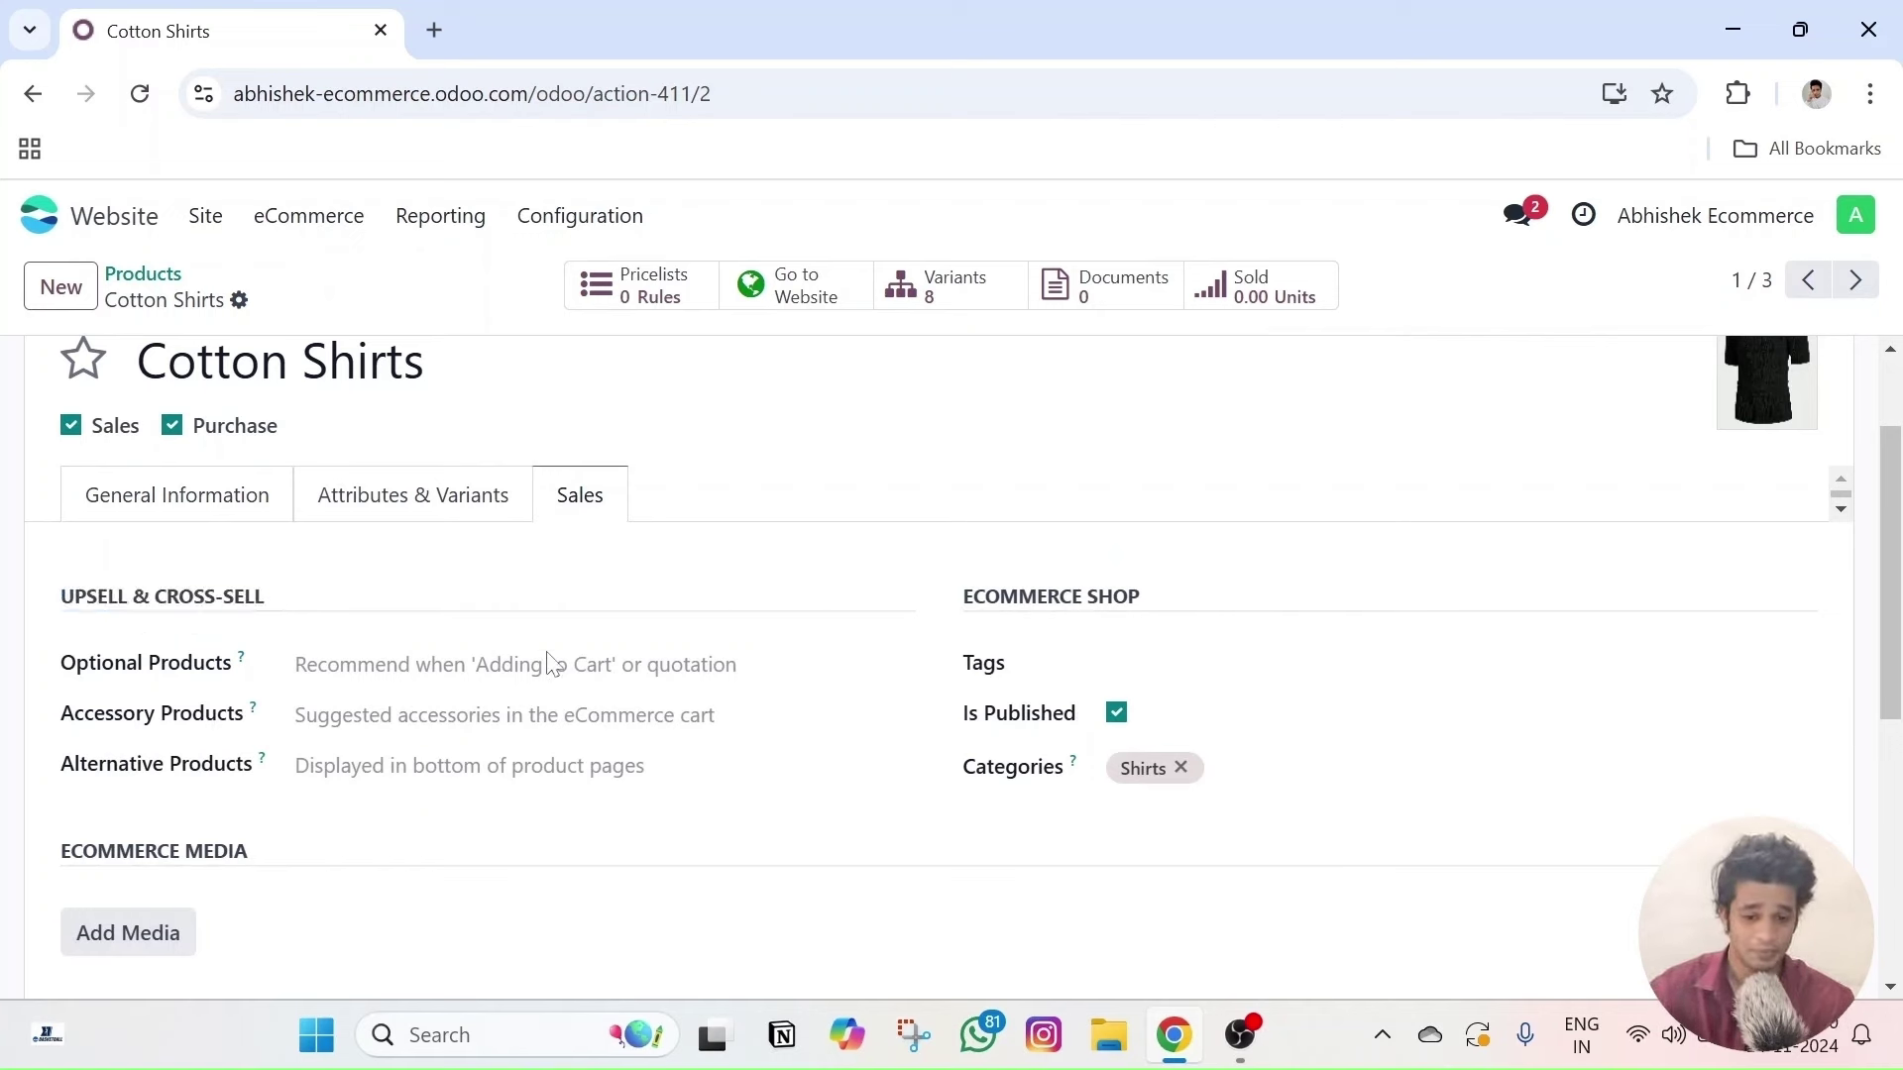
{"action": "mouse_move", "coordinate": [241, 660]}
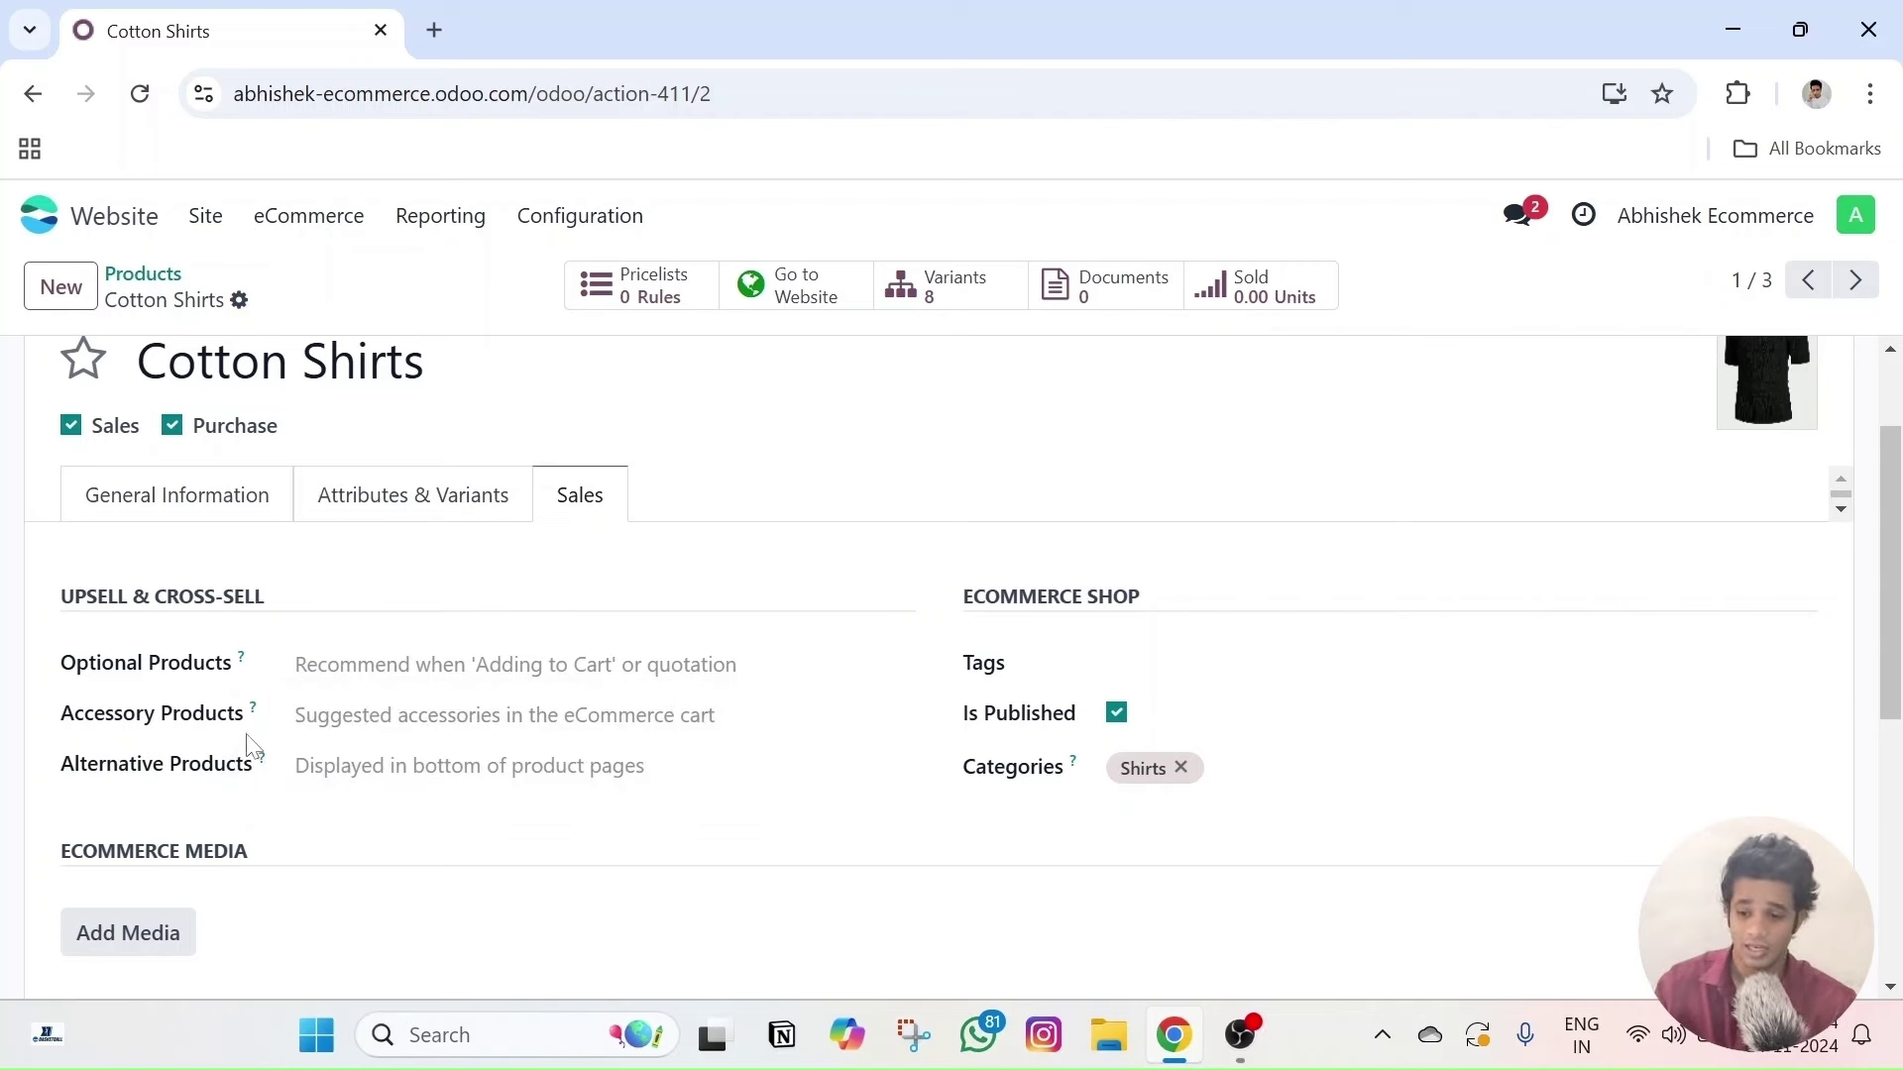
{"action": "mouse_move", "coordinate": [263, 769]}
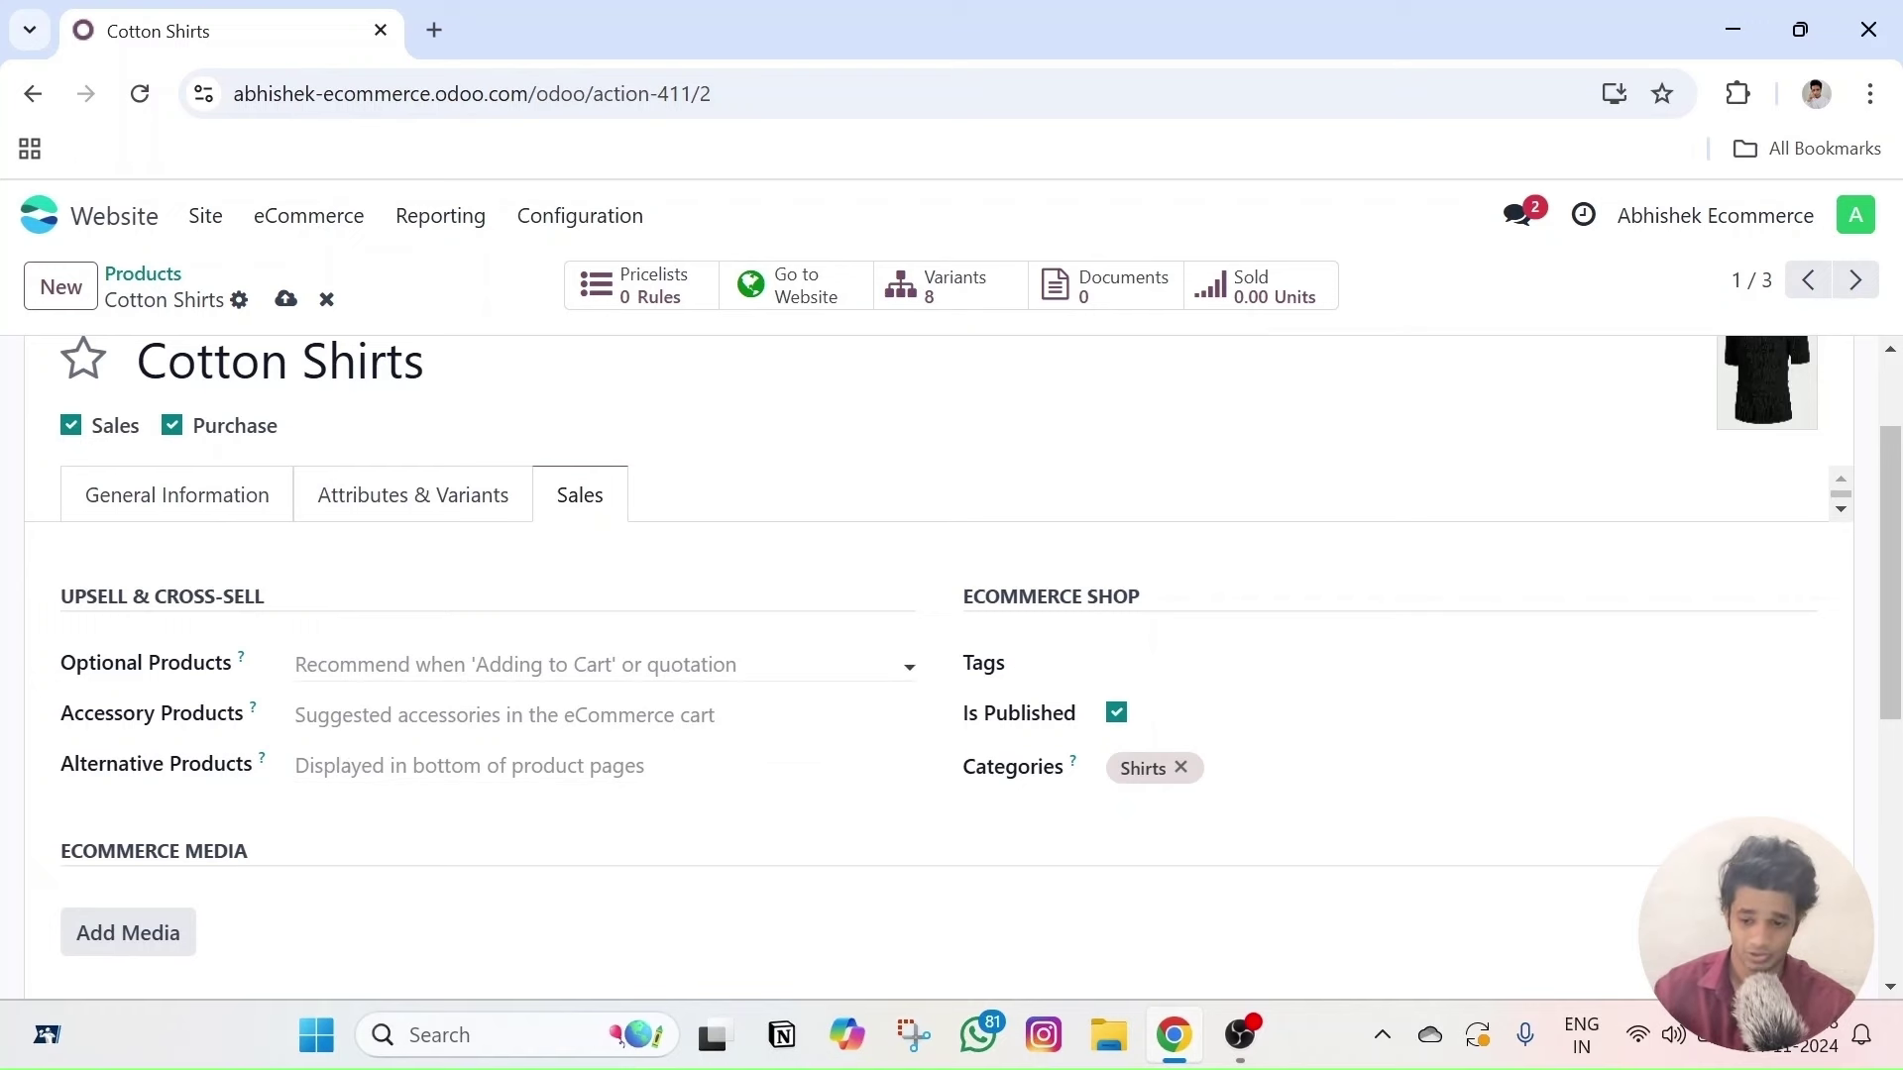
- Add Comfy Tshirt and Comfy Tshirt (copy) as optional products of Cotton Shirts
{"action": "left_click", "coordinate": [516, 665]}
{"action": "left_click", "coordinate": [451, 357]}
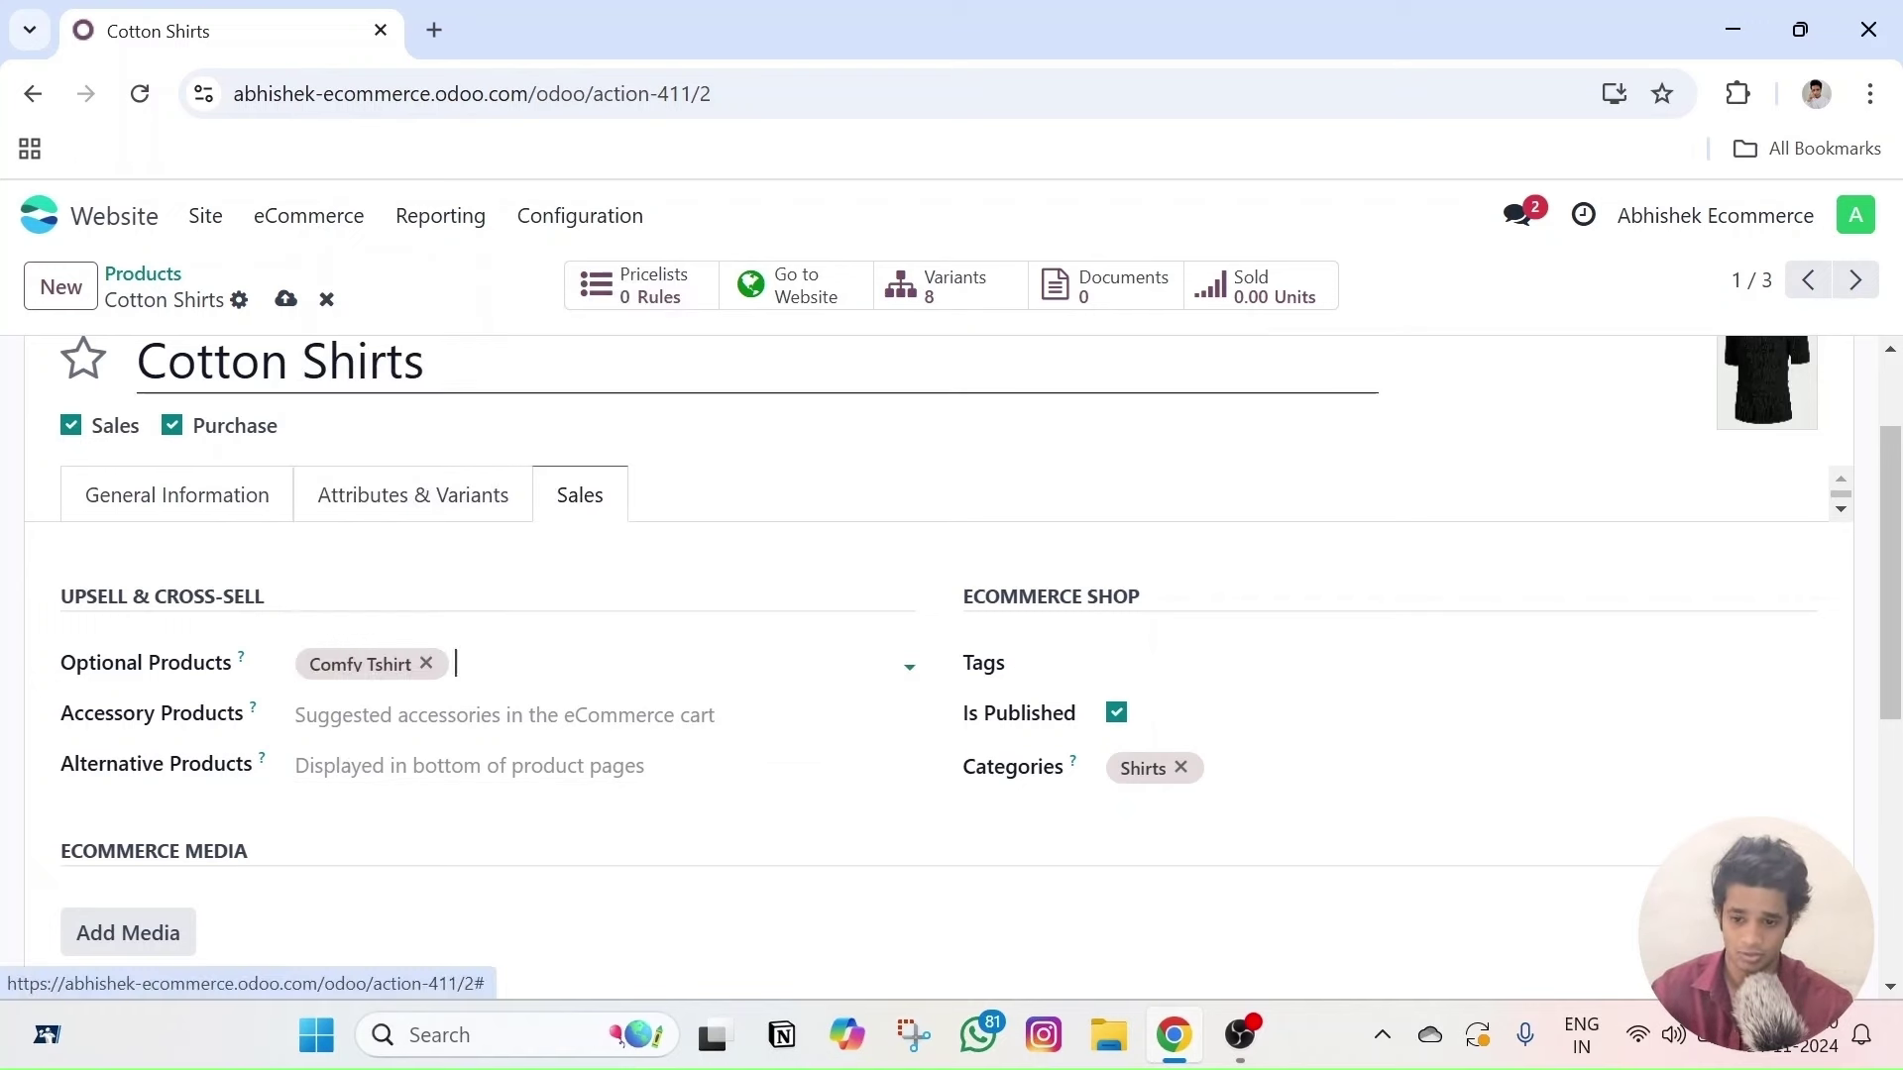
{"action": "left_click", "coordinate": [515, 665]}
{"action": "left_click", "coordinate": [570, 386]}
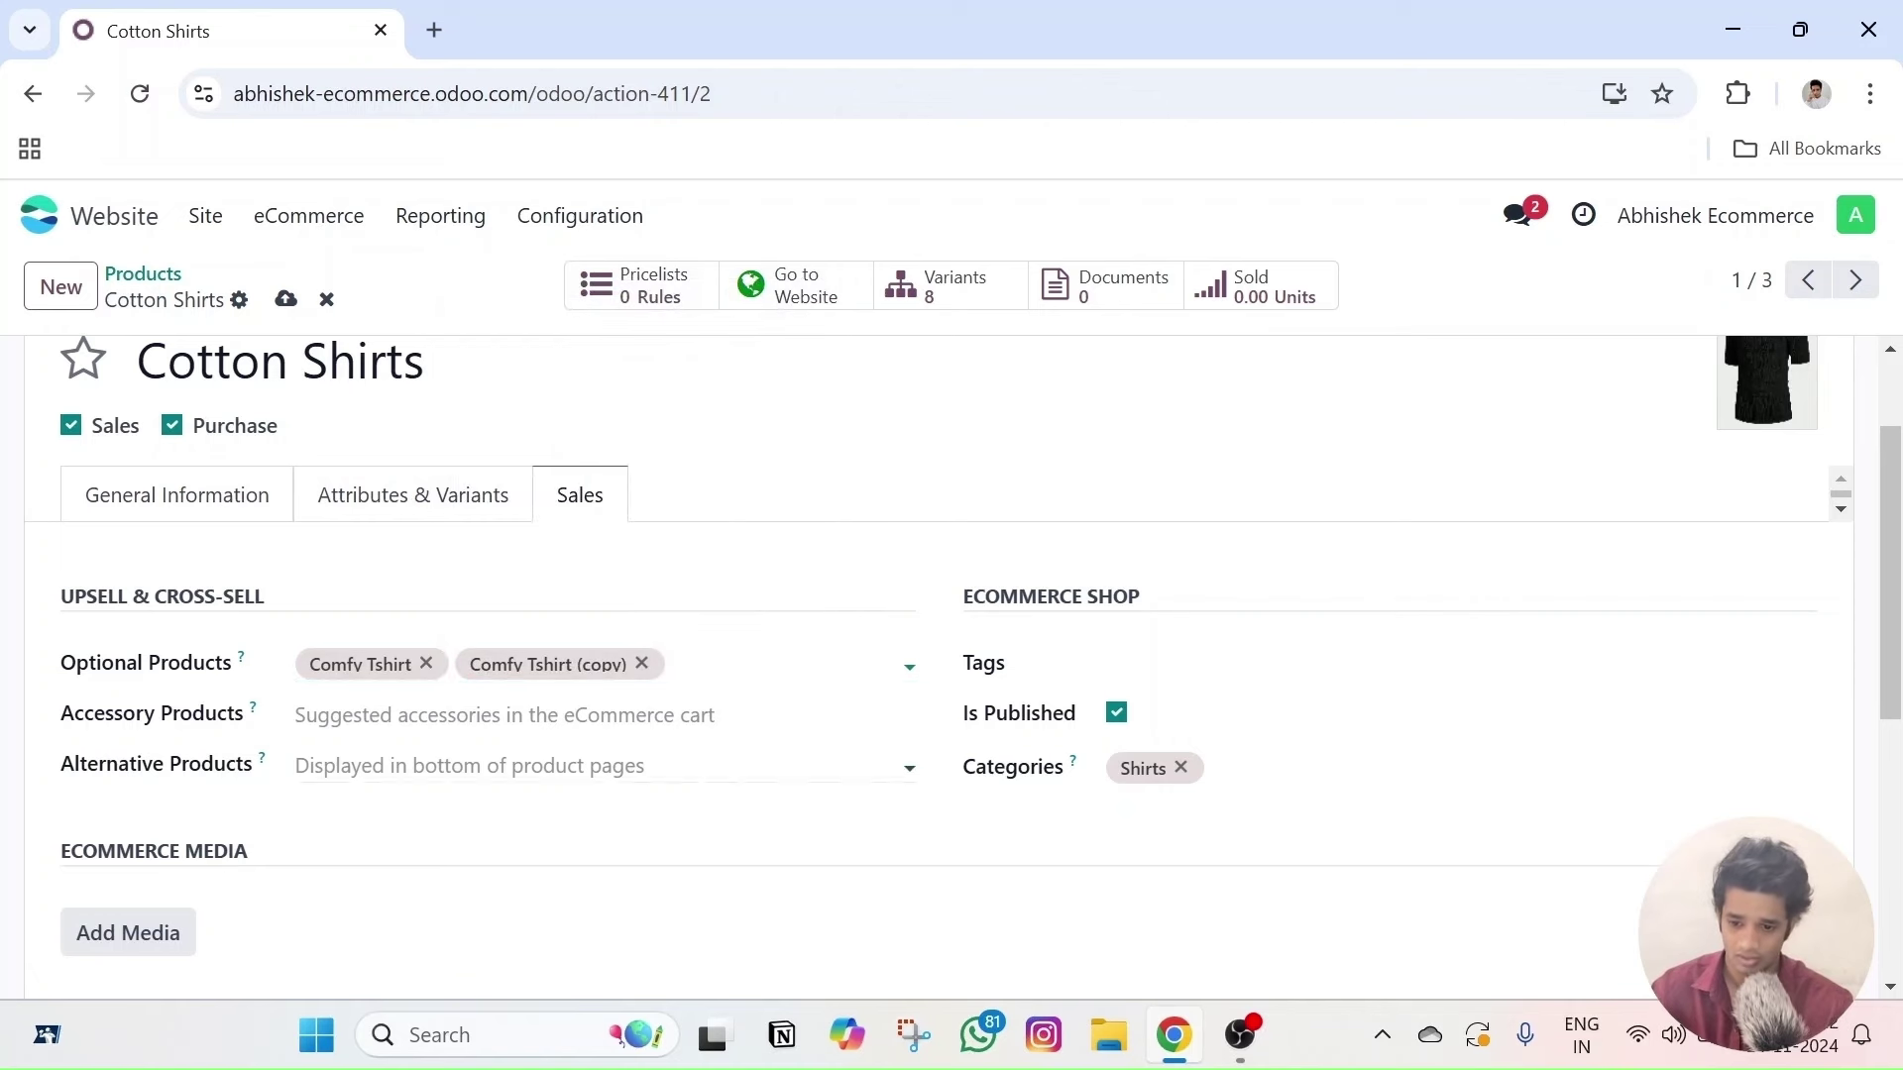
- Add both Comfy Tshirts as alternative products, save, and view Cotton Shirts on the website
{"action": "left_click", "coordinate": [515, 766]}
{"action": "left_click", "coordinate": [459, 452]}
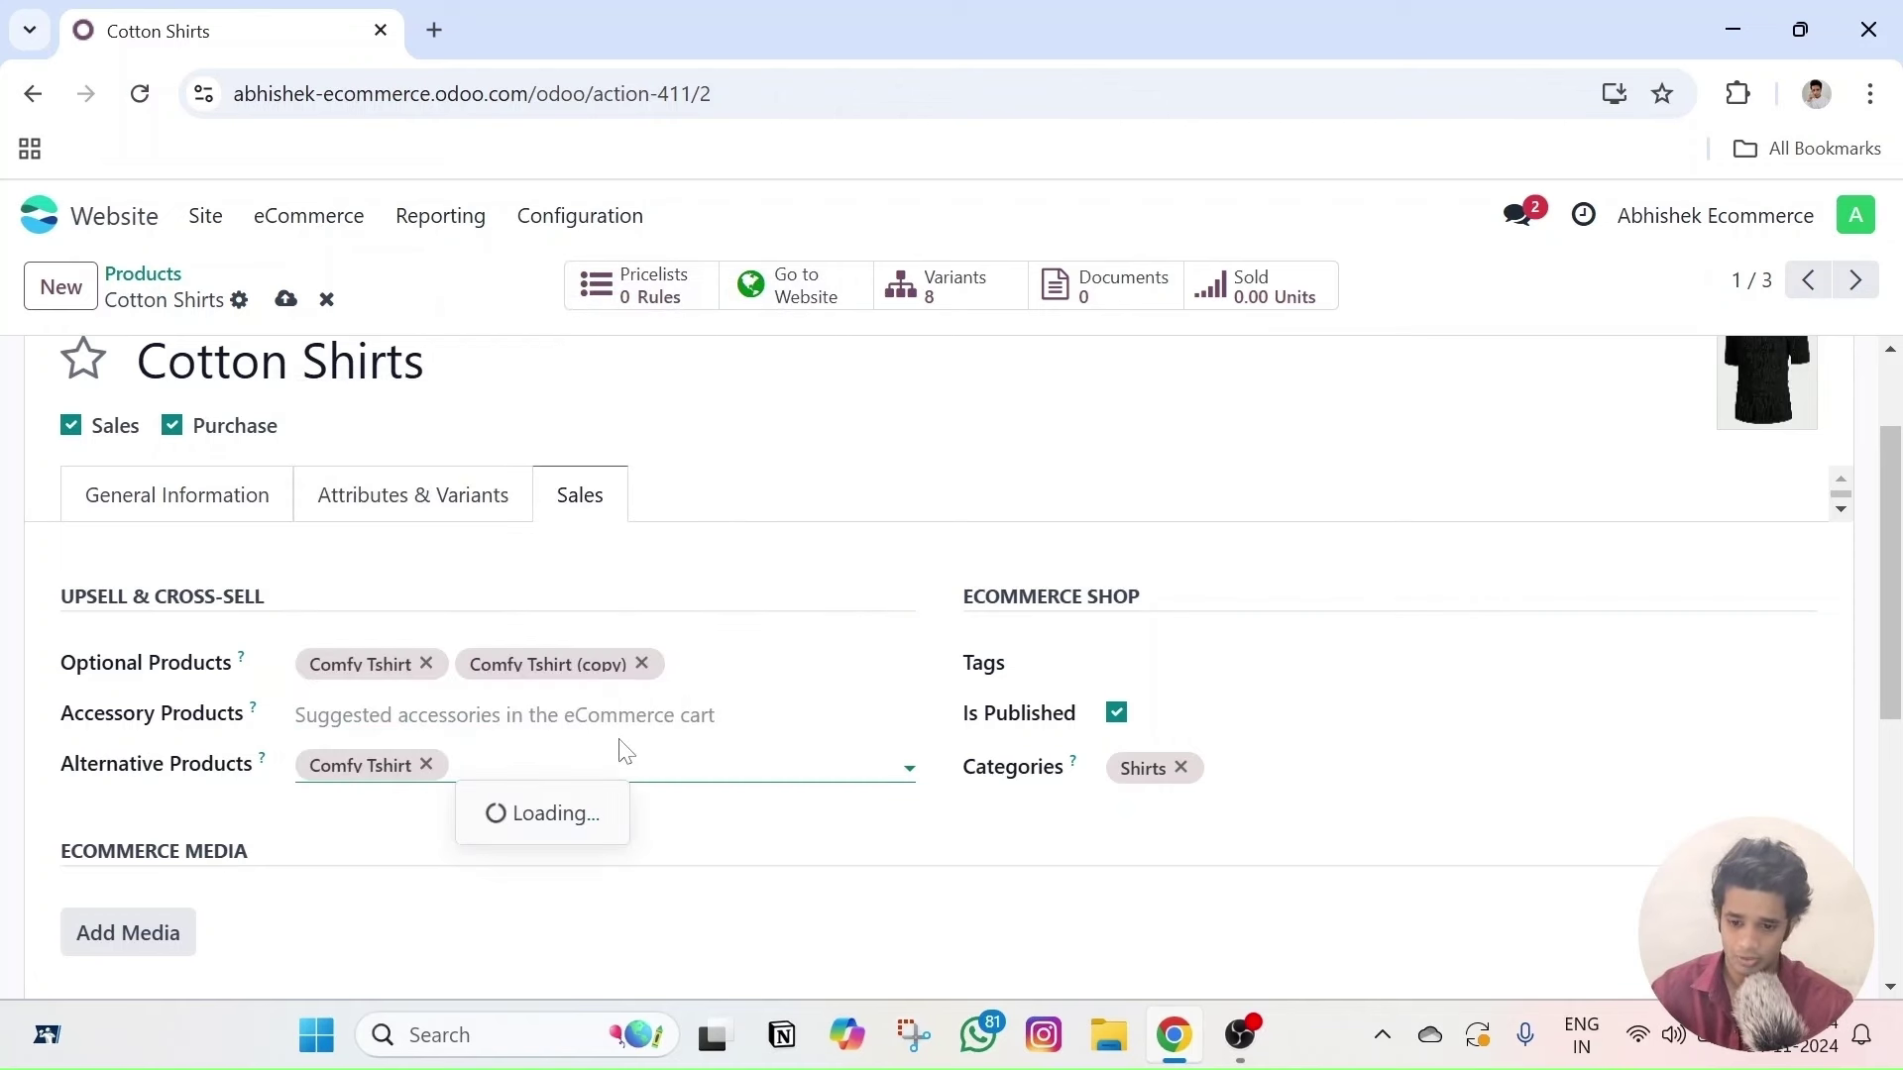
{"action": "left_click", "coordinate": [570, 493]}
{"action": "scroll", "coordinate": [444, 793], "scroll_direction": "up", "scroll_amount": 2}
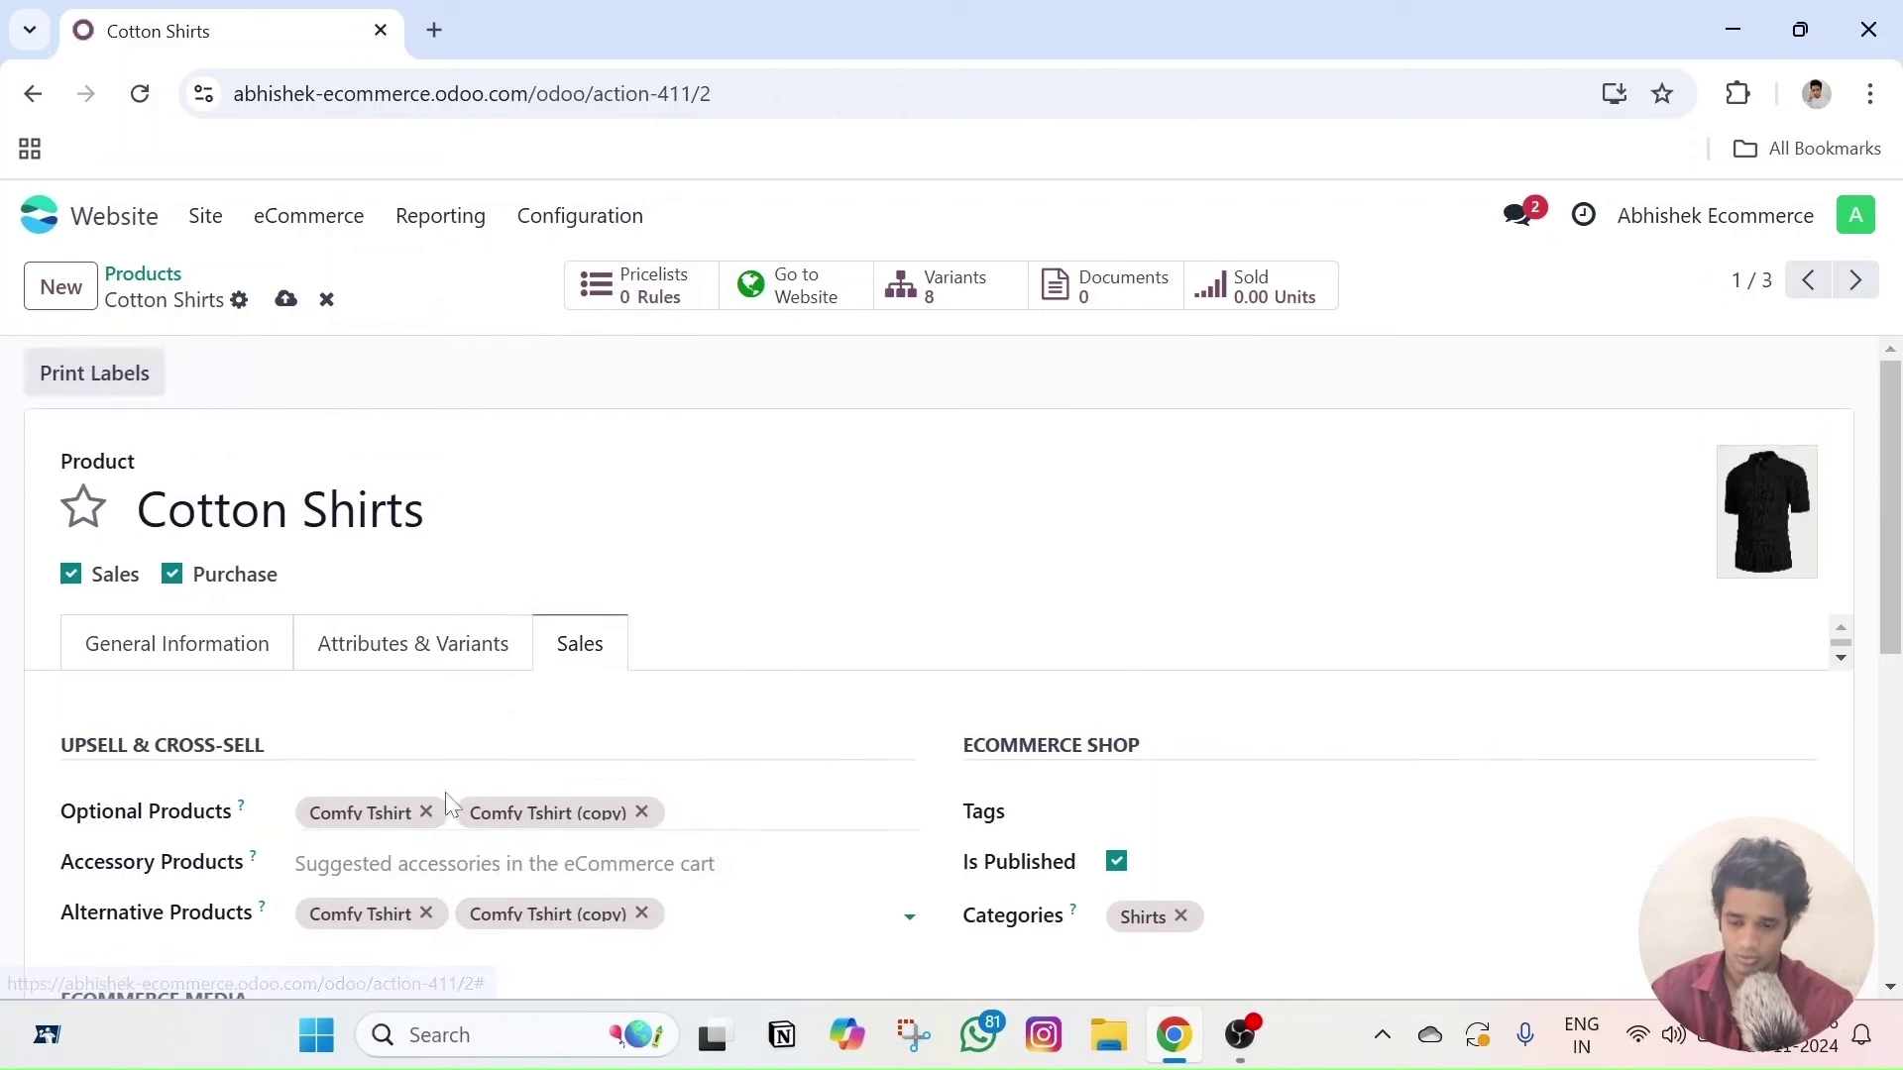
{"action": "scroll", "coordinate": [433, 798], "scroll_direction": "down", "scroll_amount": 4}
{"action": "scroll", "coordinate": [314, 858], "scroll_direction": "up", "scroll_amount": 4}
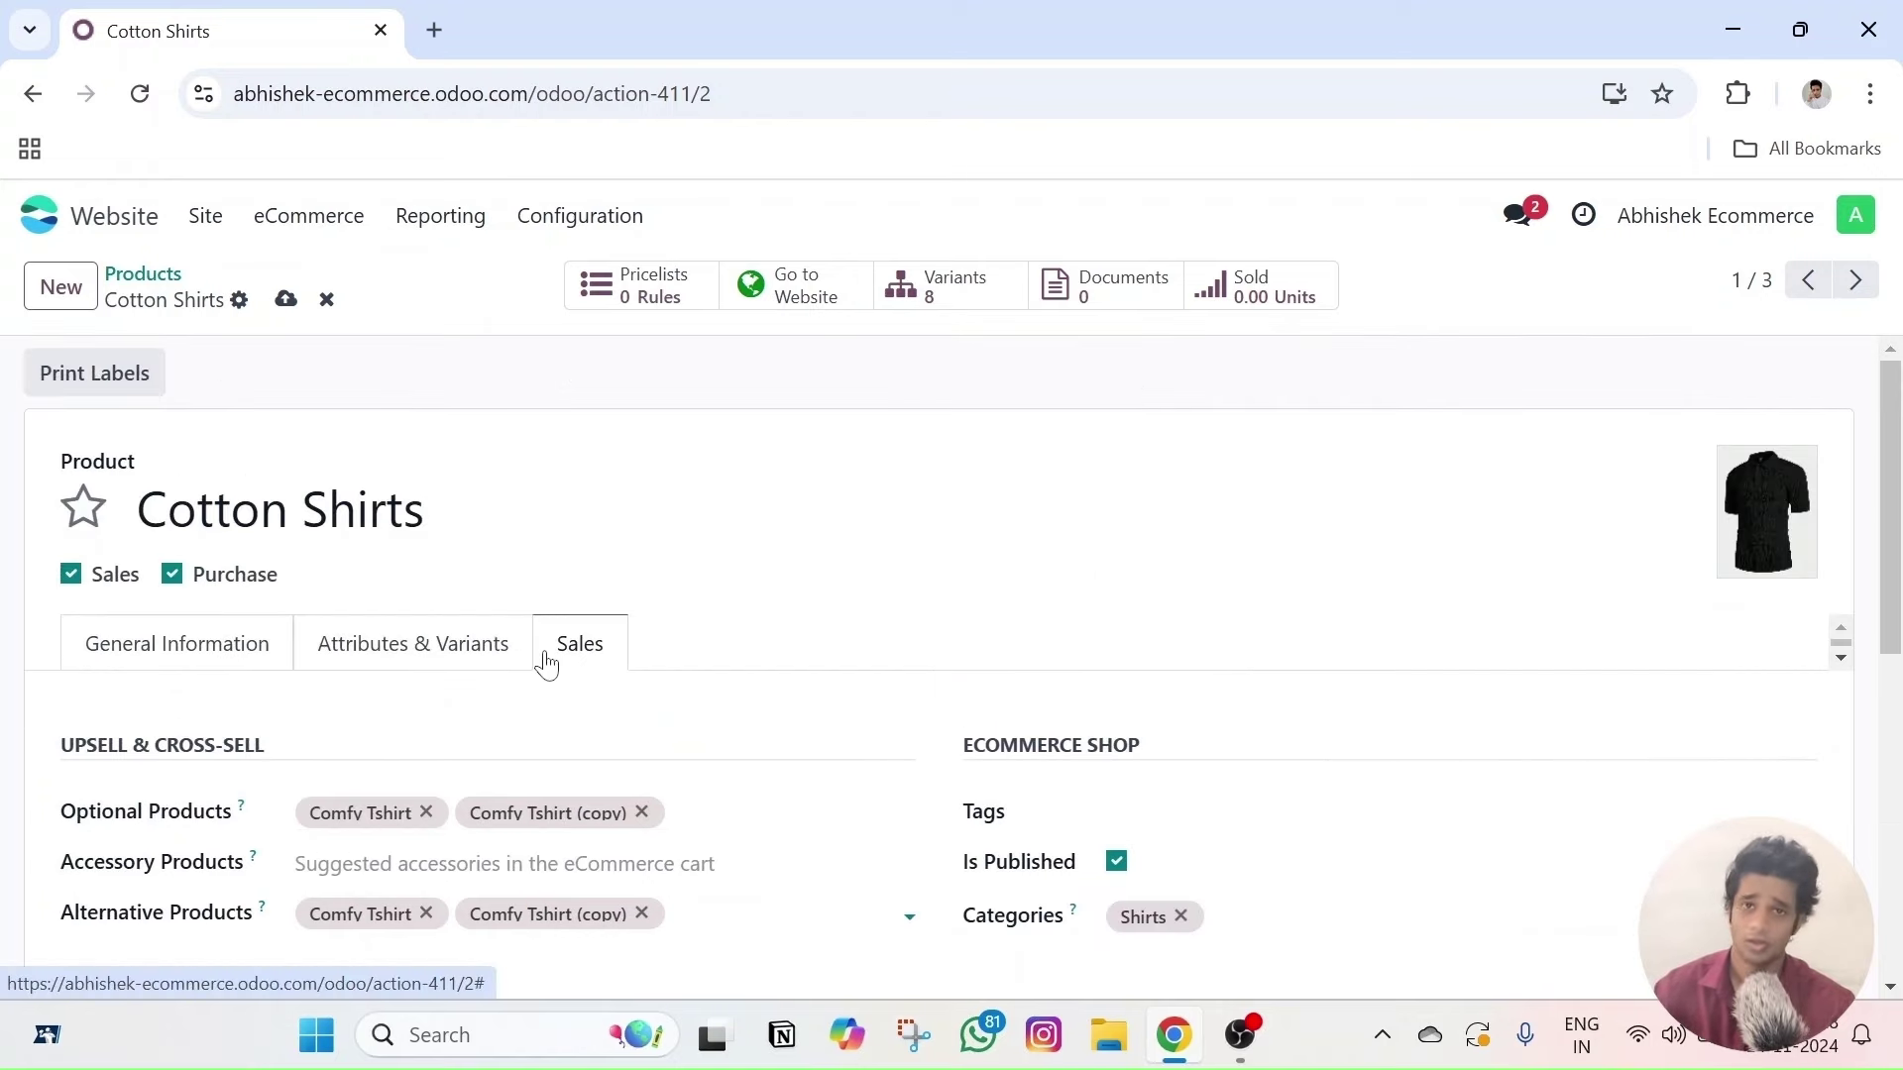
{"action": "scroll", "coordinate": [548, 657], "scroll_direction": "down", "scroll_amount": 3}
{"action": "scroll", "coordinate": [374, 667], "scroll_direction": "up", "scroll_amount": 3}
{"action": "left_click", "coordinate": [285, 298]}
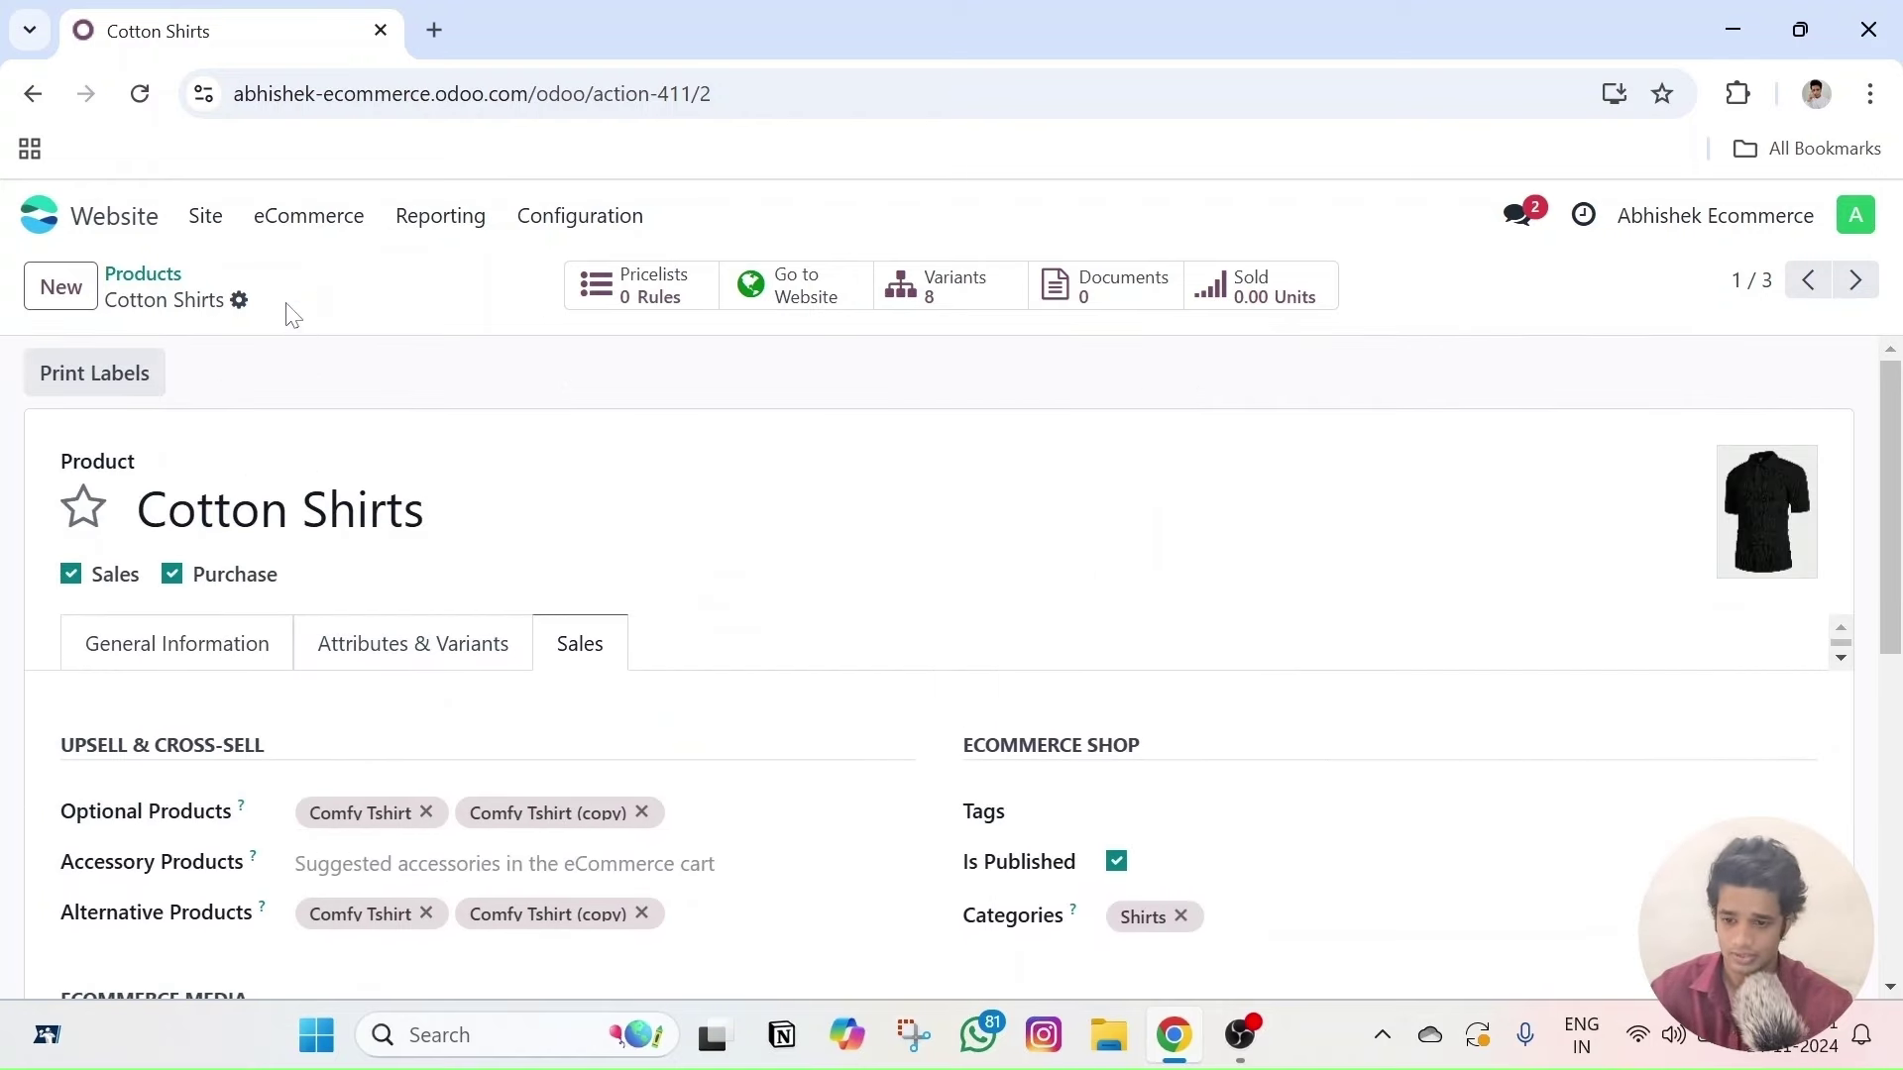
{"action": "left_click", "coordinate": [805, 297]}
- Review the live Cotton Shirts page, then go back to the website homepage
{"action": "scroll", "coordinate": [669, 471], "scroll_direction": "down", "scroll_amount": 10}
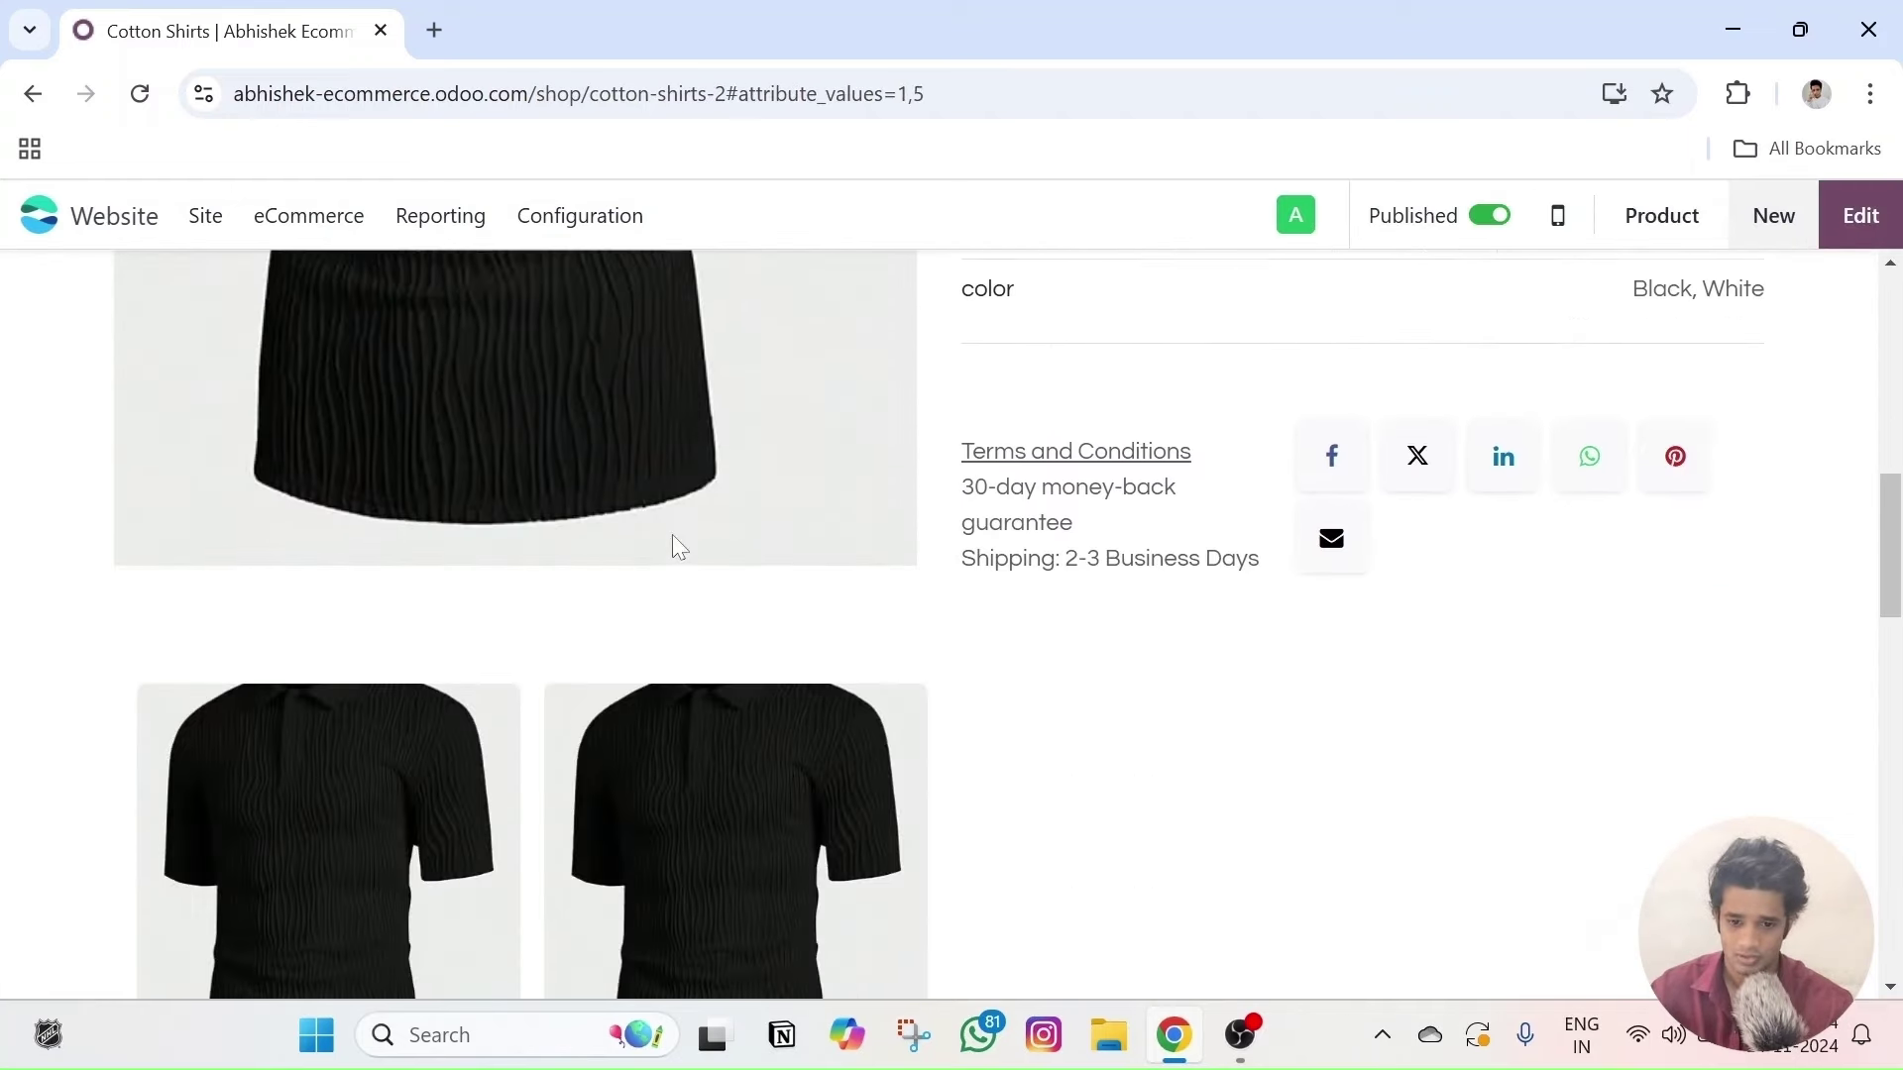
{"action": "scroll", "coordinate": [704, 640], "scroll_direction": "up", "scroll_amount": 8}
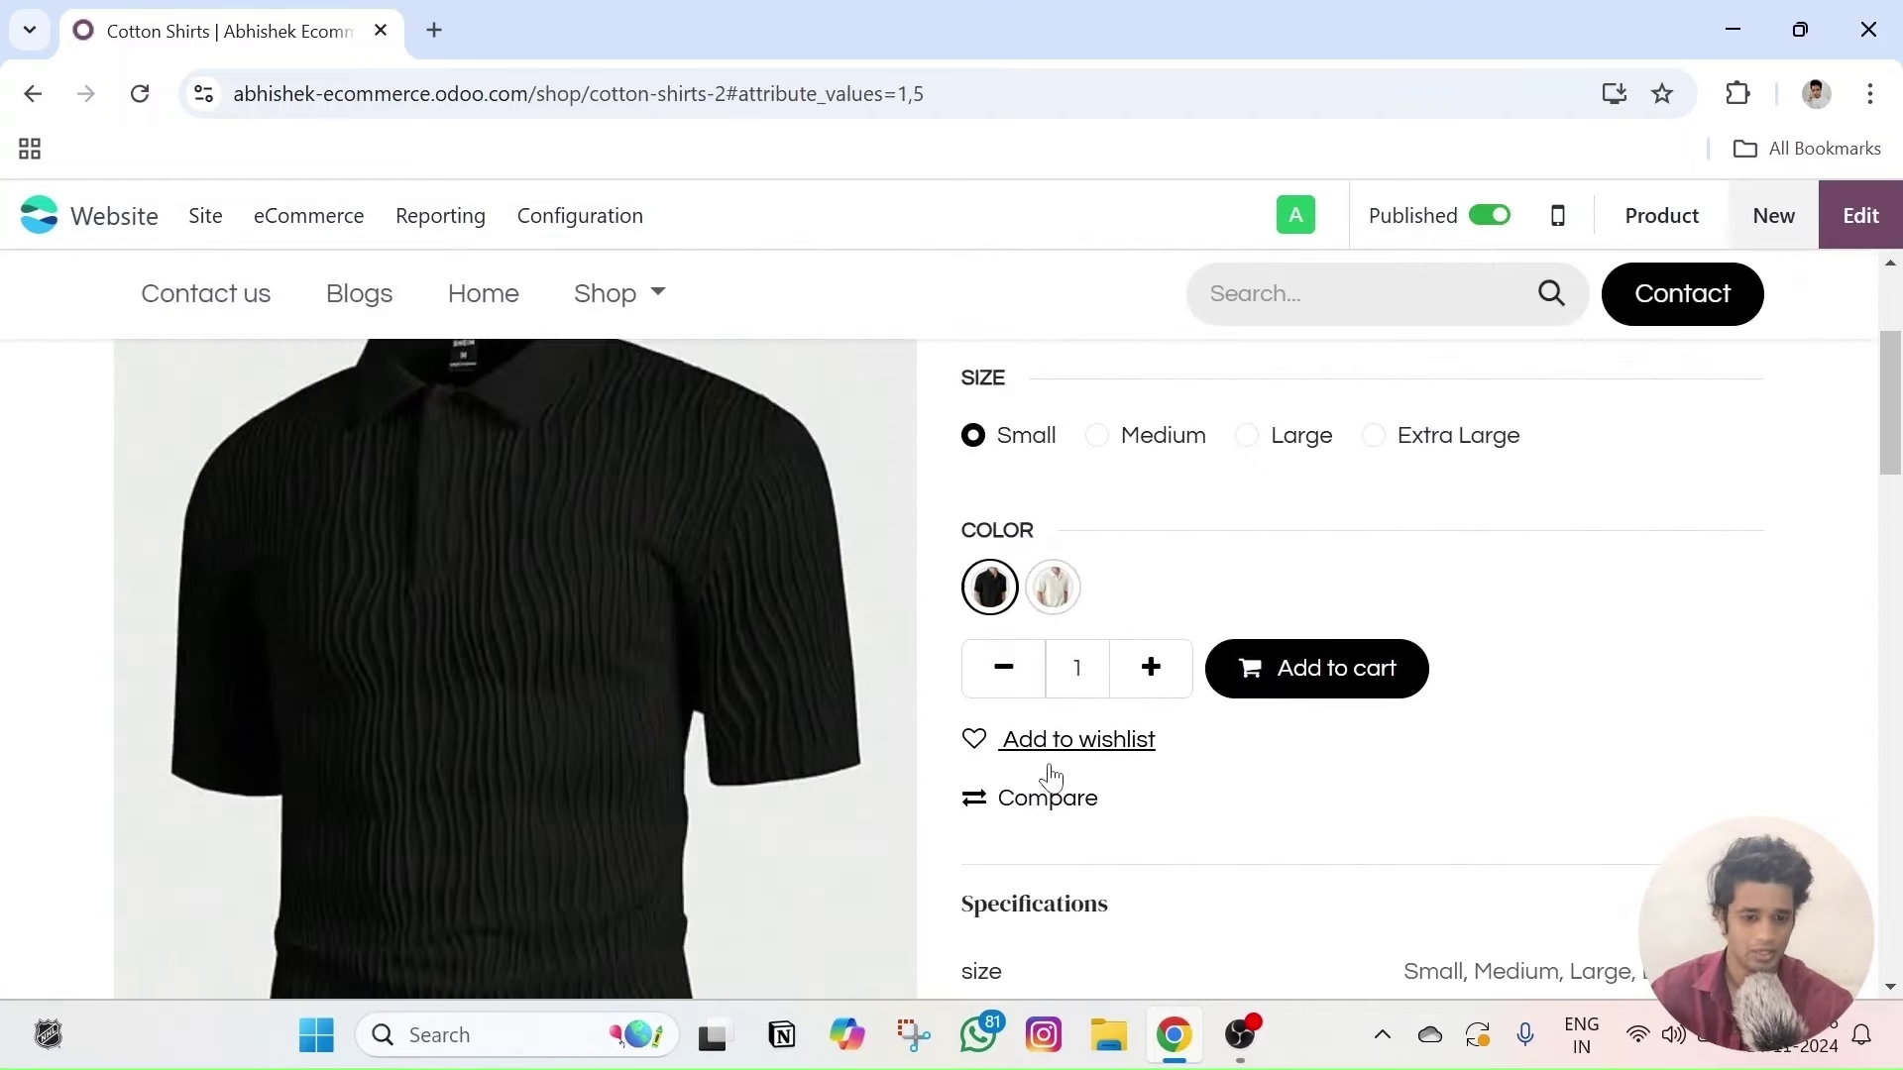
{"action": "scroll", "coordinate": [931, 664], "scroll_direction": "down", "scroll_amount": 8}
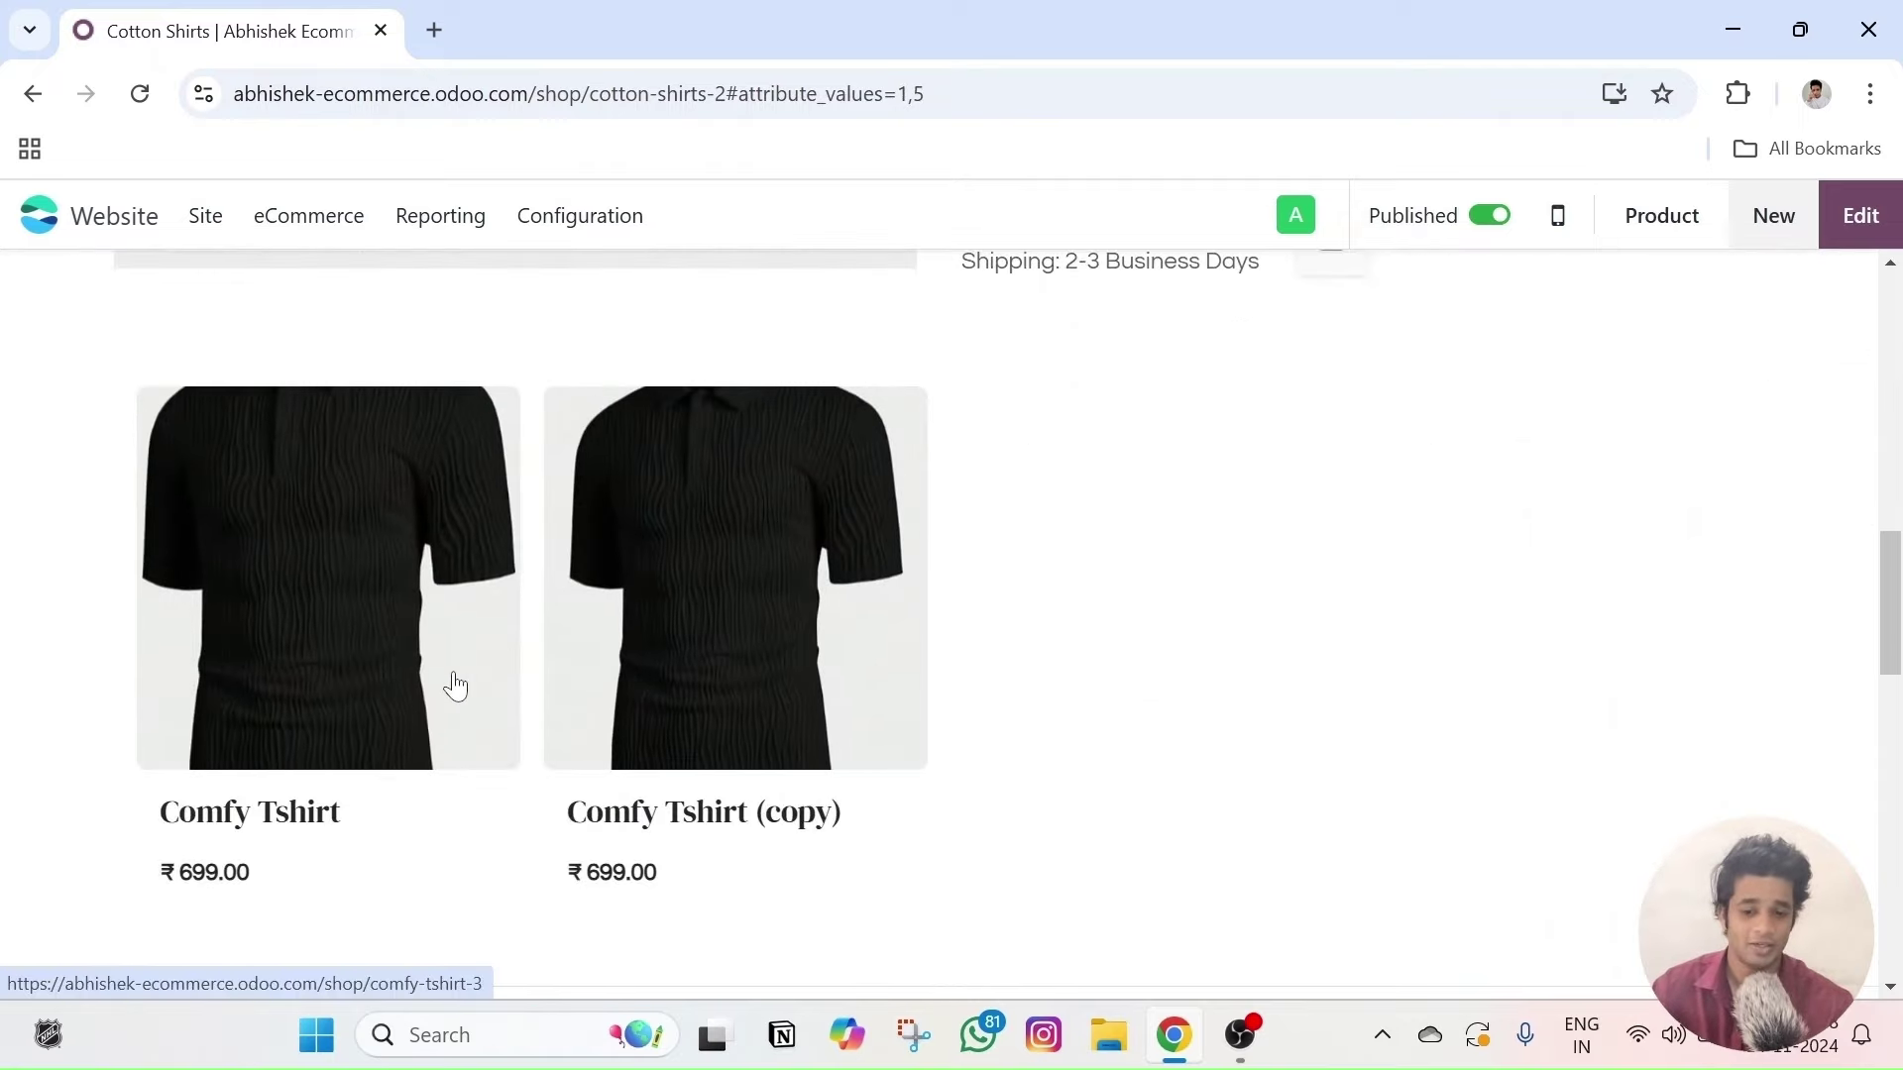
{"action": "left_click", "coordinate": [24, 96]}
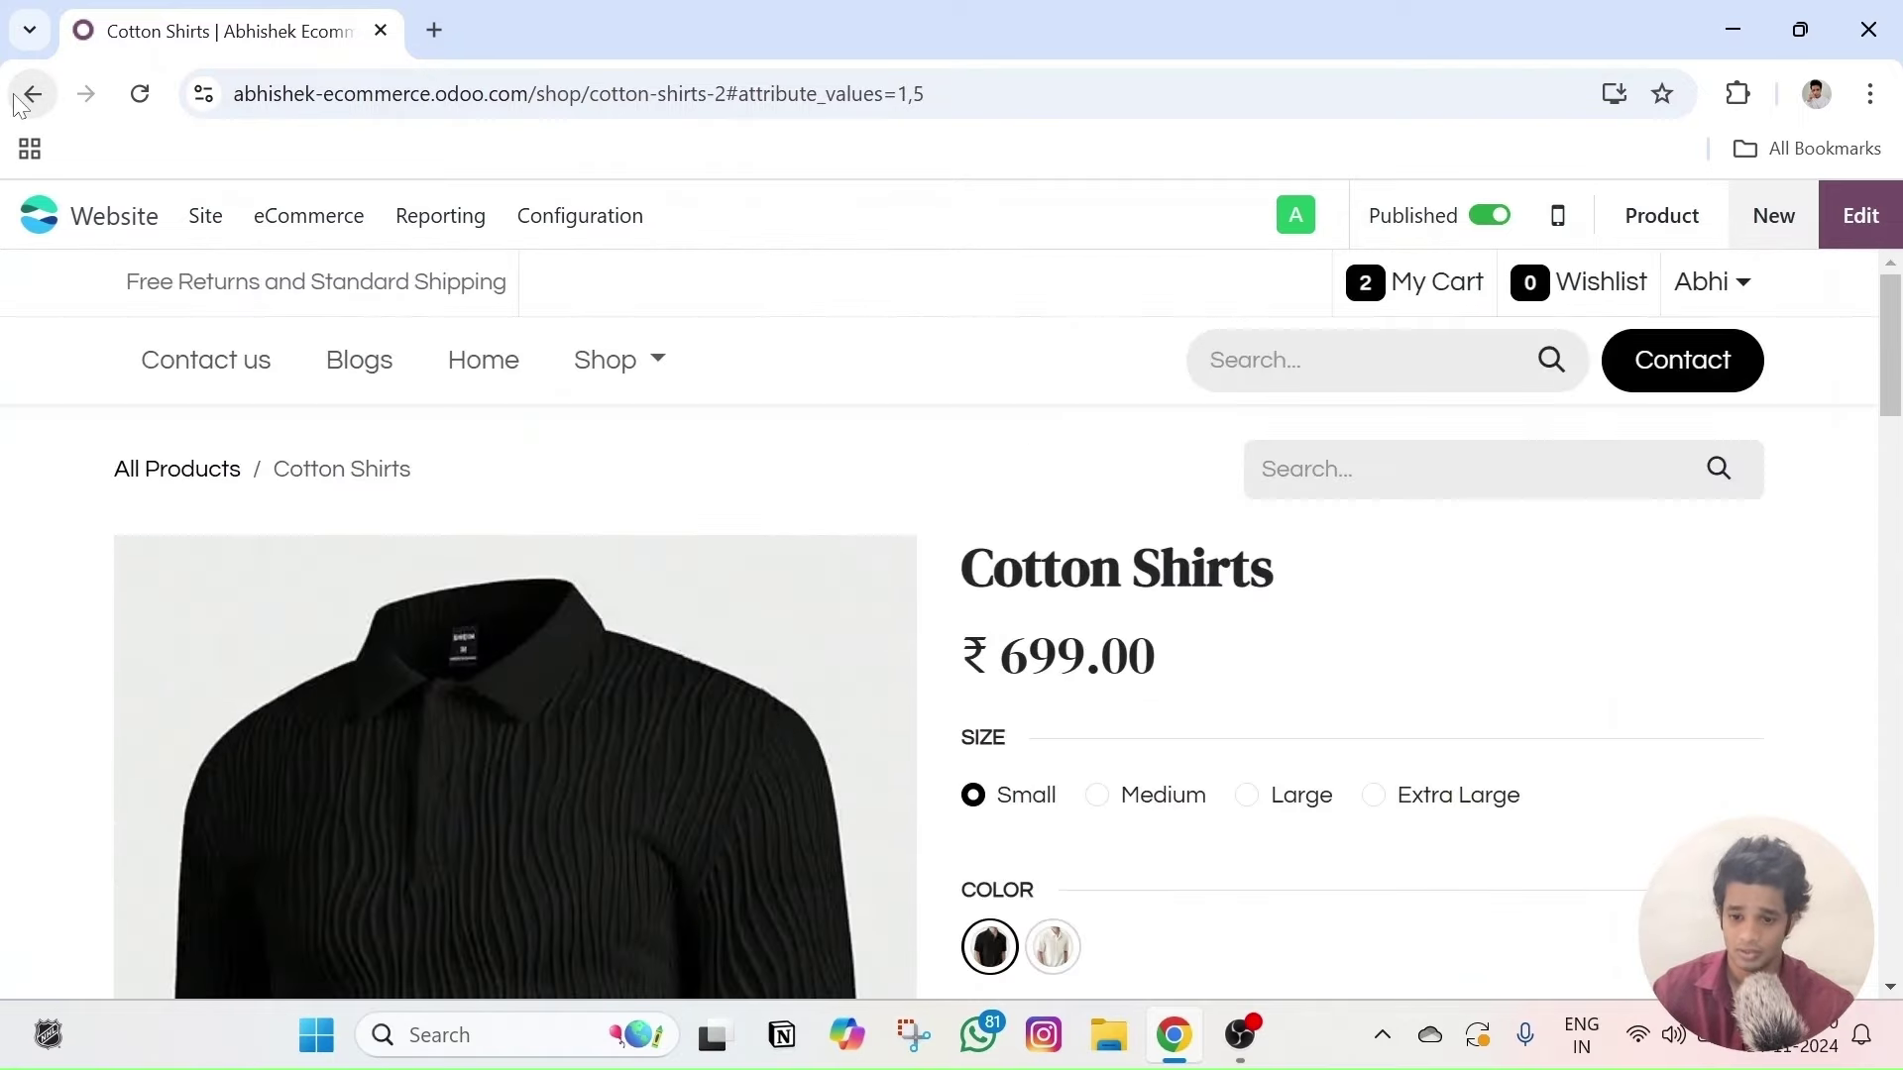
{"action": "left_click", "coordinate": [21, 99]}
- Reopen Cotton Shirts' Sales tab through eCommerce > Products in the backend
{"action": "left_click", "coordinate": [156, 217]}
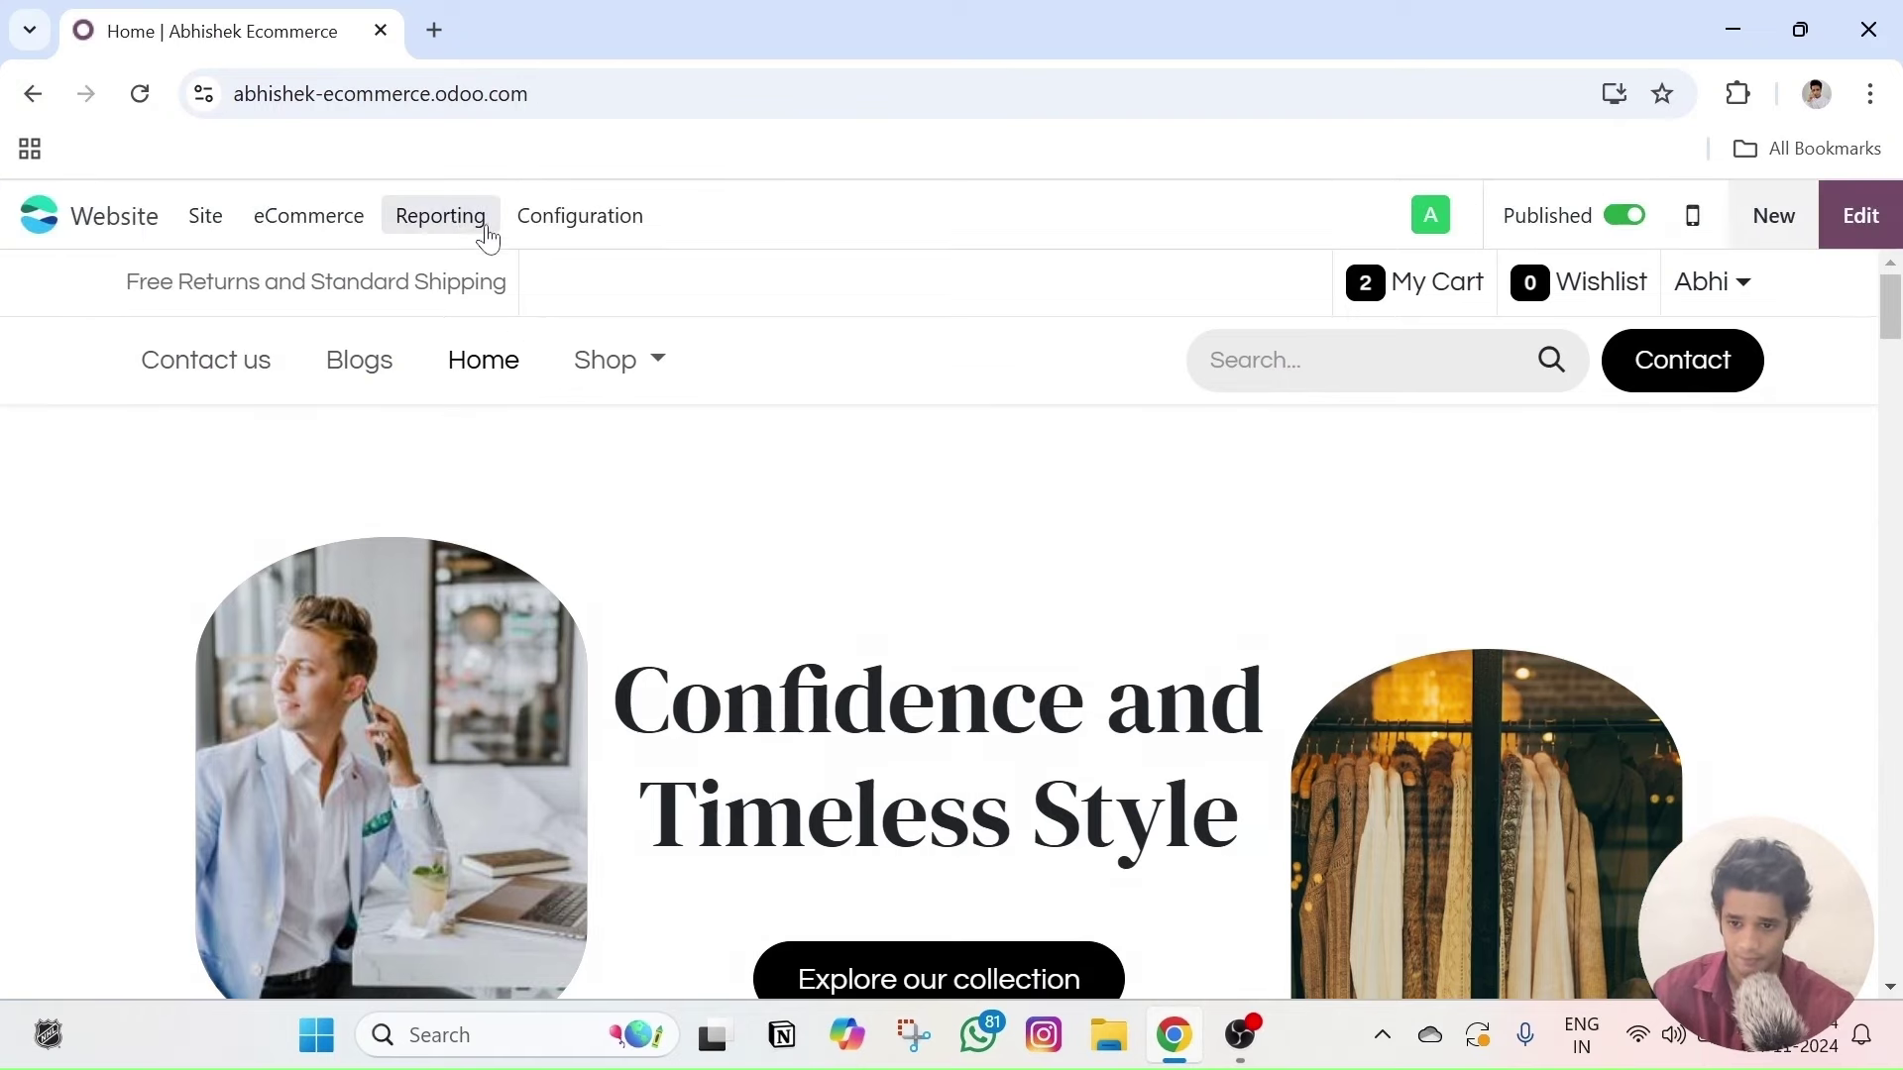
{"action": "left_click", "coordinate": [526, 218]}
{"action": "left_click", "coordinate": [310, 212]}
{"action": "left_click", "coordinate": [310, 212]}
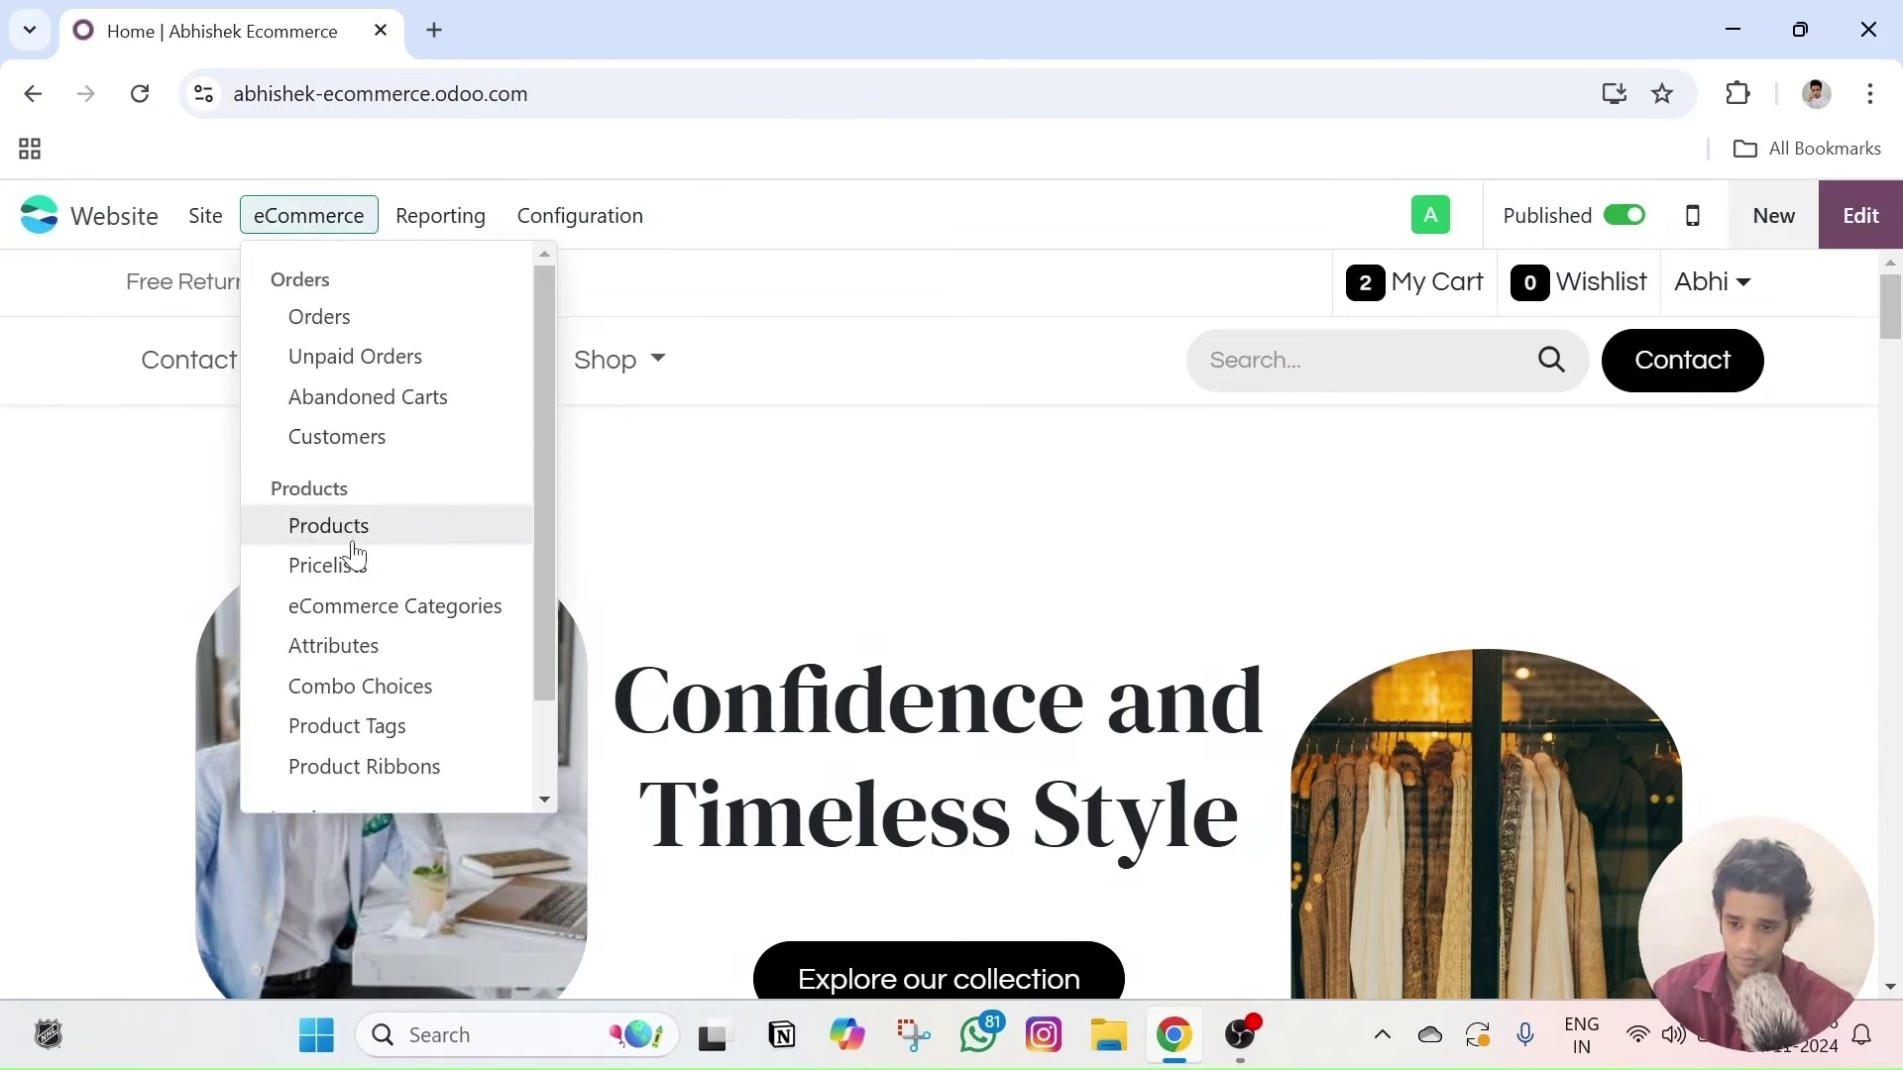
{"action": "left_click", "coordinate": [349, 540]}
{"action": "left_click", "coordinate": [421, 408]}
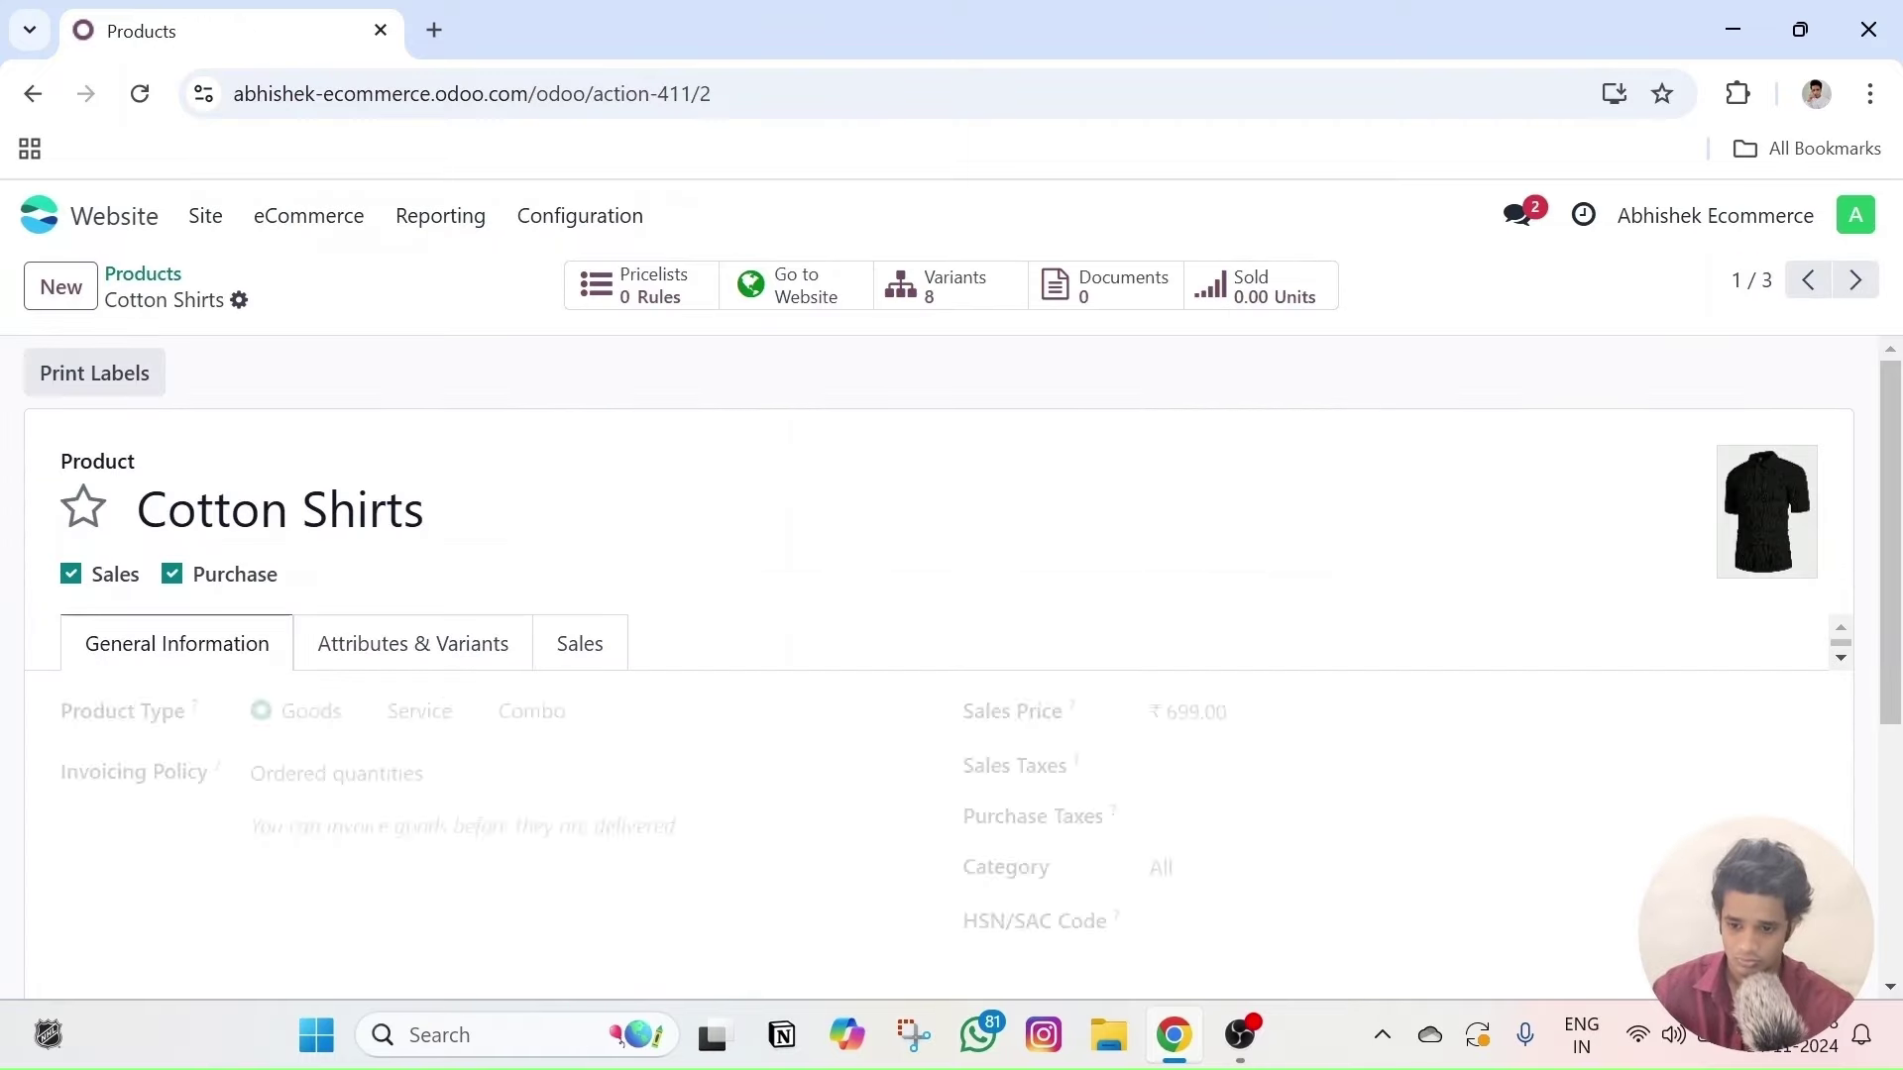
{"action": "left_click", "coordinate": [575, 642]}
- Reopen the live Cotton Shirts page, review the Comfy Tshirt alternatives, and add it to the cart
{"action": "scroll", "coordinate": [566, 595], "scroll_direction": "down", "scroll_amount": 5}
{"action": "scroll", "coordinate": [495, 545], "scroll_direction": "up", "scroll_amount": 3}
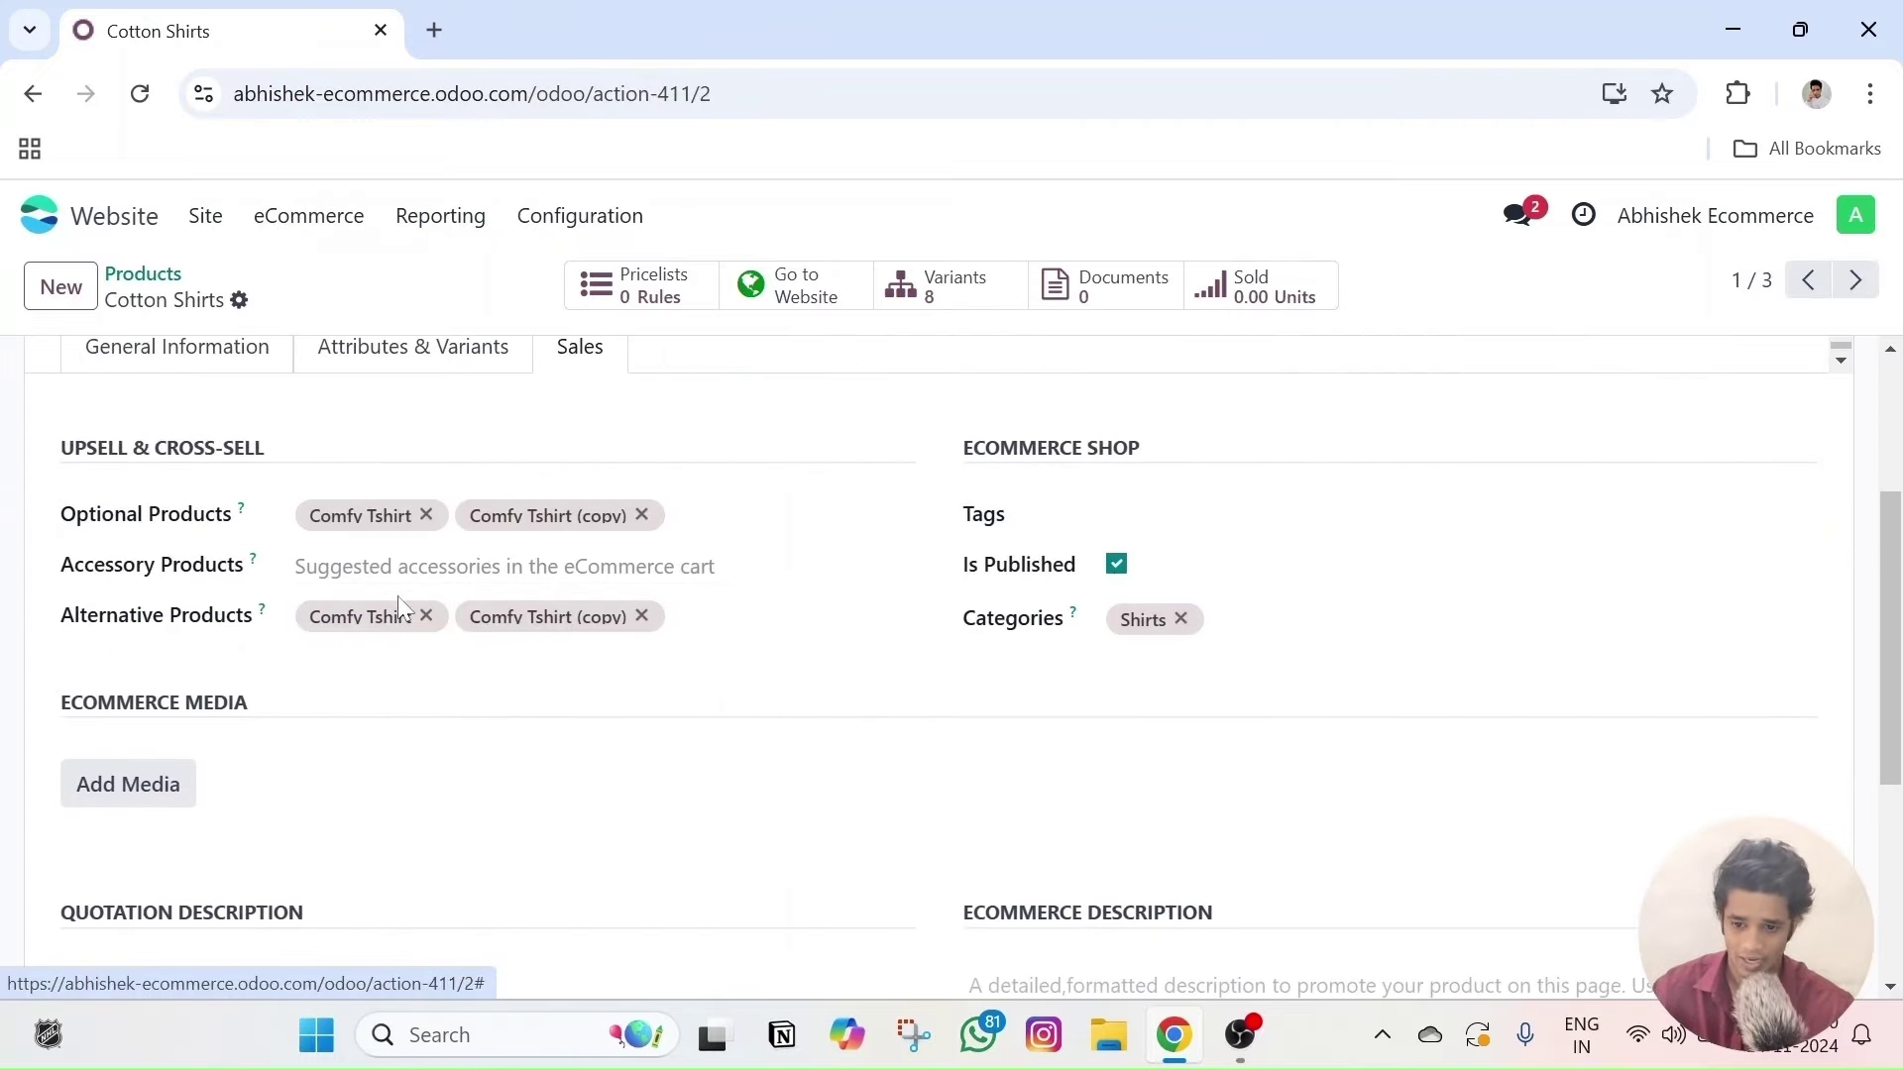
{"action": "left_click", "coordinate": [773, 314]}
{"action": "scroll", "coordinate": [716, 644], "scroll_direction": "down", "scroll_amount": 5}
{"action": "scroll", "coordinate": [734, 664], "scroll_direction": "down", "scroll_amount": 7}
{"action": "scroll", "coordinate": [730, 738], "scroll_direction": "up", "scroll_amount": 3}
{"action": "scroll", "coordinate": [595, 655], "scroll_direction": "up", "scroll_amount": 10}
{"action": "scroll", "coordinate": [1338, 743], "scroll_direction": "down", "scroll_amount": 5}
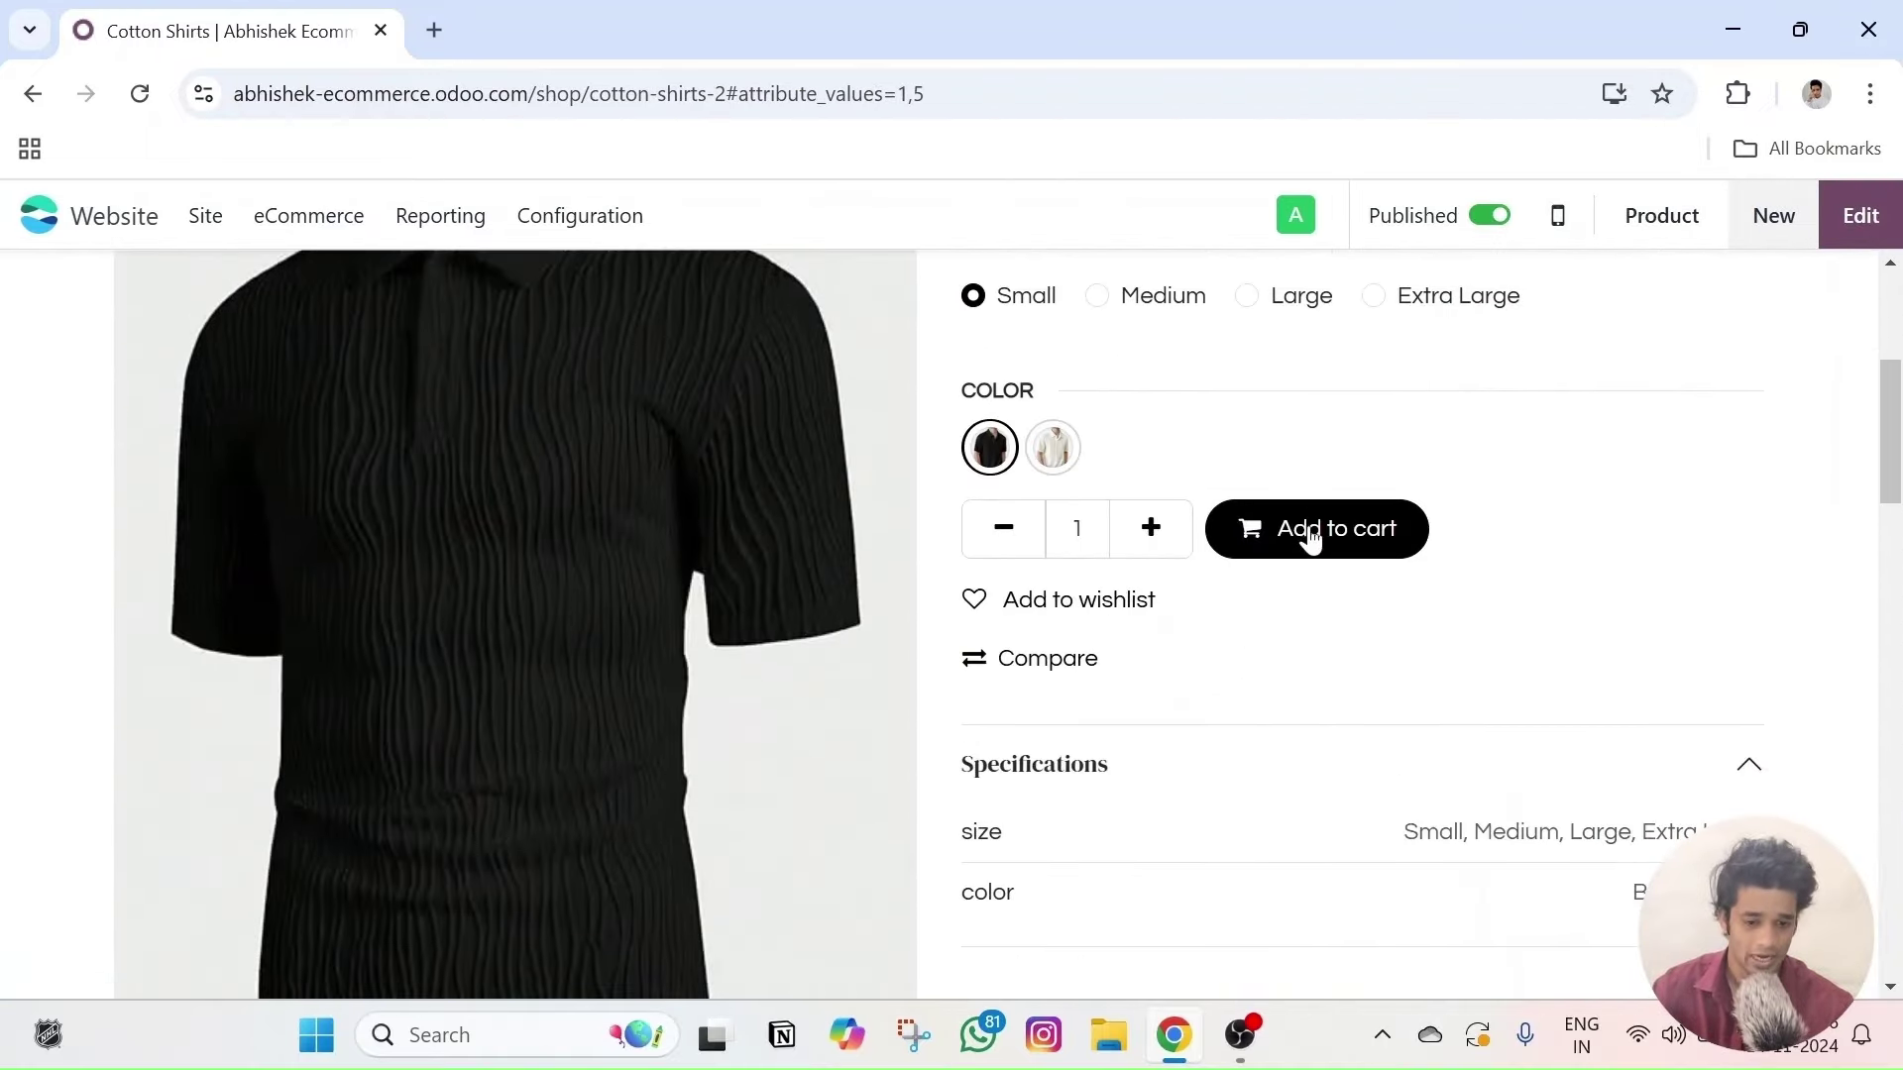
{"action": "left_click", "coordinate": [1311, 531]}
- Review the Configure your product dialog for Cotton Shirts, then close it
{"action": "scroll", "coordinate": [424, 700], "scroll_direction": "down", "scroll_amount": 5}
{"action": "scroll", "coordinate": [489, 645], "scroll_direction": "up", "scroll_amount": 2}
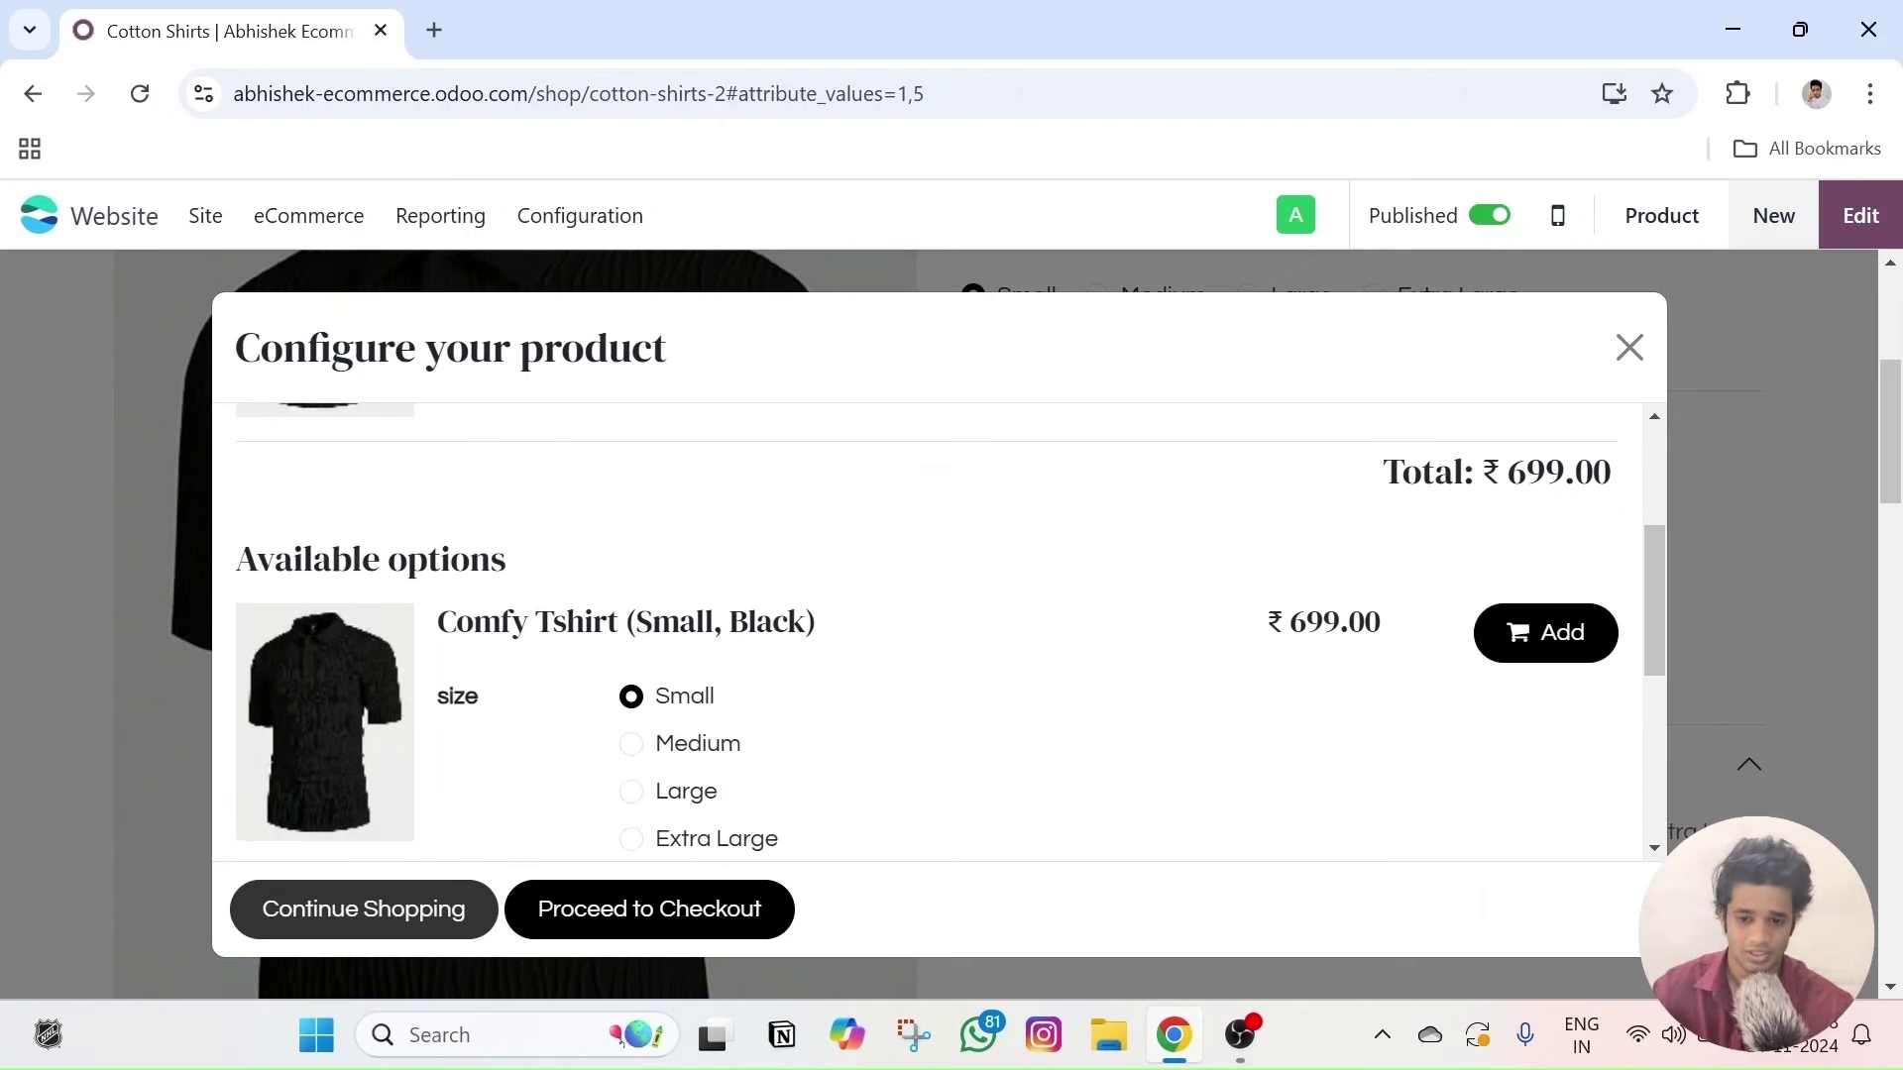
{"action": "double_click", "coordinate": [466, 560]}
{"action": "left_click", "coordinate": [529, 540]}
{"action": "scroll", "coordinate": [506, 610], "scroll_direction": "down", "scroll_amount": 5}
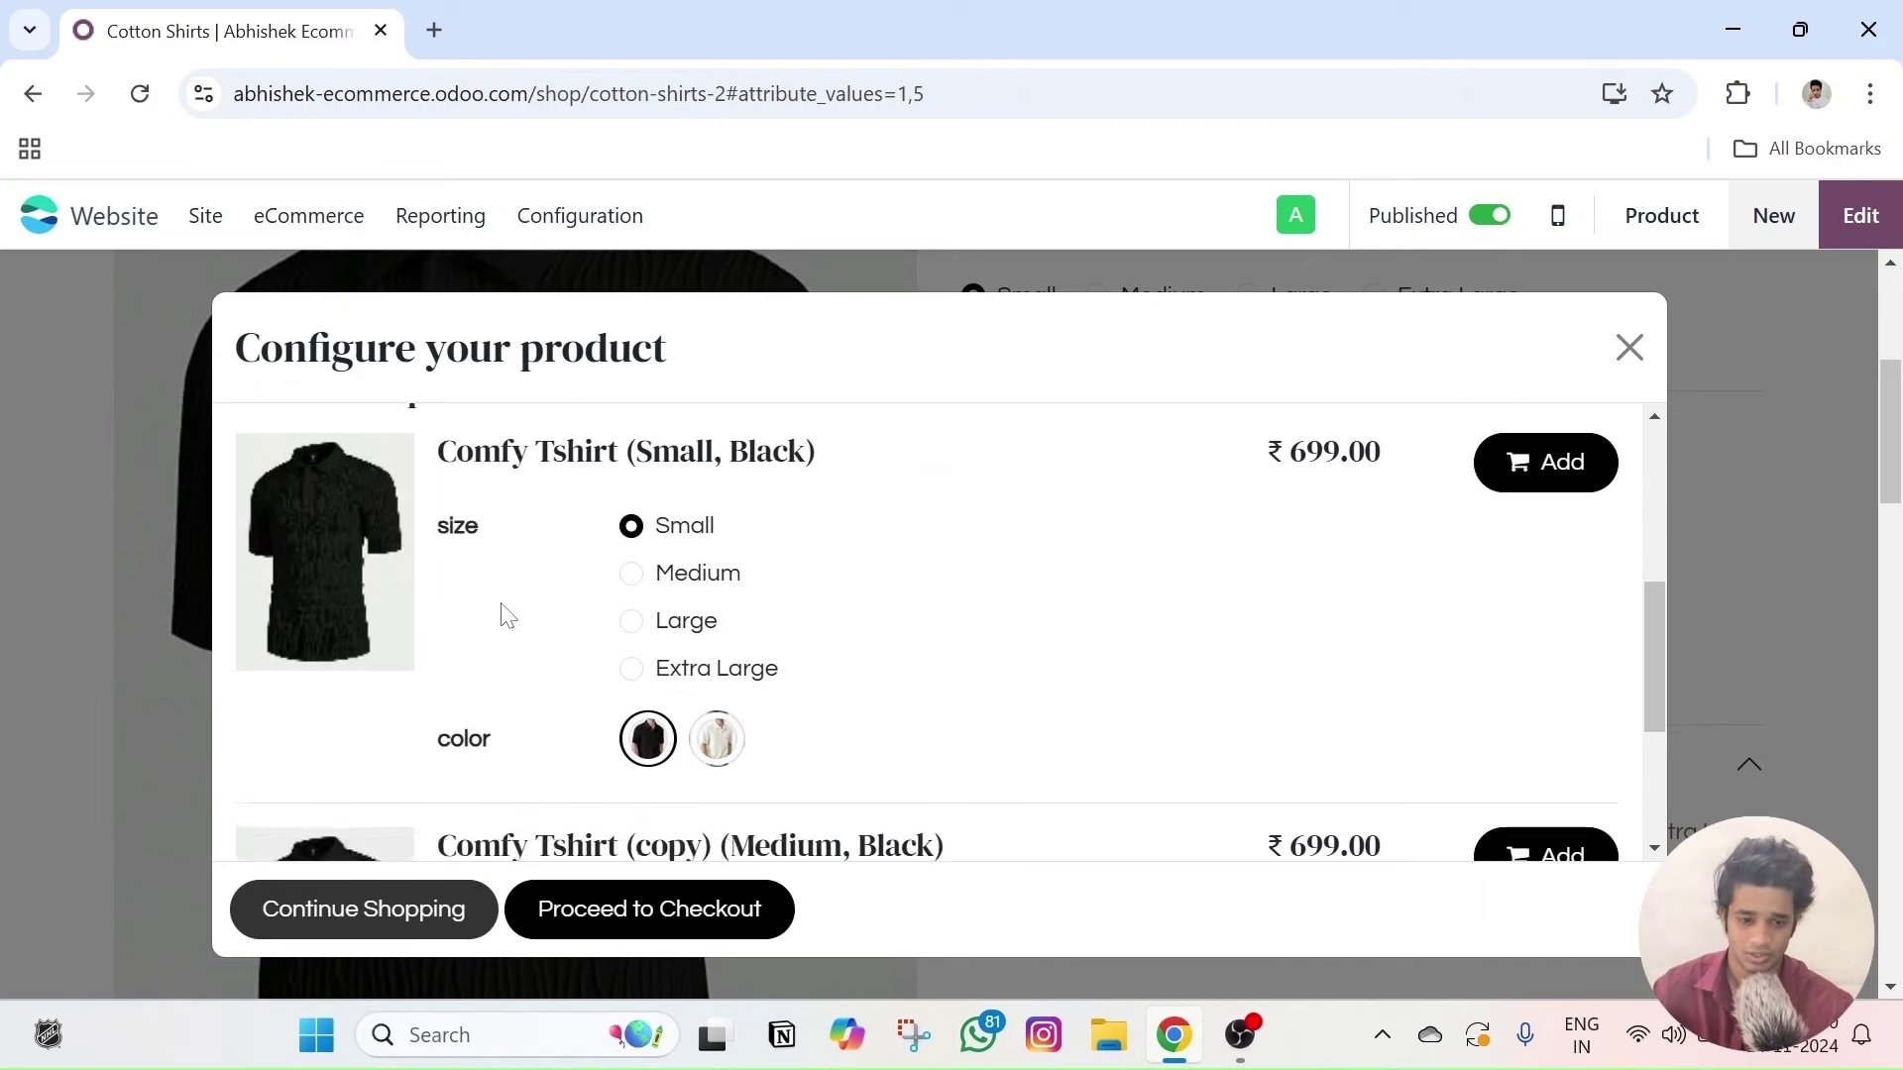
{"action": "scroll", "coordinate": [714, 724], "scroll_direction": "up", "scroll_amount": 10}
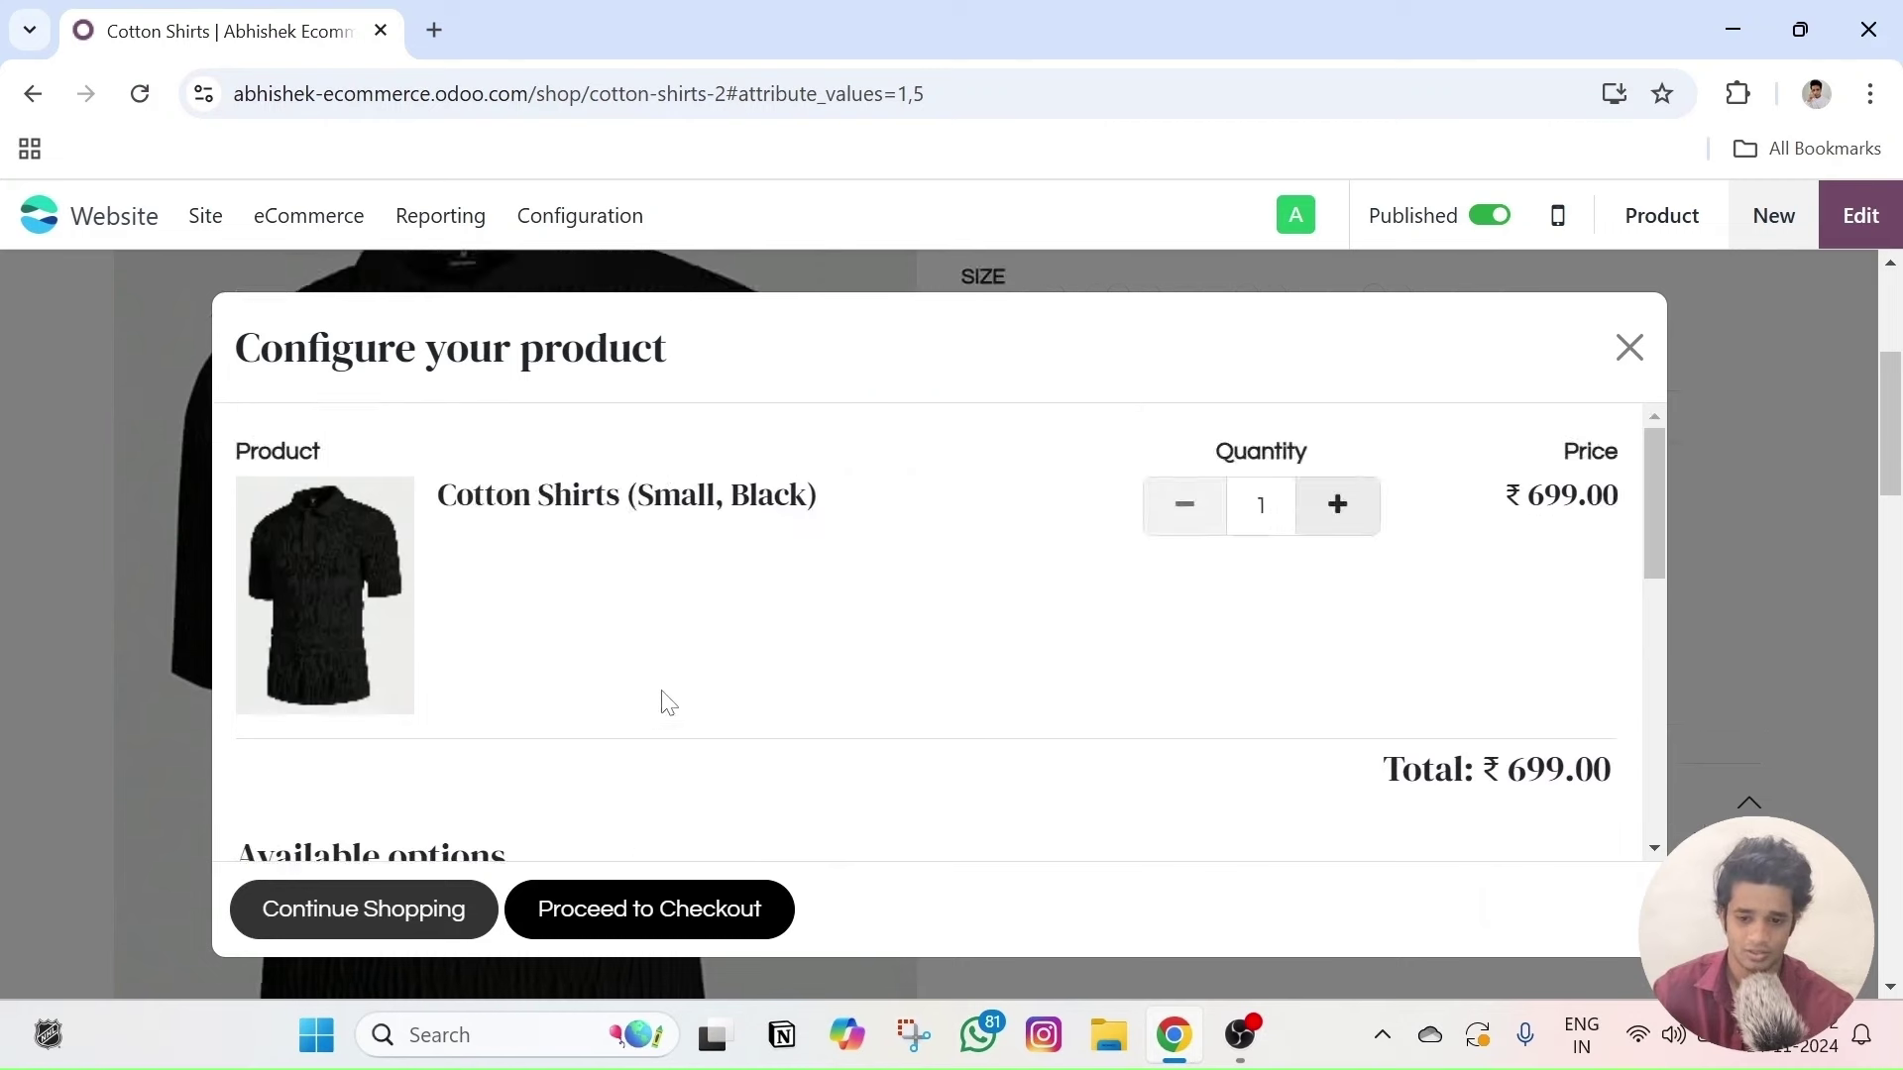
{"action": "left_click", "coordinate": [1630, 349]}
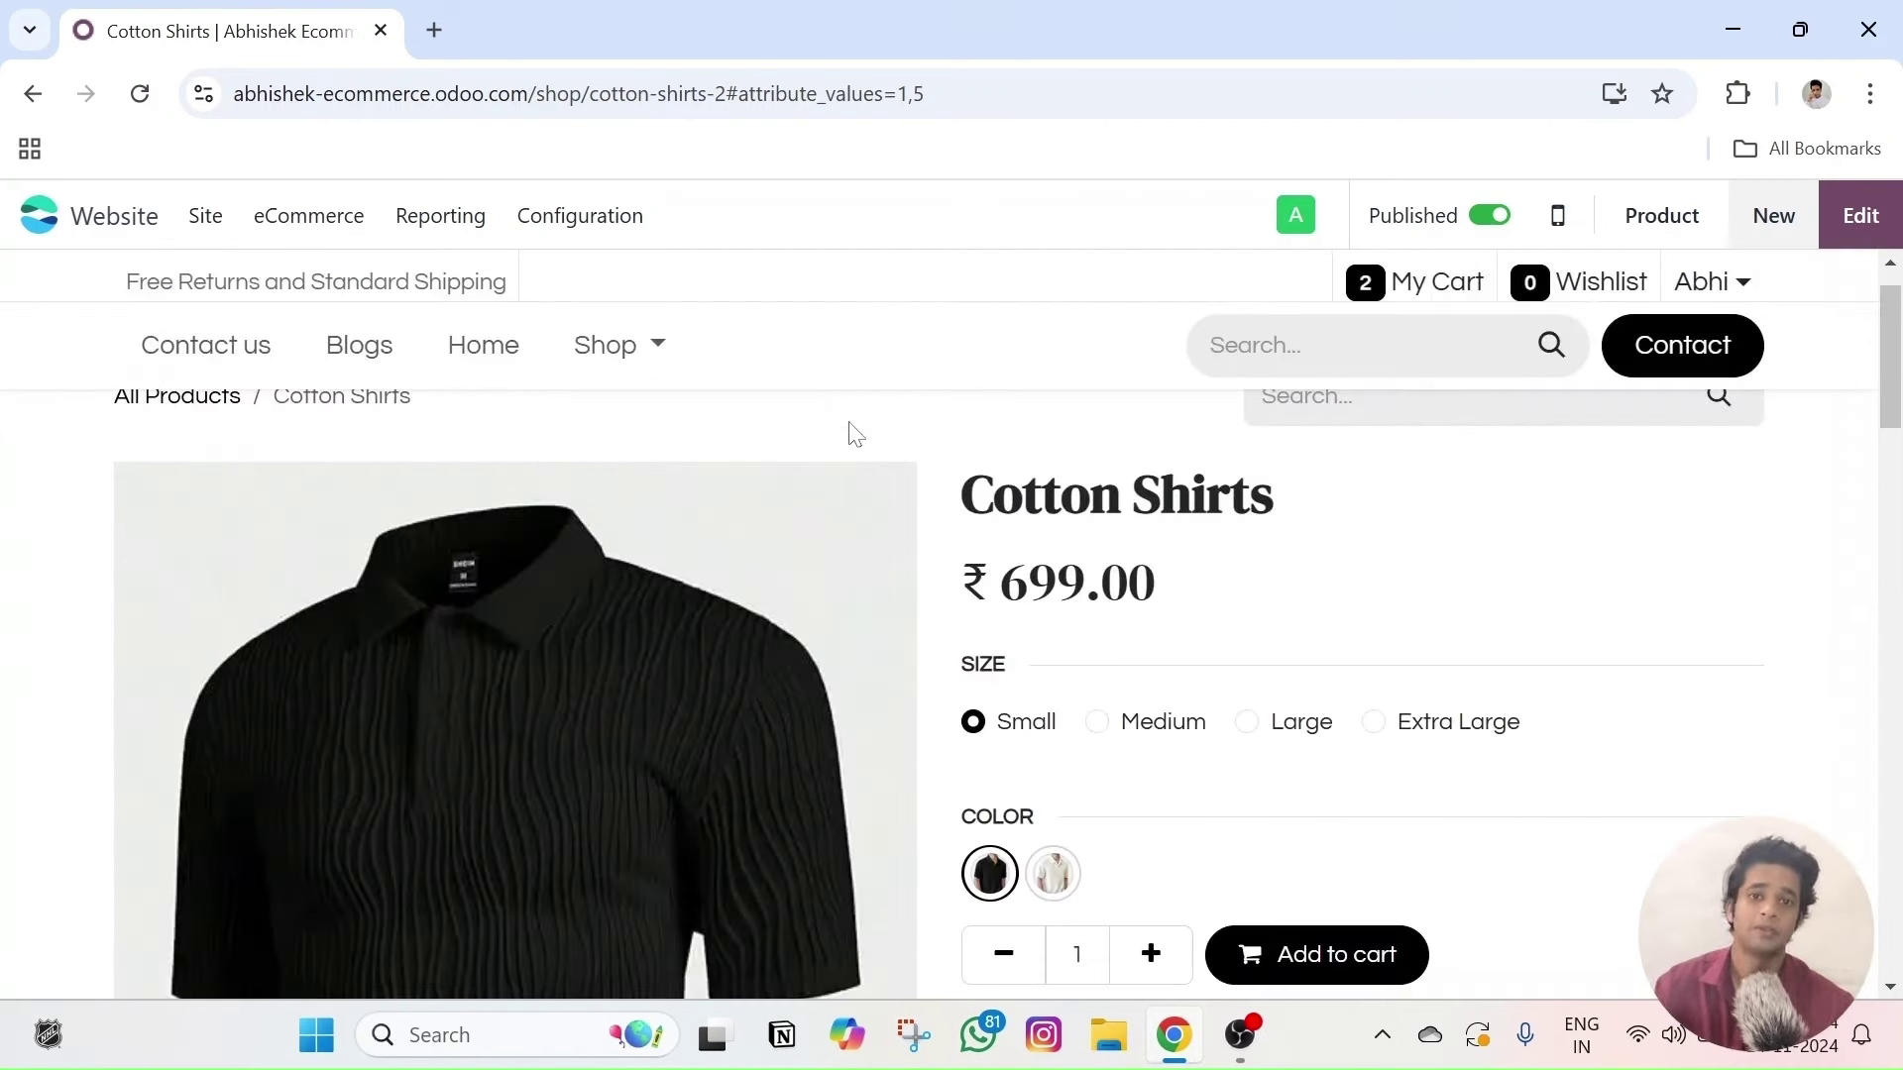
- Add Cotton Shirts to the cart again, bringing the cart to 2 items
{"action": "scroll", "coordinate": [666, 519], "scroll_direction": "down", "scroll_amount": 10}
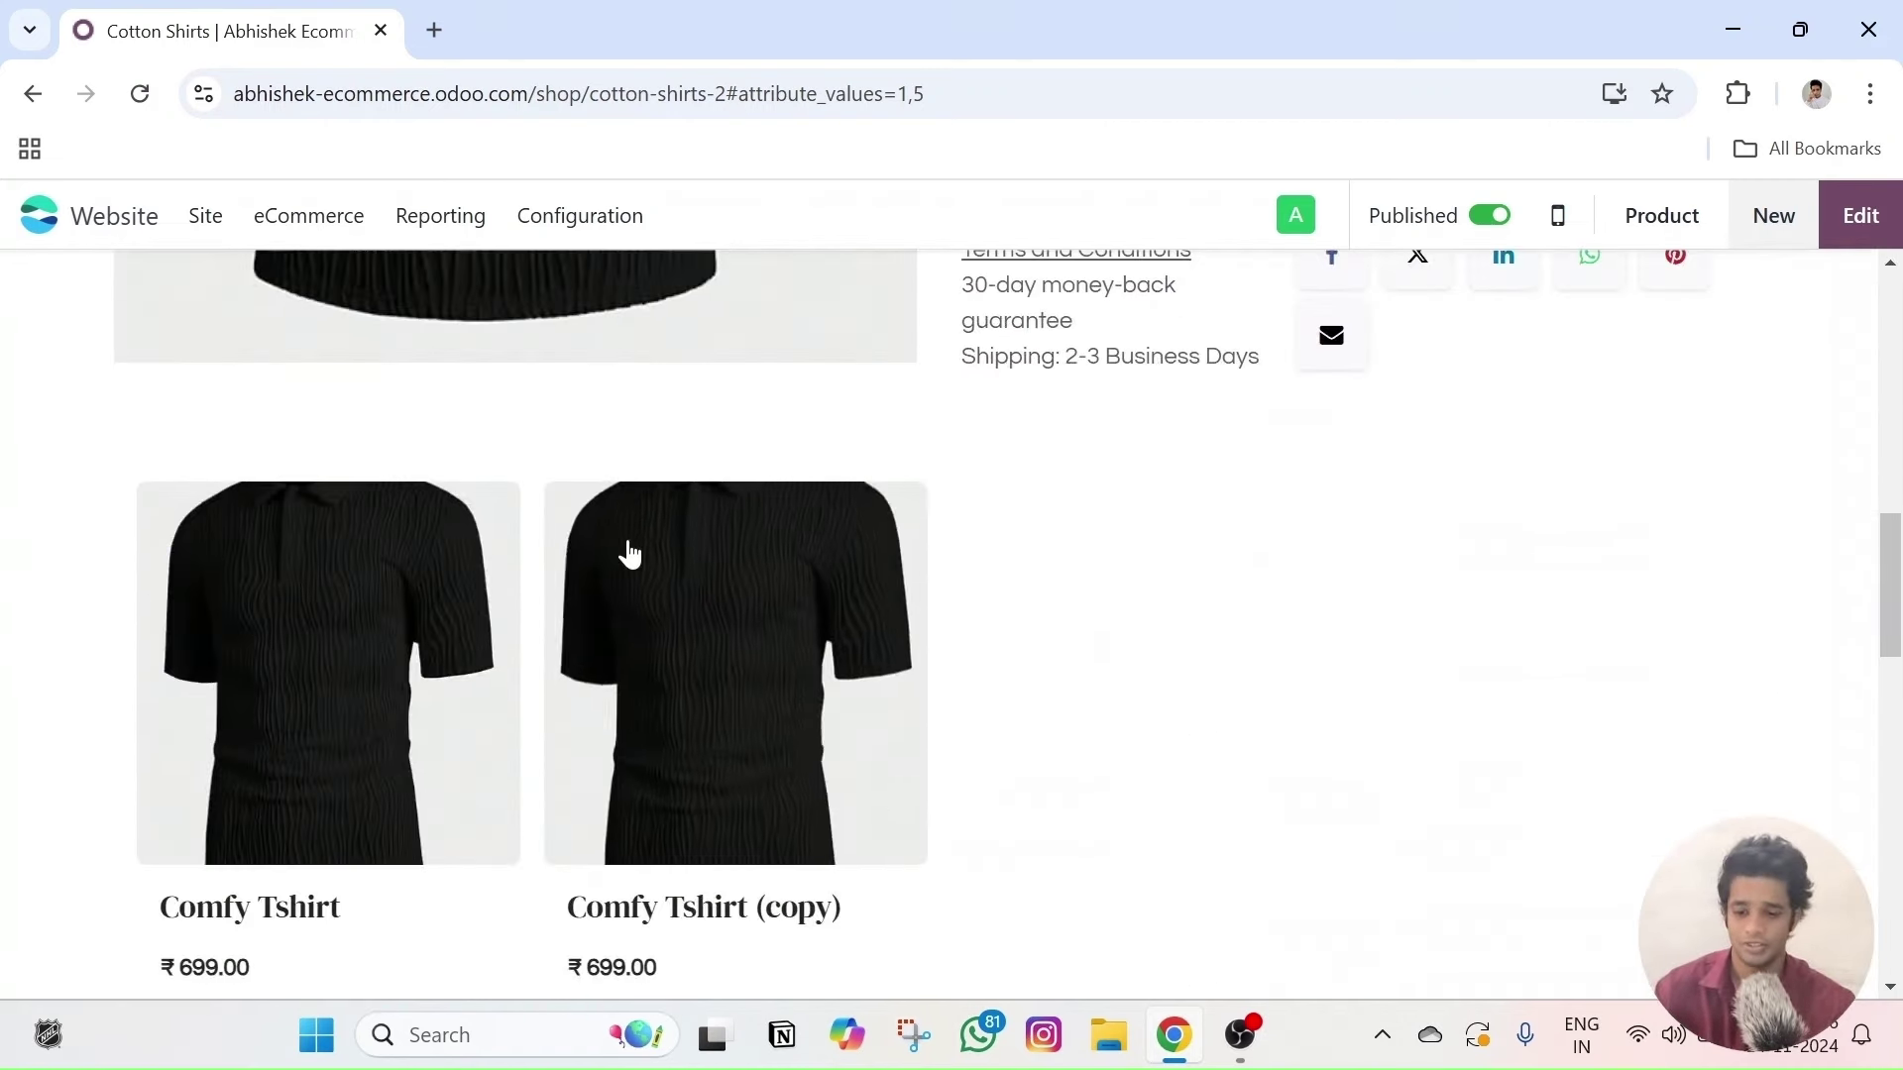
{"action": "scroll", "coordinate": [763, 748], "scroll_direction": "up", "scroll_amount": 6}
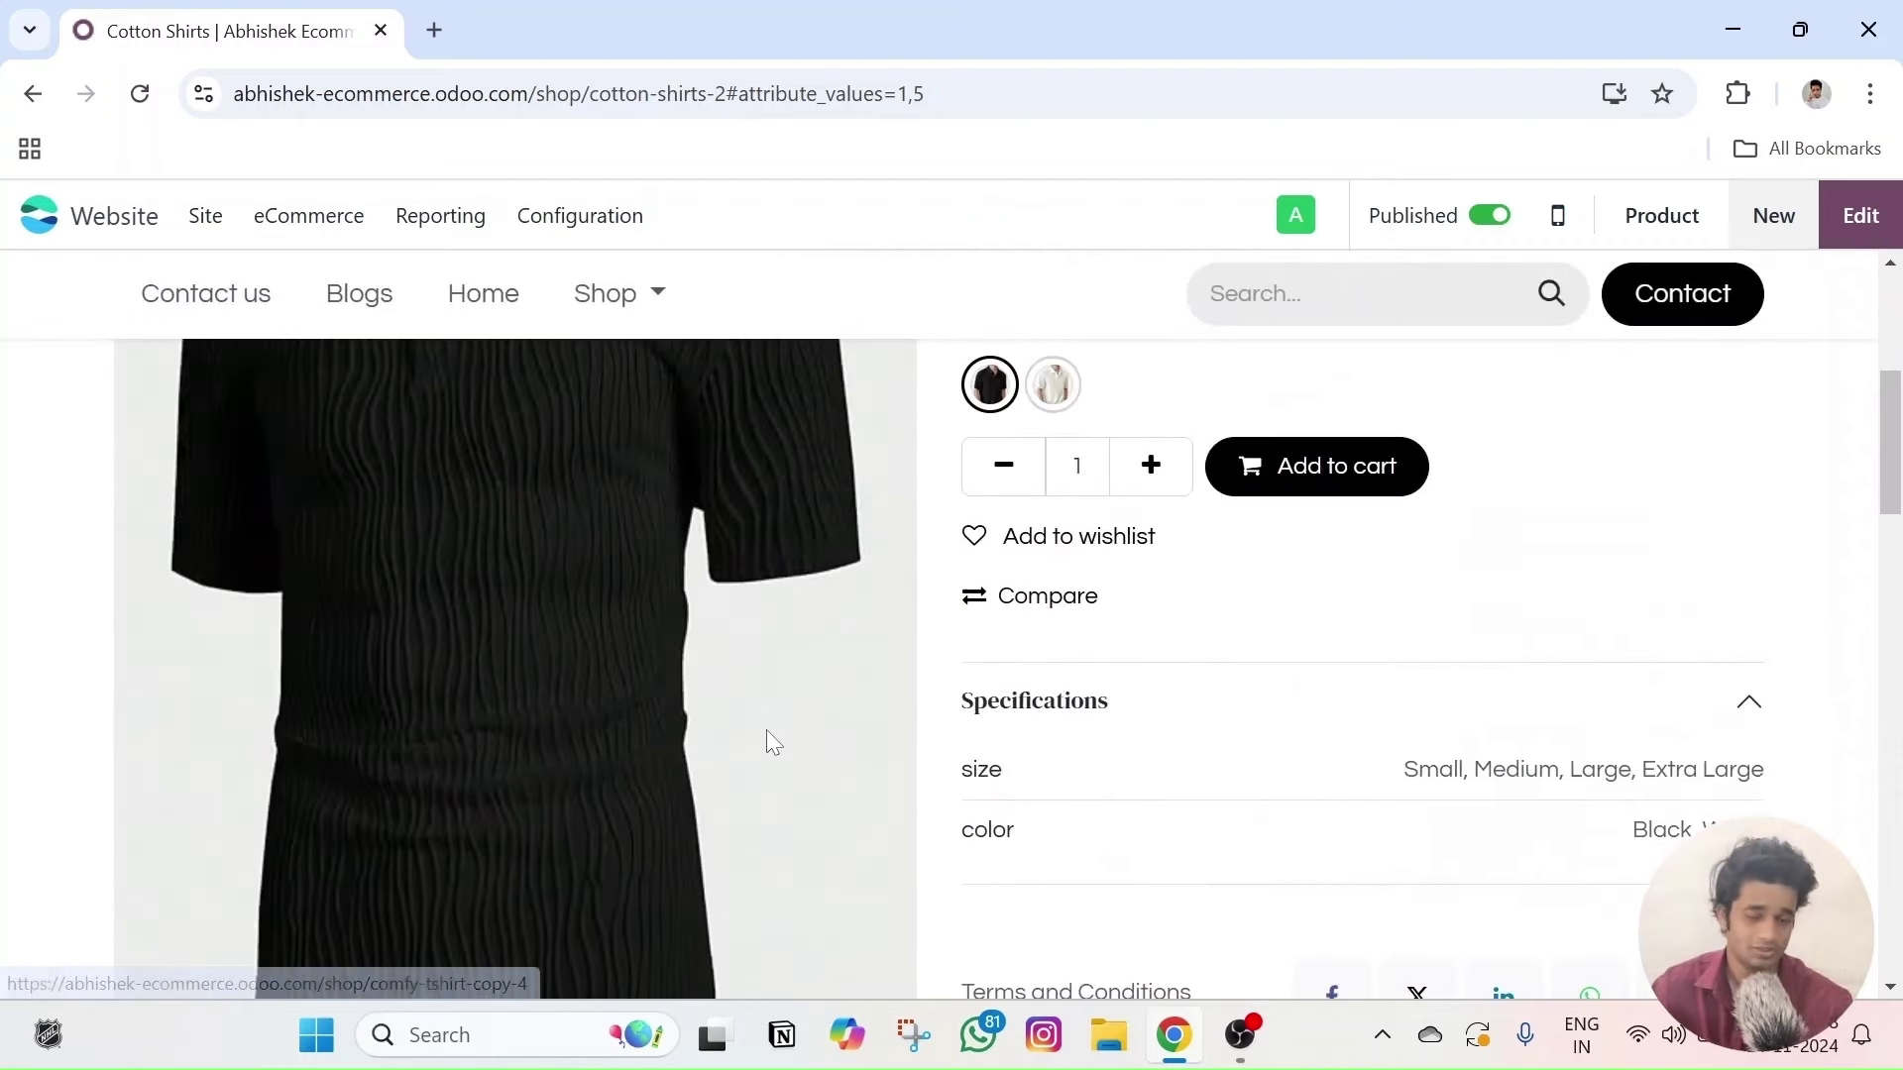
{"action": "scroll", "coordinate": [779, 733], "scroll_direction": "up", "scroll_amount": 5}
{"action": "scroll", "coordinate": [1430, 642], "scroll_direction": "down", "scroll_amount": 4}
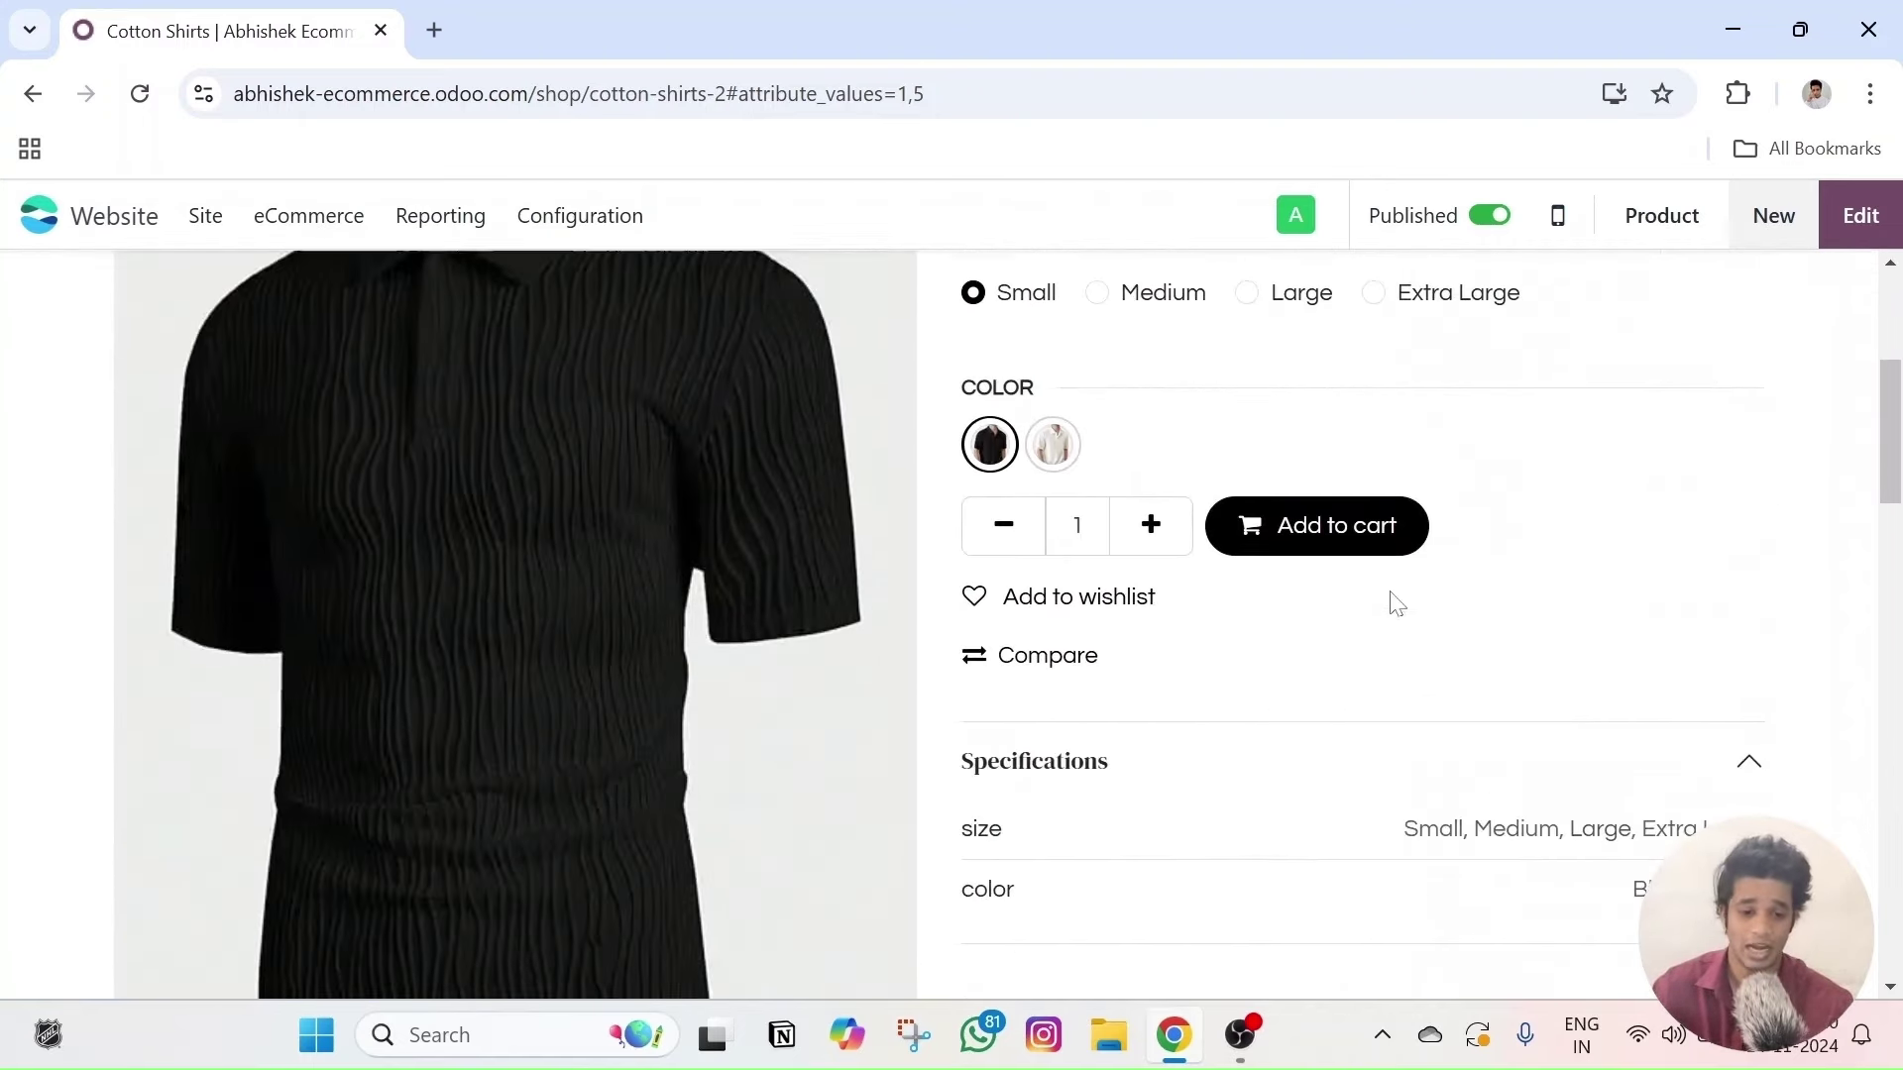
{"action": "left_click", "coordinate": [1322, 523]}
{"action": "scroll", "coordinate": [561, 620], "scroll_direction": "down", "scroll_amount": 6}
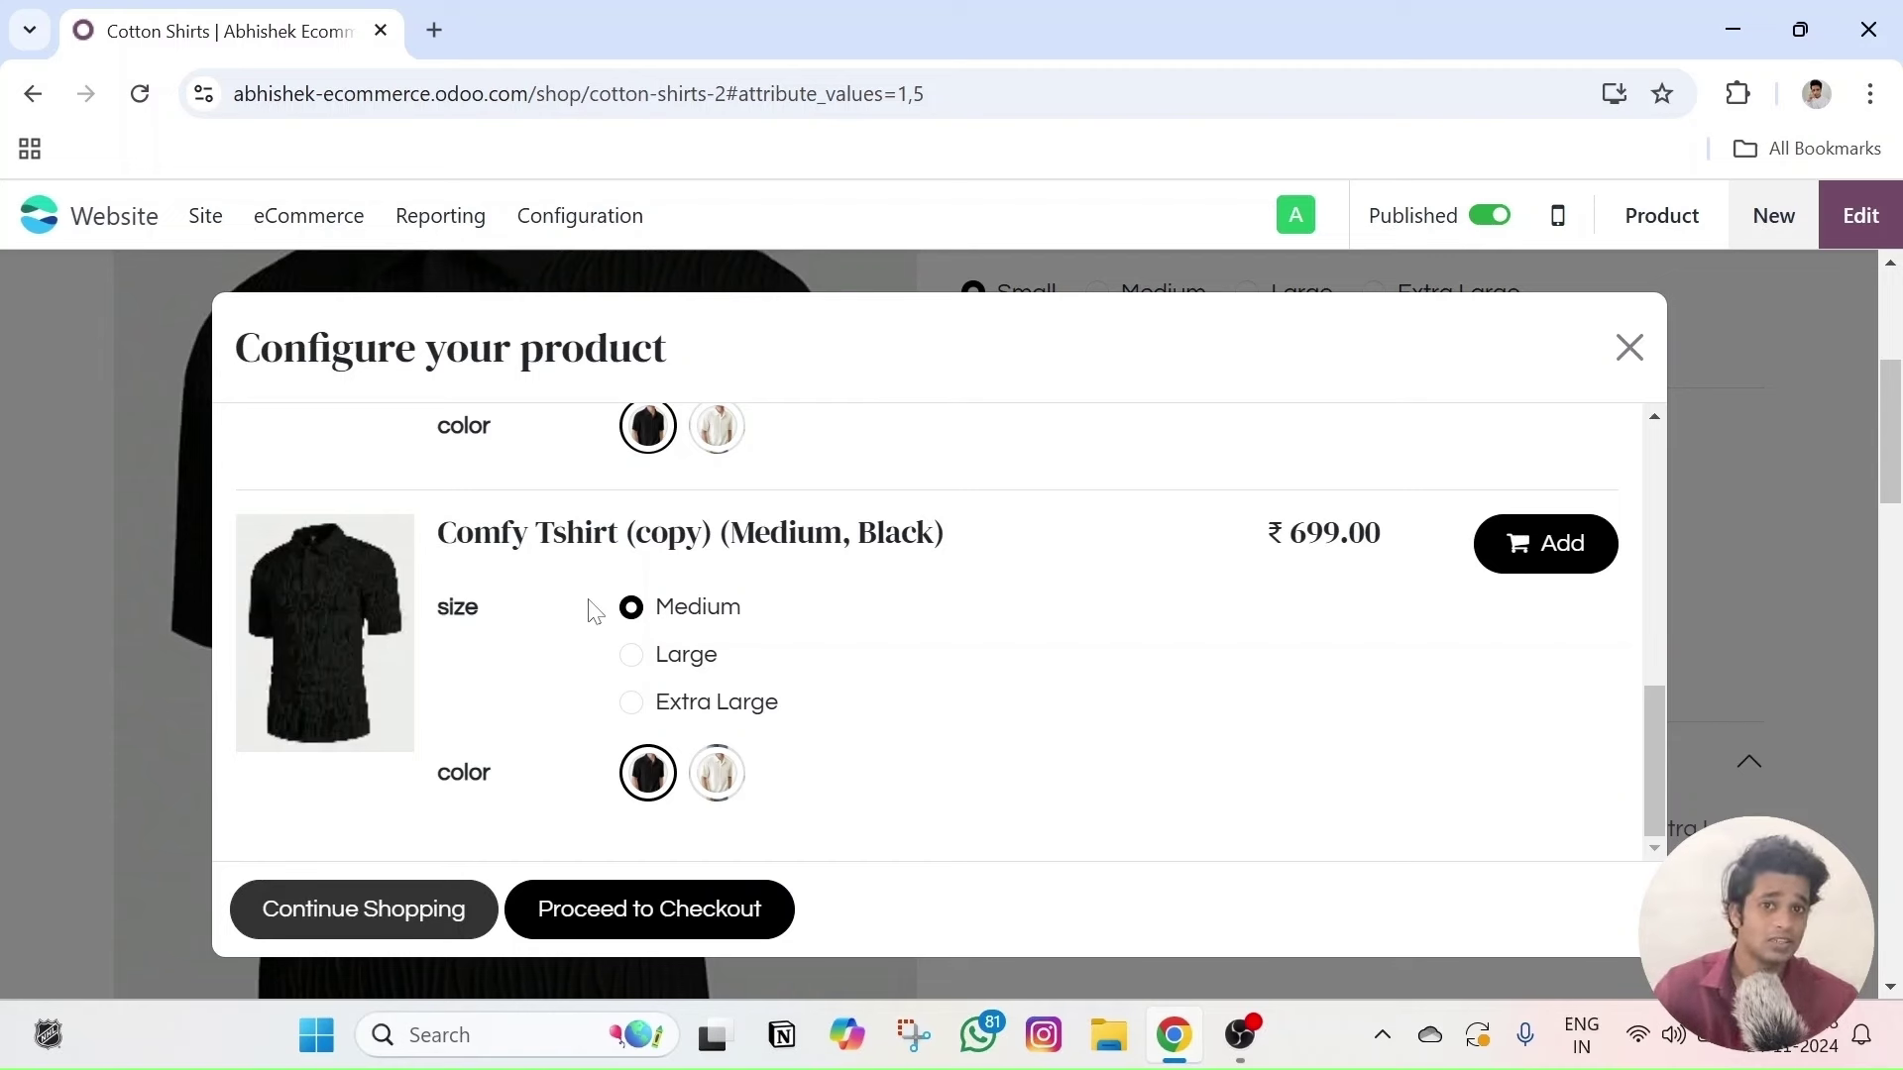
{"action": "scroll", "coordinate": [654, 634], "scroll_direction": "down", "scroll_amount": 4}
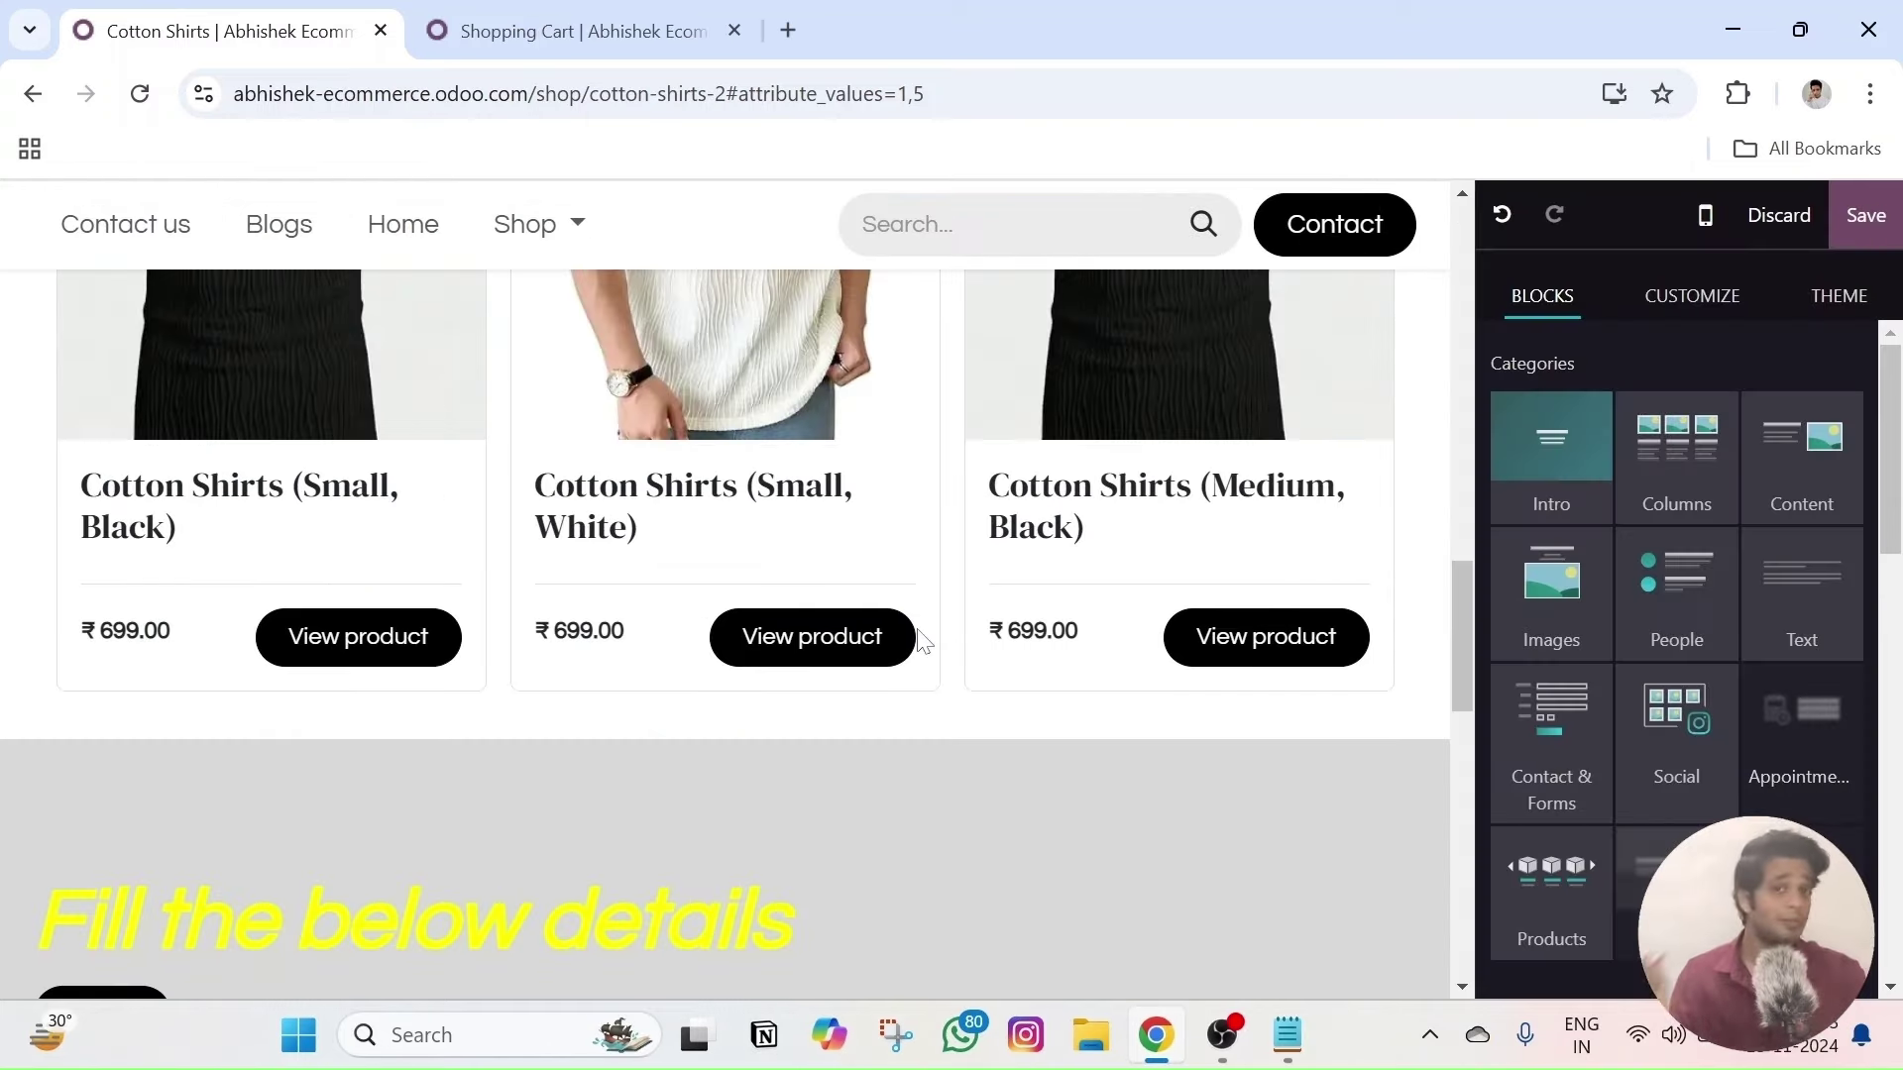
{"action": "scroll", "coordinate": [922, 643], "scroll_direction": "up", "scroll_amount": 15}
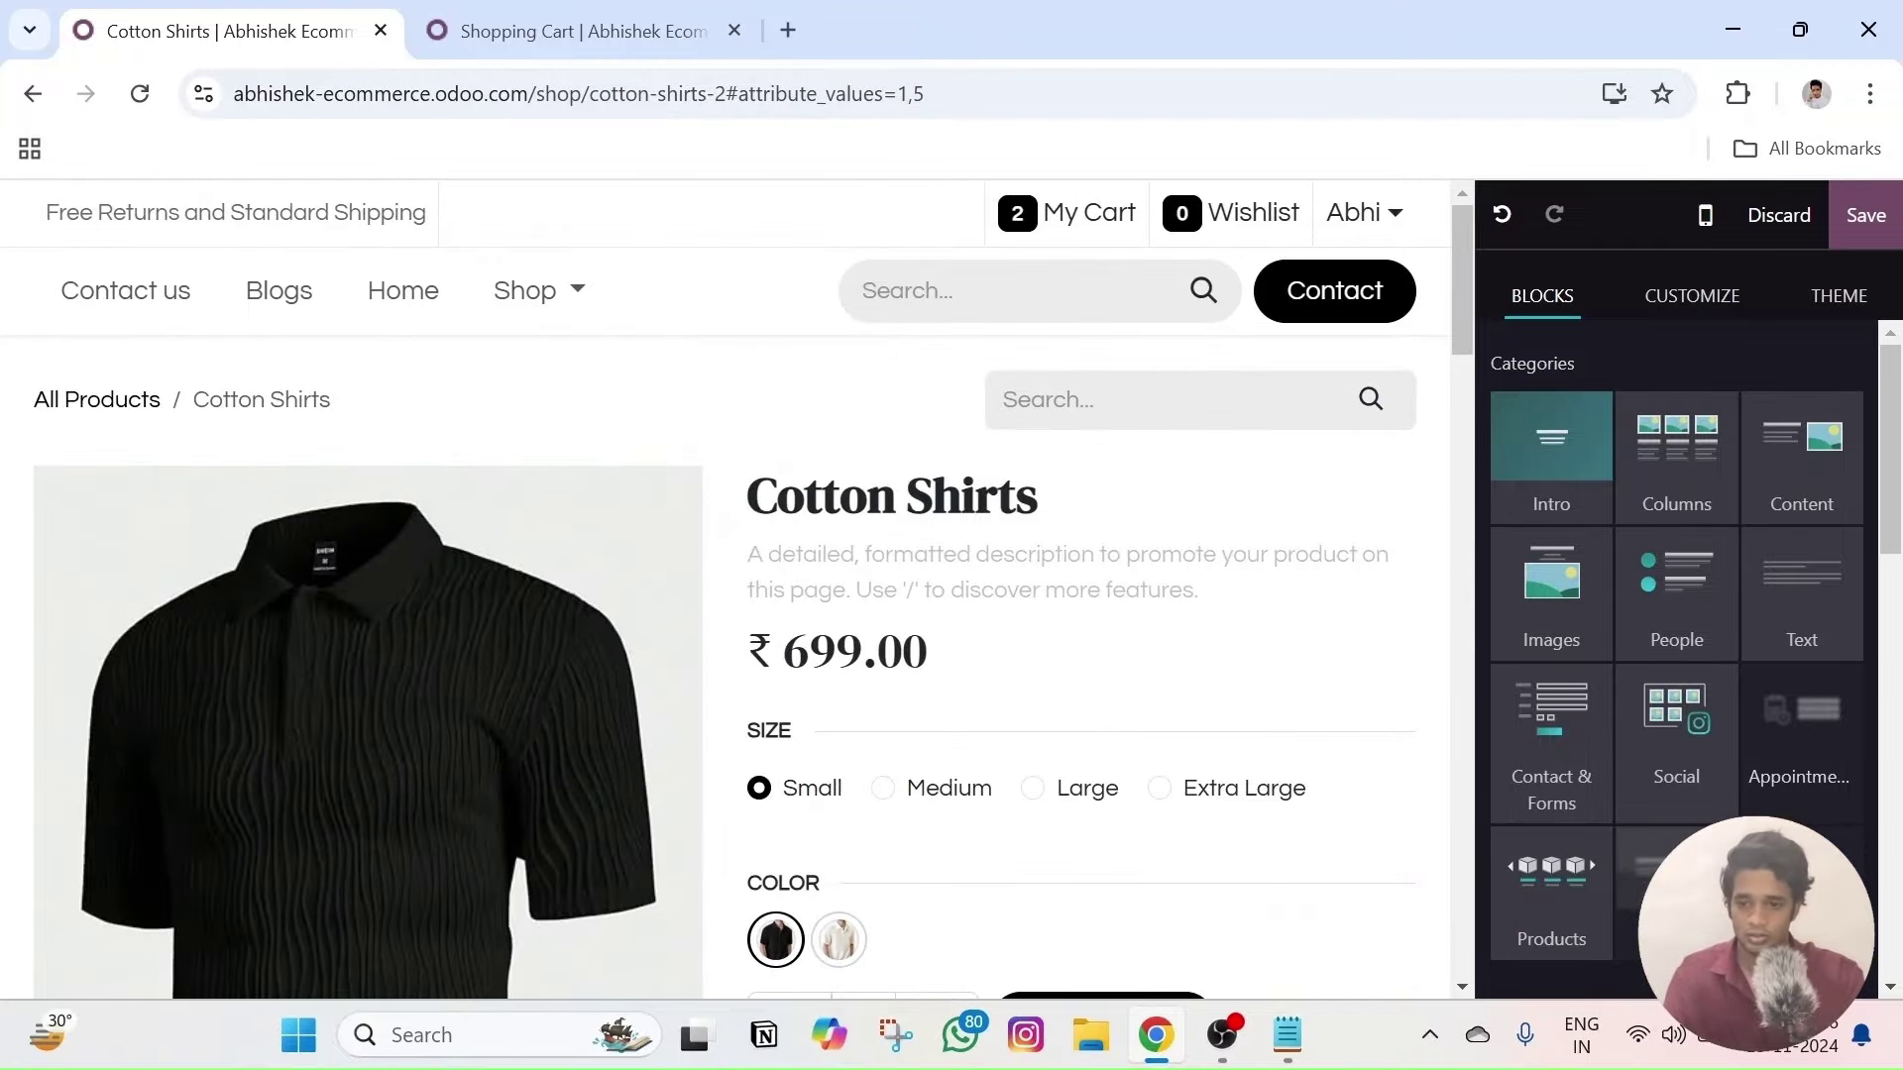
- Discard the unsaved page edits and go to Configuration > Payment Providers
{"action": "left_click", "coordinate": [1784, 220]}
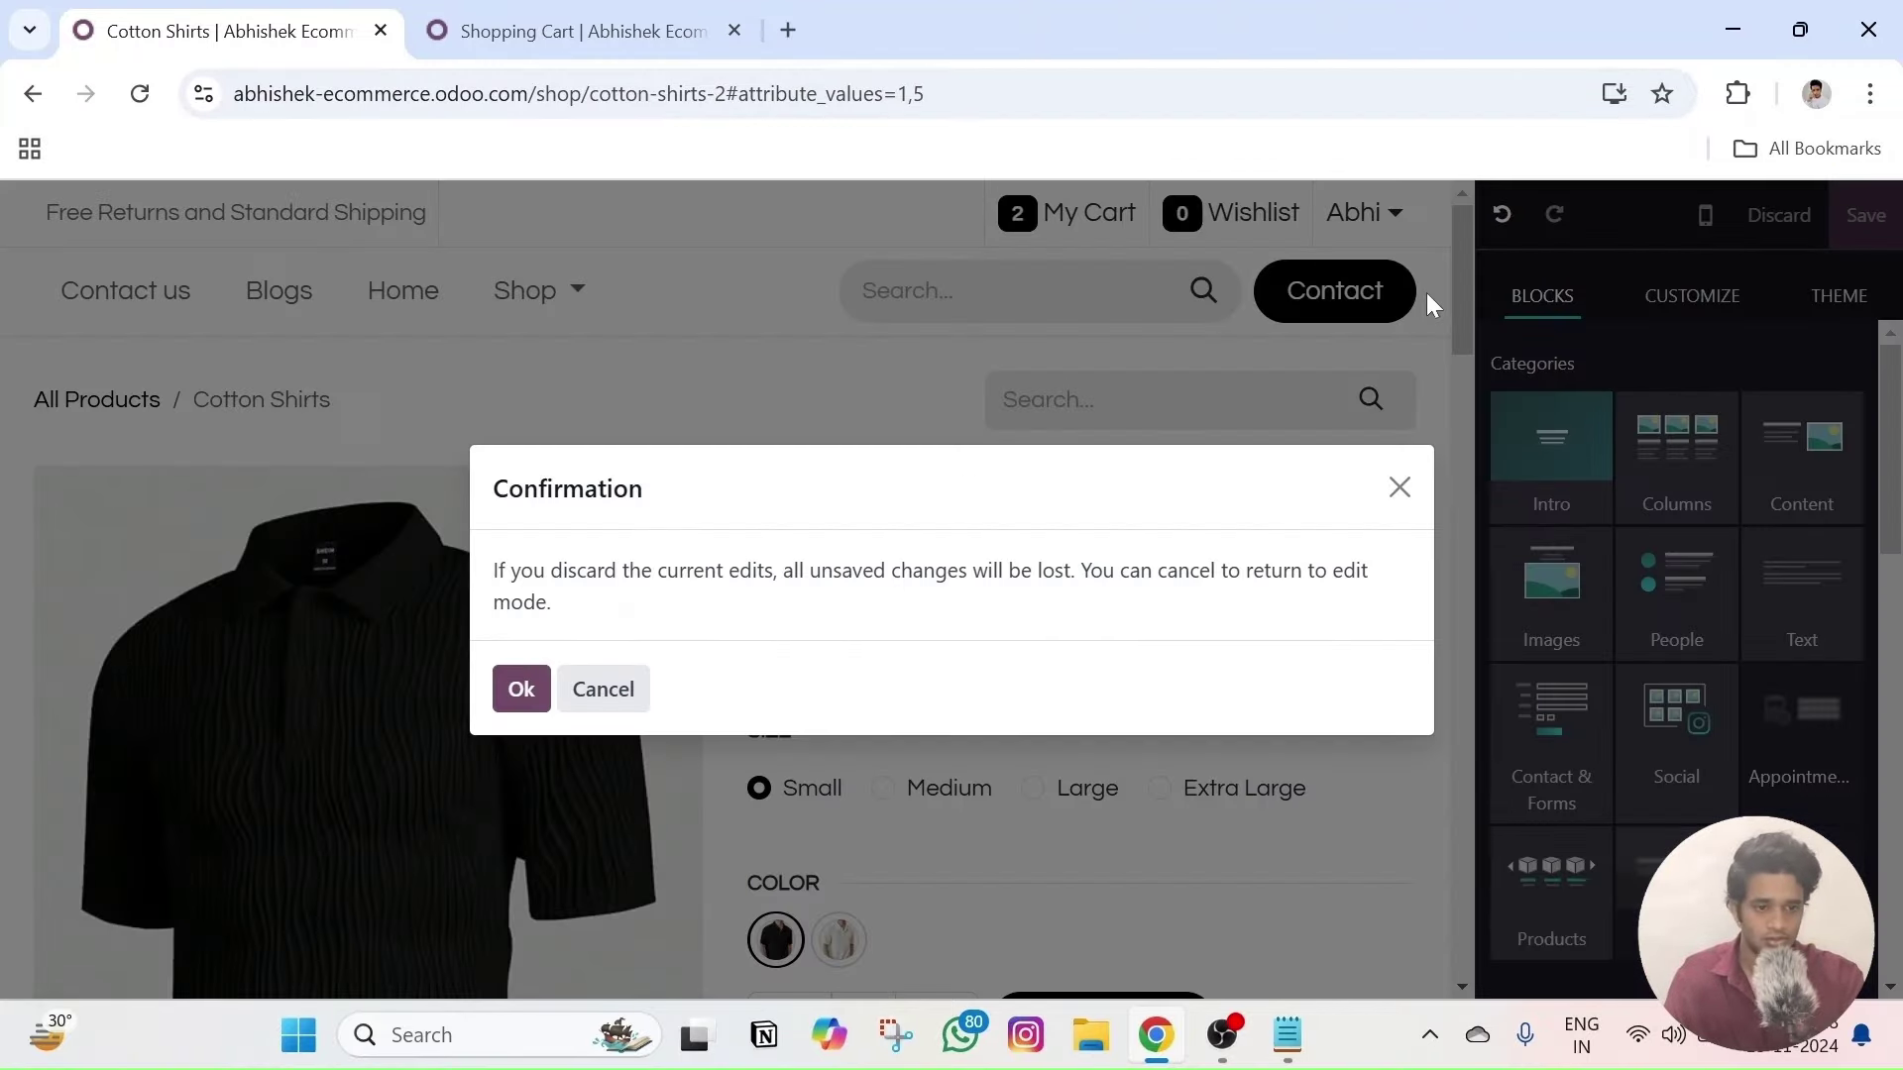
{"action": "left_click", "coordinate": [515, 690]}
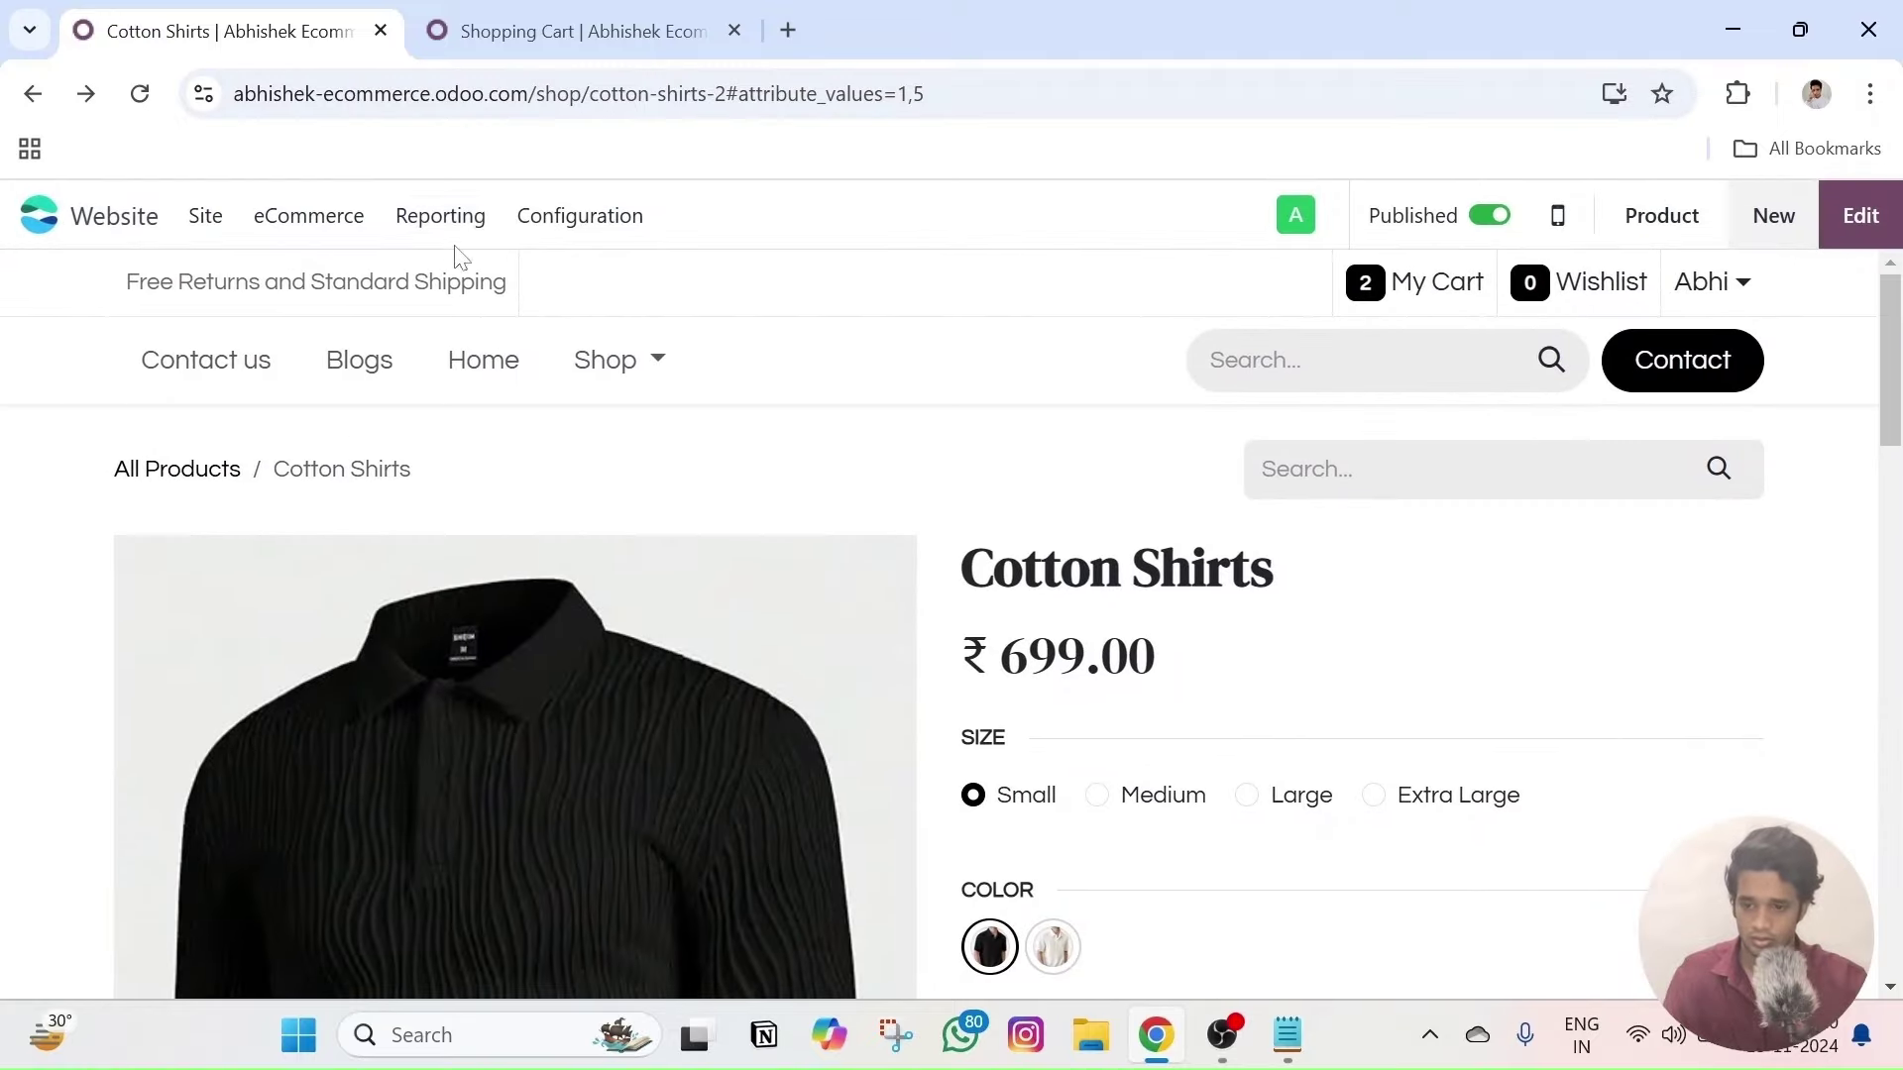
{"action": "left_click", "coordinate": [543, 220]}
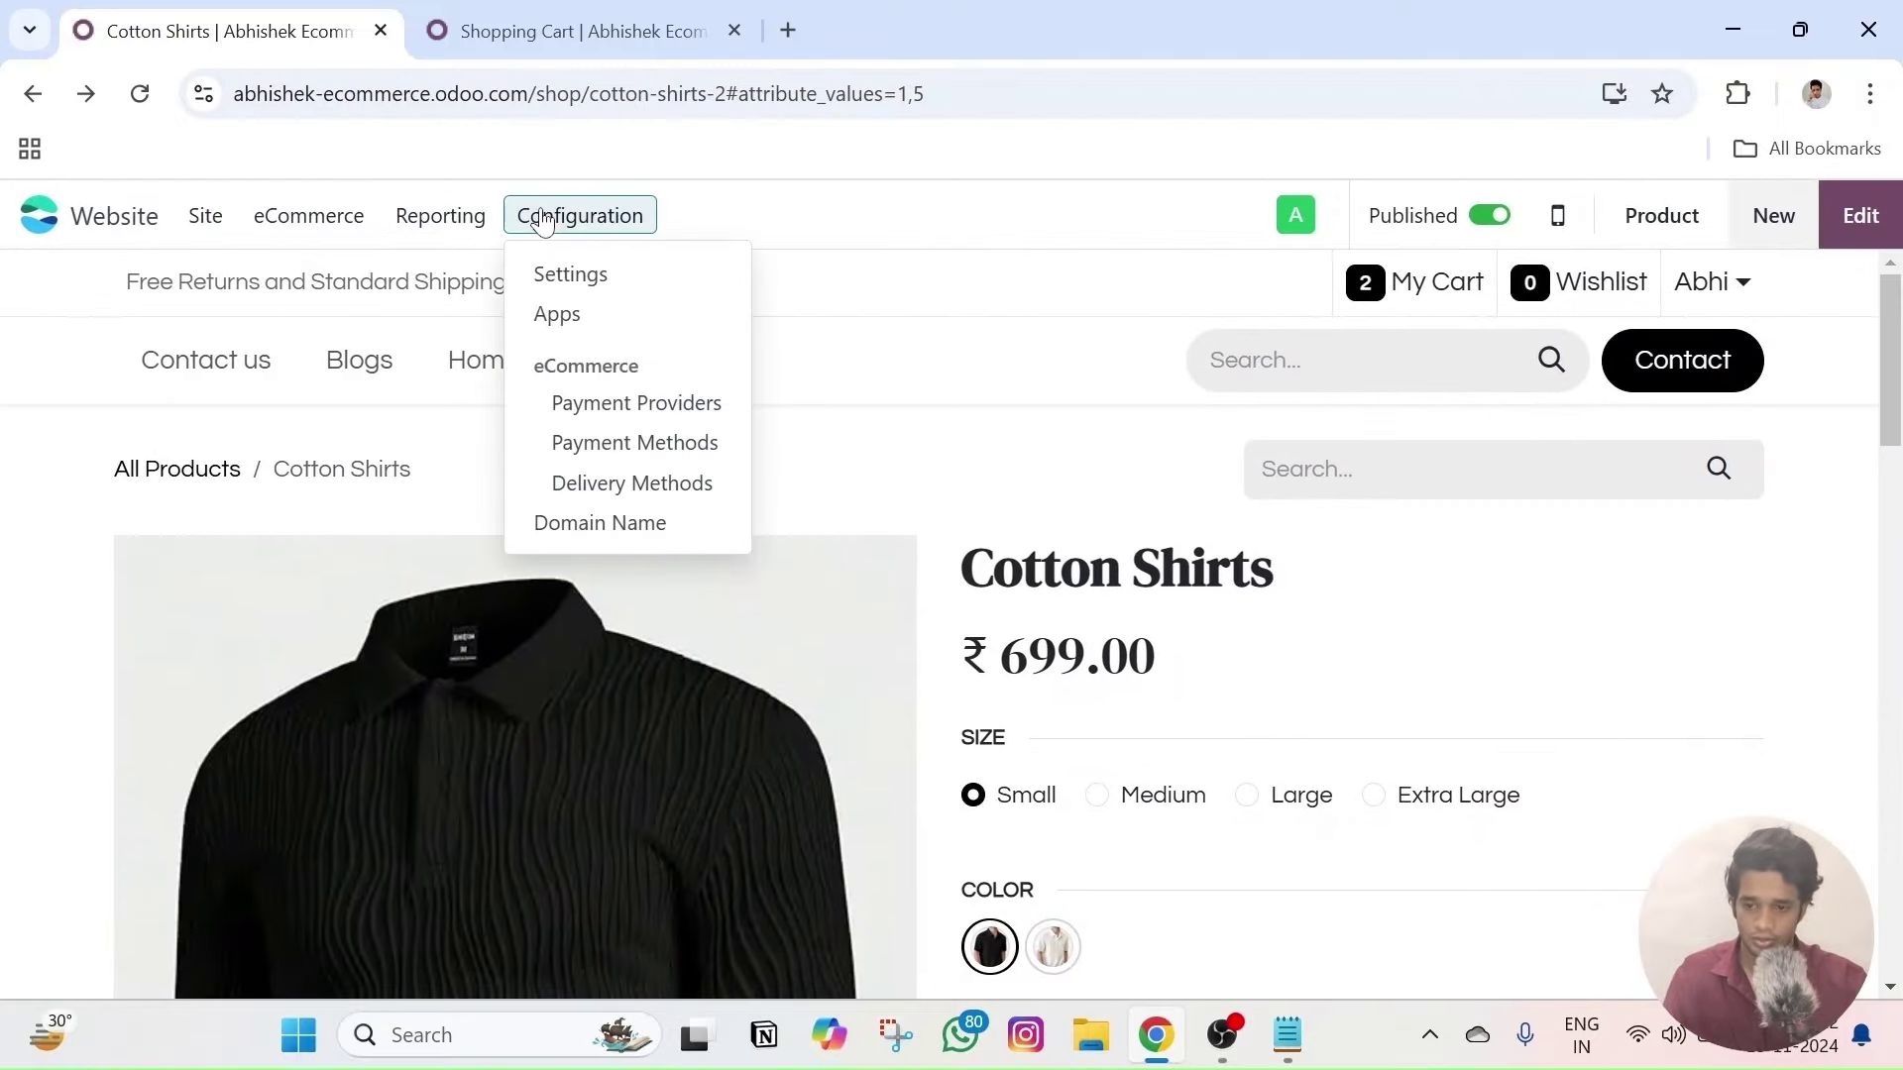
{"action": "left_click", "coordinate": [662, 404]}
- Install the Razorpay payment provider and open its settings form
{"action": "scroll", "coordinate": [888, 532], "scroll_direction": "down", "scroll_amount": 2}
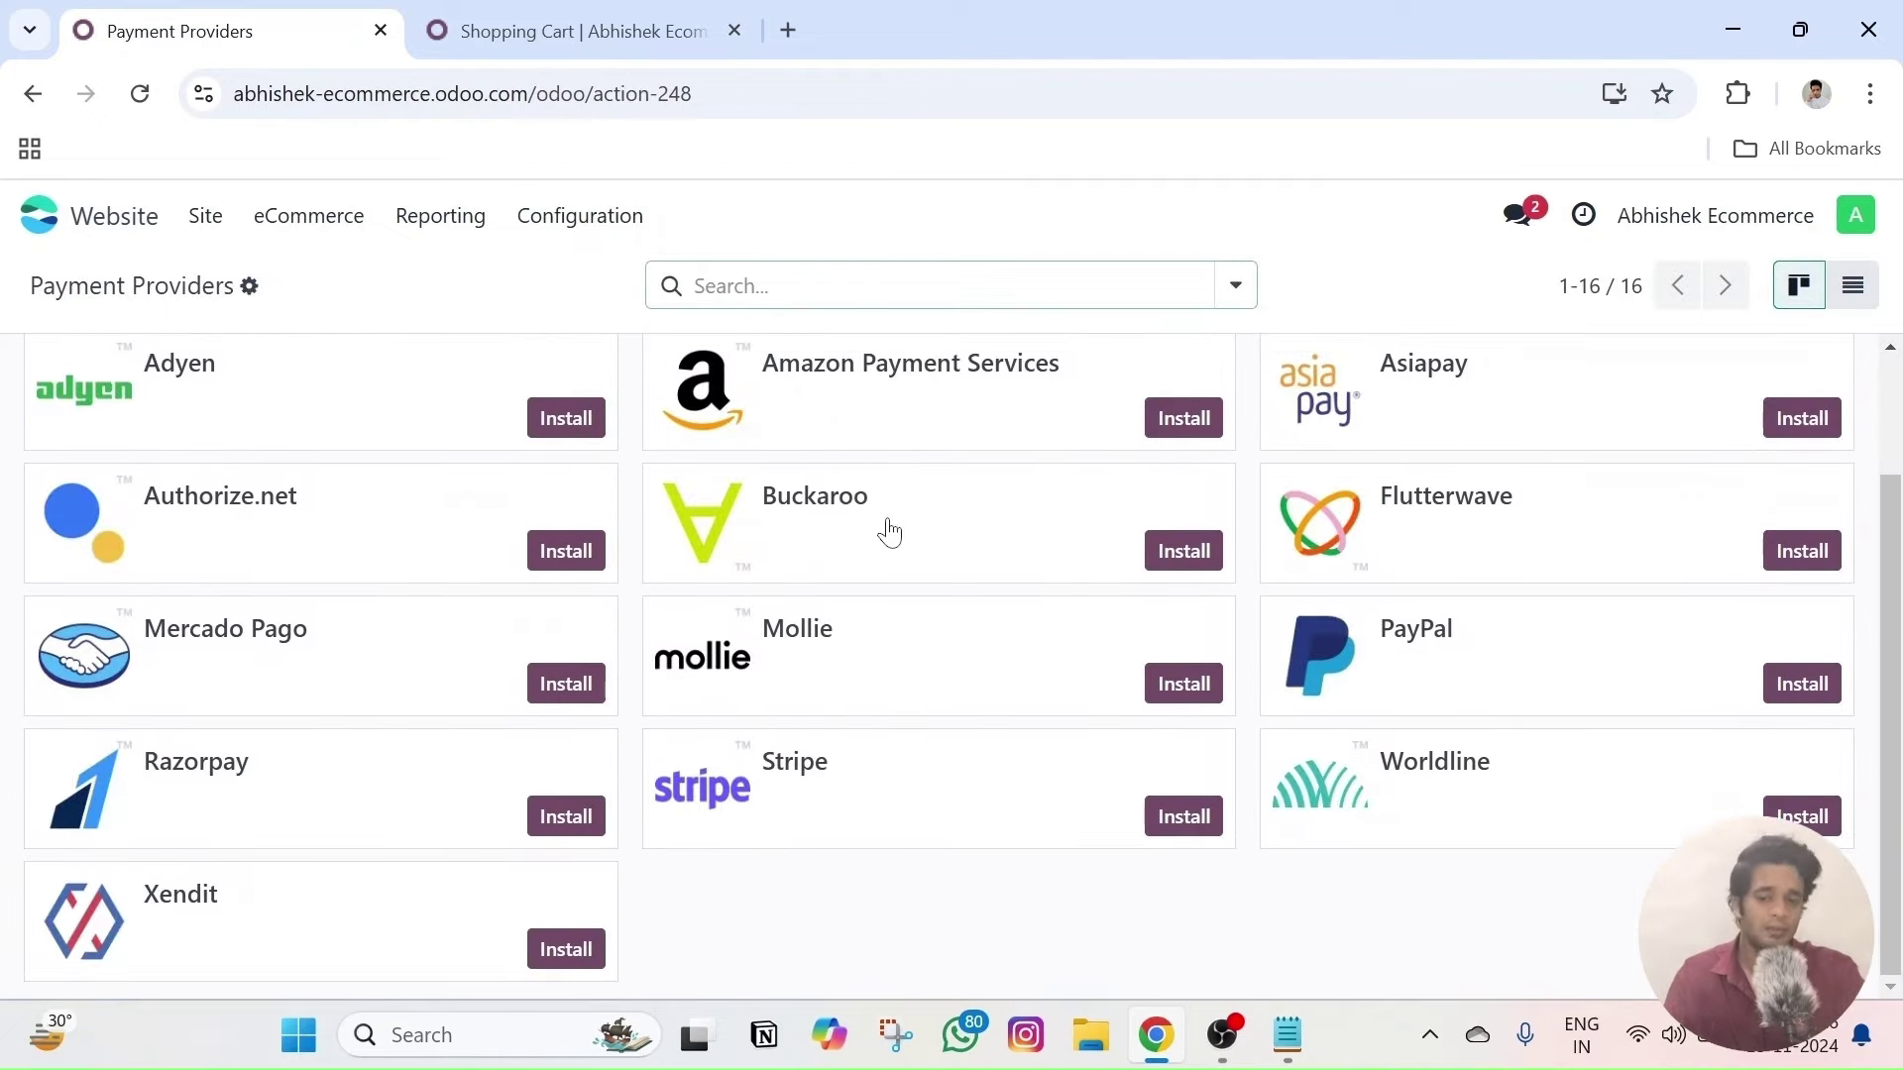
{"action": "scroll", "coordinate": [885, 532], "scroll_direction": "up", "scroll_amount": 2}
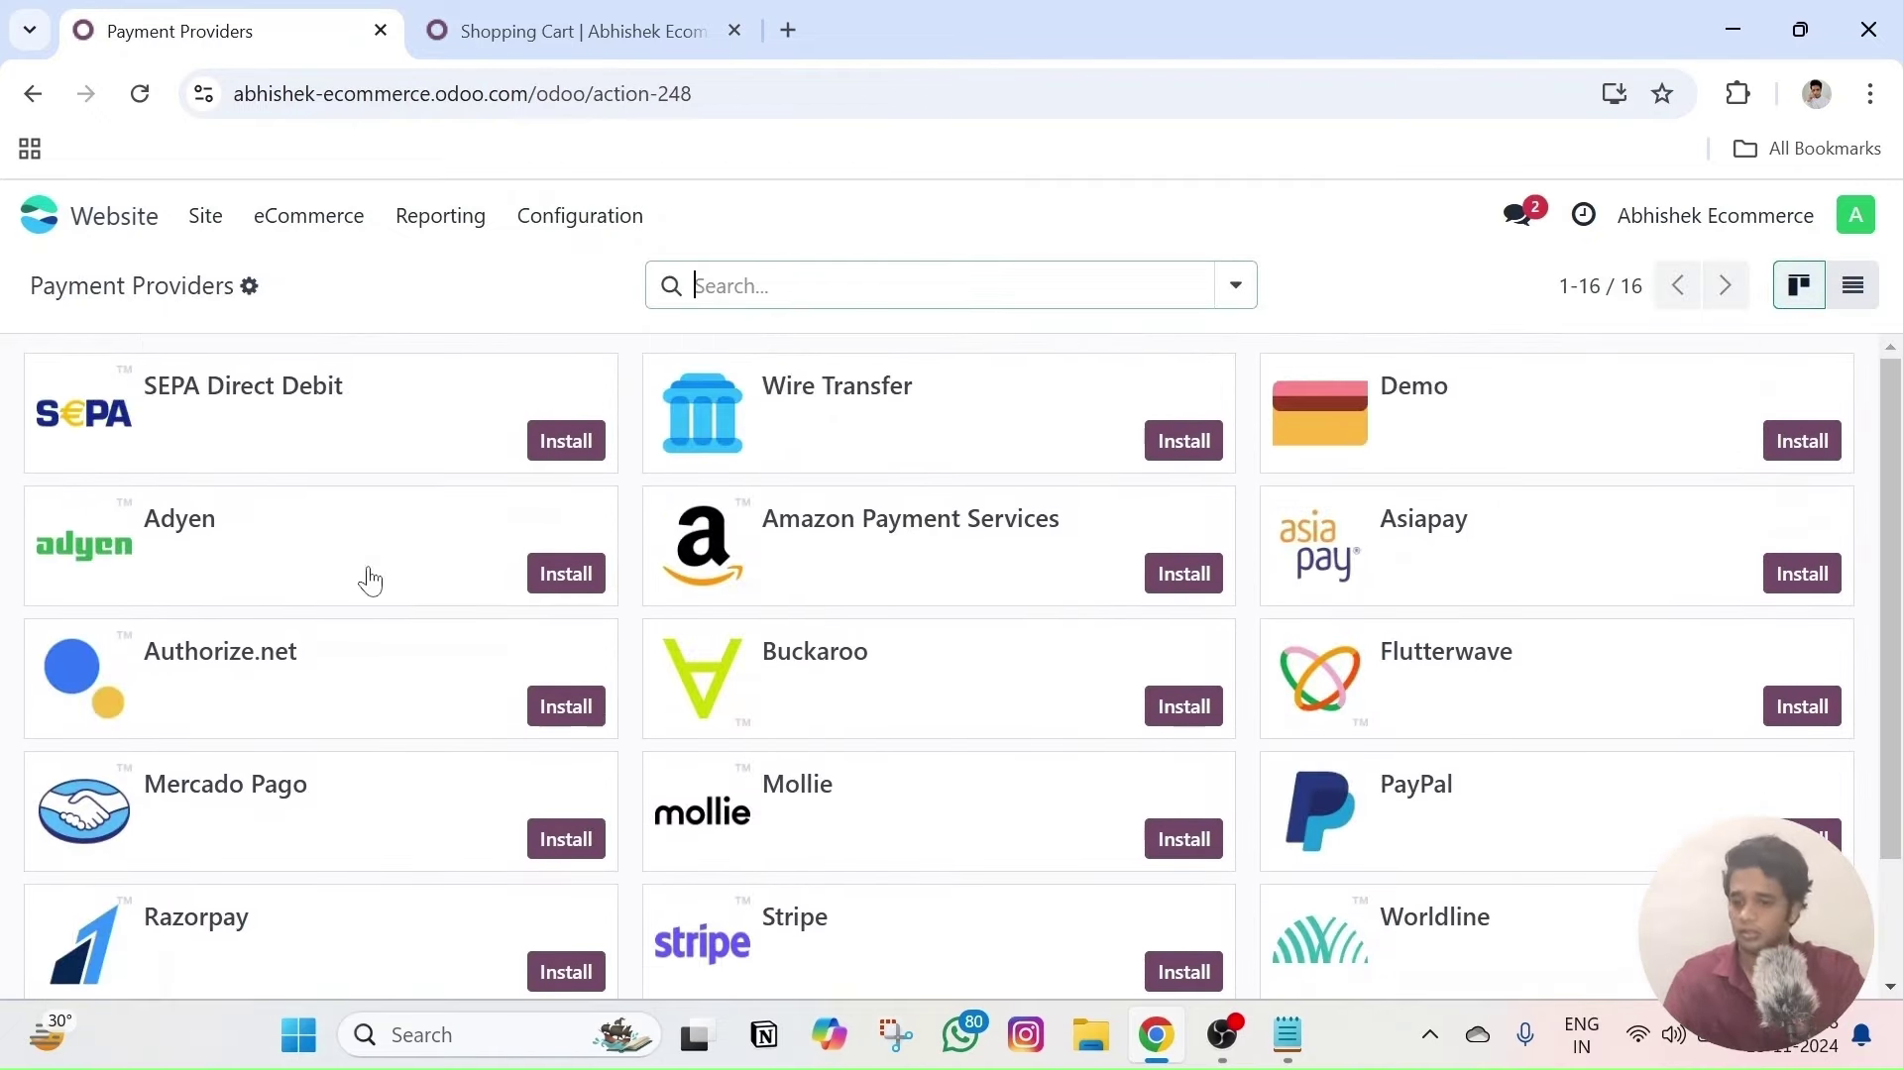
{"action": "scroll", "coordinate": [841, 757], "scroll_direction": "down", "scroll_amount": 2}
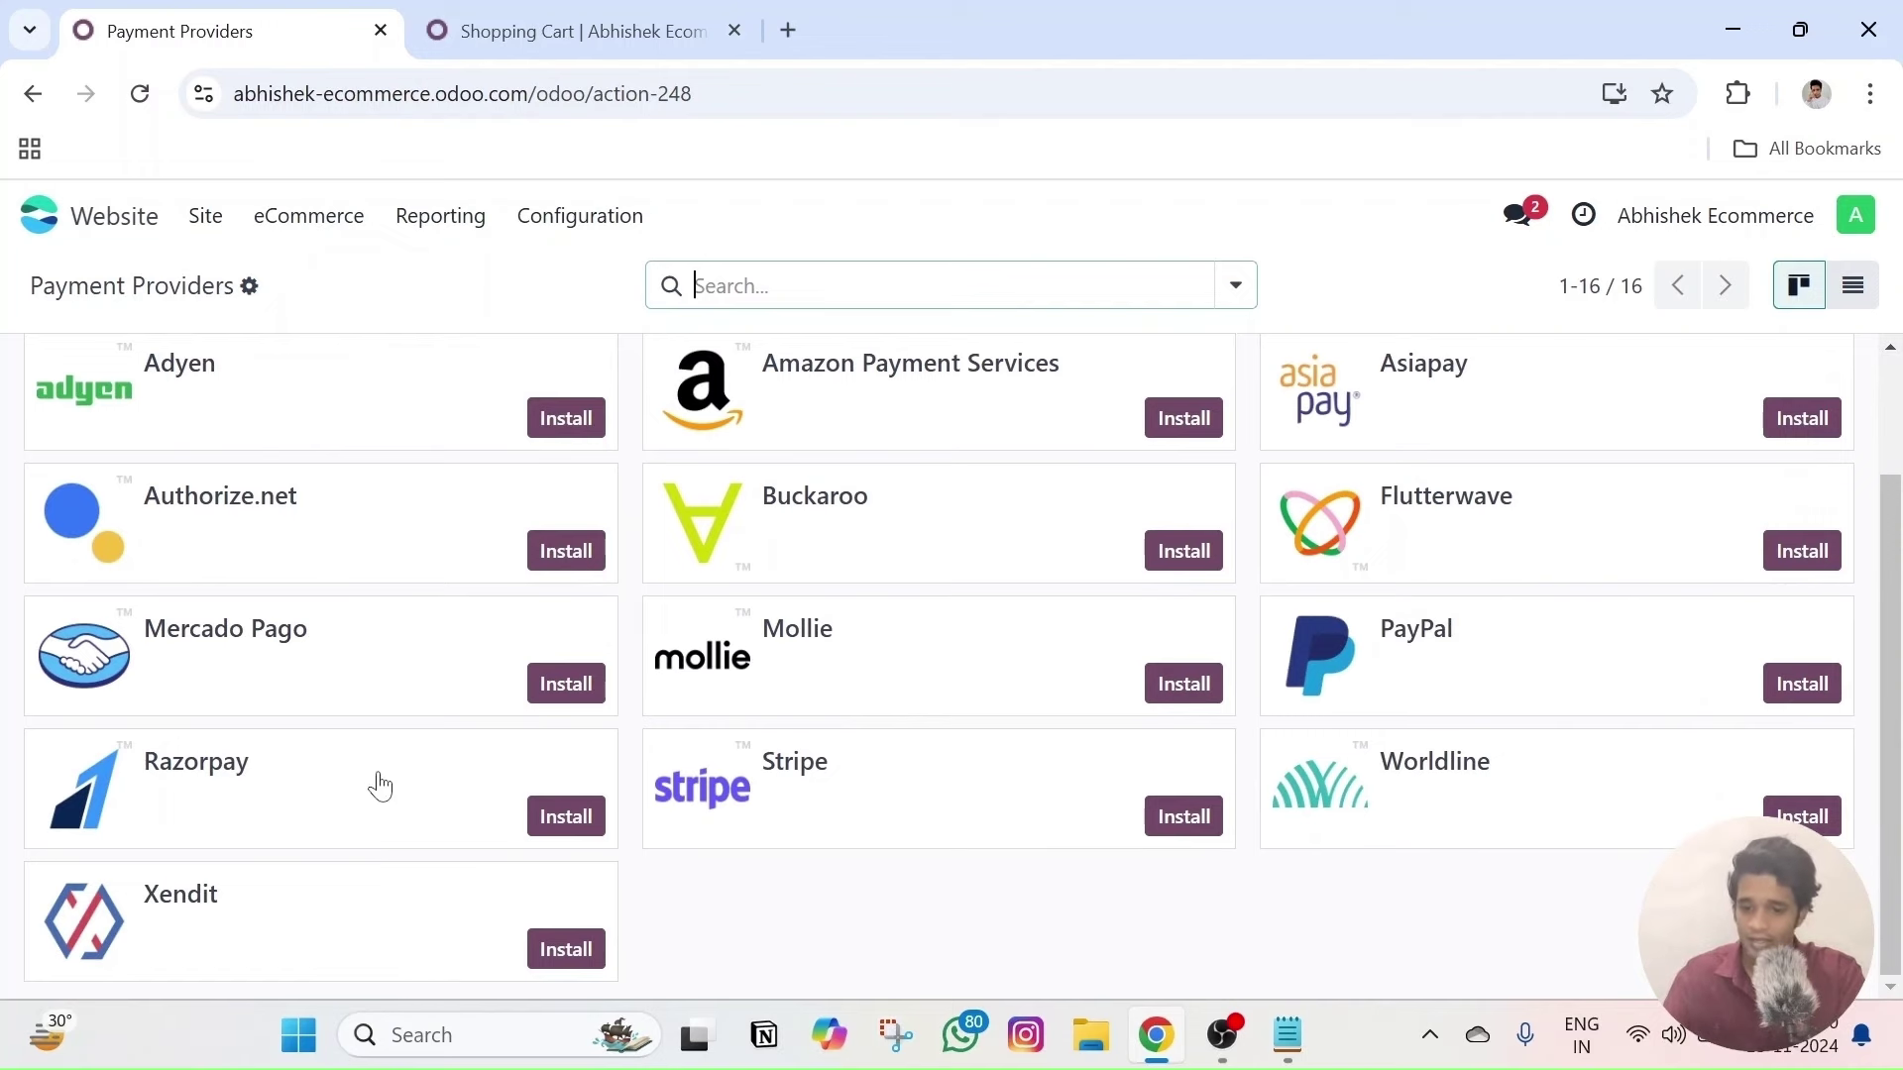
{"action": "scroll", "coordinate": [374, 786], "scroll_direction": "up", "scroll_amount": 2}
{"action": "scroll", "coordinate": [654, 746], "scroll_direction": "down", "scroll_amount": 2}
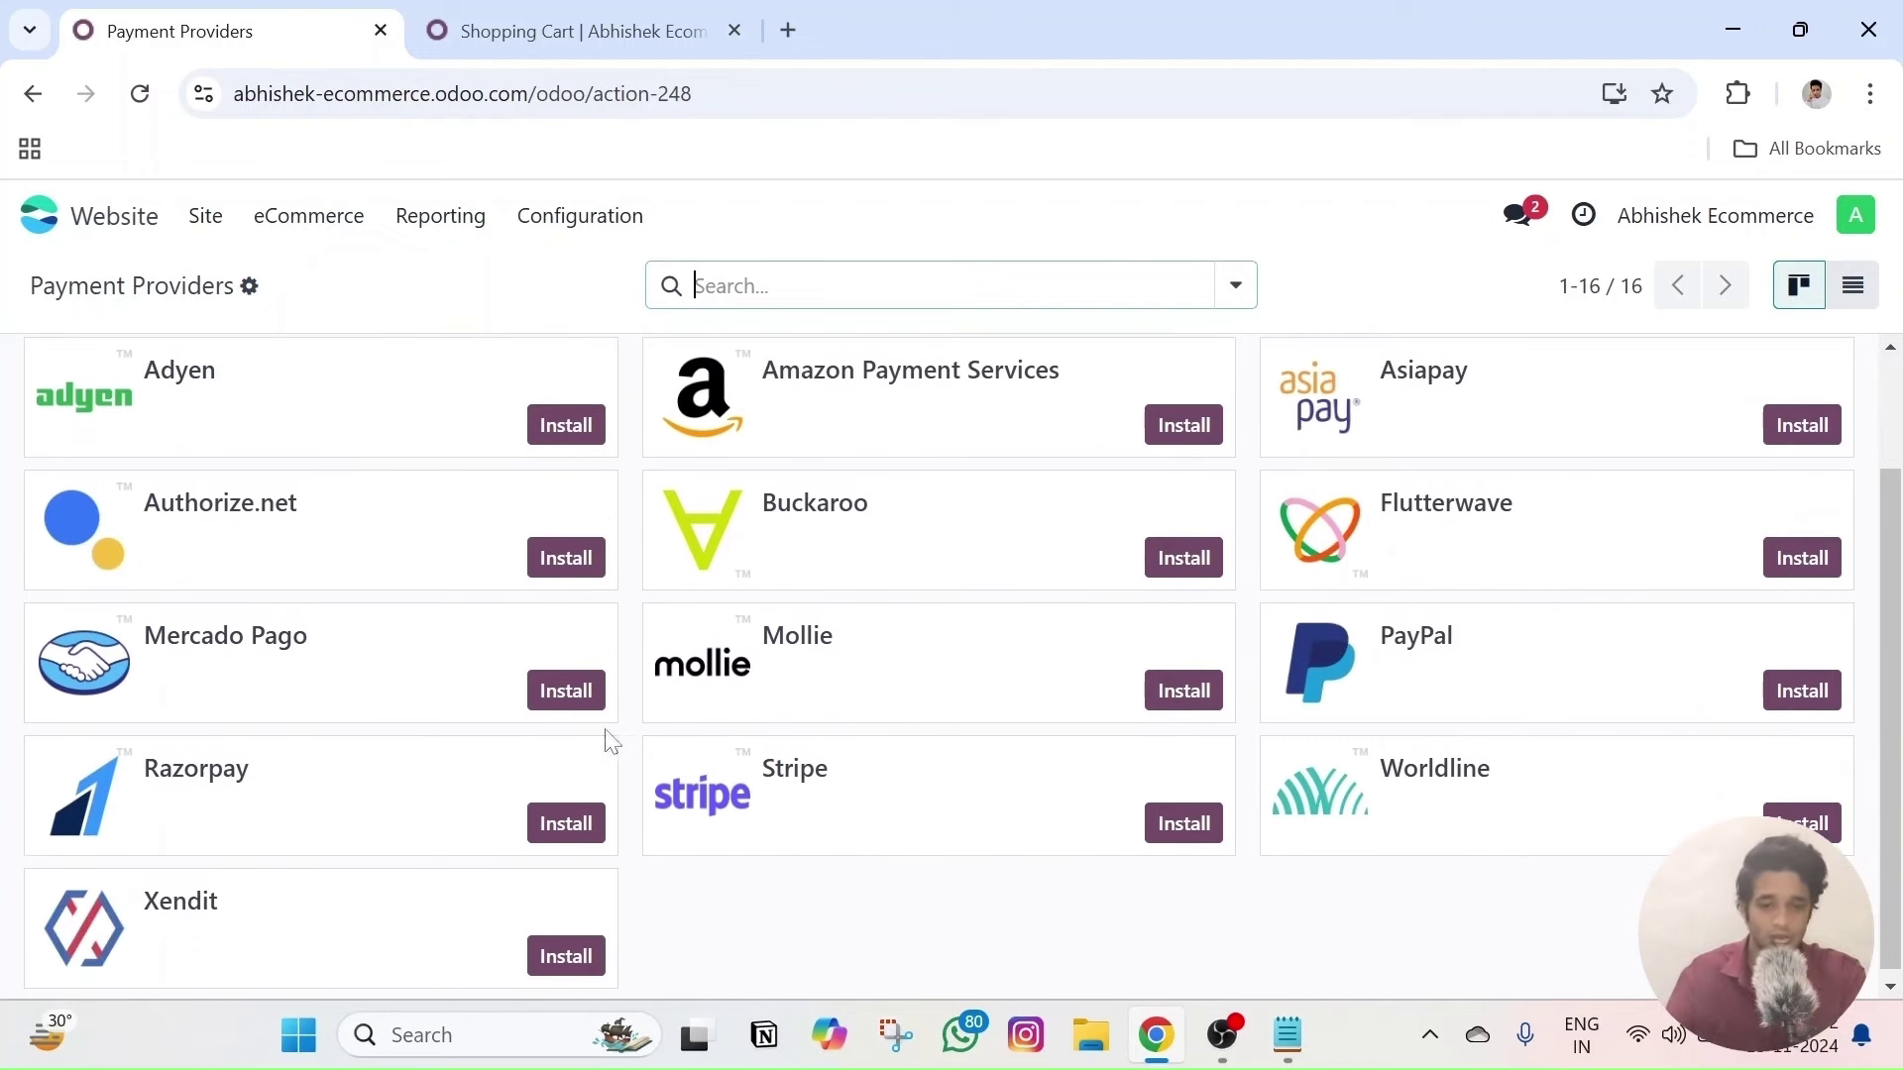
{"action": "scroll", "coordinate": [607, 739], "scroll_direction": "up", "scroll_amount": 2}
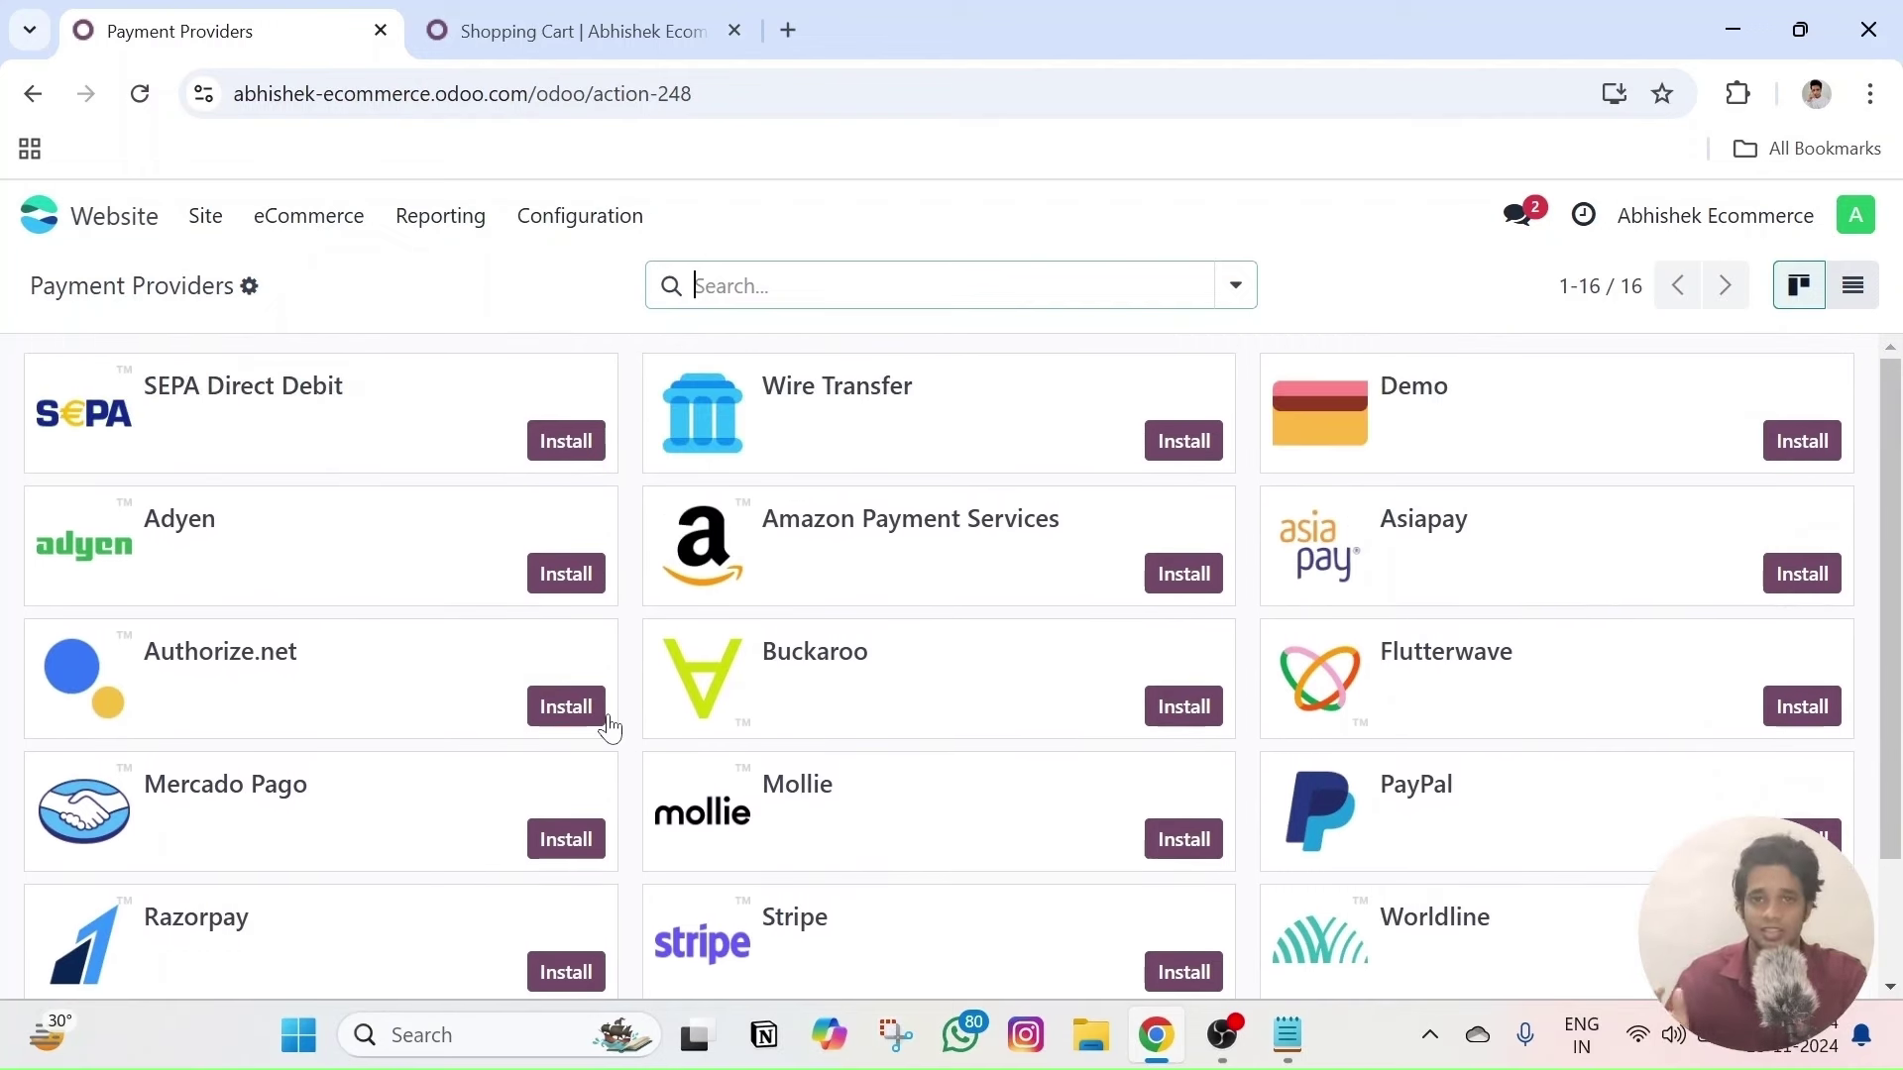
{"action": "scroll", "coordinate": [645, 755], "scroll_direction": "down", "scroll_amount": 2}
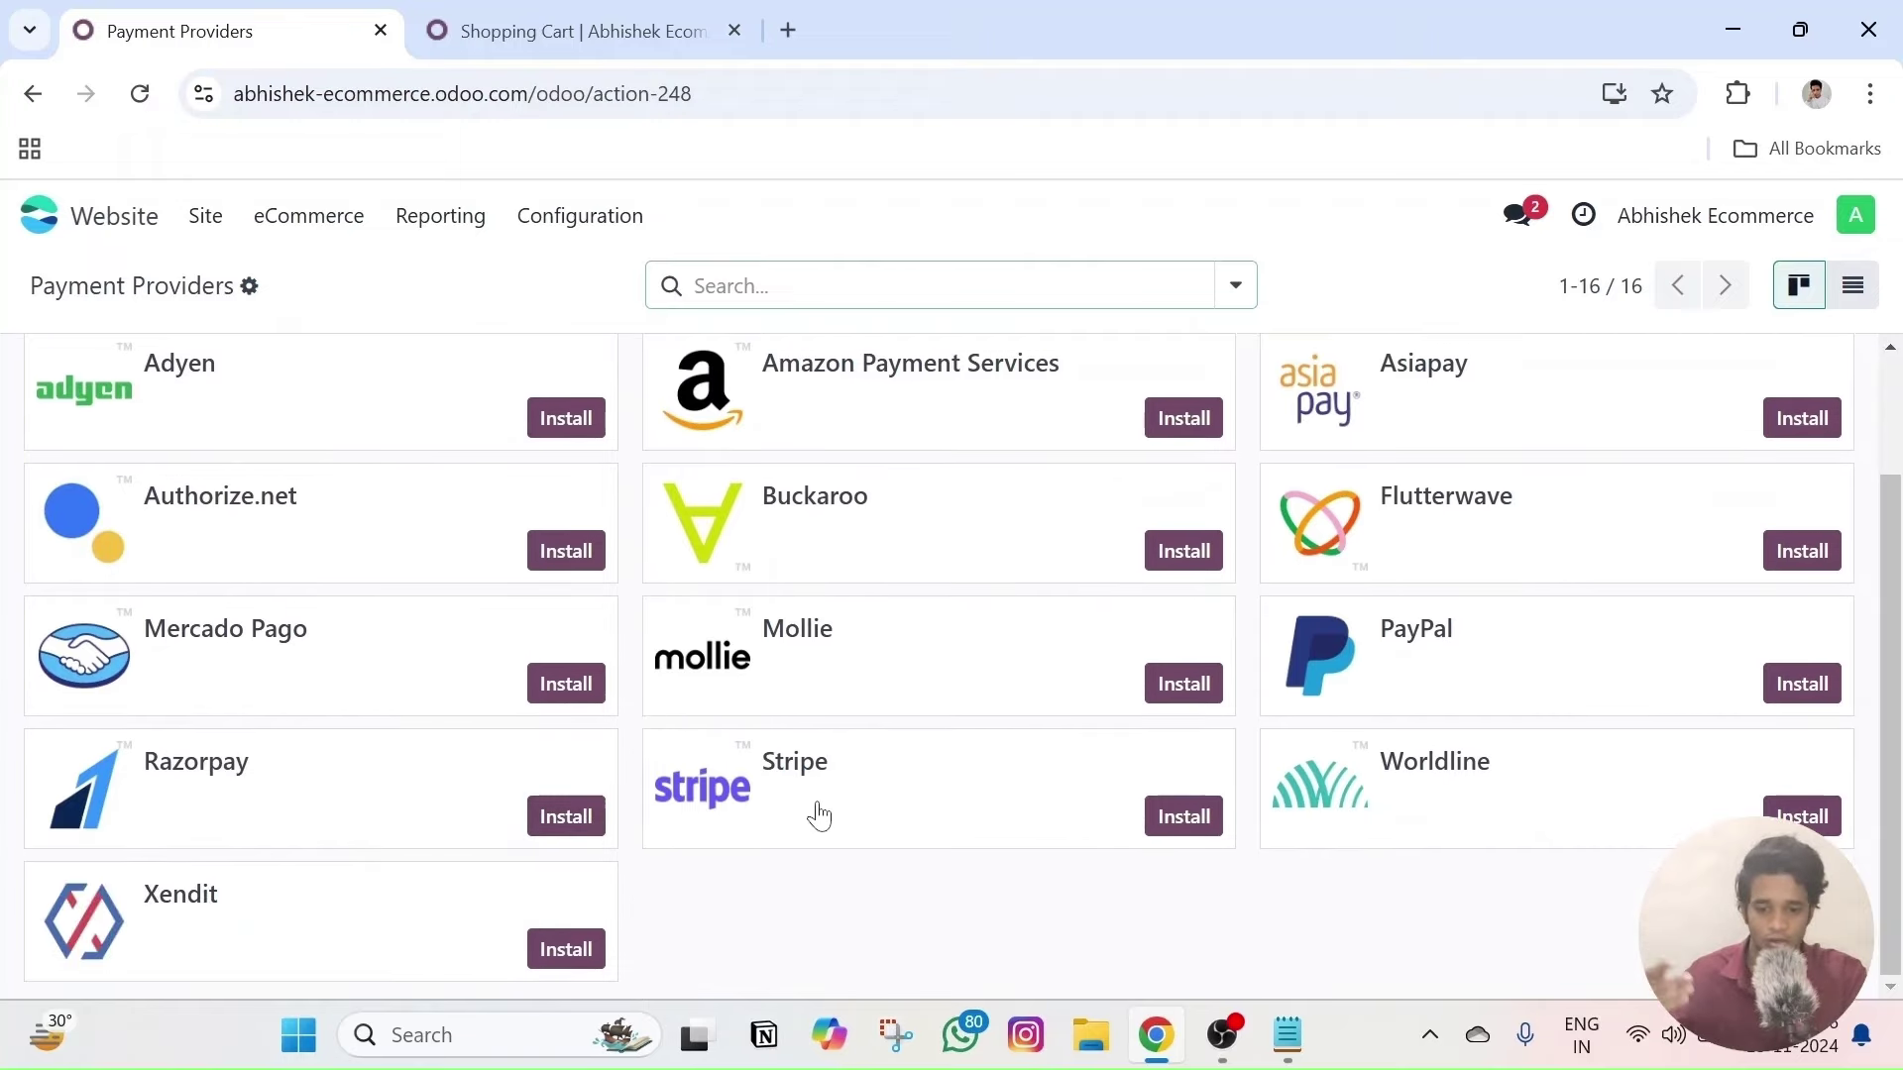
{"action": "scroll", "coordinate": [892, 803], "scroll_direction": "up", "scroll_amount": 2}
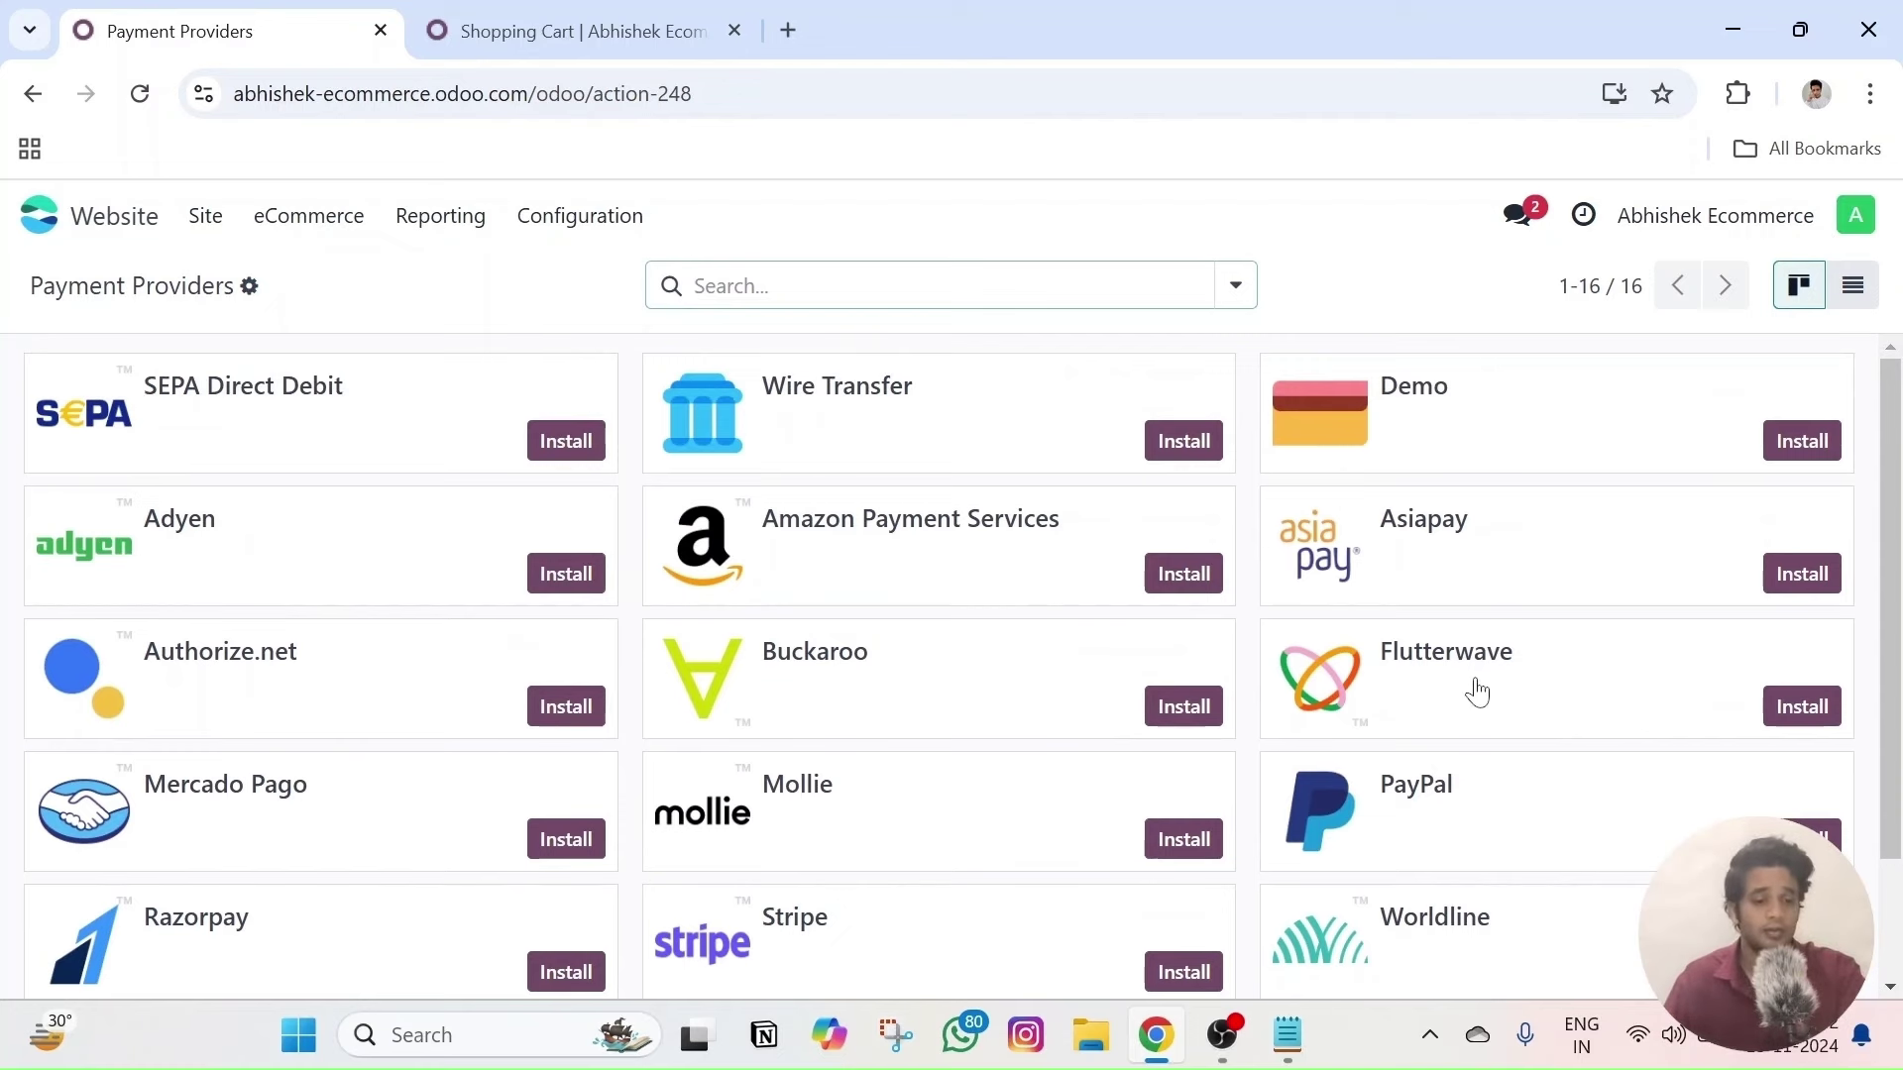
{"action": "scroll", "coordinate": [1467, 714], "scroll_direction": "down", "scroll_amount": 2}
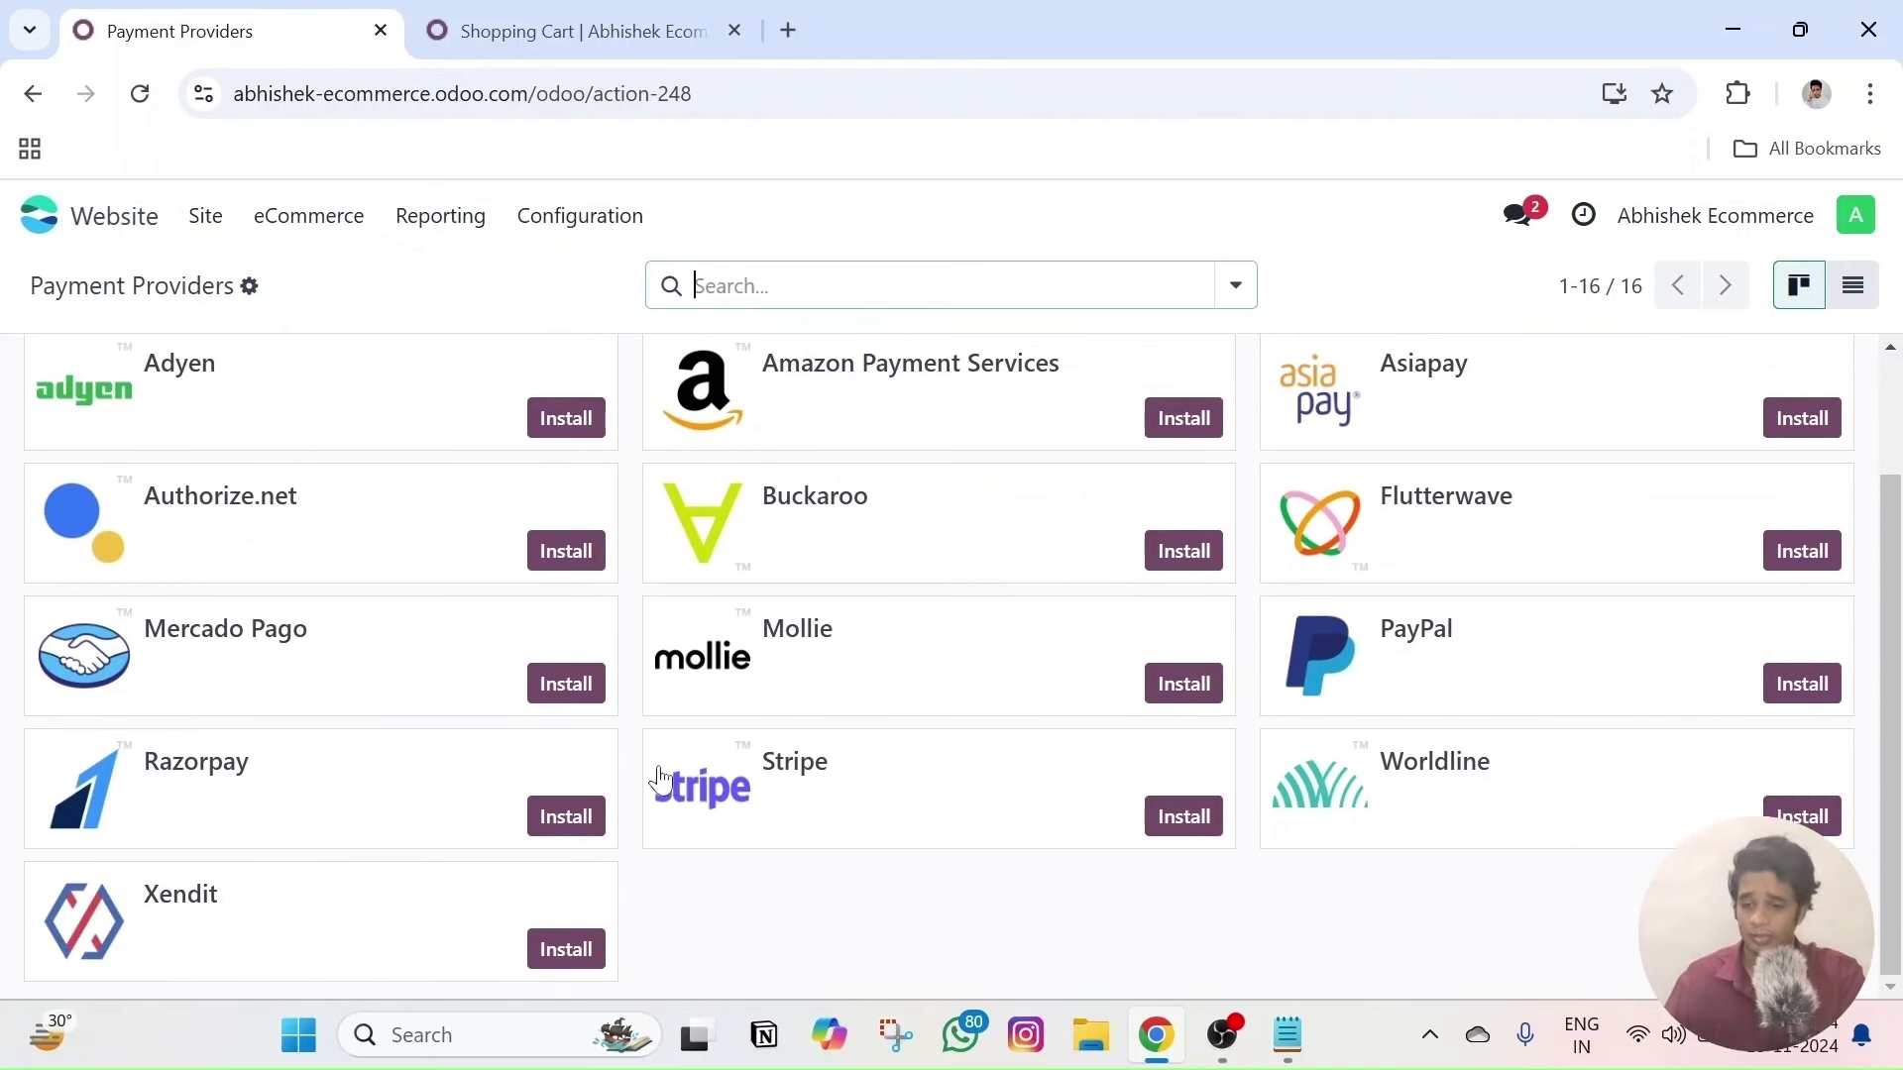
{"action": "left_click", "coordinate": [566, 817]}
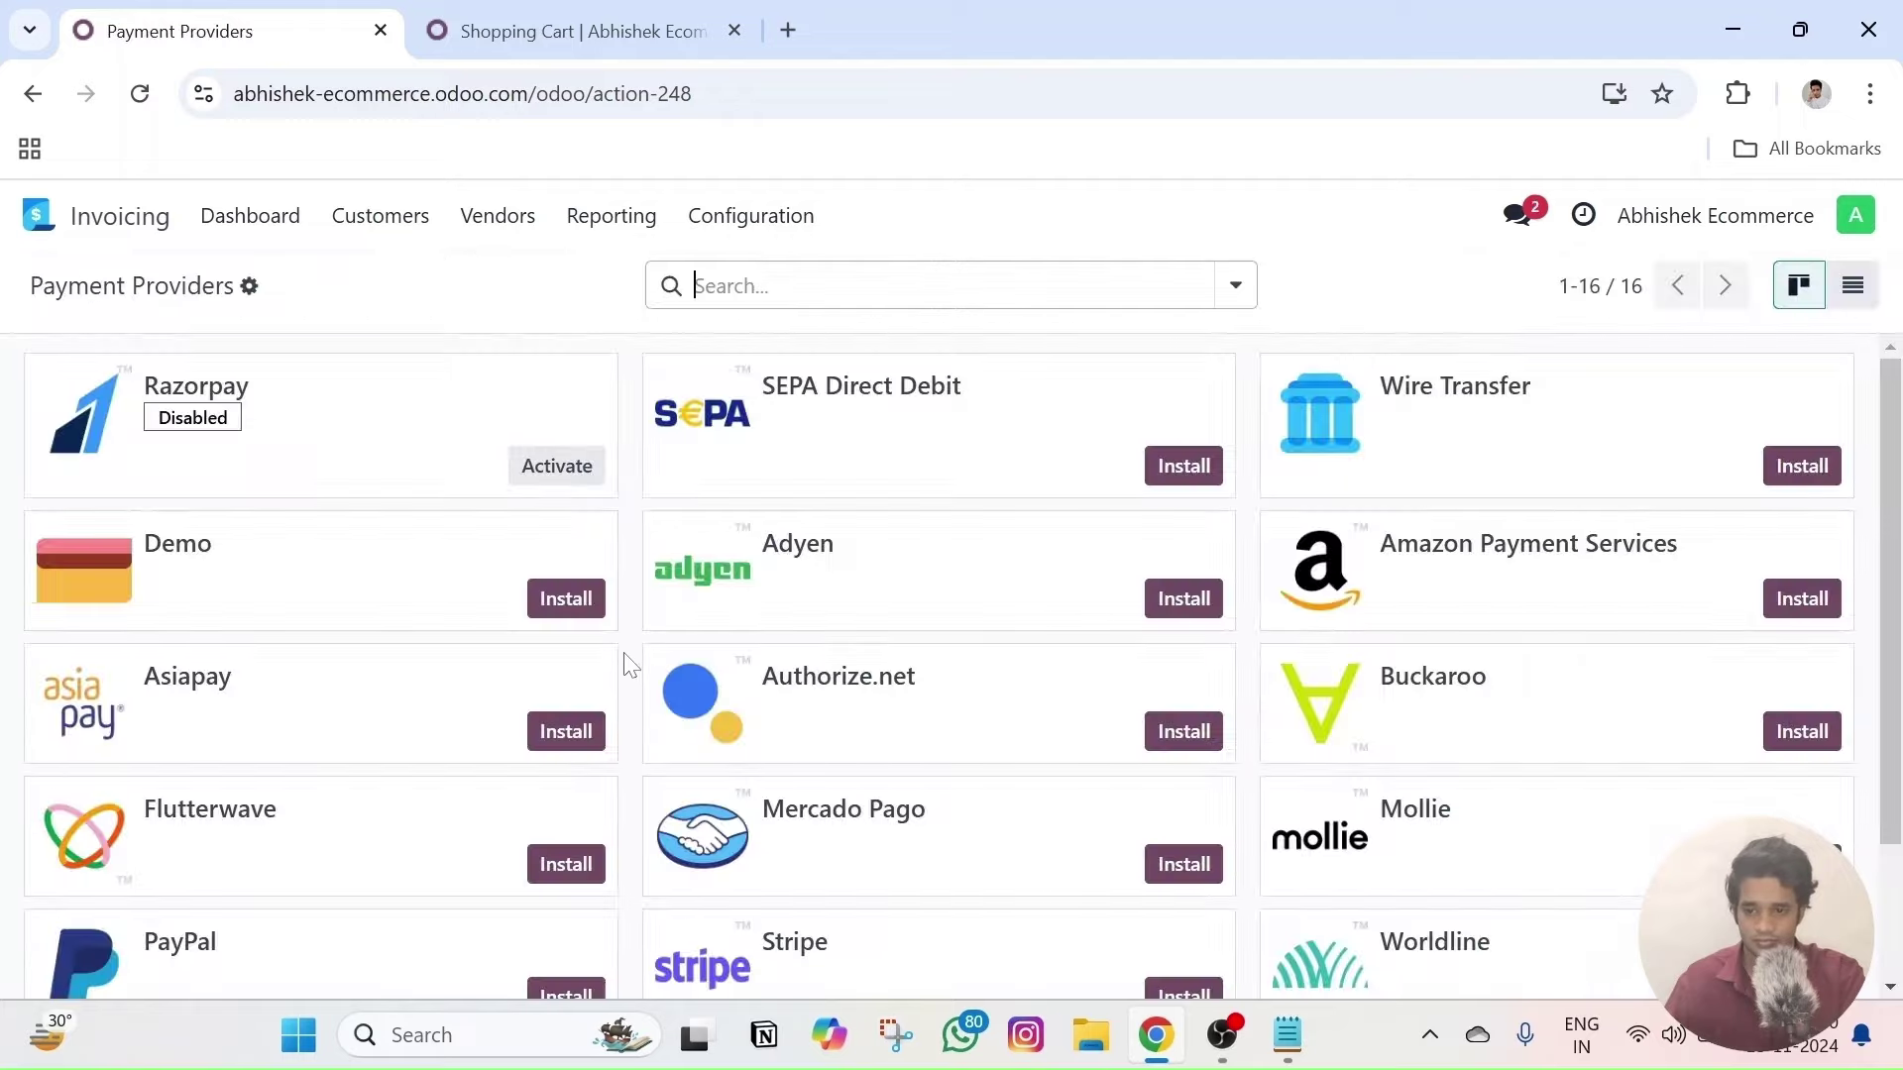
{"action": "scroll", "coordinate": [519, 832], "scroll_direction": "up", "scroll_amount": 2}
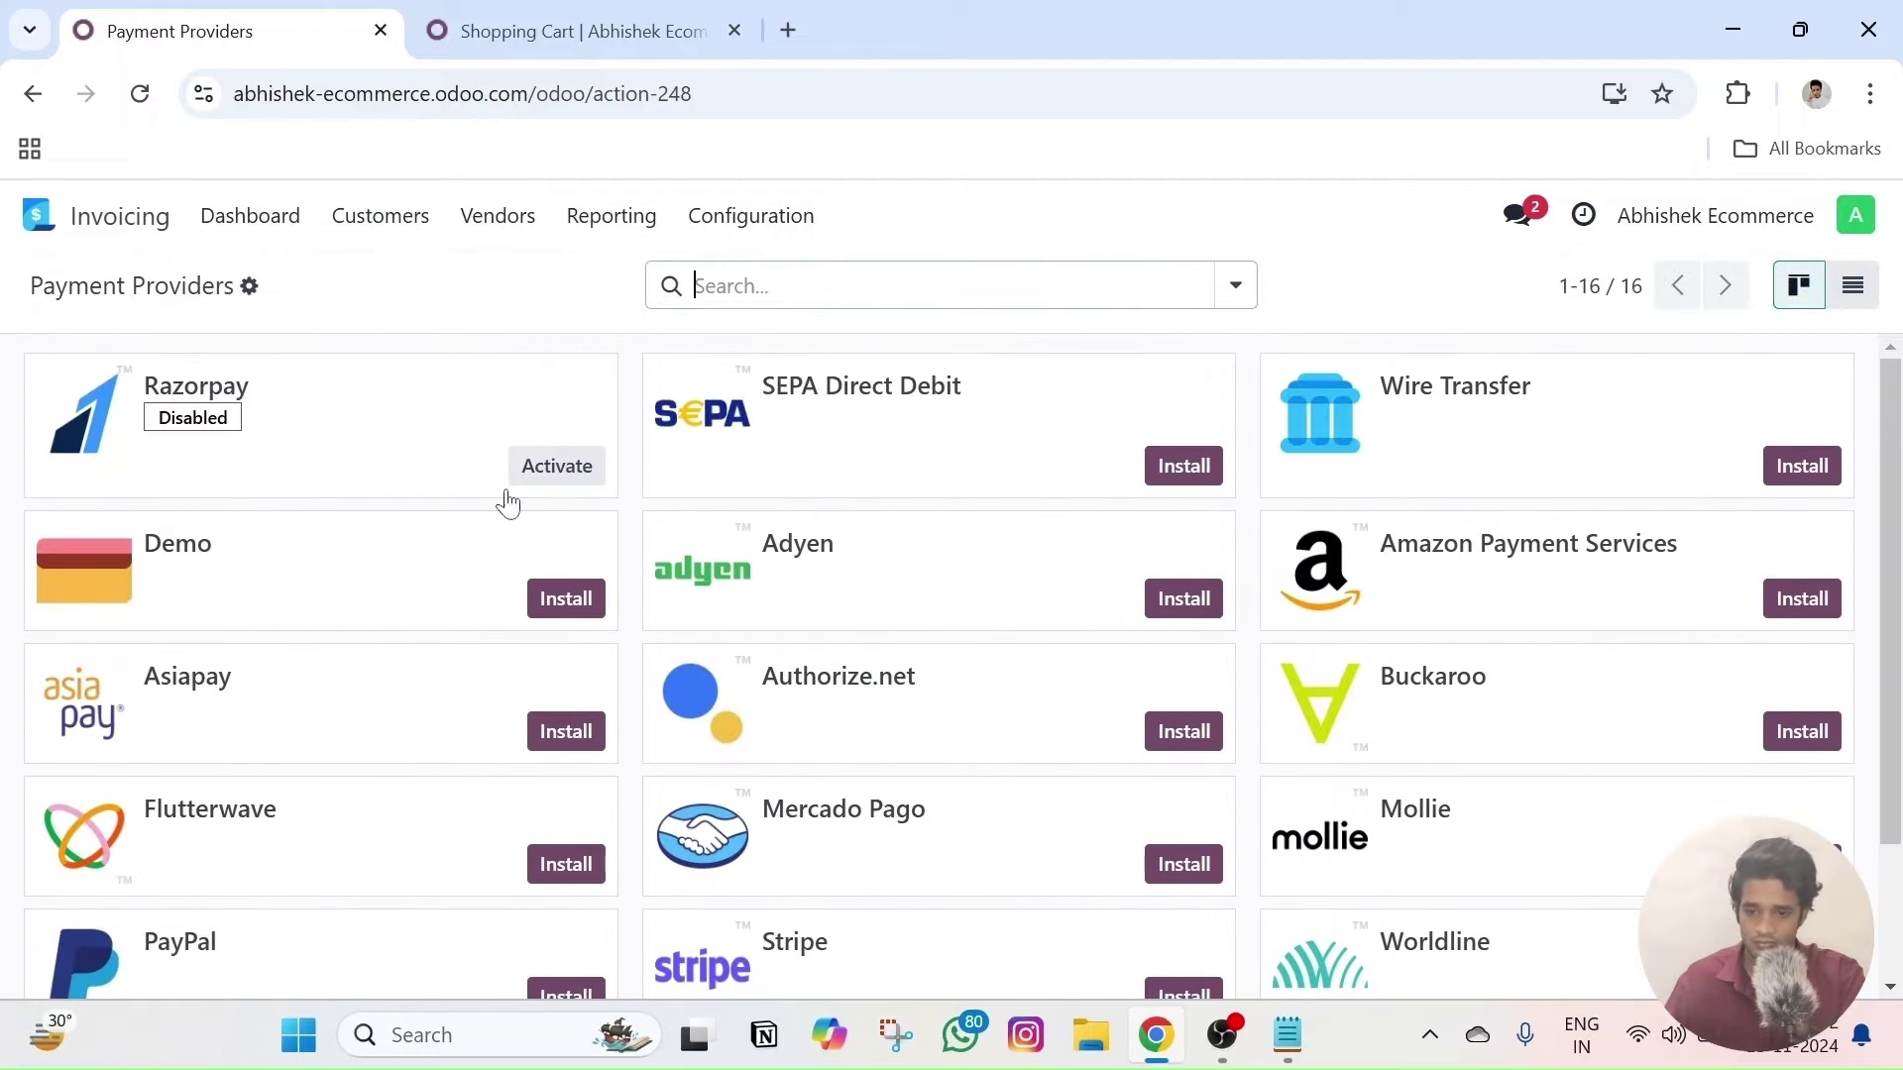
{"action": "left_click", "coordinate": [552, 467]}
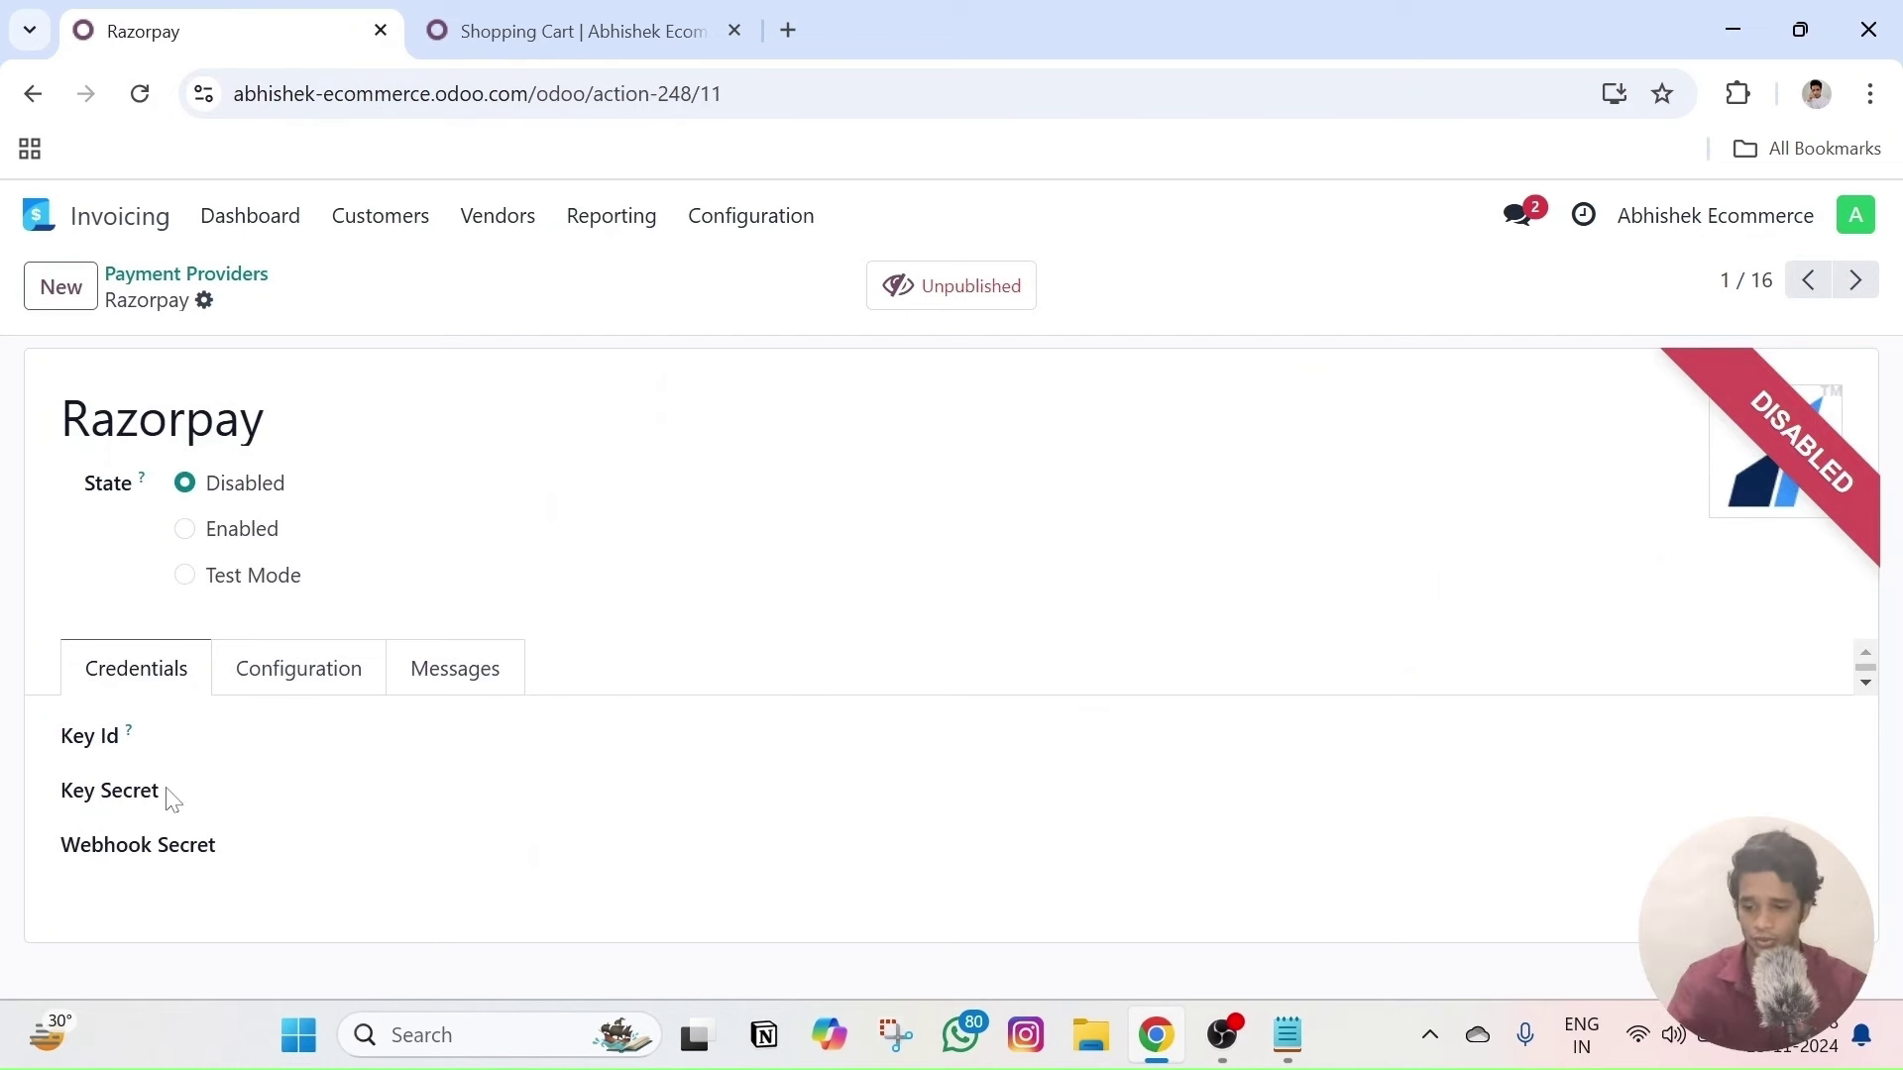
- Select Razorpay's Key Id credential field, then return to the Payment Providers list
{"action": "left_click", "coordinate": [205, 746]}
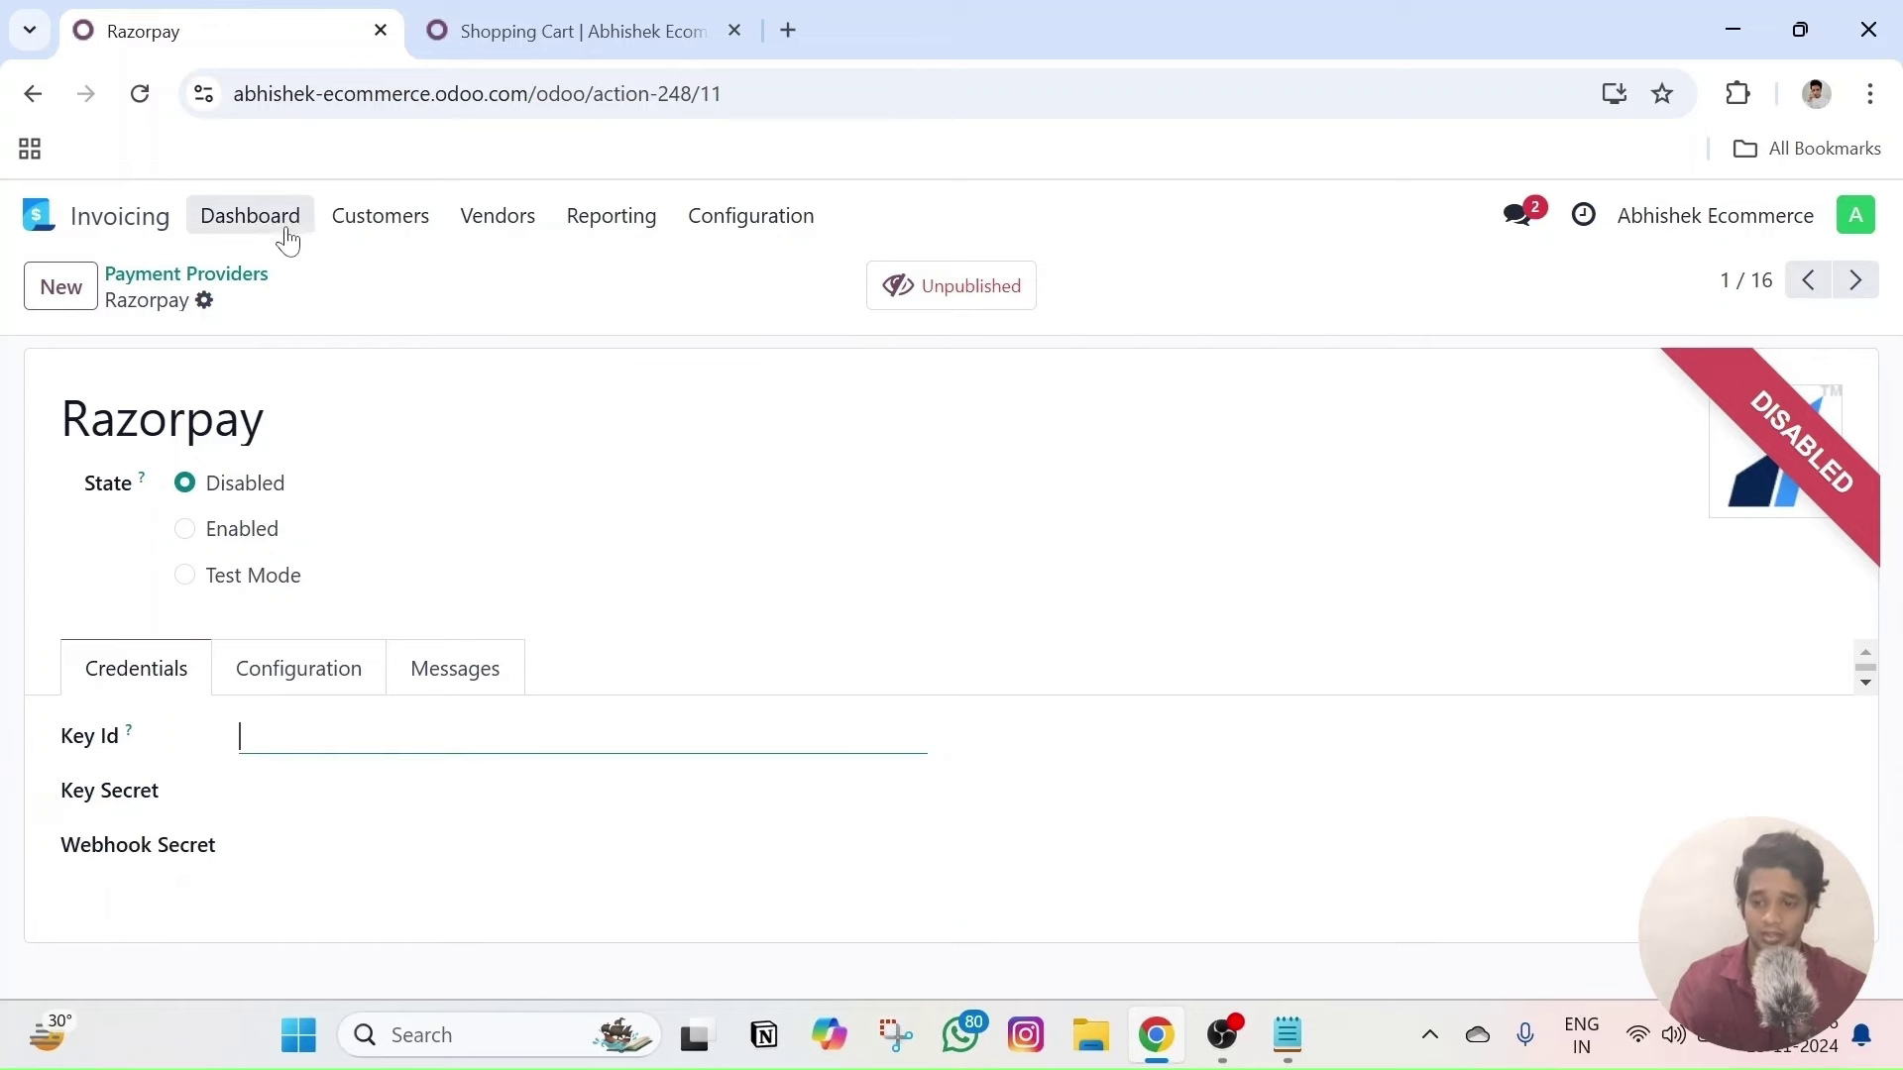
{"action": "left_click", "coordinate": [188, 275]}
- Browse the payment provider cards, with Razorpay installed but still Disabled
{"action": "scroll", "coordinate": [739, 599], "scroll_direction": "down", "scroll_amount": 2}
{"action": "scroll", "coordinate": [783, 754], "scroll_direction": "up", "scroll_amount": 2}
{"action": "scroll", "coordinate": [790, 798], "scroll_direction": "down", "scroll_amount": 2}
{"action": "scroll", "coordinate": [1526, 541], "scroll_direction": "up", "scroll_amount": 2}
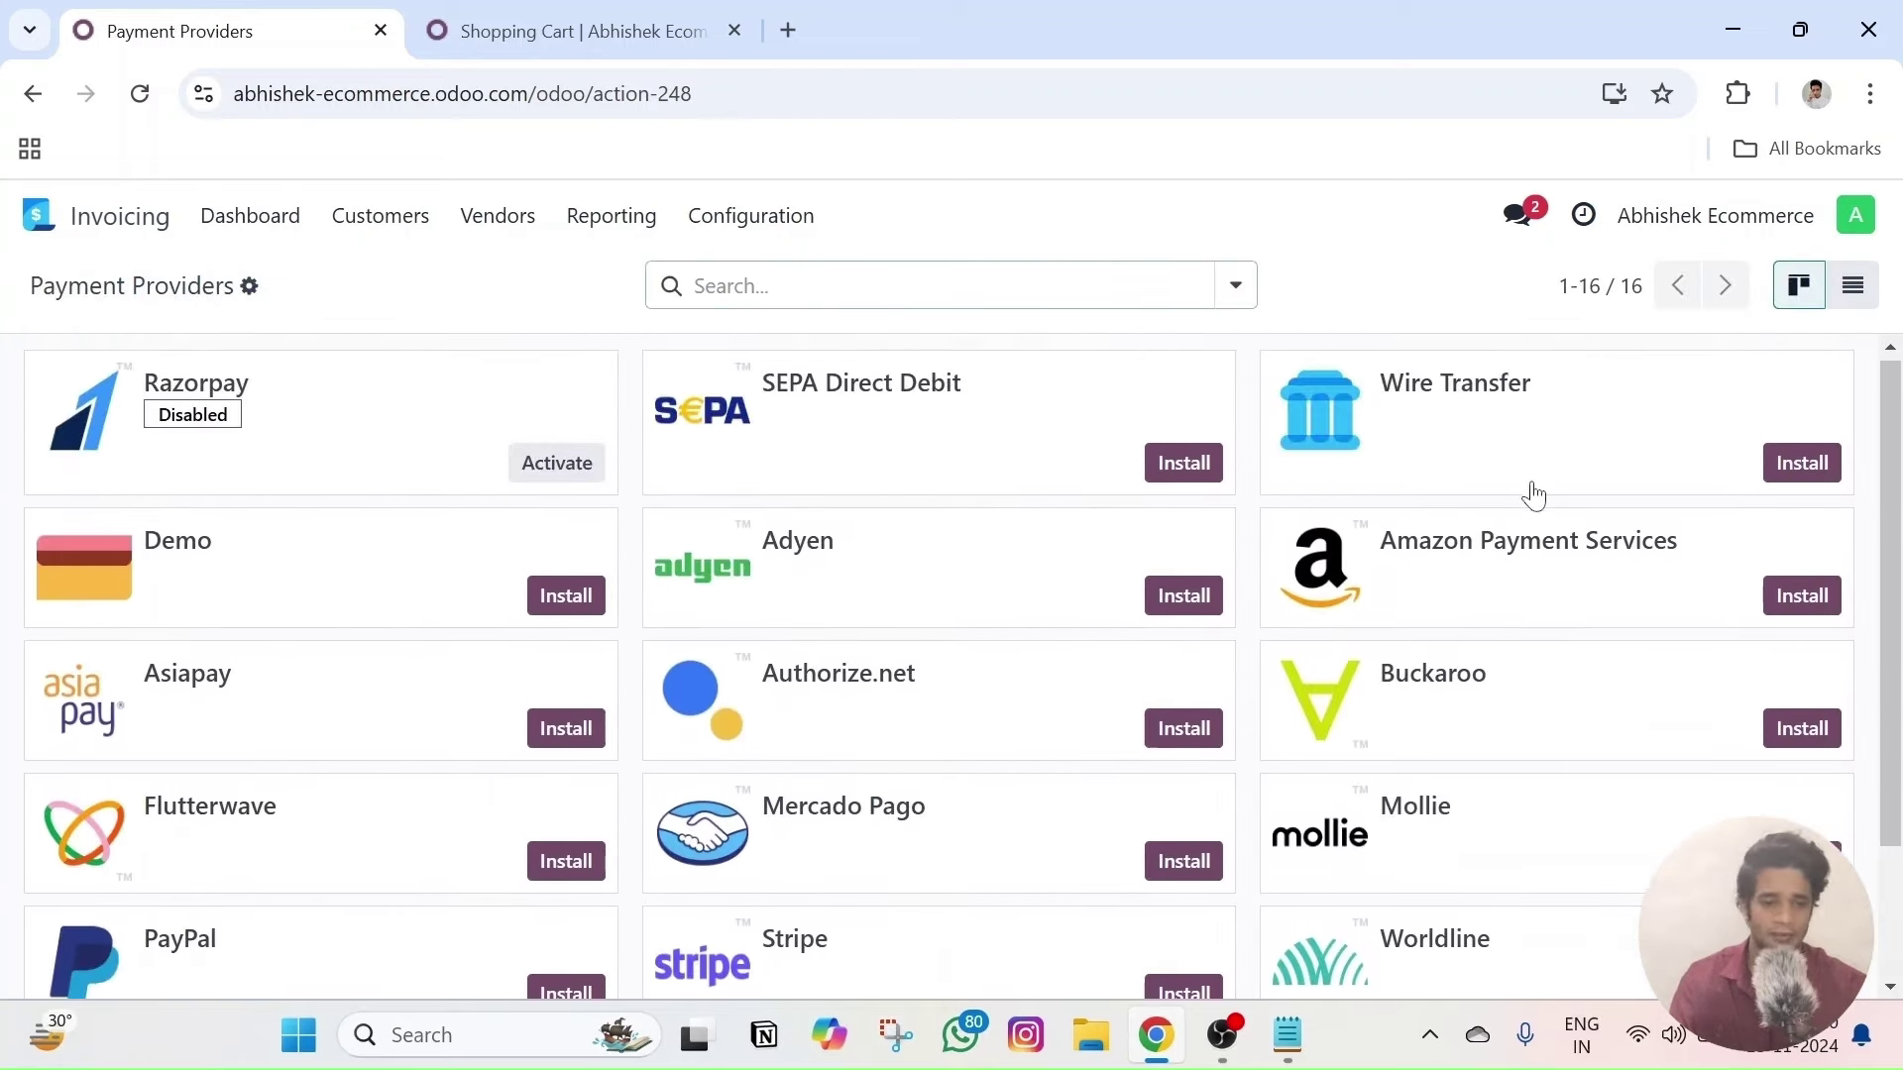
{"action": "scroll", "coordinate": [603, 509], "scroll_direction": "down", "scroll_amount": 1}
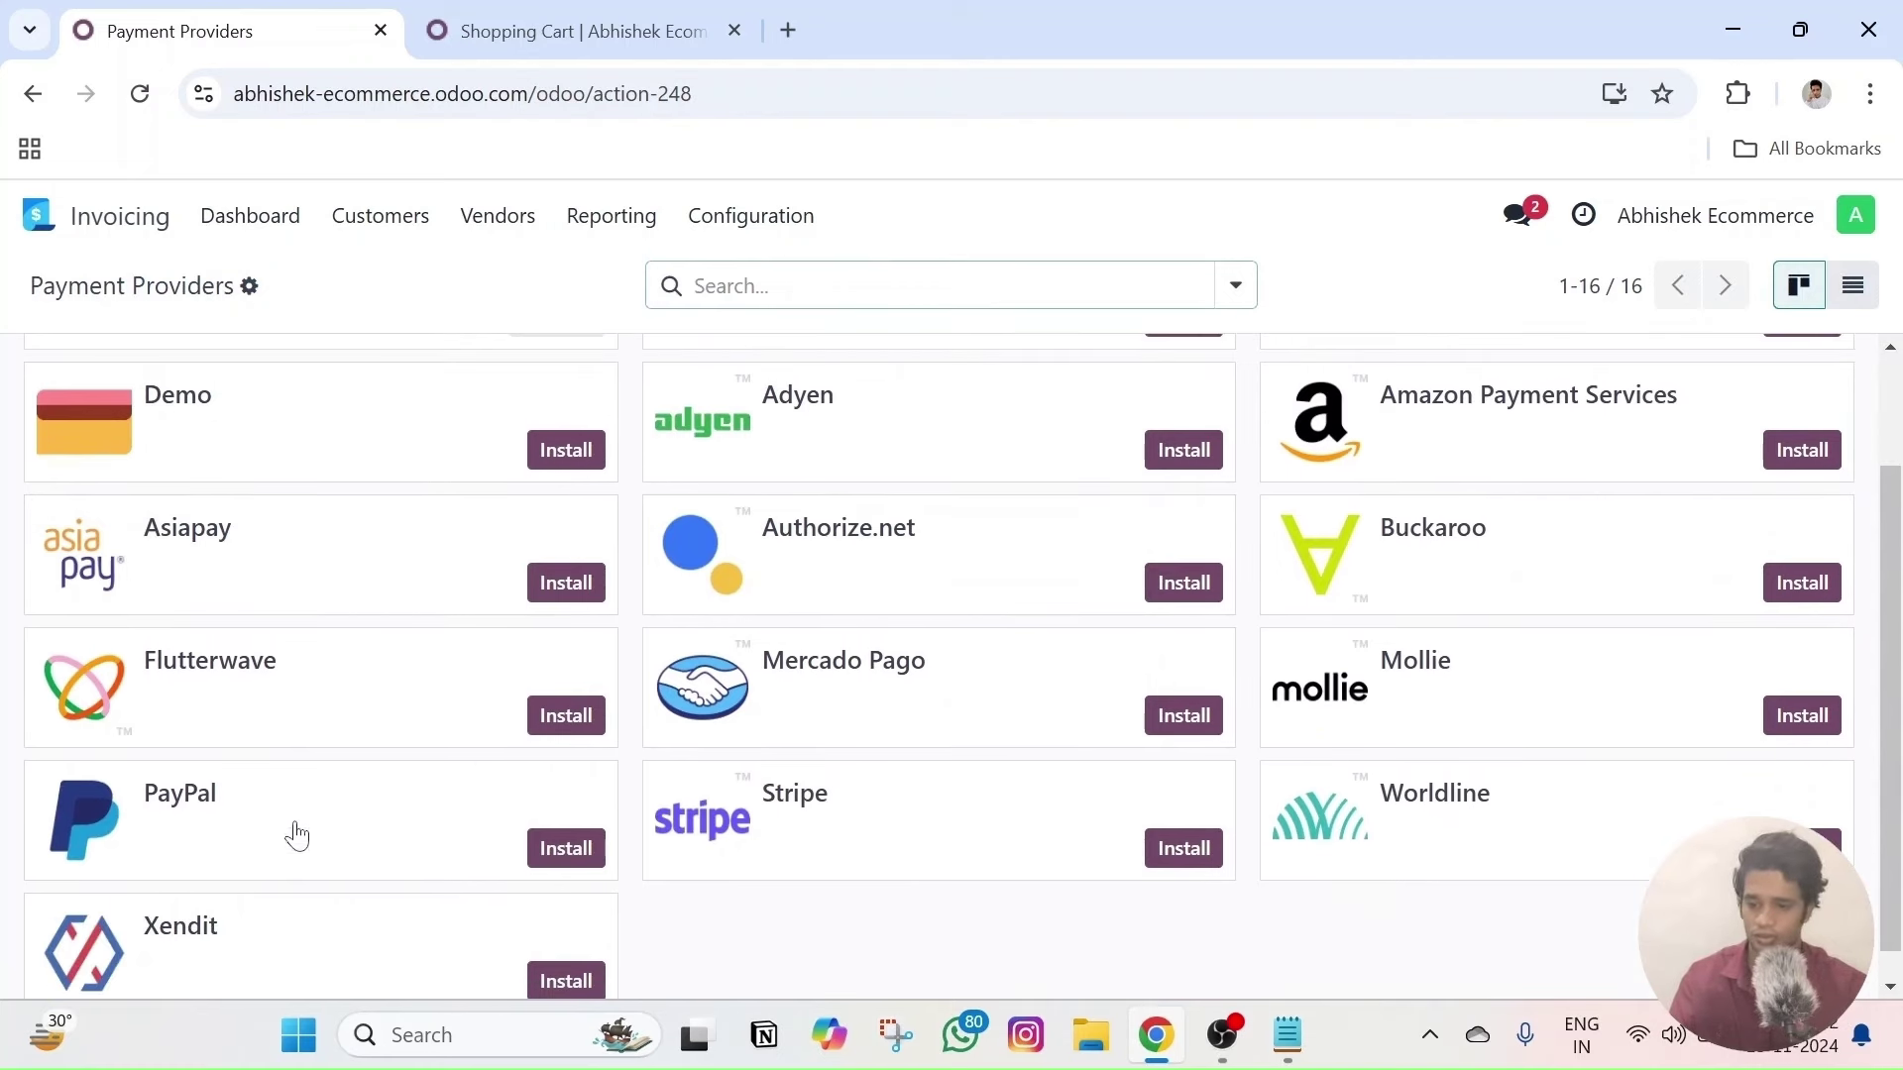
{"action": "scroll", "coordinate": [540, 485], "scroll_direction": "up", "scroll_amount": 2}
{"action": "scroll", "coordinate": [873, 599], "scroll_direction": "down", "scroll_amount": 2}
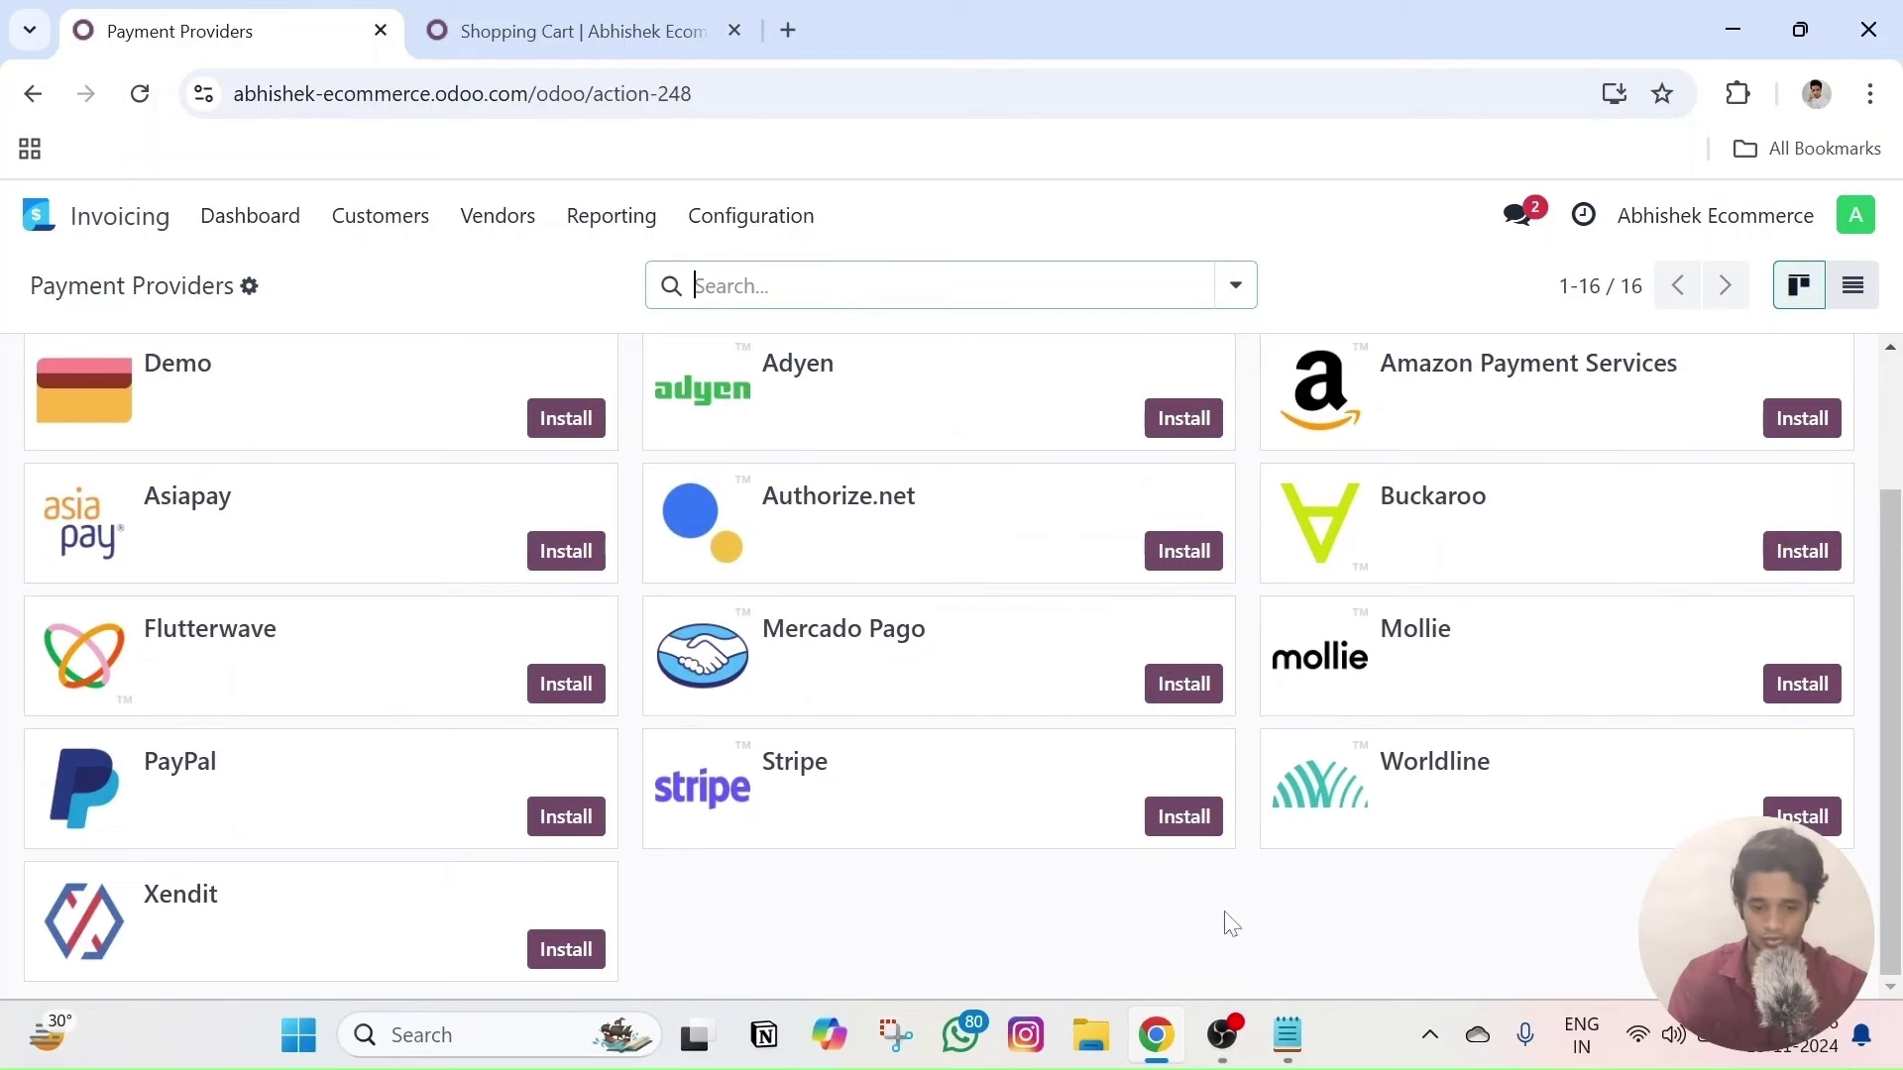
{"action": "scroll", "coordinate": [1597, 710], "scroll_direction": "up", "scroll_amount": 2}
{"action": "scroll", "coordinate": [1349, 711], "scroll_direction": "down", "scroll_amount": 2}
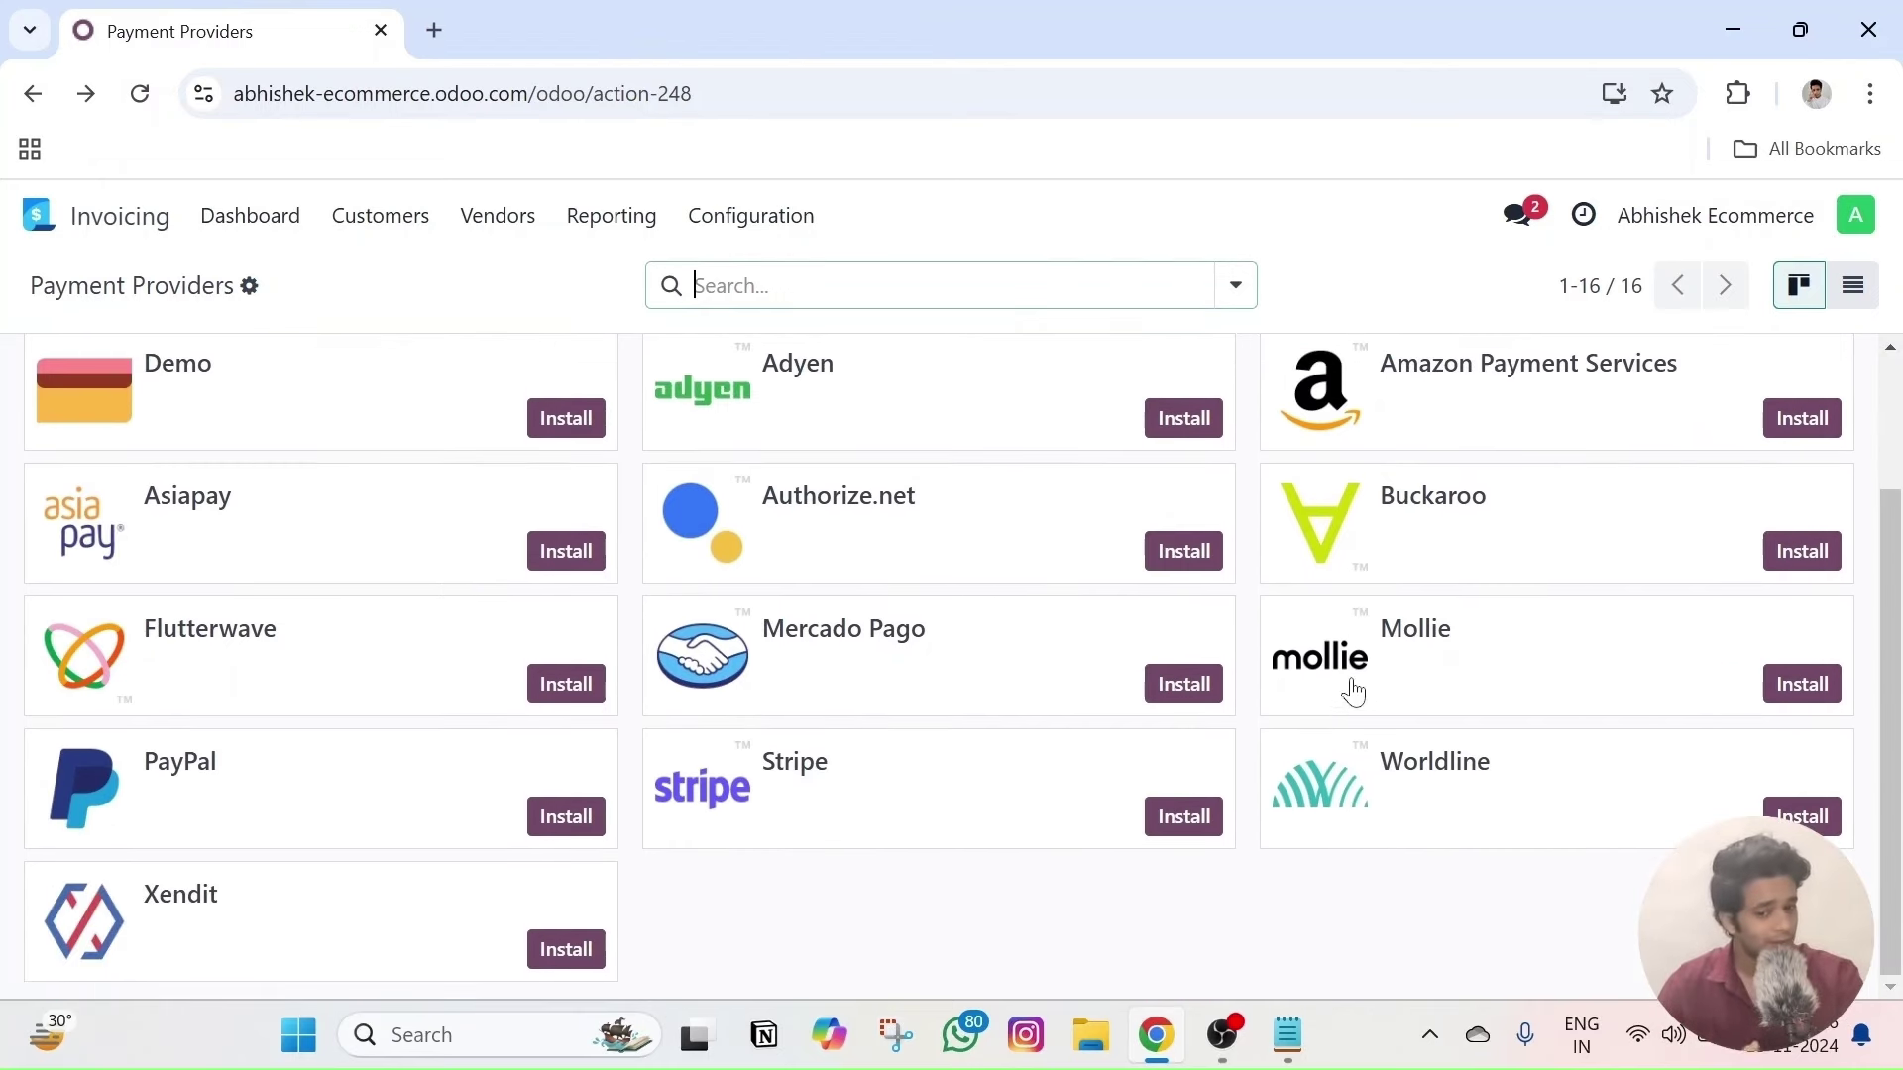
{"action": "scroll", "coordinate": [1328, 694], "scroll_direction": "up", "scroll_amount": 2}
{"action": "scroll", "coordinate": [1264, 694], "scroll_direction": "down", "scroll_amount": 2}
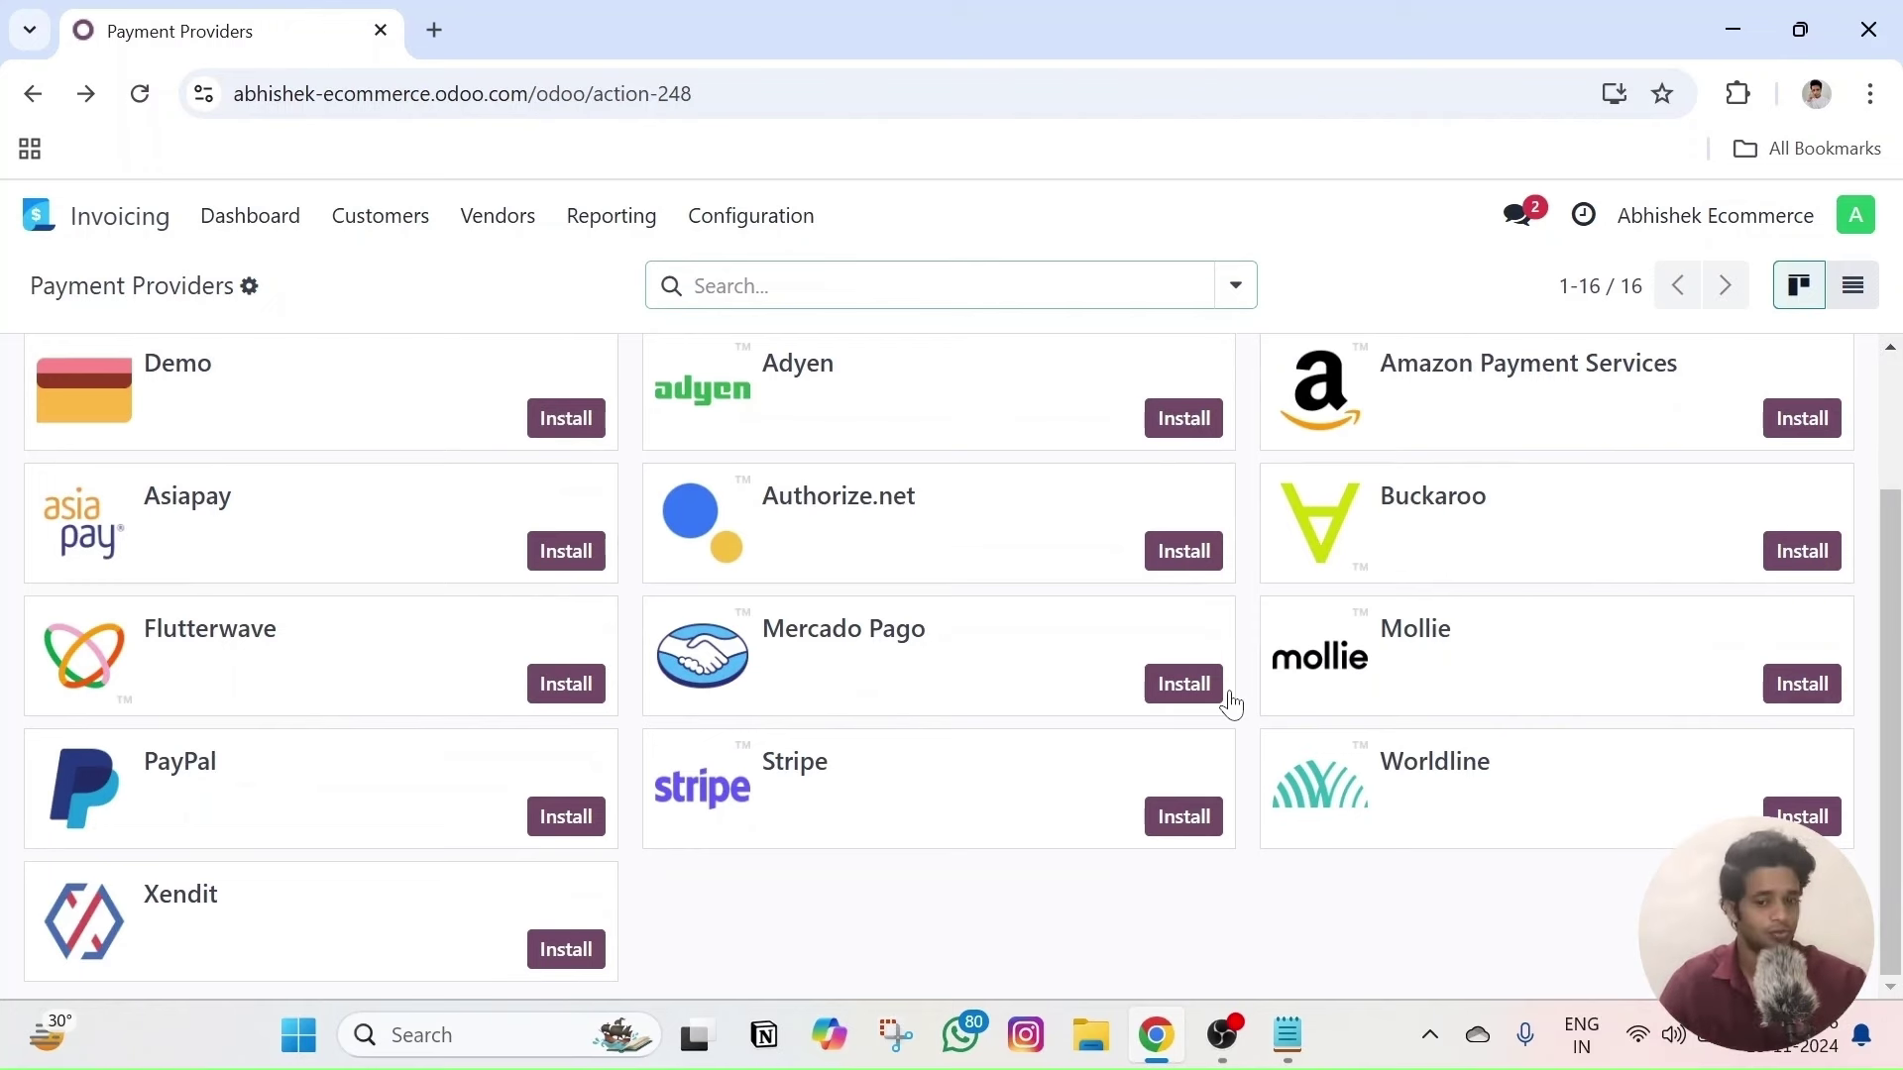
{"action": "scroll", "coordinate": [1262, 726], "scroll_direction": "up", "scroll_amount": 2}
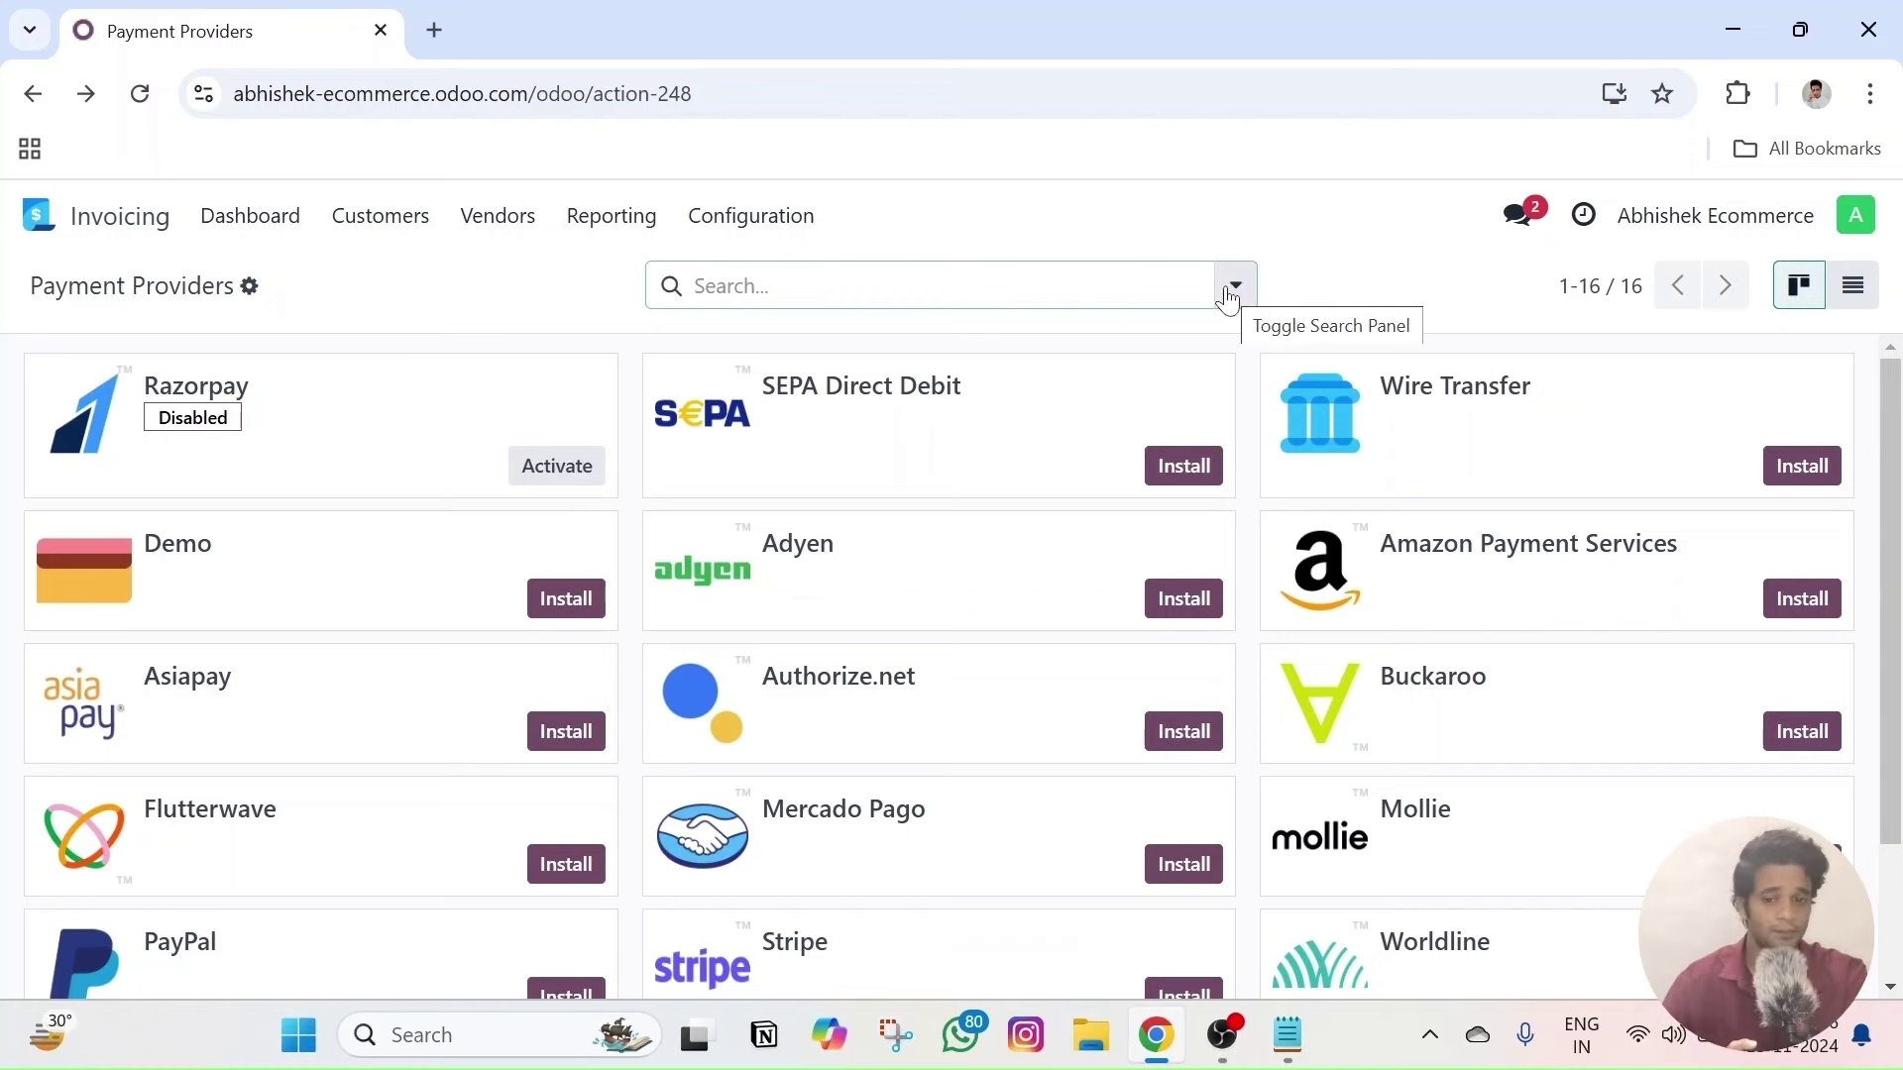
{"action": "scroll", "coordinate": [1206, 502], "scroll_direction": "down", "scroll_amount": 2}
{"action": "scroll", "coordinate": [1057, 591], "scroll_direction": "up", "scroll_amount": 2}
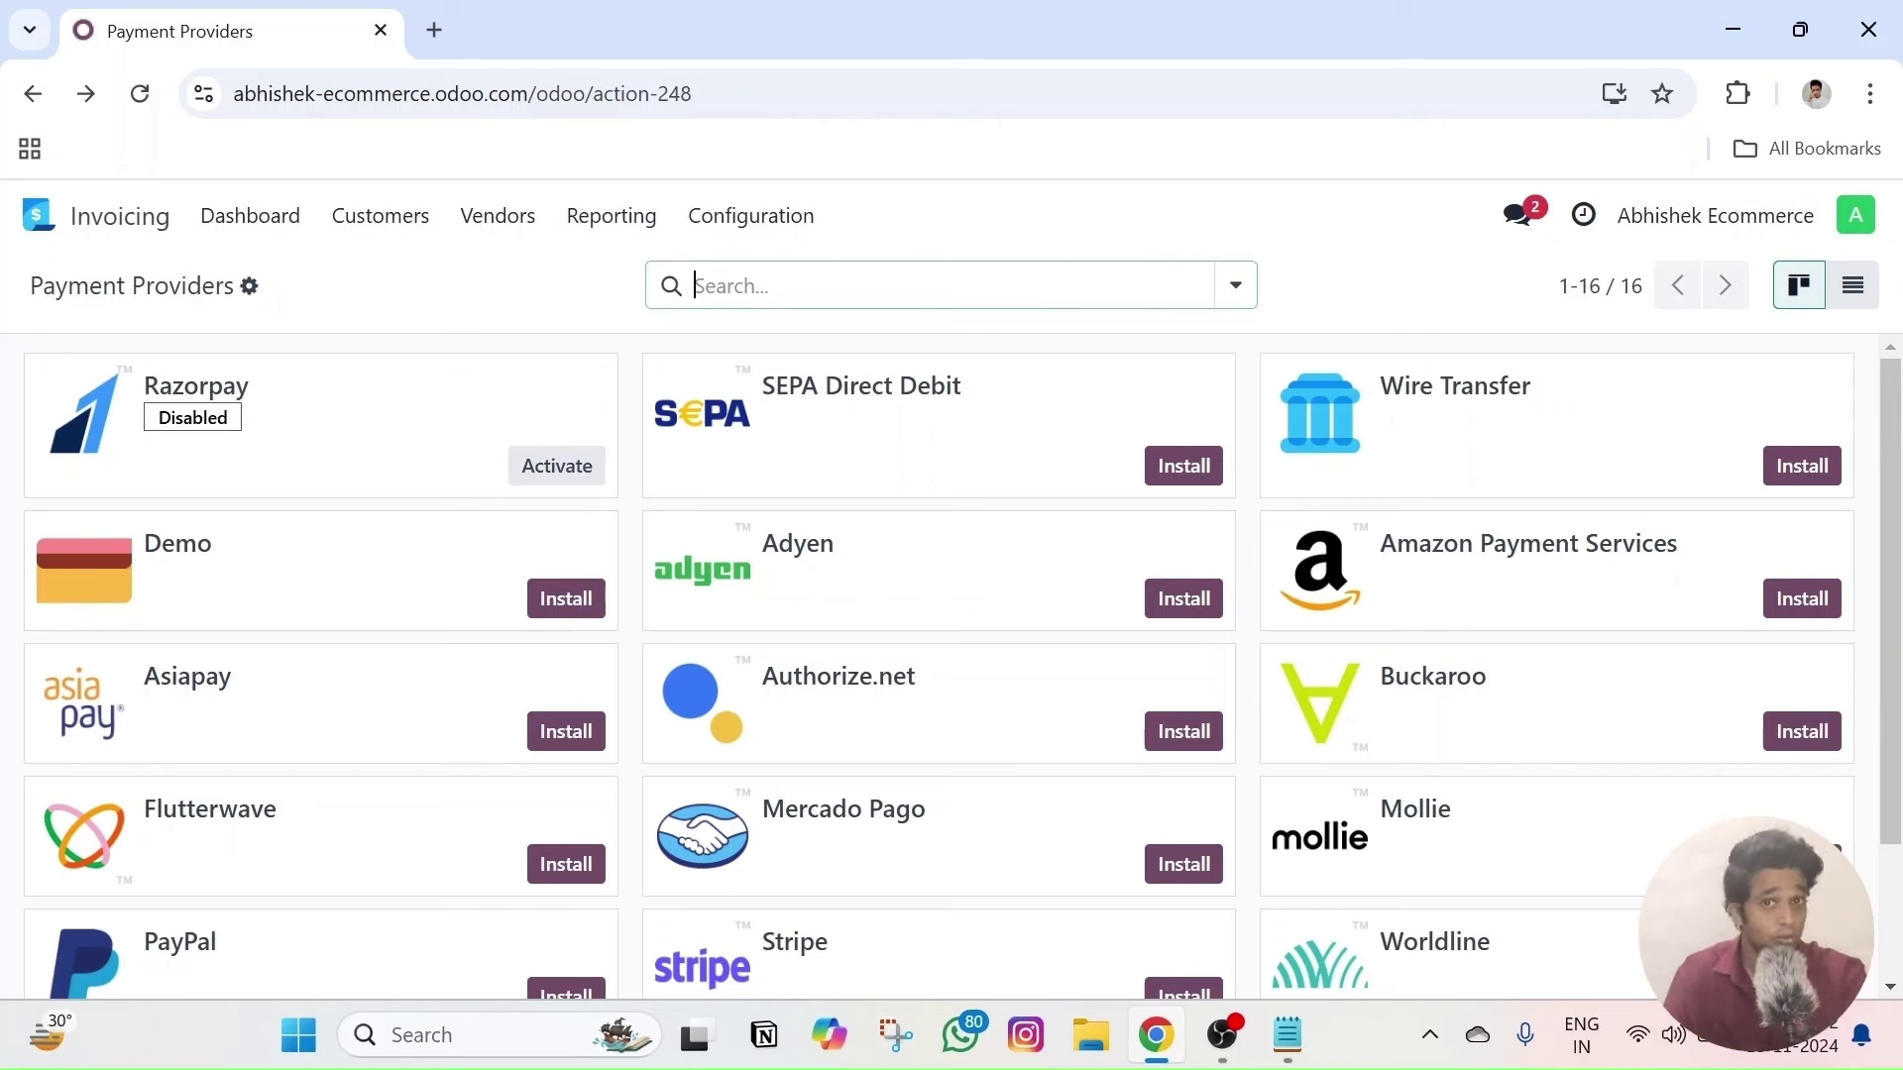
{"action": "left_click", "coordinate": [770, 220]}
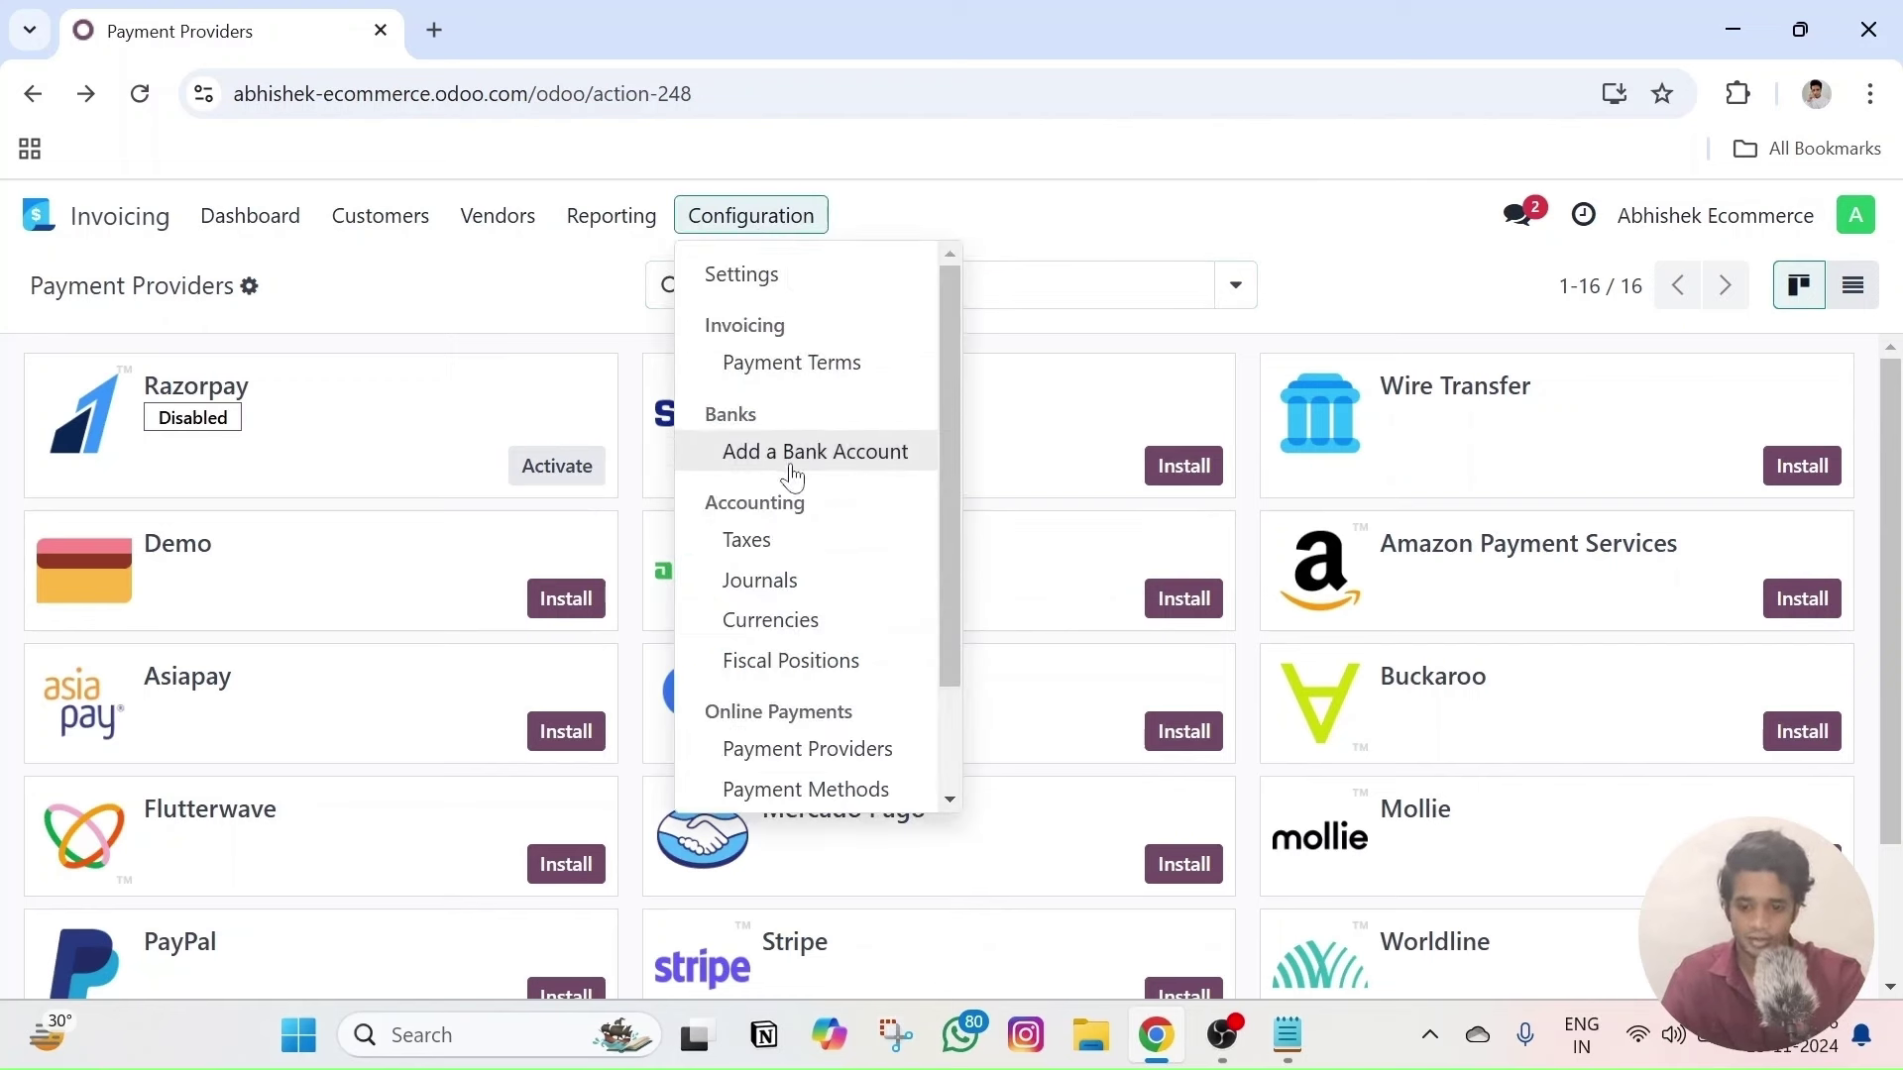
- Return to the payment methods list from the invoicing configuration pages
{"action": "scroll", "coordinate": [806, 680], "scroll_direction": "down", "scroll_amount": 2}
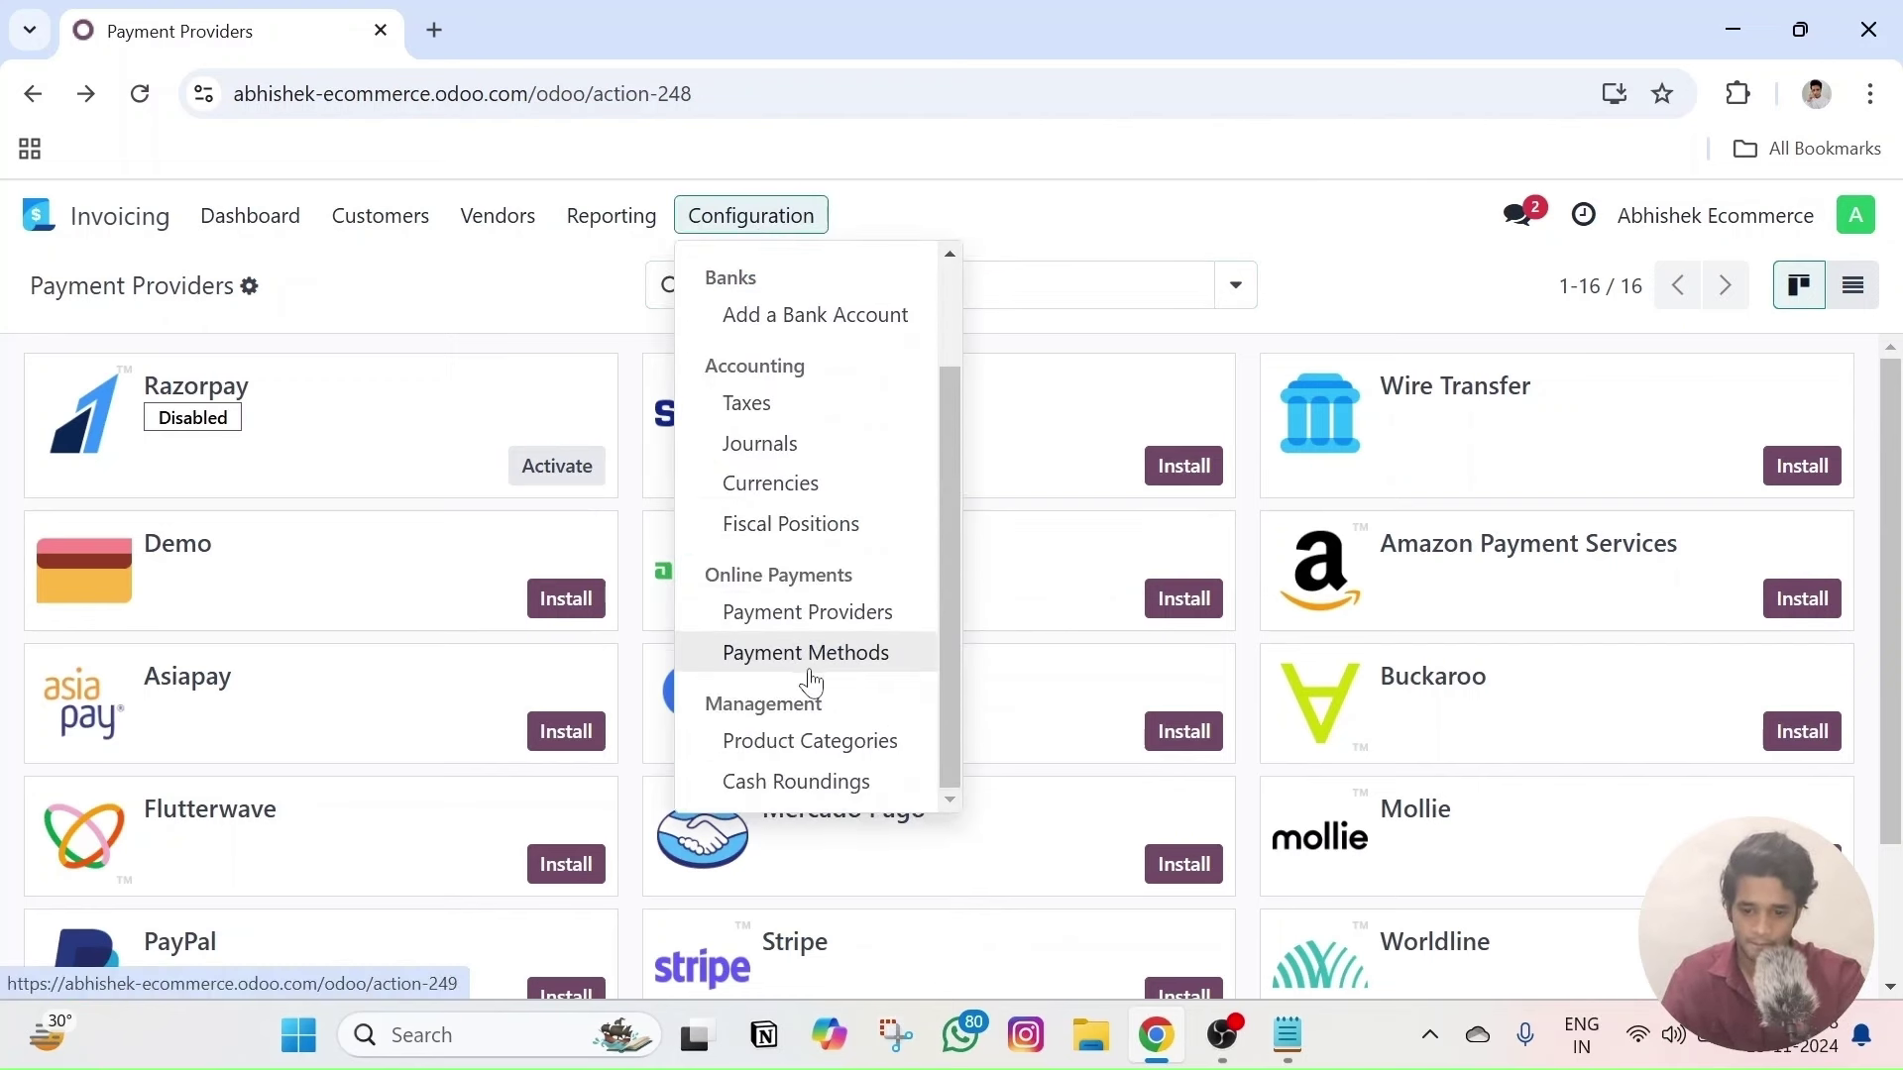
{"action": "mouse_move", "coordinate": [416, 238]}
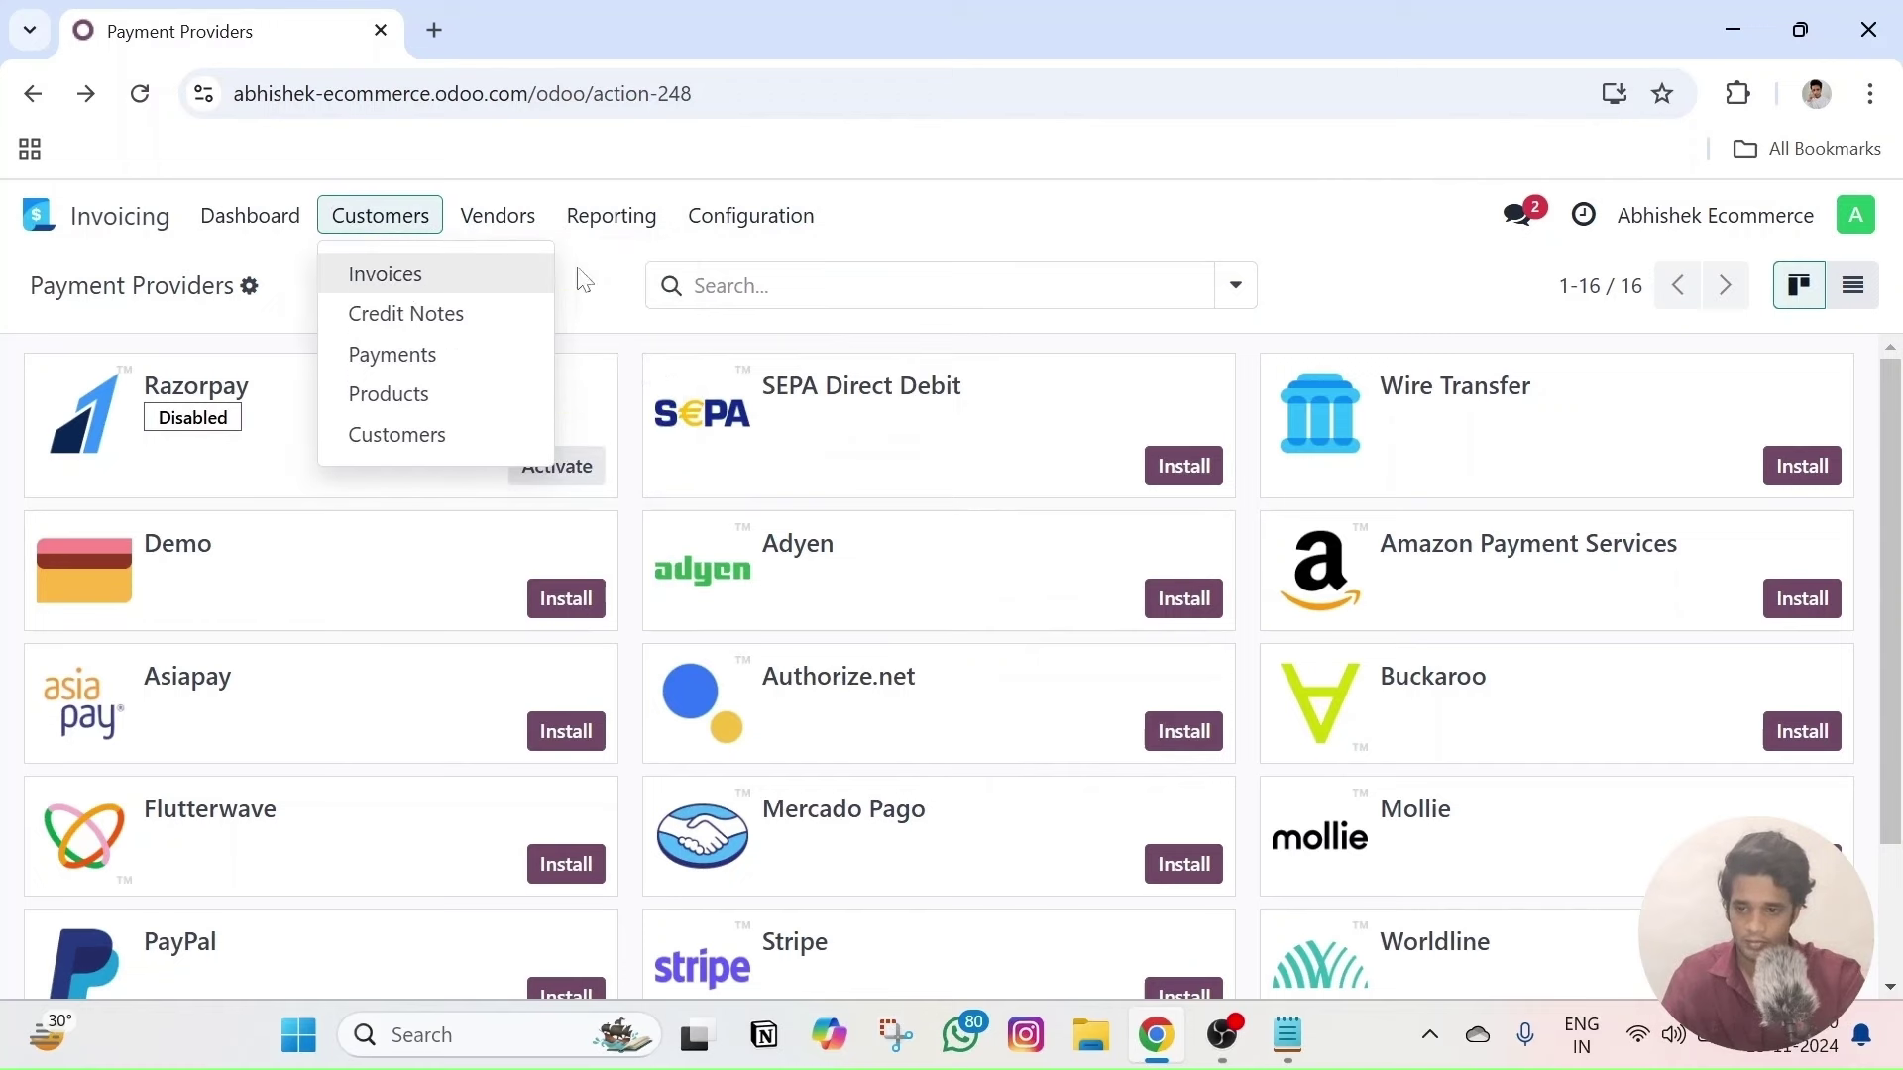
{"action": "left_click", "coordinate": [32, 97]}
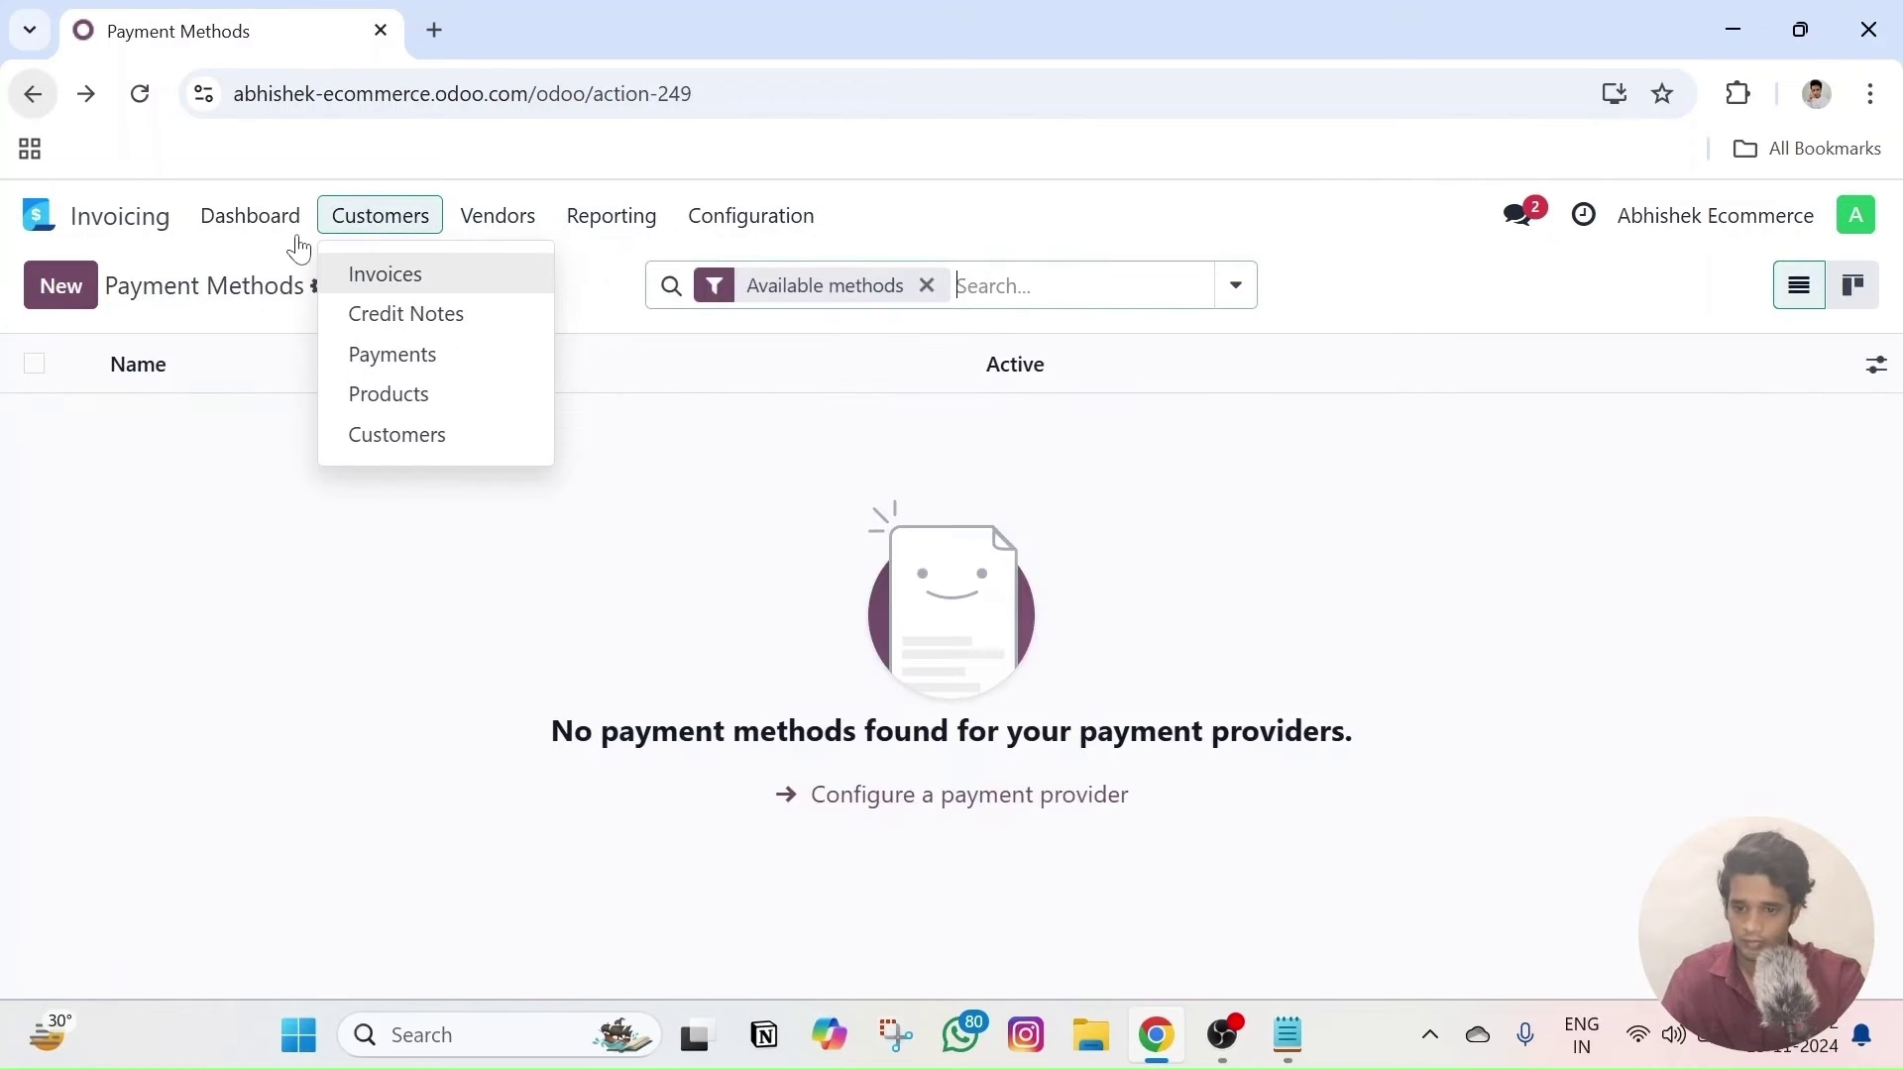
{"action": "left_click", "coordinate": [729, 220]}
{"action": "left_click", "coordinate": [733, 226]}
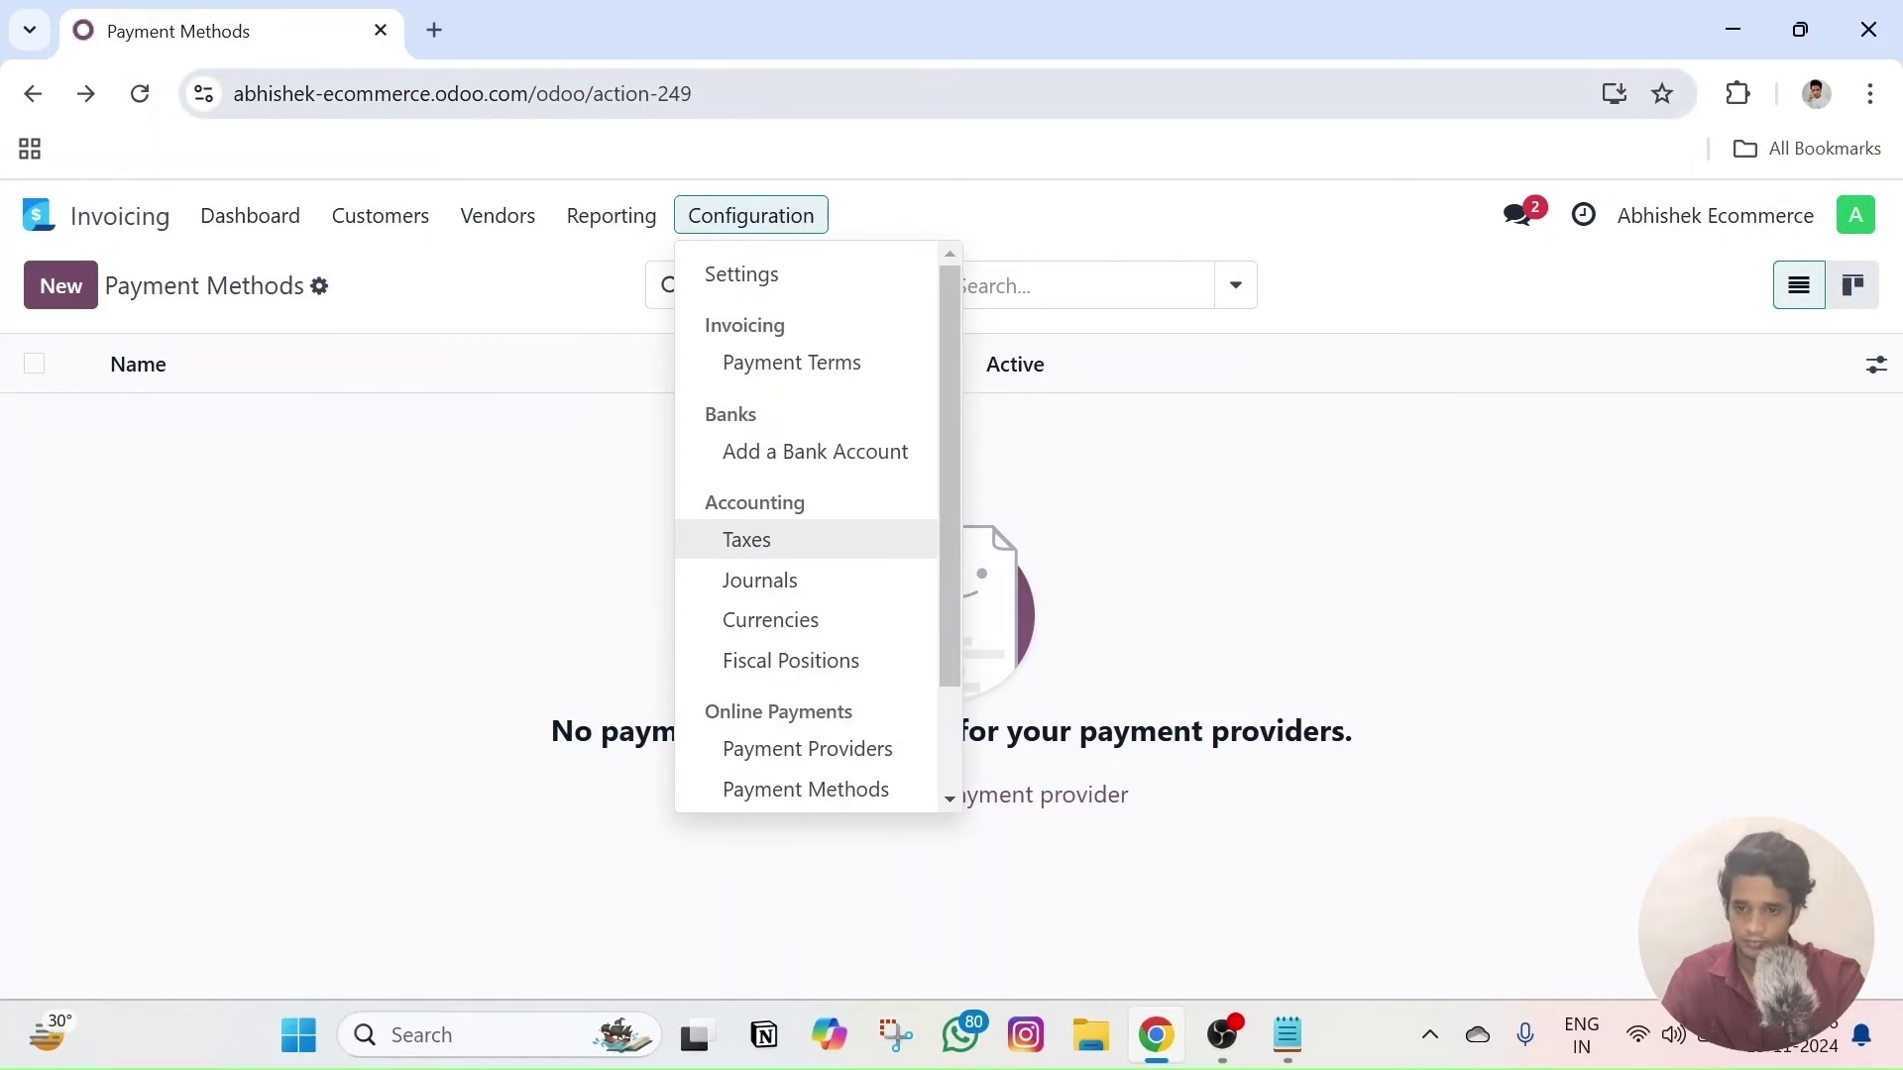
- Load the shop homepage by removing the page path from the URL
{"action": "left_click_drag", "start_coordinate": [764, 94], "coordinate": [599, 93]}
{"action": "key", "text": "BackSpace"}
{"action": "key", "text": "Return"}
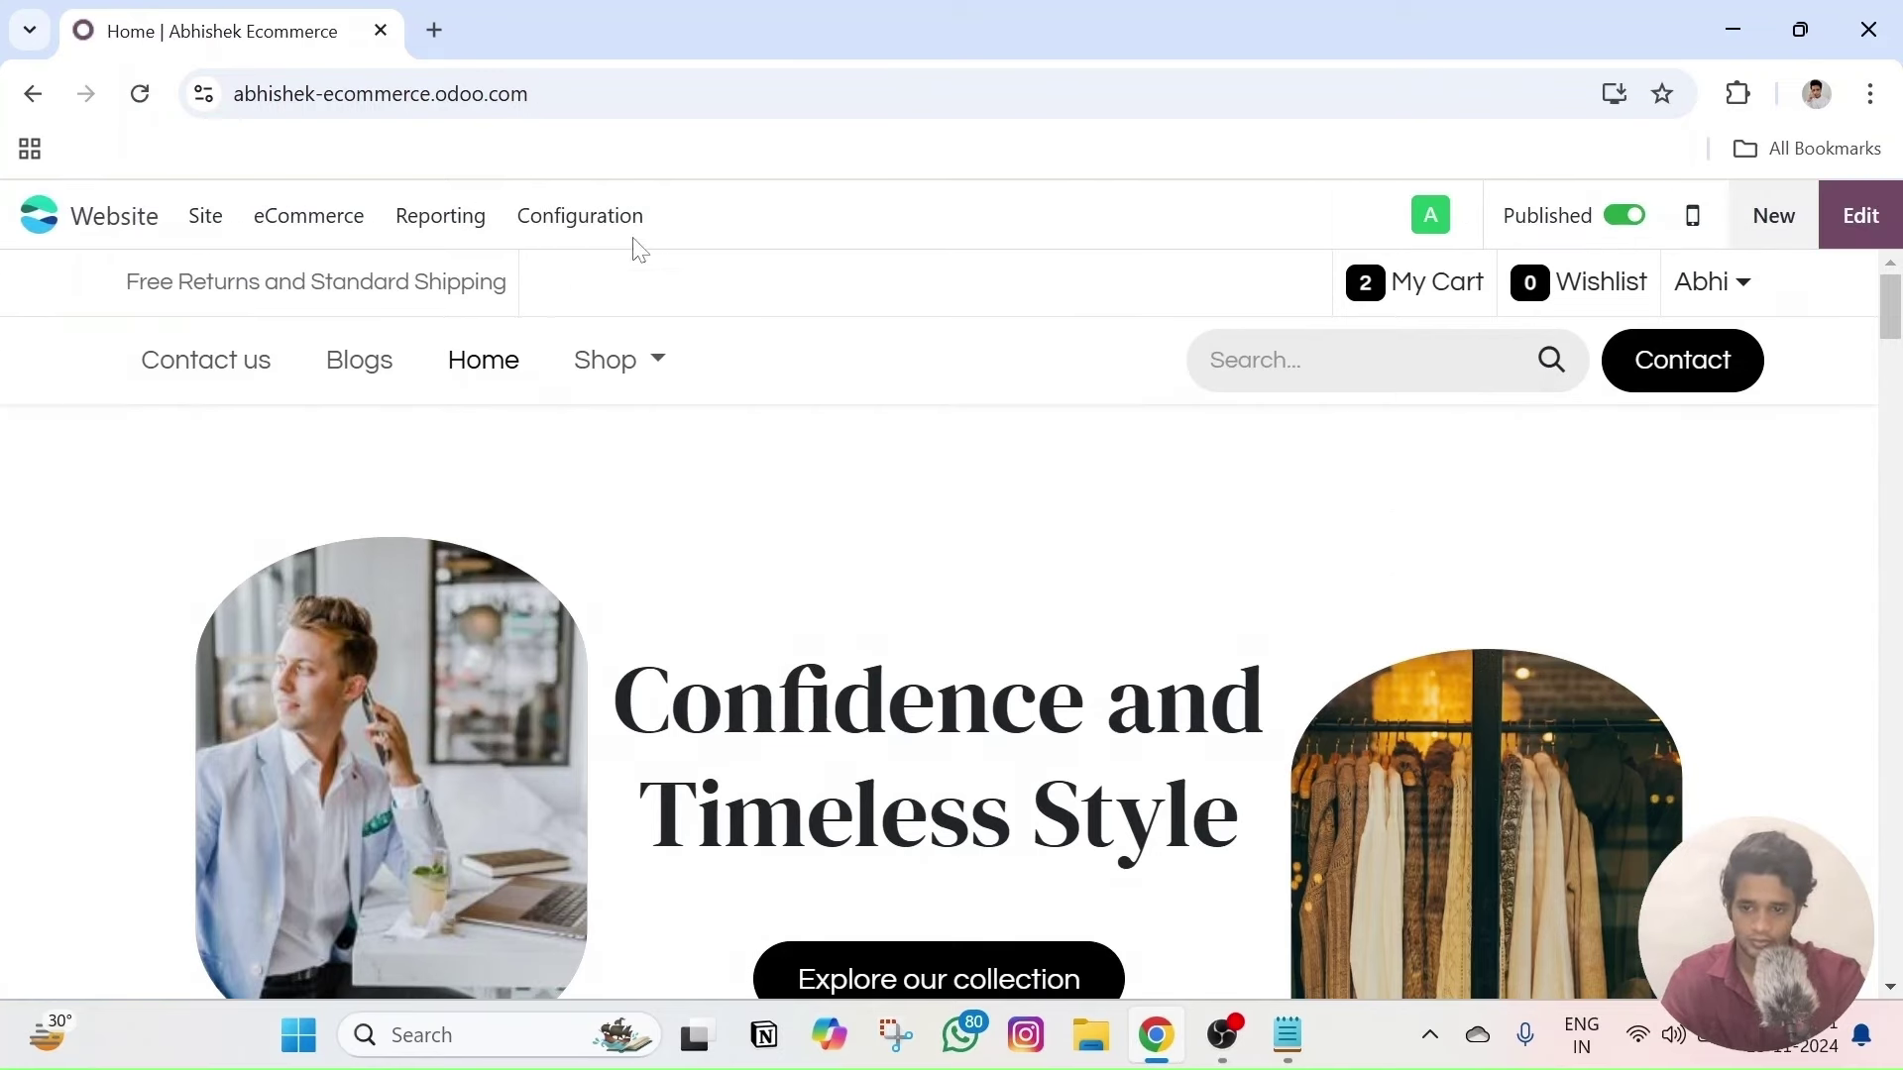
{"action": "left_click", "coordinate": [616, 220]}
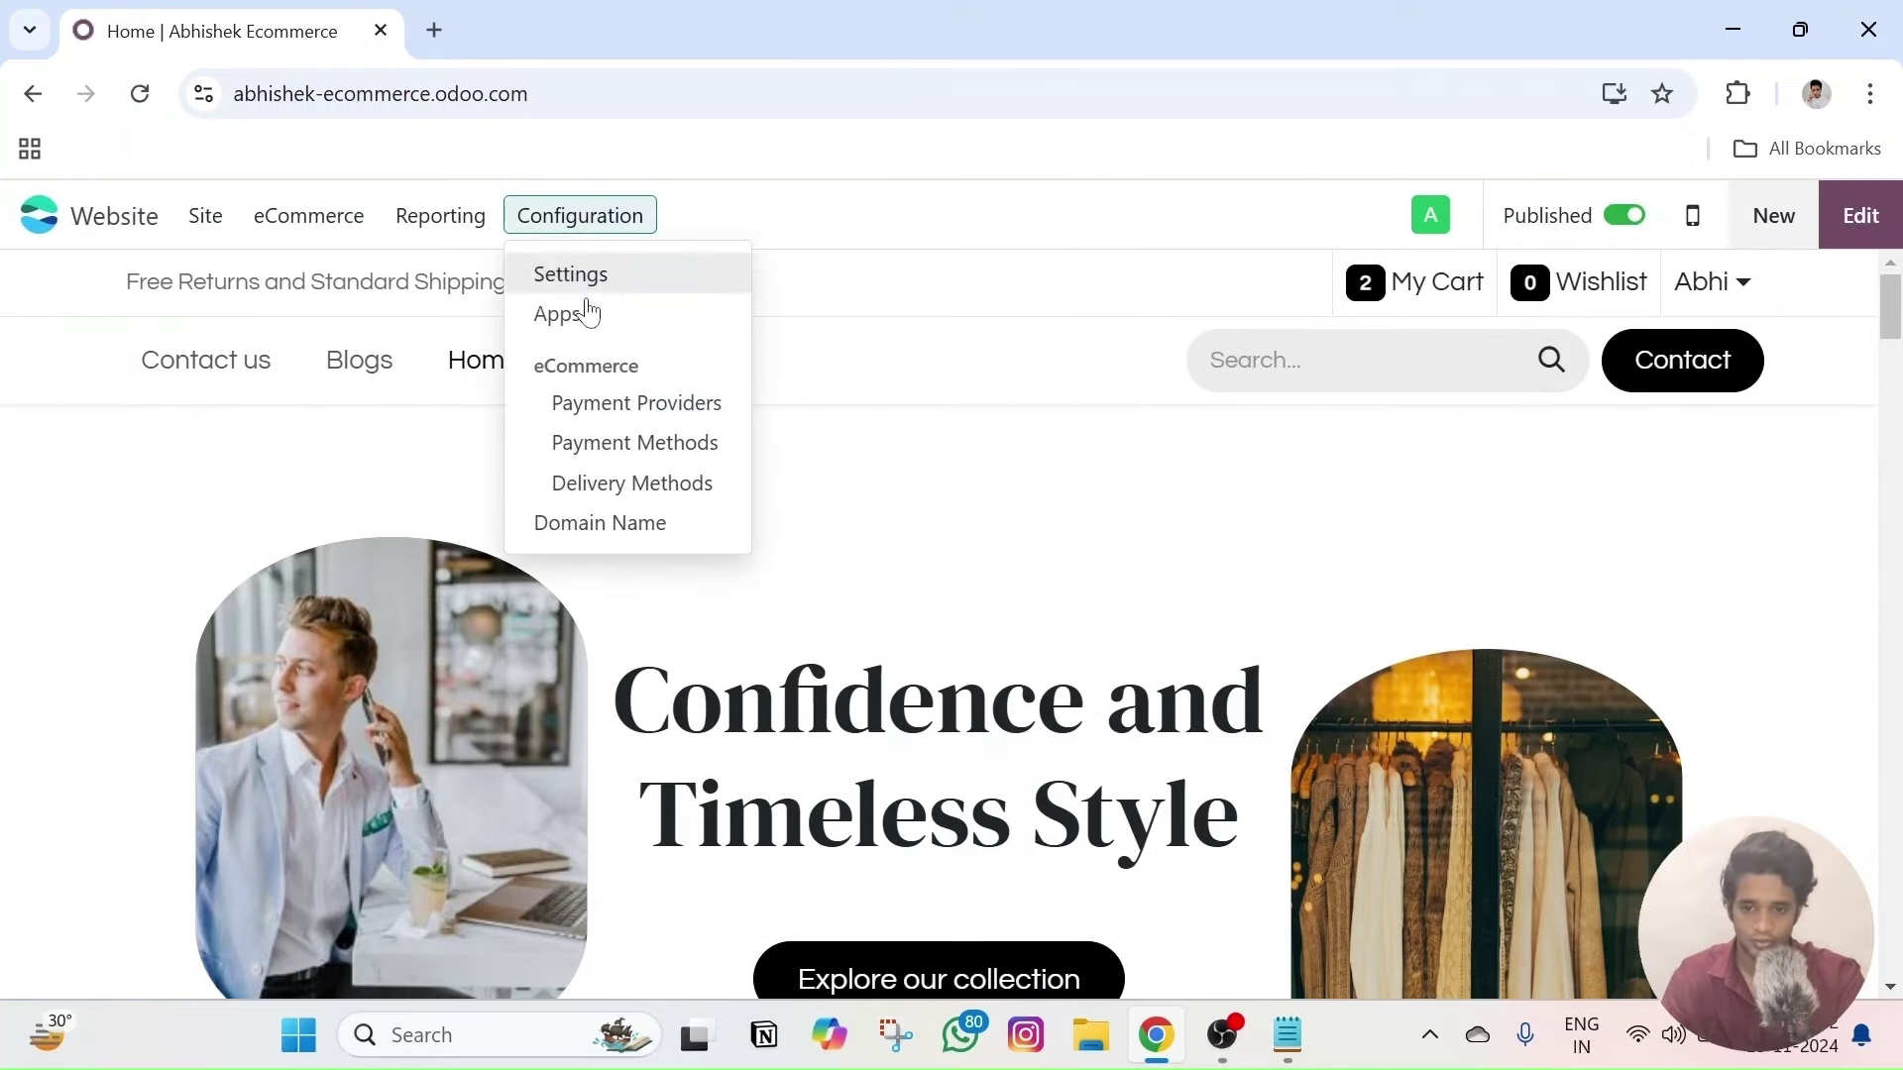
- Set the Standard delivery method's Fixed Price to ₹100.00
{"action": "left_click", "coordinate": [653, 488]}
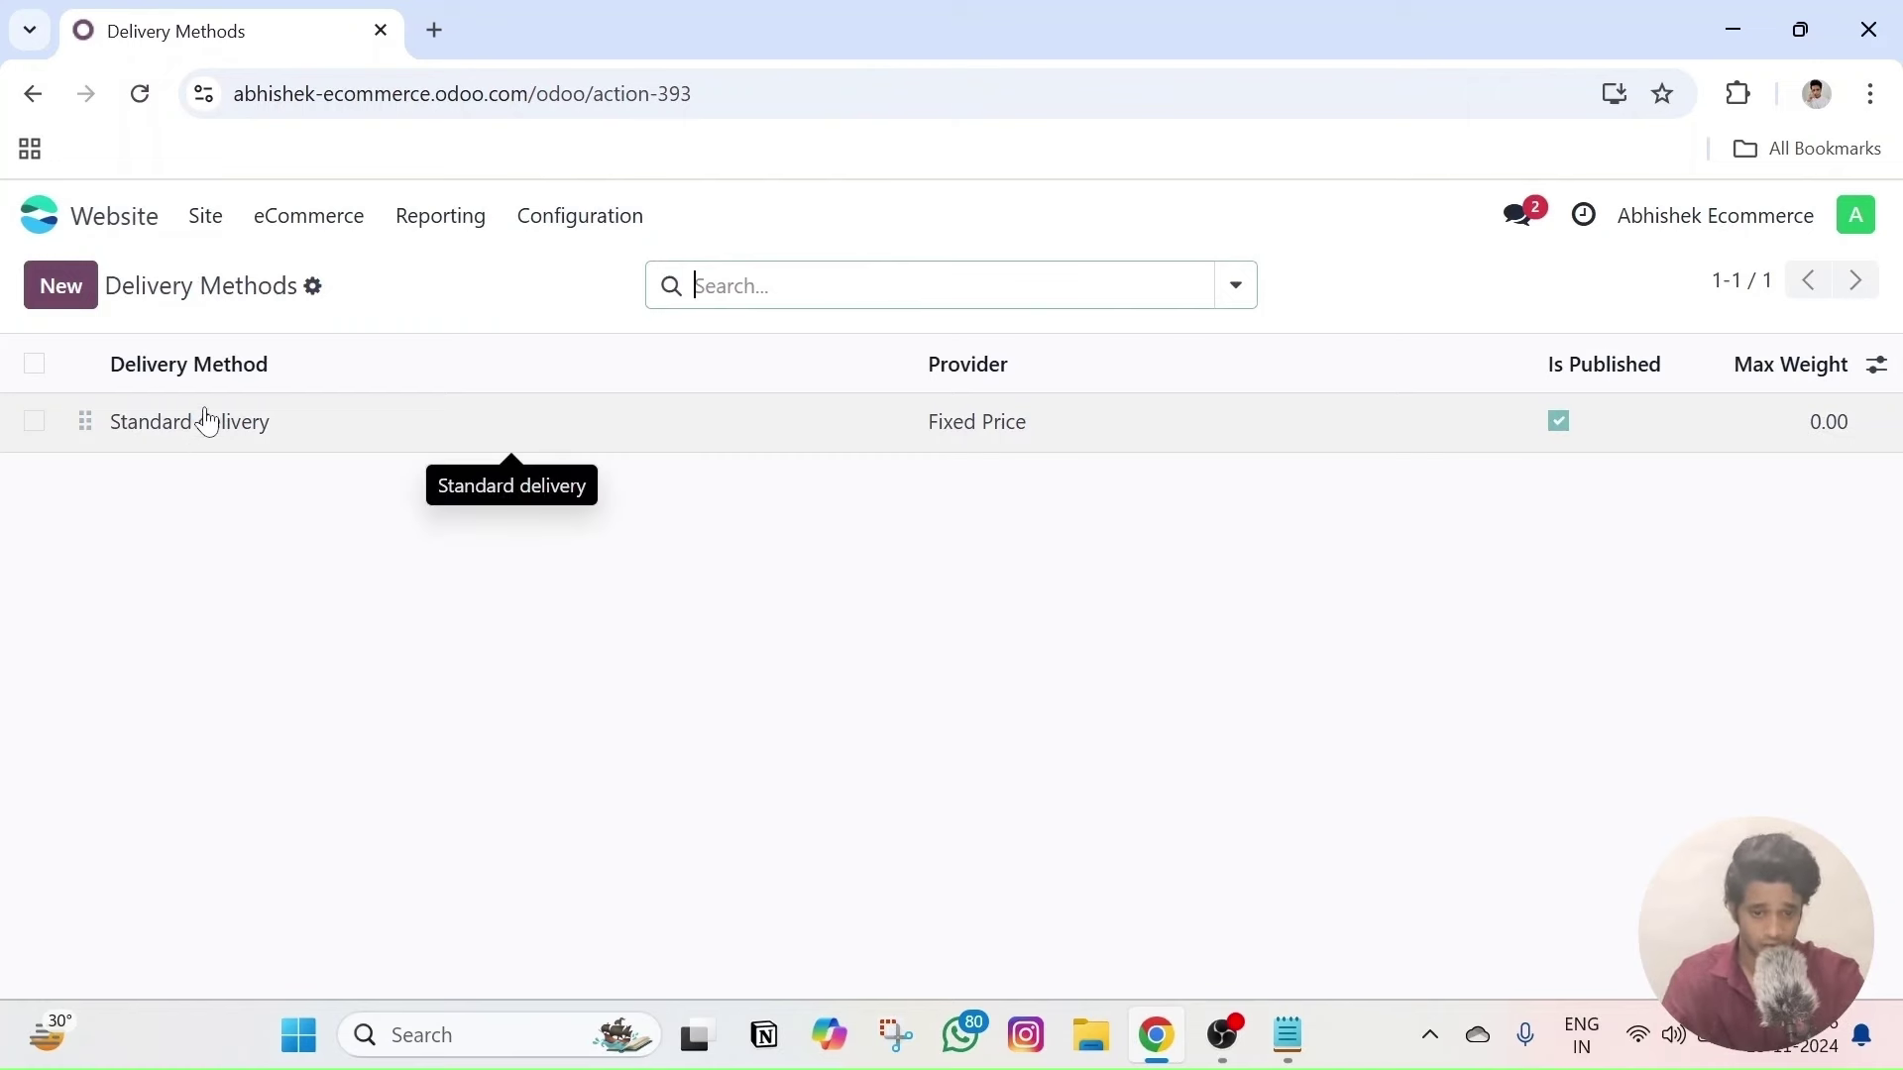
{"action": "left_click", "coordinate": [157, 426]}
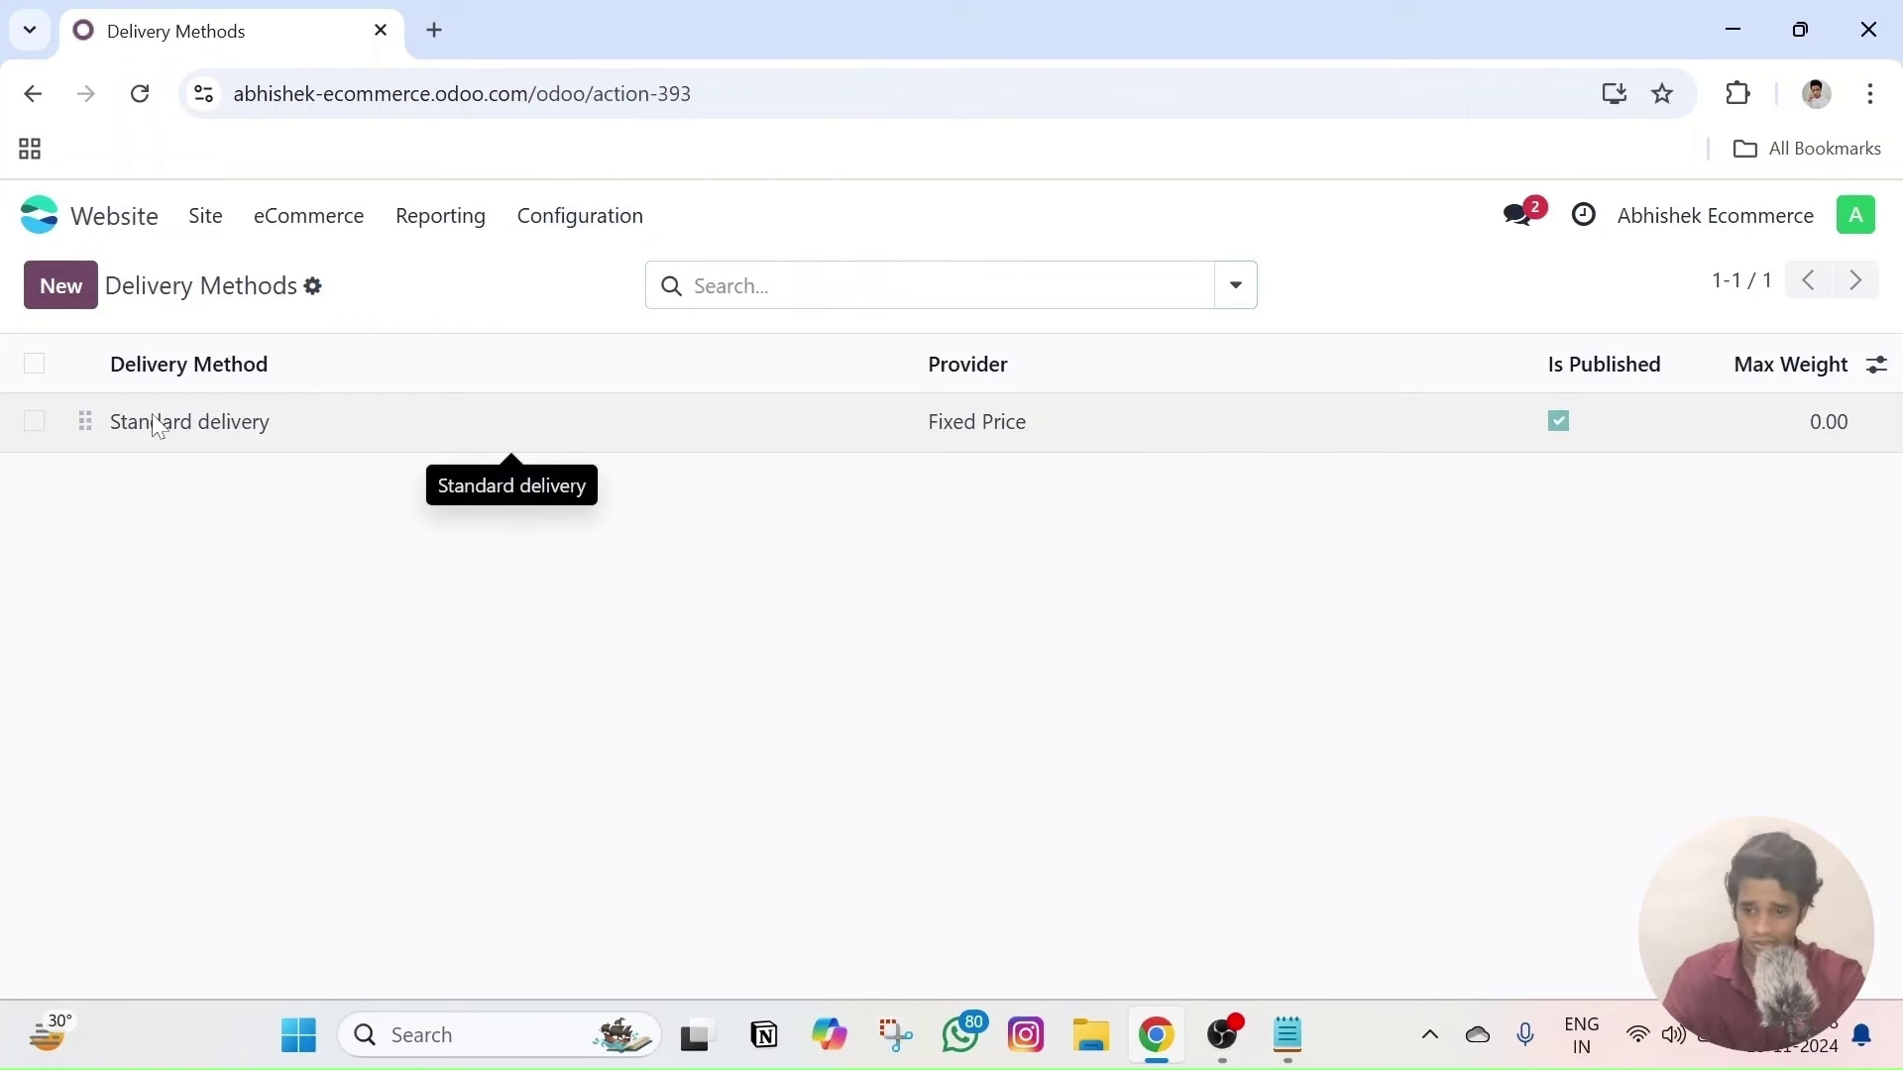
{"action": "left_click", "coordinate": [1289, 517]}
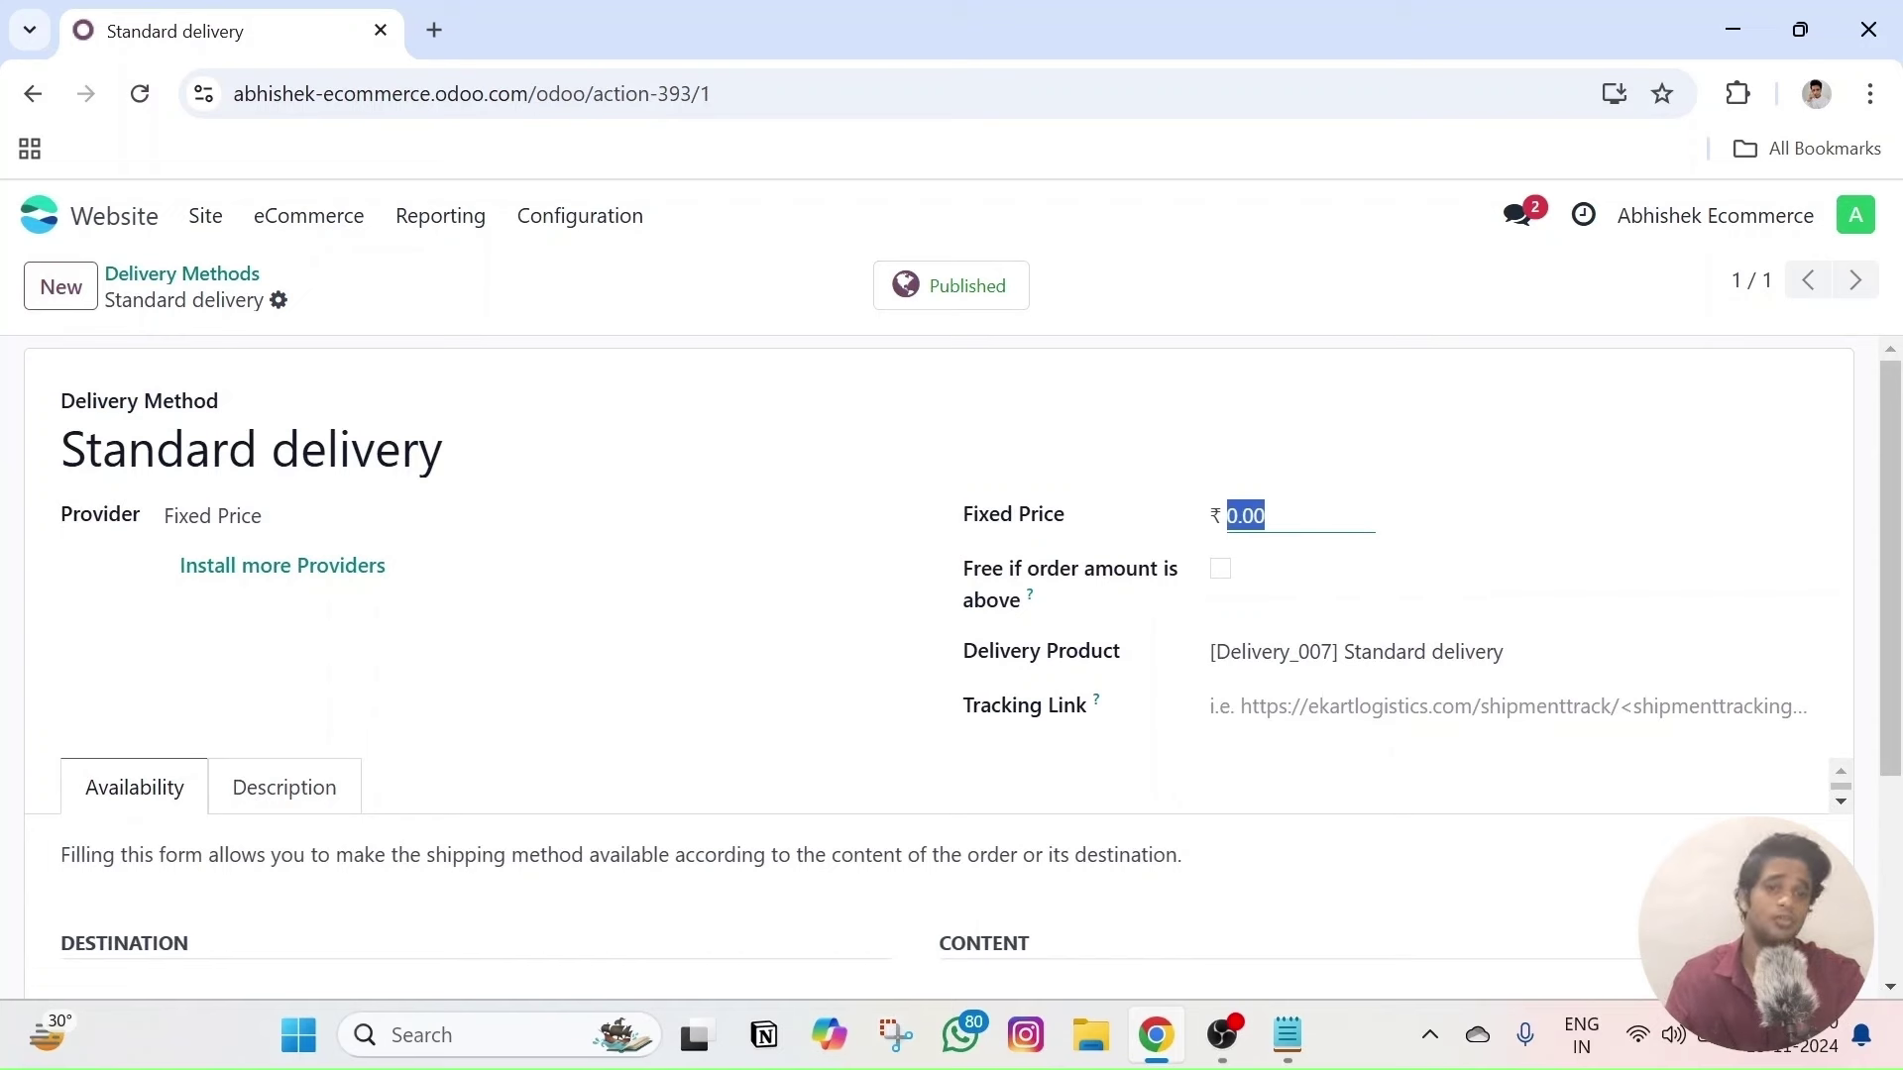
{"action": "type", "text": "100-"}
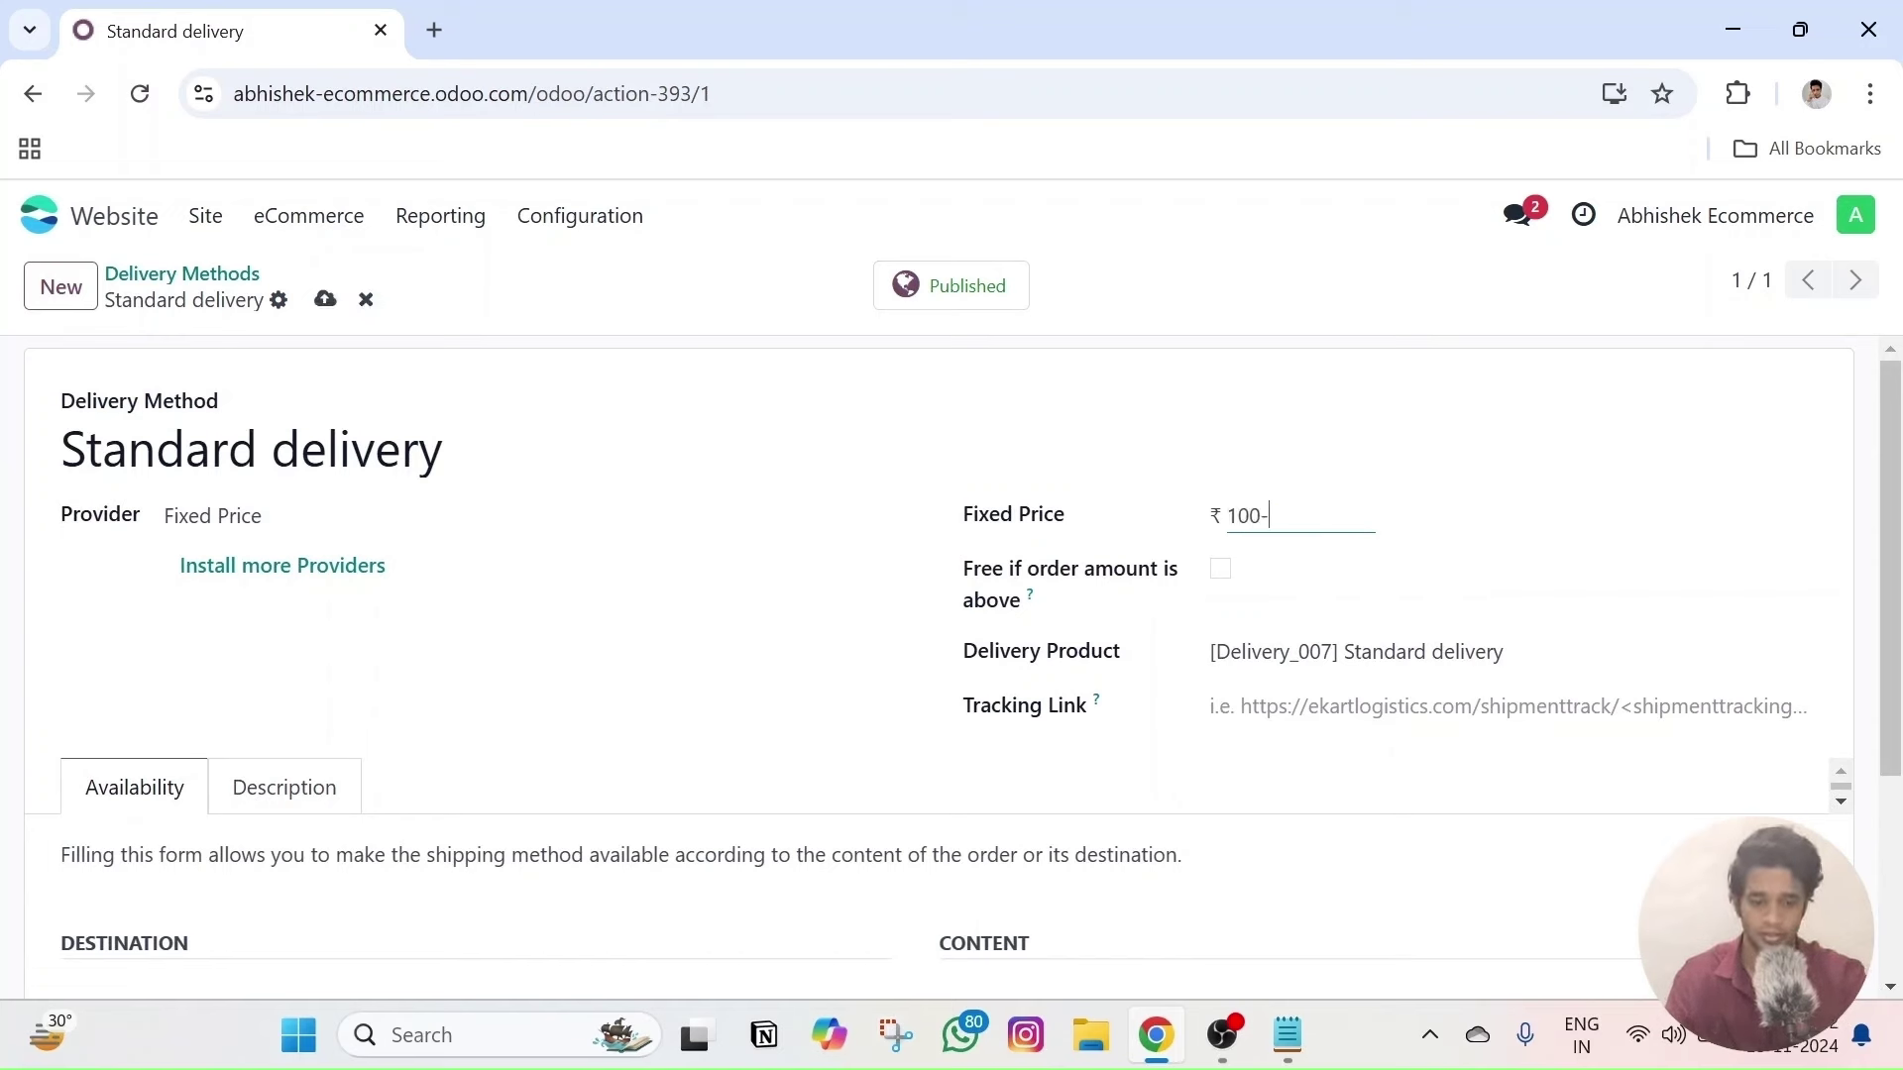
{"action": "left_click", "coordinate": [1559, 519]}
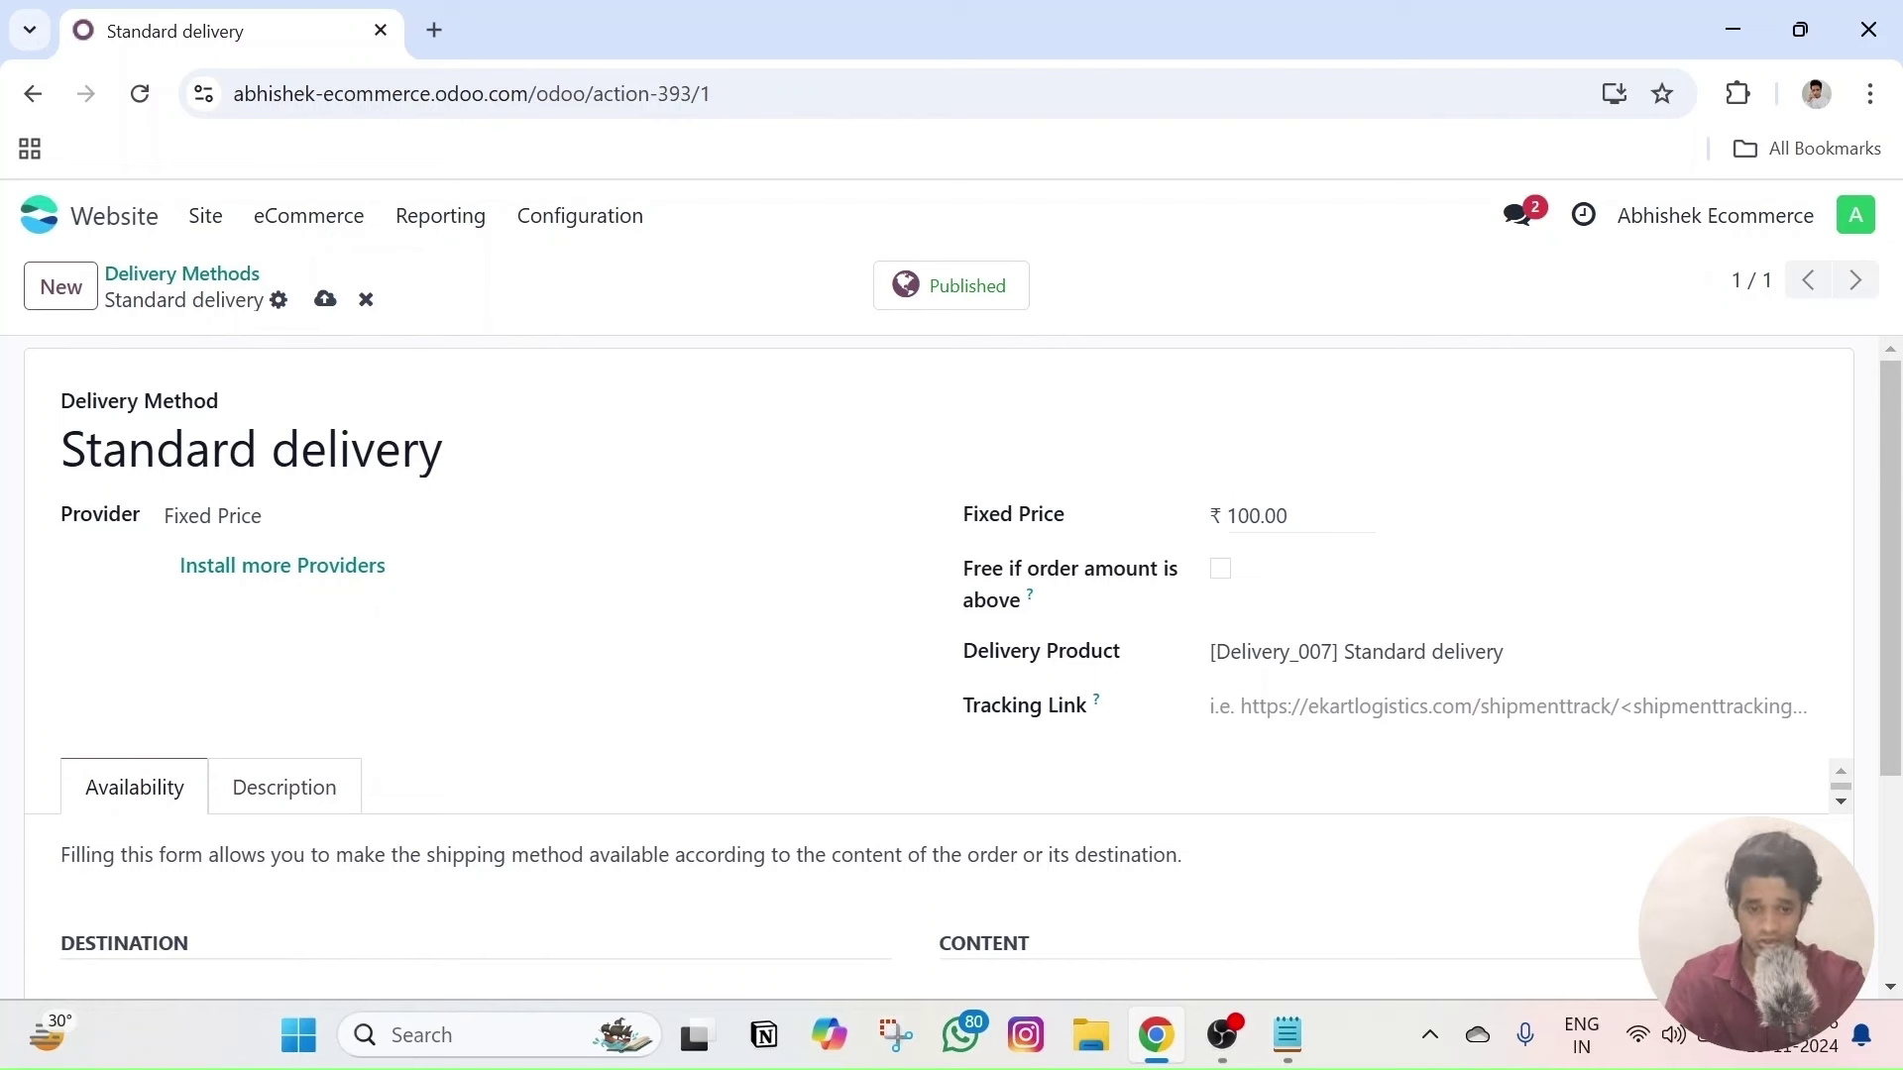
{"action": "left_click", "coordinate": [1288, 517]}
{"action": "left_click", "coordinate": [1427, 523]}
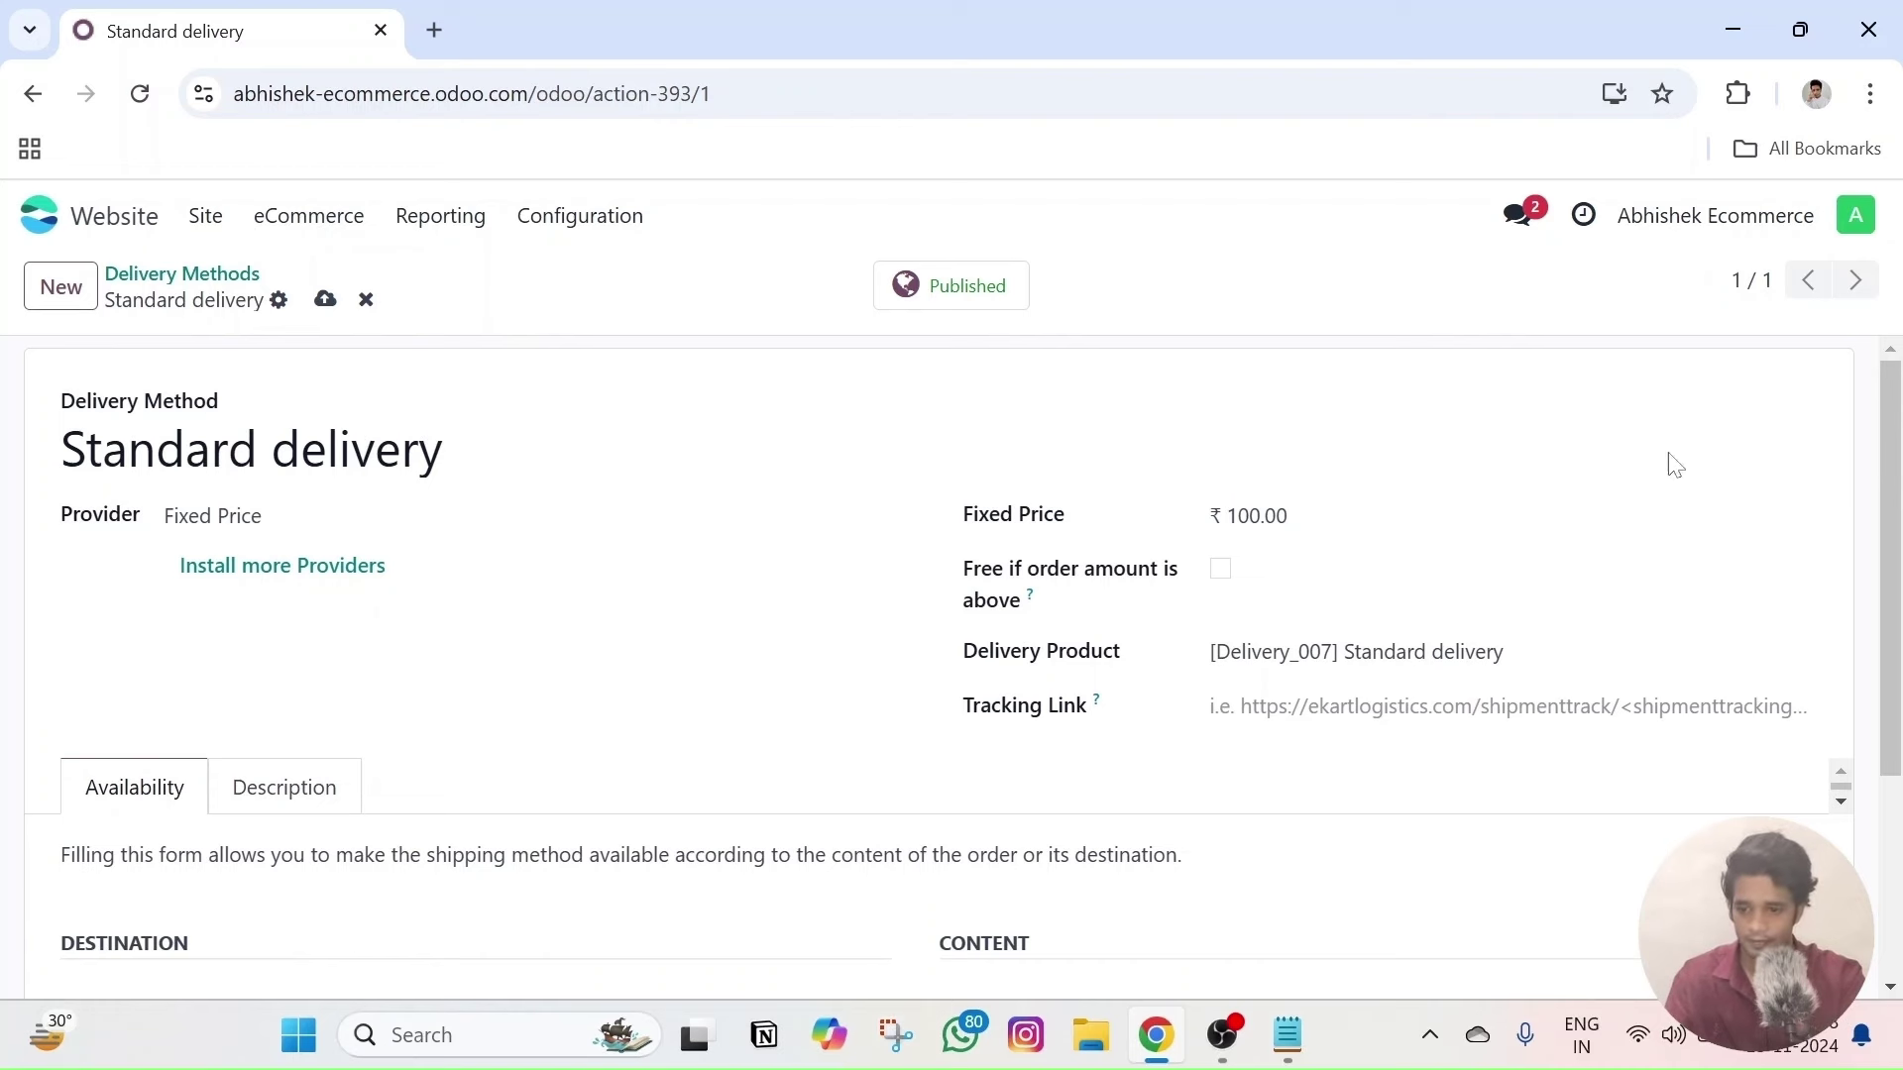
- Browse the delivery provider types and installable shipping providers, then return to Standard delivery
{"action": "left_click", "coordinate": [361, 535]}
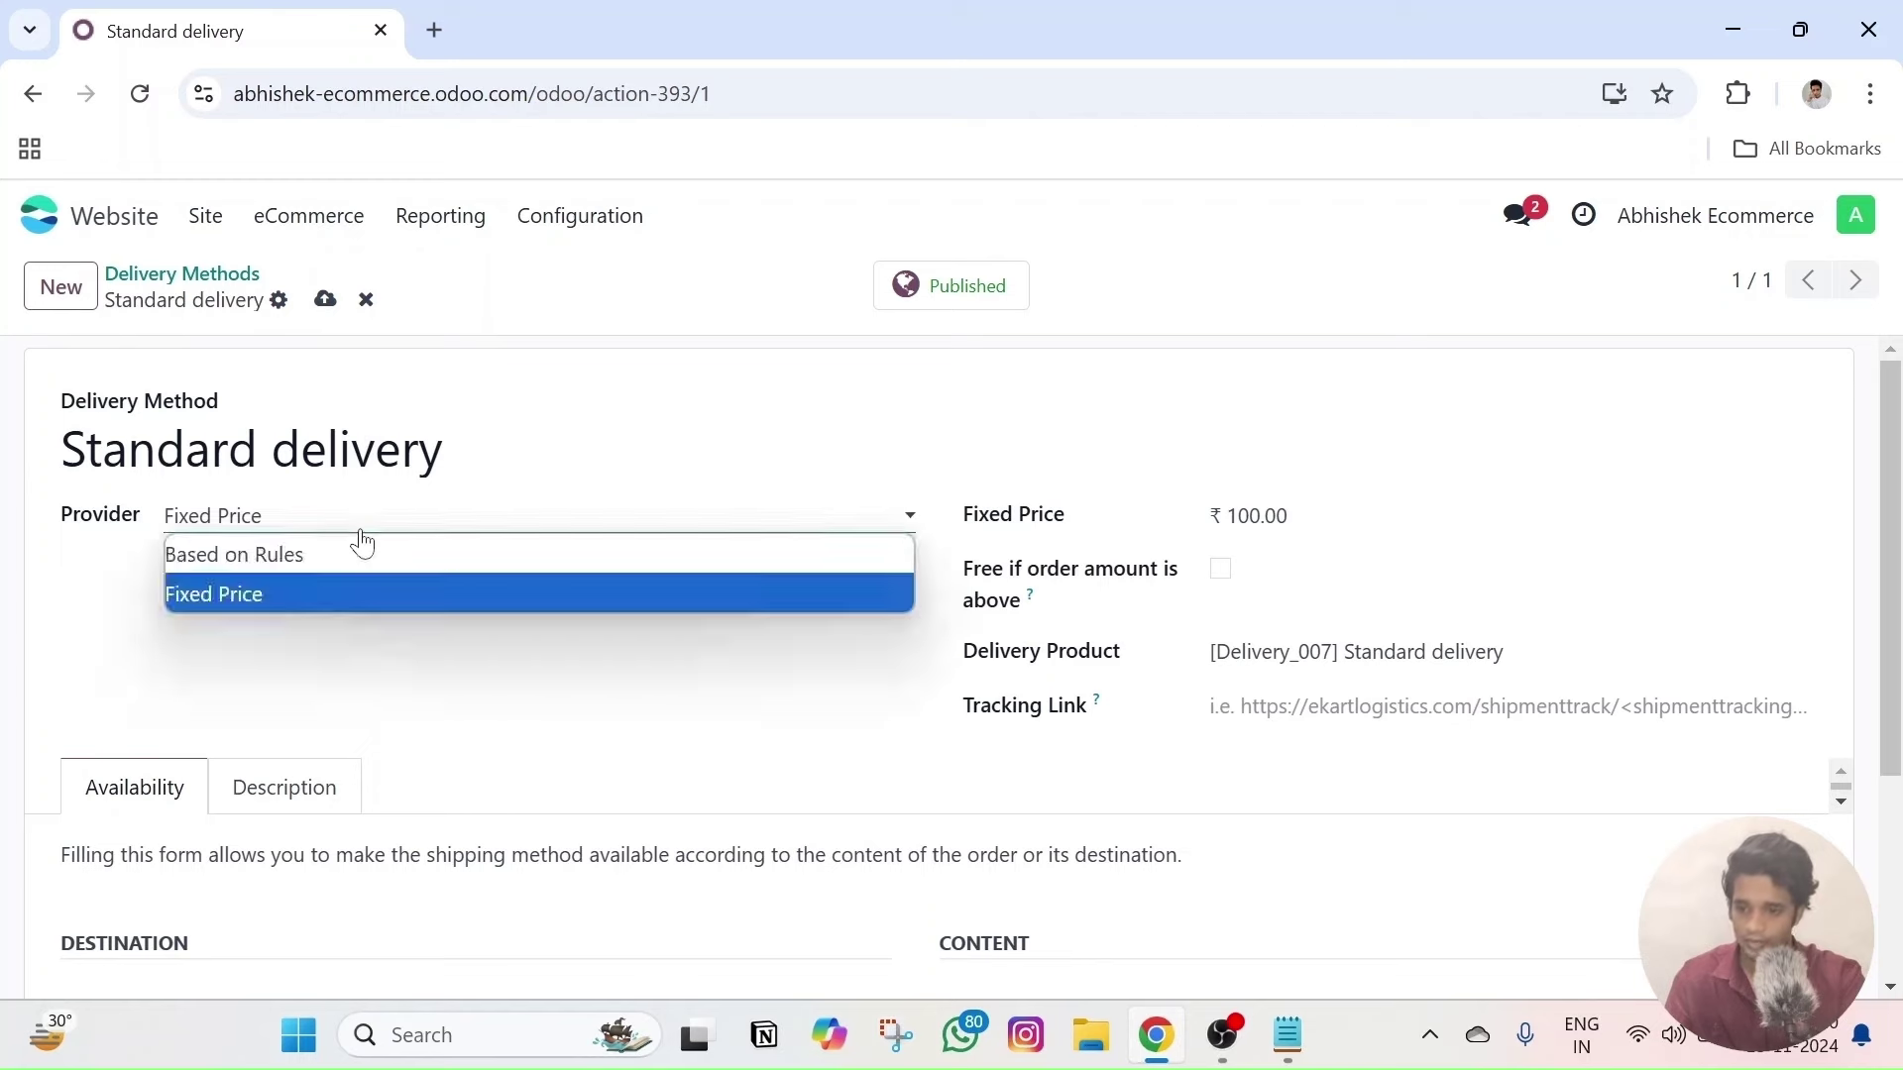
{"action": "left_click", "coordinate": [360, 533]}
{"action": "left_click", "coordinate": [333, 564]}
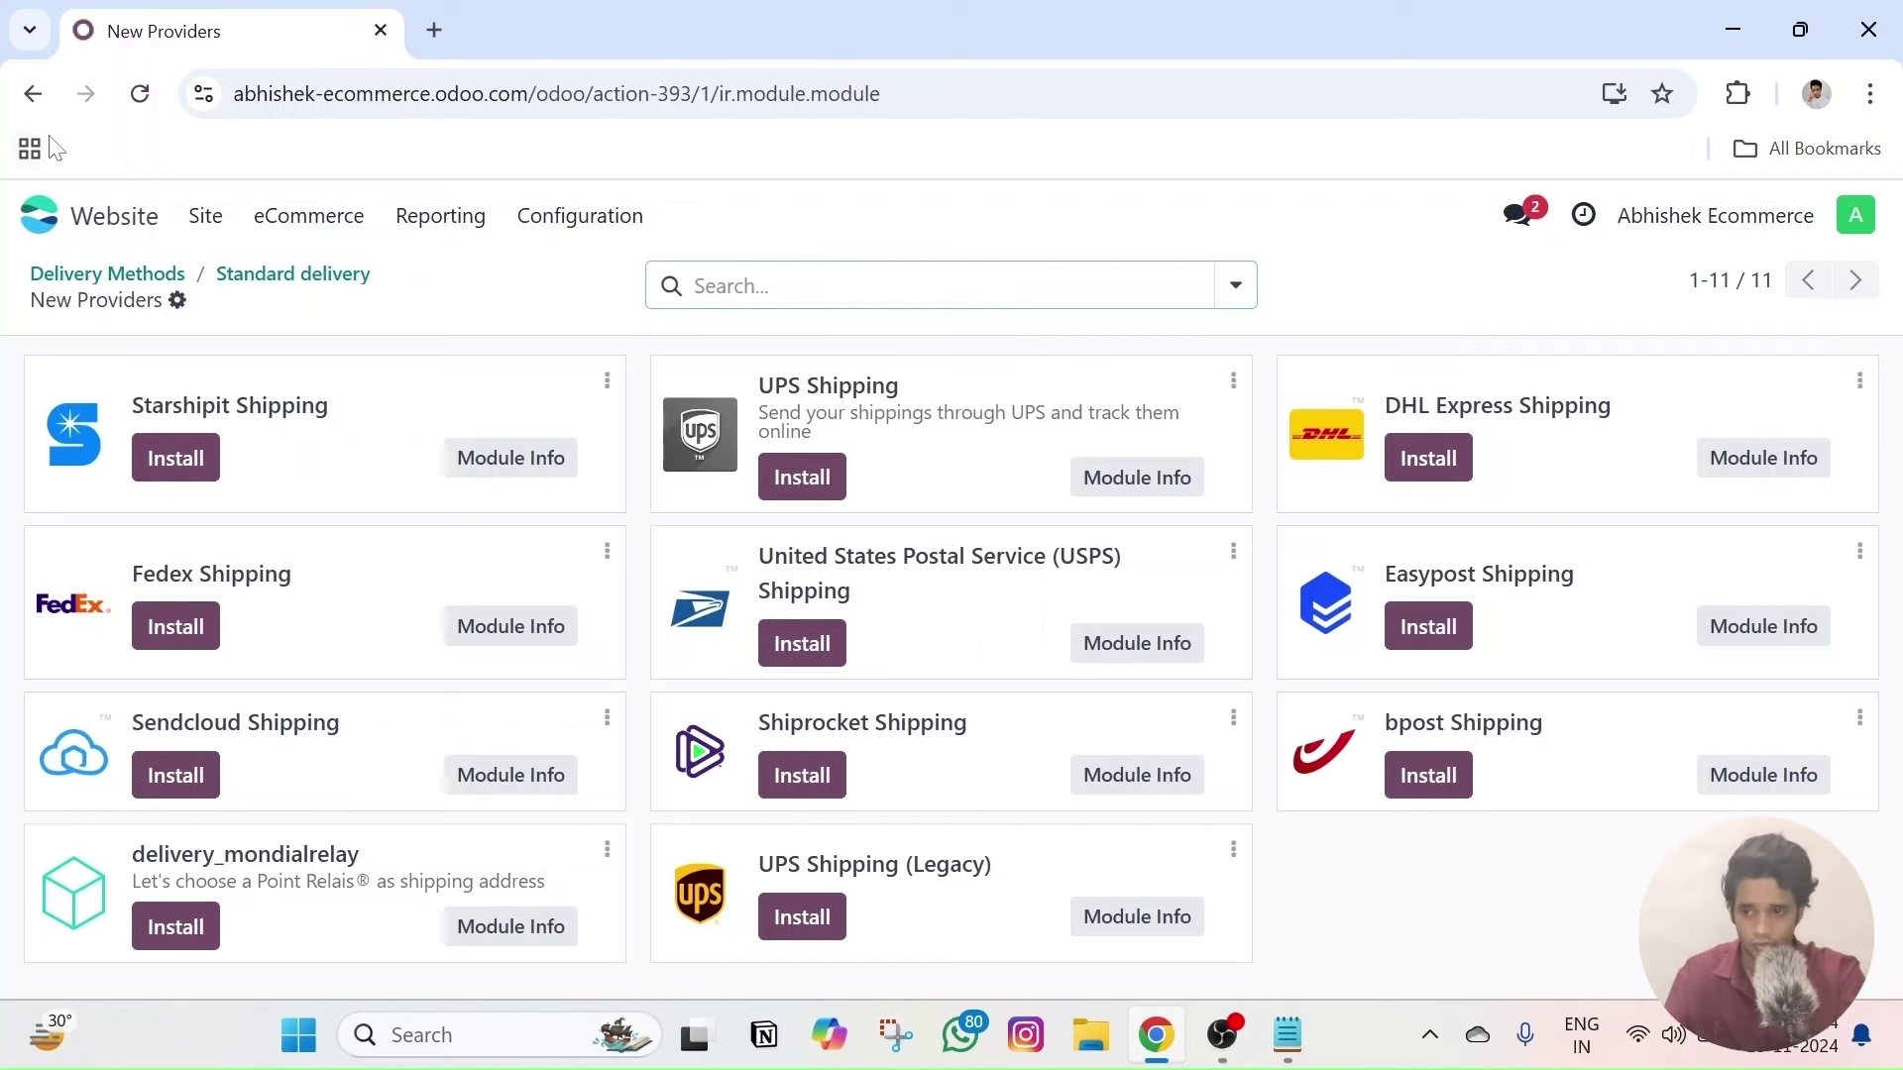
{"action": "left_click", "coordinate": [32, 93]}
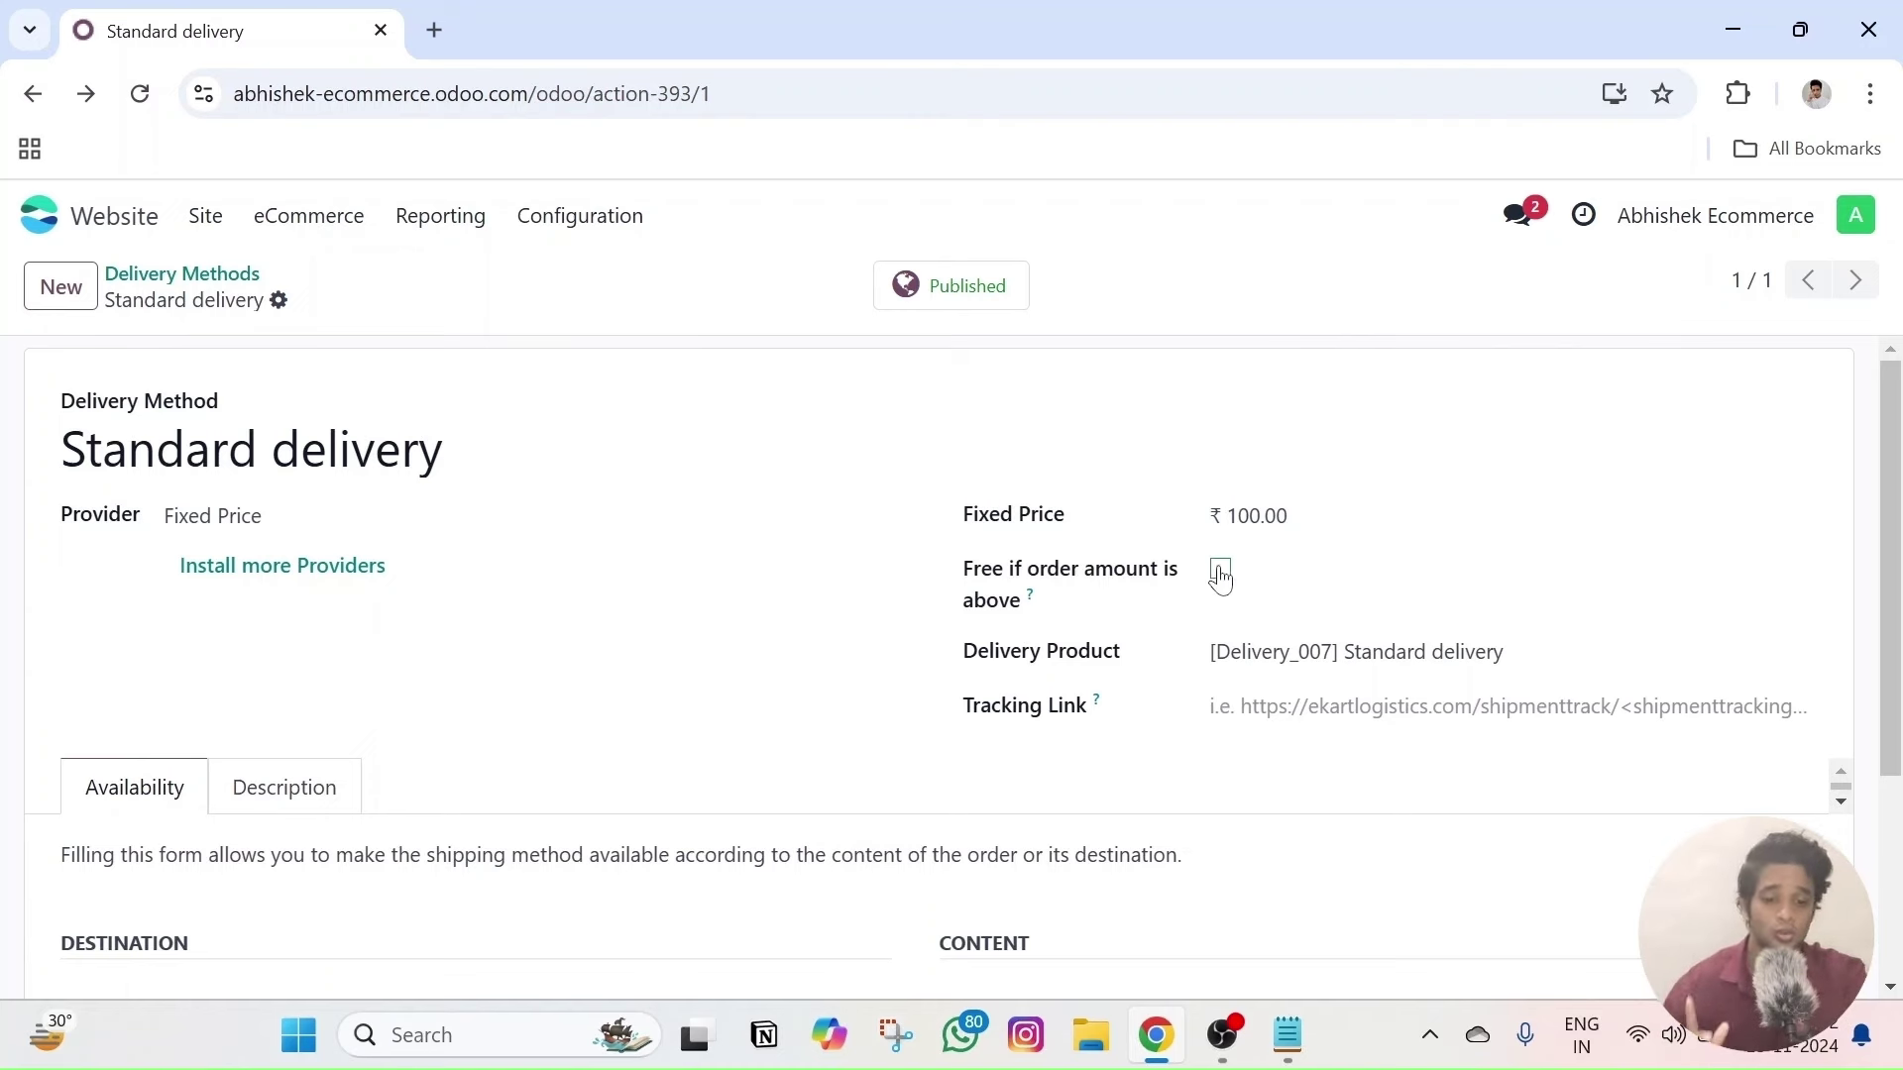
- Enable 'Free if order amount is above' with a ₹2,000 threshold
{"action": "left_click", "coordinate": [1219, 571]}
{"action": "left_click", "coordinate": [1284, 572]}
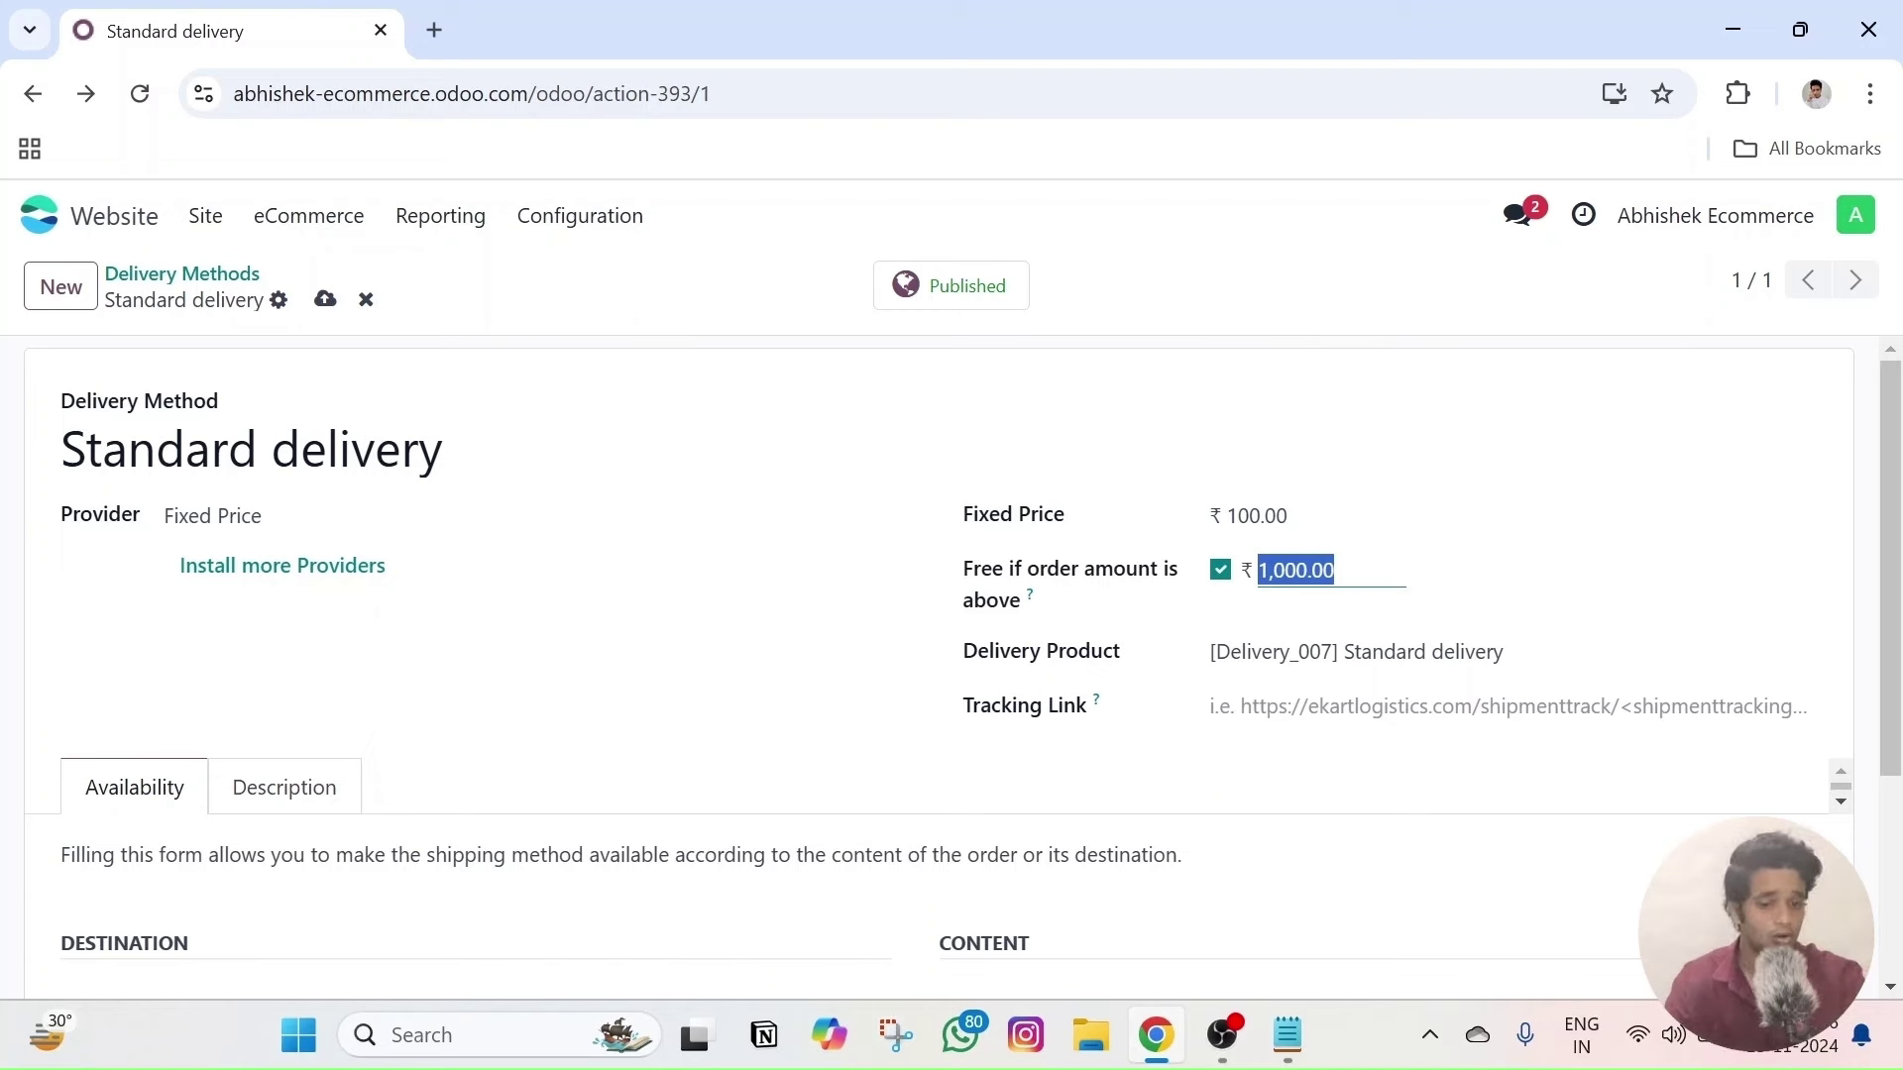
{"action": "type", "text": "2000"}
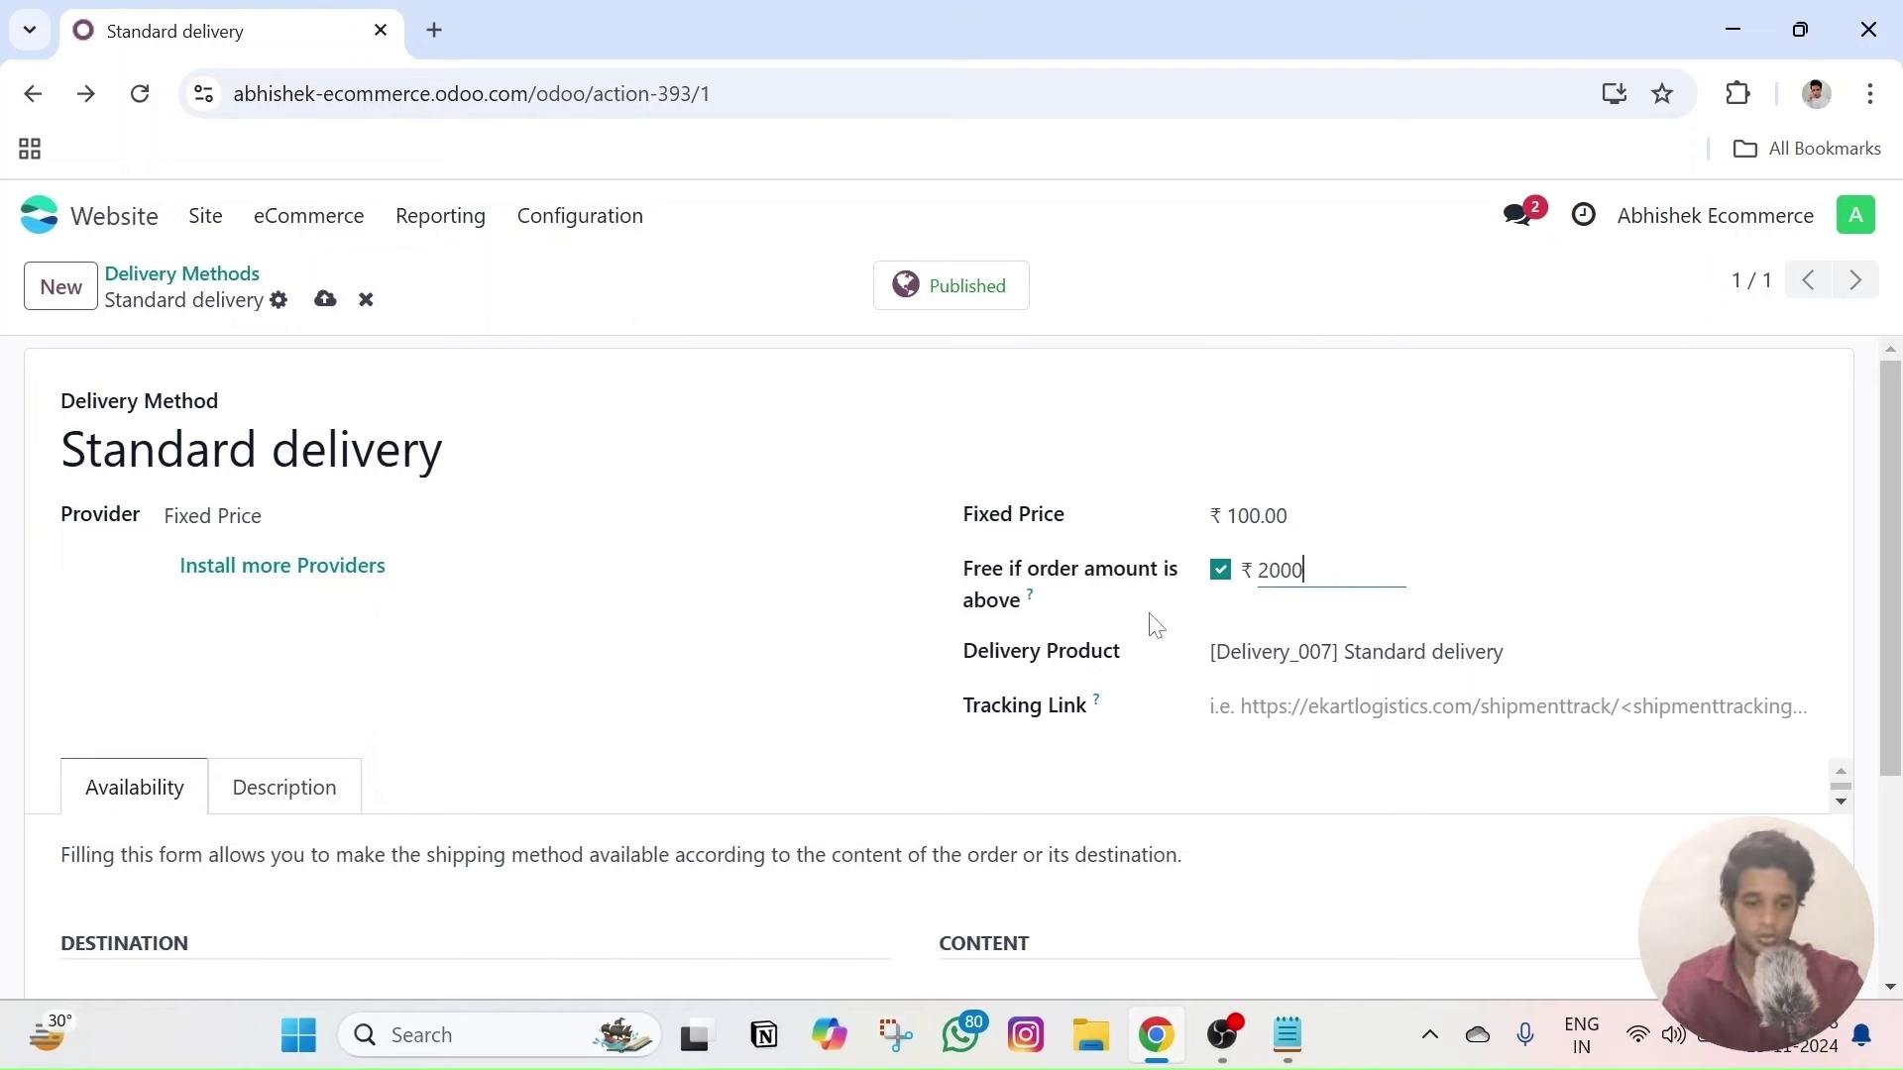
{"action": "left_click", "coordinate": [1522, 562]}
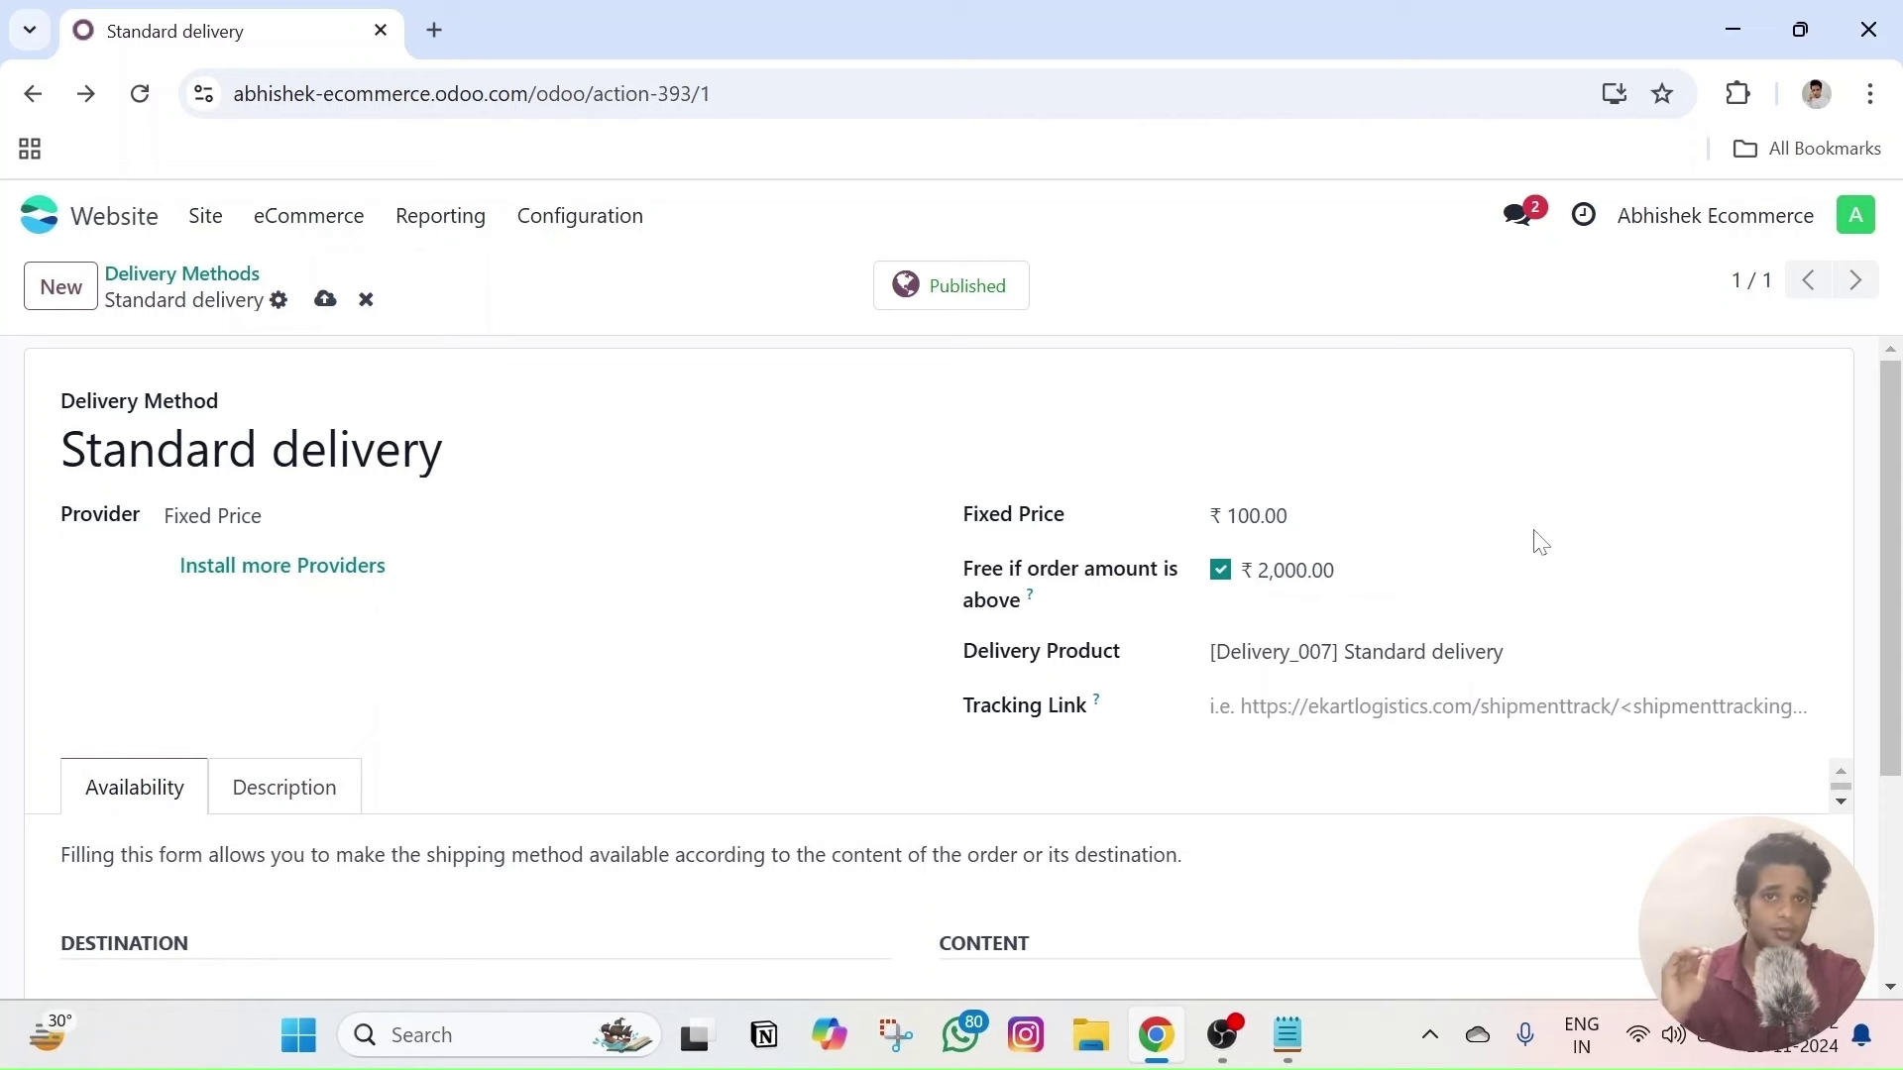
- Review the destination country options and switch the provider to Based on Rules
{"action": "scroll", "coordinate": [492, 590], "scroll_direction": "down", "scroll_amount": 1}
{"action": "scroll", "coordinate": [492, 591], "scroll_direction": "up", "scroll_amount": 1}
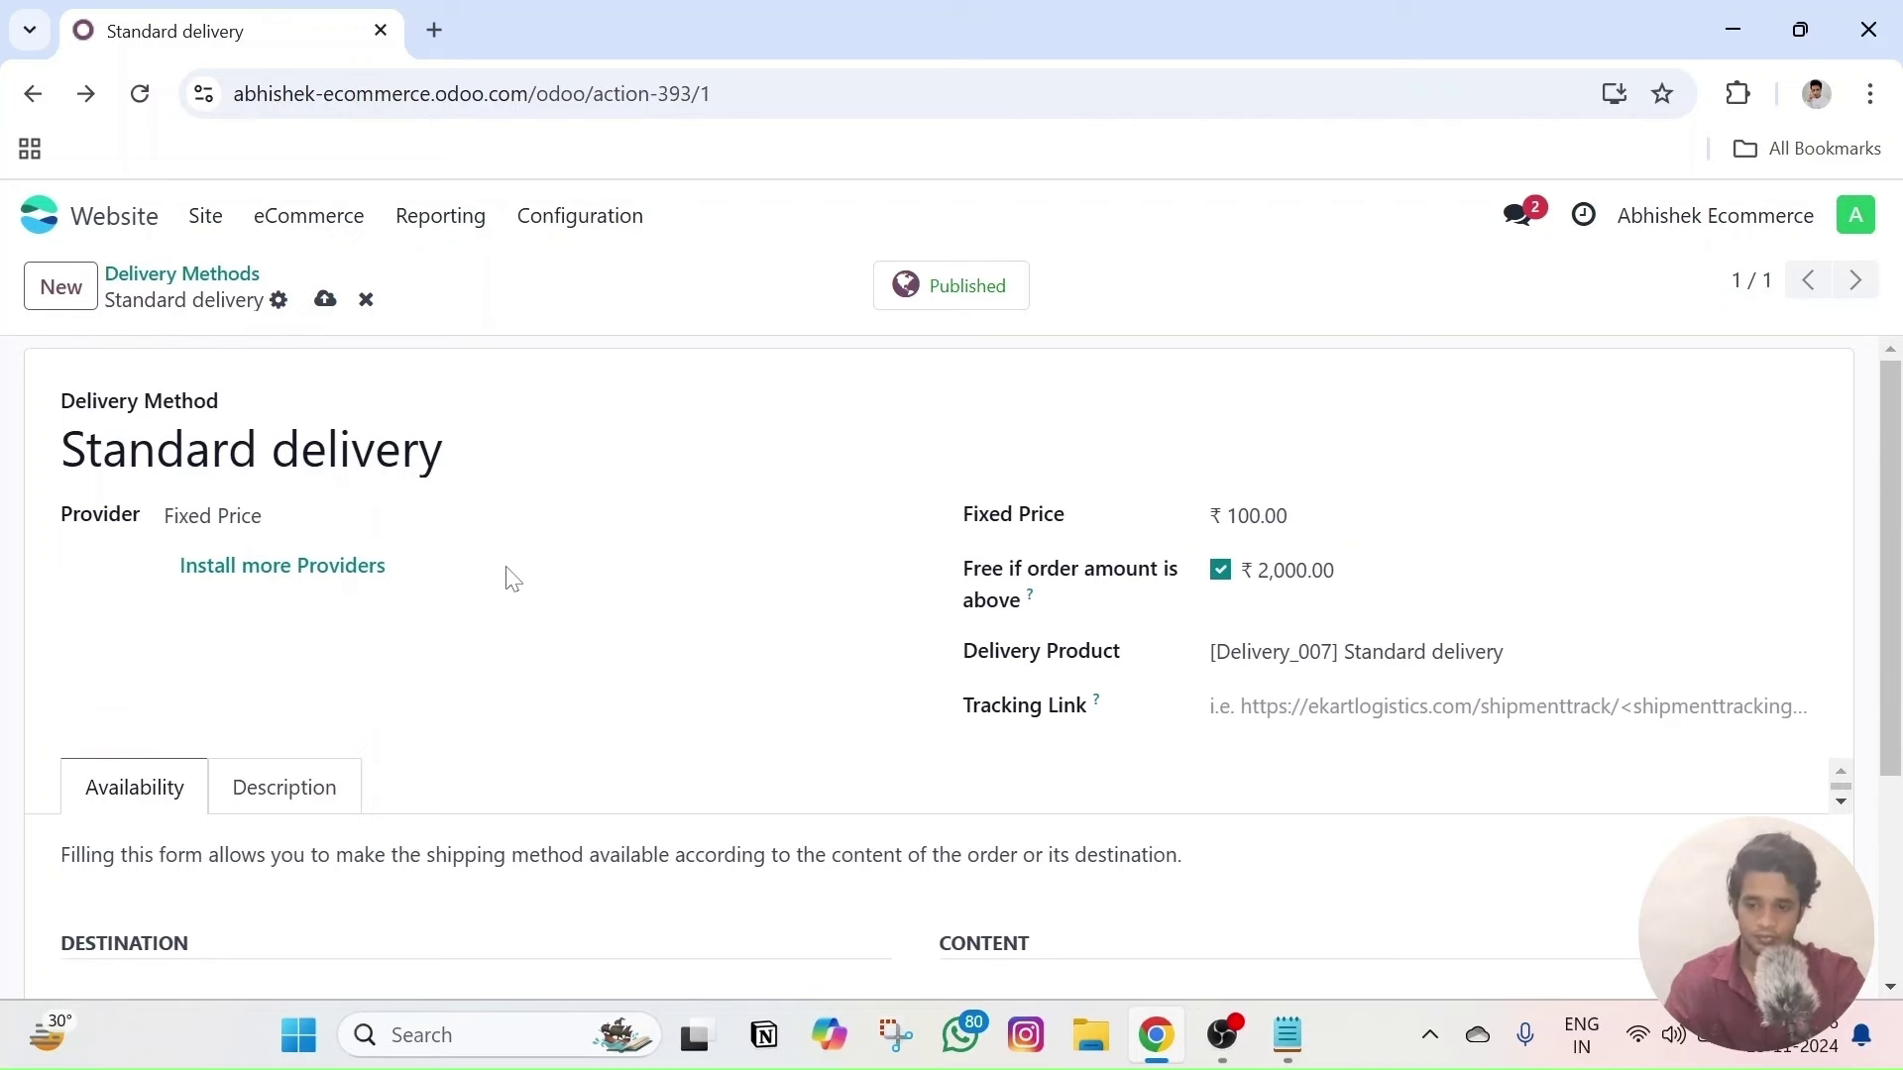
{"action": "scroll", "coordinate": [518, 578], "scroll_direction": "down", "scroll_amount": 2}
{"action": "scroll", "coordinate": [654, 576], "scroll_direction": "up", "scroll_amount": 2}
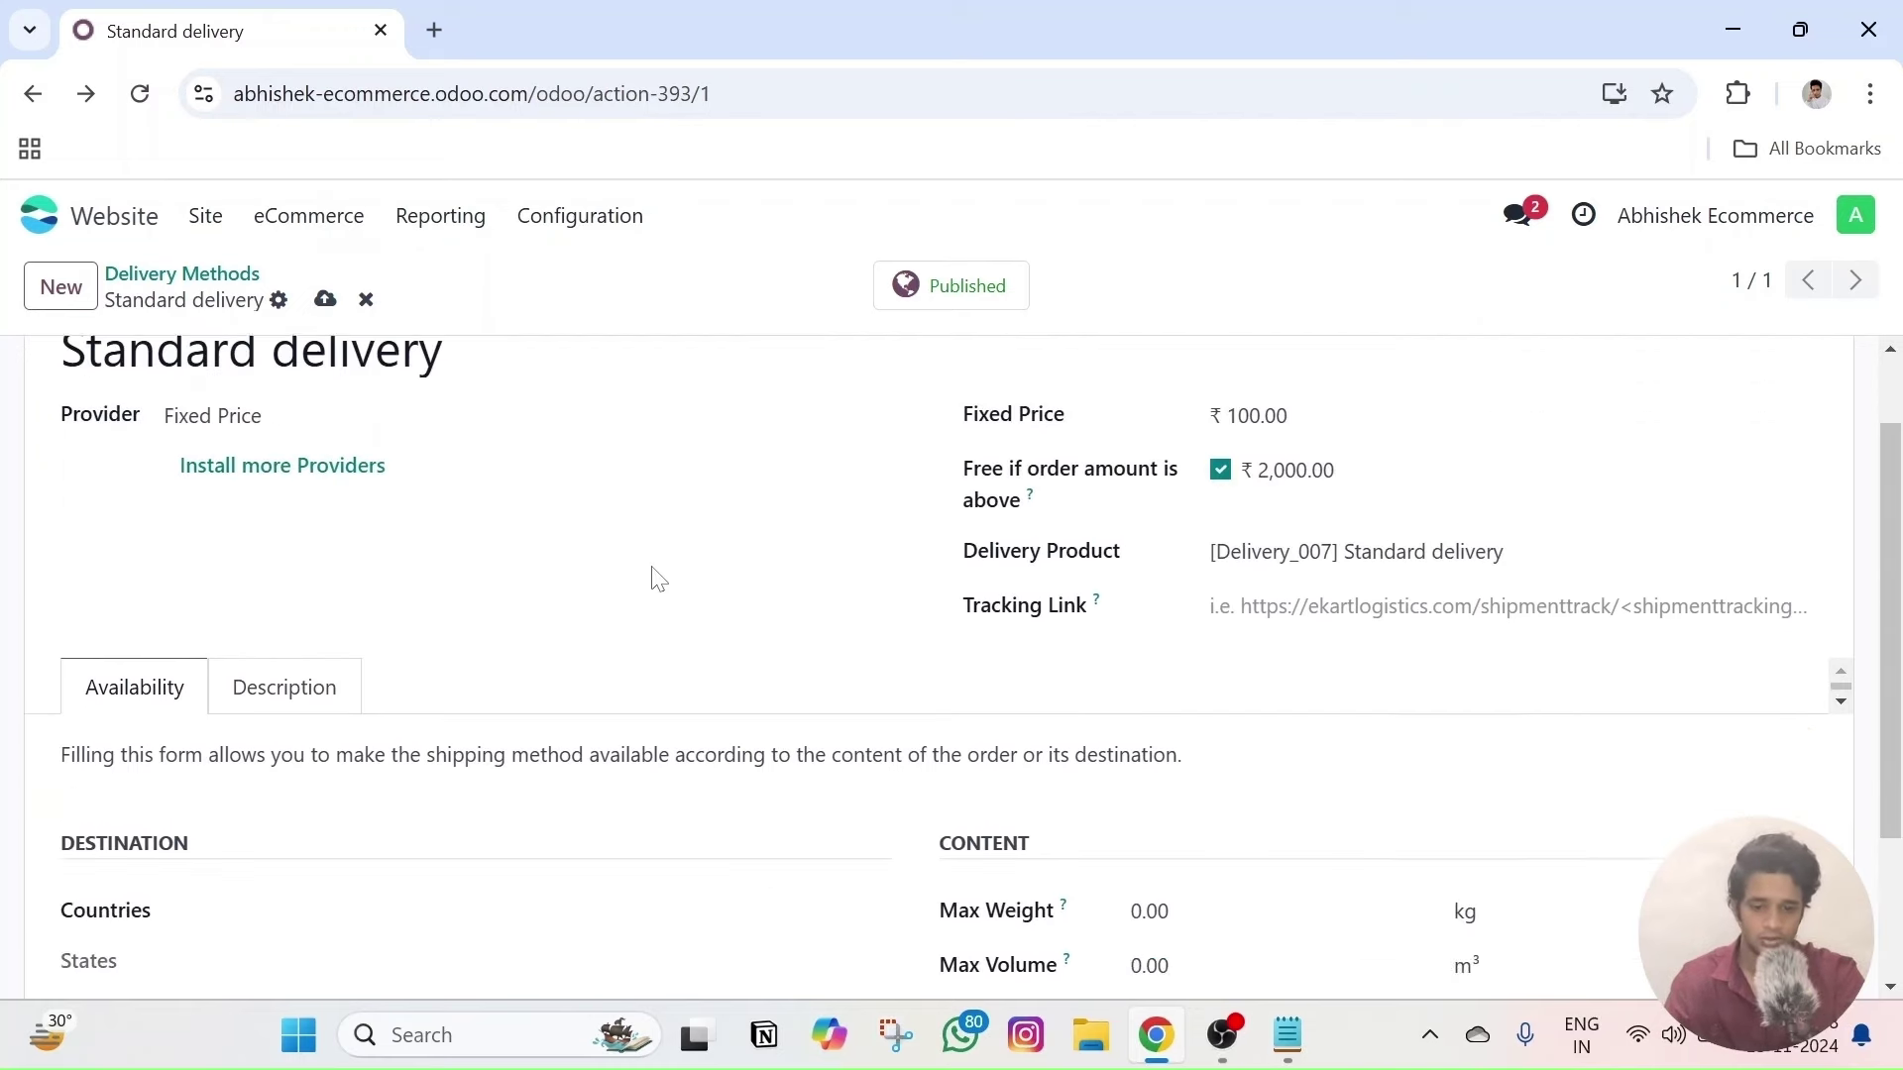
{"action": "scroll", "coordinate": [248, 657], "scroll_direction": "down", "scroll_amount": 2}
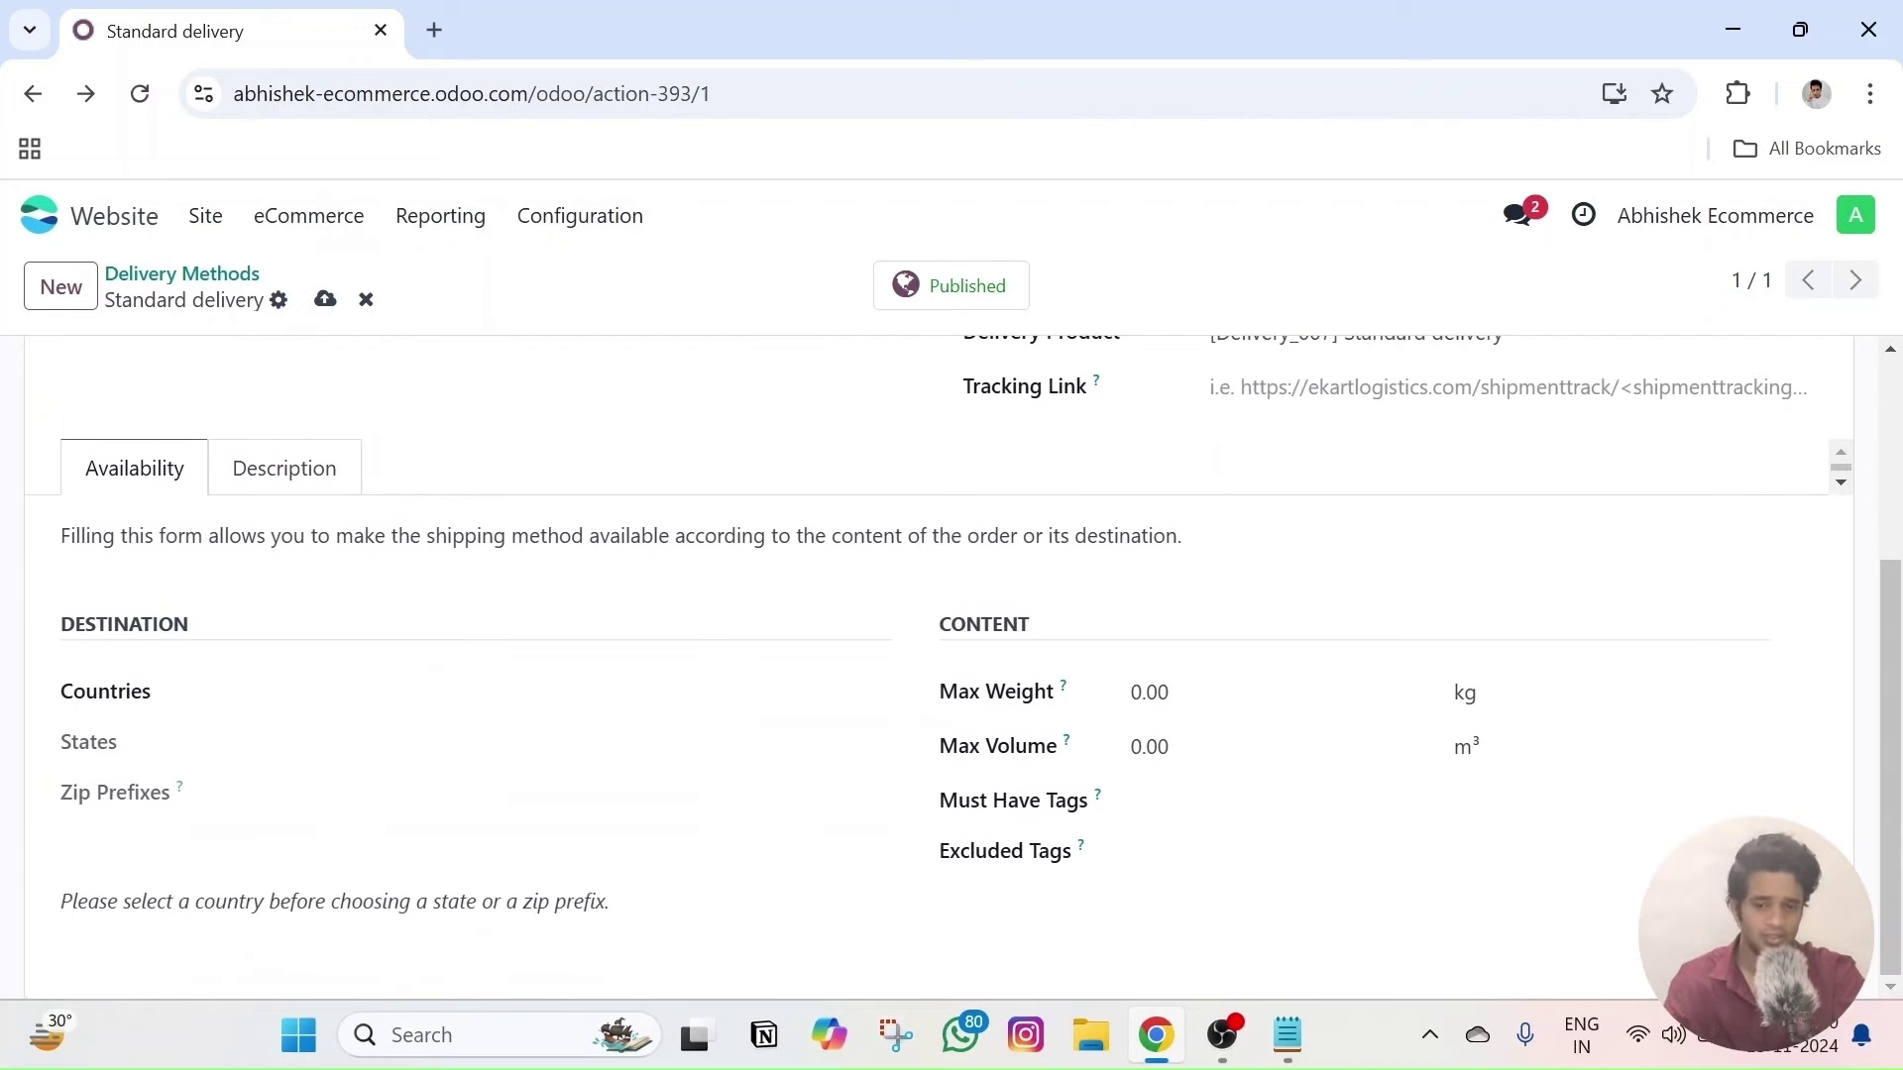
{"action": "left_click", "coordinate": [268, 691]}
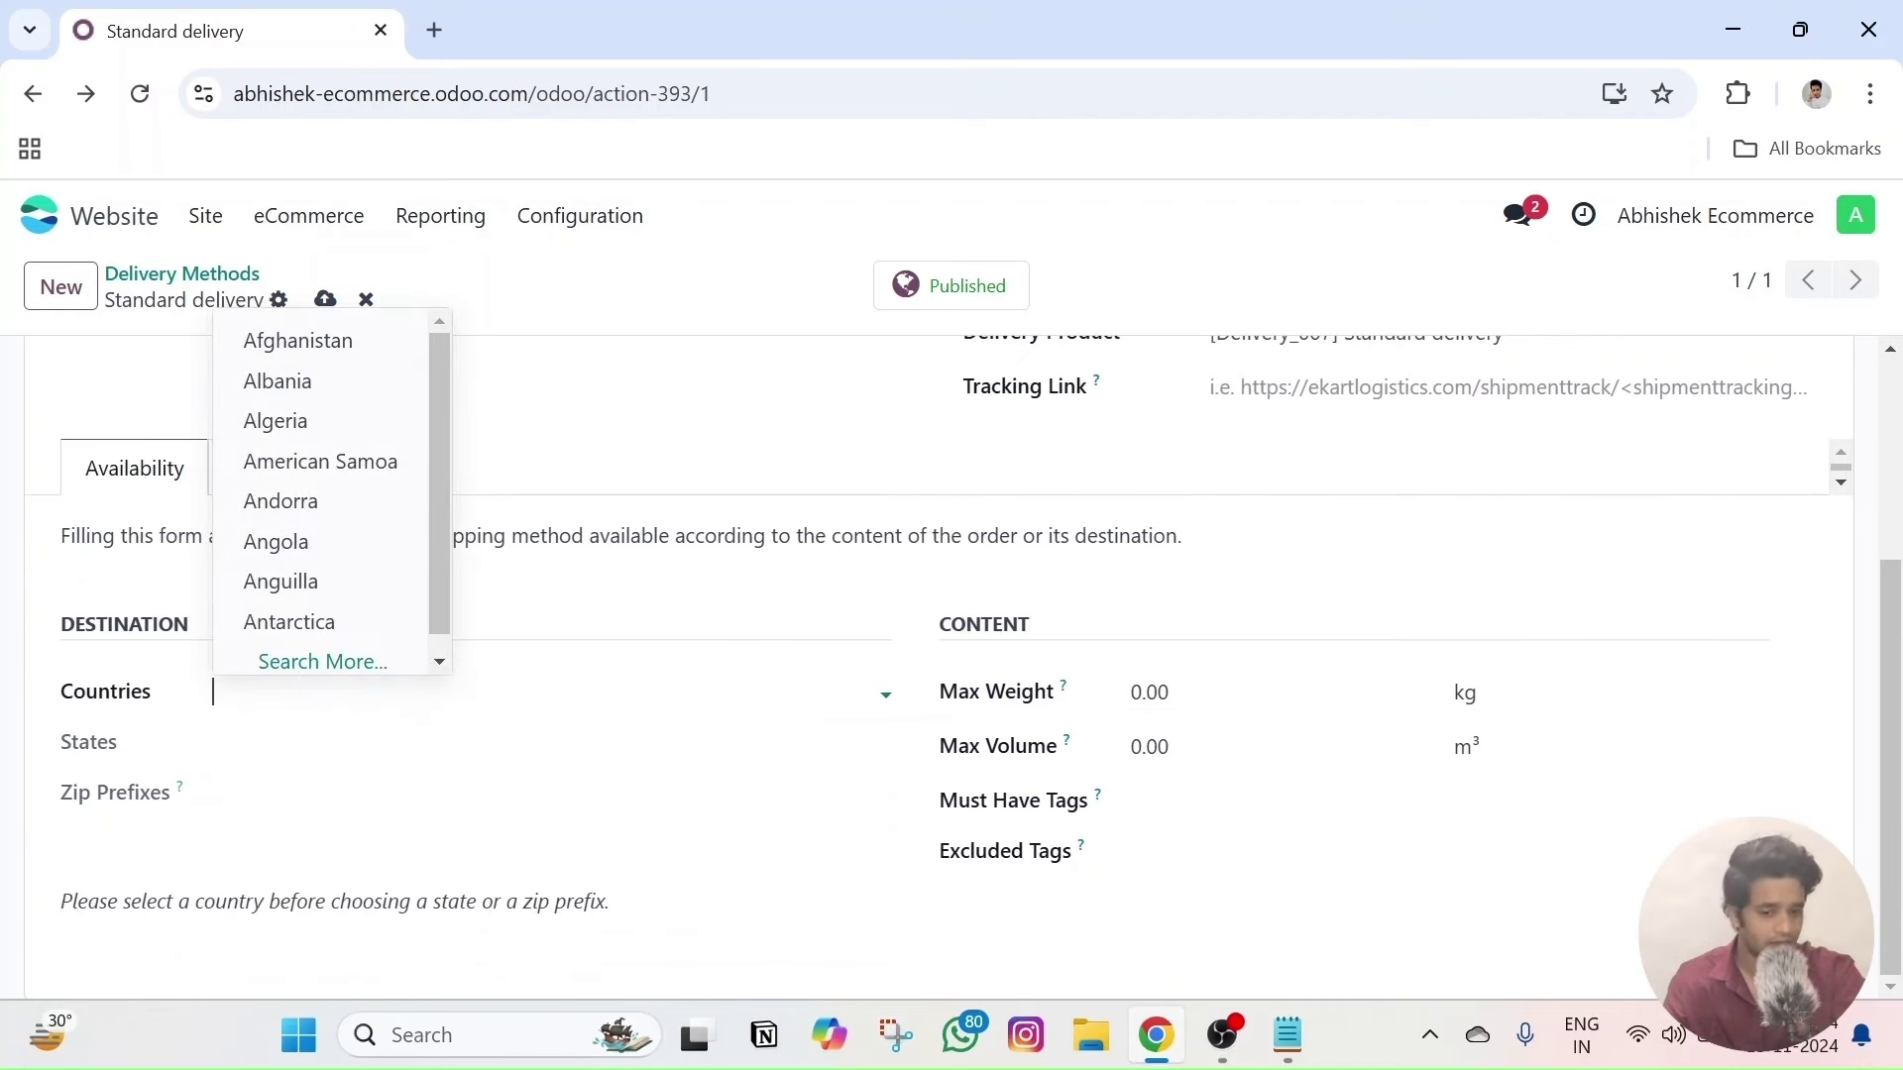
{"action": "left_click", "coordinate": [1331, 788]}
{"action": "scroll", "coordinate": [548, 651], "scroll_direction": "up", "scroll_amount": 3}
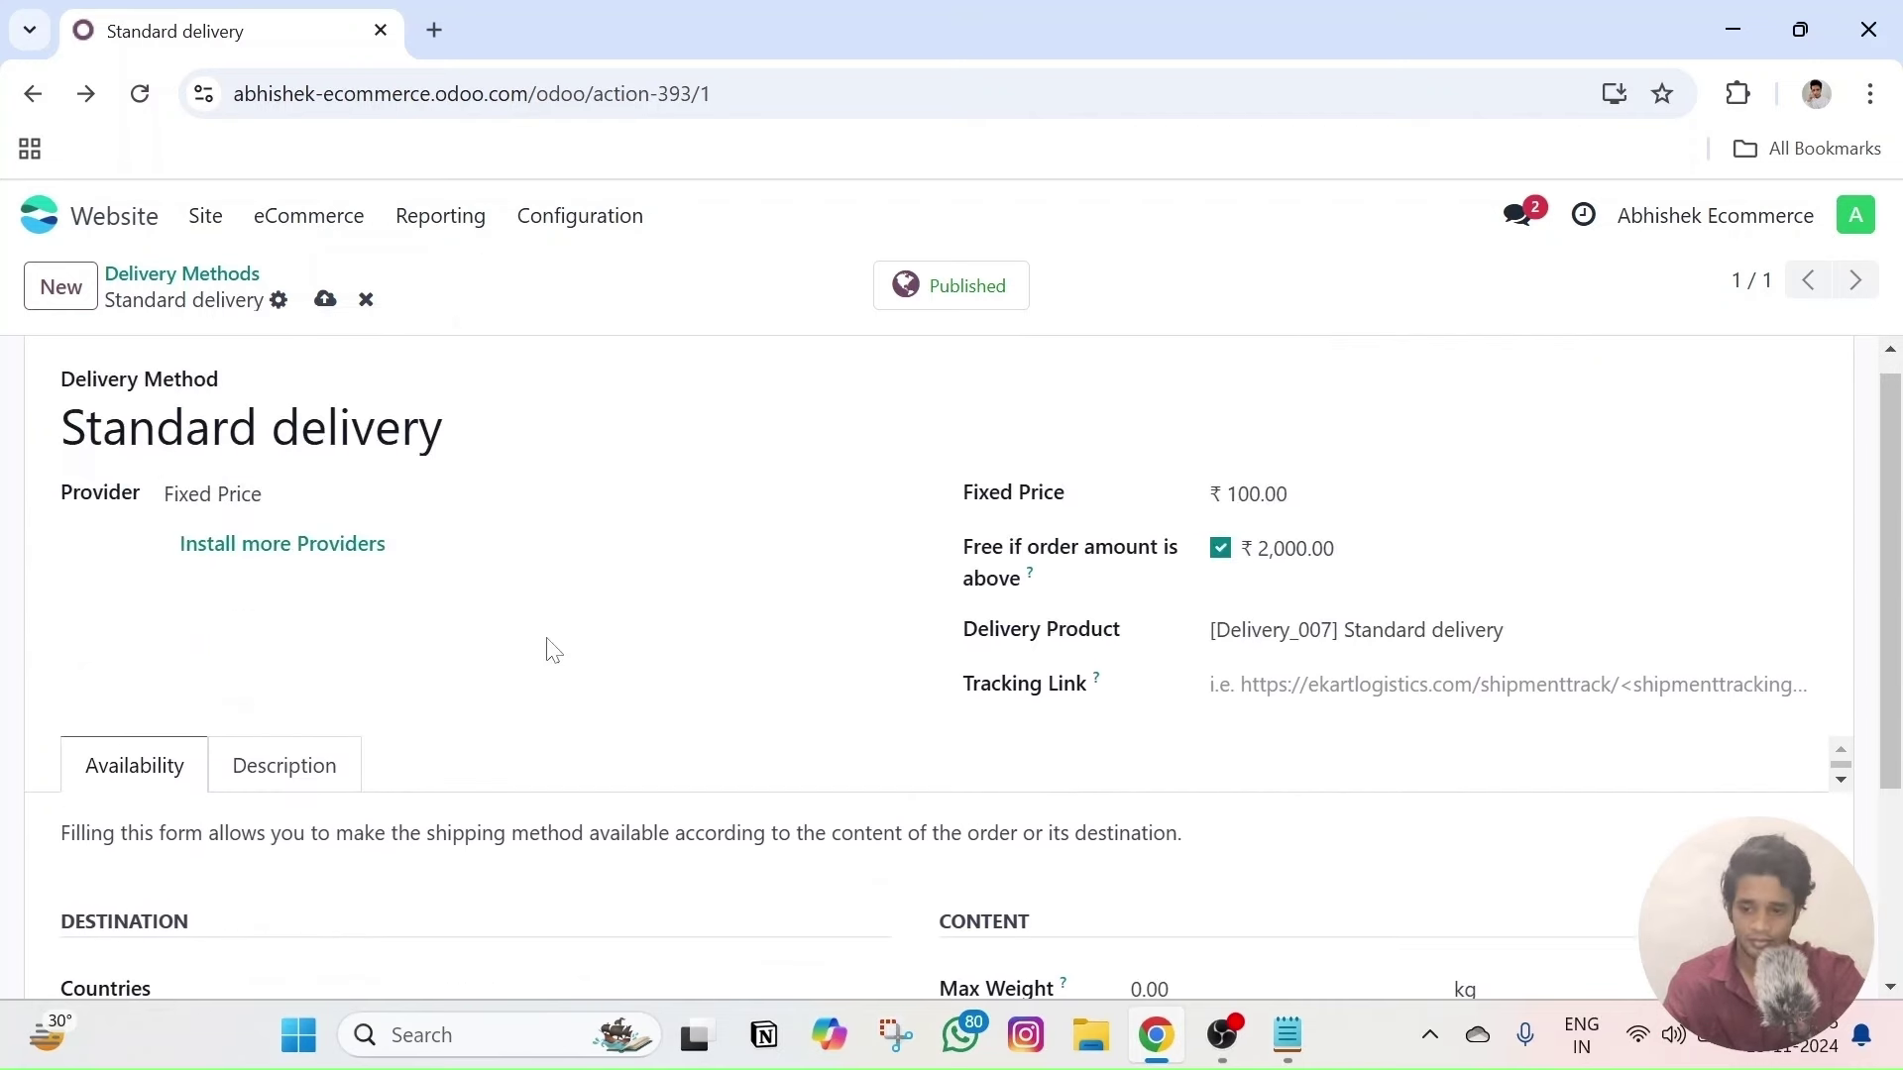
{"action": "left_click", "coordinate": [254, 515]}
{"action": "left_click", "coordinate": [284, 552]}
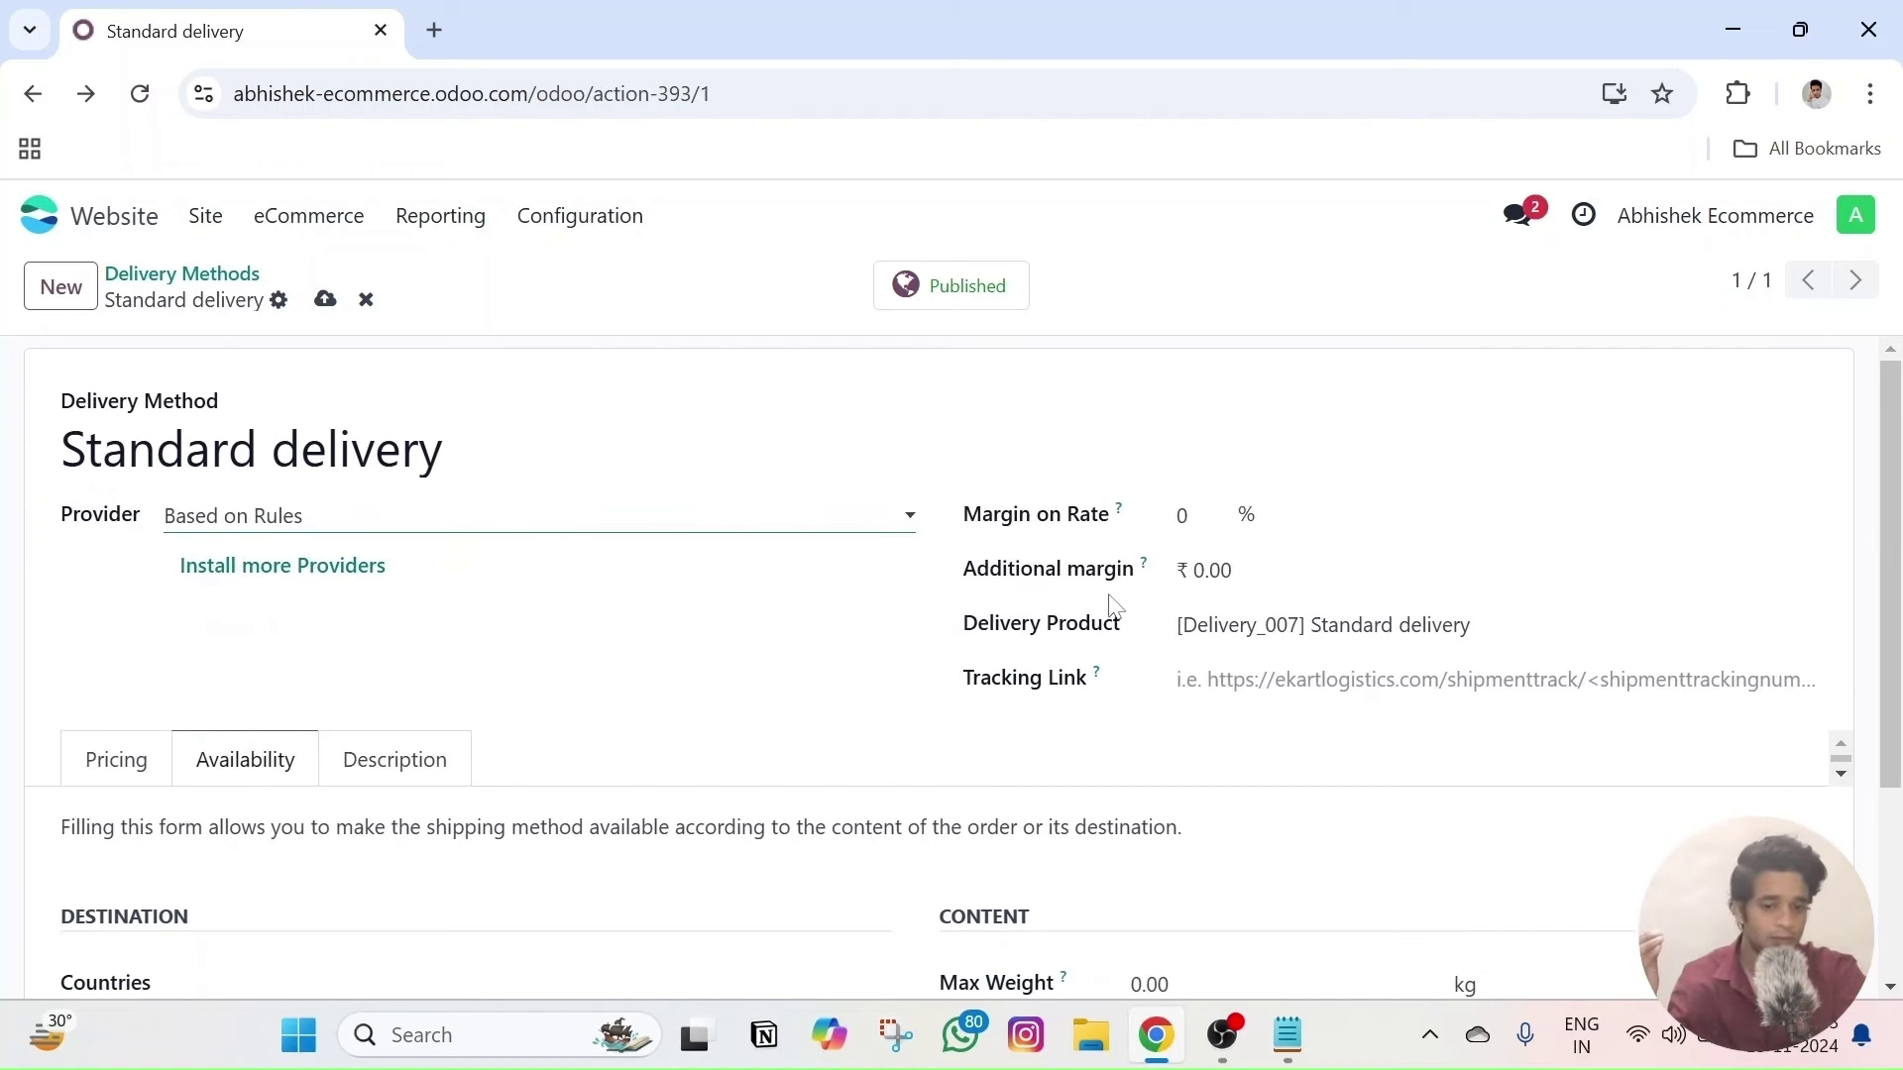
- Set Standard delivery to a 100 fixed price with no free-delivery threshold, then list installable providers
{"action": "left_click", "coordinate": [380, 519]}
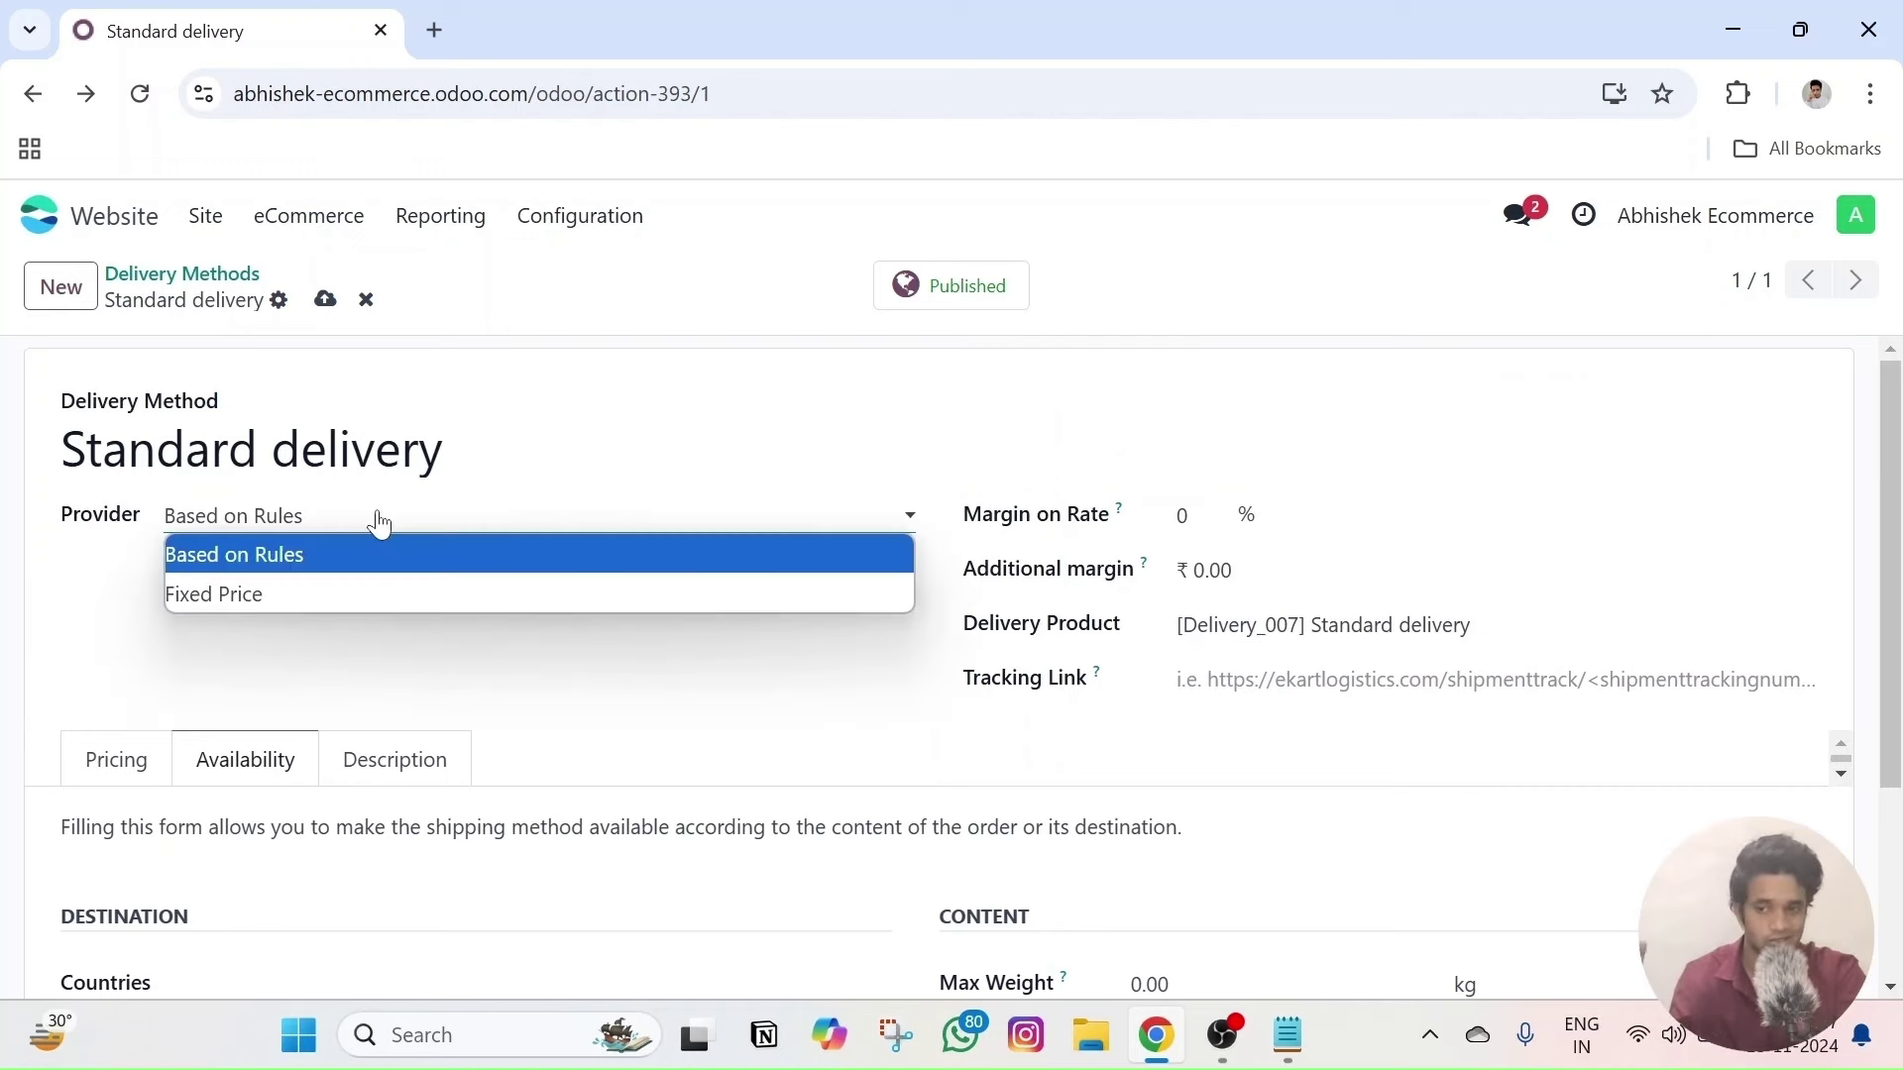
{"action": "left_click", "coordinate": [242, 587]}
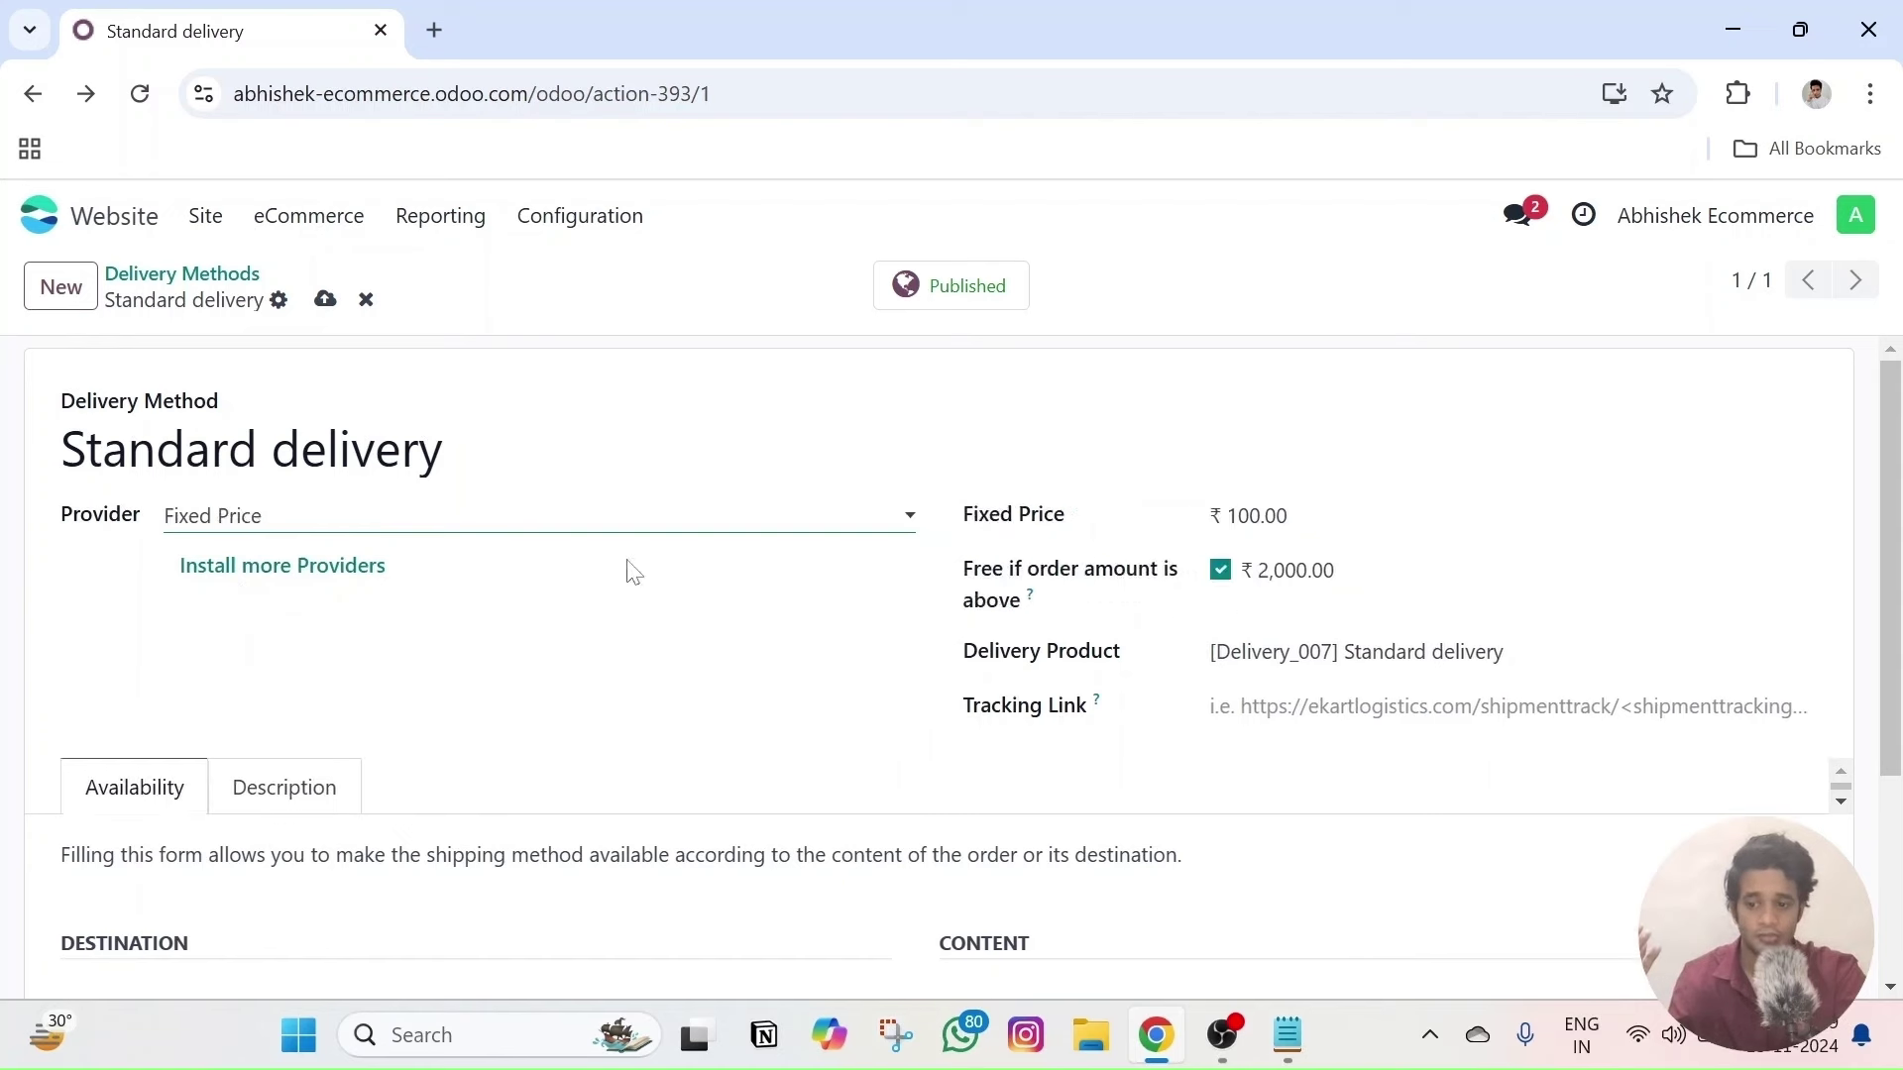
{"action": "left_click", "coordinate": [1257, 515]}
{"action": "type", "text": "0"}
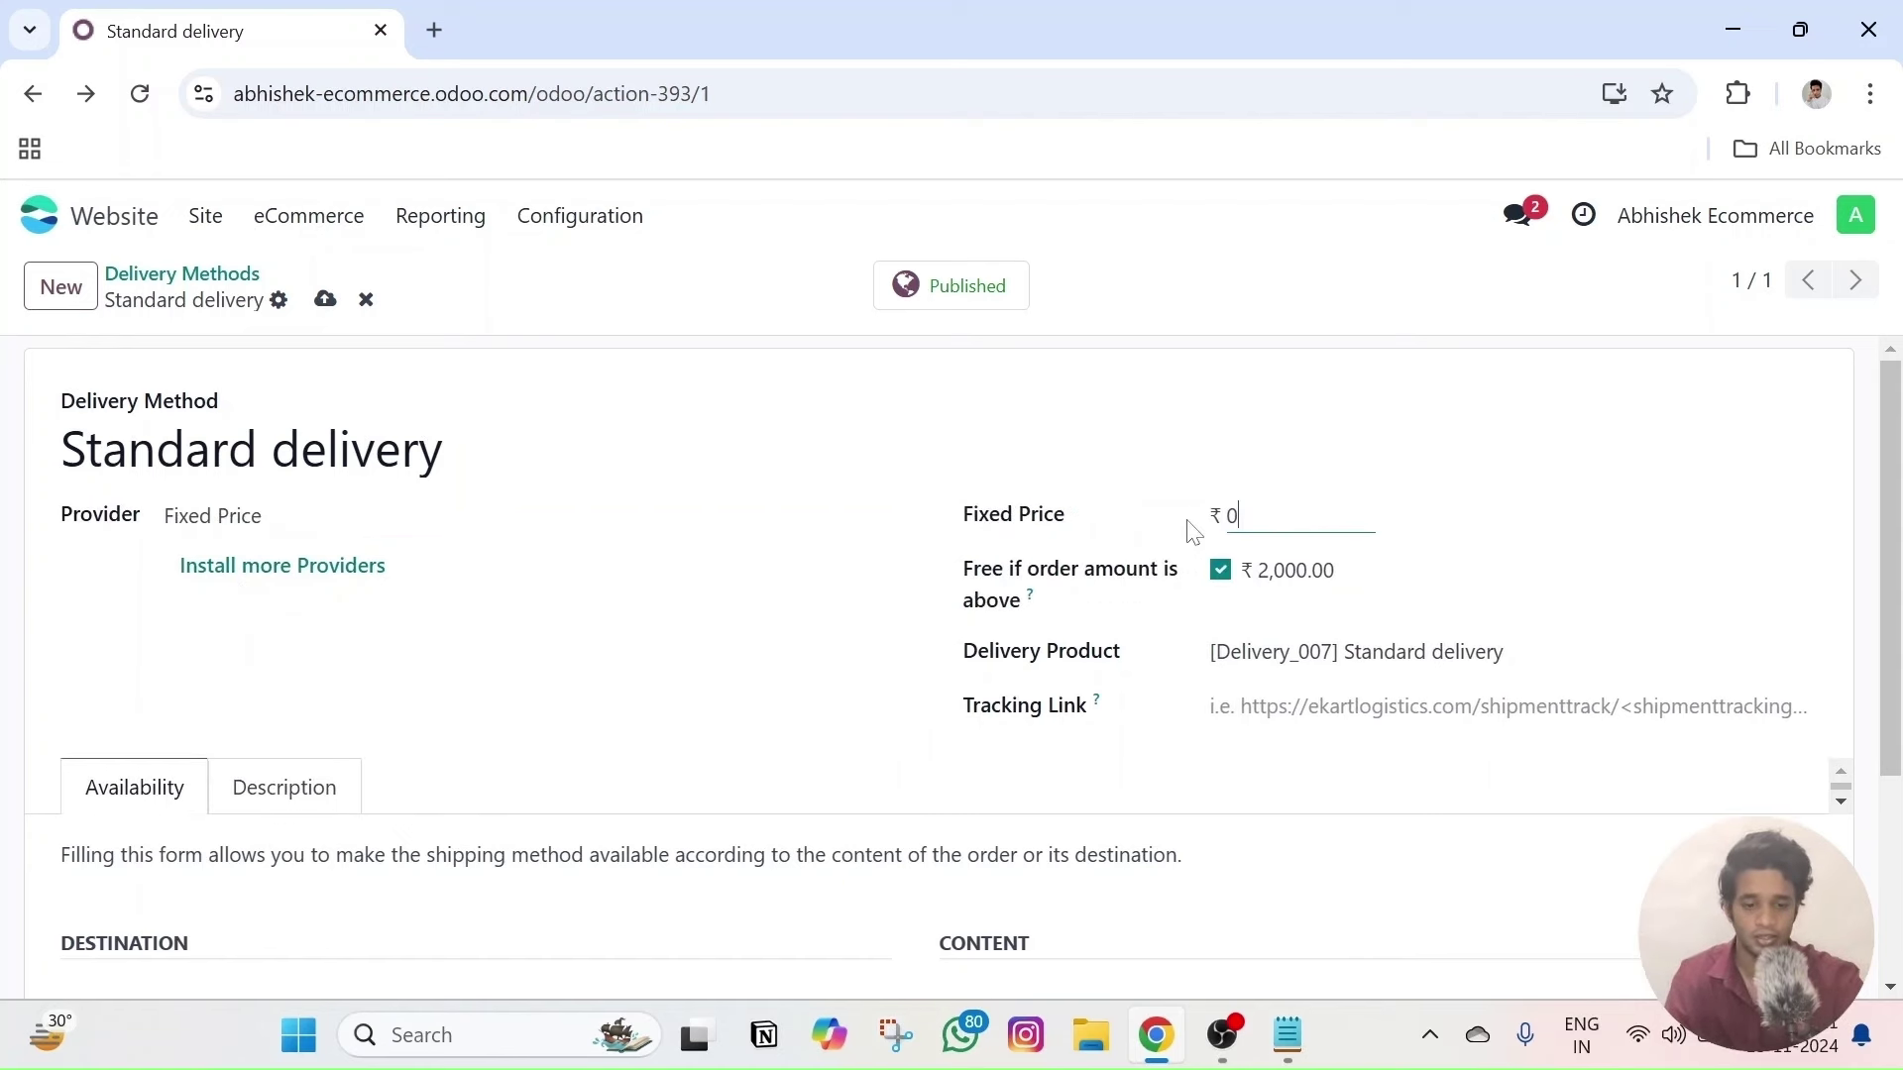
{"action": "left_click", "coordinate": [1220, 570]}
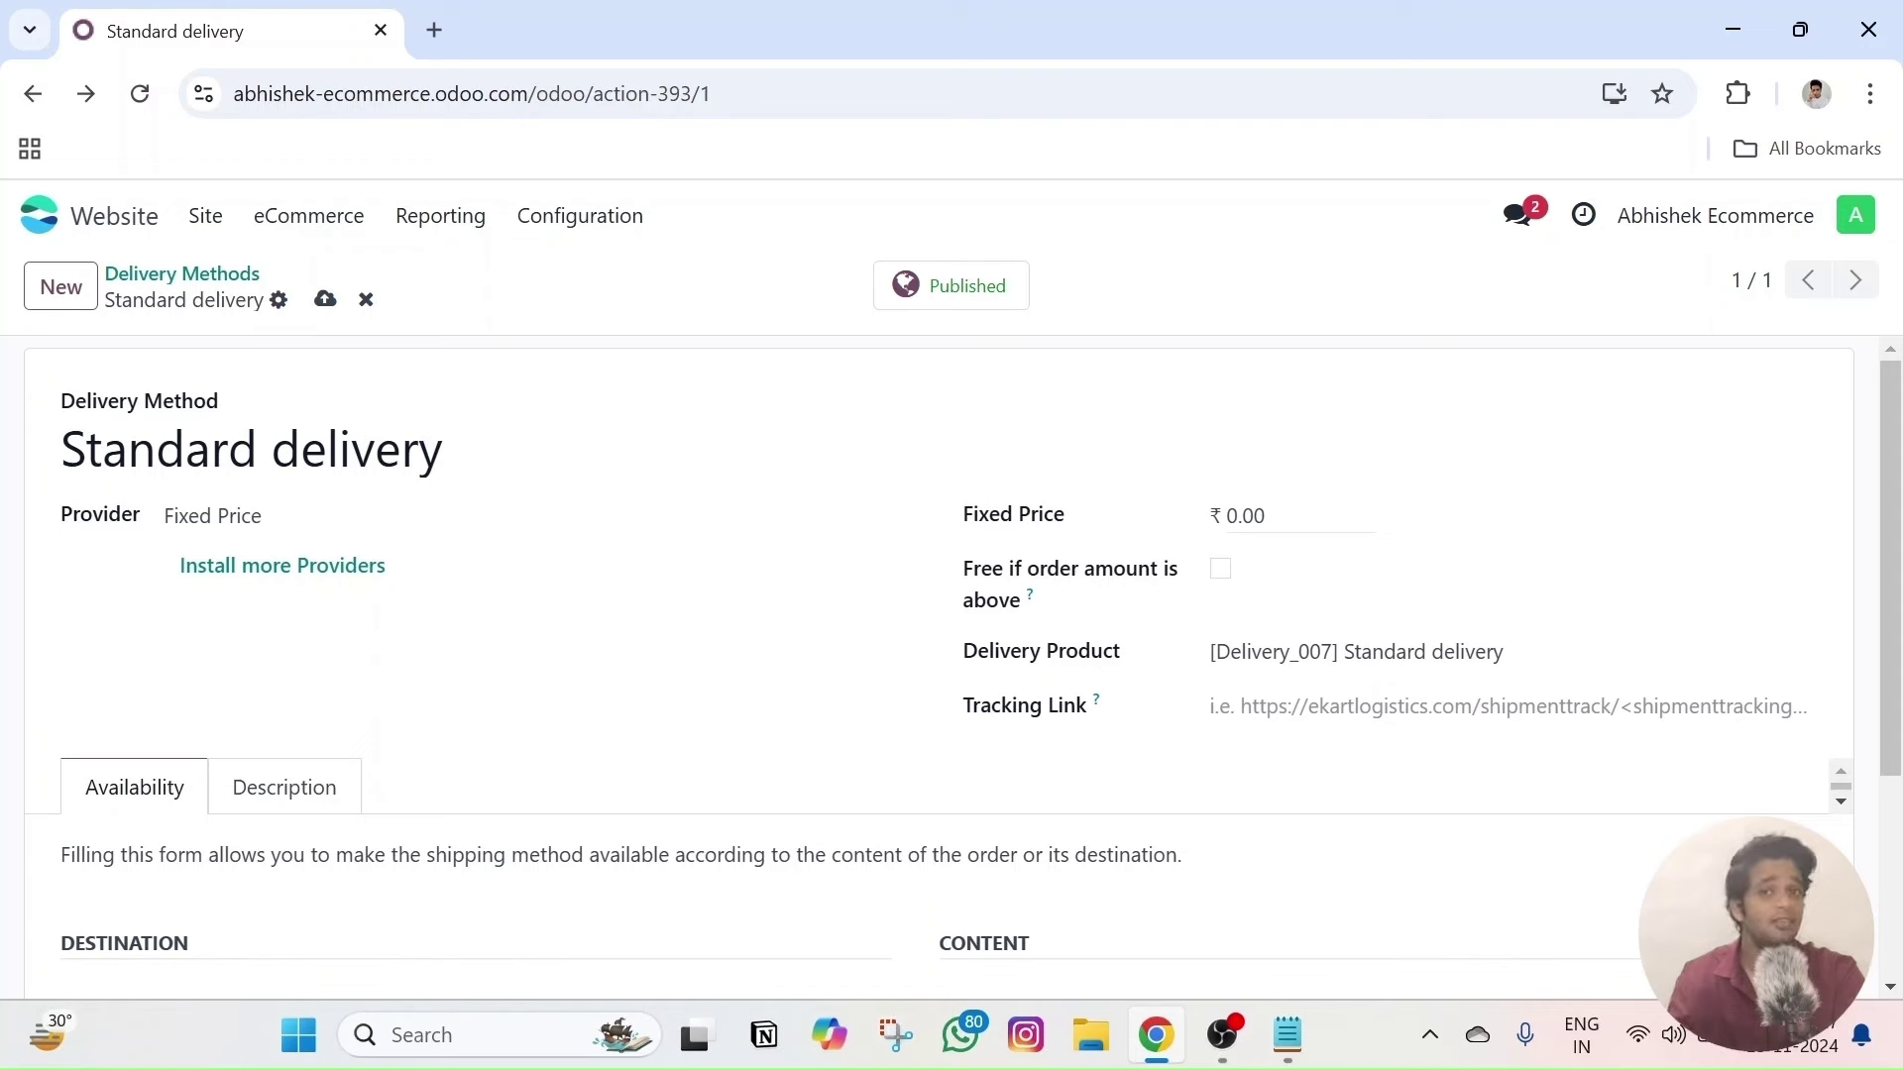
{"action": "left_click", "coordinate": [1289, 515]}
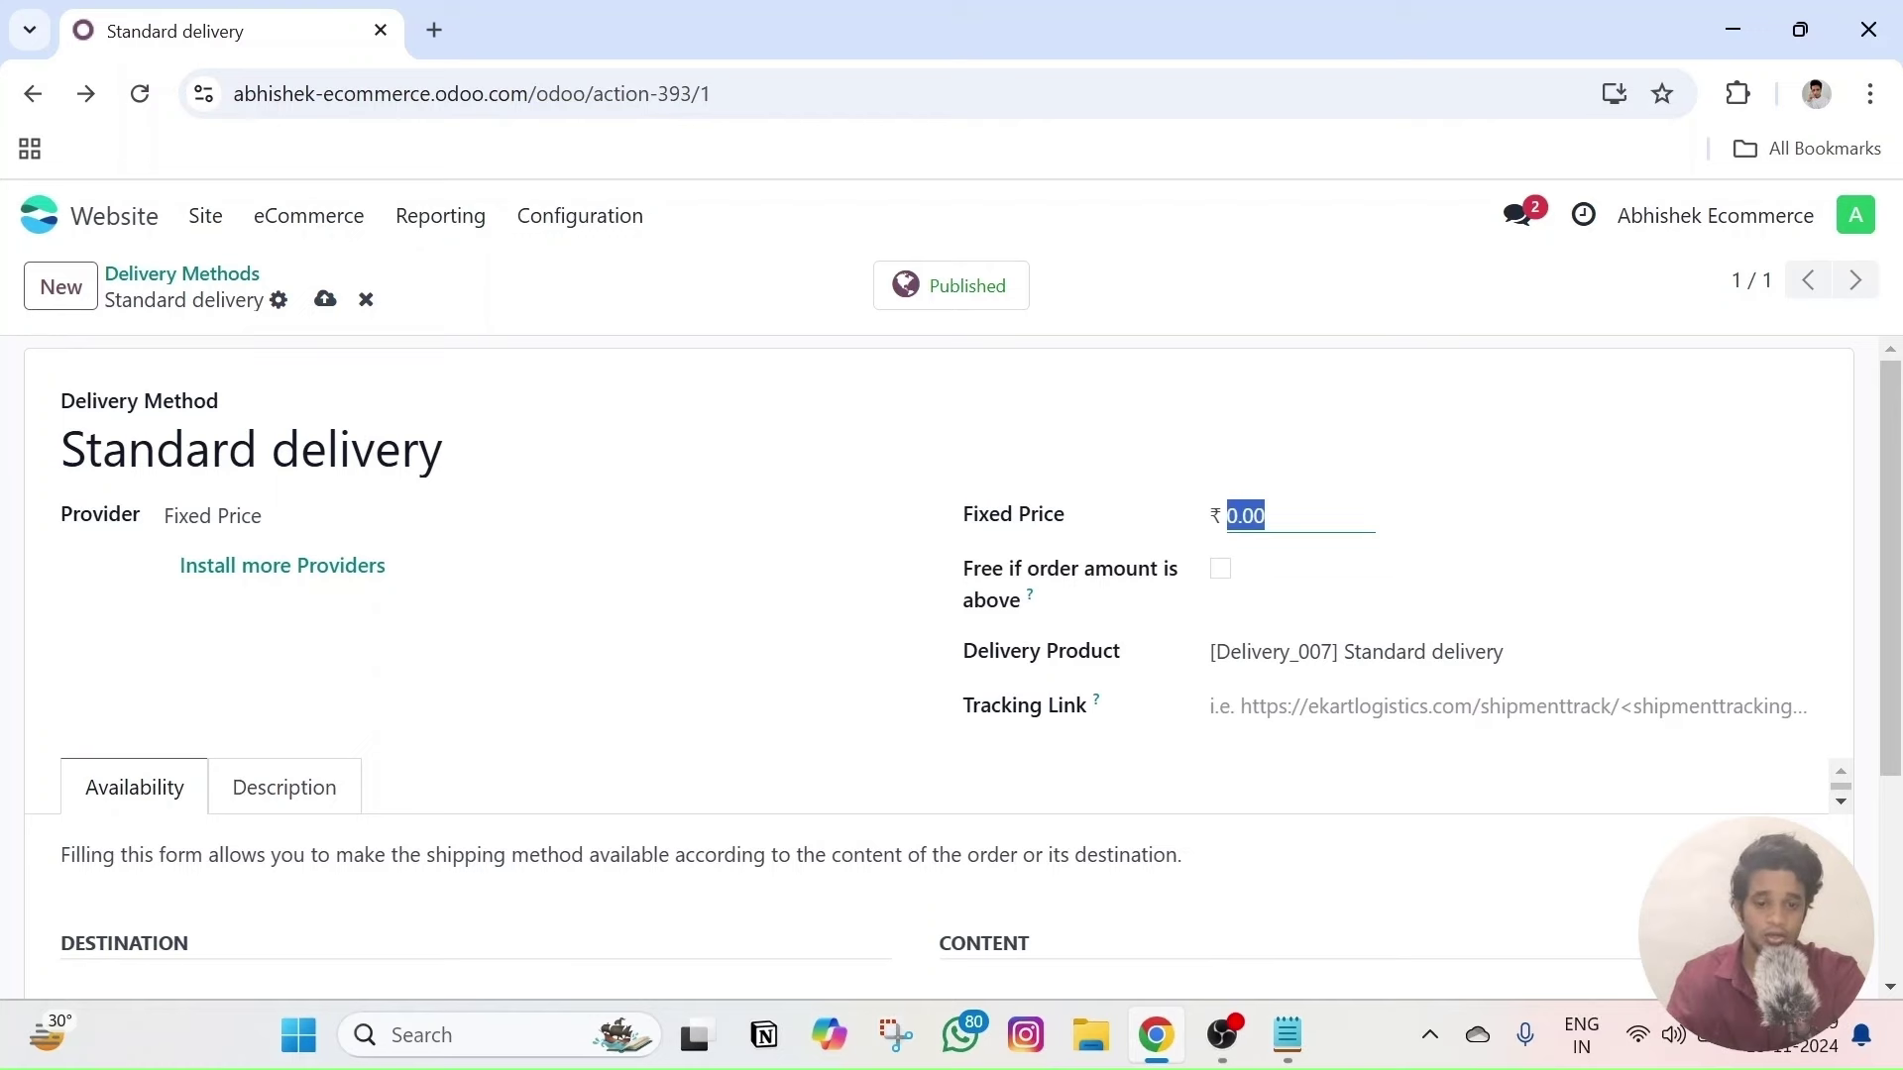
{"action": "type", "text": "100"}
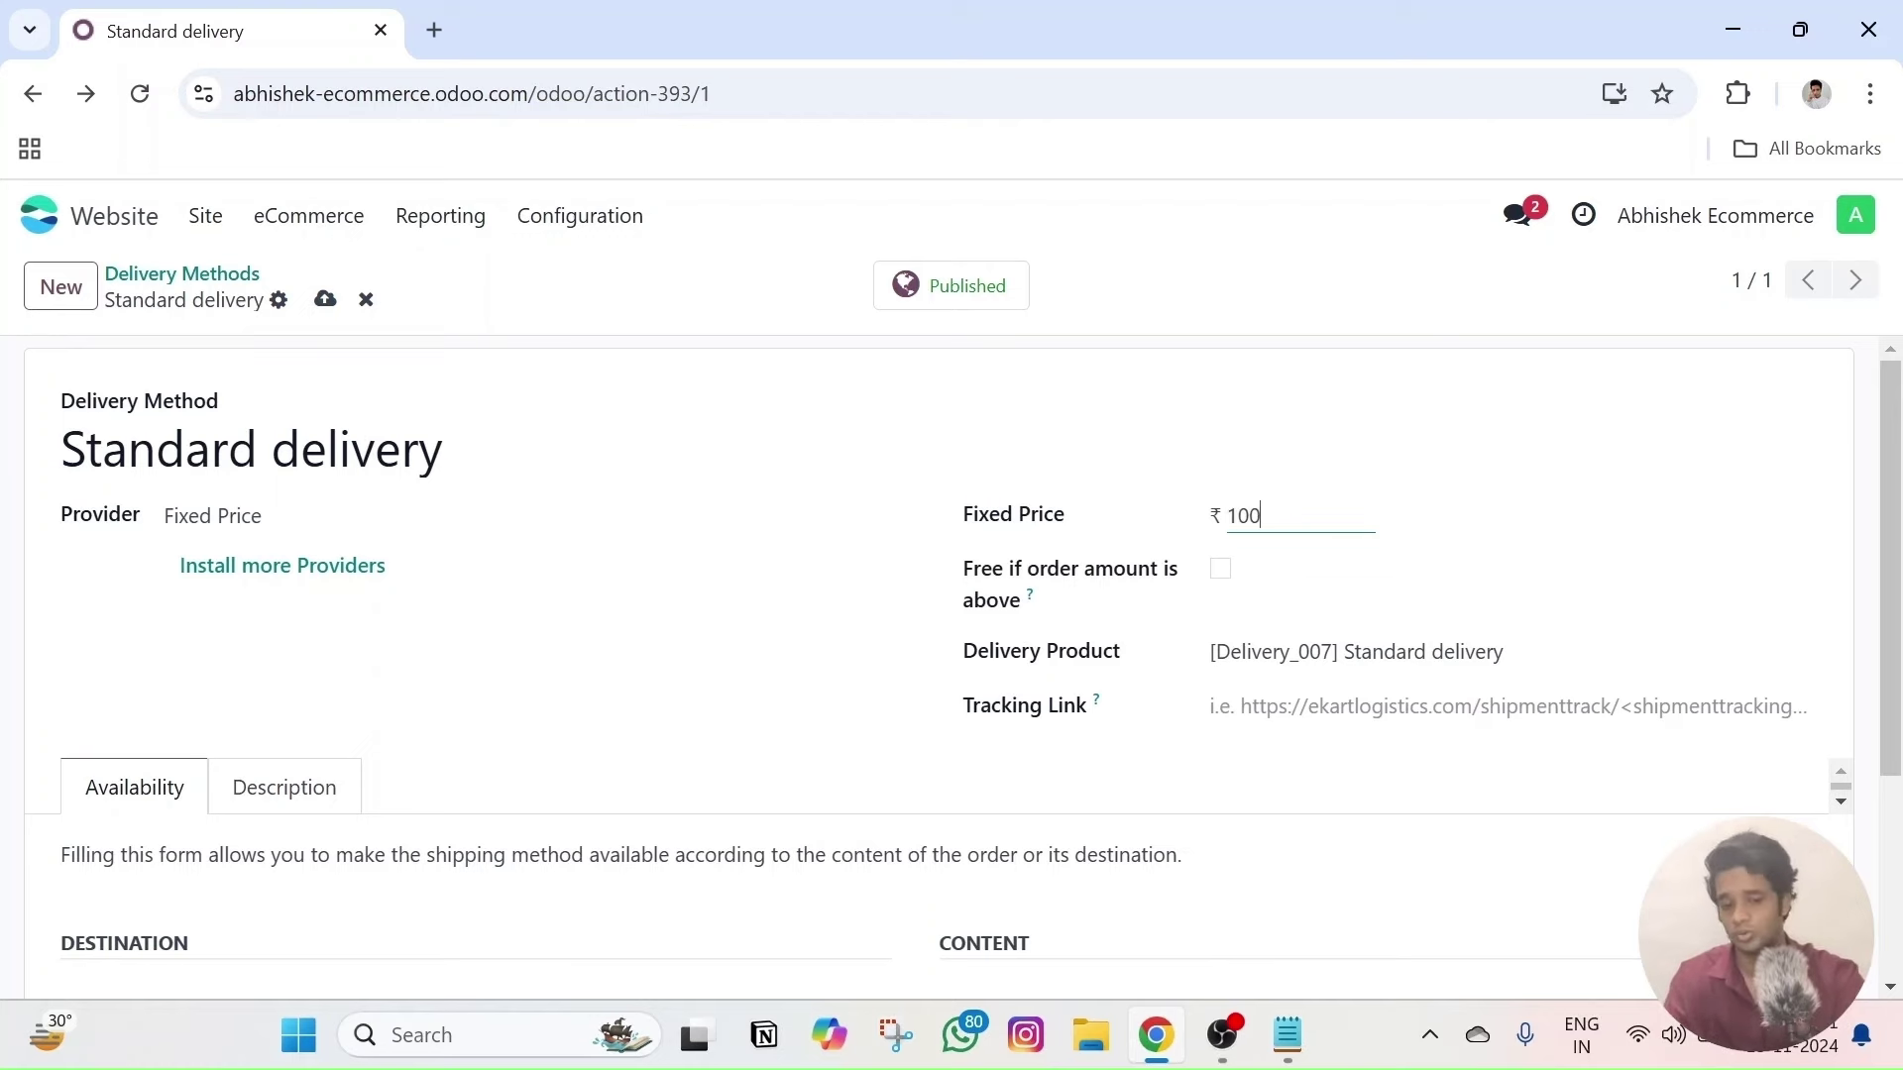
{"action": "left_click", "coordinate": [259, 573]}
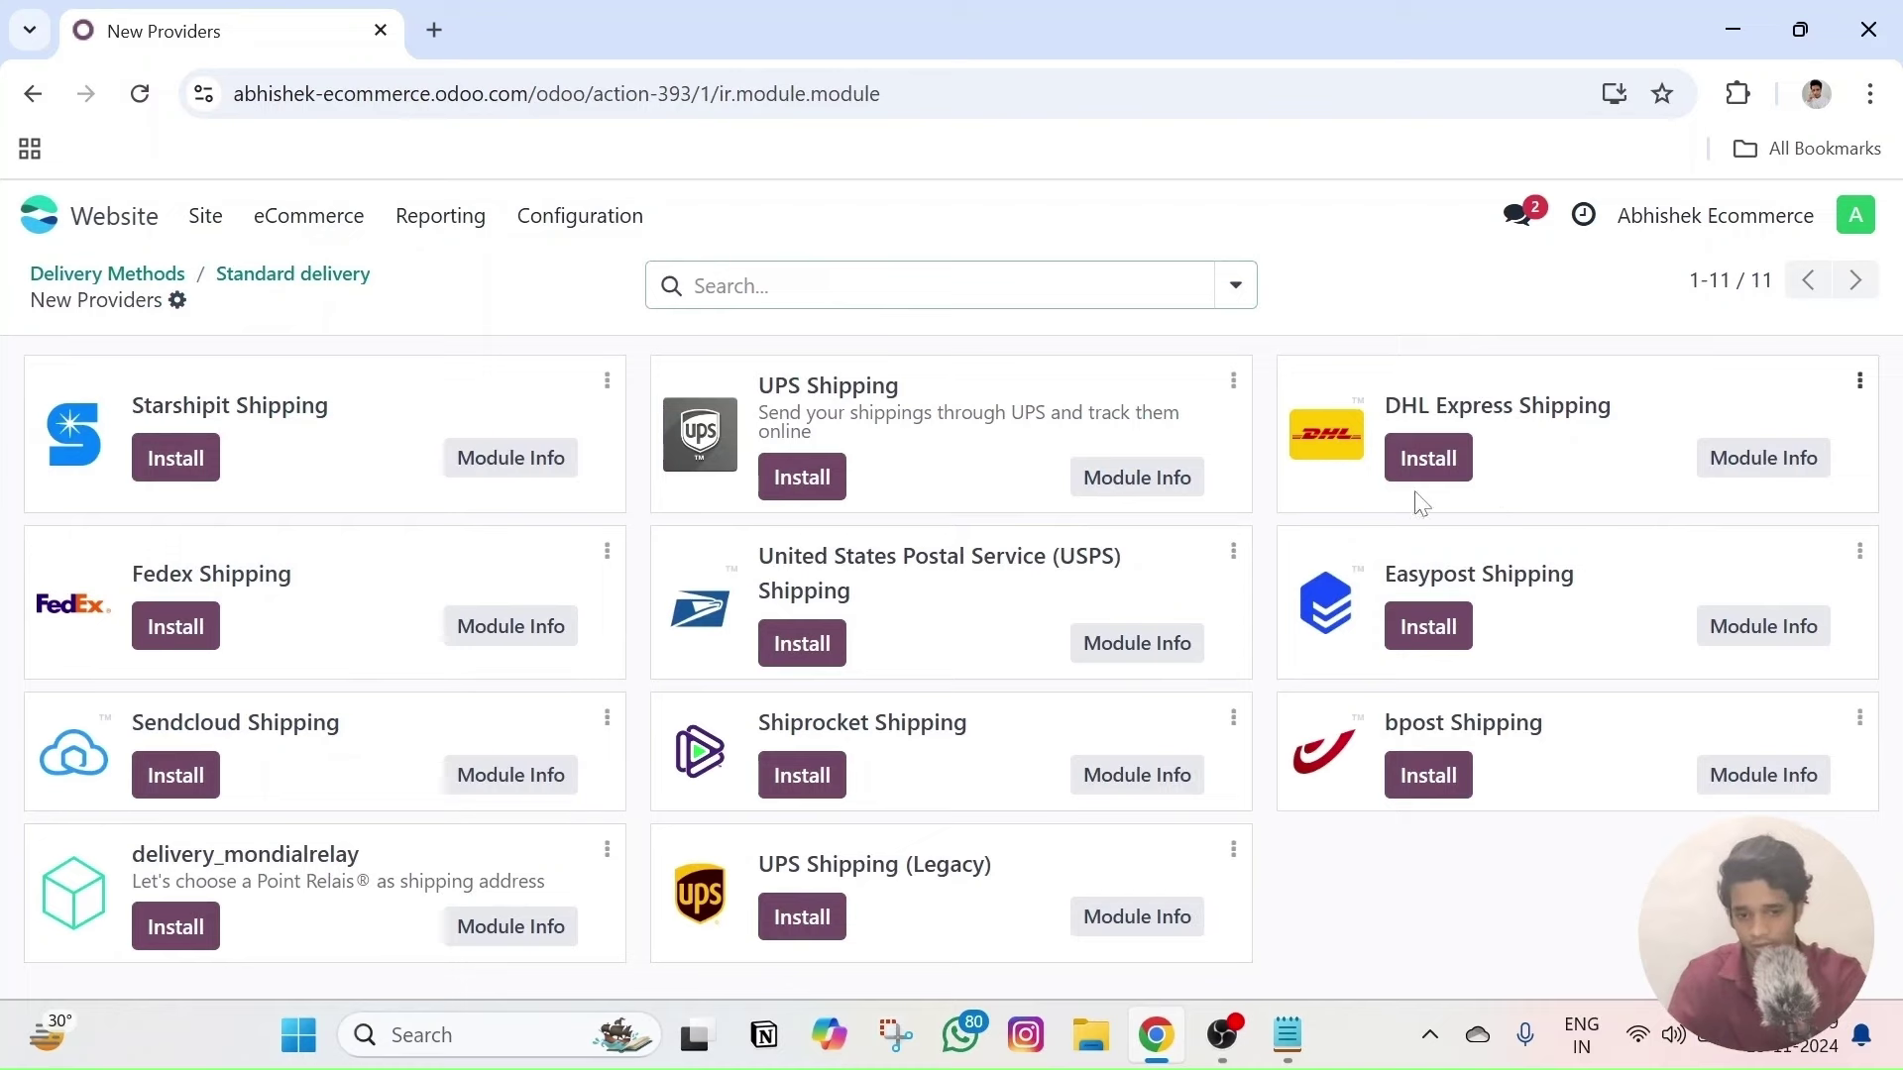
{"action": "left_click", "coordinate": [312, 224]}
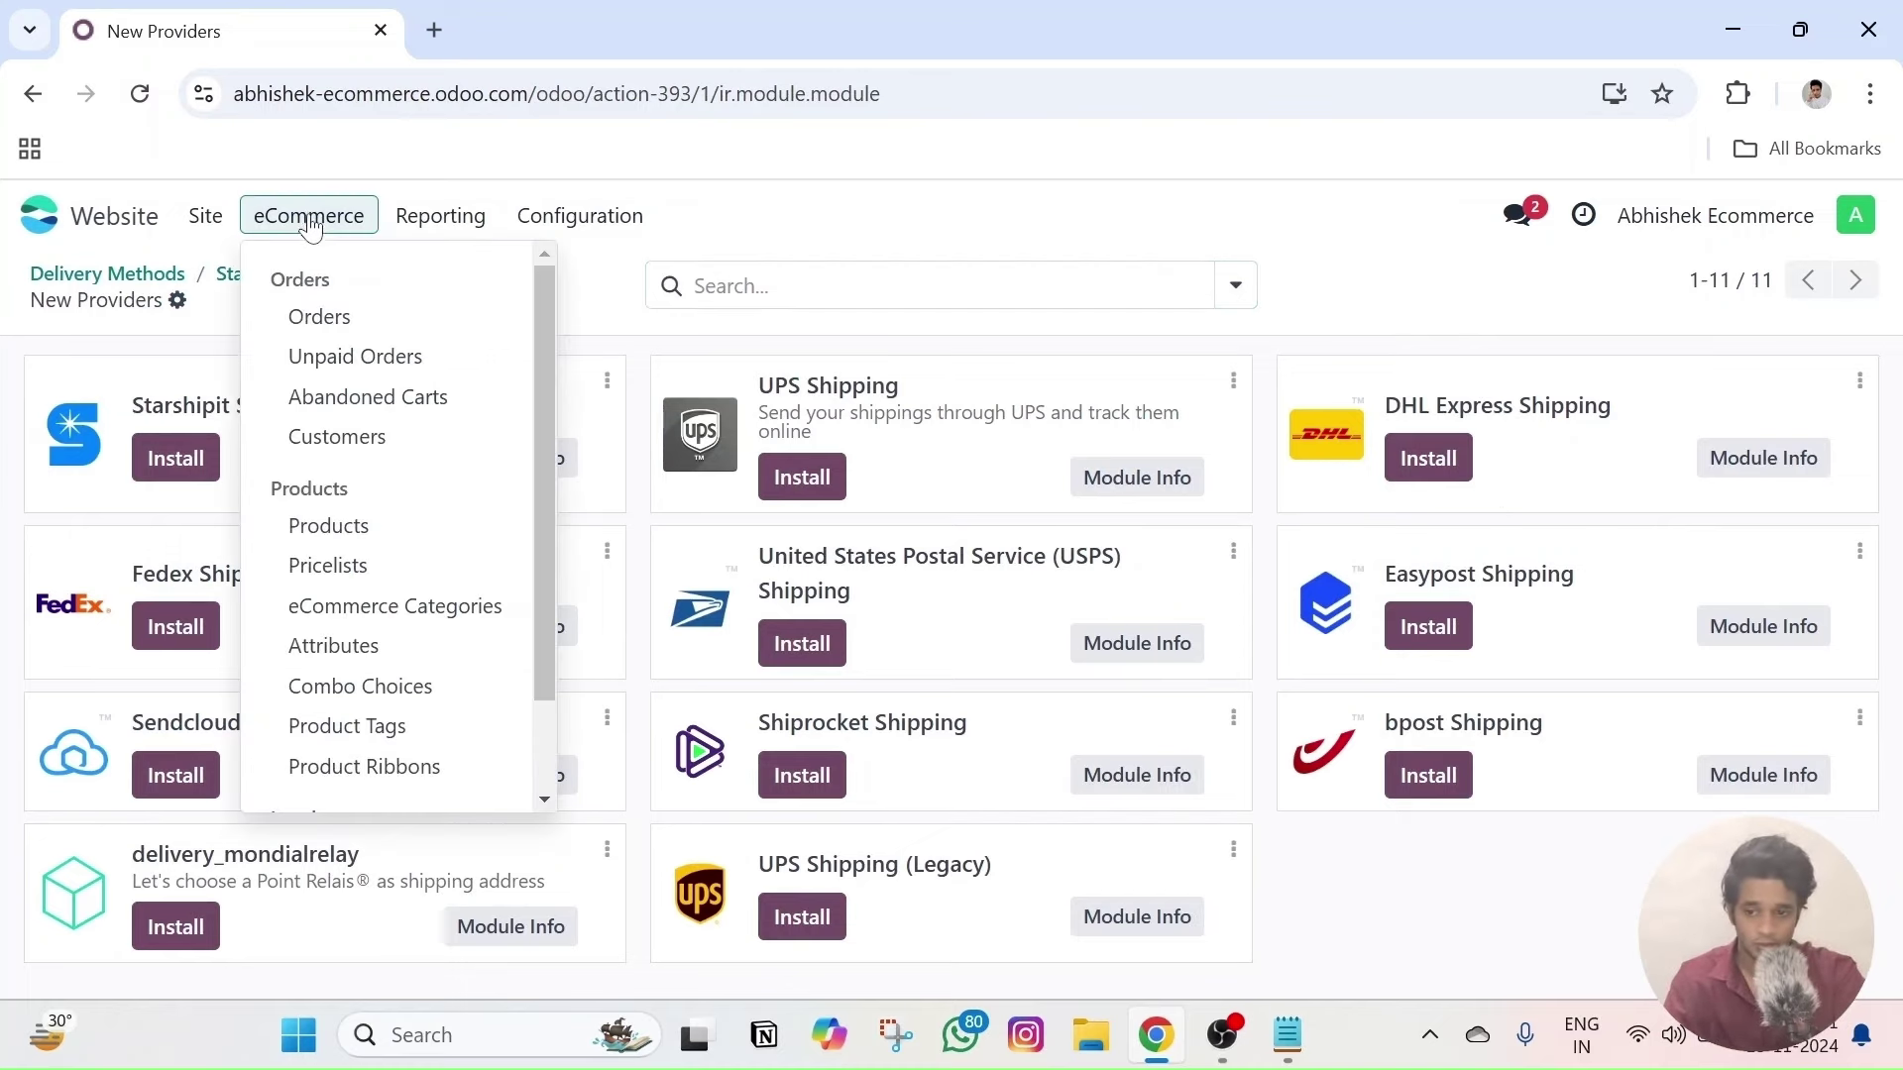
- Go back to the store homepage through the Site menu, then browse the eCommerce, Configuration and Reporting menus
{"action": "left_click", "coordinate": [205, 216]}
{"action": "left_click", "coordinate": [205, 216]}
{"action": "left_click", "coordinate": [205, 217]}
{"action": "left_click", "coordinate": [251, 274]}
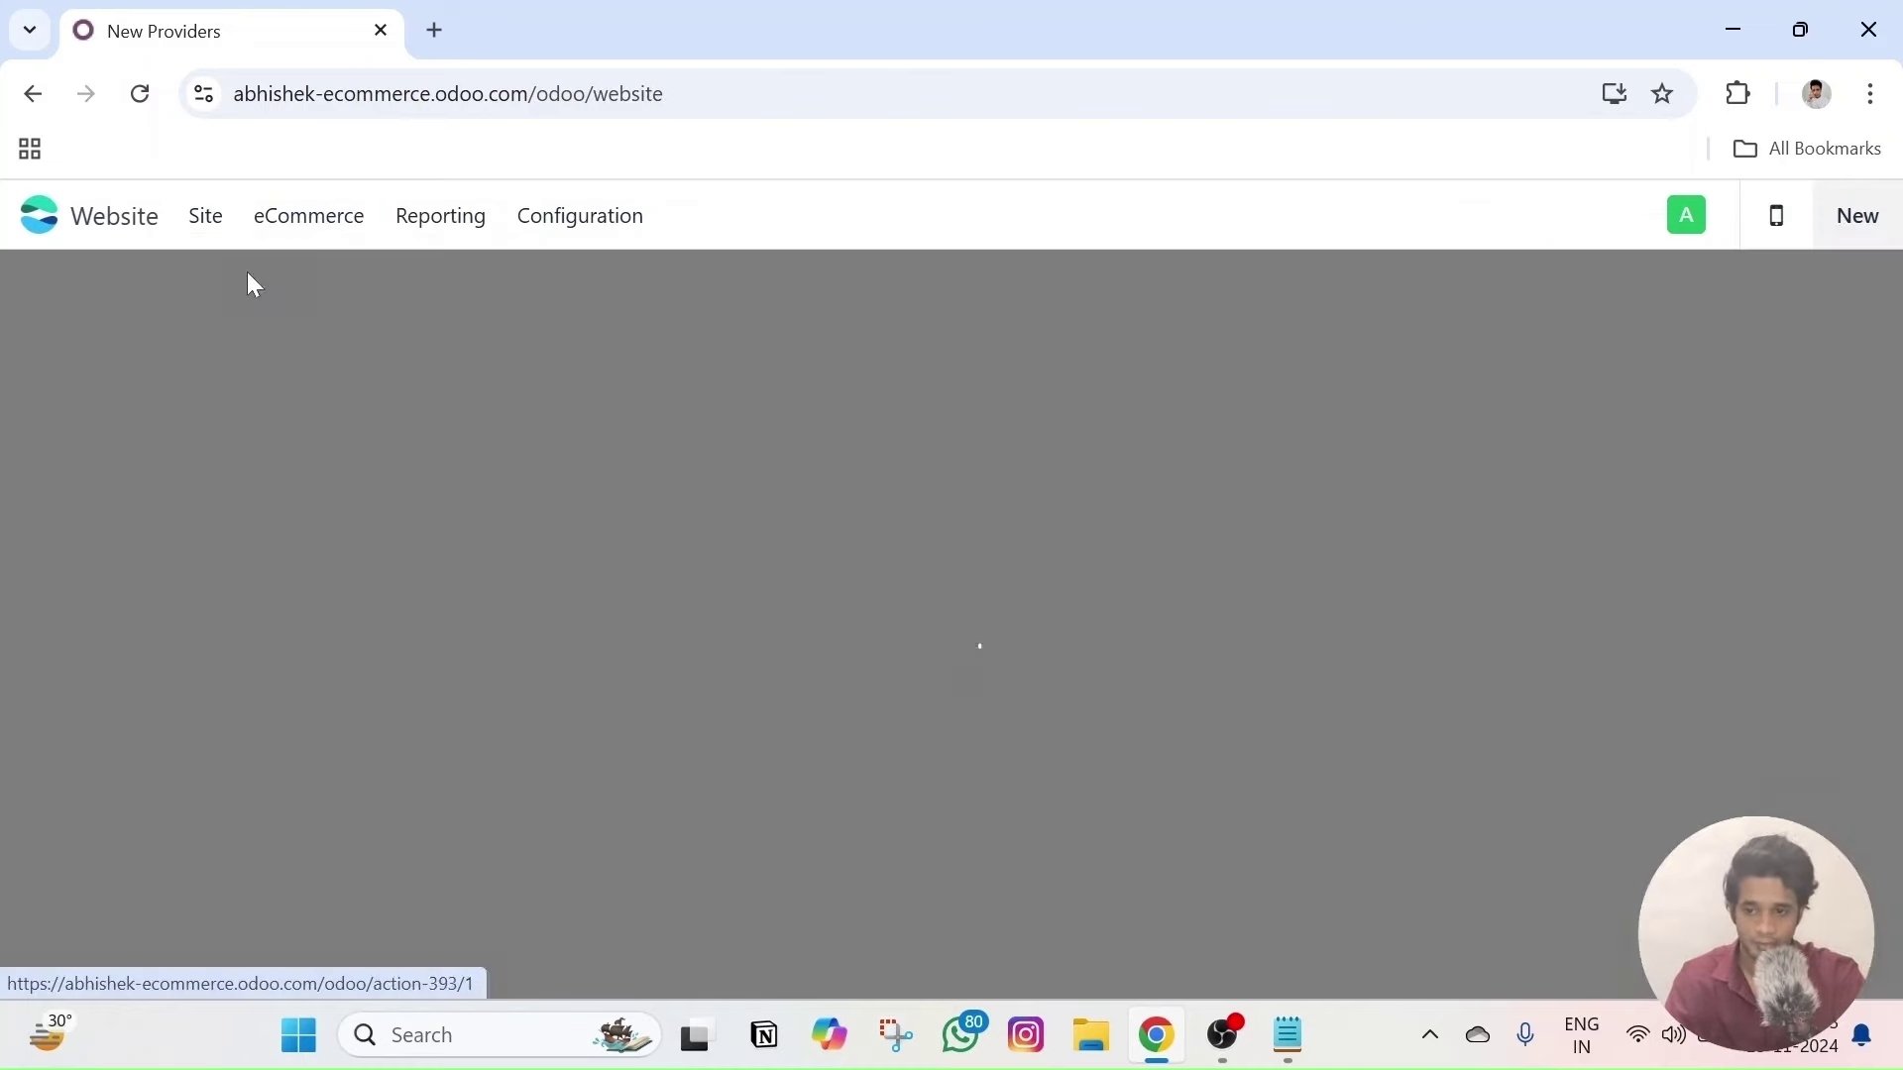
{"action": "left_click", "coordinate": [210, 216]}
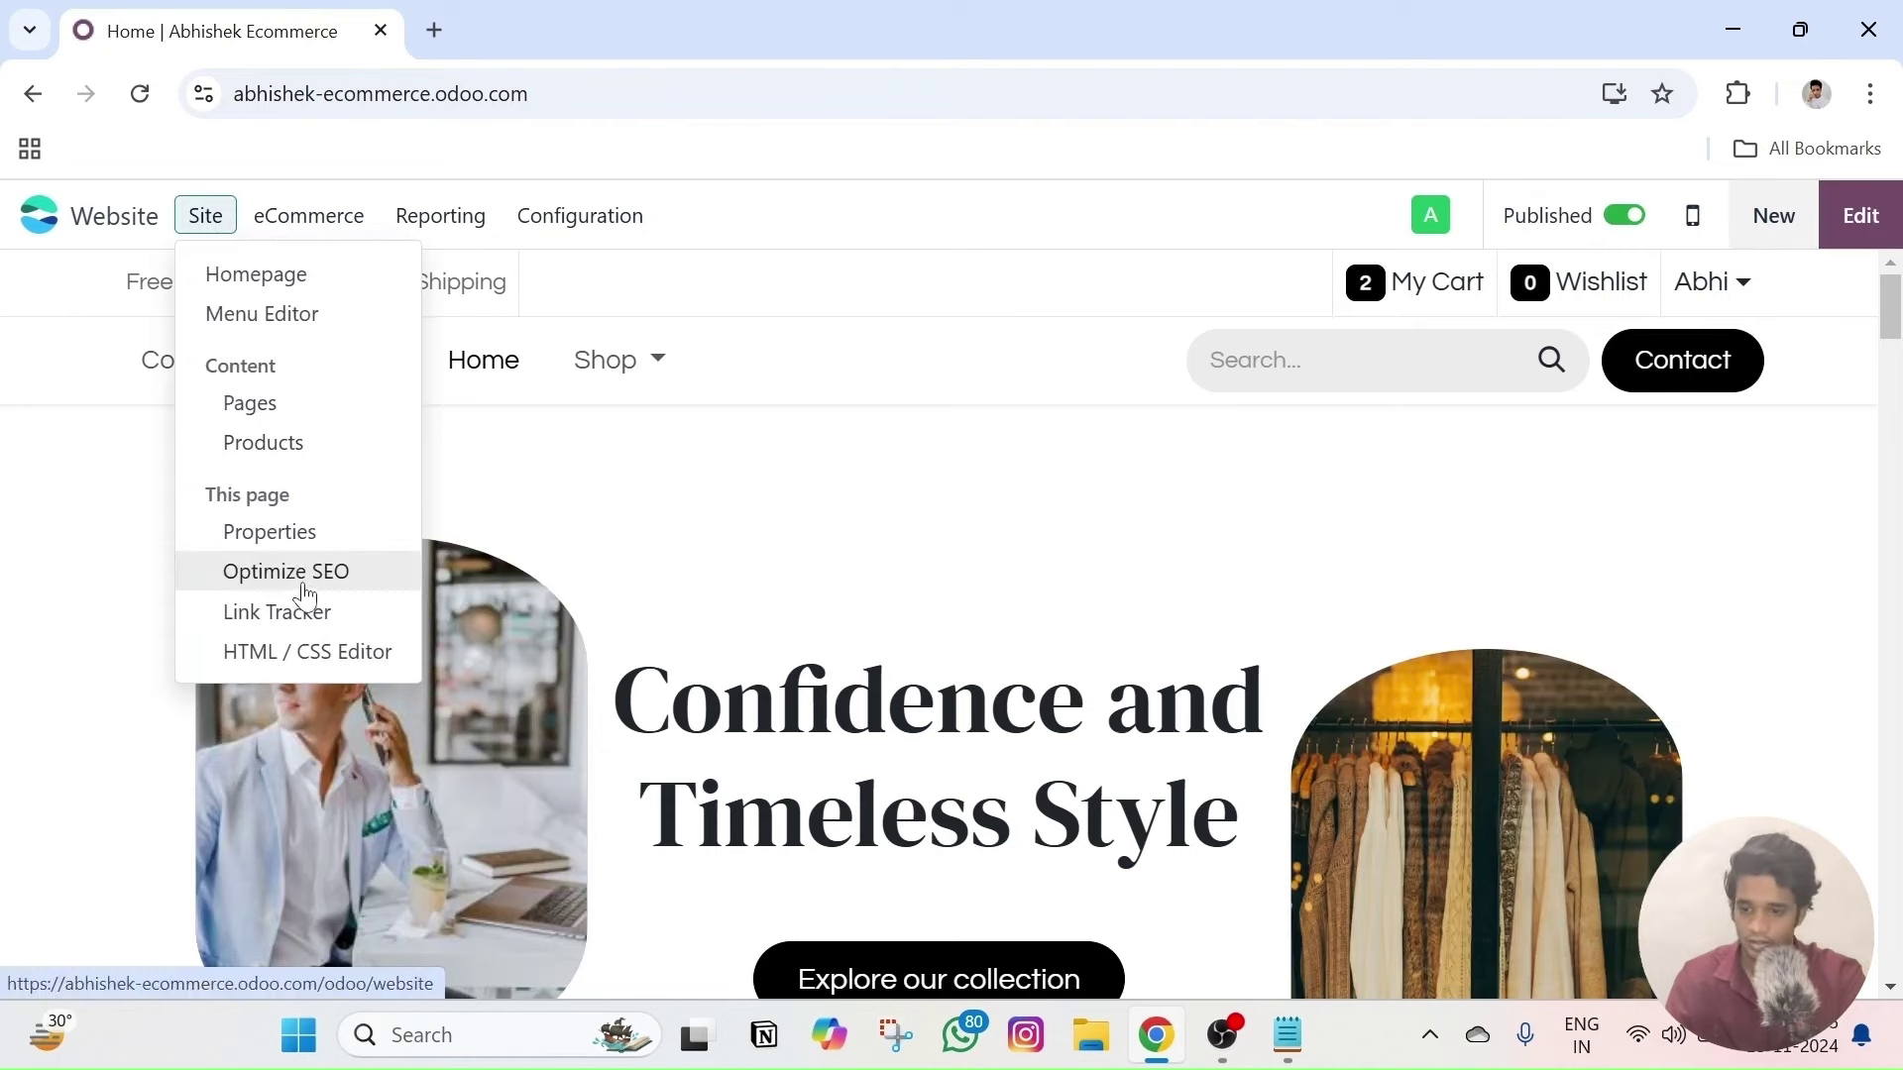
{"action": "left_click", "coordinate": [312, 214]}
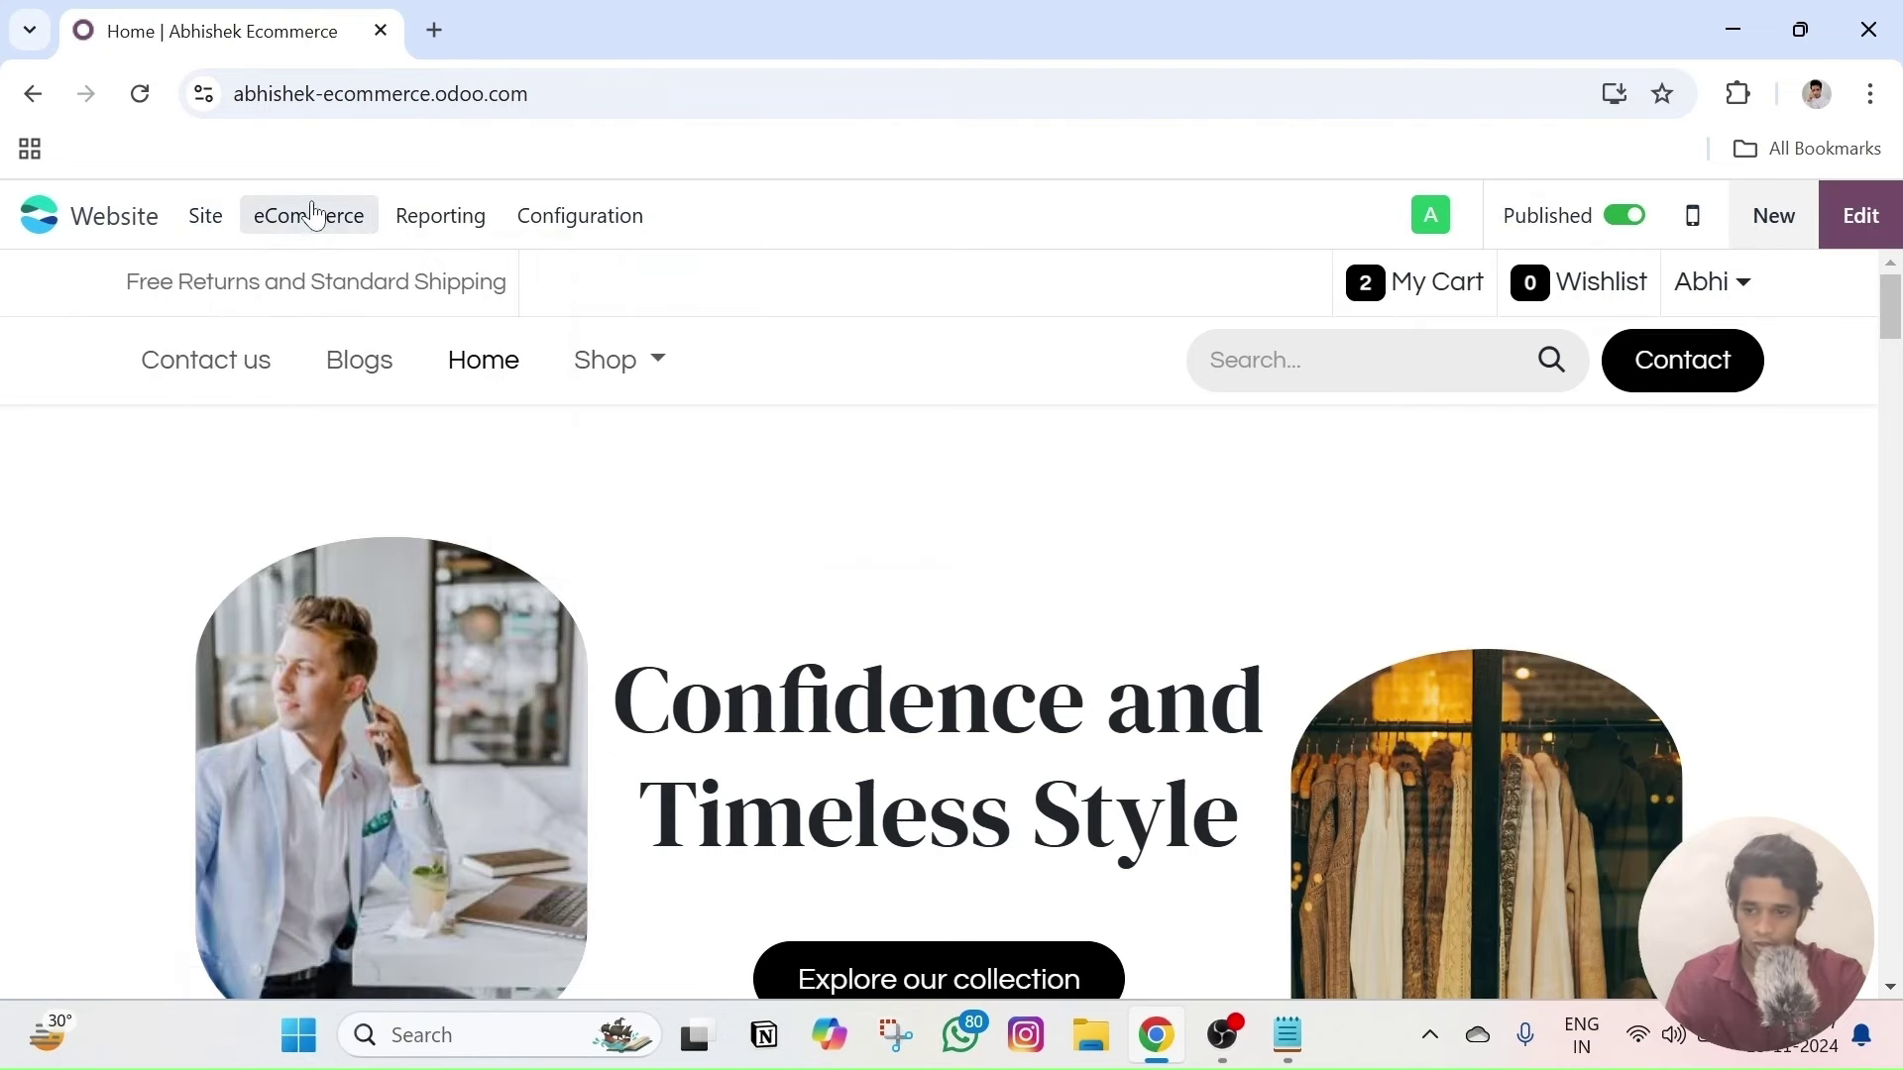
{"action": "left_click", "coordinate": [313, 214]}
{"action": "scroll", "coordinate": [377, 674], "scroll_direction": "down", "scroll_amount": 2}
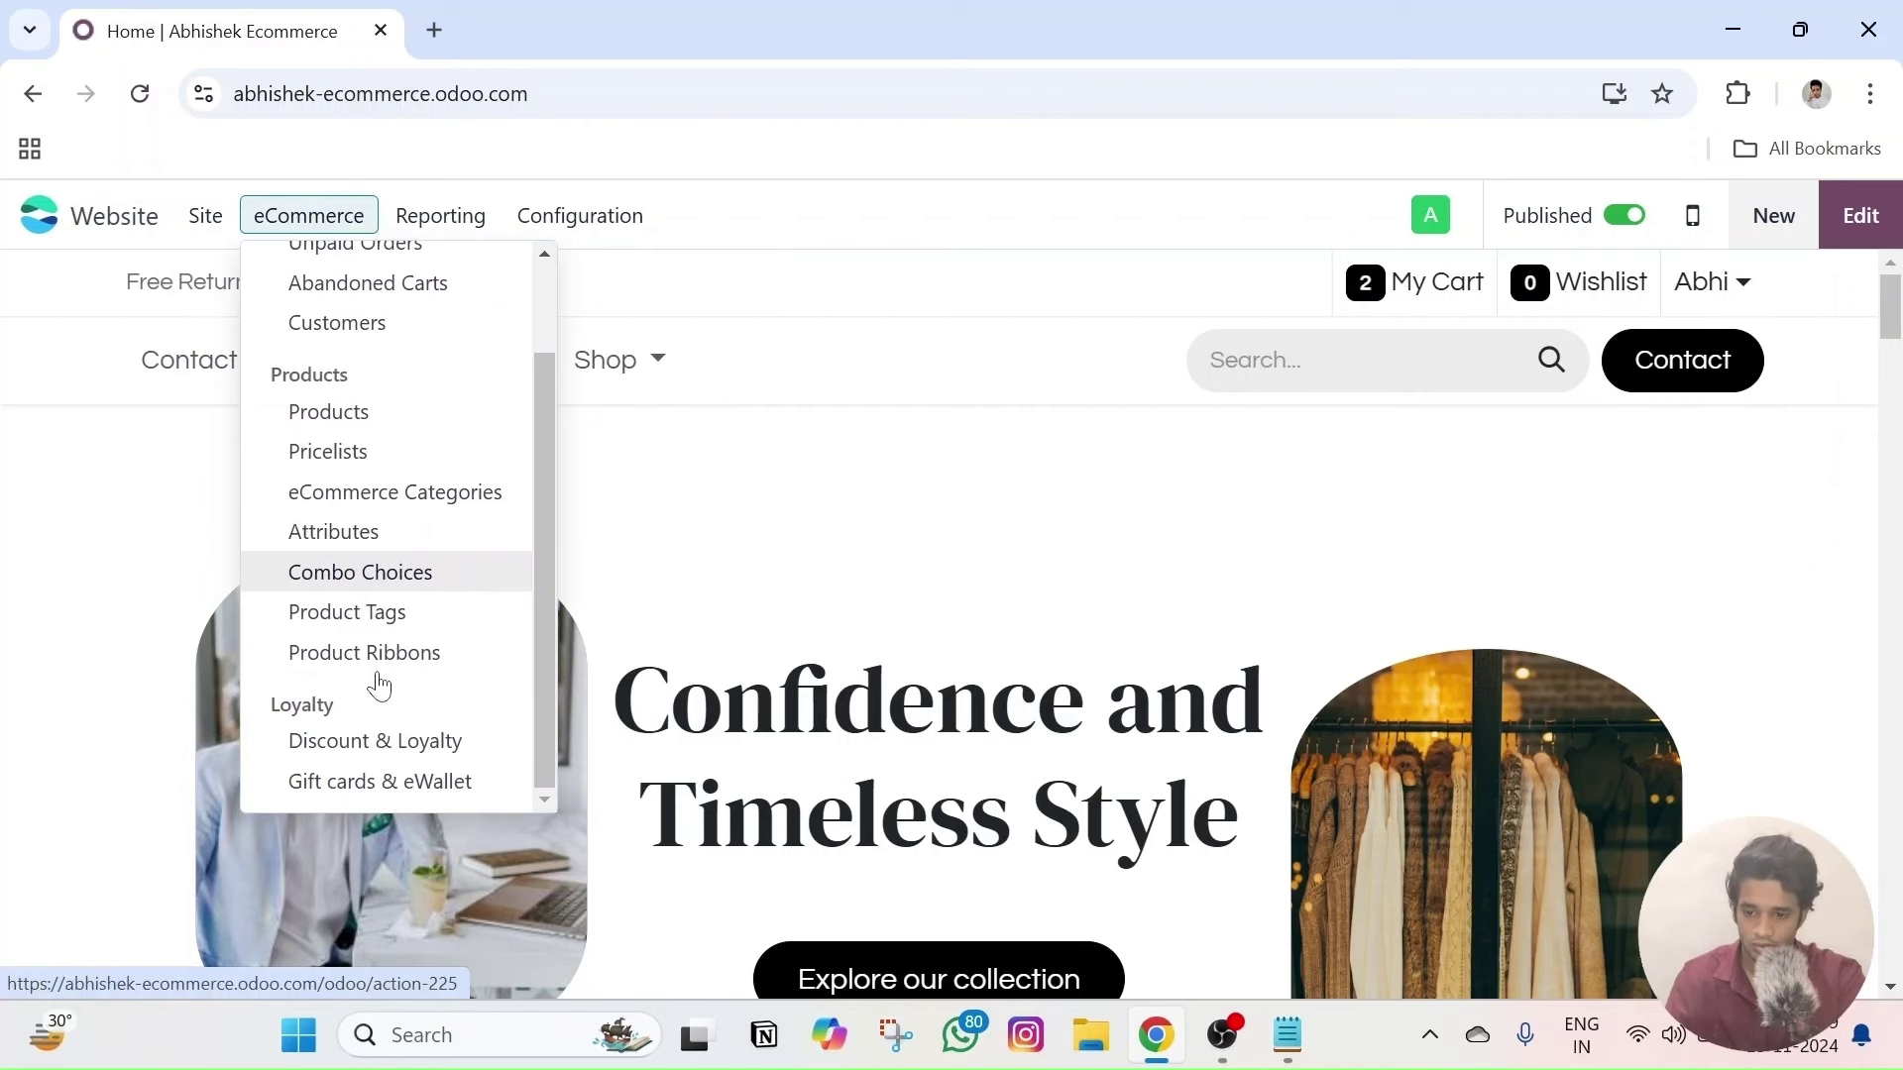
{"action": "scroll", "coordinate": [459, 476], "scroll_direction": "up", "scroll_amount": 3}
{"action": "mouse_move", "coordinate": [444, 216]}
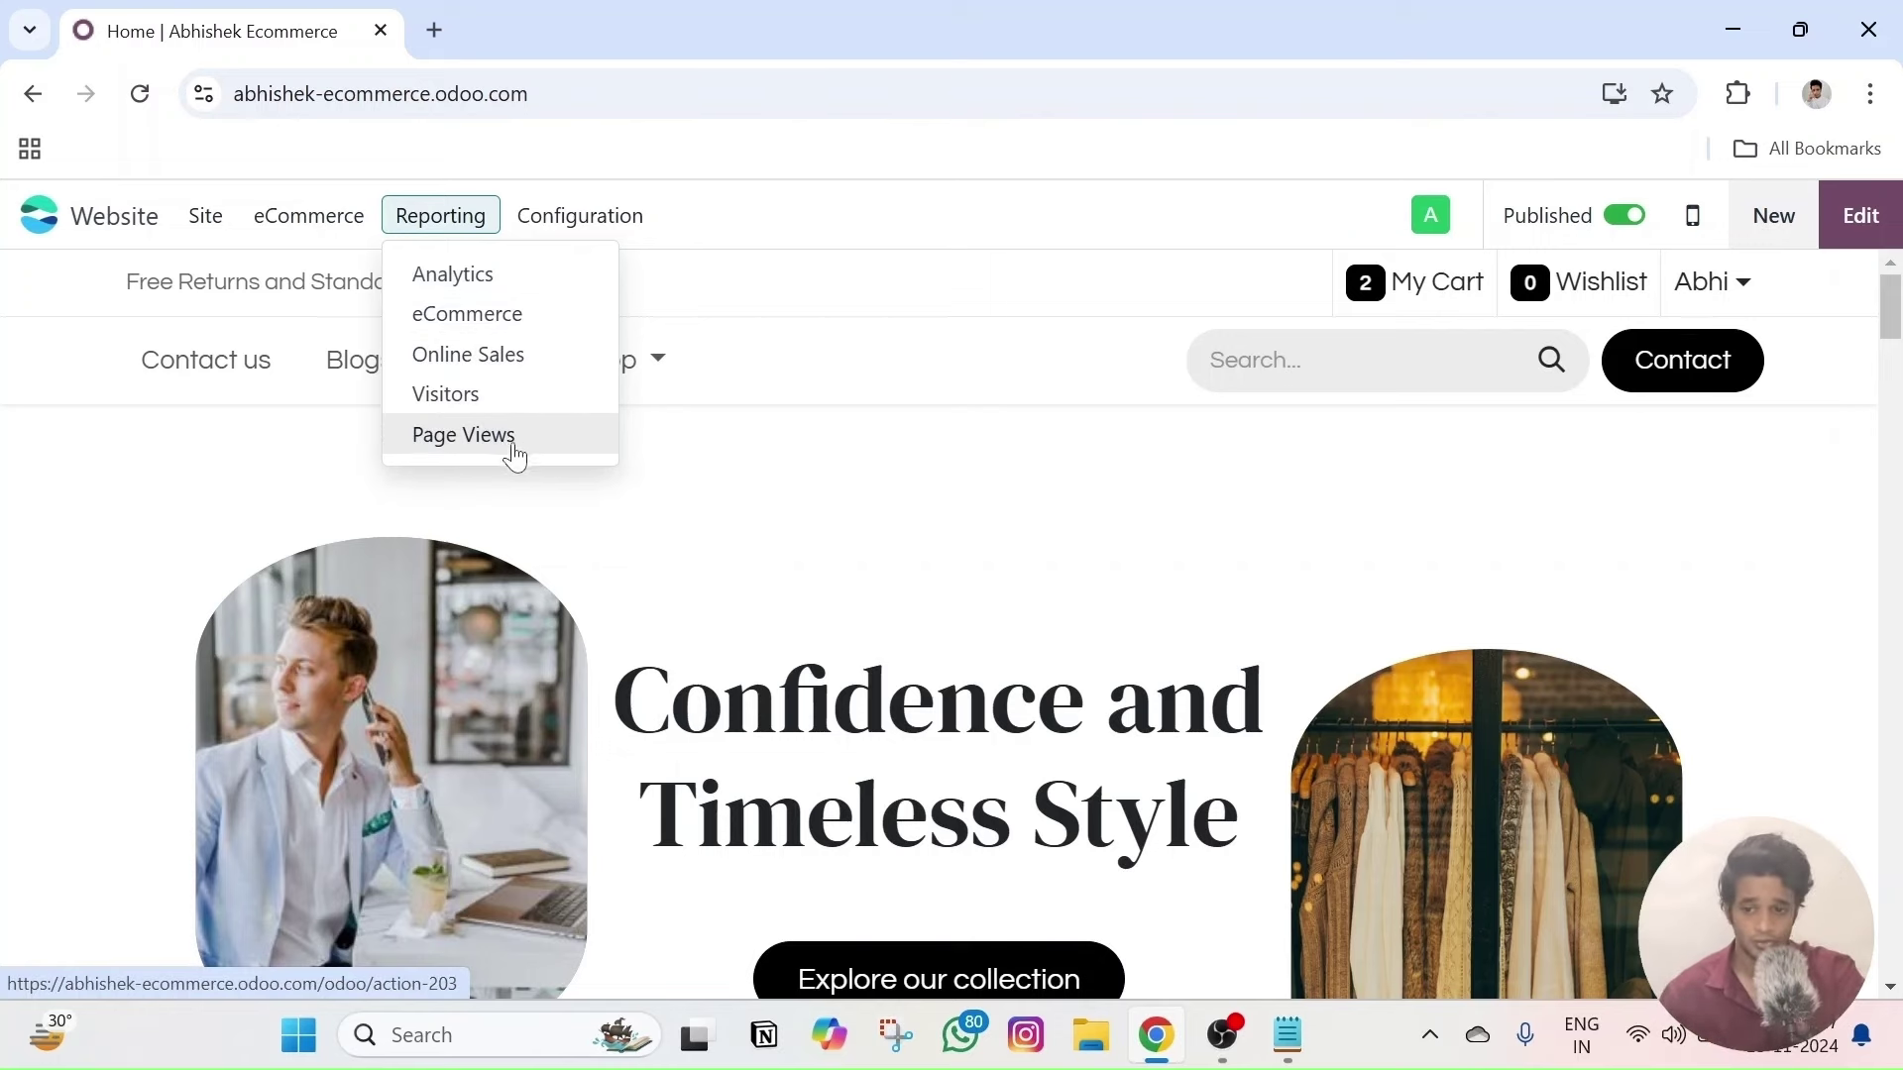
- Open the Visitors report and scroll through the last seven days of visitors
{"action": "left_click", "coordinate": [494, 396]}
{"action": "scroll", "coordinate": [270, 449], "scroll_direction": "down", "scroll_amount": 2}
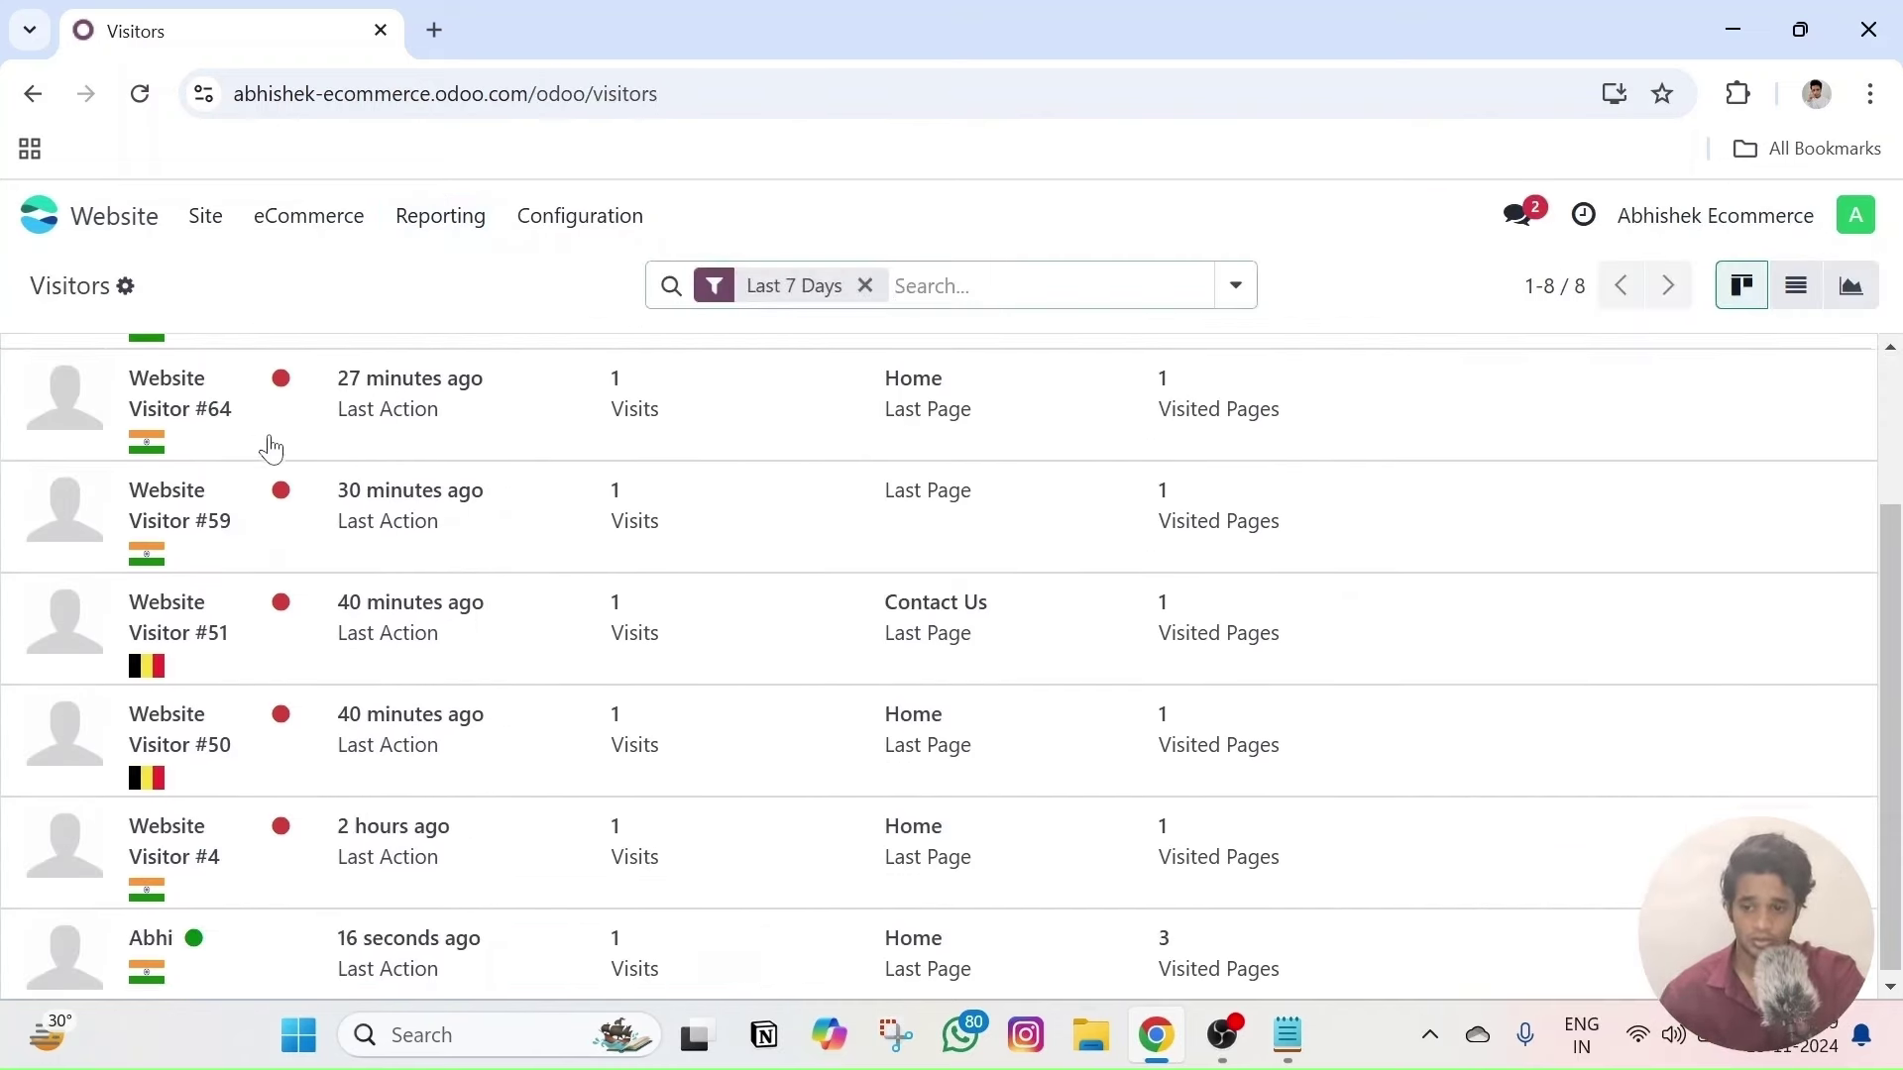
{"action": "scroll", "coordinate": [312, 605], "scroll_direction": "up", "scroll_amount": 2}
{"action": "scroll", "coordinate": [317, 632], "scroll_direction": "down", "scroll_amount": 2}
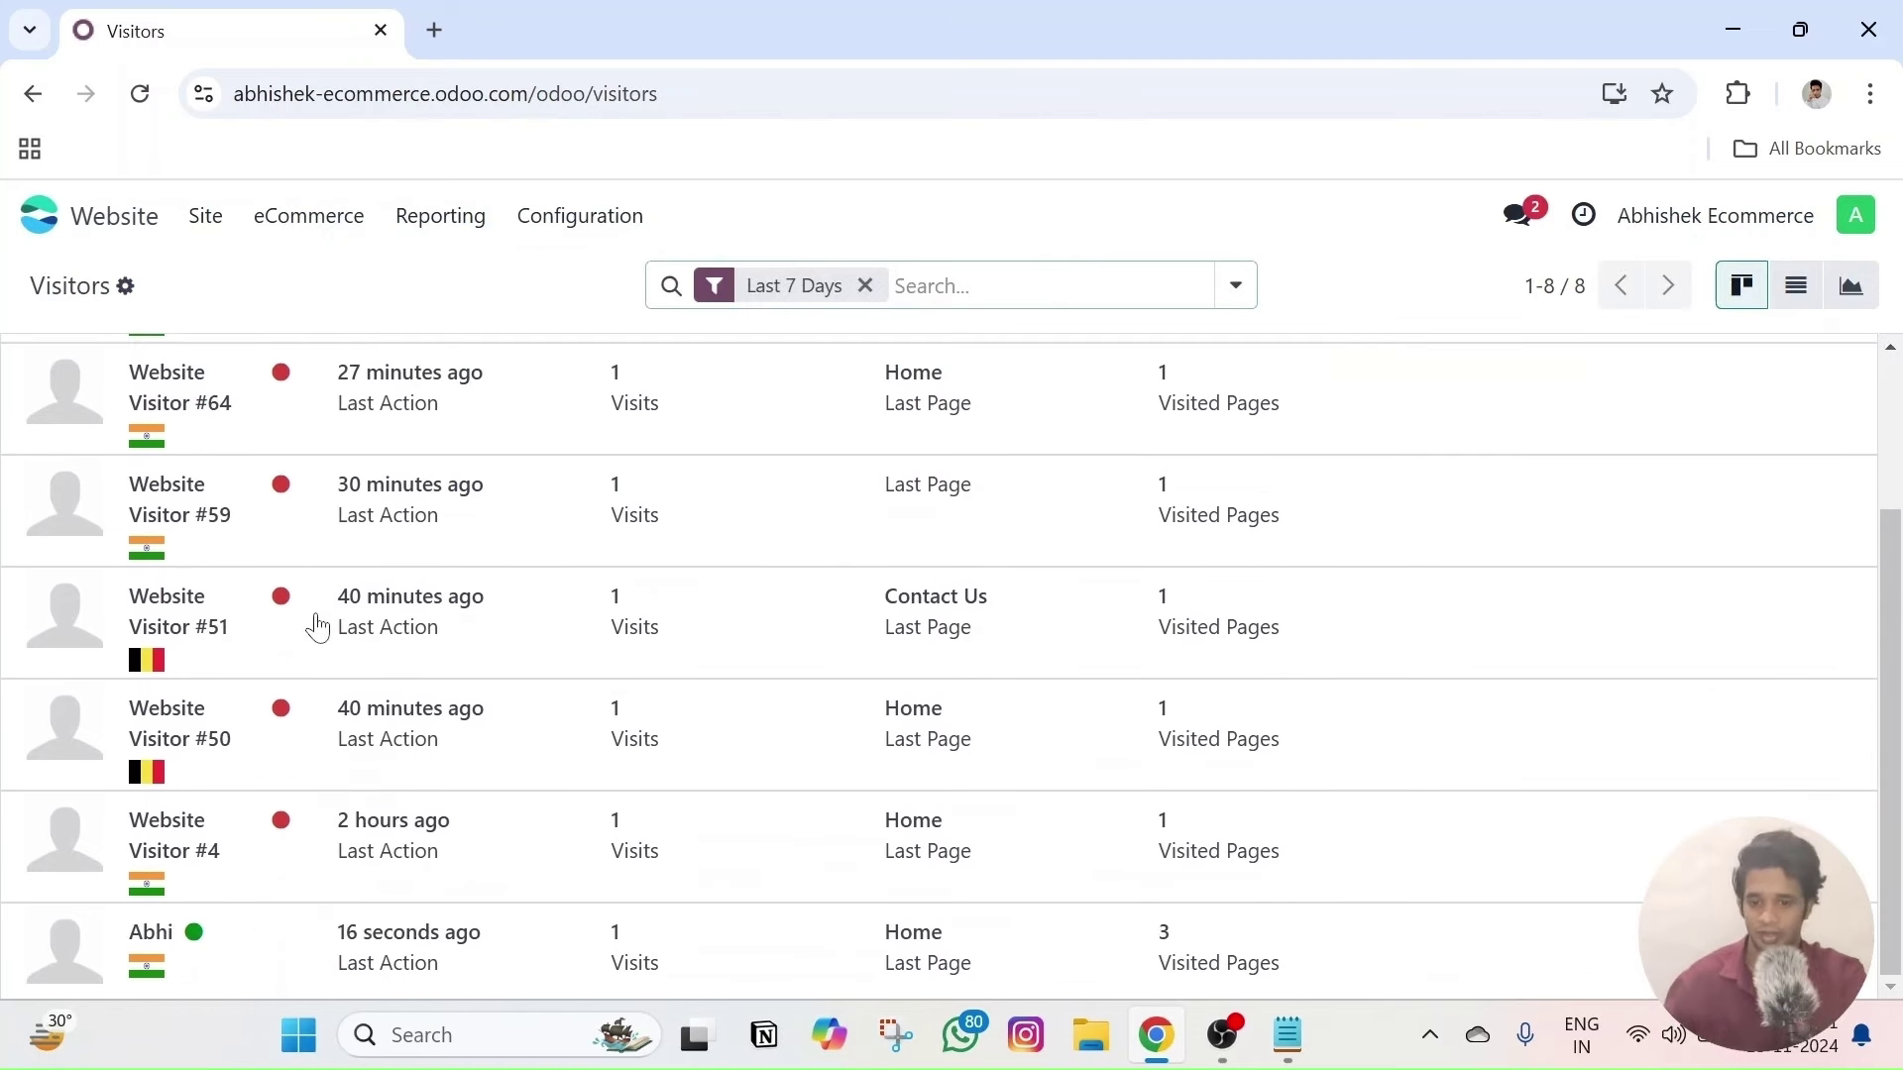
{"action": "scroll", "coordinate": [311, 620], "scroll_direction": "up", "scroll_amount": 2}
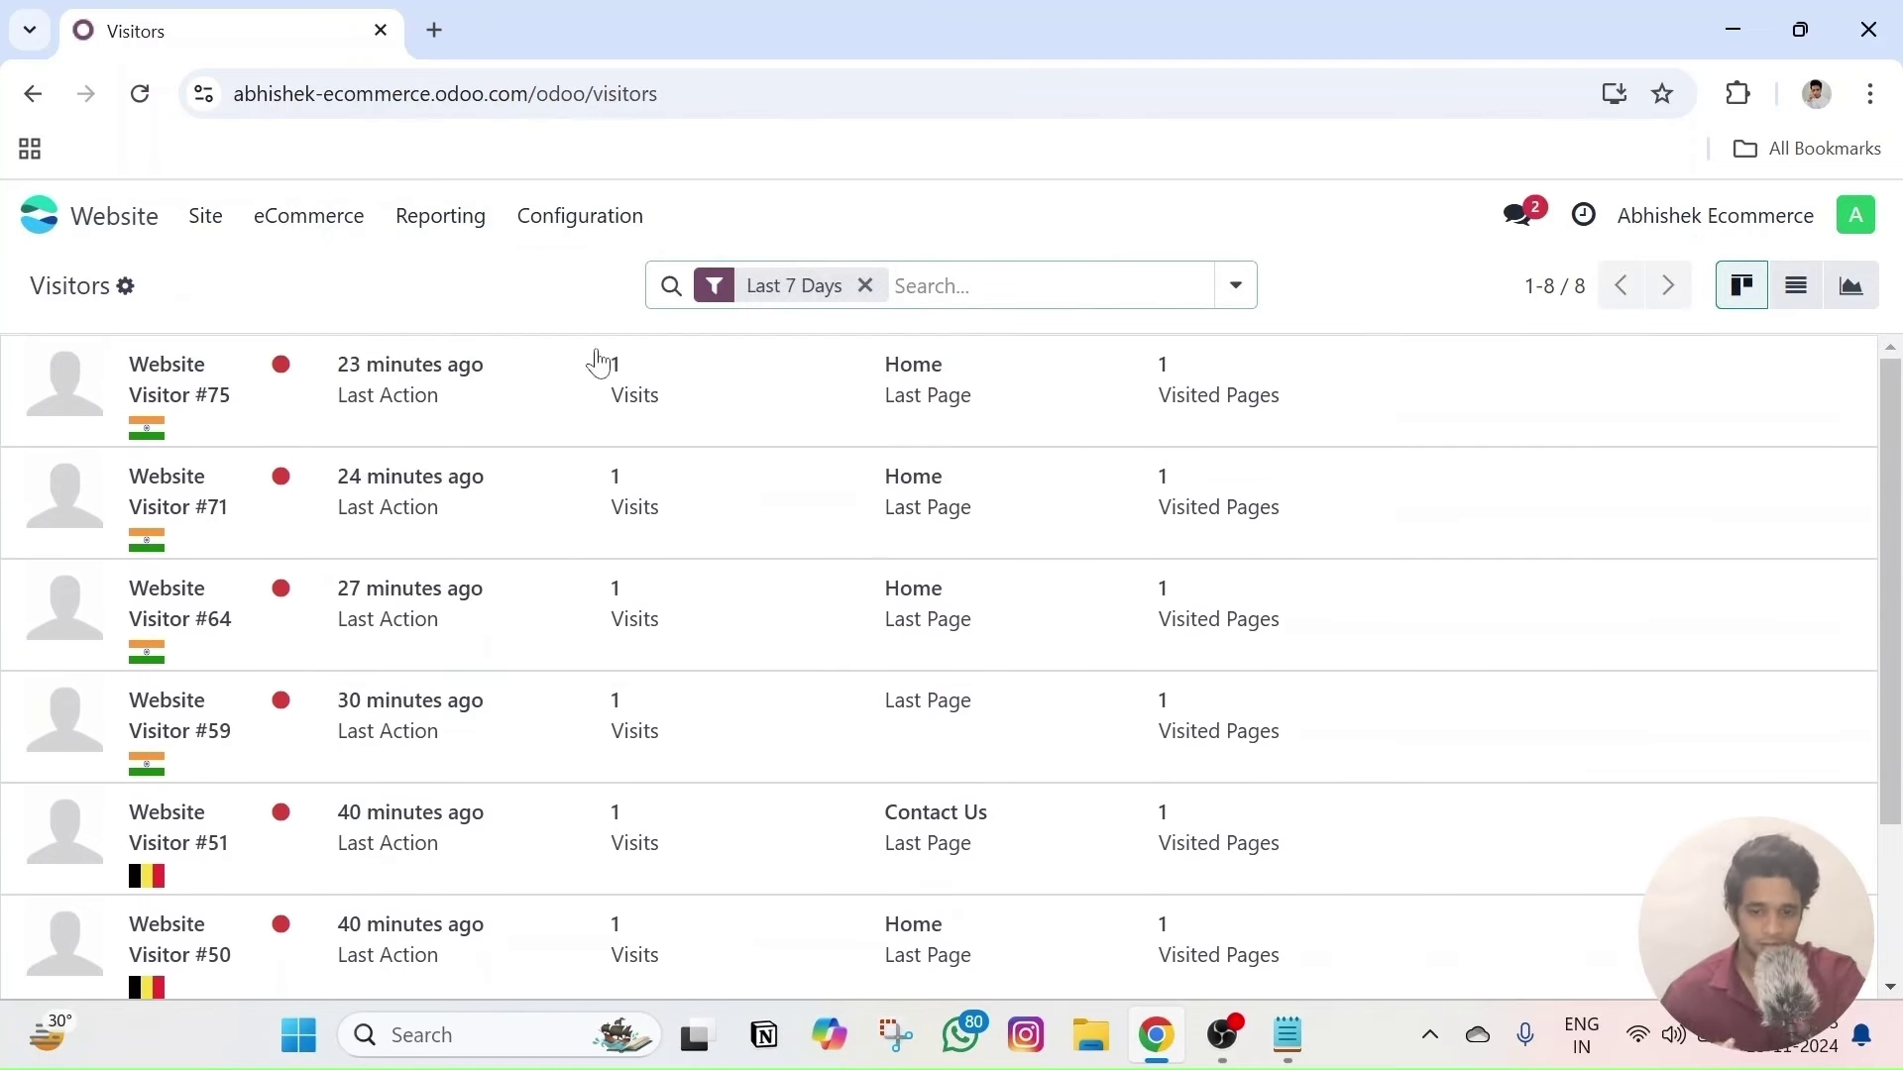
- Browse the visitor Filters/Group By options, including First Connection dates, then open Online Sales
{"action": "left_click", "coordinate": [1235, 285]}
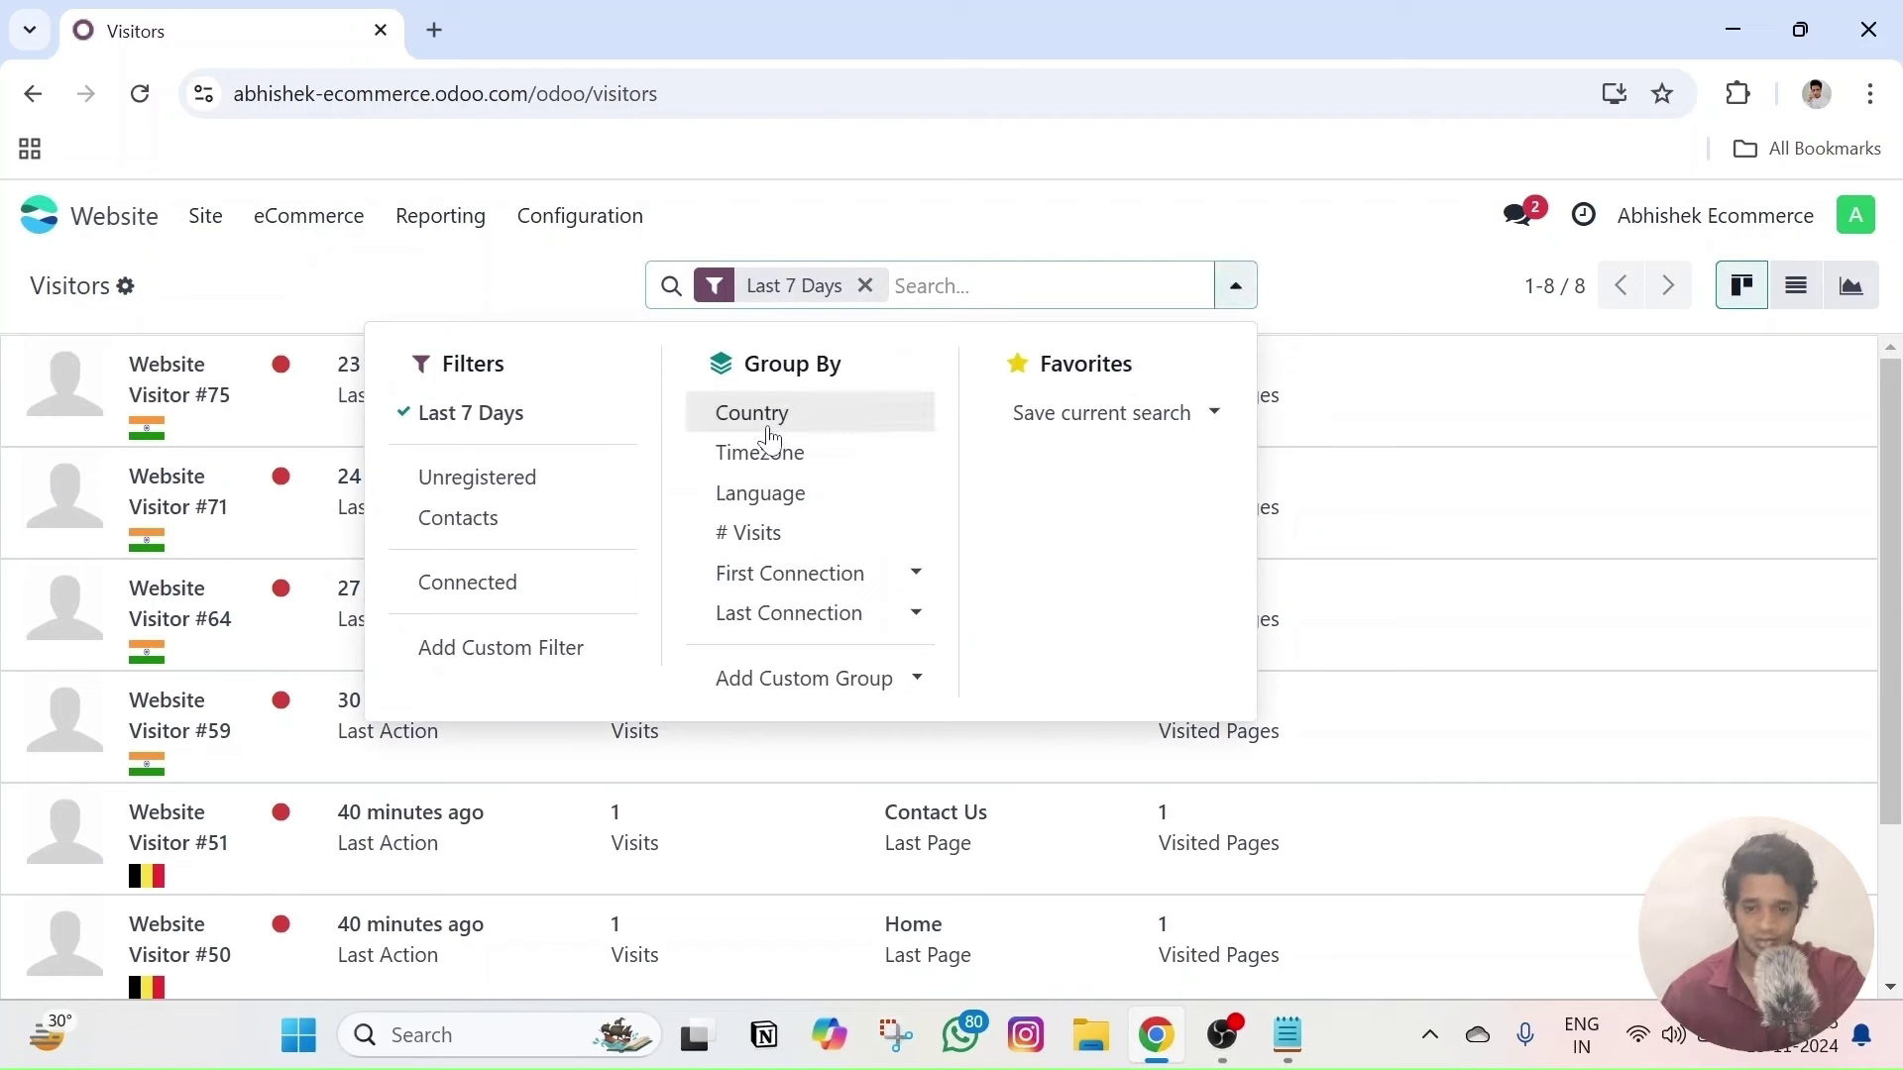
{"action": "left_click", "coordinate": [910, 572]}
{"action": "scroll", "coordinate": [831, 677], "scroll_direction": "down", "scroll_amount": 1}
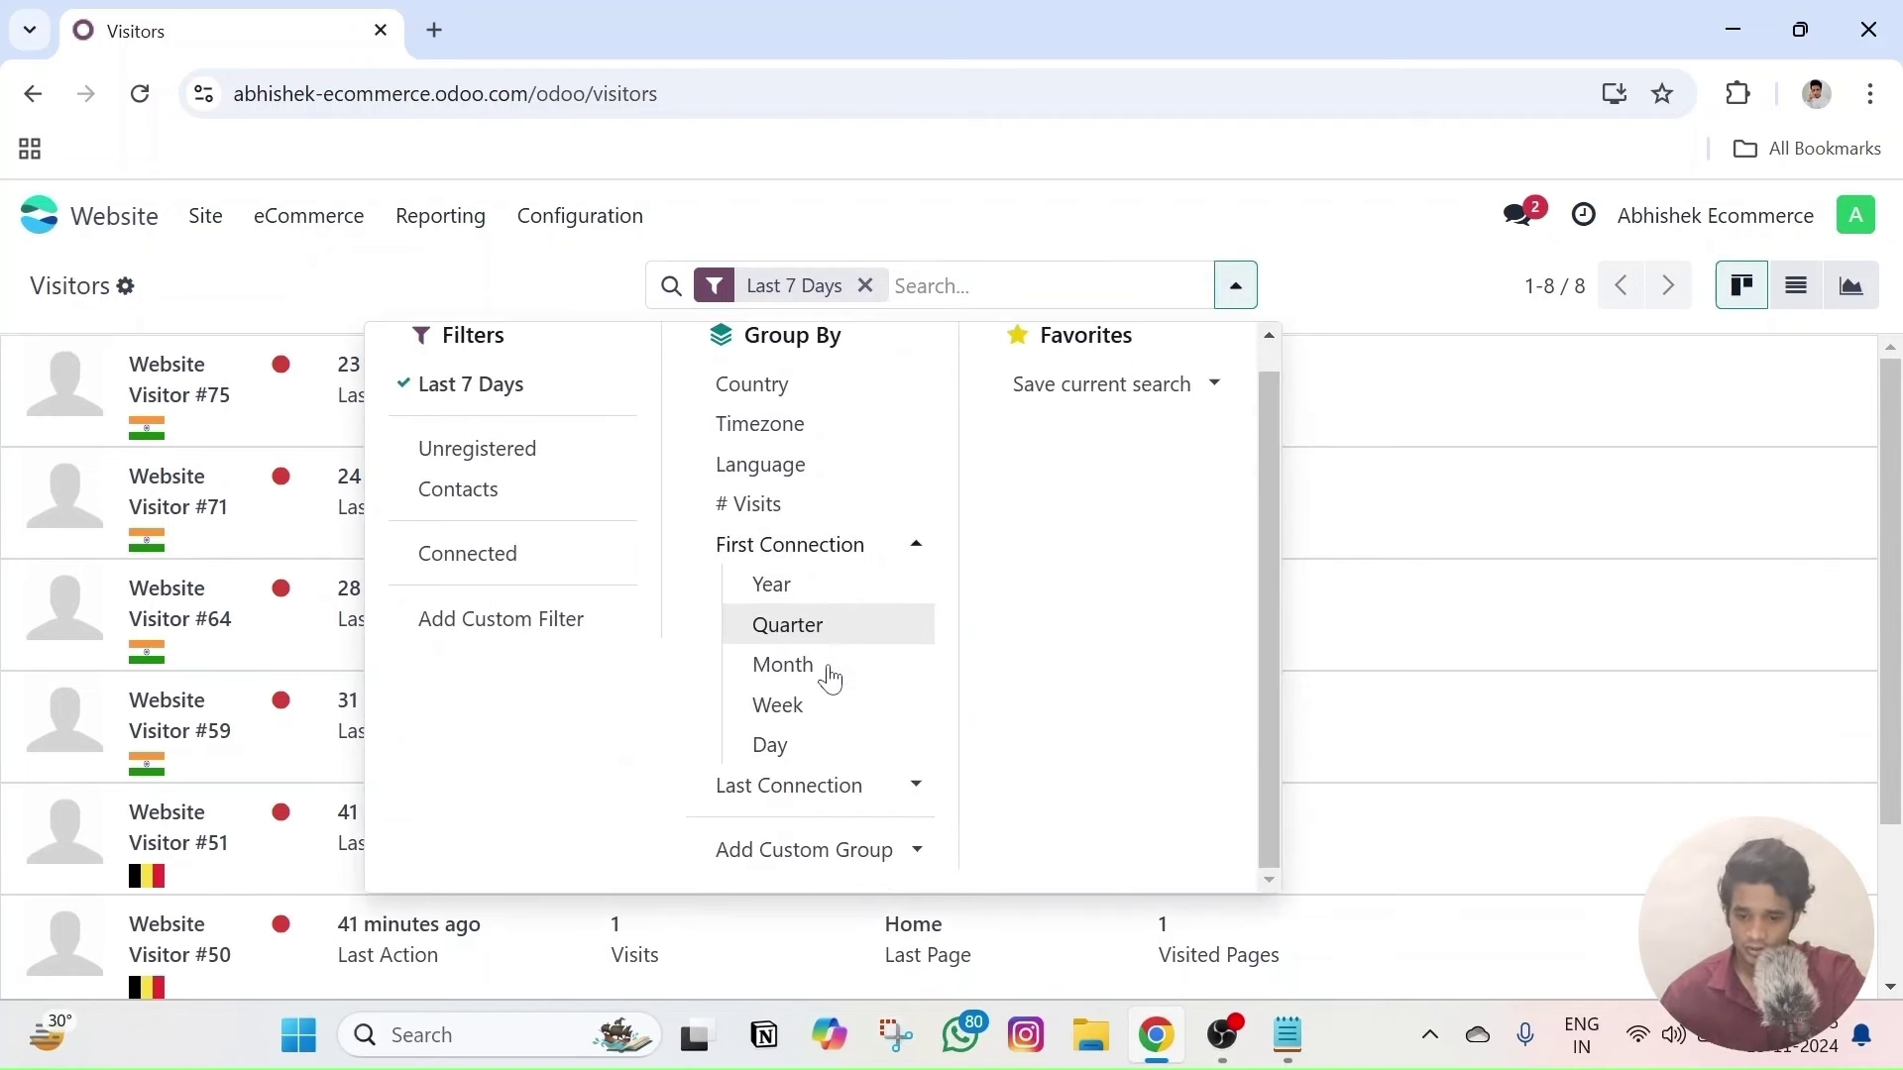
{"action": "left_click", "coordinate": [913, 547]}
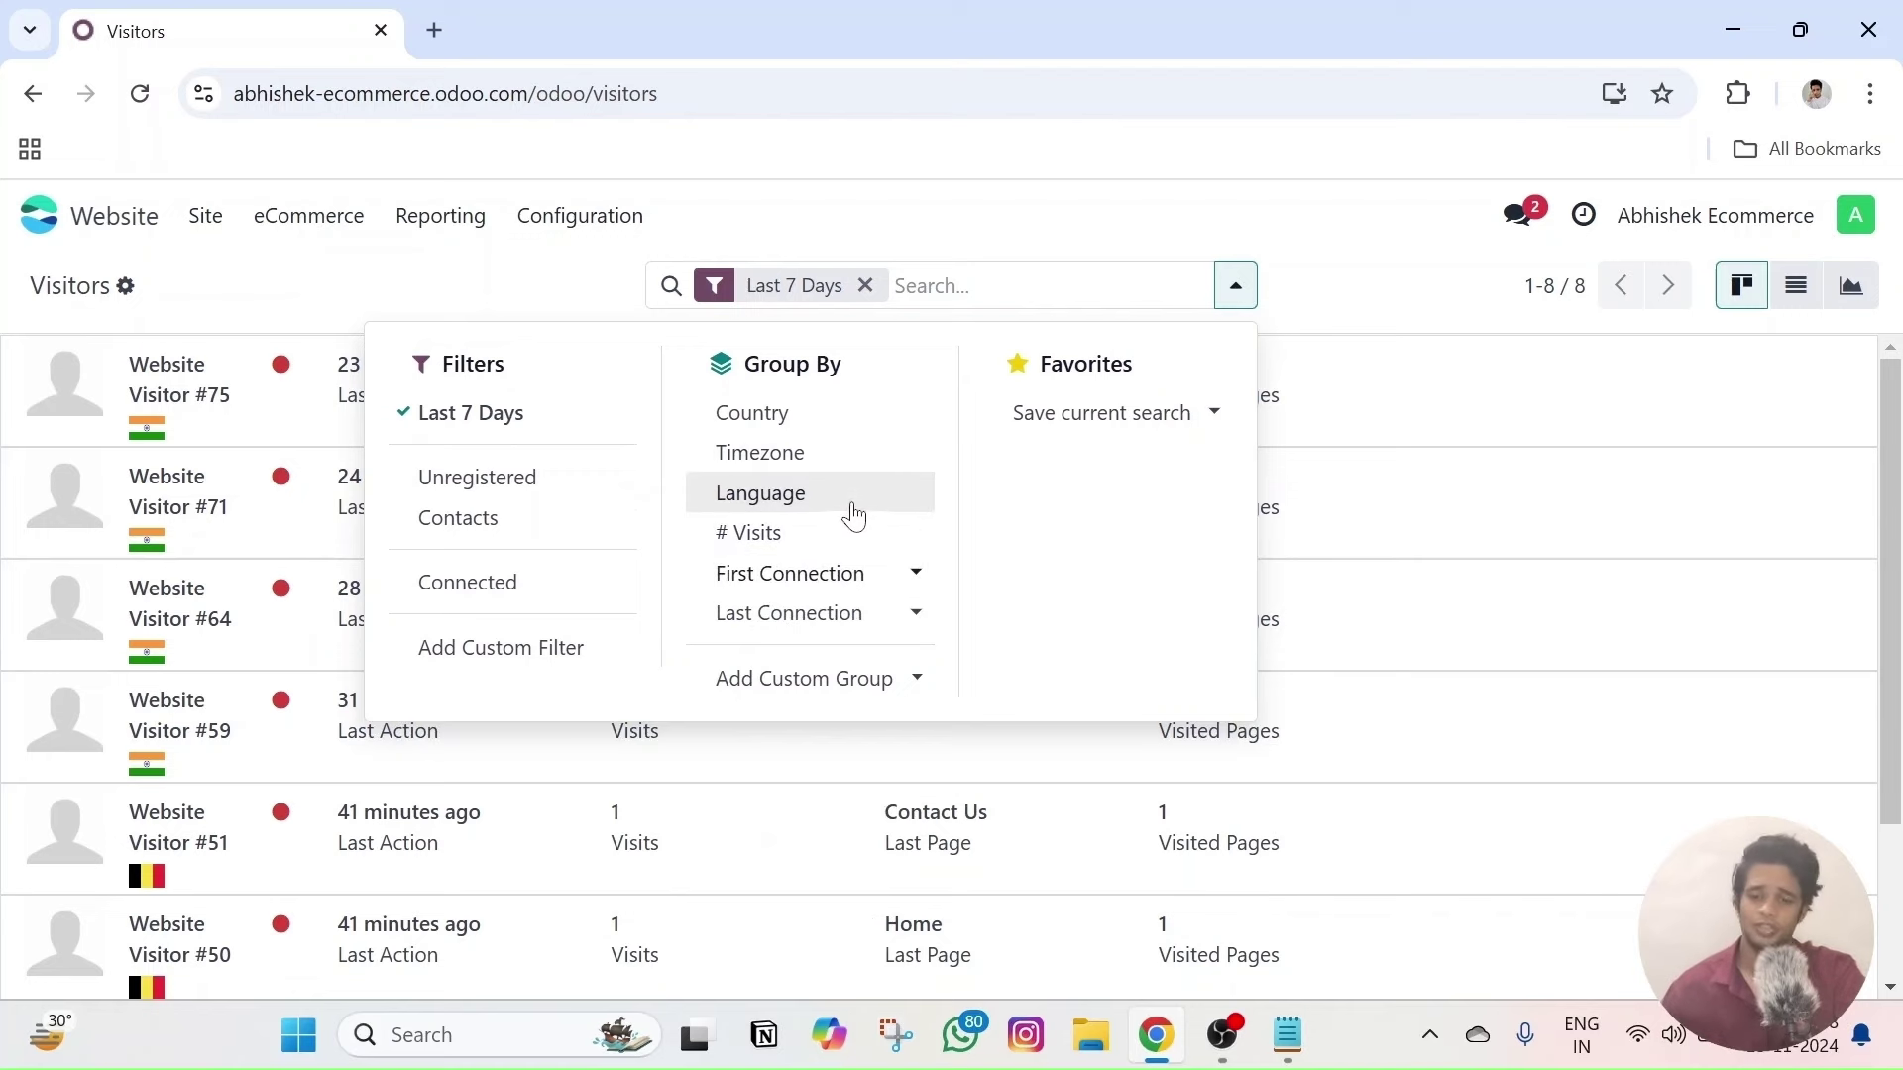
{"action": "left_click", "coordinate": [570, 278]}
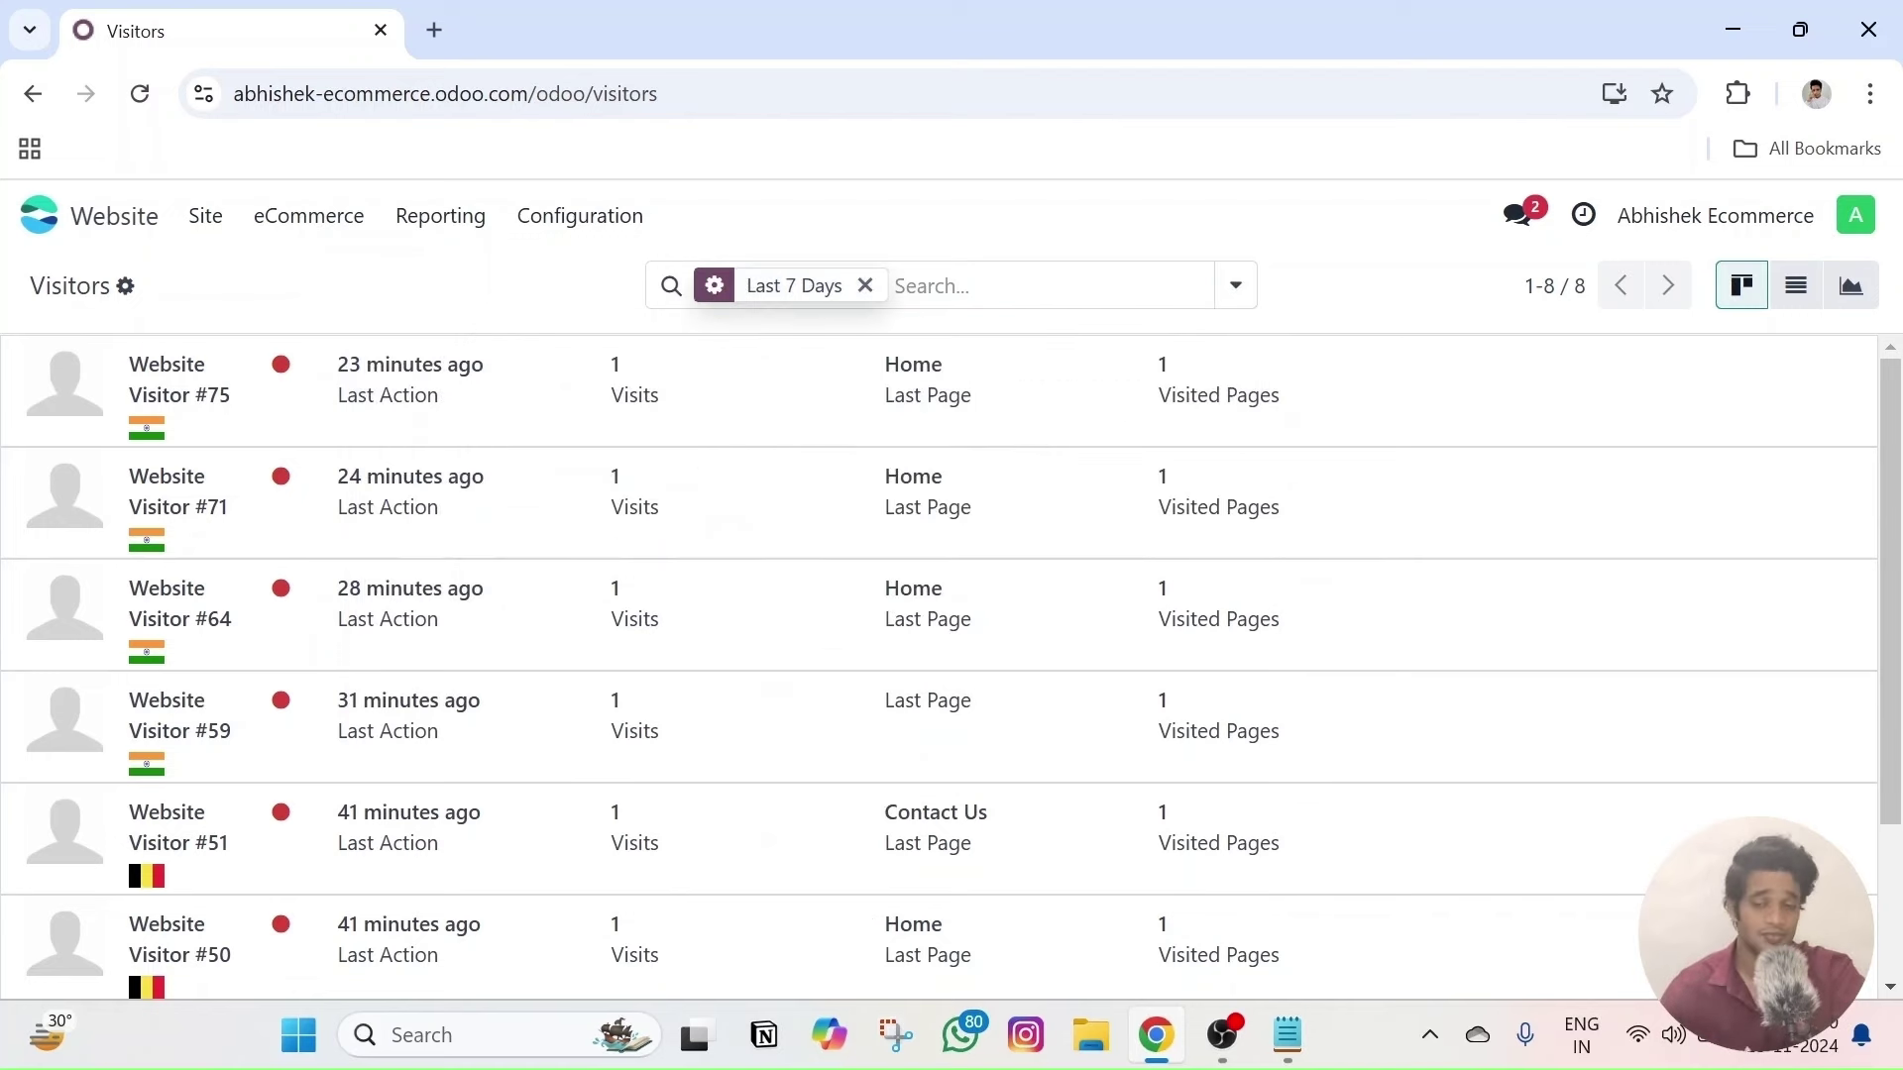
{"action": "left_click", "coordinate": [479, 228]}
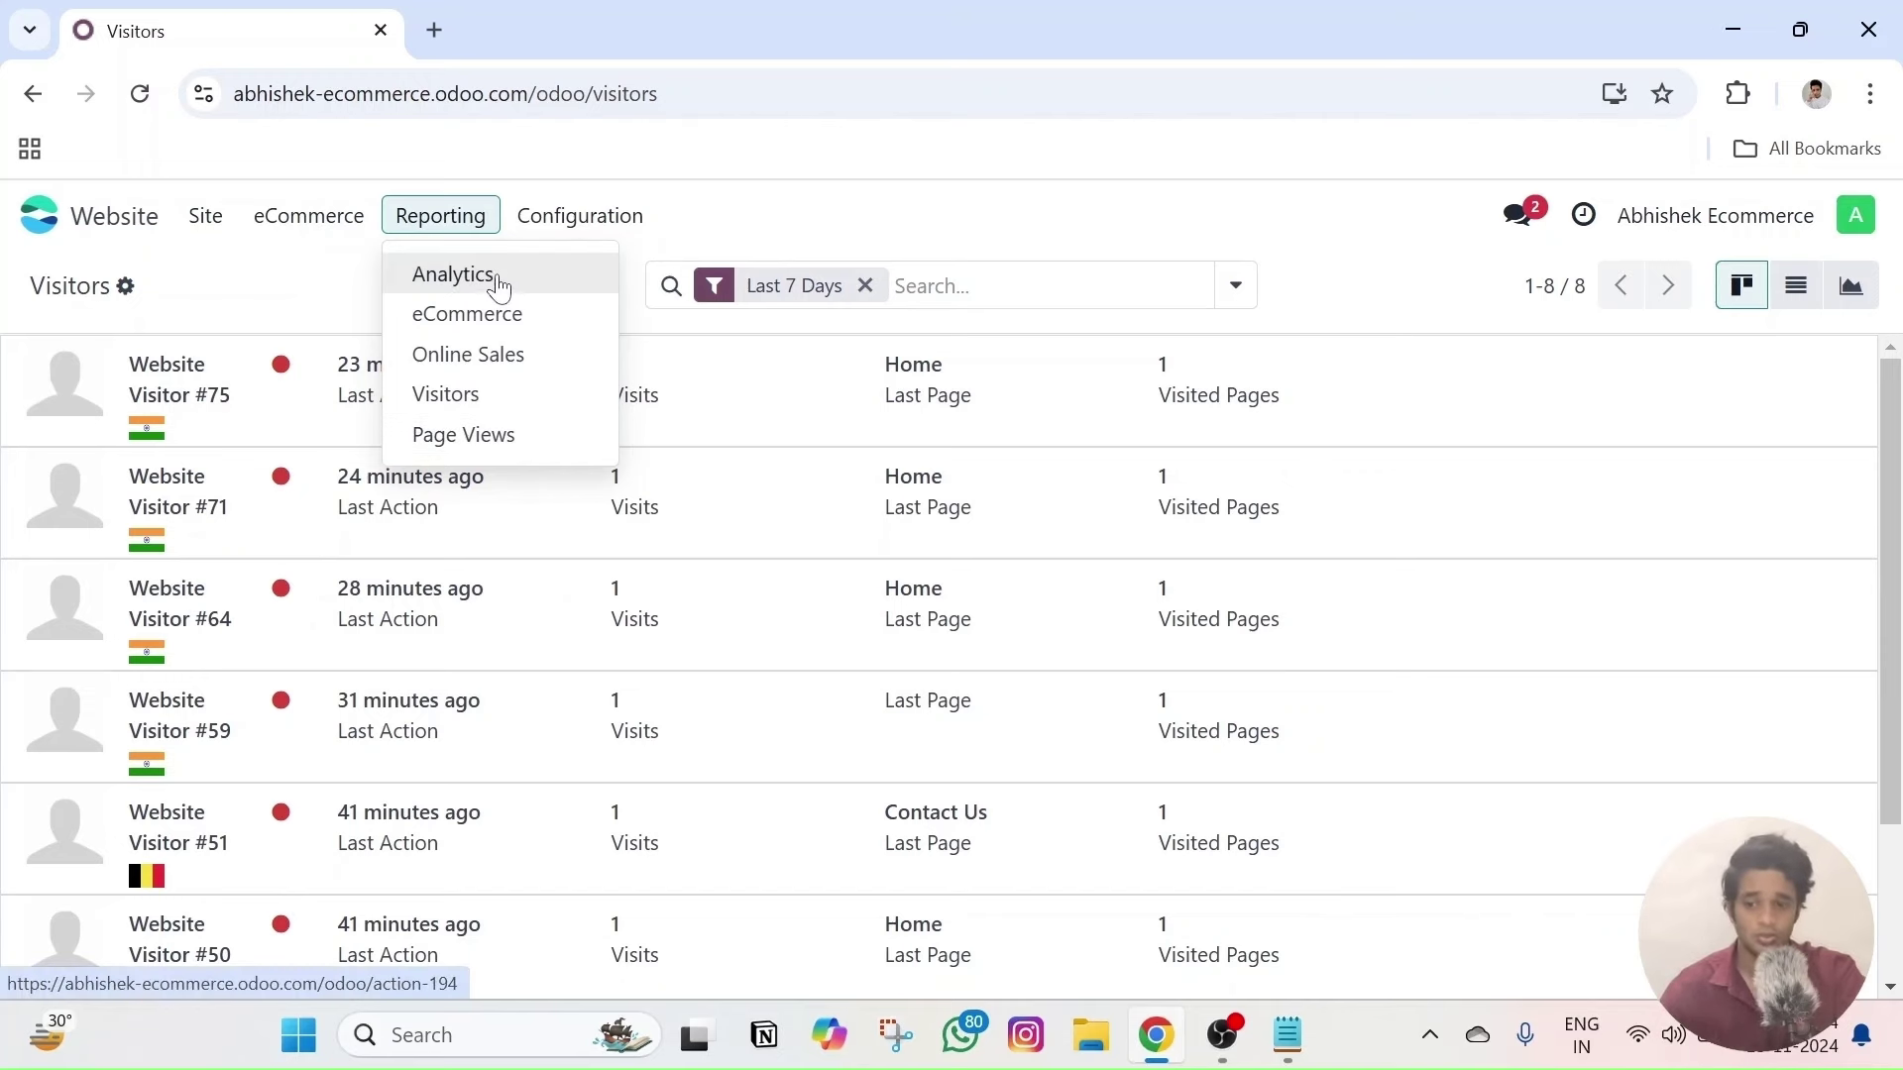
{"action": "left_click", "coordinate": [517, 356]}
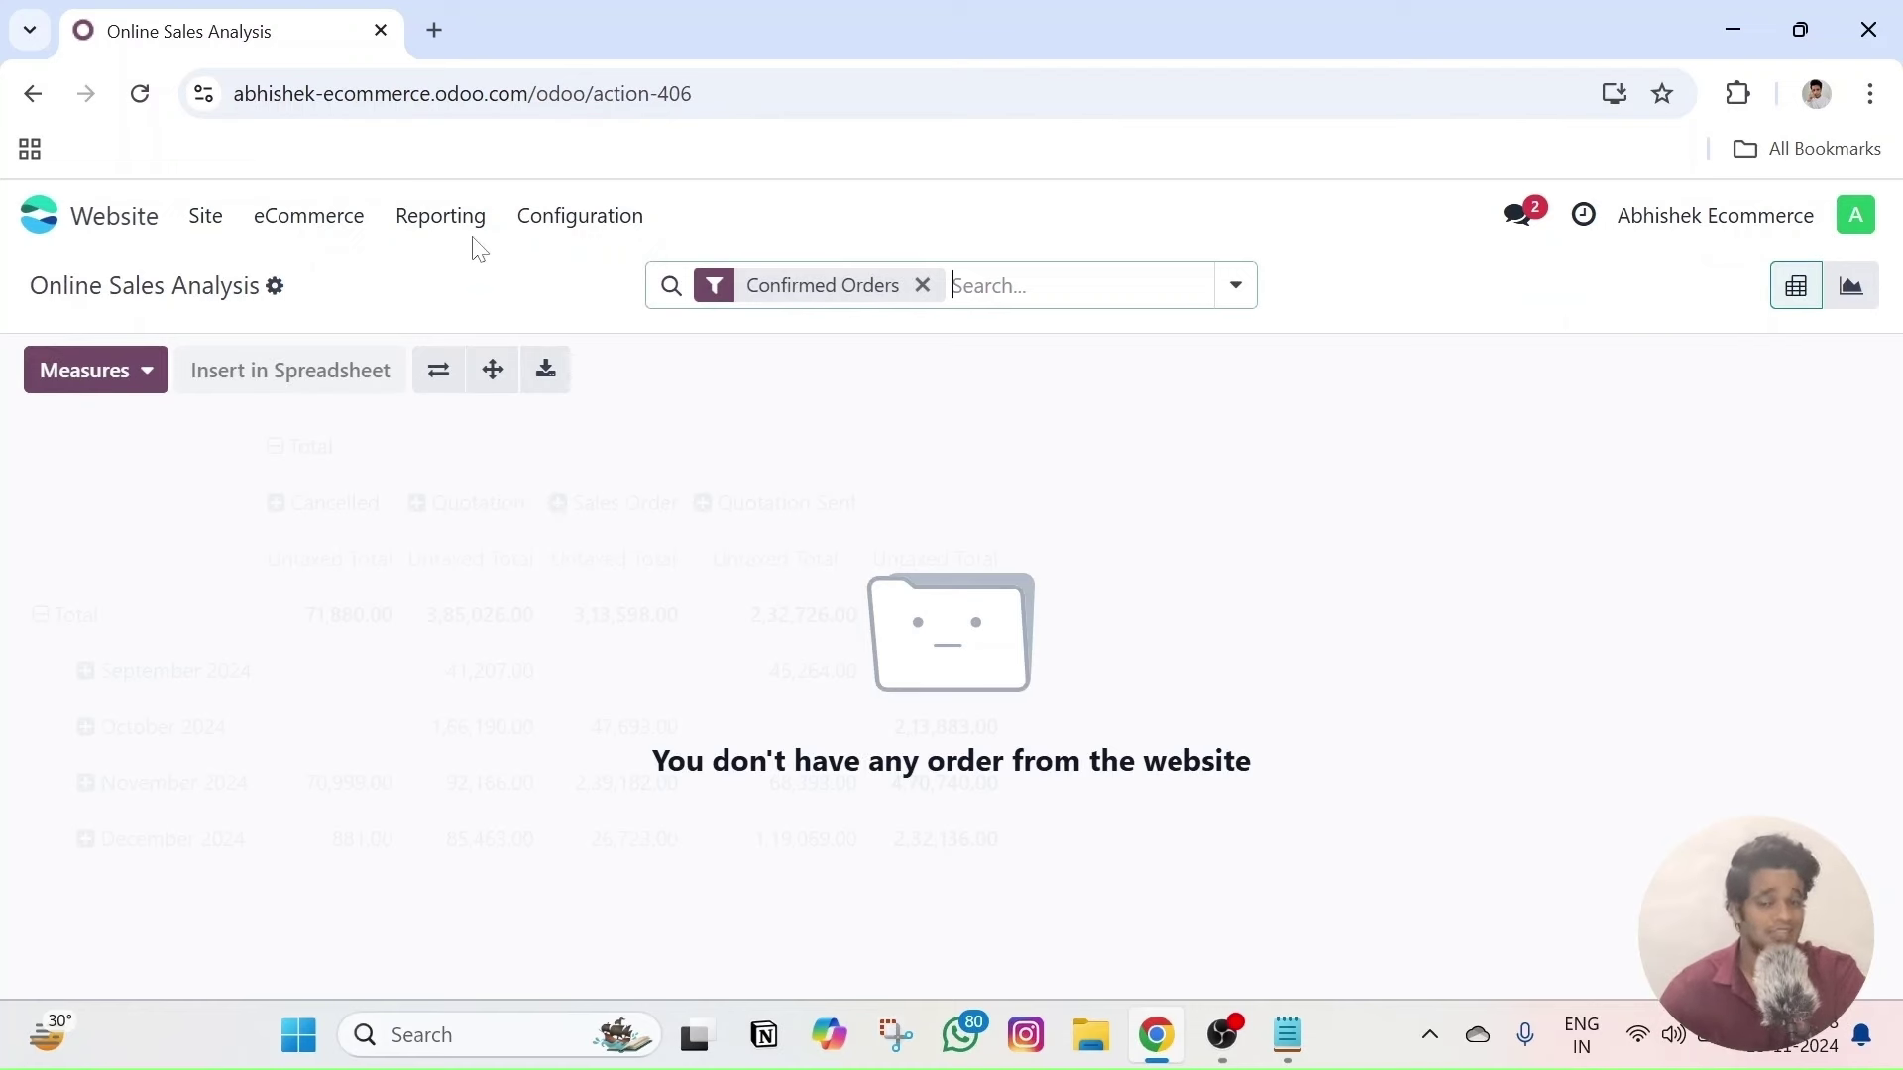
- Open the eCommerce sales dashboard from the Reporting menu
{"action": "left_click", "coordinate": [370, 232]}
{"action": "left_click", "coordinate": [369, 232]}
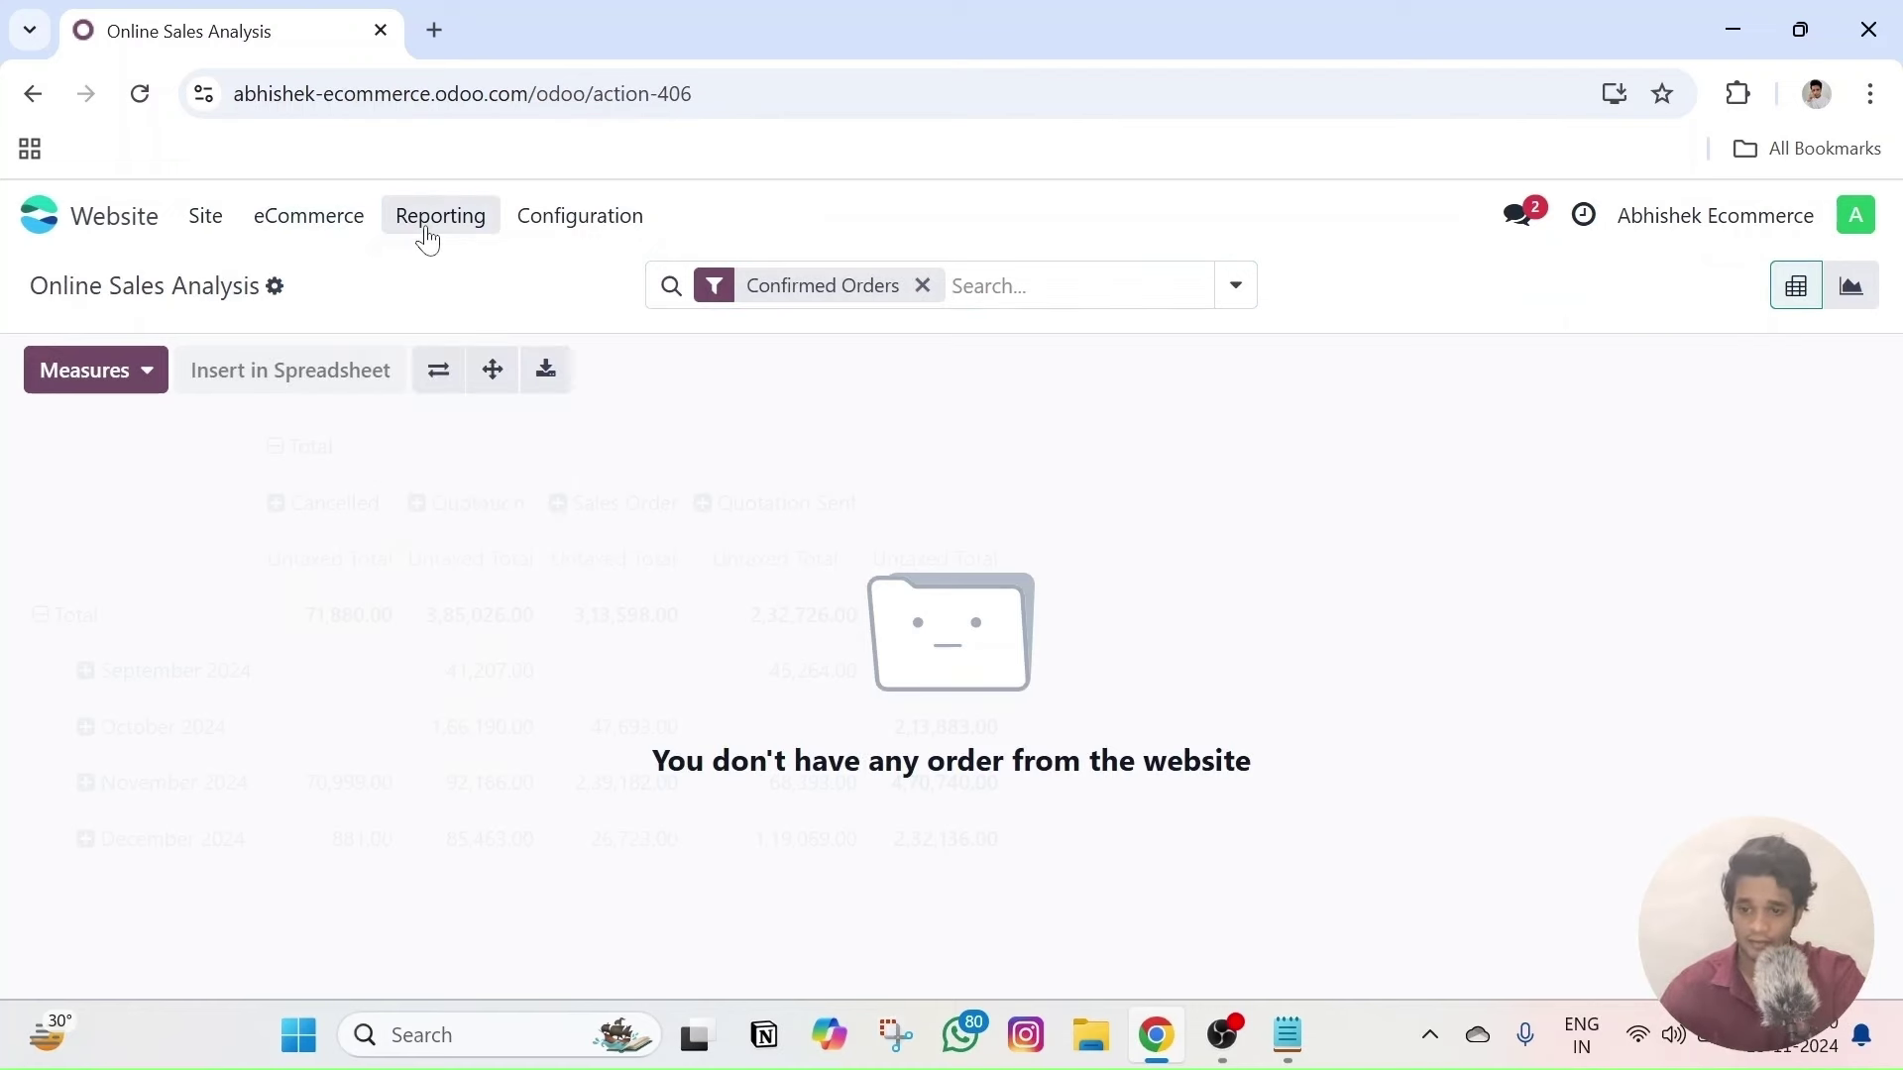
{"action": "left_click", "coordinate": [436, 218]}
{"action": "left_click", "coordinate": [479, 314]}
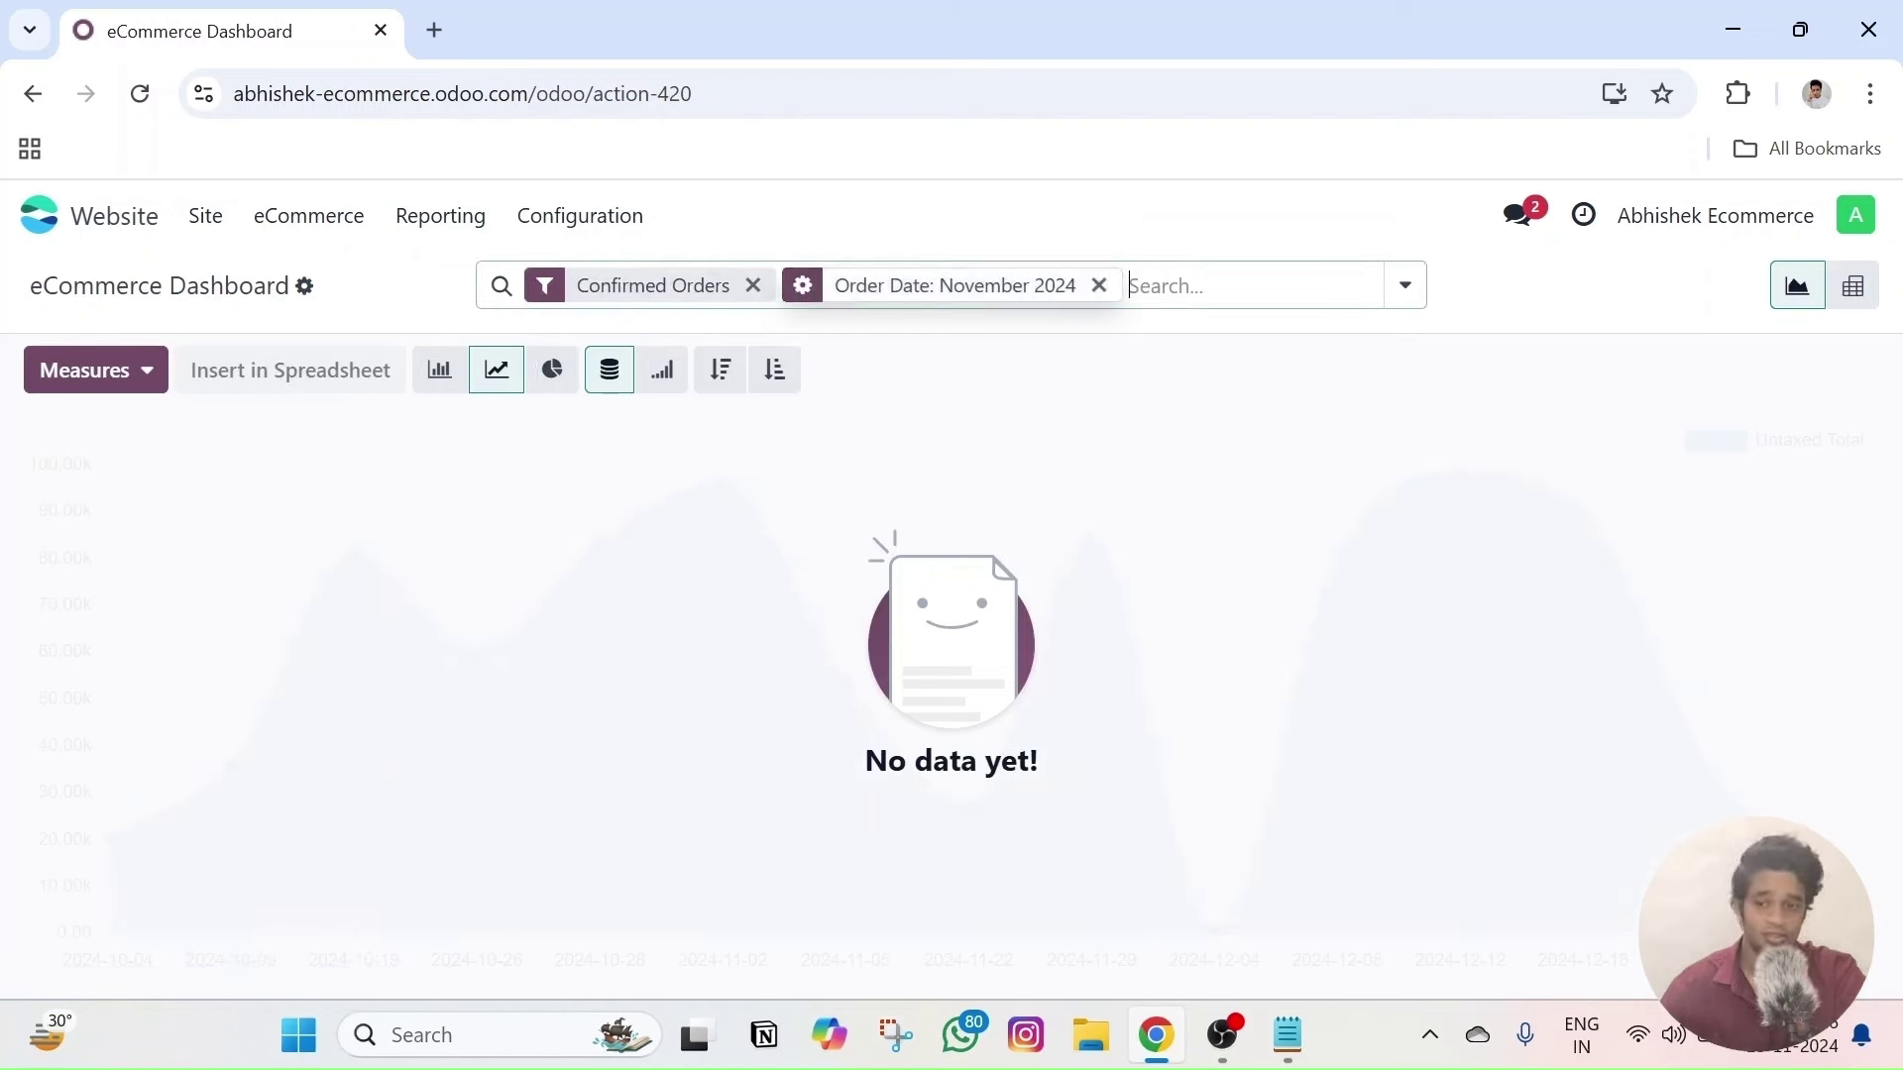
- Review the dashboard's Measures list, then open Reporting > Analytics
{"action": "left_click", "coordinate": [145, 387]}
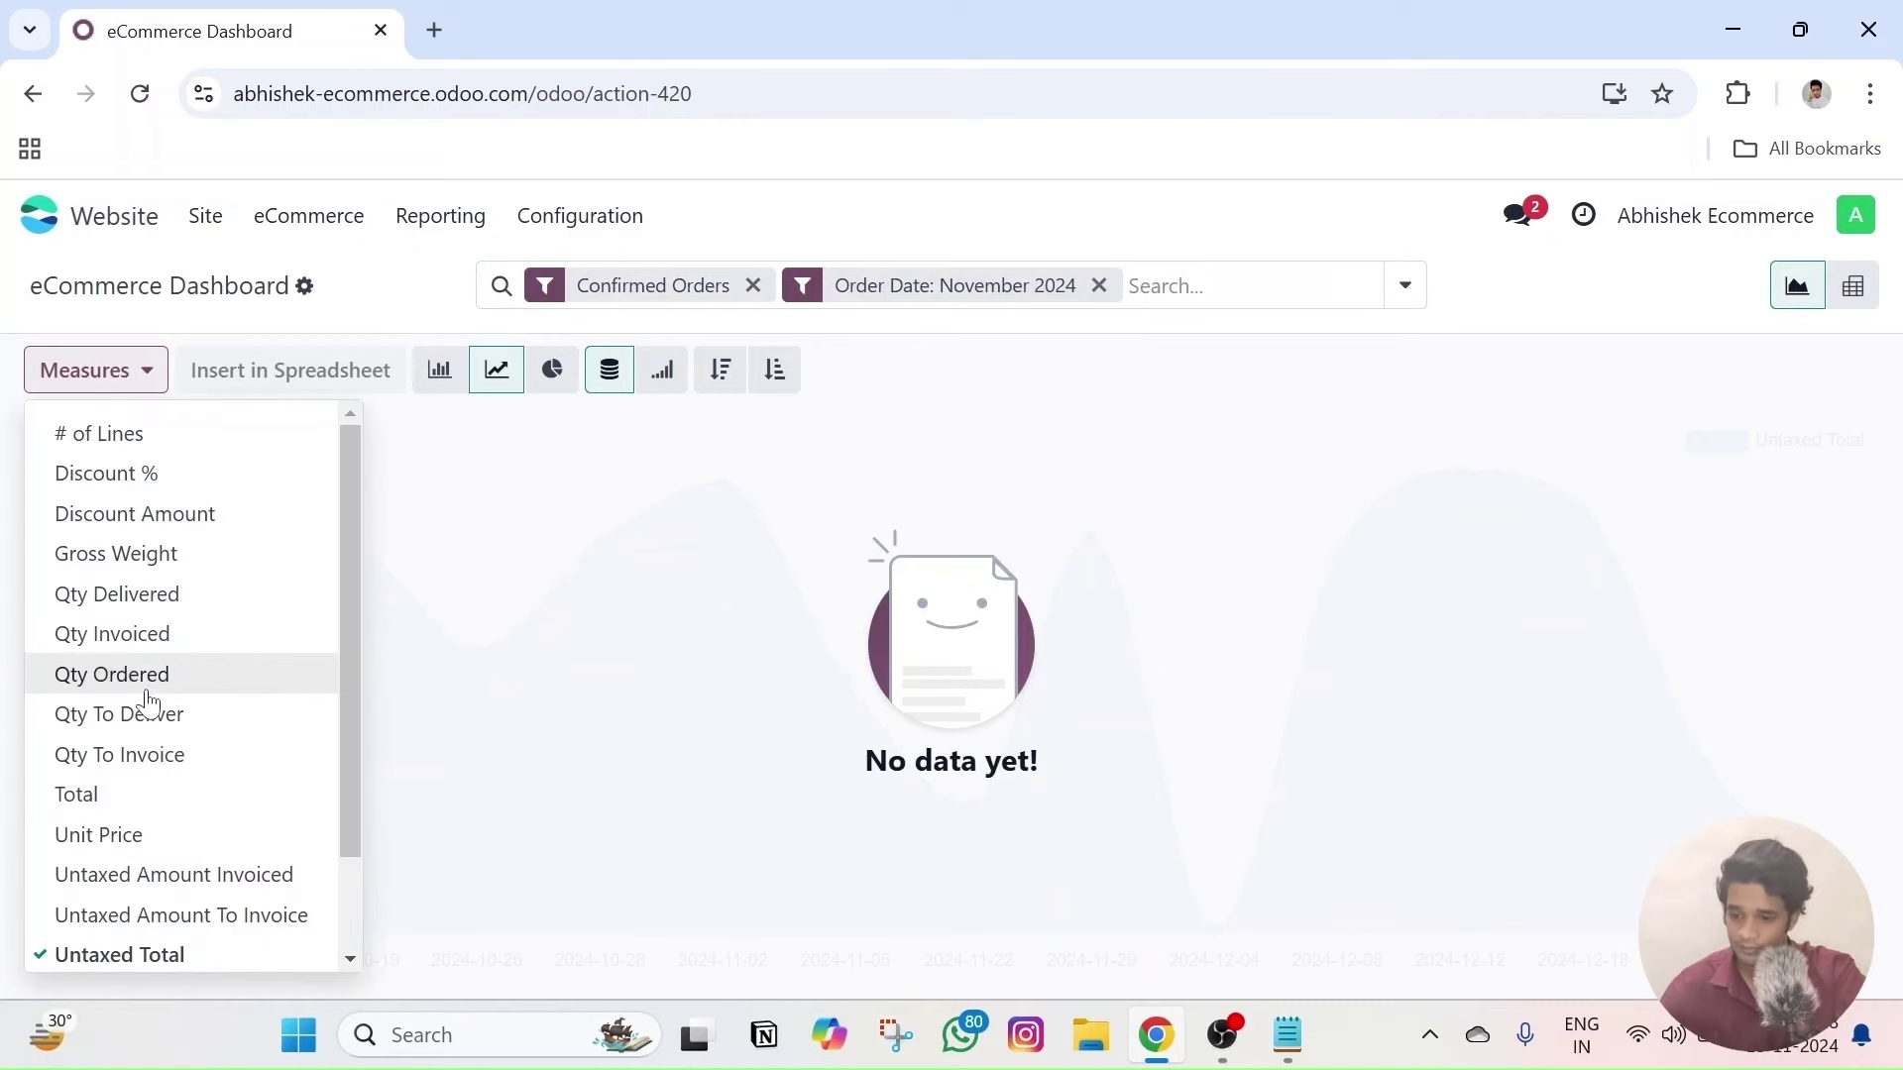
{"action": "scroll", "coordinate": [159, 709], "scroll_direction": "down", "scroll_amount": 1}
{"action": "scroll", "coordinate": [158, 840], "scroll_direction": "up", "scroll_amount": 1}
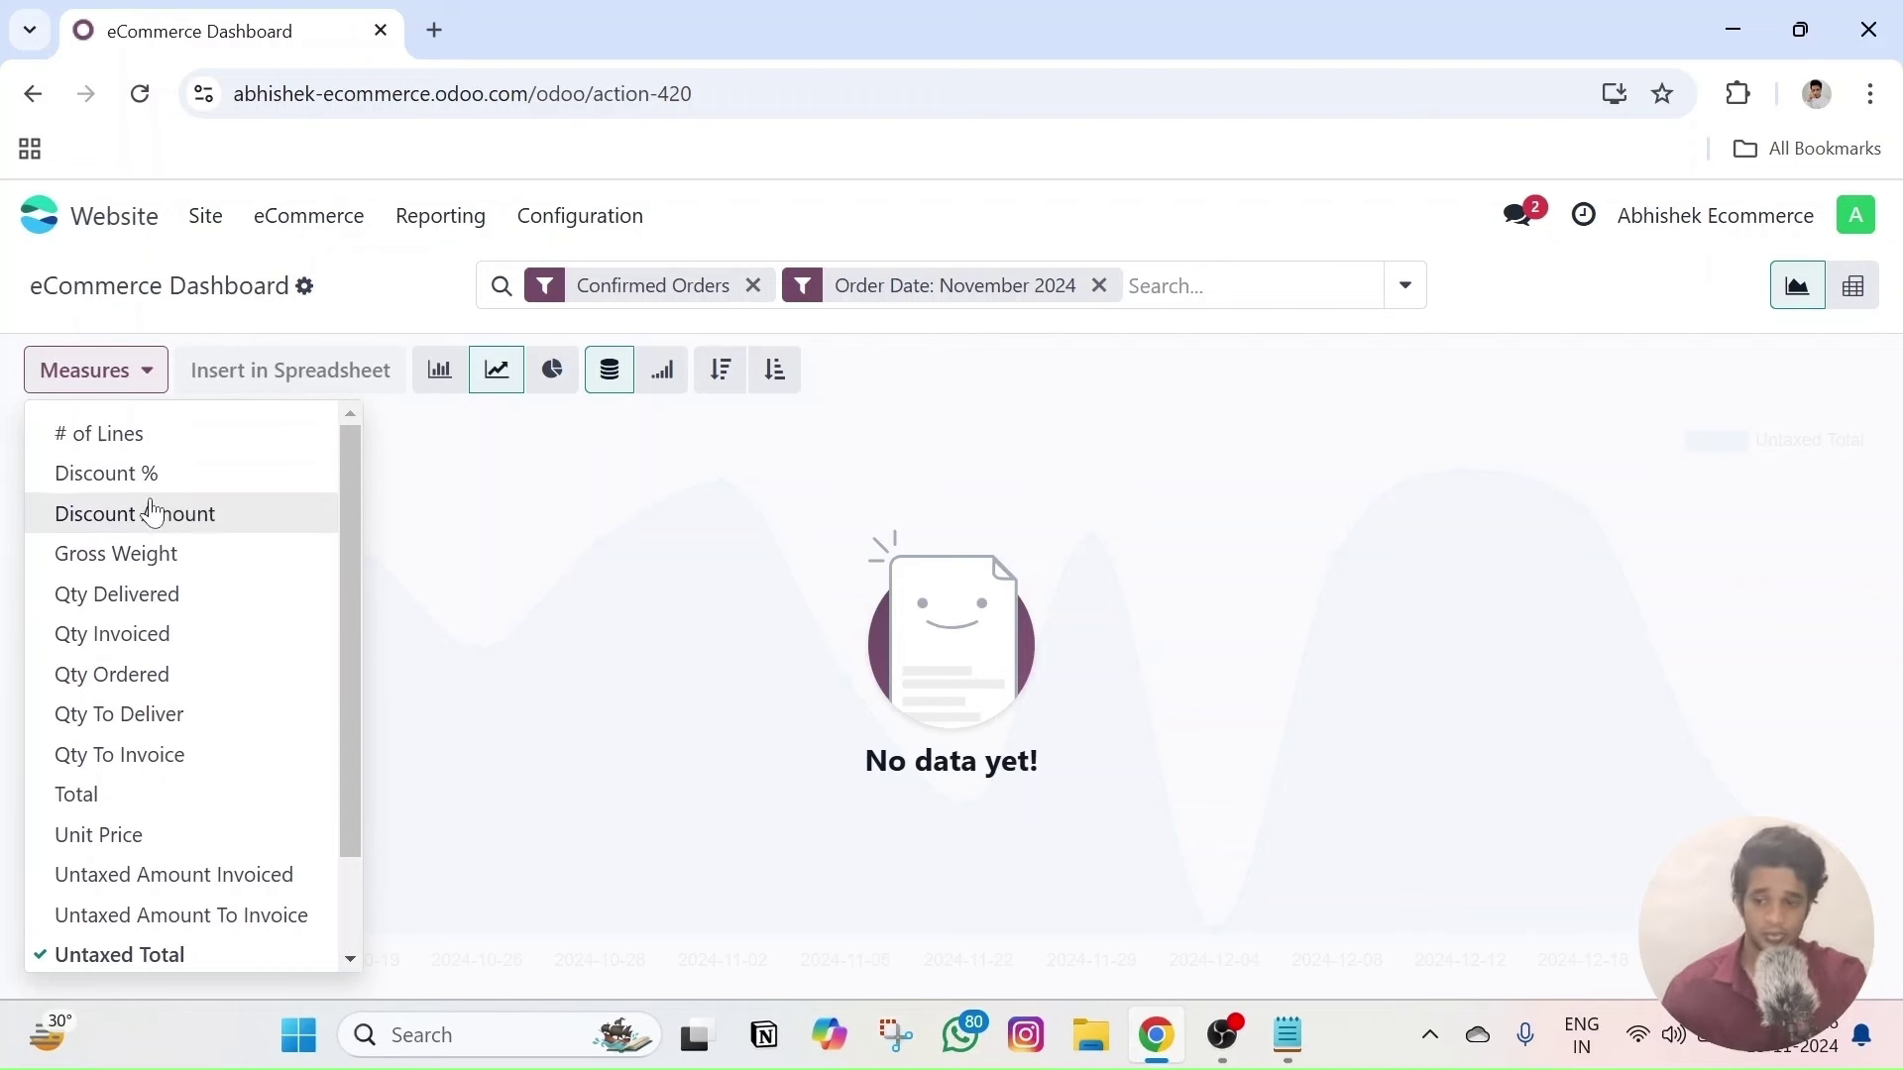
{"action": "left_click", "coordinate": [715, 544]}
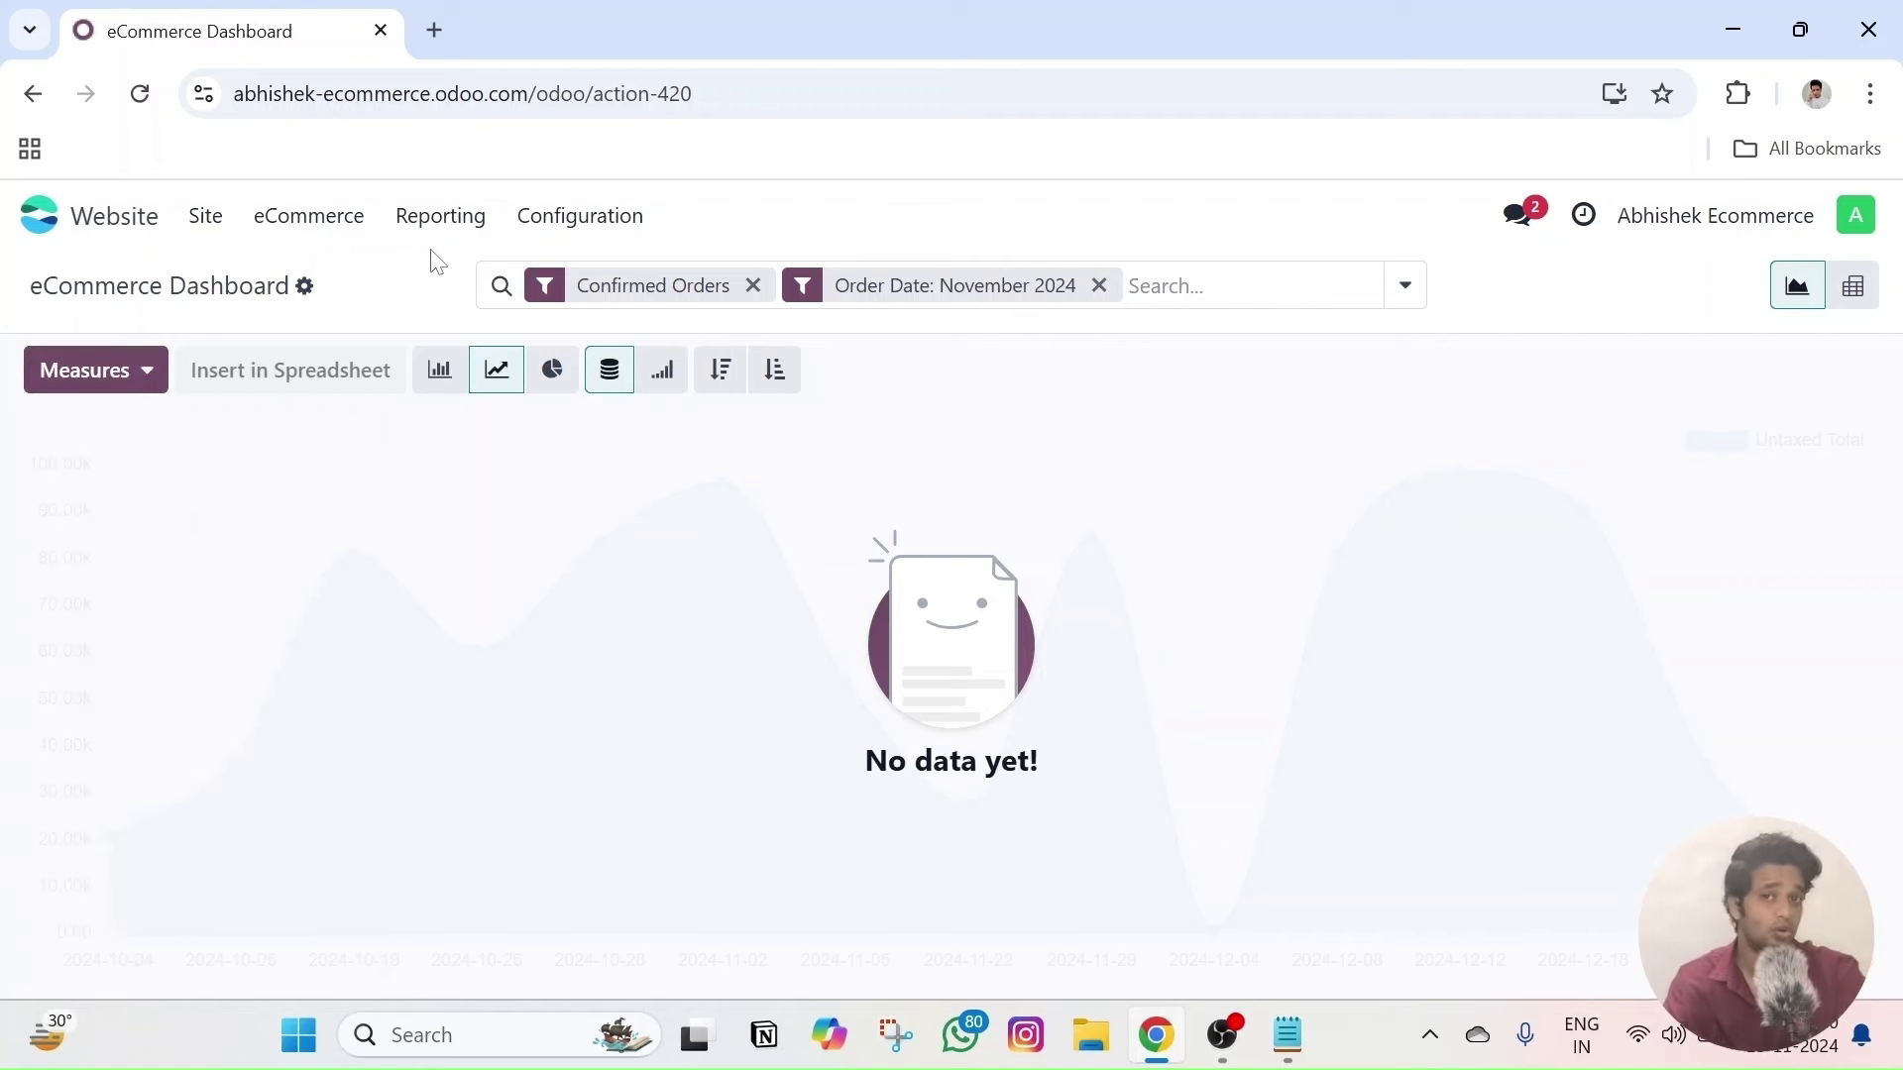
{"action": "left_click", "coordinate": [479, 226]}
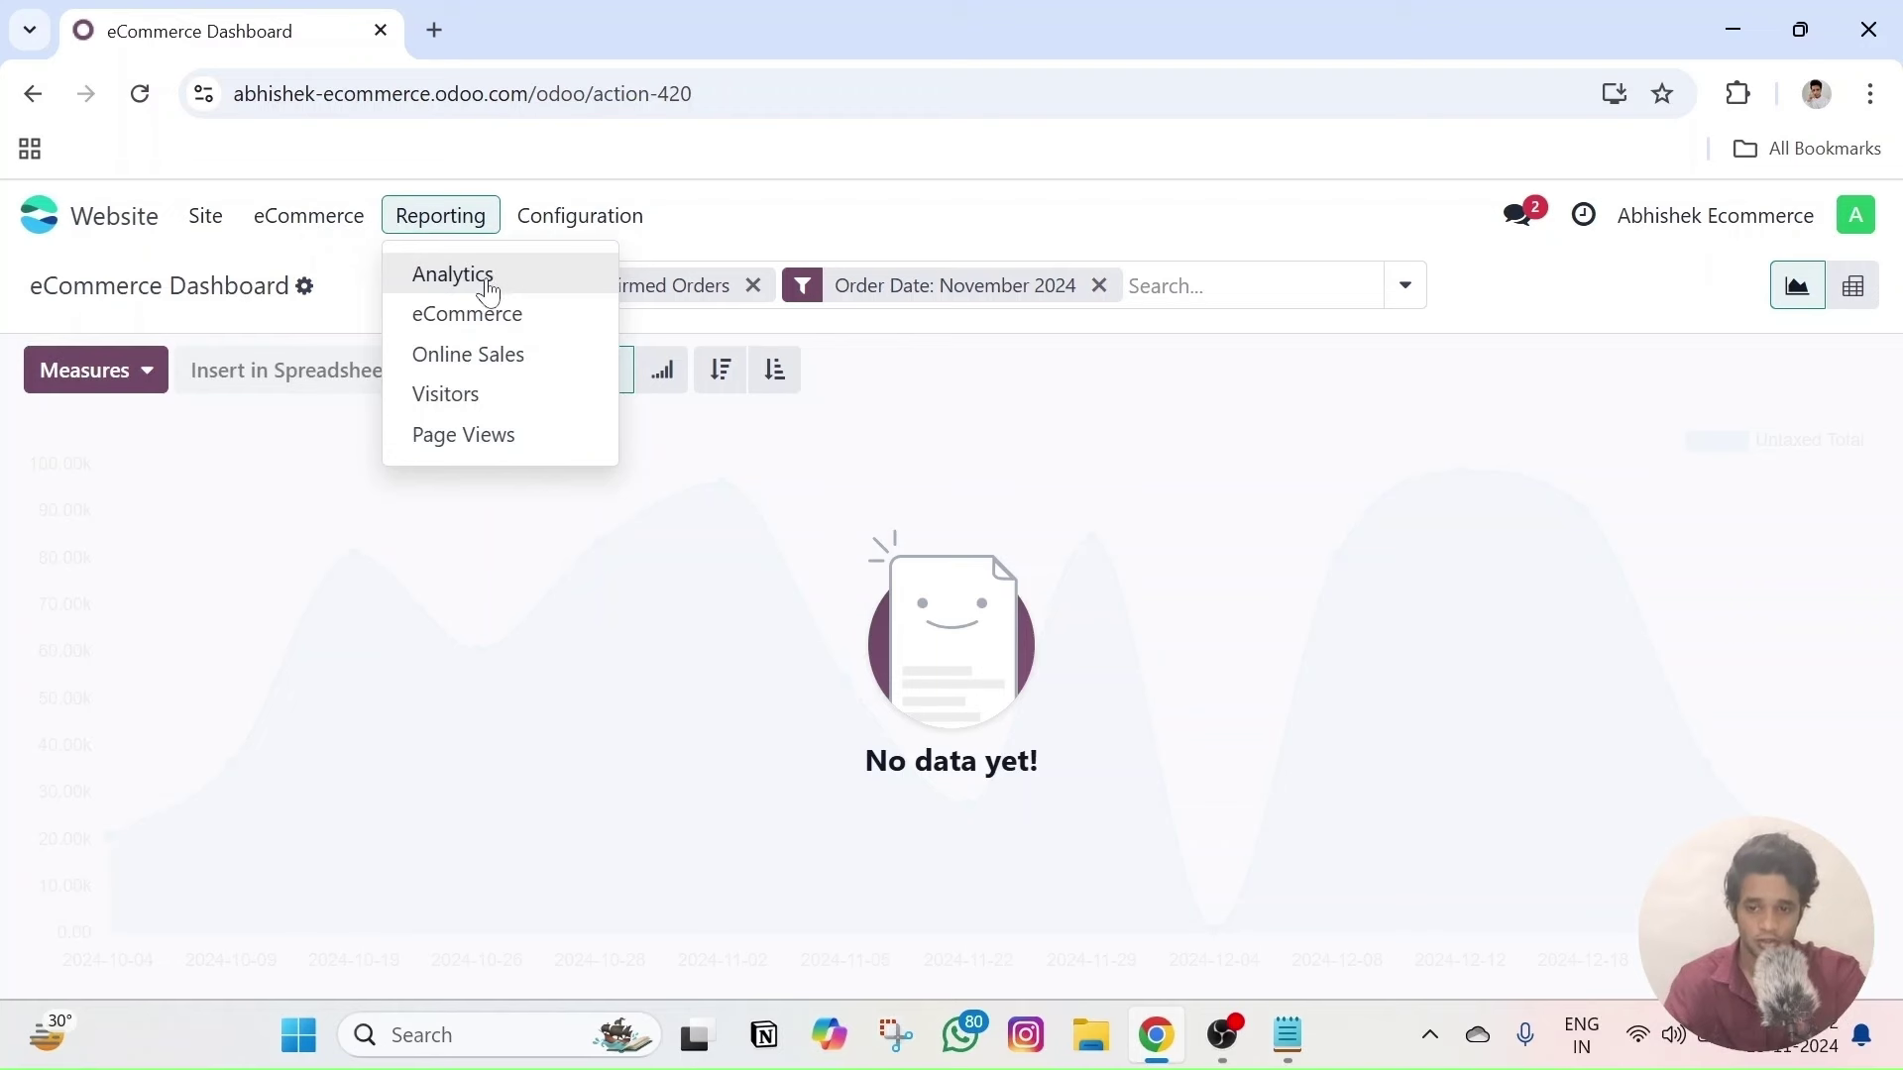
{"action": "left_click", "coordinate": [481, 278]}
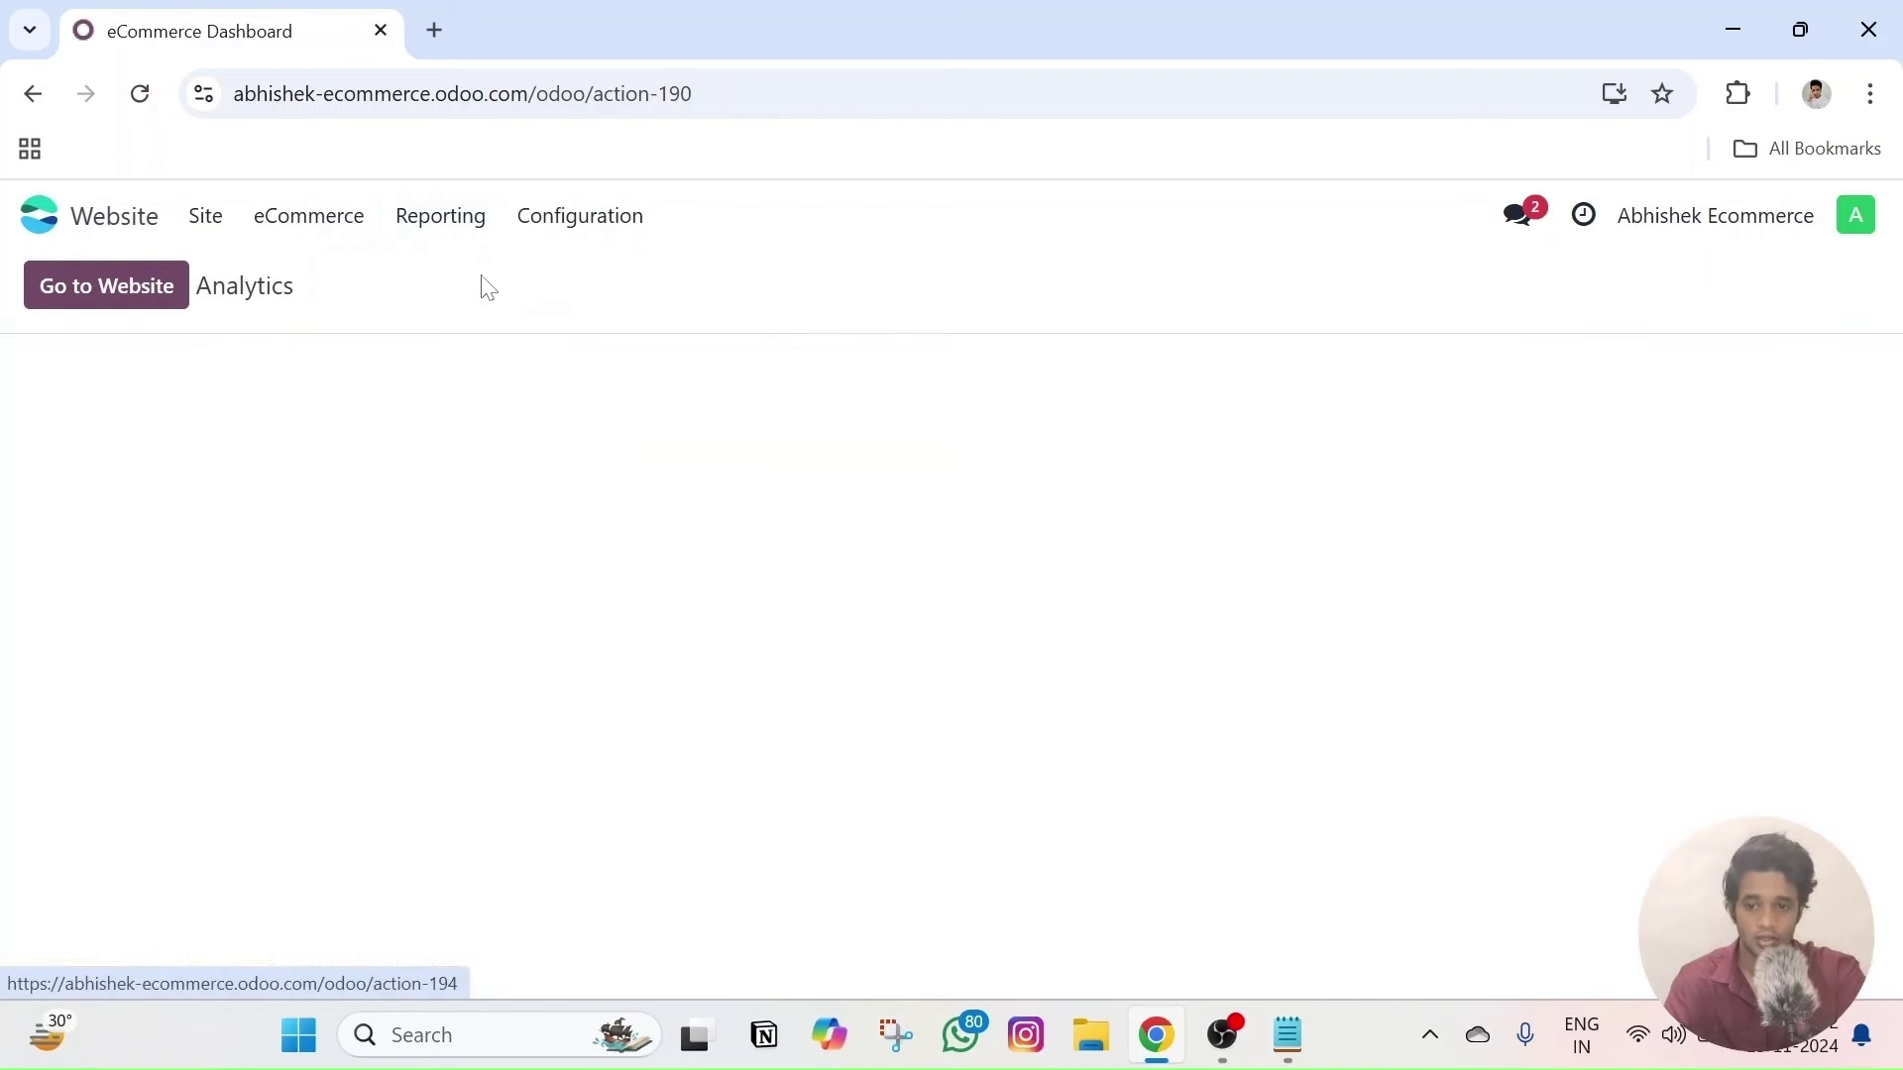
- Visit the live homepage, return to the backend, and scroll through the empty Analytics dashboard
{"action": "left_click", "coordinate": [151, 297]}
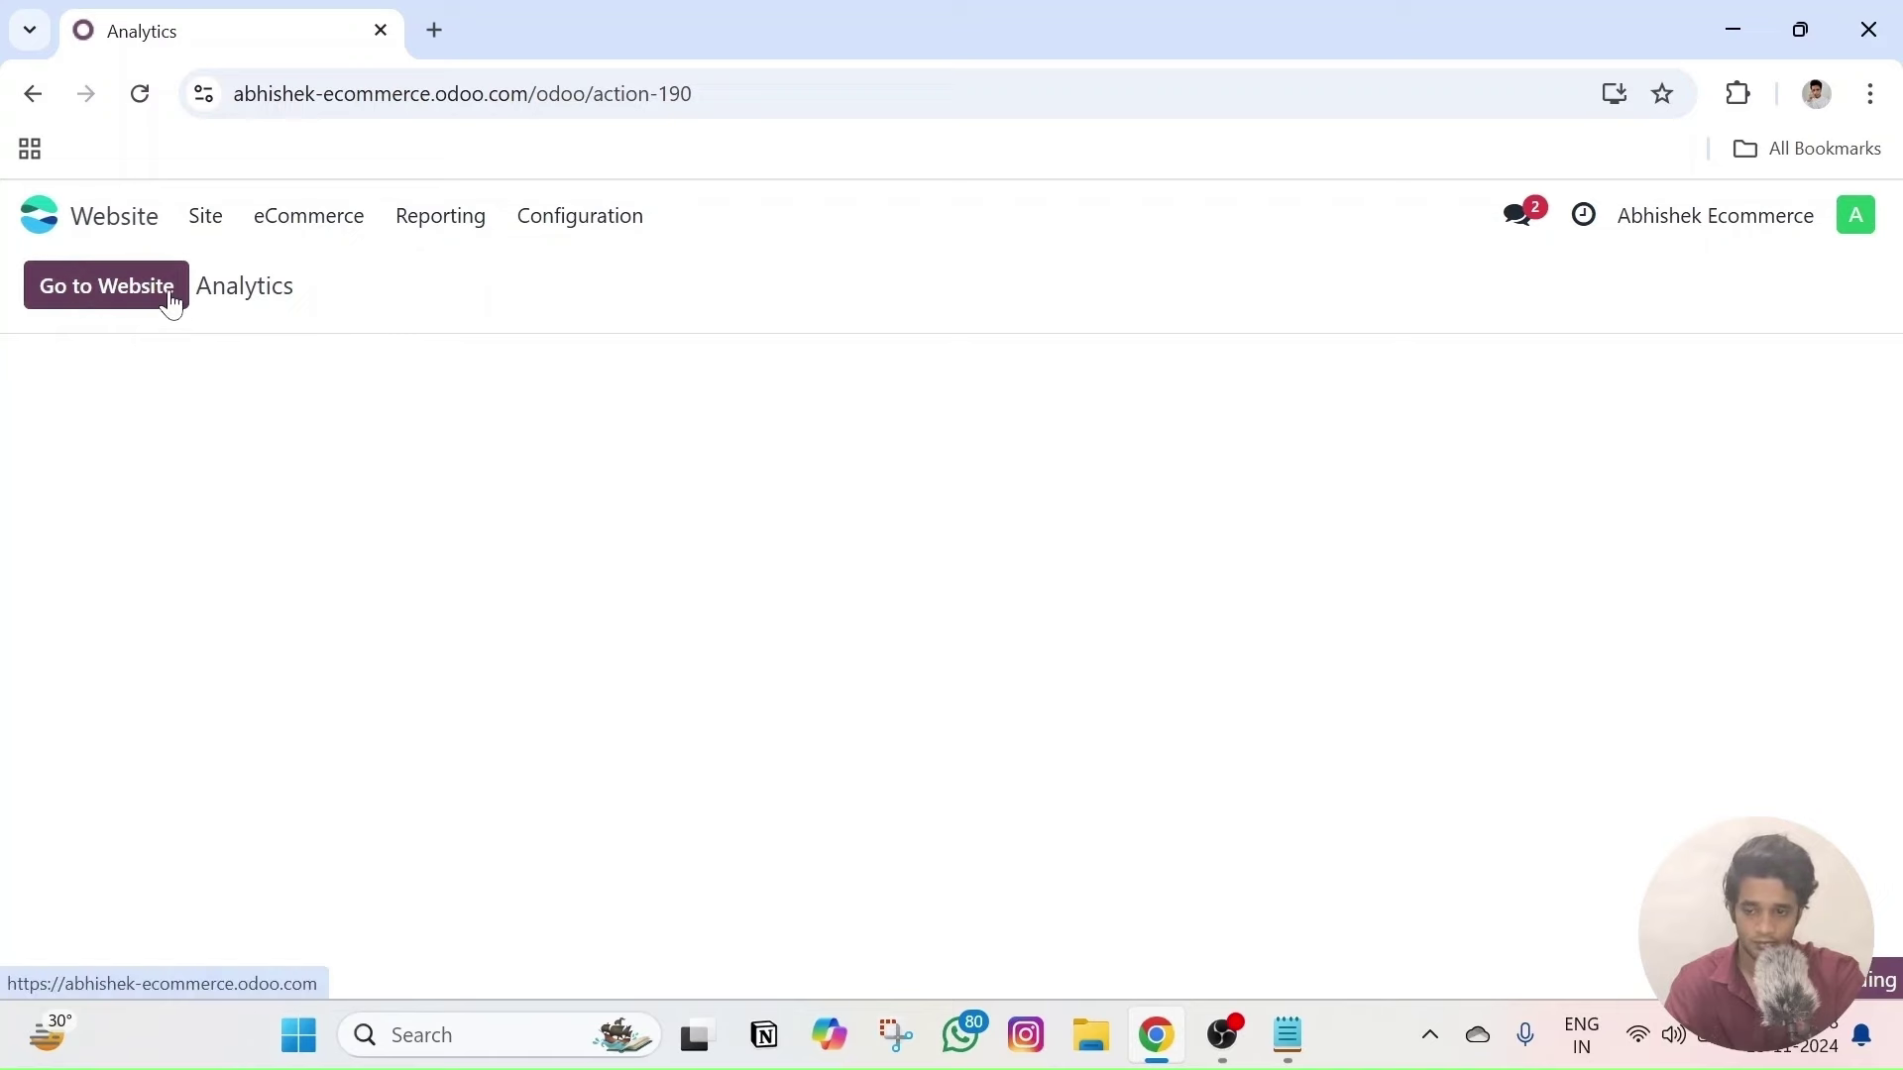
{"action": "left_click", "coordinate": [177, 297]}
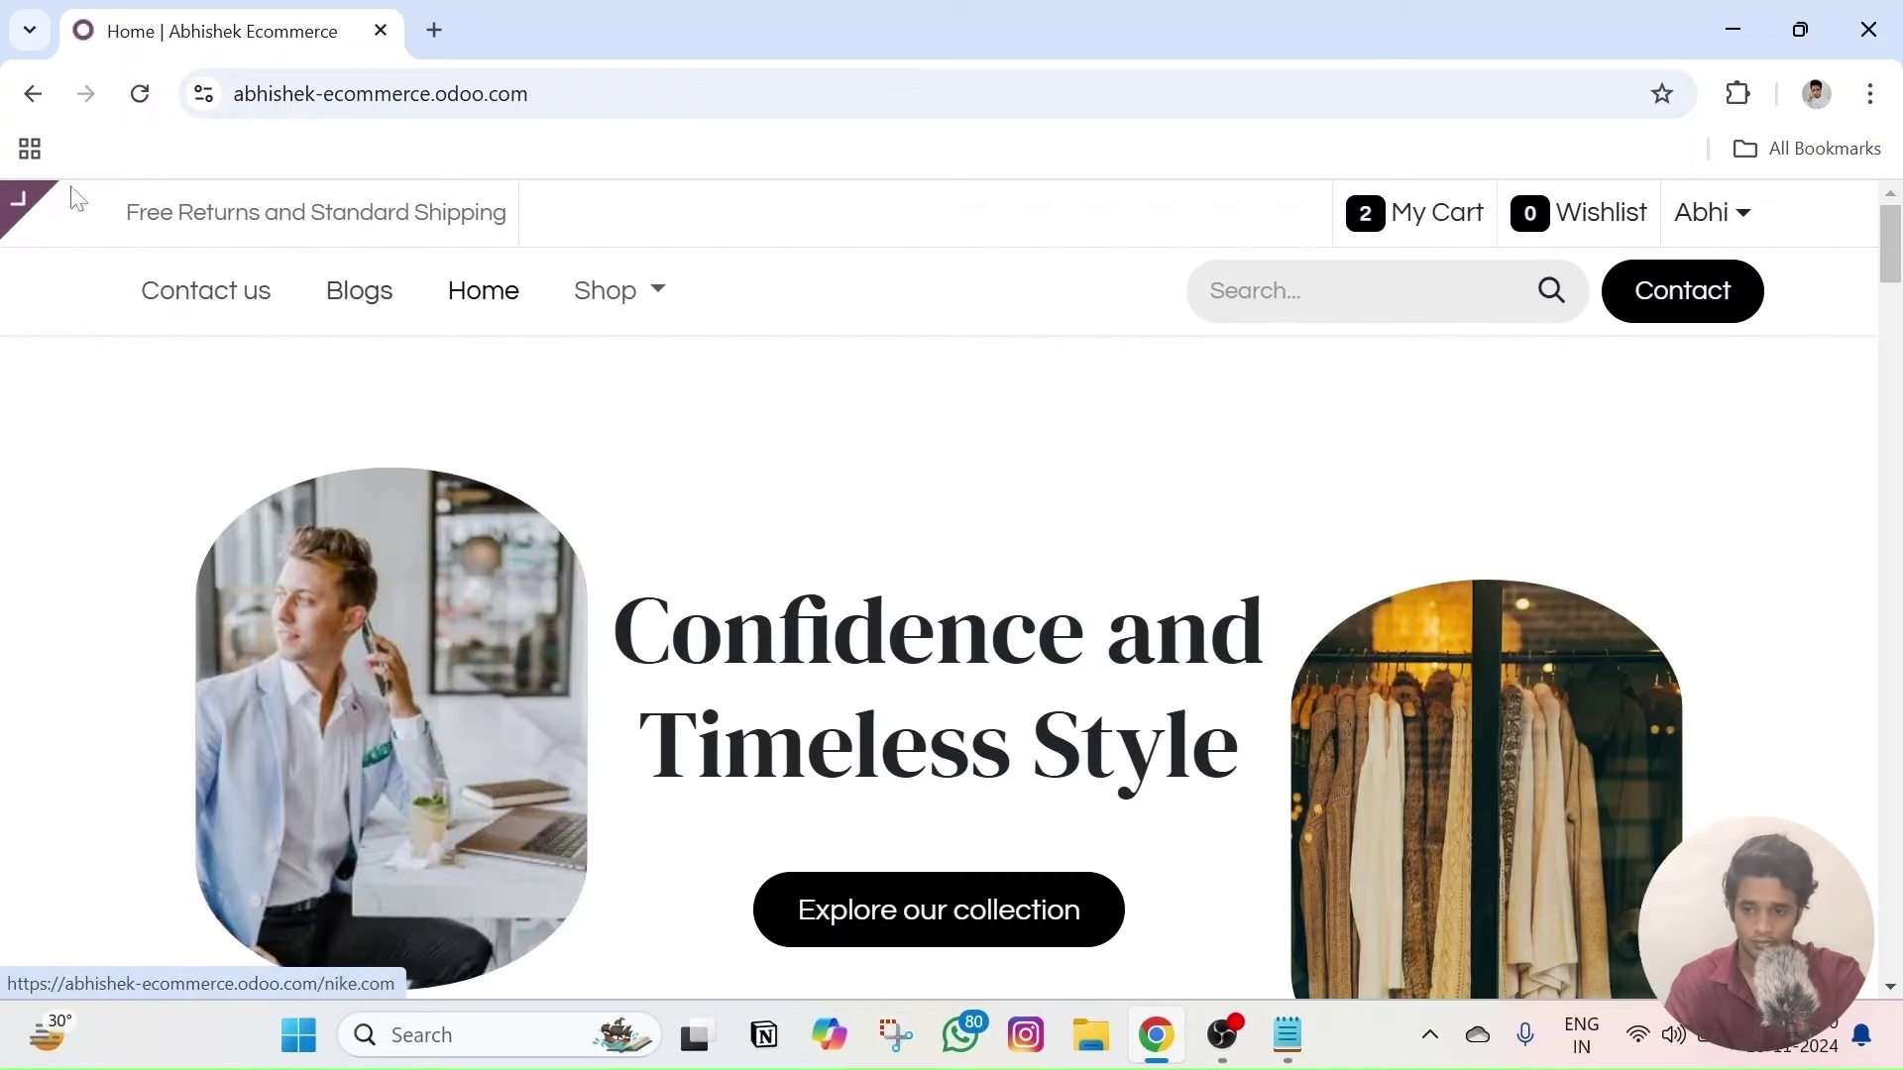
{"action": "left_click", "coordinate": [148, 212]}
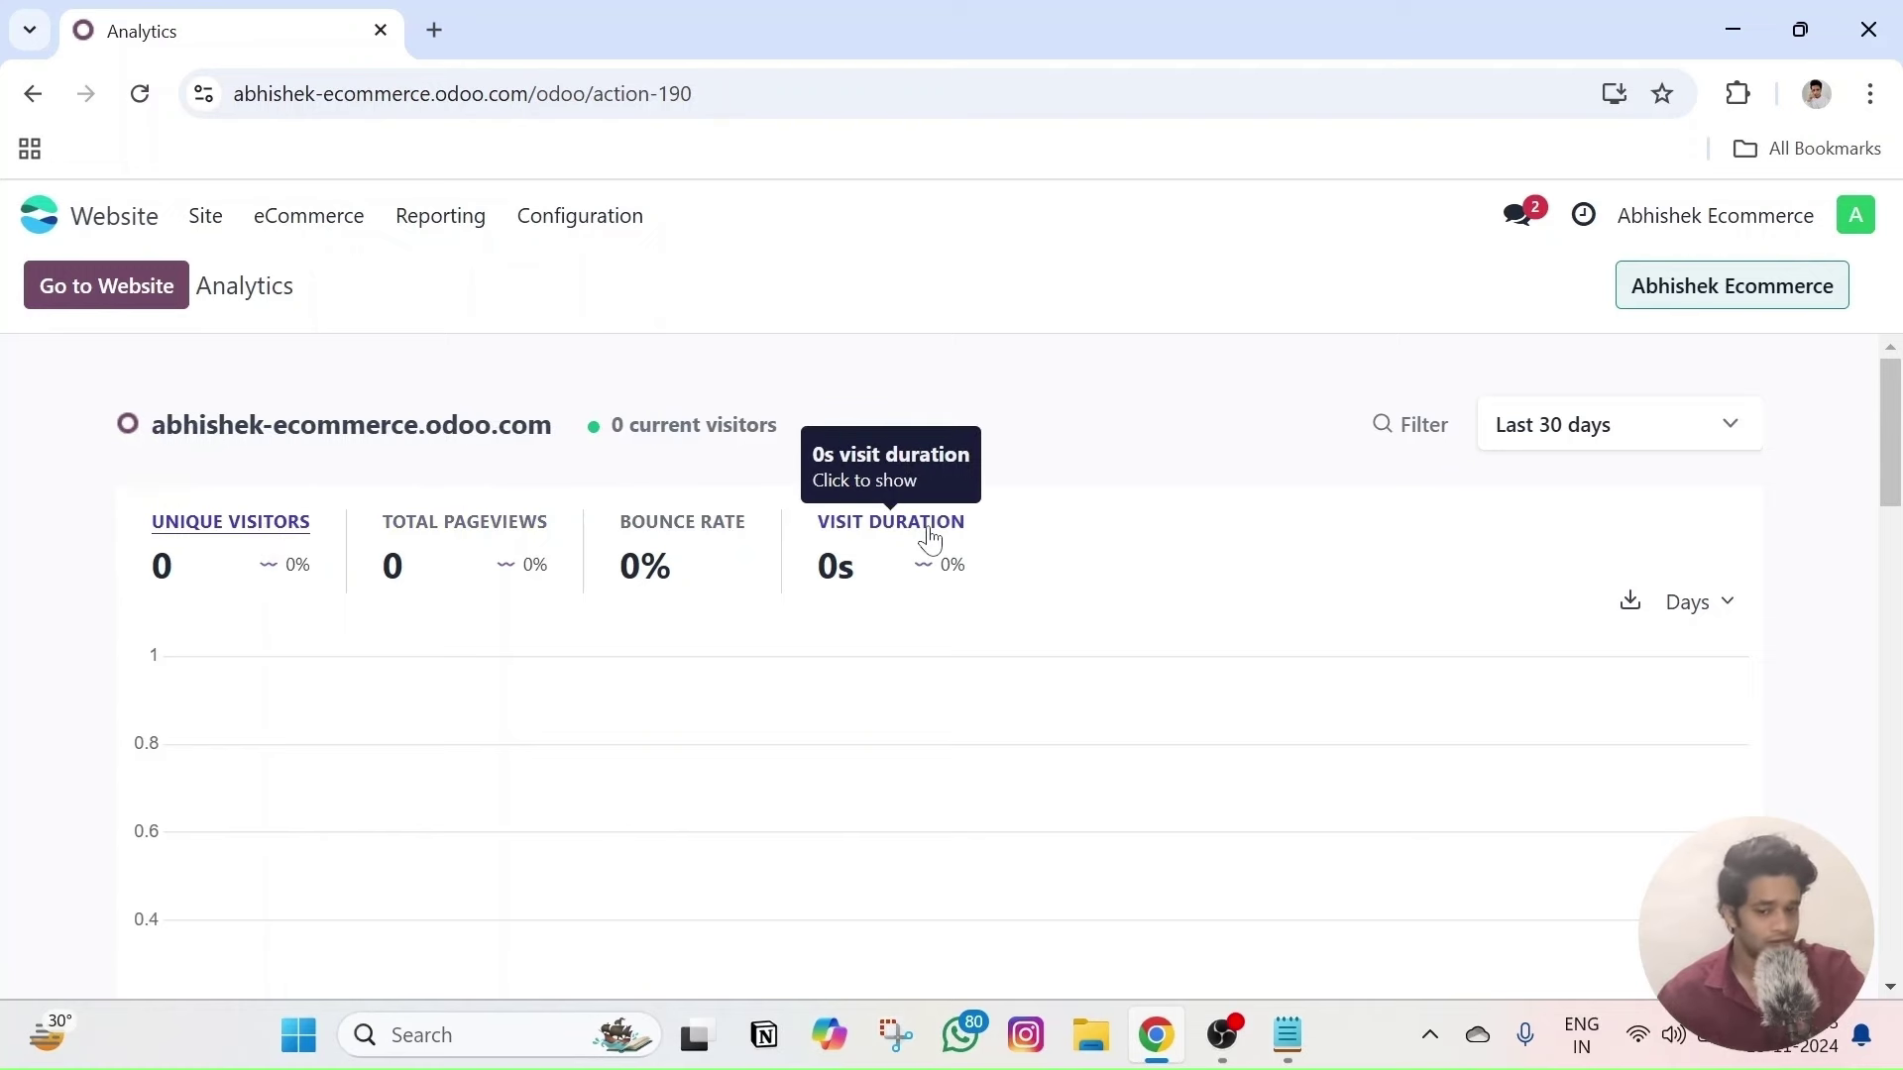
{"action": "scroll", "coordinate": [730, 616], "scroll_direction": "down", "scroll_amount": 6}
{"action": "scroll", "coordinate": [615, 674], "scroll_direction": "down", "scroll_amount": 3}
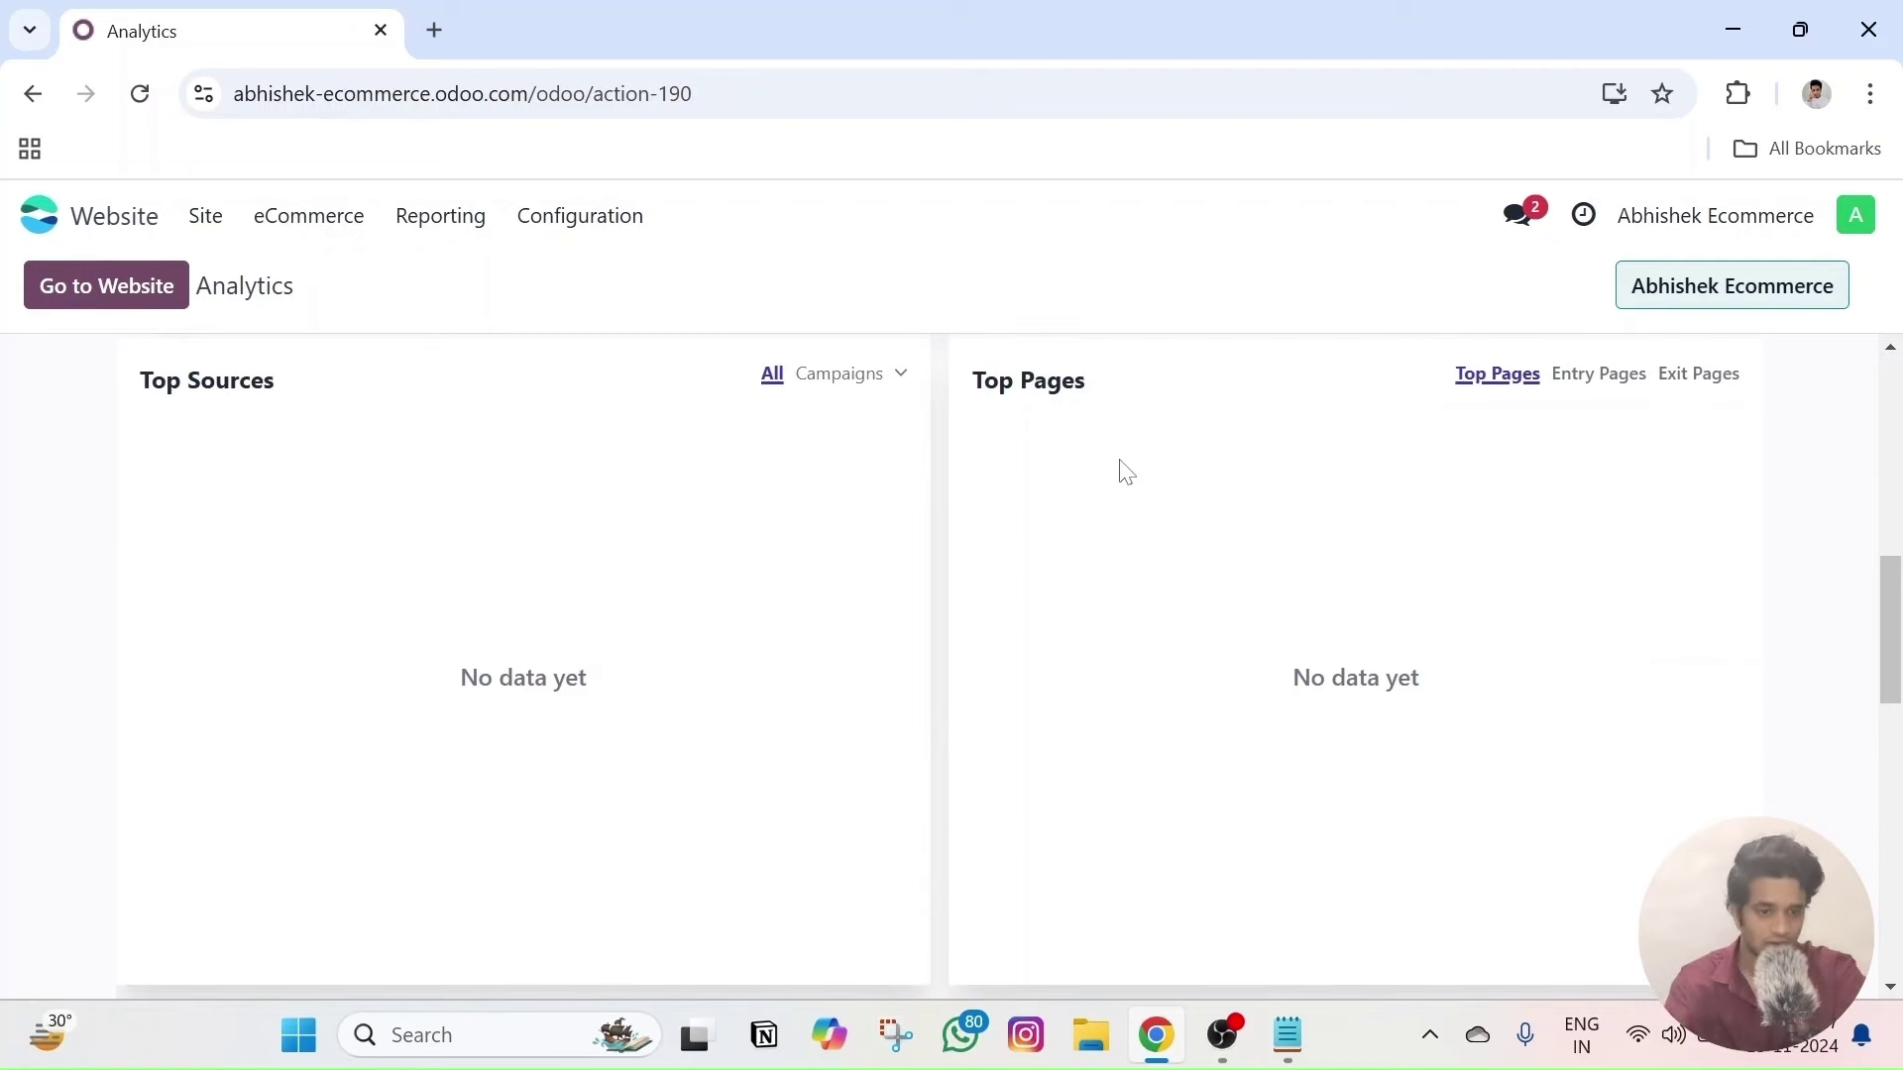
{"action": "scroll", "coordinate": [1120, 484], "scroll_direction": "down", "scroll_amount": 2}
{"action": "scroll", "coordinate": [1124, 490], "scroll_direction": "up", "scroll_amount": 3}
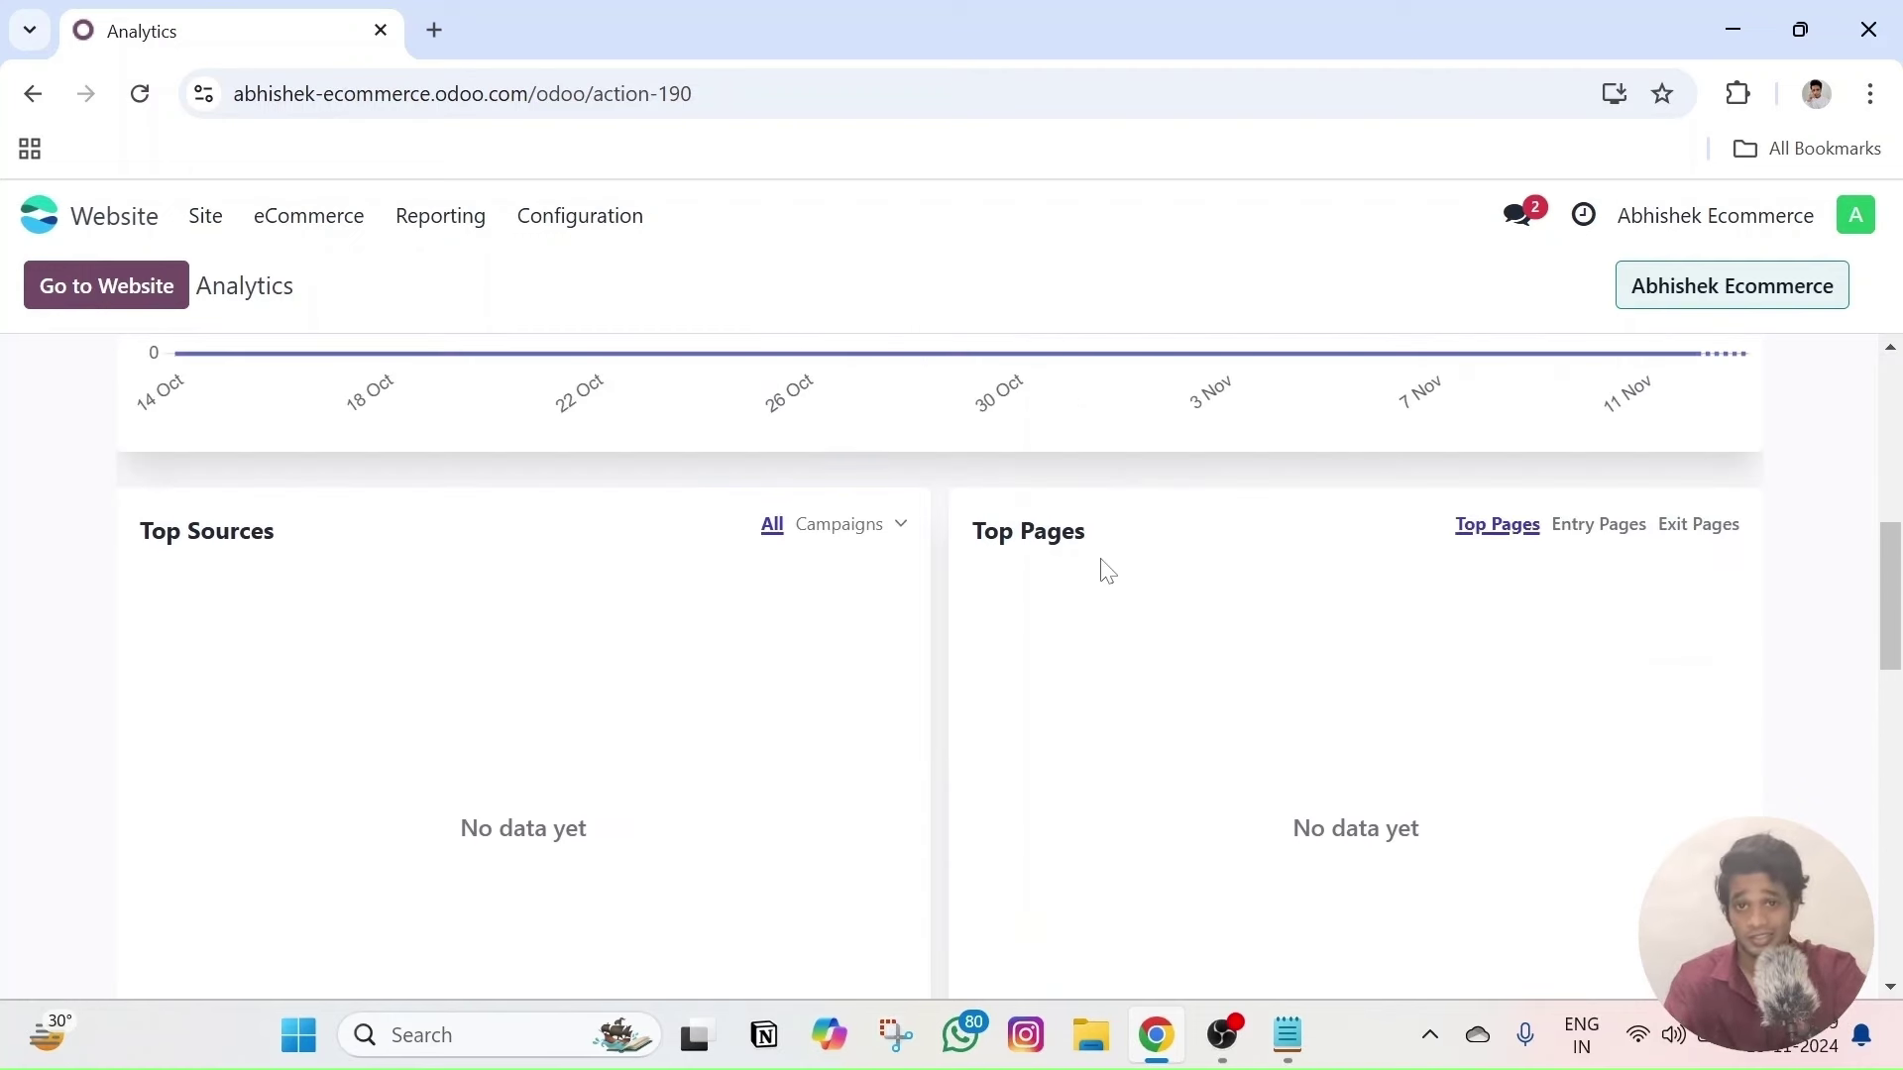
{"action": "scroll", "coordinate": [1101, 573], "scroll_direction": "down", "scroll_amount": 4}
{"action": "scroll", "coordinate": [1075, 574], "scroll_direction": "up", "scroll_amount": 1}
{"action": "scroll", "coordinate": [1073, 575], "scroll_direction": "down", "scroll_amount": 1}
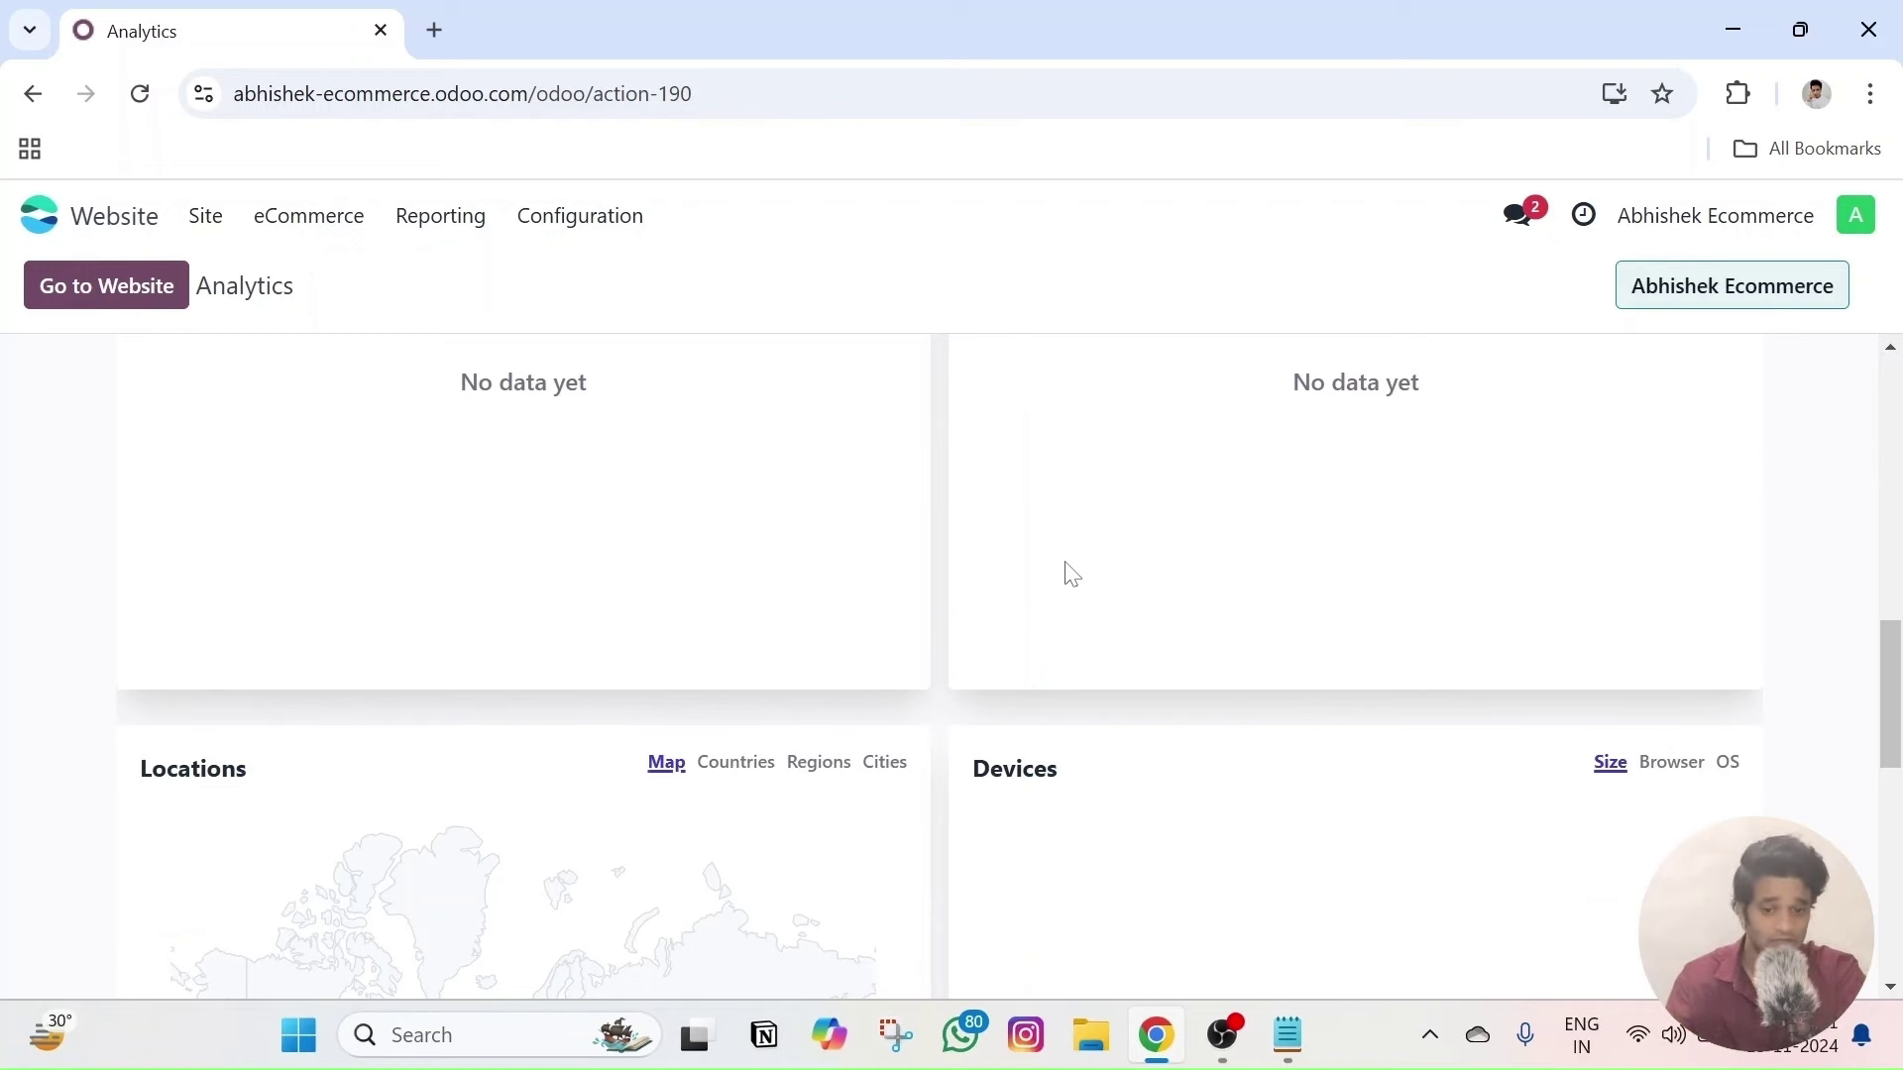
{"action": "scroll", "coordinate": [1070, 573], "scroll_direction": "down", "scroll_amount": 3}
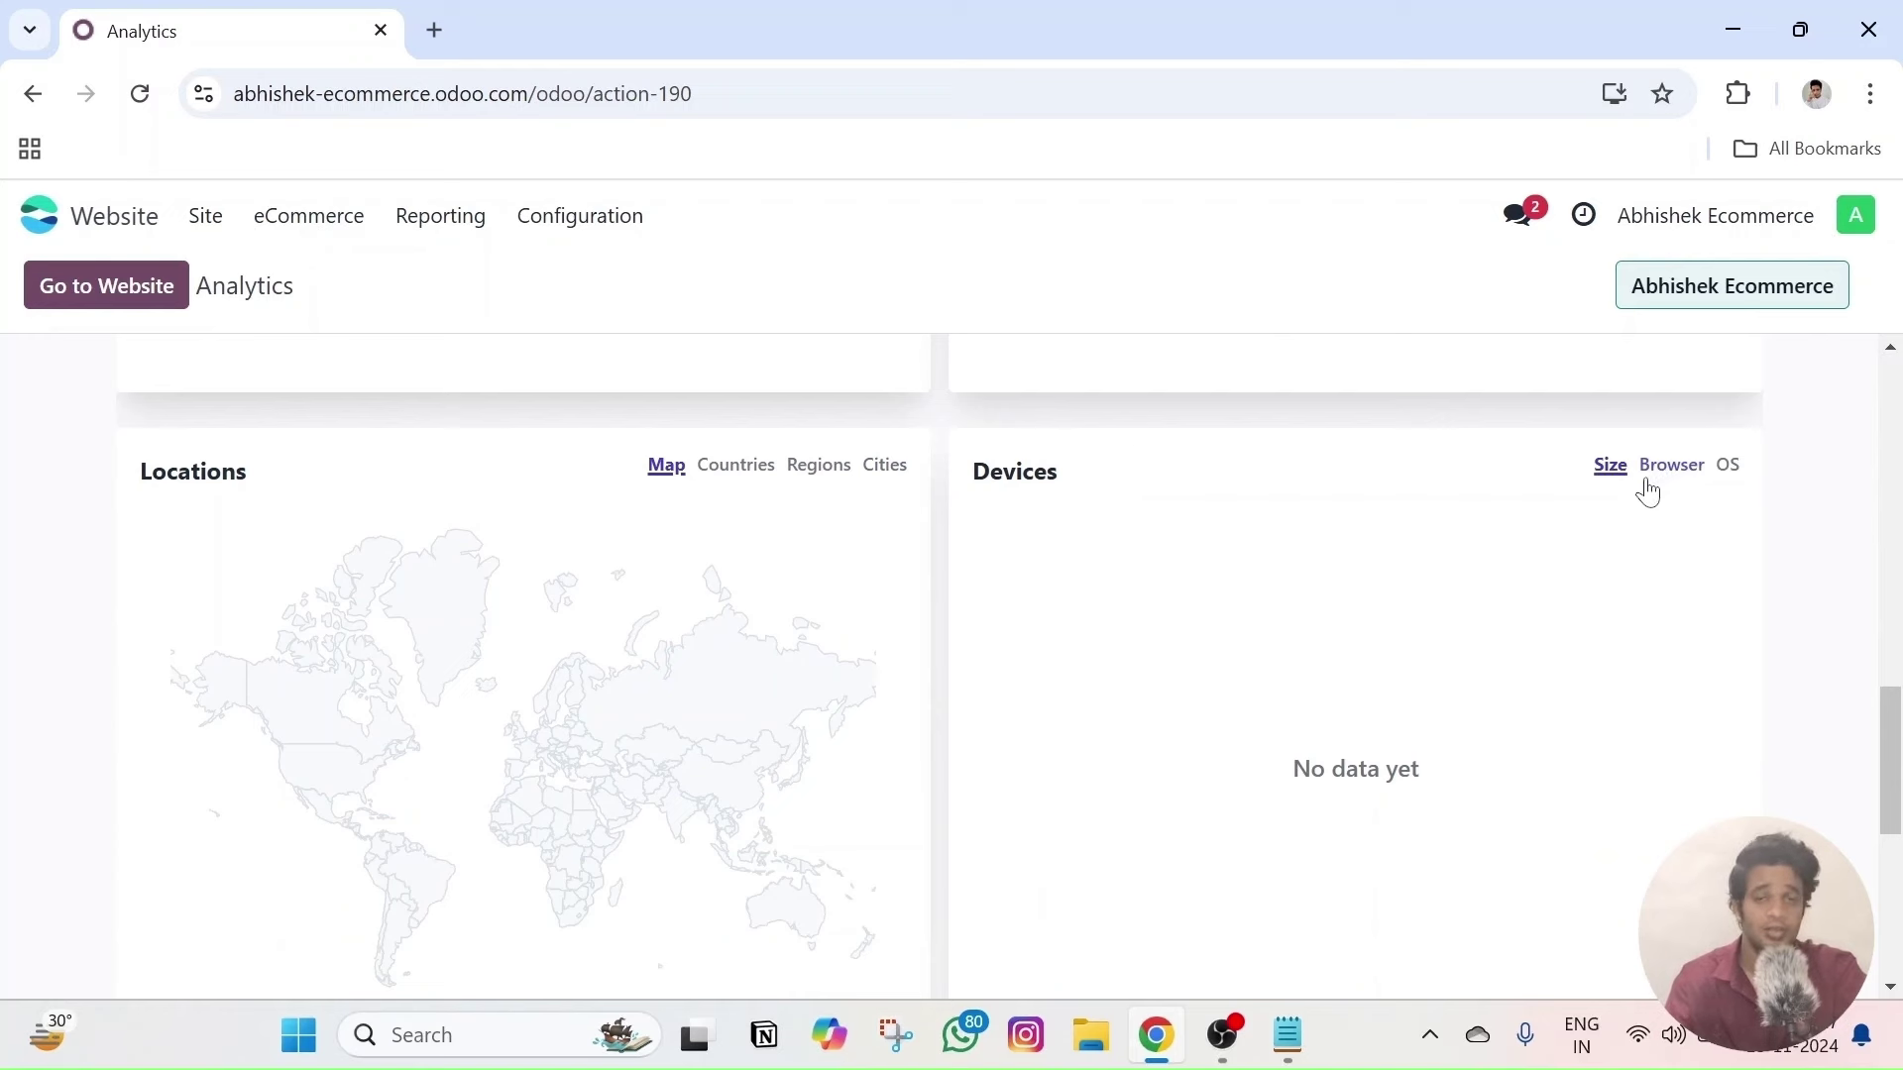
- Break down visitor locations by city, then region, then country
{"action": "left_click", "coordinate": [892, 468]}
{"action": "left_click", "coordinate": [818, 468]}
{"action": "left_click", "coordinate": [734, 468]}
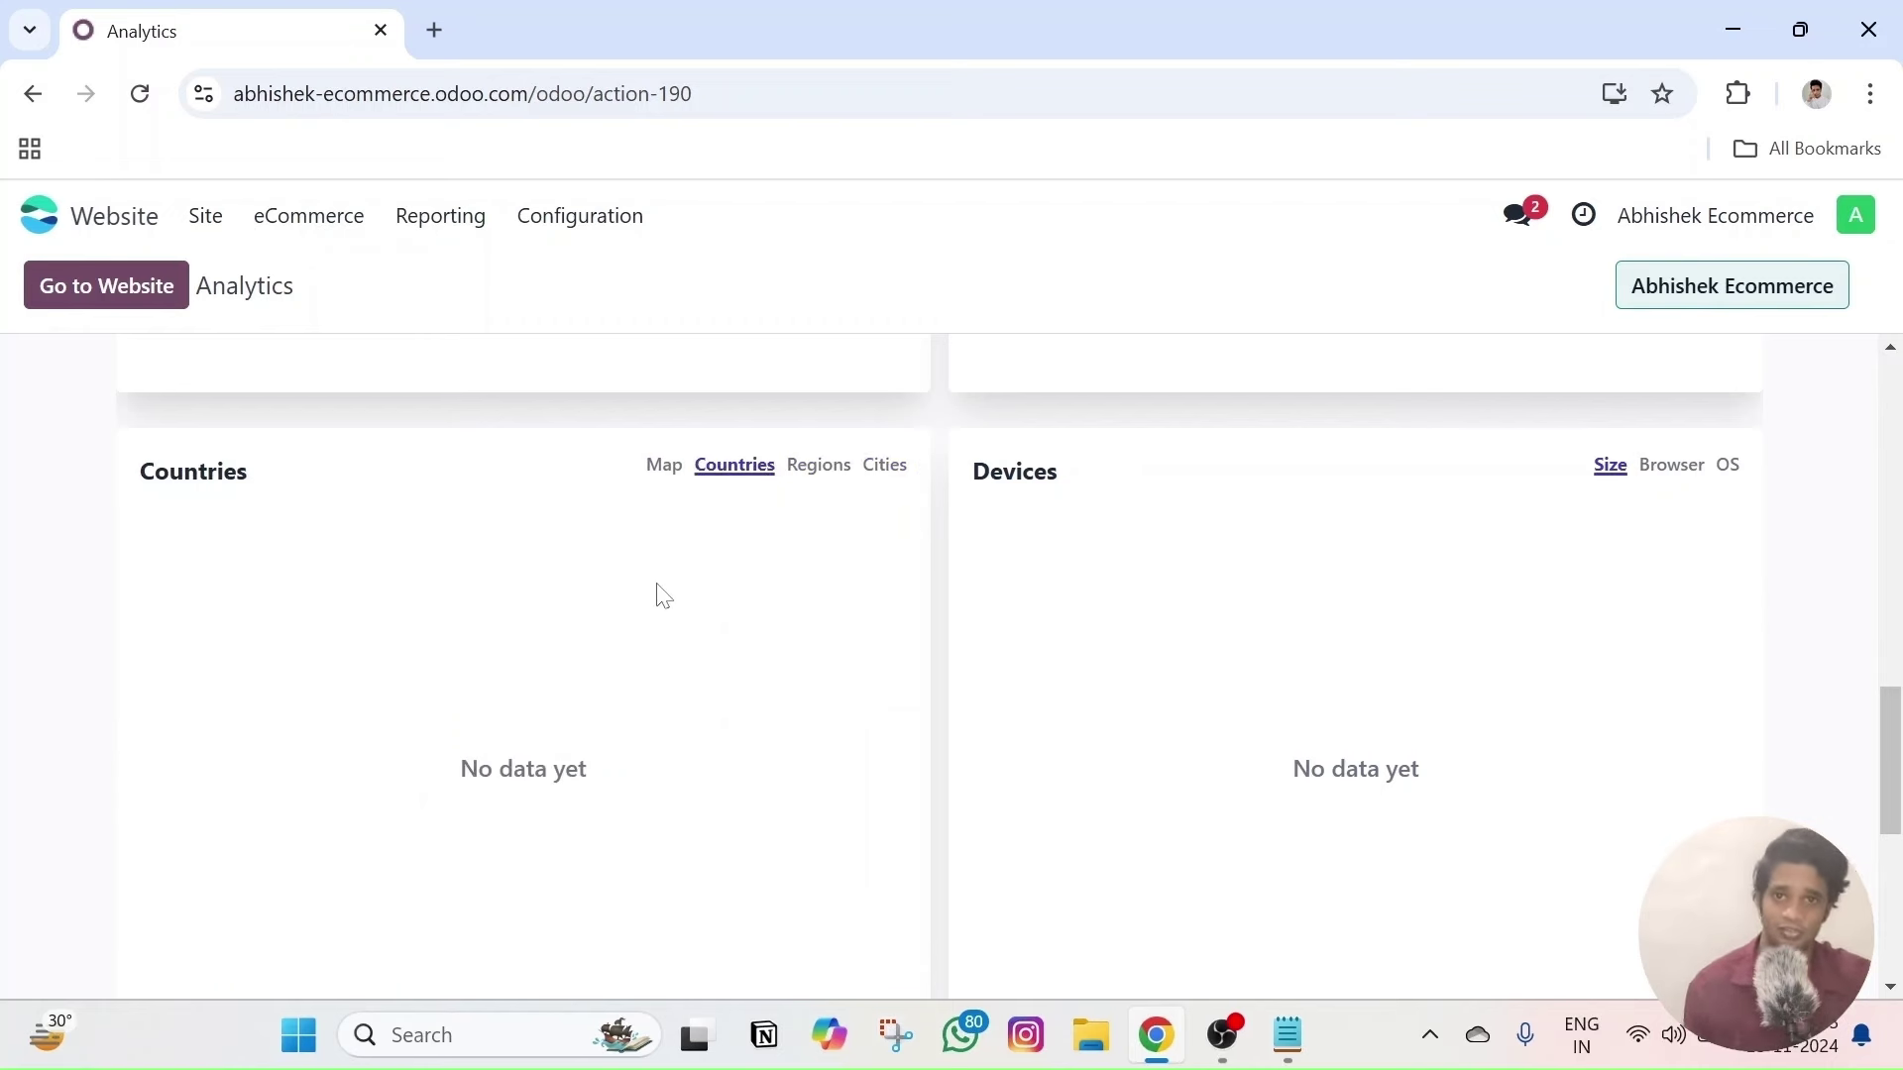
{"action": "scroll", "coordinate": [663, 595], "scroll_direction": "down", "scroll_amount": 3}
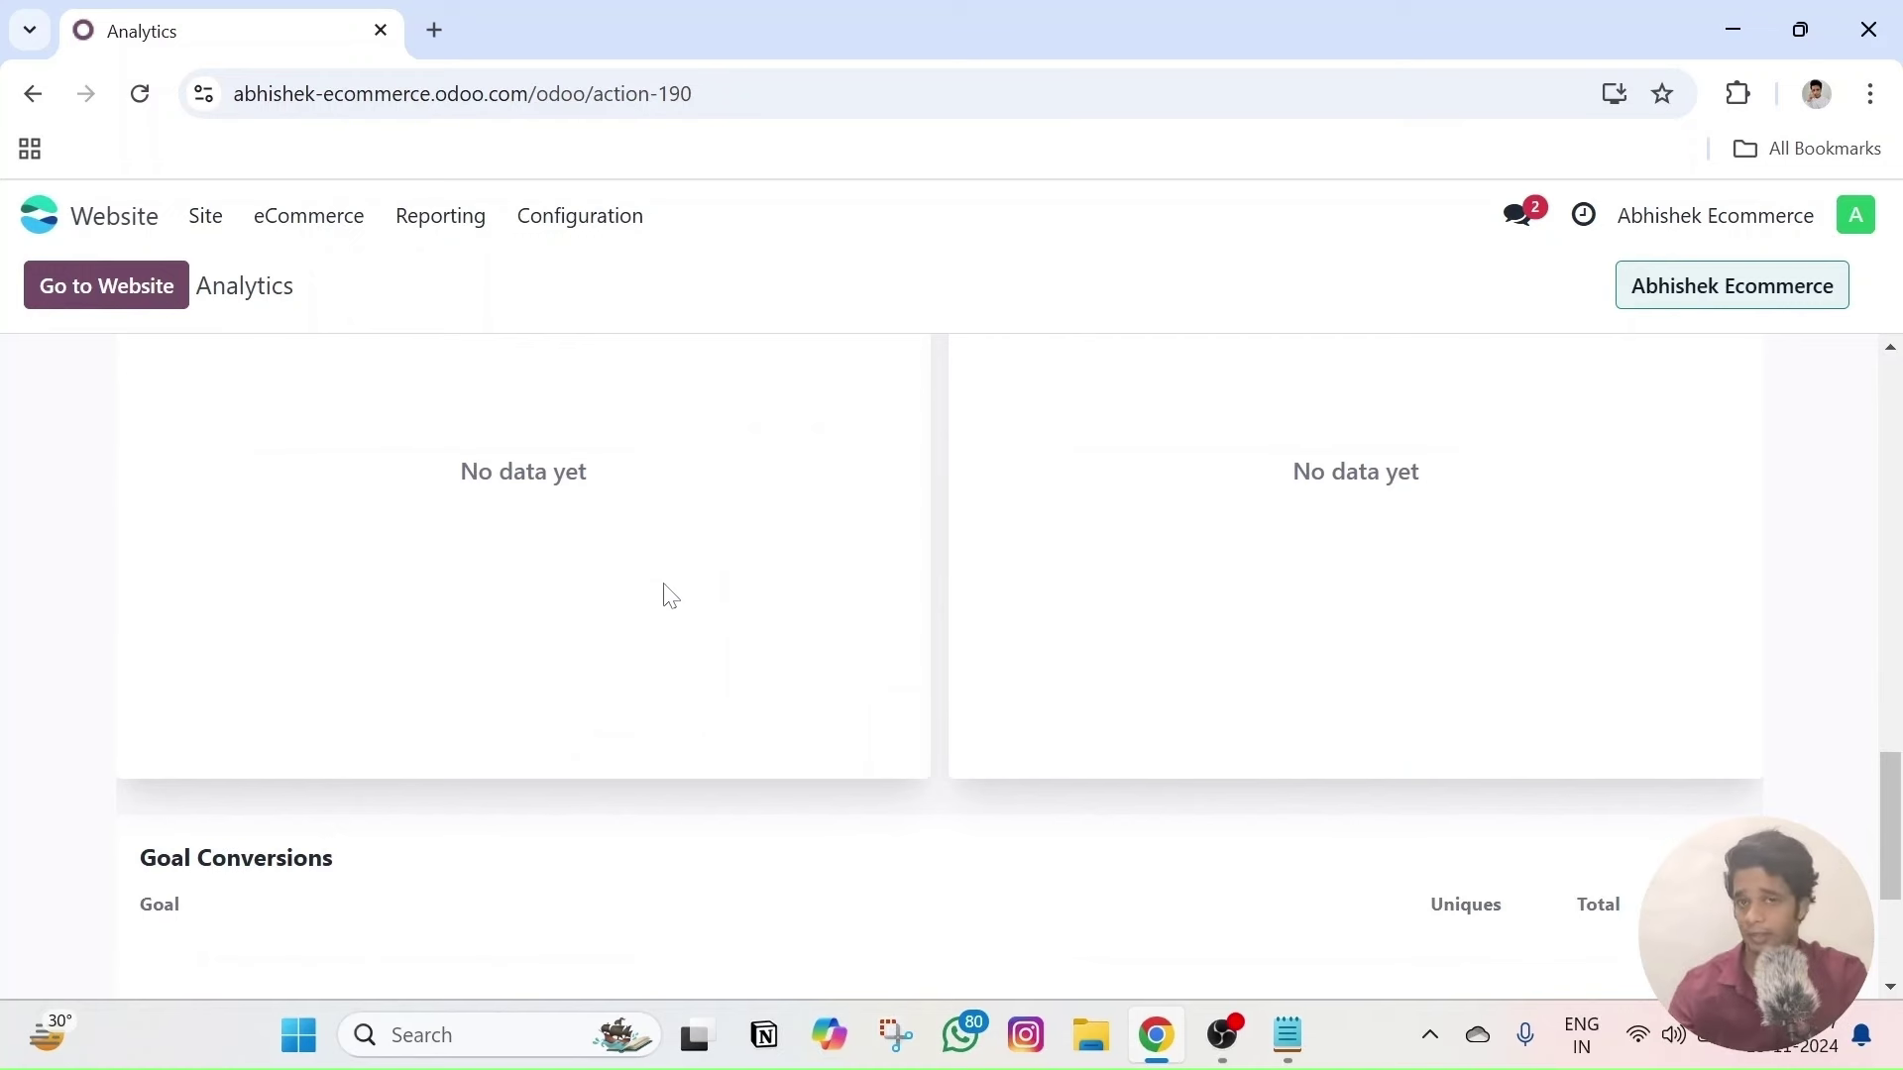
{"action": "scroll", "coordinate": [669, 594], "scroll_direction": "down", "scroll_amount": 2}
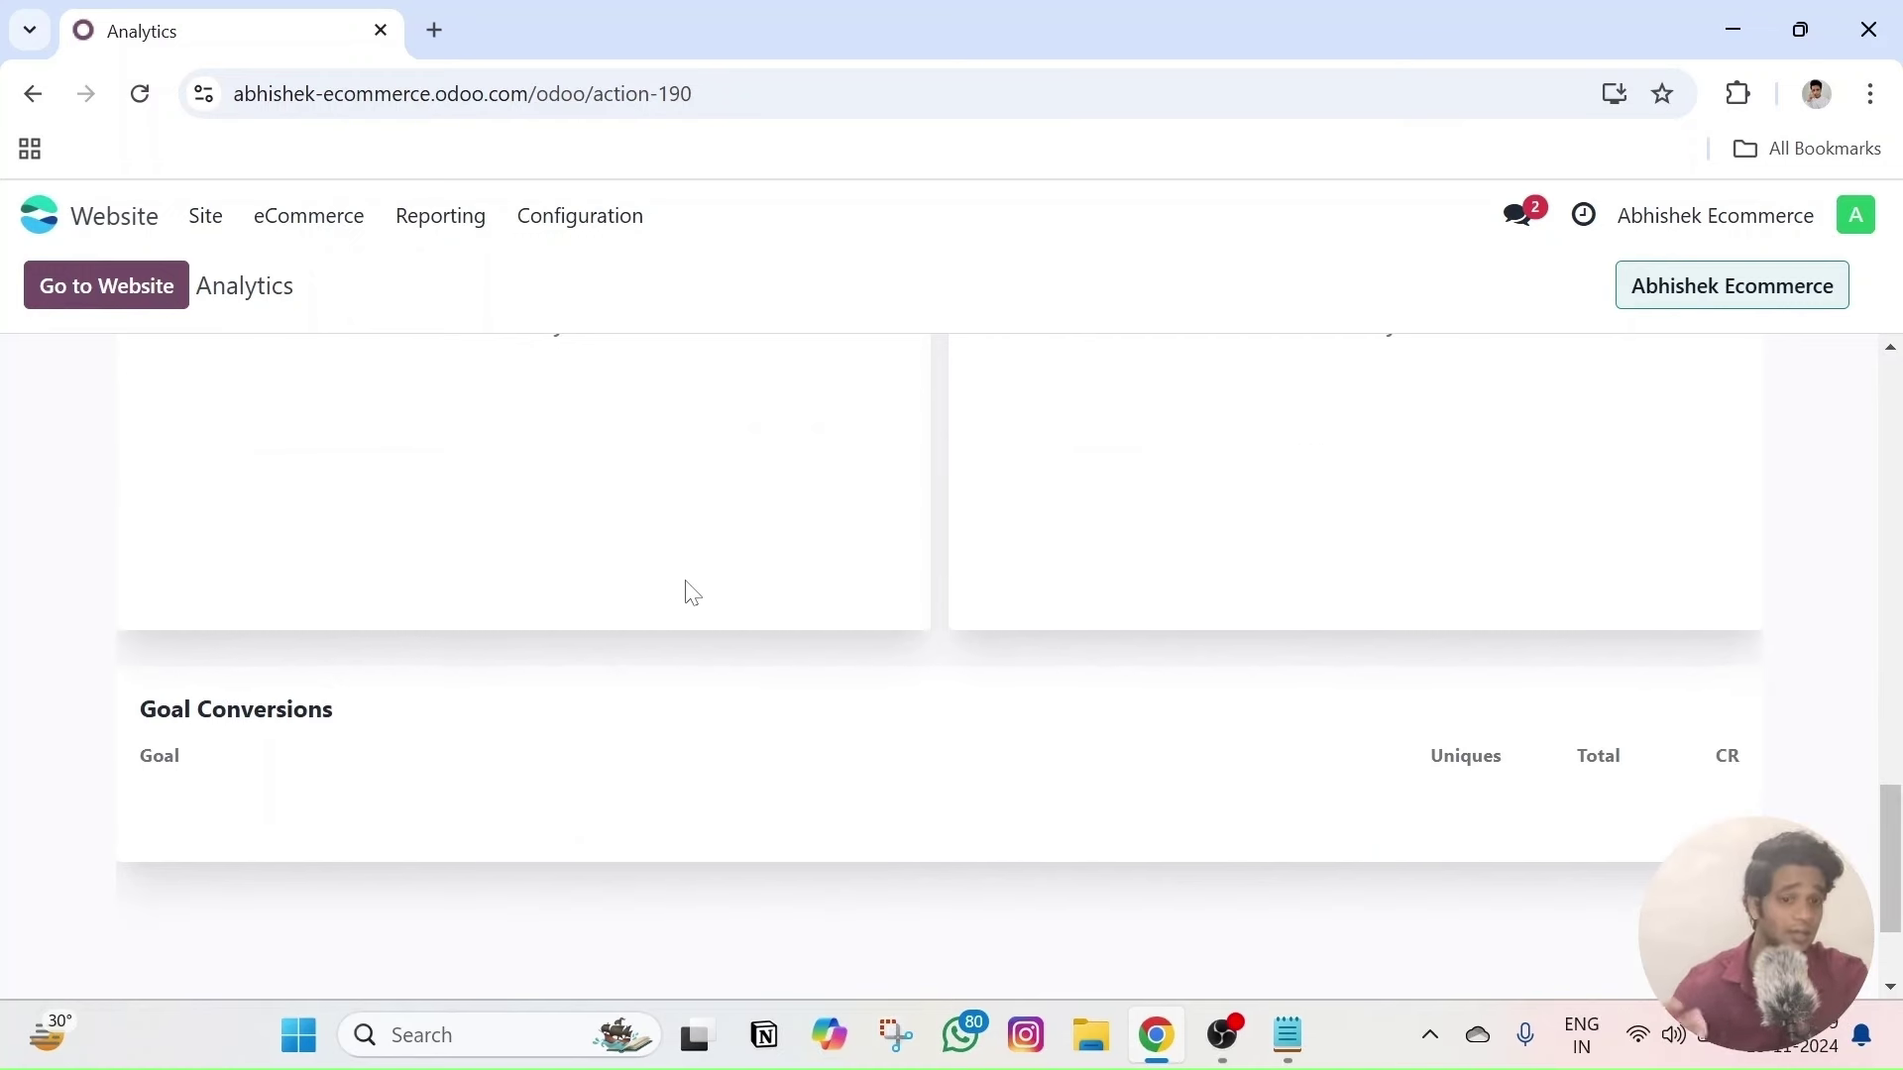
{"action": "scroll", "coordinate": [663, 585], "scroll_direction": "up", "scroll_amount": 10}
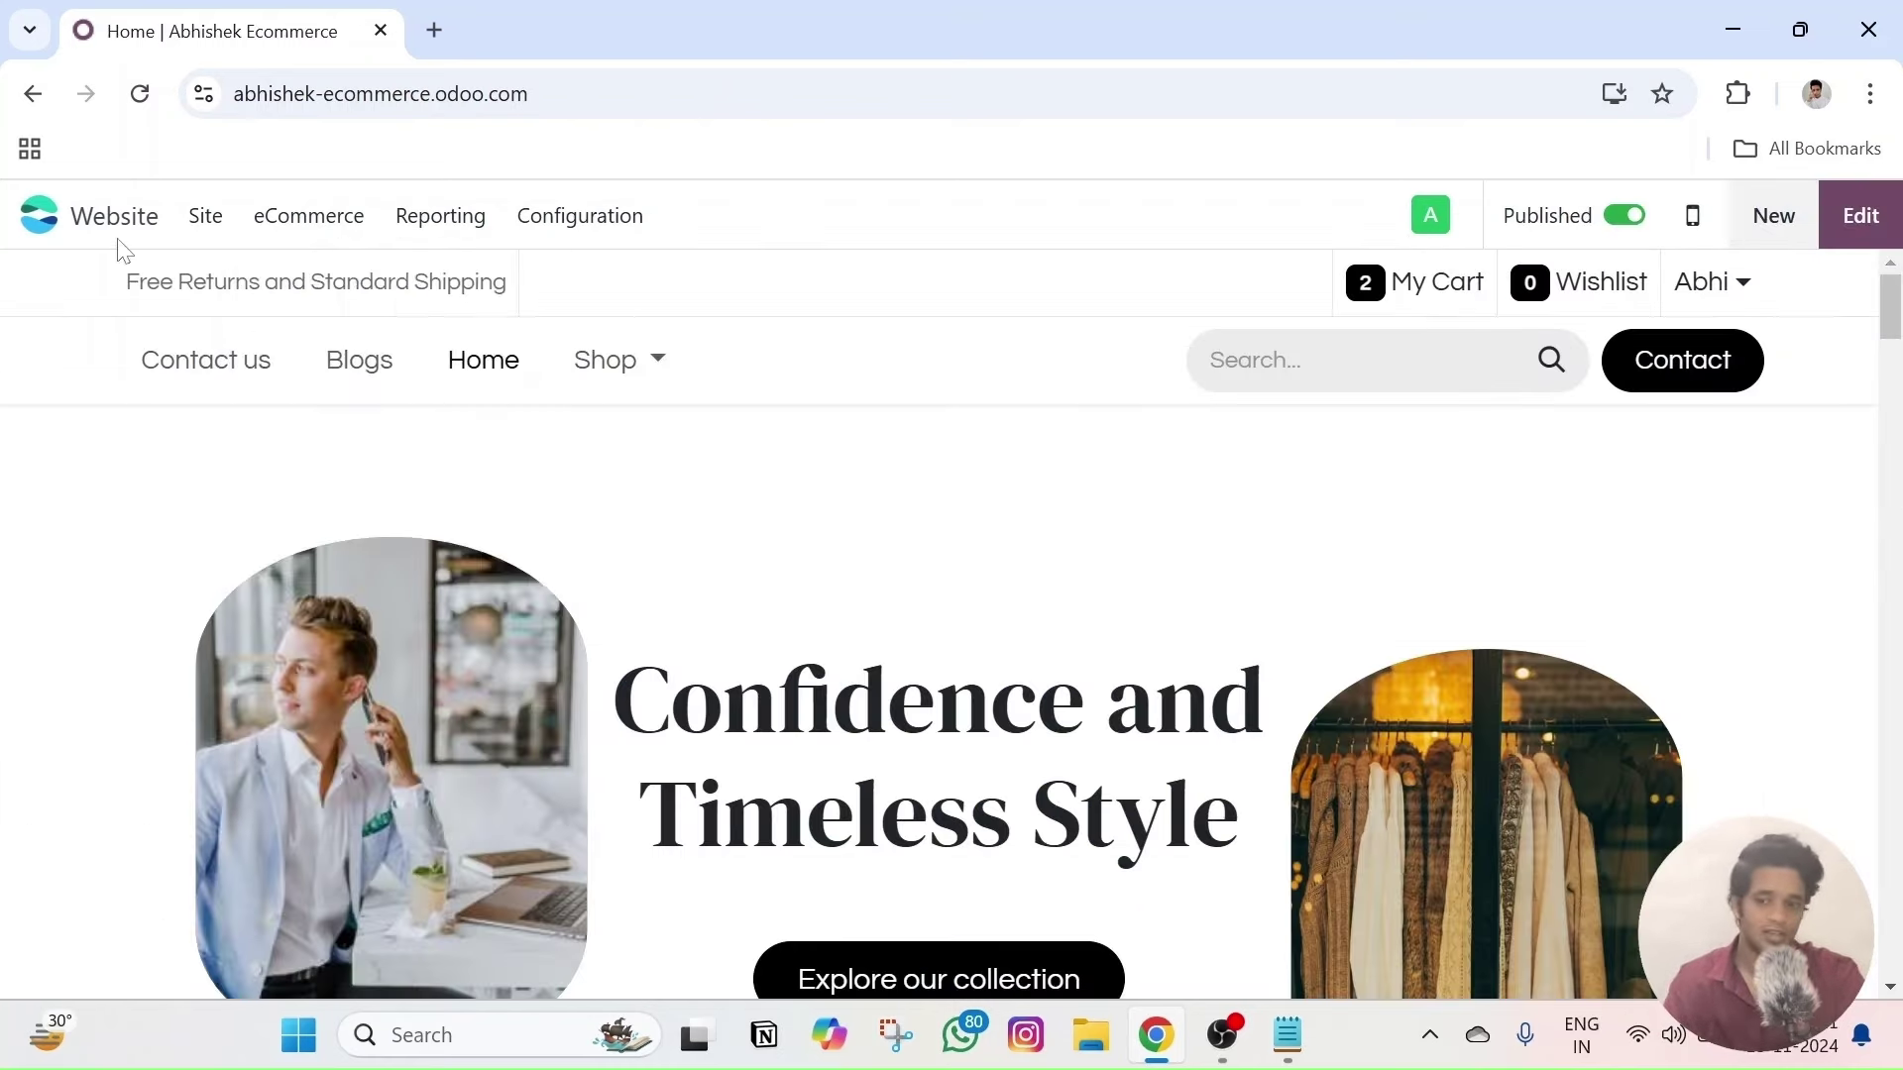
- Review the homepage's Optimize SEO dialog and close it without saving changes
{"action": "left_click", "coordinate": [212, 230]}
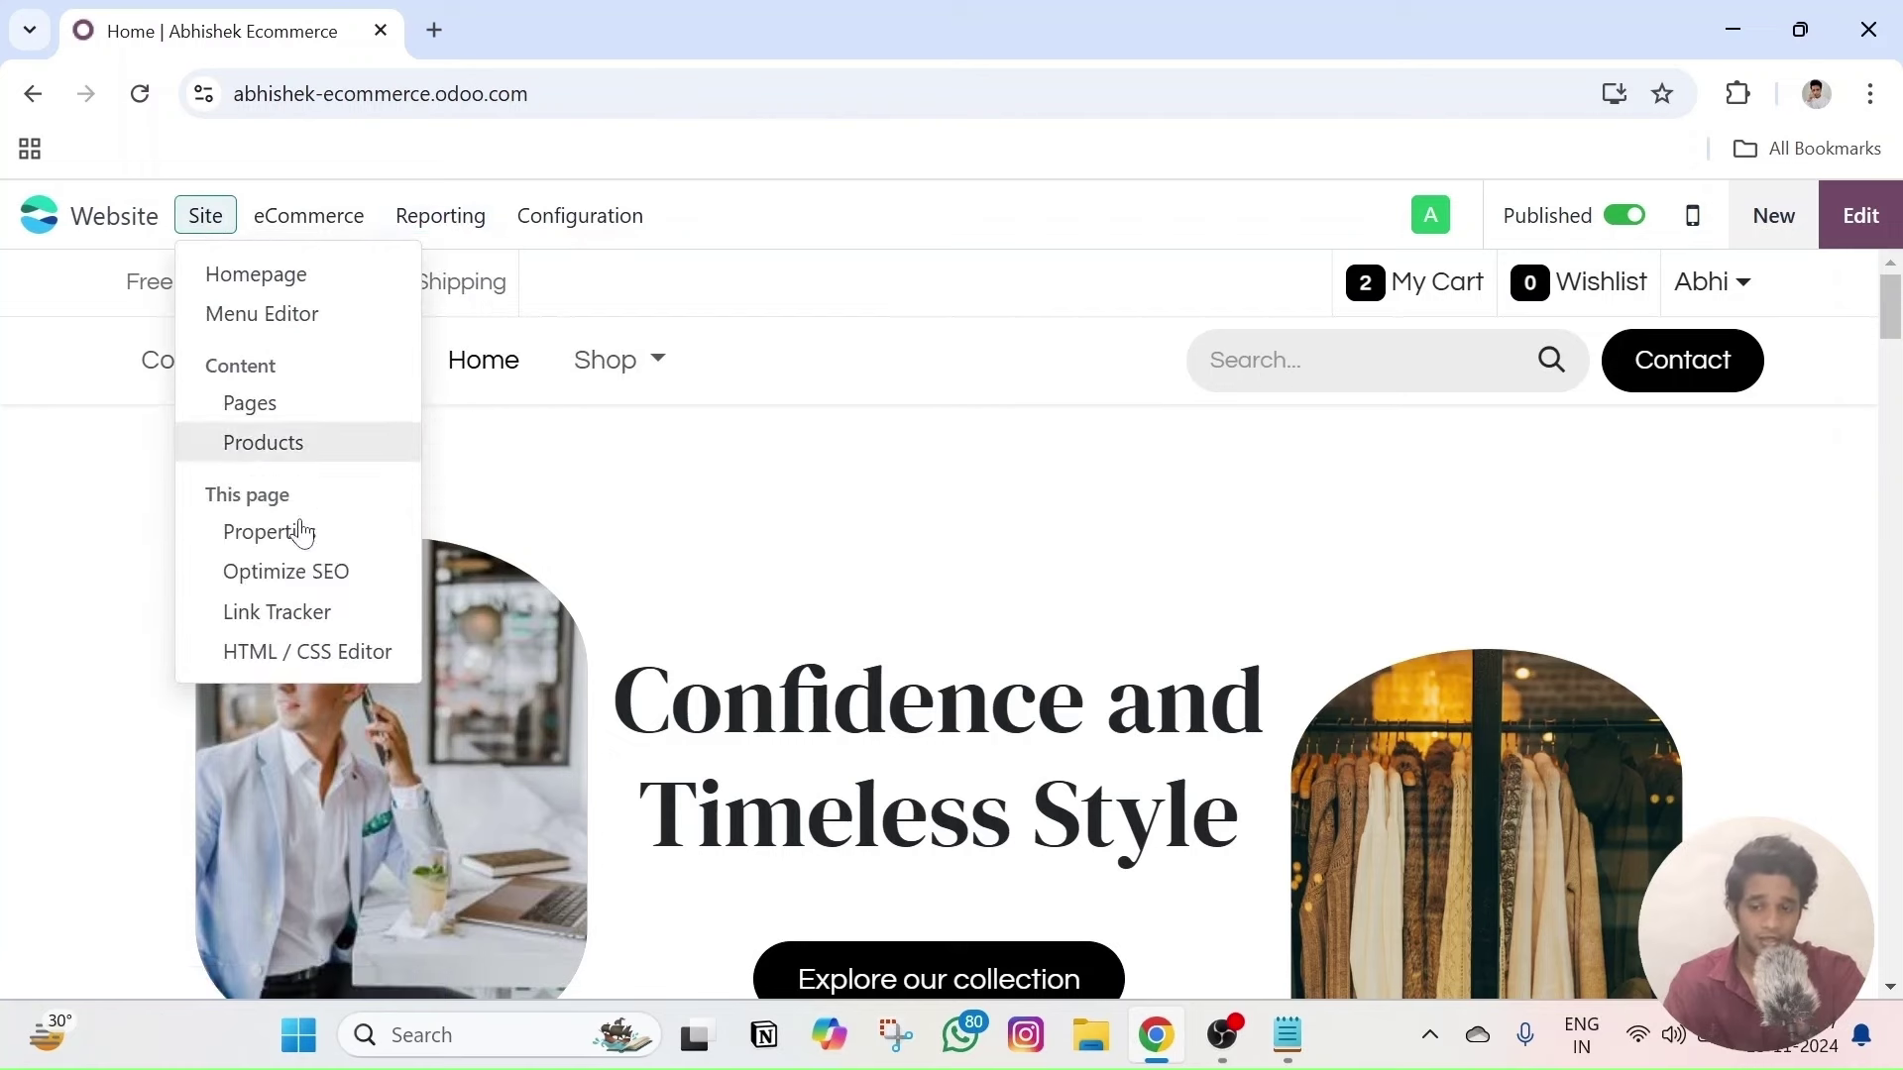
{"action": "left_click", "coordinate": [324, 575]}
{"action": "scroll", "coordinate": [674, 584], "scroll_direction": "down", "scroll_amount": 4}
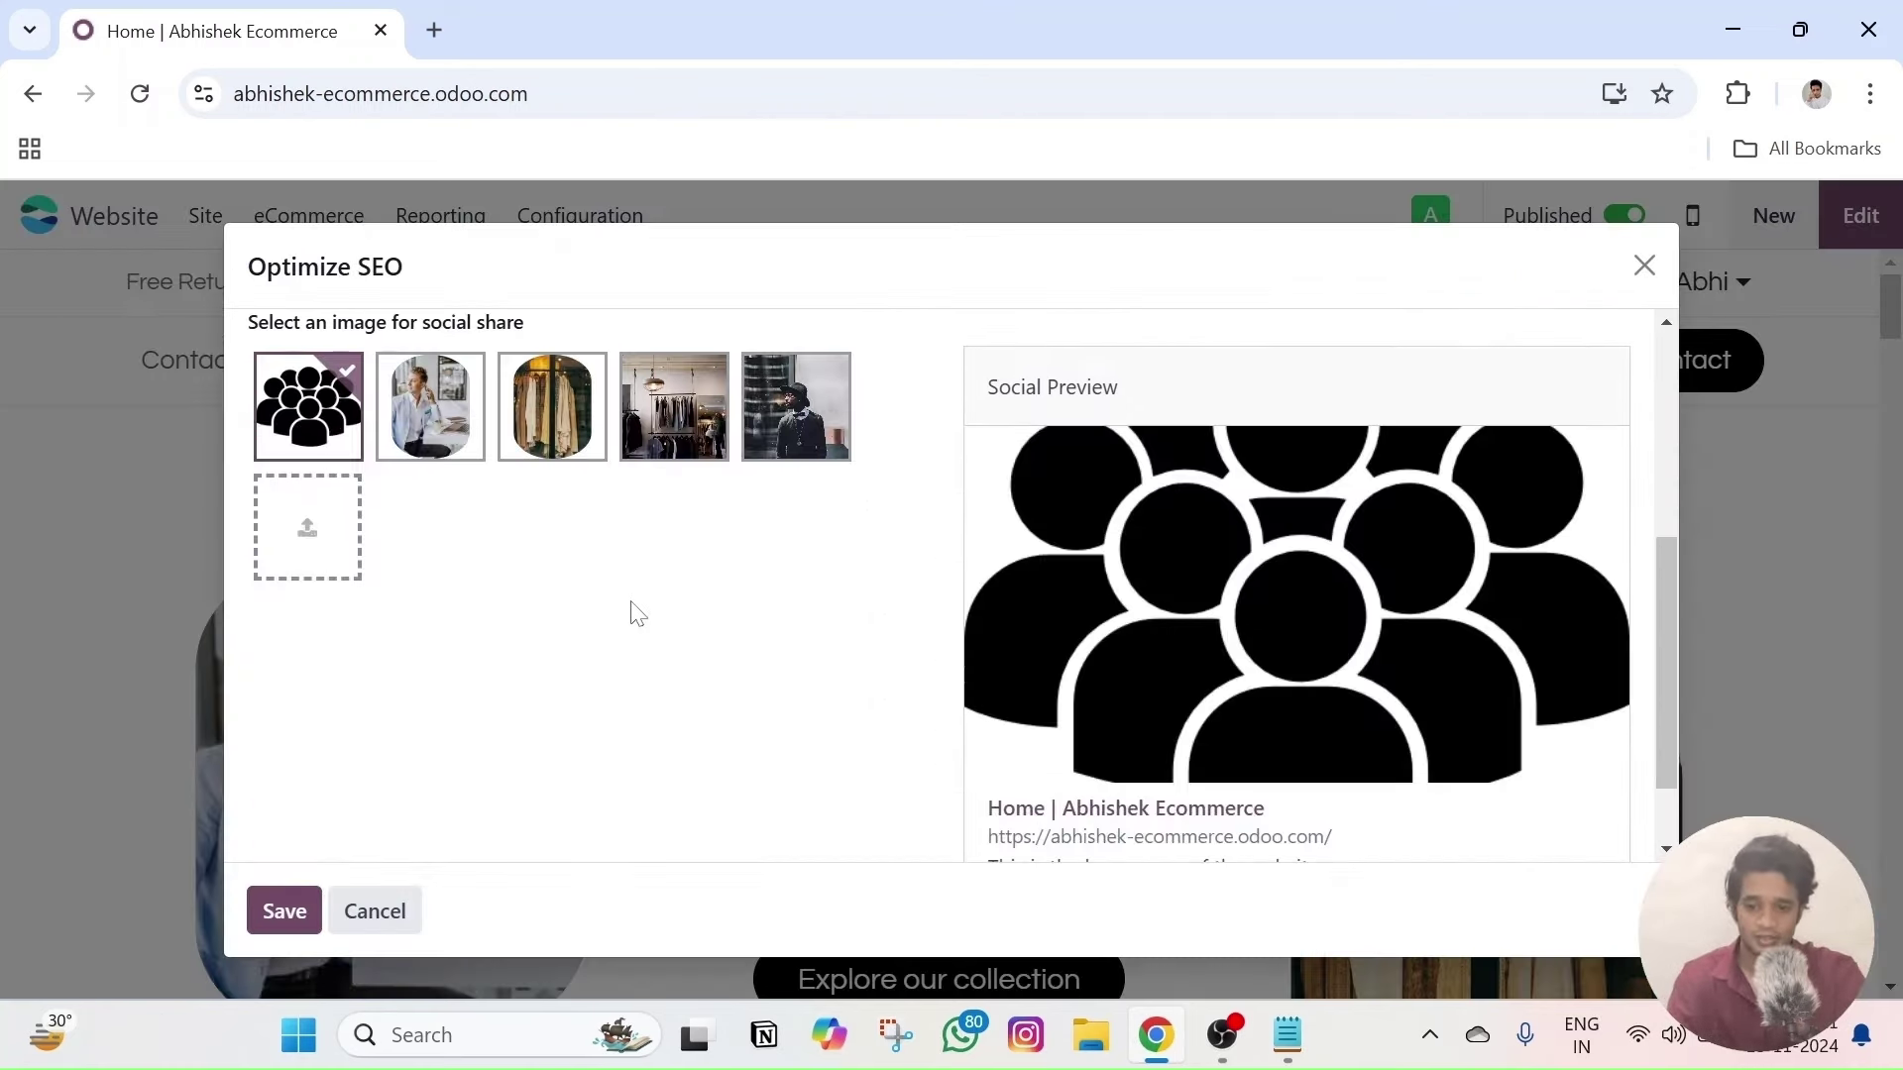
{"action": "scroll", "coordinate": [694, 599], "scroll_direction": "up", "scroll_amount": 4}
{"action": "left_click", "coordinate": [1645, 265]}
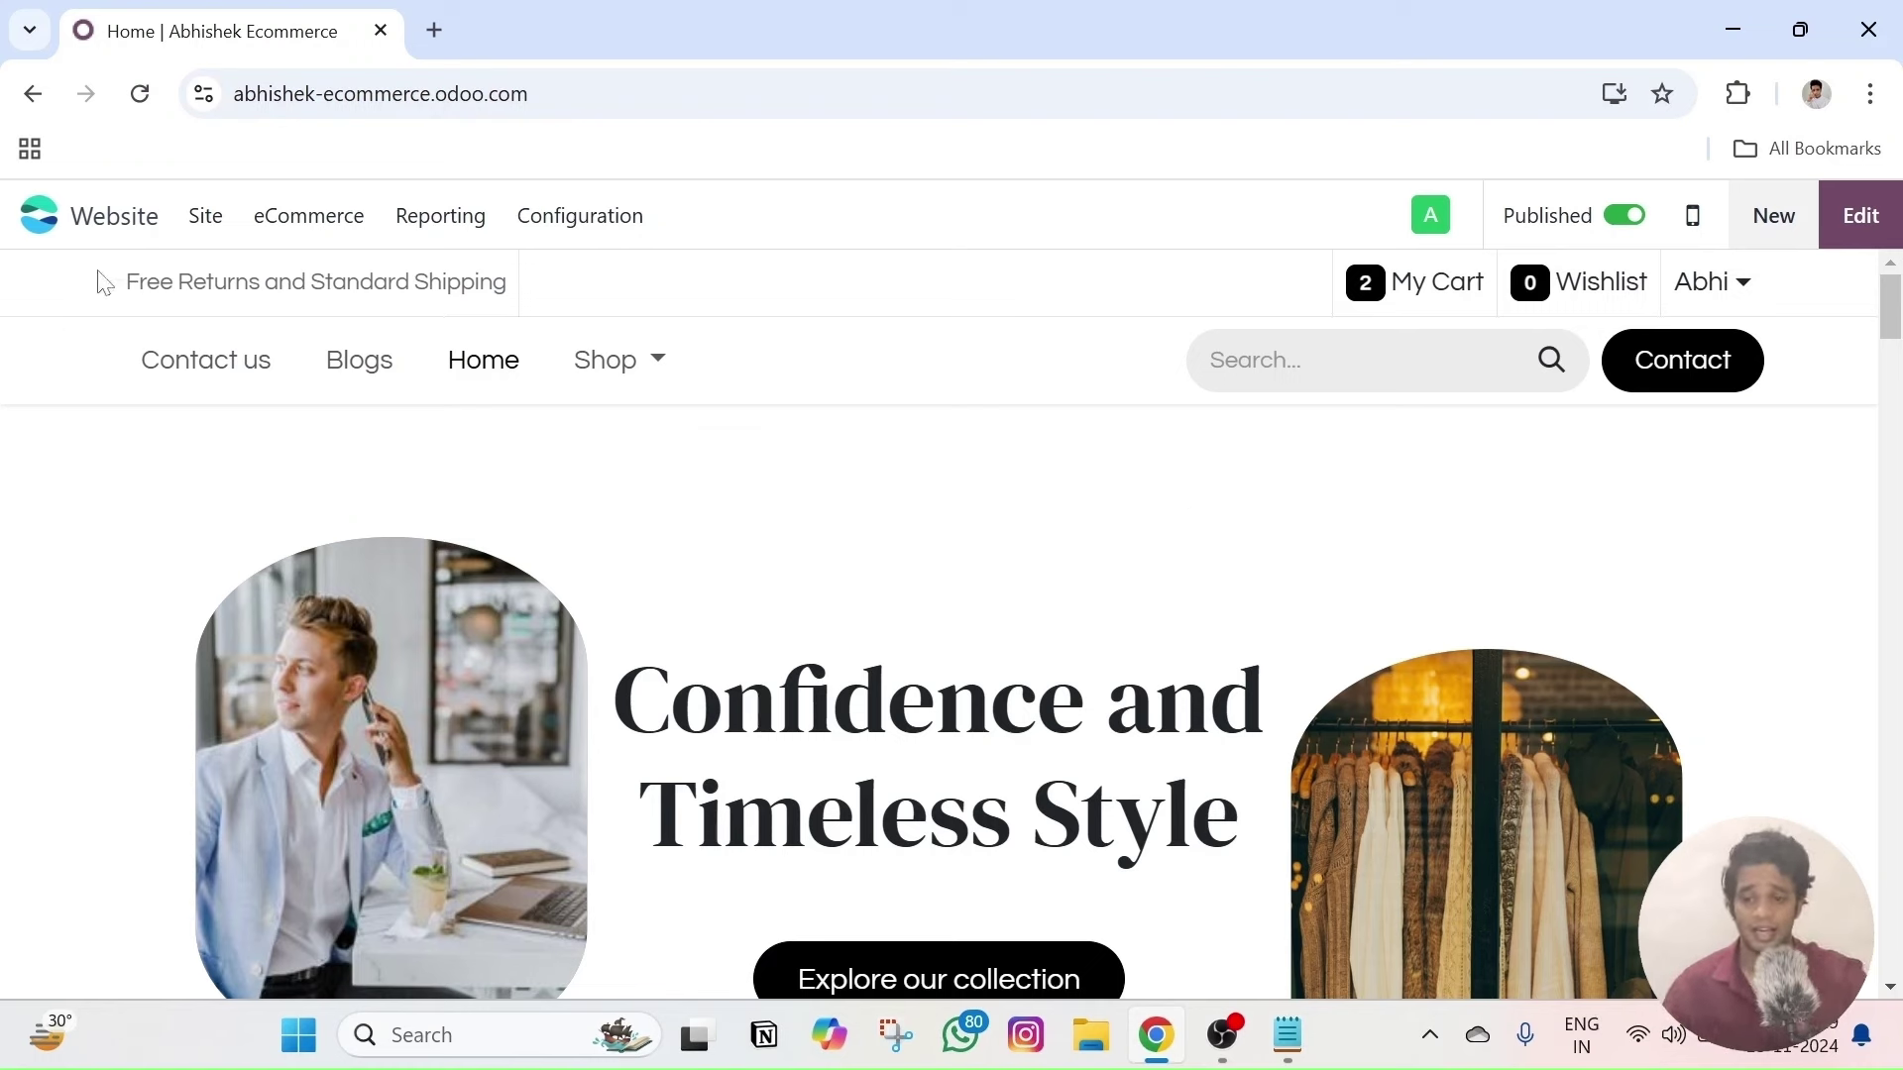
- Reopen and dismiss the Site menu twice, then bring up the Configuration menu
{"action": "left_click", "coordinate": [211, 220]}
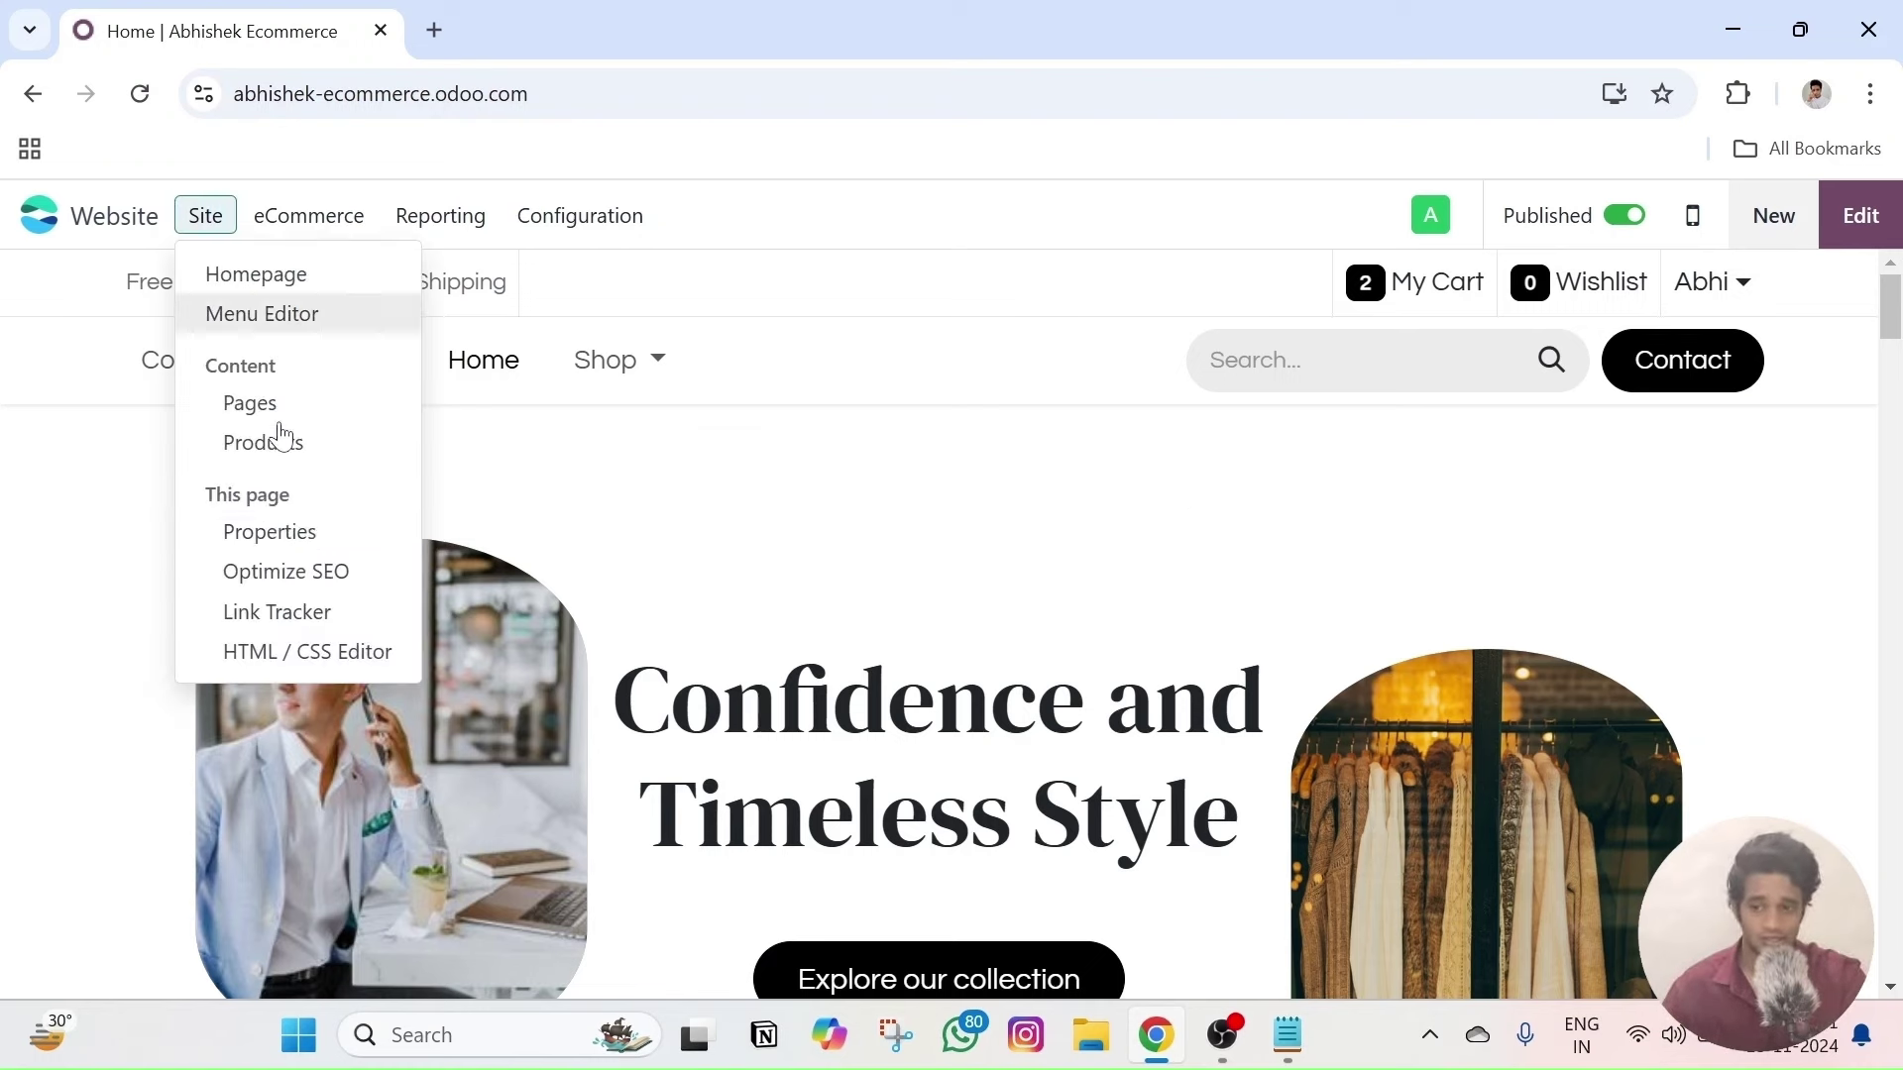
{"action": "left_click", "coordinate": [860, 500]}
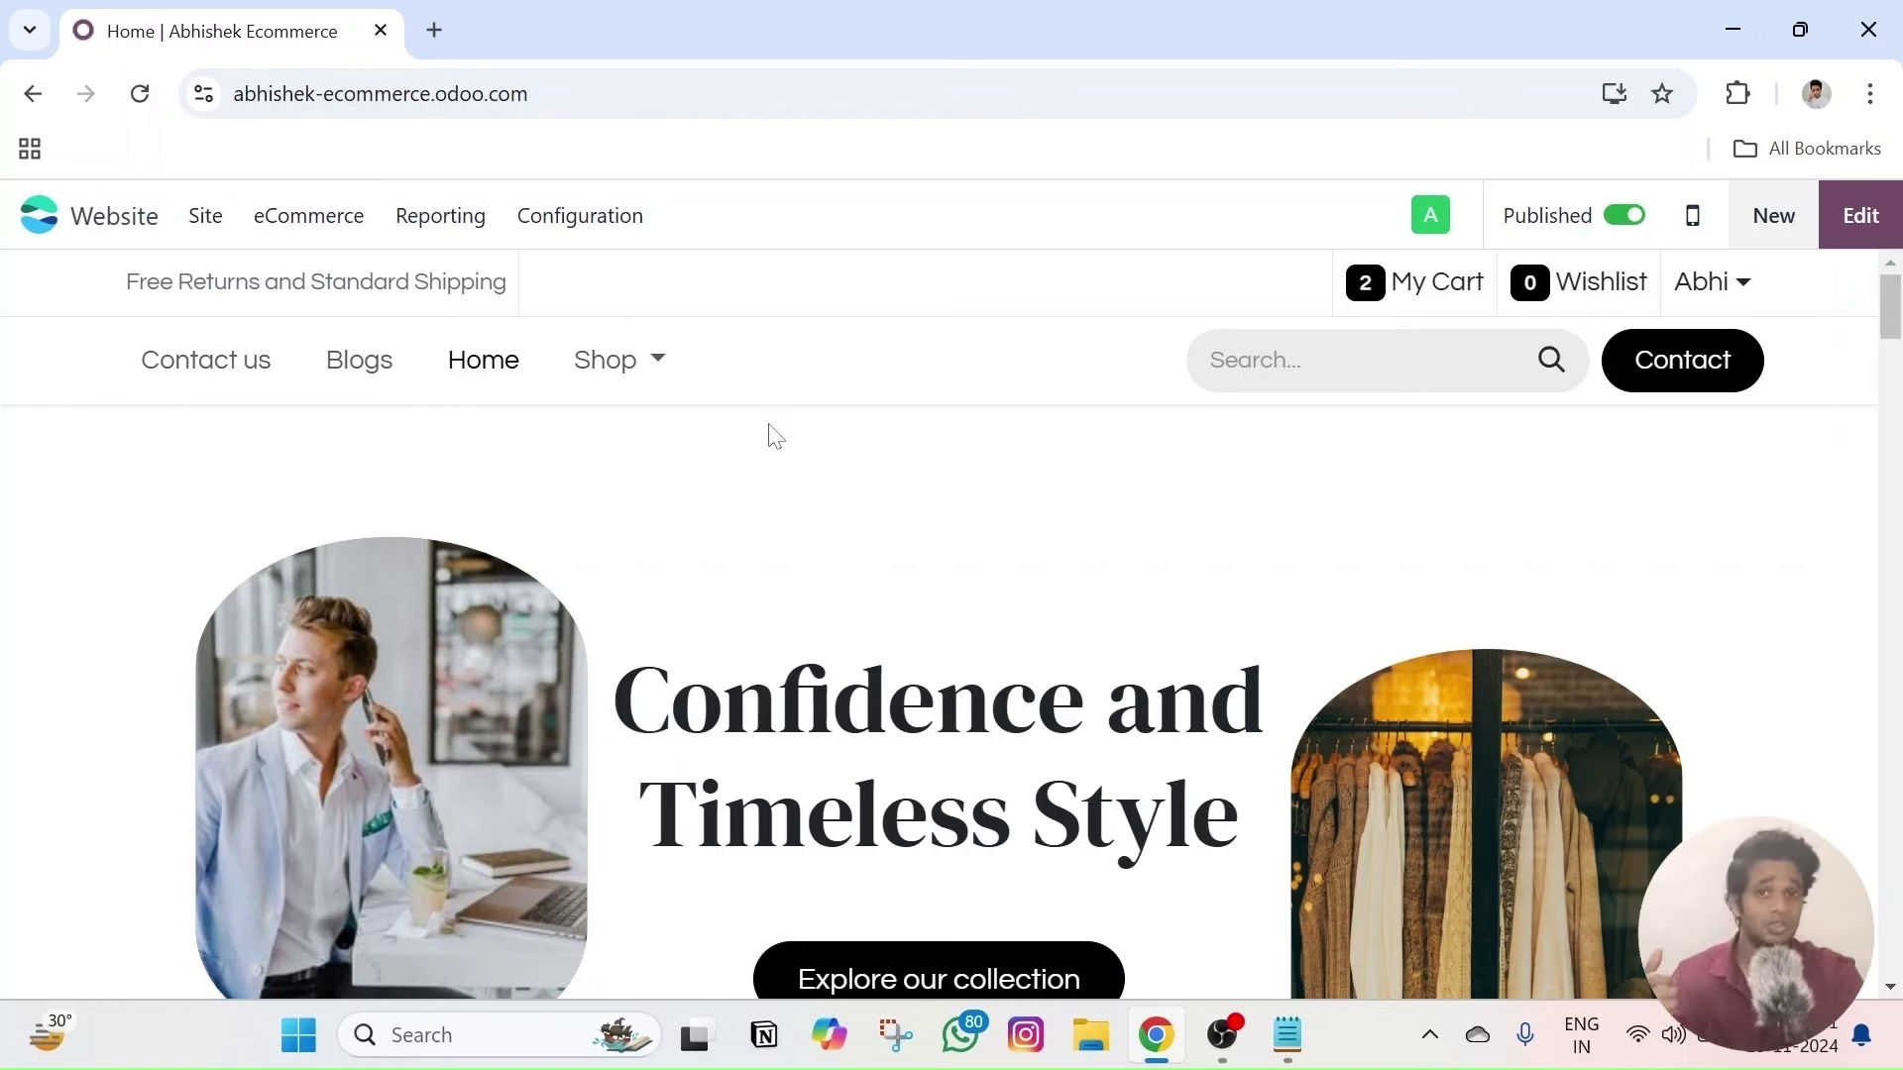
{"action": "left_click", "coordinate": [206, 215]}
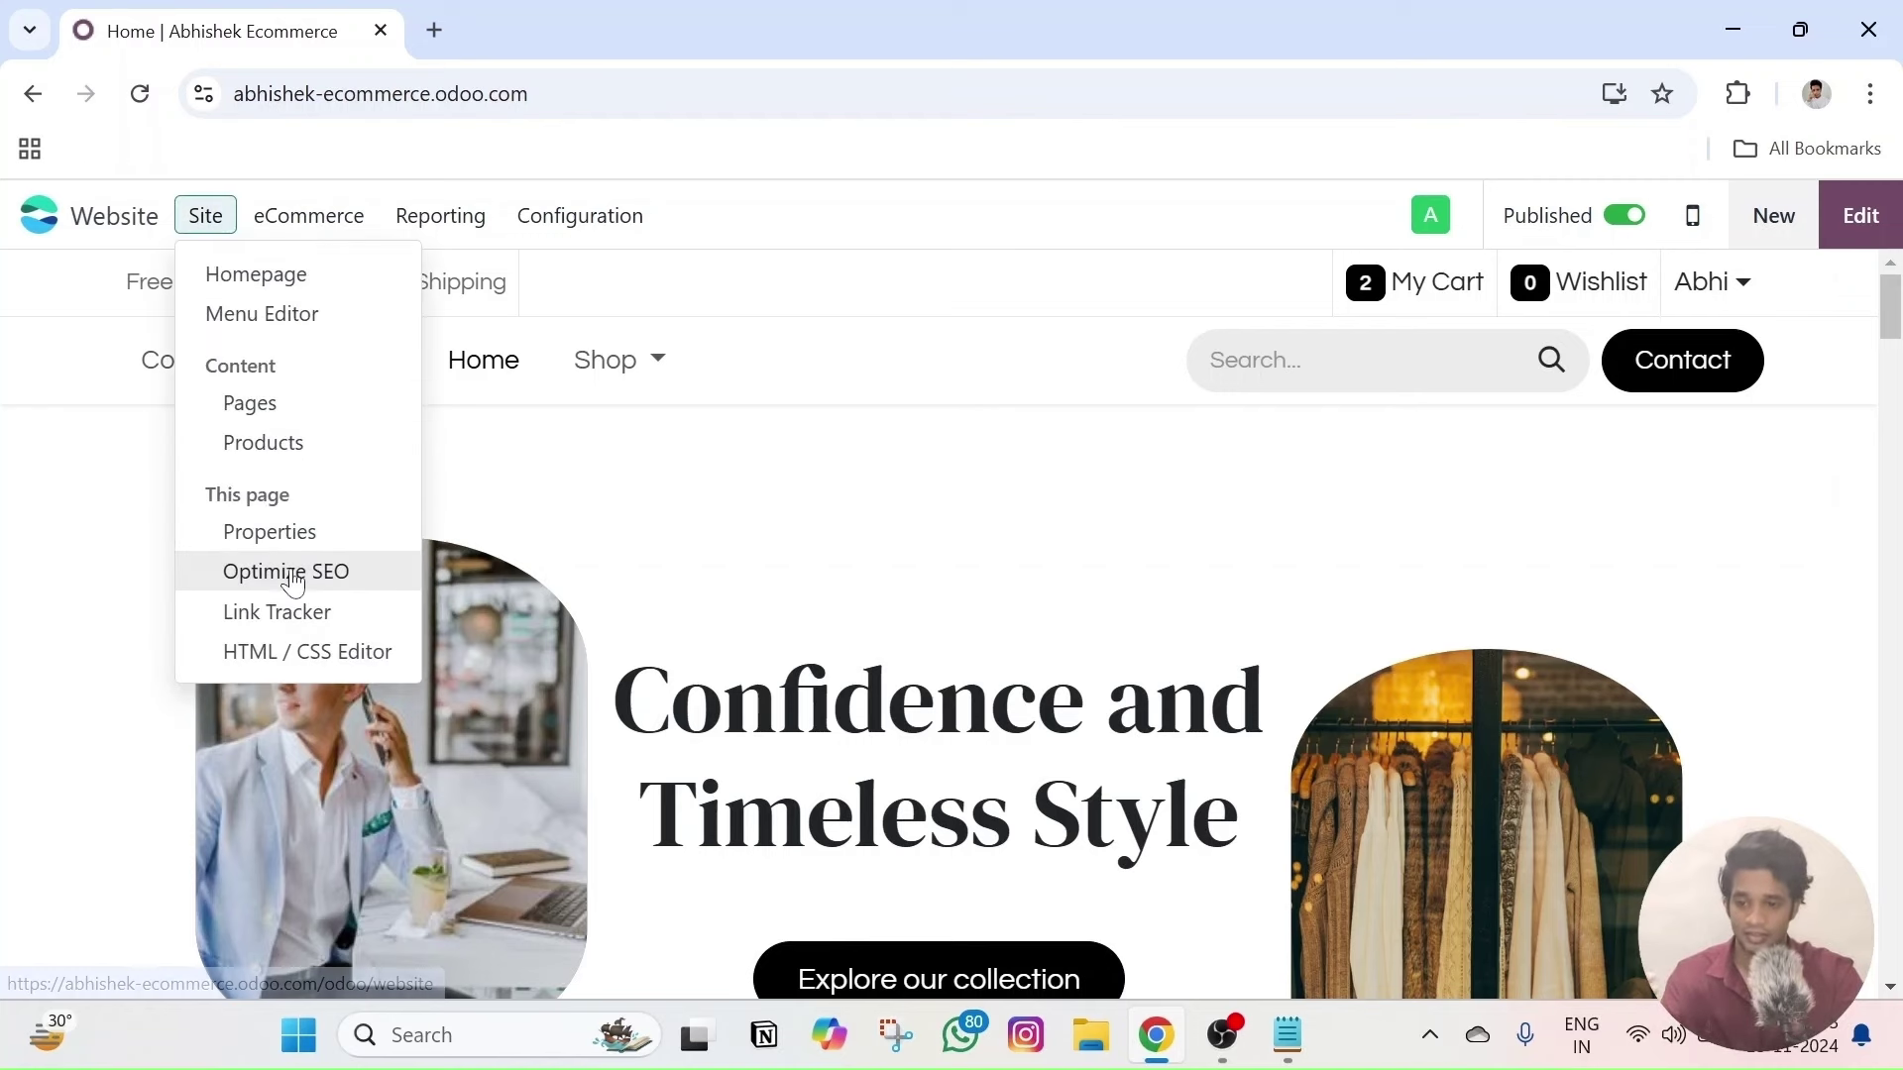
{"action": "left_click", "coordinate": [873, 524]}
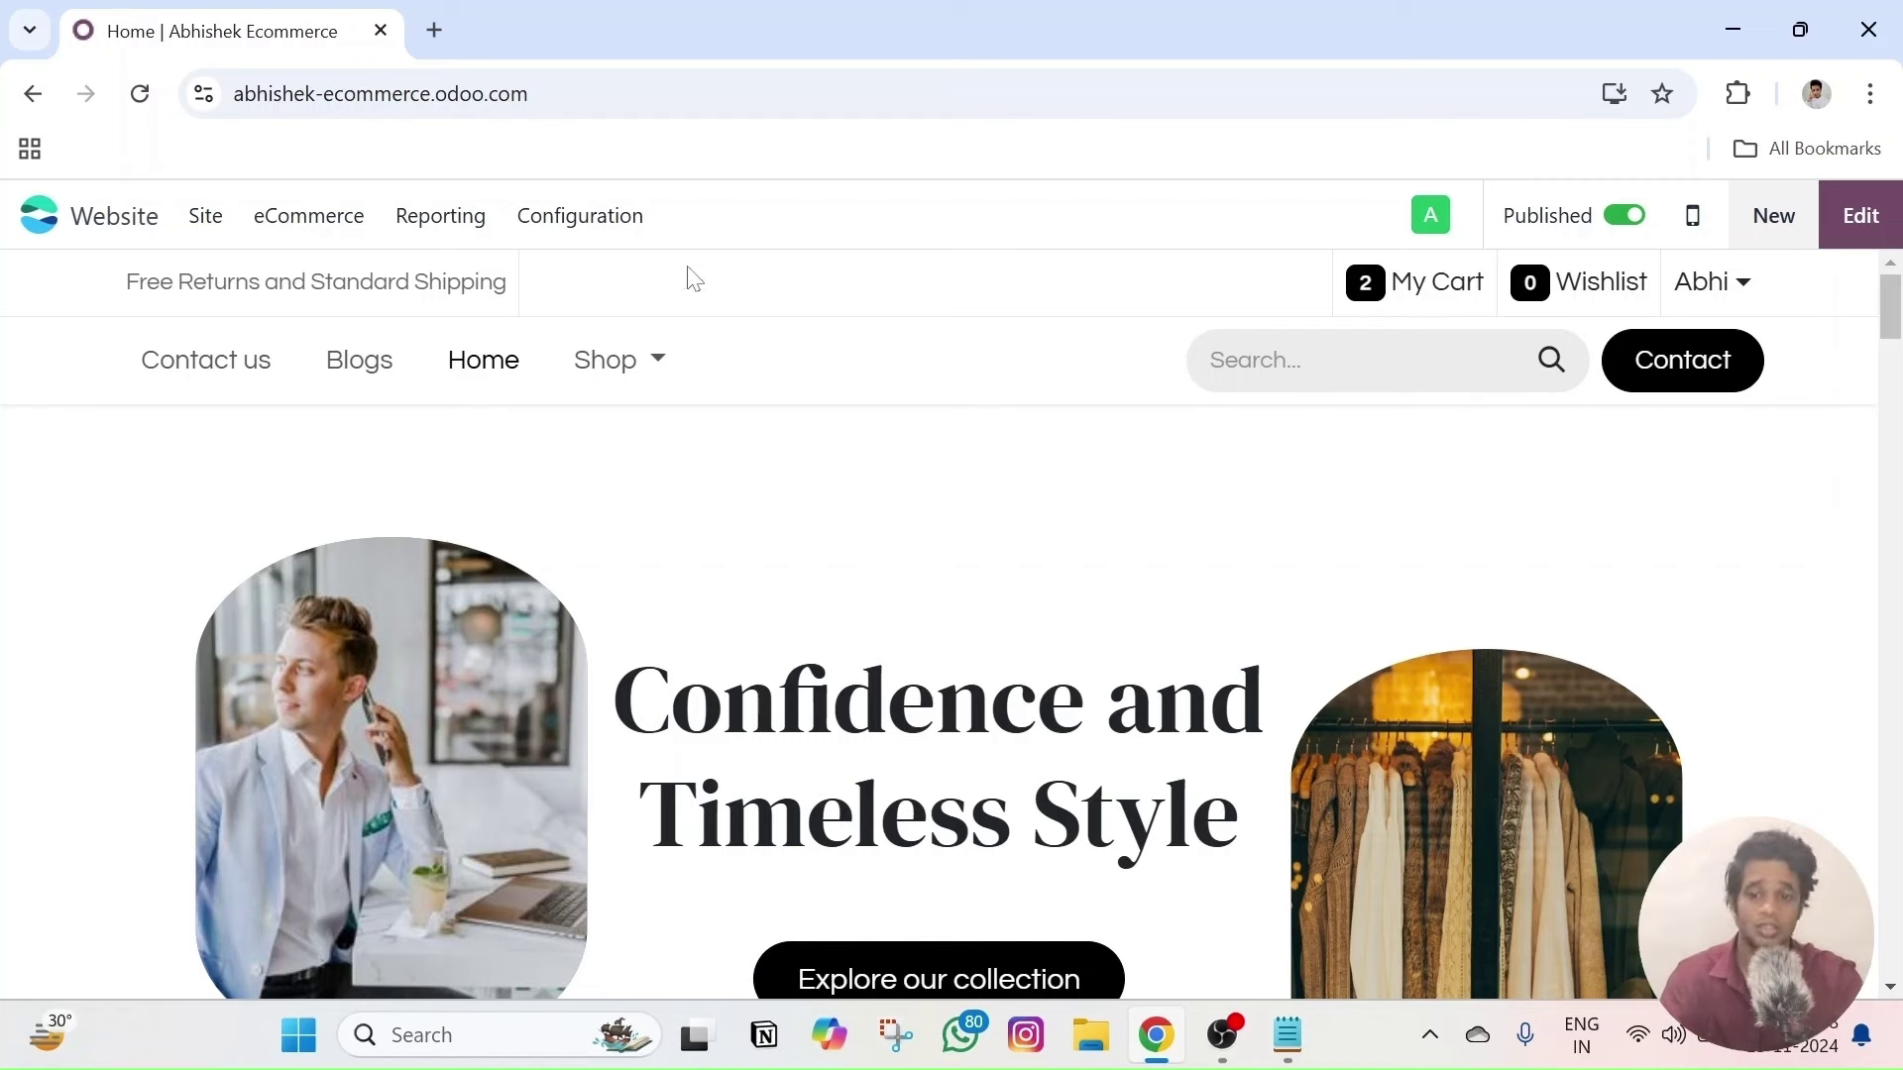
{"action": "left_click", "coordinate": [598, 230]}
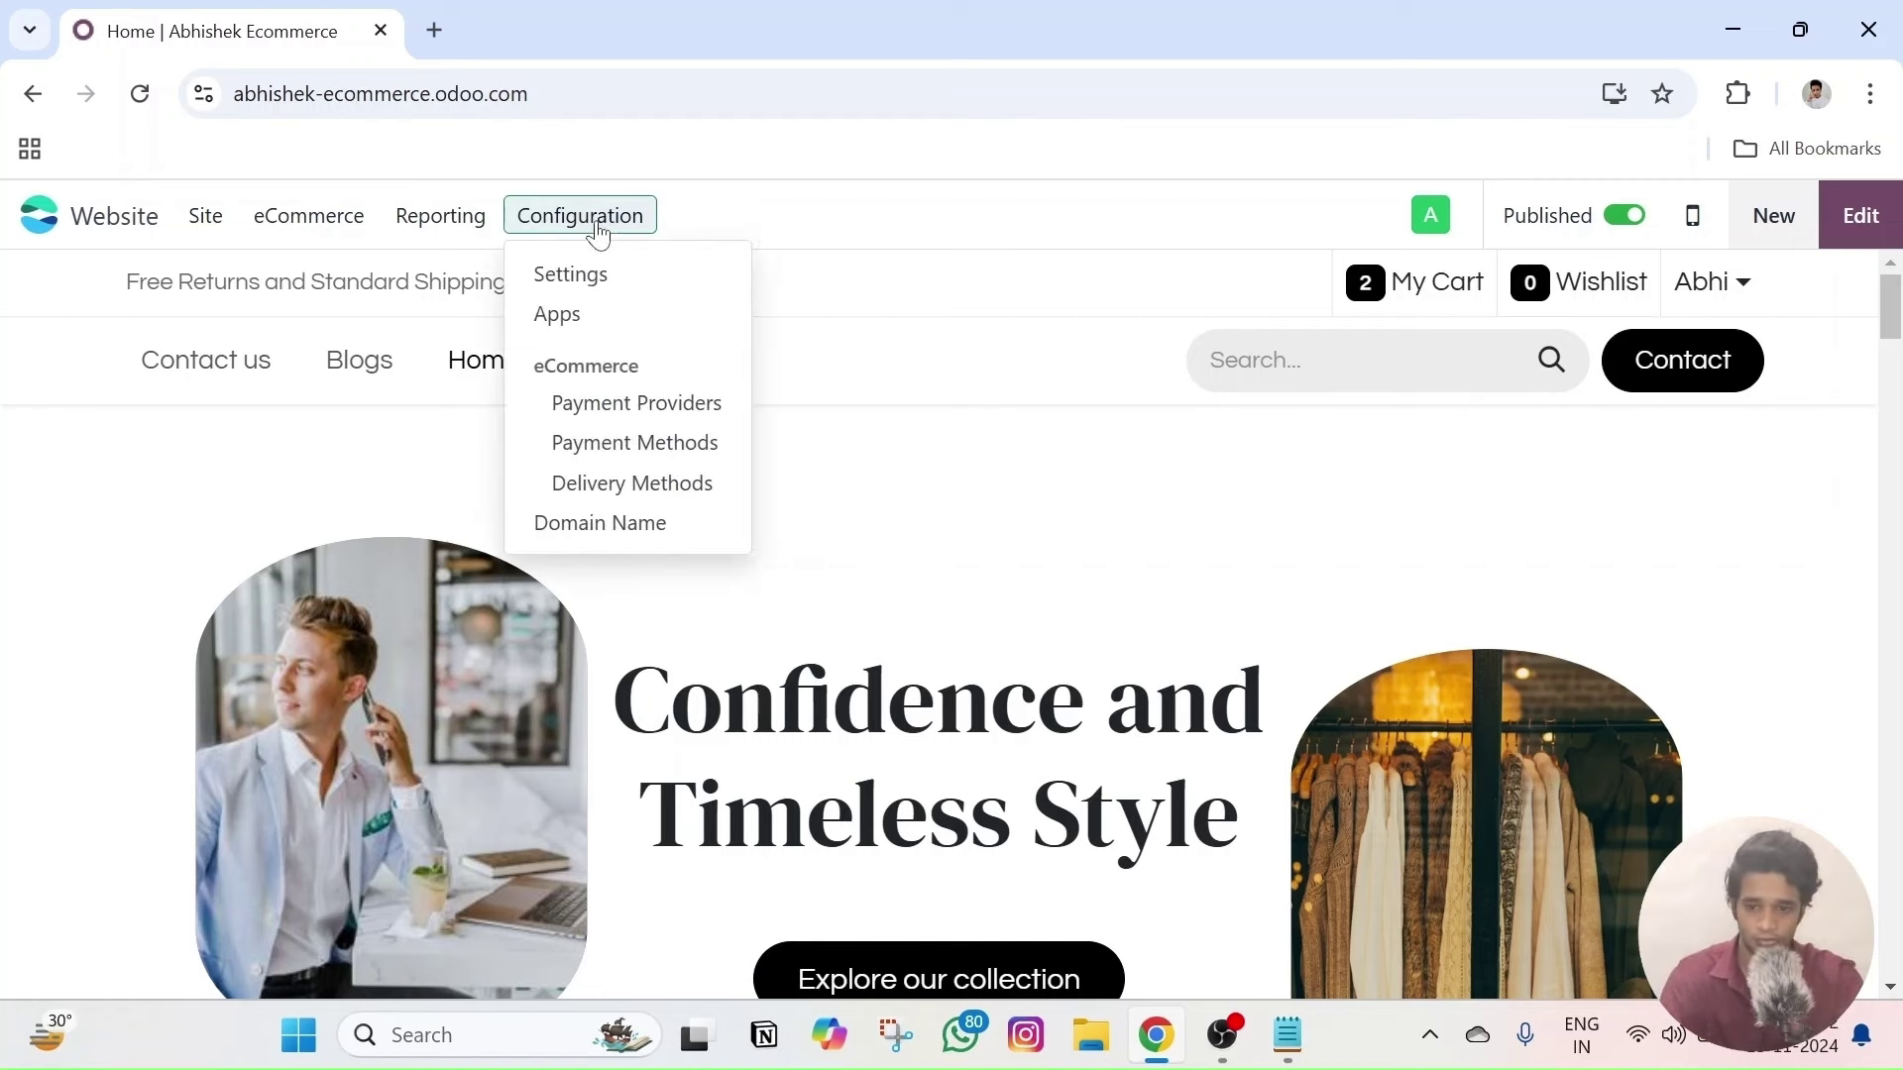
- Open Configuration > Domain Name and highlight the homepage, contact page and product page requirements
{"action": "left_click", "coordinate": [628, 526]}
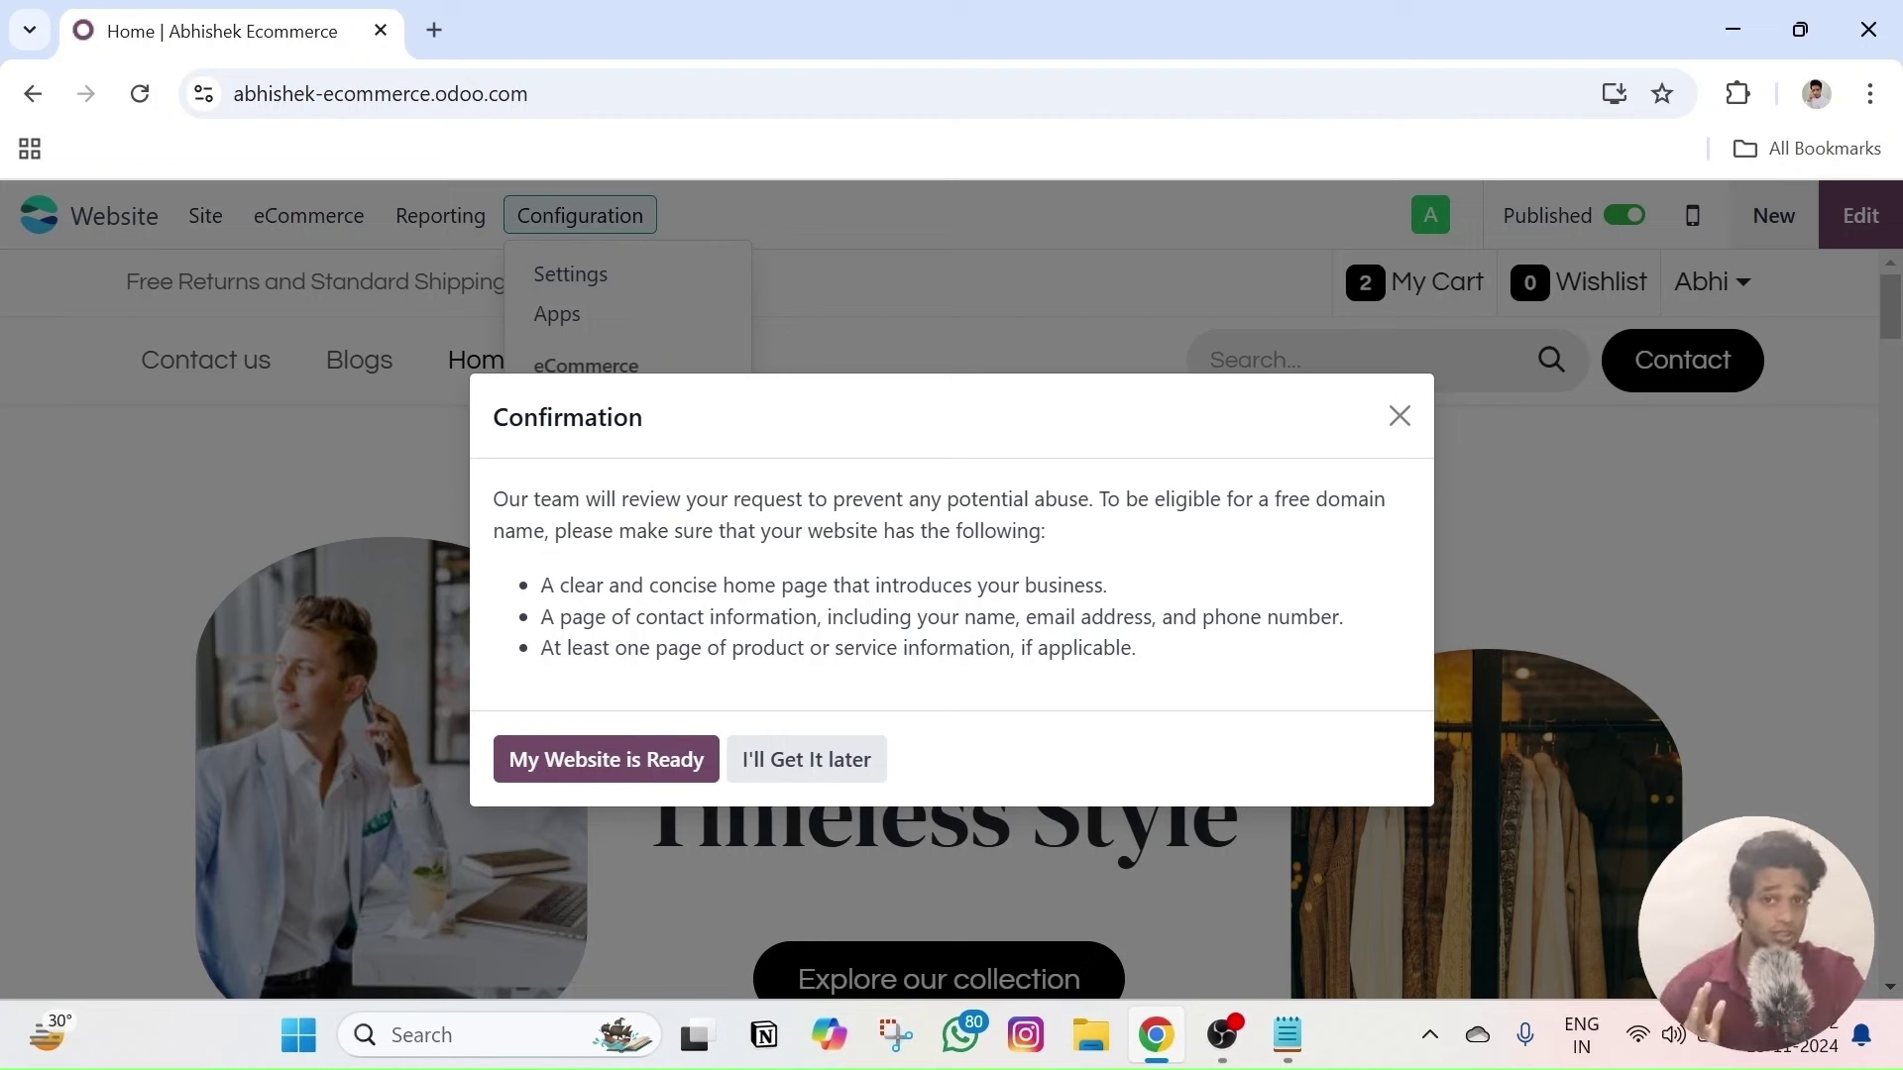
{"action": "left_click_drag", "start_coordinate": [554, 585], "coordinate": [1129, 599]}
{"action": "left_click", "coordinate": [596, 585]}
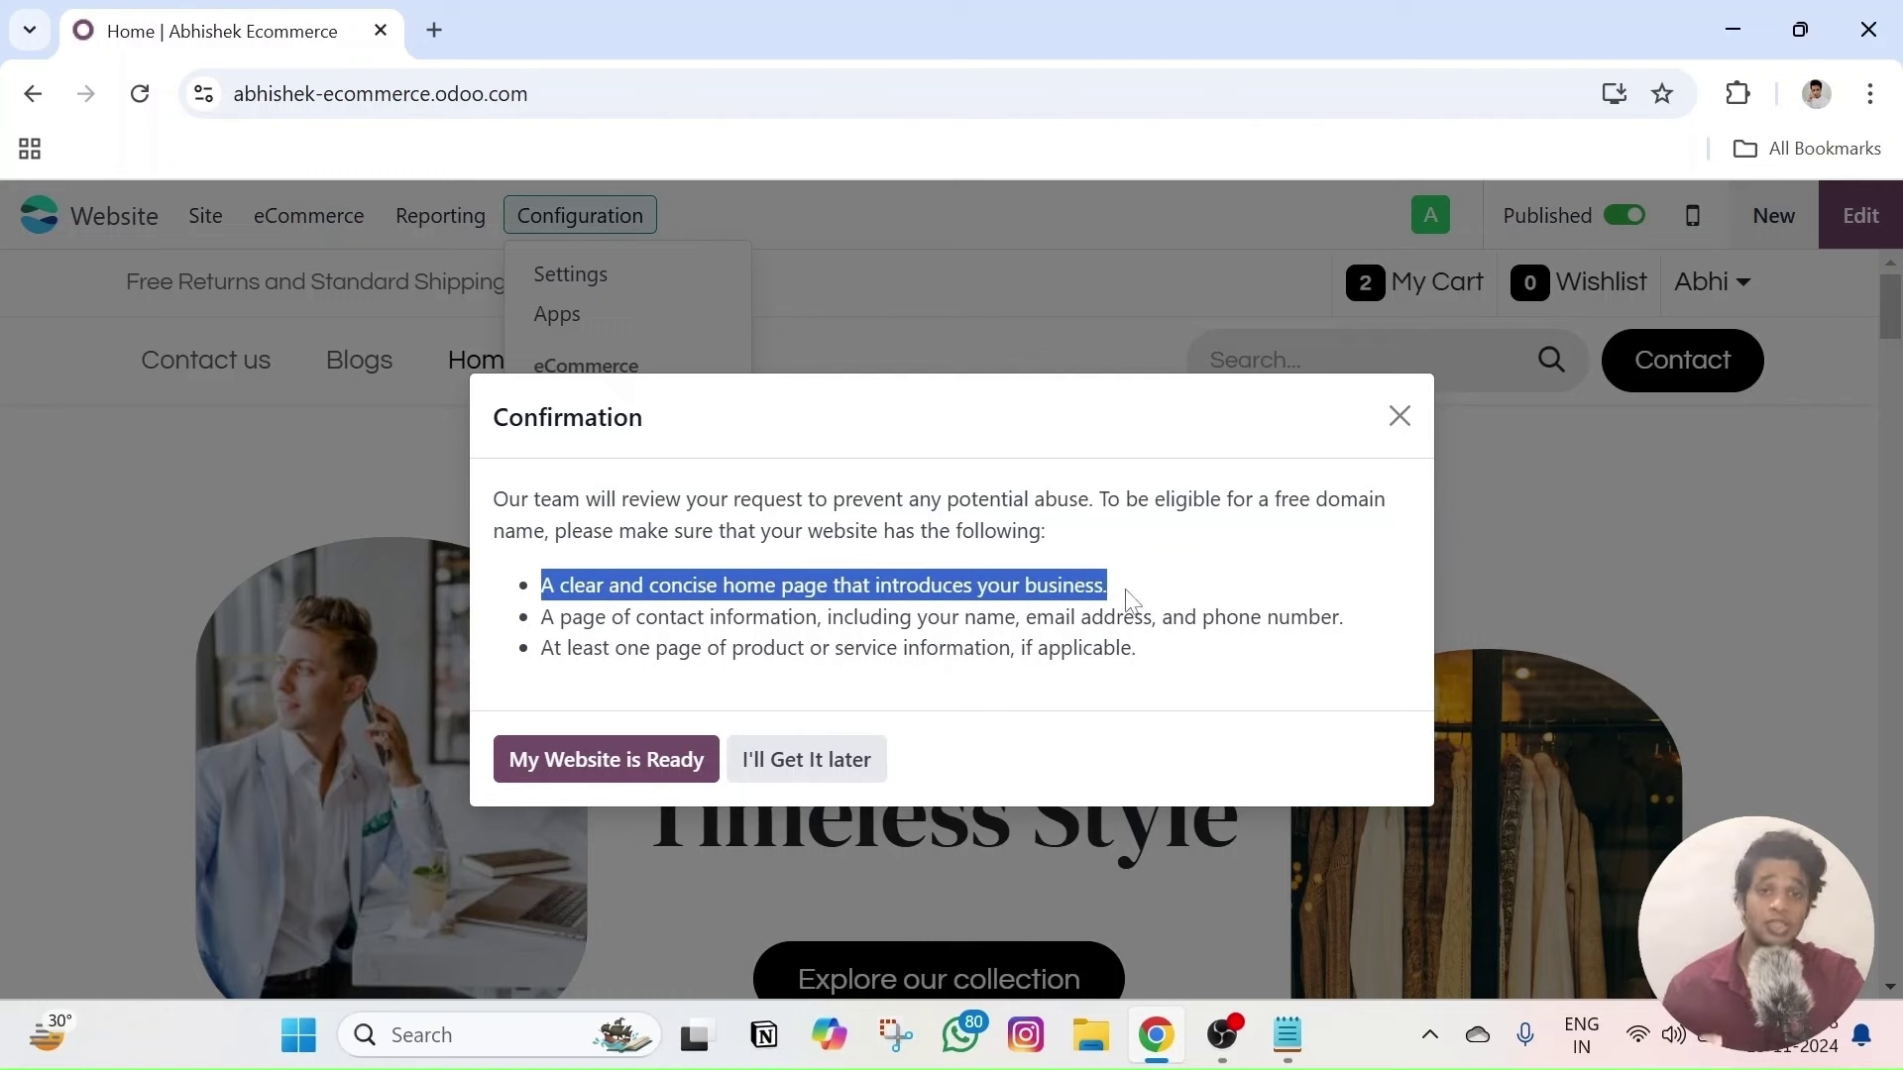
{"action": "left_click", "coordinate": [1154, 589]}
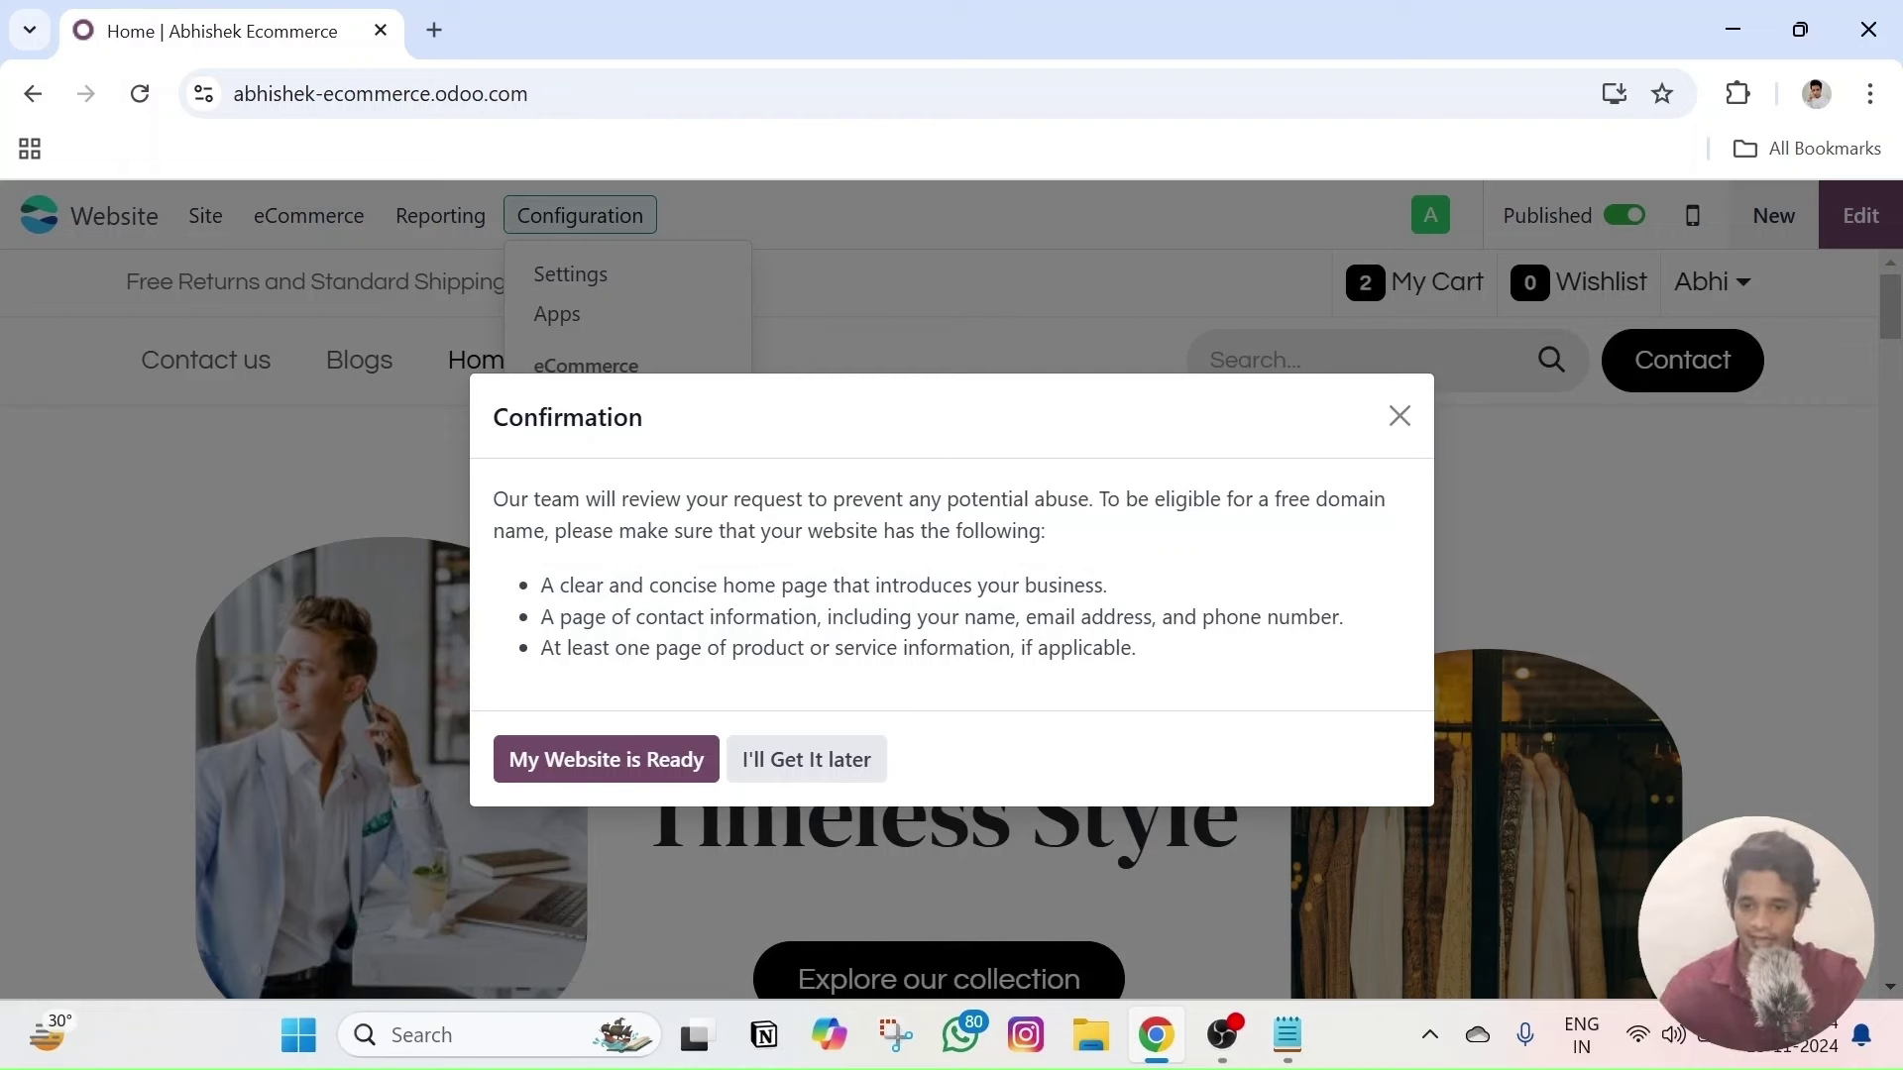
{"action": "left_click_drag", "start_coordinate": [541, 616], "coordinate": [1309, 616]}
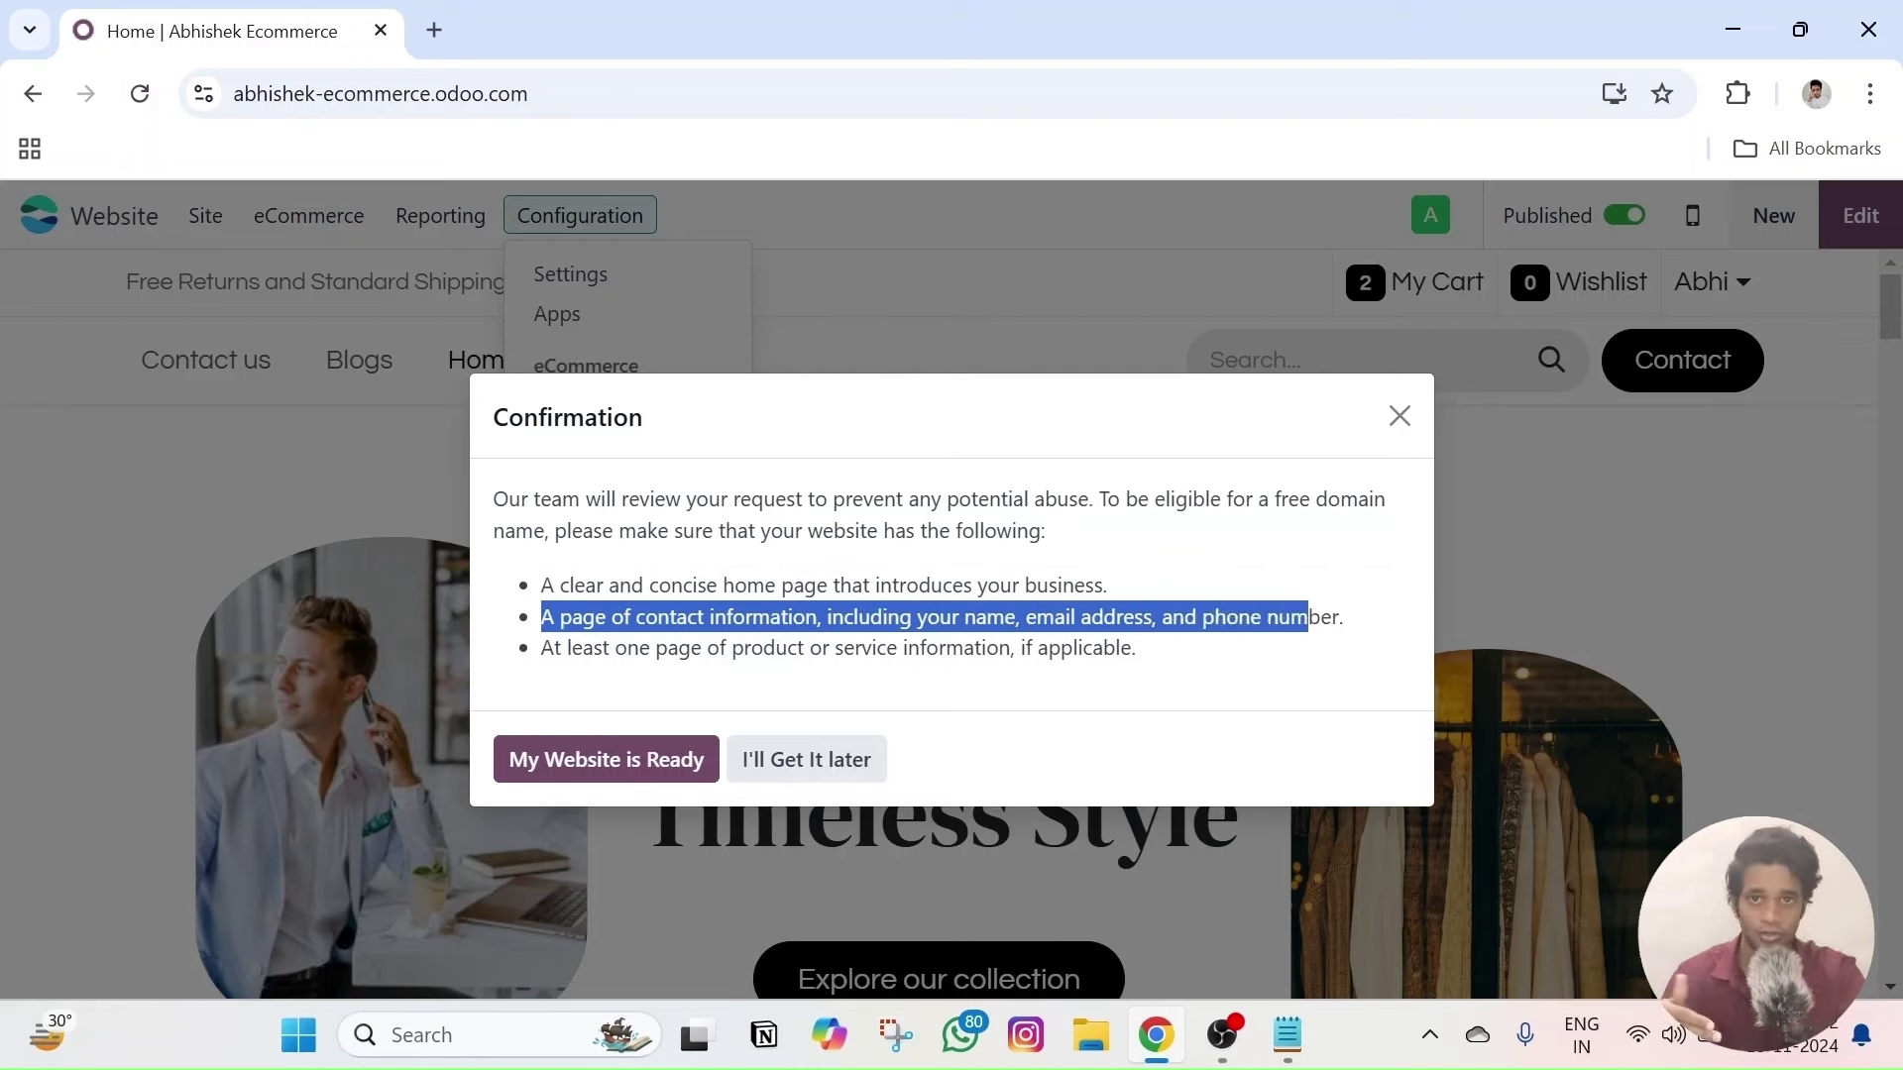
{"action": "left_click_drag", "start_coordinate": [1308, 617], "coordinate": [1341, 616]}
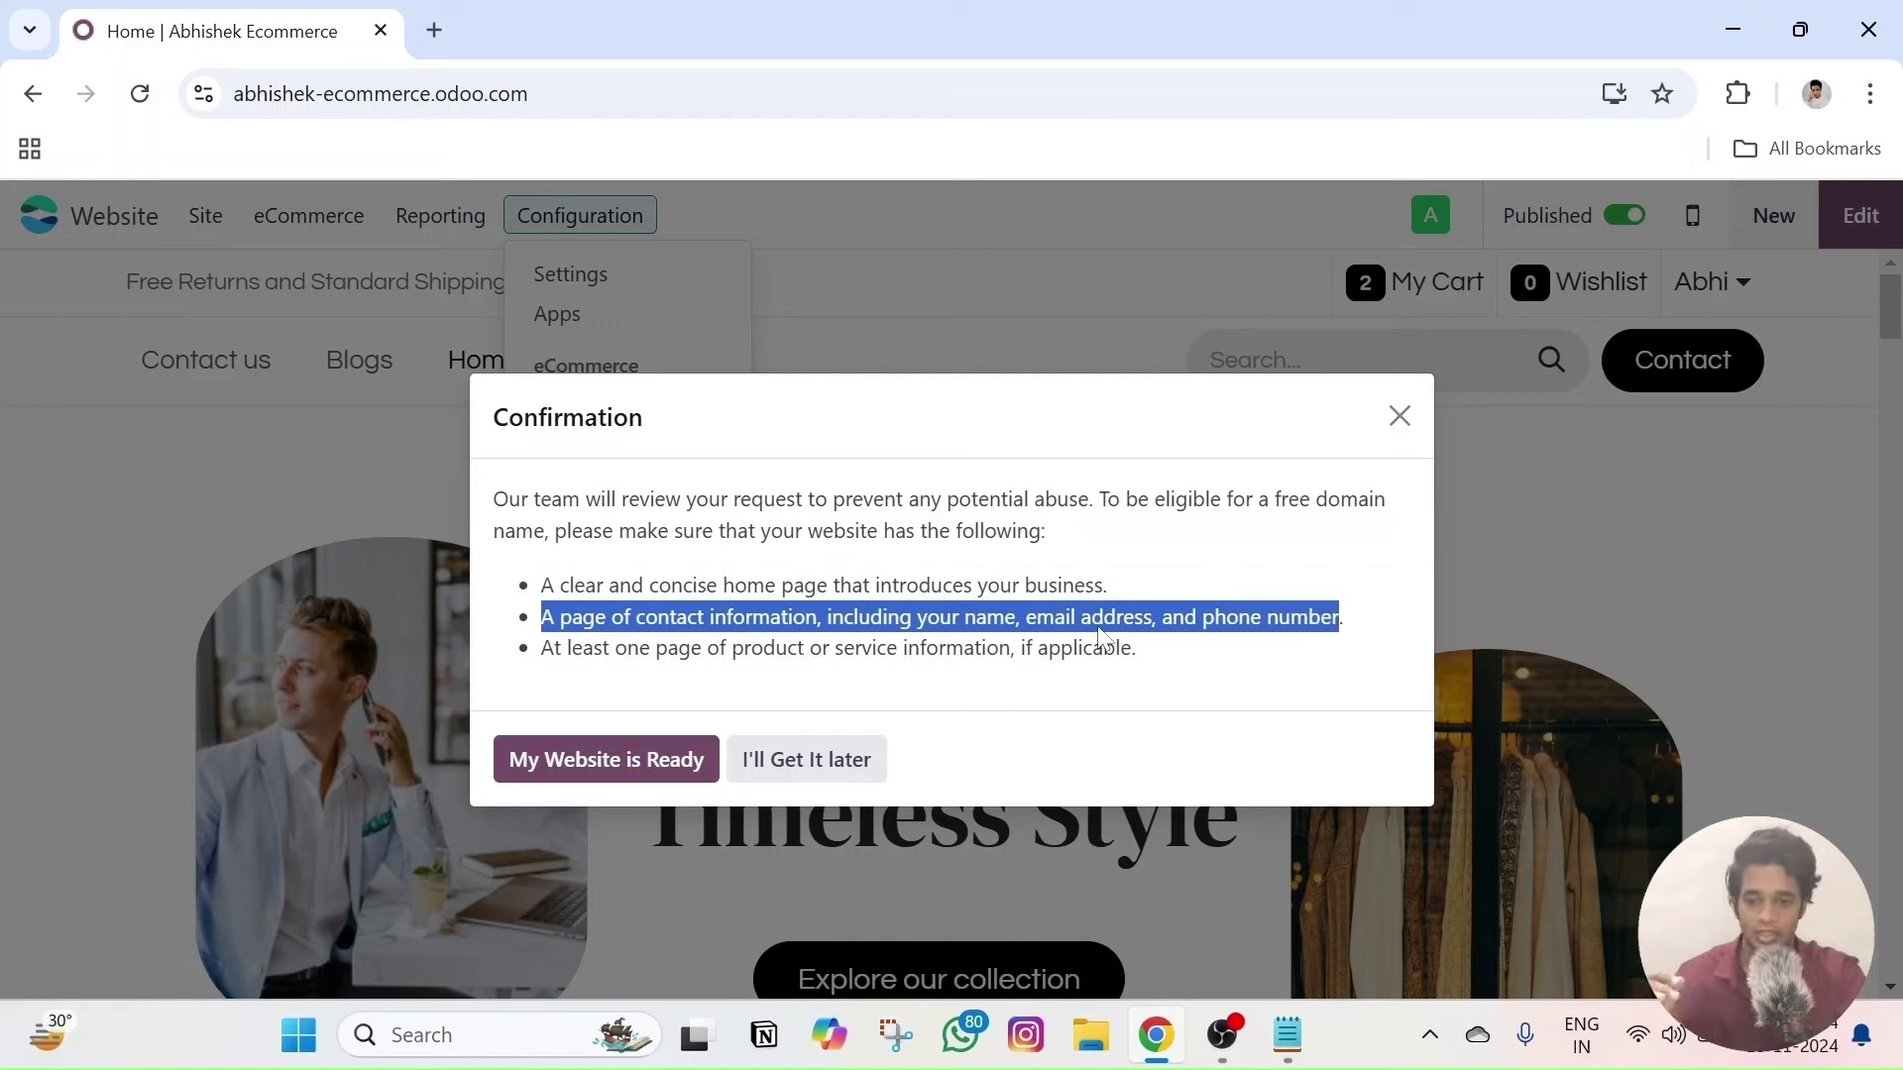
{"action": "left_click_drag", "start_coordinate": [553, 647], "coordinate": [1142, 664]}
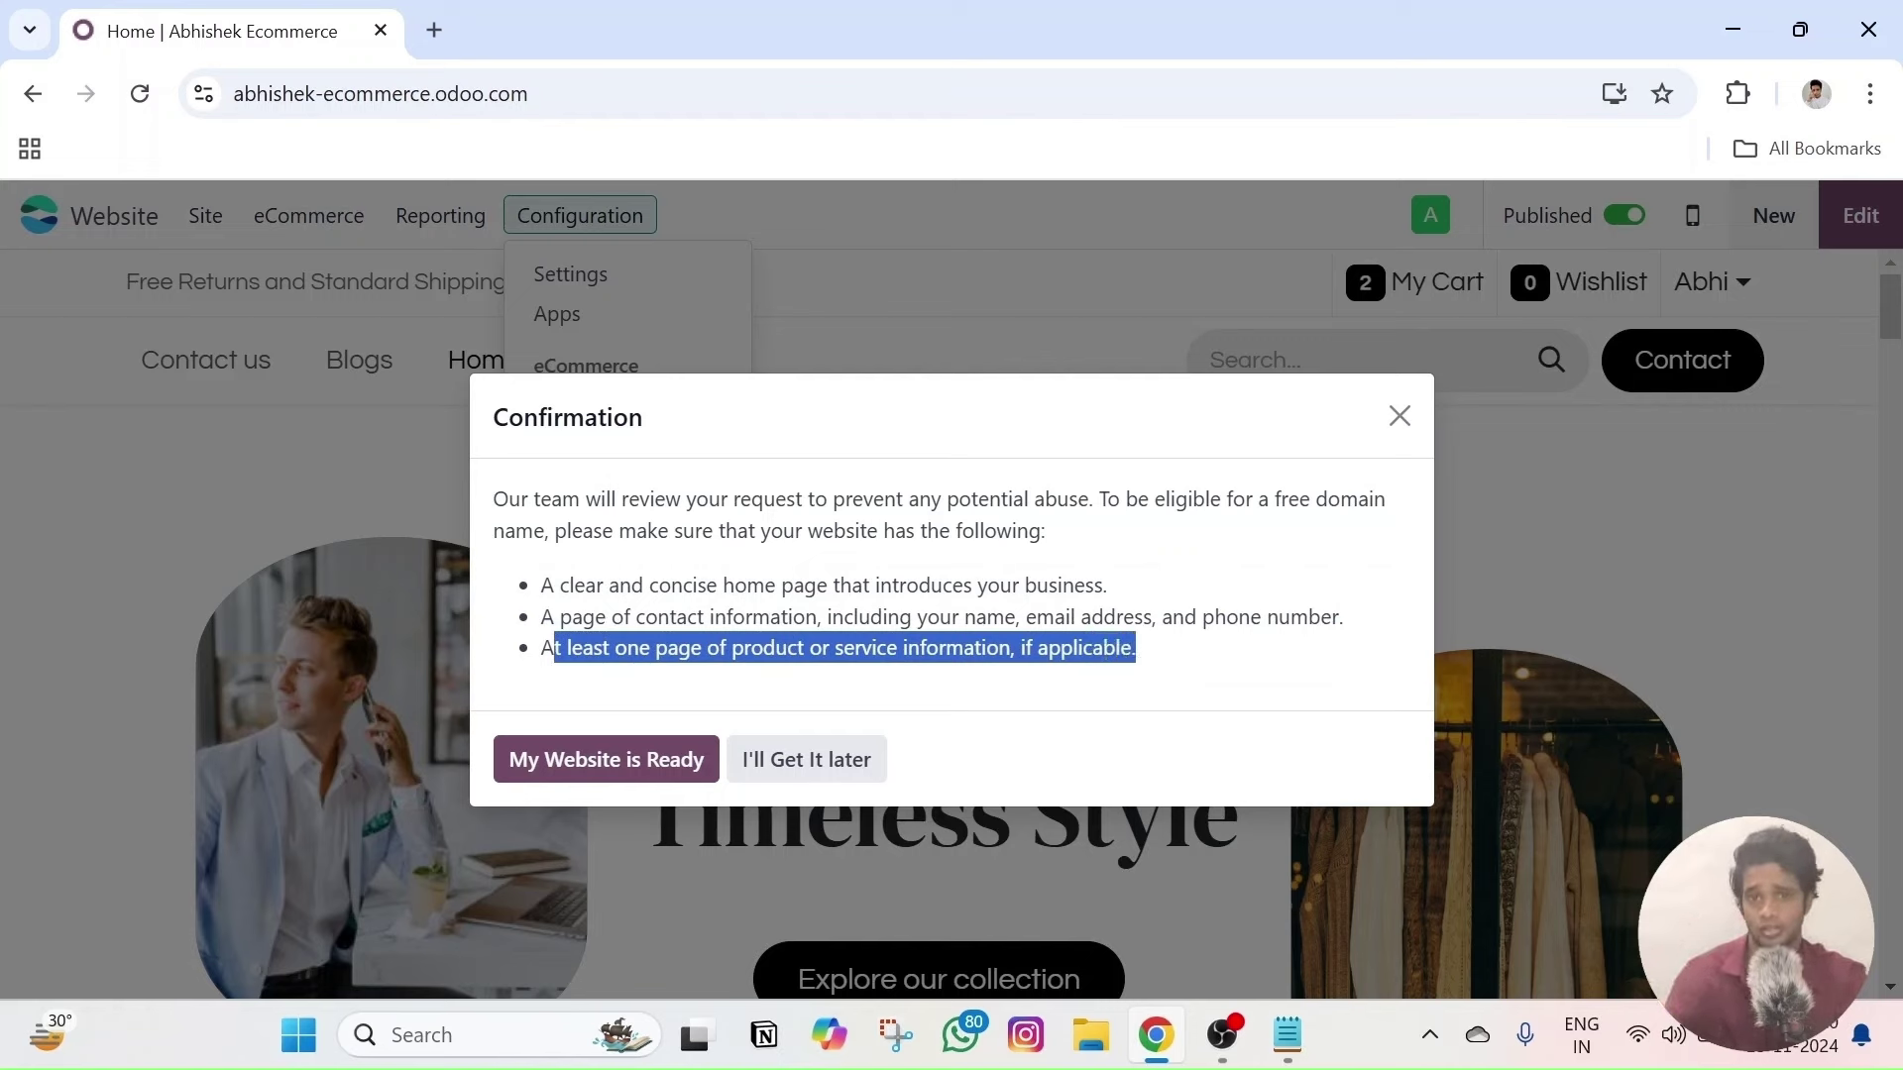
{"action": "left_click", "coordinate": [1142, 664]}
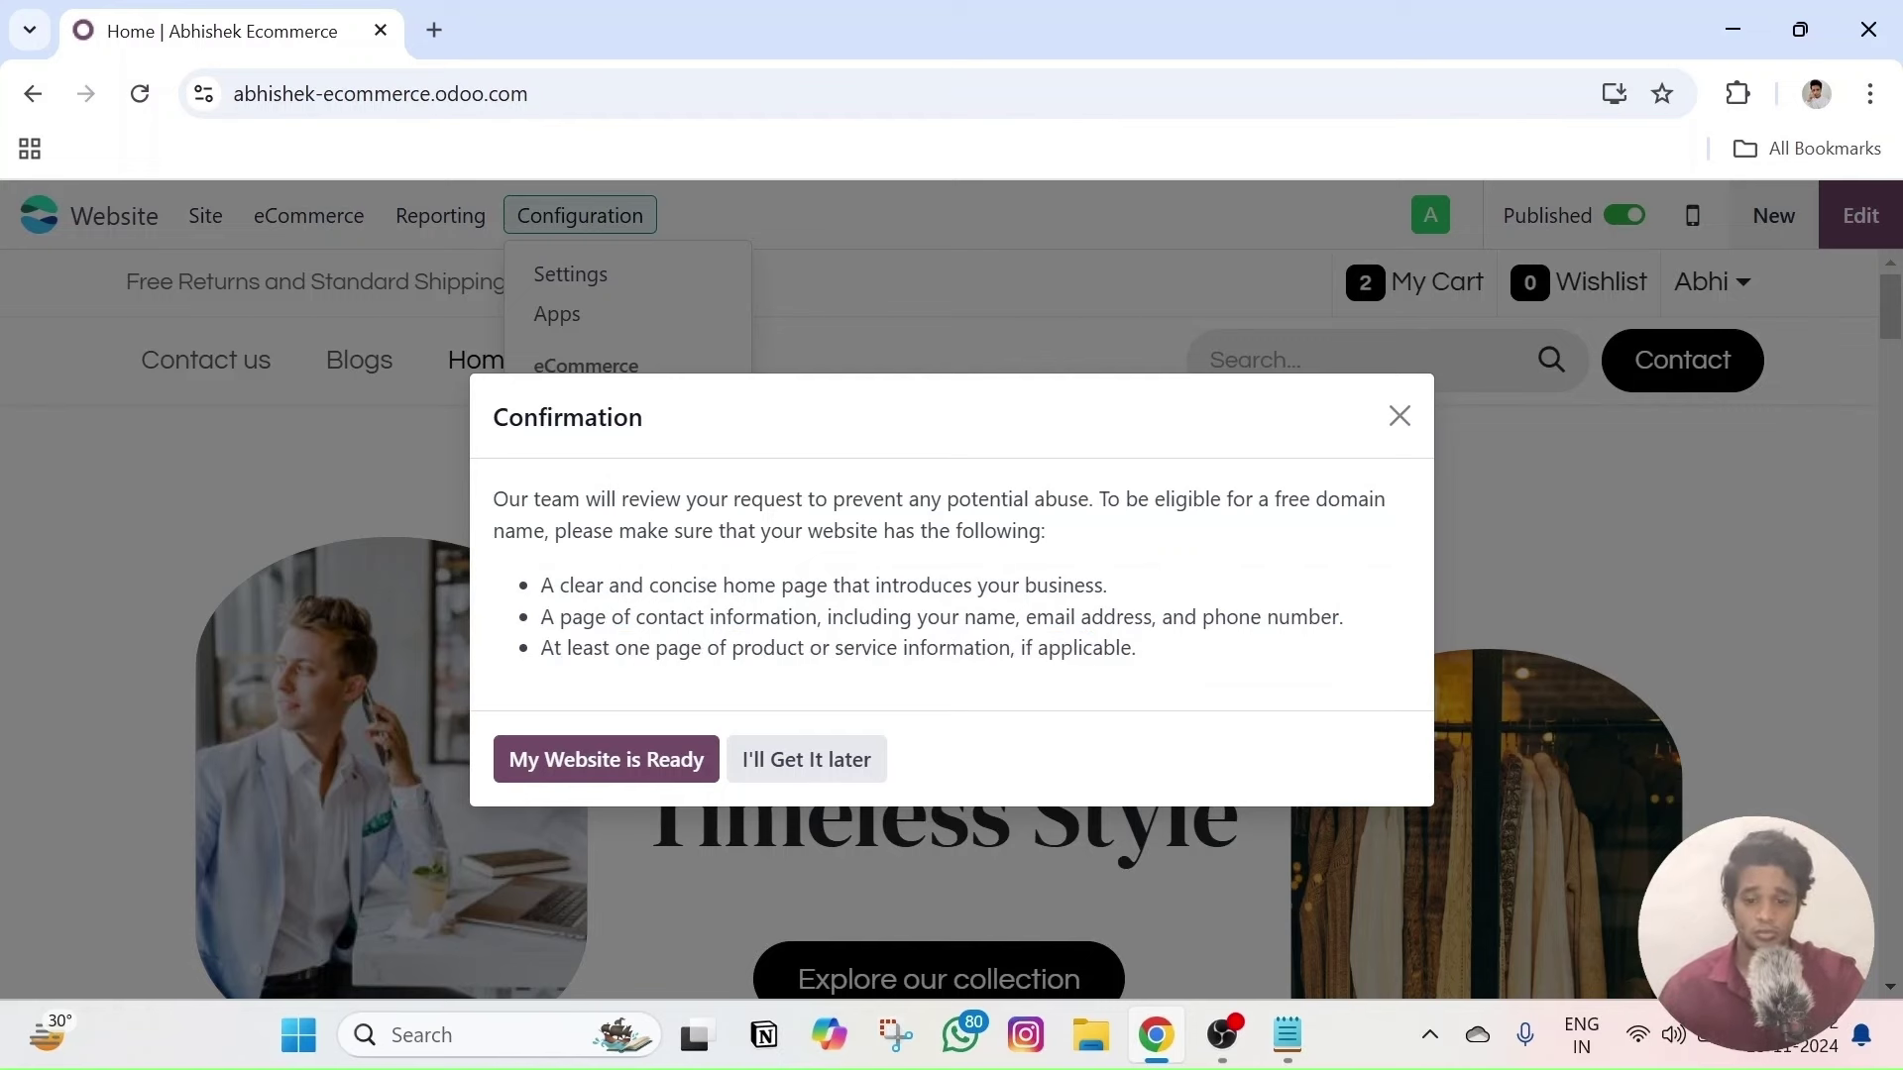
{"action": "left_click_drag", "start_coordinate": [1149, 656], "coordinate": [543, 577]}
{"action": "left_click", "coordinate": [545, 570]}
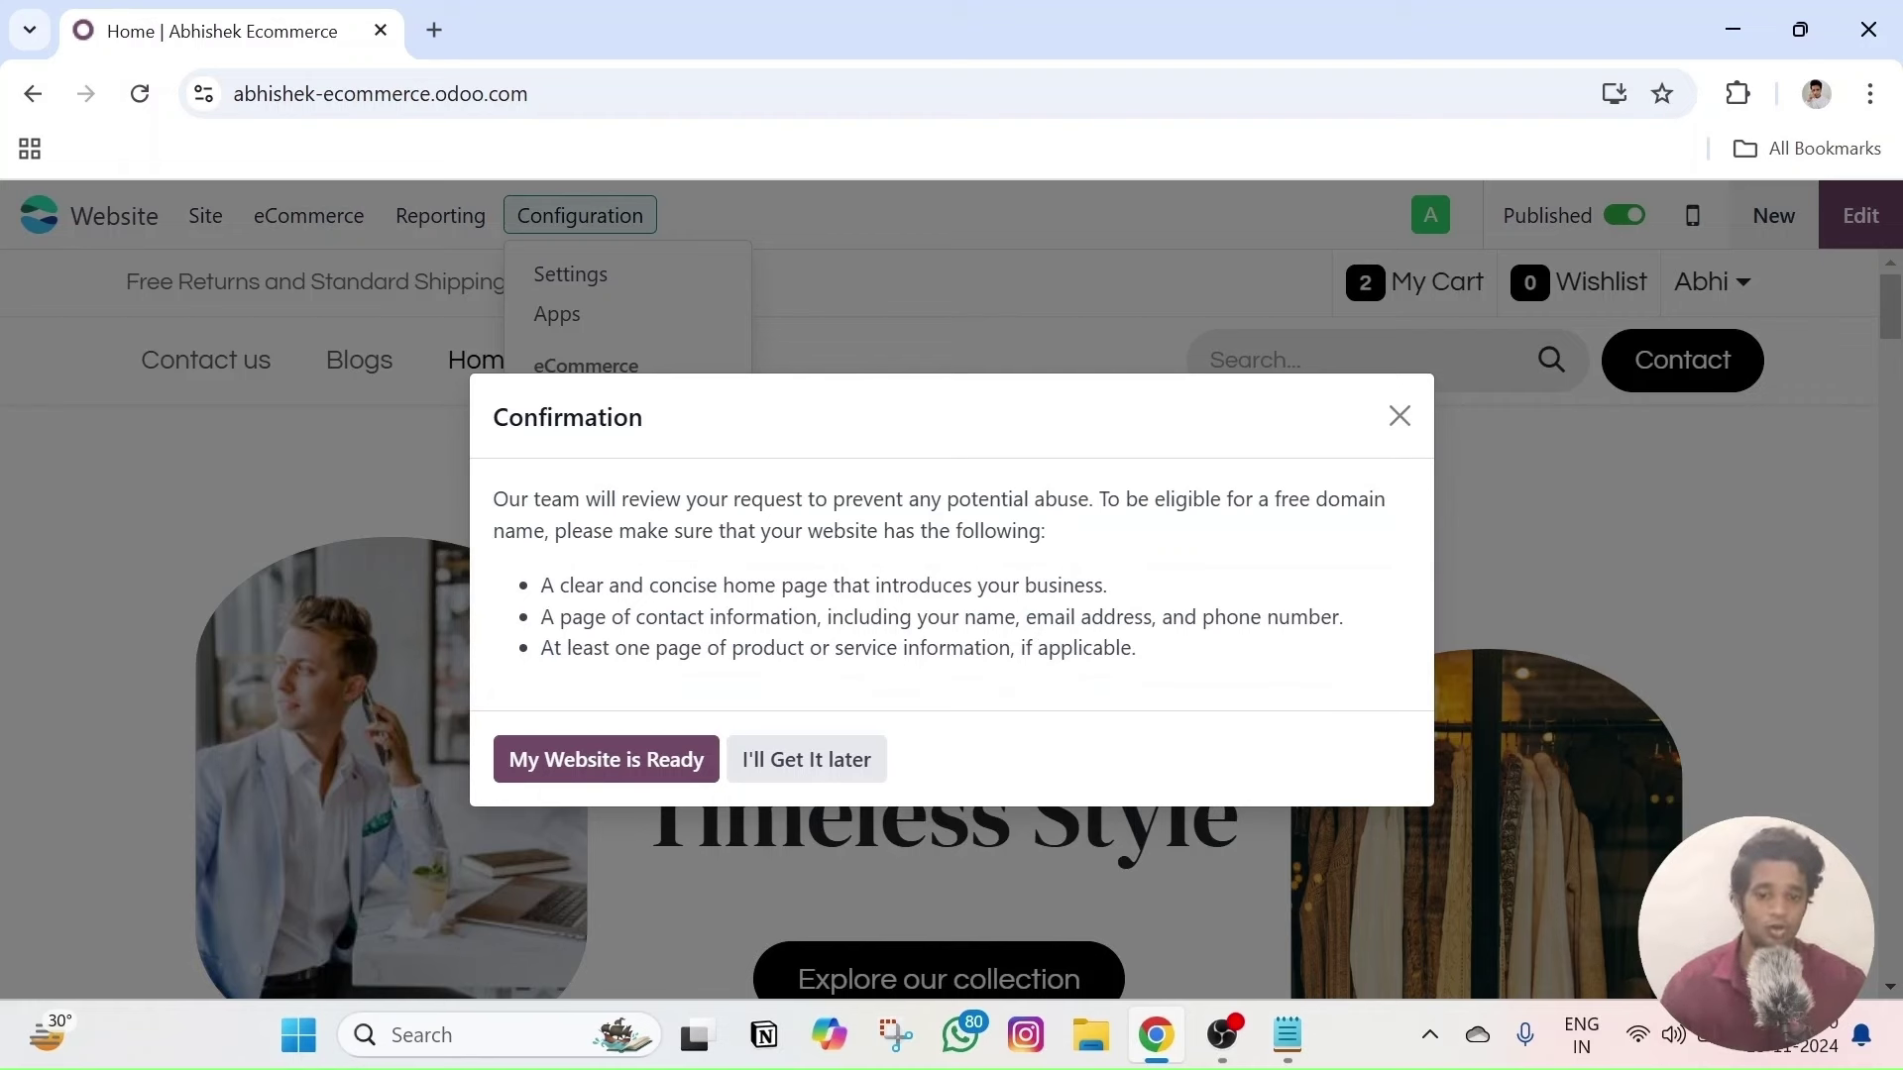
- Confirm eligibility and search 'AbhishekEcommerce' for available free domains, scrolling the .com, .net, .org, .club results
{"action": "left_click", "coordinate": [627, 765]}
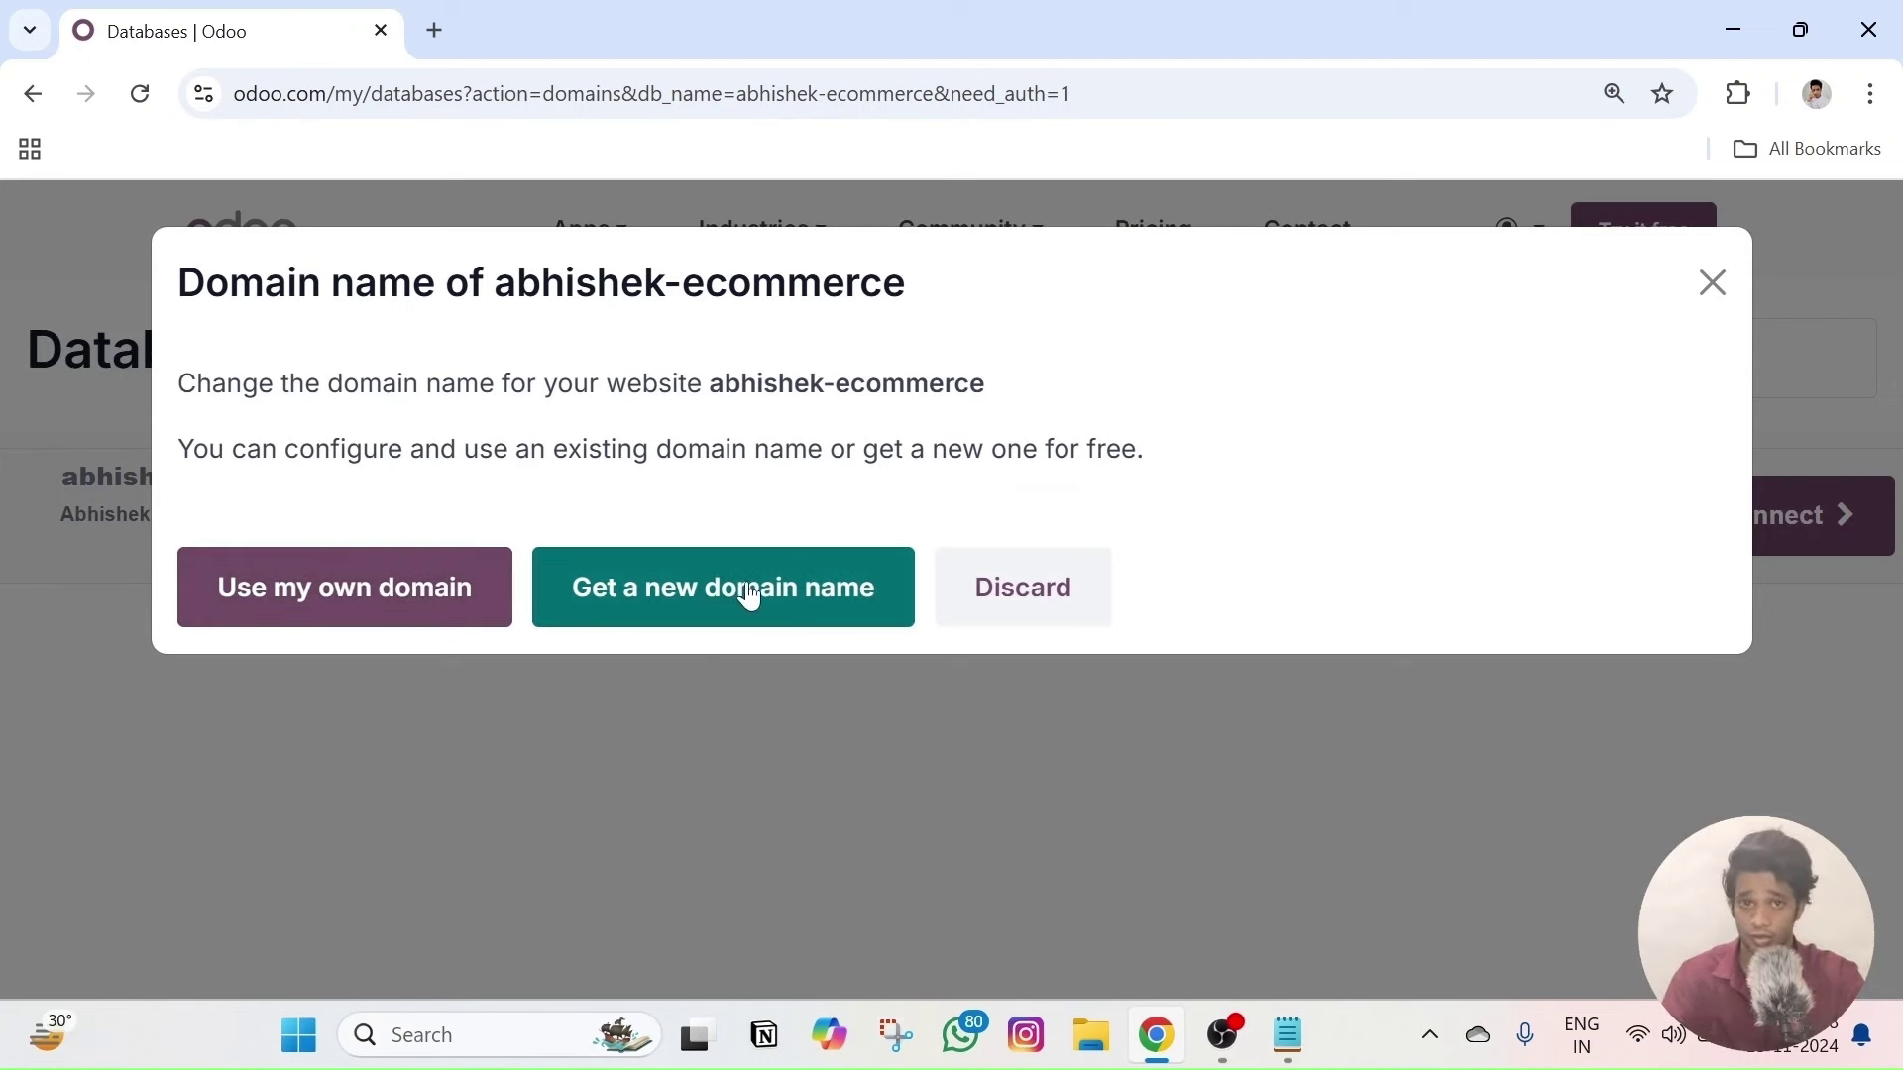
{"action": "left_click", "coordinate": [709, 590]}
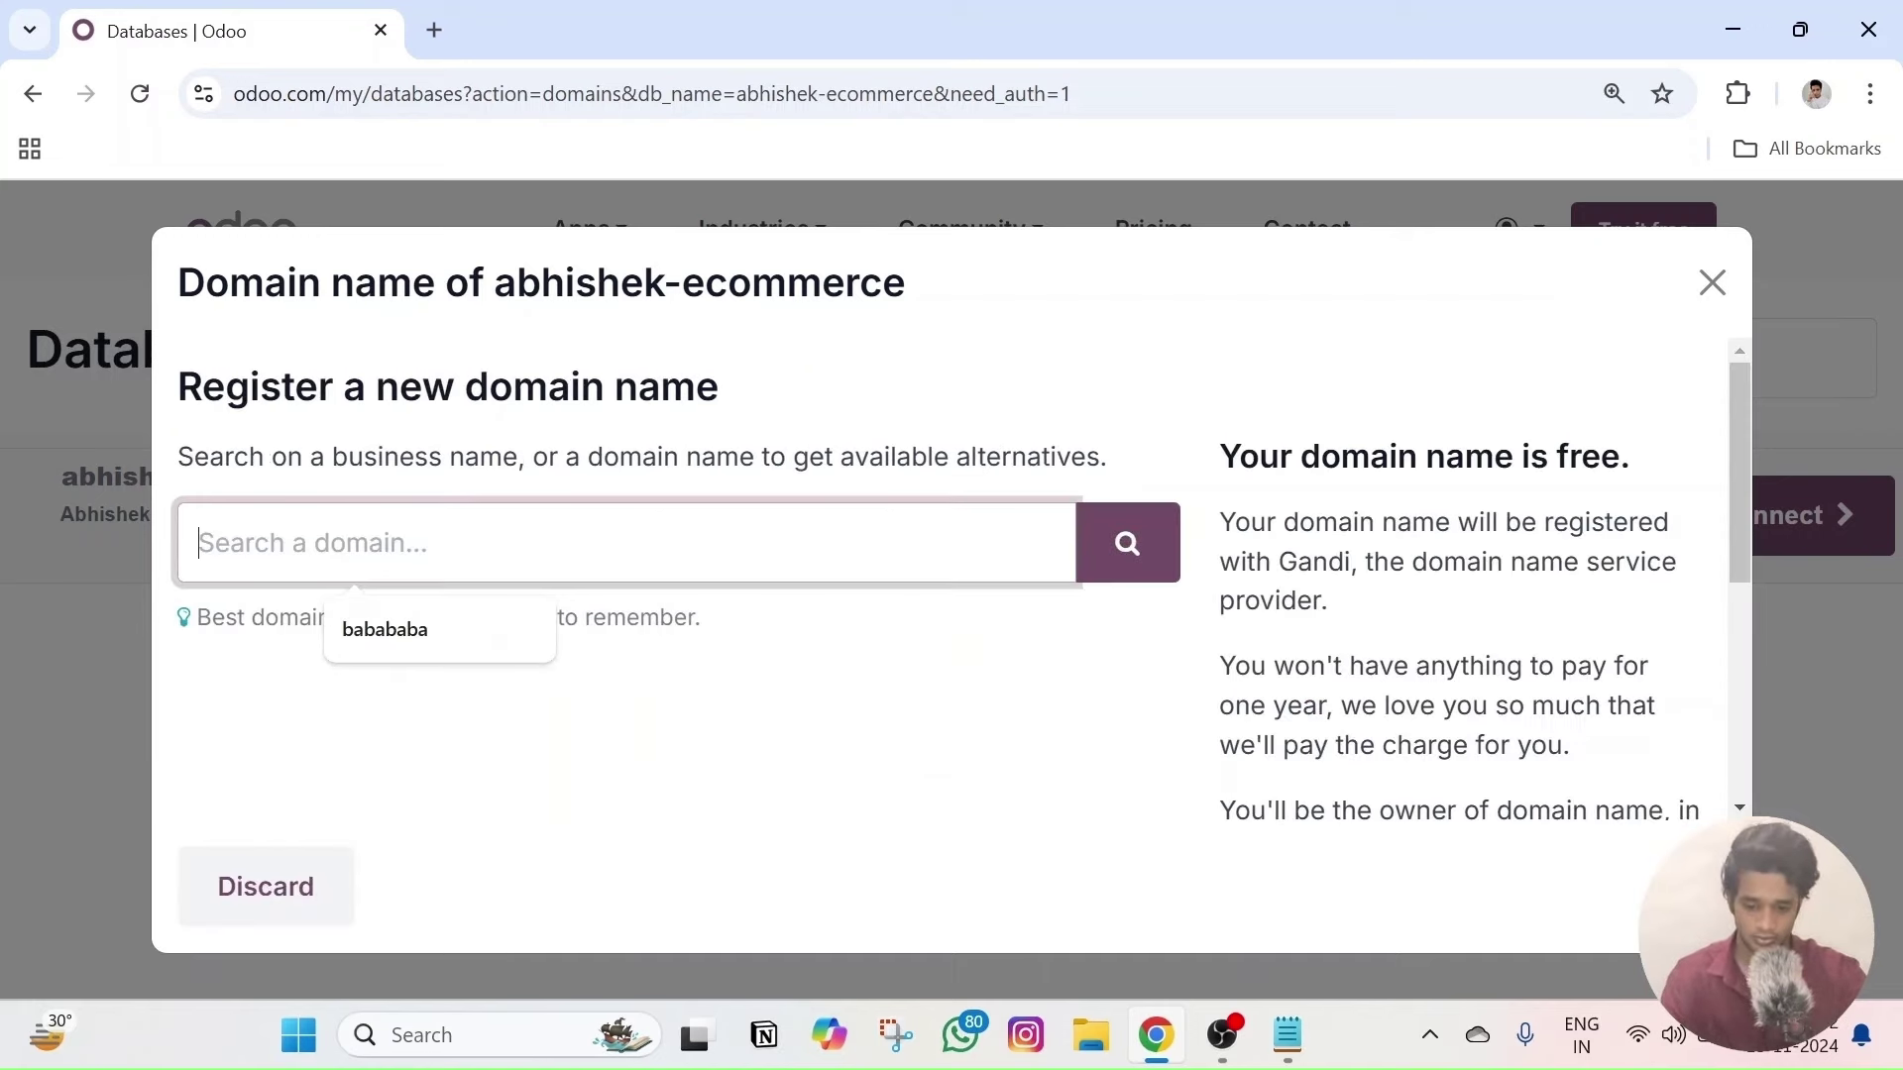
{"action": "type", "text": "Abhis"}
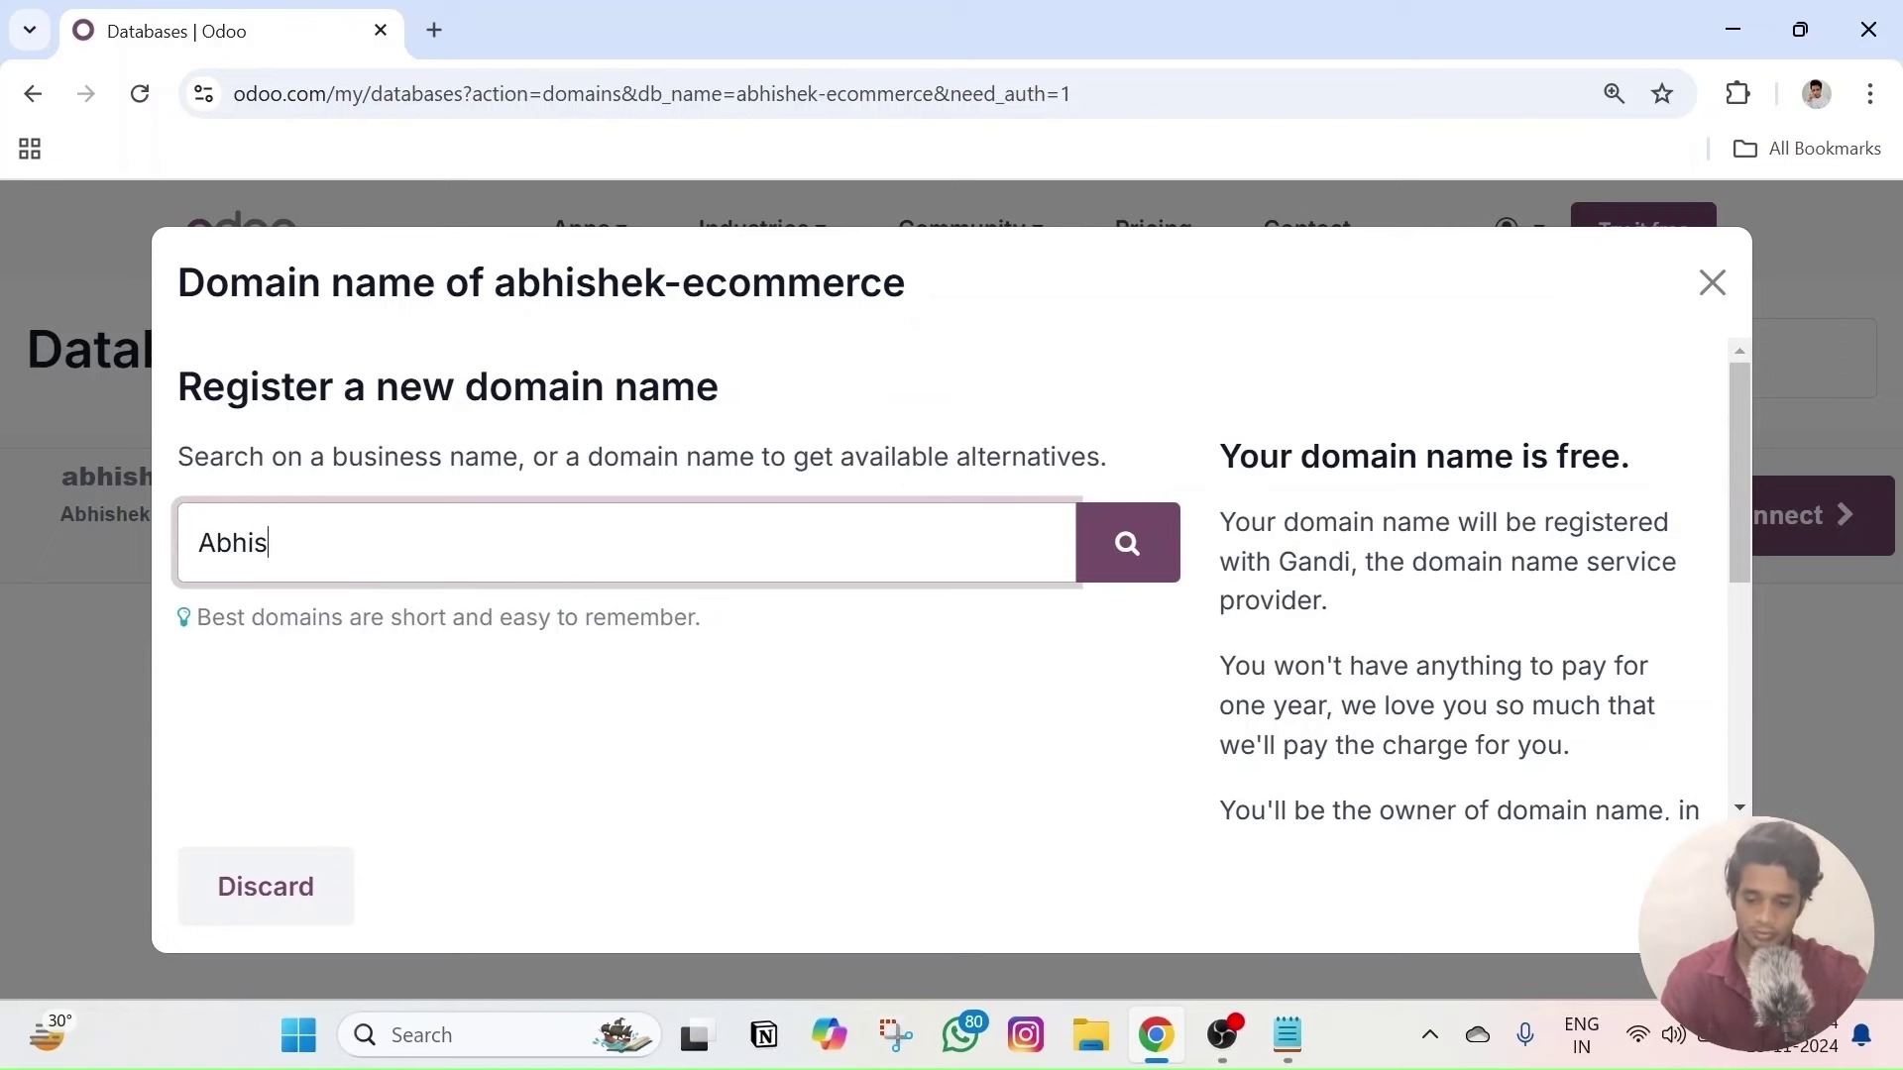
{"action": "type", "text": "hekEcommerce"}
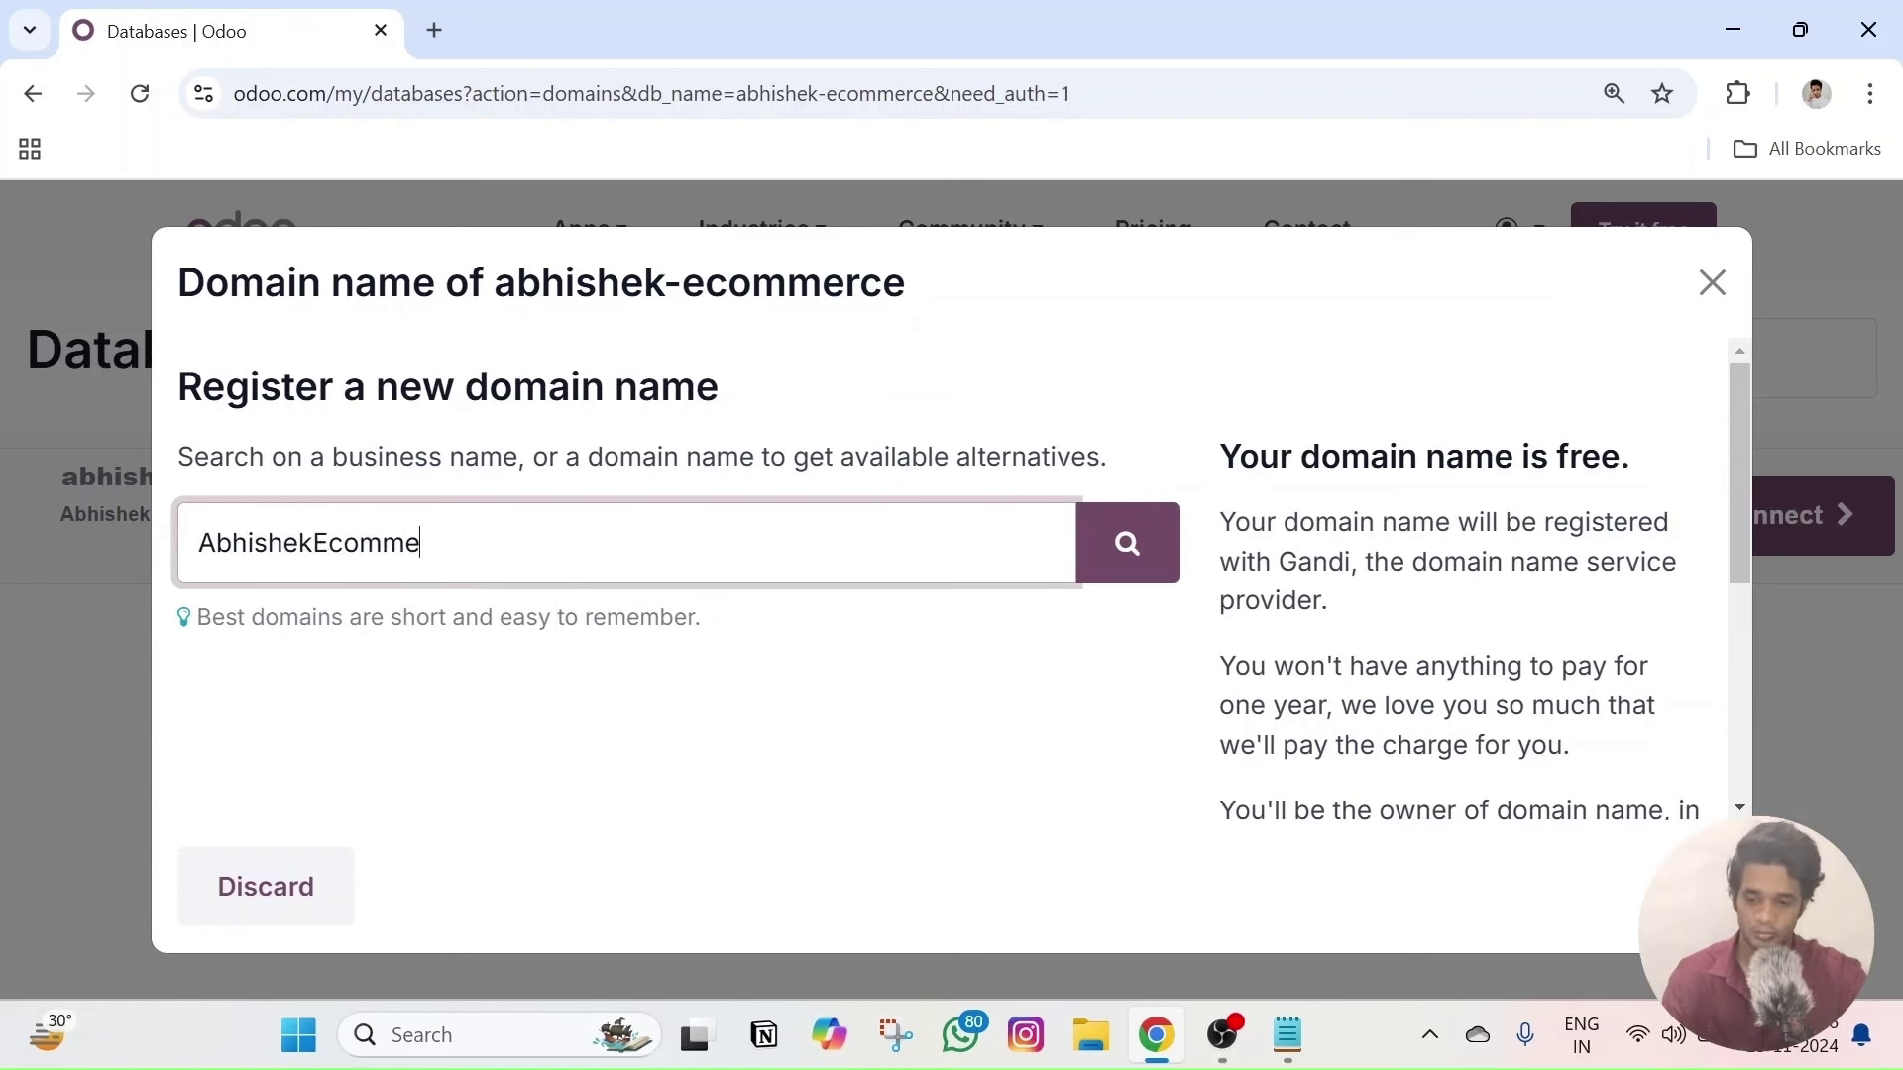
{"action": "left_click", "coordinate": [1121, 552]}
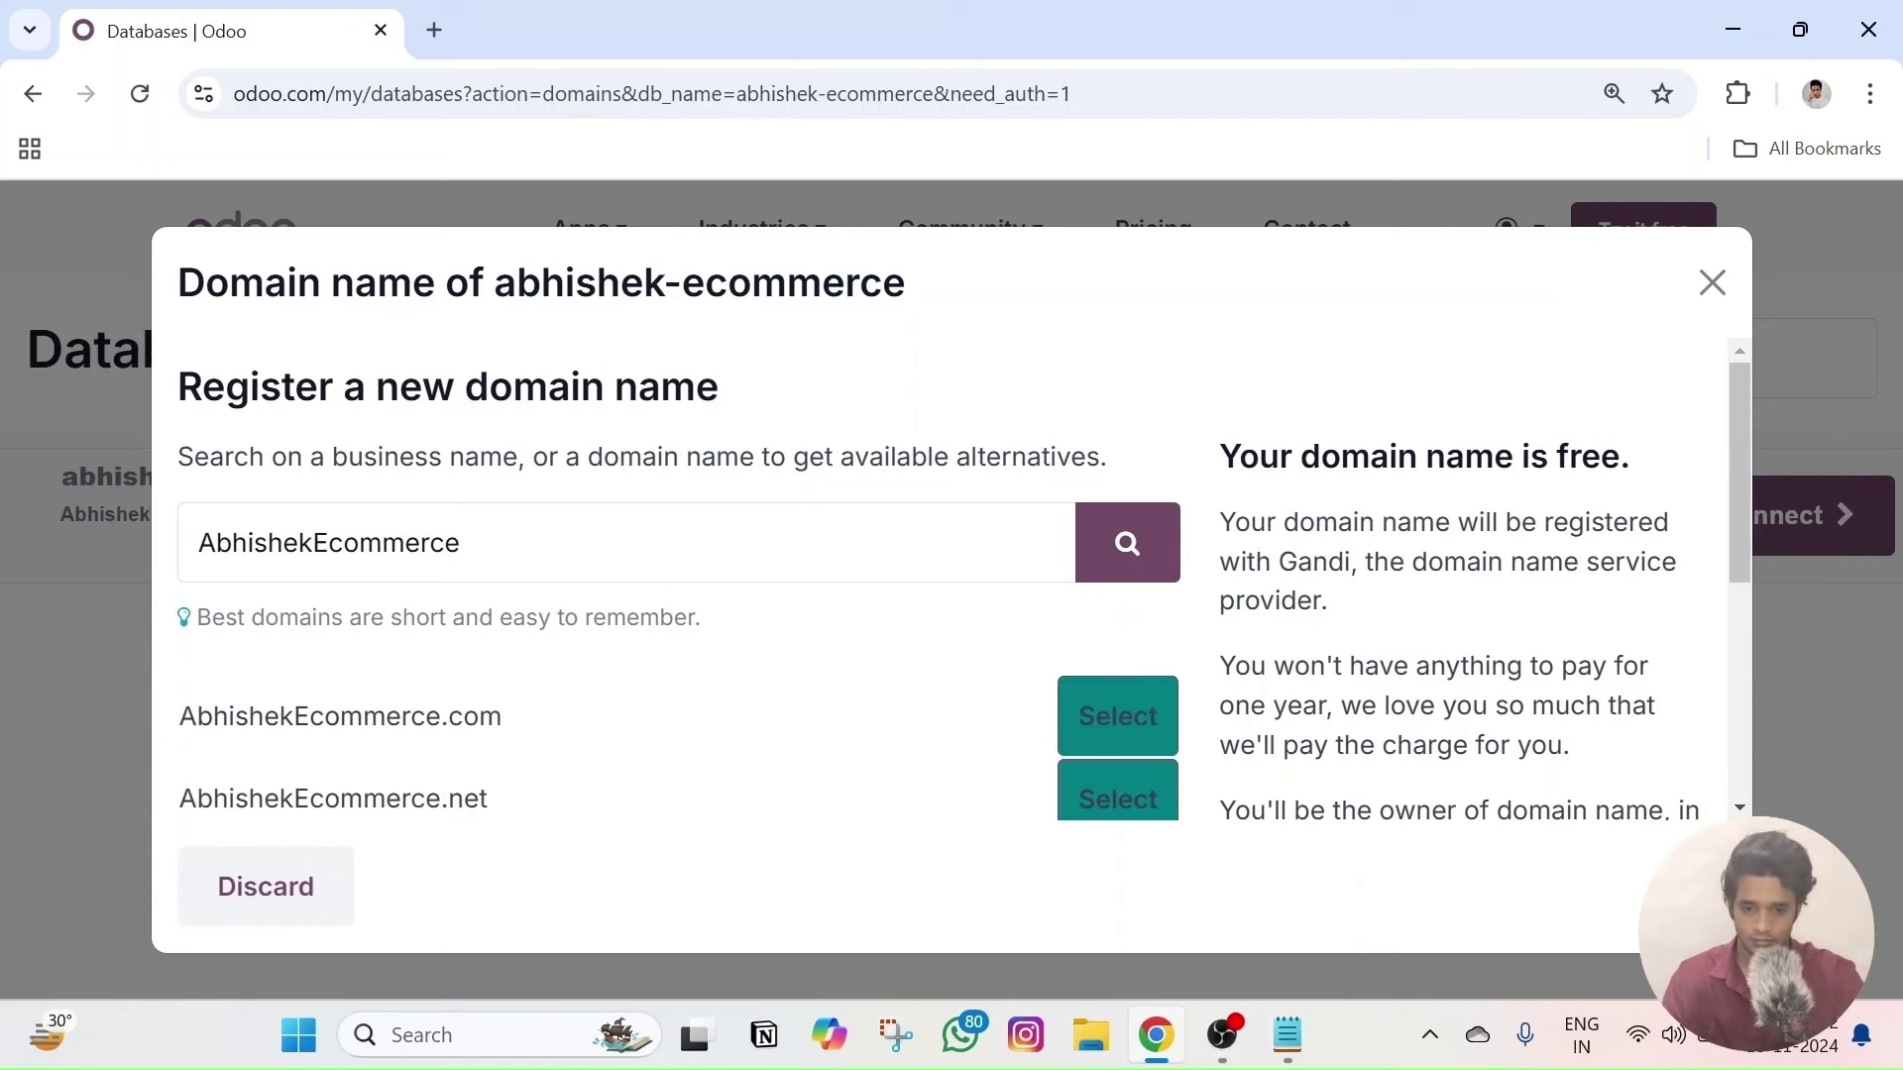
{"action": "scroll", "coordinate": [604, 574], "scroll_direction": "down", "scroll_amount": 2}
{"action": "scroll", "coordinate": [477, 697], "scroll_direction": "down", "scroll_amount": 2}
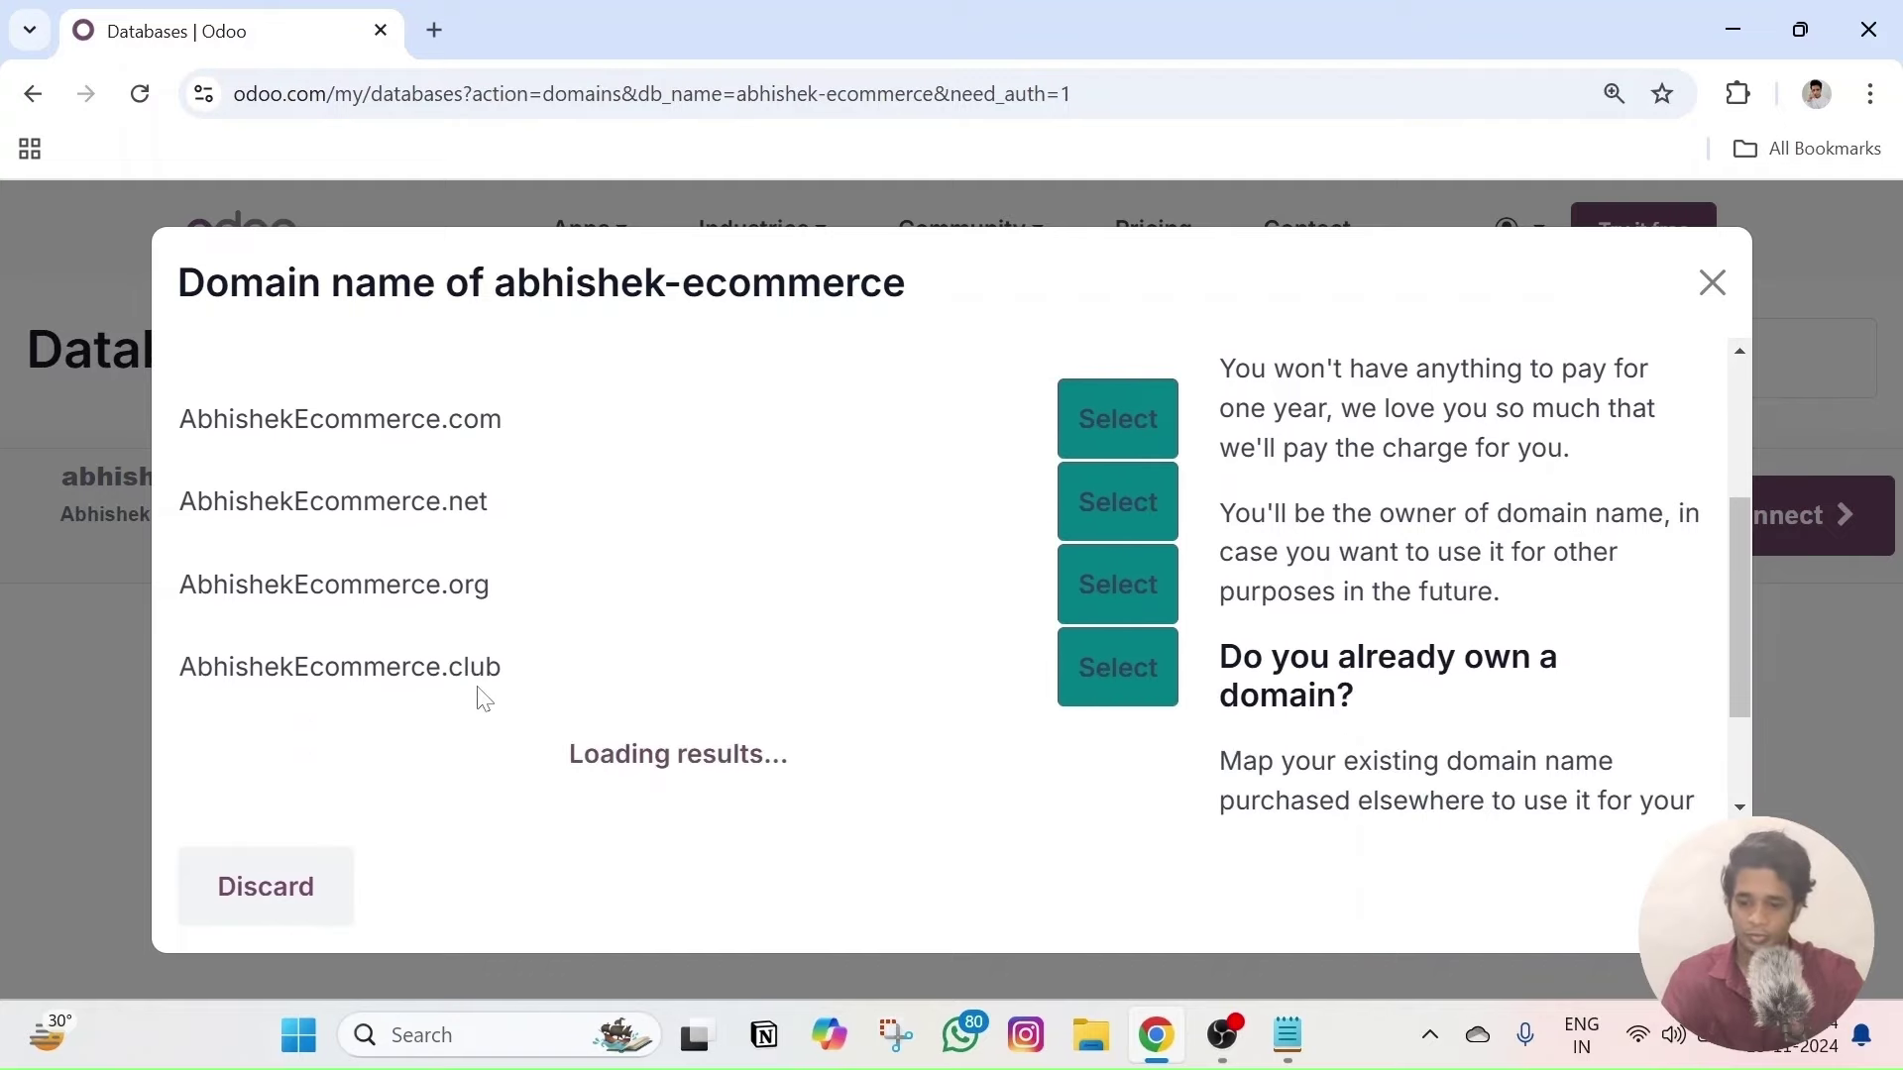
{"action": "scroll", "coordinate": [486, 693], "scroll_direction": "up", "scroll_amount": 4}
{"action": "scroll", "coordinate": [501, 688], "scroll_direction": "down", "scroll_amount": 2}
{"action": "scroll", "coordinate": [508, 684], "scroll_direction": "down", "scroll_amount": 4}
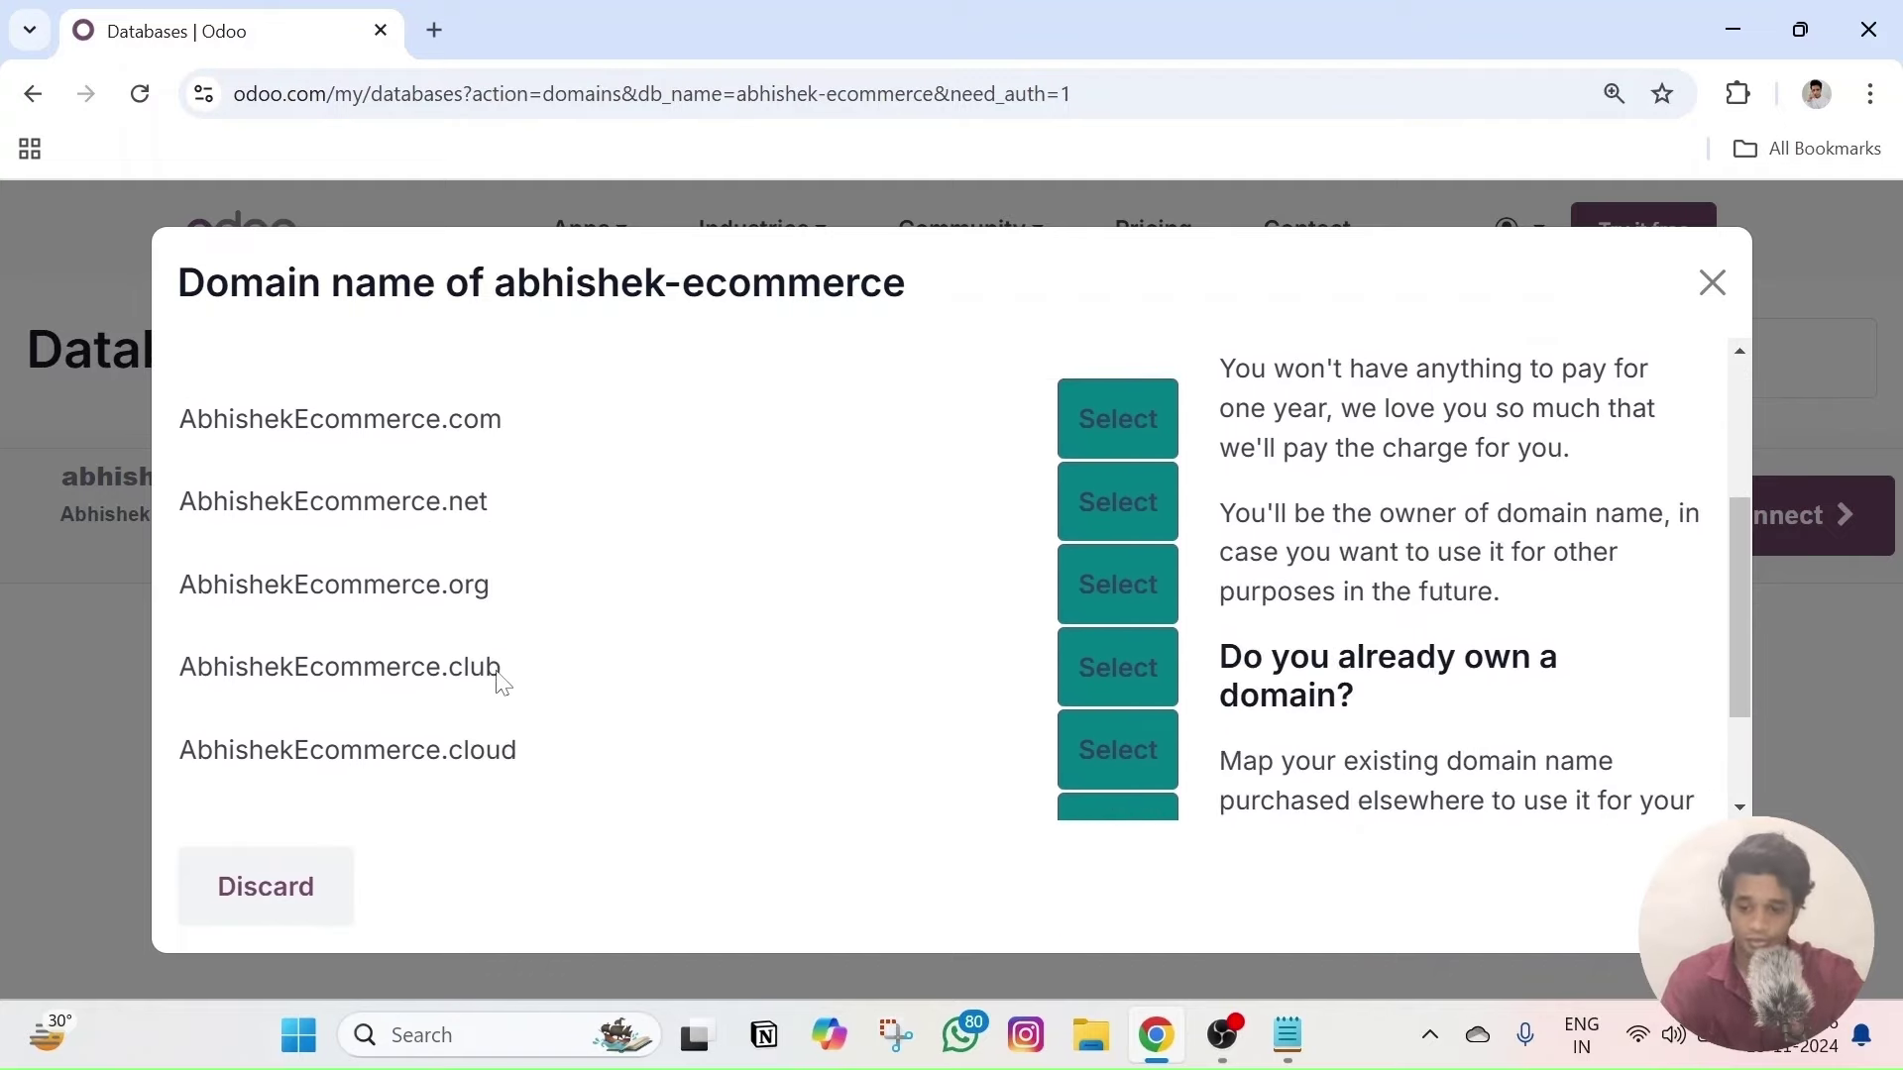
{"action": "scroll", "coordinate": [496, 680], "scroll_direction": "up", "scroll_amount": 6}
{"action": "scroll", "coordinate": [1233, 654], "scroll_direction": "down", "scroll_amount": 2}
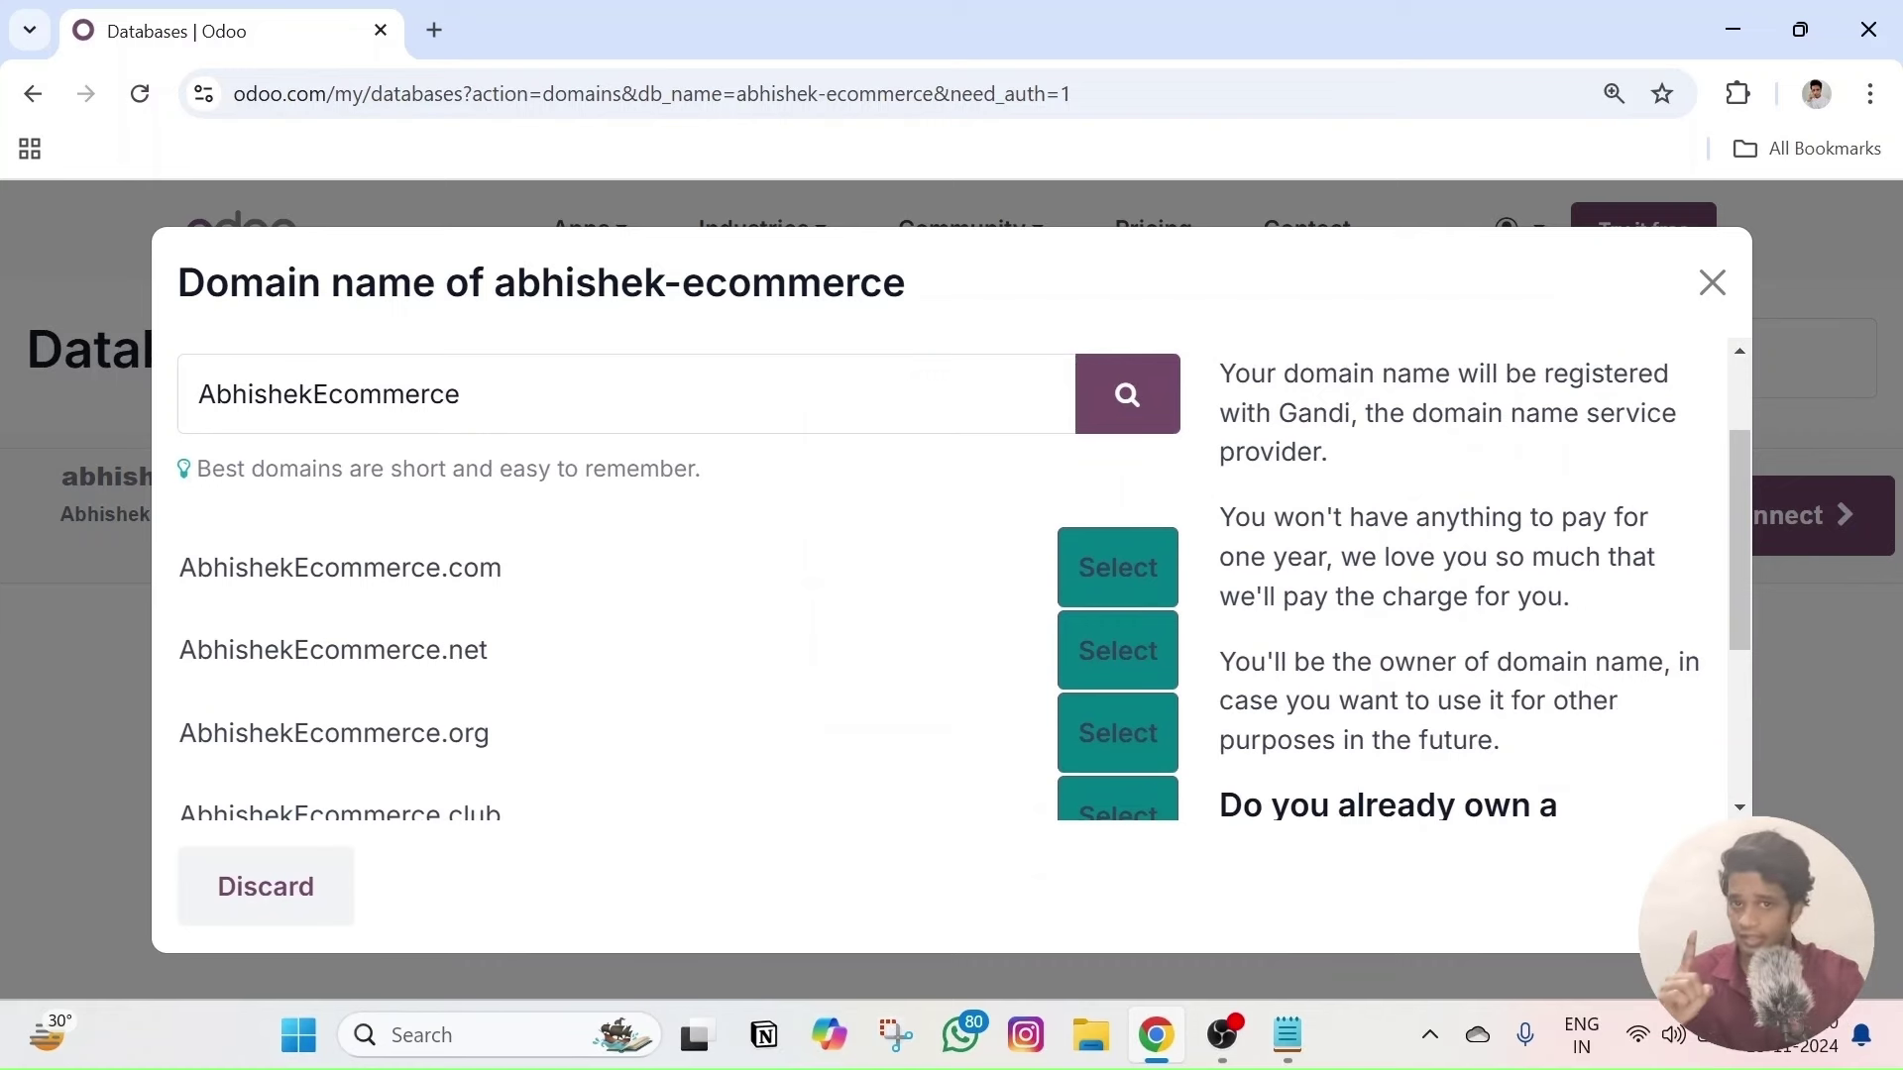
{"action": "scroll", "coordinate": [951, 585], "scroll_direction": "up", "scroll_amount": 1}
{"action": "scroll", "coordinate": [1229, 659], "scroll_direction": "up", "scroll_amount": 3}
- Read the pay-nothing and one-free-year notes, then choose AbhishekEcommerce.com
{"action": "left_click_drag", "start_coordinate": [1219, 665], "coordinate": [1524, 705]}
{"action": "scroll", "coordinate": [1525, 705], "scroll_direction": "down", "scroll_amount": 1}
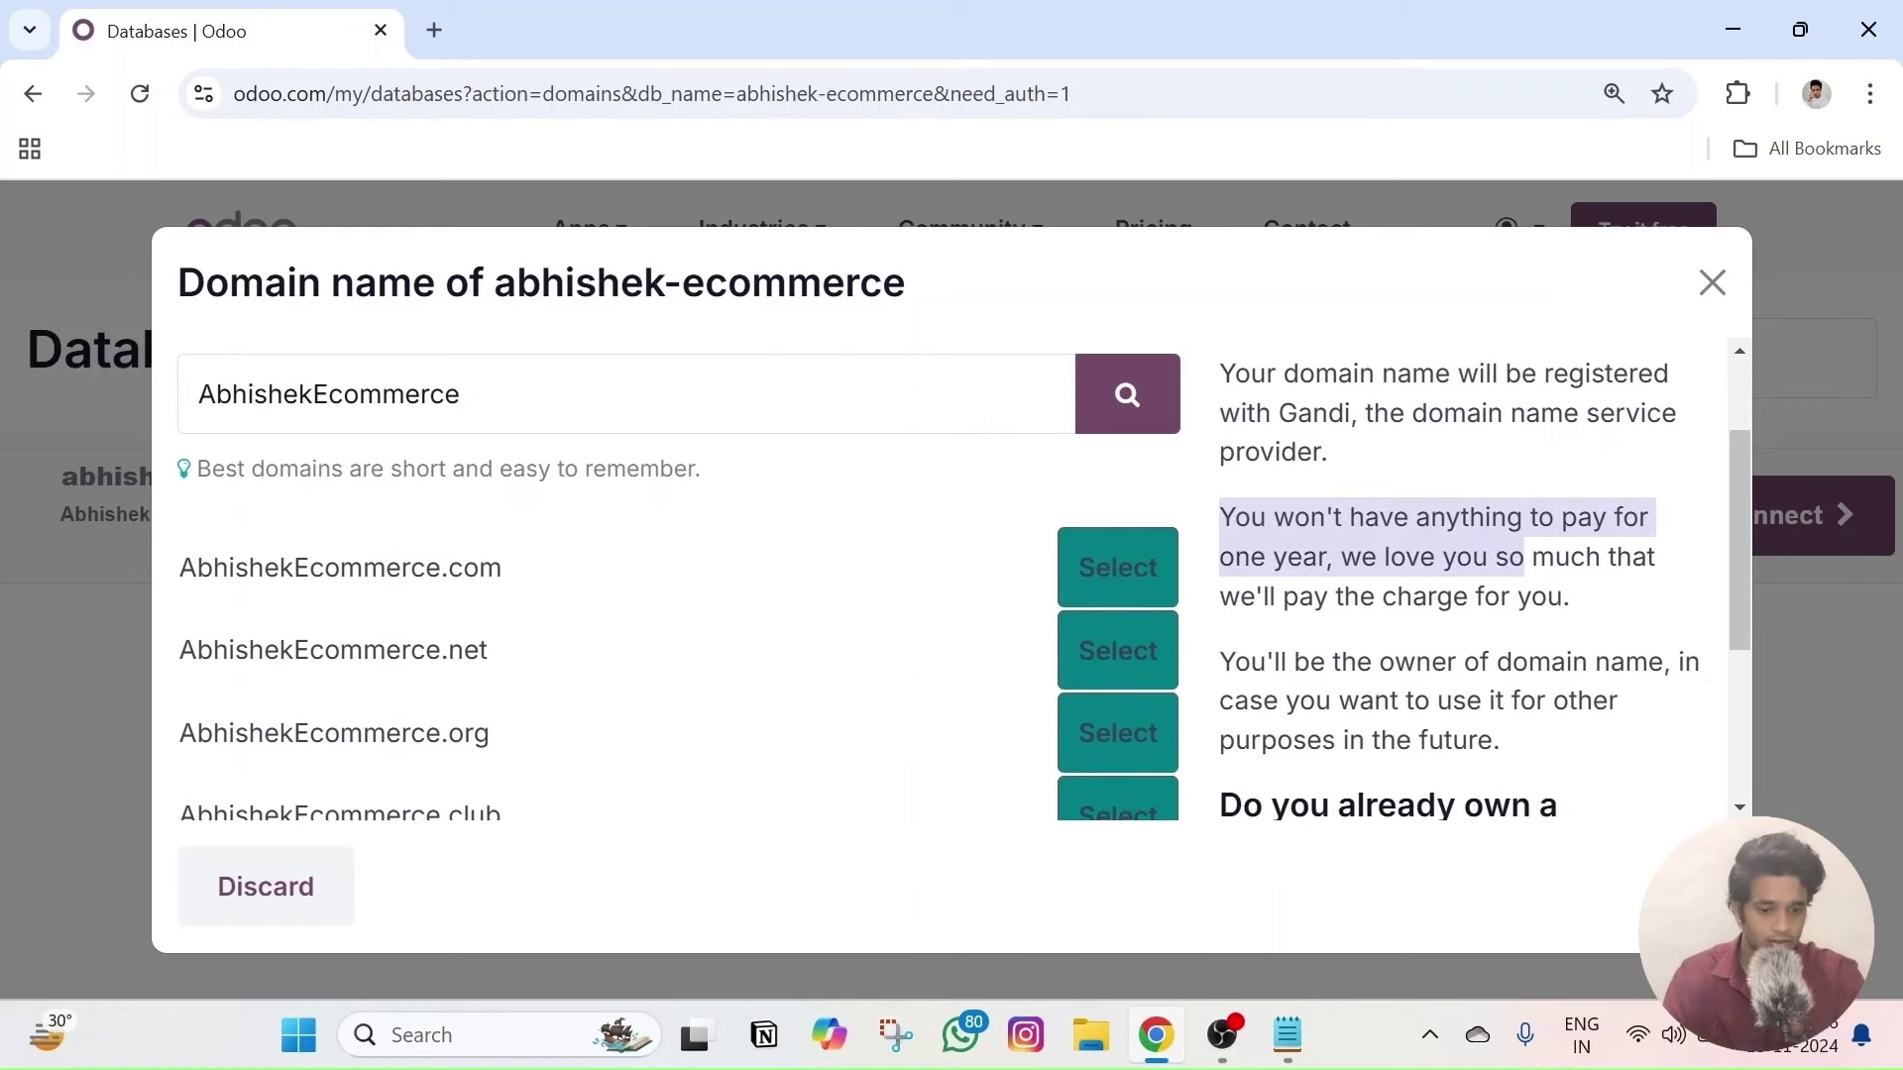
{"action": "left_click_drag", "start_coordinate": [1519, 595], "coordinate": [1260, 595]}
{"action": "left_click", "coordinate": [1504, 640]}
{"action": "scroll", "coordinate": [1505, 639], "scroll_direction": "up", "scroll_amount": 1}
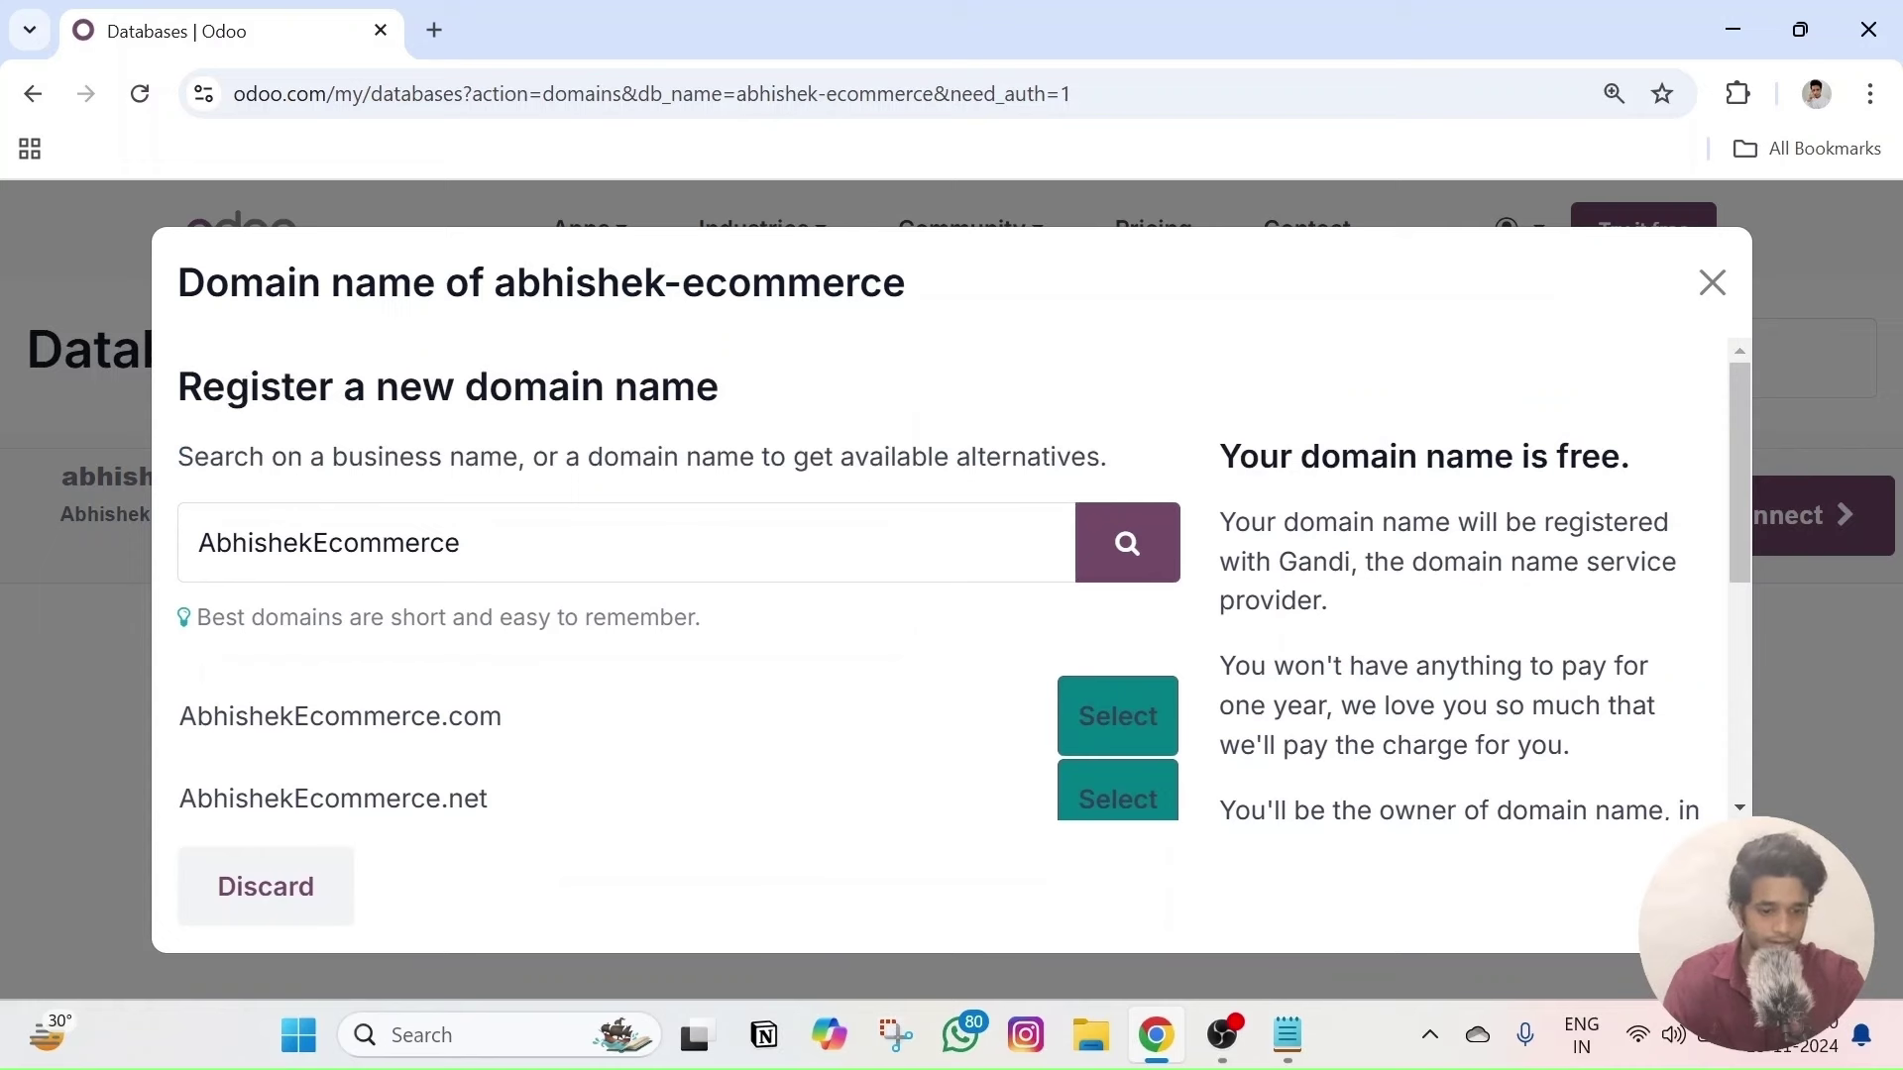
{"action": "left_click_drag", "start_coordinate": [1221, 666], "coordinate": [1338, 705]}
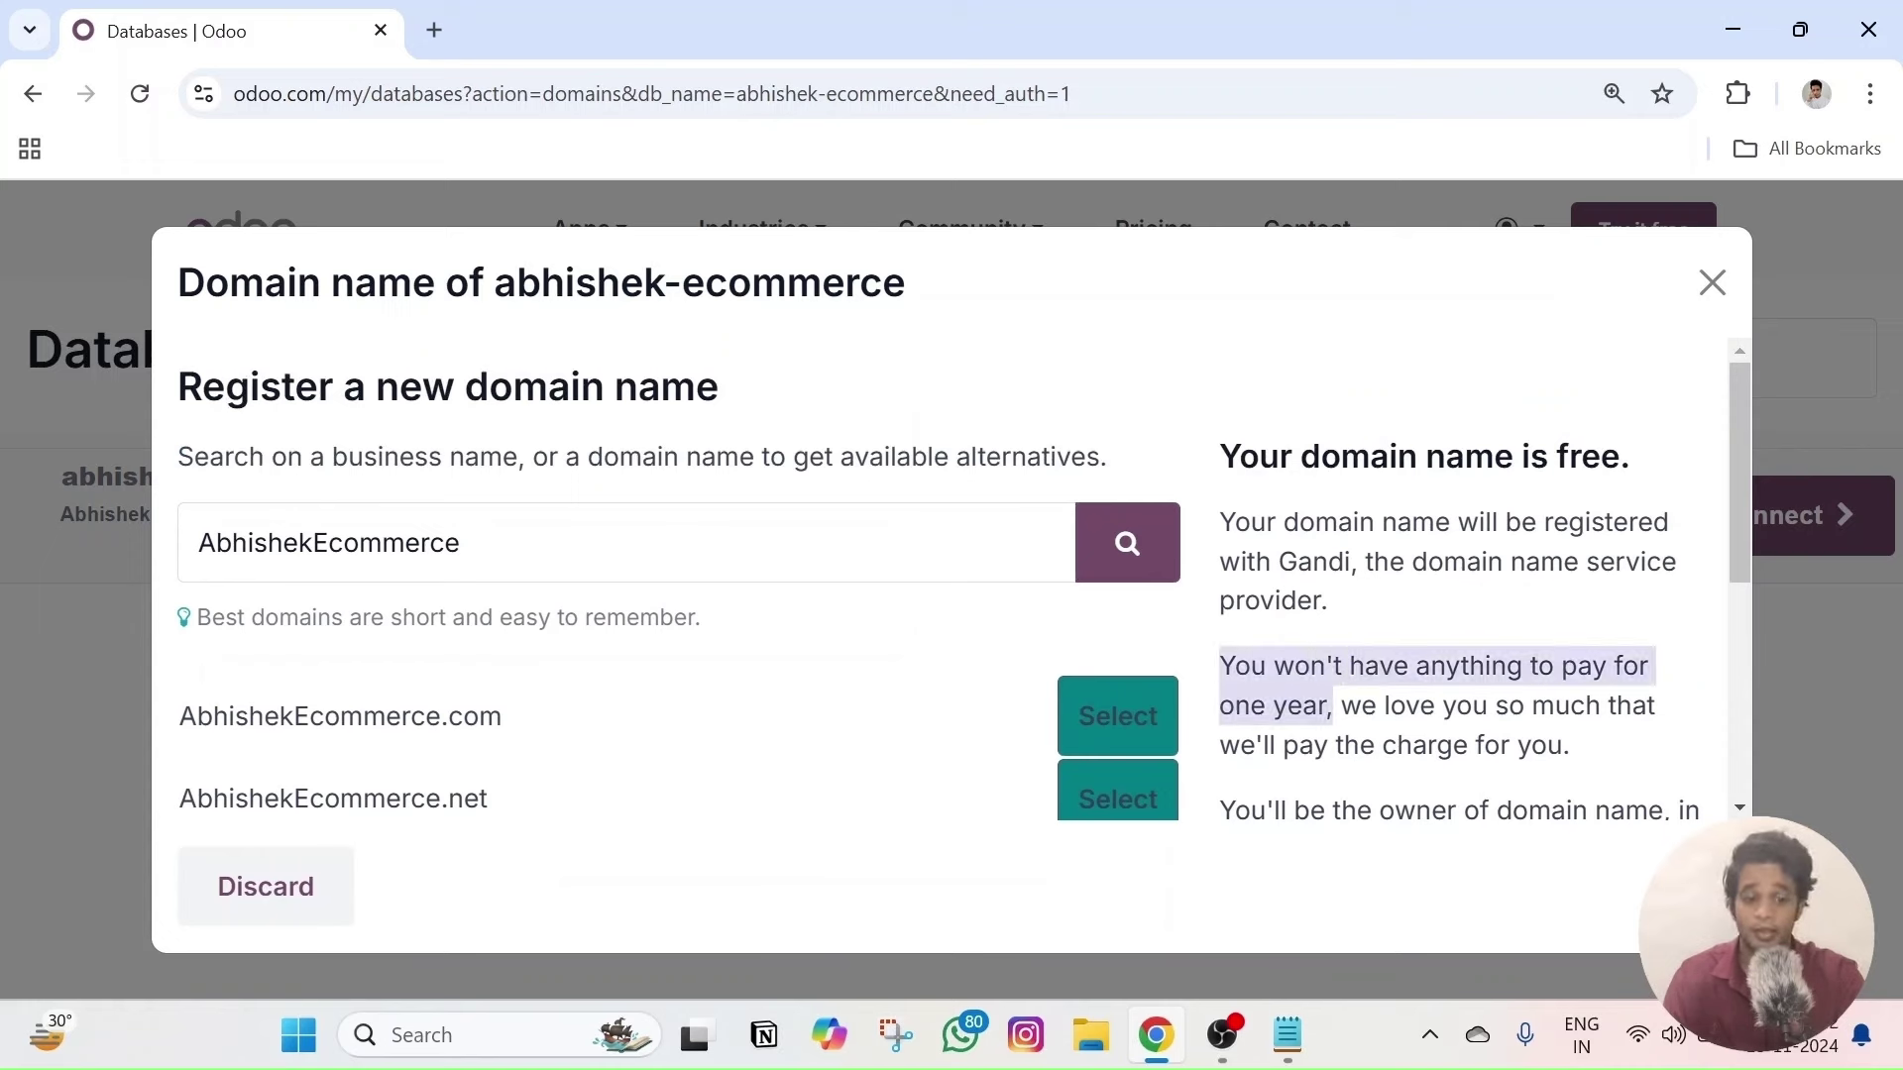
{"action": "left_click", "coordinate": [1338, 705]}
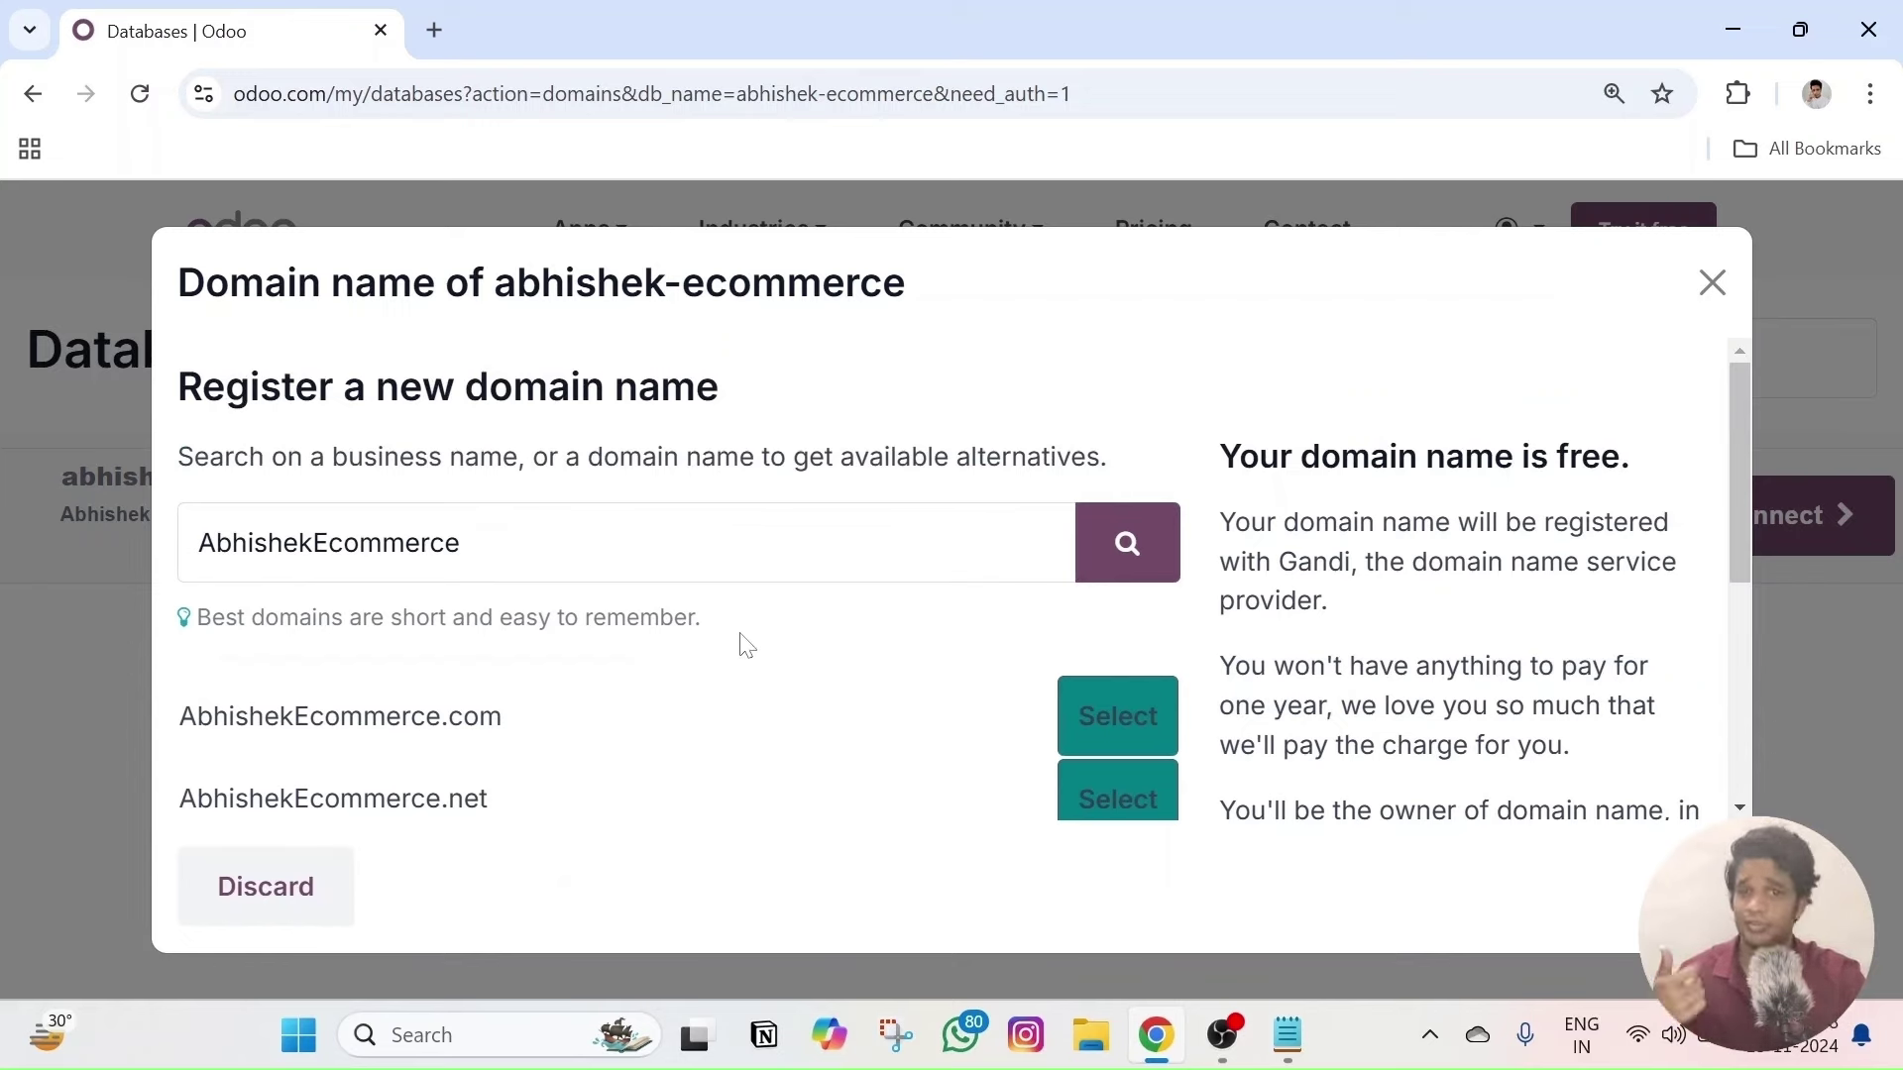
{"action": "left_click", "coordinate": [1083, 705]}
- Make the domain owner an Individual and fill in their first name, last name, street address and zip code
{"action": "left_click", "coordinate": [535, 623]}
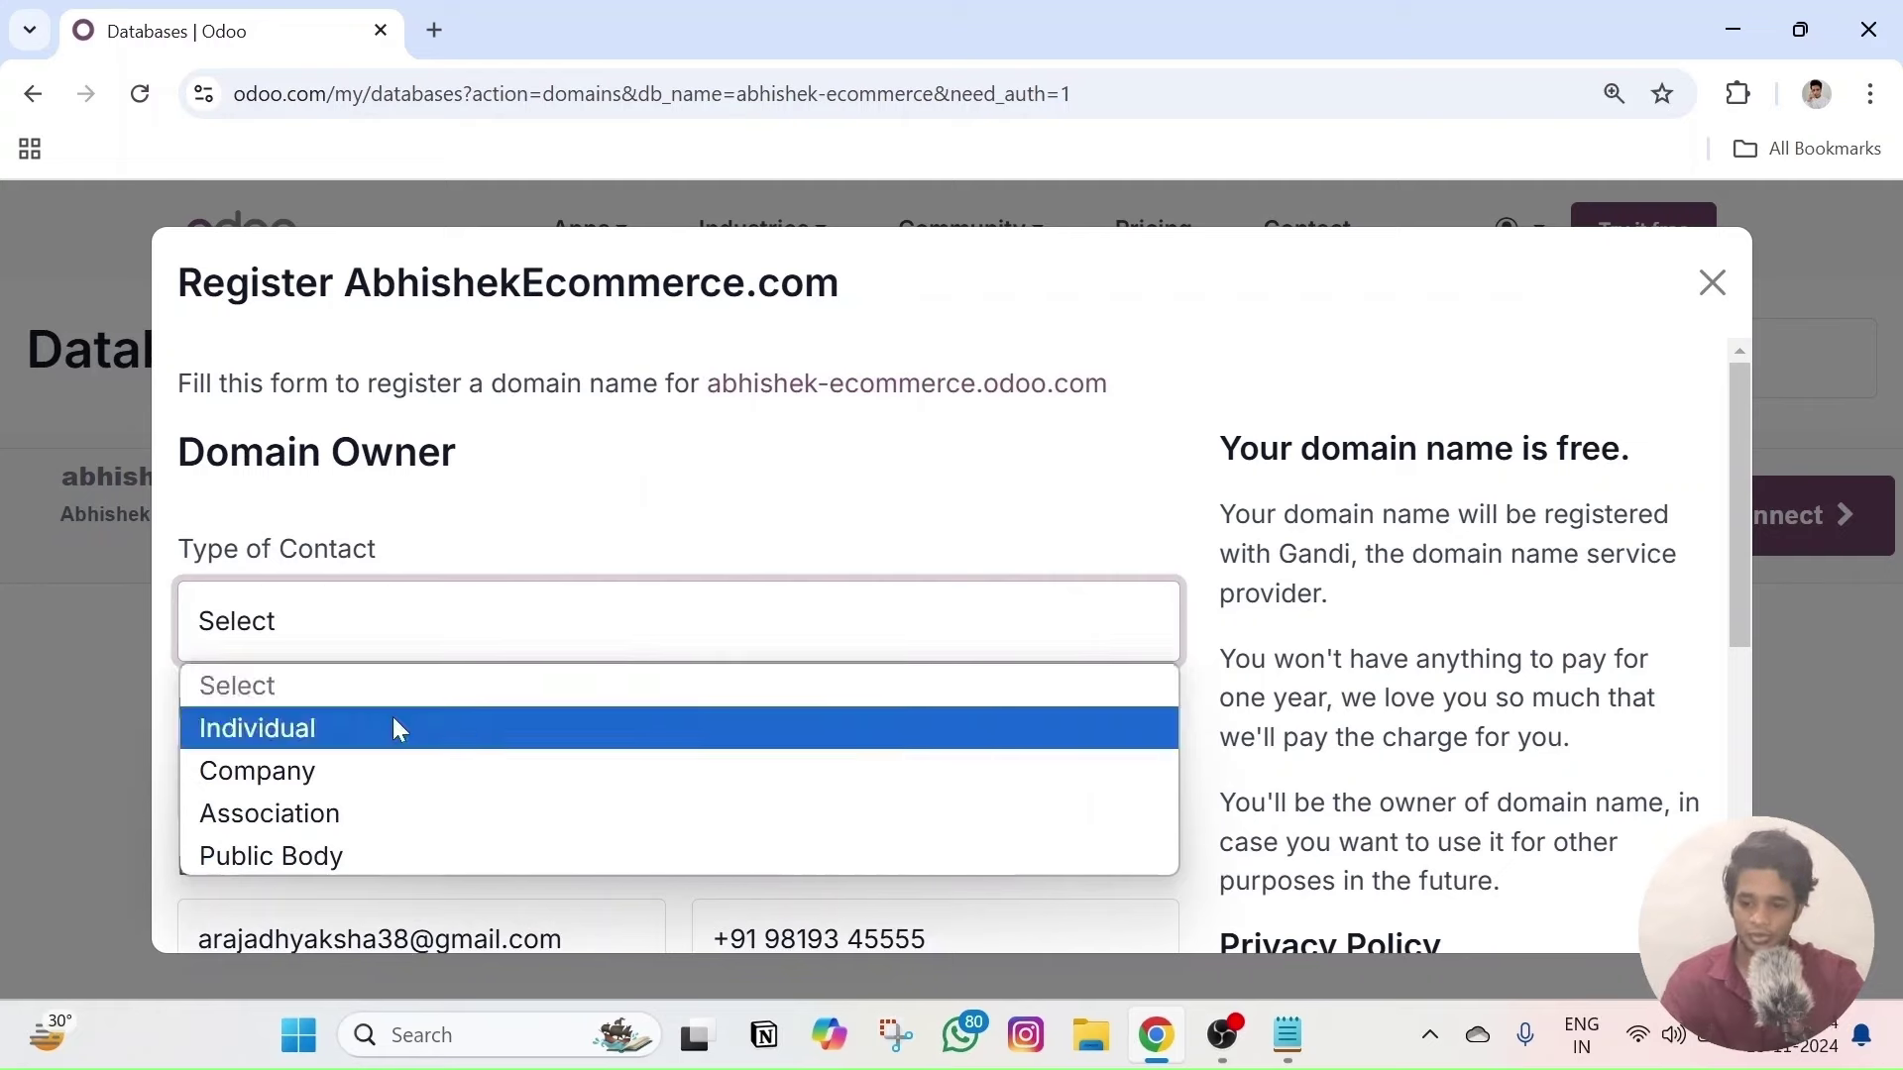
{"action": "left_click", "coordinate": [337, 730]}
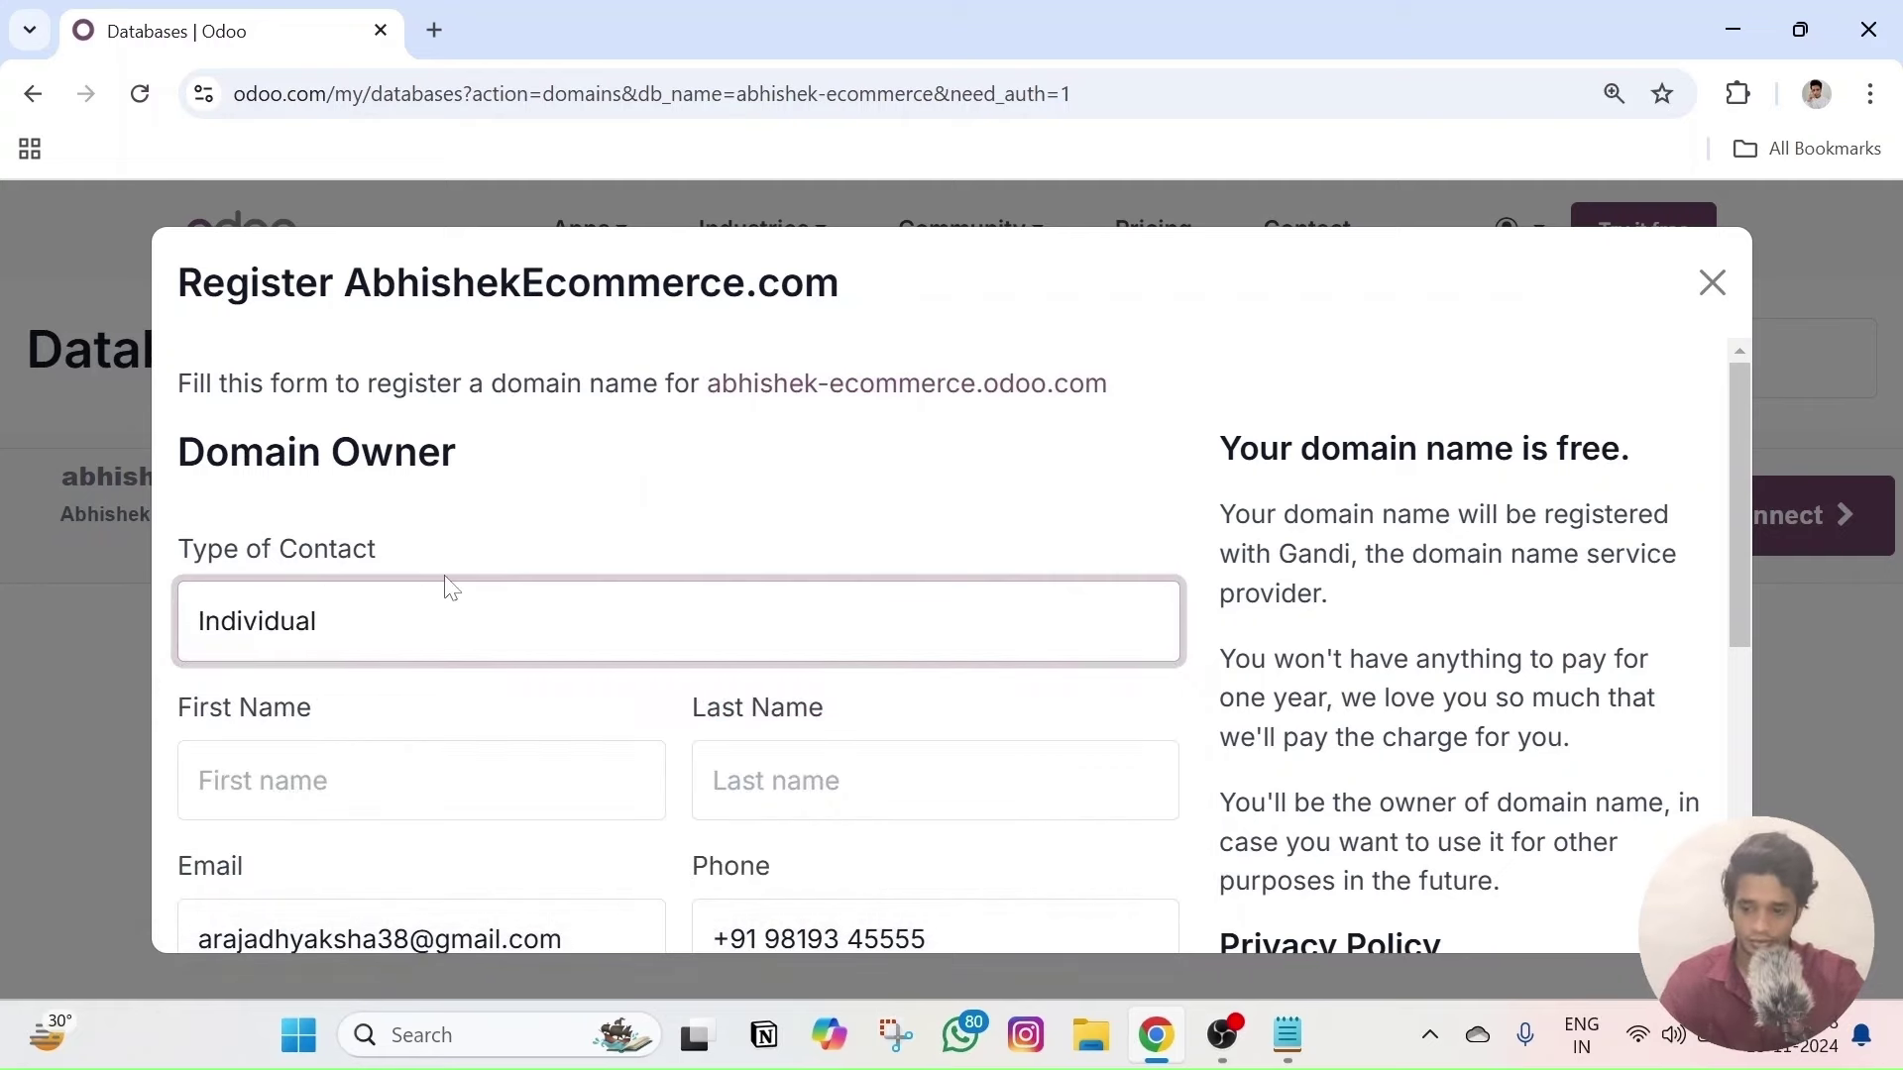
{"action": "scroll", "coordinate": [446, 586], "scroll_direction": "down", "scroll_amount": 2}
{"action": "left_click", "coordinate": [421, 632]}
{"action": "left_click", "coordinate": [387, 716]}
{"action": "left_click", "coordinate": [935, 633]}
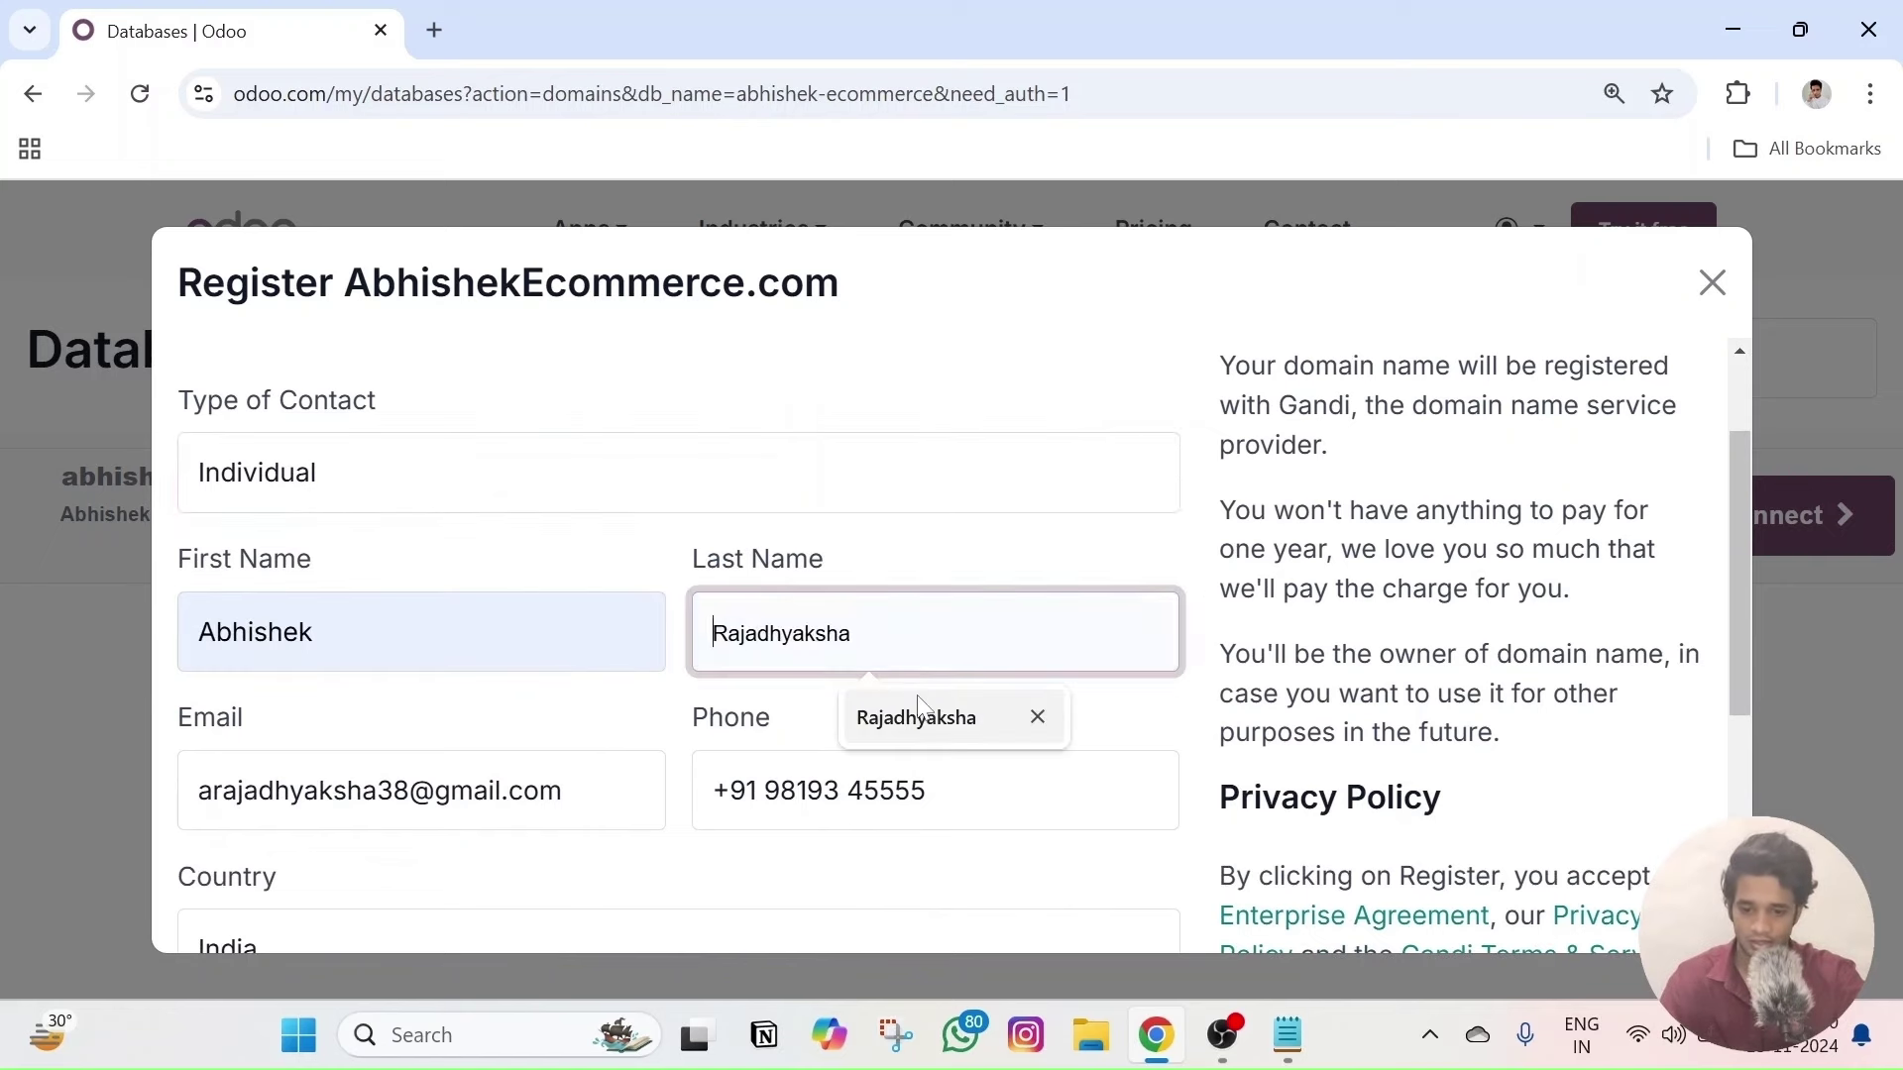
{"action": "left_click", "coordinate": [916, 716]}
{"action": "scroll", "coordinate": [756, 607], "scroll_direction": "down", "scroll_amount": 3}
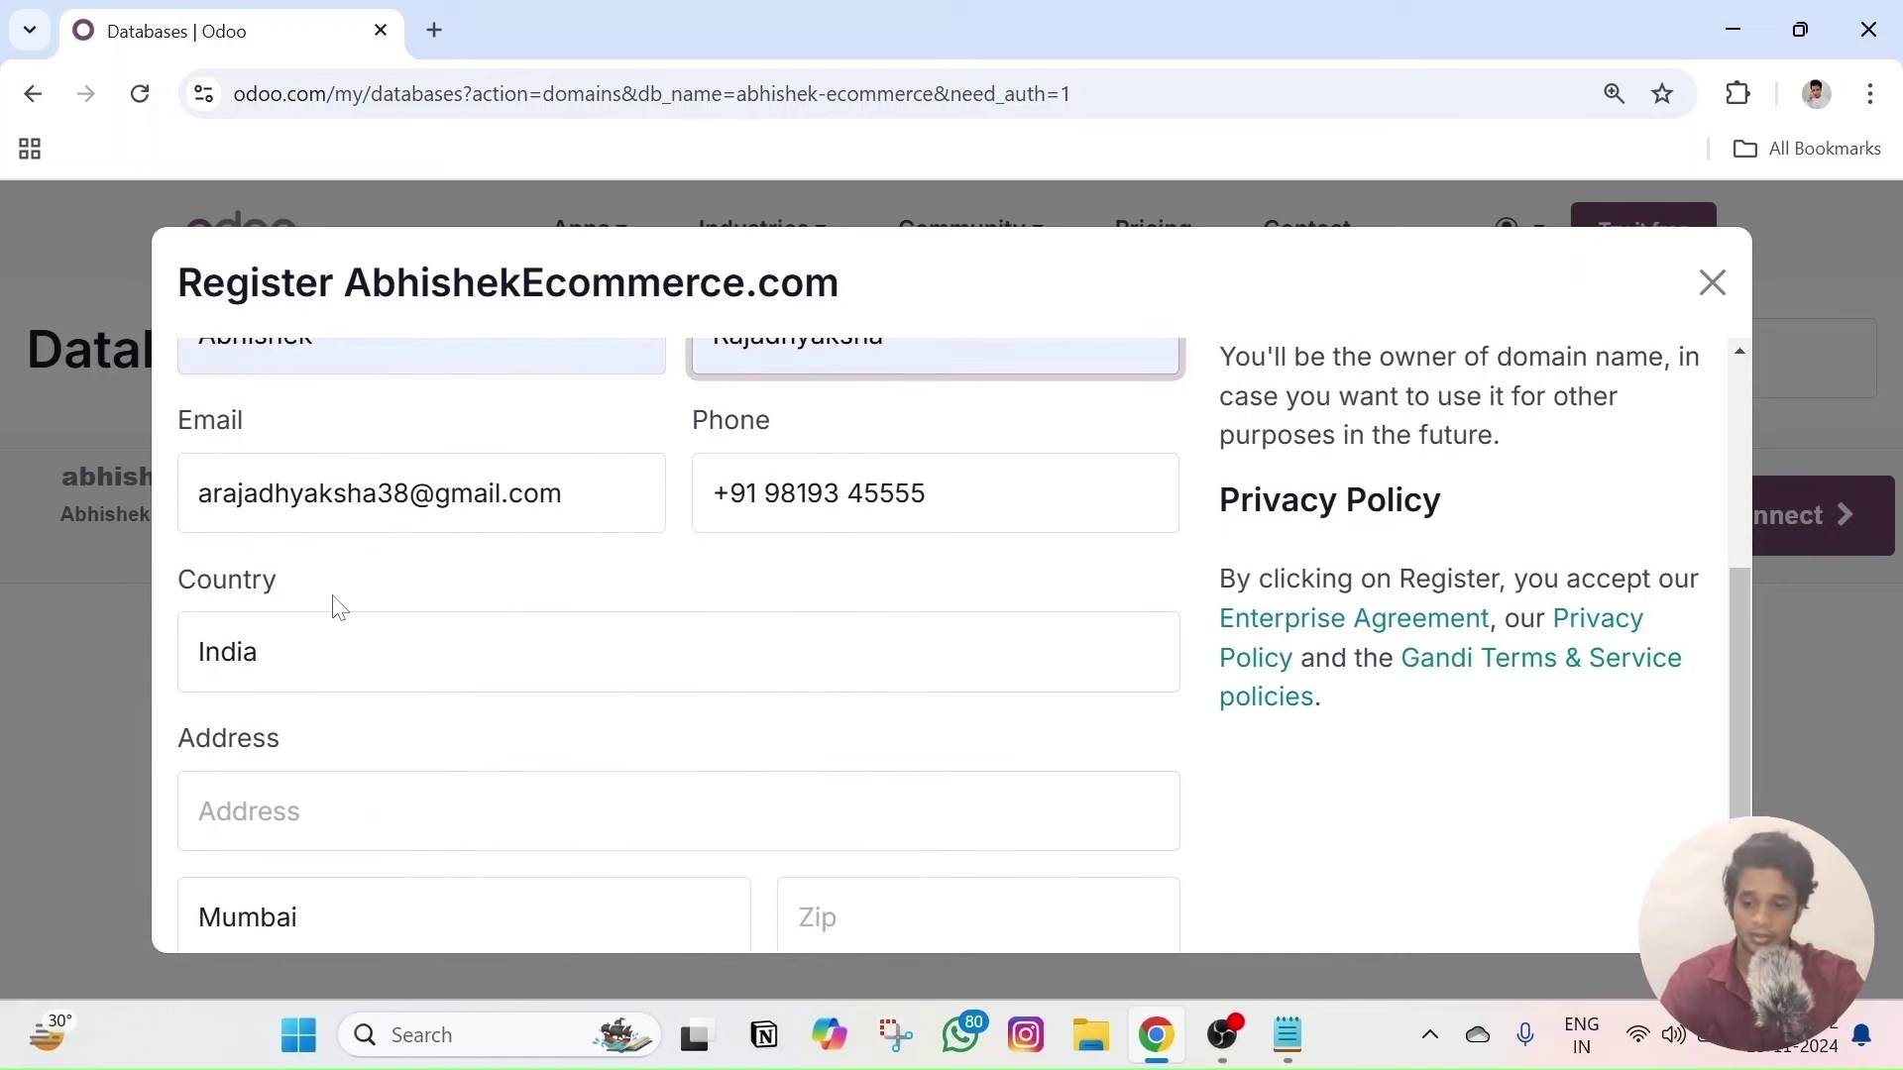
{"action": "scroll", "coordinate": [342, 595], "scroll_direction": "down", "scroll_amount": 2}
{"action": "scroll", "coordinate": [964, 639], "scroll_direction": "down", "scroll_amount": 1}
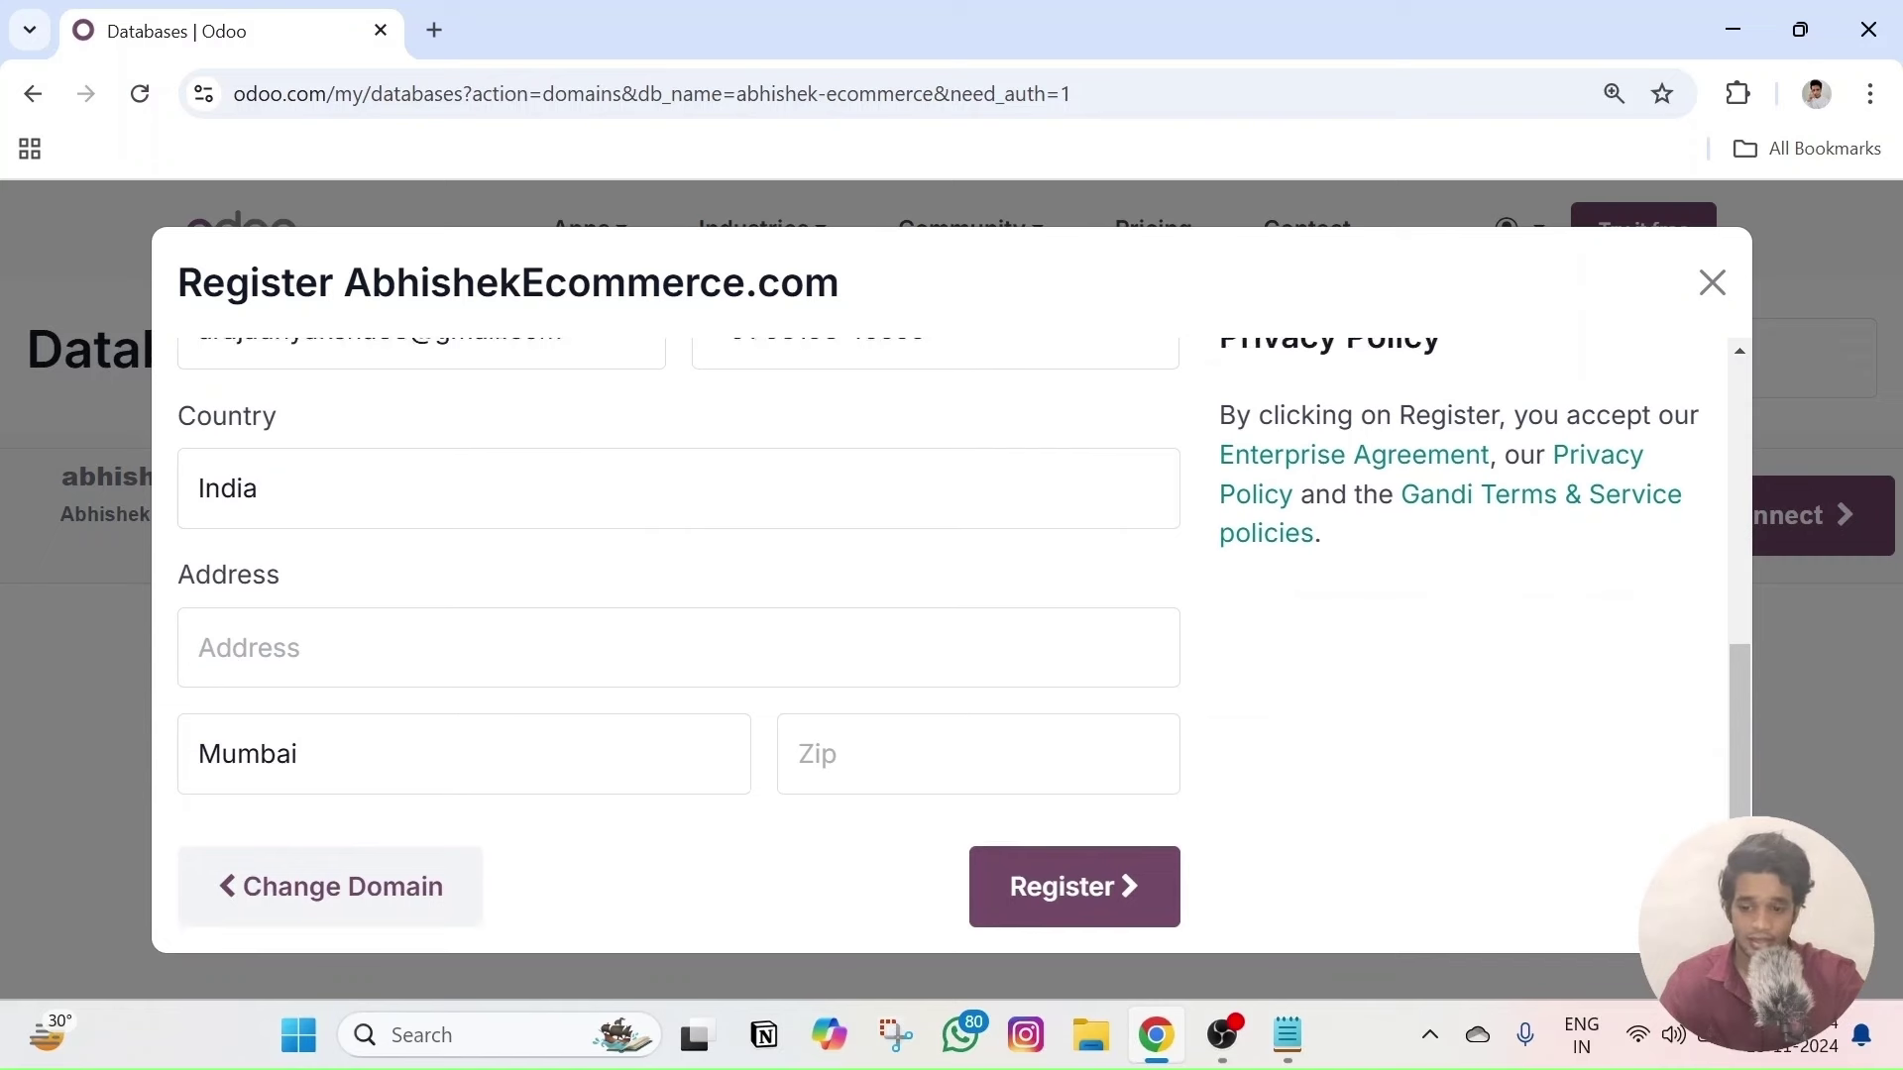
{"action": "left_click", "coordinate": [428, 662]}
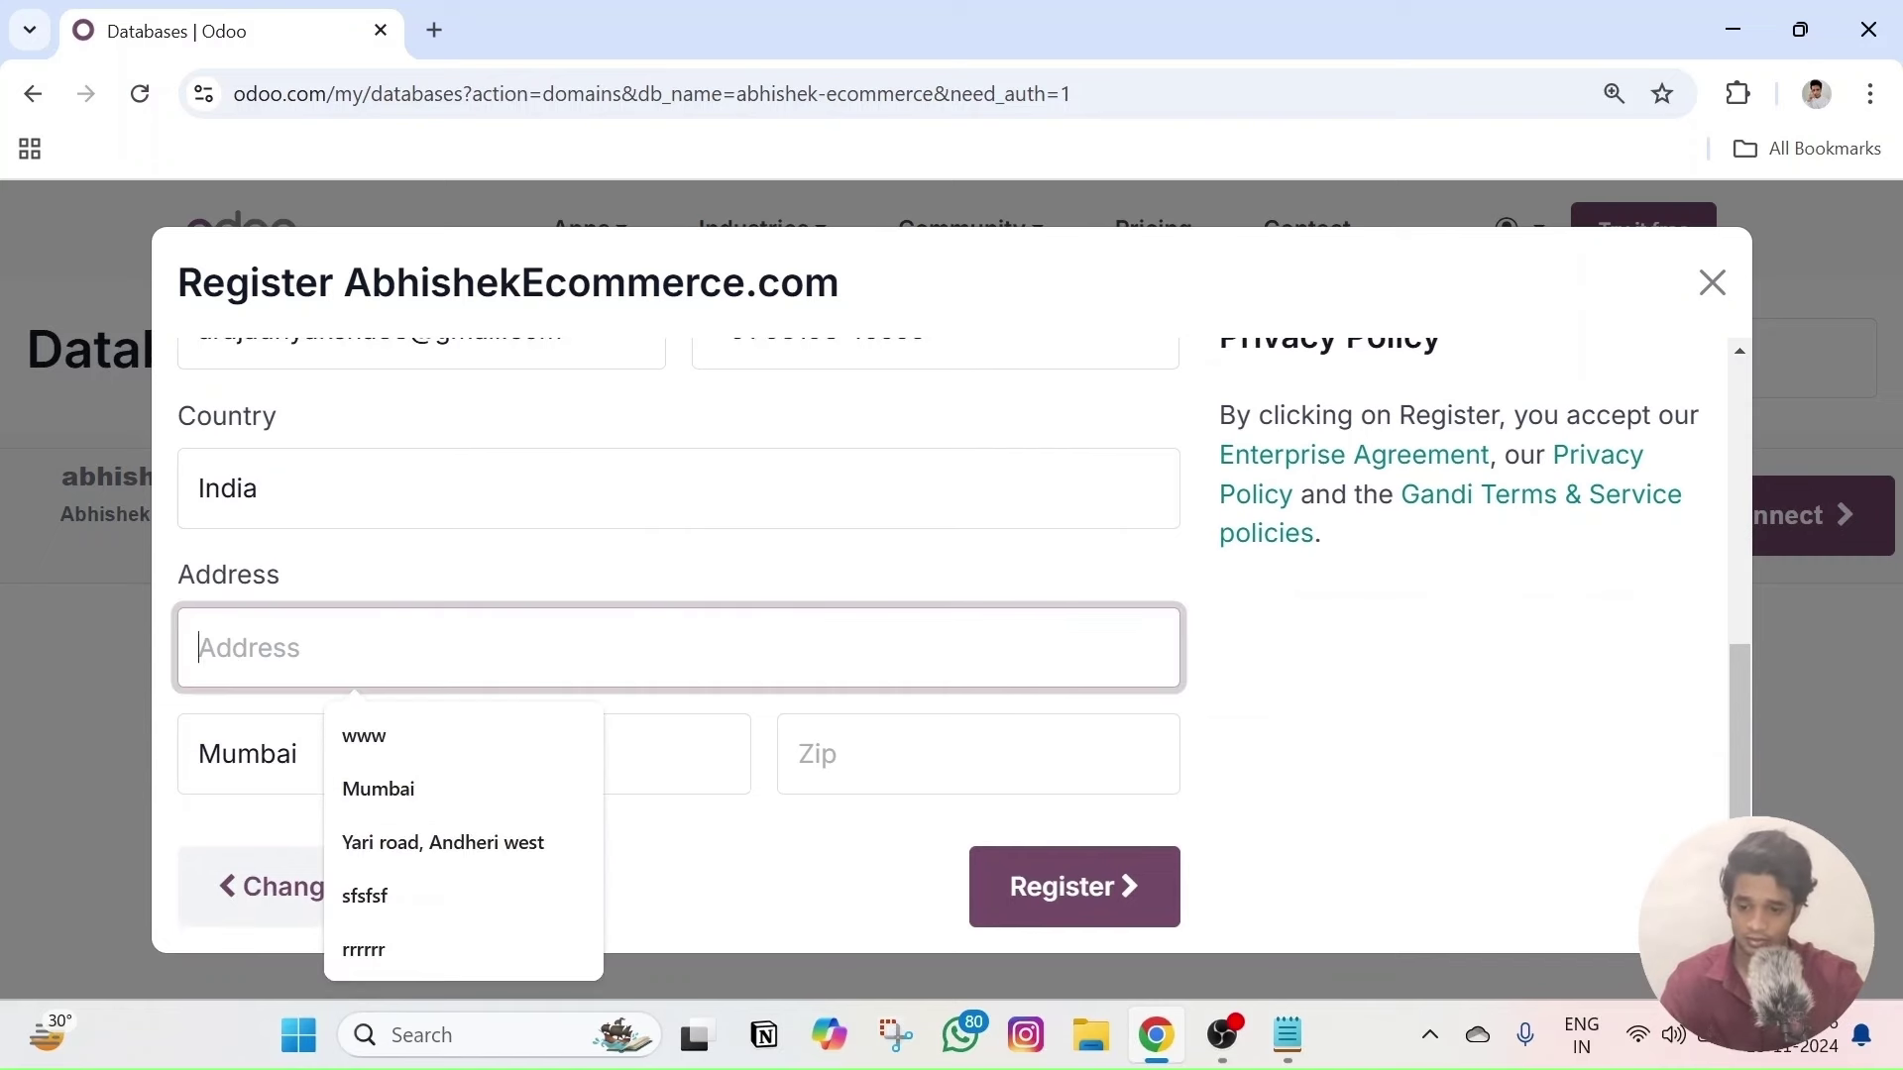
{"action": "left_click", "coordinate": [425, 799]}
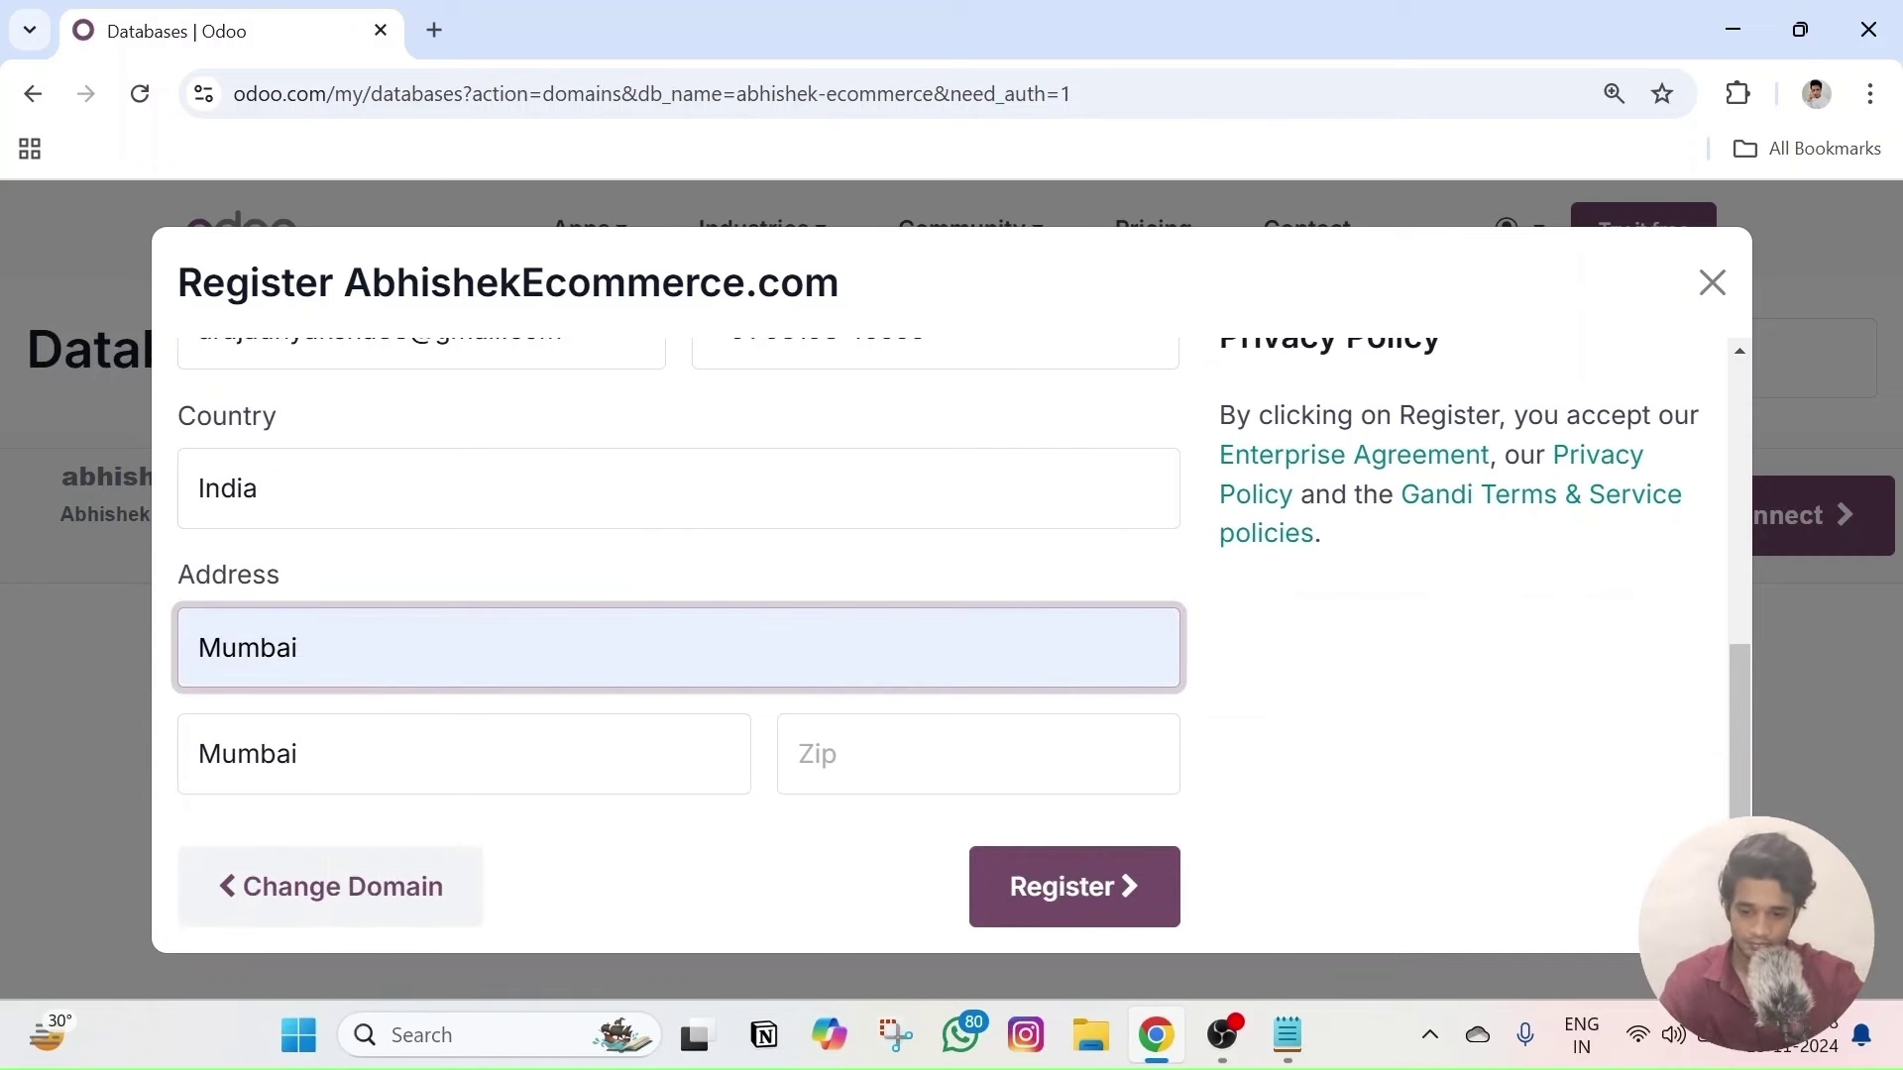
{"action": "left_click", "coordinate": [967, 759]}
{"action": "left_click", "coordinate": [979, 843]}
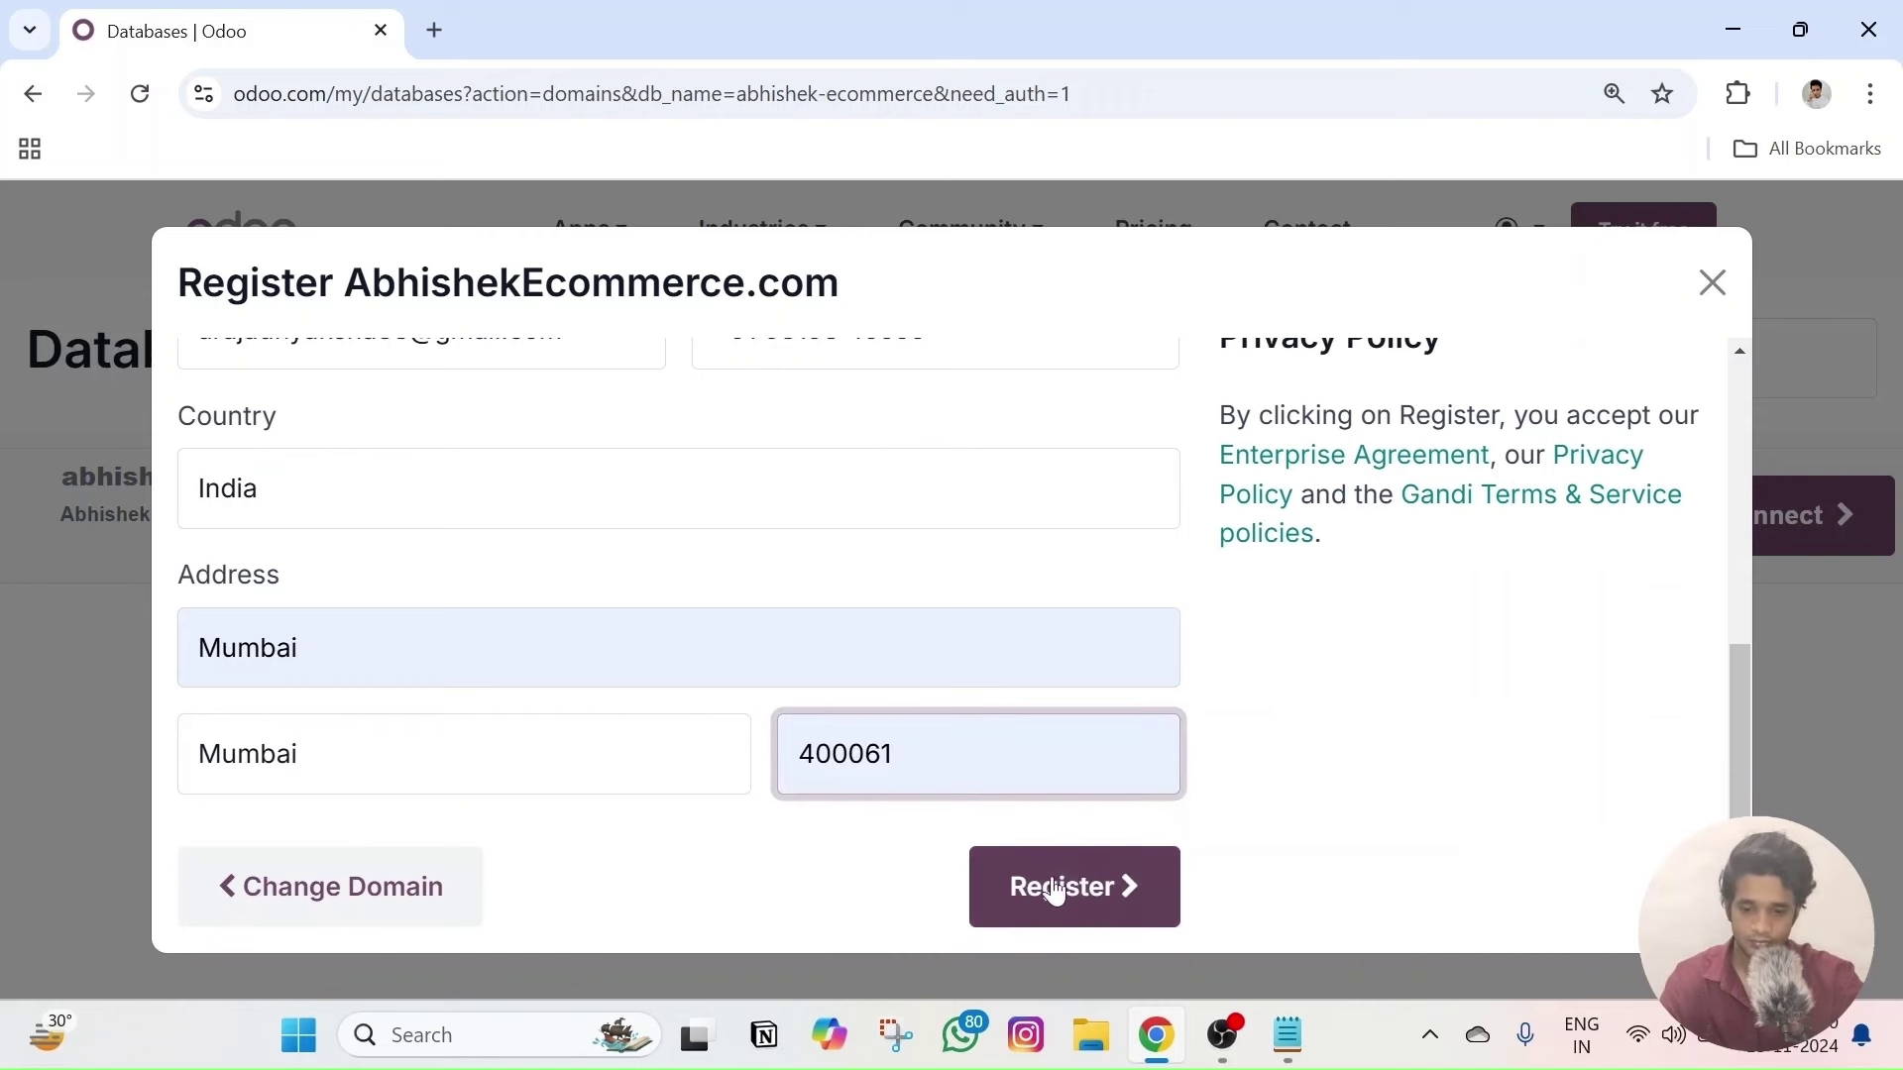
- Register AbhishekEcommerce.com, note the up-to-3-day review, and return to the website
{"action": "left_click", "coordinate": [1071, 910]}
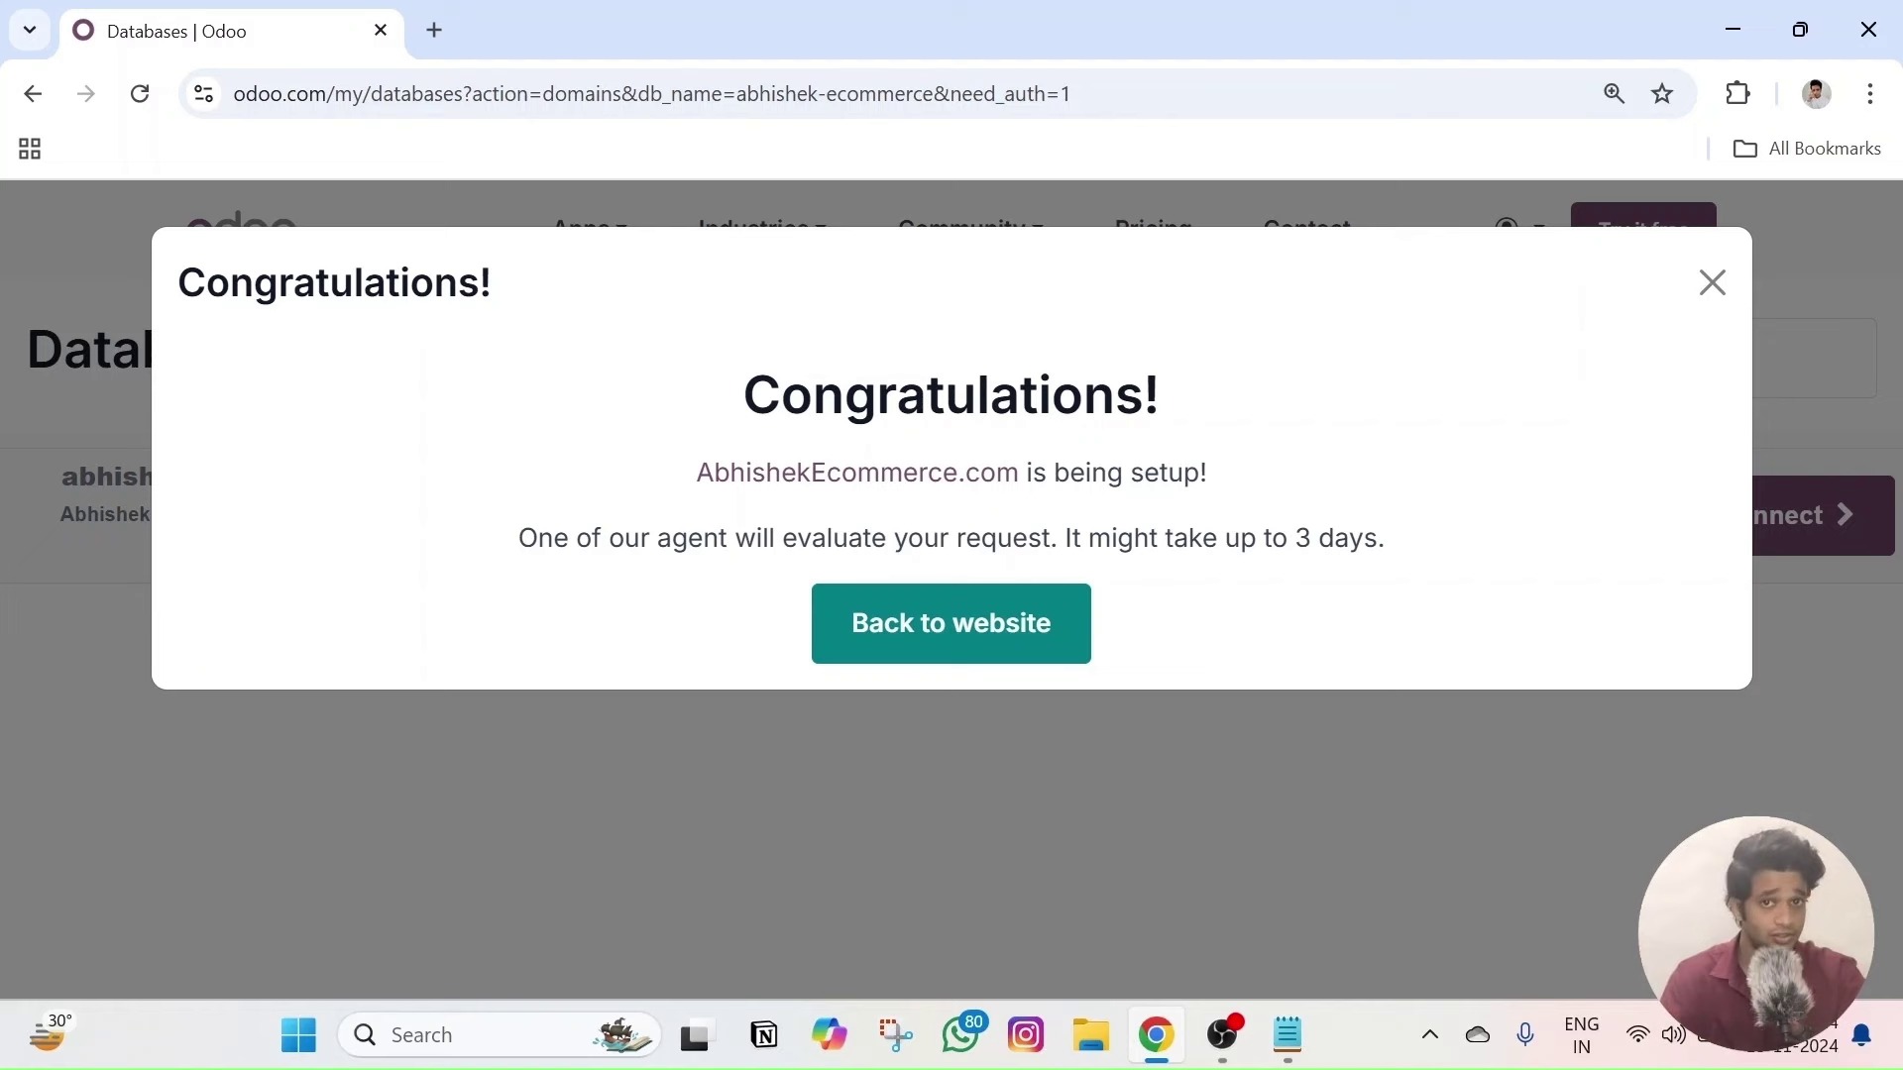
{"action": "left_click_drag", "start_coordinate": [517, 552], "coordinate": [1444, 540]}
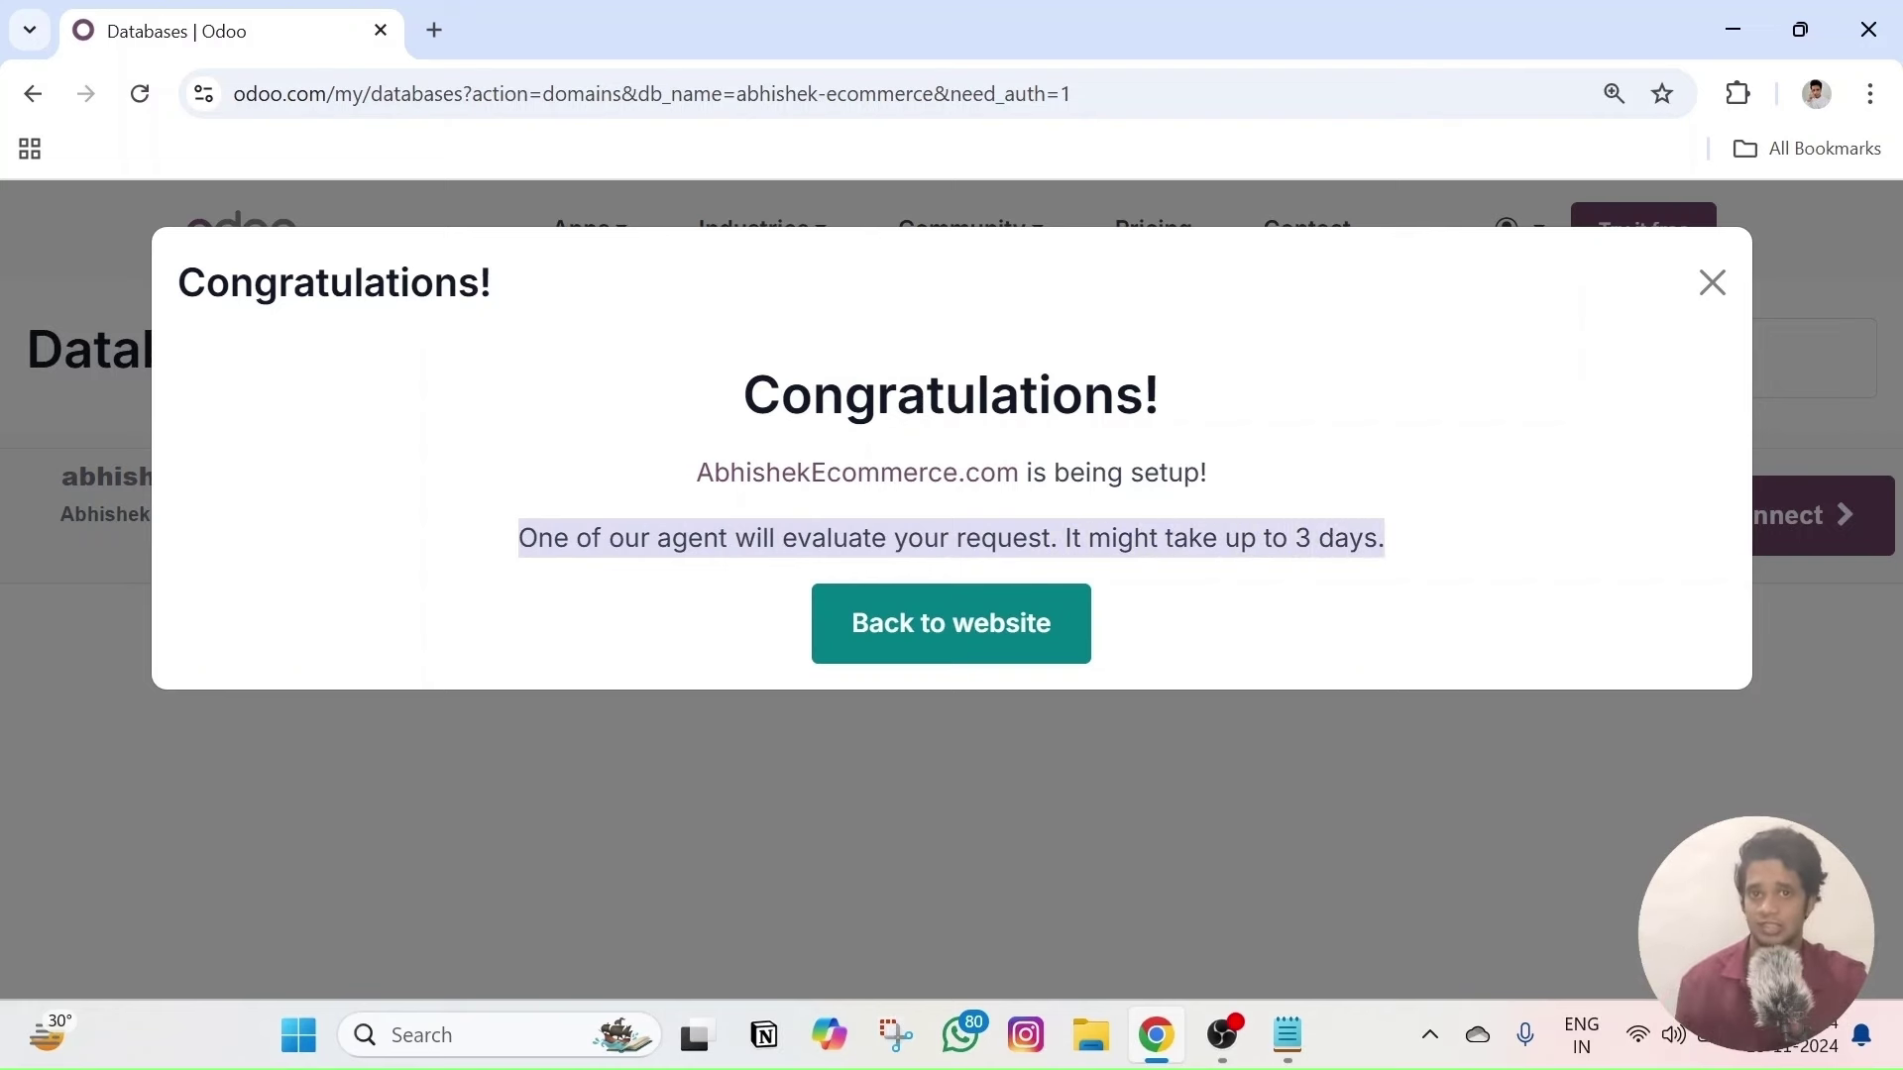
{"action": "left_click", "coordinate": [999, 641]}
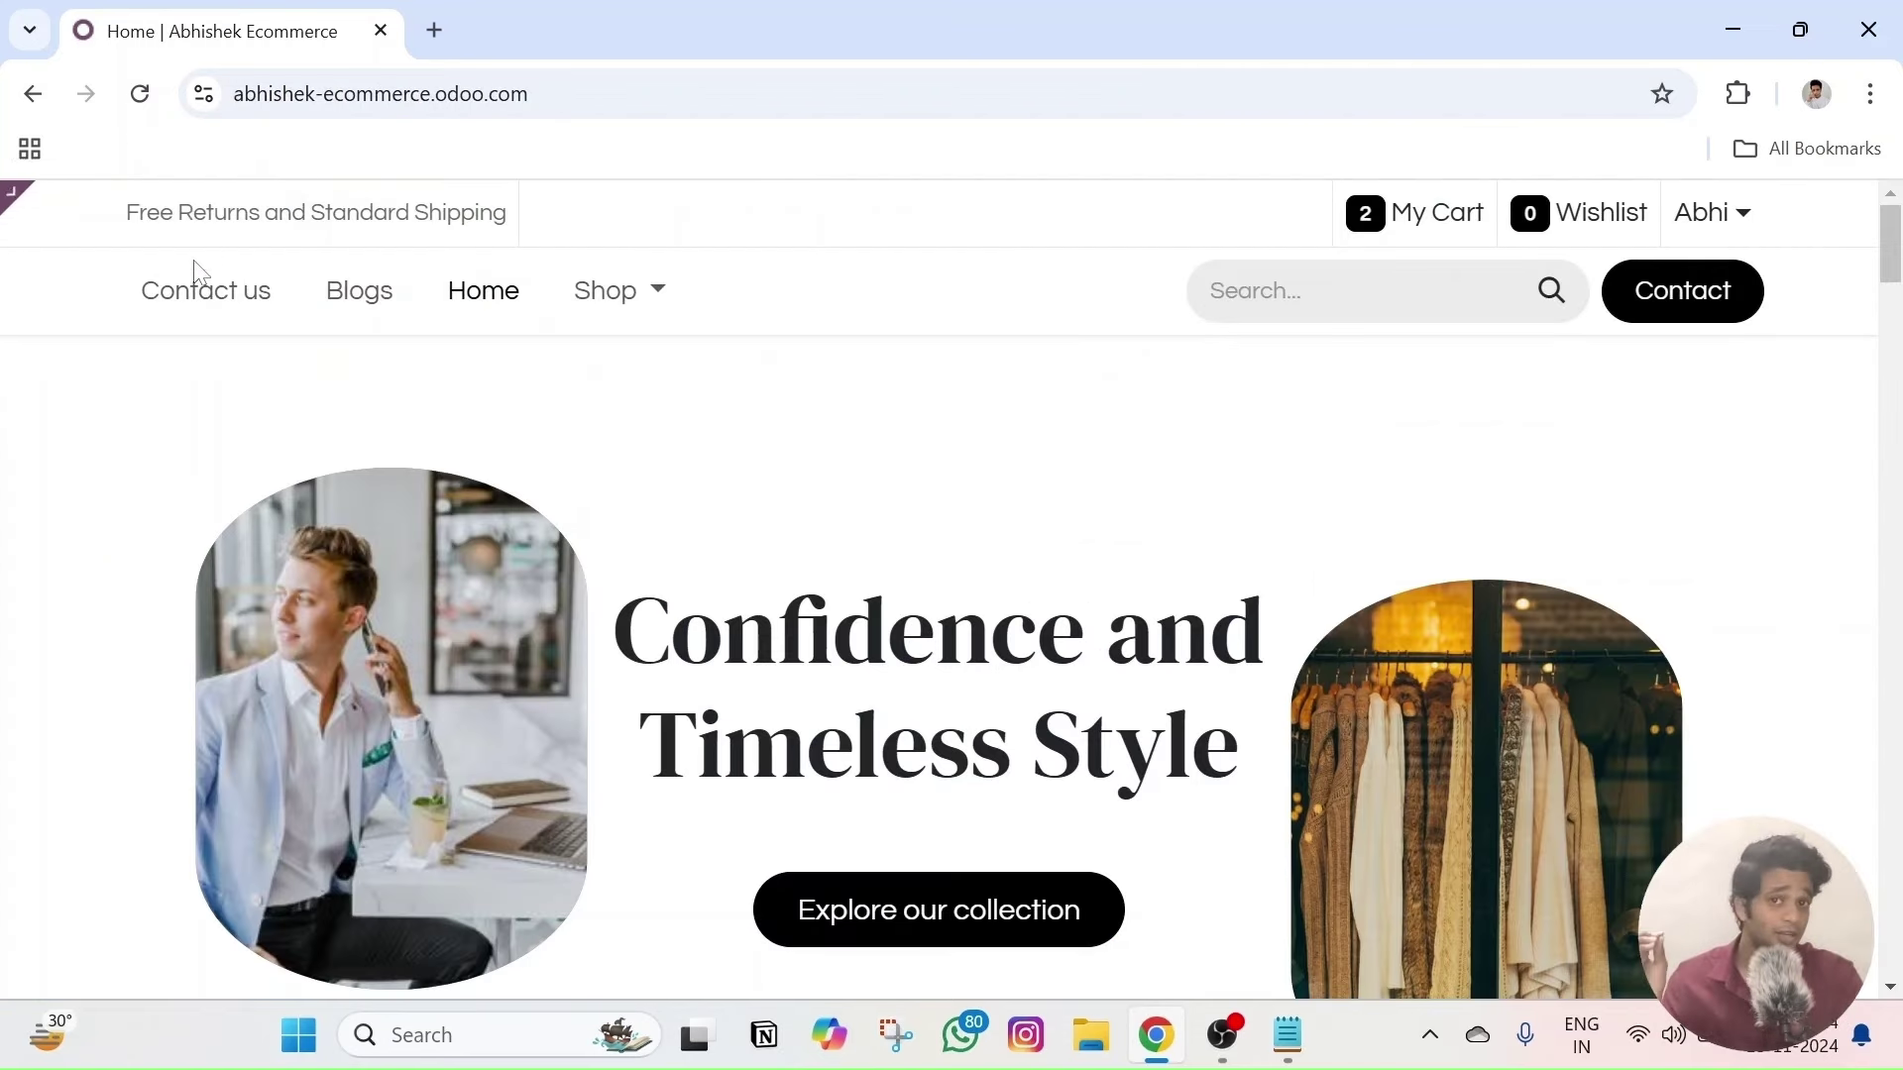
- Open the homepage in the editor and scroll through it in mobile preview
{"action": "mouse_move", "coordinate": [87, 244]}
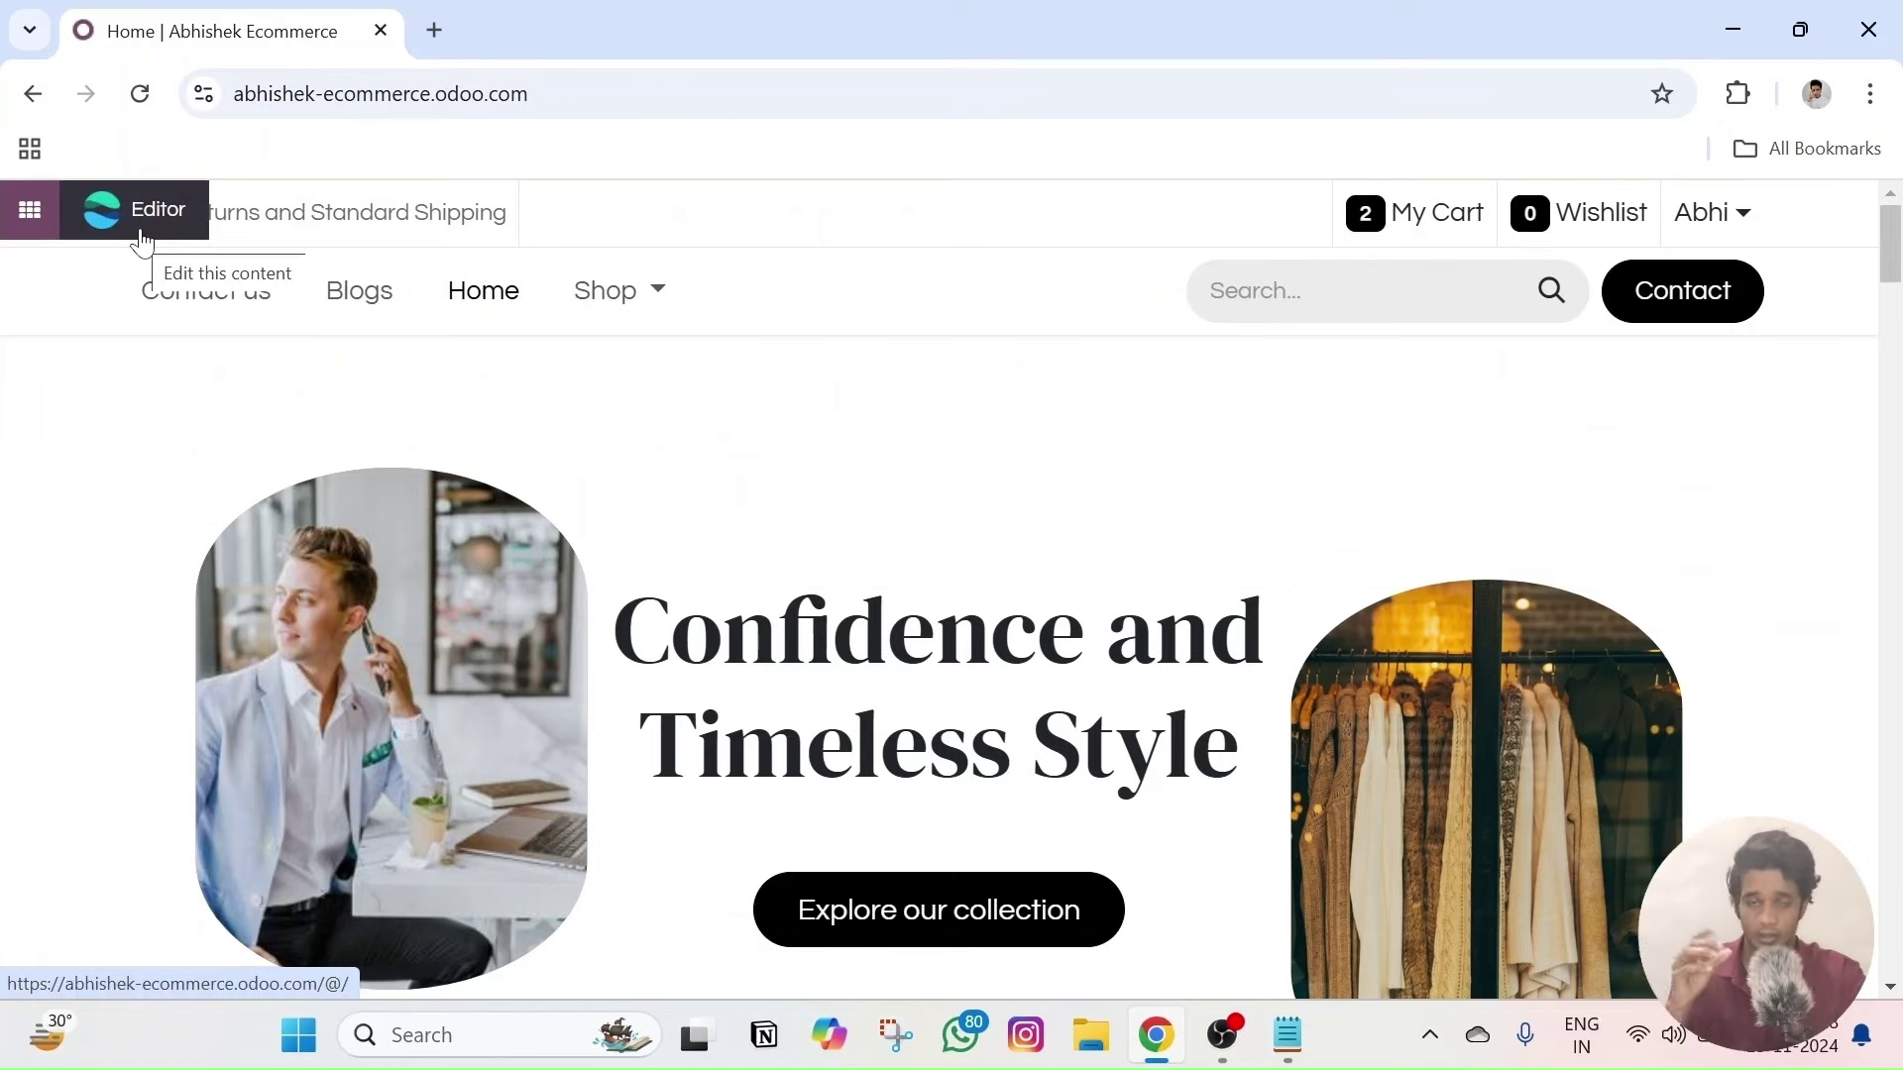
{"action": "left_click", "coordinate": [142, 238]}
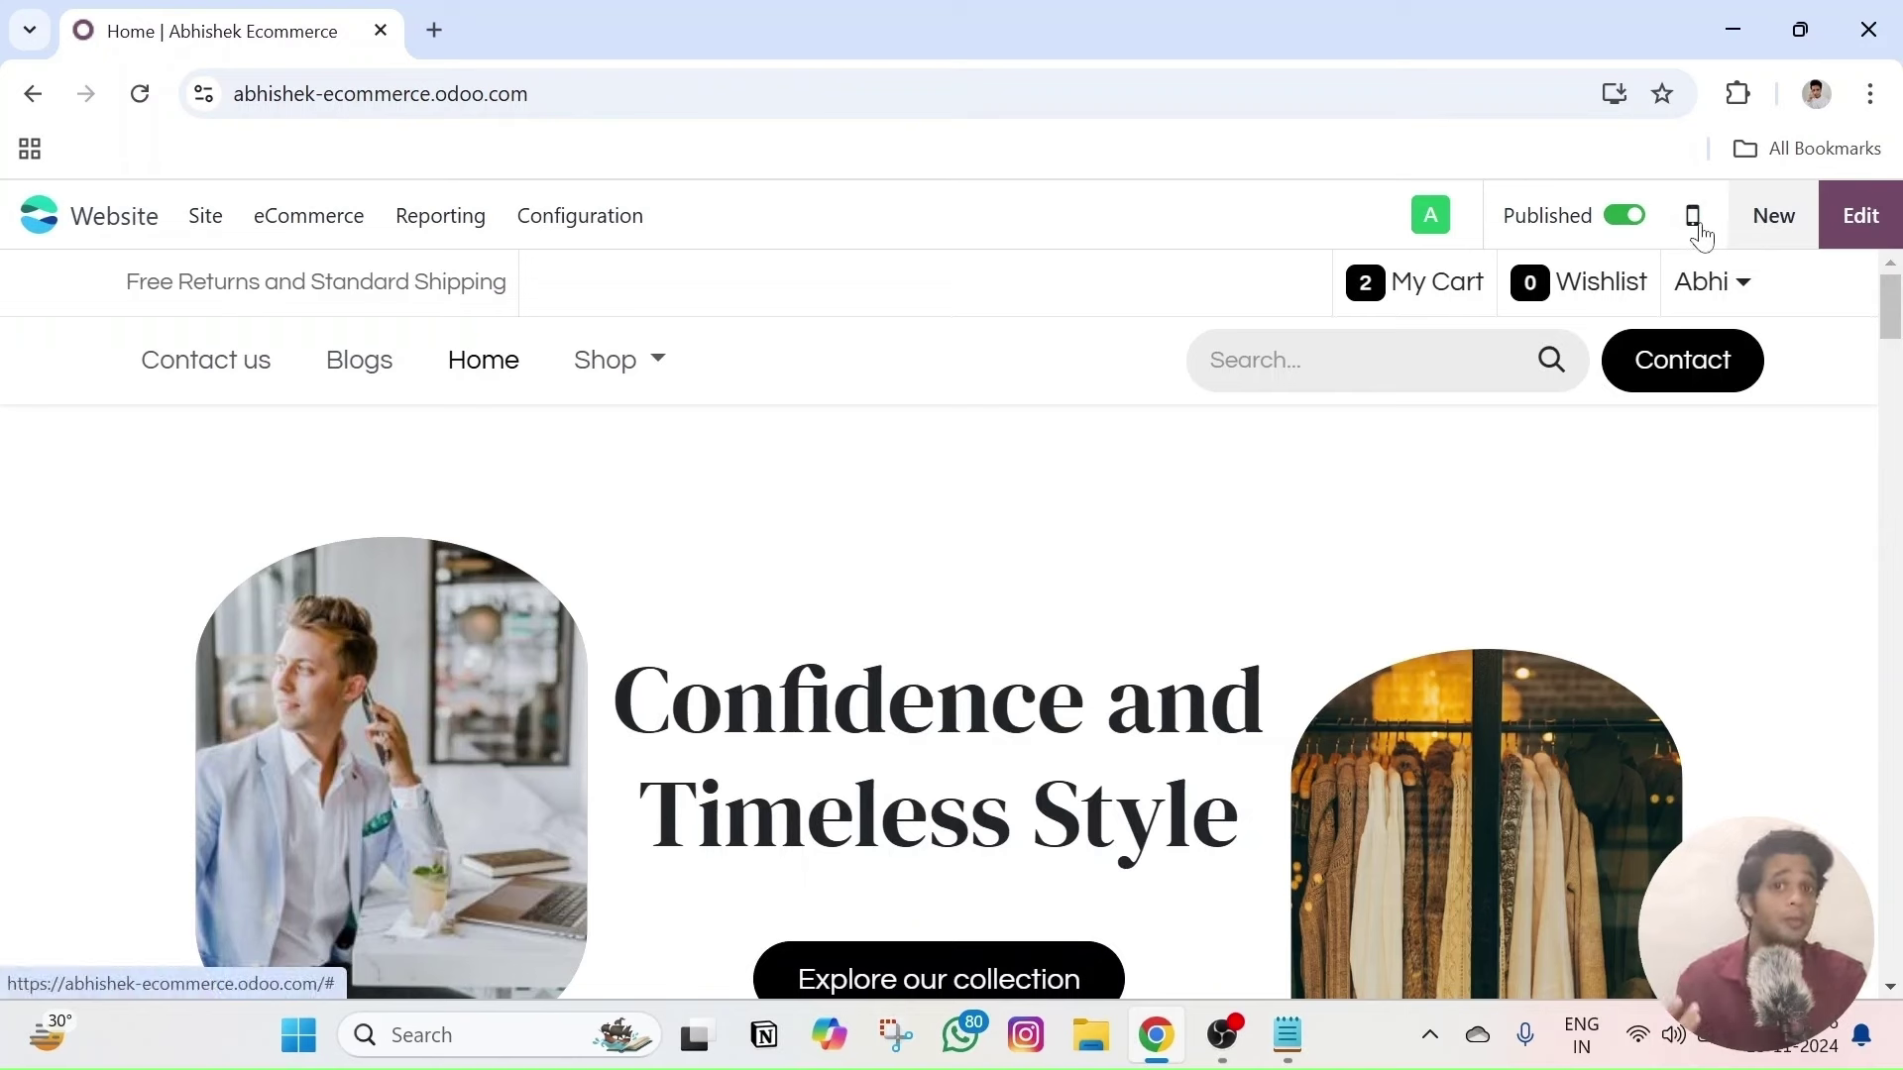
{"action": "left_click", "coordinate": [1695, 228]}
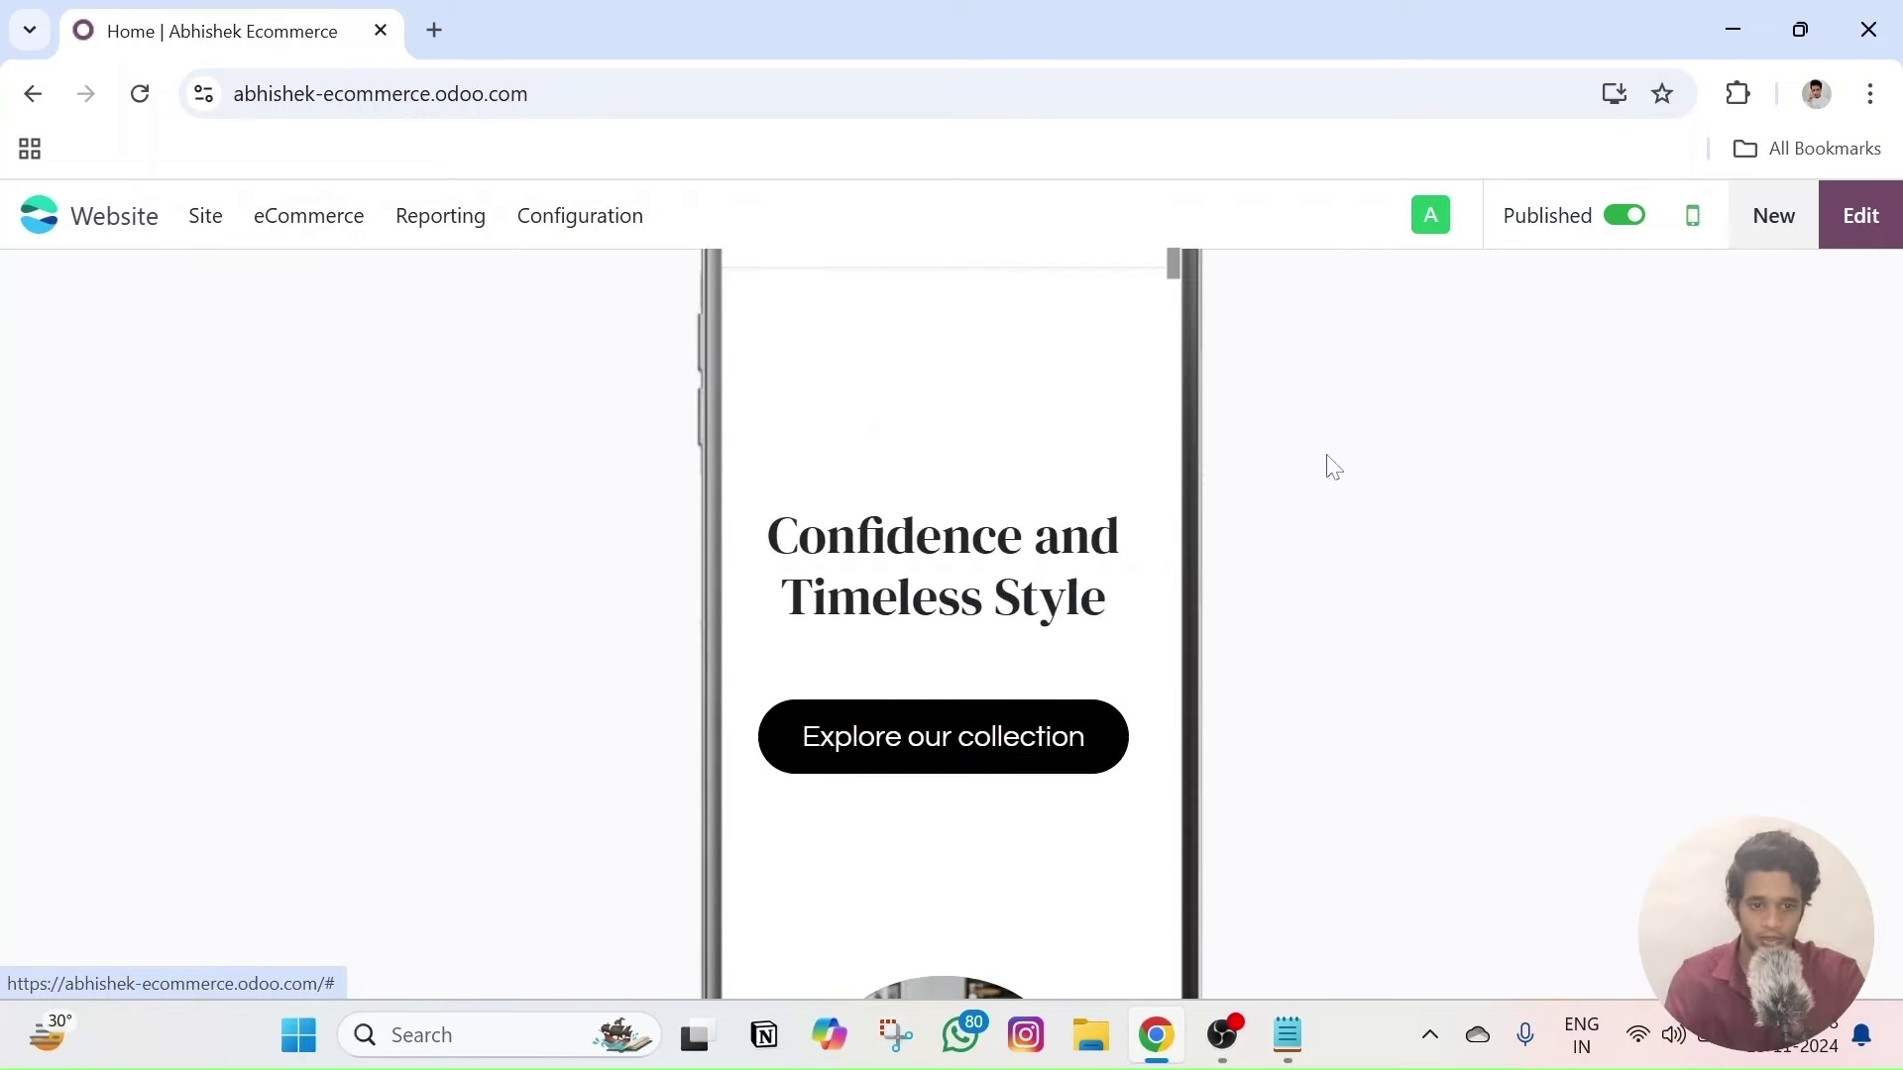
{"action": "scroll", "coordinate": [968, 531], "scroll_direction": "down", "scroll_amount": 10}
{"action": "scroll", "coordinate": [969, 533], "scroll_direction": "down", "scroll_amount": 15}
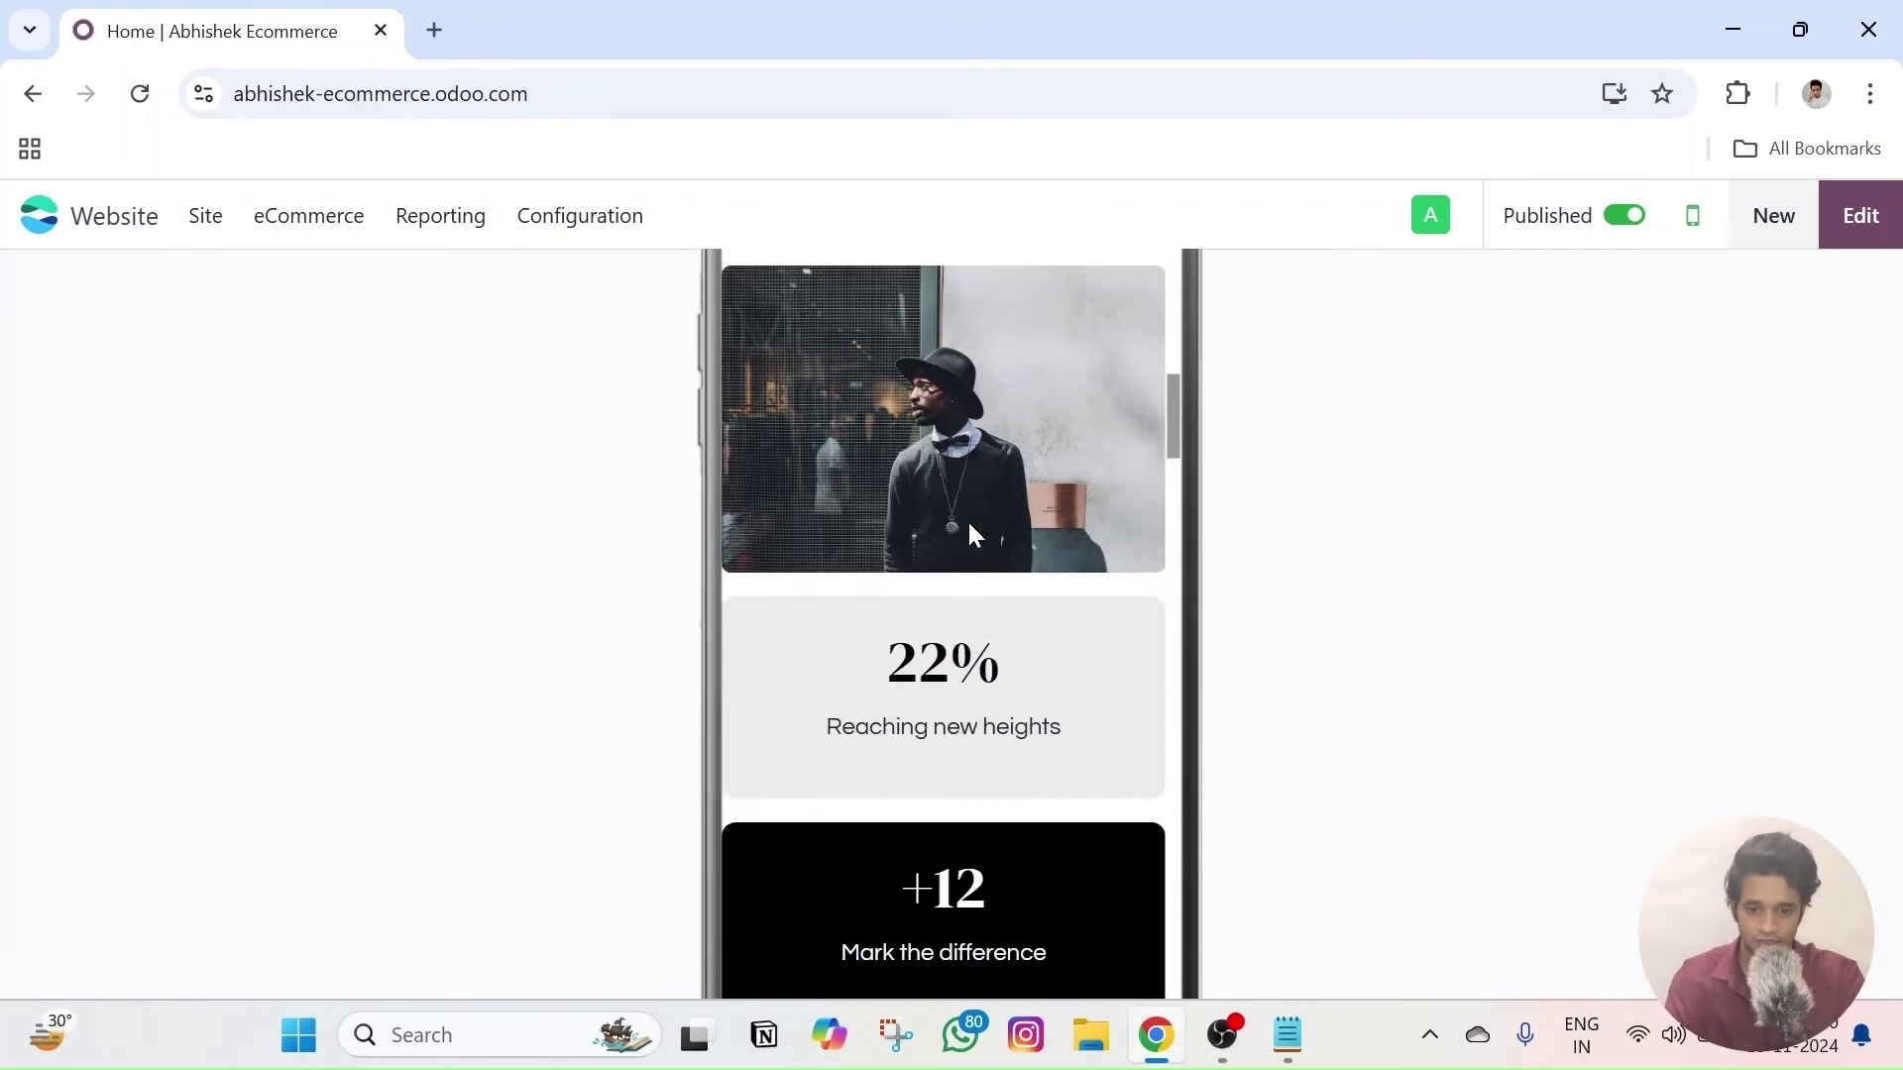
{"action": "scroll", "coordinate": [971, 561], "scroll_direction": "down", "scroll_amount": 15}
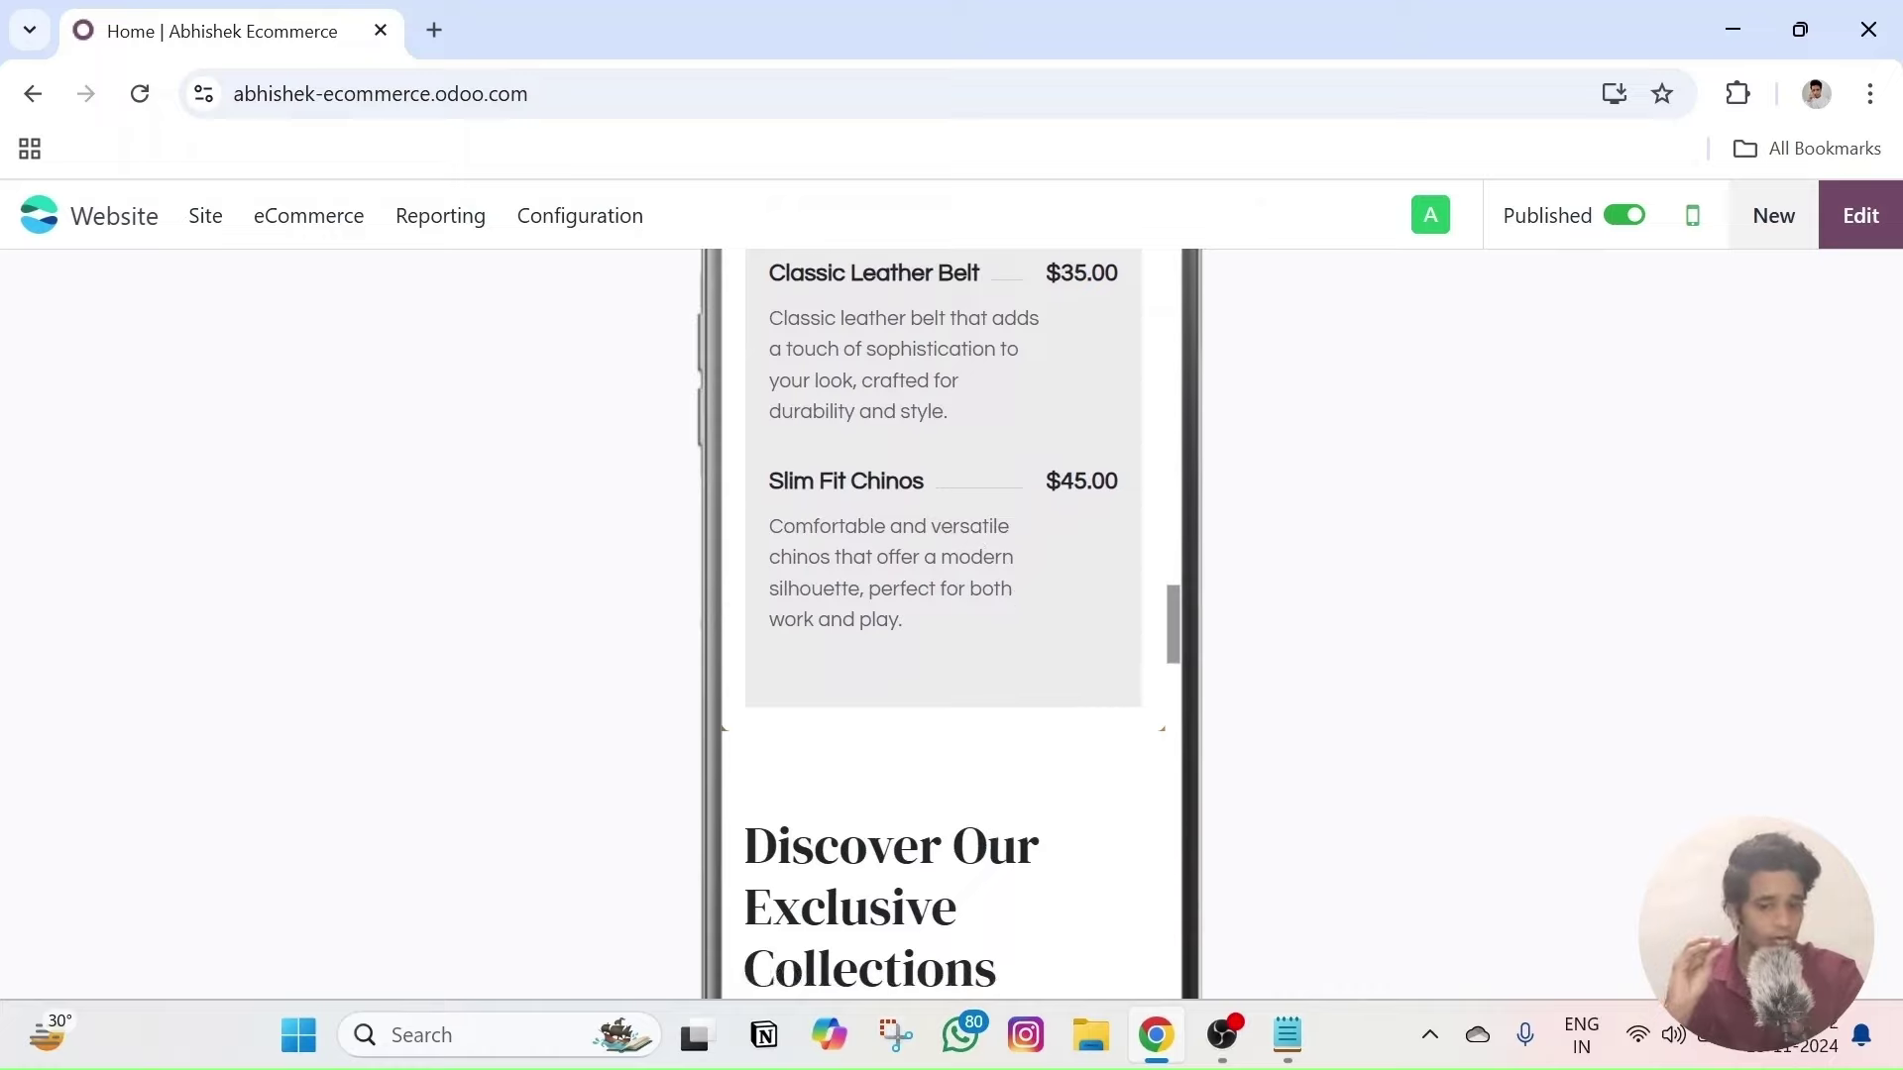
{"action": "scroll", "coordinate": [976, 625], "scroll_direction": "down", "scroll_amount": 10}
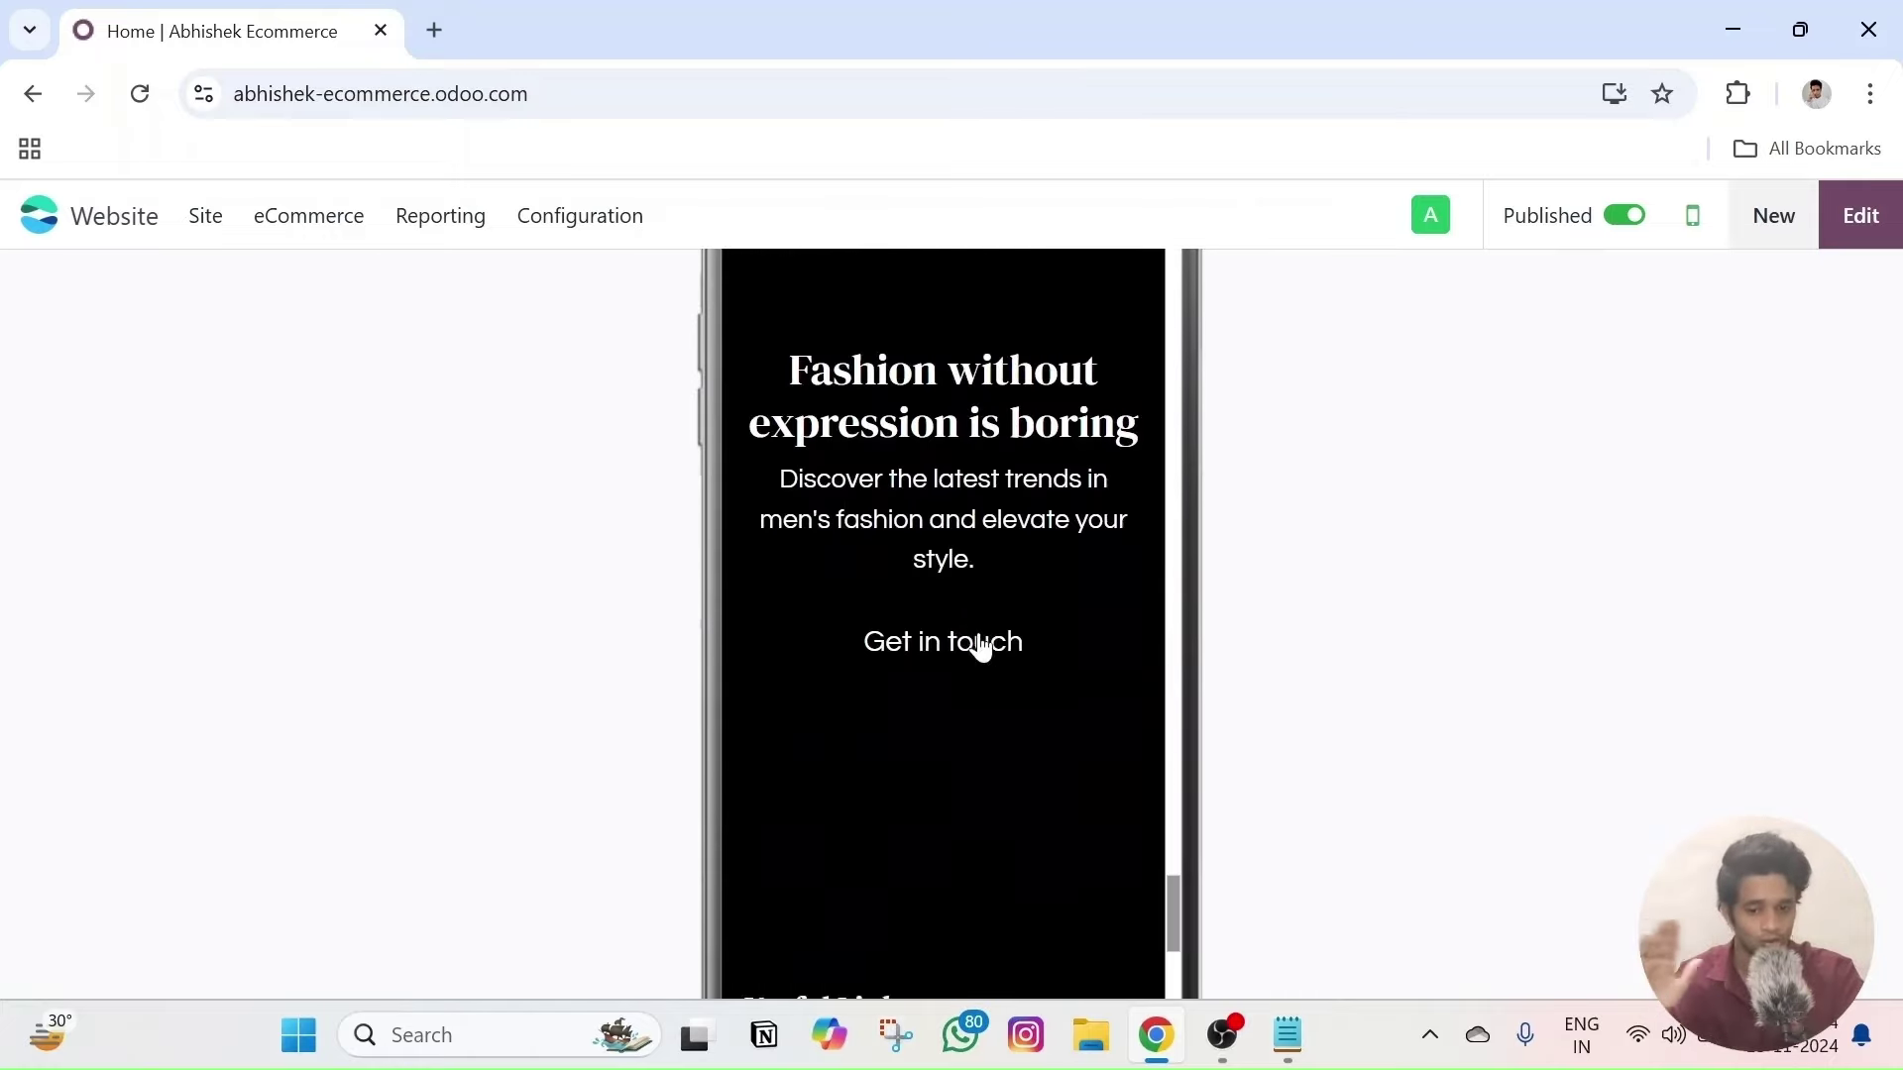
{"action": "scroll", "coordinate": [967, 628], "scroll_direction": "up", "scroll_amount": 10}
{"action": "scroll", "coordinate": [971, 640], "scroll_direction": "up", "scroll_amount": 20}
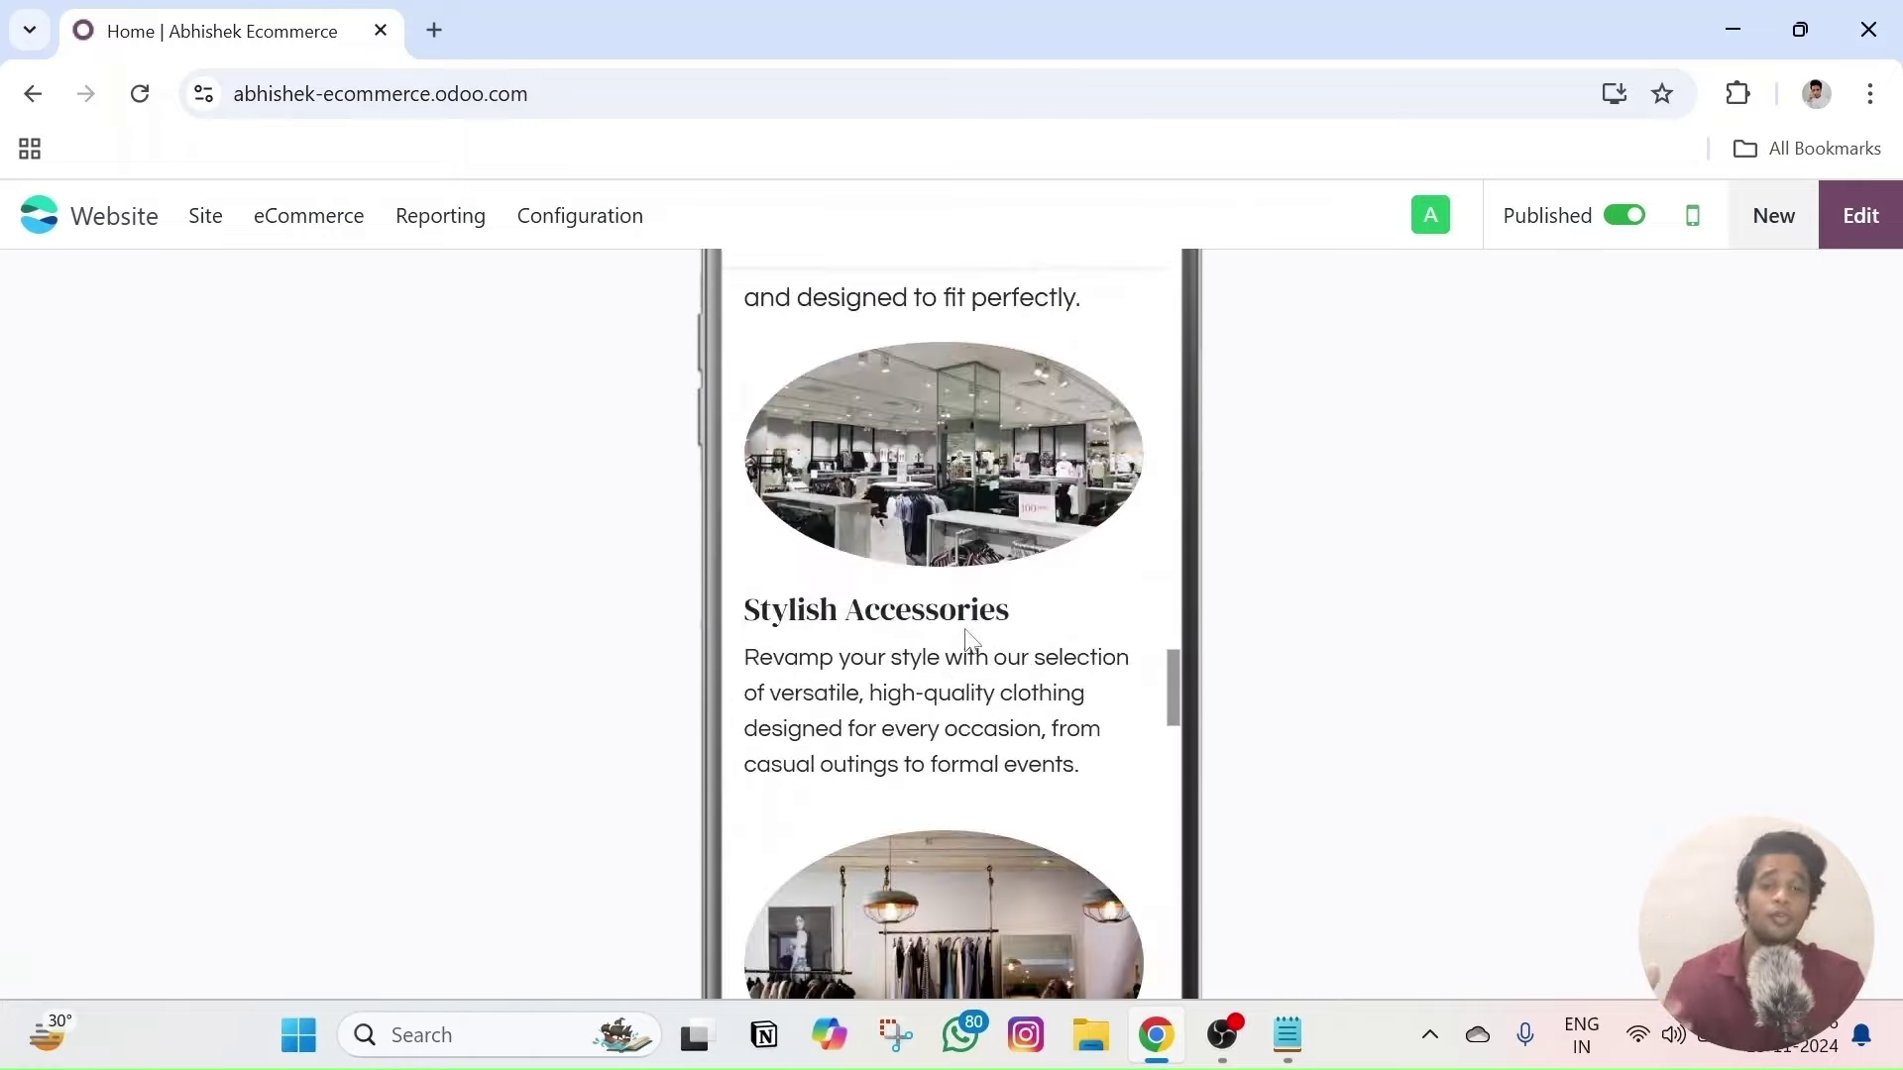
{"action": "scroll", "coordinate": [964, 634], "scroll_direction": "up", "scroll_amount": 2}
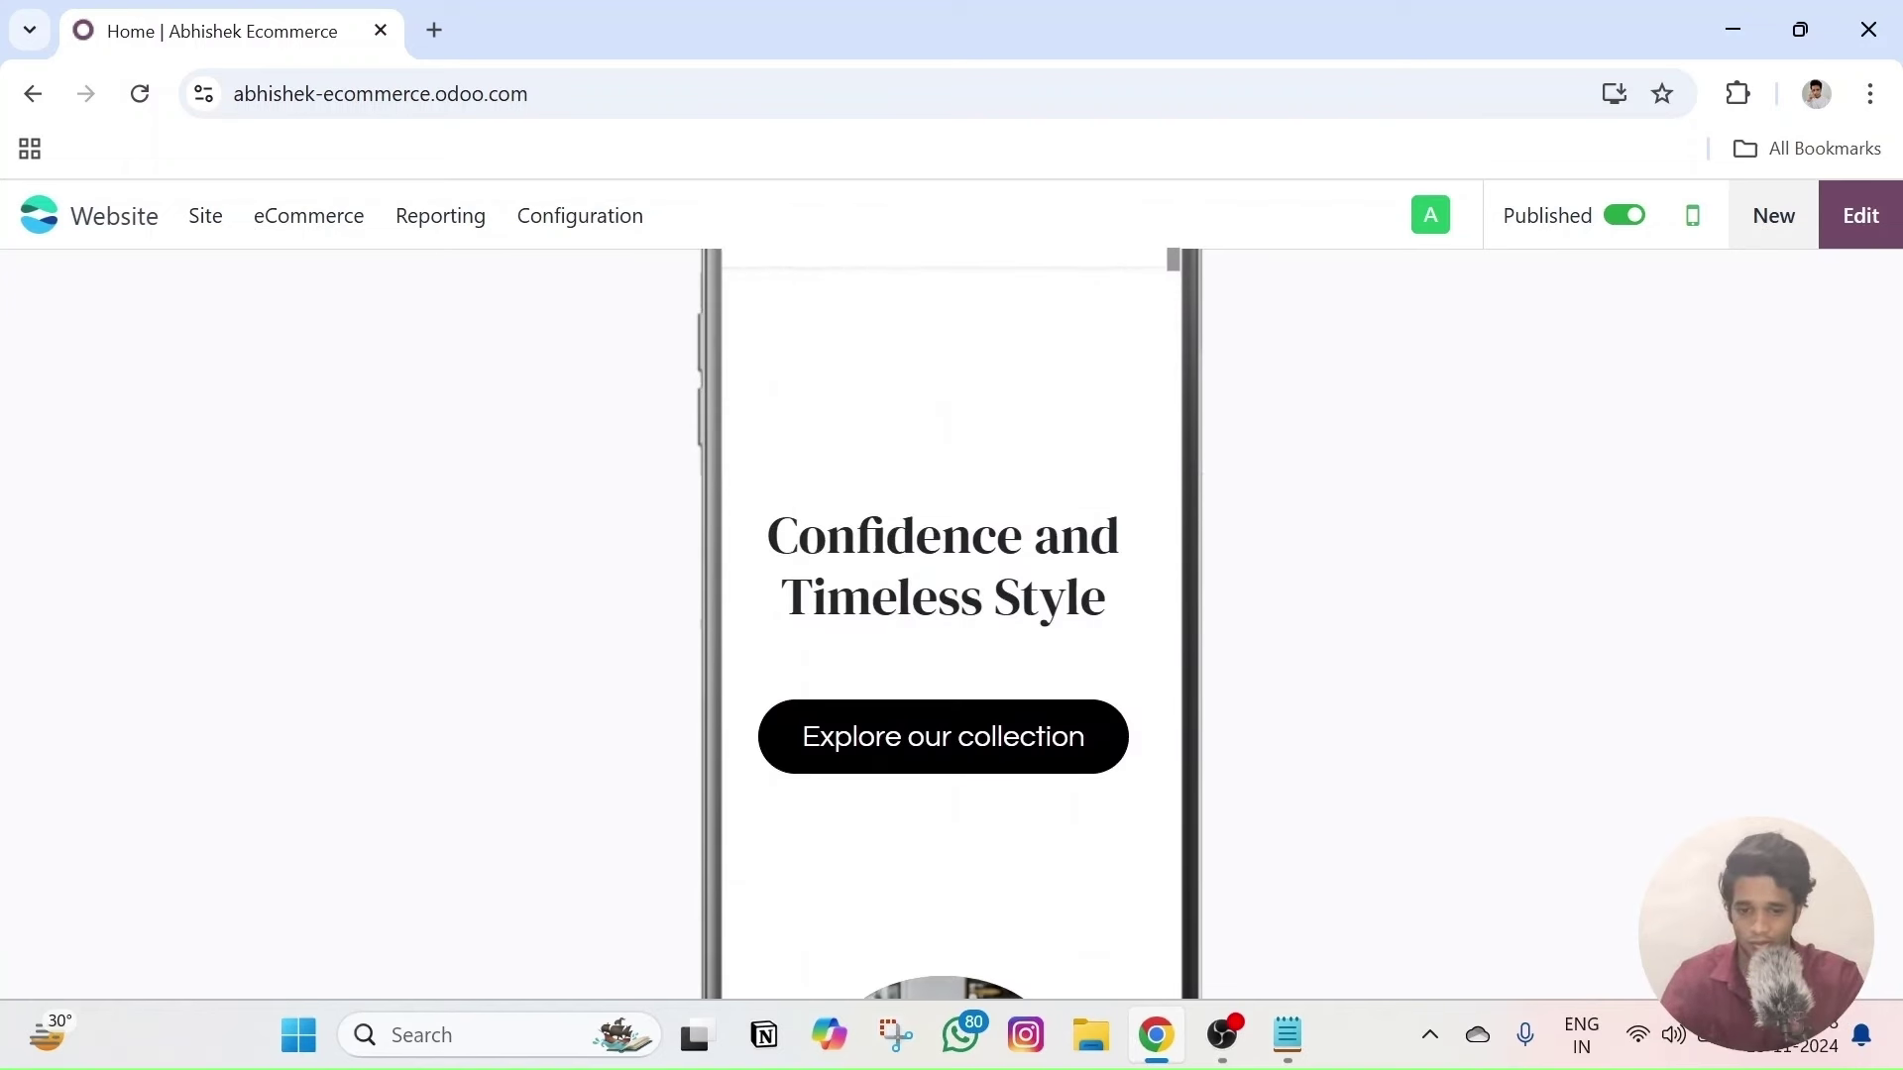
{"action": "scroll", "coordinate": [960, 614], "scroll_direction": "down", "scroll_amount": 6}
{"action": "scroll", "coordinate": [951, 535], "scroll_direction": "up", "scroll_amount": 4}
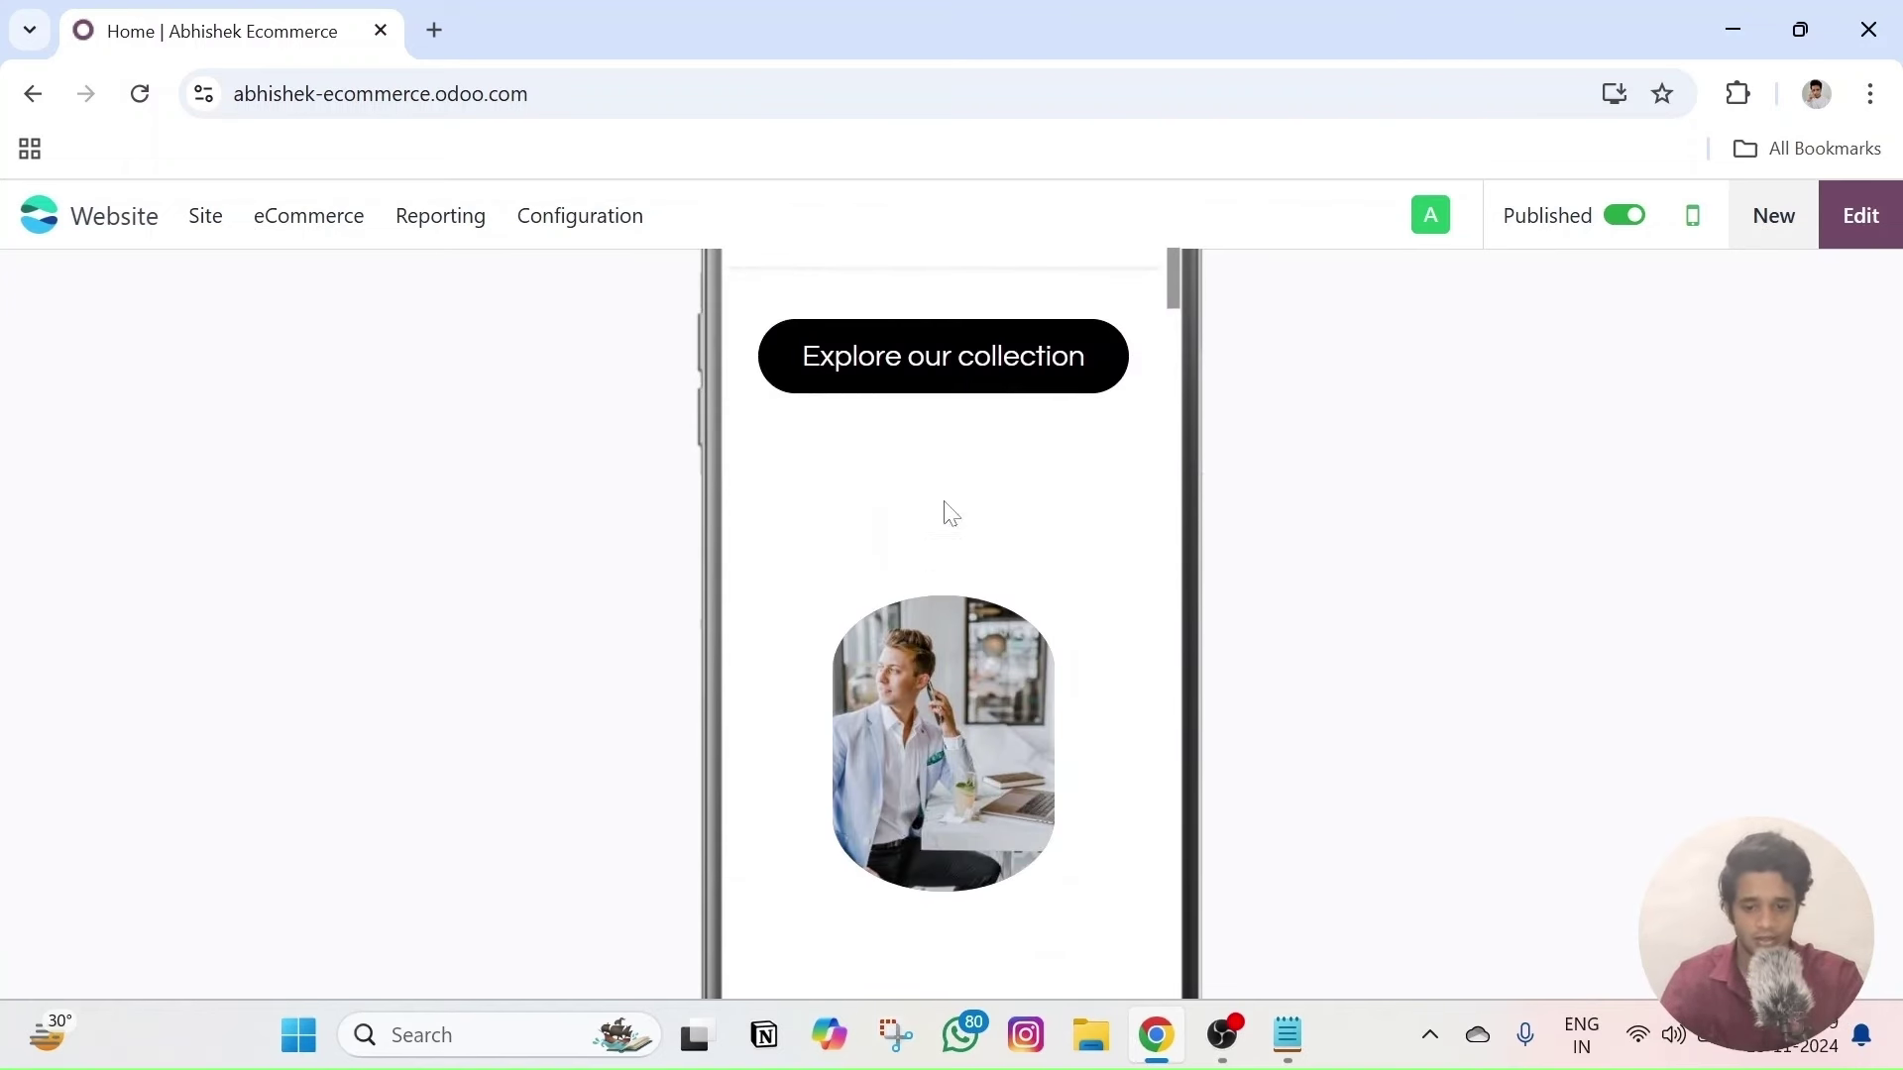
- Follow Explore our collection to the Contact Us page and scroll its enquiry form
{"action": "left_click", "coordinate": [921, 366]}
{"action": "scroll", "coordinate": [922, 417], "scroll_direction": "down", "scroll_amount": 7}
{"action": "scroll", "coordinate": [942, 625], "scroll_direction": "down", "scroll_amount": 4}
{"action": "scroll", "coordinate": [941, 625], "scroll_direction": "up", "scroll_amount": 10}
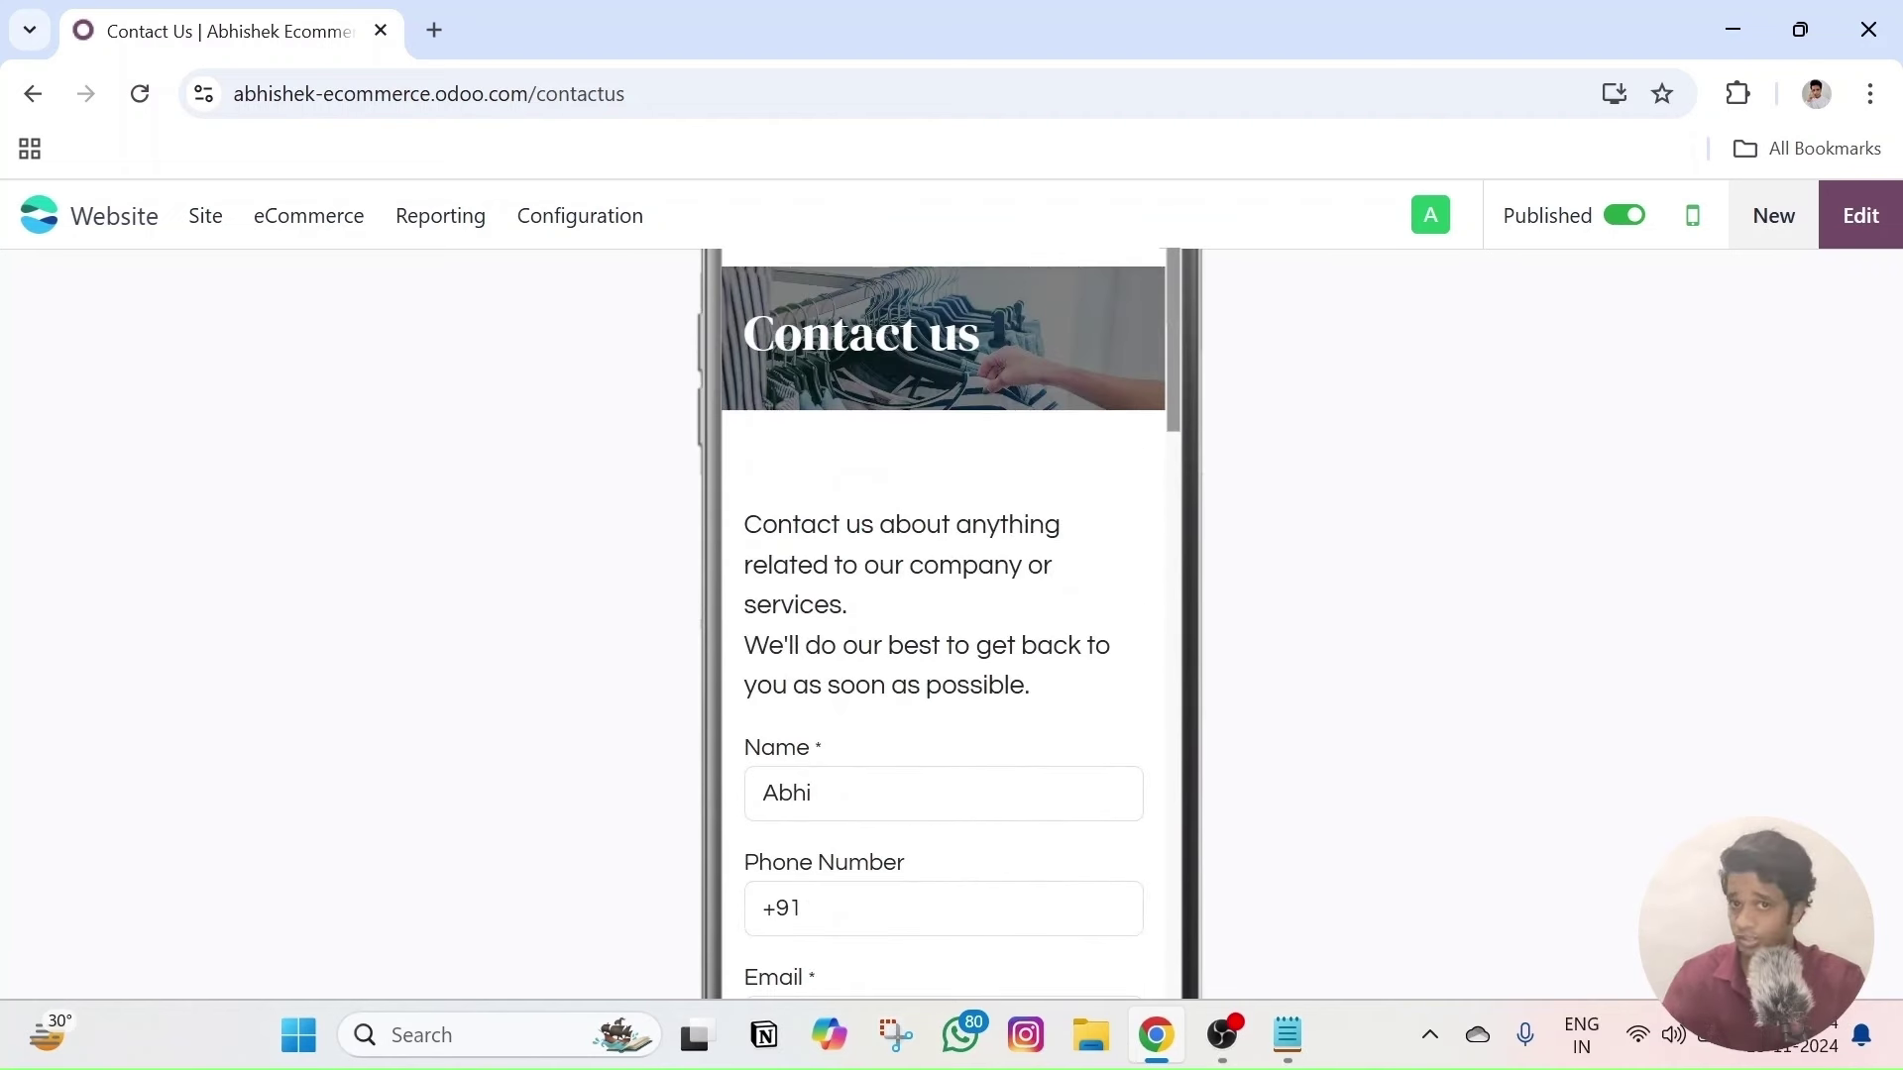